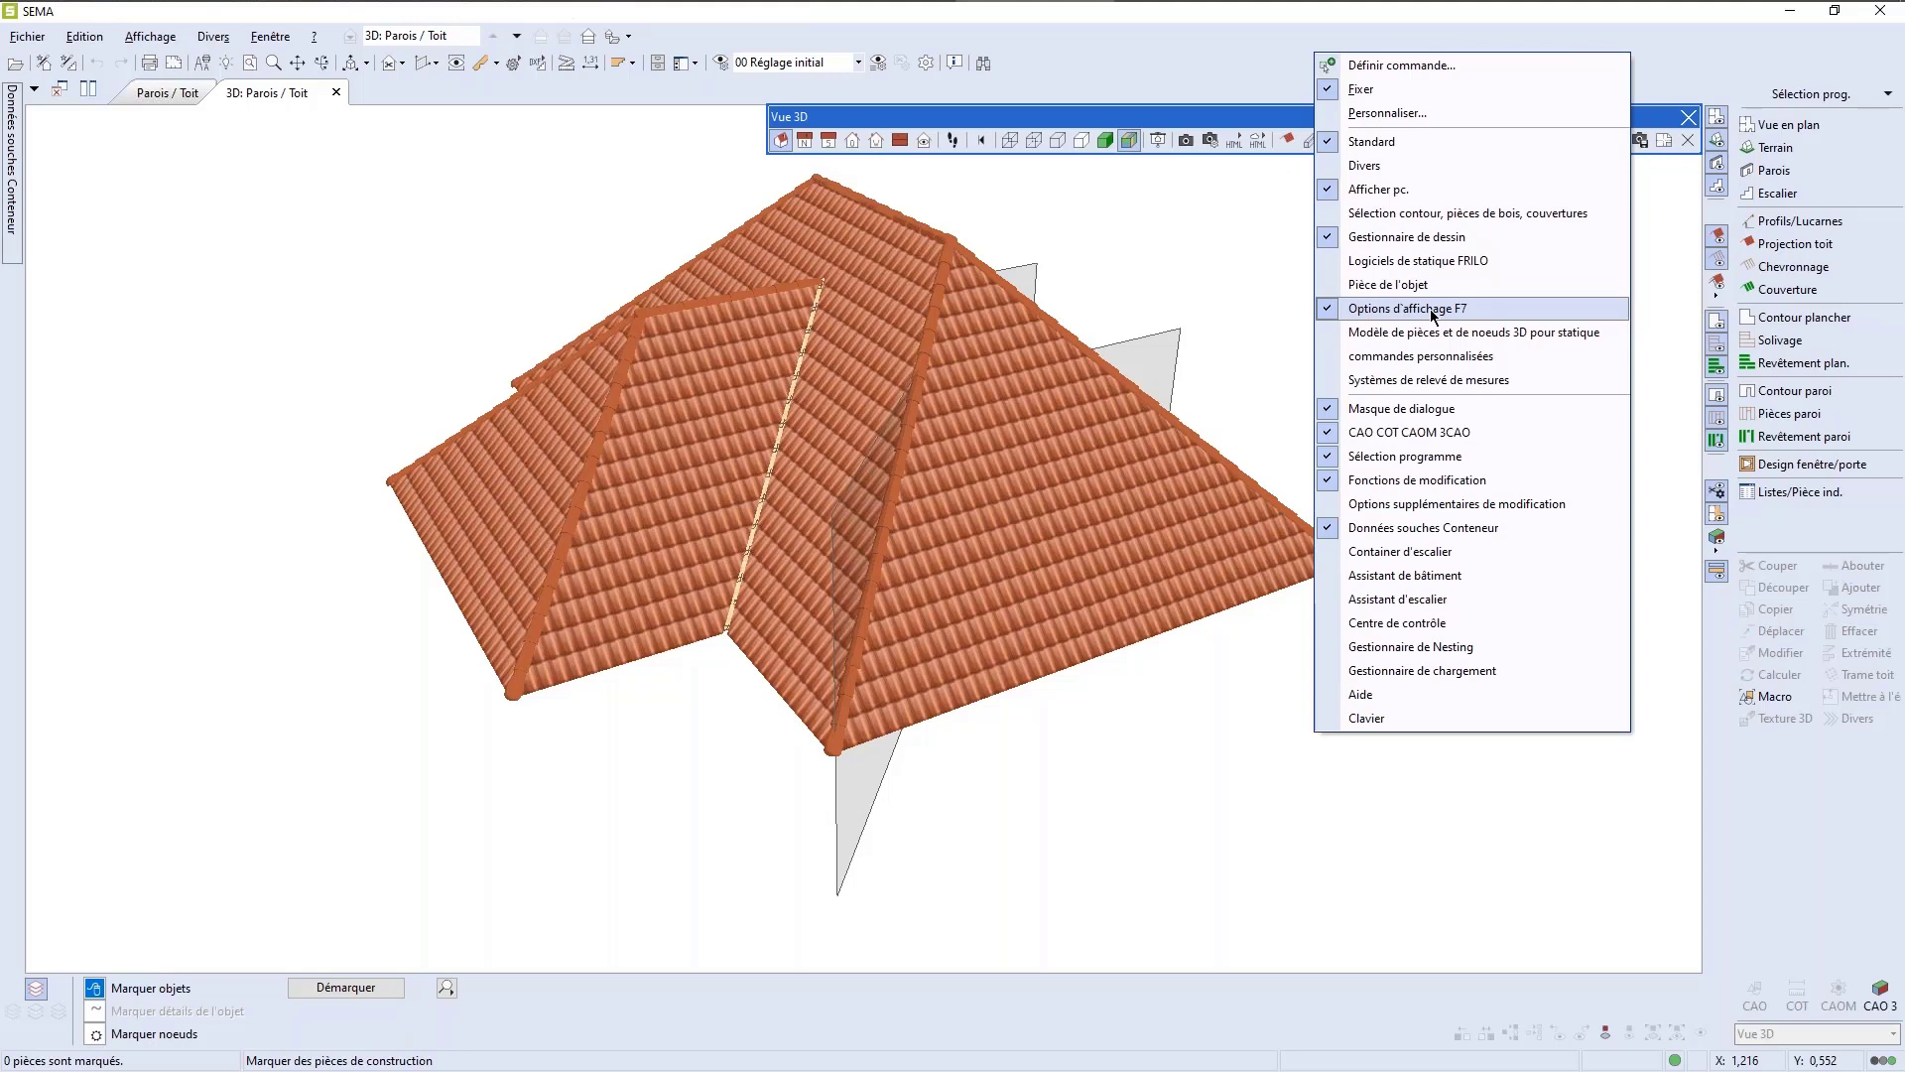
Step: Hide the roof tile covering in the 3D view, leaving only the timber framing displayed
{"action": "left_click", "coordinate": [1433, 311]}
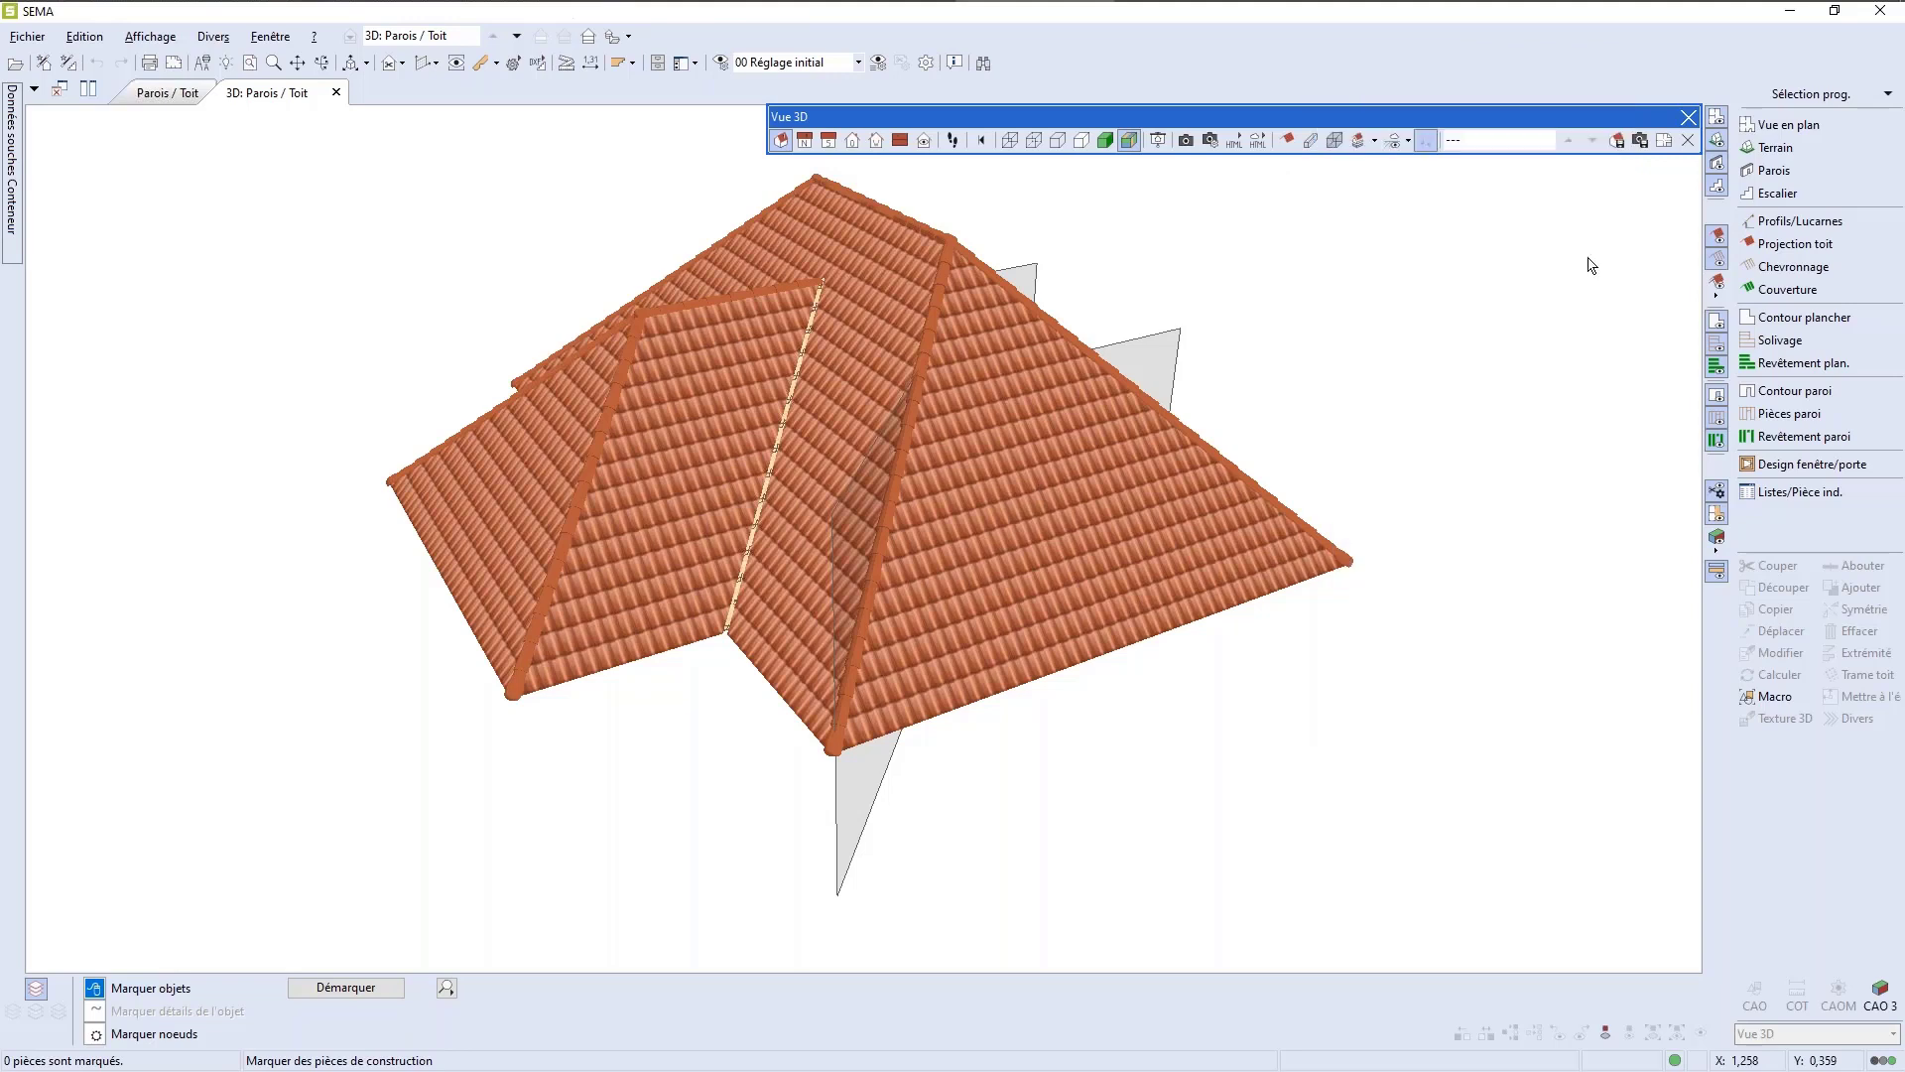
{"action": "left_click", "coordinate": [1714, 242]}
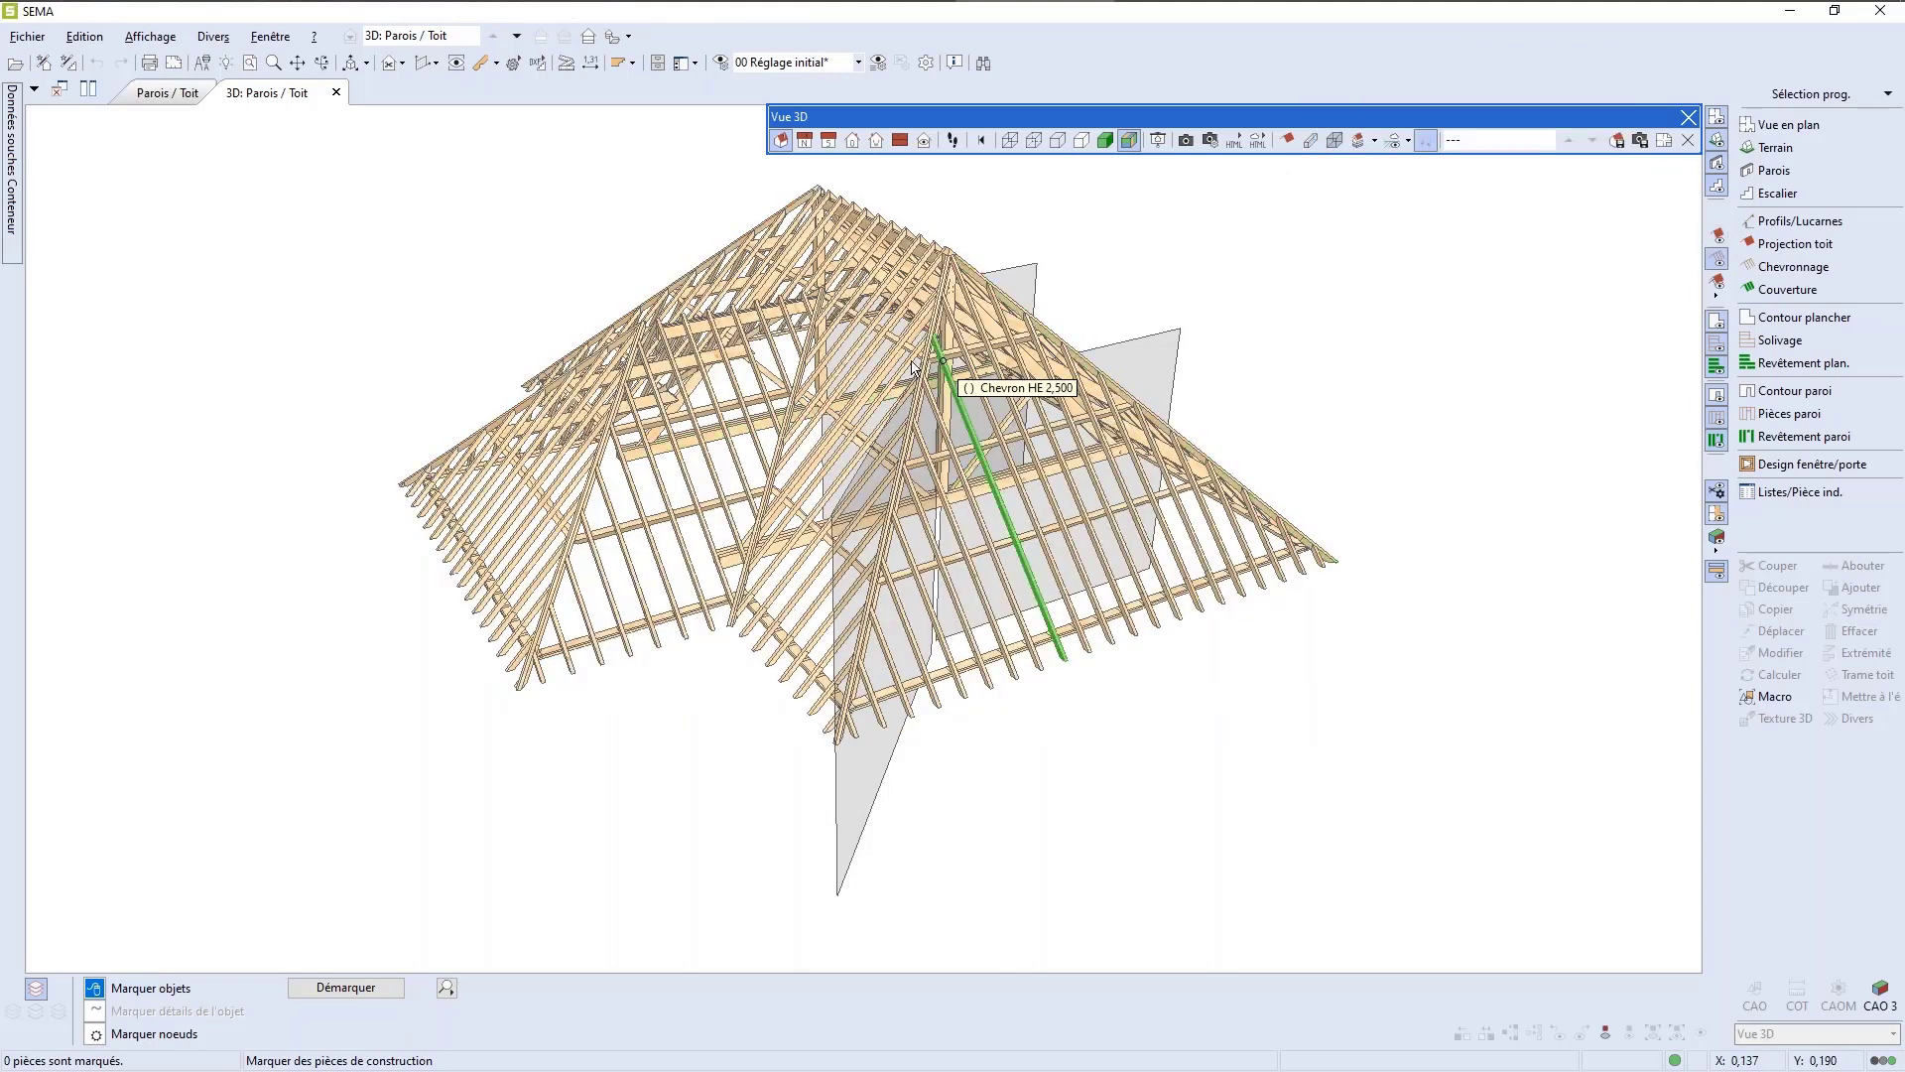
{"action": "scroll", "coordinate": [868, 501], "scroll_direction": "up", "scroll_amount": 5}
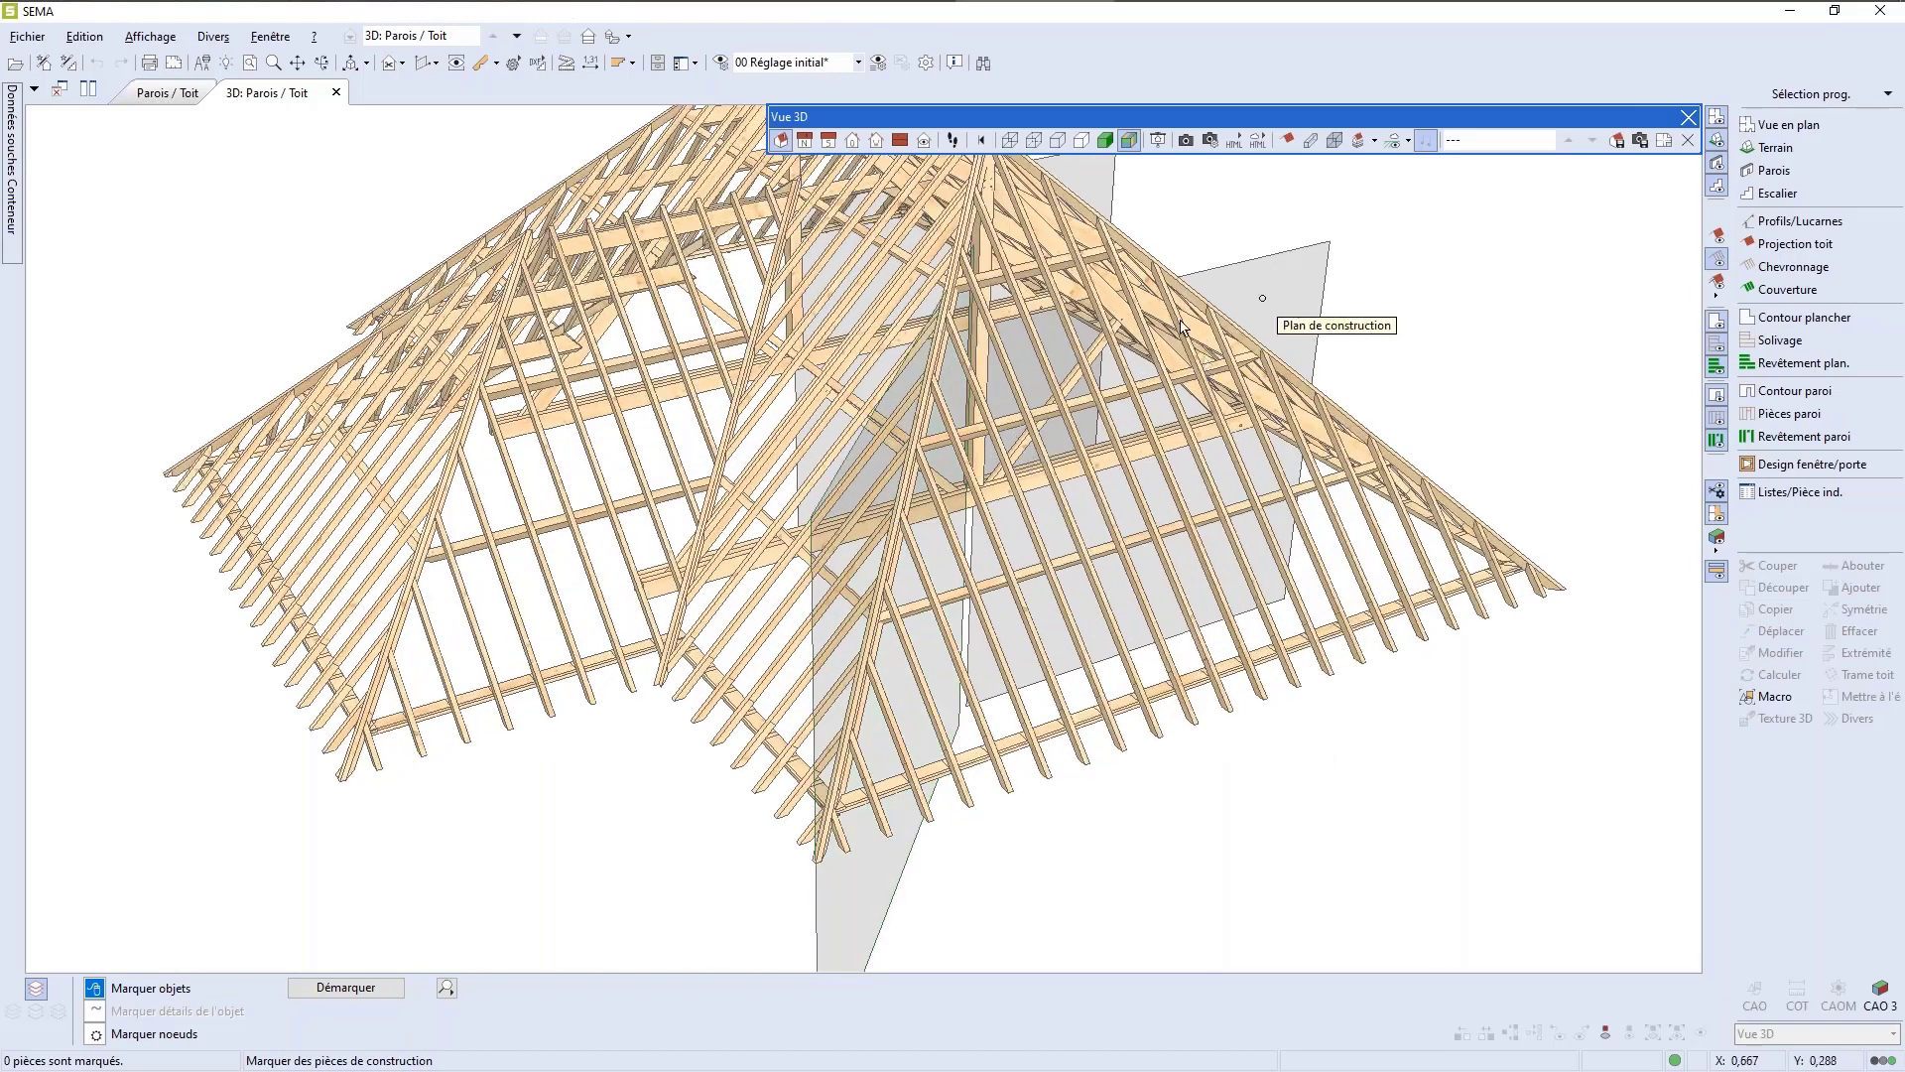
{"action": "scroll", "coordinate": [1141, 347], "scroll_direction": "up", "scroll_amount": 4}
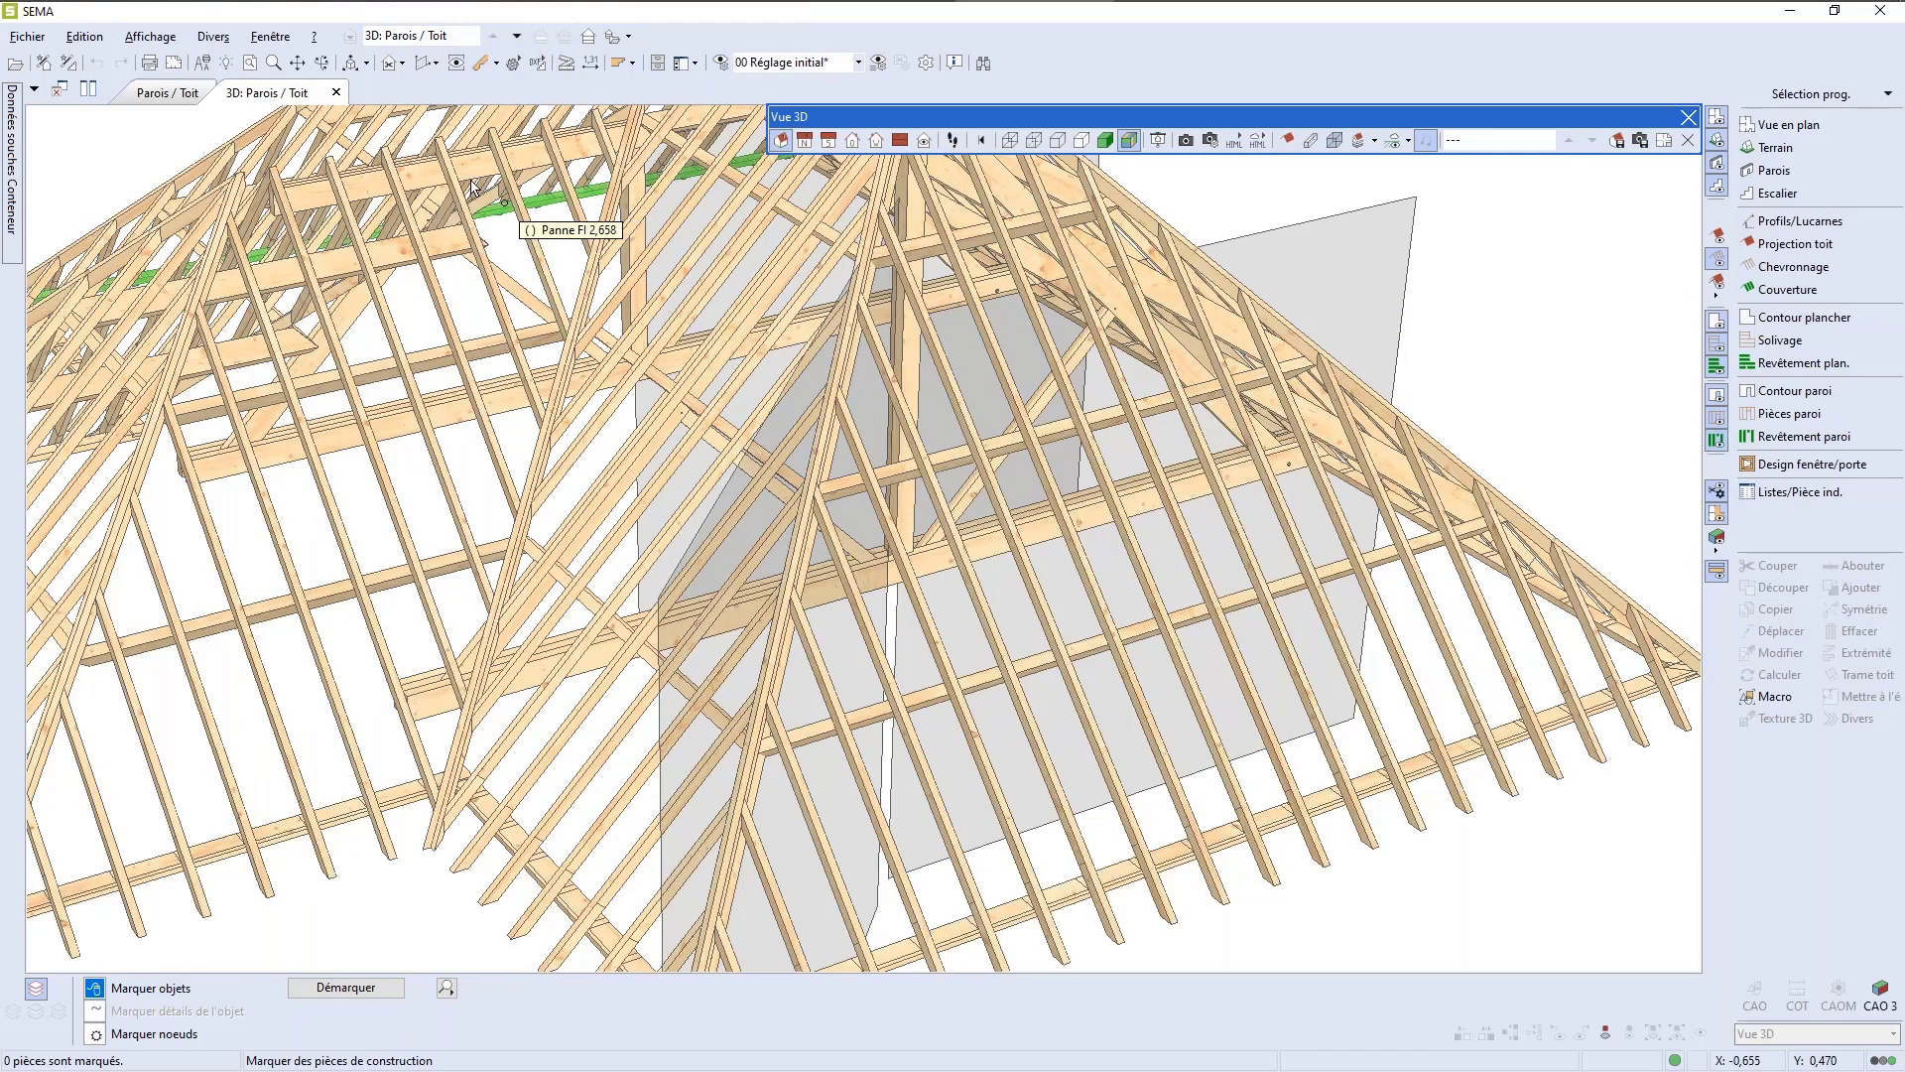
Step: Mark one rafter (Chevron) near the hip, extend the selection to all rafters and hide them
{"action": "left_click", "coordinate": [328, 65]}
{"action": "left_click_drag", "start_coordinate": [833, 447], "coordinate": [846, 687]}
{"action": "scroll", "coordinate": [845, 687], "scroll_direction": "up", "scroll_amount": 2}
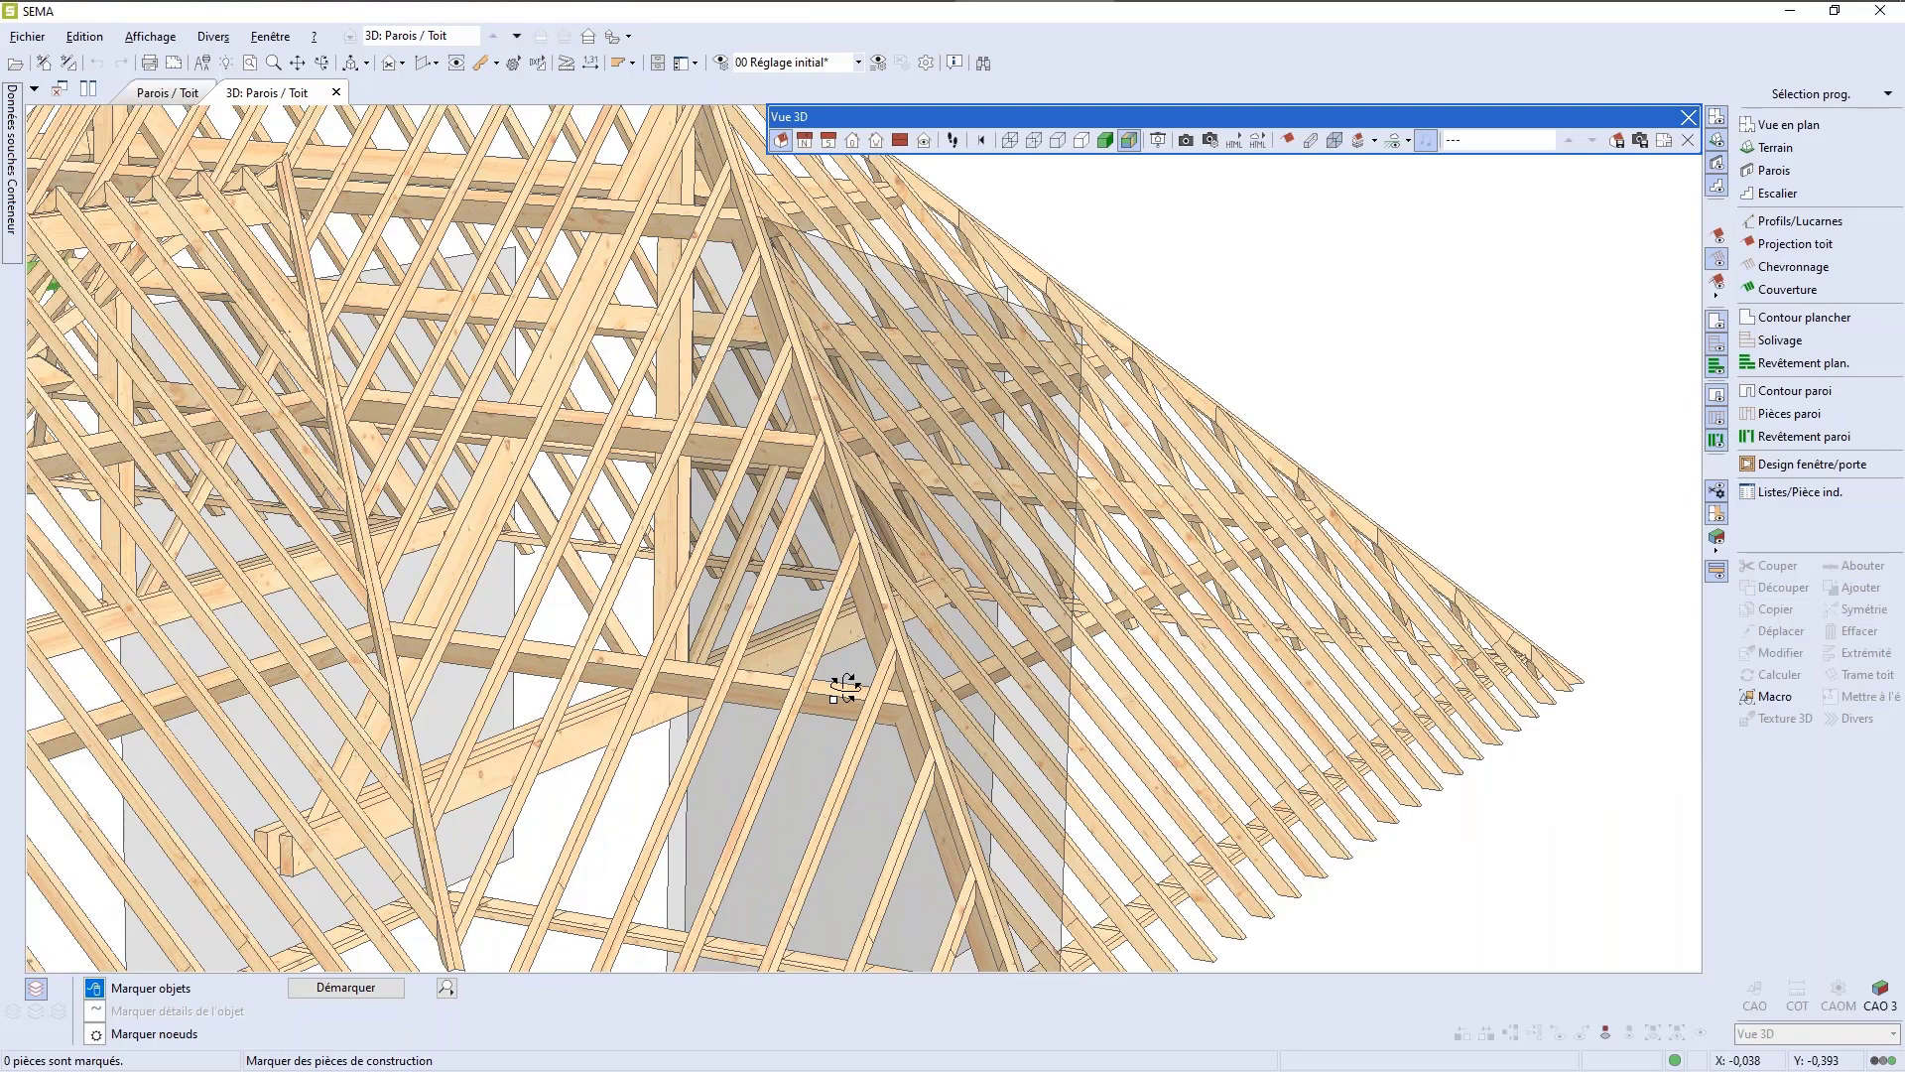
{"action": "left_click", "coordinate": [856, 599]}
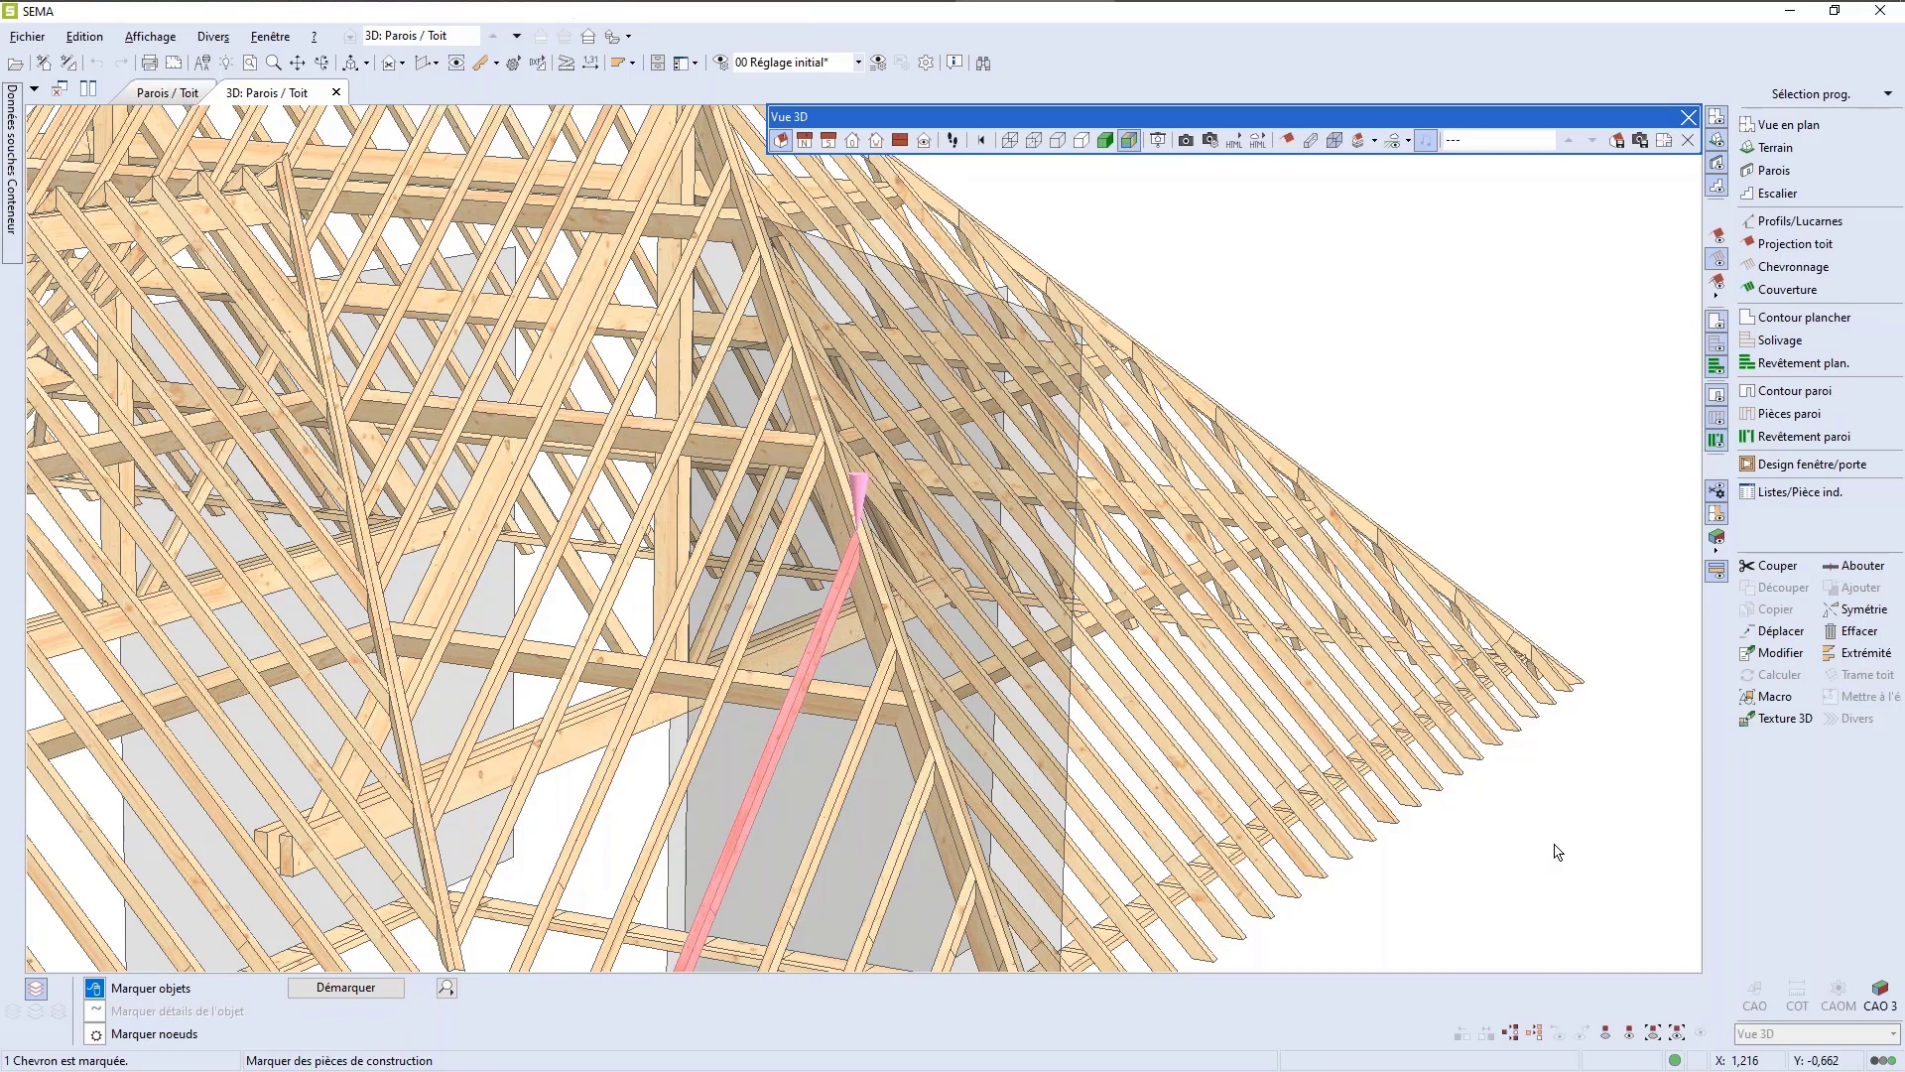
{"action": "key", "text": "ctrl+a"}
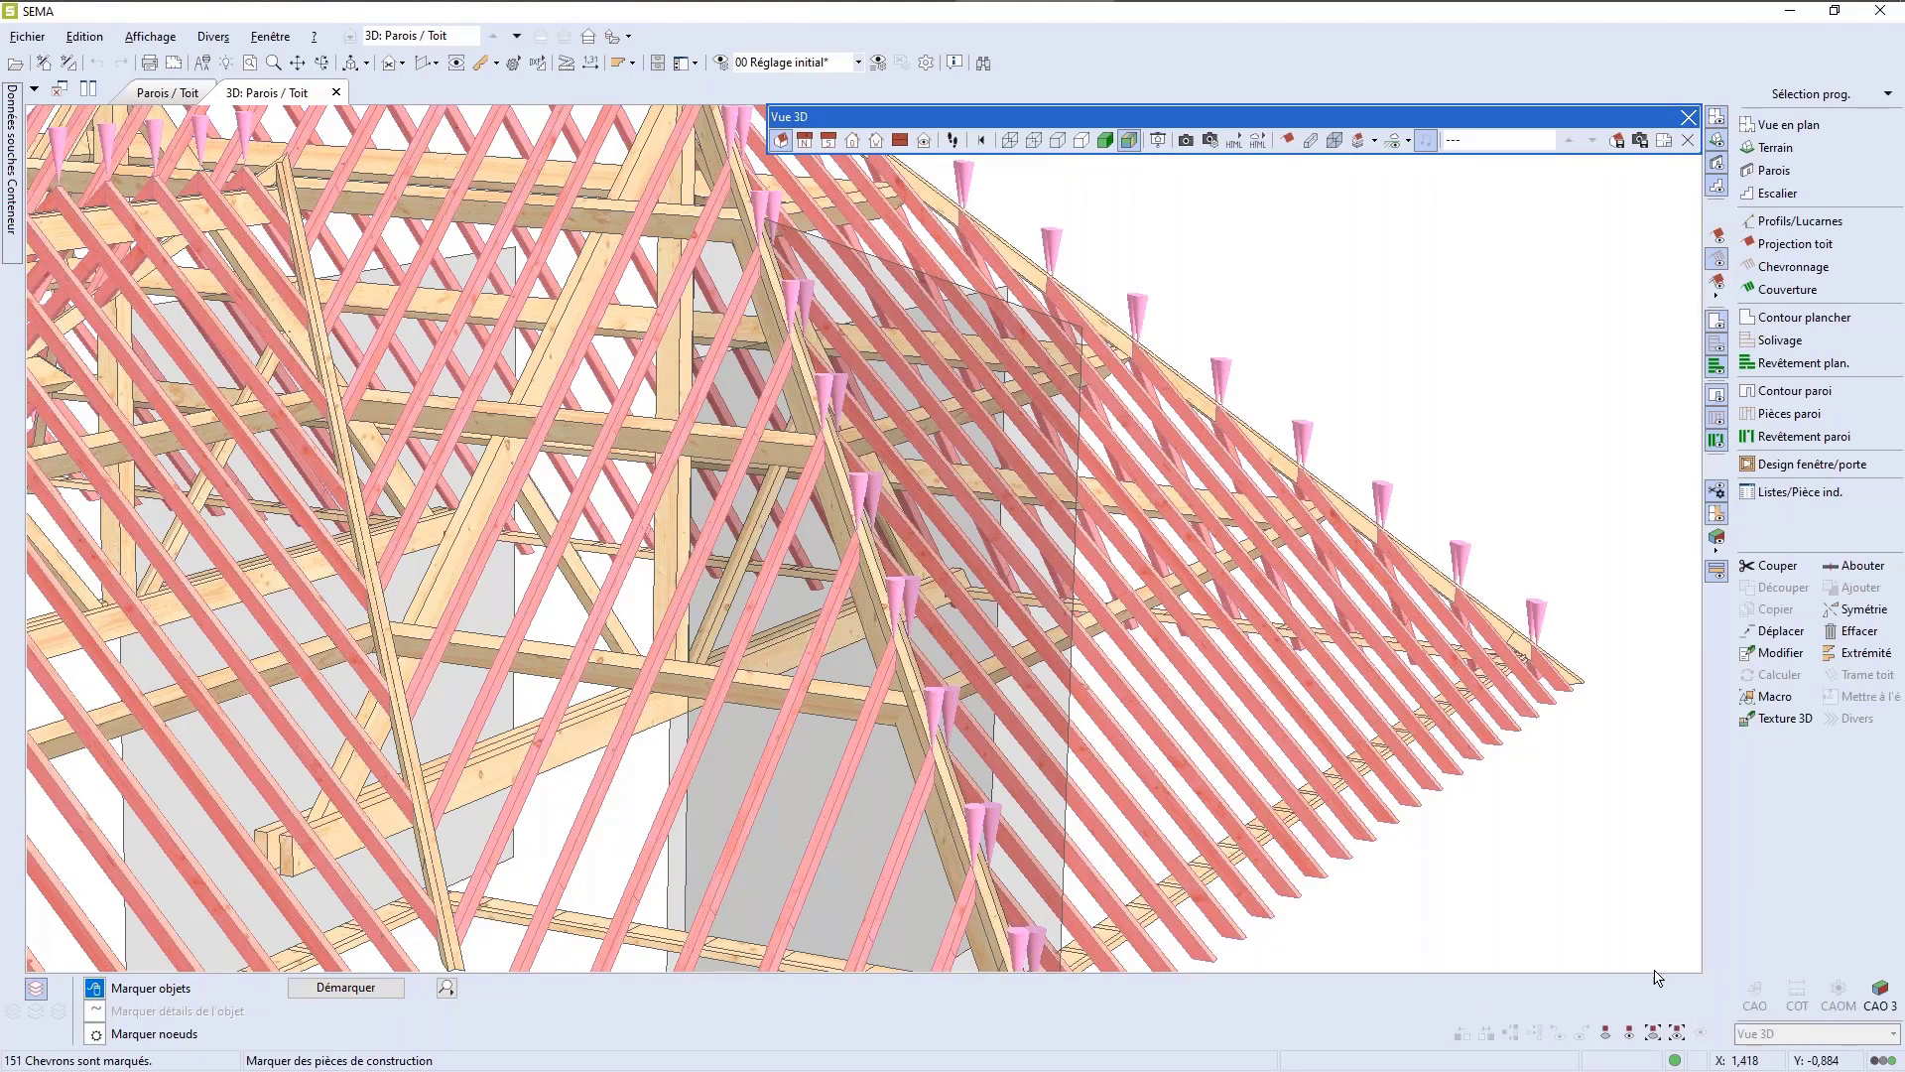
{"action": "left_click", "coordinate": [1653, 1034]}
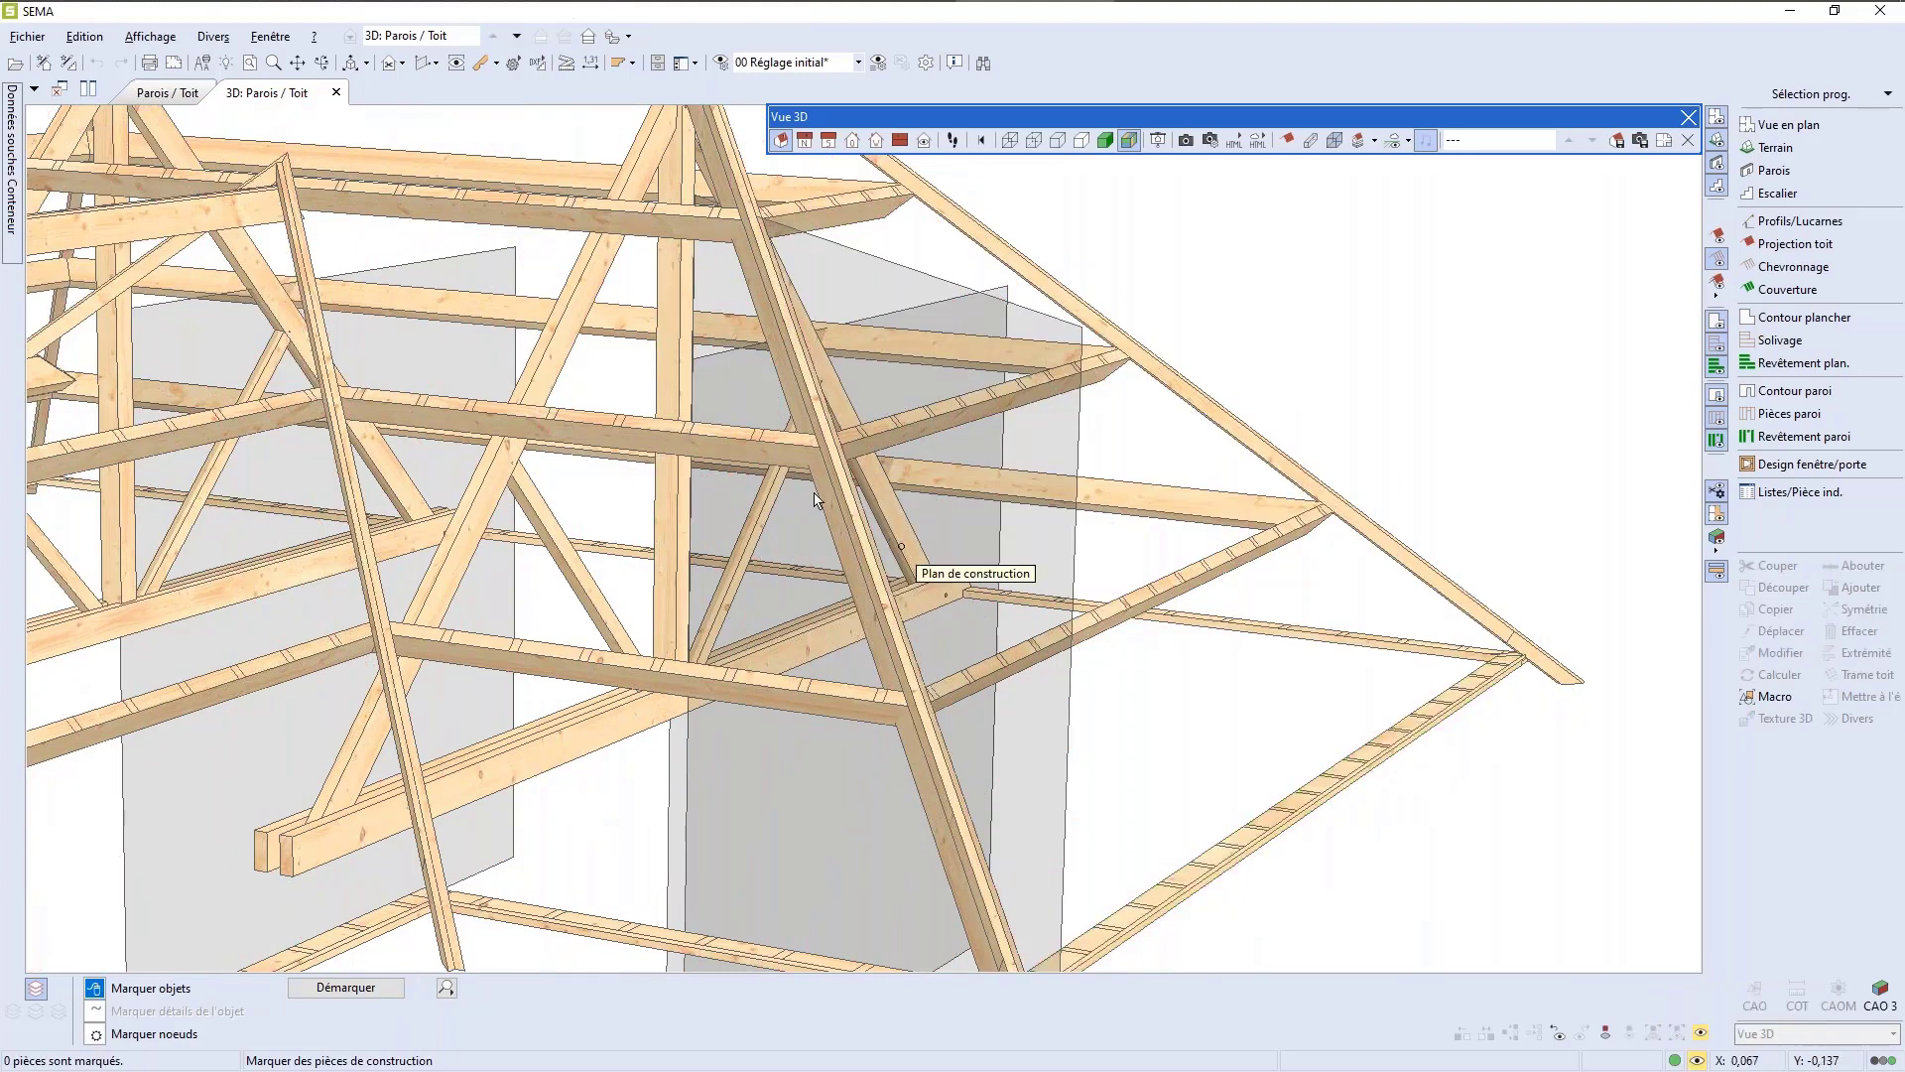
Step: Start a double cut (Couper 2x) on the Arbalétrier timber where it meets the Poinçon post
{"action": "scroll", "coordinate": [634, 427], "scroll_direction": "up", "scroll_amount": 6}
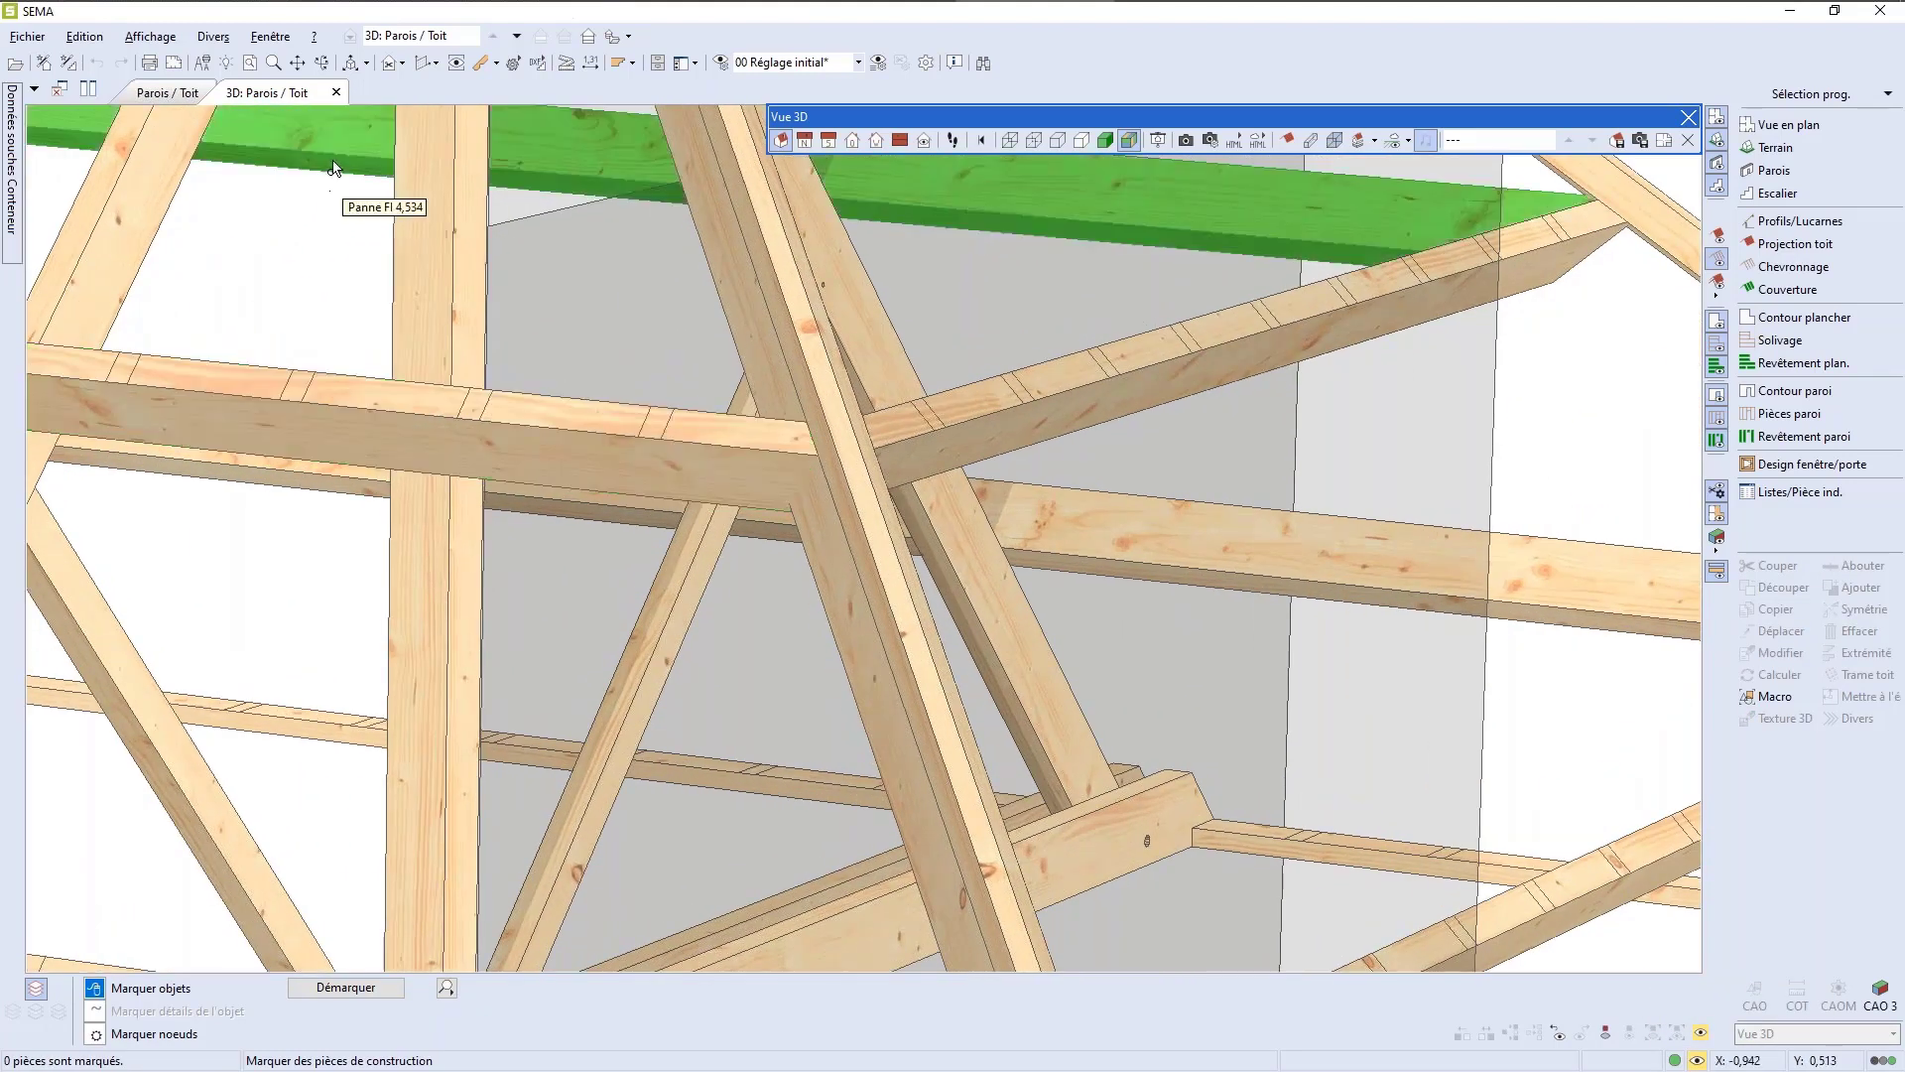
{"action": "left_click", "coordinate": [322, 63]}
{"action": "left_click_drag", "start_coordinate": [814, 505], "coordinate": [617, 147]}
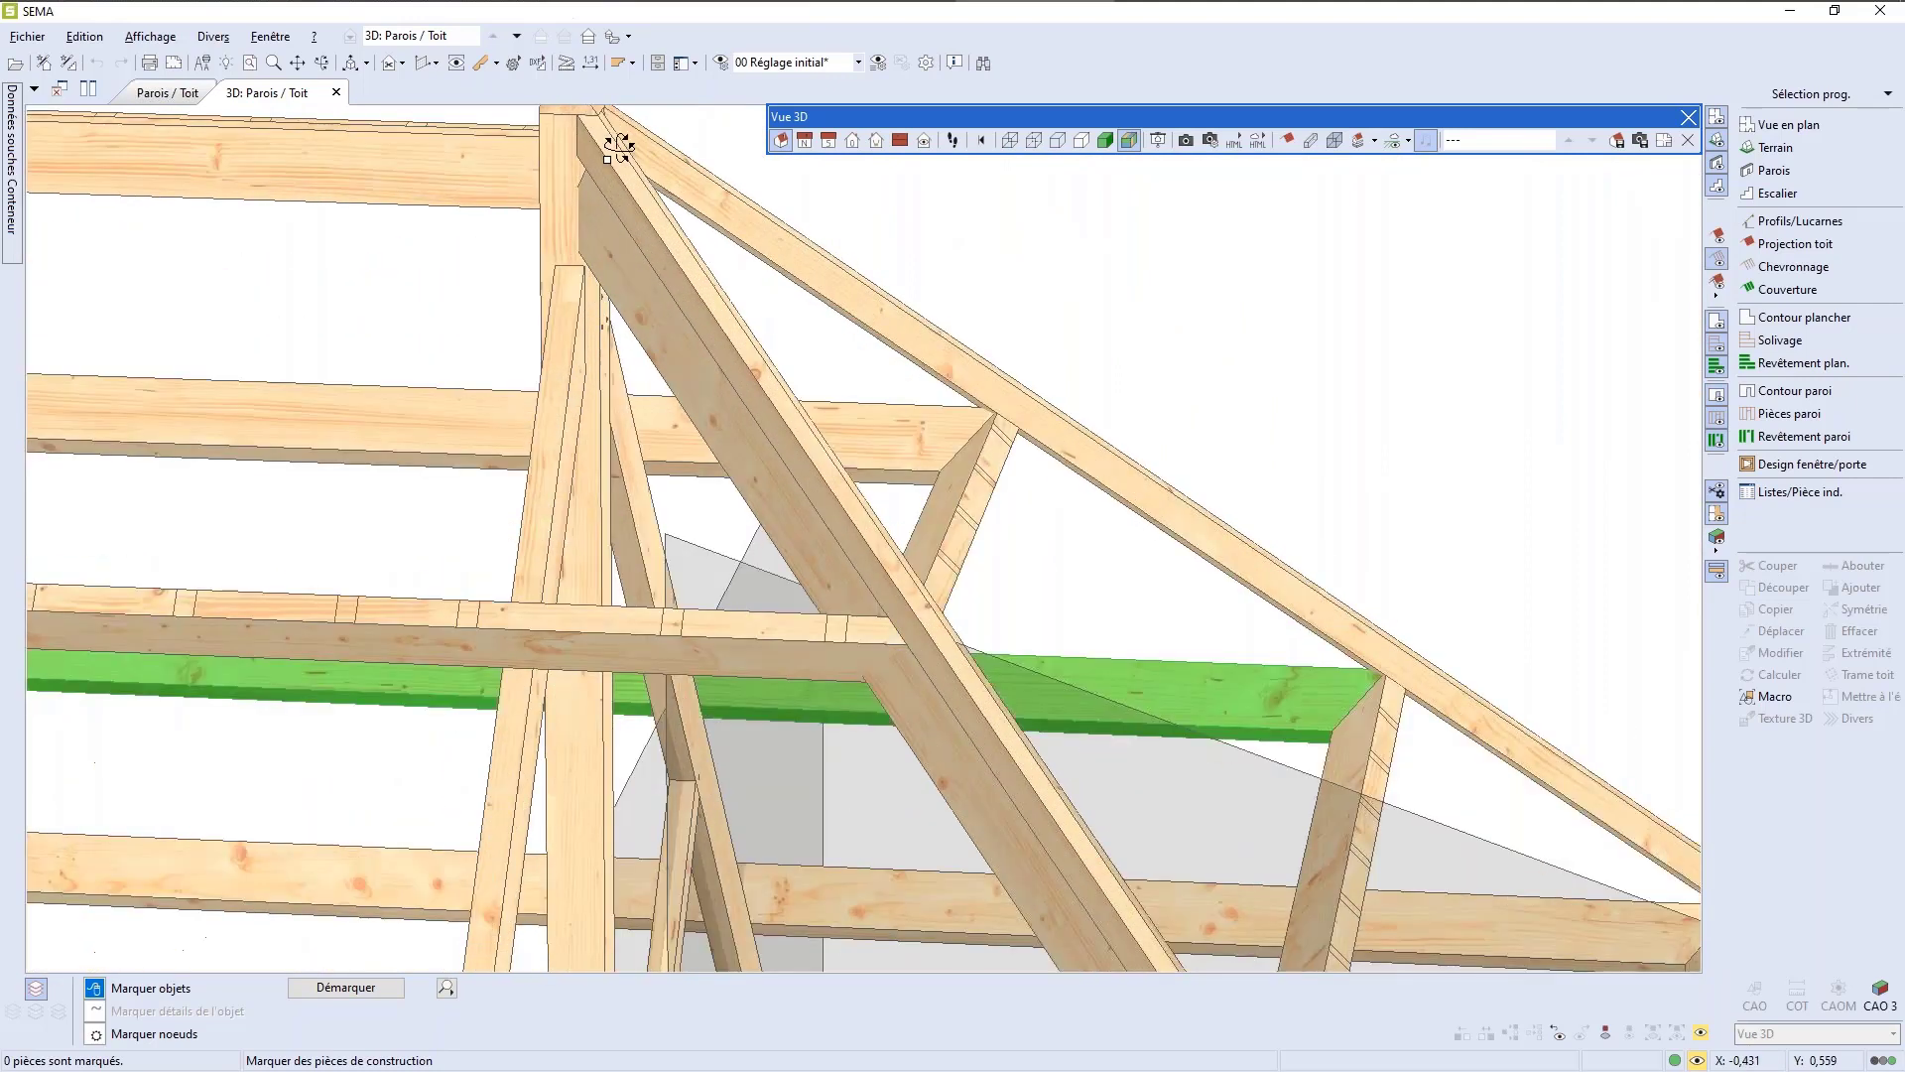
{"action": "scroll", "coordinate": [612, 148], "scroll_direction": "up", "scroll_amount": 4}
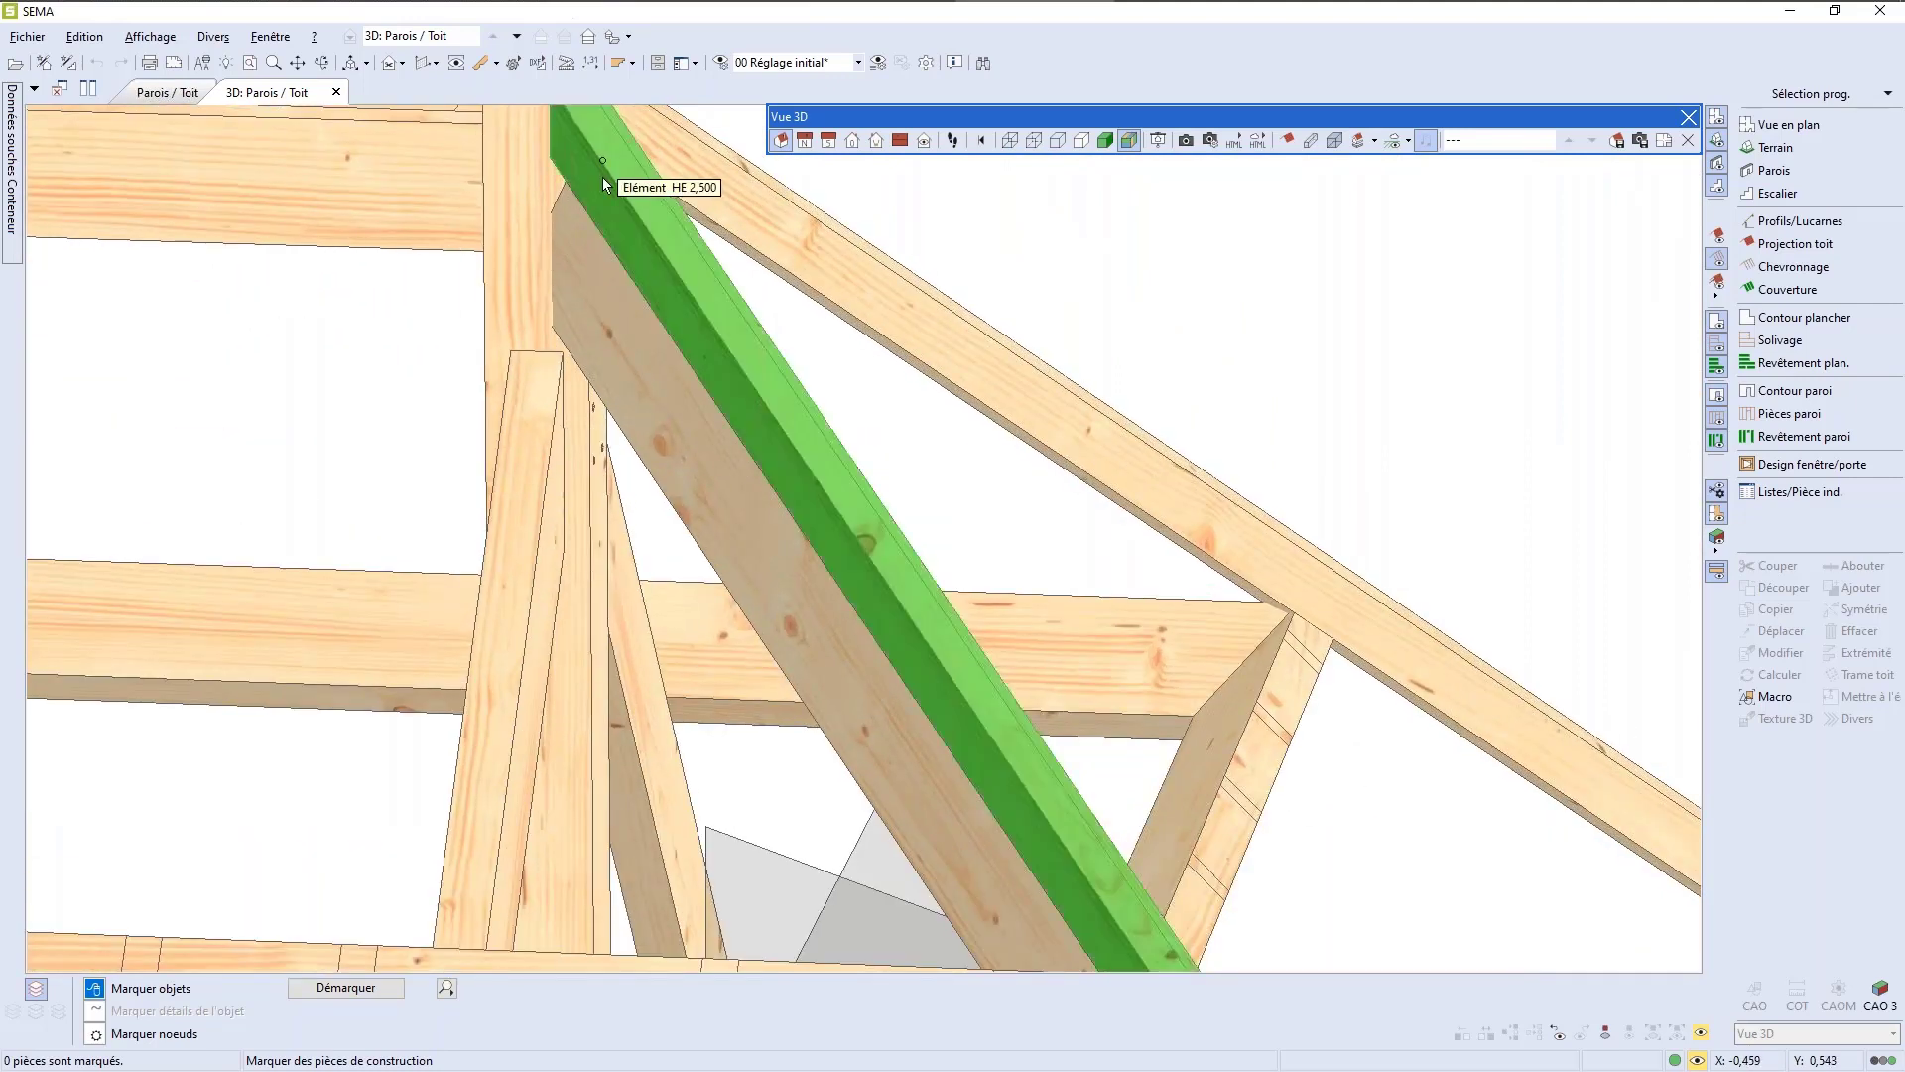
{"action": "left_click", "coordinate": [598, 288]}
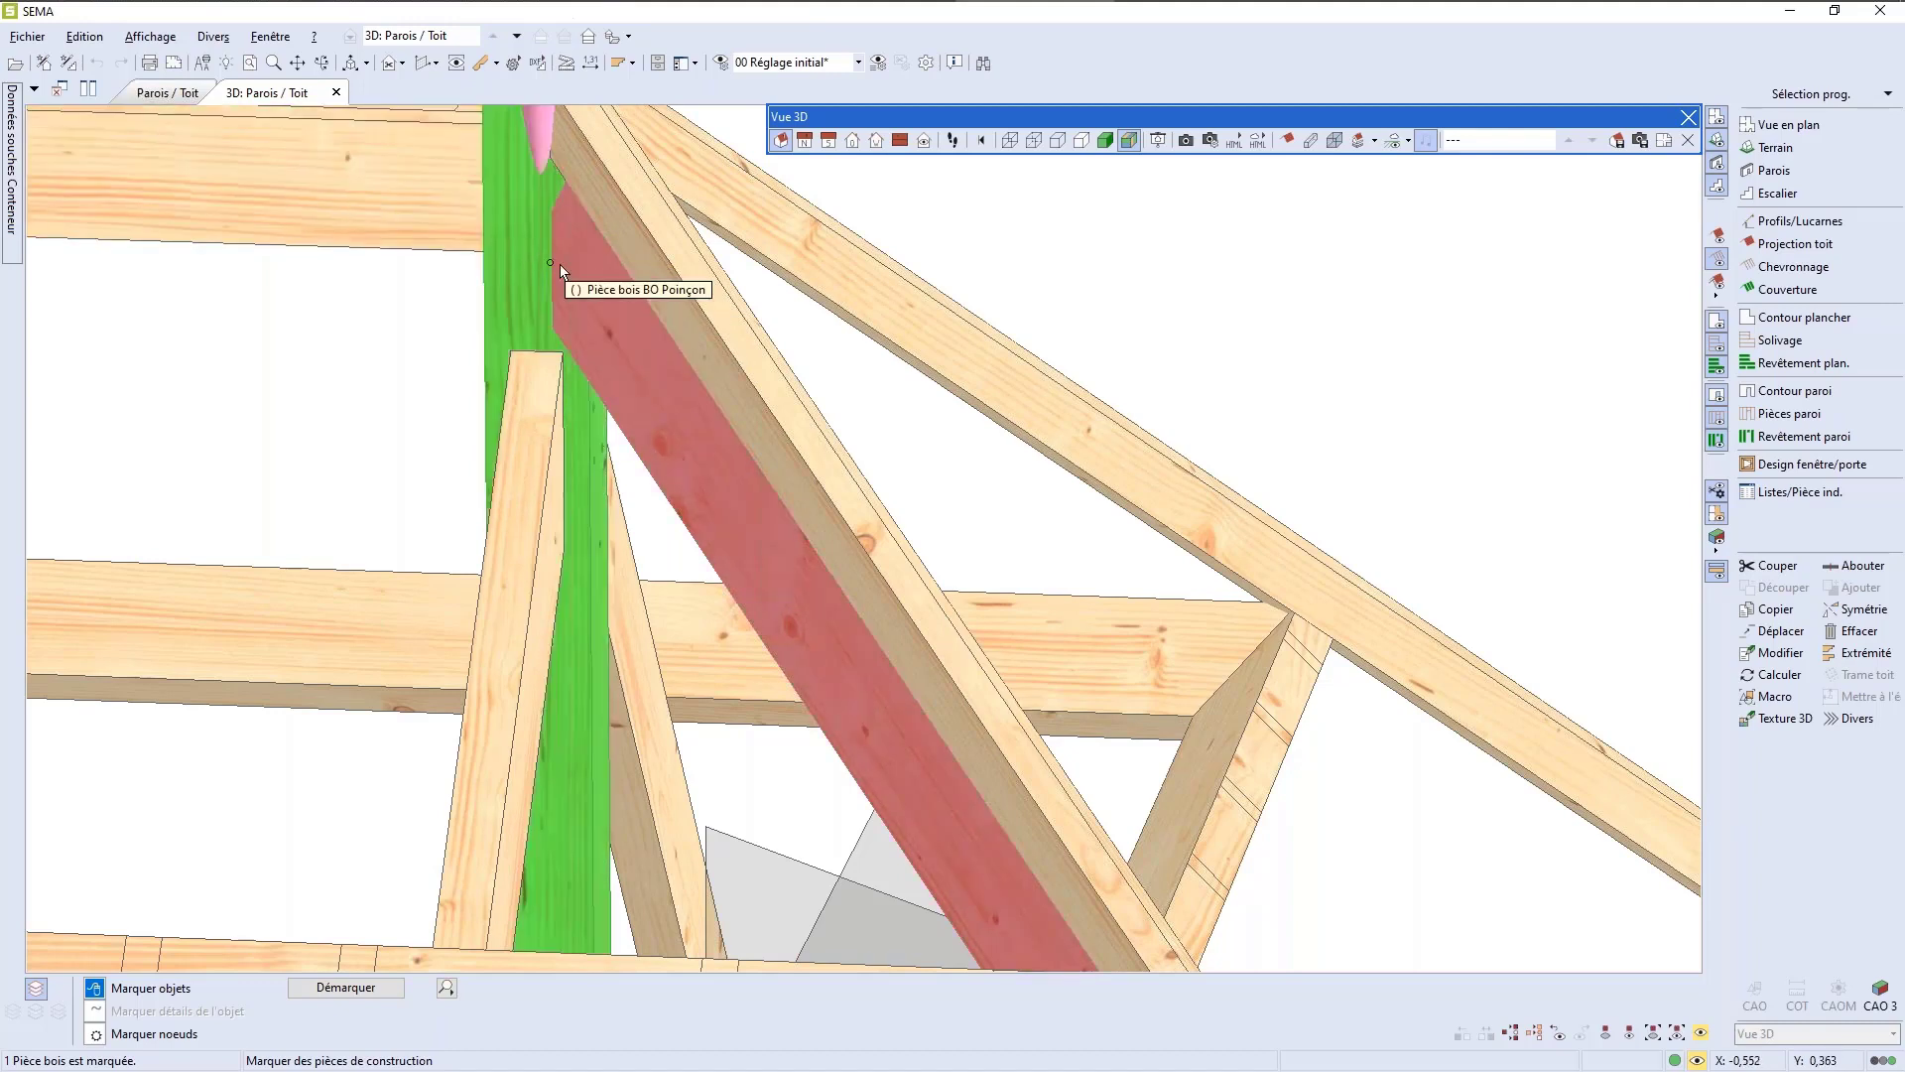
{"action": "right_click", "coordinate": [586, 274]}
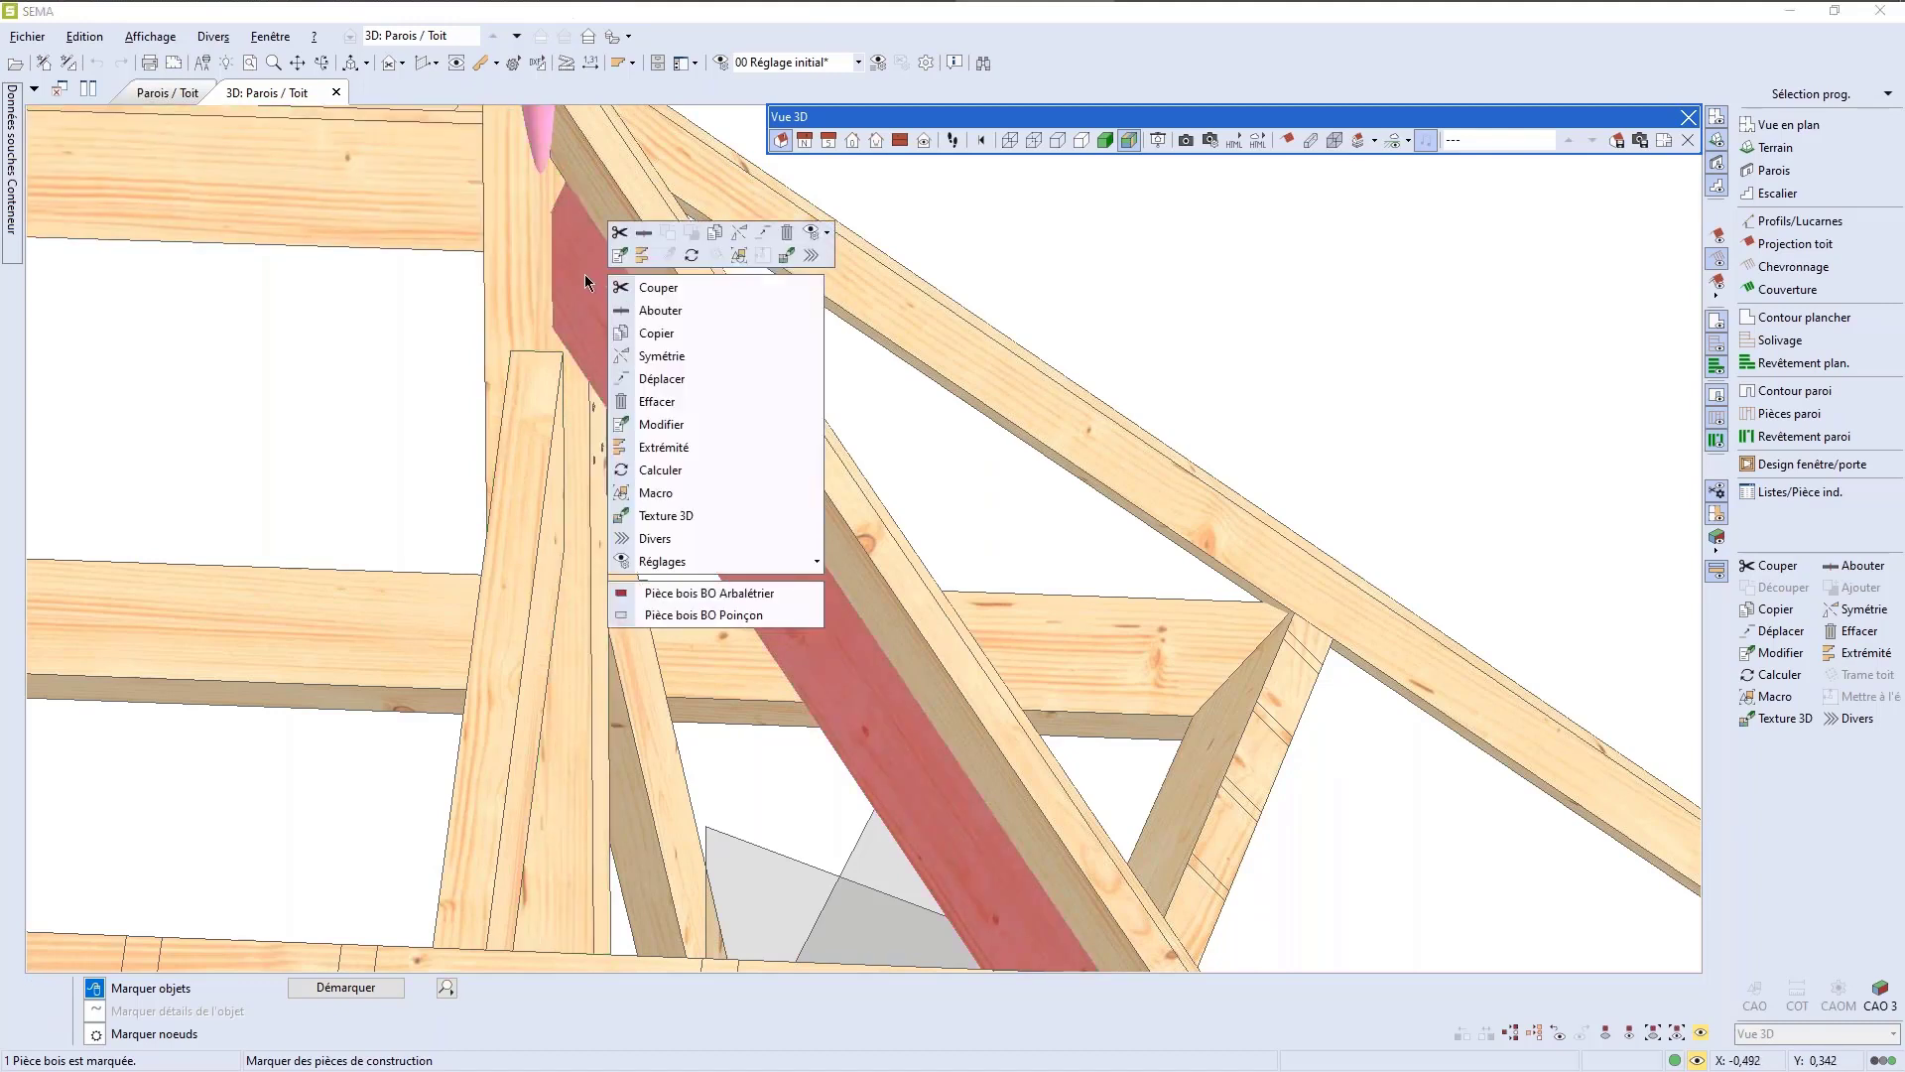
{"action": "left_click", "coordinate": [674, 289]}
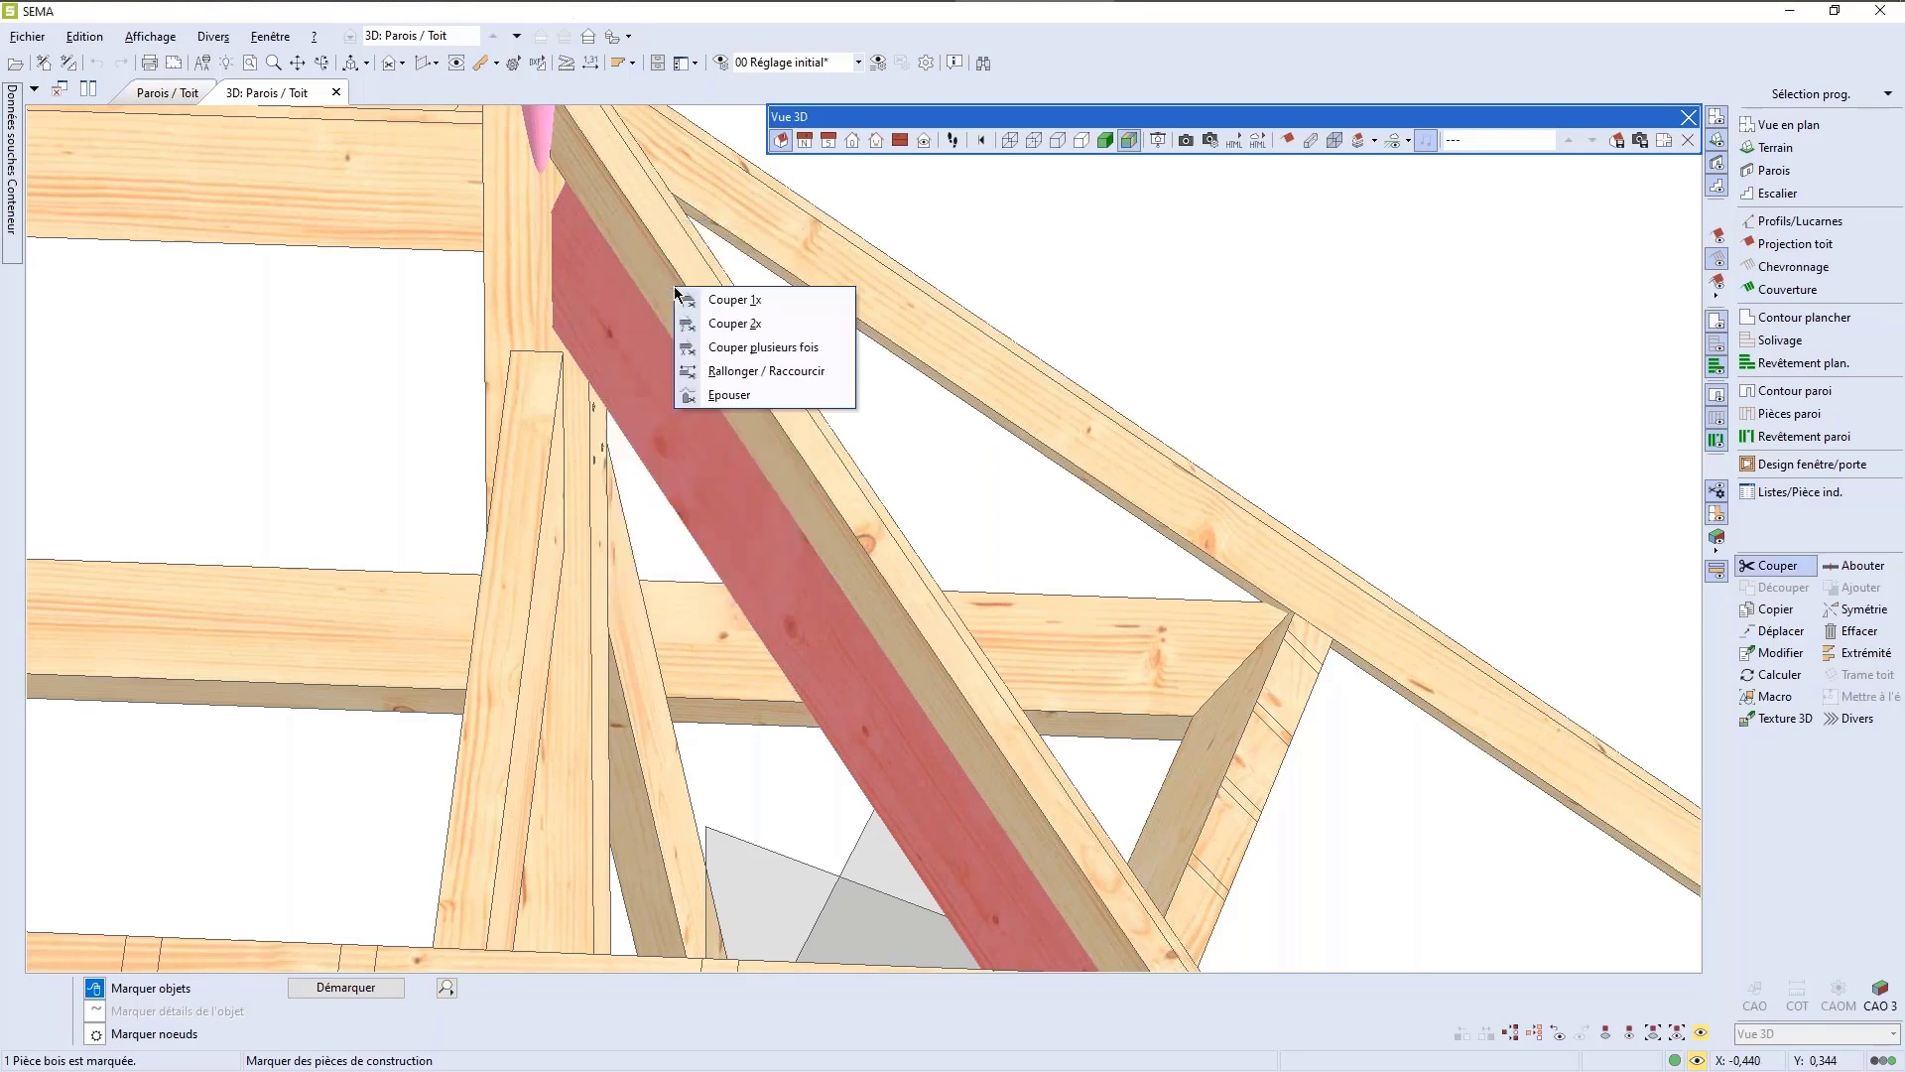
{"action": "left_click", "coordinate": [732, 323]}
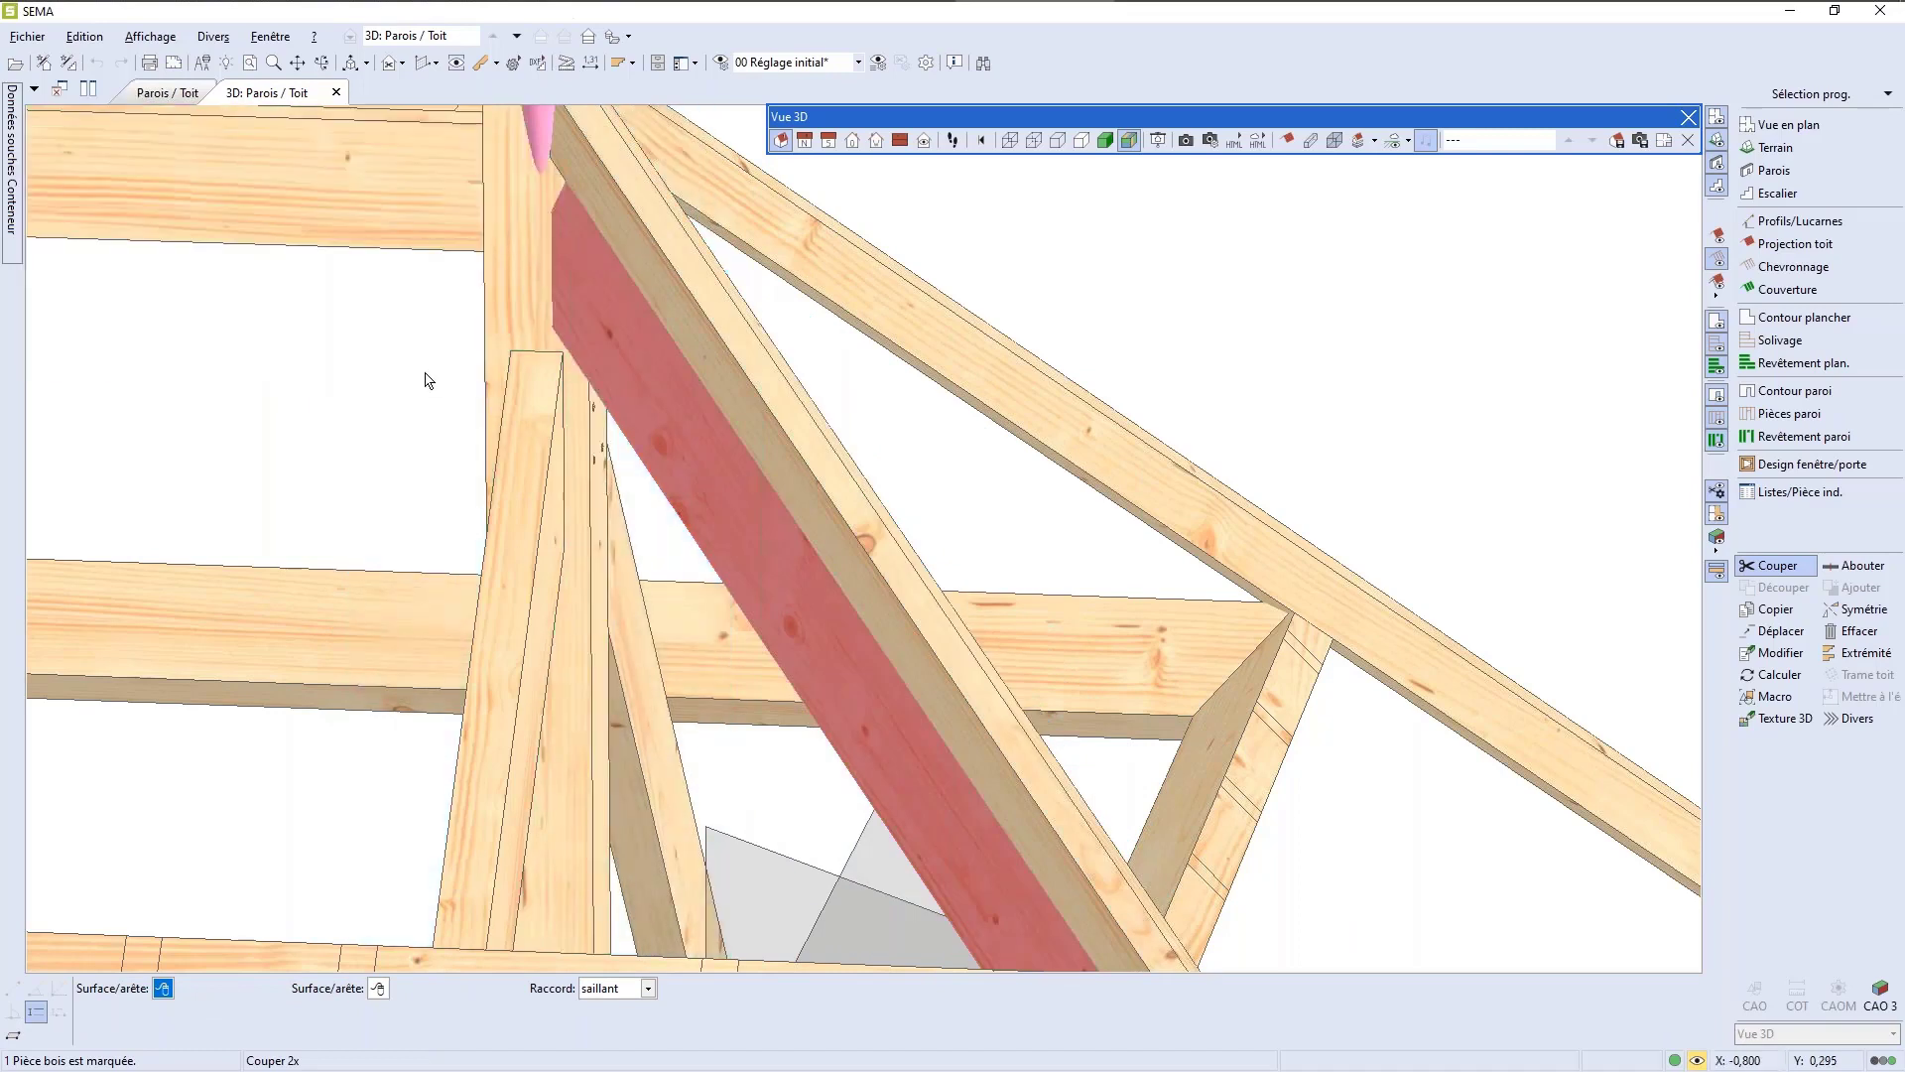
Step: Choose two adjacent faces of the Poinçon post as the cutting surfaces for the Arbalétrier
{"action": "scroll", "coordinate": [675, 515], "scroll_direction": "down", "scroll_amount": 2}
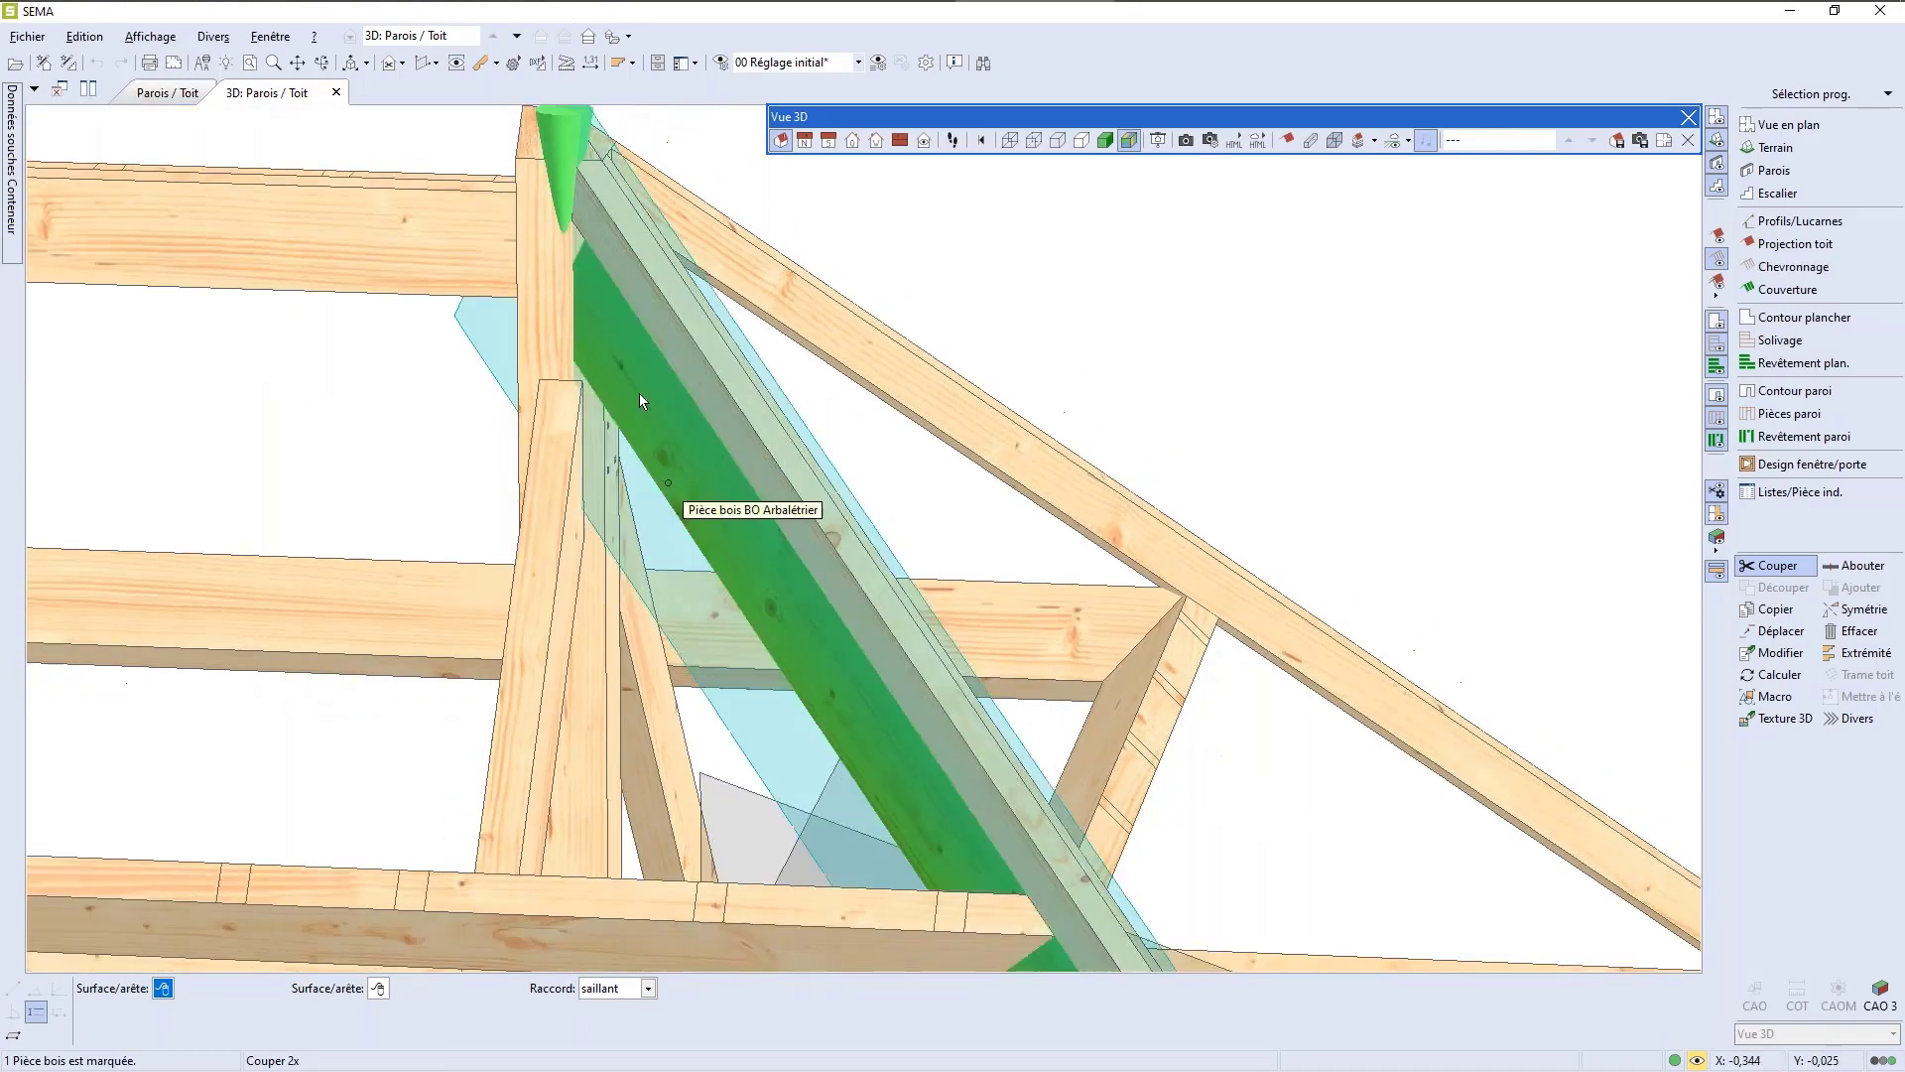
{"action": "scroll", "coordinate": [552, 216], "scroll_direction": "down", "scroll_amount": 1}
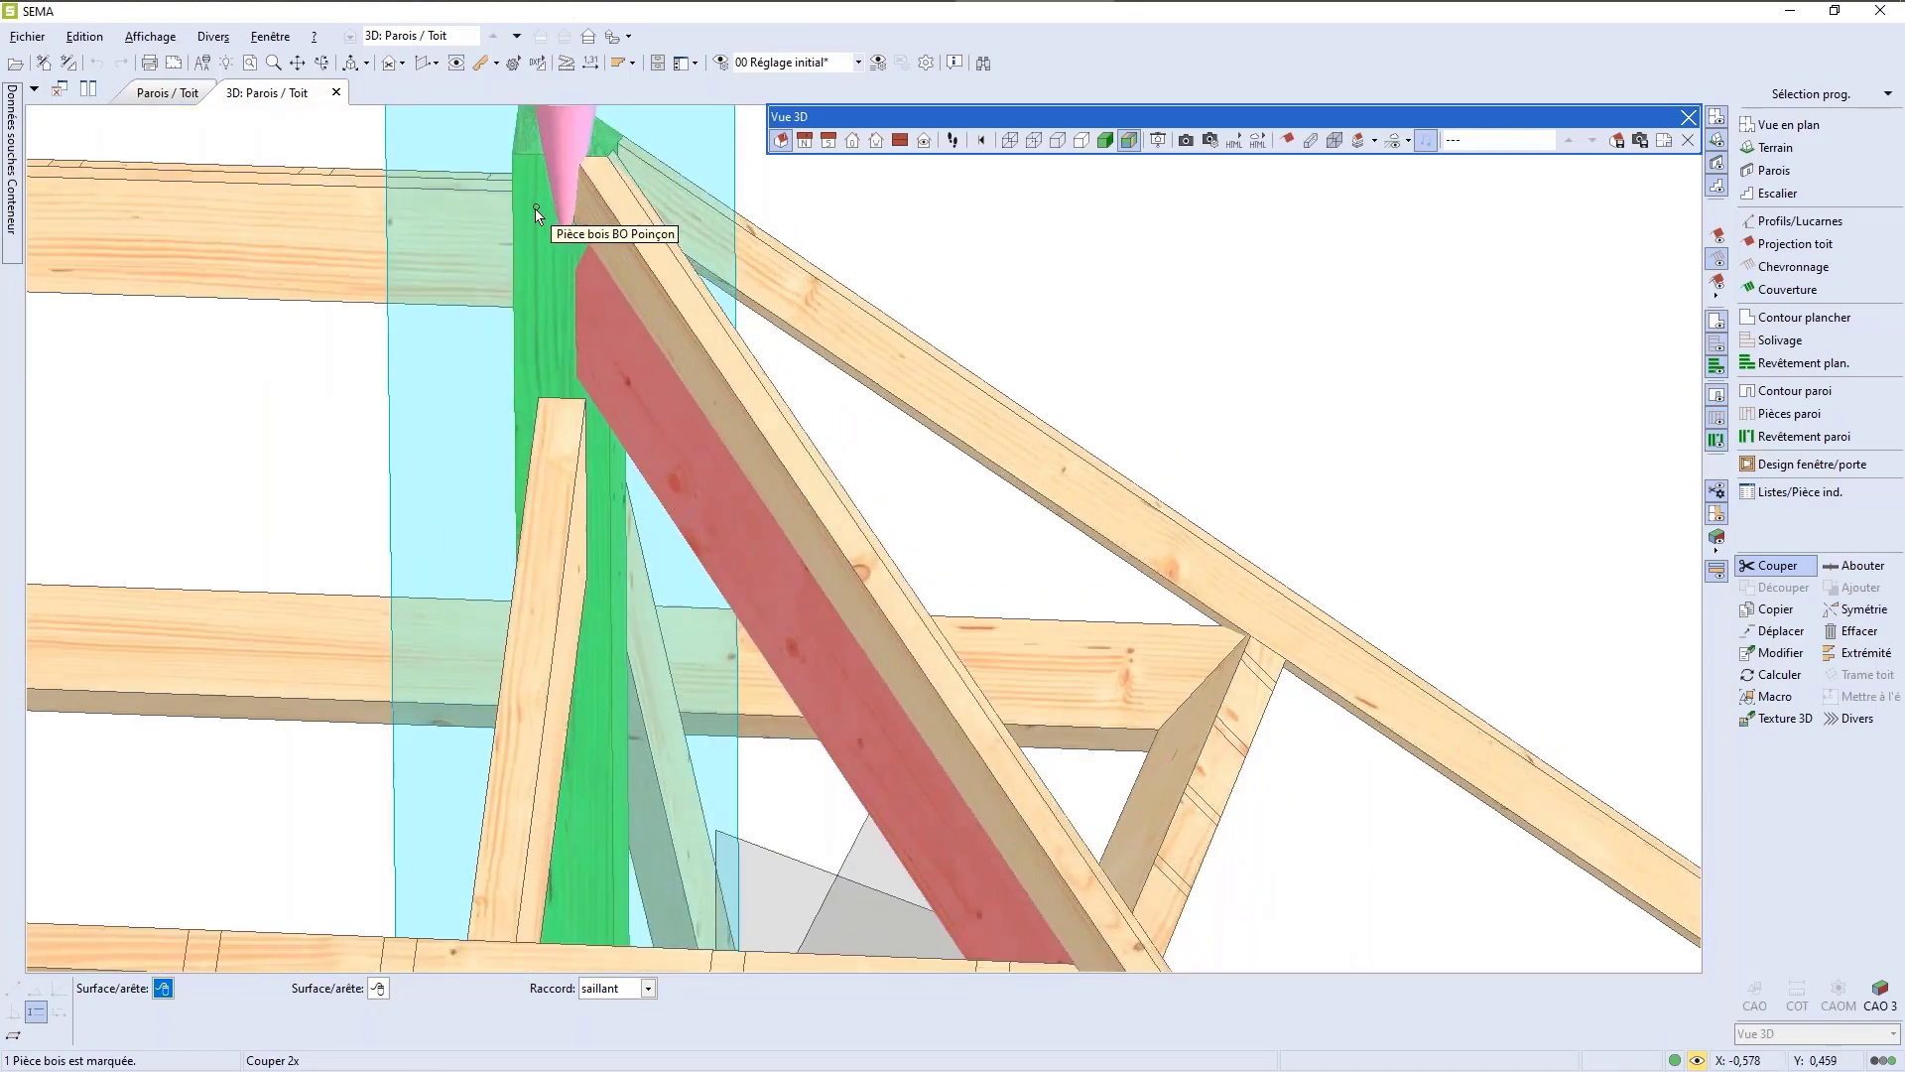
{"action": "scroll", "coordinate": [536, 219], "scroll_direction": "down", "scroll_amount": 1}
{"action": "scroll", "coordinate": [535, 218], "scroll_direction": "down", "scroll_amount": 1}
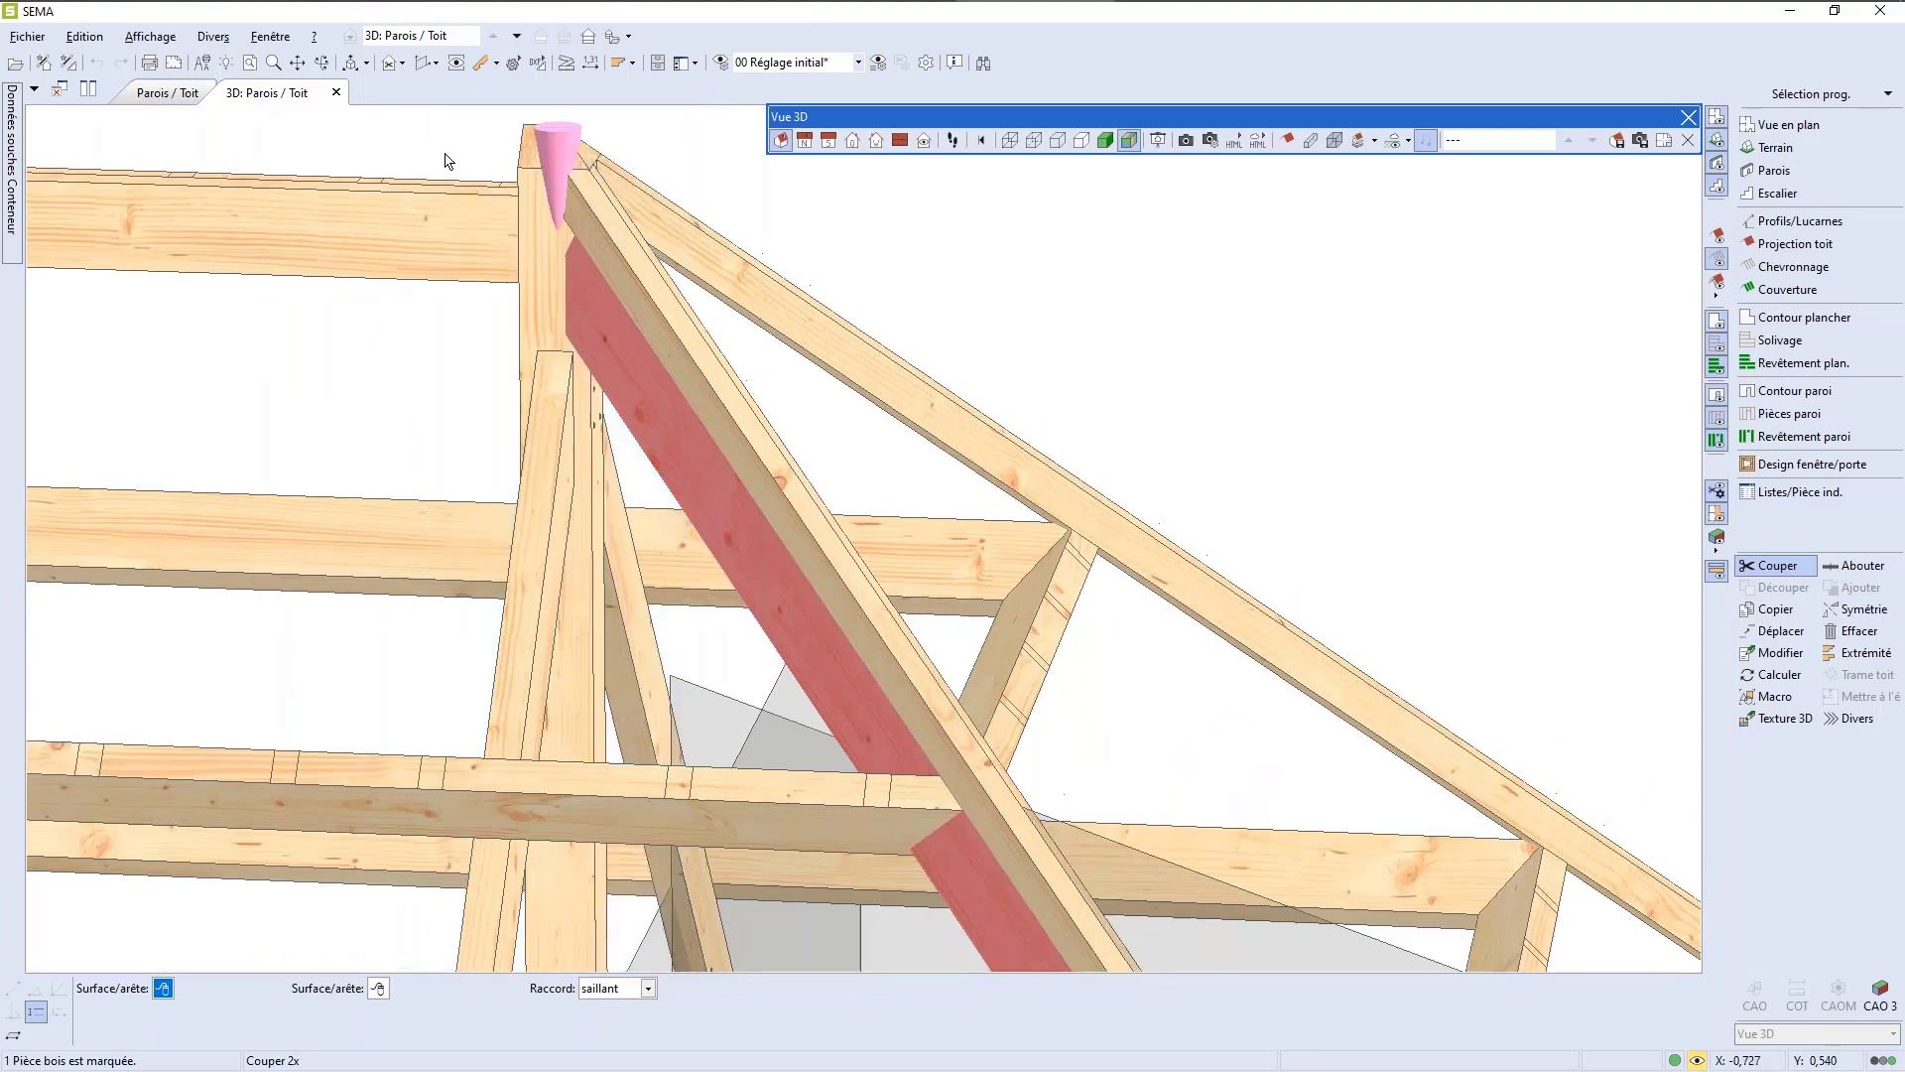
{"action": "left_click", "coordinate": [323, 62]}
{"action": "left_click_drag", "start_coordinate": [630, 353], "coordinate": [468, 348]}
{"action": "scroll", "coordinate": [544, 189], "scroll_direction": "up", "scroll_amount": 3}
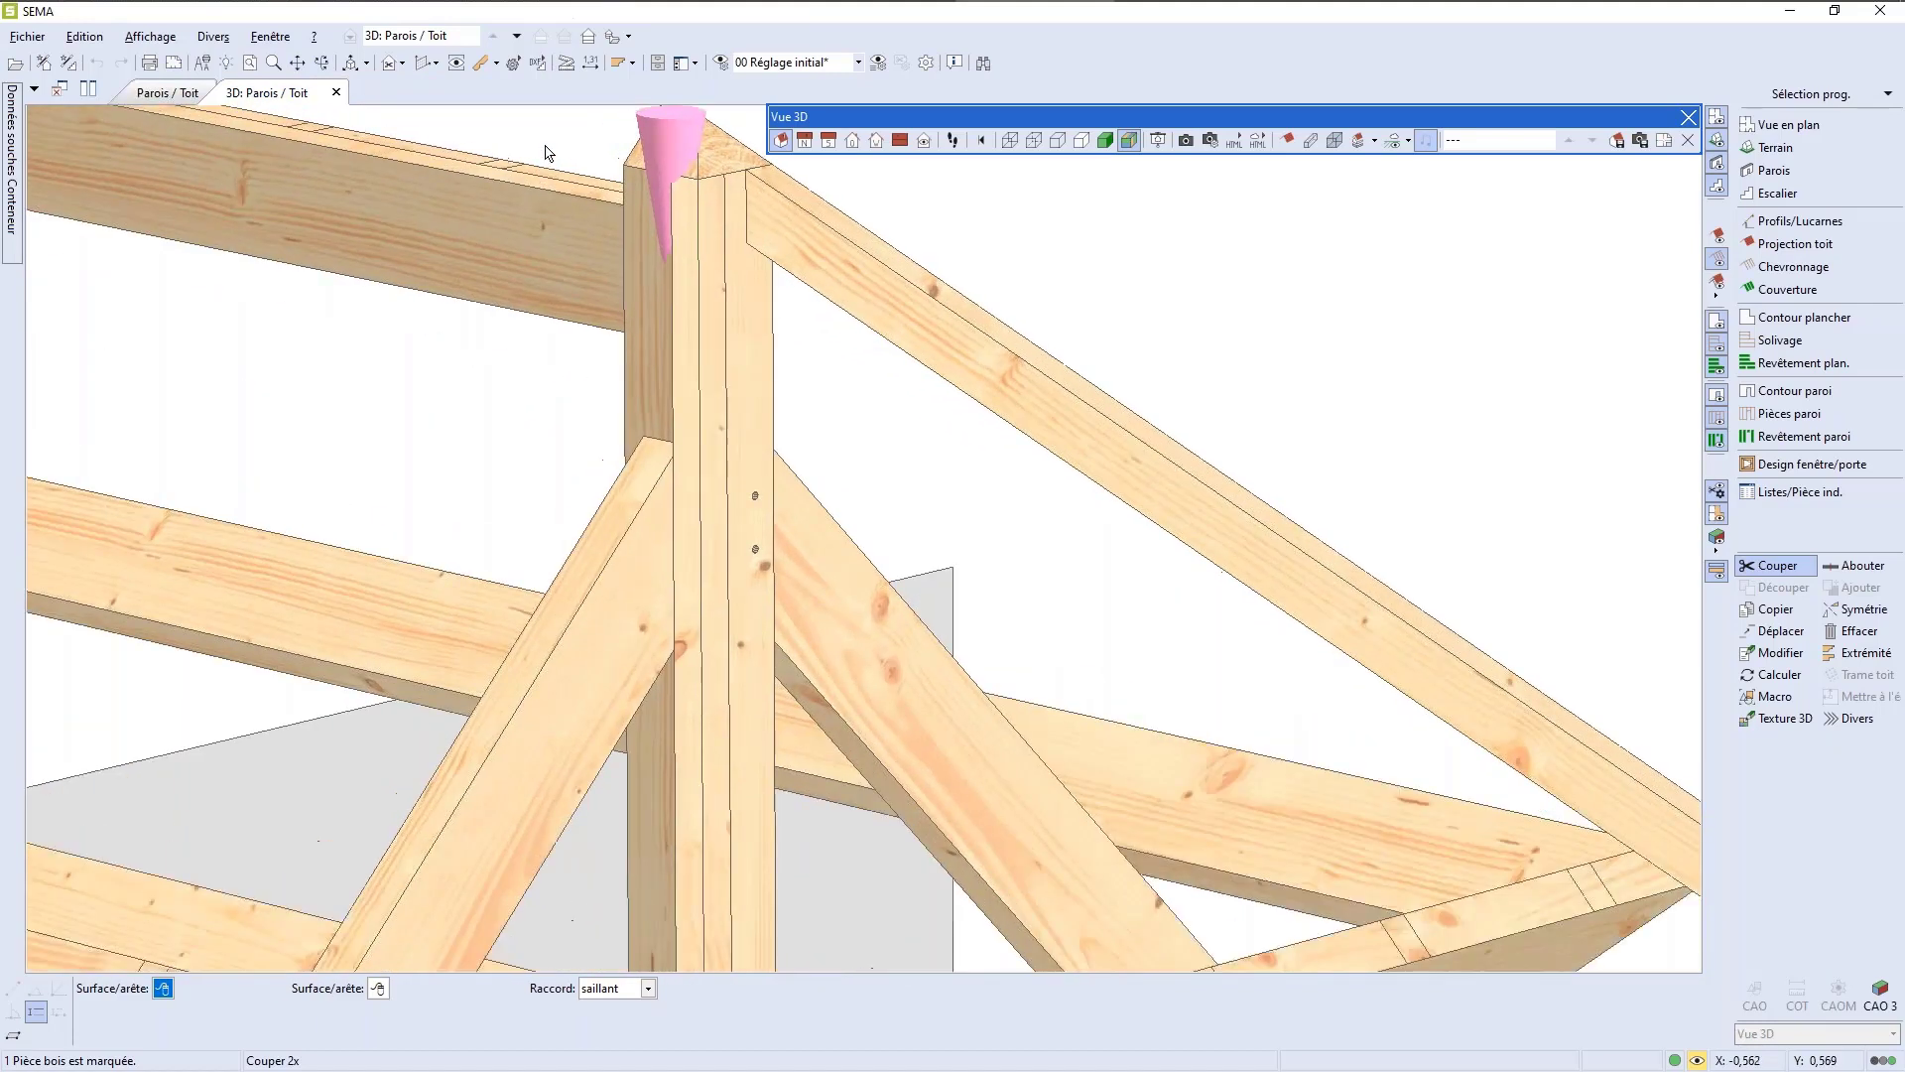
{"action": "left_click", "coordinate": [685, 415]}
{"action": "left_click", "coordinate": [833, 422]}
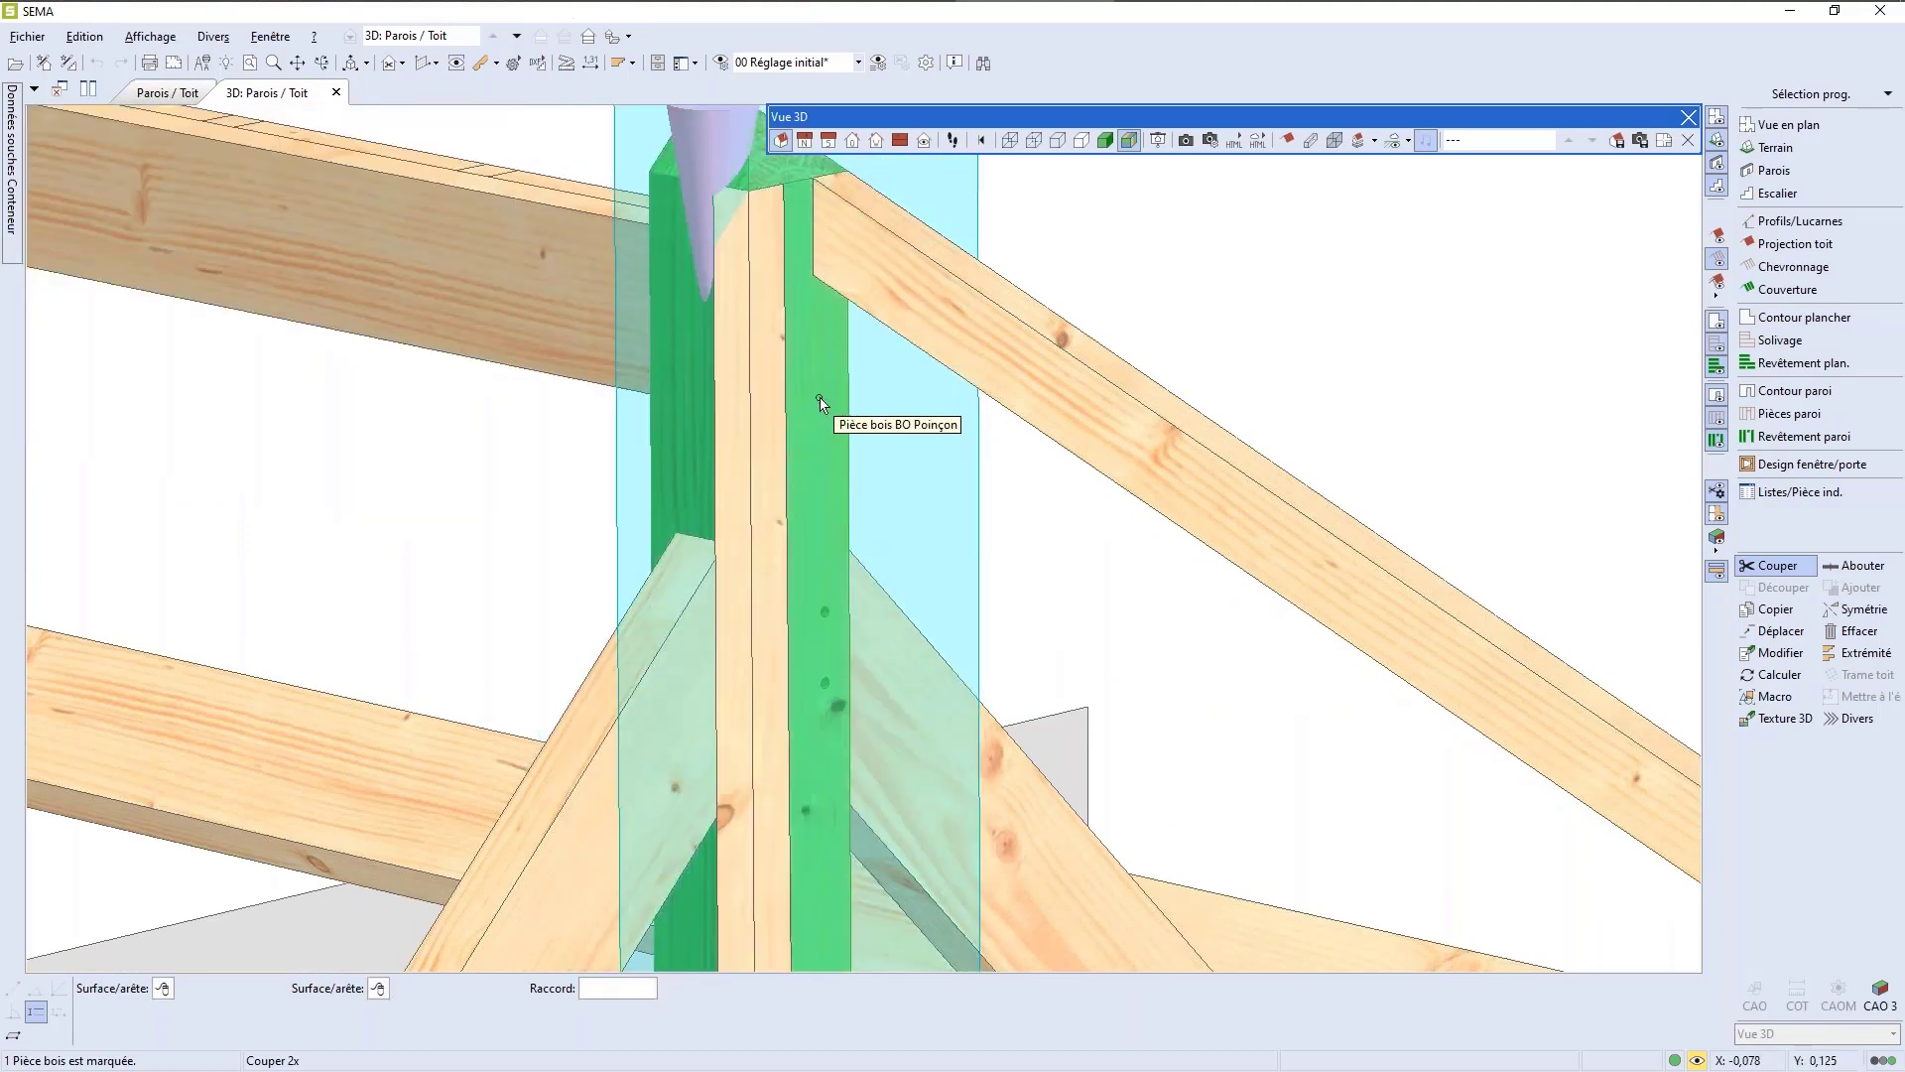
Step: Set the double cut's connection (Raccord) to rentrant and apply it to the Arbalétrier's upper end
{"action": "middle_click_drag", "start_coordinate": [771, 375], "coordinate": [1248, 417]}
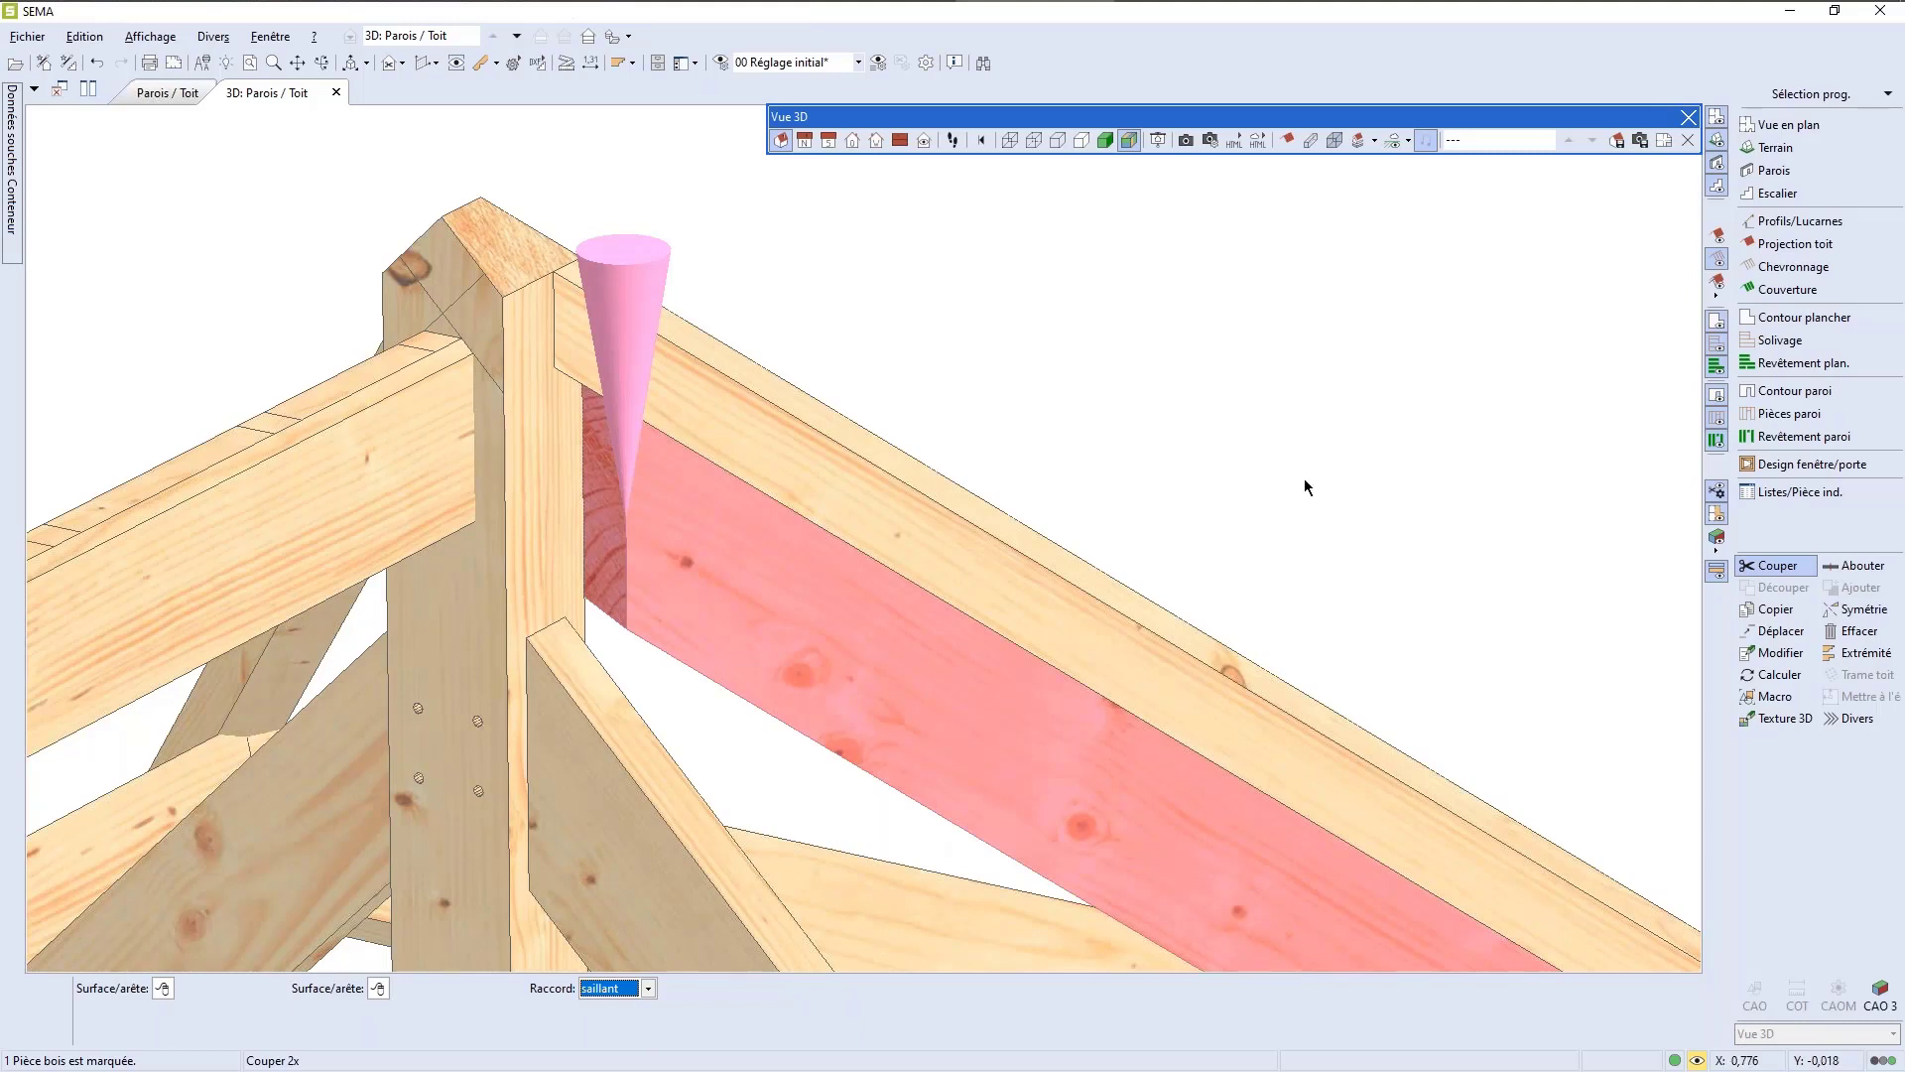
{"action": "key", "text": "Down"}
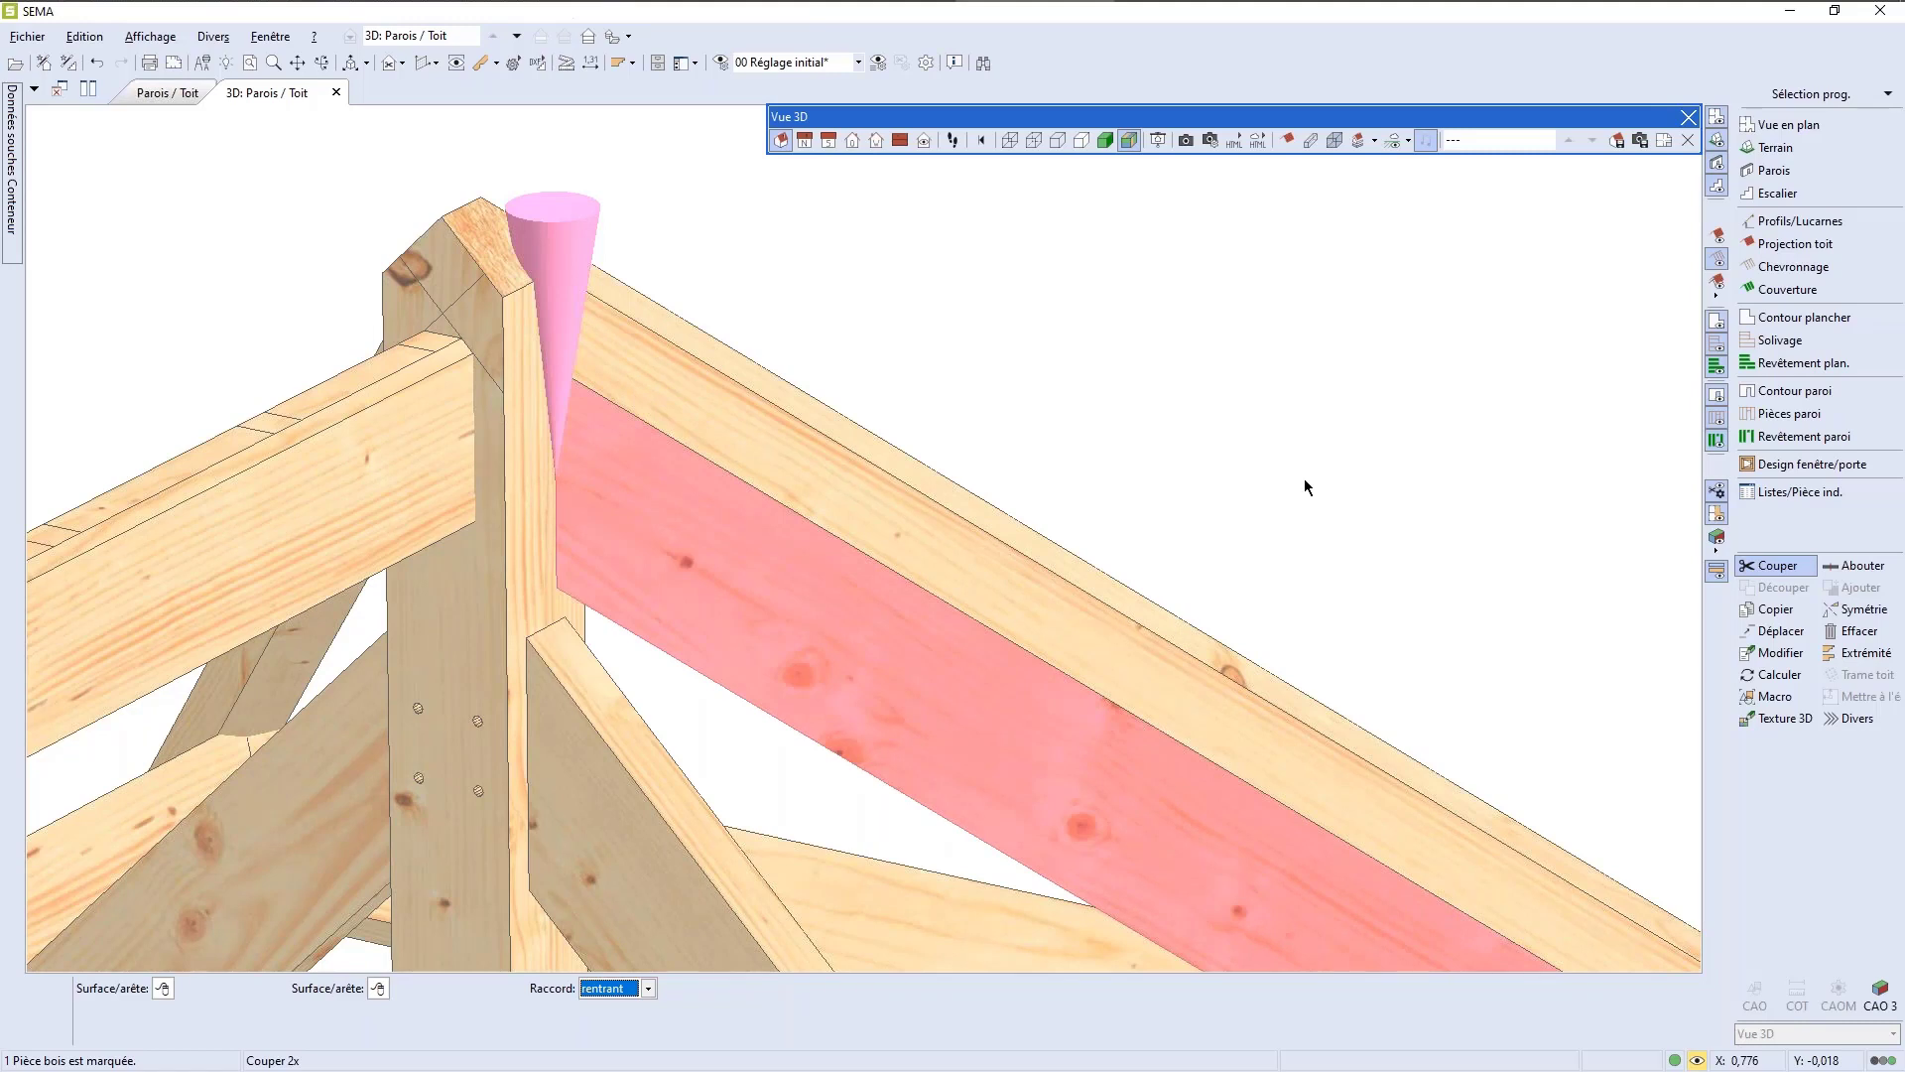
{"action": "key", "text": "Return"}
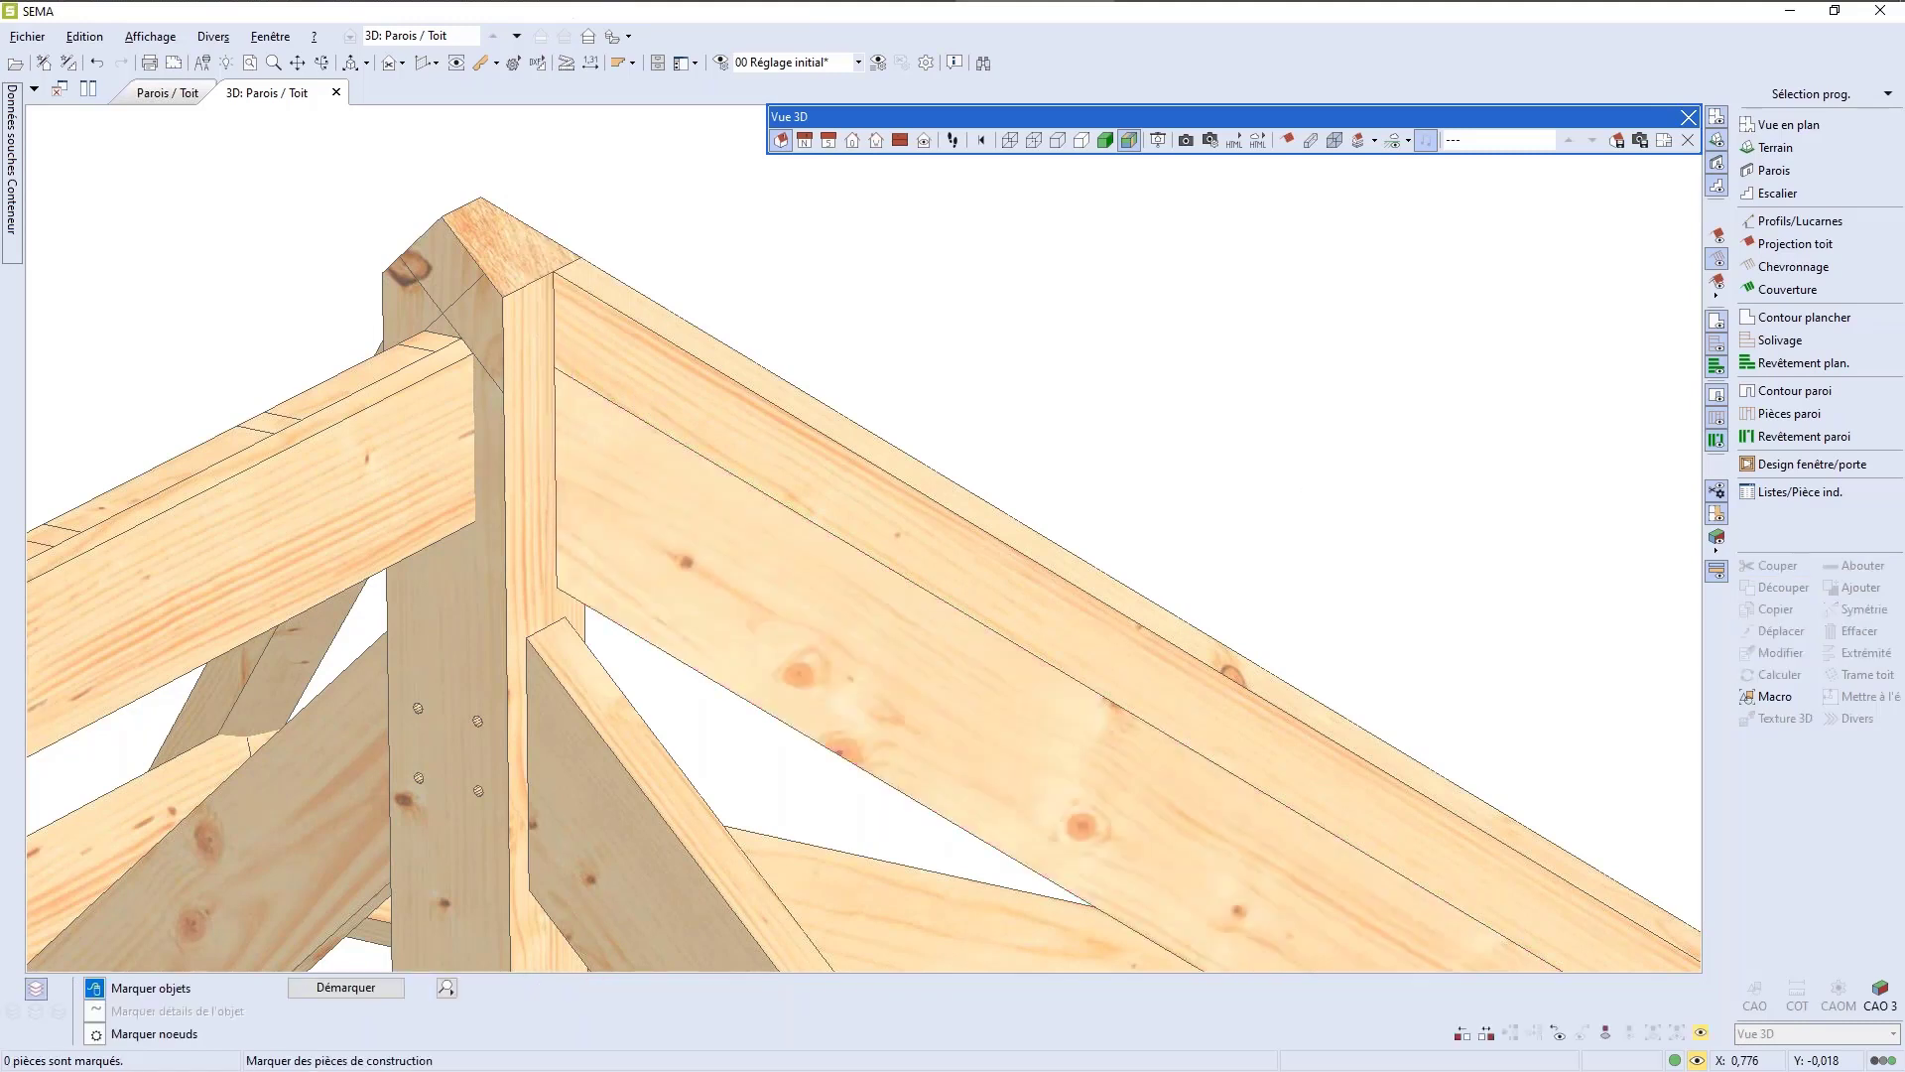
{"action": "scroll", "coordinate": [1092, 397], "scroll_direction": "down", "scroll_amount": 5}
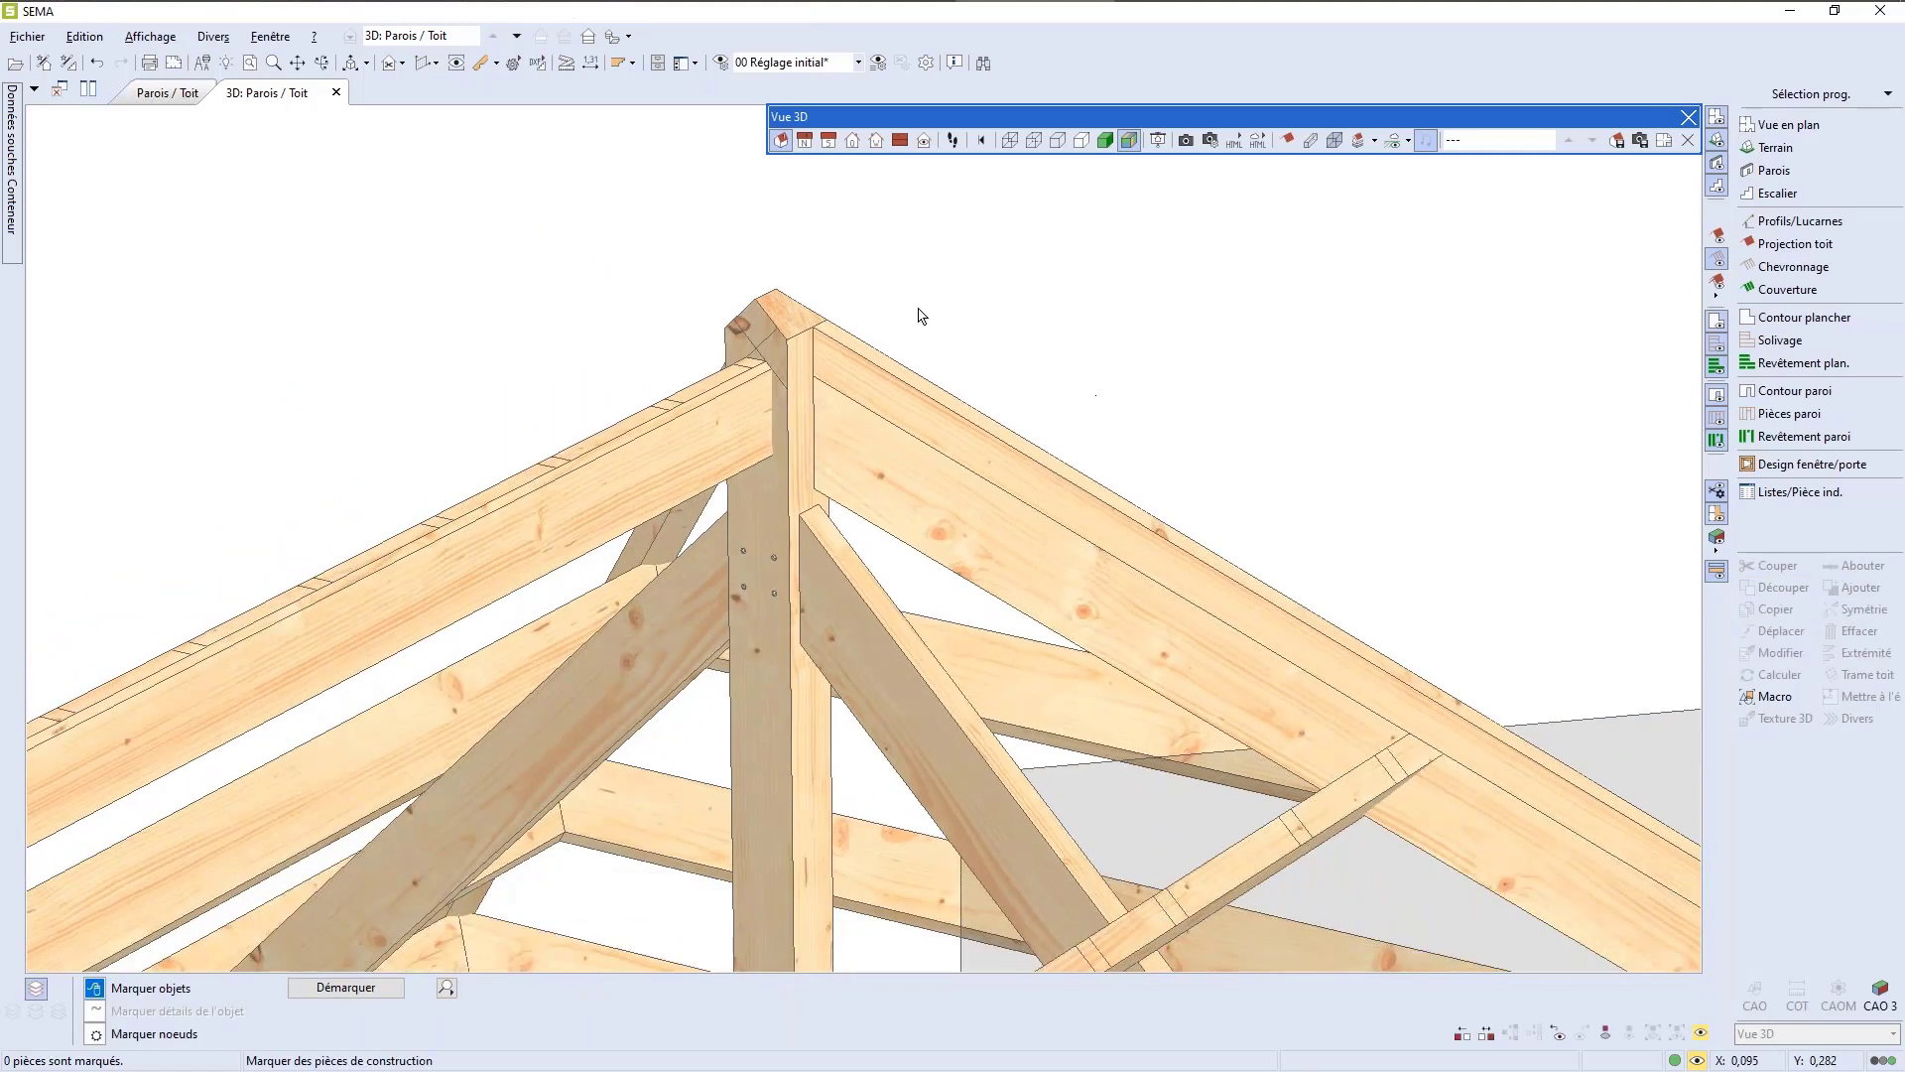
{"action": "scroll", "coordinate": [919, 315], "scroll_direction": "up", "scroll_amount": 3}
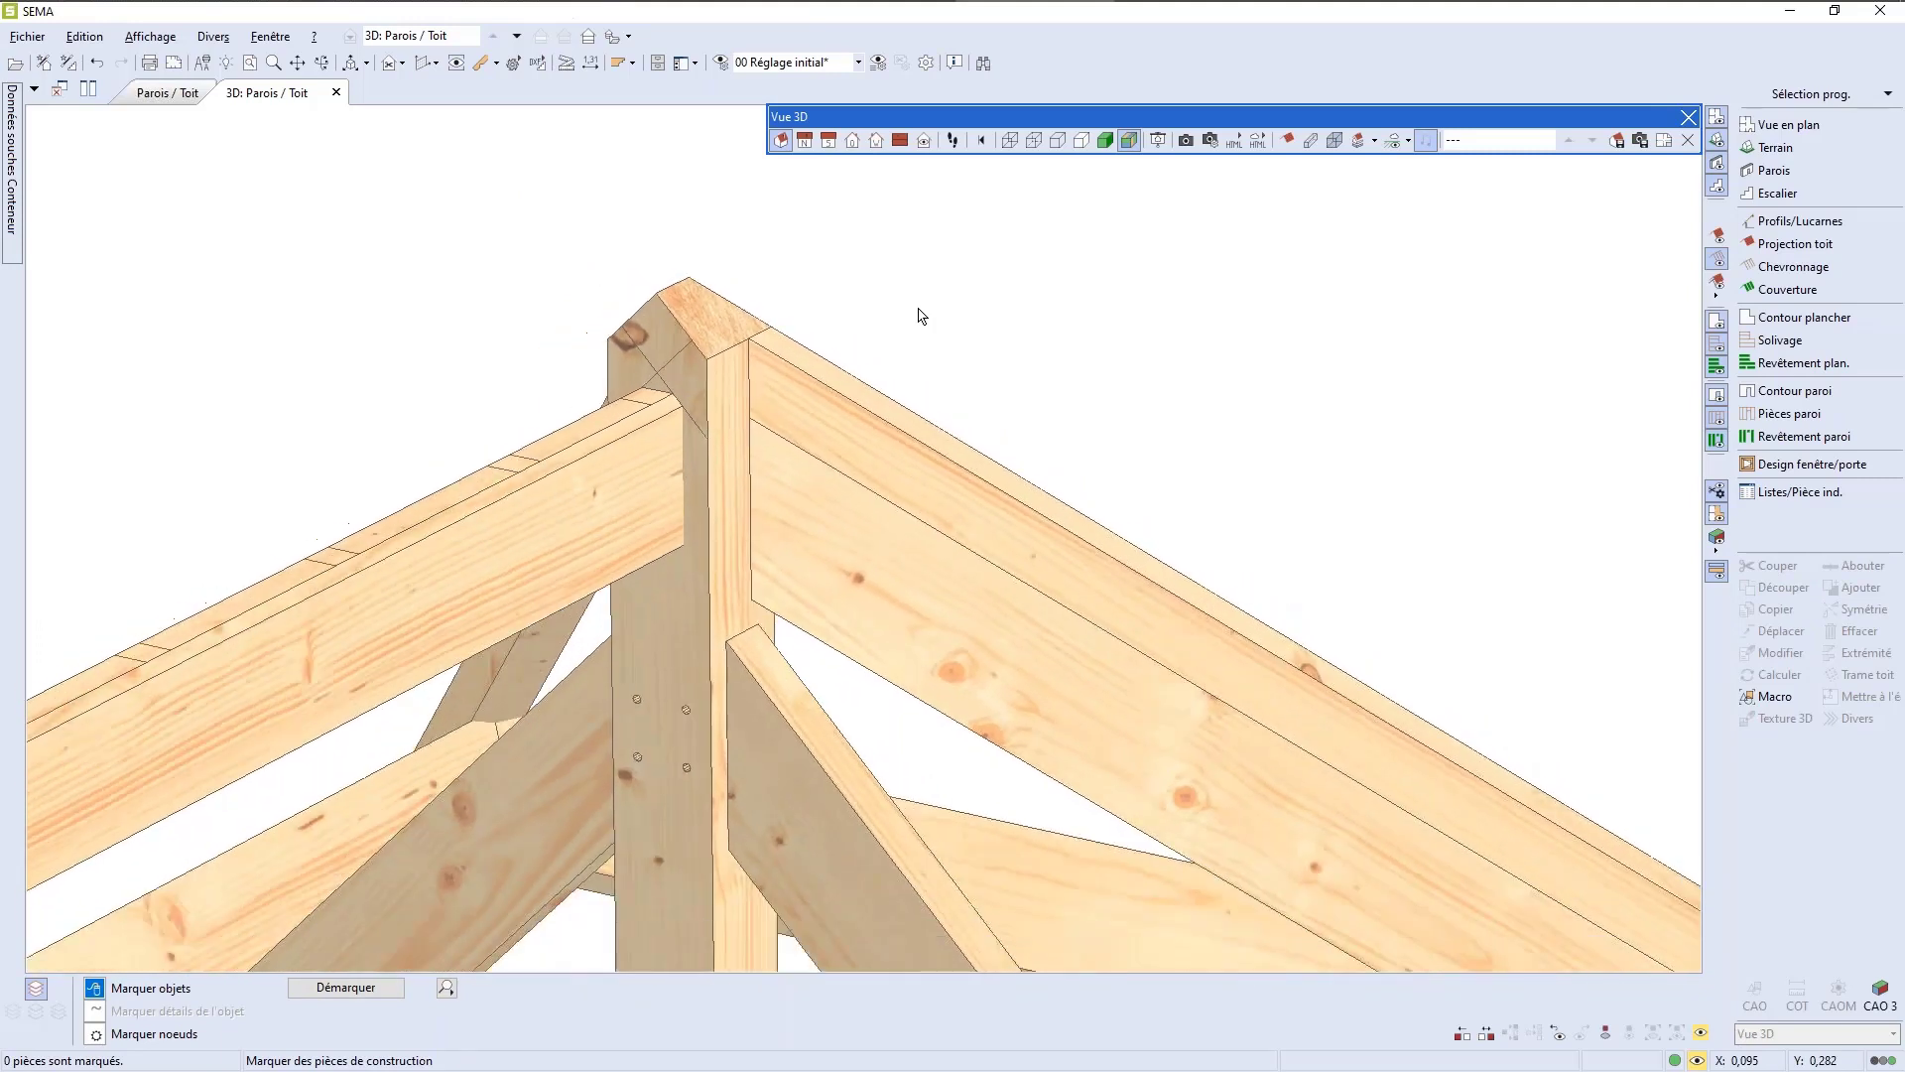
{"action": "scroll", "coordinate": [919, 316], "scroll_direction": "down", "scroll_amount": 3}
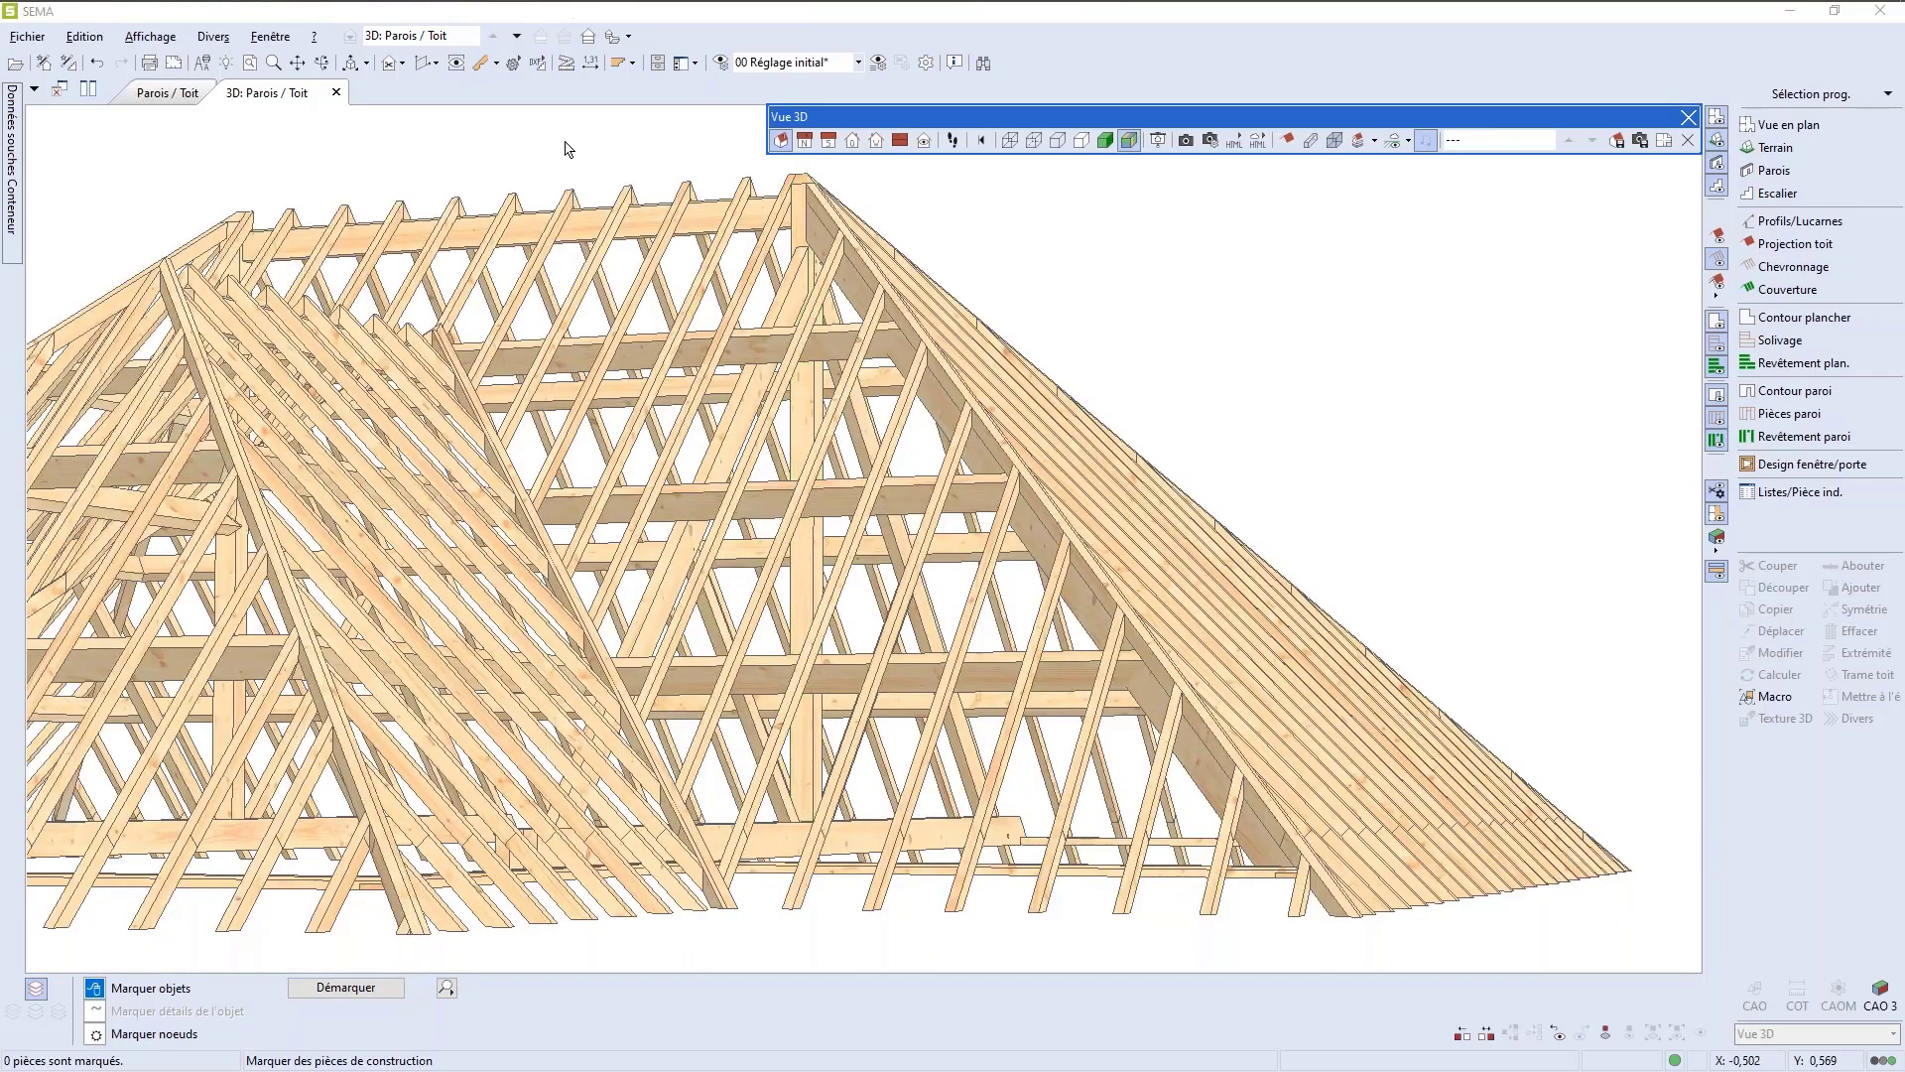
Step: Select every rafter in the roof frame again and hide them to expose the purlins and Arbalétriers
{"action": "left_click_drag", "start_coordinate": [1081, 536], "coordinate": [1094, 586]}
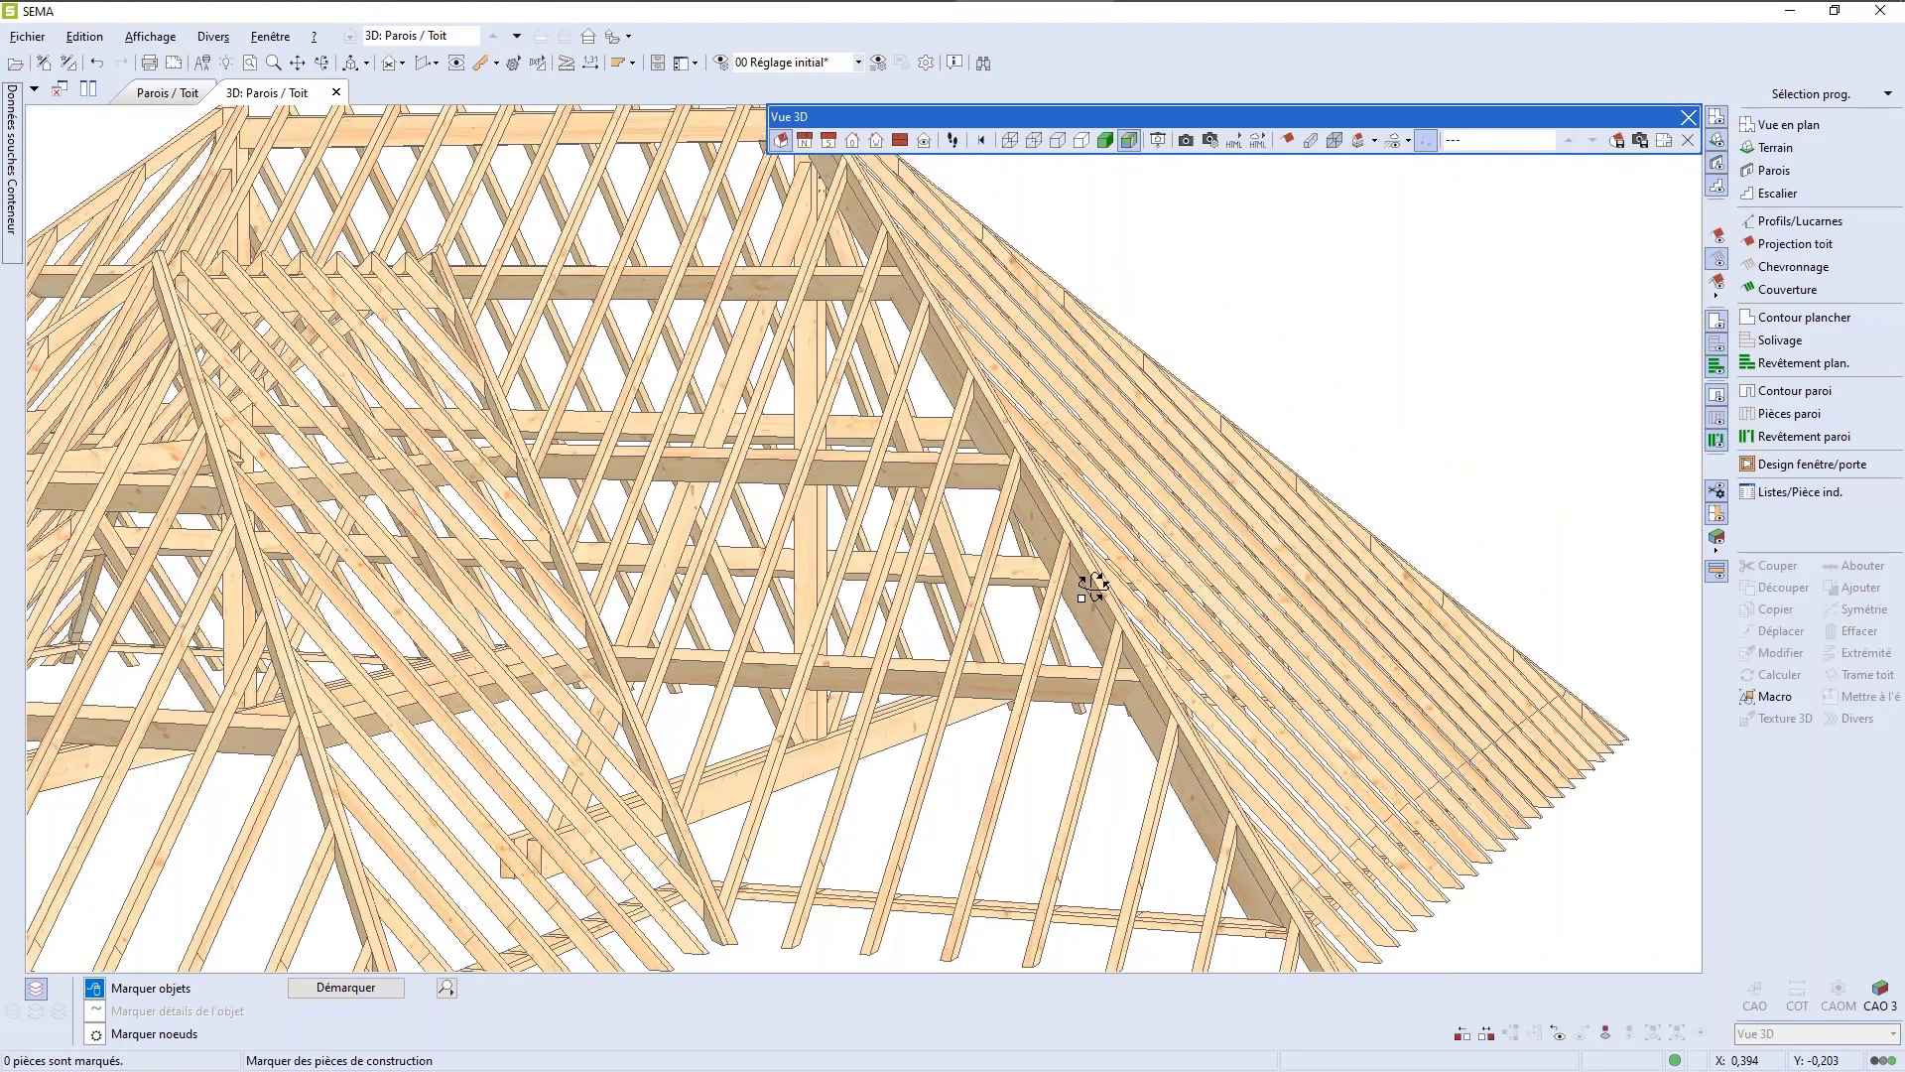
{"action": "left_click", "coordinate": [1054, 605]}
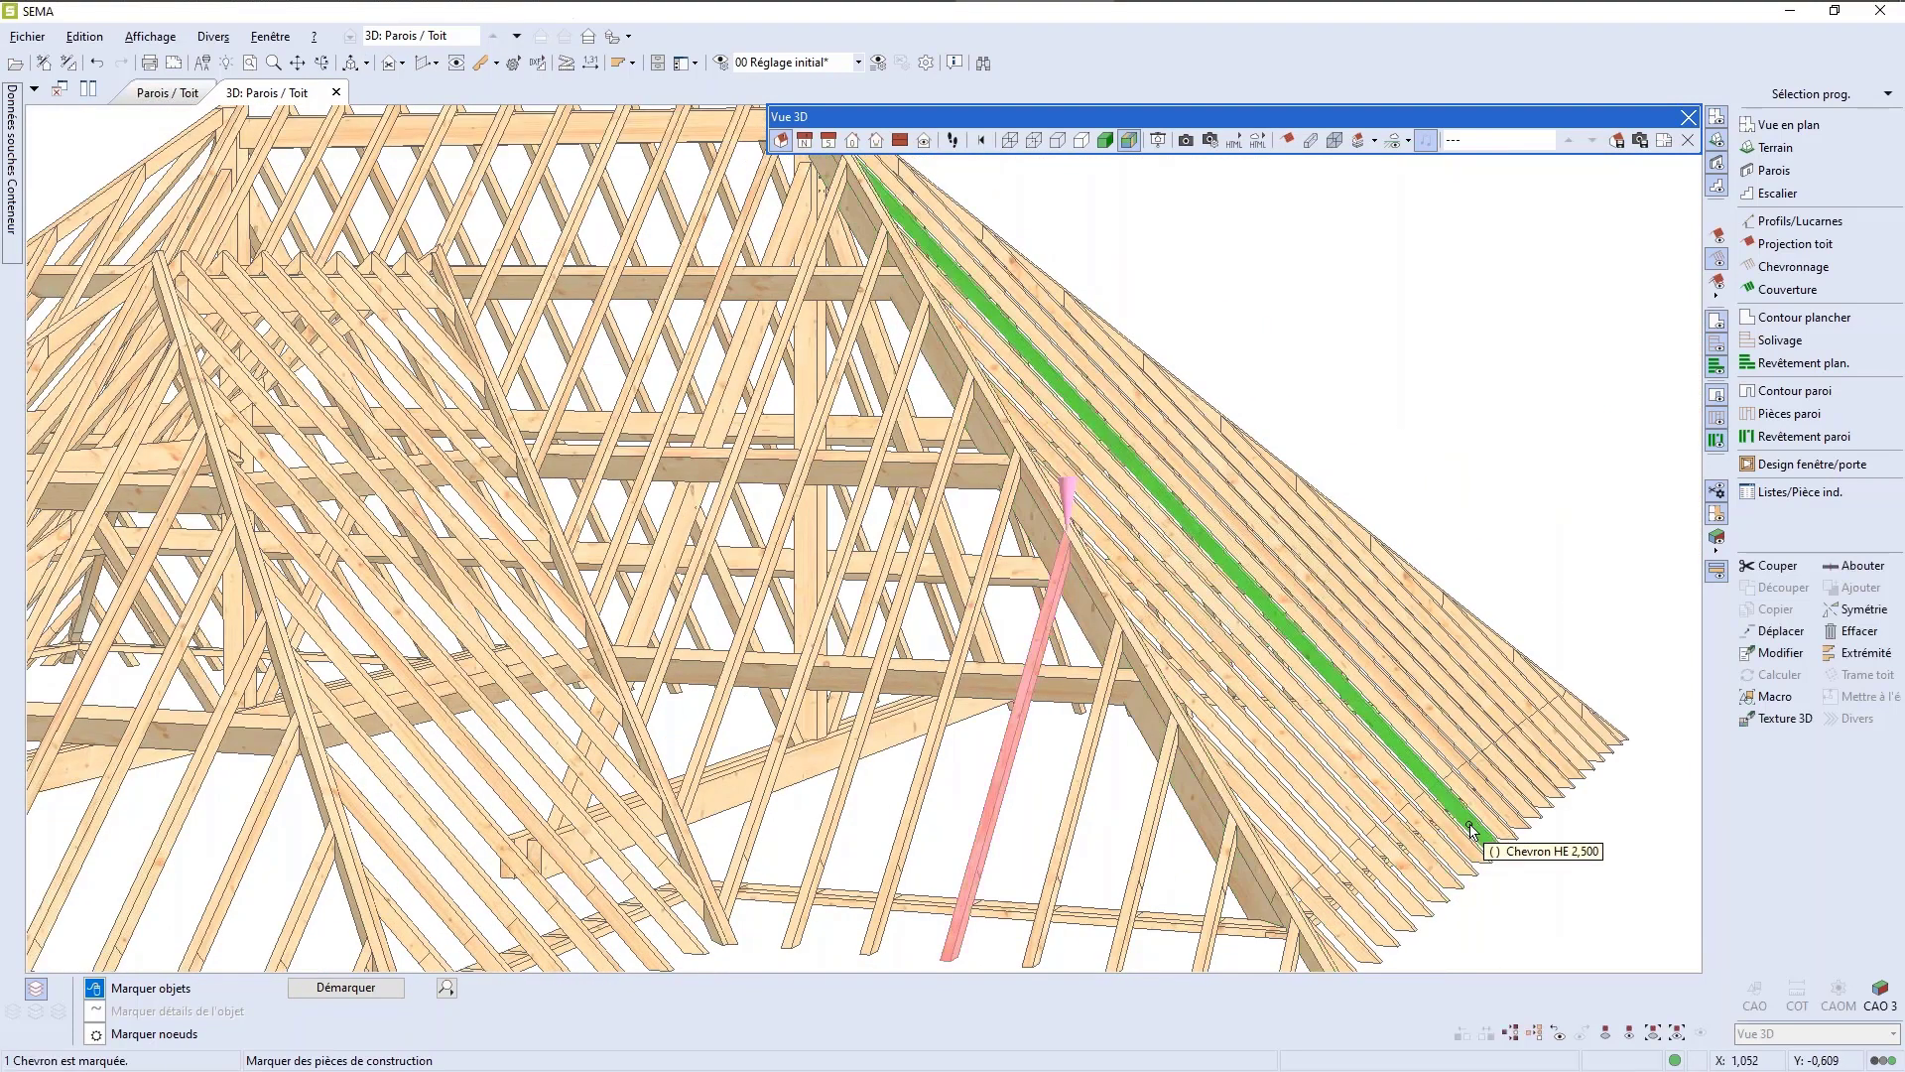
{"action": "double_click", "coordinate": [1470, 825]}
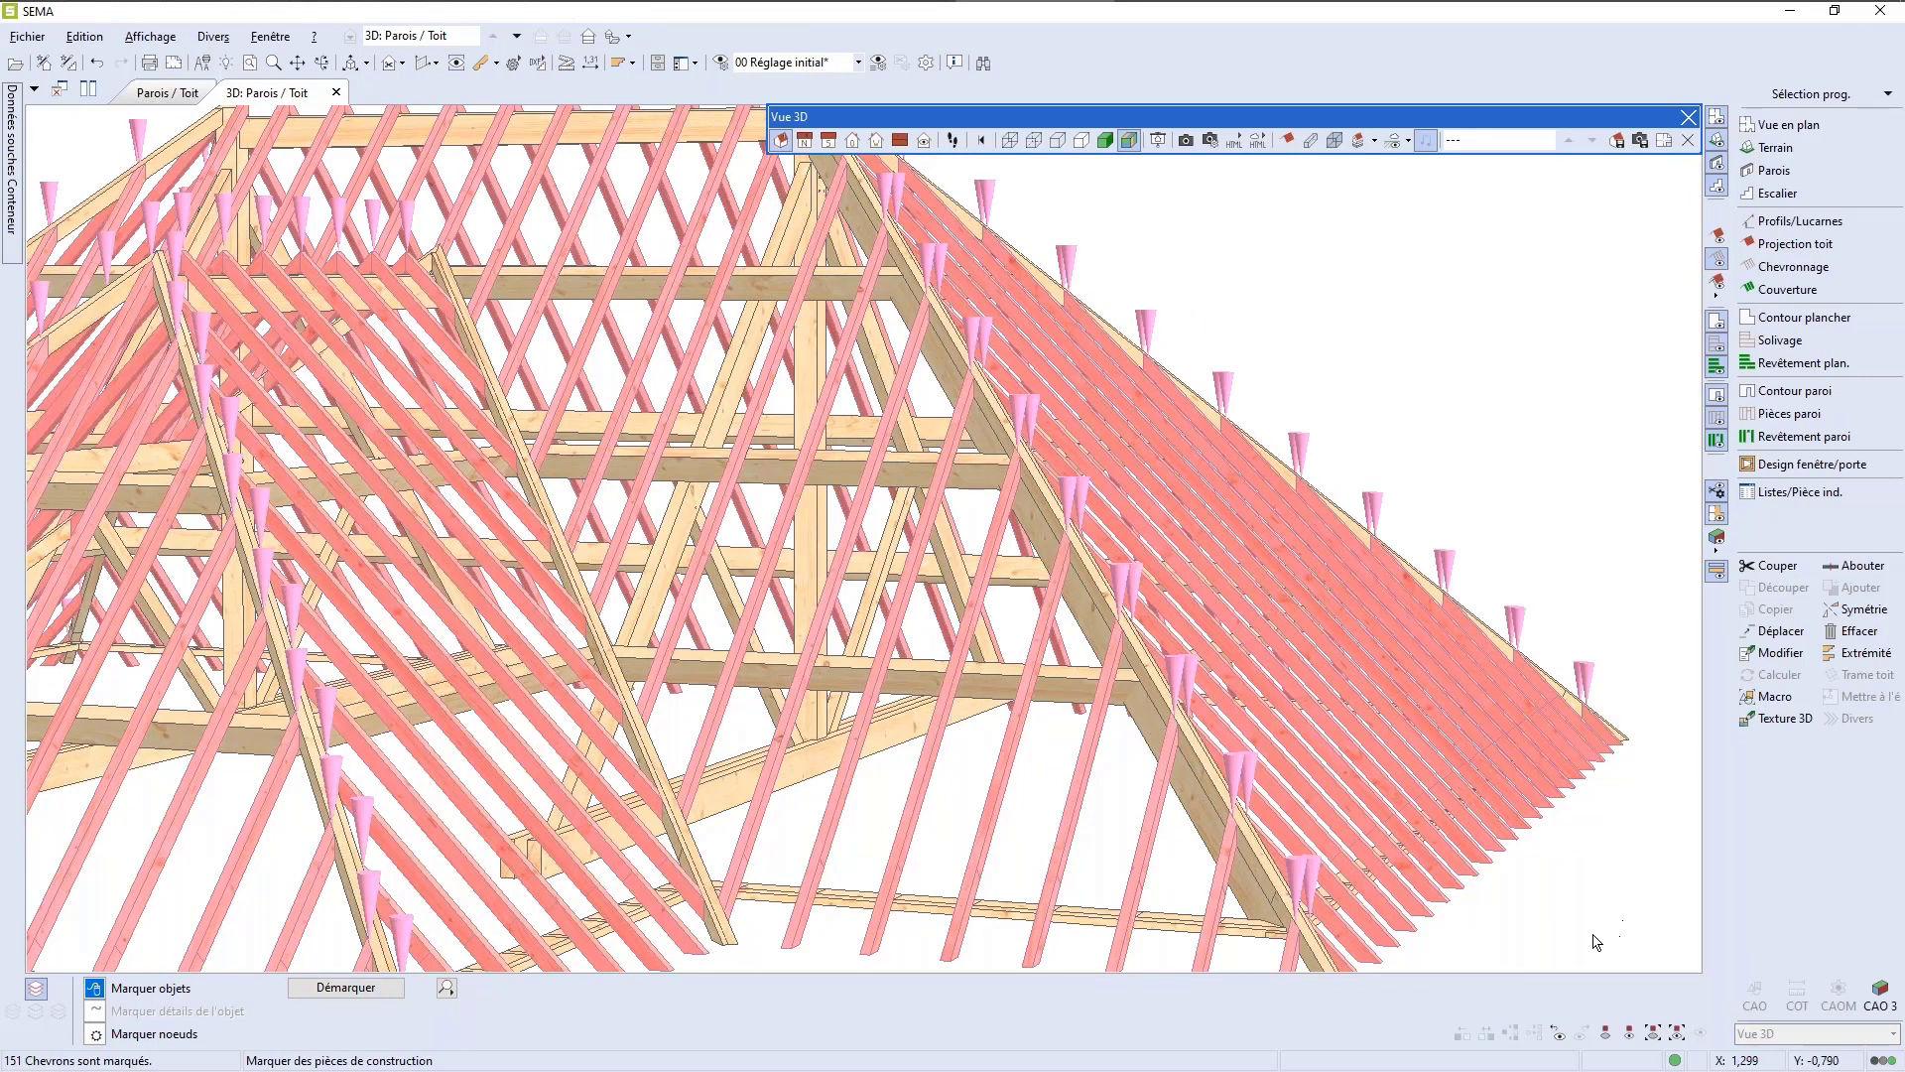
{"action": "left_click", "coordinate": [1653, 1033]}
Step: Start a double cut (Couper 2x) on the purlin where its end meets the underside of the Arbalétrier
{"action": "middle_click_drag", "start_coordinate": [1379, 828], "coordinate": [958, 487]}
{"action": "middle_click_drag", "start_coordinate": [1079, 632], "coordinate": [1143, 682]}
{"action": "scroll", "coordinate": [1136, 646], "scroll_direction": "up", "scroll_amount": 8}
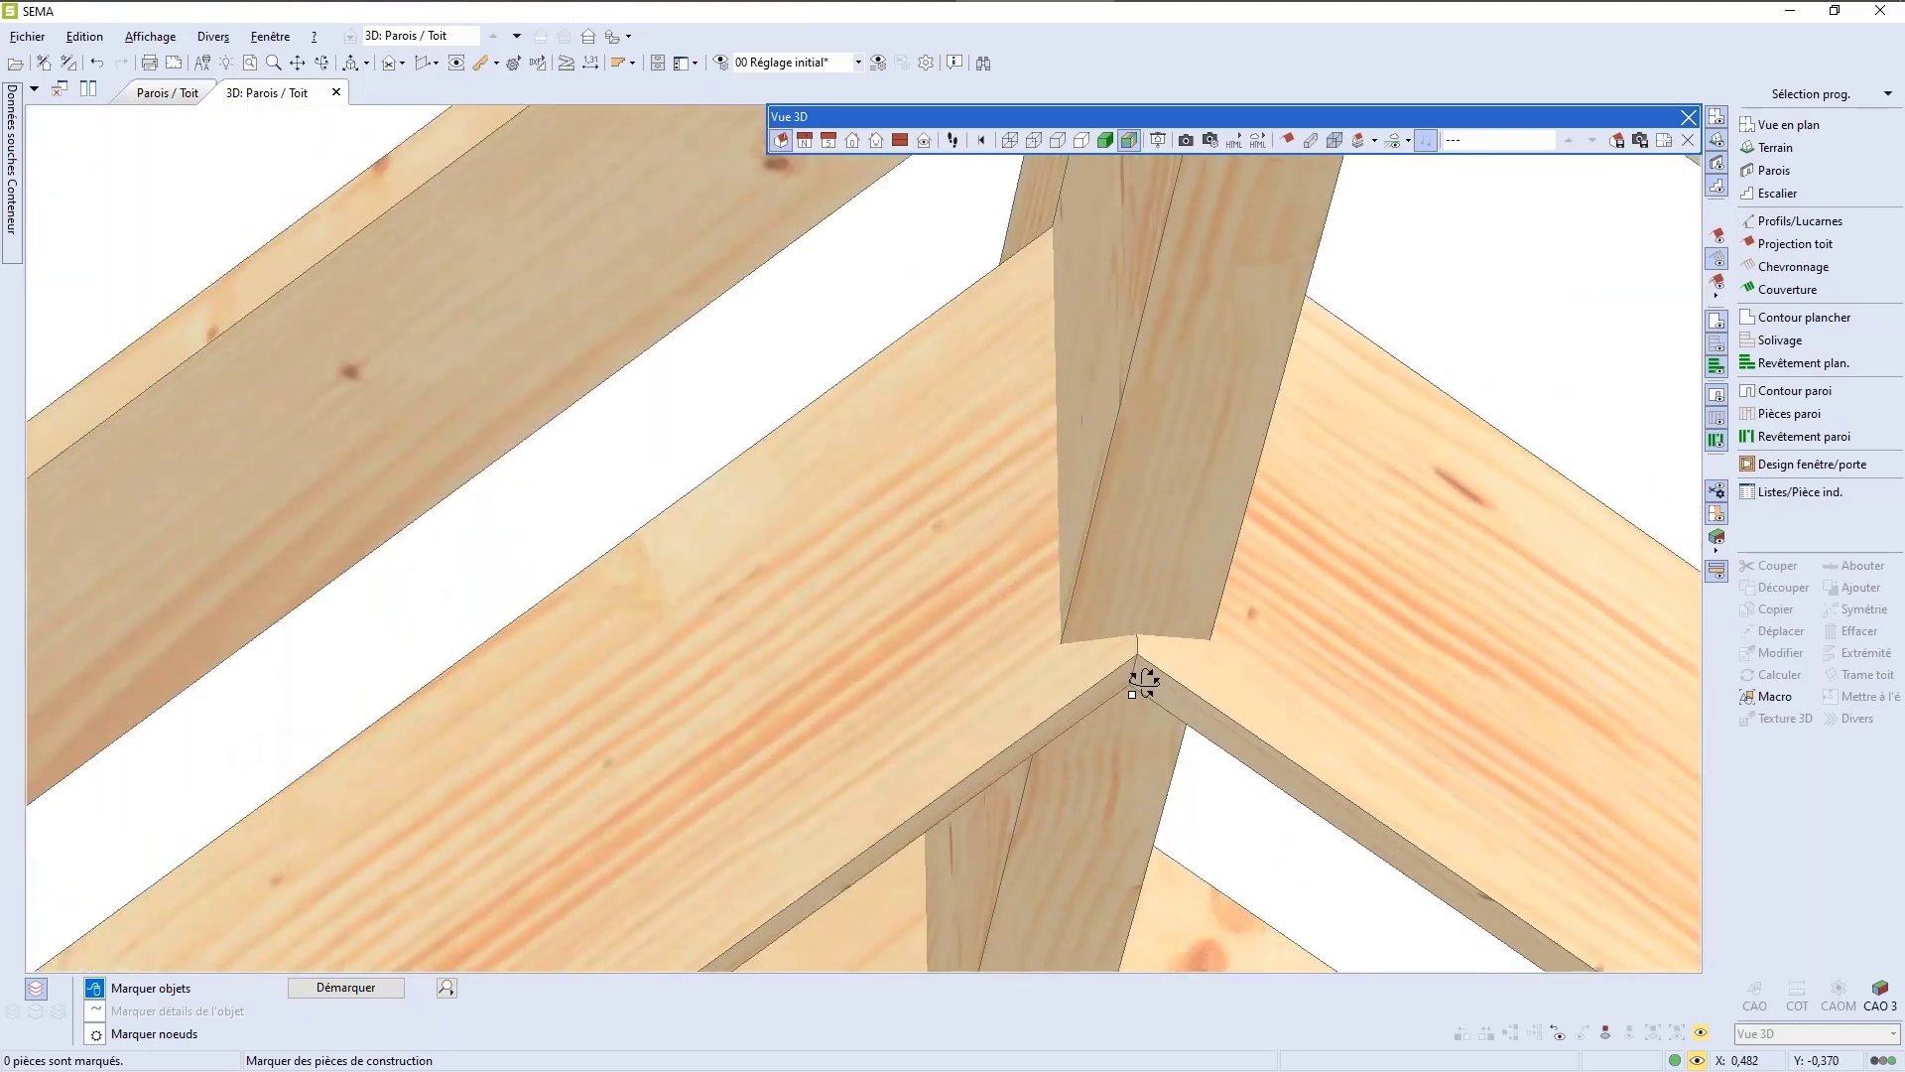
{"action": "middle_click_drag", "start_coordinate": [1144, 684], "coordinate": [1260, 774]}
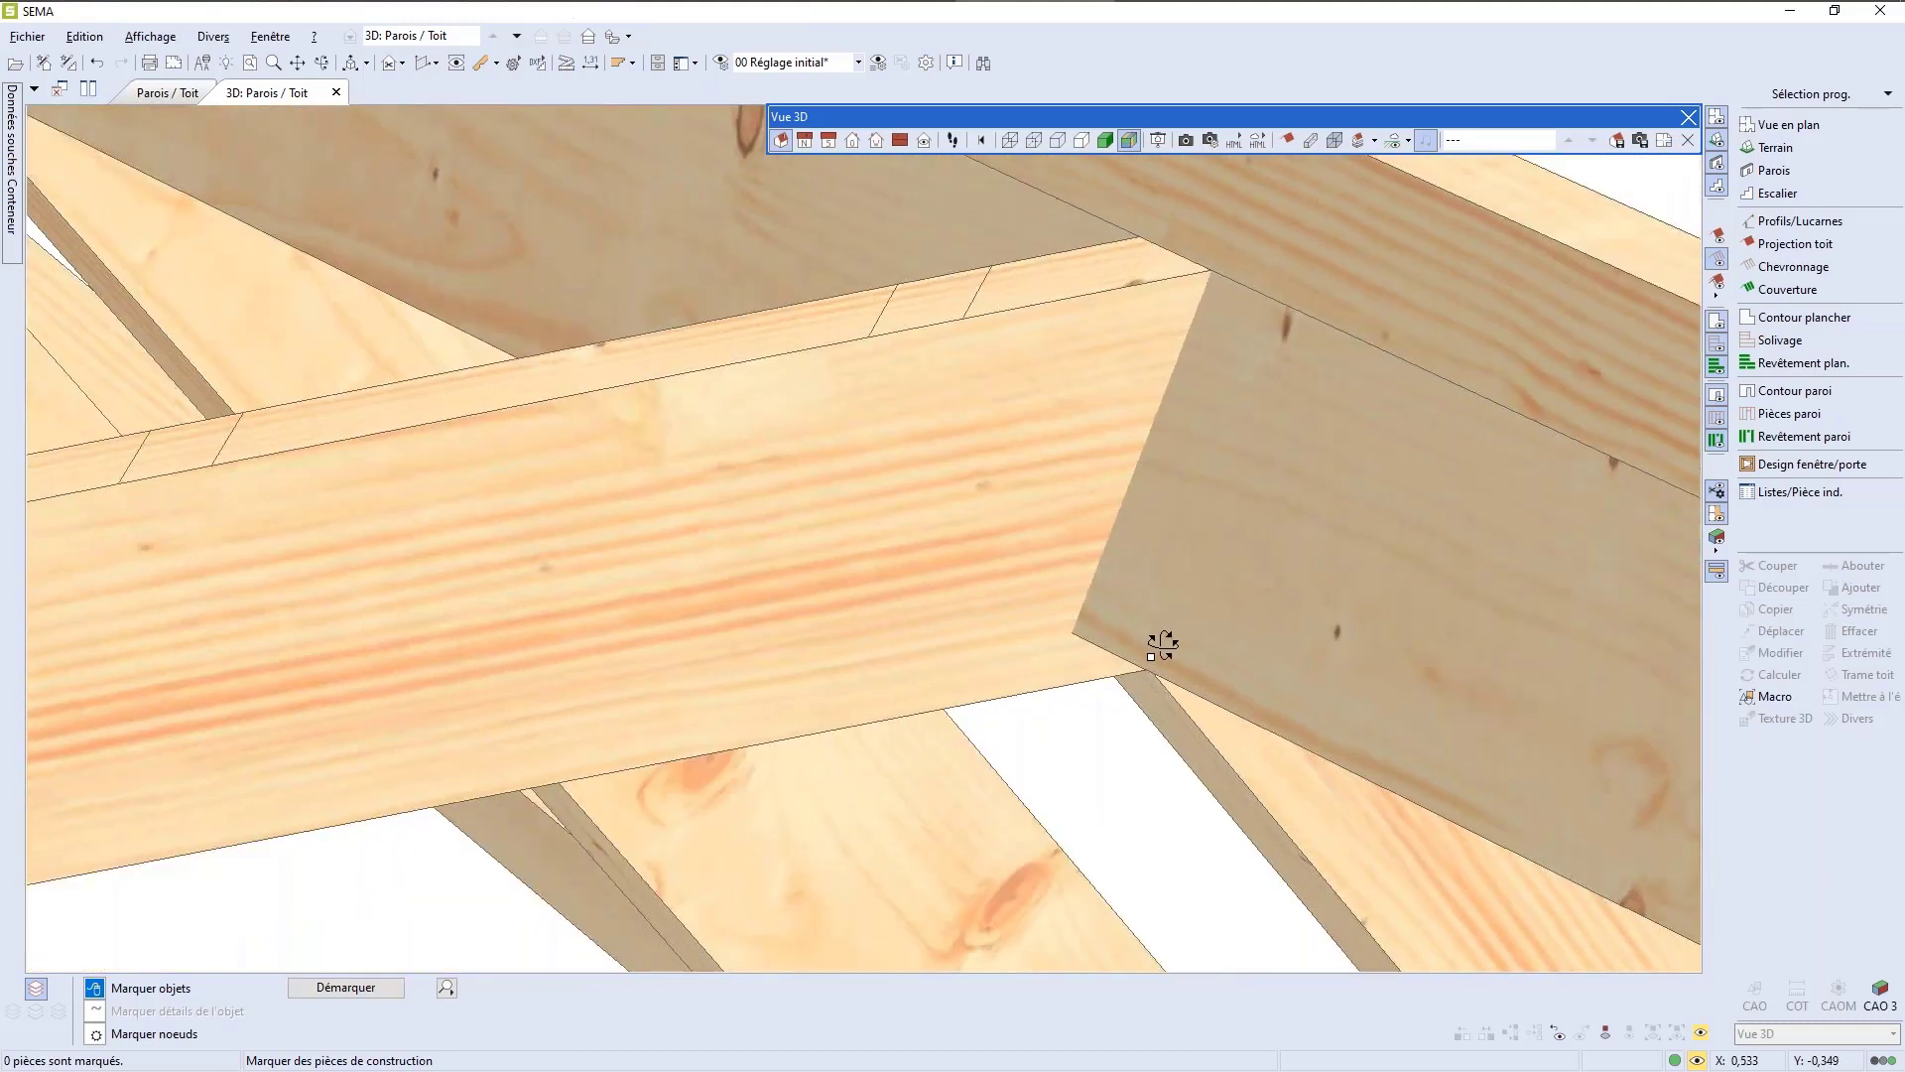
{"action": "left_click", "coordinate": [1032, 586]}
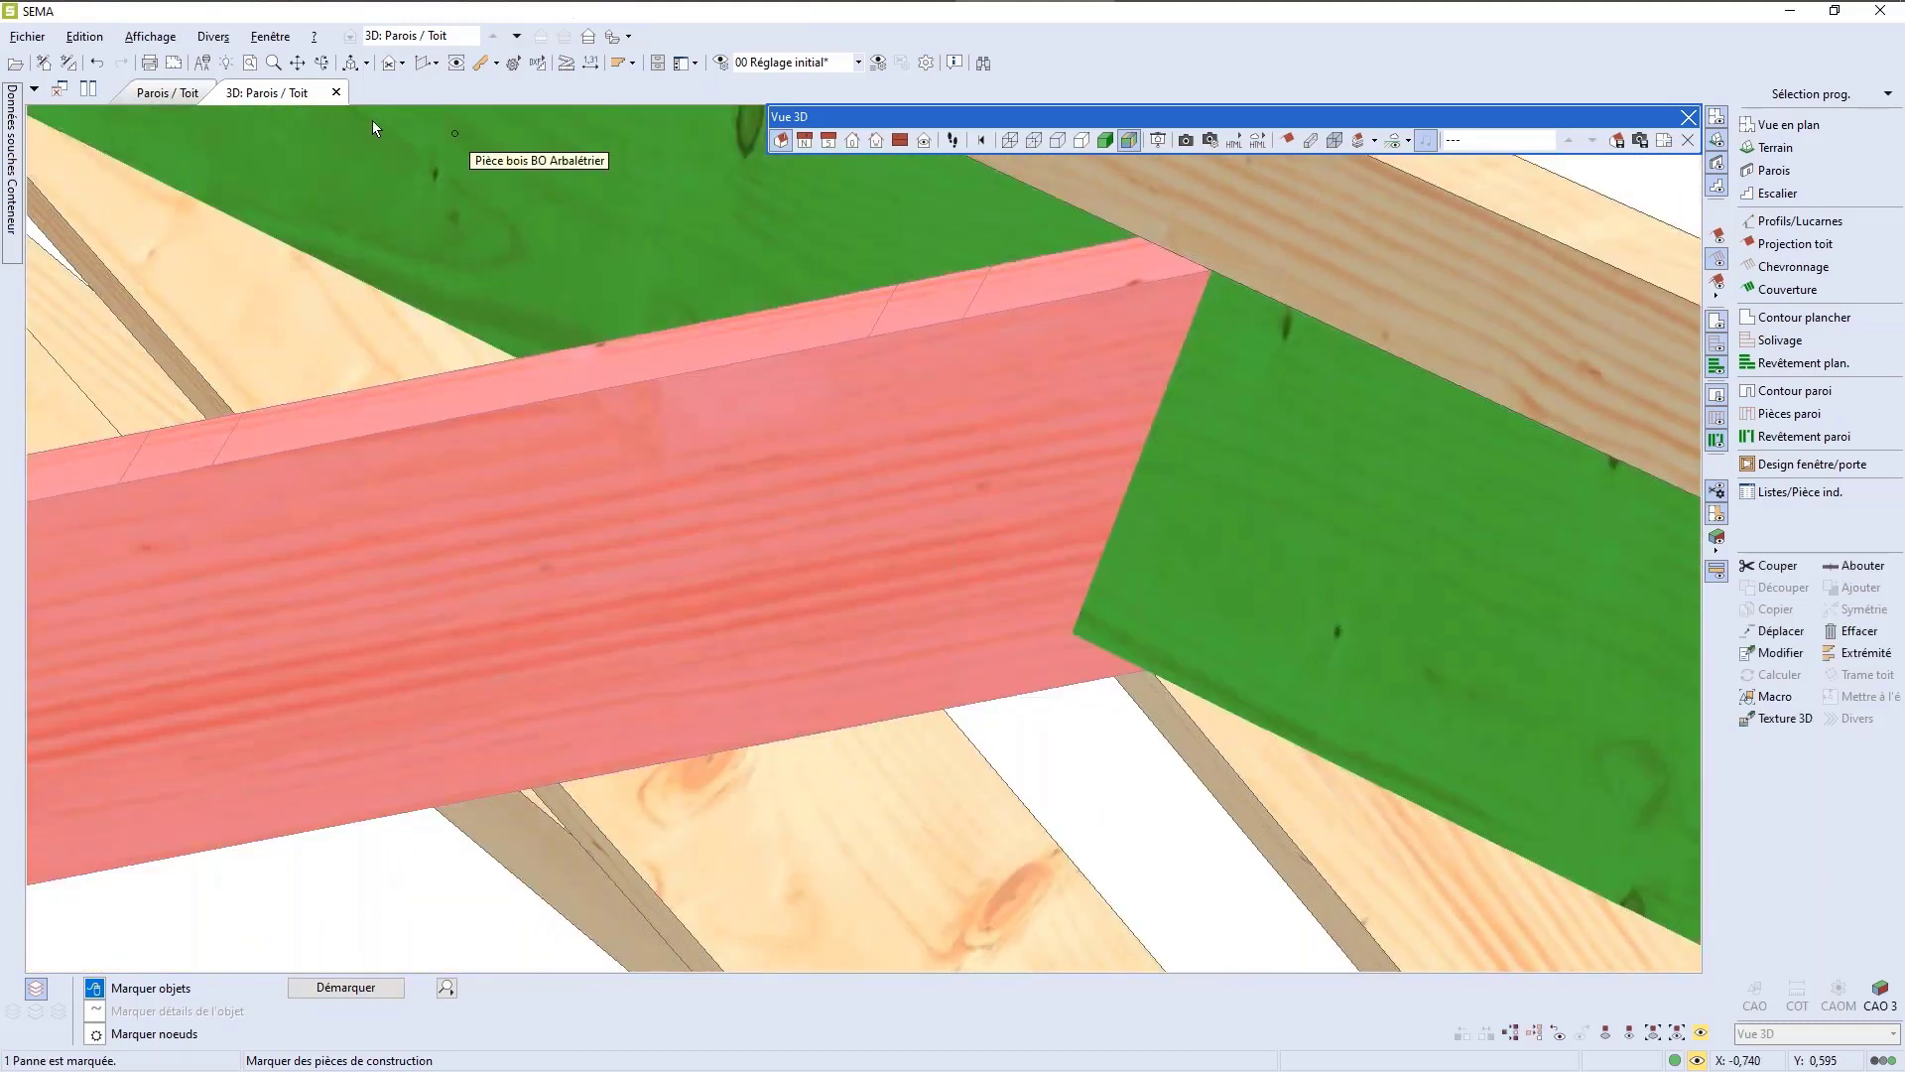
{"action": "left_click", "coordinate": [325, 66]}
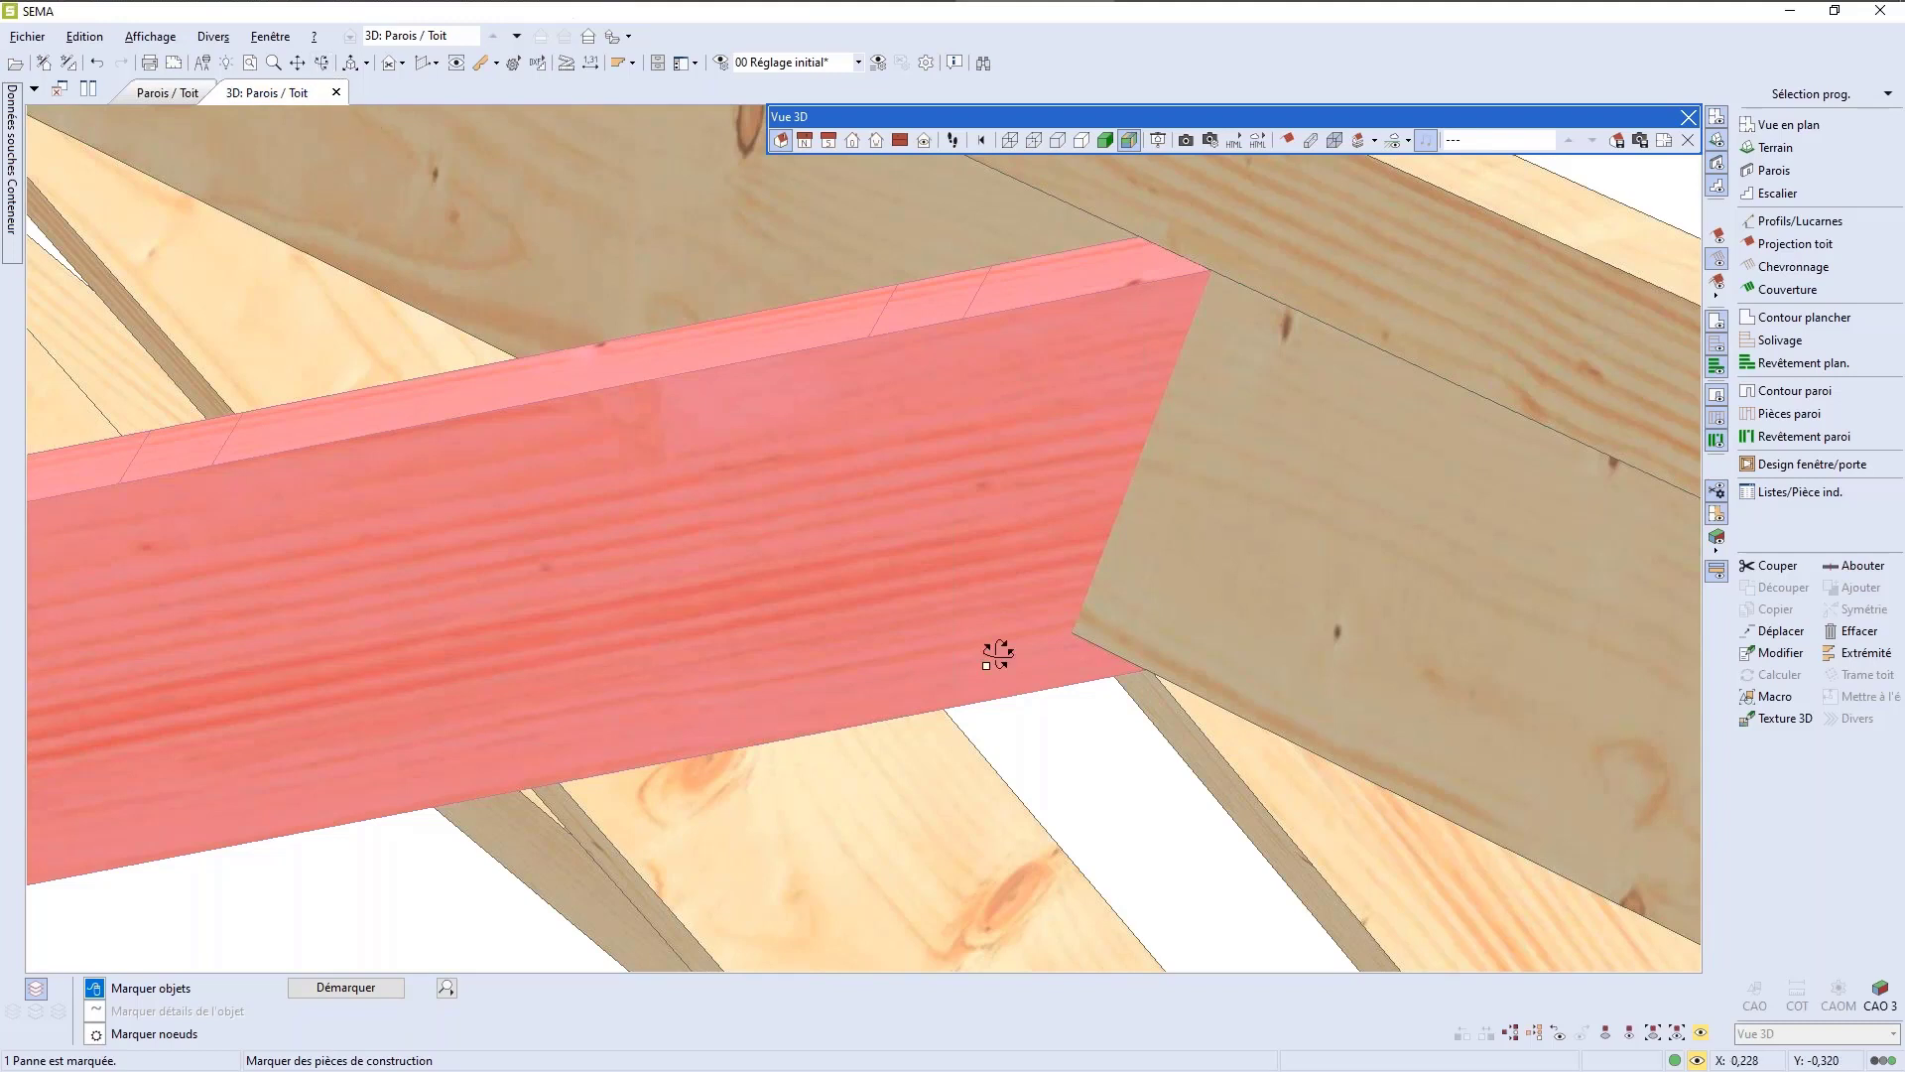
{"action": "left_click_drag", "start_coordinate": [991, 647], "coordinate": [1068, 542]}
{"action": "left_click", "coordinate": [1779, 567]}
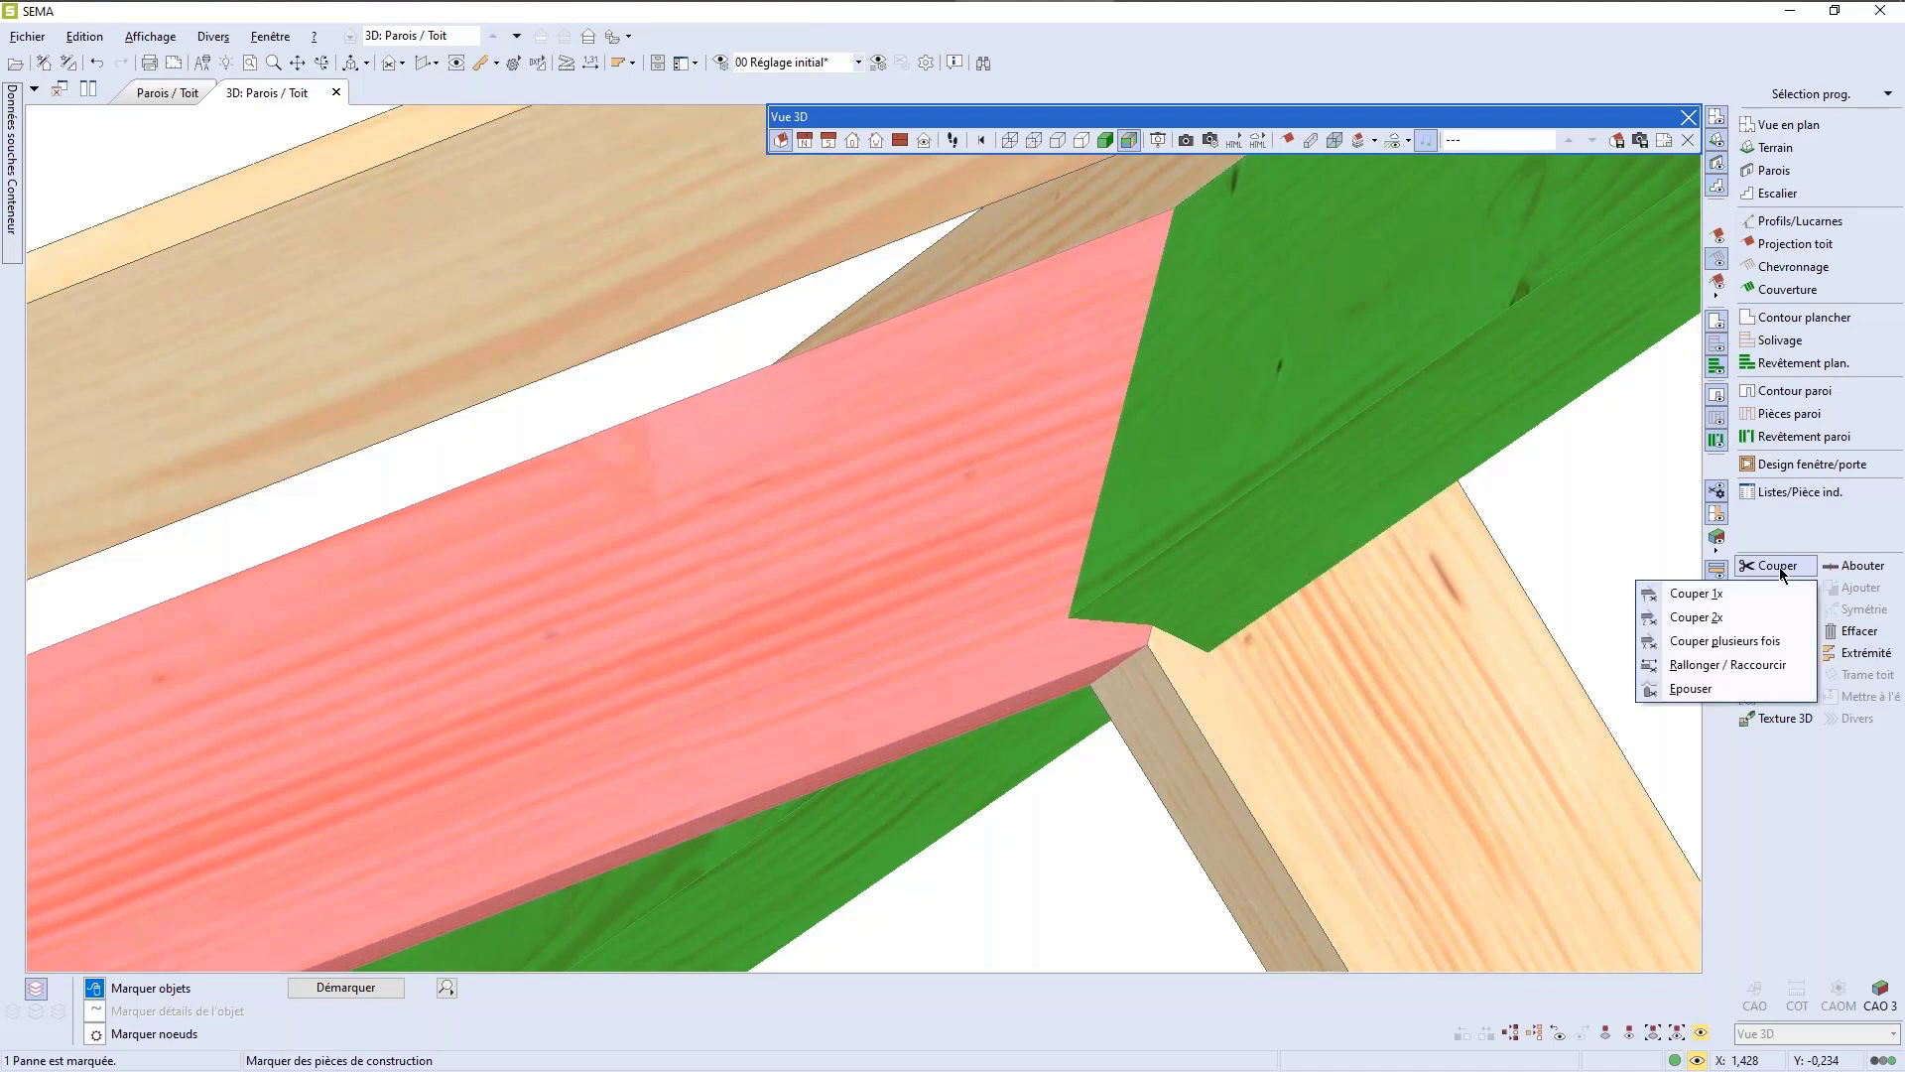
{"action": "left_click", "coordinate": [1703, 617]}
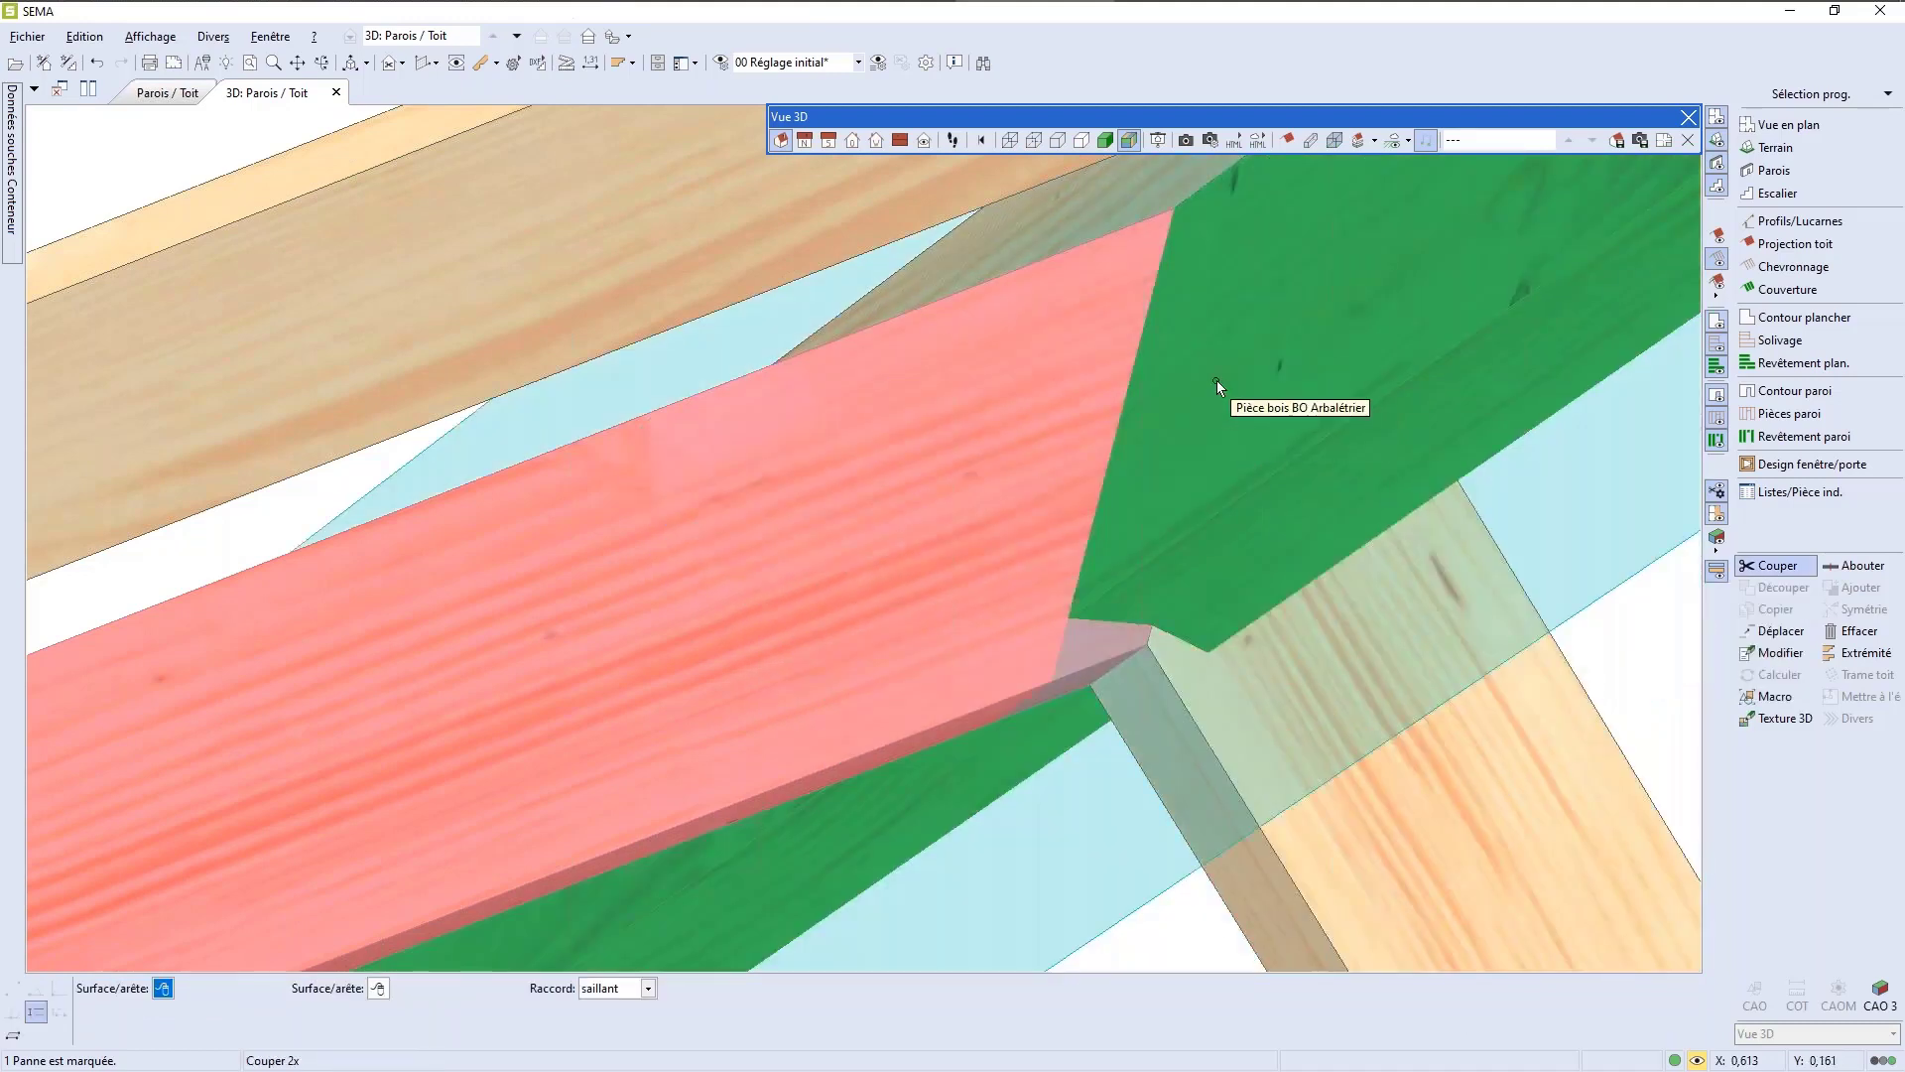
Step: Cut the purlin's end against the side and bottom faces of the Arbalétrier with the connection (Raccord) set to rentrant
{"action": "left_click", "coordinate": [1216, 380]}
{"action": "left_click", "coordinate": [1261, 524]}
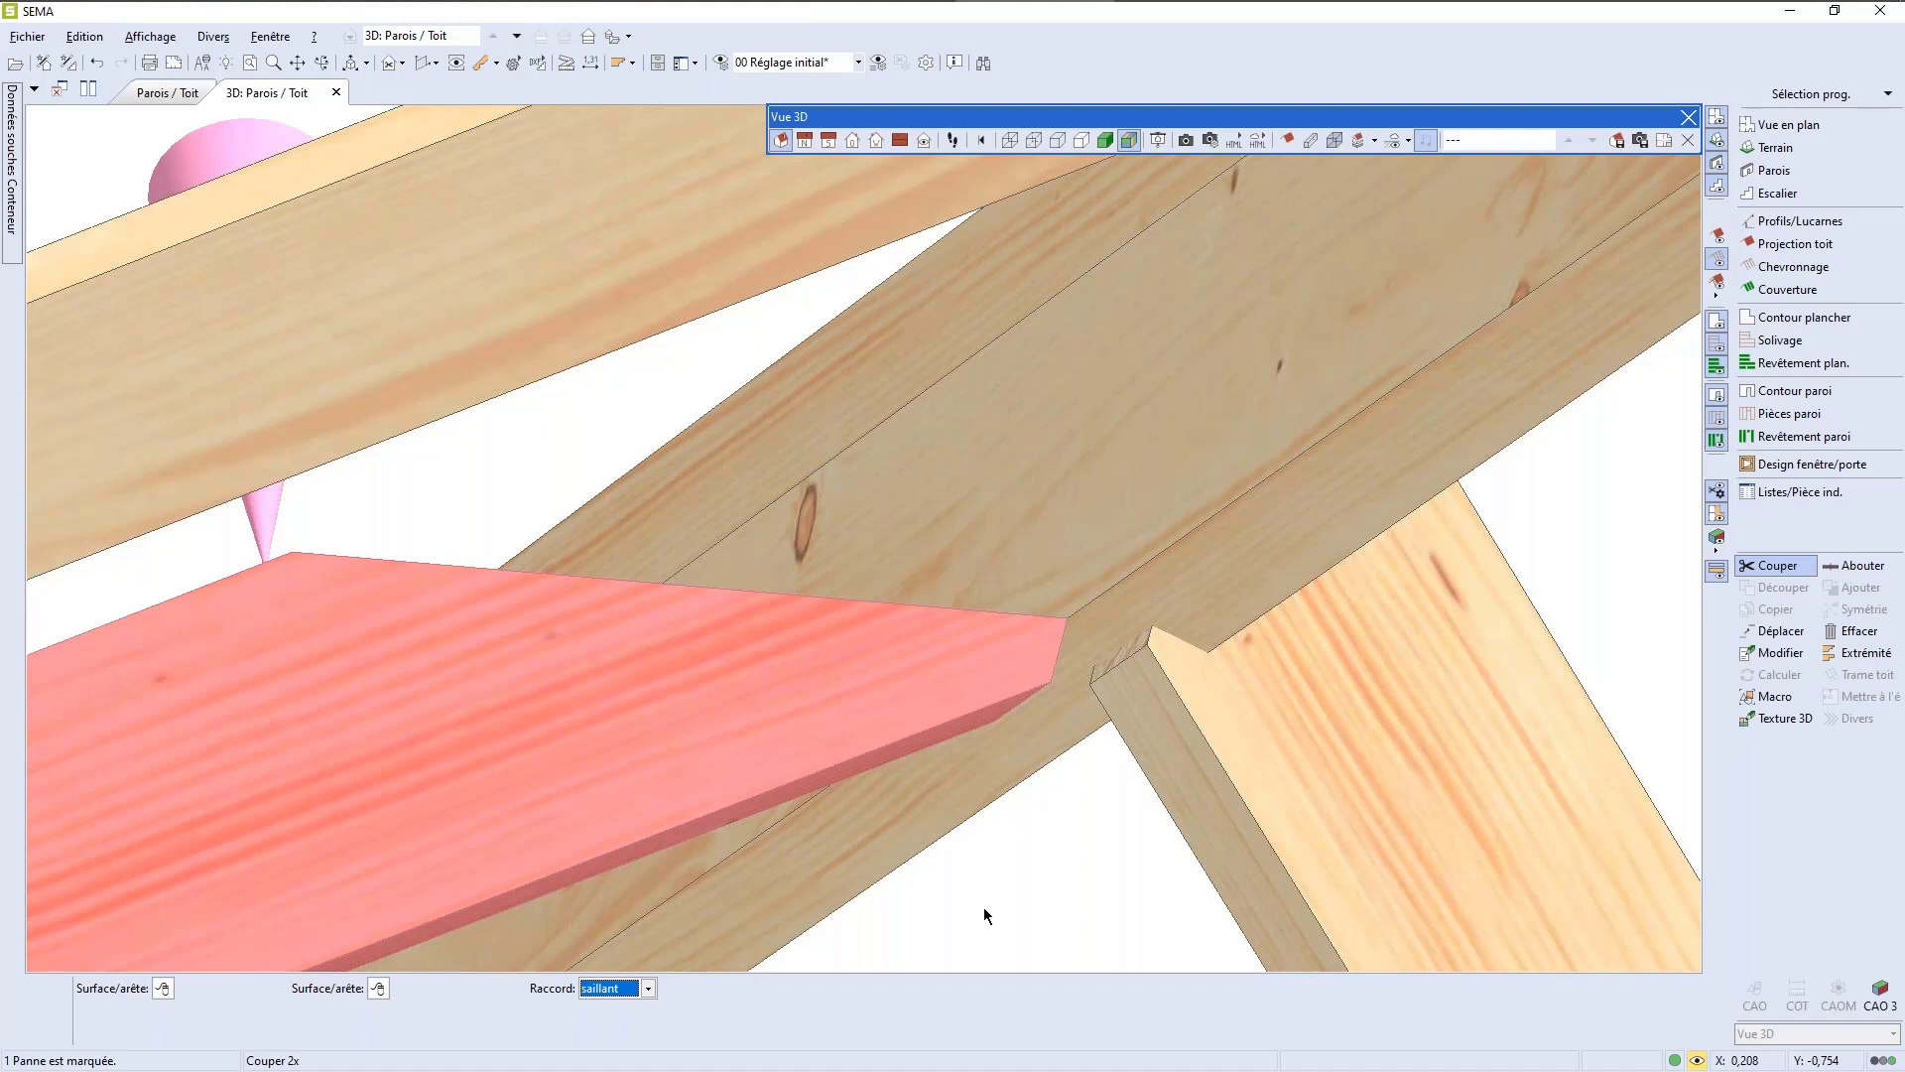
{"action": "key", "text": "Down"}
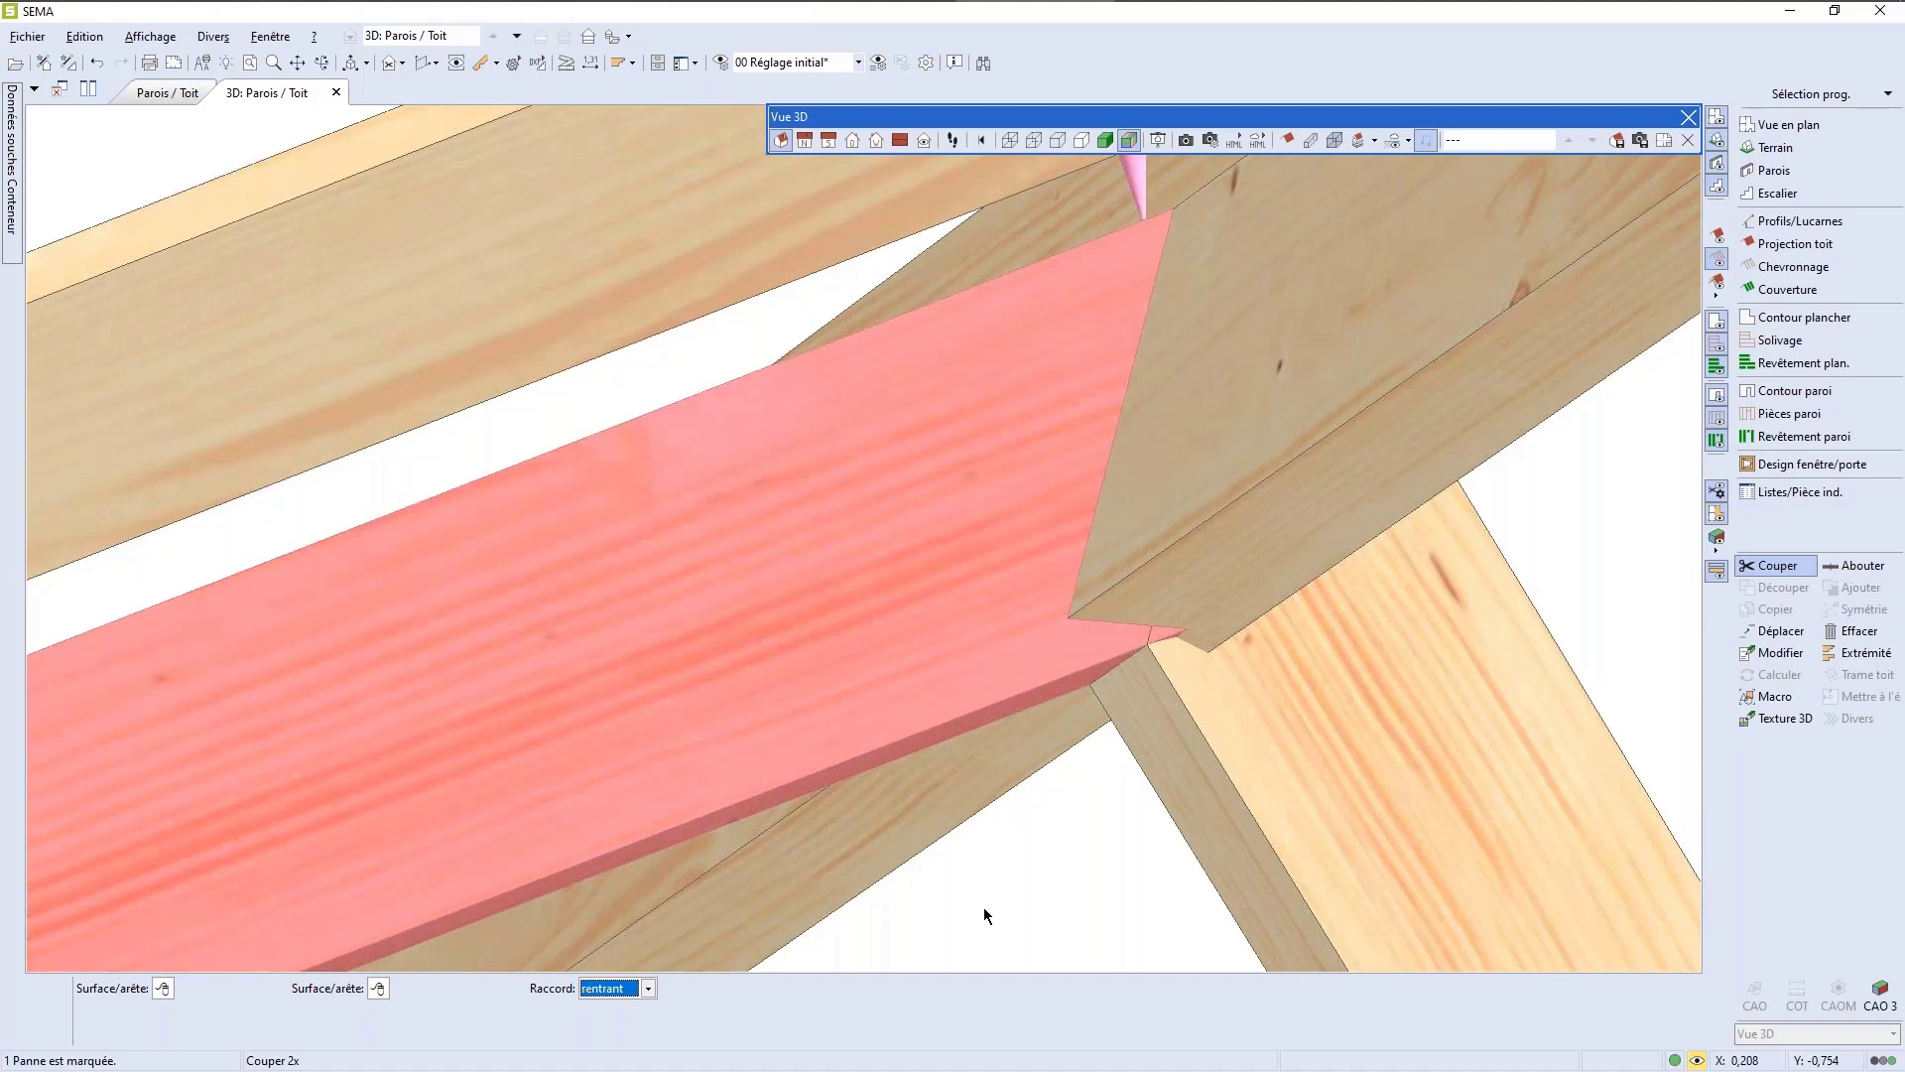
{"action": "key", "text": "Return"}
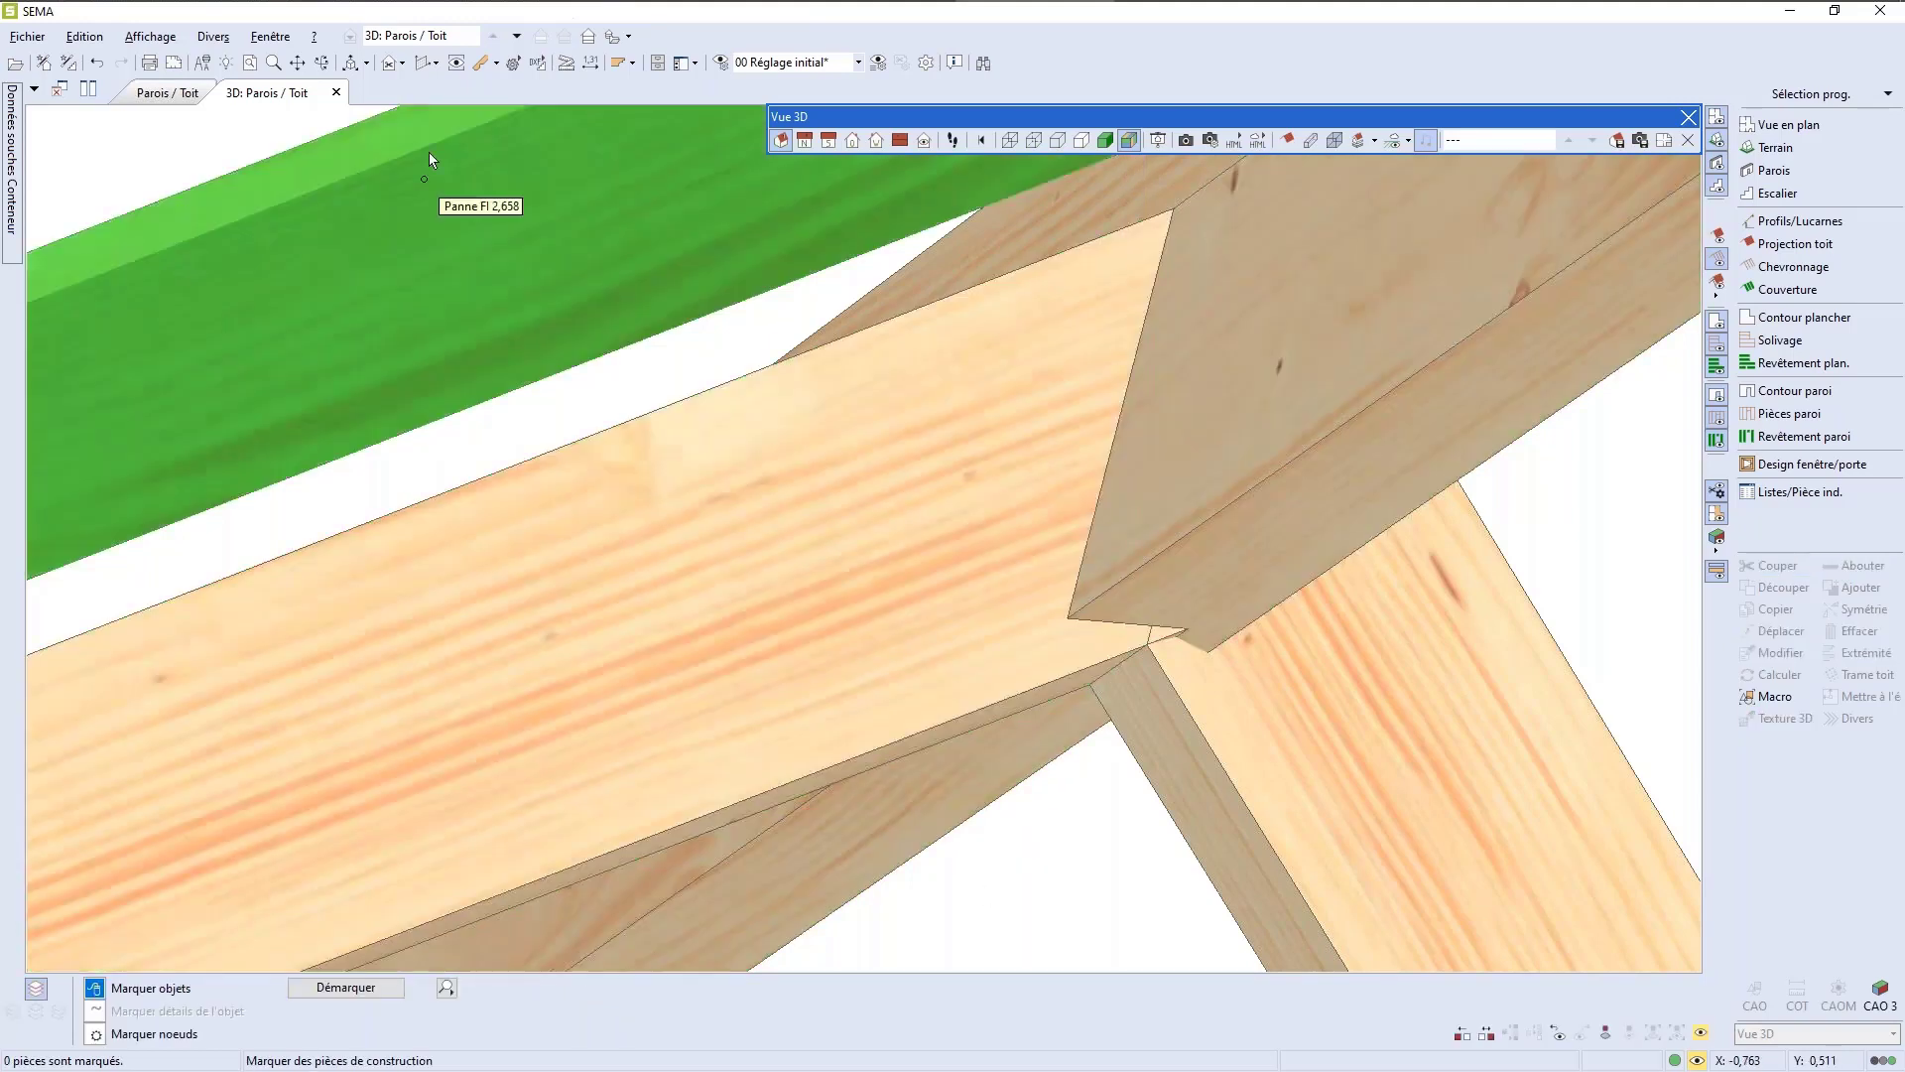
Step: Select the three parallel purlins that end against the Arbalétrier on the adjoining roof slope
{"action": "left_click", "coordinate": [322, 63]}
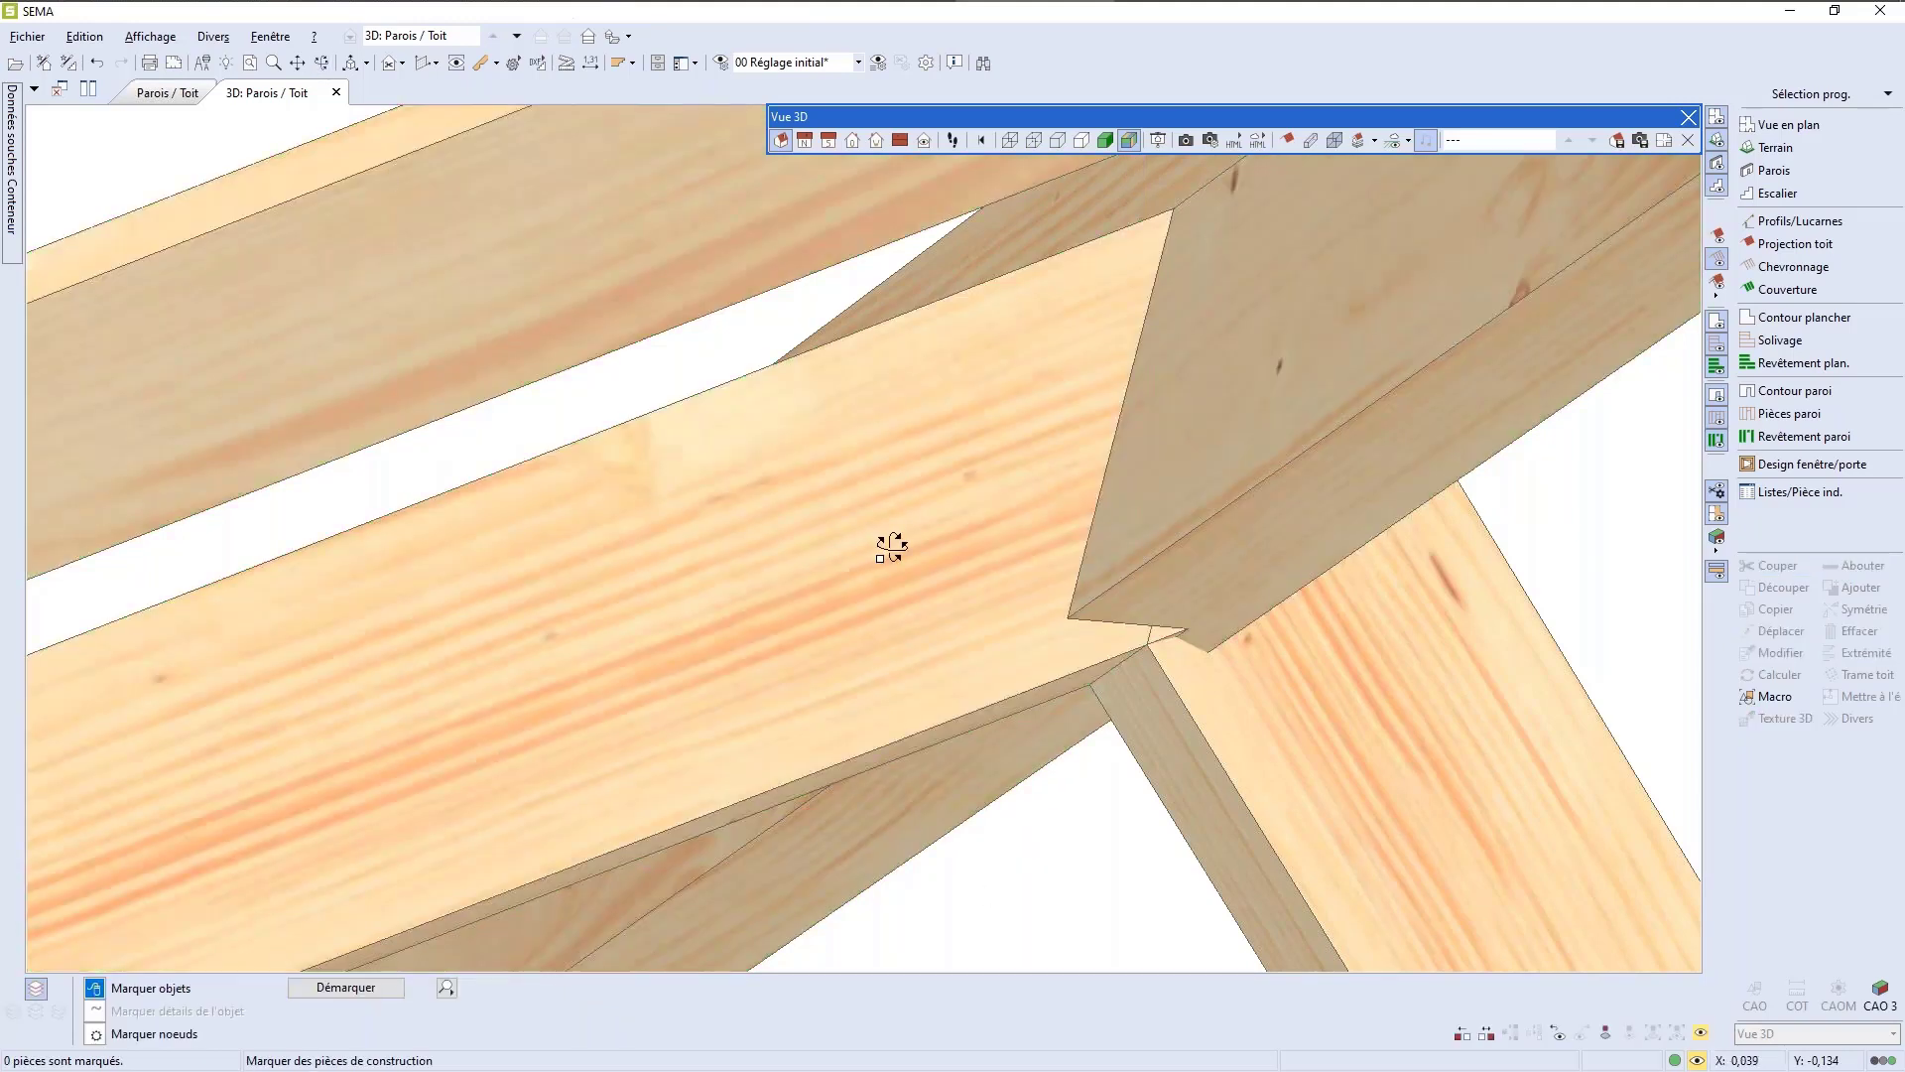
{"action": "left_click_drag", "start_coordinate": [897, 549], "coordinate": [830, 568]}
{"action": "left_click_drag", "start_coordinate": [720, 625], "coordinate": [679, 696]}
{"action": "scroll", "coordinate": [656, 726], "scroll_direction": "down", "scroll_amount": 5}
{"action": "scroll", "coordinate": [656, 725], "scroll_direction": "down", "scroll_amount": 3}
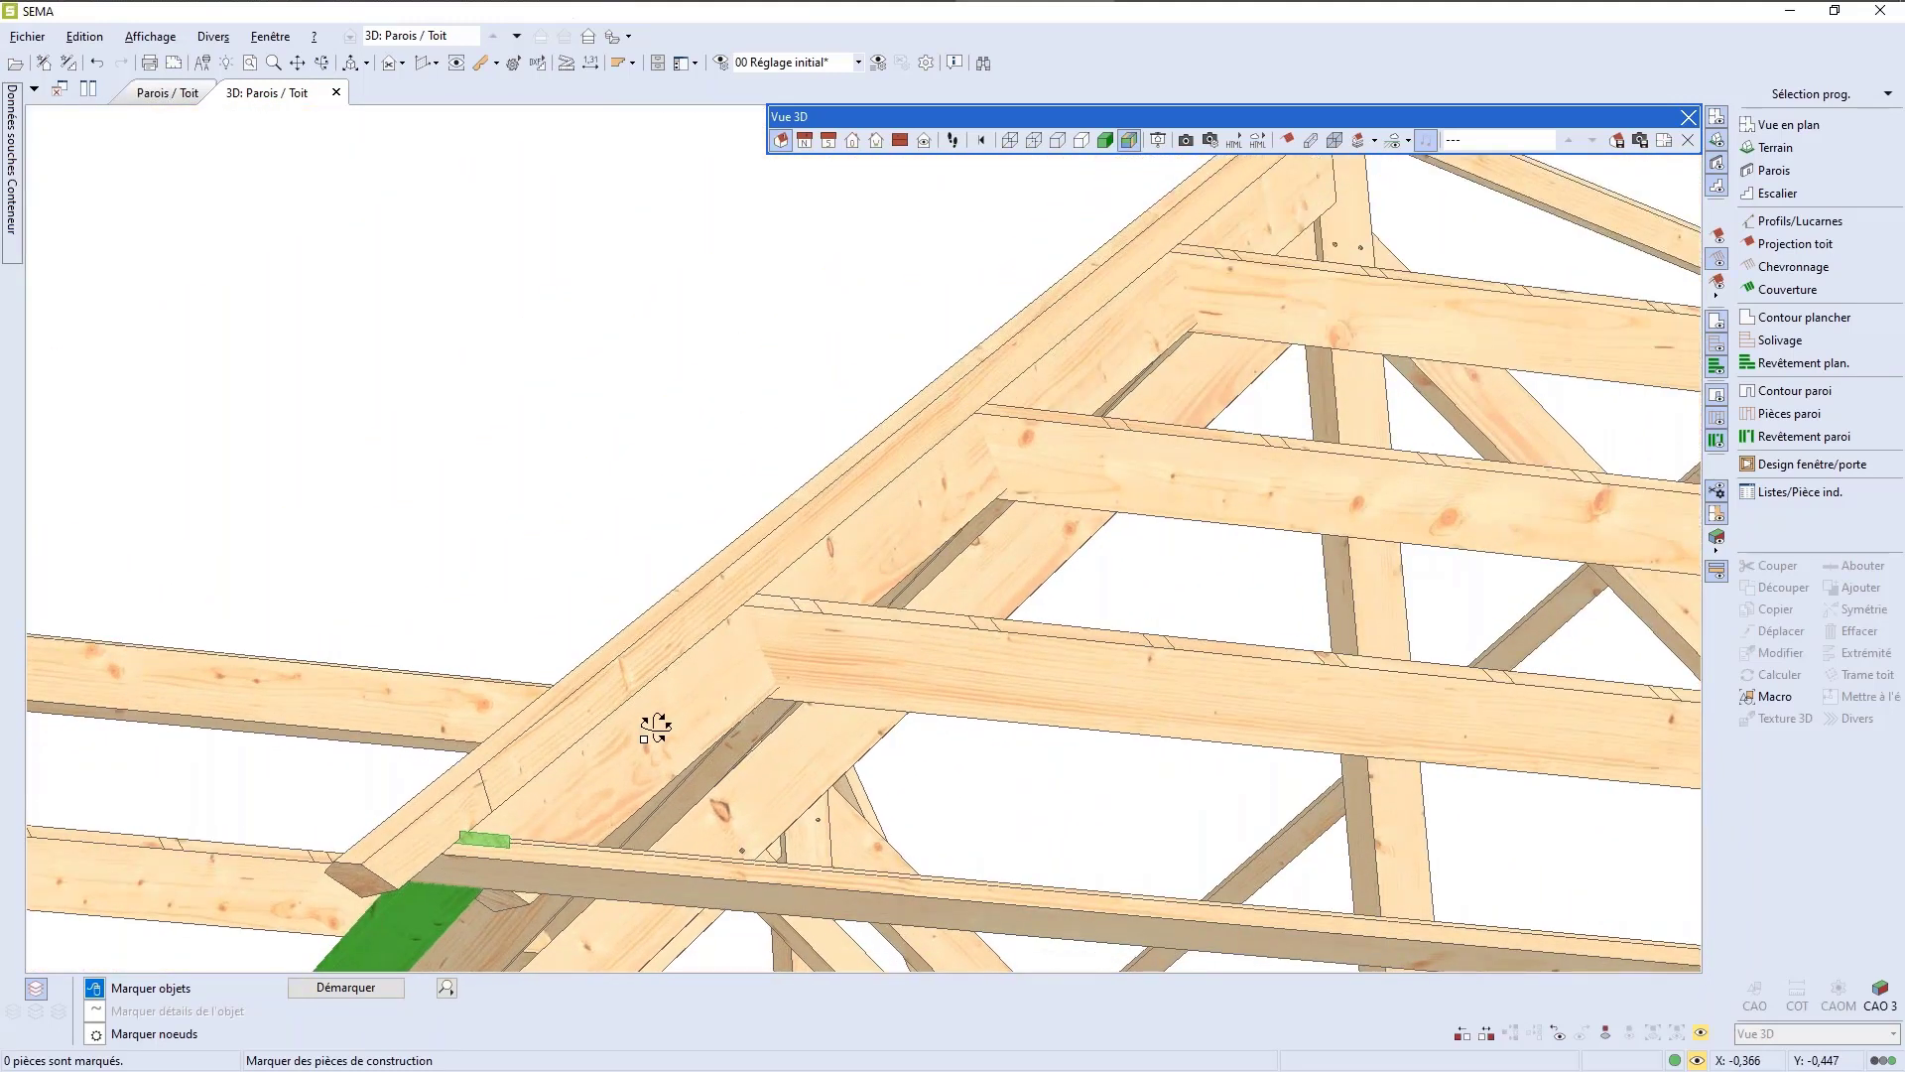
{"action": "left_click", "coordinate": [1007, 675]}
{"action": "left_click", "coordinate": [1097, 486]}
{"action": "left_click", "coordinate": [1302, 361]}
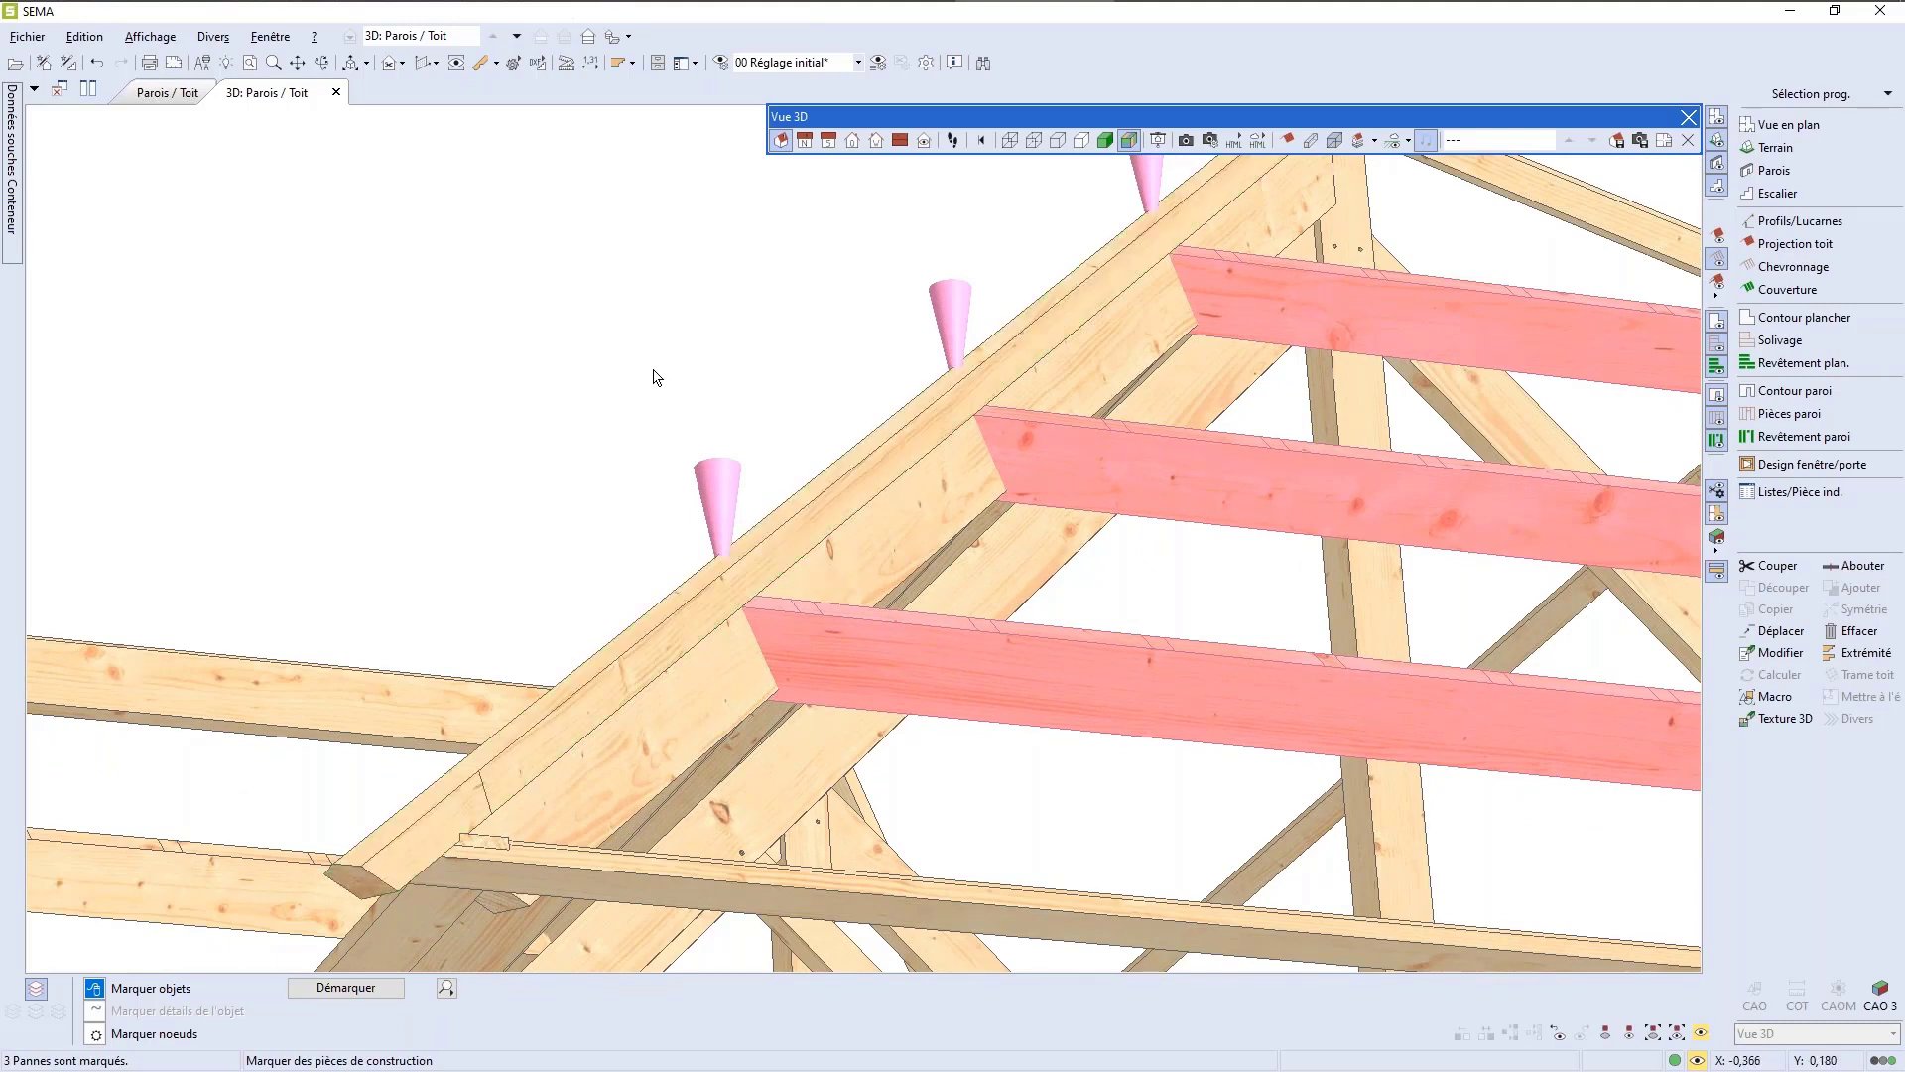
Step: Start a double cut (Couper 2x) on the three selected purlins, with their junctions at the Arbalétrier seen from below
{"action": "scroll", "coordinate": [654, 390], "scroll_direction": "down", "scroll_amount": 4}
{"action": "scroll", "coordinate": [527, 376], "scroll_direction": "up", "scroll_amount": 5}
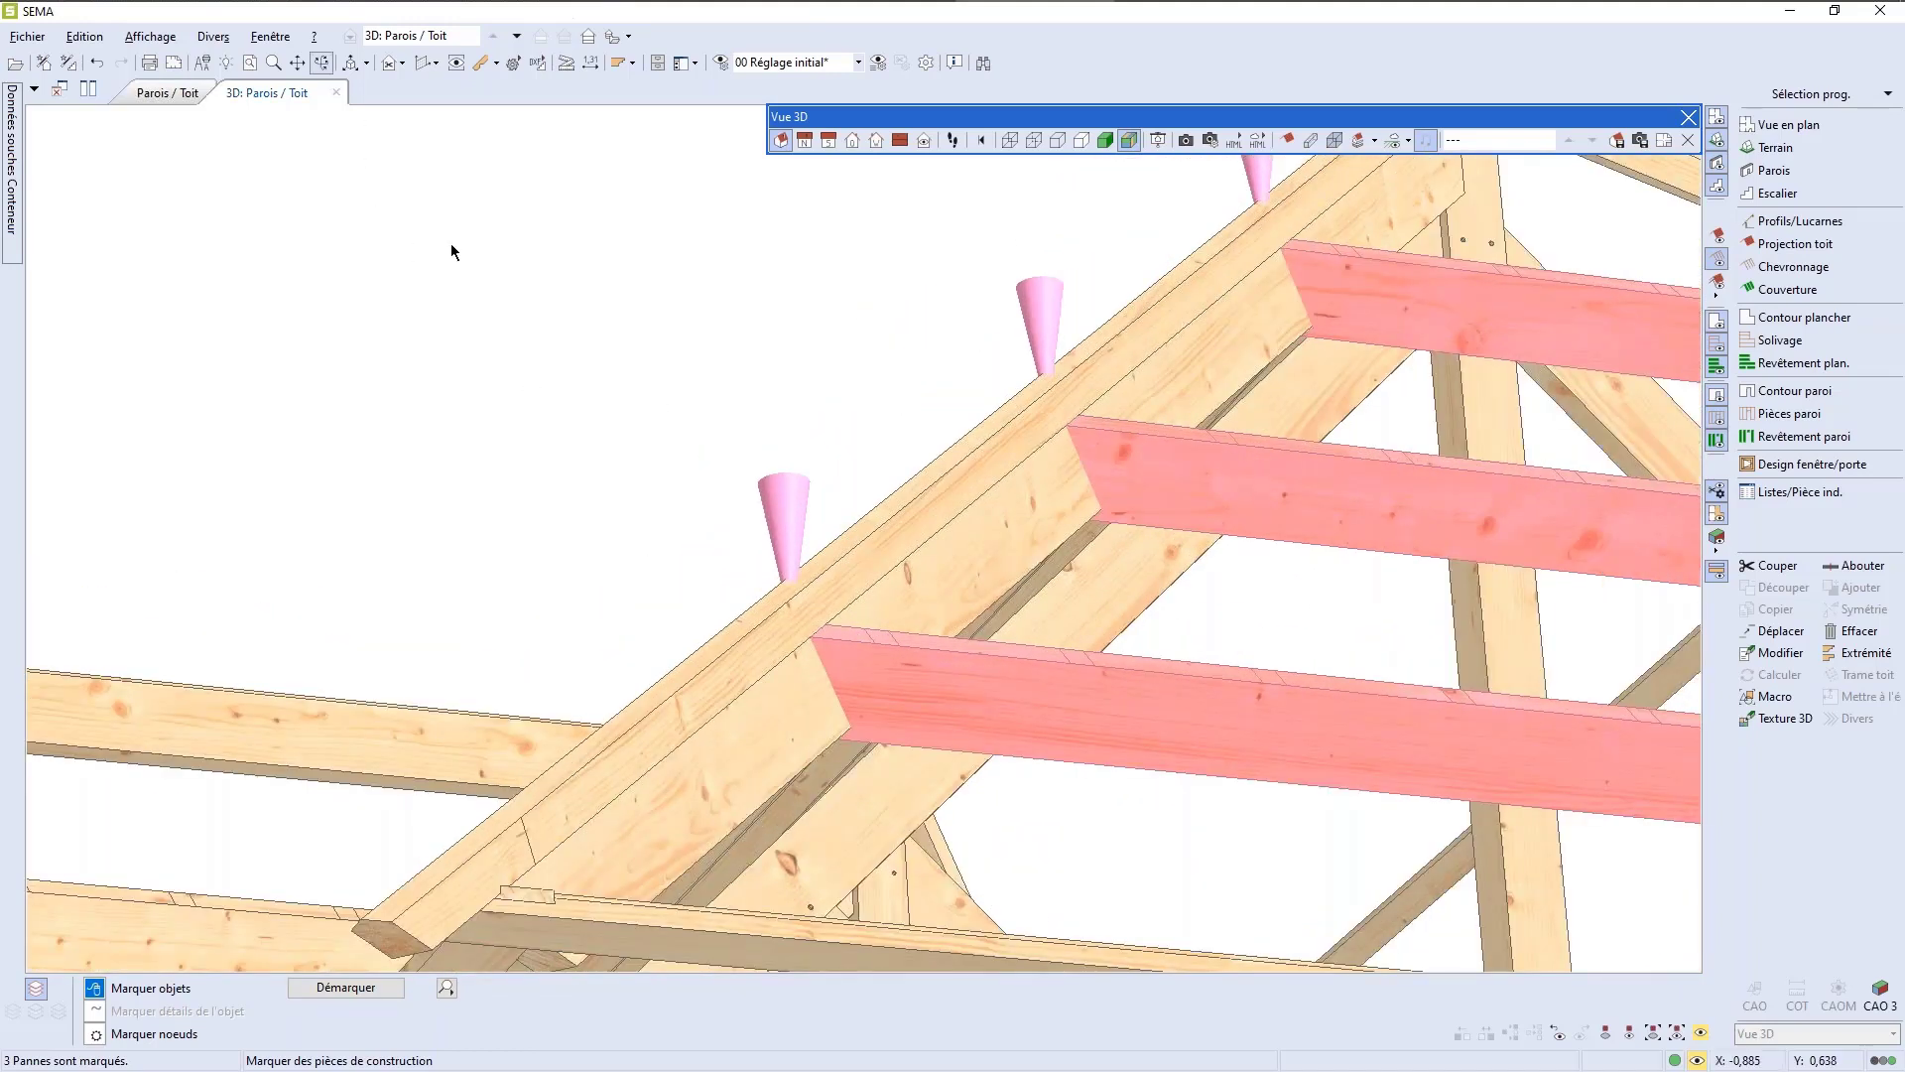
{"action": "left_click_drag", "start_coordinate": [821, 694], "coordinate": [901, 913]}
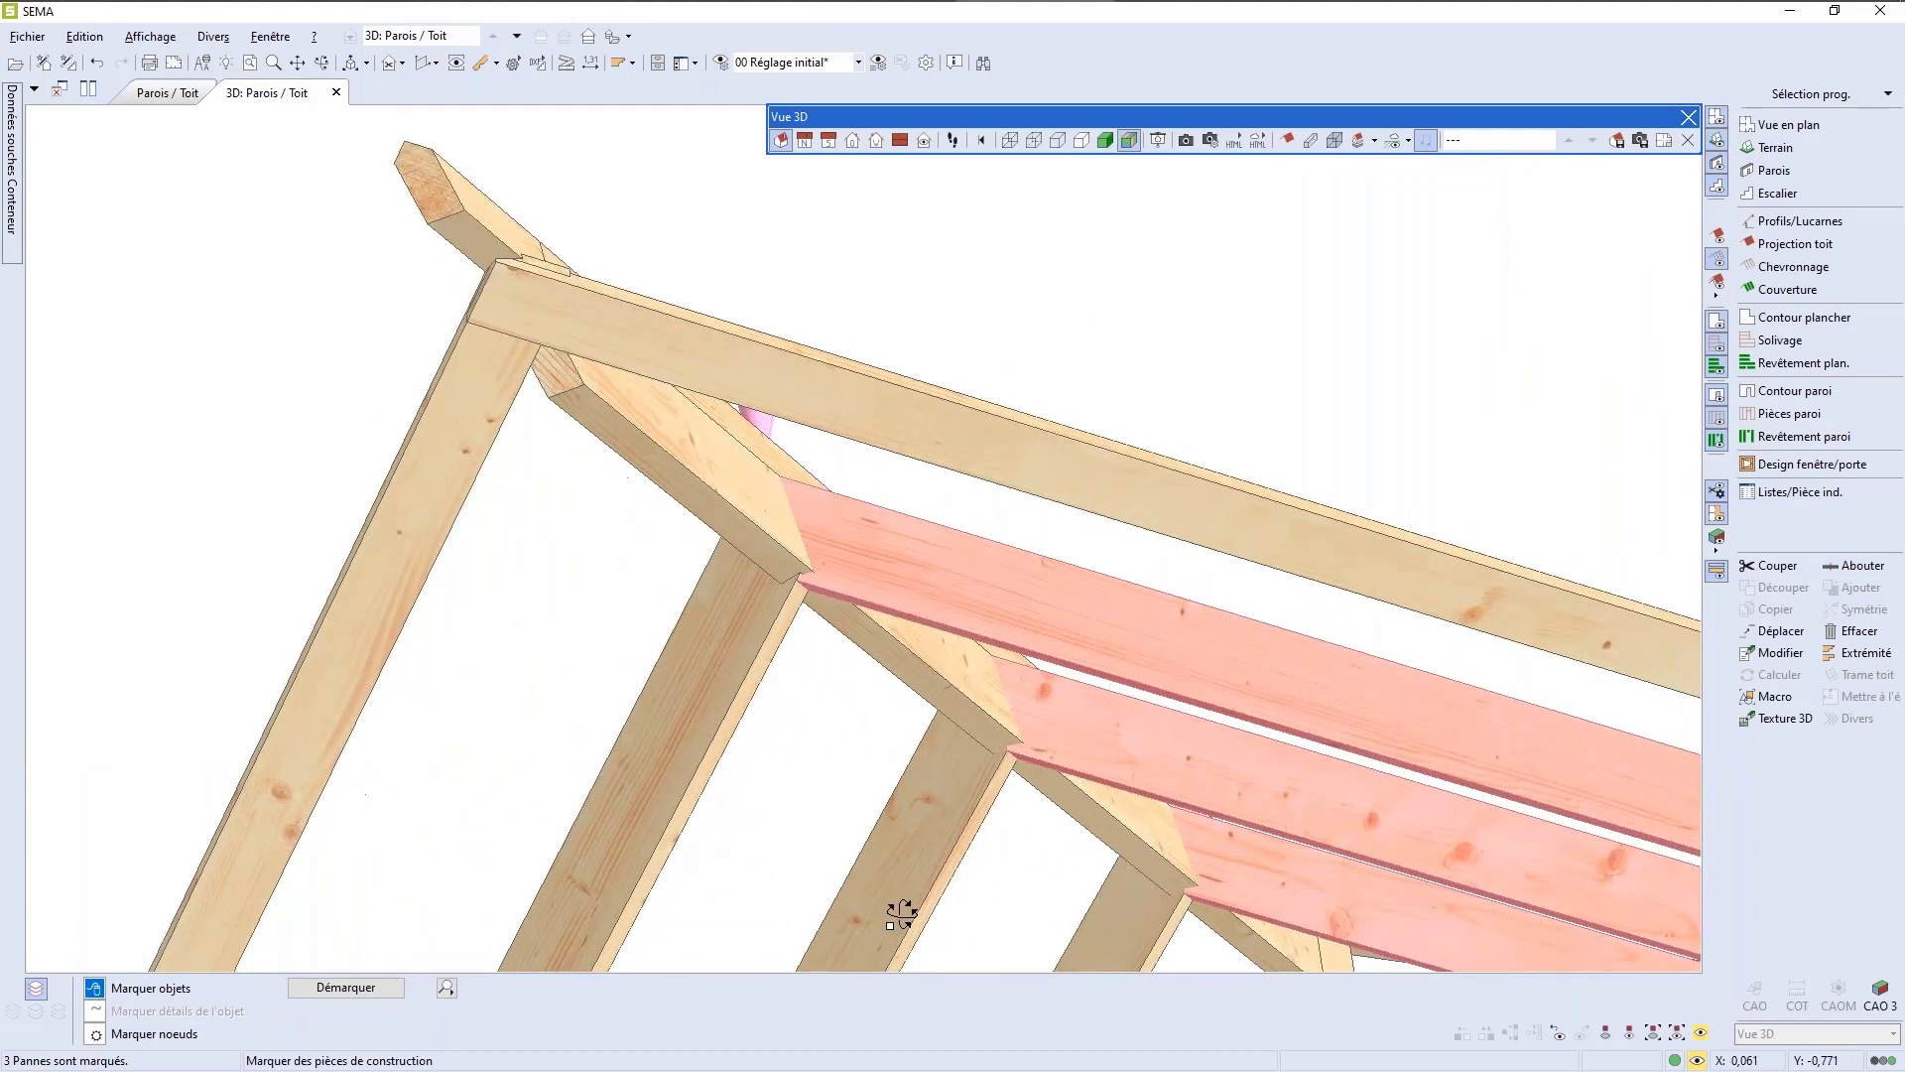
{"action": "right_click", "coordinate": [1052, 593]}
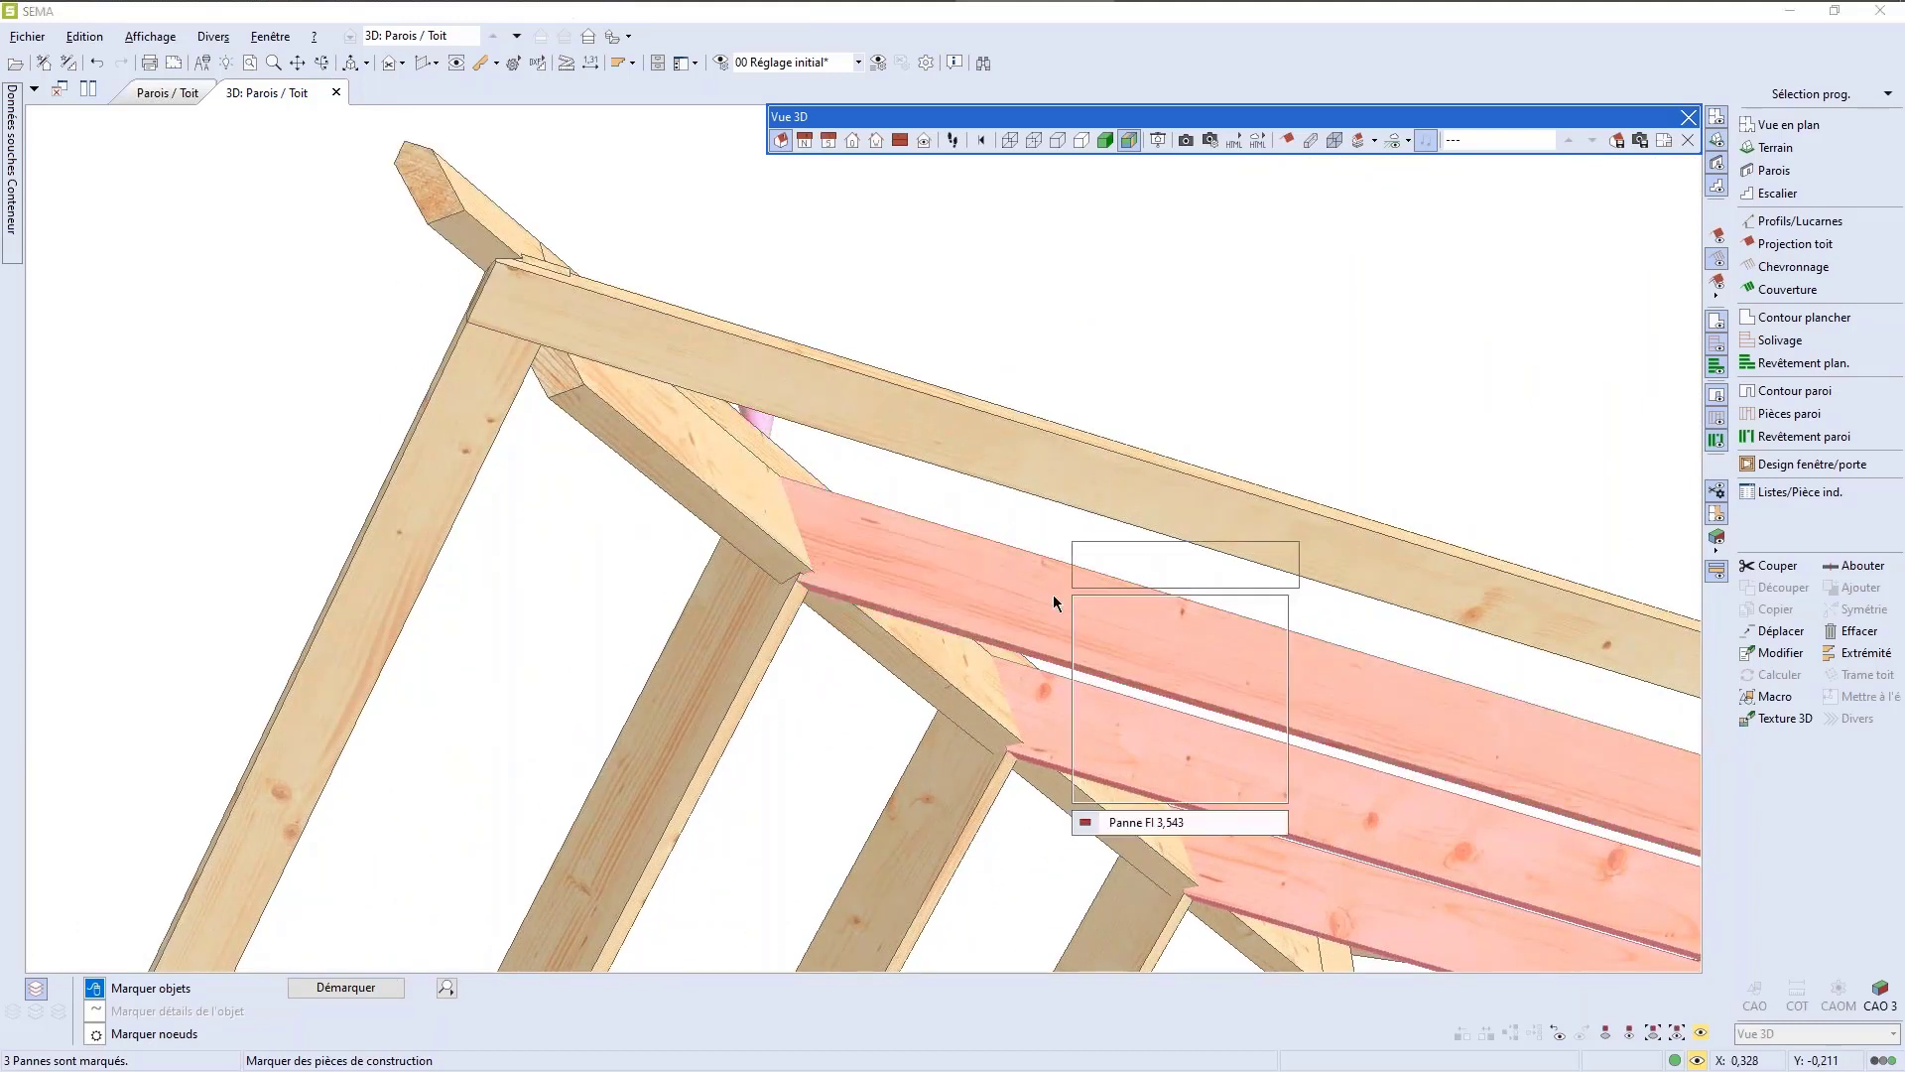
{"action": "left_click", "coordinate": [1166, 608]}
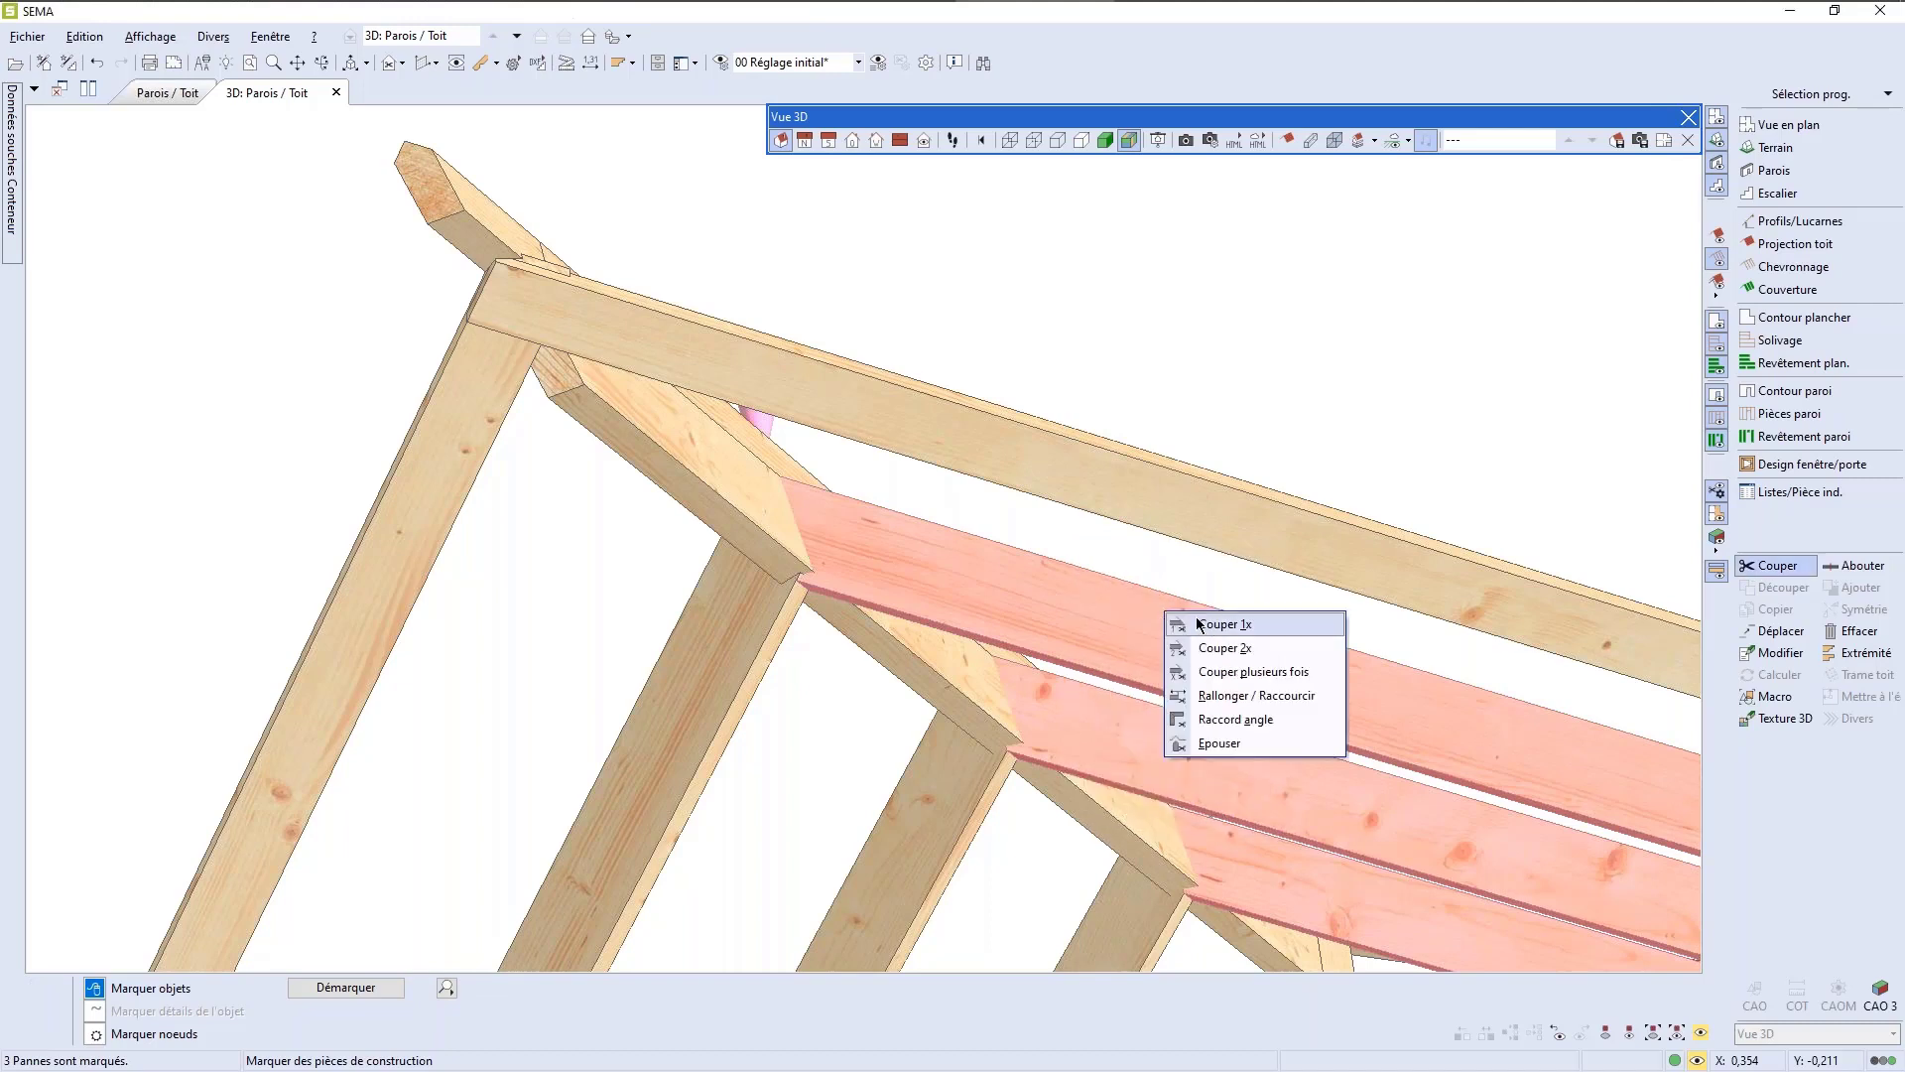
{"action": "left_click", "coordinate": [1231, 656]}
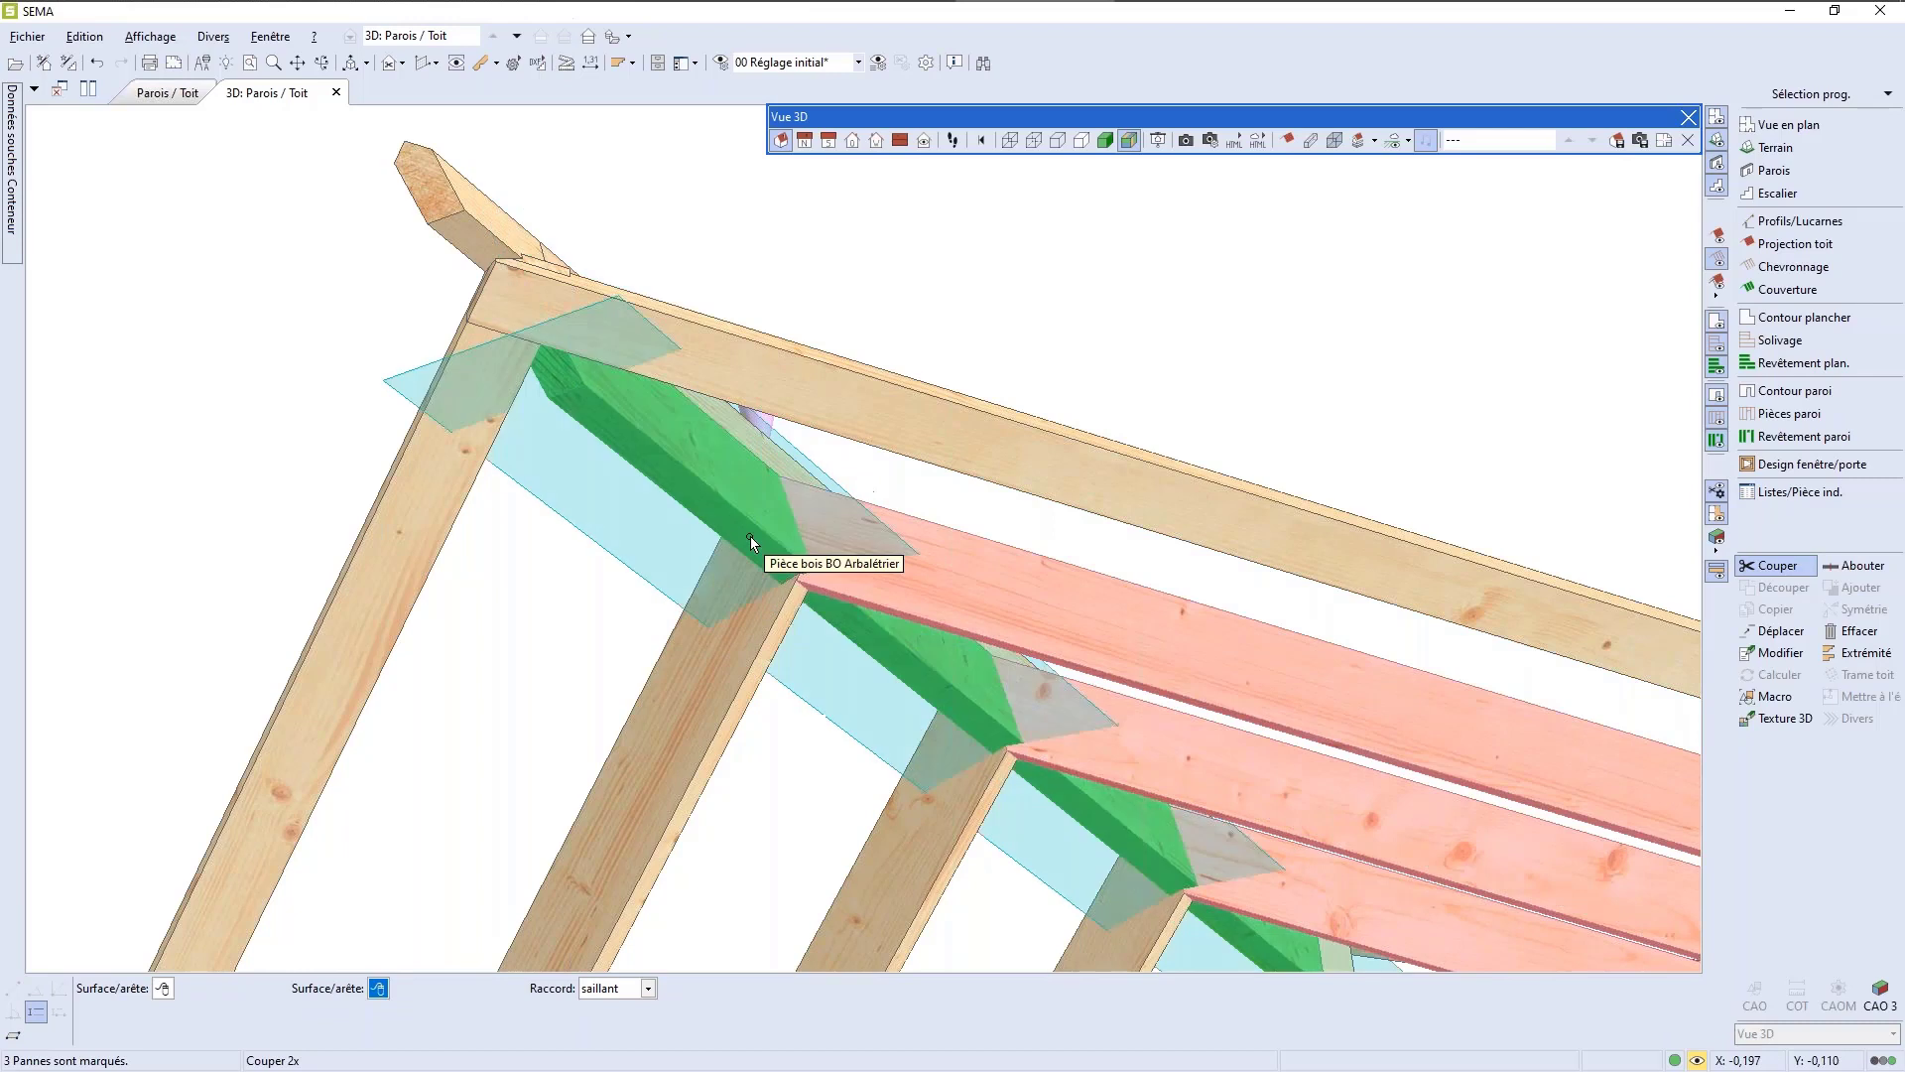
Step: Cut the three purlins against two adjacent faces of the Arbalétrier with the connection (Raccord) set to rentrant
{"action": "left_click", "coordinate": [751, 508]}
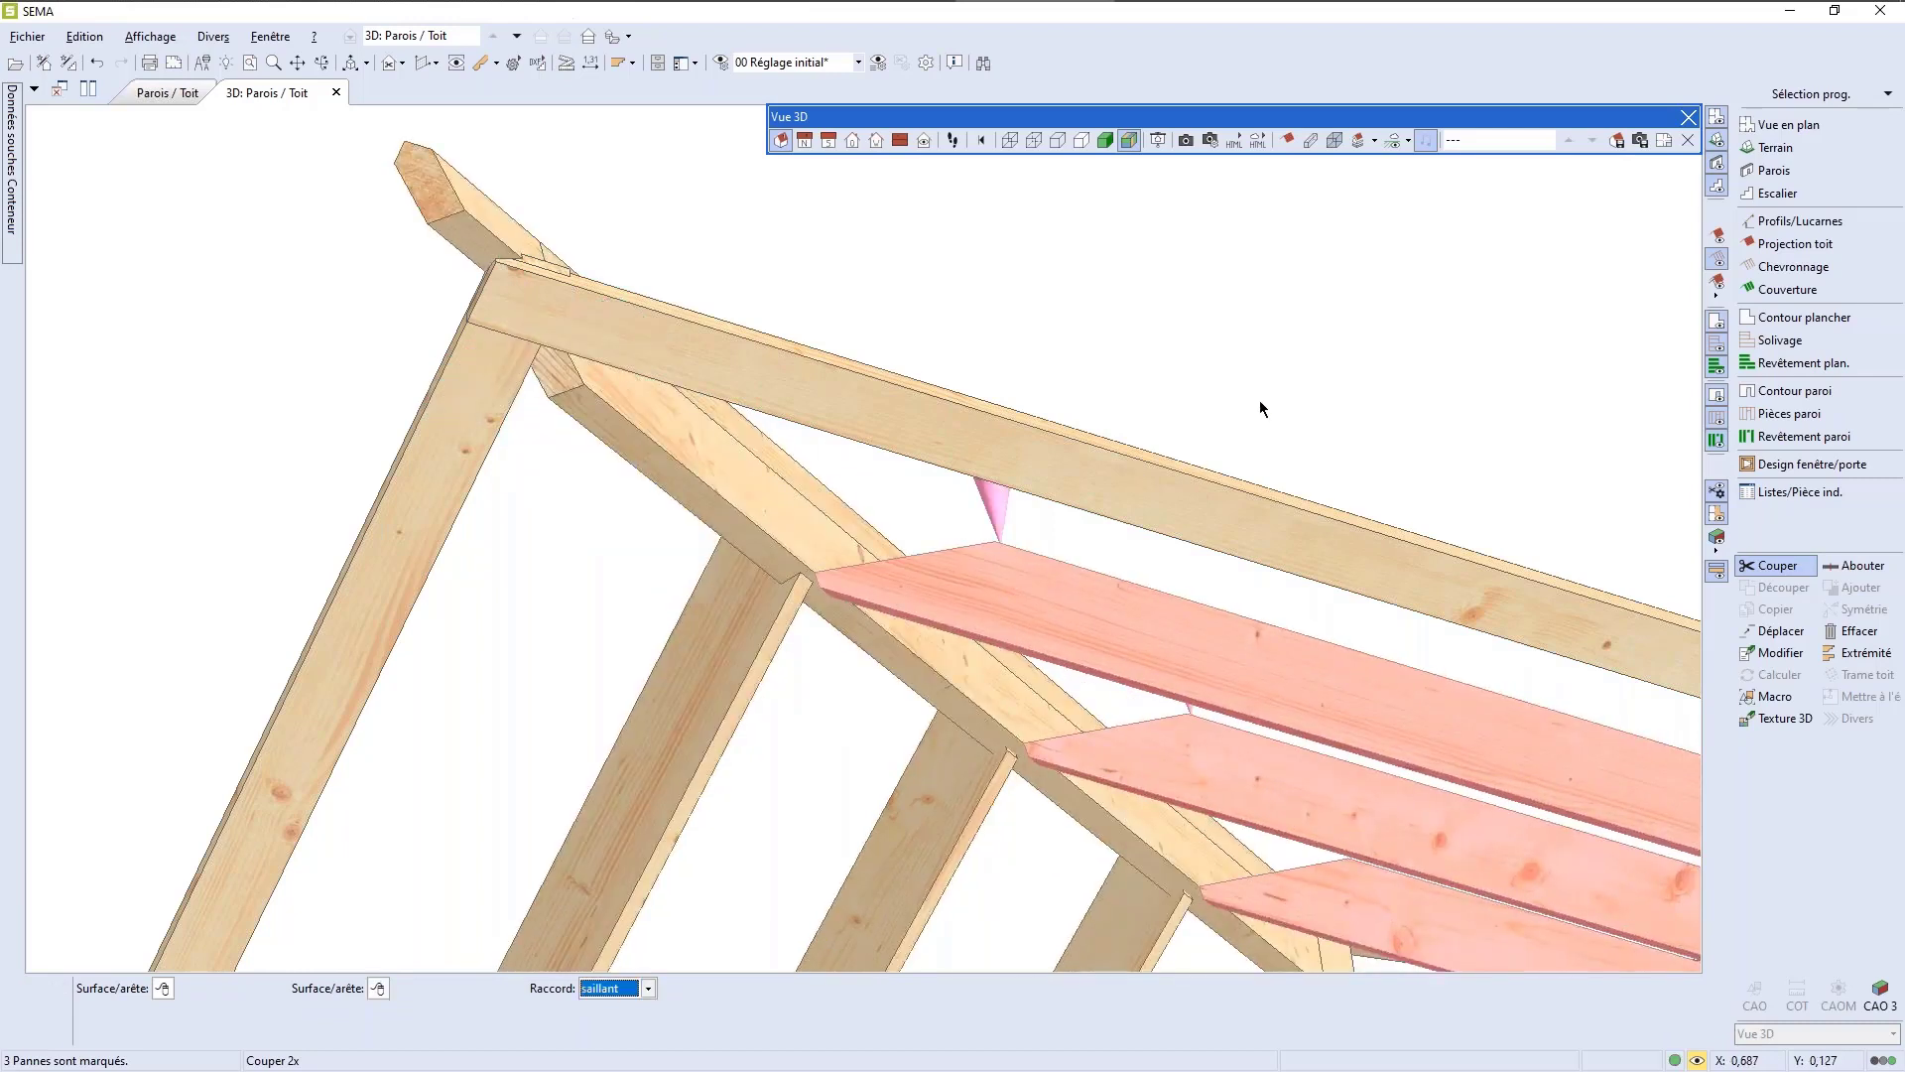
{"action": "key", "text": "Down"}
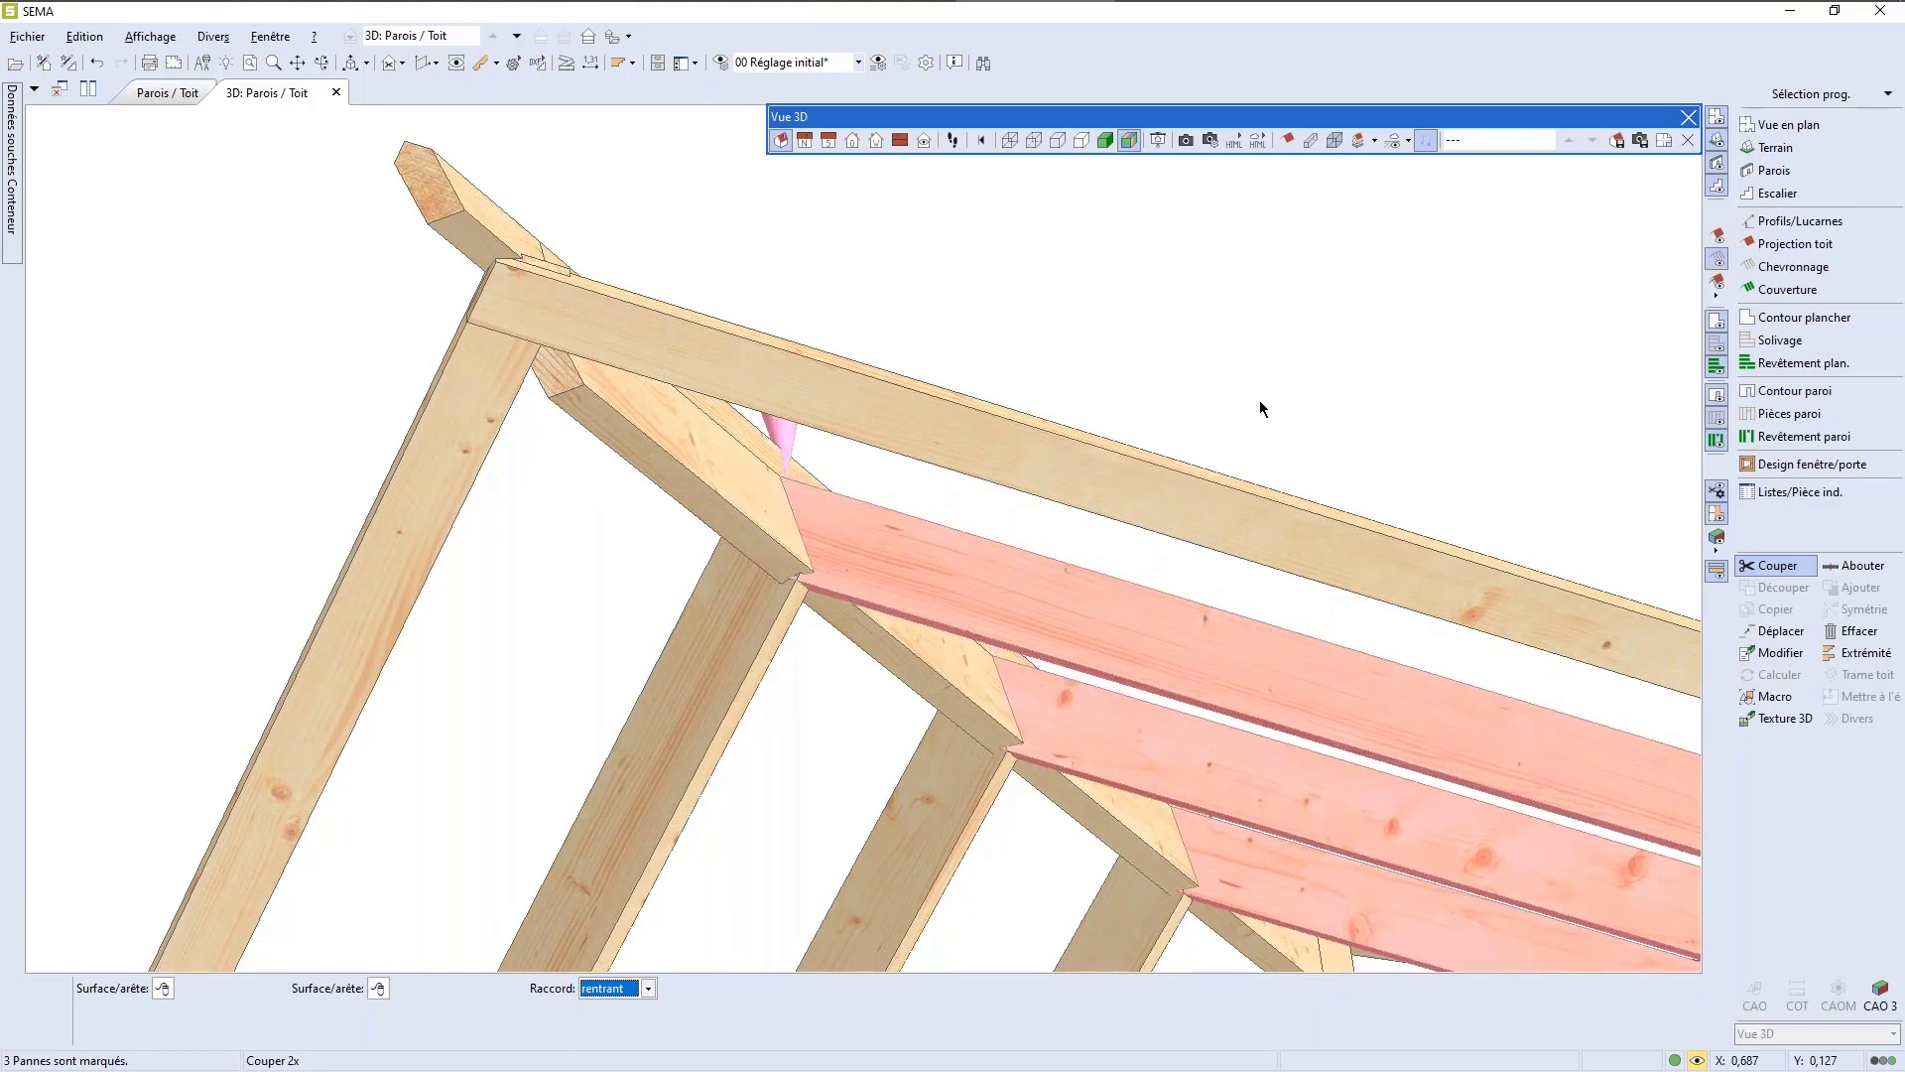
{"action": "key", "text": "Escape"}
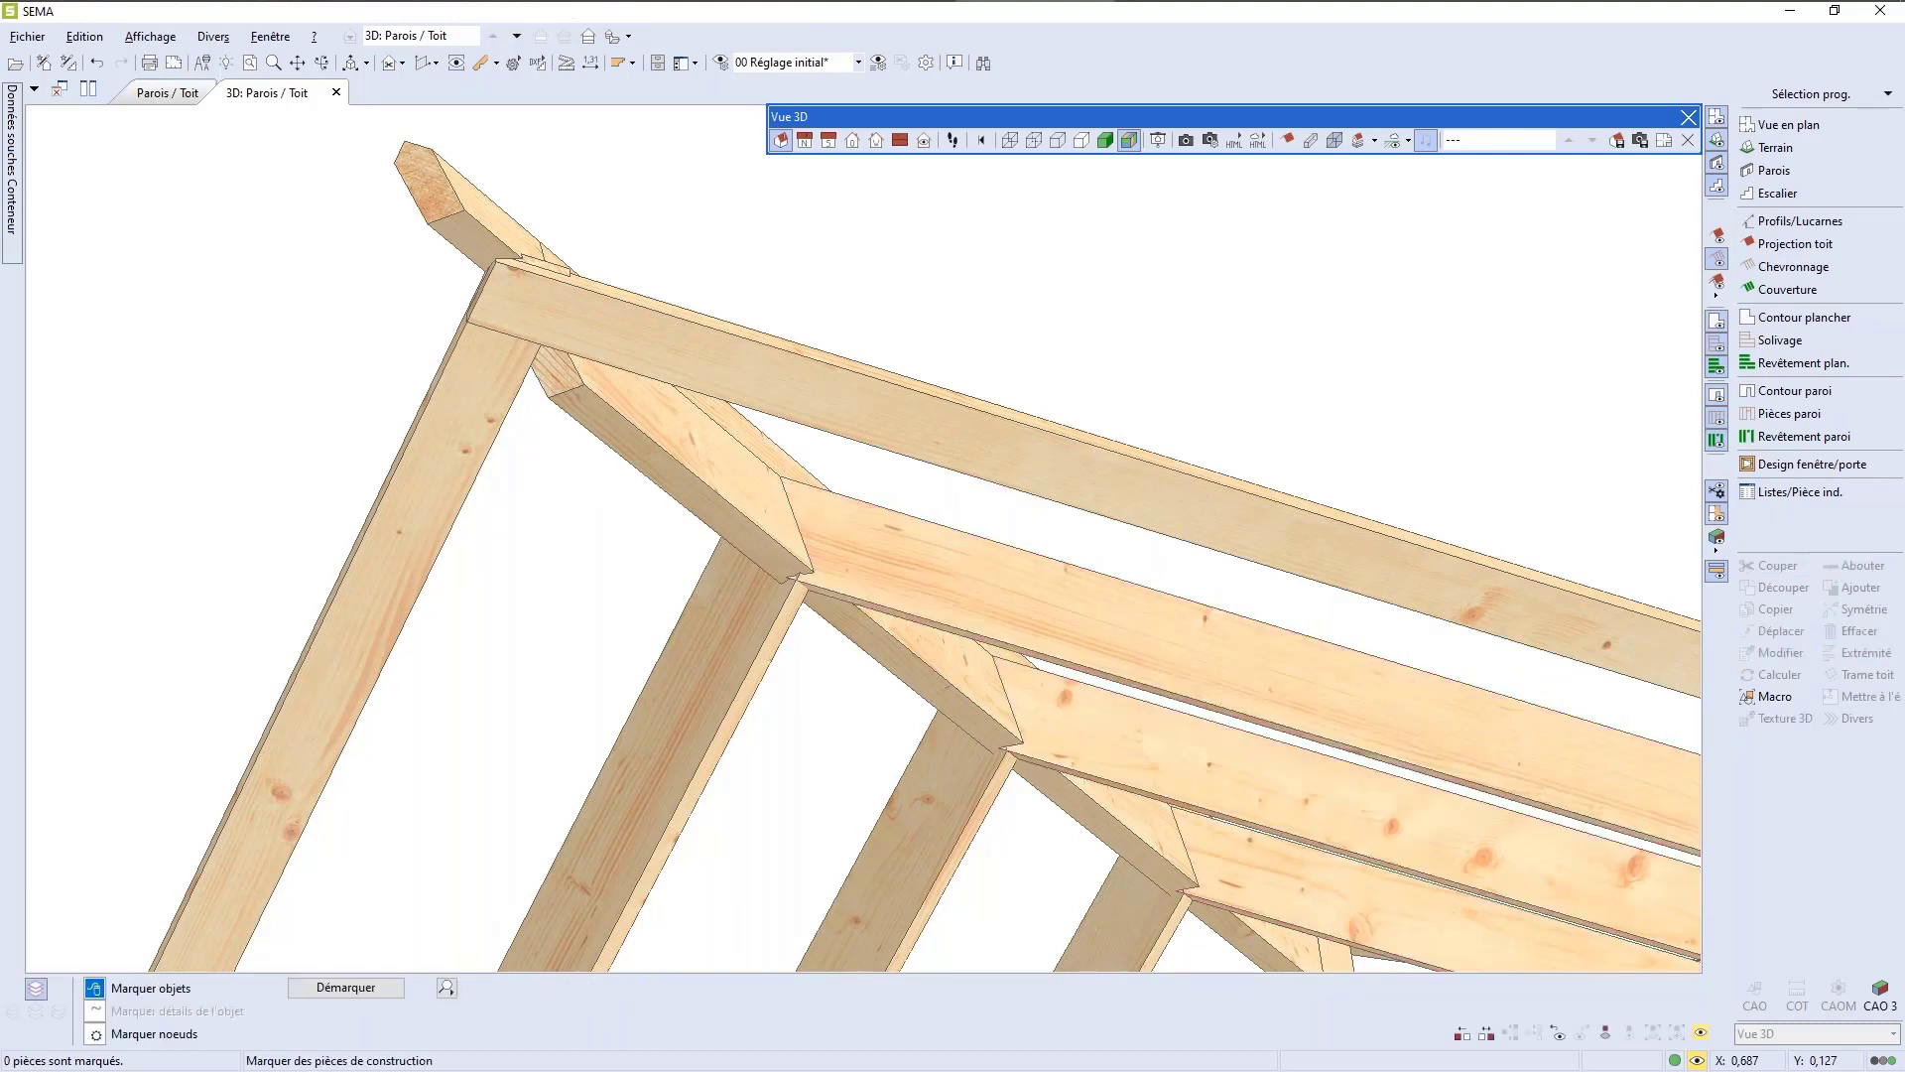
{"action": "scroll", "coordinate": [961, 653], "scroll_direction": "down", "scroll_amount": 5}
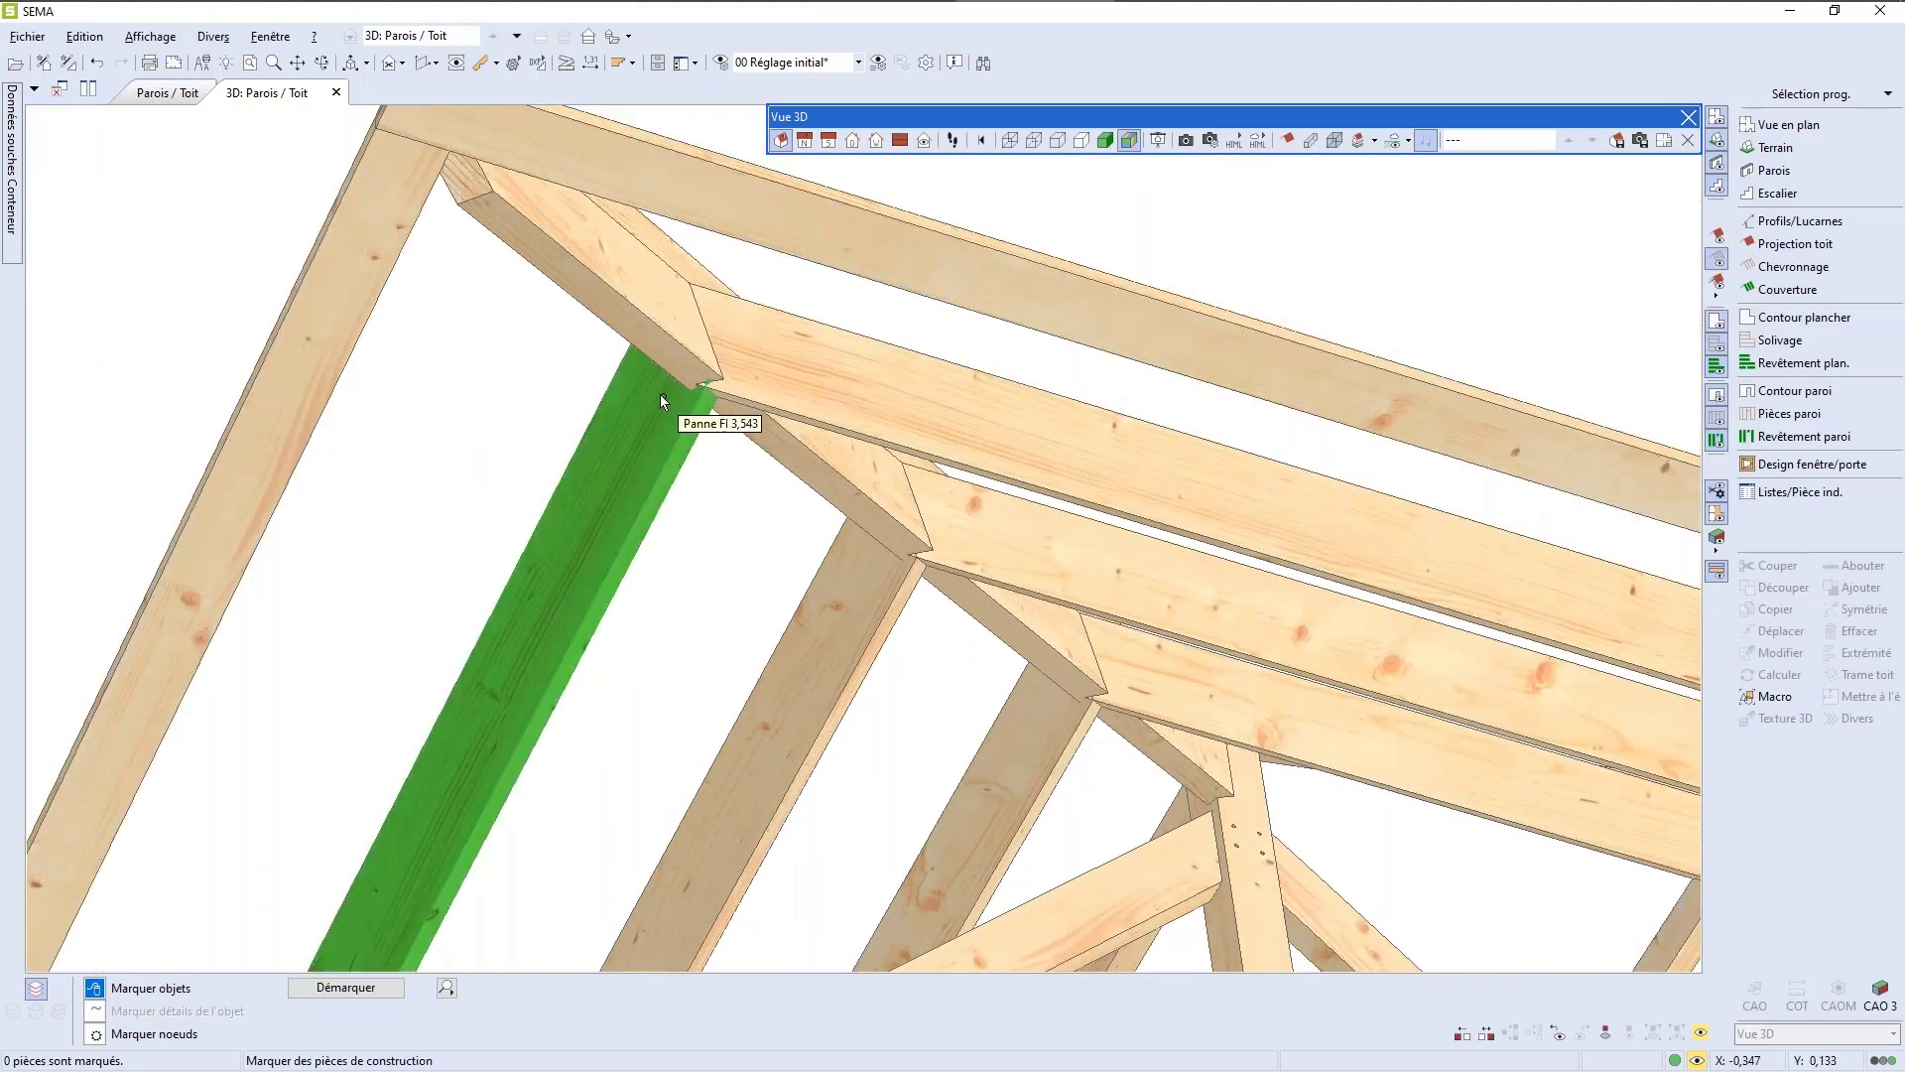
{"action": "scroll", "coordinate": [653, 391], "scroll_direction": "up", "scroll_amount": 7}
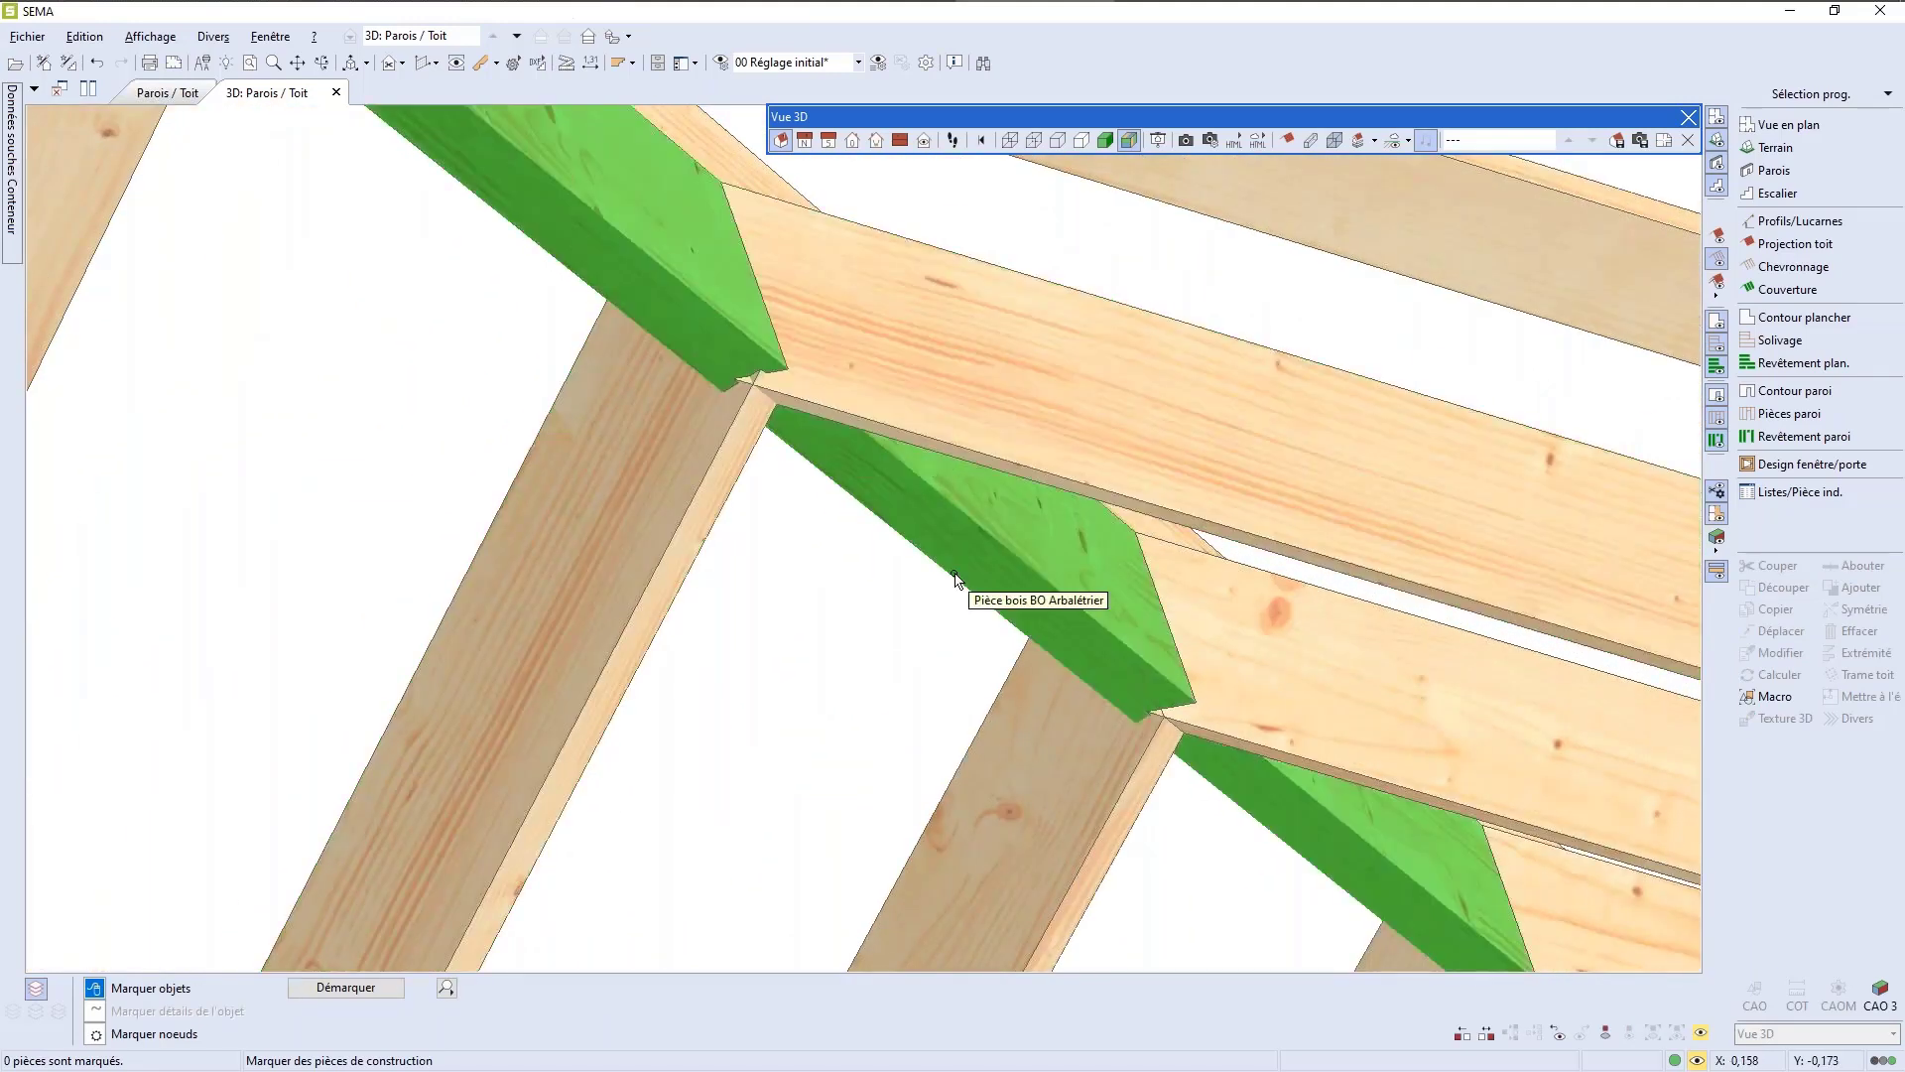
{"action": "scroll", "coordinate": [955, 579], "scroll_direction": "down", "scroll_amount": 4}
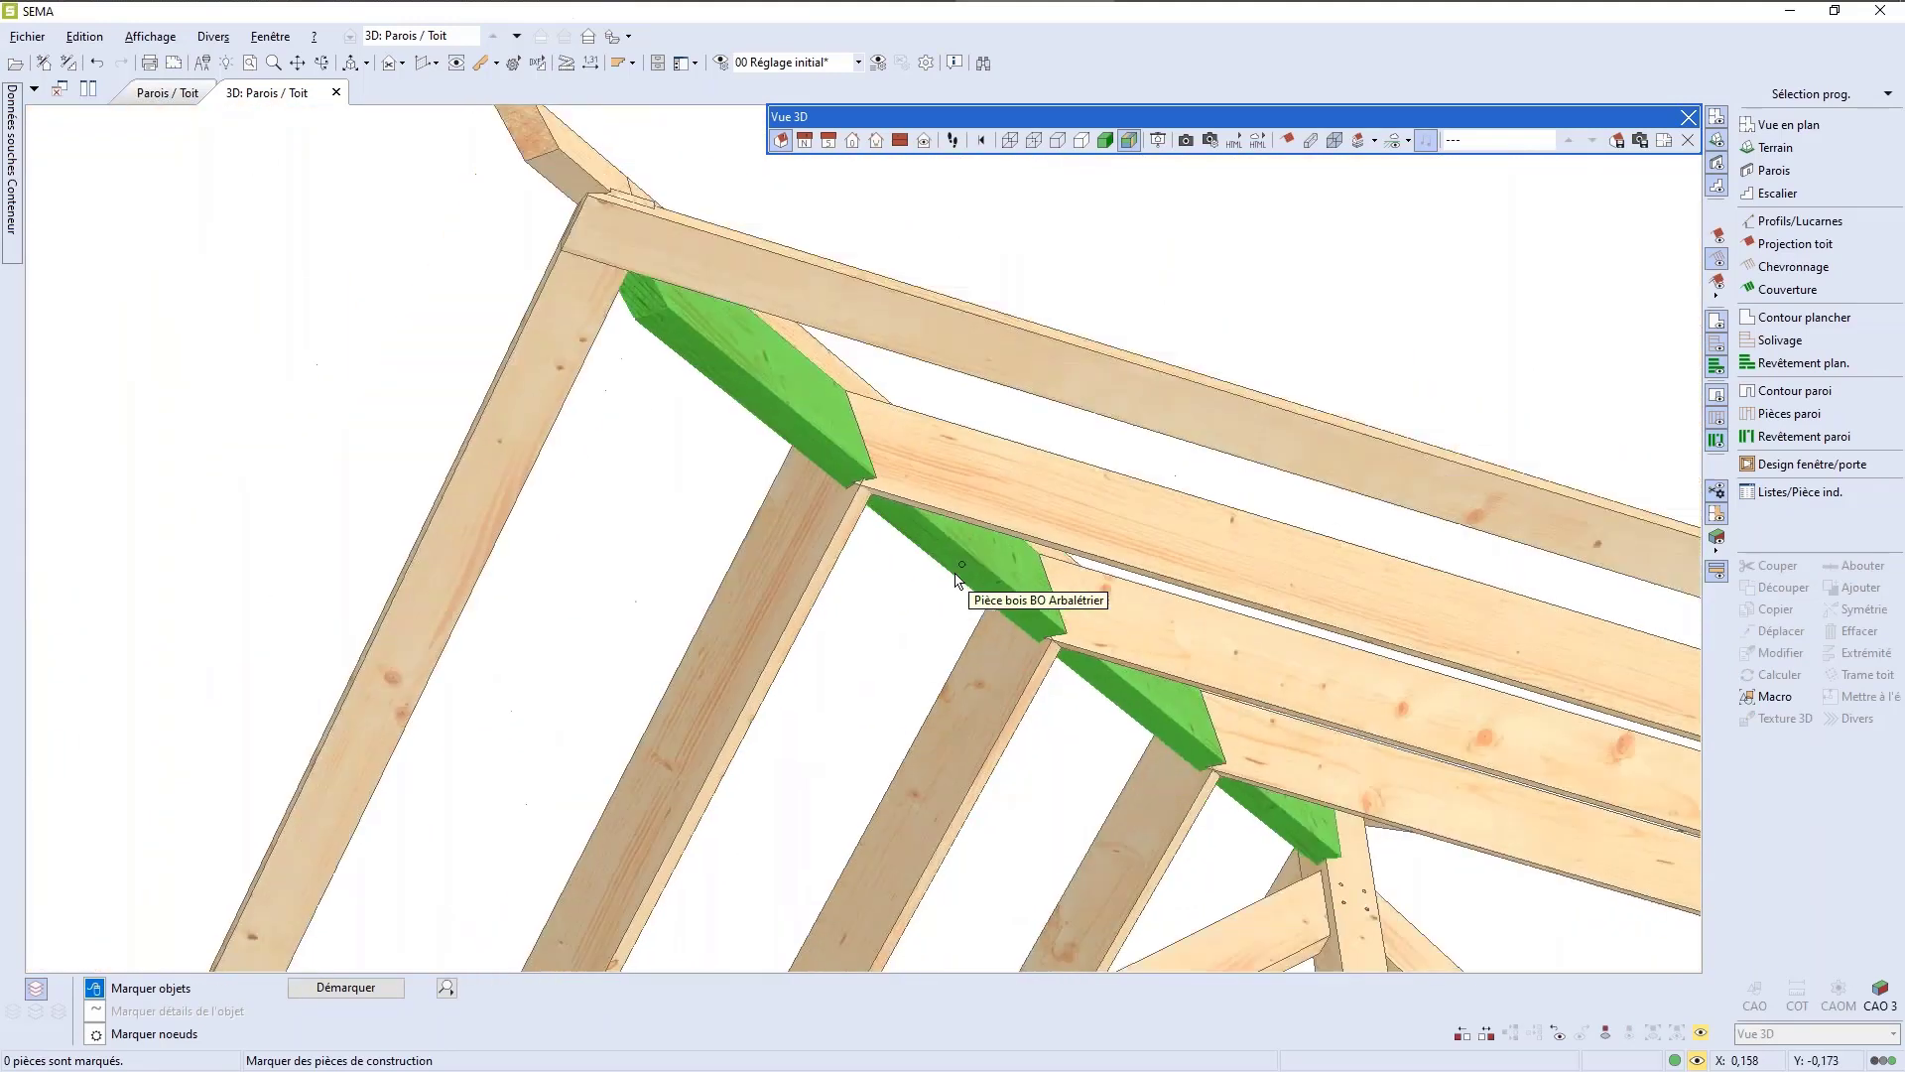
Step: Switch to the Parois / Toit plan and select only the three vertical purlins that end on the EM110 hip line
{"action": "left_click", "coordinate": [165, 92]}
{"action": "scroll", "coordinate": [764, 516], "scroll_direction": "down", "scroll_amount": 5}
{"action": "scroll", "coordinate": [595, 307], "scroll_direction": "up", "scroll_amount": 3}
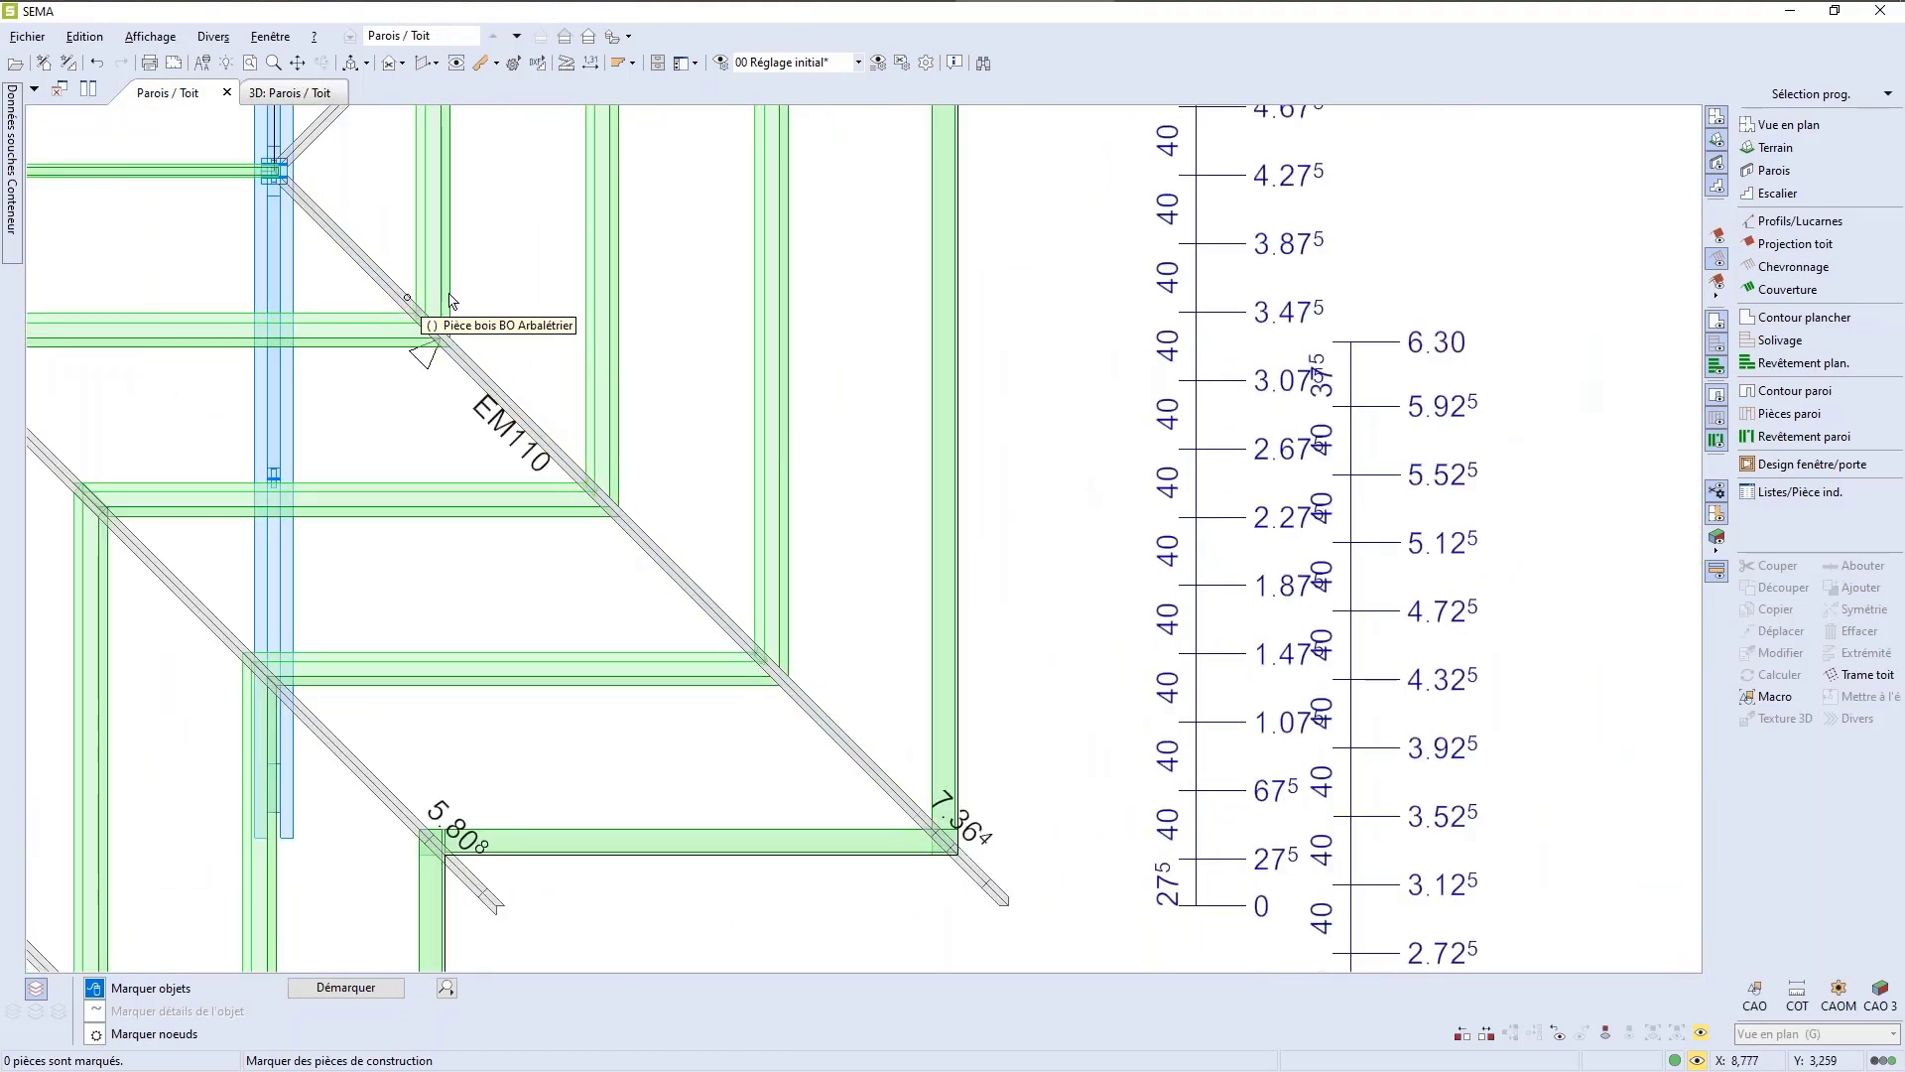
{"action": "left_click", "coordinate": [441, 300]}
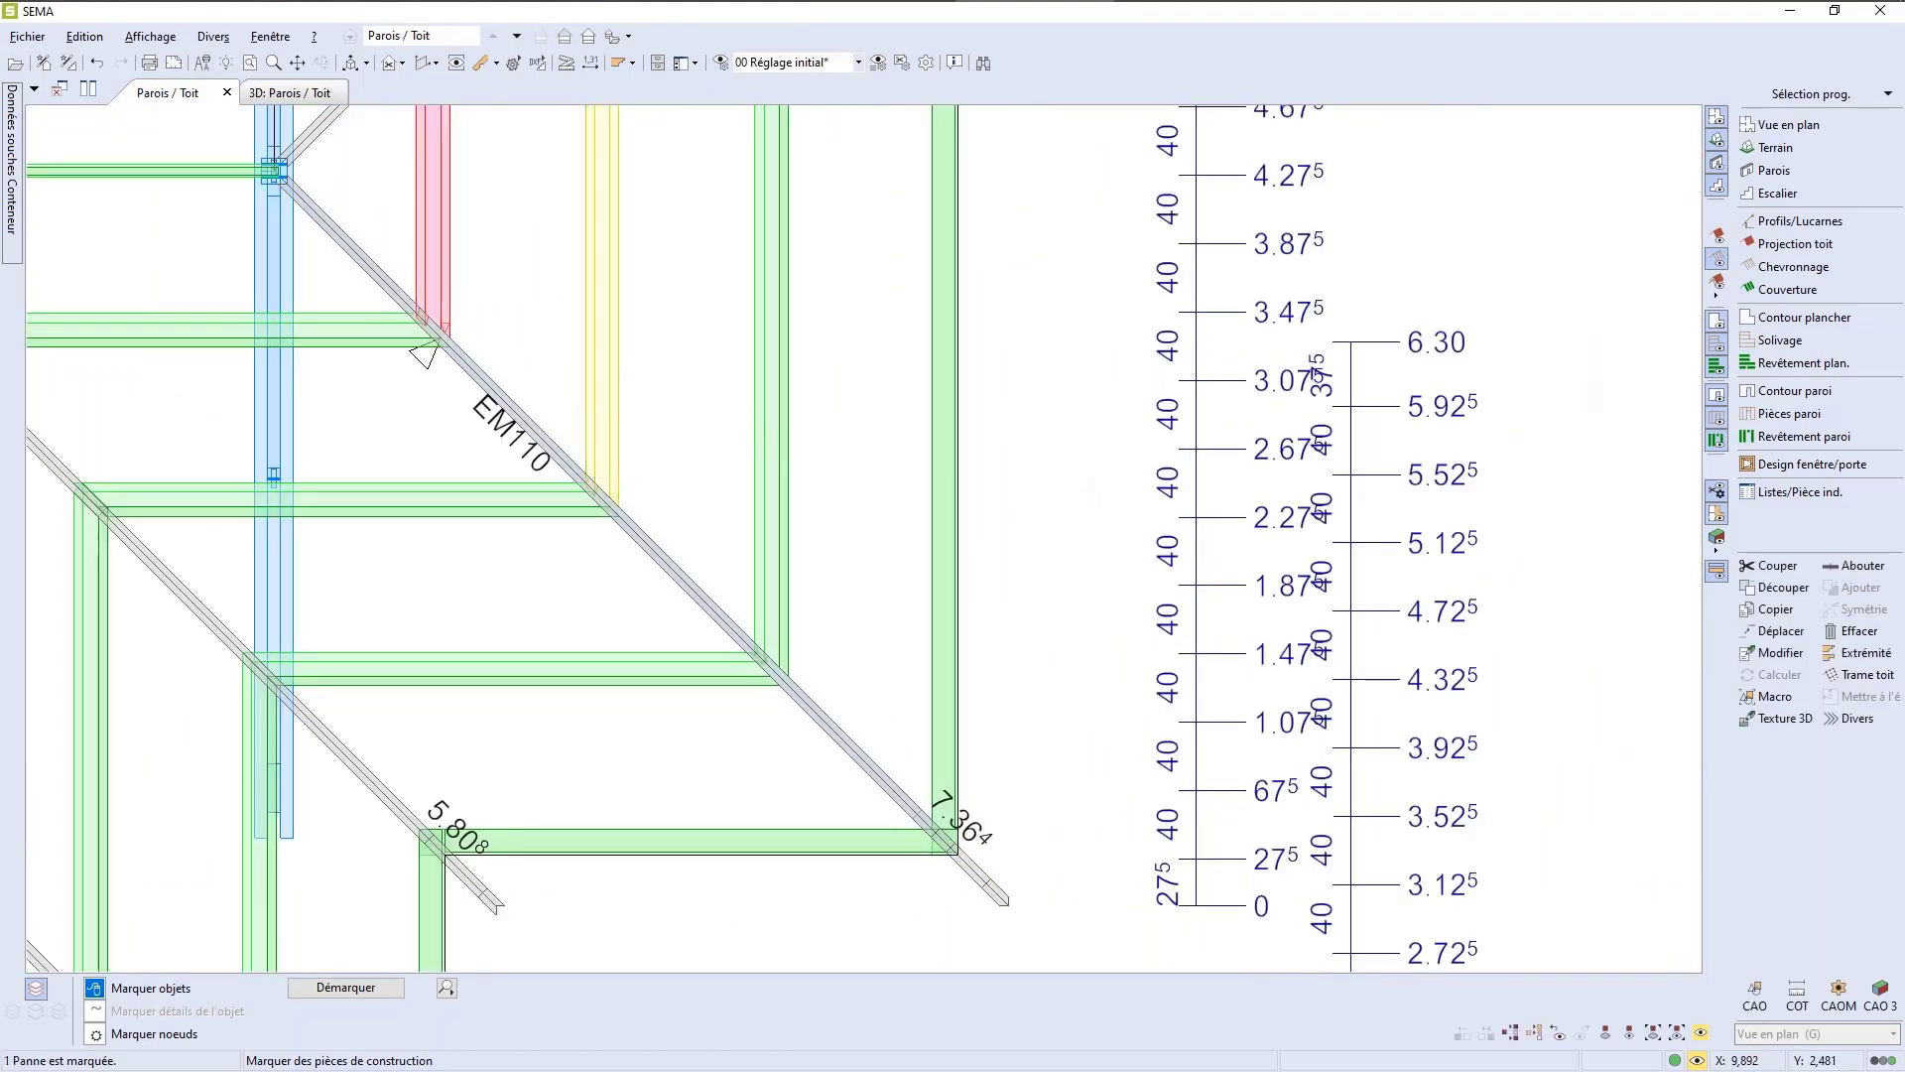
{"action": "left_click", "coordinate": [603, 452]}
{"action": "left_click", "coordinate": [772, 607]}
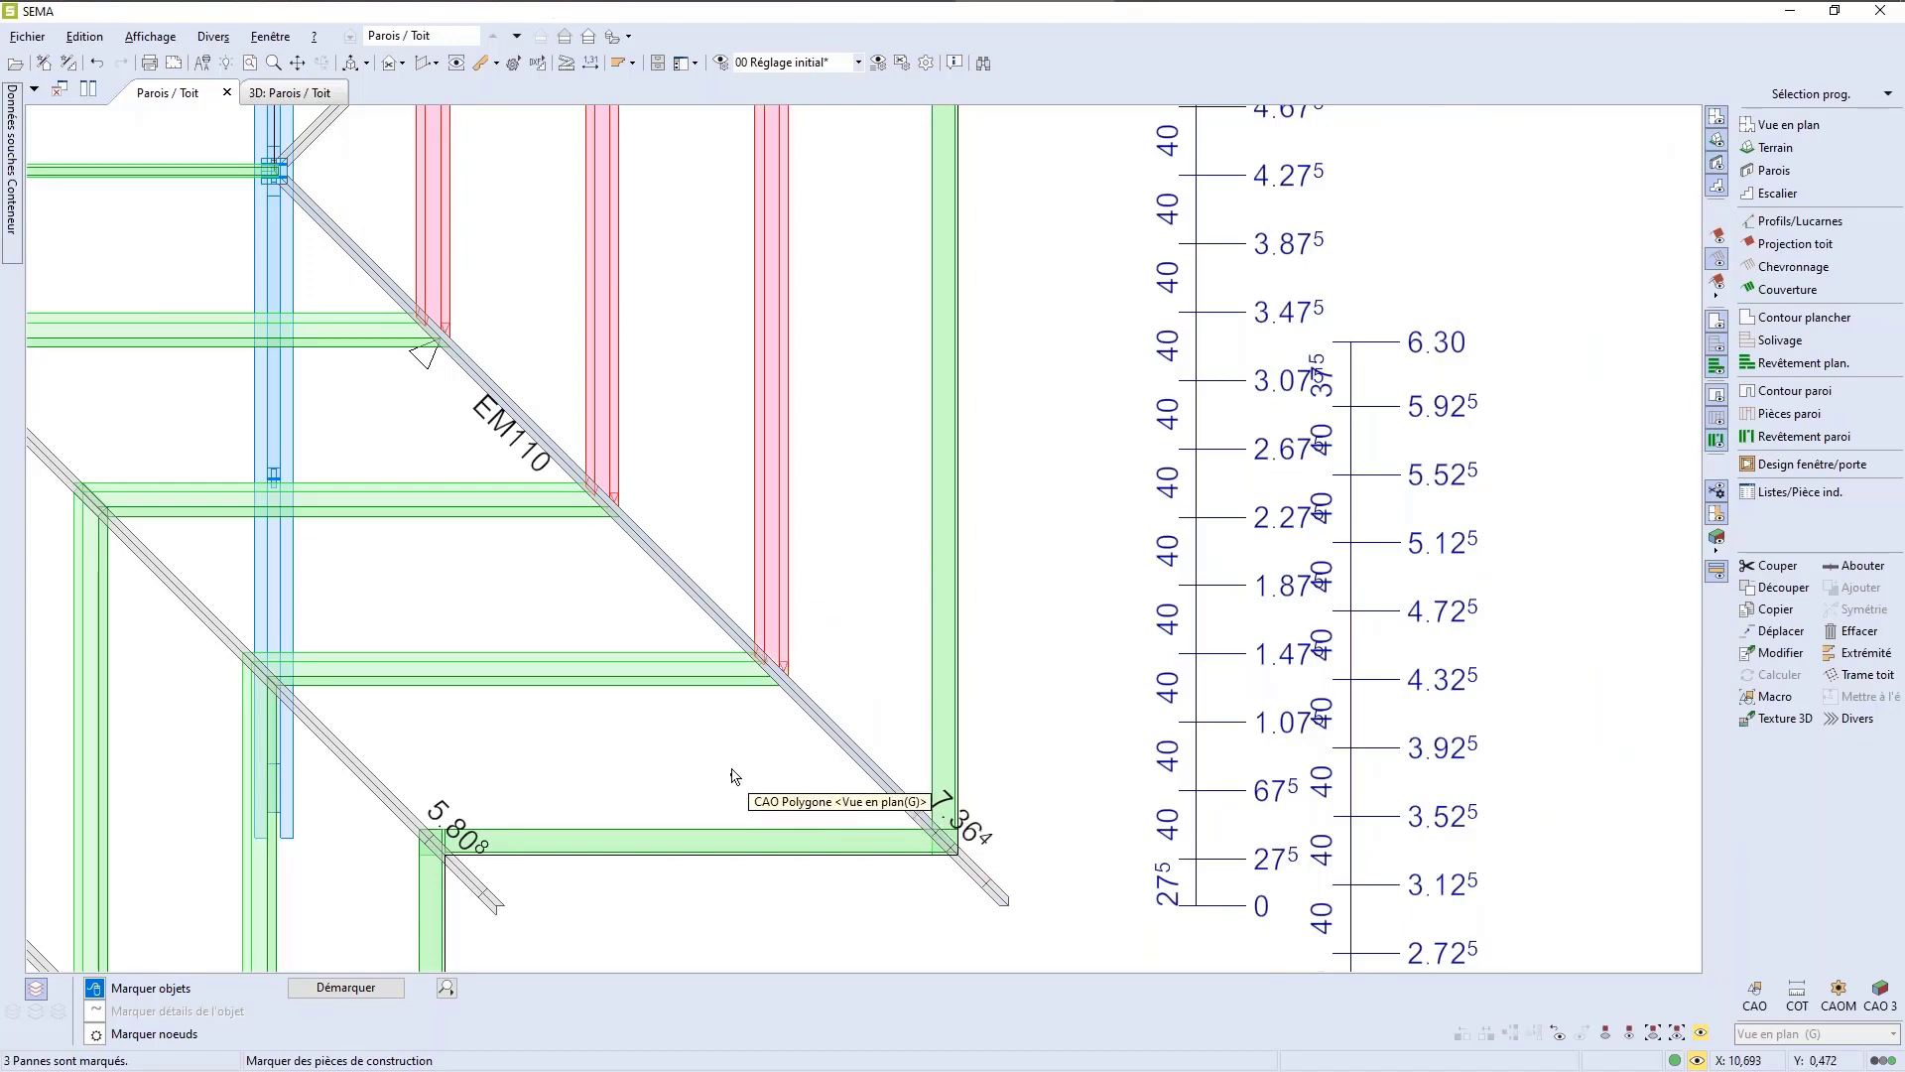
{"action": "left_click", "coordinate": [730, 675]}
{"action": "scroll", "coordinate": [635, 784], "scroll_direction": "up", "scroll_amount": 2}
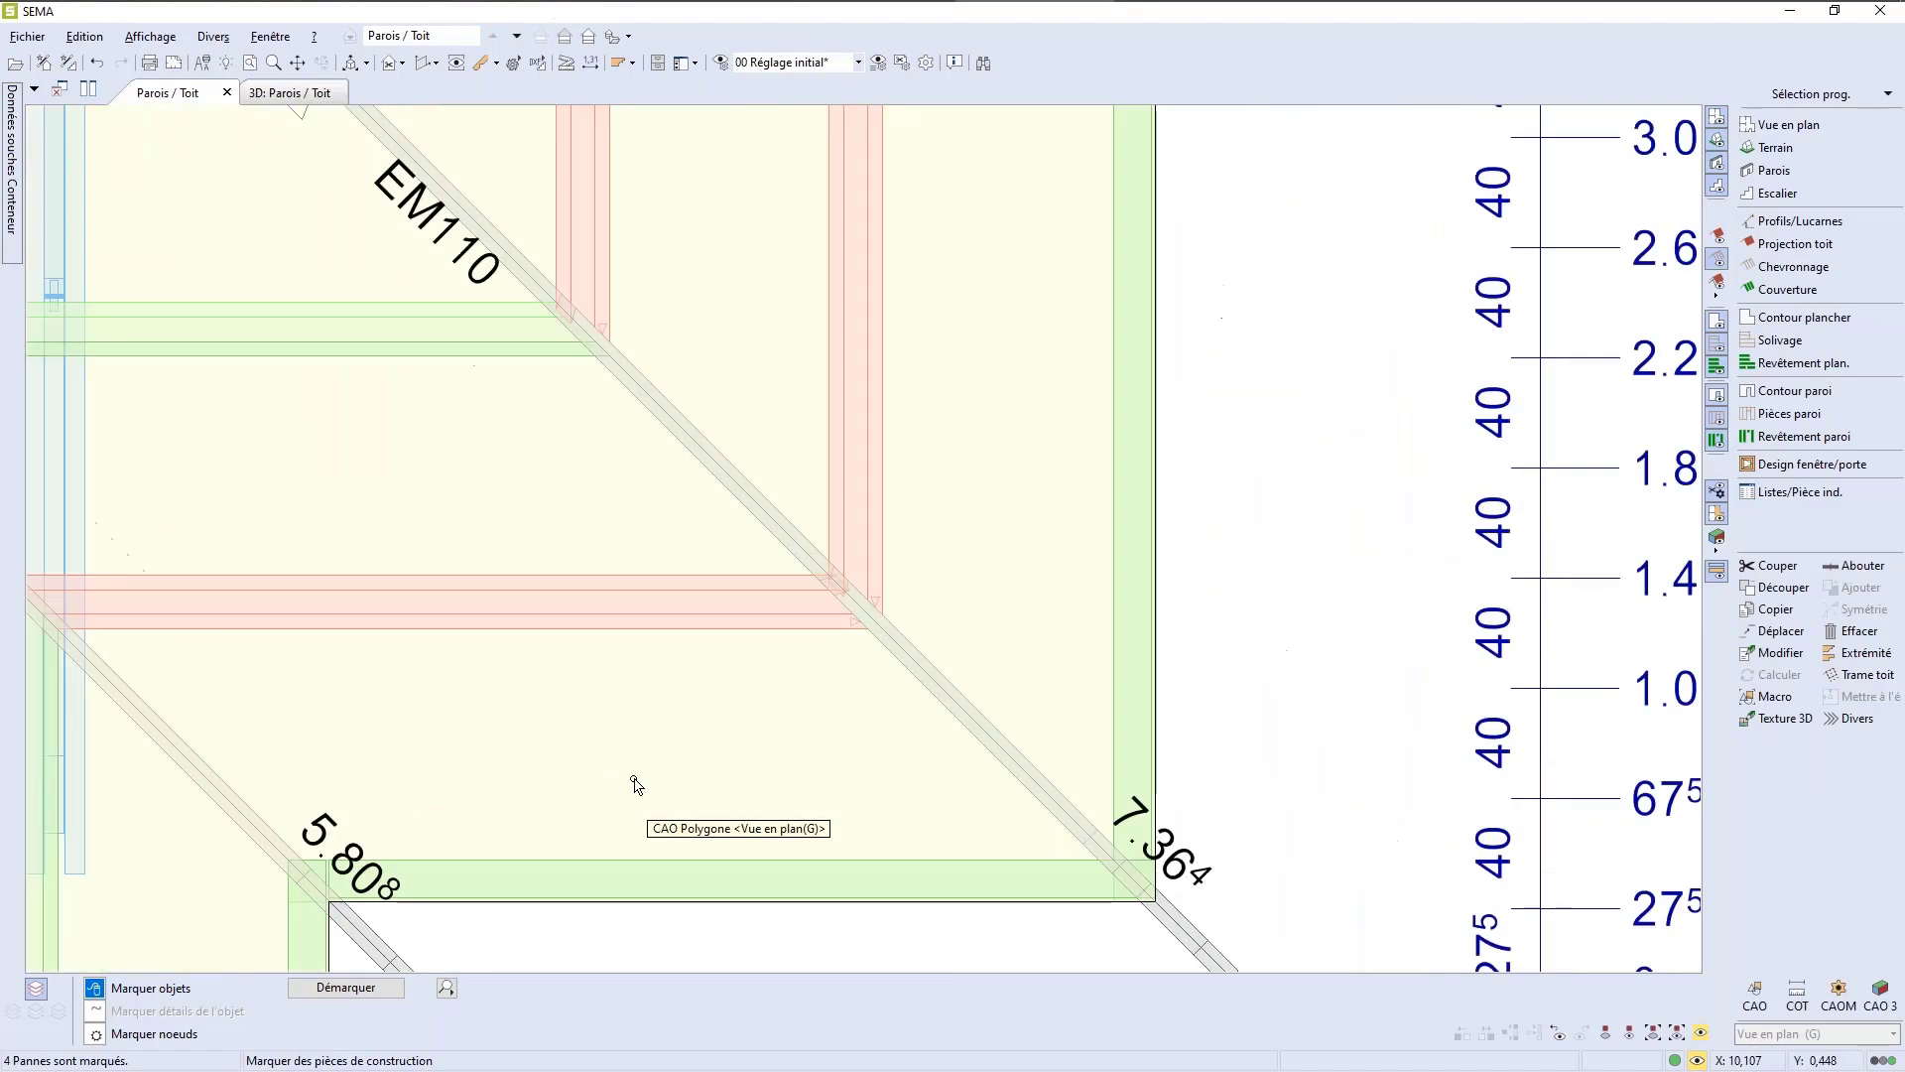
{"action": "right_click", "coordinate": [1206, 808]}
{"action": "scroll", "coordinate": [865, 660], "scroll_direction": "up", "scroll_amount": 2}
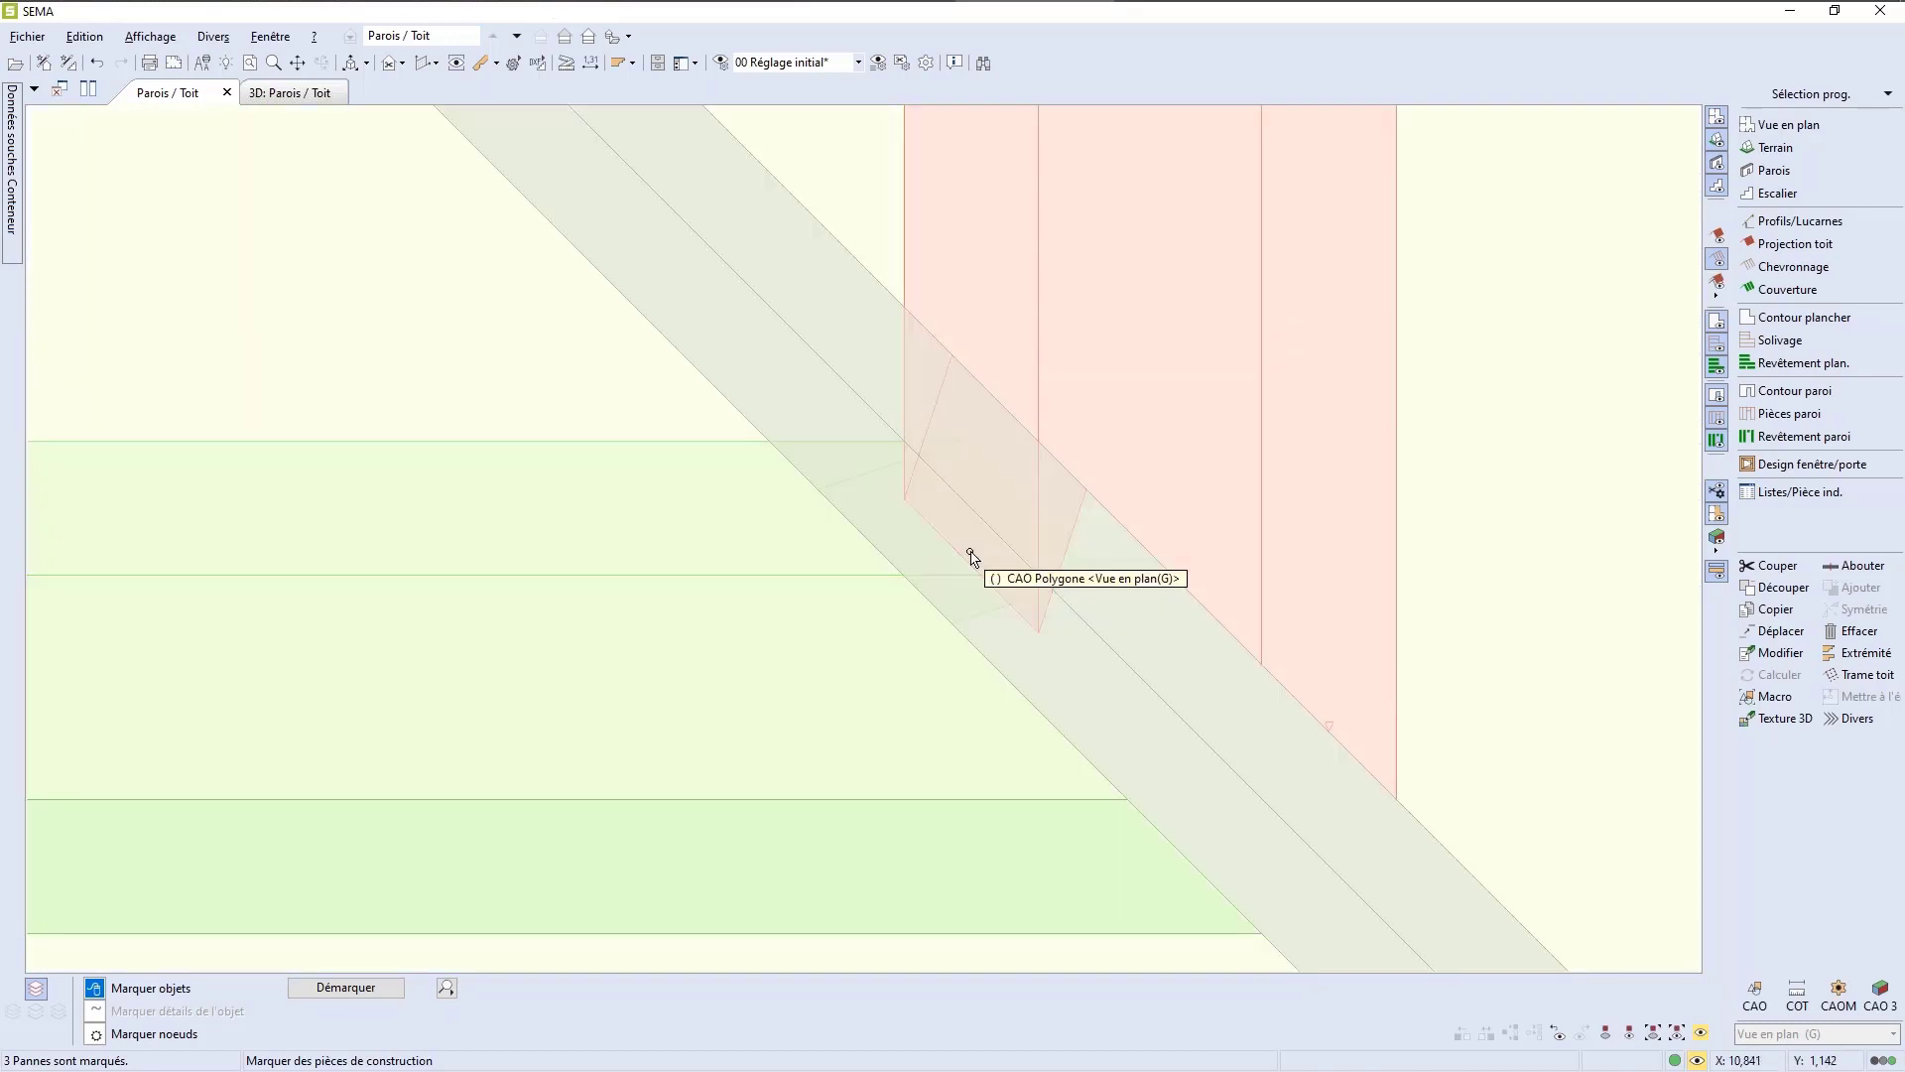
{"action": "scroll", "coordinate": [969, 553], "scroll_direction": "down", "scroll_amount": 1}
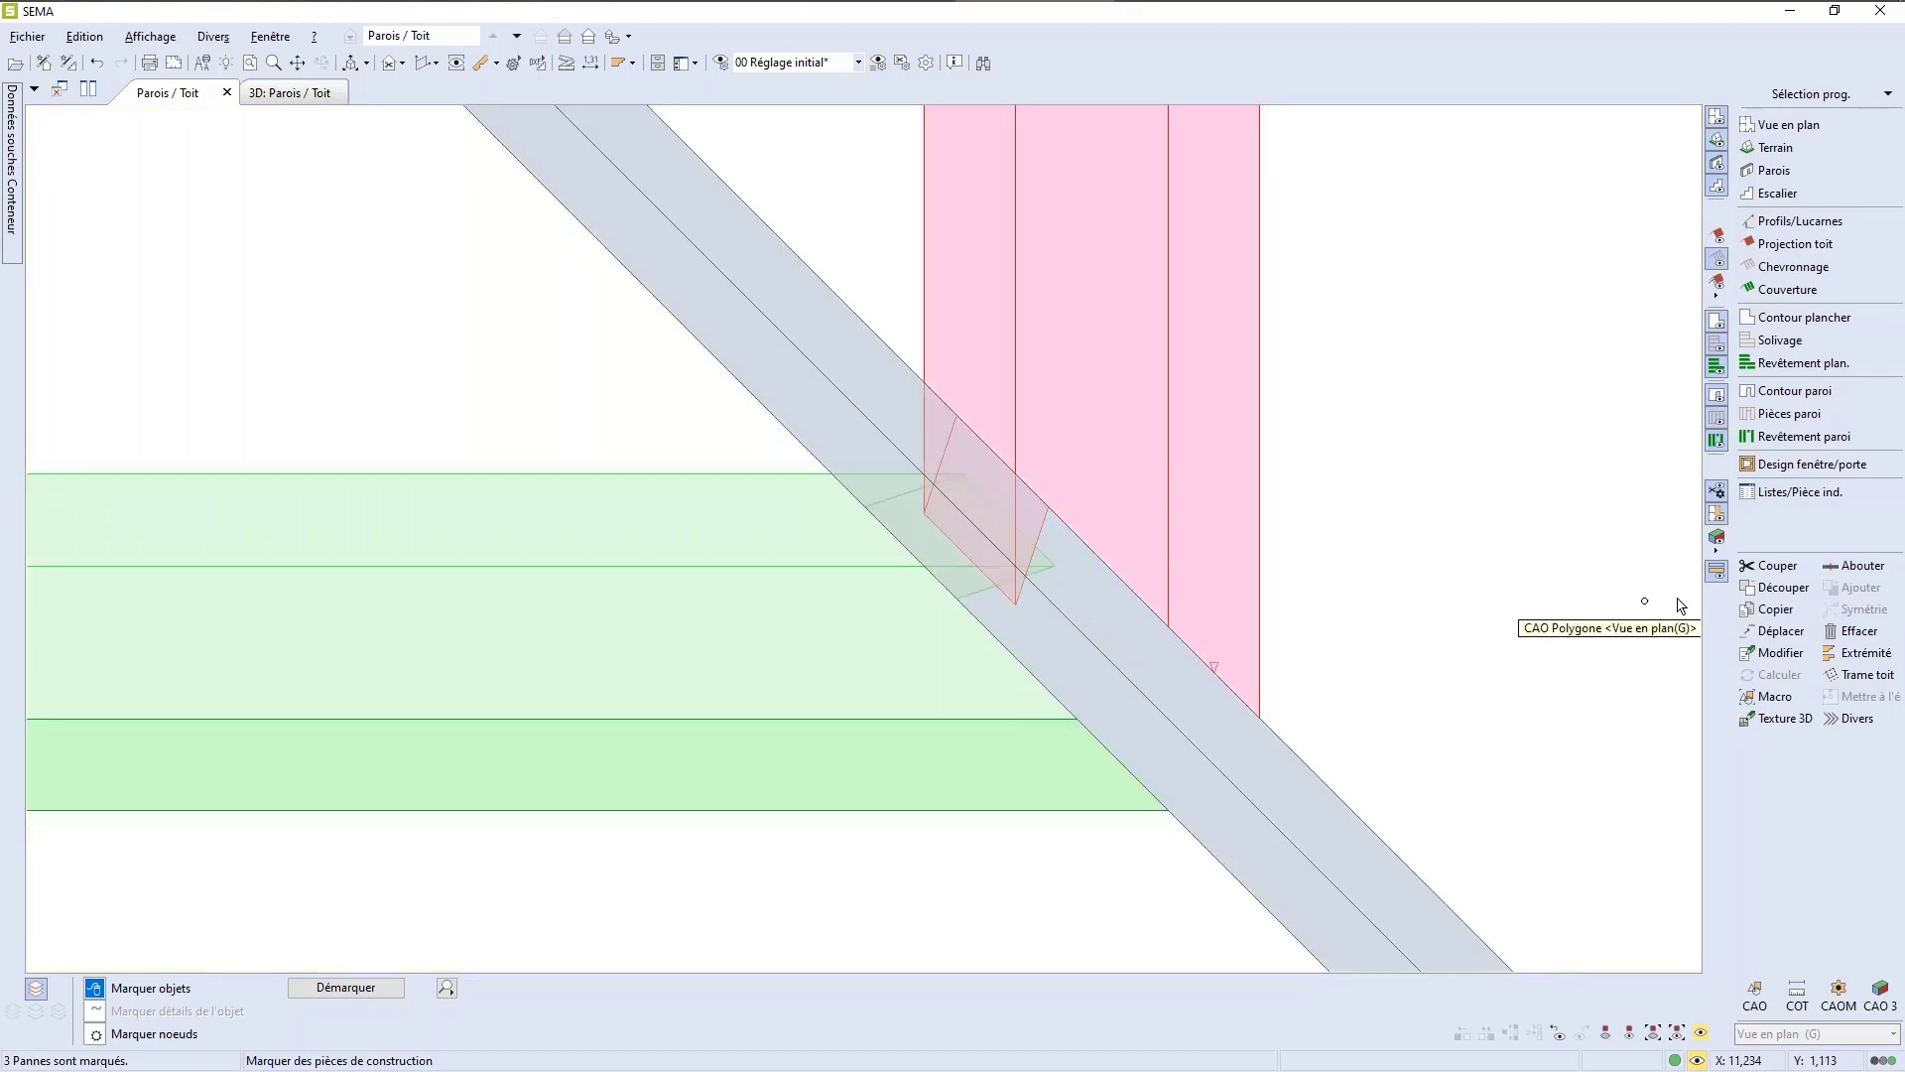
Step: Start a box cut-out (Découper, Boîte) on the selected purlins with its first corner at the EM110 hip's lower end
{"action": "left_click", "coordinate": [1774, 589]}
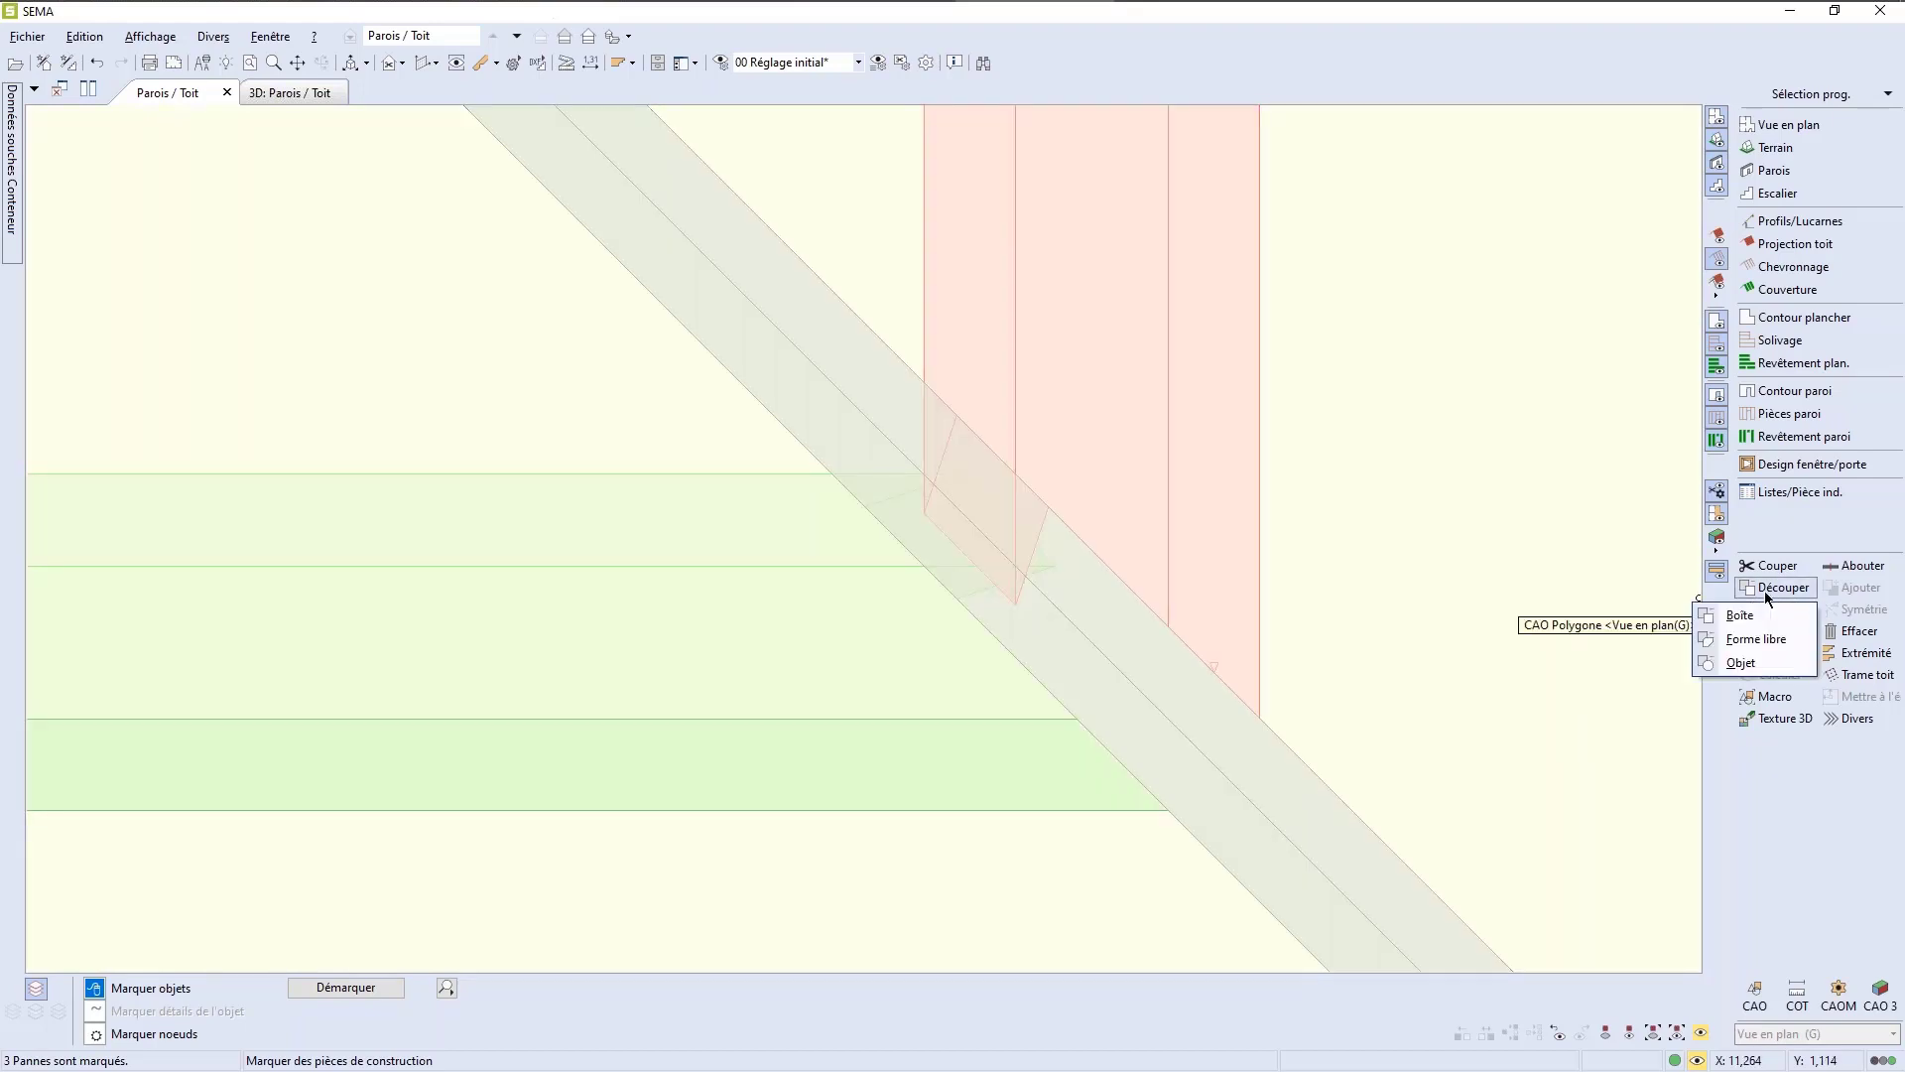
{"action": "left_click", "coordinate": [1740, 615]}
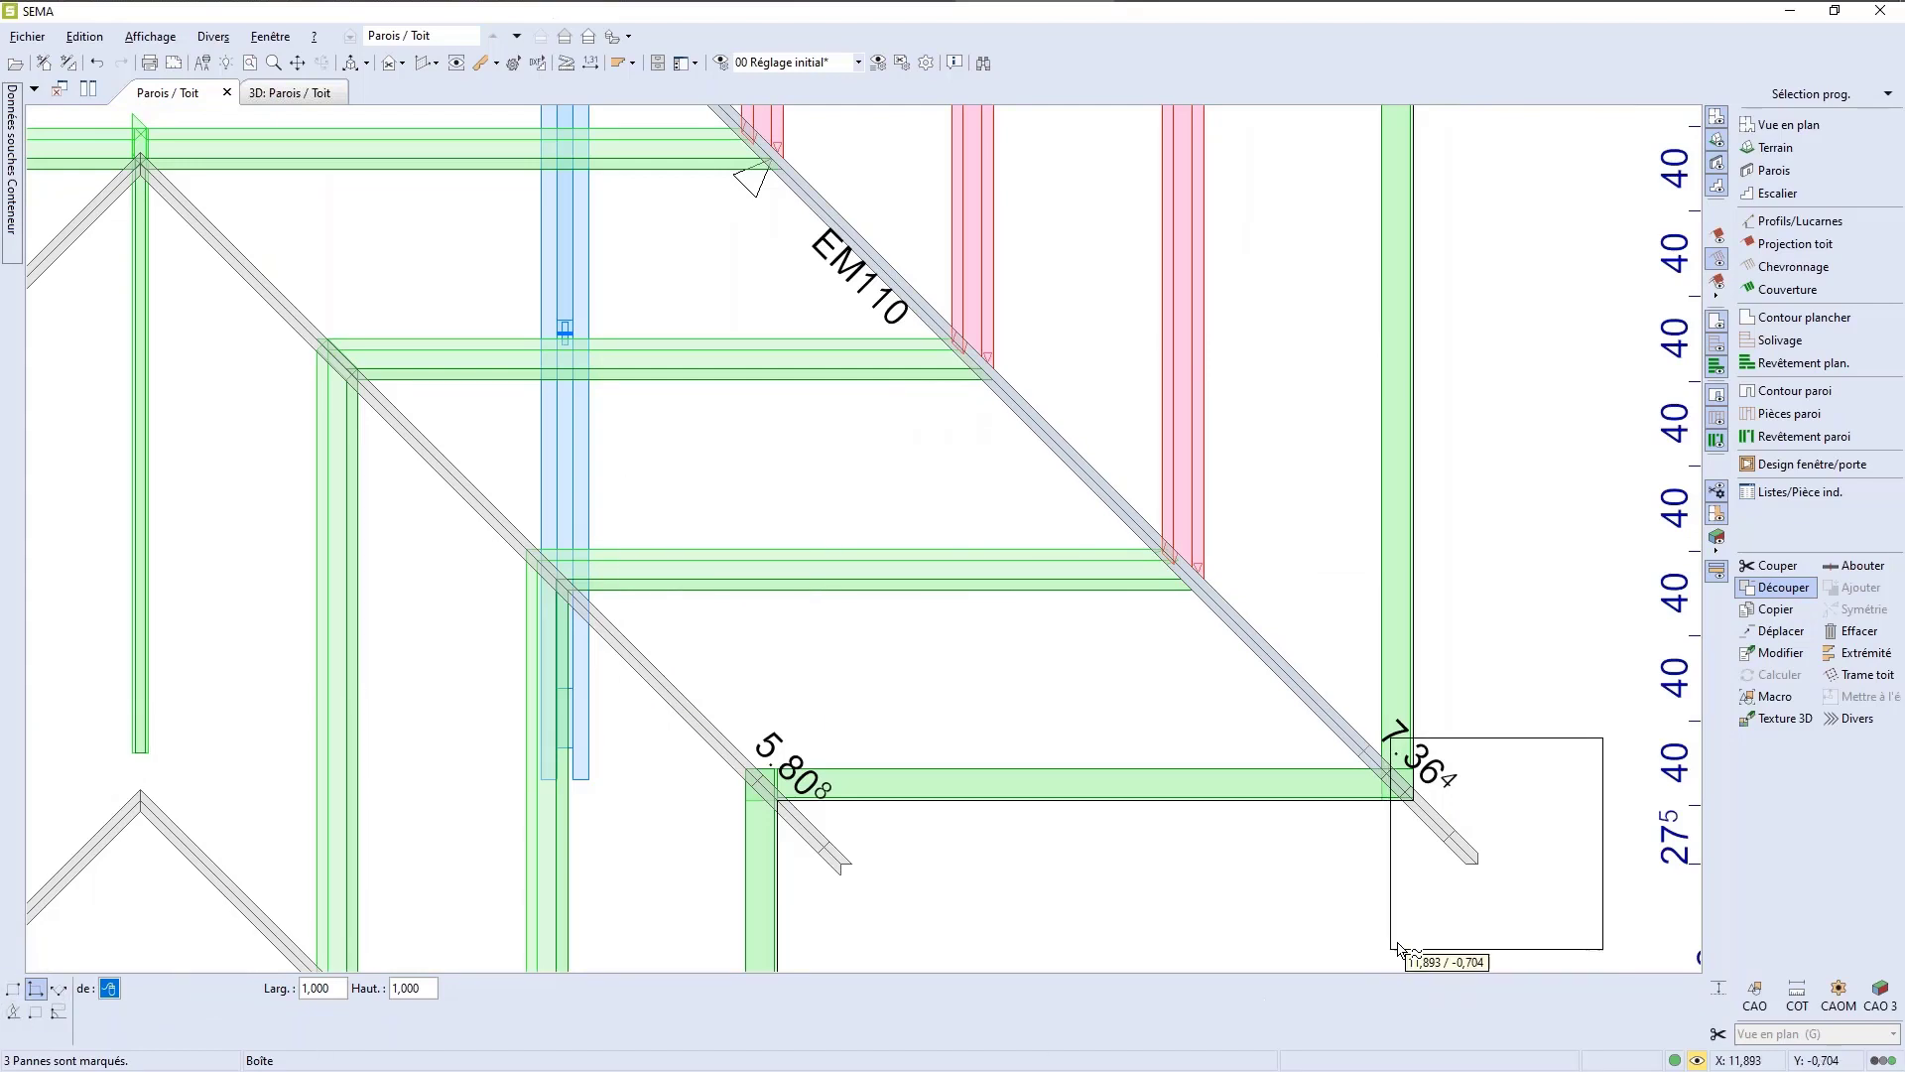
{"action": "left_click", "coordinate": [1479, 864]}
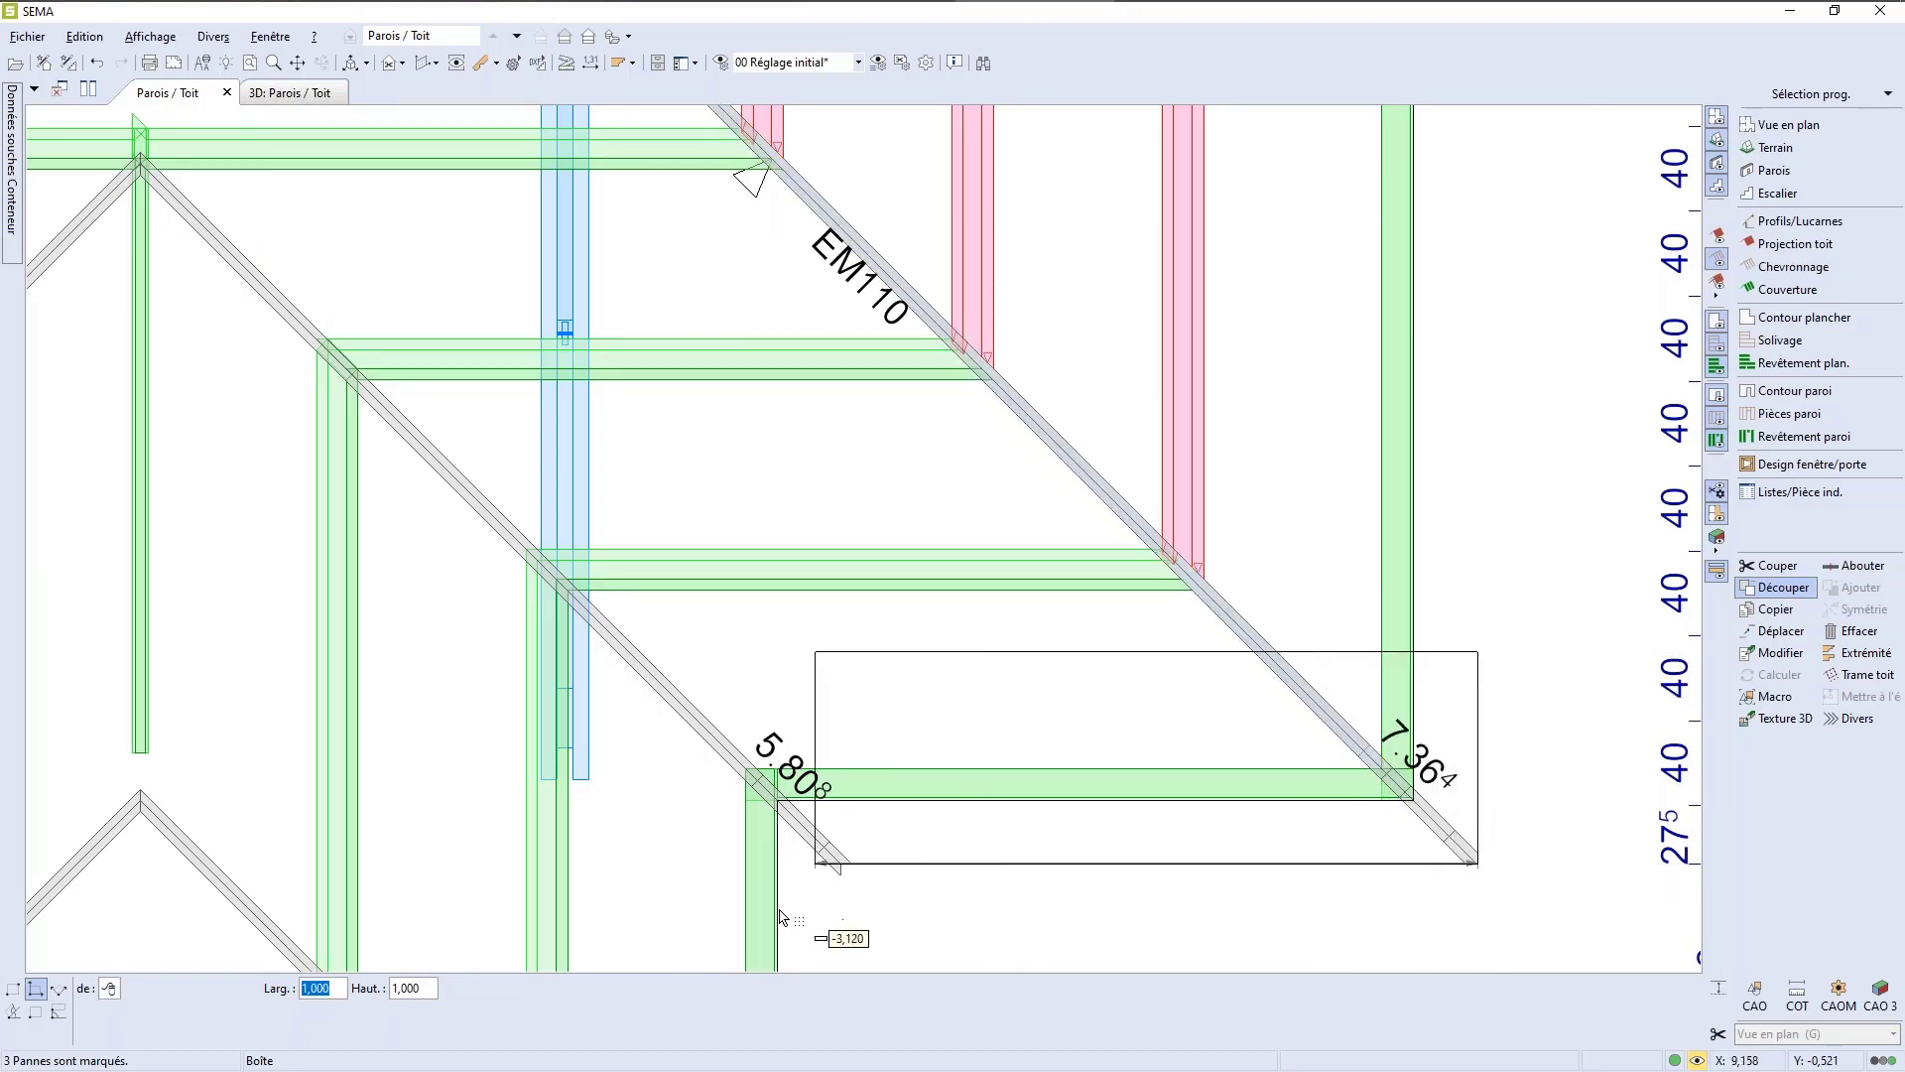
Step: Define the cut-out box by angle and align its first side along the hip timber at 135°
{"action": "left_click", "coordinate": [59, 990]}
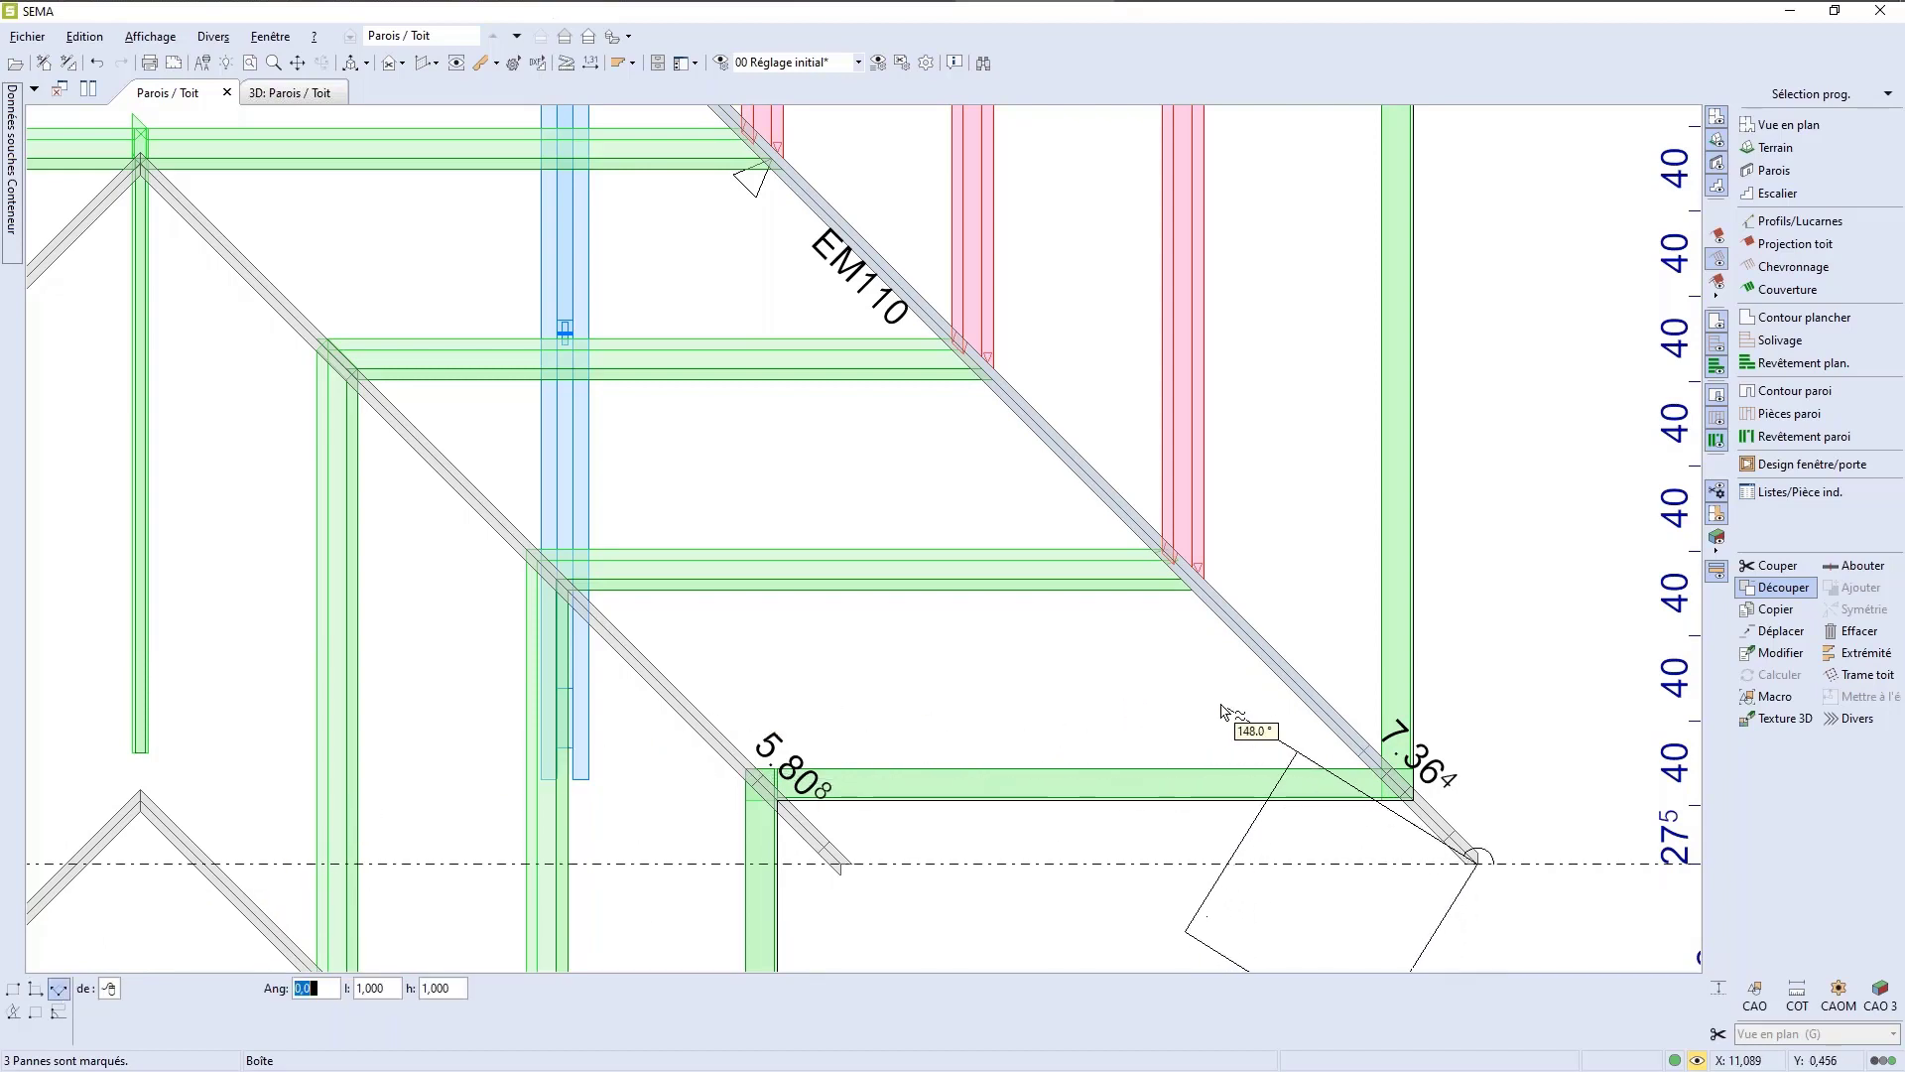
{"action": "scroll", "coordinate": [1226, 699], "scroll_direction": "up", "scroll_amount": 2}
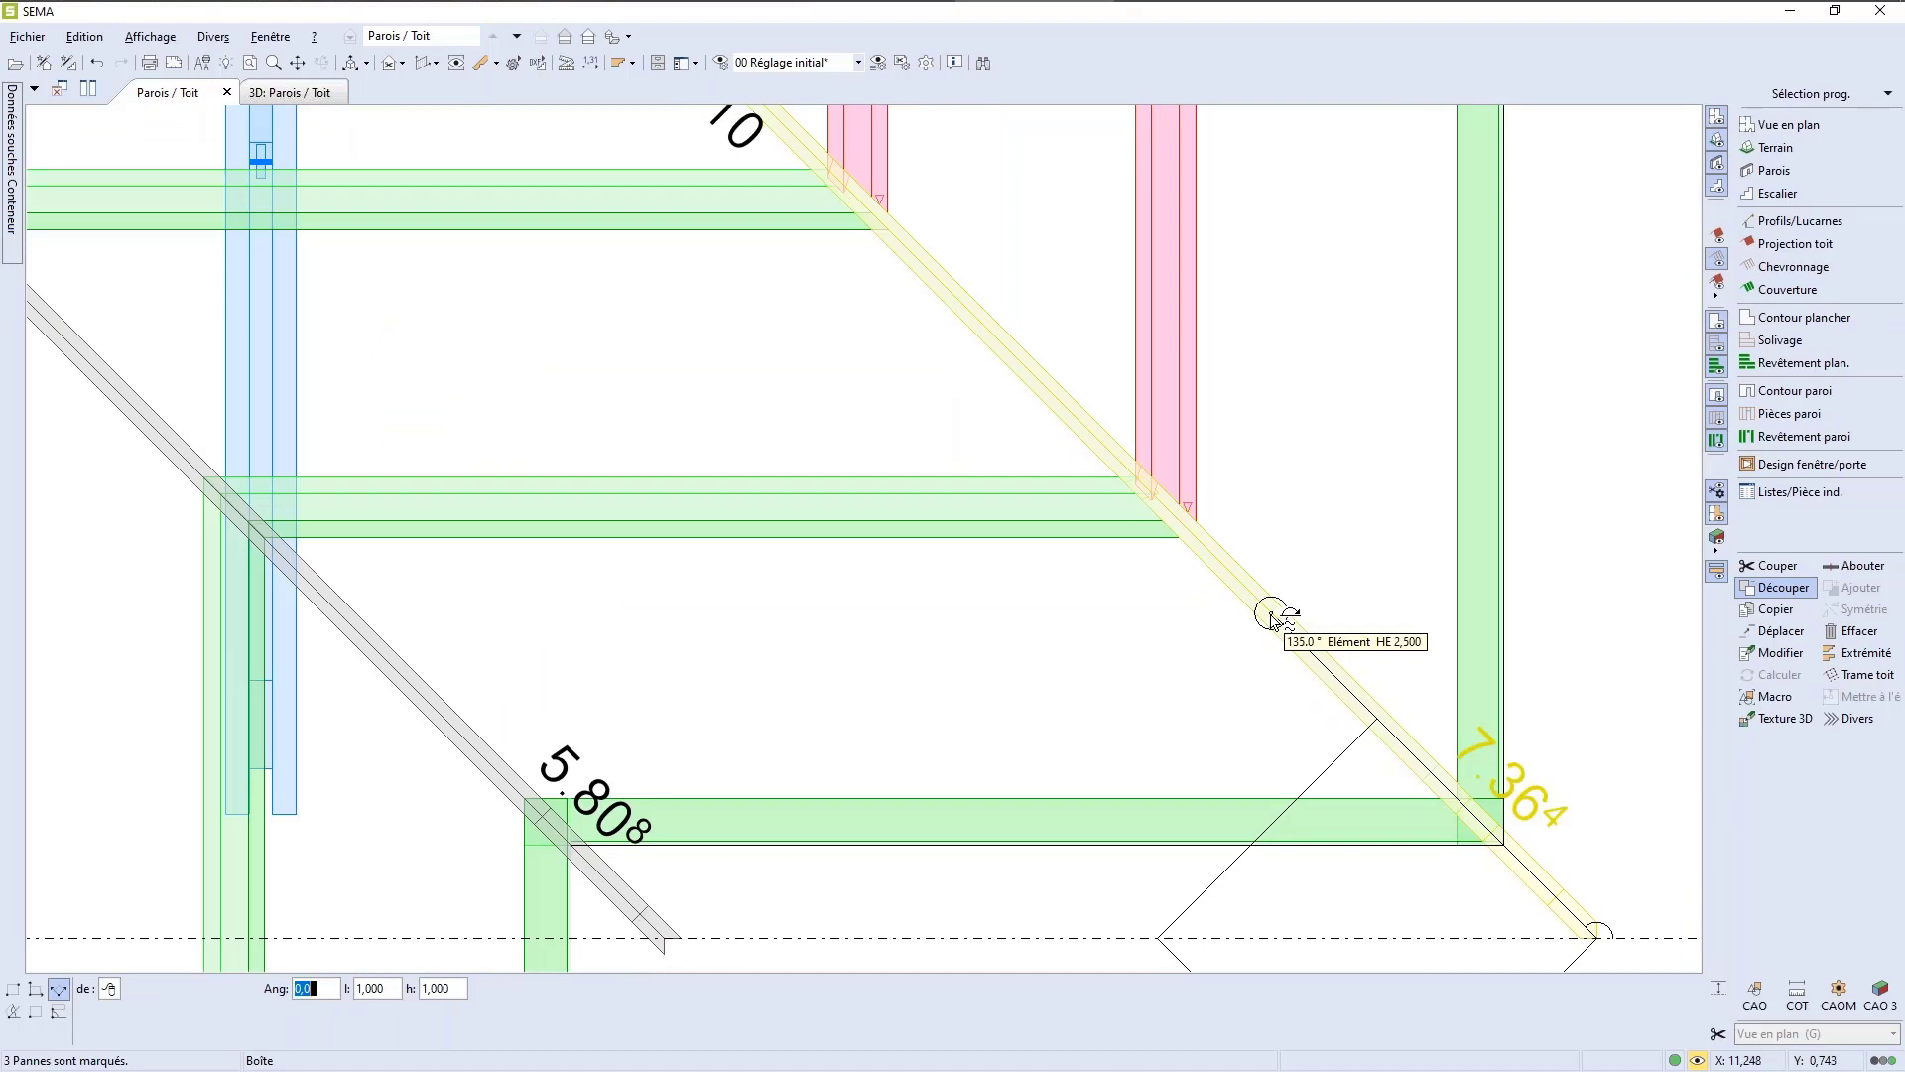
{"action": "left_click", "coordinate": [1271, 619]}
{"action": "scroll", "coordinate": [1235, 655], "scroll_direction": "down", "scroll_amount": 3}
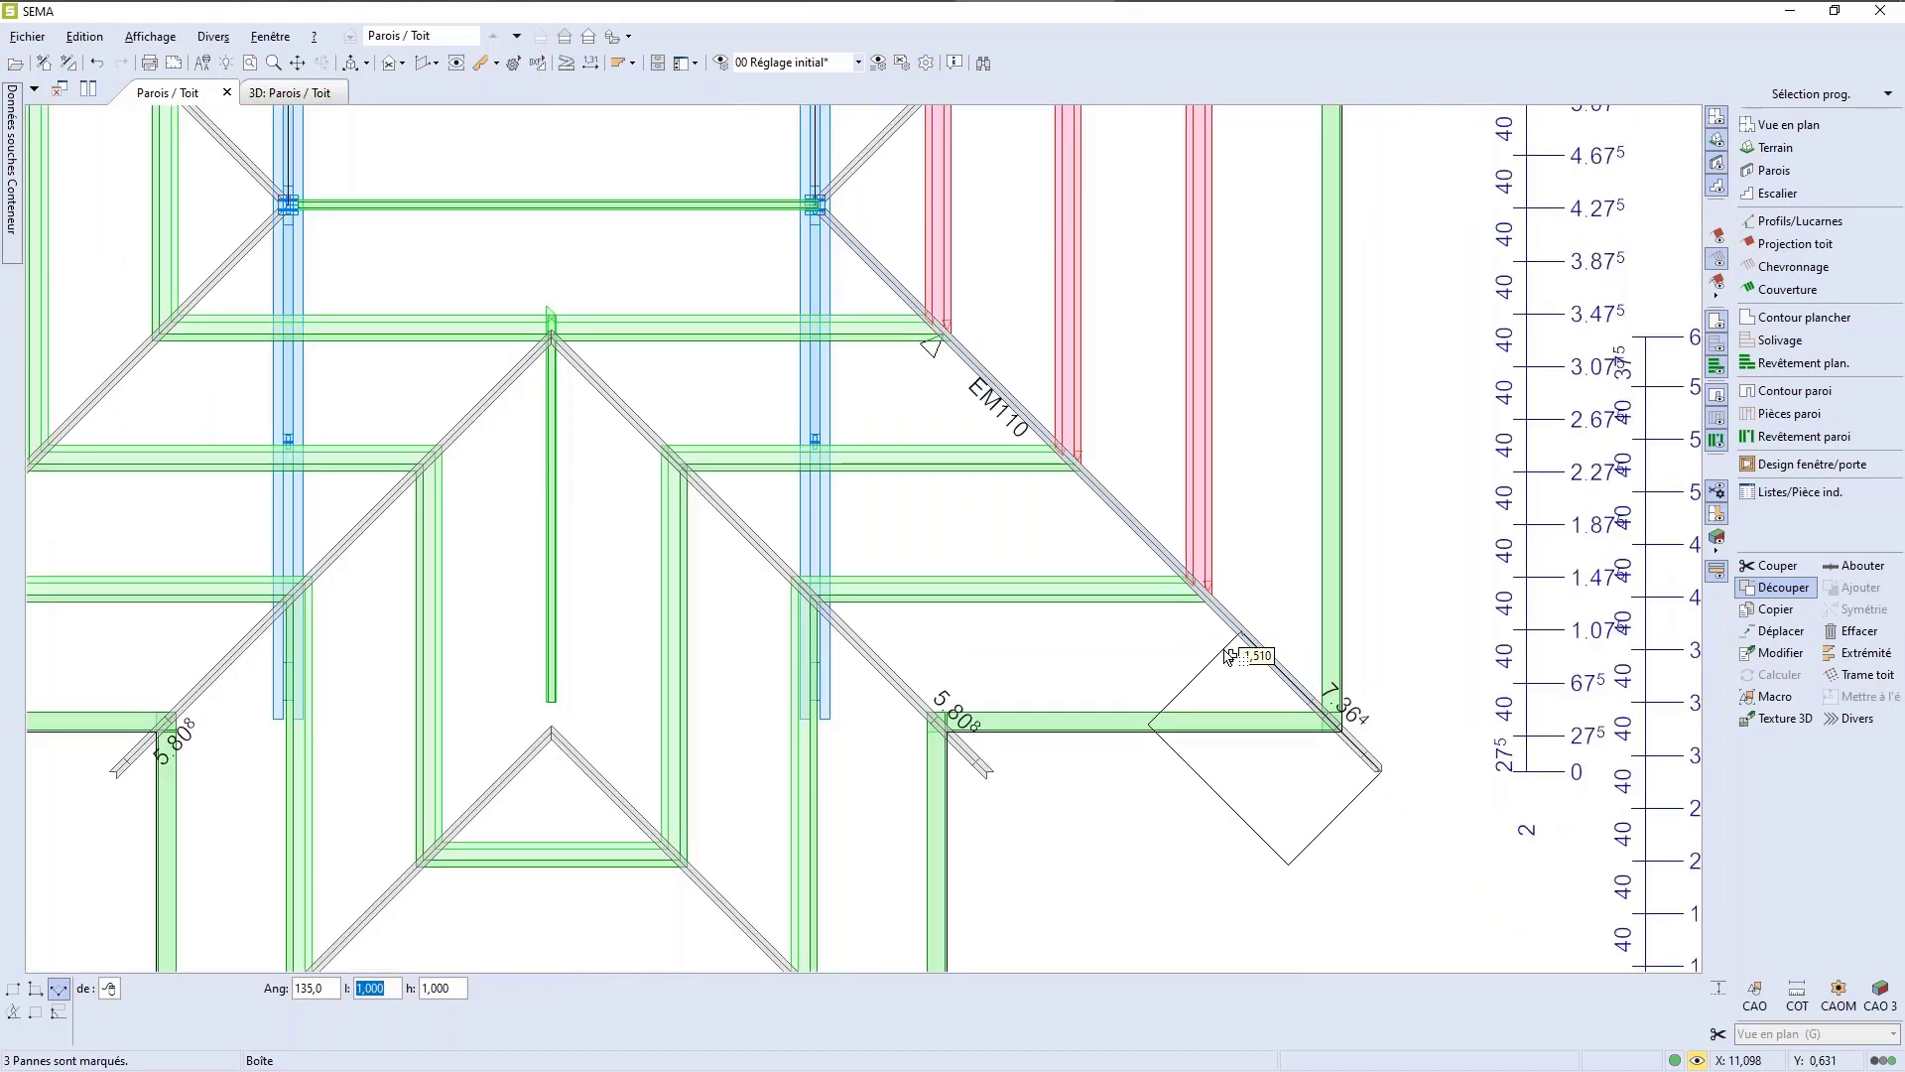
Step: Finish the cut-out on the three purlins with a box about 5.465 m long along the EM110 hip, widened on the side opposite them
{"action": "scroll", "coordinate": [1229, 655], "scroll_direction": "up", "scroll_amount": 6}
{"action": "scroll", "coordinate": [1228, 656], "scroll_direction": "down", "scroll_amount": 4}
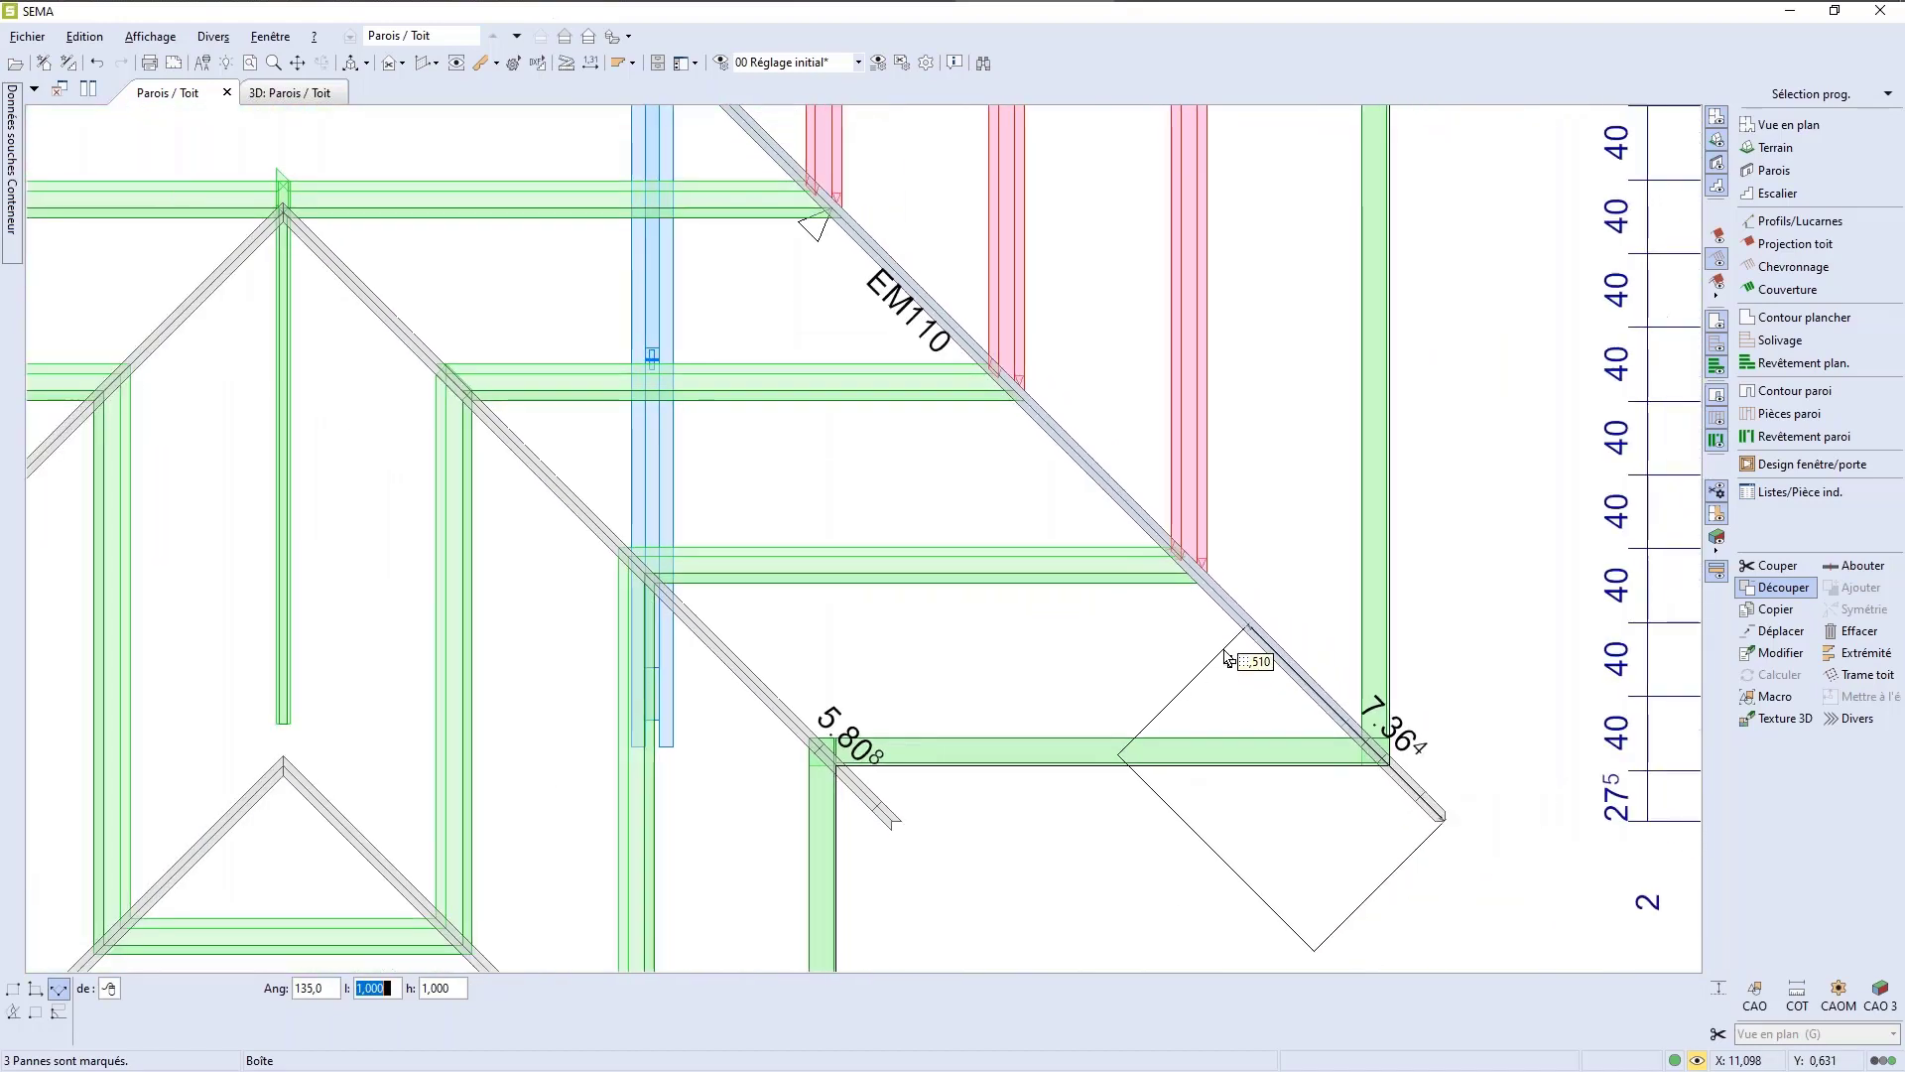
{"action": "scroll", "coordinate": [1228, 657], "scroll_direction": "down", "scroll_amount": 2}
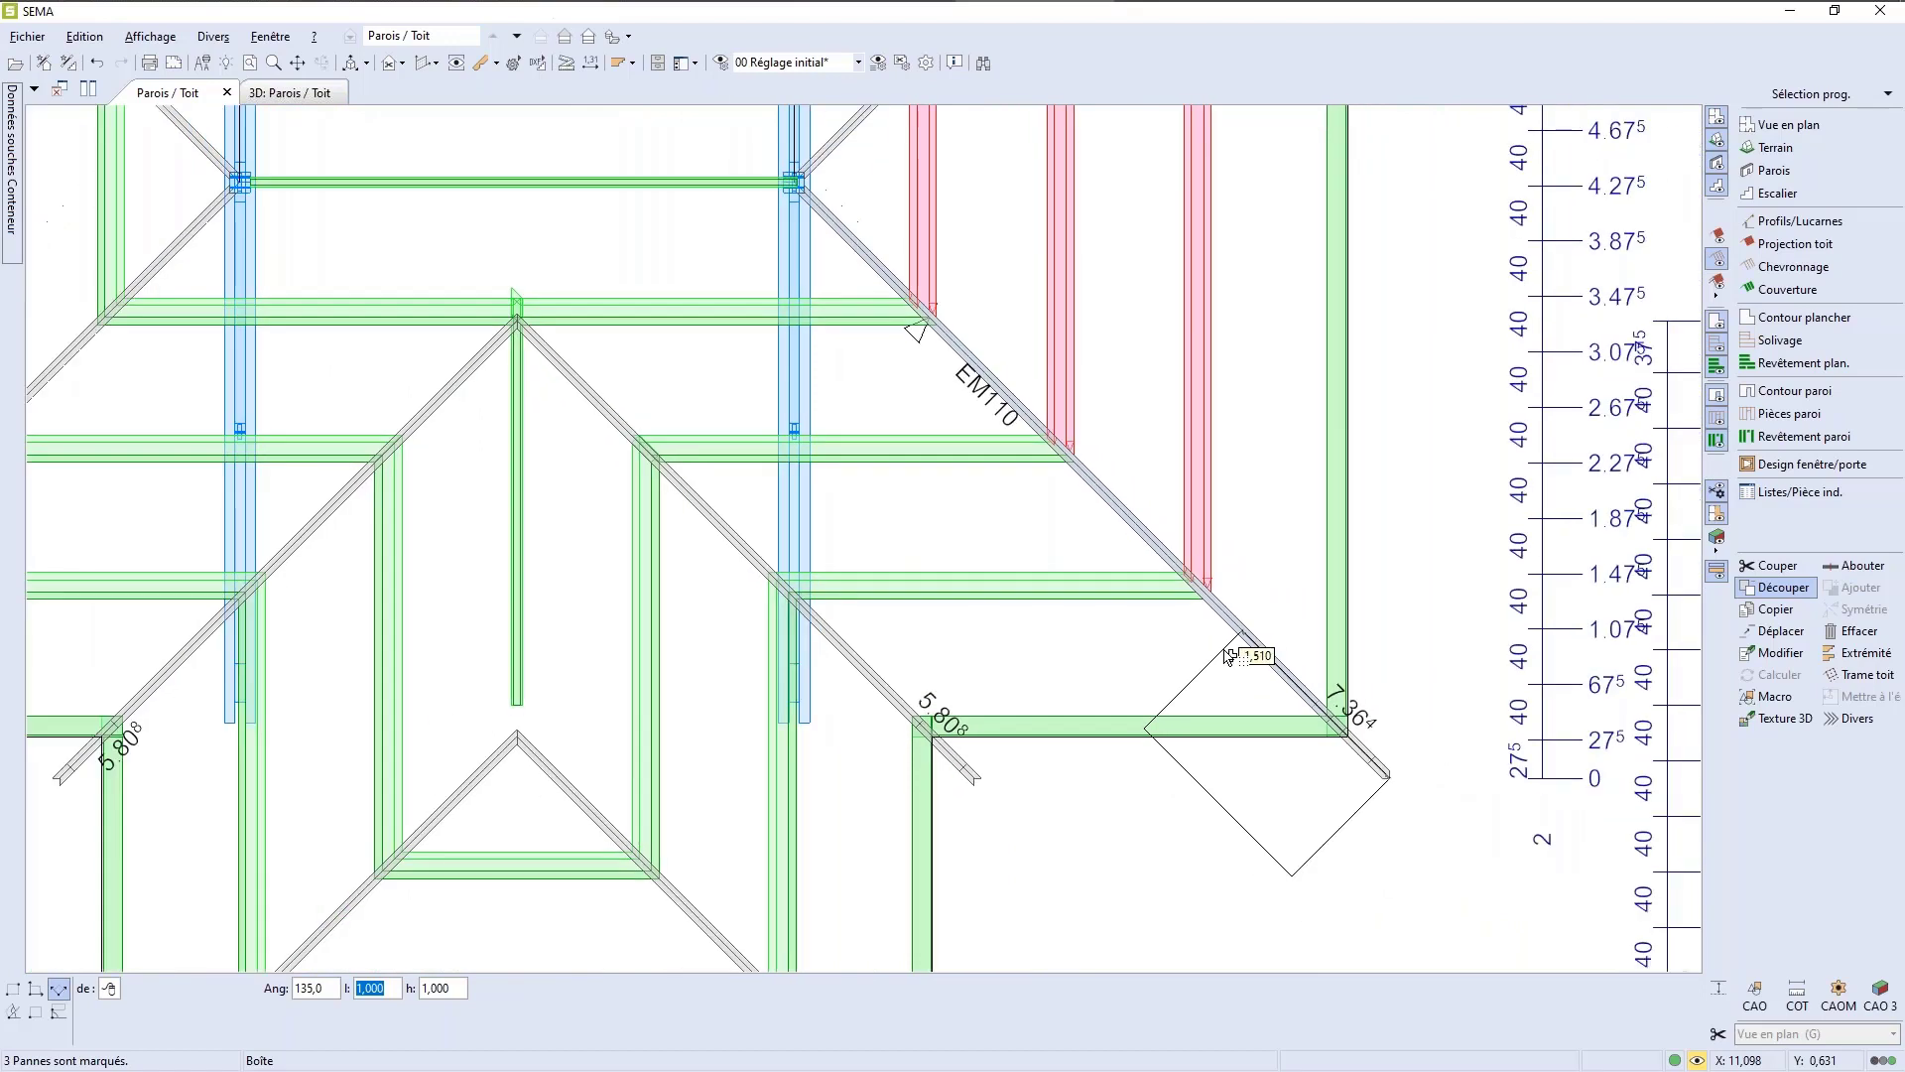
{"action": "left_click", "coordinate": [797, 312]}
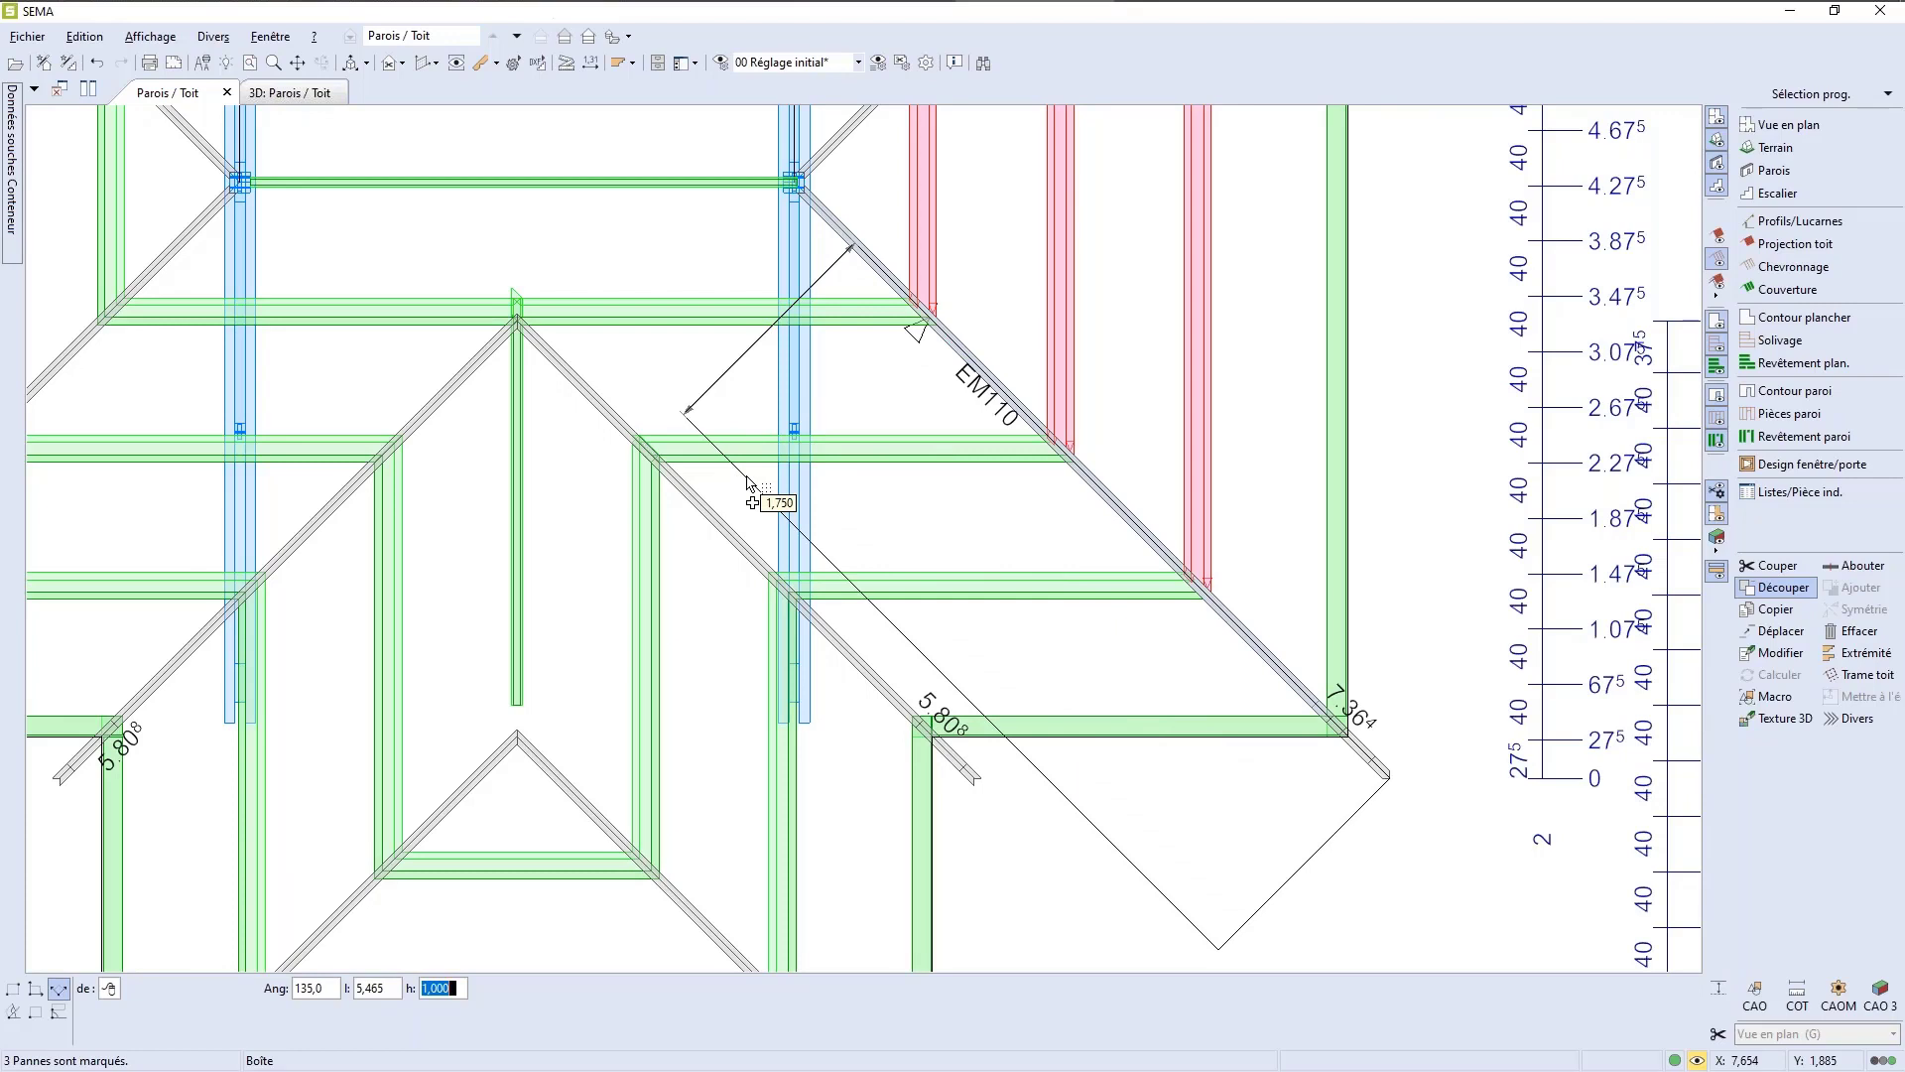
{"action": "left_click", "coordinate": [782, 413]}
Step: Examine the trimmed end of the lowest vertical purlin where it meets the horizontal purlin at the EM110 hip
{"action": "scroll", "coordinate": [1098, 625], "scroll_direction": "up", "scroll_amount": 1}
{"action": "scroll", "coordinate": [1241, 584], "scroll_direction": "up", "scroll_amount": 3}
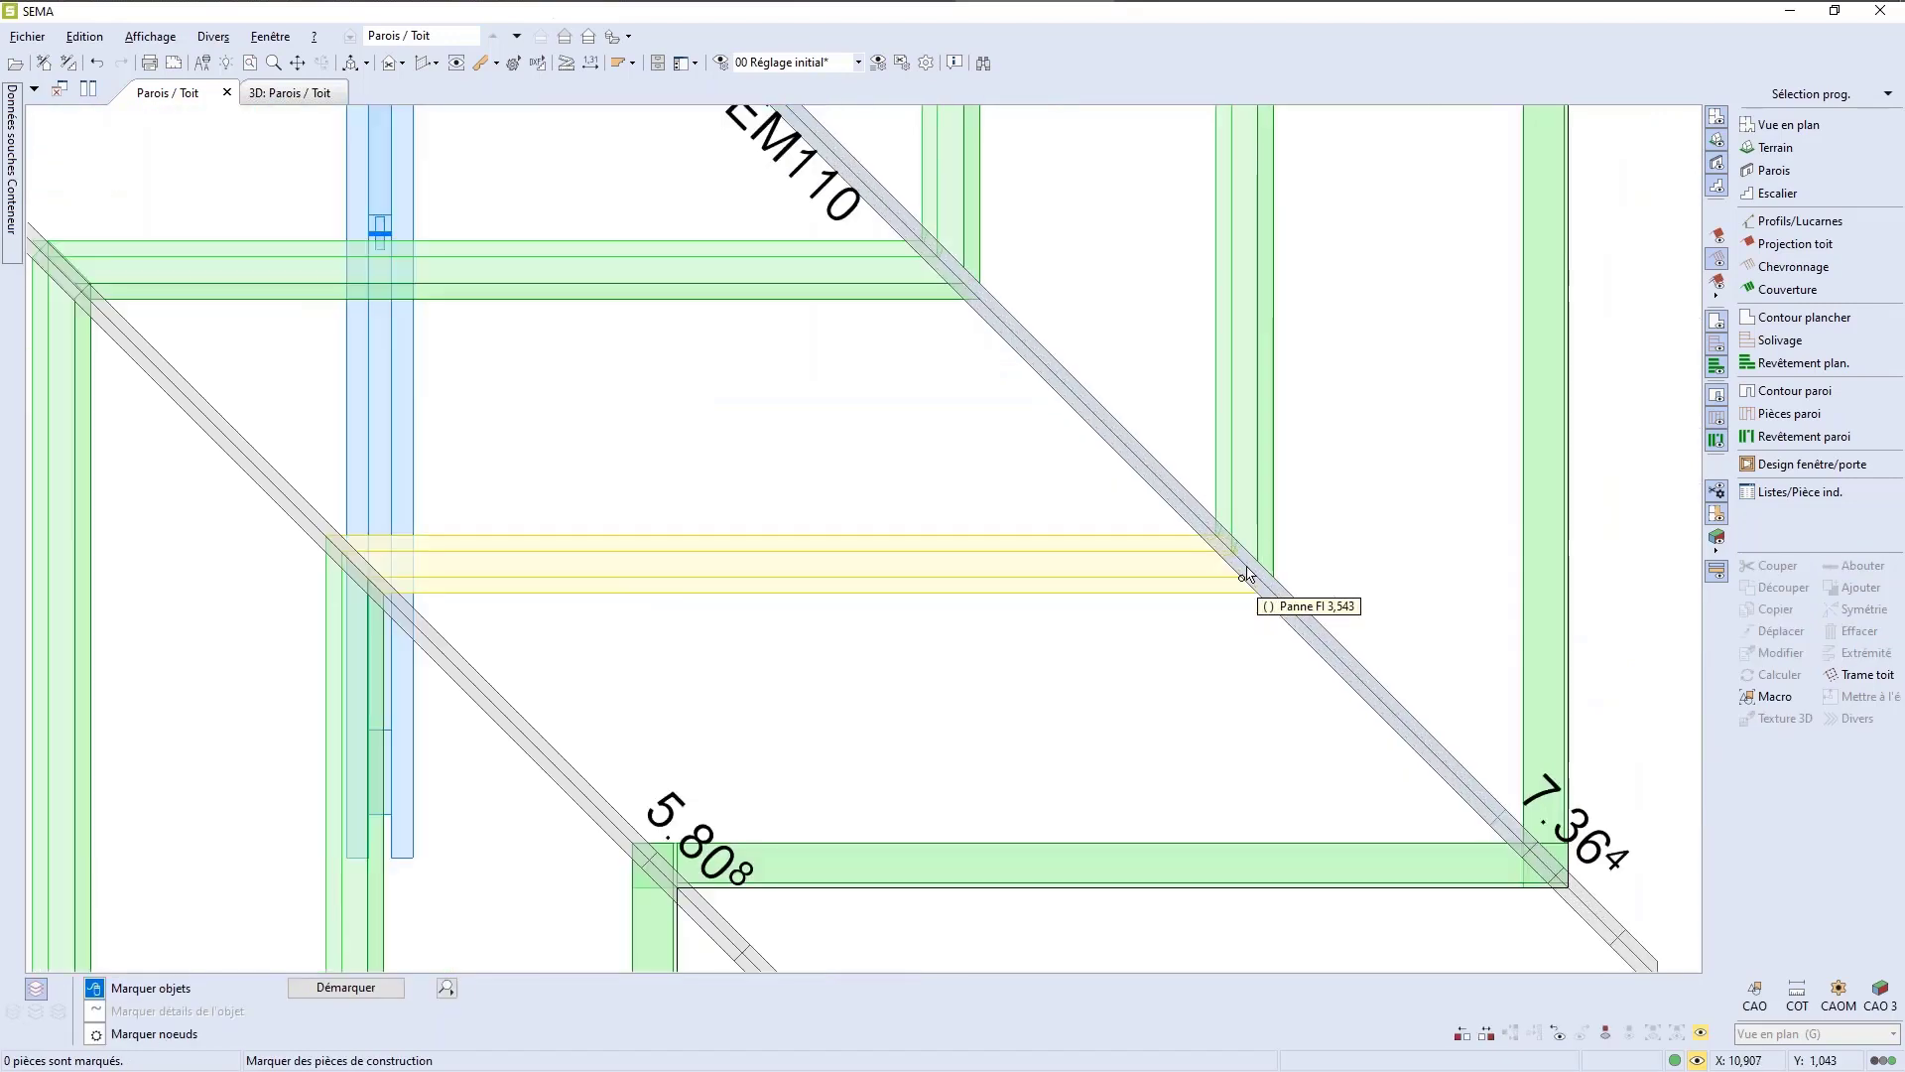
{"action": "scroll", "coordinate": [1278, 593], "scroll_direction": "up", "scroll_amount": 3}
{"action": "left_click", "coordinate": [1191, 438]}
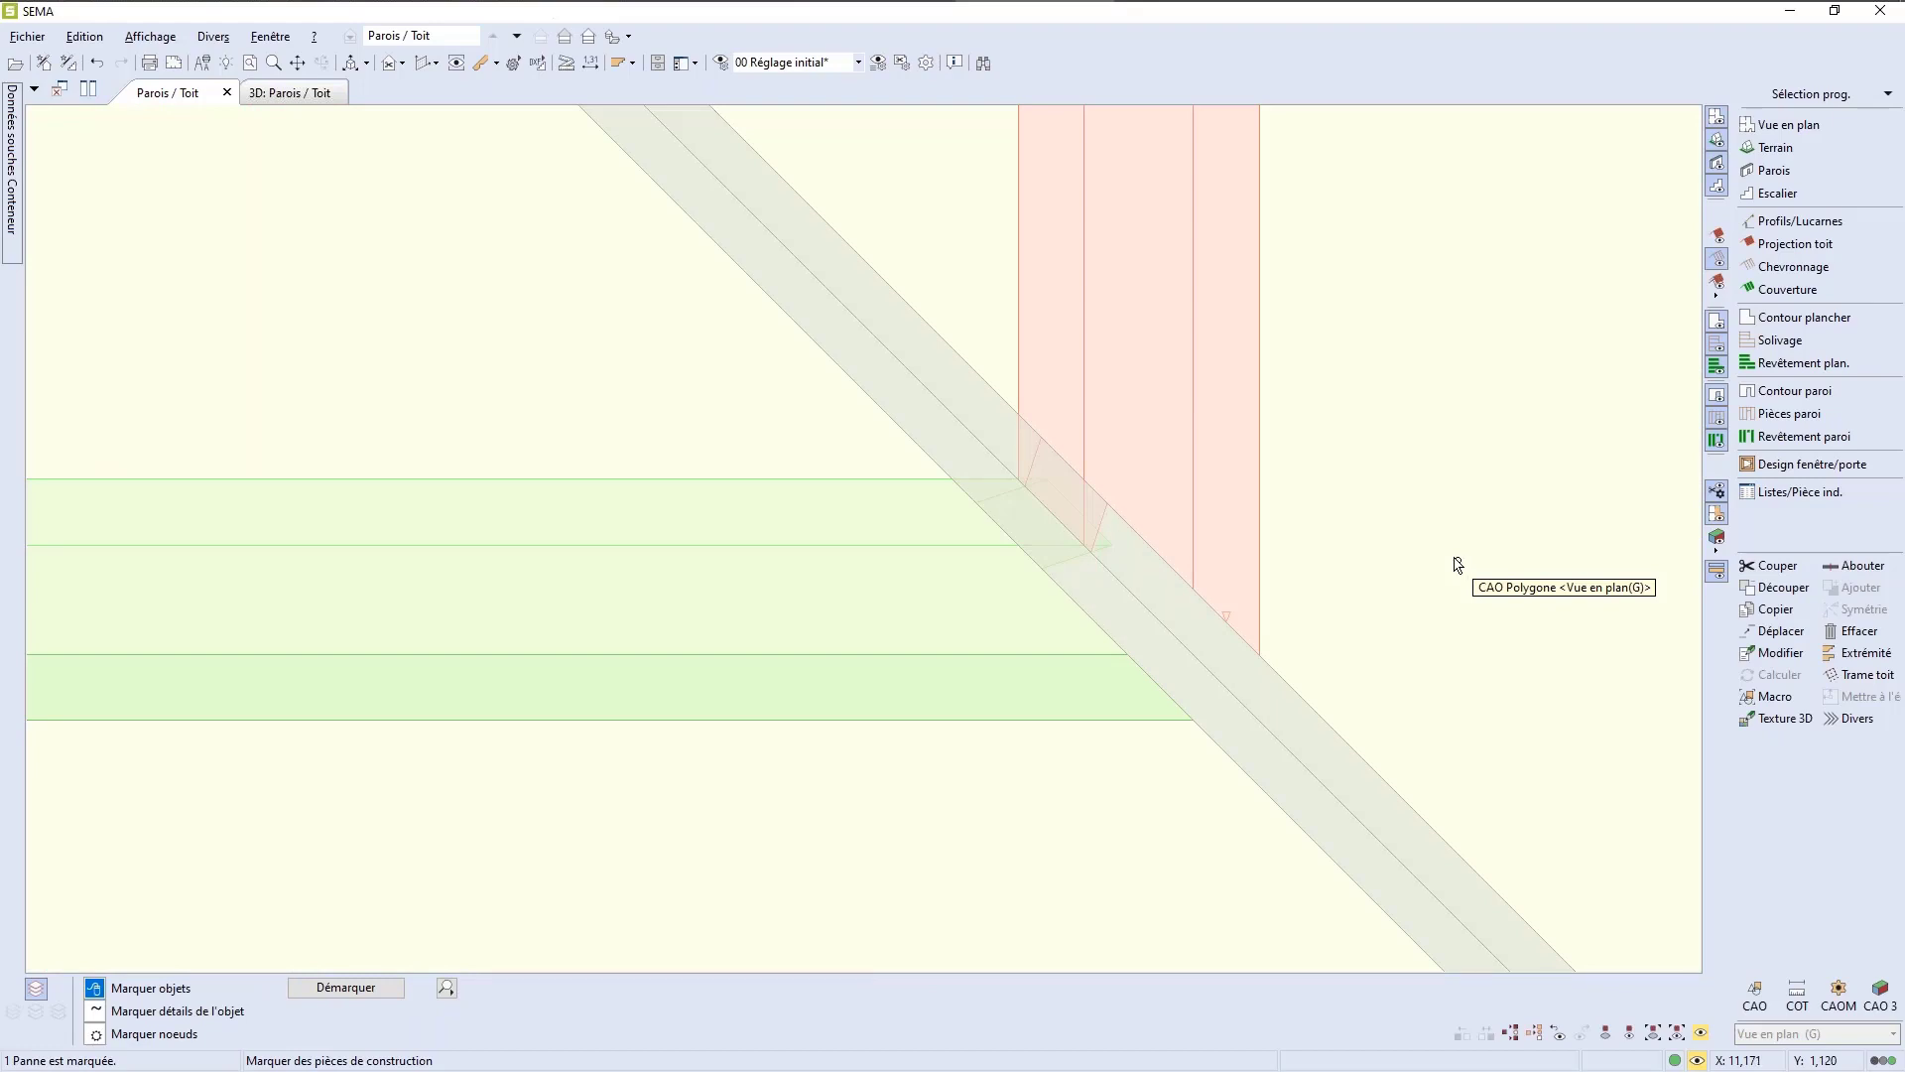
{"action": "left_click", "coordinate": [1208, 460]}
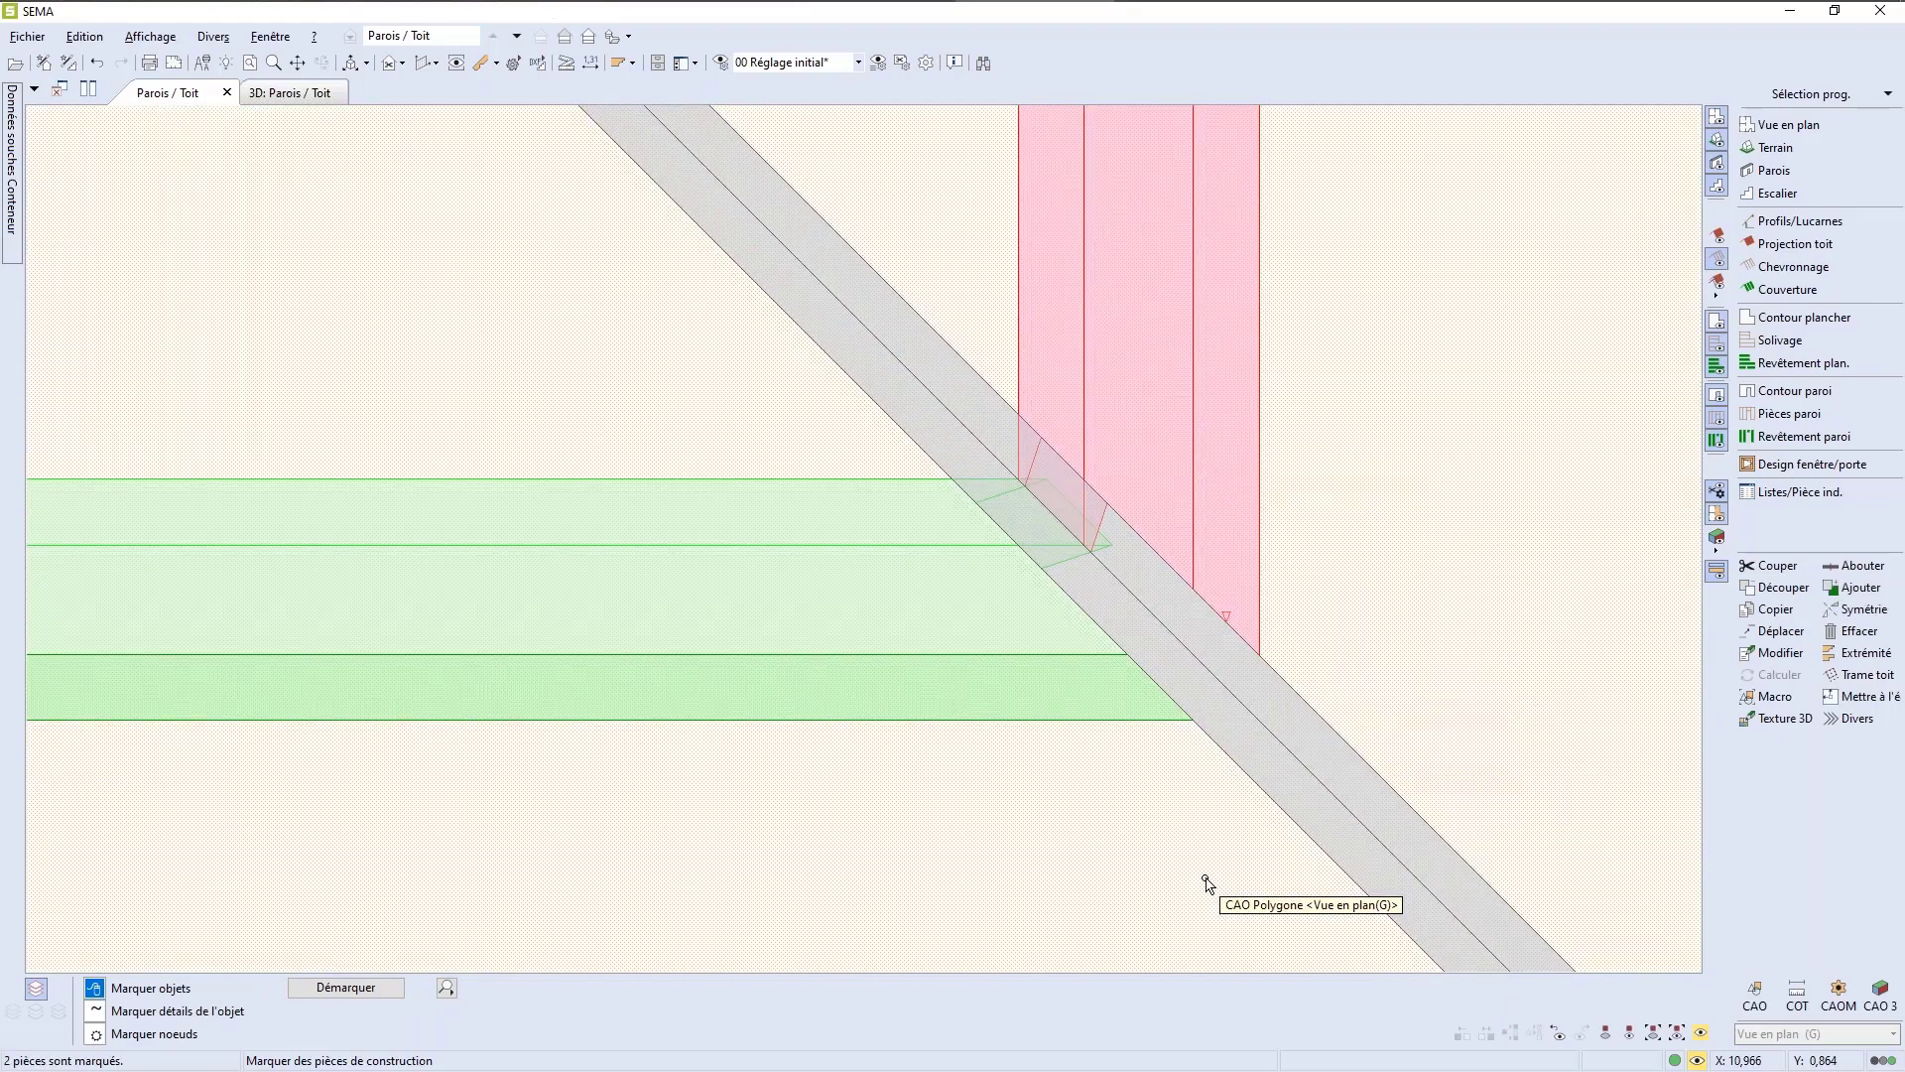
{"action": "key", "text": "Escape"}
Step: Cut out the lowest horizontal purlin with a box starting at the hip's lower end, angled 135°, about 2.290 m long and 0.210 m wide across the hip
{"action": "left_click", "coordinate": [1017, 658]}
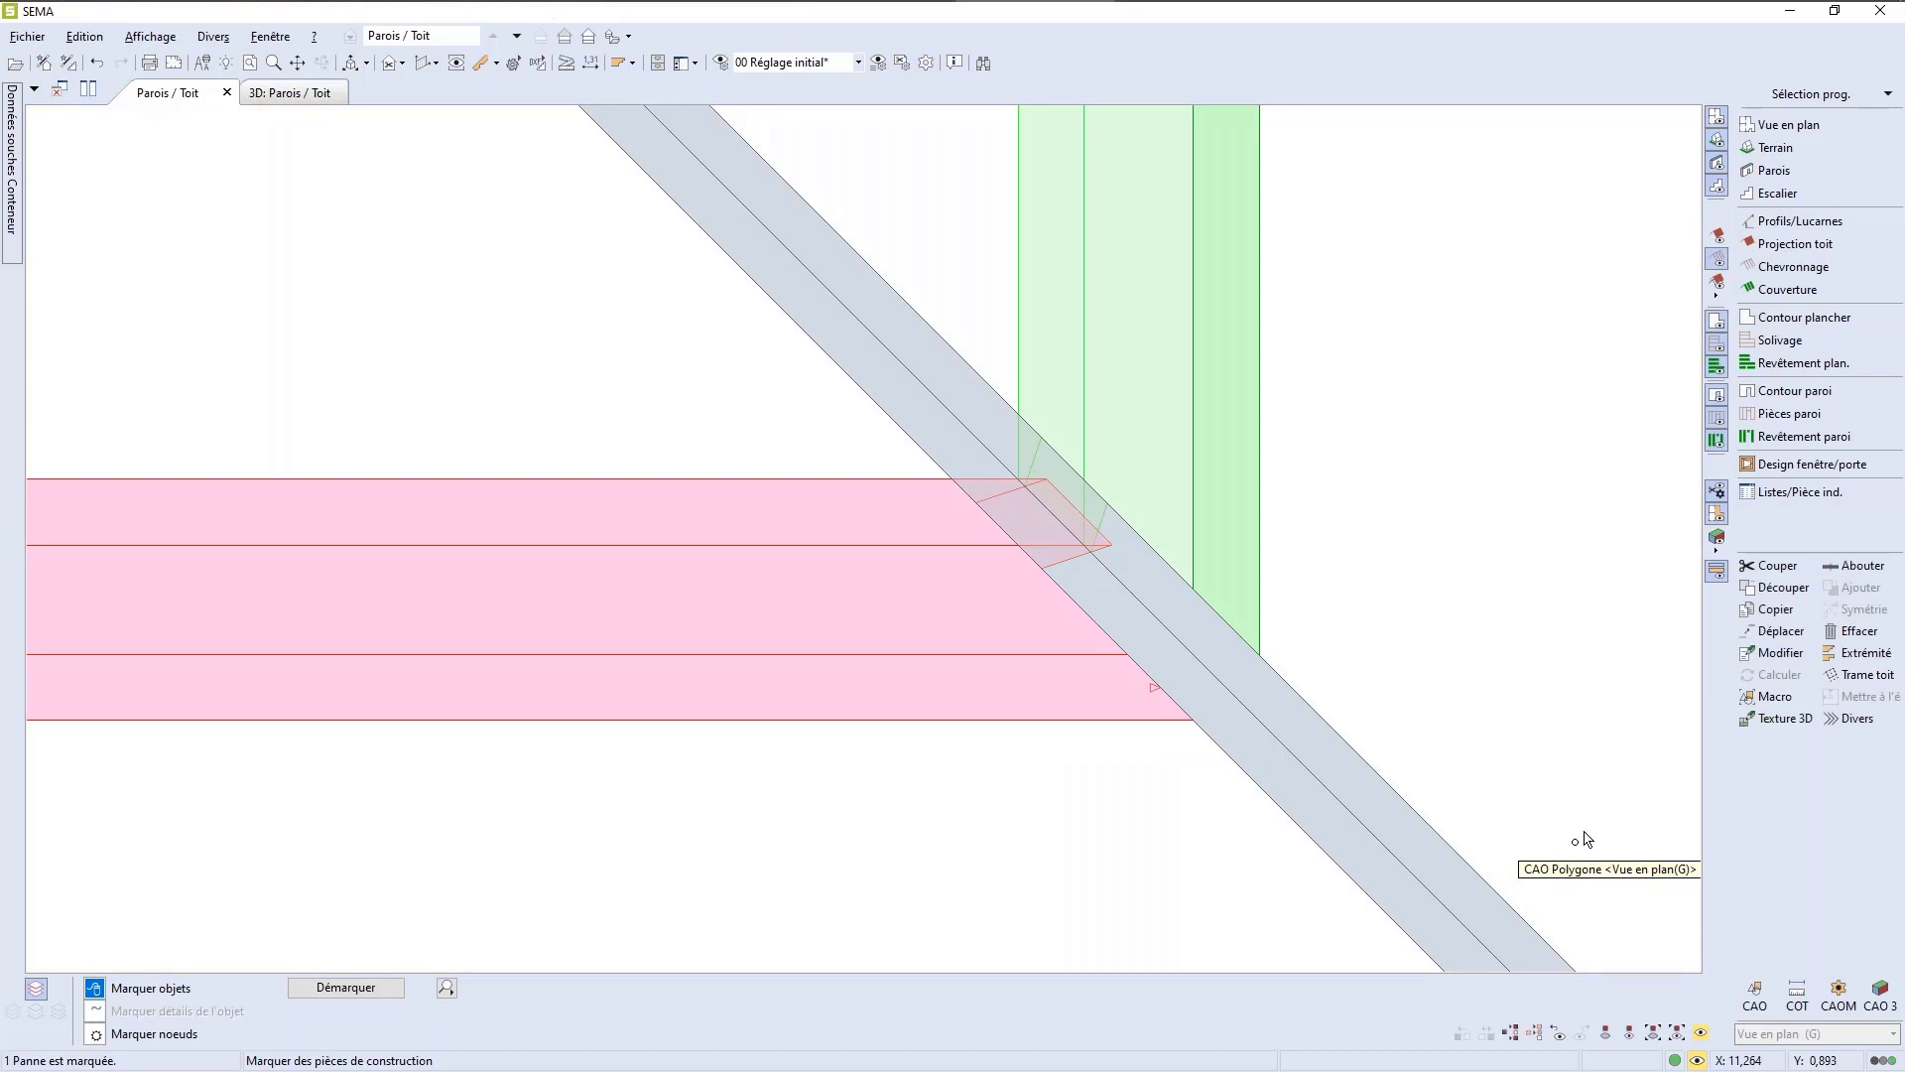
{"action": "left_click", "coordinate": [1767, 594]}
{"action": "left_click", "coordinate": [1749, 616]}
{"action": "scroll", "coordinate": [1229, 533], "scroll_direction": "down", "scroll_amount": 6}
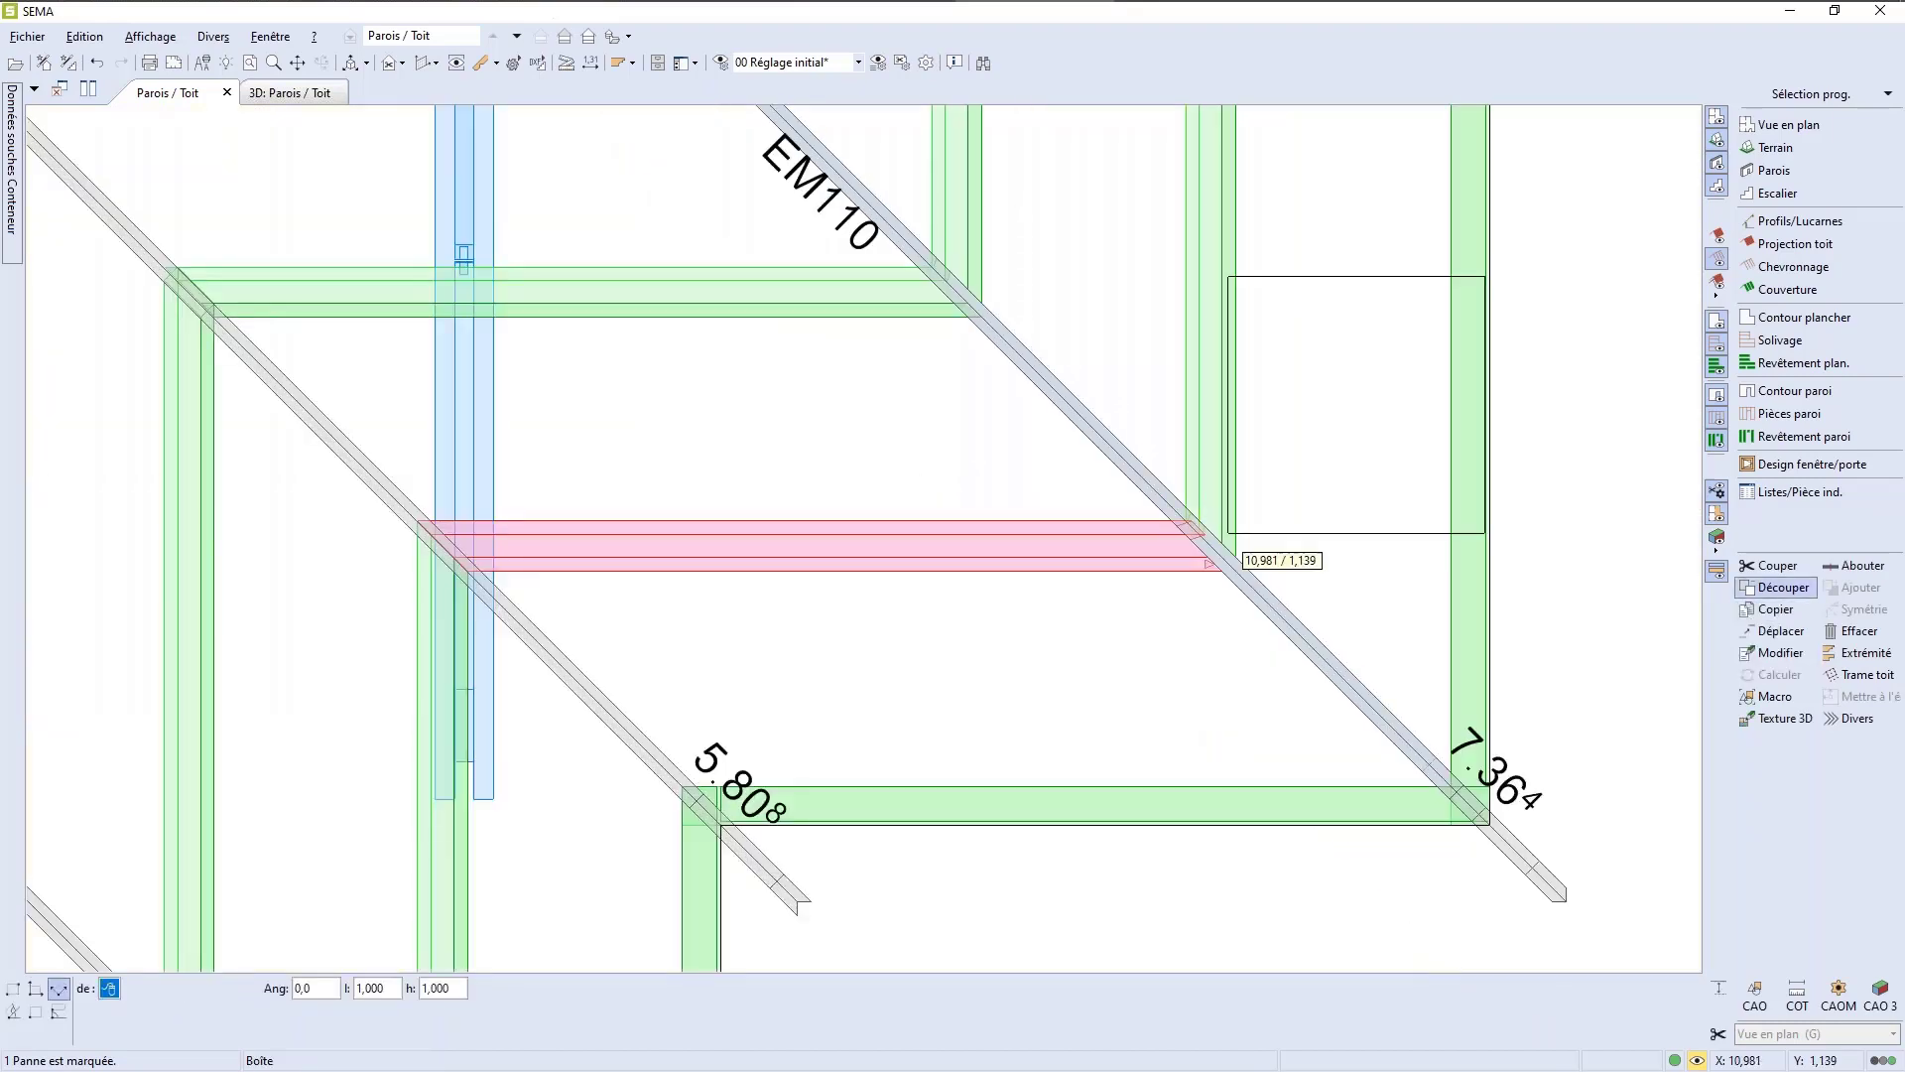
{"action": "scroll", "coordinate": [1588, 933], "scroll_direction": "up", "scroll_amount": 3}
{"action": "left_click", "coordinate": [1503, 829]}
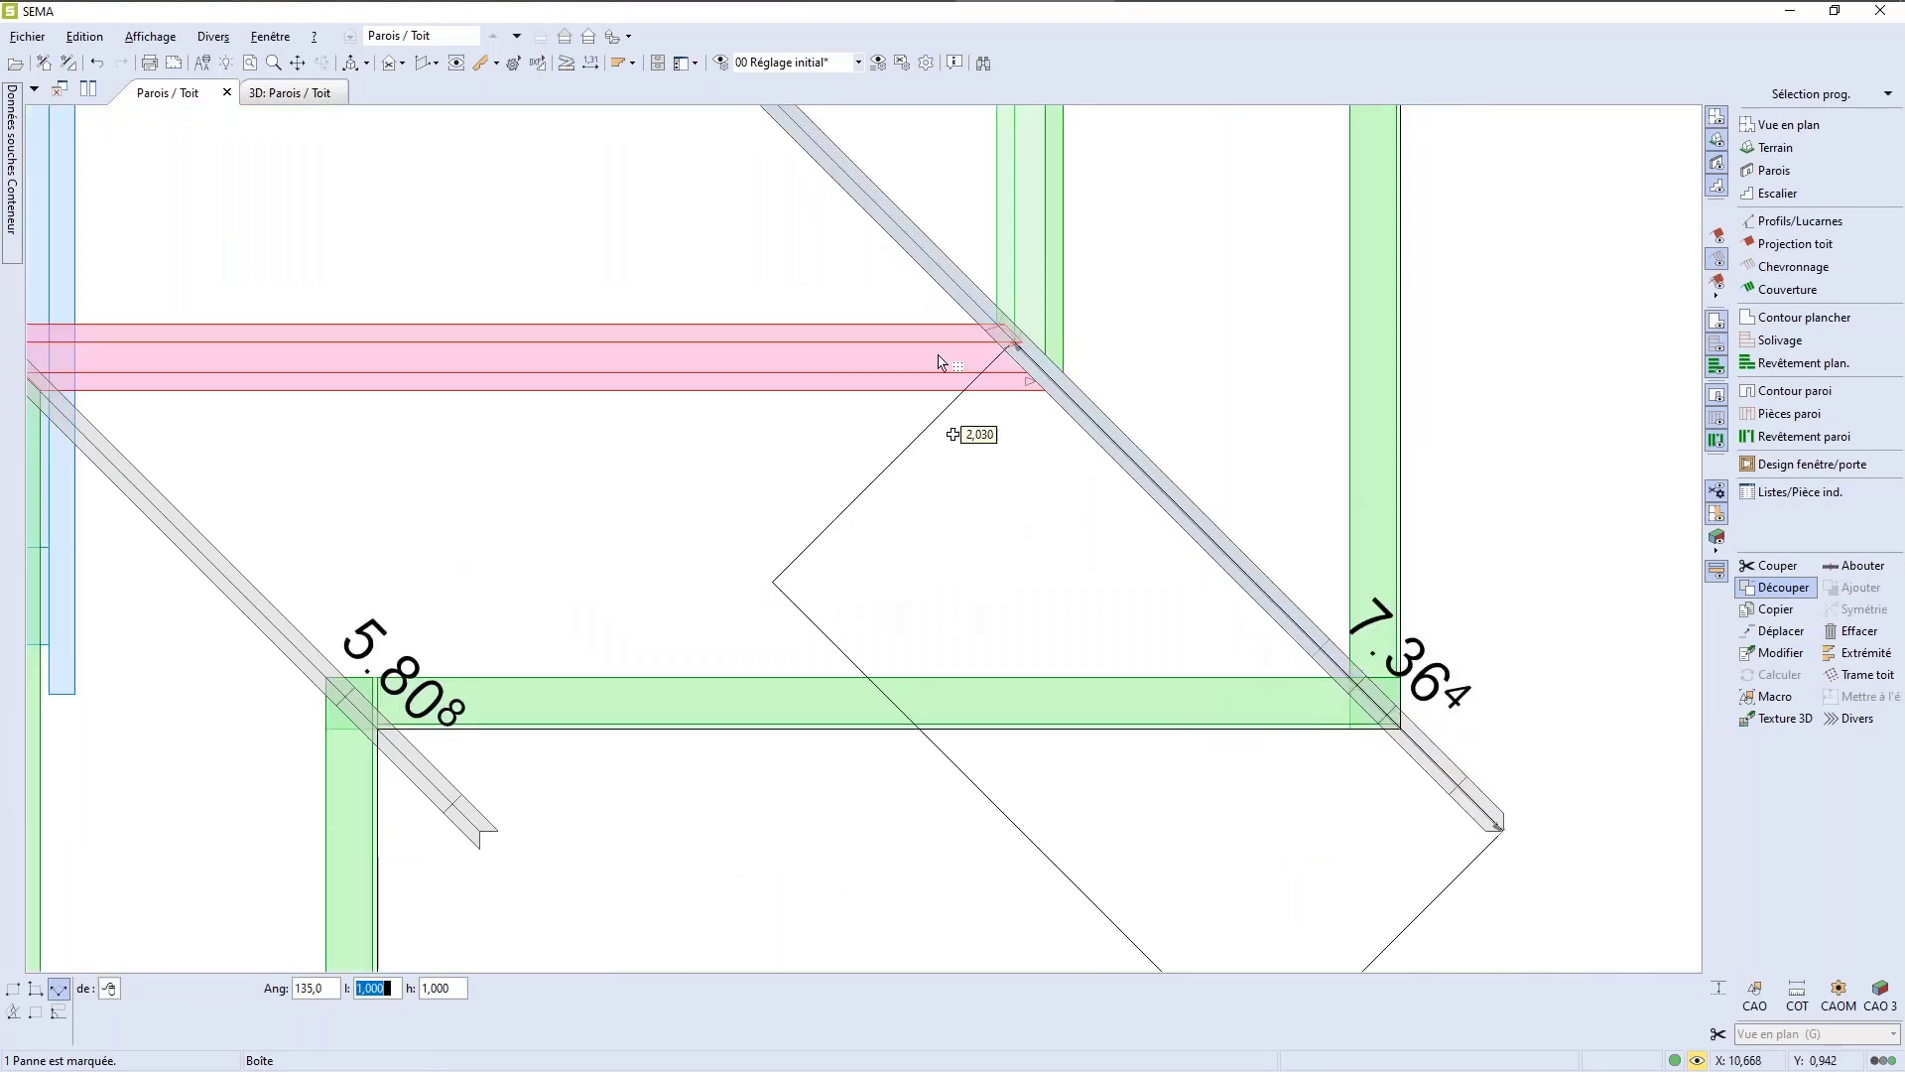
{"action": "left_click", "coordinate": [925, 305]}
{"action": "left_click", "coordinate": [1039, 264]}
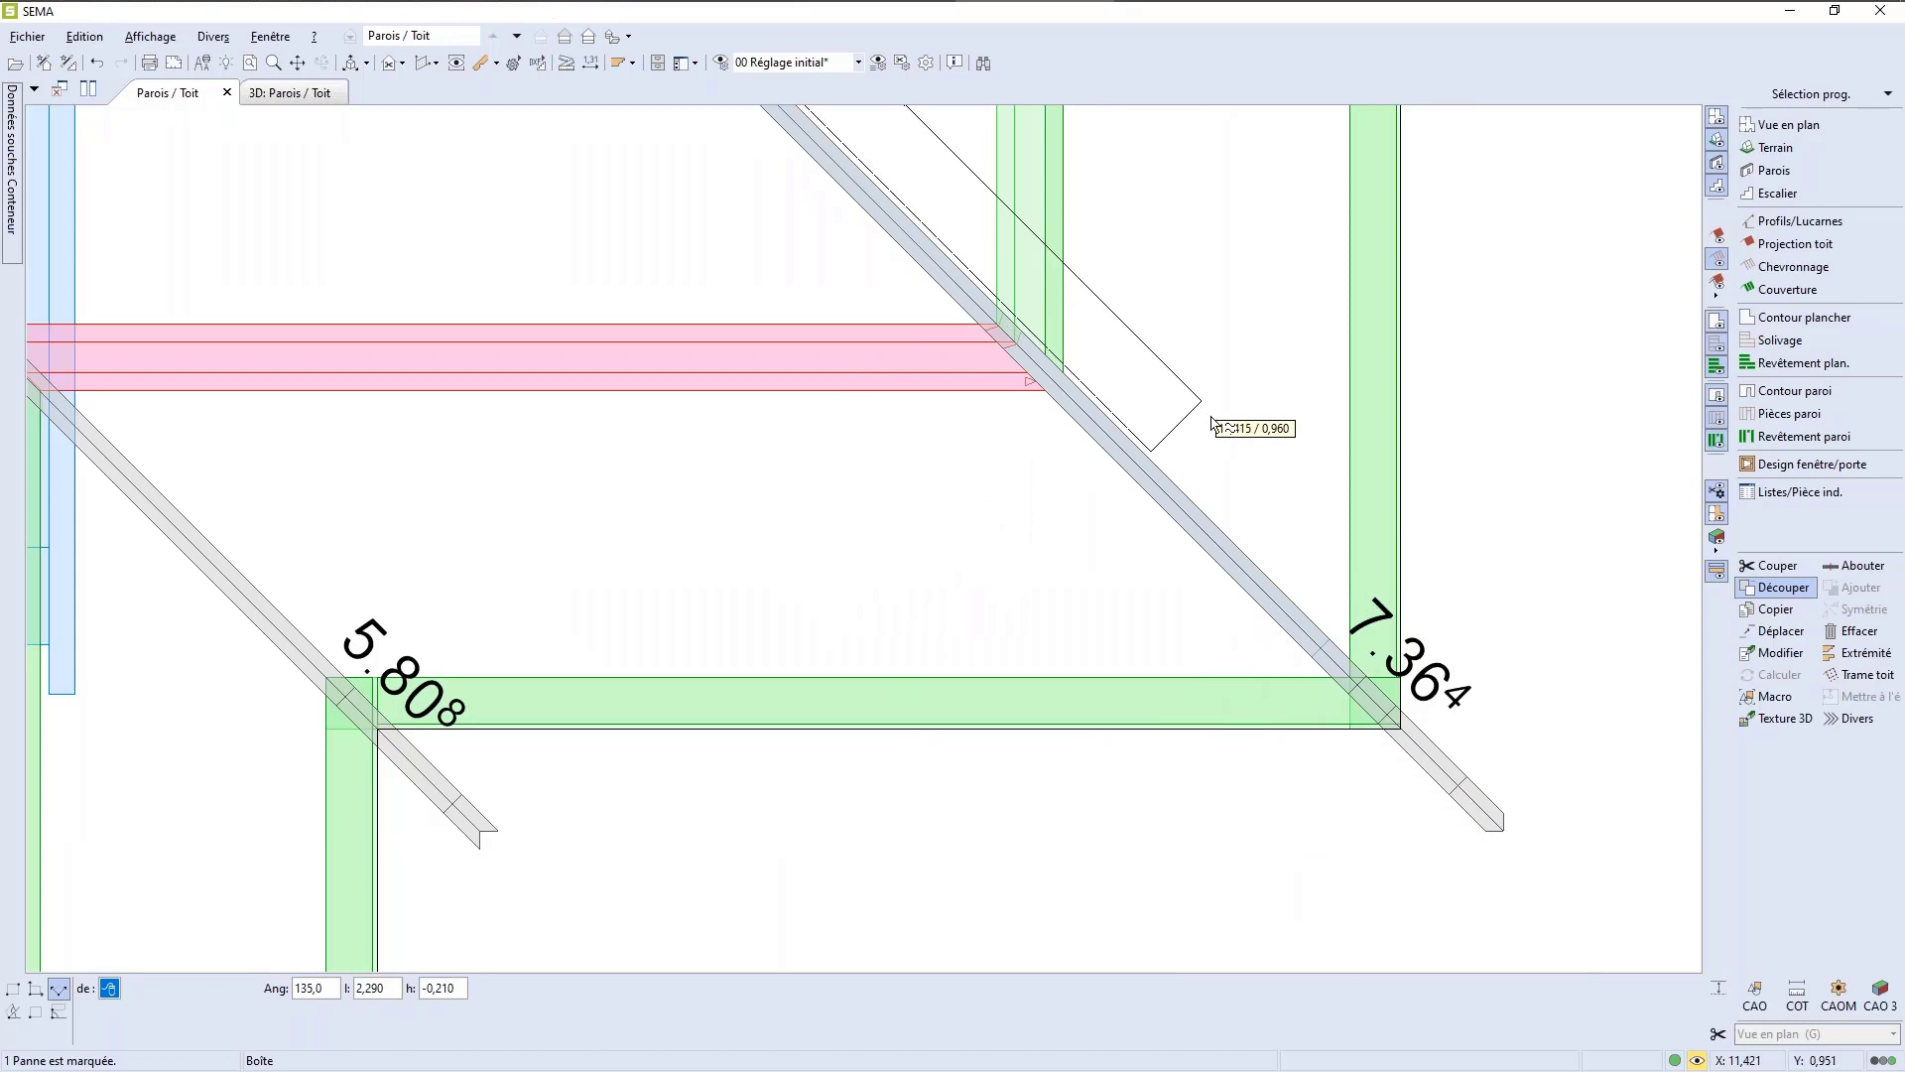
{"action": "key", "text": "Escape"}
Step: Switch to the 3D view and hide the hip timber in front of the purlin joint to expose the cut ends
{"action": "scroll", "coordinate": [1212, 436], "scroll_direction": "down", "scroll_amount": 5}
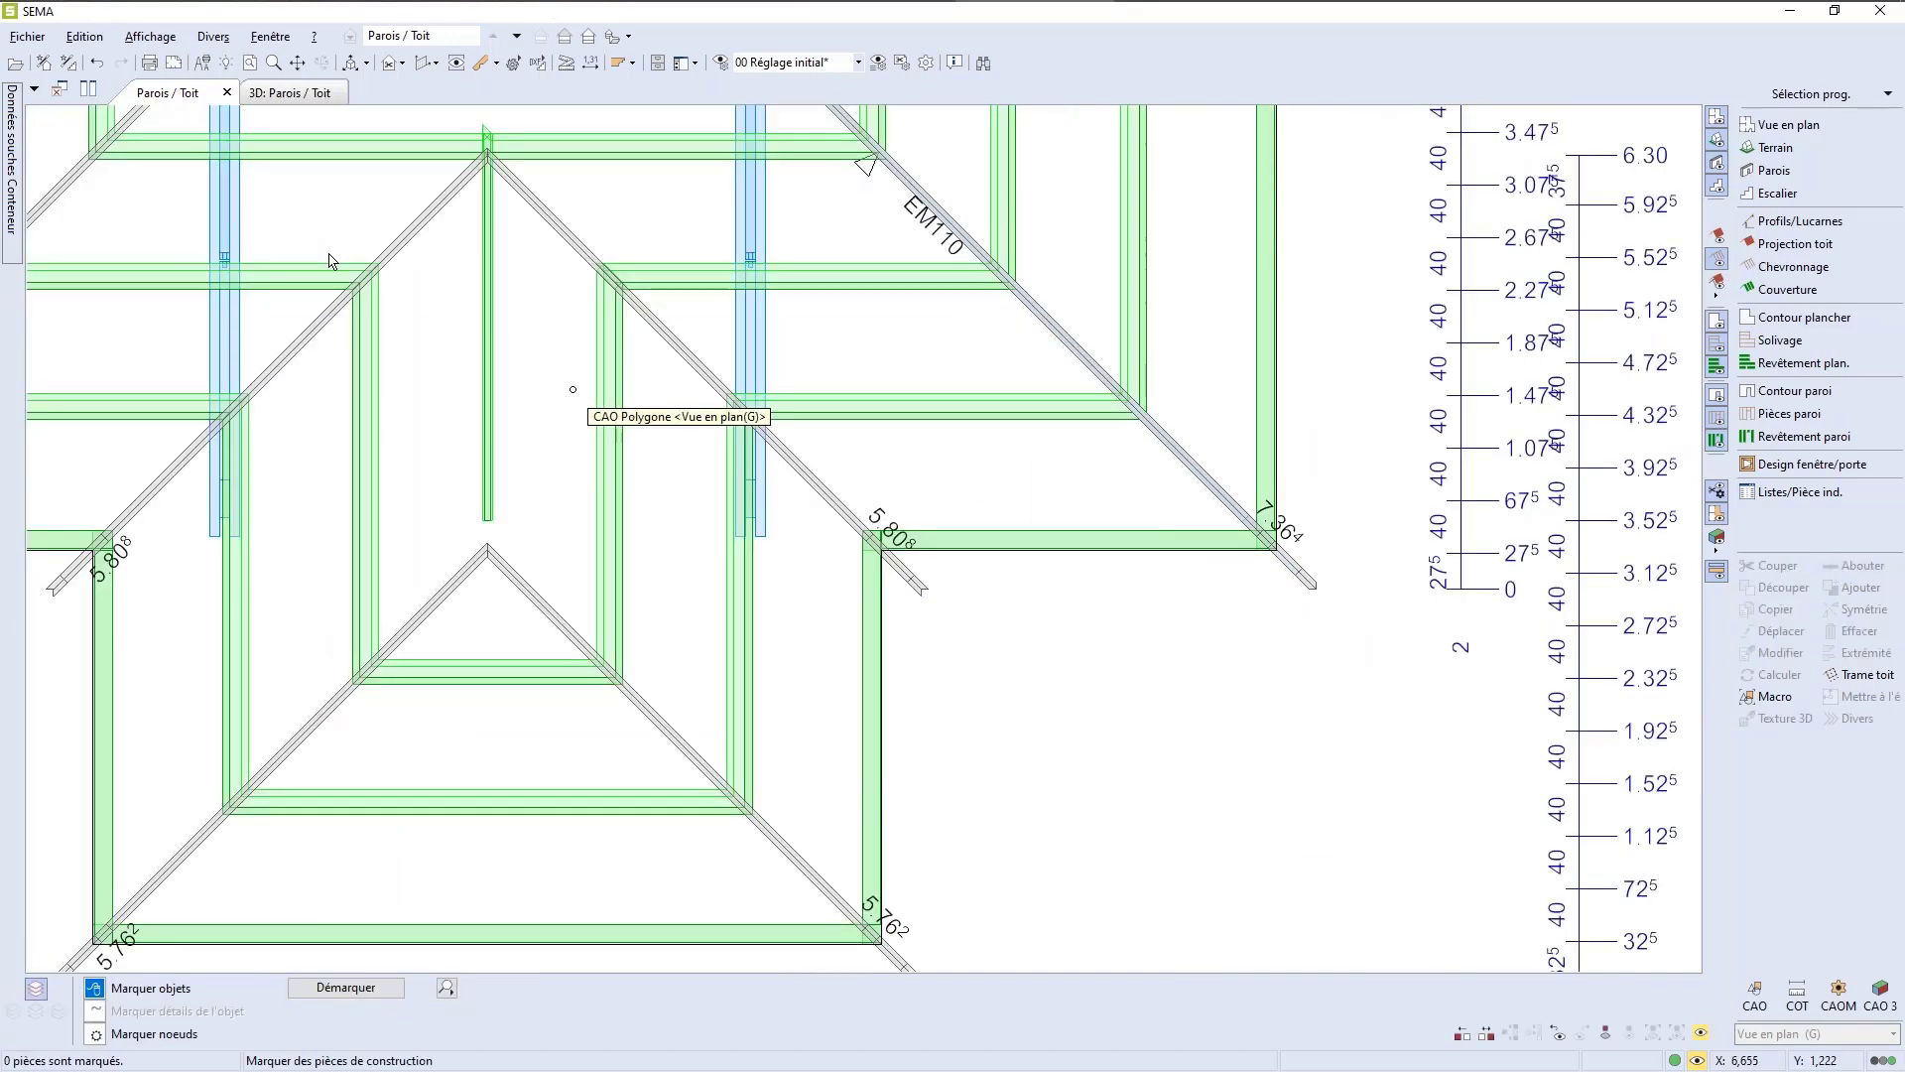
{"action": "left_click", "coordinate": [293, 99]}
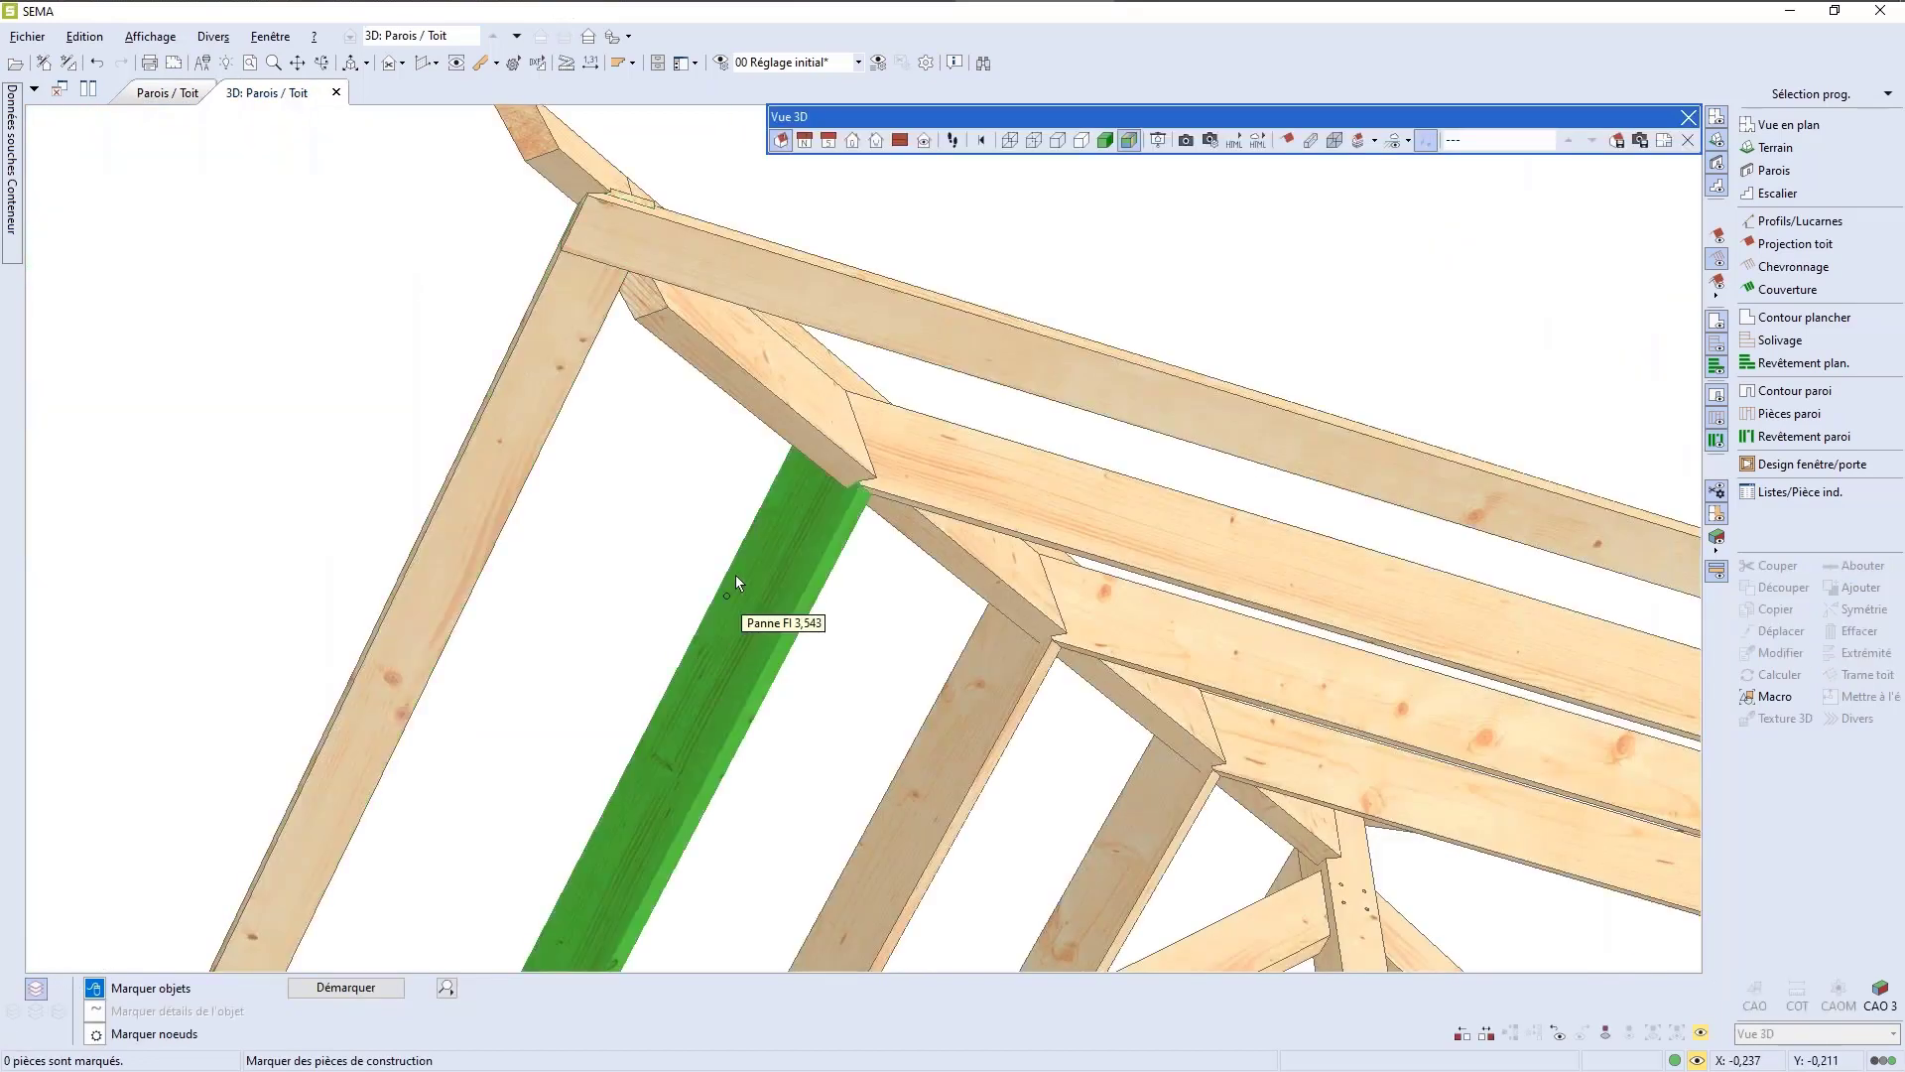
{"action": "scroll", "coordinate": [735, 574], "scroll_direction": "up", "scroll_amount": 5}
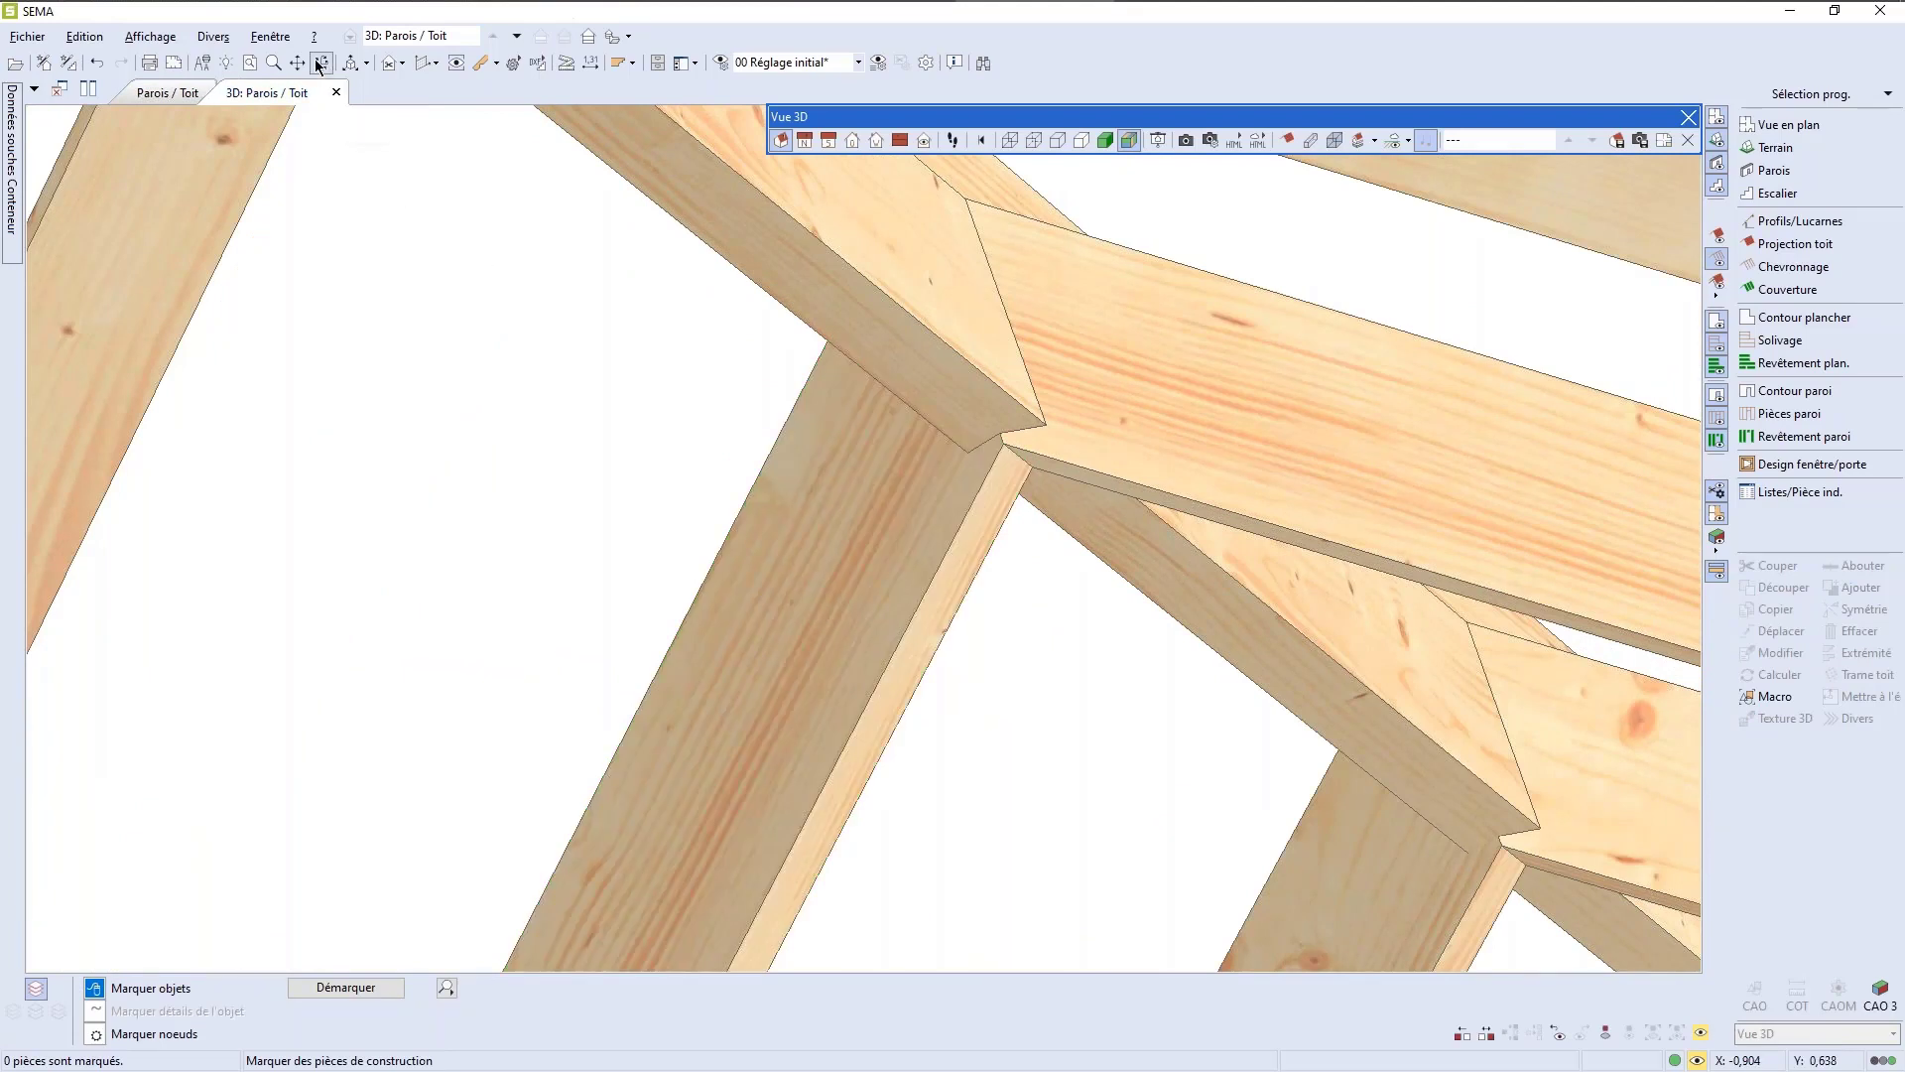
{"action": "middle_click_drag", "start_coordinate": [898, 452], "coordinate": [1005, 429]}
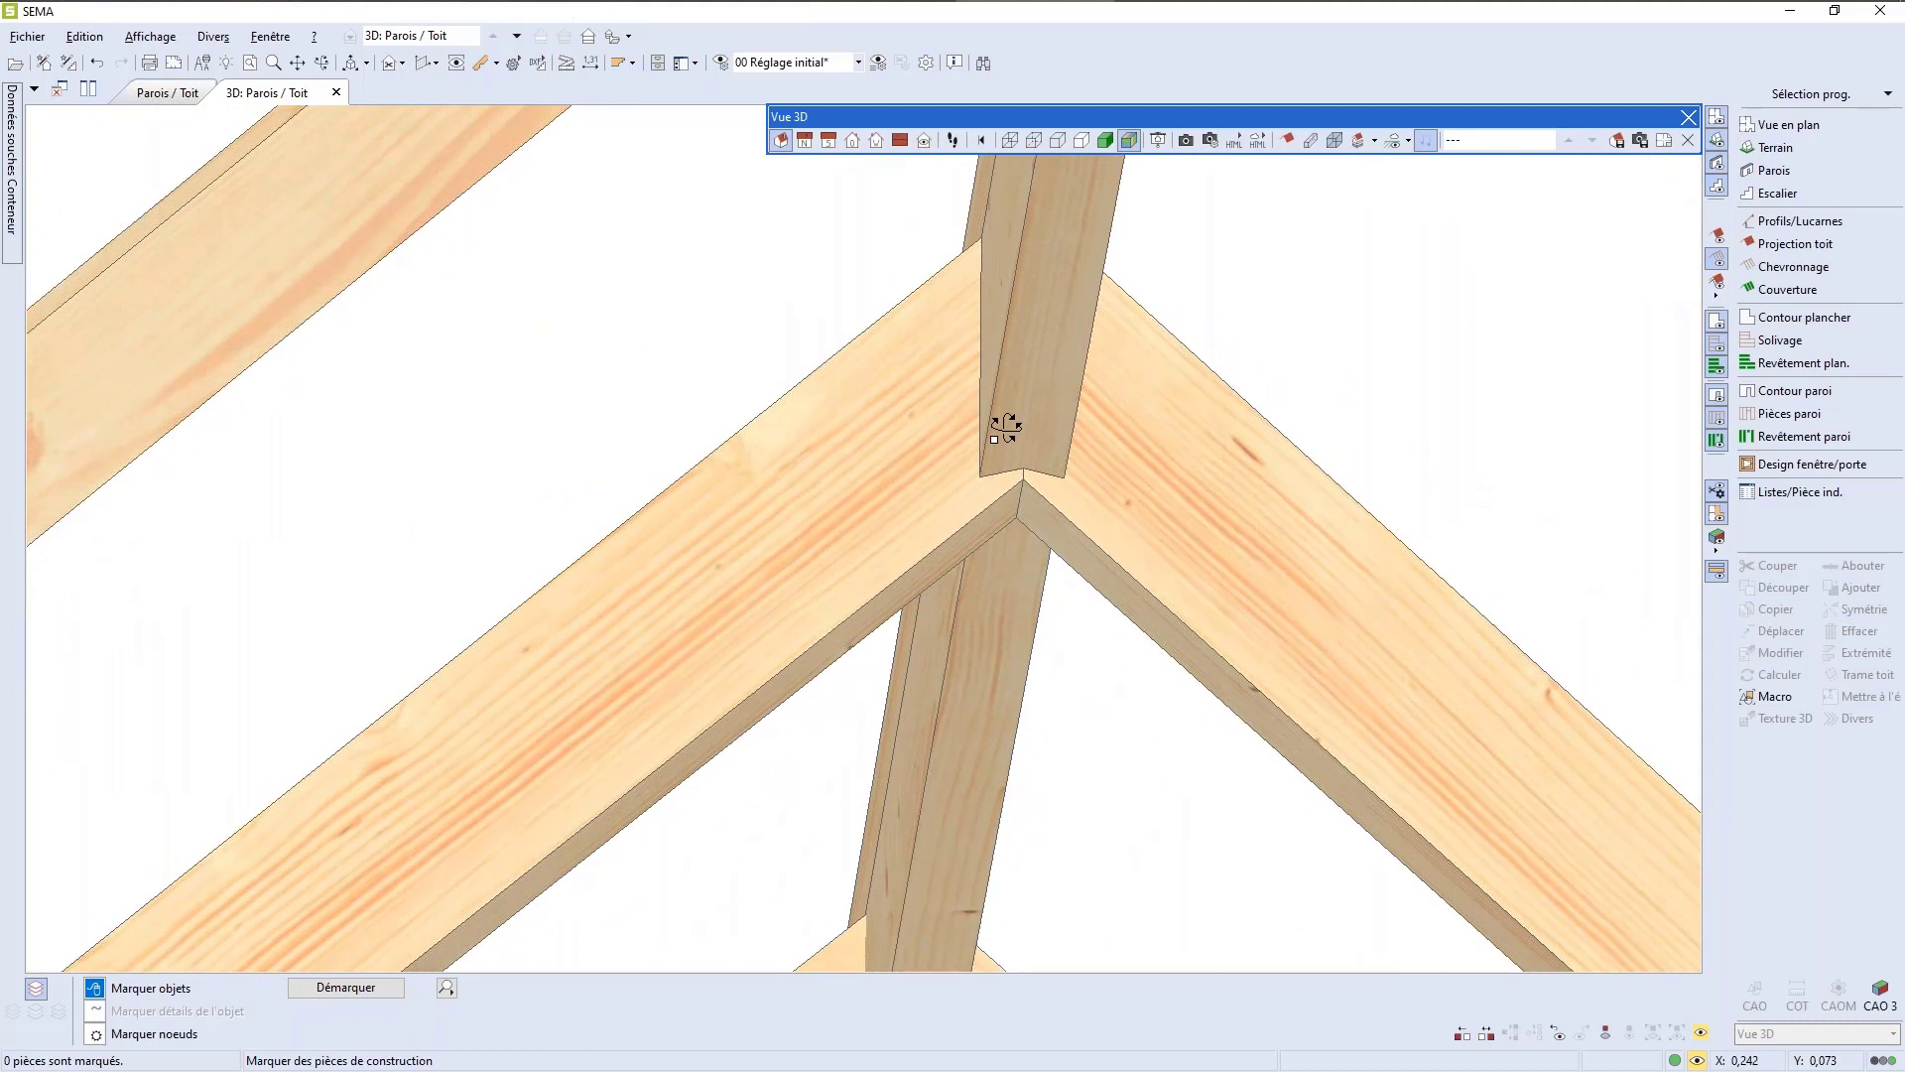
{"action": "left_click", "coordinate": [1023, 375]}
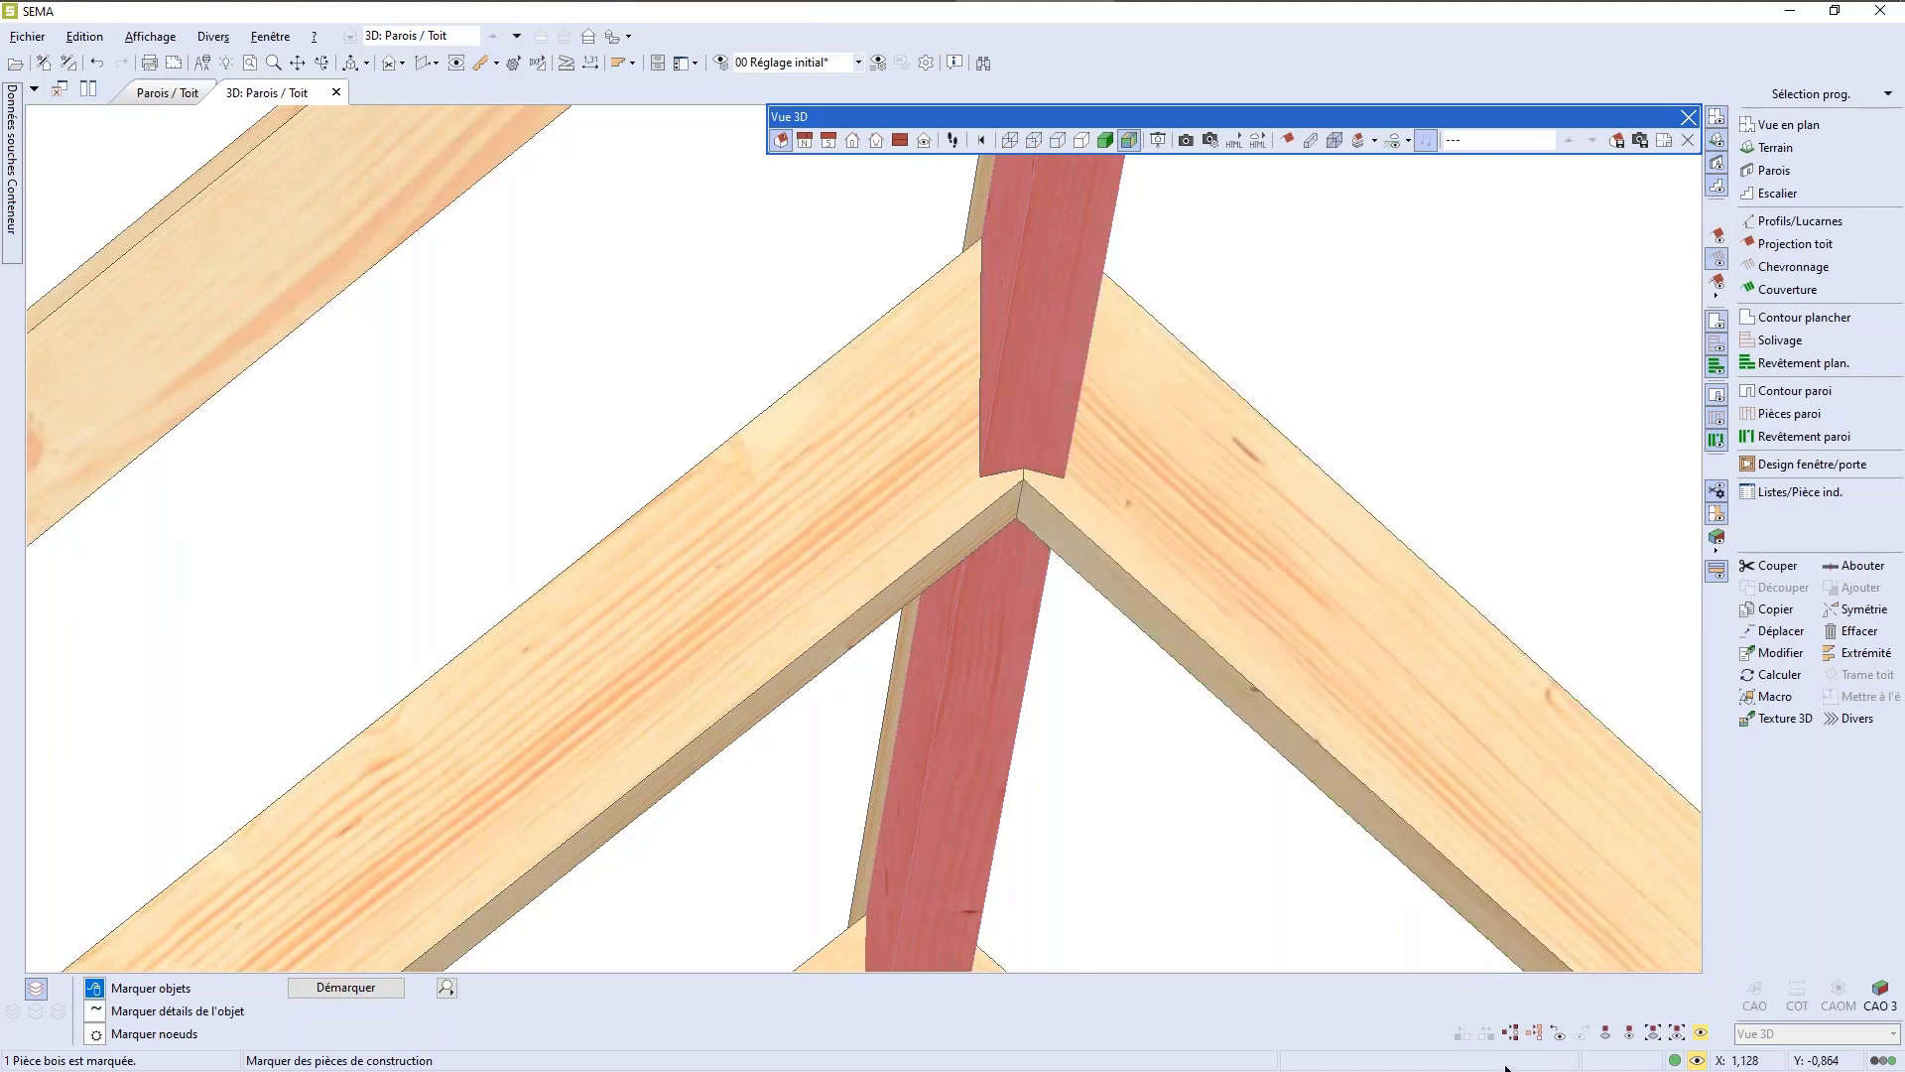
{"action": "left_click", "coordinate": [1654, 1032]}
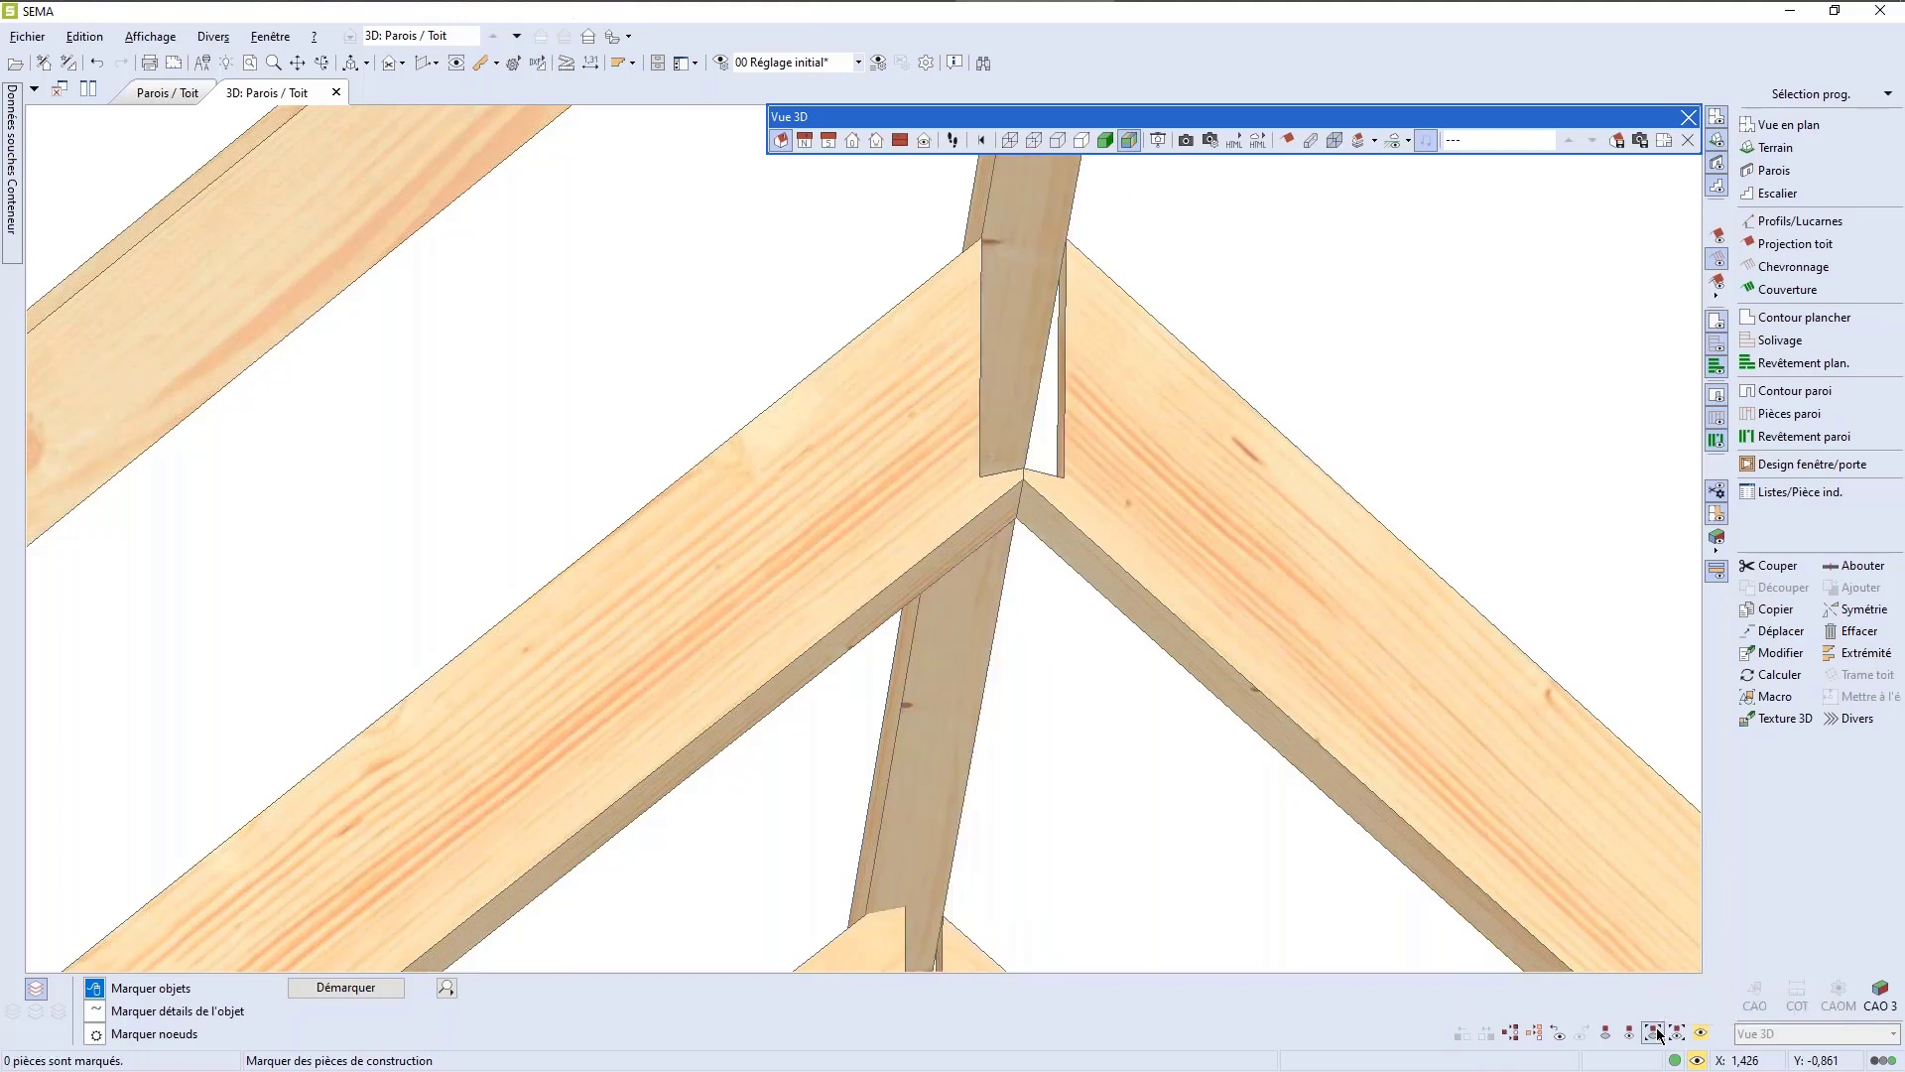
Step: View the purlin joint from above in 3D and display all the roof timbers again, including the rafters
{"action": "left_click", "coordinate": [325, 68]}
{"action": "left_click_drag", "start_coordinate": [990, 493], "coordinate": [1225, 825]}
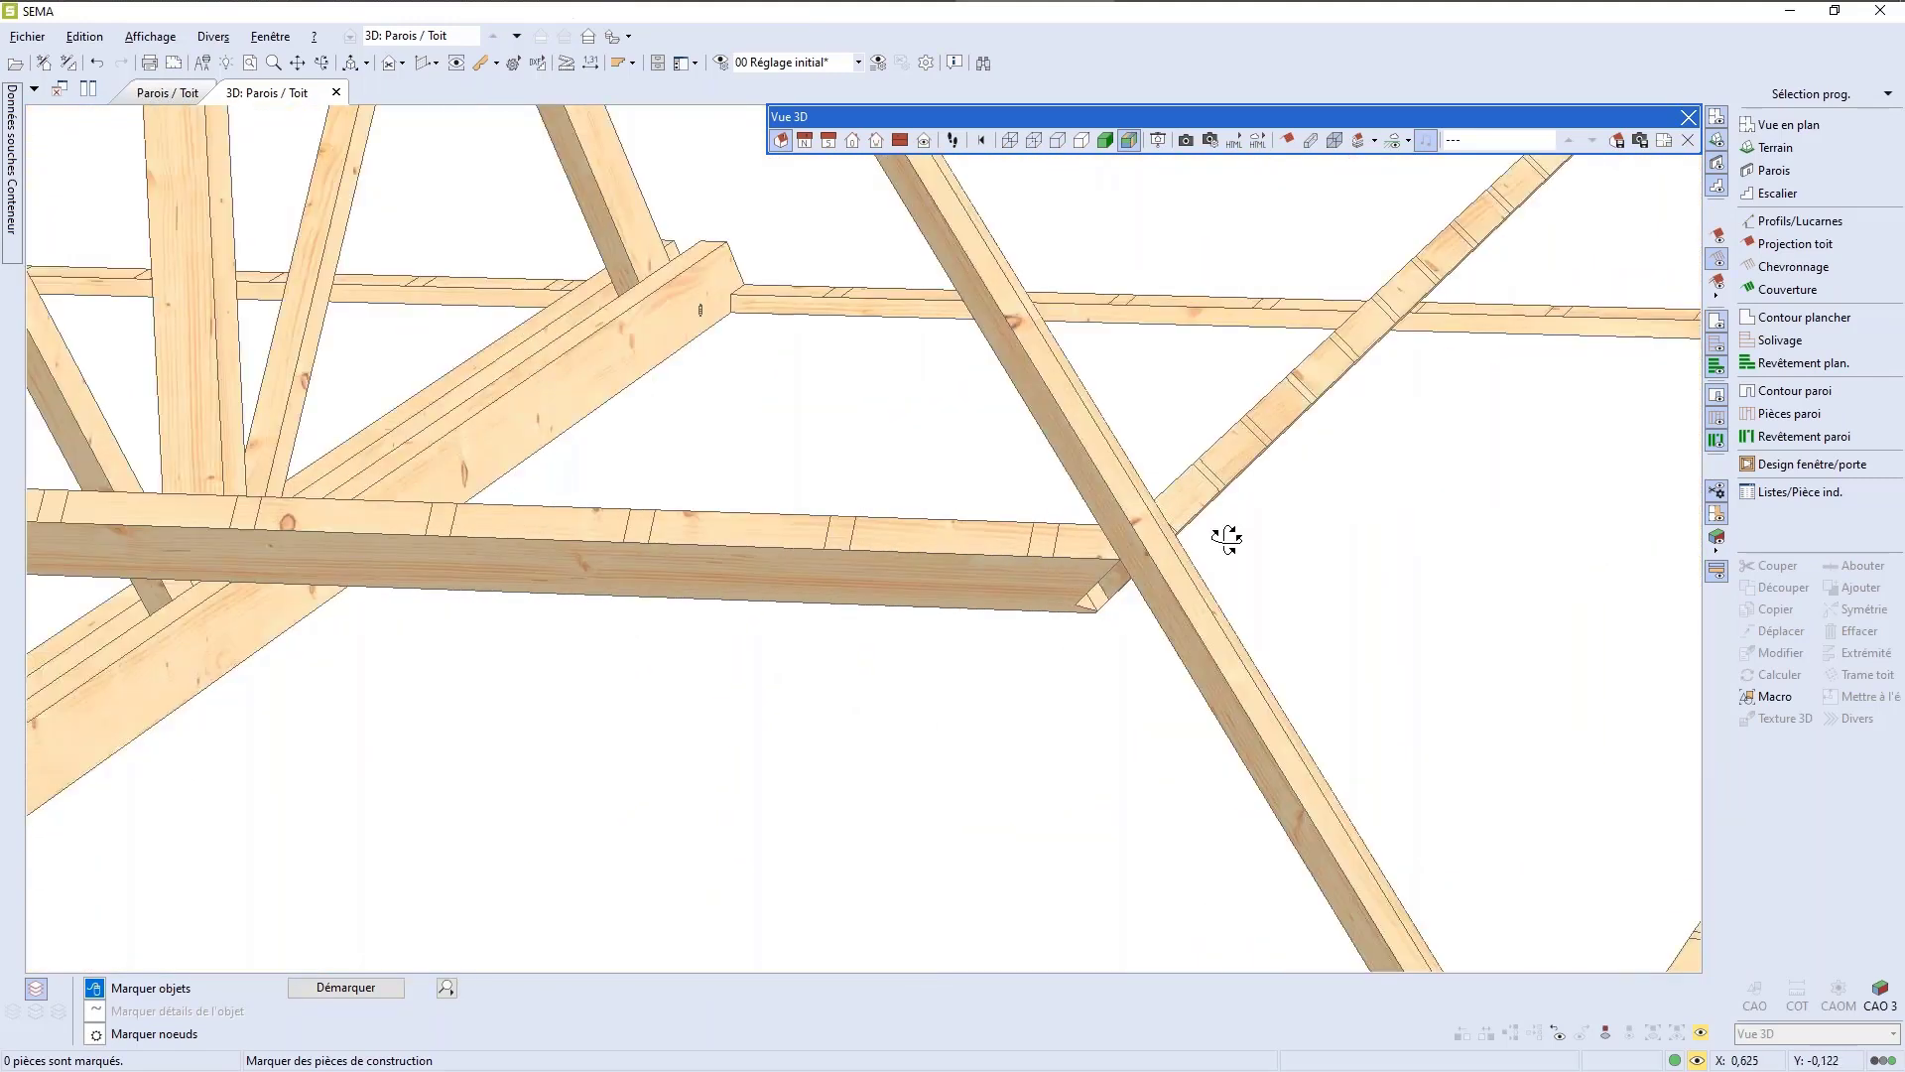
{"action": "scroll", "coordinate": [1227, 539], "scroll_direction": "down", "scroll_amount": 5}
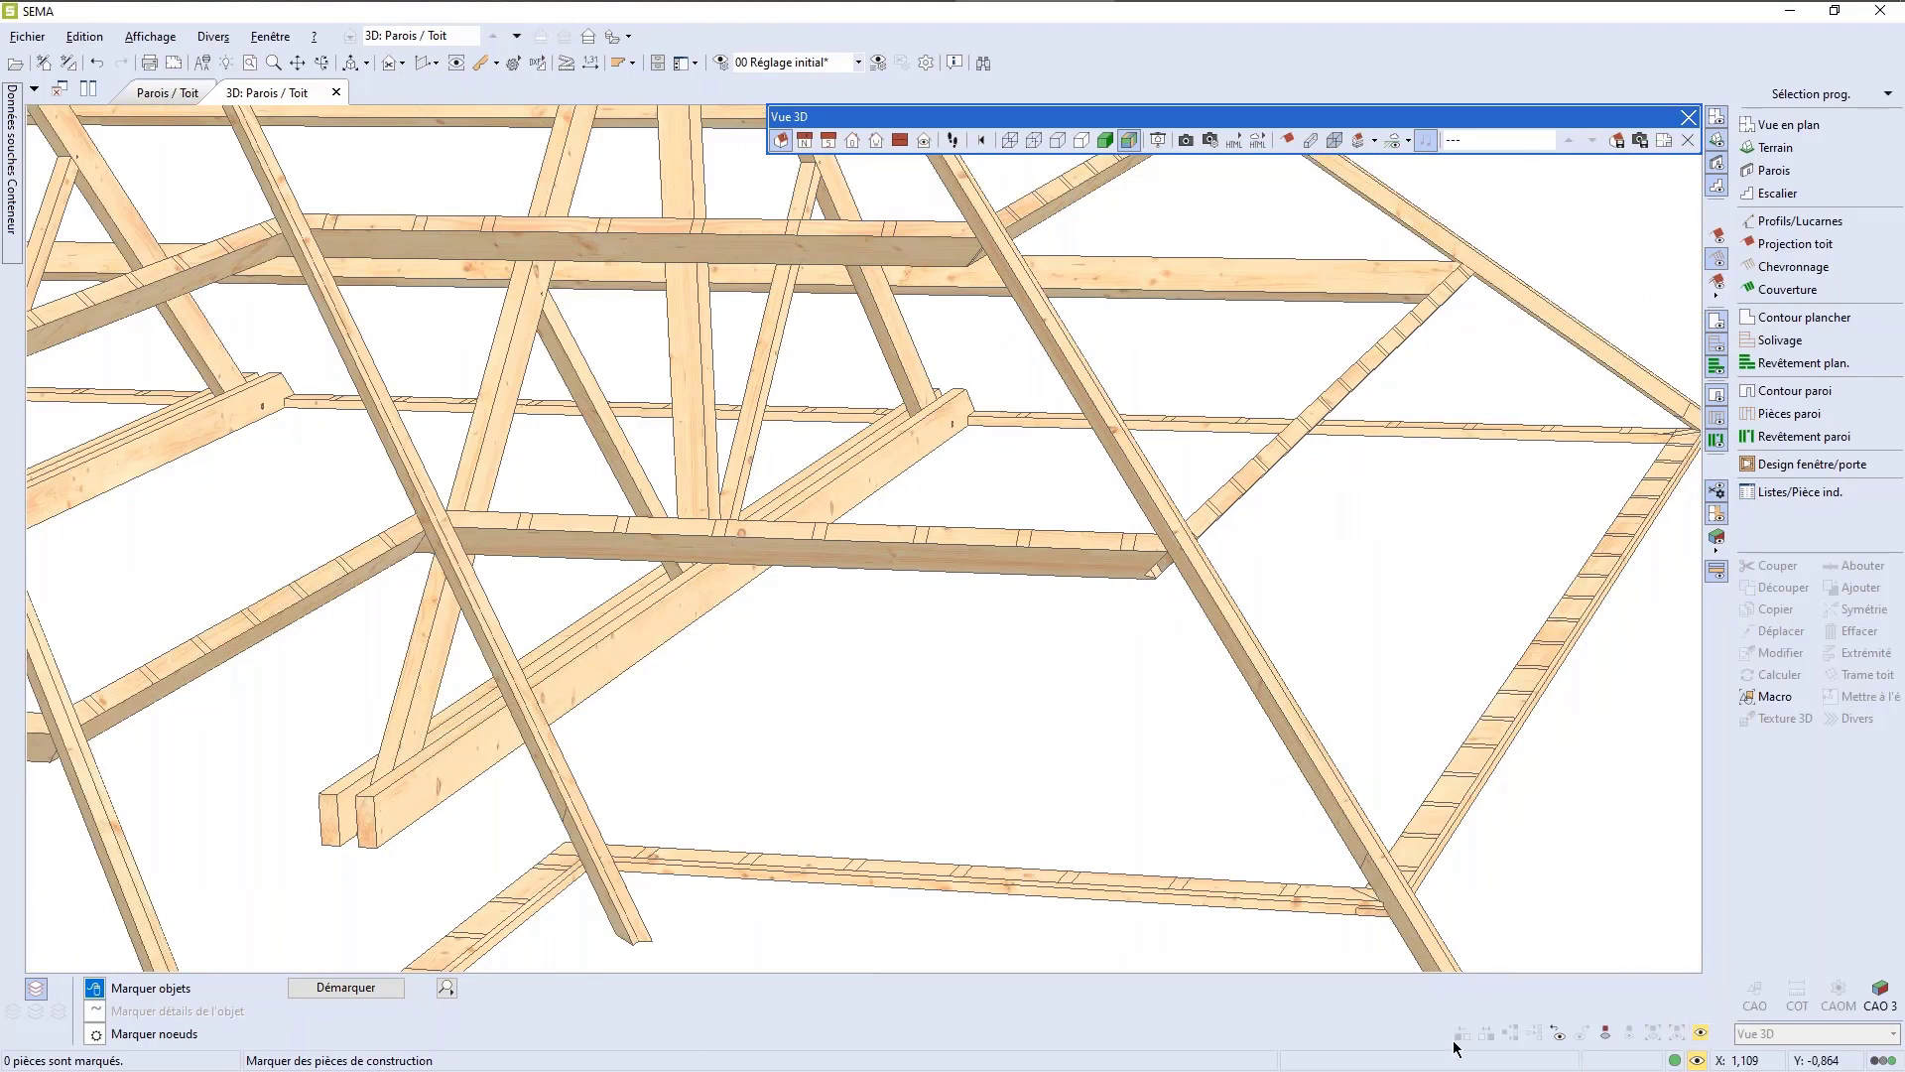
{"action": "left_click", "coordinate": [1704, 1038]}
{"action": "scroll", "coordinate": [1385, 443], "scroll_direction": "up", "scroll_amount": 4}
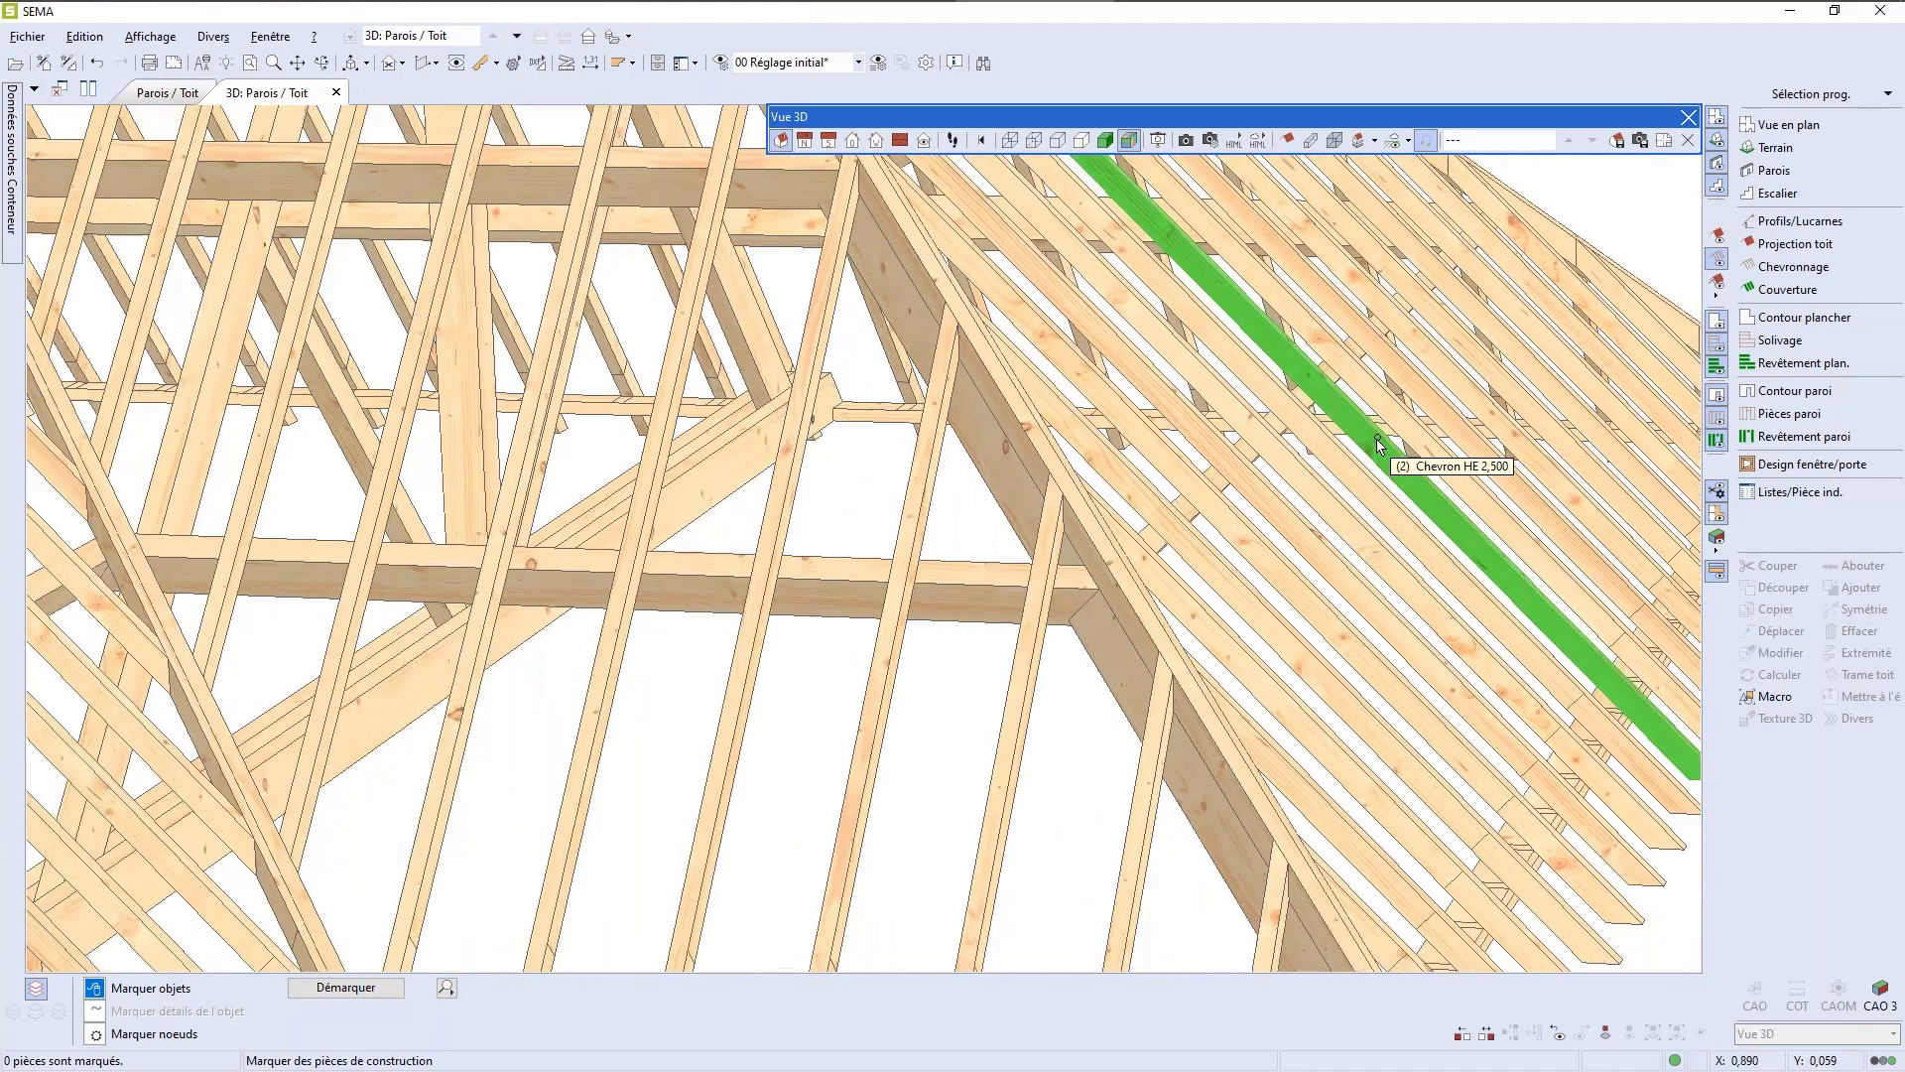
Step: In the Parois / Toit plan, split (Sectionner) the long horizontal purlin nearest the upper eaves at the EM109 plane with a simple square cut
{"action": "scroll", "coordinate": [1378, 444], "scroll_direction": "down", "scroll_amount": 3}
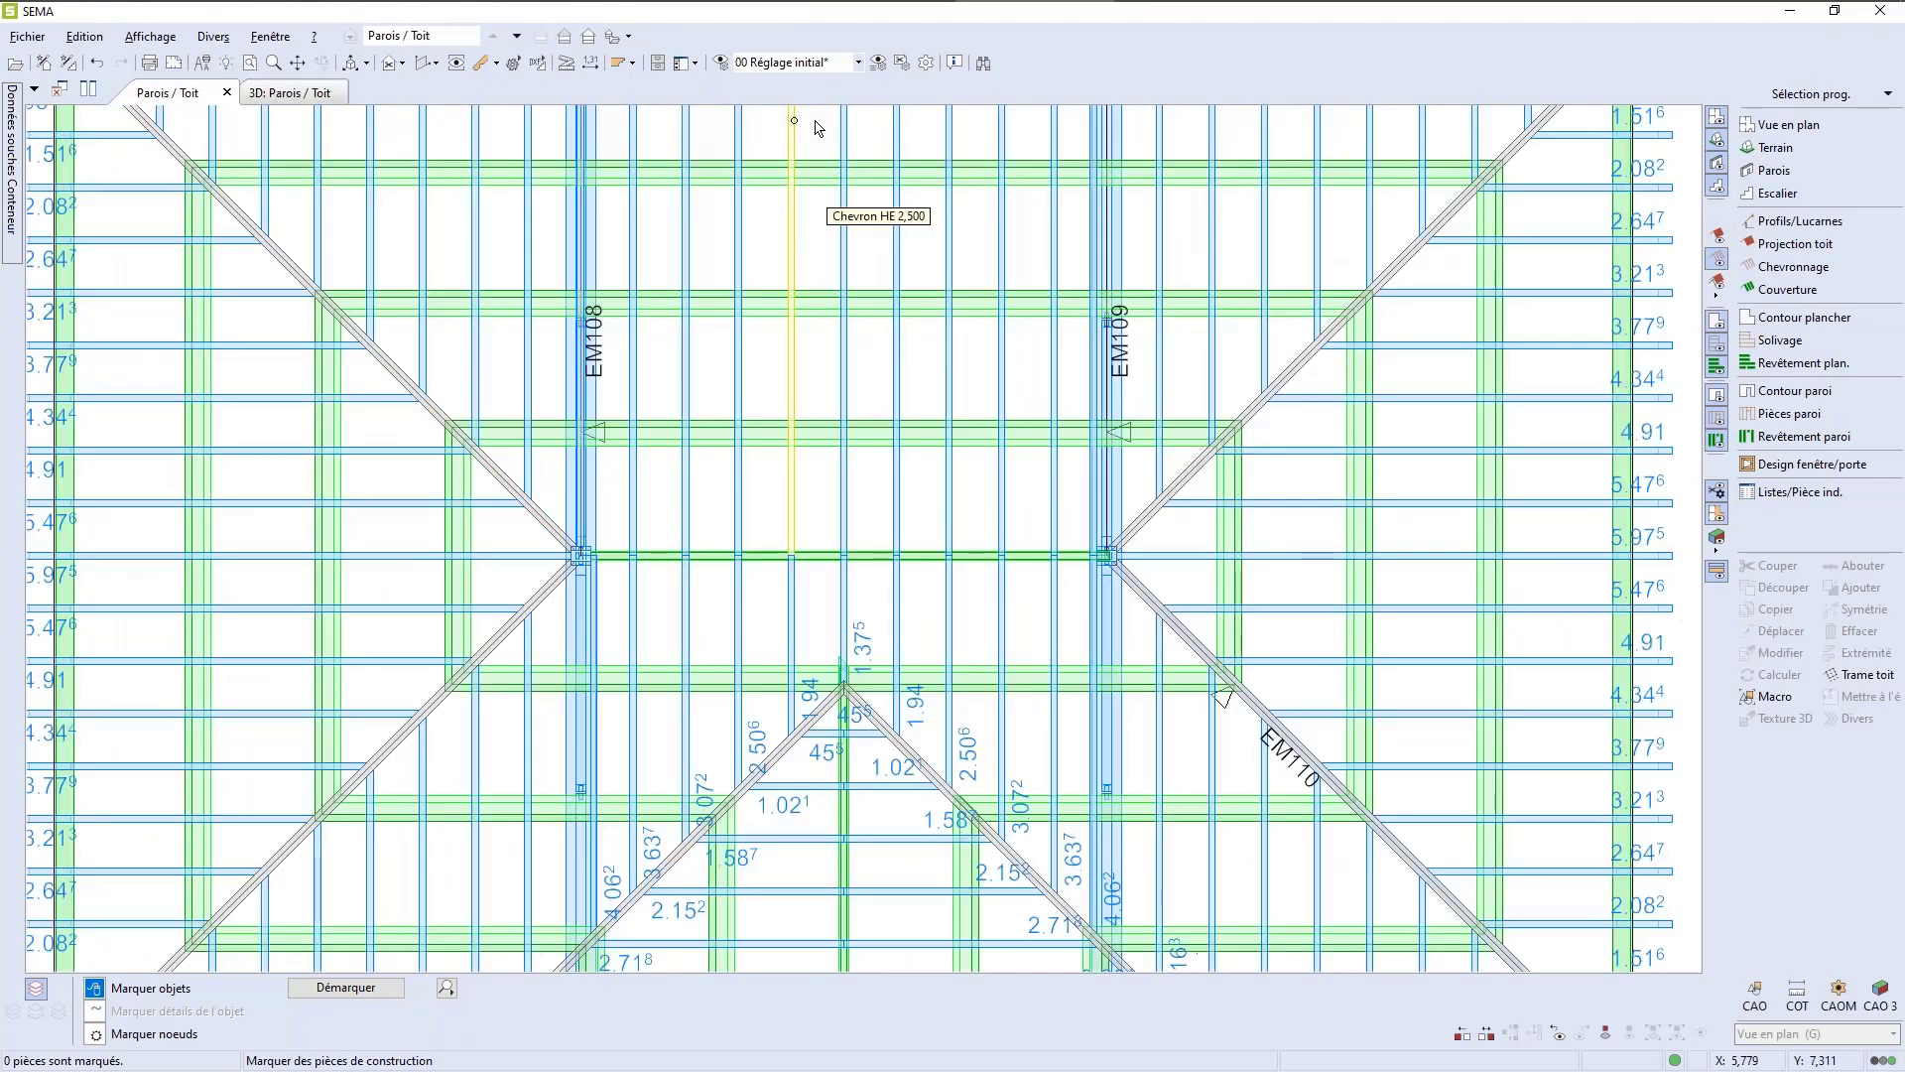
{"action": "scroll", "coordinate": [817, 128], "scroll_direction": "up", "scroll_amount": 1}
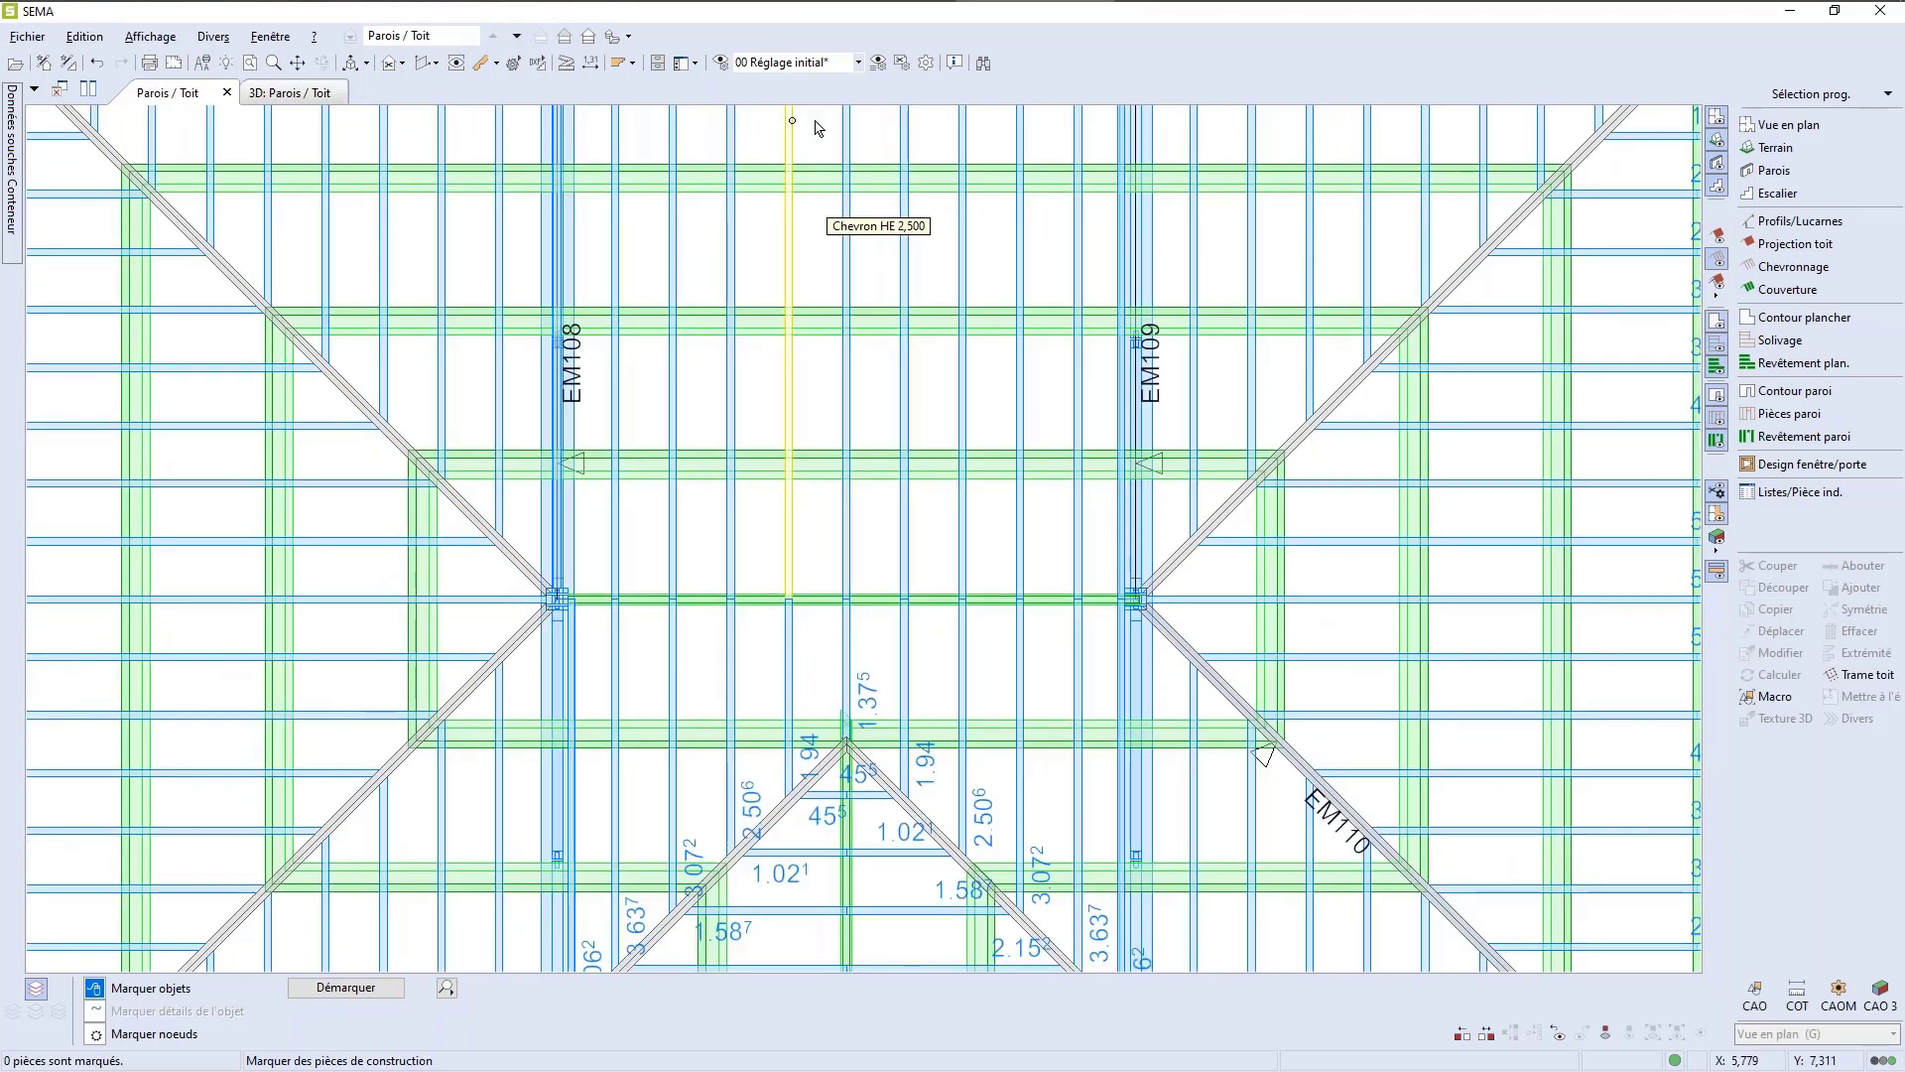
{"action": "left_click", "coordinate": [821, 173]}
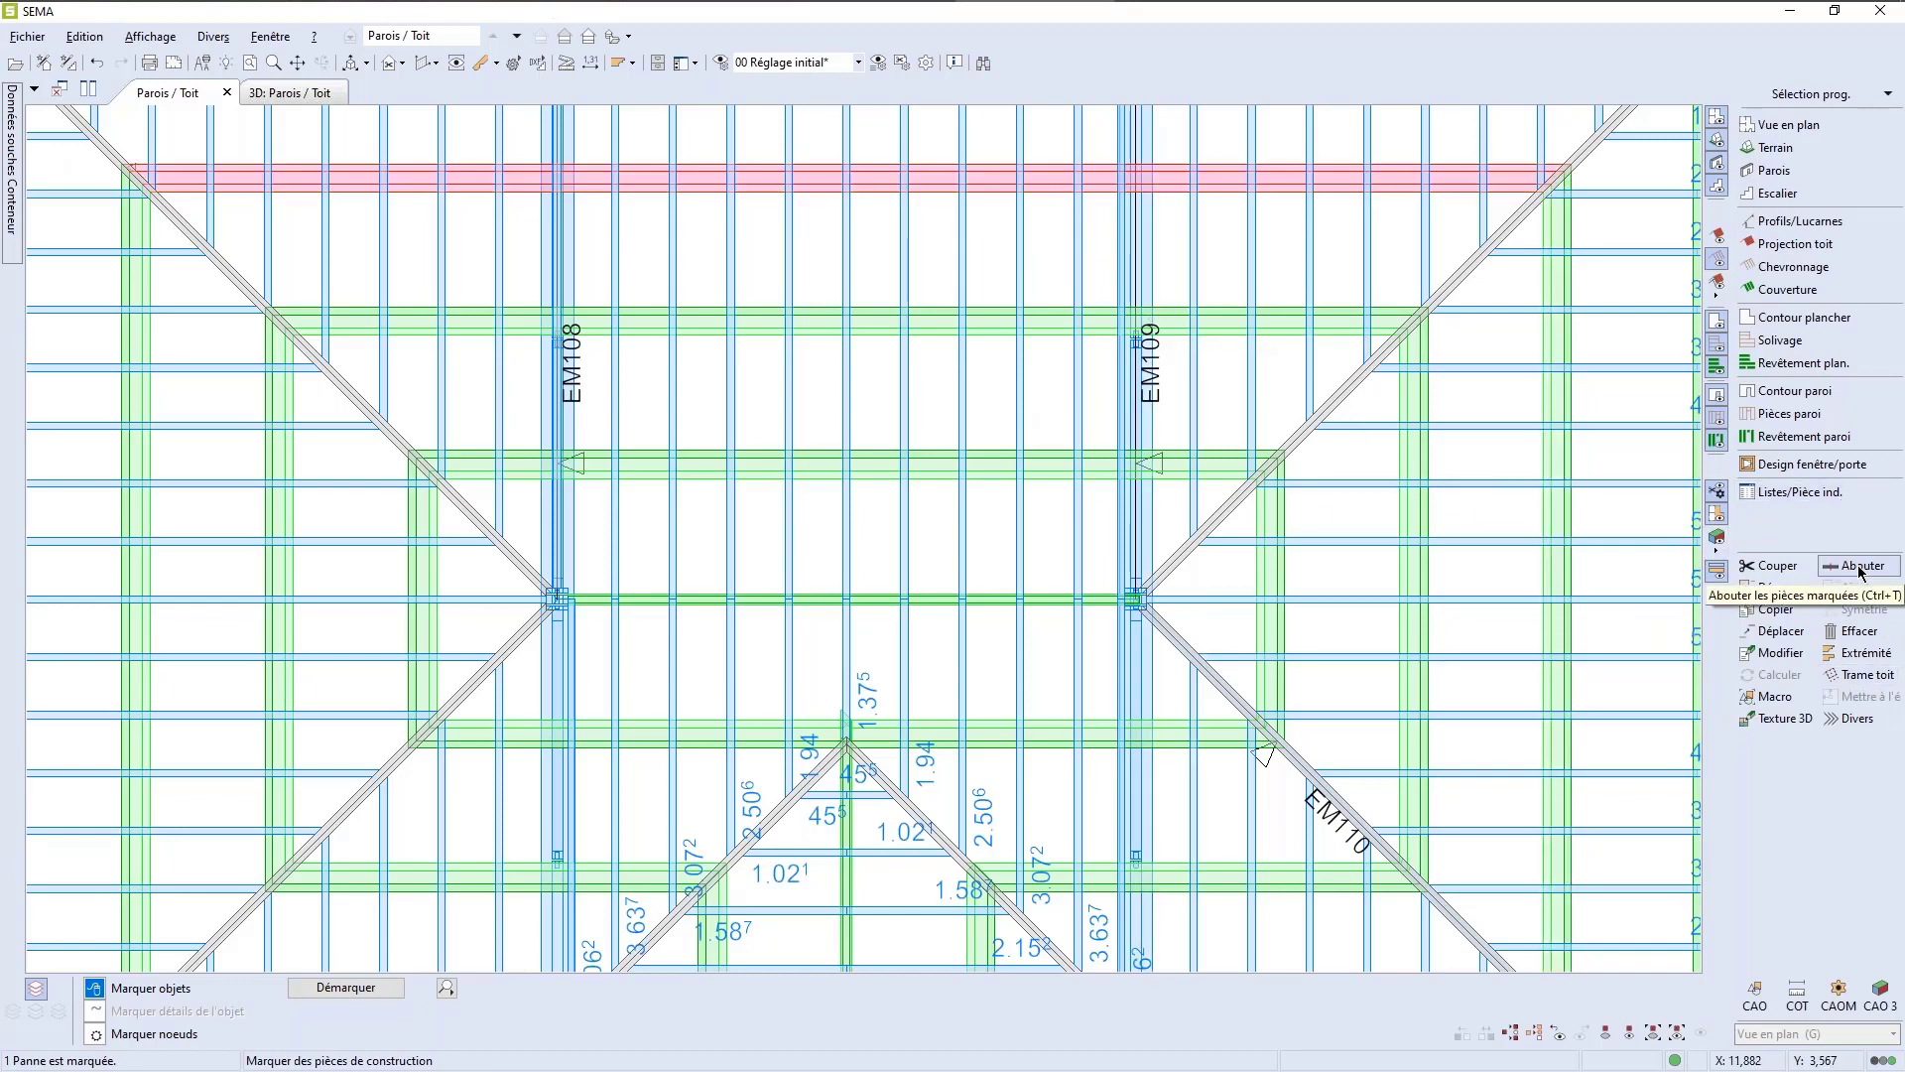
{"action": "right_click", "coordinate": [812, 188]}
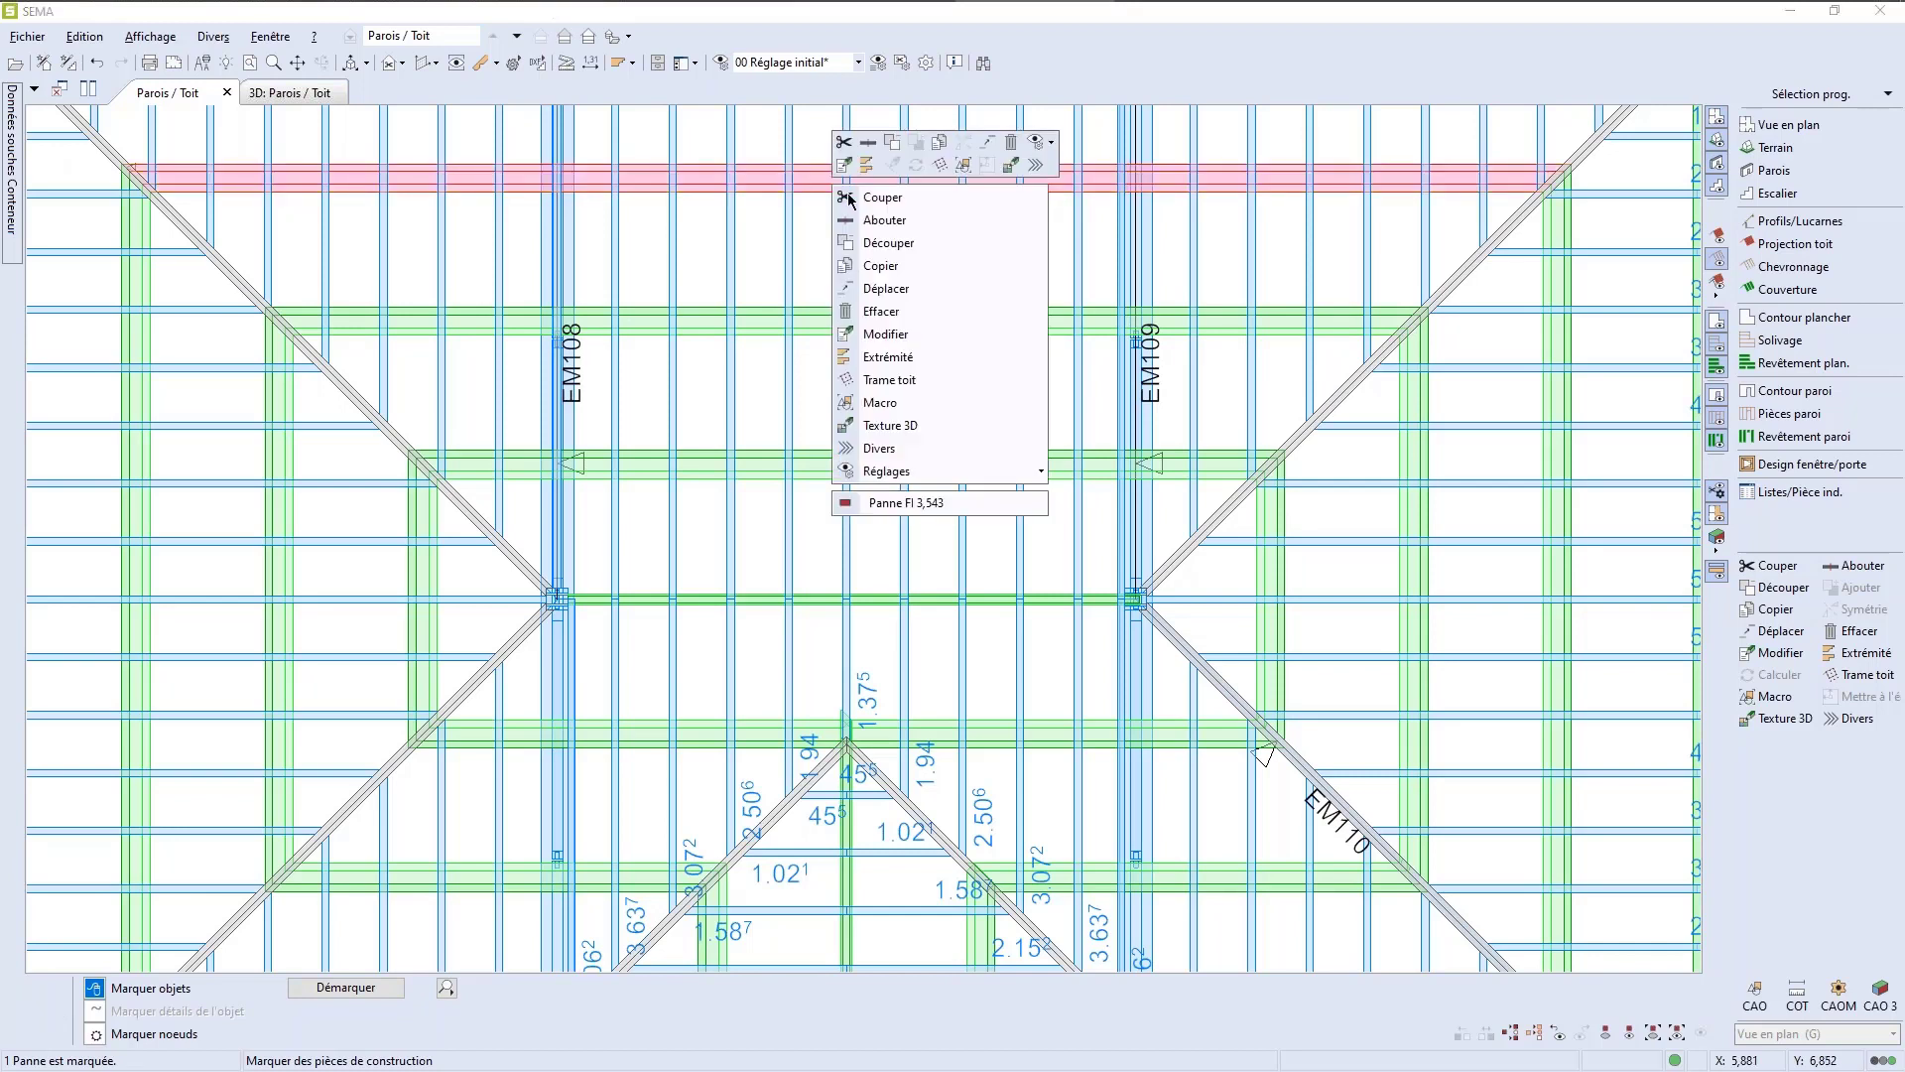
{"action": "left_click", "coordinate": [893, 220]}
{"action": "left_click", "coordinate": [930, 236]}
{"action": "right_click", "coordinate": [930, 234]}
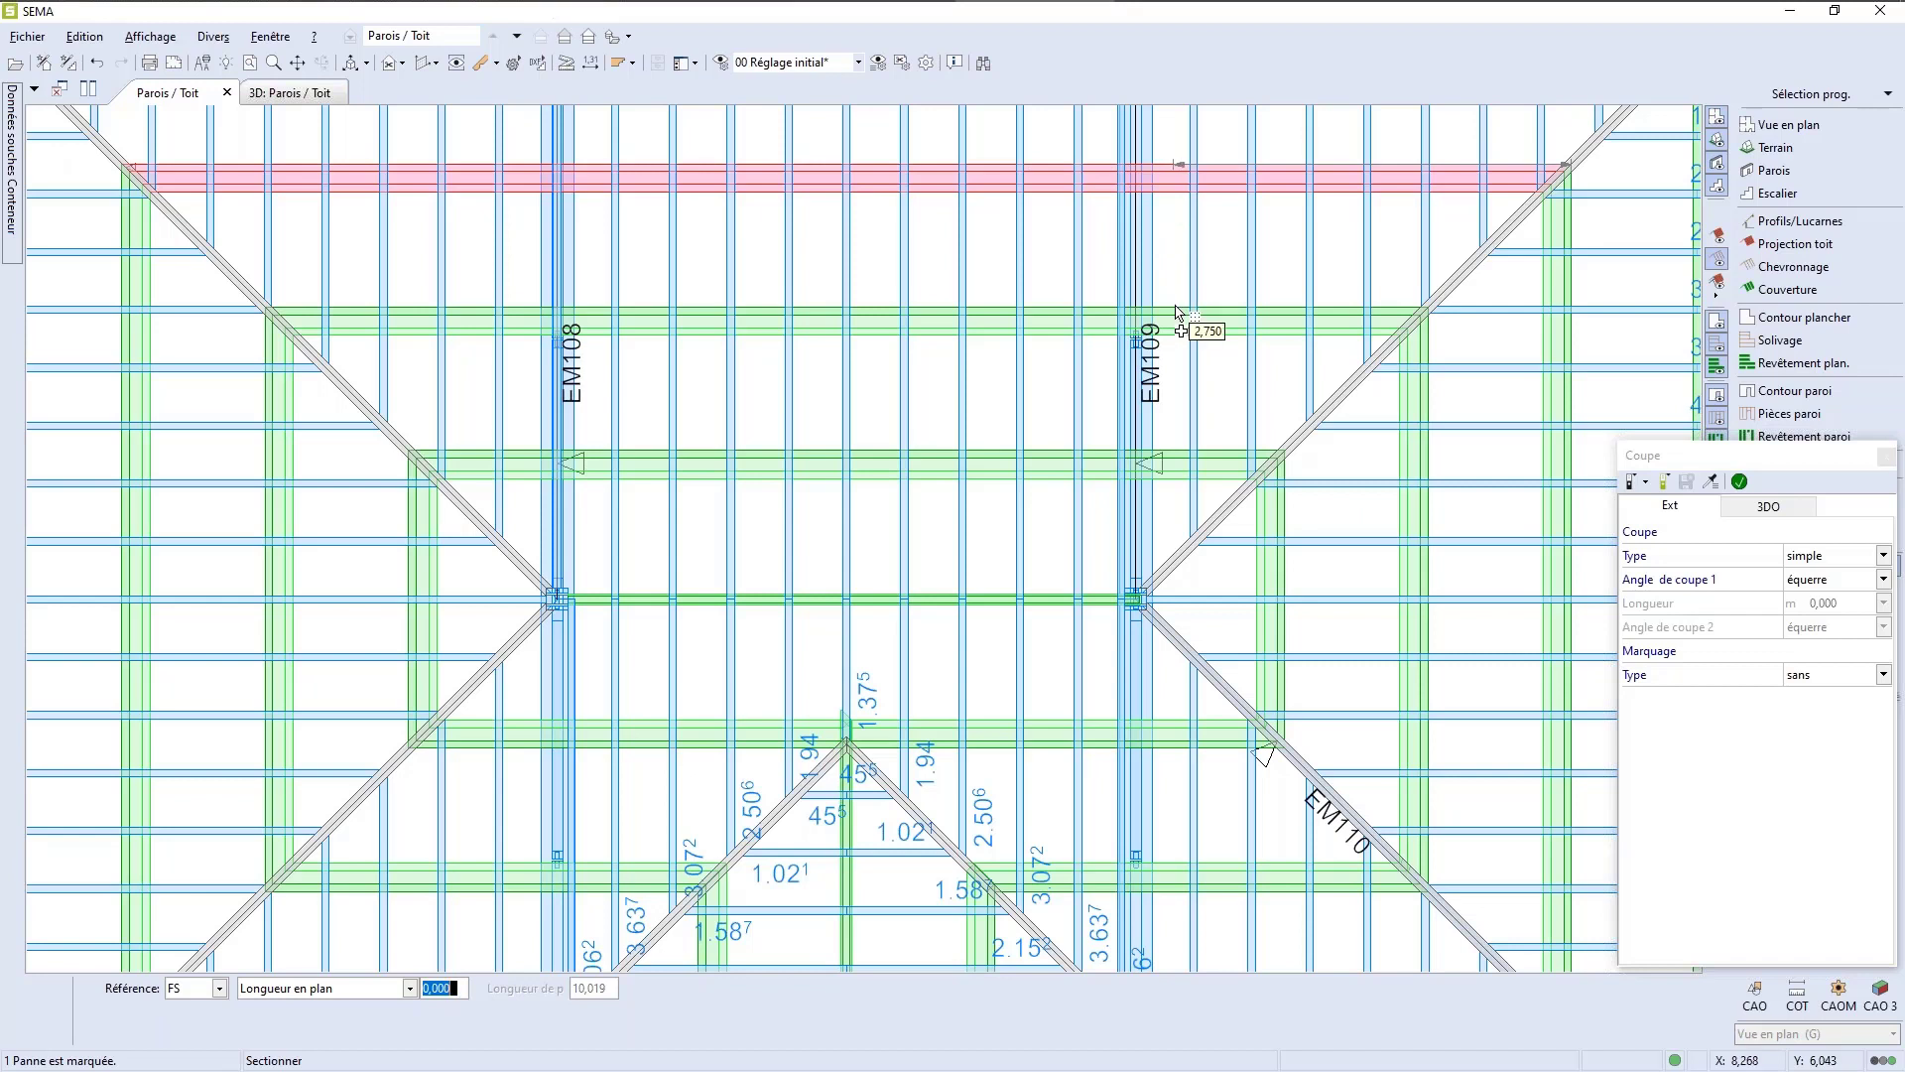
{"action": "scroll", "coordinate": [1173, 317], "scroll_direction": "down", "scroll_amount": 2}
{"action": "scroll", "coordinate": [1157, 198], "scroll_direction": "up", "scroll_amount": 4}
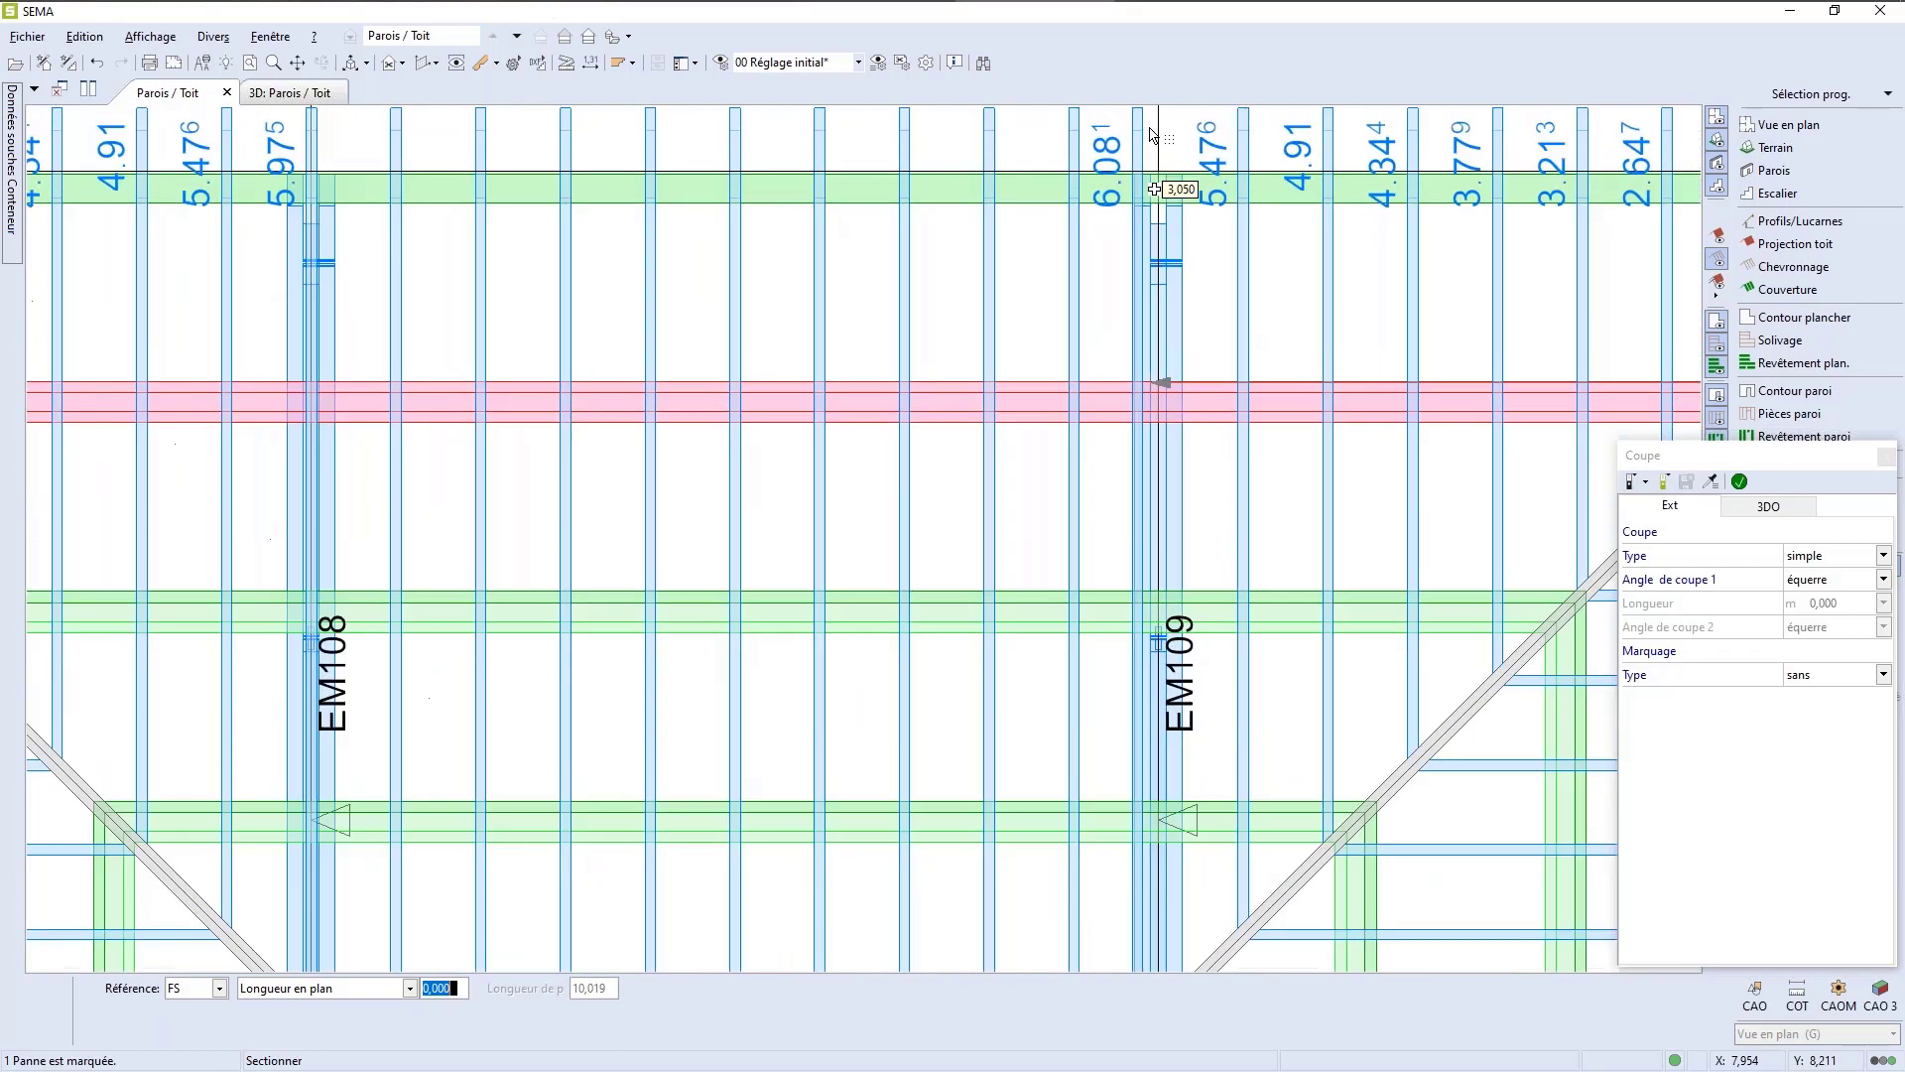
{"action": "scroll", "coordinate": [1157, 374], "scroll_direction": "down", "scroll_amount": 3}
{"action": "left_click", "coordinate": [1155, 185]}
{"action": "left_click", "coordinate": [904, 452]}
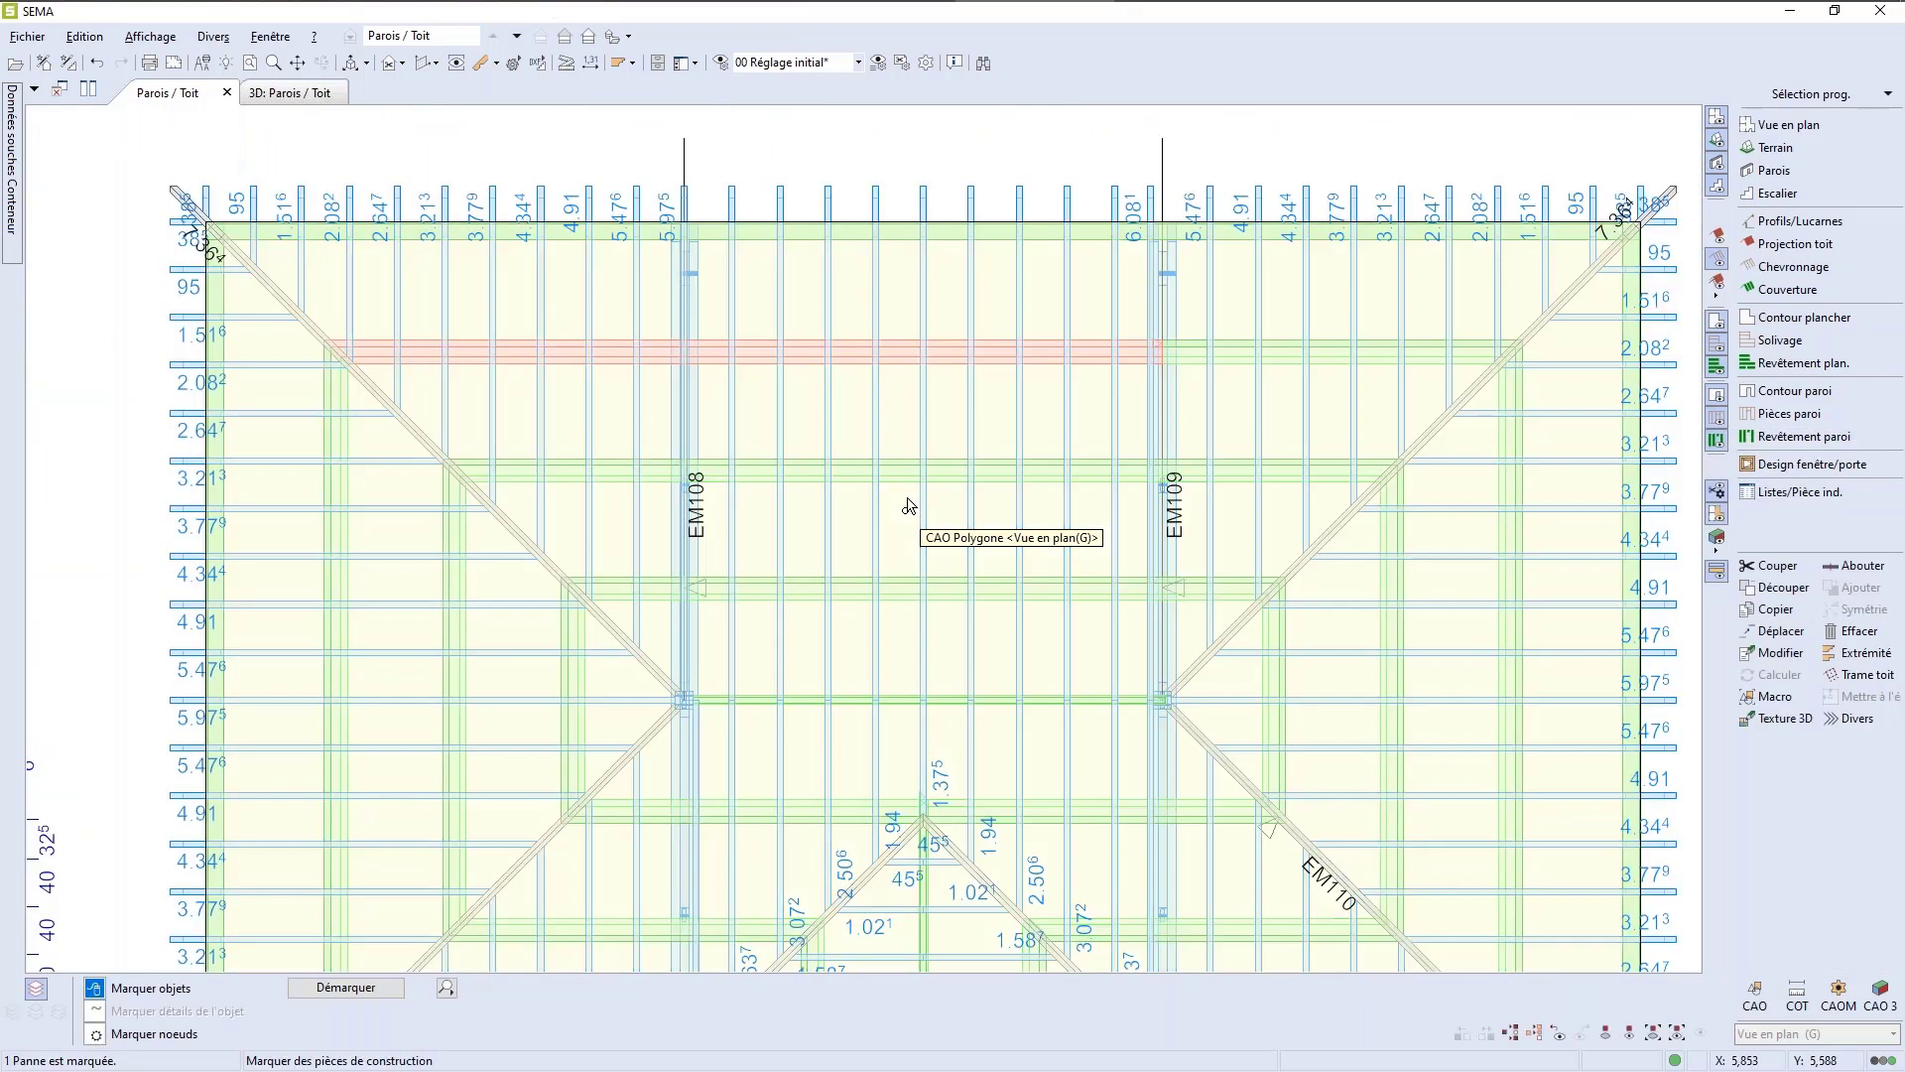
Step: Split the remaining part of that purlin at the EM108 construction plane with the same simple square cut
{"action": "scroll", "coordinate": [1171, 337], "scroll_direction": "up", "scroll_amount": 4}
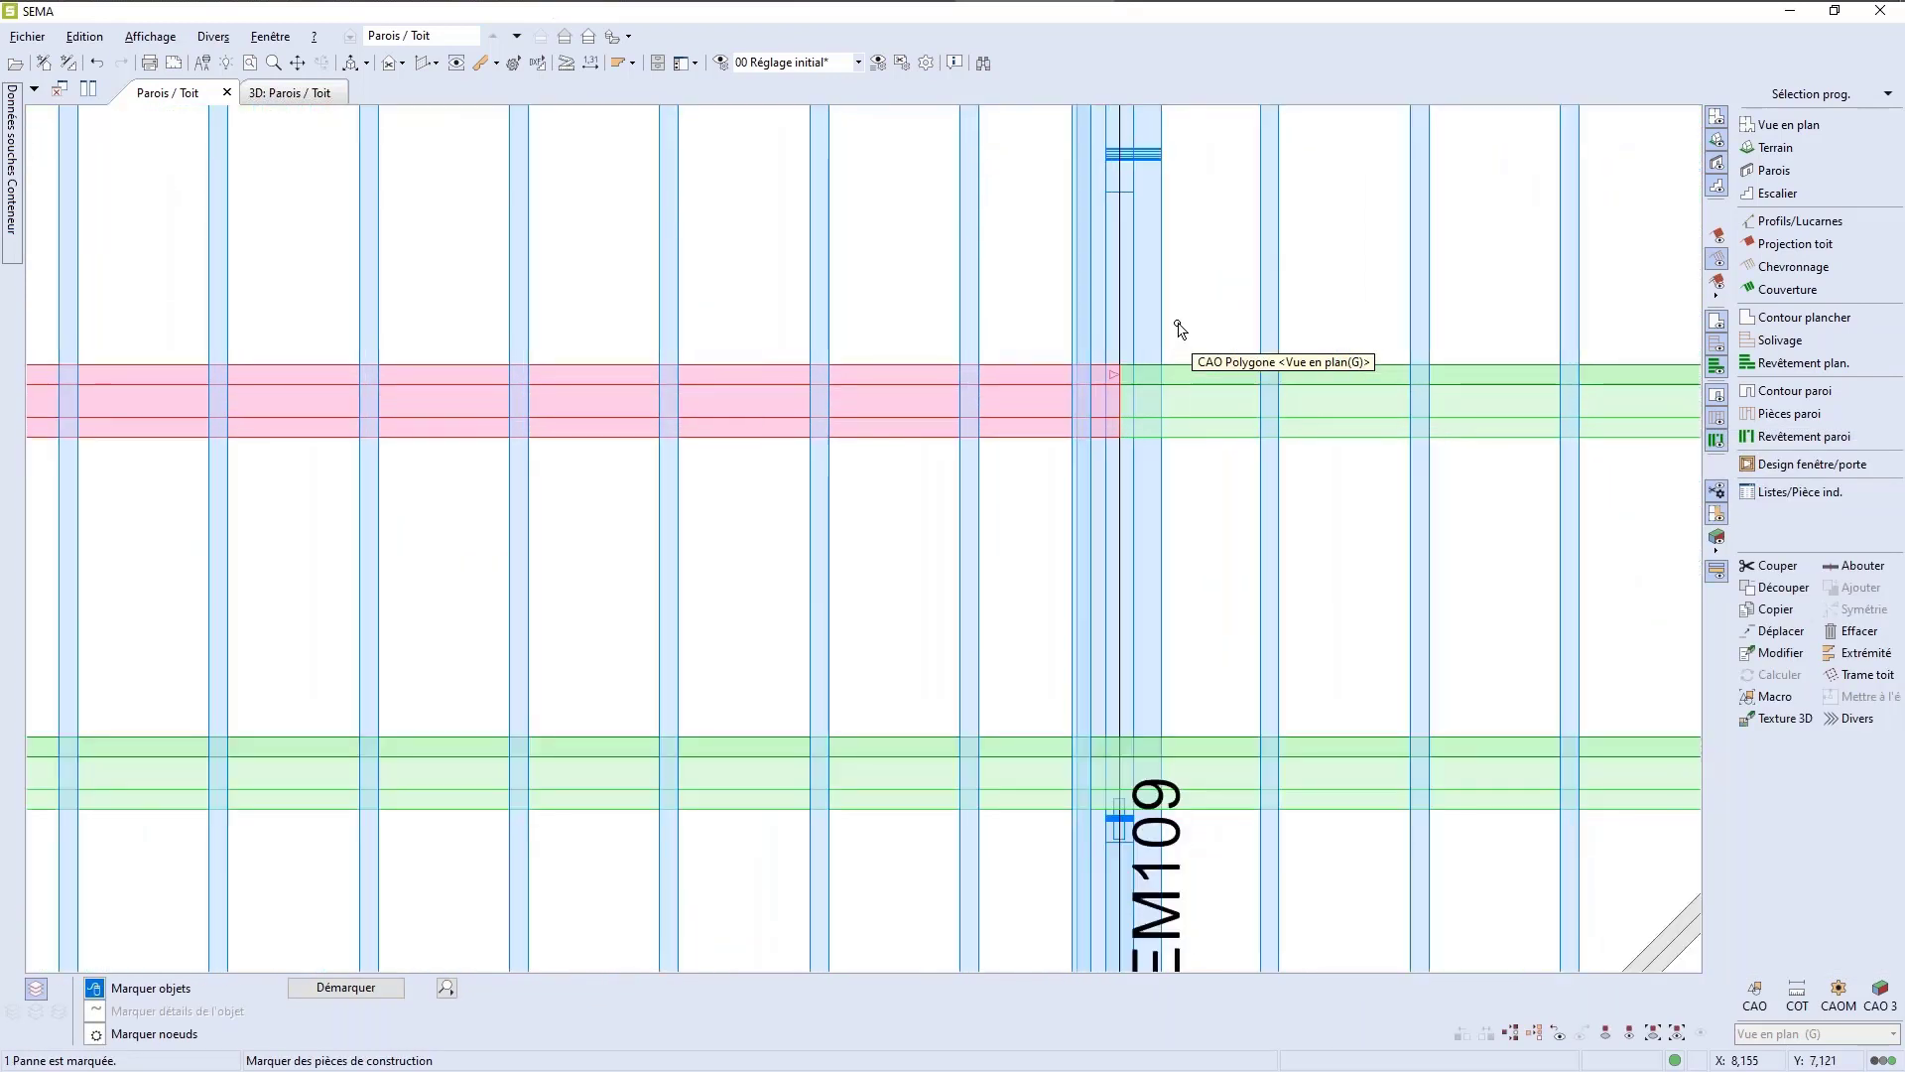
{"action": "scroll", "coordinate": [1176, 332], "scroll_direction": "down", "scroll_amount": 3}
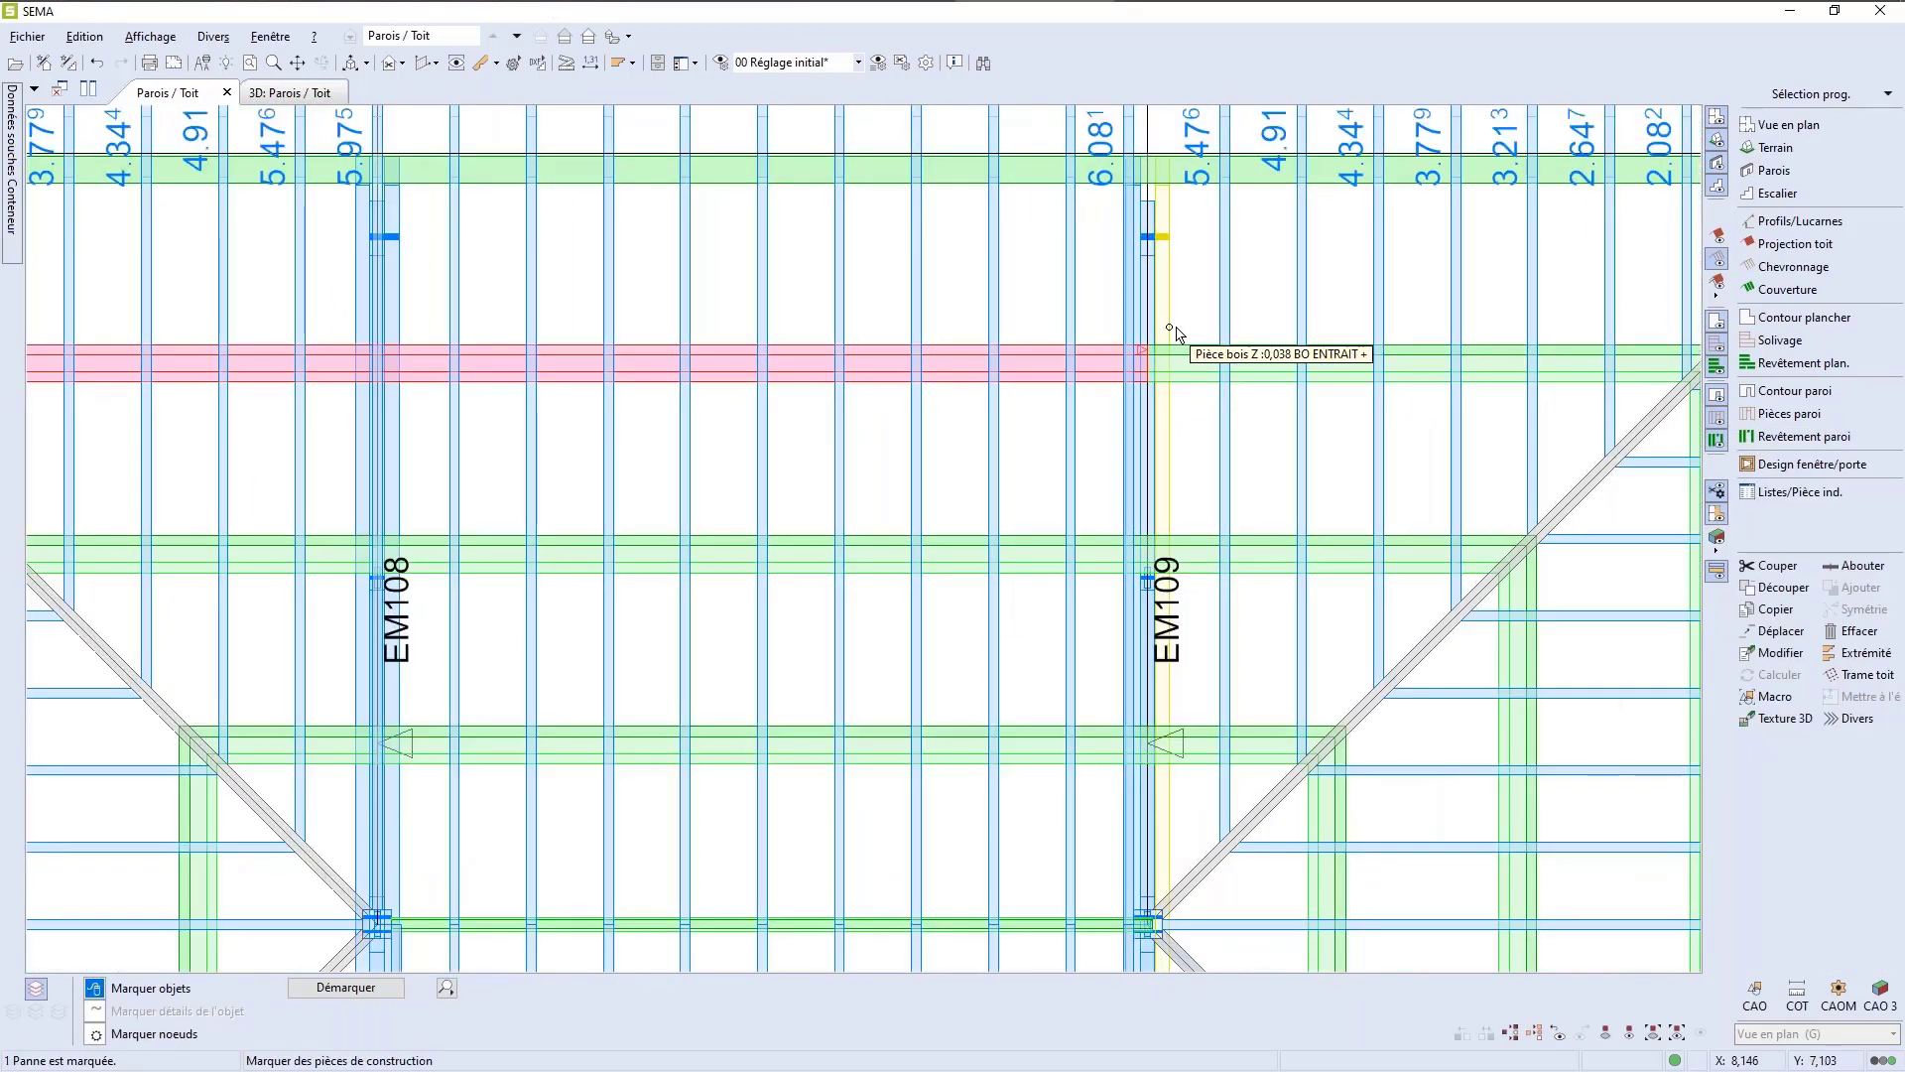
{"action": "key", "text": "s"}
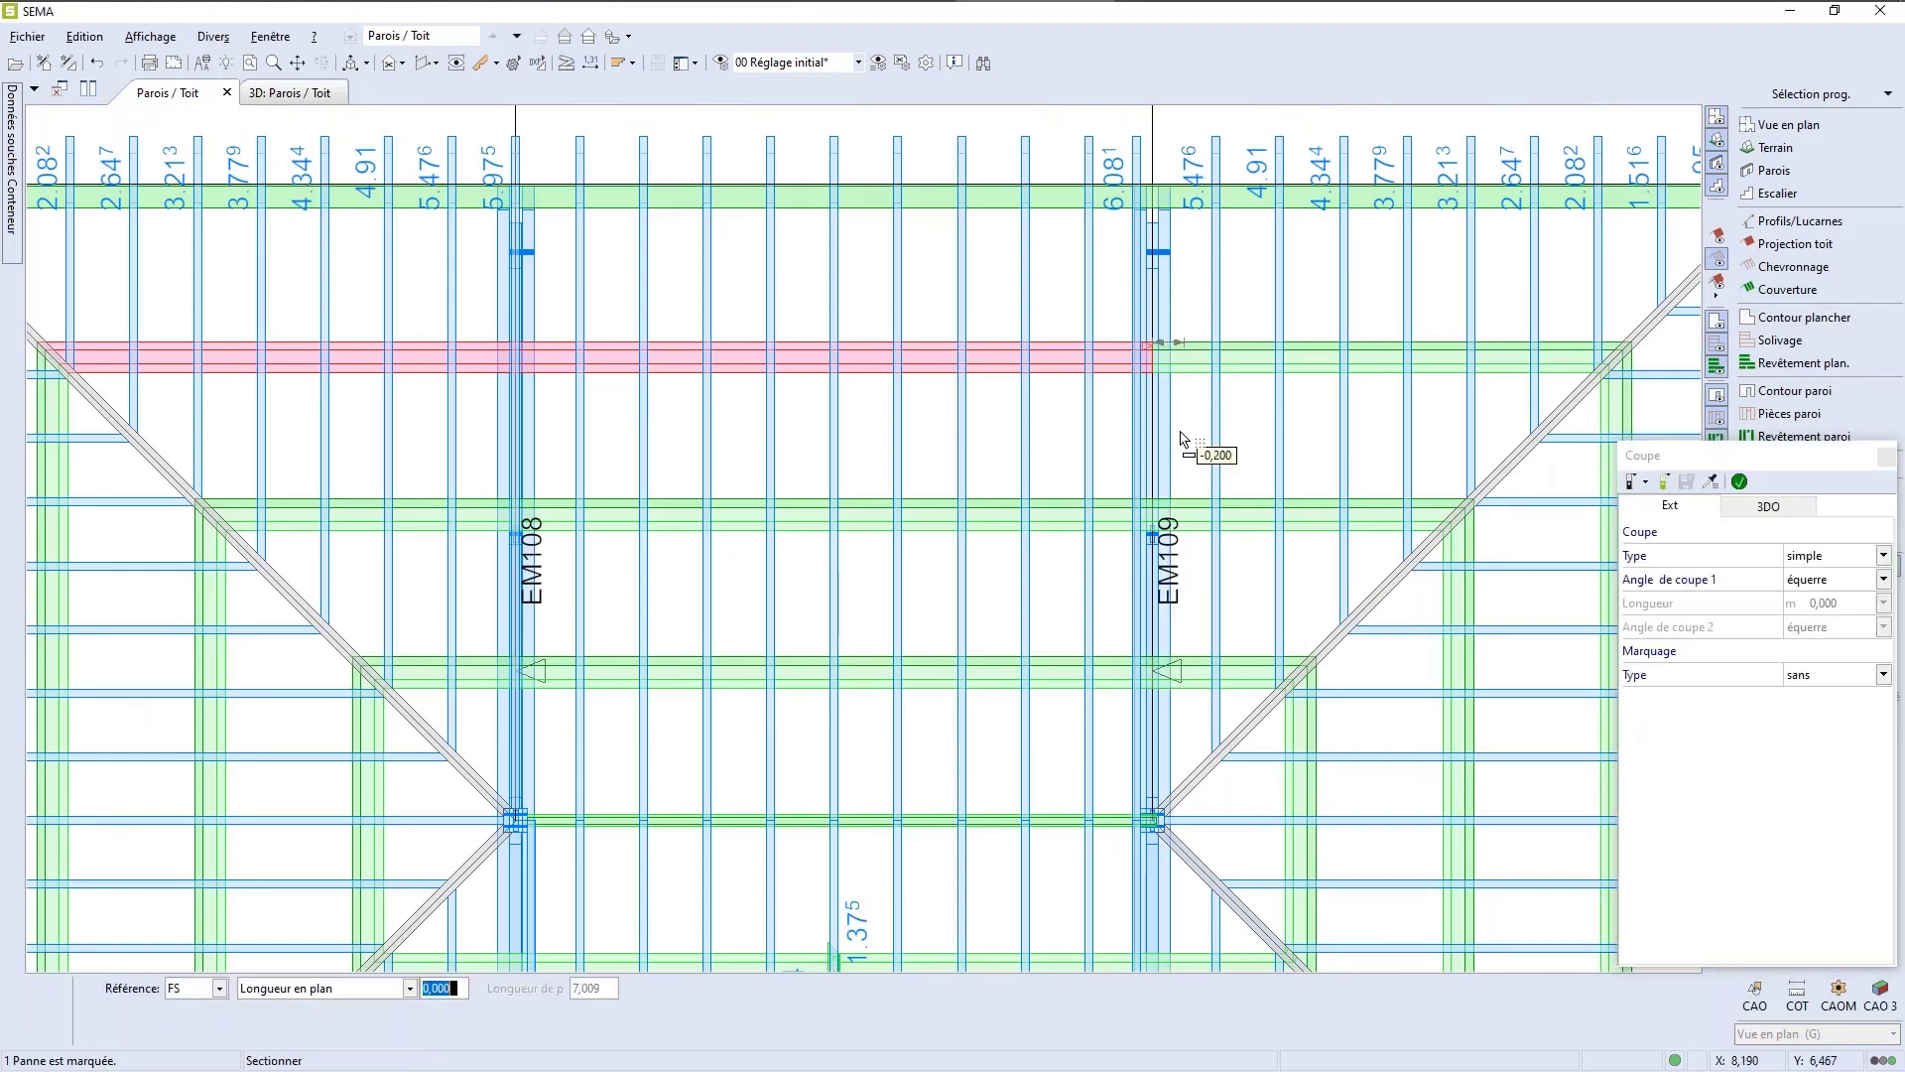
{"action": "scroll", "coordinate": [1181, 430], "scroll_direction": "down", "scroll_amount": 2}
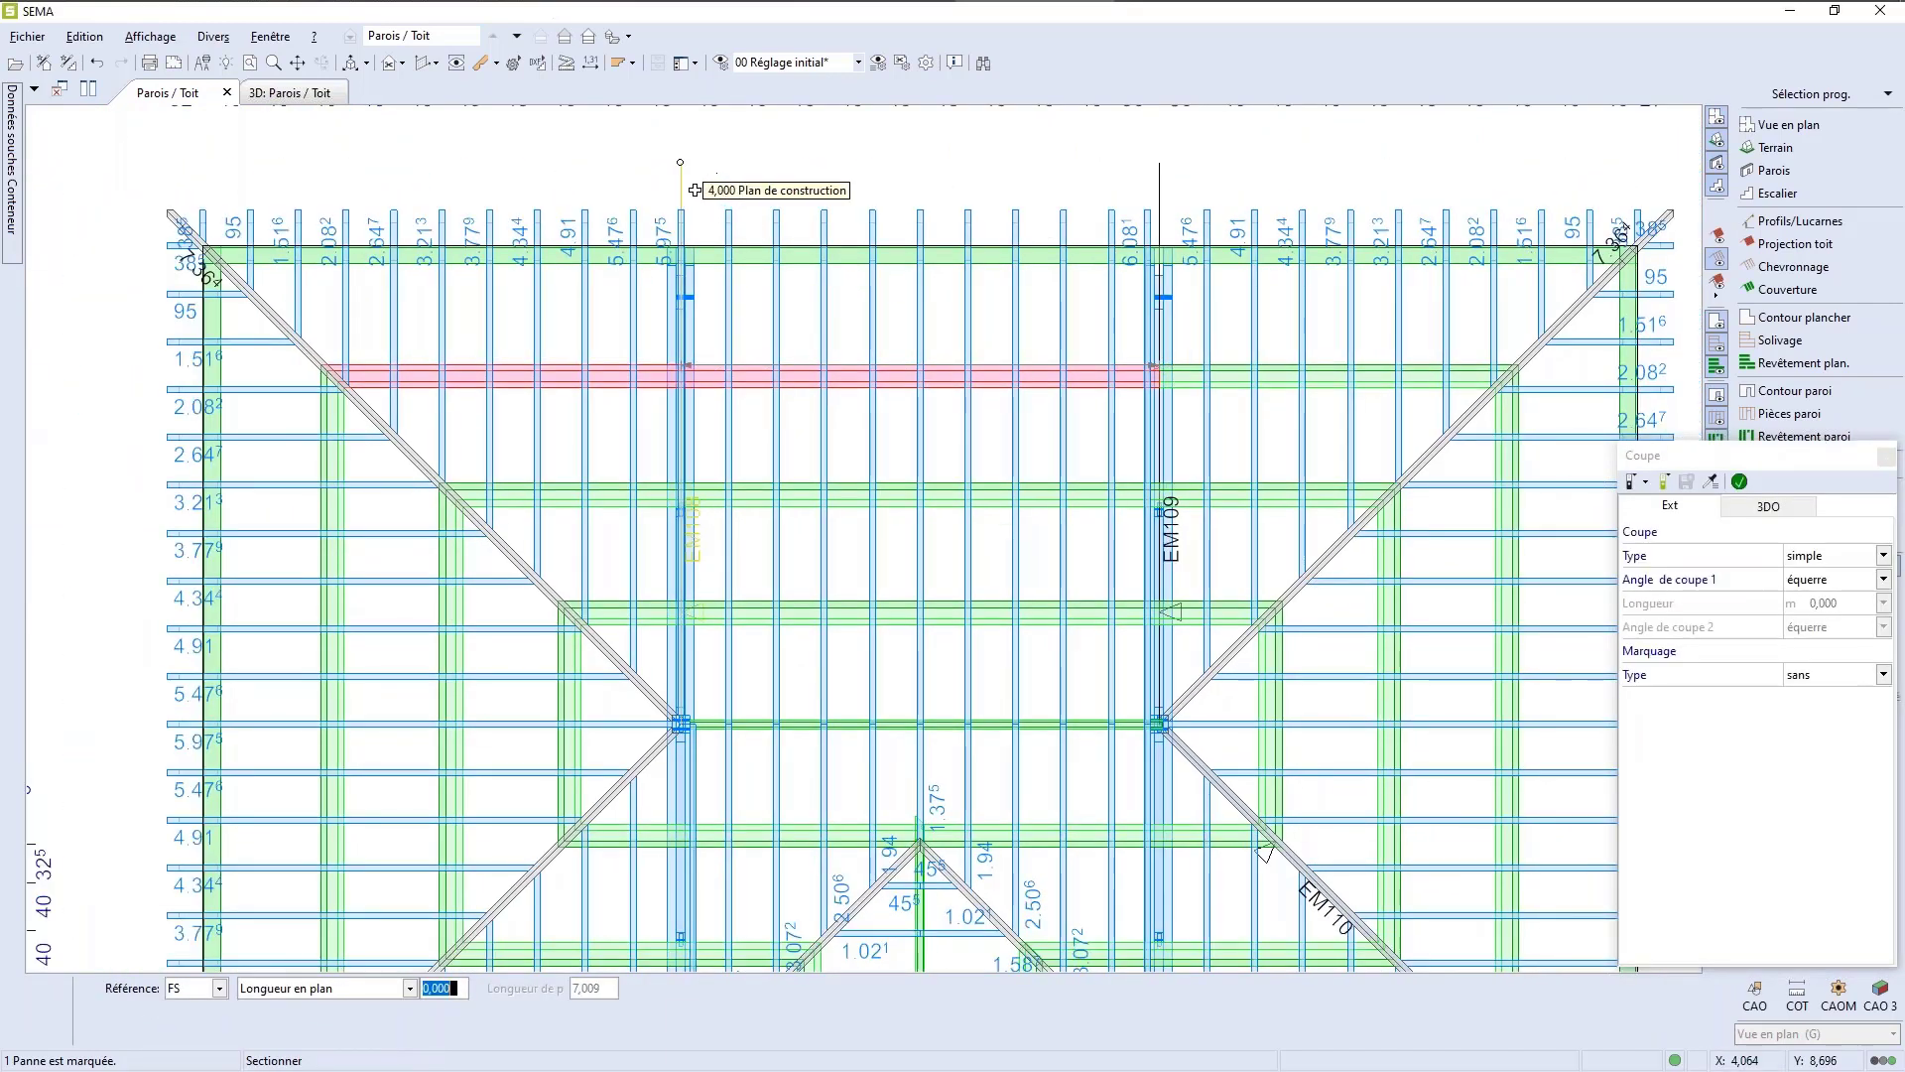
{"action": "left_click", "coordinate": [682, 162]}
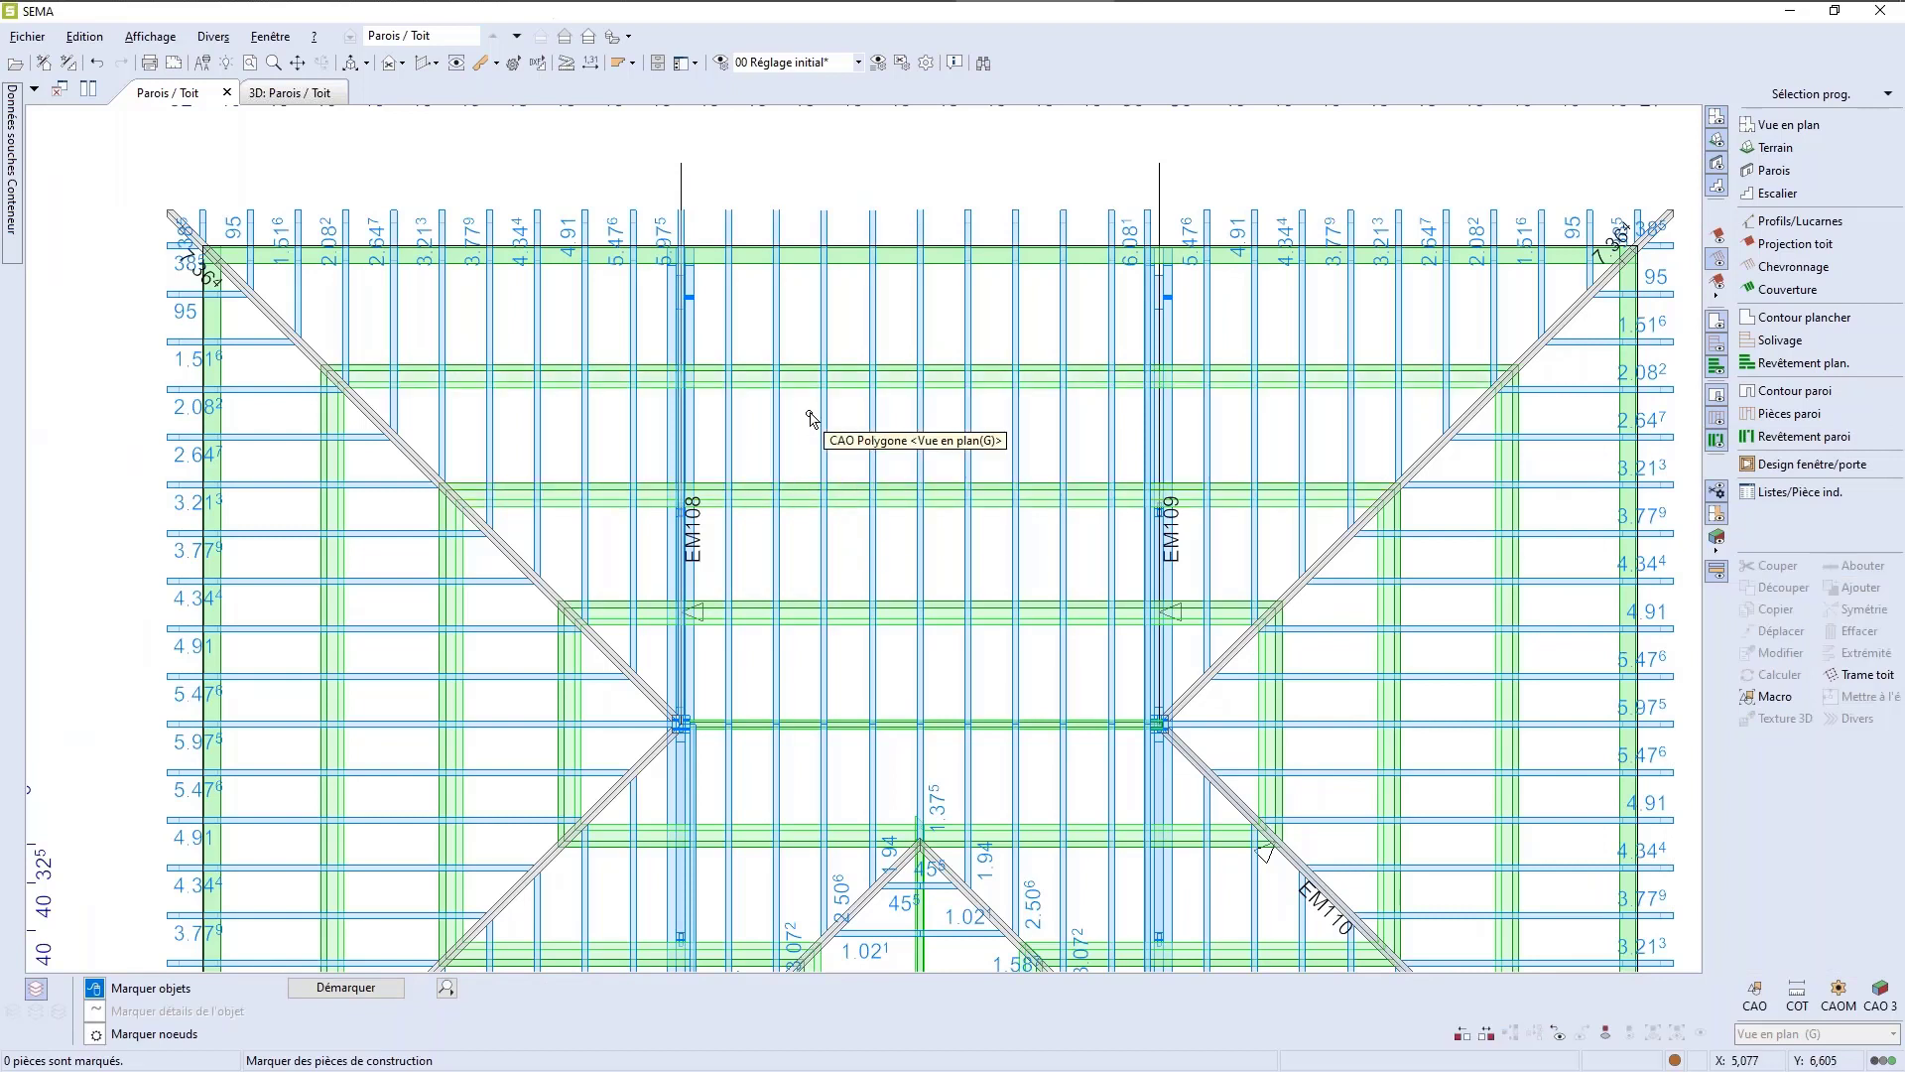
Step: Move the purlin segment between EM108 and EM109 by a distance of -0,075, measured along the slope (selon rampant) with position centré
{"action": "scroll", "coordinate": [808, 417], "scroll_direction": "up", "scroll_amount": 1}
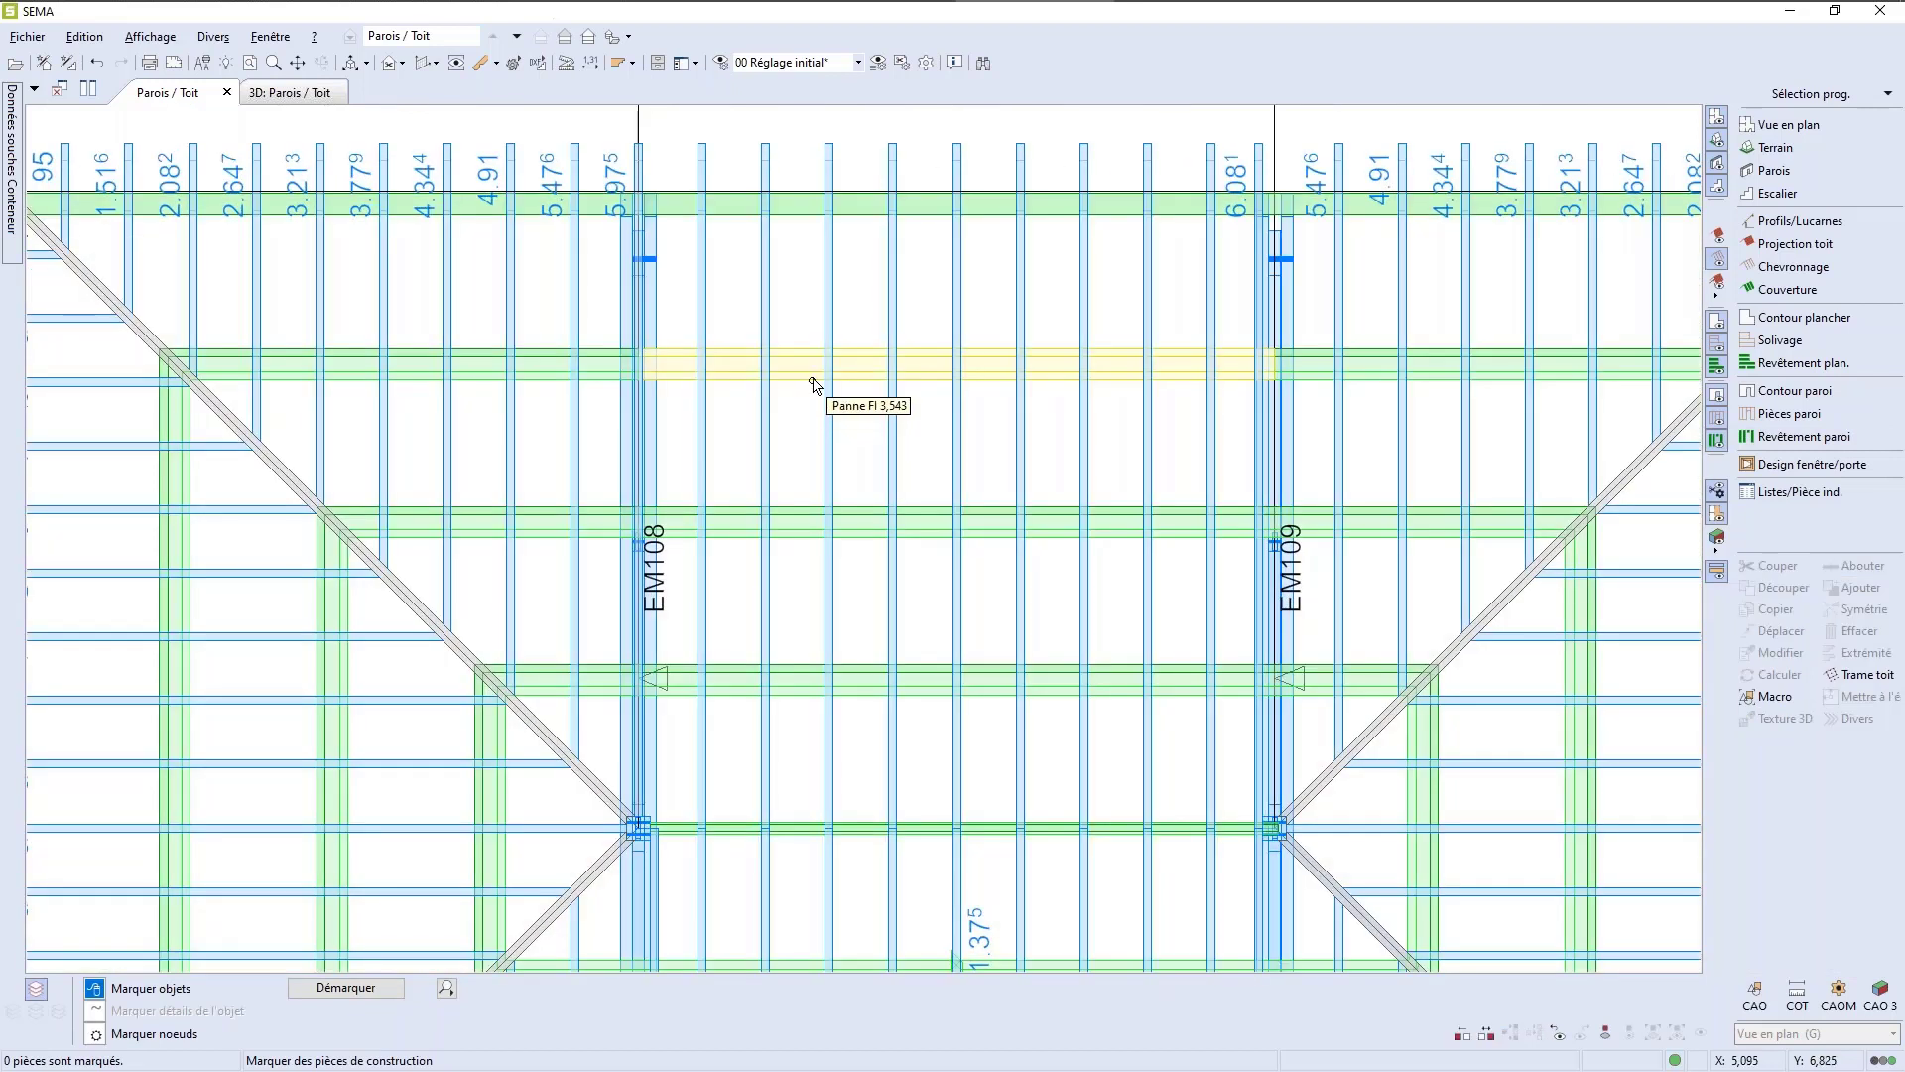
{"action": "left_click", "coordinate": [813, 383]}
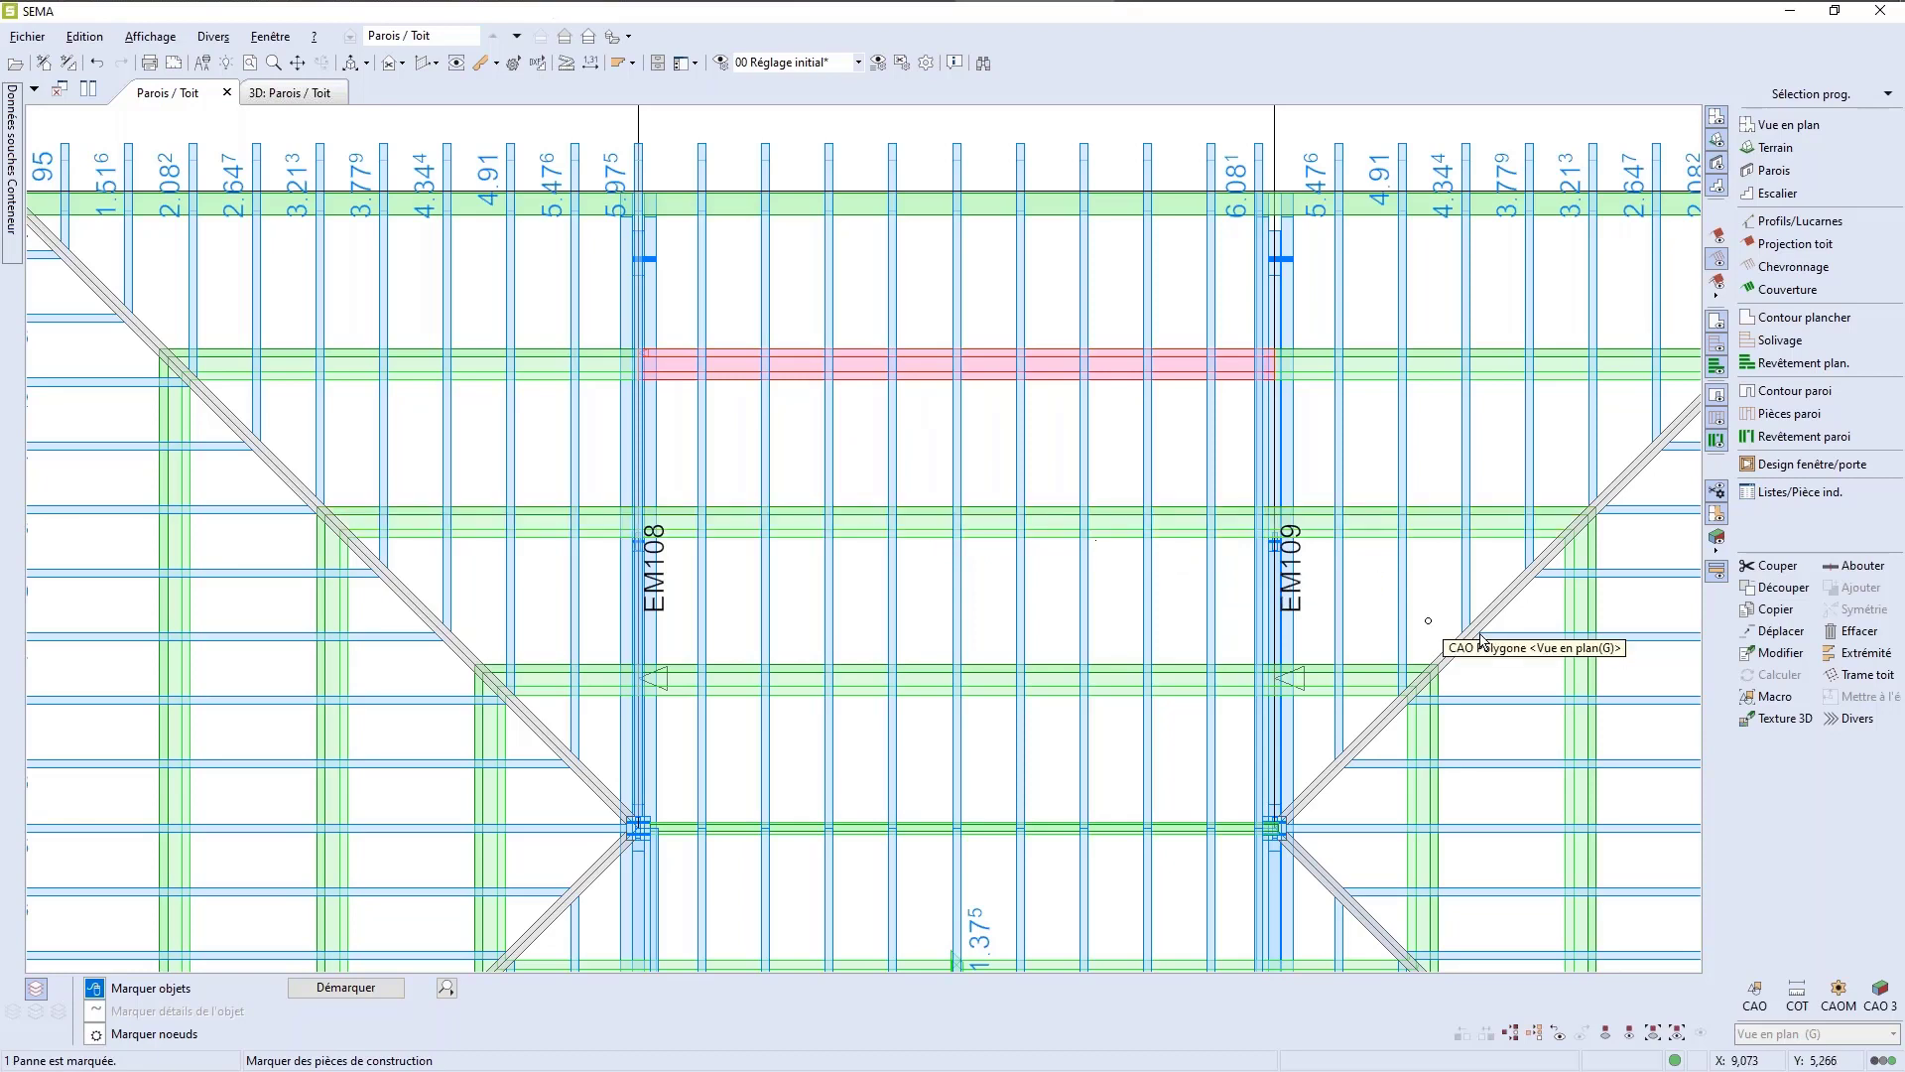
{"action": "left_click", "coordinate": [1778, 635]}
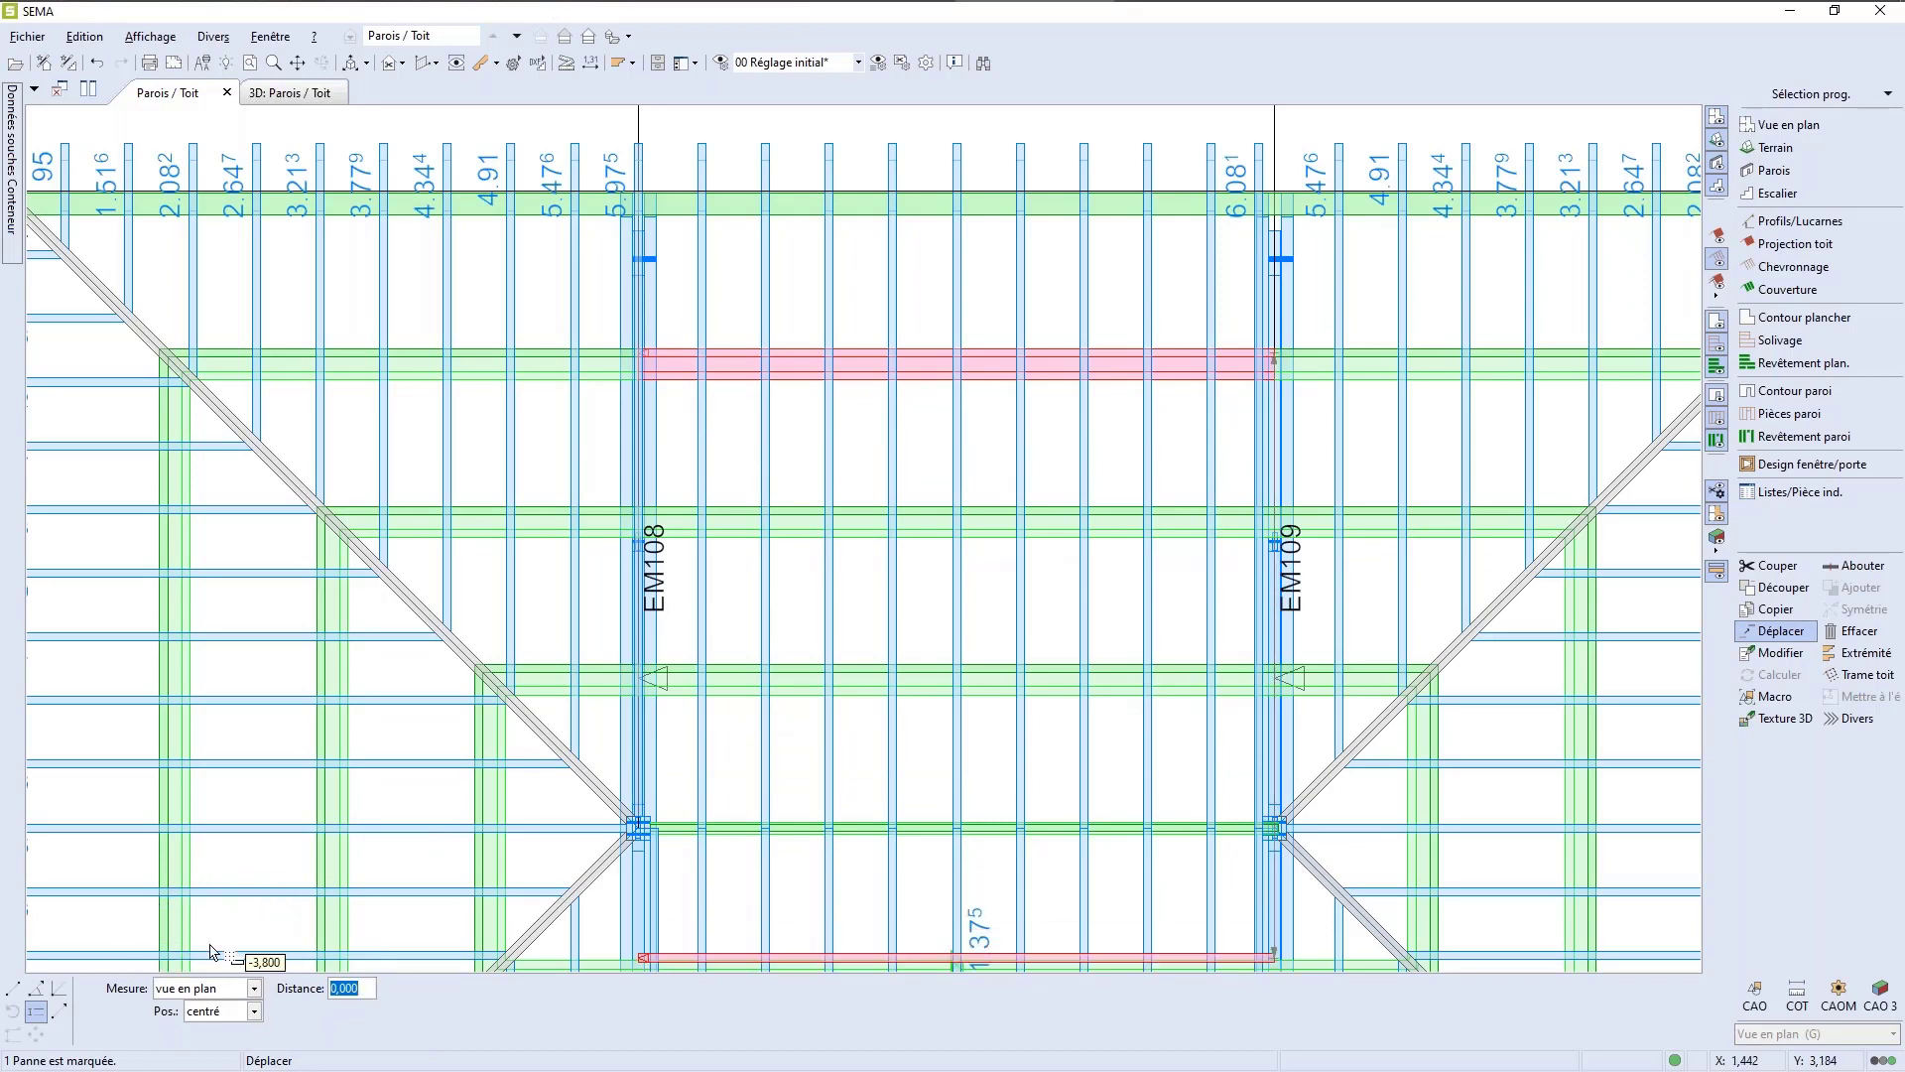
{"action": "left_click", "coordinate": [255, 989]}
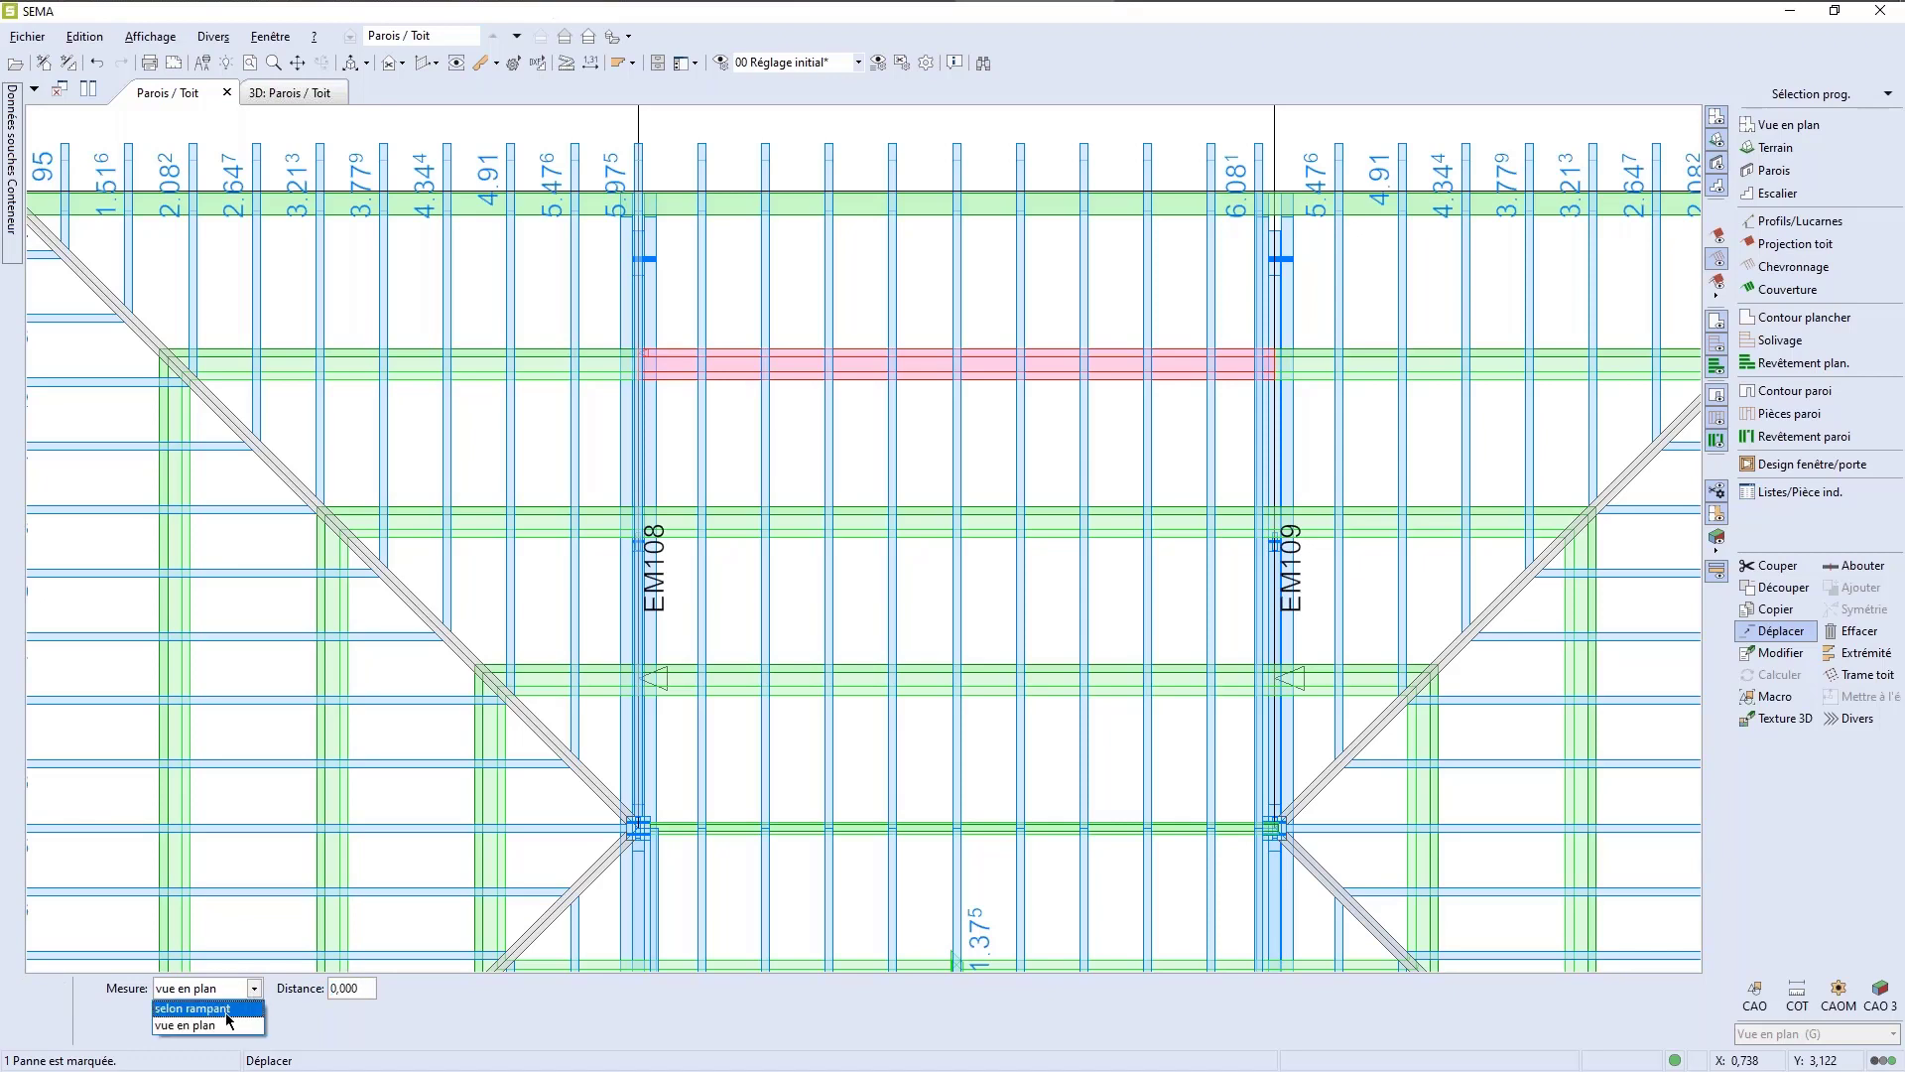
{"action": "left_click", "coordinate": [226, 1010]}
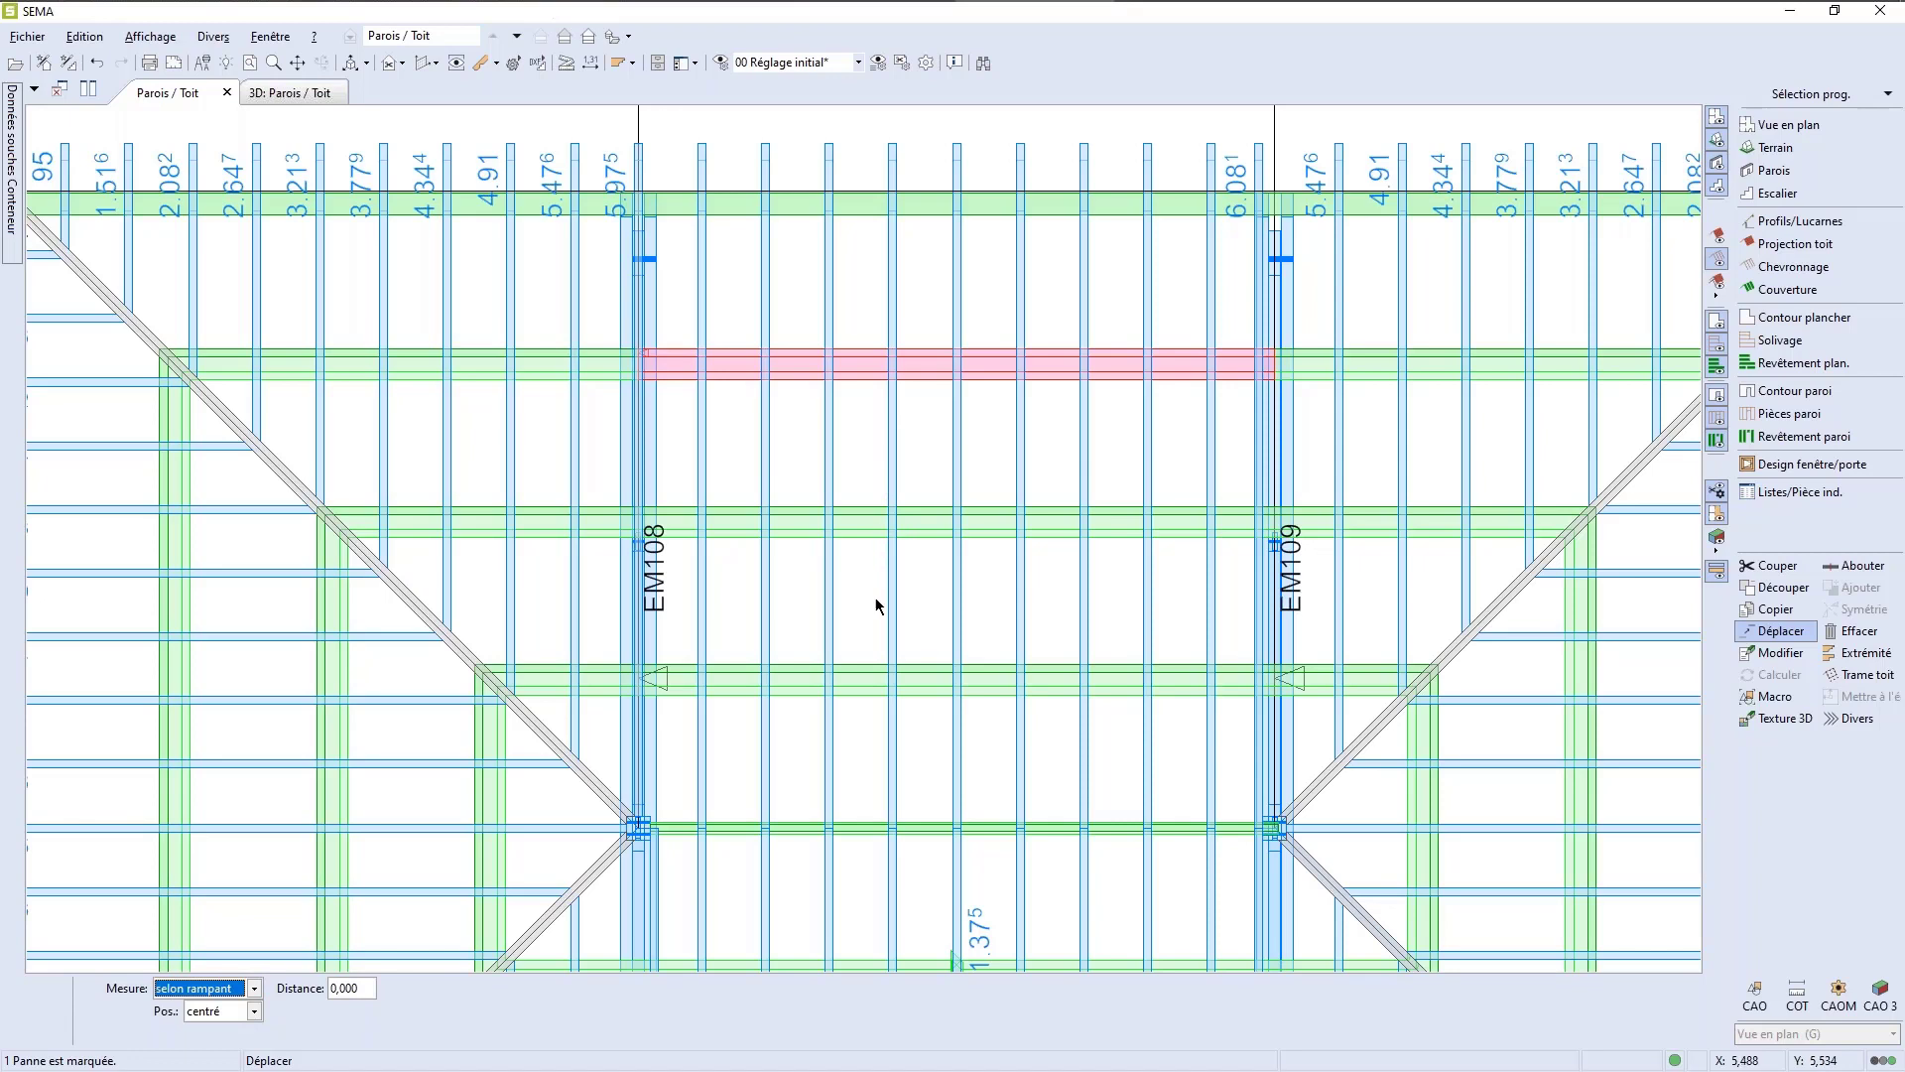
{"action": "left_click", "coordinate": [923, 531]}
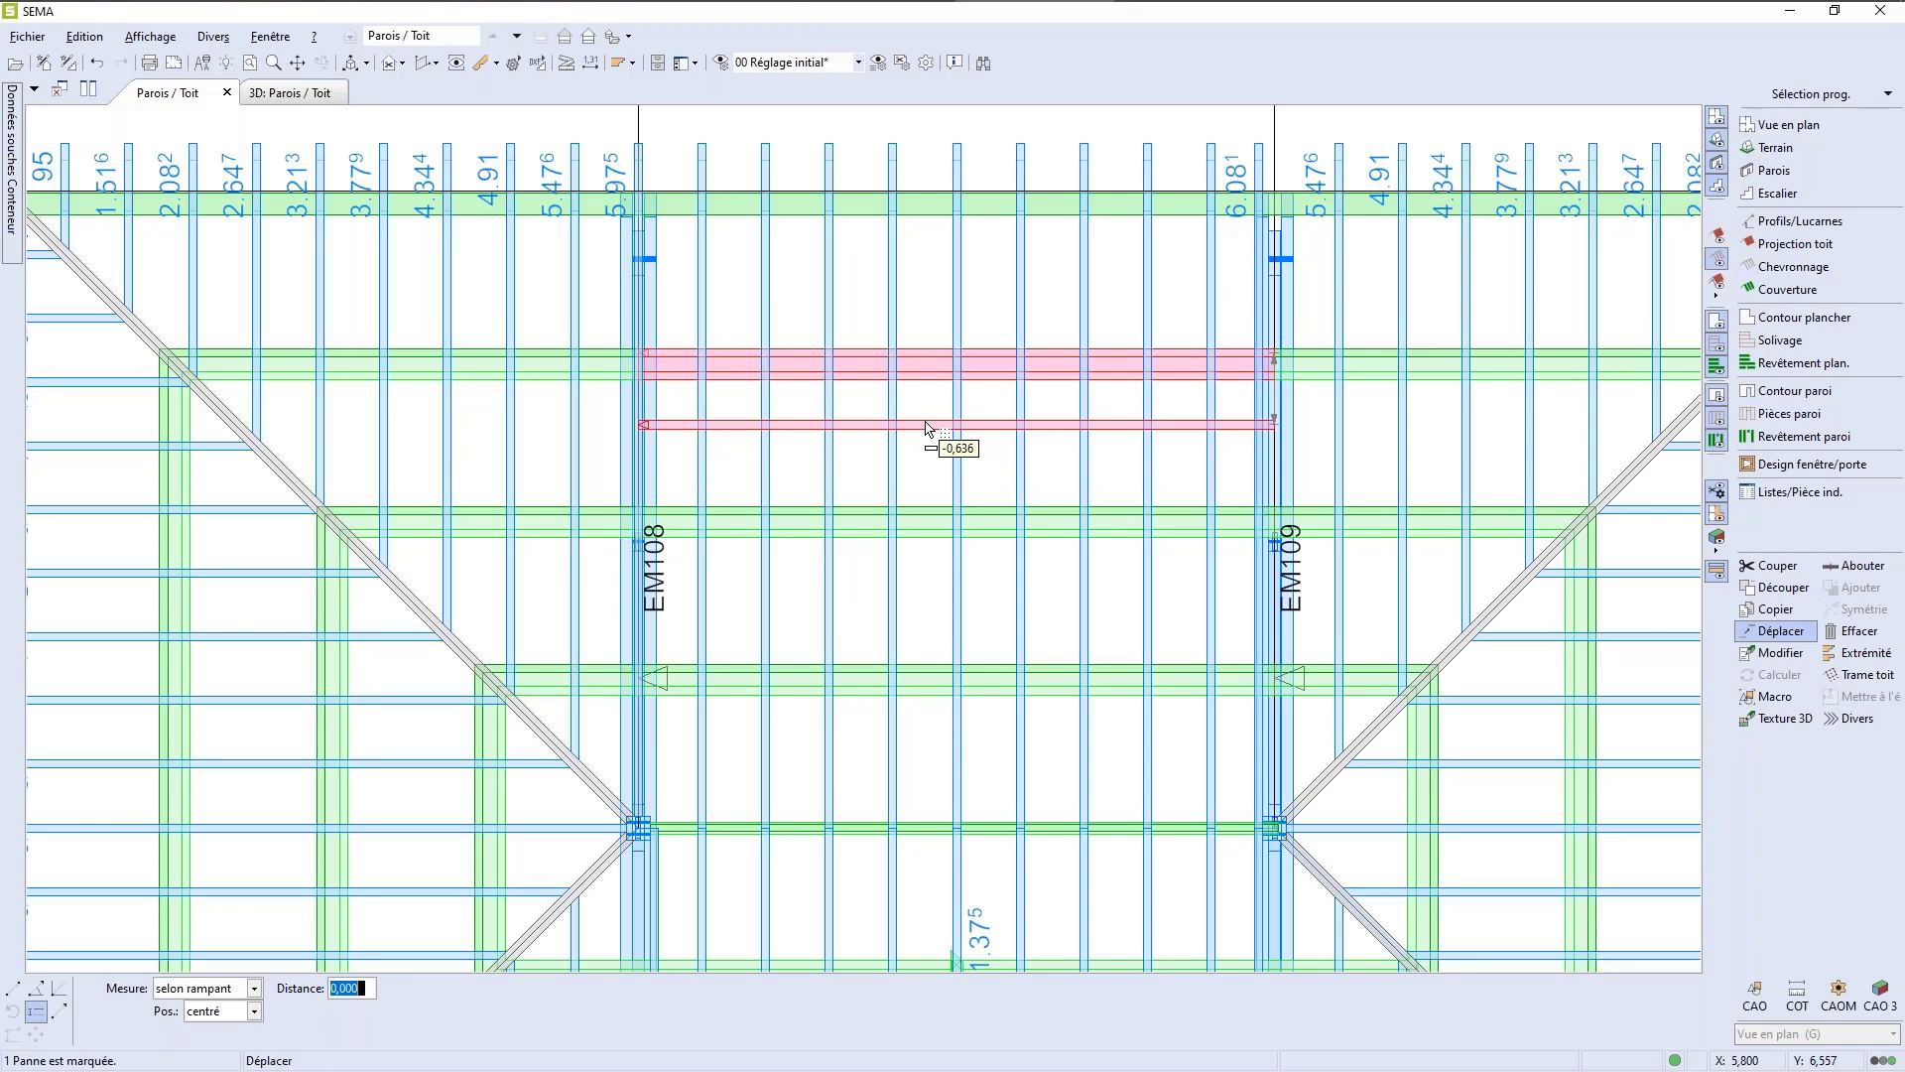
{"action": "type", "text": "-"}
{"action": "type", "text": "0,075"}
{"action": "key", "text": "Tab"}
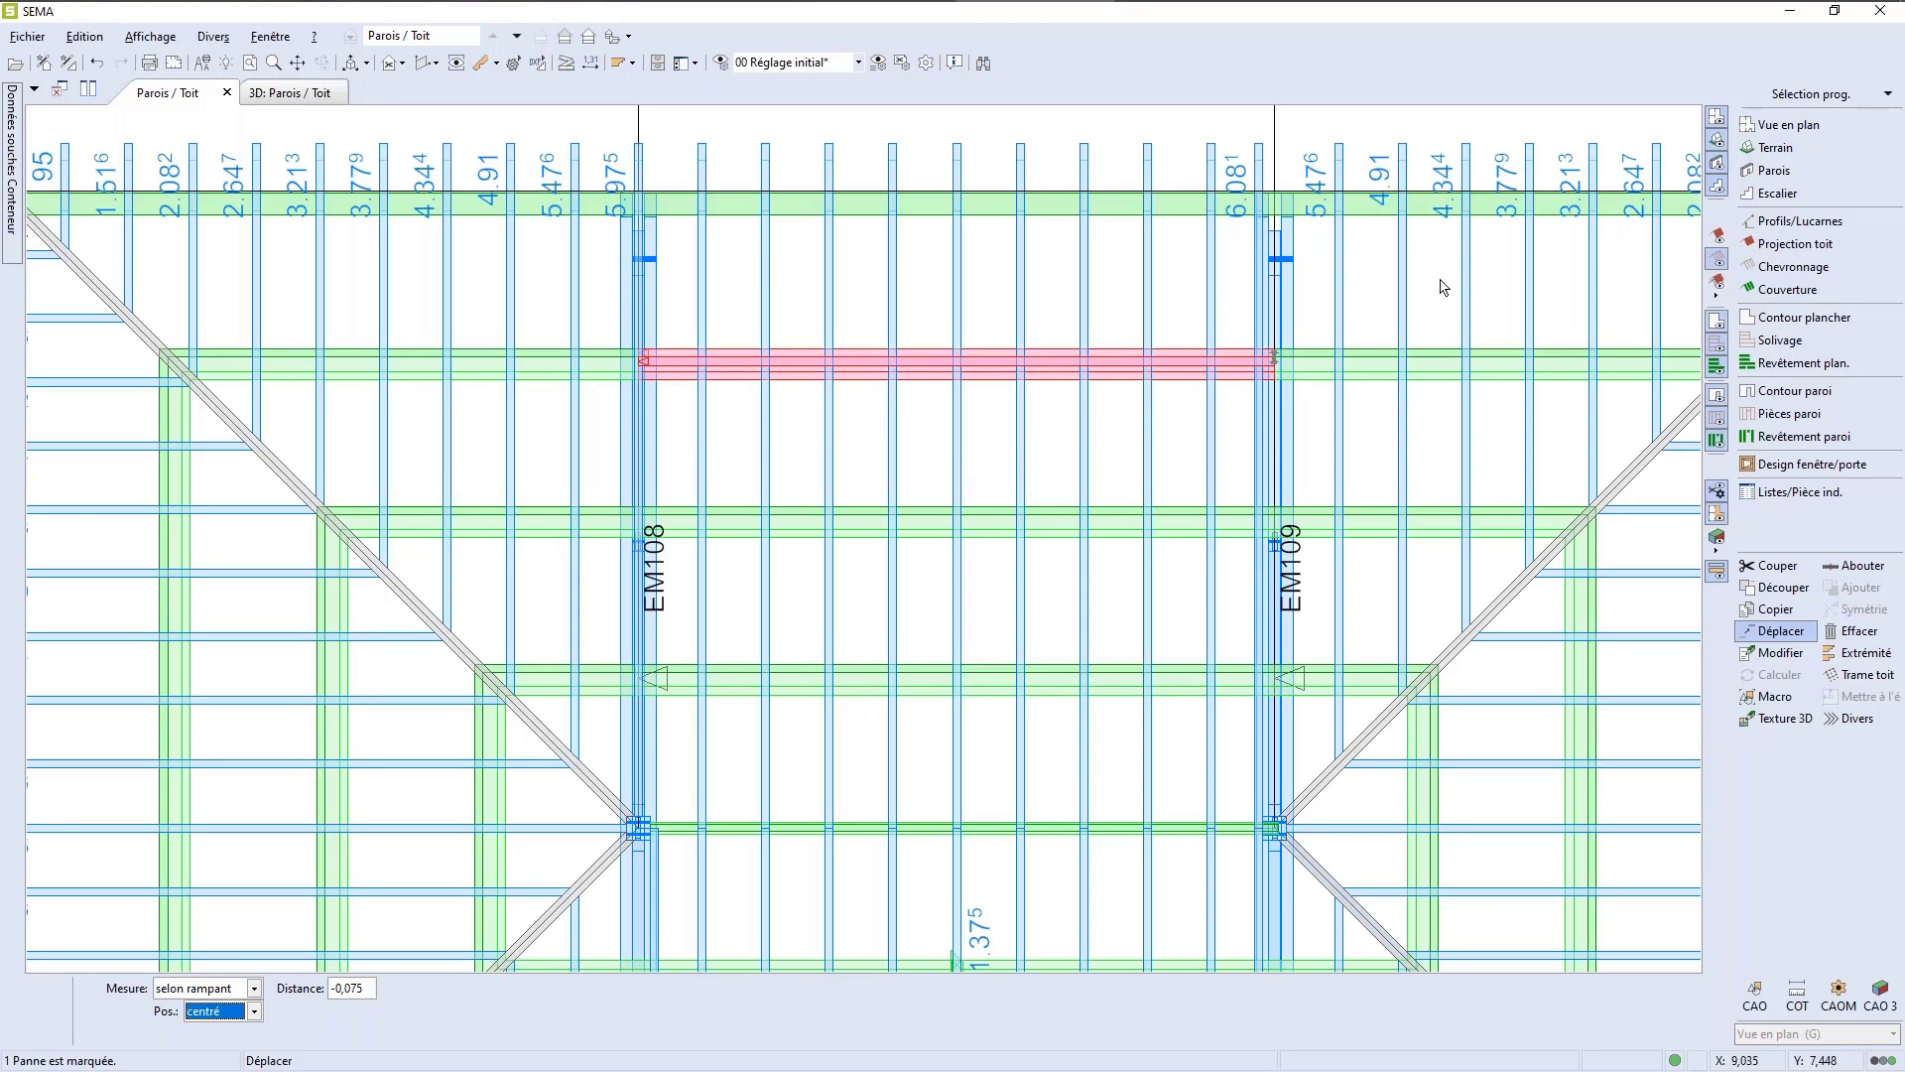
{"action": "scroll", "coordinate": [1331, 318], "scroll_direction": "up", "scroll_amount": 4}
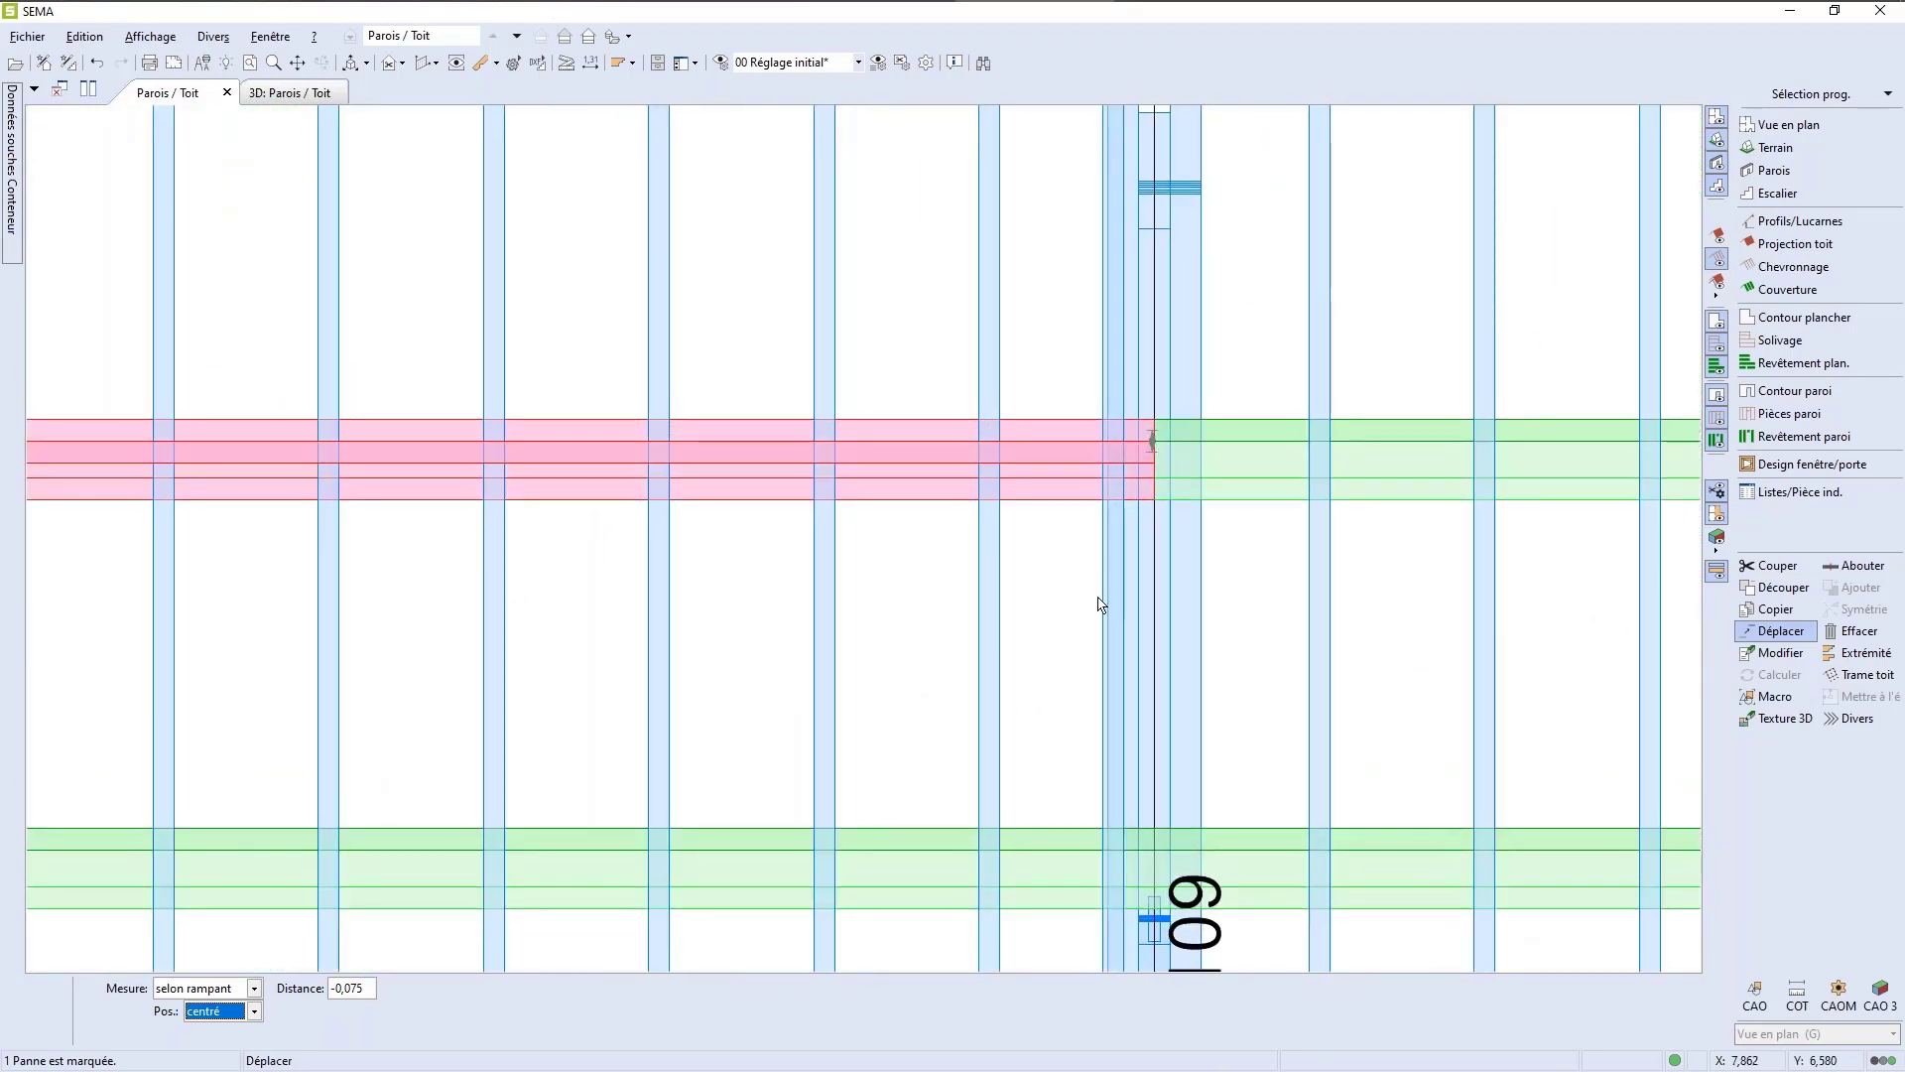
{"action": "scroll", "coordinate": [1102, 605], "scroll_direction": "down", "scroll_amount": 2}
{"action": "key", "text": "Down"}
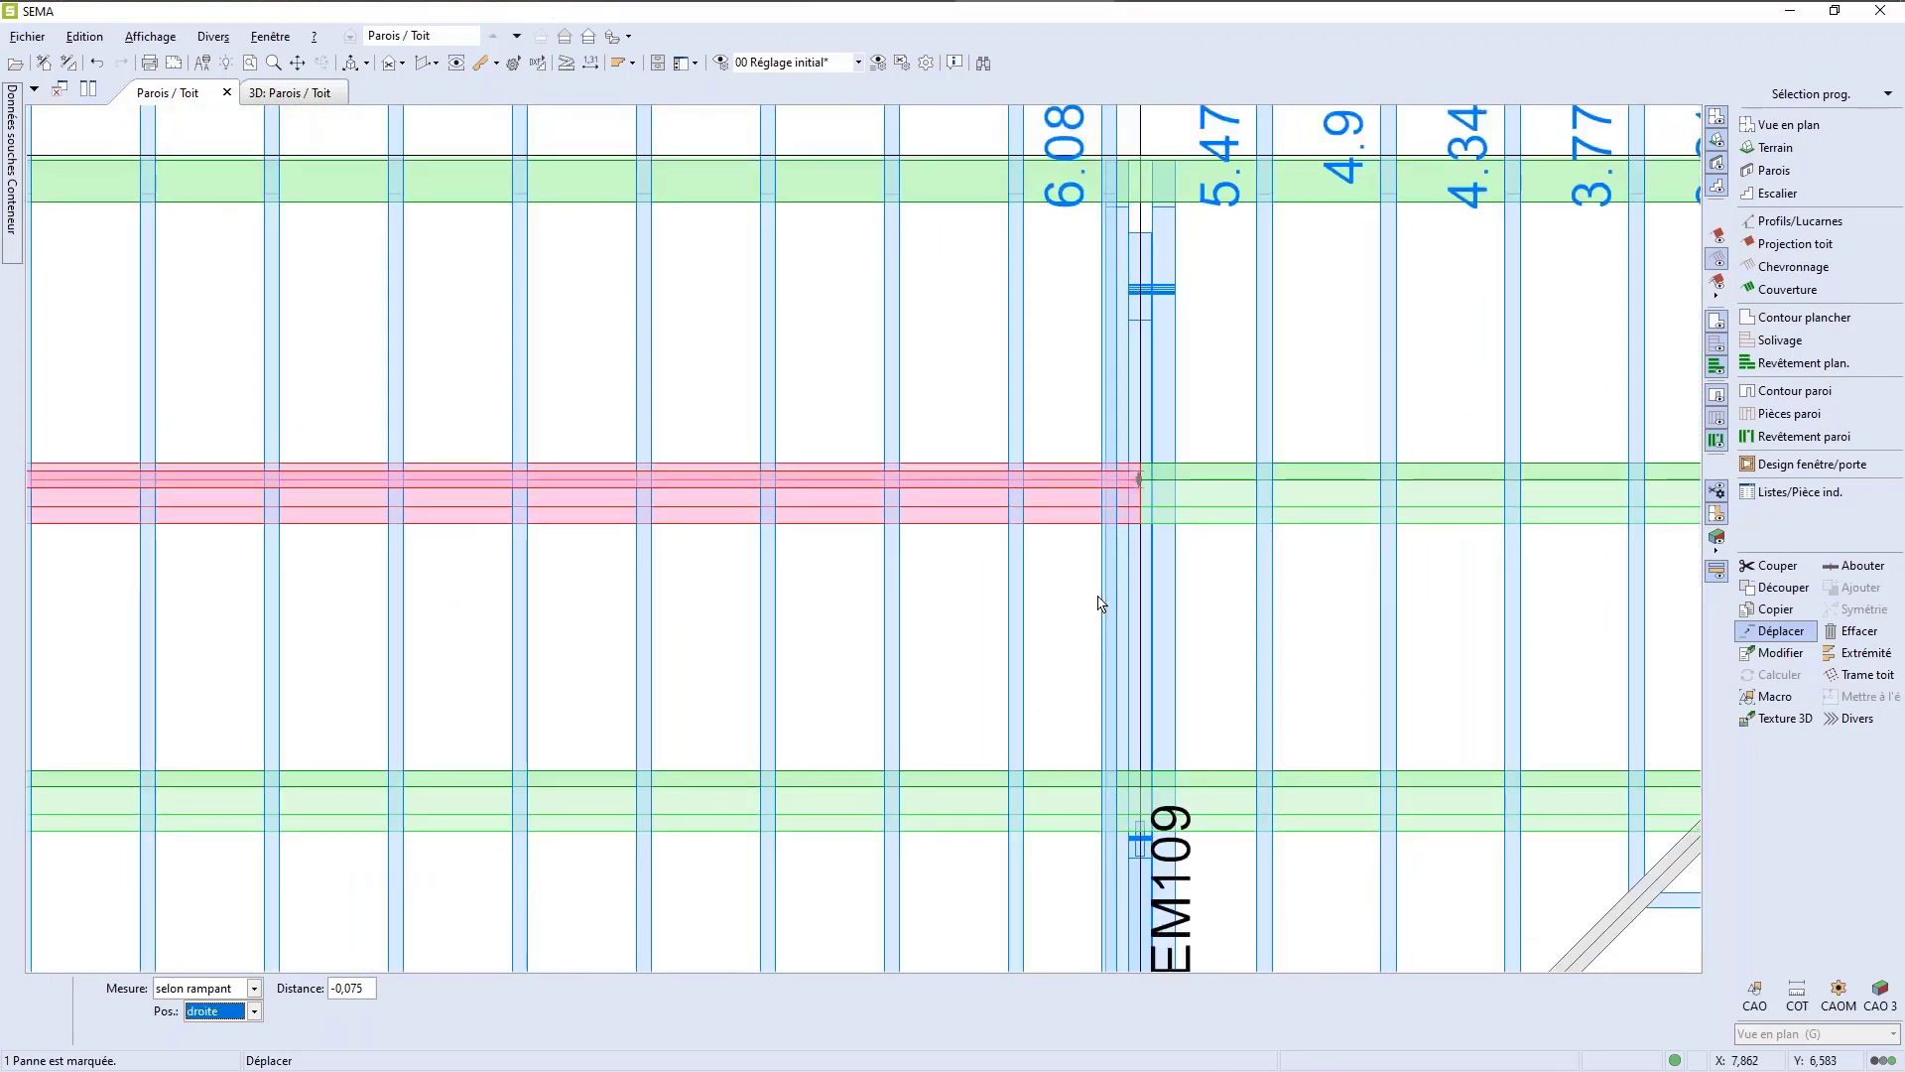
{"action": "key", "text": "Down"}
{"action": "key", "text": "Down"}
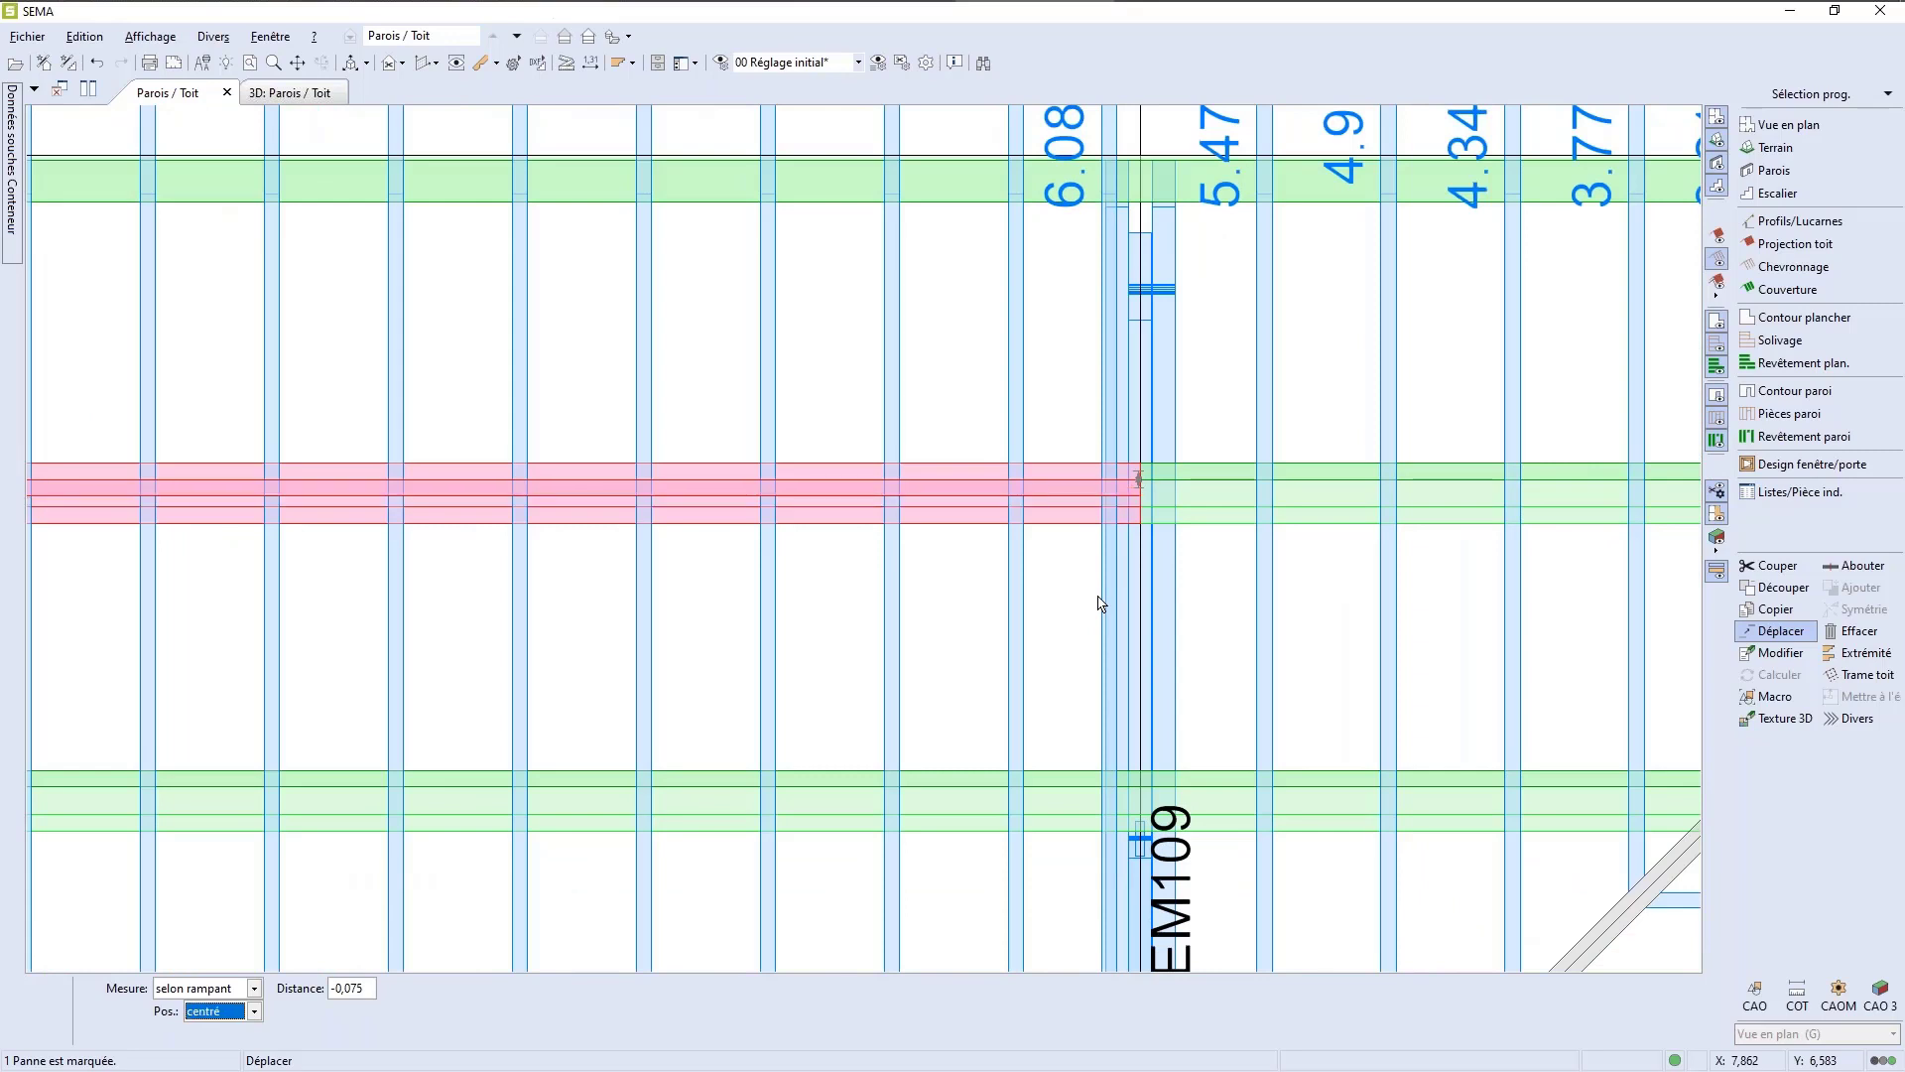
{"action": "key", "text": "Return"}
{"action": "scroll", "coordinate": [1353, 604], "scroll_direction": "down", "scroll_amount": 3}
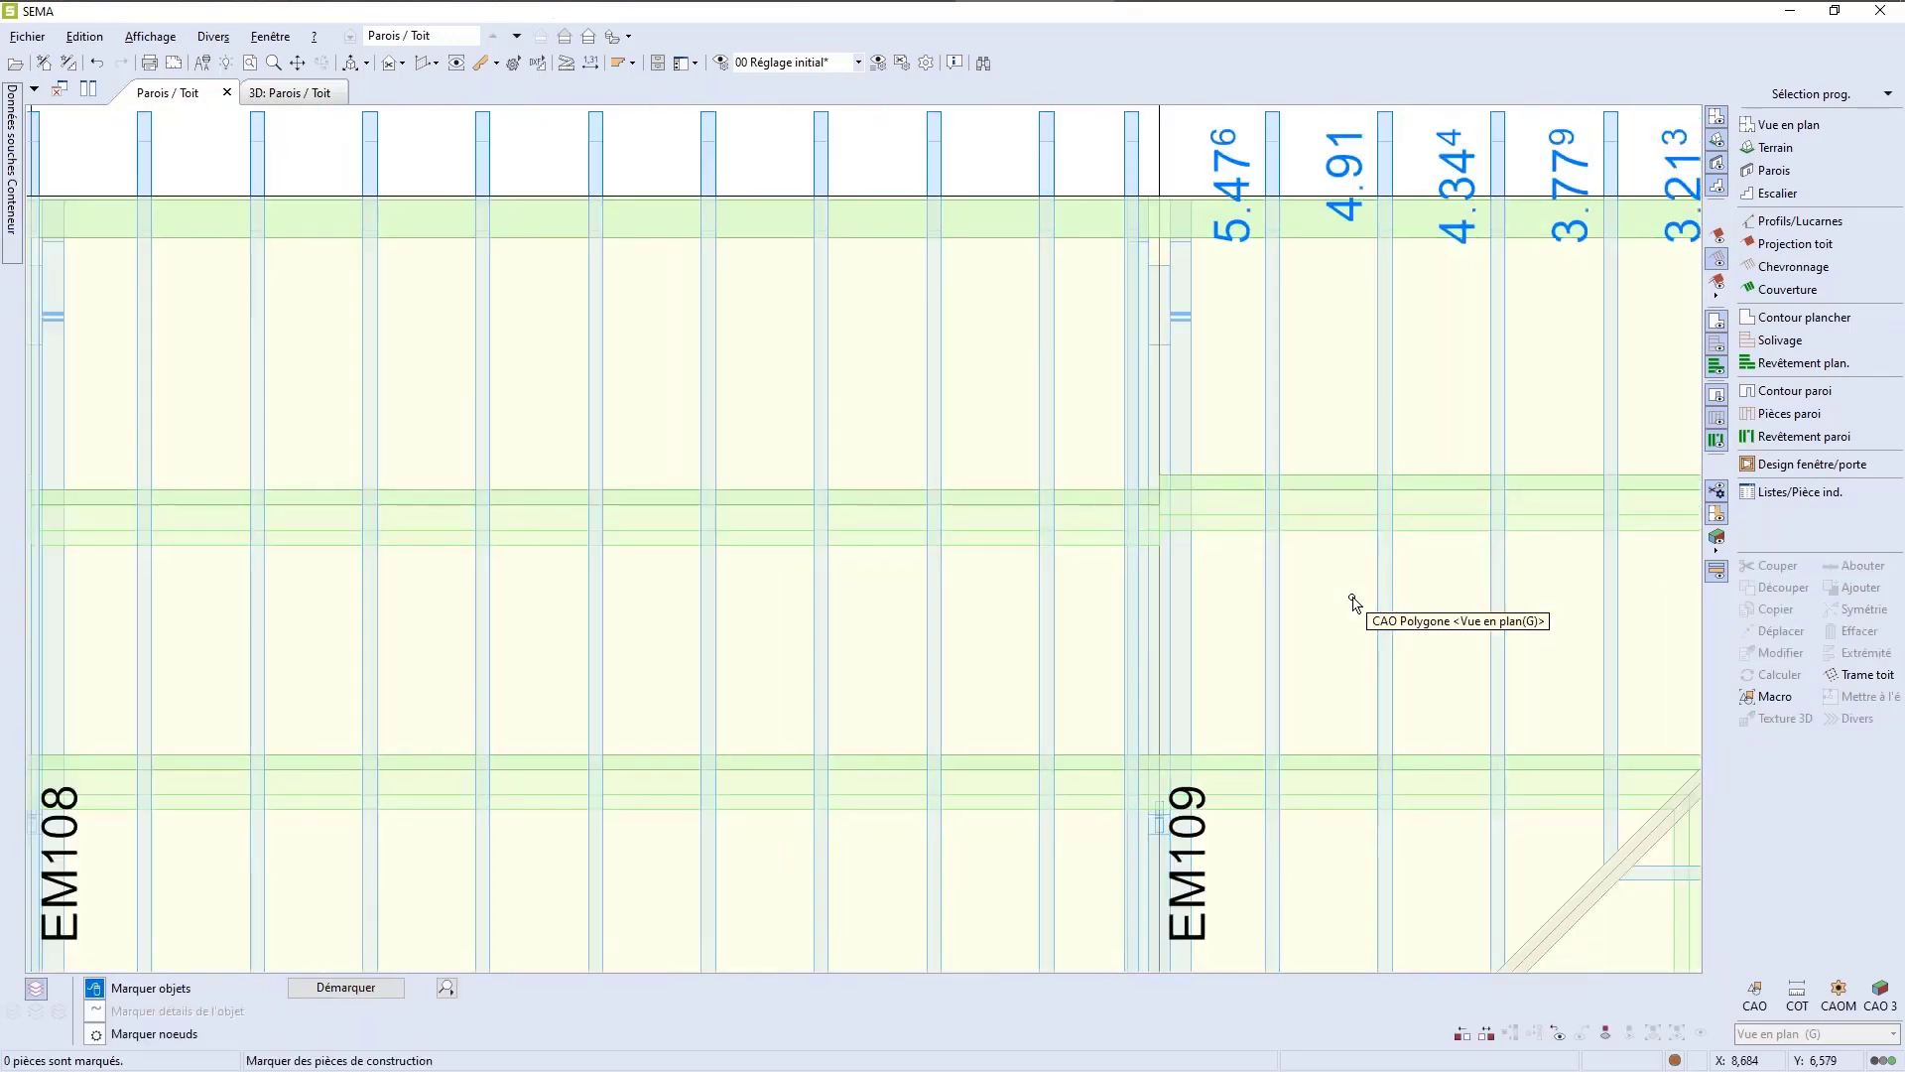
{"action": "scroll", "coordinate": [1354, 604], "scroll_direction": "down", "scroll_amount": 2}
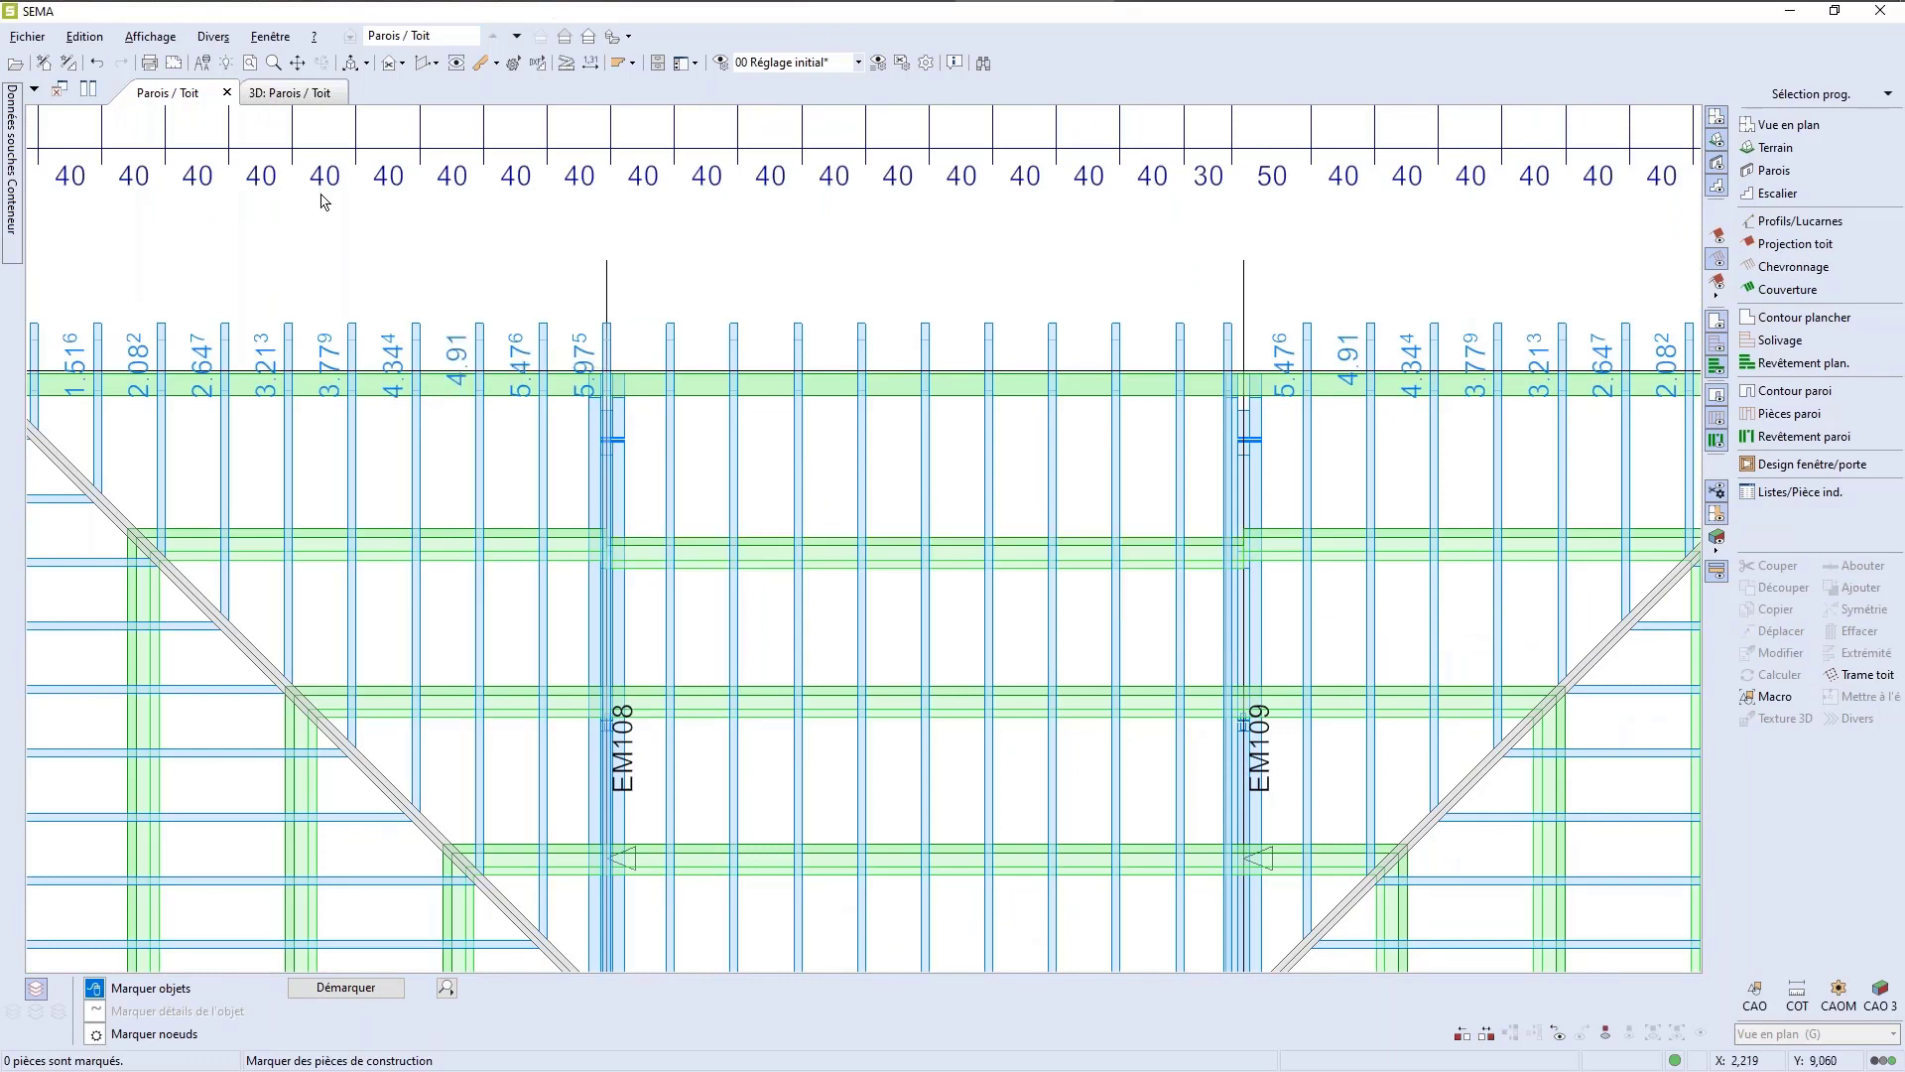
Step: Switch to the 3D view and examine the purlin joint over the principal rafter at EM109
{"action": "left_click", "coordinate": [285, 92]}
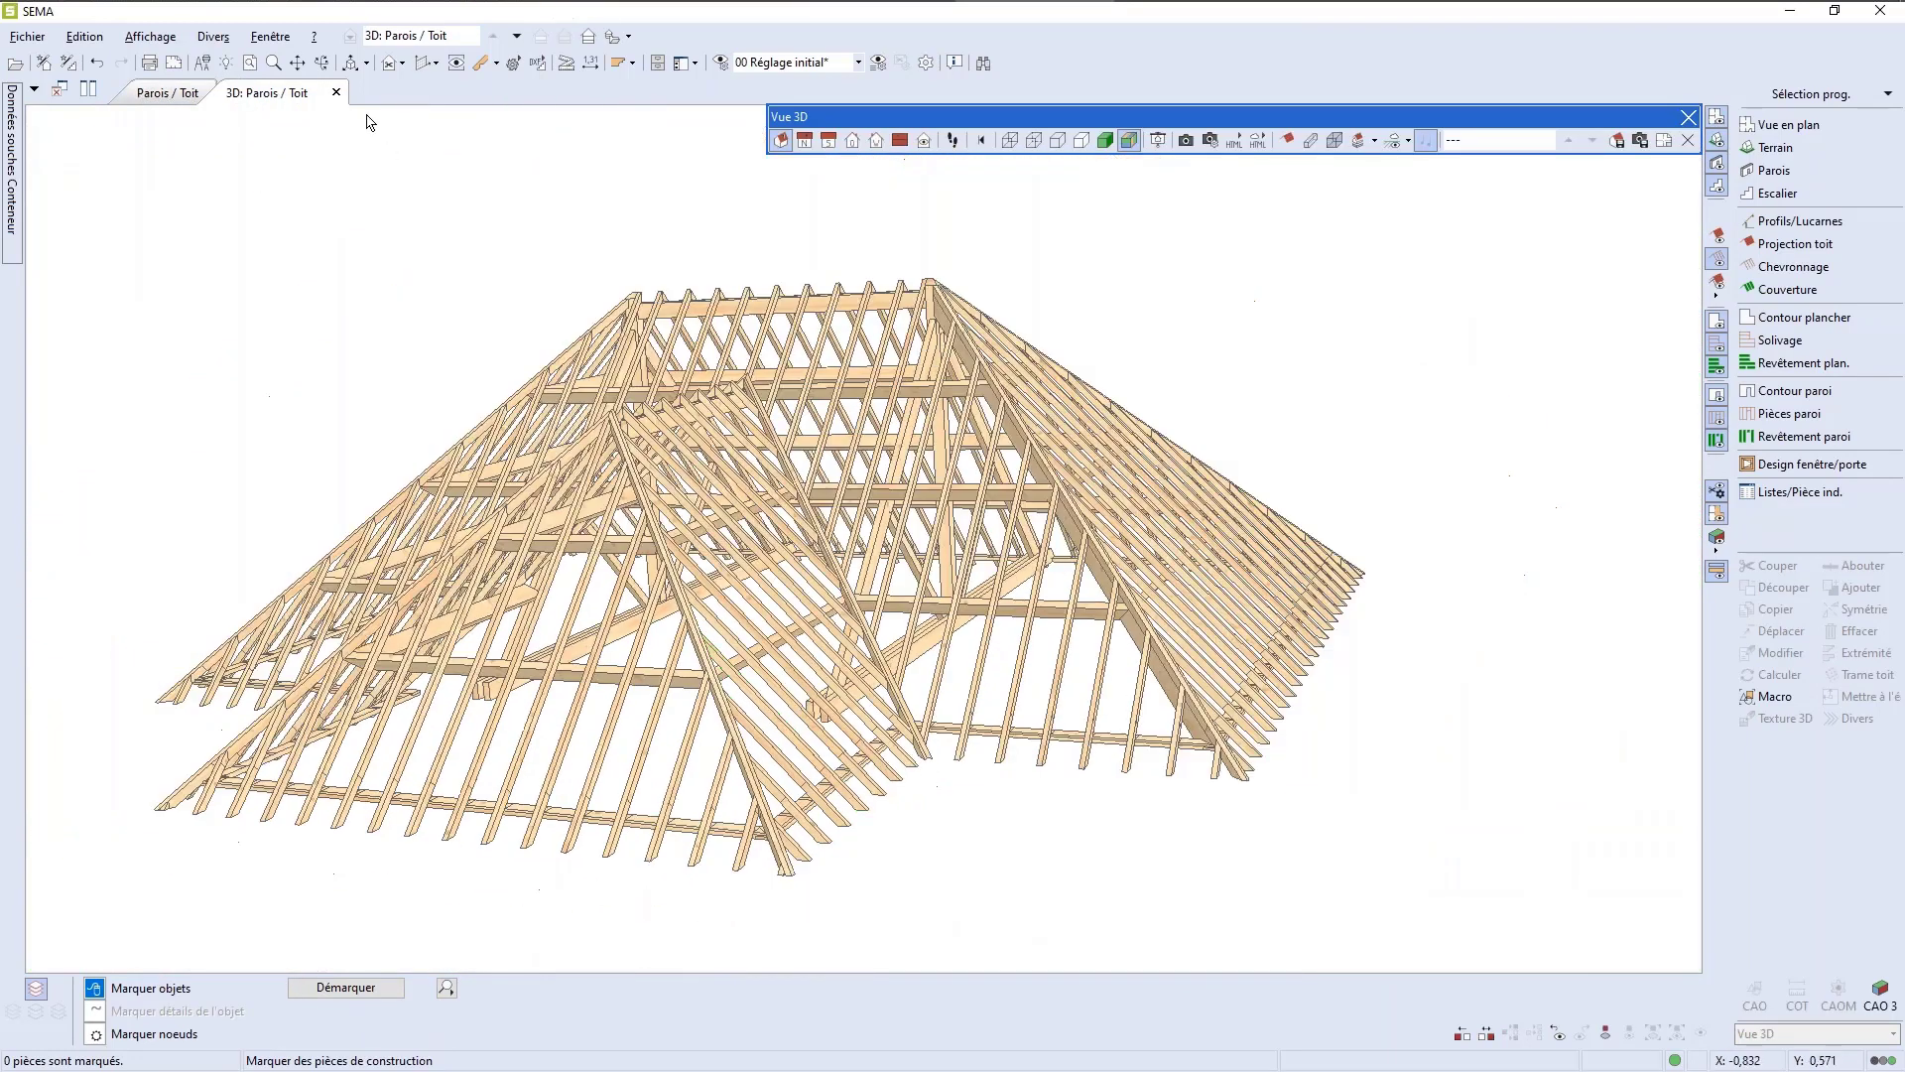
{"action": "left_click", "coordinate": [323, 64]}
{"action": "left_click_drag", "start_coordinate": [861, 465], "coordinate": [443, 527]}
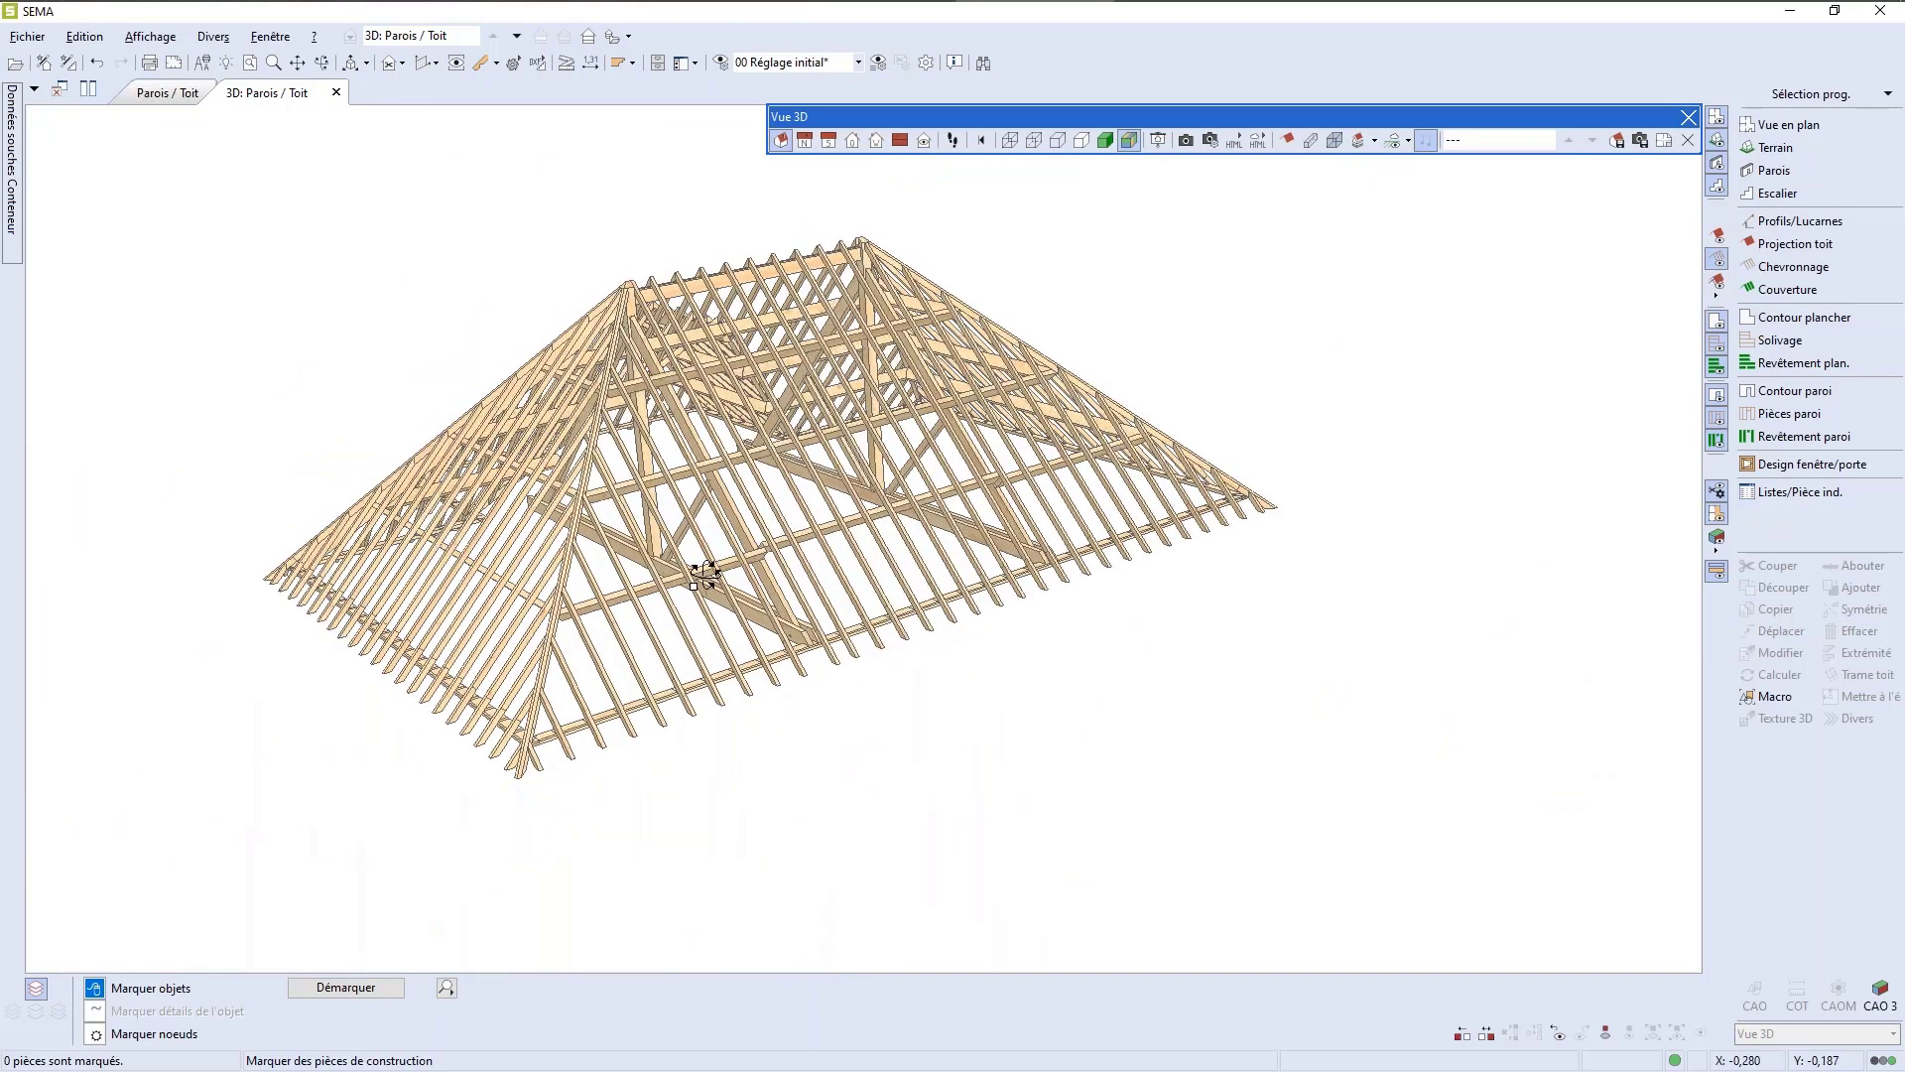
{"action": "left_click_drag", "start_coordinate": [706, 565], "coordinate": [809, 523]}
{"action": "scroll", "coordinate": [809, 521], "scroll_direction": "up", "scroll_amount": 10}
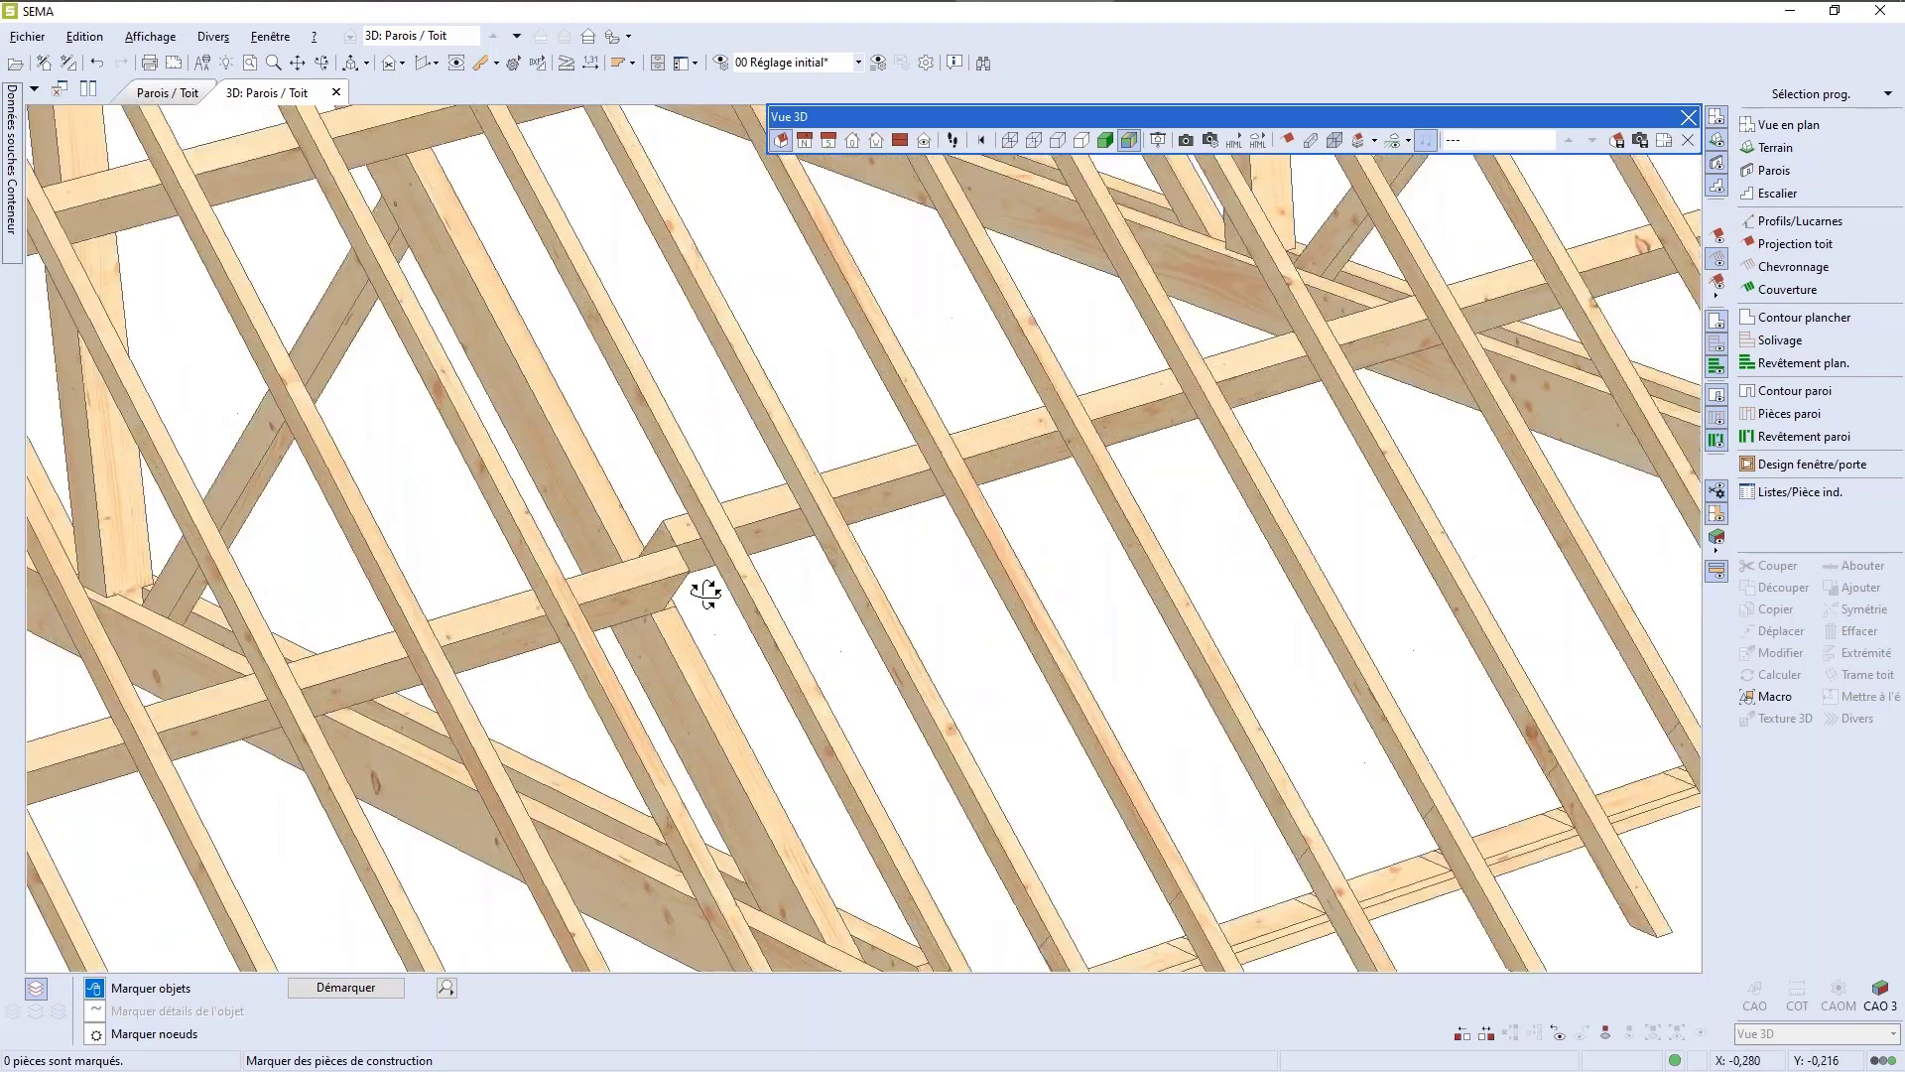
{"action": "scroll", "coordinate": [706, 594], "scroll_direction": "down", "scroll_amount": 3}
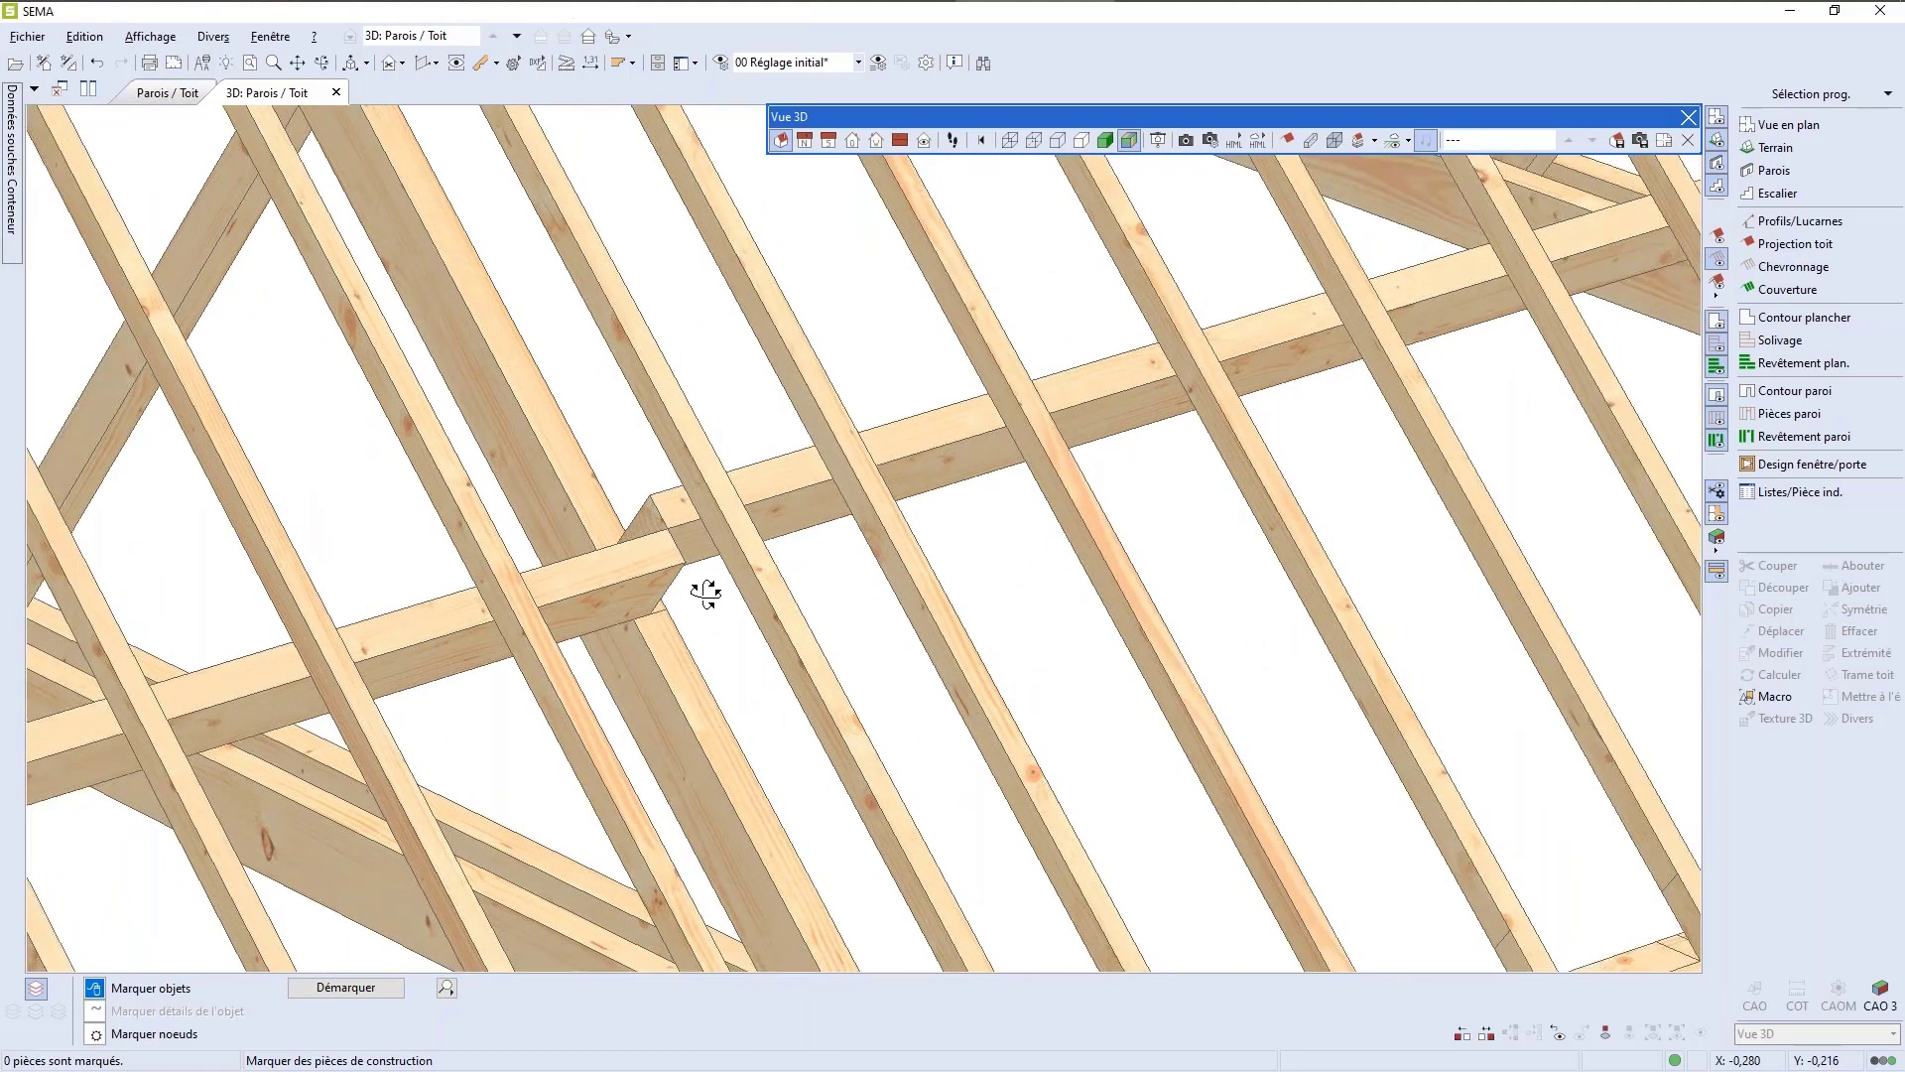
{"action": "scroll", "coordinate": [709, 591], "scroll_direction": "down", "scroll_amount": 3}
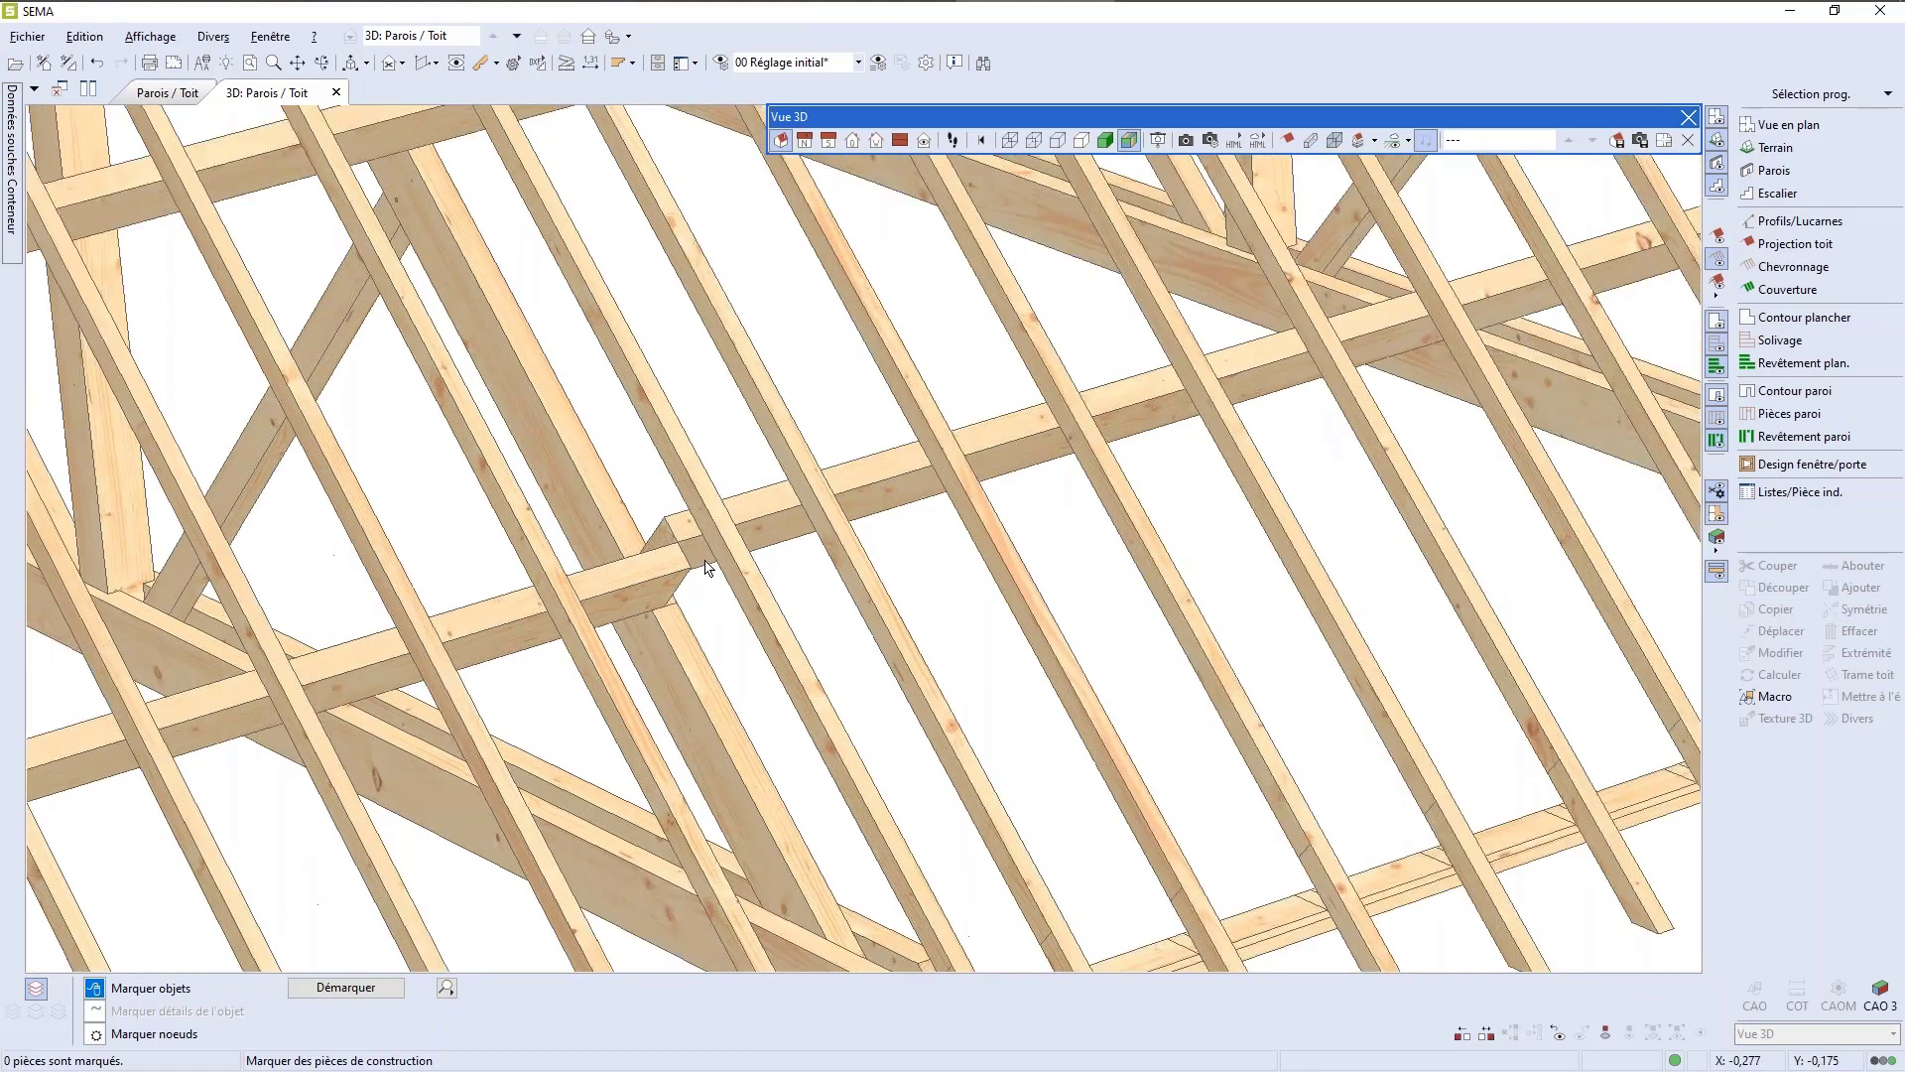
{"action": "left_click", "coordinate": [757, 508]}
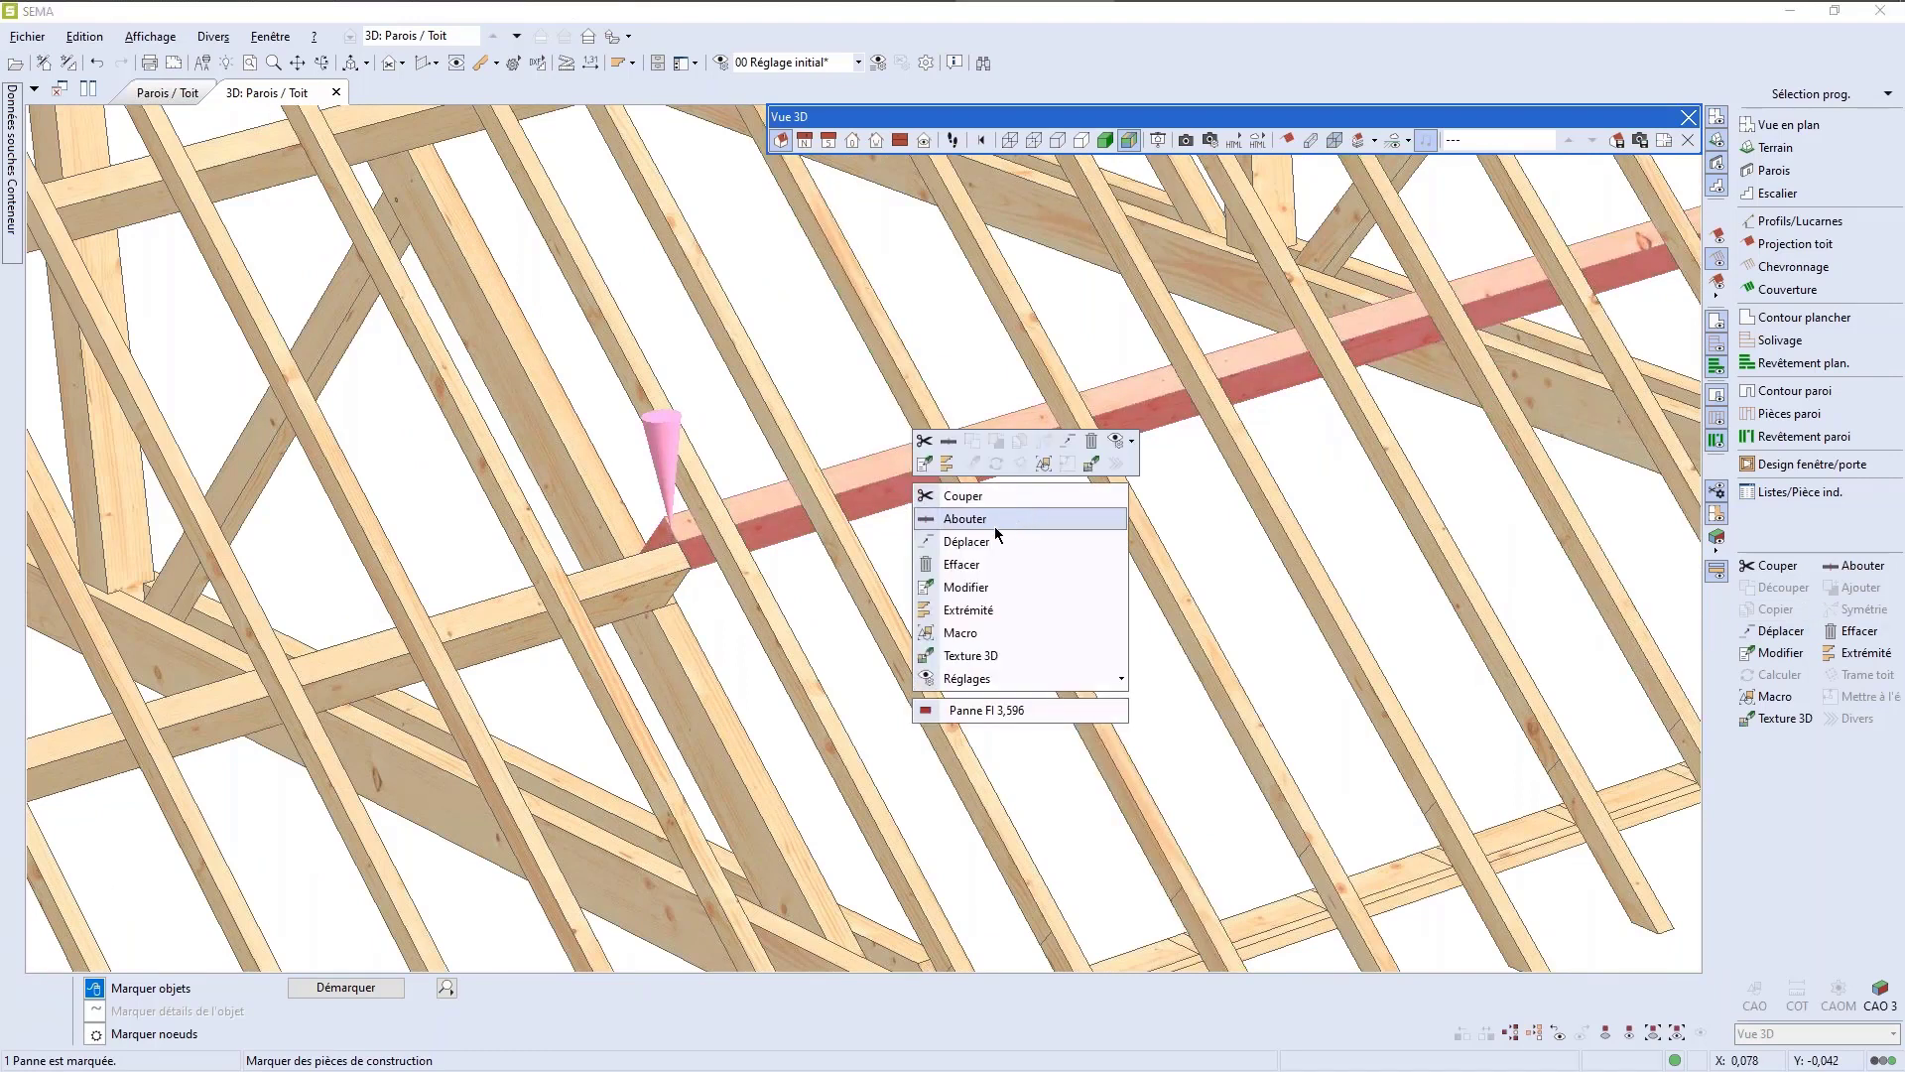
{"action": "left_click", "coordinate": [994, 518]}
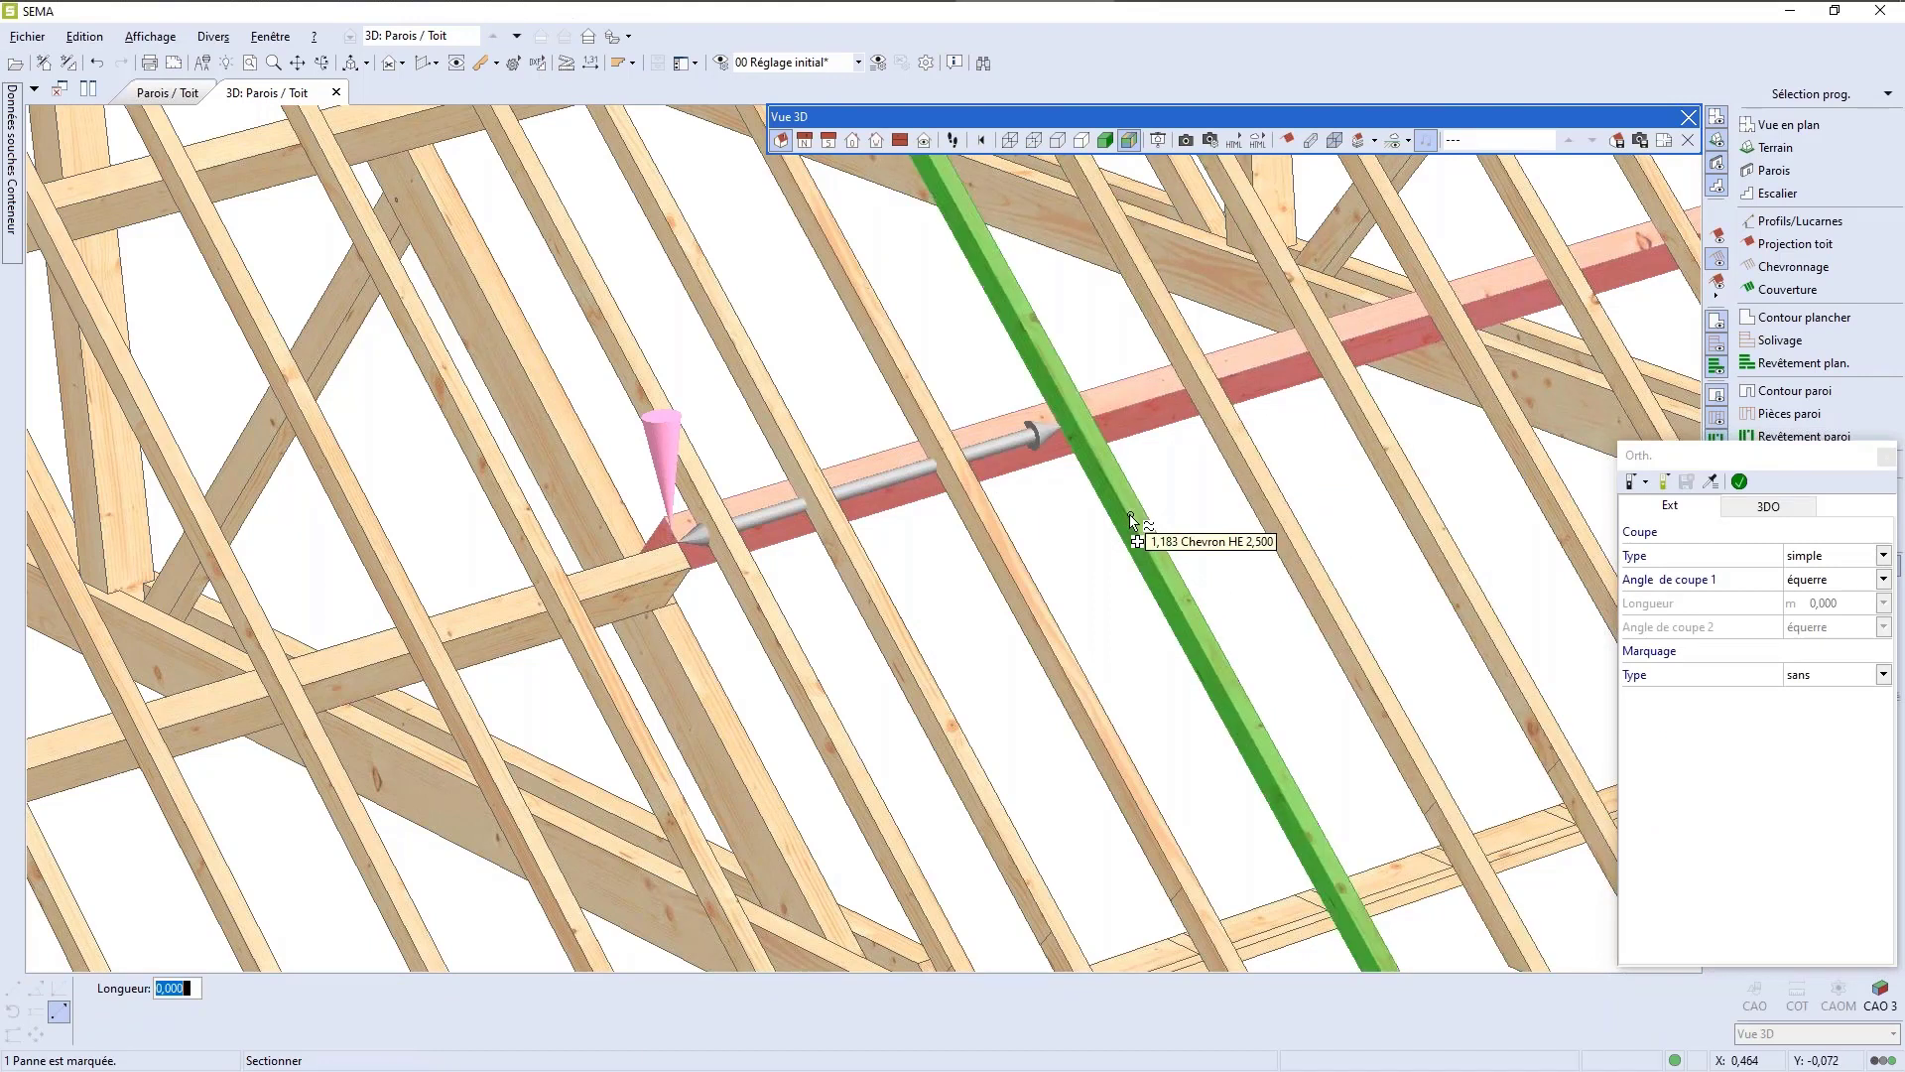
{"action": "left_click", "coordinate": [1384, 326]}
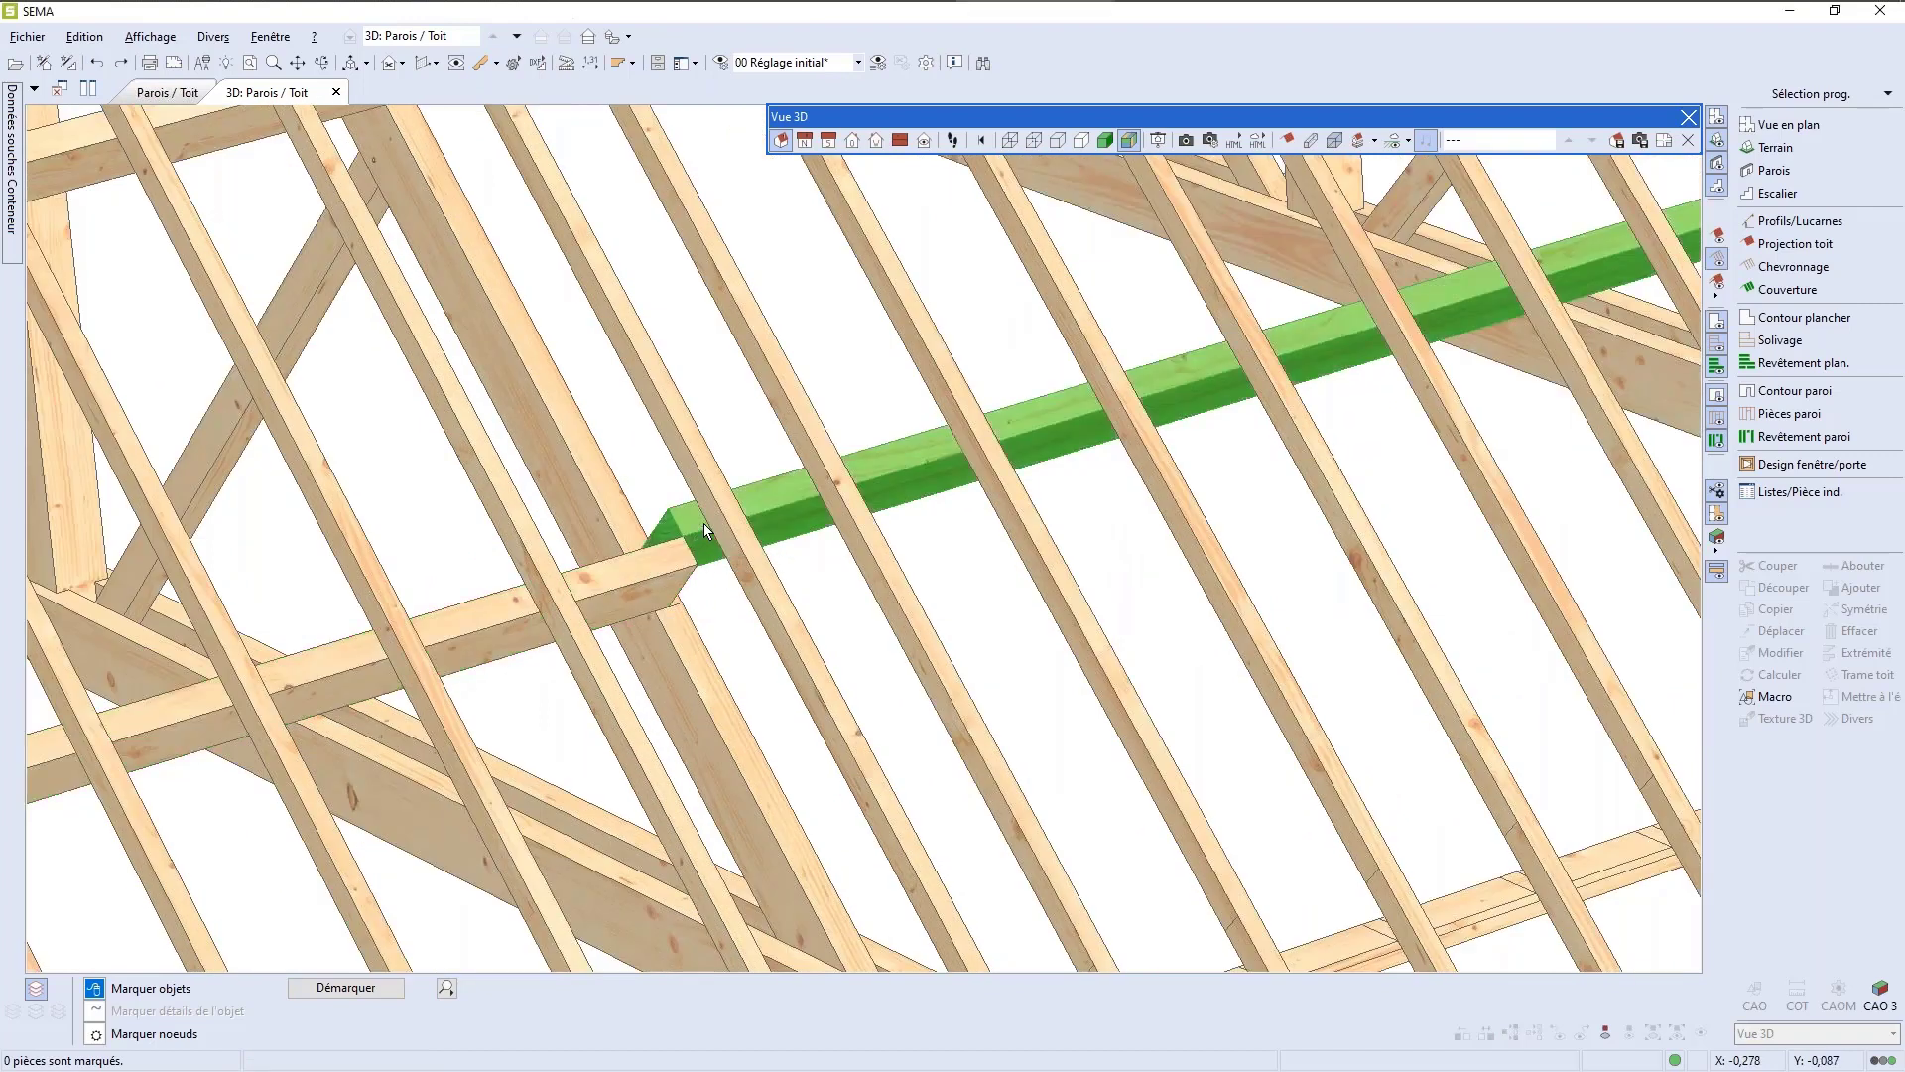
{"action": "left_click", "coordinate": [705, 522]}
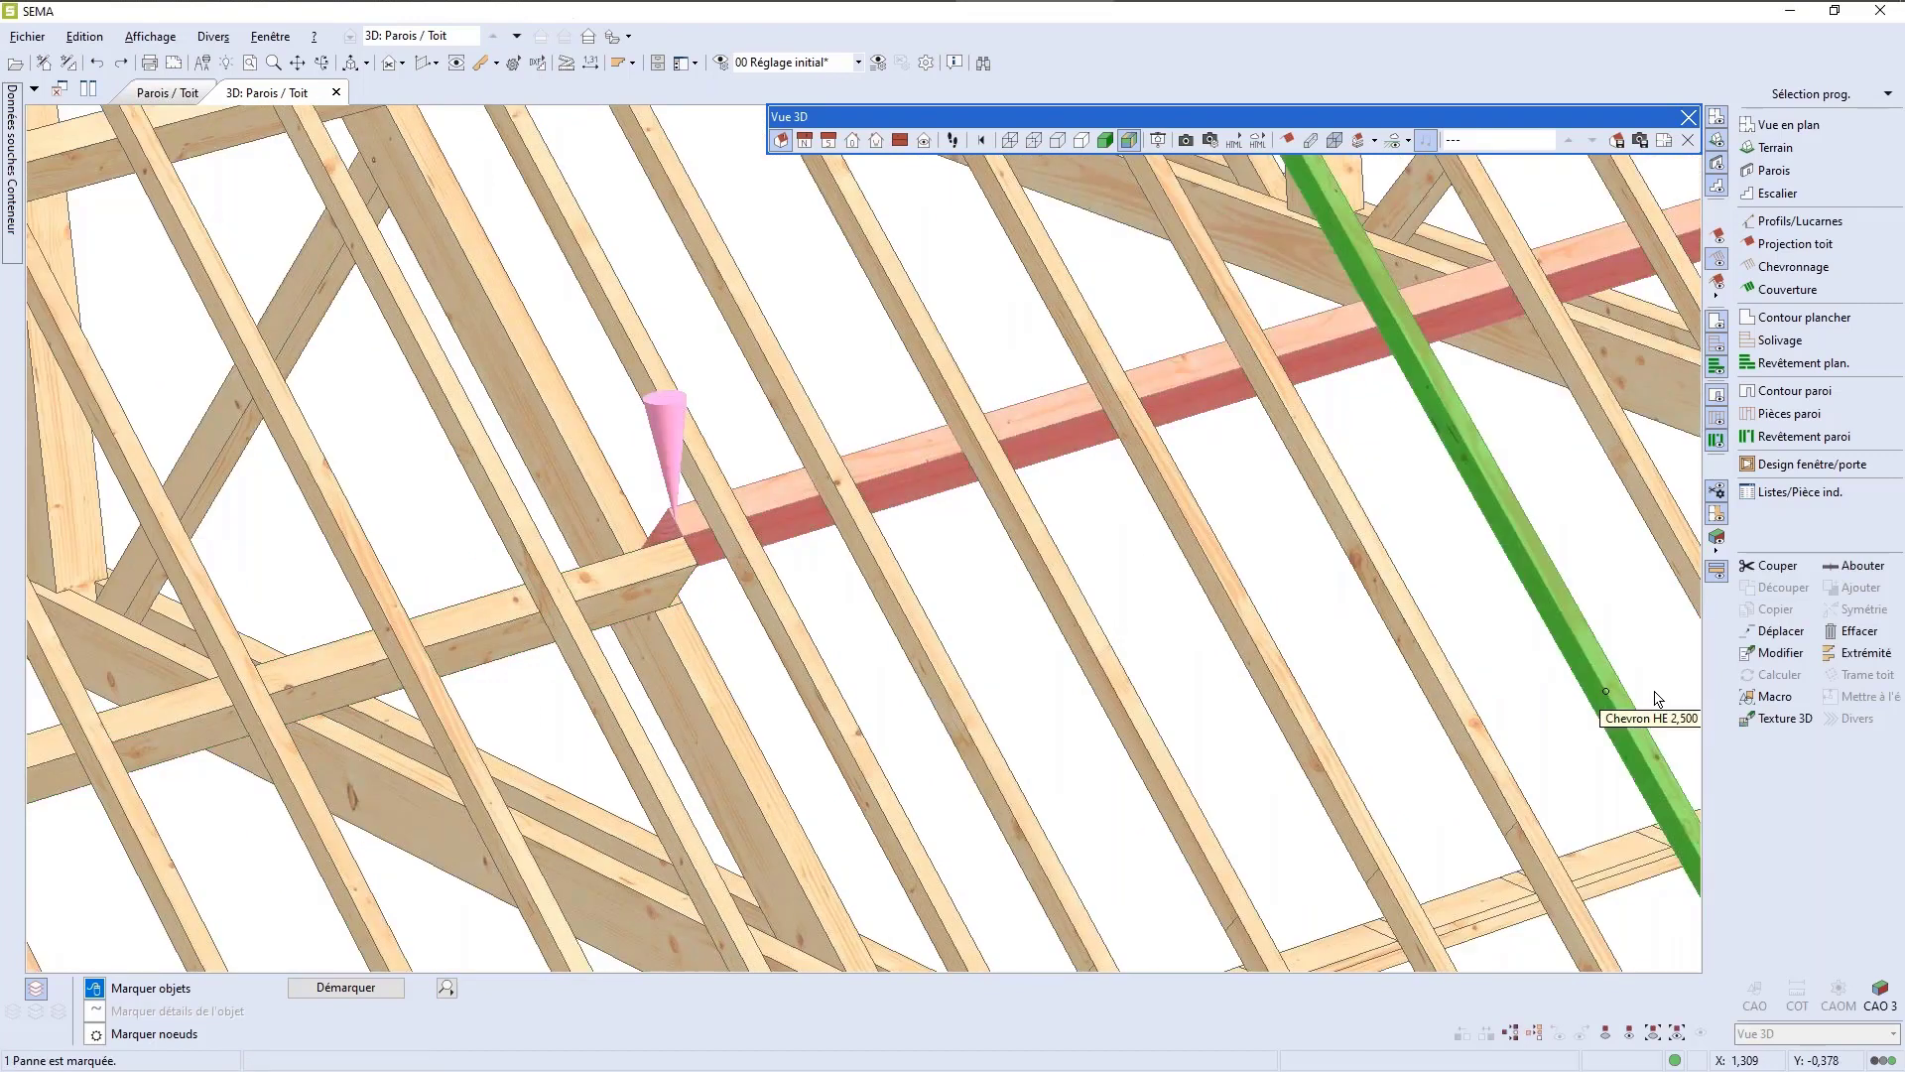
{"action": "left_click", "coordinate": [1780, 631]}
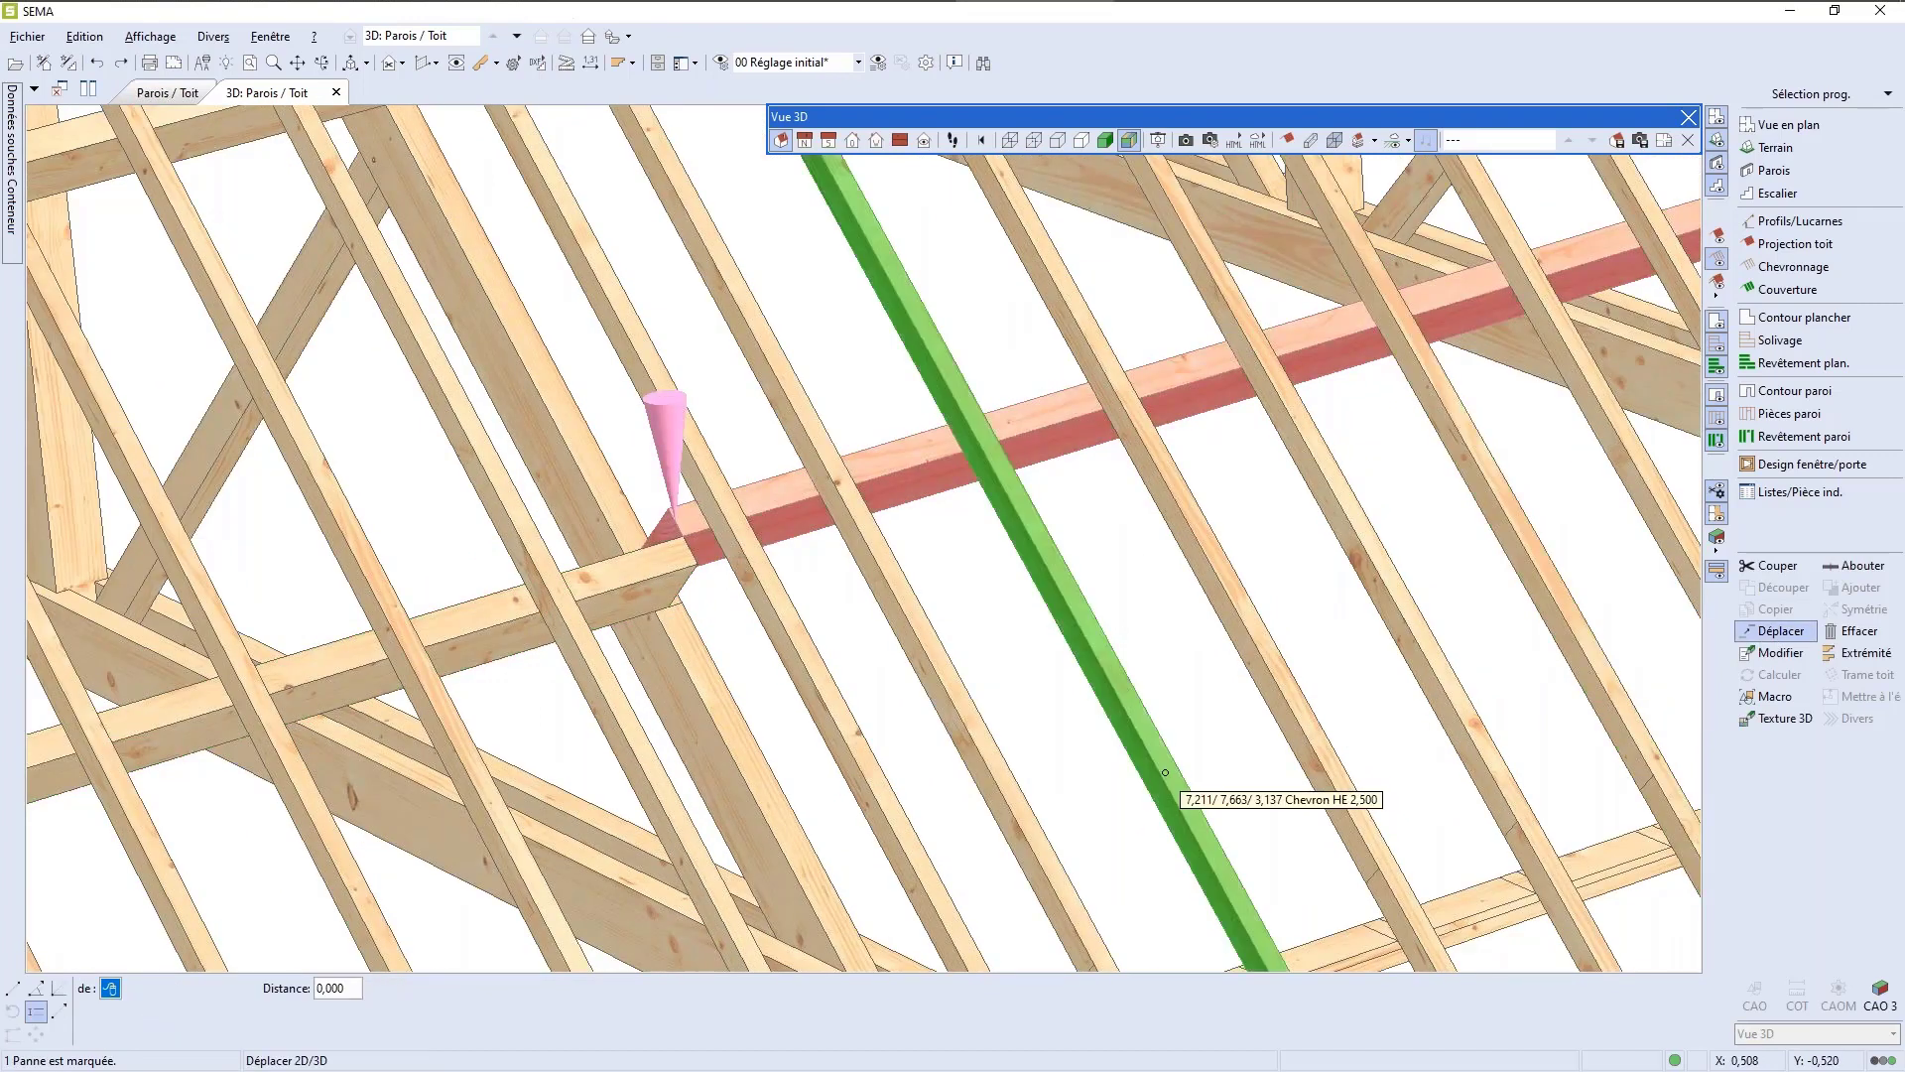
{"action": "scroll", "coordinate": [681, 628], "scroll_direction": "up", "scroll_amount": 1}
{"action": "scroll", "coordinate": [680, 627], "scroll_direction": "up", "scroll_amount": 2}
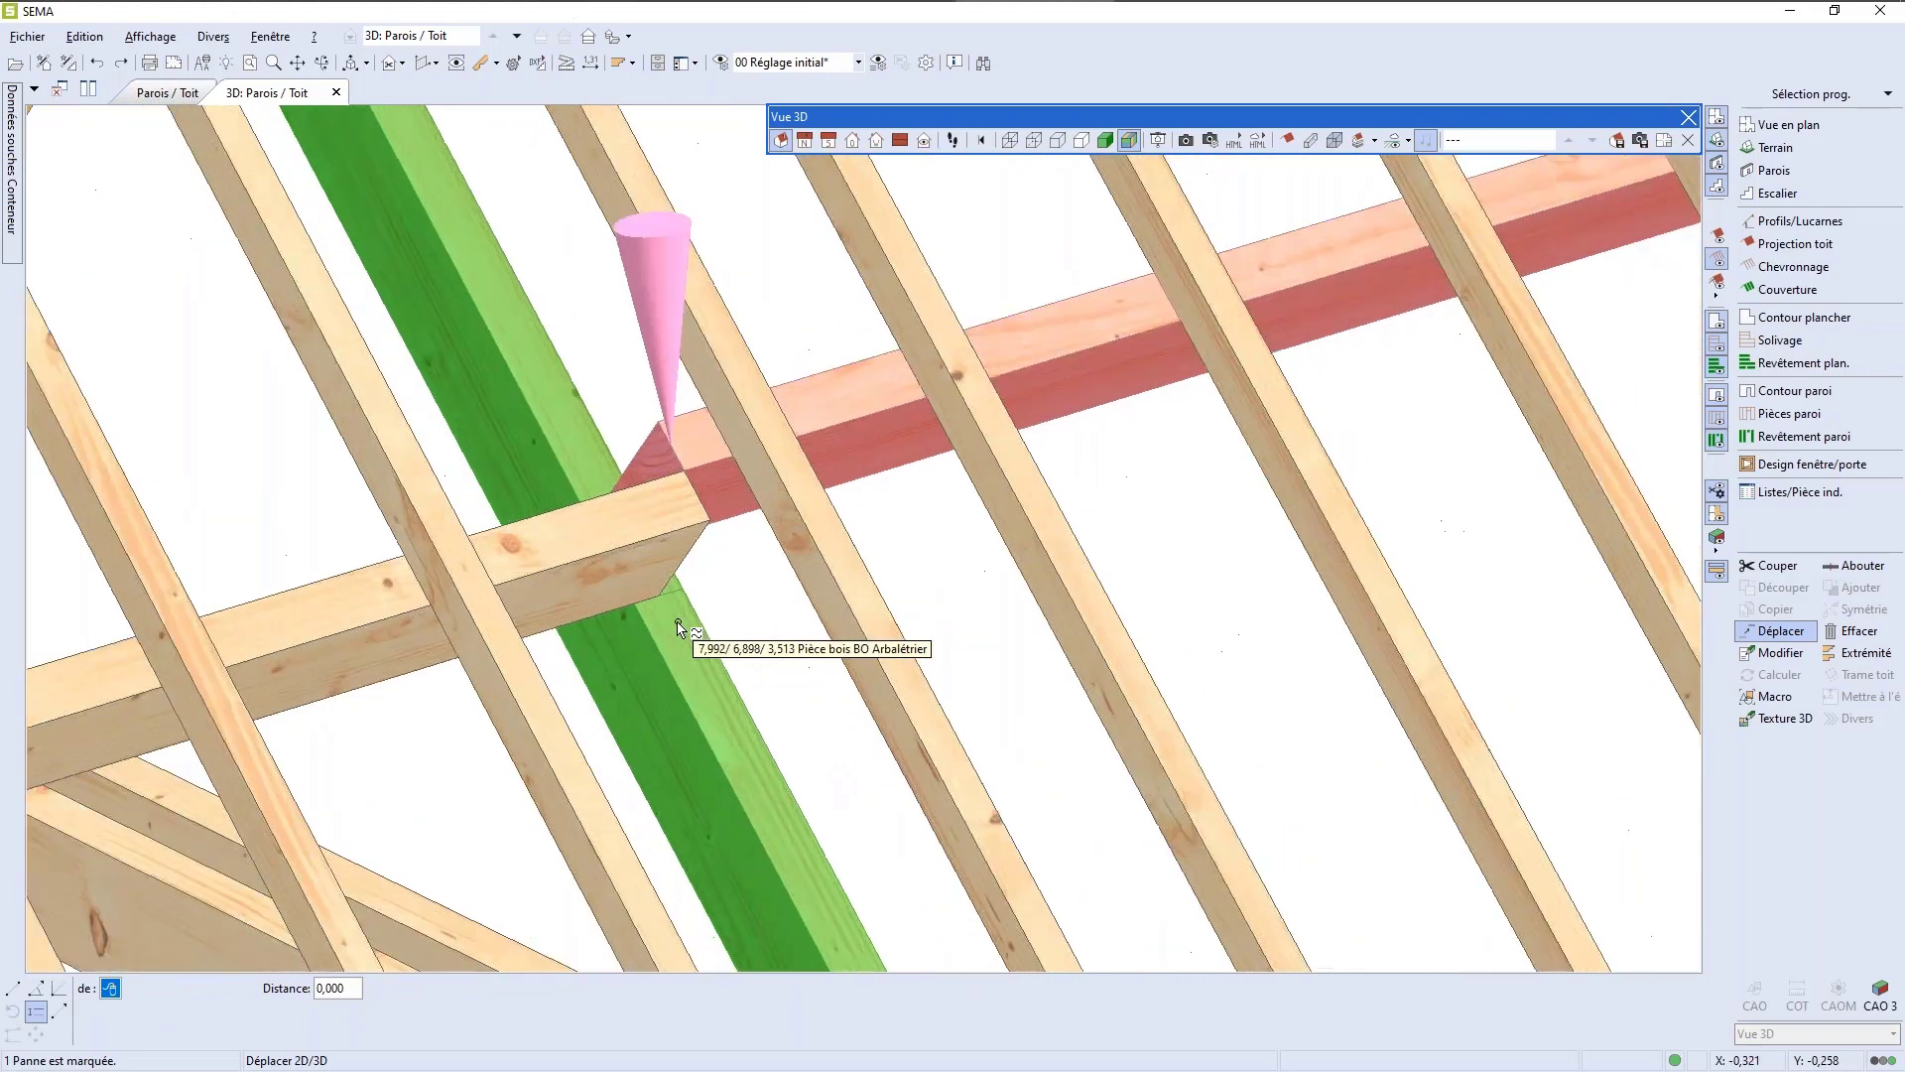
{"action": "left_click", "coordinate": [688, 442]}
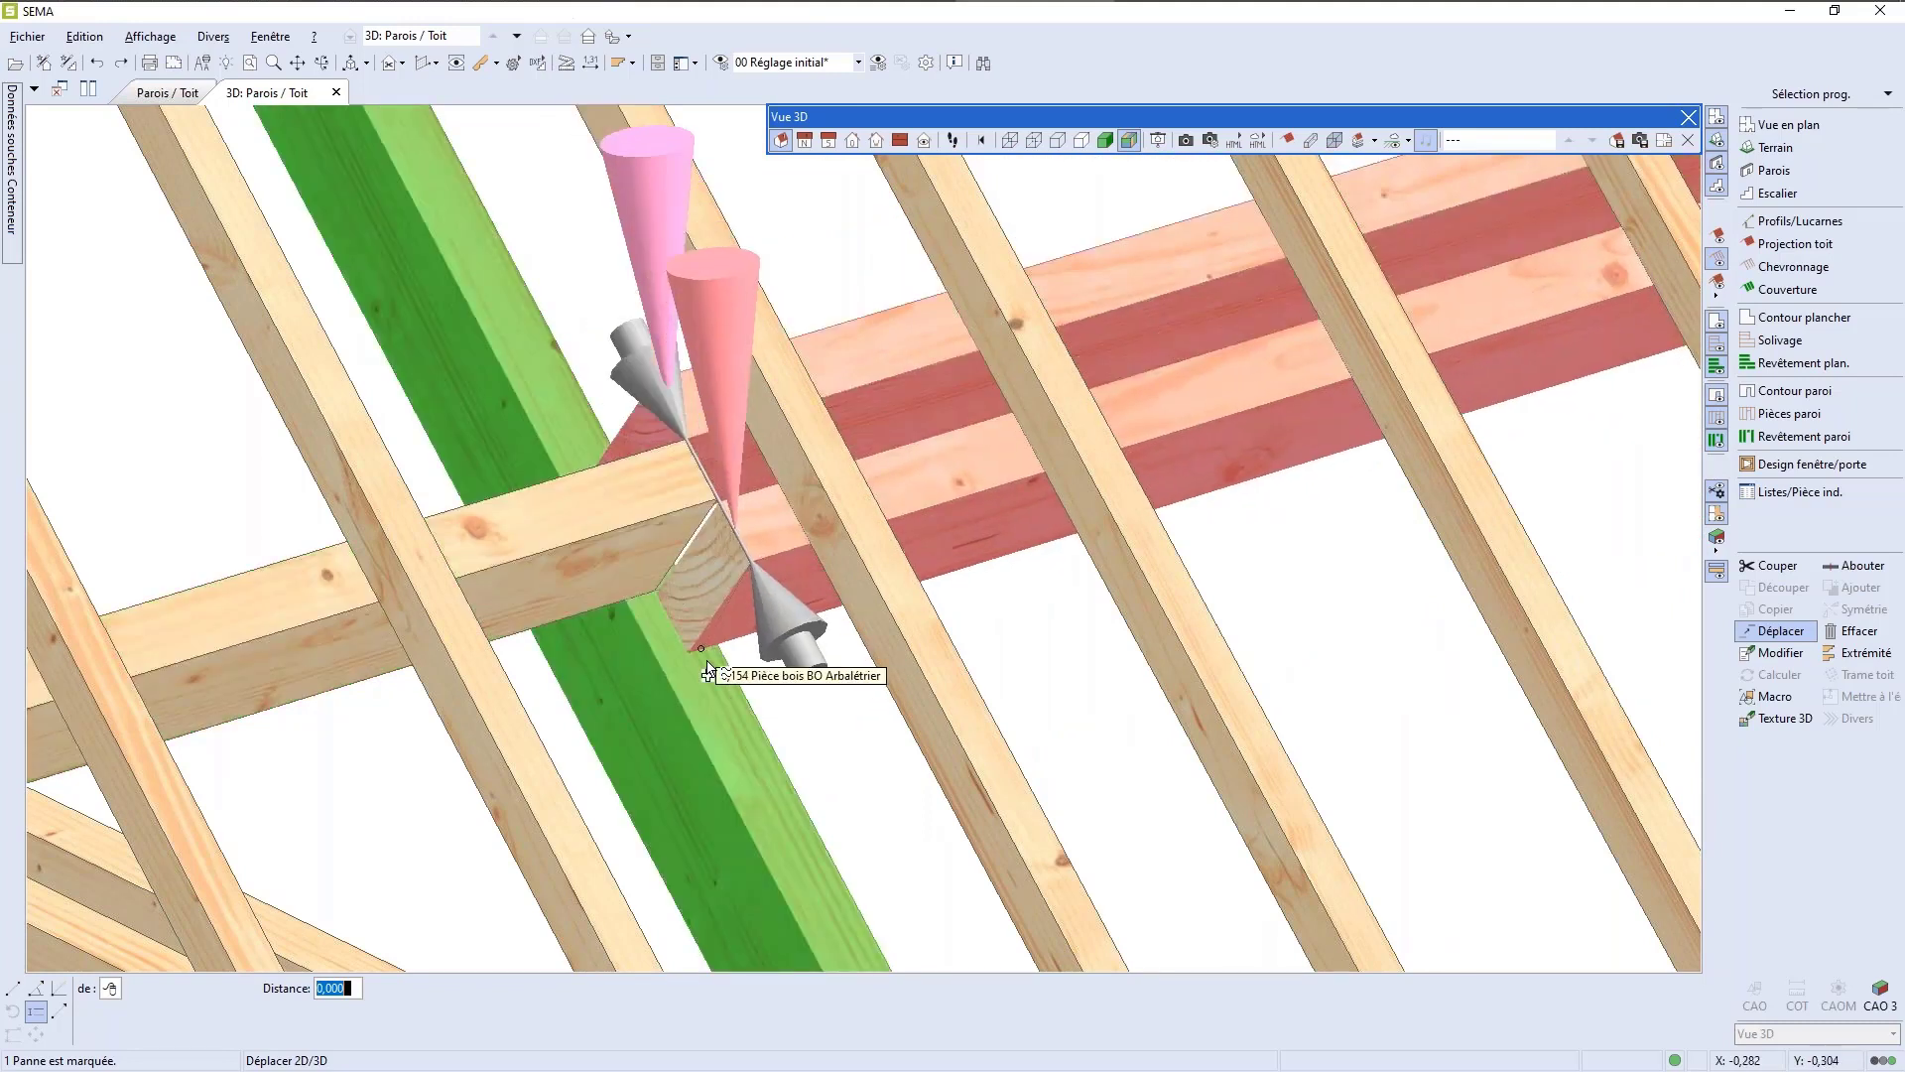
{"action": "key", "text": "Escape"}
{"action": "scroll", "coordinate": [706, 665], "scroll_direction": "down", "scroll_amount": 3}
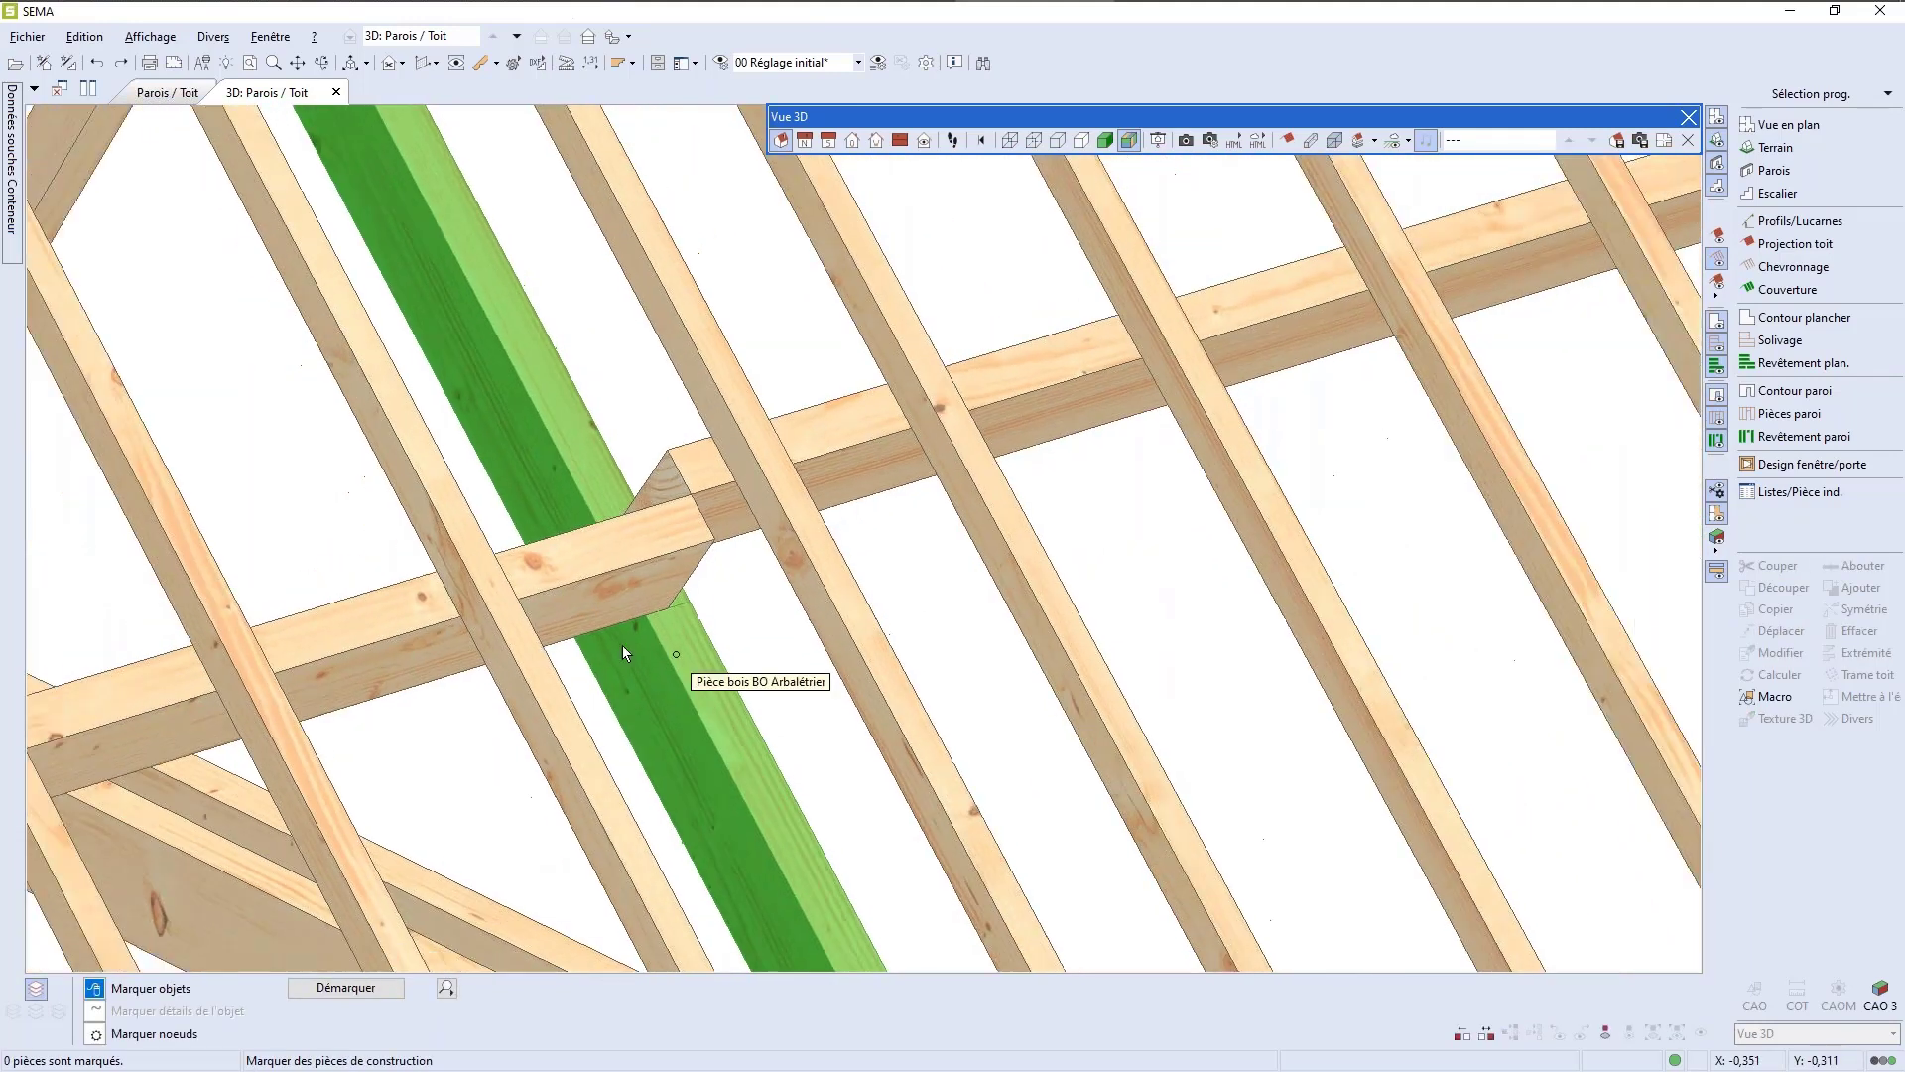
Step: Lengthen the middle purlin segment by 0,3 at its EM109 end using Rallonger / Raccourcir
{"action": "scroll", "coordinate": [622, 652], "scroll_direction": "up", "scroll_amount": 2}
{"action": "left_click", "coordinate": [685, 442]}
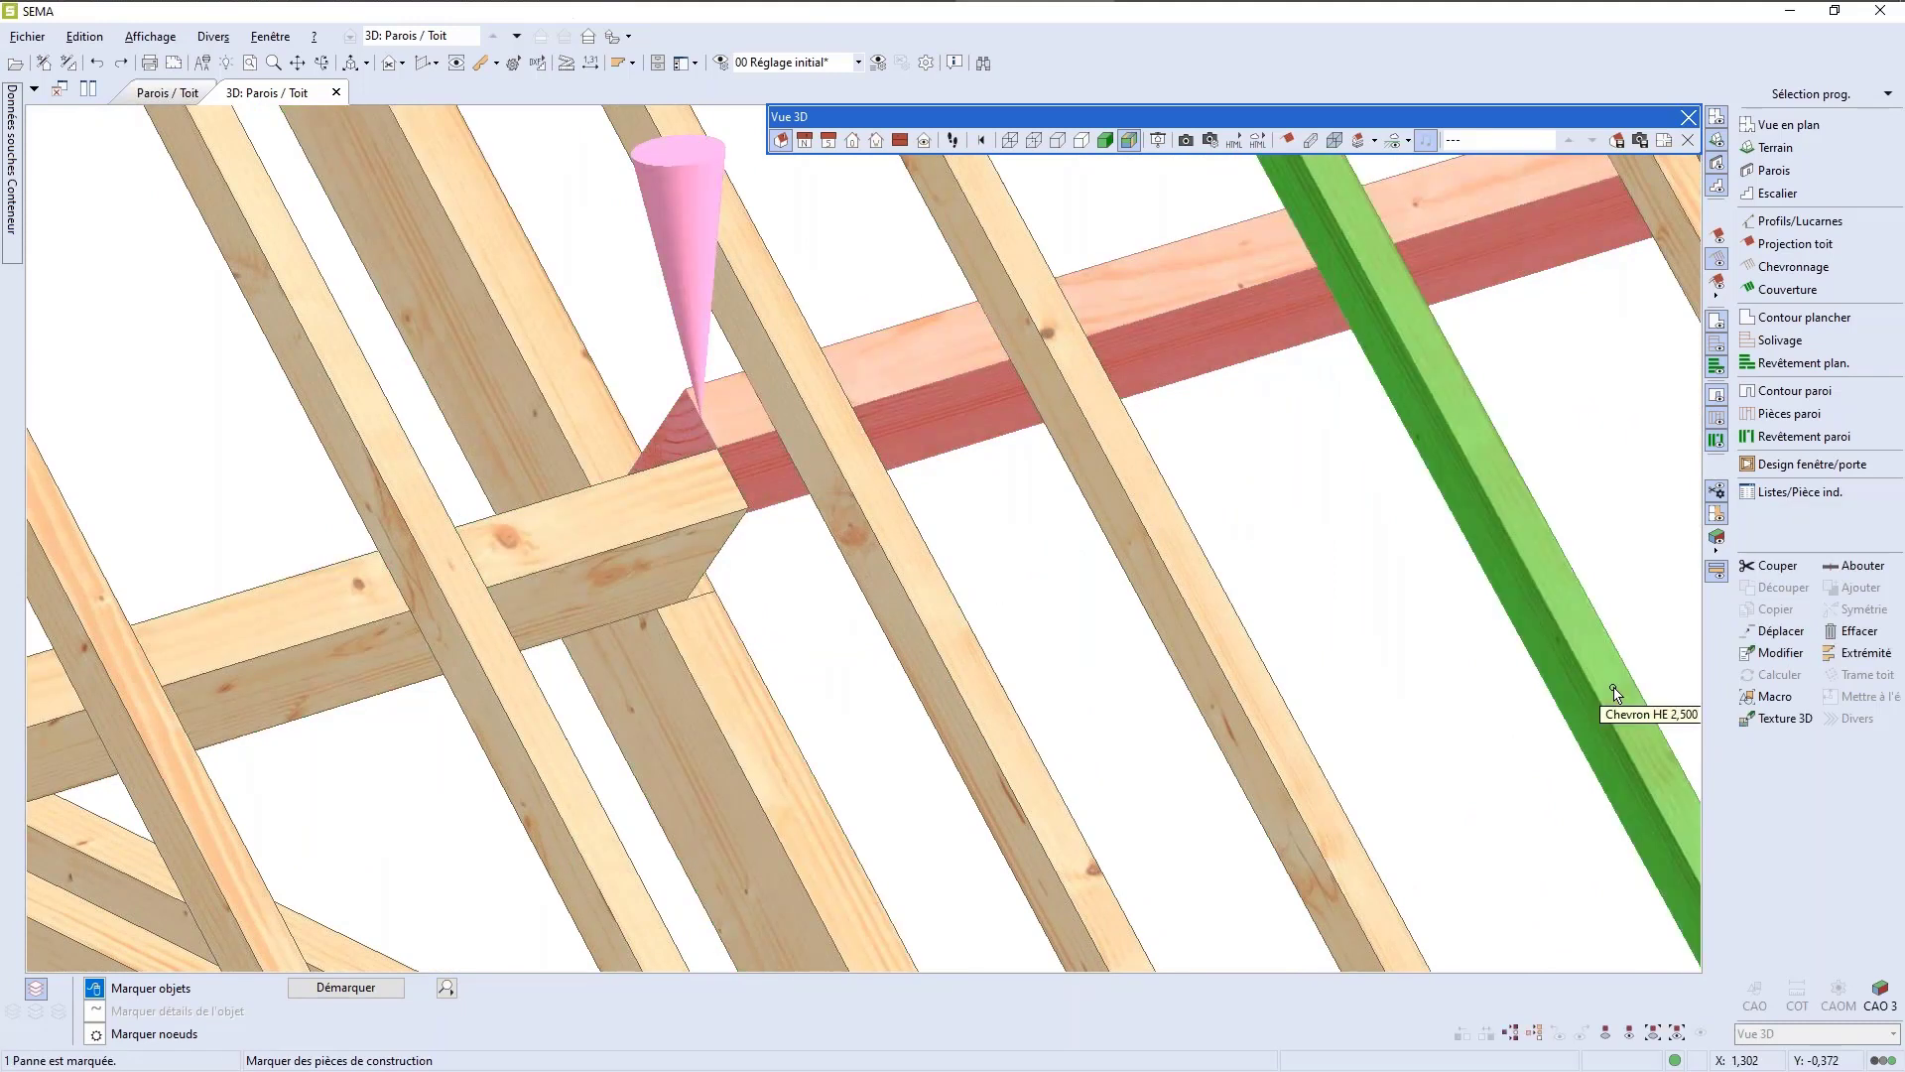
{"action": "right_click", "coordinate": [926, 372]}
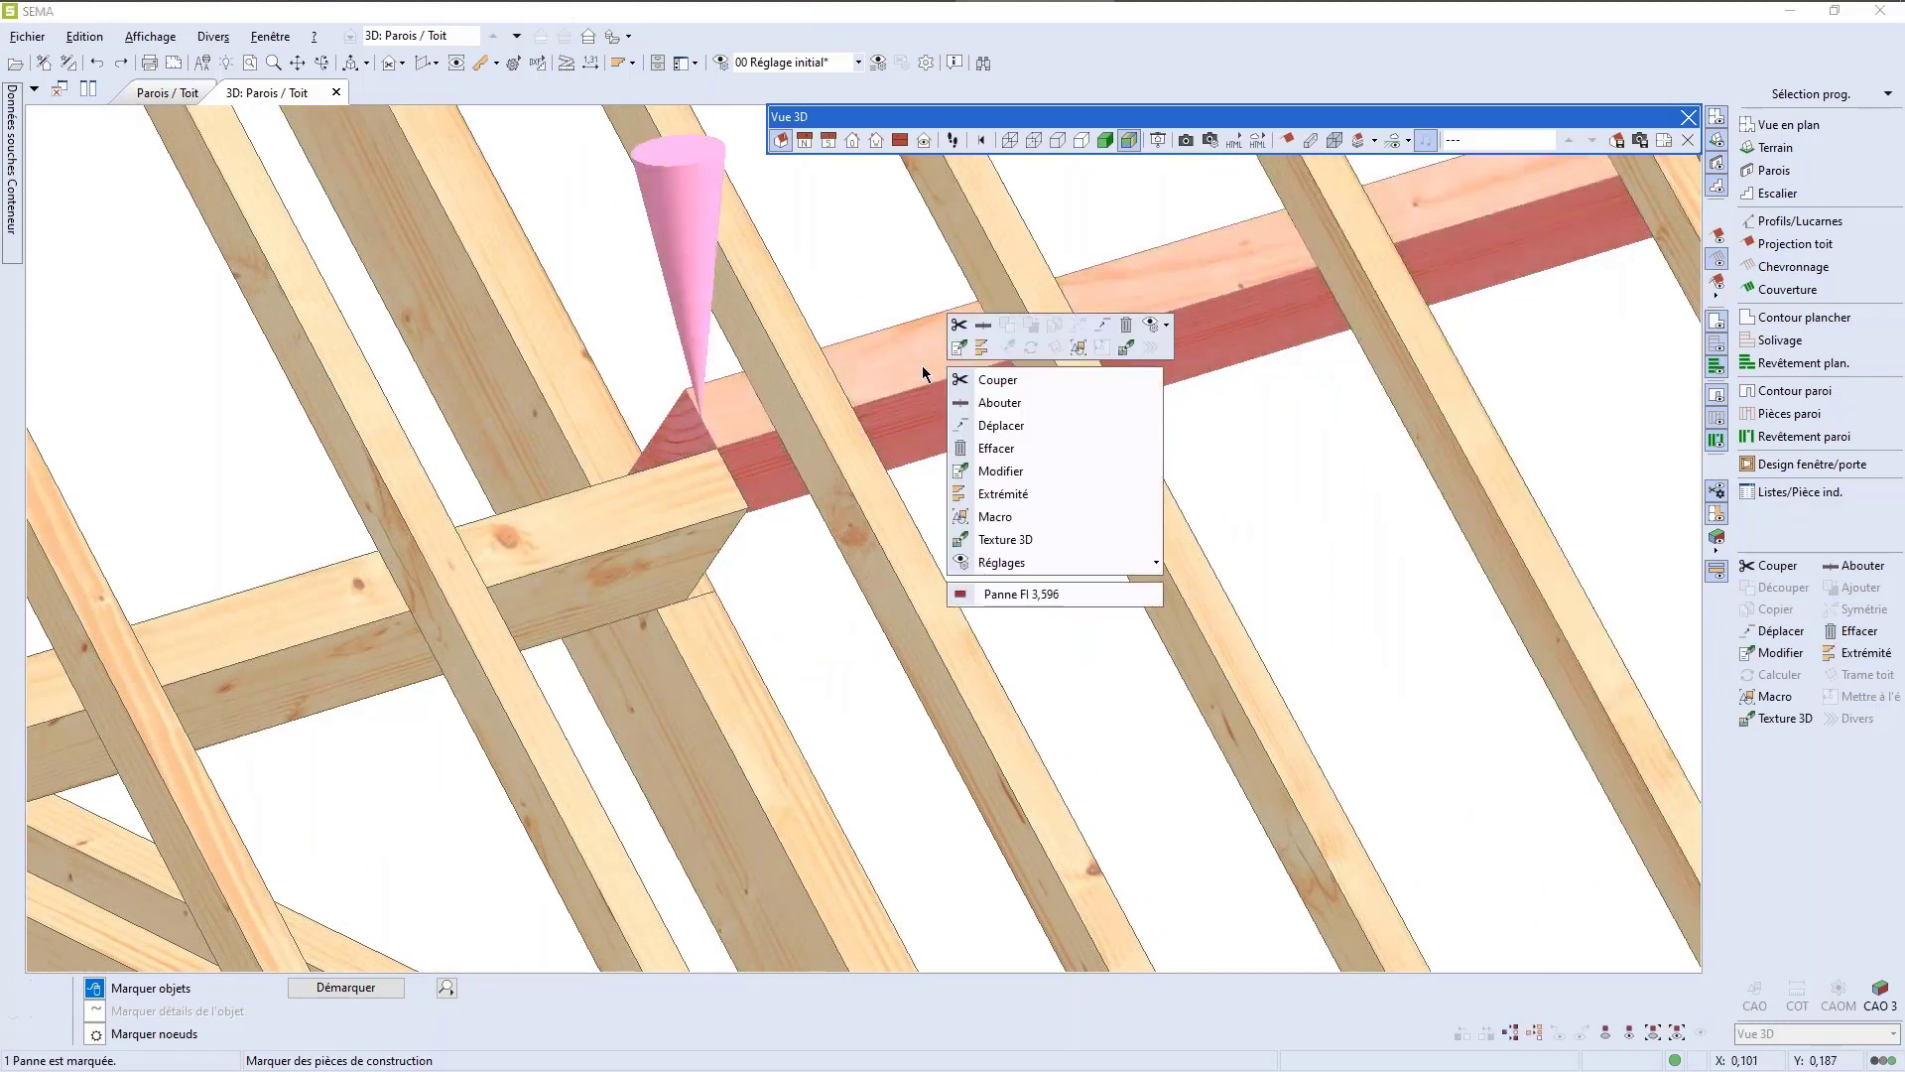
{"action": "left_click", "coordinate": [1003, 389]}
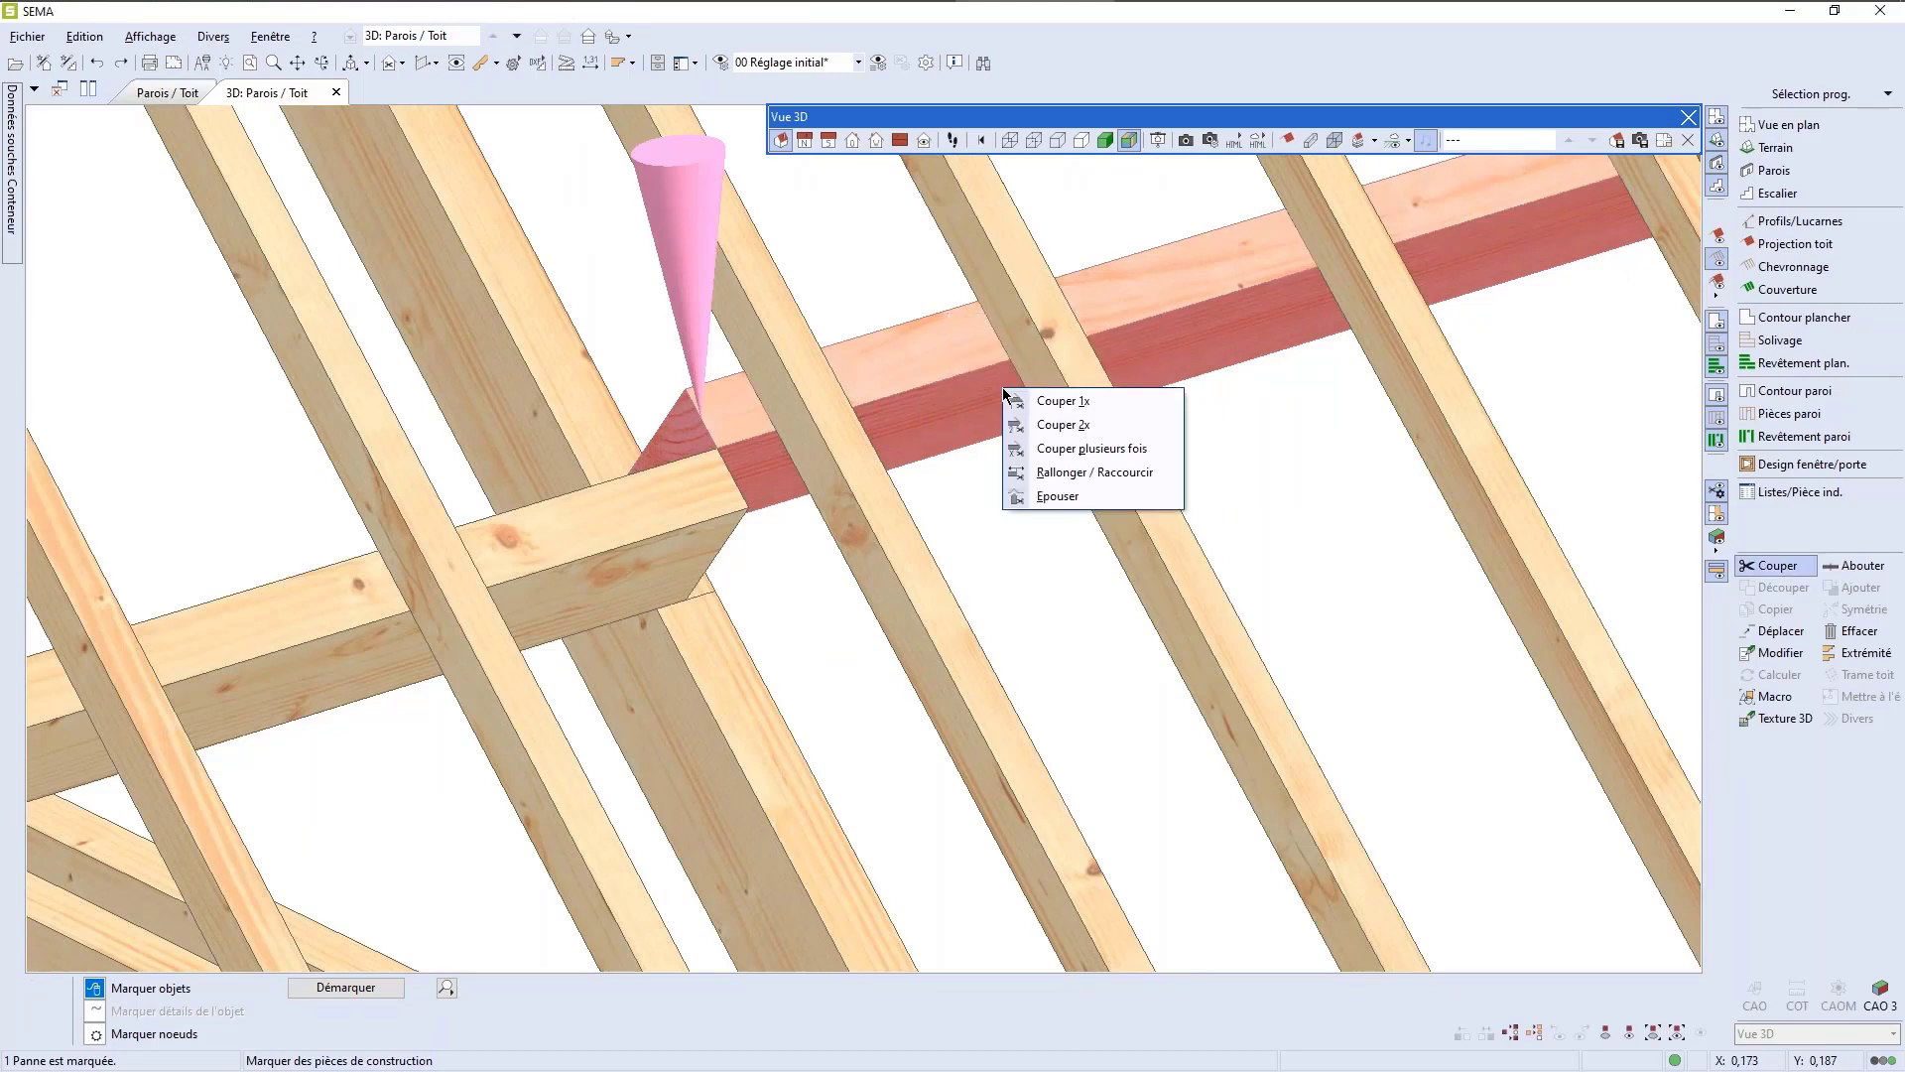
{"action": "left_click", "coordinate": [1074, 475]}
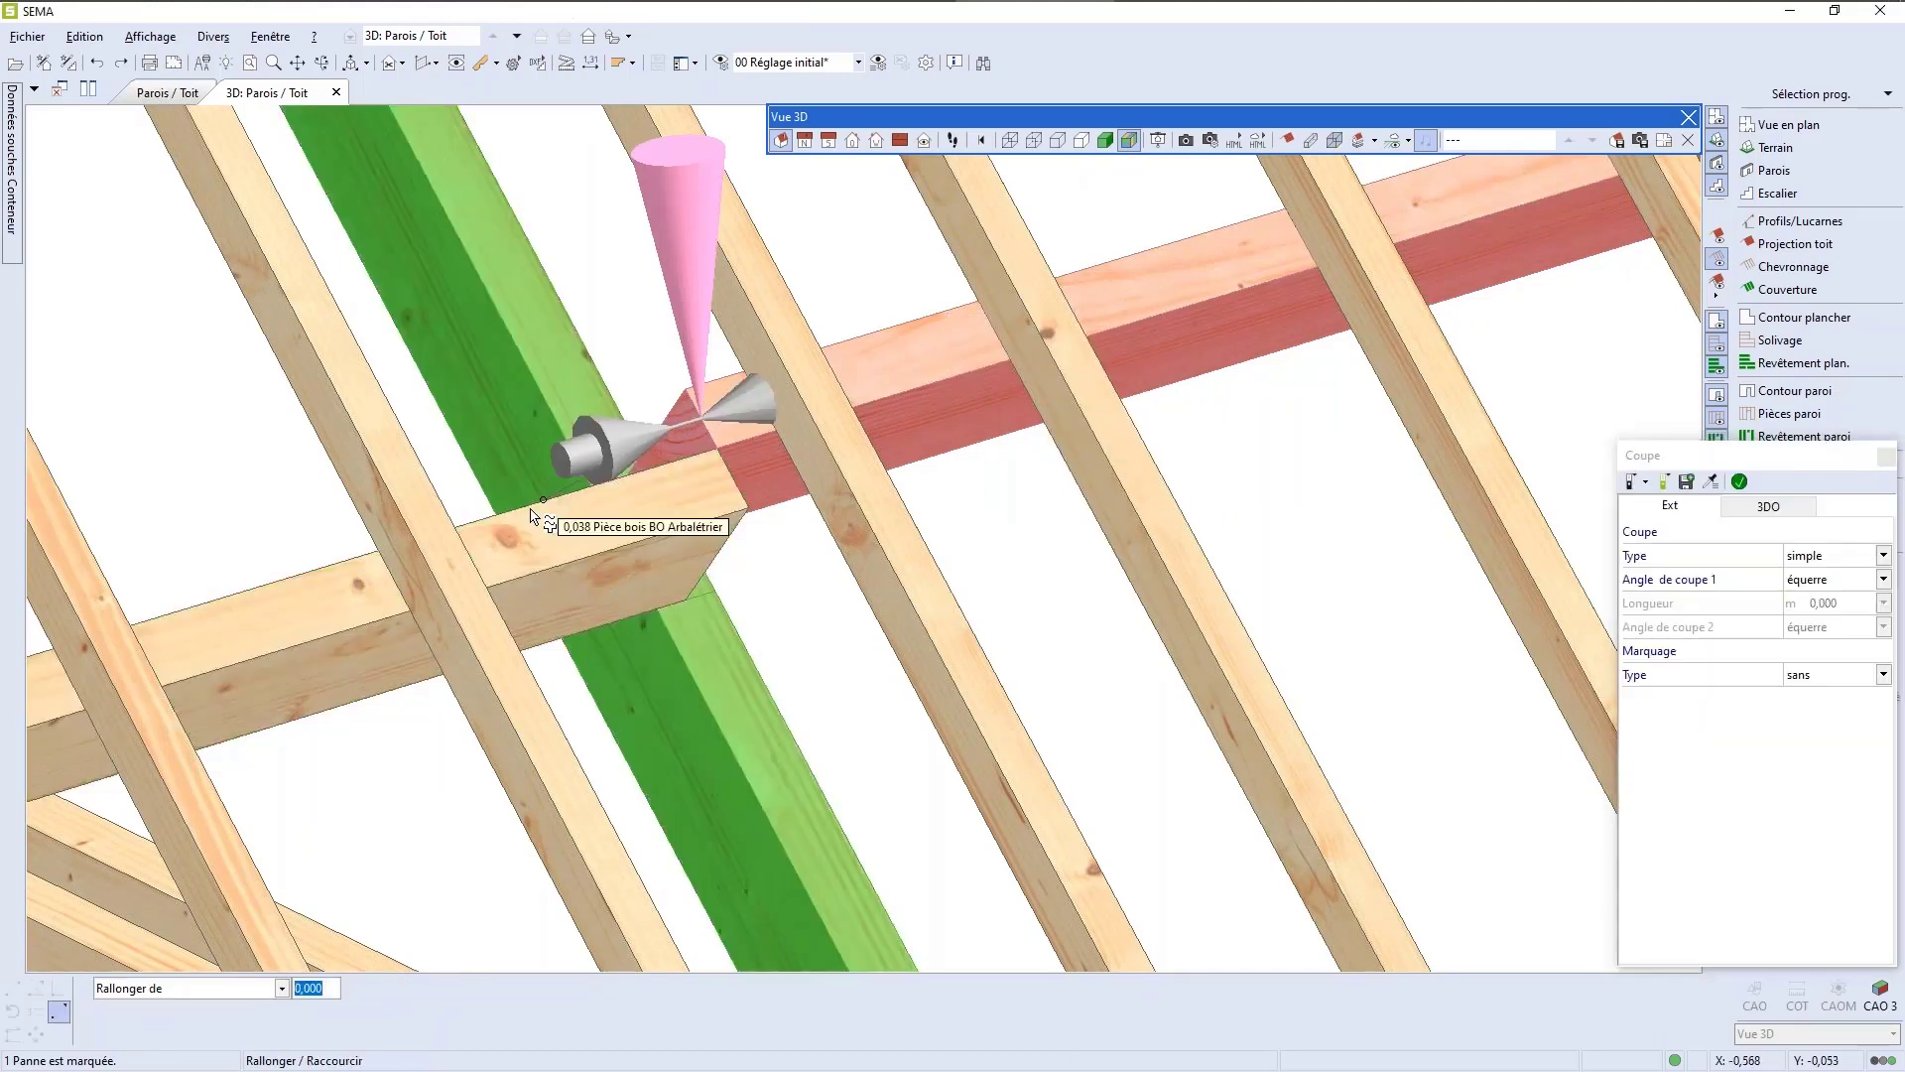
{"action": "type", "text": "0,3"}
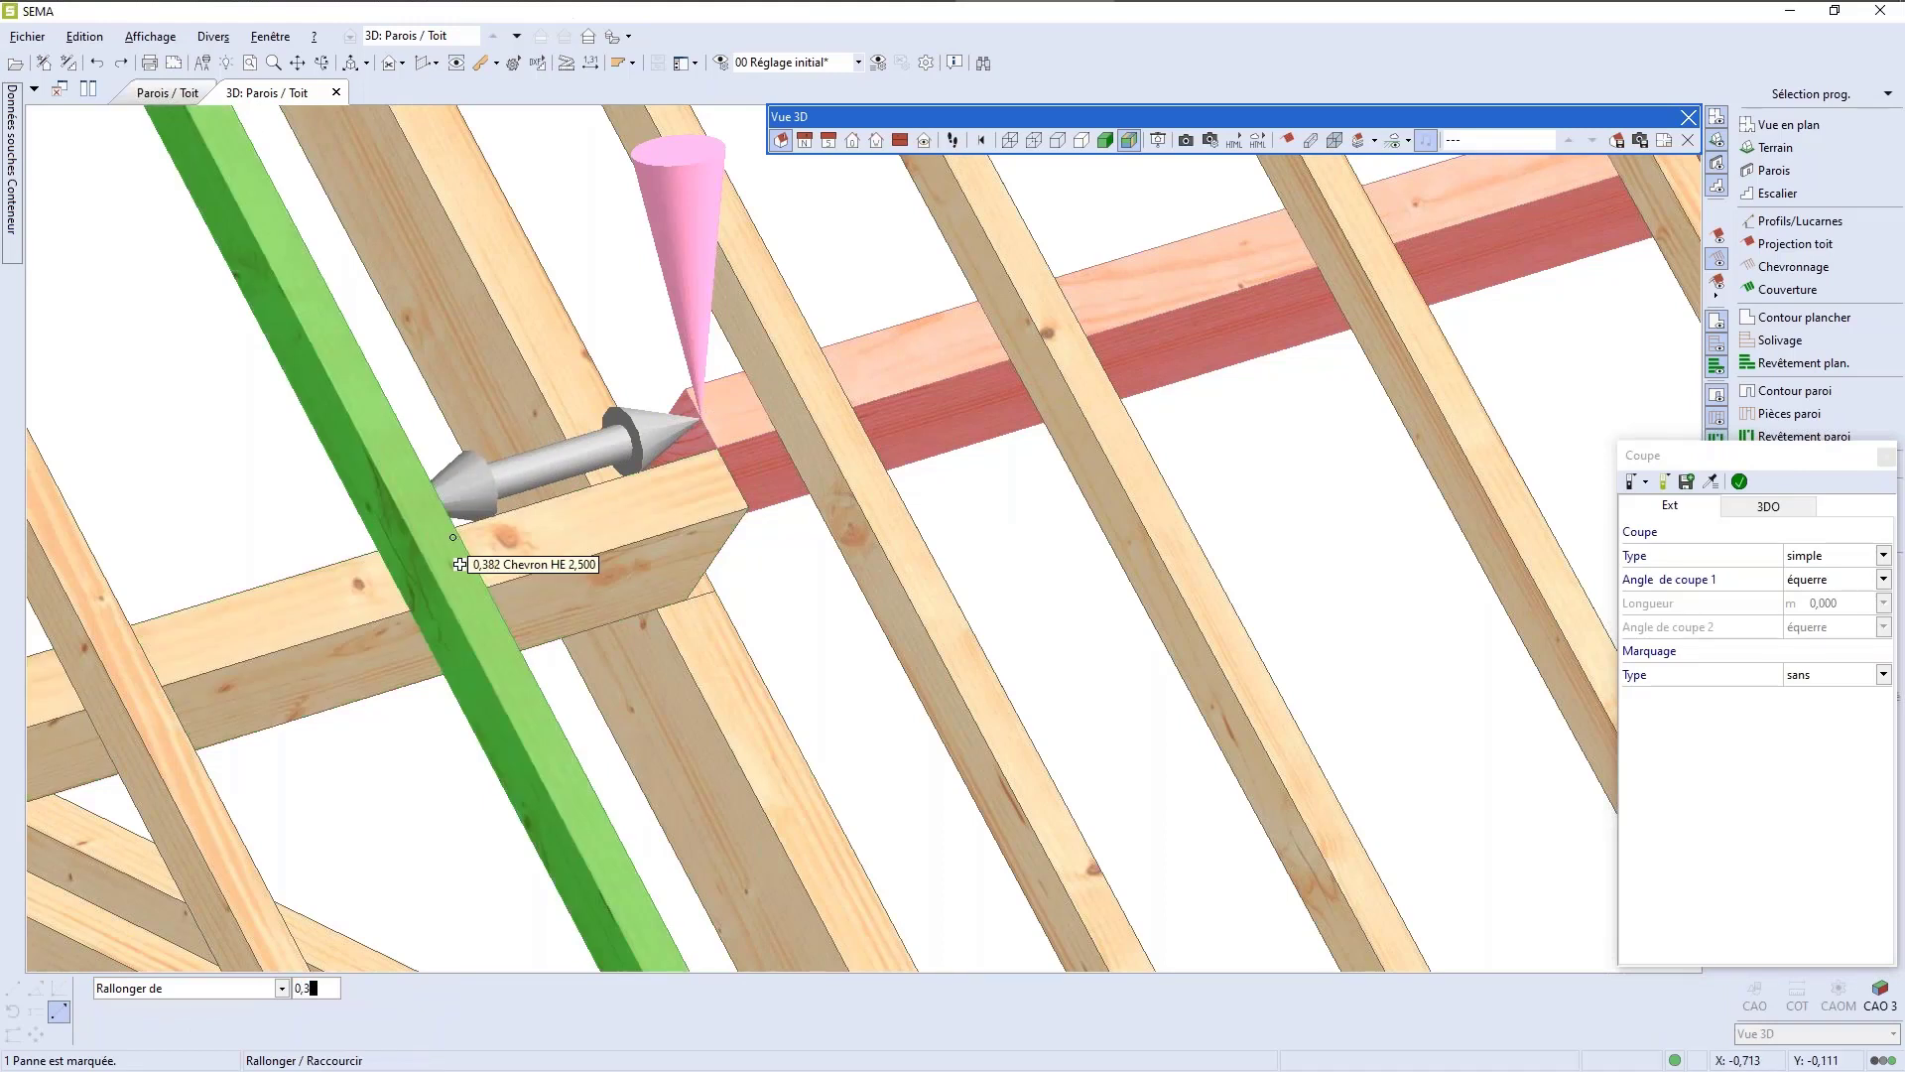
{"action": "key", "text": "Return"}
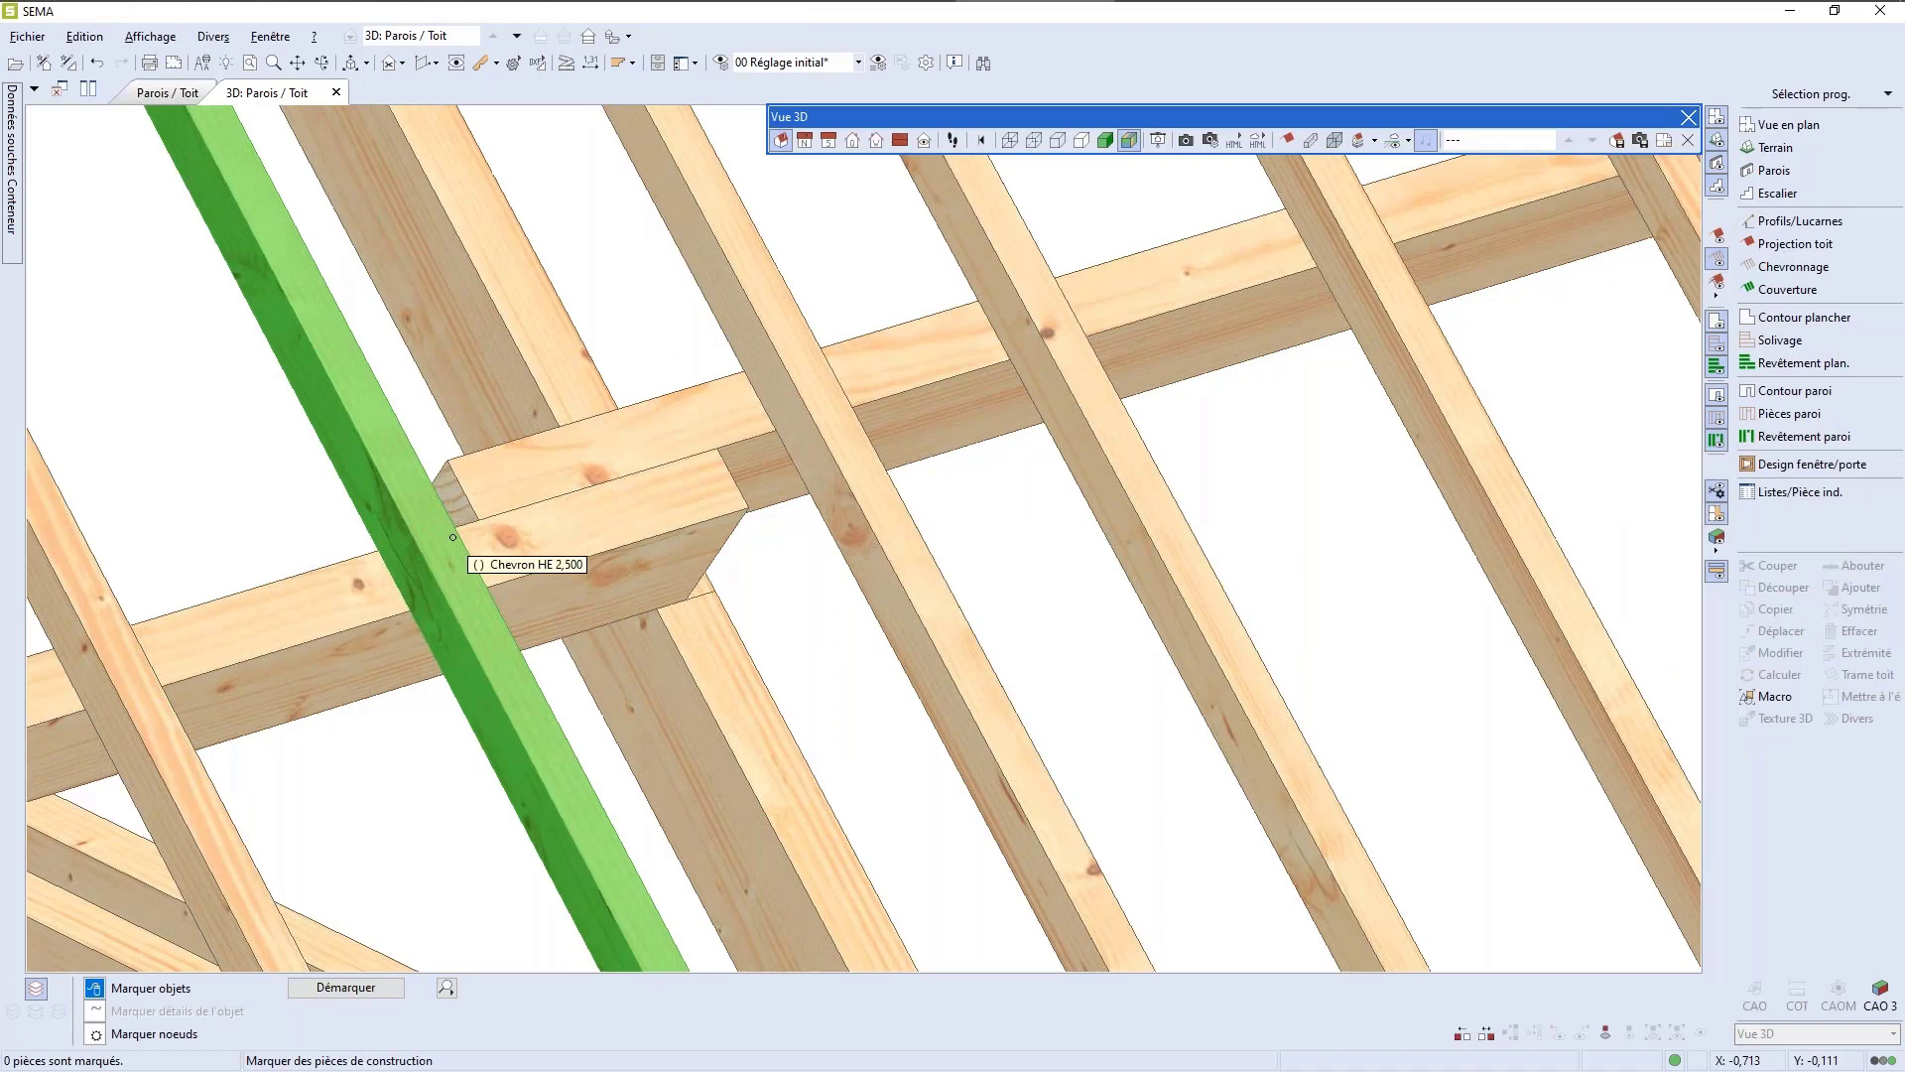
Step: Extend the adjoining side purlin by 0,3 at the same joint so it overlaps the middle segment
{"action": "left_click", "coordinate": [693, 531]}
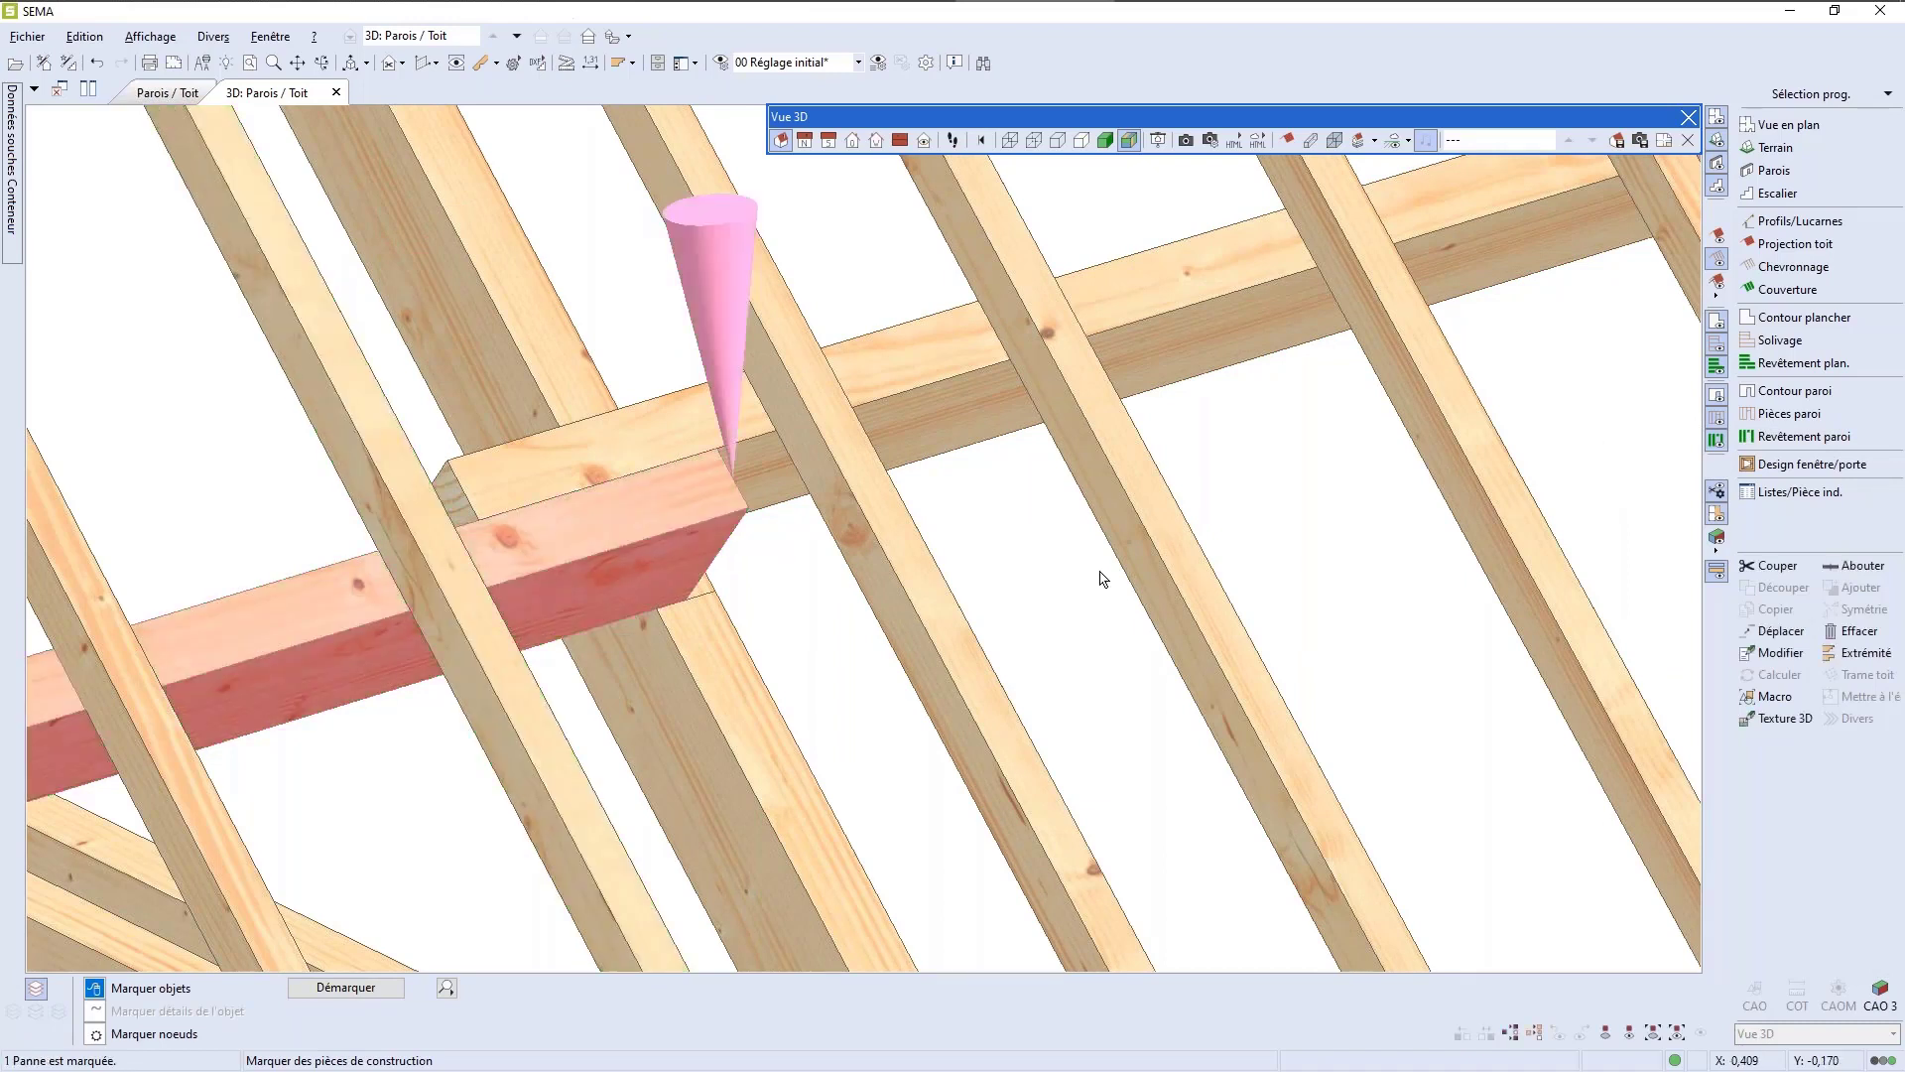
{"action": "type", "text": "r"}
{"action": "type", "text": "0,3"}
{"action": "key", "text": "Return"}
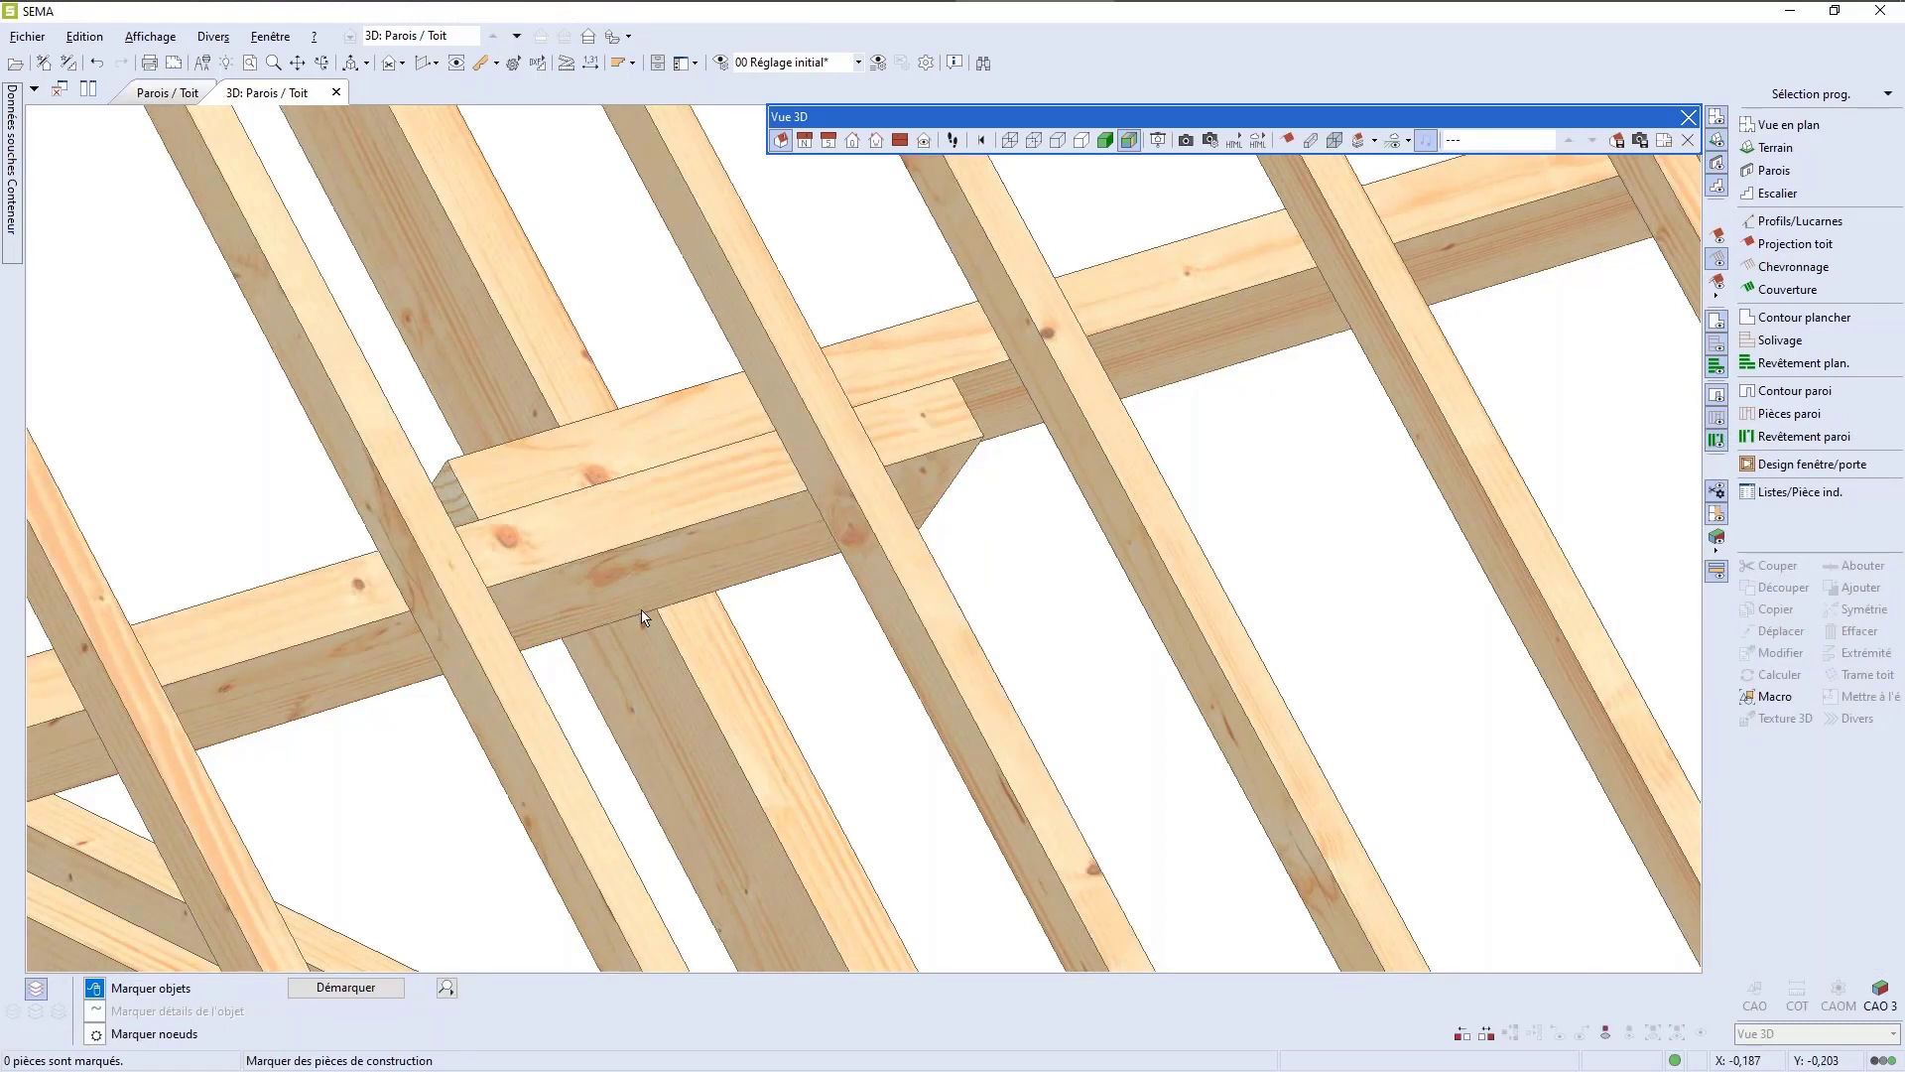
Step: Lengthen the side purlin by 0,3 at the EM108 joint with Rallonger / Raccourcir
{"action": "scroll", "coordinate": [596, 617], "scroll_direction": "down", "scroll_amount": 5}
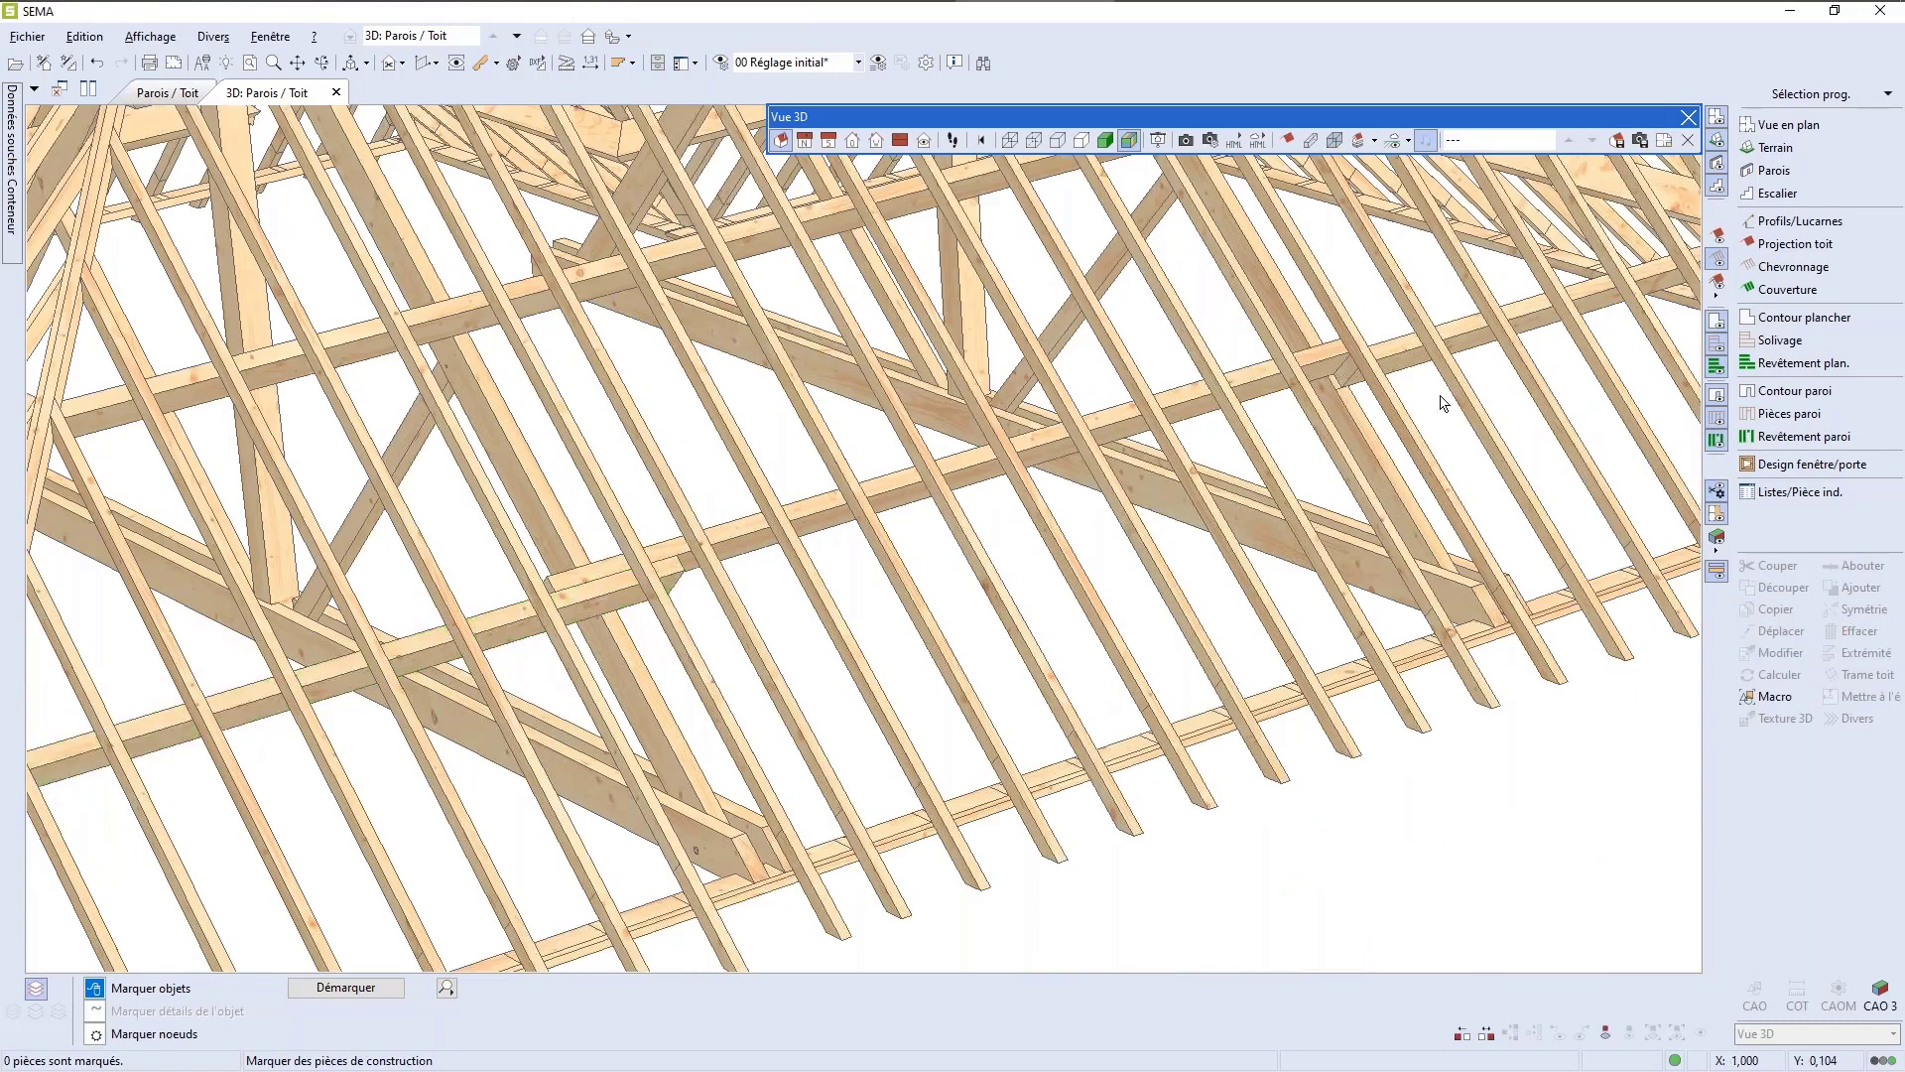
{"action": "scroll", "coordinate": [1381, 278], "scroll_direction": "up", "scroll_amount": 3}
{"action": "scroll", "coordinate": [1381, 278], "scroll_direction": "up", "scroll_amount": 3}
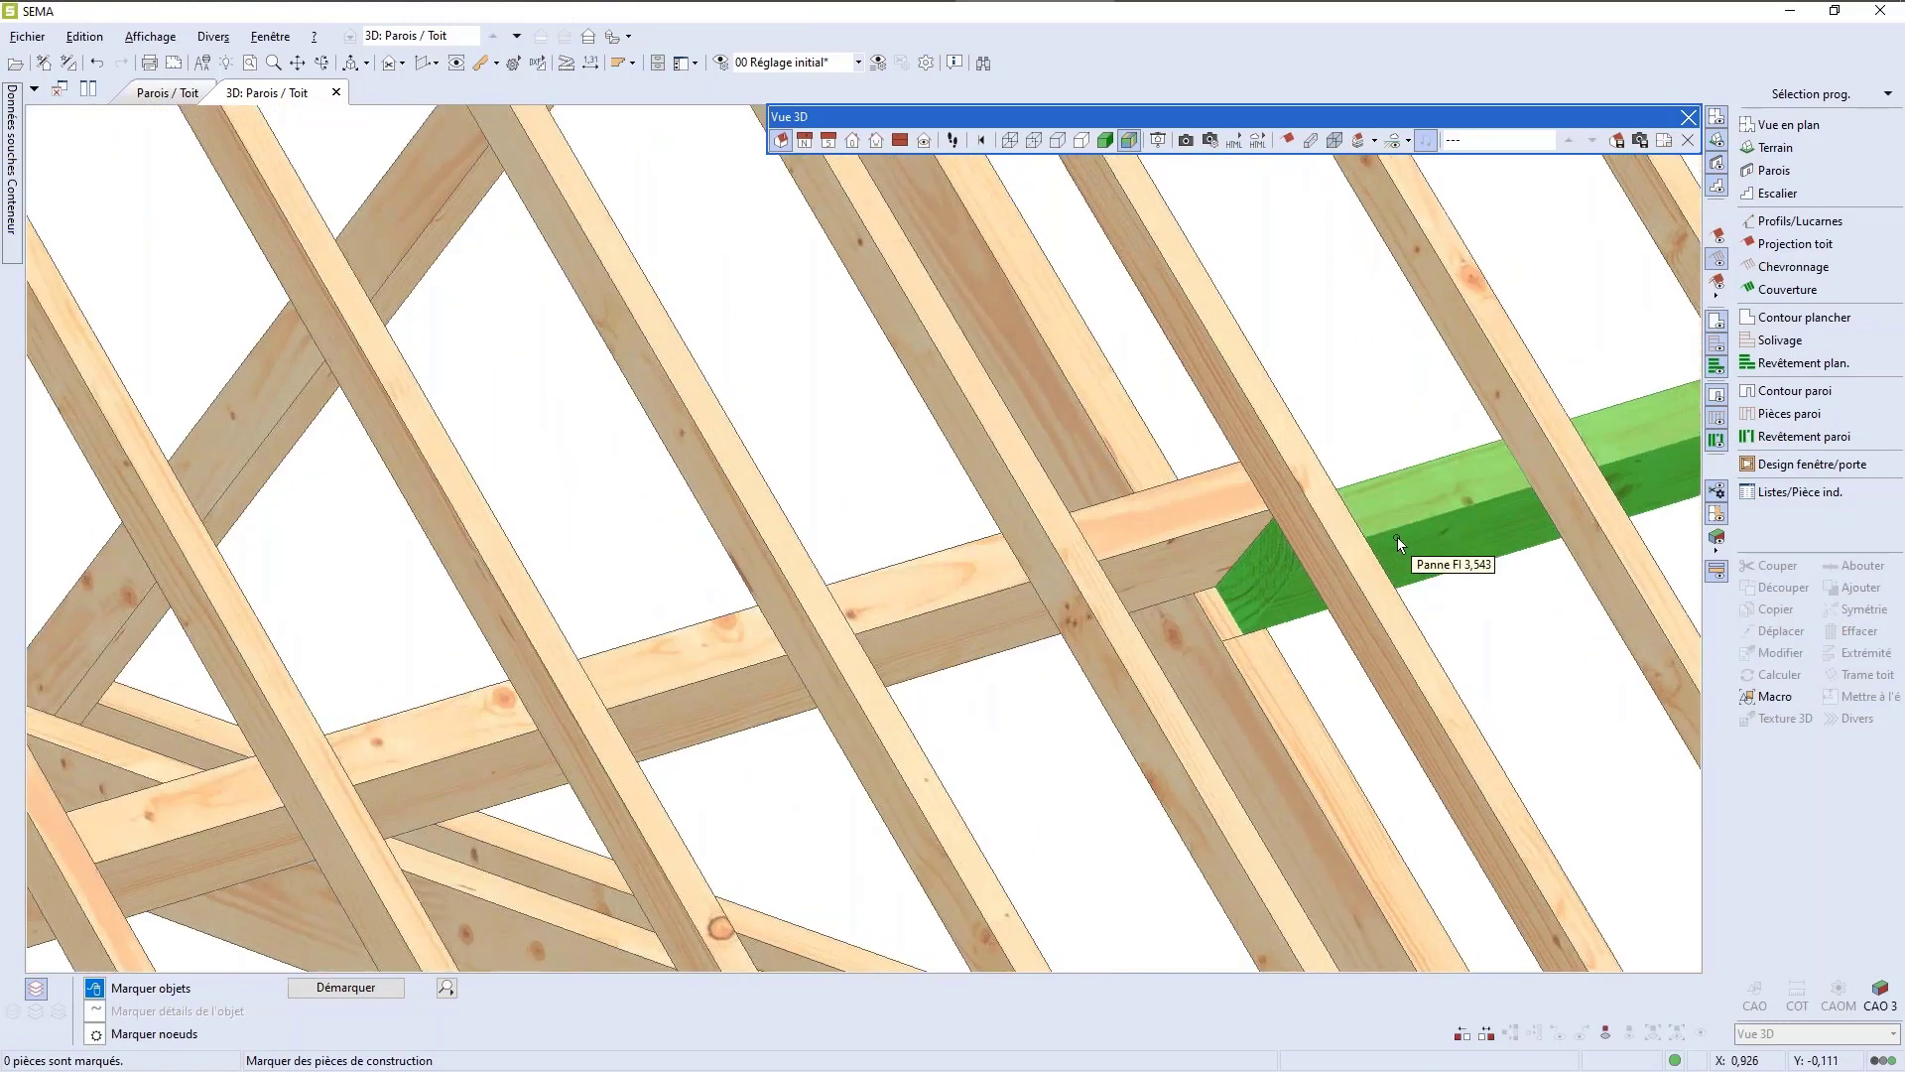
{"action": "left_click", "coordinate": [1398, 538]}
{"action": "left_click", "coordinate": [1867, 652]}
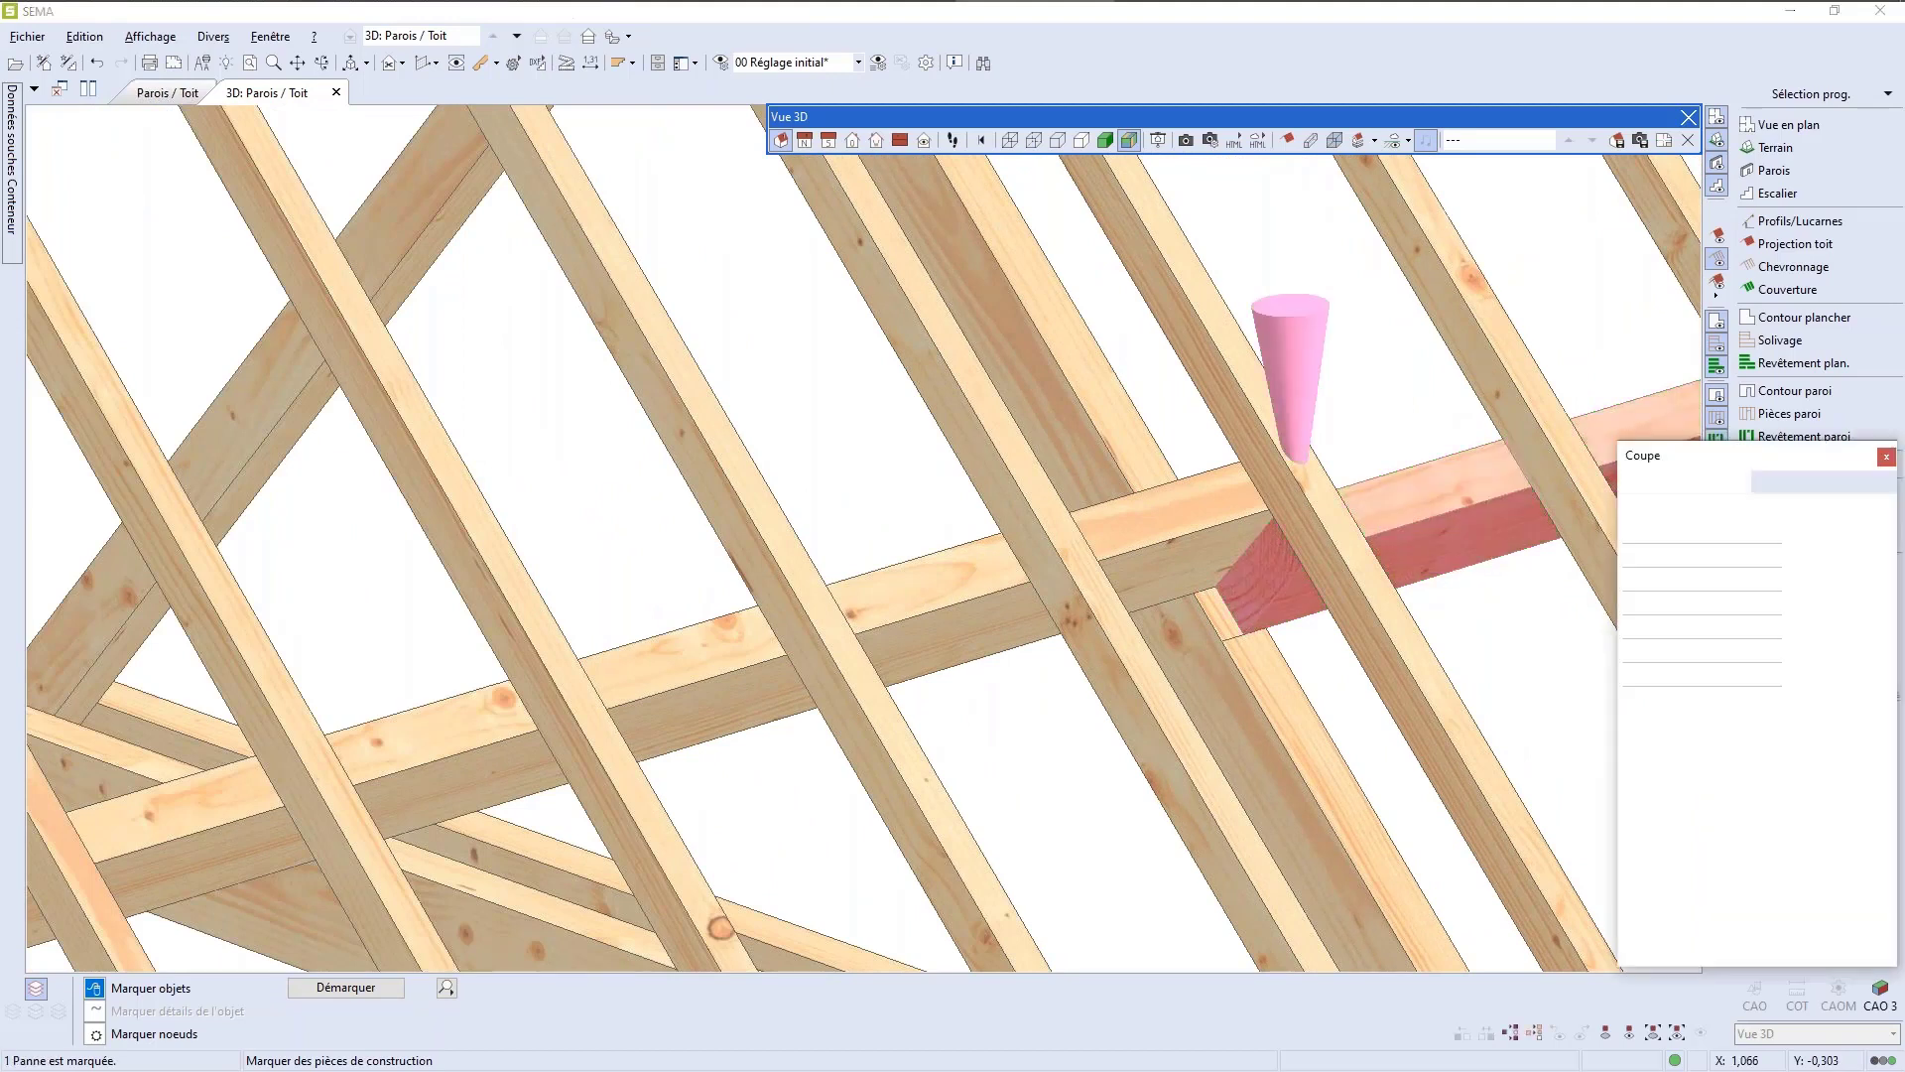
{"action": "type", "text": "0,3"}
{"action": "key", "text": "Return"}
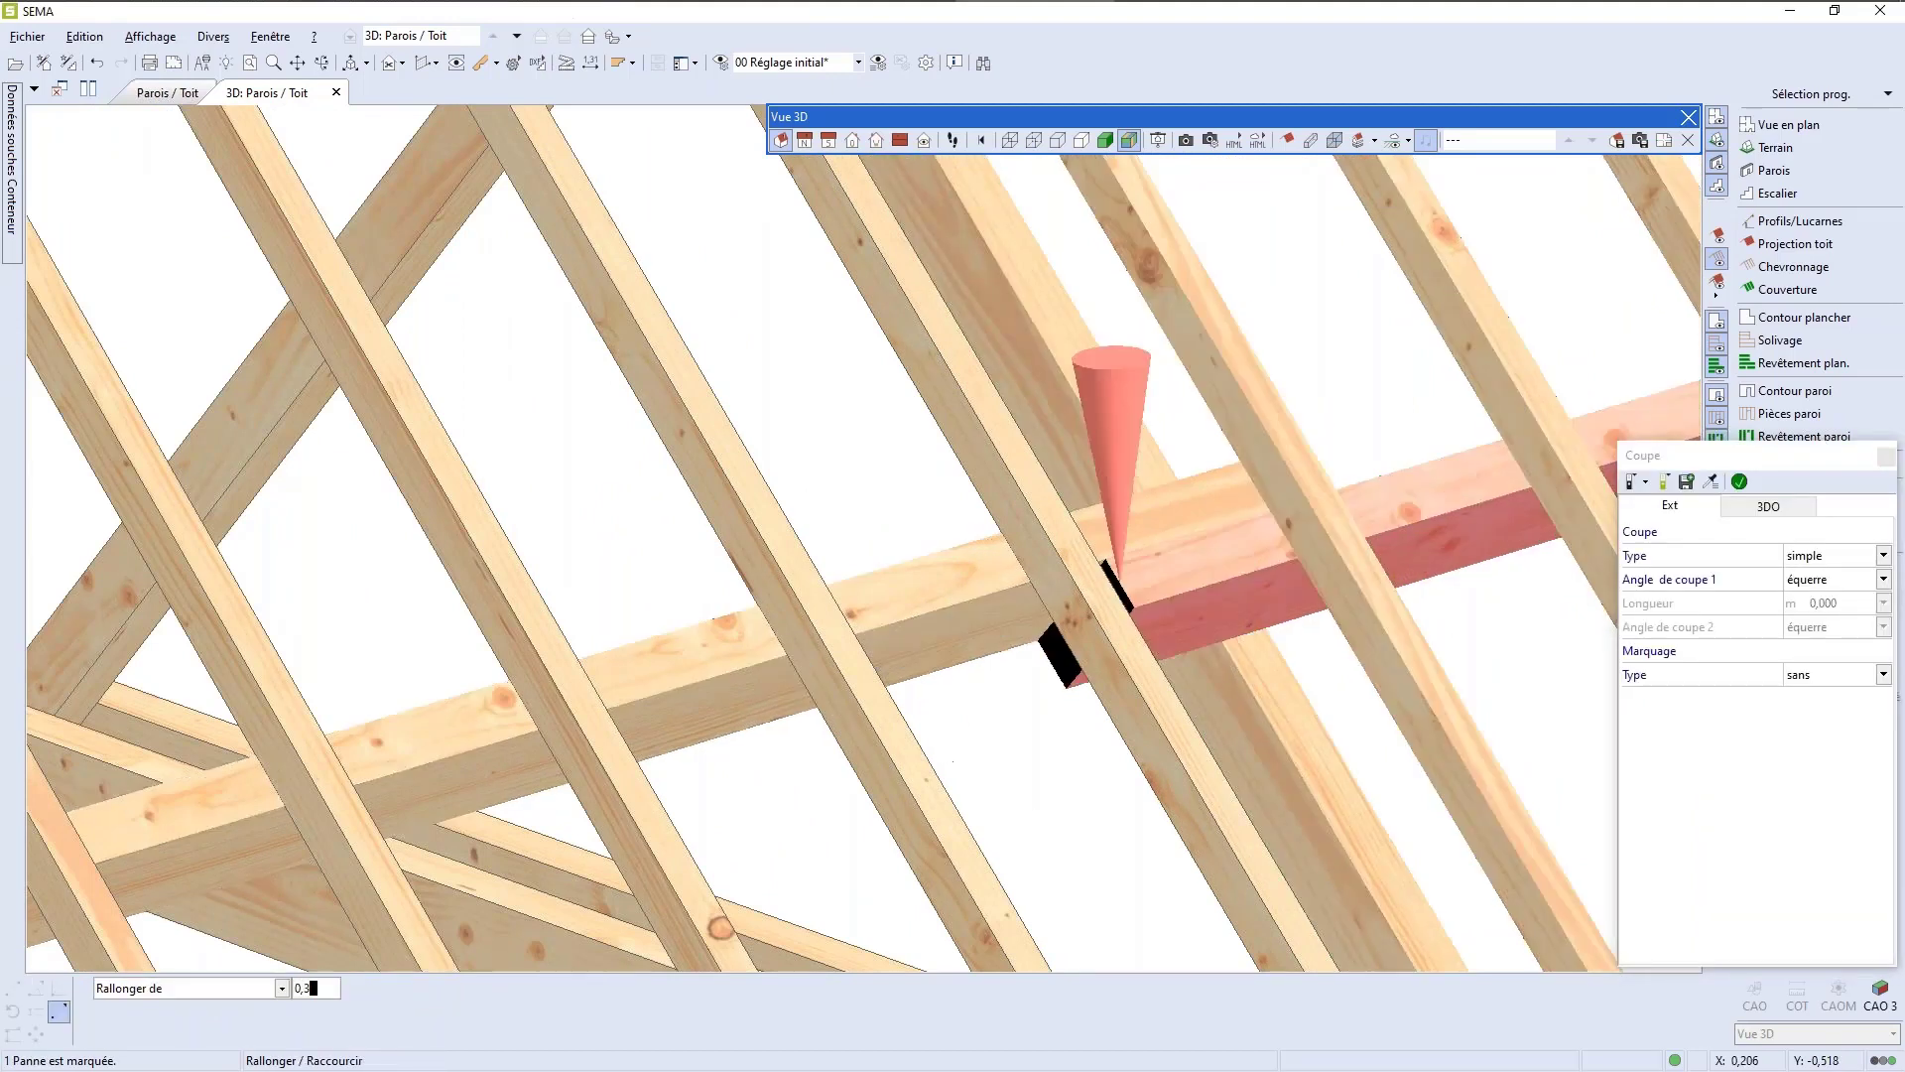
Step: Extend the middle purlin segment by 0,3 at the same joint so that it overlaps the side purlin
{"action": "left_click", "coordinate": [976, 614]}
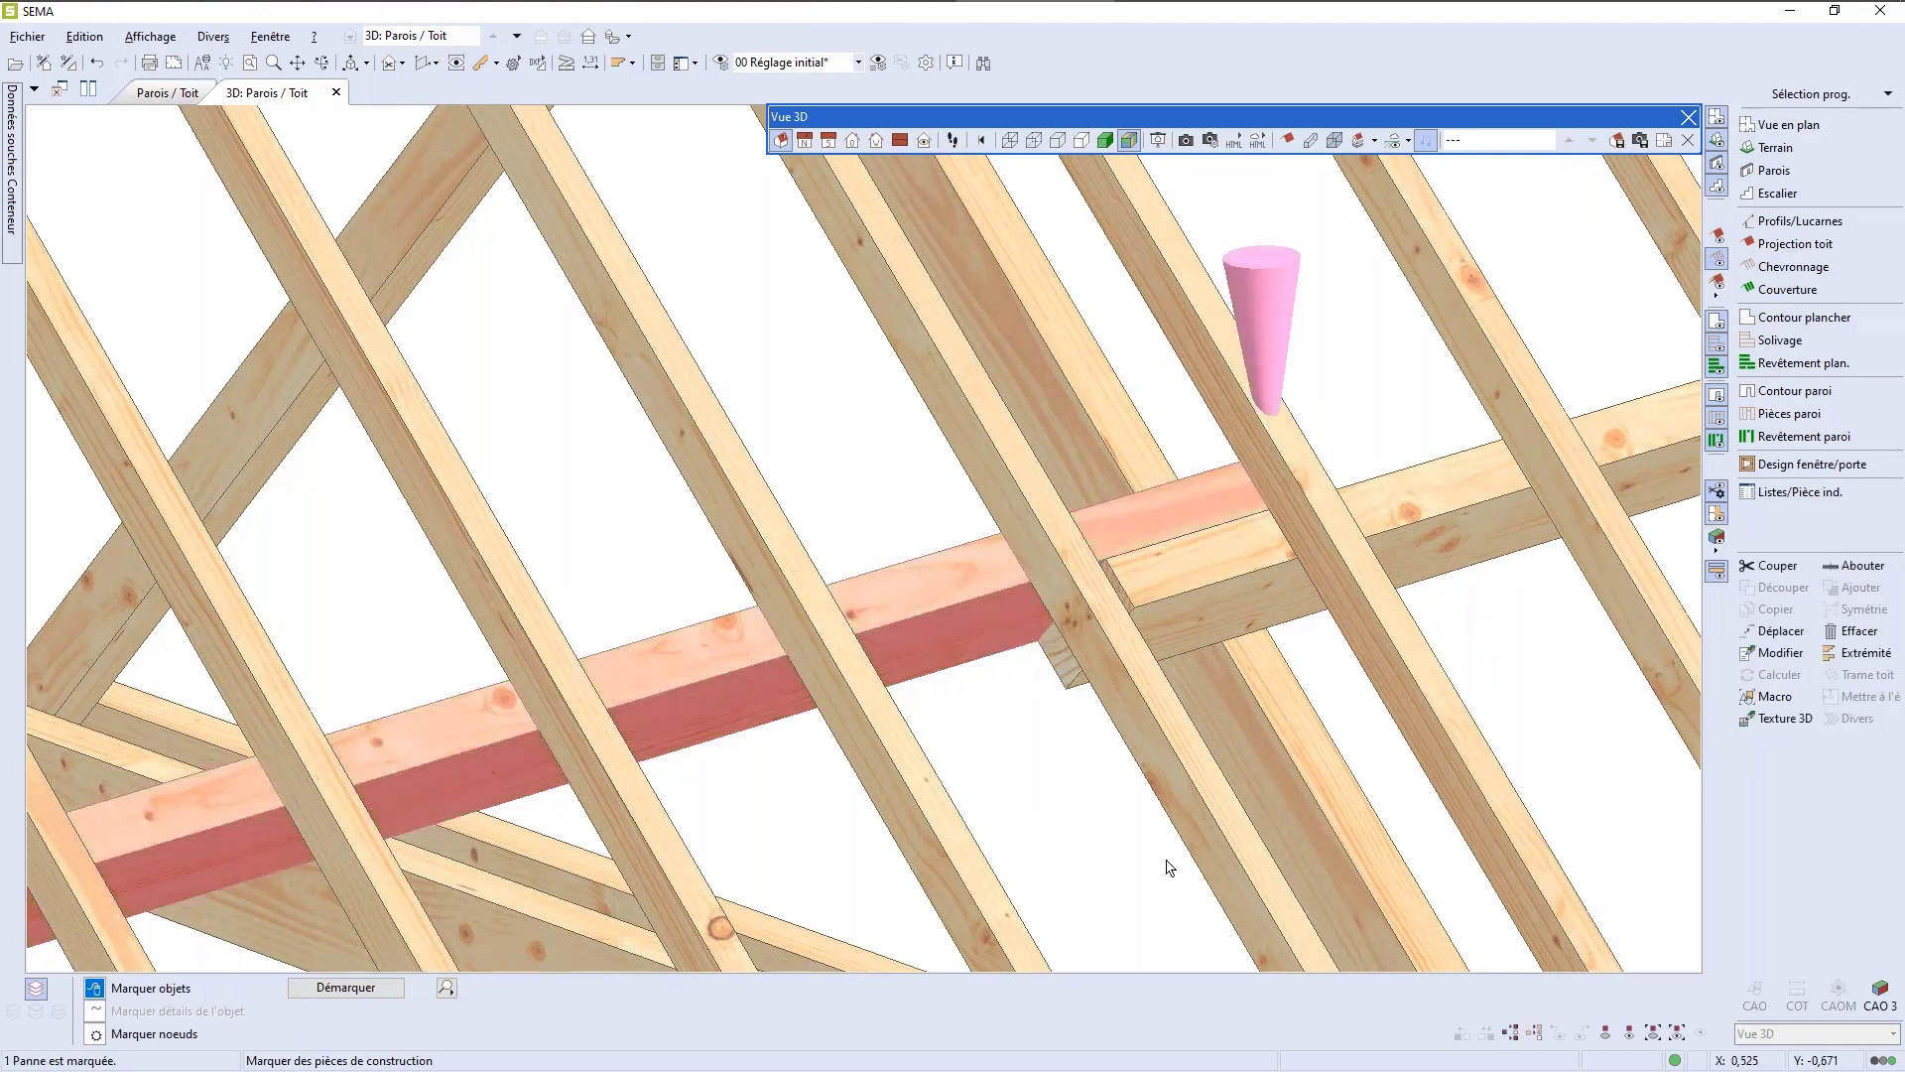
{"action": "key", "text": "space"}
{"action": "type", "text": "0,"}
{"action": "key", "text": "Return"}
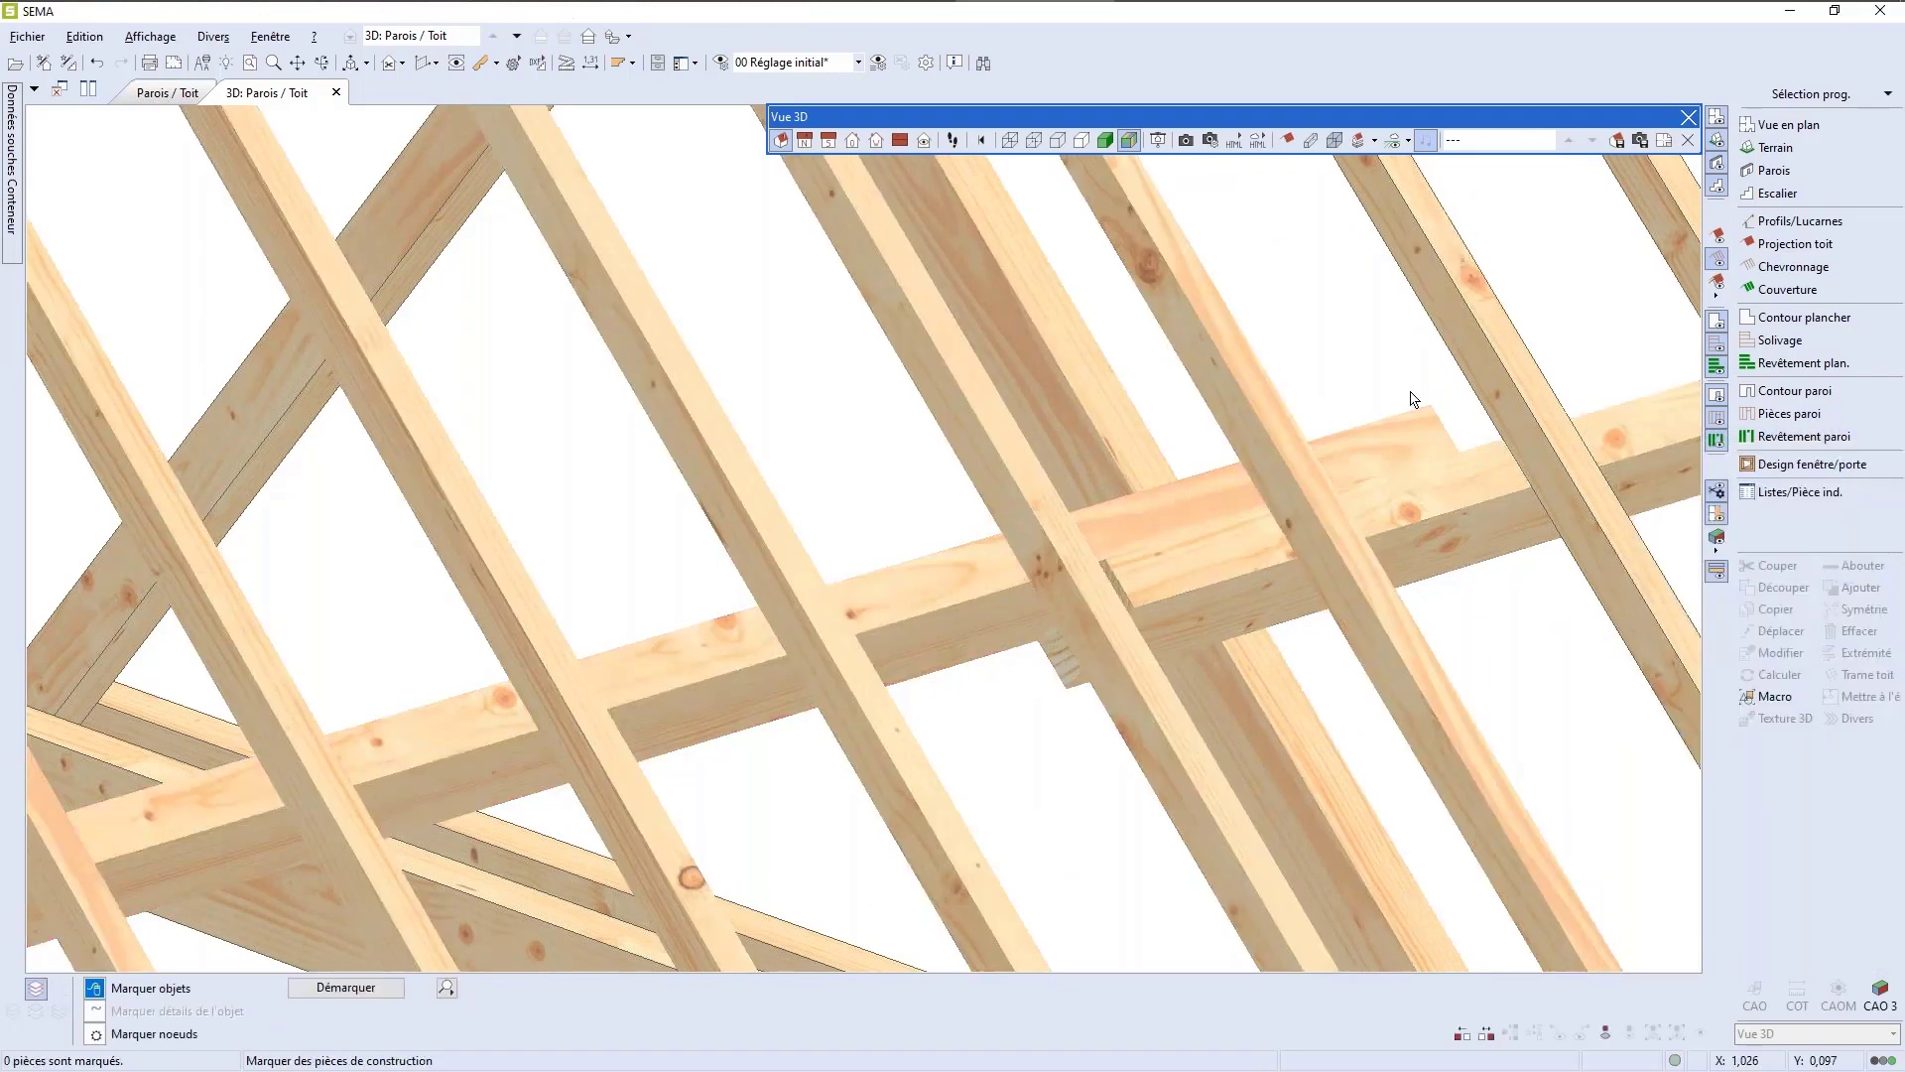
Step: Examine both overlapping purlin joints on the complete 3D roof and return to the Parois / Toit plan view
{"action": "scroll", "coordinate": [1372, 385], "scroll_direction": "down", "scroll_amount": 5}
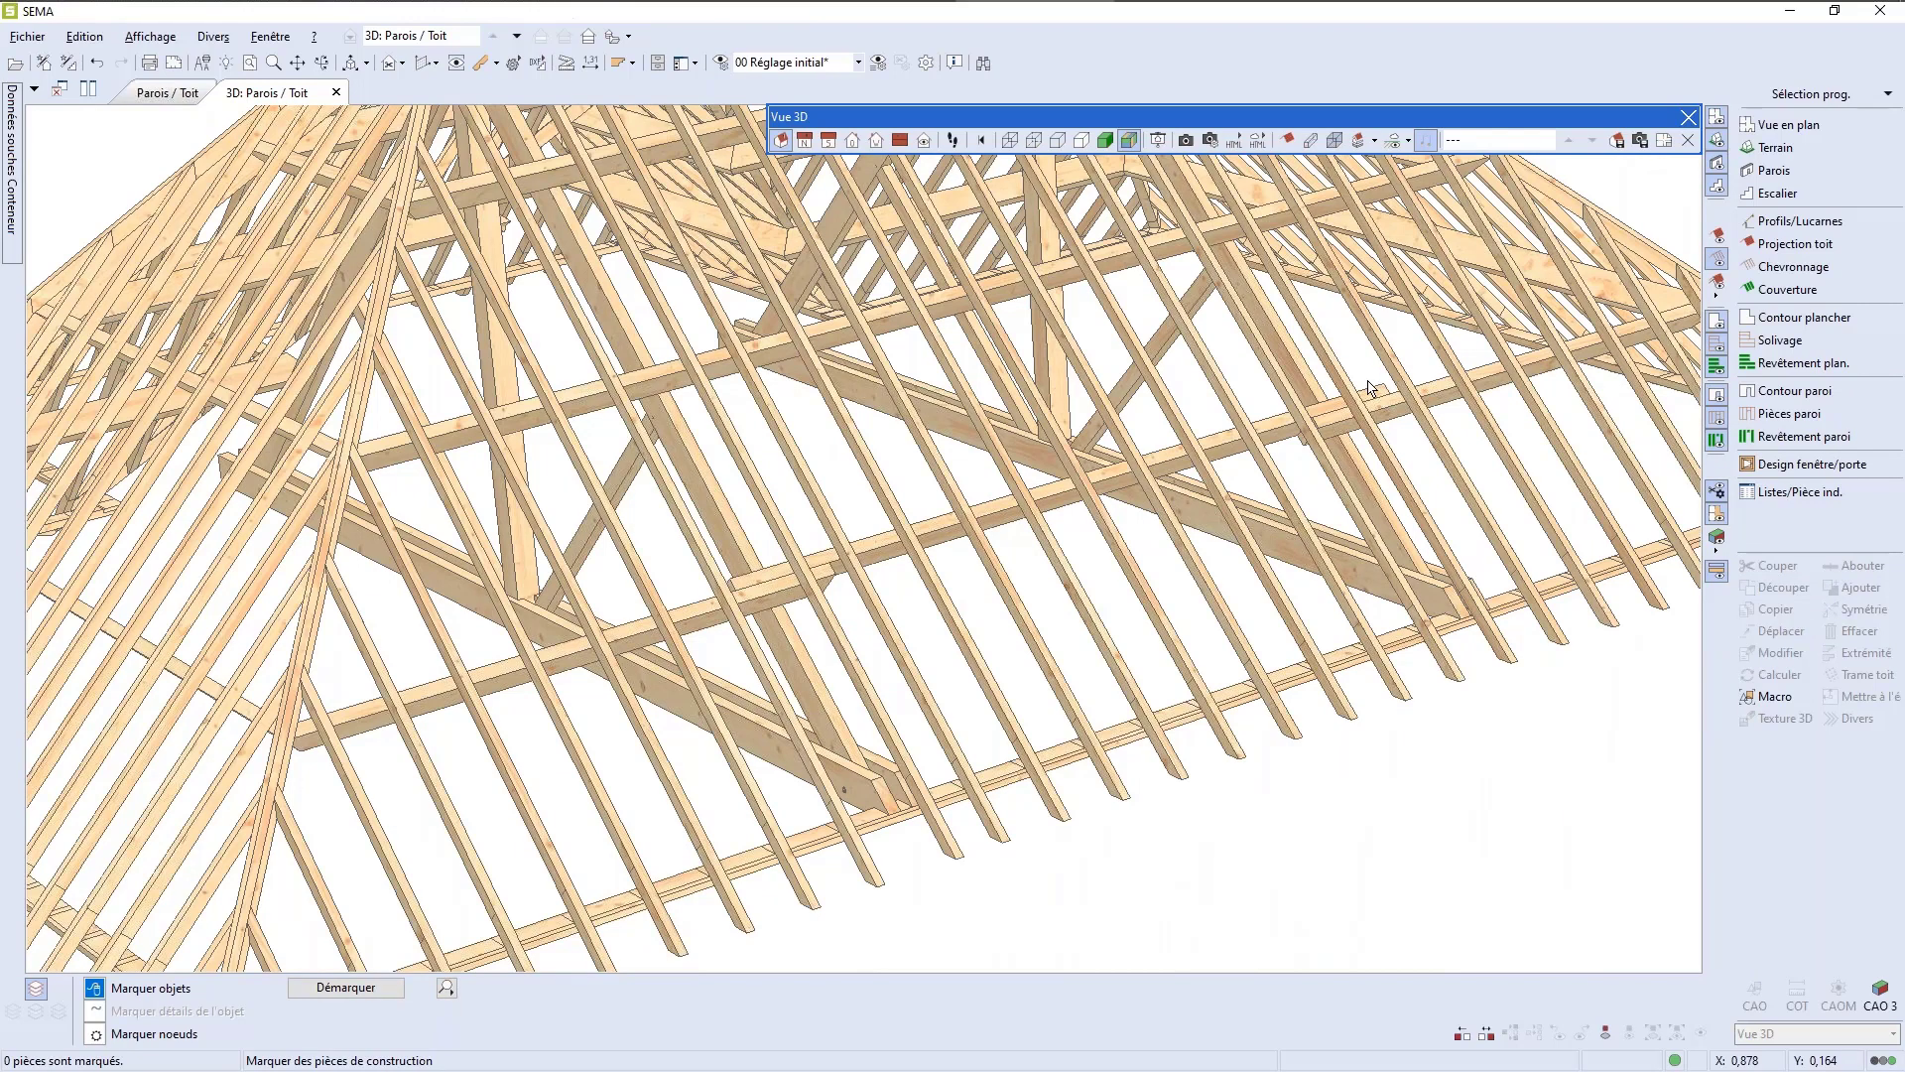
{"action": "scroll", "coordinate": [1372, 397], "scroll_direction": "down", "scroll_amount": 5}
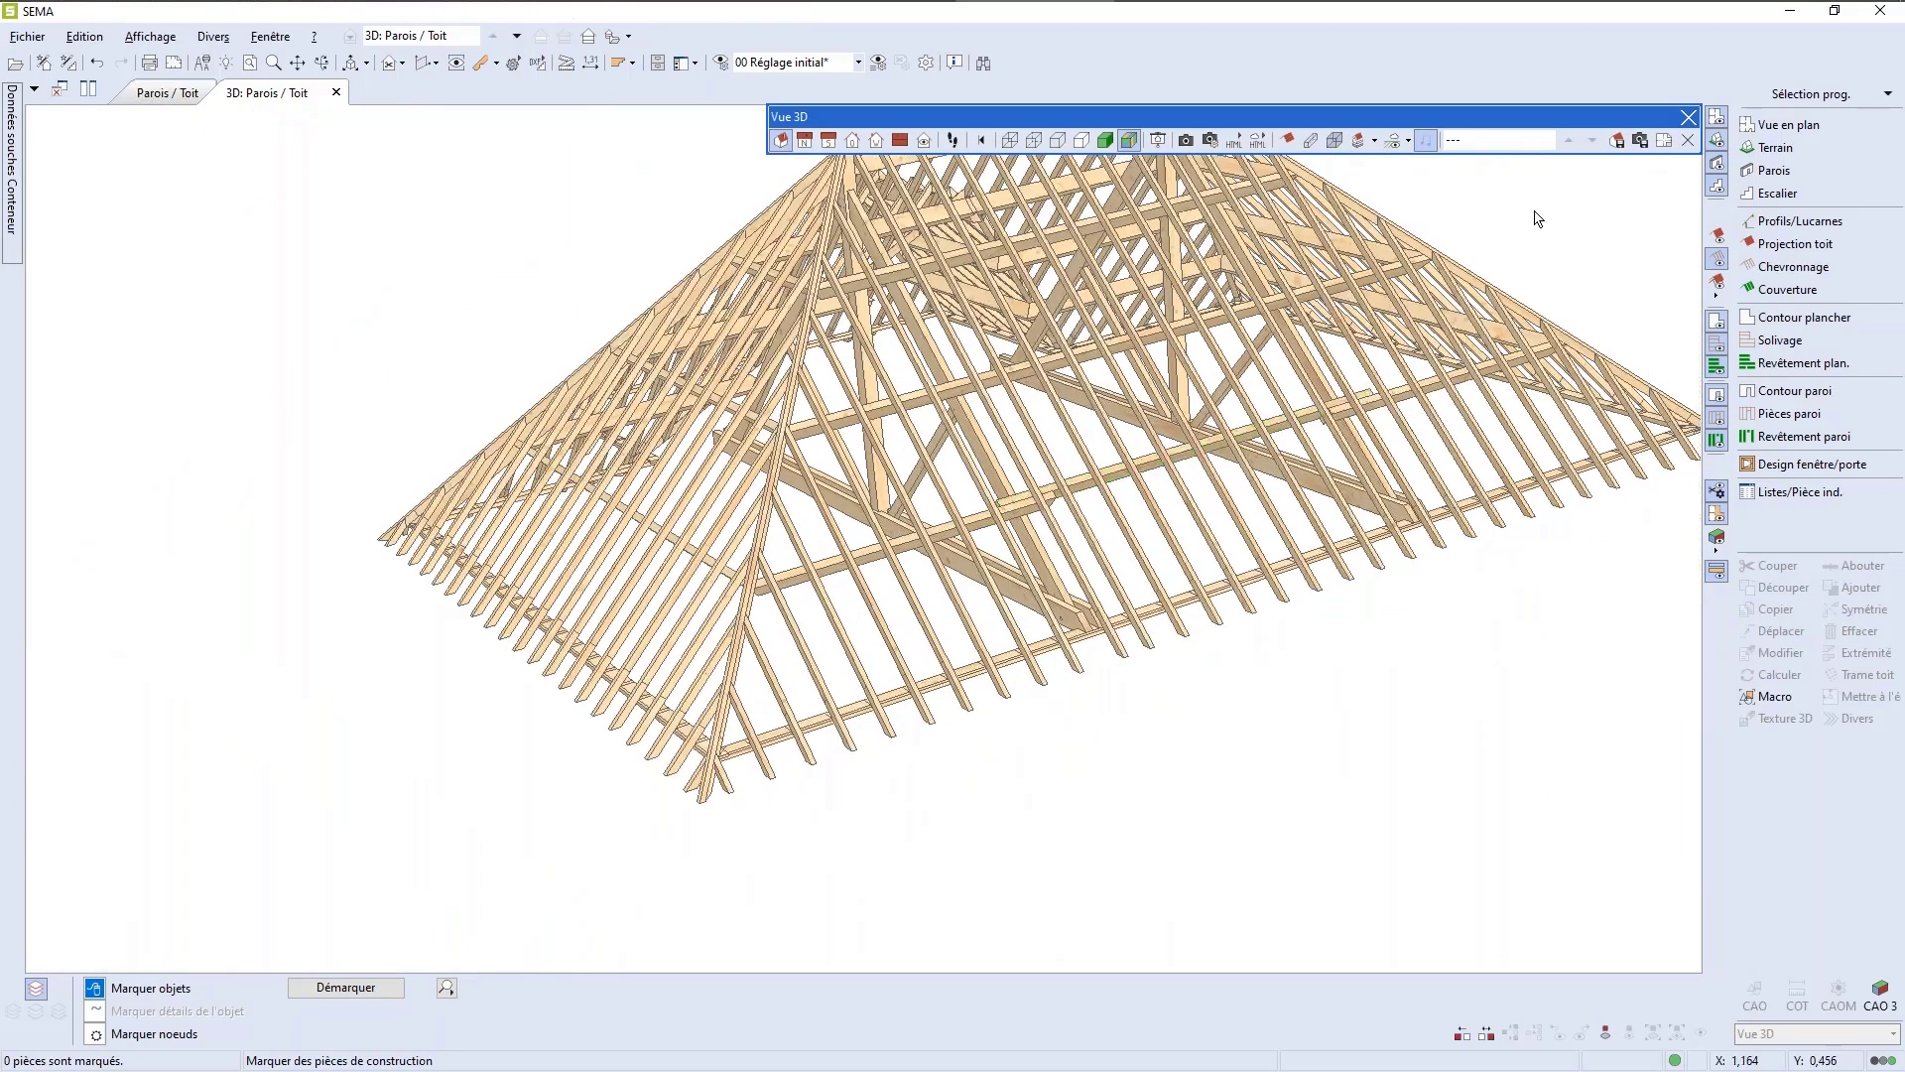
{"action": "scroll", "coordinate": [1529, 225], "scroll_direction": "up", "scroll_amount": 4}
{"action": "scroll", "coordinate": [1523, 229], "scroll_direction": "down", "scroll_amount": 3}
{"action": "scroll", "coordinate": [1545, 215], "scroll_direction": "up", "scroll_amount": 3}
{"action": "scroll", "coordinate": [1545, 215], "scroll_direction": "down", "scroll_amount": 2}
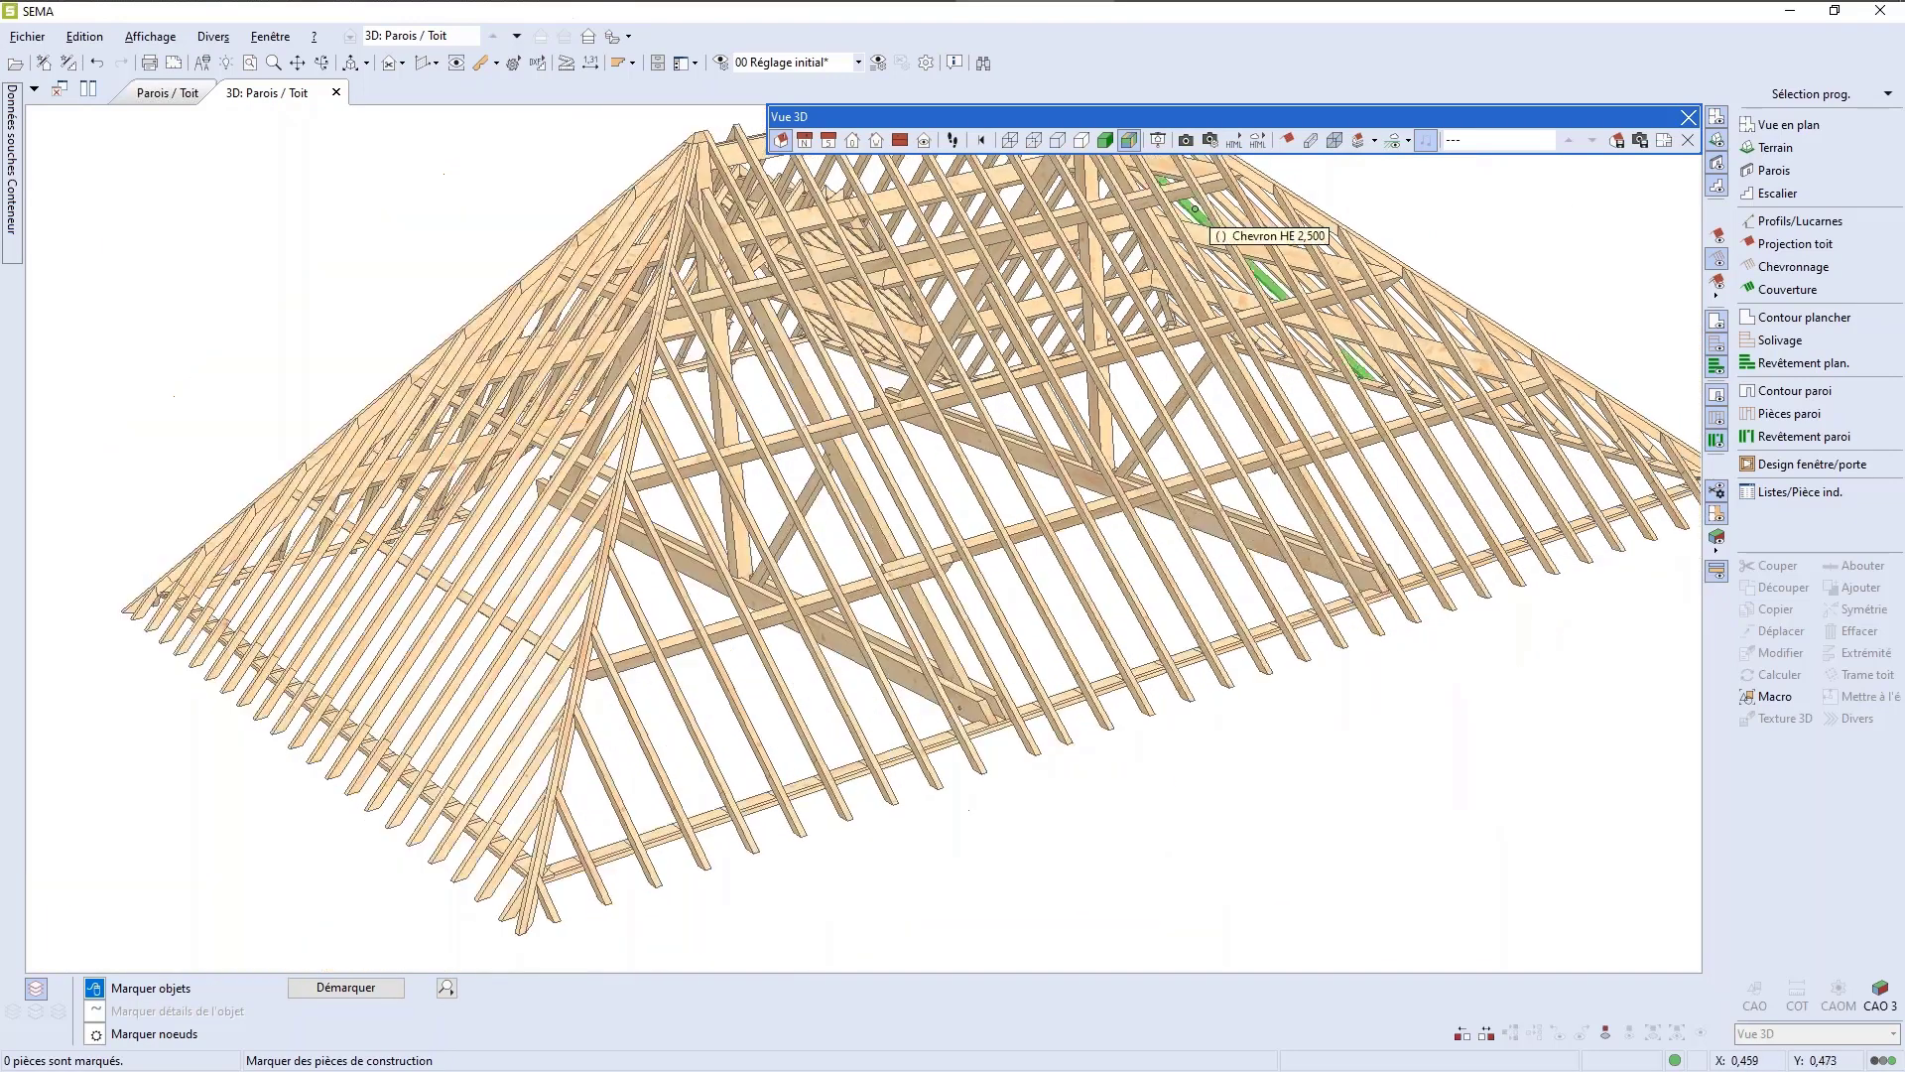
{"action": "left_click", "coordinate": [193, 87]}
{"action": "scroll", "coordinate": [1052, 412], "scroll_direction": "down", "scroll_amount": 3}
{"action": "scroll", "coordinate": [1024, 407], "scroll_direction": "down", "scroll_amount": 3}
{"action": "scroll", "coordinate": [1343, 715], "scroll_direction": "up", "scroll_amount": 1}
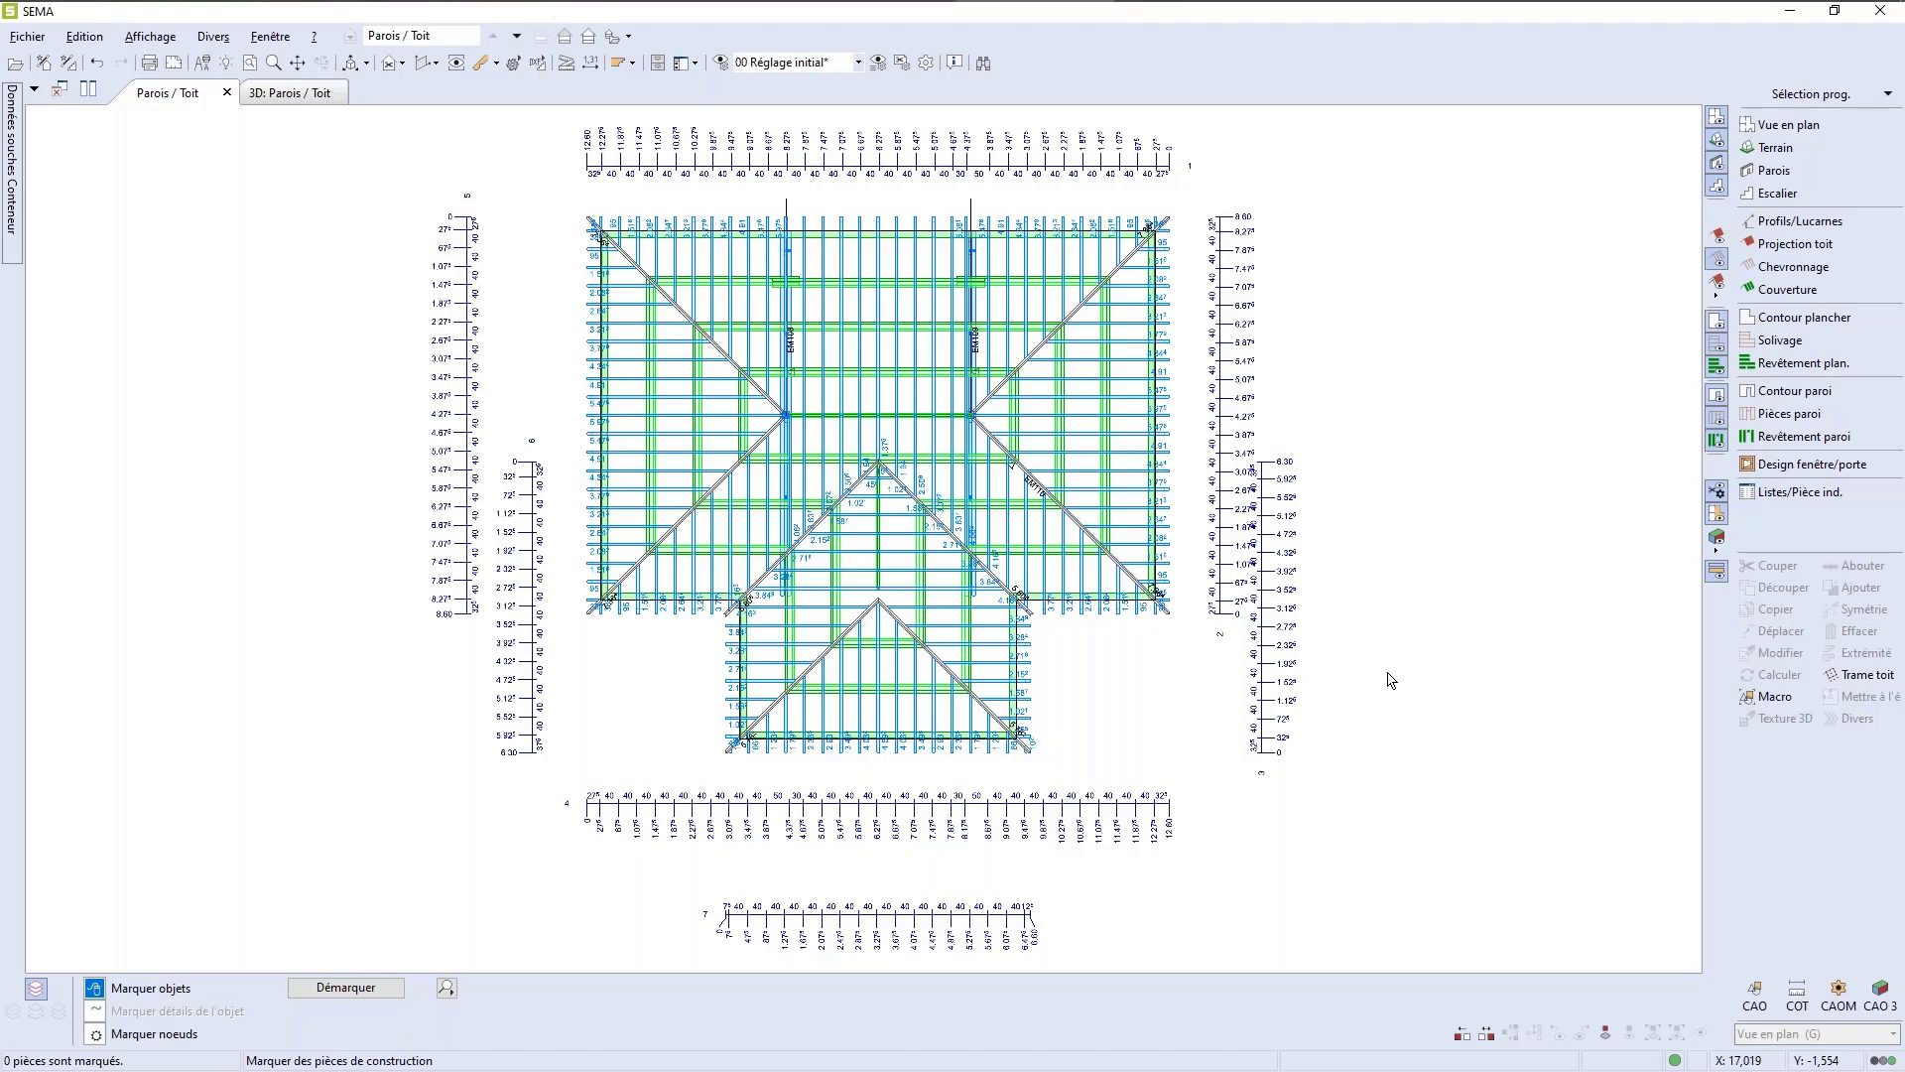
Step: Review the general Coupe auto. options under Images + 3D in the project display settings, including the plan-view horizontal section
{"action": "key", "text": "F12"}
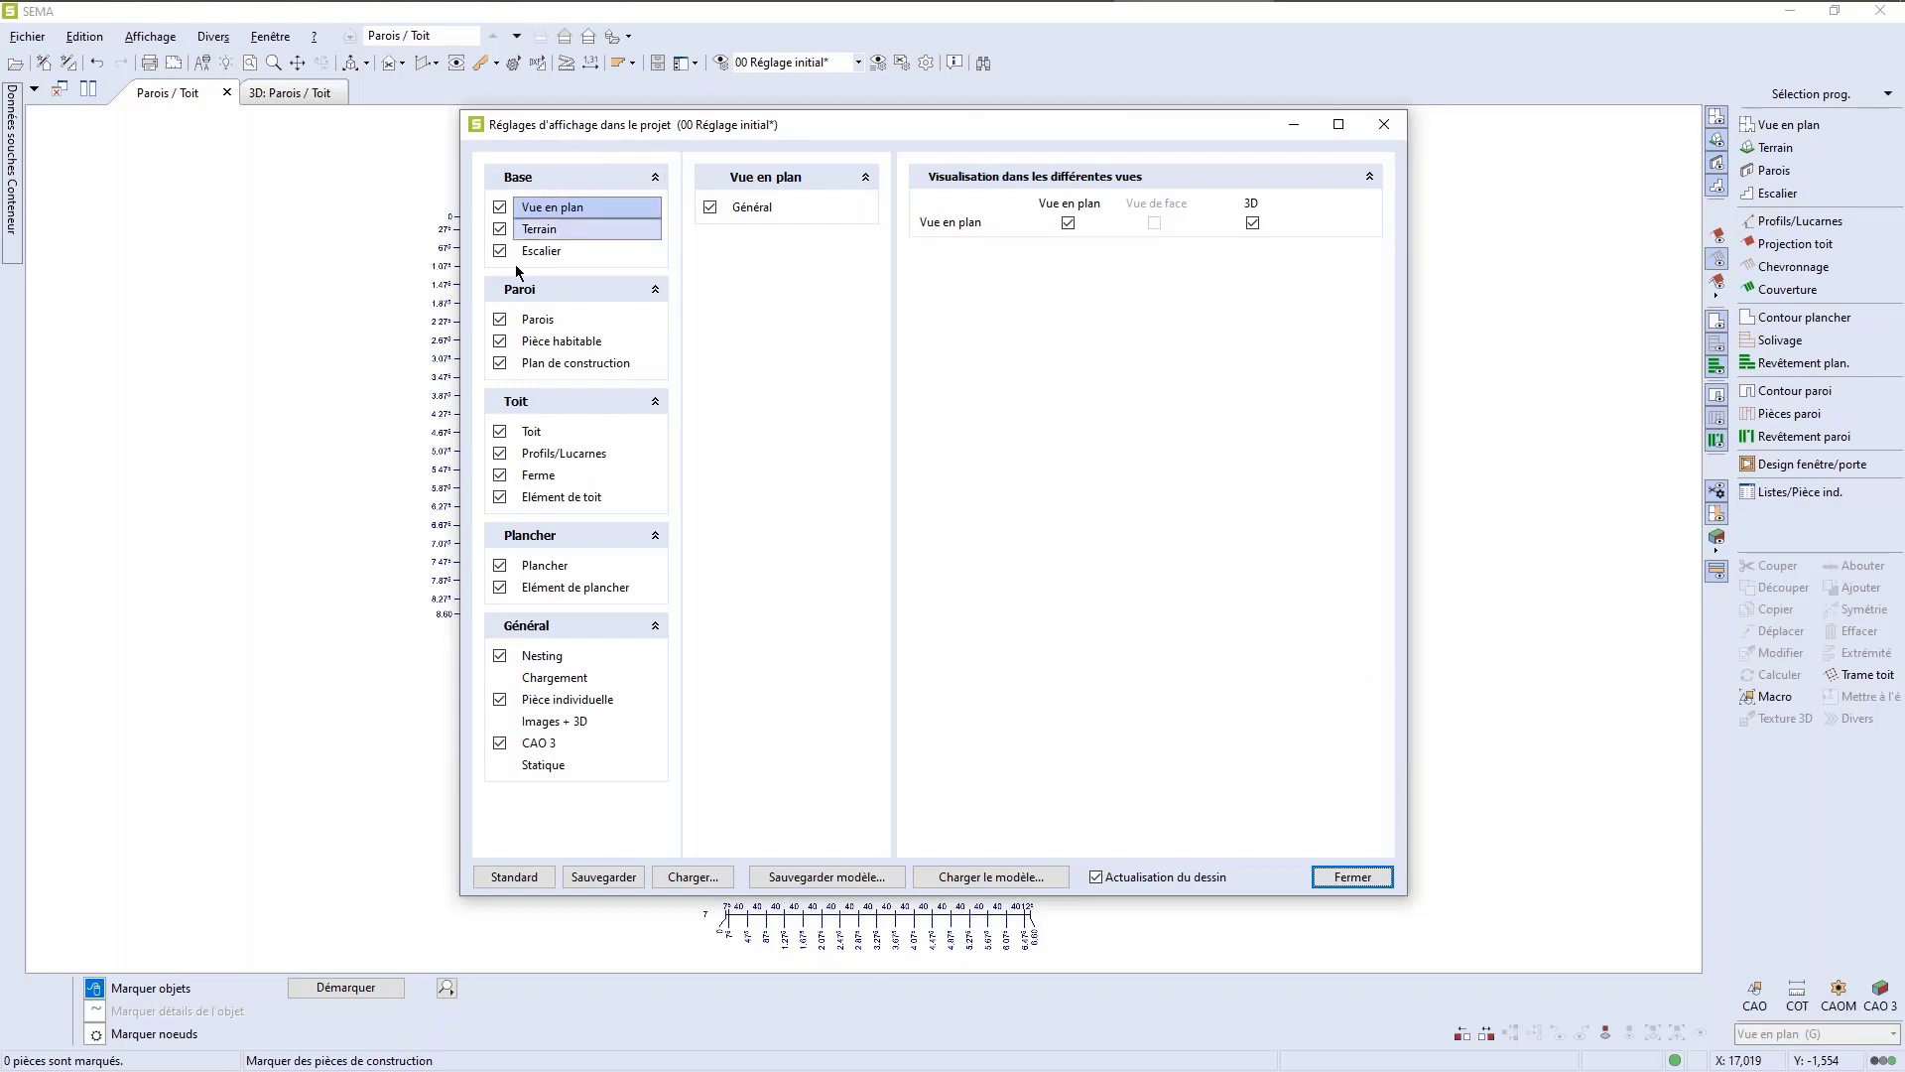
{"action": "left_click", "coordinate": [551, 723]}
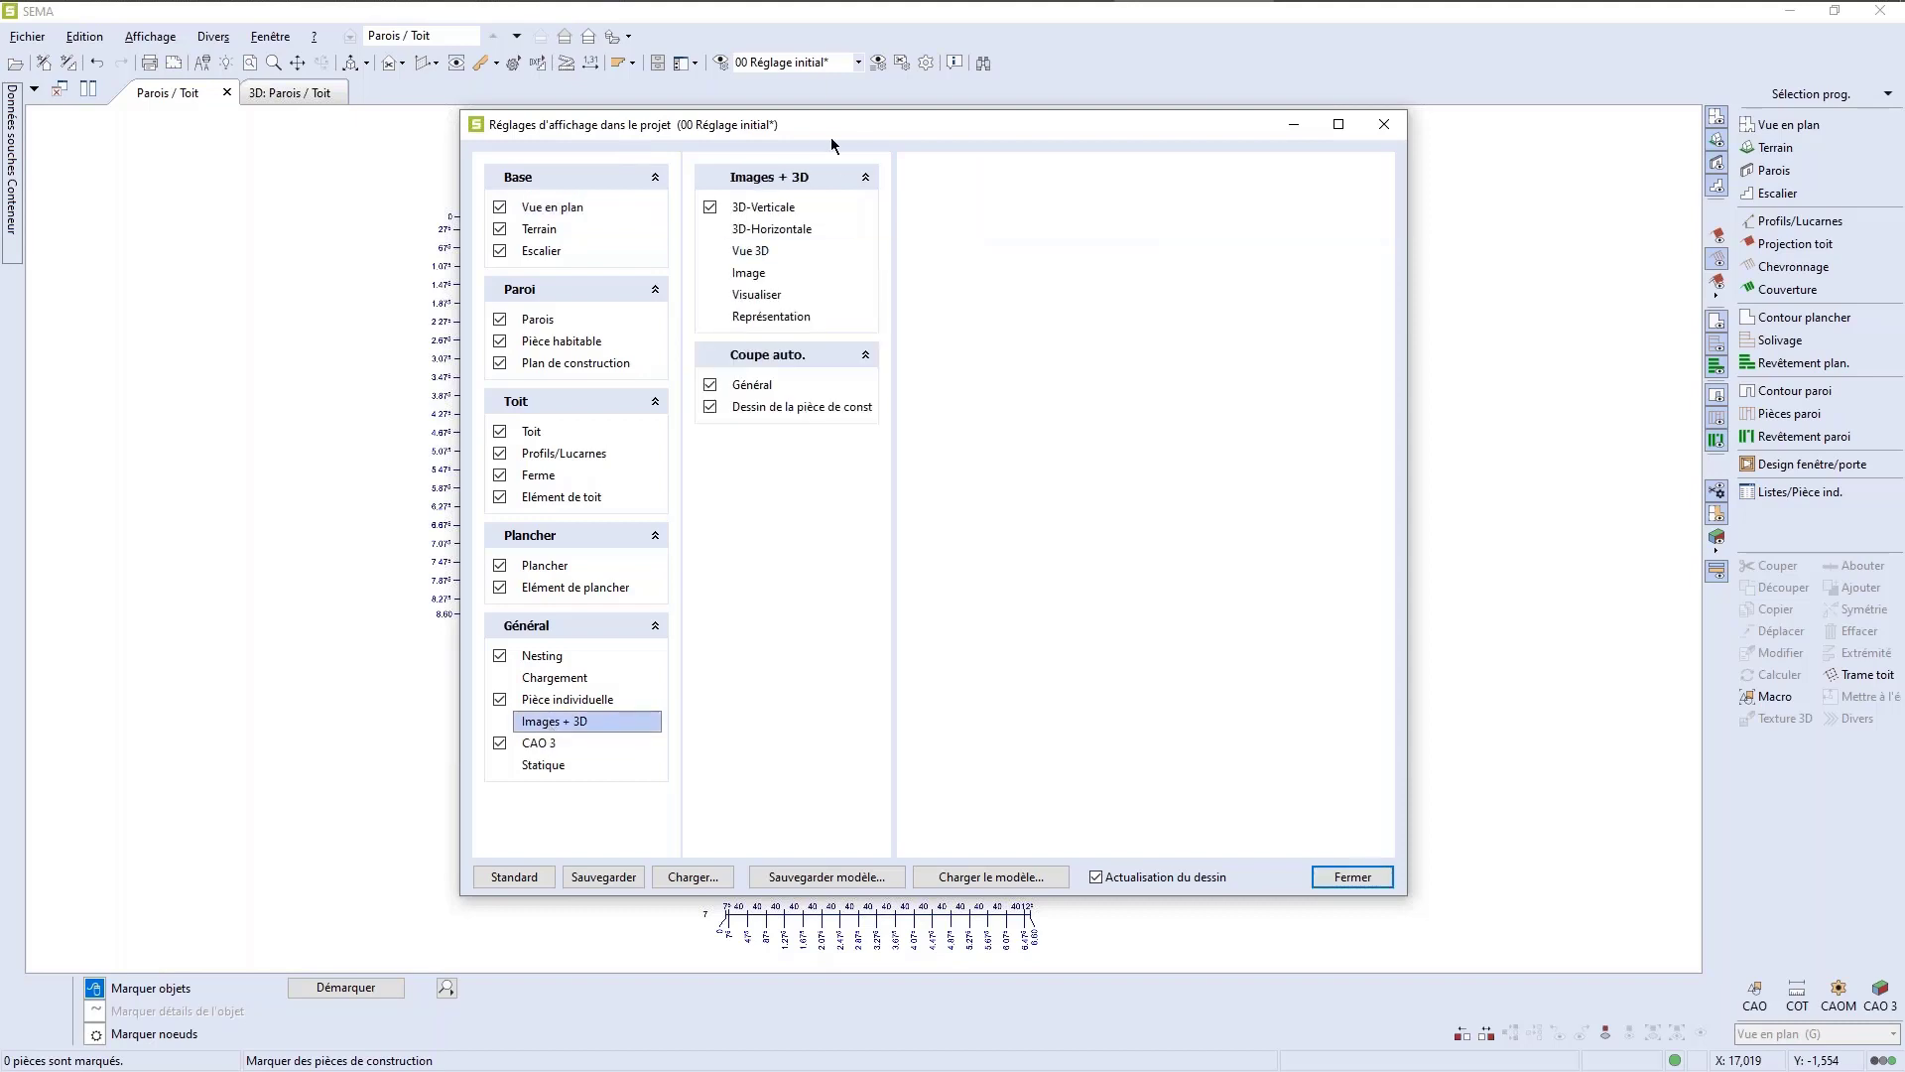
{"action": "left_click", "coordinate": [765, 389]}
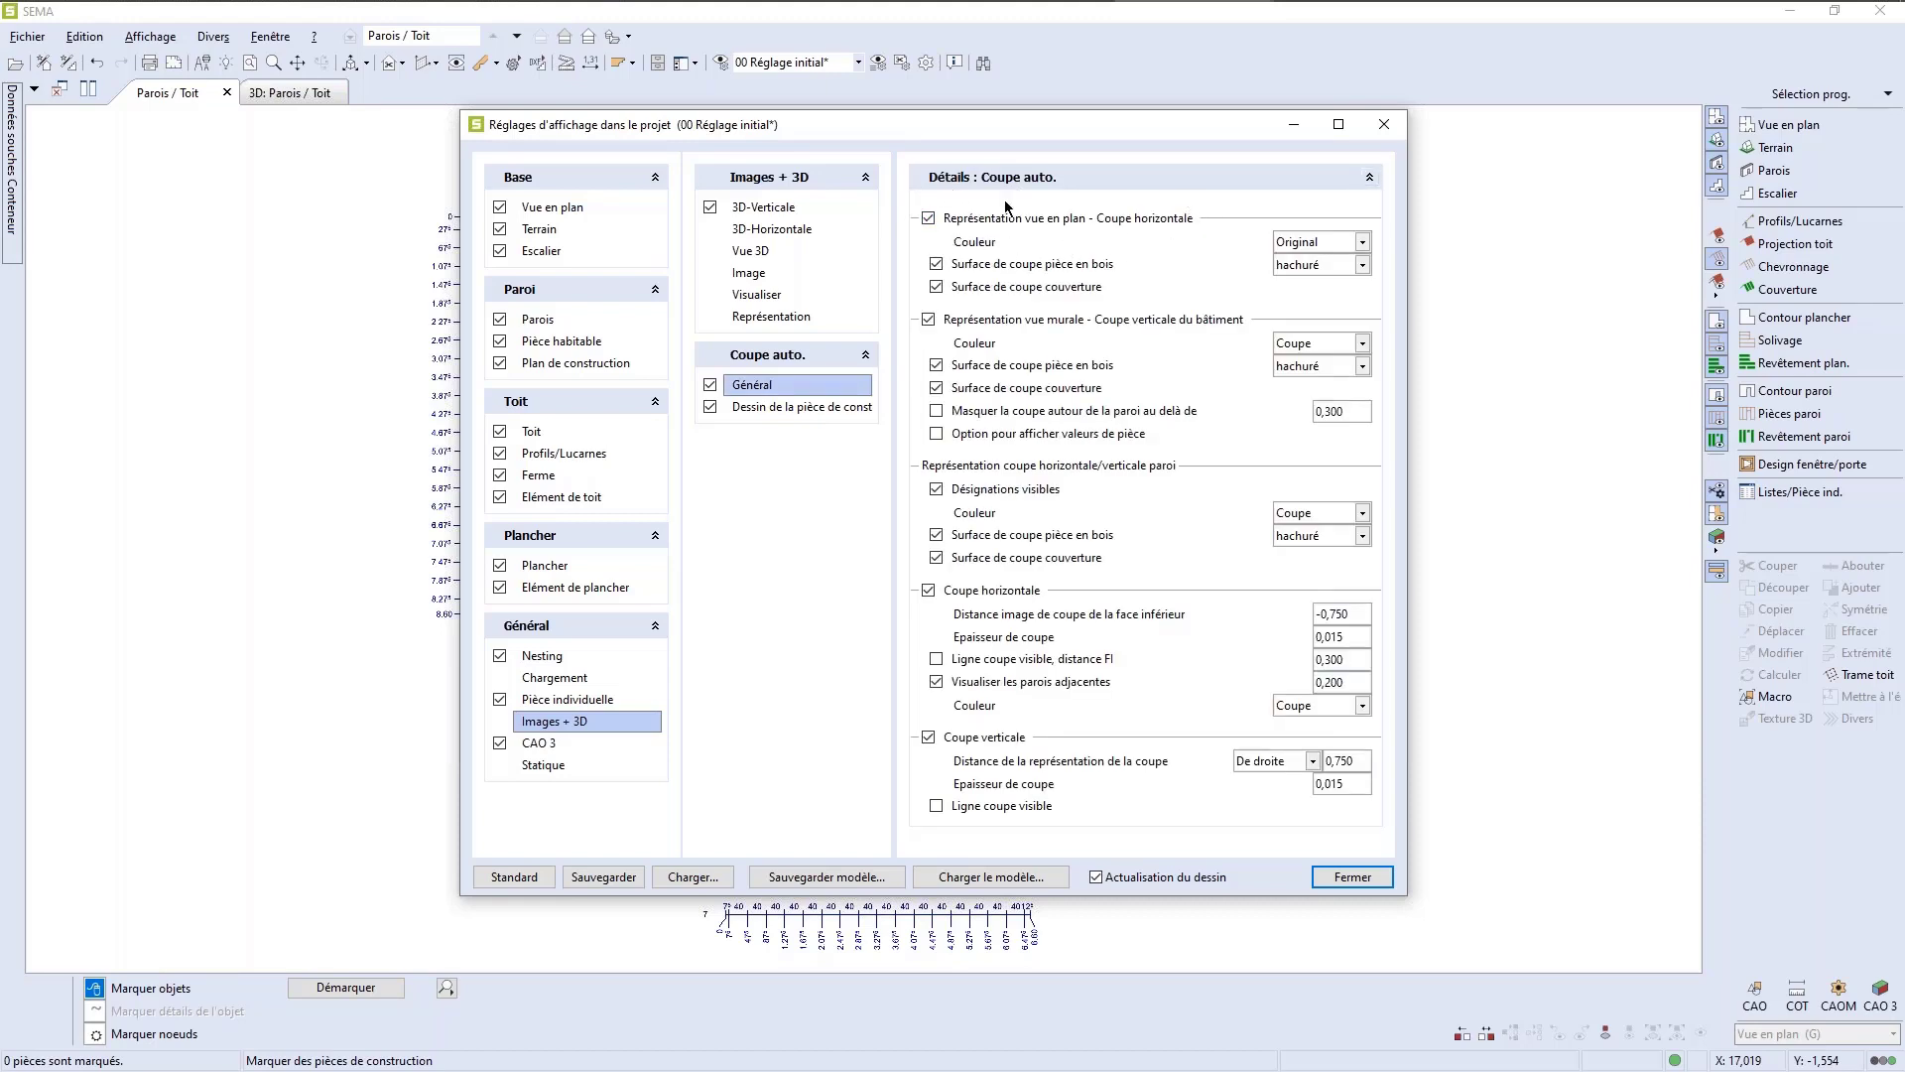
{"action": "left_click", "coordinate": [931, 216]}
{"action": "left_click", "coordinate": [1374, 879]}
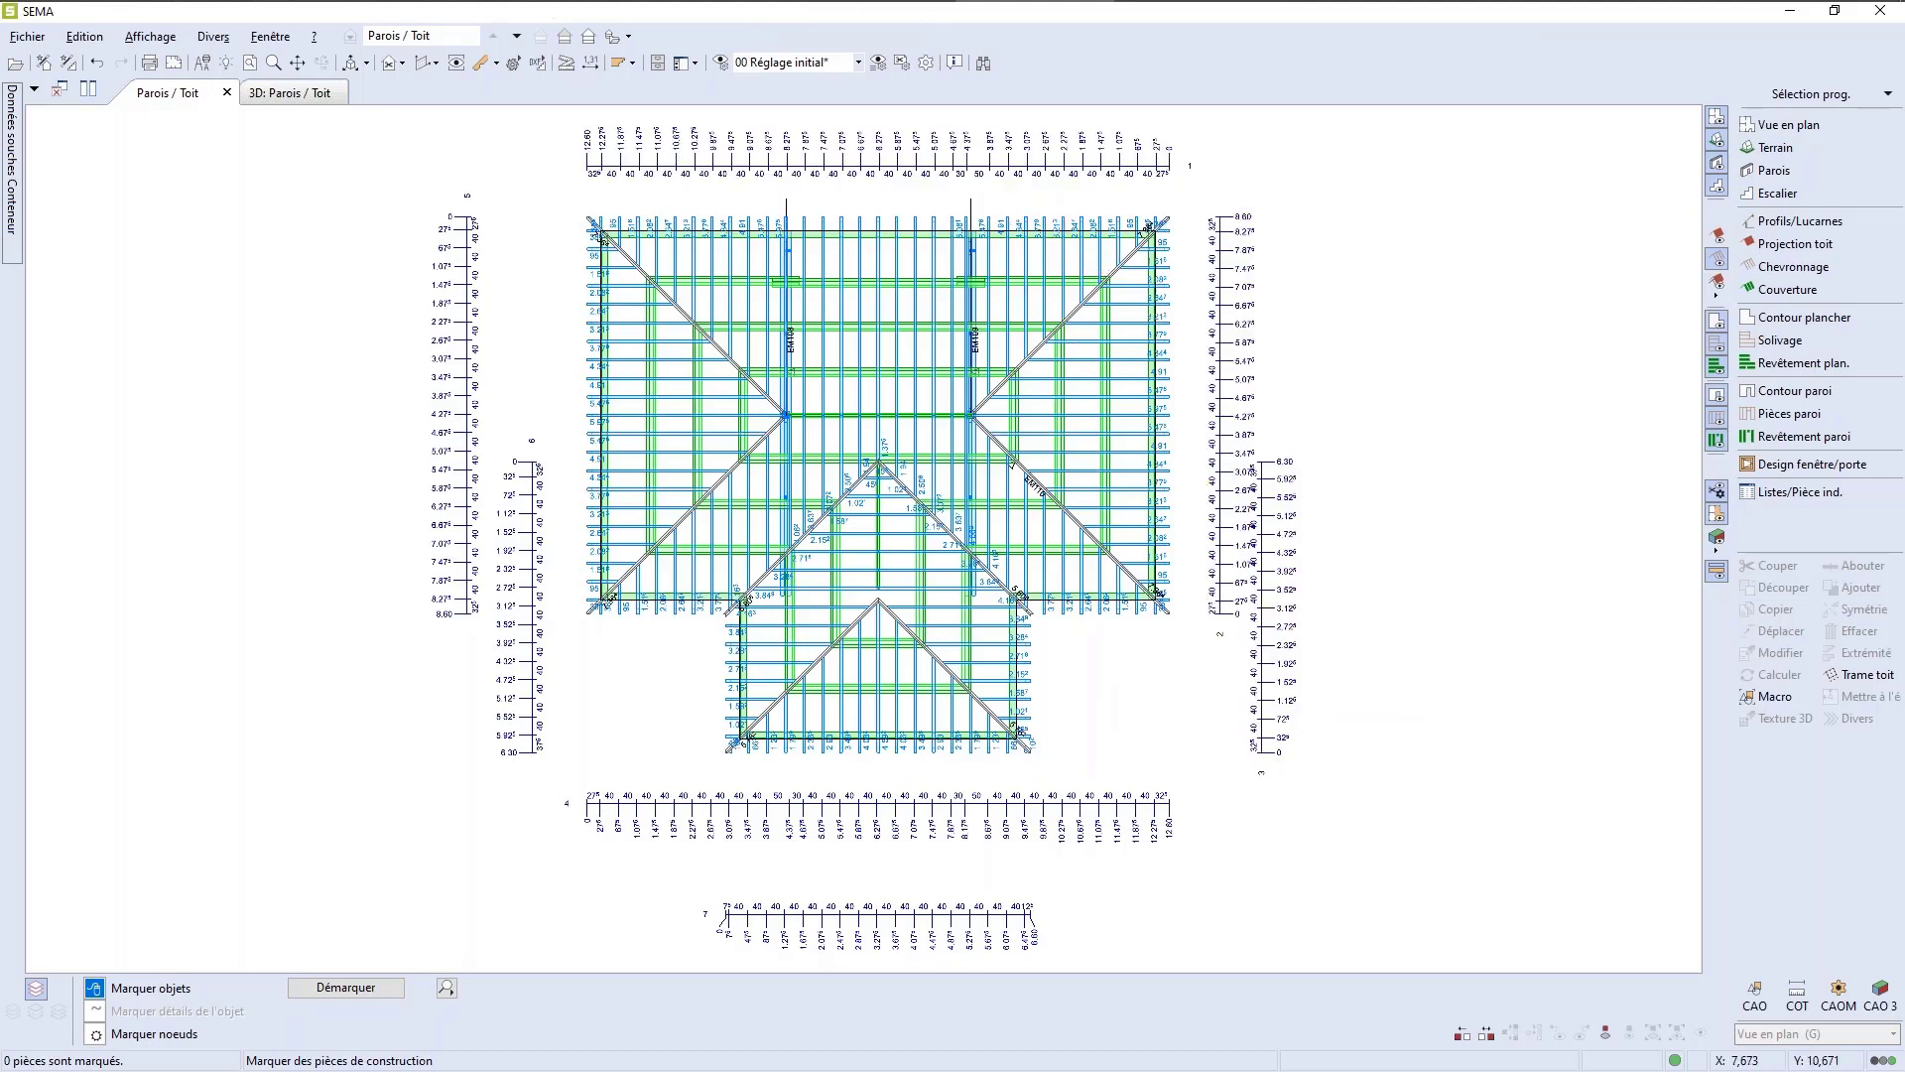
Step: Check the section thickness and height of the current plan in the 3D section parameters and accept them
{"action": "left_click", "coordinate": [901, 62]}
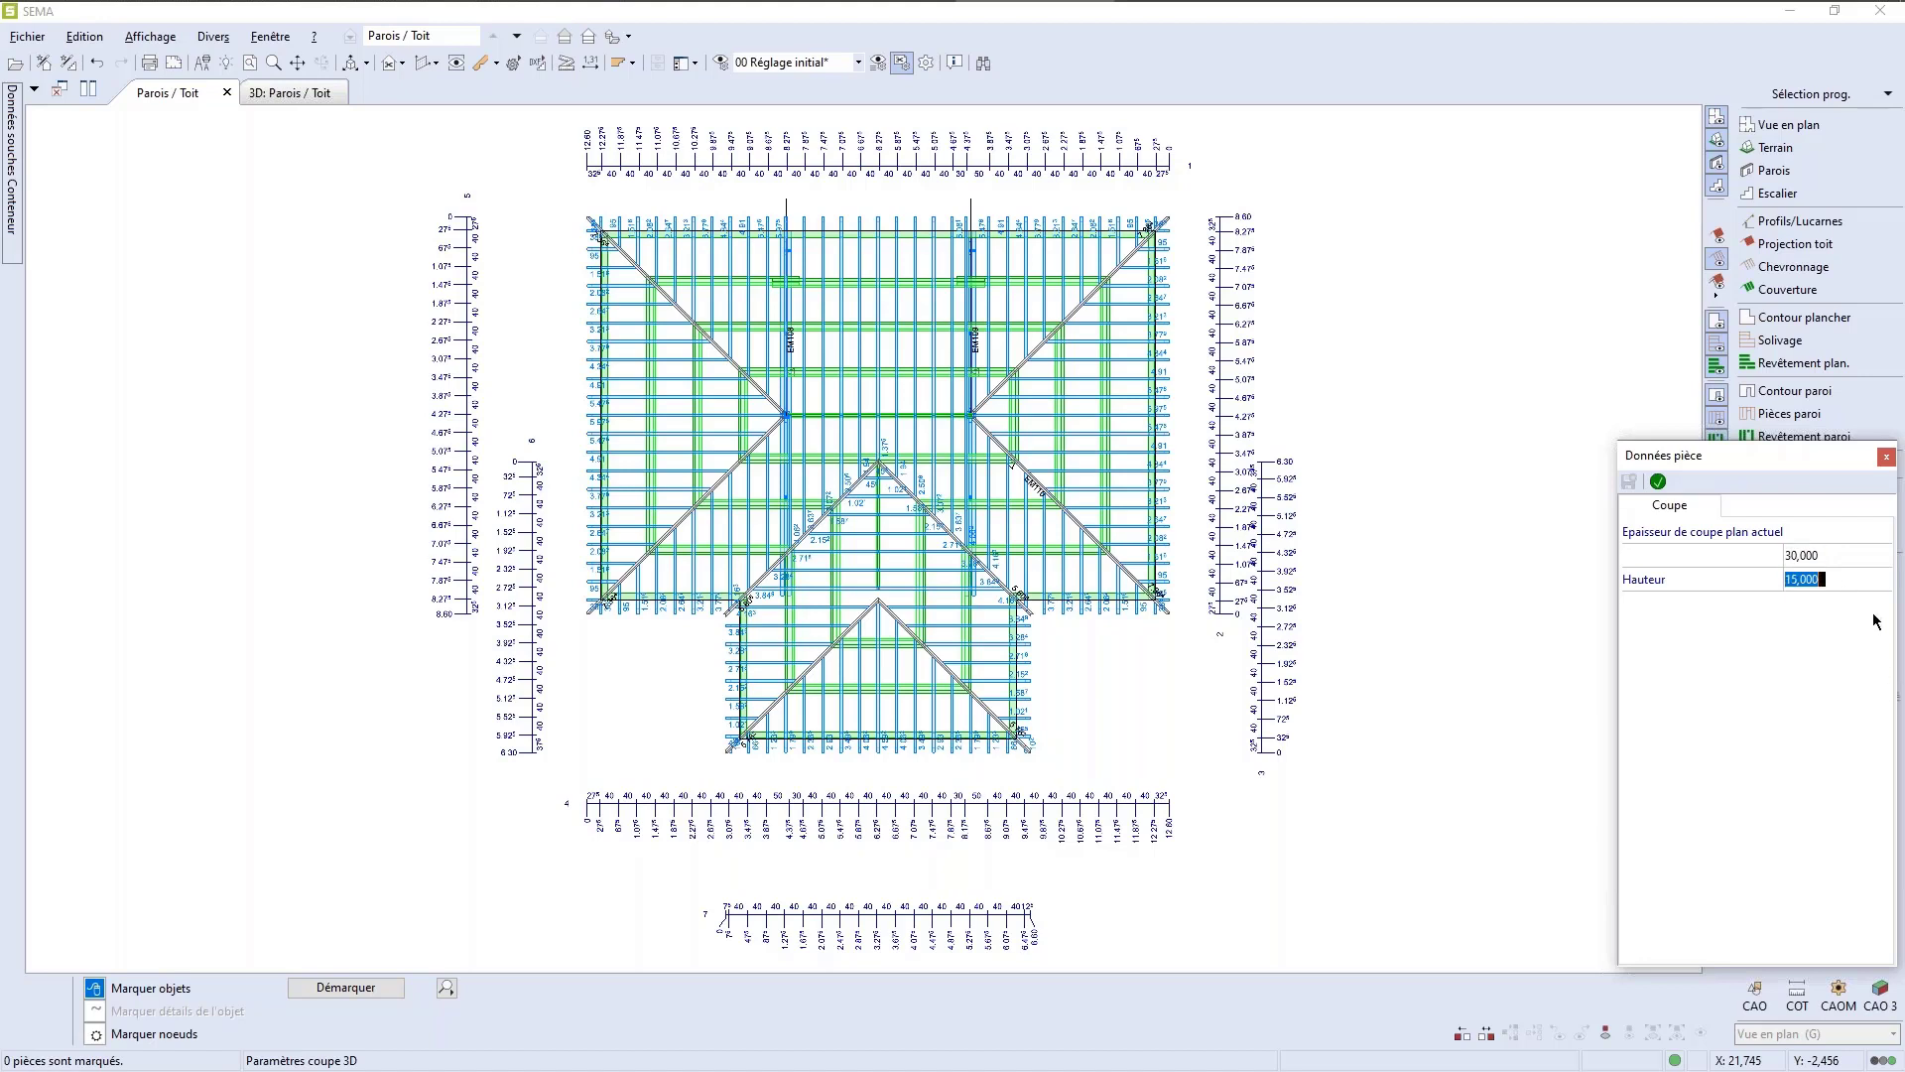
{"action": "left_click", "coordinate": [1831, 556]}
{"action": "left_click", "coordinate": [1659, 482]}
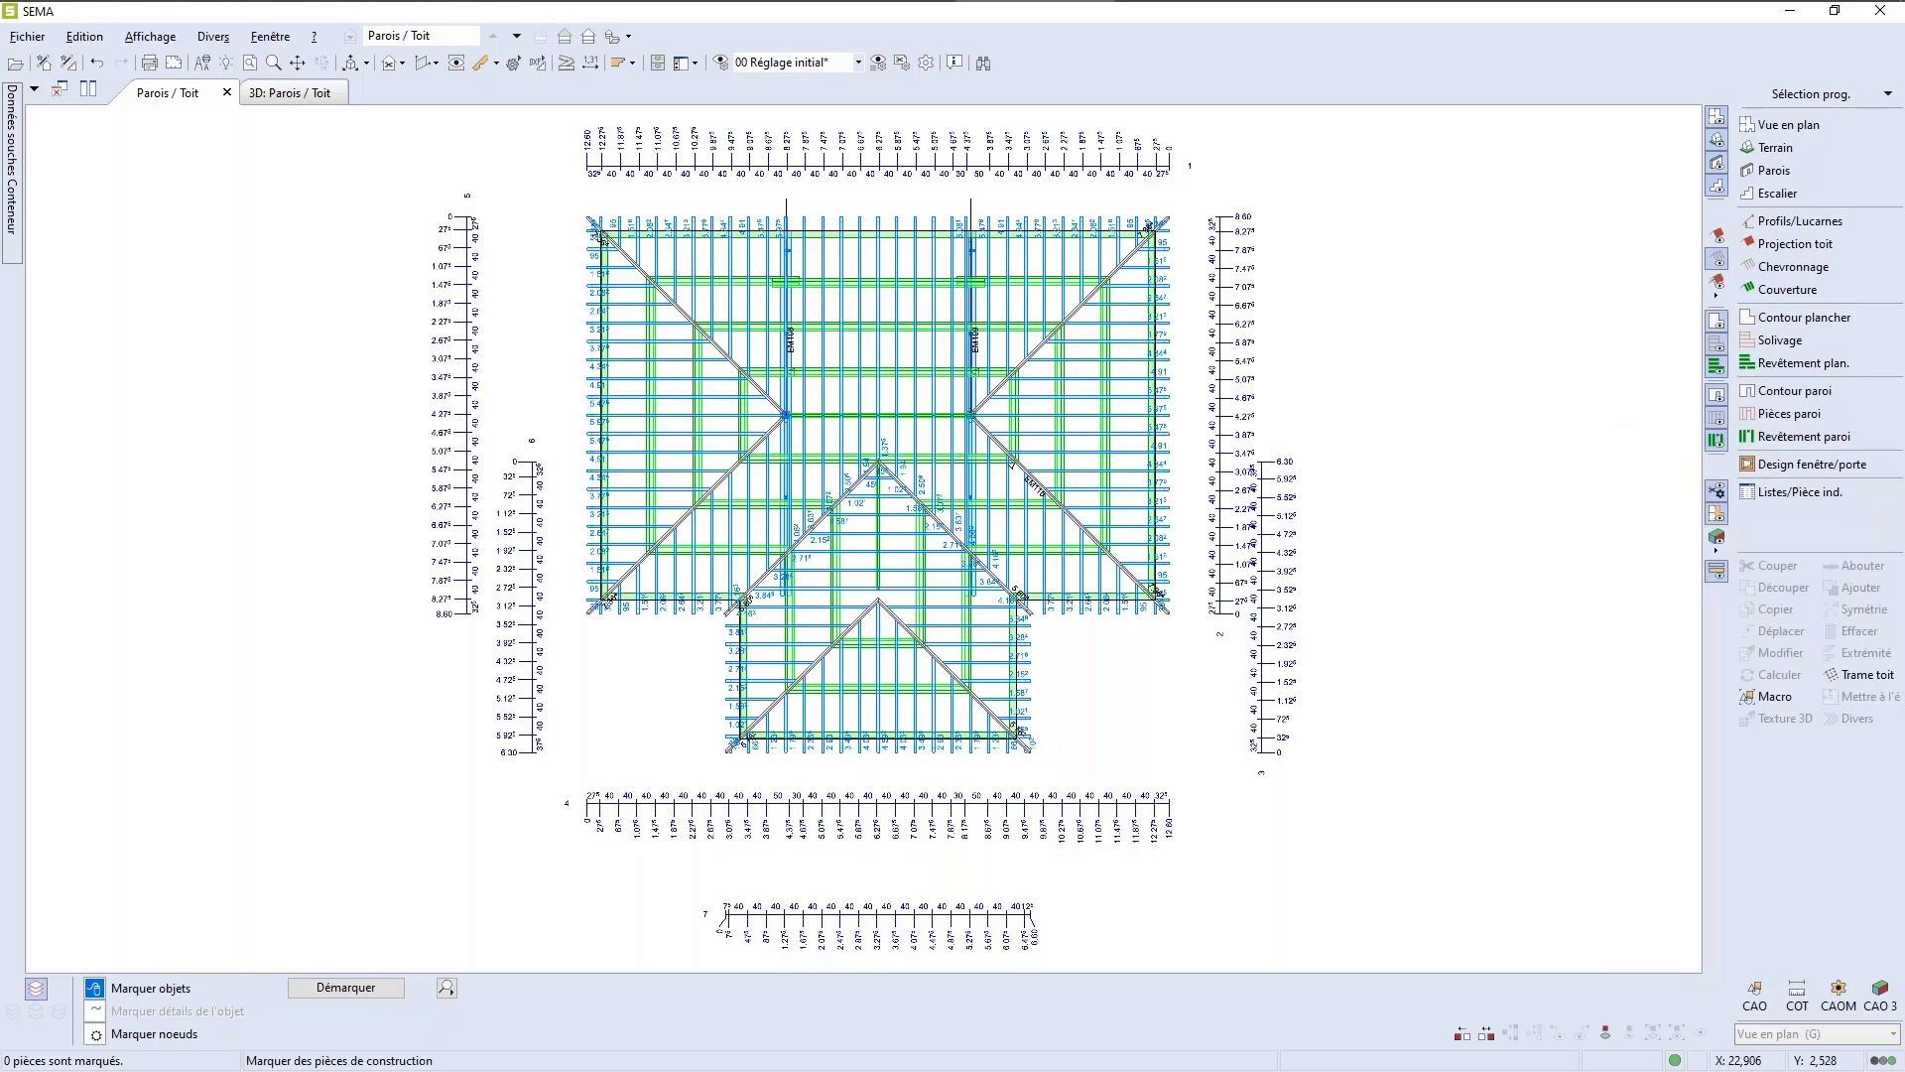
Step: Open the construction plan of truss EM108 from the roof plan
{"action": "scroll", "coordinate": [781, 322], "scroll_direction": "up", "scroll_amount": 5}
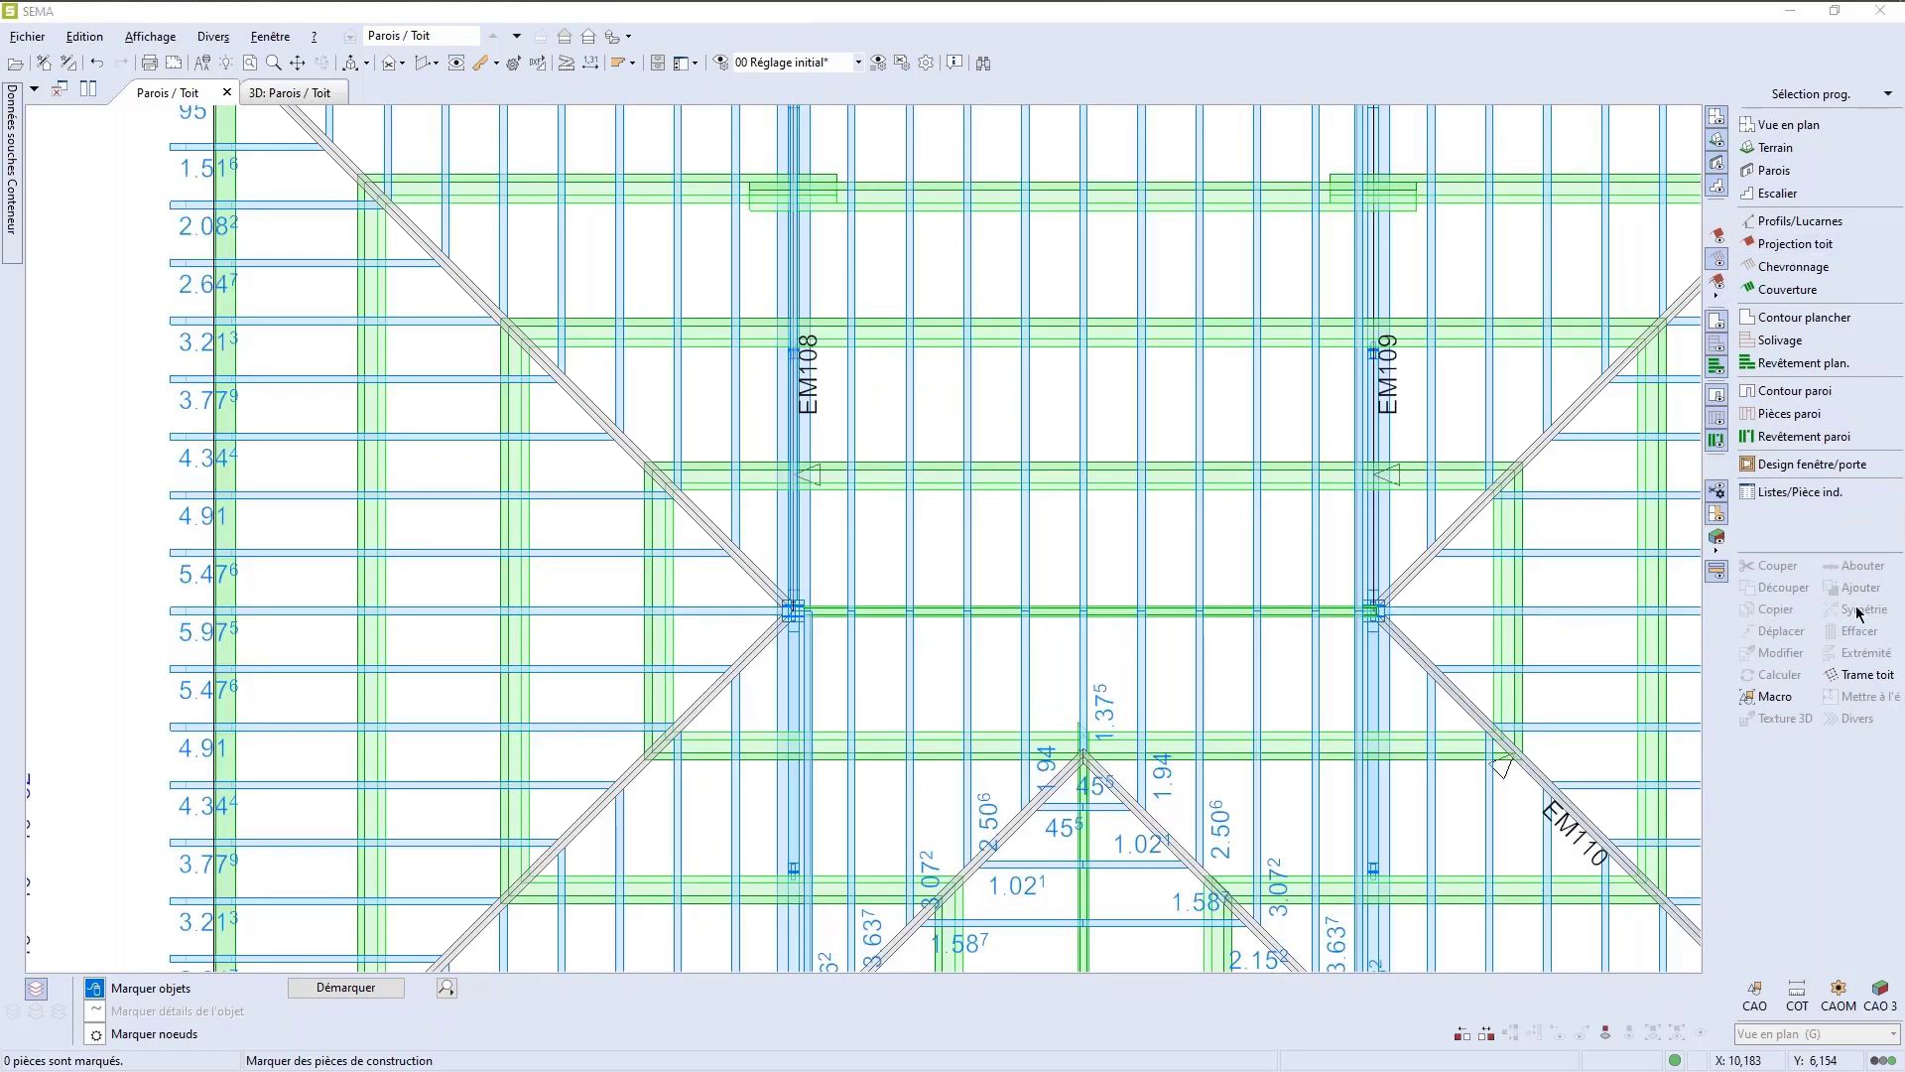
{"action": "scroll", "coordinate": [914, 629], "scroll_direction": "down", "scroll_amount": 2}
{"action": "scroll", "coordinate": [844, 483], "scroll_direction": "up", "scroll_amount": 5}
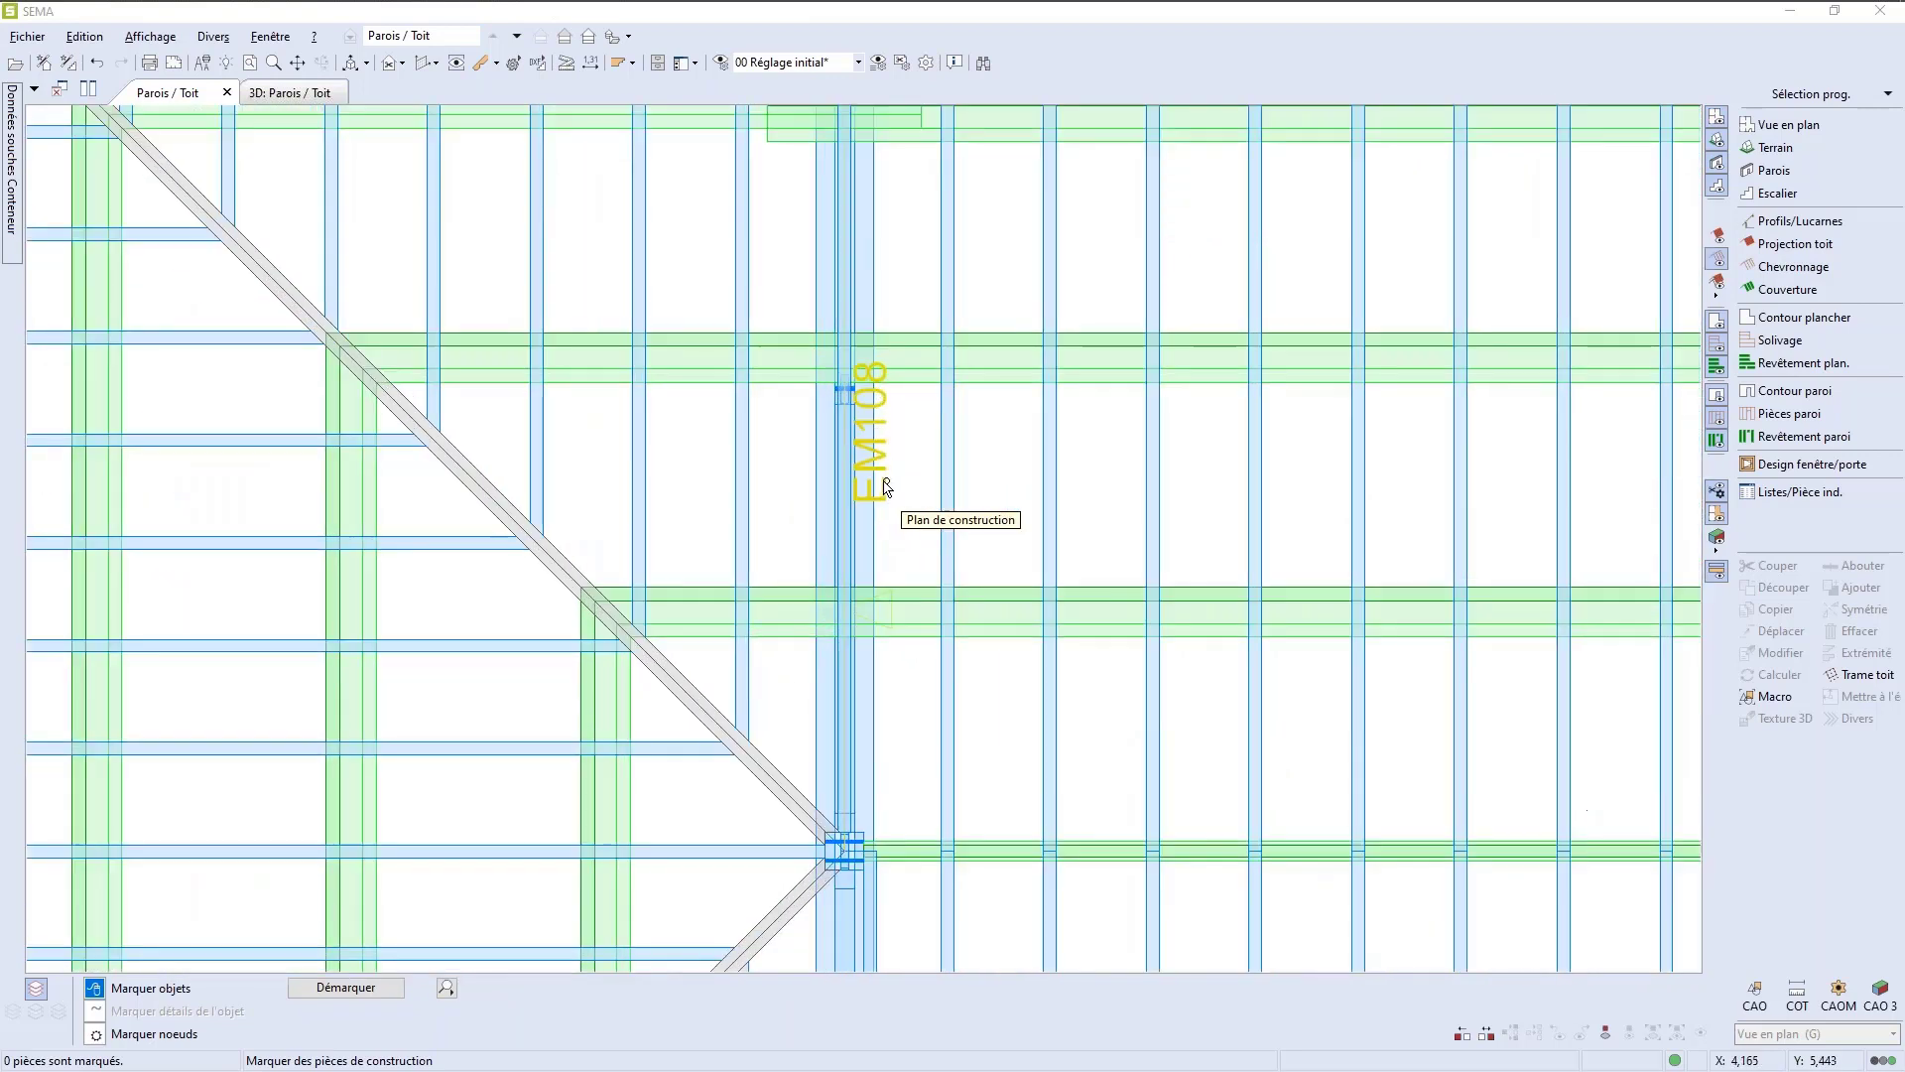
{"action": "left_click", "coordinate": [863, 481]}
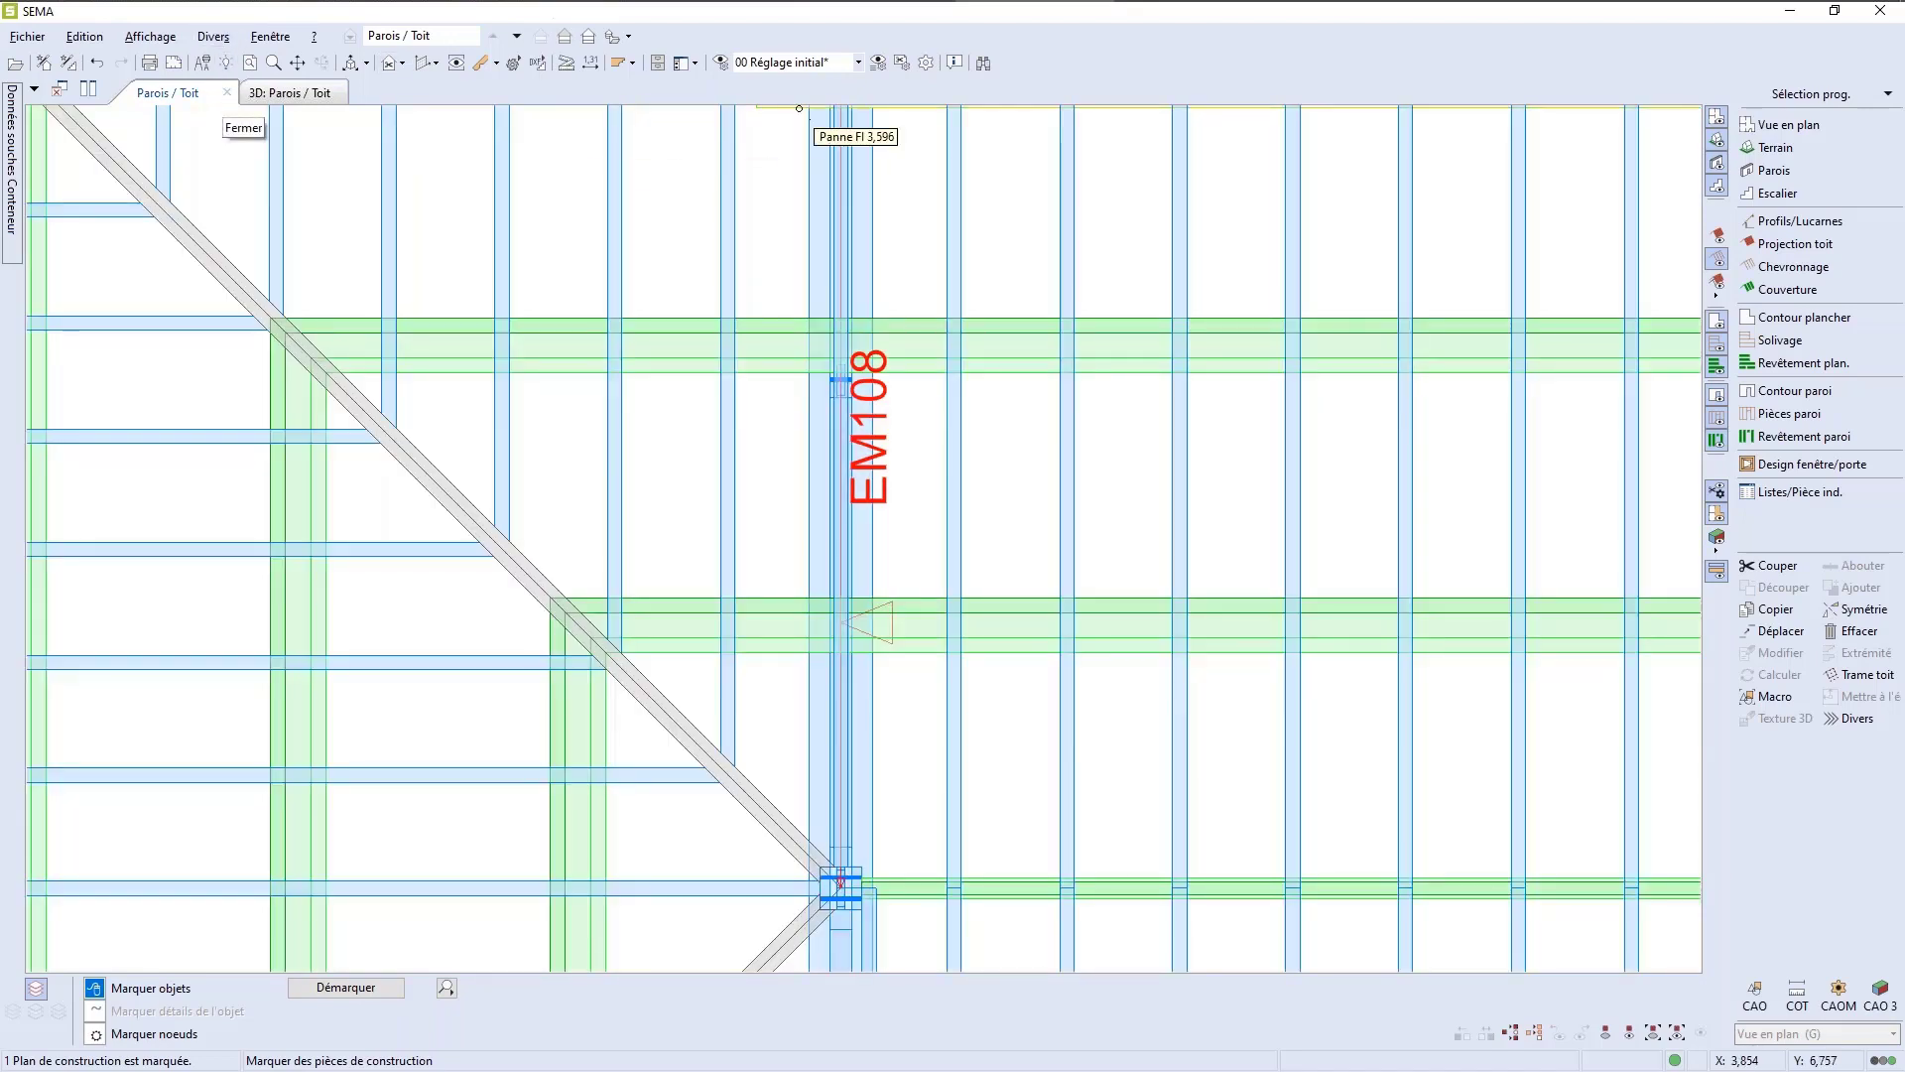
{"action": "left_click", "coordinate": [455, 64]}
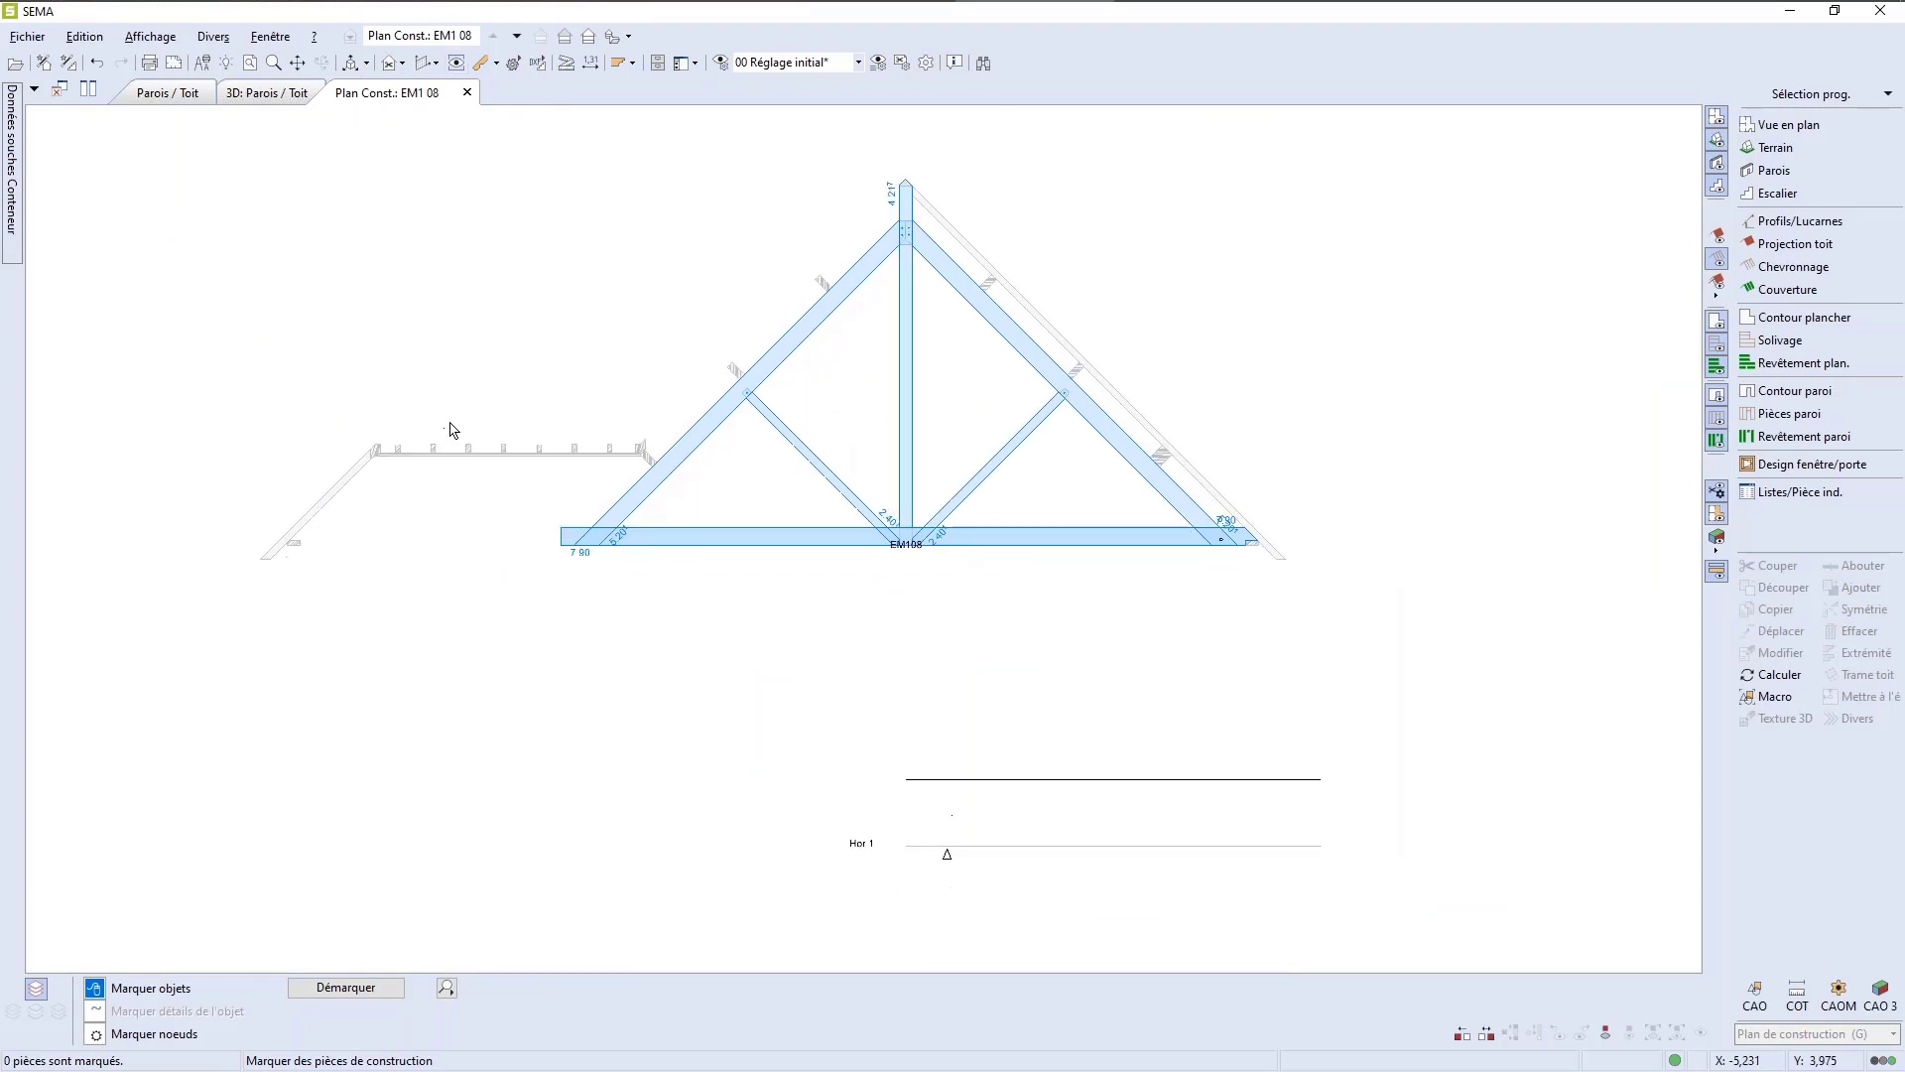
{"action": "scroll", "coordinate": [1086, 249], "scroll_direction": "up", "scroll_amount": 2}
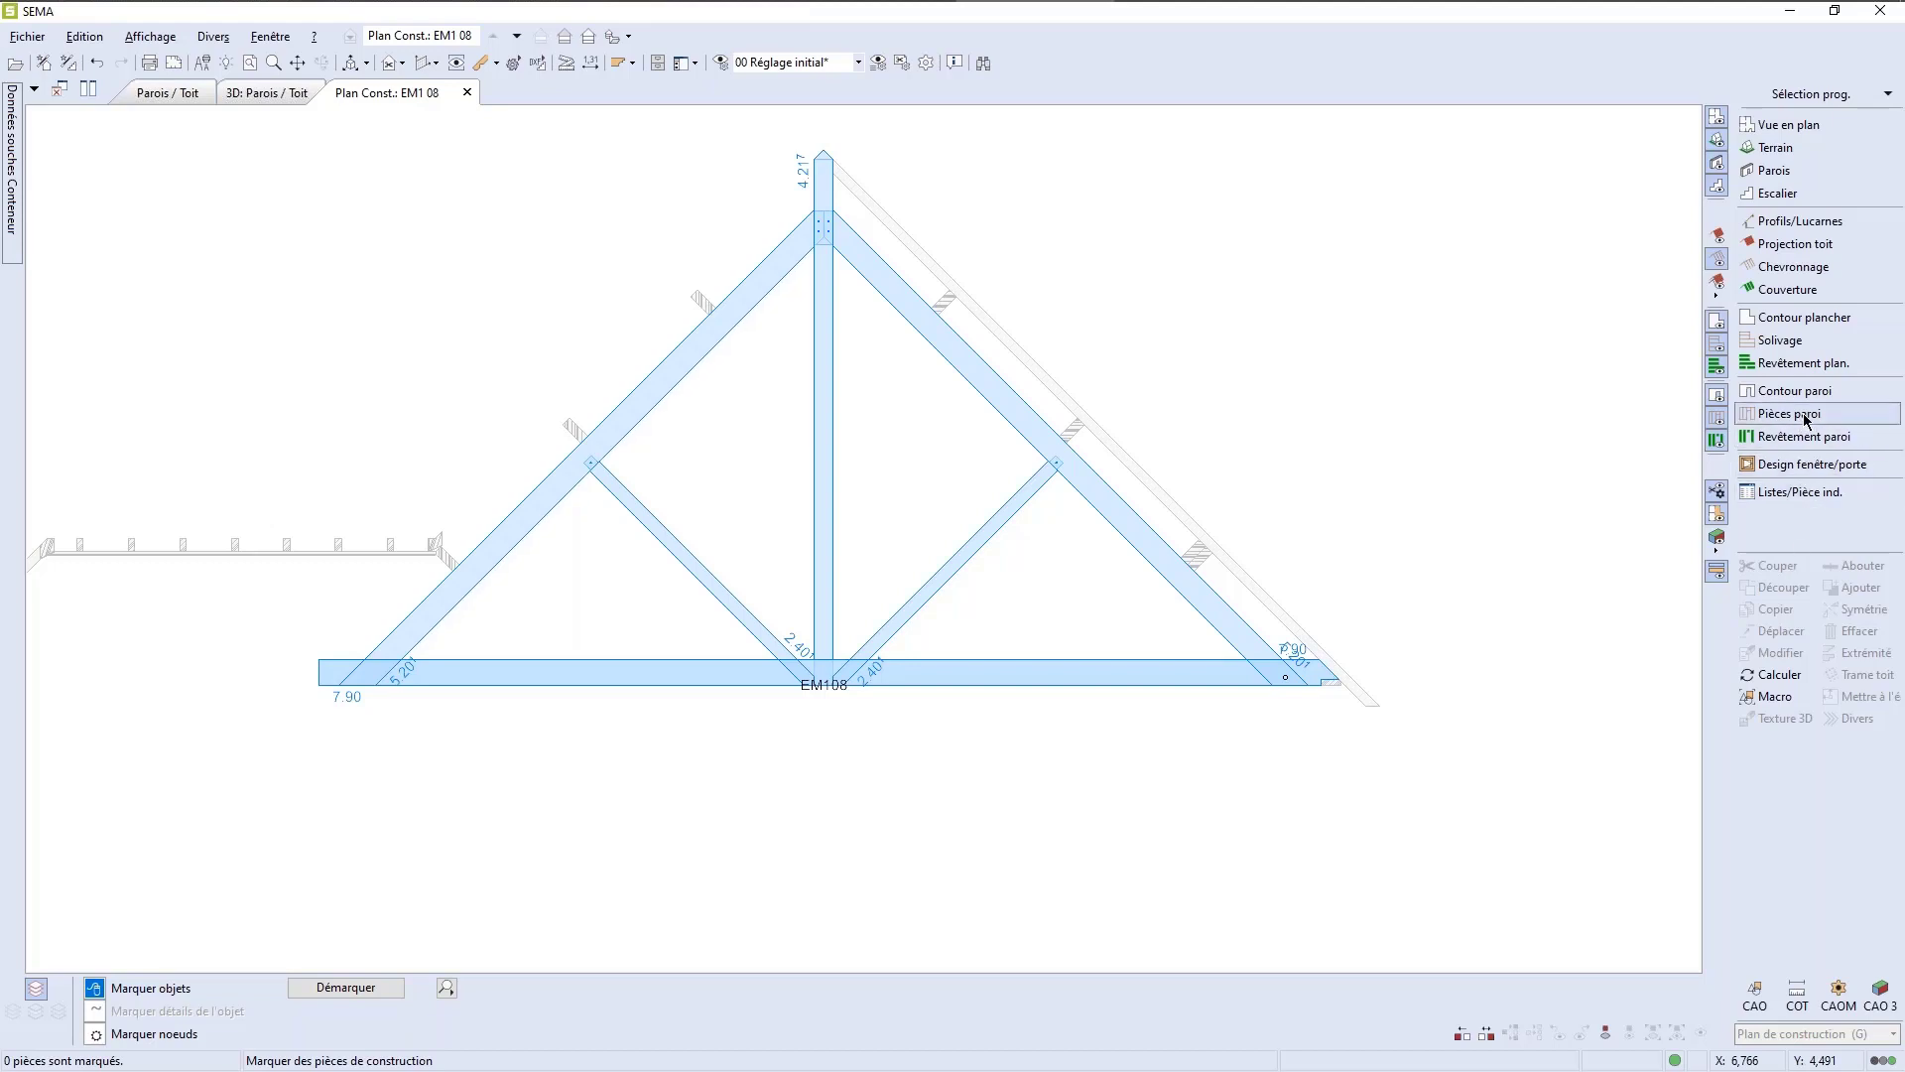
Step: Start a Pièce libre in Pièces paroi based on the Ferme triangulée element ARBA INITIATION, keeping Référence pièce at centré
{"action": "left_click", "coordinate": [1804, 414]}
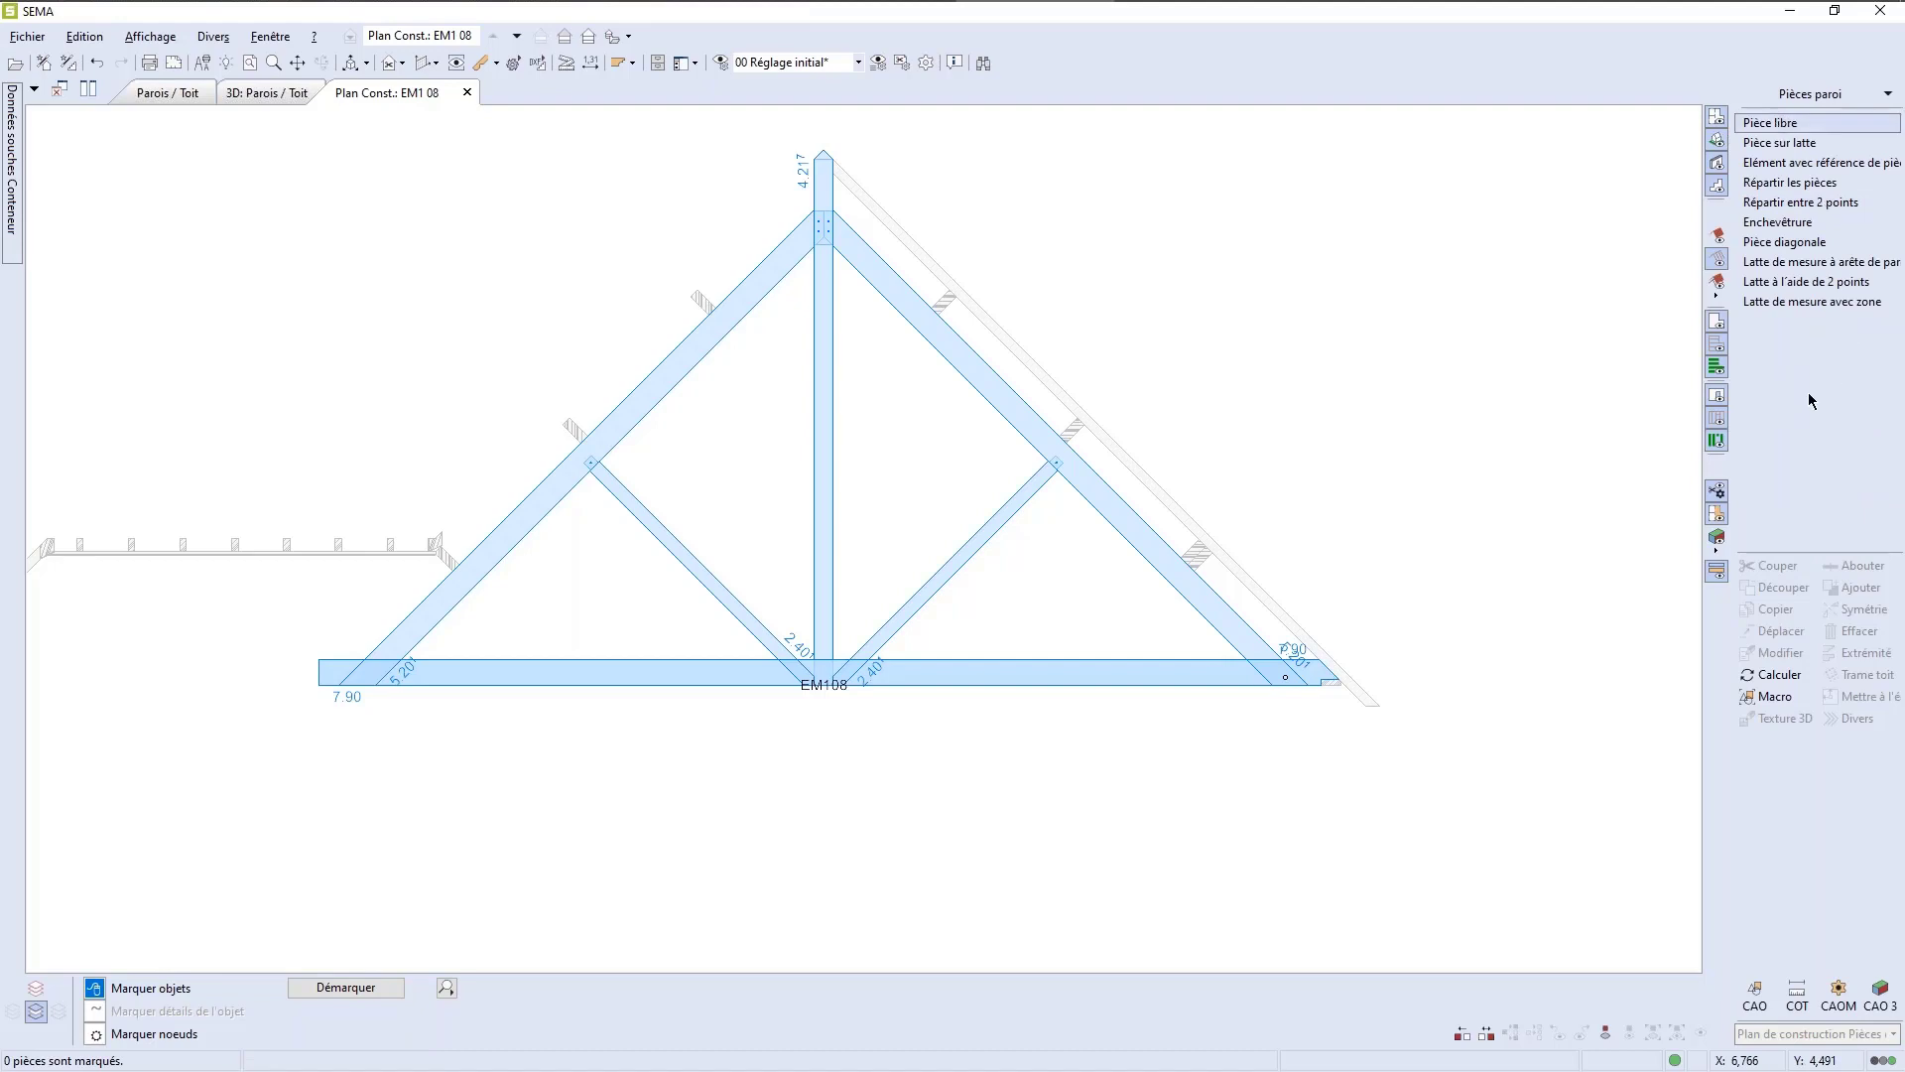
{"action": "left_click", "coordinate": [1634, 236]}
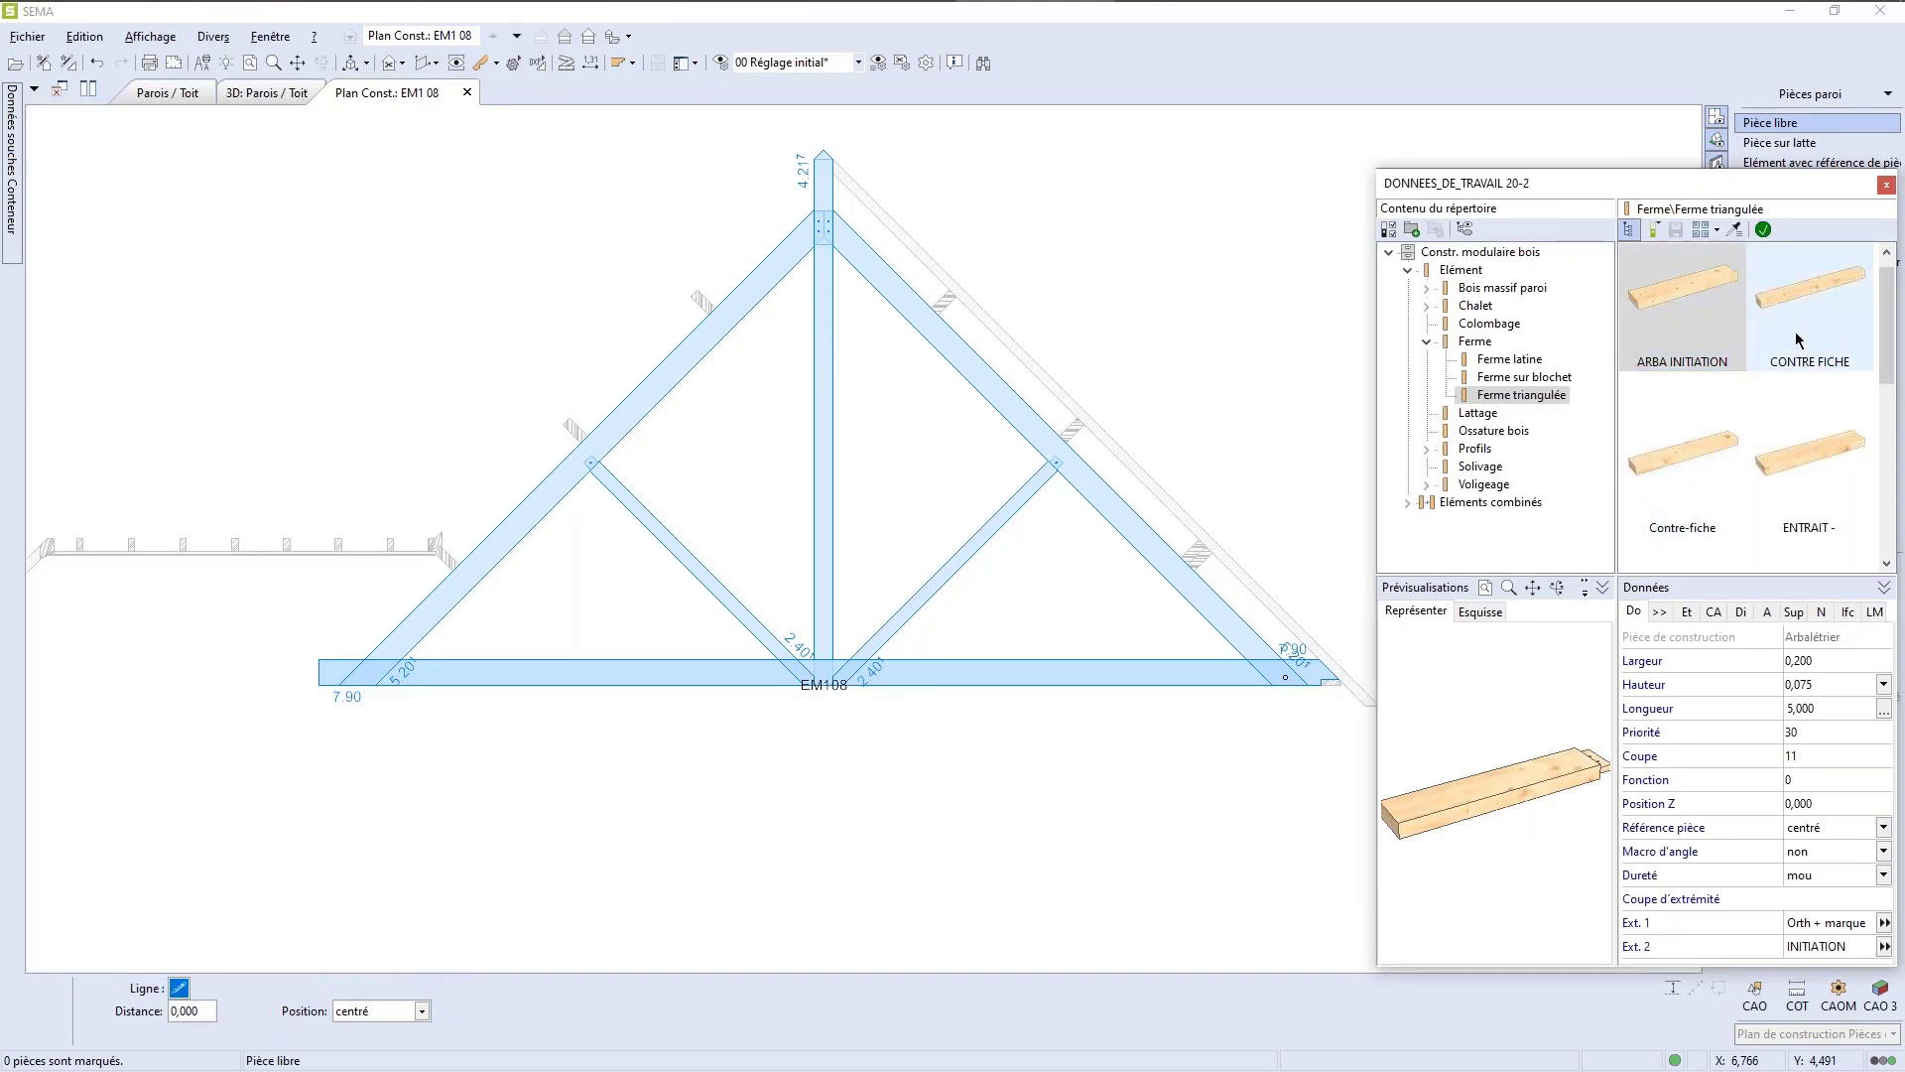
{"action": "left_click", "coordinate": [1684, 323]}
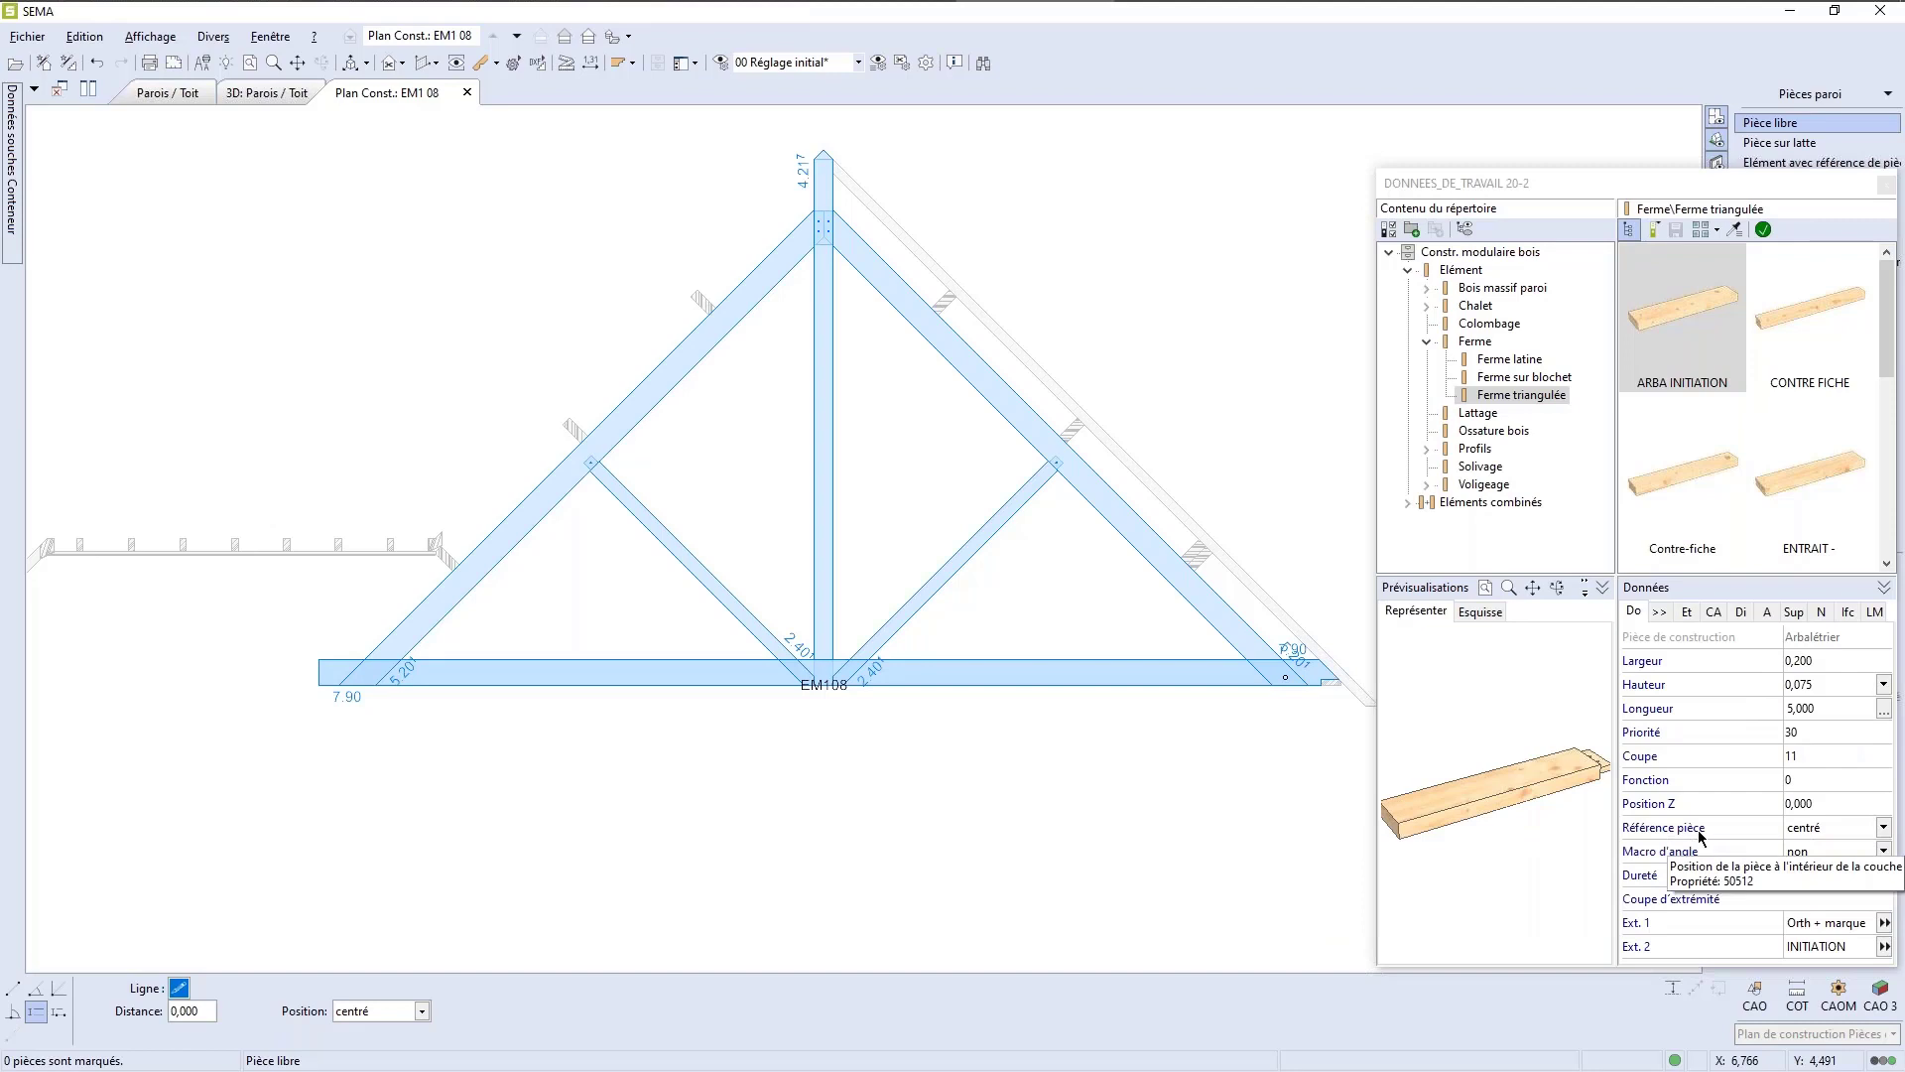
{"action": "left_click", "coordinate": [1823, 803]}
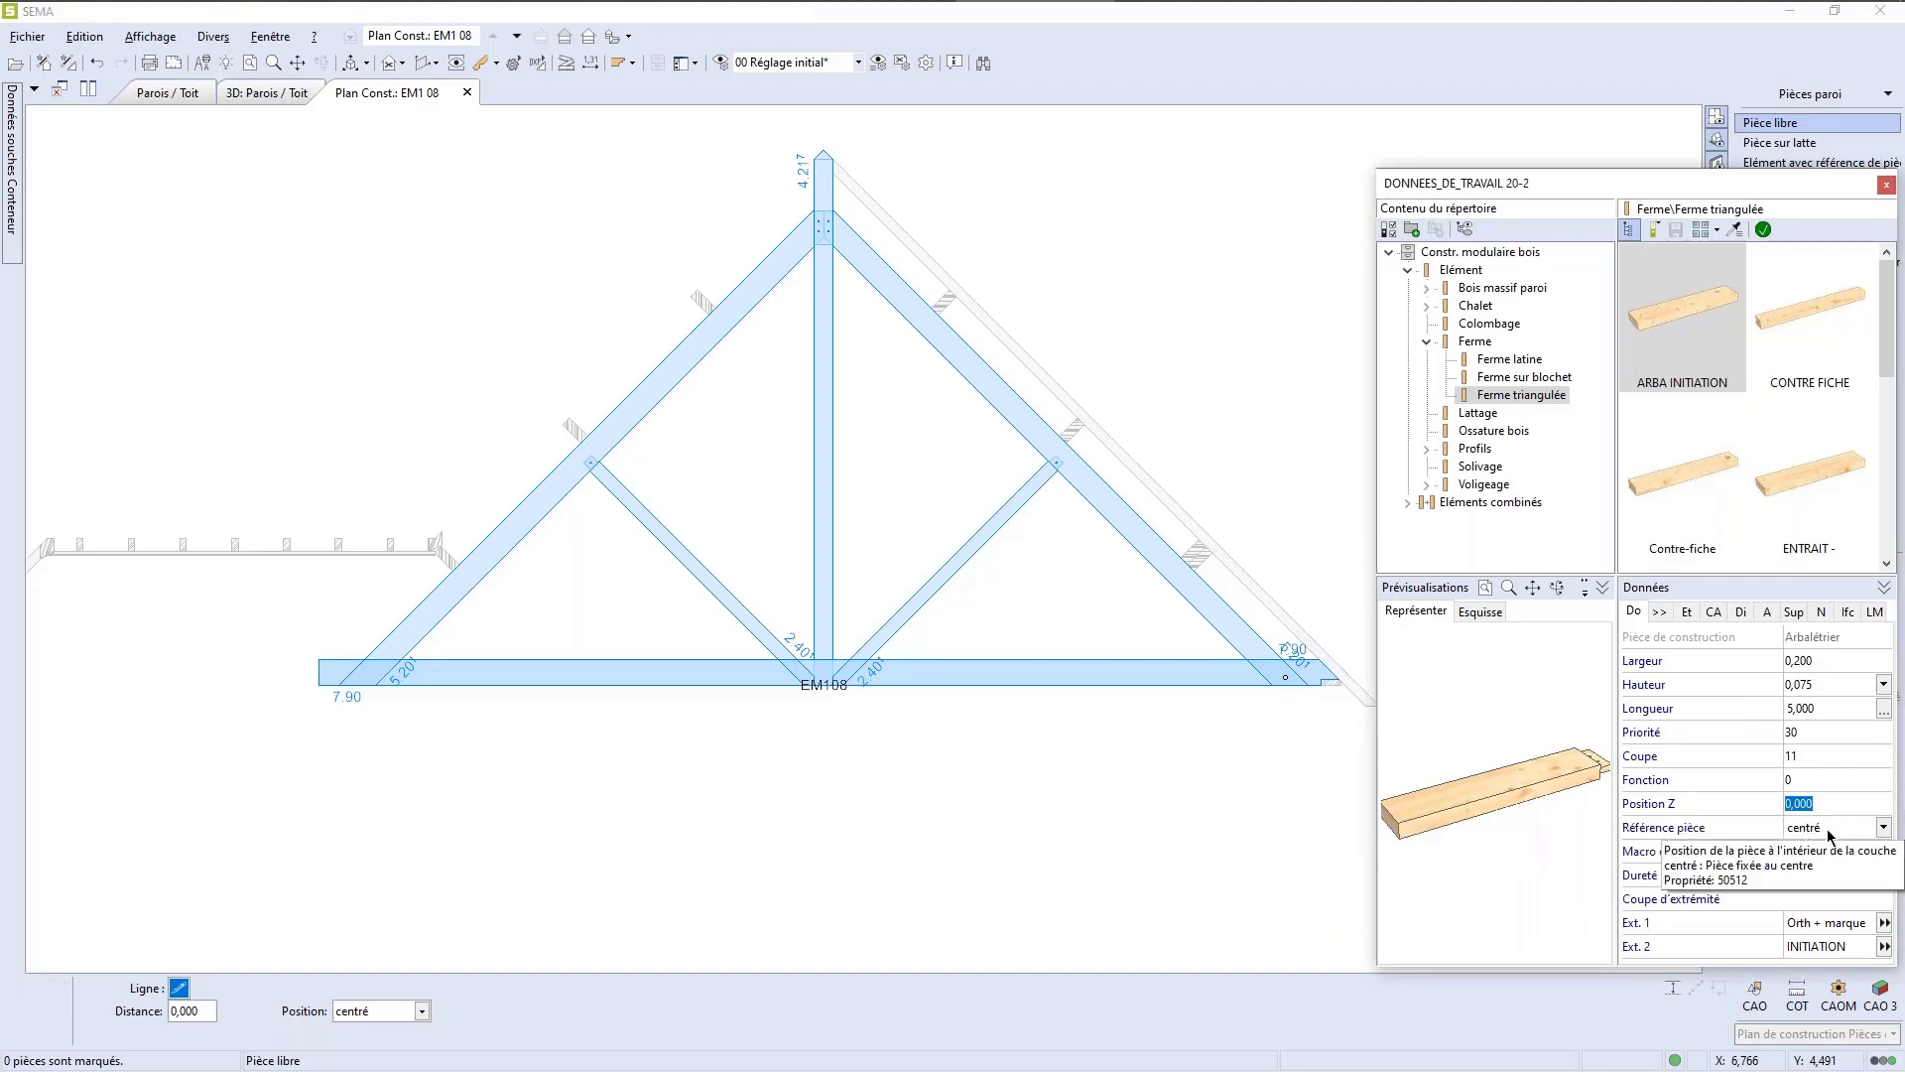
{"action": "left_click", "coordinate": [1828, 829]}
{"action": "left_click", "coordinate": [1828, 829]}
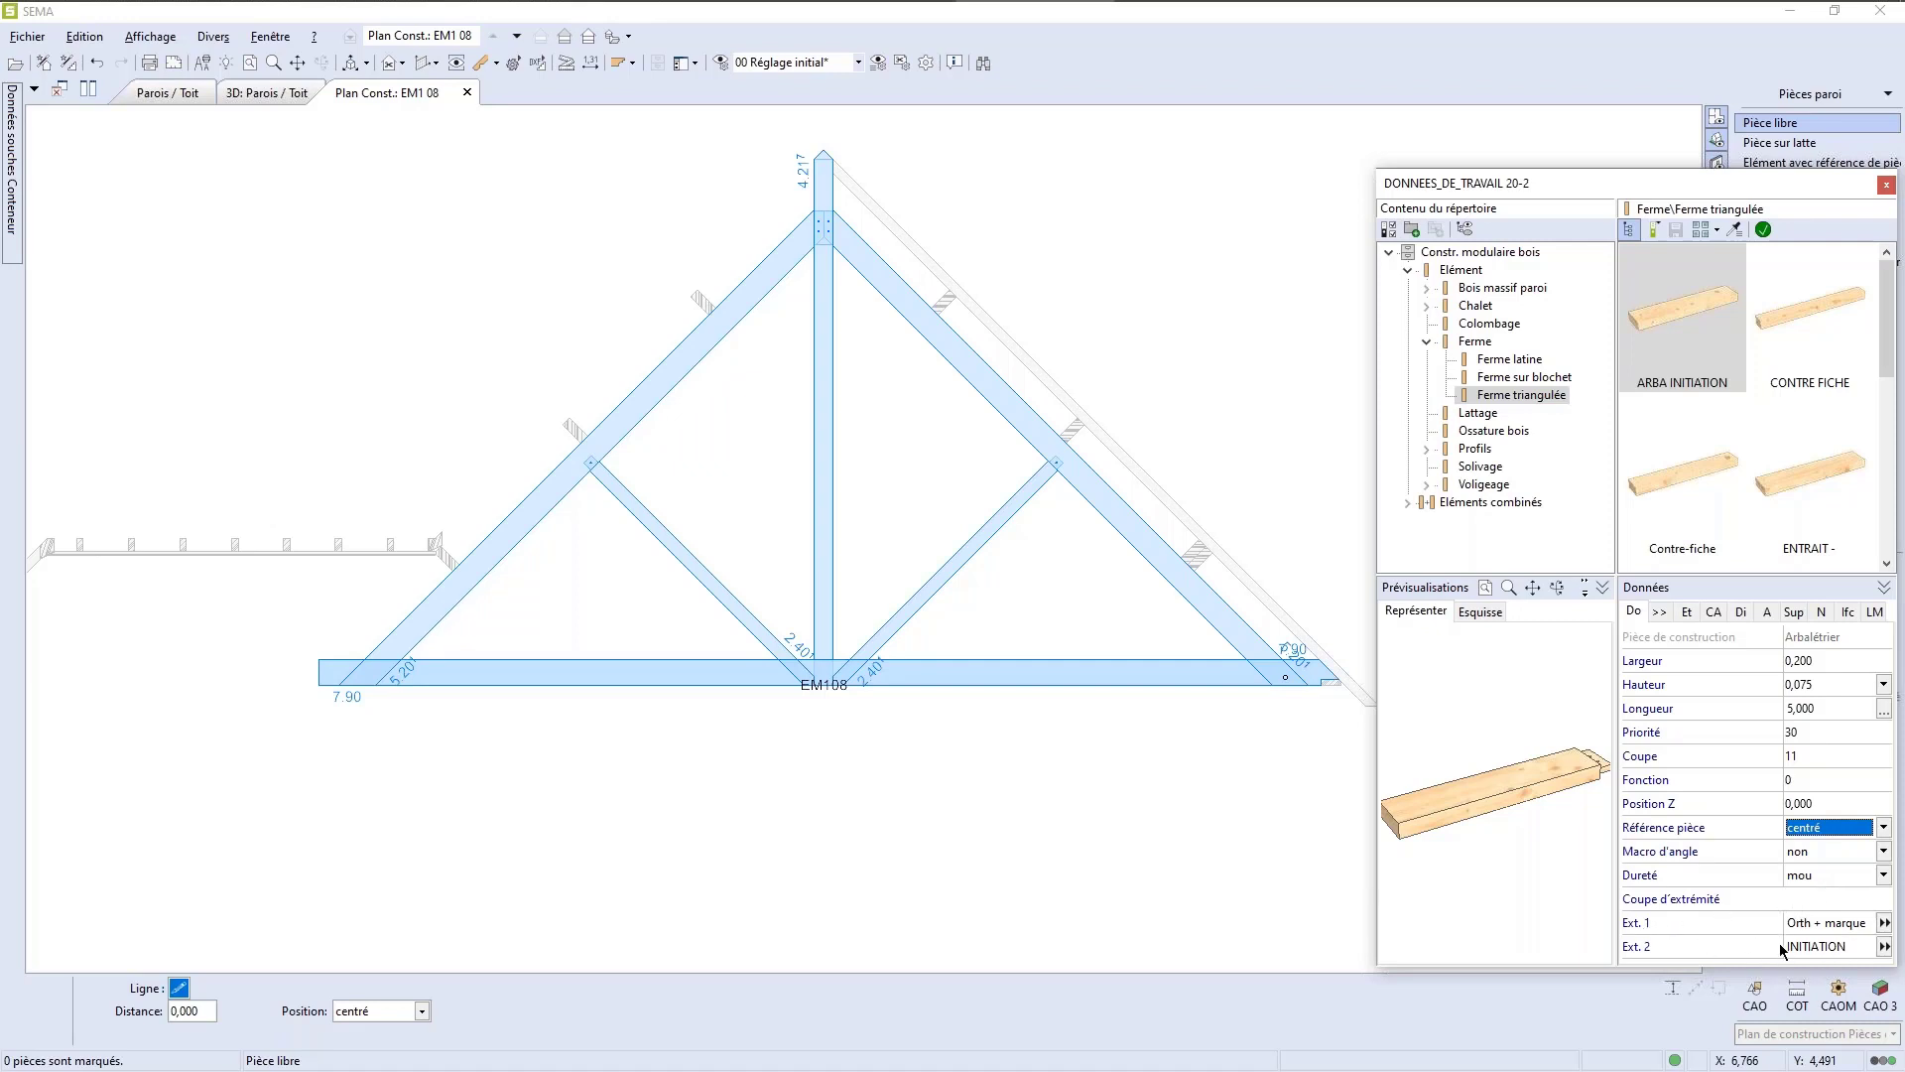
Step: Set the piece's Ext. 2 end type to the Orth. cut from the Coupes category and confirm the piece data
{"action": "left_click", "coordinate": [1884, 947]}
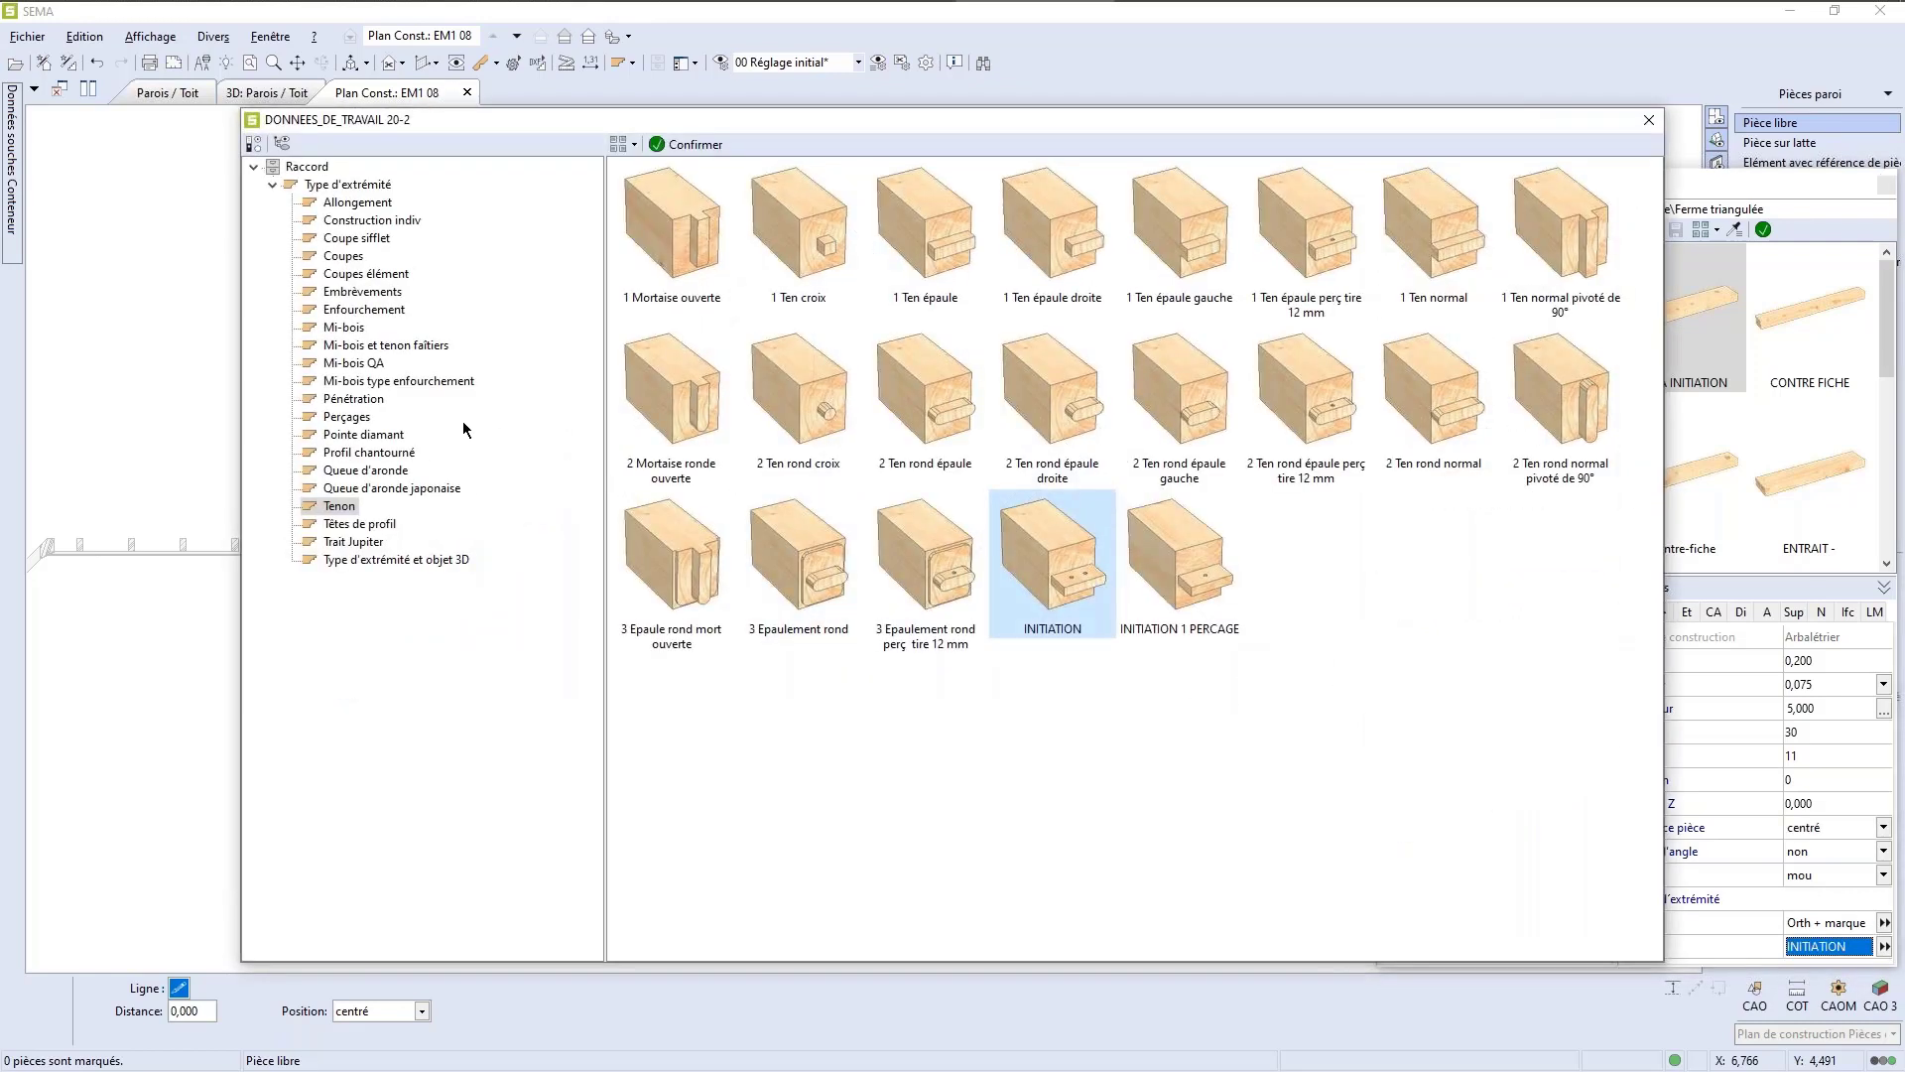
{"action": "left_click", "coordinate": [343, 256]}
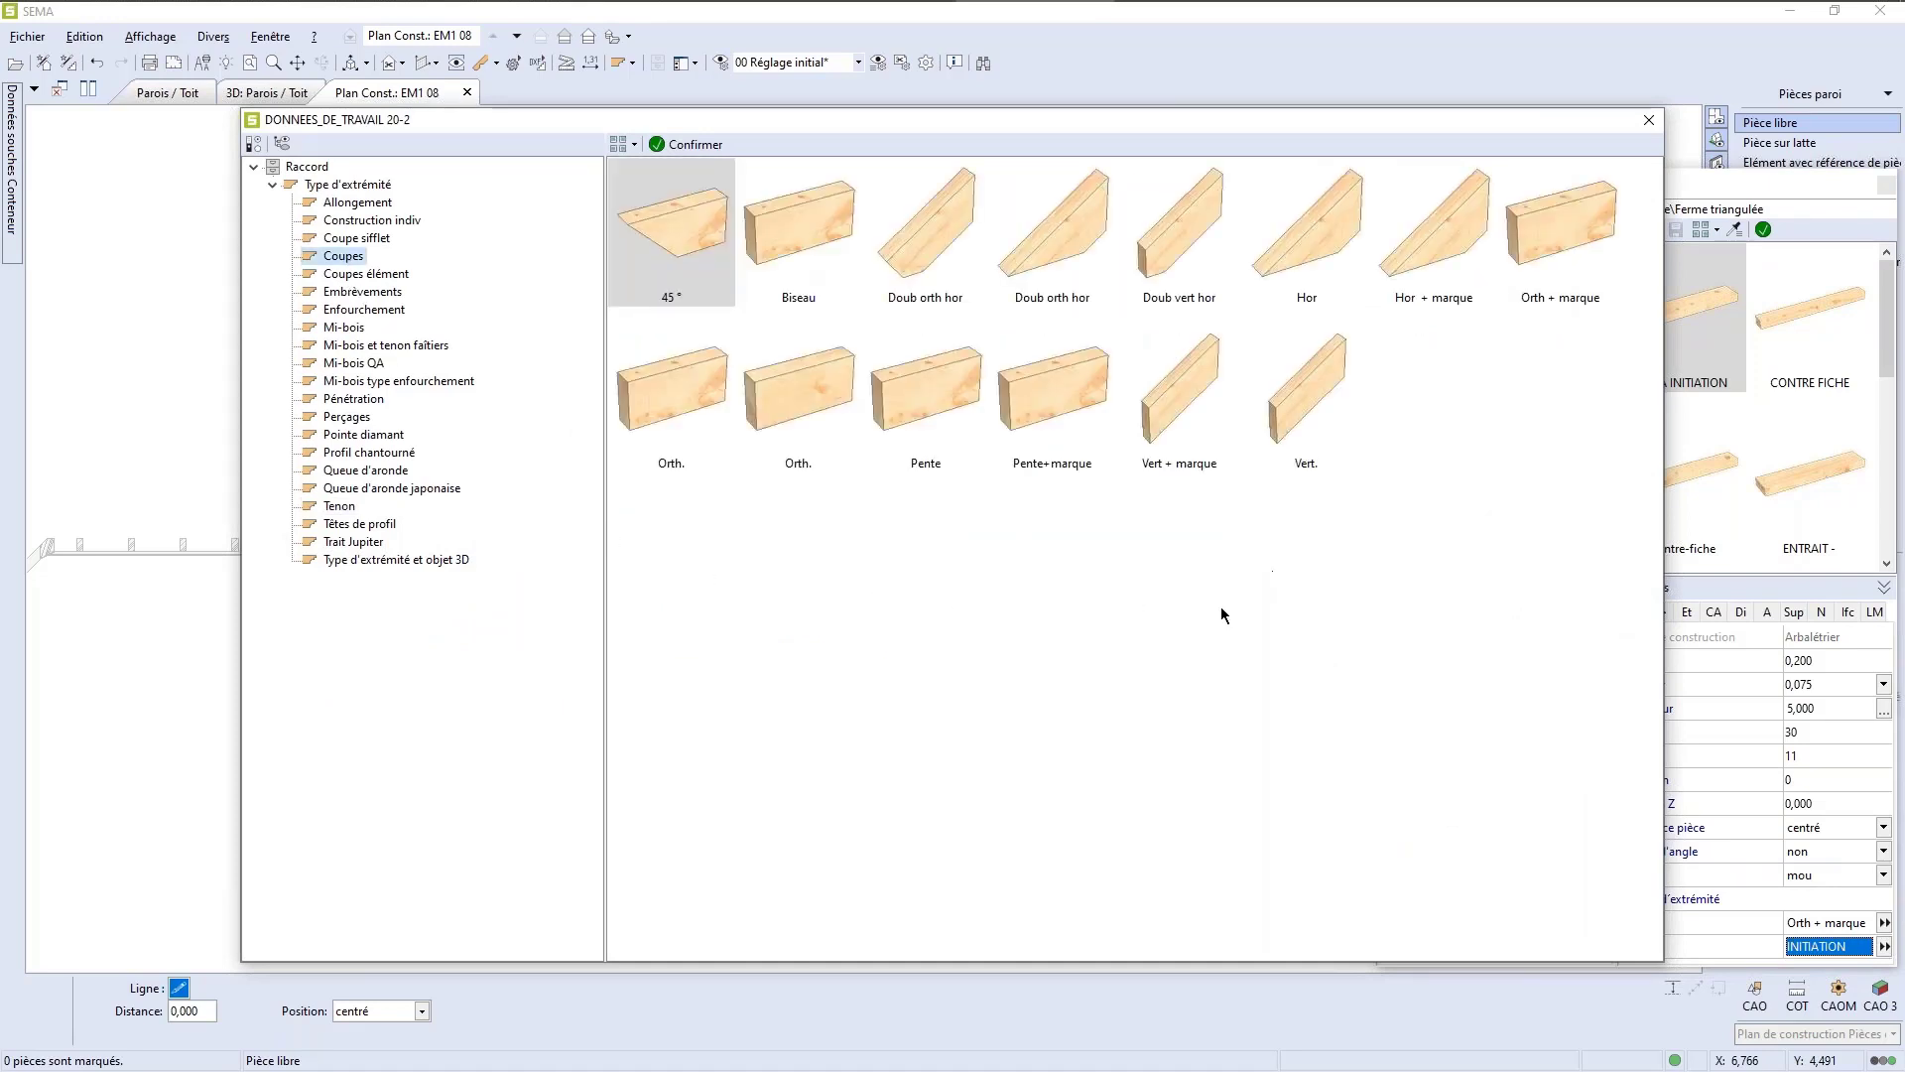
{"action": "left_click", "coordinate": [671, 417]}
{"action": "double_click", "coordinate": [671, 418]}
{"action": "left_click", "coordinate": [1763, 230]}
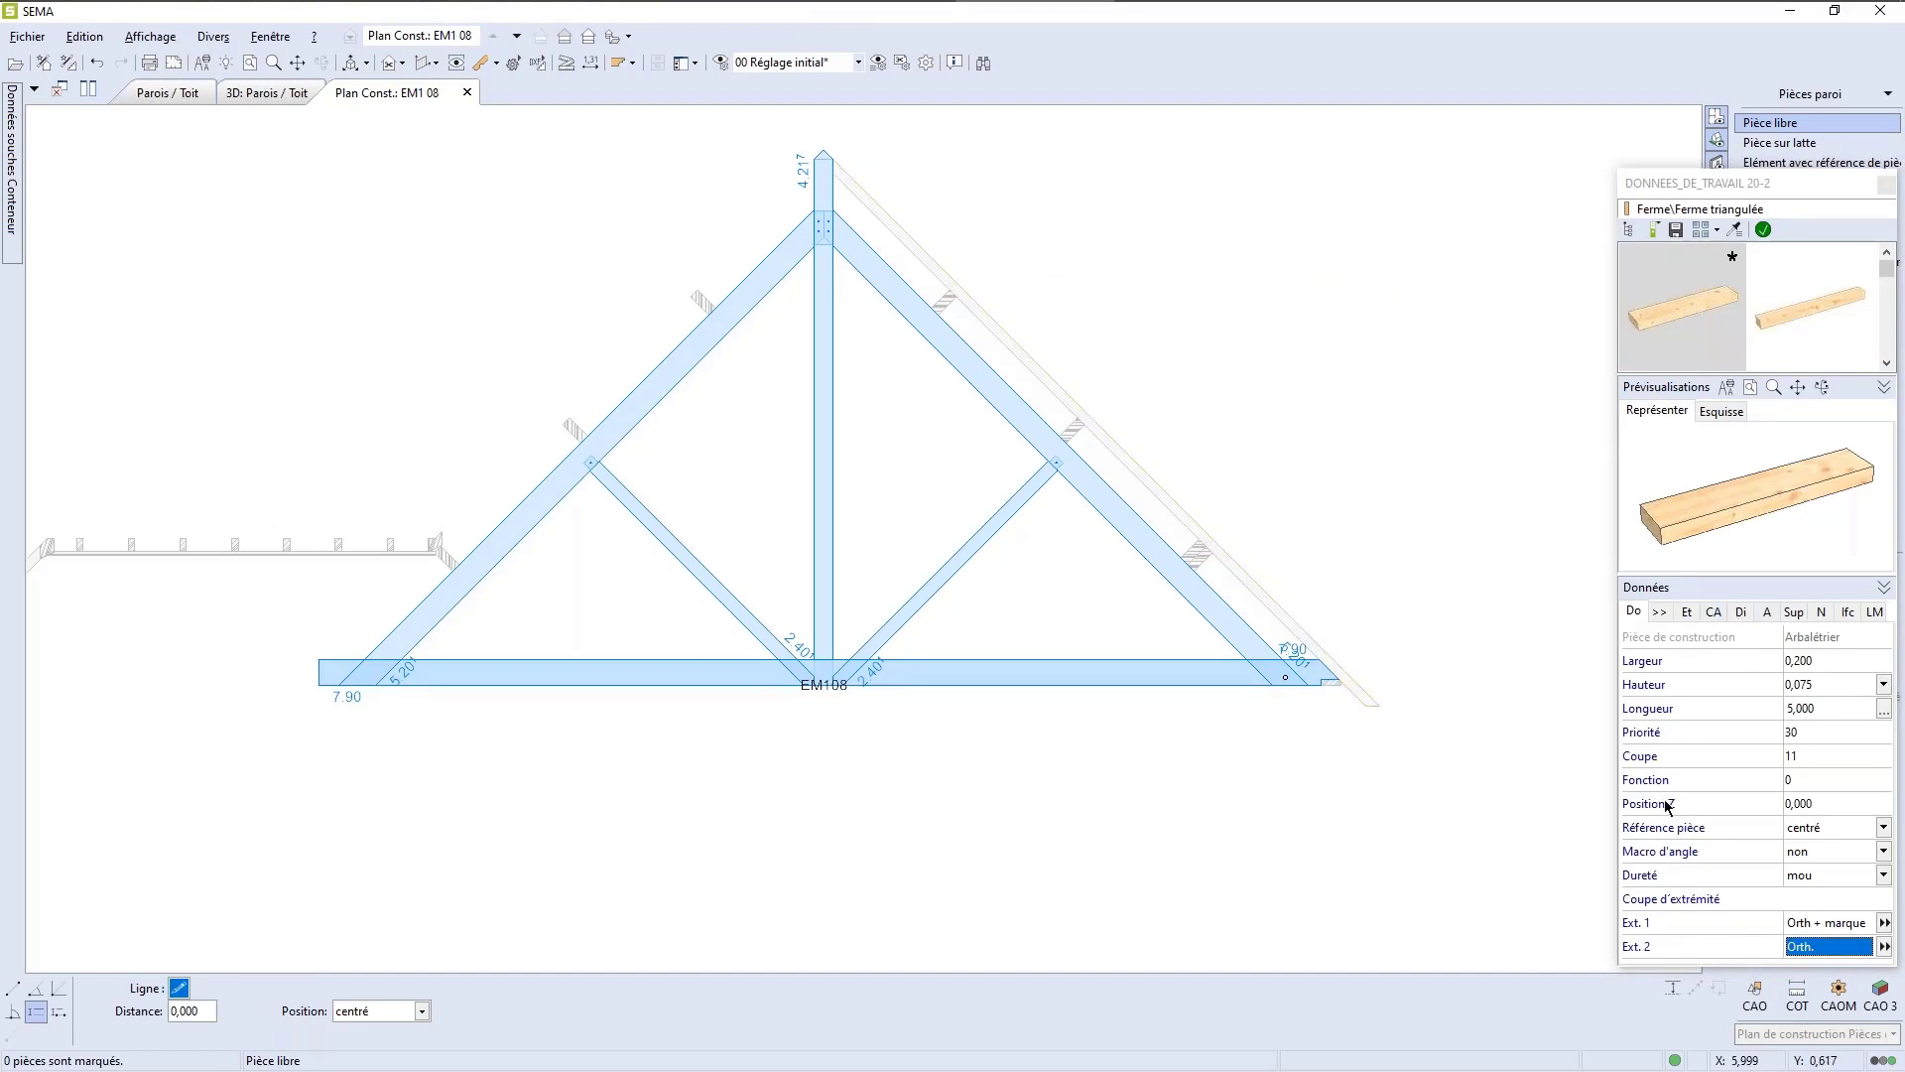
Step: Change the piece's list designation (Désignation) to Echantignolle and confirm the data
{"action": "left_click", "coordinate": [1874, 615]}
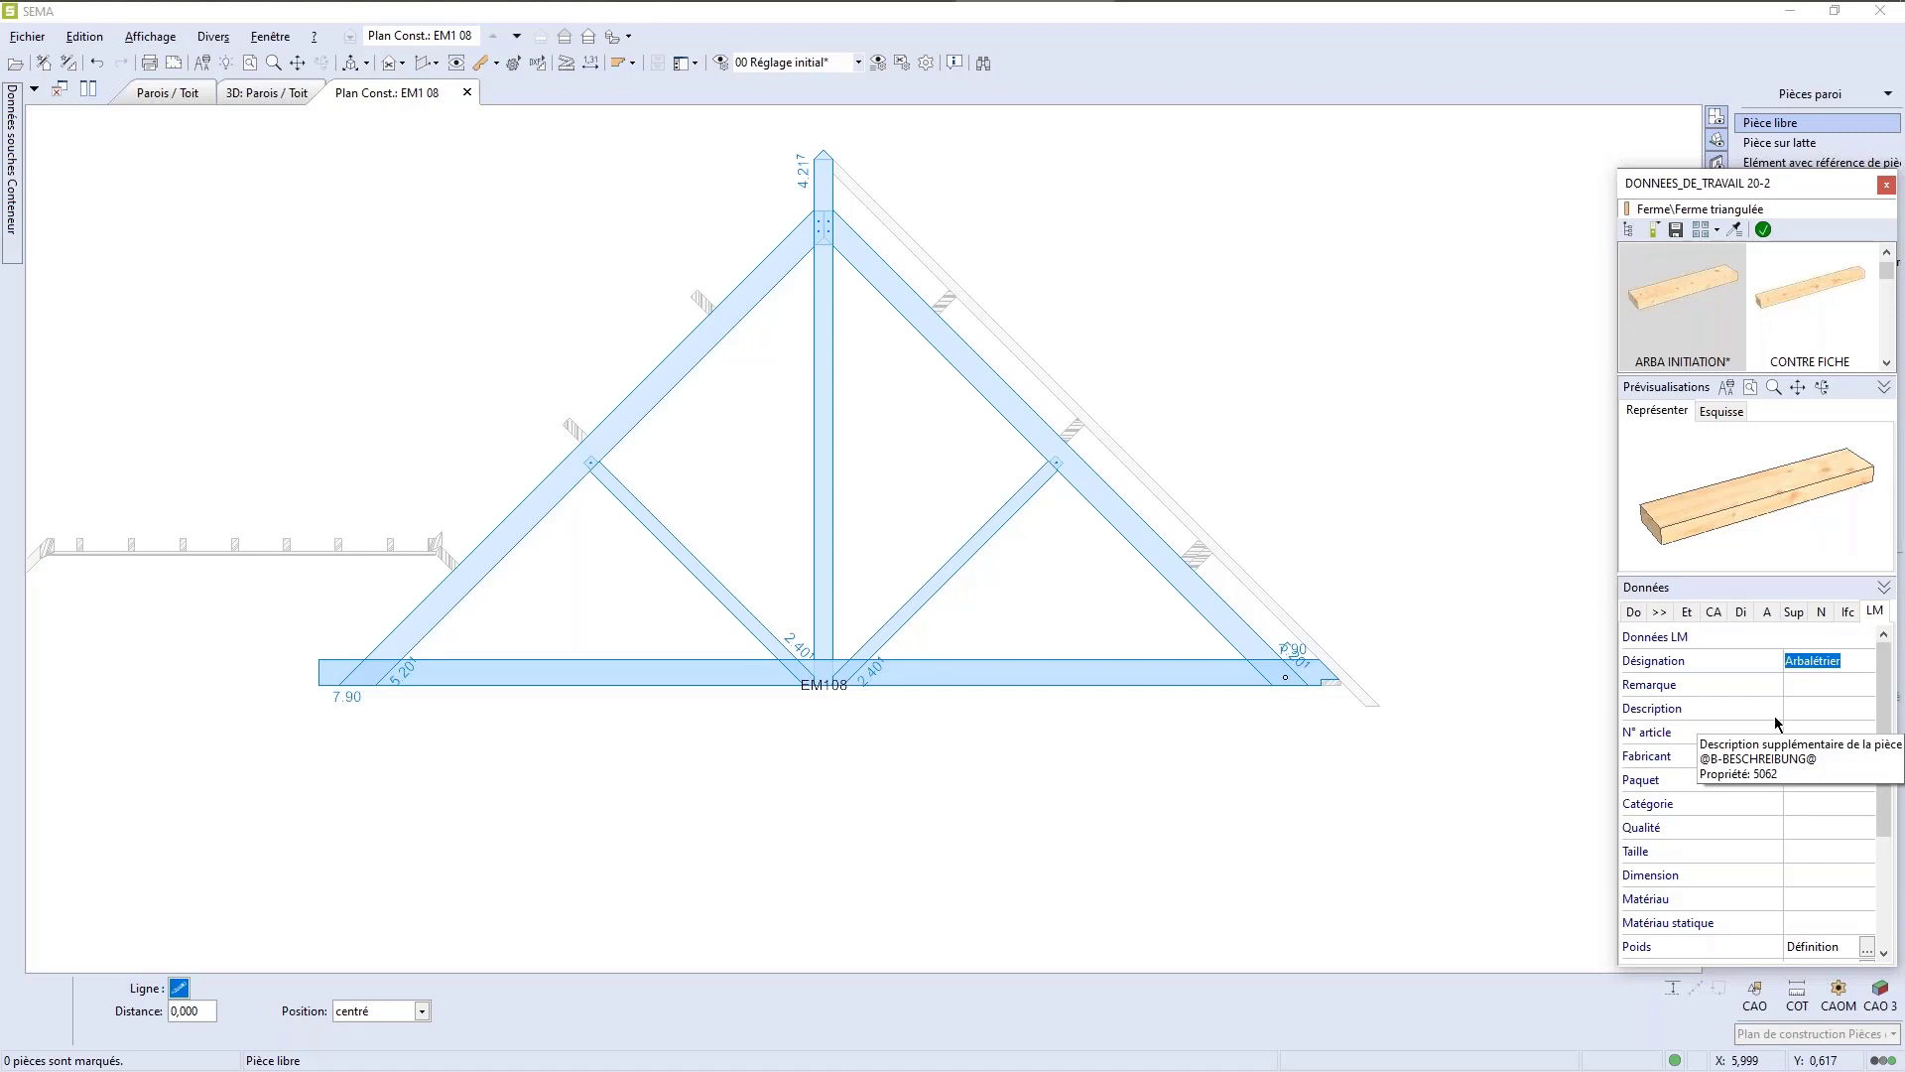
{"action": "type", "text": "Echantignolle"}
{"action": "key", "text": "Return"}
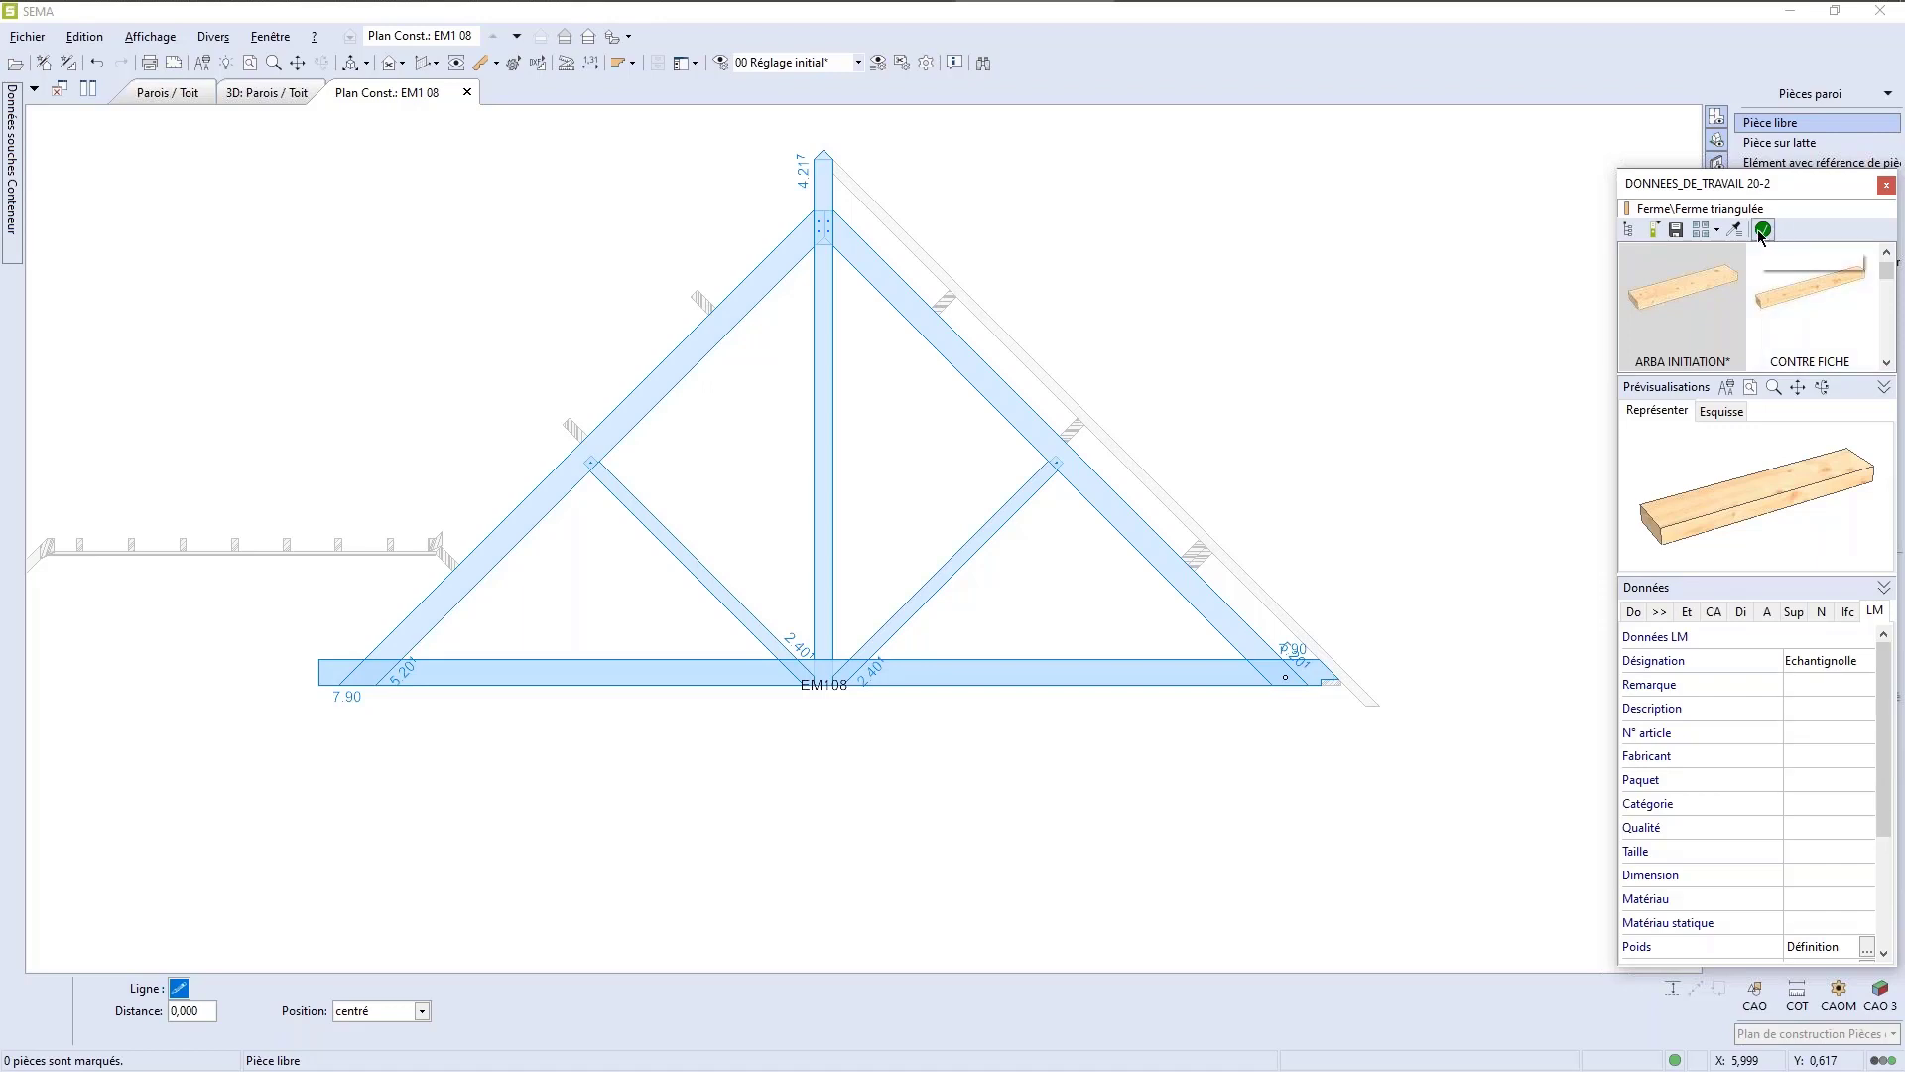
{"action": "left_click", "coordinate": [1763, 230]}
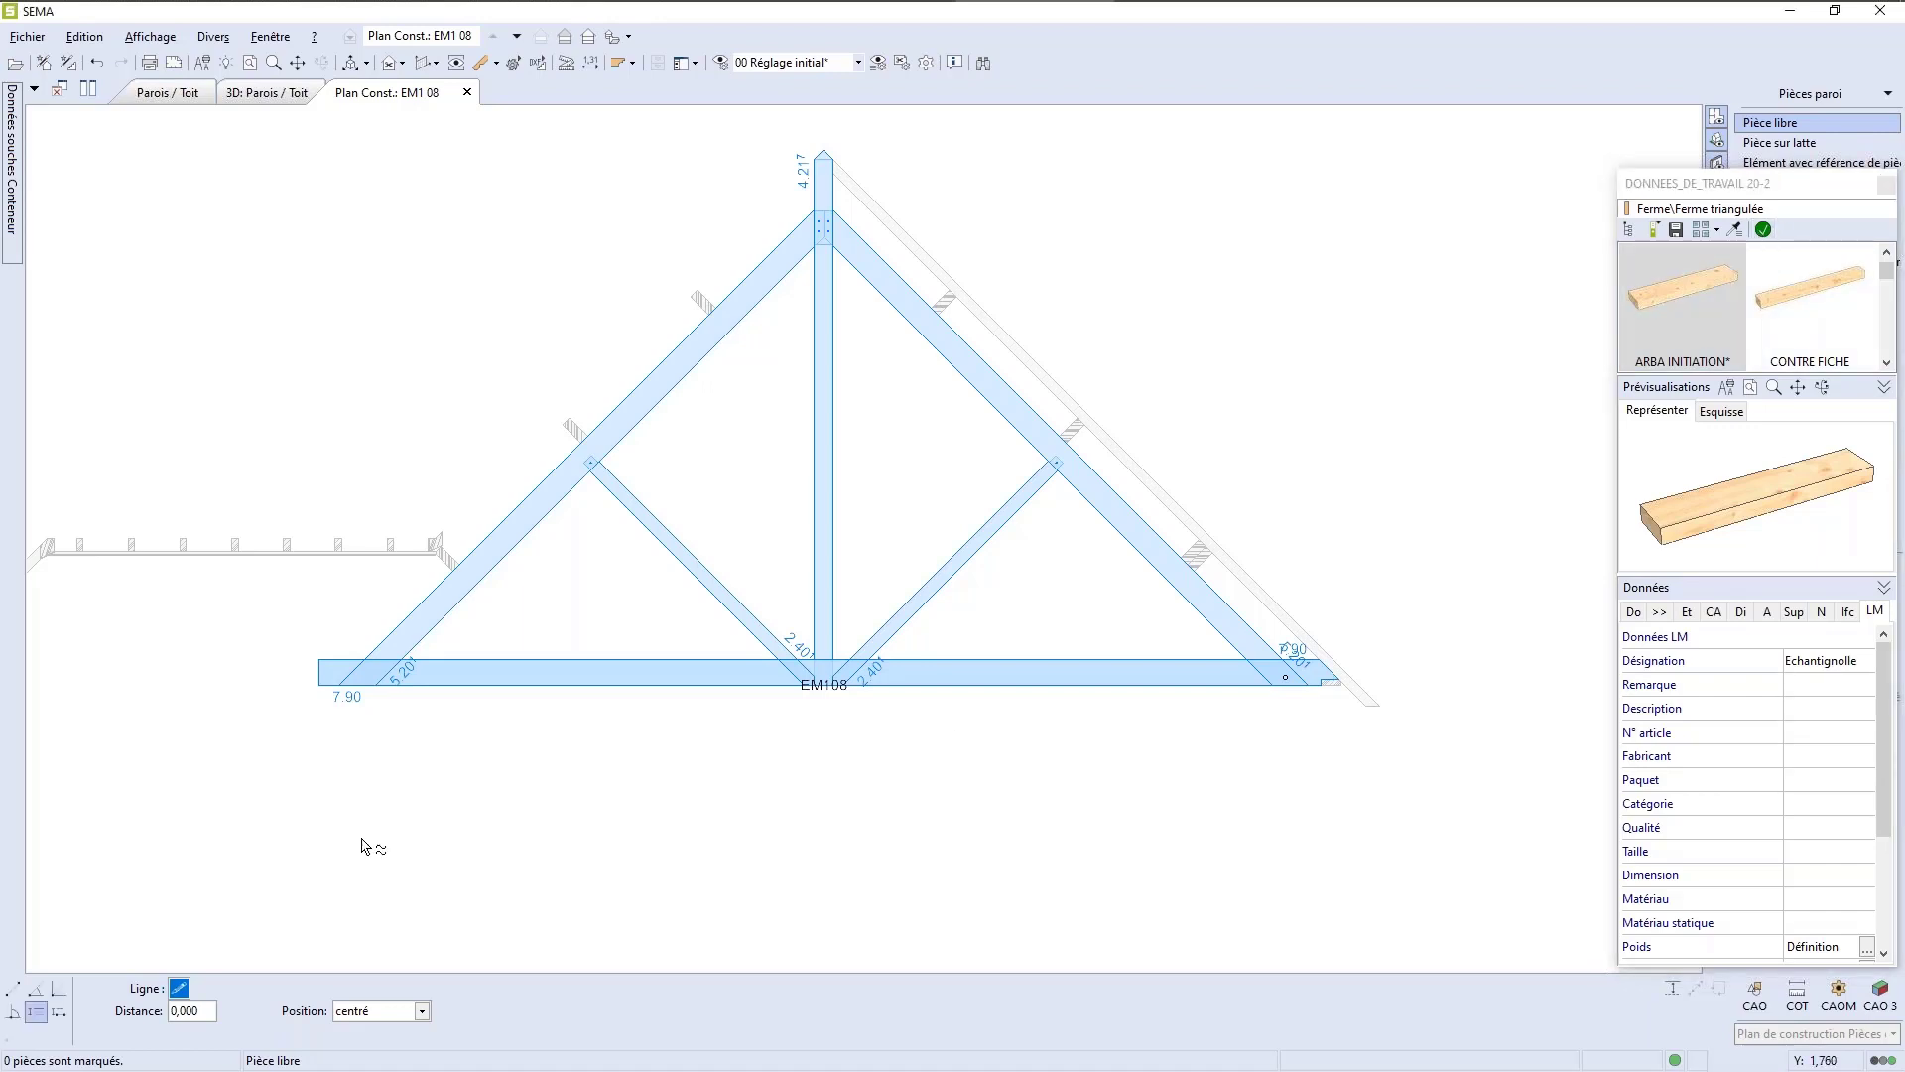
Step: Start the Echantignolle by start point, angle and length at the upper purlin's lower corner on the right rafter, angled 315° along it
{"action": "left_click", "coordinate": [35, 989]}
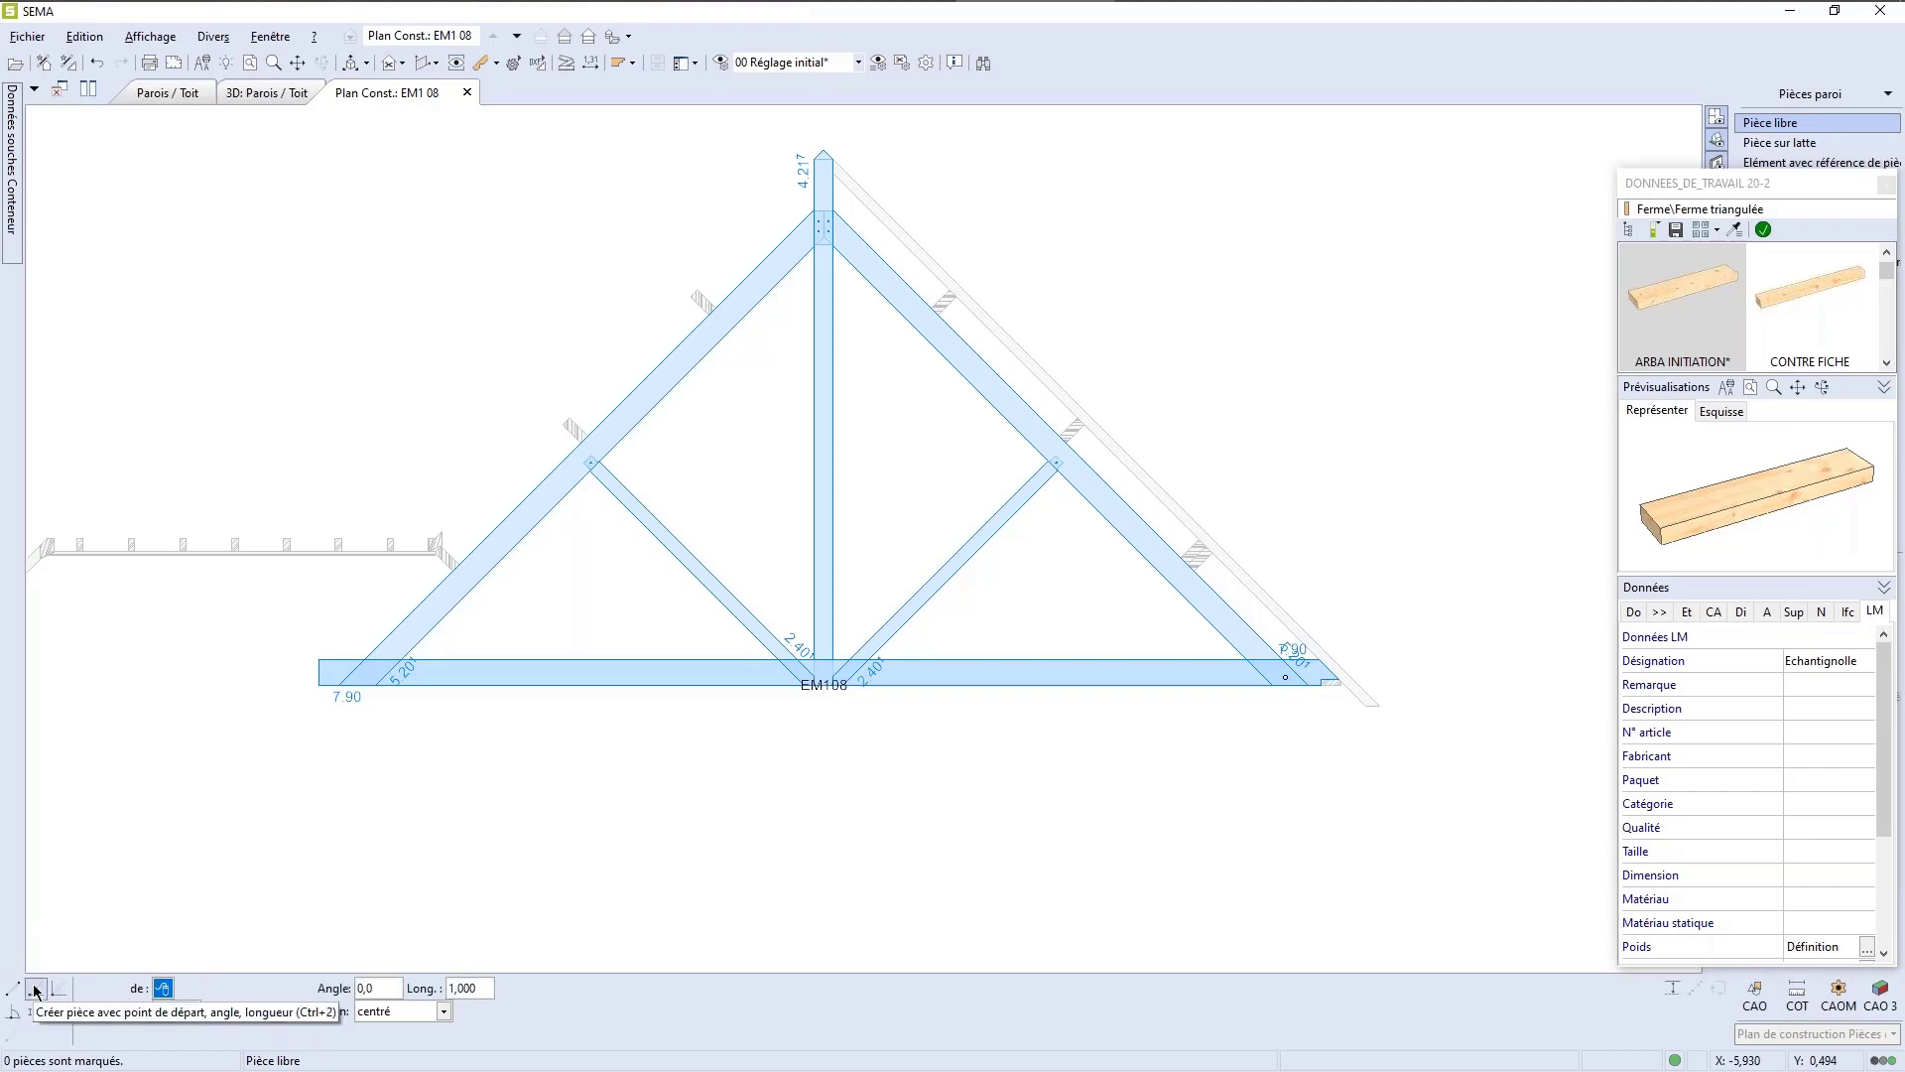
{"action": "left_click", "coordinate": [37, 991]}
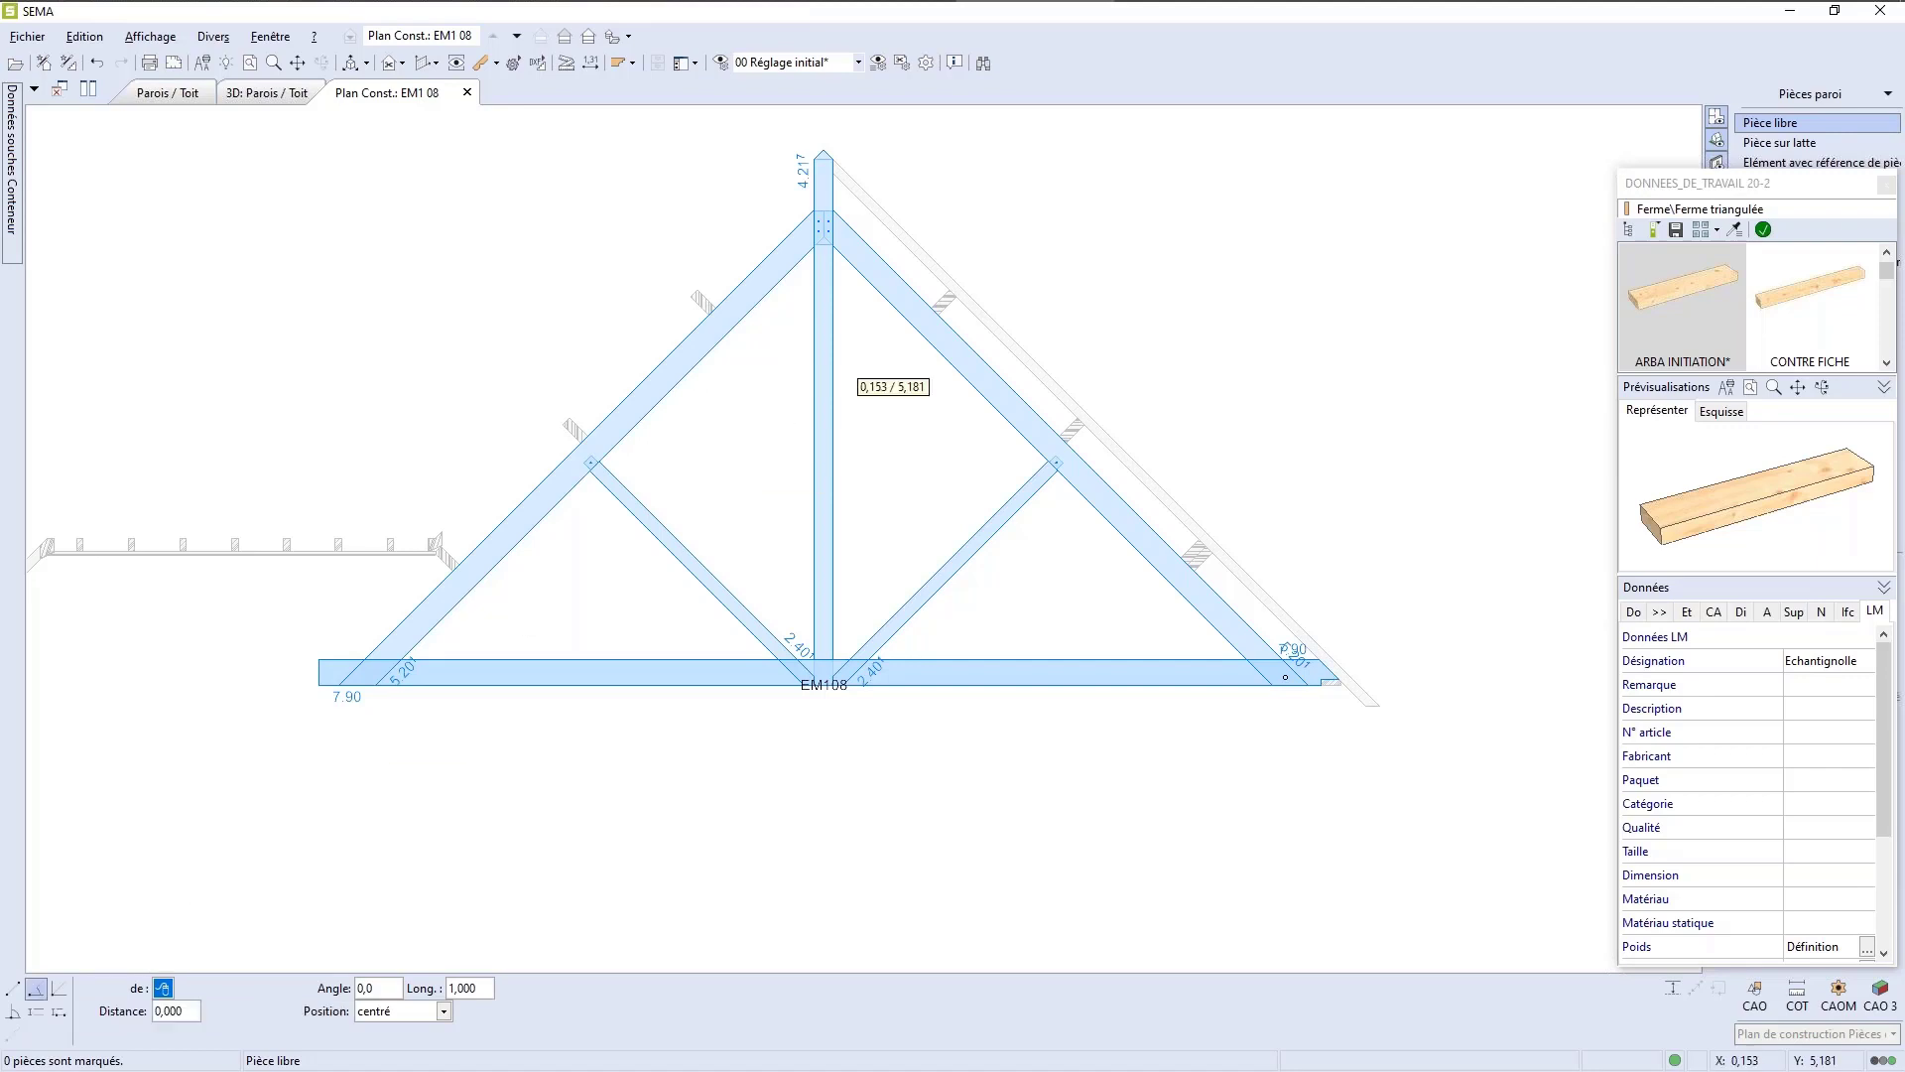
{"action": "scroll", "coordinate": [1003, 223], "scroll_direction": "up", "scroll_amount": 5}
{"action": "scroll", "coordinate": [904, 418], "scroll_direction": "up", "scroll_amount": 1}
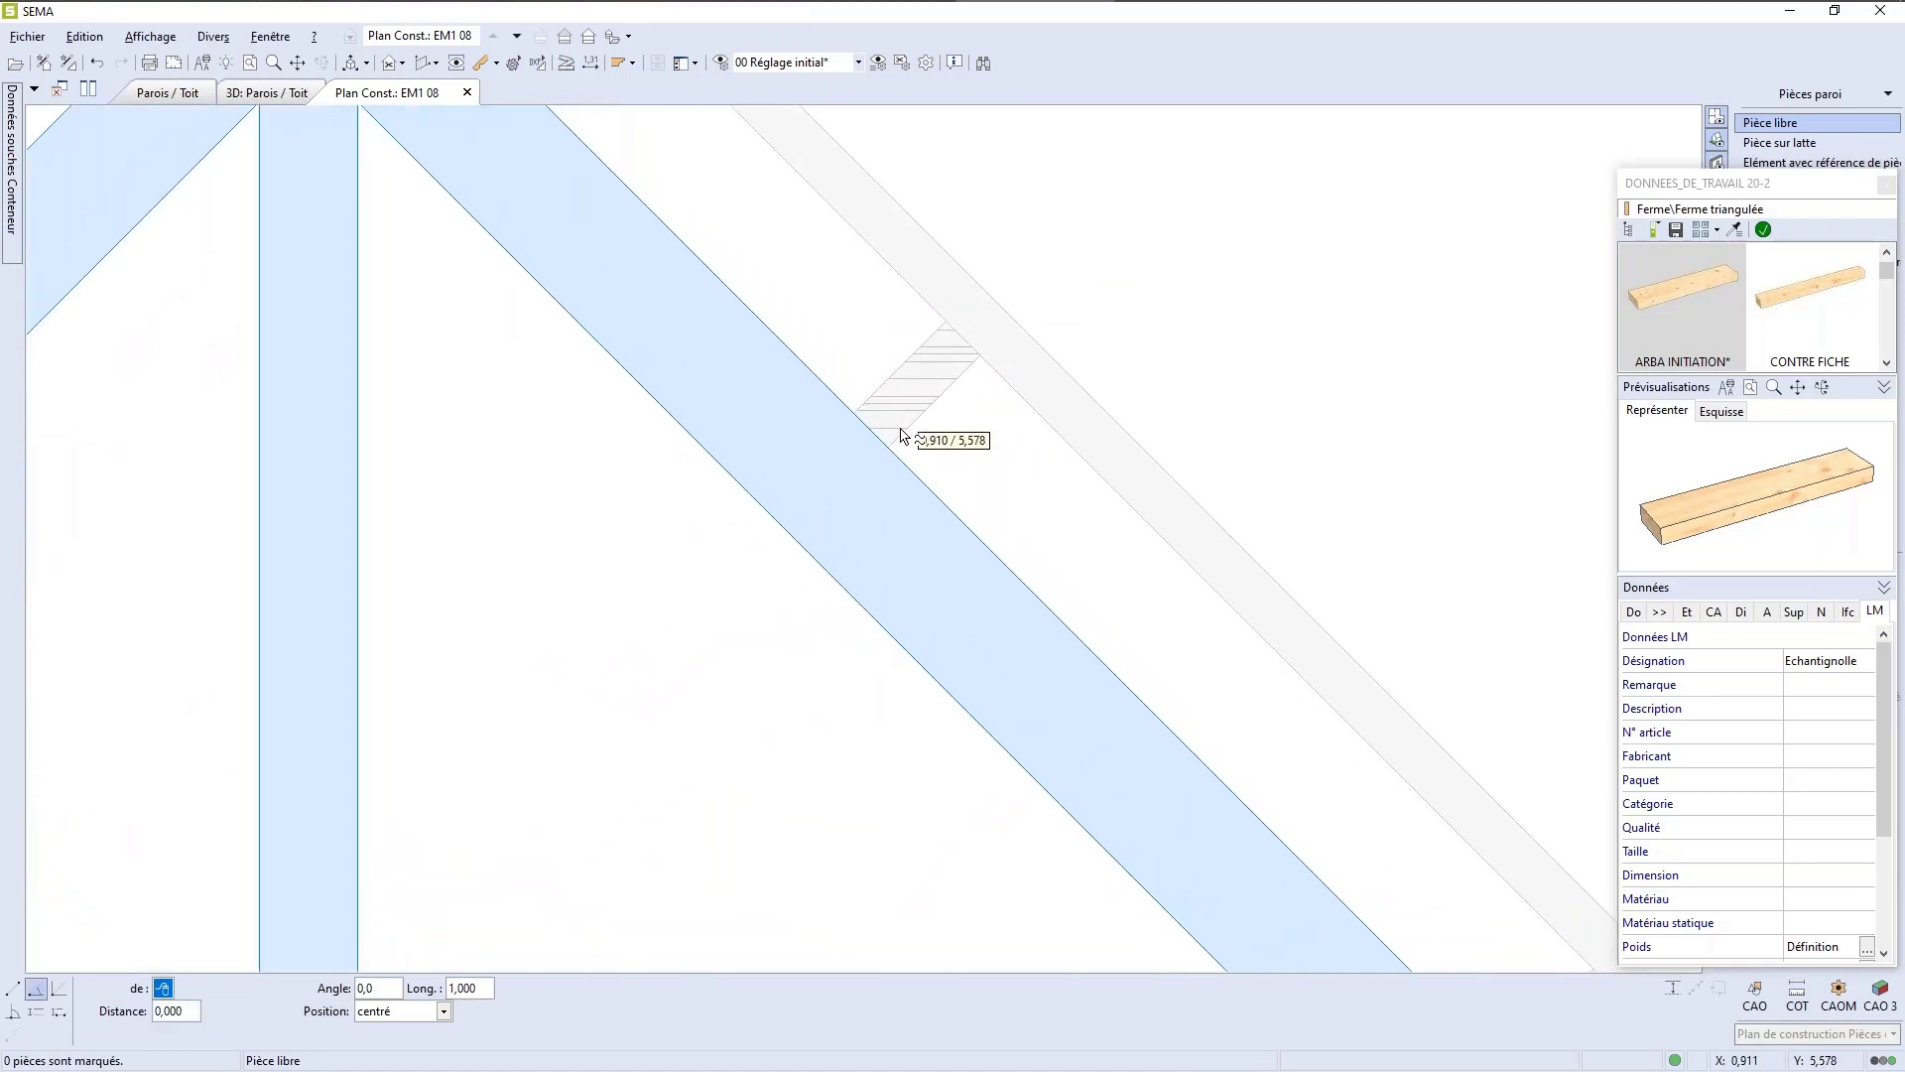
{"action": "left_click", "coordinate": [888, 447]}
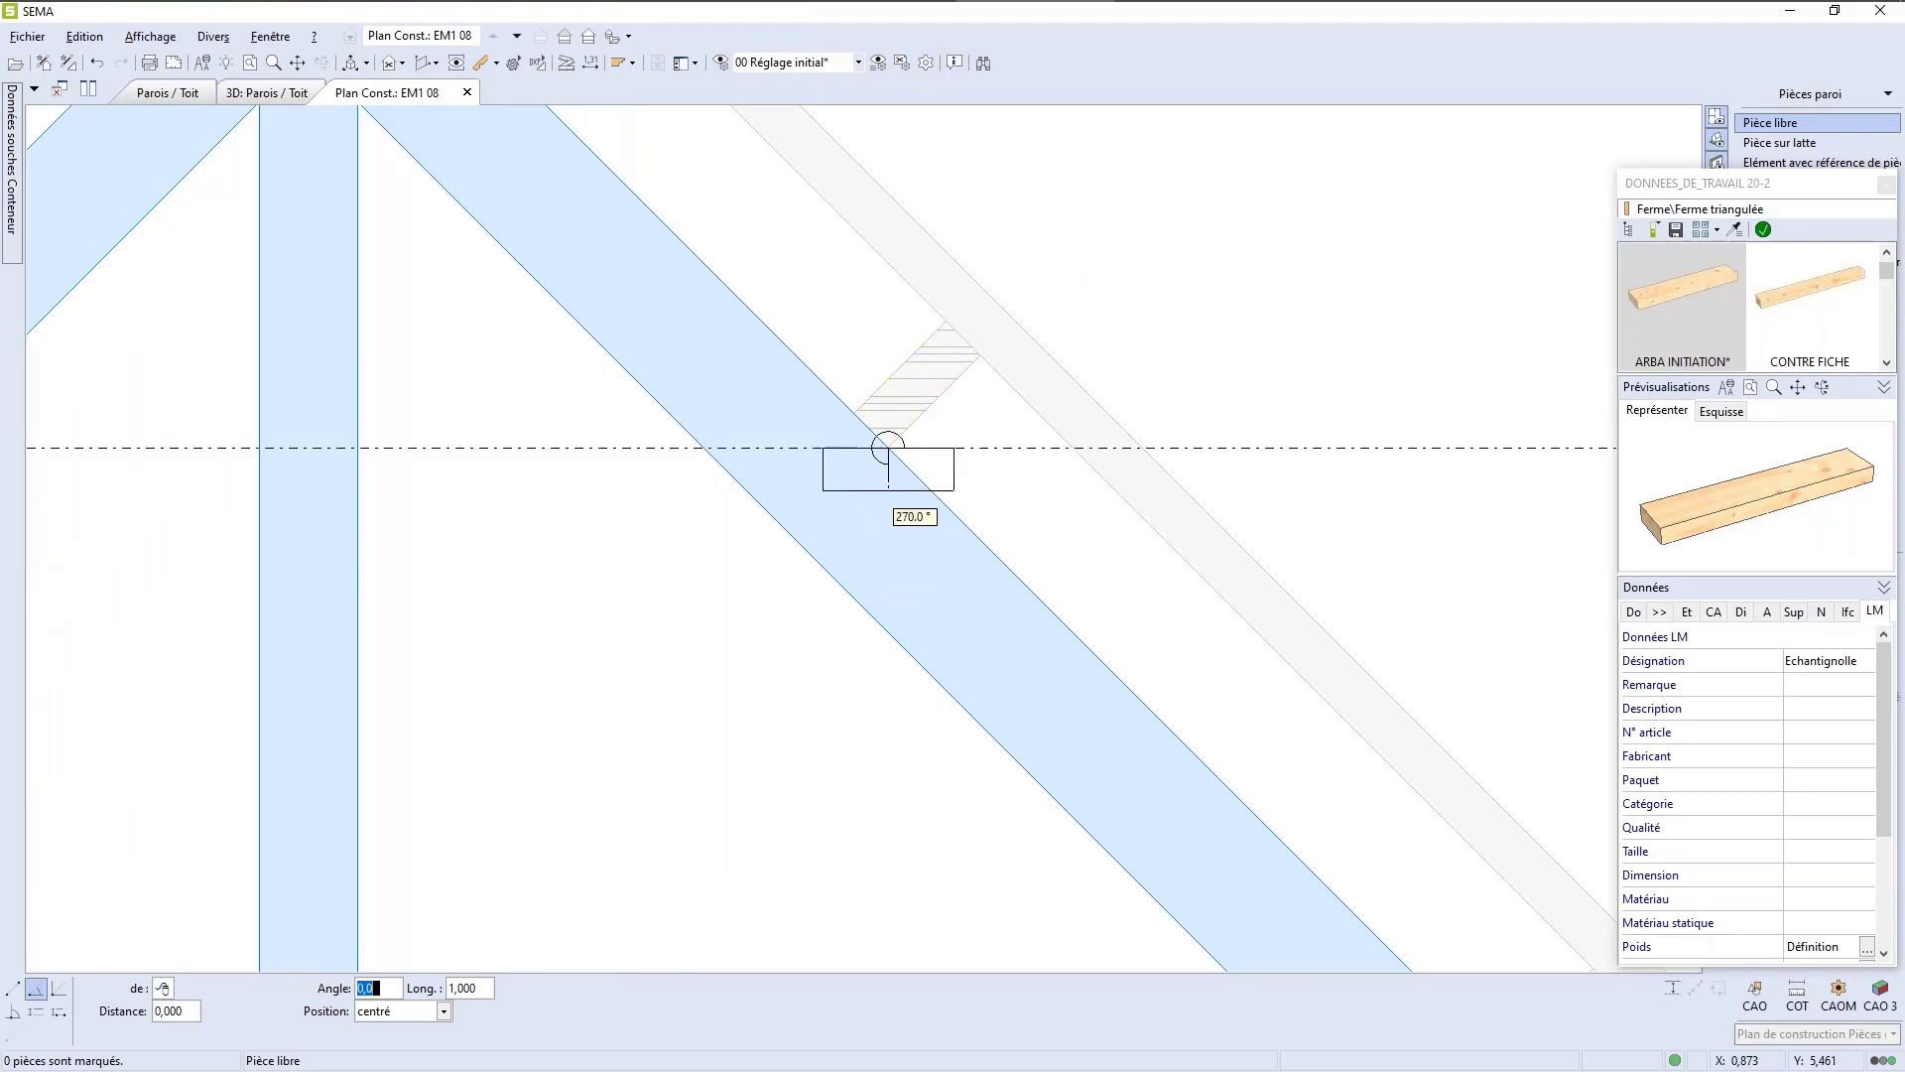
{"action": "left_click", "coordinate": [1011, 567]}
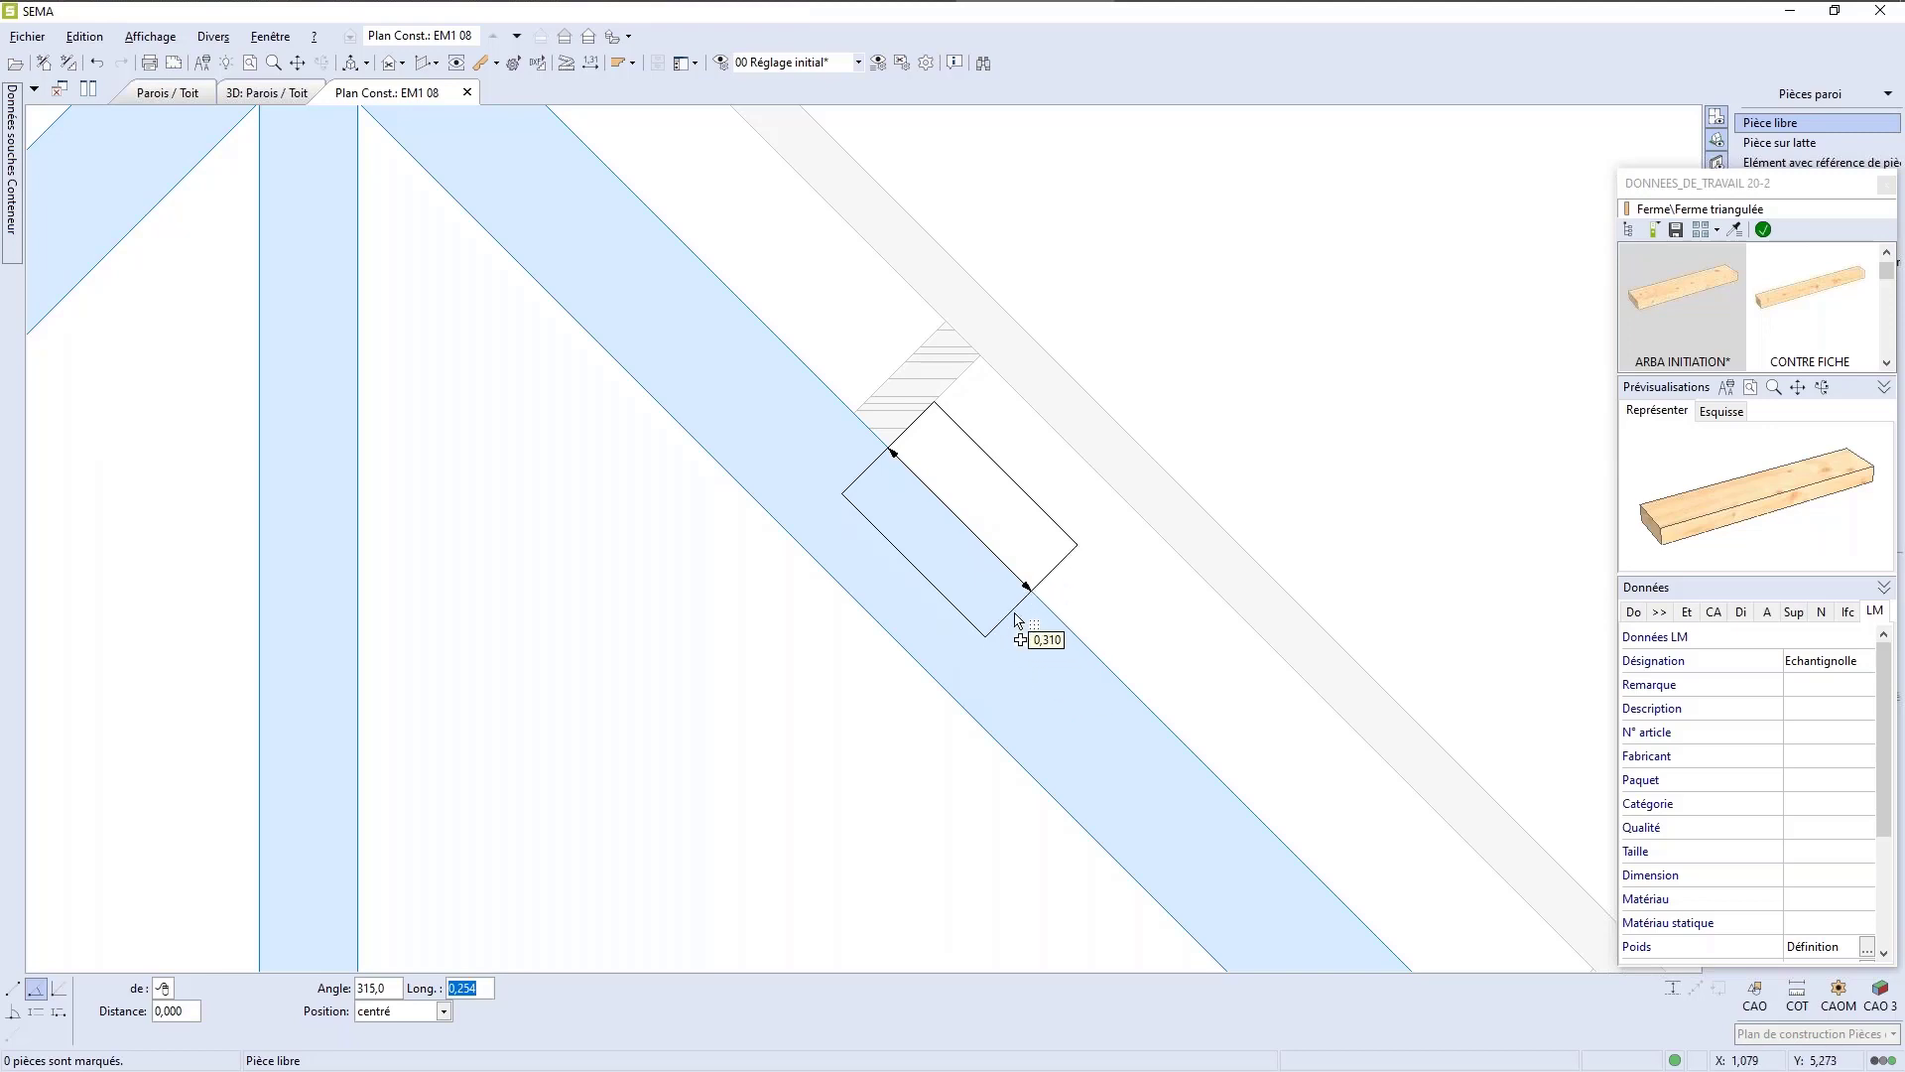
Step: Give the Echantignolle a length of 0,3 and the position gauche, place it against the purlin and end the piece input
{"action": "type", "text": "0,3"}
{"action": "key", "text": "Tab"}
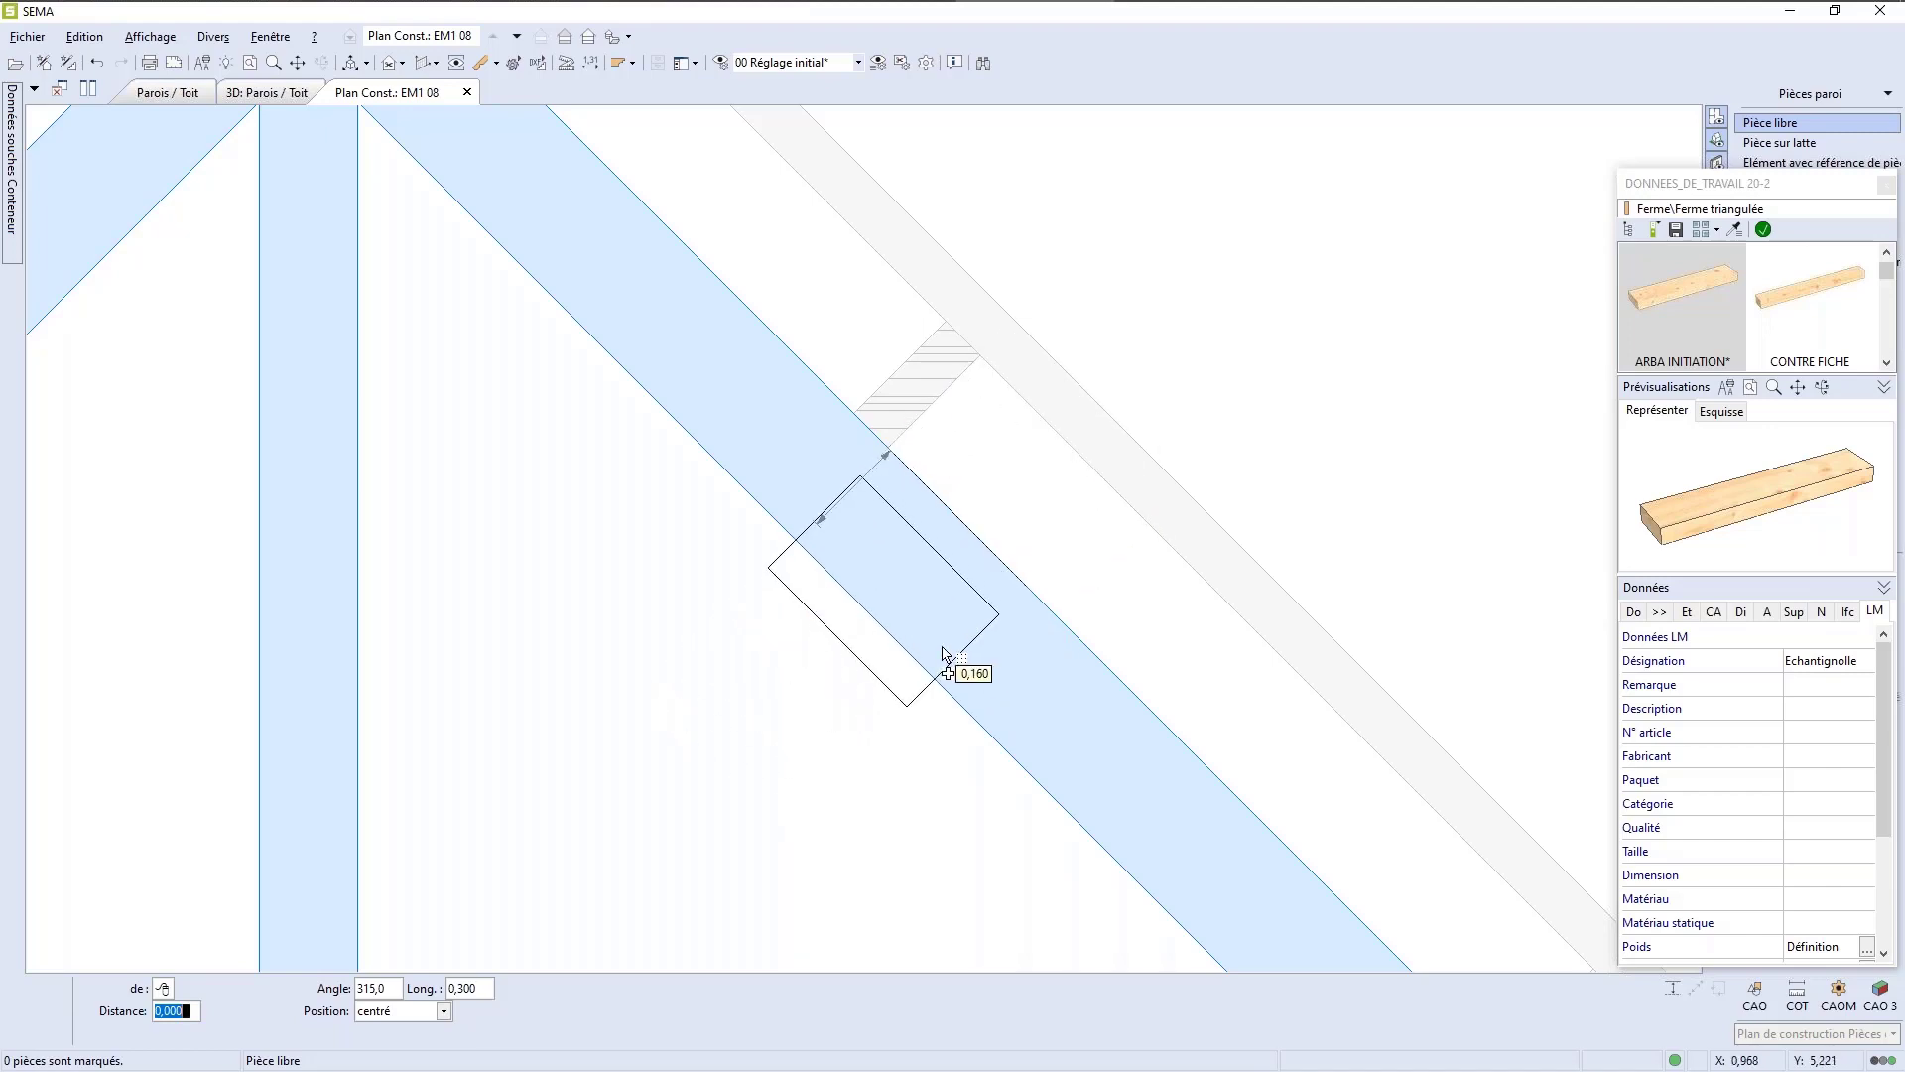
{"action": "key", "text": "Tab"}
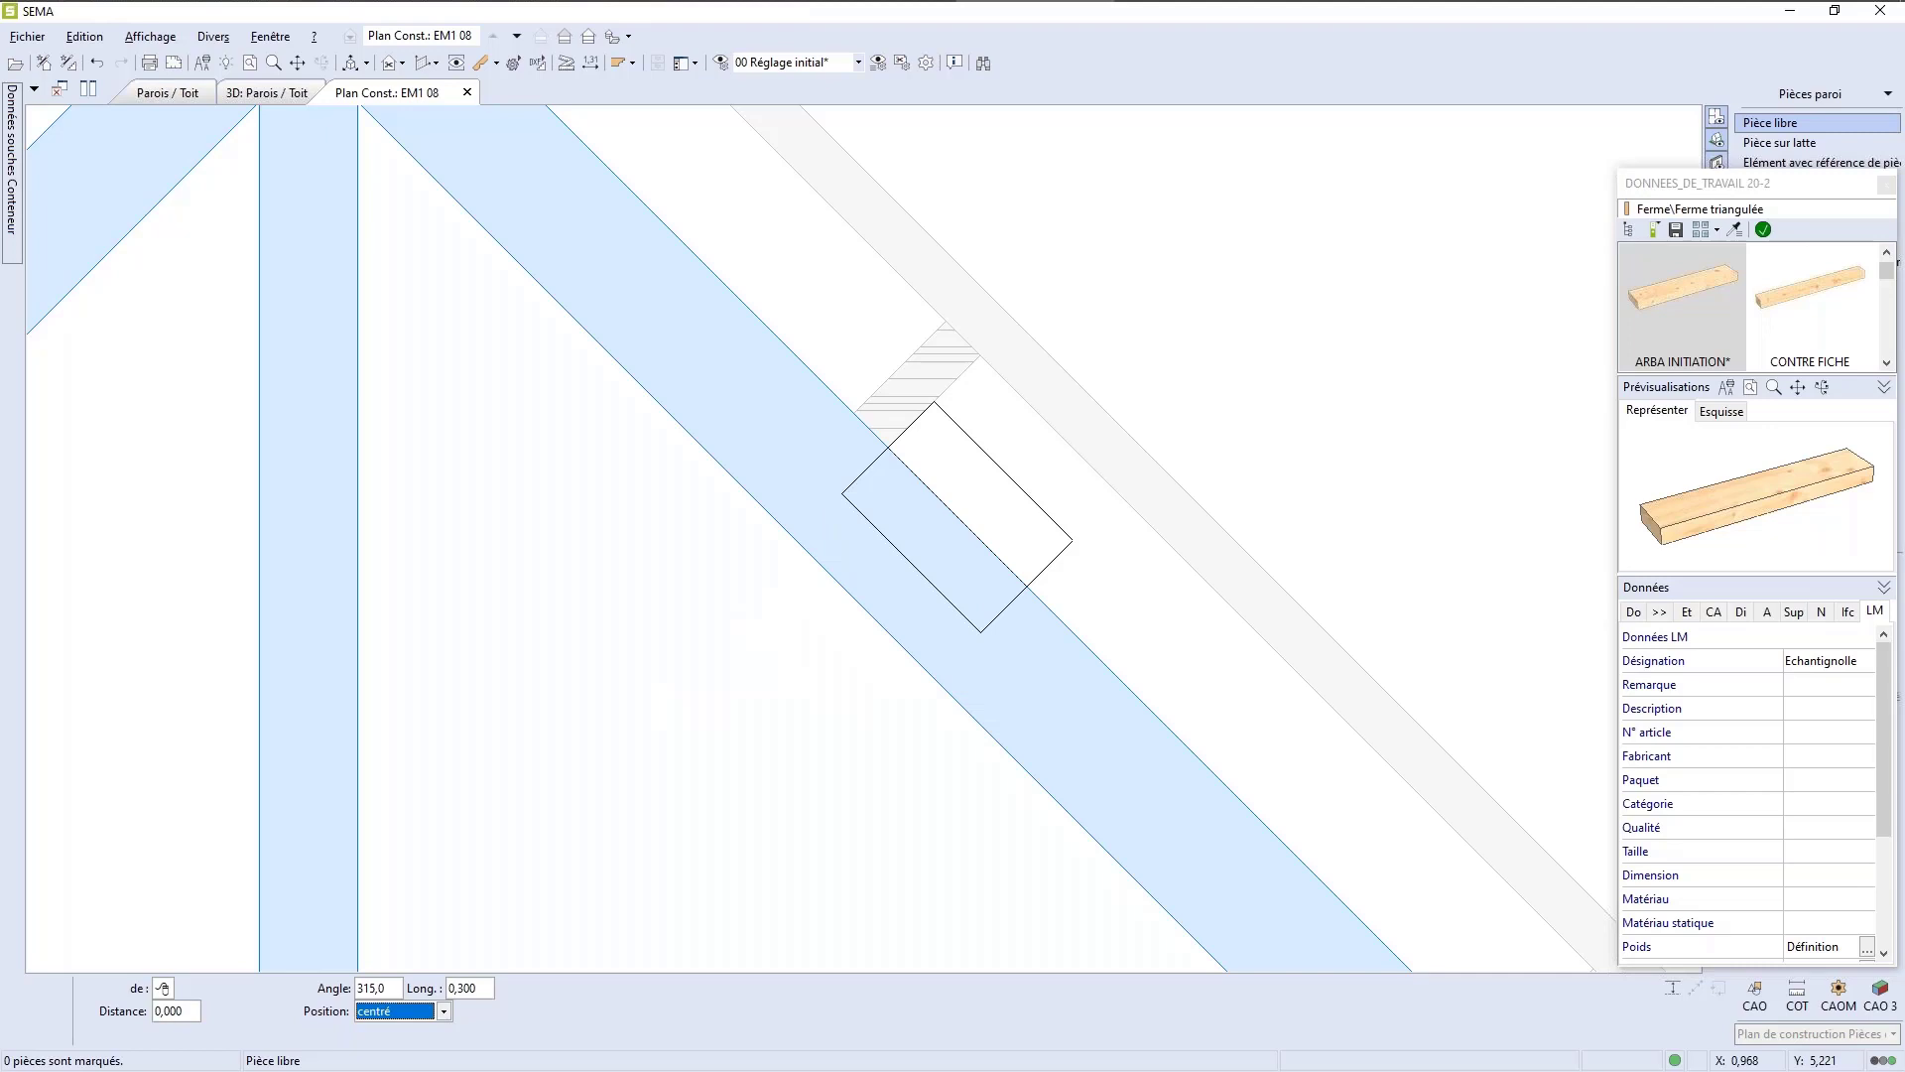
{"action": "key", "text": "Down"}
{"action": "key", "text": "Down"}
{"action": "key", "text": "Return"}
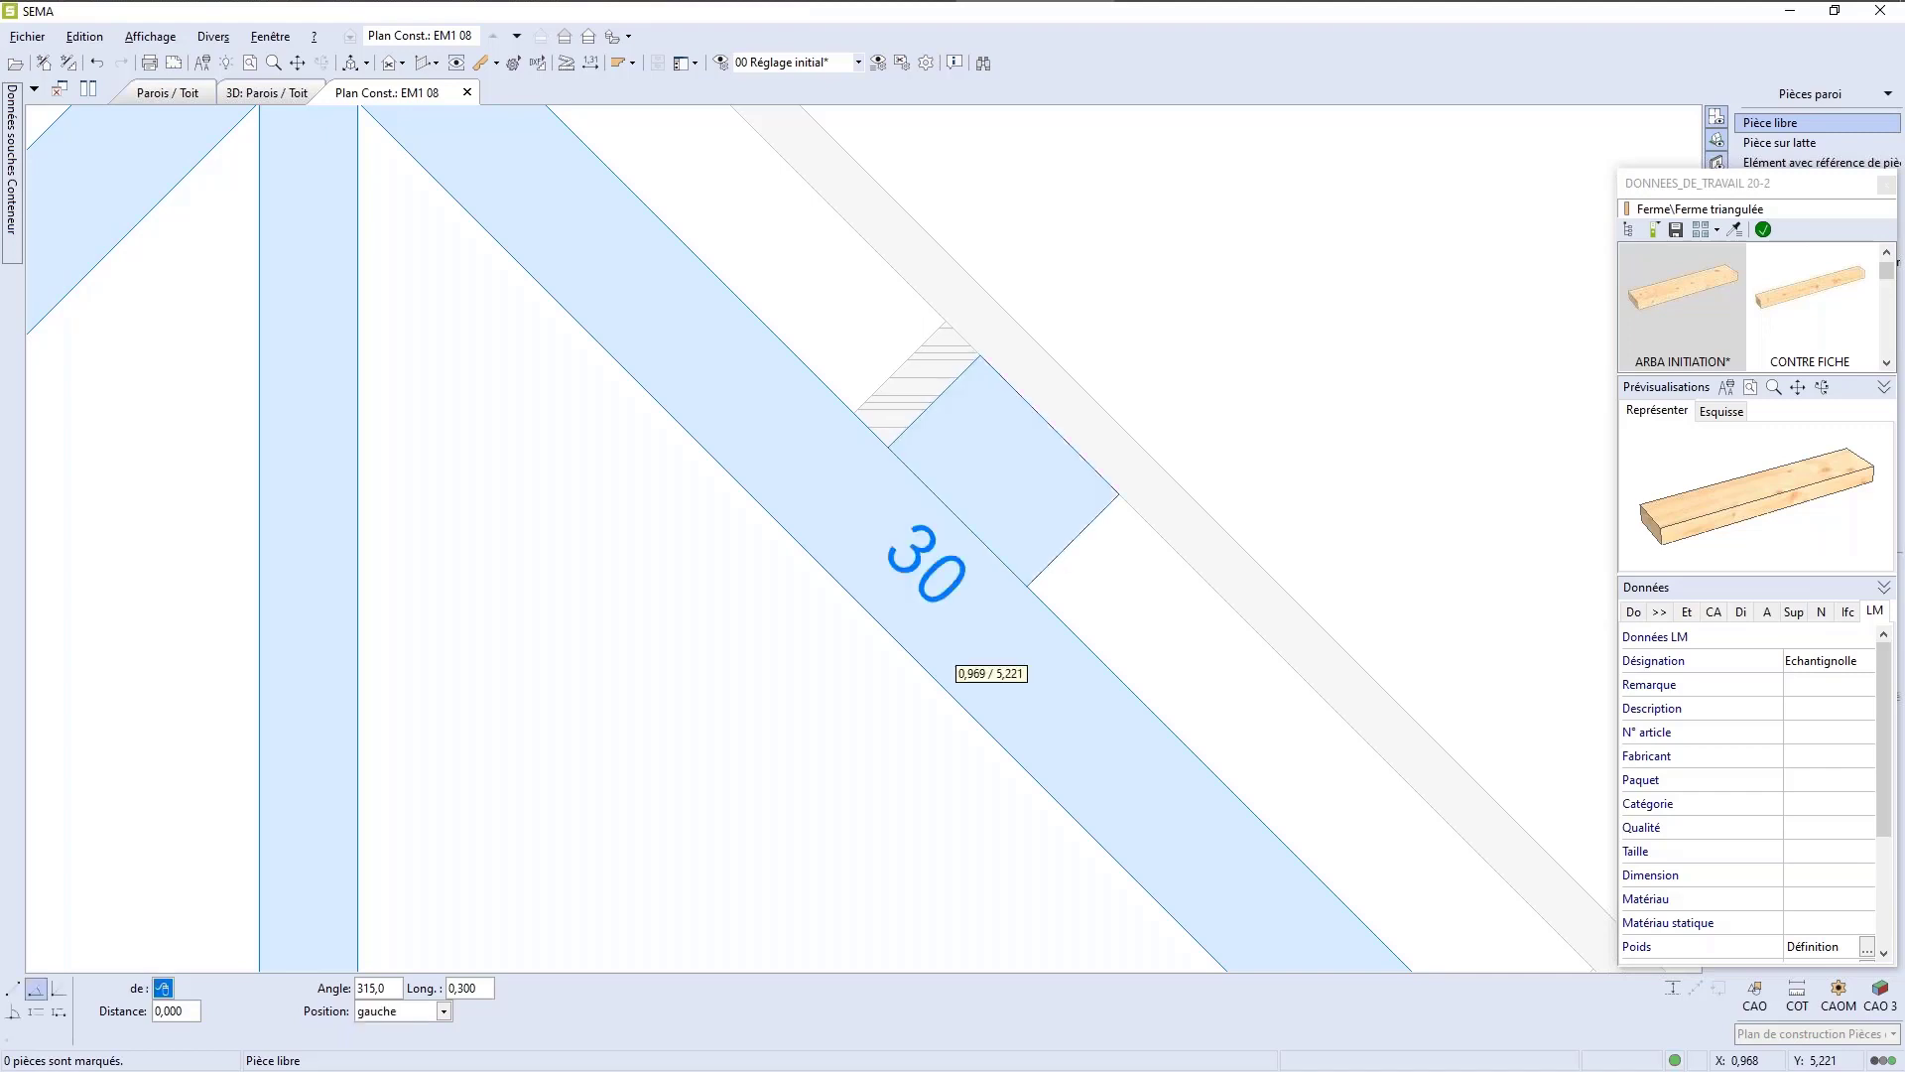
{"action": "key", "text": "Escape"}
{"action": "key", "text": "Escape"}
{"action": "key", "text": "Escape"}
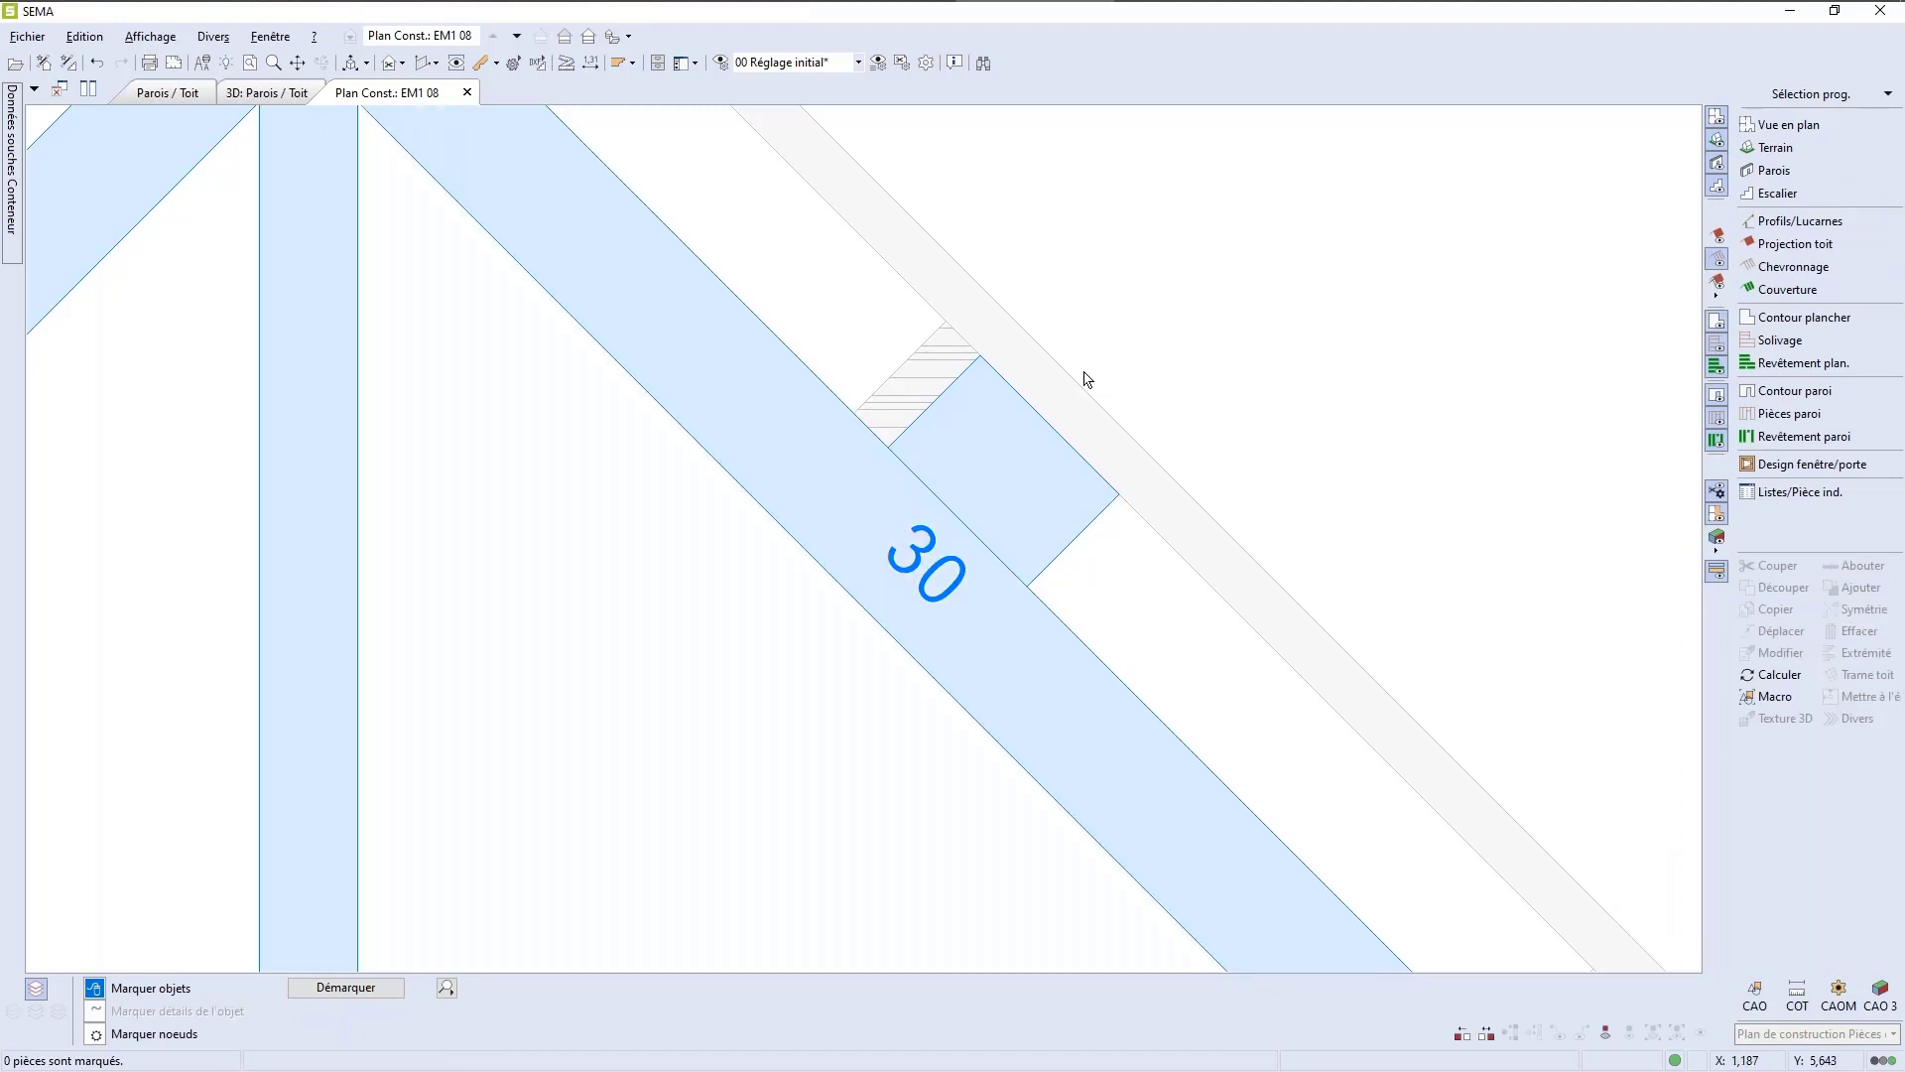
Step: Place a CAO point on the cleat's outer edge, 0,05 at 315° from its upper corner beside the purlin
{"action": "scroll", "coordinate": [1085, 377], "scroll_direction": "up", "scroll_amount": 2}
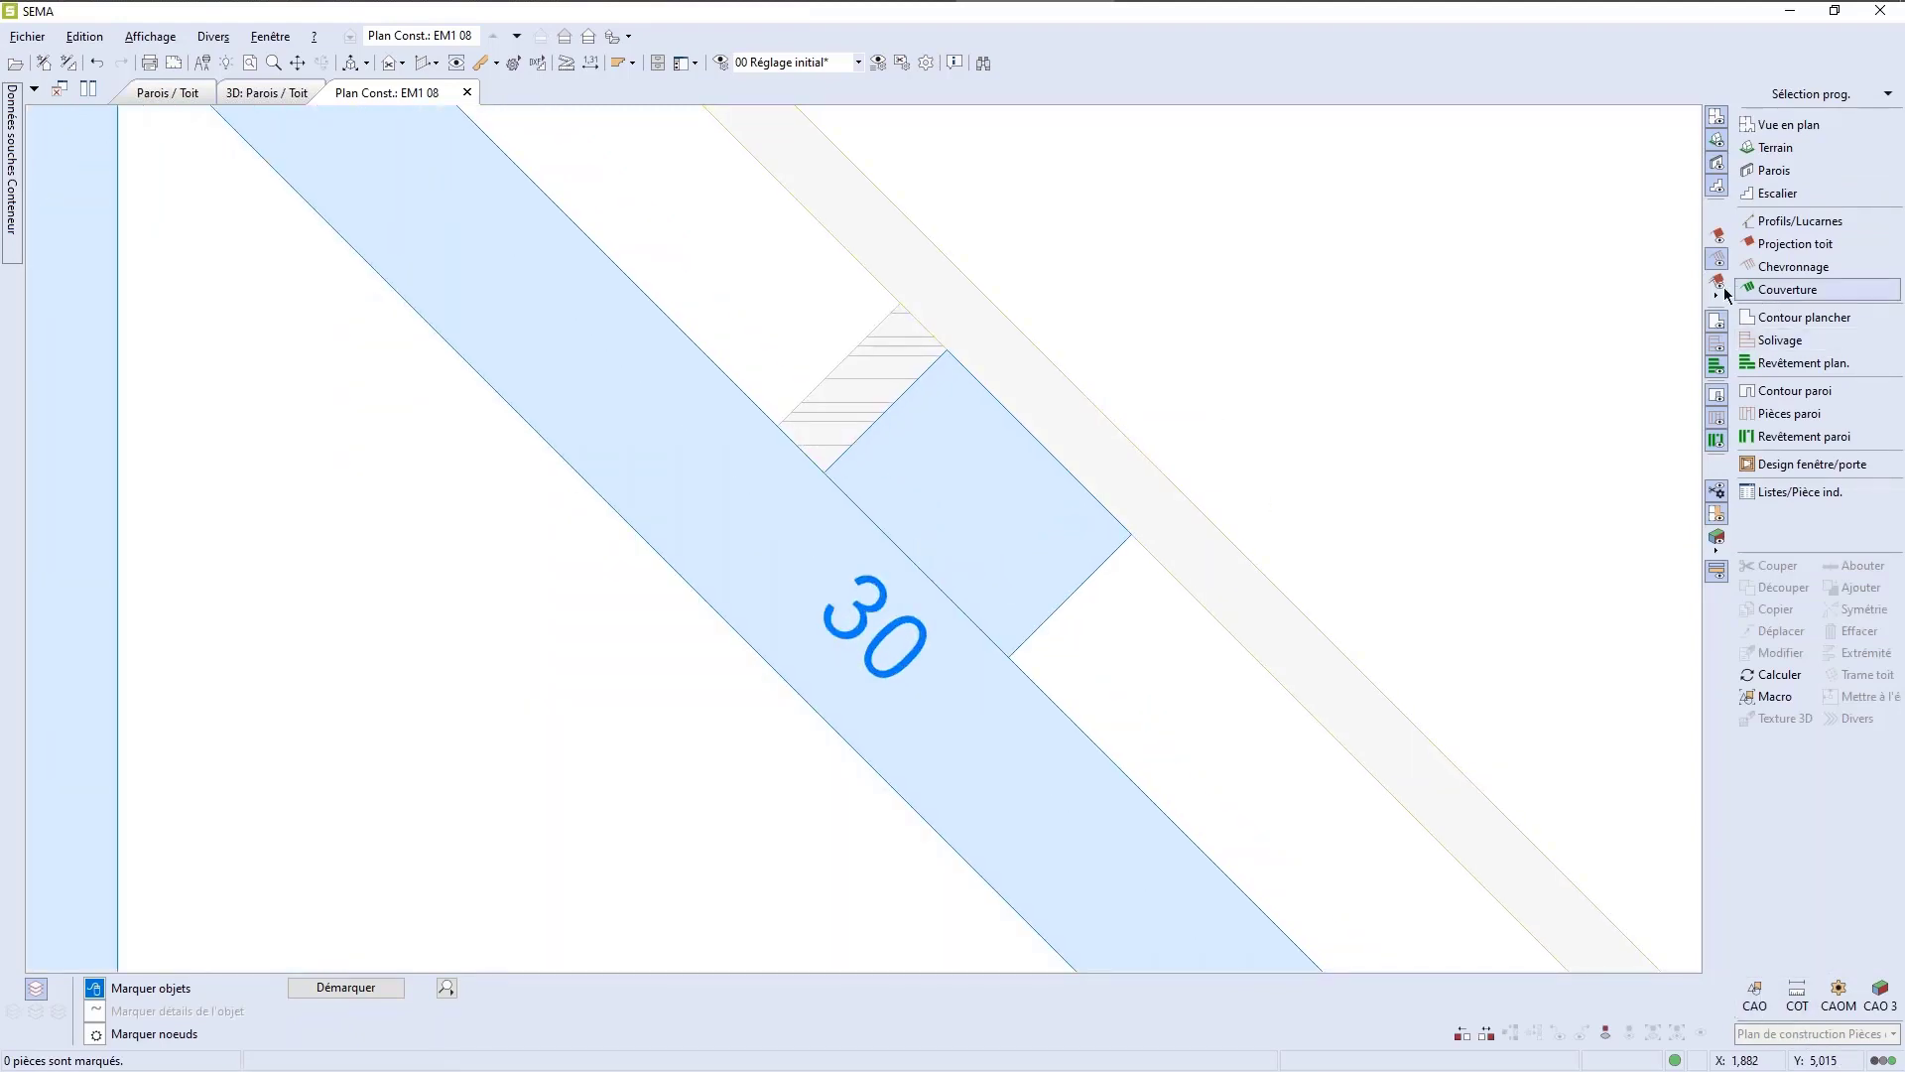
{"action": "left_click", "coordinate": [1755, 1004]}
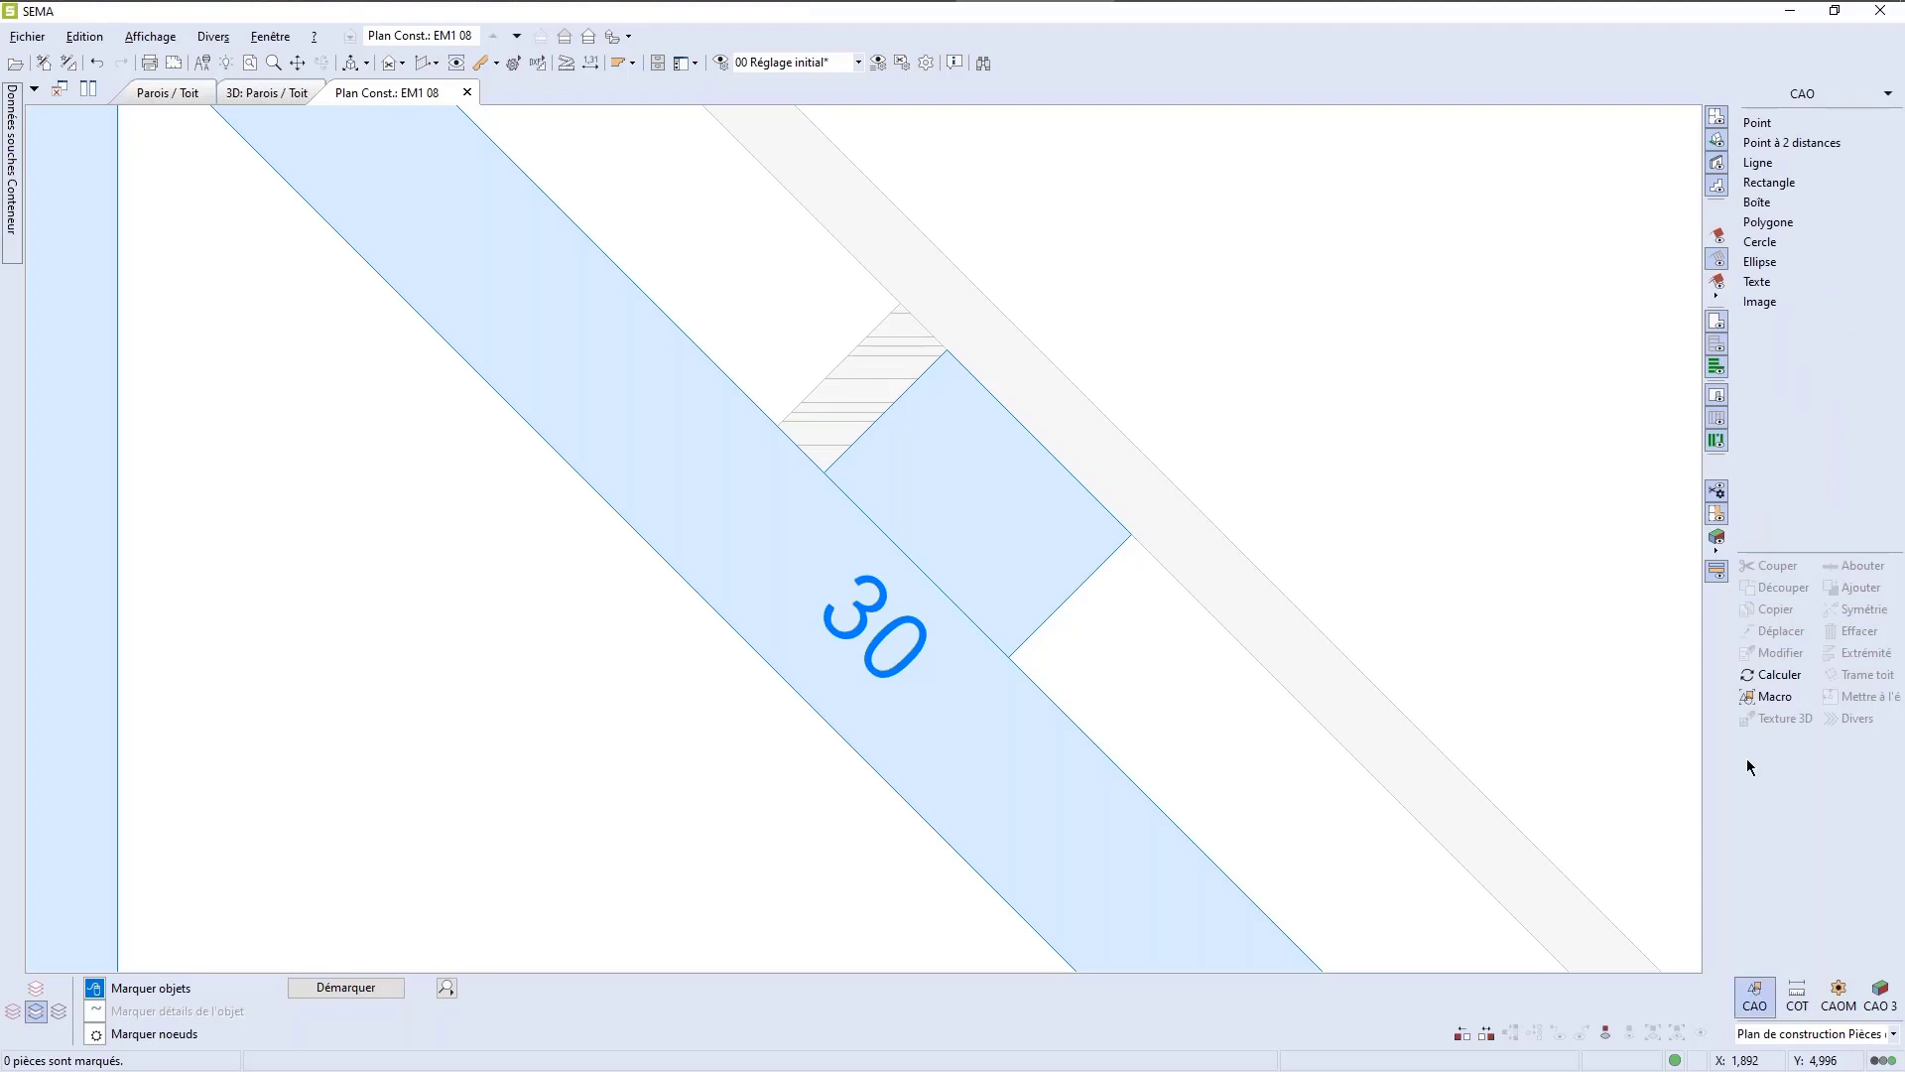
{"action": "left_click", "coordinate": [1759, 124]}
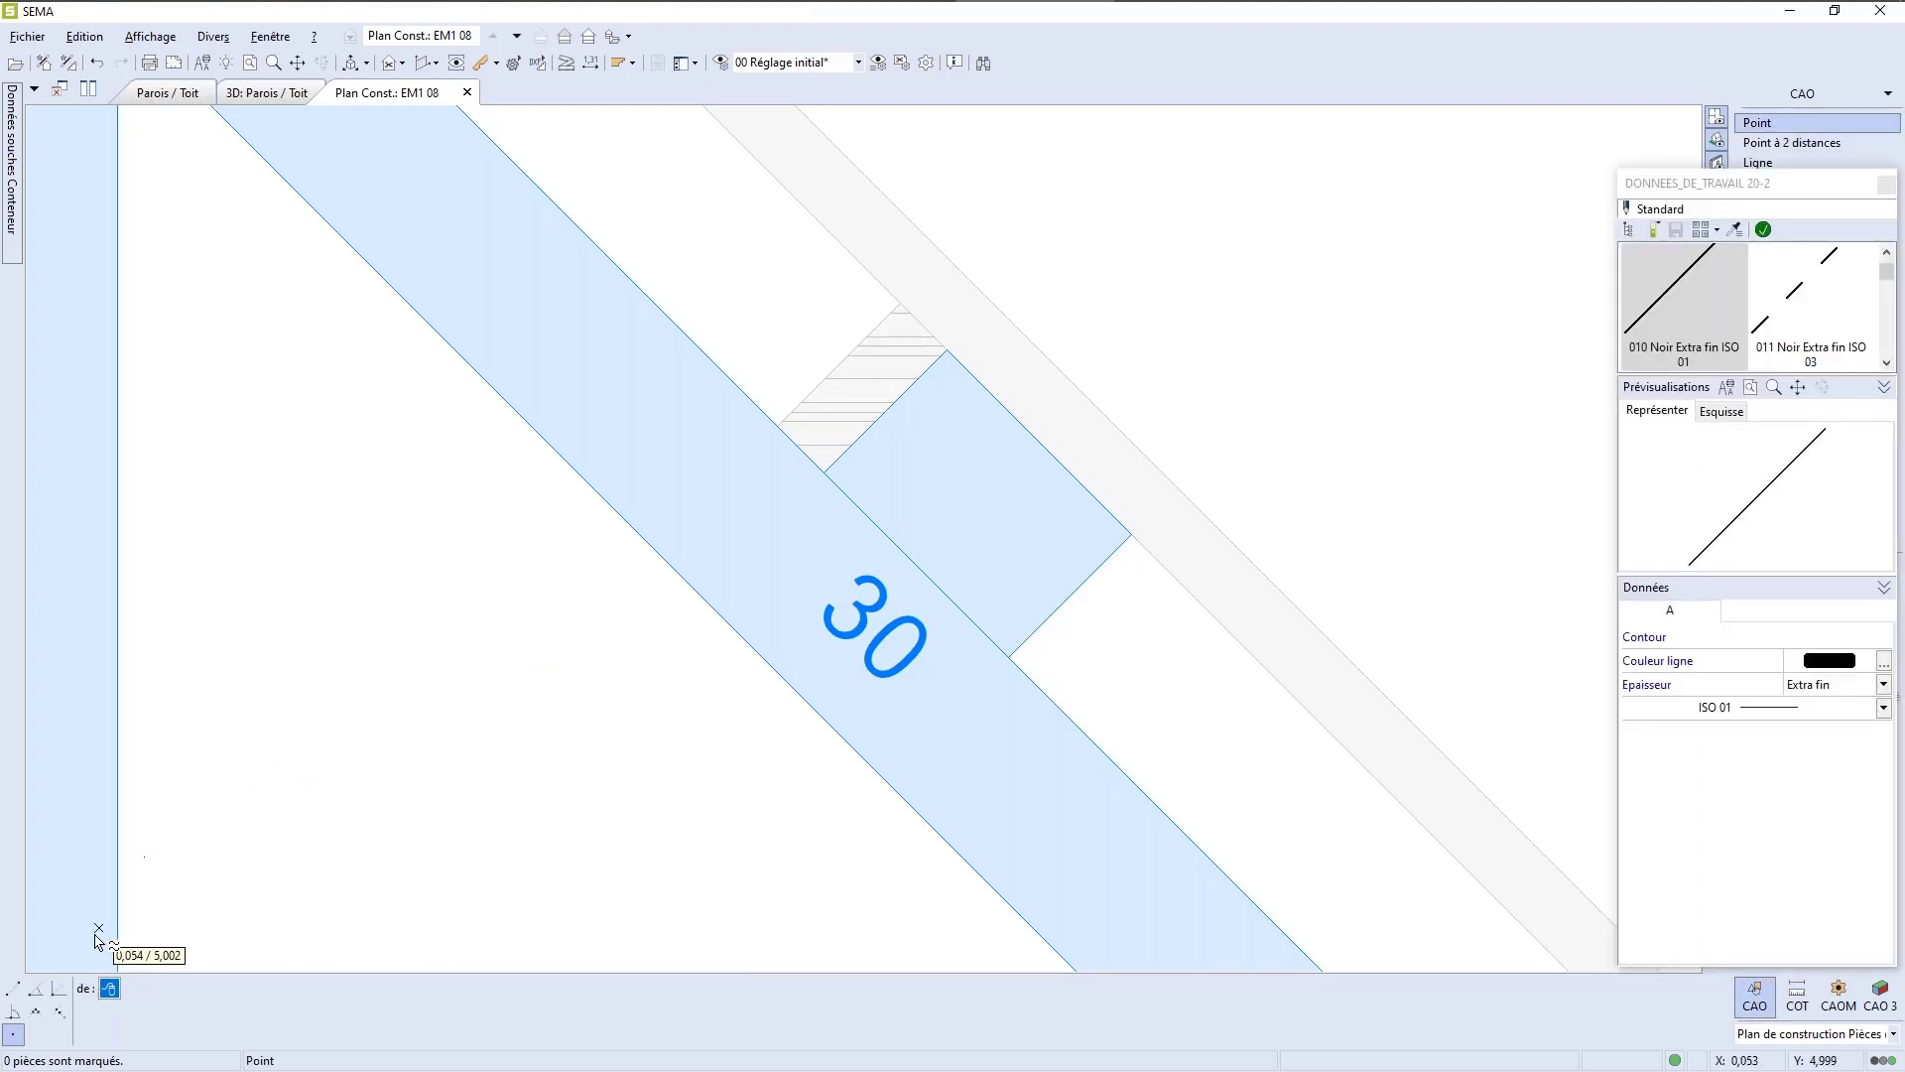
{"action": "left_click", "coordinate": [37, 992]}
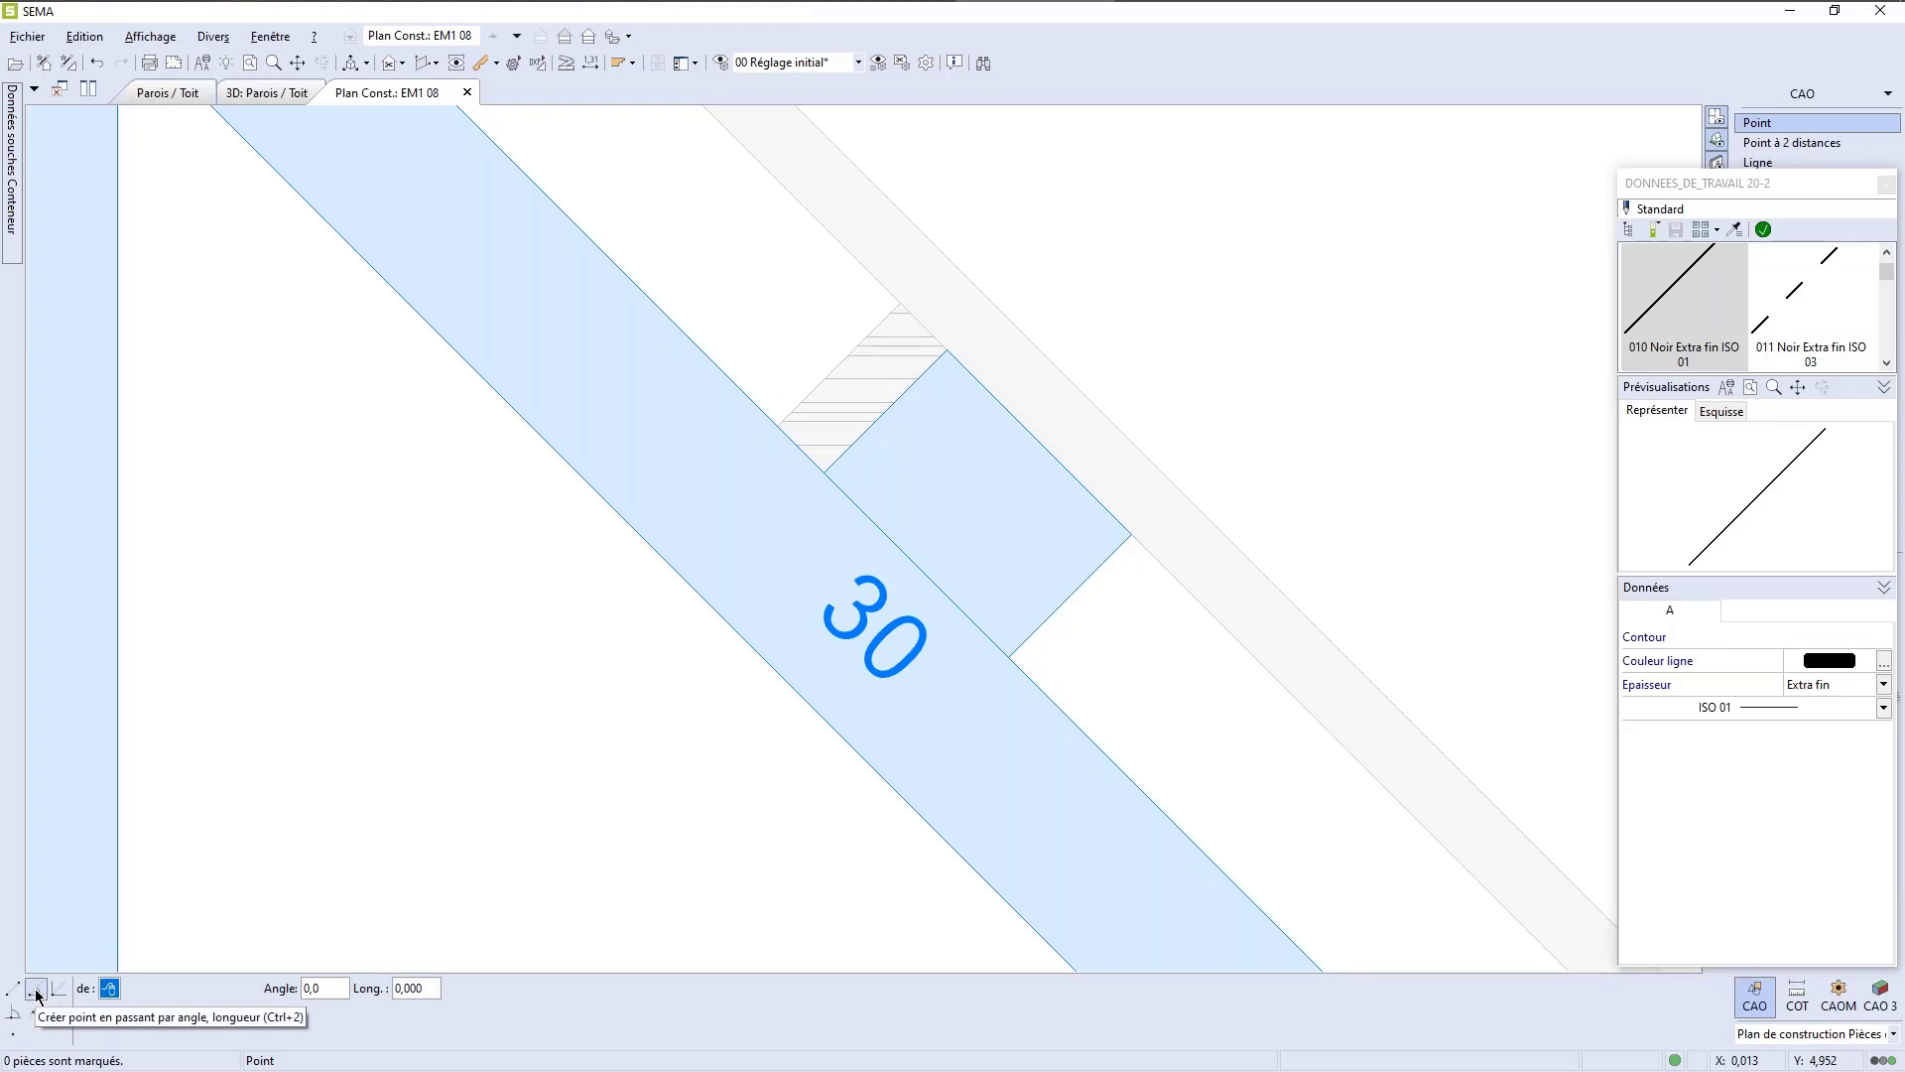
{"action": "left_click", "coordinate": [946, 349]}
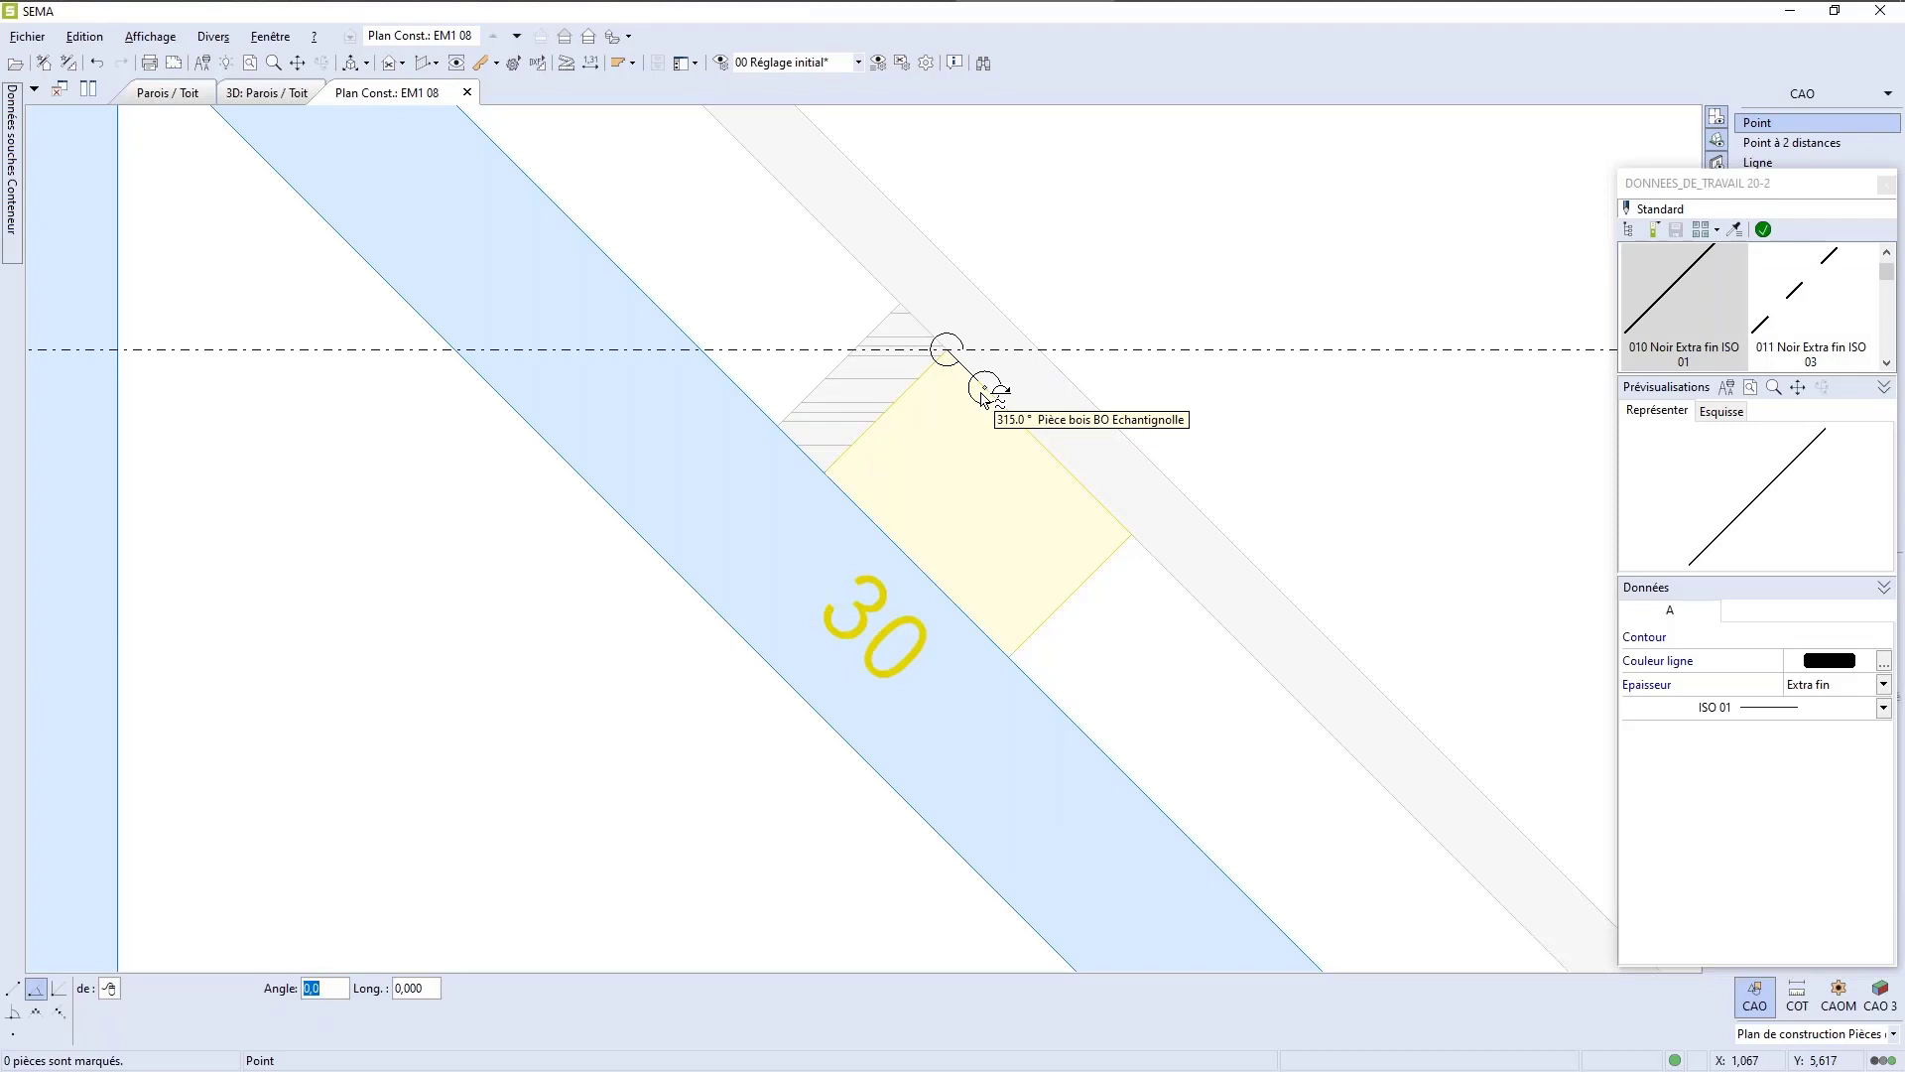
{"action": "left_click", "coordinate": [982, 398]}
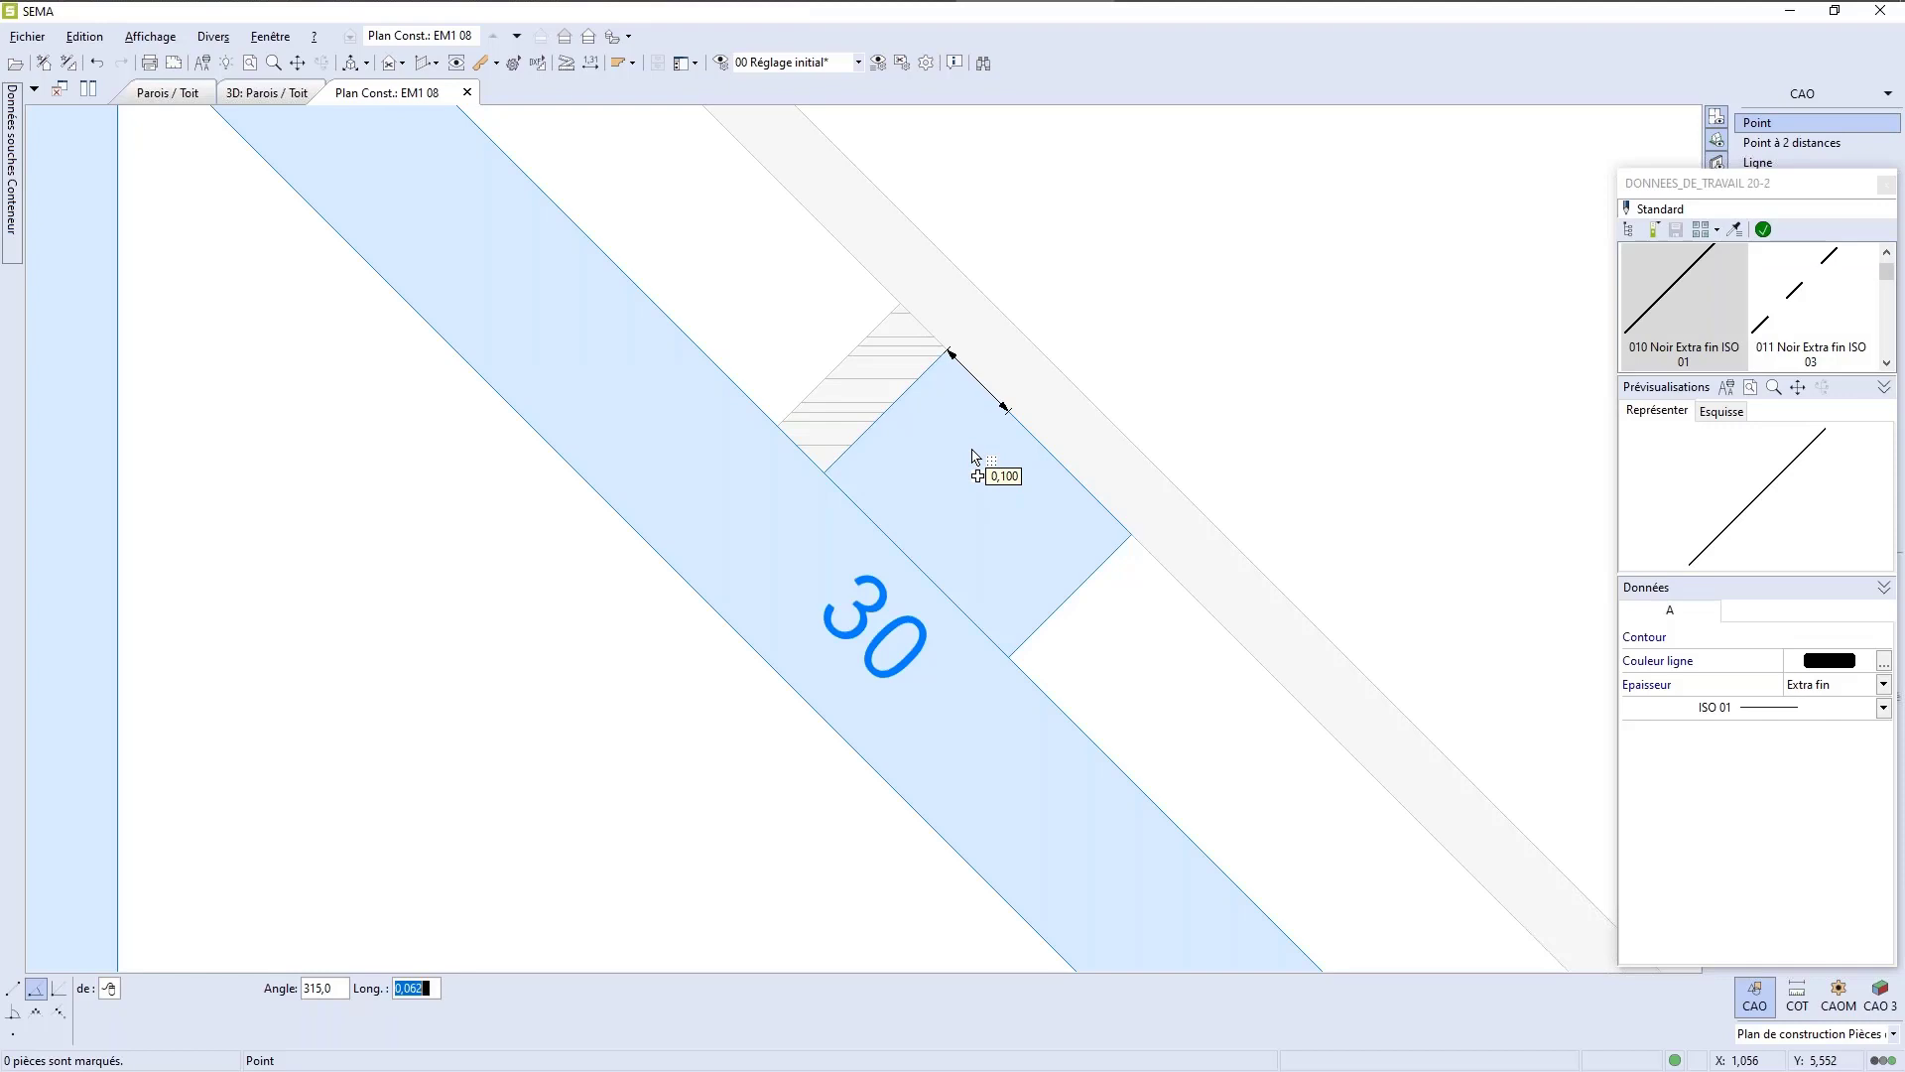
{"action": "type", "text": "0,05"}
{"action": "key", "text": "Return"}
{"action": "key", "text": "Escape"}
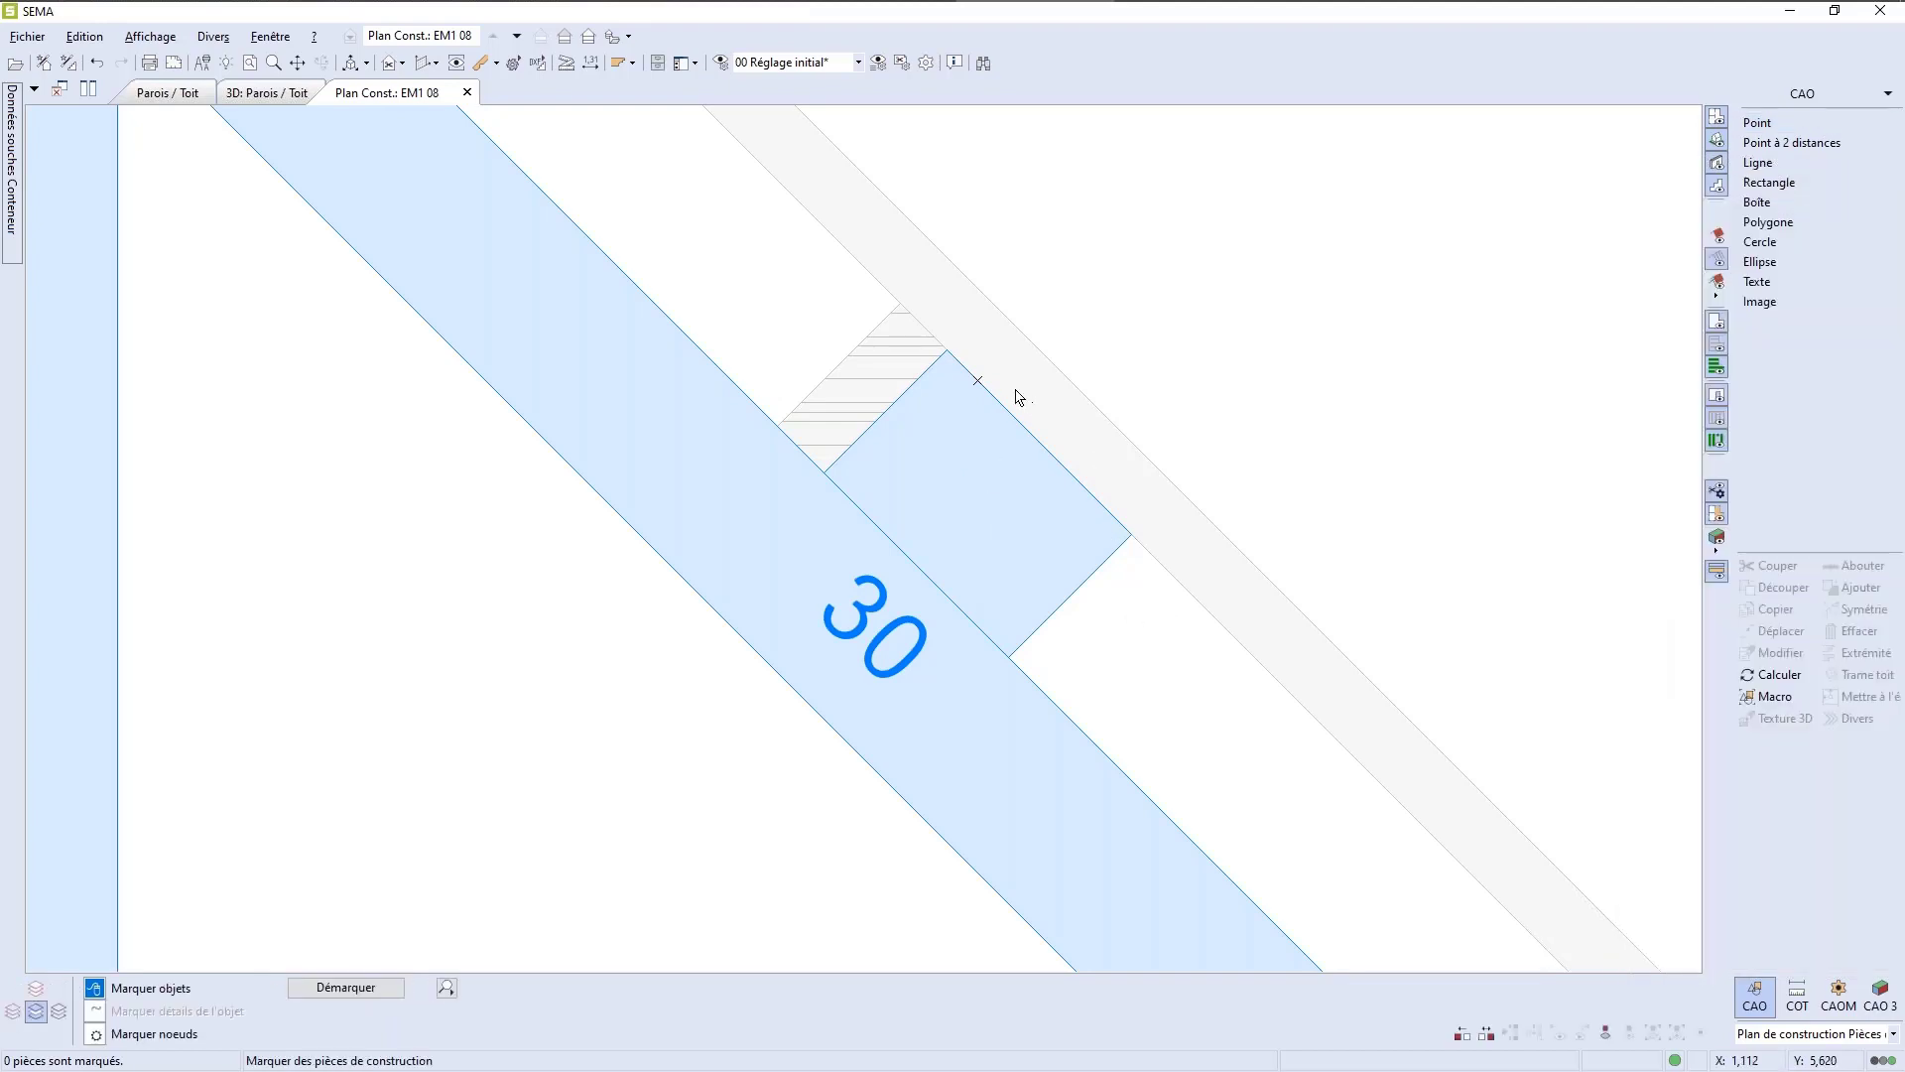
Step: Cut the cleat with a Découper box along the line from the CAO point to its lower corner on the rafter, removing the outer part
{"action": "scroll", "coordinate": [993, 402], "scroll_direction": "up", "scroll_amount": 2}
{"action": "scroll", "coordinate": [978, 413], "scroll_direction": "up", "scroll_amount": 1}
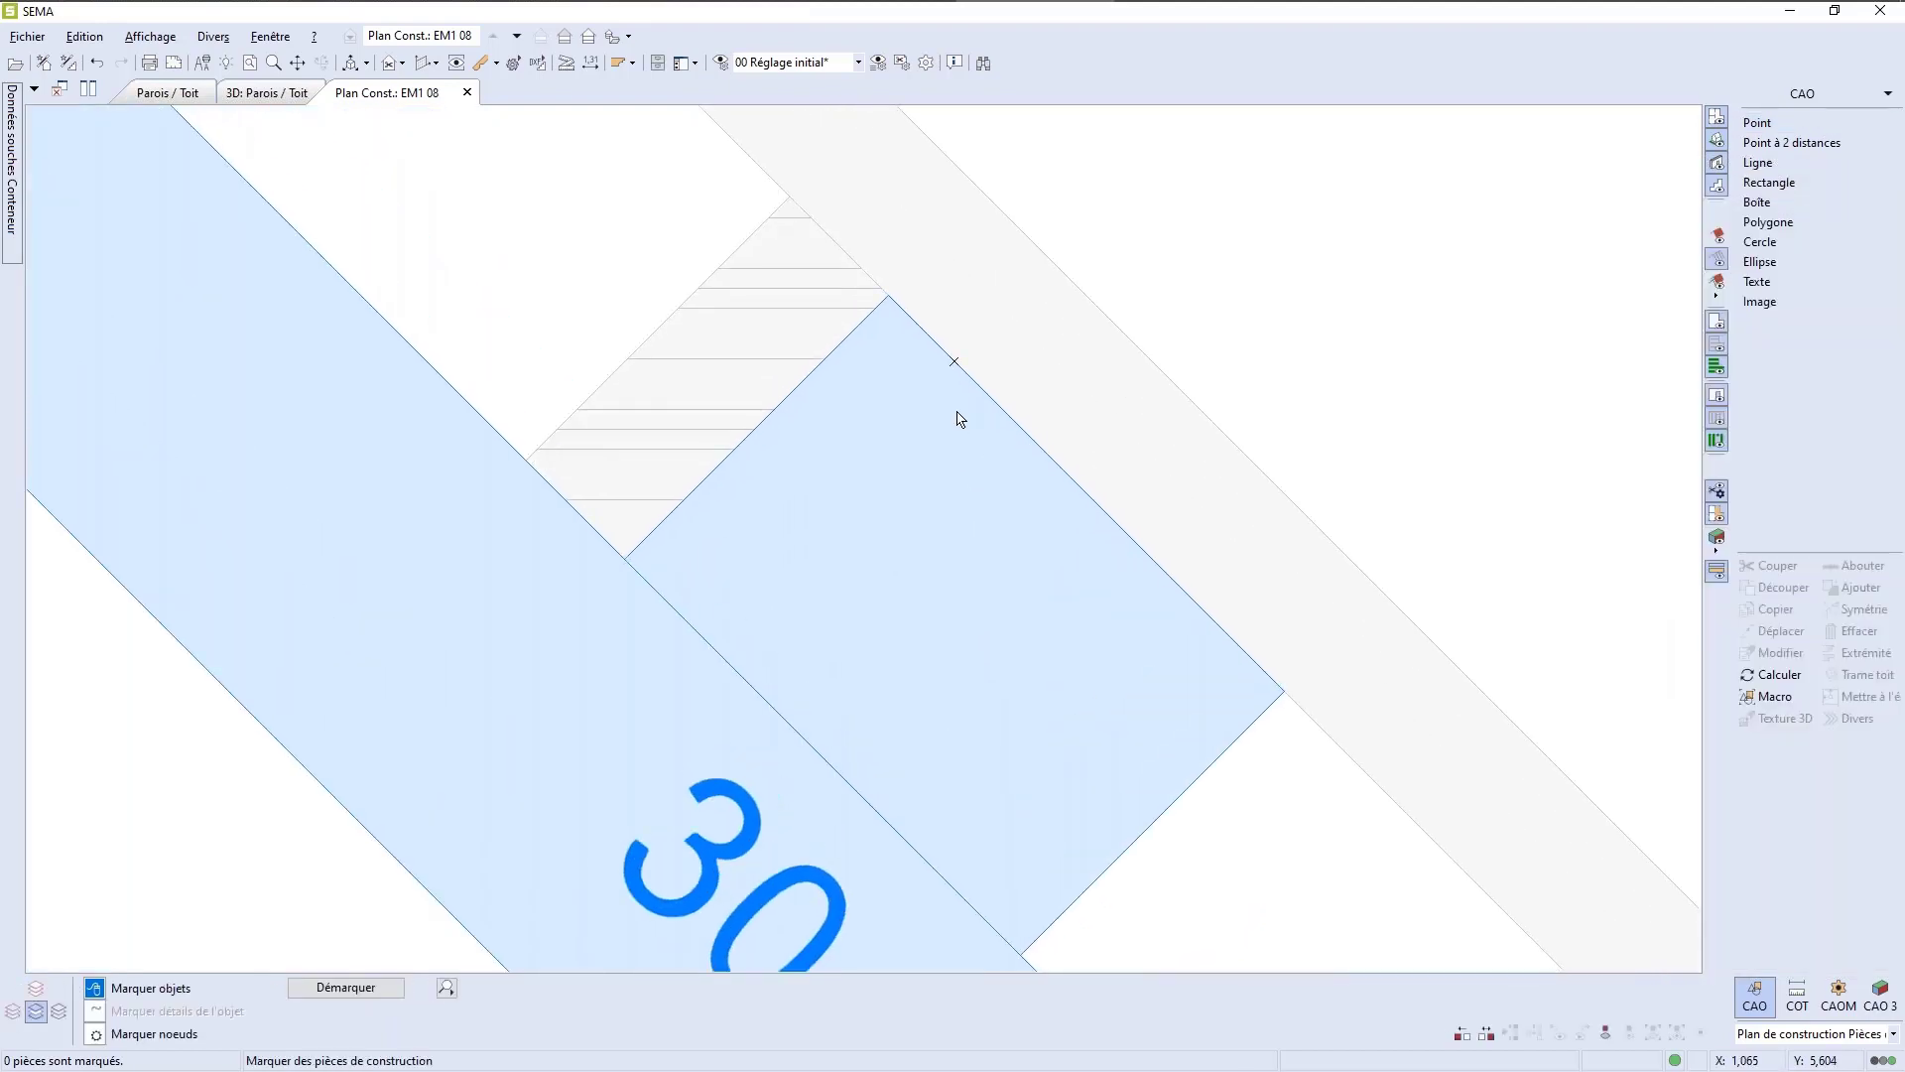
{"action": "scroll", "coordinate": [960, 418], "scroll_direction": "down", "scroll_amount": 1}
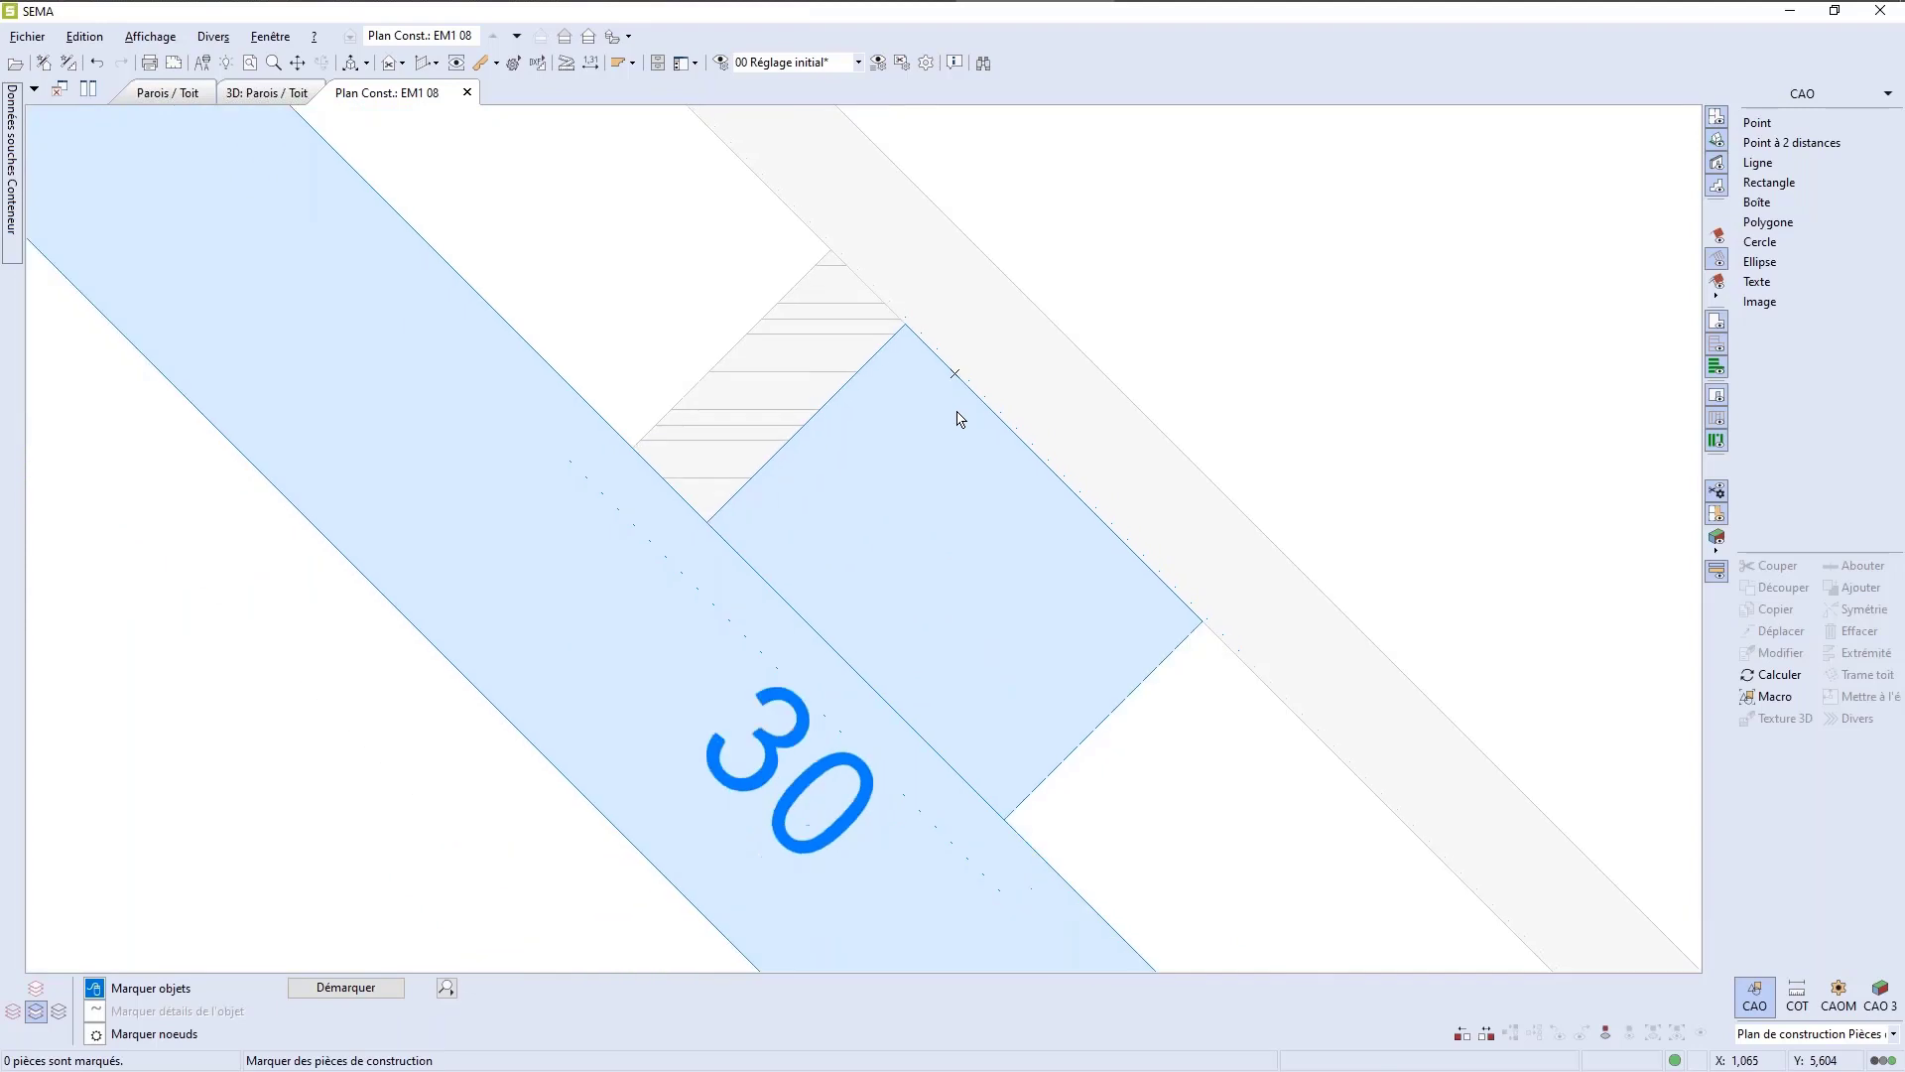
{"action": "left_click", "coordinate": [1112, 661]}
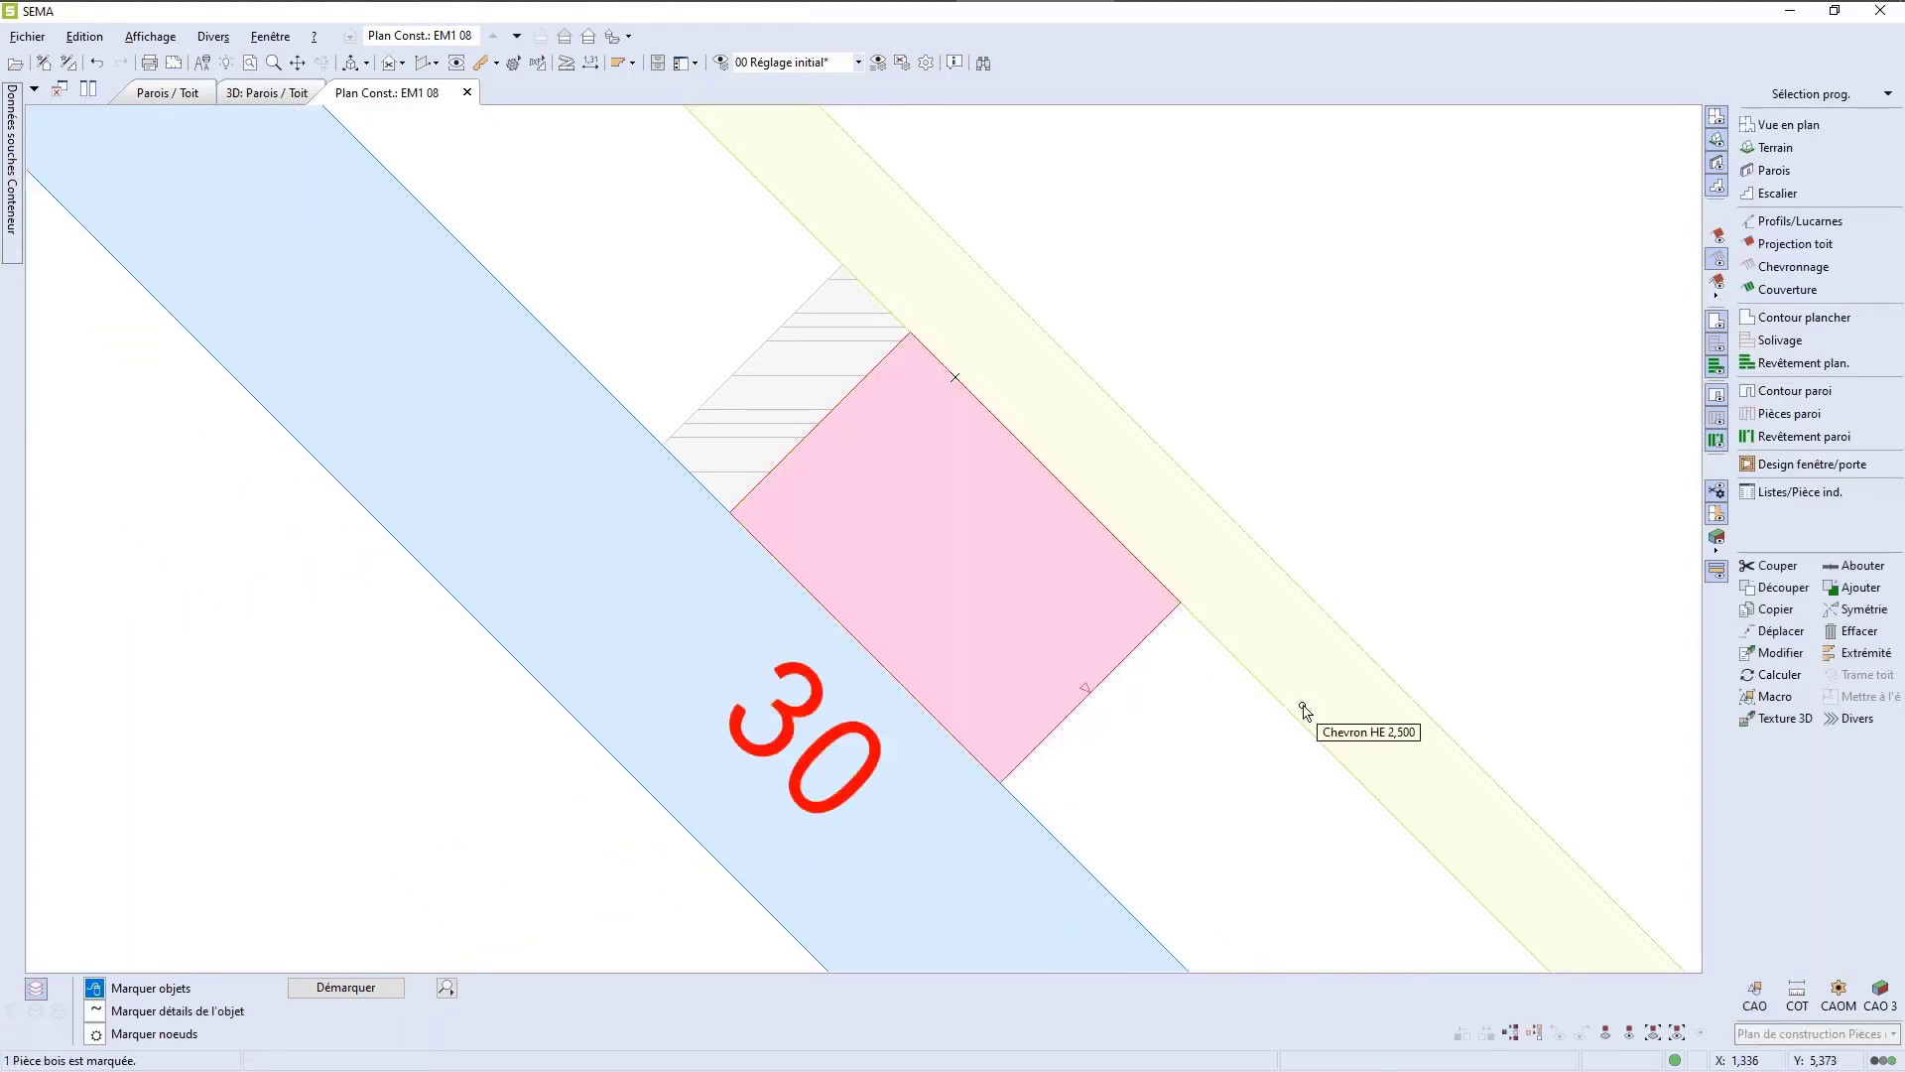
{"action": "right_click", "coordinate": [1093, 602]}
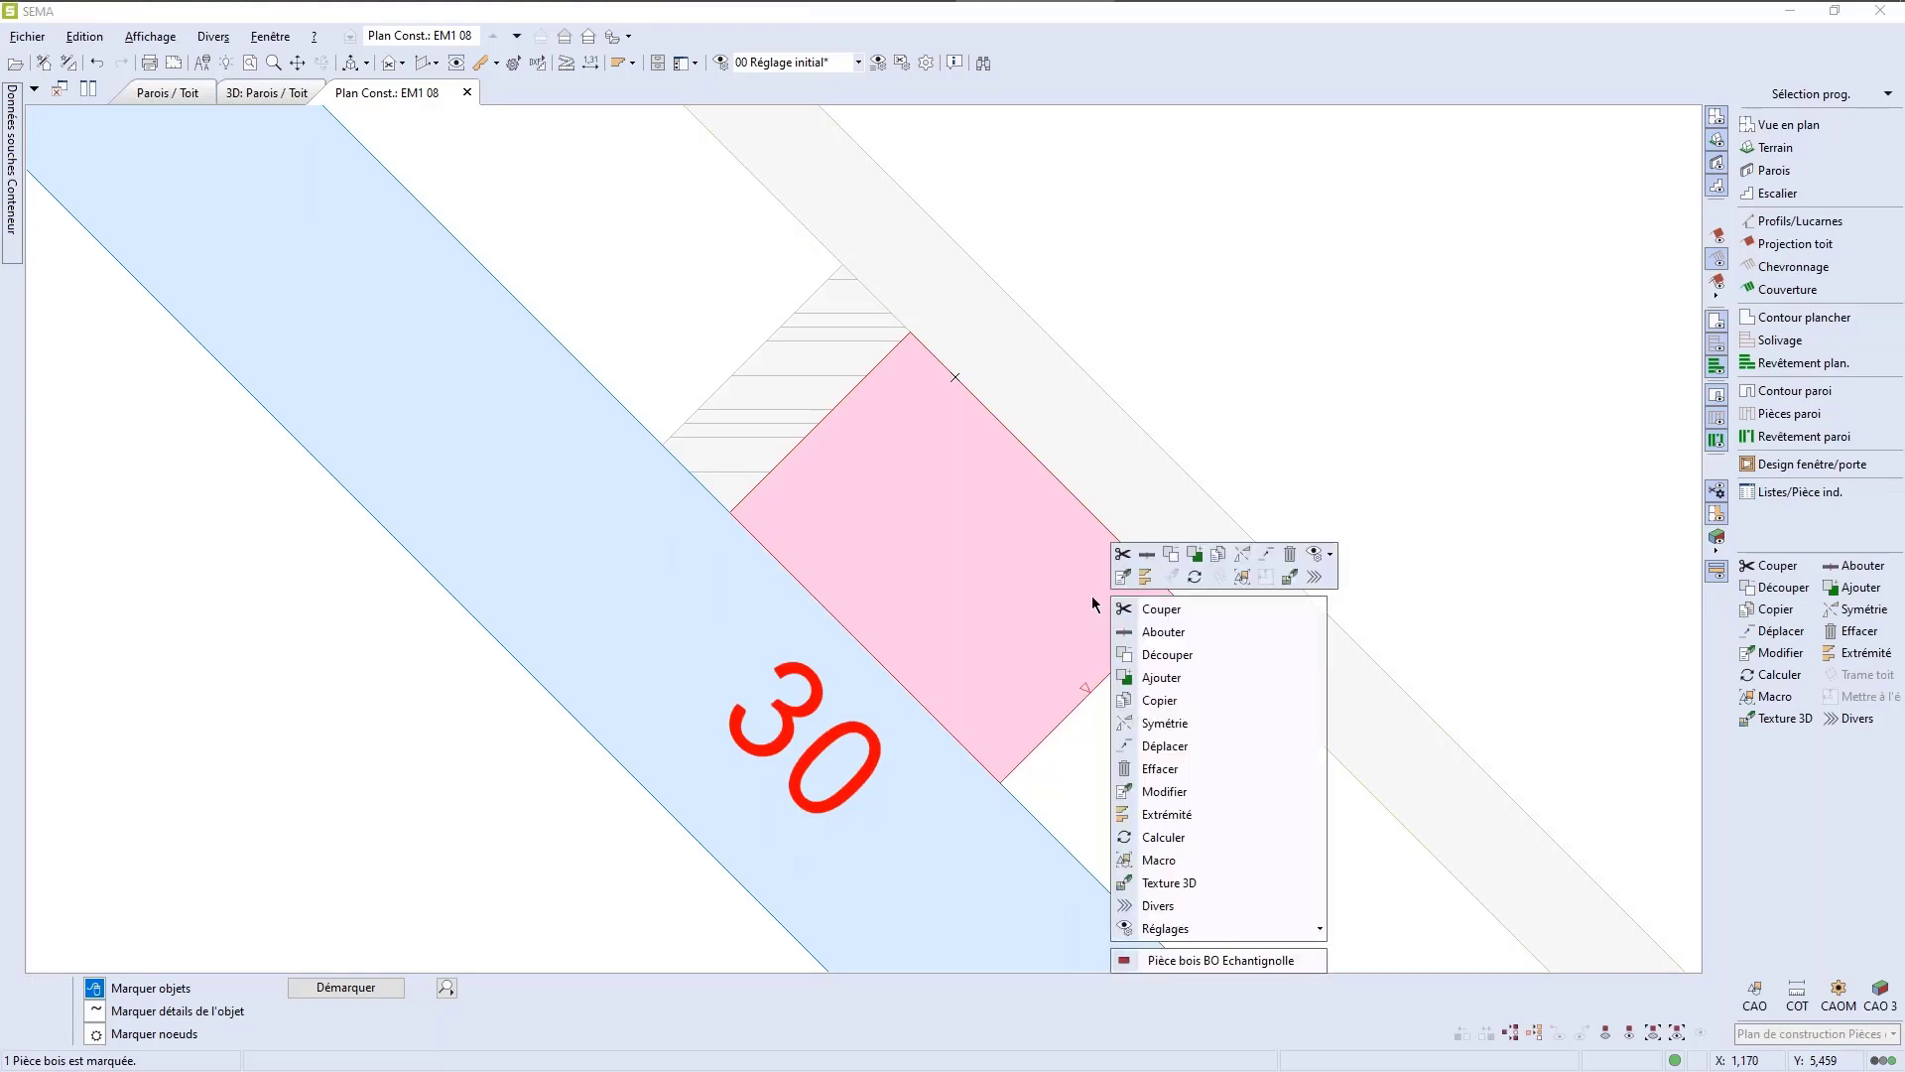
{"action": "left_click", "coordinate": [1167, 659]}
{"action": "left_click", "coordinate": [1229, 669]}
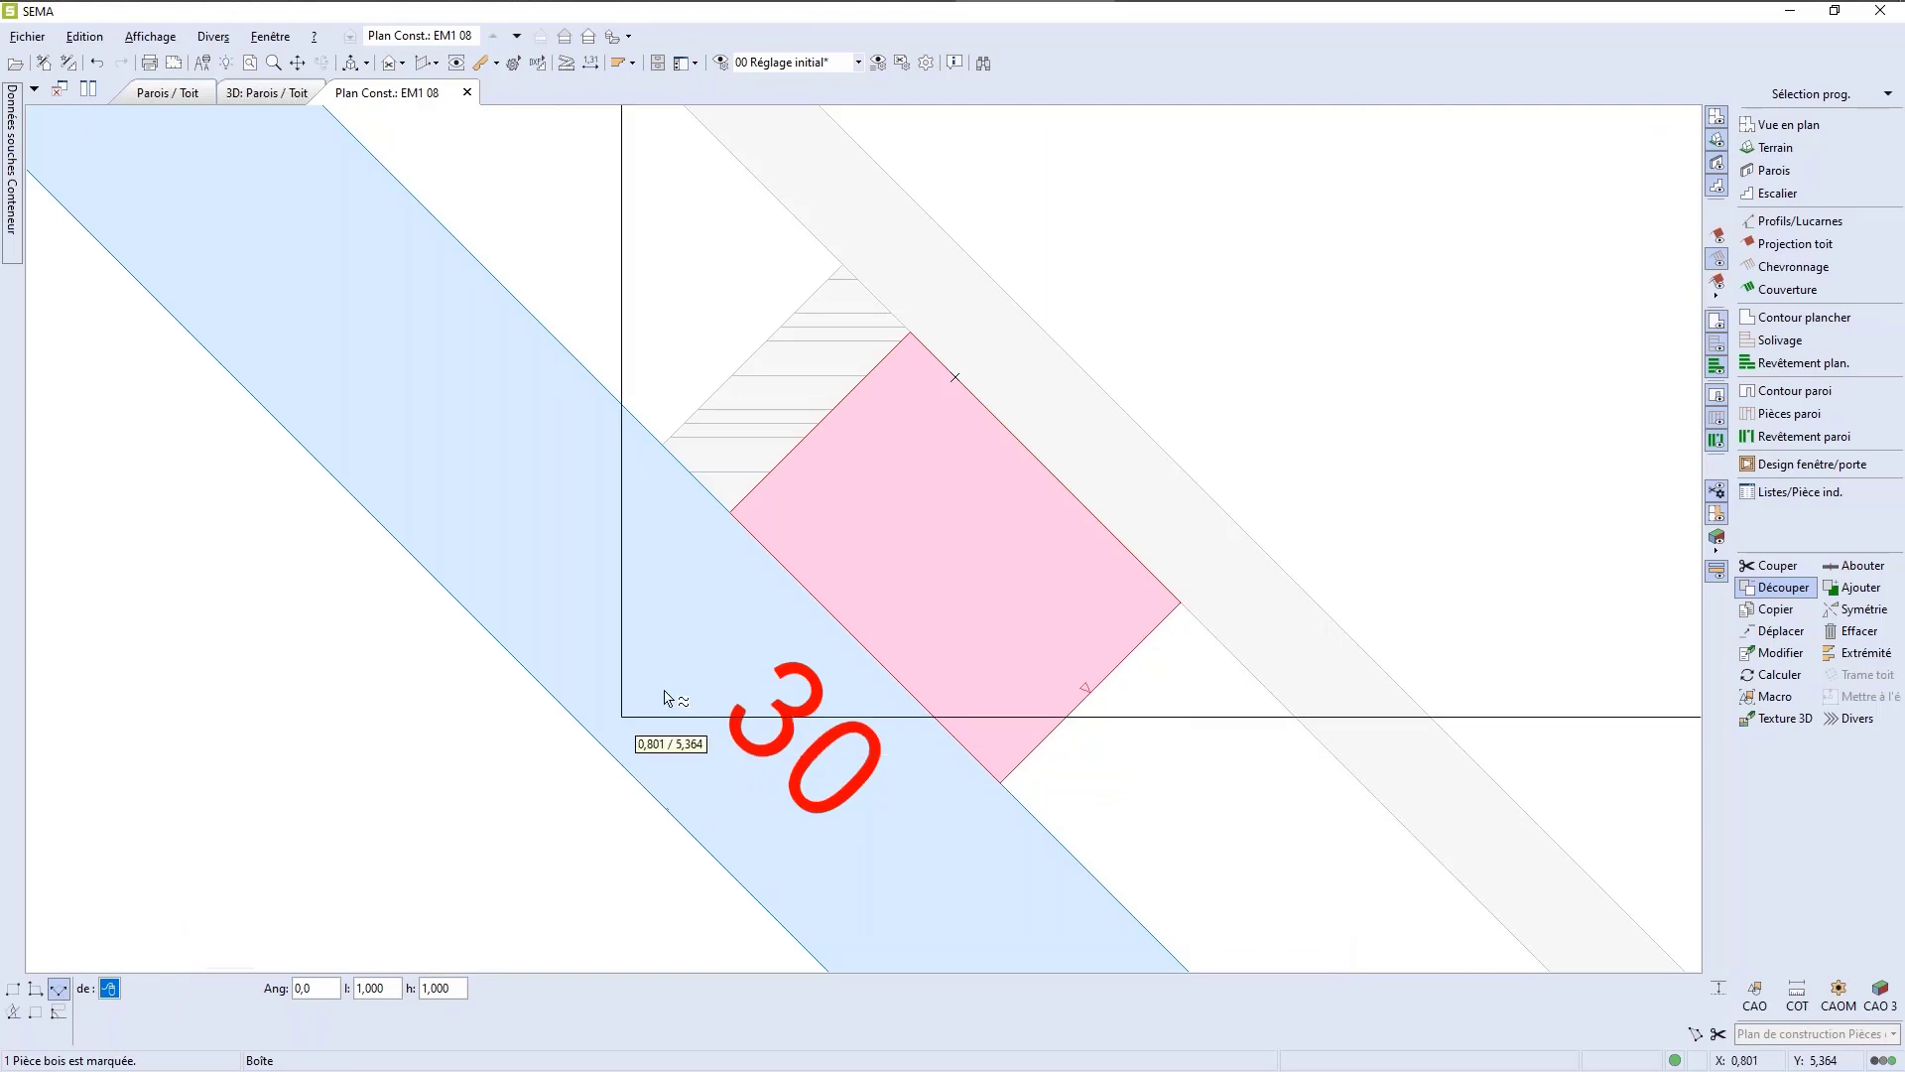
{"action": "left_click", "coordinate": [956, 378]}
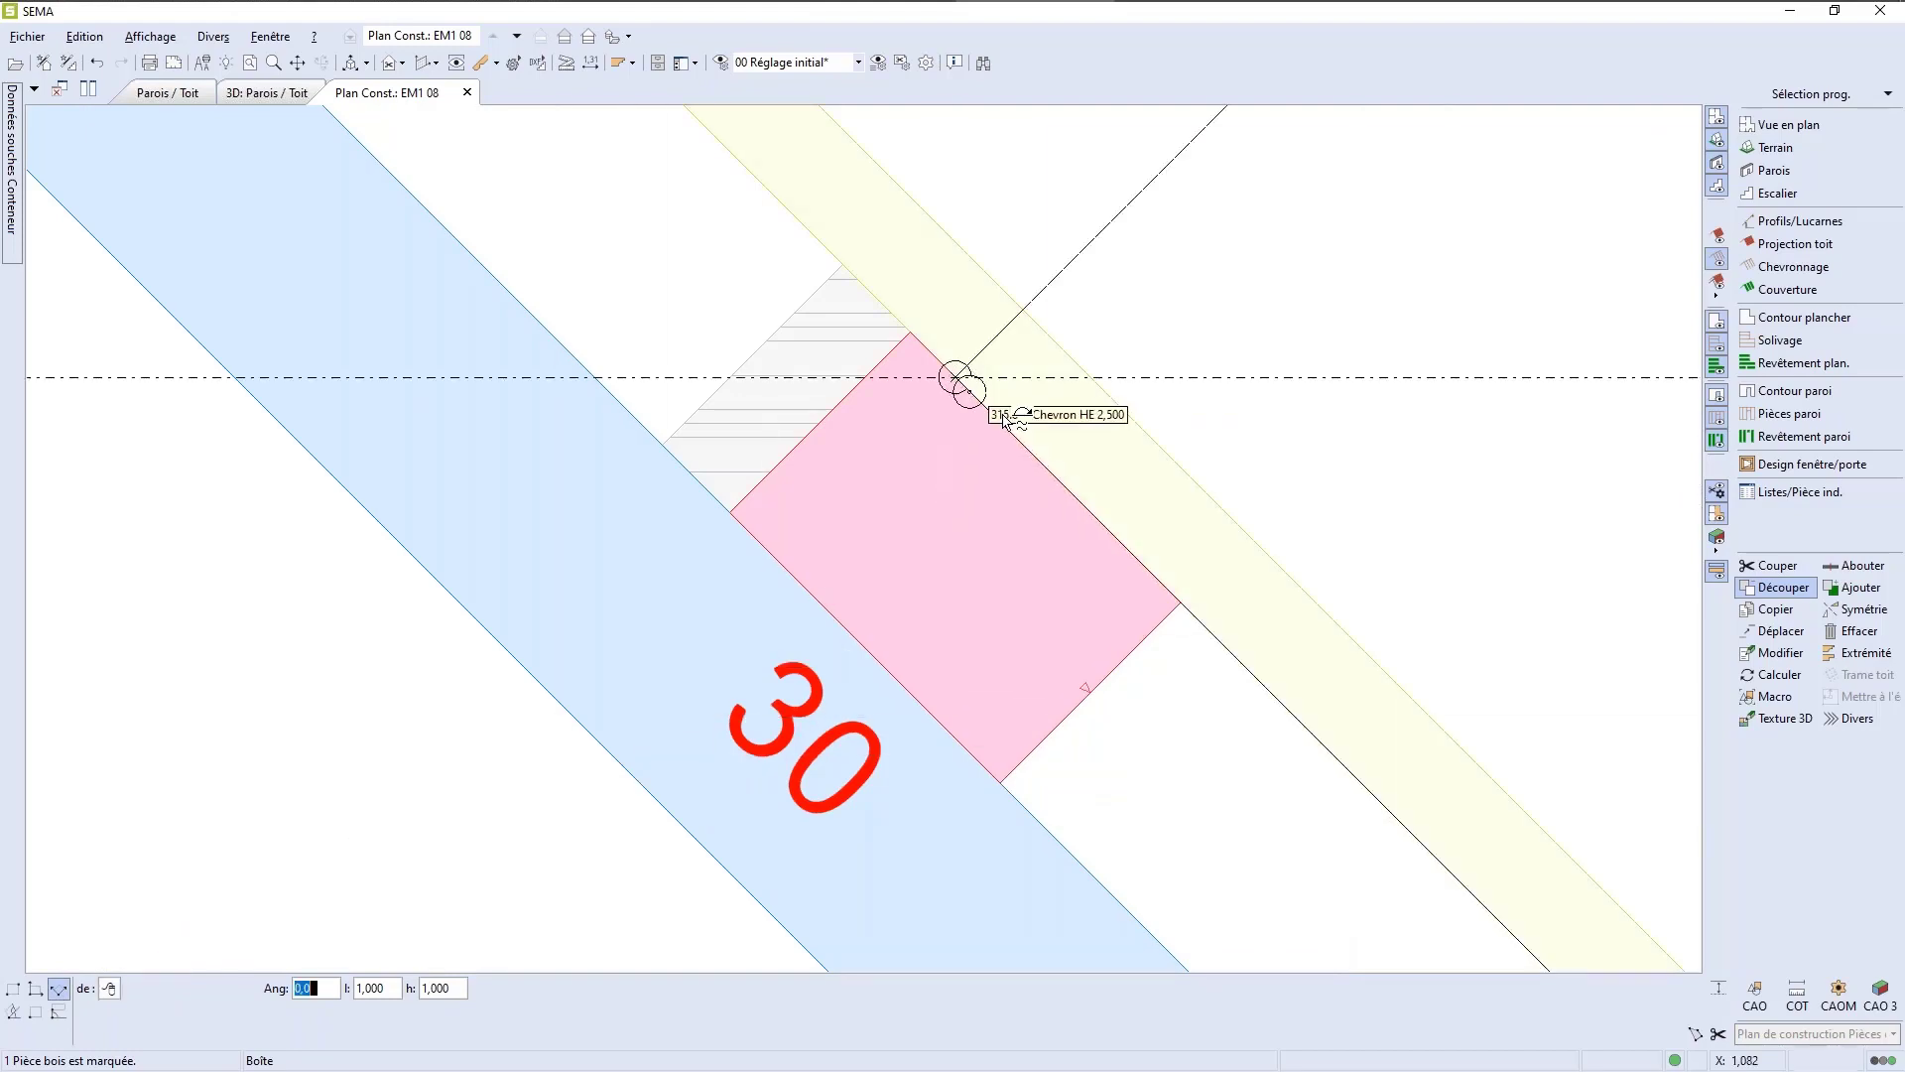
{"action": "left_click", "coordinate": [1003, 786]}
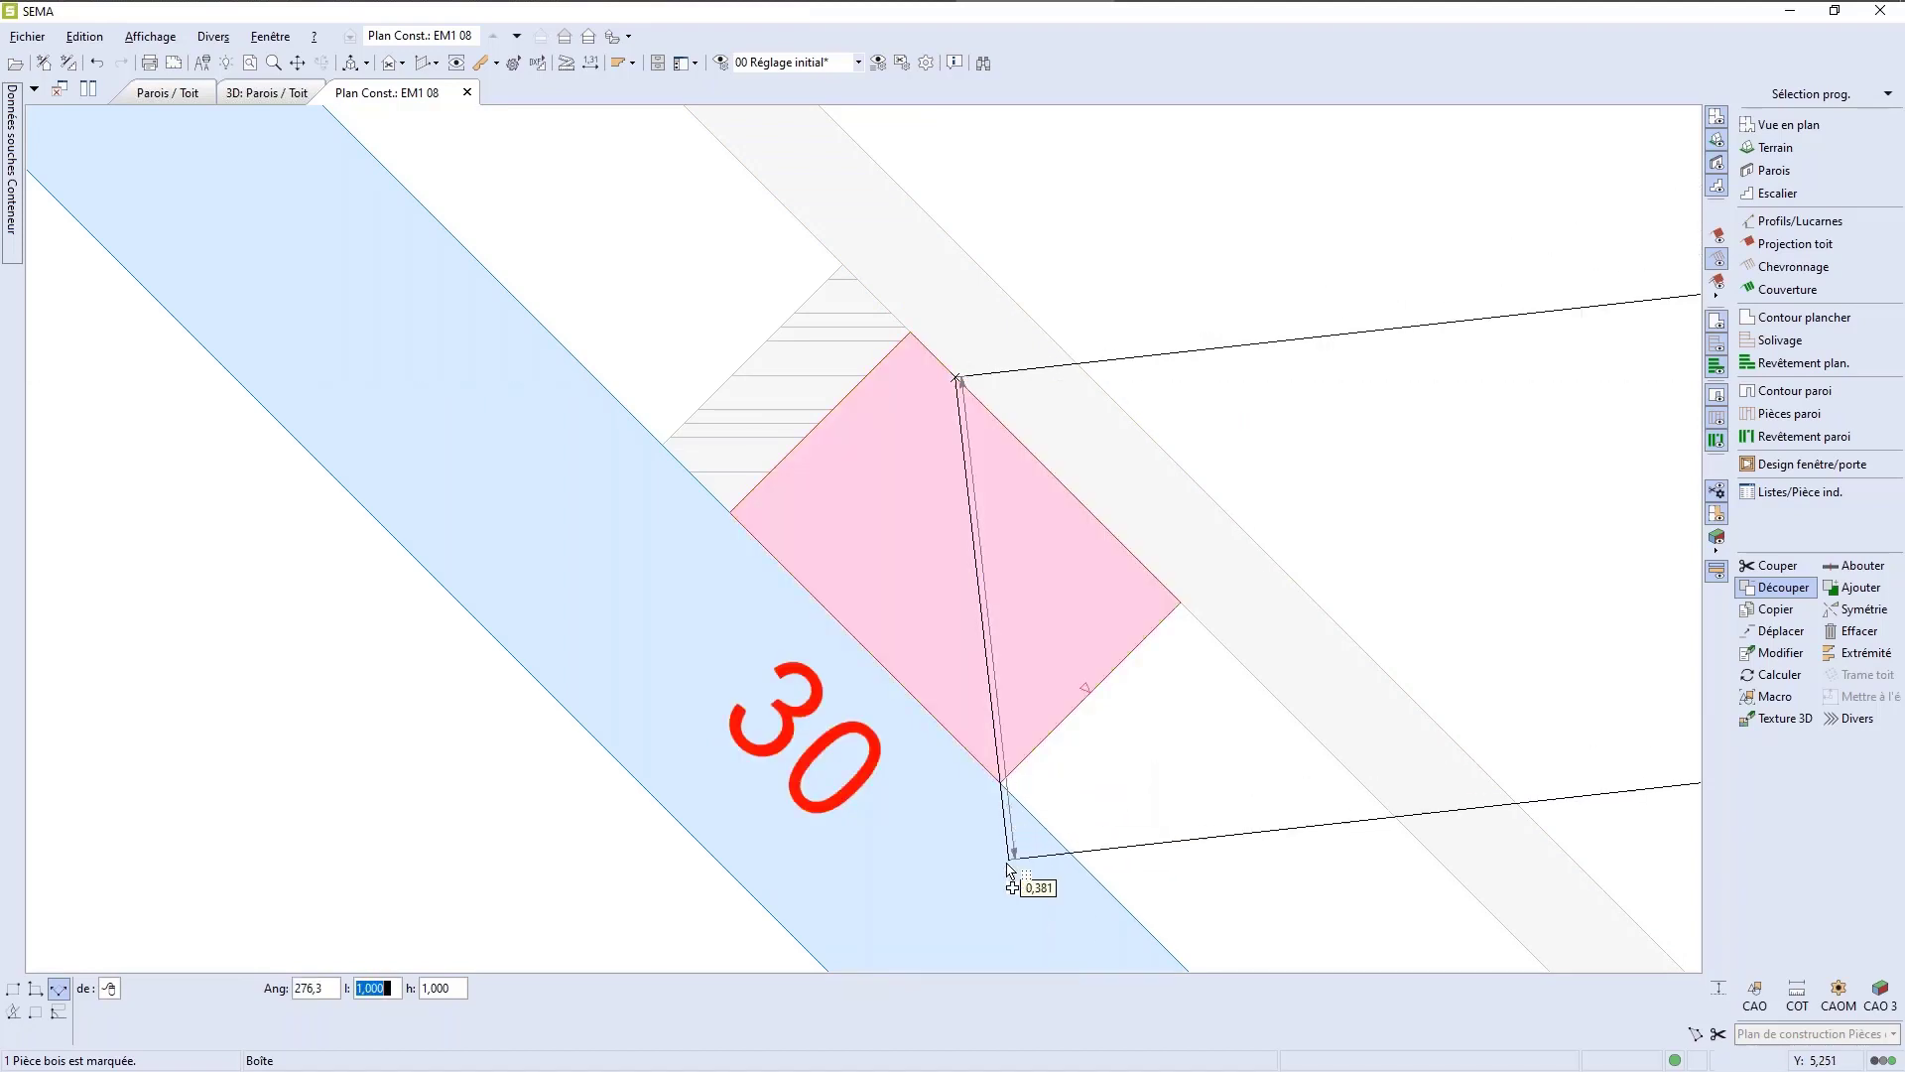
{"action": "left_click", "coordinate": [1316, 776]}
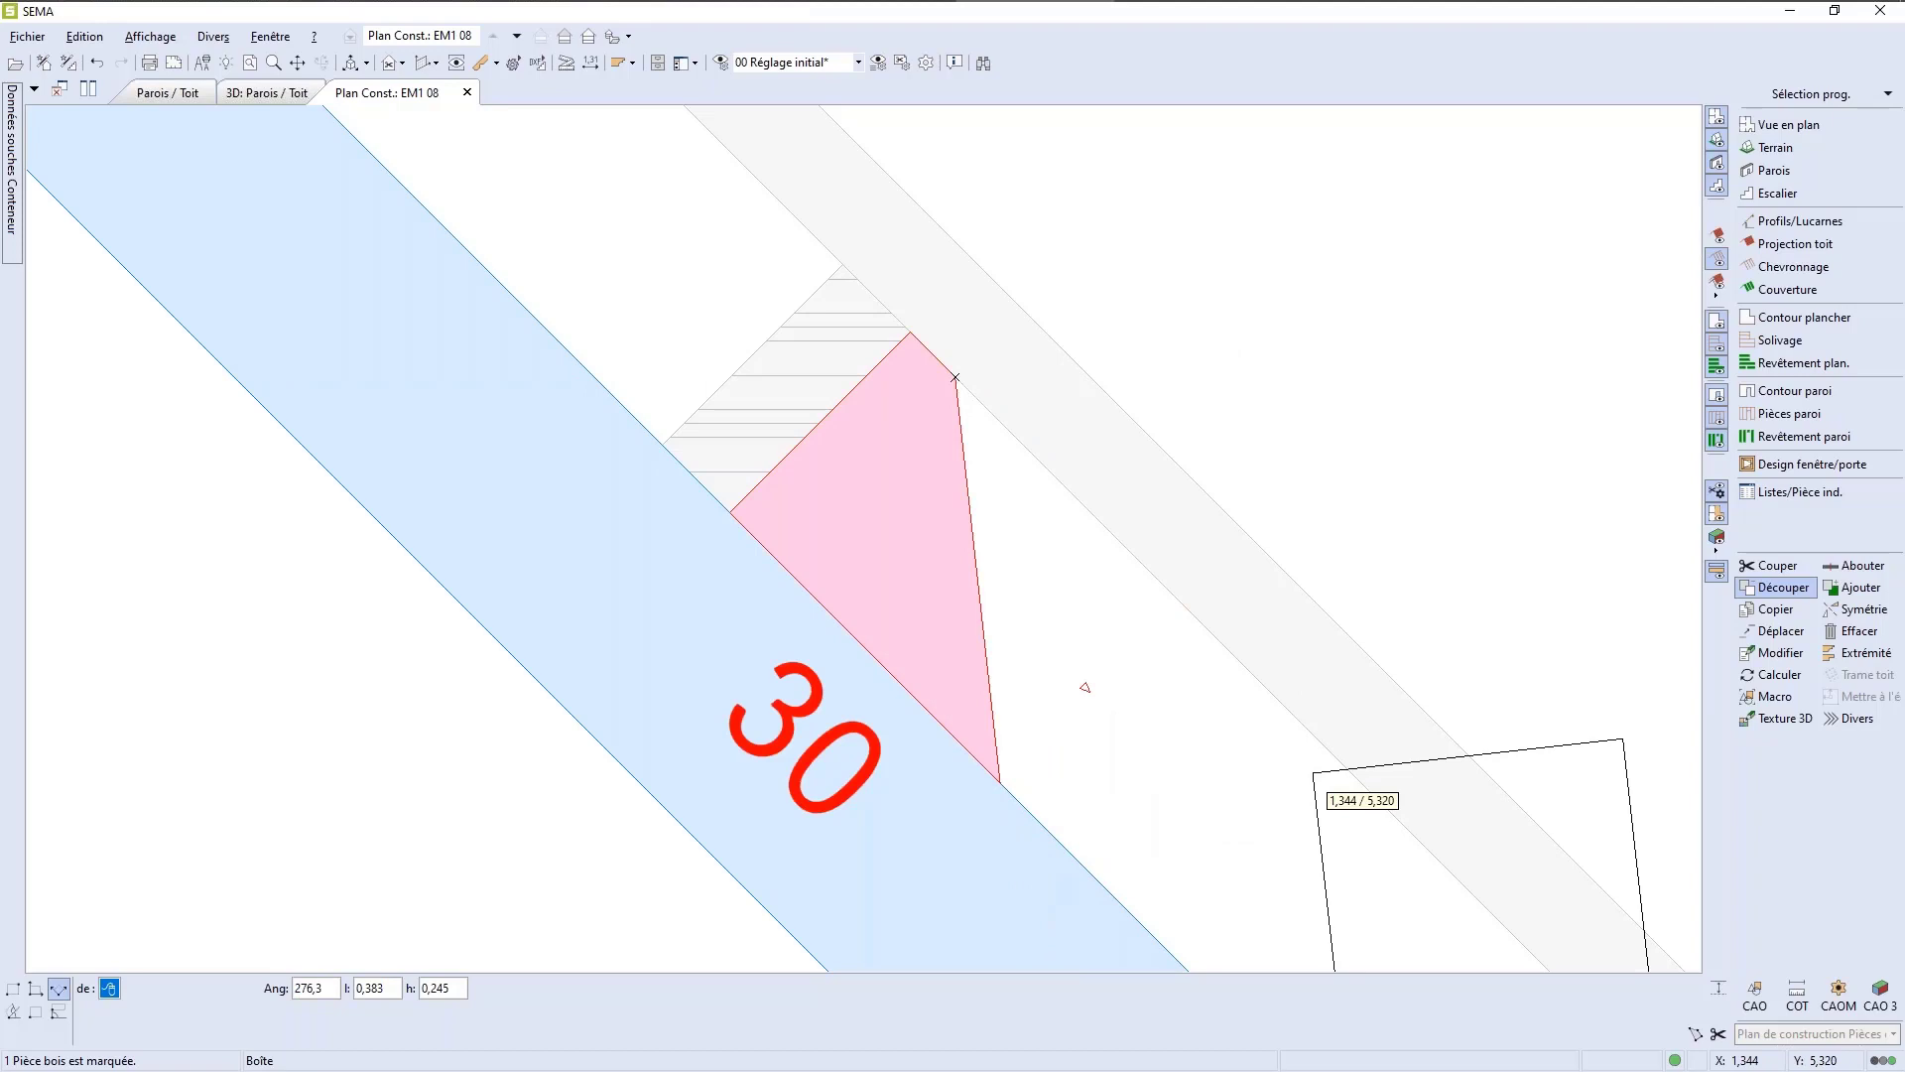
{"action": "key", "text": "Escape"}
{"action": "key", "text": "Escape"}
Step: Switch to the 3D roof view and examine the rafter and purlin overlap at truss EM108
{"action": "scroll", "coordinate": [1141, 596], "scroll_direction": "down", "scroll_amount": 8}
{"action": "scroll", "coordinate": [1115, 645], "scroll_direction": "up", "scroll_amount": 3}
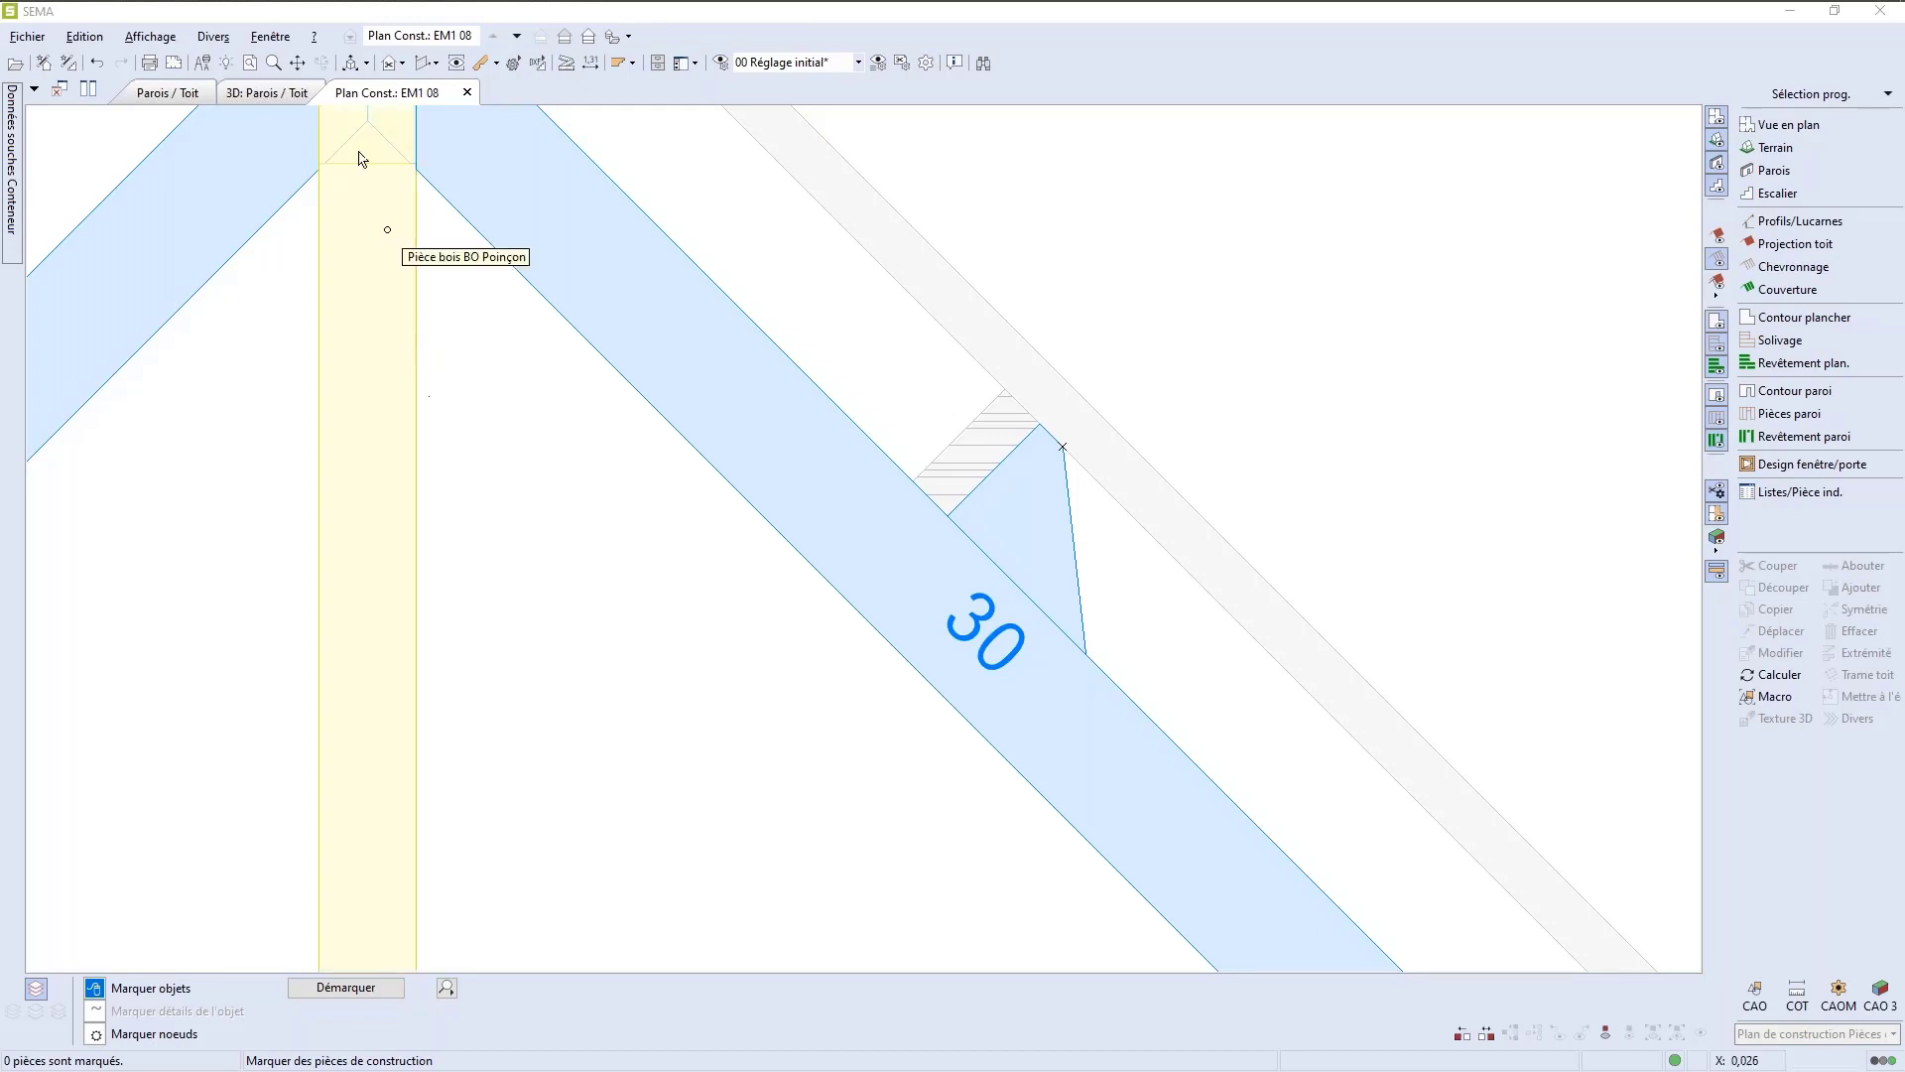
{"action": "left_click", "coordinate": [254, 91]}
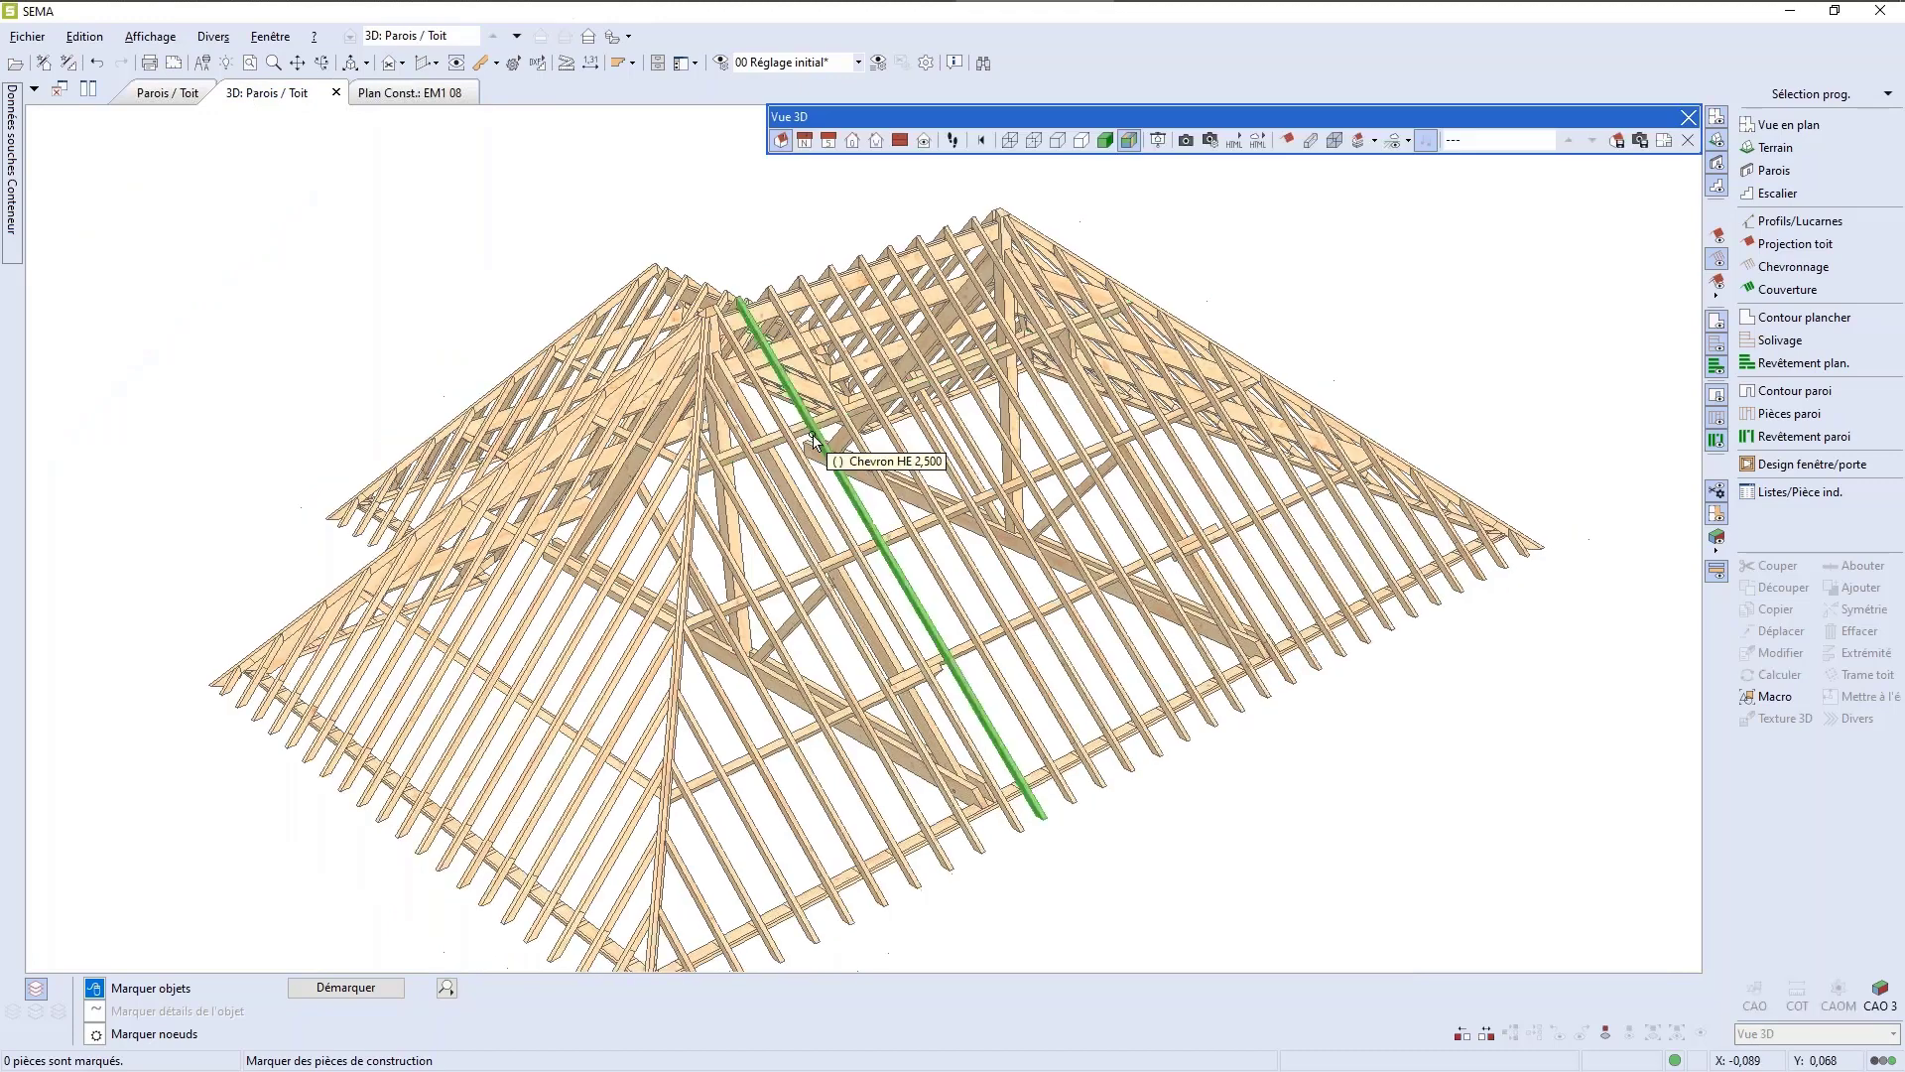
{"action": "scroll", "coordinate": [802, 462], "scroll_direction": "up", "scroll_amount": 4}
{"action": "scroll", "coordinate": [801, 462], "scroll_direction": "down", "scroll_amount": 4}
{"action": "scroll", "coordinate": [854, 656], "scroll_direction": "up", "scroll_amount": 2}
{"action": "scroll", "coordinate": [858, 657], "scroll_direction": "down", "scroll_amount": 3}
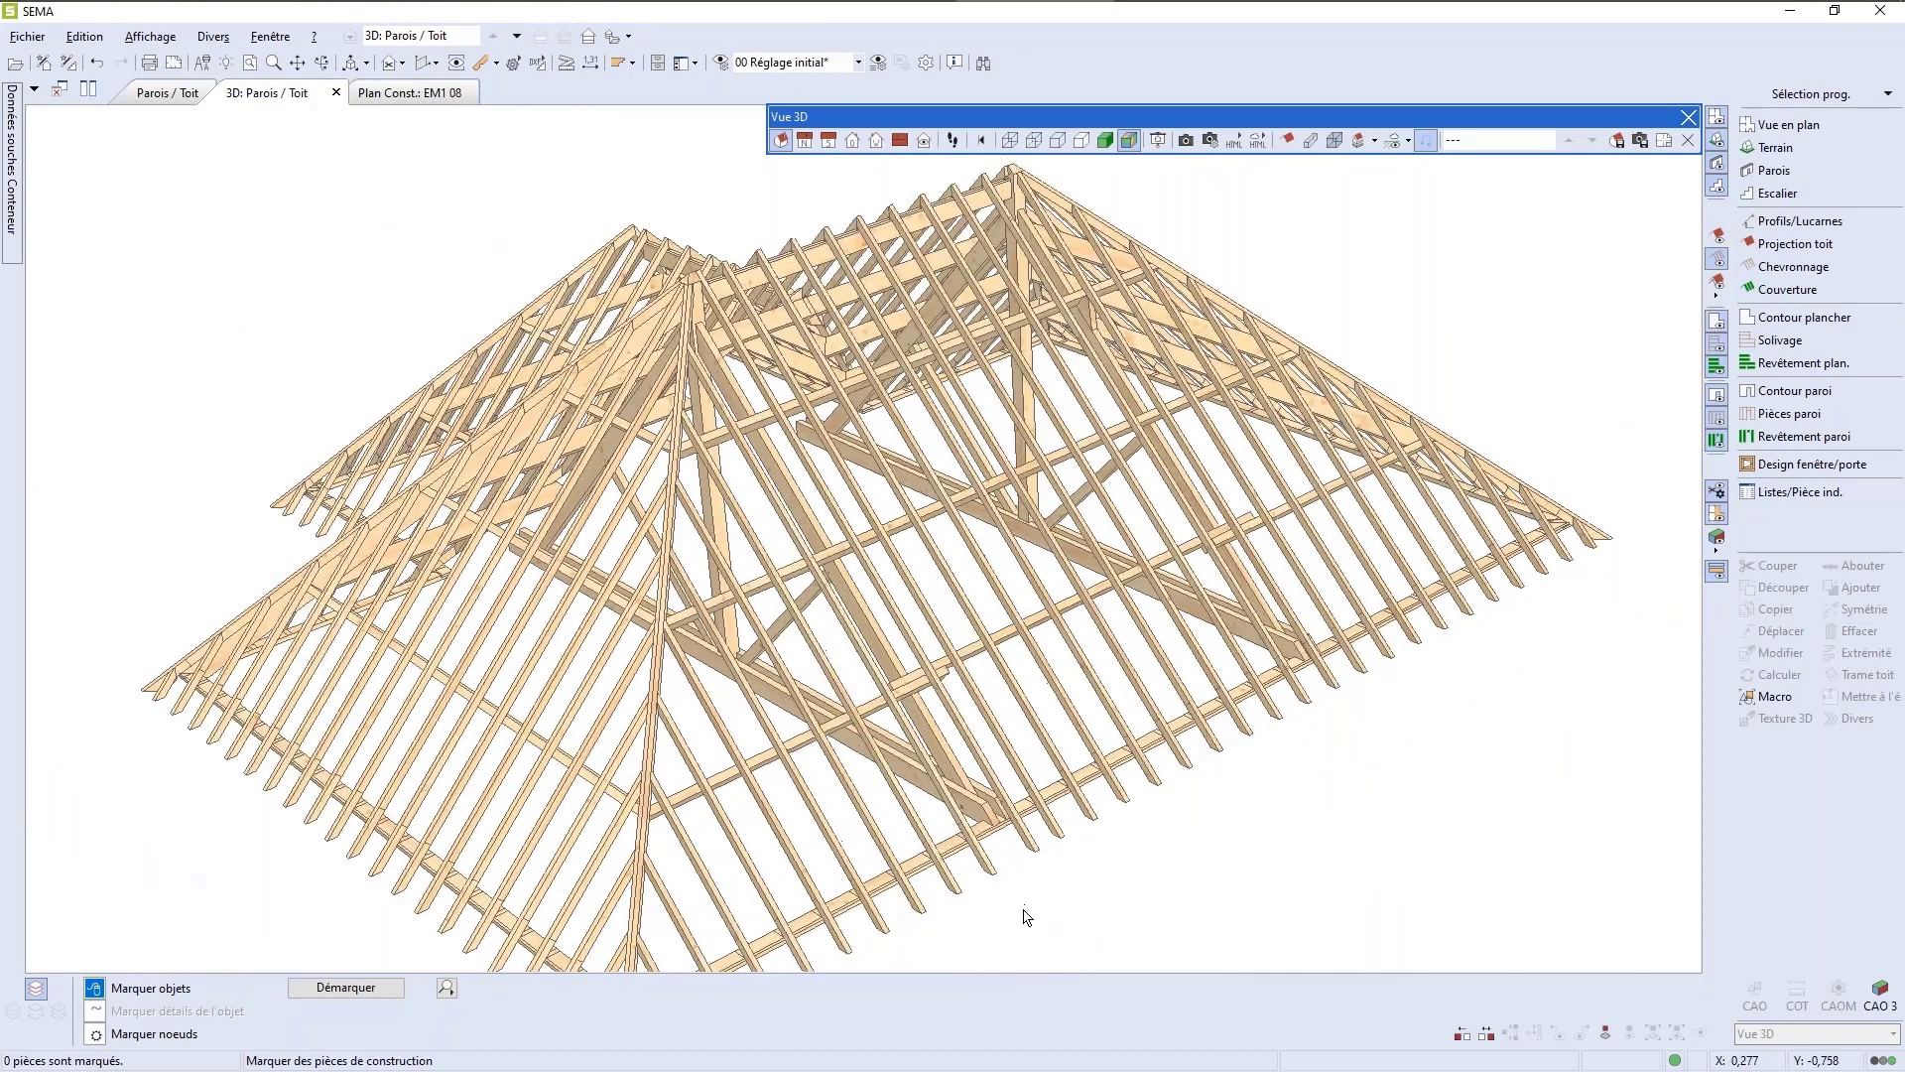
{"action": "scroll", "coordinate": [1033, 897], "scroll_direction": "up", "scroll_amount": 5}
{"action": "scroll", "coordinate": [1070, 879], "scroll_direction": "down", "scroll_amount": 3}
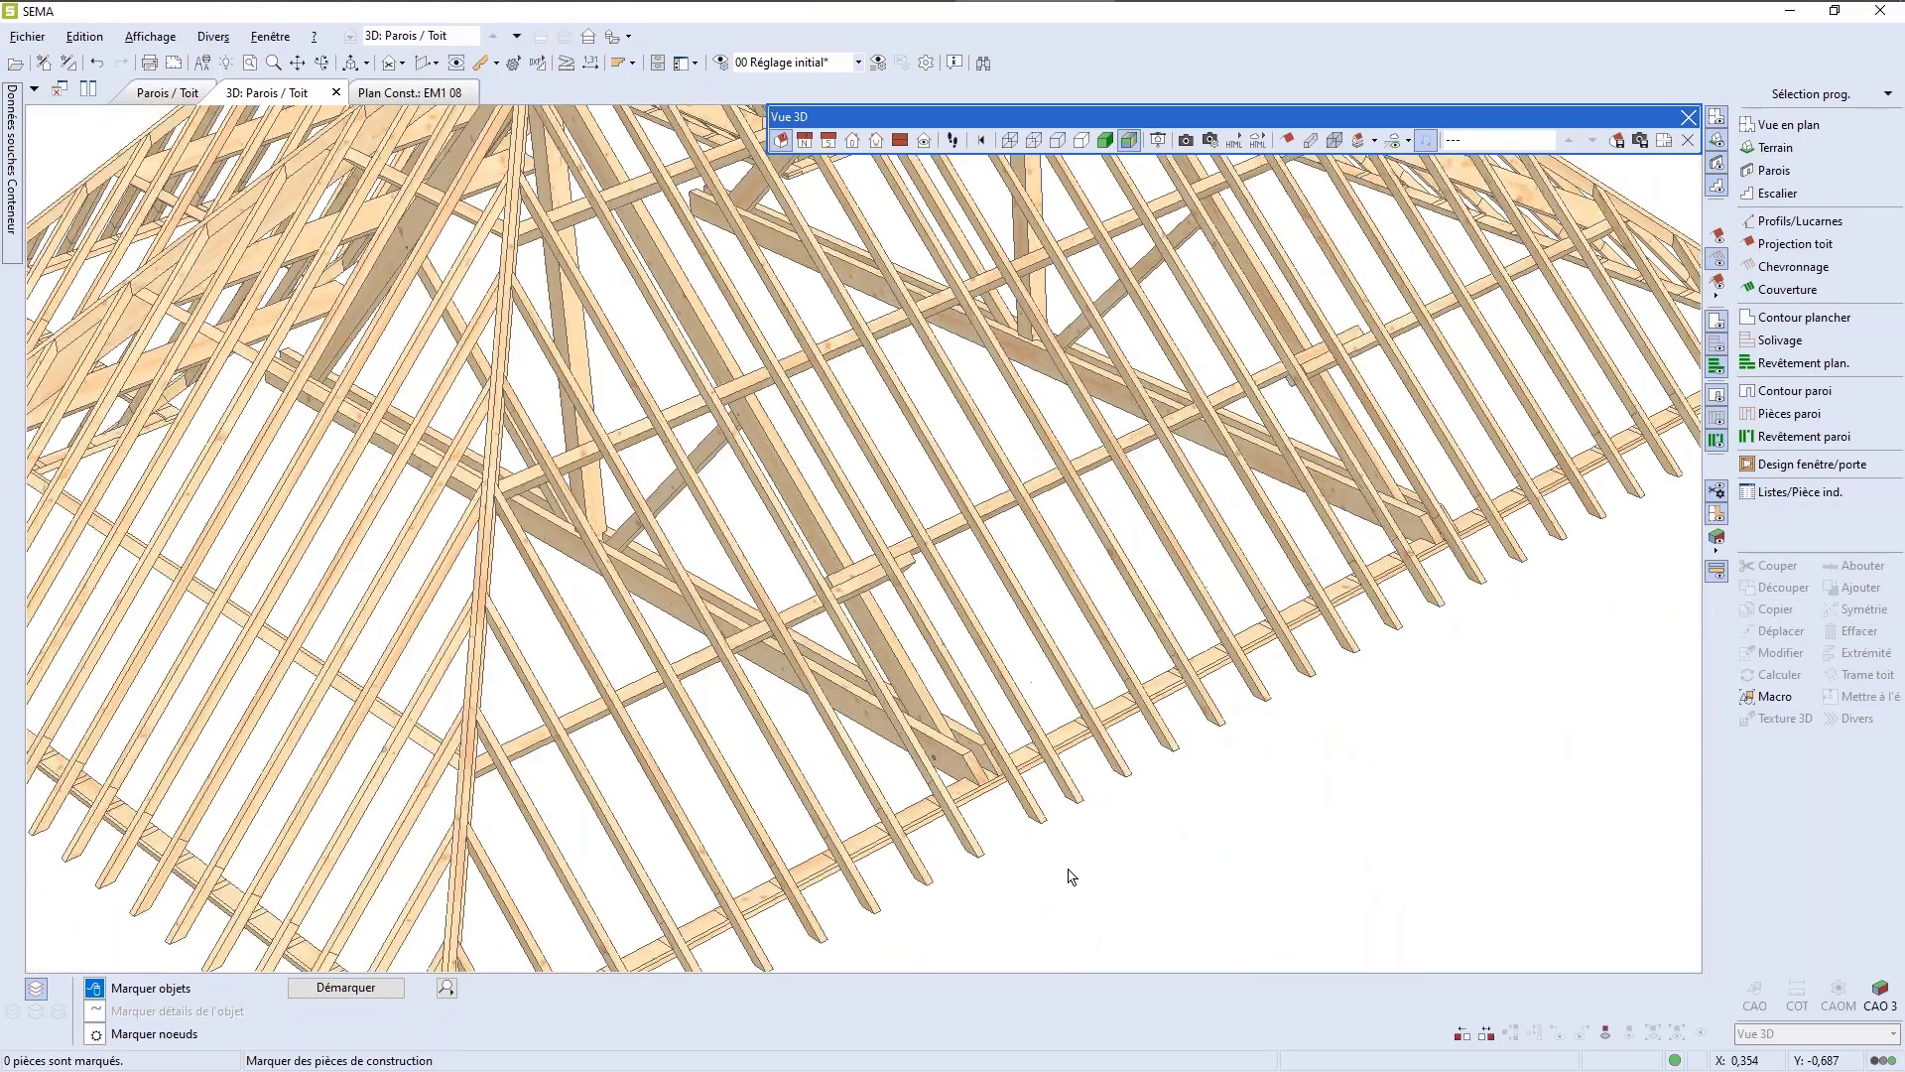
{"action": "scroll", "coordinate": [1033, 837], "scroll_direction": "up", "scroll_amount": 5}
{"action": "scroll", "coordinate": [1030, 834], "scroll_direction": "down", "scroll_amount": 2}
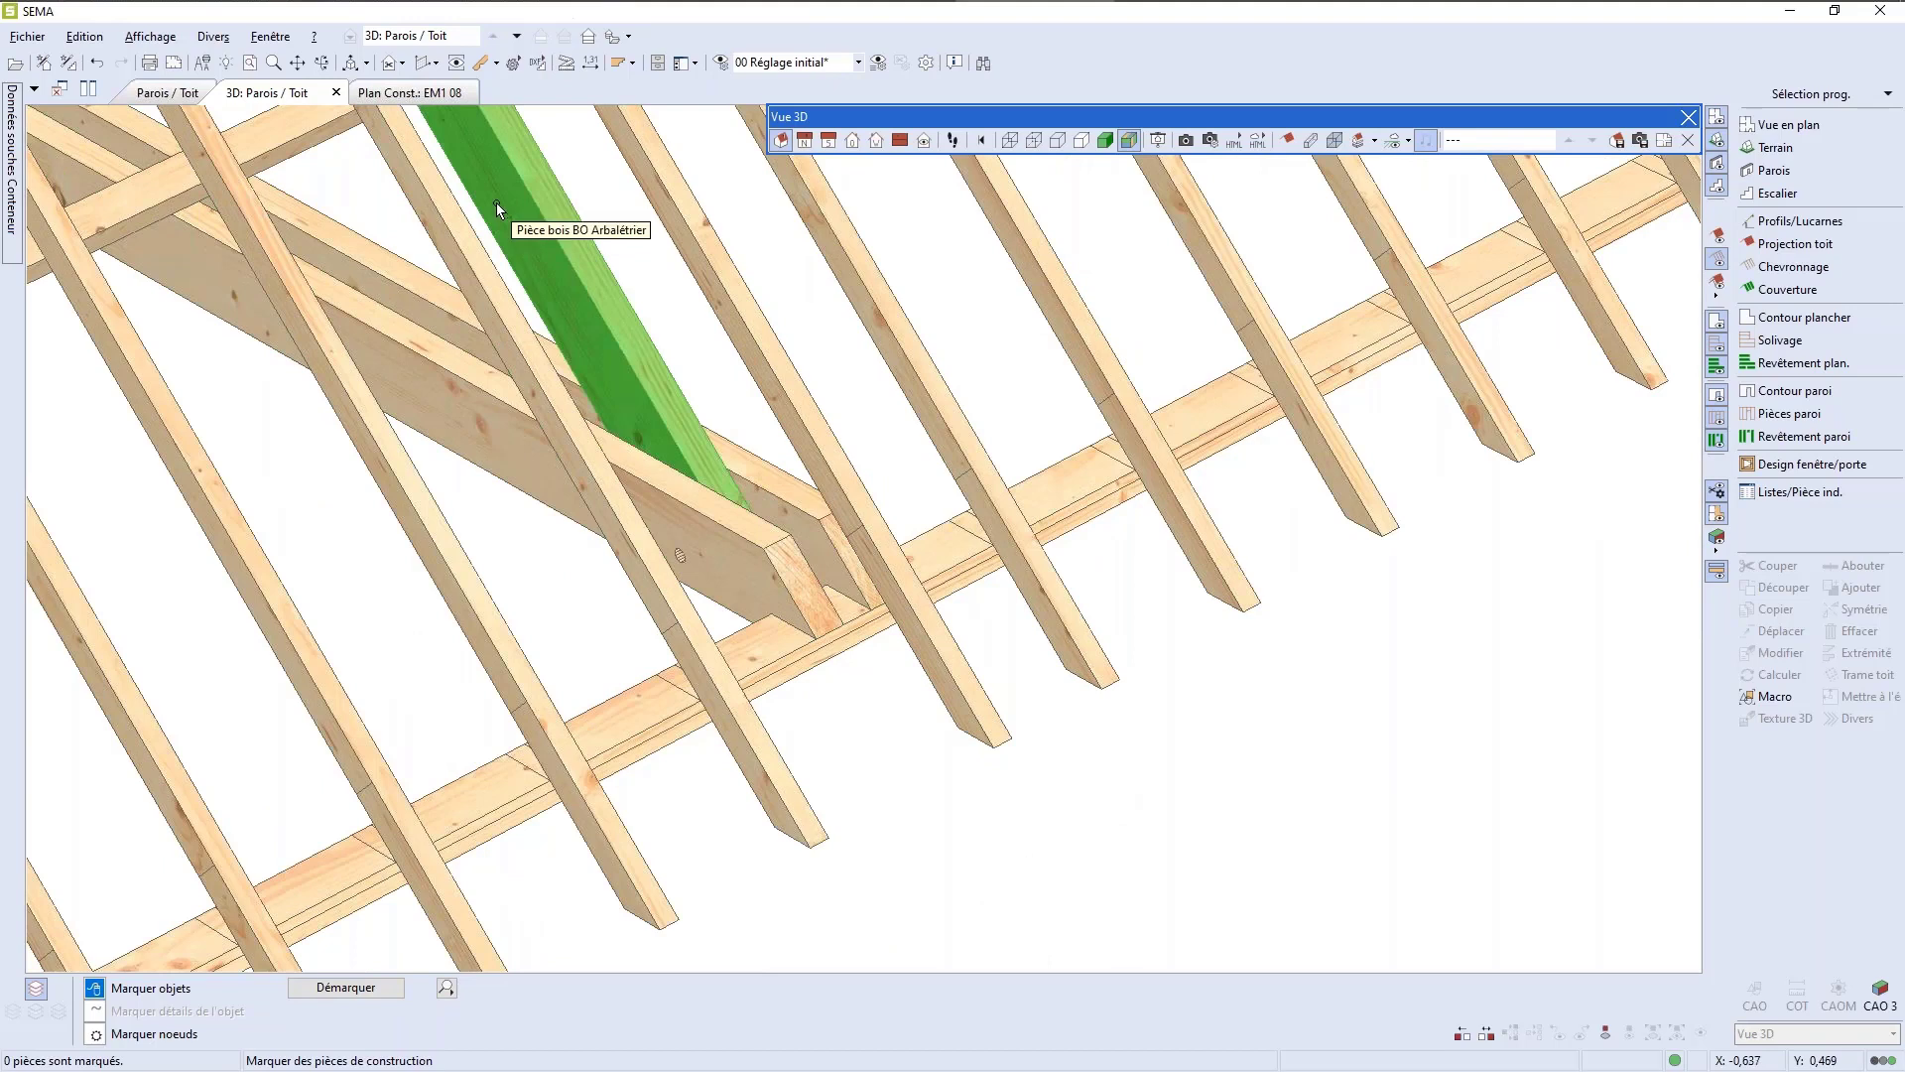
Step: Define a vertical section plane in the 3D roof view, parallel to the eave beside truss EM108, at a distance of -0,400
{"action": "left_click", "coordinate": [387, 62]}
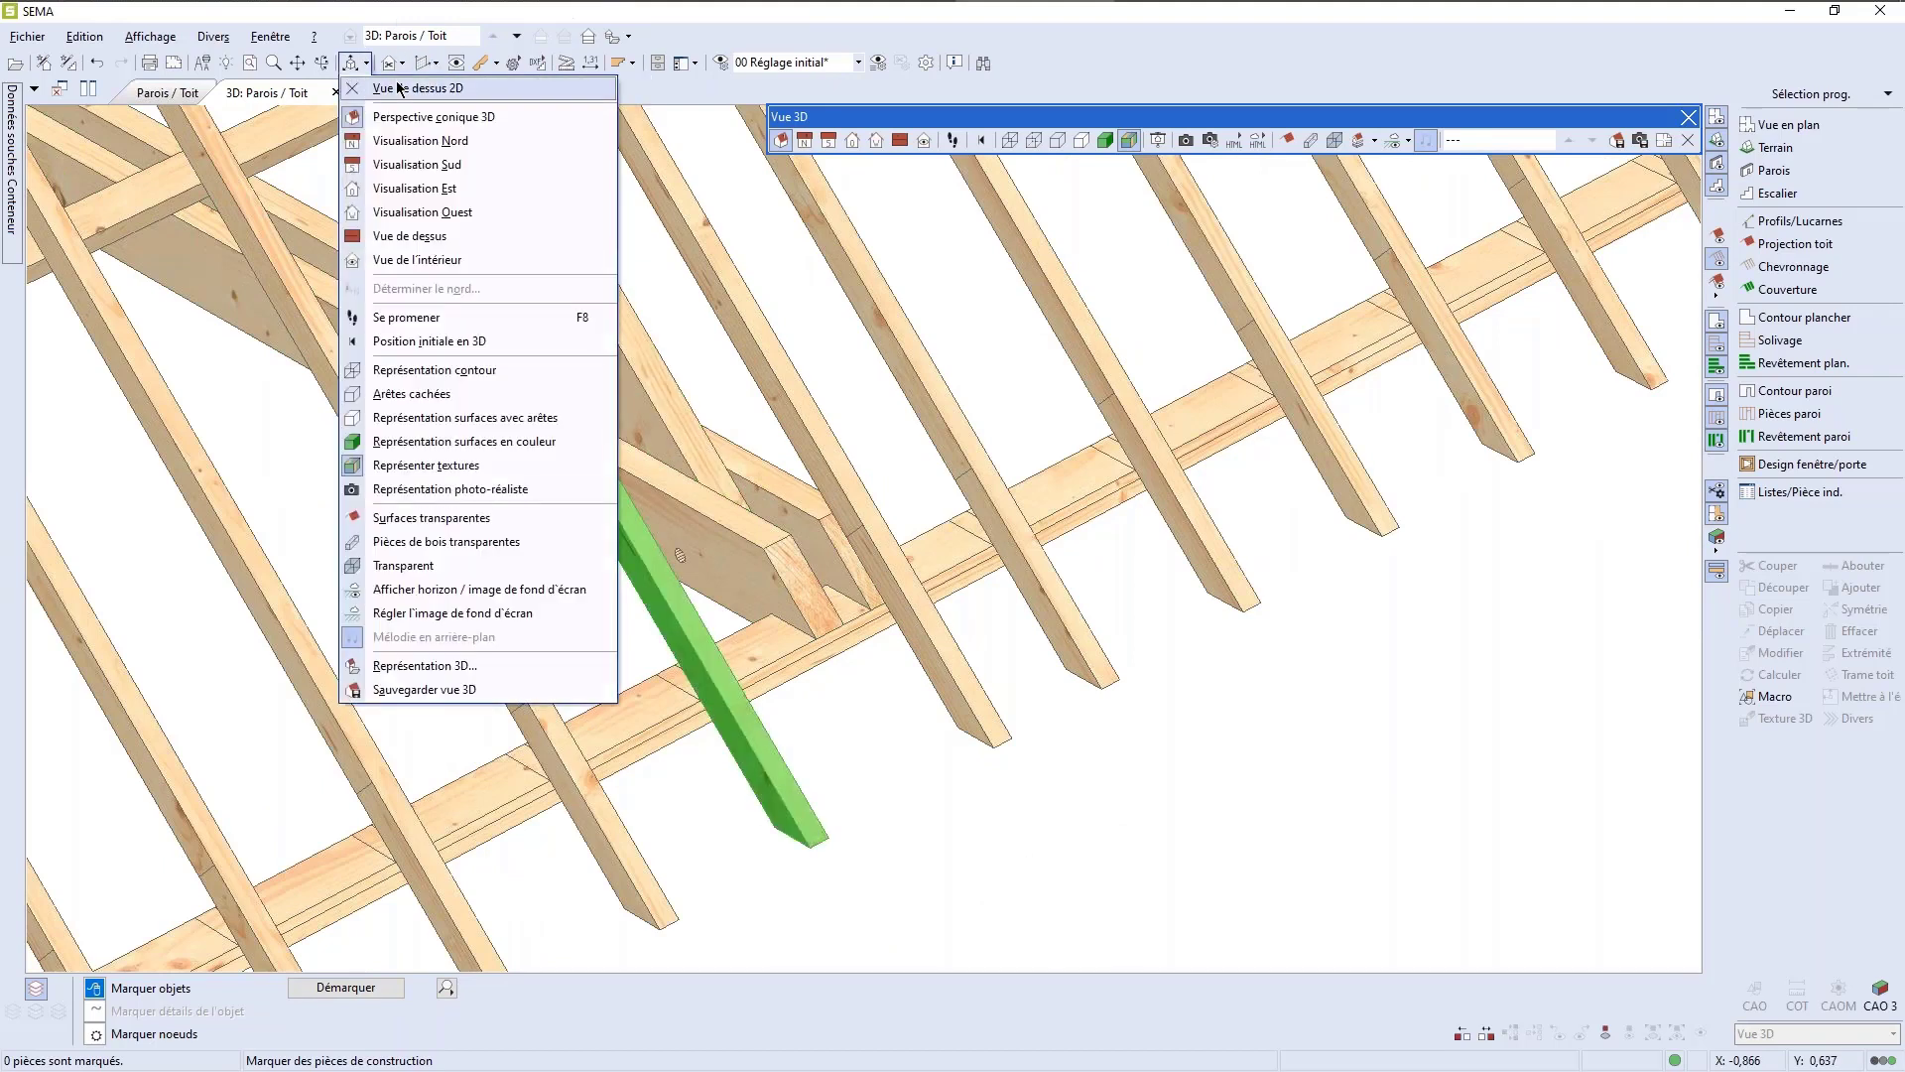
{"action": "left_click", "coordinate": [451, 89]}
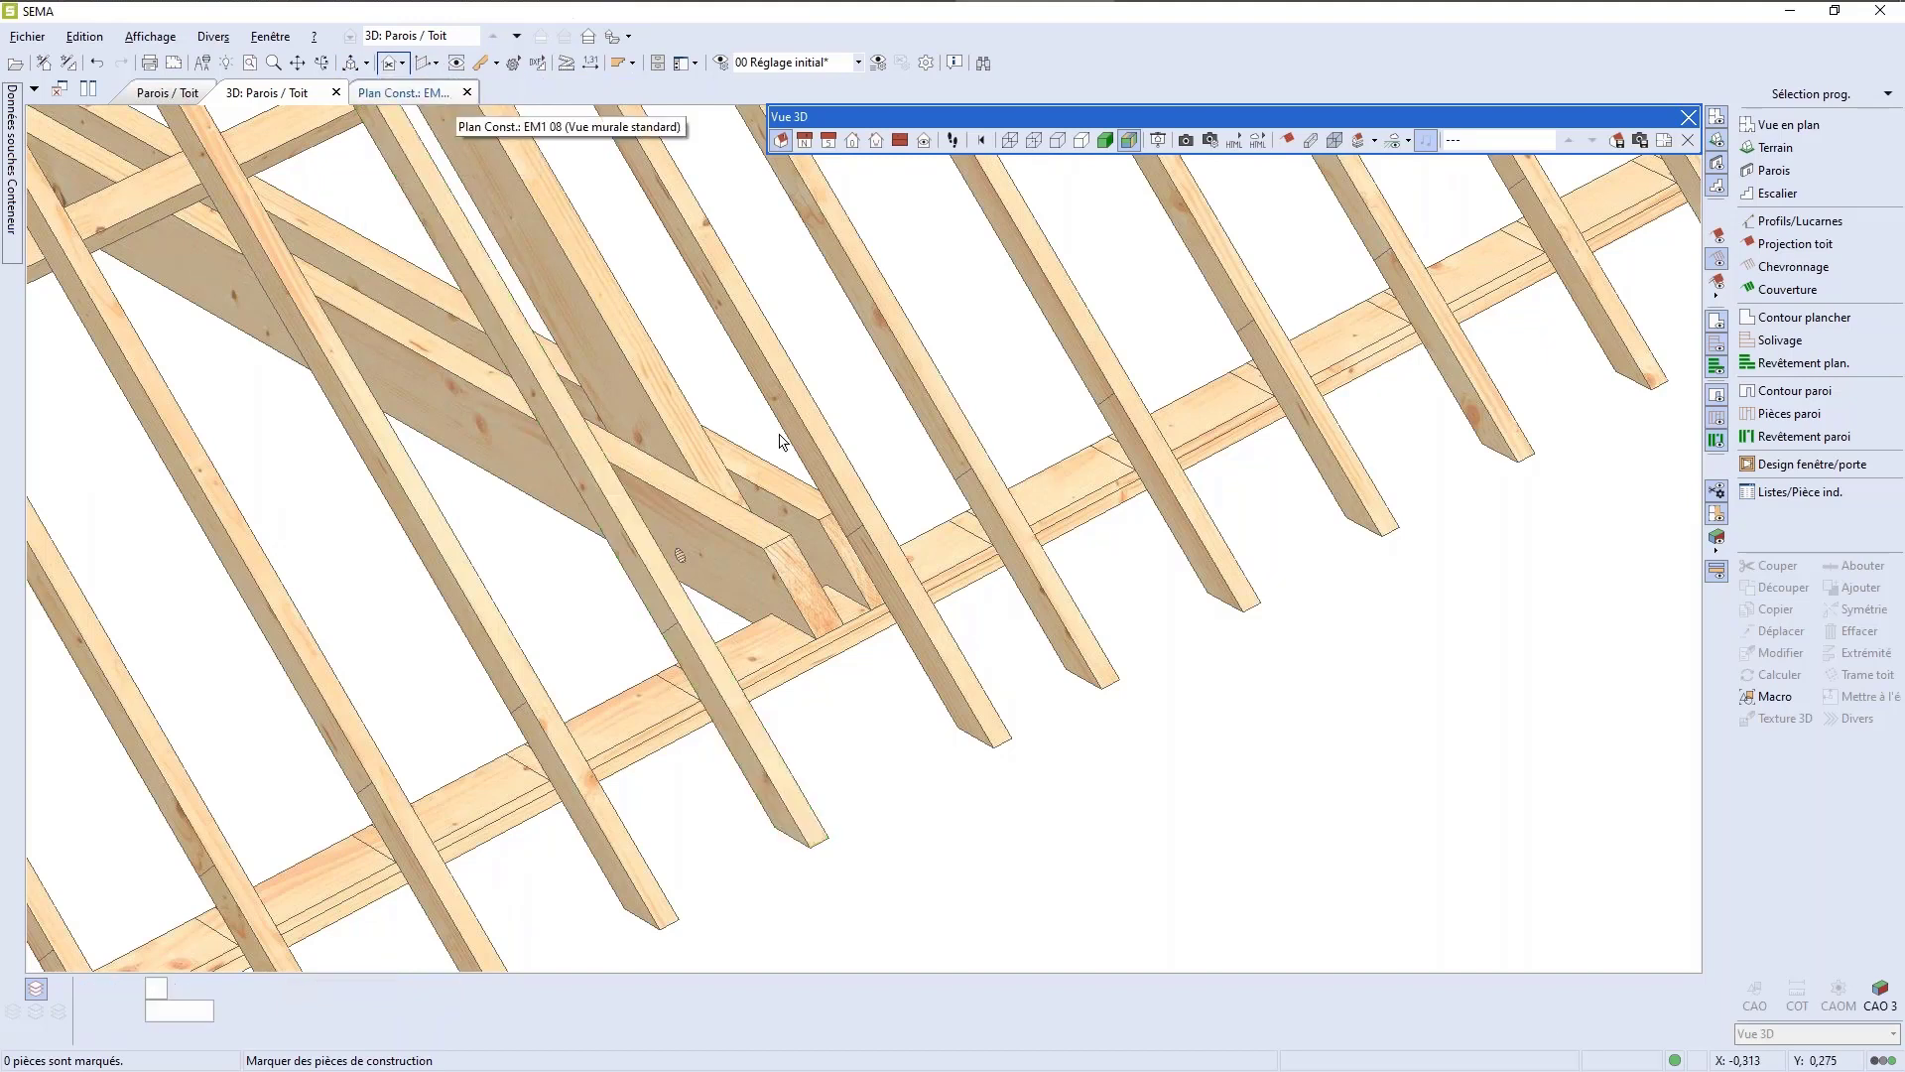
{"action": "scroll", "coordinate": [896, 571], "scroll_direction": "down", "scroll_amount": 5}
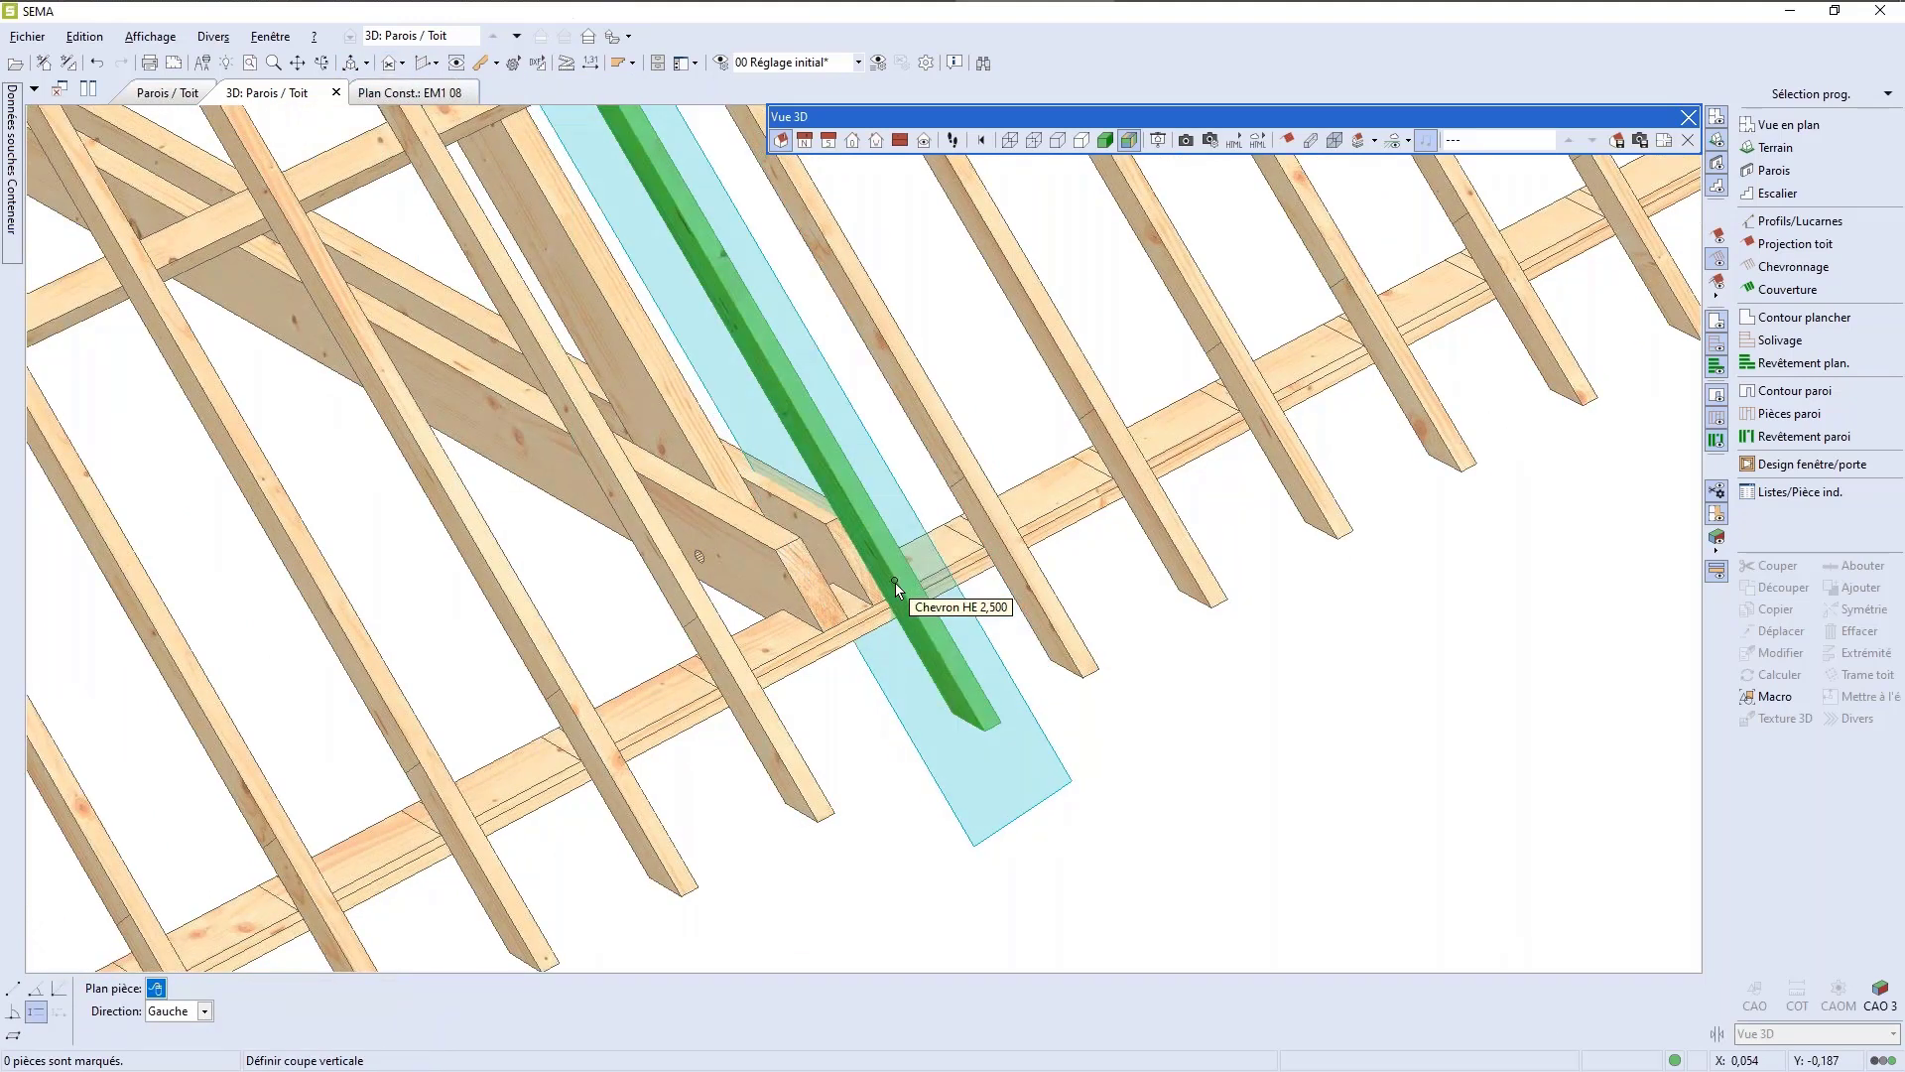
{"action": "scroll", "coordinate": [895, 588], "scroll_direction": "down", "scroll_amount": 3}
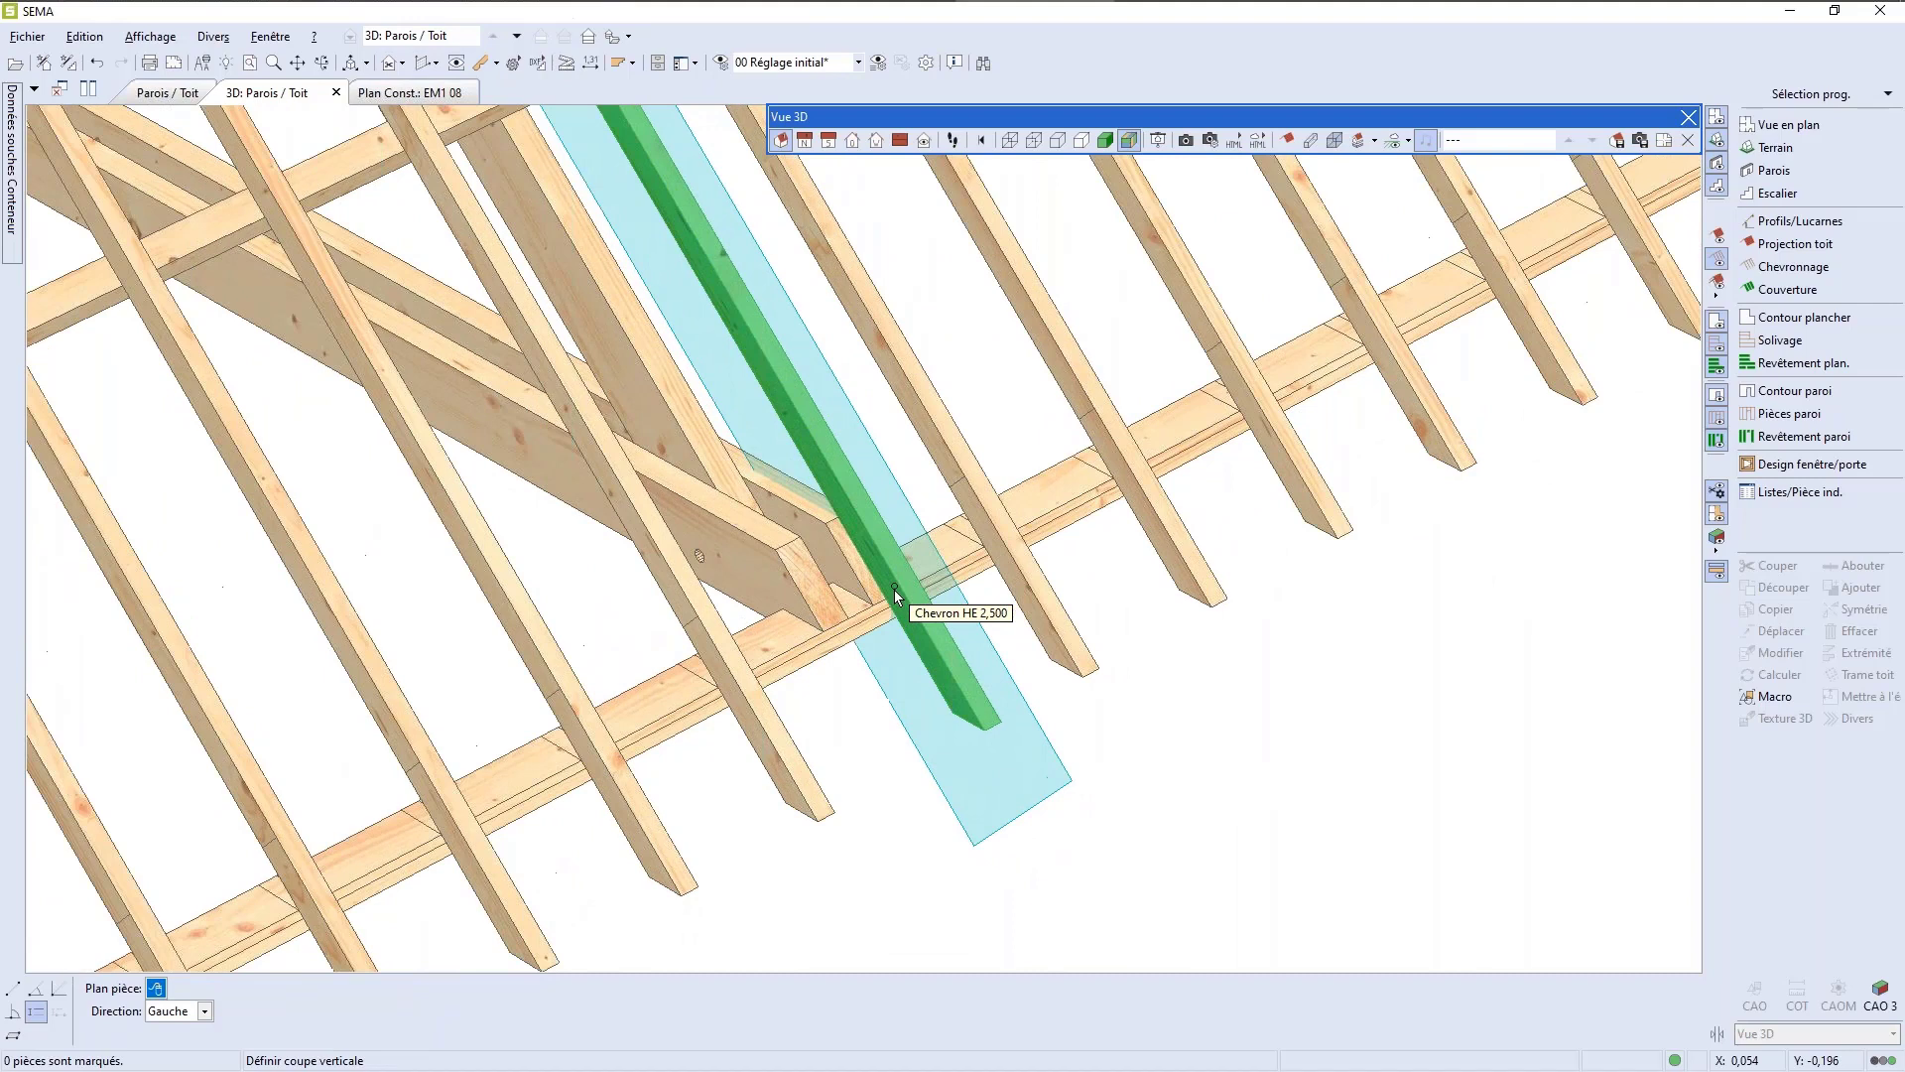
{"action": "scroll", "coordinate": [897, 602], "scroll_direction": "down", "scroll_amount": 3}
{"action": "scroll", "coordinate": [911, 600], "scroll_direction": "up", "scroll_amount": 4}
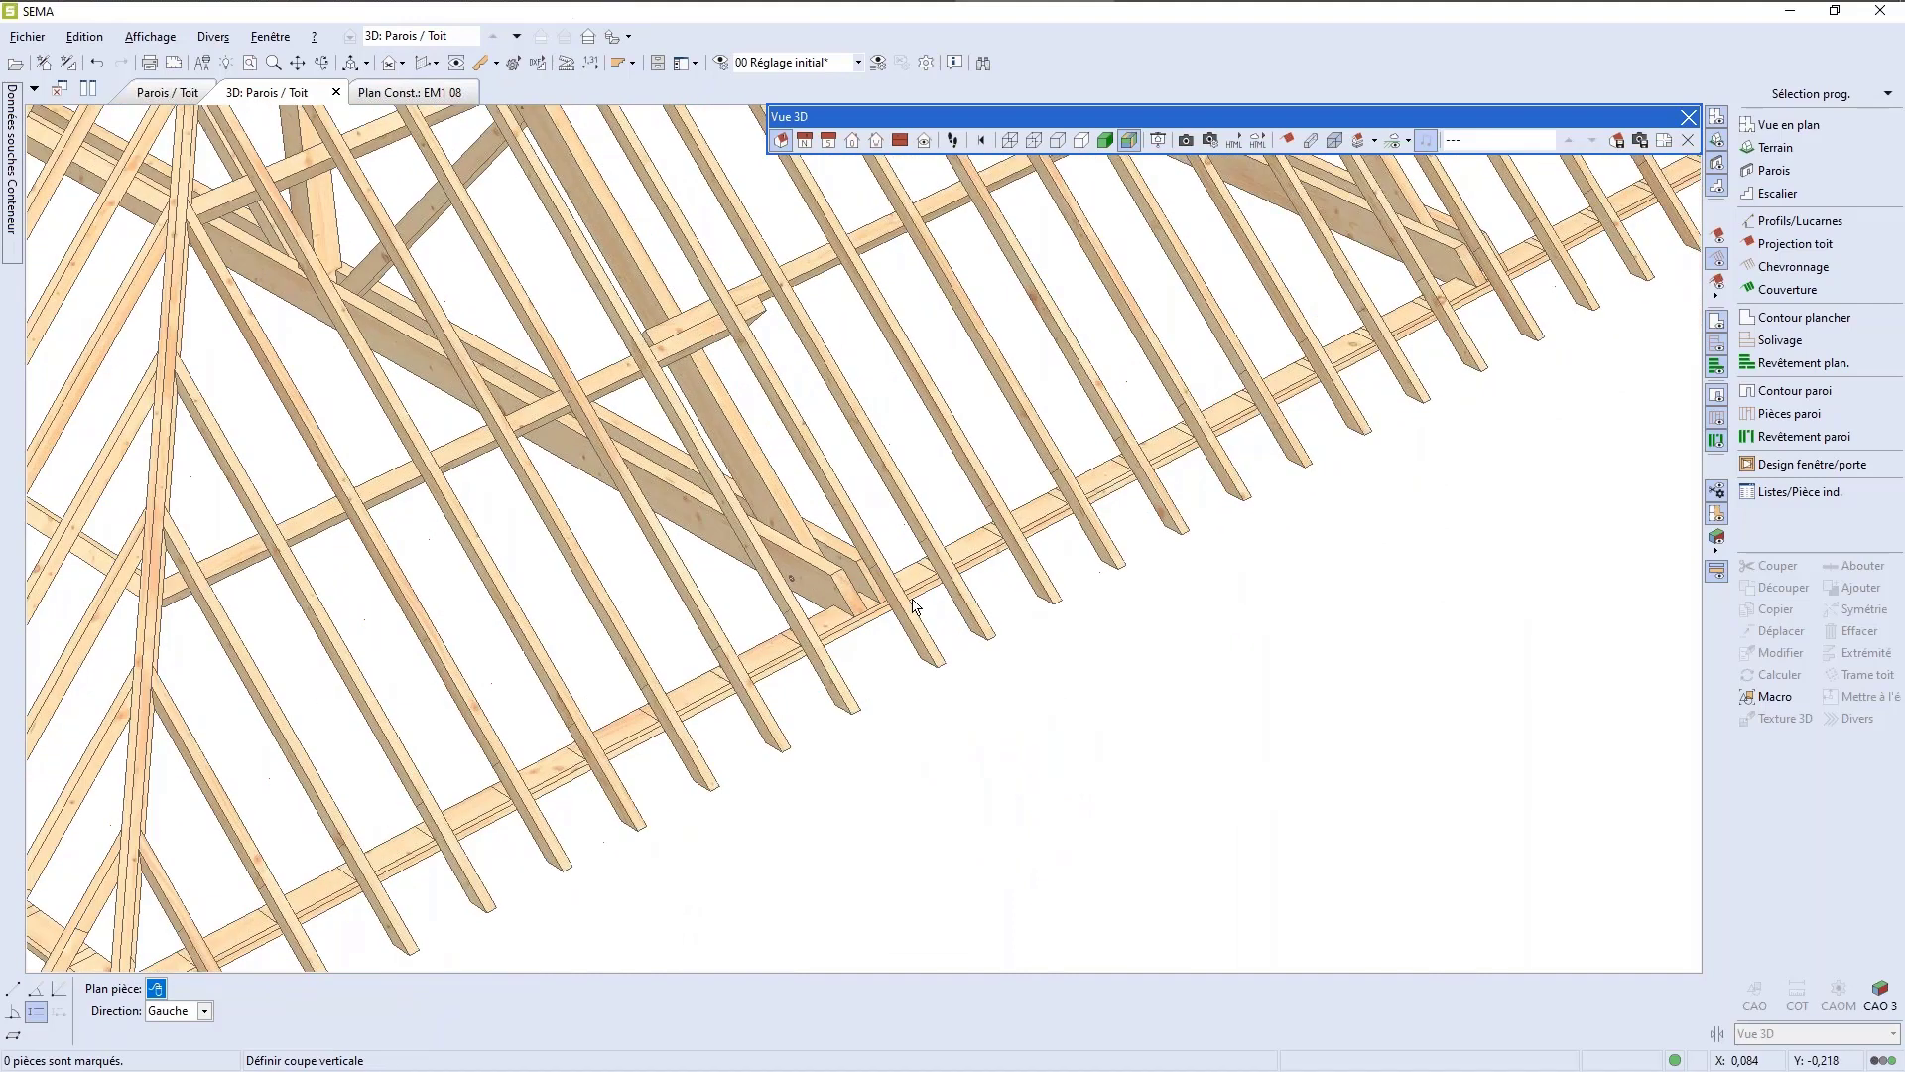
{"action": "scroll", "coordinate": [913, 603], "scroll_direction": "up", "scroll_amount": 1}
{"action": "scroll", "coordinate": [913, 604], "scroll_direction": "down", "scroll_amount": 1}
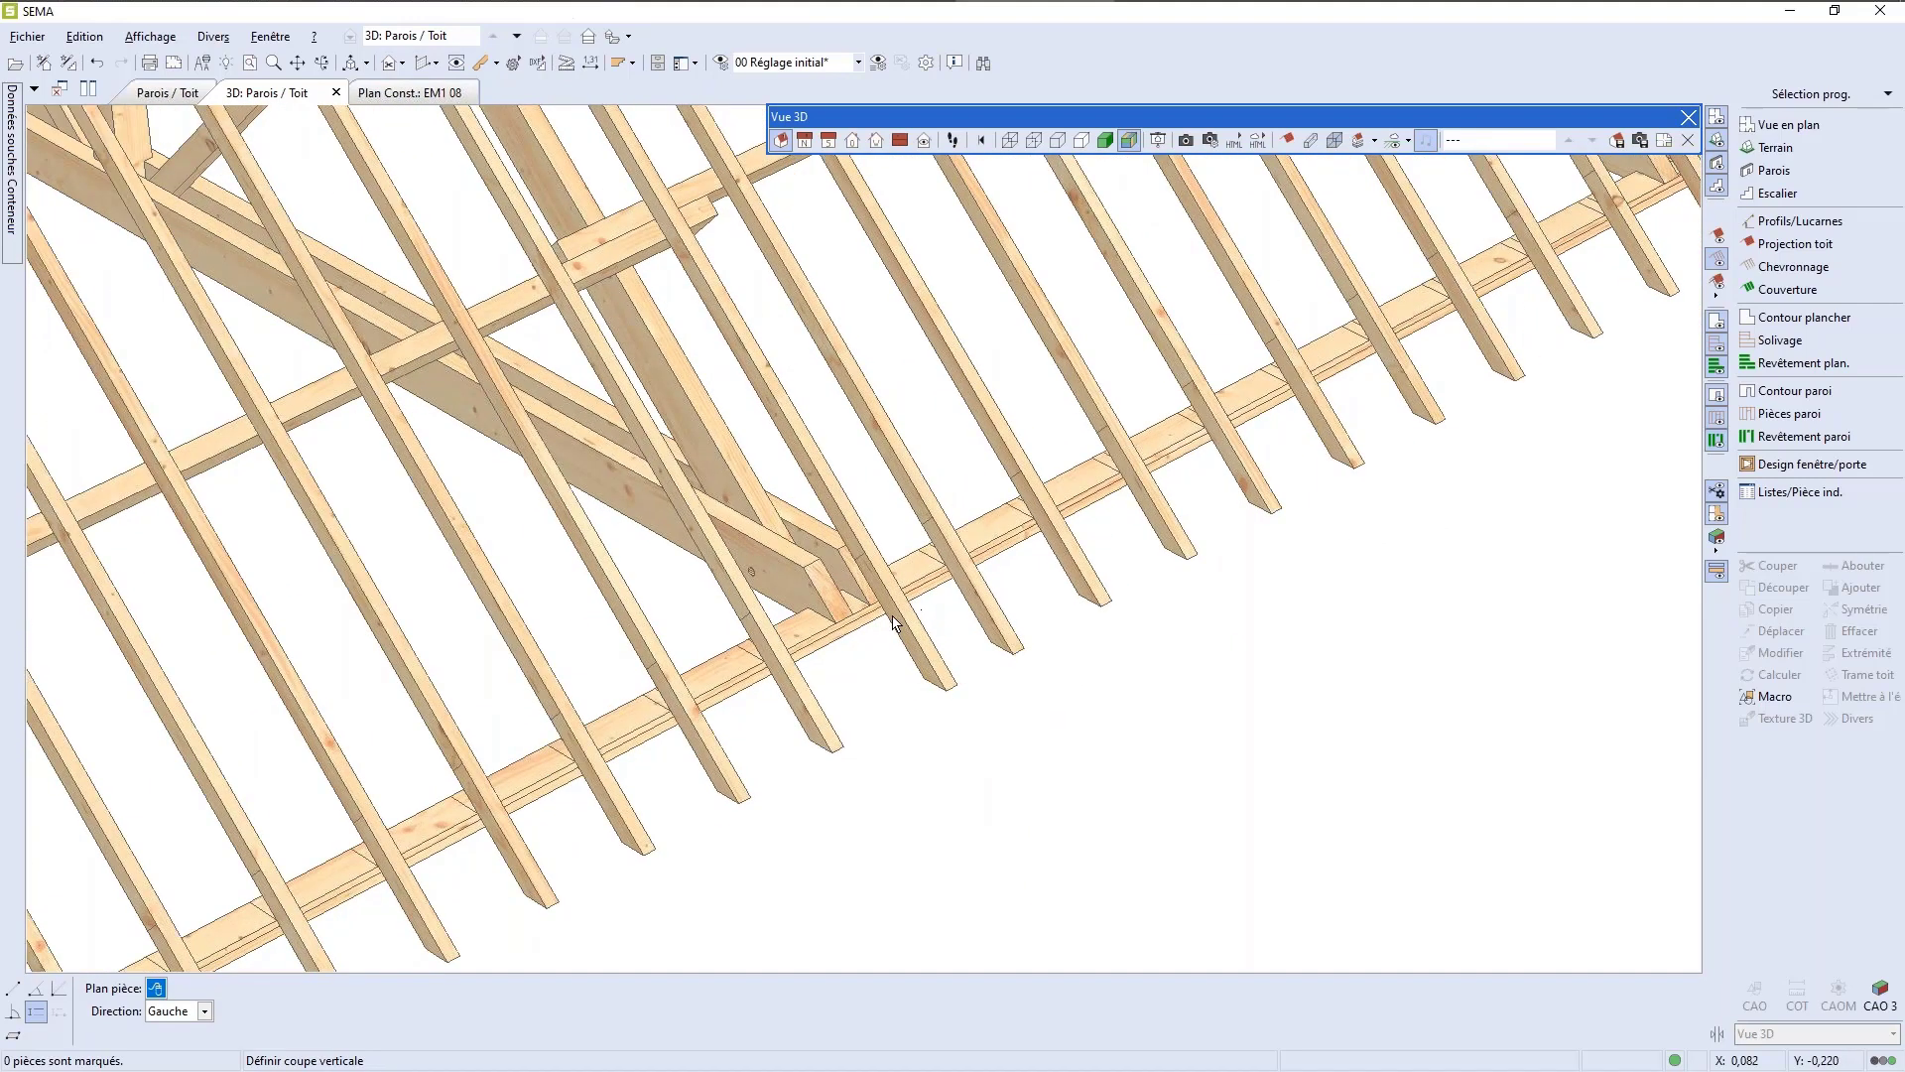
{"action": "left_click", "coordinate": [12, 1012]}
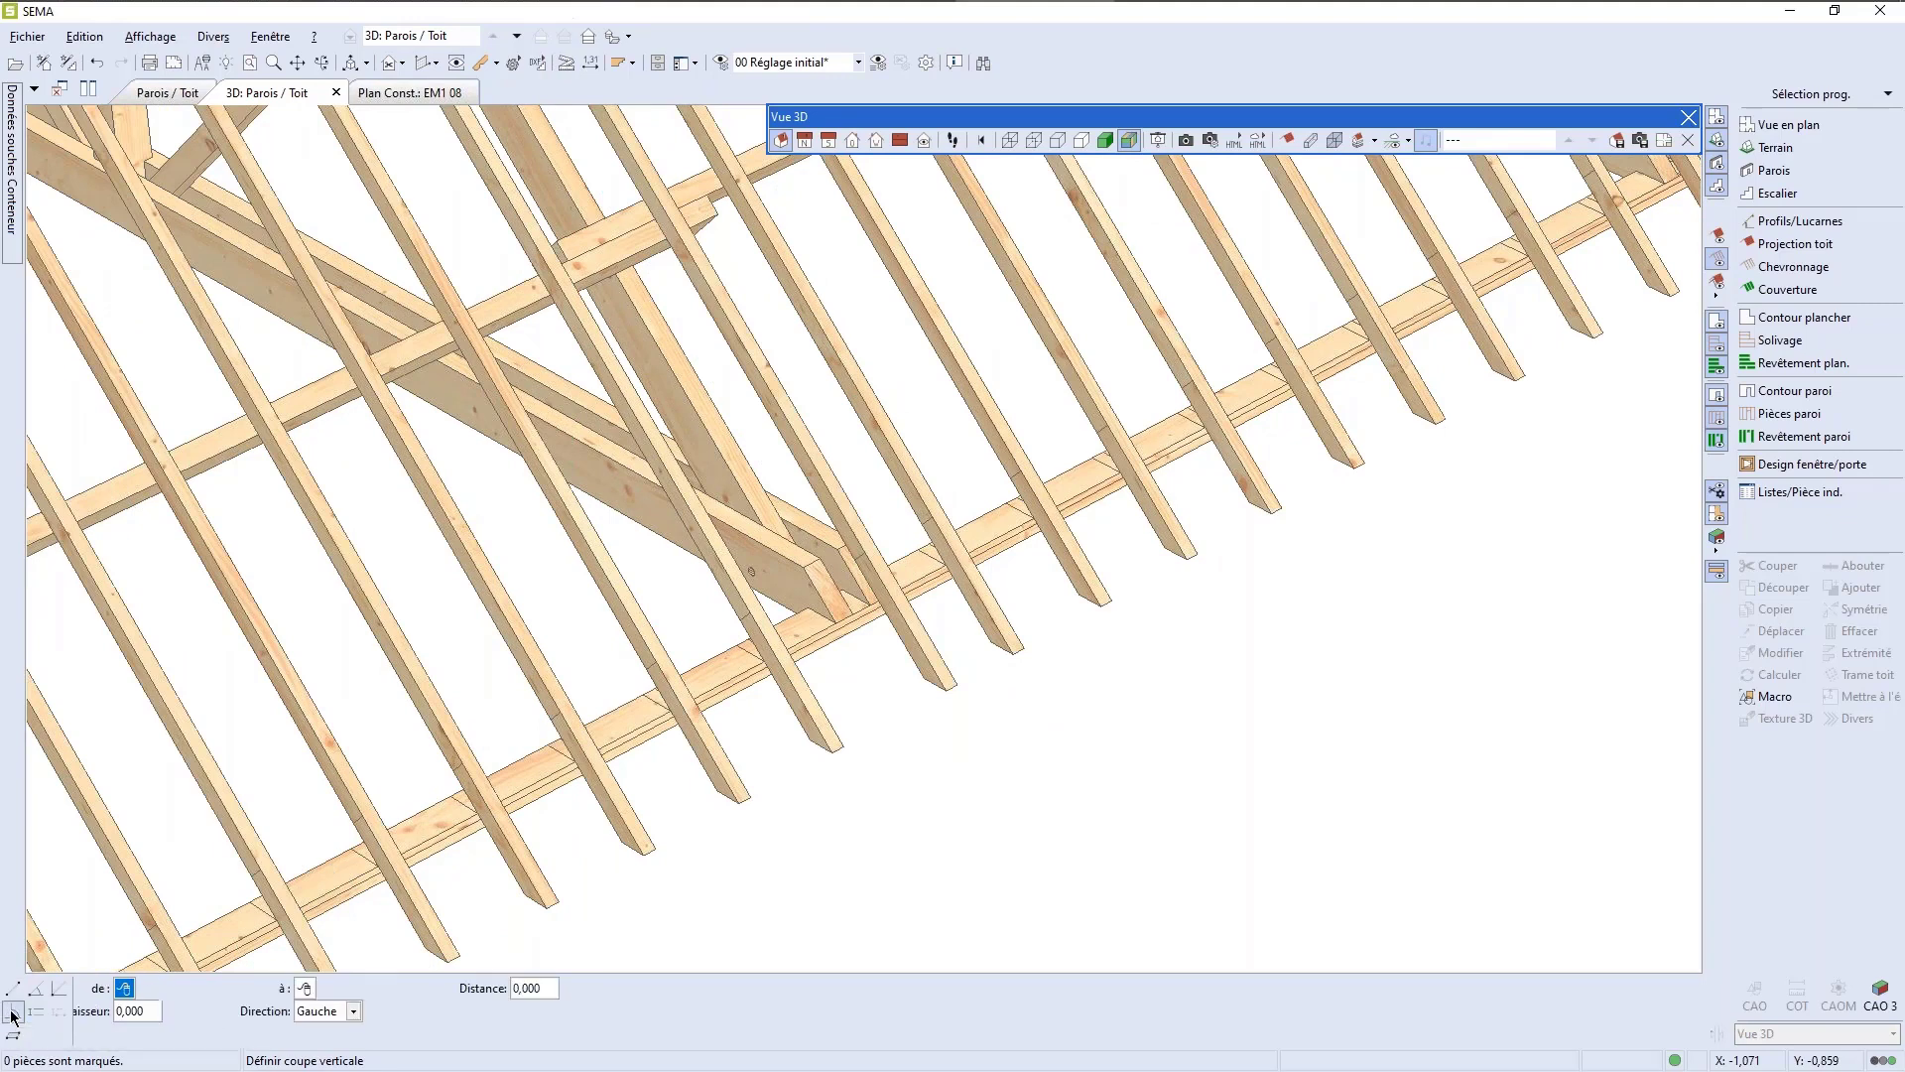
{"action": "scroll", "coordinate": [1118, 872], "scroll_direction": "up", "scroll_amount": 3}
{"action": "scroll", "coordinate": [969, 717], "scroll_direction": "down", "scroll_amount": 6}
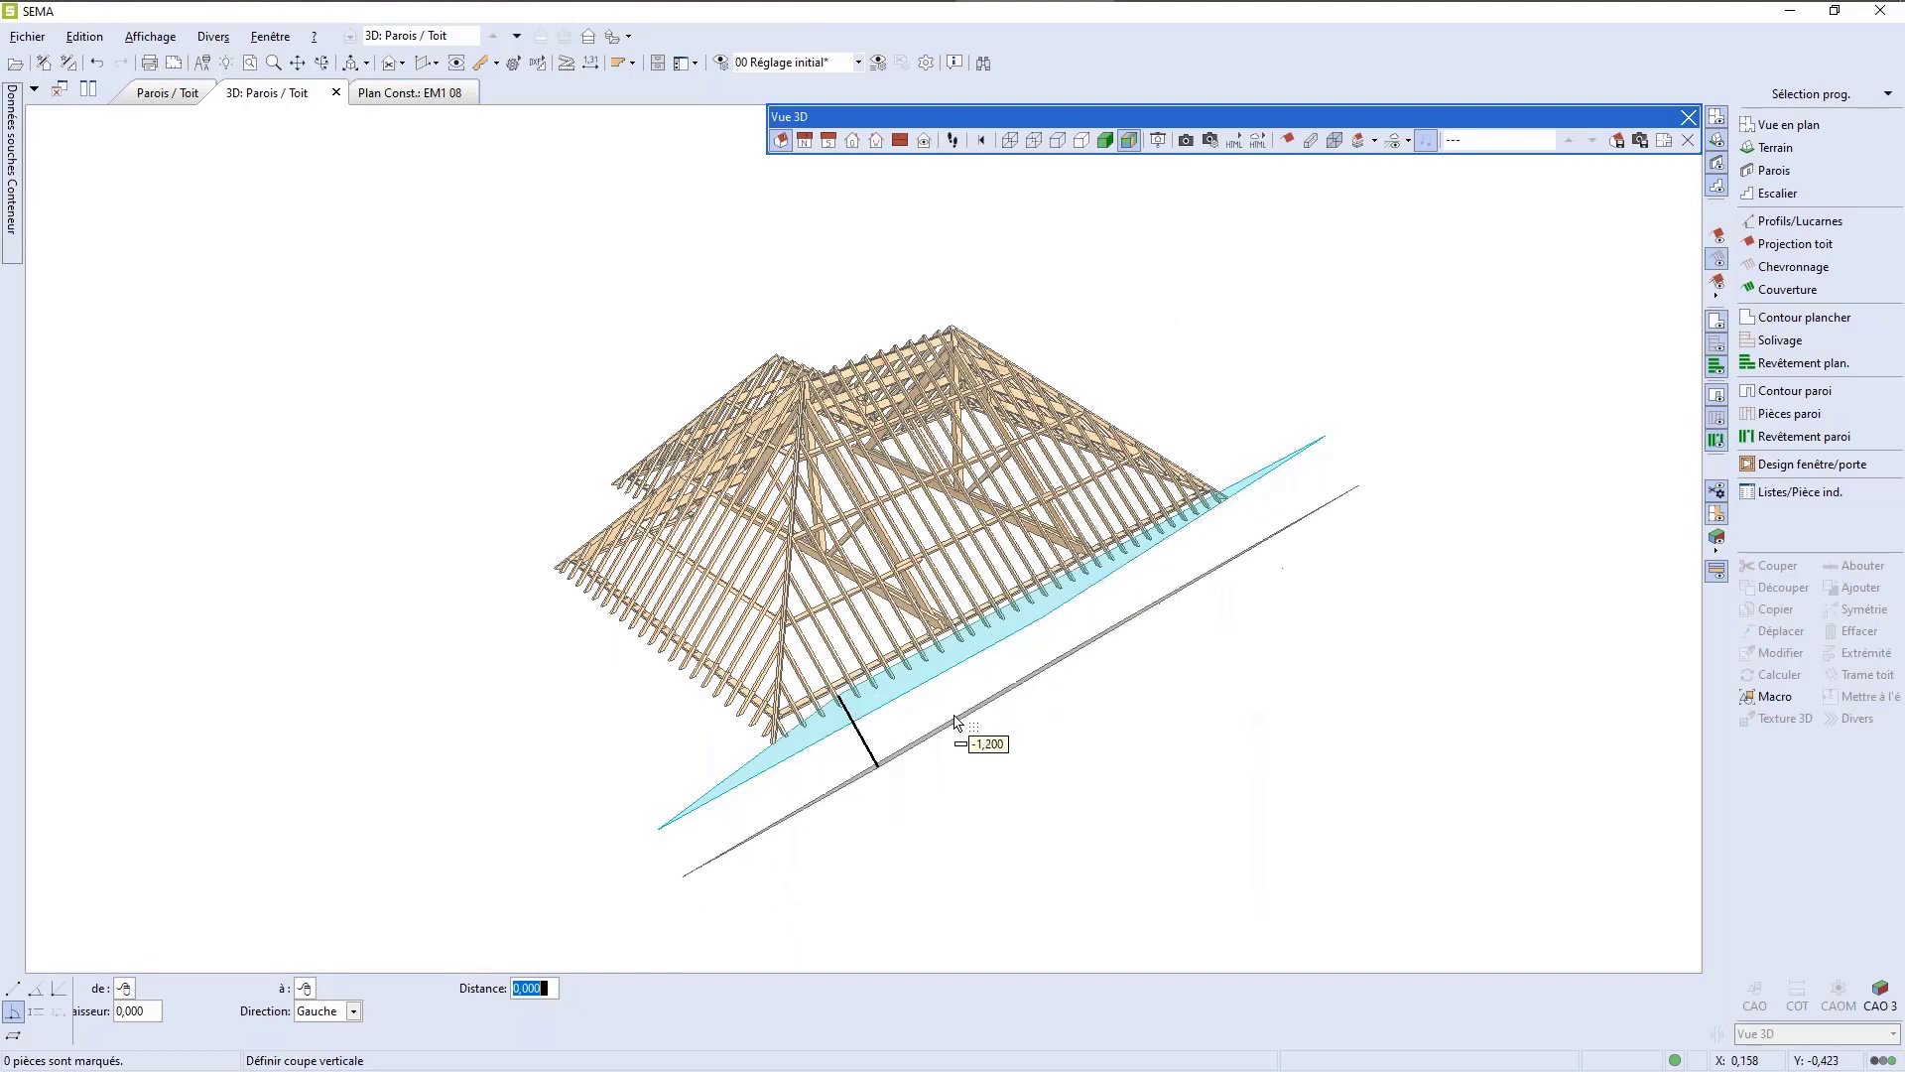
{"action": "scroll", "coordinate": [993, 734], "scroll_direction": "up", "scroll_amount": 5}
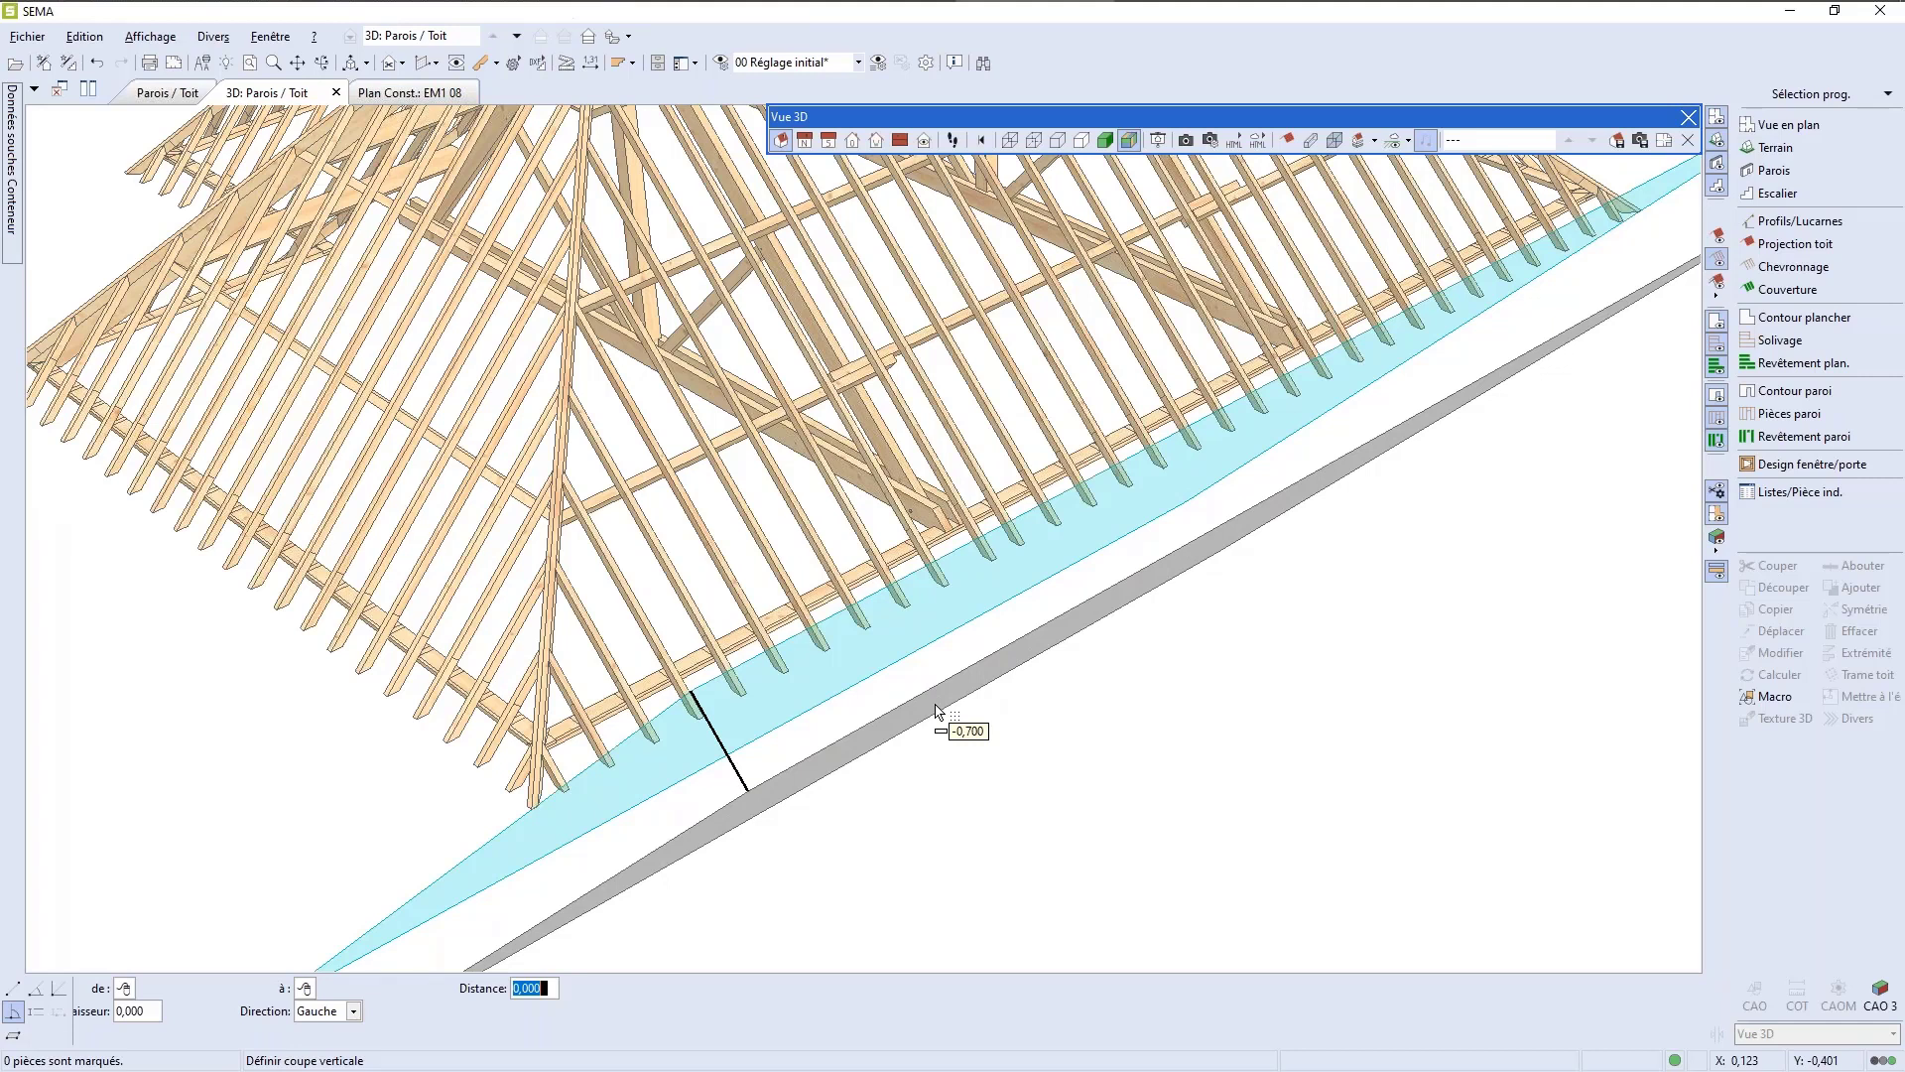
{"action": "left_click", "coordinate": [936, 695]}
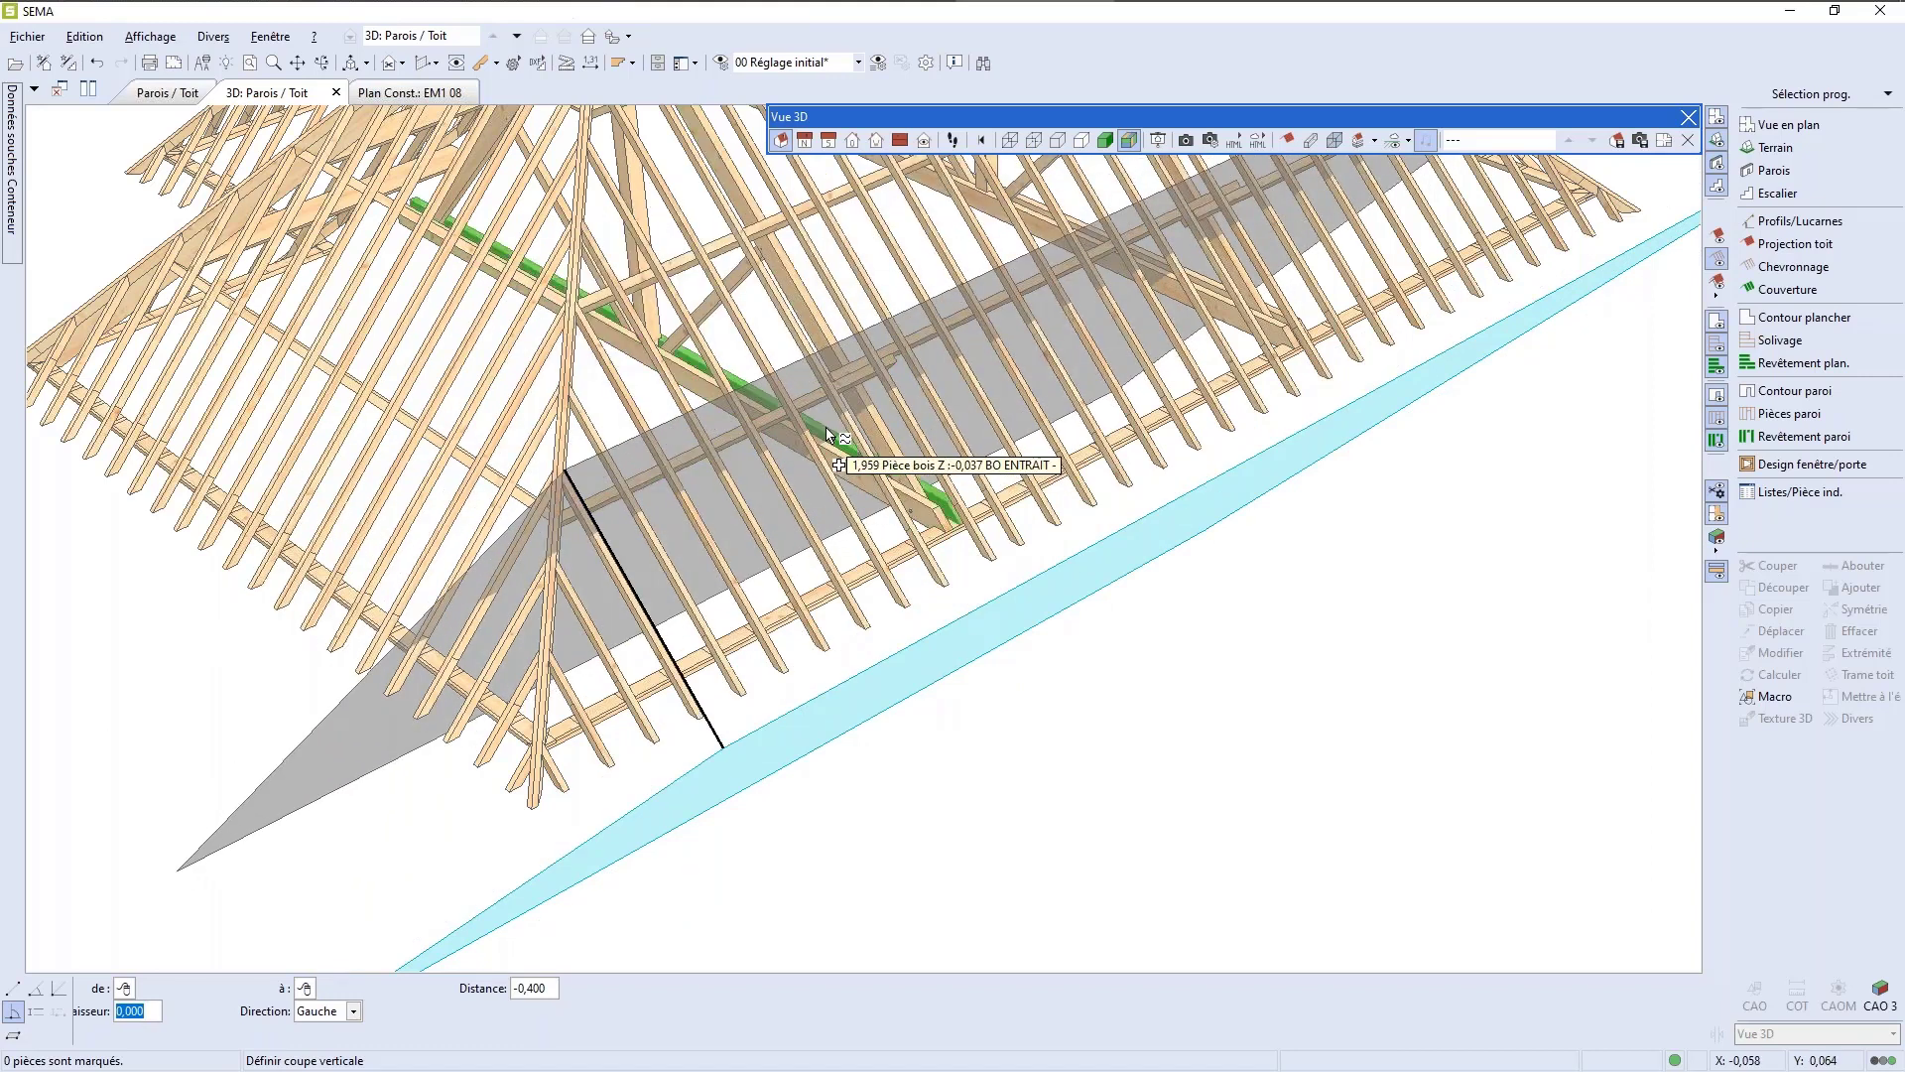
Step: Set the section's thickness to 2,186 by picking the tie beam, choose the direction Droite and generate the section view
{"action": "left_click", "coordinate": [927, 503]}
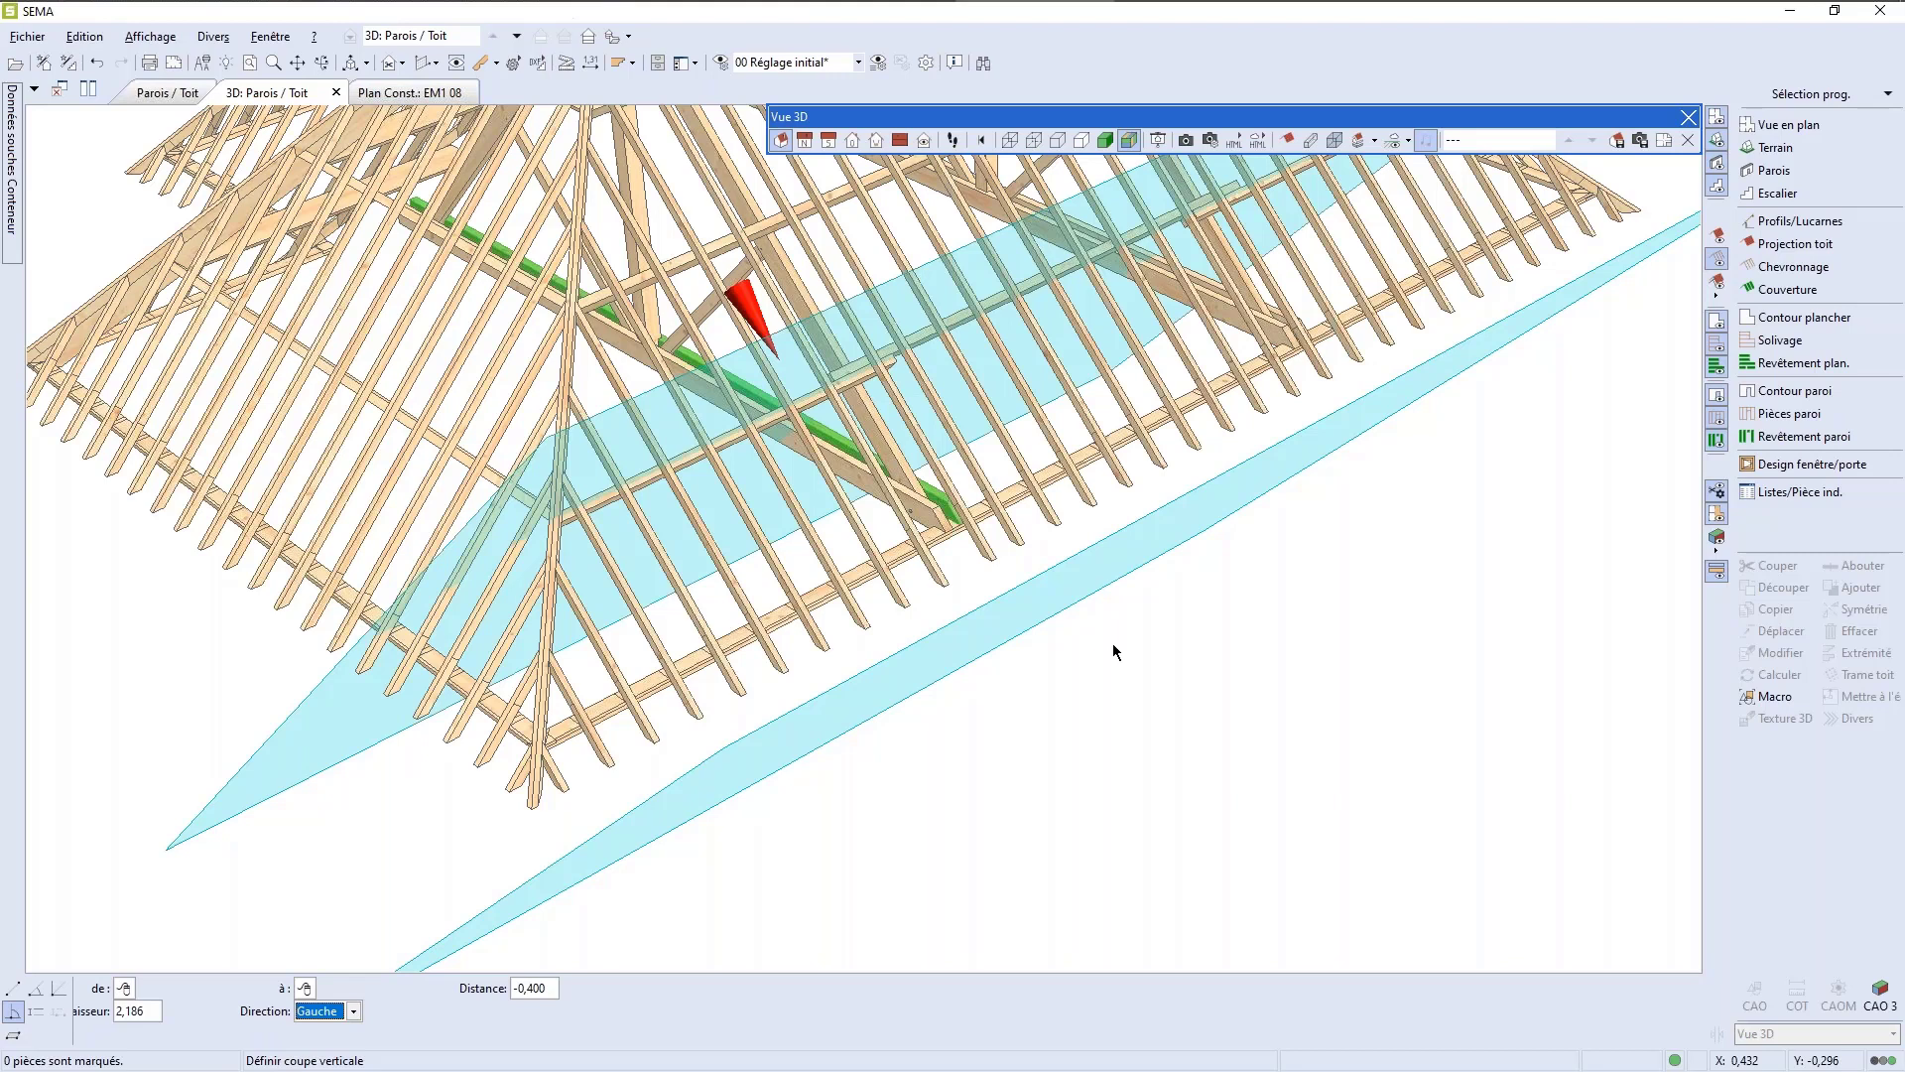
{"action": "key", "text": "Down"}
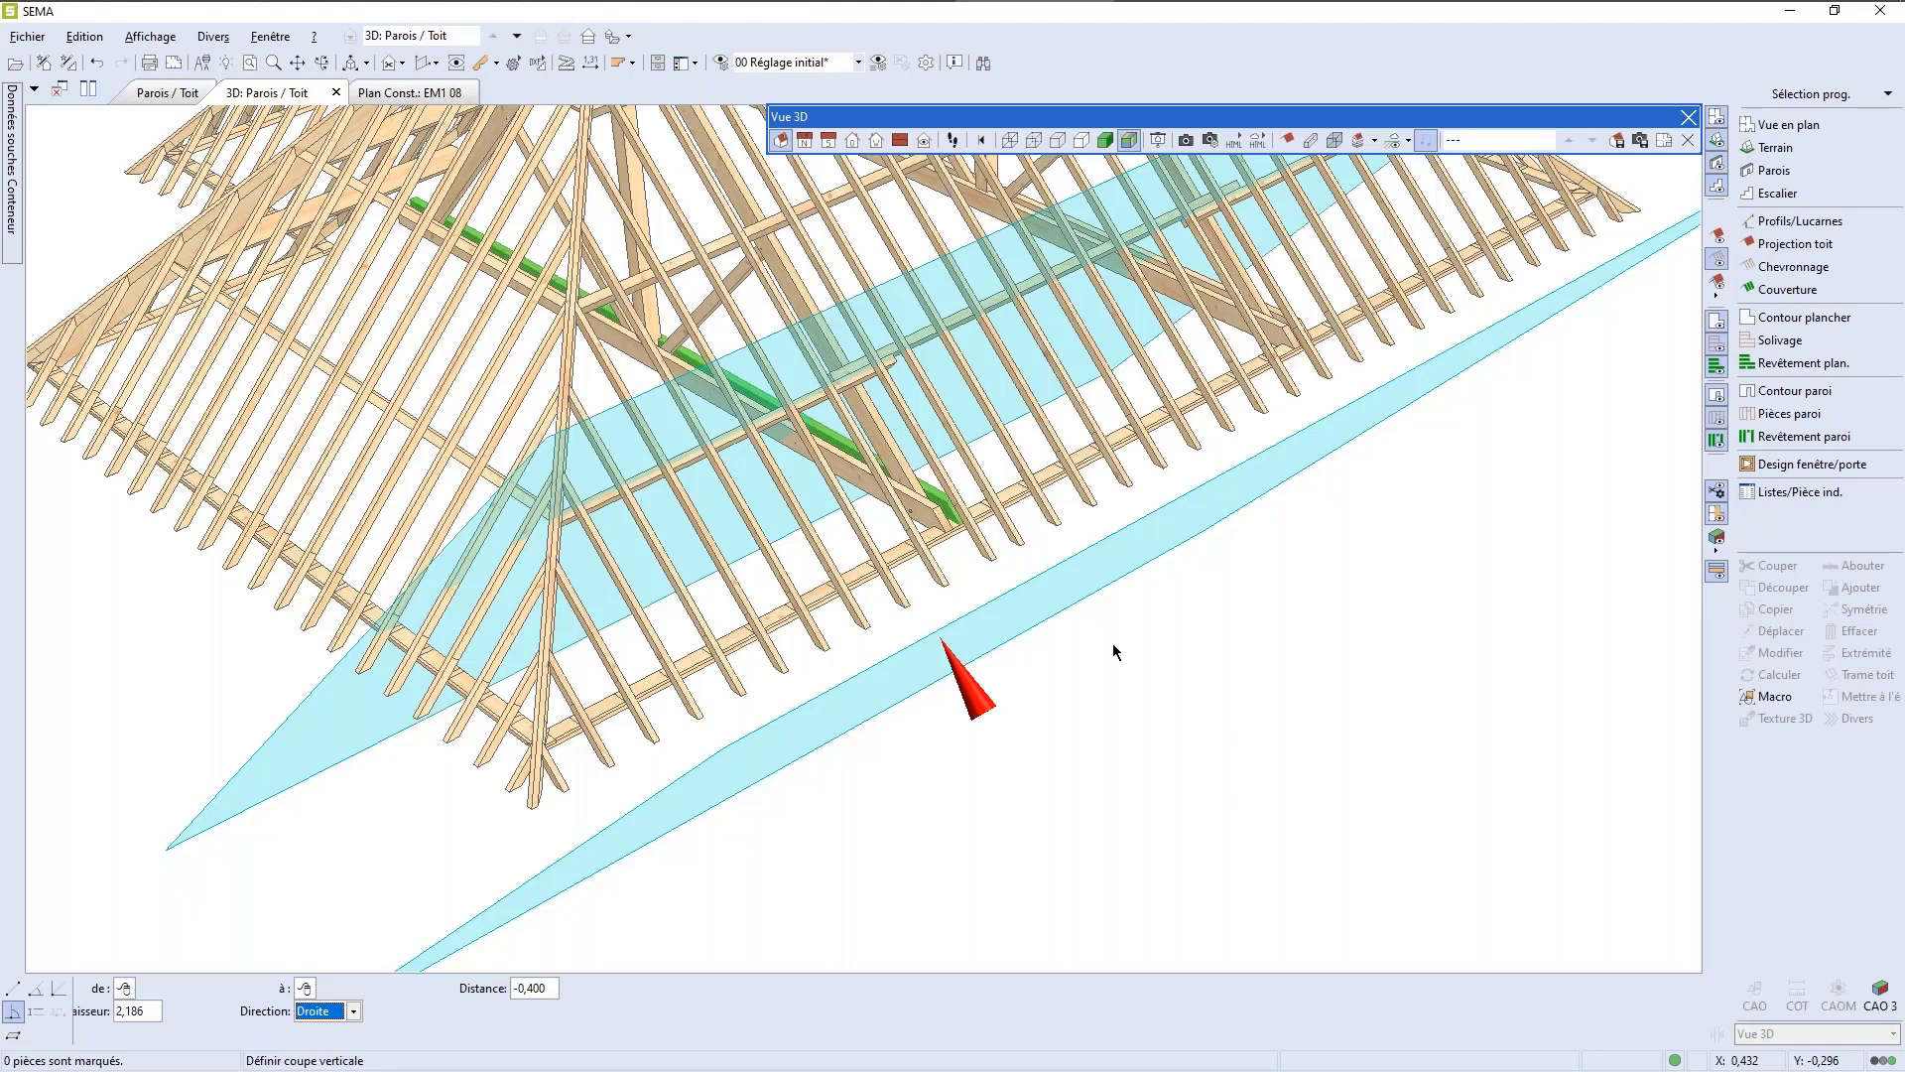
{"action": "key", "text": "Return"}
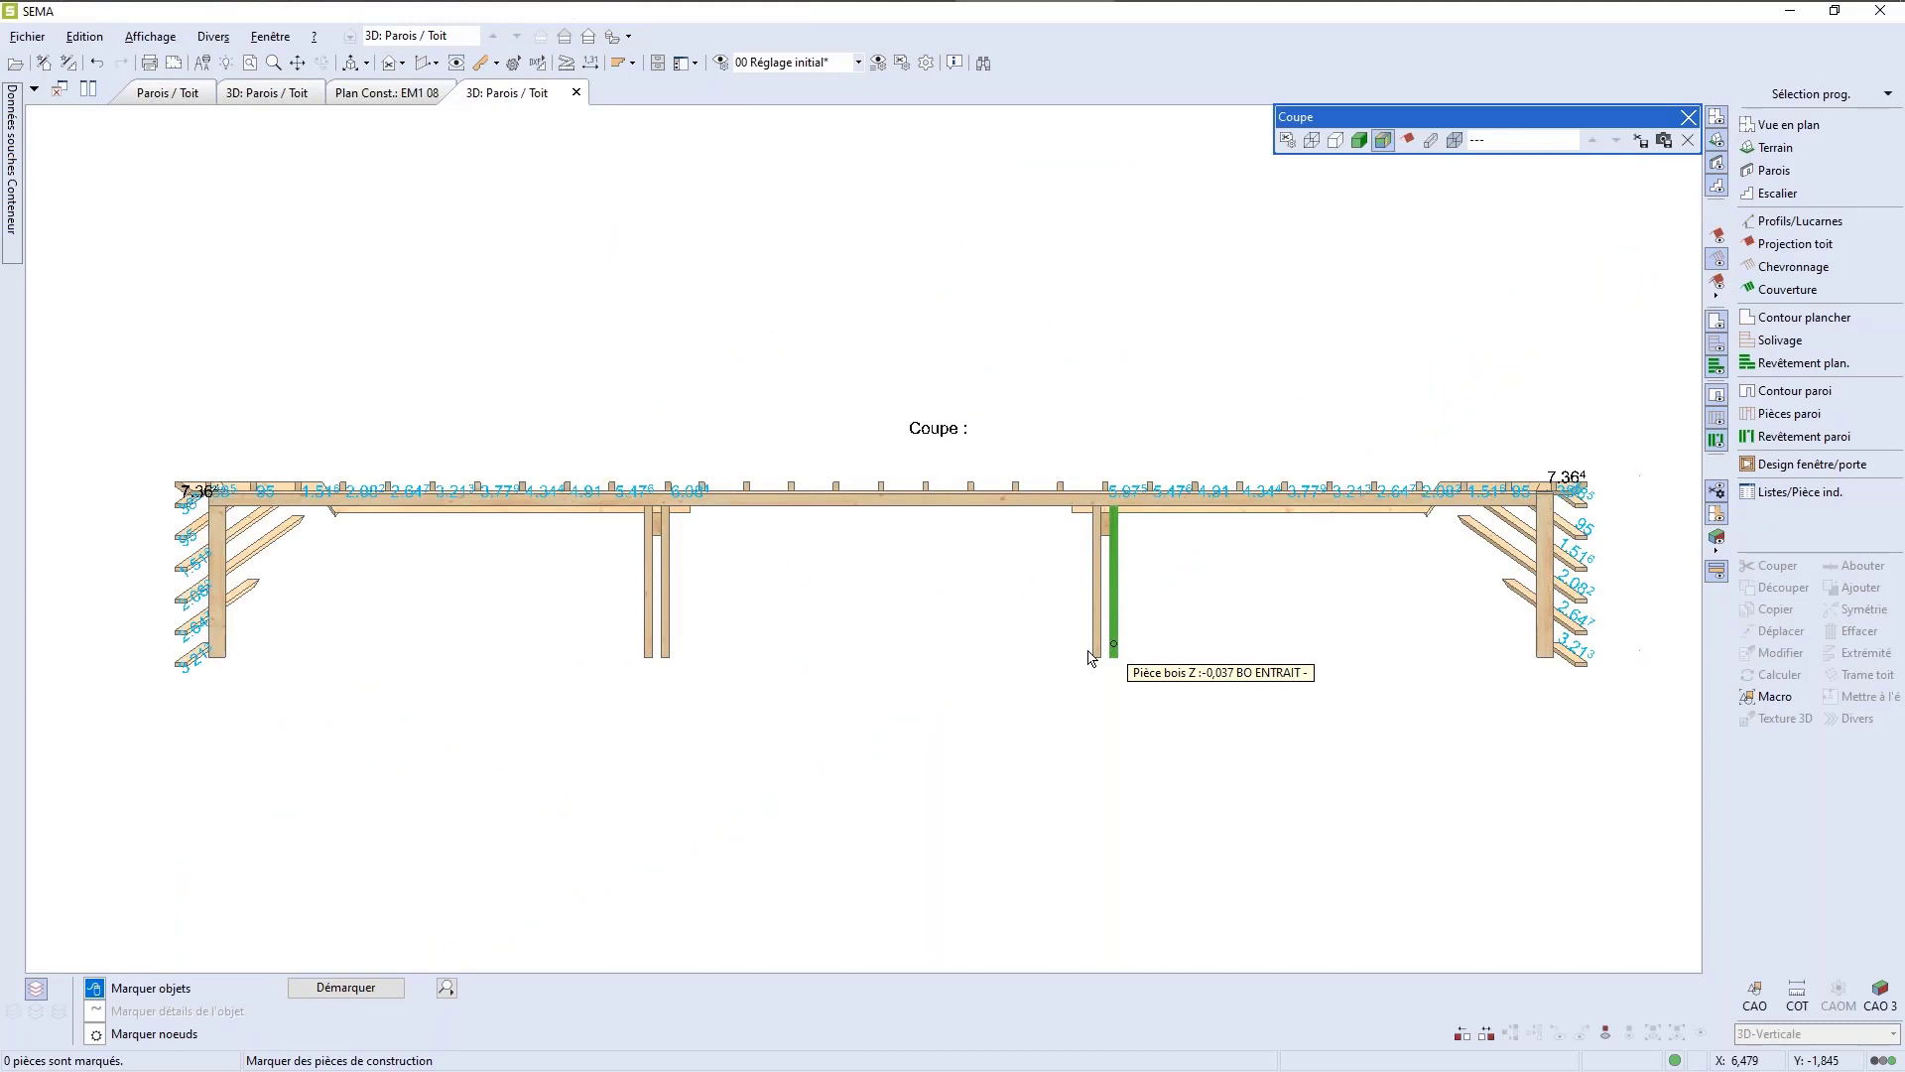
Step: Try to trim the top of a rafter in the section view with a Découper box 0,200 wide and 0,080 high
{"action": "scroll", "coordinate": [545, 549], "scroll_direction": "up", "scroll_amount": 5}
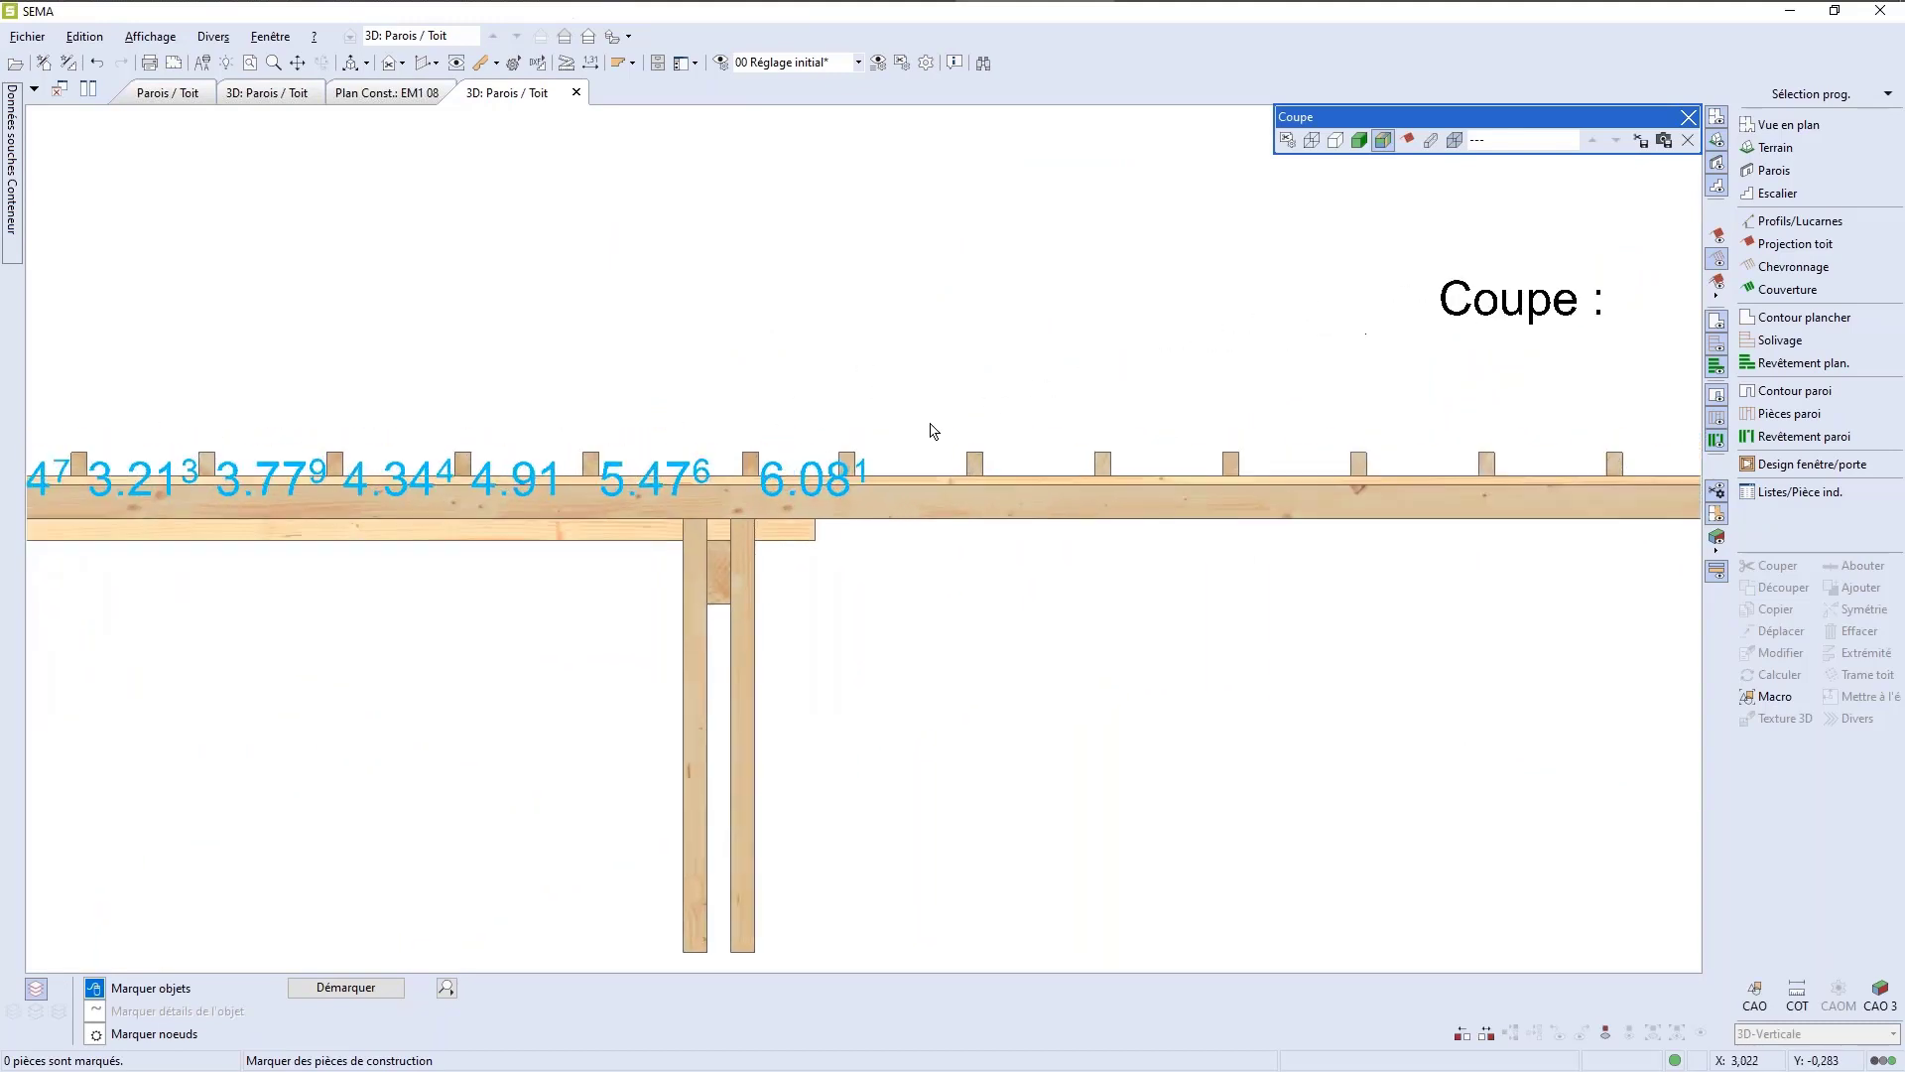
{"action": "scroll", "coordinate": [1016, 460], "scroll_direction": "up", "scroll_amount": 5}
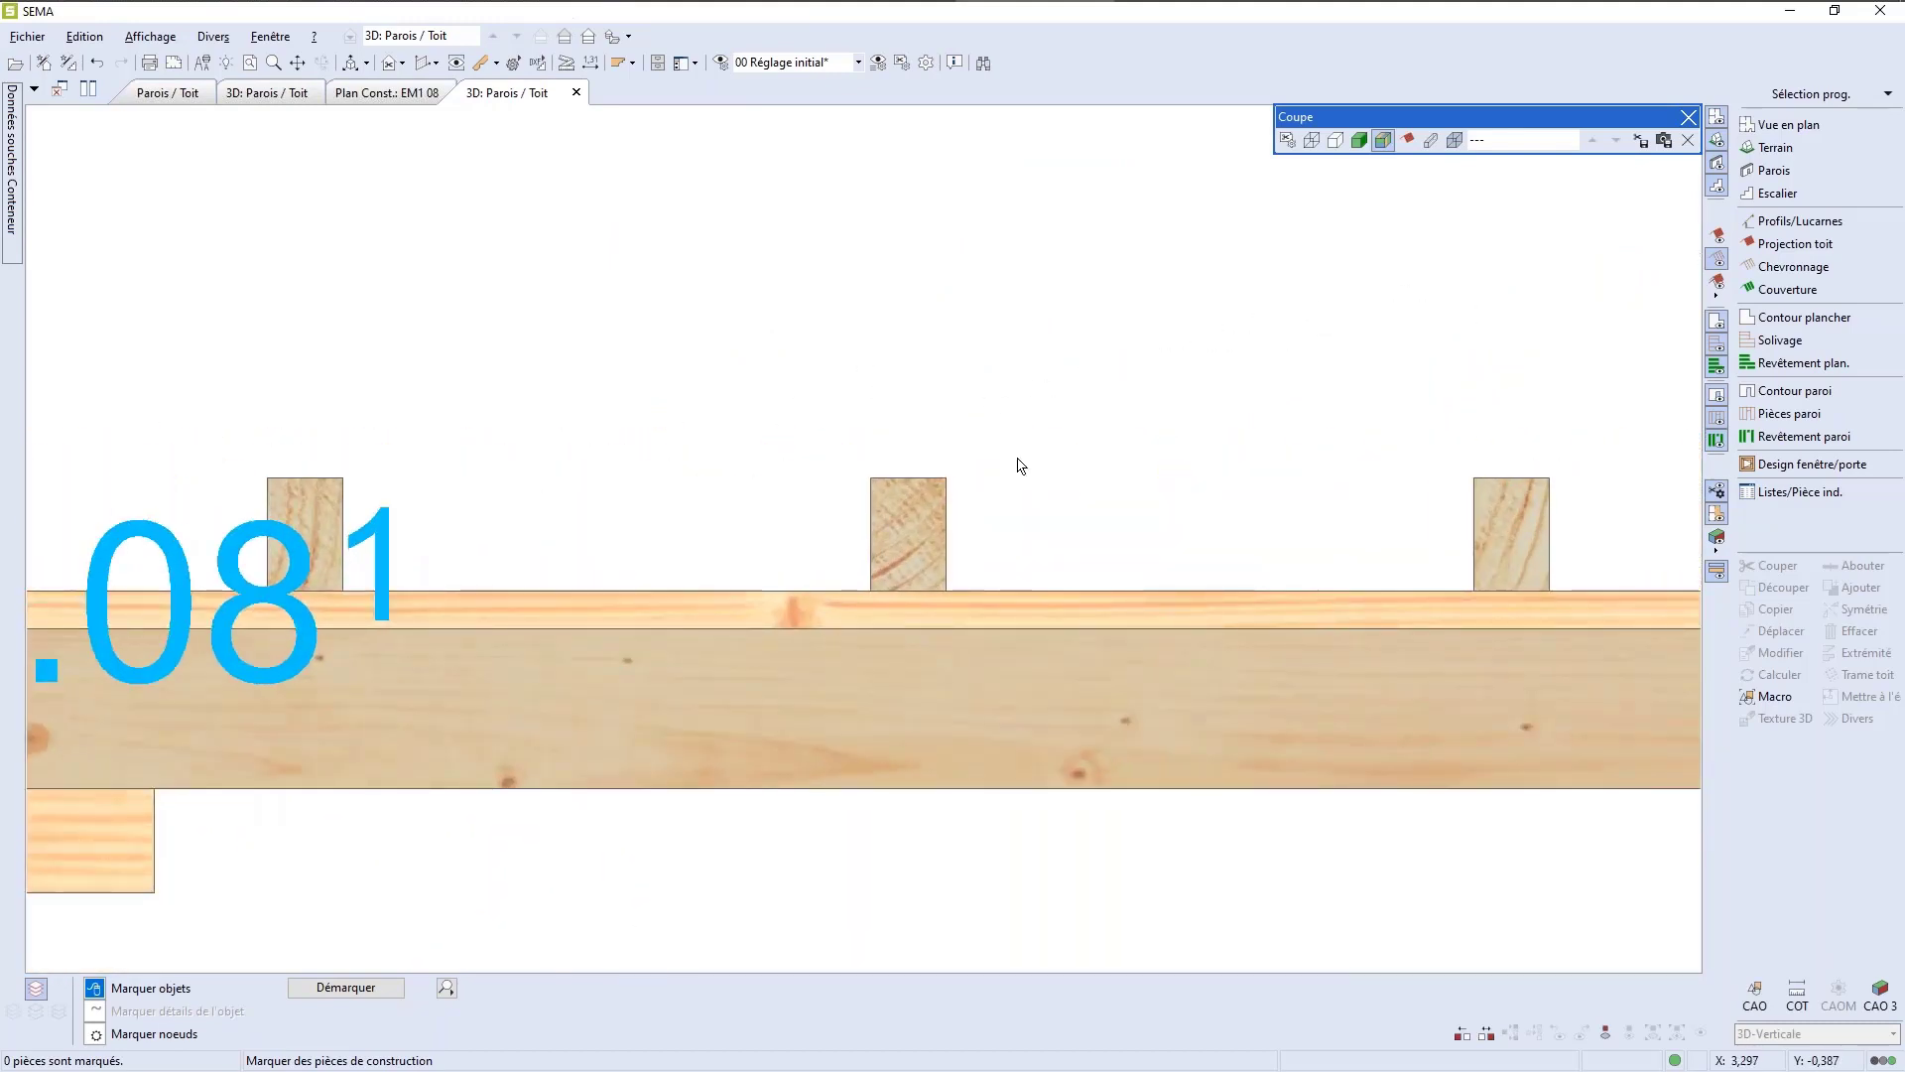
{"action": "scroll", "coordinate": [1032, 456], "scroll_direction": "down", "scroll_amount": 2}
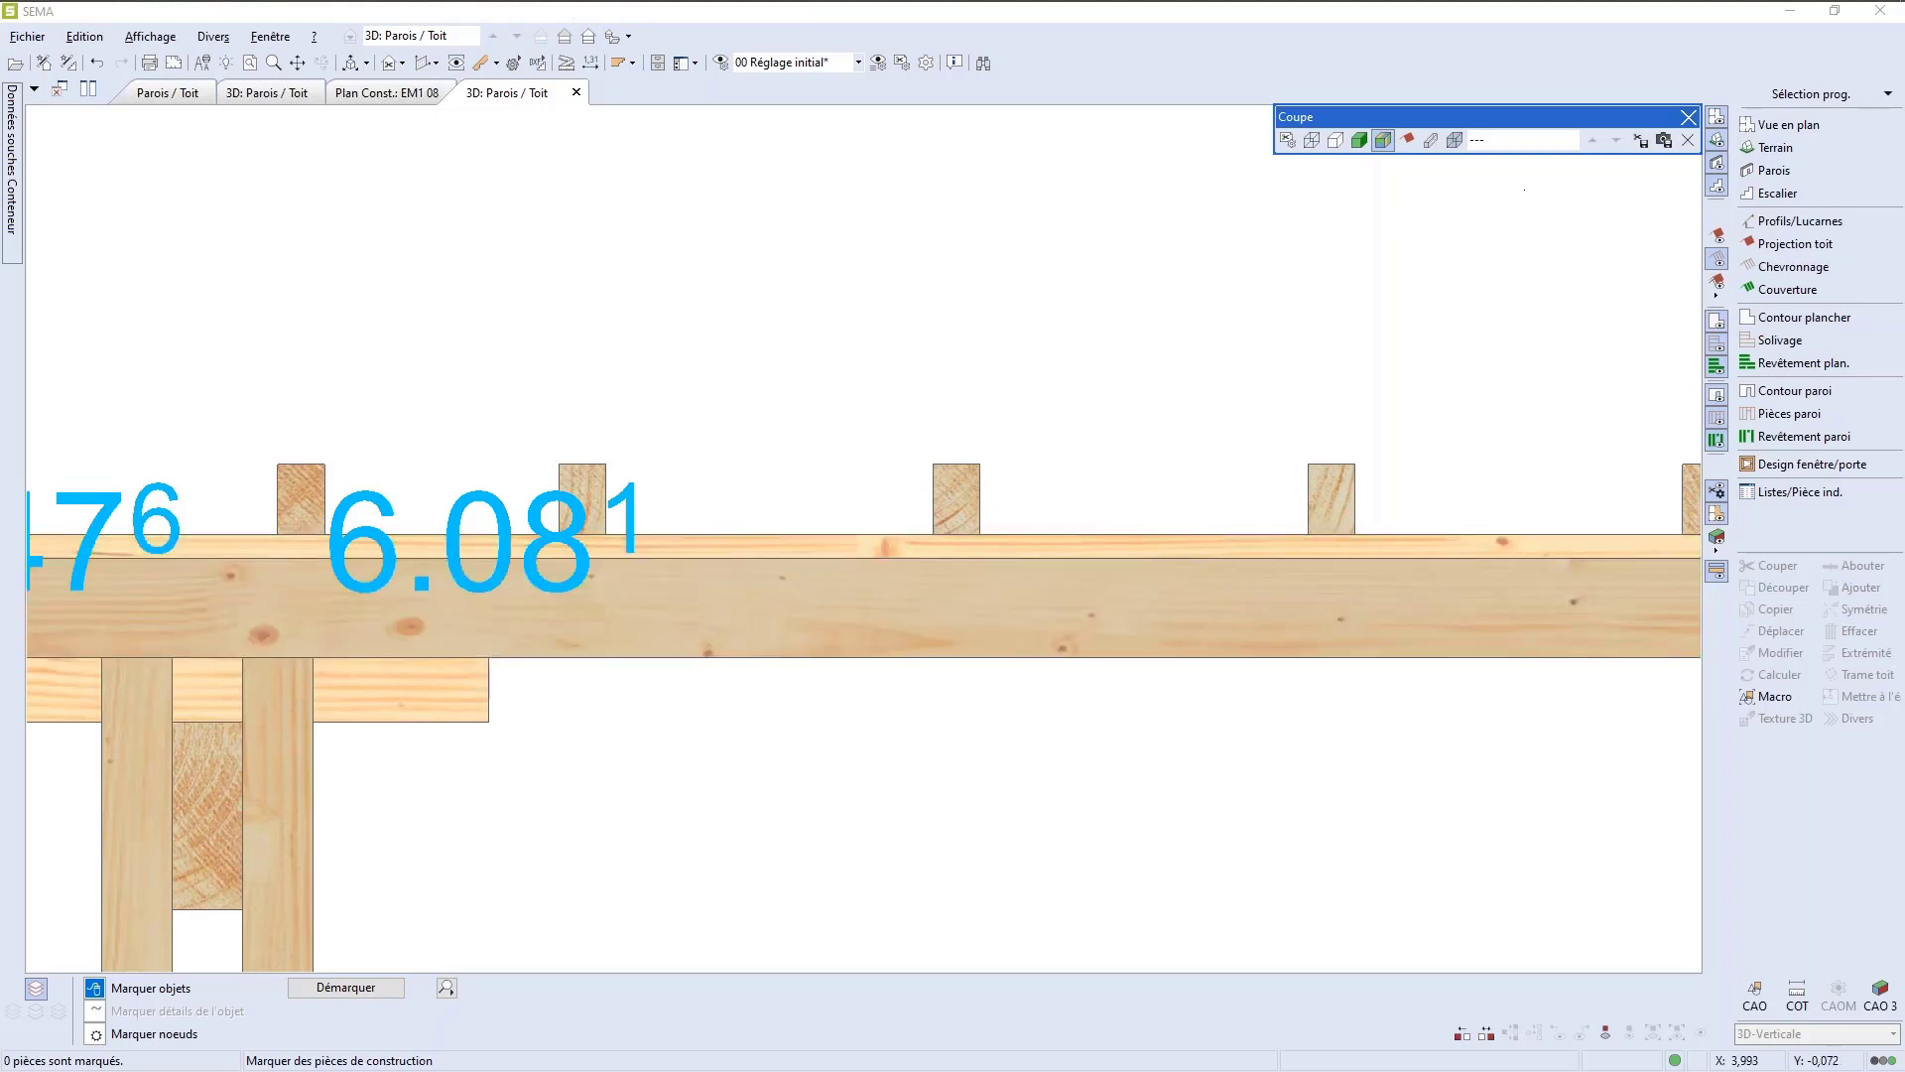
{"action": "left_click", "coordinate": [1334, 496]}
{"action": "left_click", "coordinate": [1784, 586]}
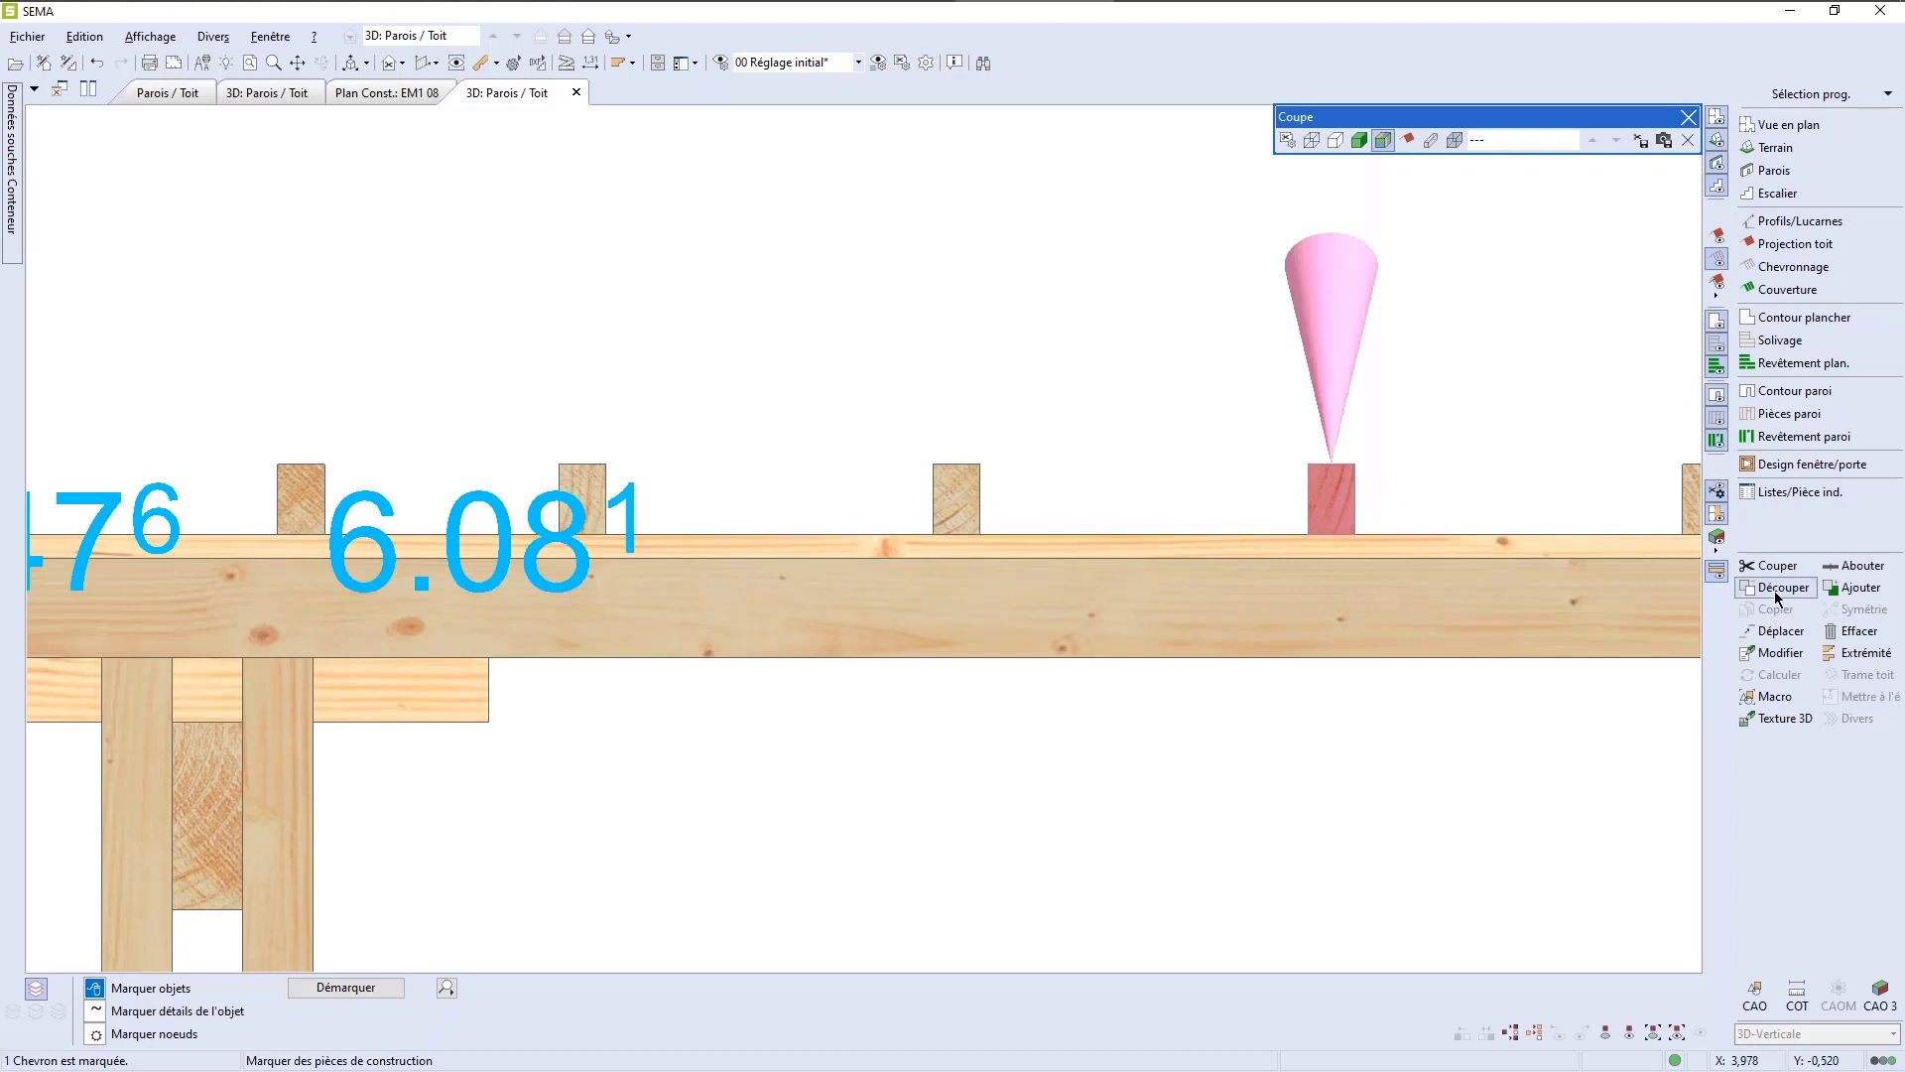
{"action": "left_click", "coordinate": [1732, 613]}
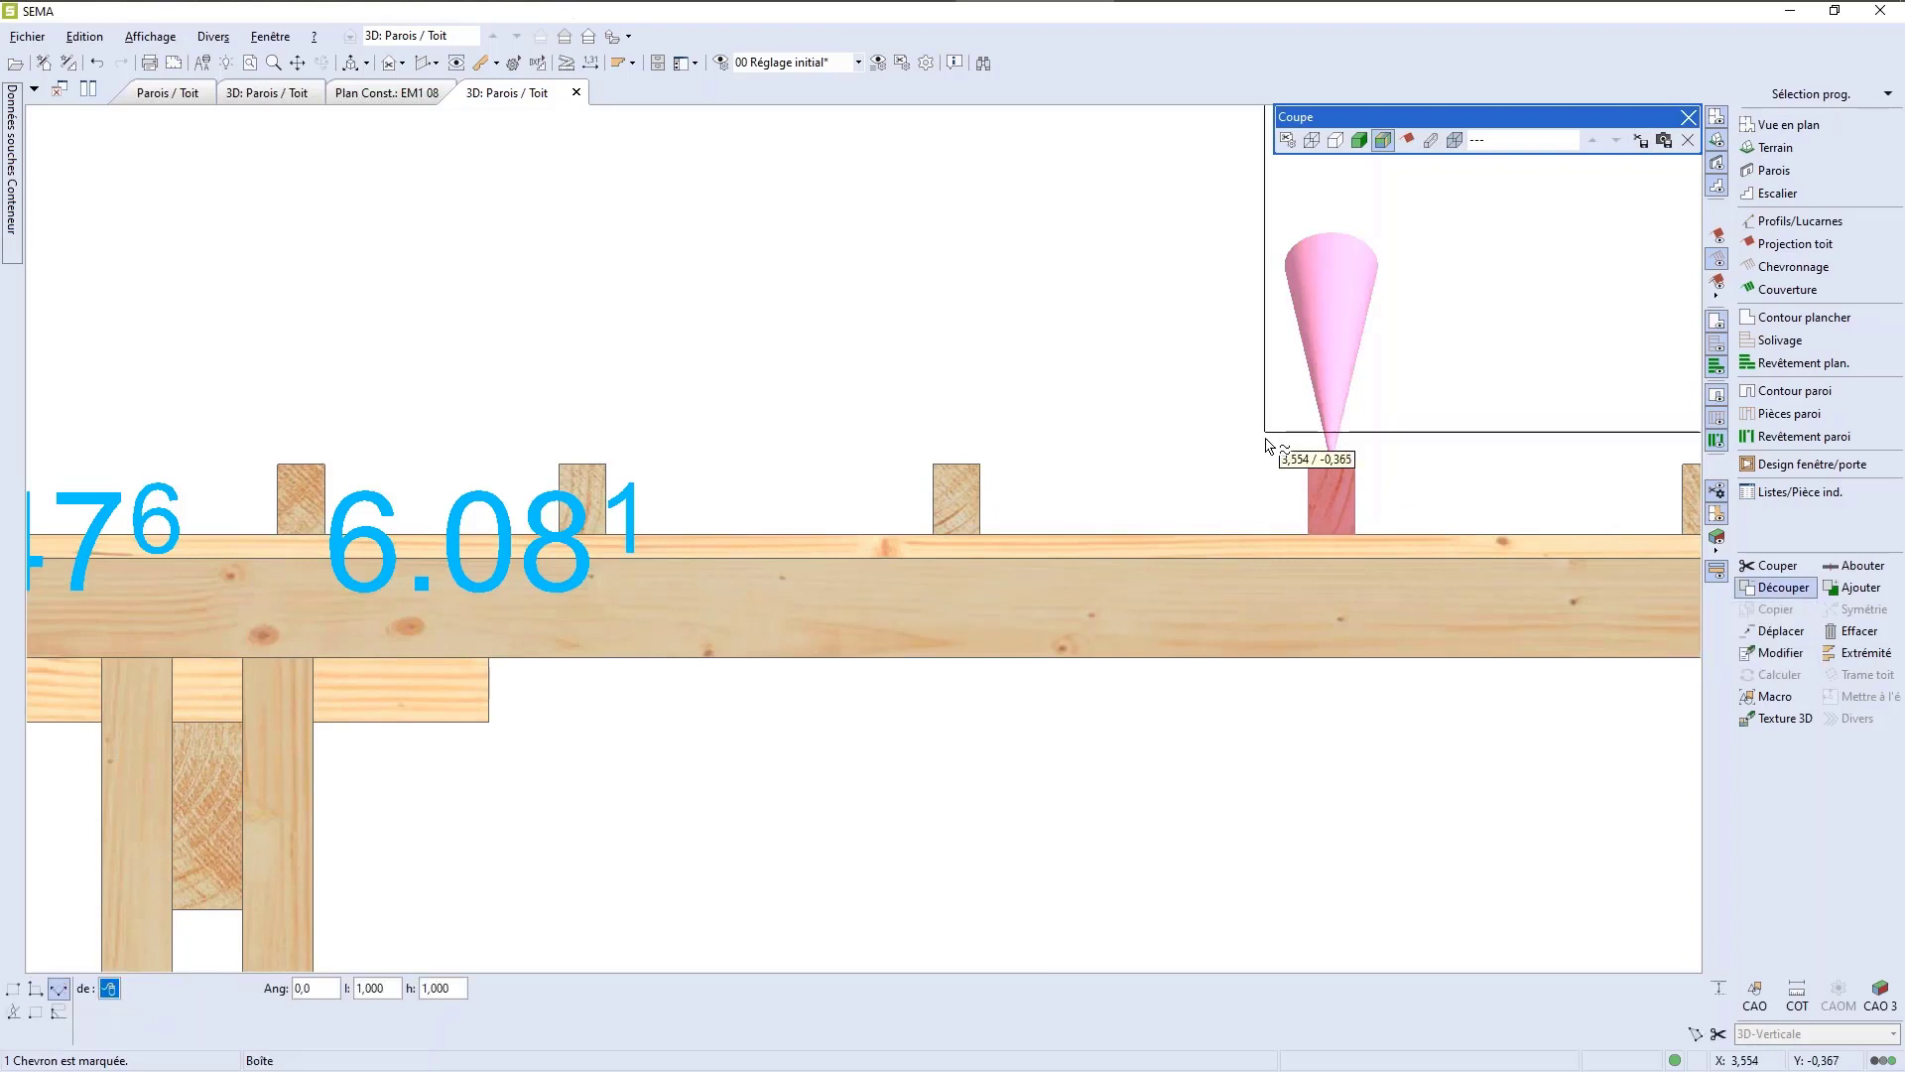
{"action": "left_click", "coordinate": [1265, 475]}
{"action": "left_click", "coordinate": [1475, 486]}
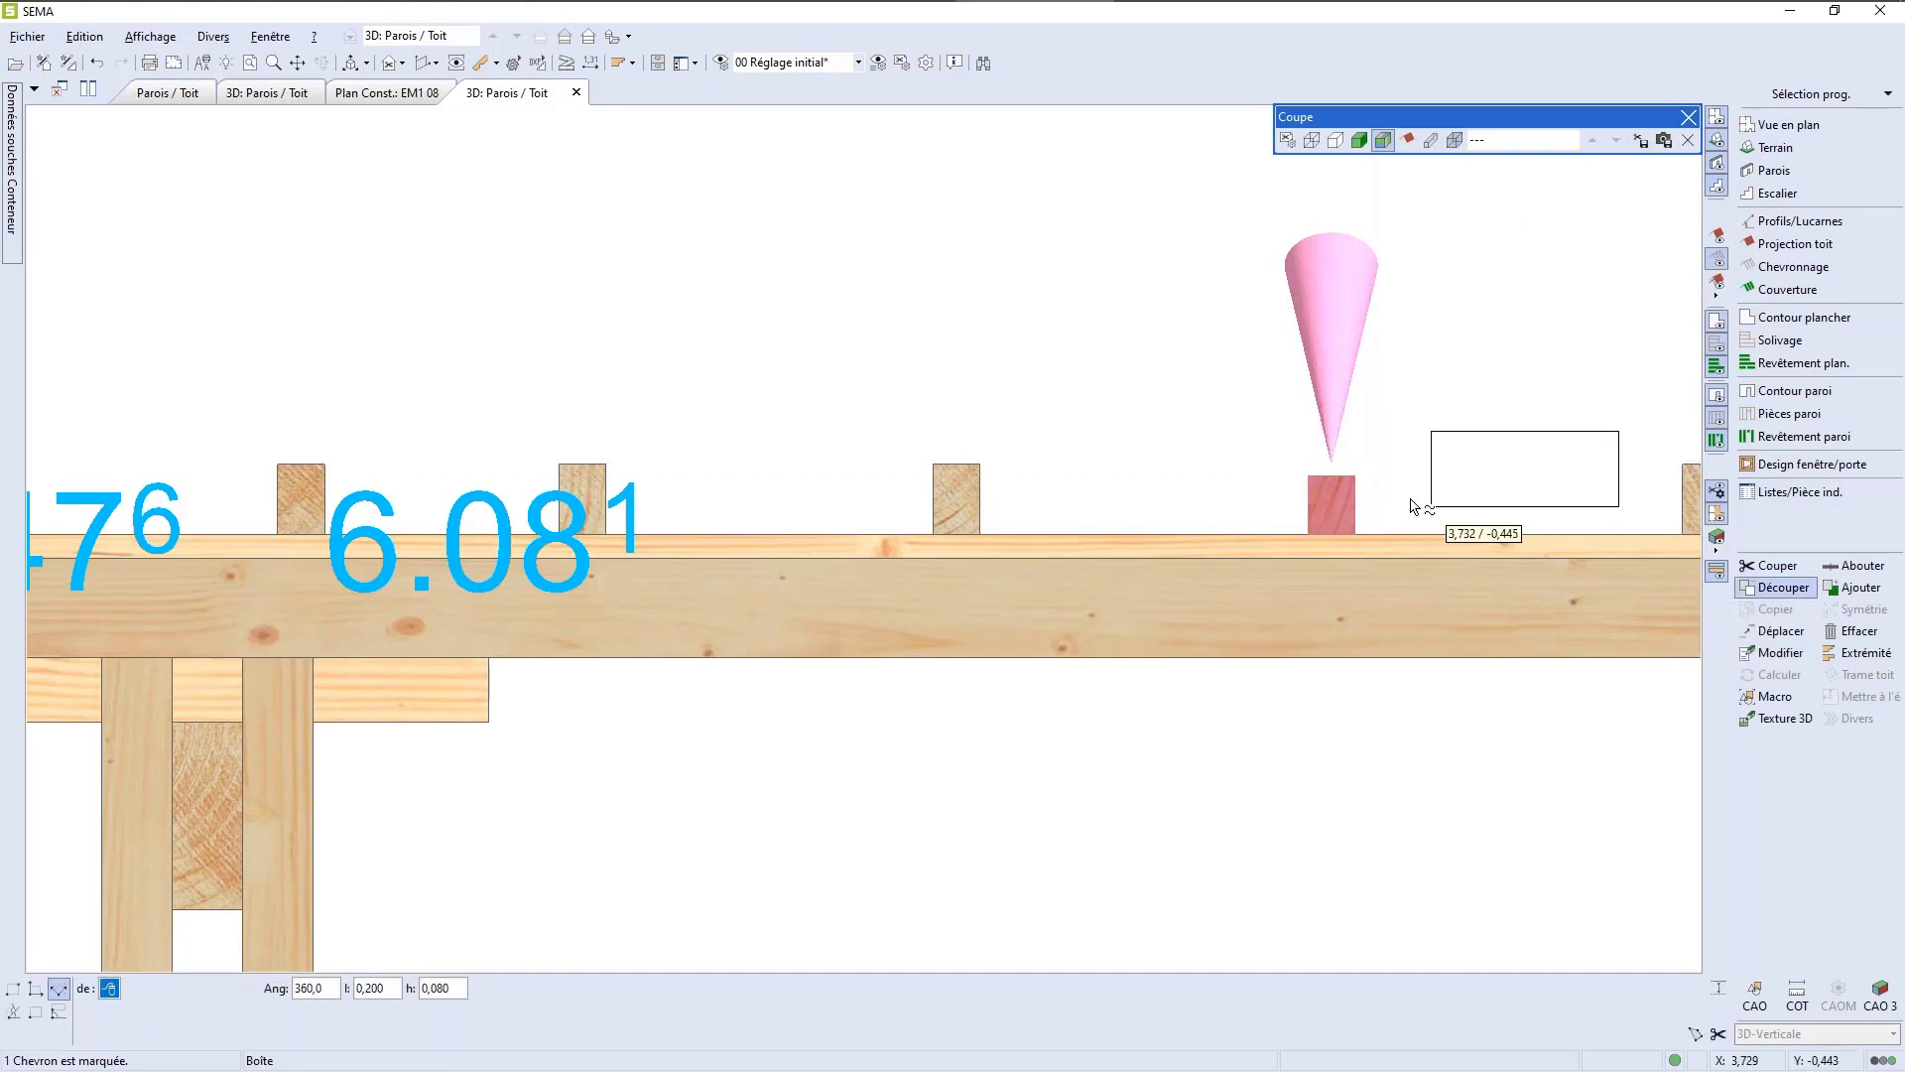
{"action": "scroll", "coordinate": [1381, 496], "scroll_direction": "up", "scroll_amount": 3}
{"action": "left_click", "coordinate": [1380, 496]}
{"action": "scroll", "coordinate": [1106, 361], "scroll_direction": "down", "scroll_amount": 5}
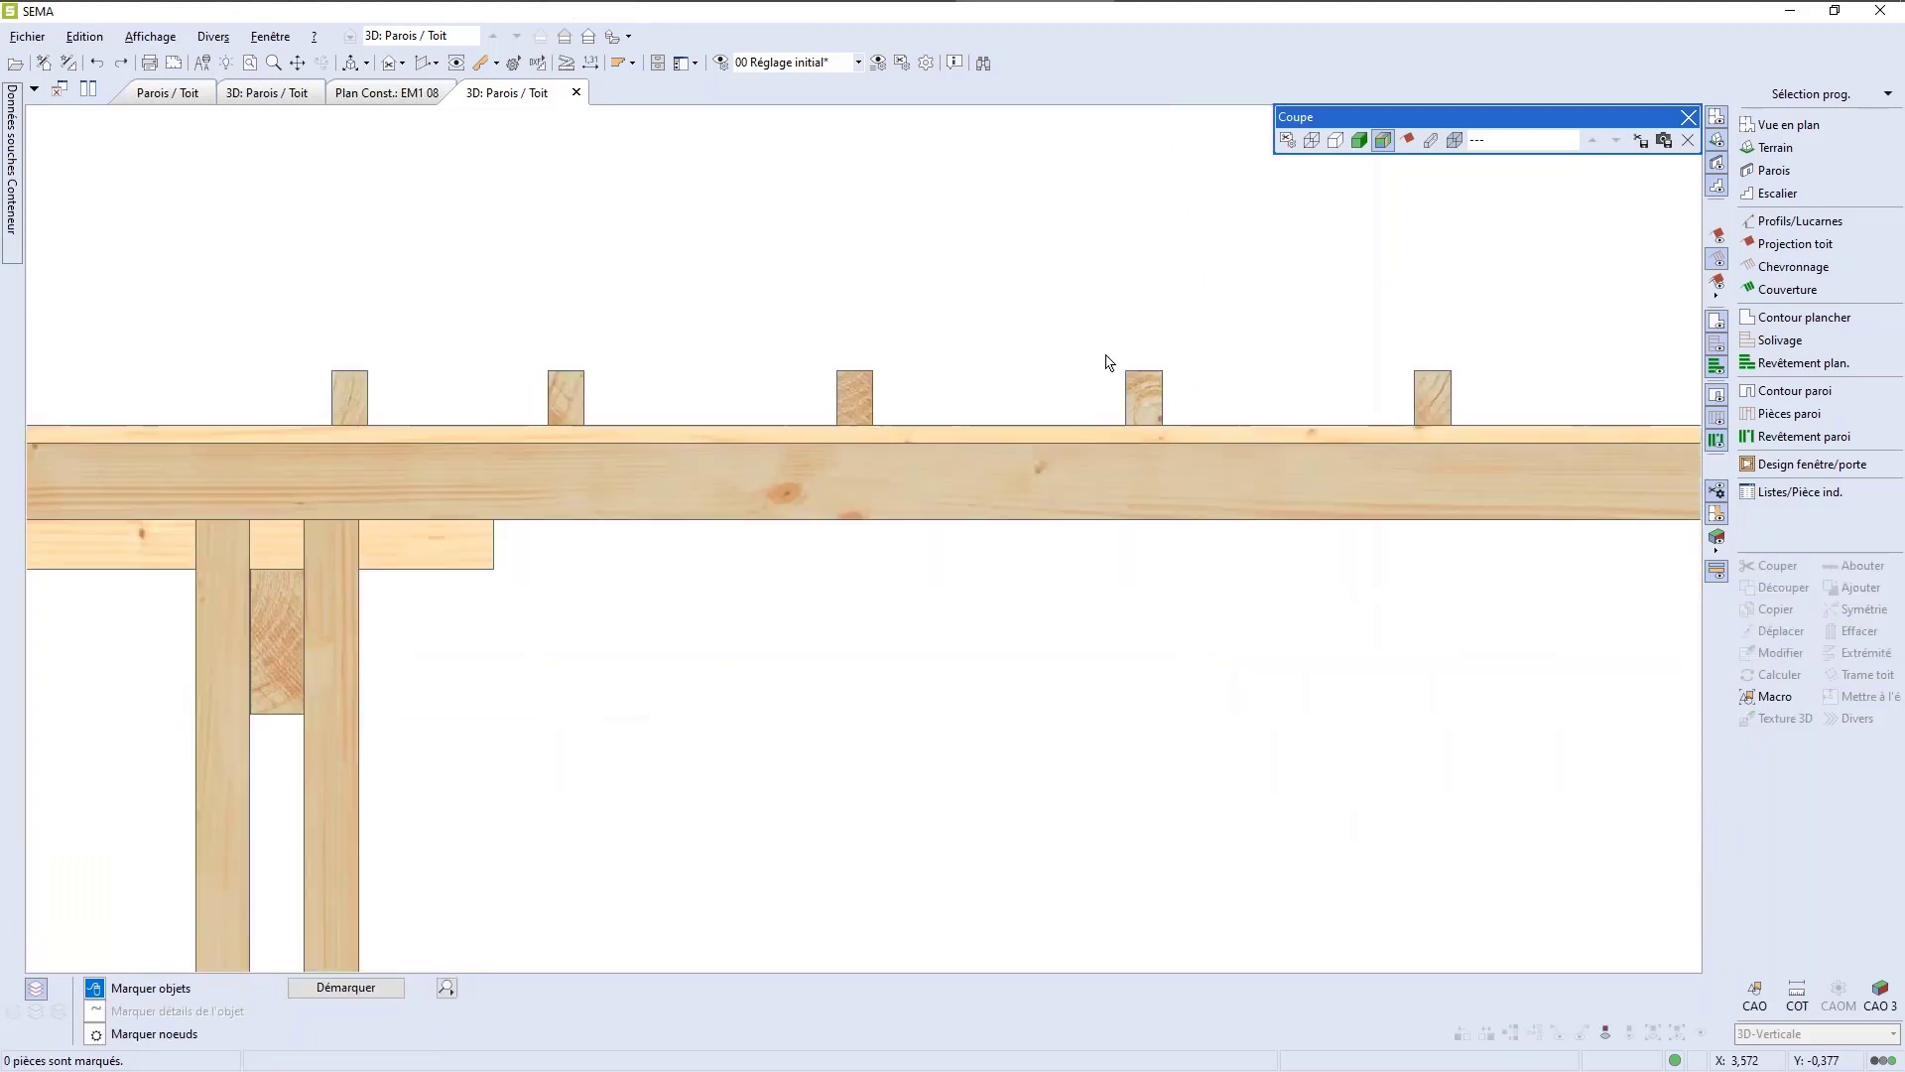
Step: Return to the construction plan of truss EM108, at the cleat on the rafter below the upper purlin
{"action": "scroll", "coordinate": [1105, 361], "scroll_direction": "down", "scroll_amount": 2}
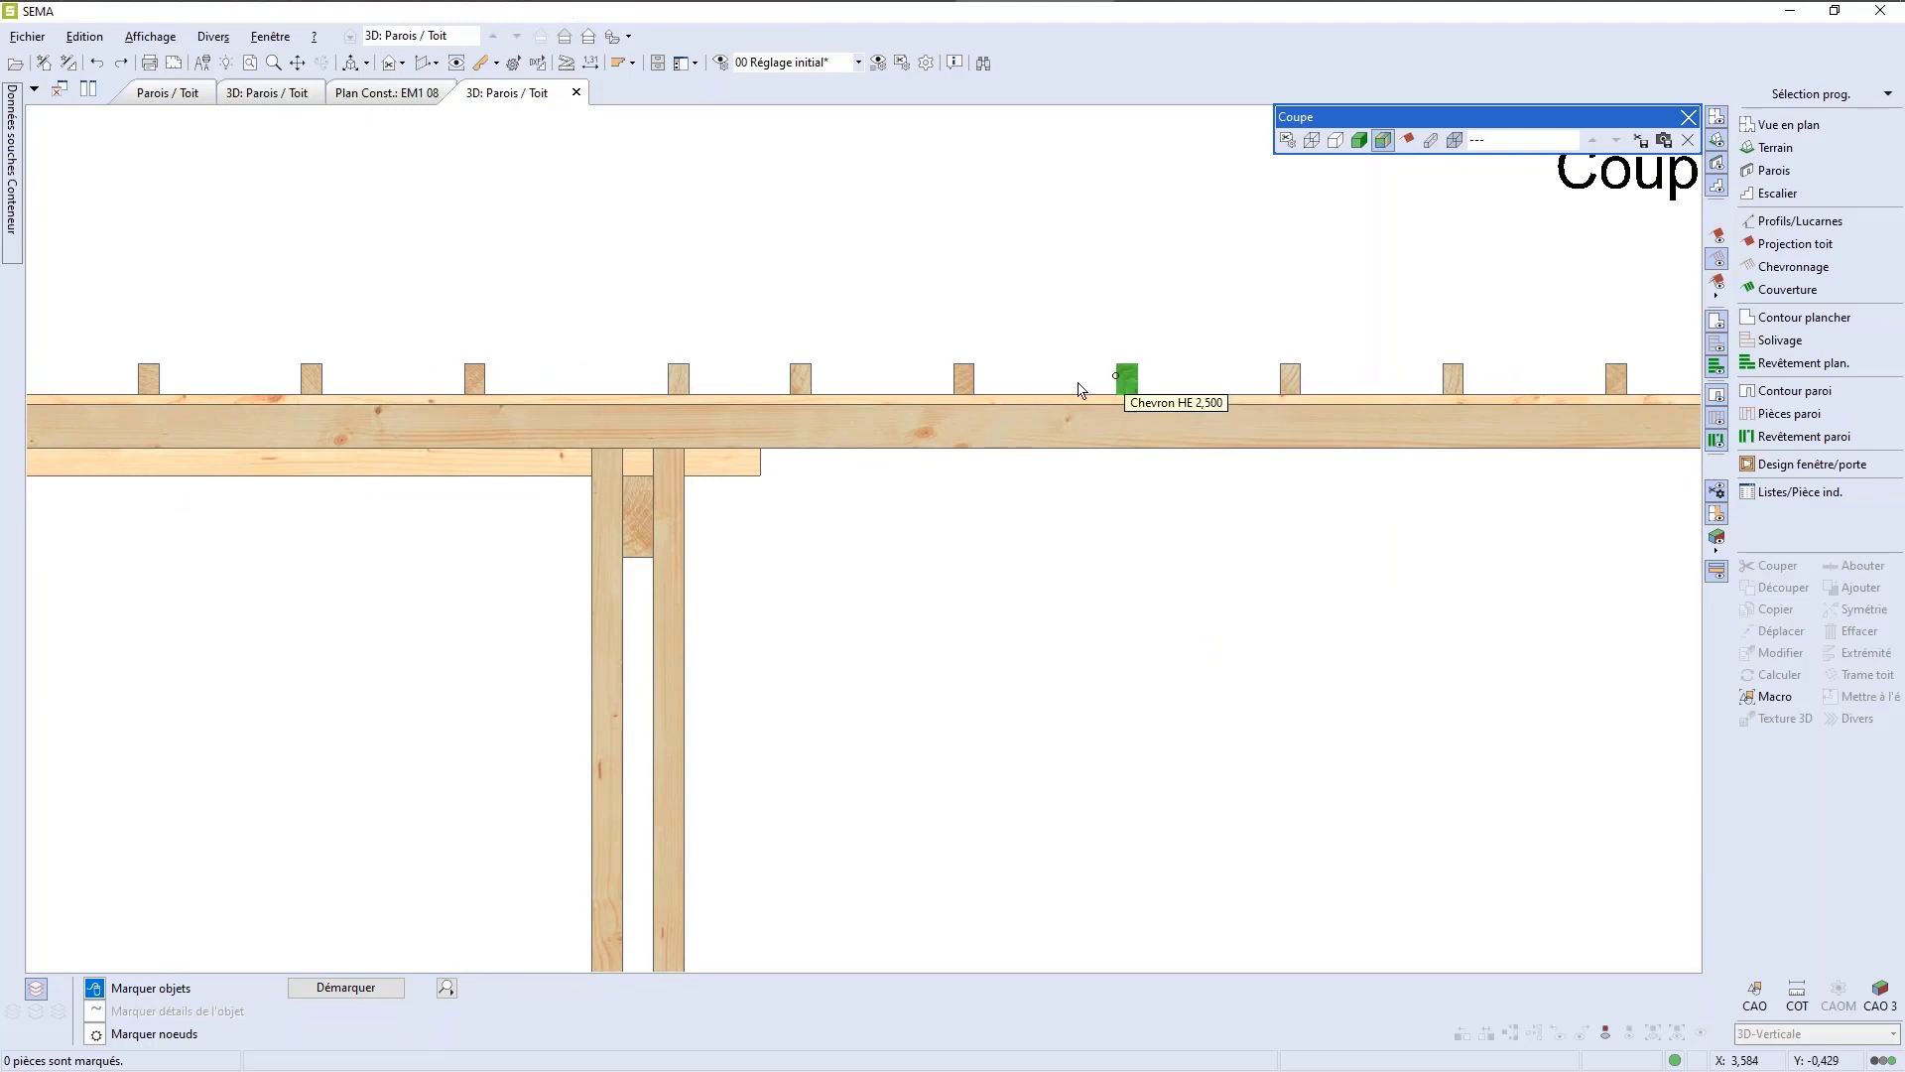
{"action": "scroll", "coordinate": [913, 431], "scroll_direction": "down", "scroll_amount": 3}
{"action": "left_click", "coordinate": [364, 97]}
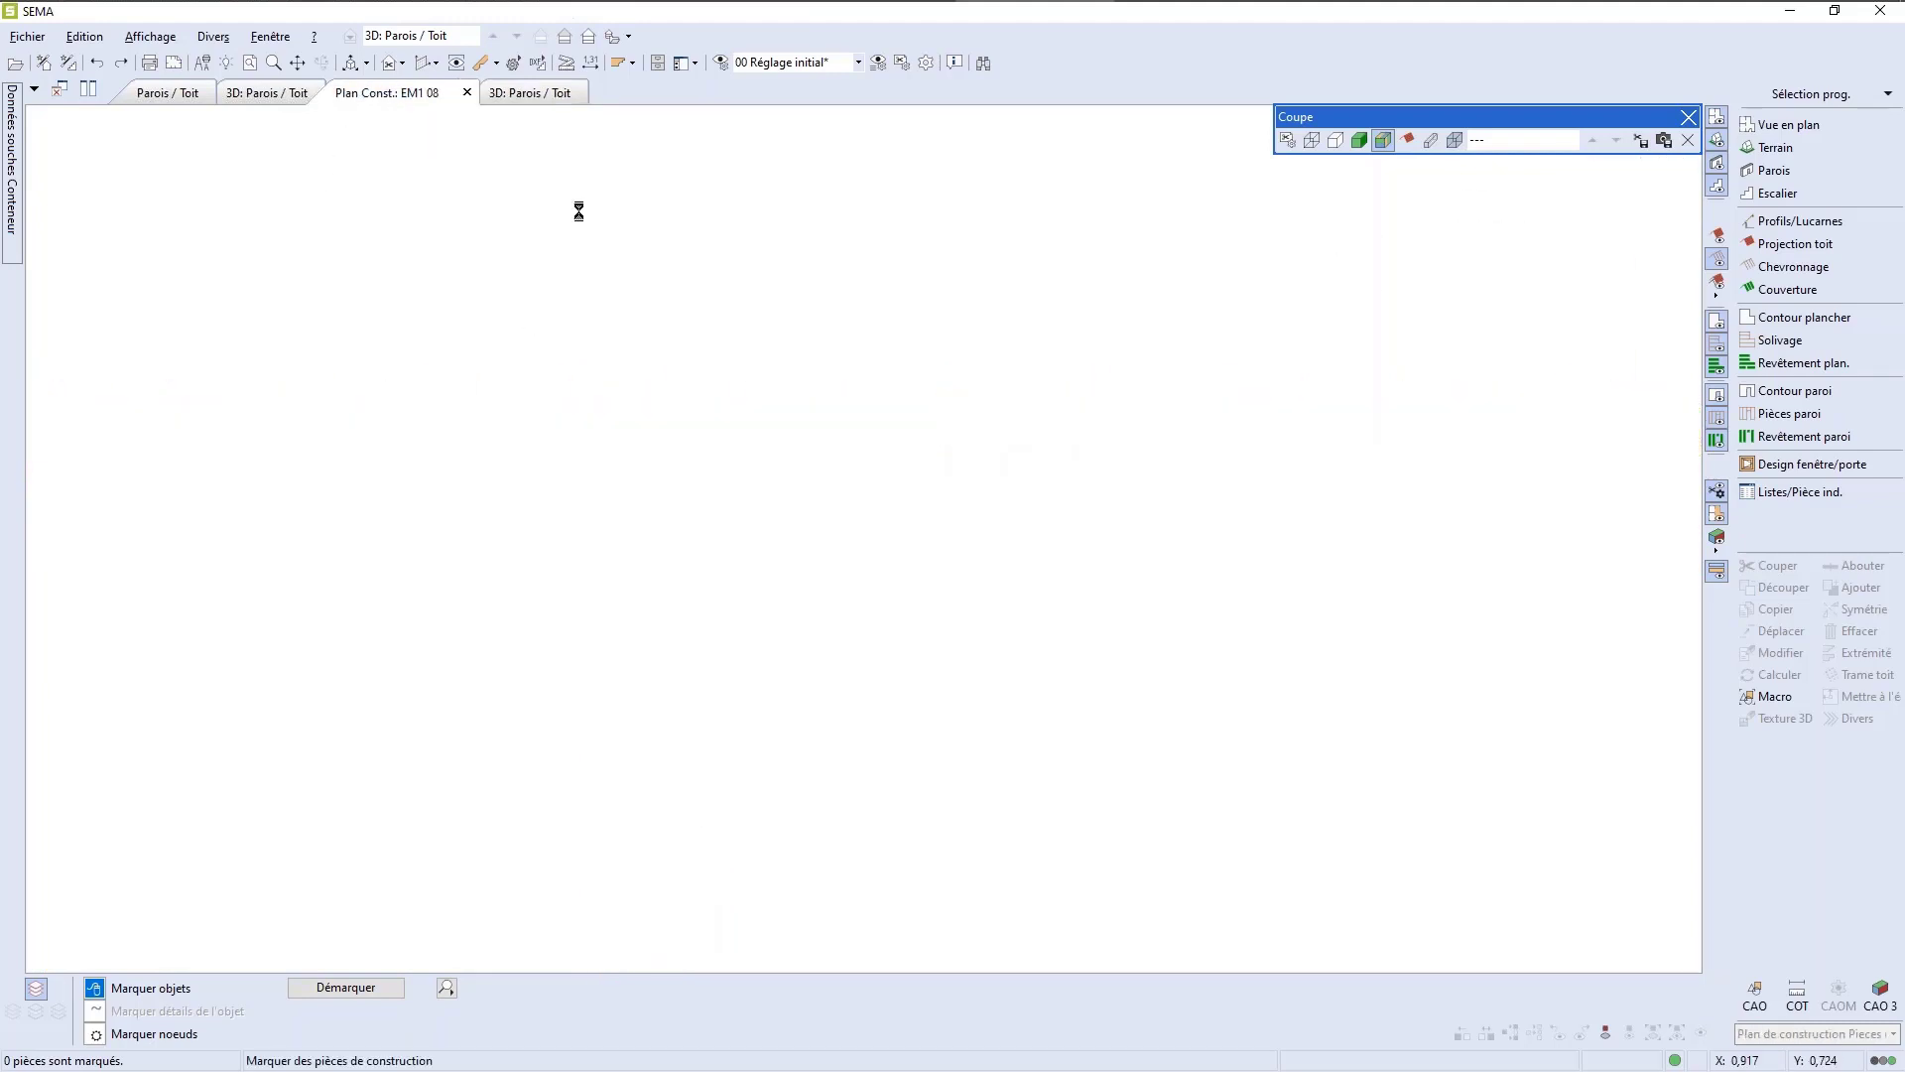
{"action": "scroll", "coordinate": [821, 357], "scroll_direction": "down", "scroll_amount": 4}
{"action": "scroll", "coordinate": [831, 367], "scroll_direction": "up", "scroll_amount": 5}
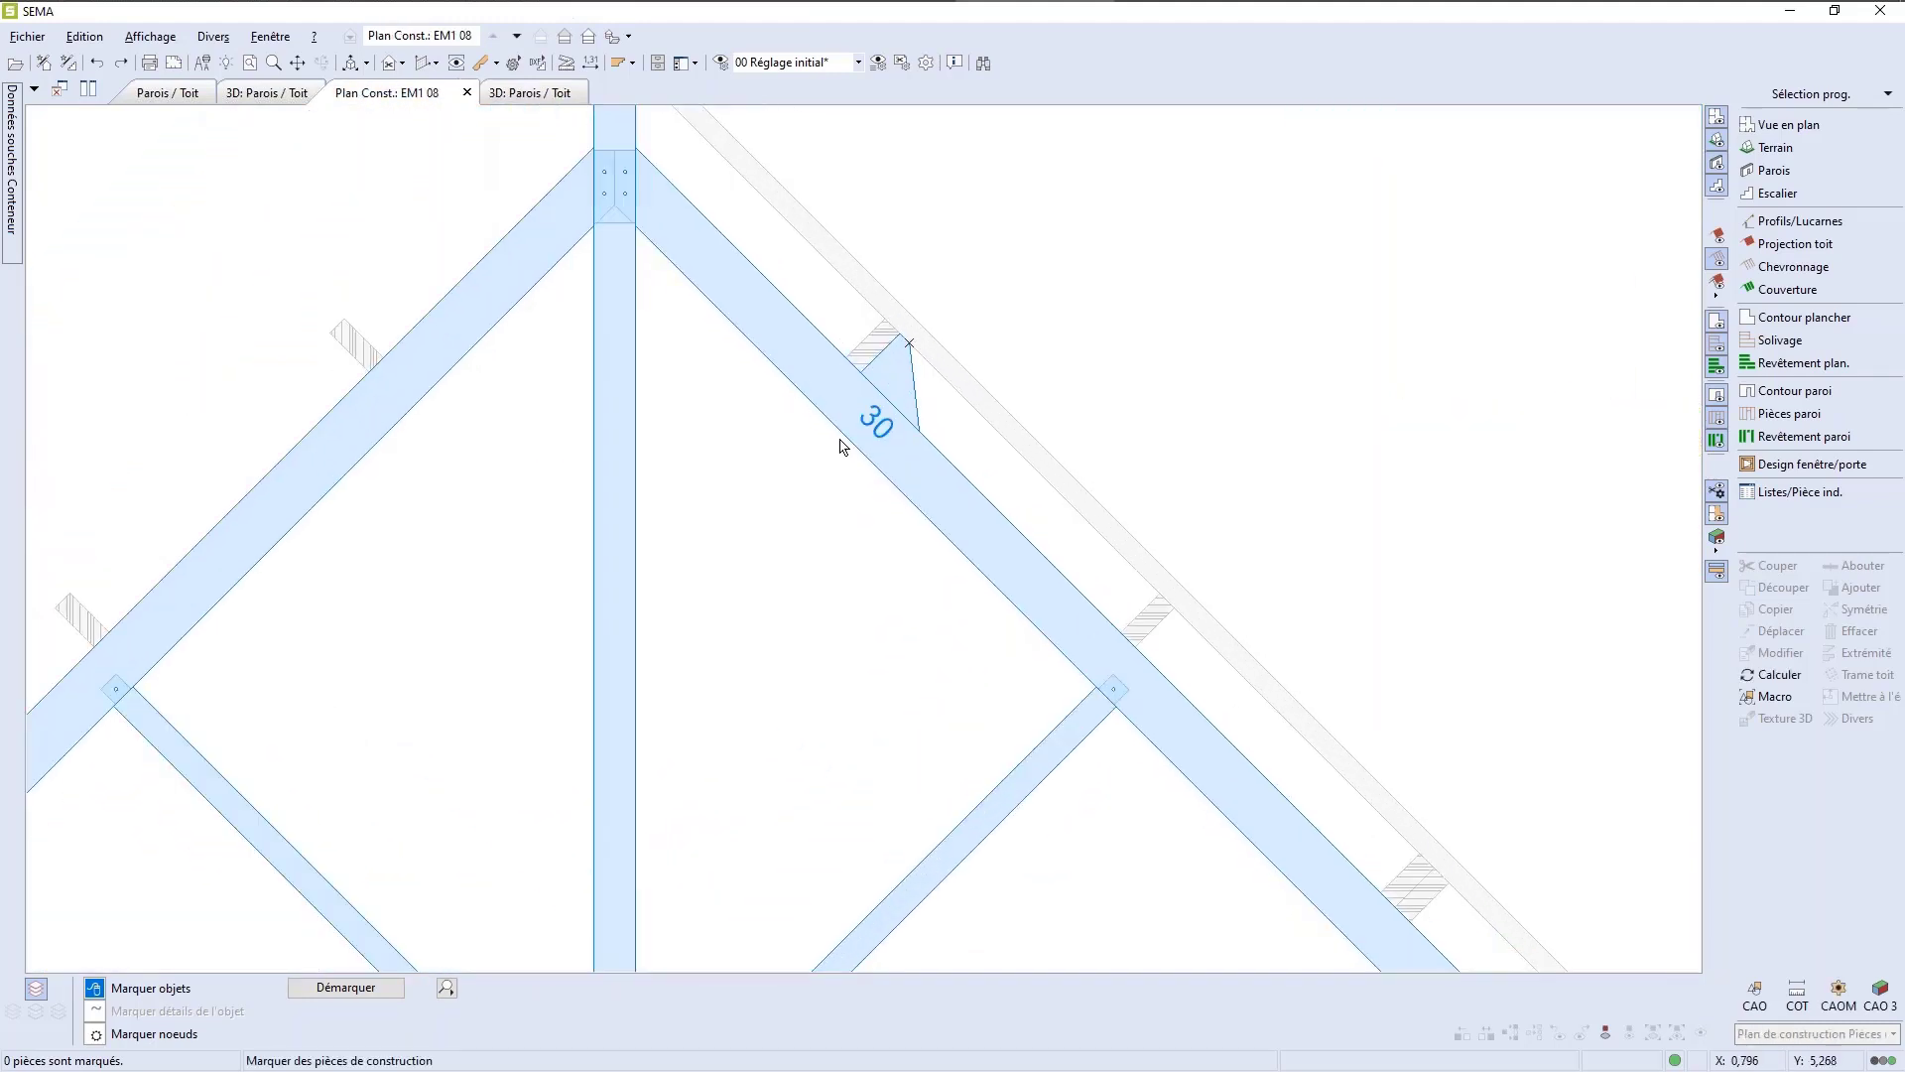
Step: Copy the Echantignolle from its lower corner against the upper purlin to the matching corner of the next purlin down the rafter
{"action": "left_click", "coordinate": [870, 338]}
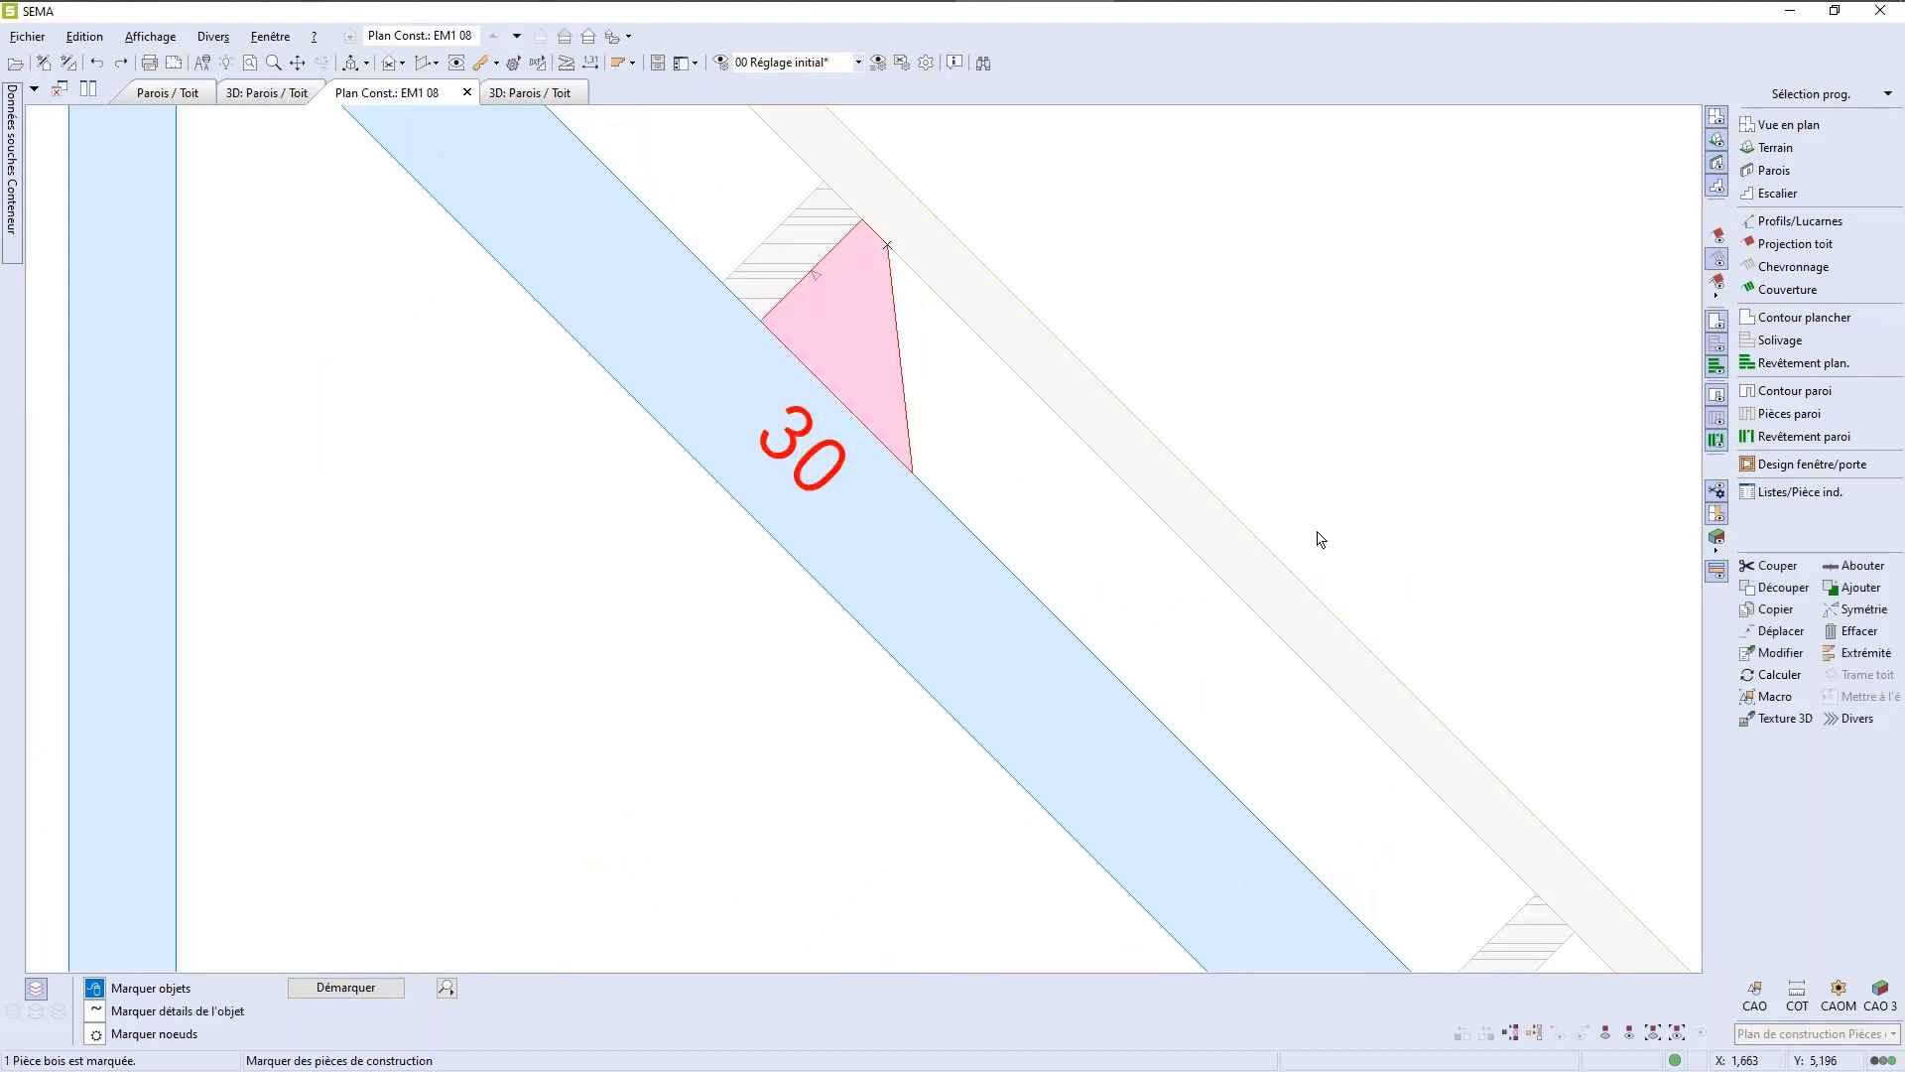
{"action": "scroll", "coordinate": [1263, 508], "scroll_direction": "down", "scroll_amount": 3}
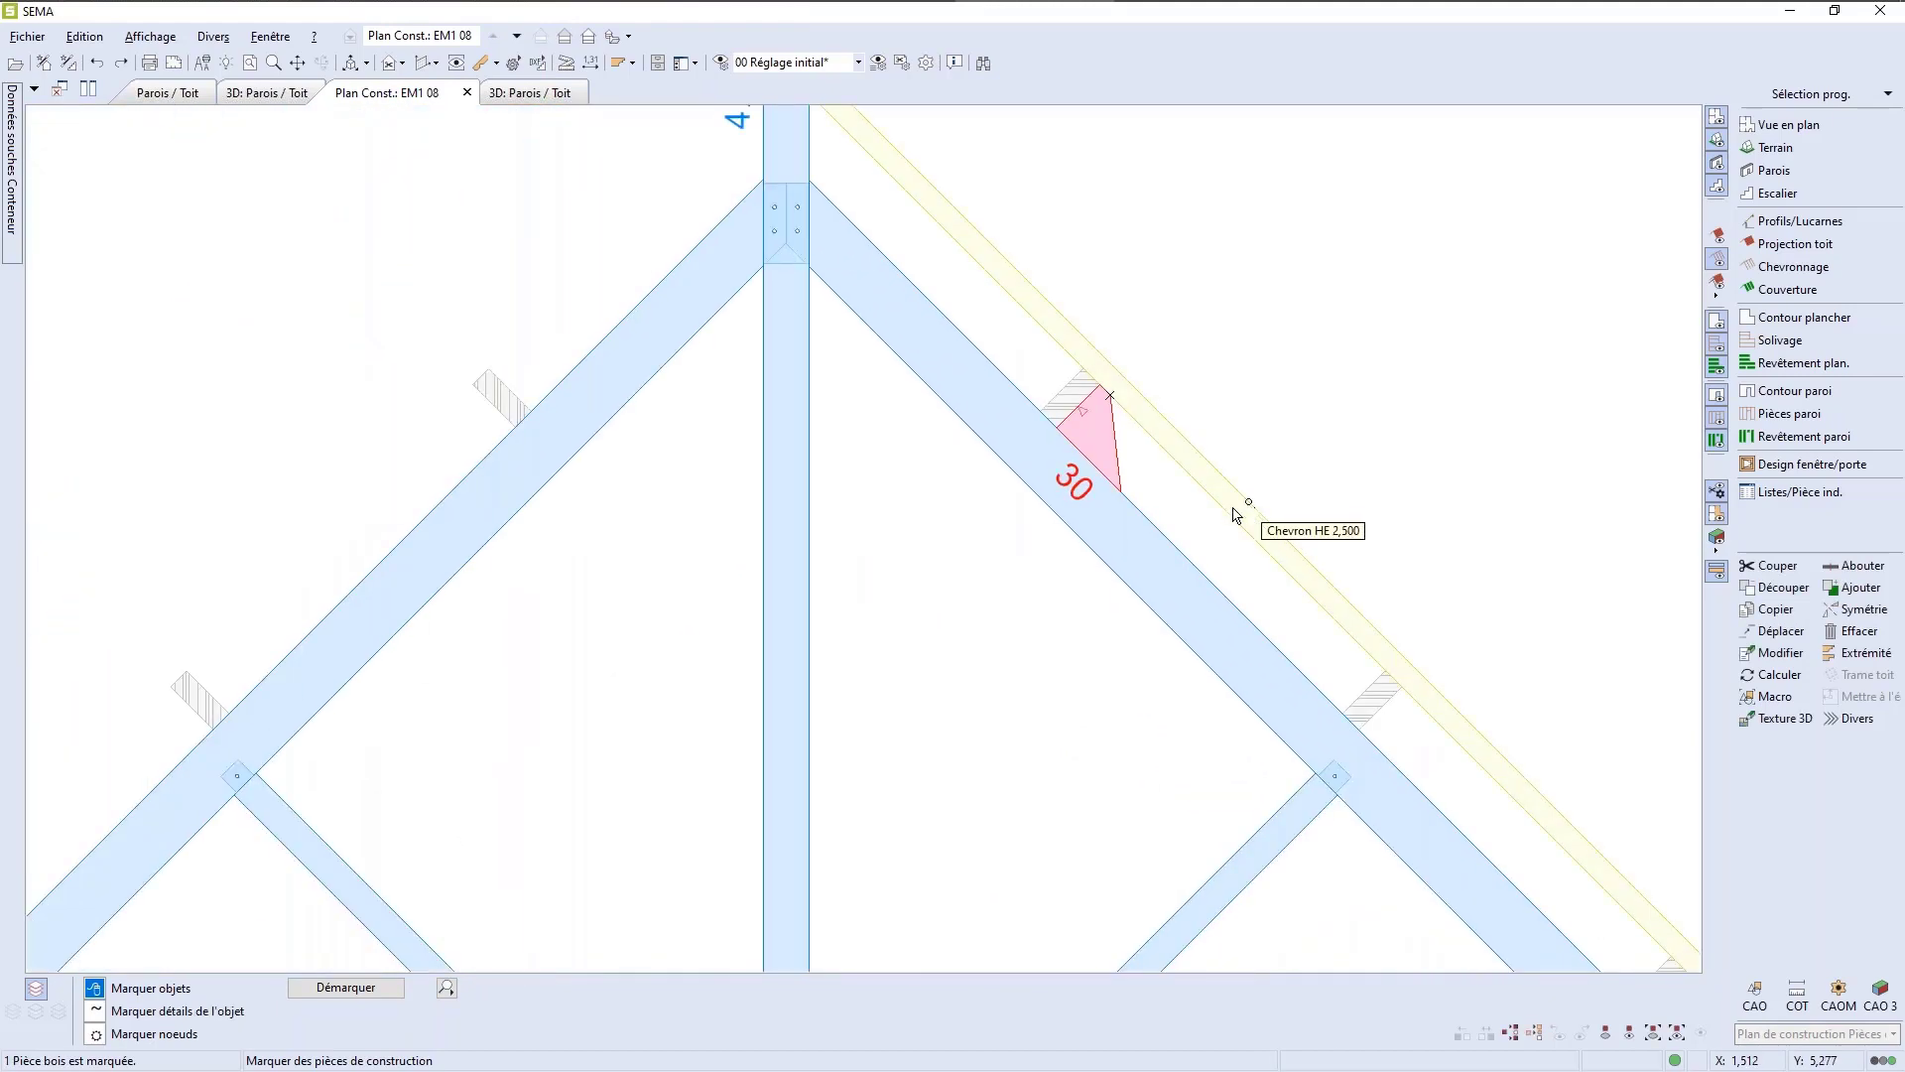
{"action": "double_click", "coordinate": [1111, 434]}
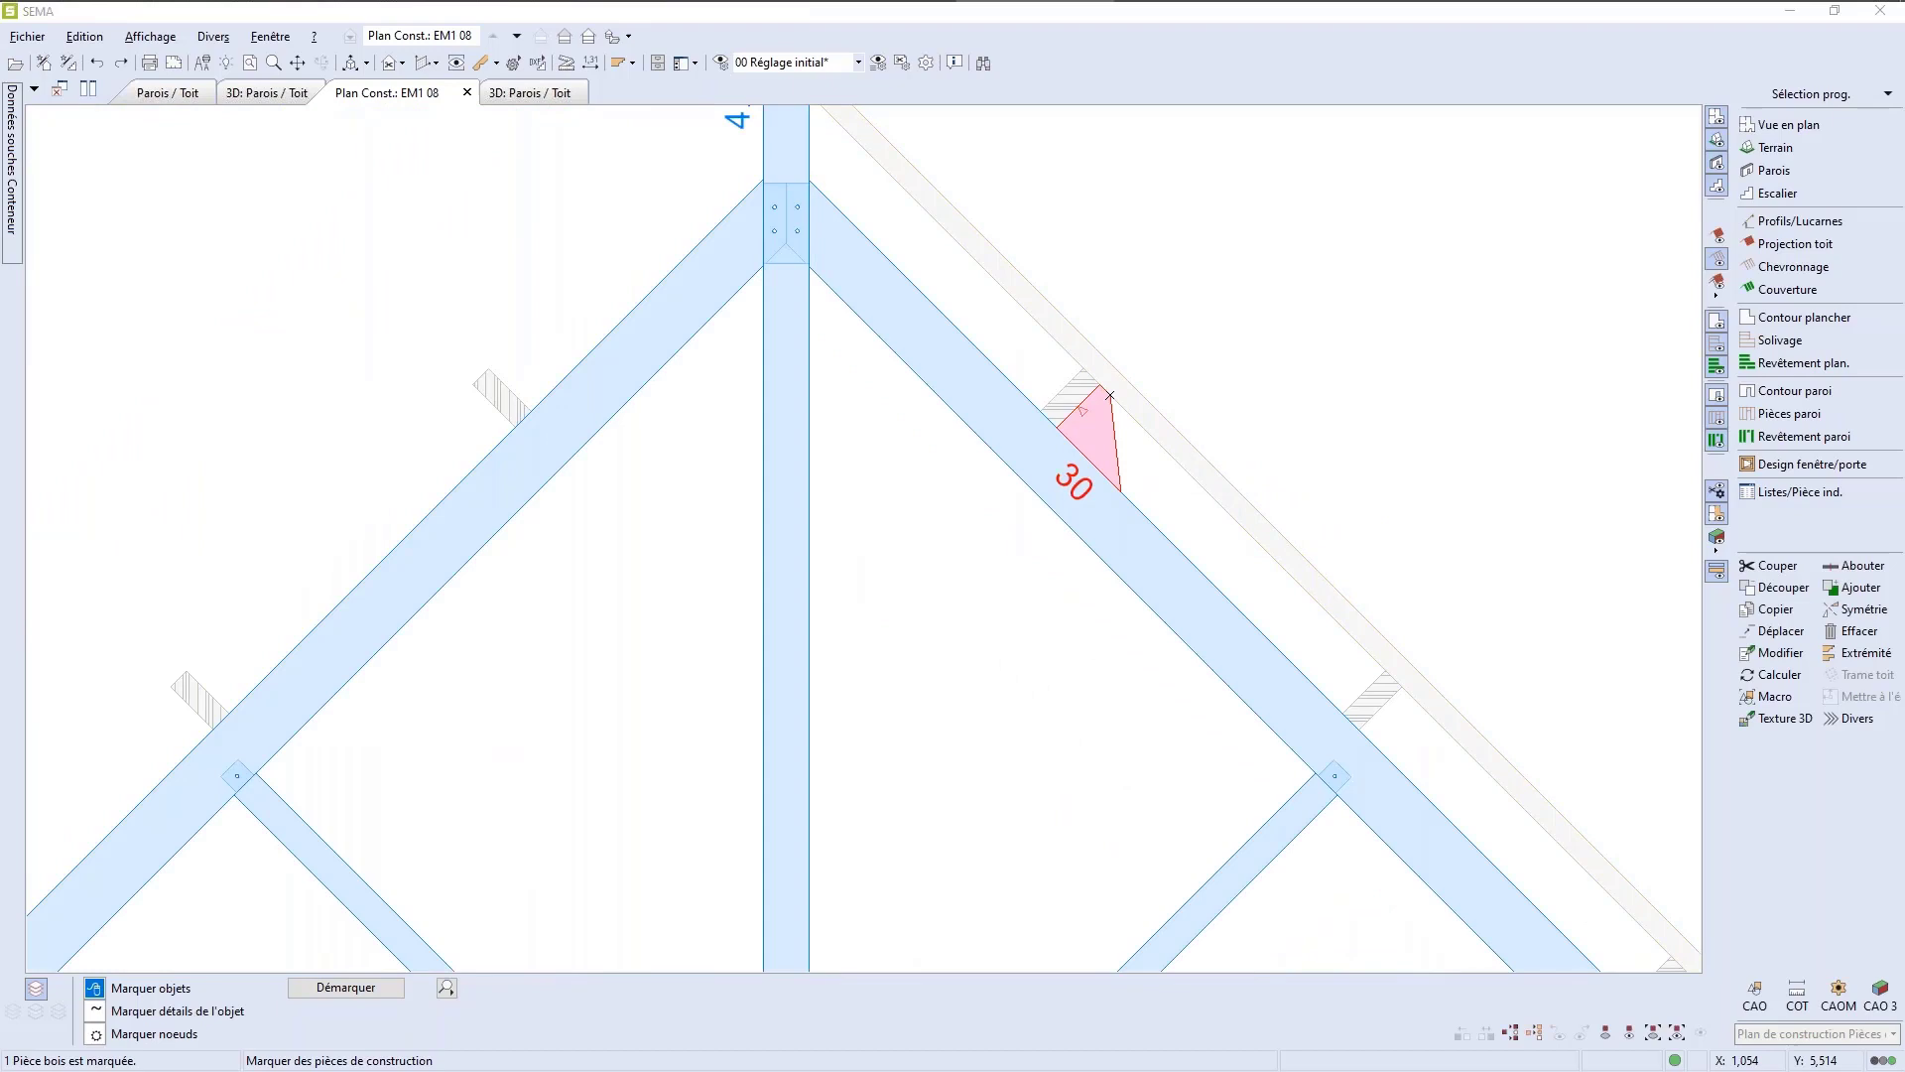
{"action": "right_click", "coordinate": [1113, 437]}
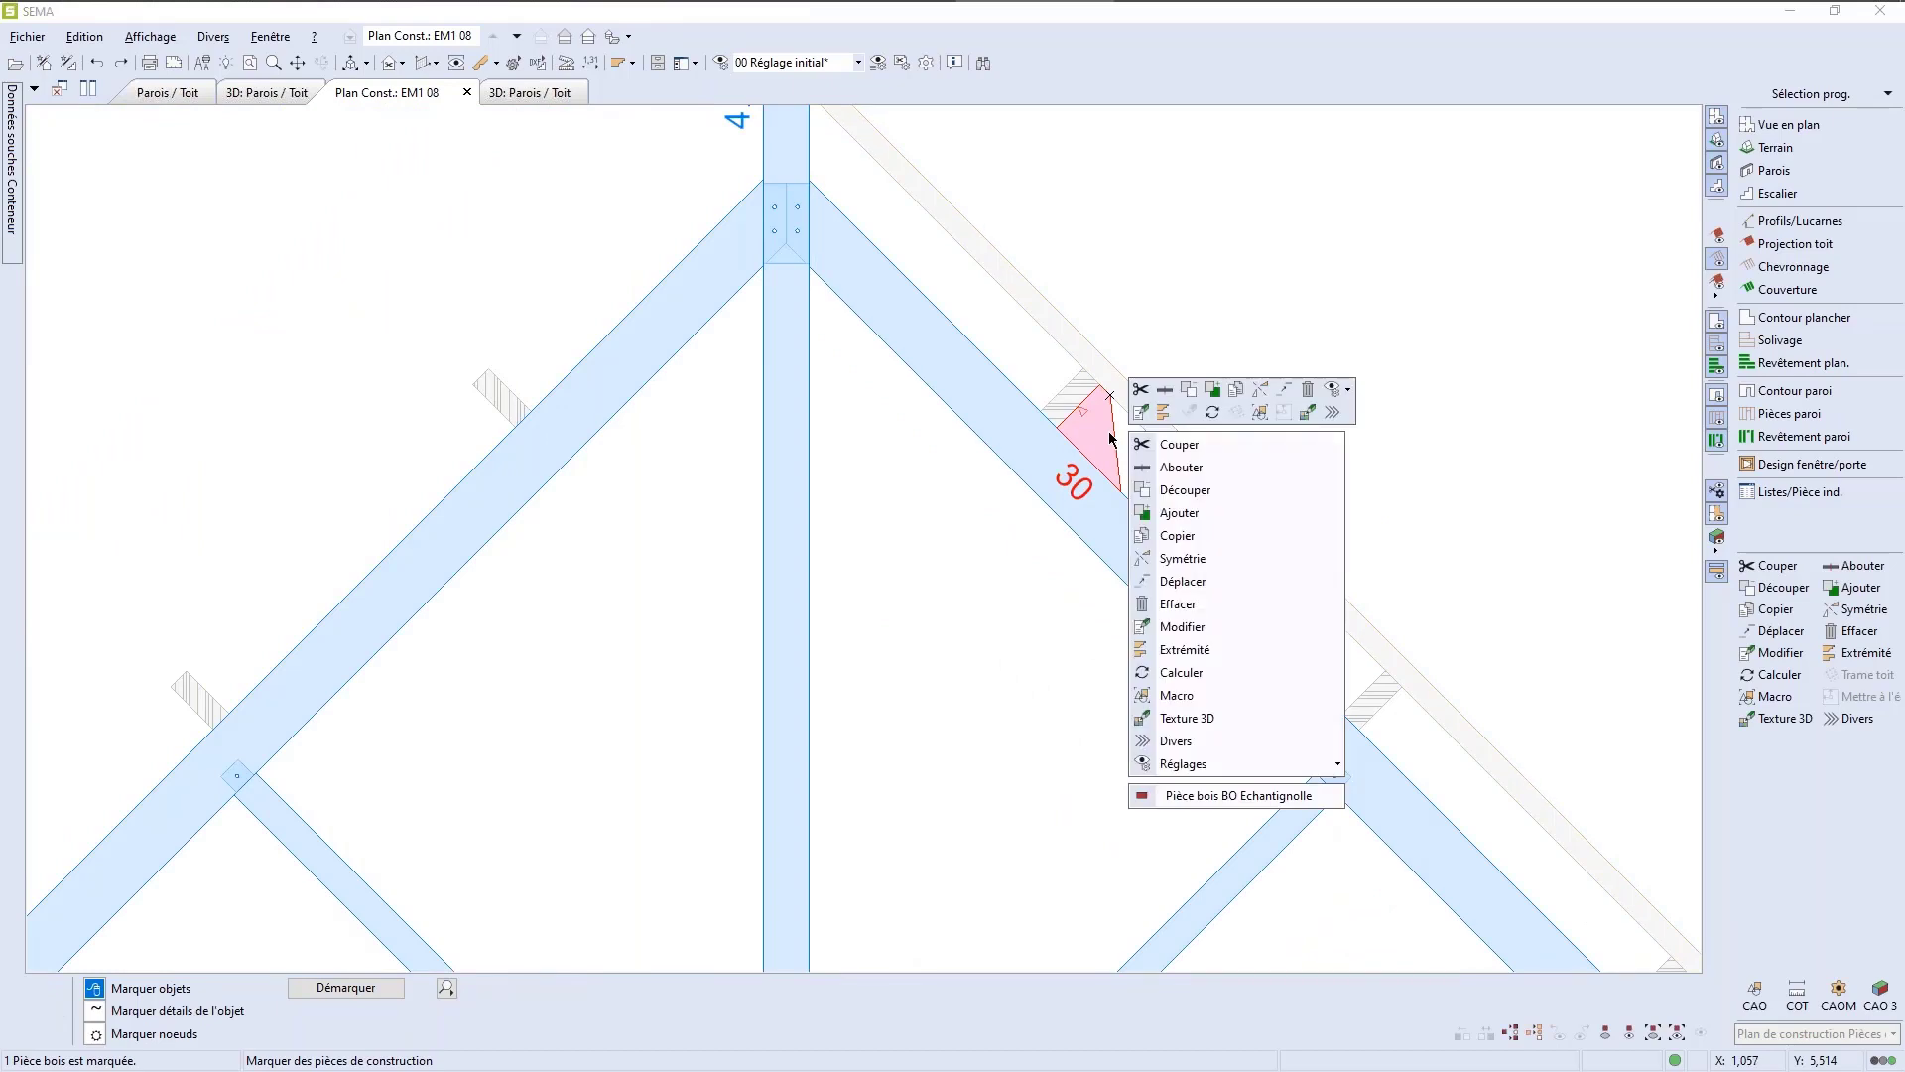
{"action": "left_click", "coordinate": [1186, 537]}
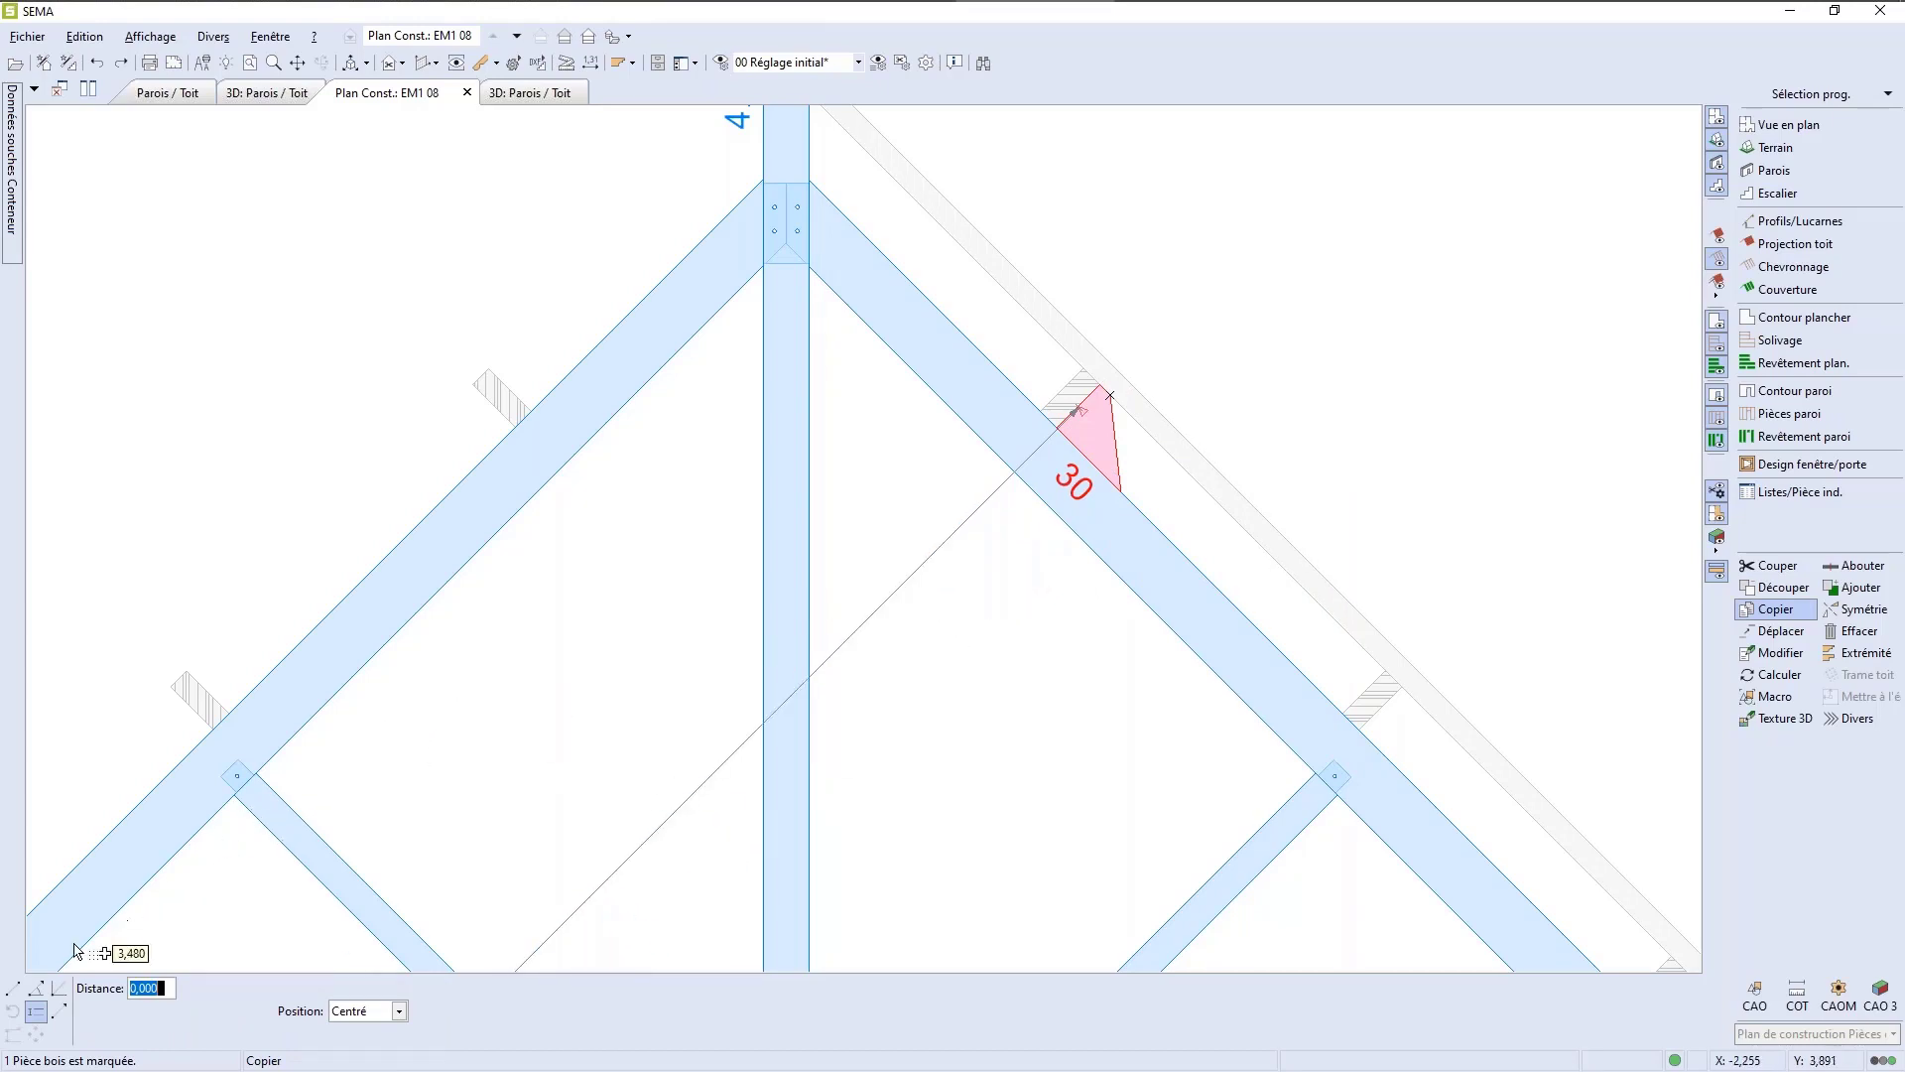
{"action": "left_click", "coordinate": [37, 994]}
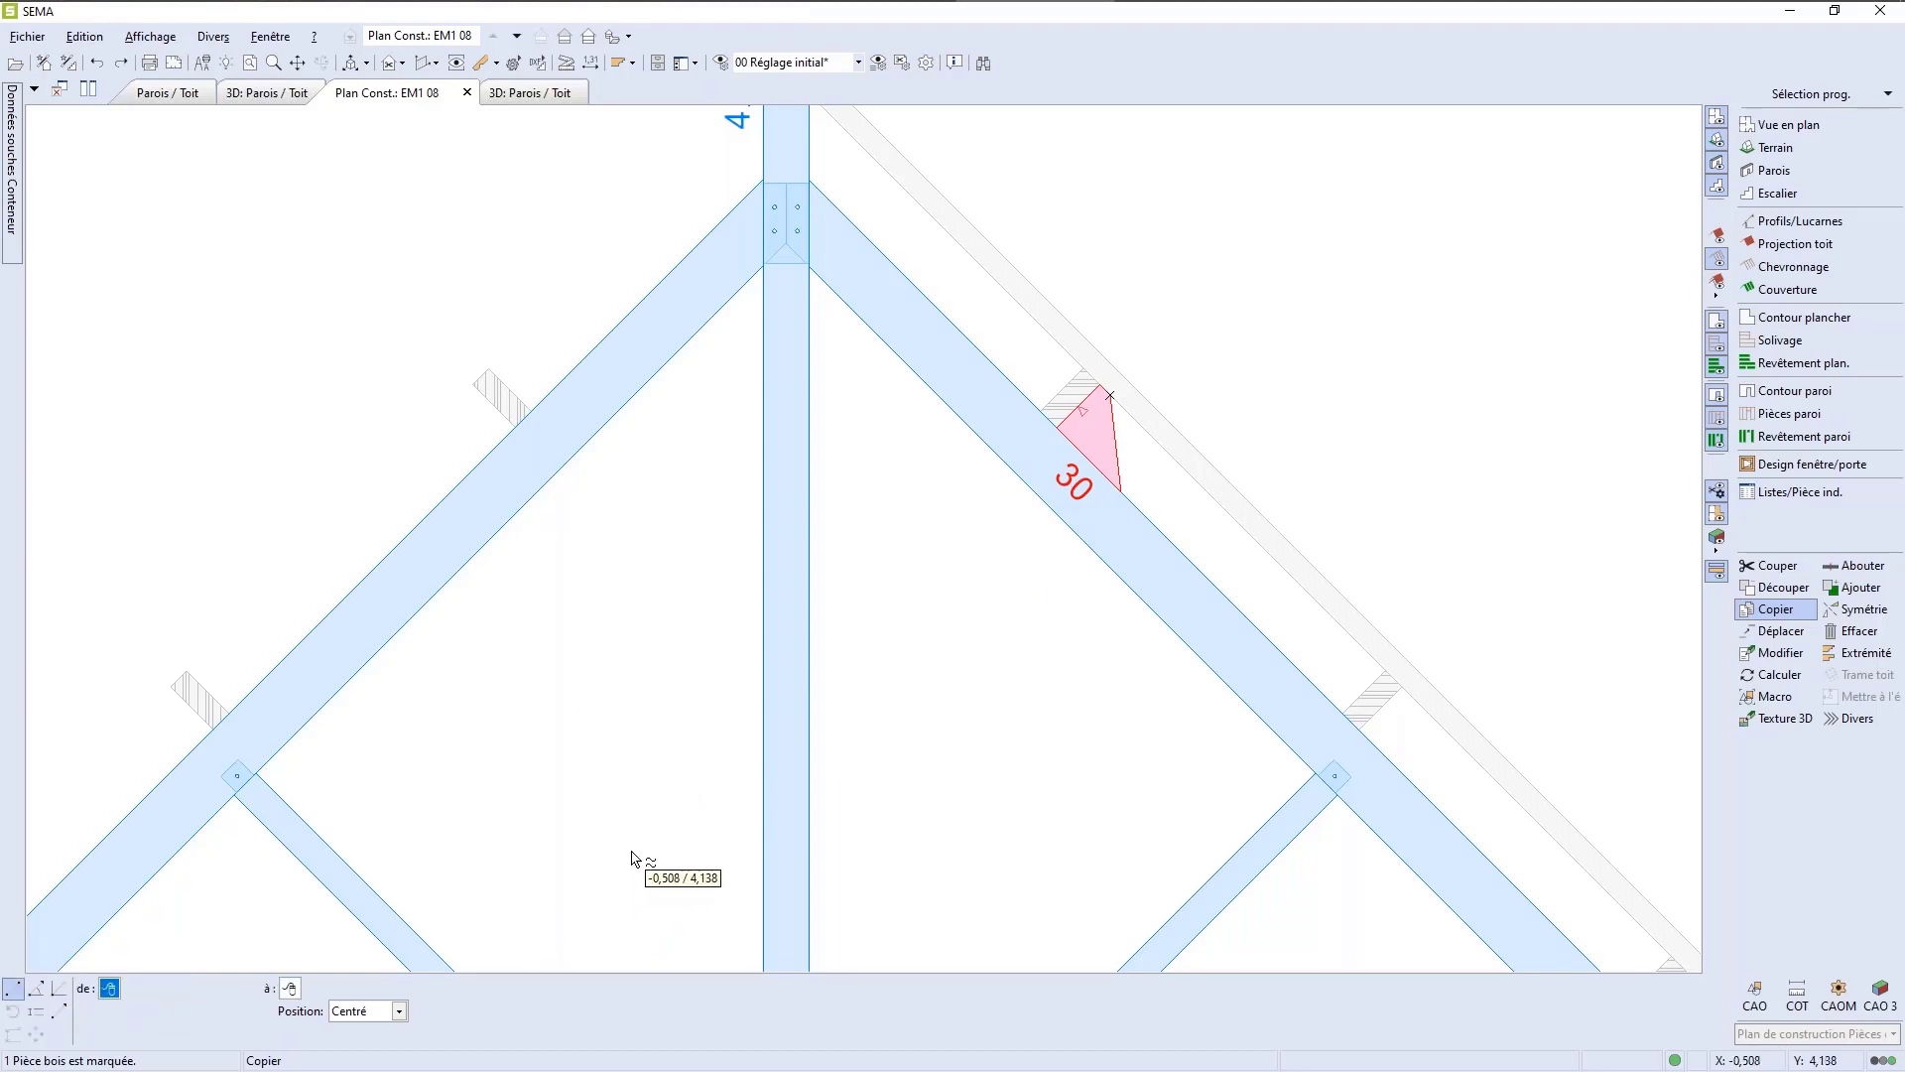
{"action": "scroll", "coordinate": [631, 860], "scroll_direction": "down", "scroll_amount": 2}
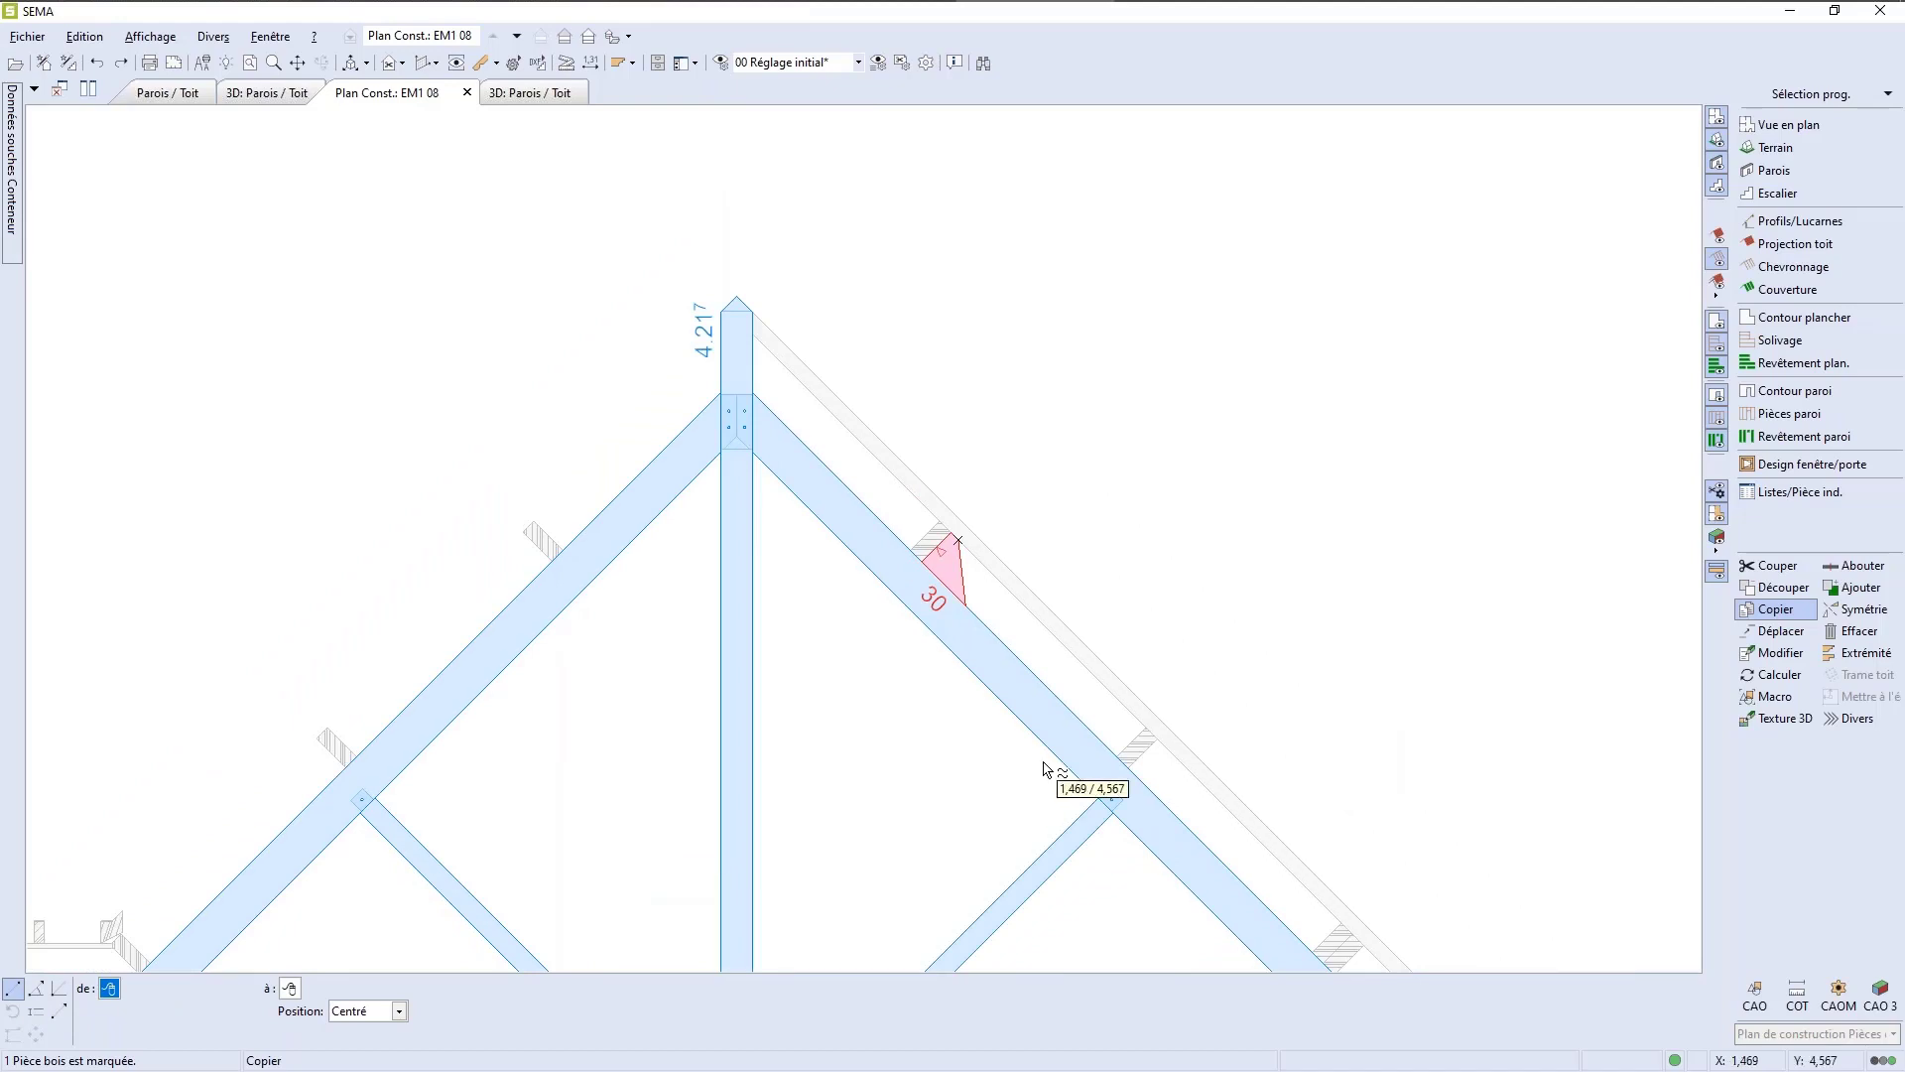
{"action": "scroll", "coordinate": [1045, 770], "scroll_direction": "up", "scroll_amount": 1}
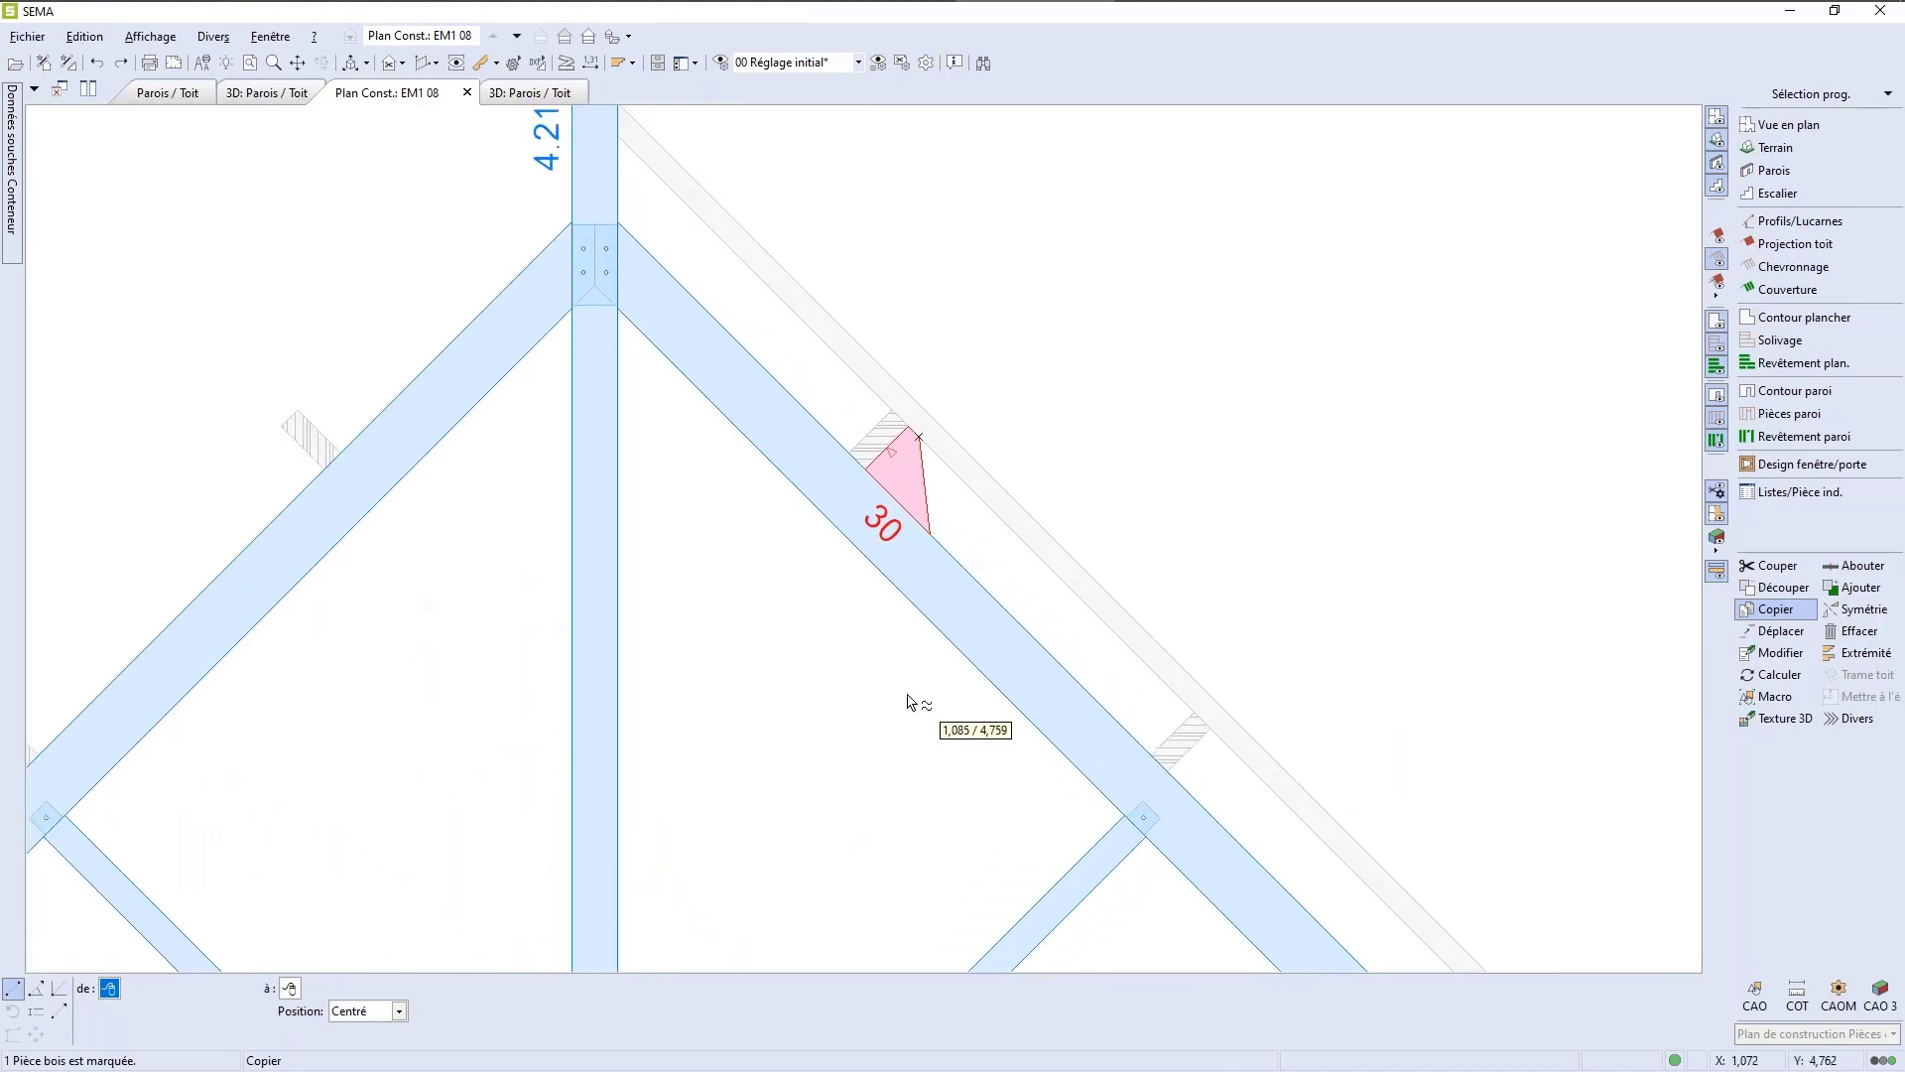
{"action": "left_click", "coordinate": [877, 484]}
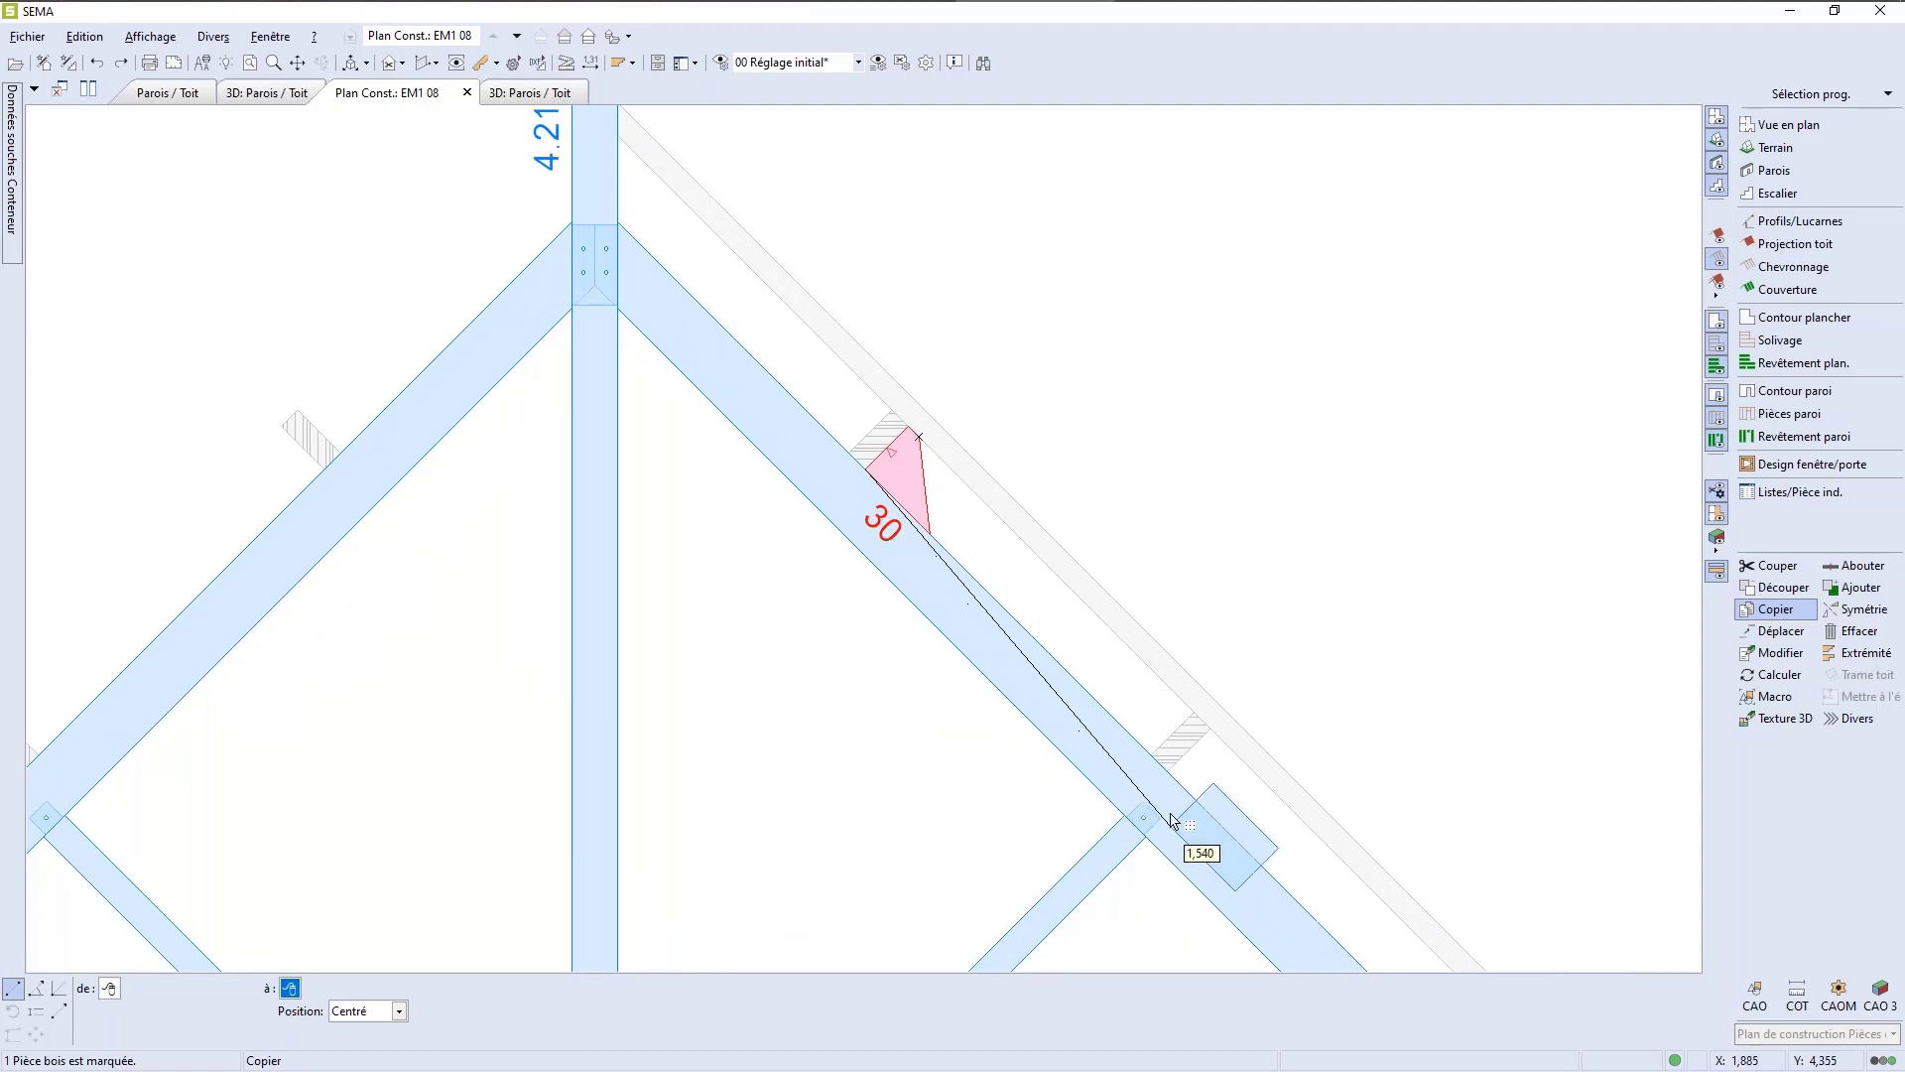
{"action": "left_click", "coordinate": [1164, 770]}
{"action": "scroll", "coordinate": [869, 537], "scroll_direction": "down", "scroll_amount": 2}
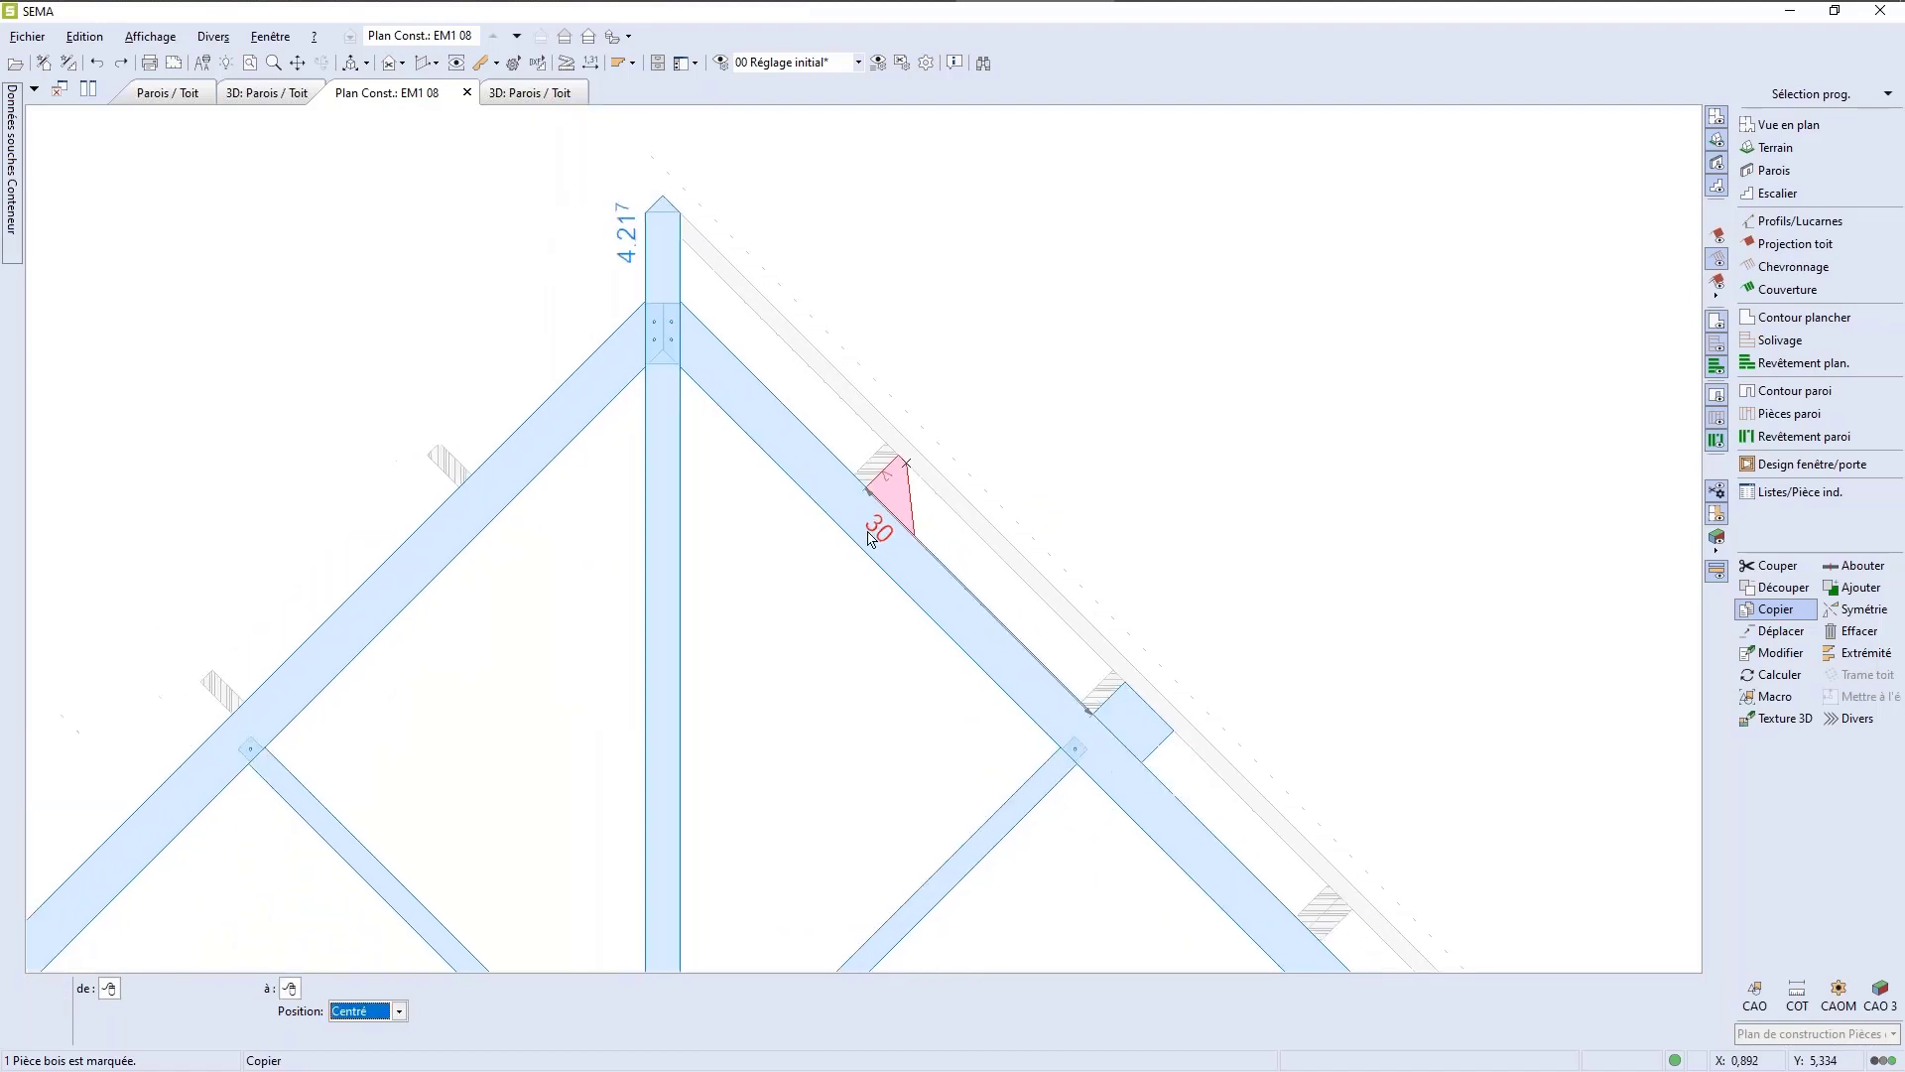
{"action": "right_click", "coordinate": [842, 684]}
Step: Copy the middle purlin's Echantignolle from its lower corner against the purlin to the matching corner of the lowest purlin on the same rafter
{"action": "scroll", "coordinate": [1072, 783], "scroll_direction": "up", "scroll_amount": 4}
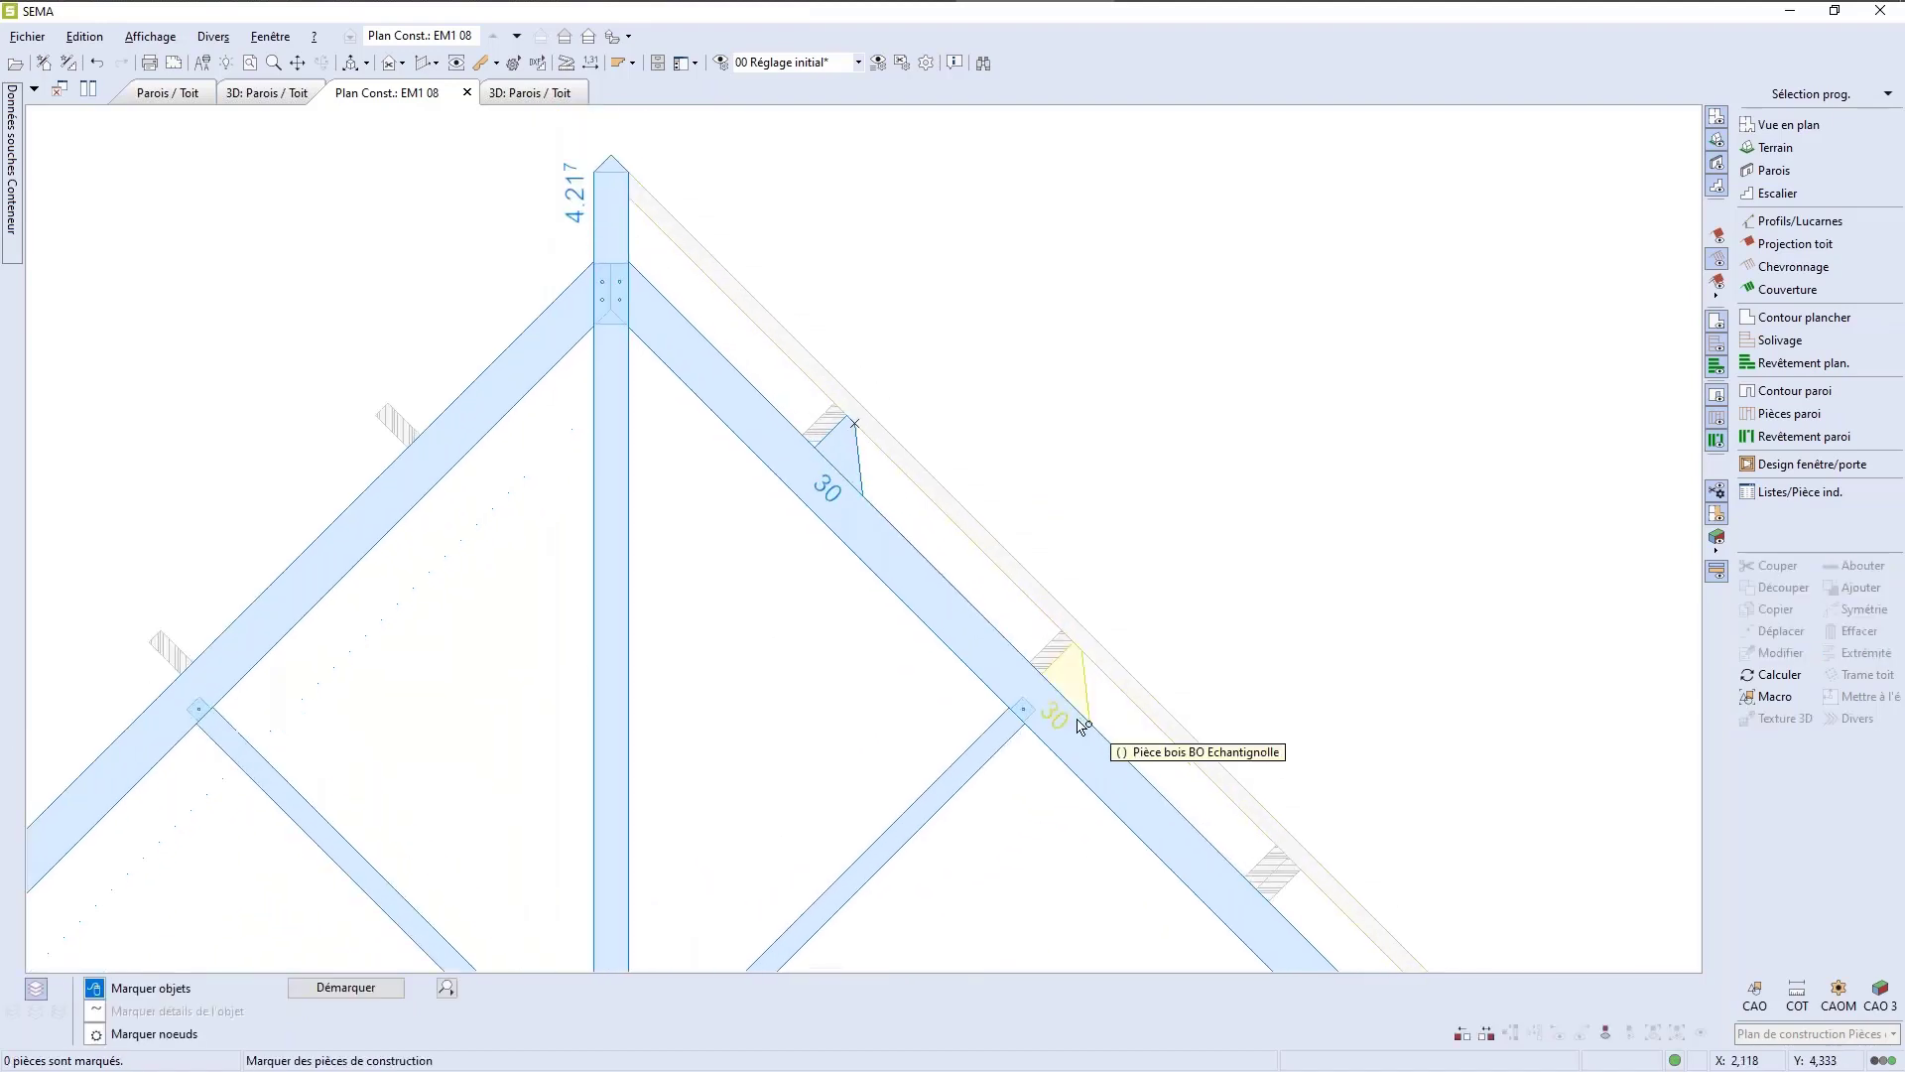
{"action": "left_click", "coordinate": [1081, 665]}
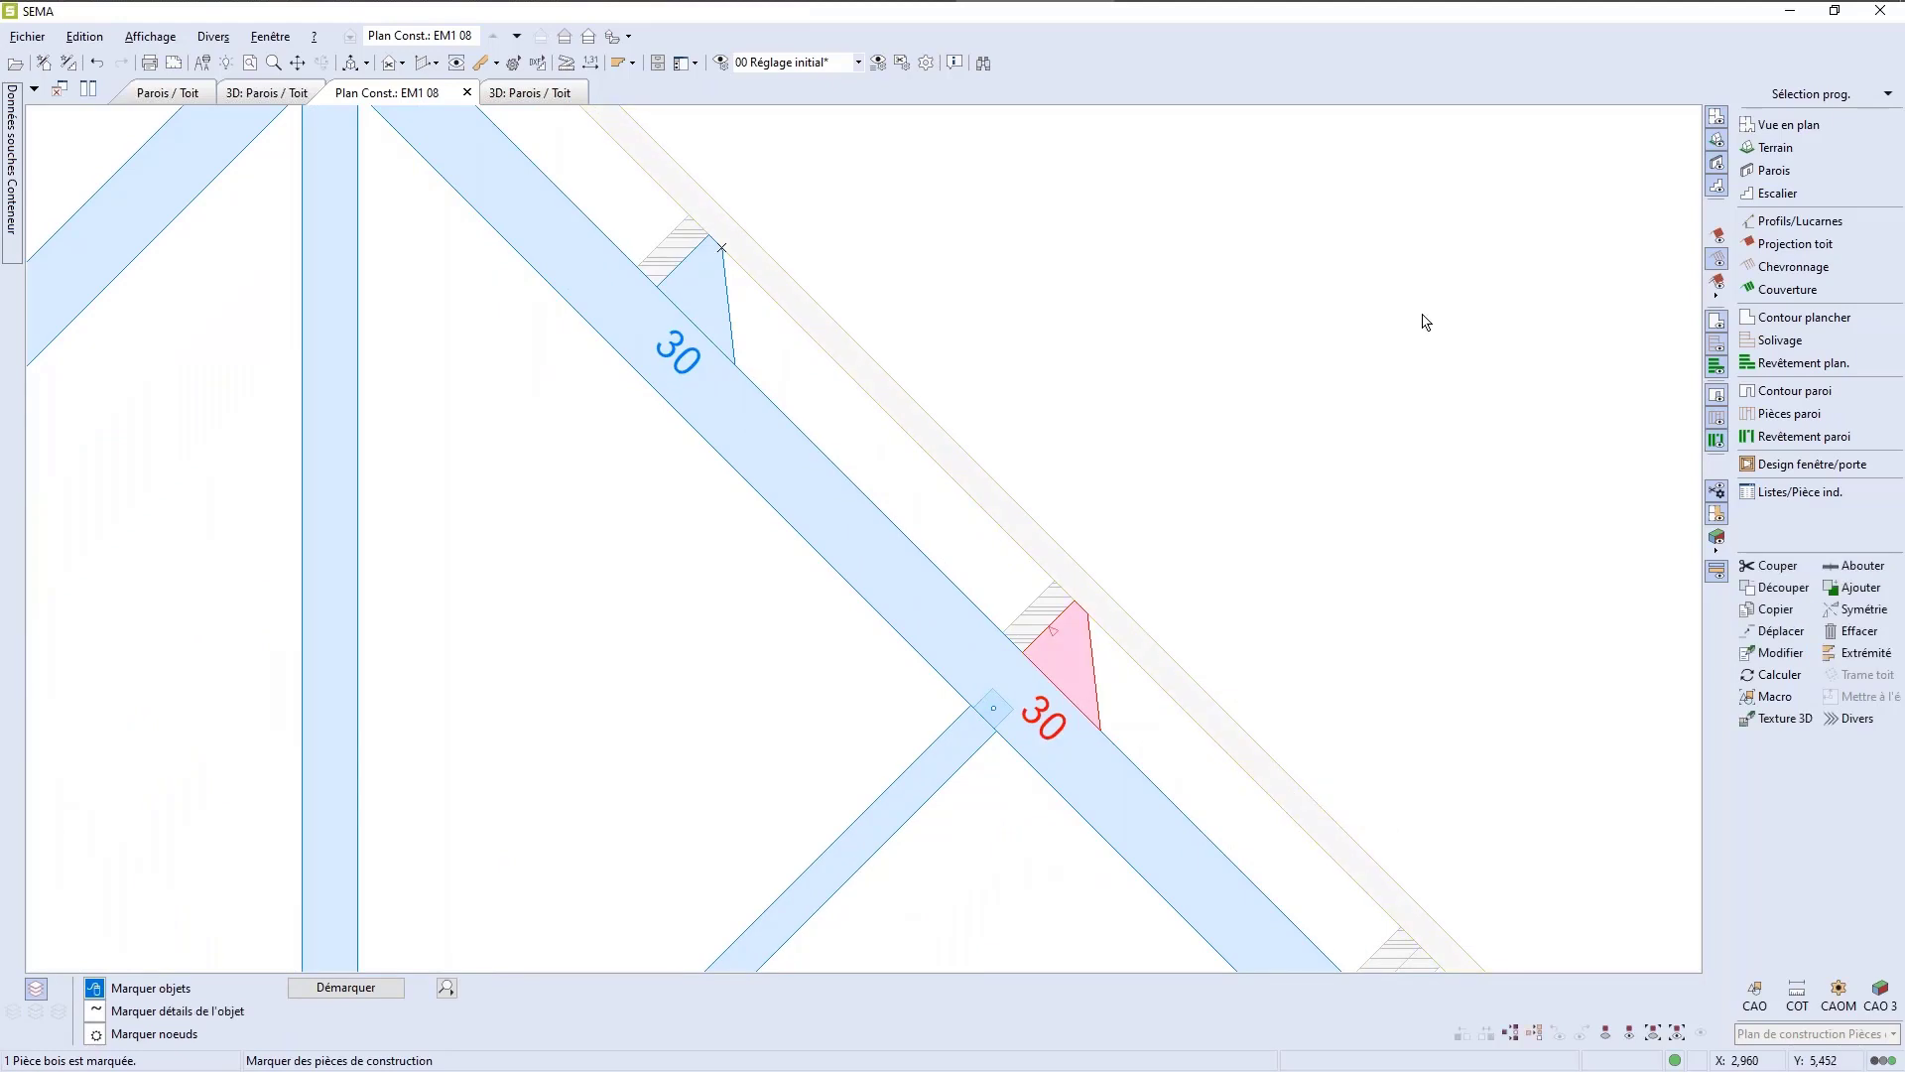
{"action": "left_click", "coordinate": [1775, 610]}
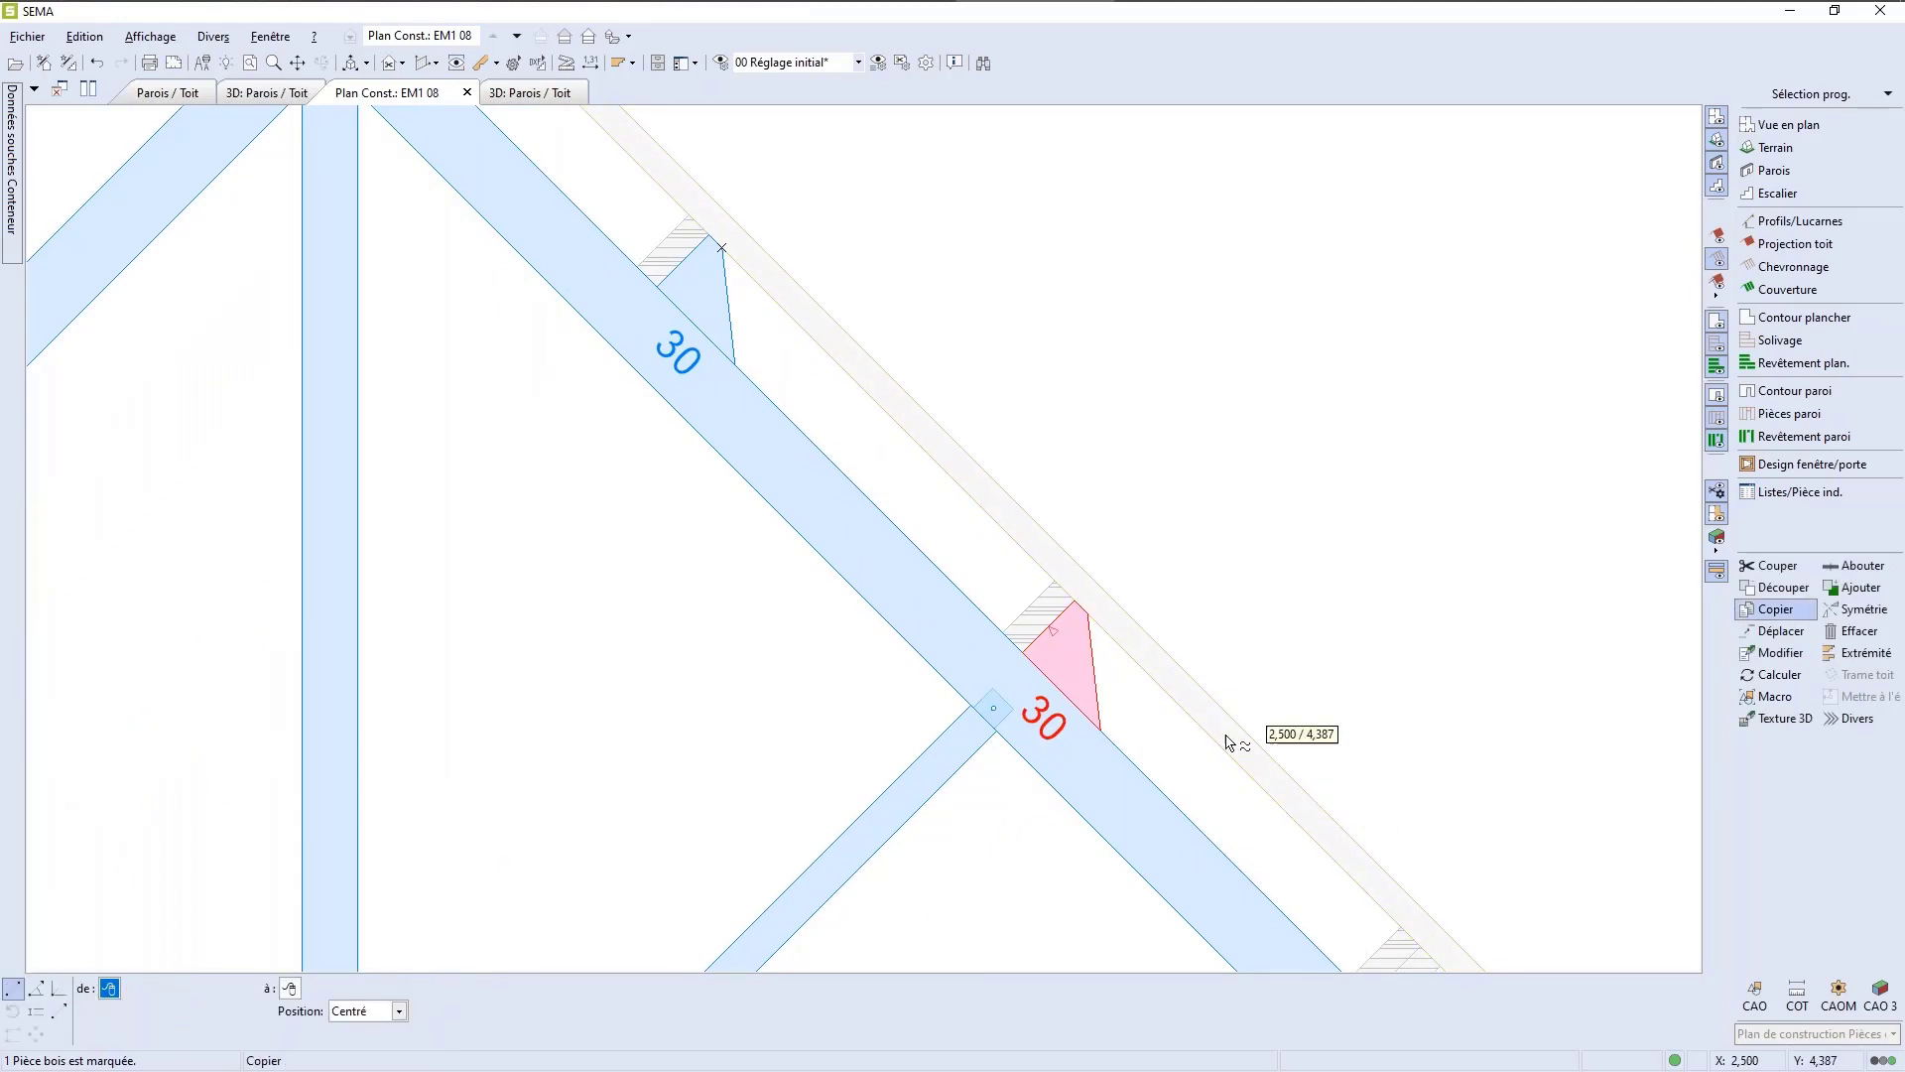
{"action": "left_click", "coordinate": [1021, 652]}
{"action": "scroll", "coordinate": [1046, 744], "scroll_direction": "down", "scroll_amount": 2}
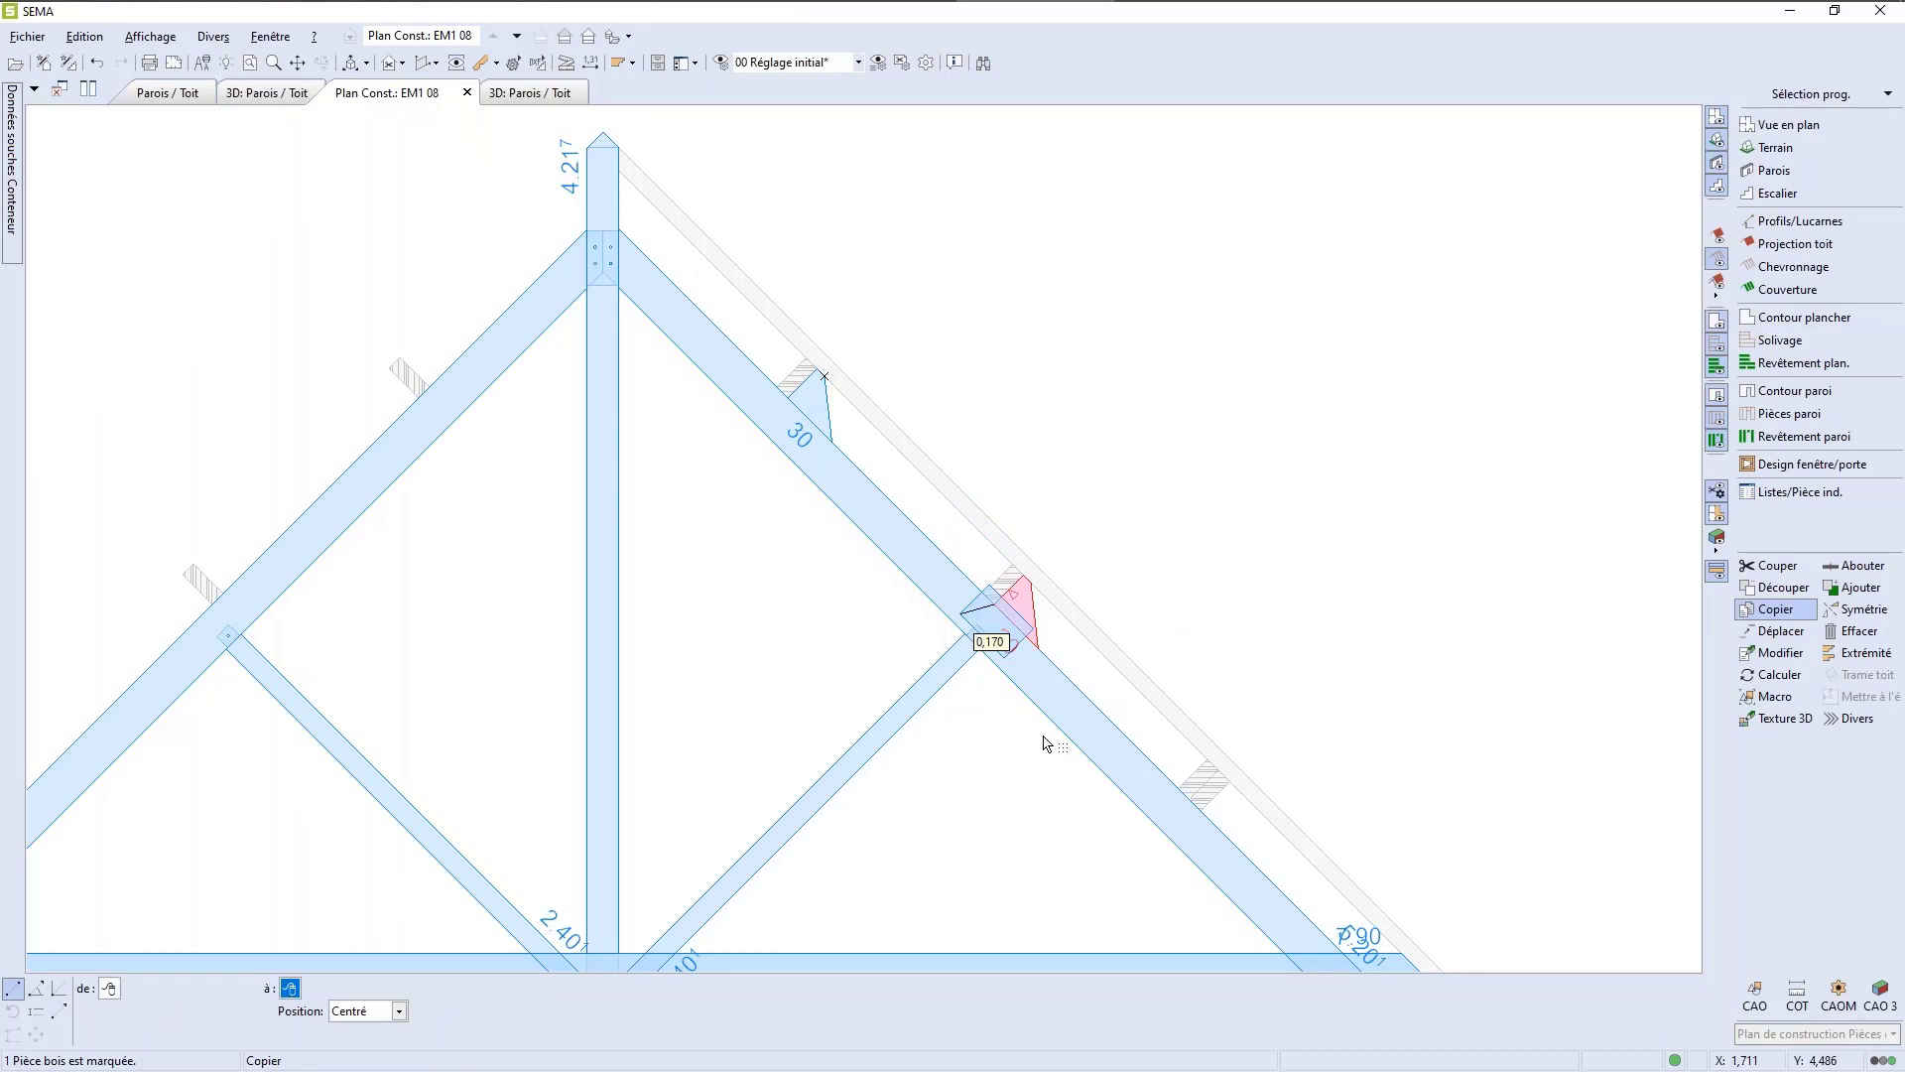
{"action": "scroll", "coordinate": [1191, 893], "scroll_direction": "up", "scroll_amount": 4}
{"action": "left_click", "coordinate": [1208, 772]}
{"action": "right_click", "coordinate": [977, 823]}
{"action": "scroll", "coordinate": [1141, 779], "scroll_direction": "down", "scroll_amount": 3}
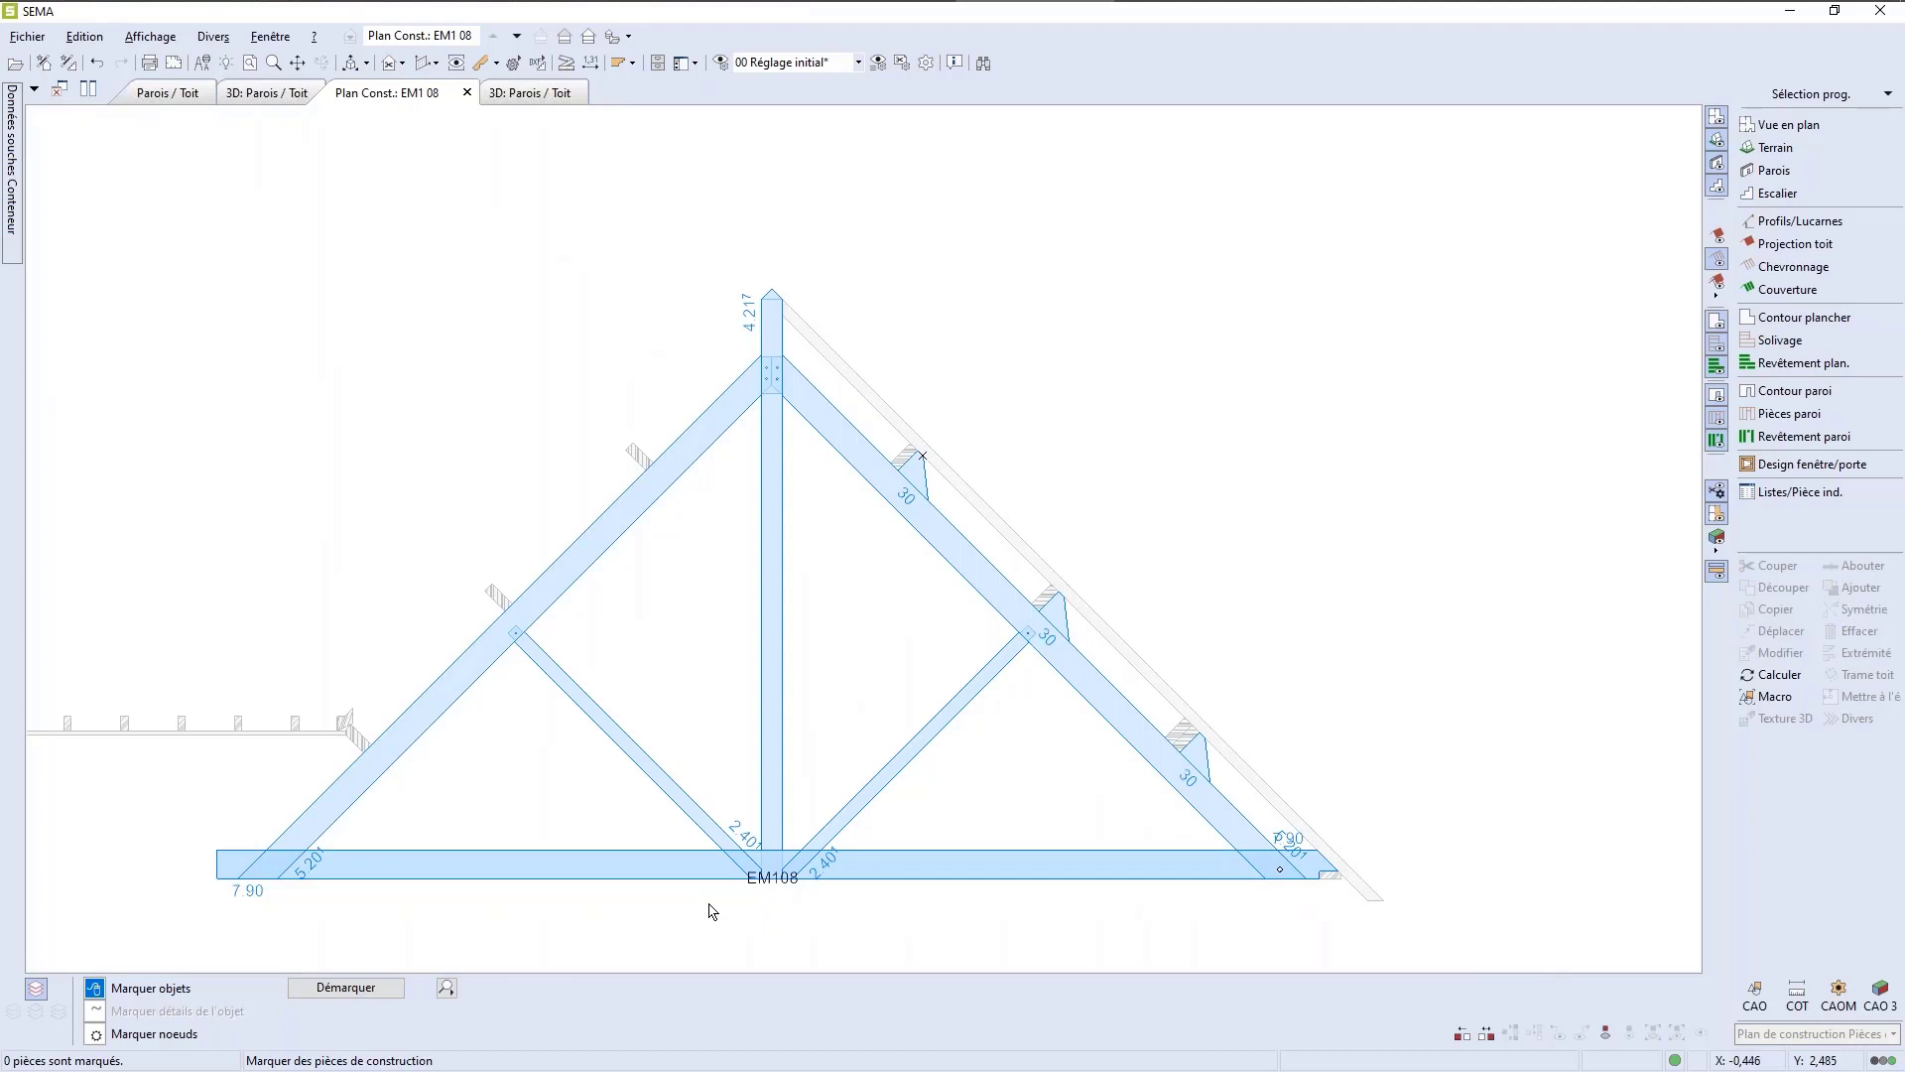
Step: Mirror the three Echantignolle cleats onto the opposite rafter about the vertical axis through the king post's apex
{"action": "left_click", "coordinate": [931, 482]}
{"action": "left_click", "coordinate": [1058, 623], "text": "ctrl"}
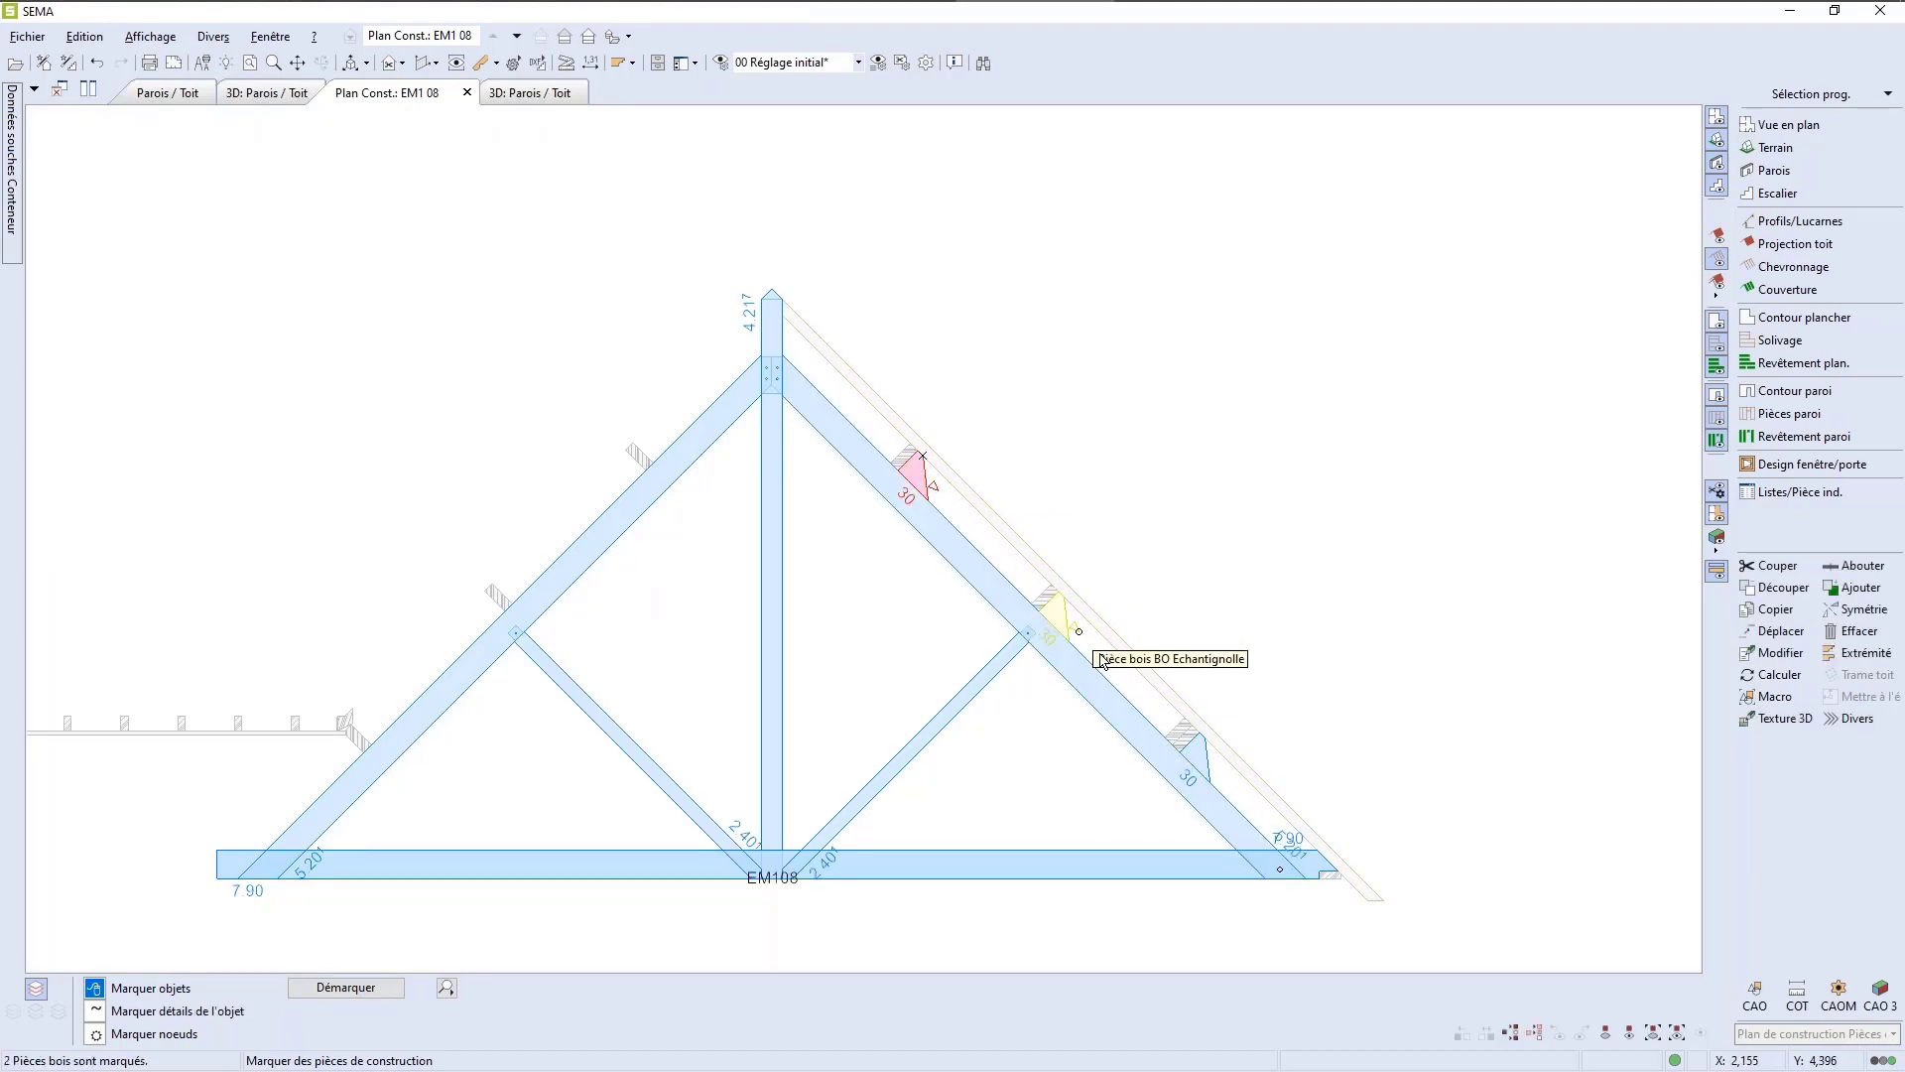
{"action": "left_click", "coordinate": [1209, 760], "text": "ctrl"}
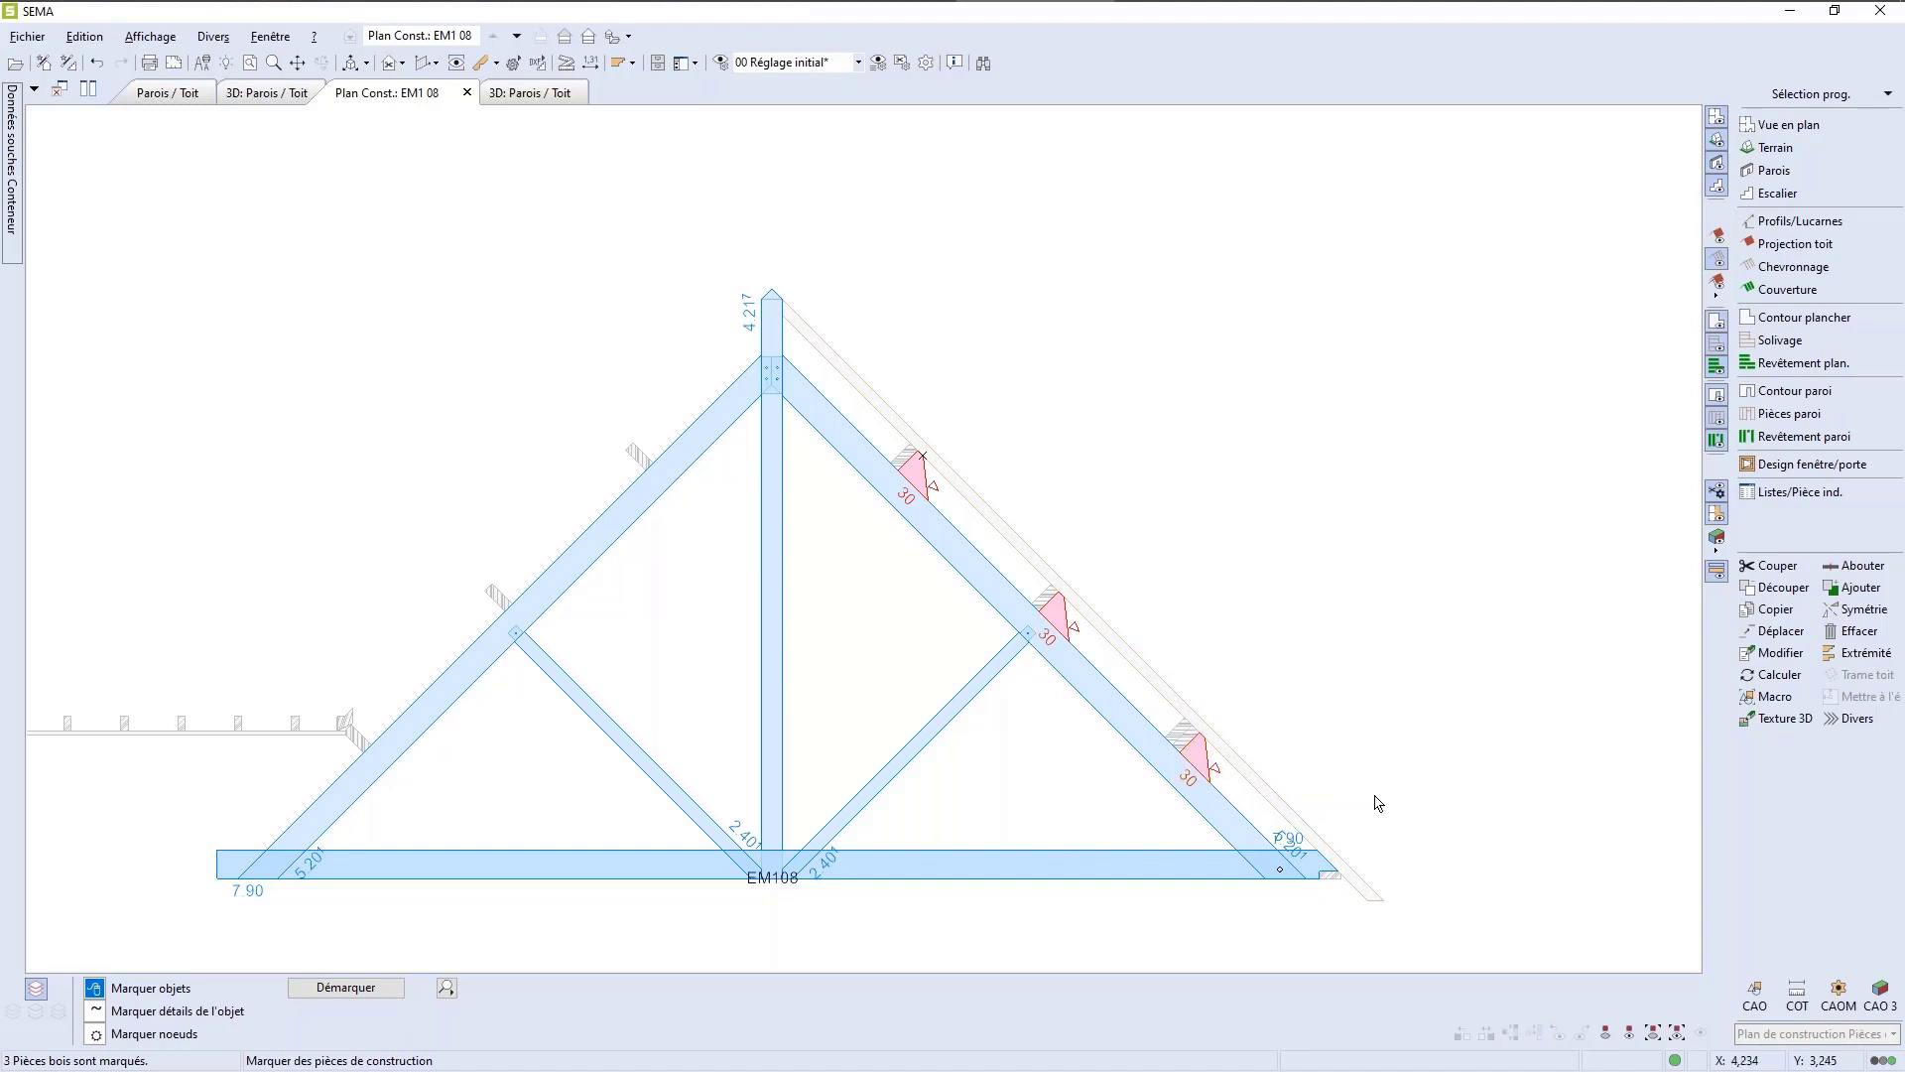
{"action": "left_click", "coordinate": [1857, 613]}
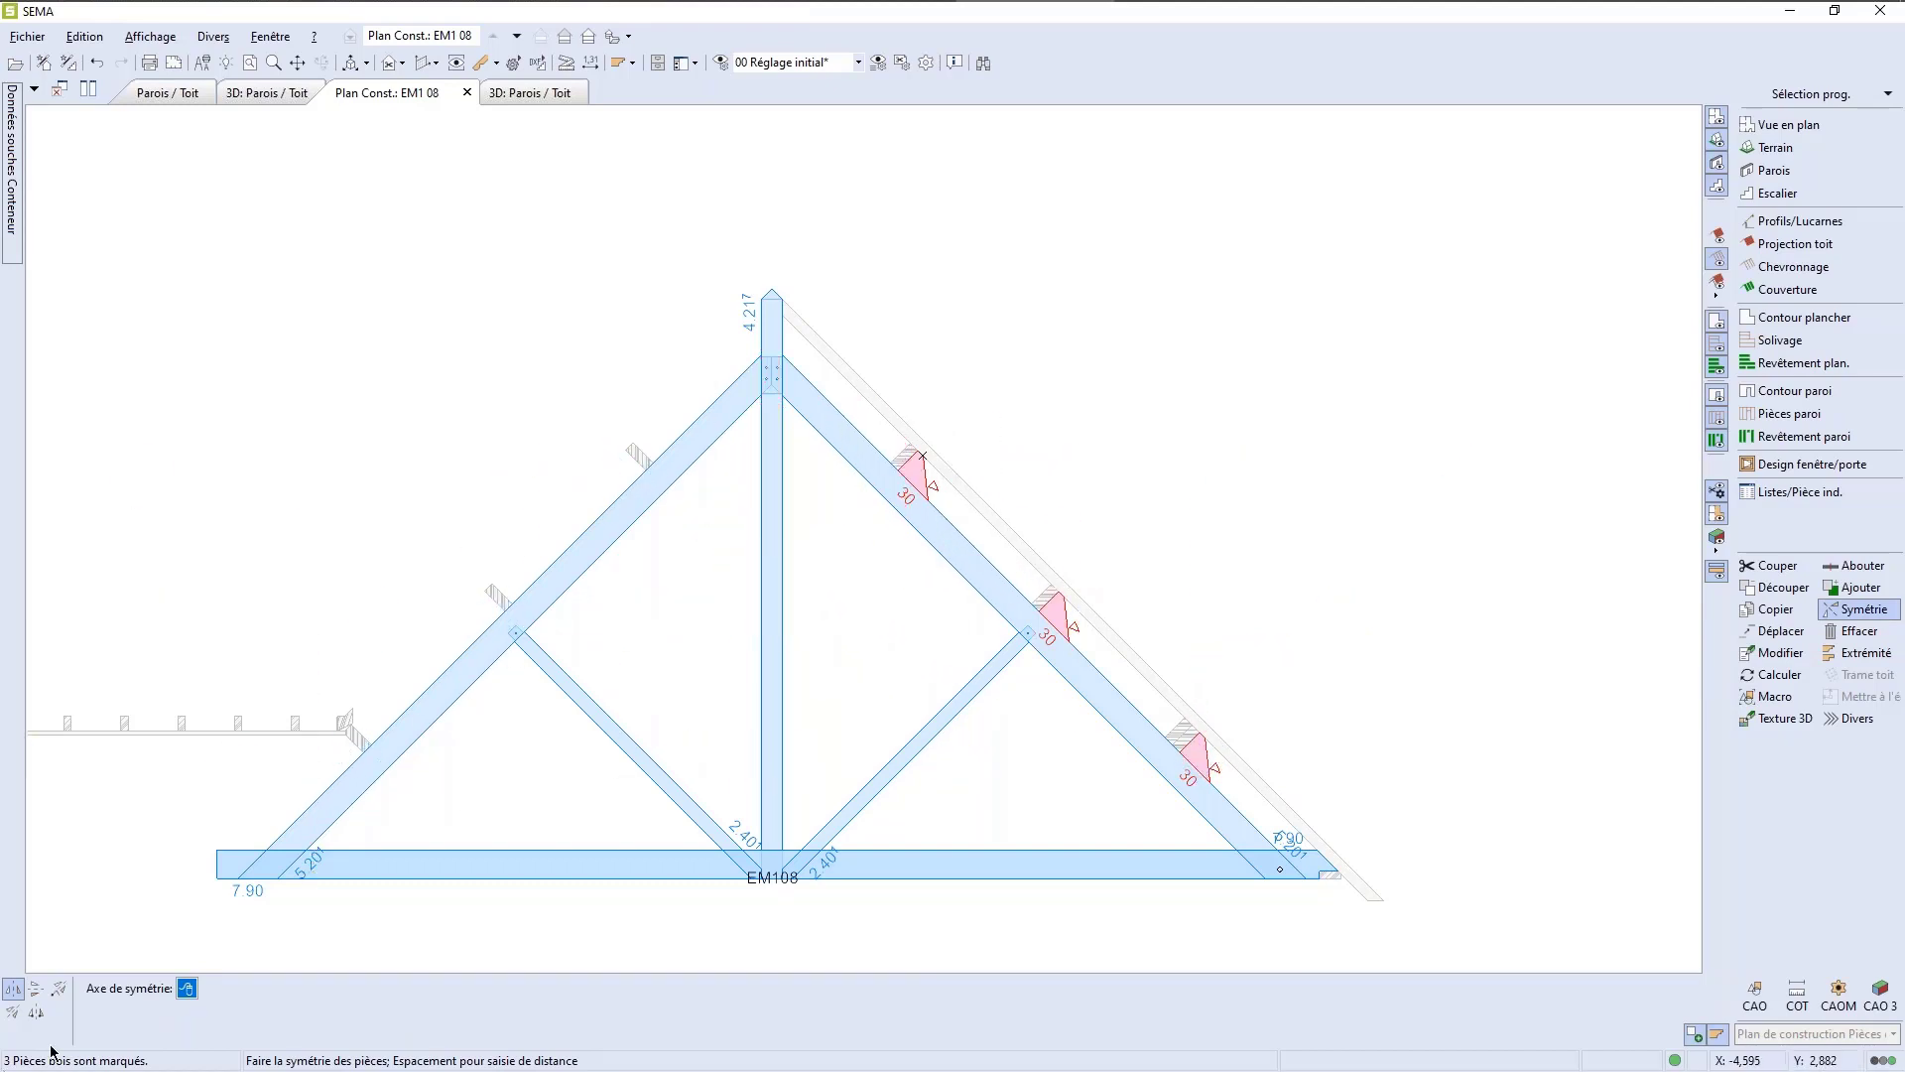
{"action": "left_click", "coordinate": [13, 992]}
{"action": "scroll", "coordinate": [778, 264], "scroll_direction": "up", "scroll_amount": 3}
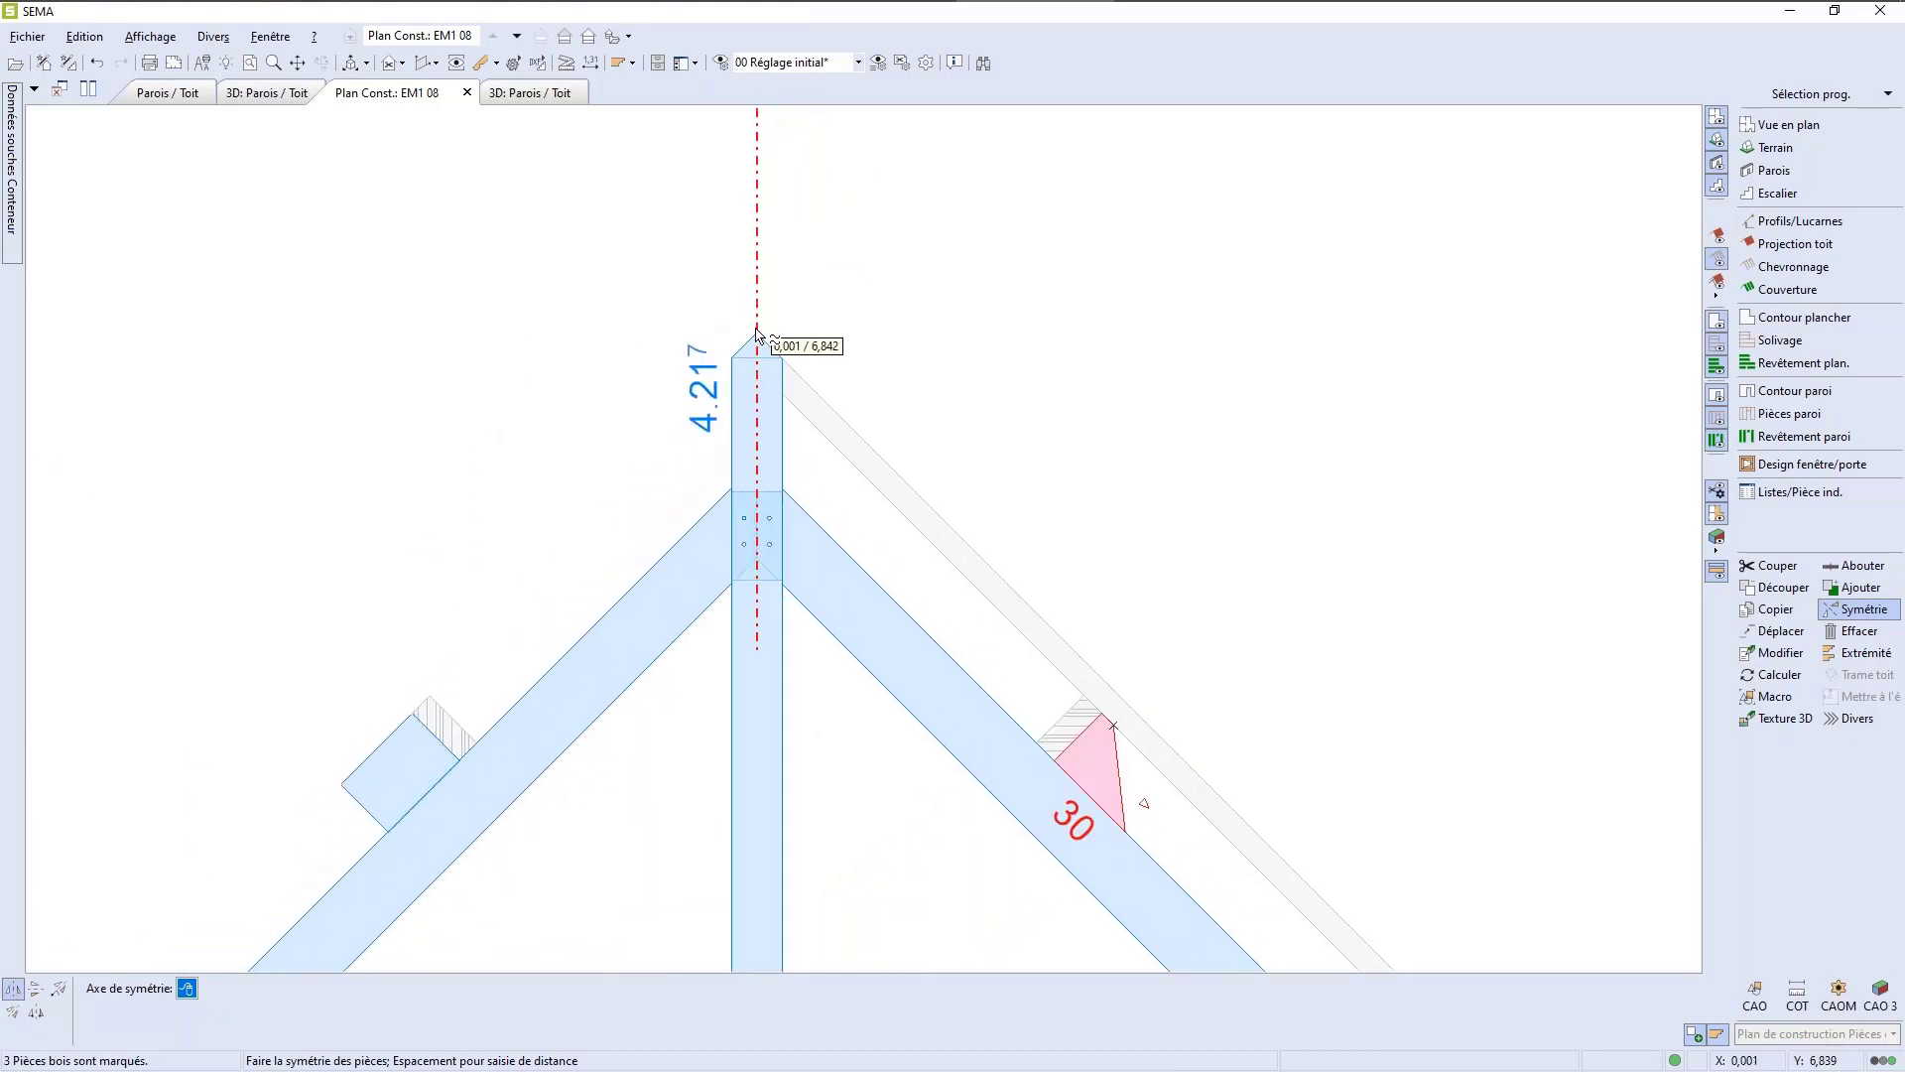
{"action": "left_click", "coordinate": [757, 337]}
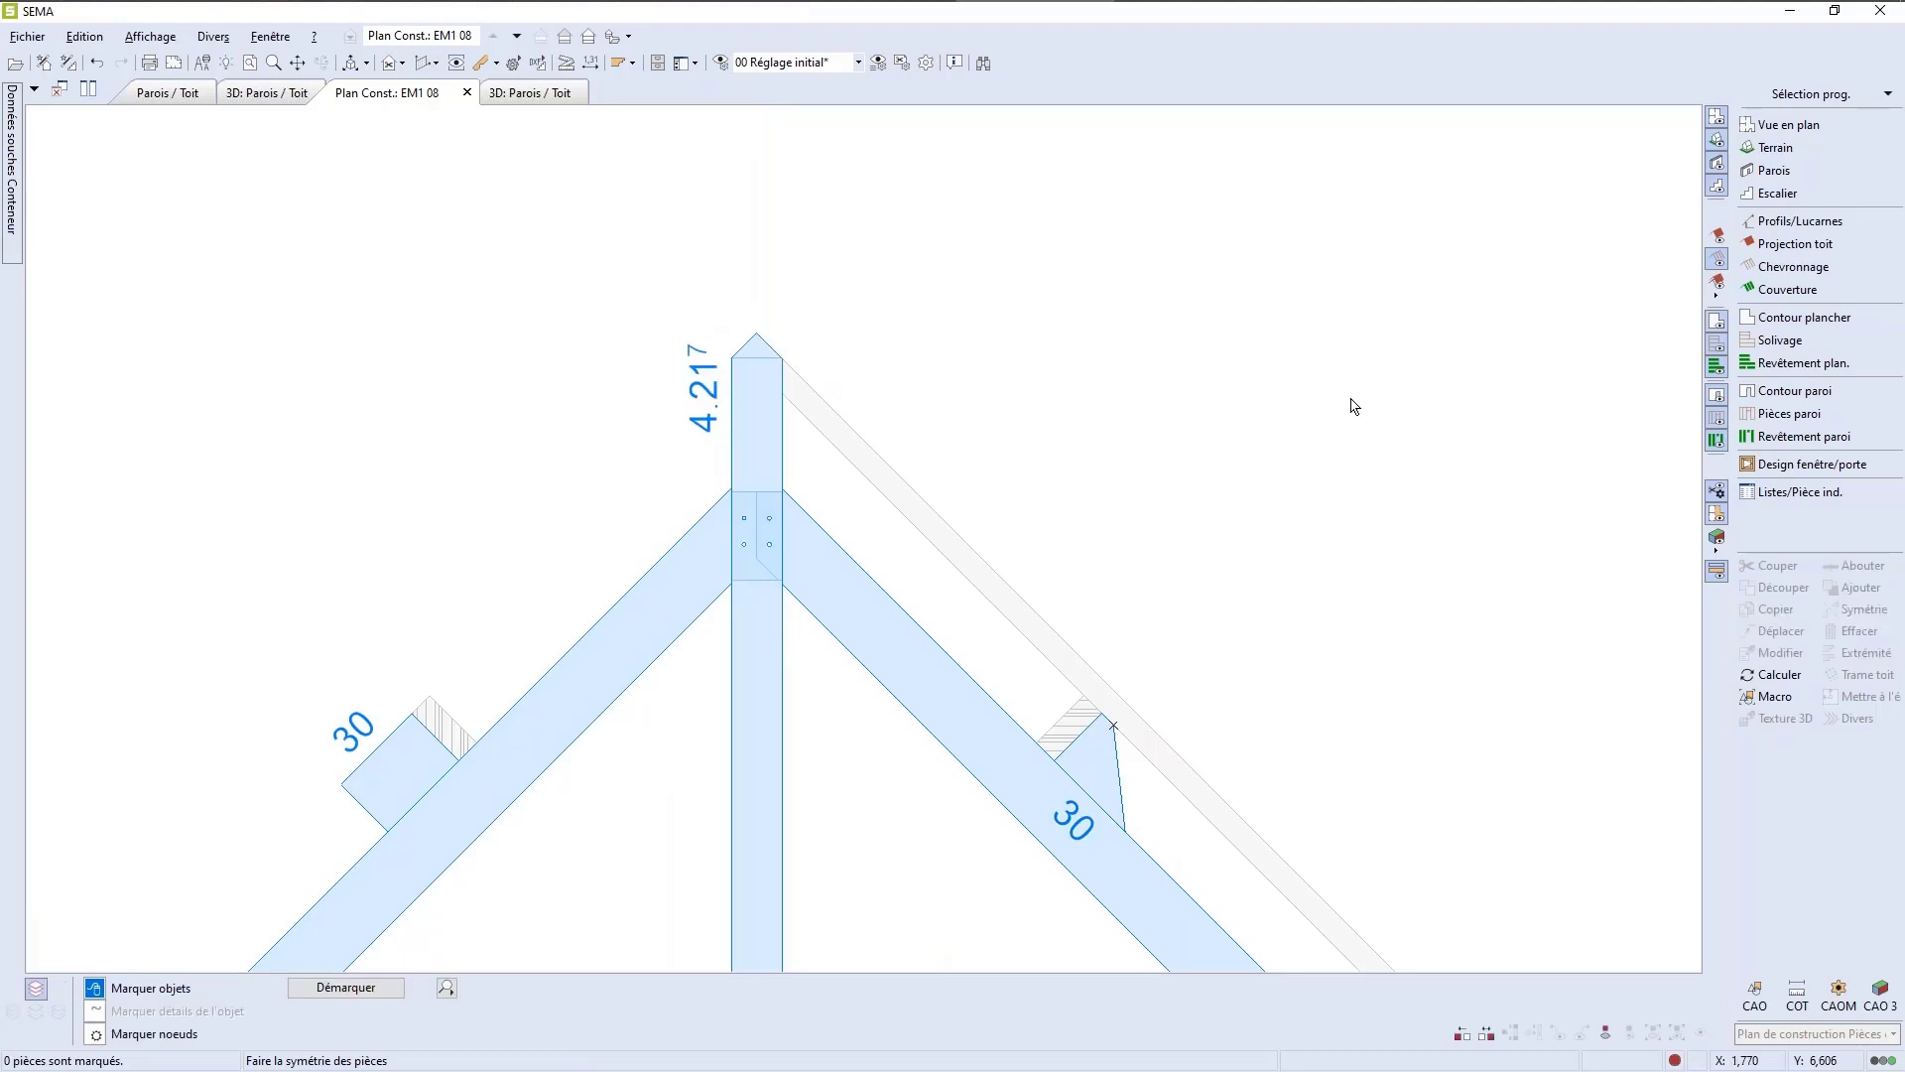
Step: Examine the original and mirrored cleats against the purlins on both rafters of truss EM108
{"action": "scroll", "coordinate": [1353, 404], "scroll_direction": "down", "scroll_amount": 2}
{"action": "scroll", "coordinate": [1353, 404], "scroll_direction": "down", "scroll_amount": 2}
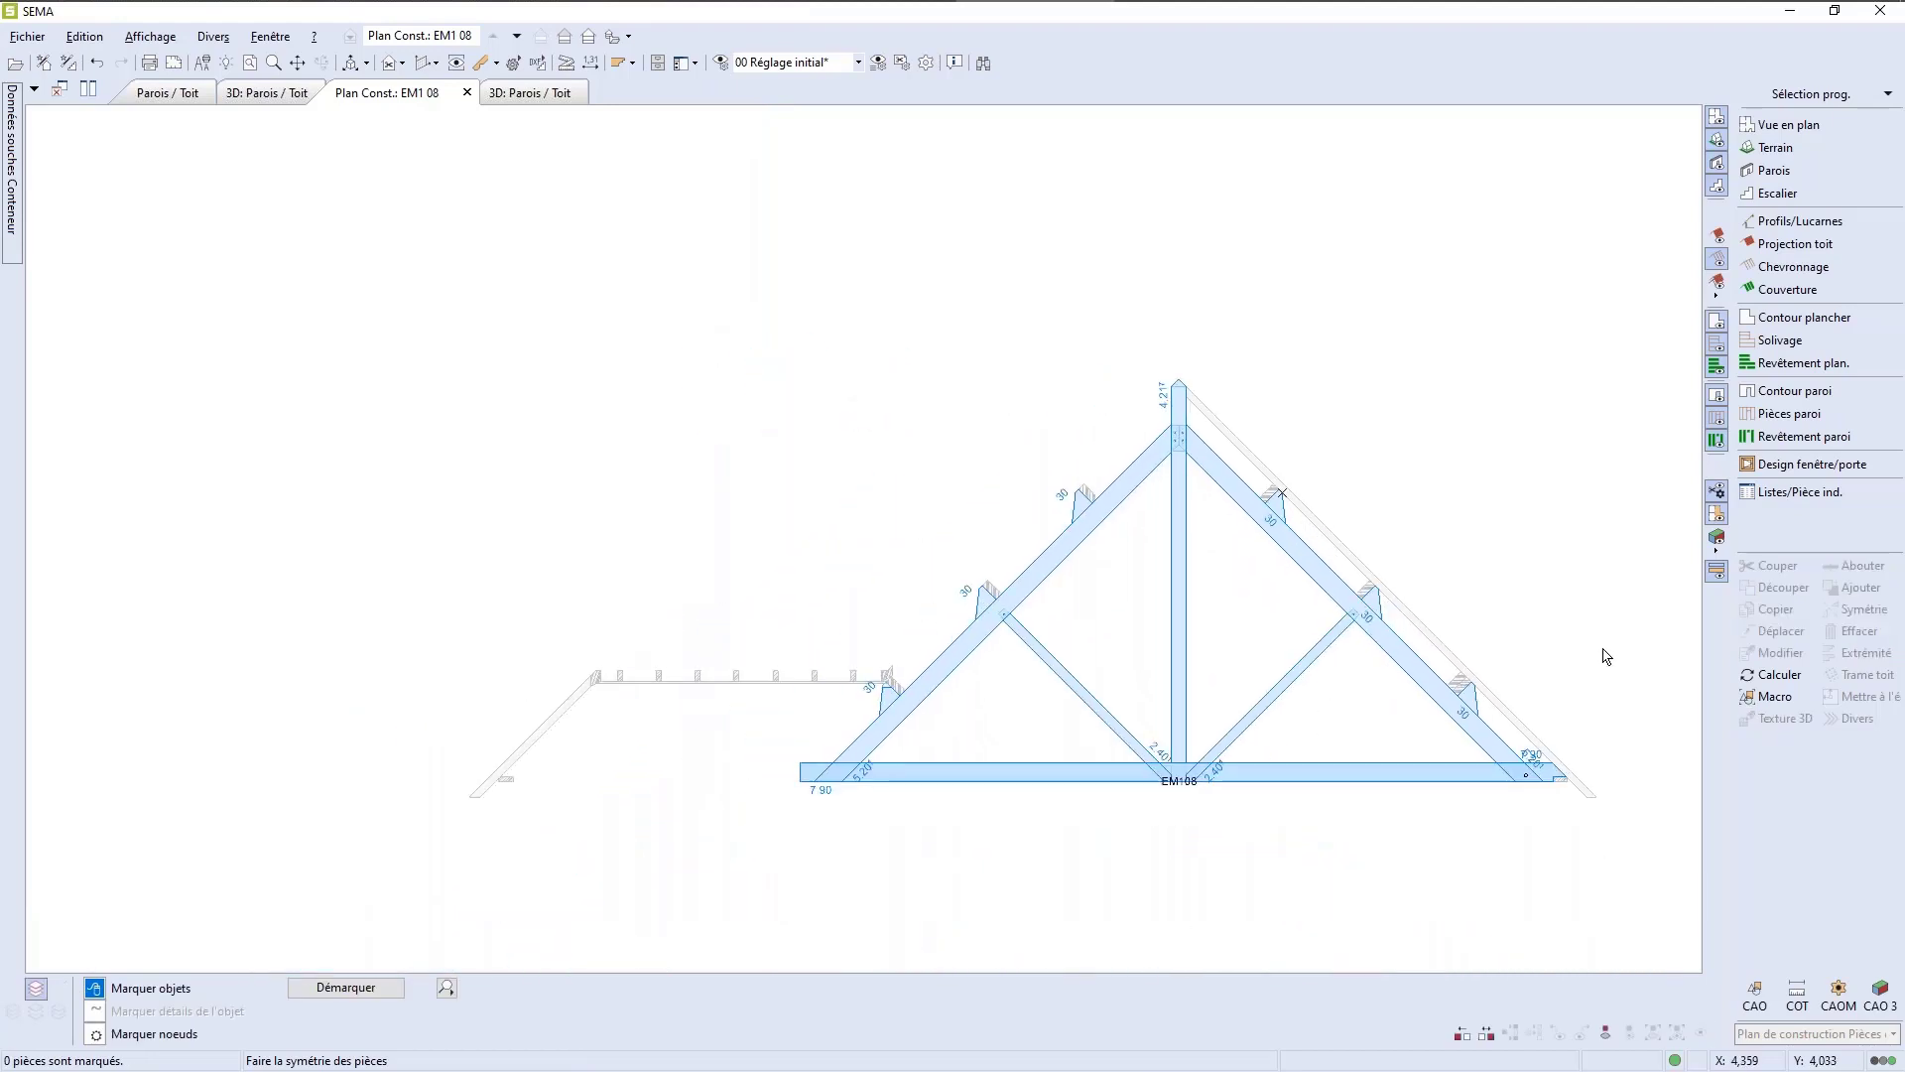
{"action": "scroll", "coordinate": [1600, 663], "scroll_direction": "up", "scroll_amount": 1}
{"action": "scroll", "coordinate": [1600, 663], "scroll_direction": "up", "scroll_amount": 1}
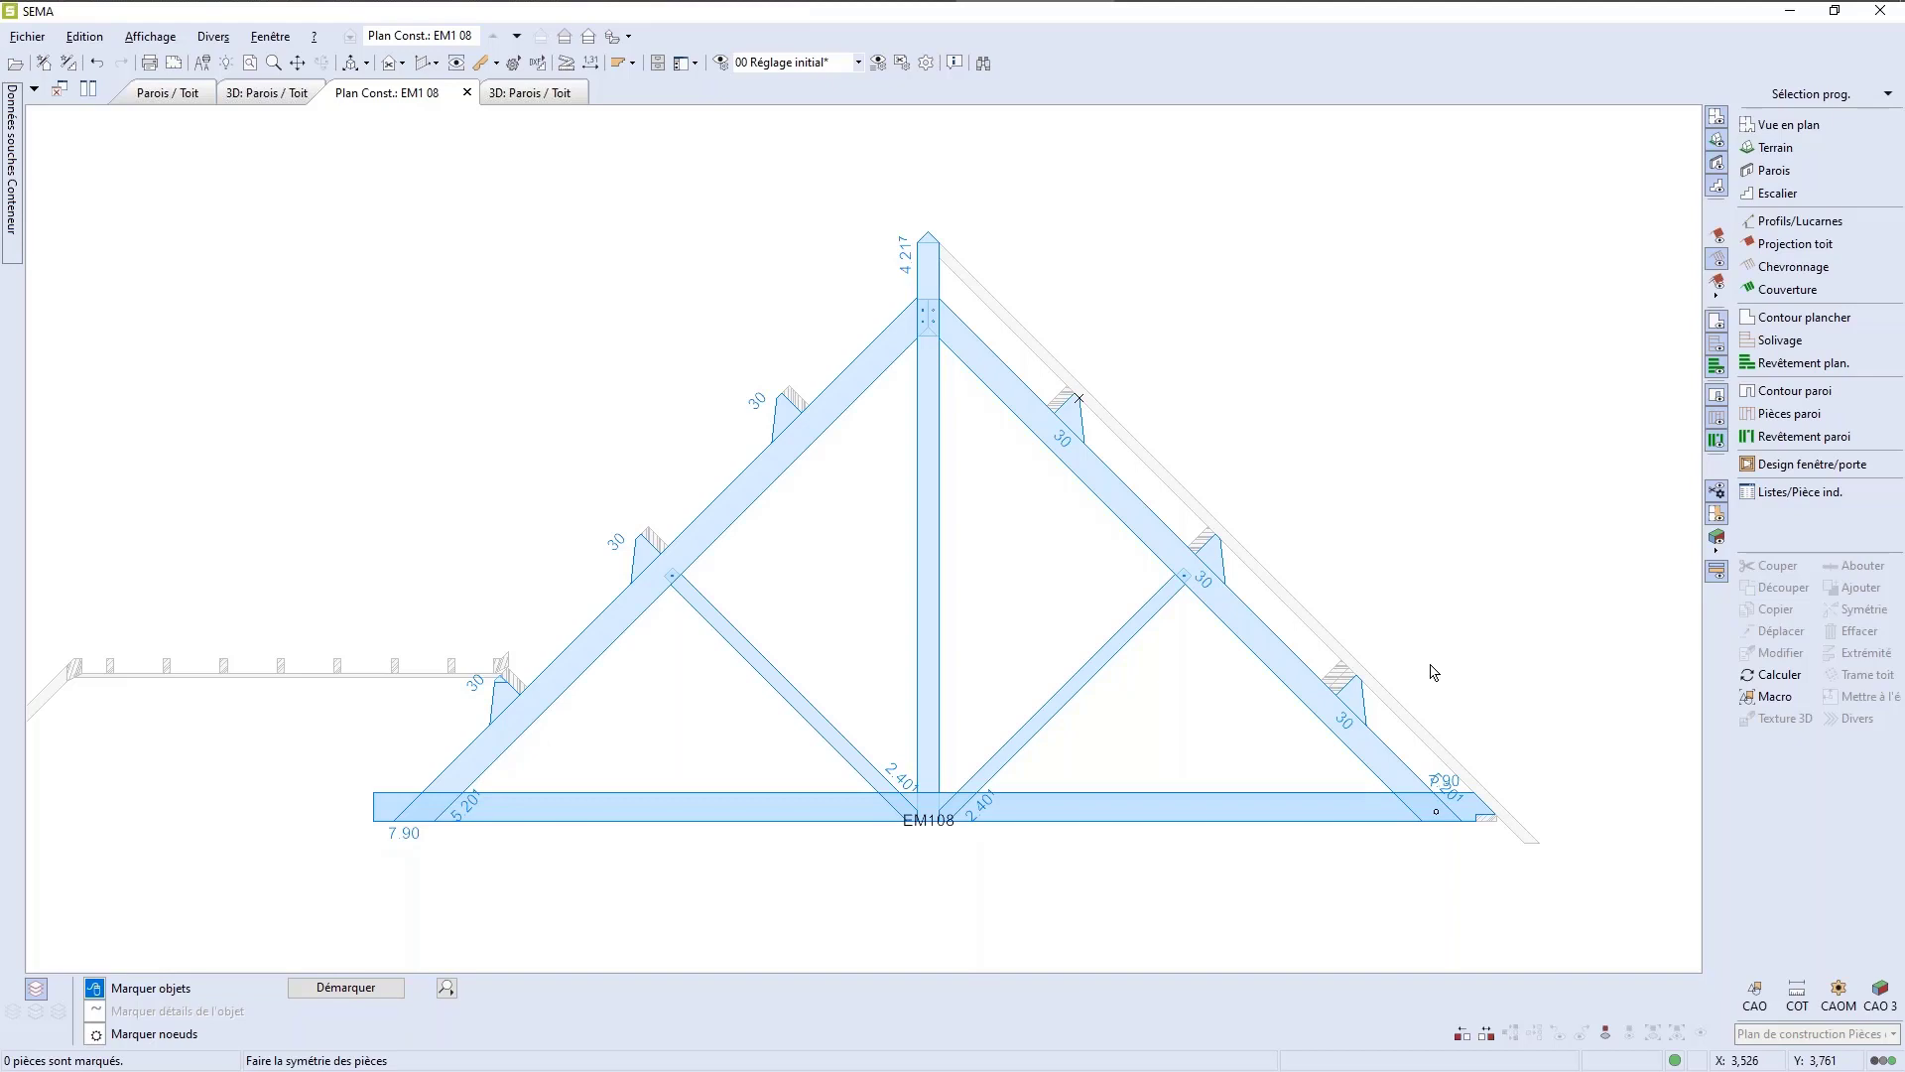
{"action": "scroll", "coordinate": [1406, 317], "scroll_direction": "down", "scroll_amount": 3}
{"action": "scroll", "coordinate": [1403, 366], "scroll_direction": "up", "scroll_amount": 2}
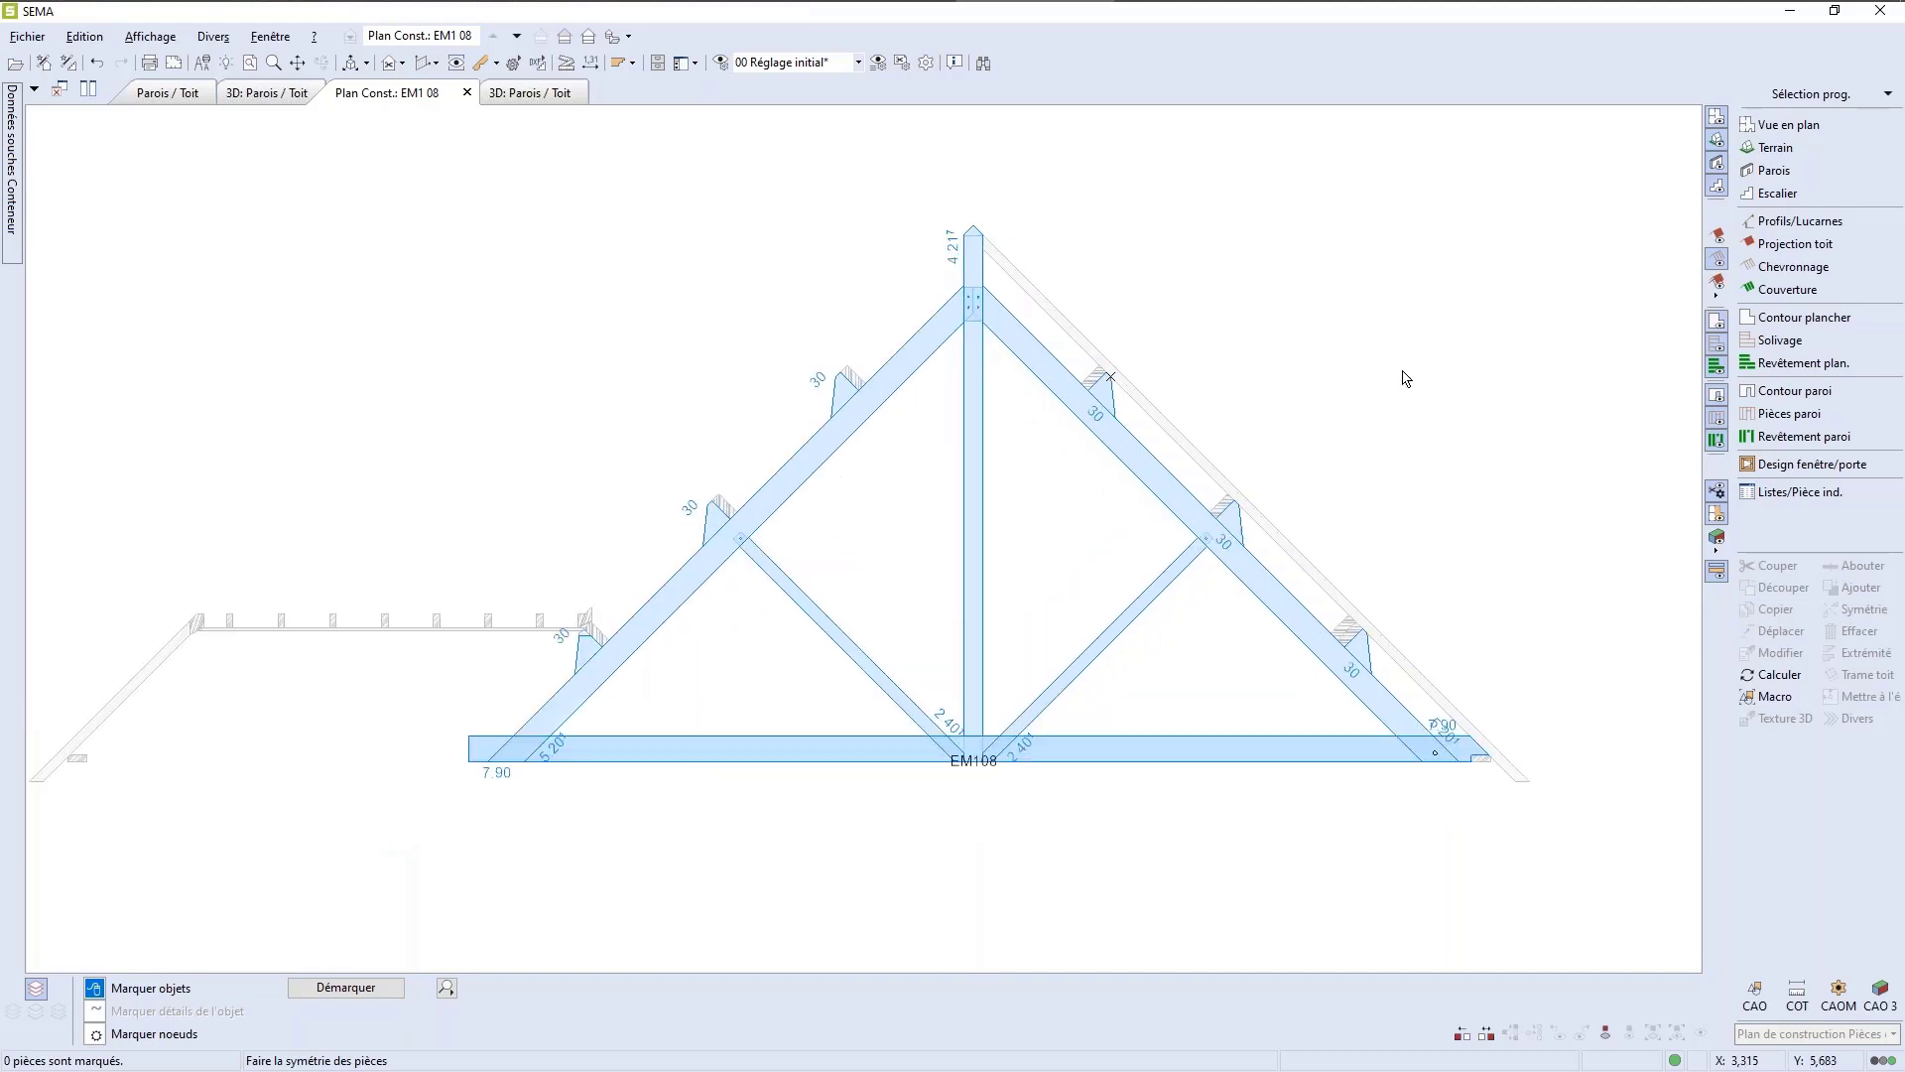
{"action": "scroll", "coordinate": [1404, 366], "scroll_direction": "down", "scroll_amount": 2}
{"action": "middle_click_drag", "start_coordinate": [1457, 467], "coordinate": [1414, 356]}
{"action": "scroll", "coordinate": [1416, 359], "scroll_direction": "down", "scroll_amount": 1}
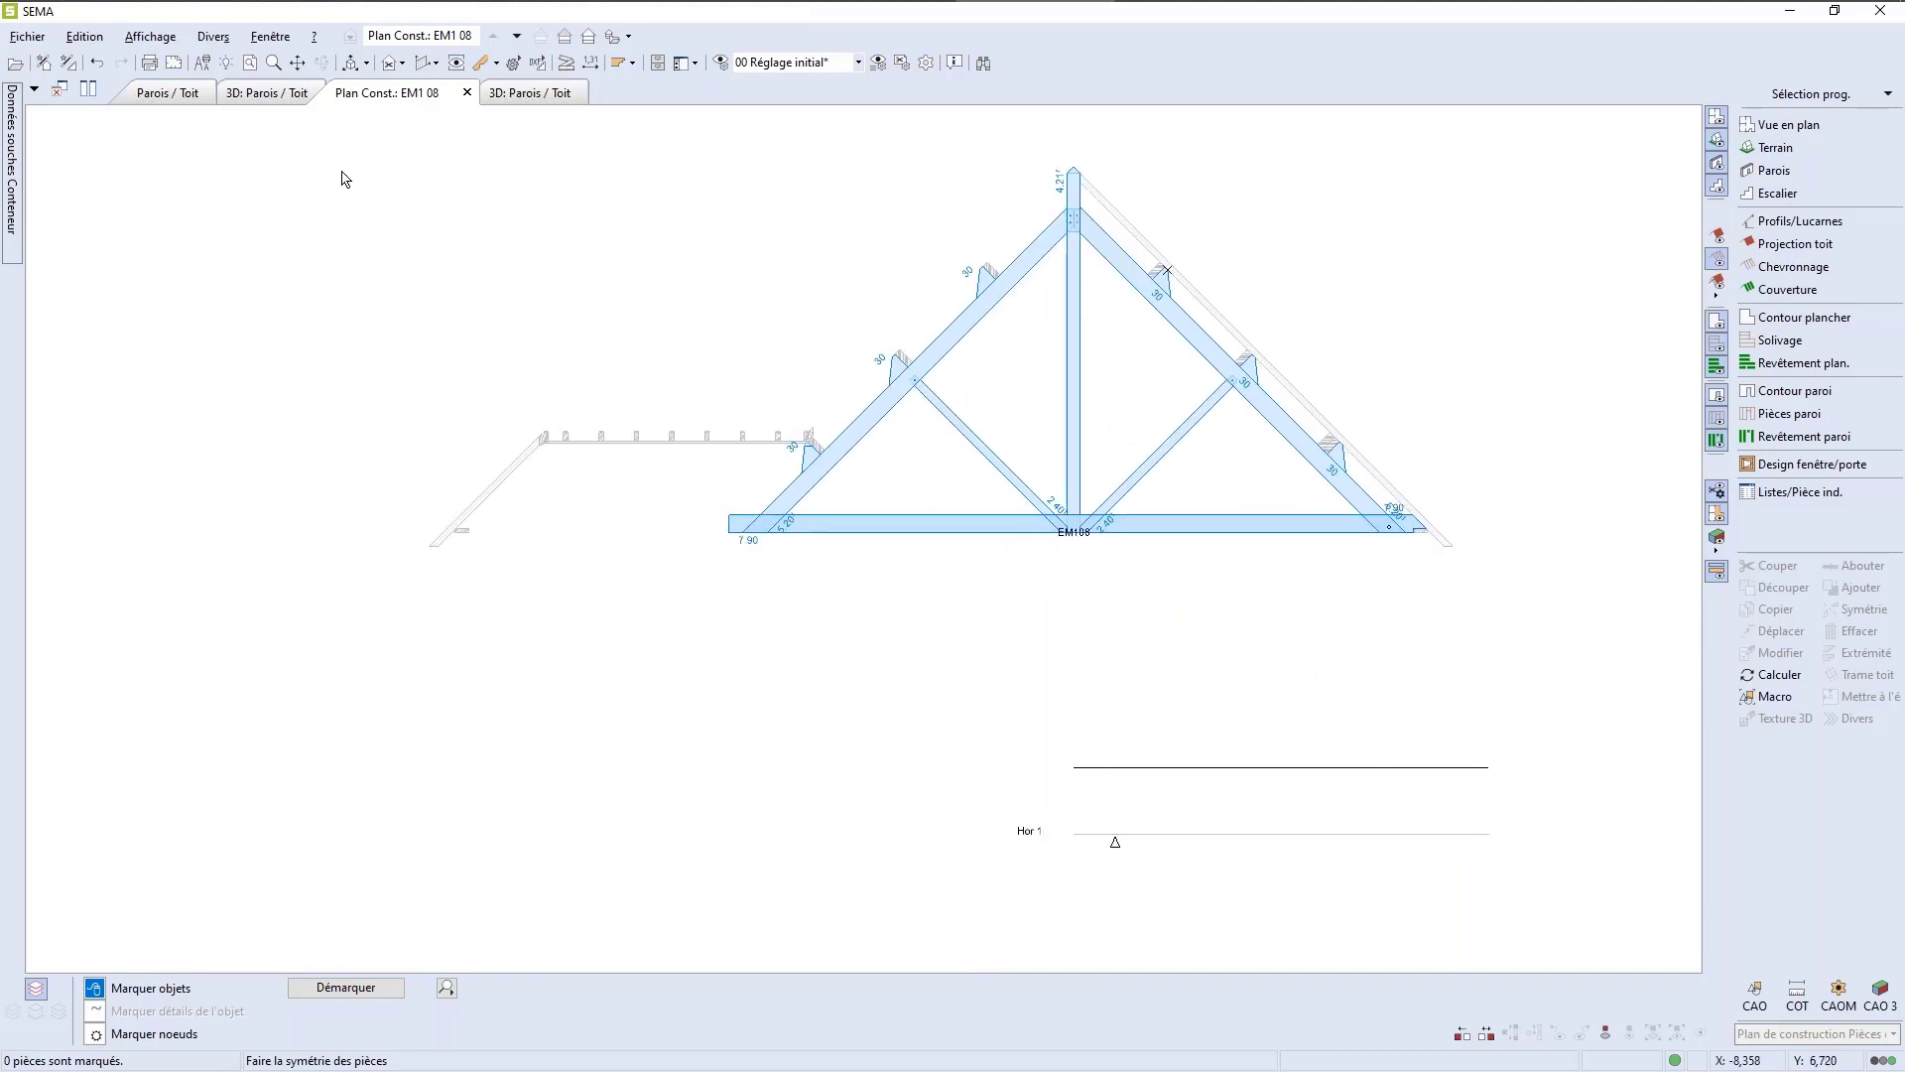
Step: Close truss EM108's construction plan and the section view, and examine the whole roof framing in 3D
{"action": "left_click", "coordinate": [461, 102]}
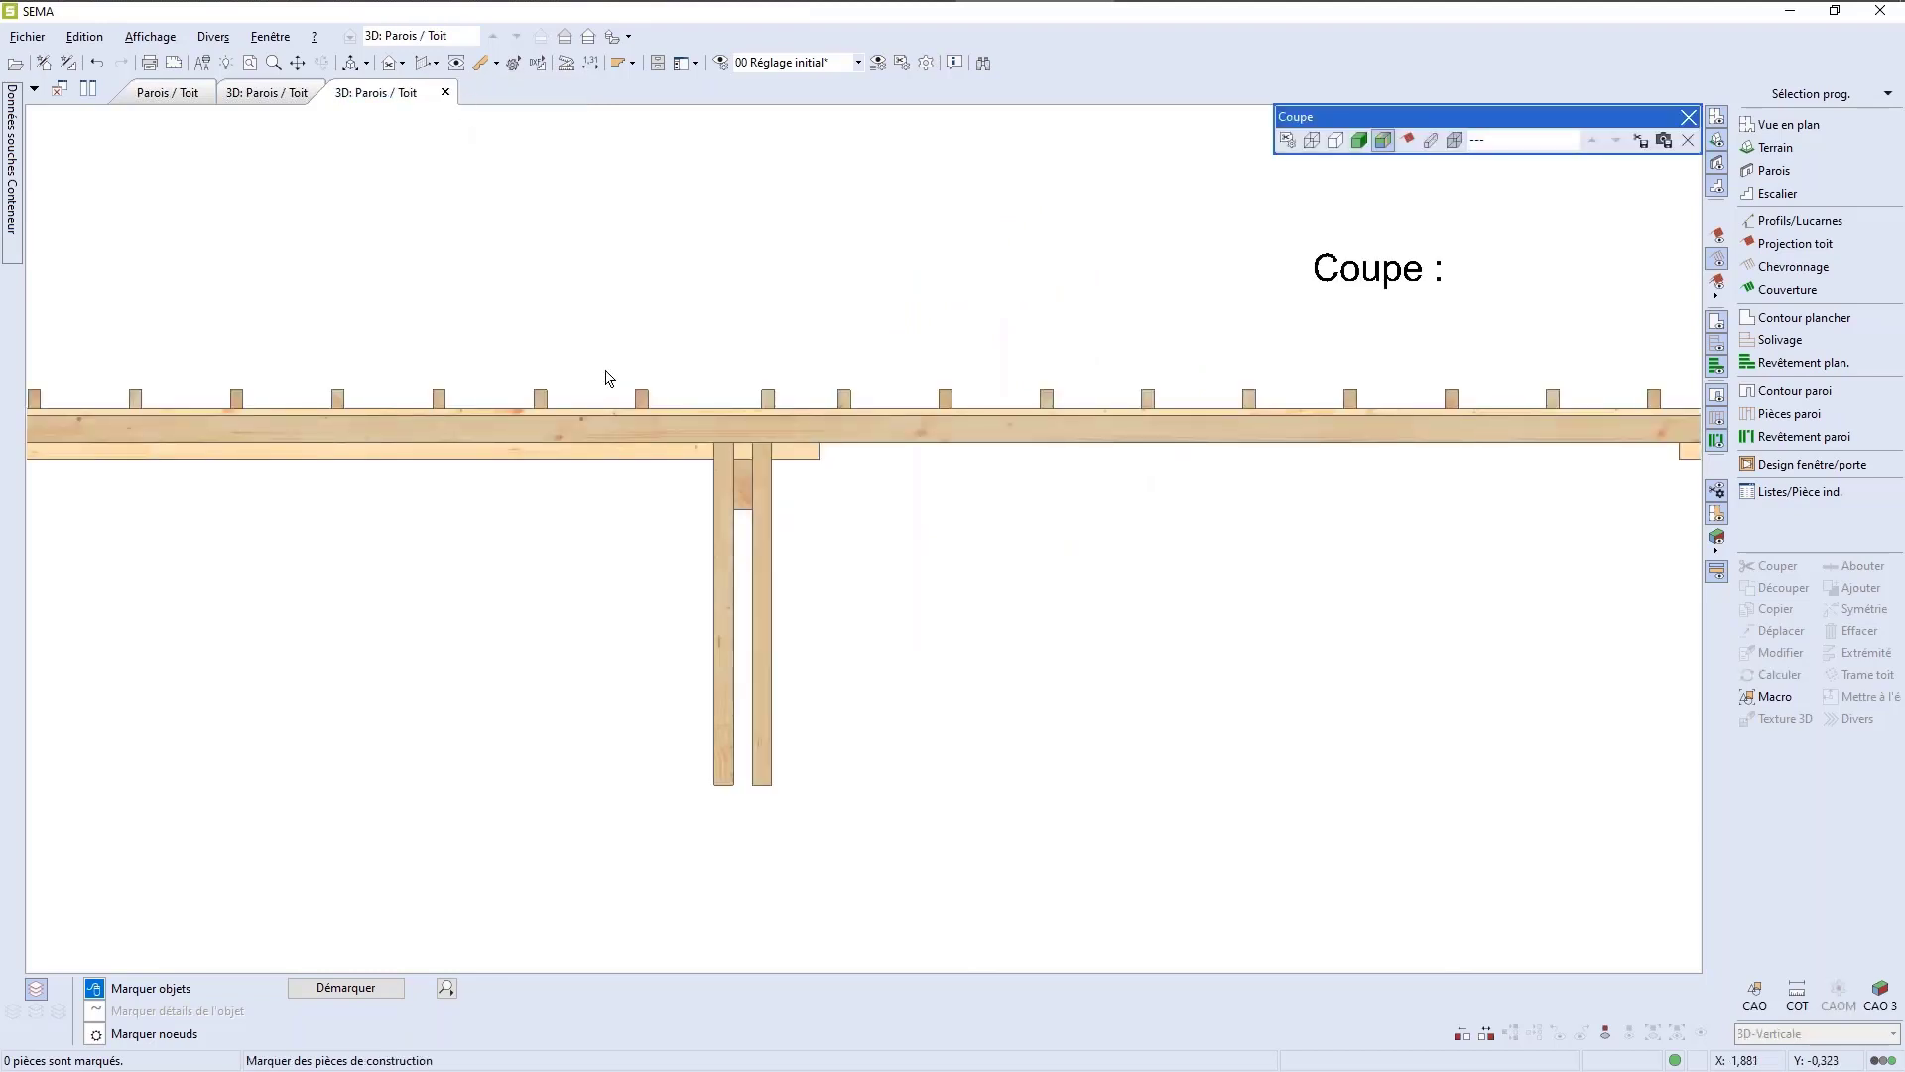
{"action": "left_click", "coordinate": [445, 93]}
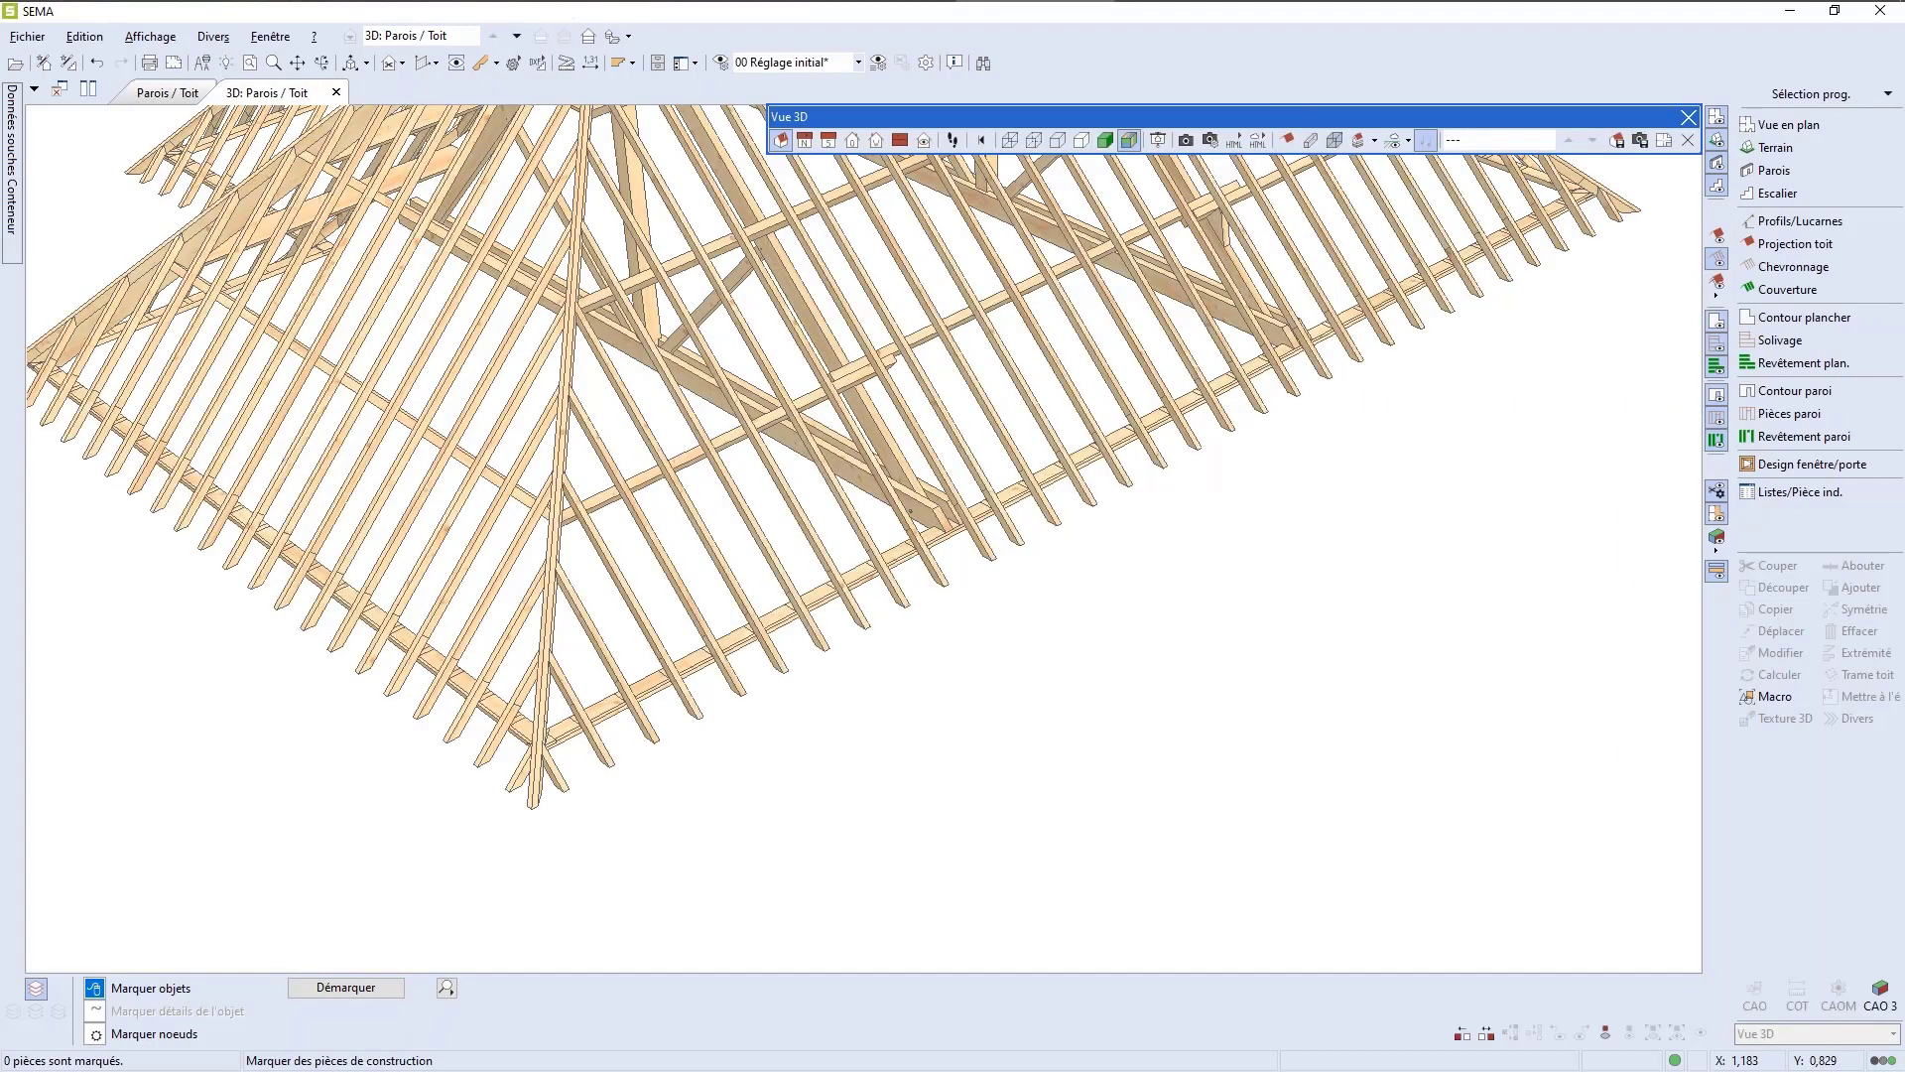
{"action": "scroll", "coordinate": [1118, 289], "scroll_direction": "down", "scroll_amount": 3}
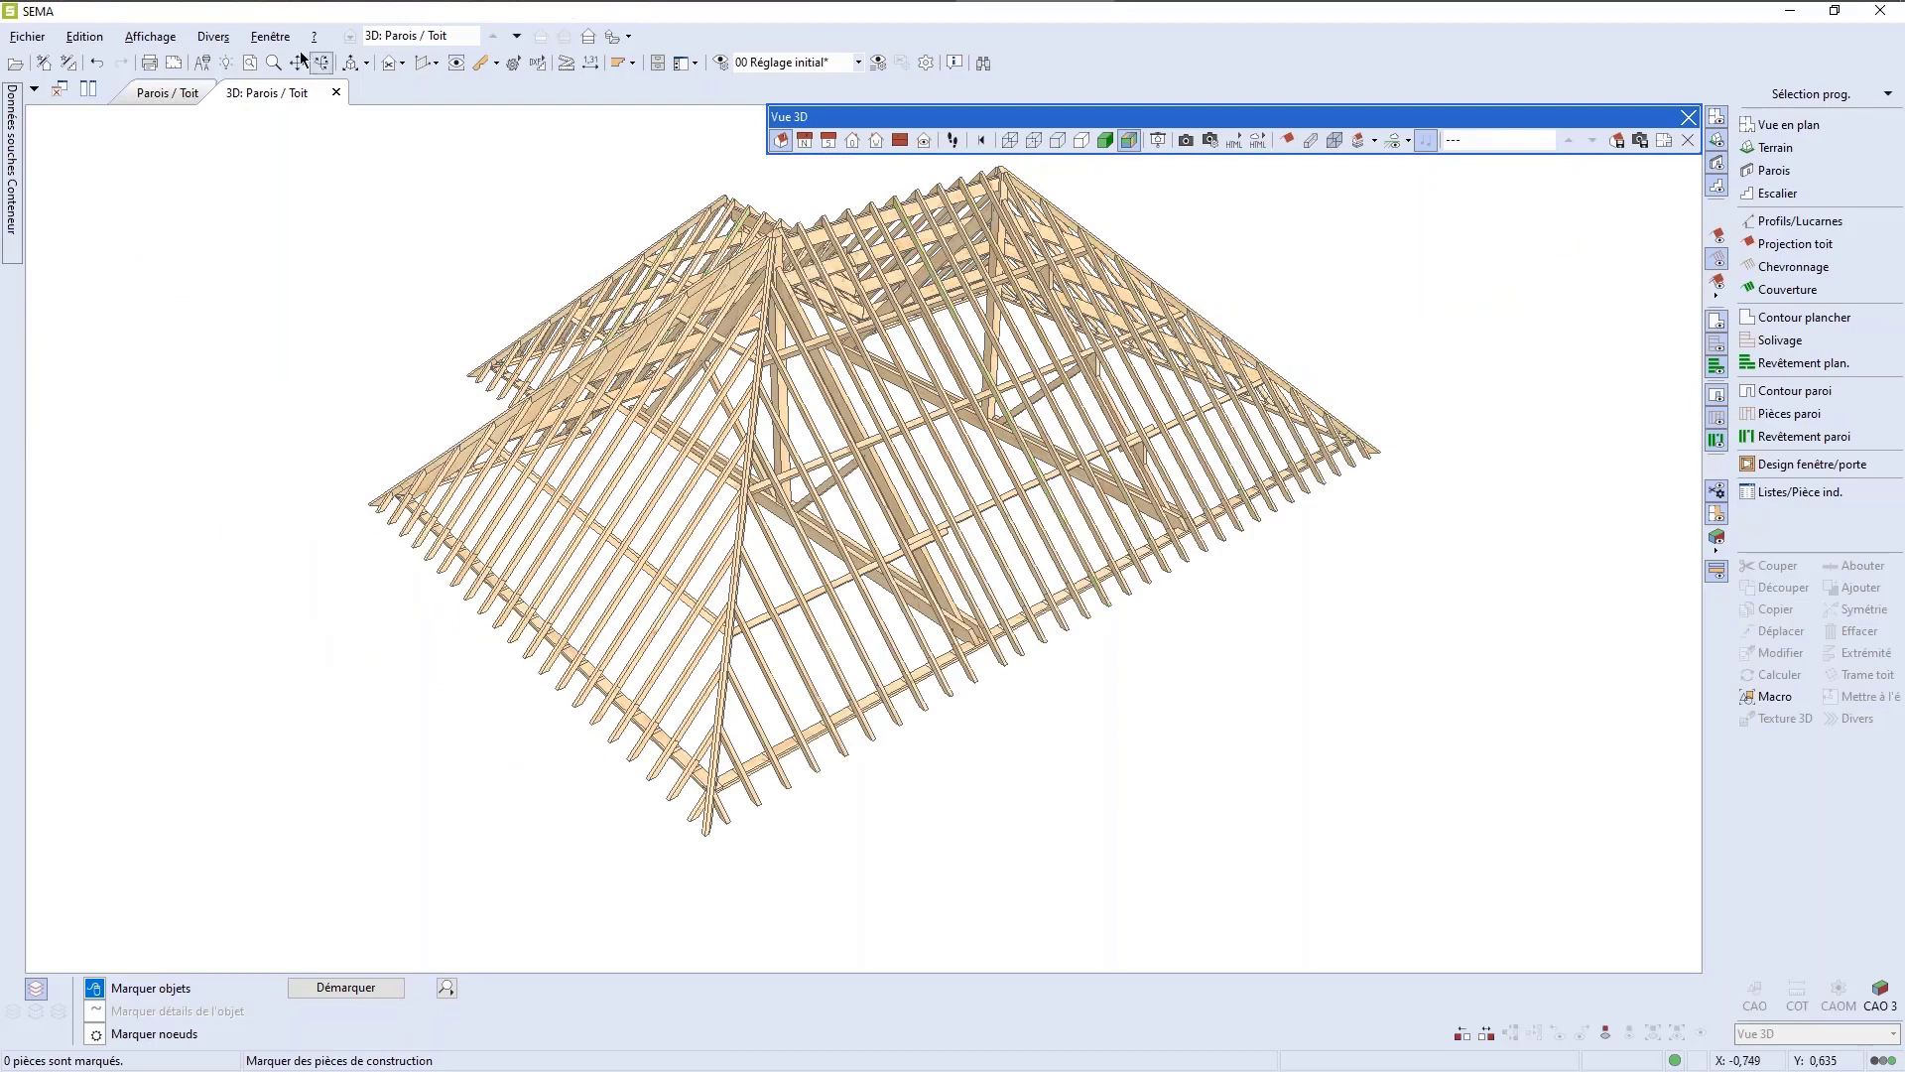
{"action": "left_click", "coordinate": [332, 65]}
{"action": "scroll", "coordinate": [1128, 375], "scroll_direction": "up", "scroll_amount": 4}
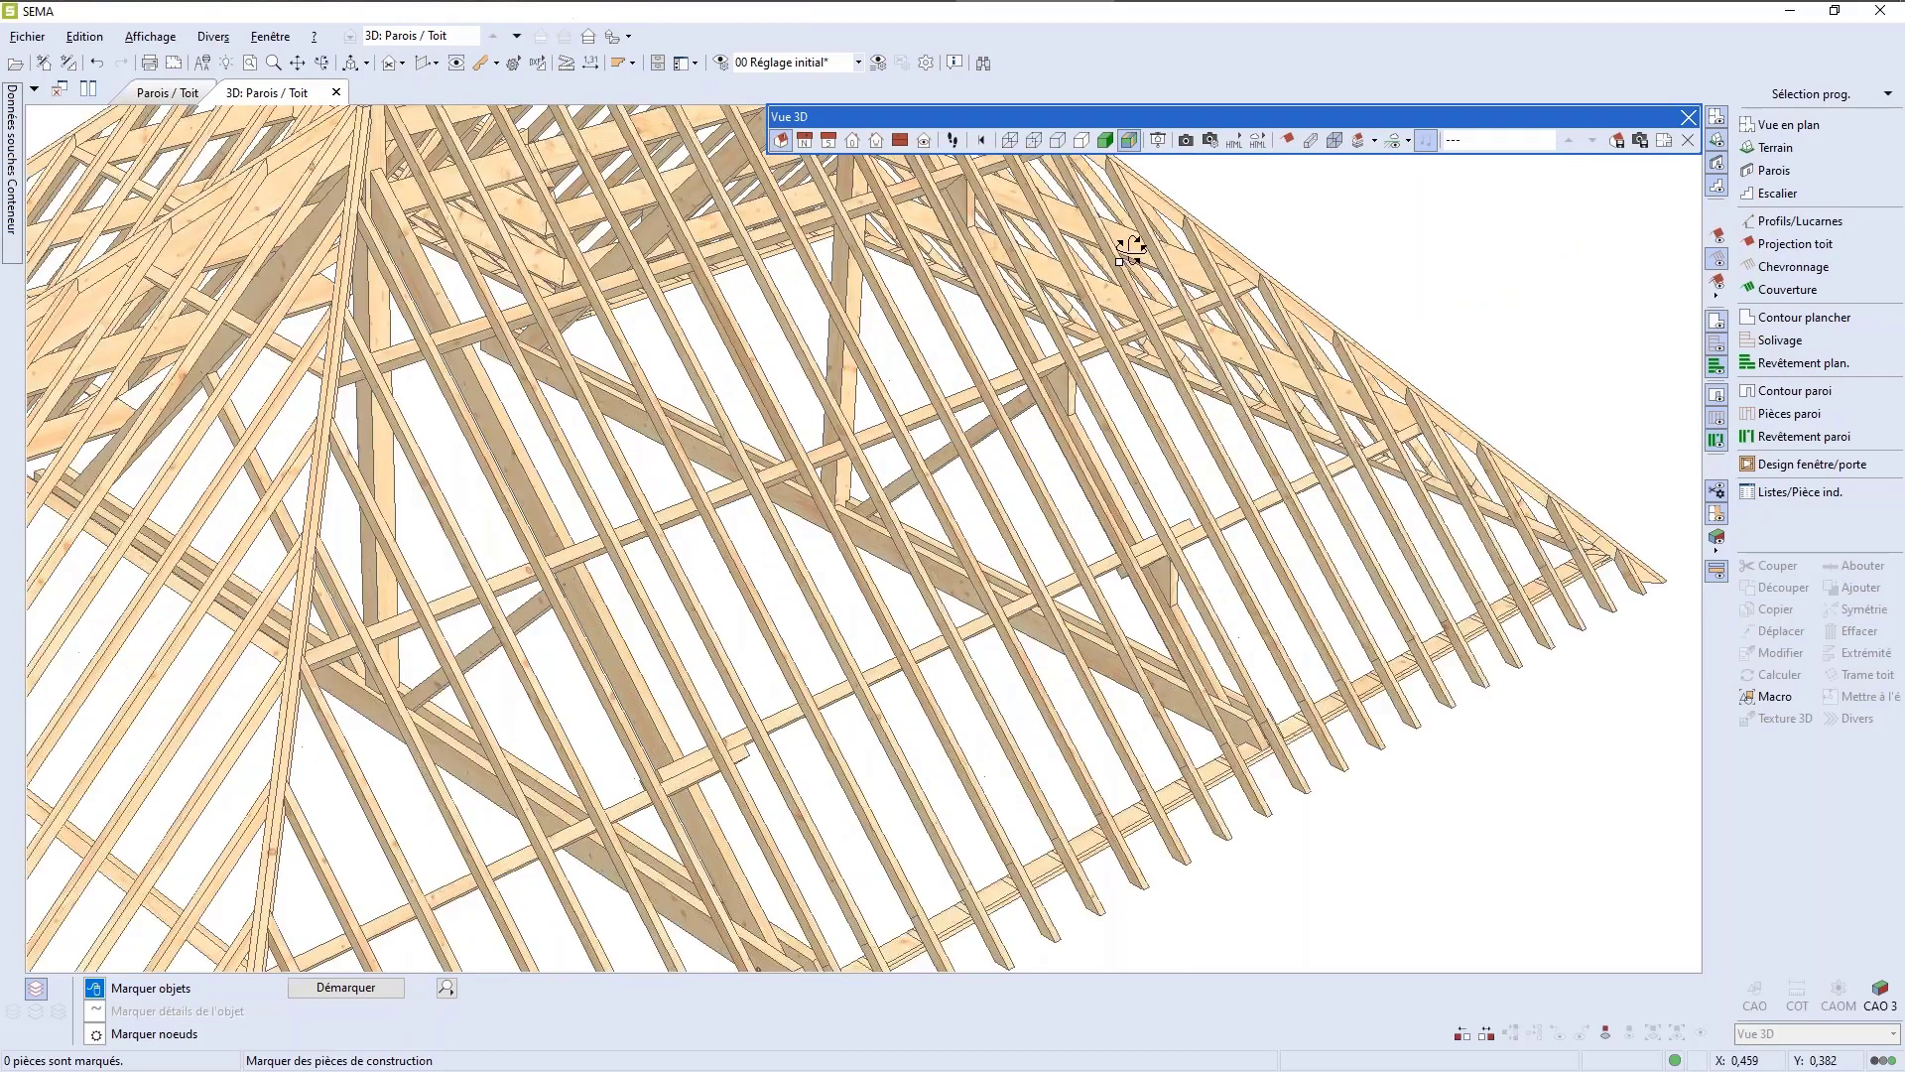
{"action": "left_click_drag", "start_coordinate": [1129, 250], "coordinate": [655, 409]}
{"action": "left_click_drag", "start_coordinate": [655, 409], "coordinate": [654, 384]}
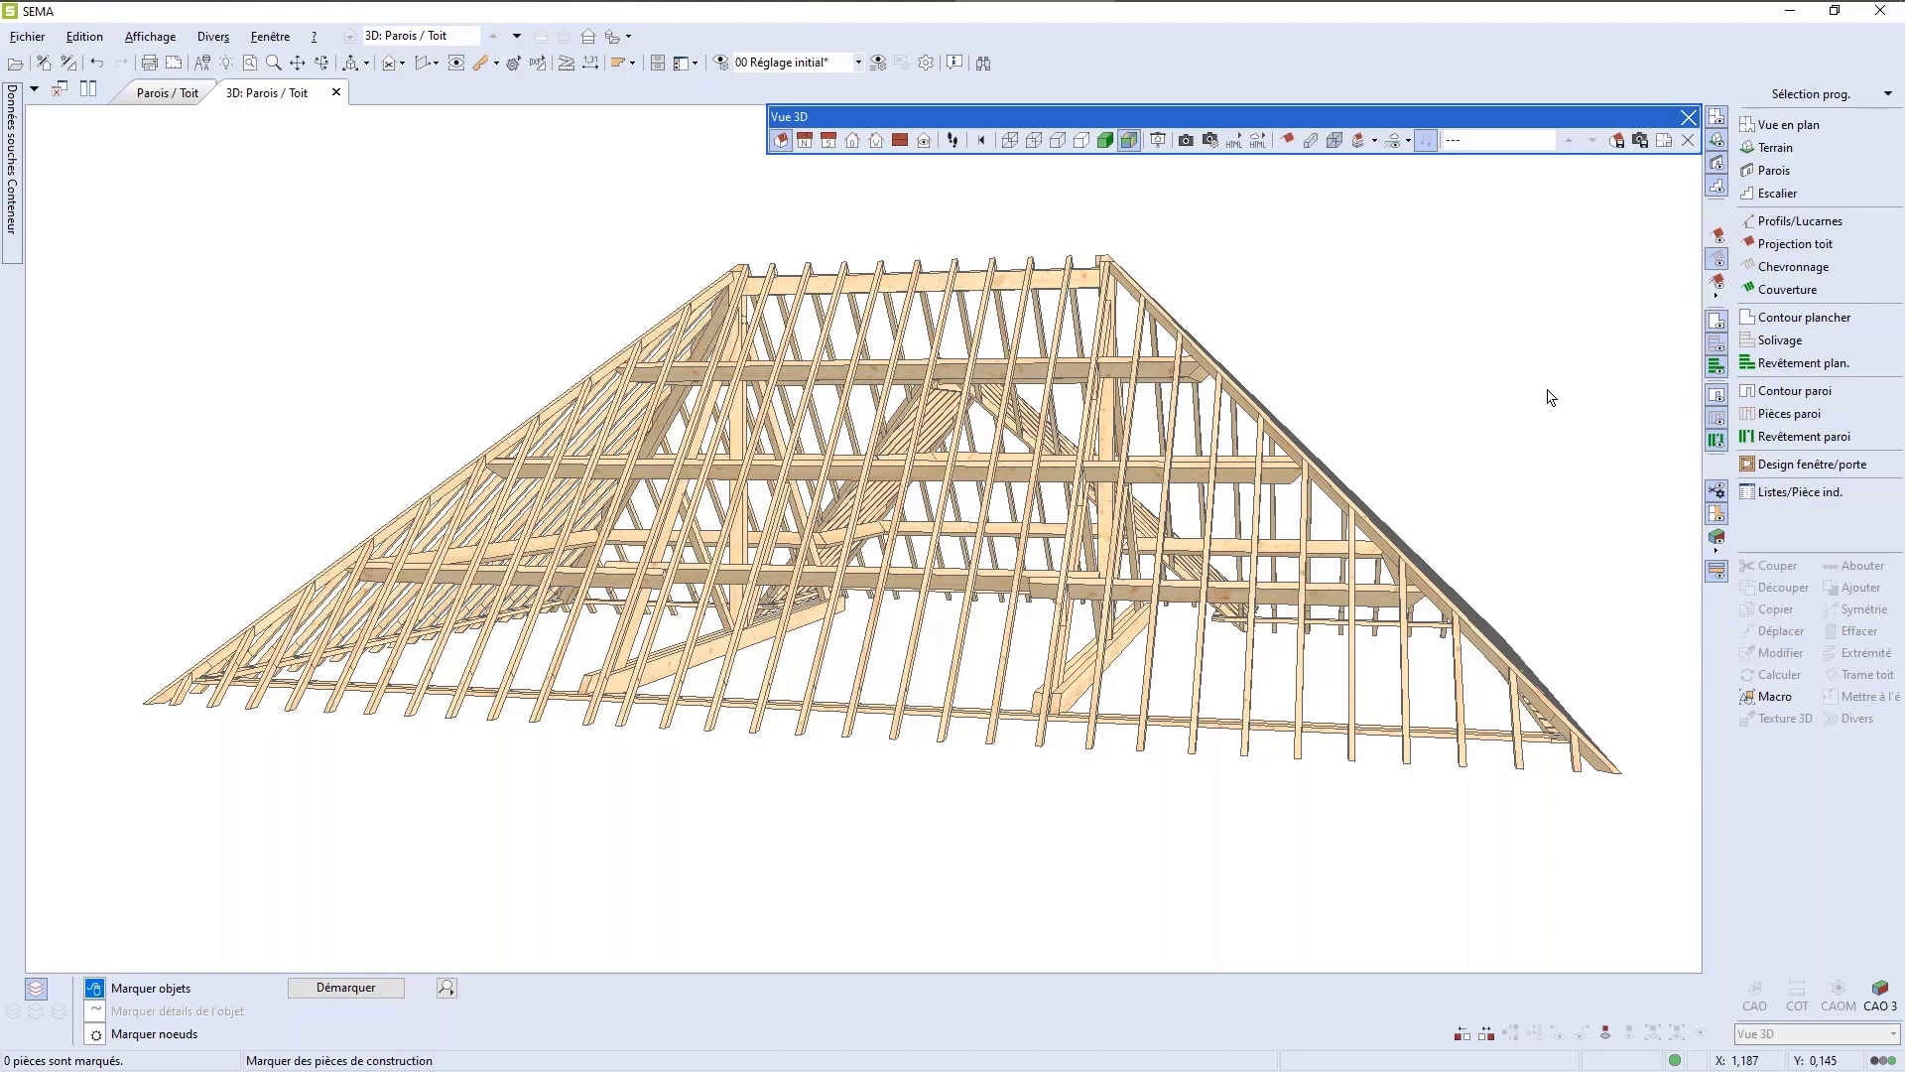
Step: Return to the roof plan view and hide the roof profiles and roof timbers, leaving the trusses displayed
{"action": "key", "text": "g"}
{"action": "scroll", "coordinate": [1063, 549], "scroll_direction": "down", "scroll_amount": 1}
{"action": "scroll", "coordinate": [831, 640], "scroll_direction": "up", "scroll_amount": 1}
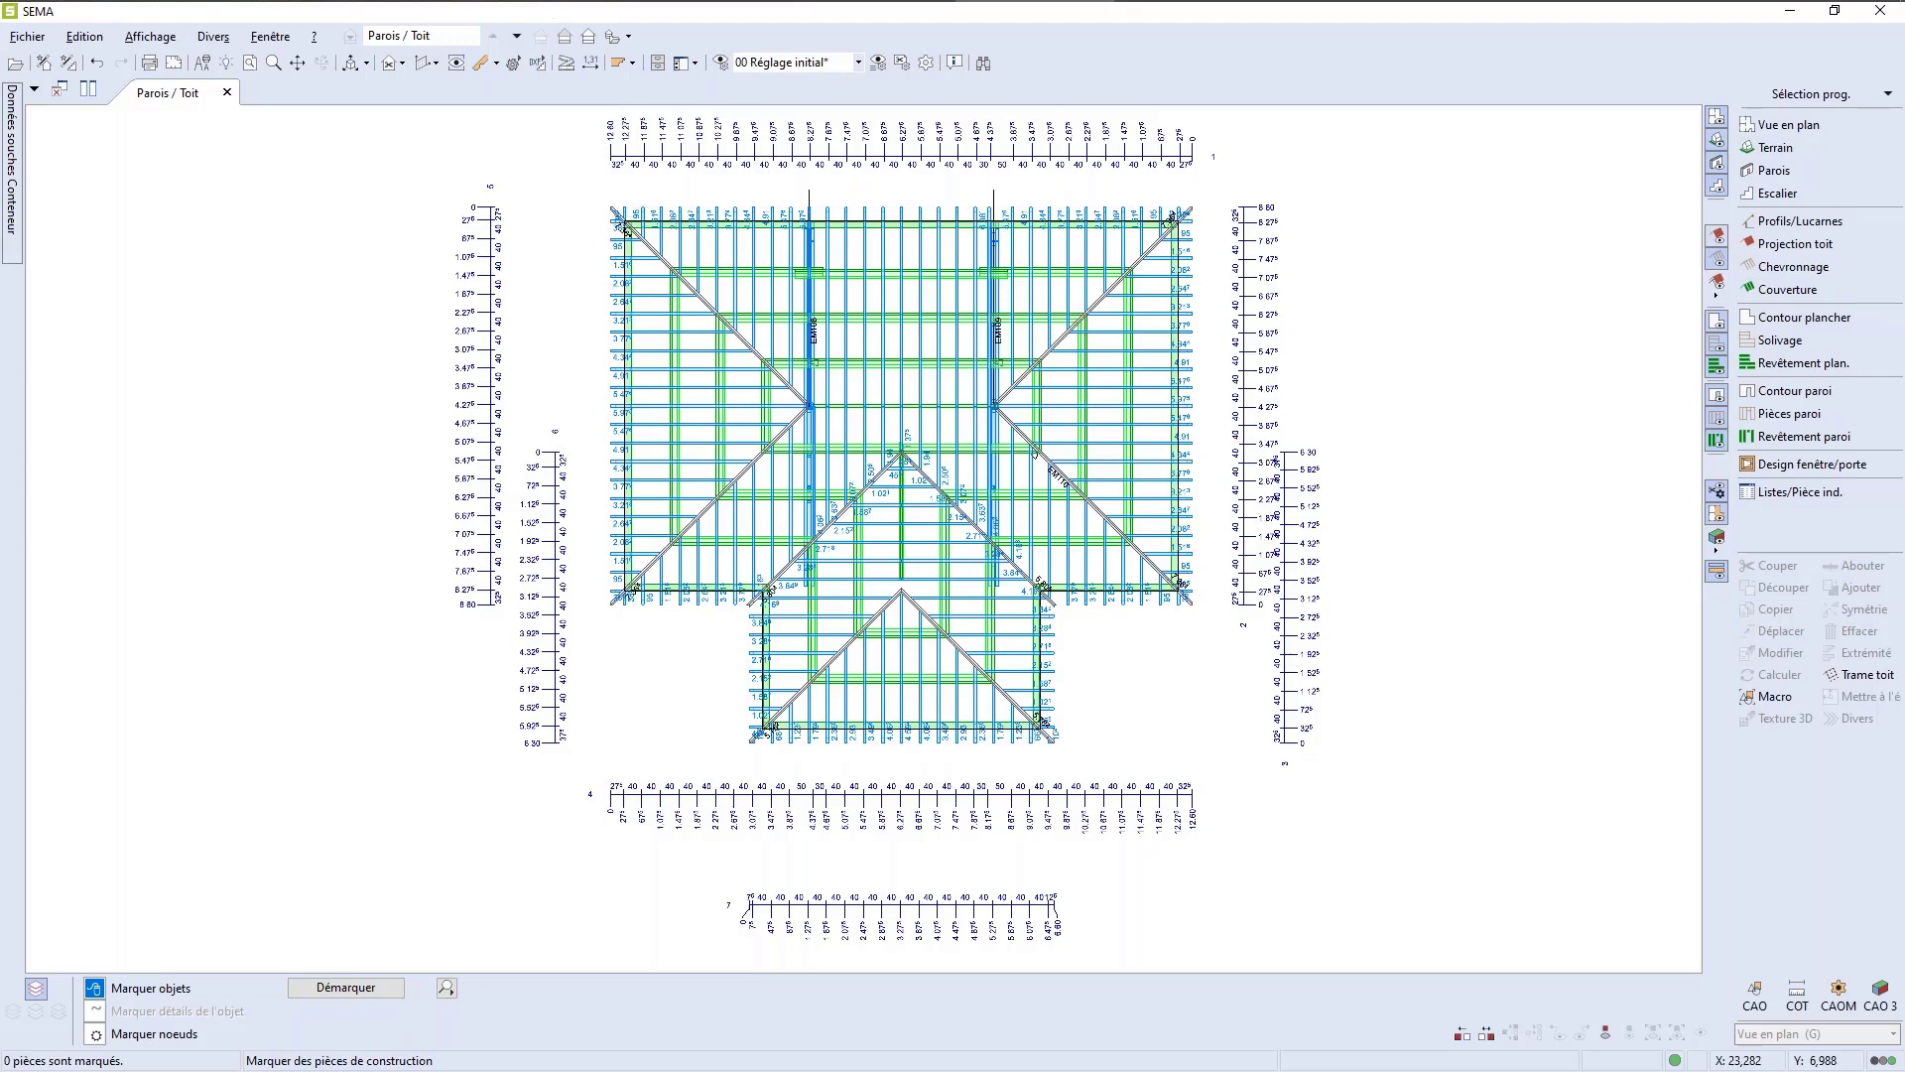
{"action": "left_click", "coordinate": [1717, 237]}
{"action": "left_click", "coordinate": [1718, 260]}
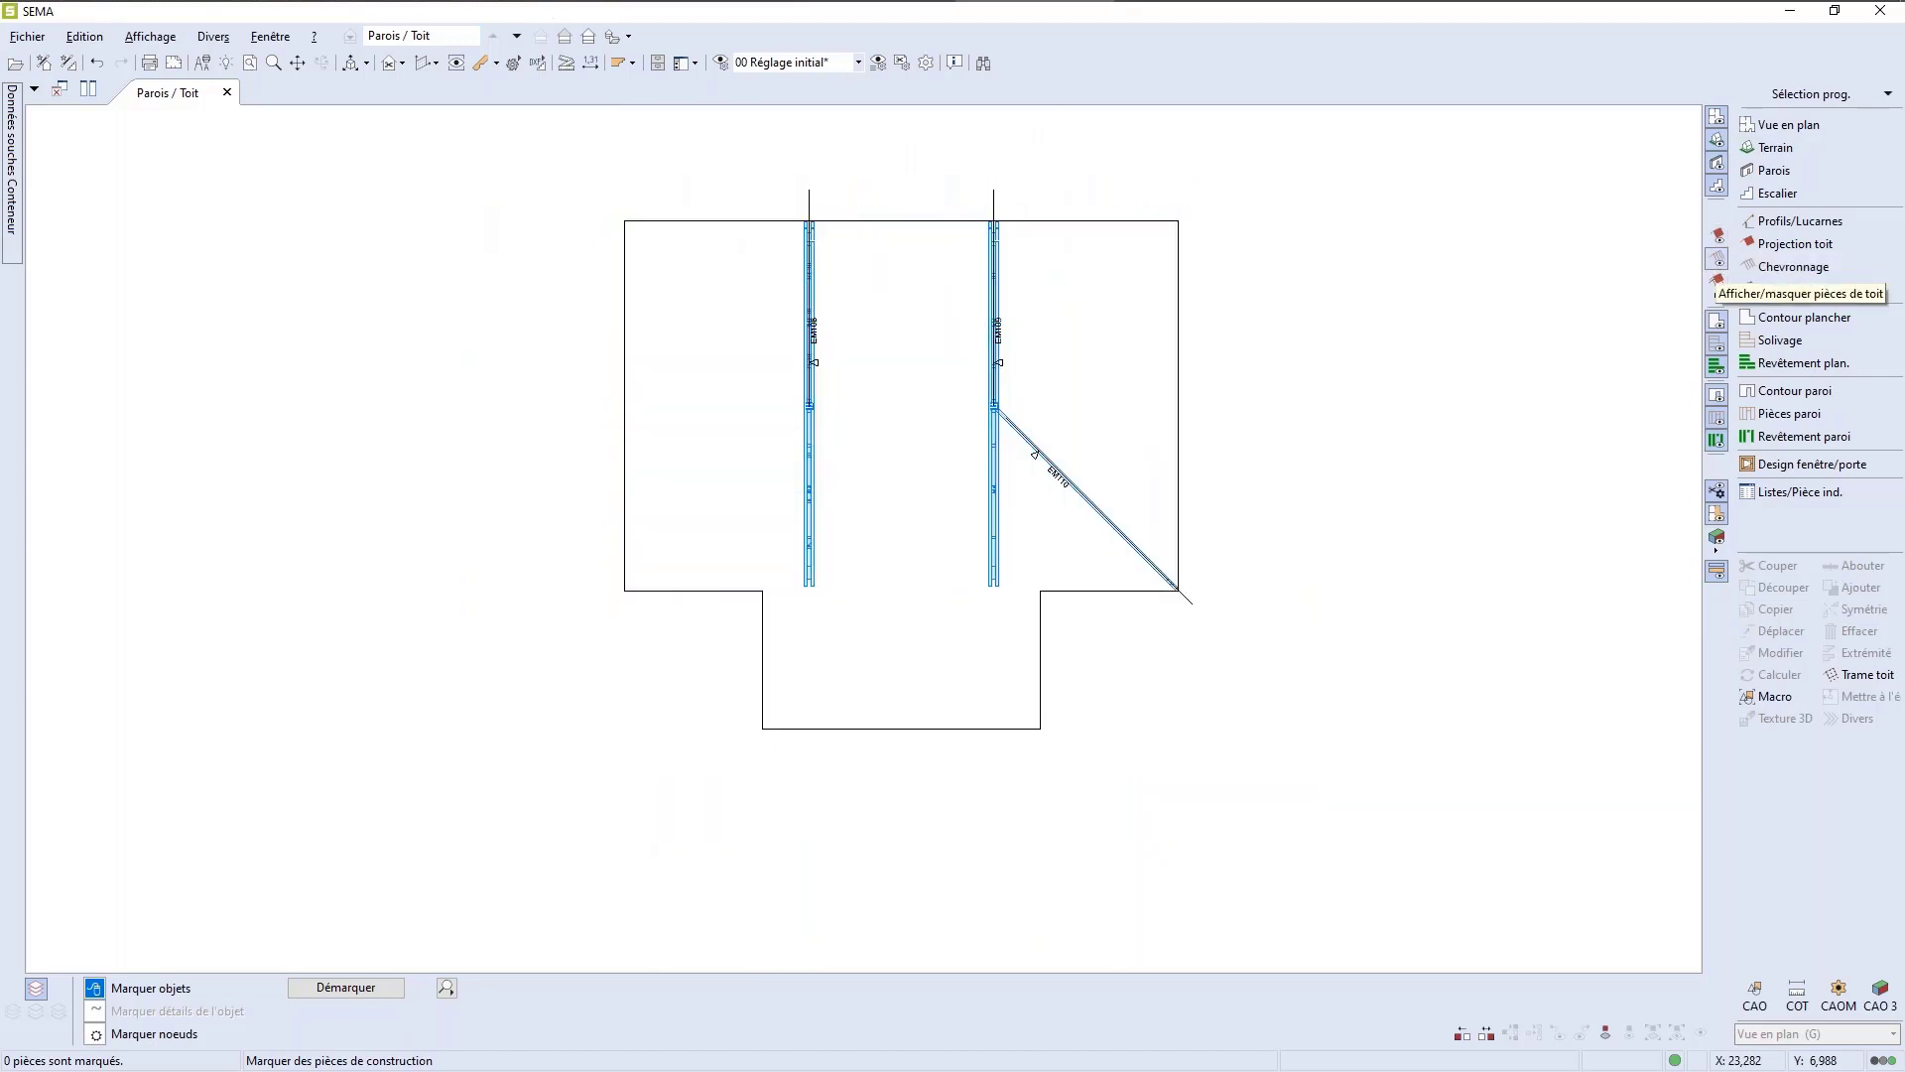
{"action": "left_click", "coordinate": [1718, 260]}
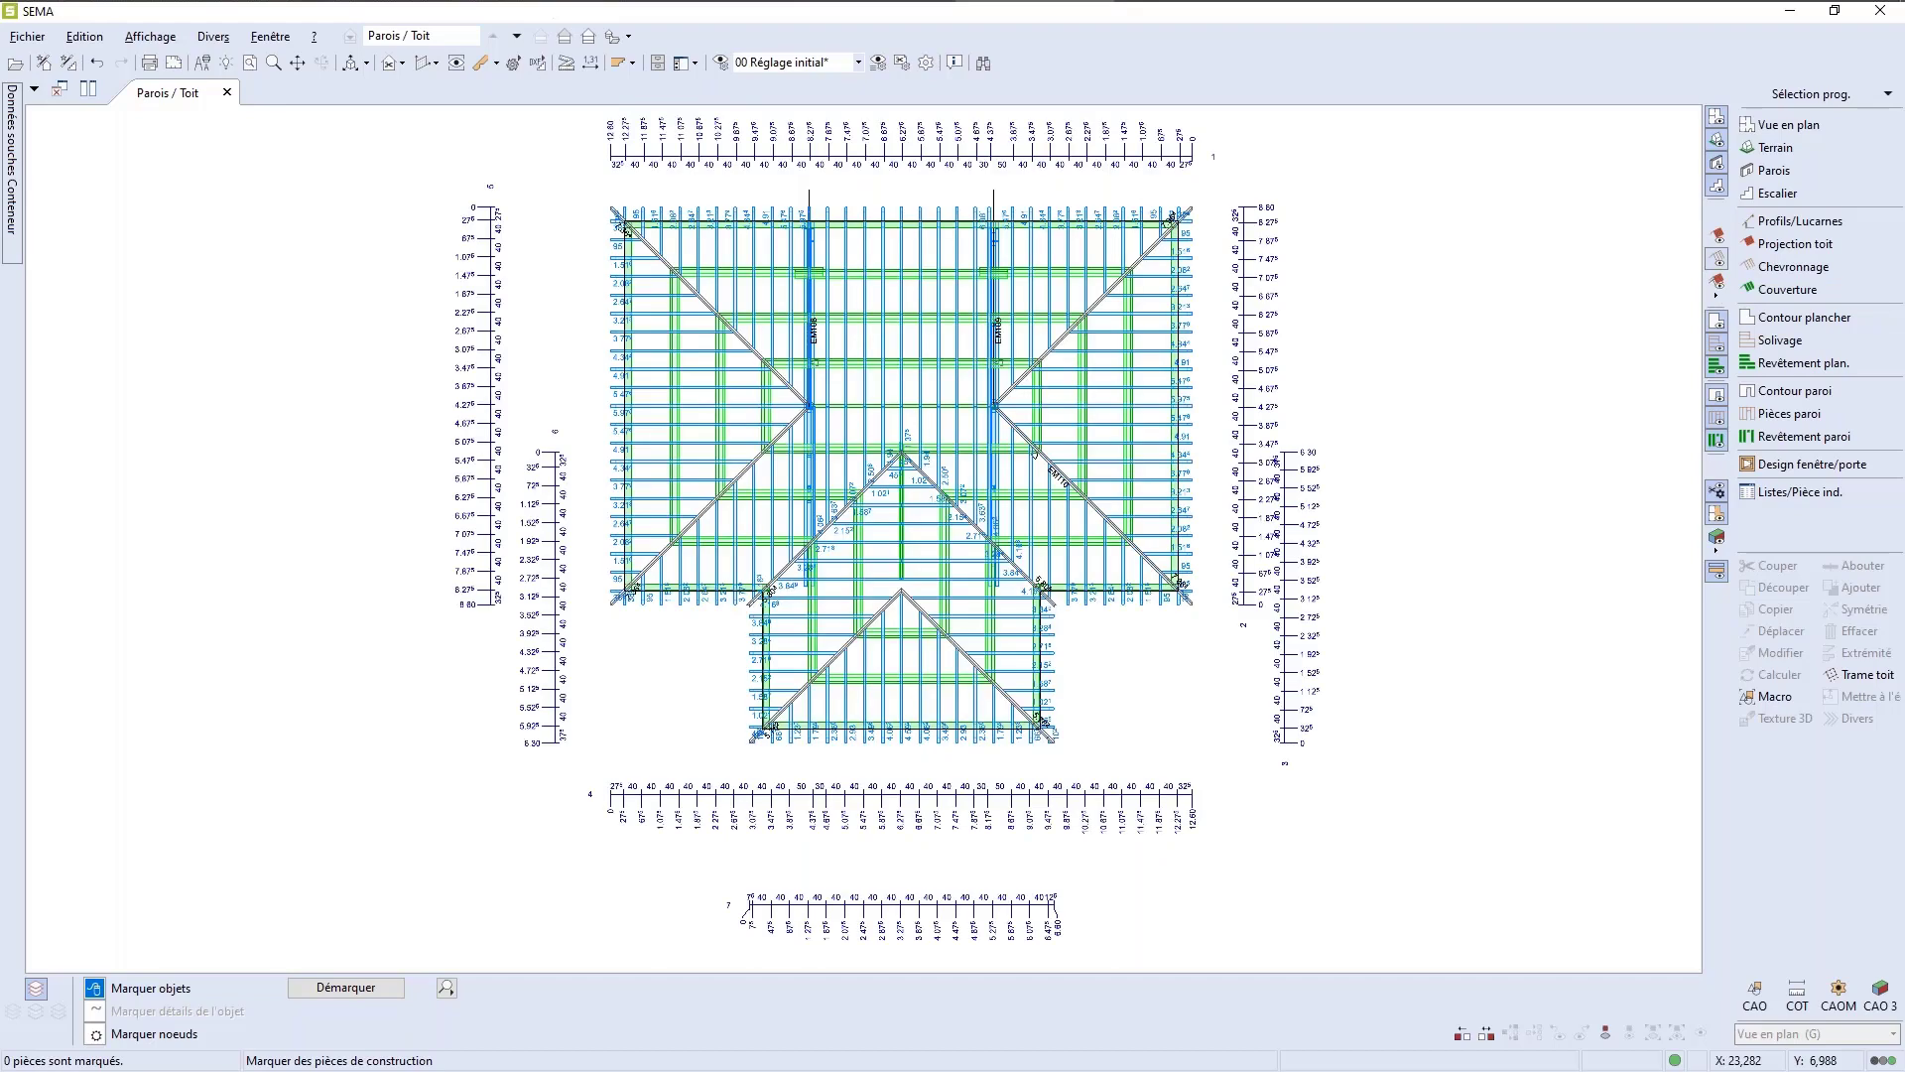
{"action": "left_click", "coordinate": [1718, 260]}
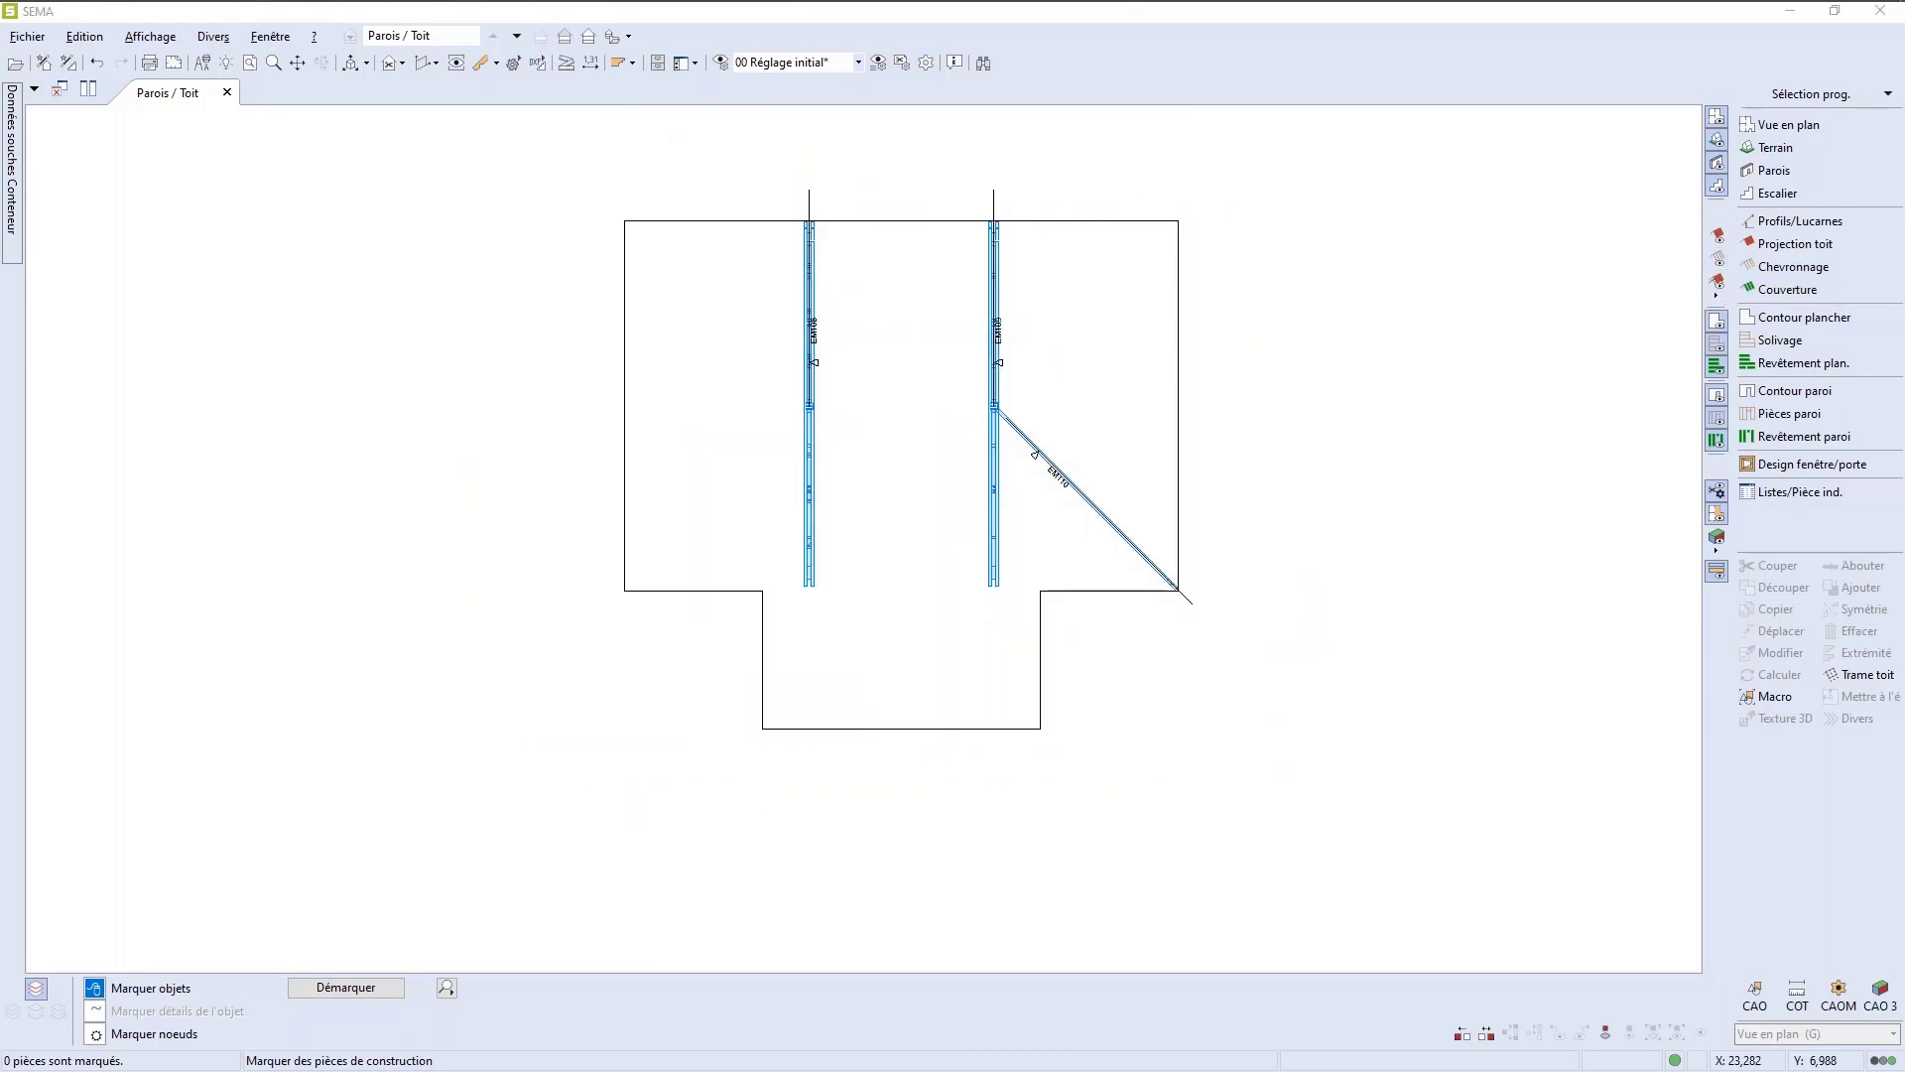
Step: Open truss EM108's construction plan and turn on the Largeur / Hauteur values for its timbers in the display settings
{"action": "left_click", "coordinate": [812, 343]}
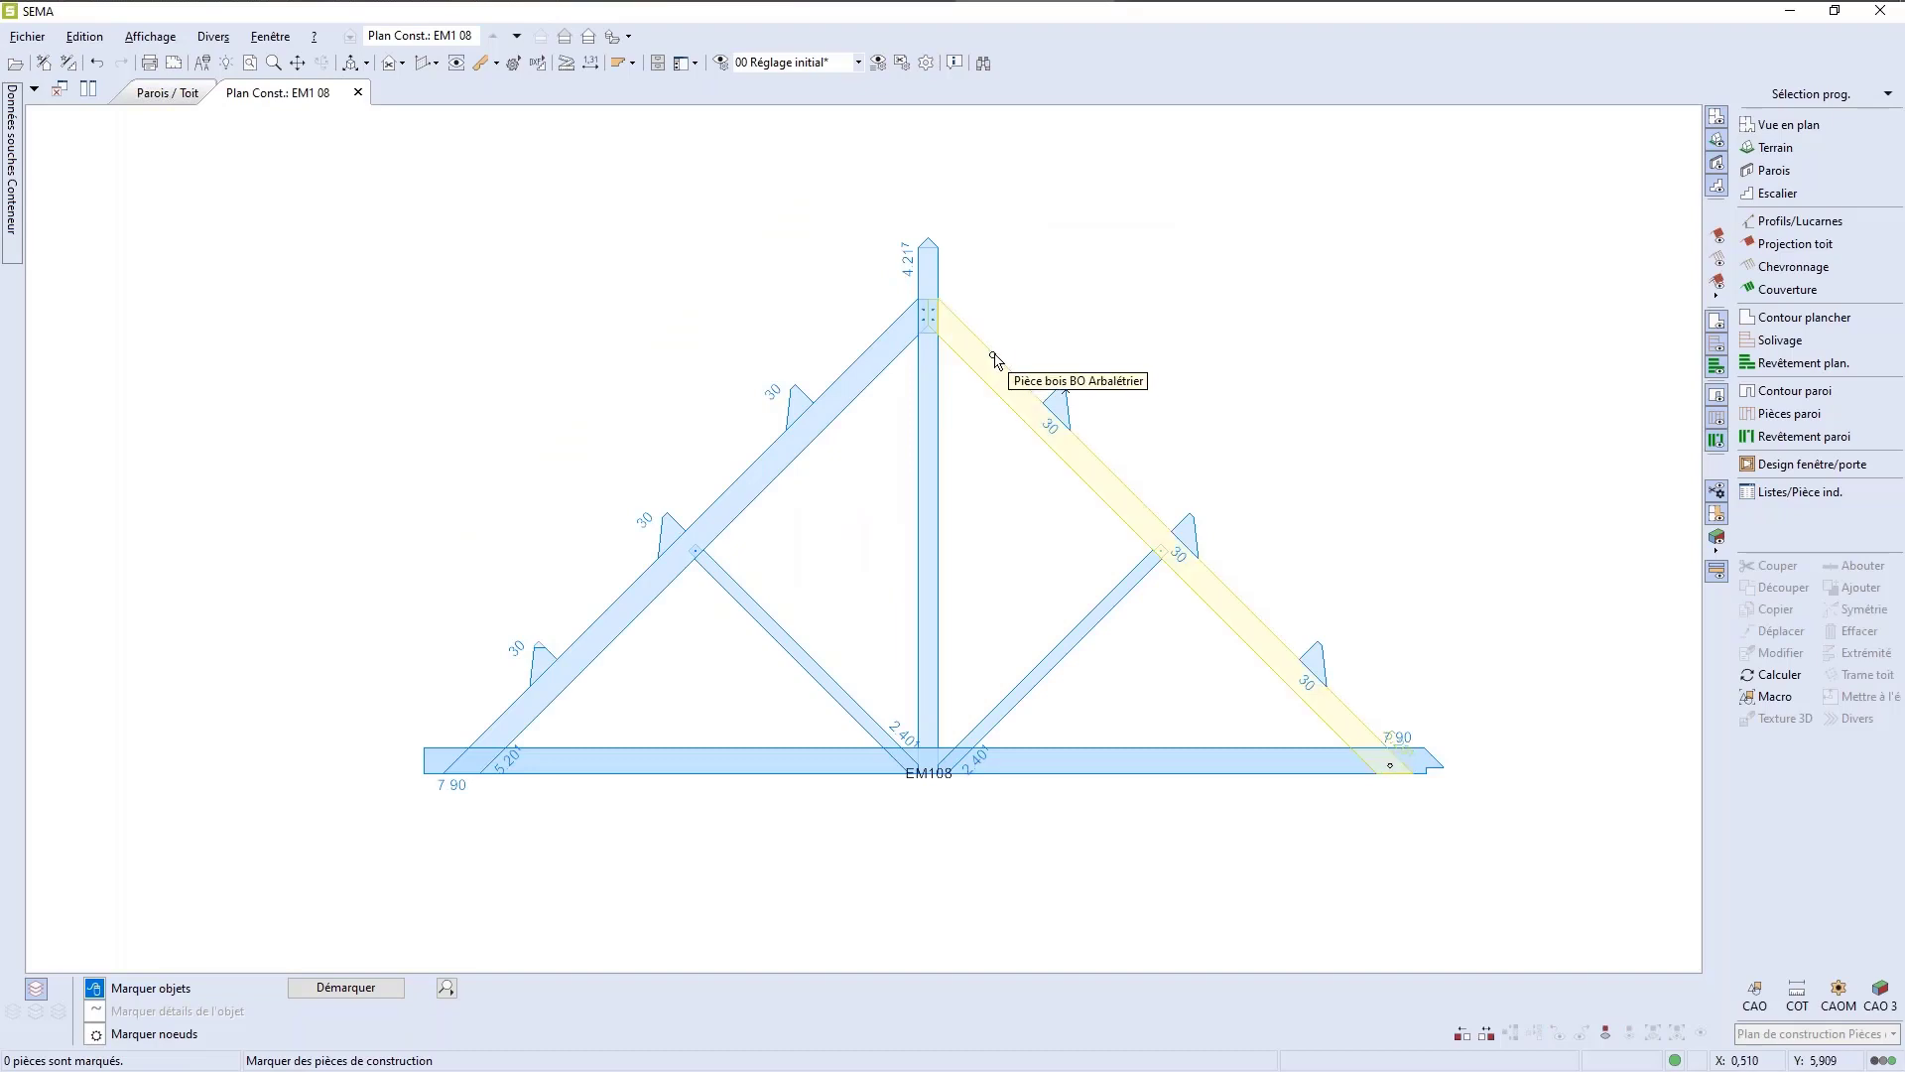
{"action": "left_click", "coordinate": [1022, 375]}
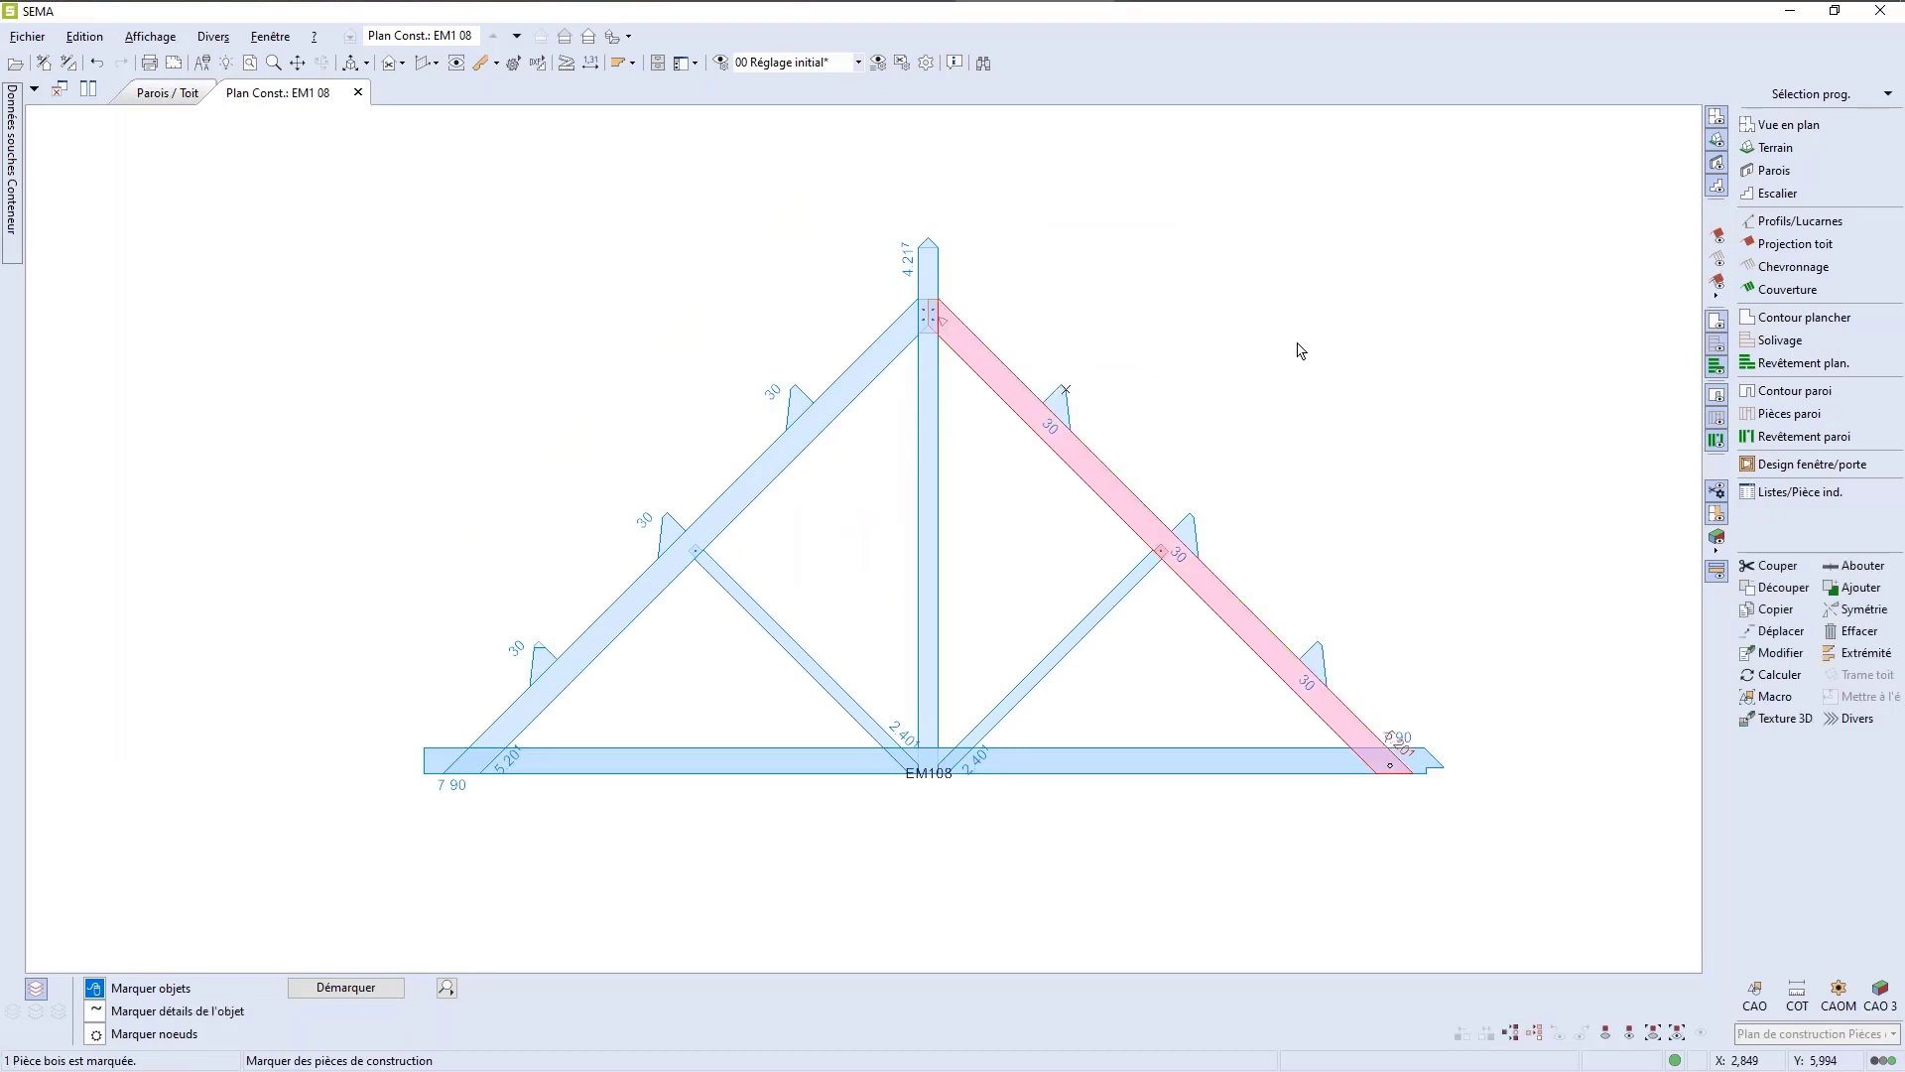
{"action": "key", "text": "F4"}
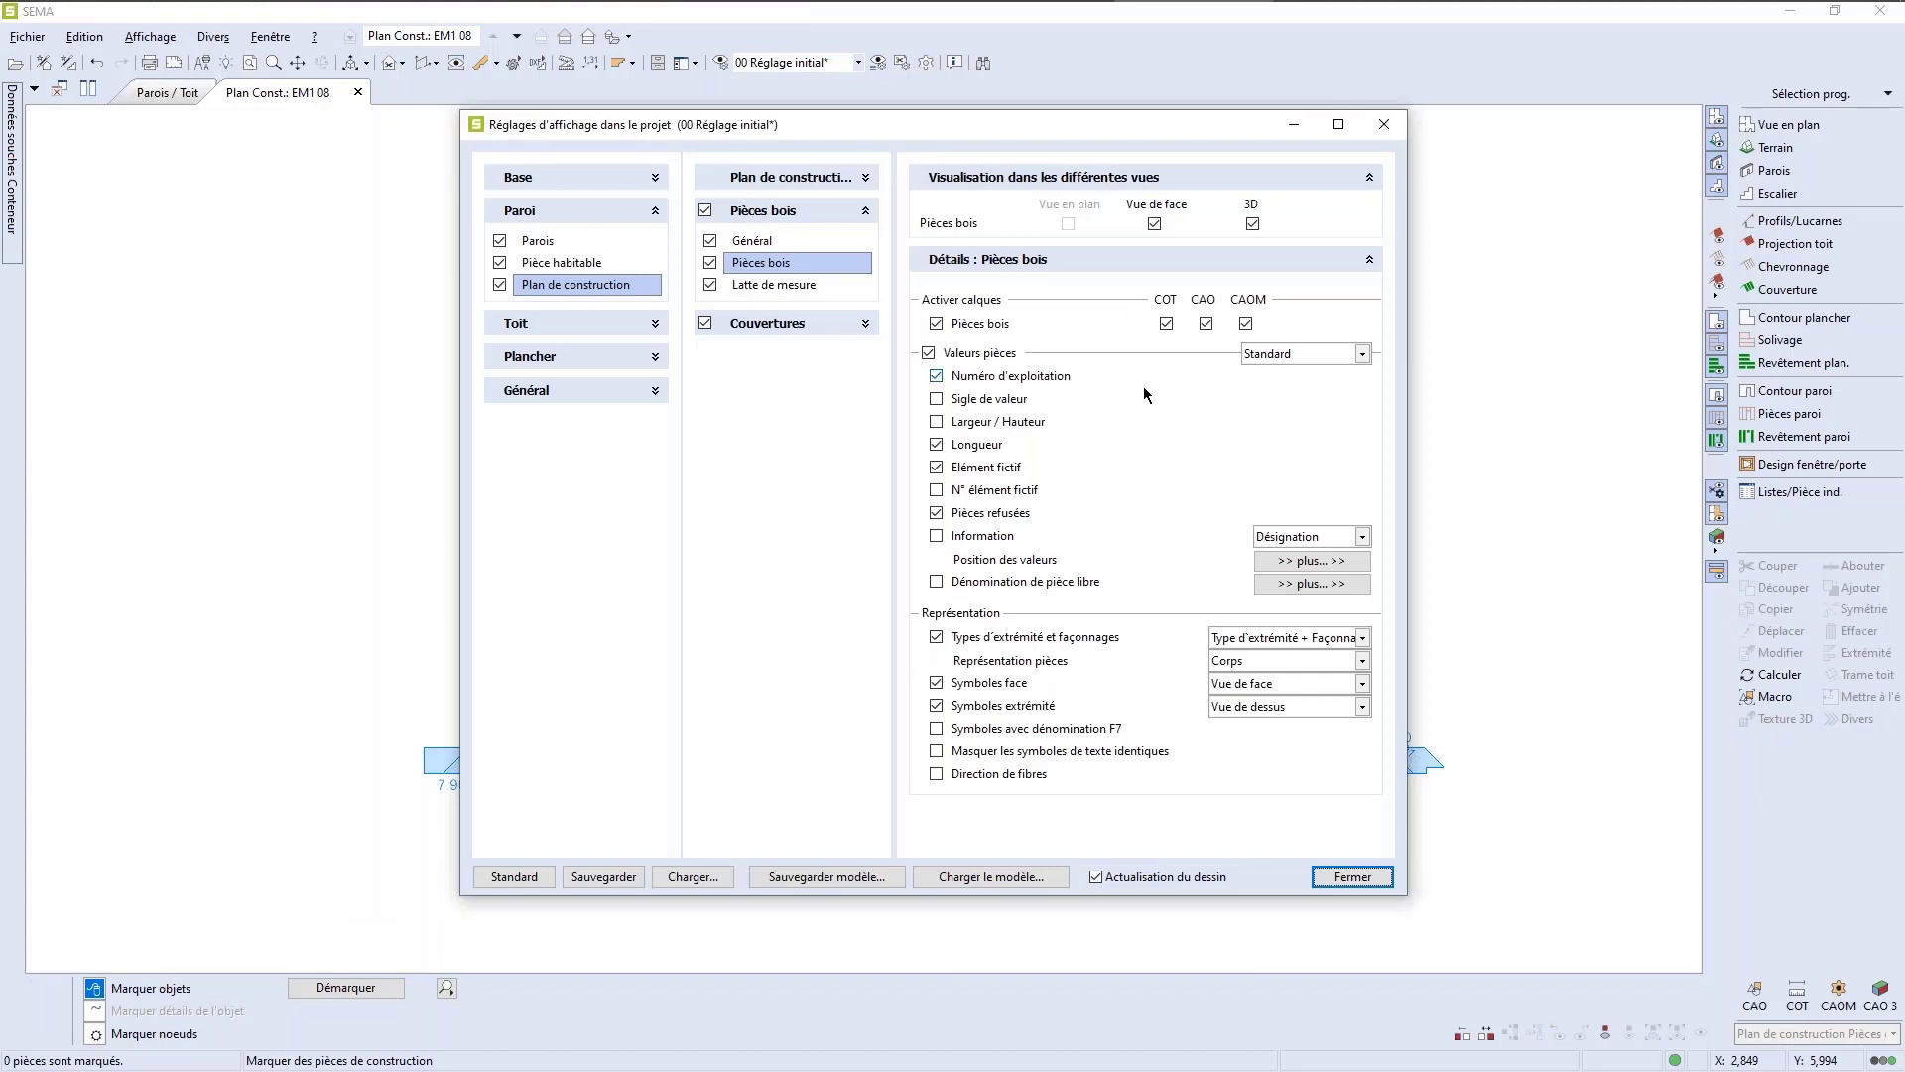
{"action": "left_click", "coordinate": [937, 444]}
{"action": "left_click", "coordinate": [937, 444]}
{"action": "left_click", "coordinate": [937, 421]}
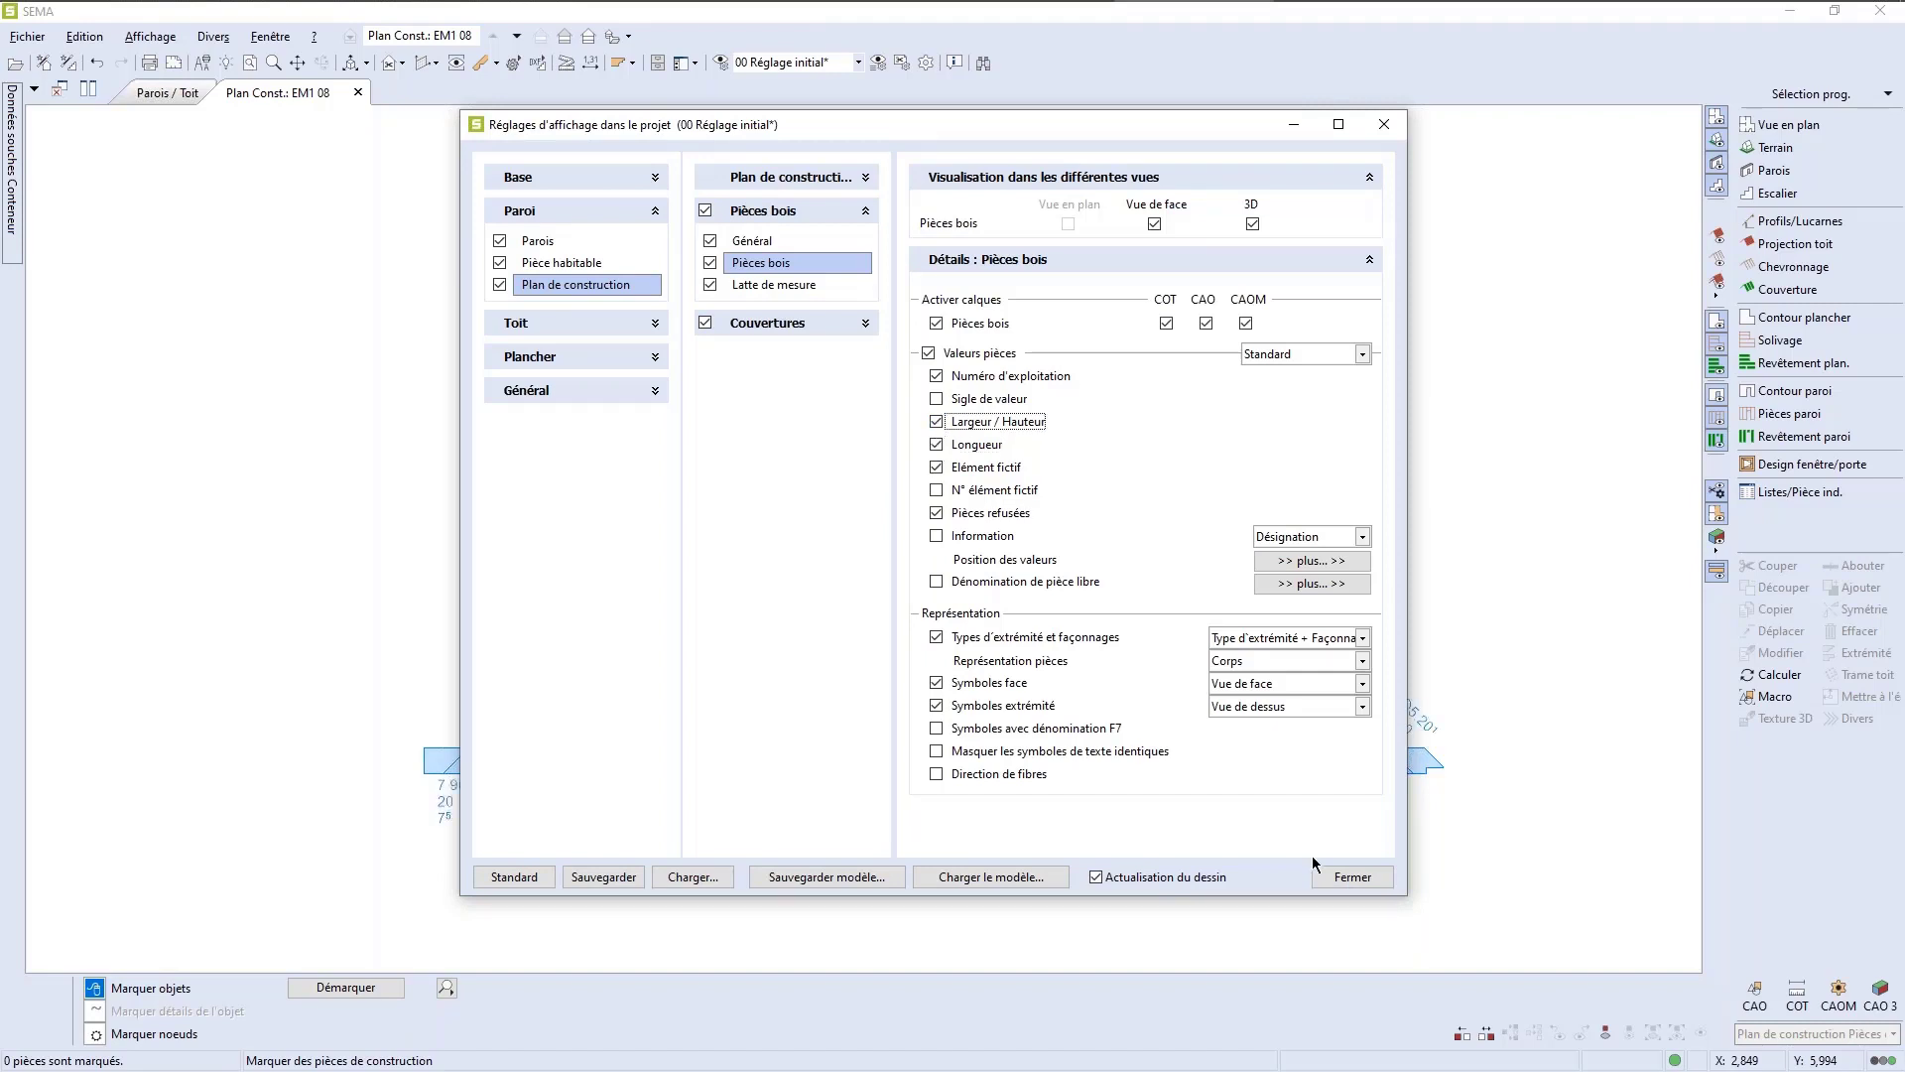
{"action": "left_click", "coordinate": [1352, 877]}
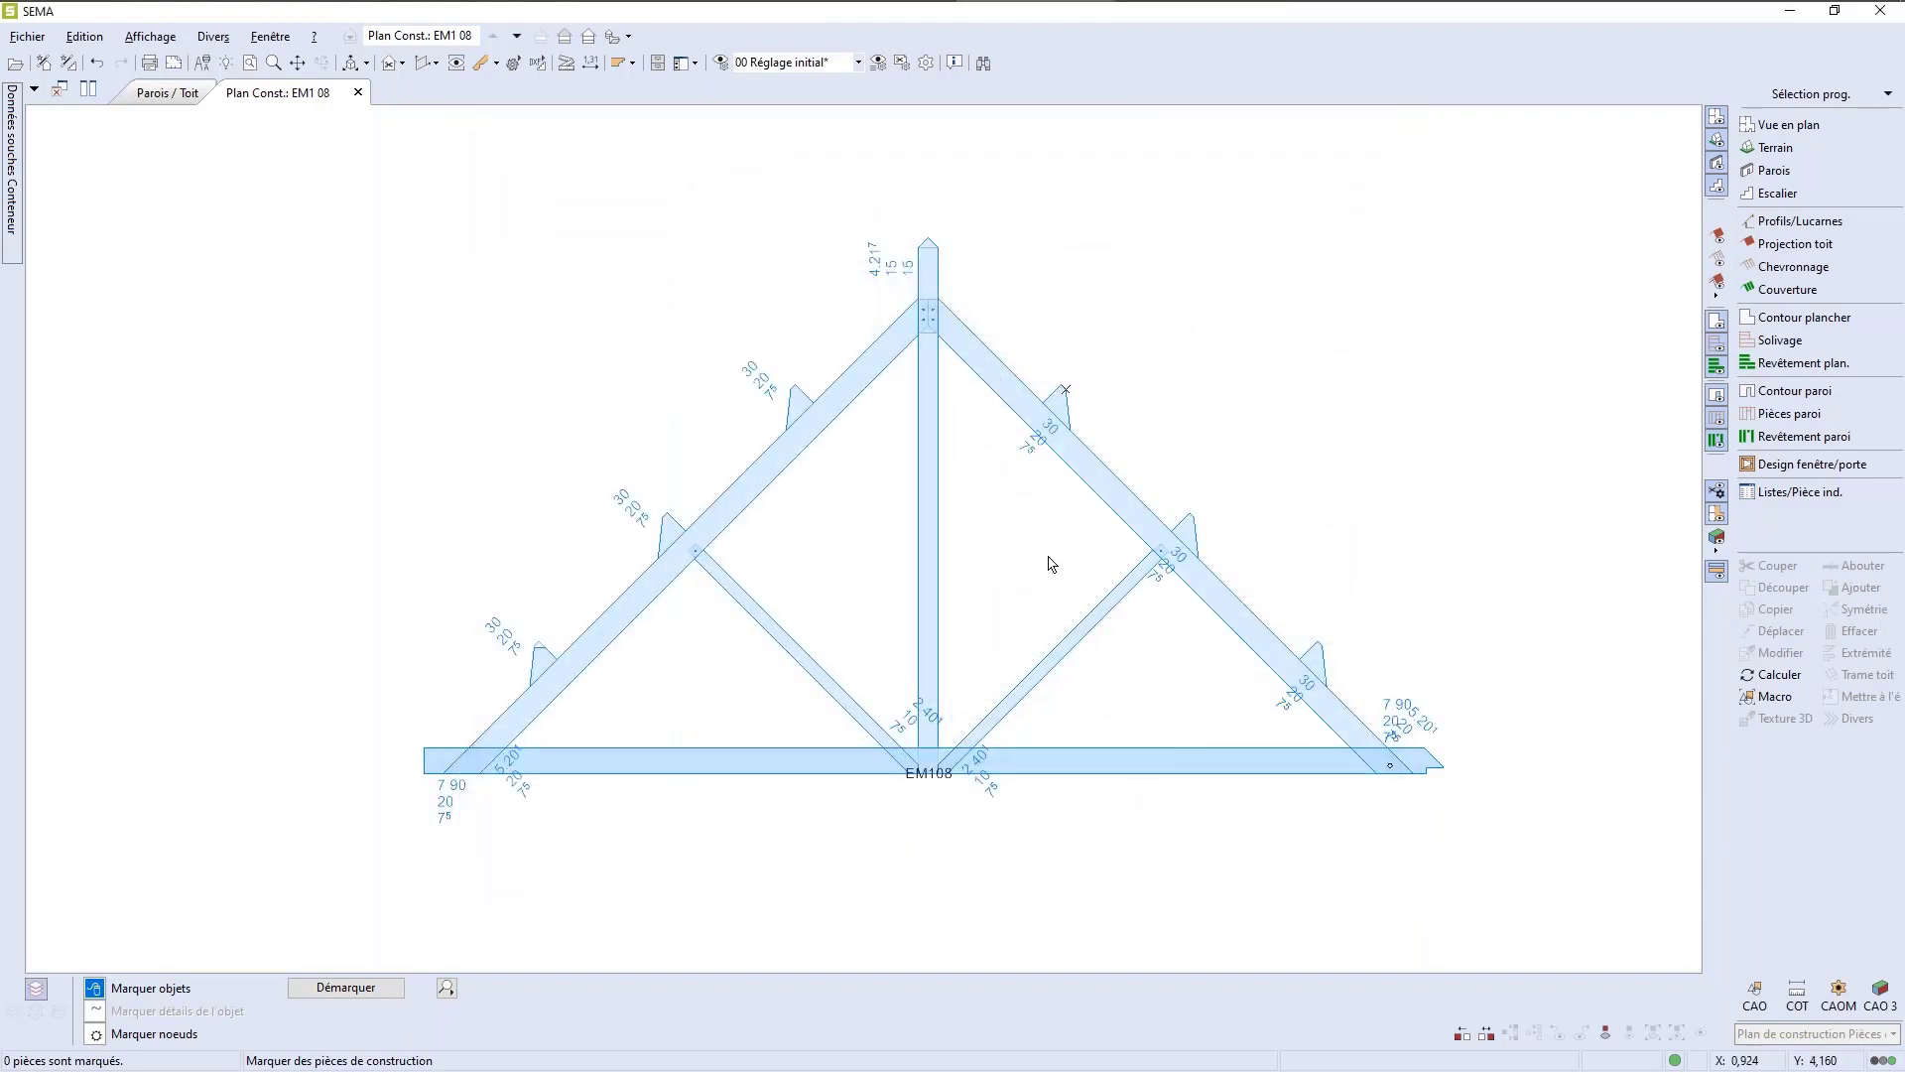
{"action": "scroll", "coordinate": [1042, 496], "scroll_direction": "up", "scroll_amount": 3}
{"action": "scroll", "coordinate": [1039, 438], "scroll_direction": "up", "scroll_amount": 5}
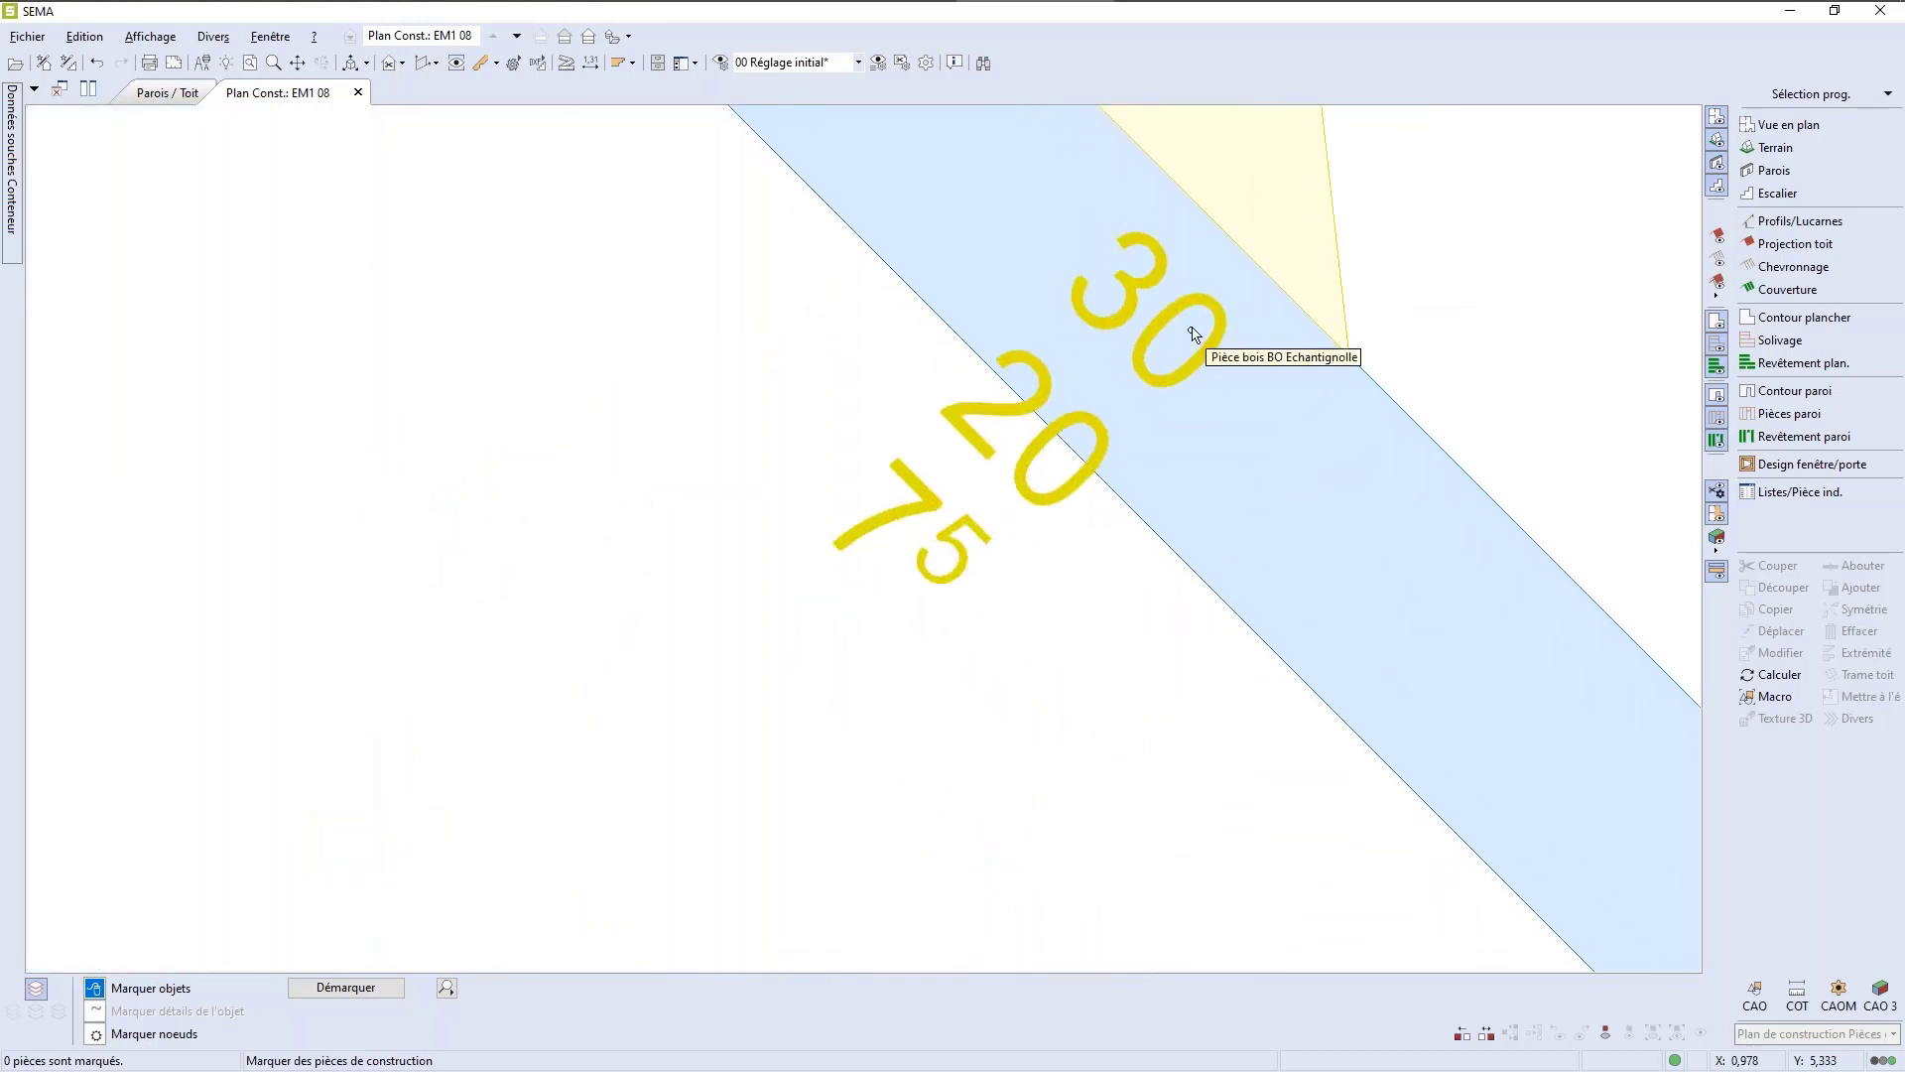
{"action": "scroll", "coordinate": [1002, 516], "scroll_direction": "down", "scroll_amount": 3}
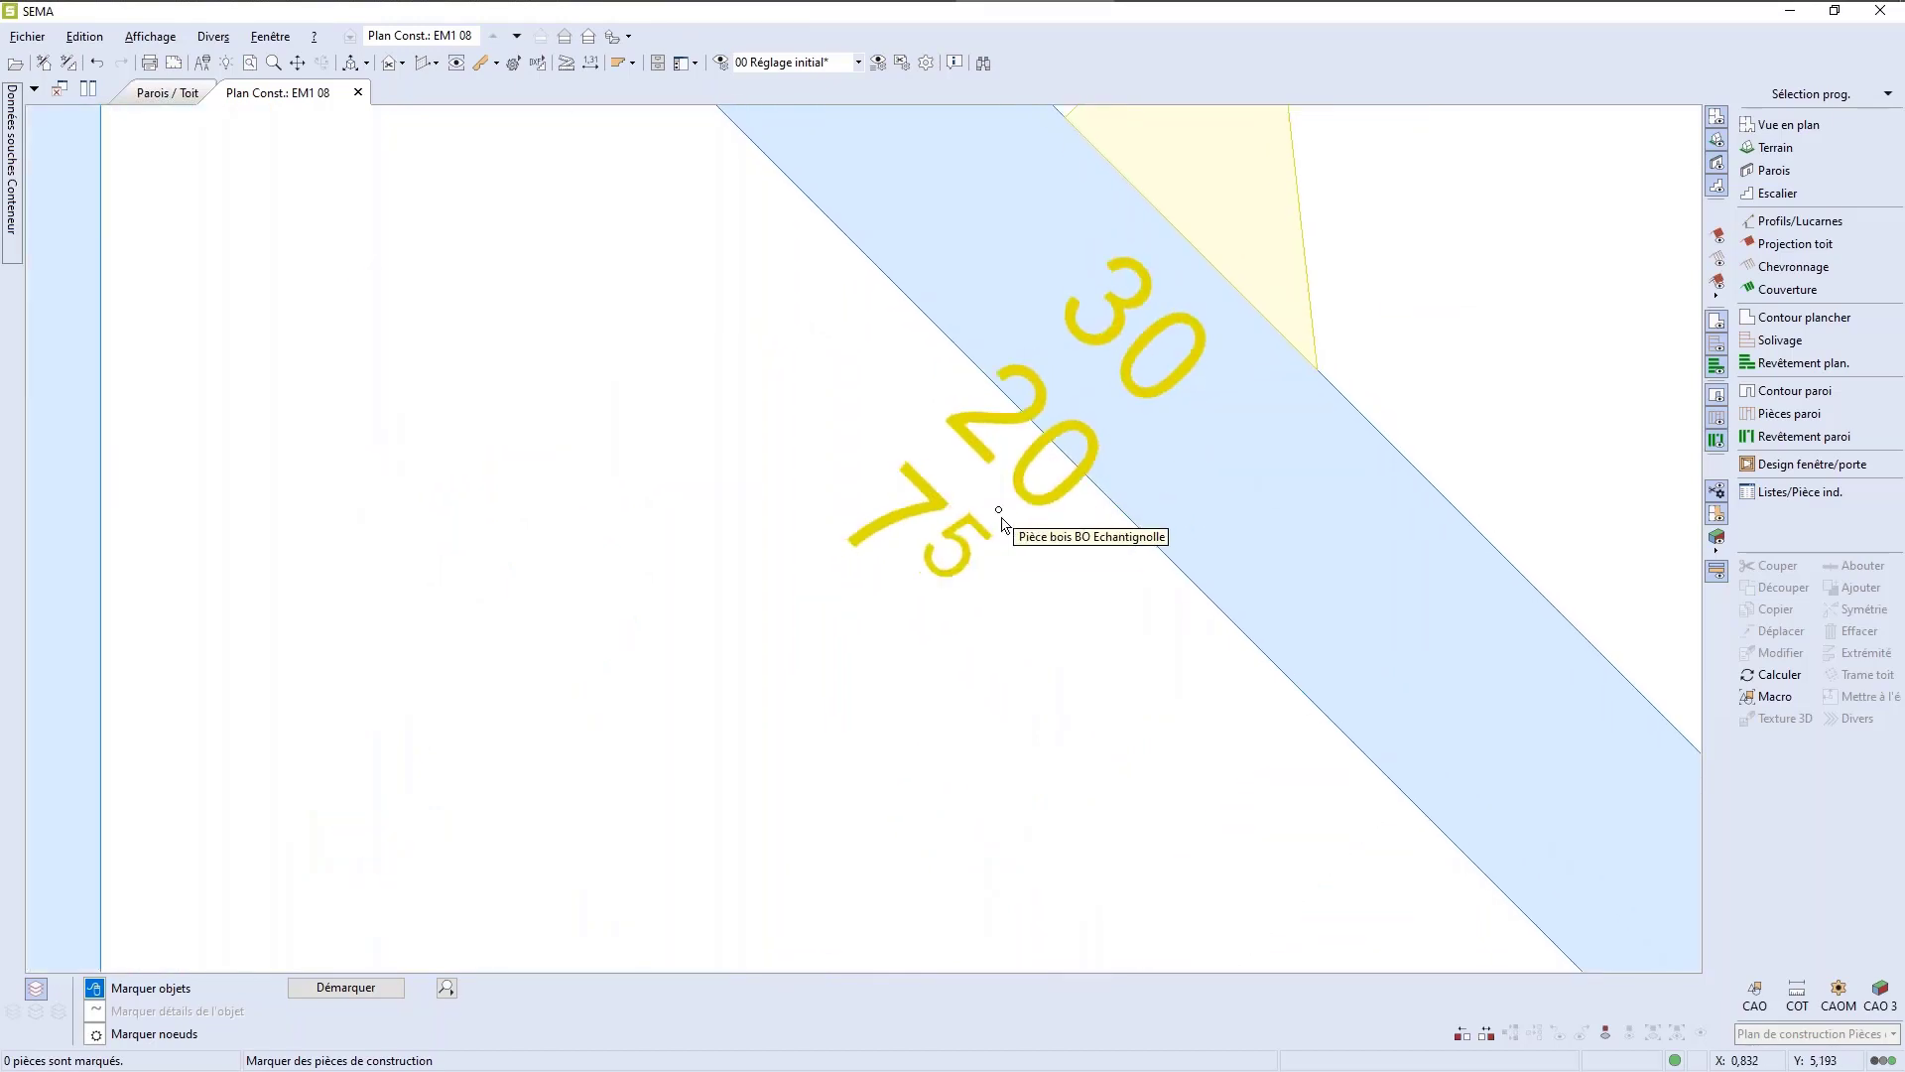
{"action": "scroll", "coordinate": [1002, 521], "scroll_direction": "down", "scroll_amount": 6}
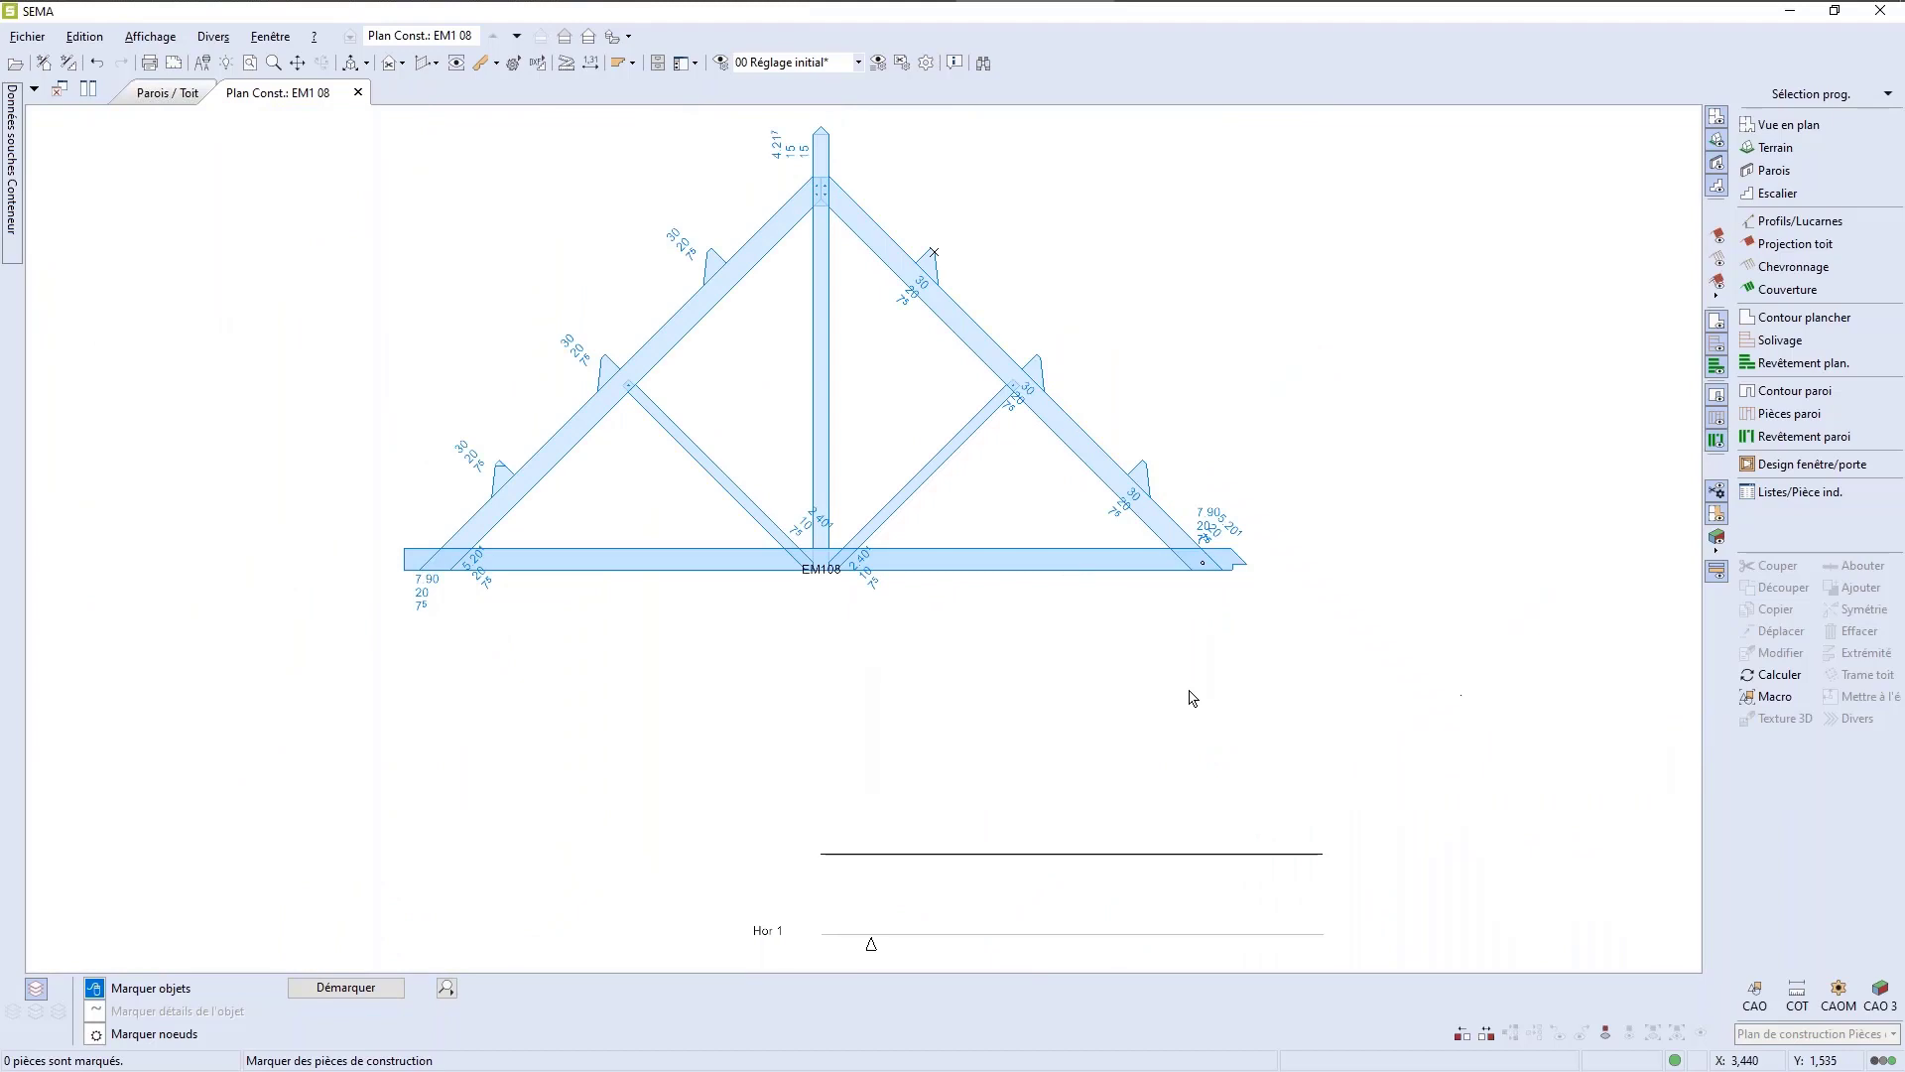
Step: Close truss EM108's construction plan and reopen it from the roof plan
{"action": "left_click", "coordinate": [358, 92]}
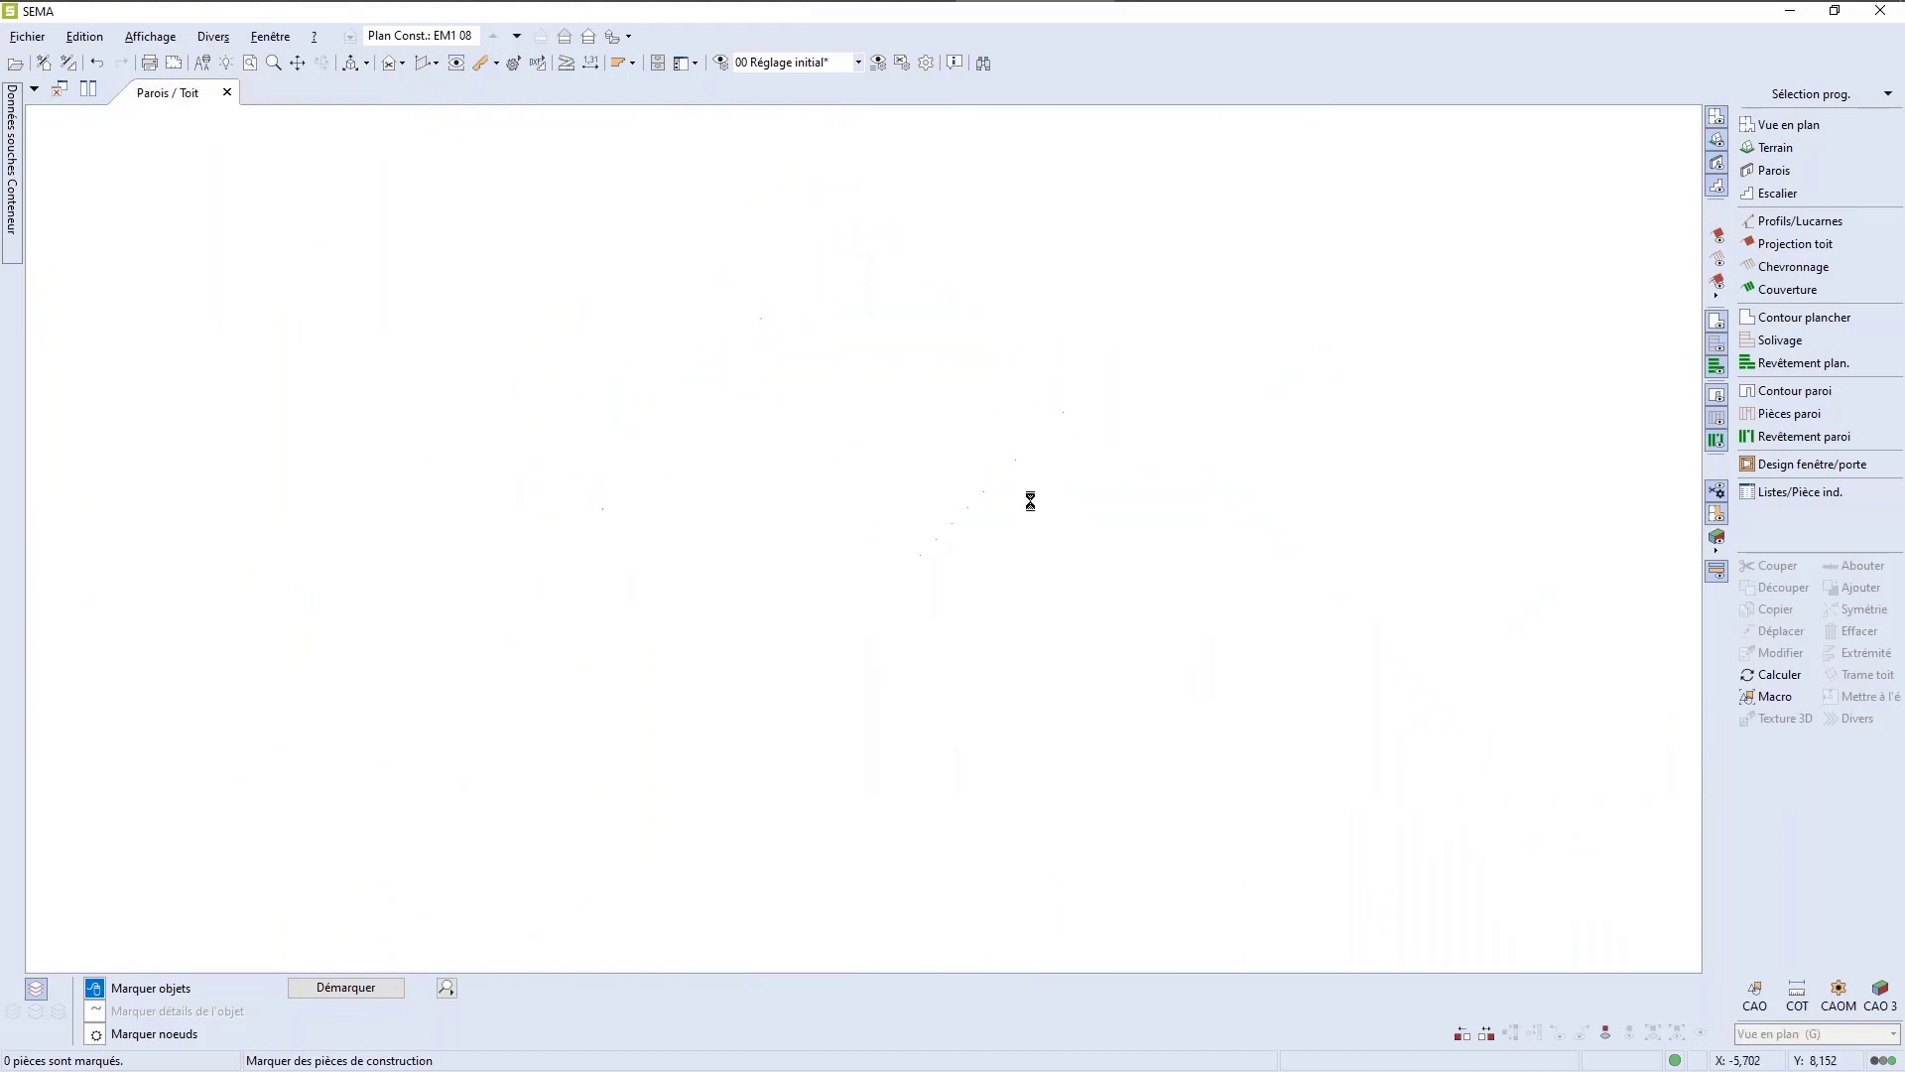
{"action": "scroll", "coordinate": [1037, 343], "scroll_direction": "up", "scroll_amount": 1}
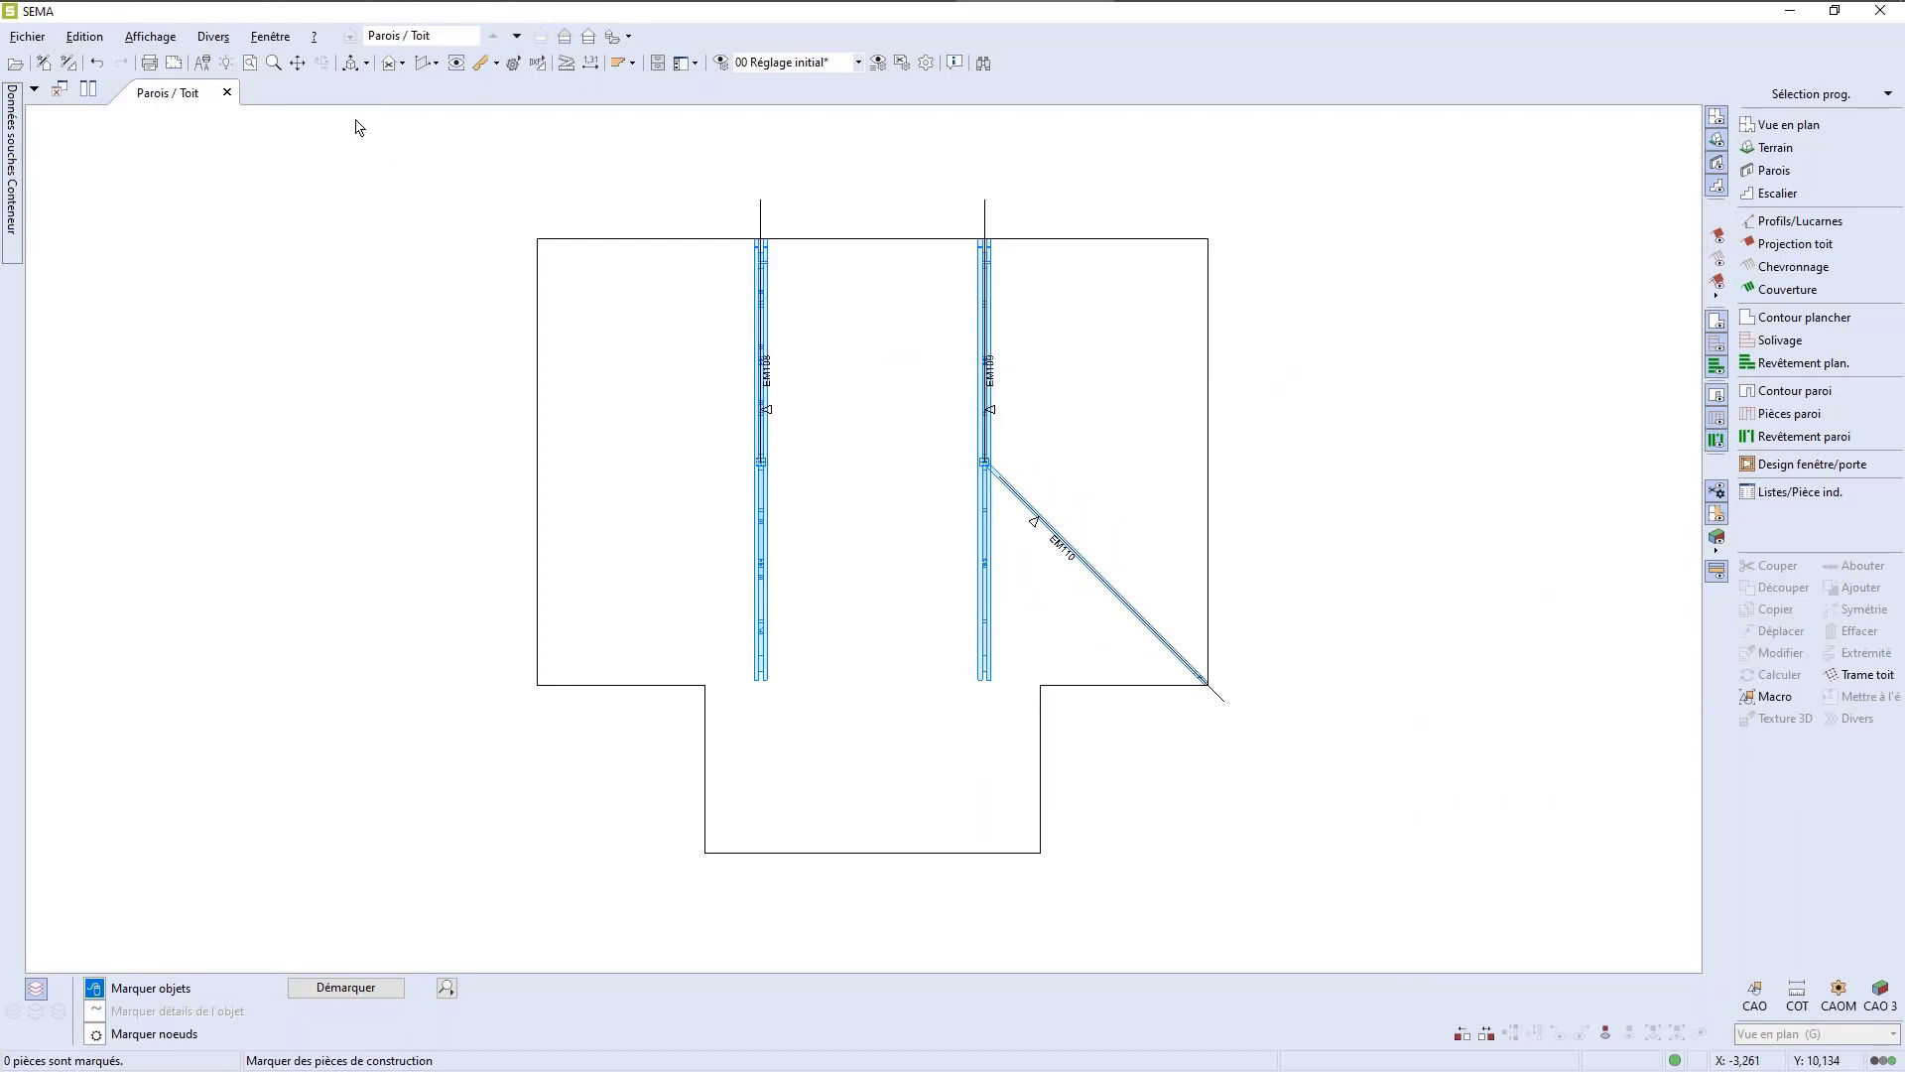
{"action": "left_click", "coordinate": [1127, 476]}
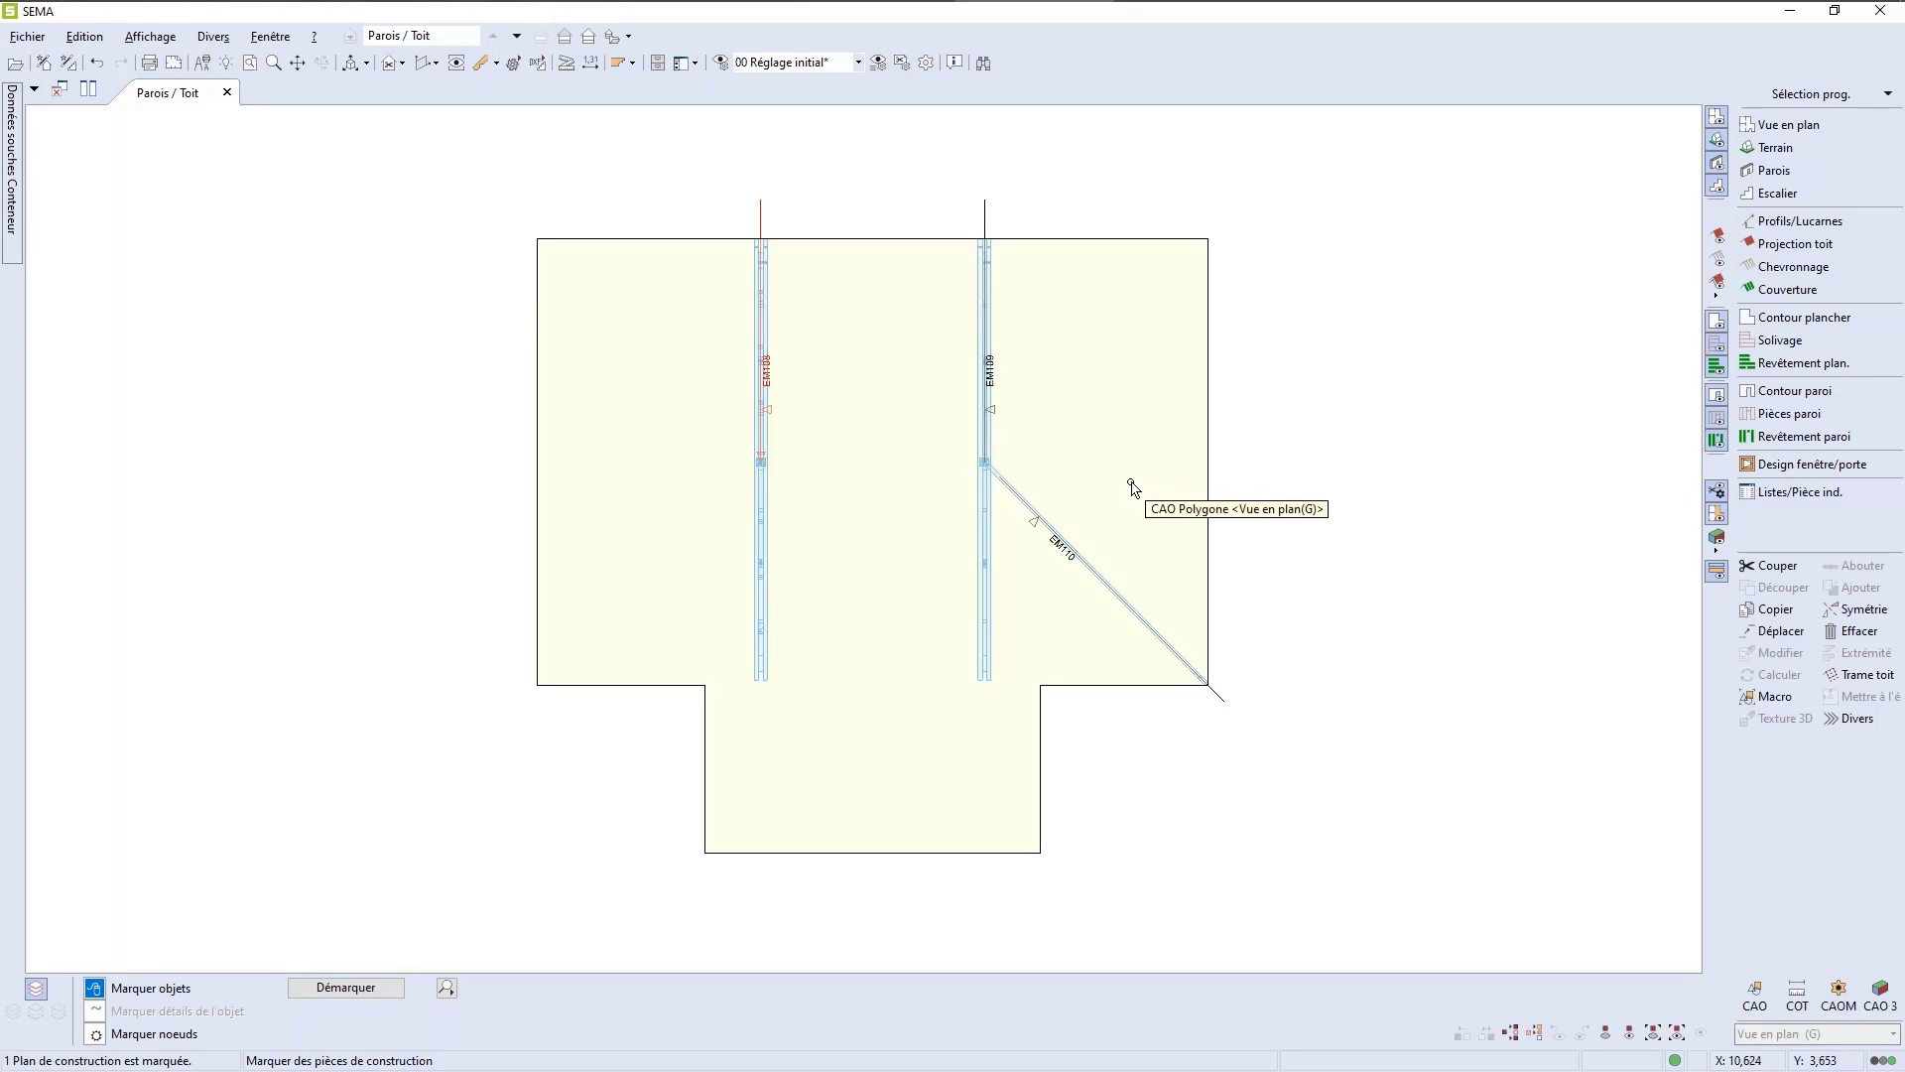
{"action": "key", "text": "Return"}
{"action": "scroll", "coordinate": [1090, 536], "scroll_direction": "down", "scroll_amount": 1}
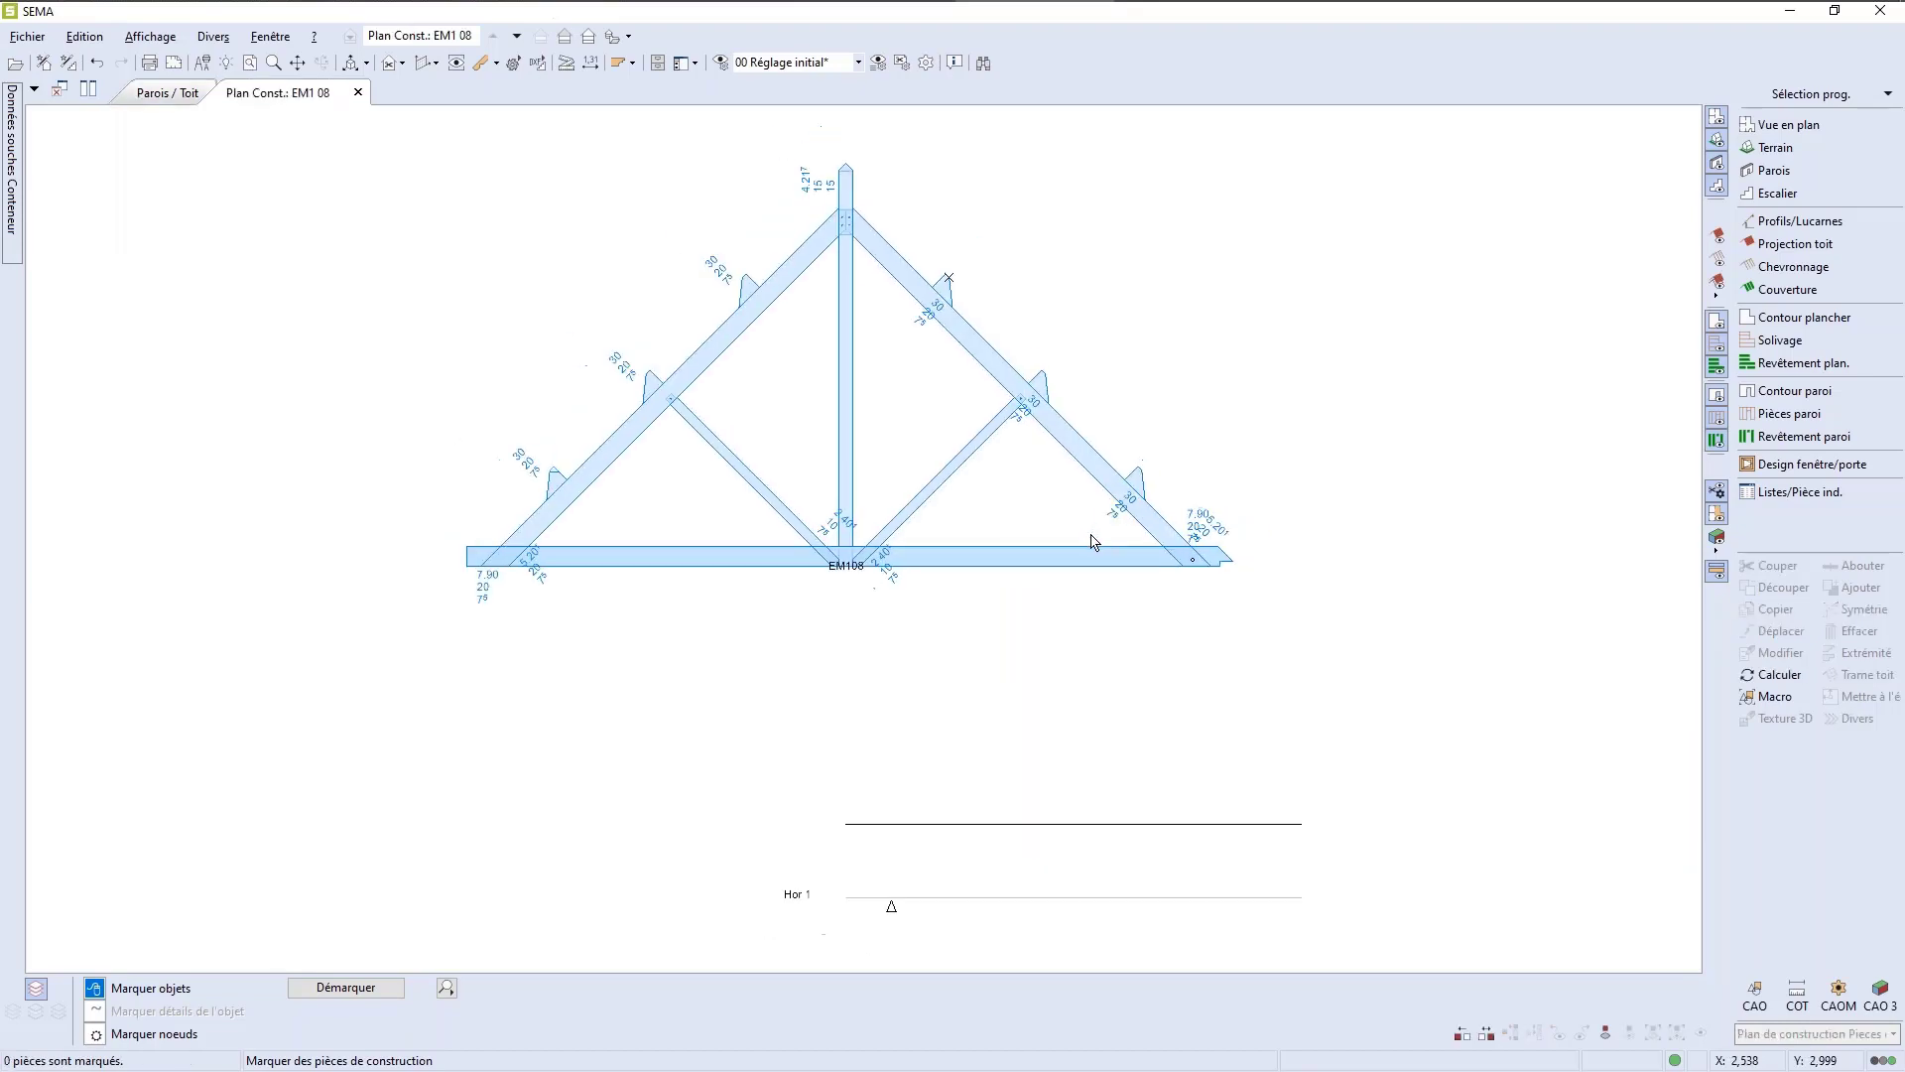
Step: Generate the fabrication drawing (Dessin de fabrication) of truss EM108's king post (Poinçon) and display it as a page layout
{"action": "scroll", "coordinate": [908, 238], "scroll_direction": "up", "scroll_amount": 3}
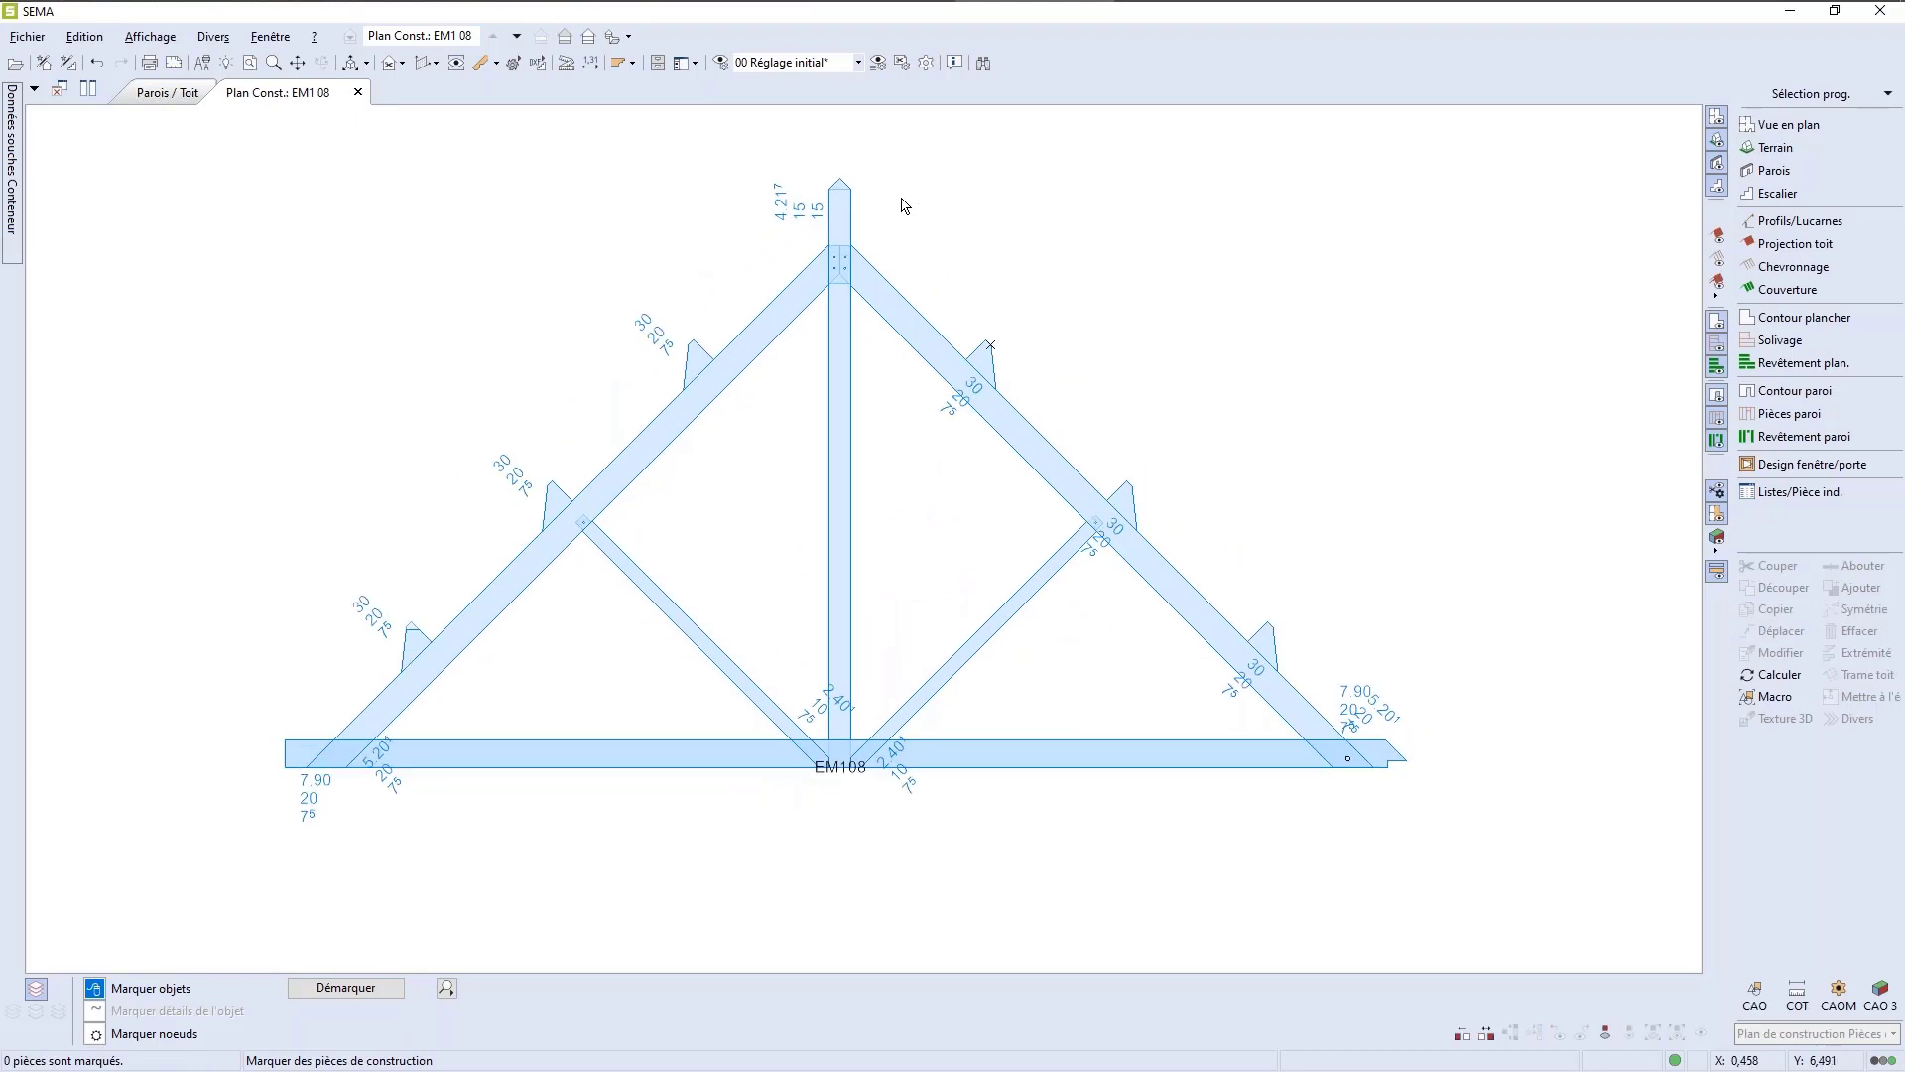
{"action": "scroll", "coordinate": [905, 205], "scroll_direction": "up", "scroll_amount": 2}
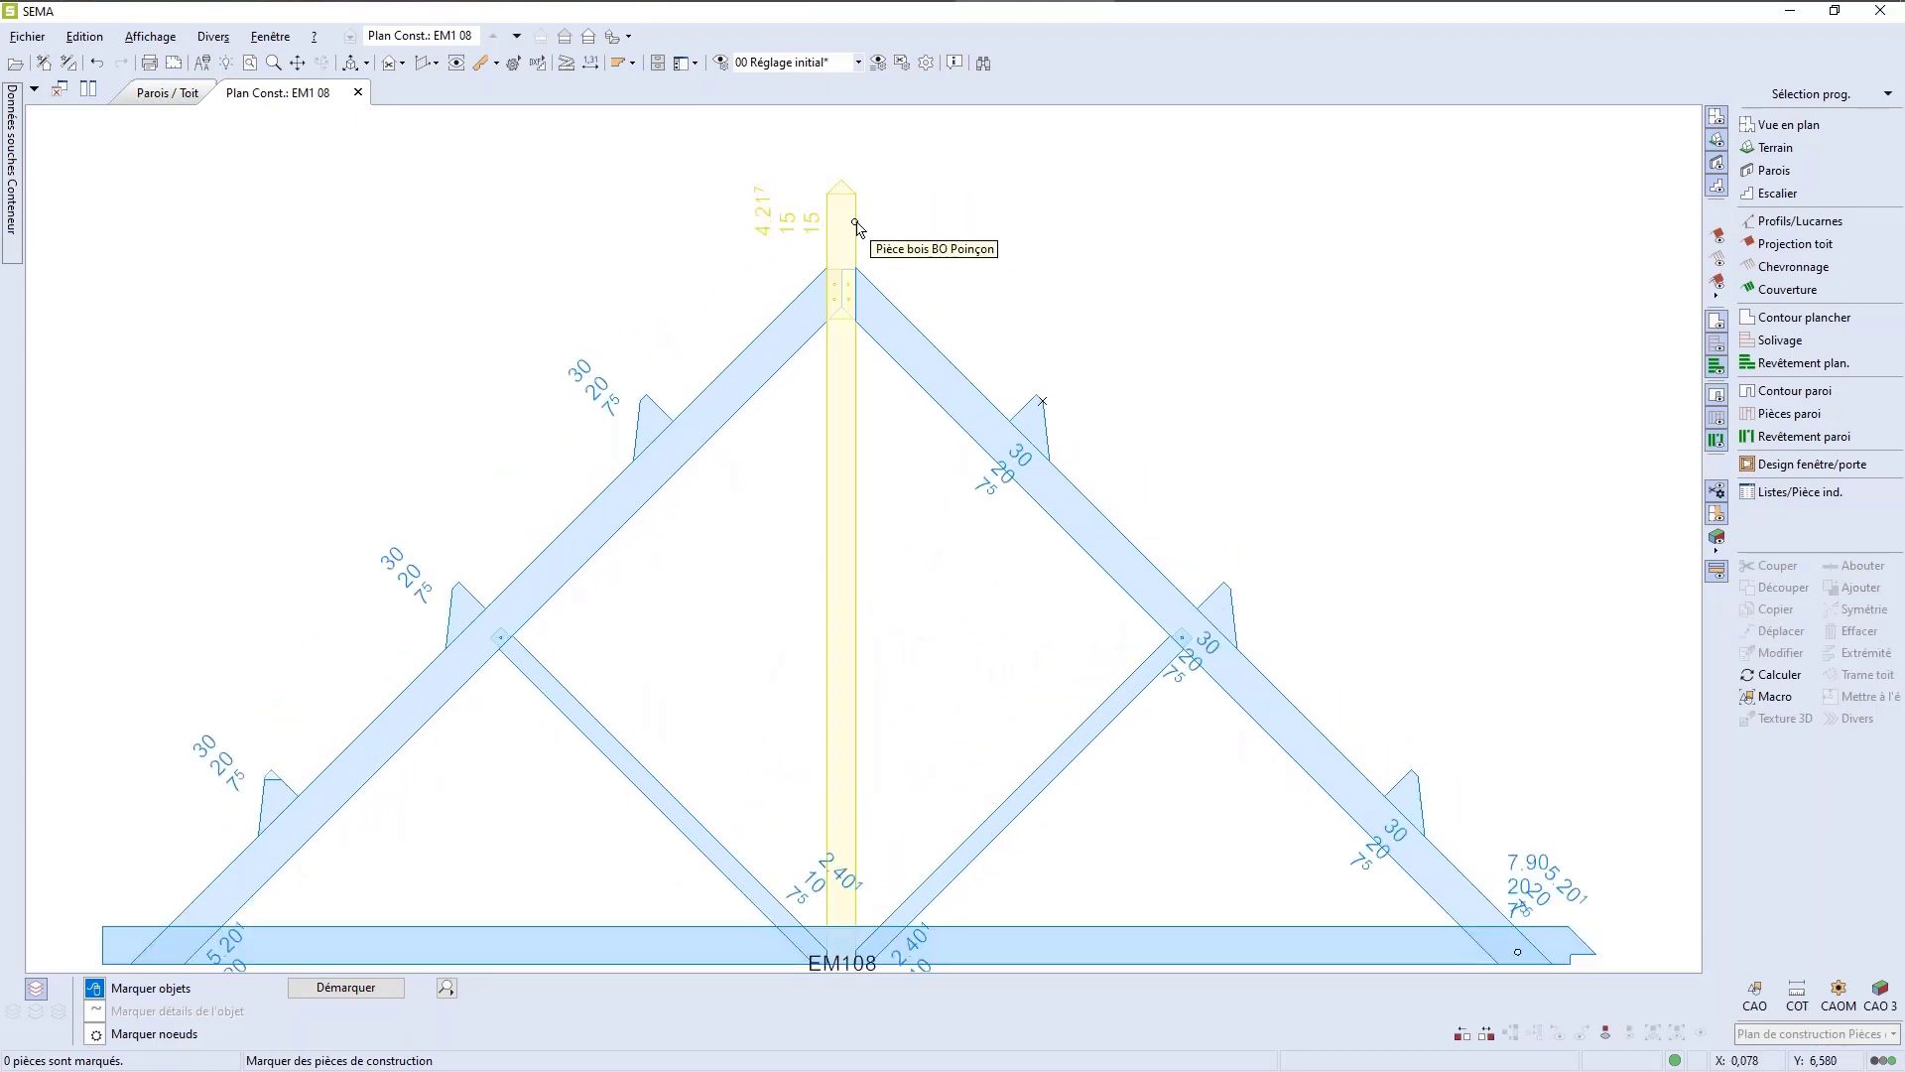
{"action": "left_click", "coordinate": [856, 224]}
{"action": "scroll", "coordinate": [1089, 288], "scroll_direction": "down", "scroll_amount": 3}
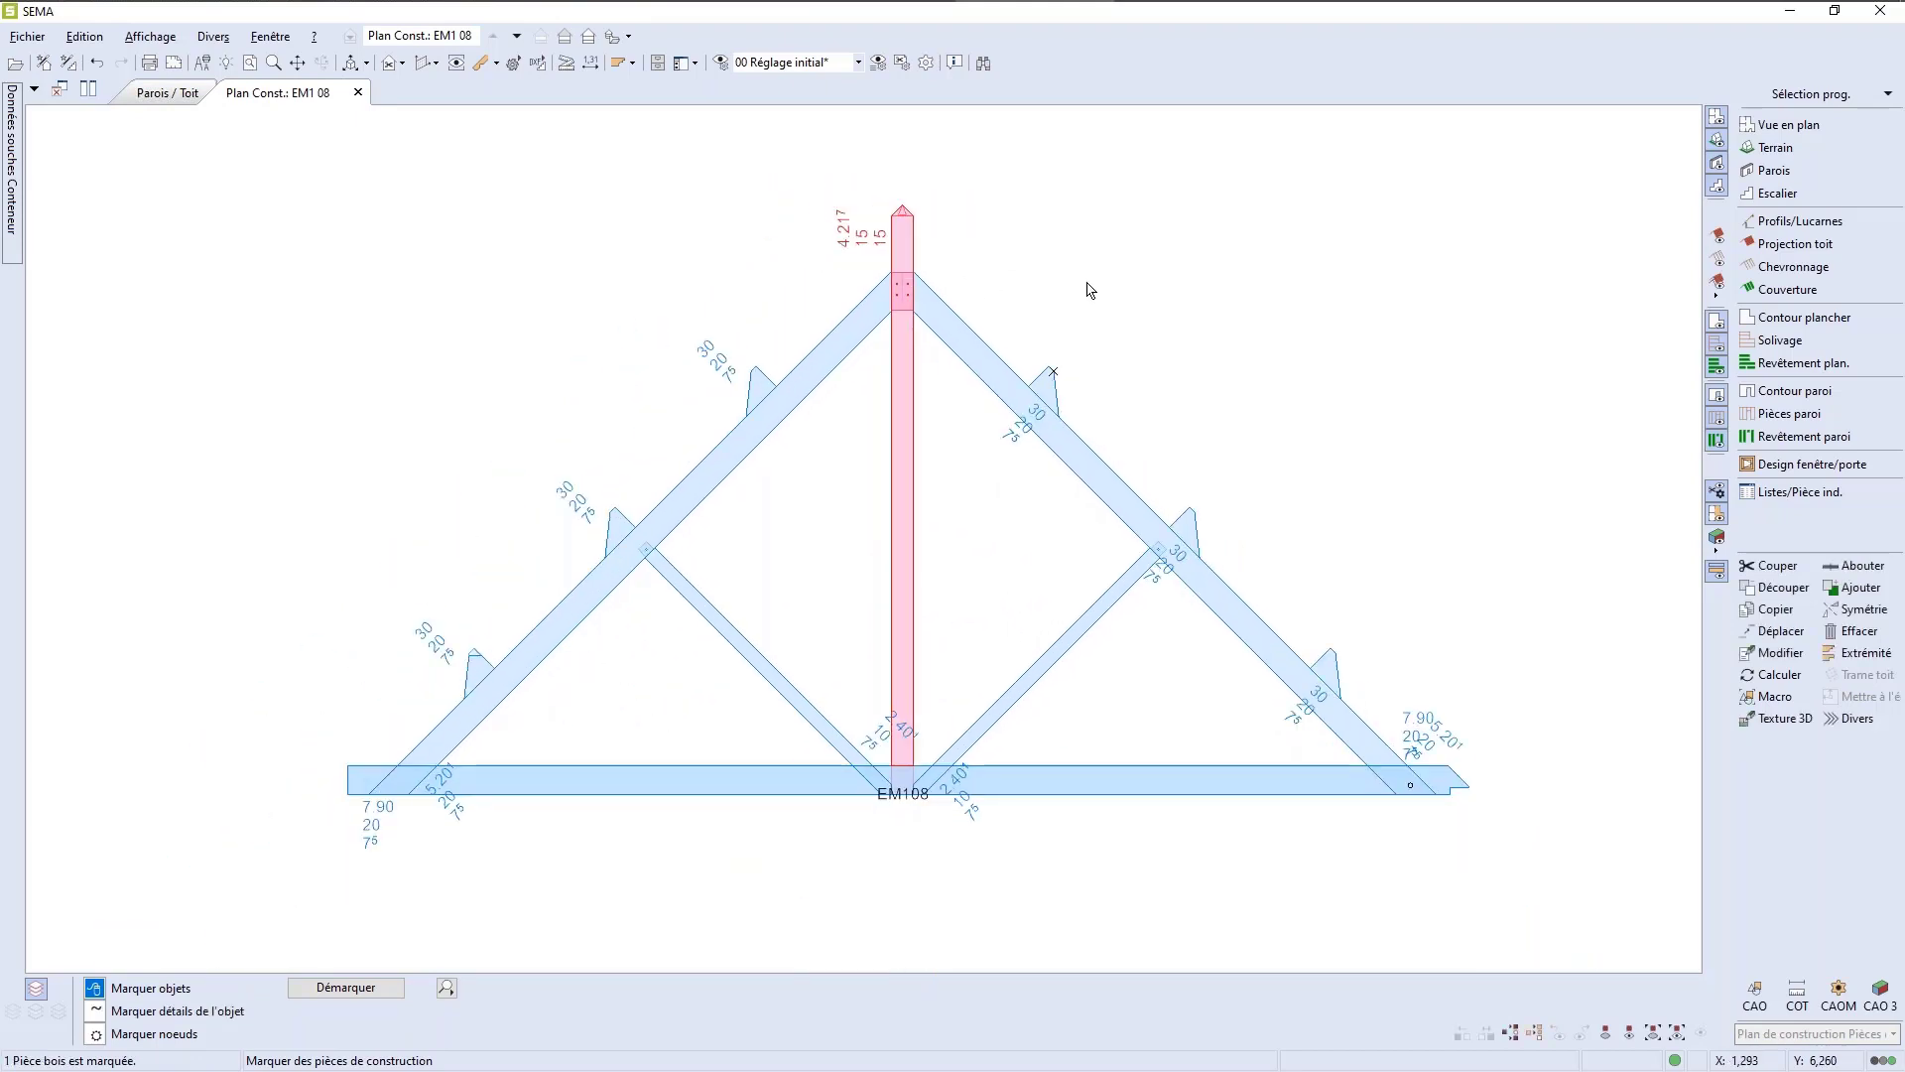
{"action": "scroll", "coordinate": [1088, 288], "scroll_direction": "up", "scroll_amount": 1}
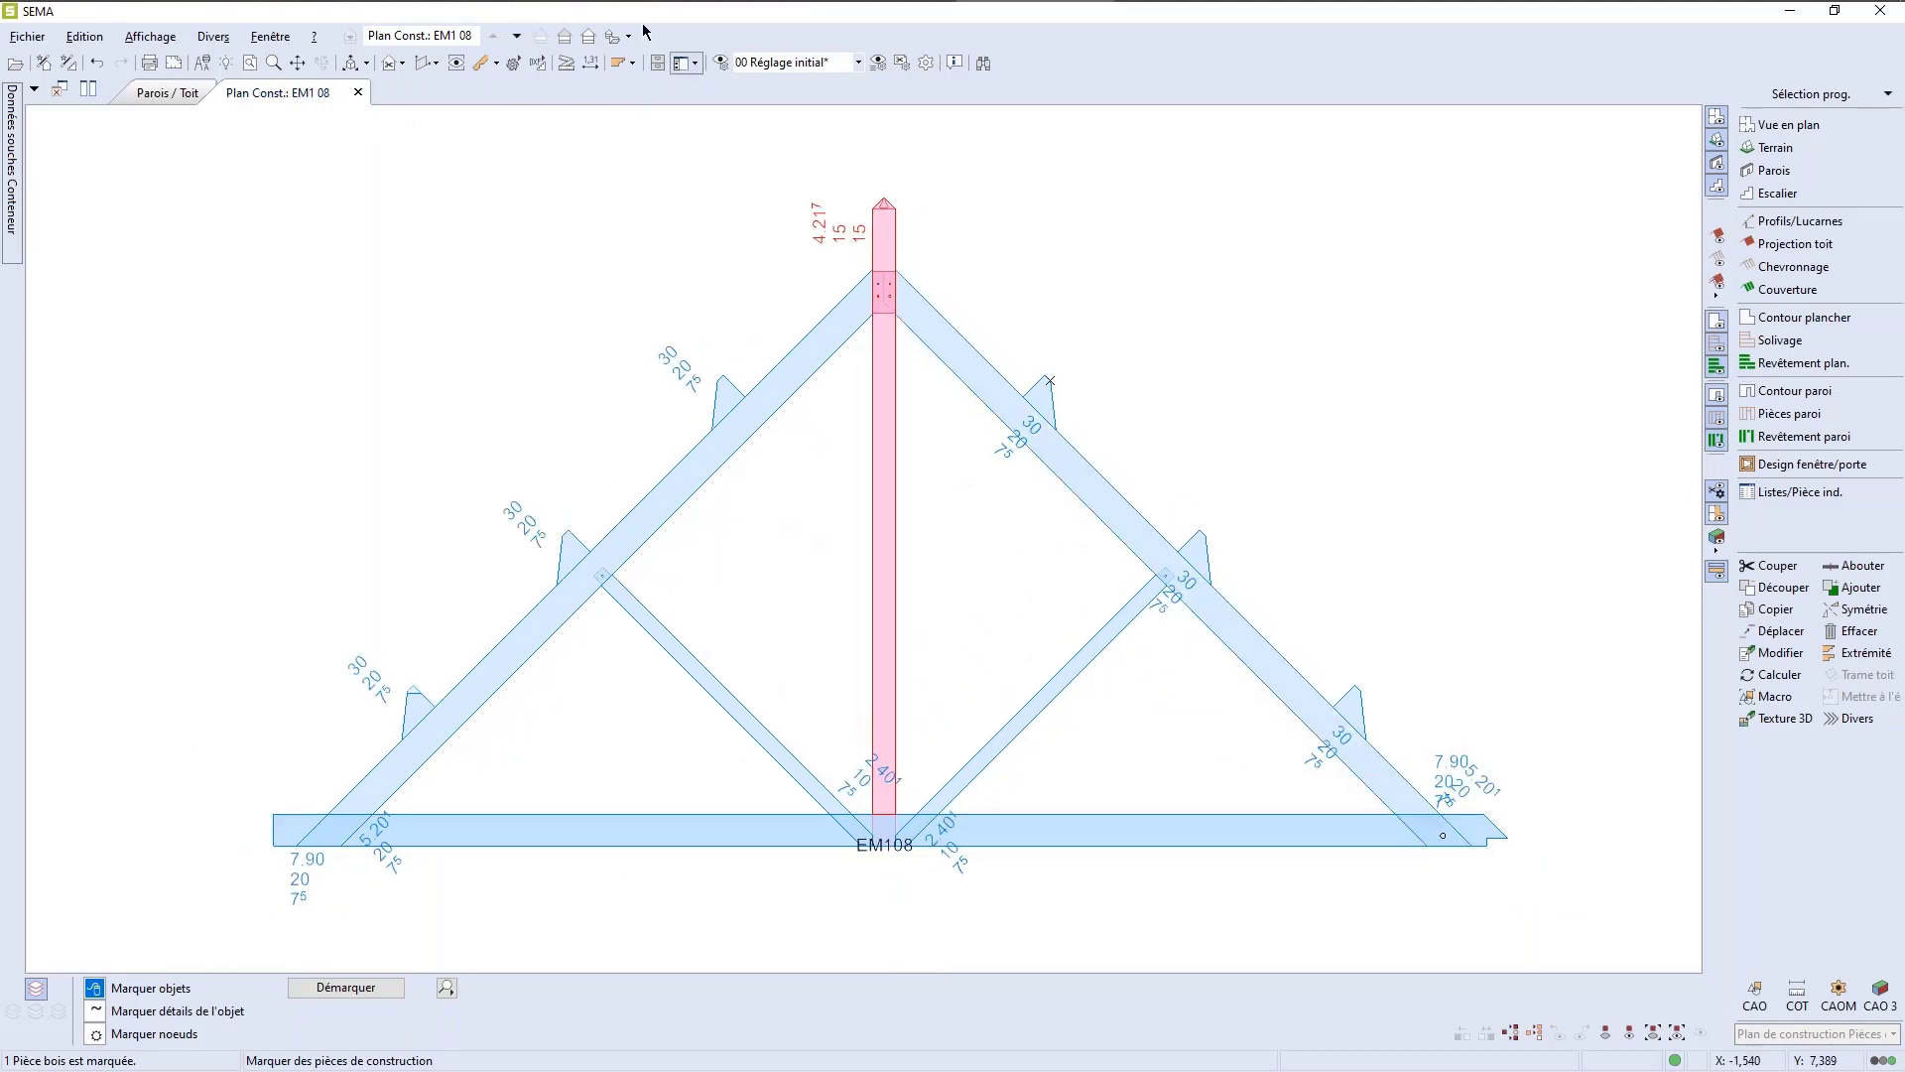
{"action": "left_click", "coordinate": [497, 66]}
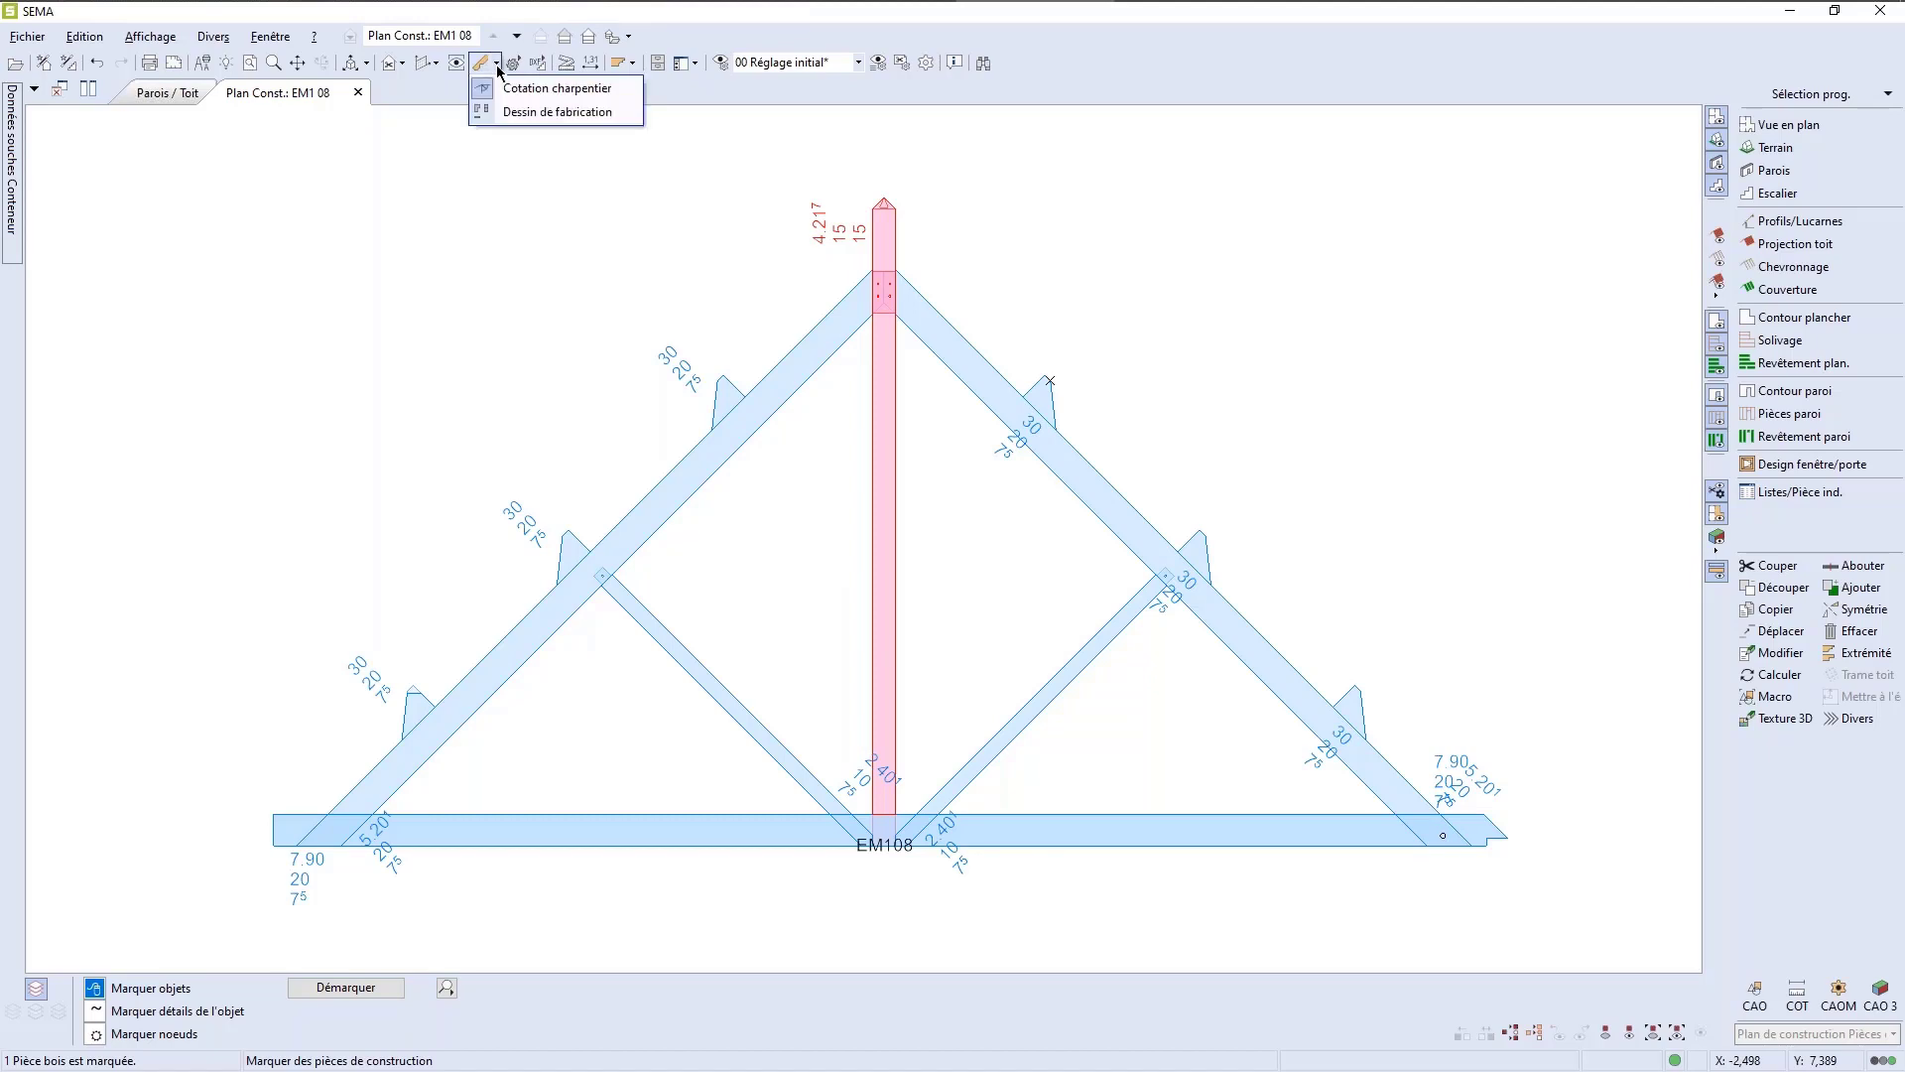
{"action": "left_click", "coordinate": [533, 112]}
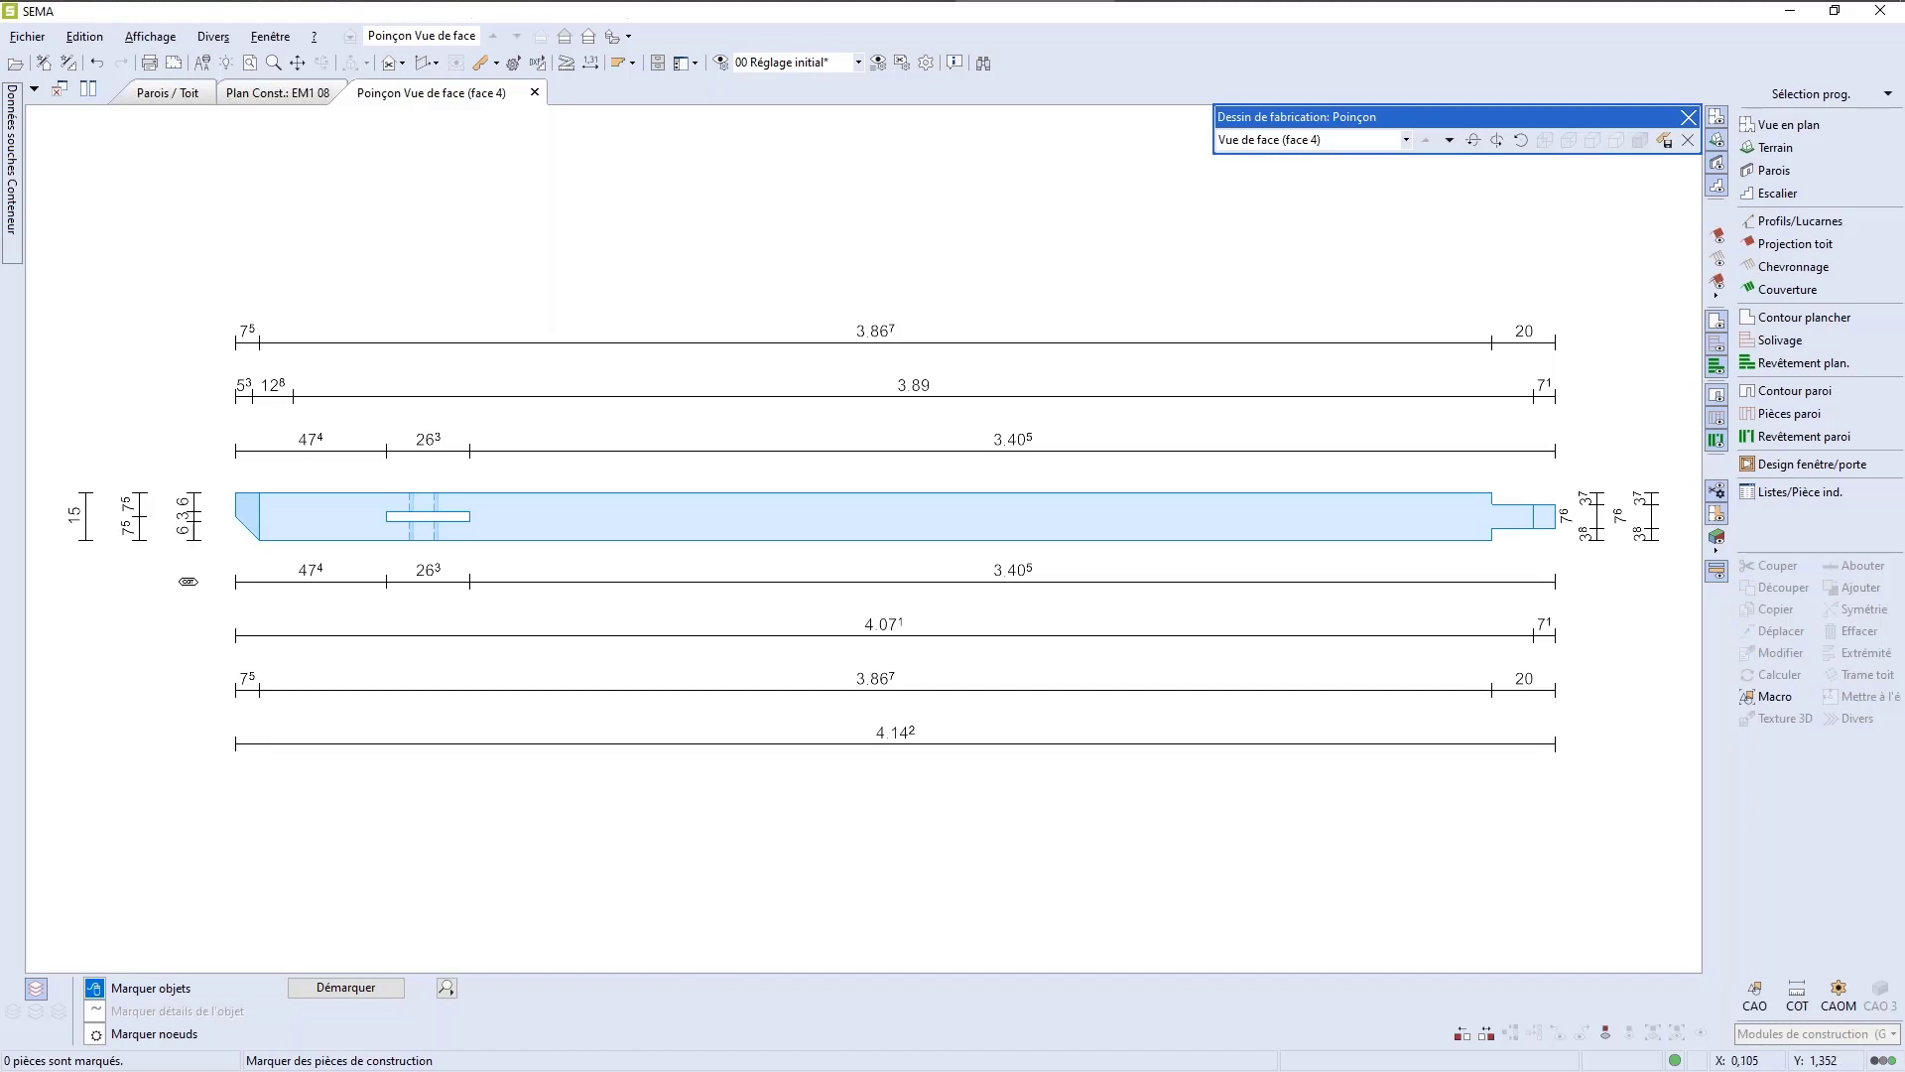
{"action": "left_click", "coordinate": [173, 65]}
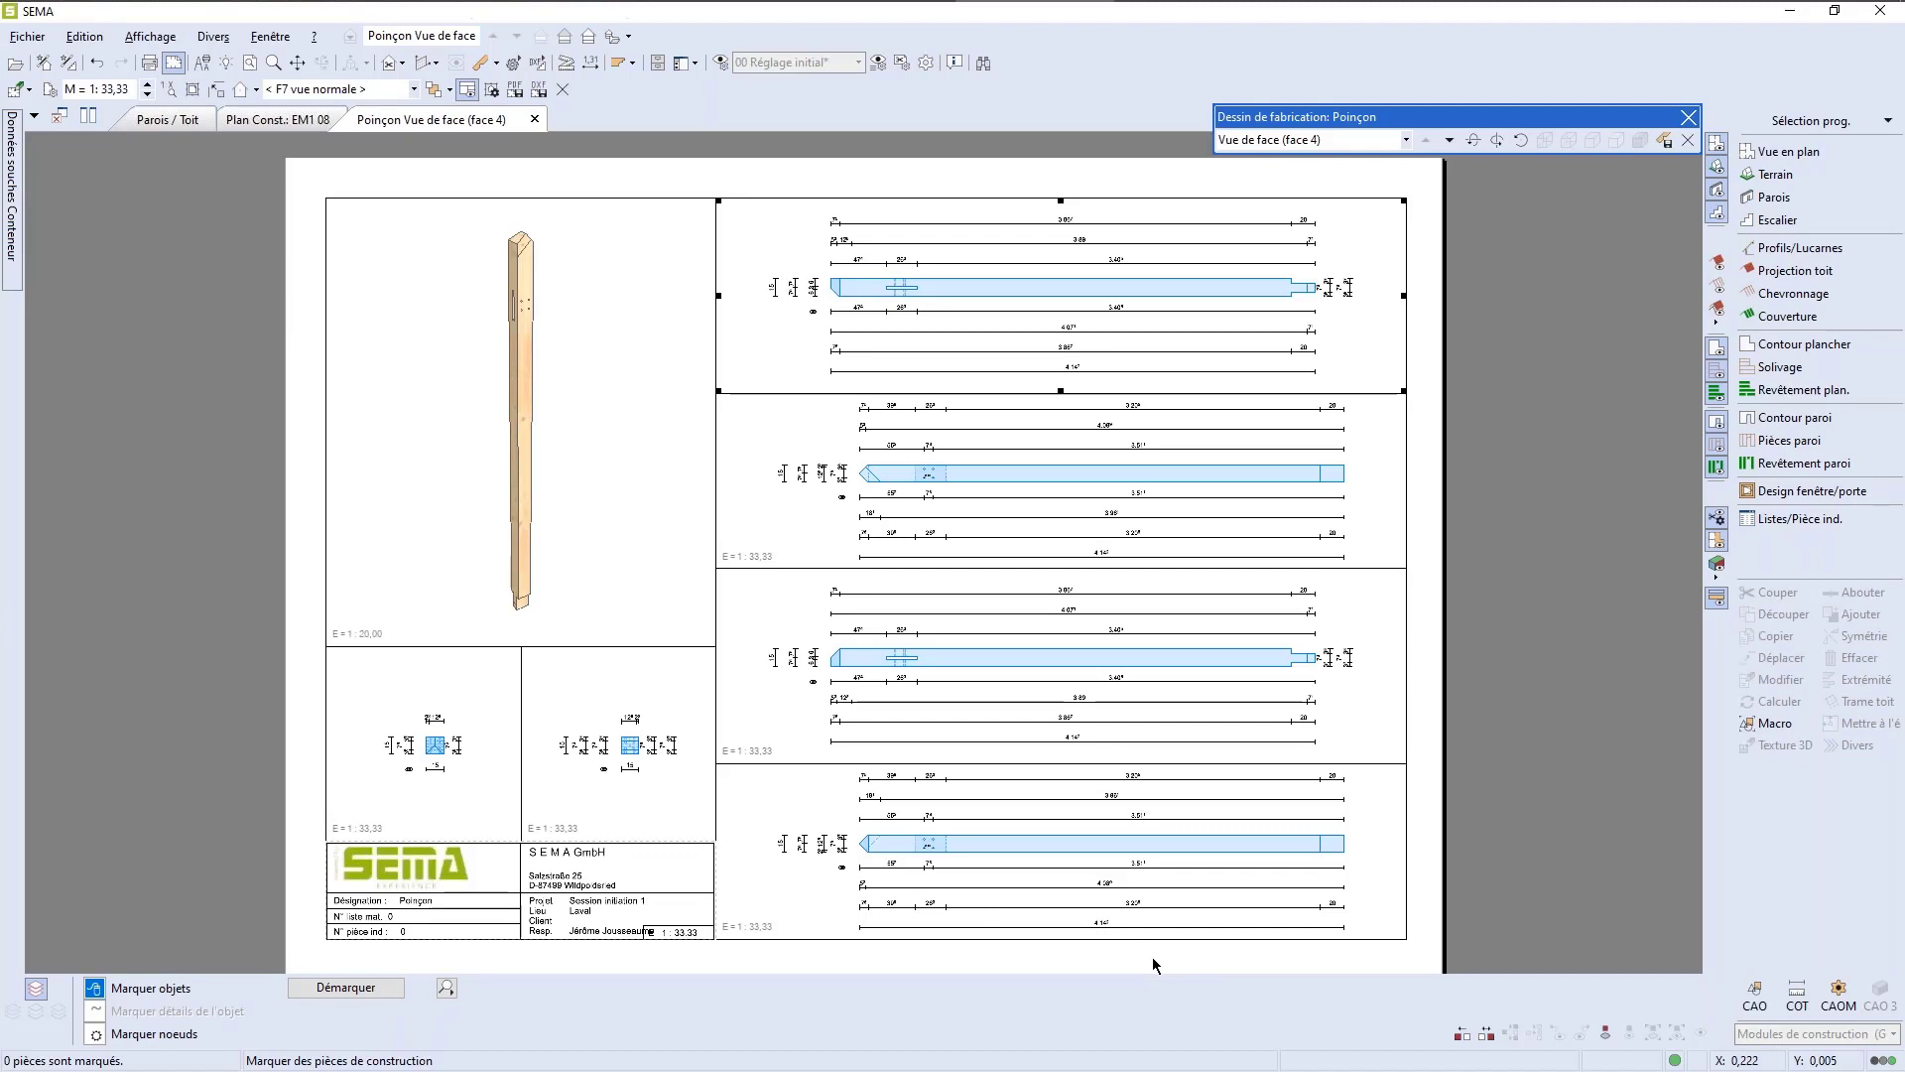
Step: Examine the king post's sheet by activating its individual views, including the front (face 4), the rear (face 2) and the start of the piece
{"action": "left_click", "coordinate": [814, 802]}
{"action": "left_click", "coordinate": [759, 625]}
{"action": "left_click", "coordinate": [780, 431]}
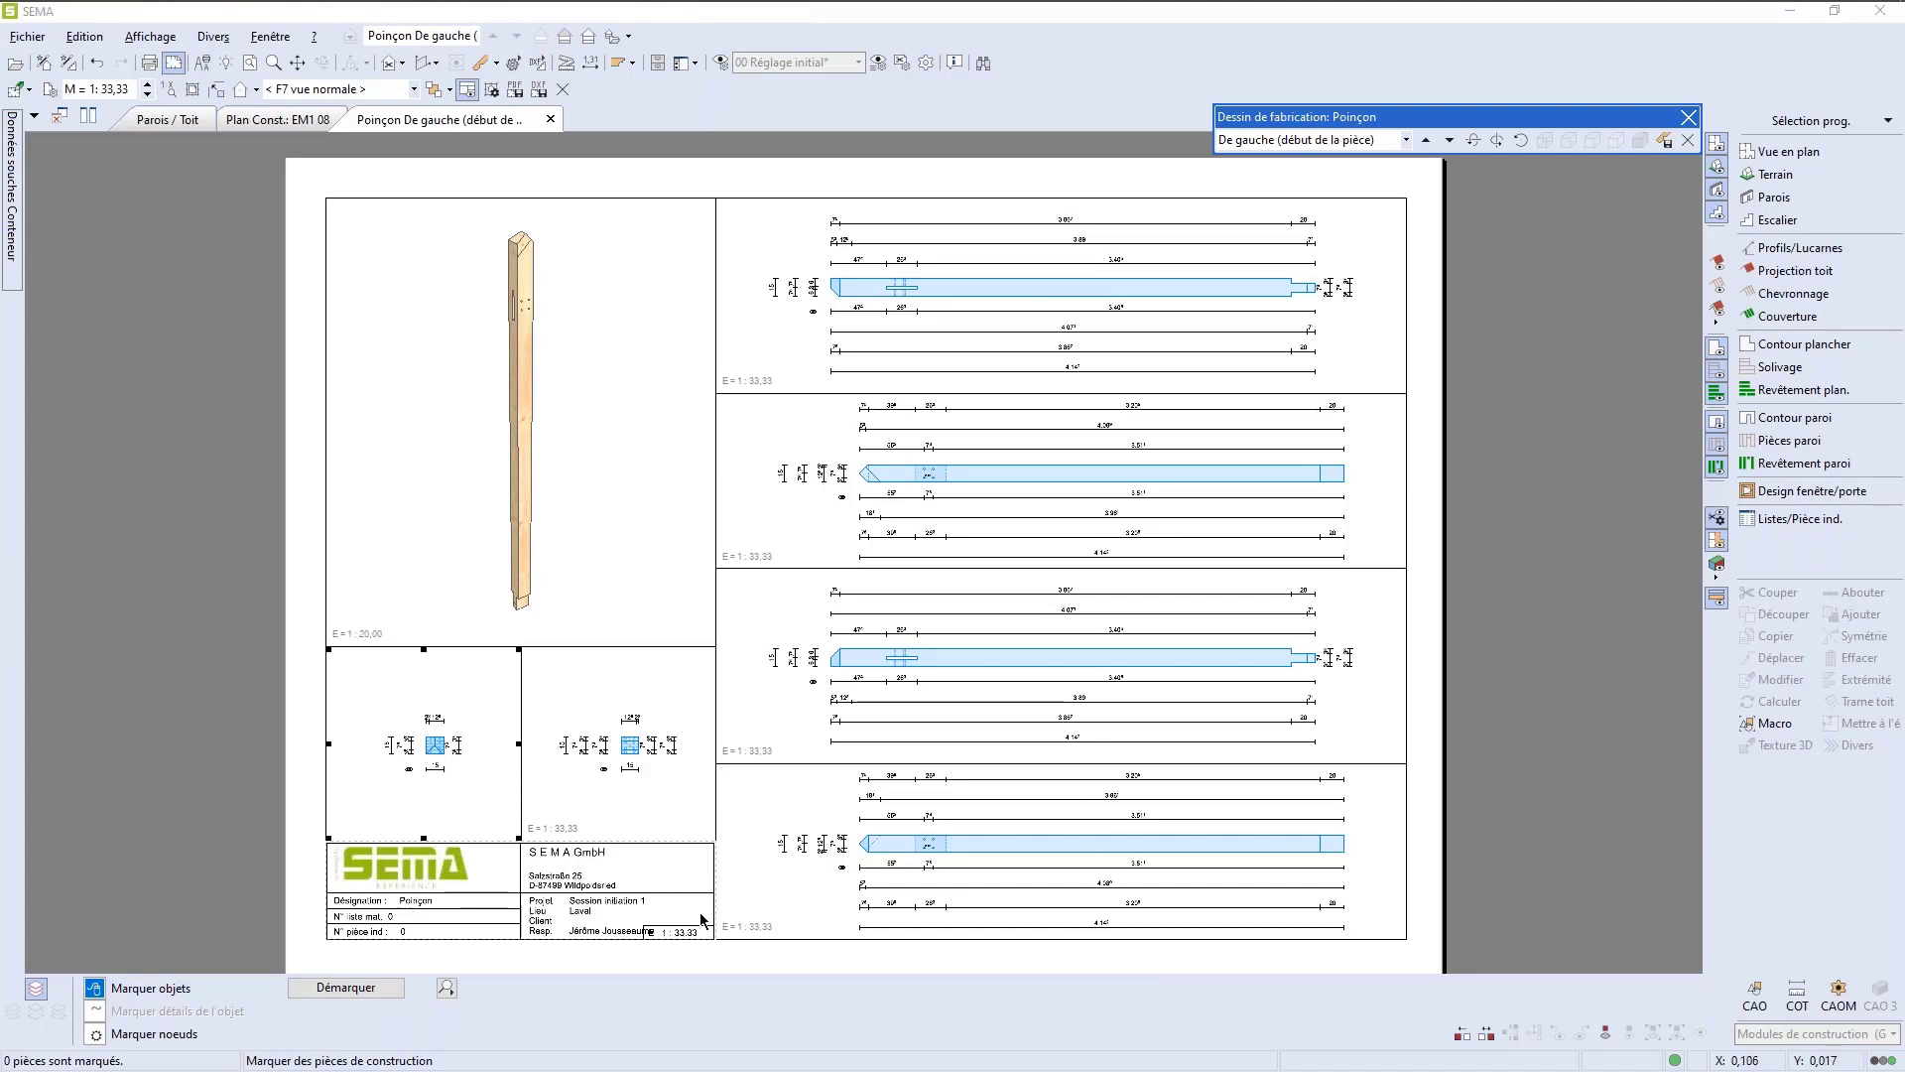
{"action": "left_click", "coordinate": [799, 341]}
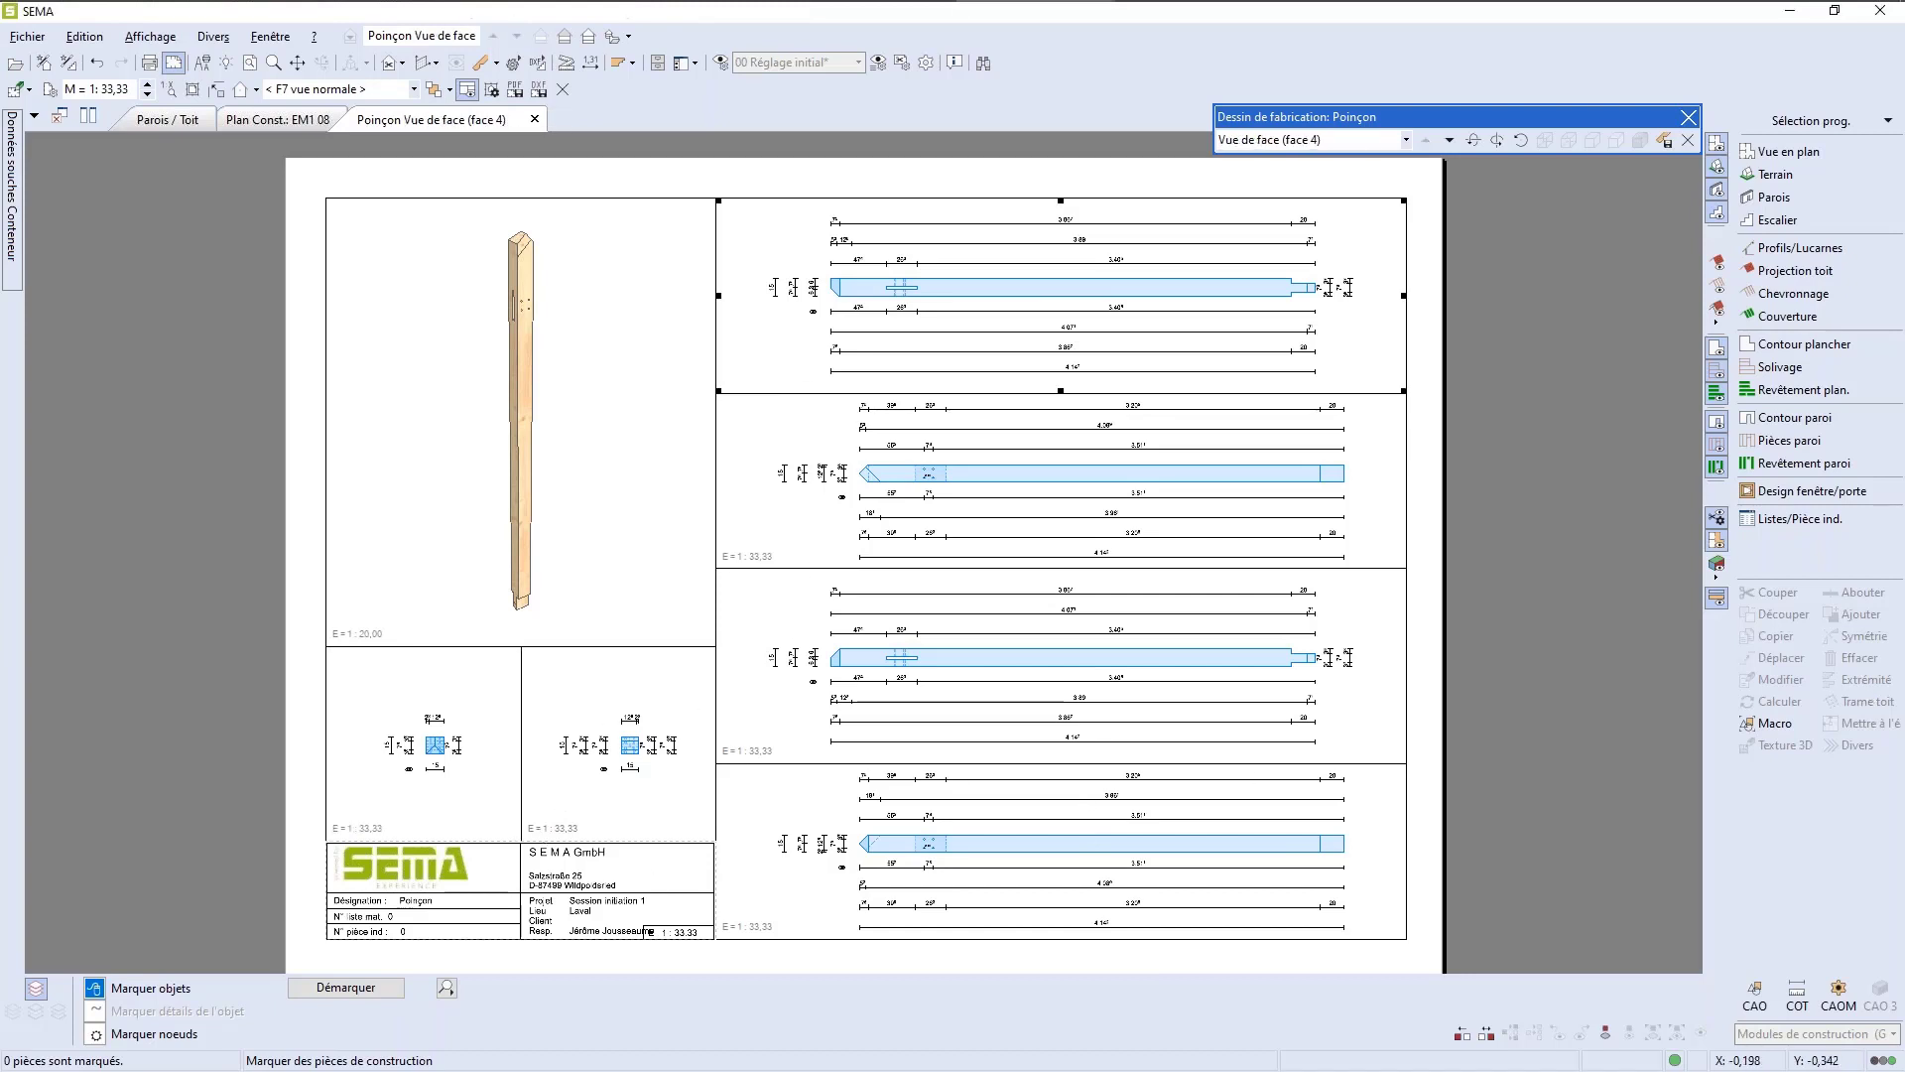
{"action": "left_click", "coordinate": [769, 606]}
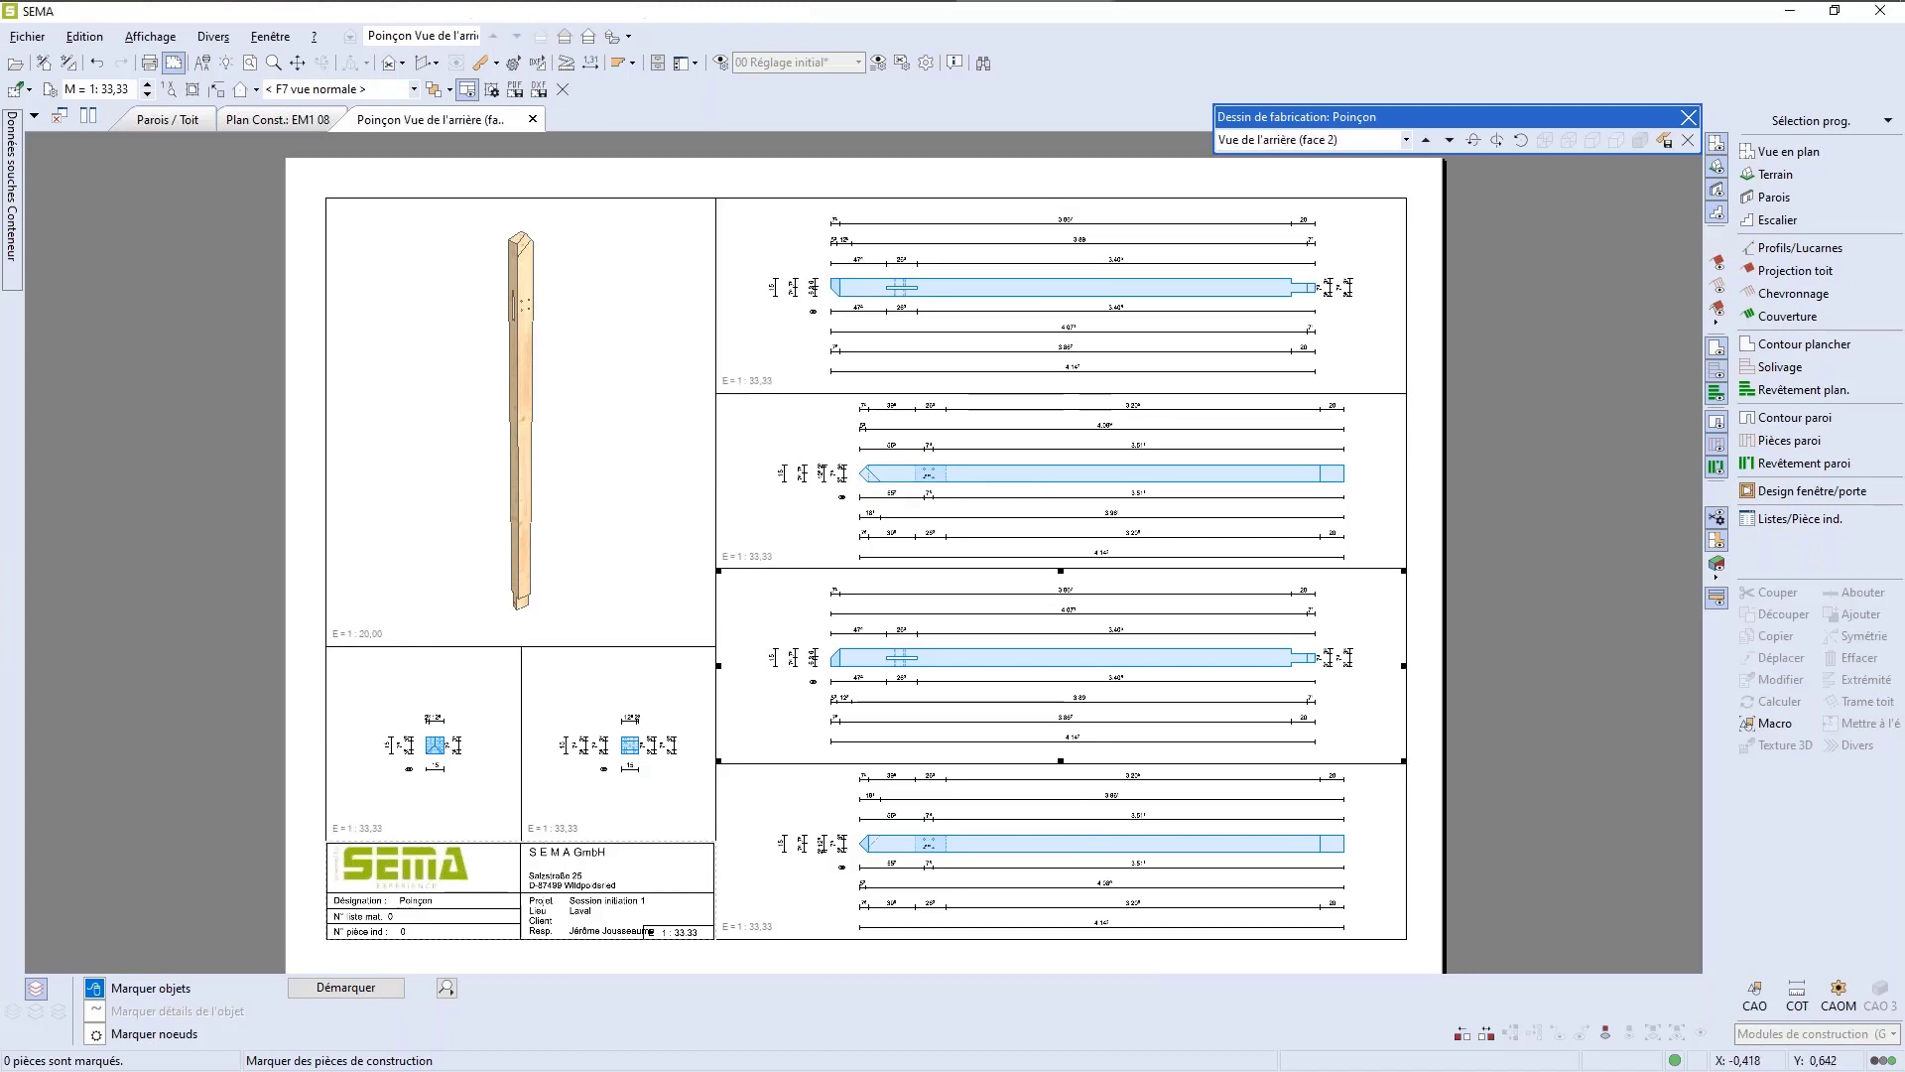
Step: Delete the two dimension lines directly above the overall length dimension in the king post's front view (face 4)
{"action": "left_click", "coordinate": [799, 341]}
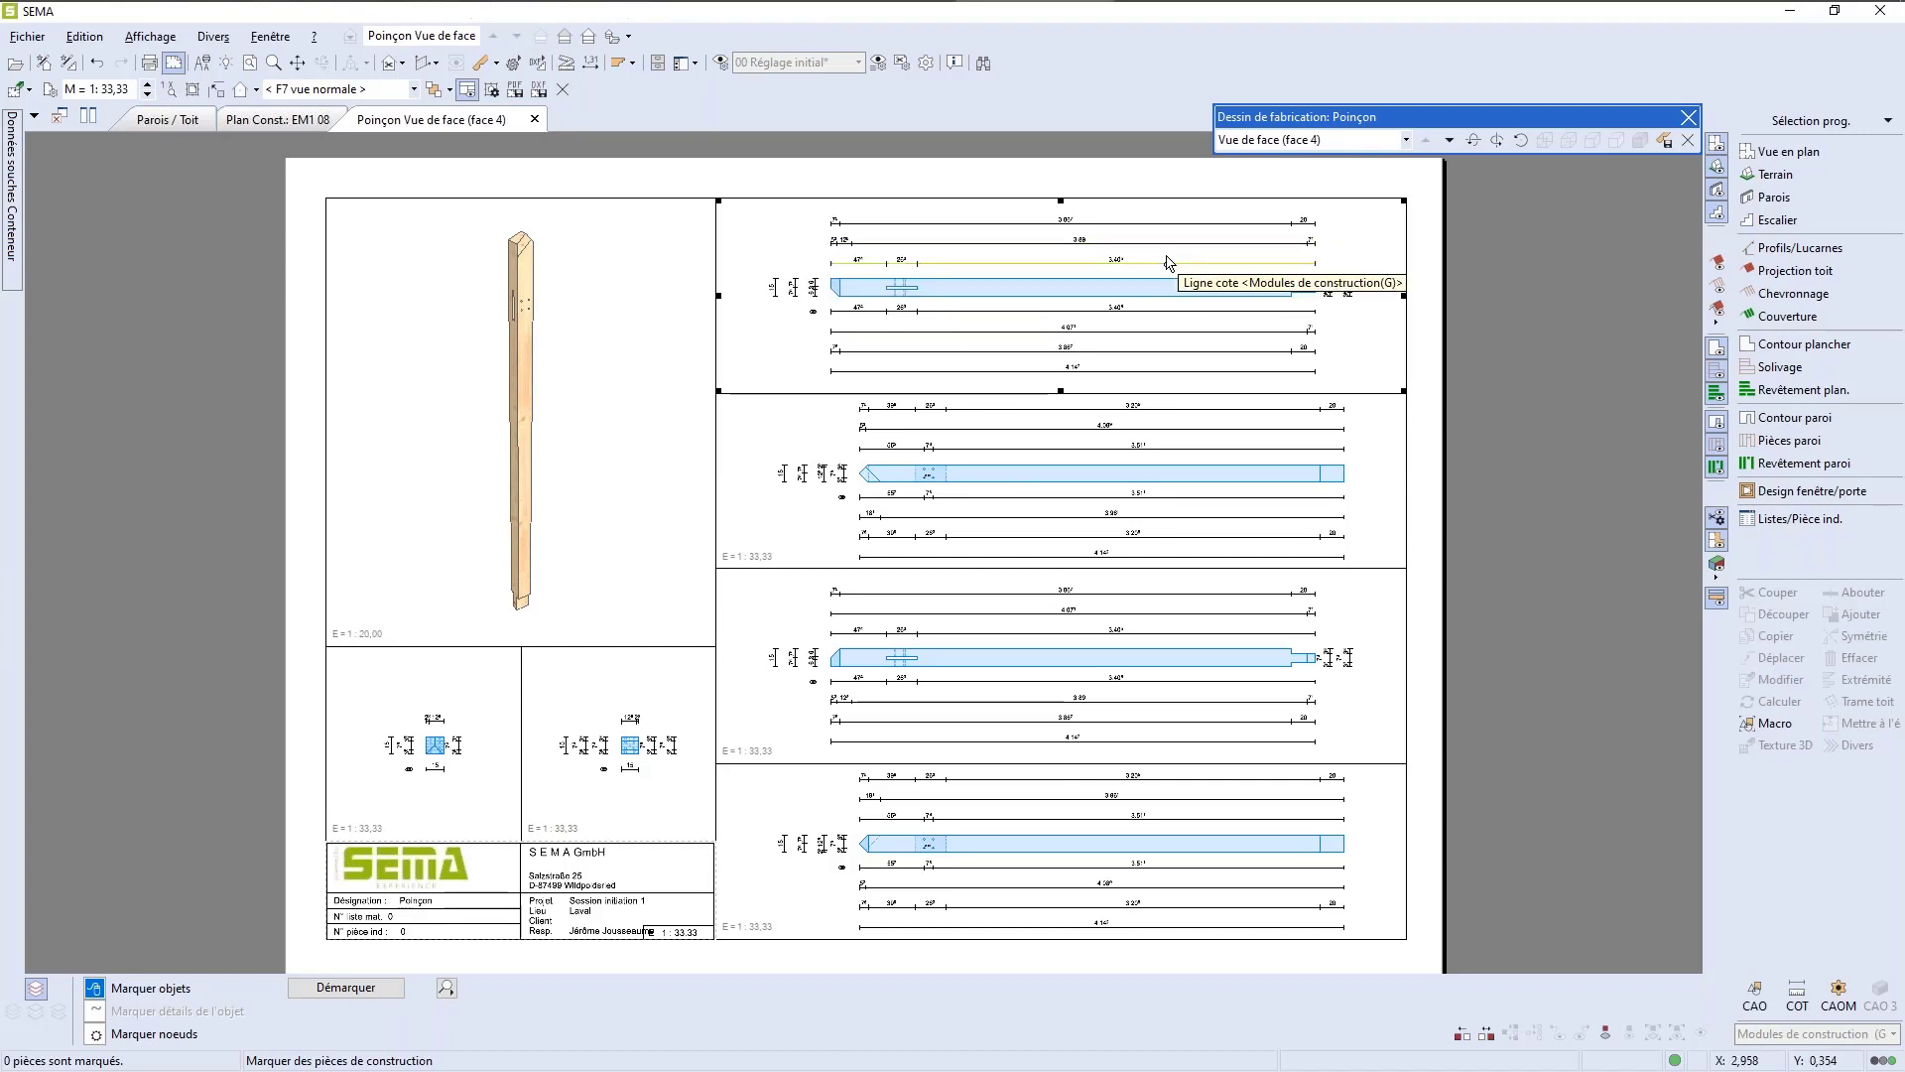
{"action": "left_click", "coordinate": [1151, 353]}
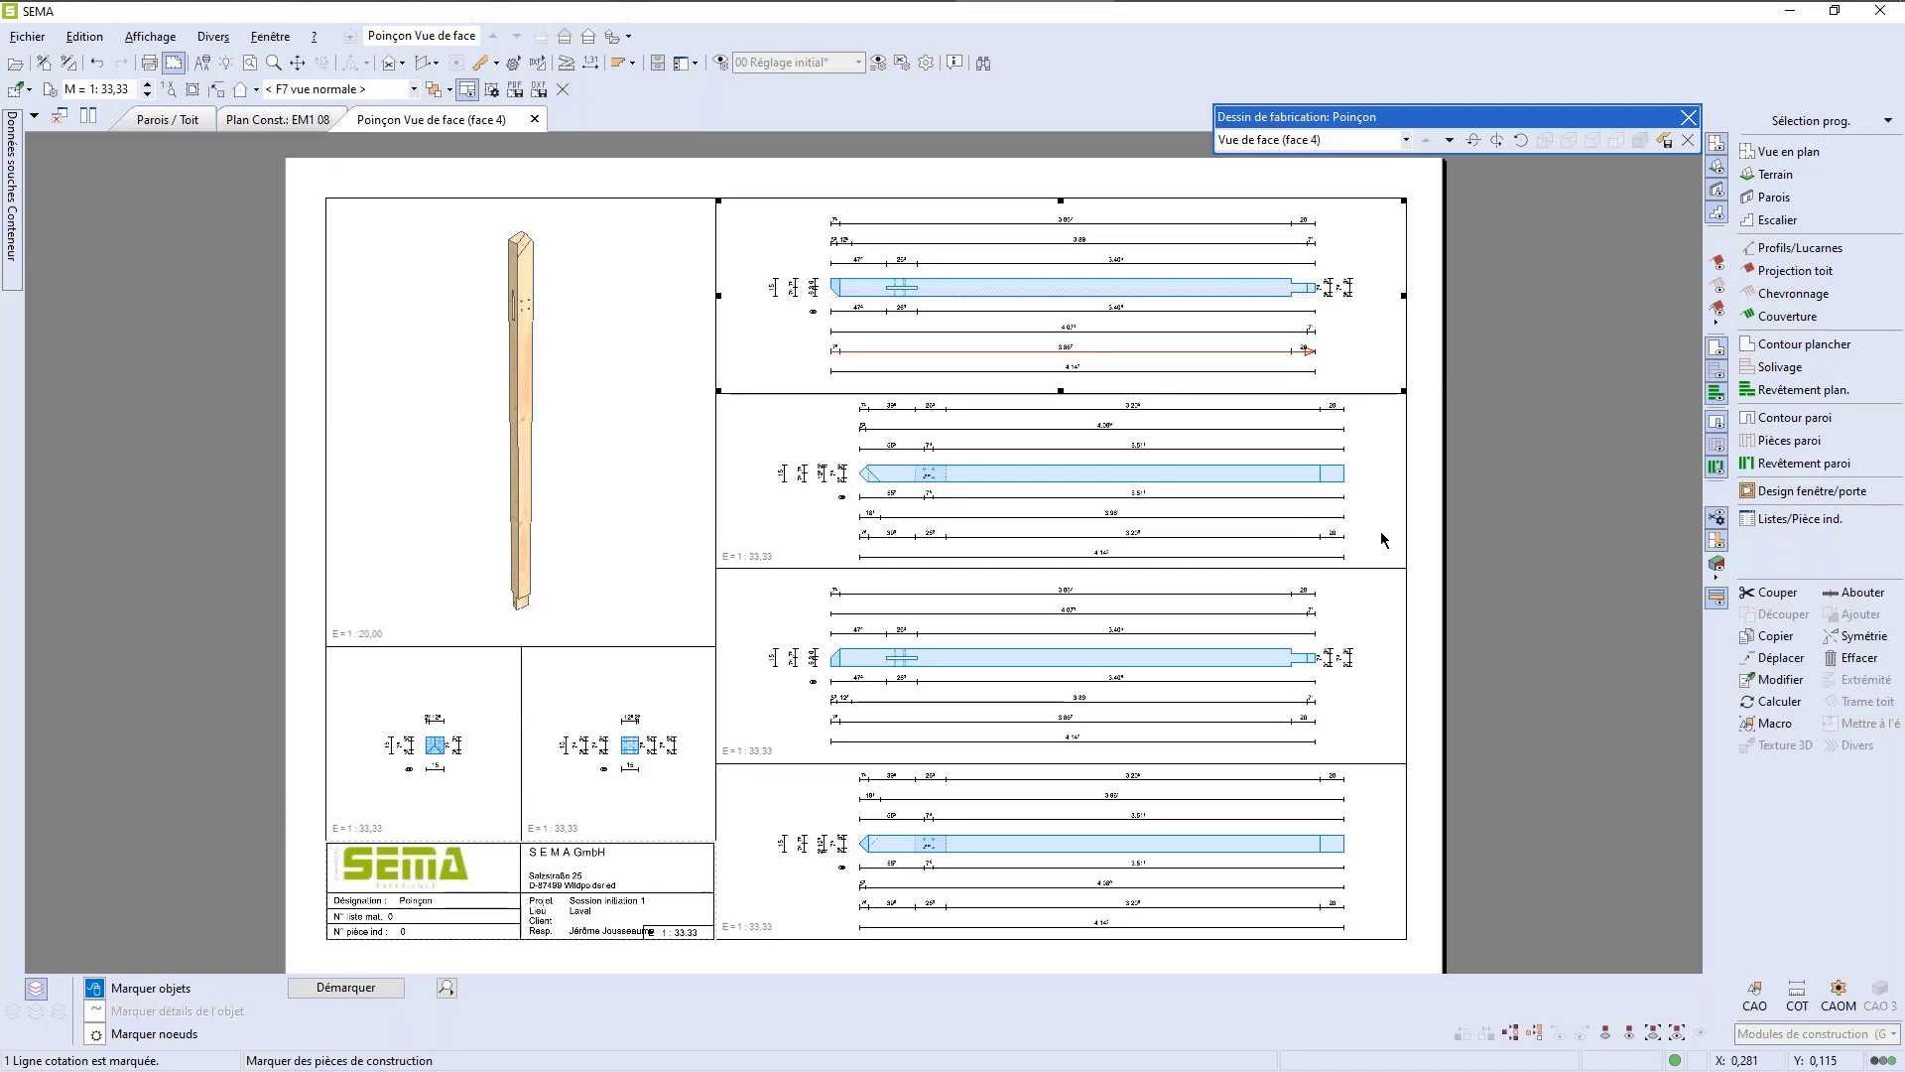
{"action": "key", "text": "Delete"}
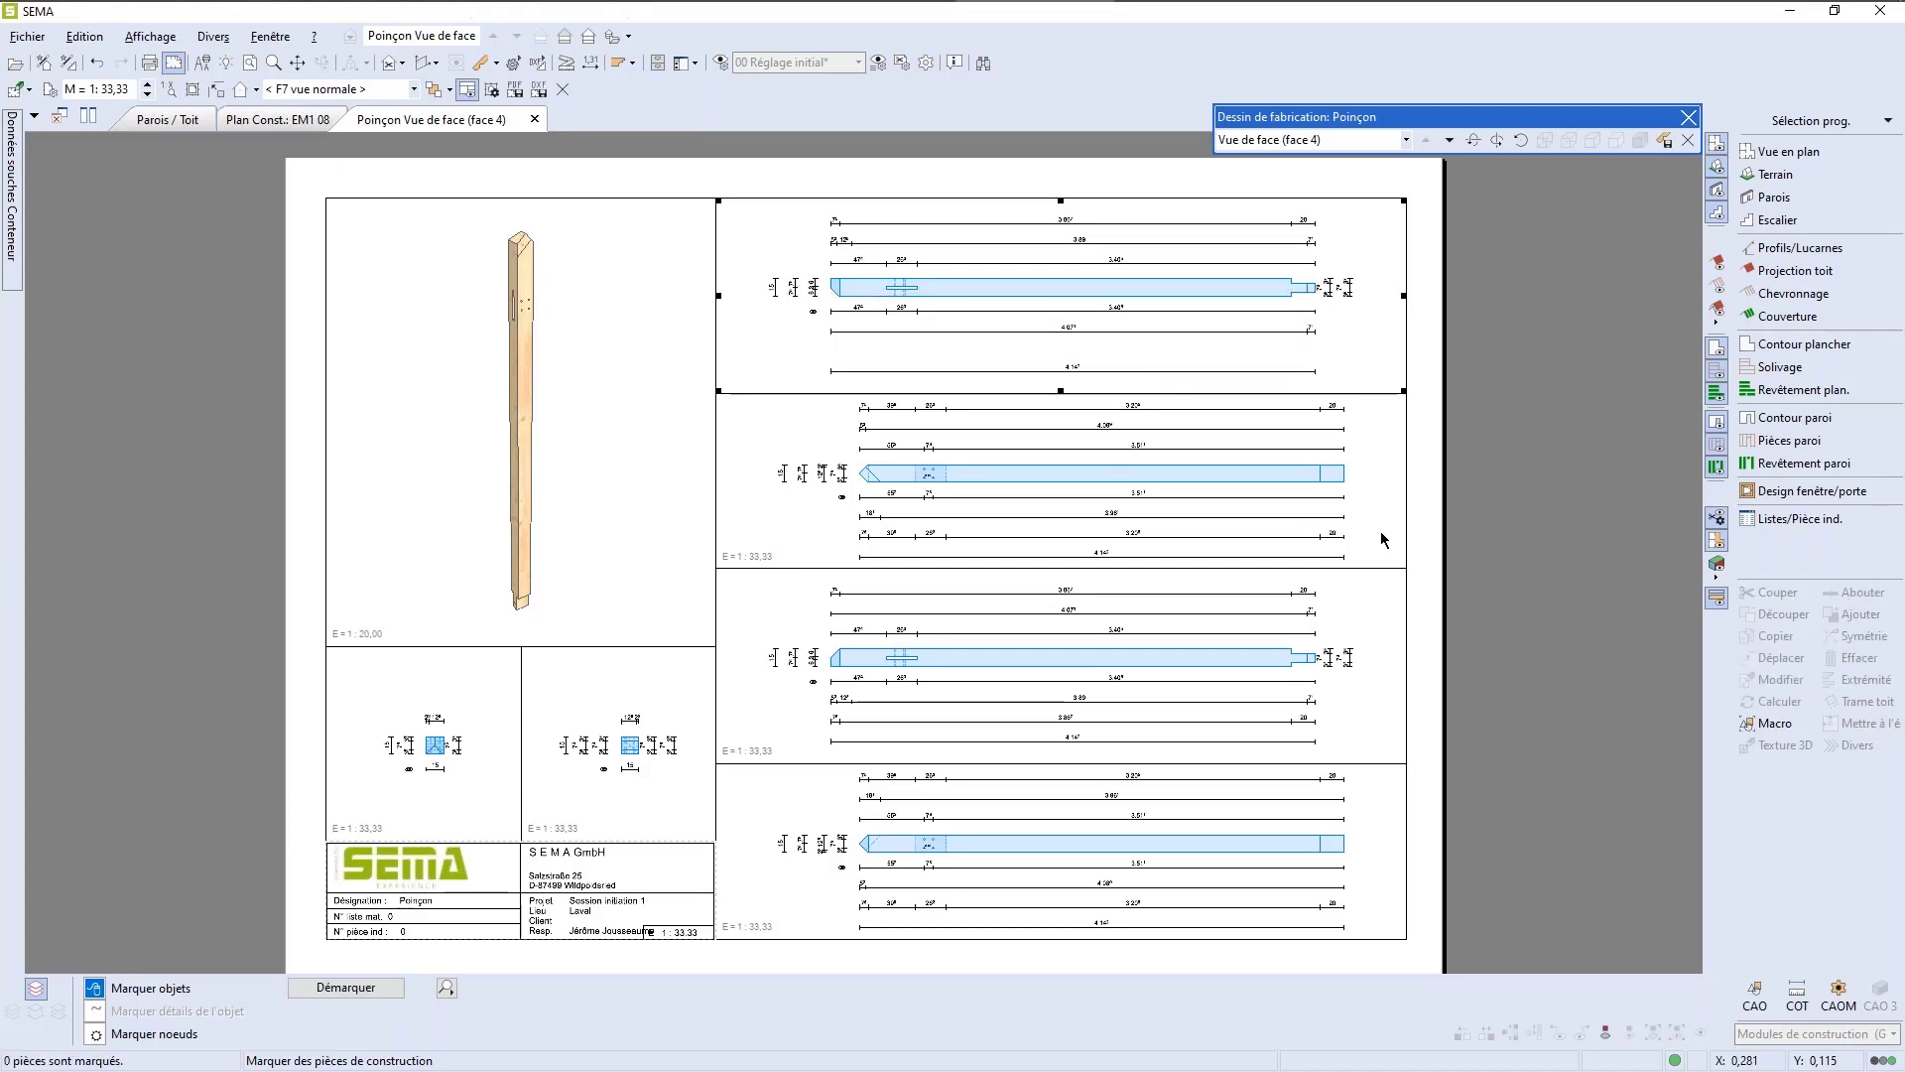
{"action": "left_click", "coordinate": [1179, 333]}
{"action": "key", "text": "Delete"}
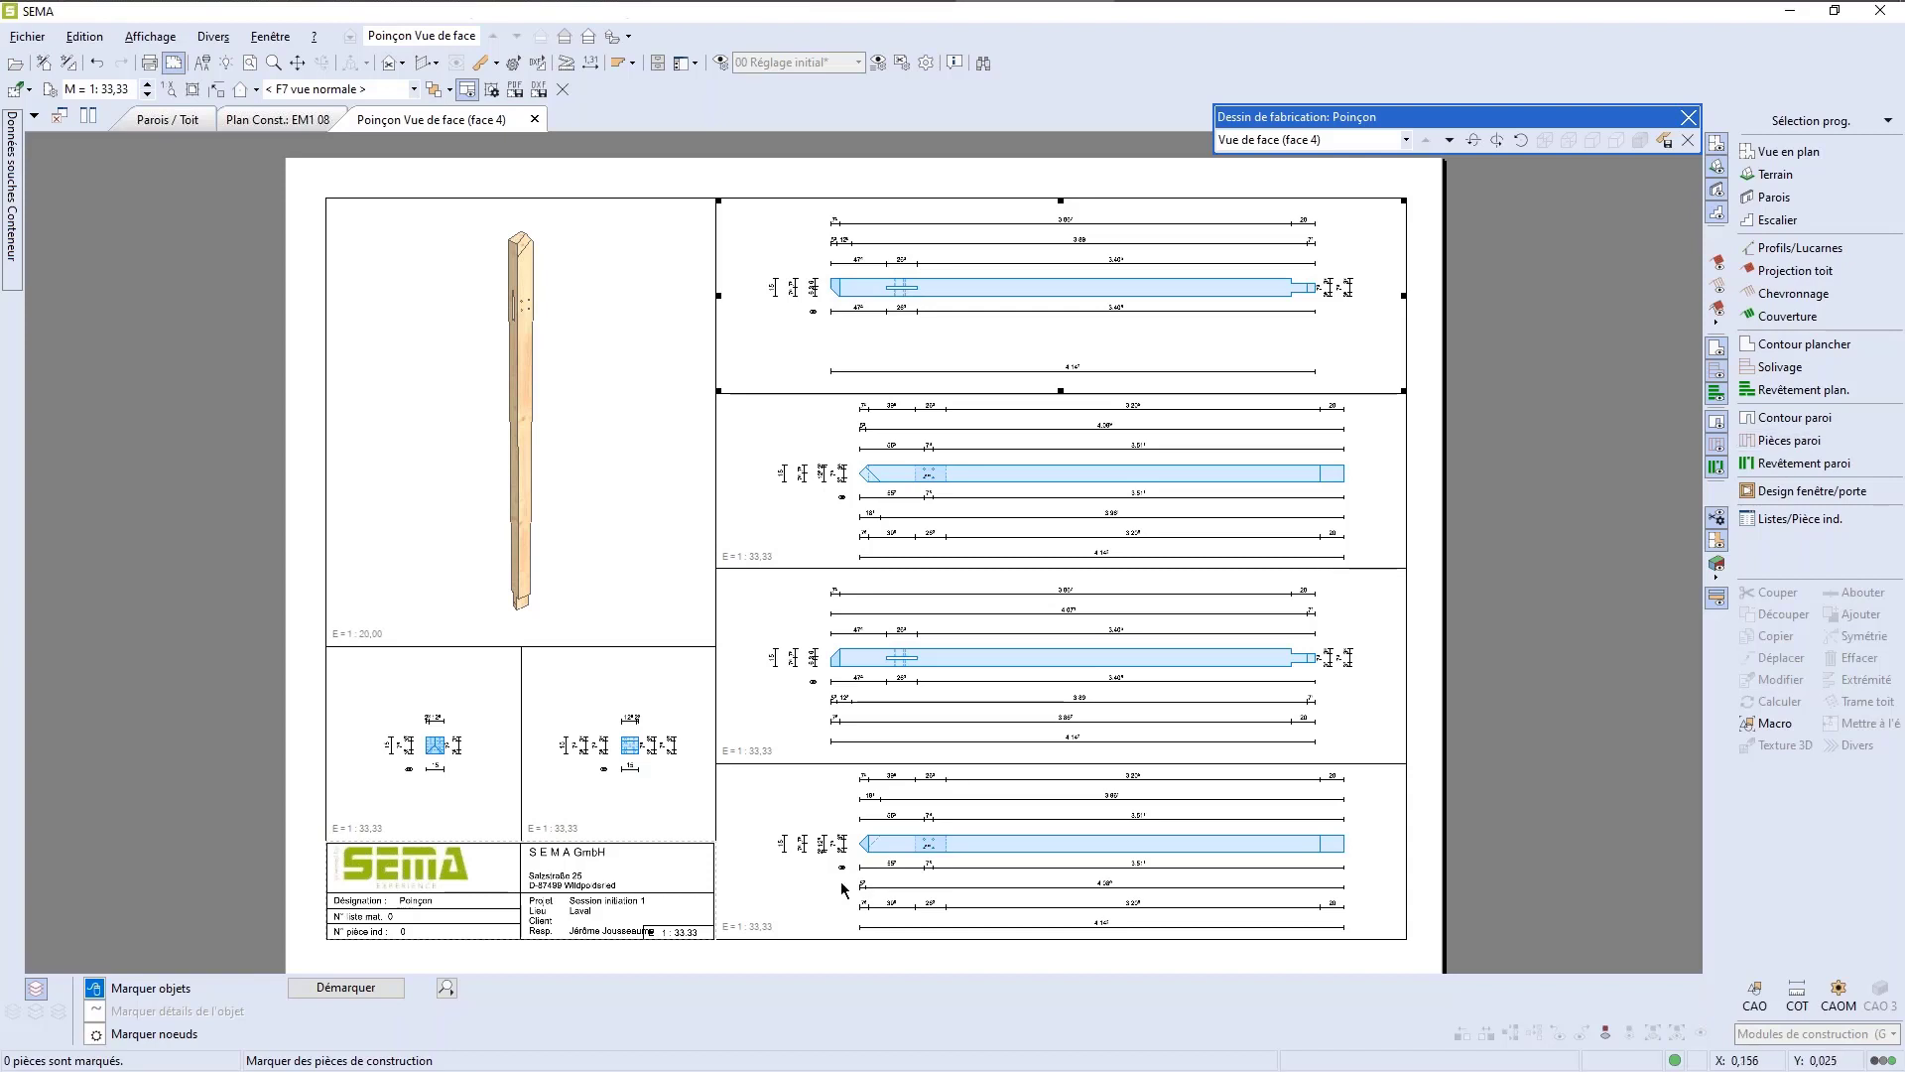
Step: Close the king post's page layout and fabrication drawing without saving the drawing
{"action": "left_click", "coordinate": [757, 454]}
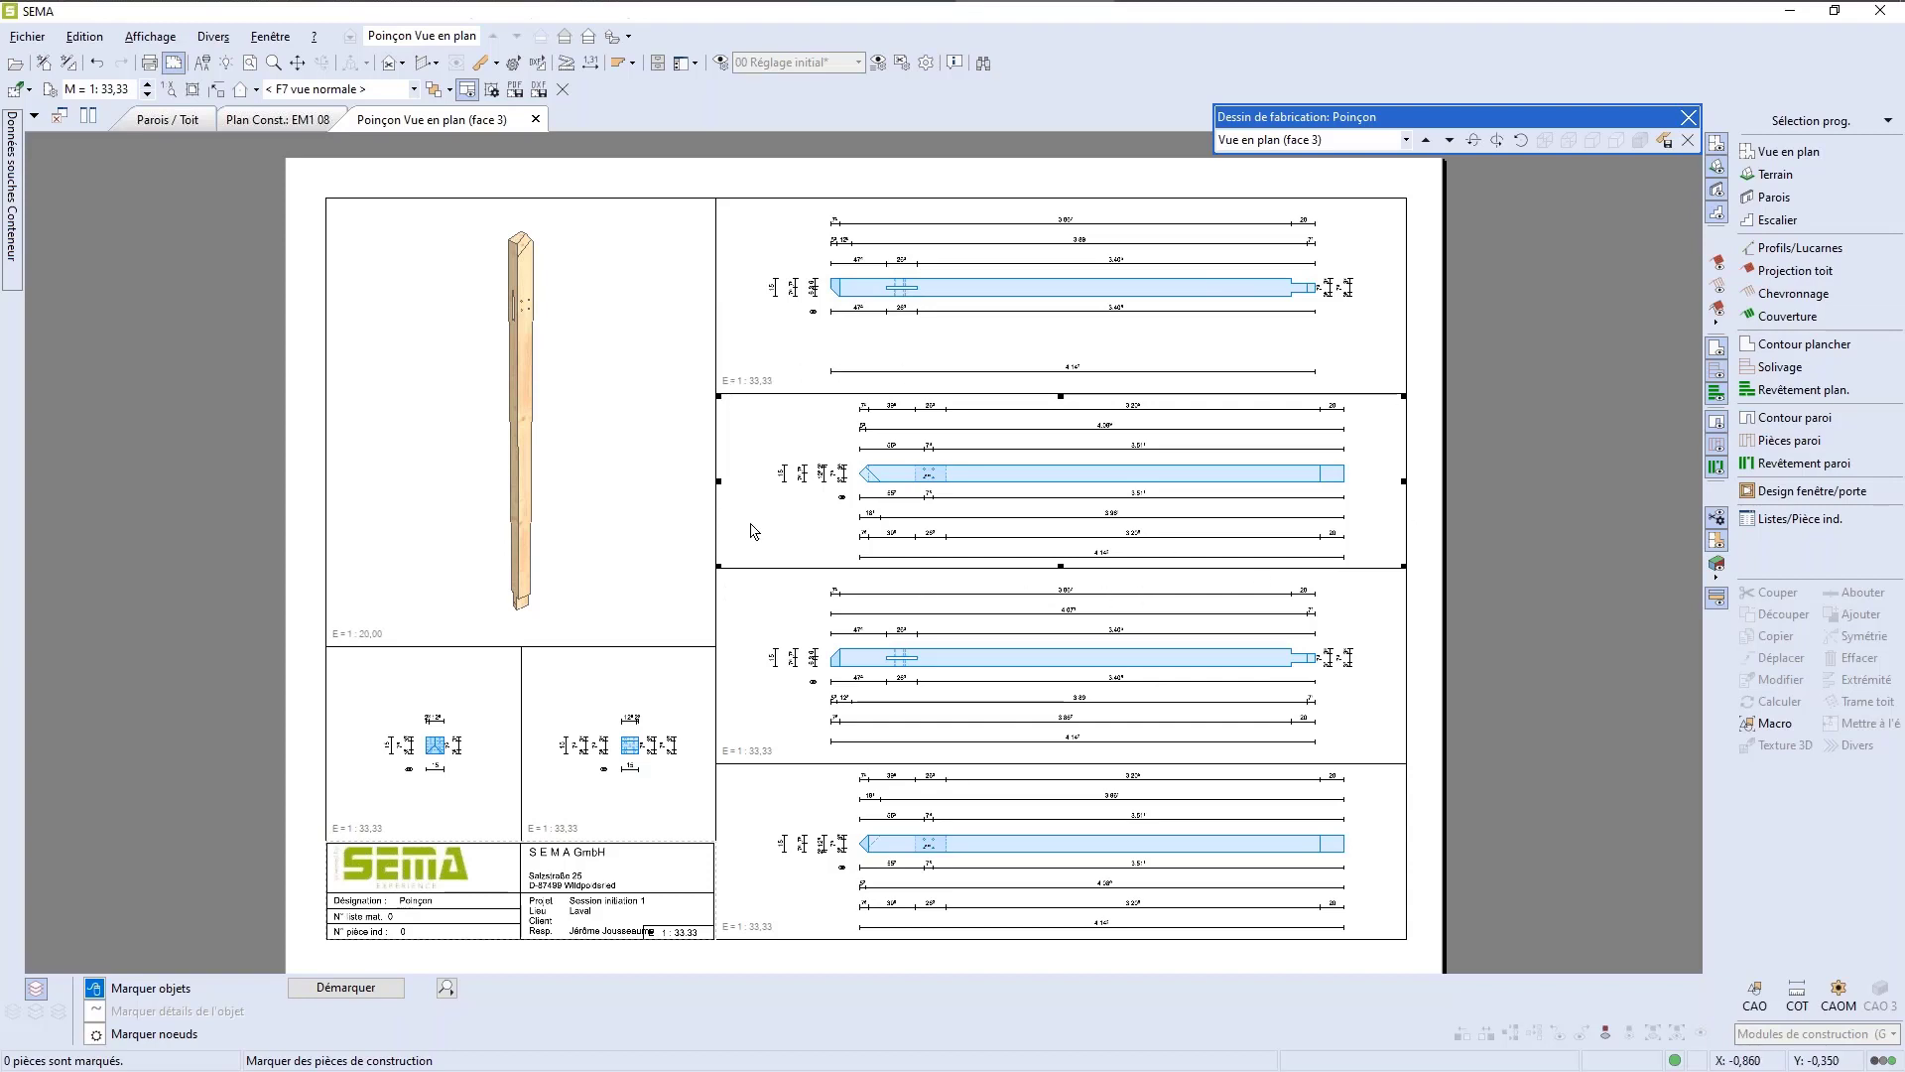
{"action": "left_click", "coordinate": [762, 632]}
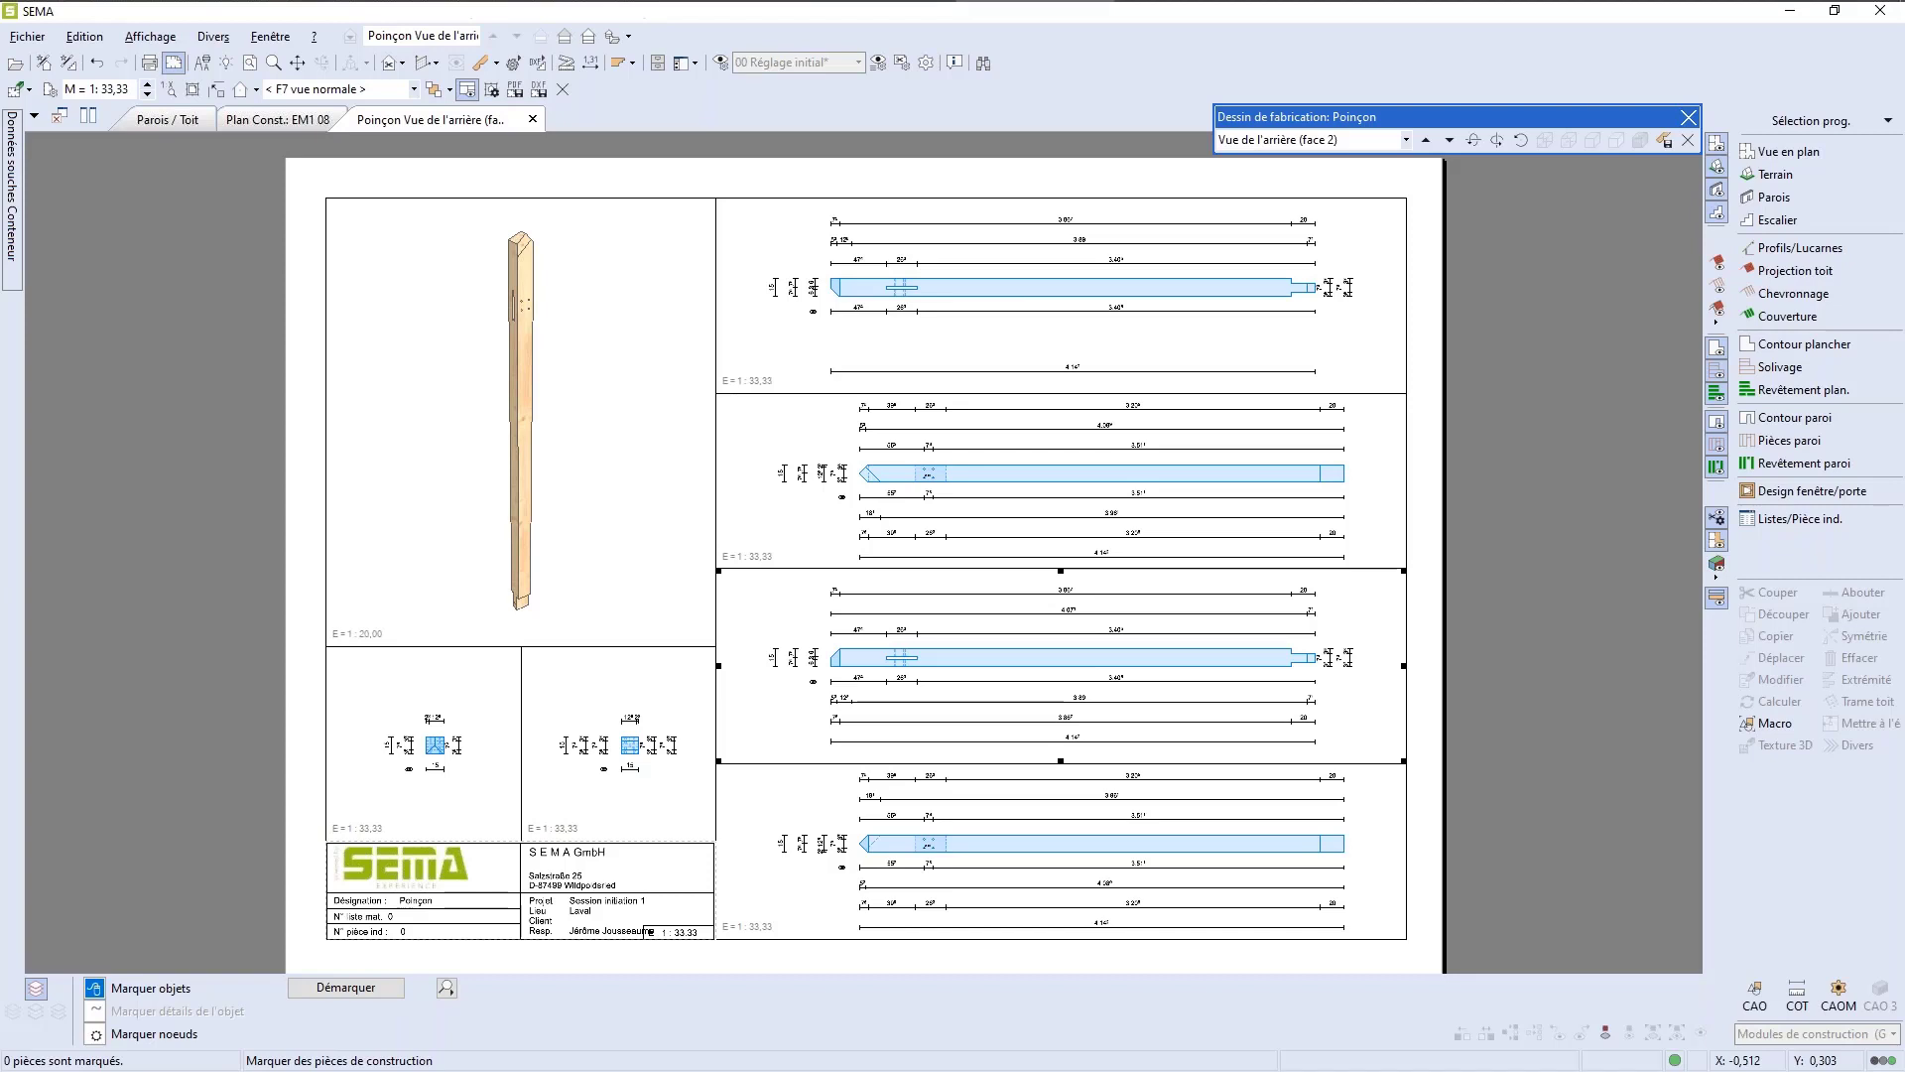
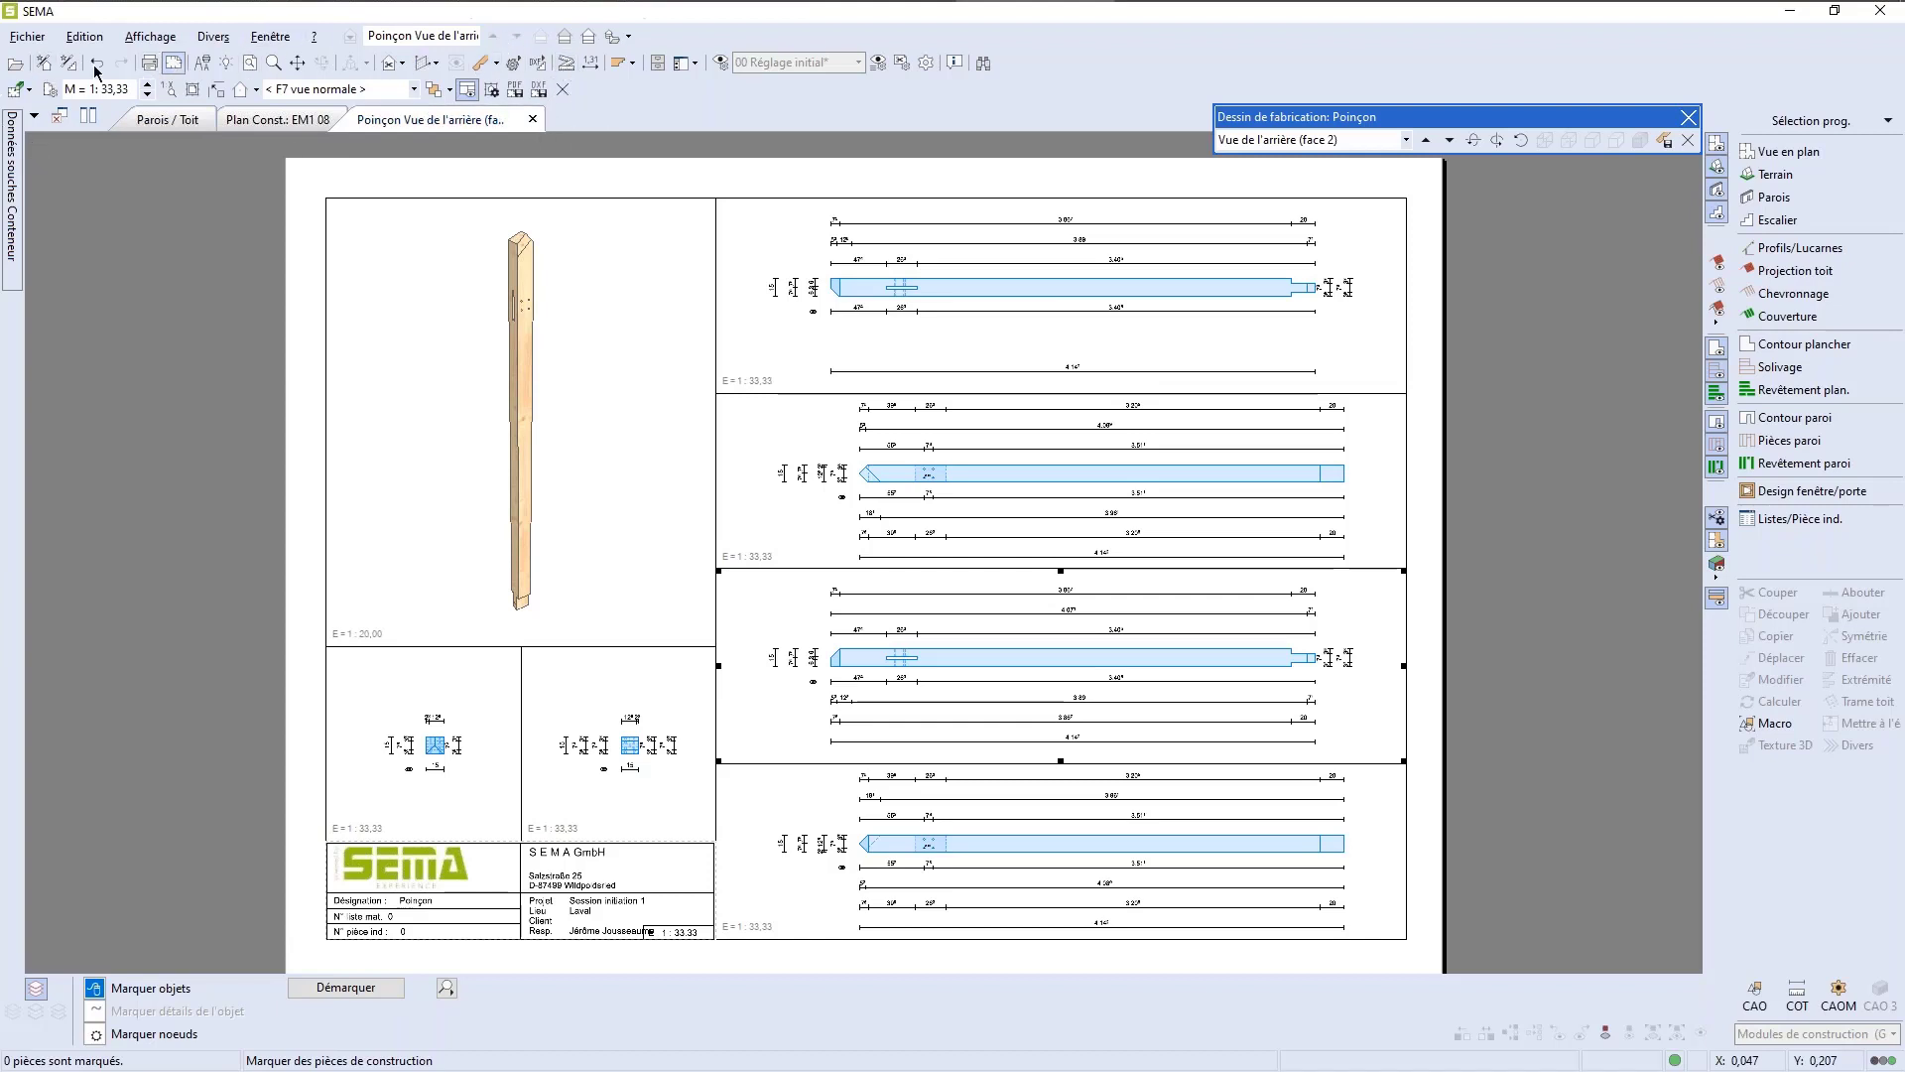
{"action": "left_click", "coordinate": [563, 90]}
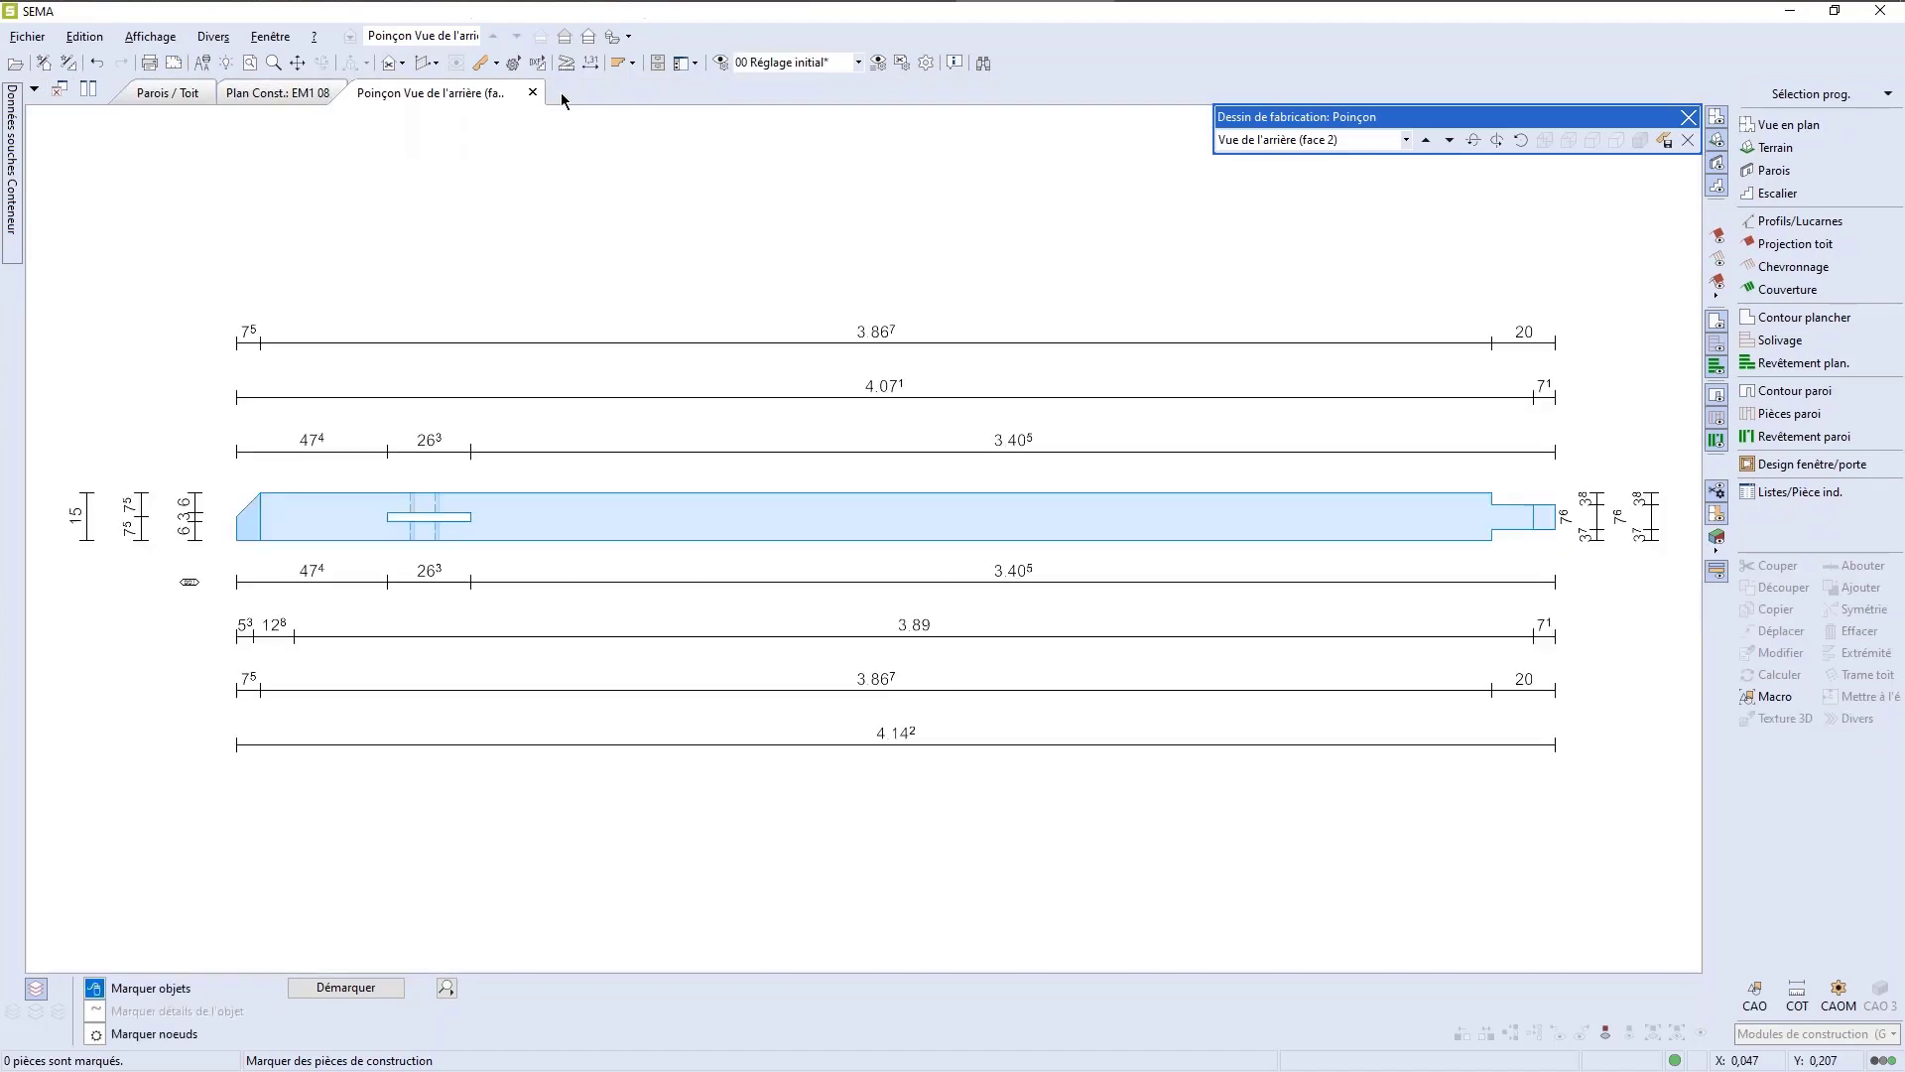
{"action": "left_click", "coordinate": [532, 93]}
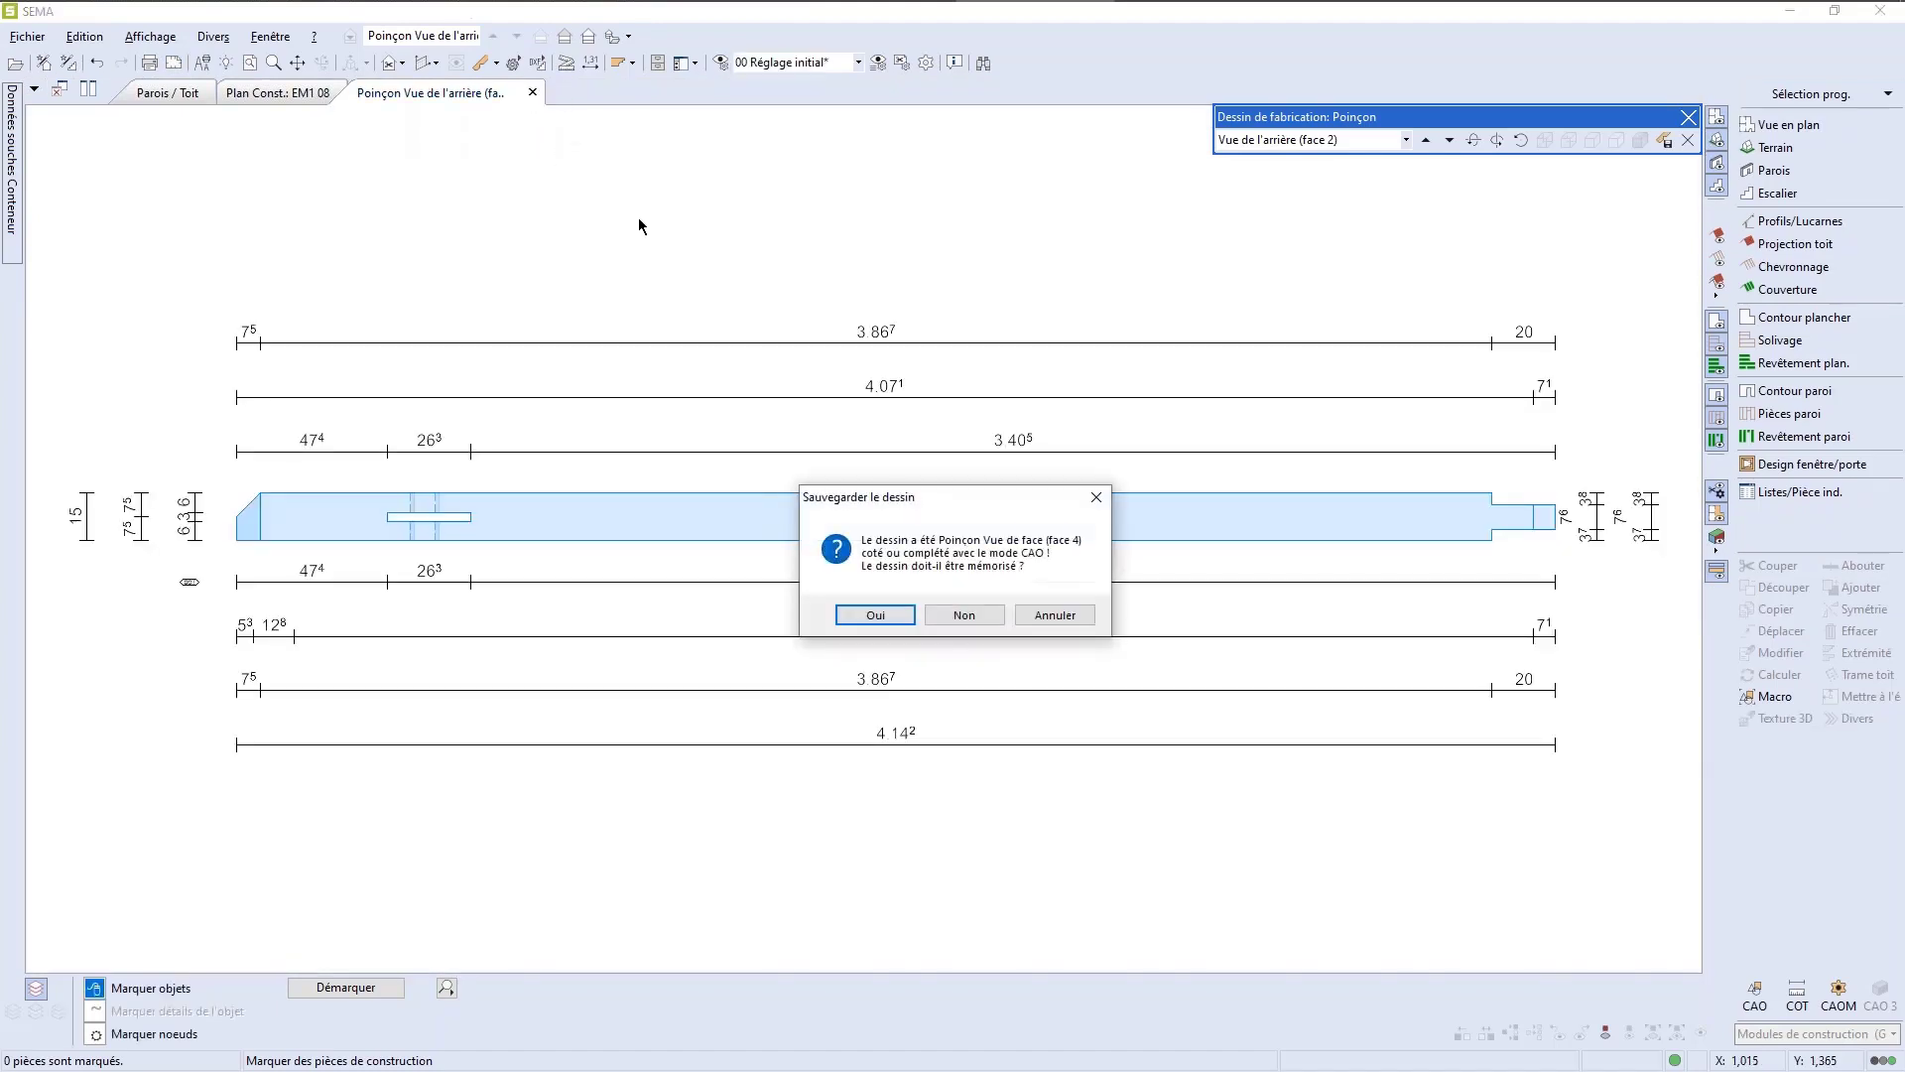
{"action": "left_click", "coordinate": [961, 615]}
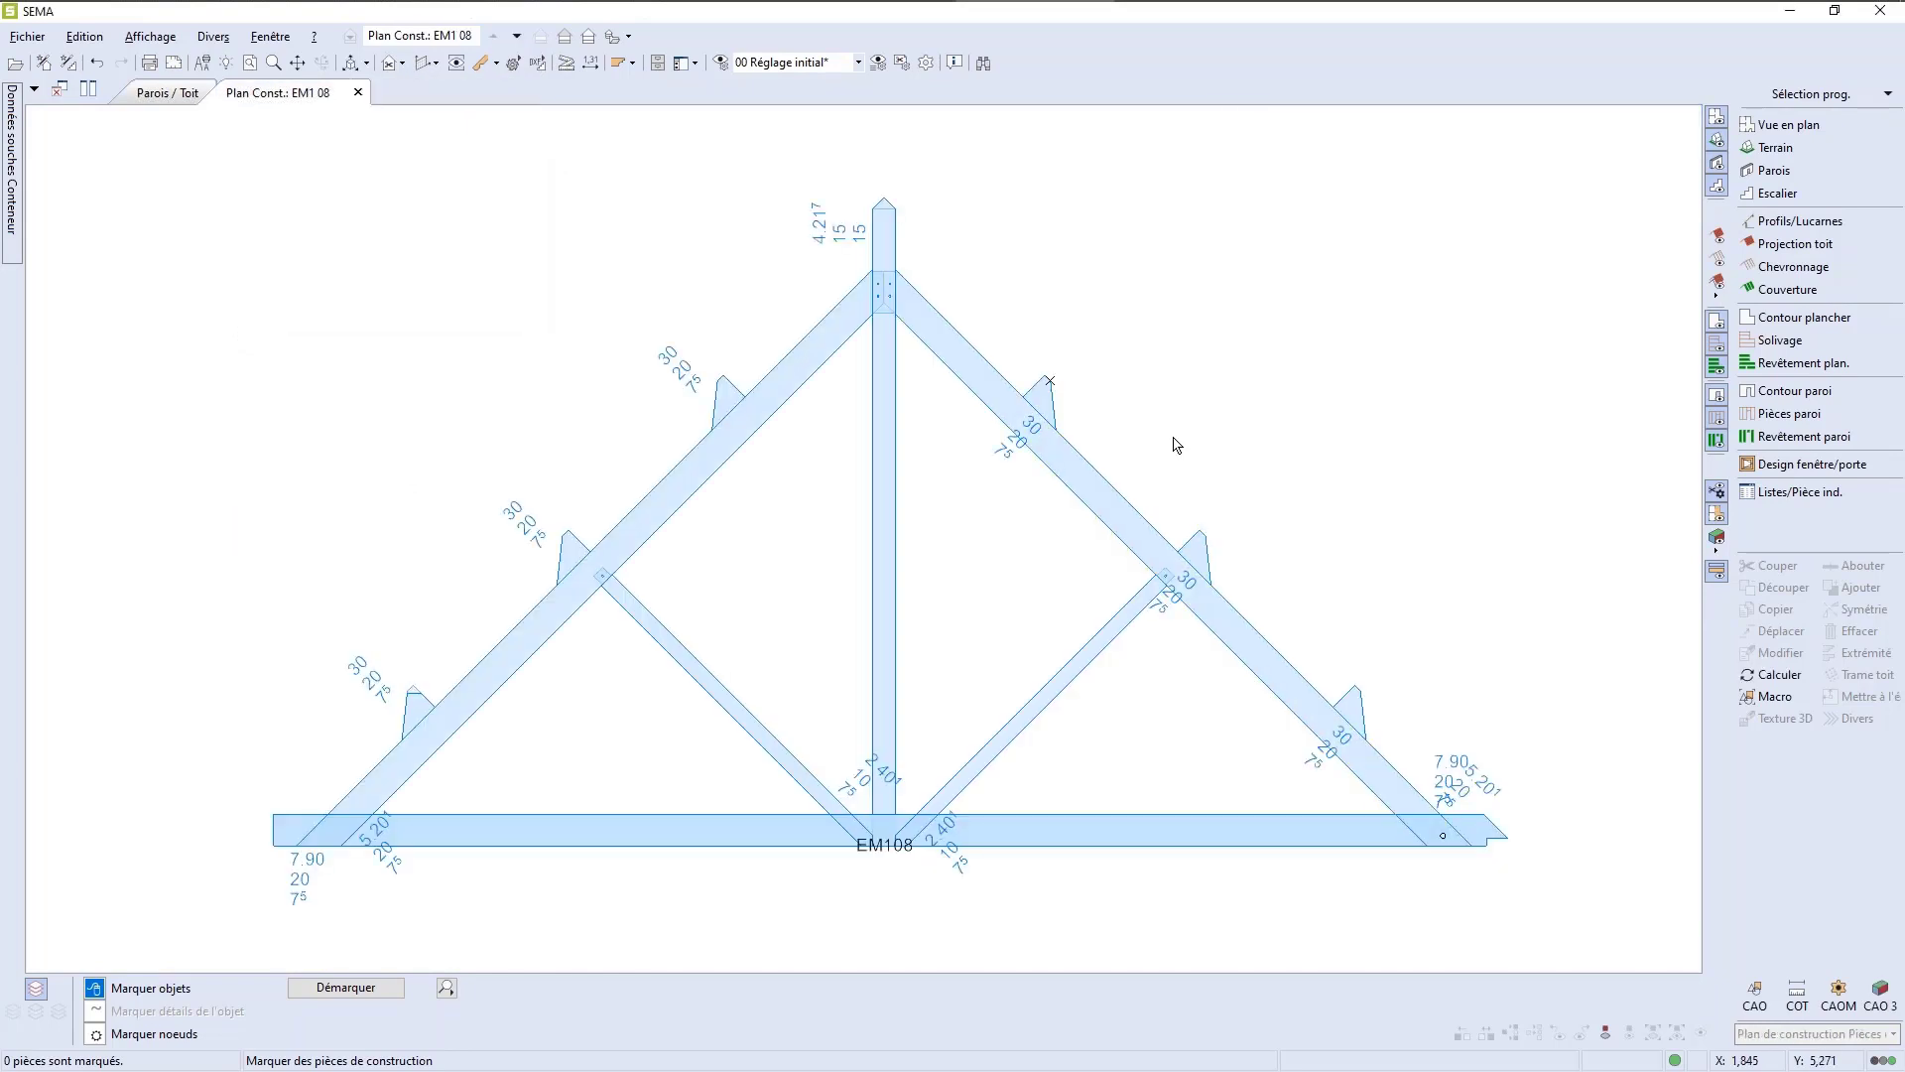
{"action": "scroll", "coordinate": [1175, 436], "scroll_direction": "down", "scroll_amount": 4}
{"action": "scroll", "coordinate": [1291, 443], "scroll_direction": "up", "scroll_amount": 2}
{"action": "scroll", "coordinate": [1014, 622], "scroll_direction": "down", "scroll_amount": 2}
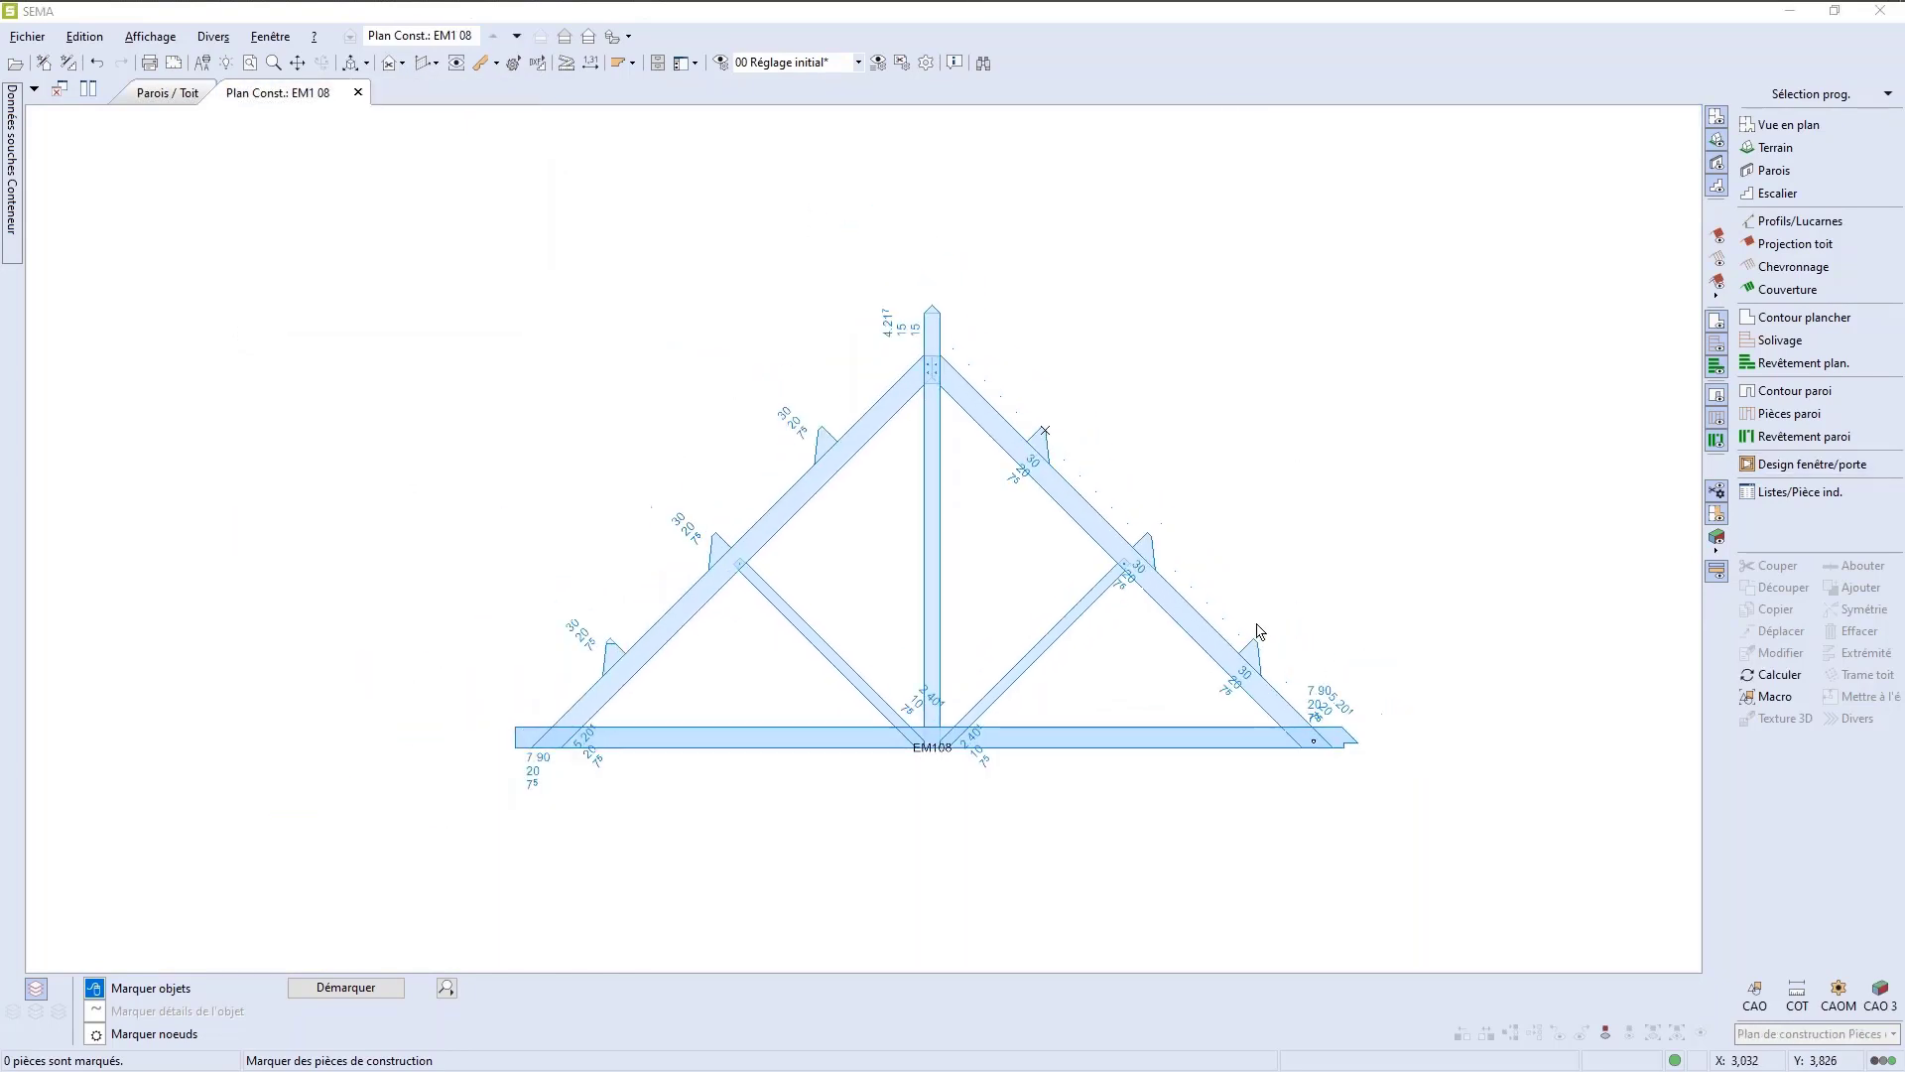
{"action": "scroll", "coordinate": [1256, 626], "scroll_direction": "up", "scroll_amount": 3}
{"action": "scroll", "coordinate": [1255, 626], "scroll_direction": "down", "scroll_amount": 1}
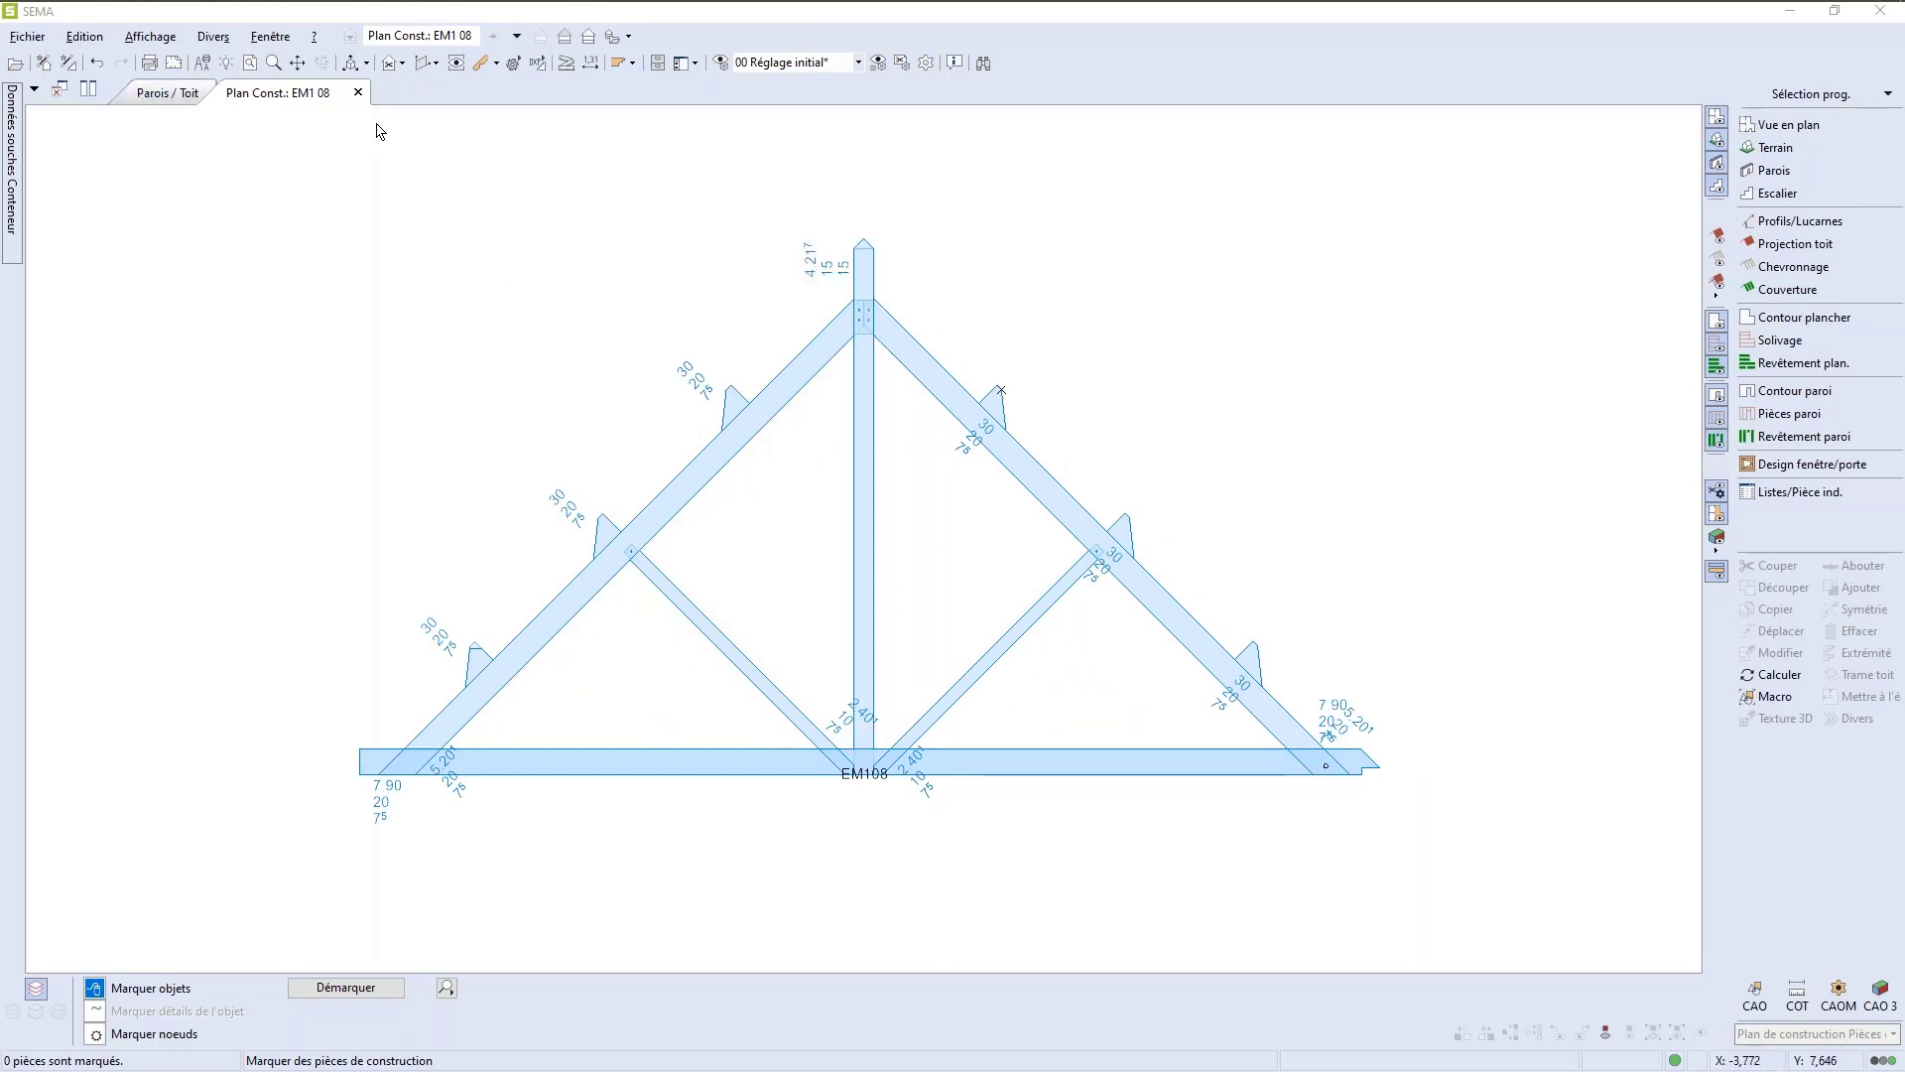
Step: Open a 3D view of truss EM108 and examine the whole assembly with its purlin cleats
{"action": "left_click", "coordinate": [351, 63]}
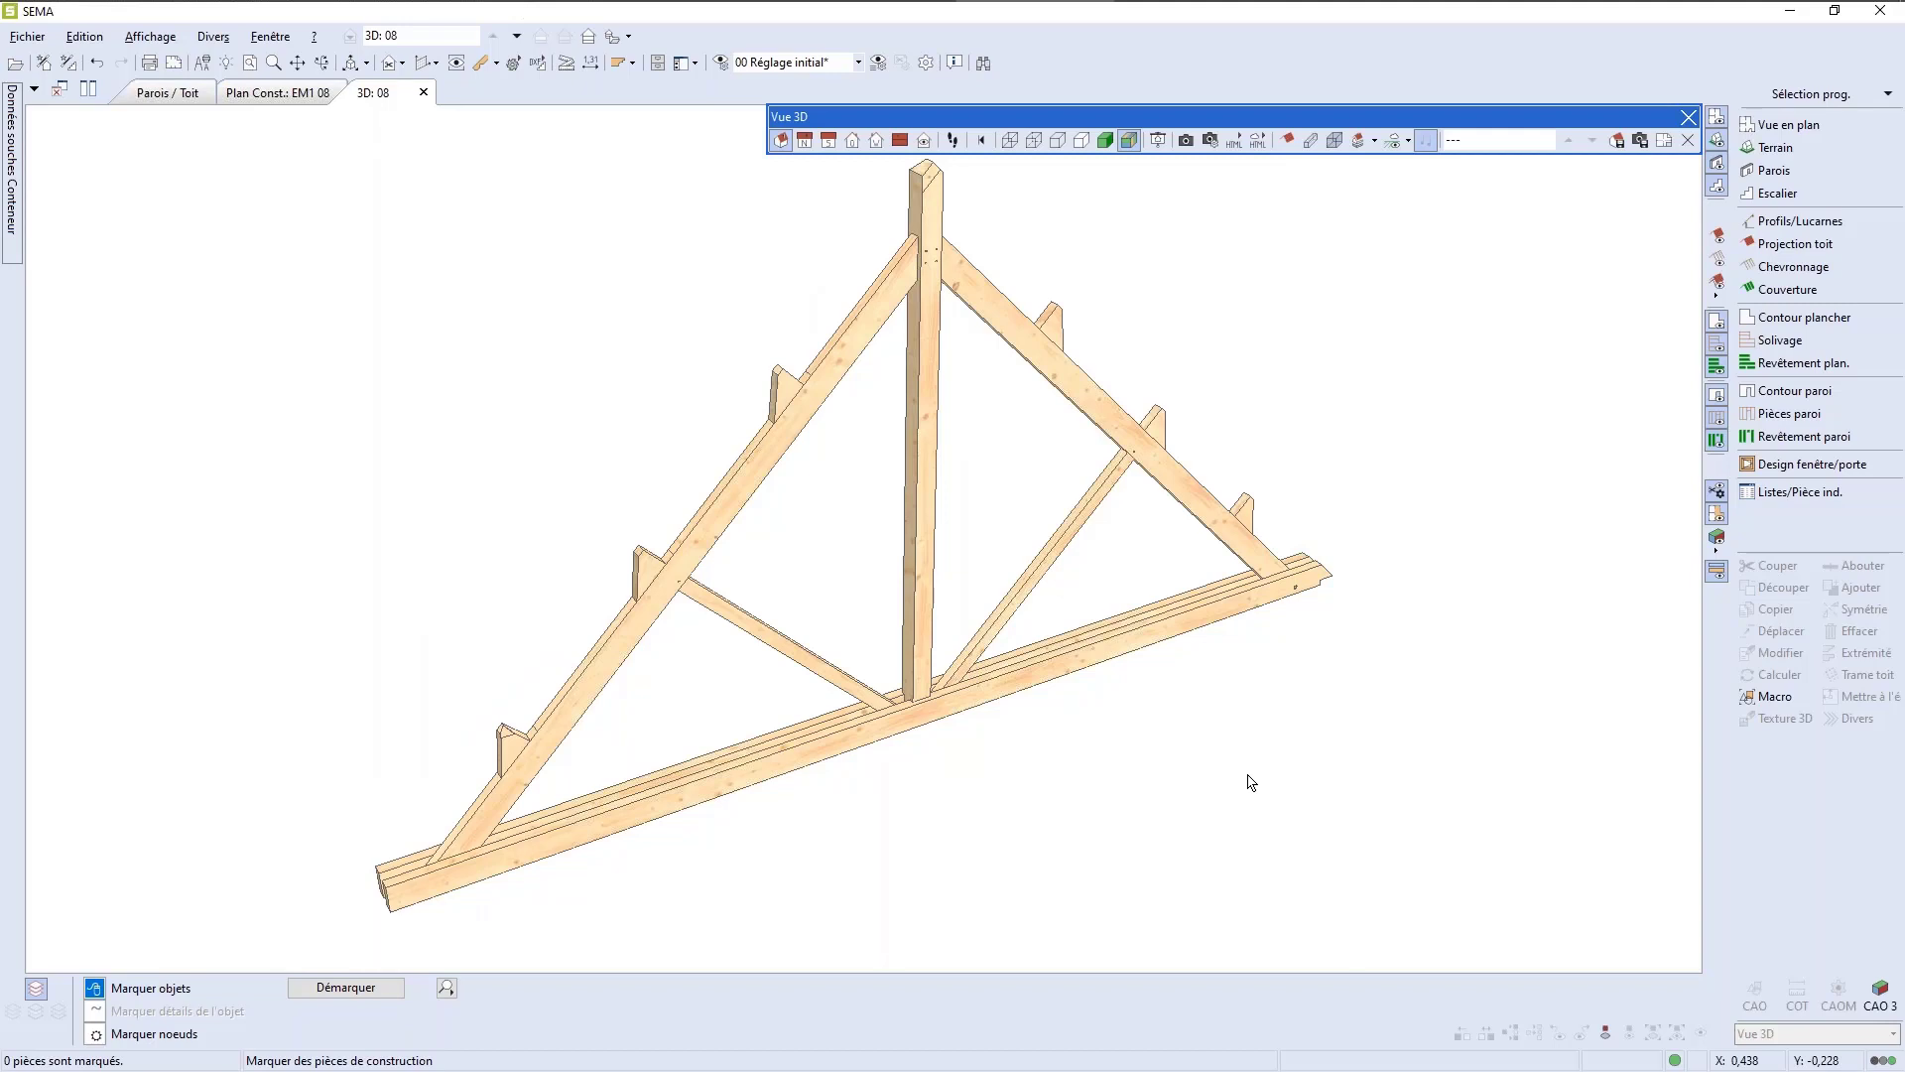
{"action": "scroll", "coordinate": [934, 439], "scroll_direction": "up", "scroll_amount": 4}
{"action": "scroll", "coordinate": [946, 427], "scroll_direction": "down", "scroll_amount": 6}
{"action": "scroll", "coordinate": [946, 179], "scroll_direction": "up", "scroll_amount": 2}
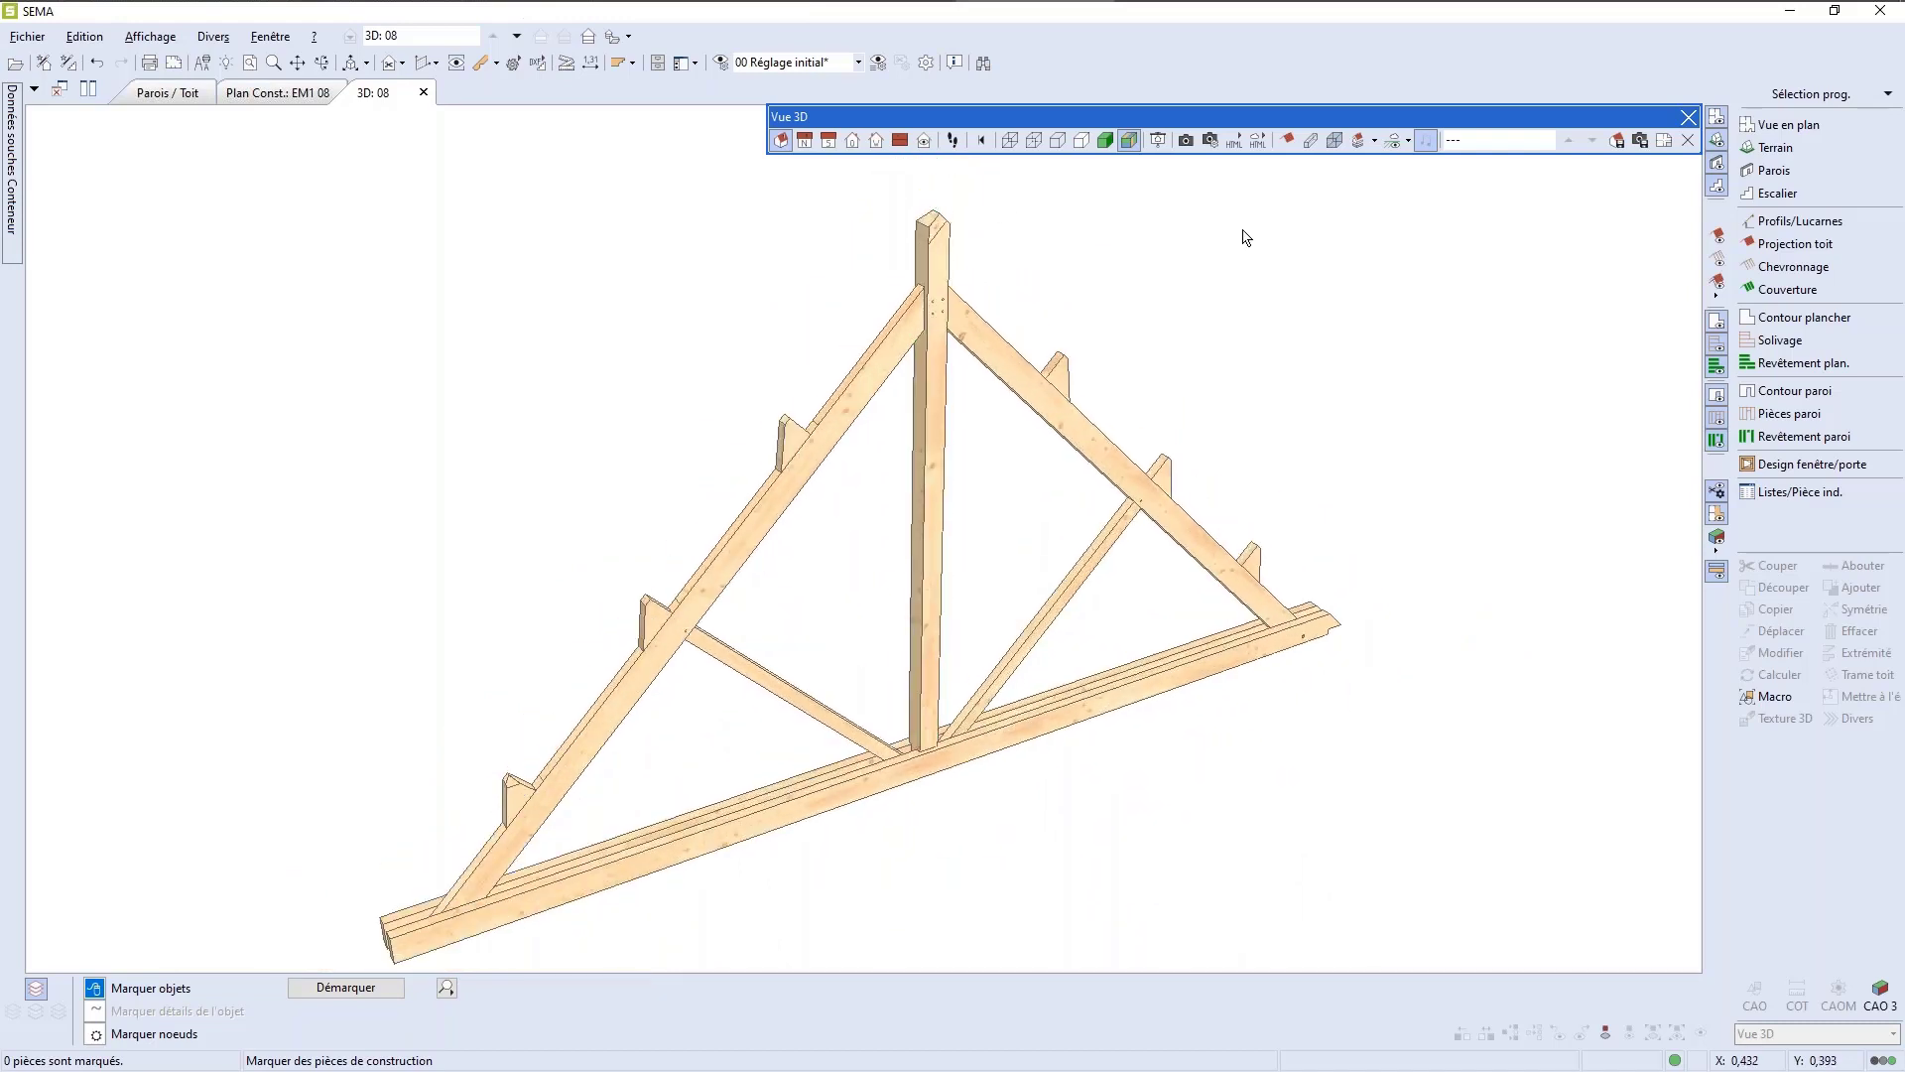
Step: Make the truss timbers transparent to inspect the joints between king post, struts and tie beam, and restore the solid display
{"action": "left_click", "coordinate": [1310, 146]}
{"action": "scroll", "coordinate": [930, 799], "scroll_direction": "up", "scroll_amount": 2}
{"action": "scroll", "coordinate": [931, 799], "scroll_direction": "up", "scroll_amount": 4}
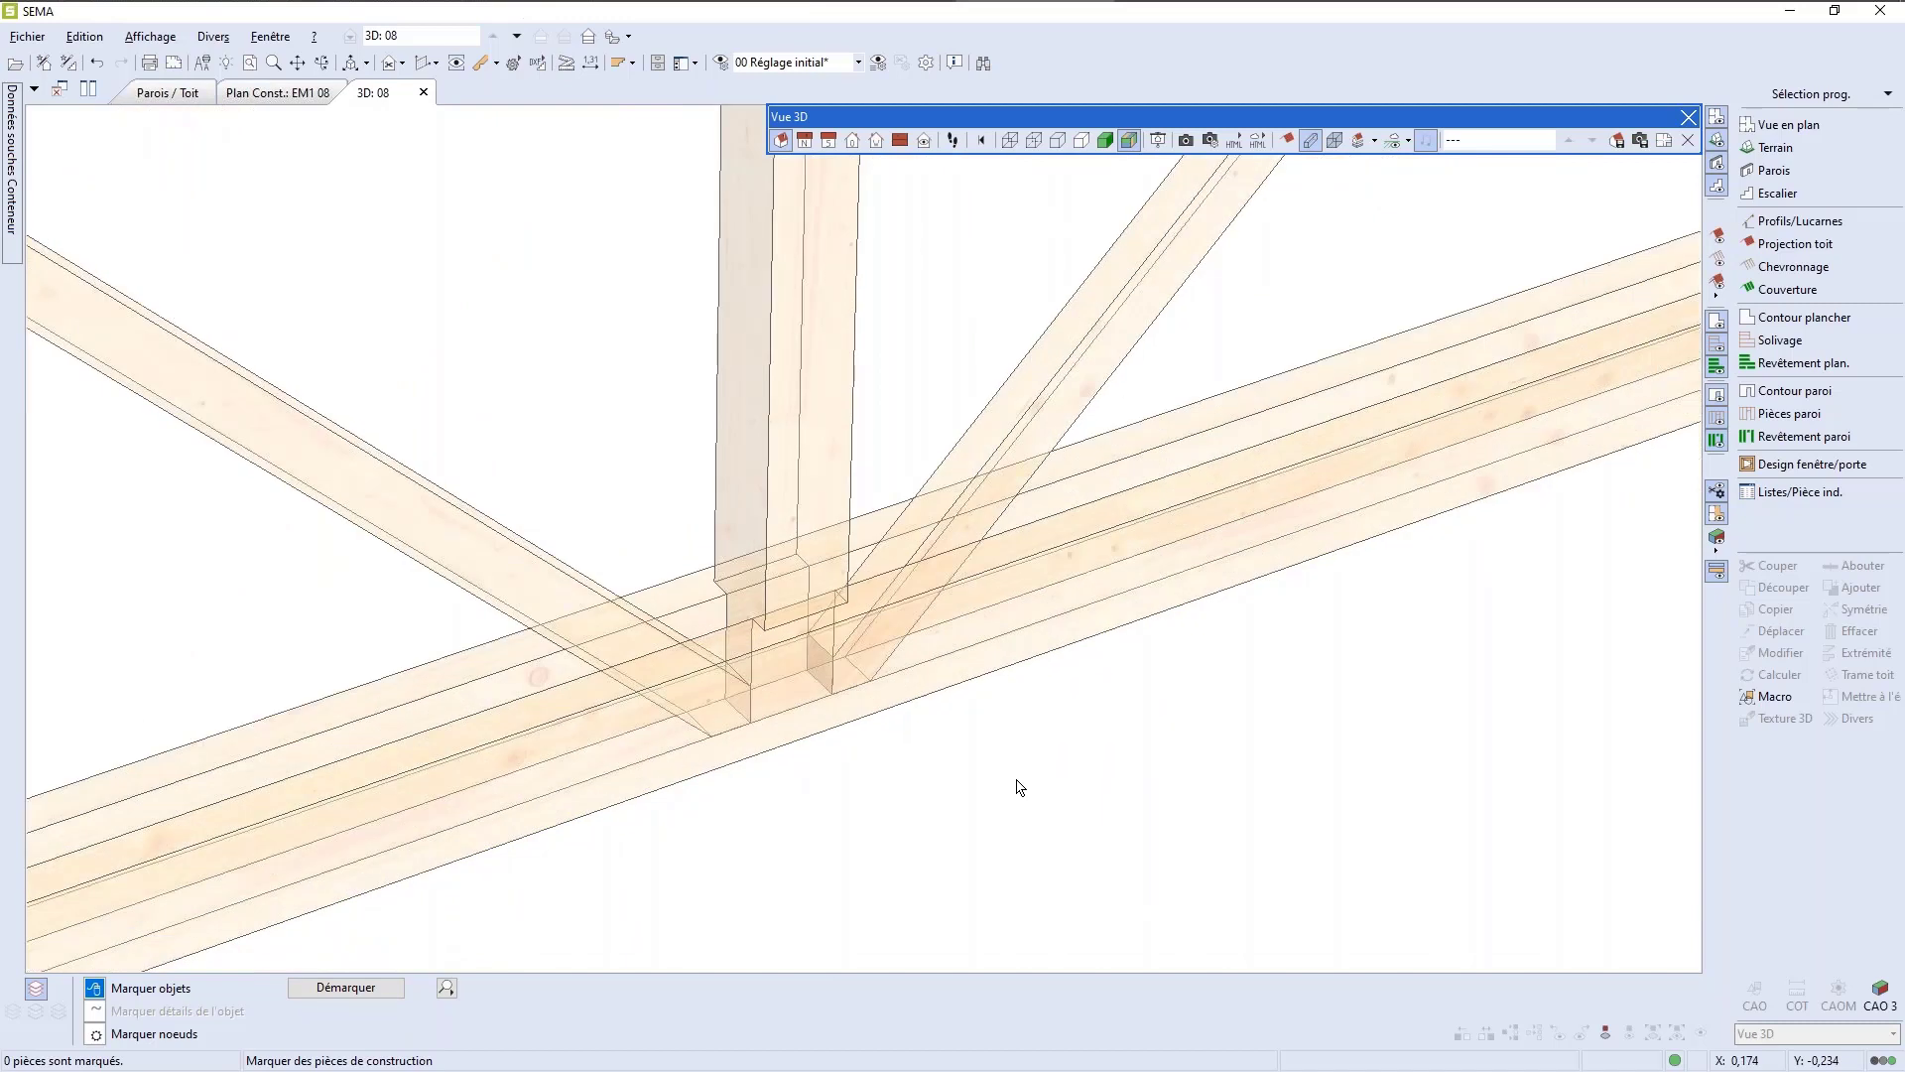
{"action": "scroll", "coordinate": [1020, 787], "scroll_direction": "down", "scroll_amount": 4}
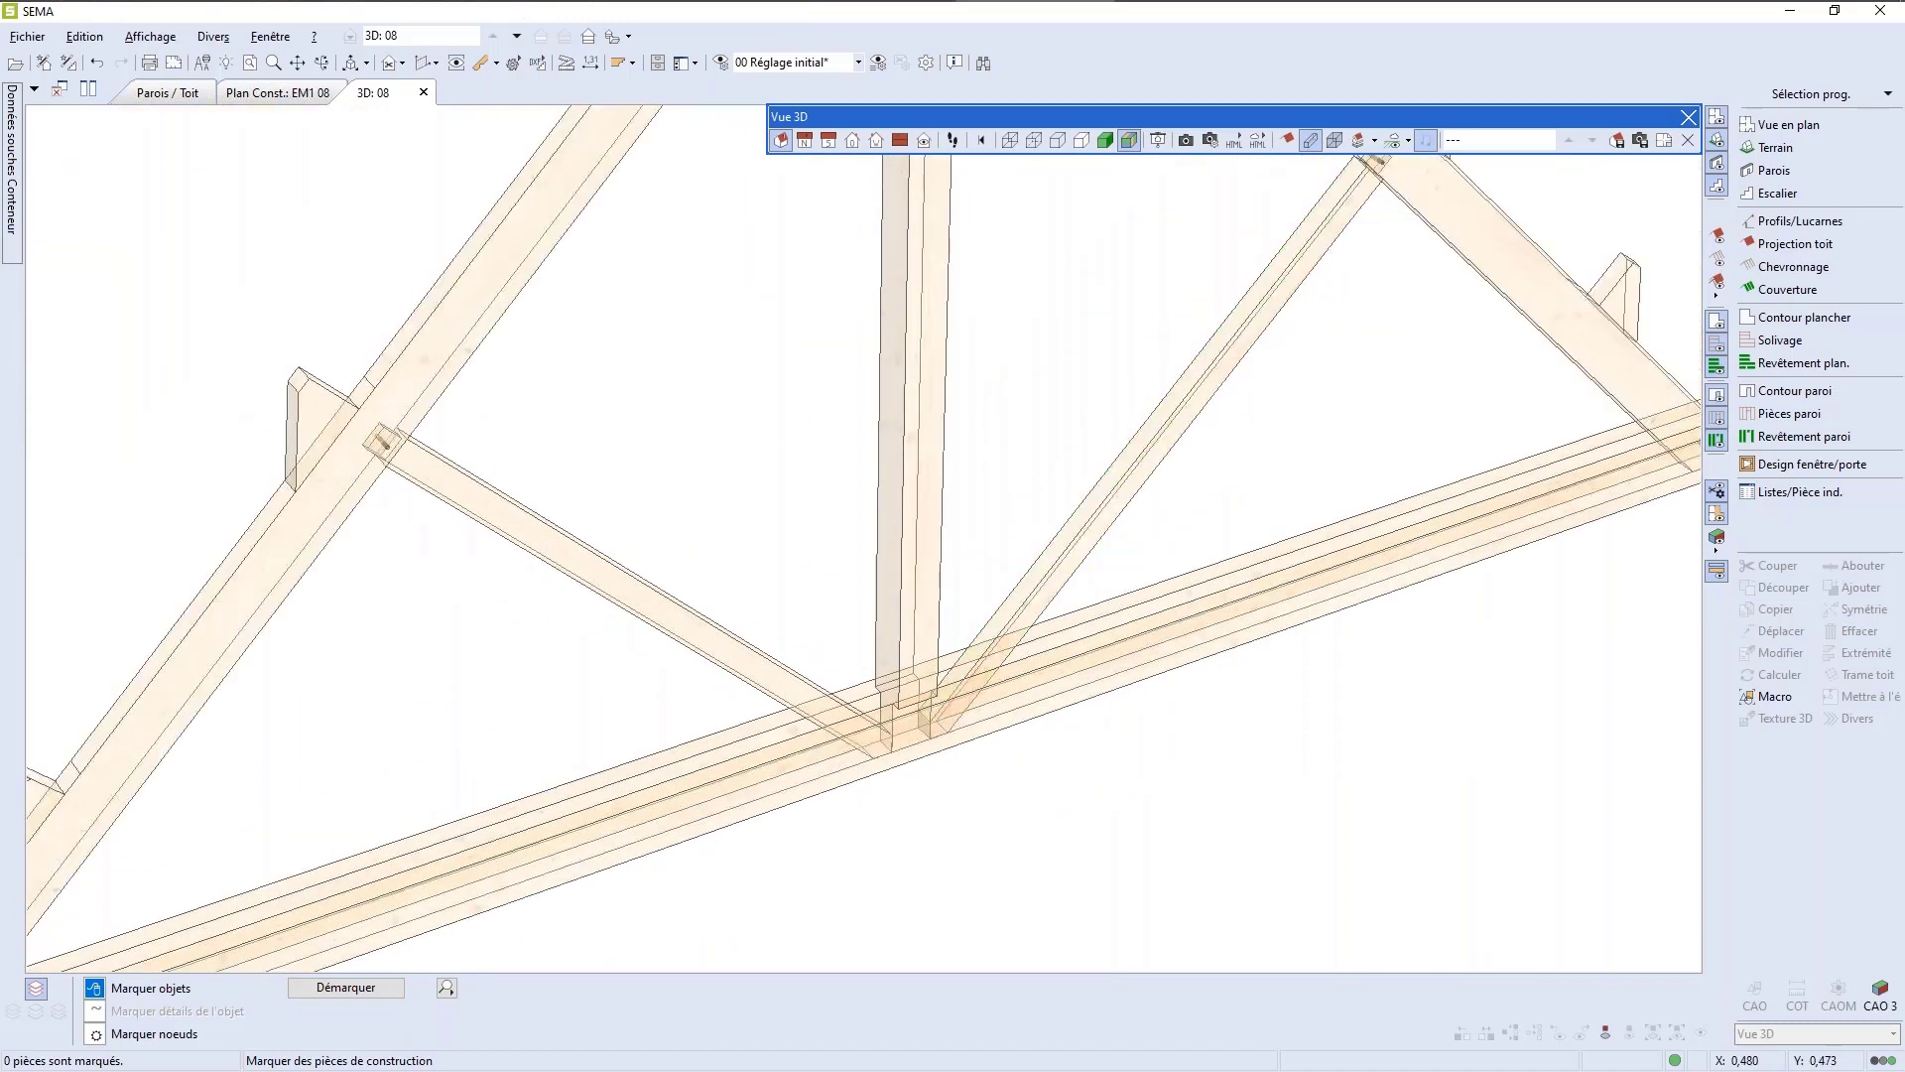
{"action": "left_click", "coordinate": [1312, 139]}
{"action": "scroll", "coordinate": [962, 690], "scroll_direction": "down", "scroll_amount": 3}
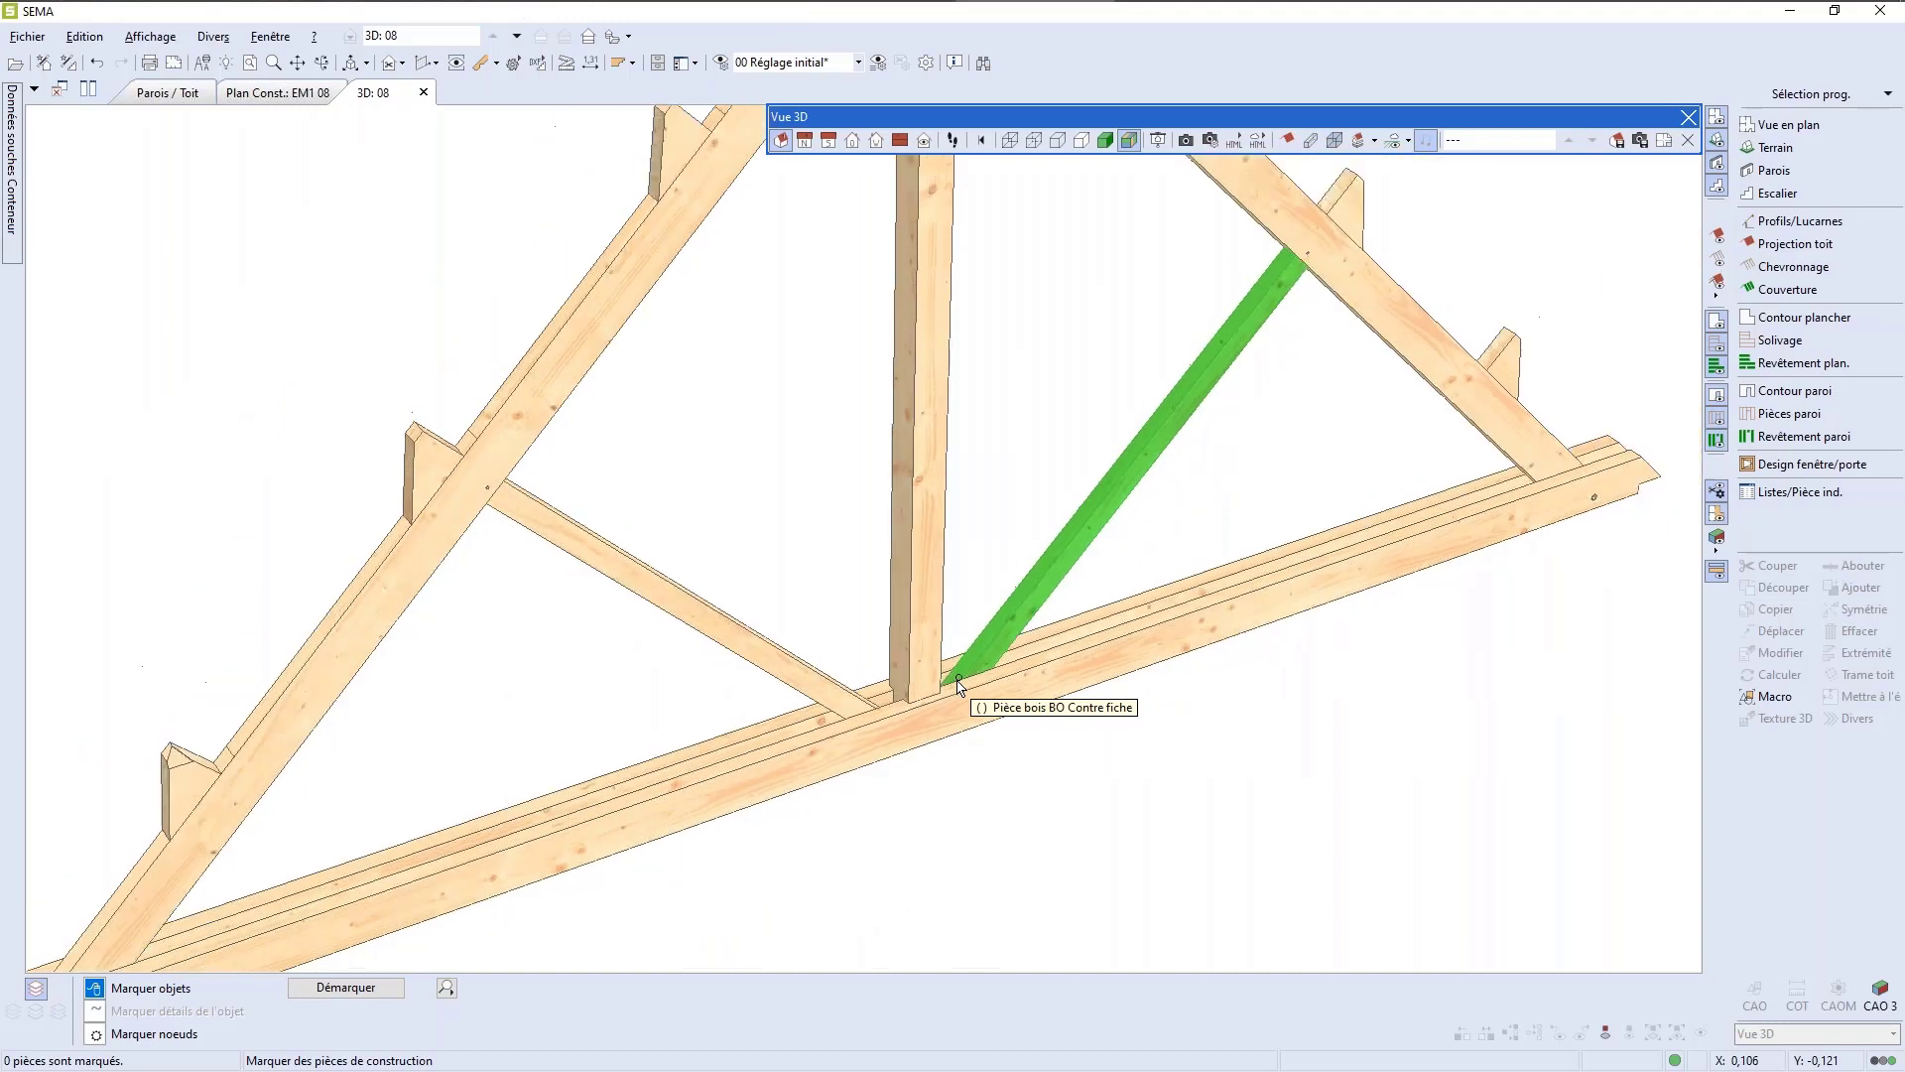
Step: Examine the roof truss in an exploded 3D view and return it to its assembled display
{"action": "scroll", "coordinate": [947, 641], "scroll_direction": "down", "scroll_amount": 2}
{"action": "scroll", "coordinate": [899, 448], "scroll_direction": "up", "scroll_amount": 1}
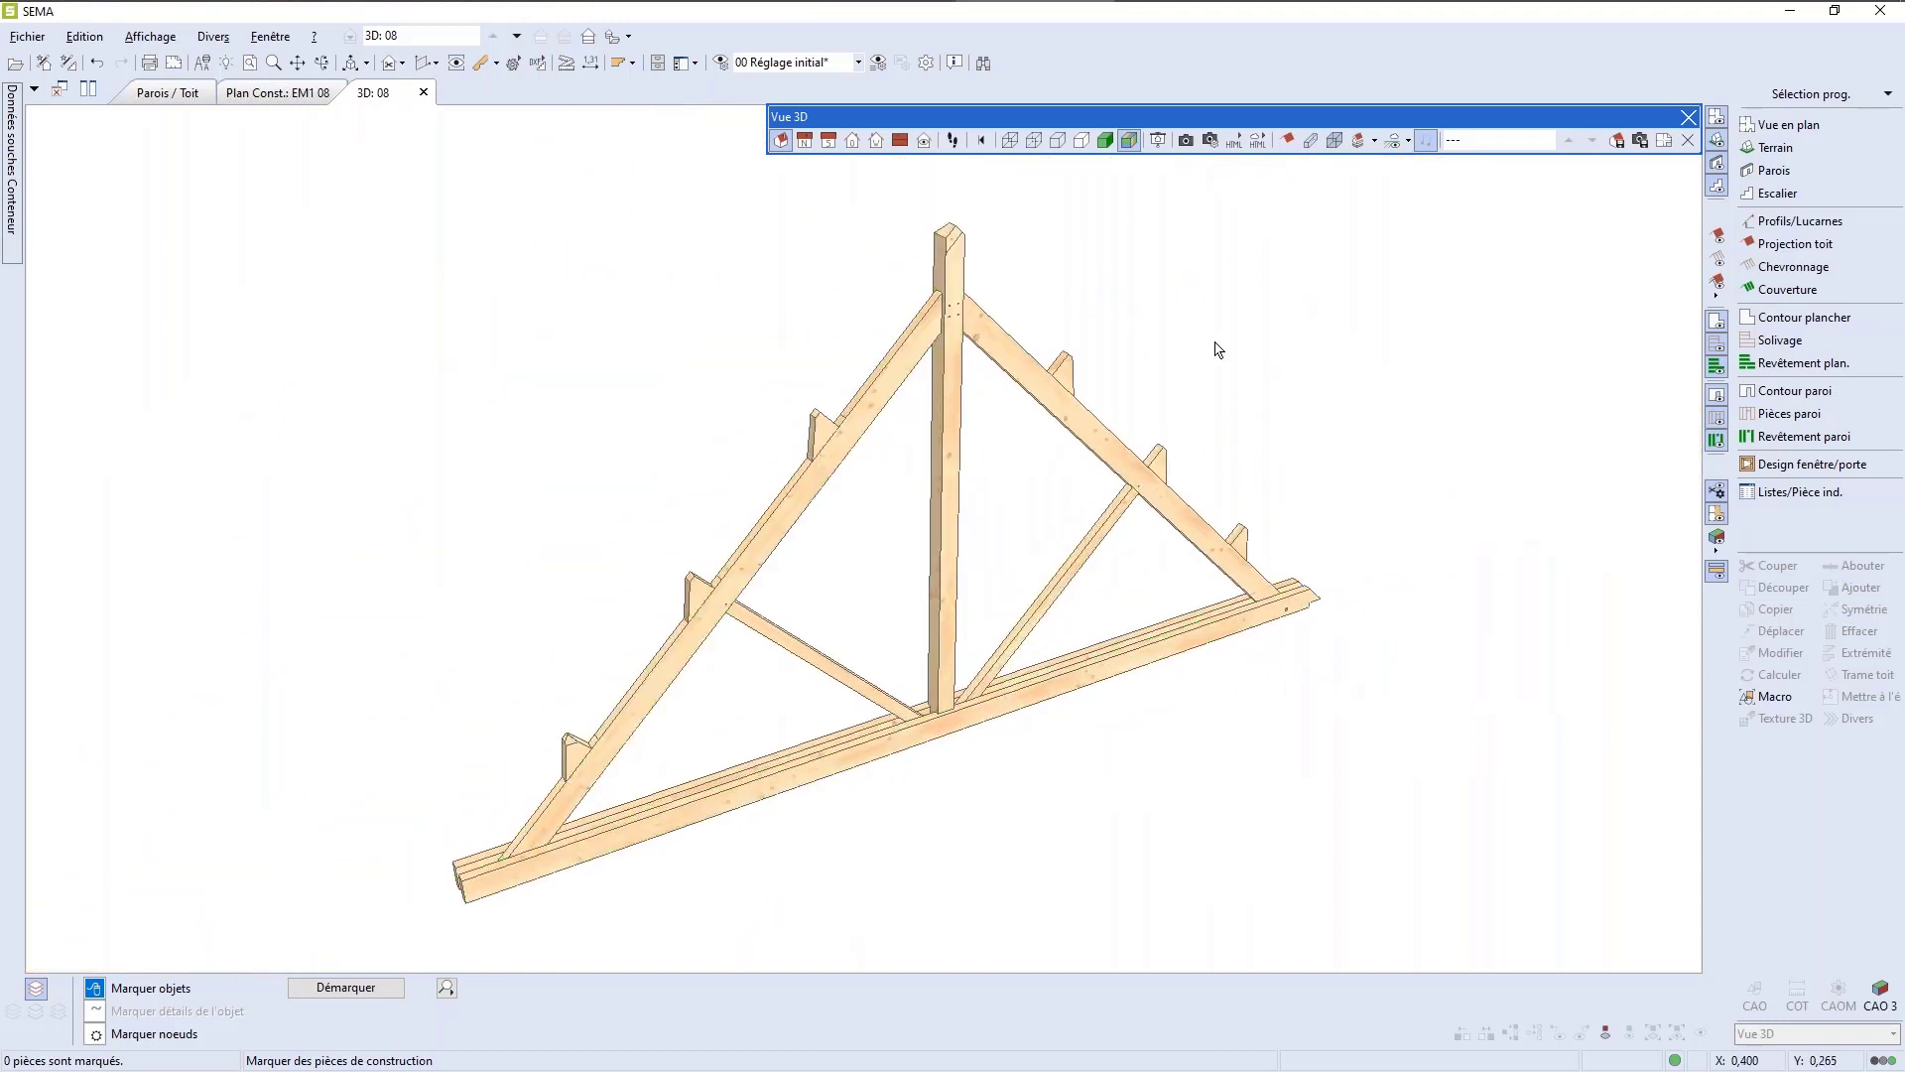
{"action": "left_click", "coordinate": [1359, 147]}
{"action": "scroll", "coordinate": [1302, 288], "scroll_direction": "down", "scroll_amount": 1}
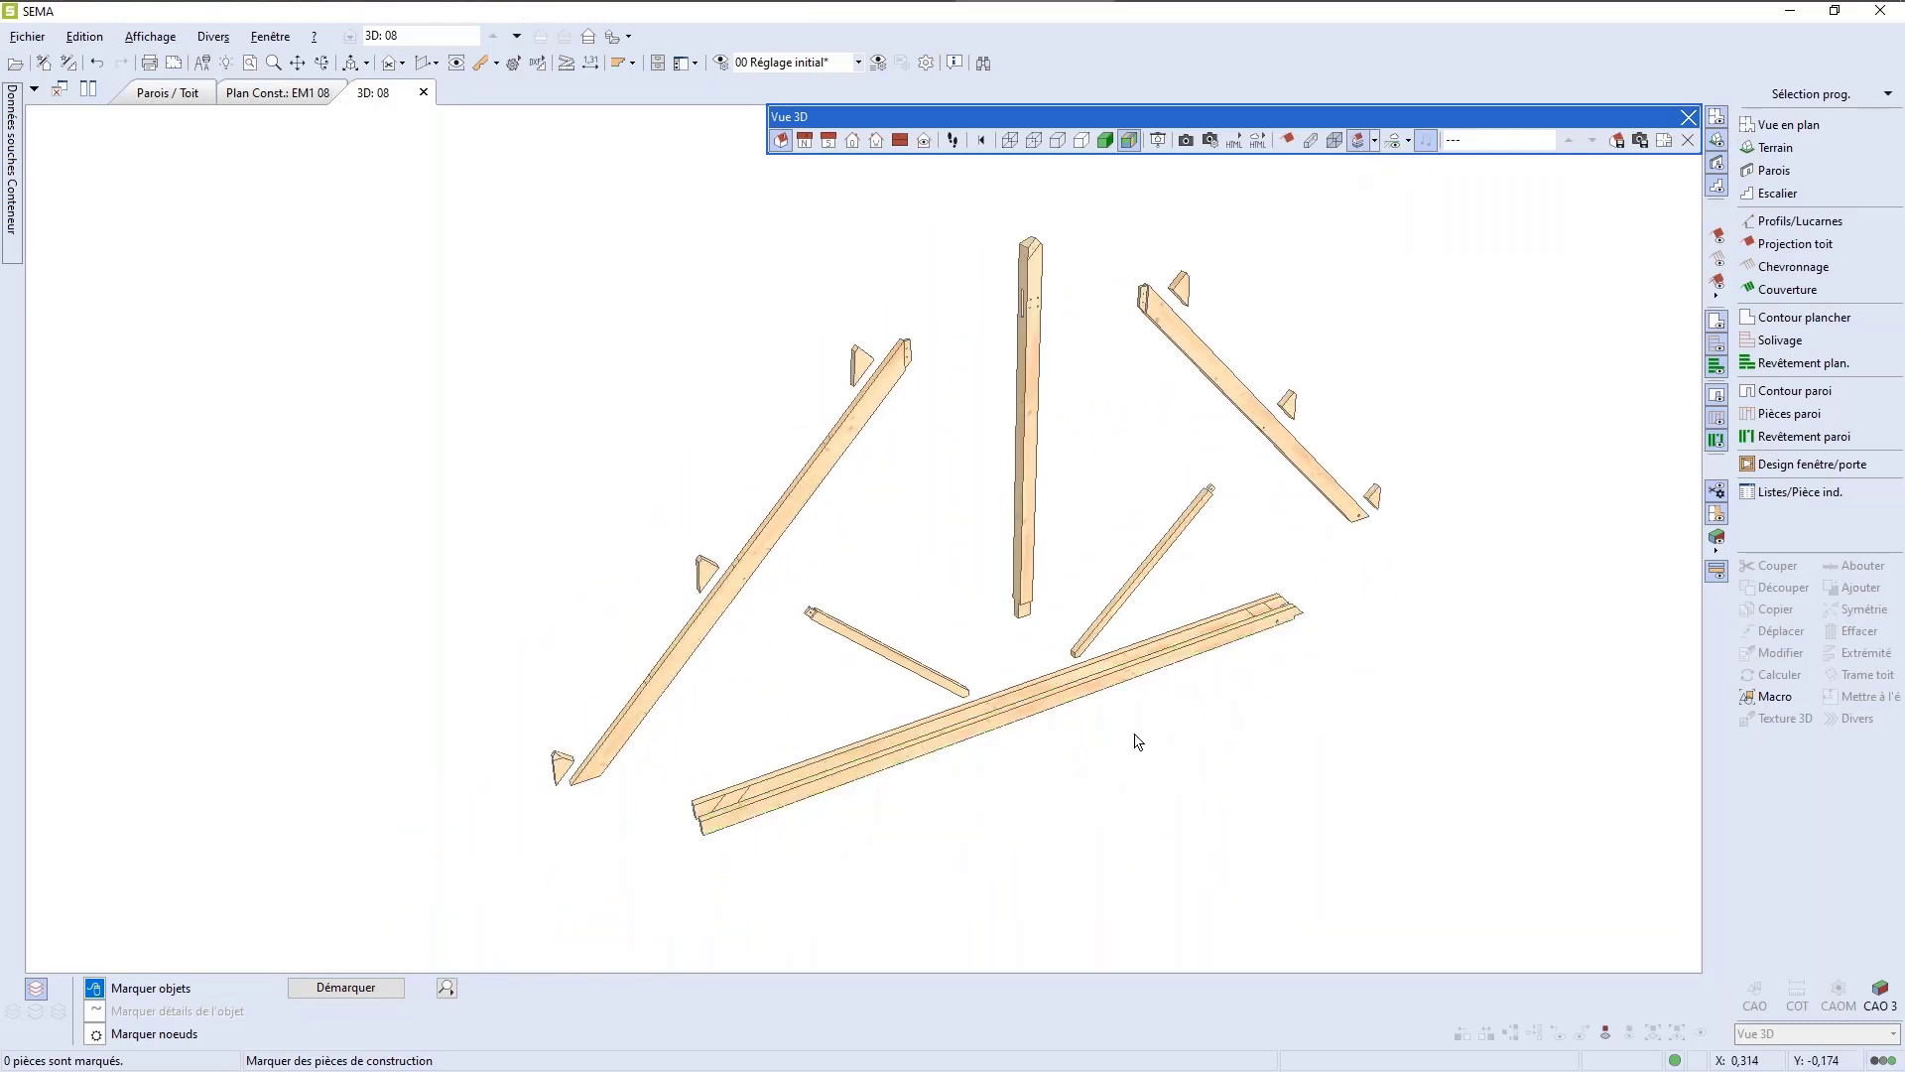
{"action": "scroll", "coordinate": [1135, 738], "scroll_direction": "up", "scroll_amount": 4}
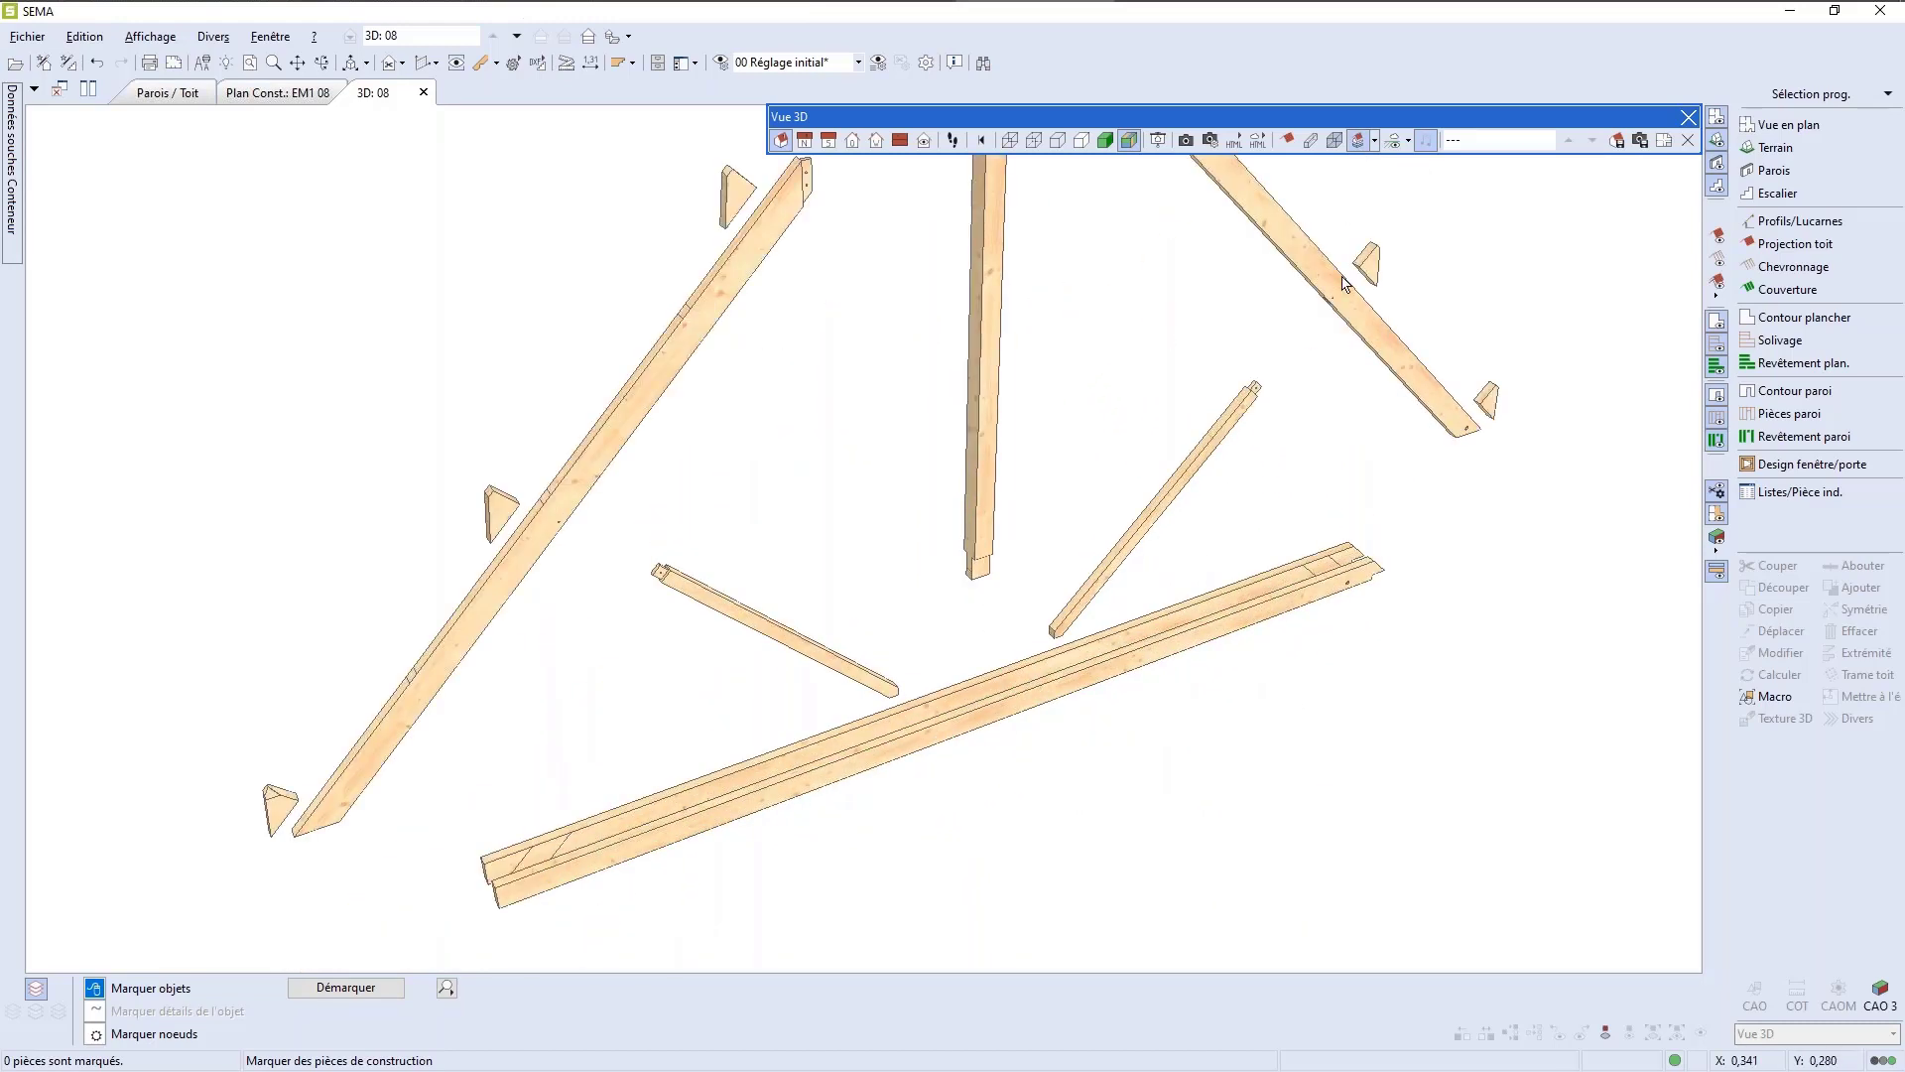
{"action": "left_click", "coordinate": [1357, 142]}
{"action": "scroll", "coordinate": [1240, 675], "scroll_direction": "down", "scroll_amount": 3}
{"action": "scroll", "coordinate": [1352, 398], "scroll_direction": "up", "scroll_amount": 1}
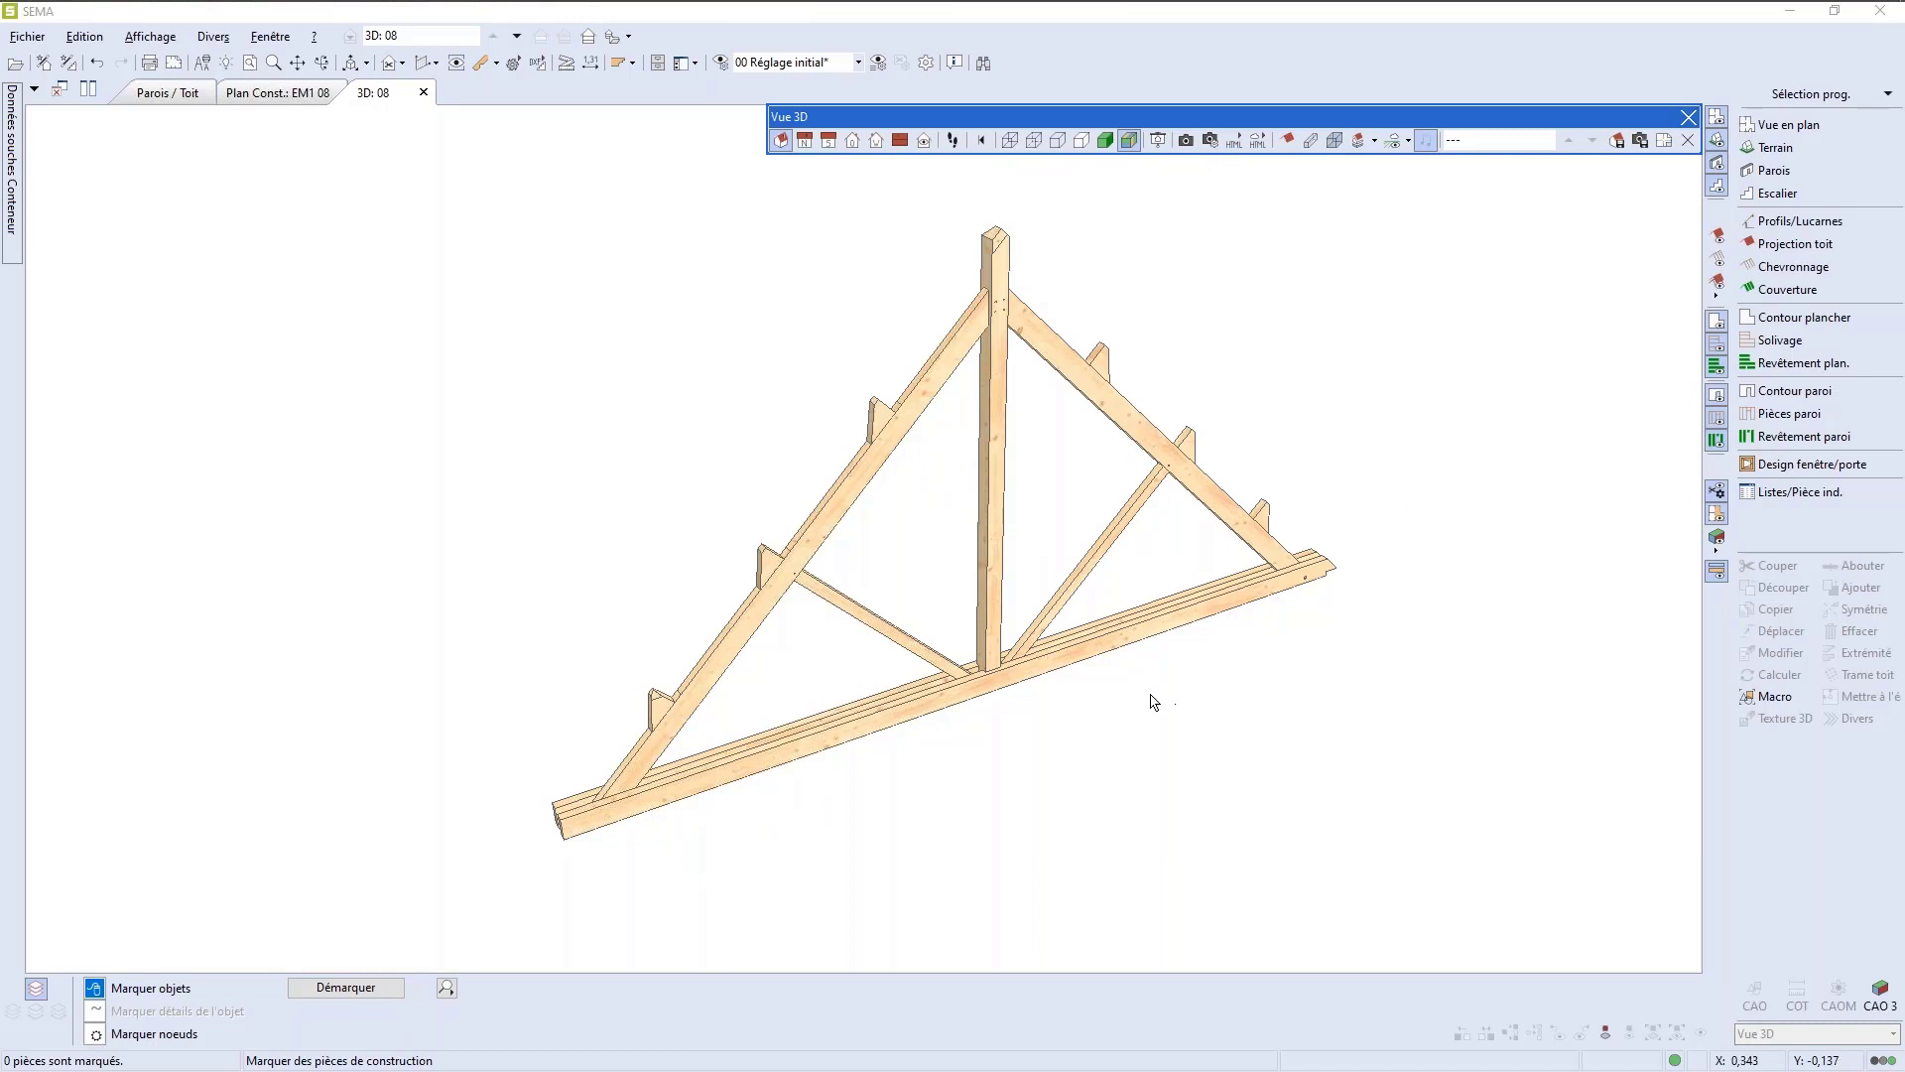
Step: Generate fabrication drawings for the central king post and the left principal rafter, and view both drawings
{"action": "left_click", "coordinate": [1006, 450]}
{"action": "left_click", "coordinate": [921, 383]}
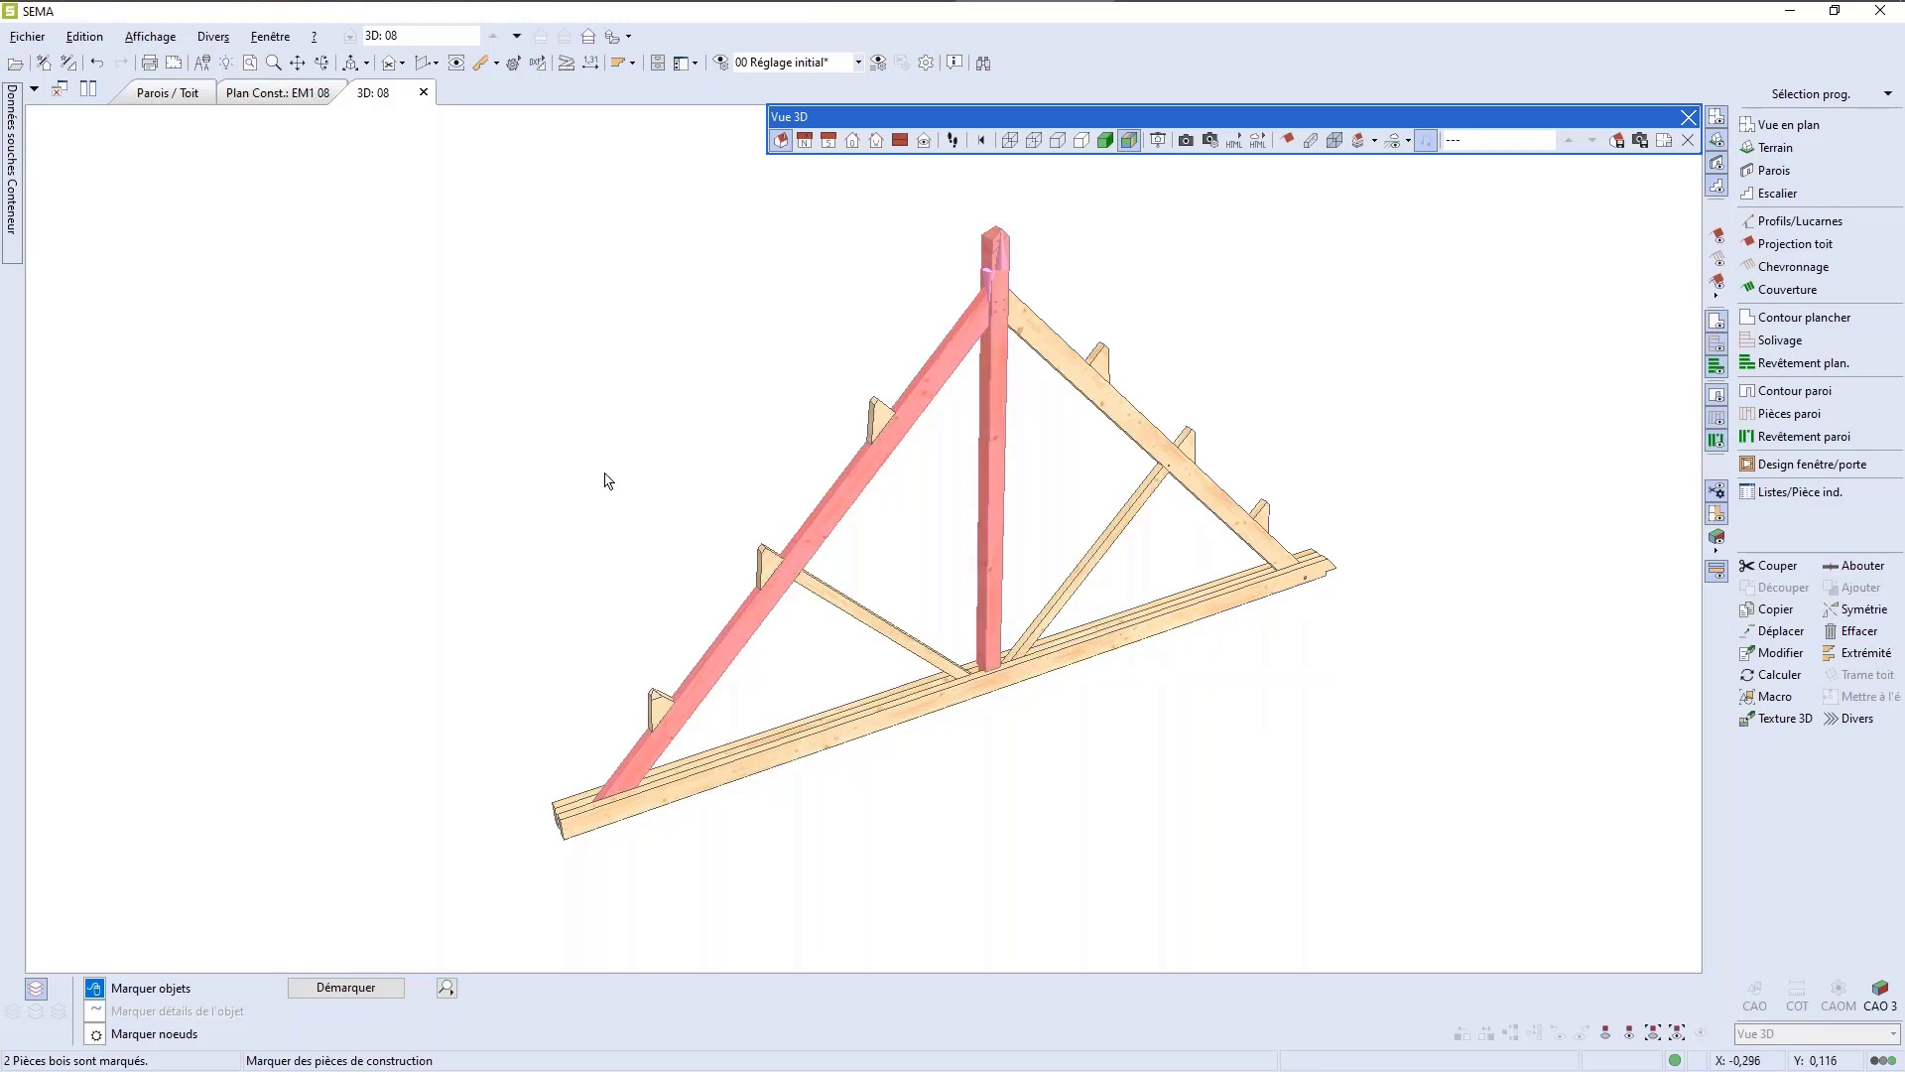
{"action": "left_click", "coordinate": [496, 63]}
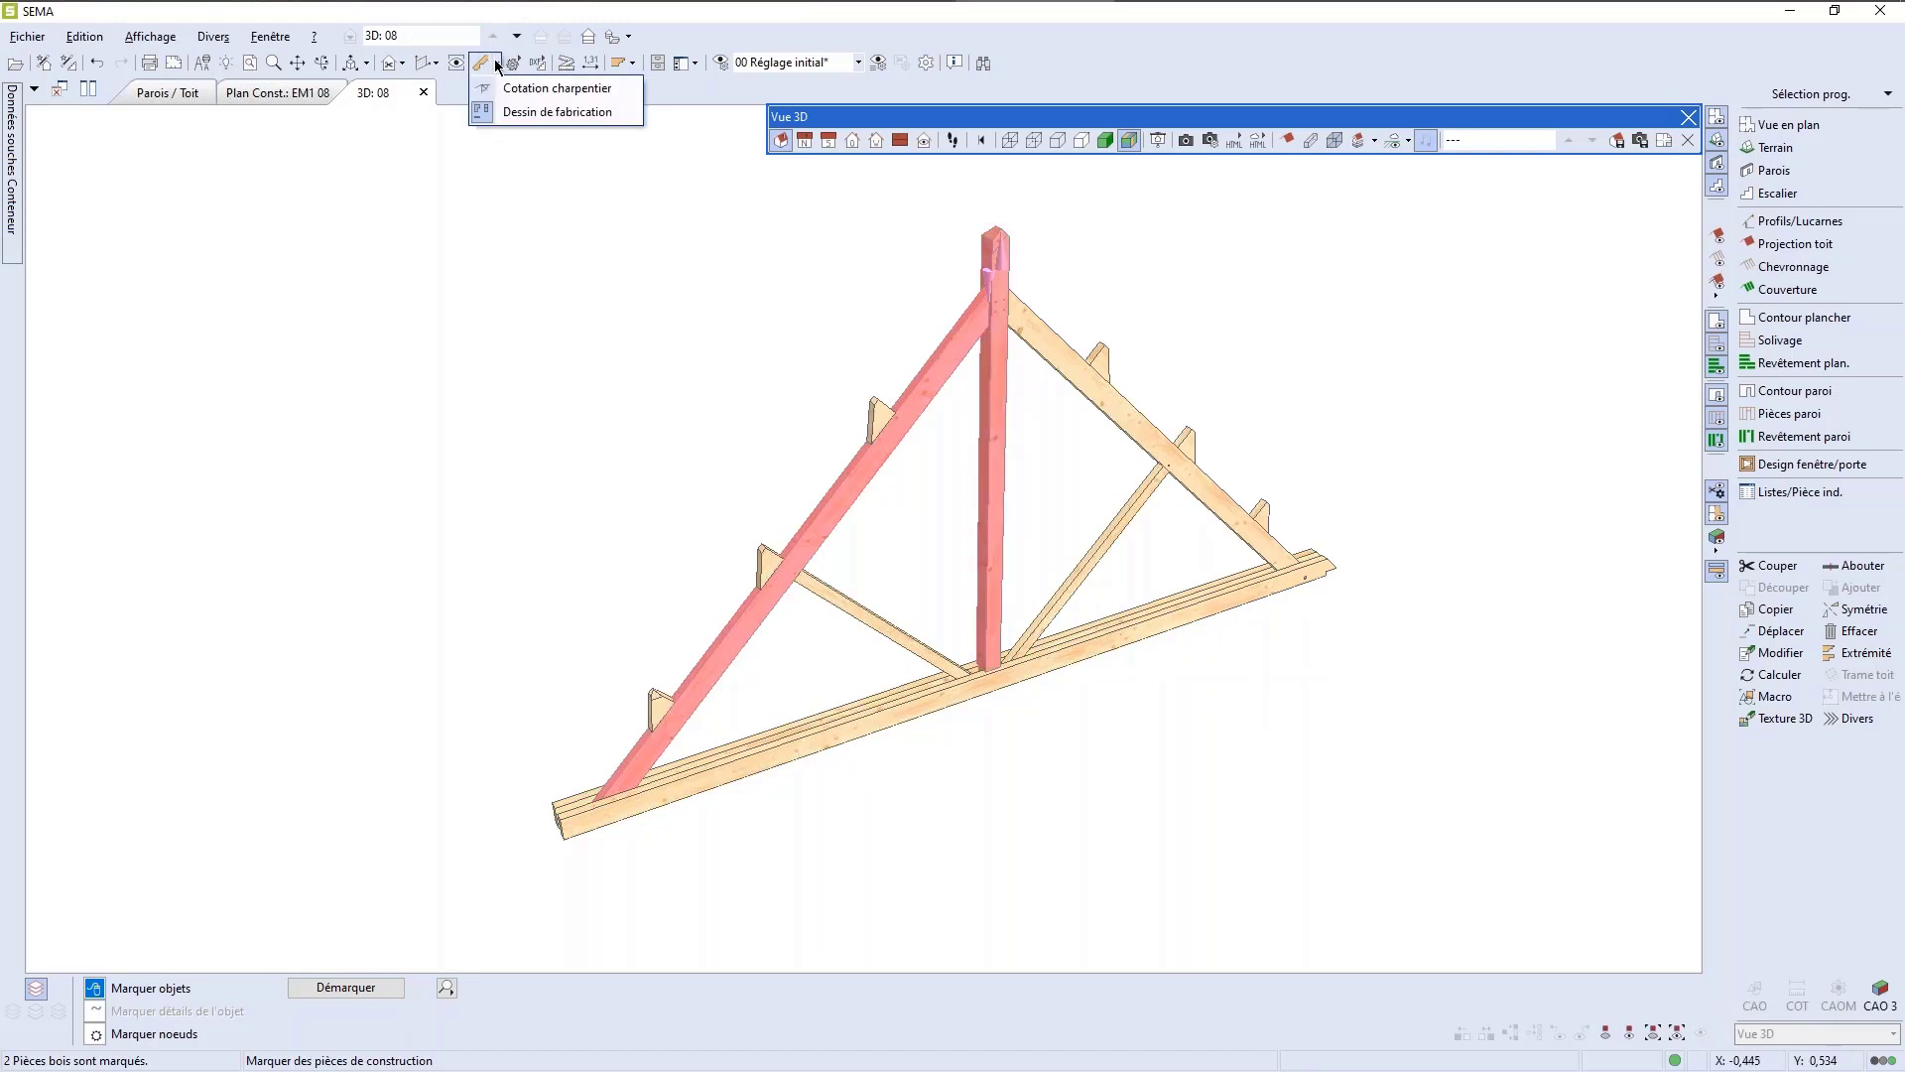
{"action": "left_click", "coordinate": [536, 112]}
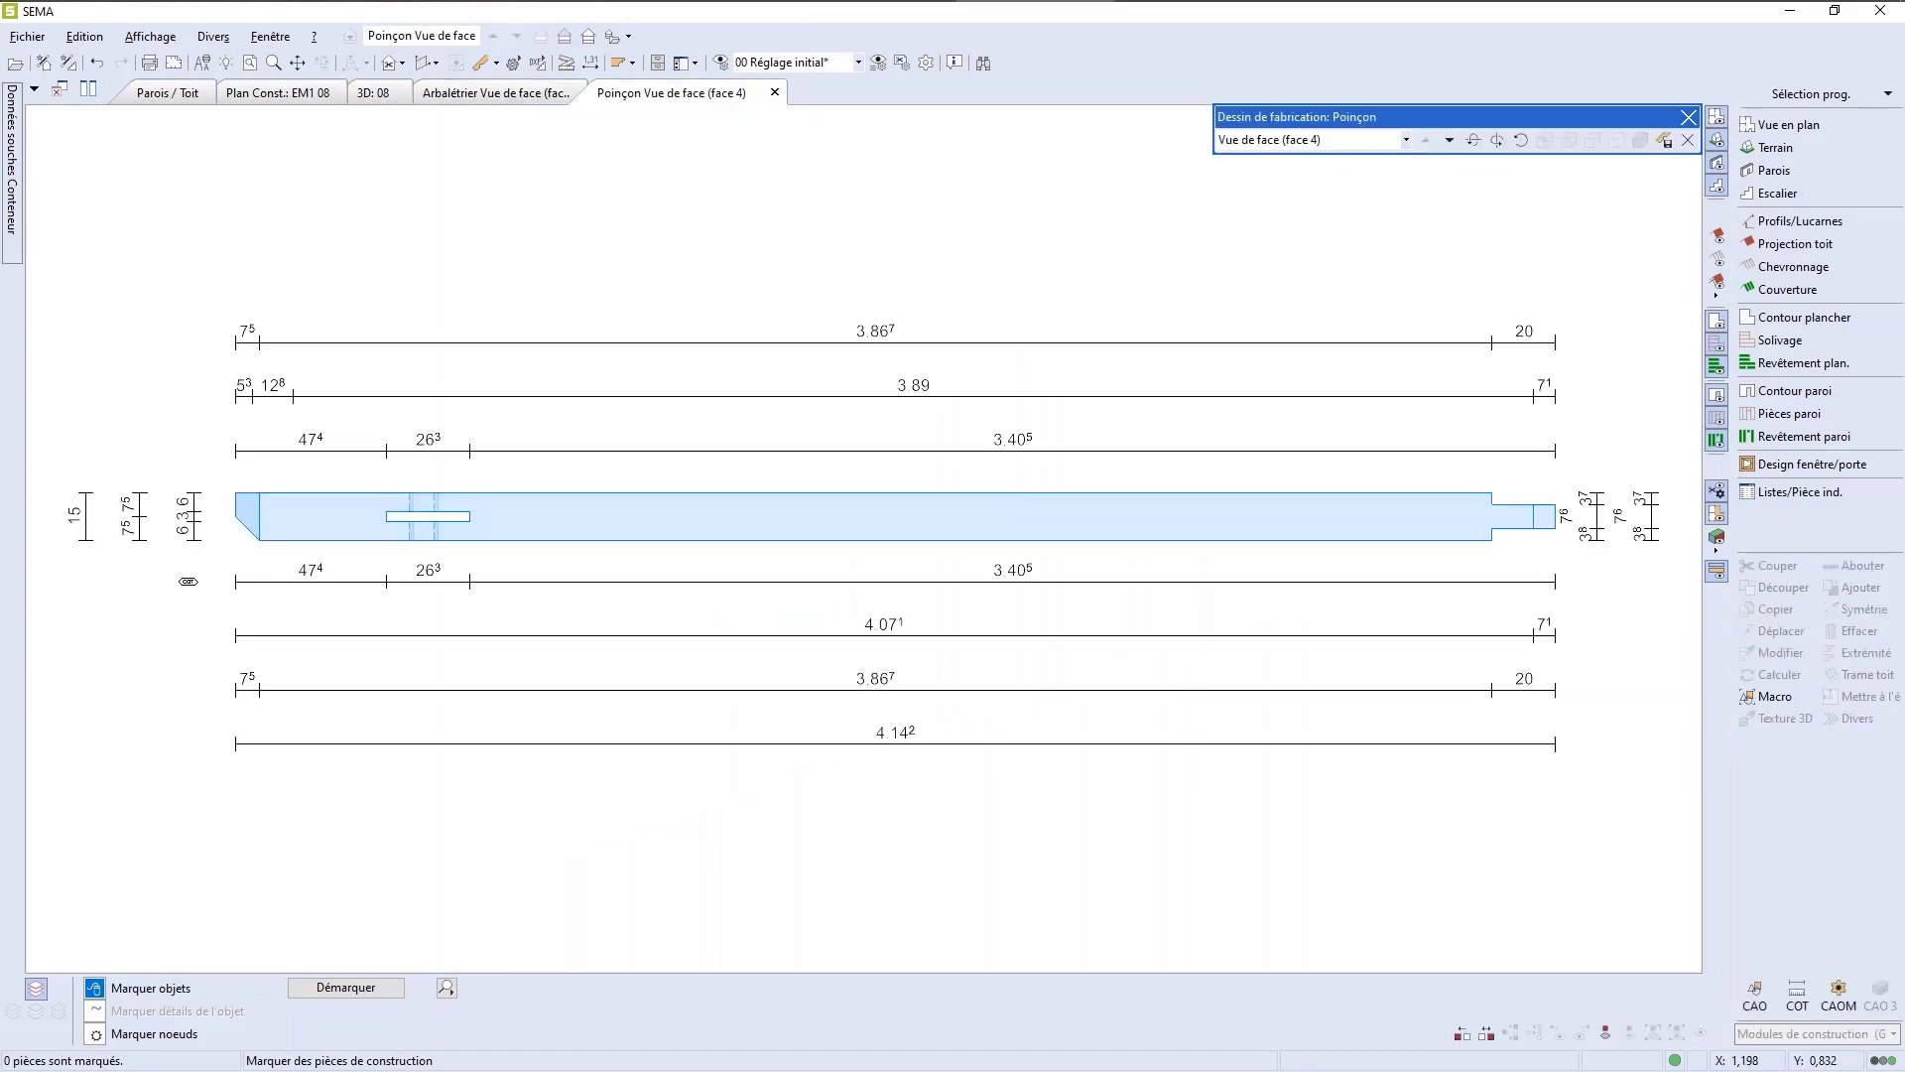
{"action": "left_click", "coordinate": [476, 92]}
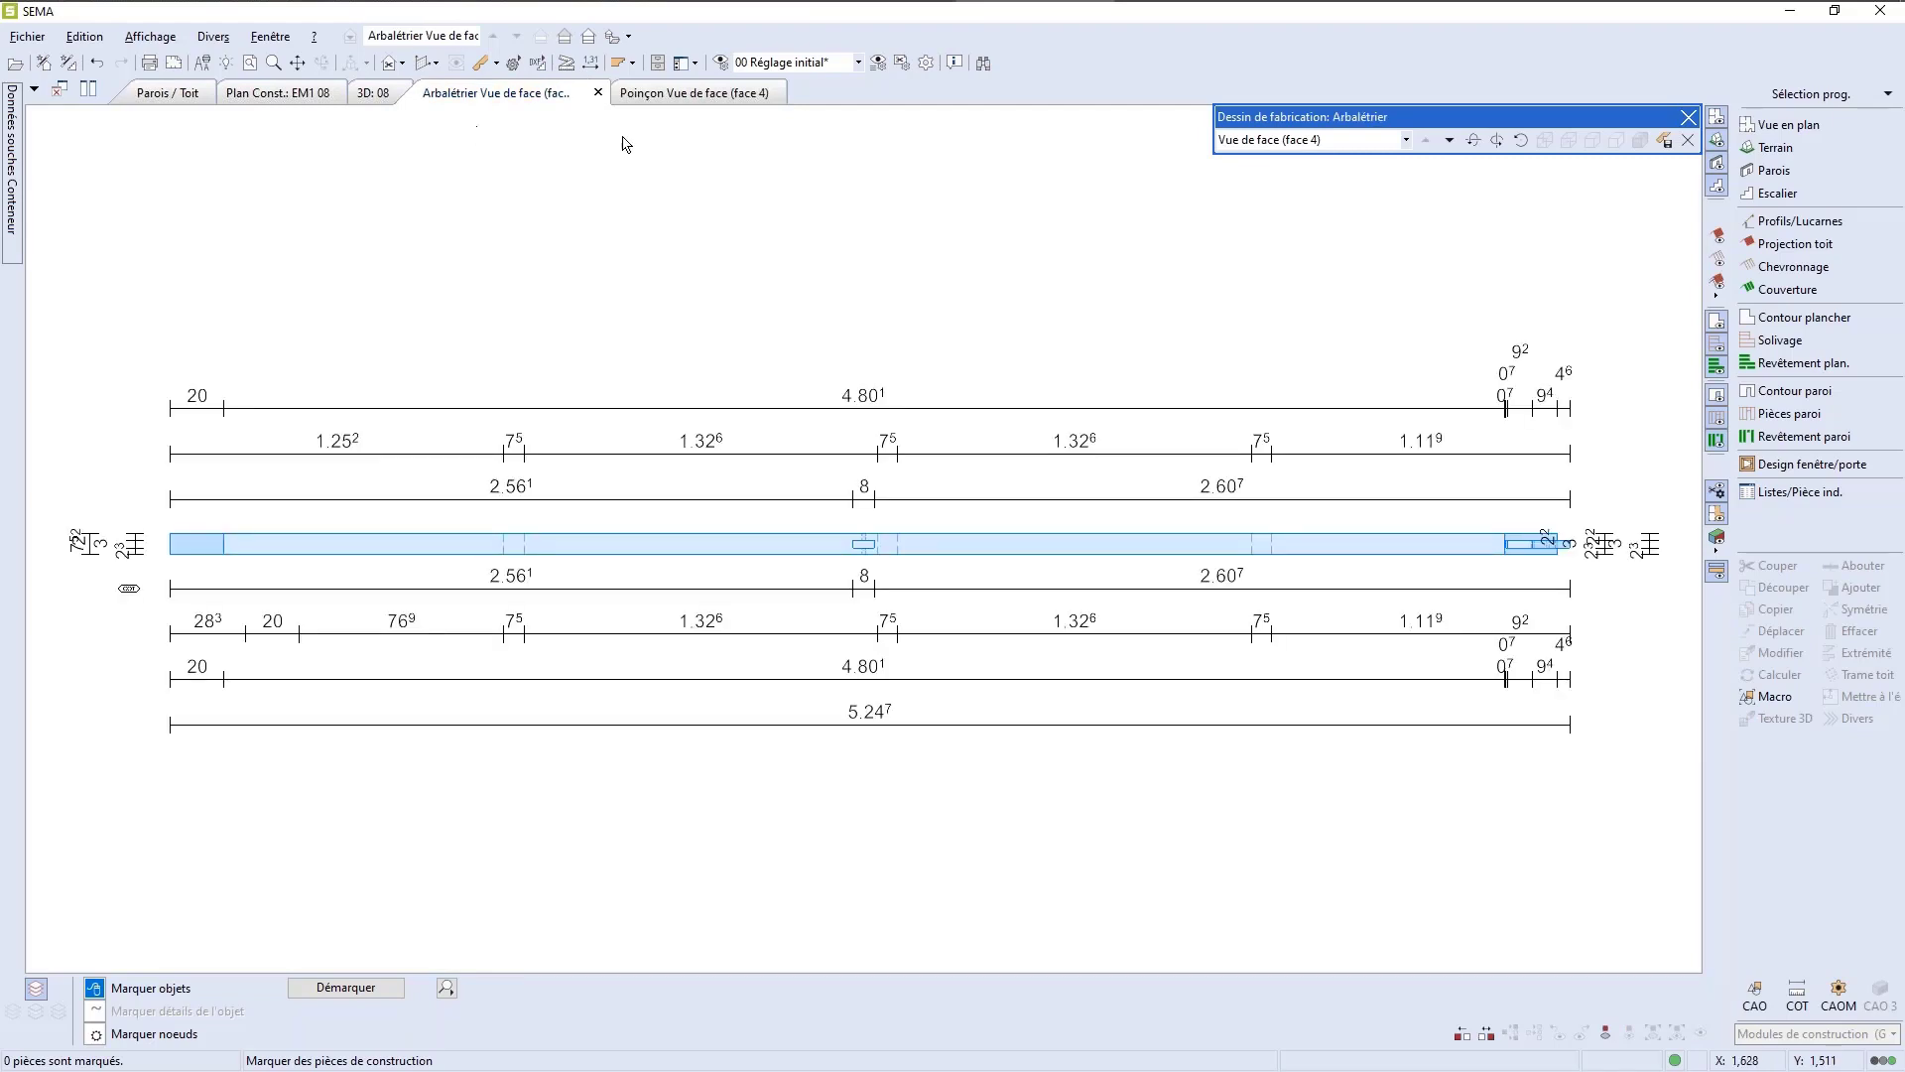
{"action": "left_click", "coordinate": [659, 95]}
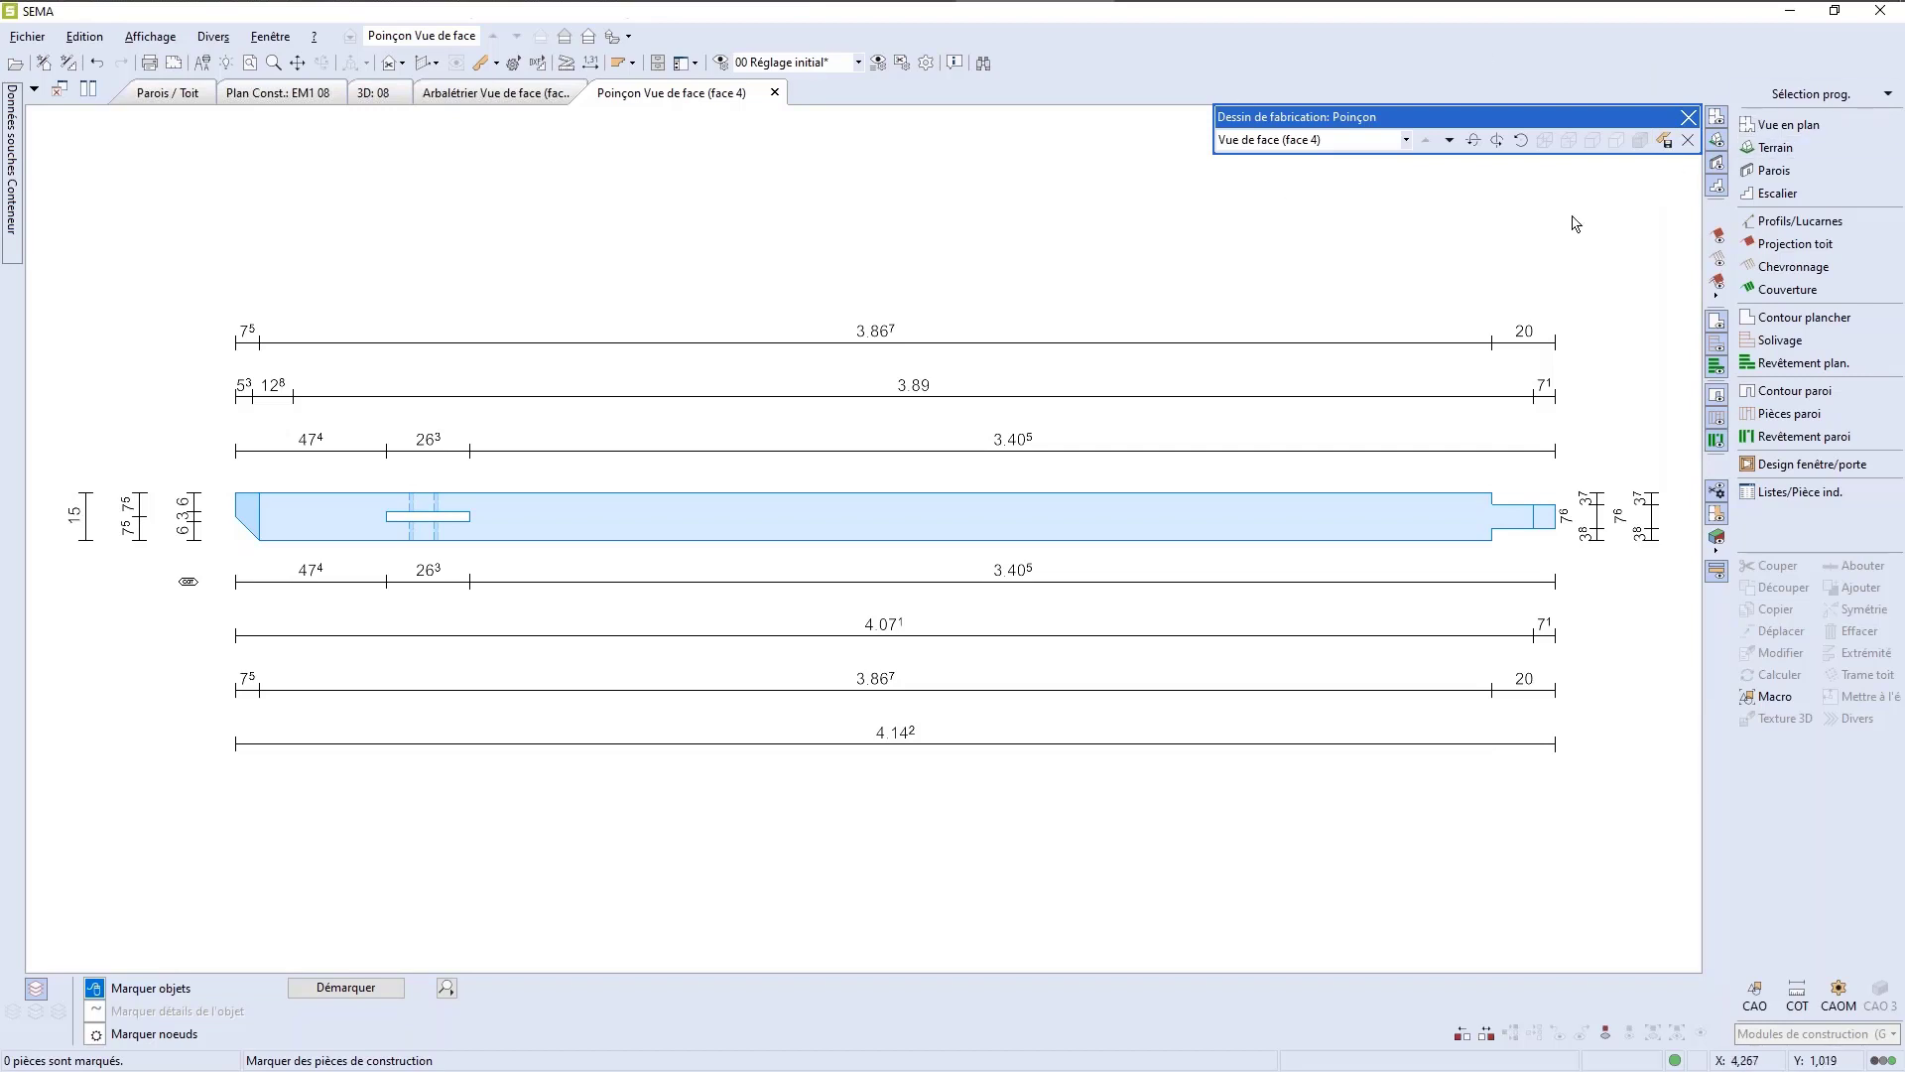
Step: Save the two fabrication drawings under the names Poinçon and Arbalétrier
{"action": "left_click", "coordinate": [1665, 140]}
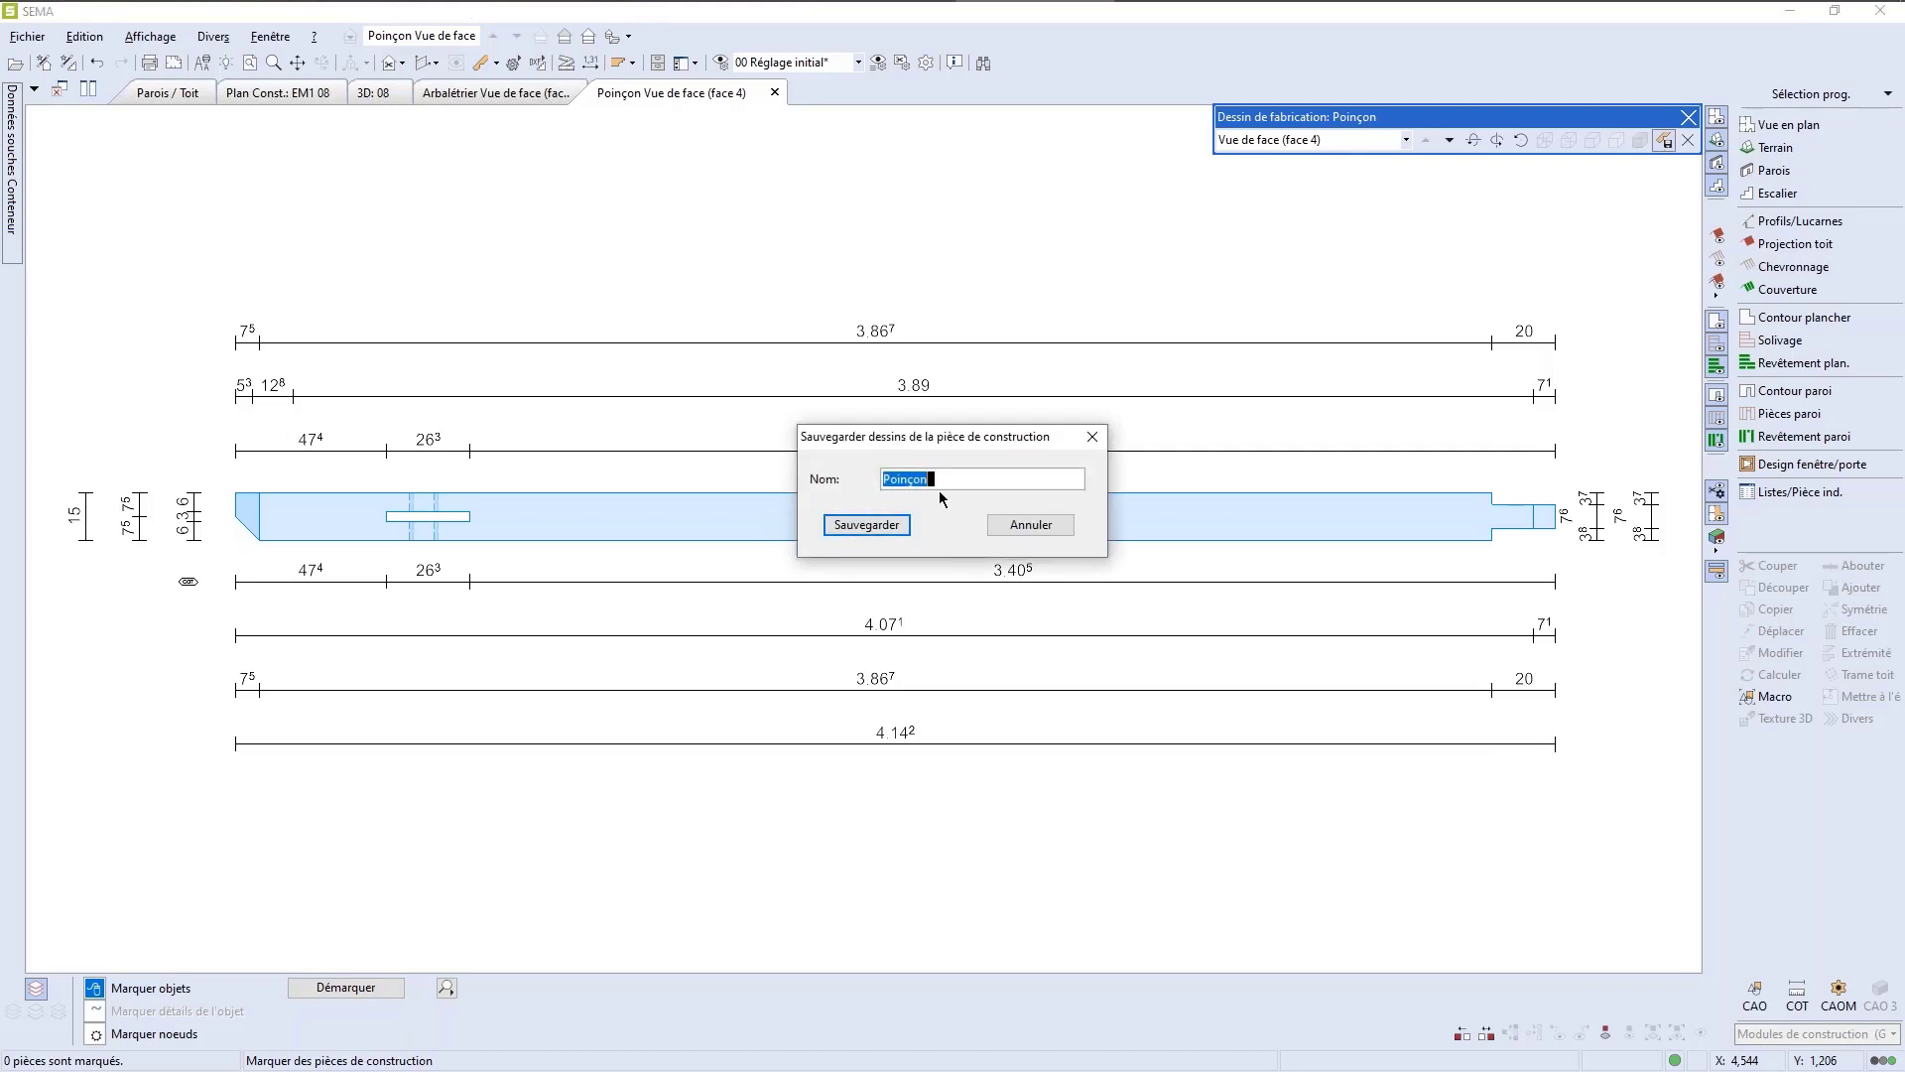
{"action": "left_click", "coordinate": [871, 524]}
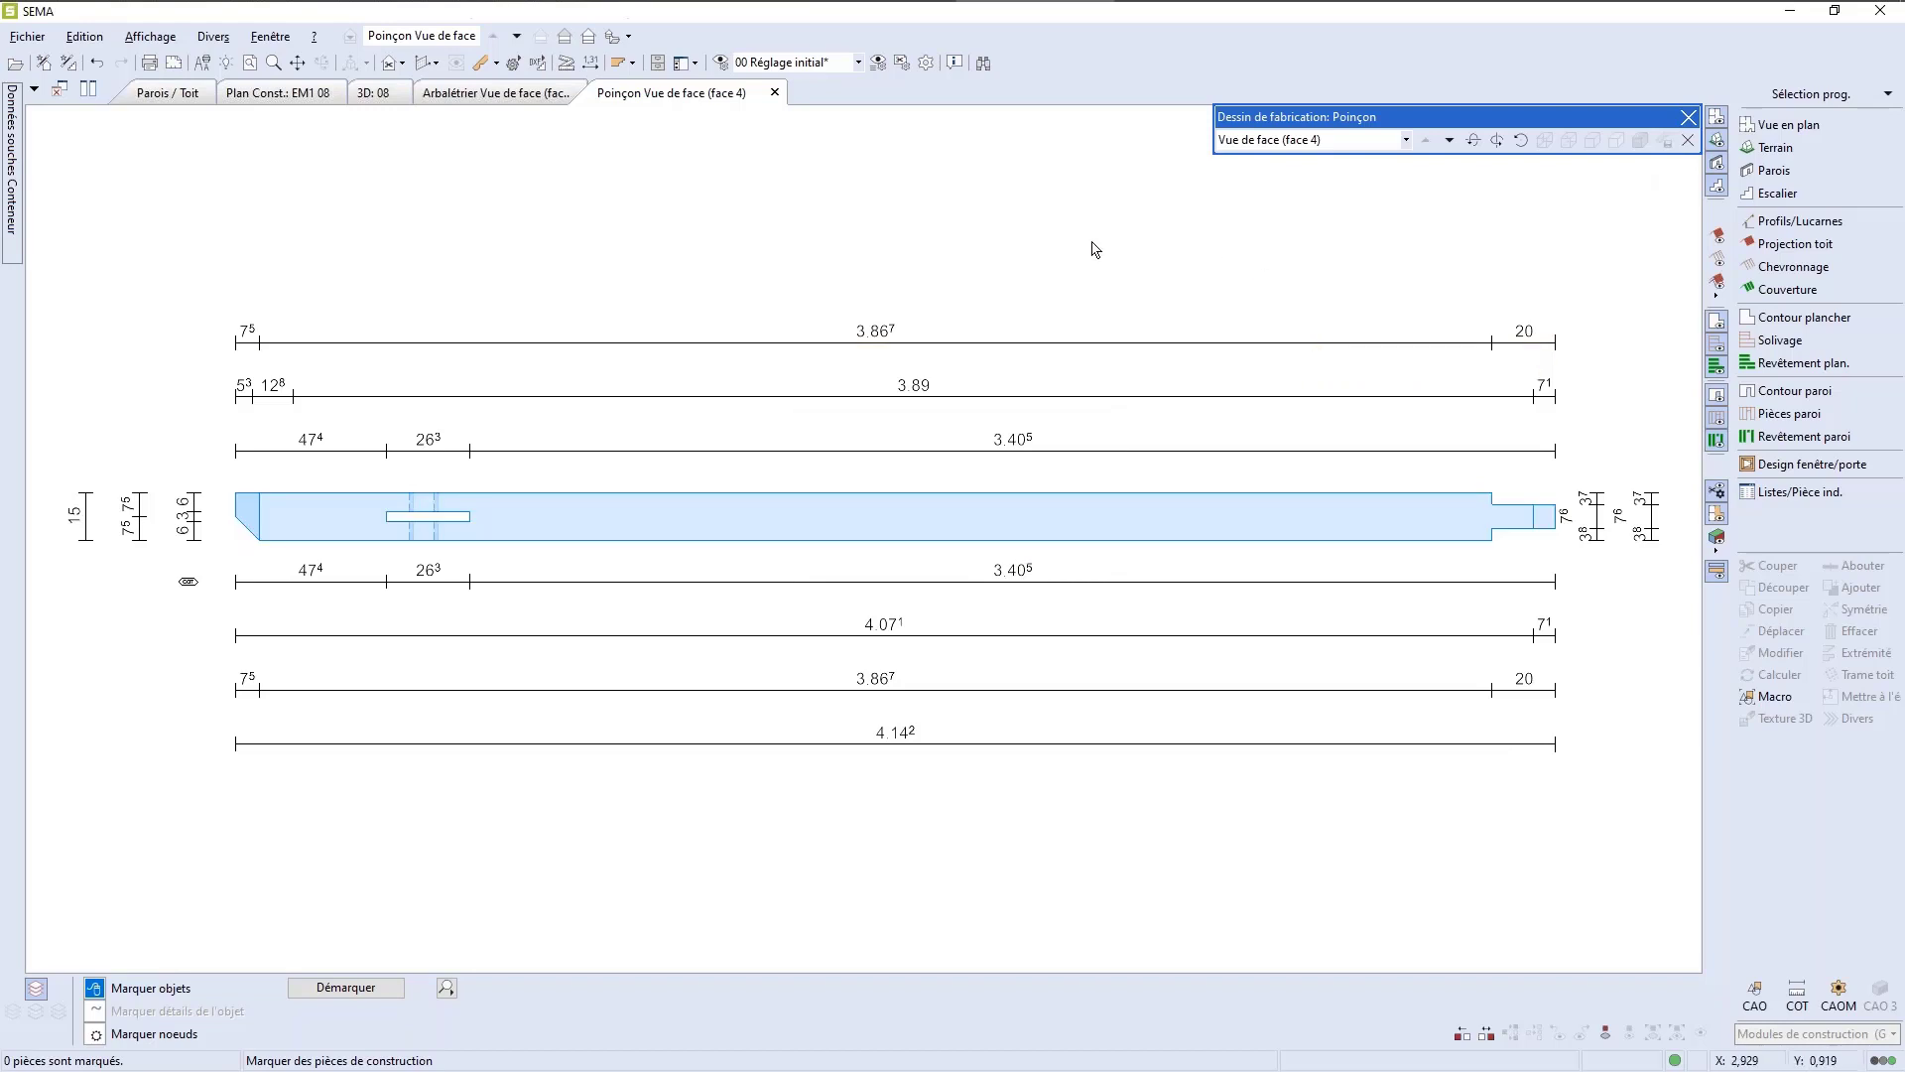
{"action": "left_click", "coordinate": [502, 92]}
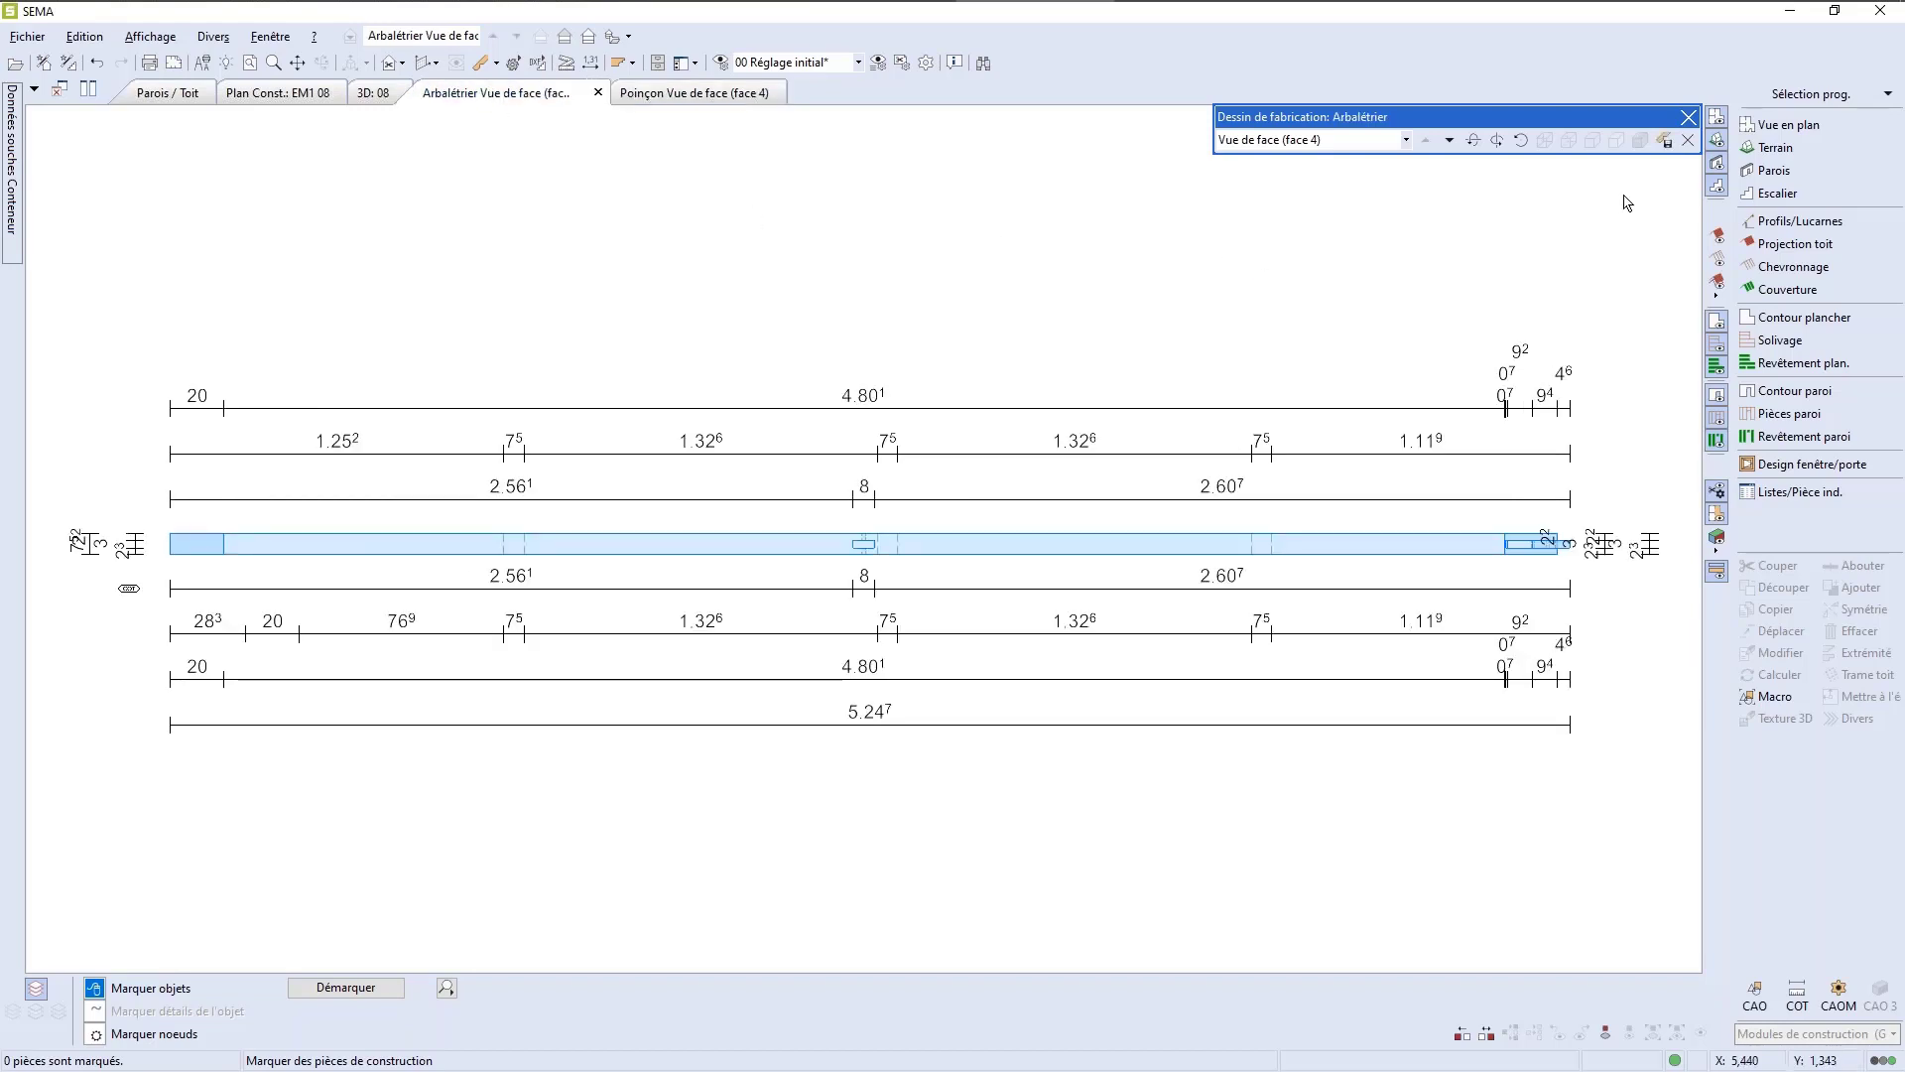
{"action": "left_click", "coordinate": [1664, 142]}
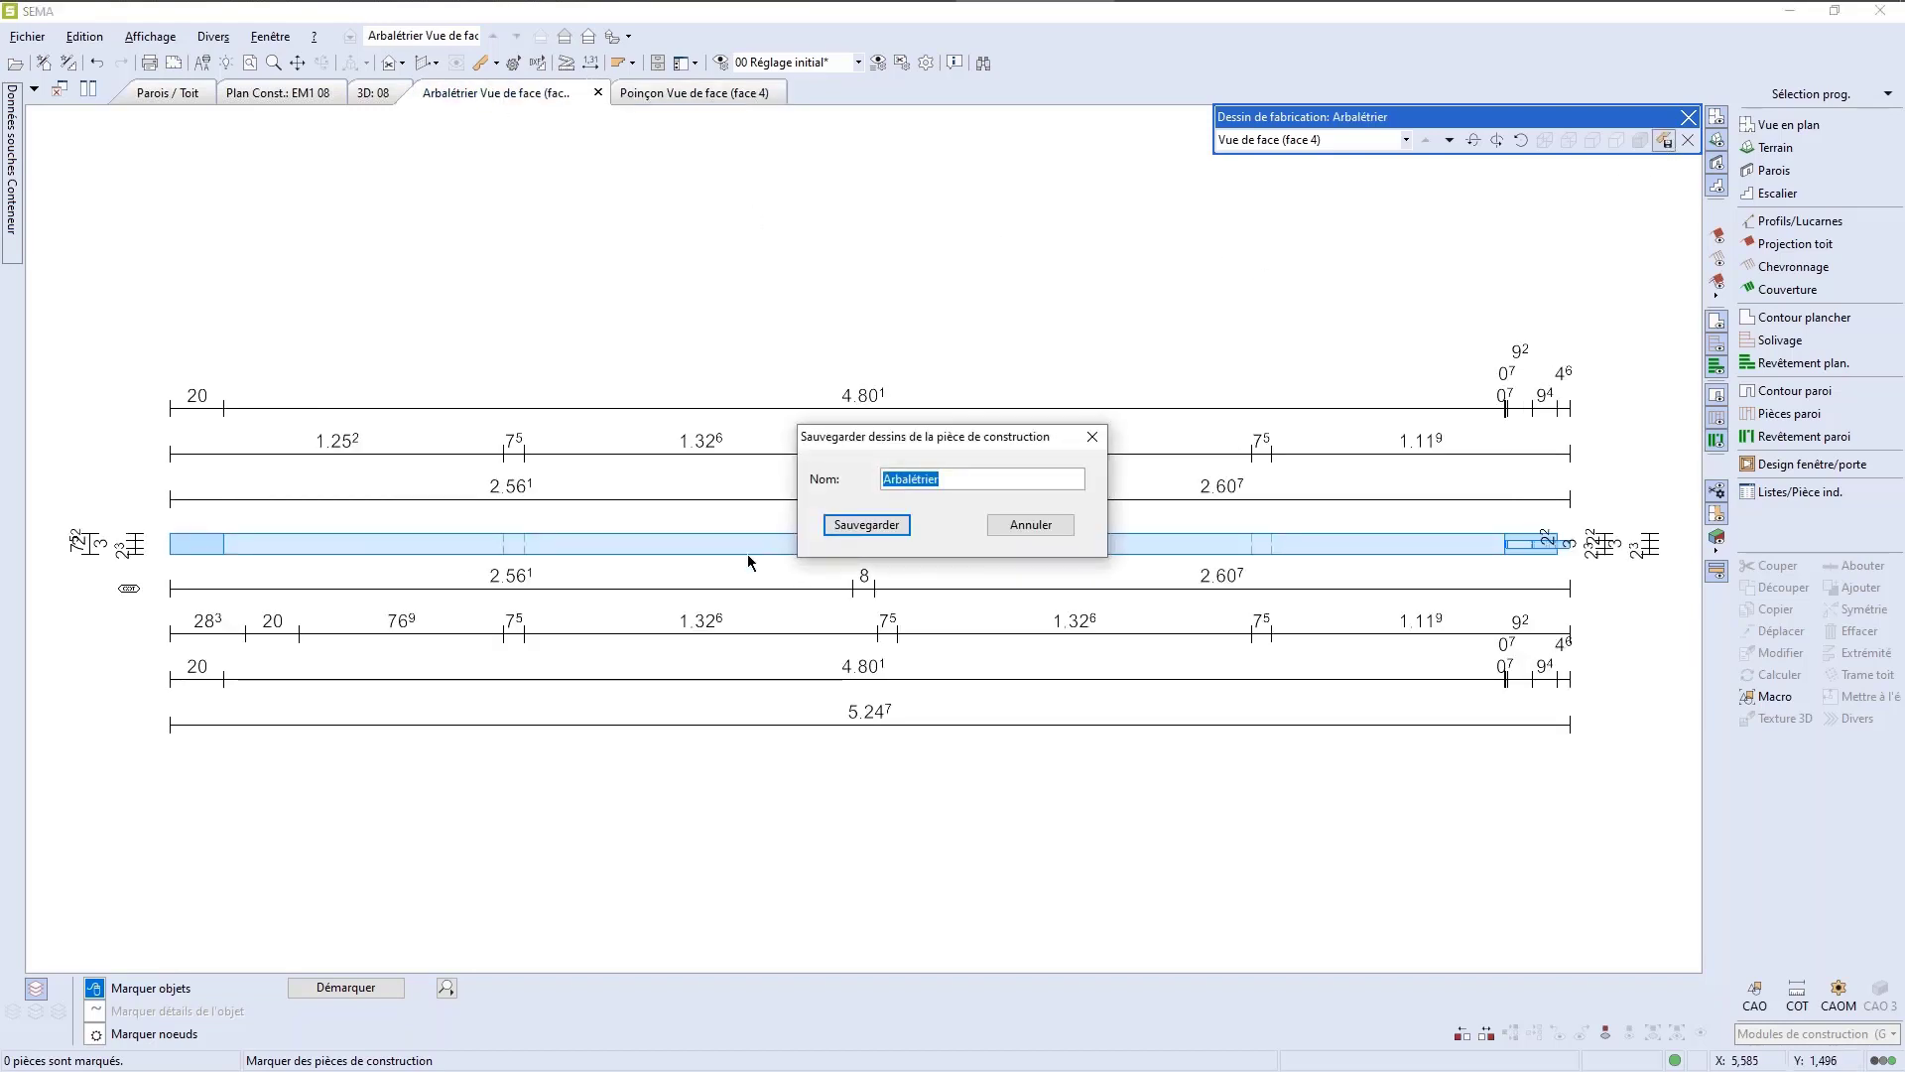
{"action": "left_click", "coordinate": [865, 525]}
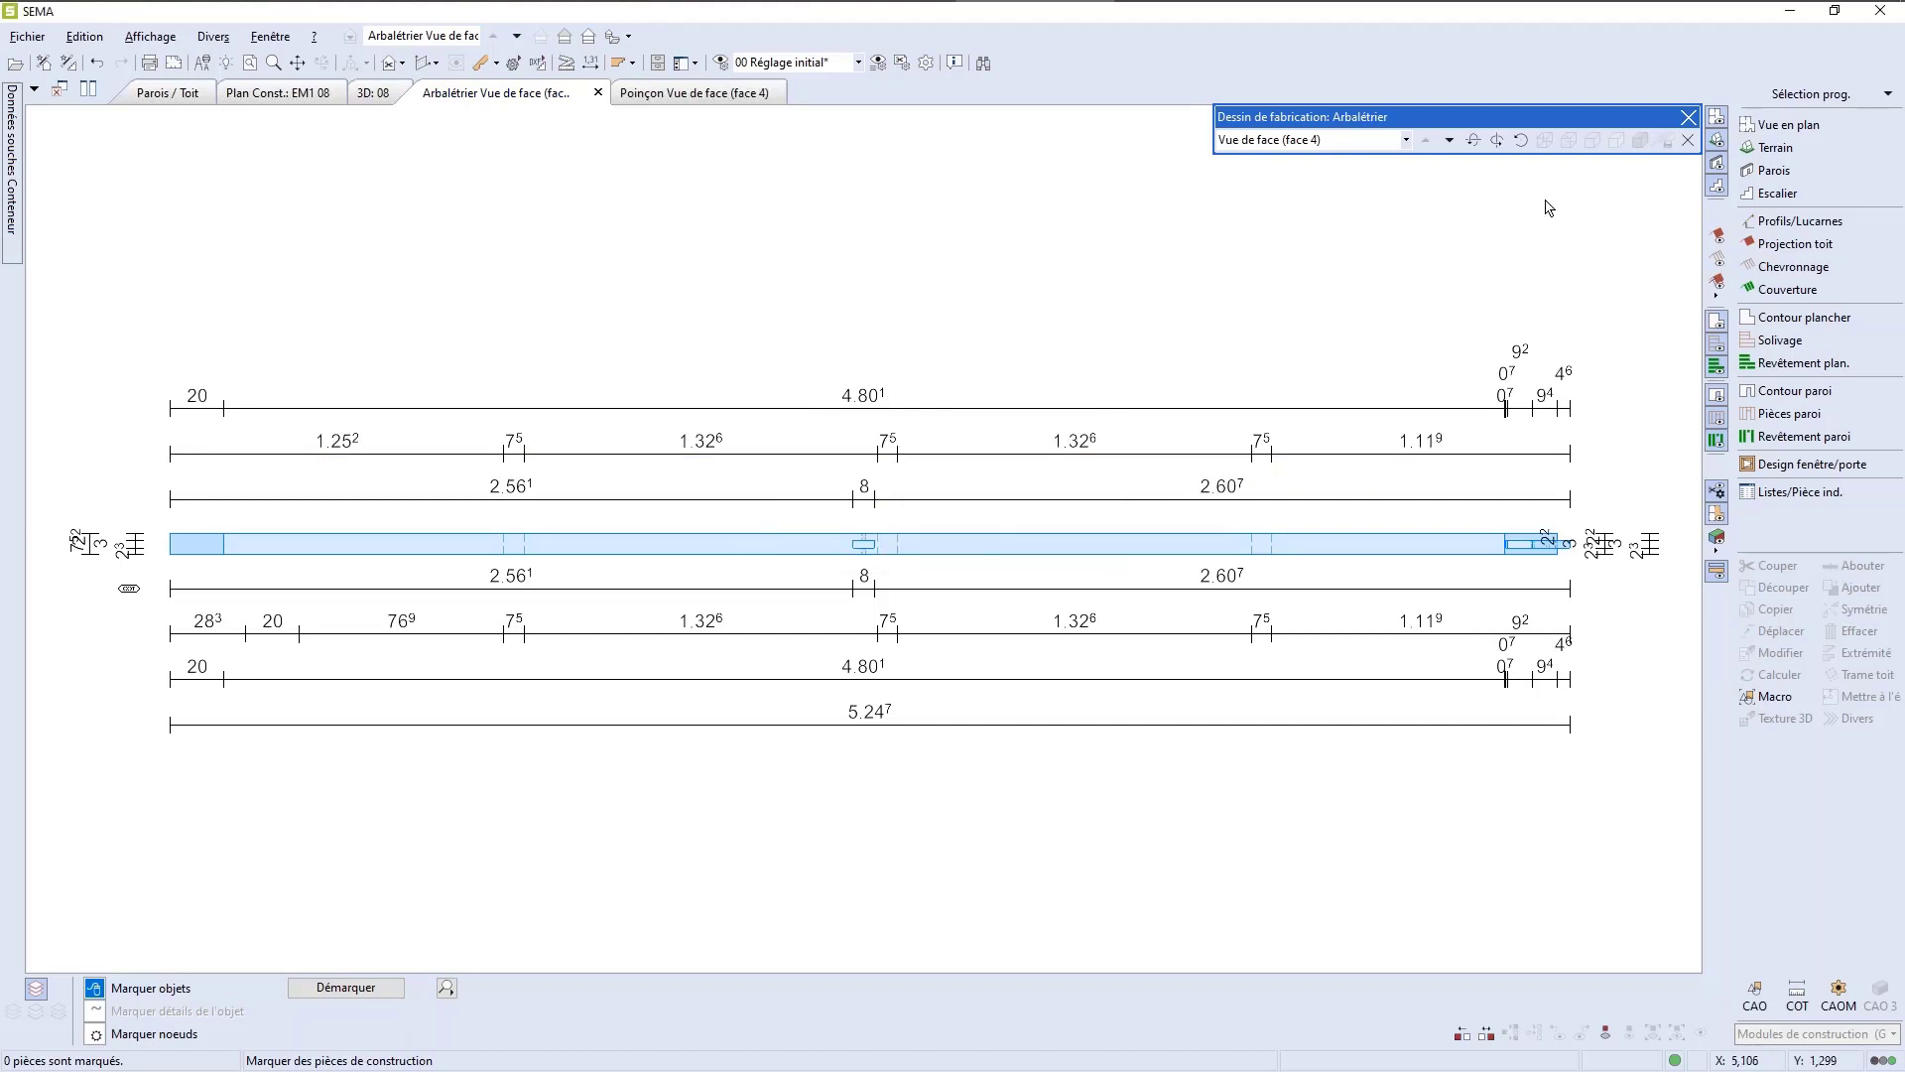
Step: Close both fabrication drawings and return to the 3D view of the truss
{"action": "left_click", "coordinate": [1688, 140]}
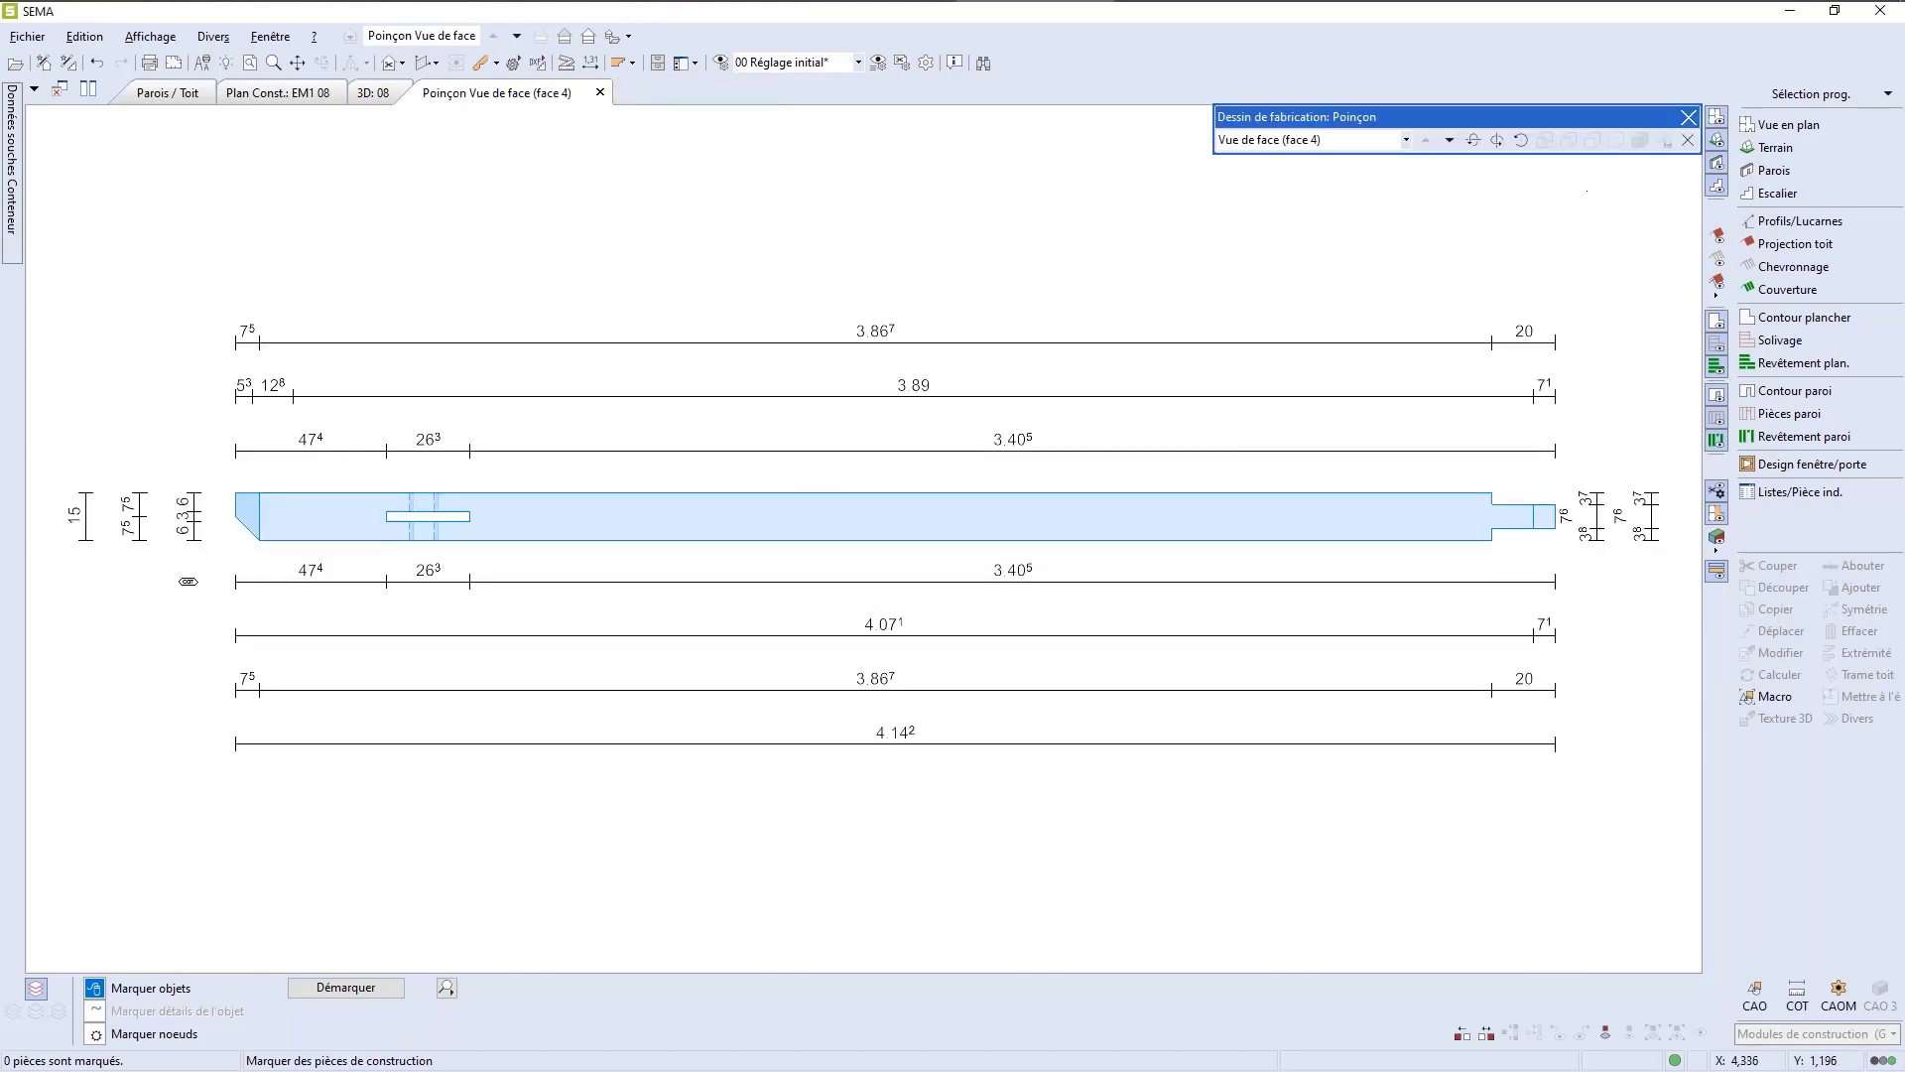
{"action": "left_click", "coordinate": [1688, 140]}
{"action": "scroll", "coordinate": [949, 635], "scroll_direction": "down", "scroll_amount": 2}
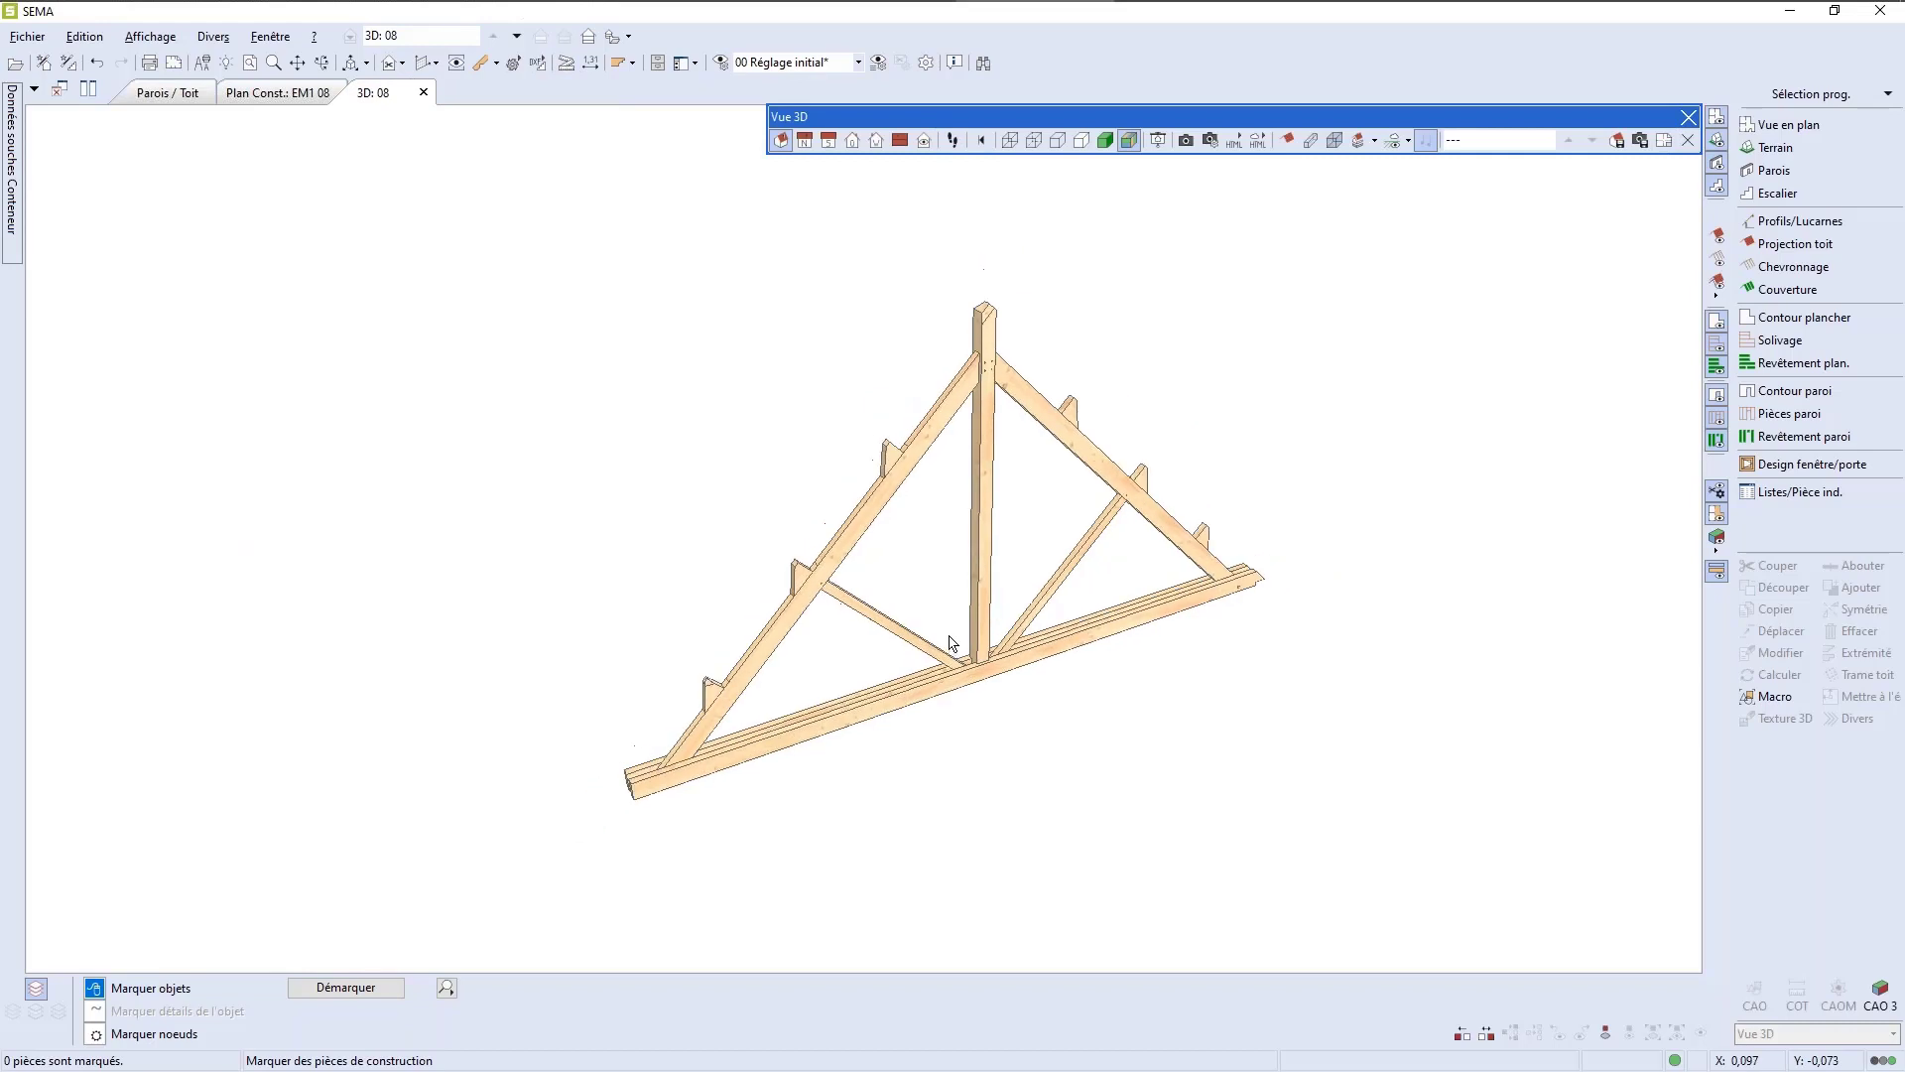
{"action": "scroll", "coordinate": [1188, 623], "scroll_direction": "up", "scroll_amount": 3}
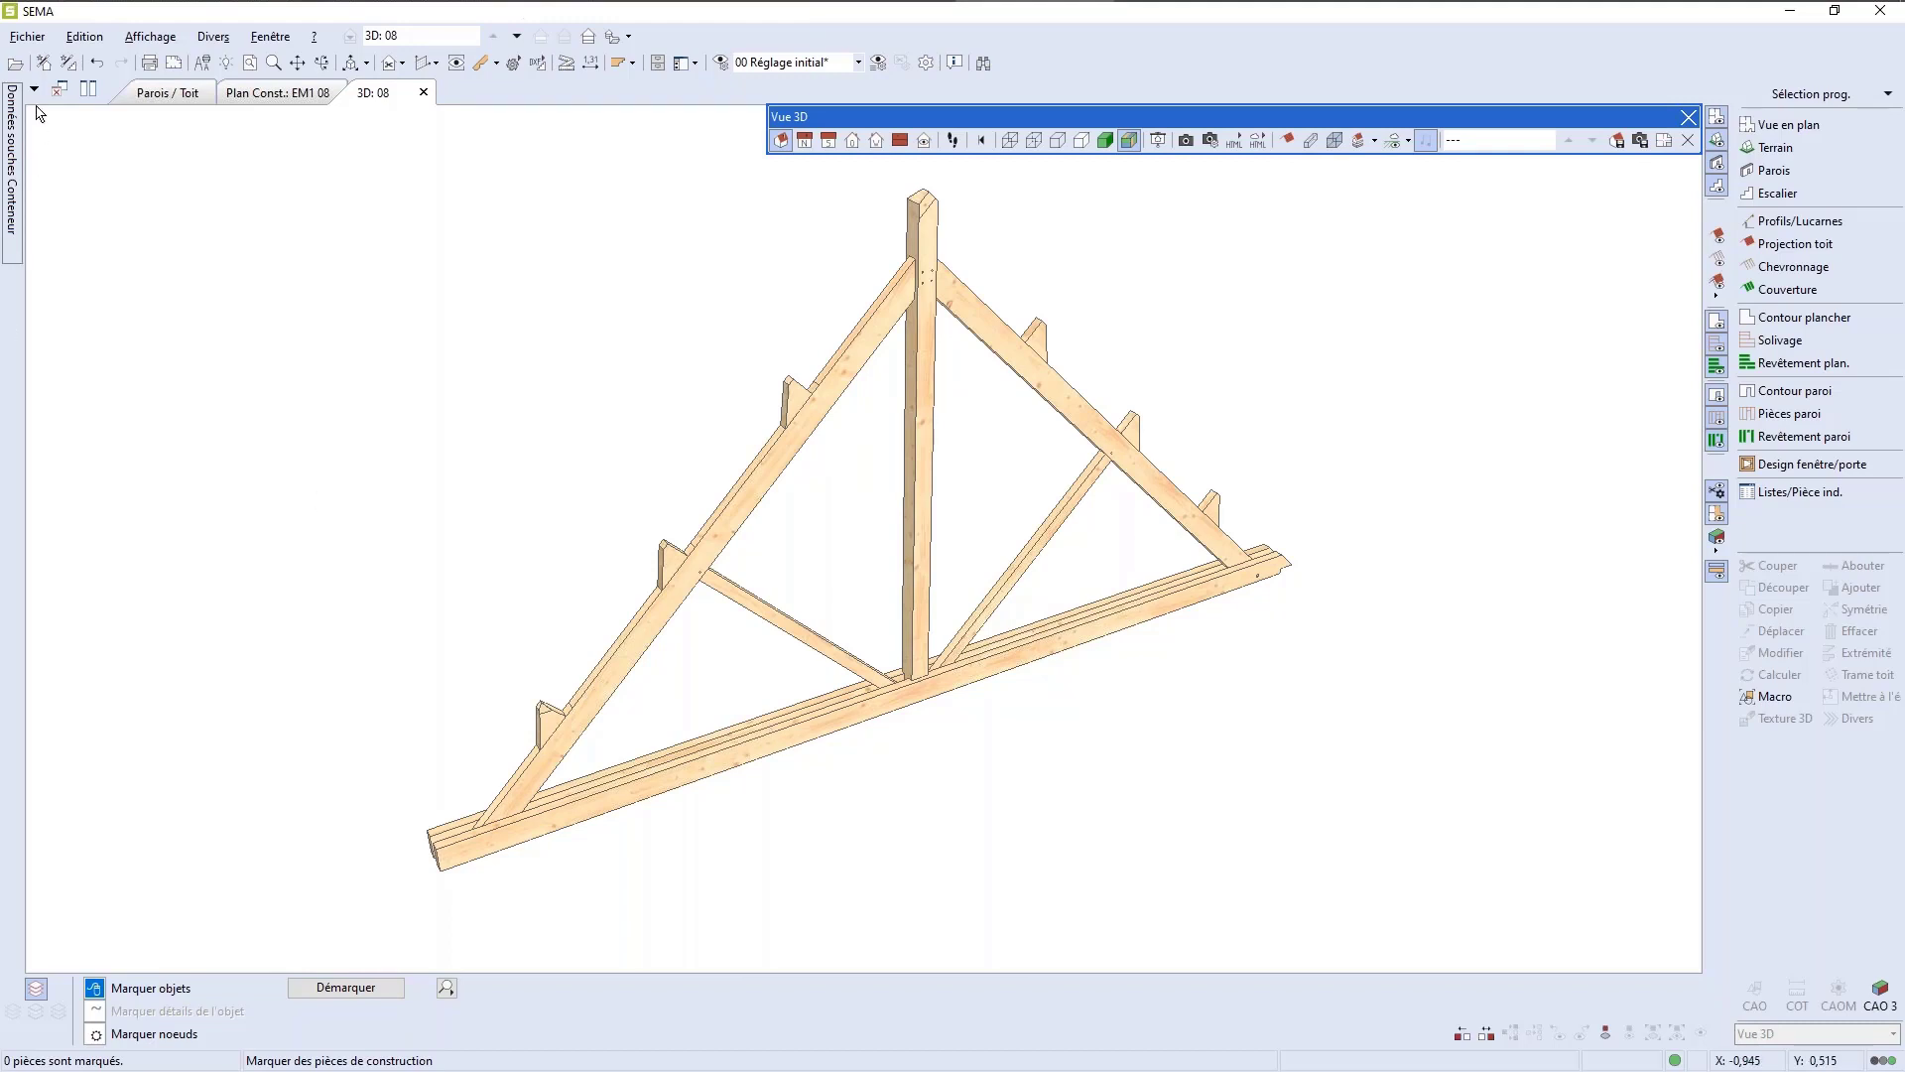
Step: Open the saved Arbalétrier drawing from the Fiche de Taille list of the graphics manager
{"action": "left_click", "coordinate": [22, 39]}
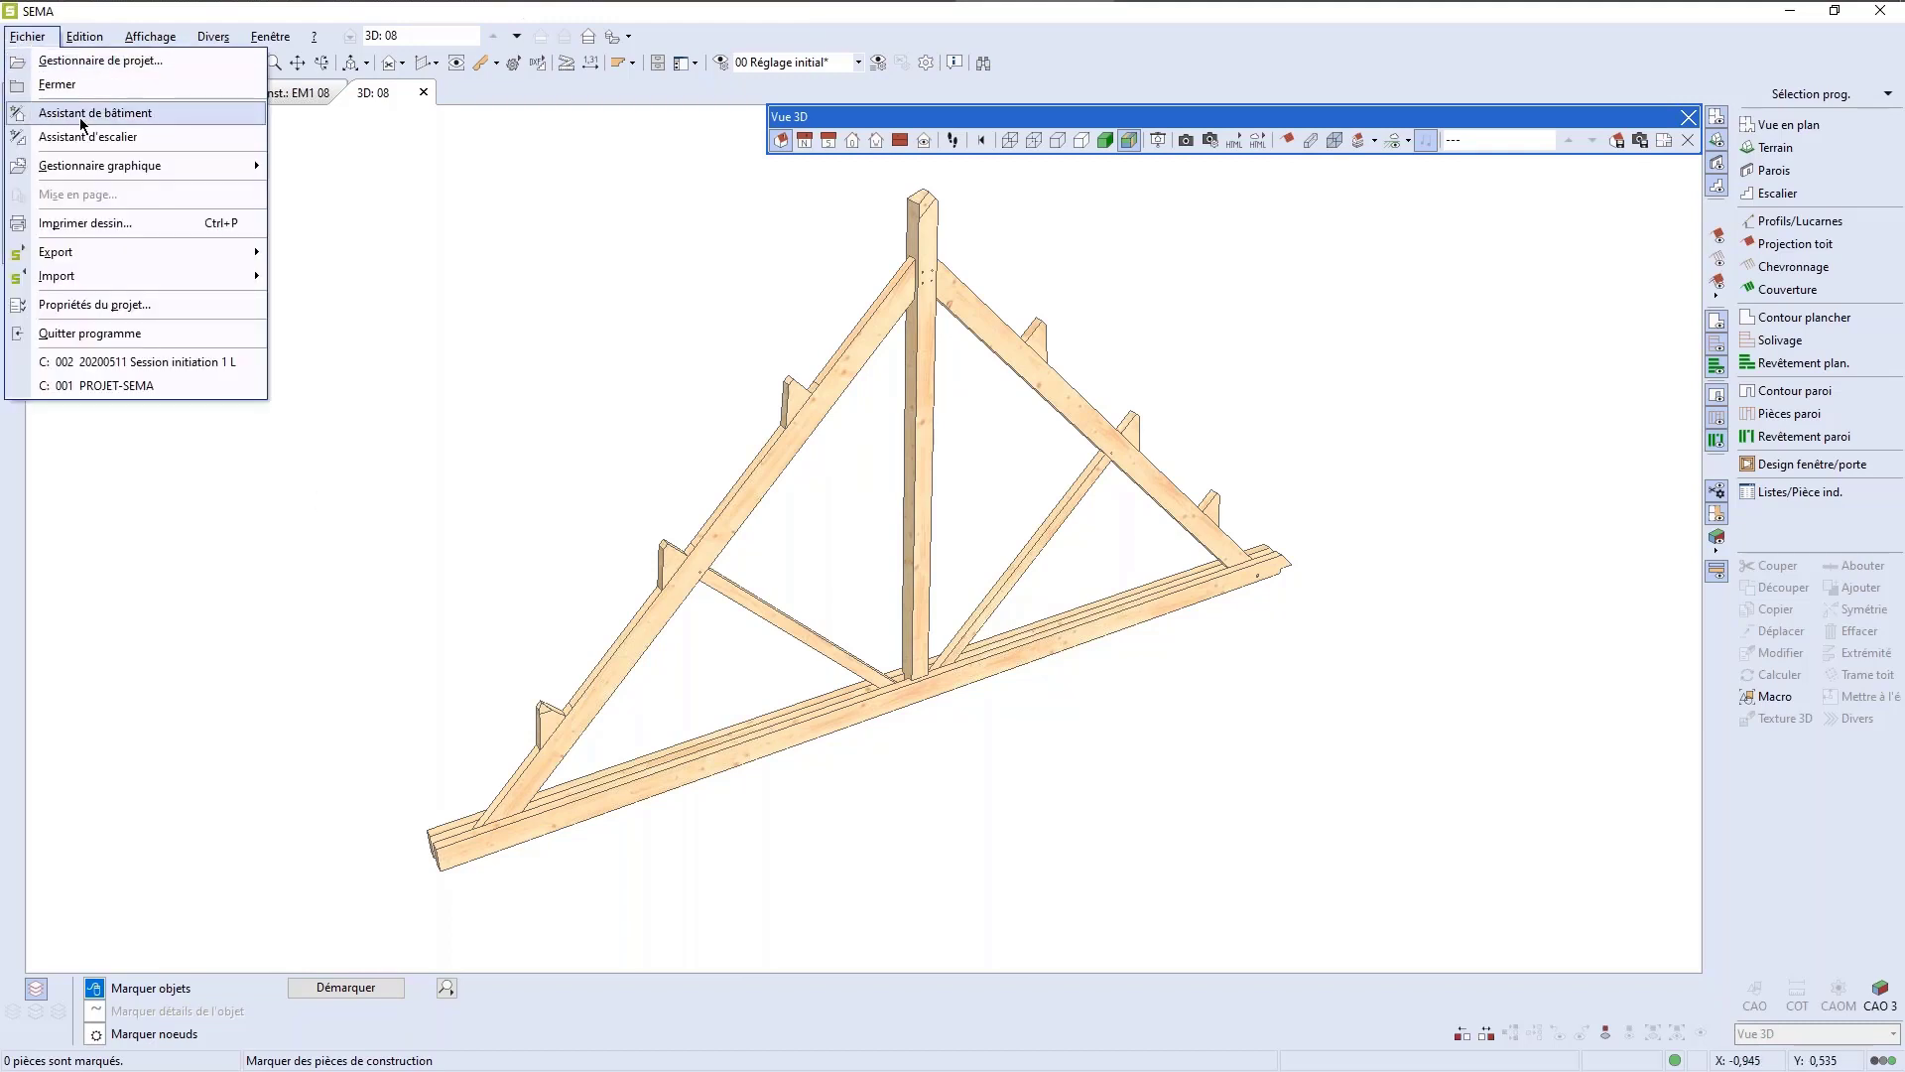
{"action": "mouse_move", "coordinate": [106, 167]}
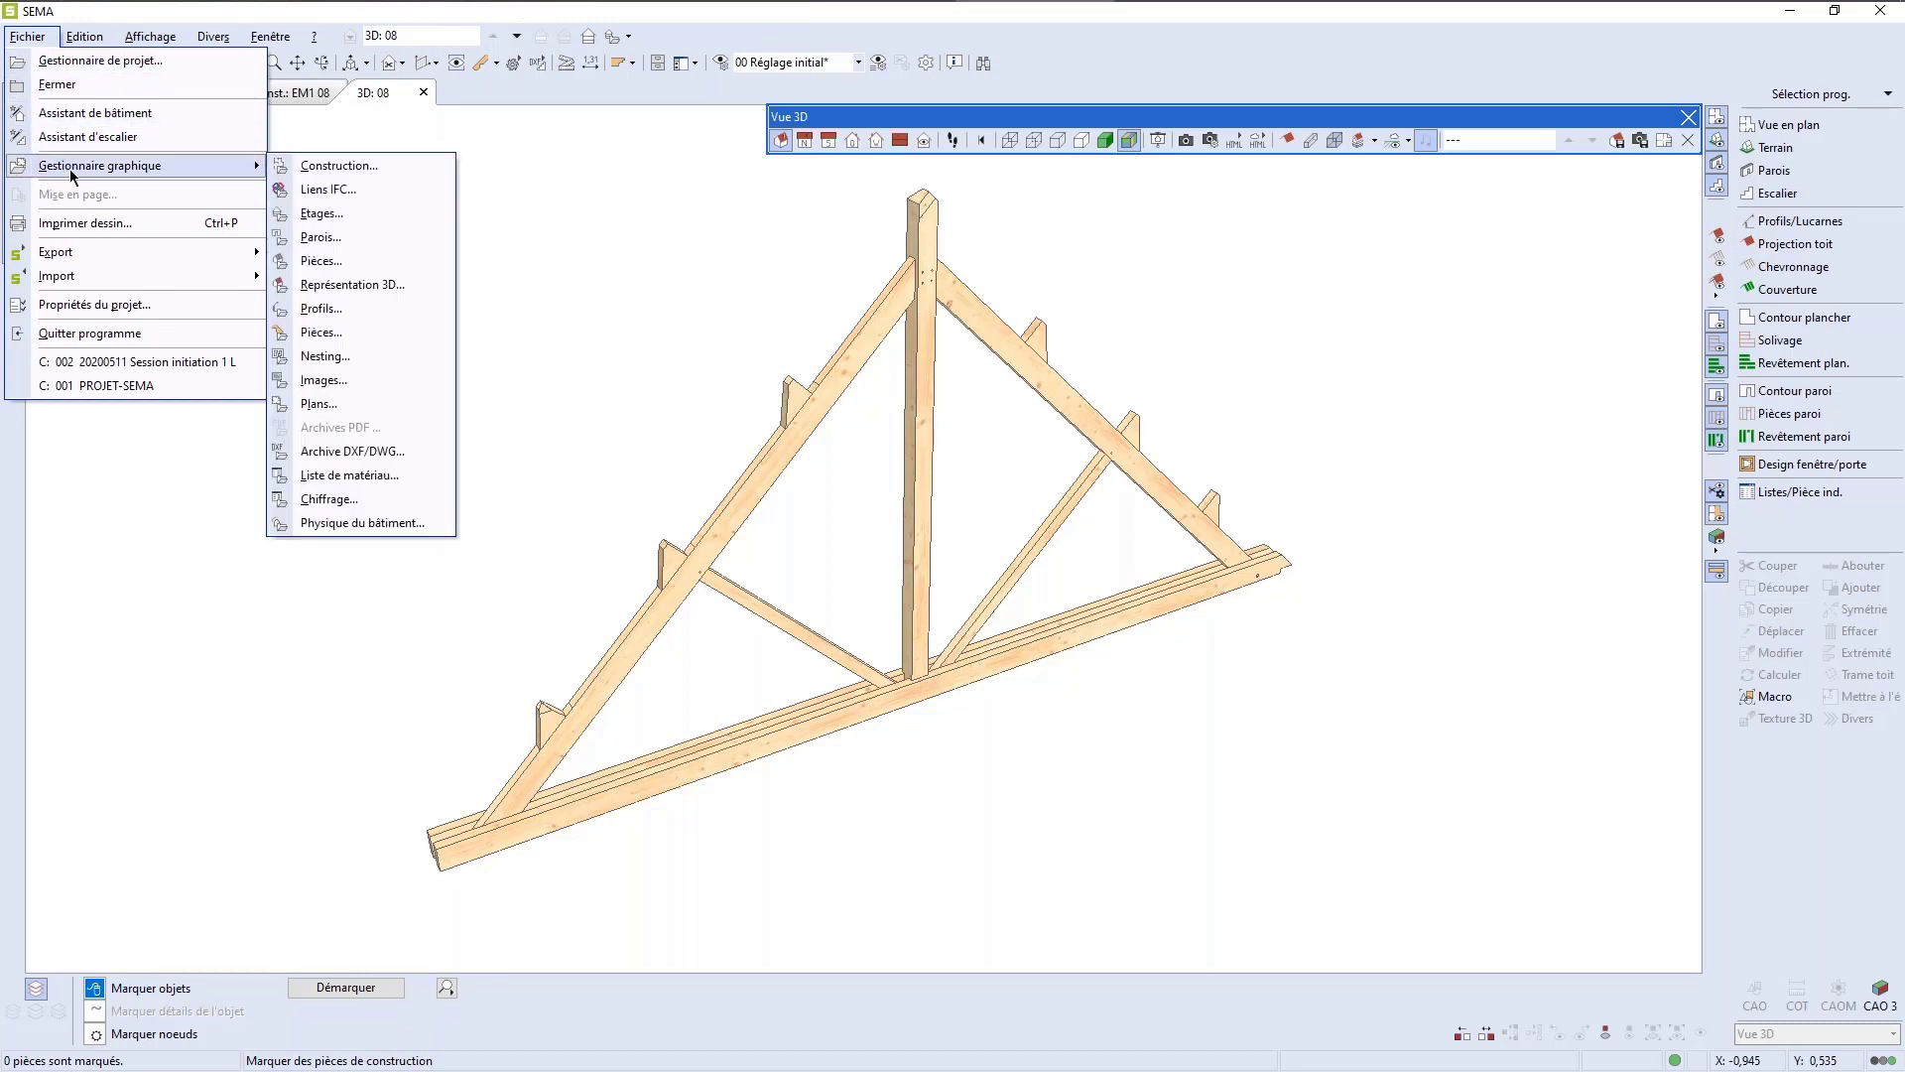
{"action": "left_click", "coordinate": [538, 250]}
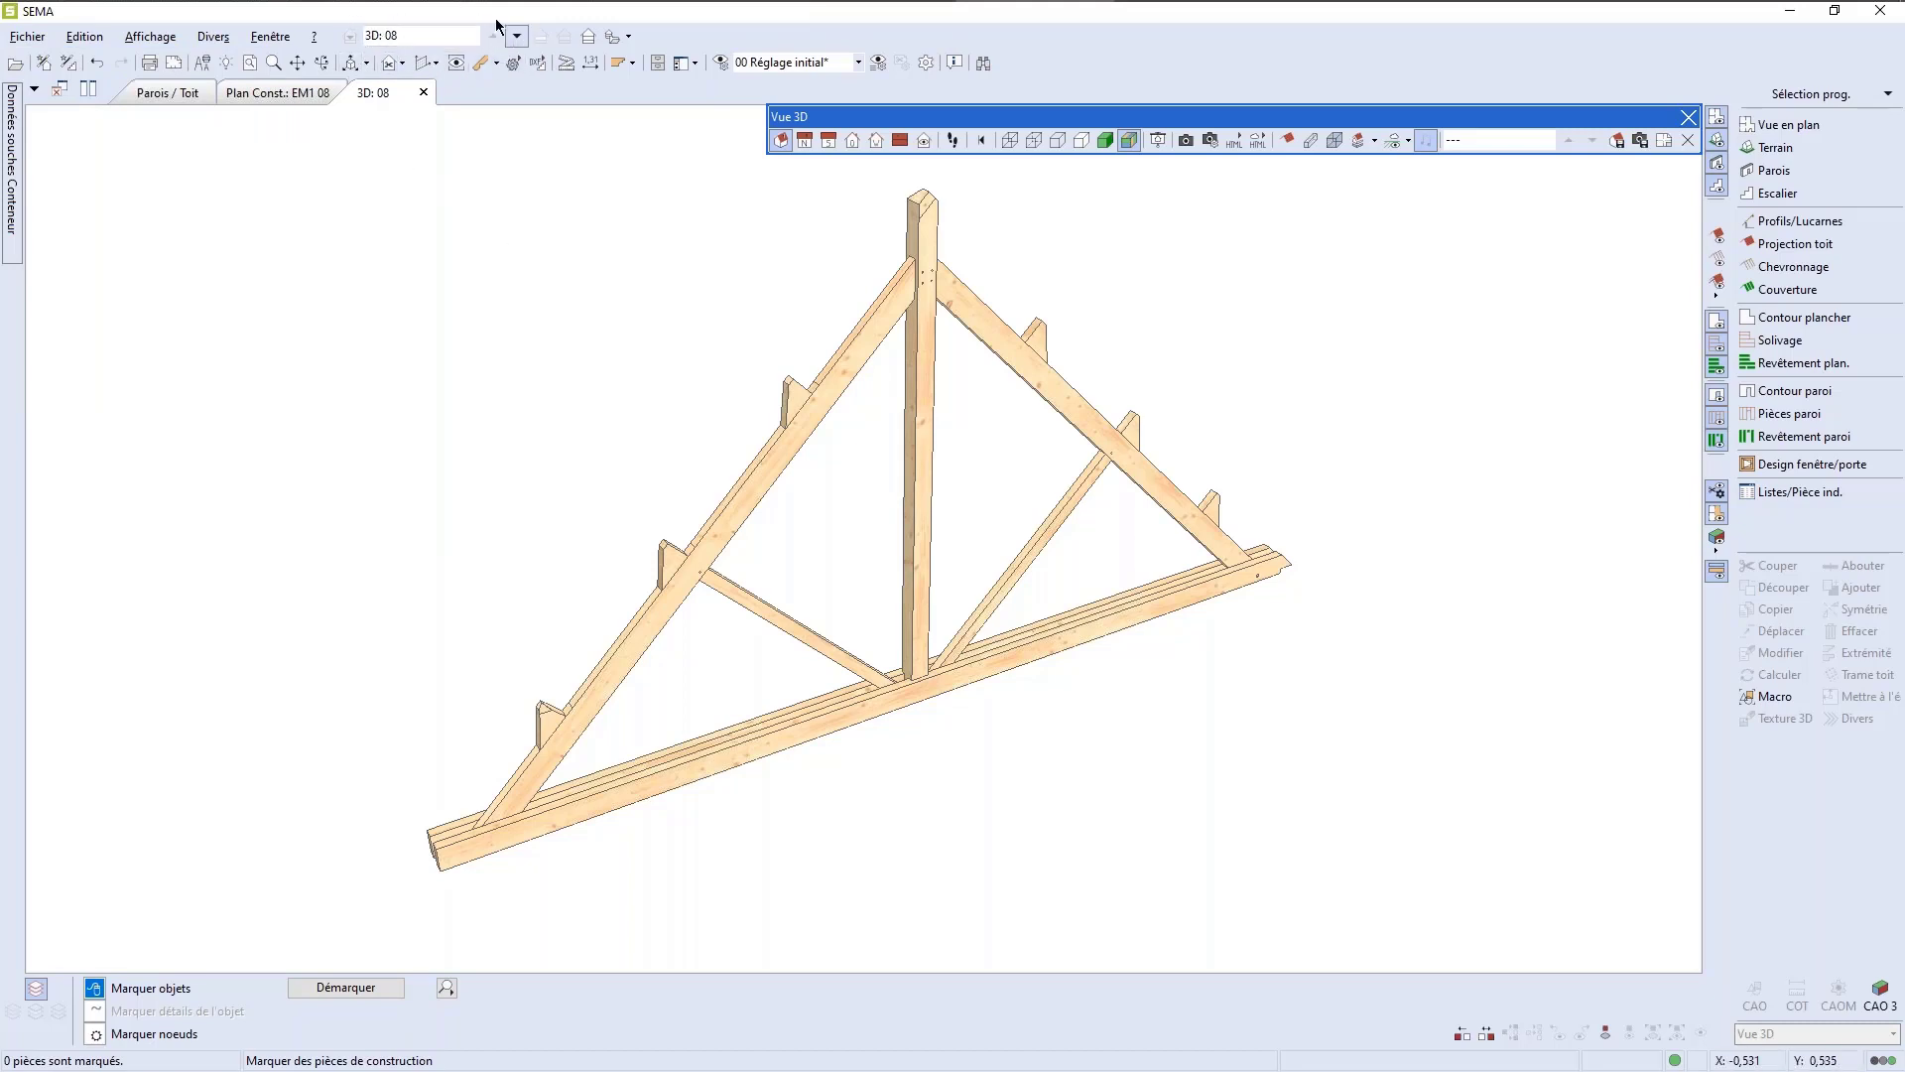
{"action": "left_click", "coordinate": [433, 37]}
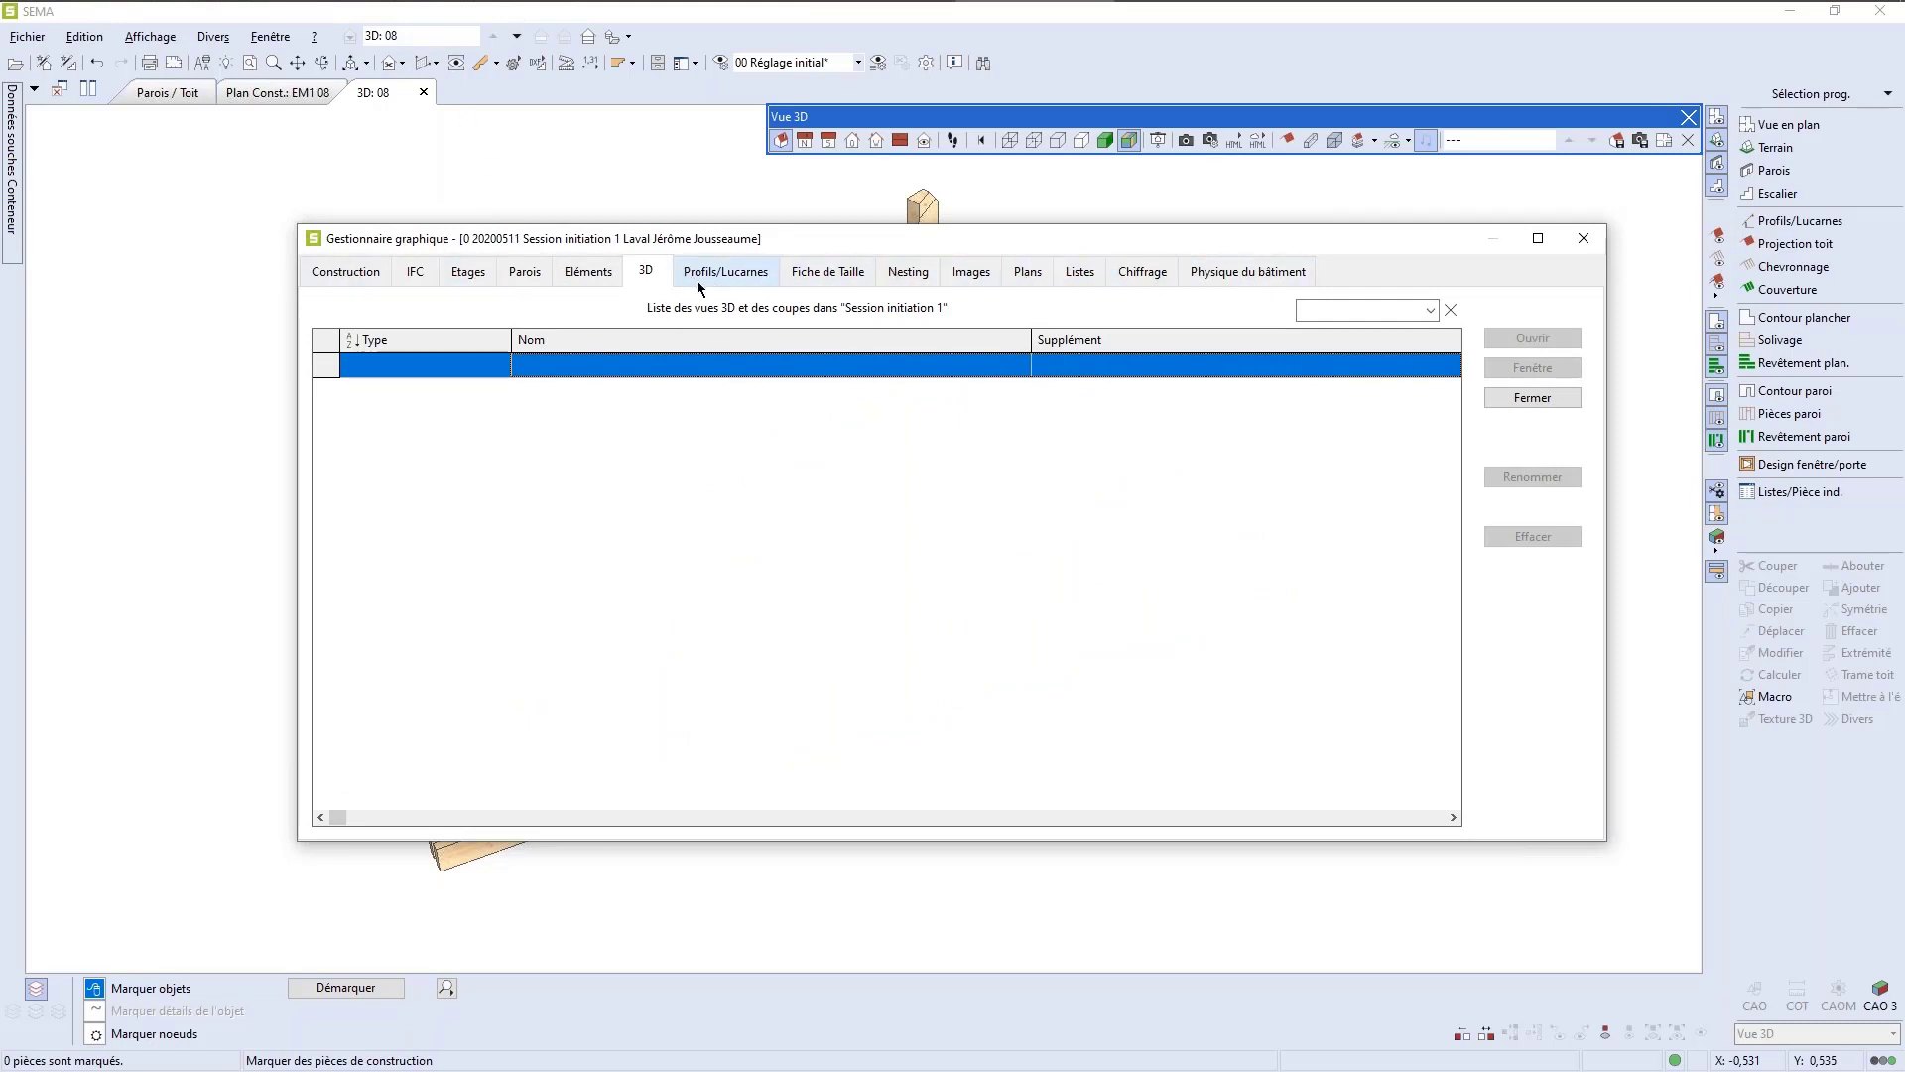
{"action": "left_click", "coordinate": [828, 271]}
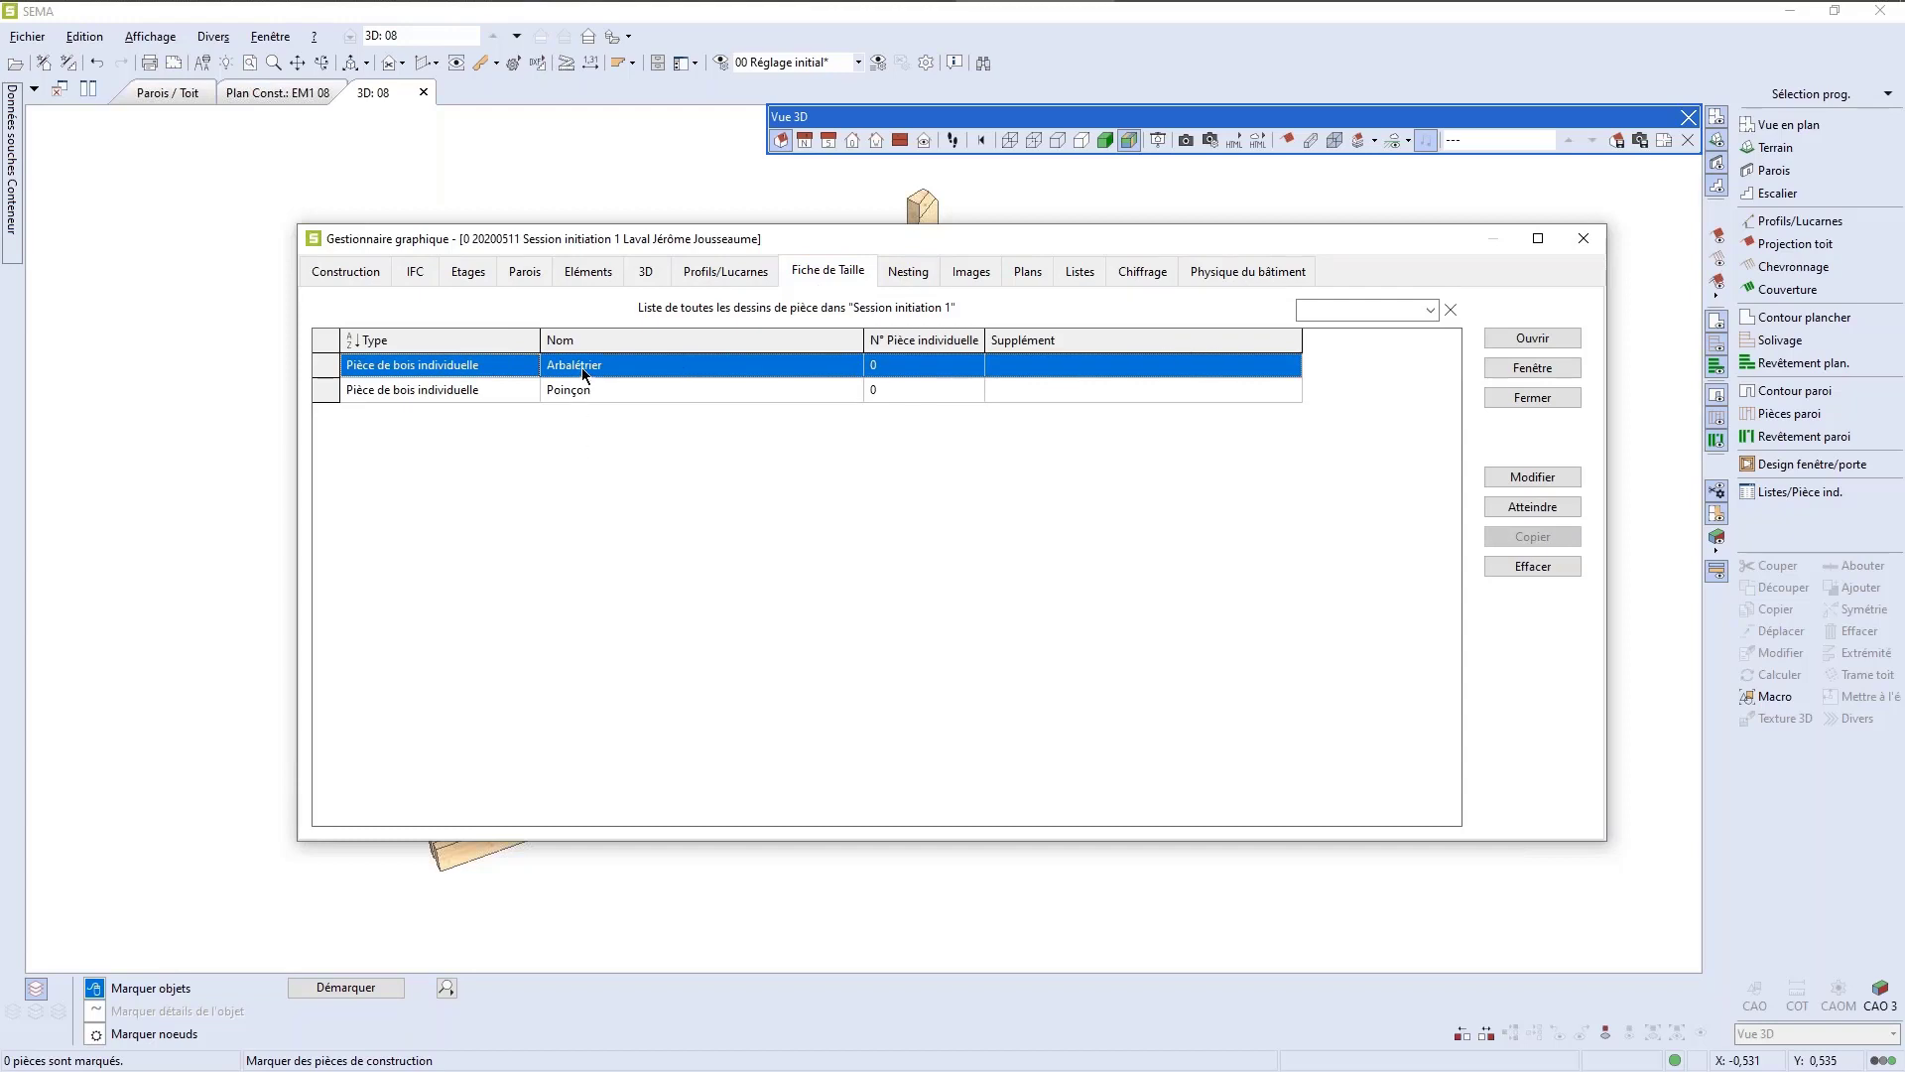
{"action": "double_click", "coordinate": [637, 366]}
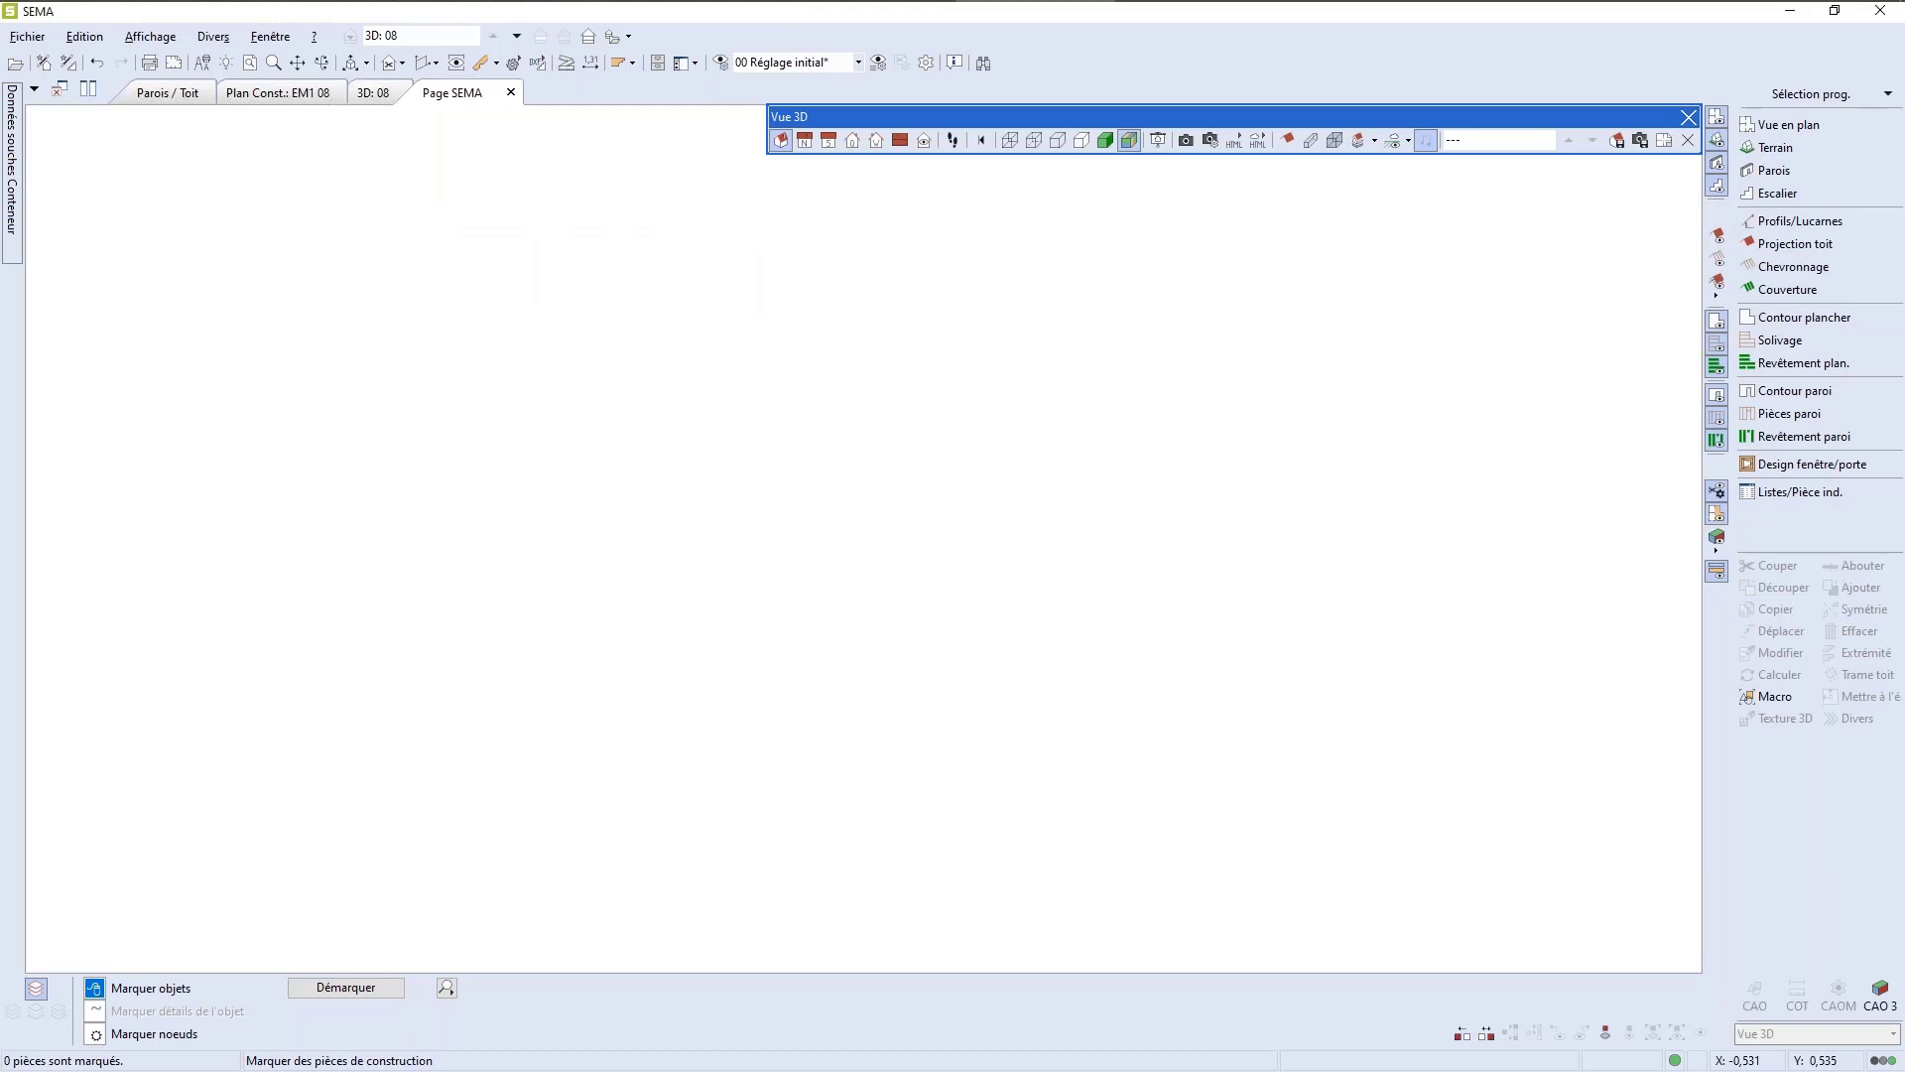
{"action": "scroll", "coordinate": [567, 363], "scroll_direction": "up", "scroll_amount": 1}
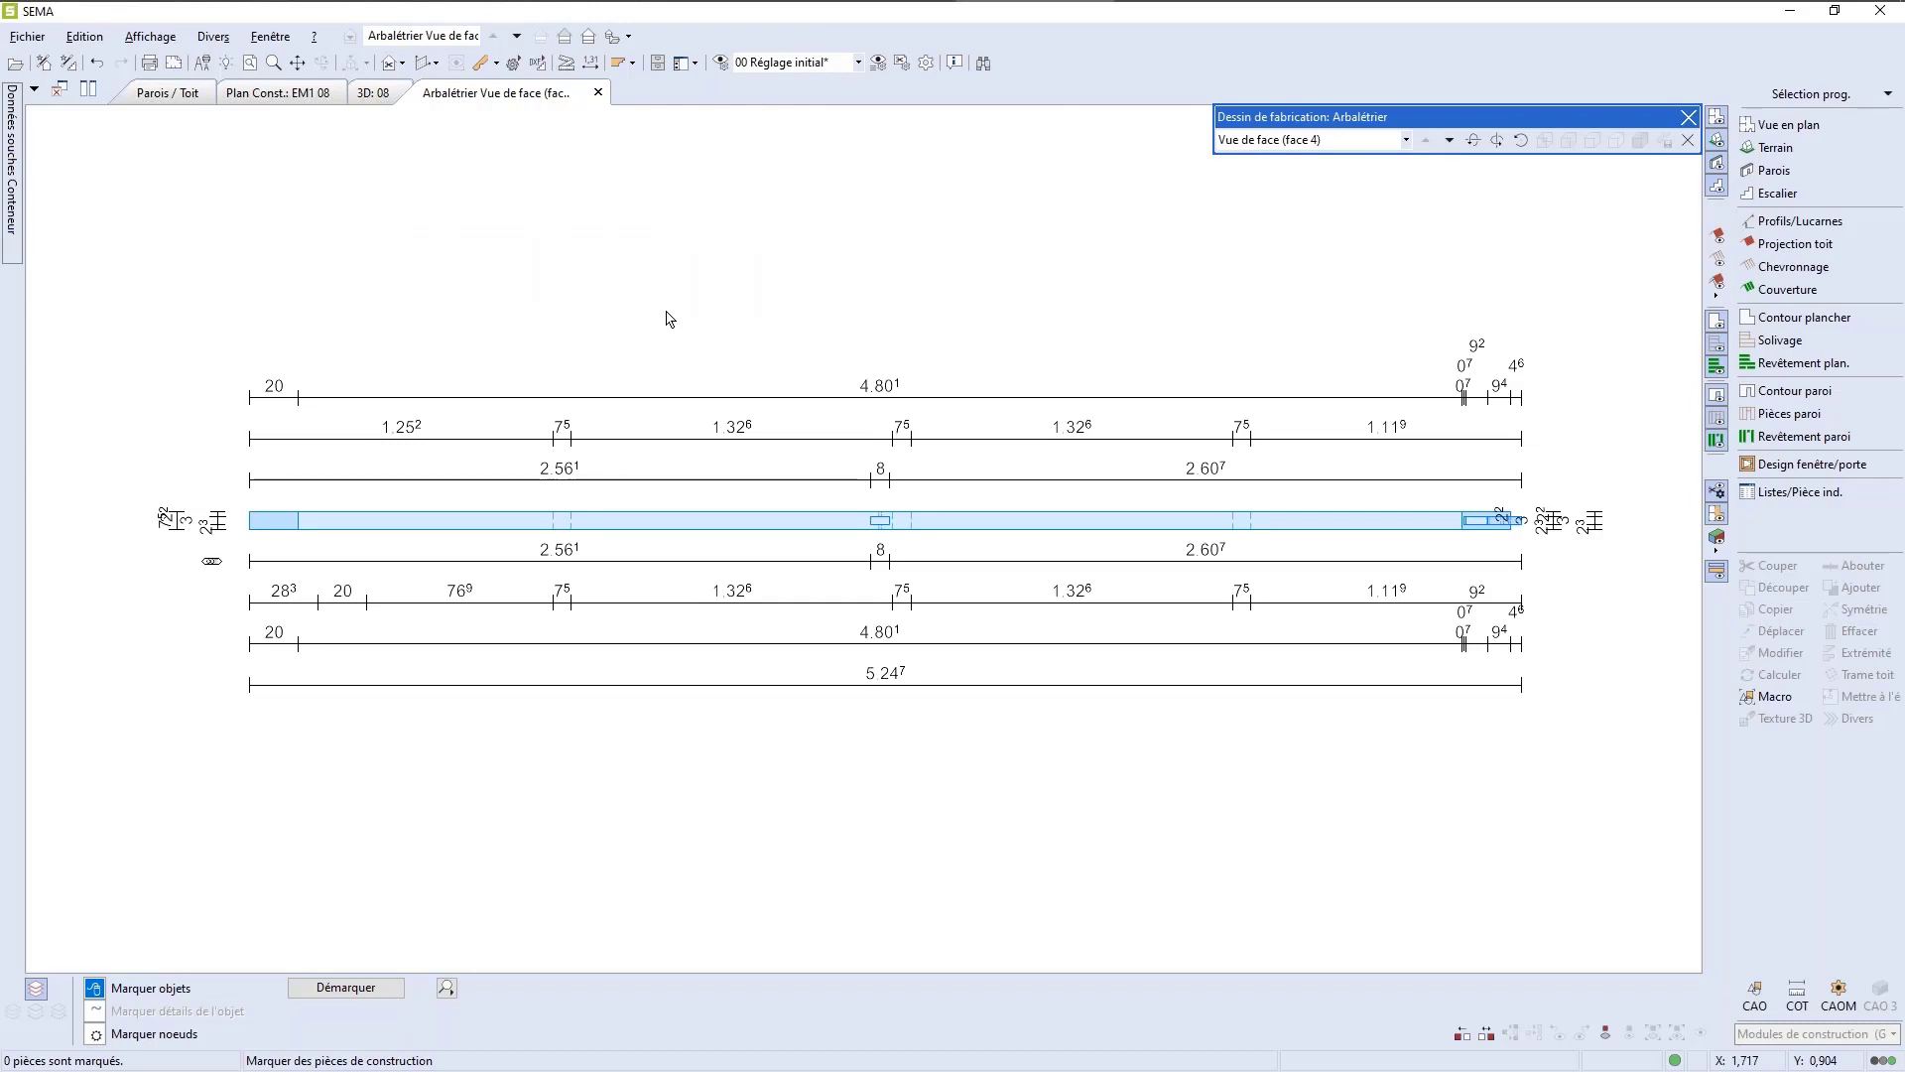
Step: Preview the Arbalétrier drawing in its page layout and close the drawing
{"action": "left_click", "coordinate": [173, 64]}
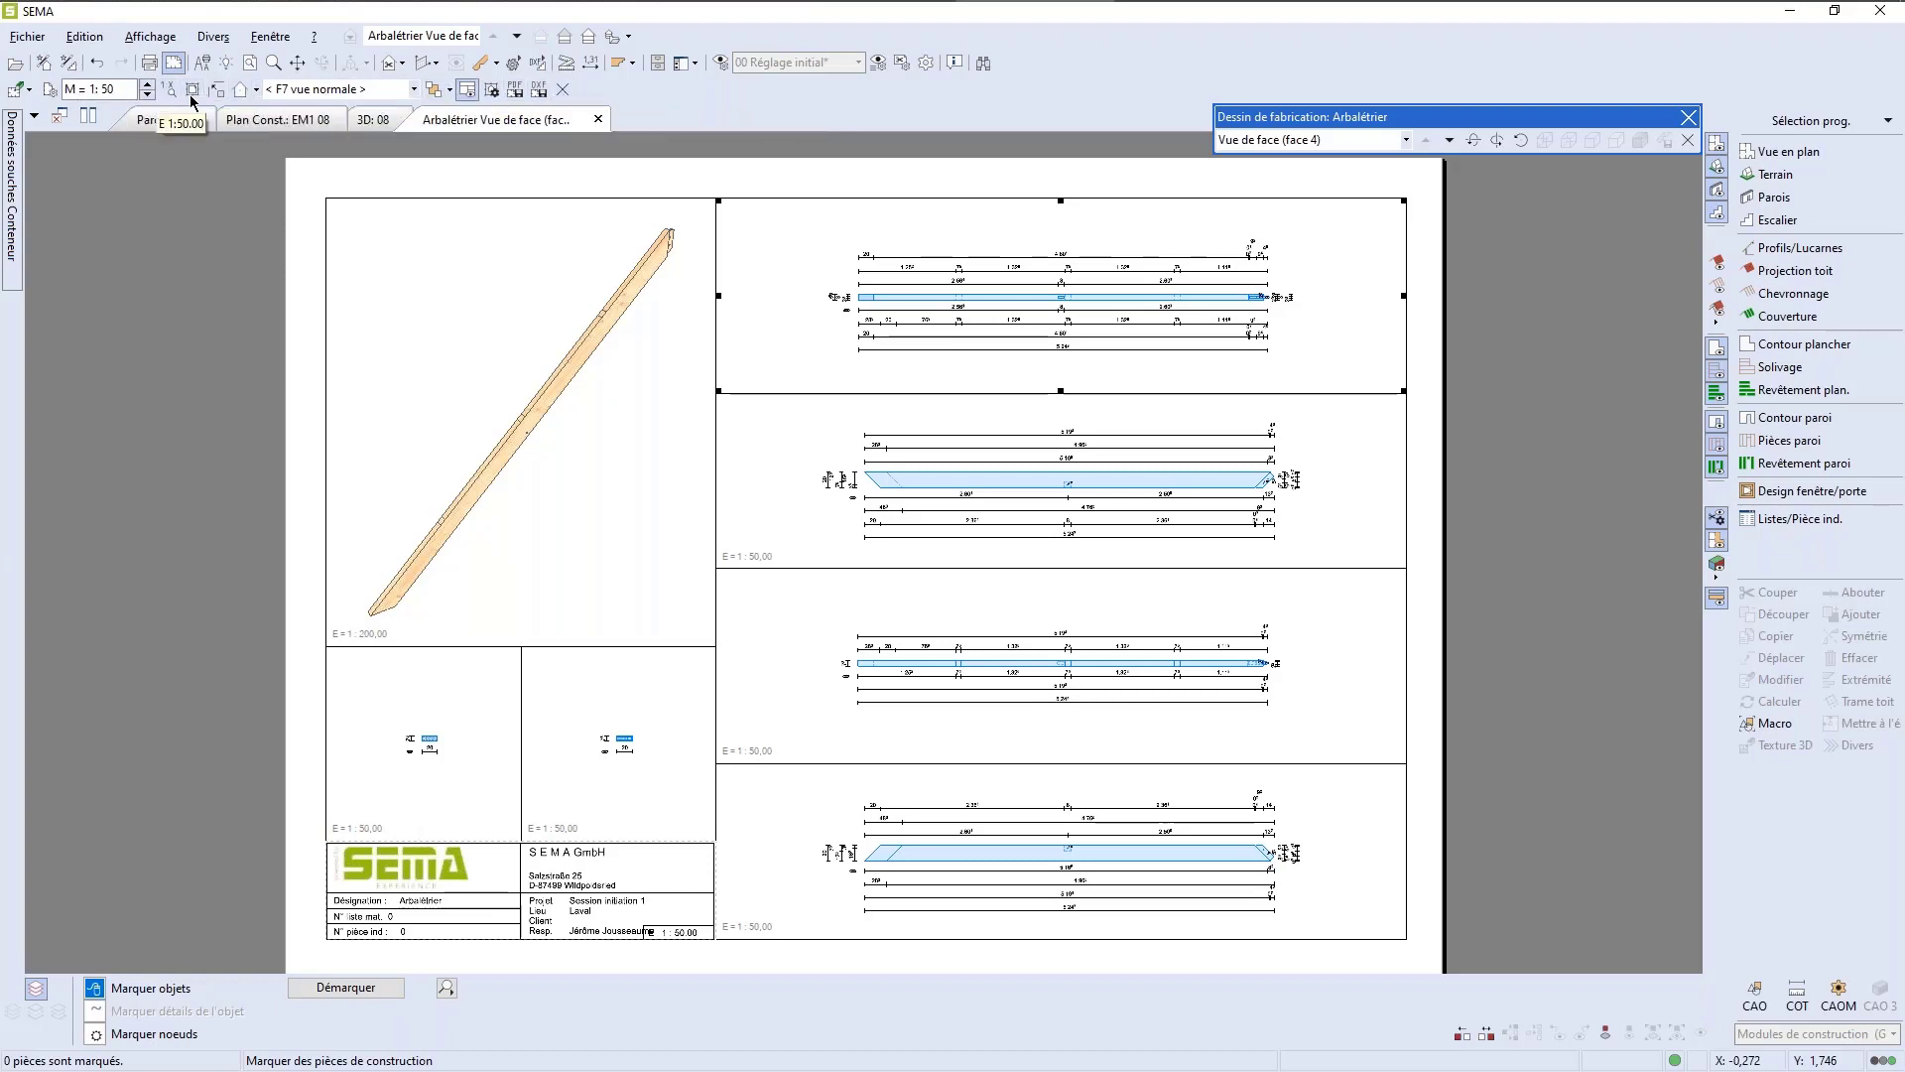
{"action": "left_click", "coordinate": [515, 90]}
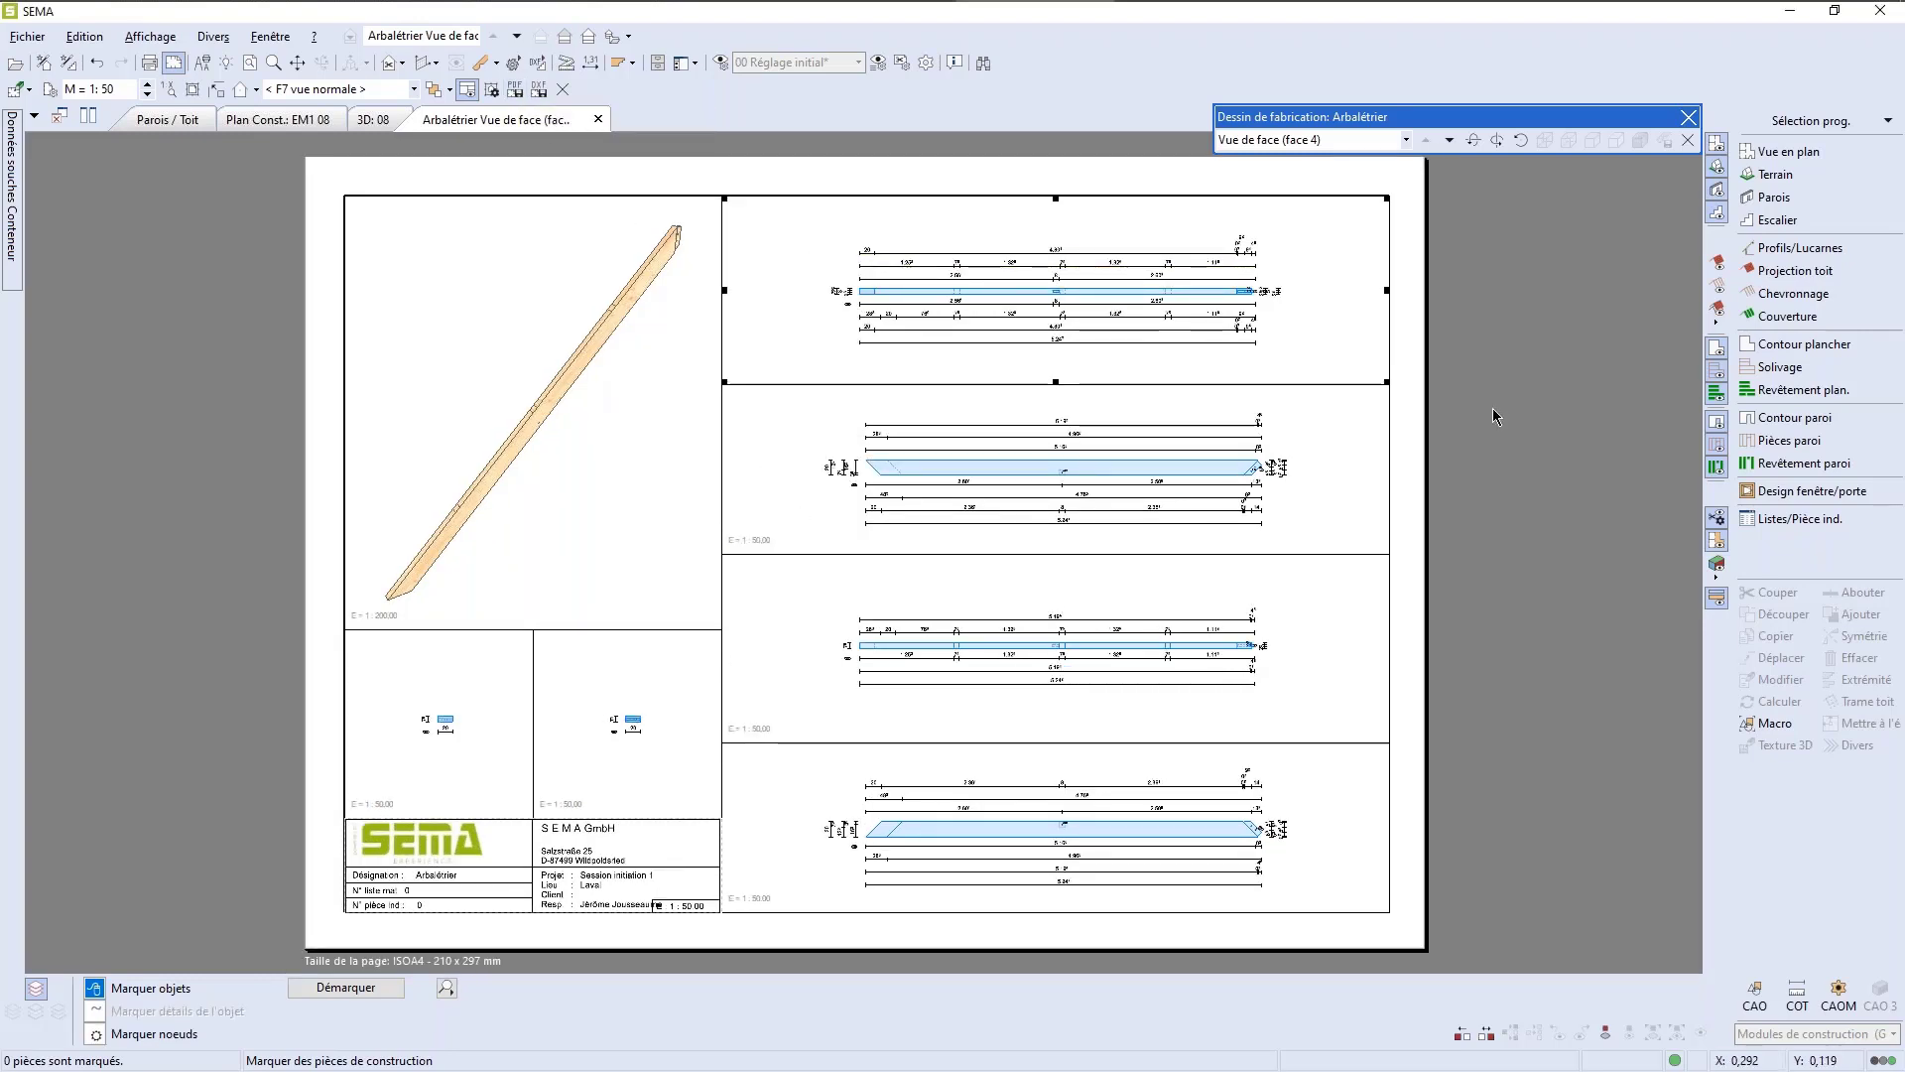
{"action": "left_click", "coordinate": [1687, 118]}
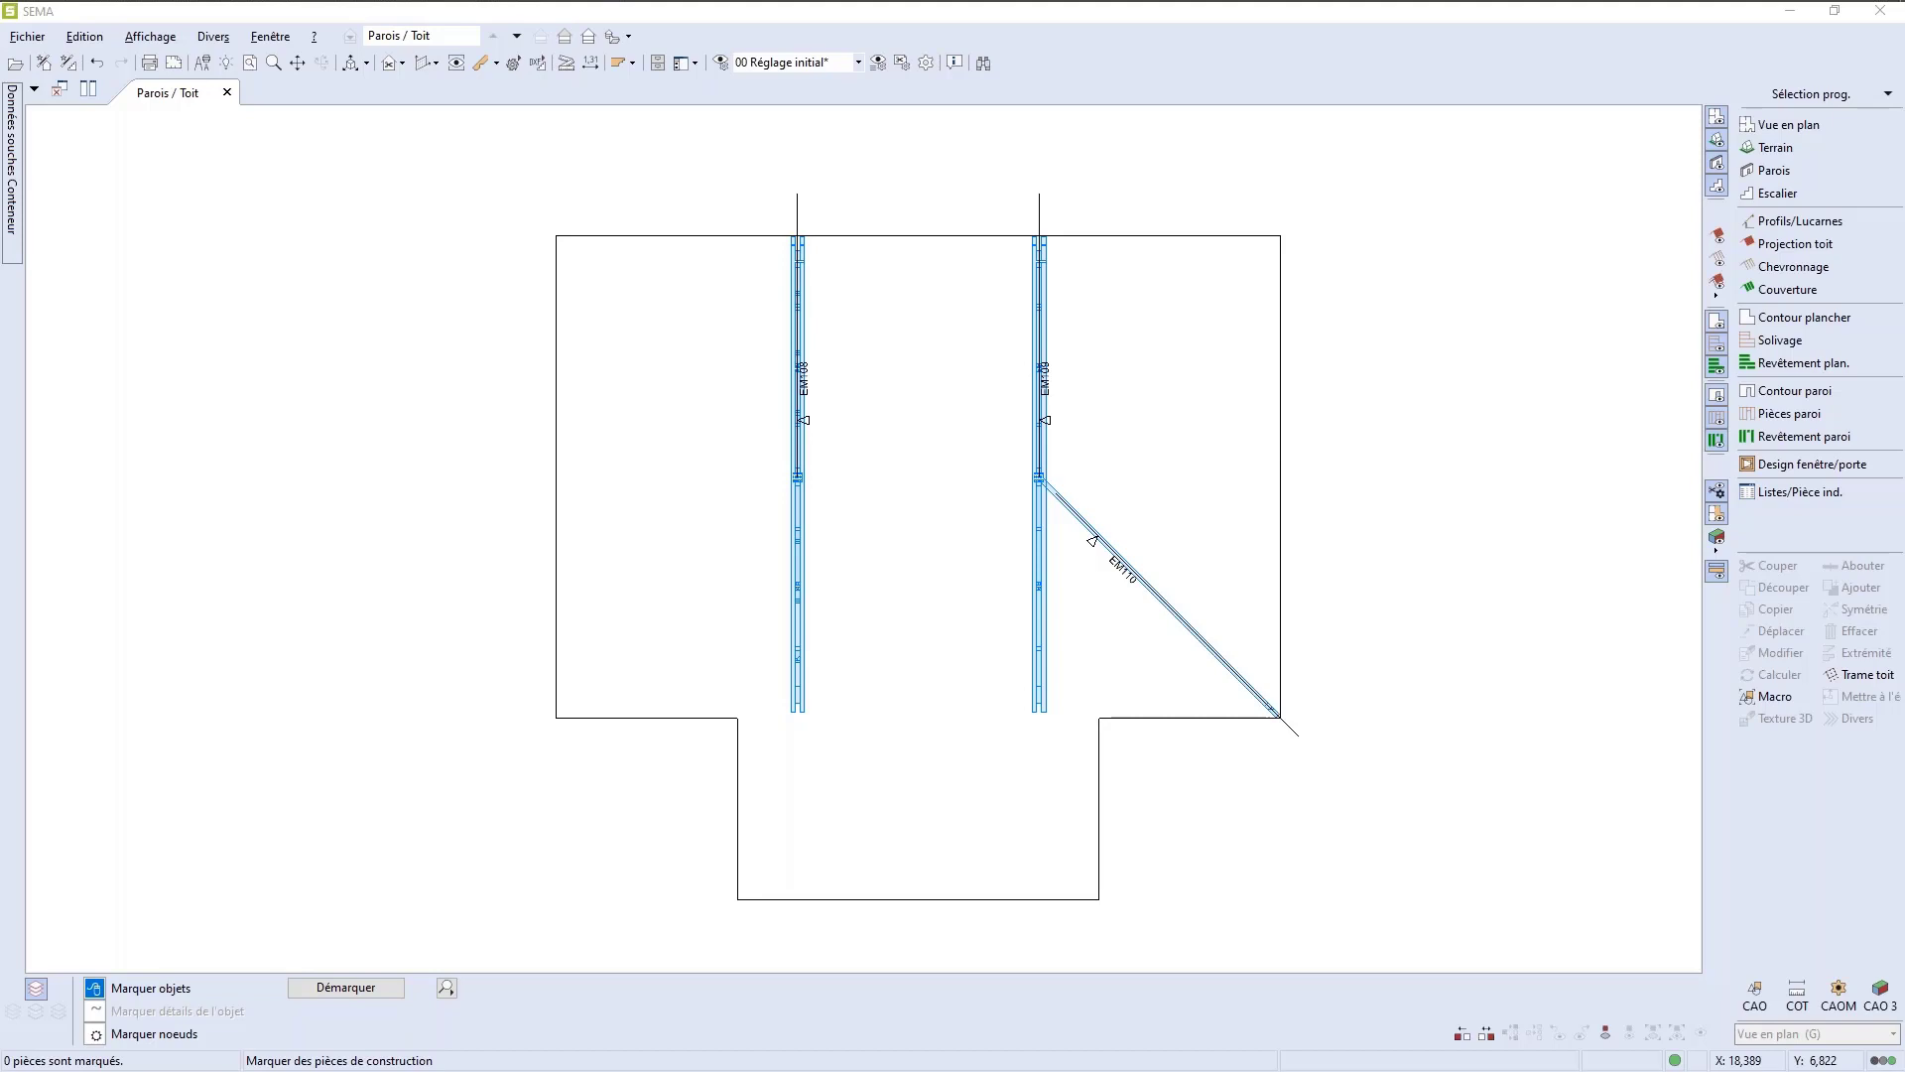
Step: Open the graphics manager on the list of storeys from the Parois / Toit plan
{"action": "scroll", "coordinate": [1308, 593], "scroll_direction": "up", "scroll_amount": 1}
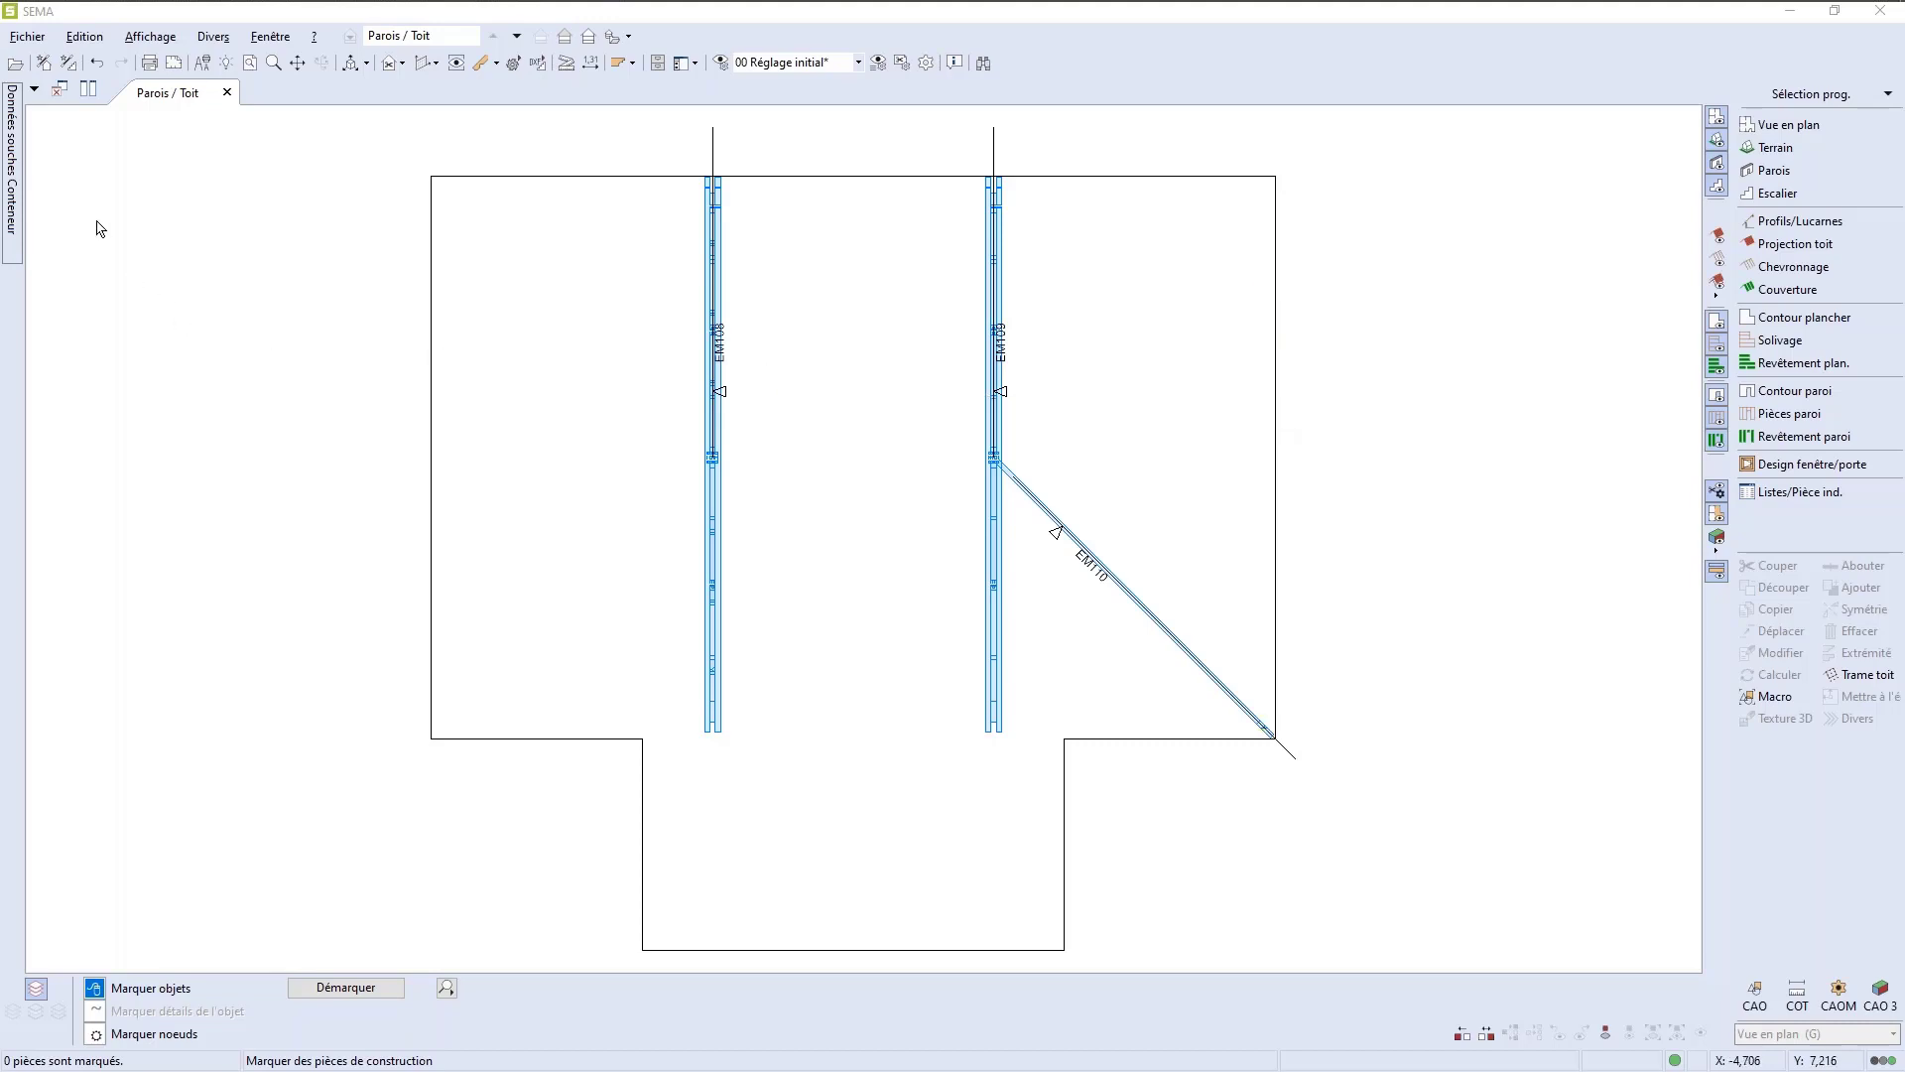
{"action": "left_click", "coordinate": [38, 40]}
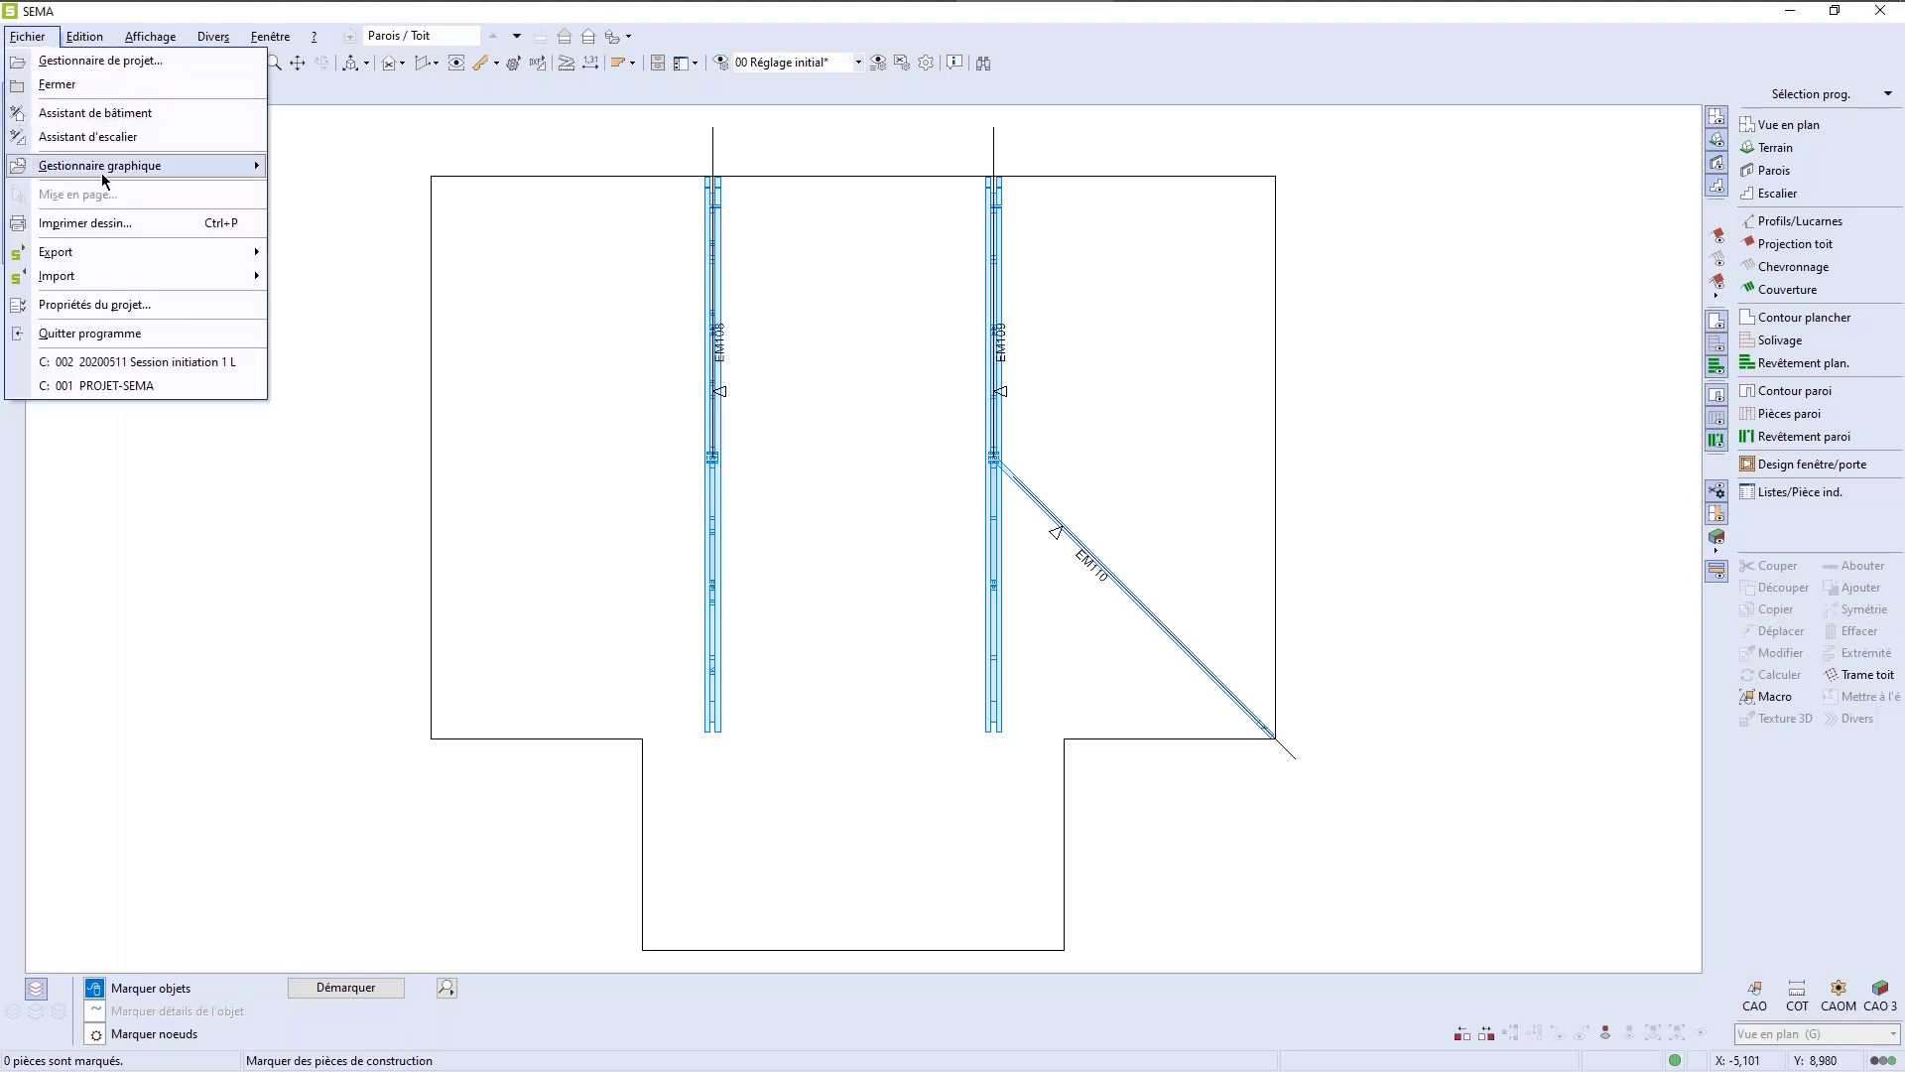
{"action": "mouse_move", "coordinate": [104, 179]}
{"action": "left_click", "coordinate": [503, 157]}
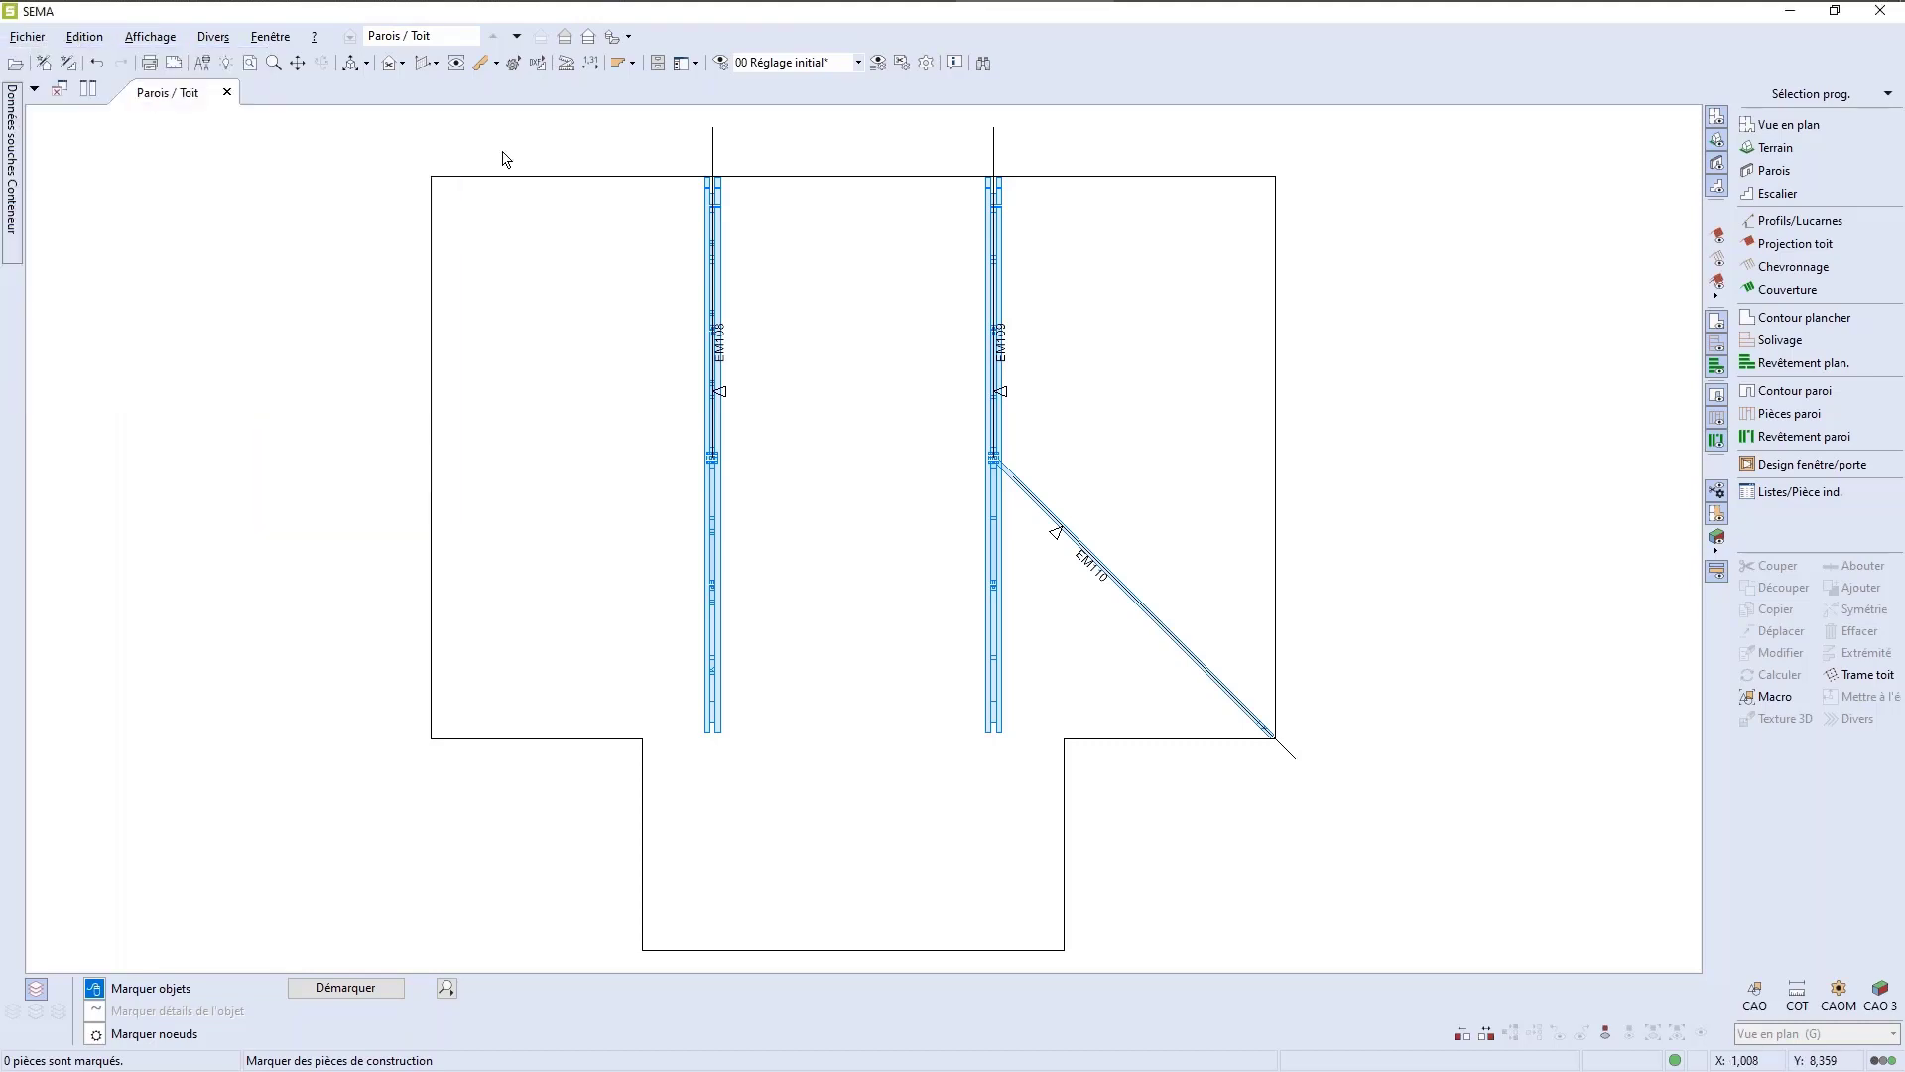
{"action": "left_click", "coordinate": [444, 40]}
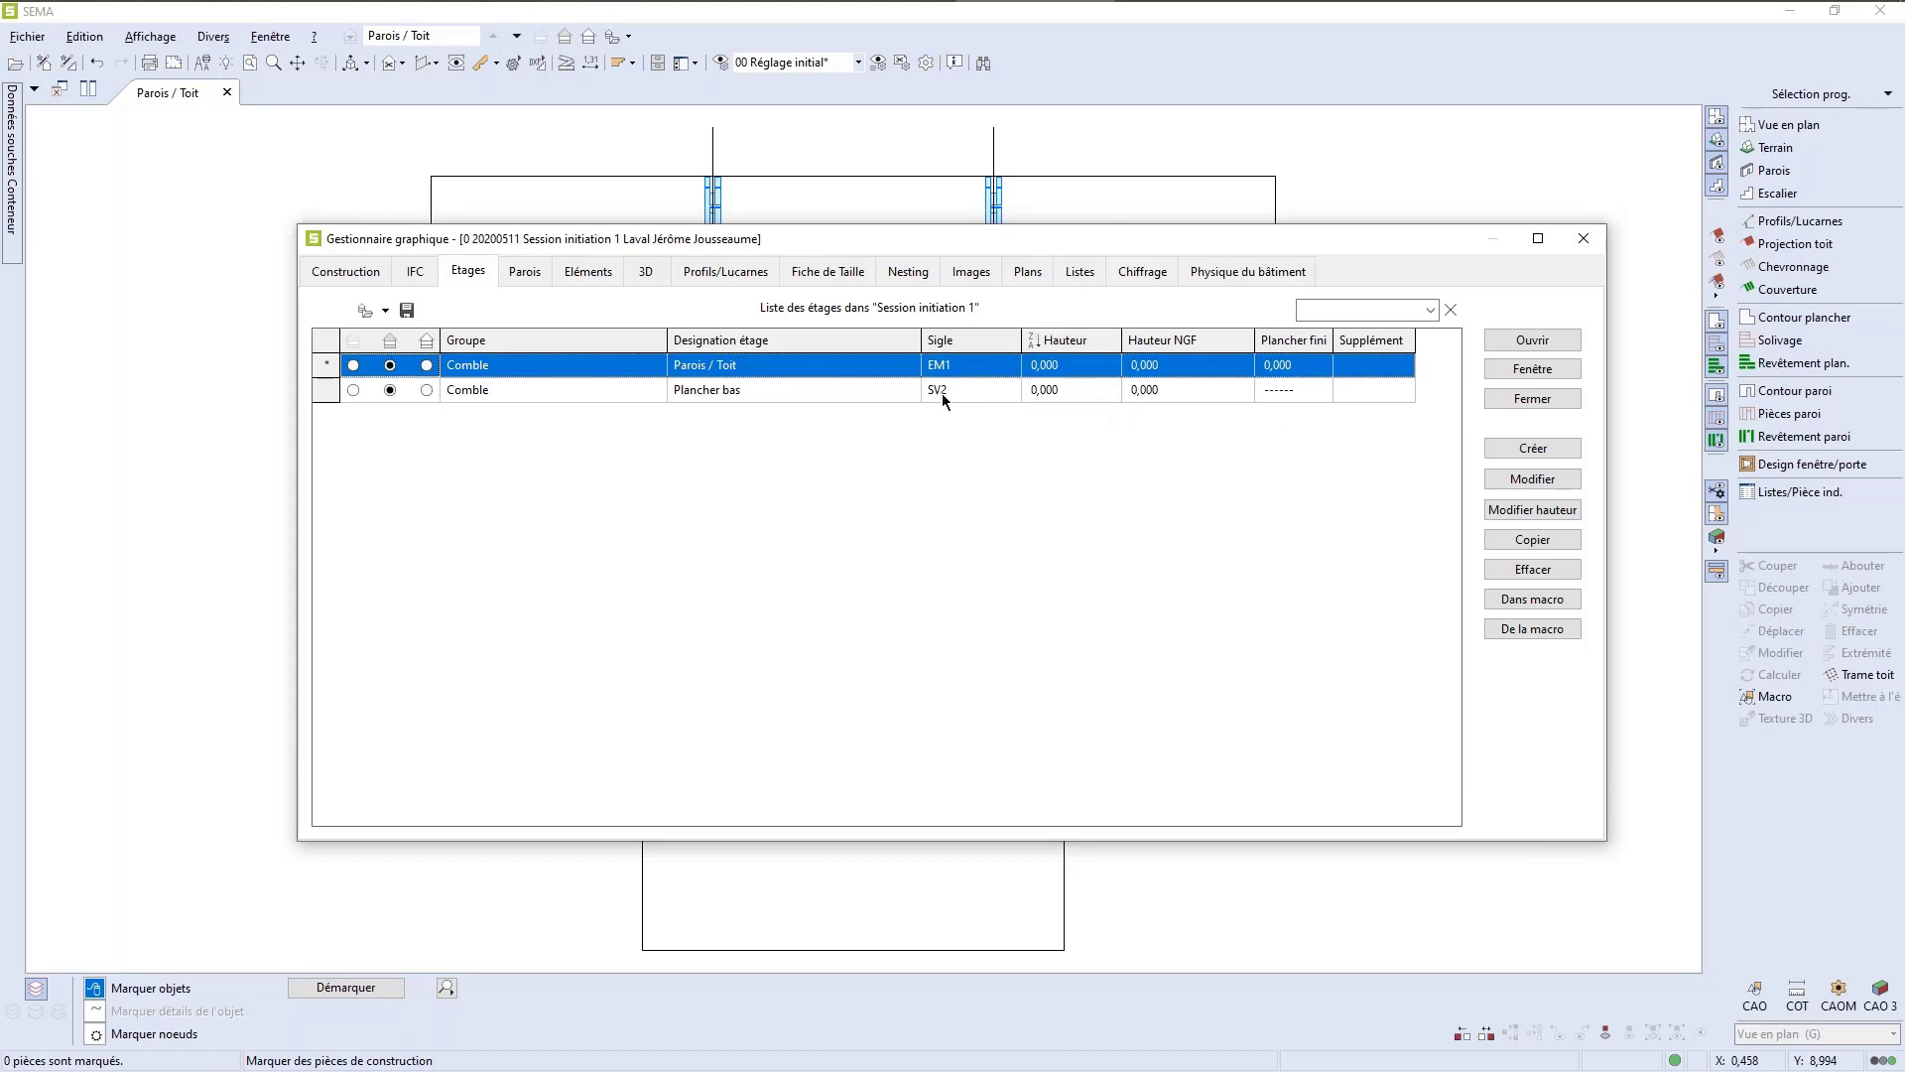
Step: Review the properties of the Parois / Toit storey, including its level and finished floor heights
{"action": "left_click", "coordinate": [1532, 480]}
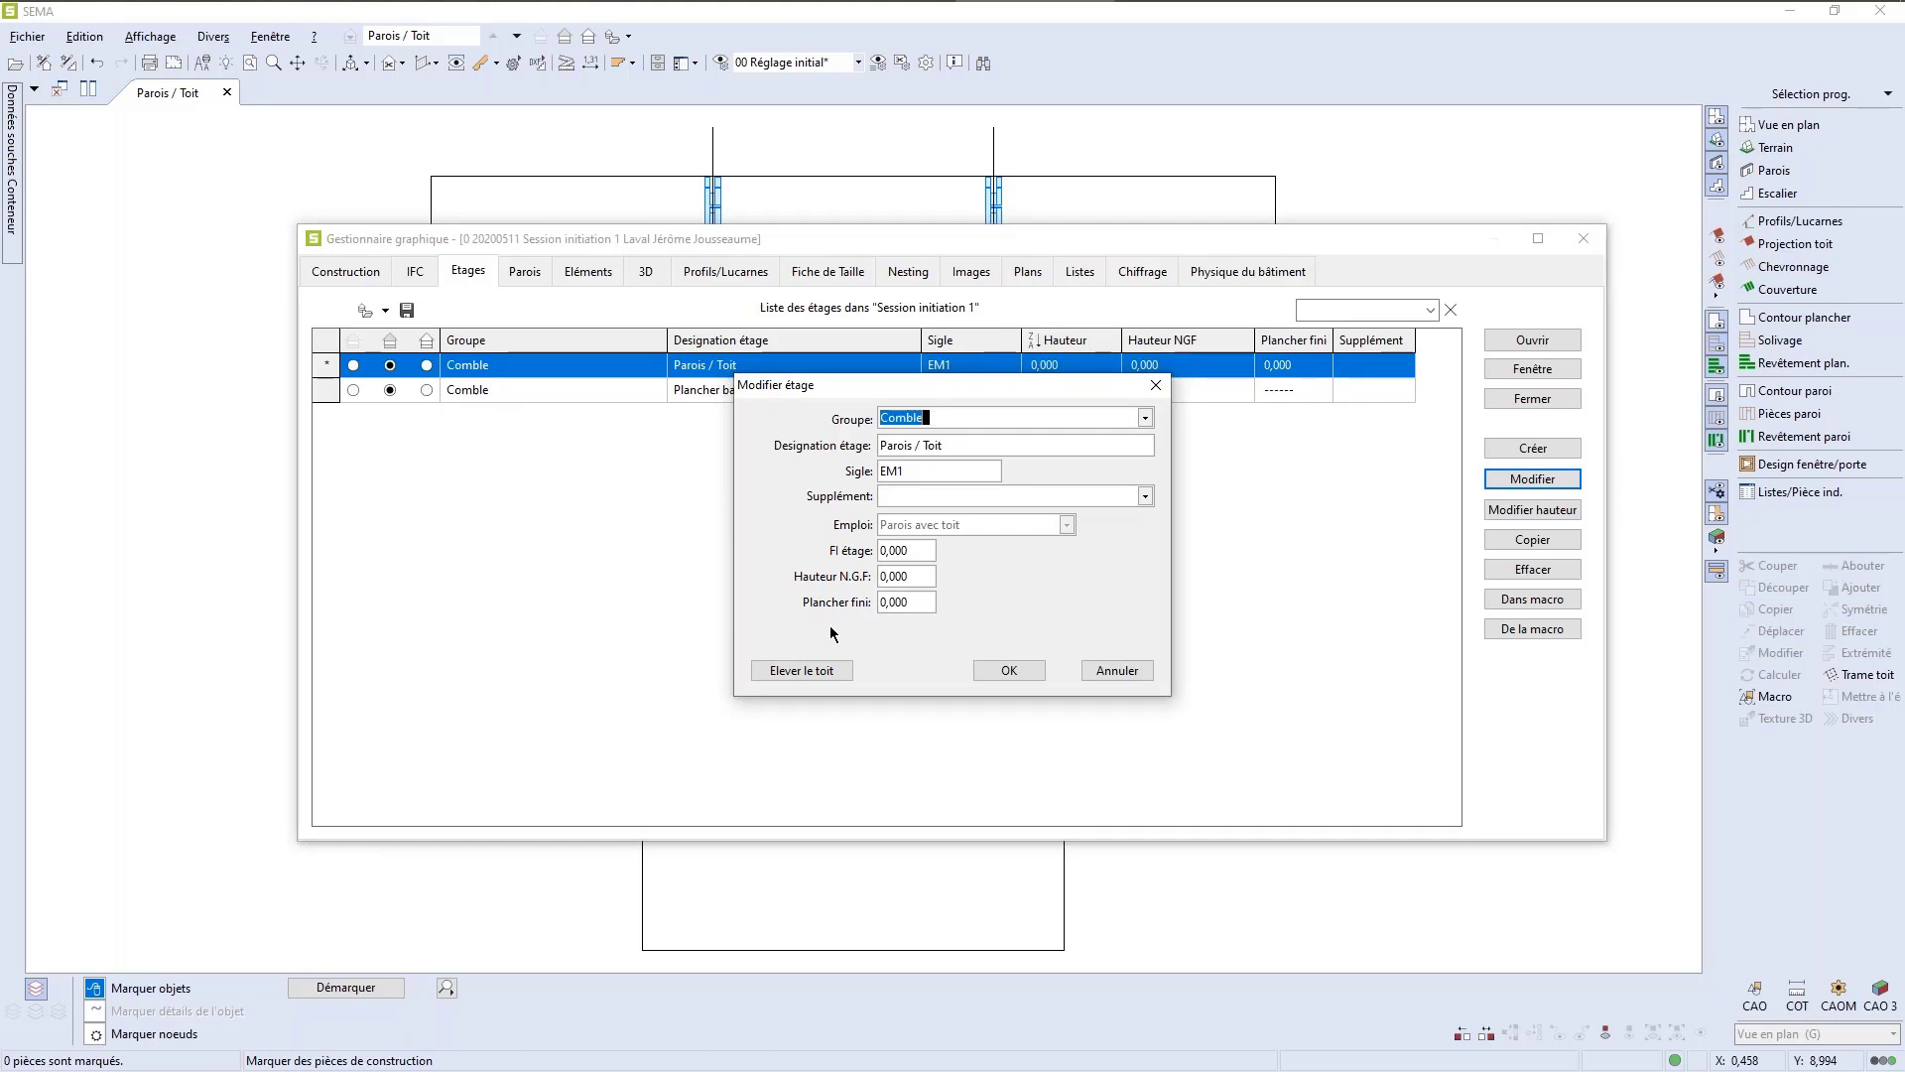
{"action": "double_click", "coordinate": [911, 550]}
{"action": "key", "text": "Escape"}
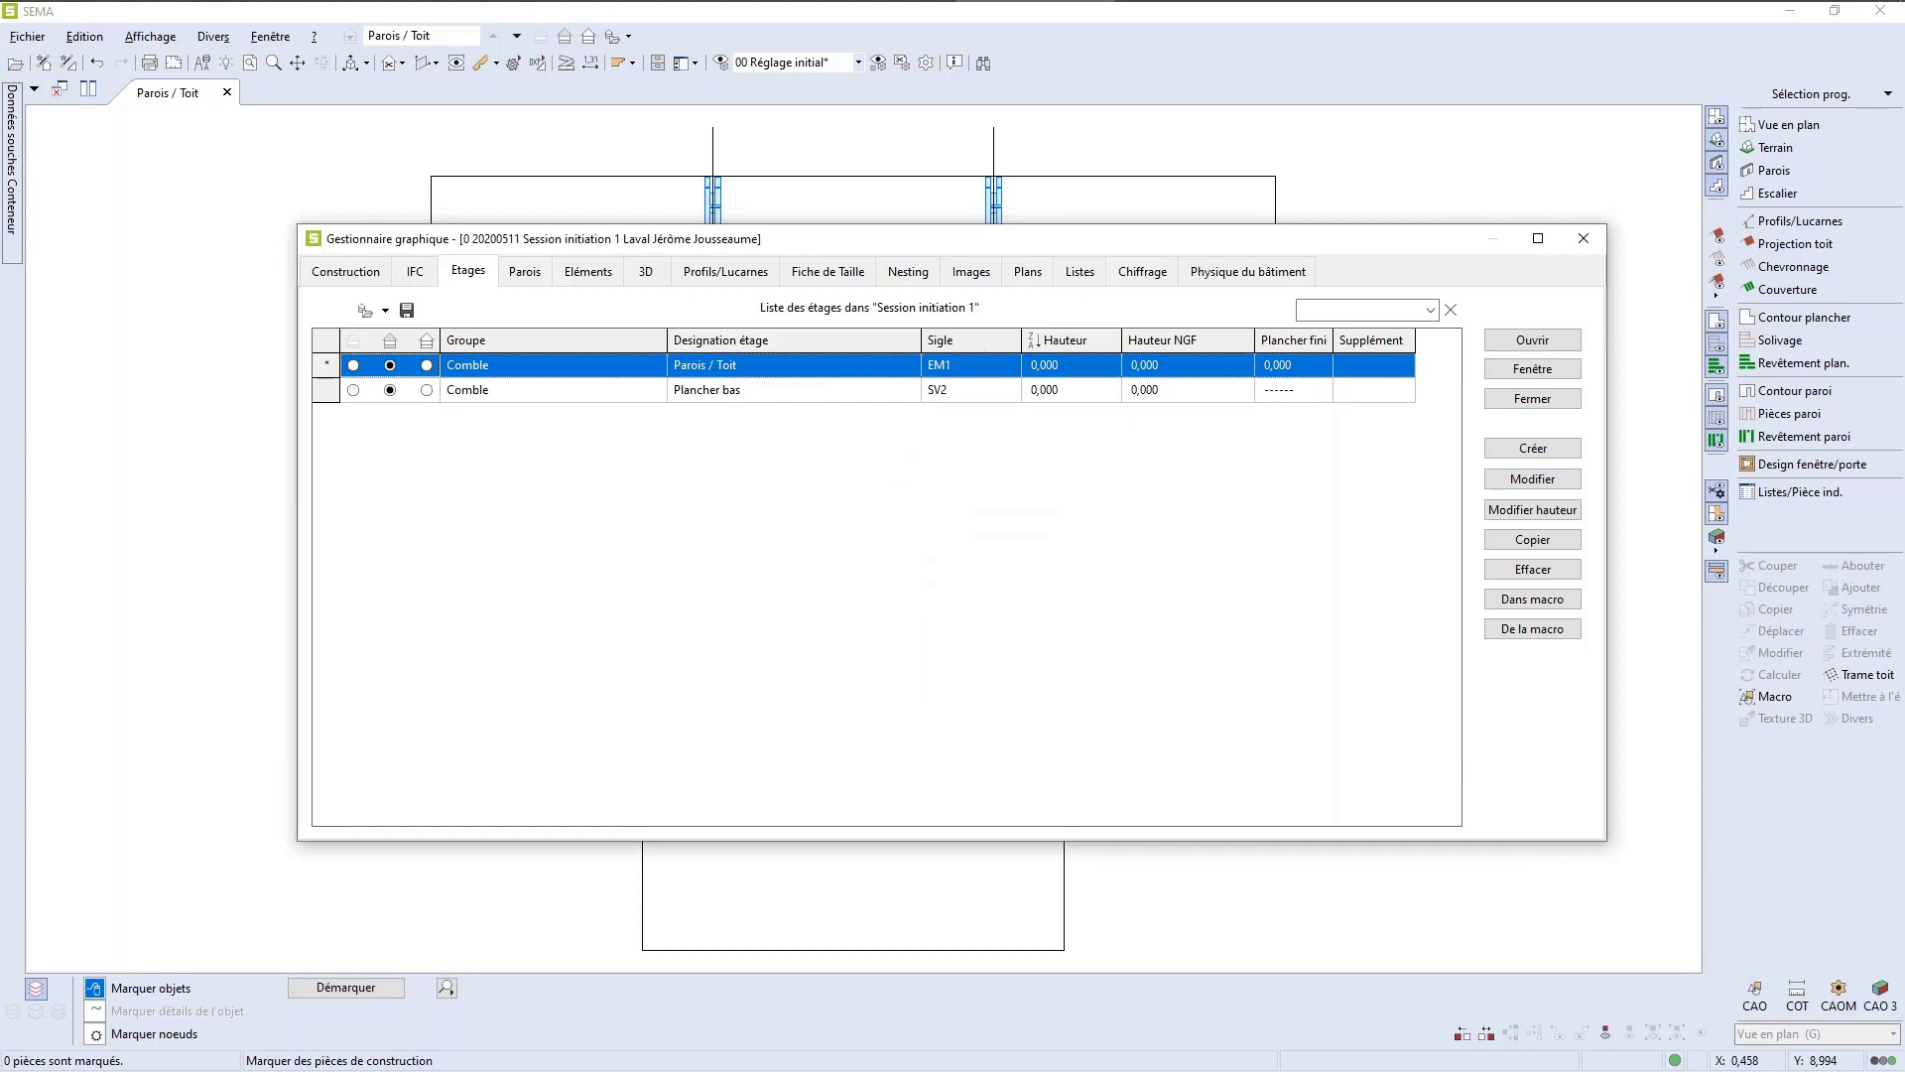
{"action": "left_click", "coordinate": [1529, 478]}
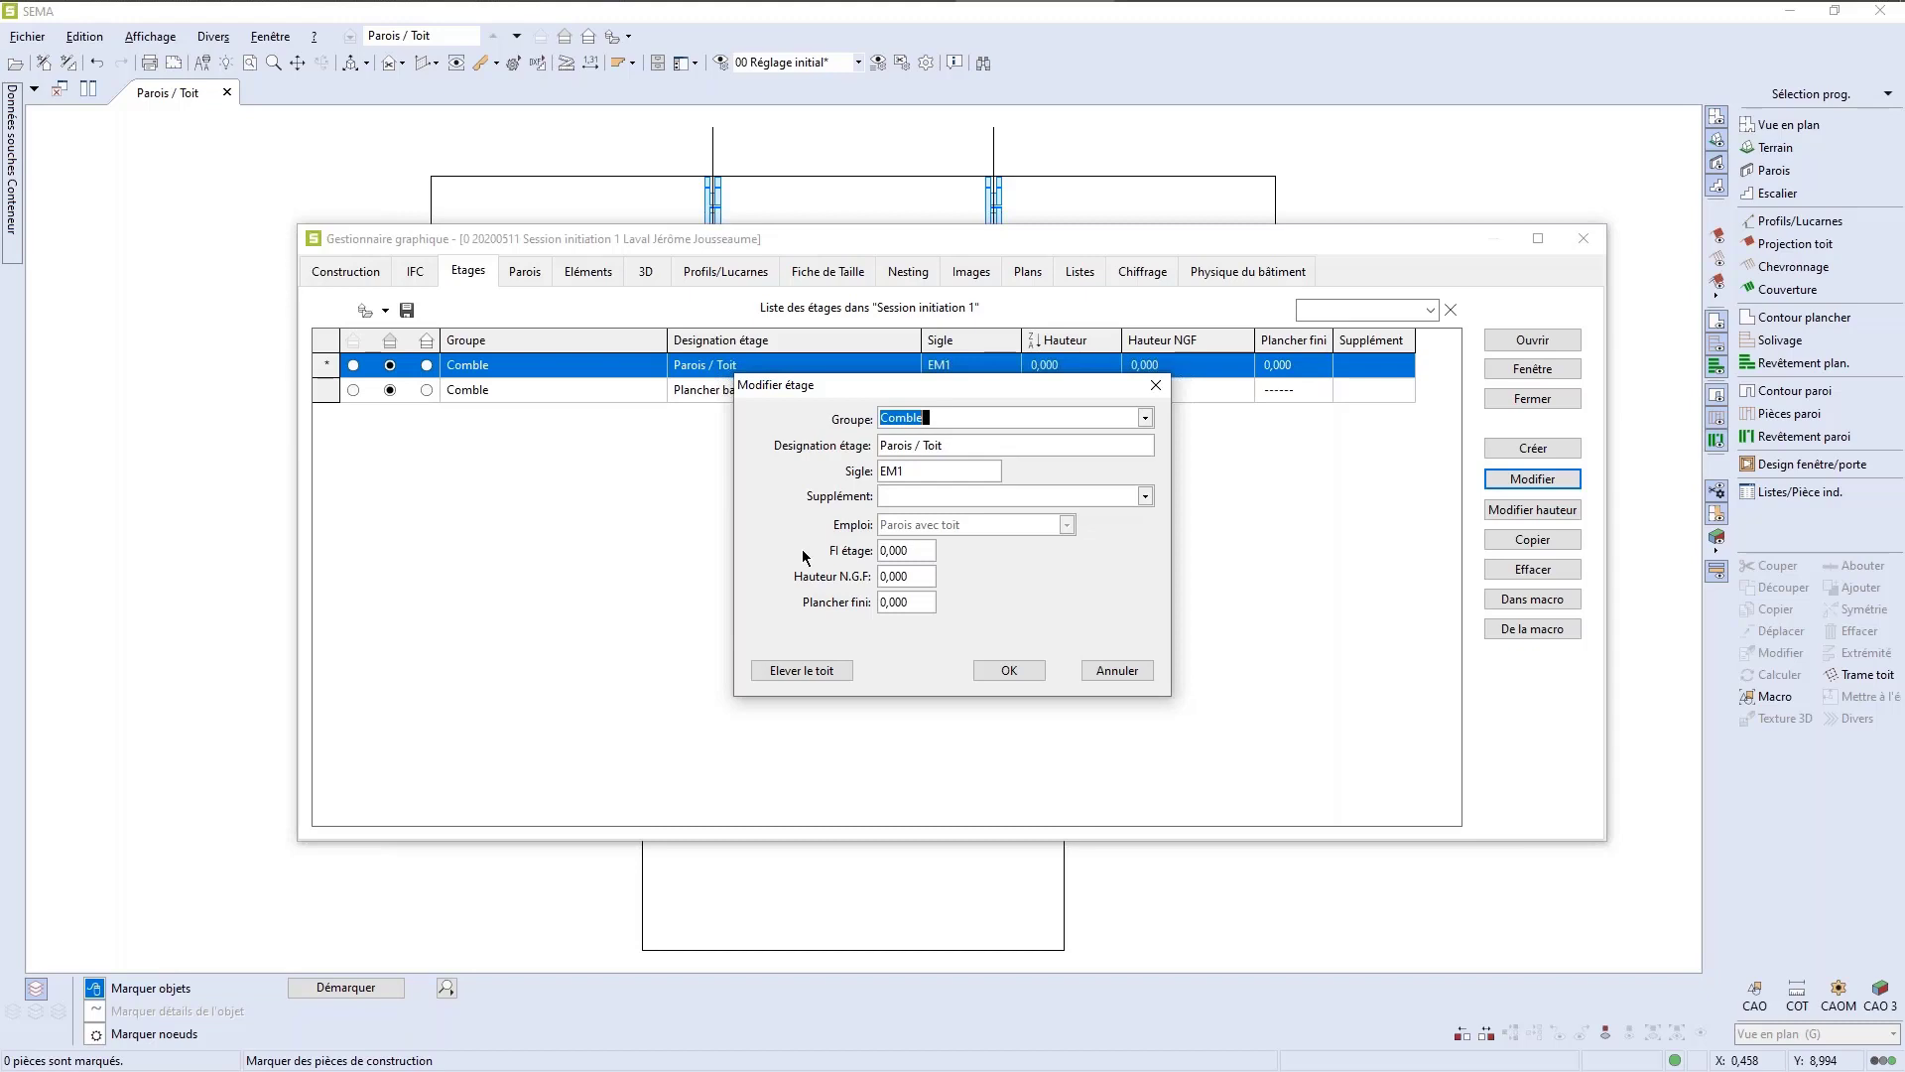
{"action": "left_click", "coordinate": [1009, 670]}
Step: Review the properties of the Plancher bas storey, including its rough floor level
{"action": "left_click", "coordinate": [771, 393]}
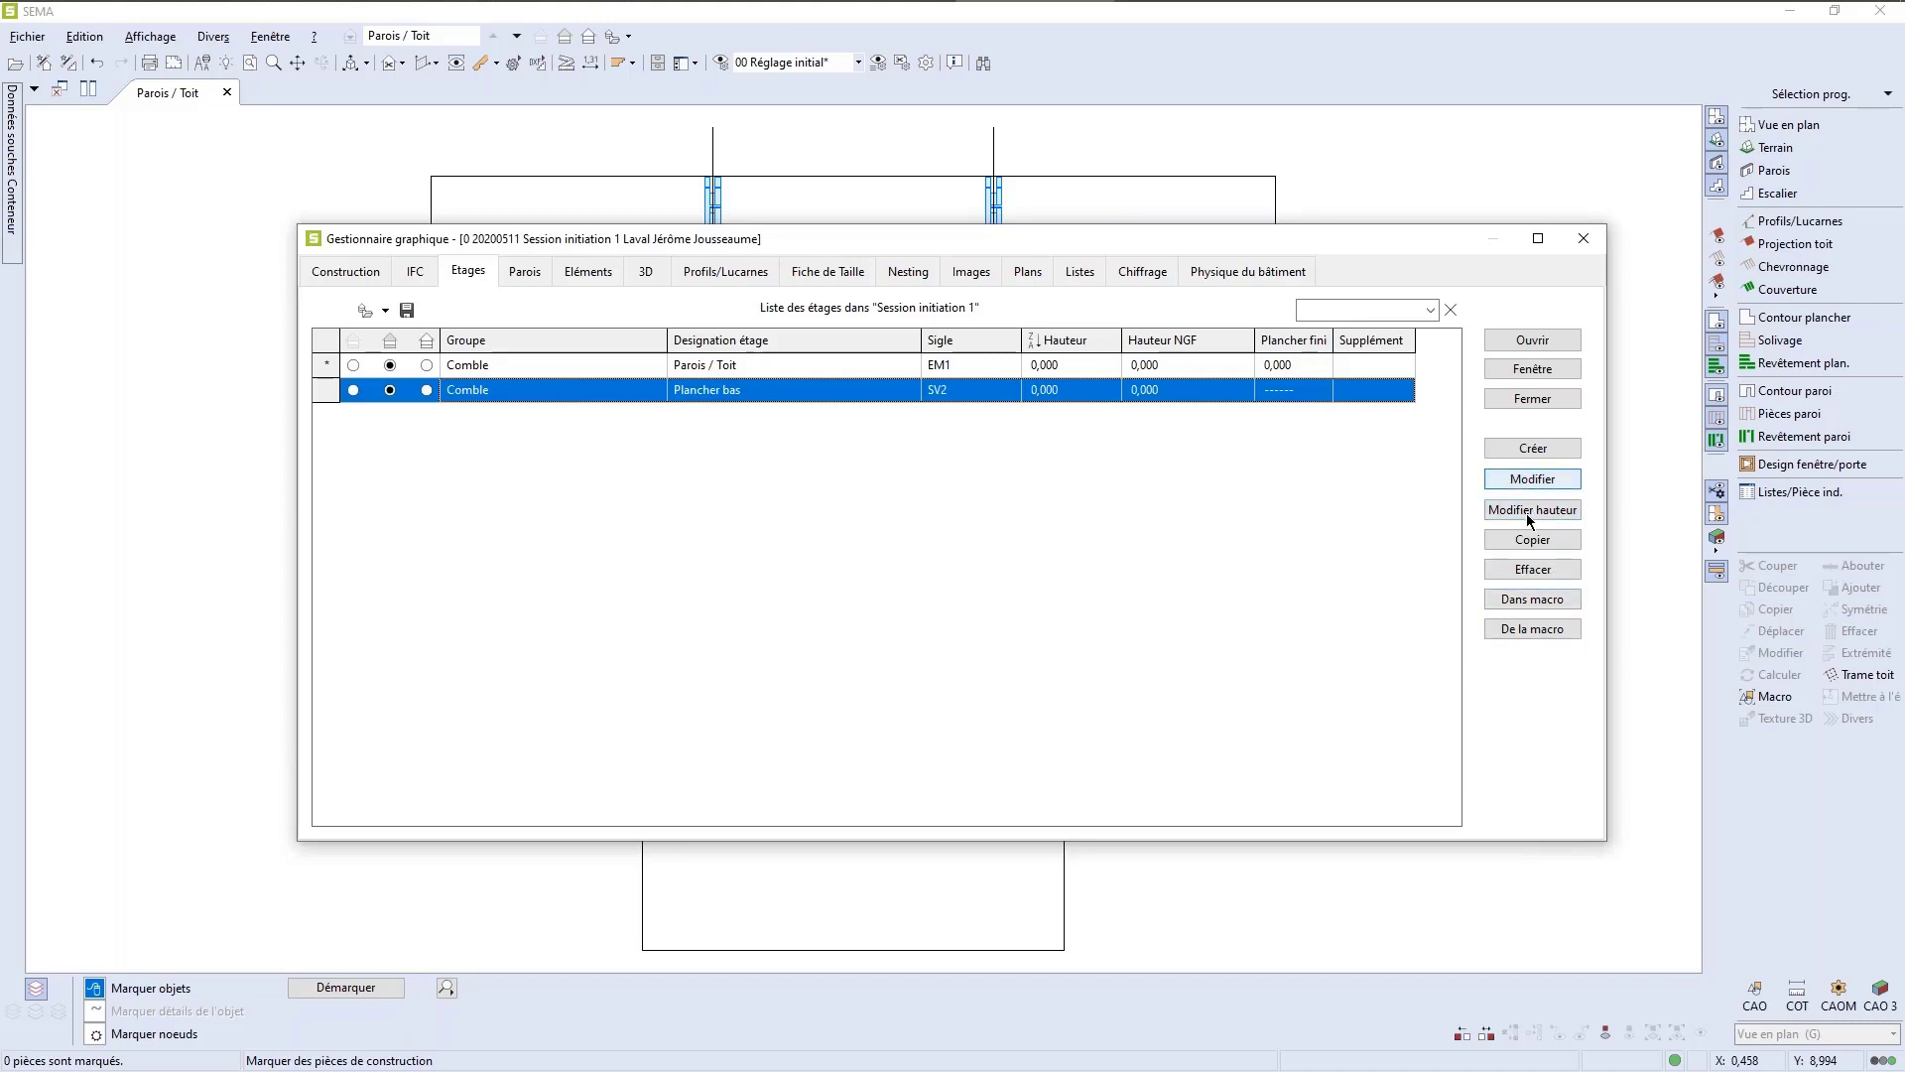
{"action": "left_click", "coordinate": [1526, 478]}
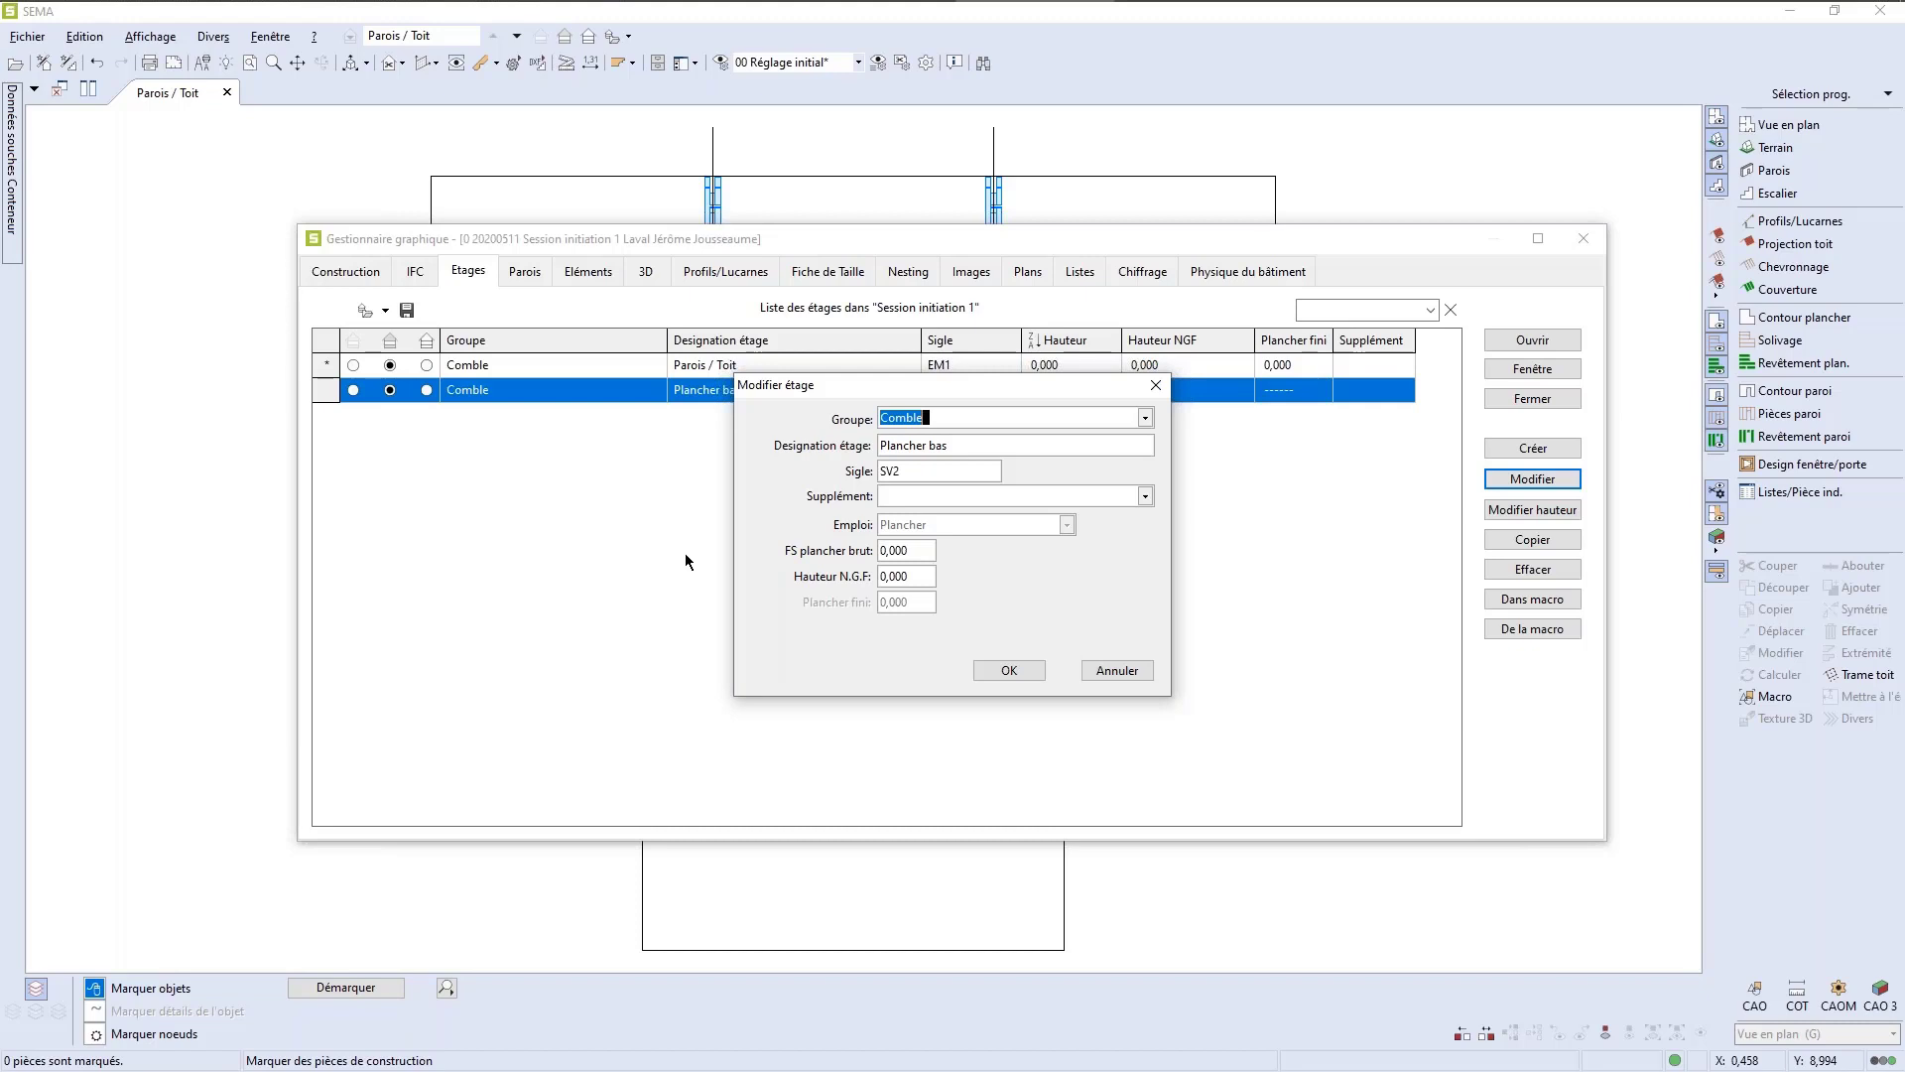
{"action": "left_click", "coordinate": [1100, 672]}
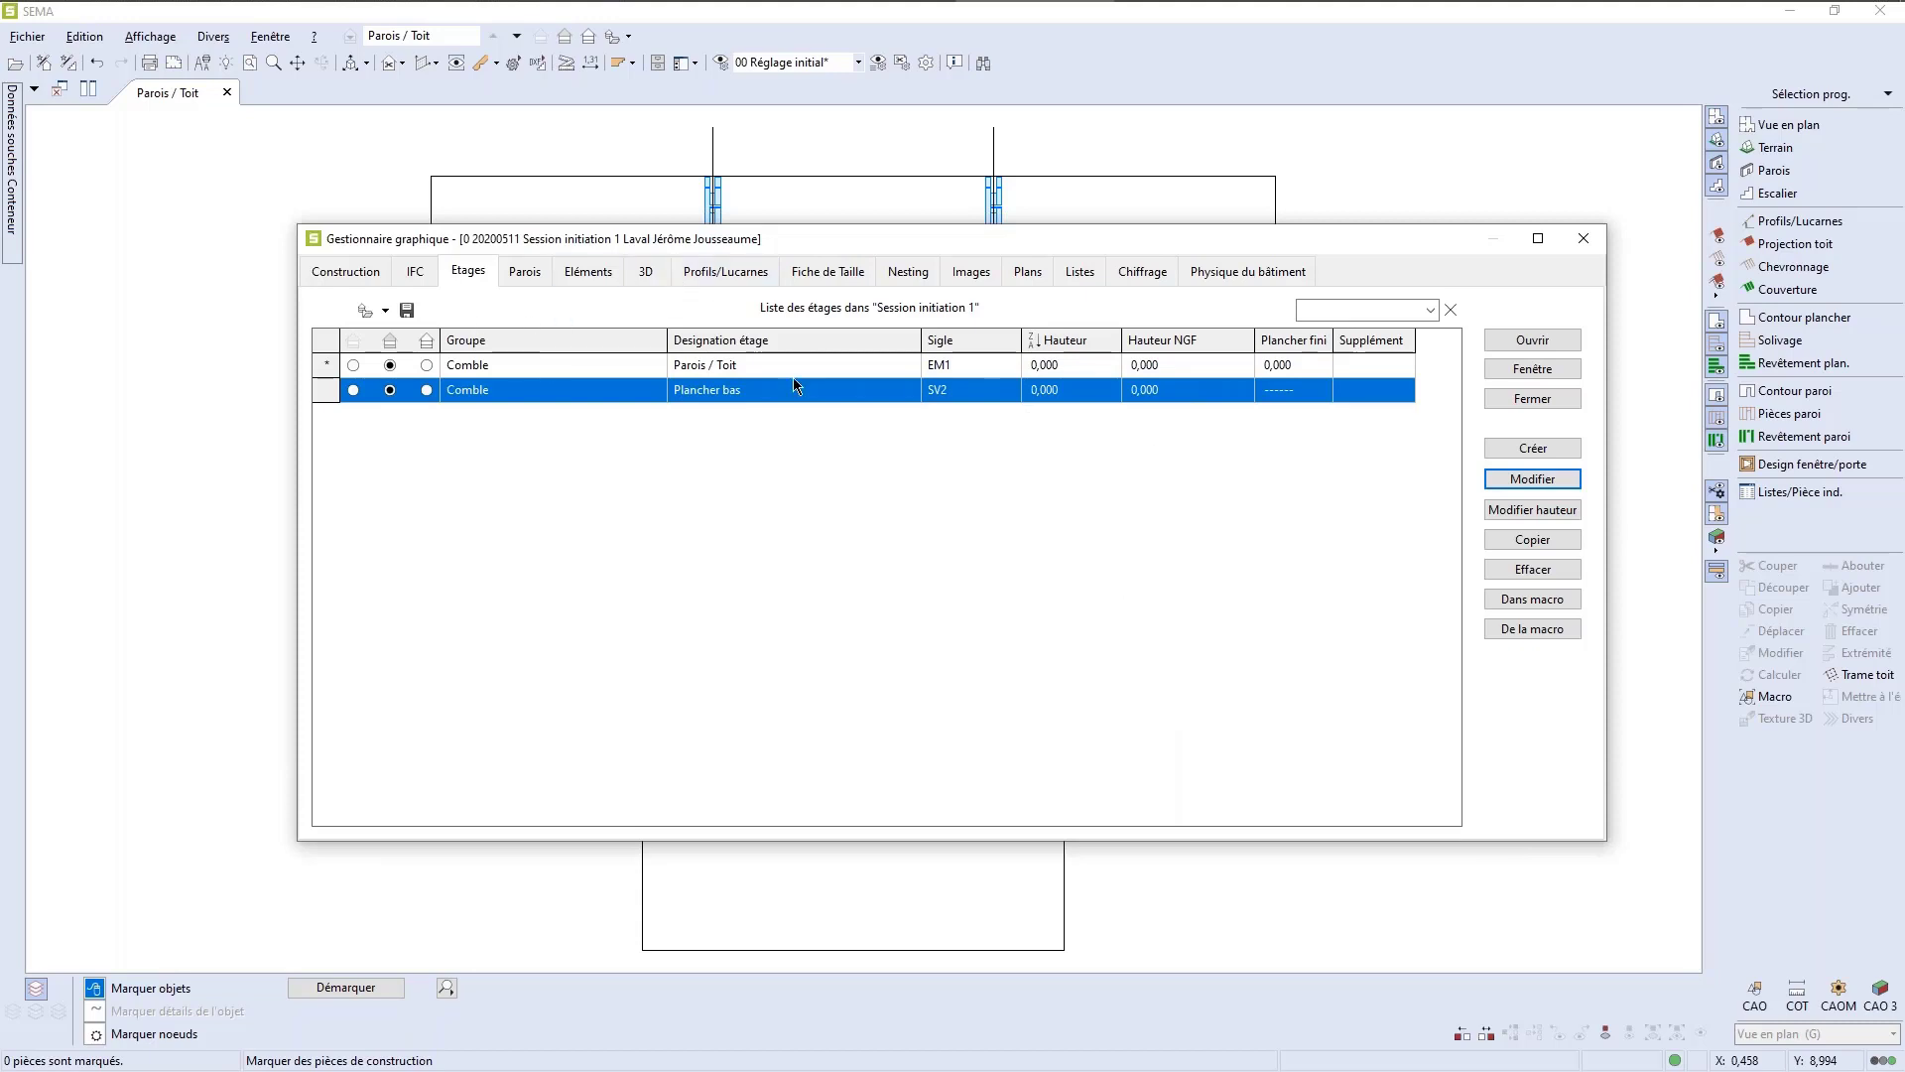
Step: Create a floor storey (Plancher) named DALLE GARAGE with the abbreviation DG and a rough floor level of -0,2
{"action": "left_click", "coordinate": [1534, 447]}
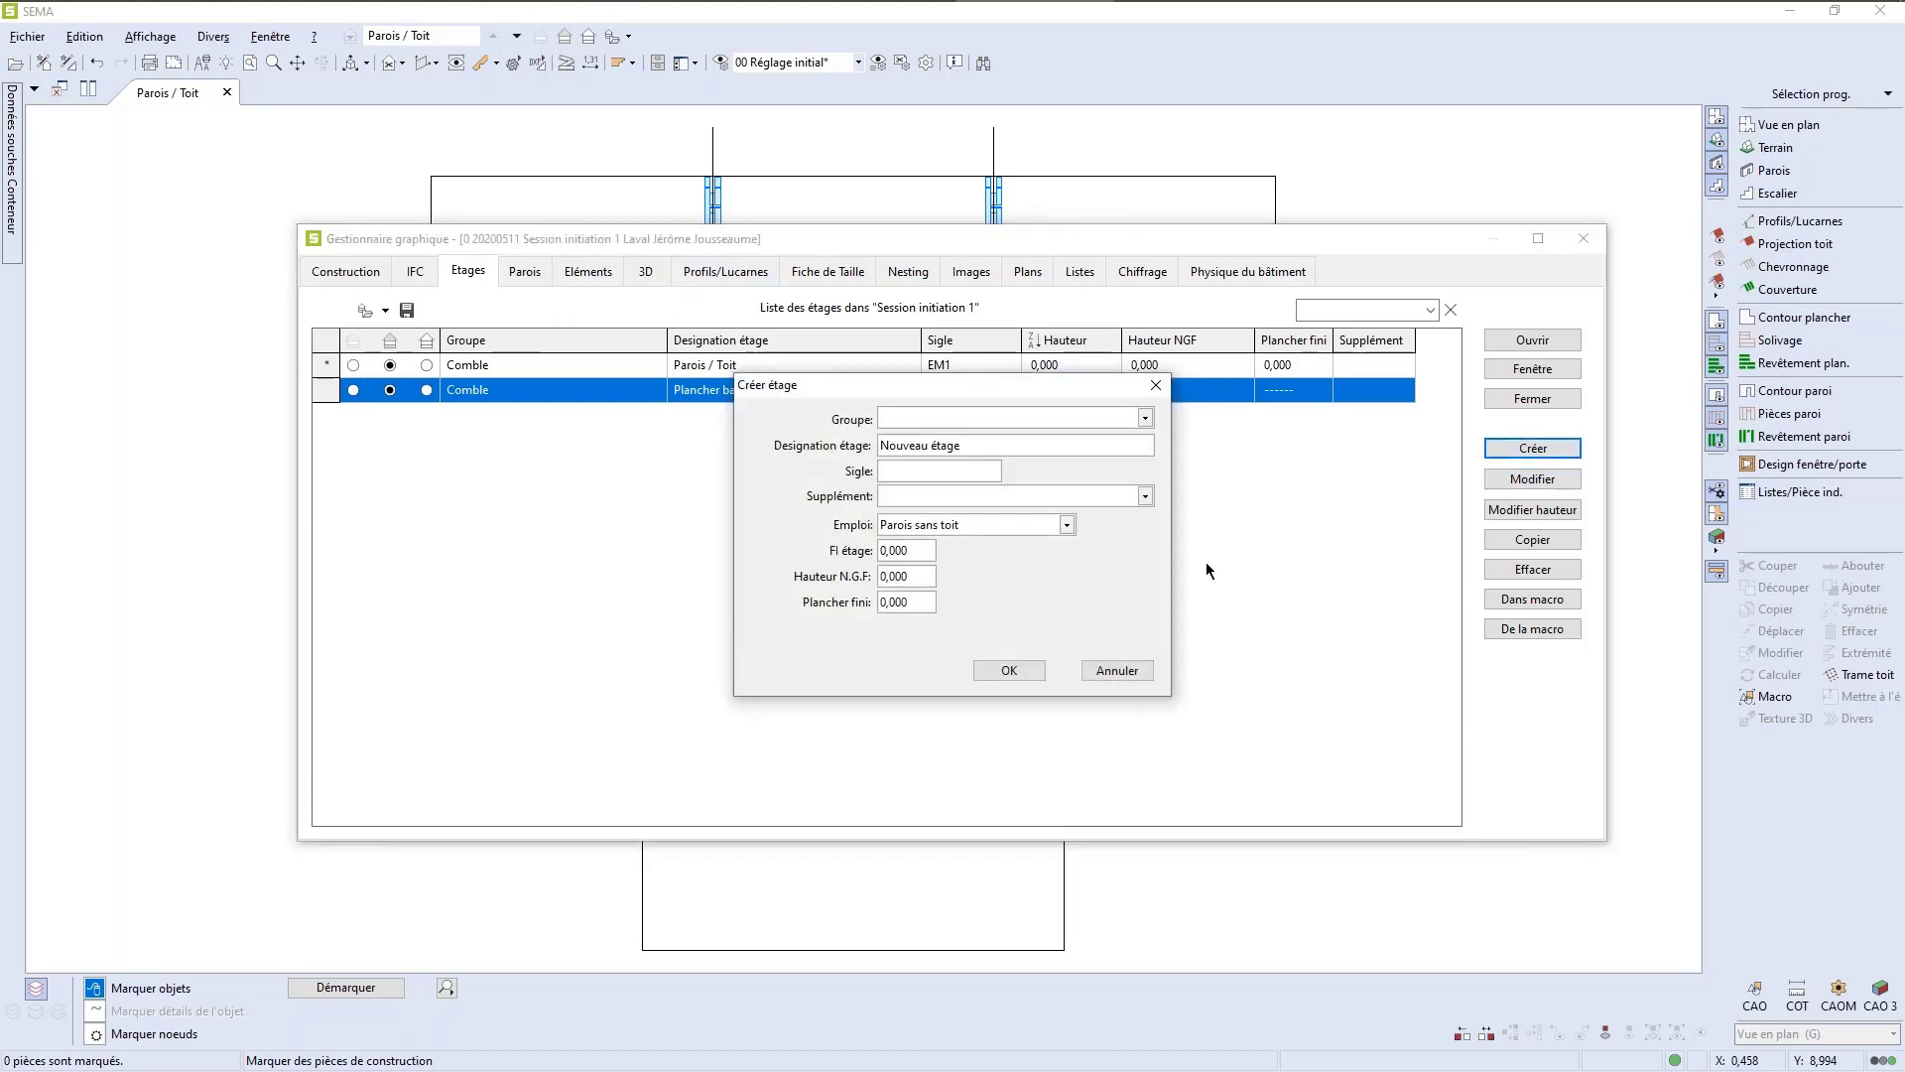
{"action": "left_click", "coordinate": [966, 446]}
{"action": "type", "text": "DALLE GARAGE"}
{"action": "key", "text": "Tab"}
{"action": "type", "text": "DG"}
{"action": "left_click", "coordinate": [1068, 525]}
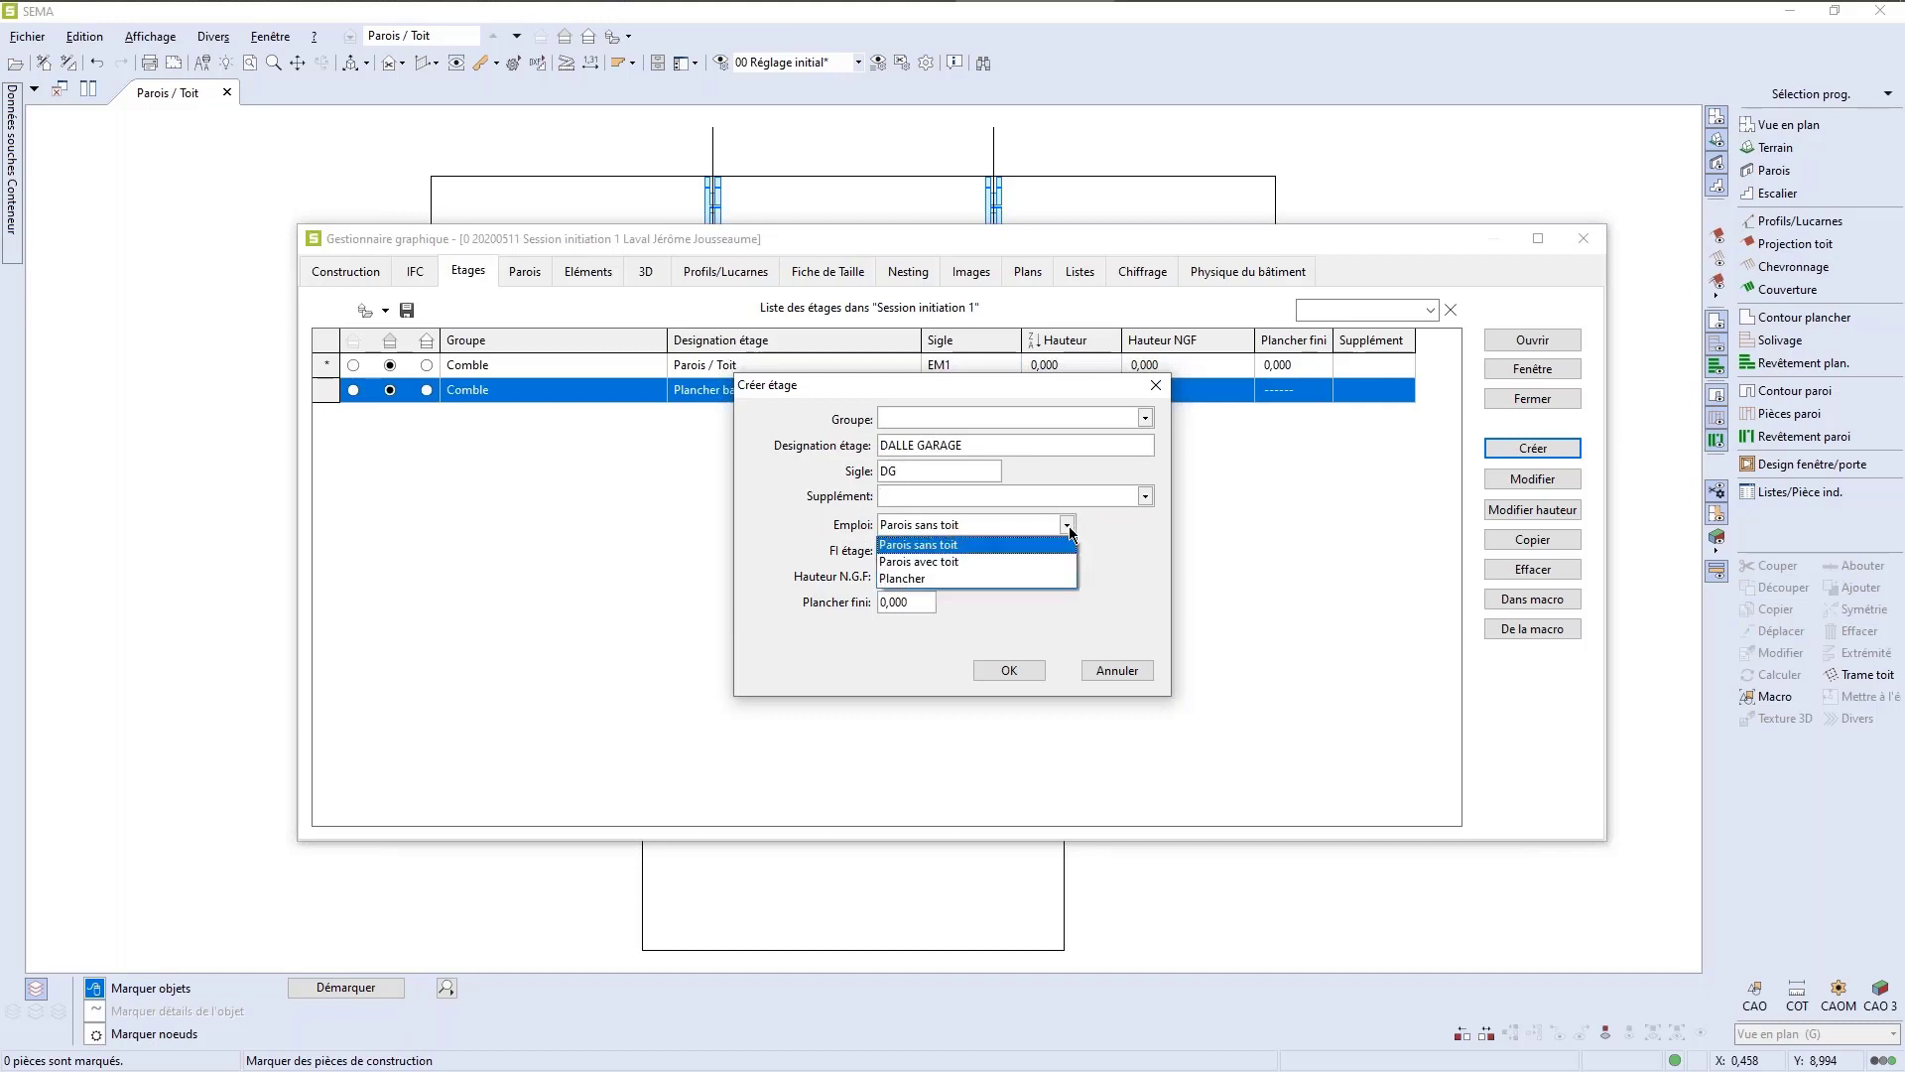
{"action": "left_click", "coordinate": [920, 581]}
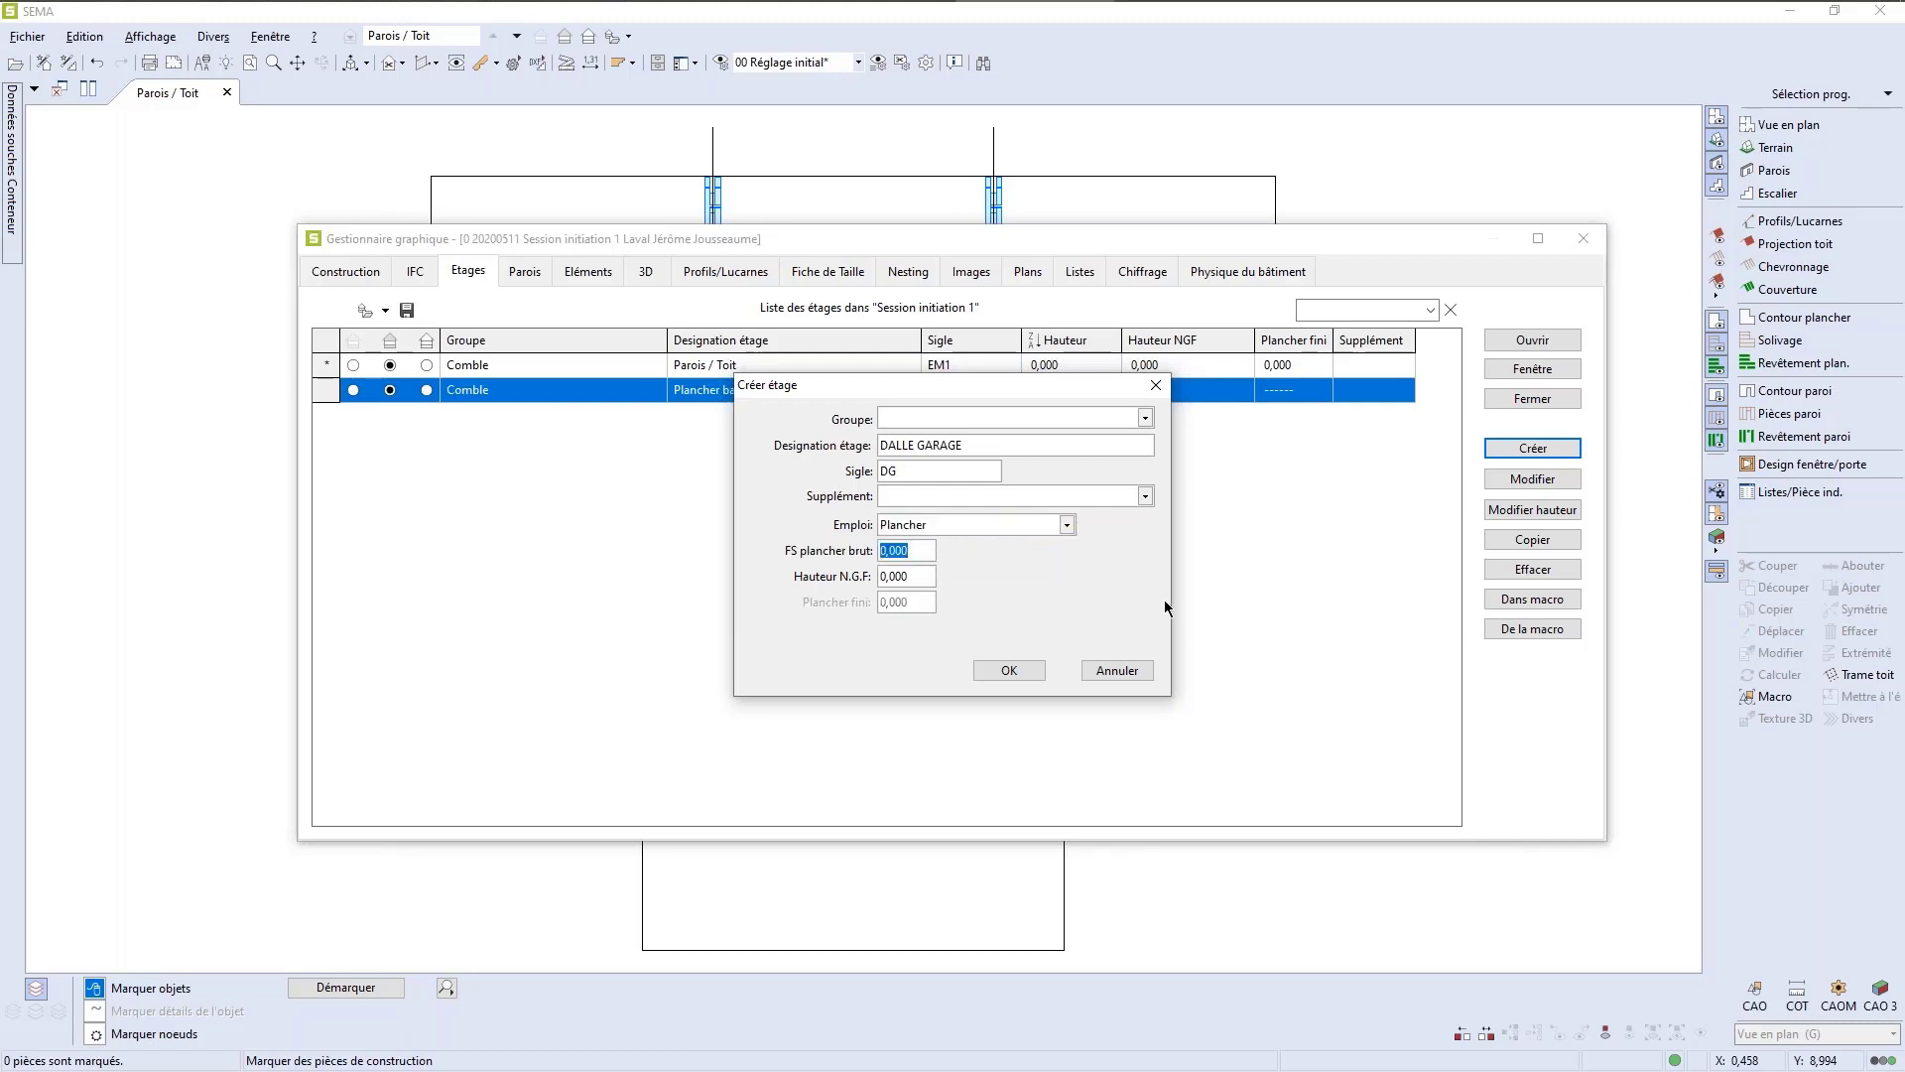
{"action": "type", "text": "-0,2"}
{"action": "key", "text": "Tab"}
{"action": "left_click", "coordinate": [1010, 670]}
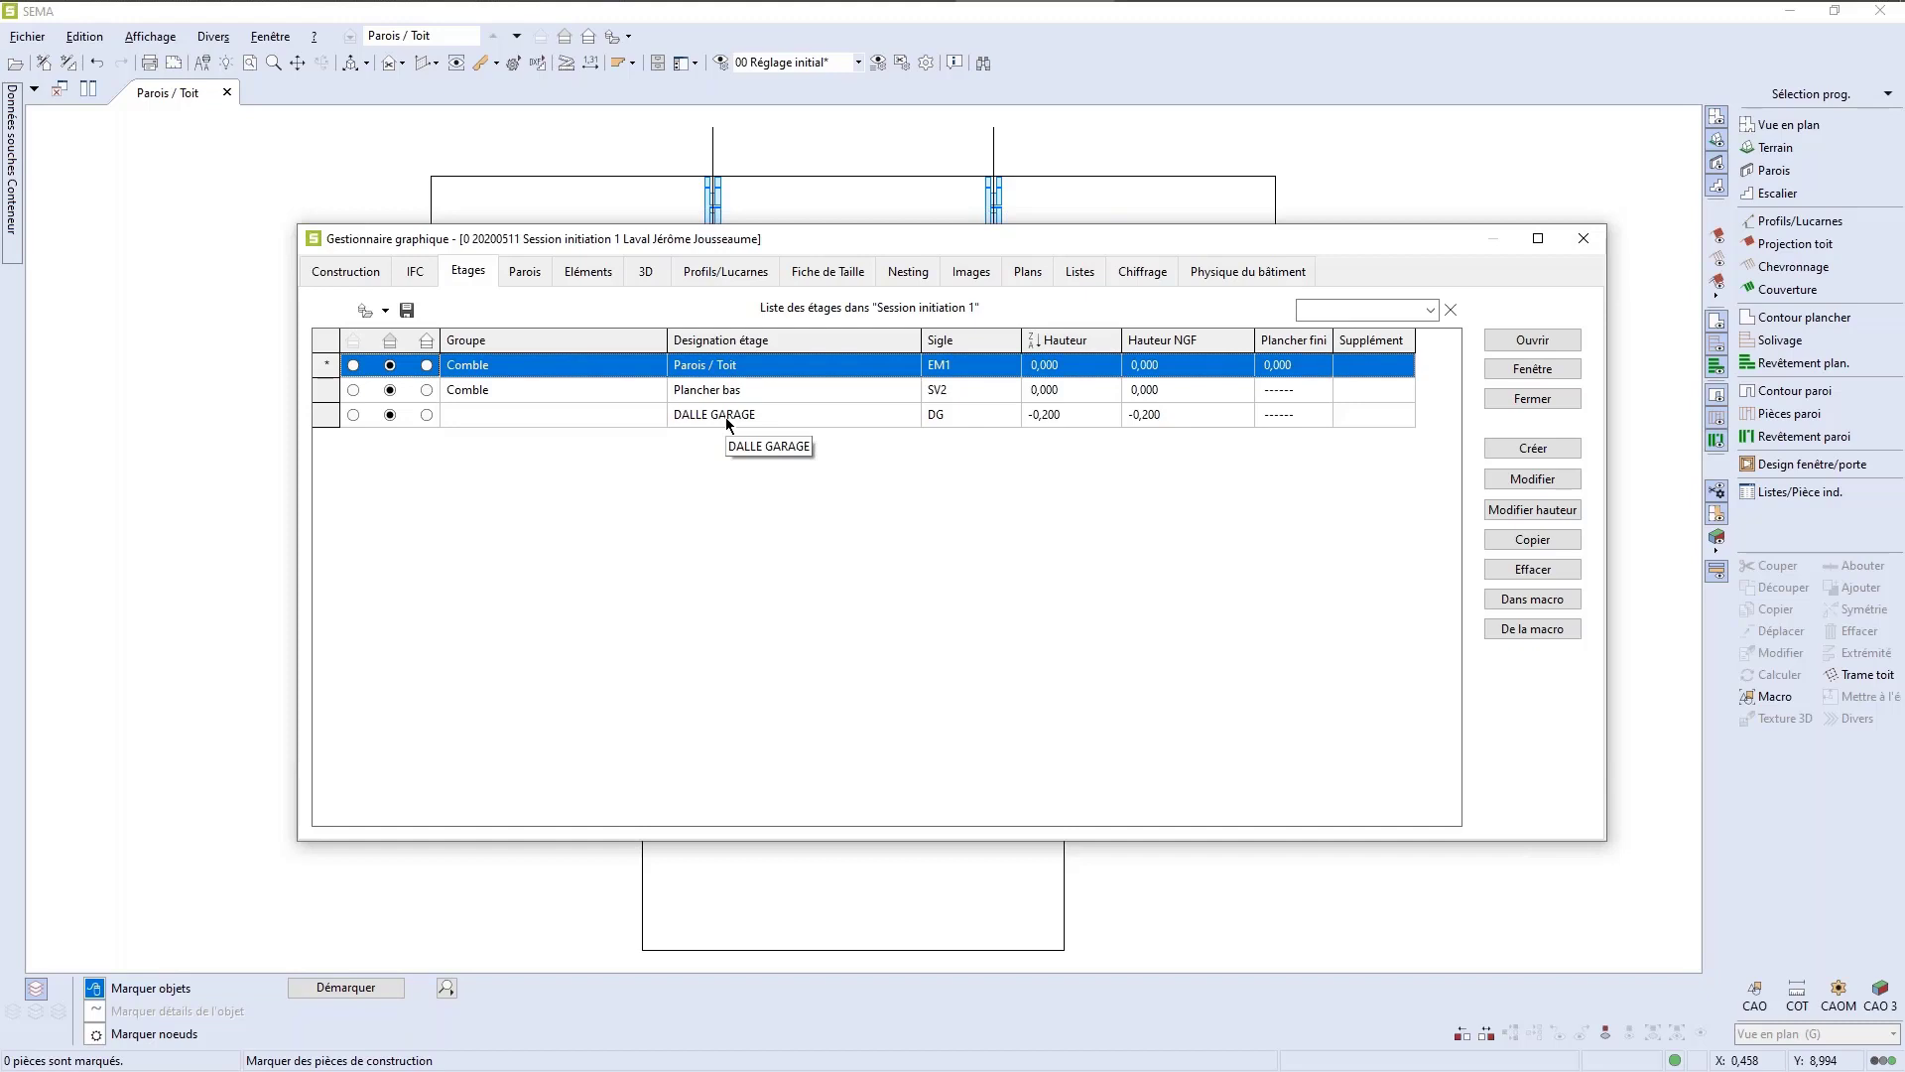
Step: Rename the Plancher bas storey as DALLE MAISON MACONNEE and set its abbreviation to DMM
{"action": "left_click", "coordinate": [728, 391]}
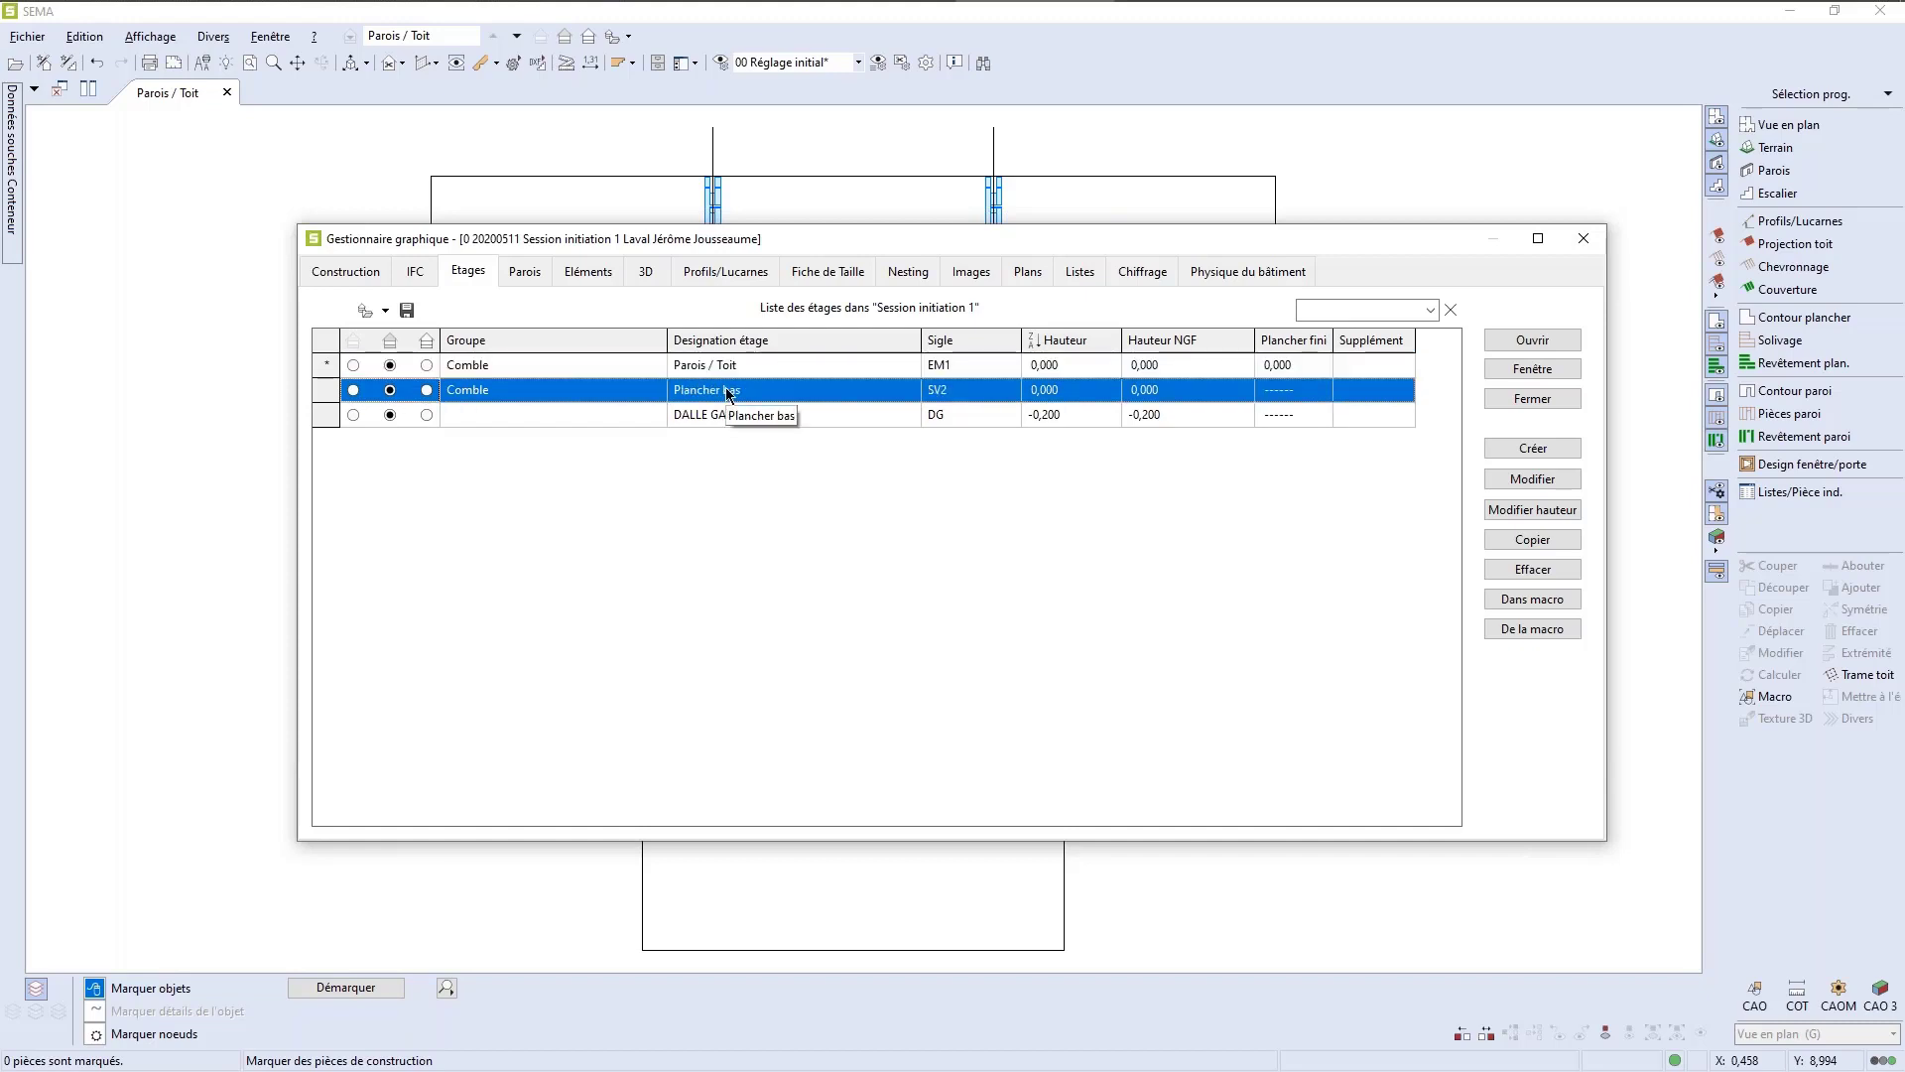
{"action": "left_click", "coordinate": [1532, 479]}
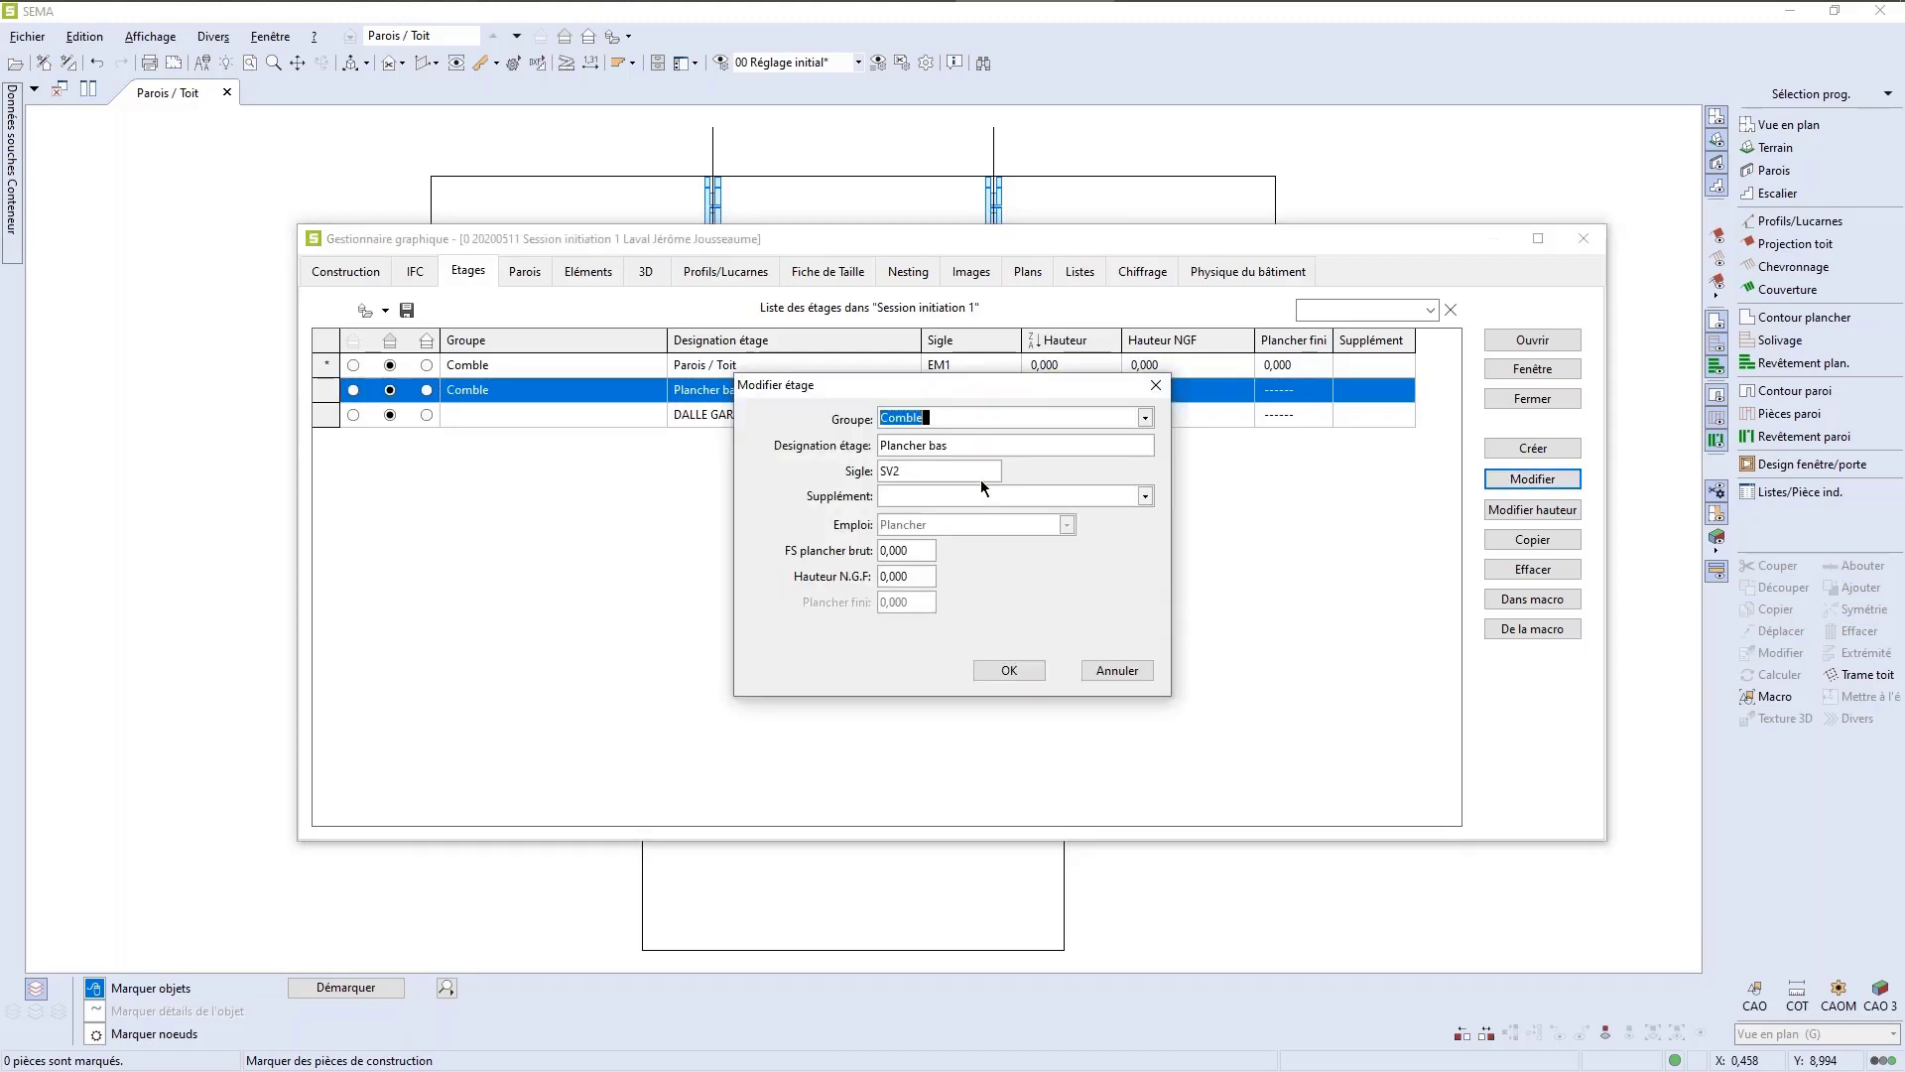
{"action": "key", "text": "Tab"}
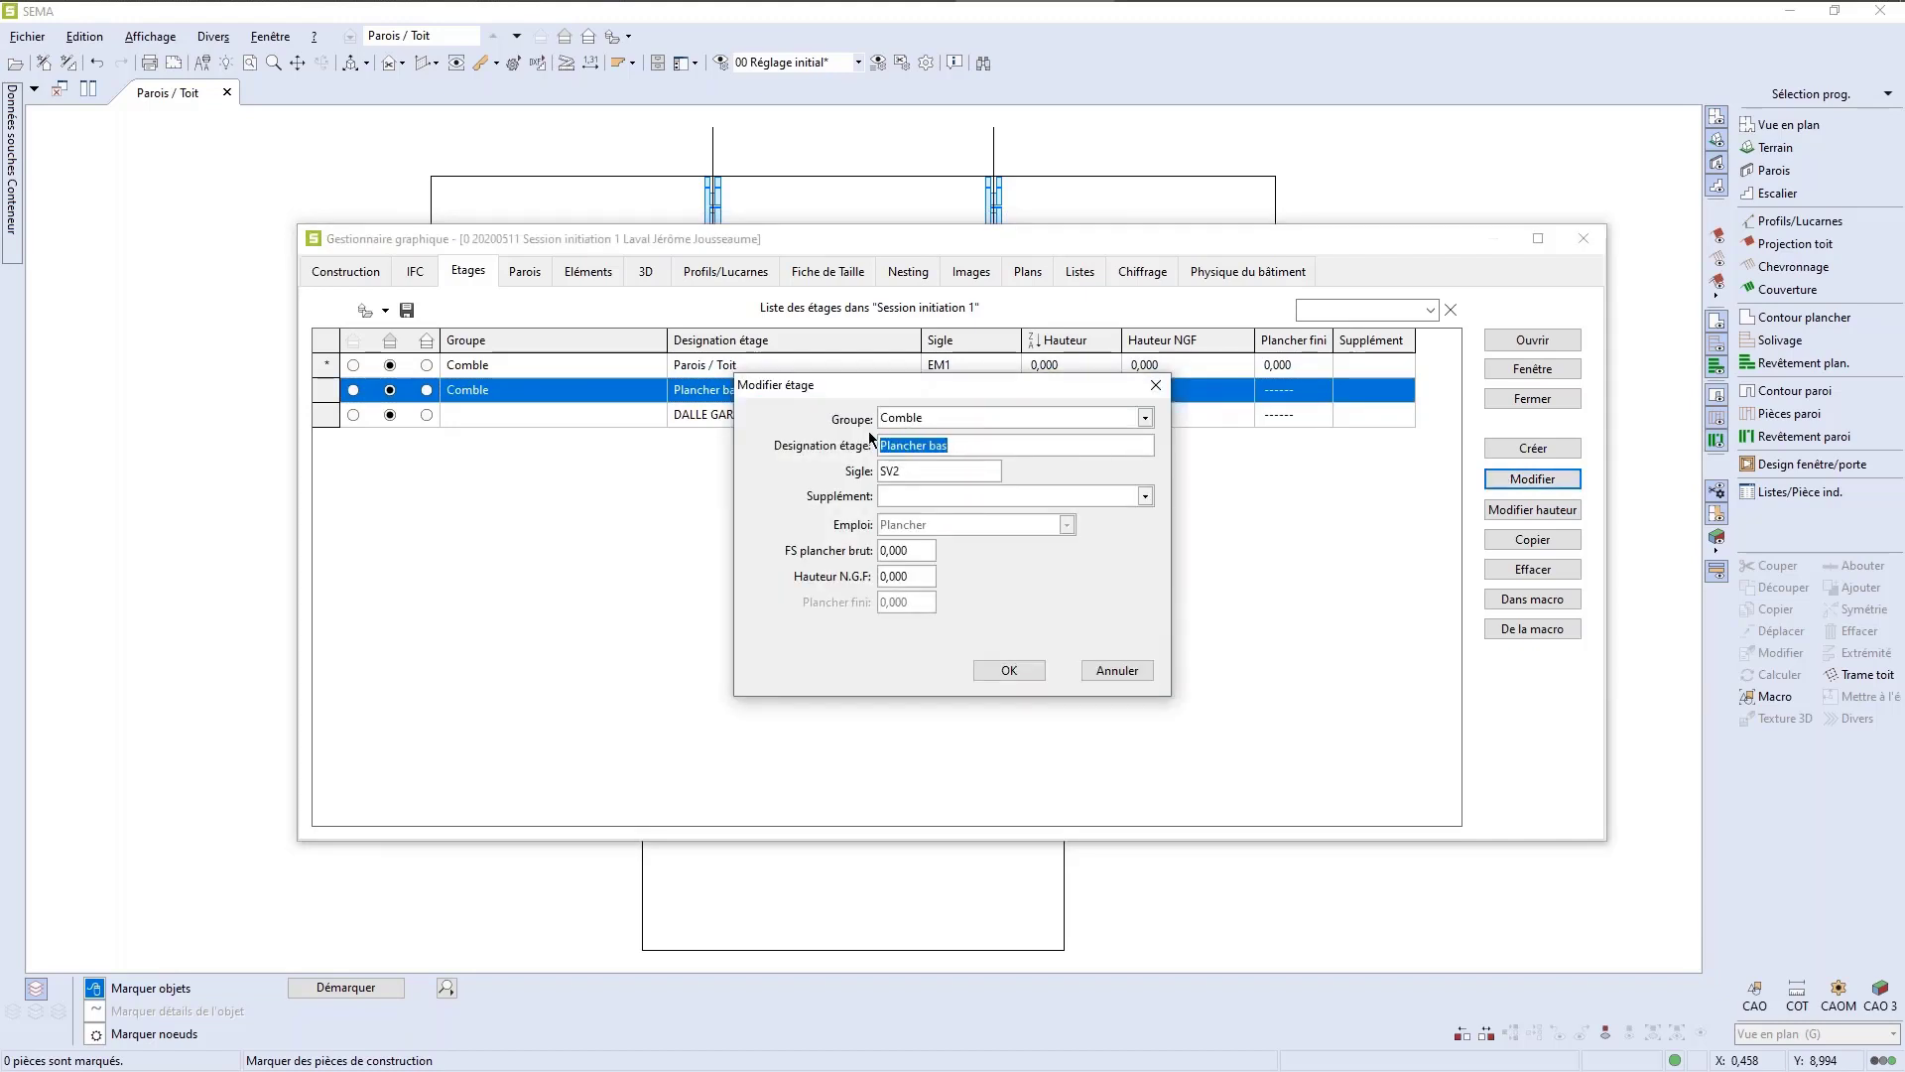
{"action": "type", "text": "DALLE MAISON MACON"}
{"action": "key", "text": "BackSpace"}
{"action": "type", "text": "EE"}
{"action": "key", "text": "Tab"}
{"action": "type", "text": "DMM"}
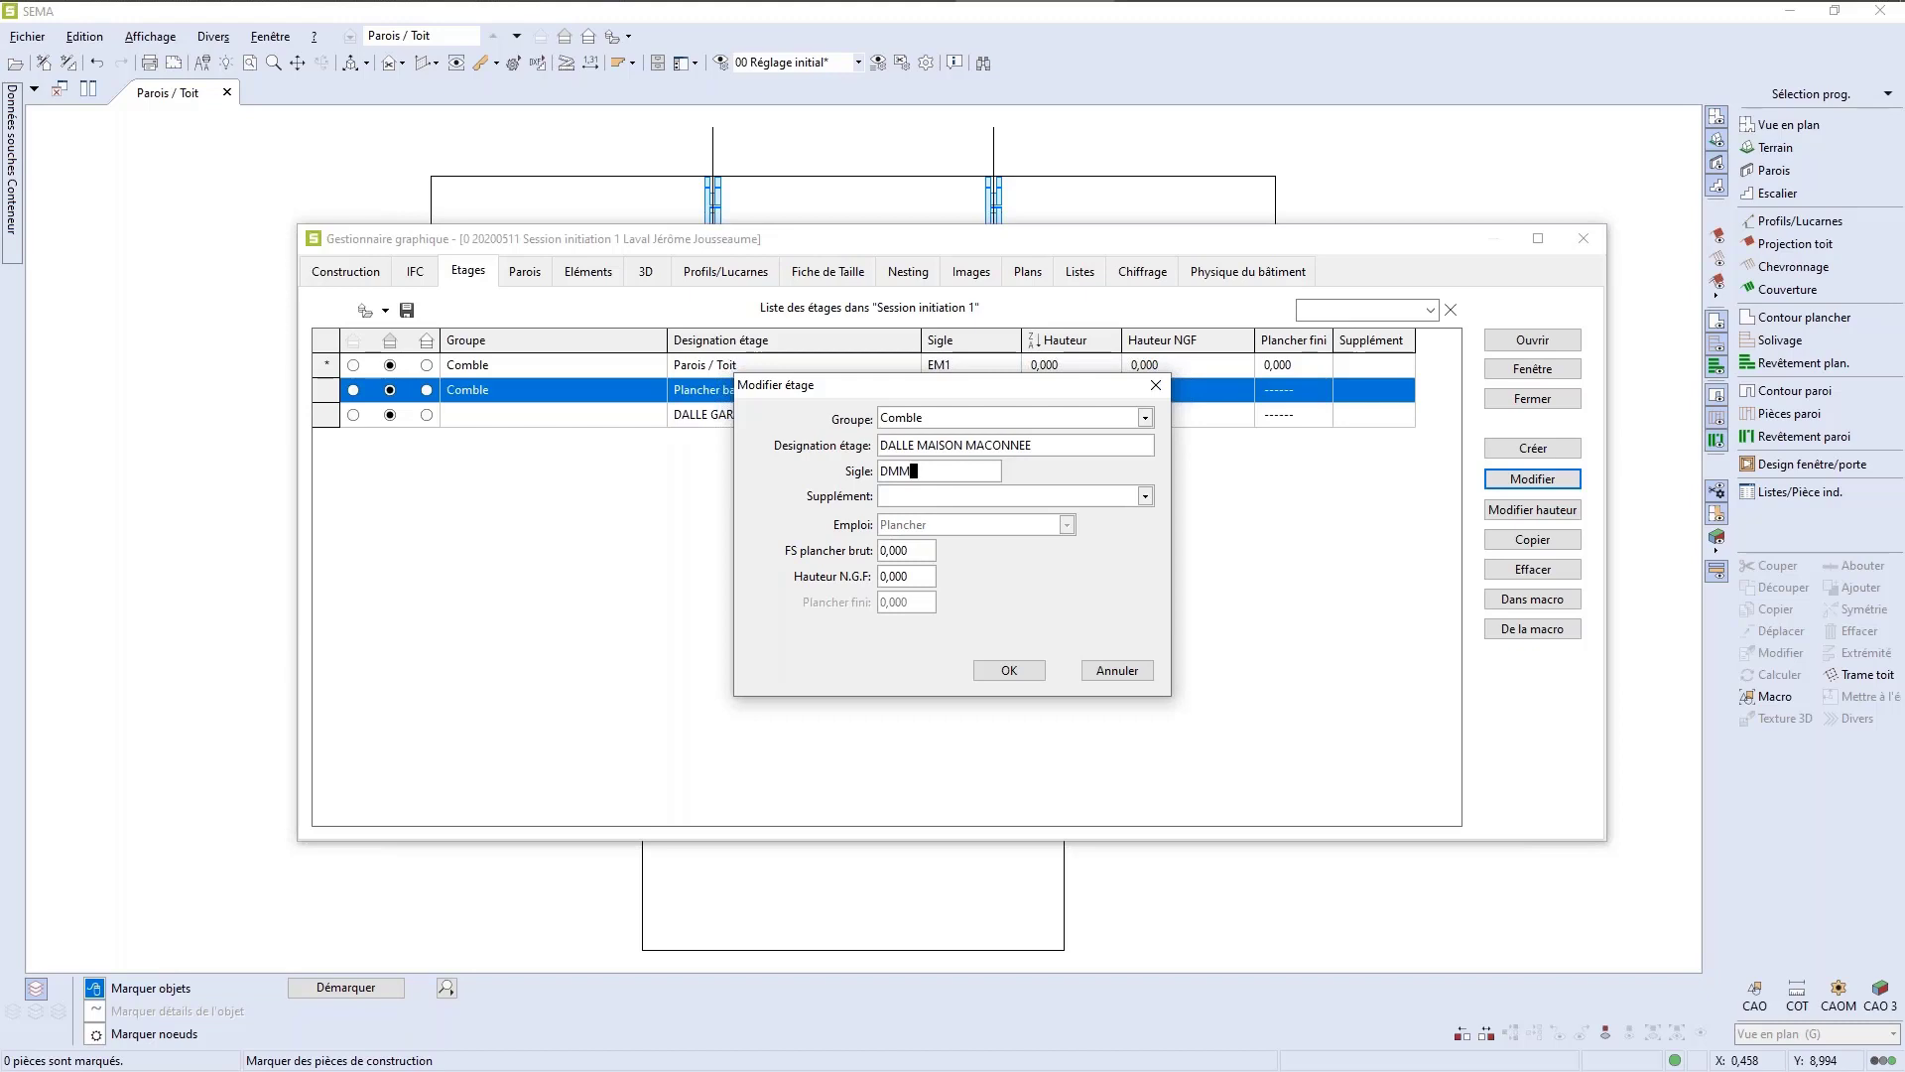
{"action": "left_click", "coordinate": [919, 551]}
{"action": "left_click", "coordinate": [992, 680]}
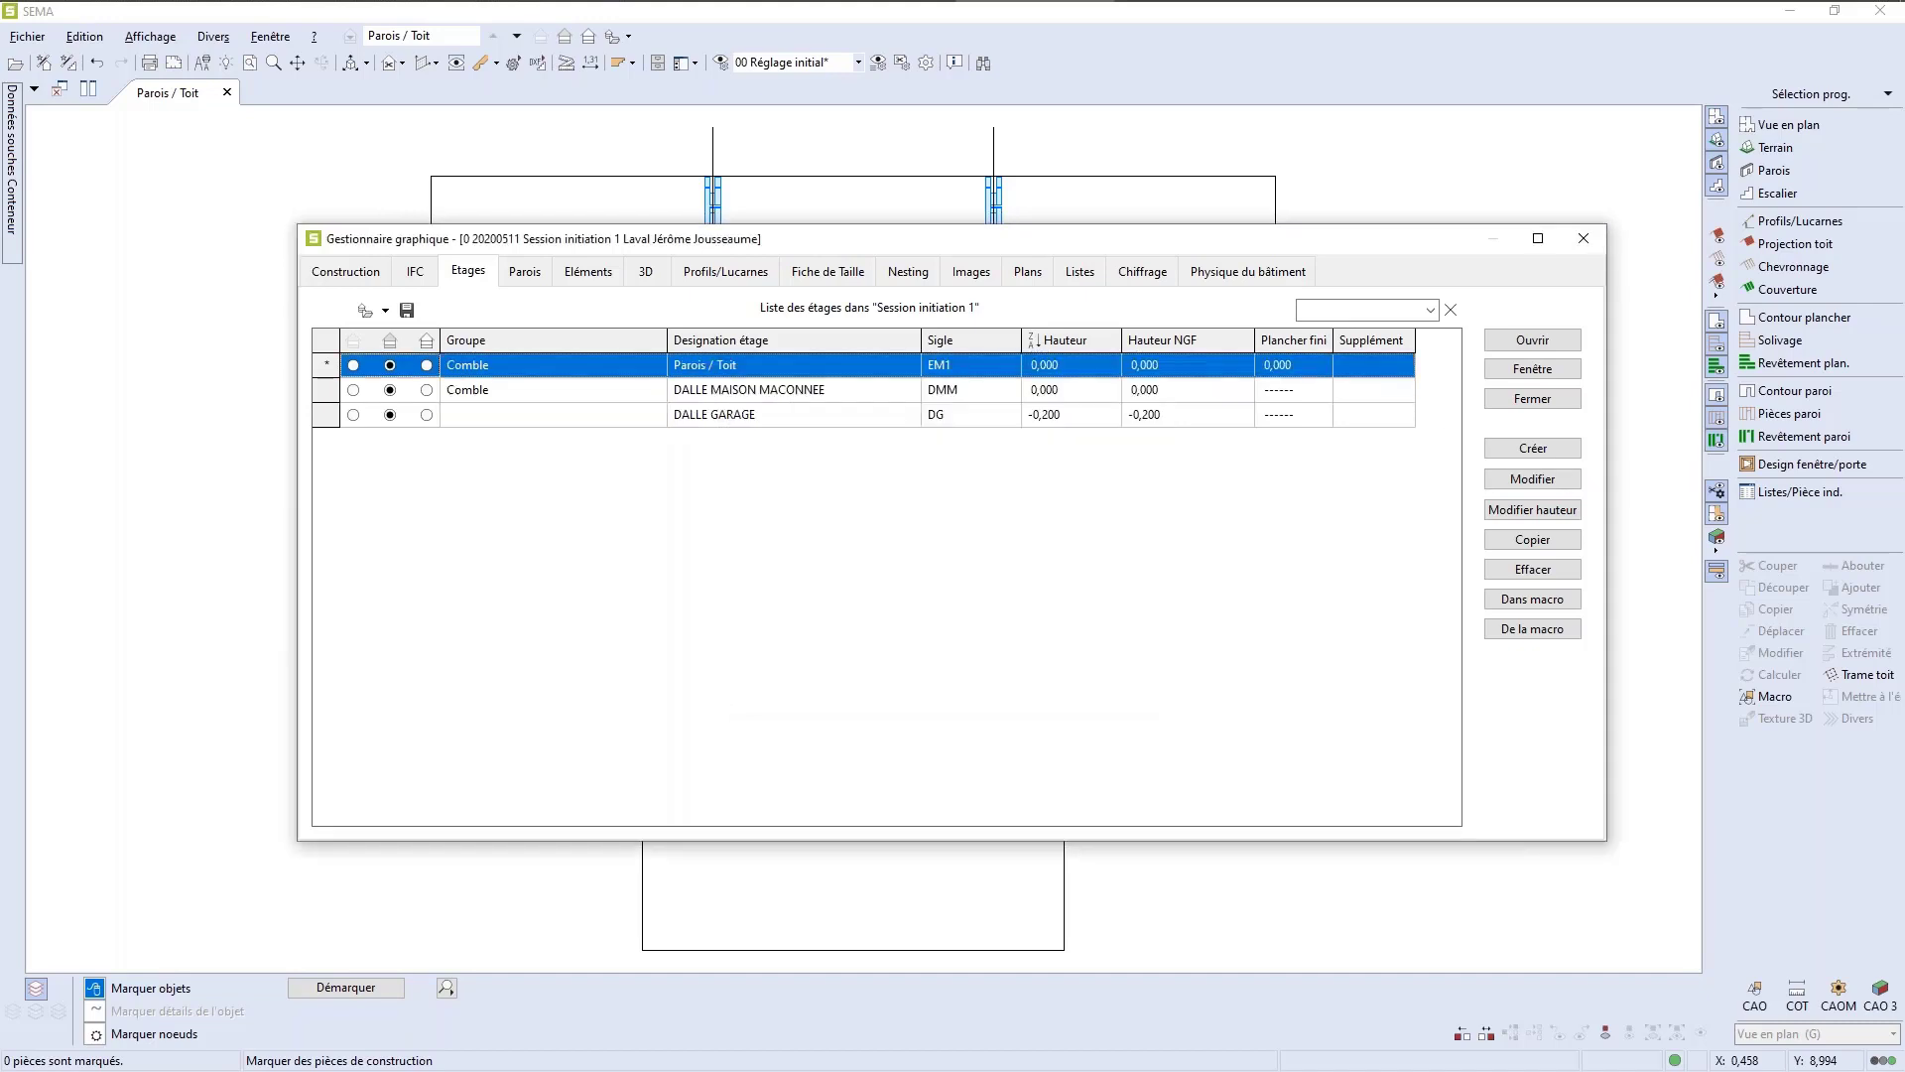
Step: Close the graphics manager, browse through the storeys in plan and switch to DALLE MAISON MACONNEE
{"action": "left_click", "coordinate": [1583, 240]}
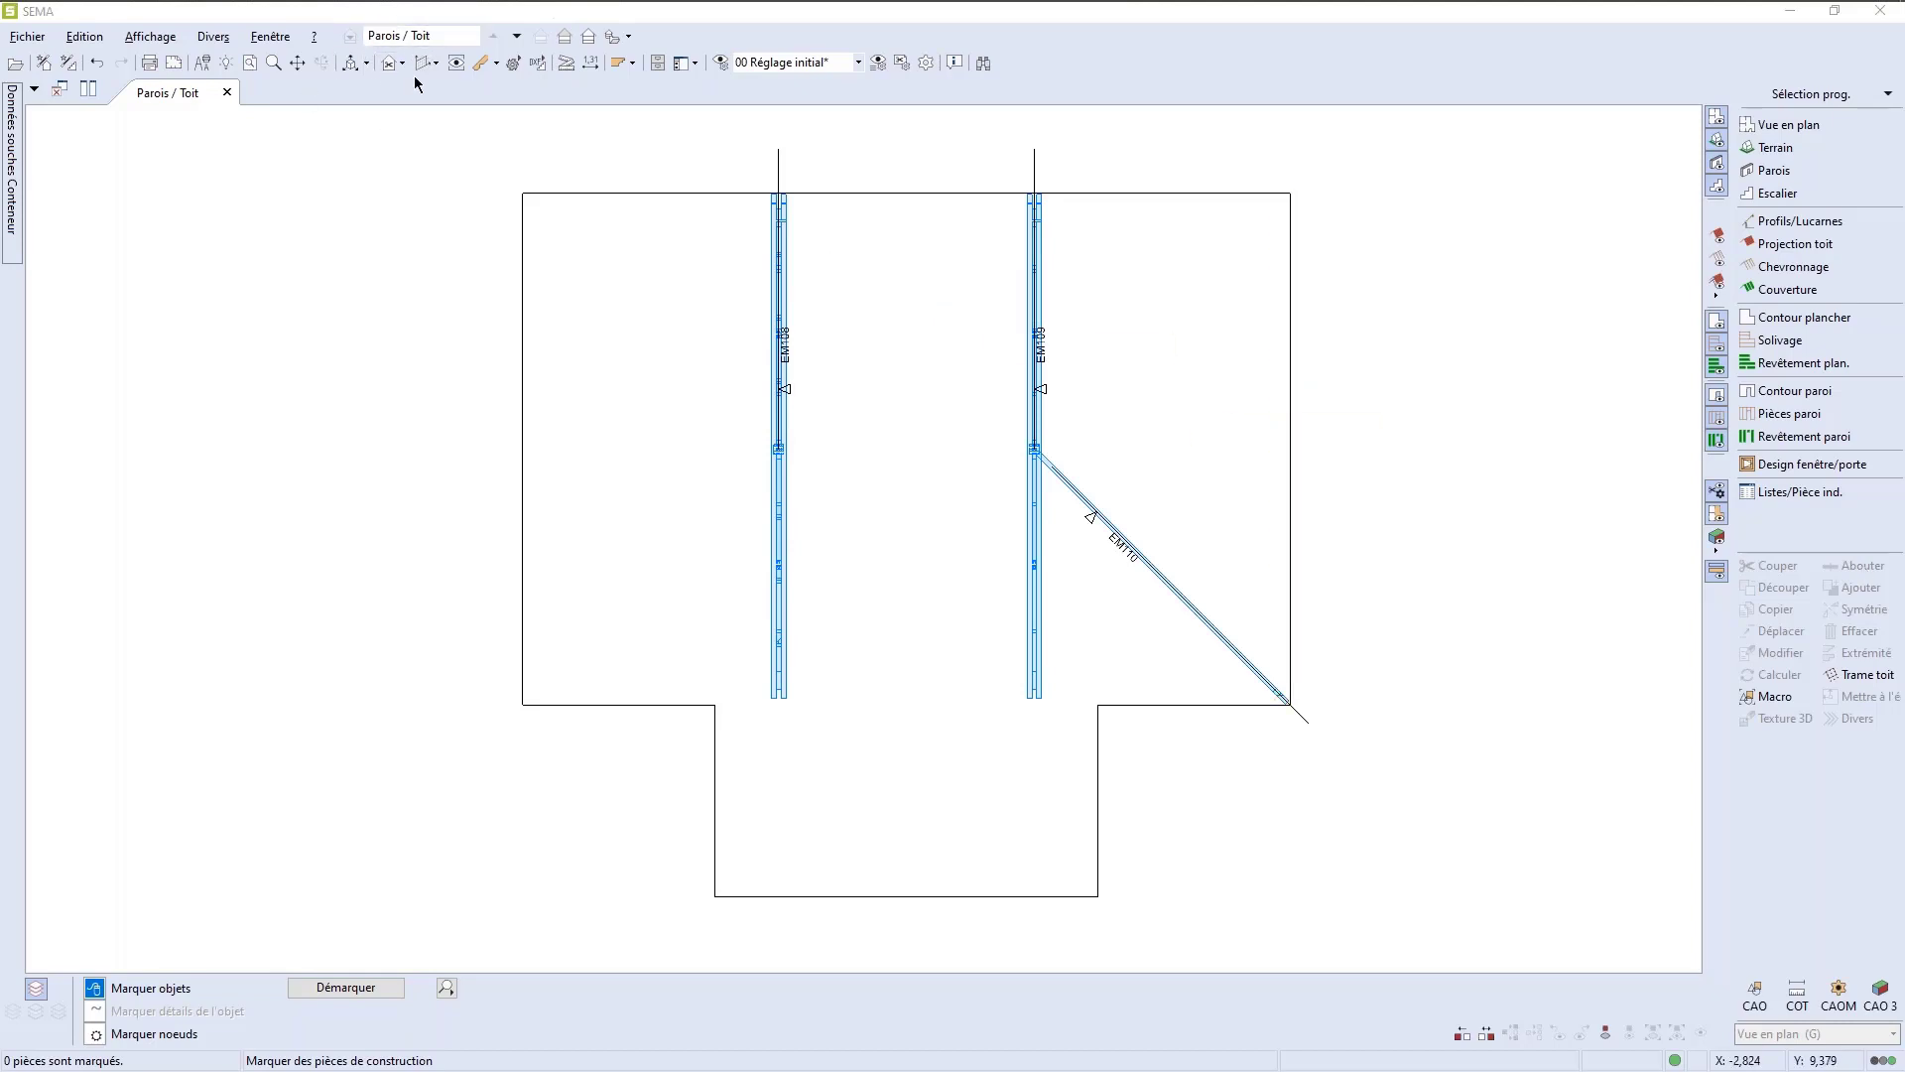
{"action": "left_click", "coordinate": [448, 40]}
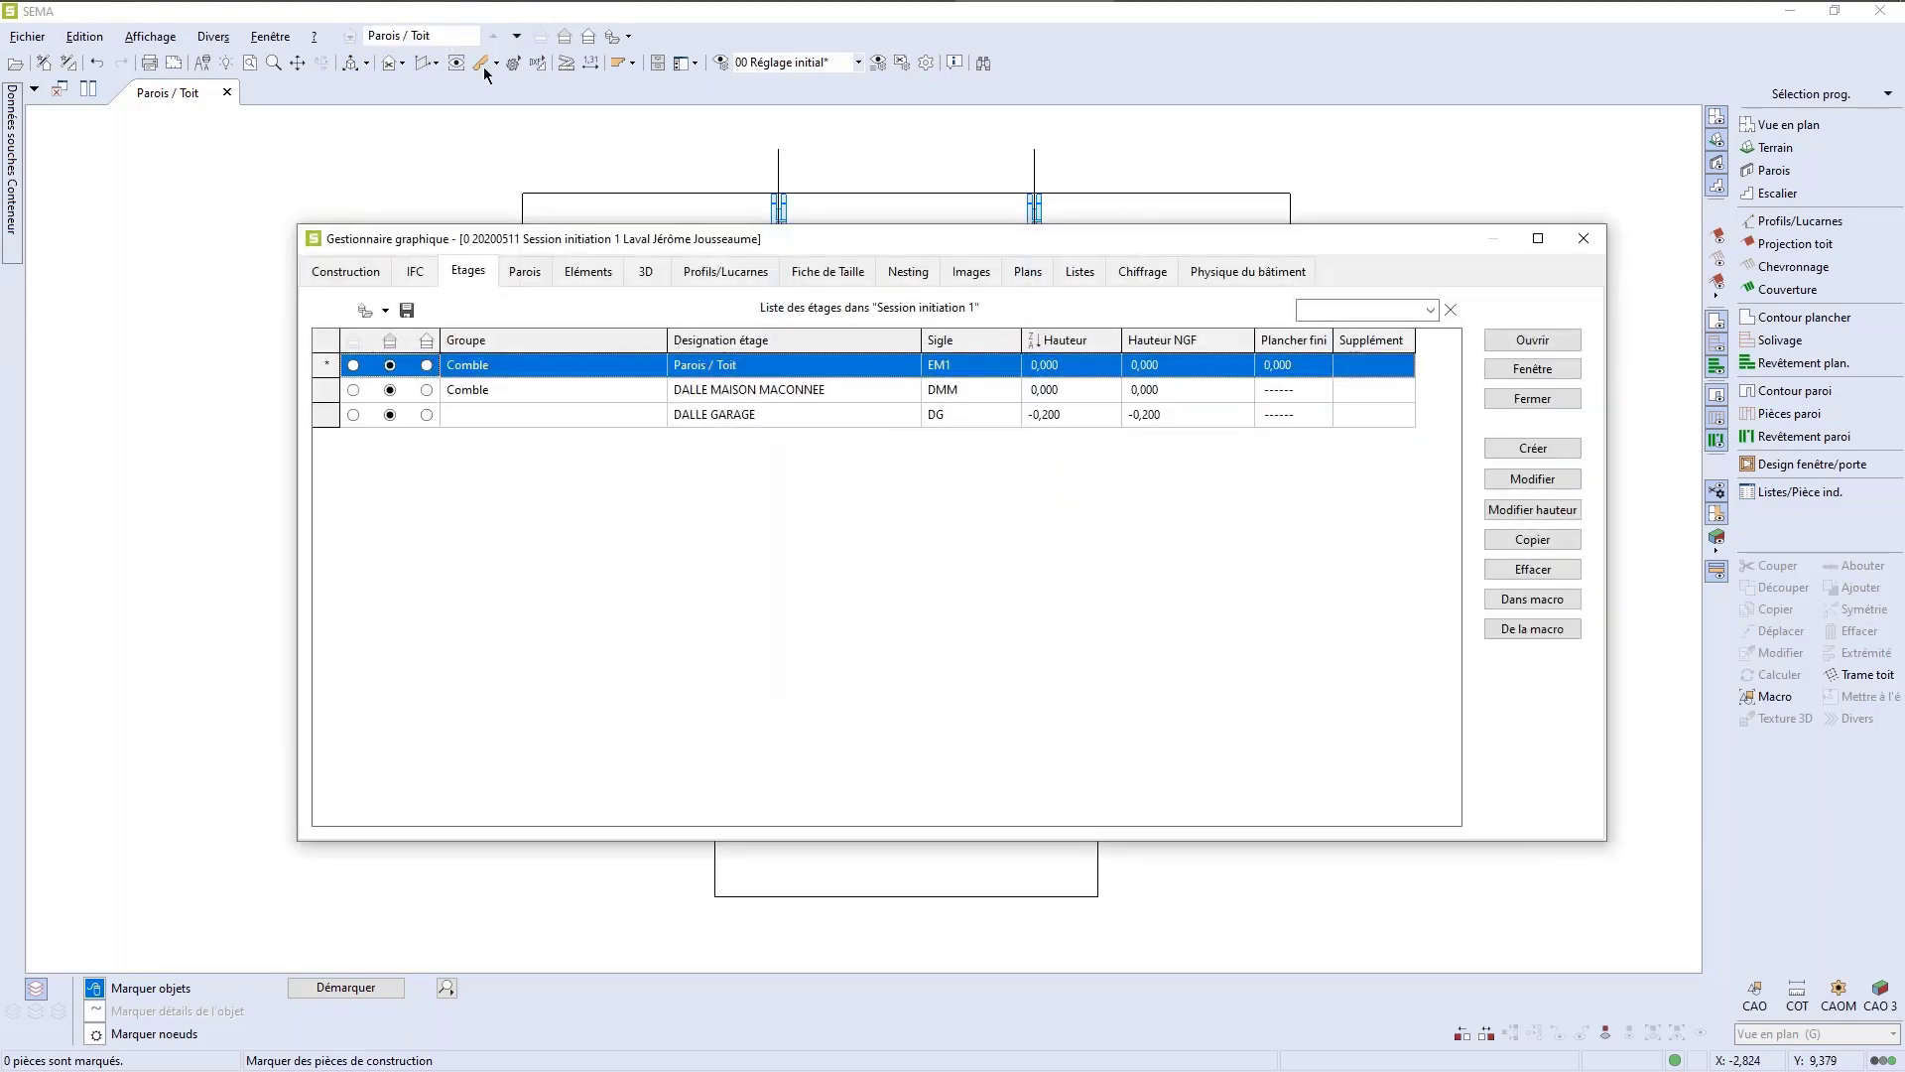
{"action": "left_click", "coordinate": [1584, 239]}
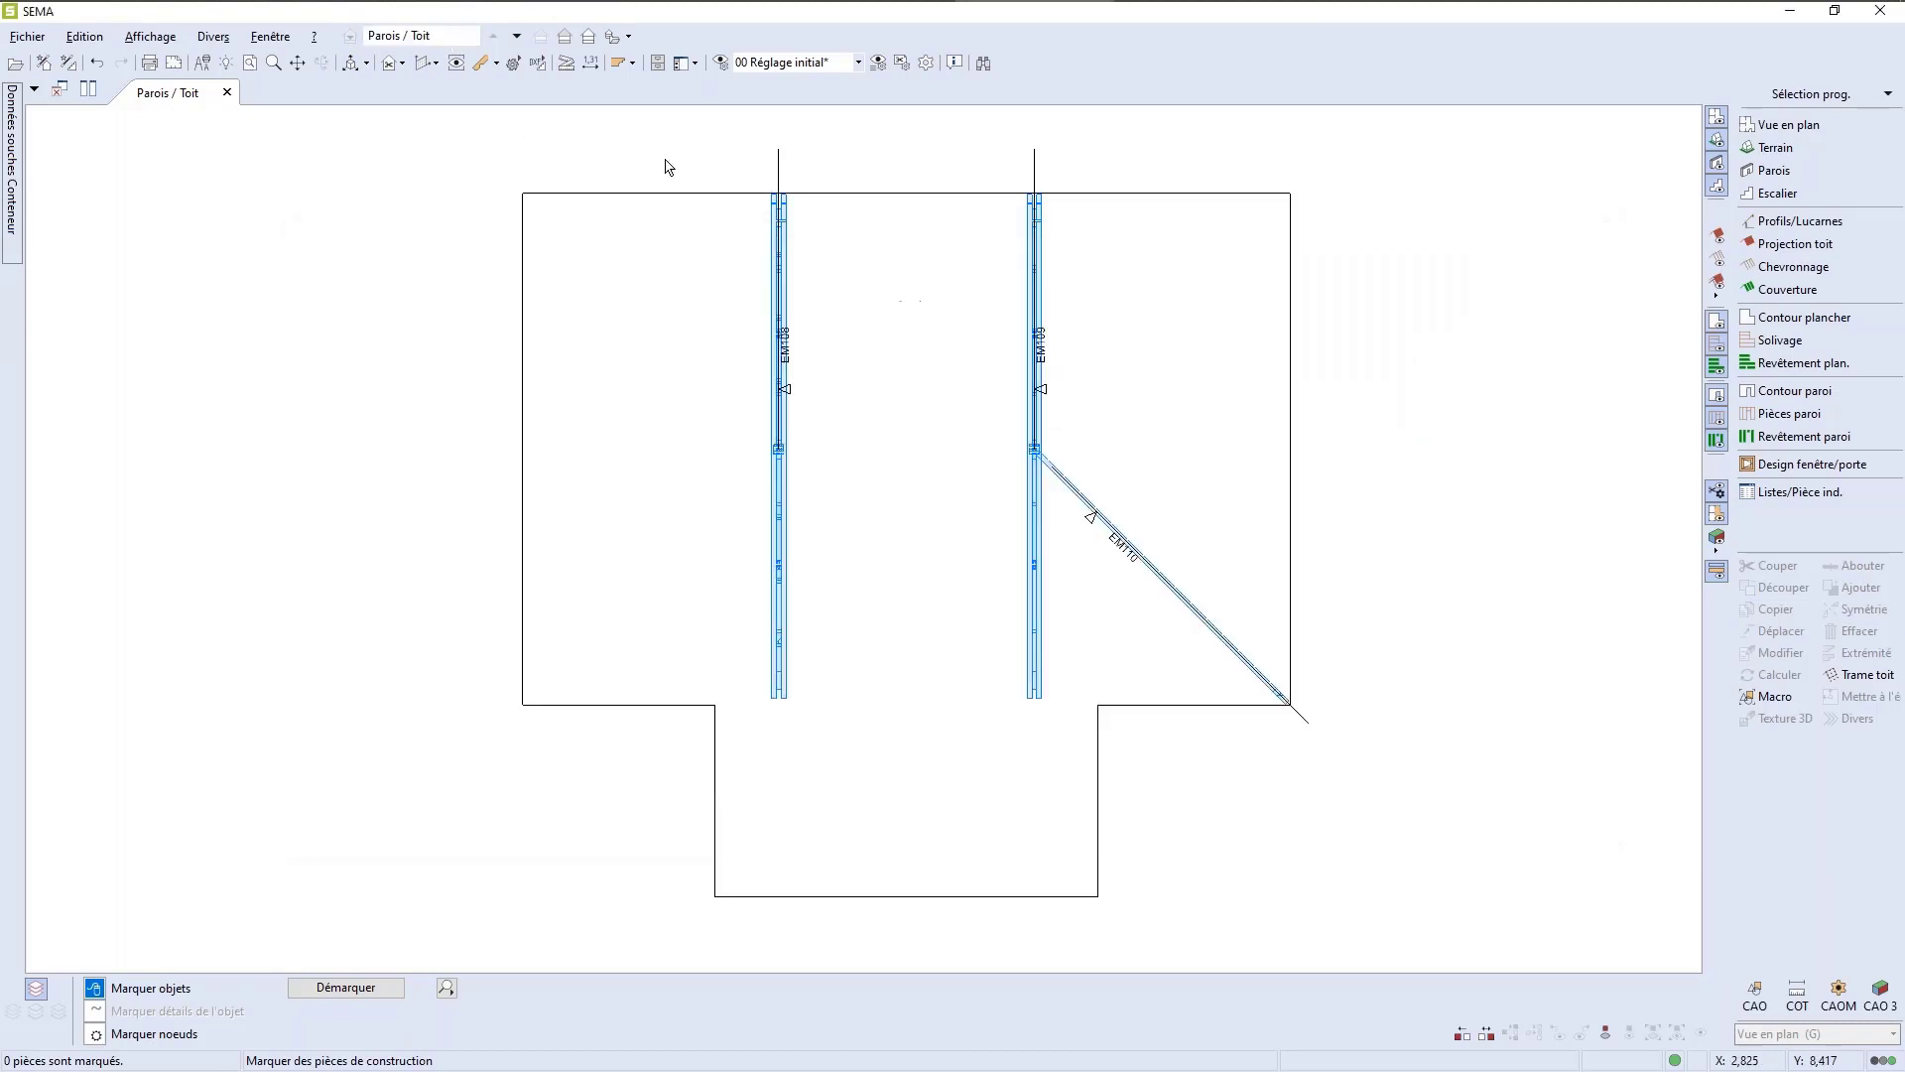
{"action": "left_click", "coordinate": [516, 37]}
{"action": "left_click", "coordinate": [516, 38]}
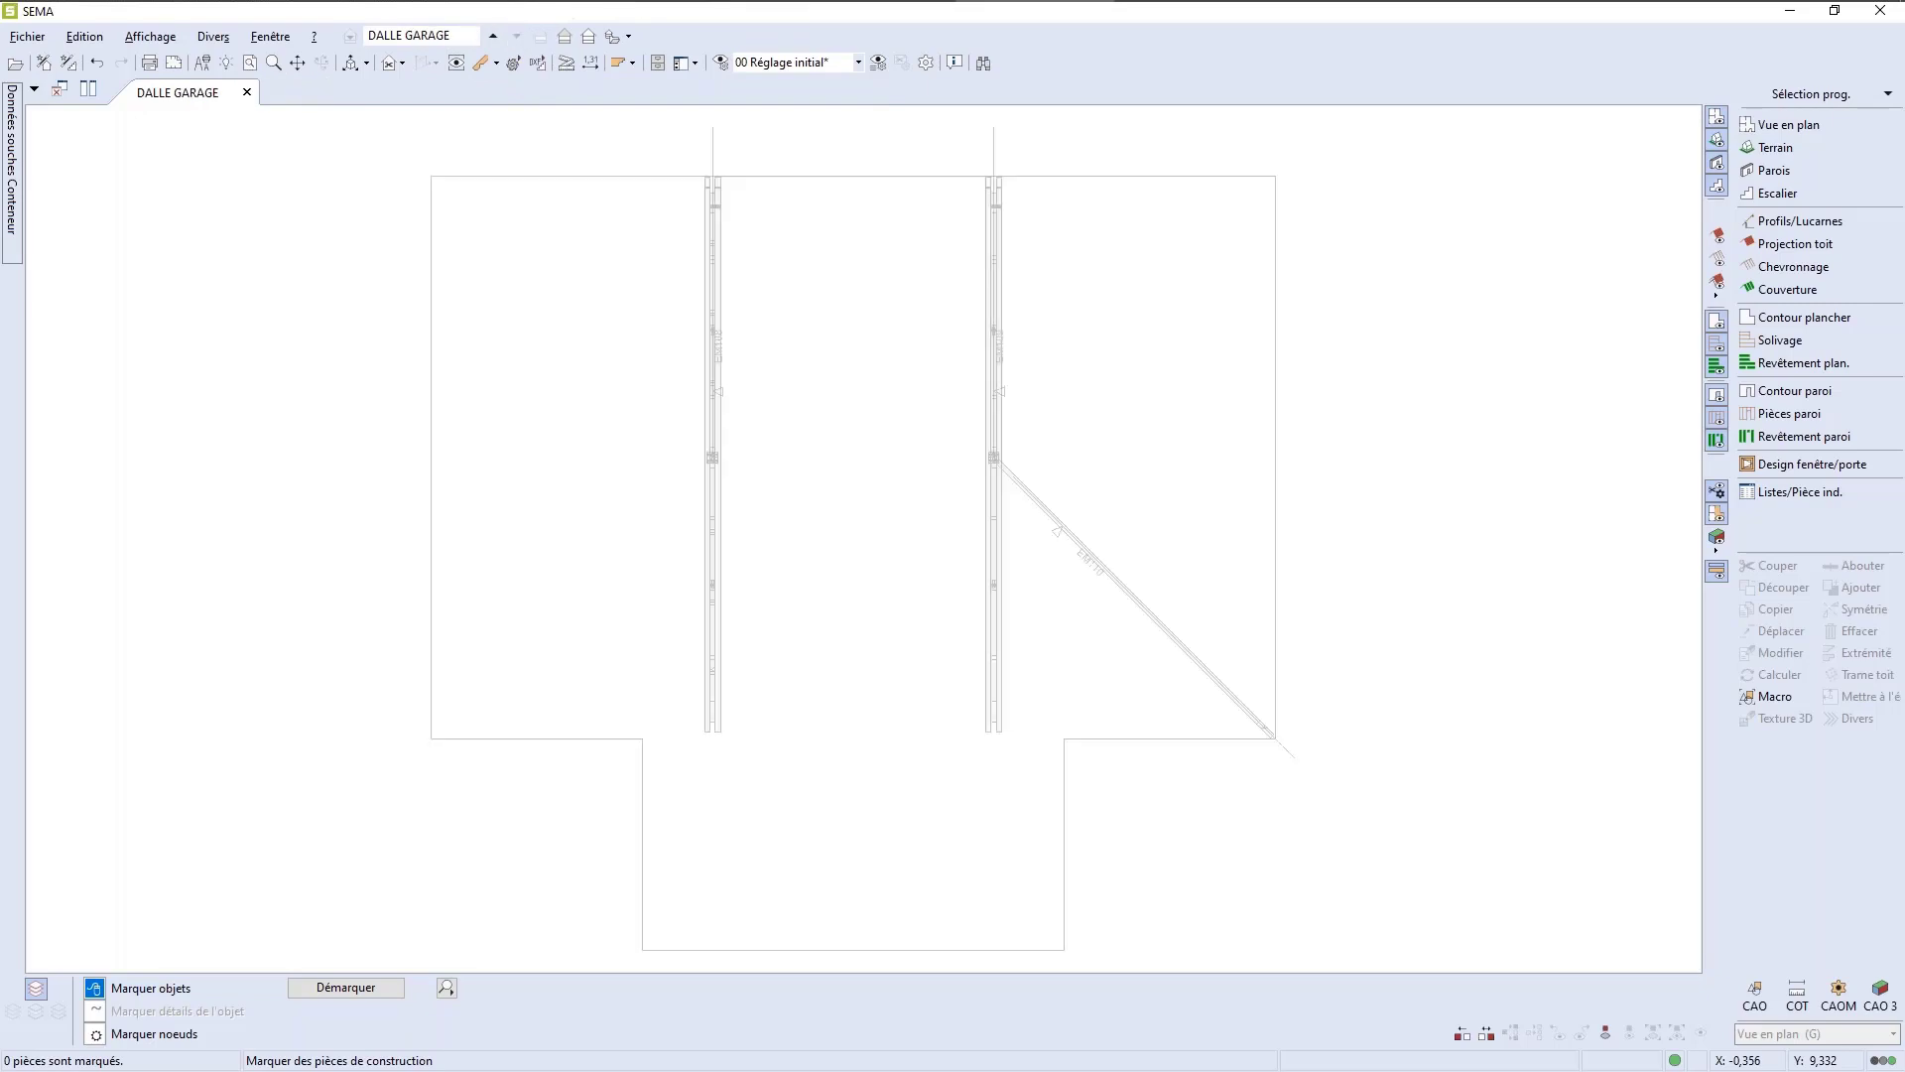
{"action": "left_click", "coordinate": [493, 37]}
{"action": "left_click", "coordinate": [493, 38]}
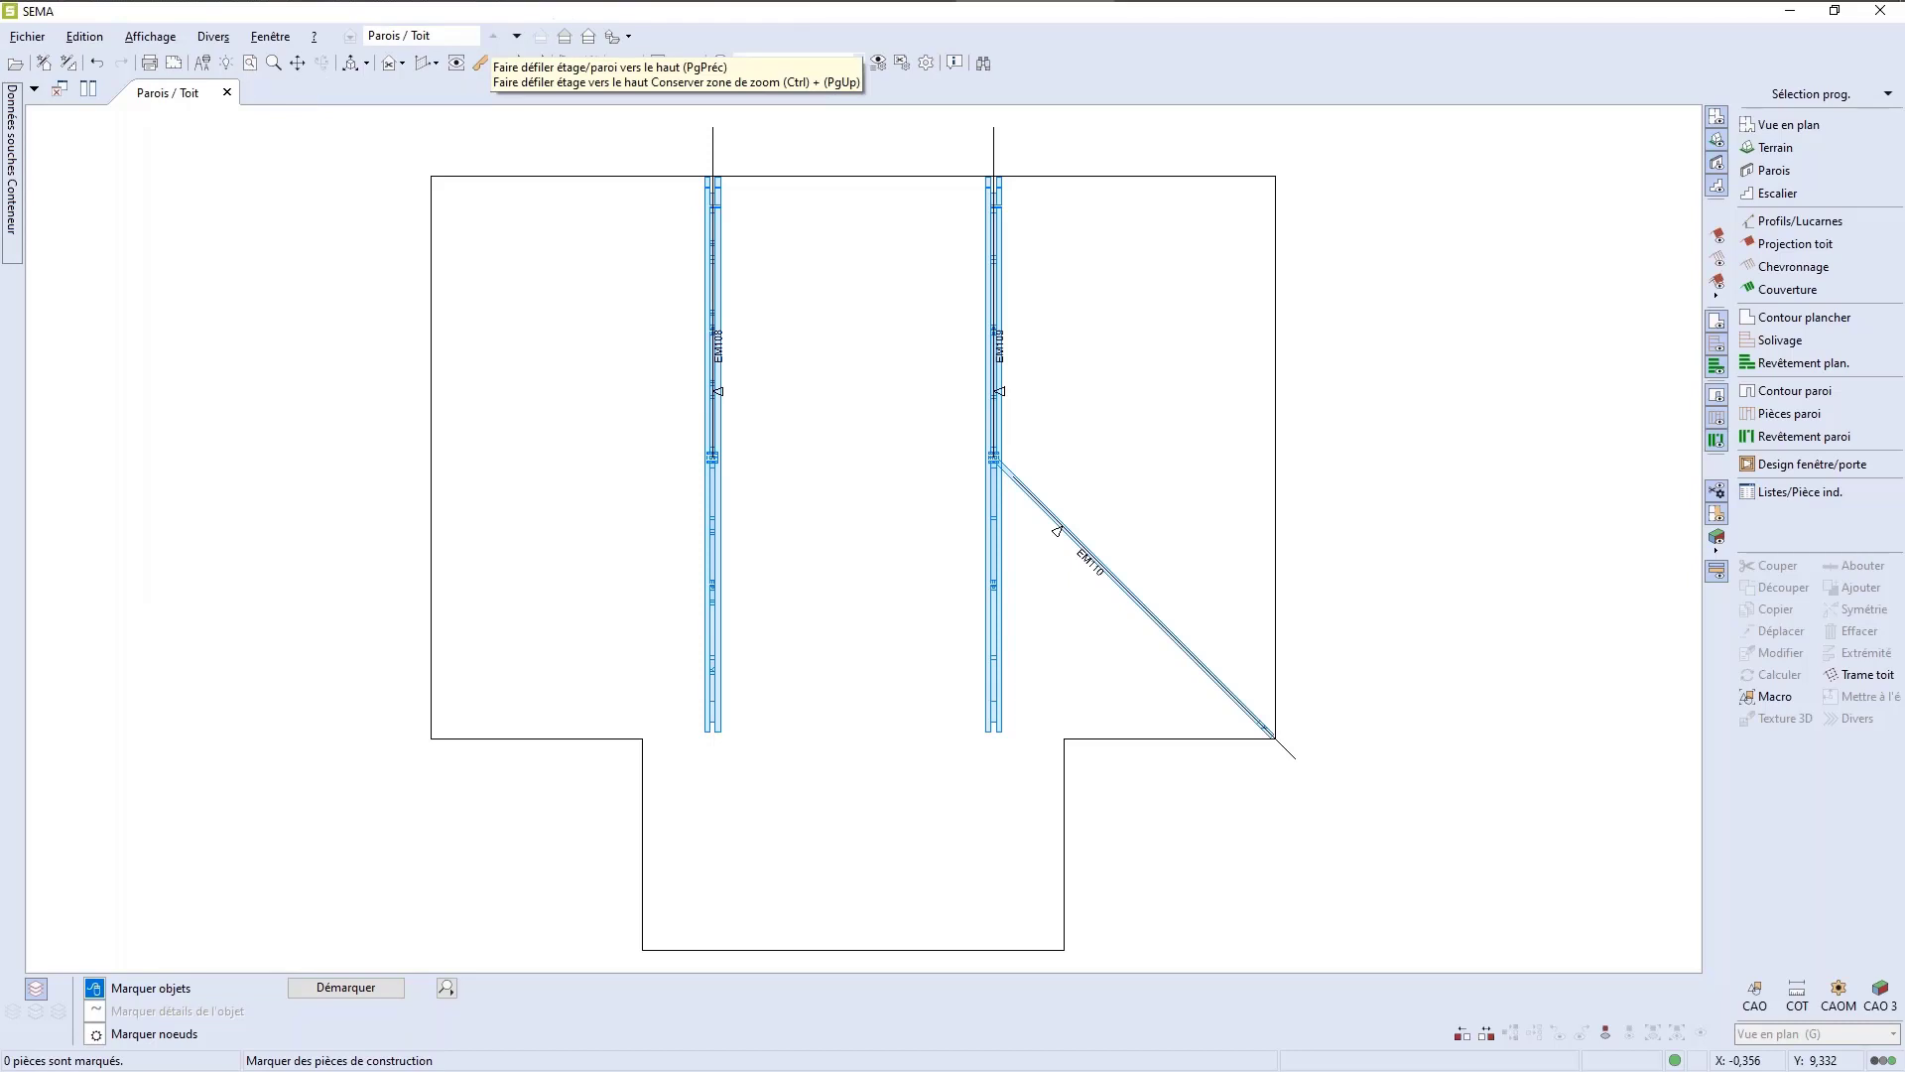
{"action": "left_click", "coordinate": [517, 36]}
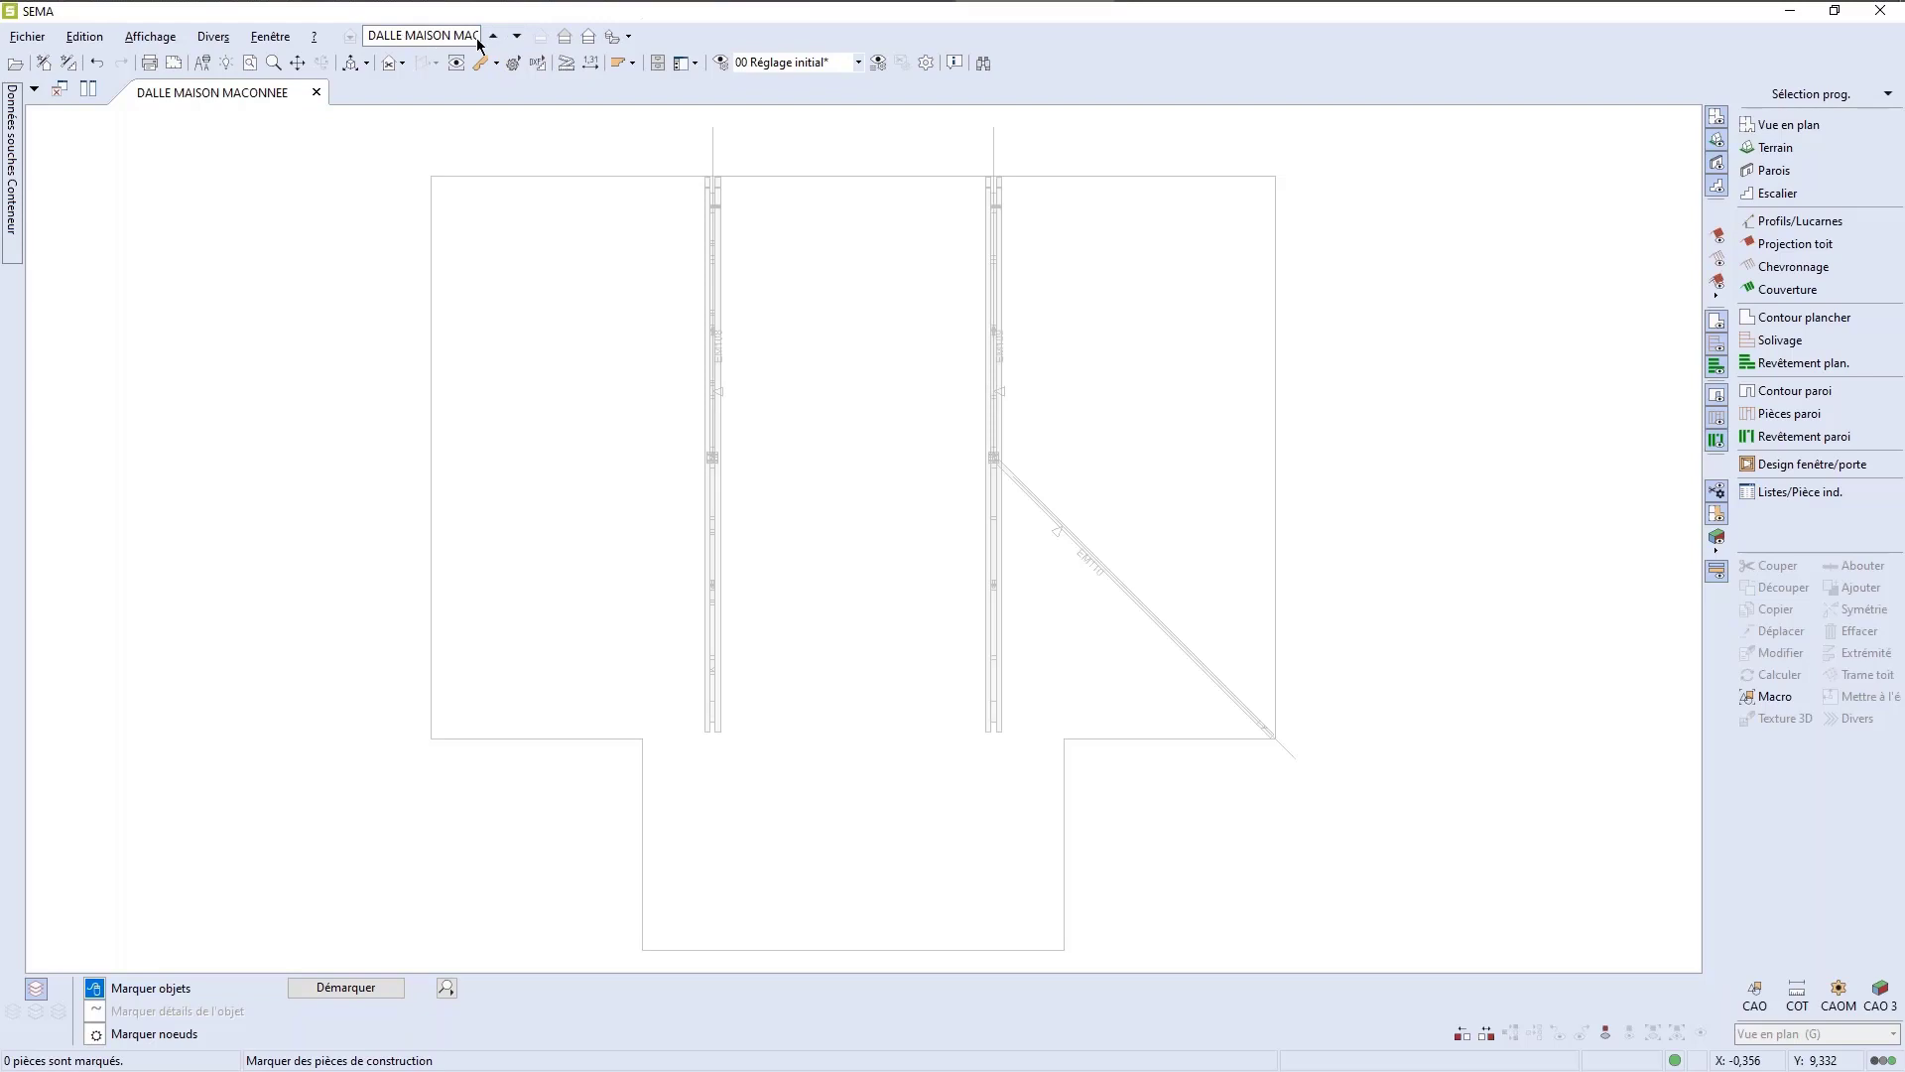
{"action": "scroll", "coordinate": [375, 139], "scroll_direction": "down", "scroll_amount": 2}
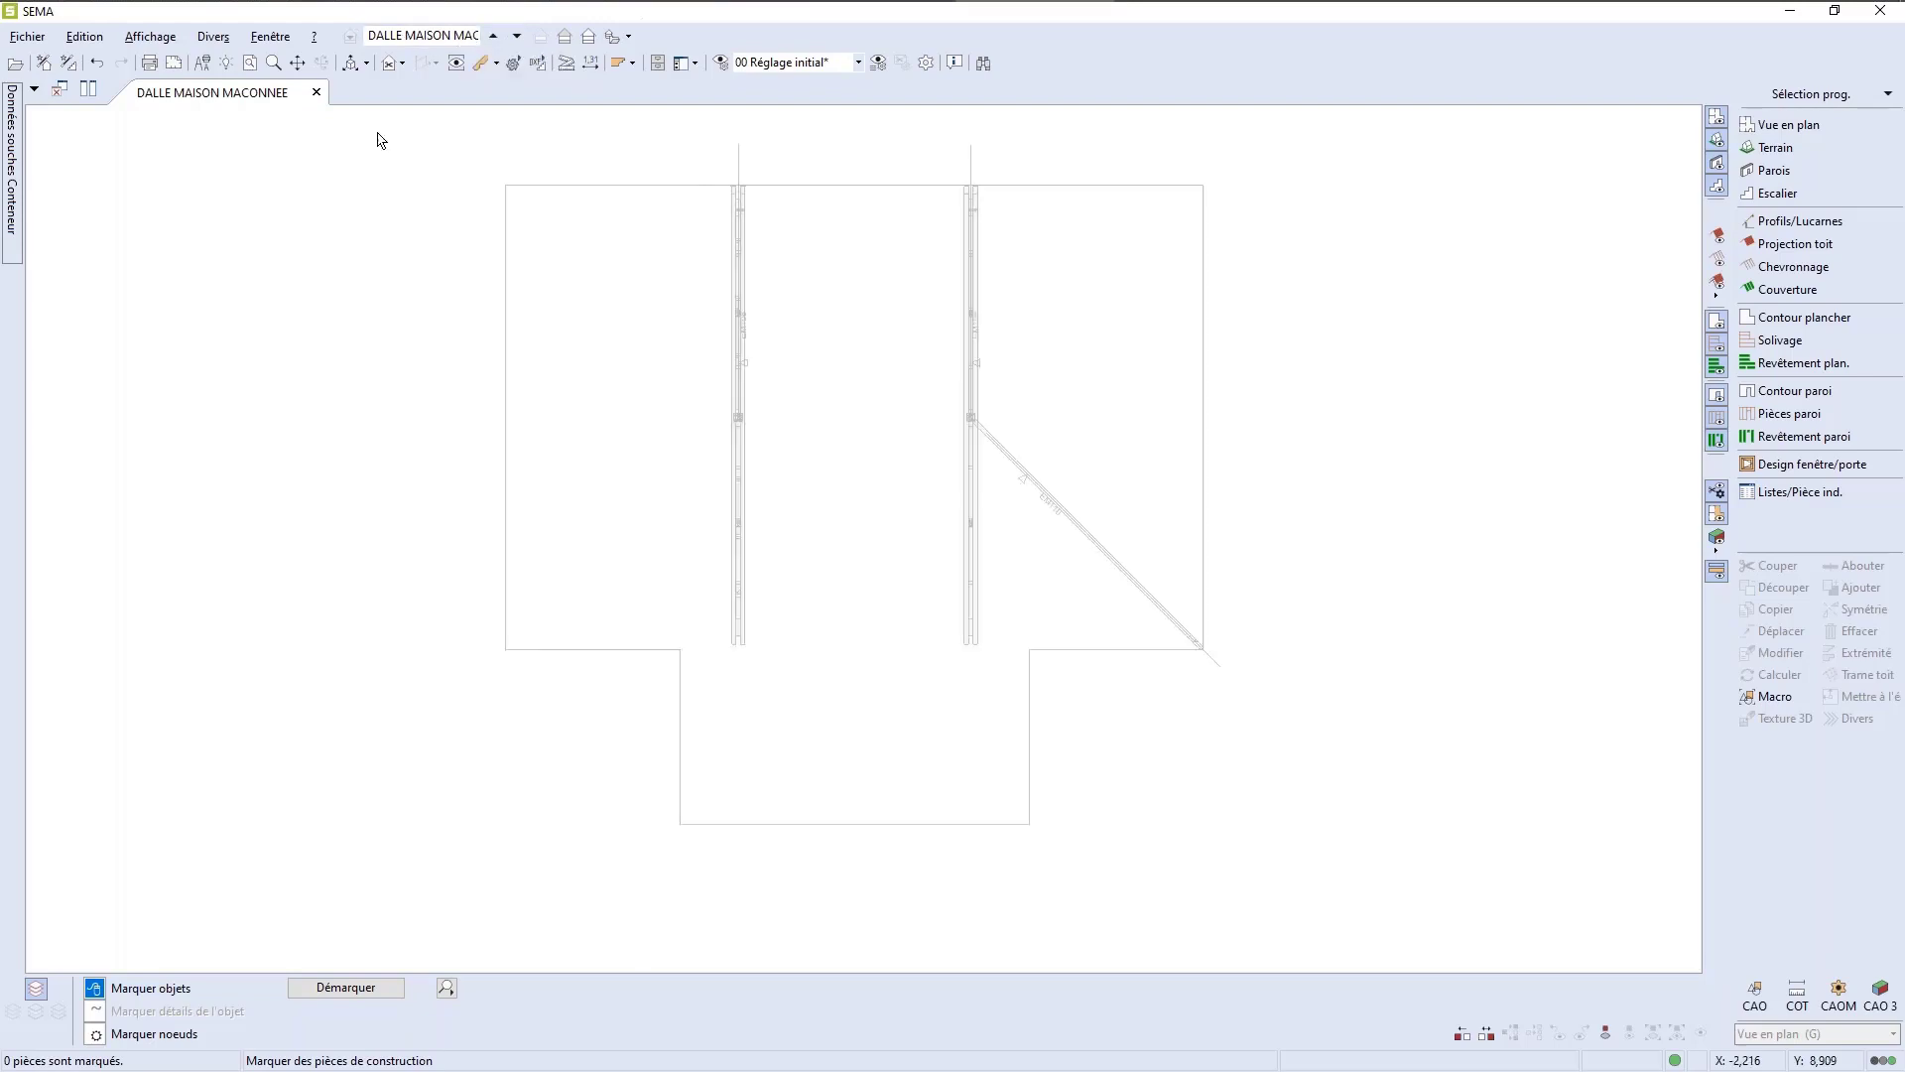
{"action": "scroll", "coordinate": [376, 141], "scroll_direction": "up", "scroll_amount": 1}
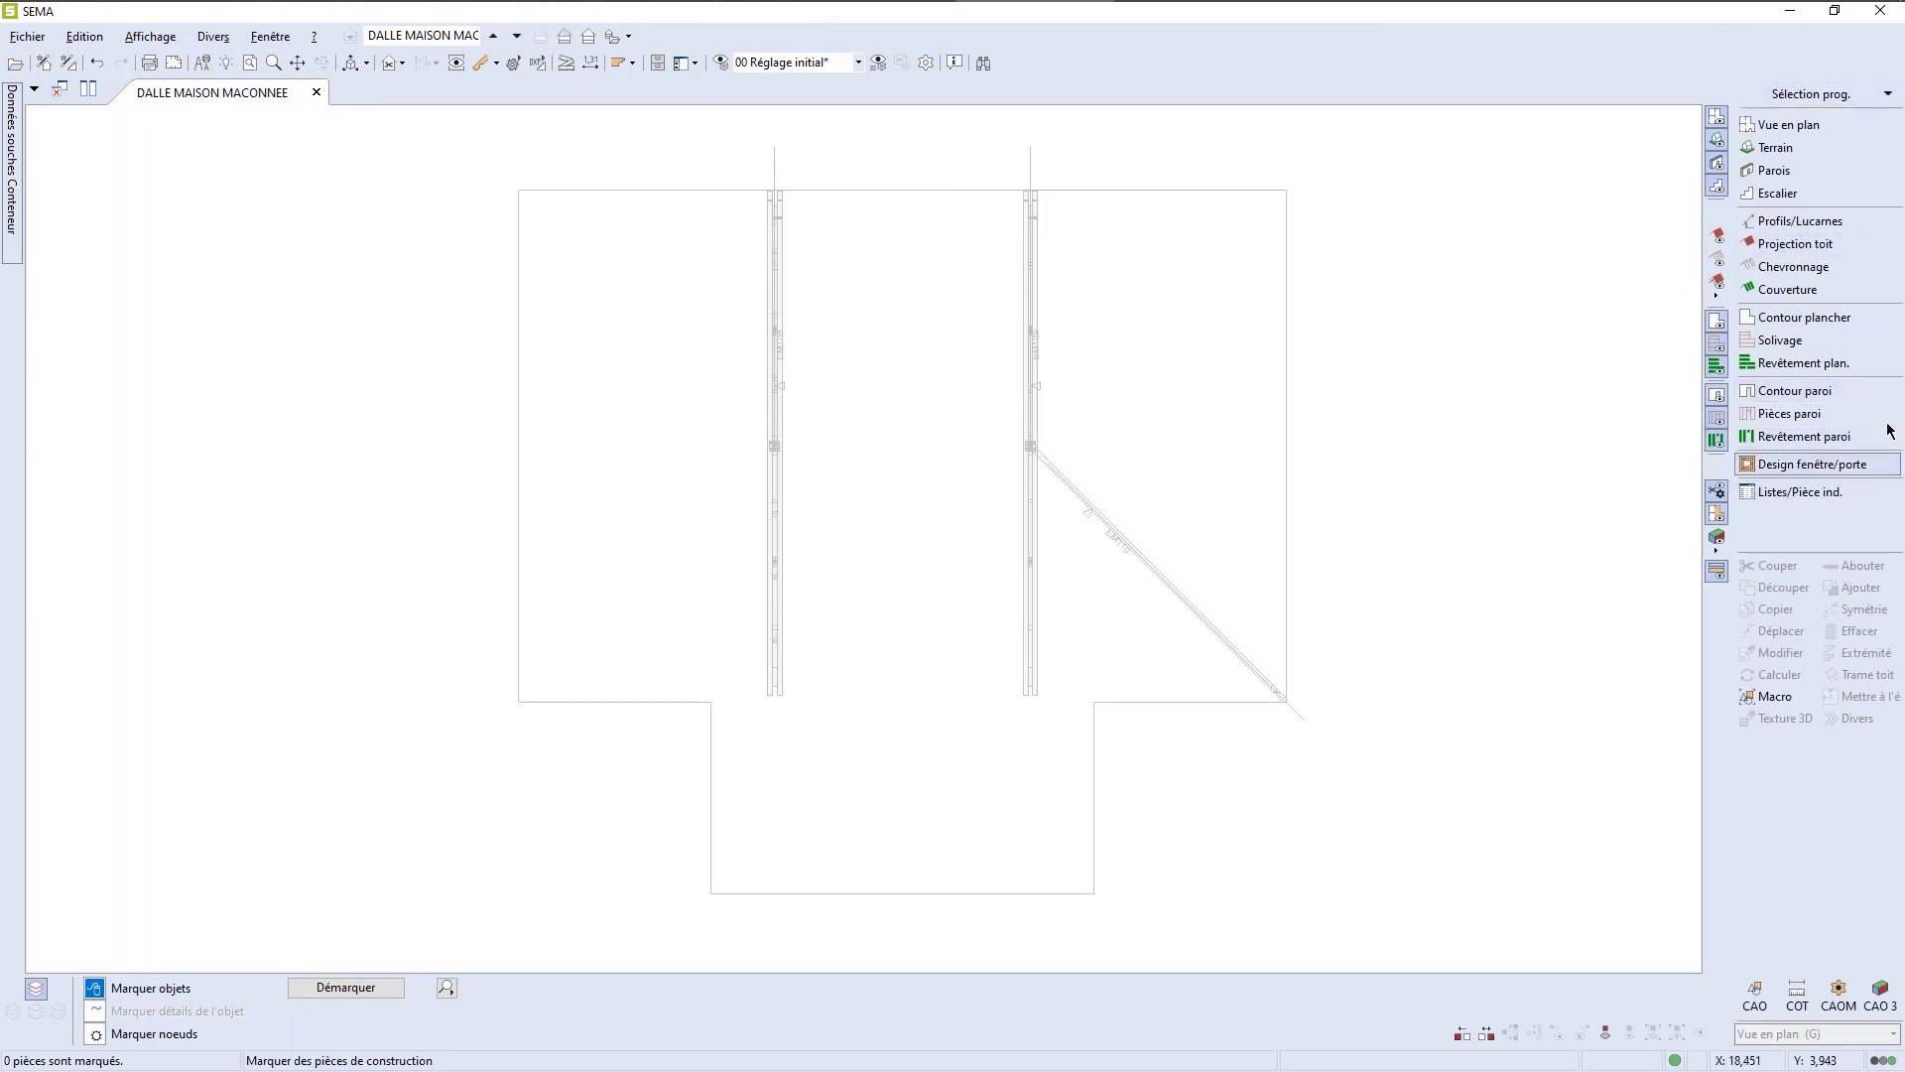
Step: Start a rectangular floor (Boîte plancher) and browse the floor catalogue to the Maçonnerie types
{"action": "left_click", "coordinate": [1797, 318]}
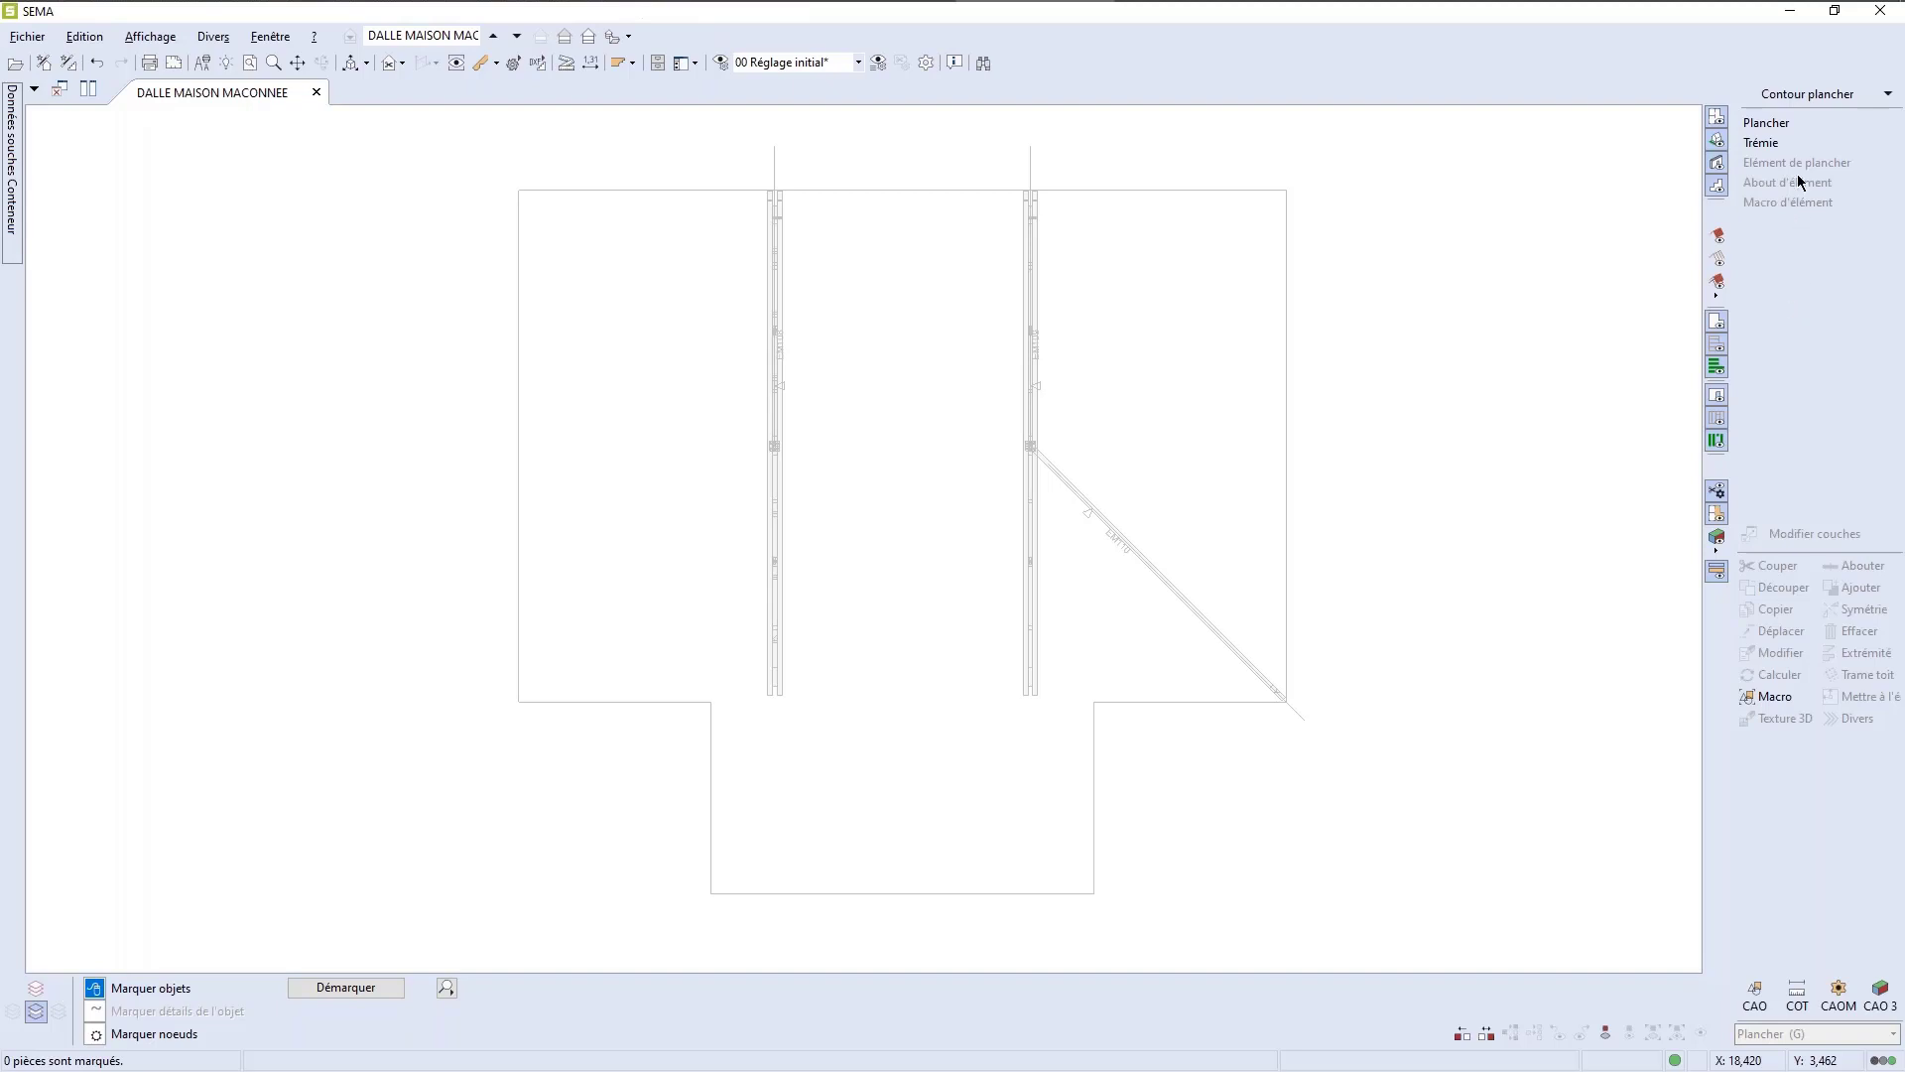
{"action": "left_click", "coordinate": [1770, 125]}
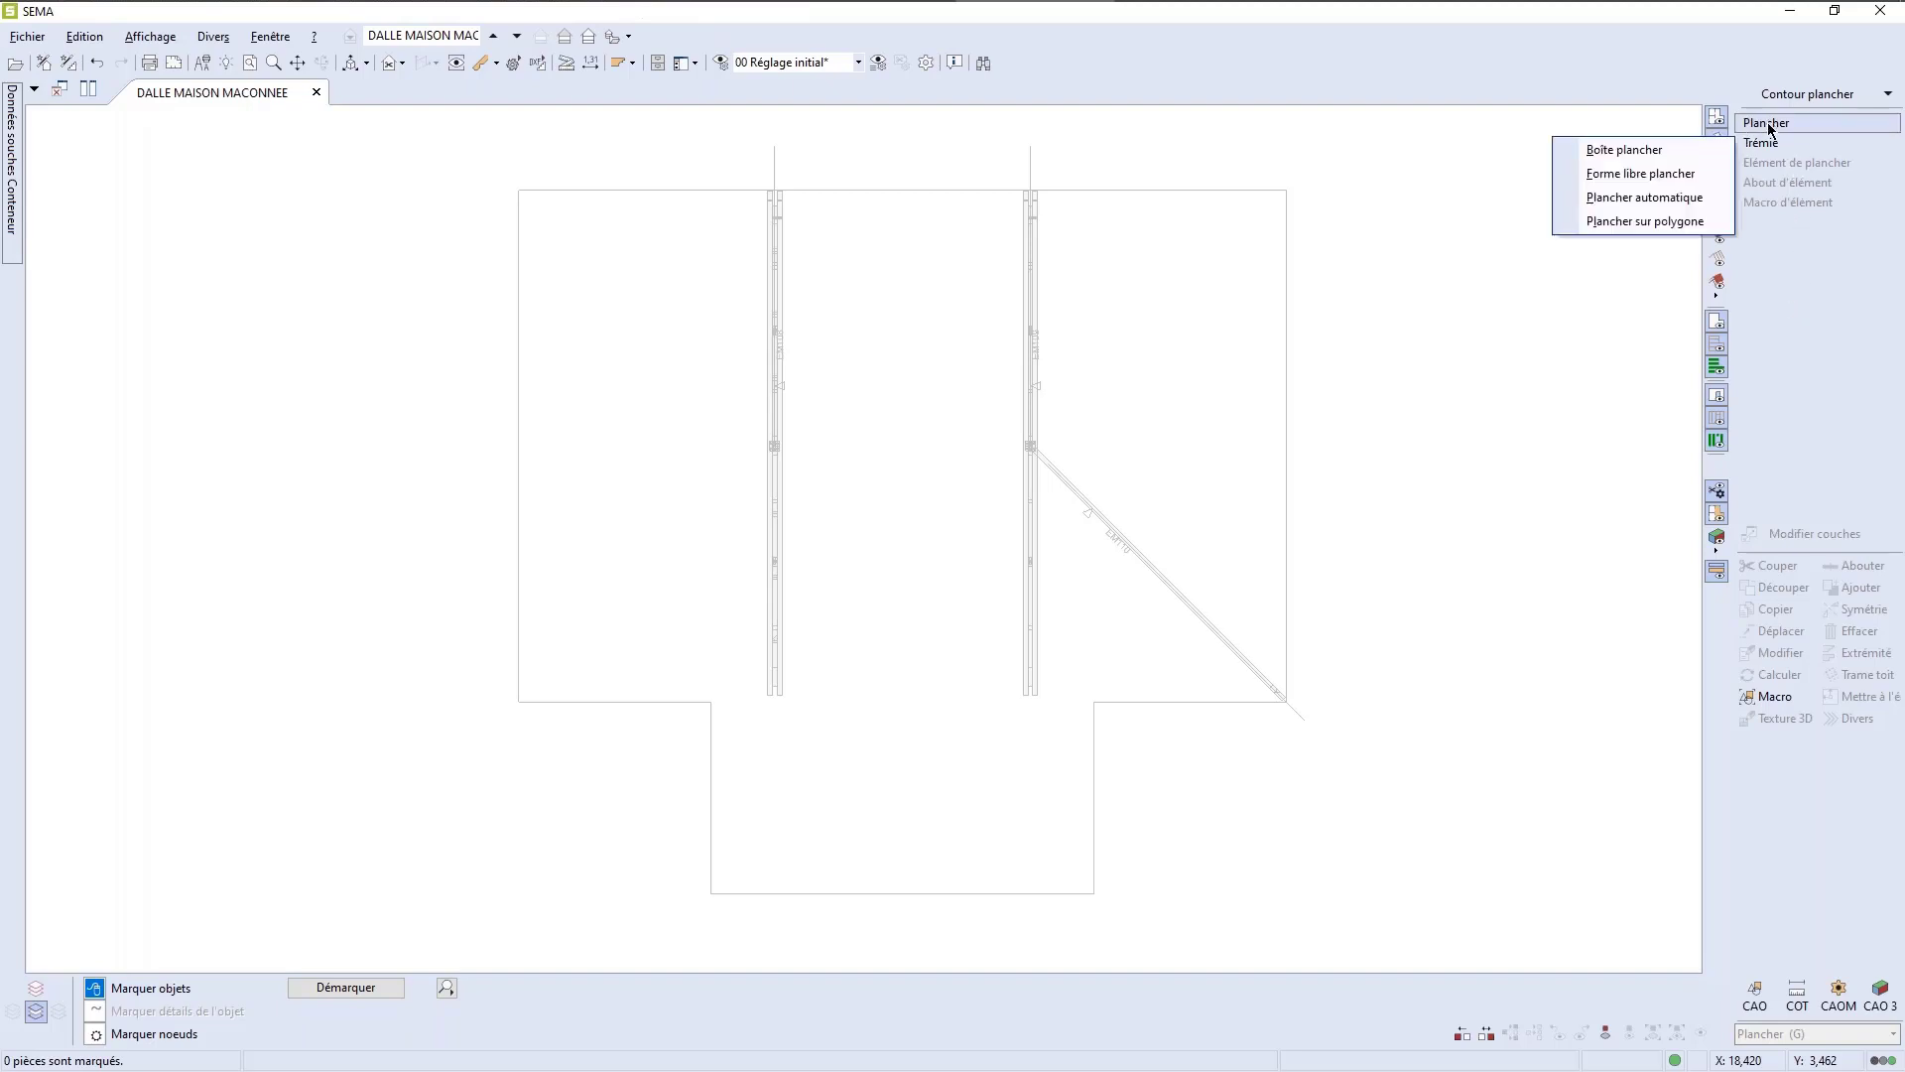
{"action": "left_click", "coordinate": [1628, 152]}
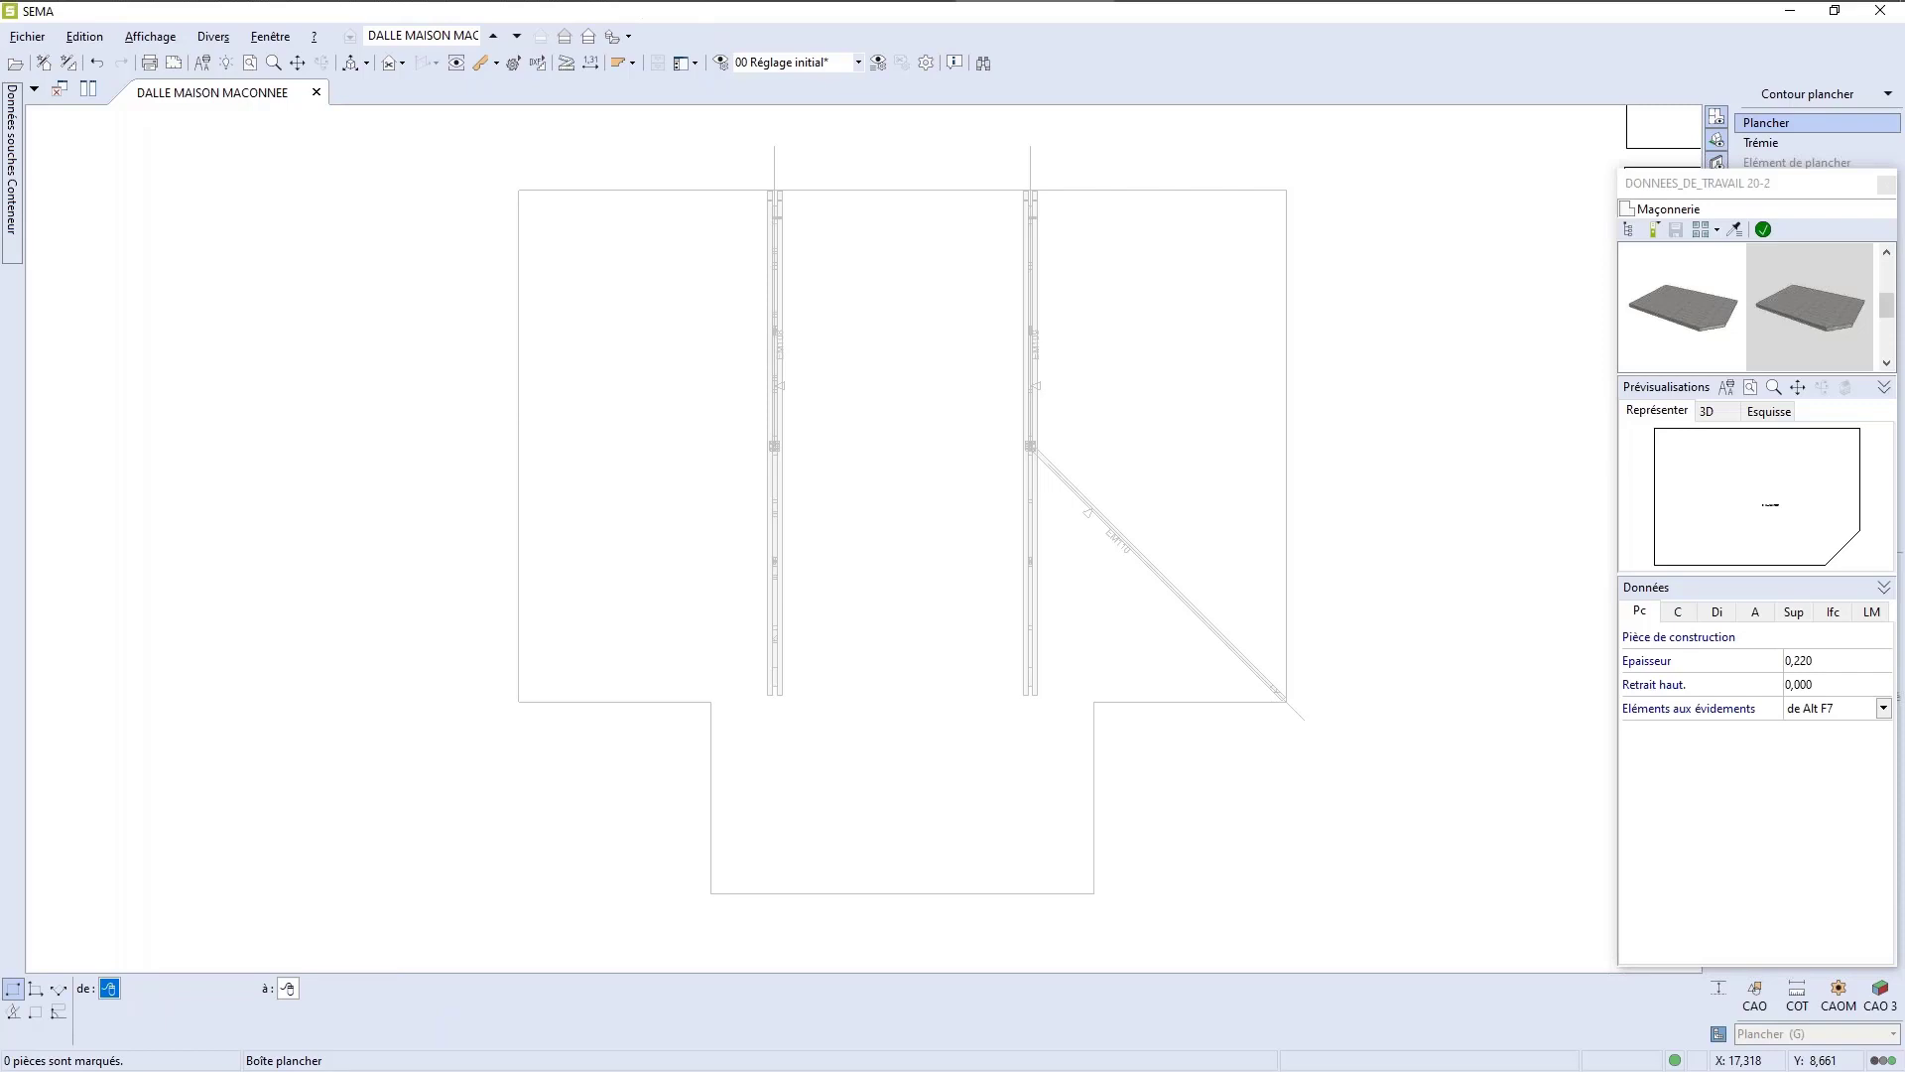
{"action": "left_click", "coordinate": [1627, 230]}
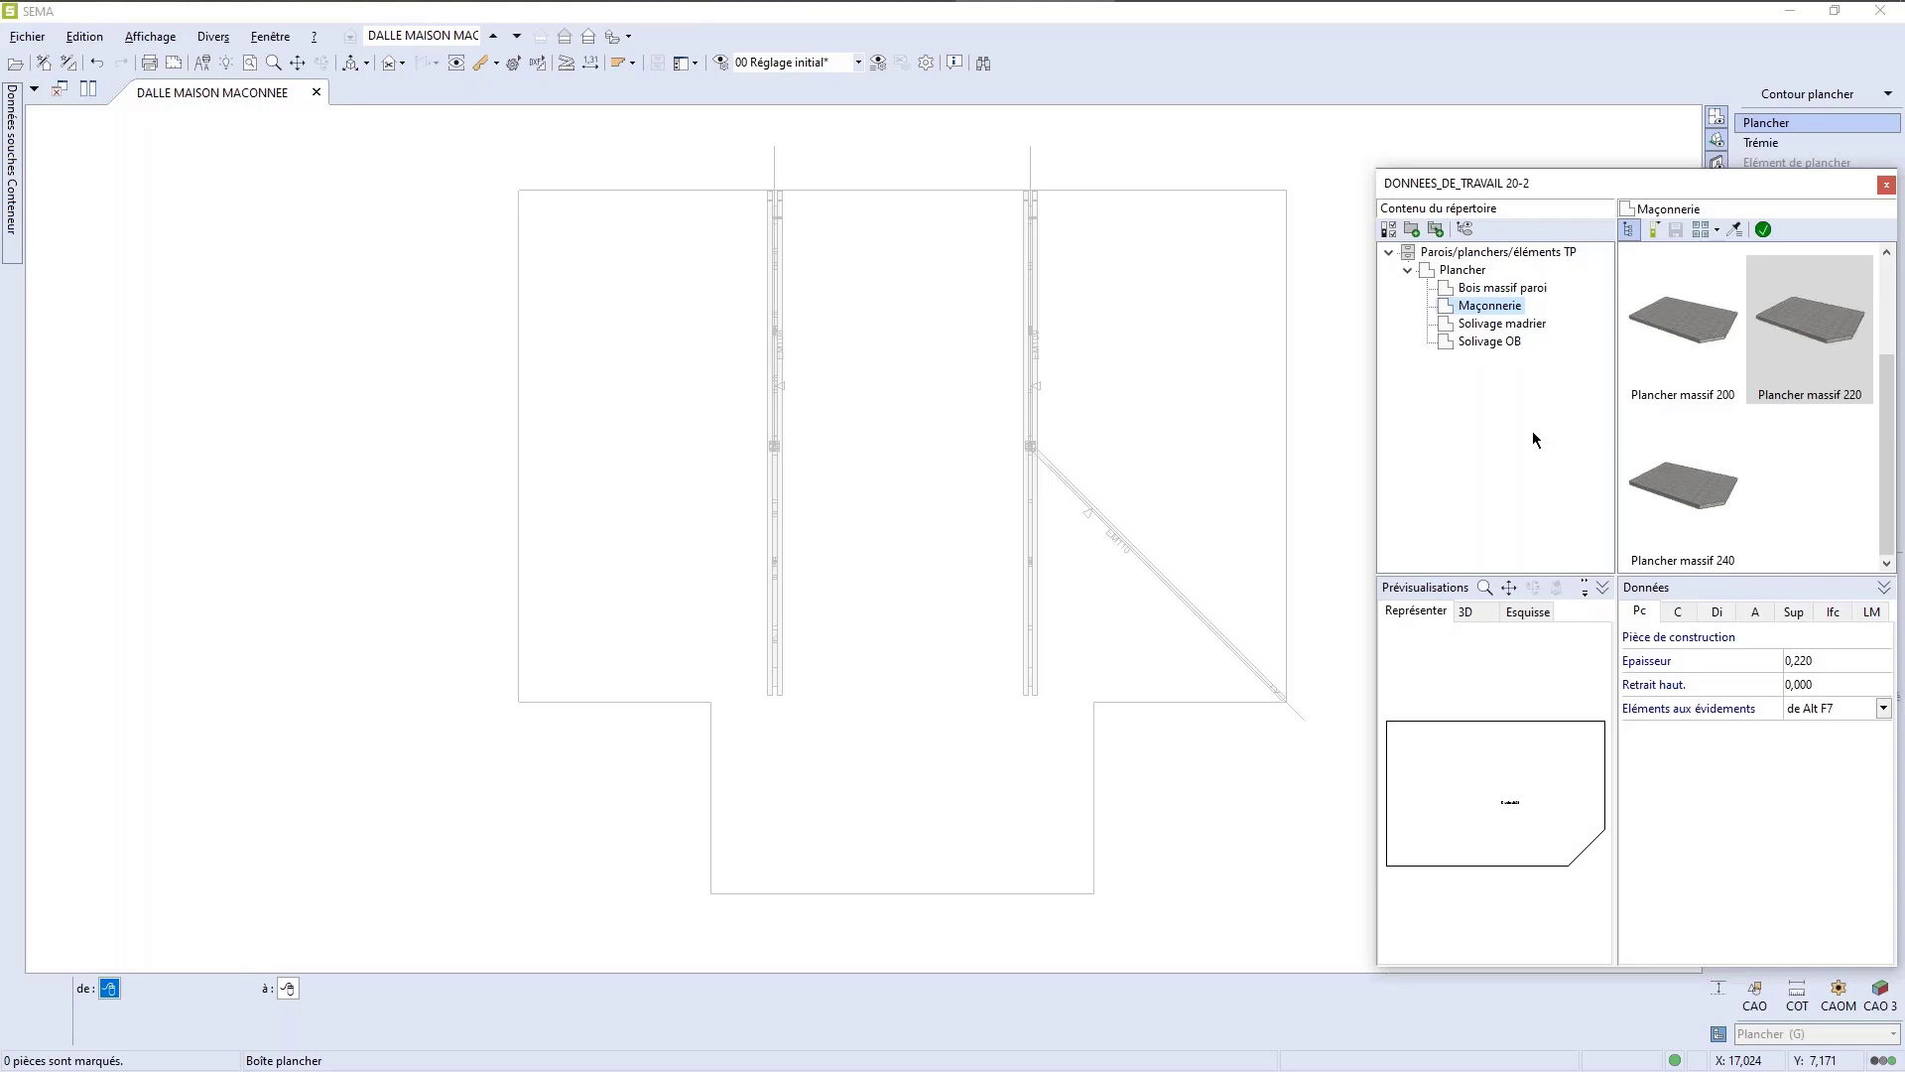
{"action": "left_click", "coordinate": [1489, 341]}
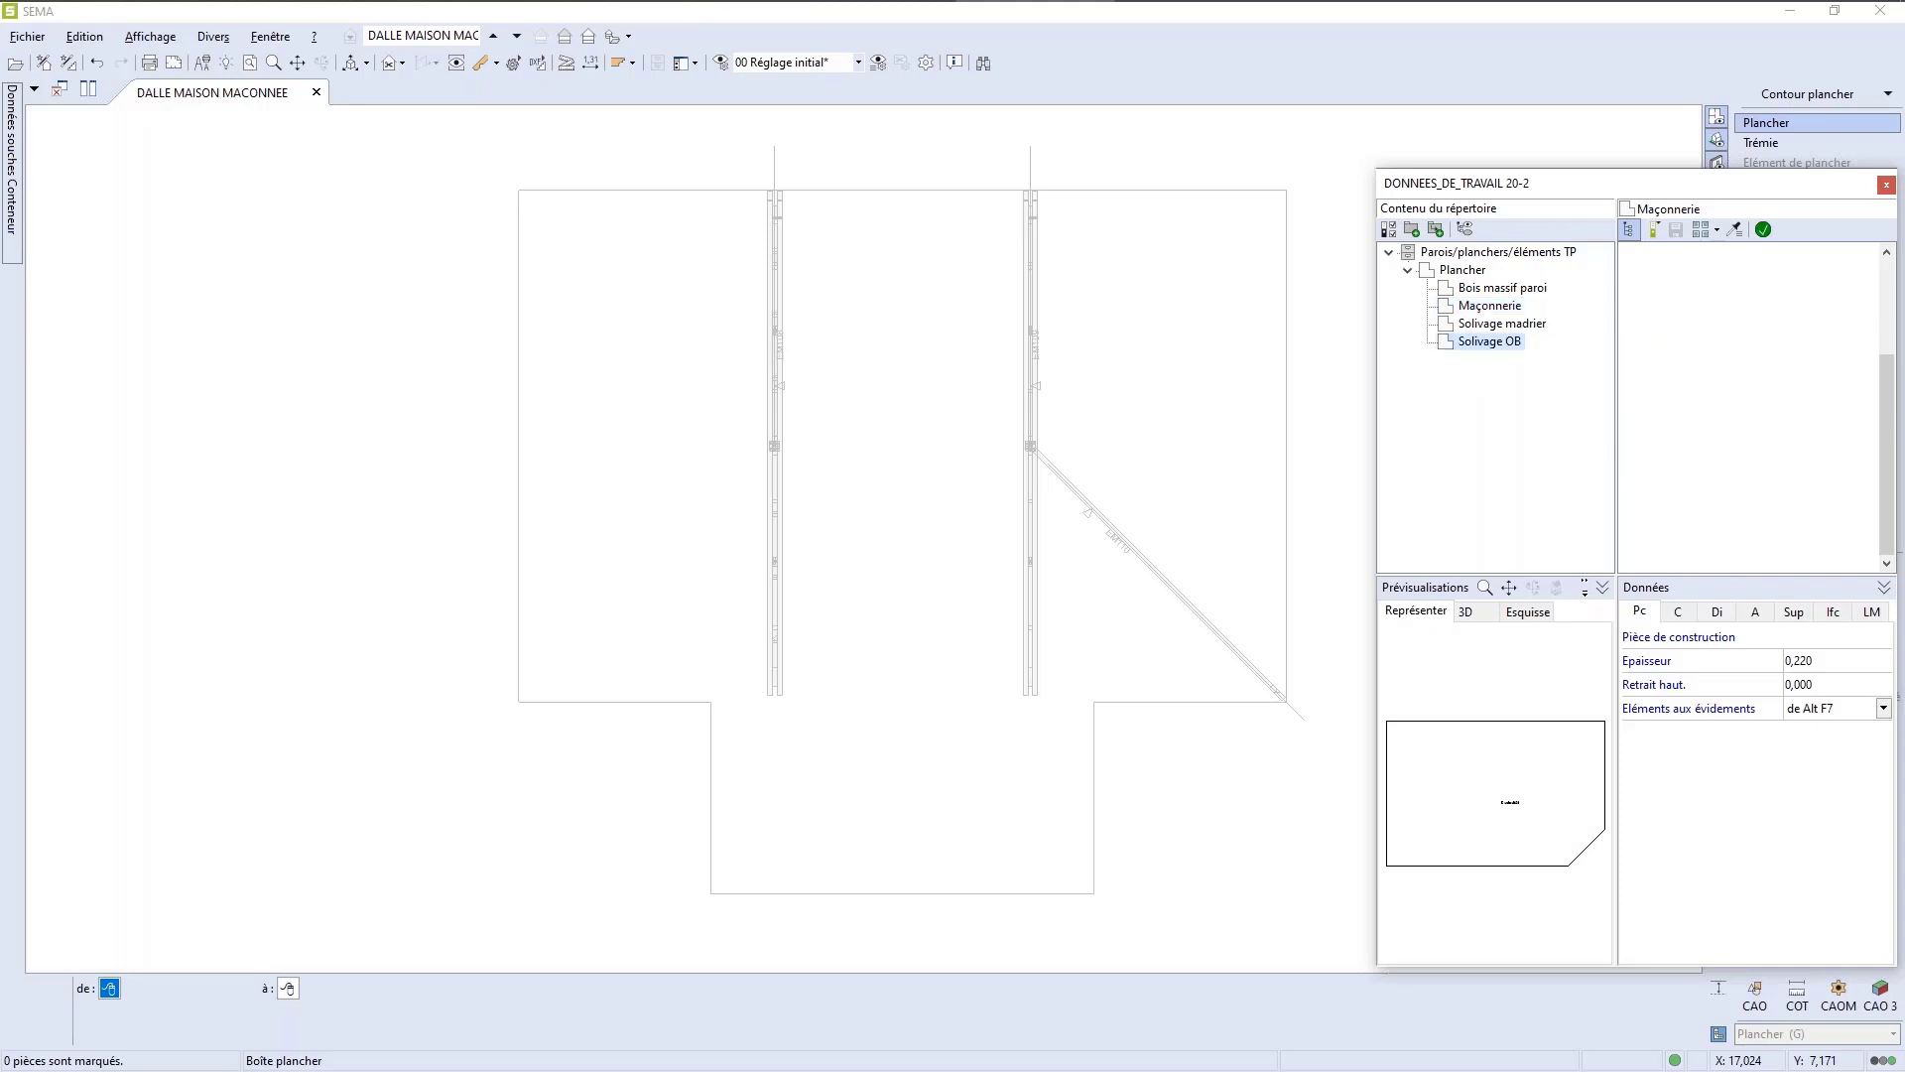
{"action": "left_click", "coordinate": [1499, 324]}
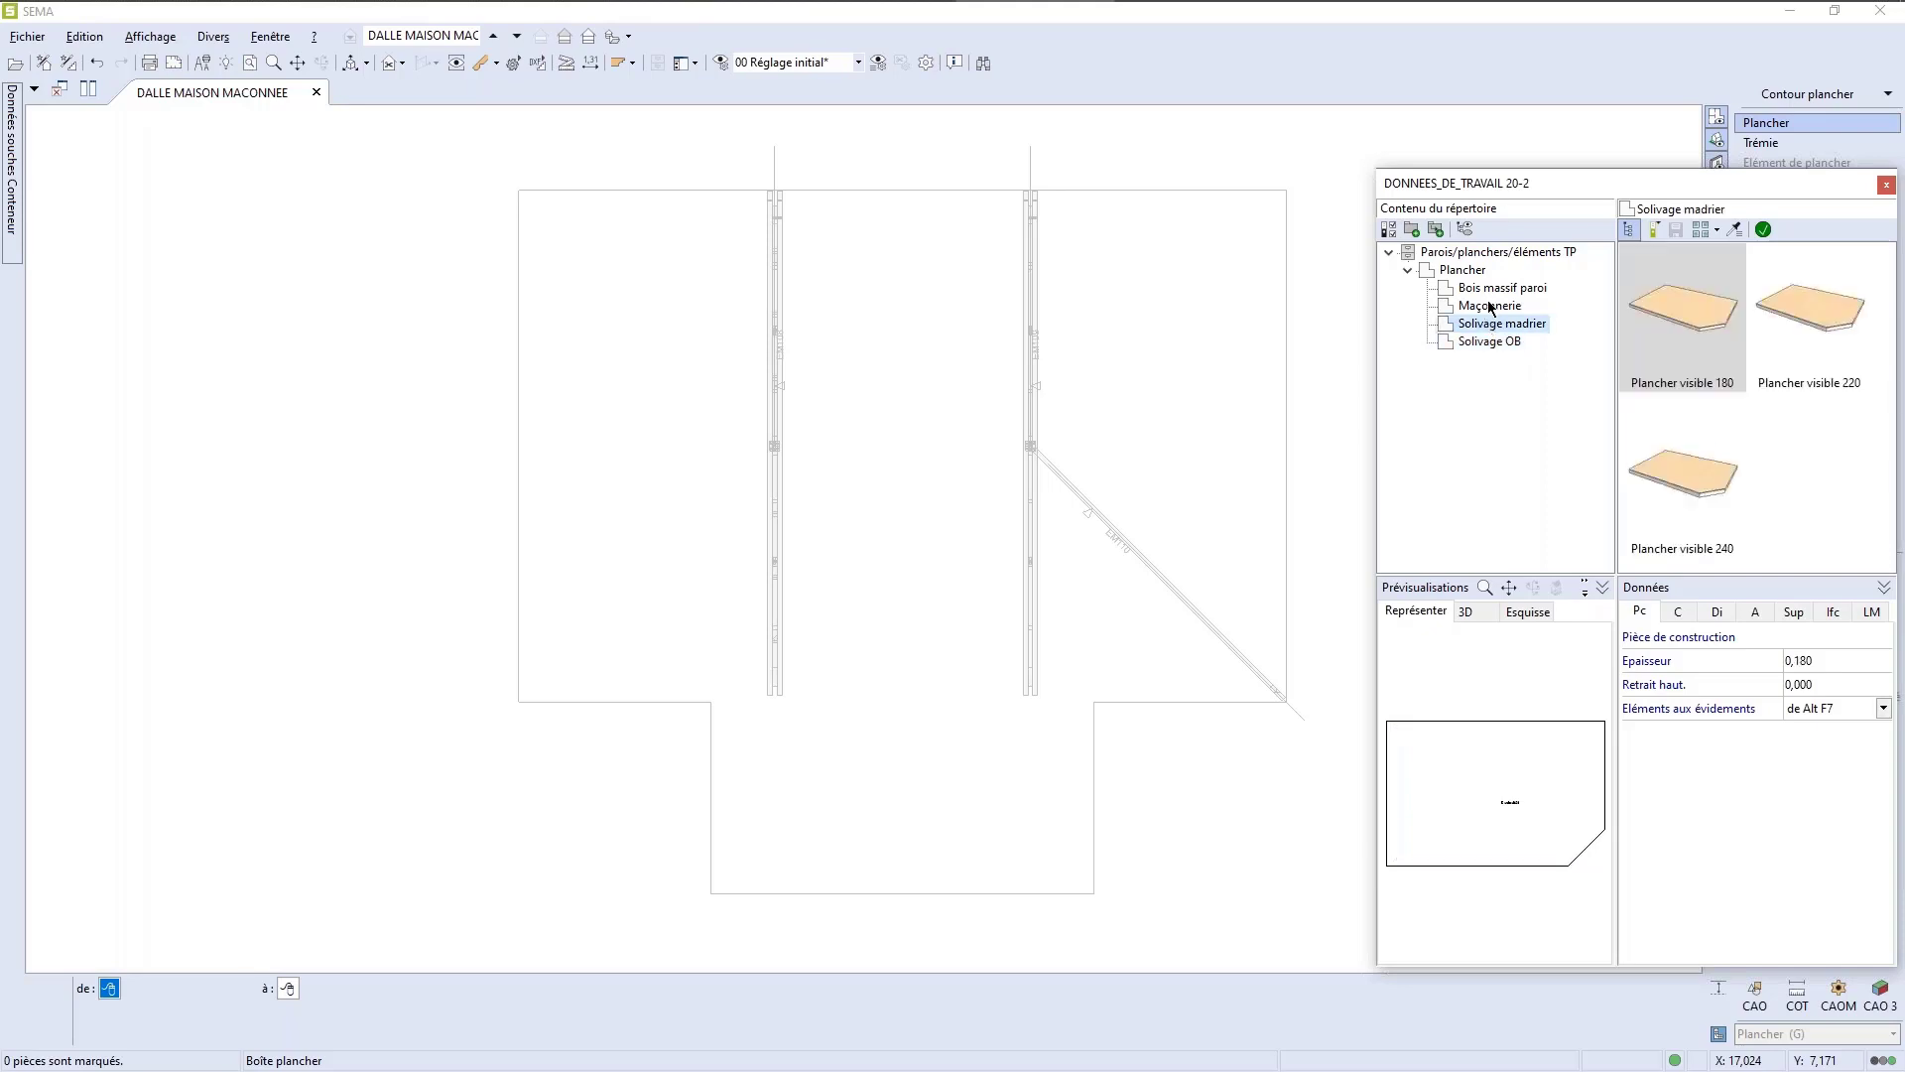
{"action": "left_click", "coordinate": [1489, 311]}
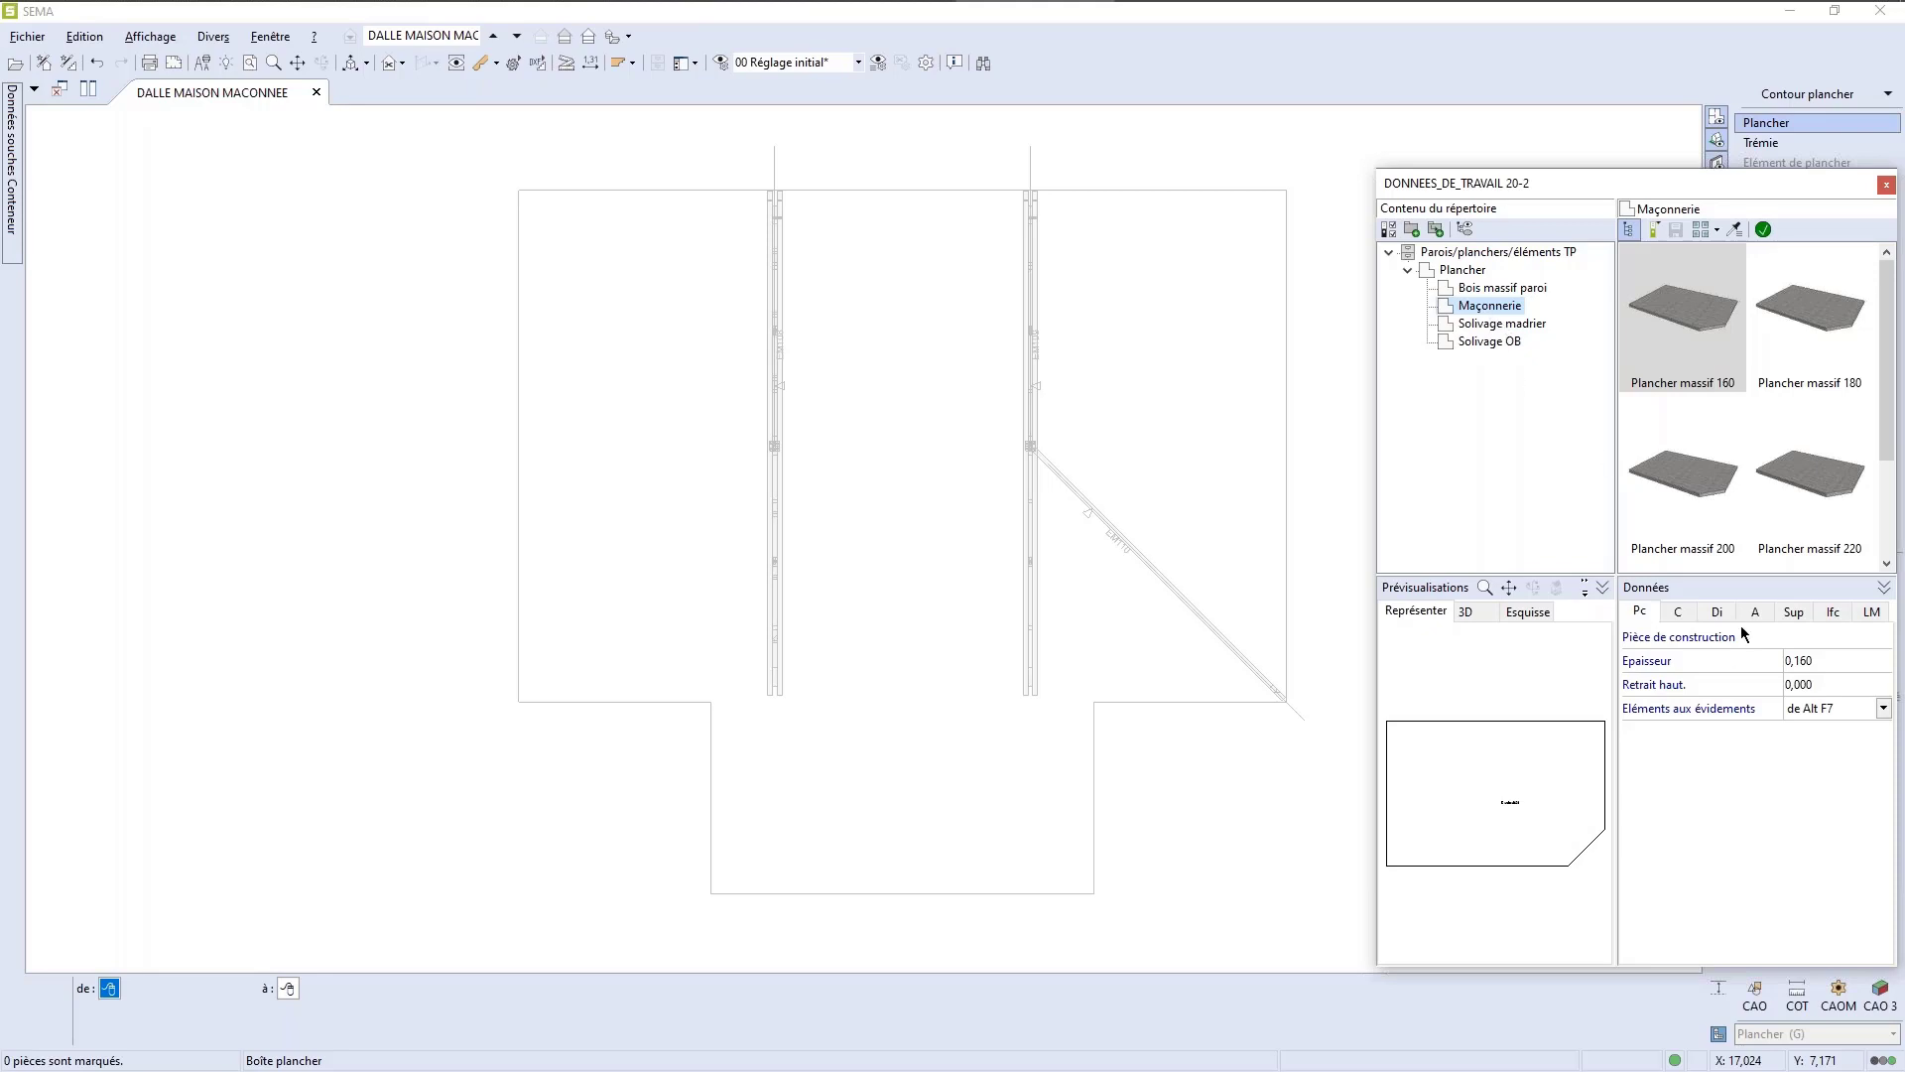
Step: Place a Plancher massif 220 slab over the large upper rectangle of the building outline, between its lower-left and upper-right corners
{"action": "double_click", "coordinate": [1791, 459]}
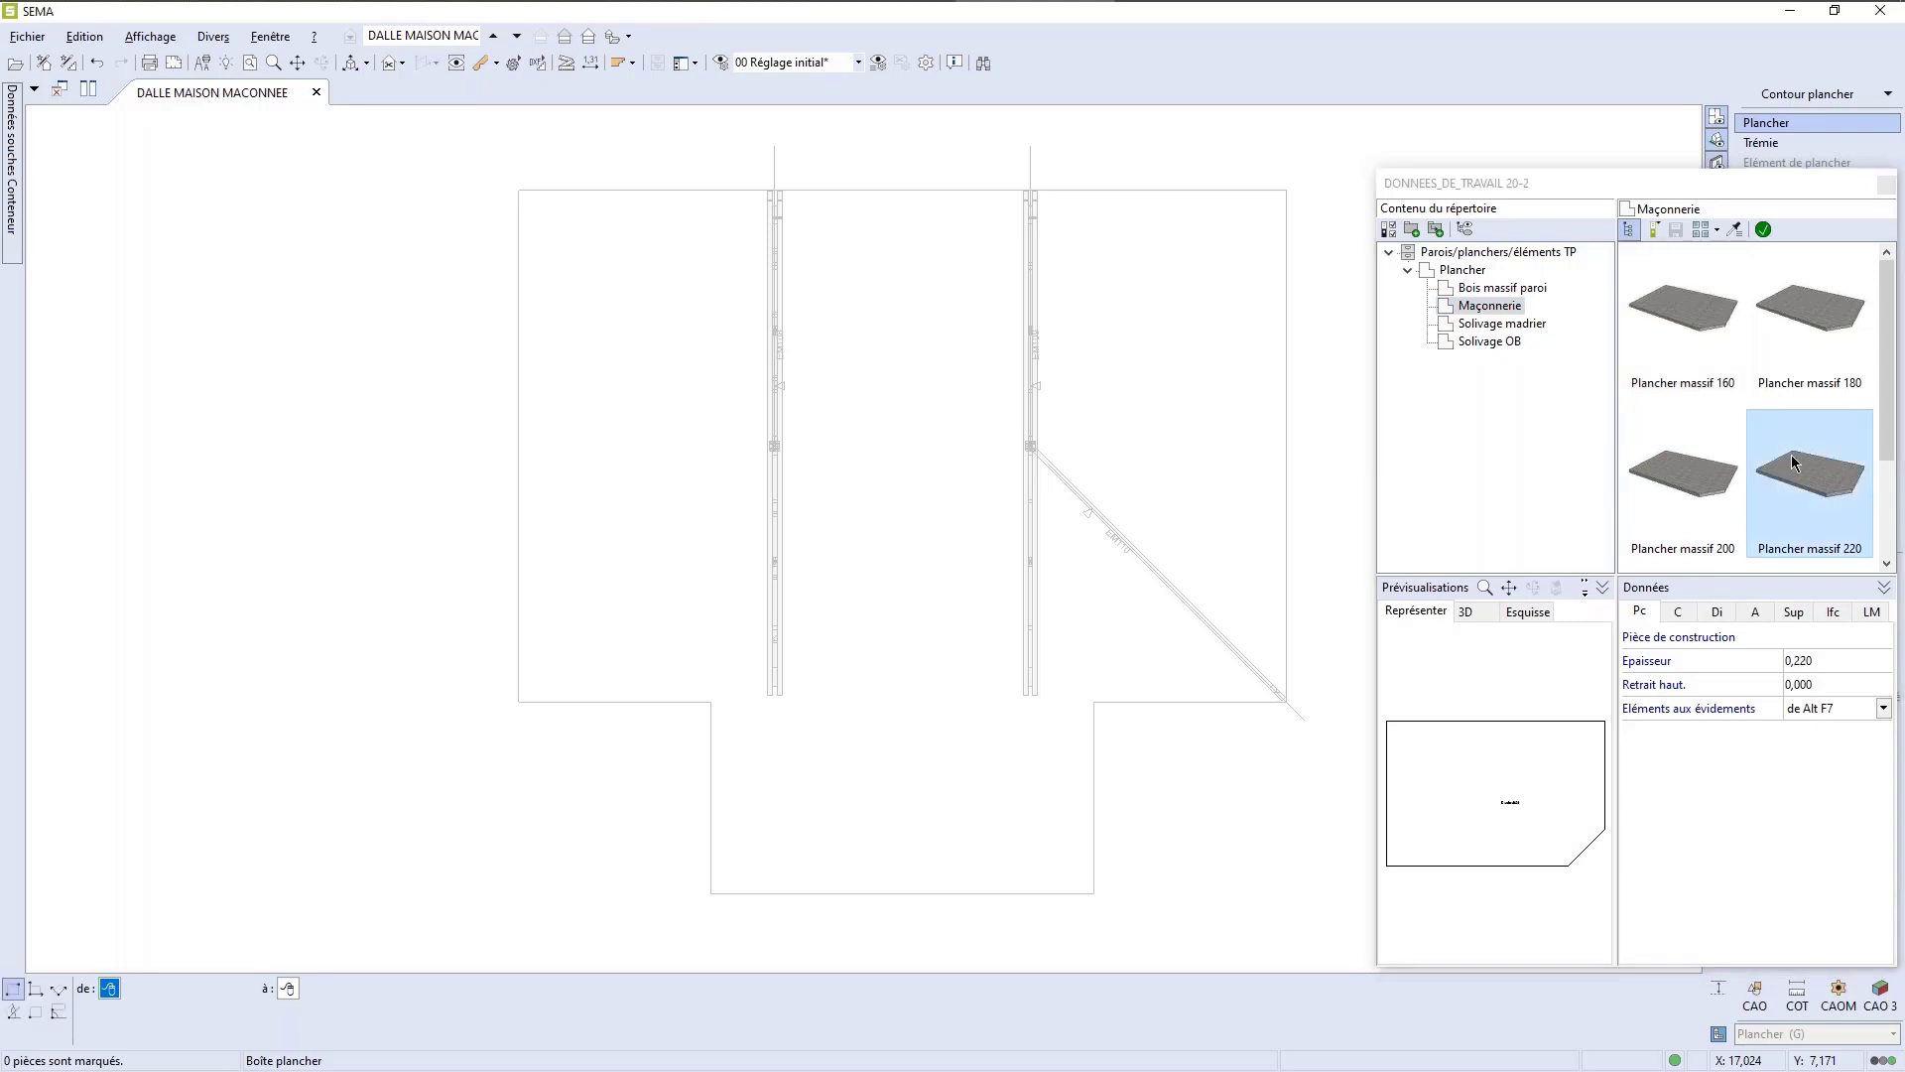
{"action": "left_click", "coordinate": [1765, 230]}
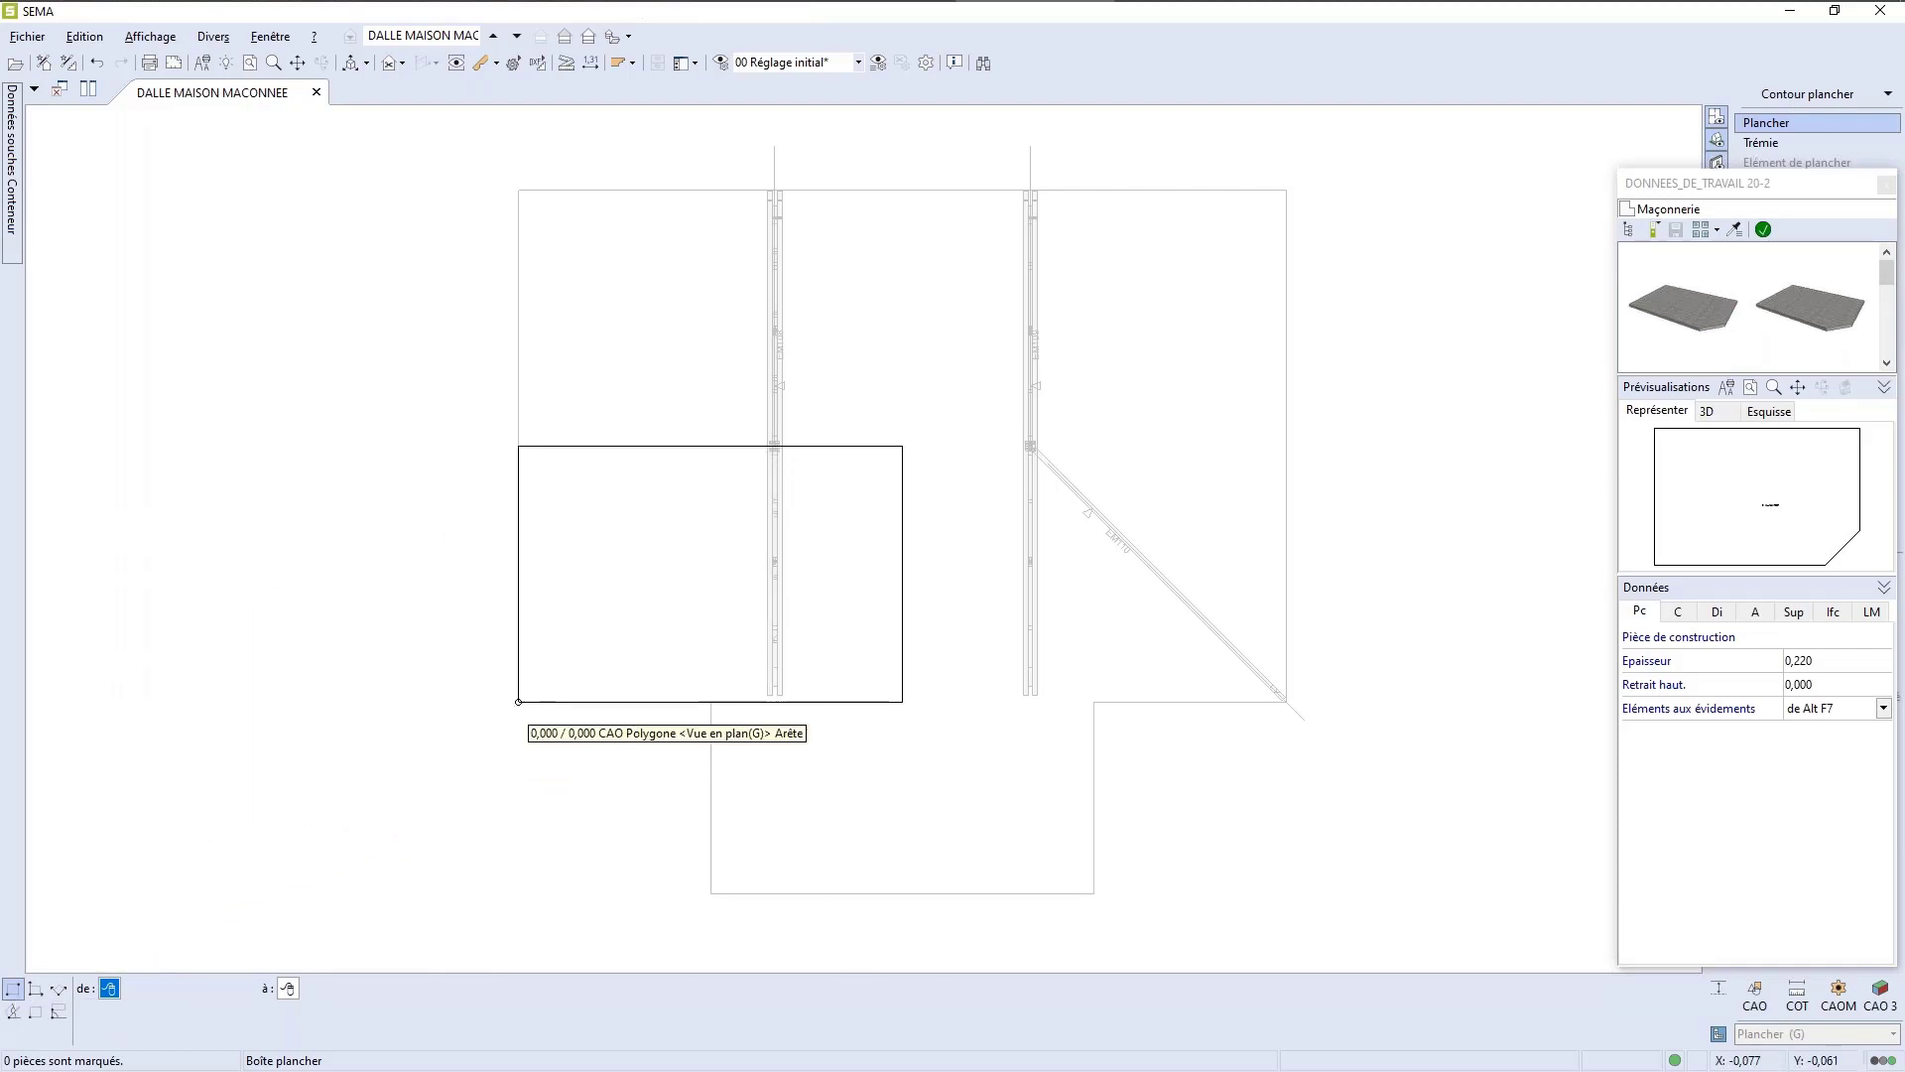
{"action": "left_click", "coordinate": [518, 704]}
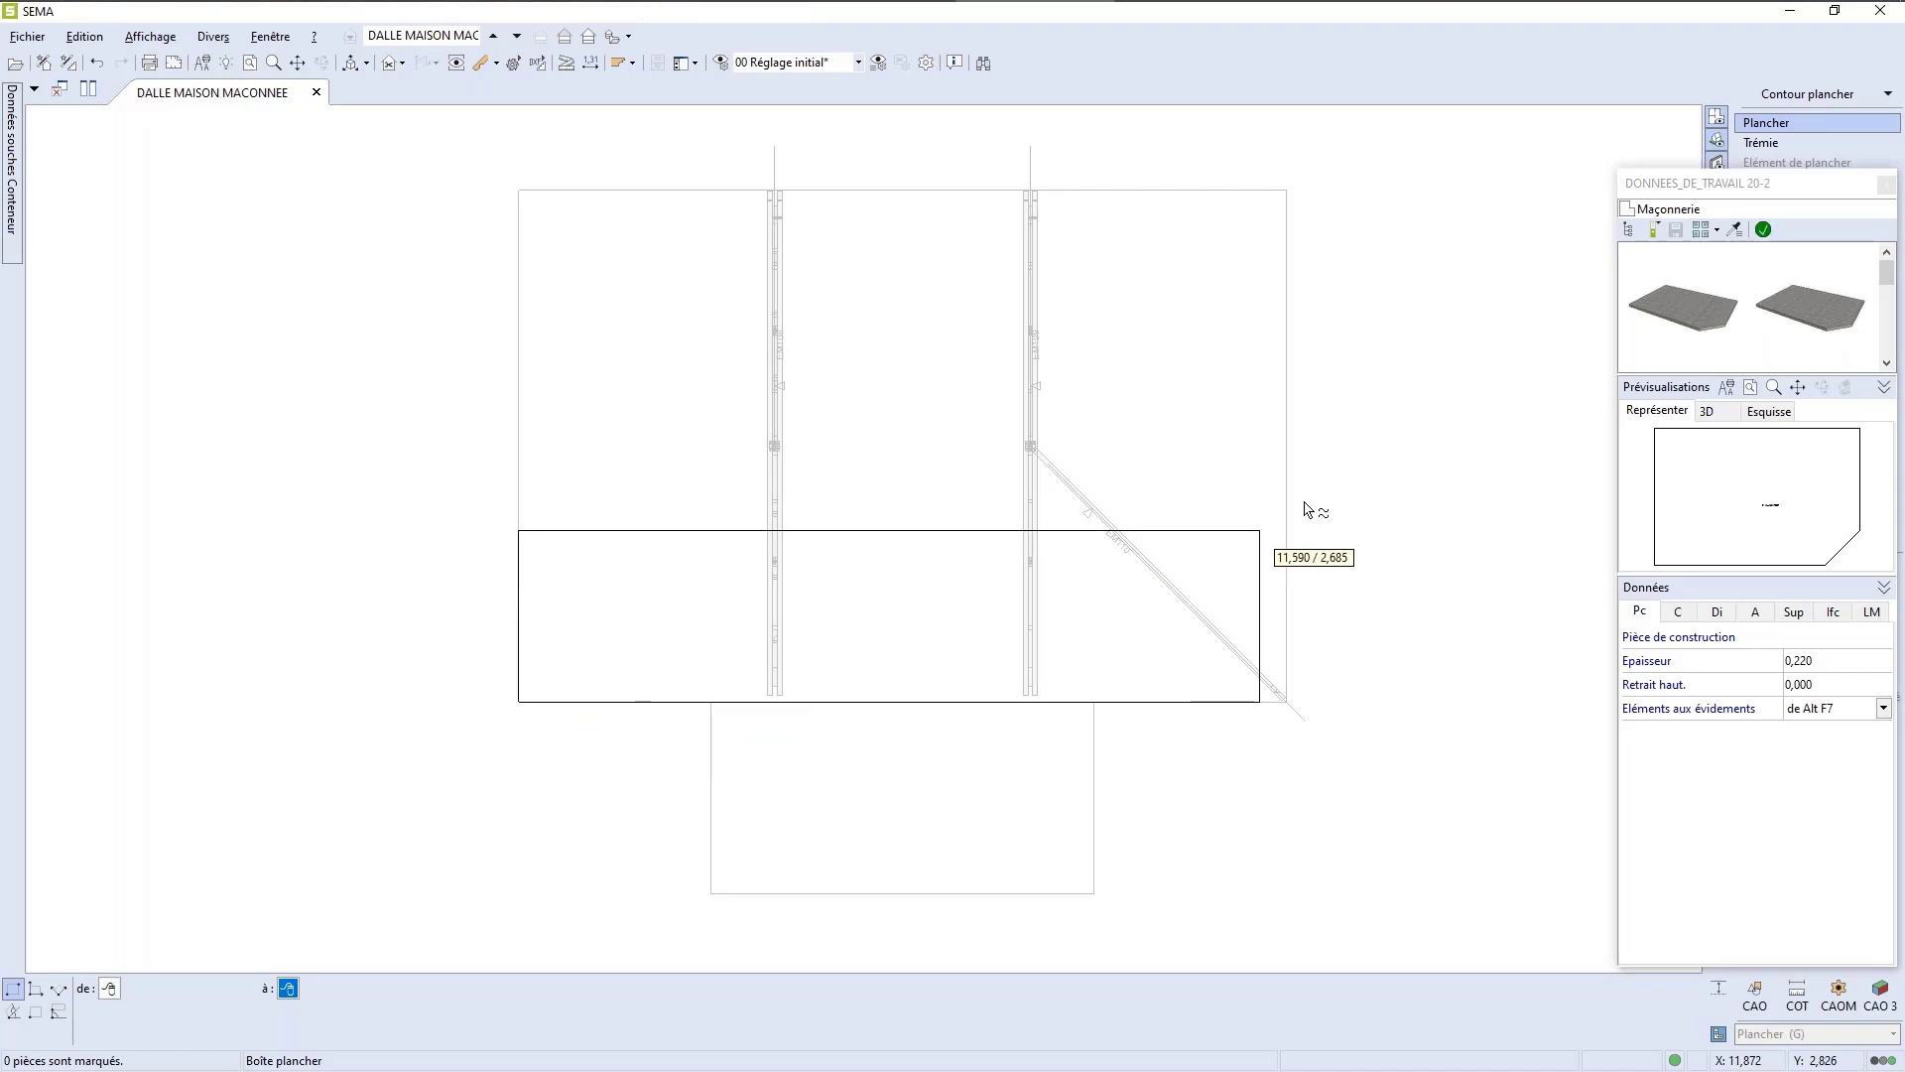
{"action": "left_click", "coordinate": [1289, 192]}
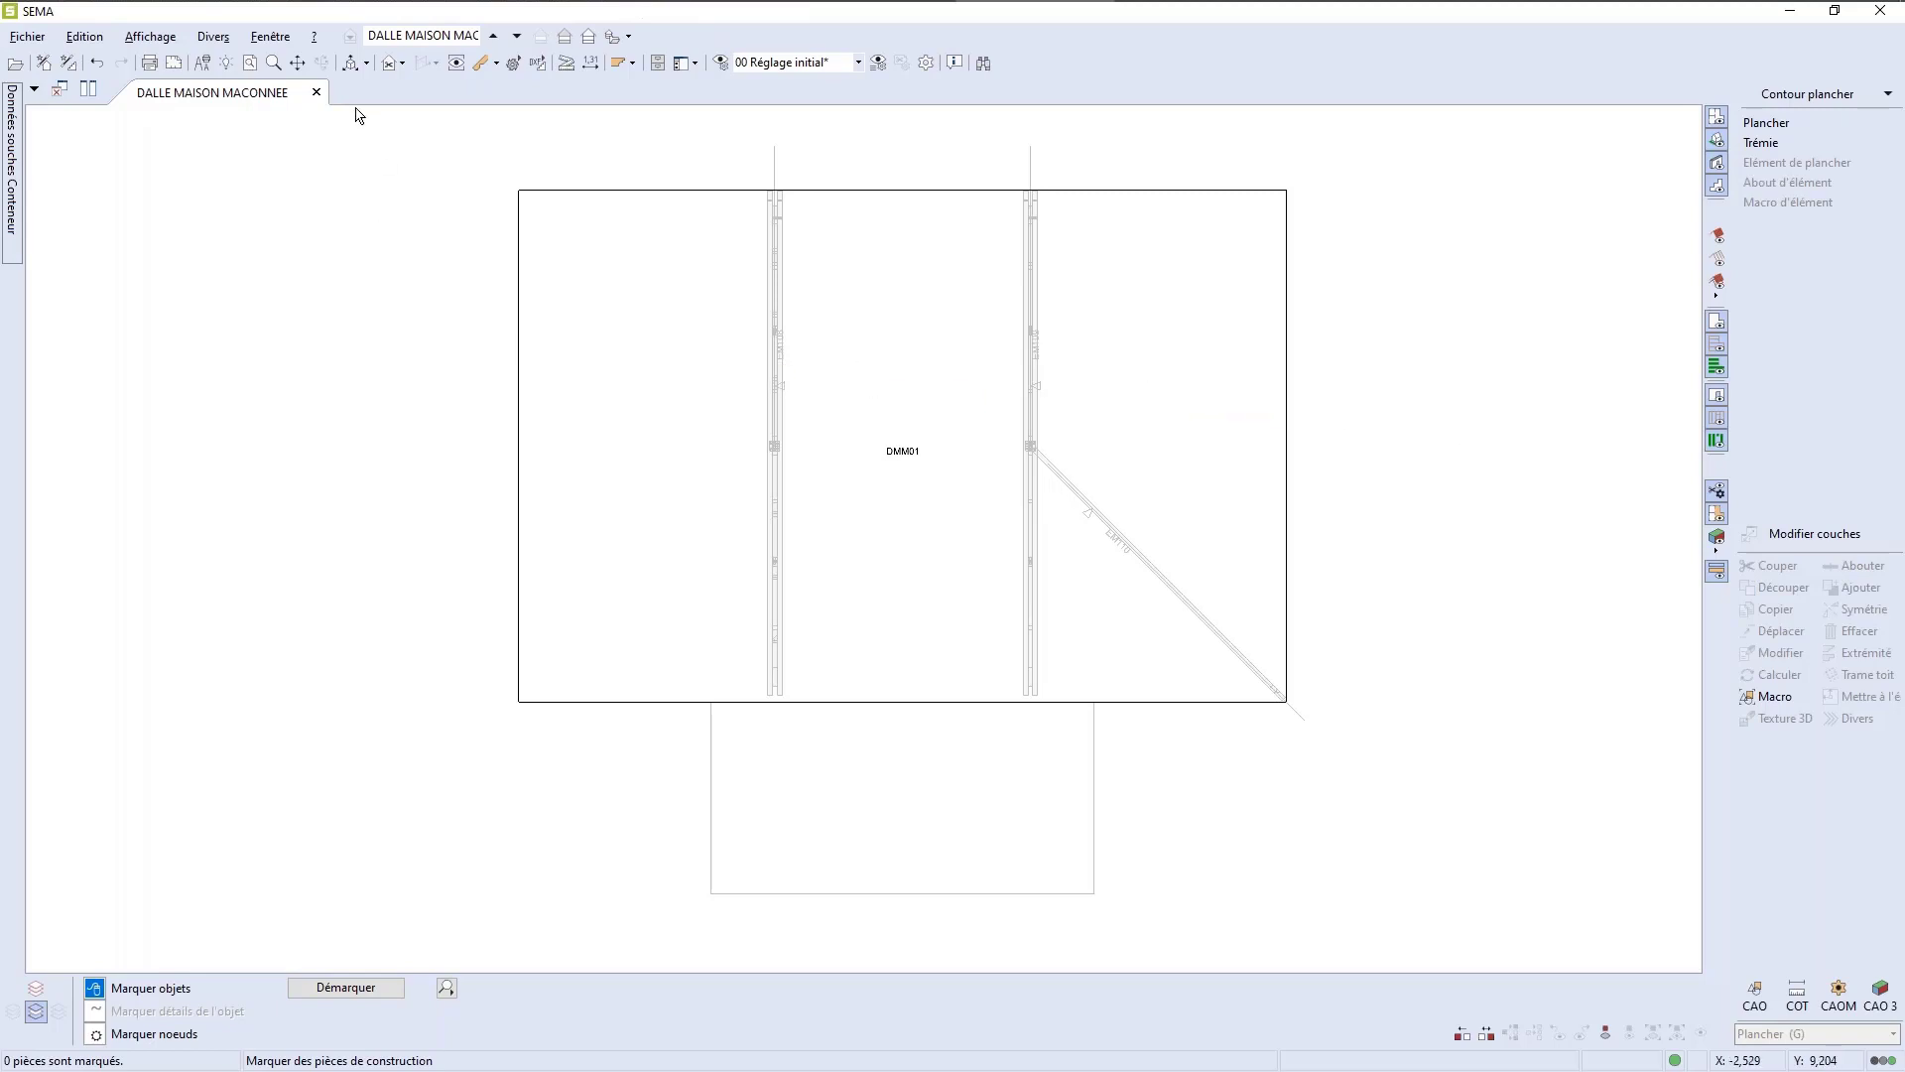
Step: Inspect the masonry slab under the trusses in 3D, then check its extent back in the DALLE MAISON MACONNEE plan
{"action": "left_click", "coordinate": [349, 64]}
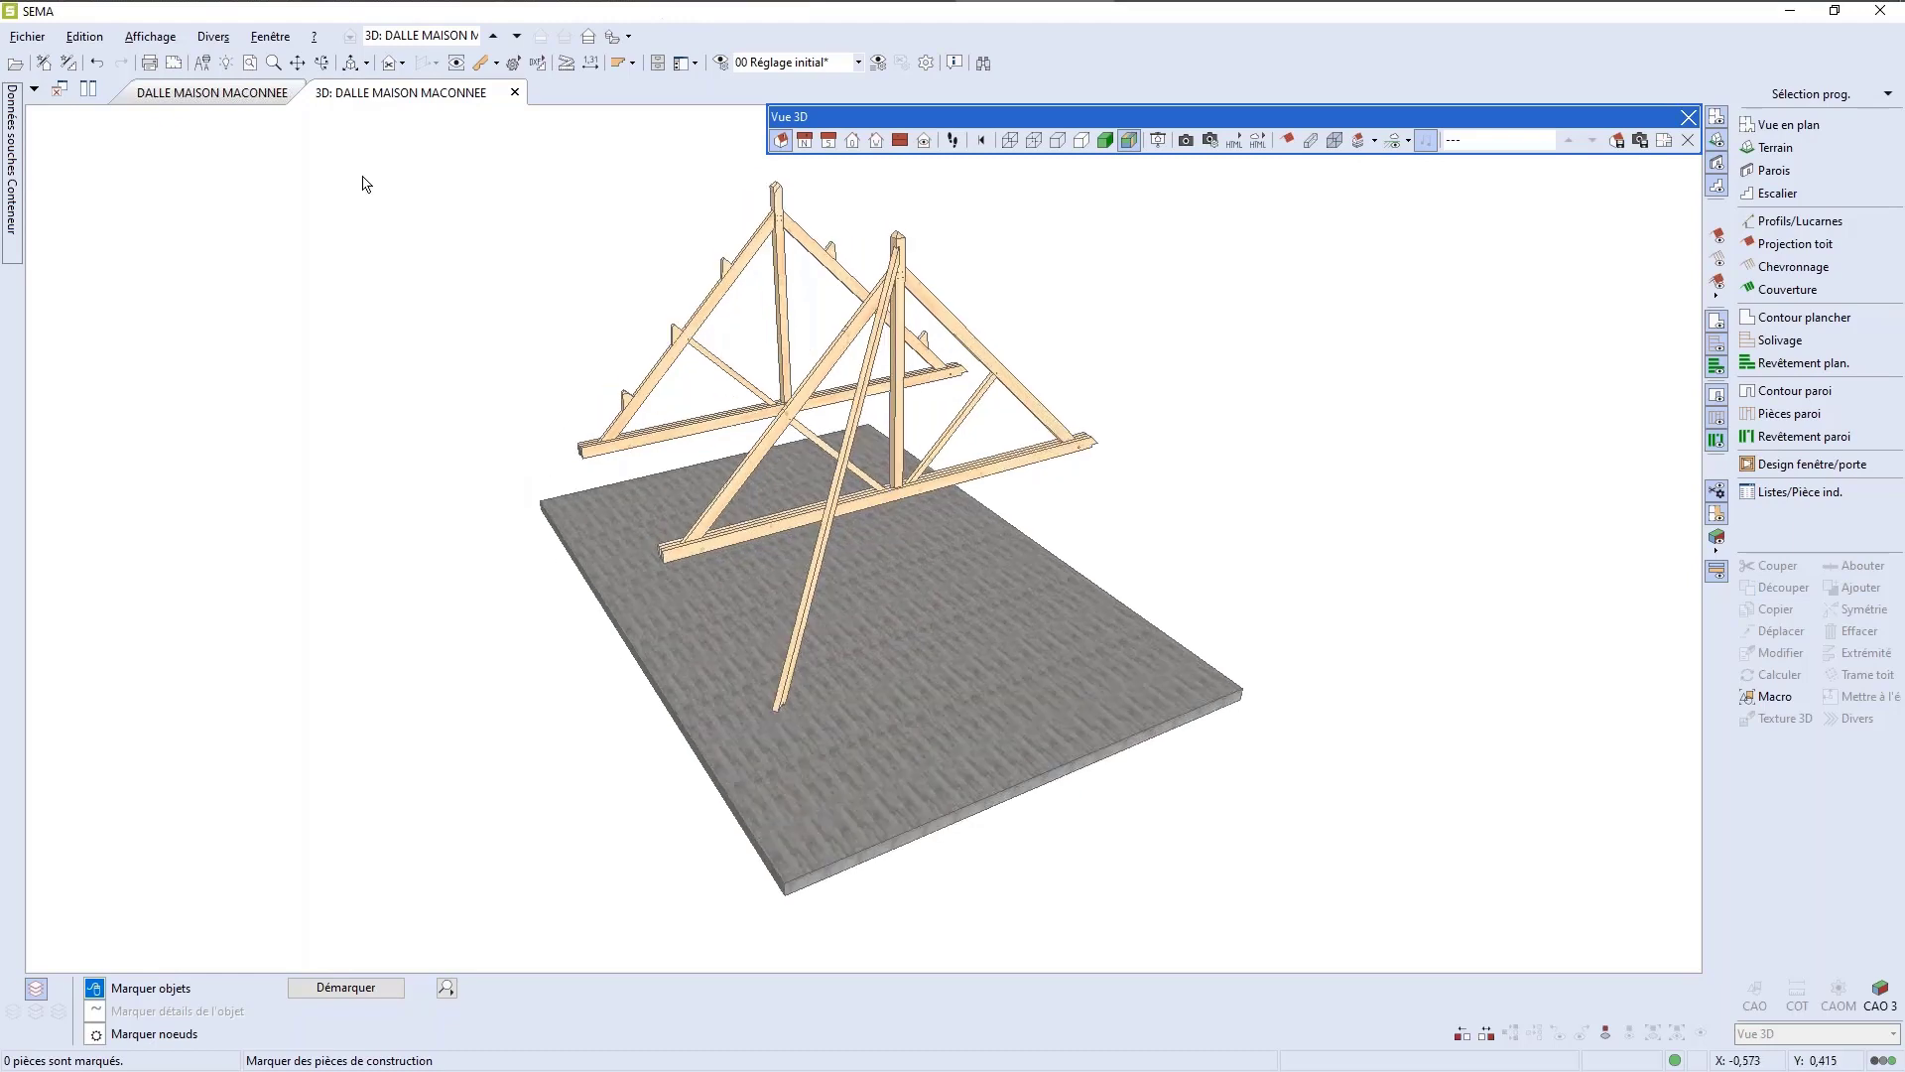
{"action": "left_click", "coordinate": [324, 64]}
{"action": "left_click", "coordinate": [201, 92]}
{"action": "scroll", "coordinate": [1017, 793], "scroll_direction": "down", "scroll_amount": 3}
{"action": "scroll", "coordinate": [1017, 793], "scroll_direction": "up", "scroll_amount": 4}
{"action": "scroll", "coordinate": [1017, 793], "scroll_direction": "down", "scroll_amount": 1}
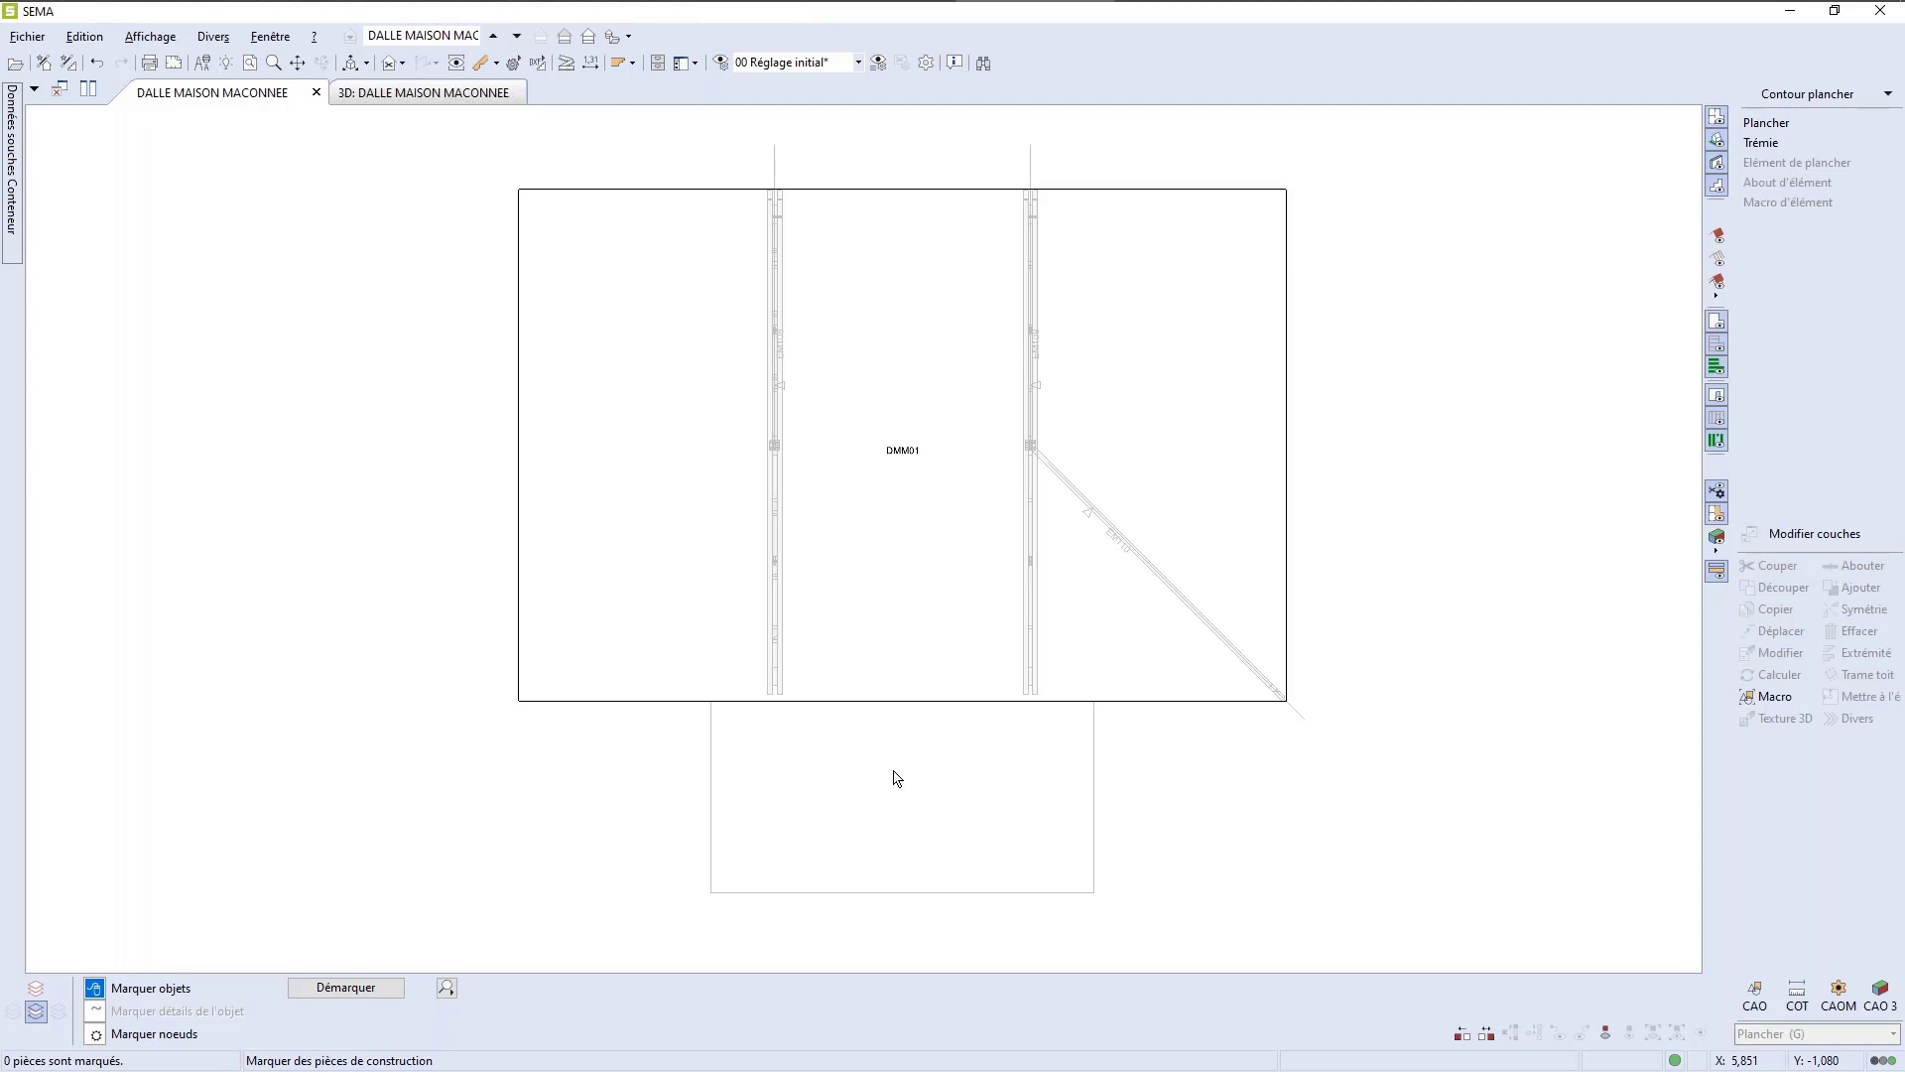
{"action": "left_click", "coordinate": [1204, 427]}
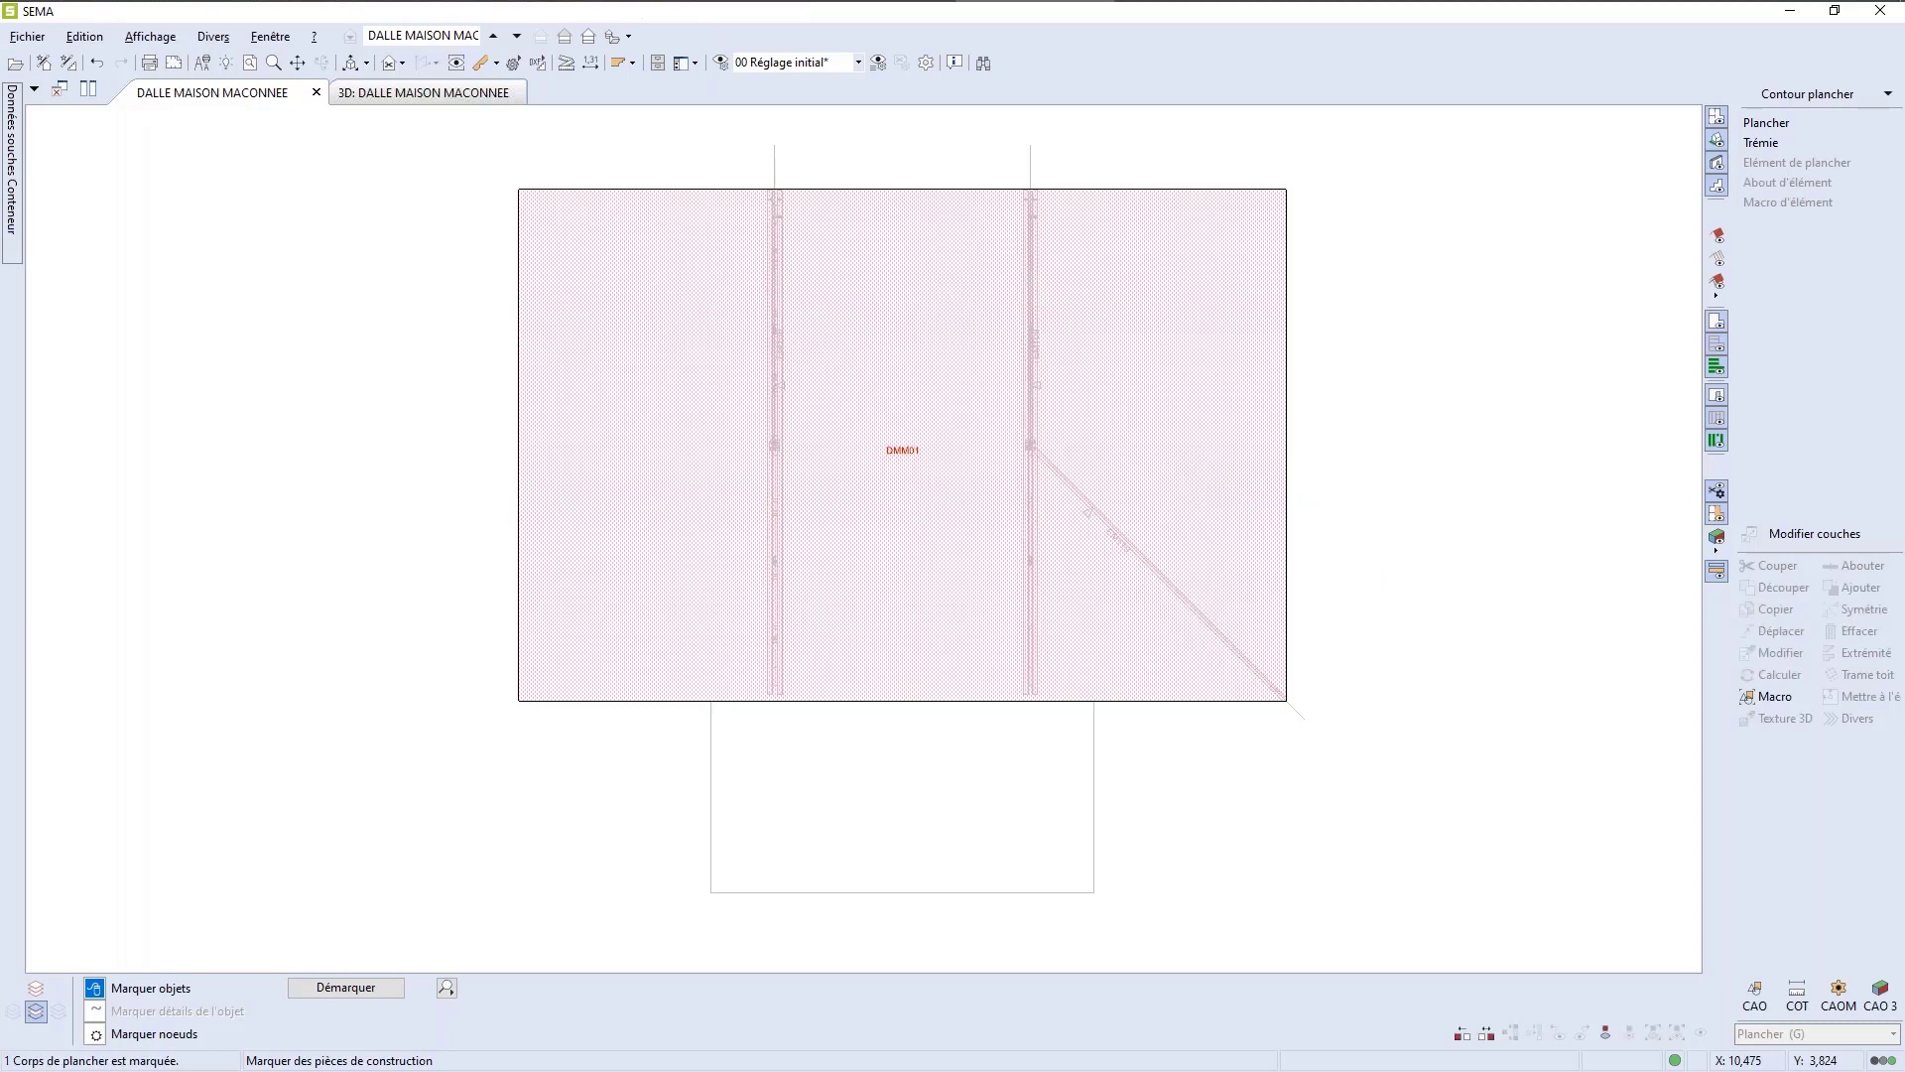
{"action": "left_click", "coordinate": [1092, 456]}
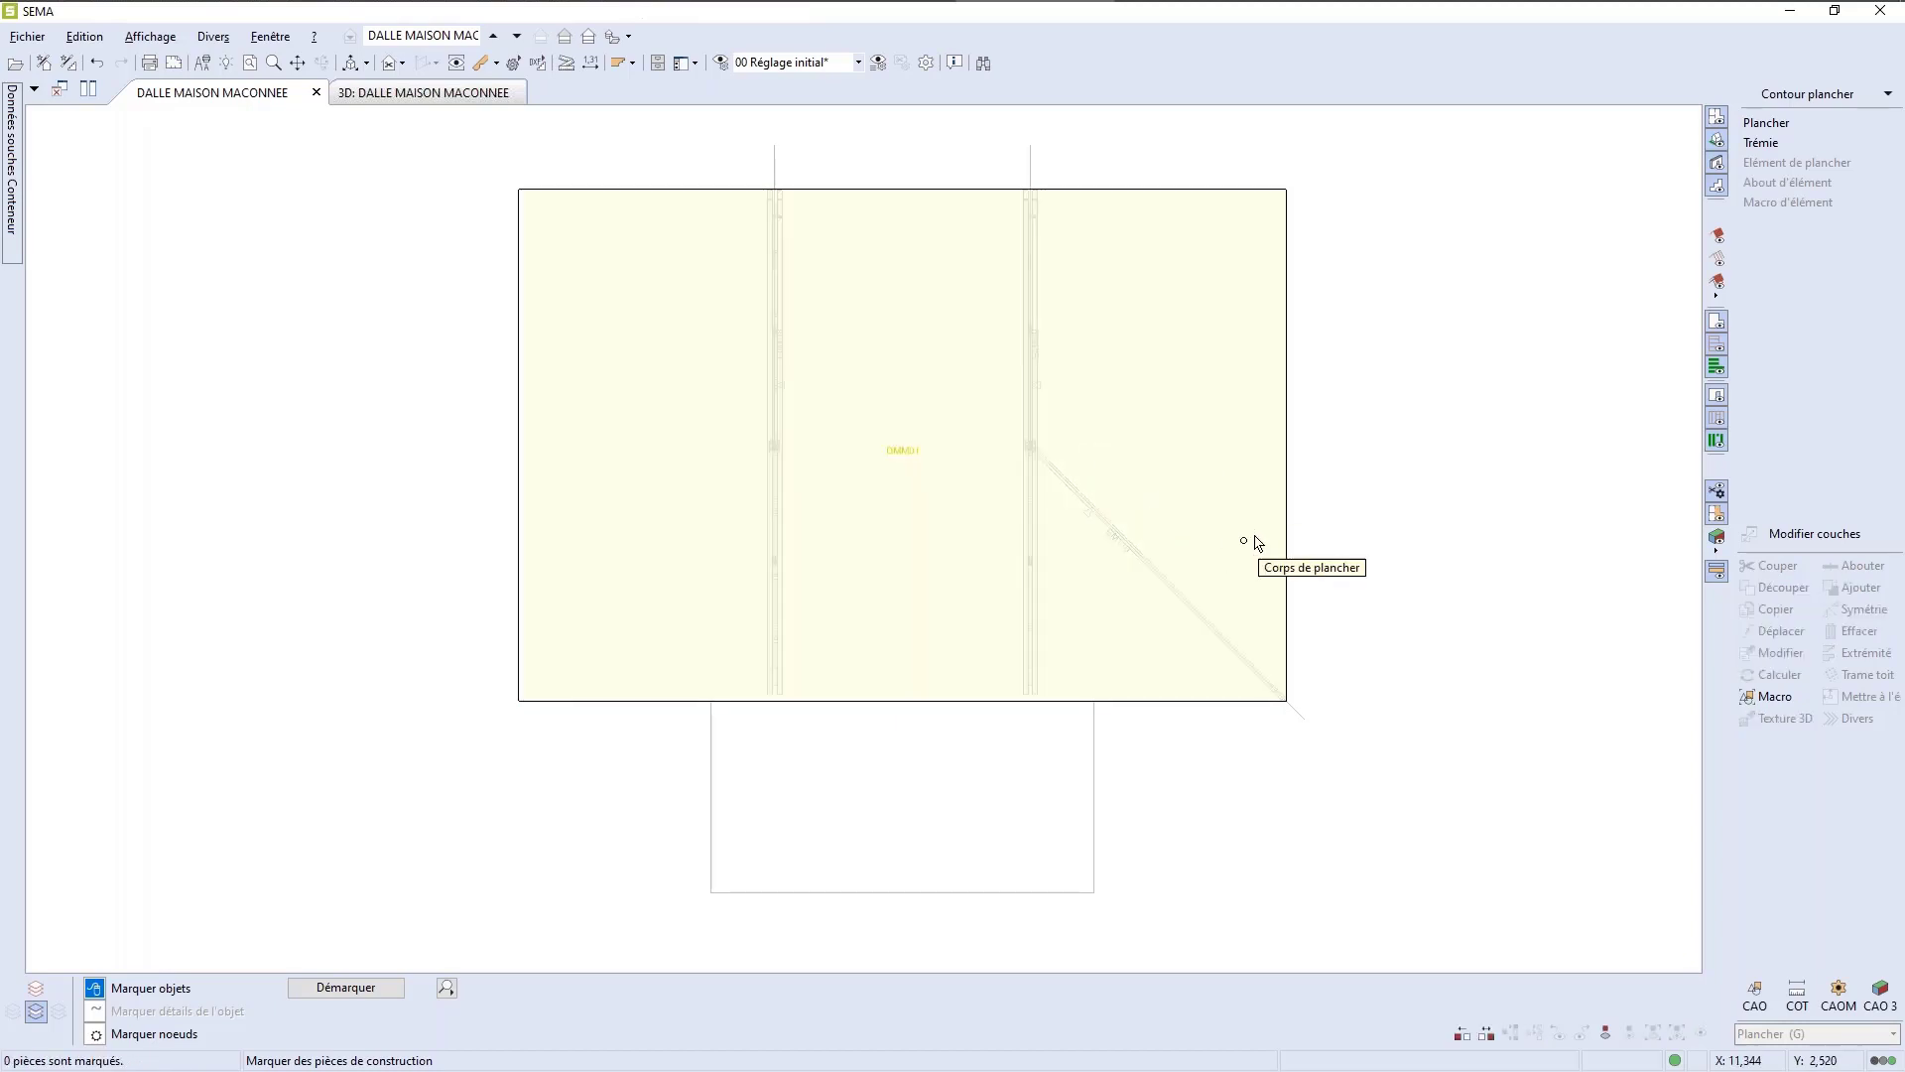
Step: Compare the editing commands offered for the slab's right edge and for the whole slab body
{"action": "left_click", "coordinate": [1287, 460]}
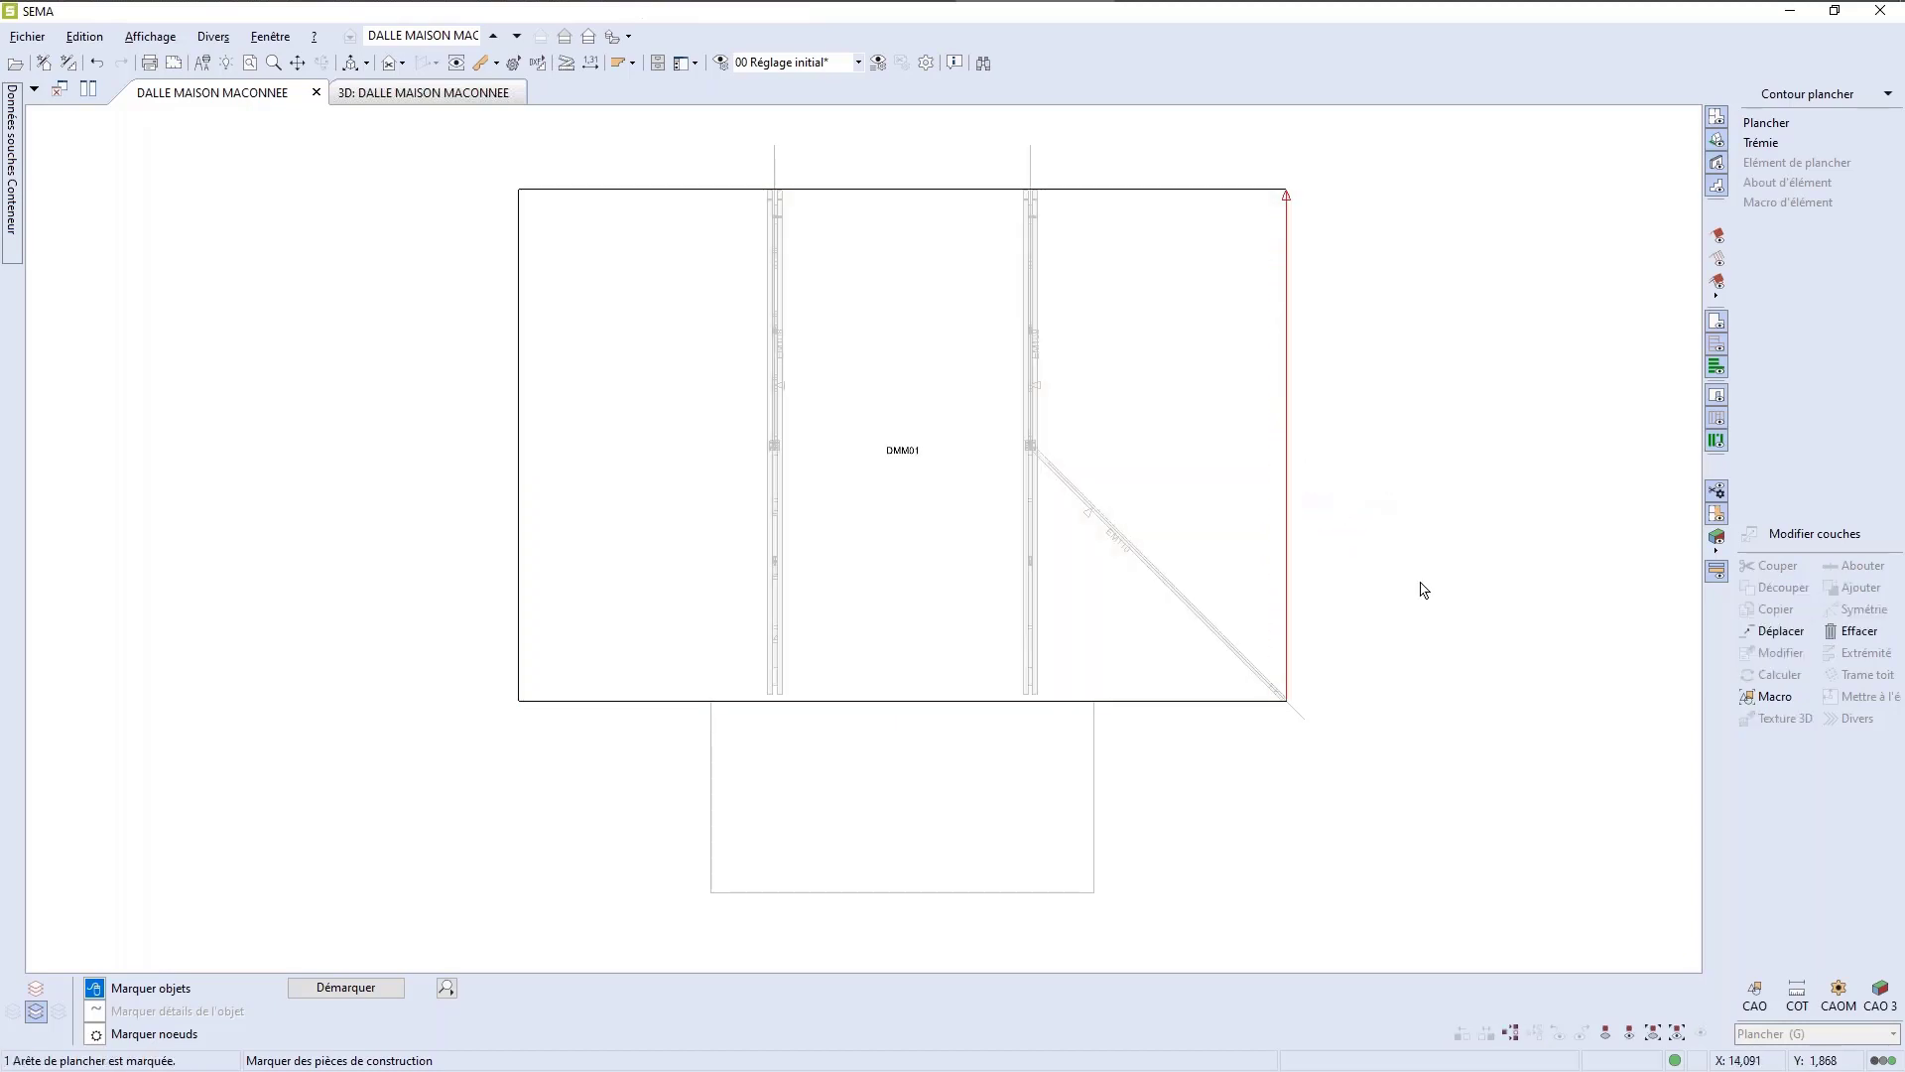
{"action": "left_click", "coordinate": [1165, 473]}
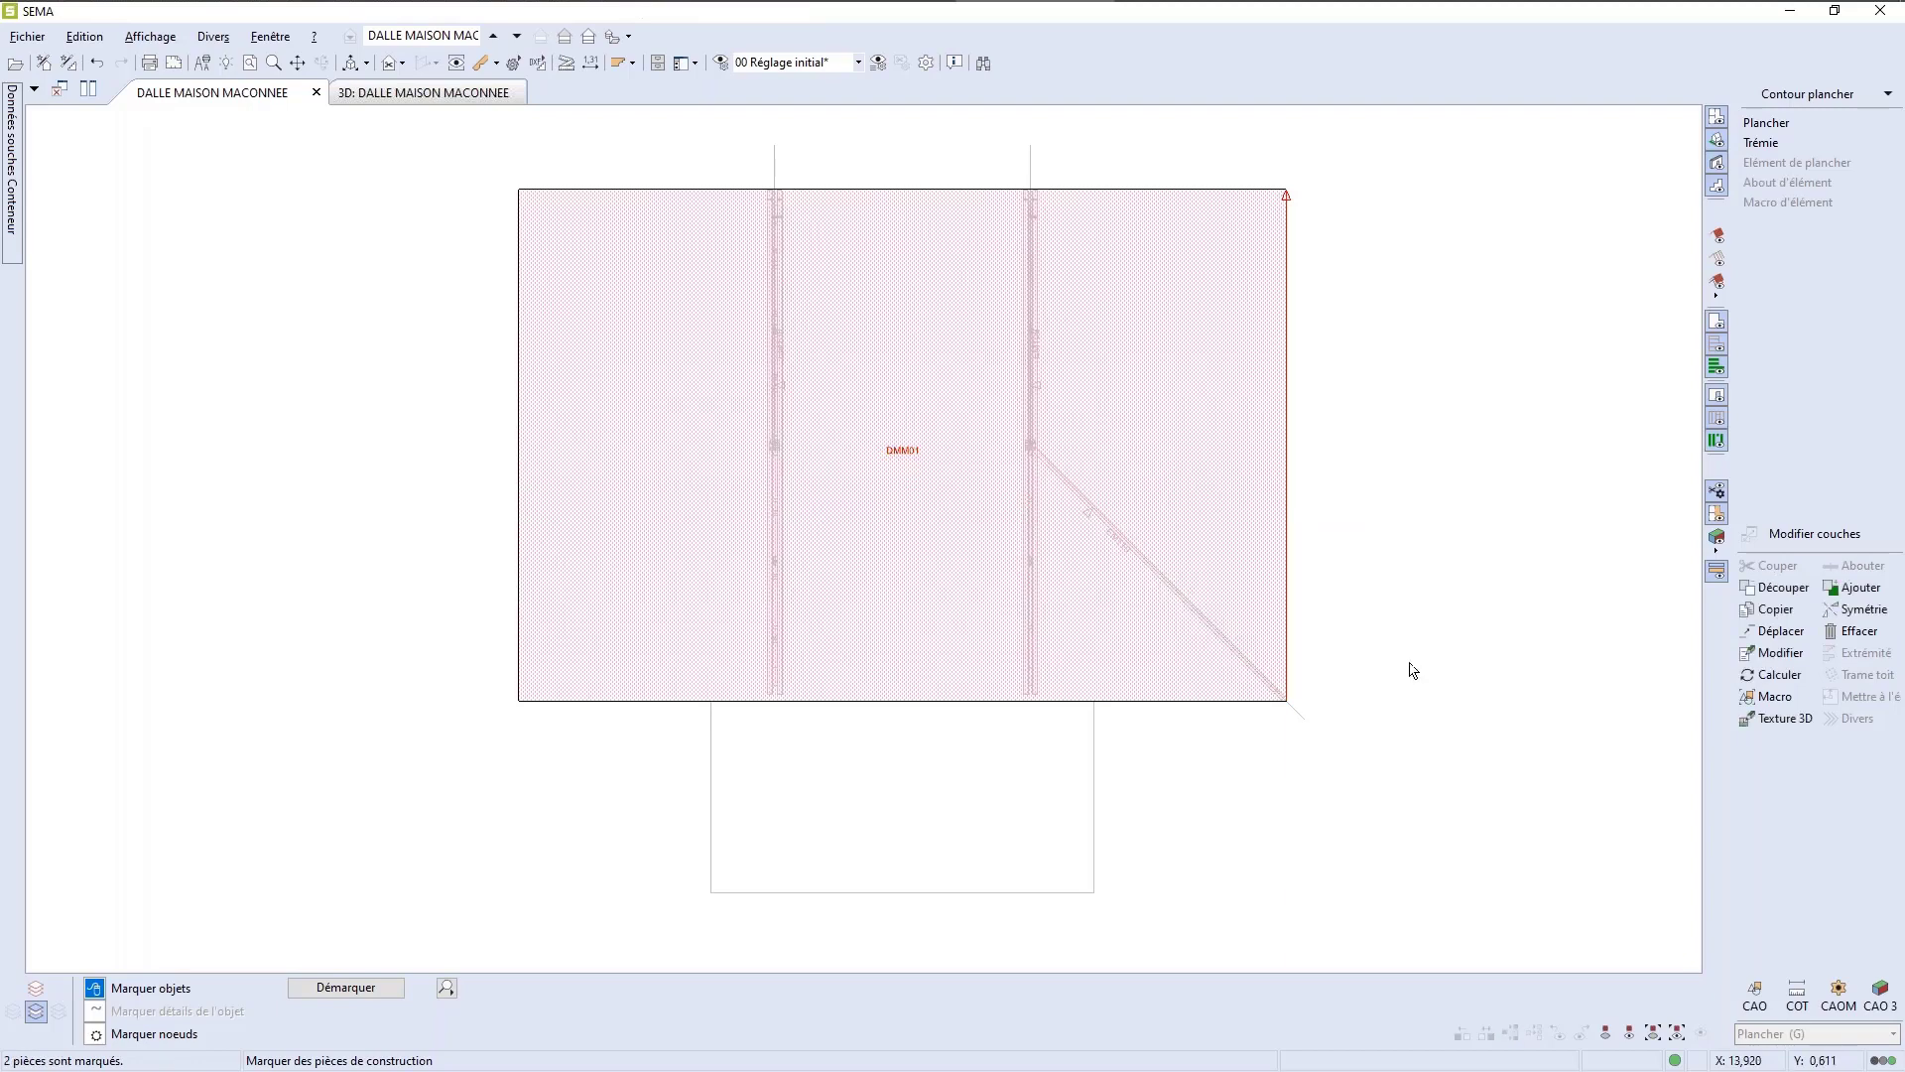
{"action": "key", "text": "Escape"}
{"action": "left_click", "coordinate": [1179, 541]}
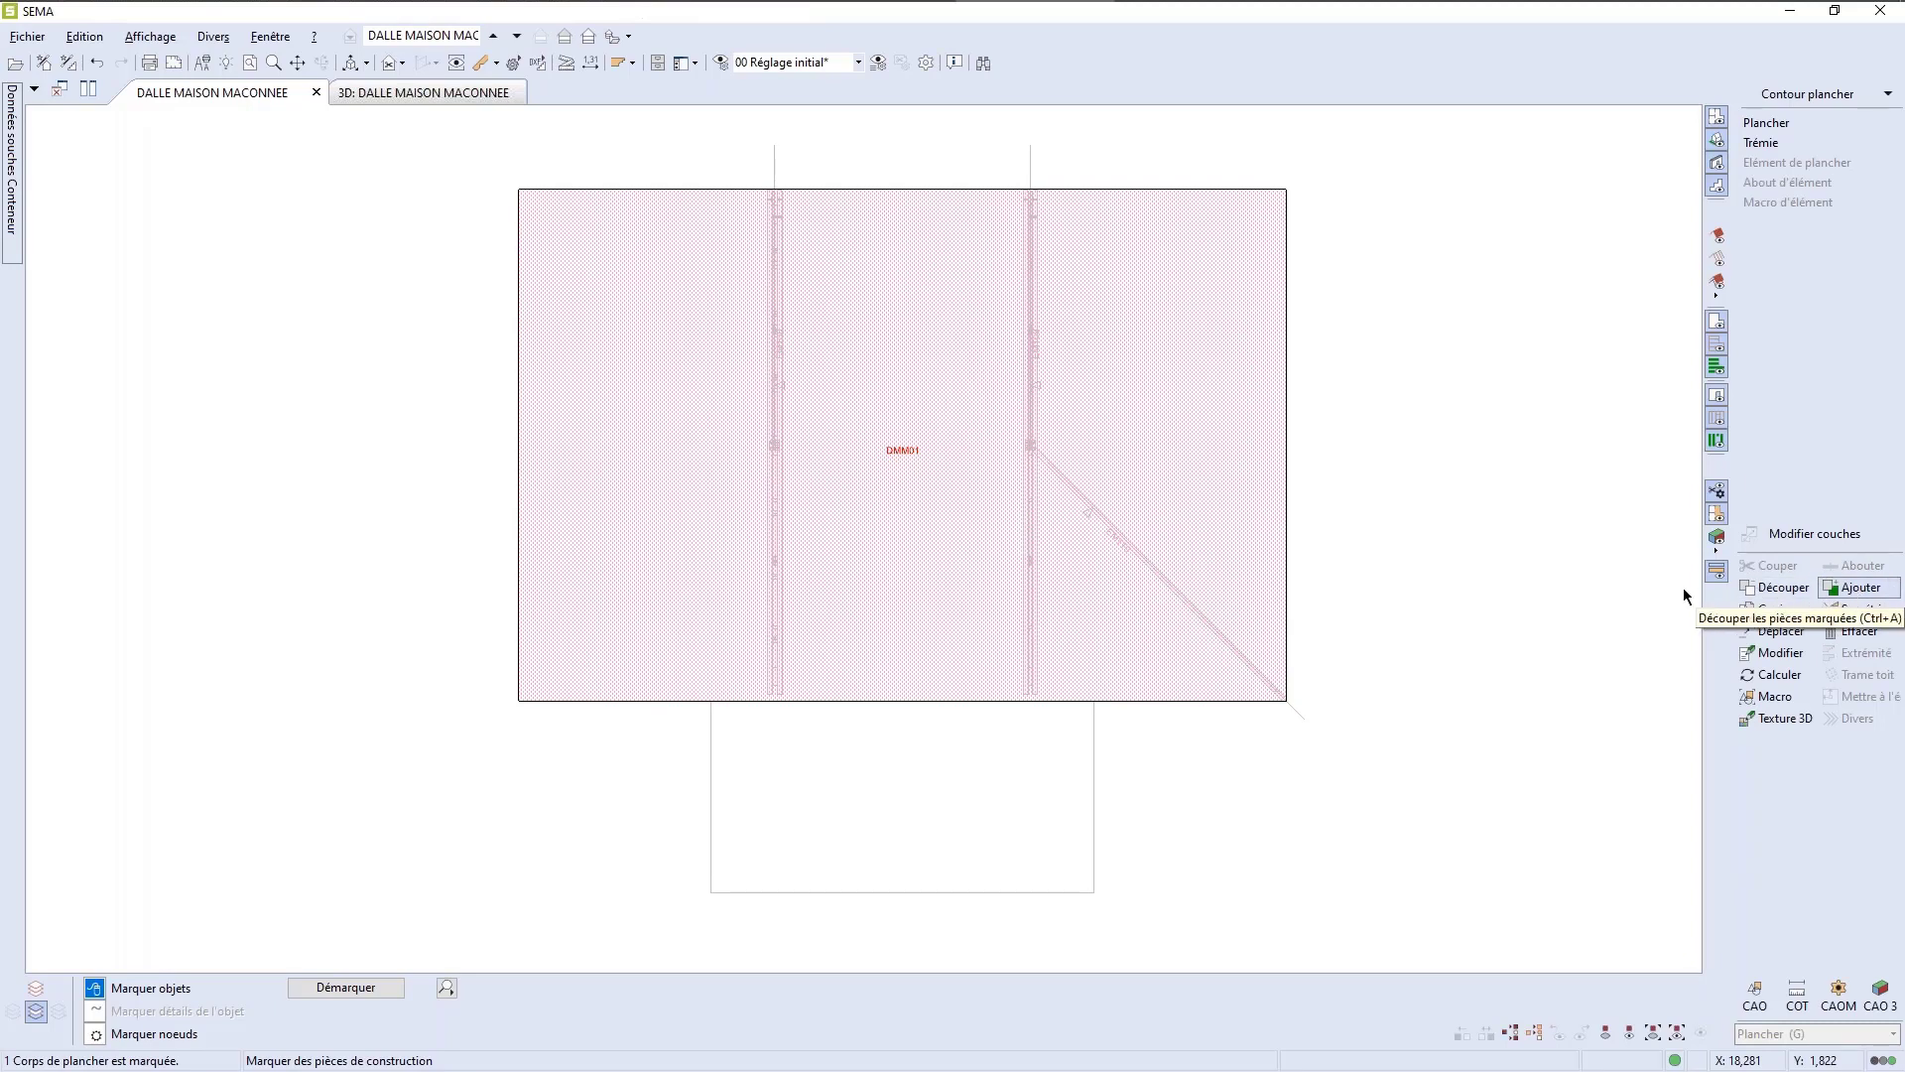
{"action": "left_click", "coordinate": [1443, 602]}
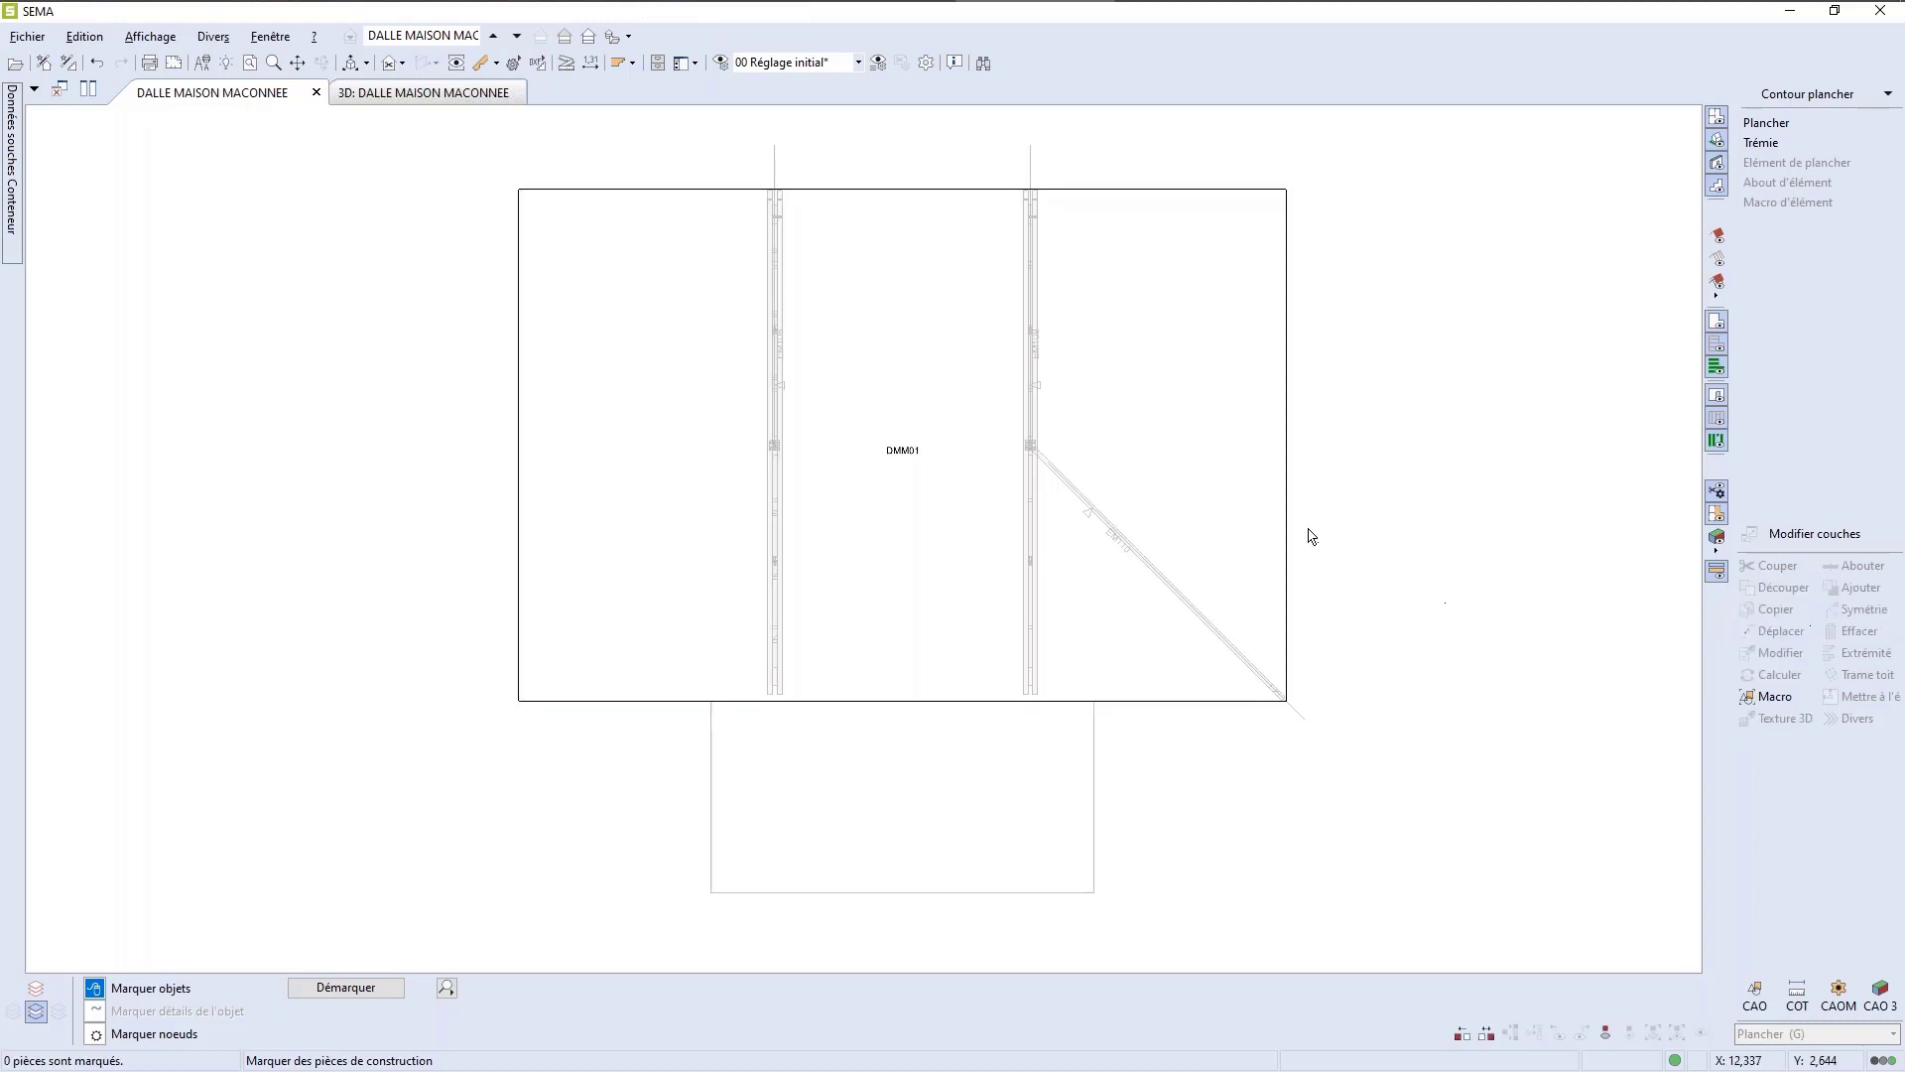
{"action": "left_click", "coordinate": [1287, 459]}
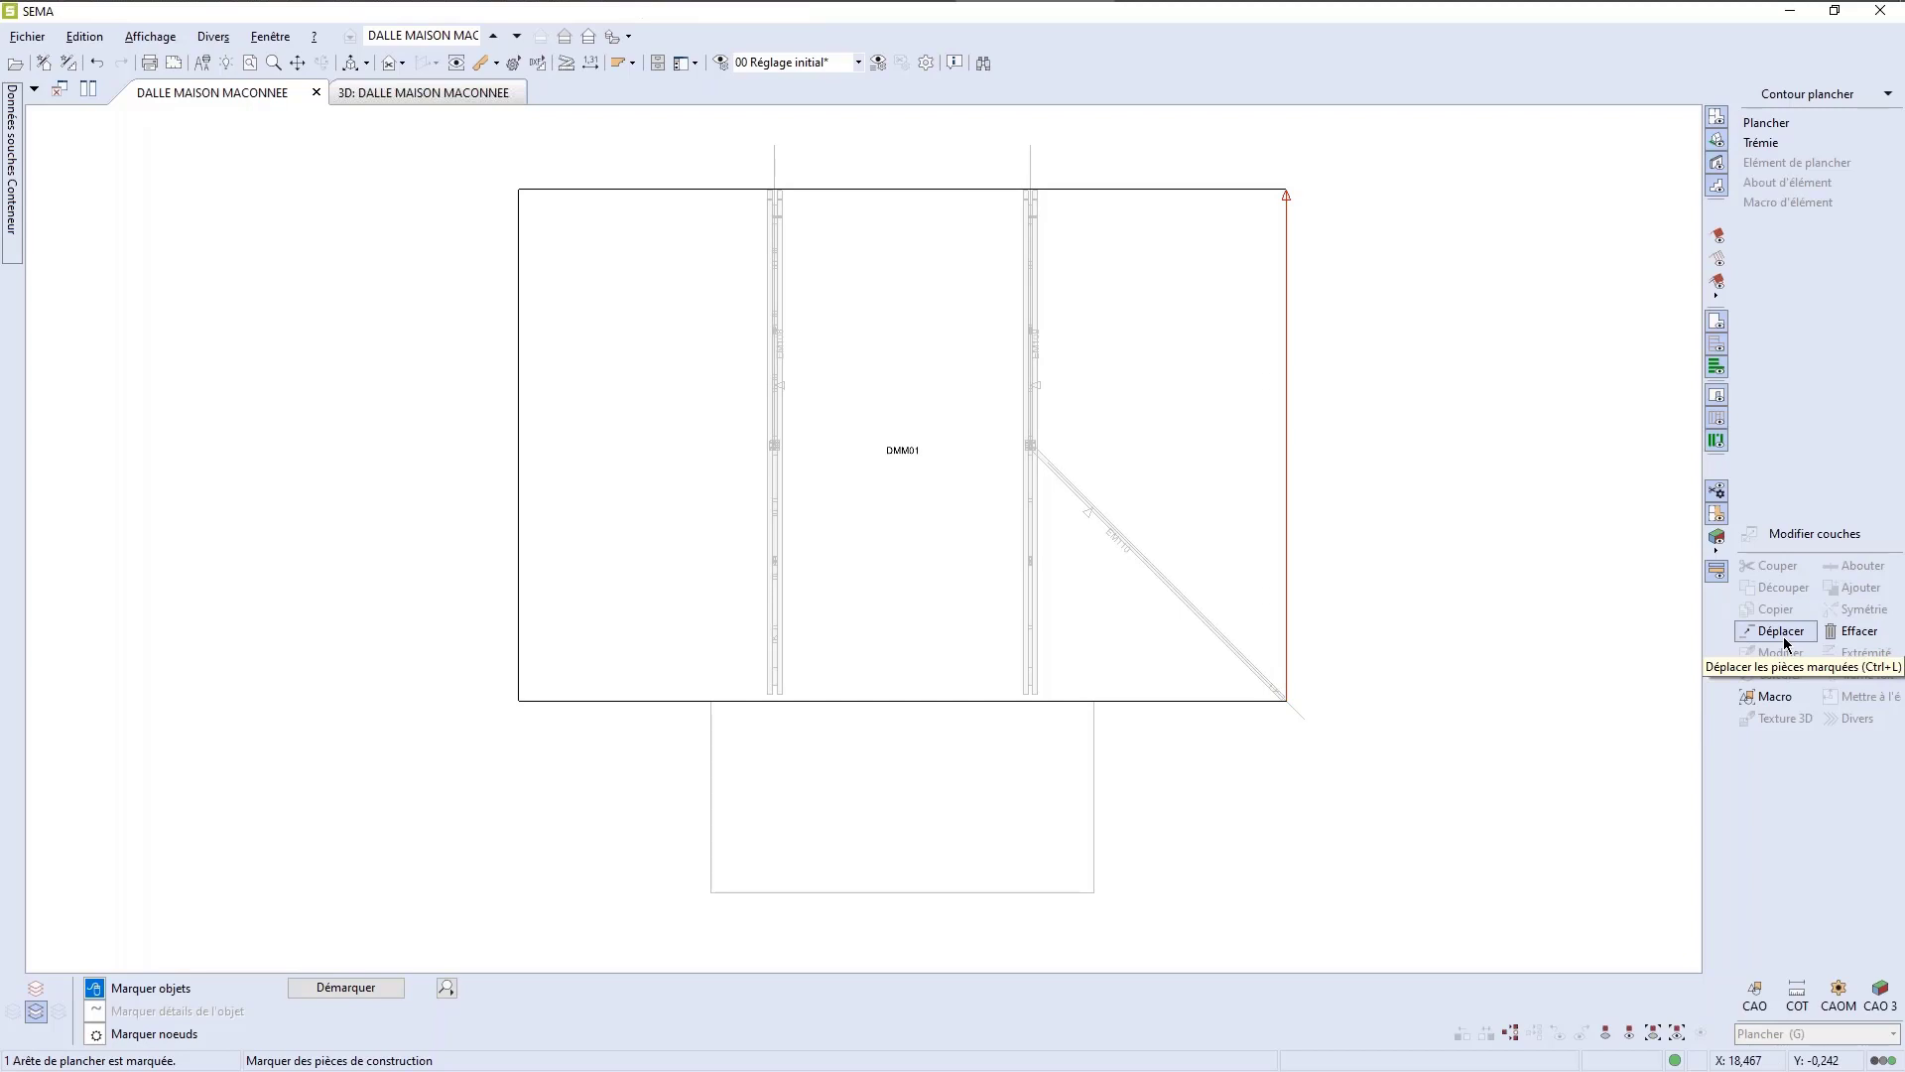
{"action": "left_click", "coordinate": [1471, 733]}
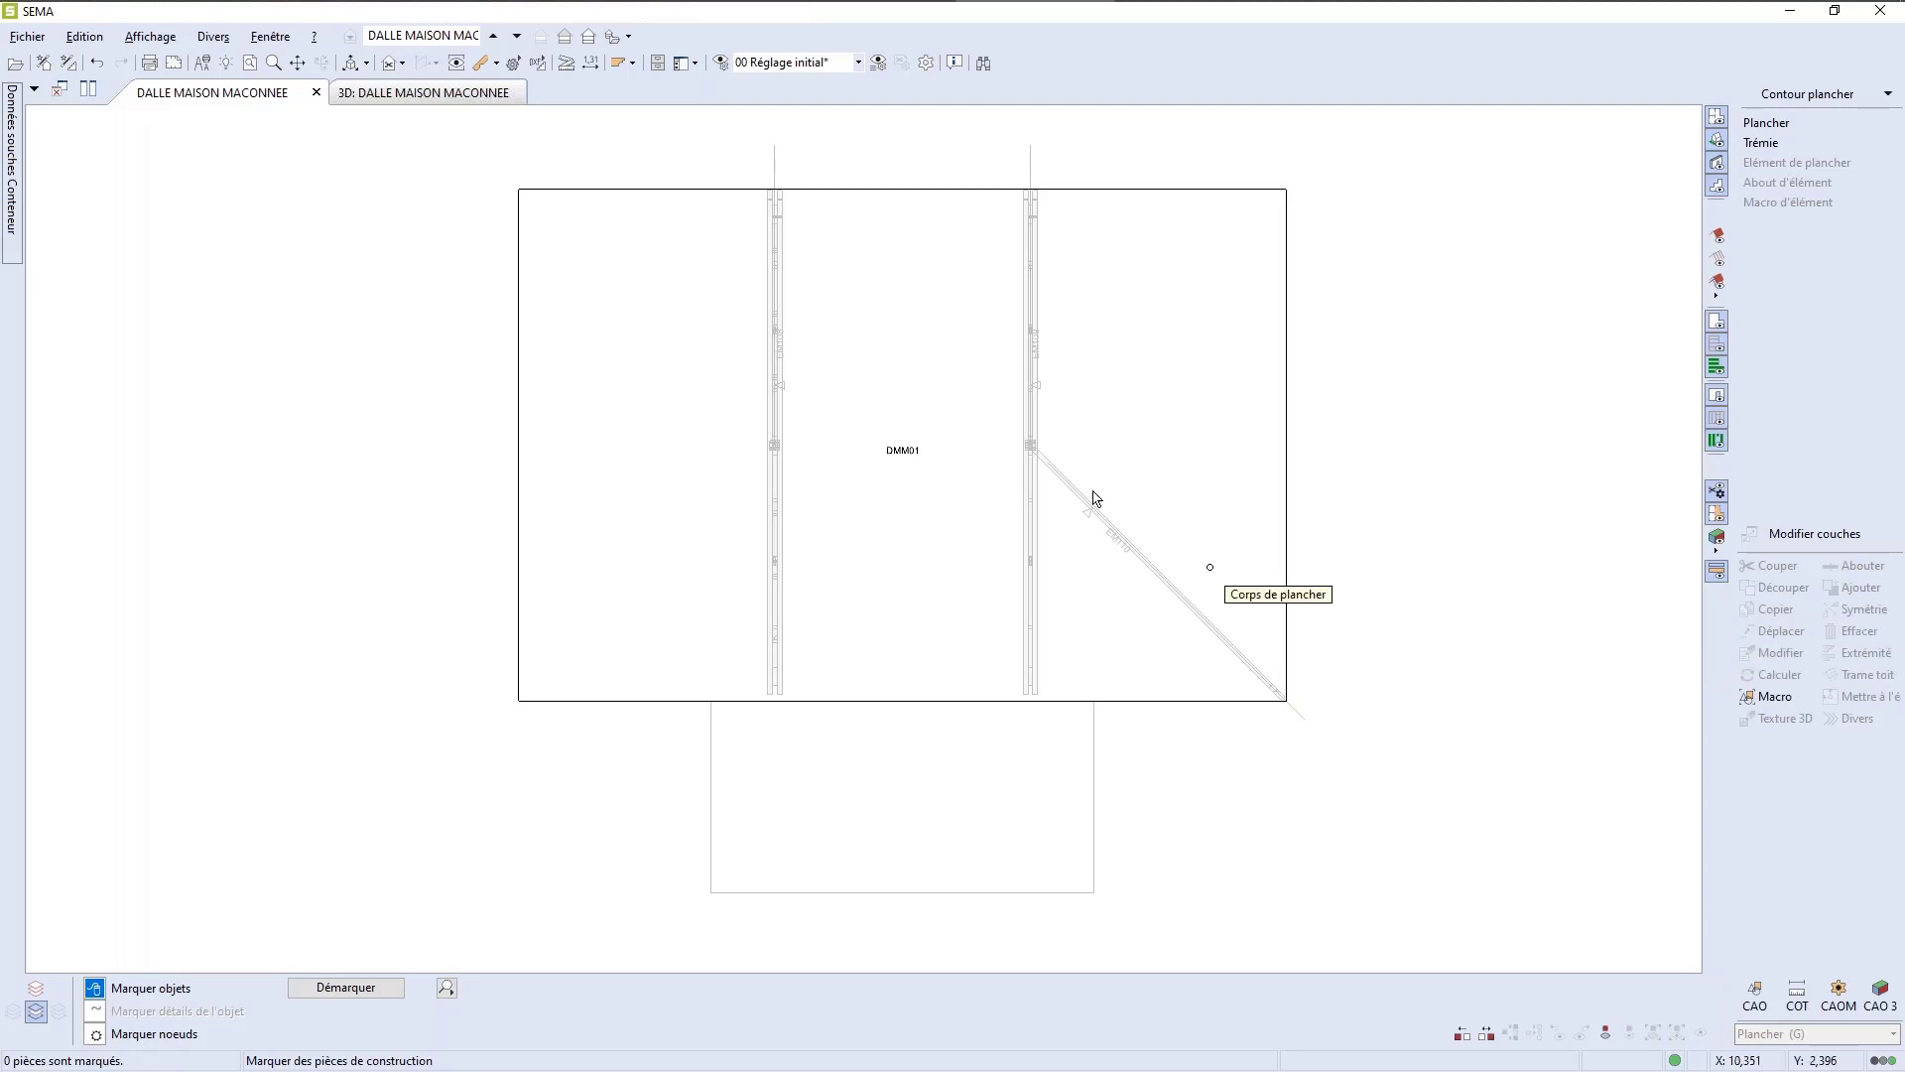
Step: Extend the masonry slab with an added rectangle (Ajouter) covering the smaller lower projection of the building outline, corner to corner
{"action": "left_click", "coordinate": [986, 450]}
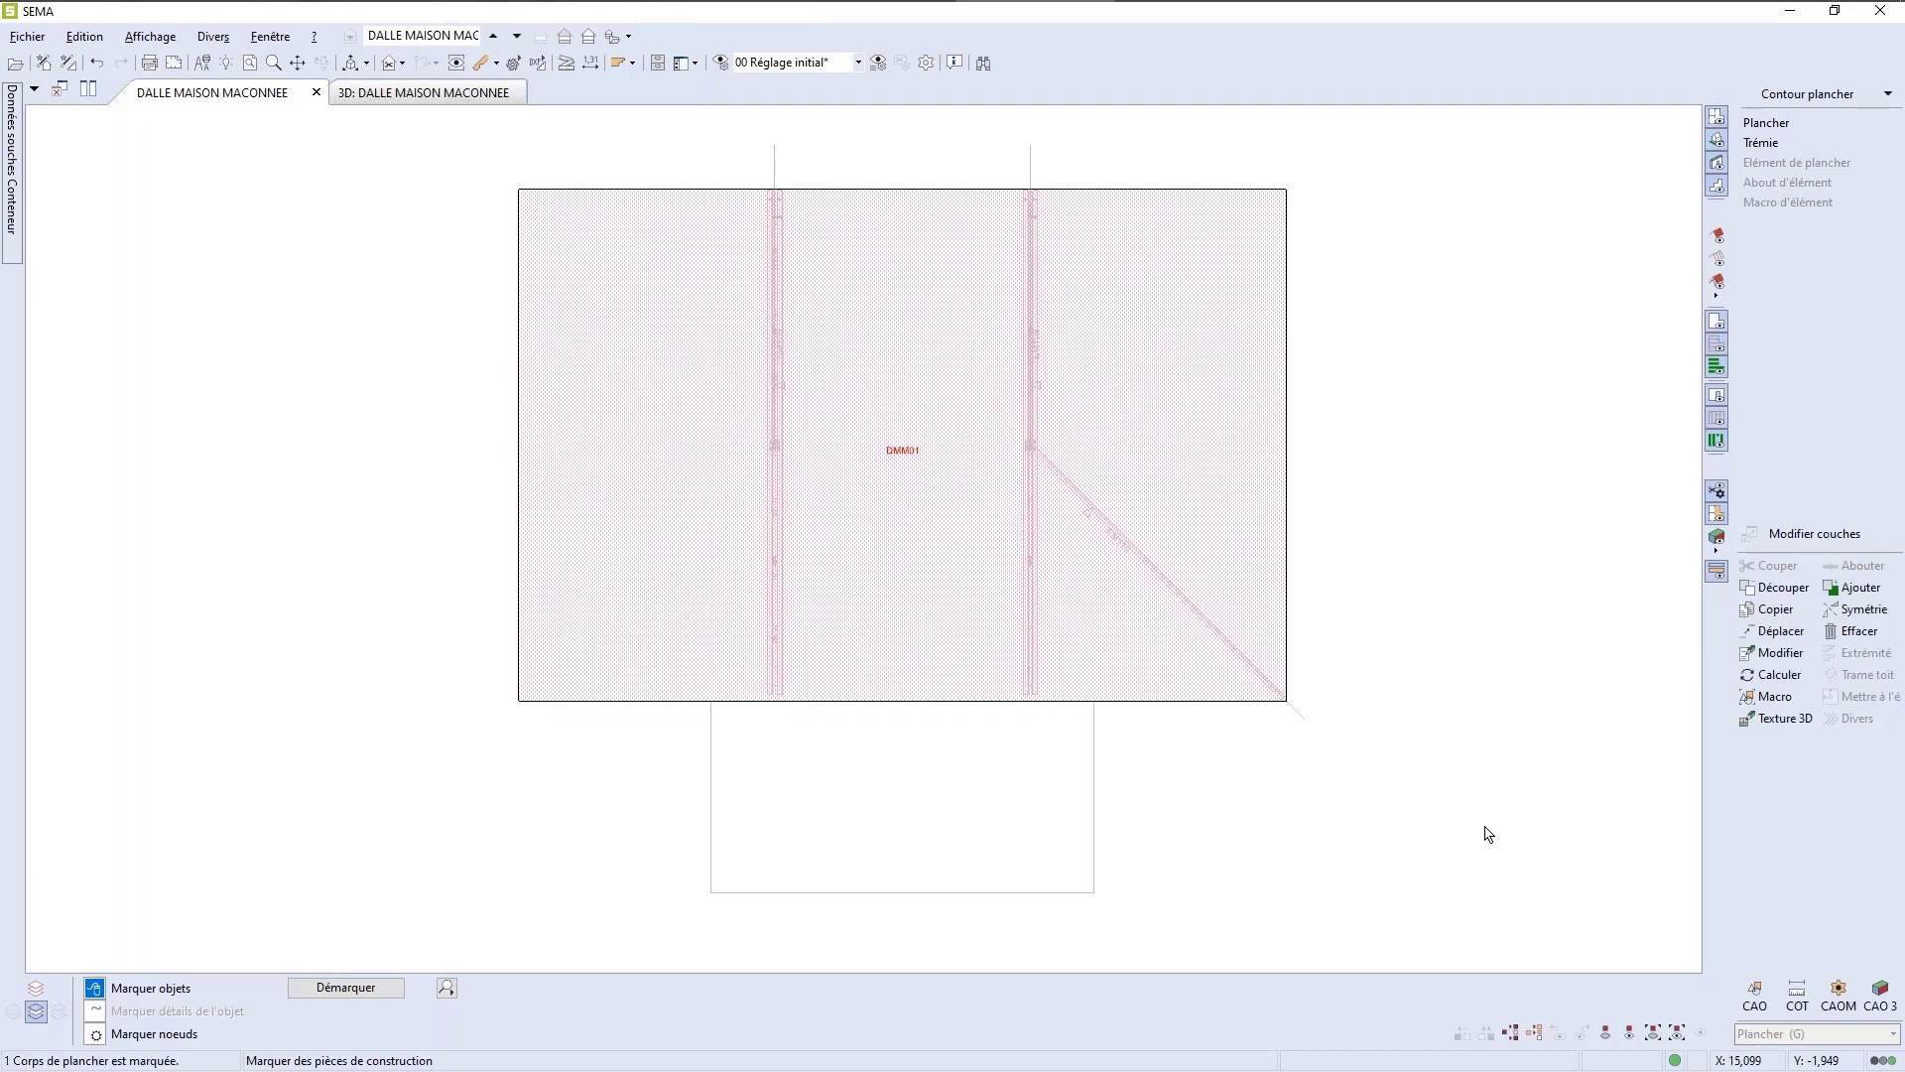
{"action": "right_click", "coordinate": [1180, 402]}
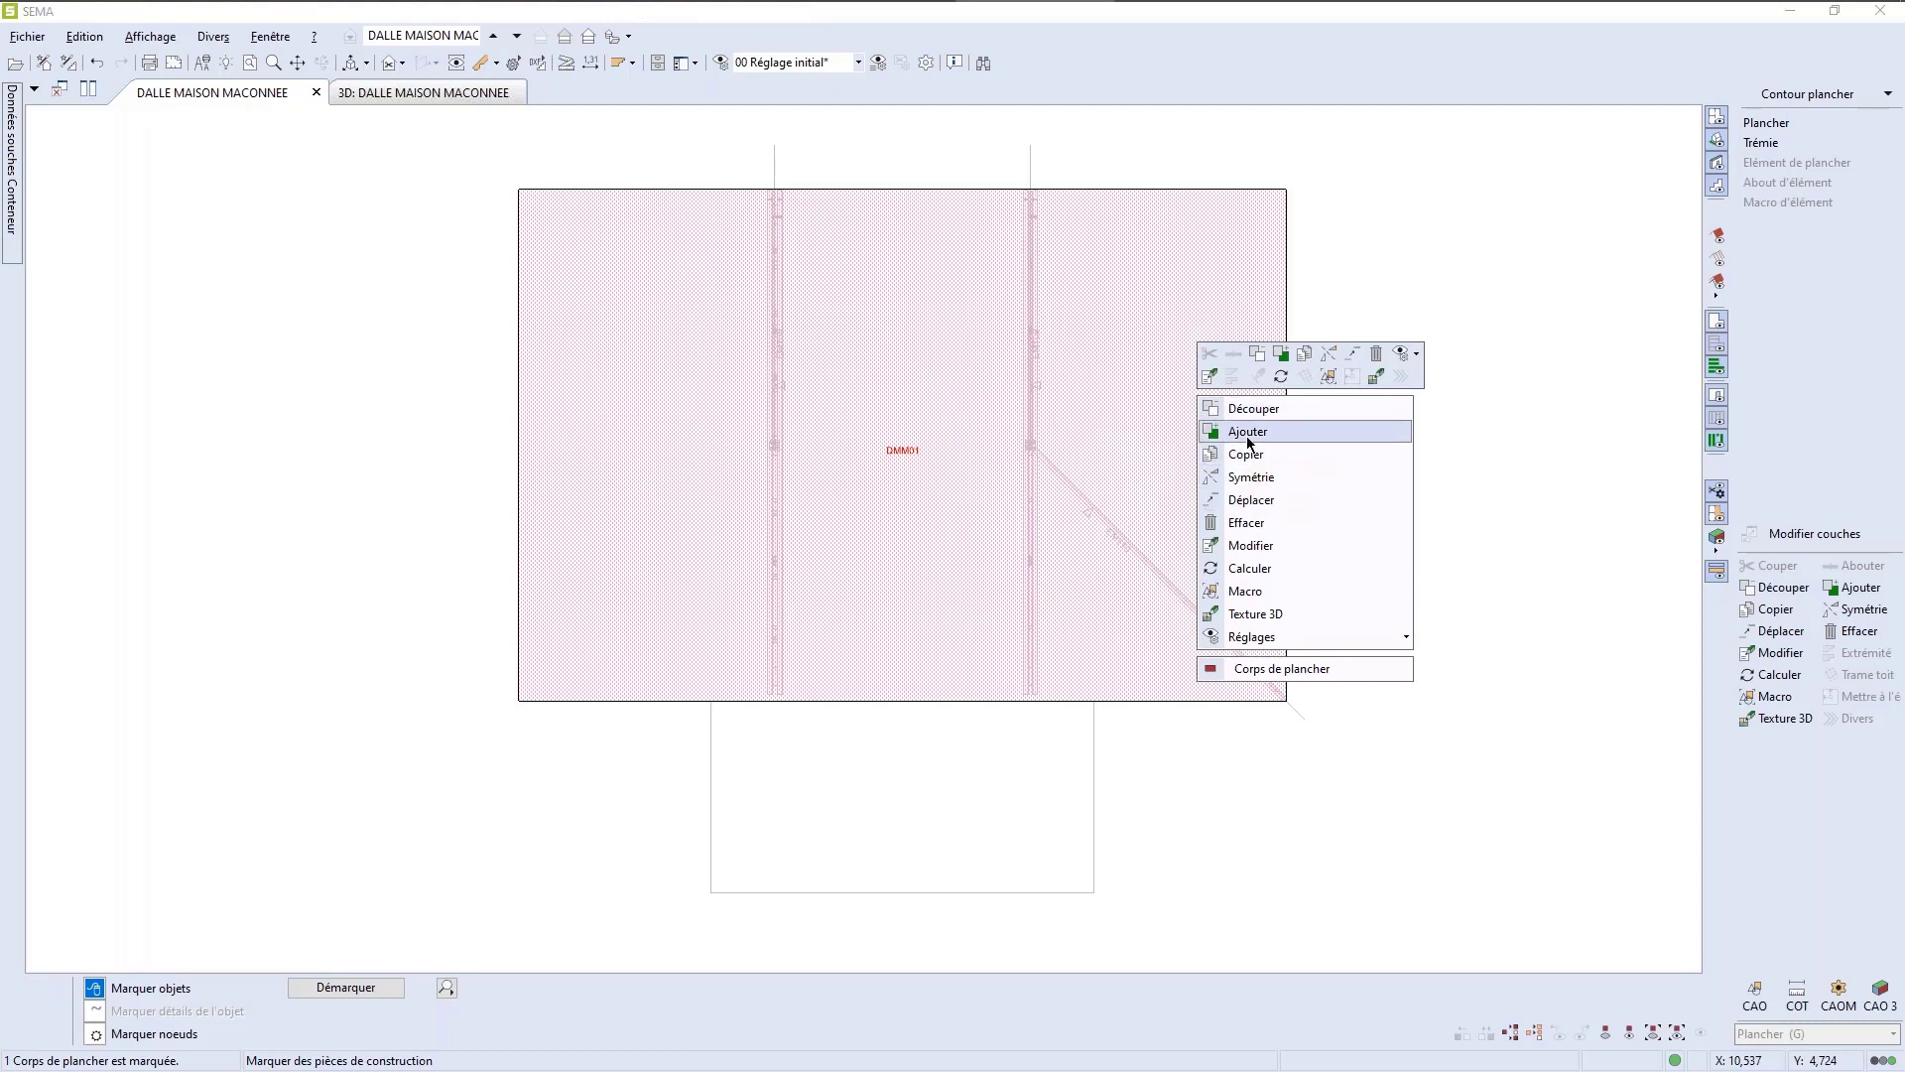
{"action": "left_click", "coordinate": [1248, 433]}
{"action": "left_click", "coordinate": [1290, 450]}
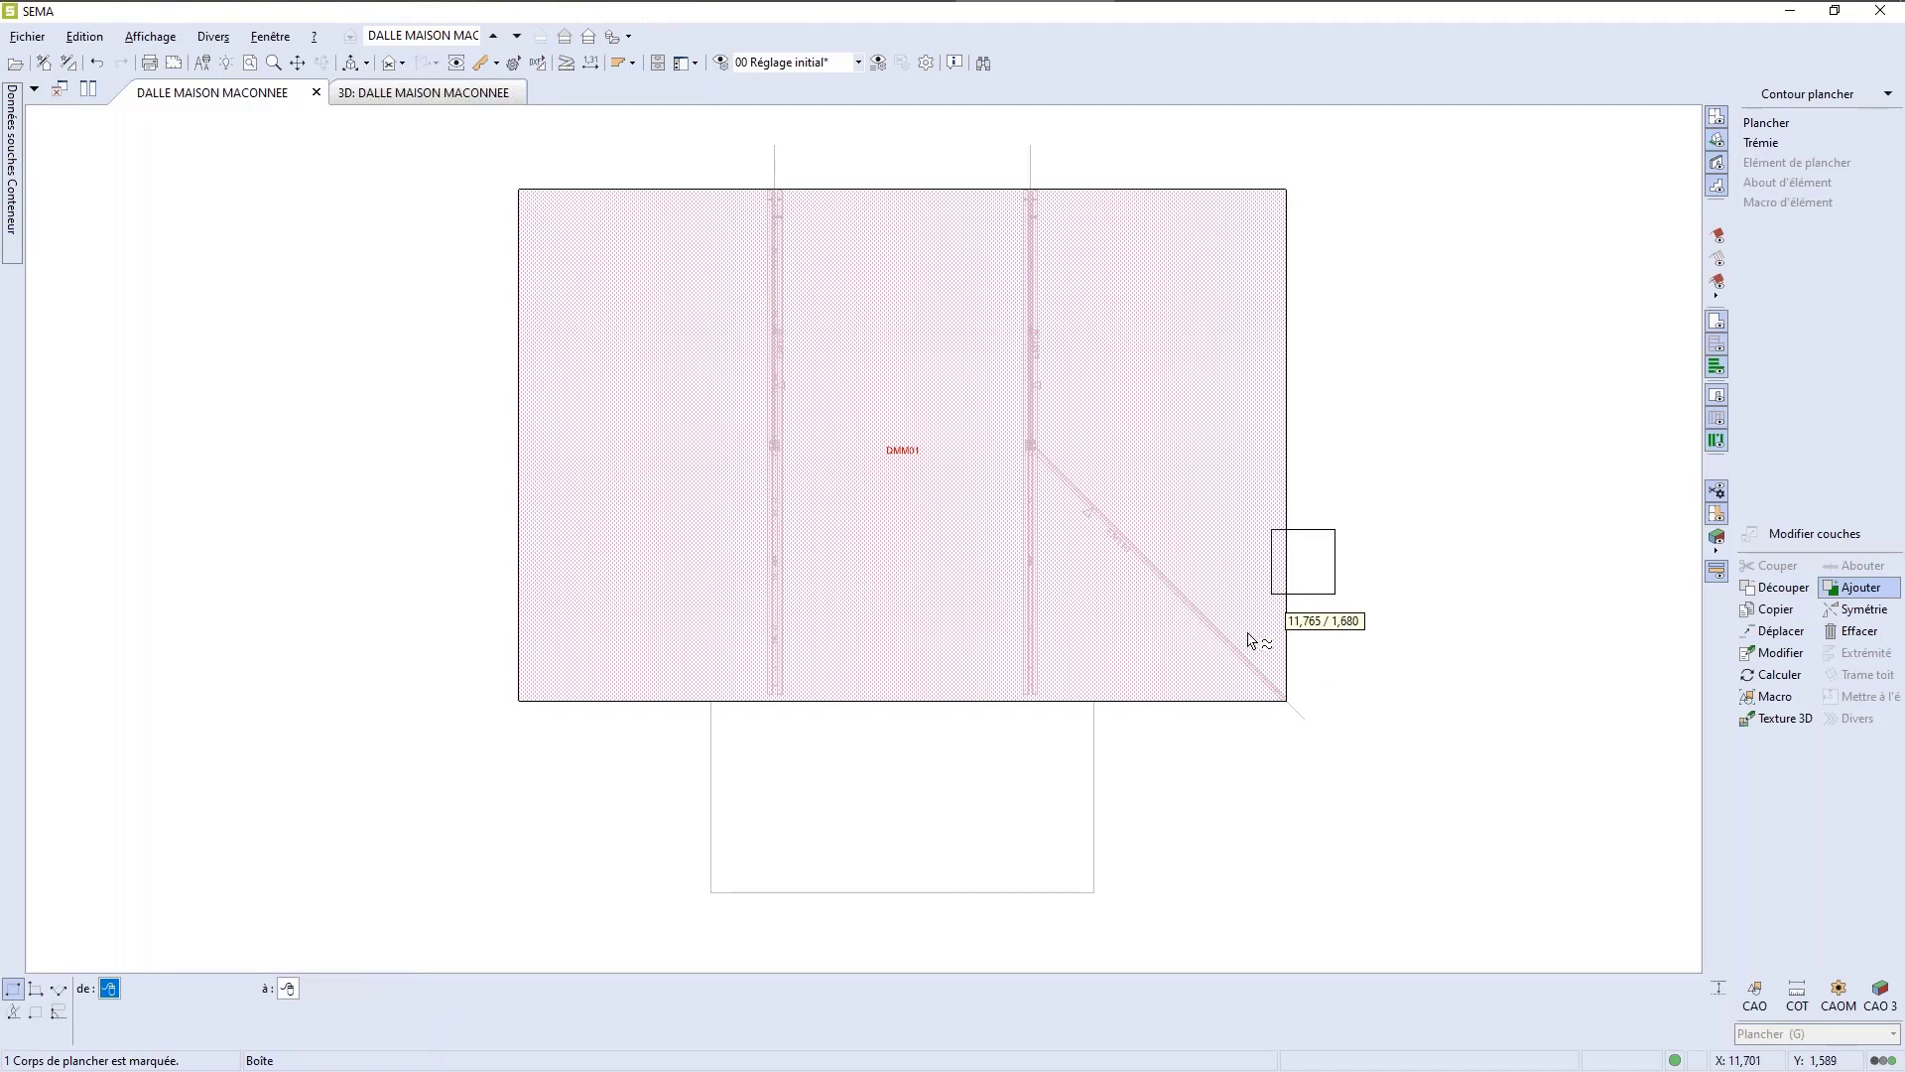
{"action": "left_click", "coordinate": [711, 892]}
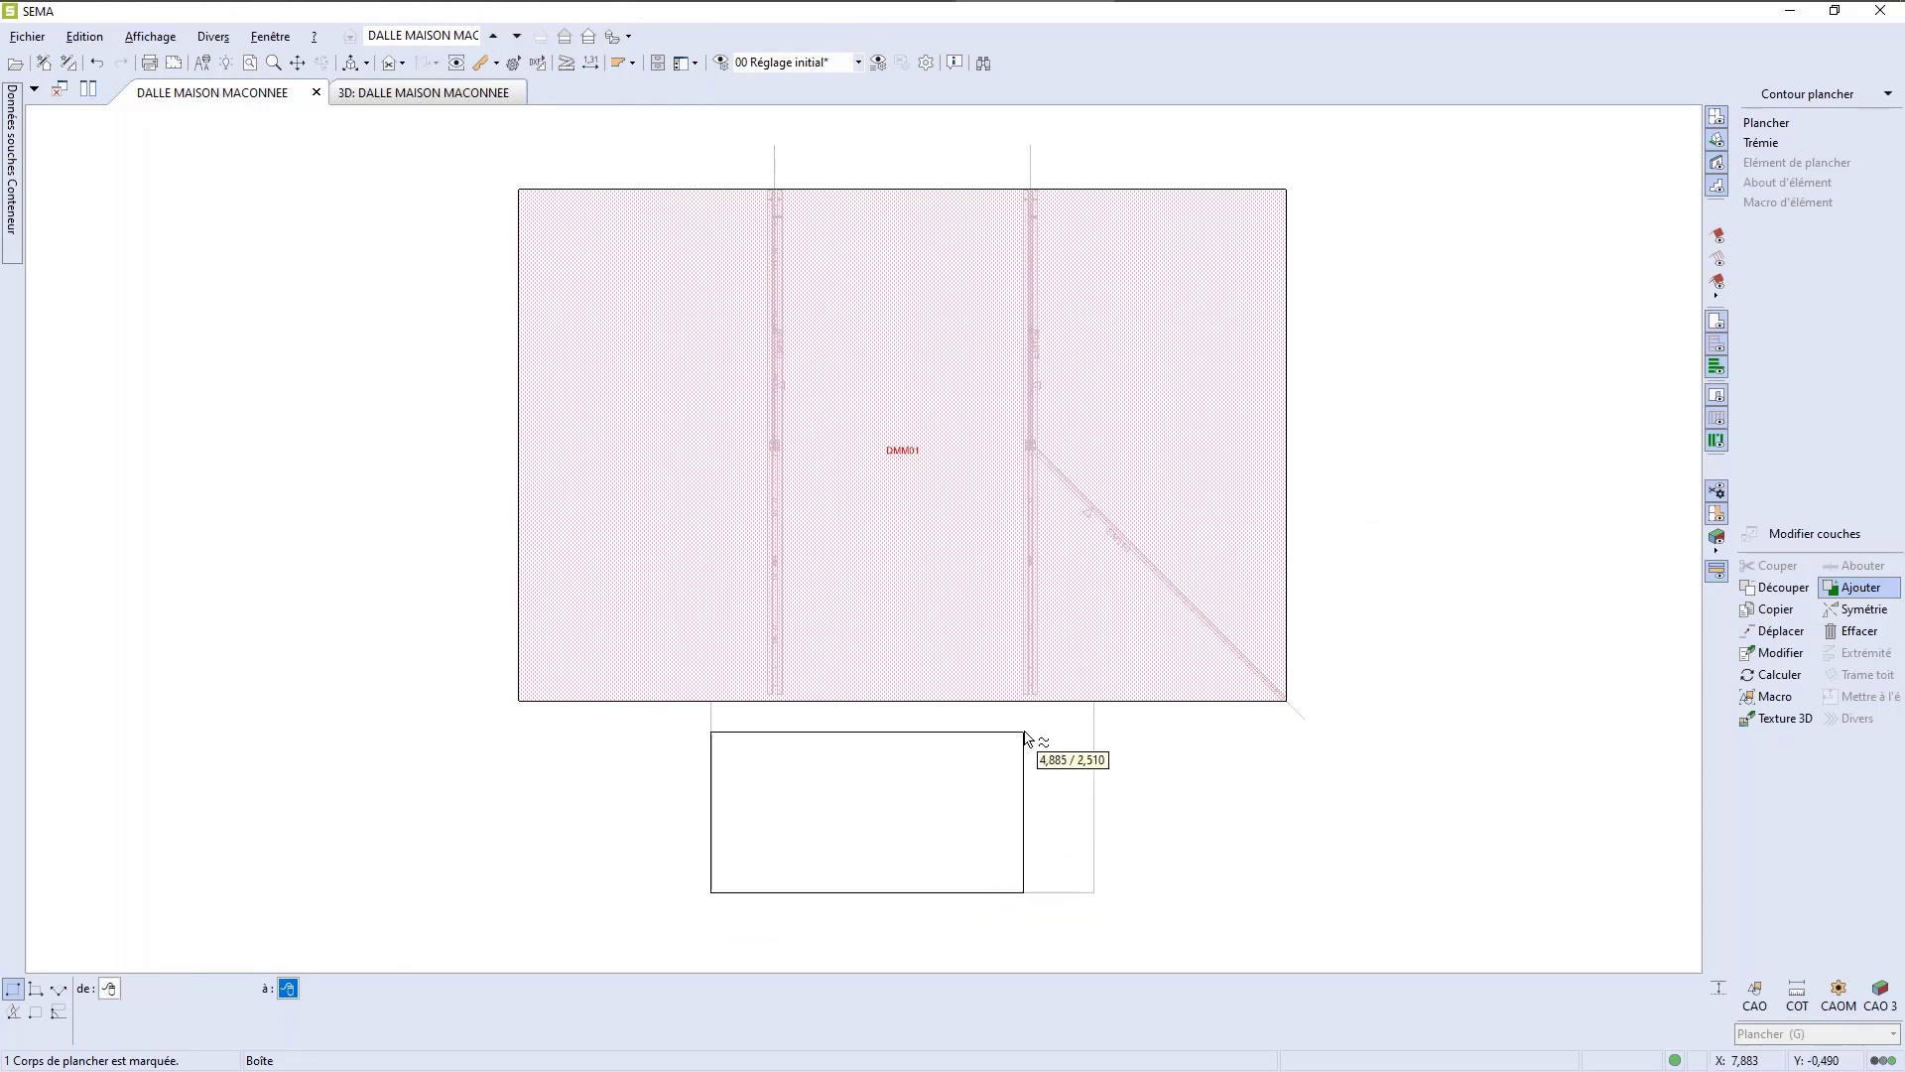
{"action": "left_click", "coordinate": [1095, 701]}
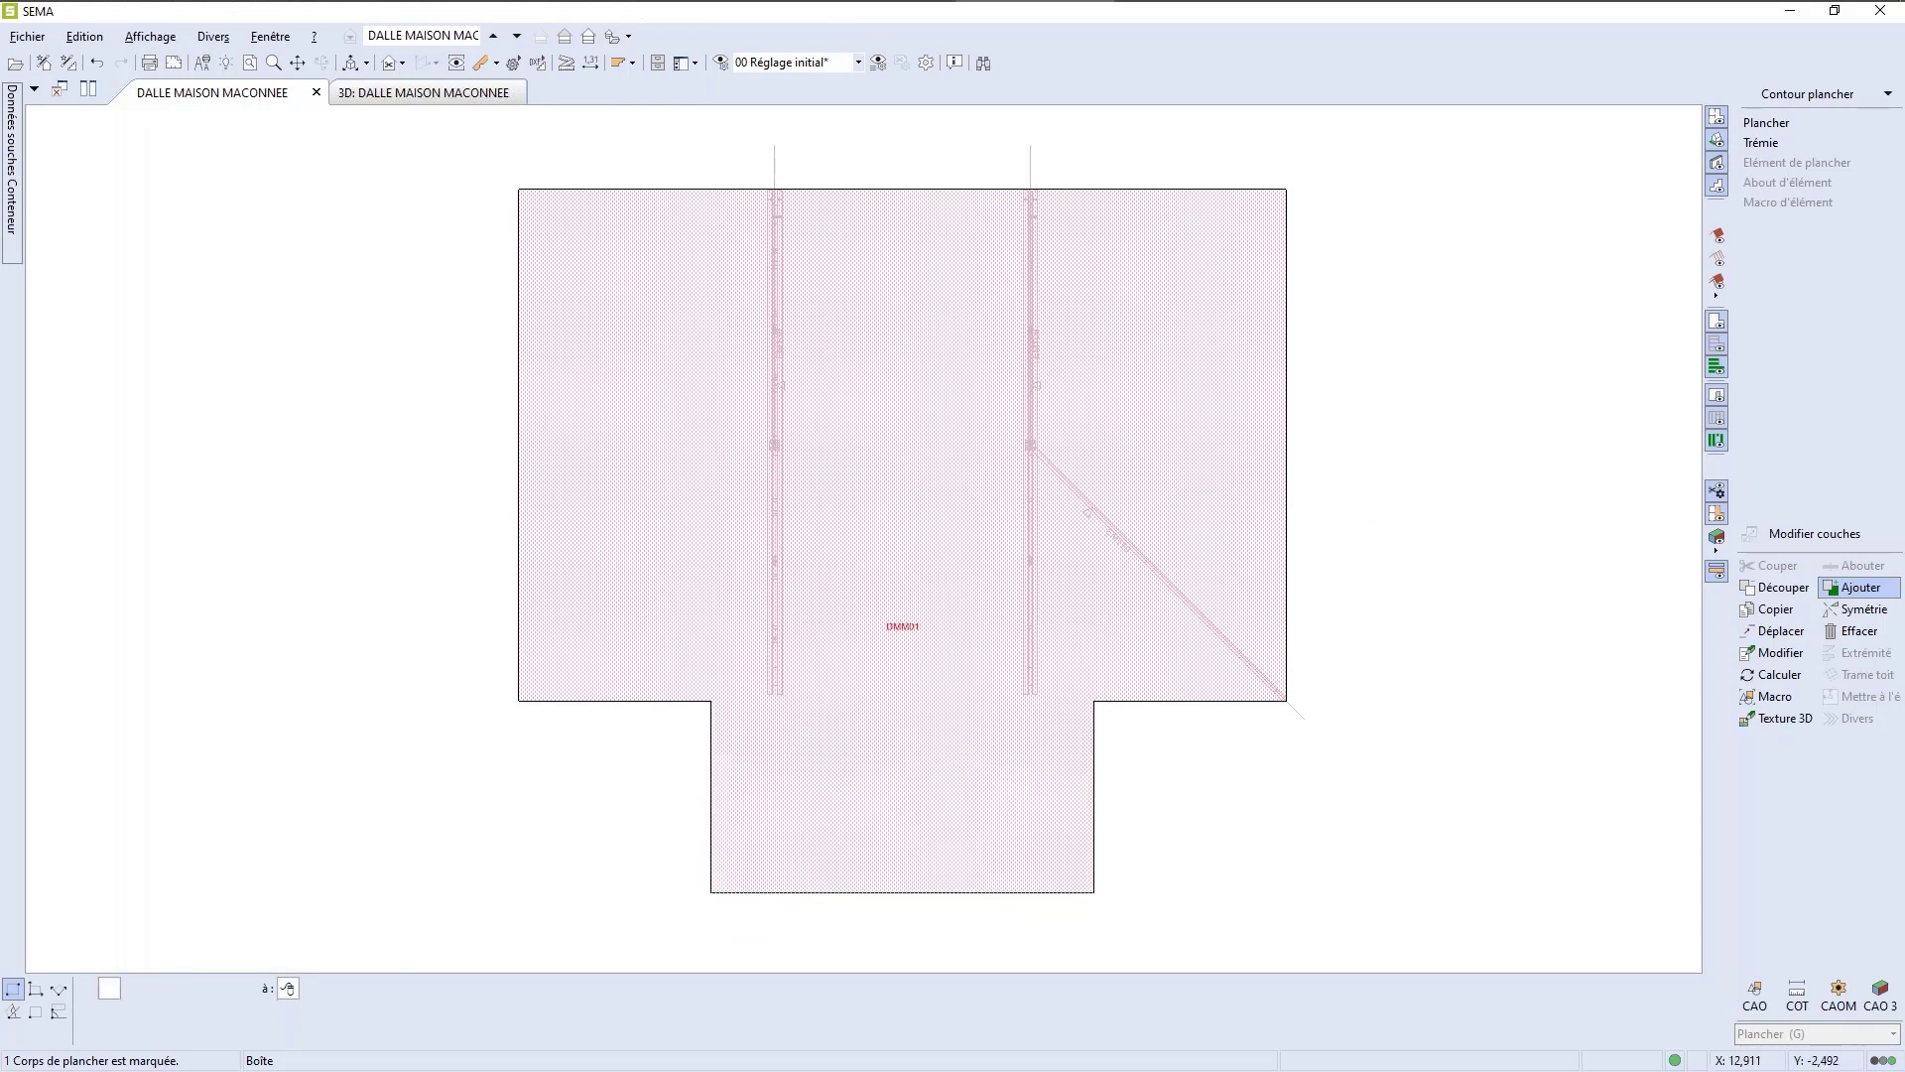
{"action": "key", "text": "Escape"}
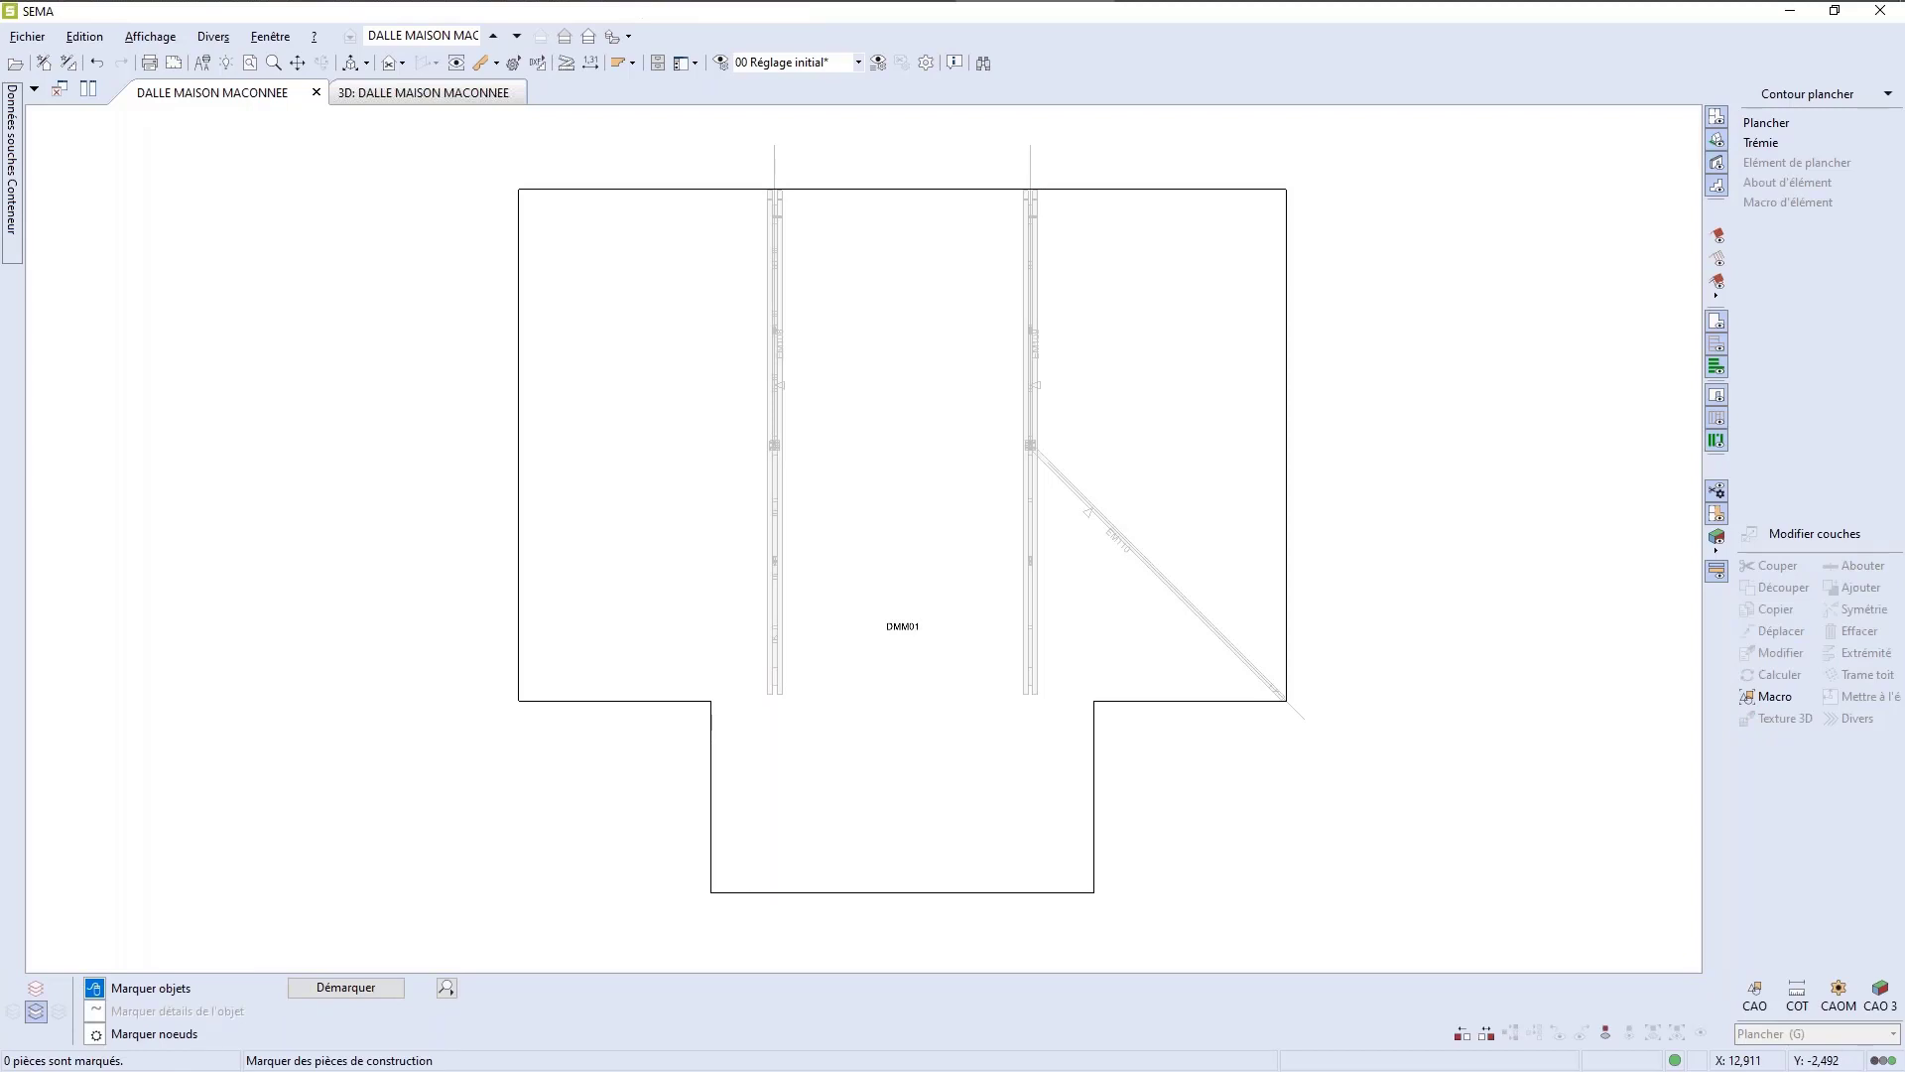
{"action": "key", "text": "Escape"}
Step: Examine the extended slab under the trusses in 3D, and return to the DALLE MAISON MACONNEE plan
{"action": "scroll", "coordinate": [1323, 850], "scroll_direction": "down", "scroll_amount": 1}
{"action": "scroll", "coordinate": [1280, 851], "scroll_direction": "up", "scroll_amount": 1}
{"action": "left_click", "coordinate": [427, 94]}
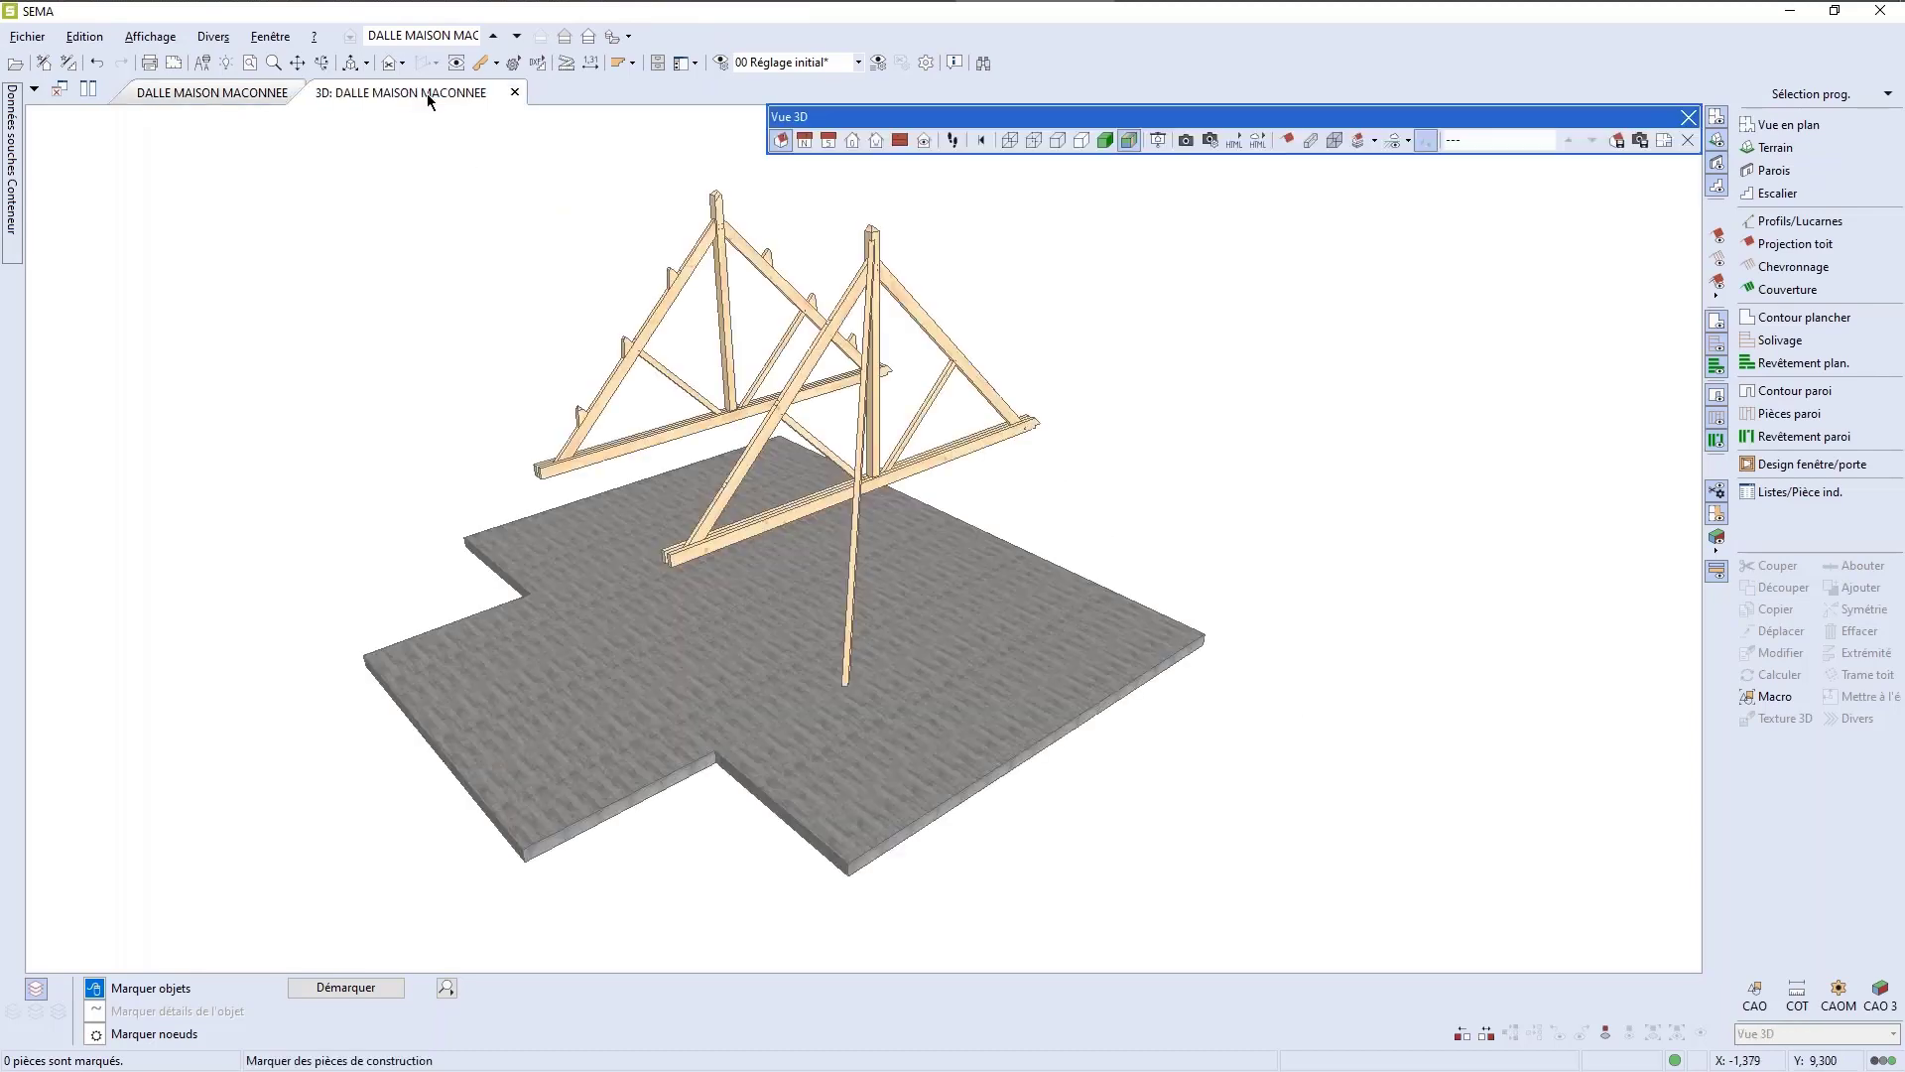
{"action": "scroll", "coordinate": [600, 566], "scroll_direction": "up", "scroll_amount": 1}
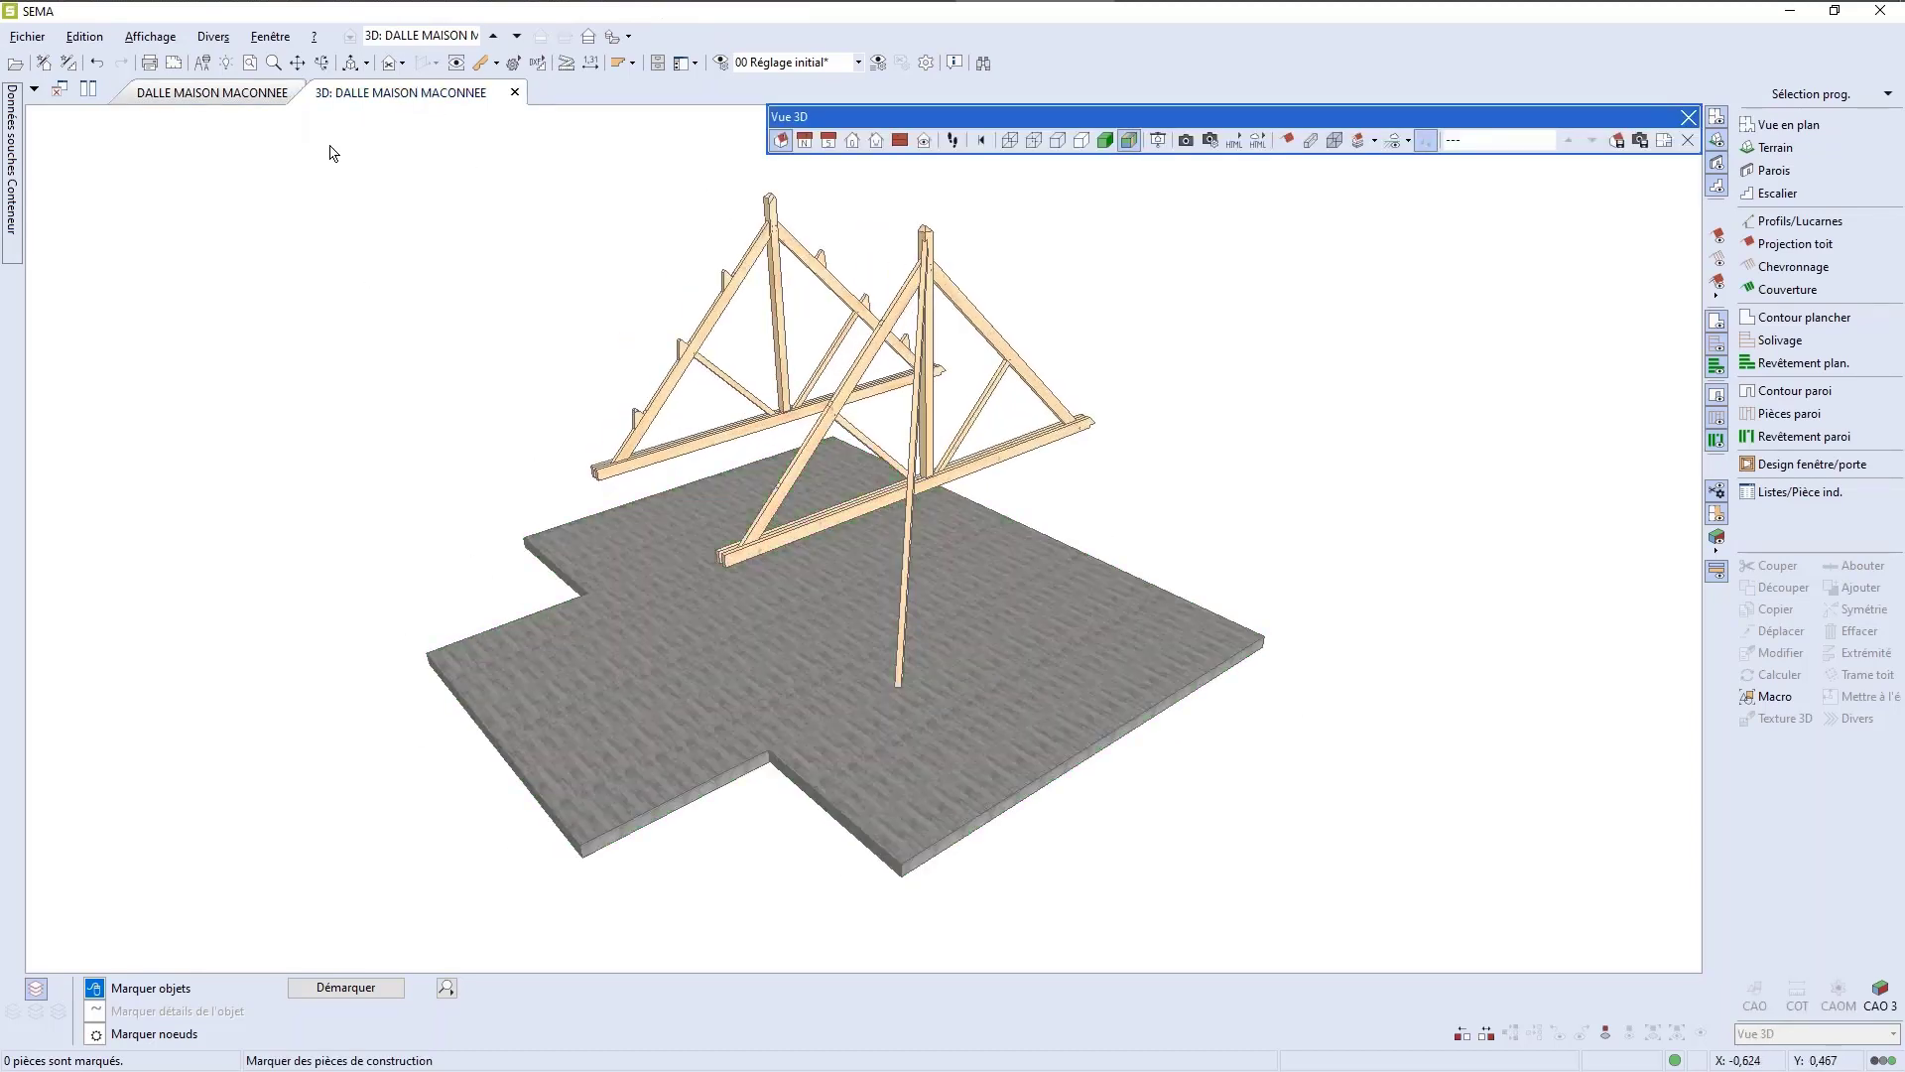
{"action": "left_click", "coordinate": [325, 69]}
{"action": "left_click_drag", "start_coordinate": [744, 539], "coordinate": [689, 566]}
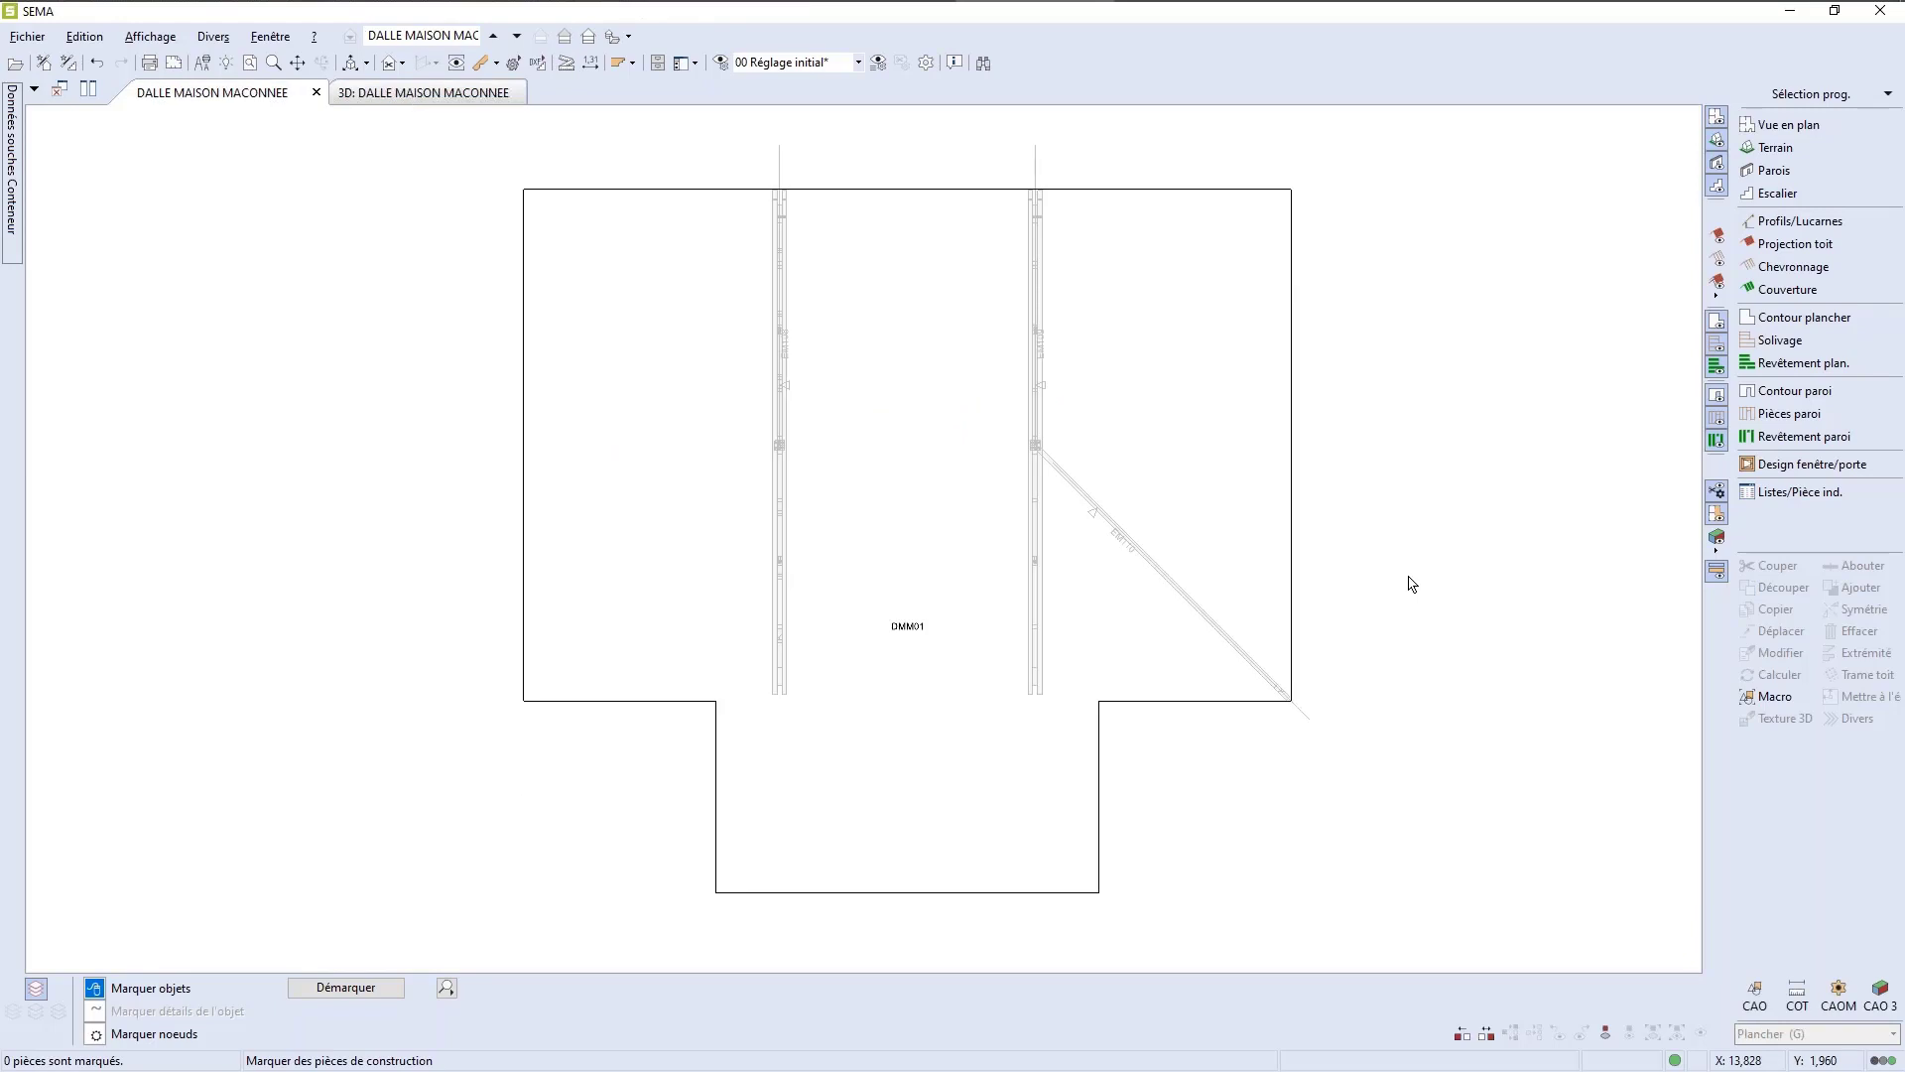
{"action": "scroll", "coordinate": [973, 457], "scroll_direction": "down", "scroll_amount": 1}
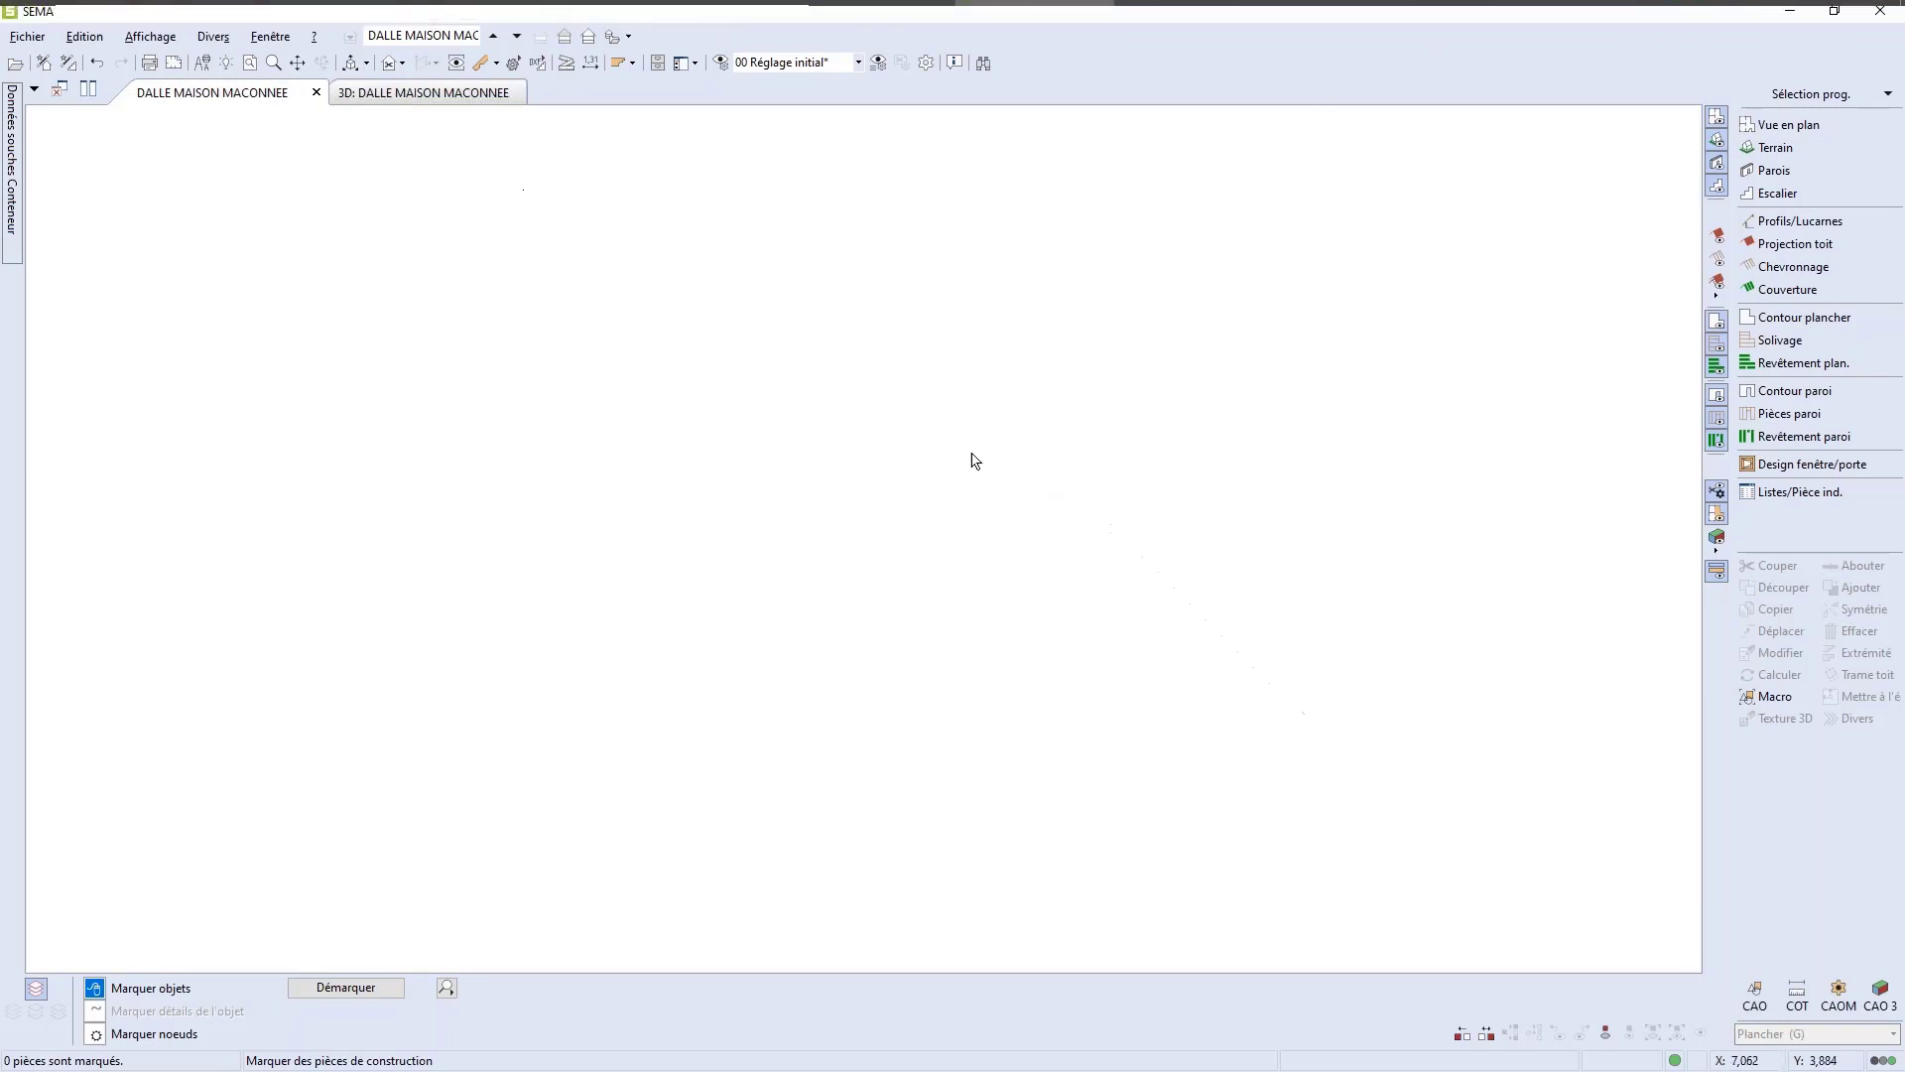
{"action": "scroll", "coordinate": [1038, 448], "scroll_direction": "up", "scroll_amount": 2}
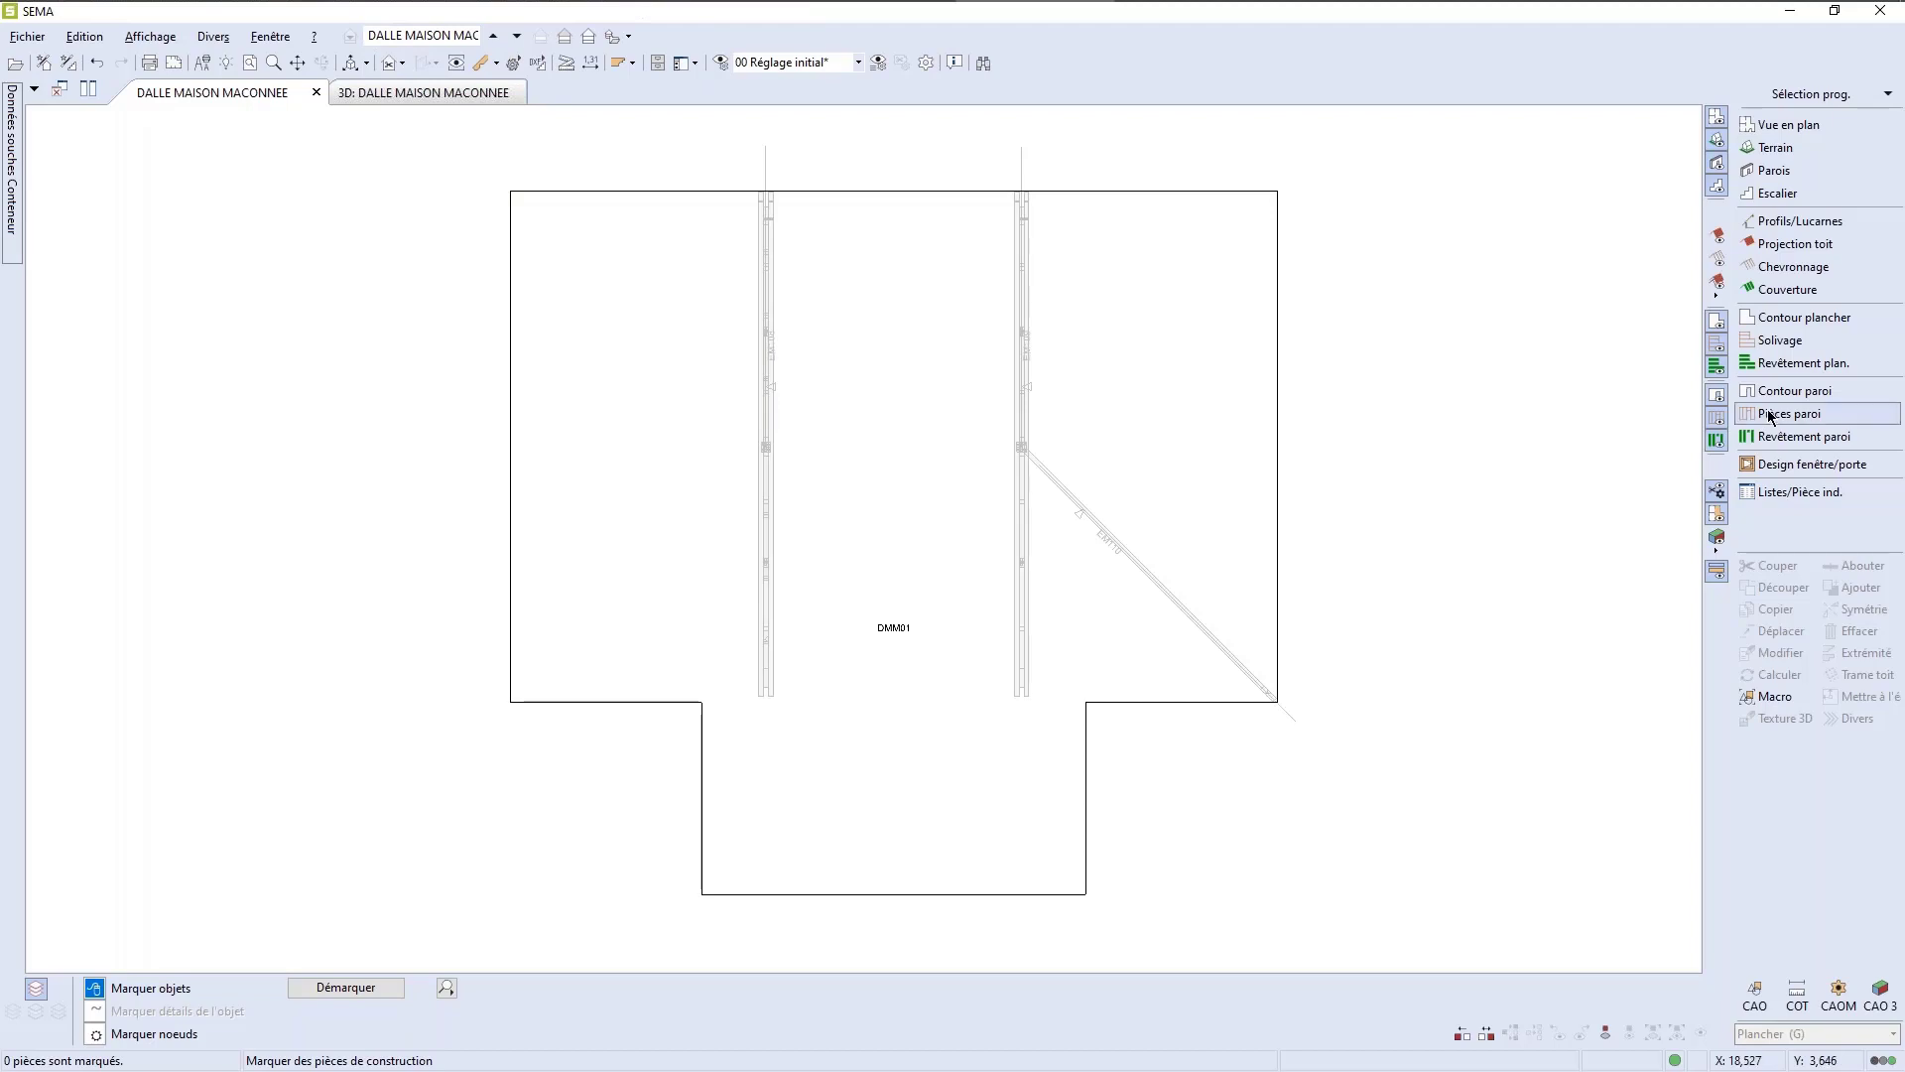
Step: Switch the plan from the slab storey to the Parois / Toit level
{"action": "left_click", "coordinate": [1773, 171]}
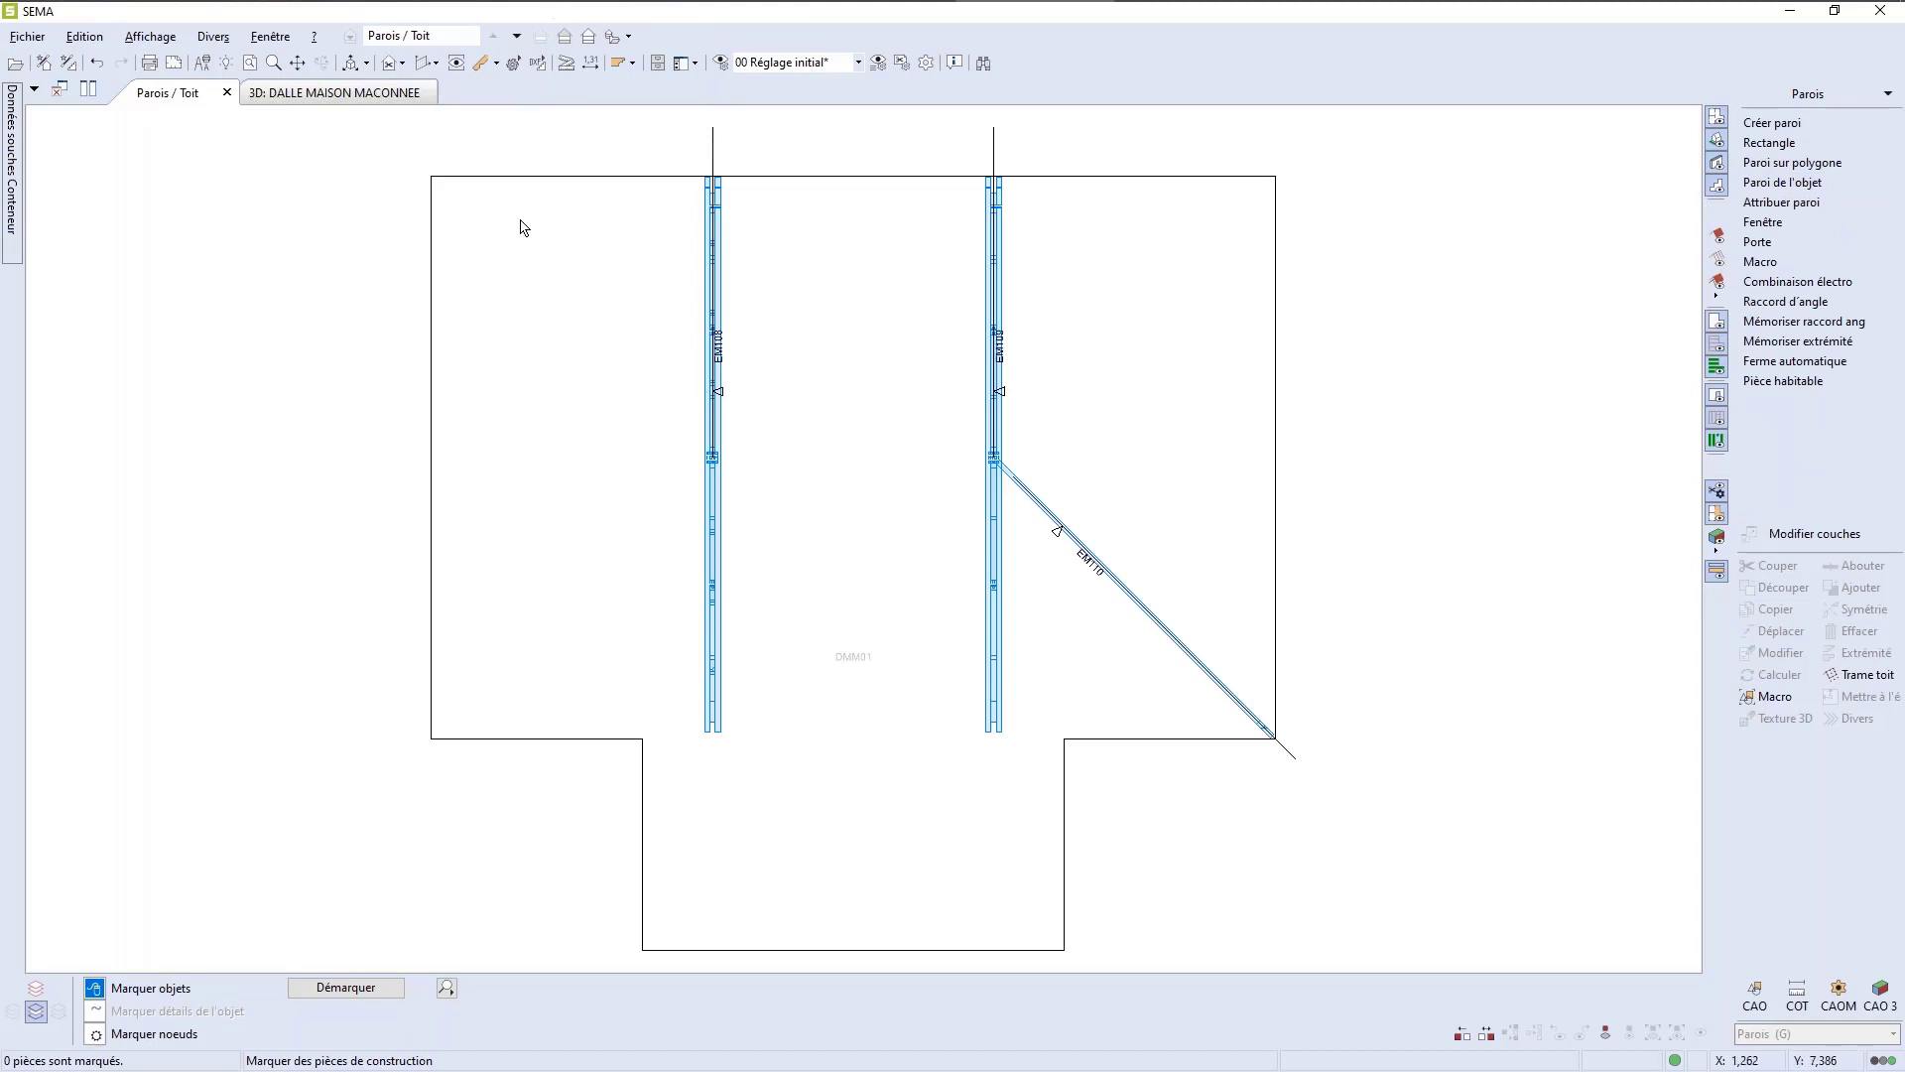
{"action": "left_click", "coordinate": [1798, 96]}
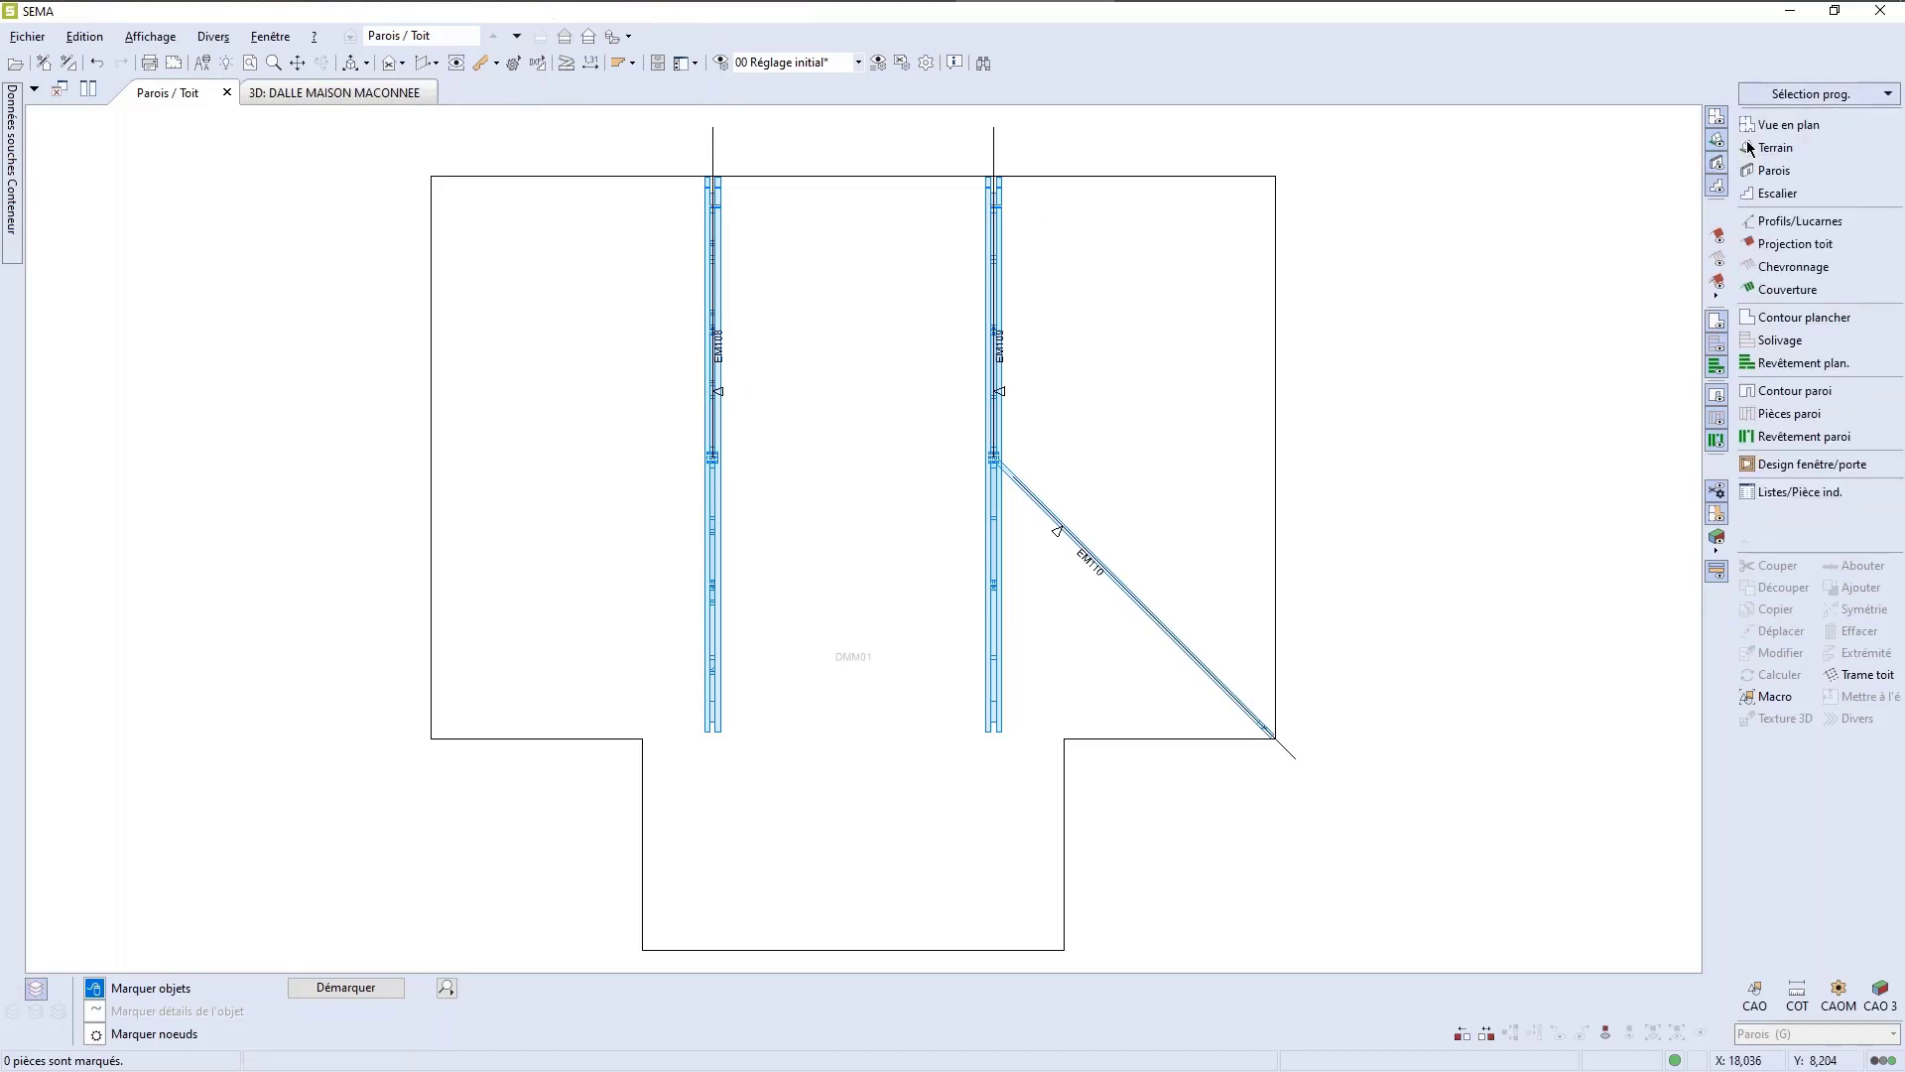
{"action": "left_click", "coordinate": [517, 36]}
{"action": "left_click", "coordinate": [489, 36]}
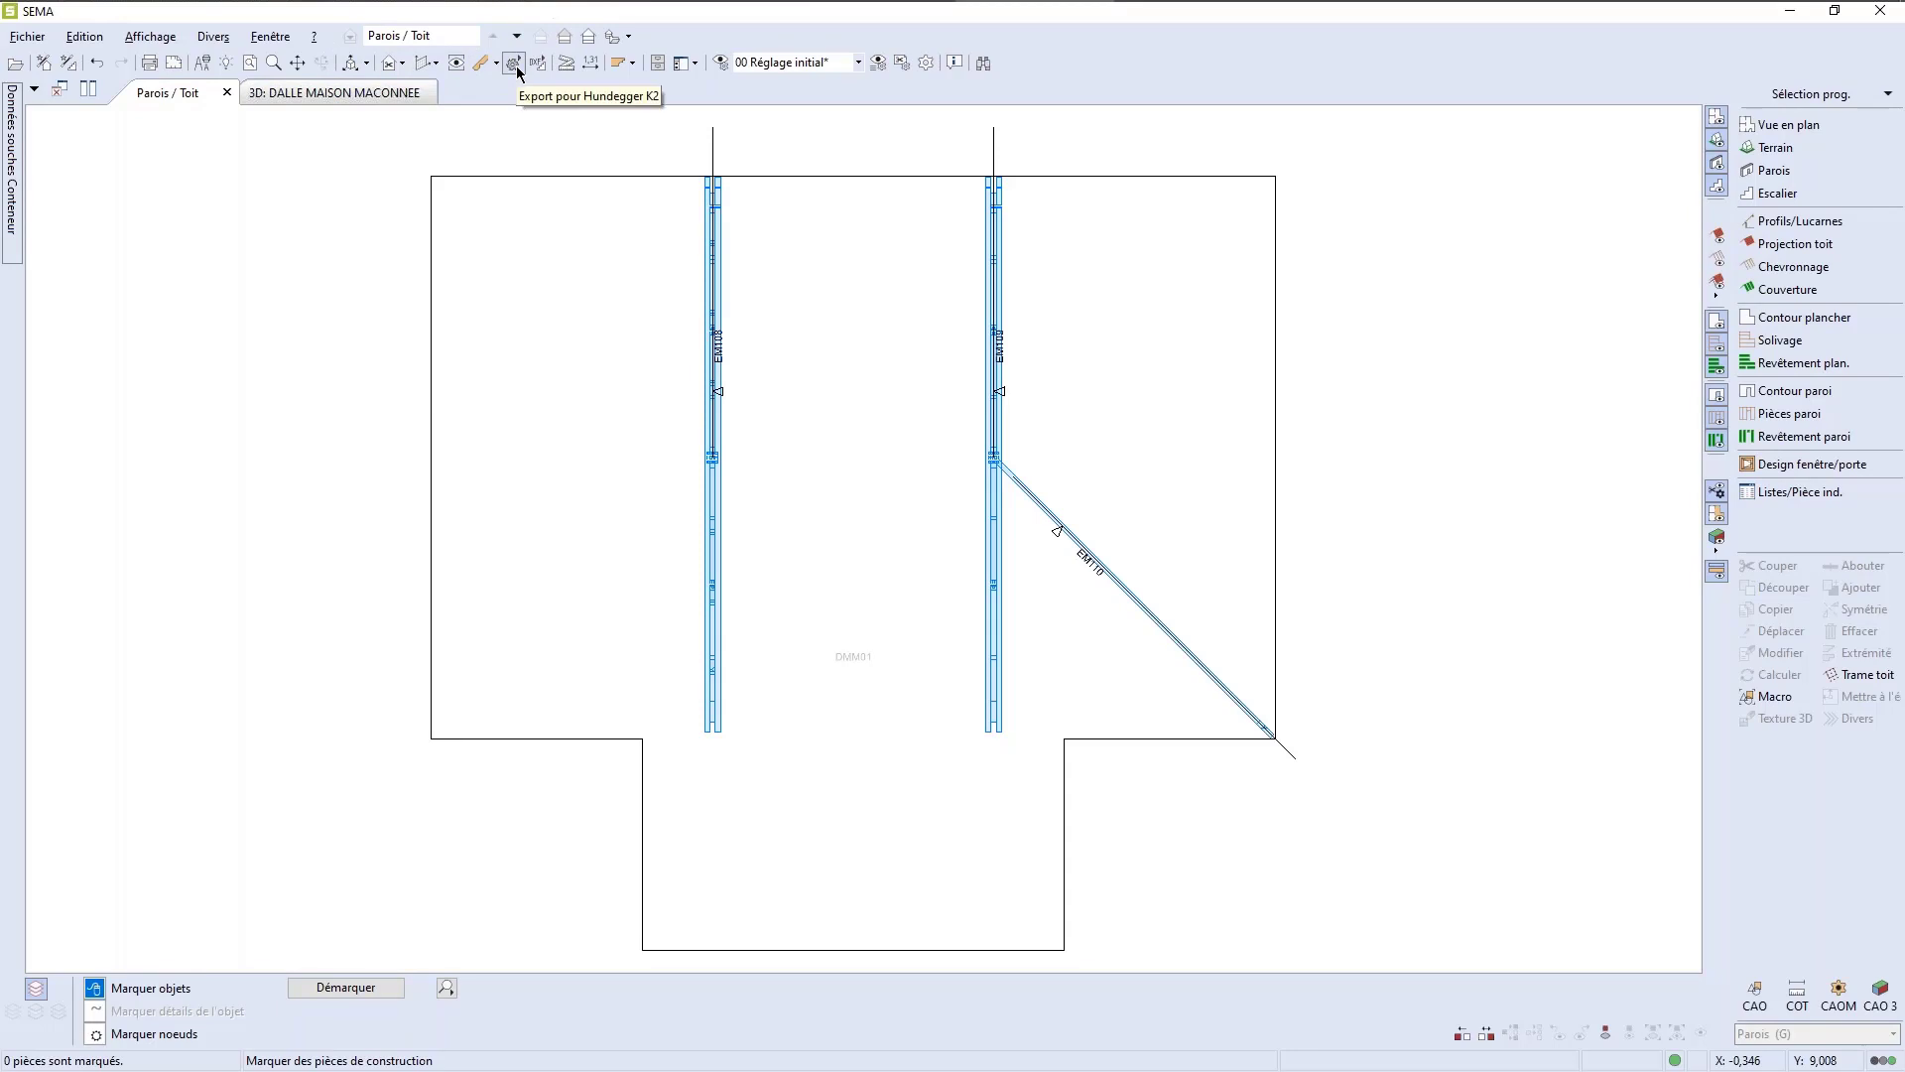
{"action": "scroll", "coordinate": [663, 206], "scroll_direction": "down", "scroll_amount": 2}
{"action": "scroll", "coordinate": [349, 258], "scroll_direction": "up", "scroll_amount": 1}
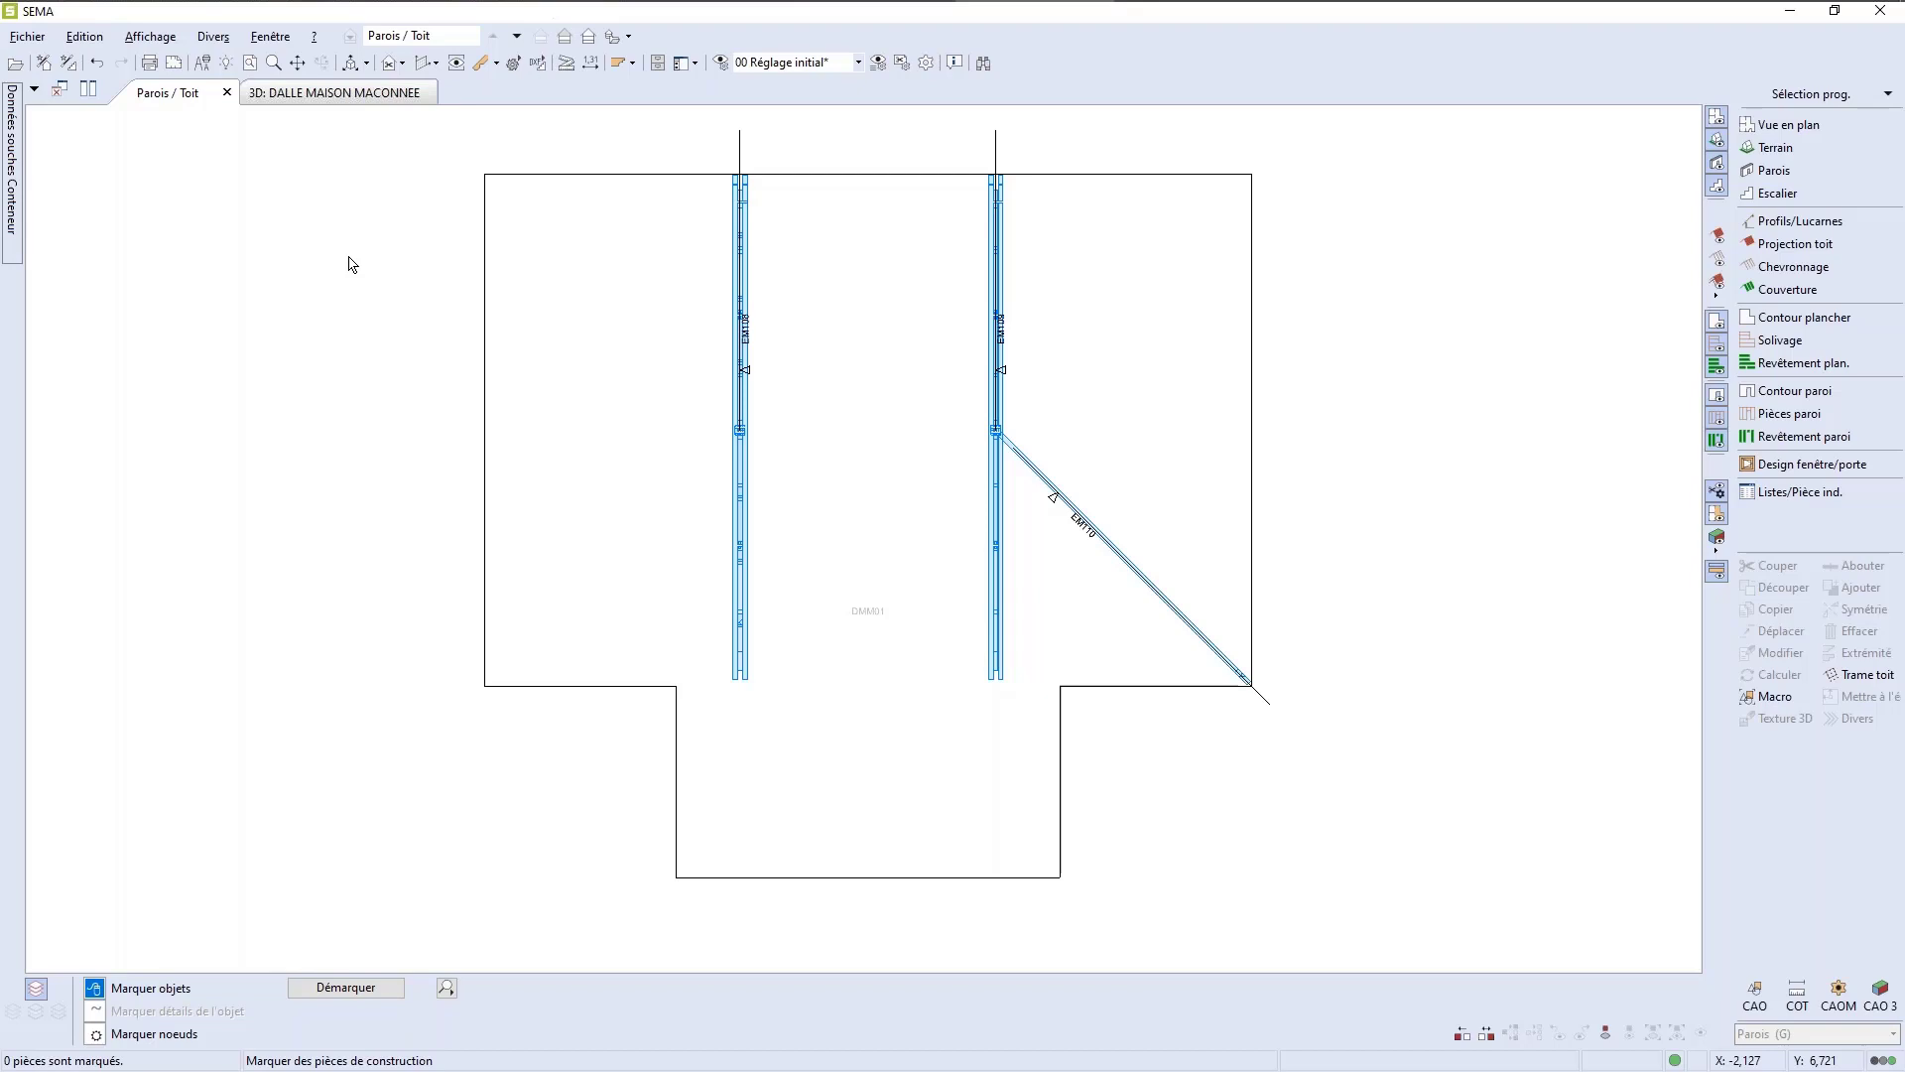
Step: Start a new wall (Créer paroi) from the Maçonnerie 11,5 type and set its thickness to 0,145
{"action": "left_click", "coordinate": [1777, 173]}
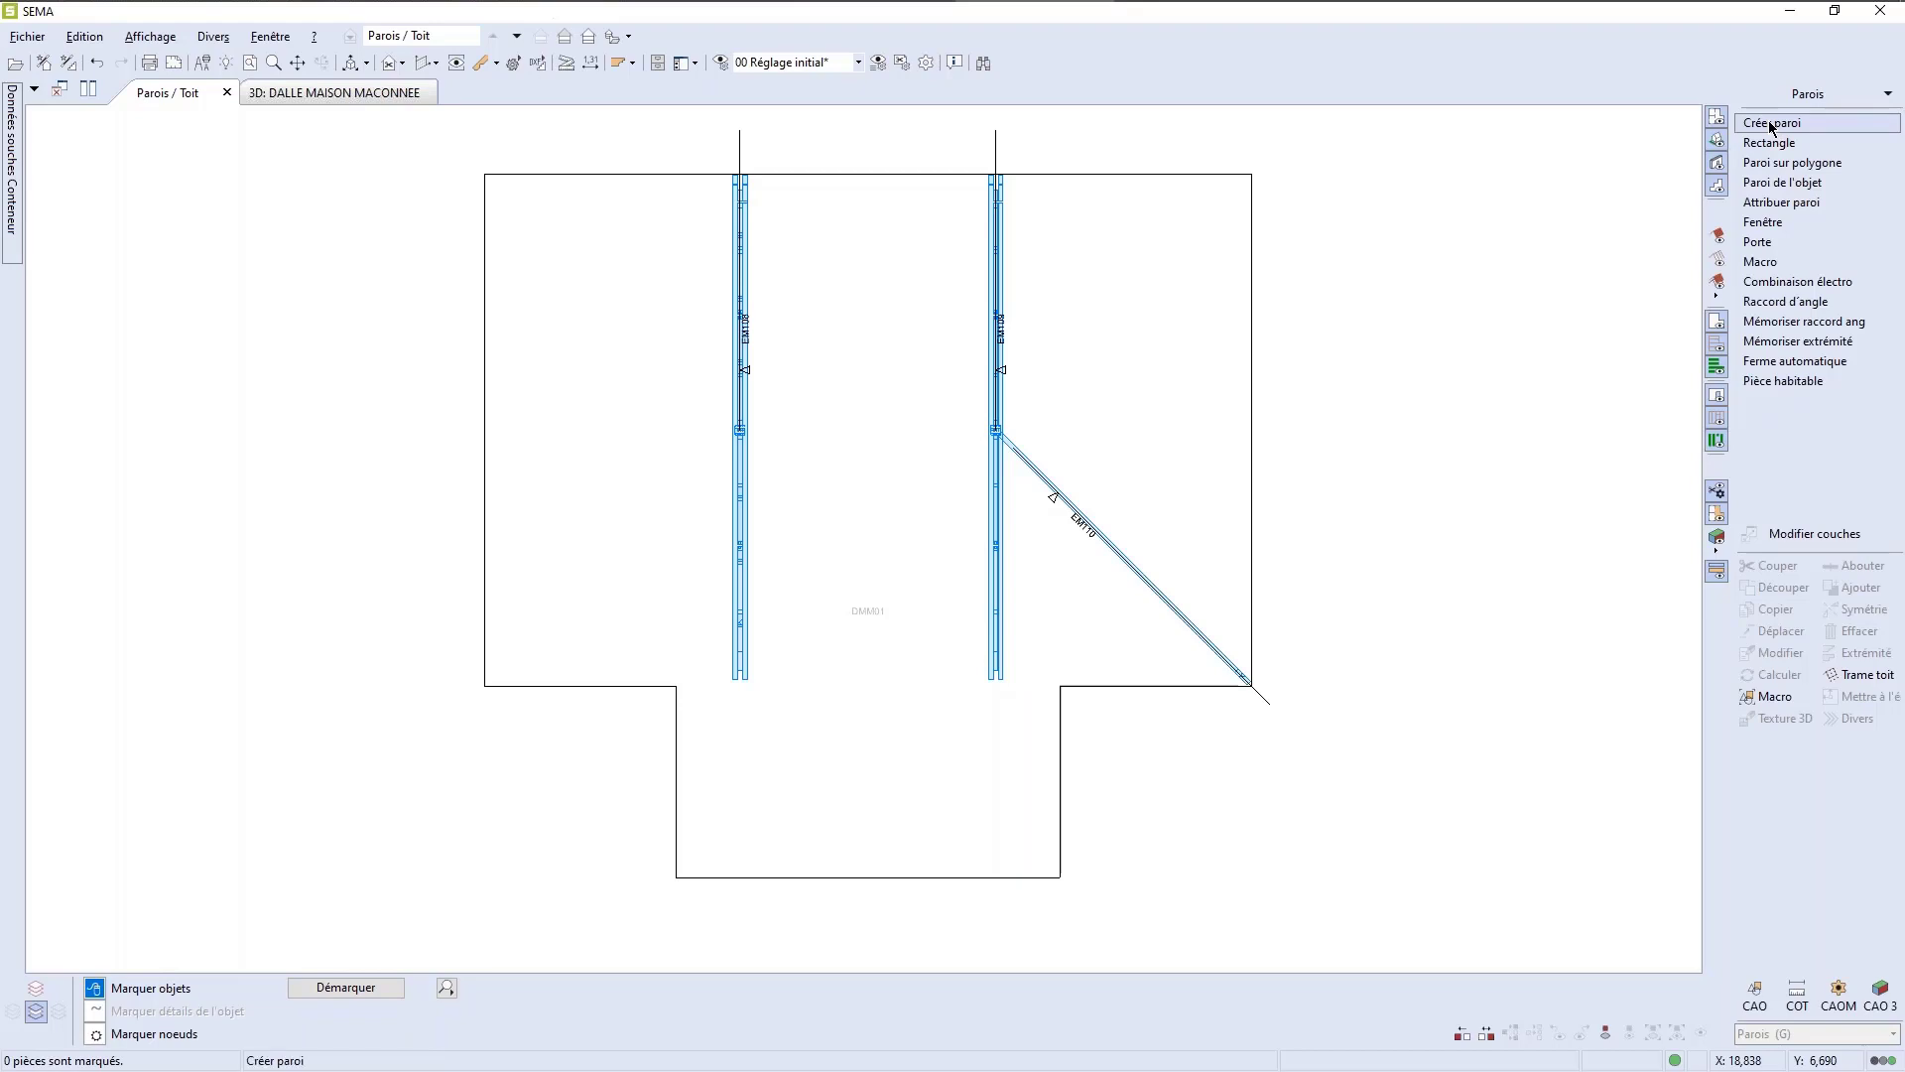
{"action": "left_click", "coordinate": [1771, 123]}
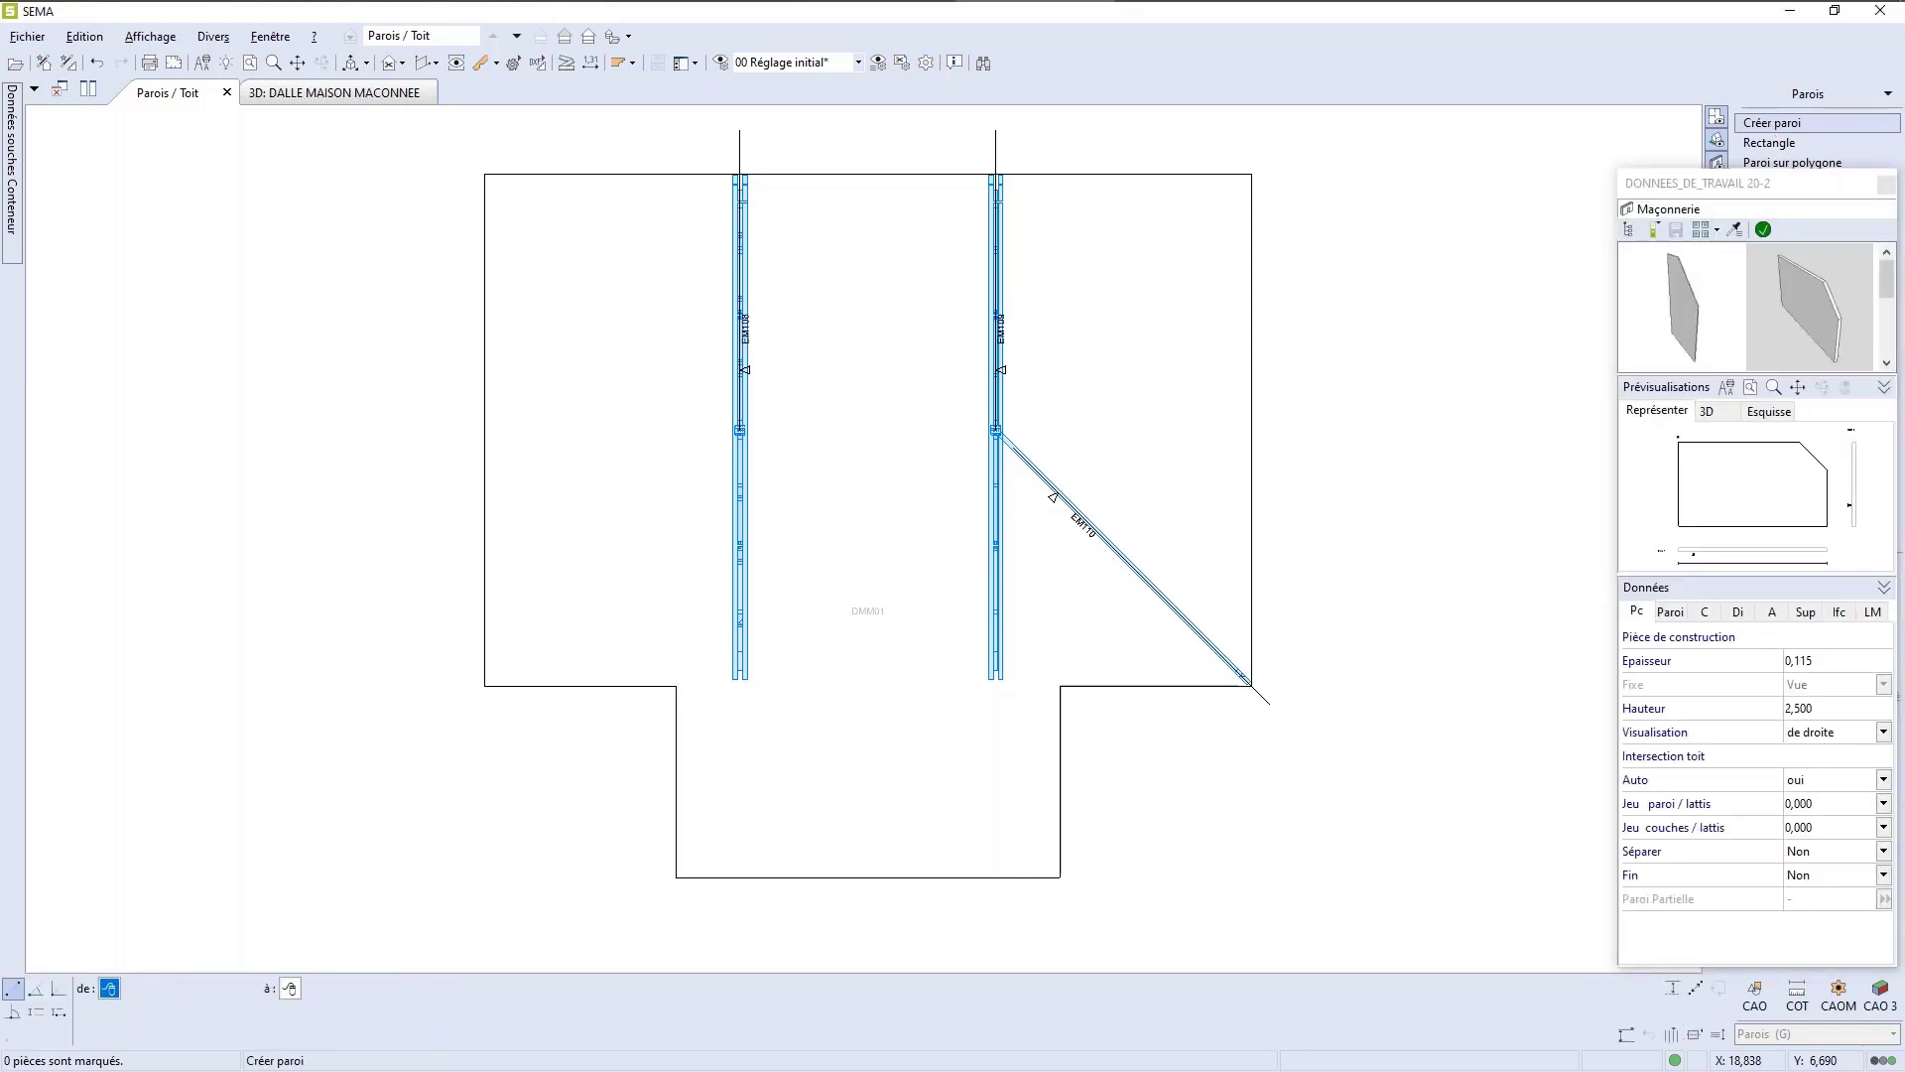
{"action": "left_click", "coordinate": [1628, 229]}
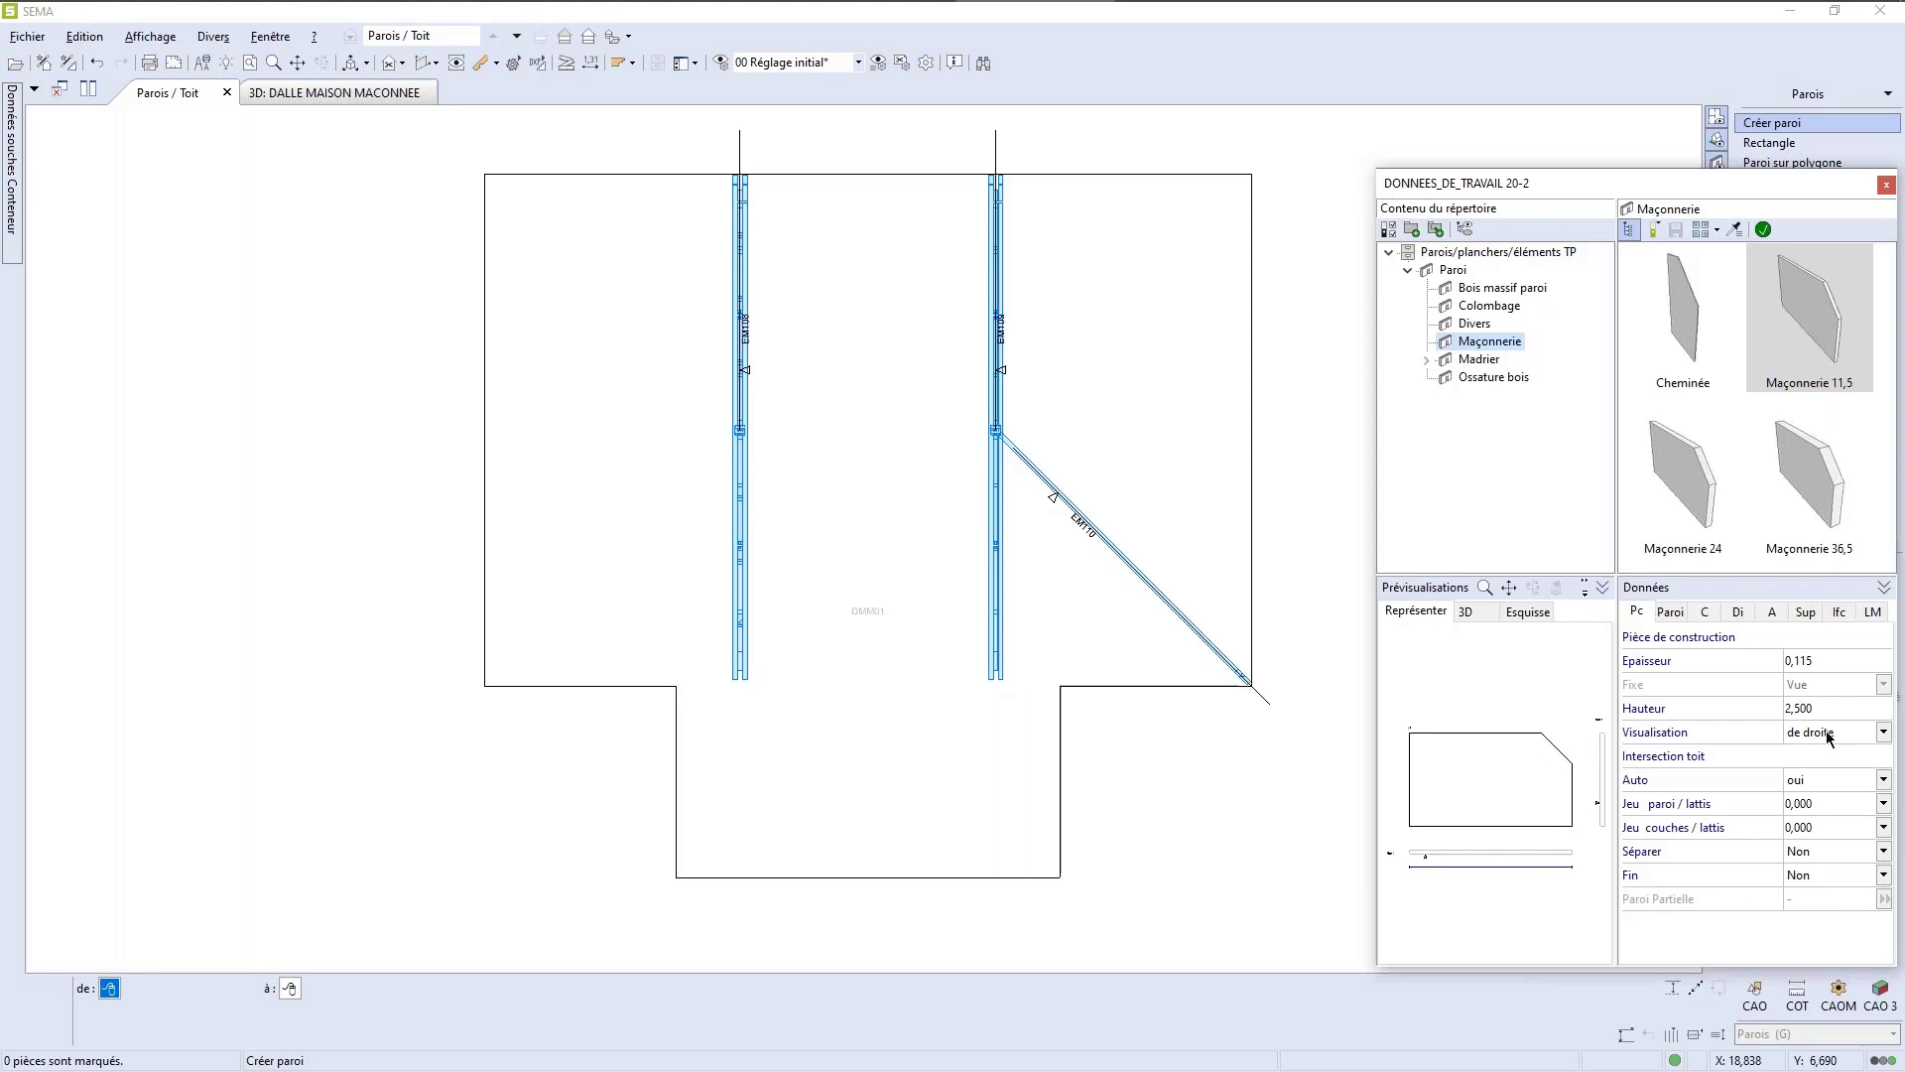
{"action": "left_click", "coordinate": [1838, 663]}
{"action": "type", "text": "0,145"}
{"action": "key", "text": "Return"}
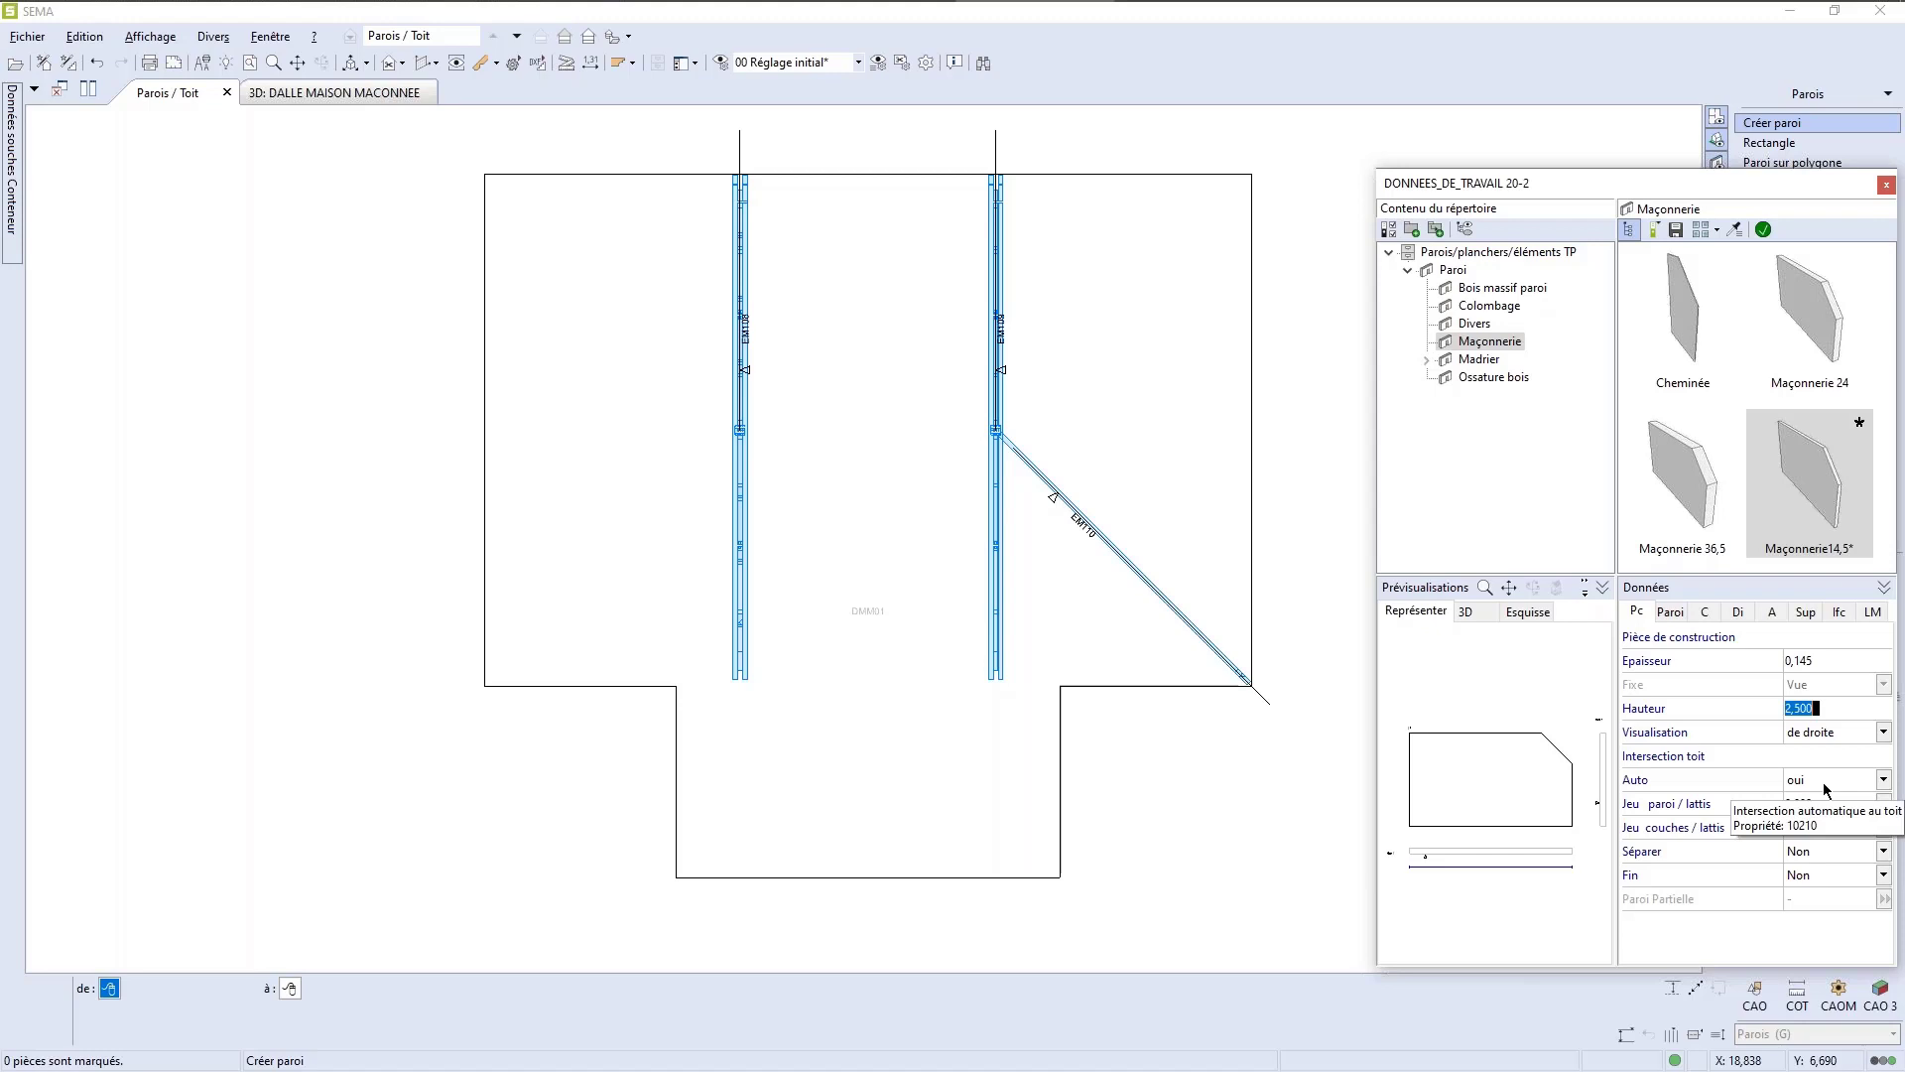
{"action": "left_click", "coordinate": [1758, 231]}
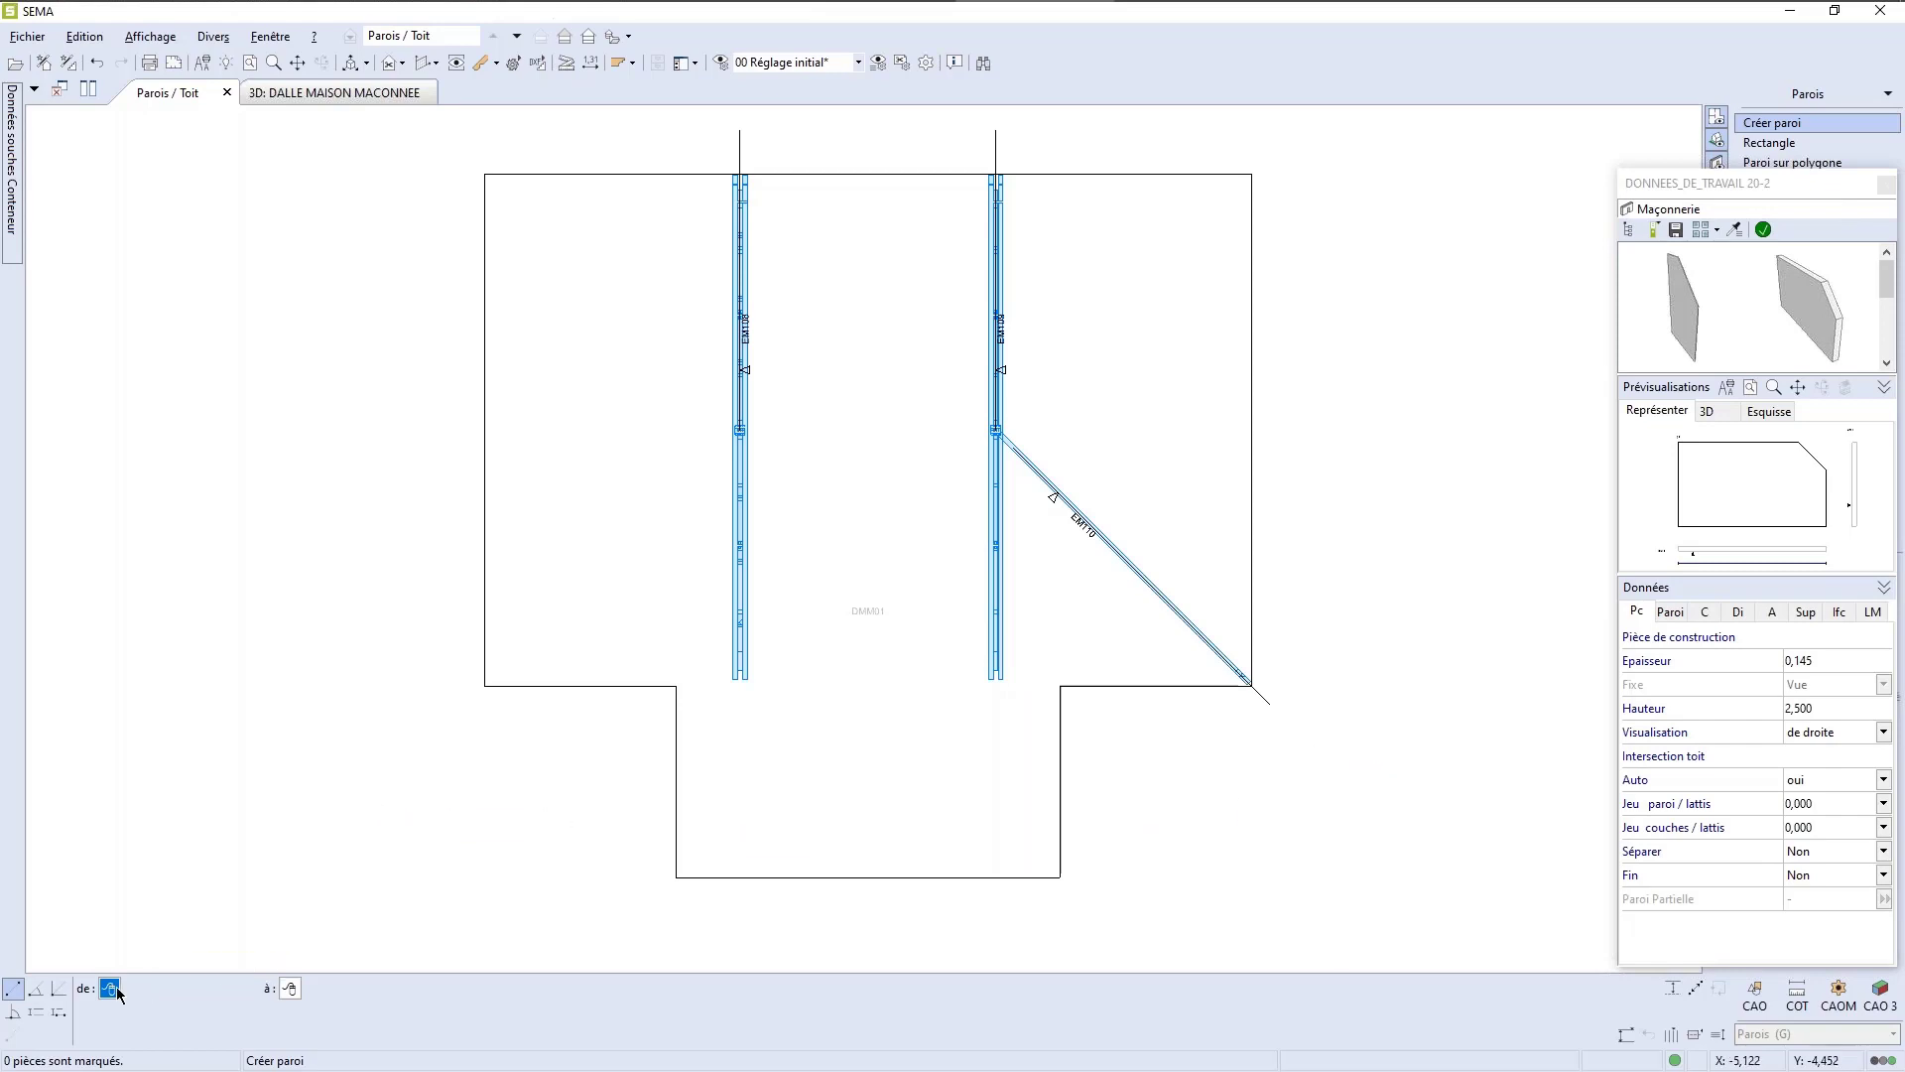
Step: Trace the masonry walls around the entire slab outline, starting from the lower-left corner of the lower projection
{"action": "left_click", "coordinate": [681, 881]}
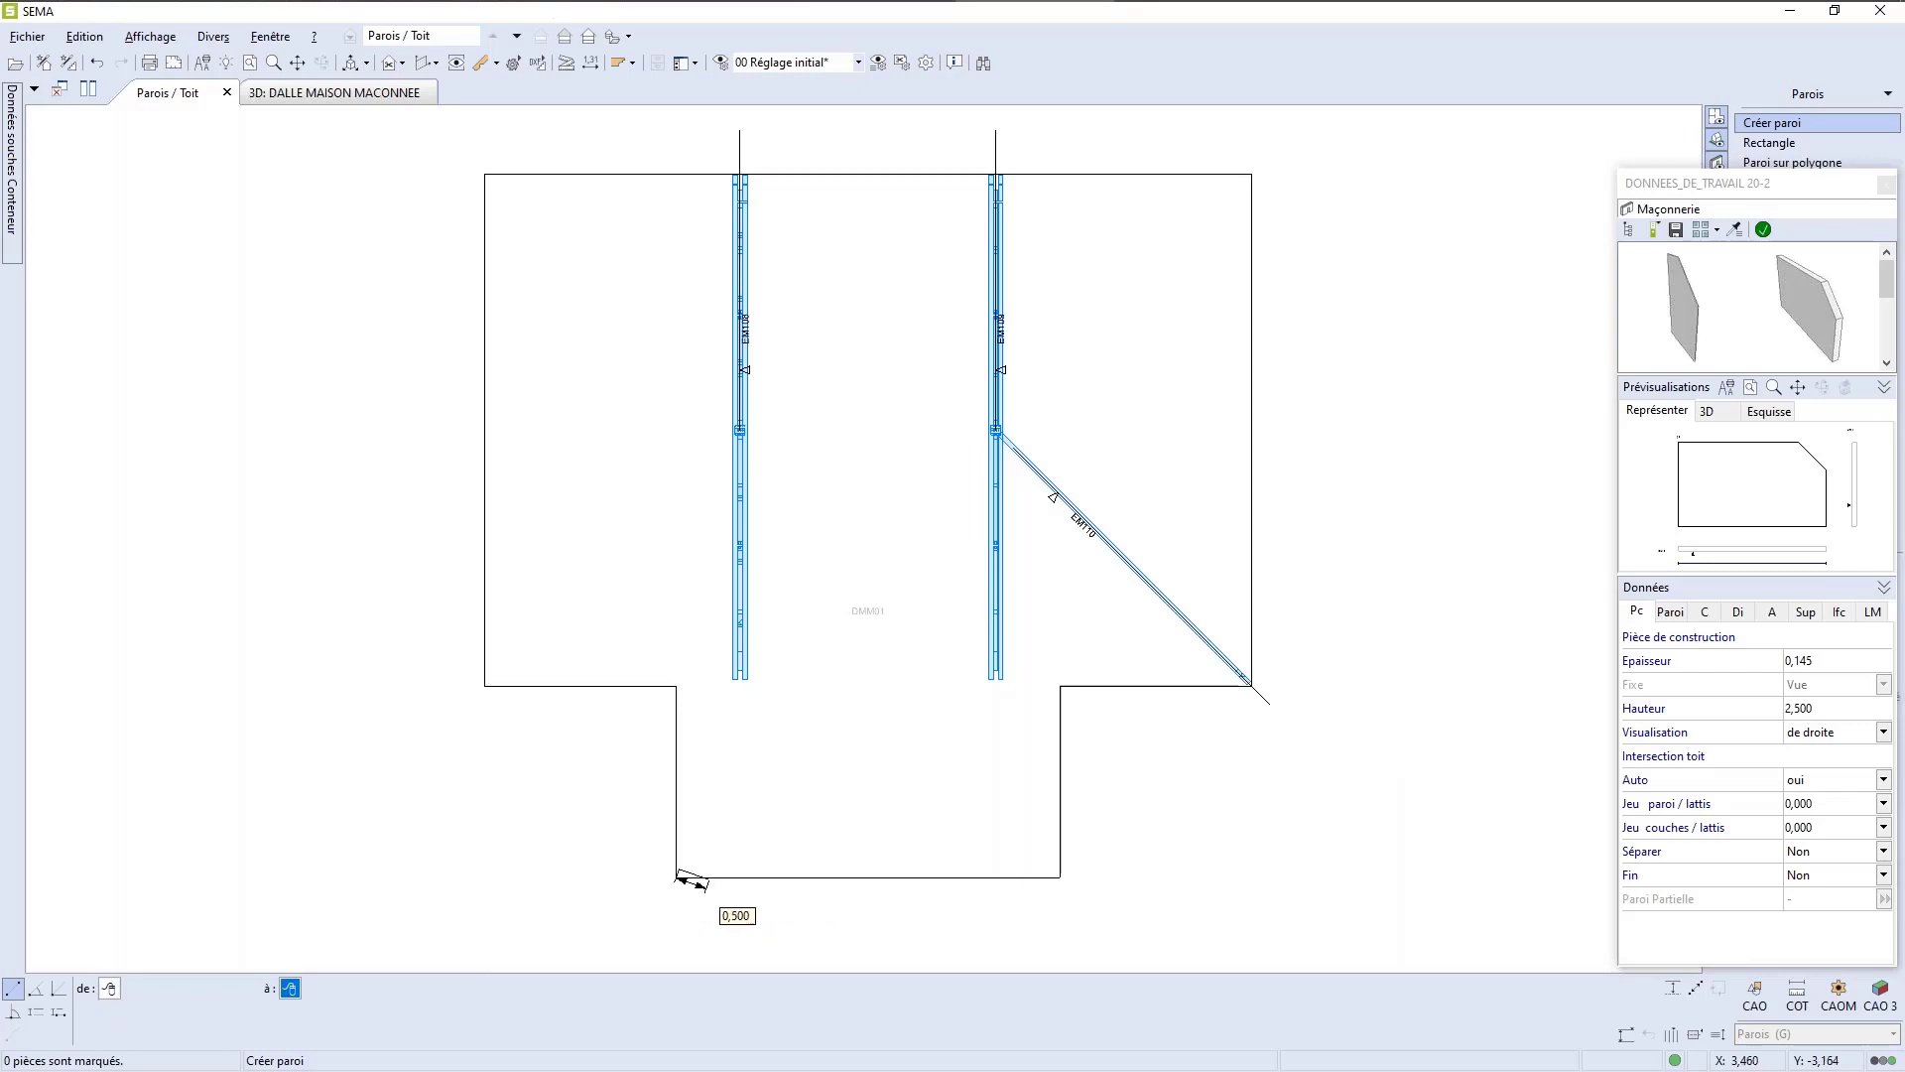
{"action": "left_click", "coordinate": [1060, 877]}
{"action": "left_click", "coordinate": [1060, 685]}
{"action": "left_click", "coordinate": [1253, 685]}
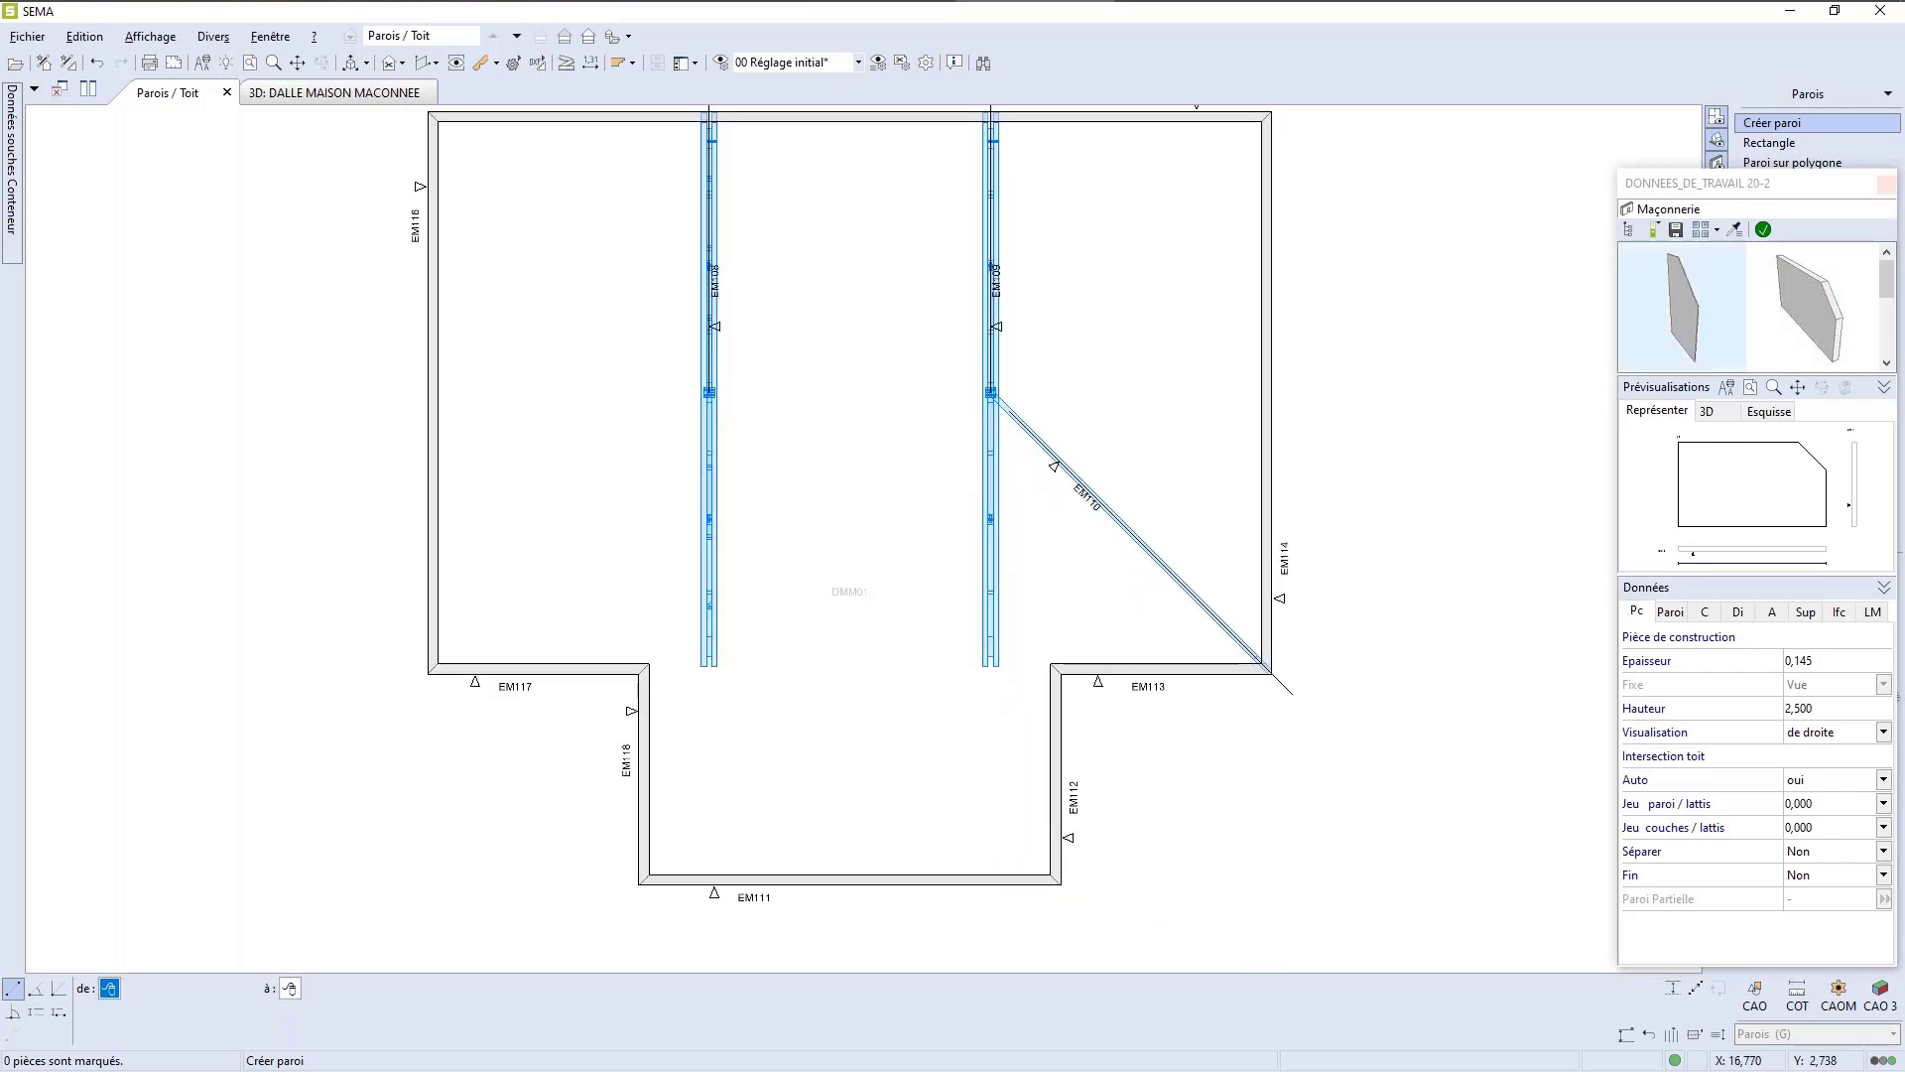
{"action": "key", "text": "Escape"}
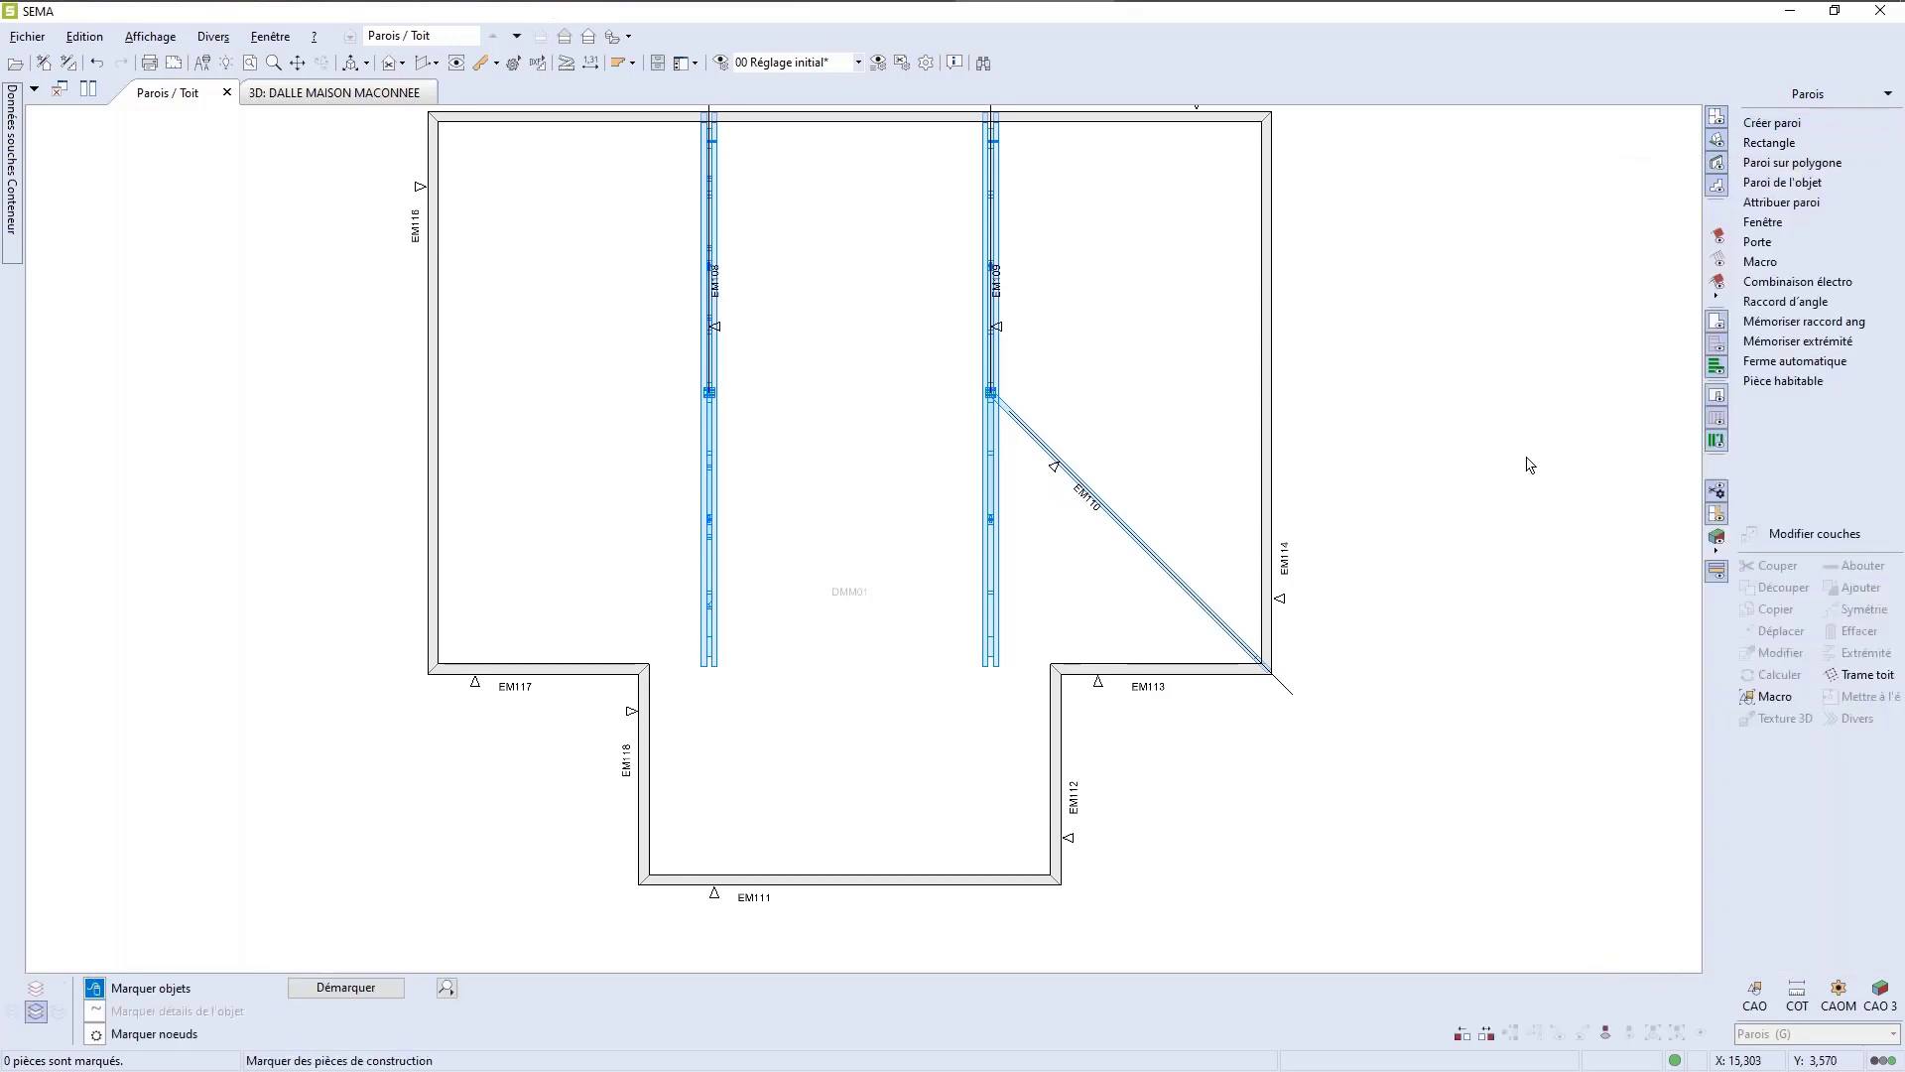
{"action": "scroll", "coordinate": [1530, 465], "scroll_direction": "down", "scroll_amount": 1}
{"action": "scroll", "coordinate": [1476, 361], "scroll_direction": "down", "scroll_amount": 1}
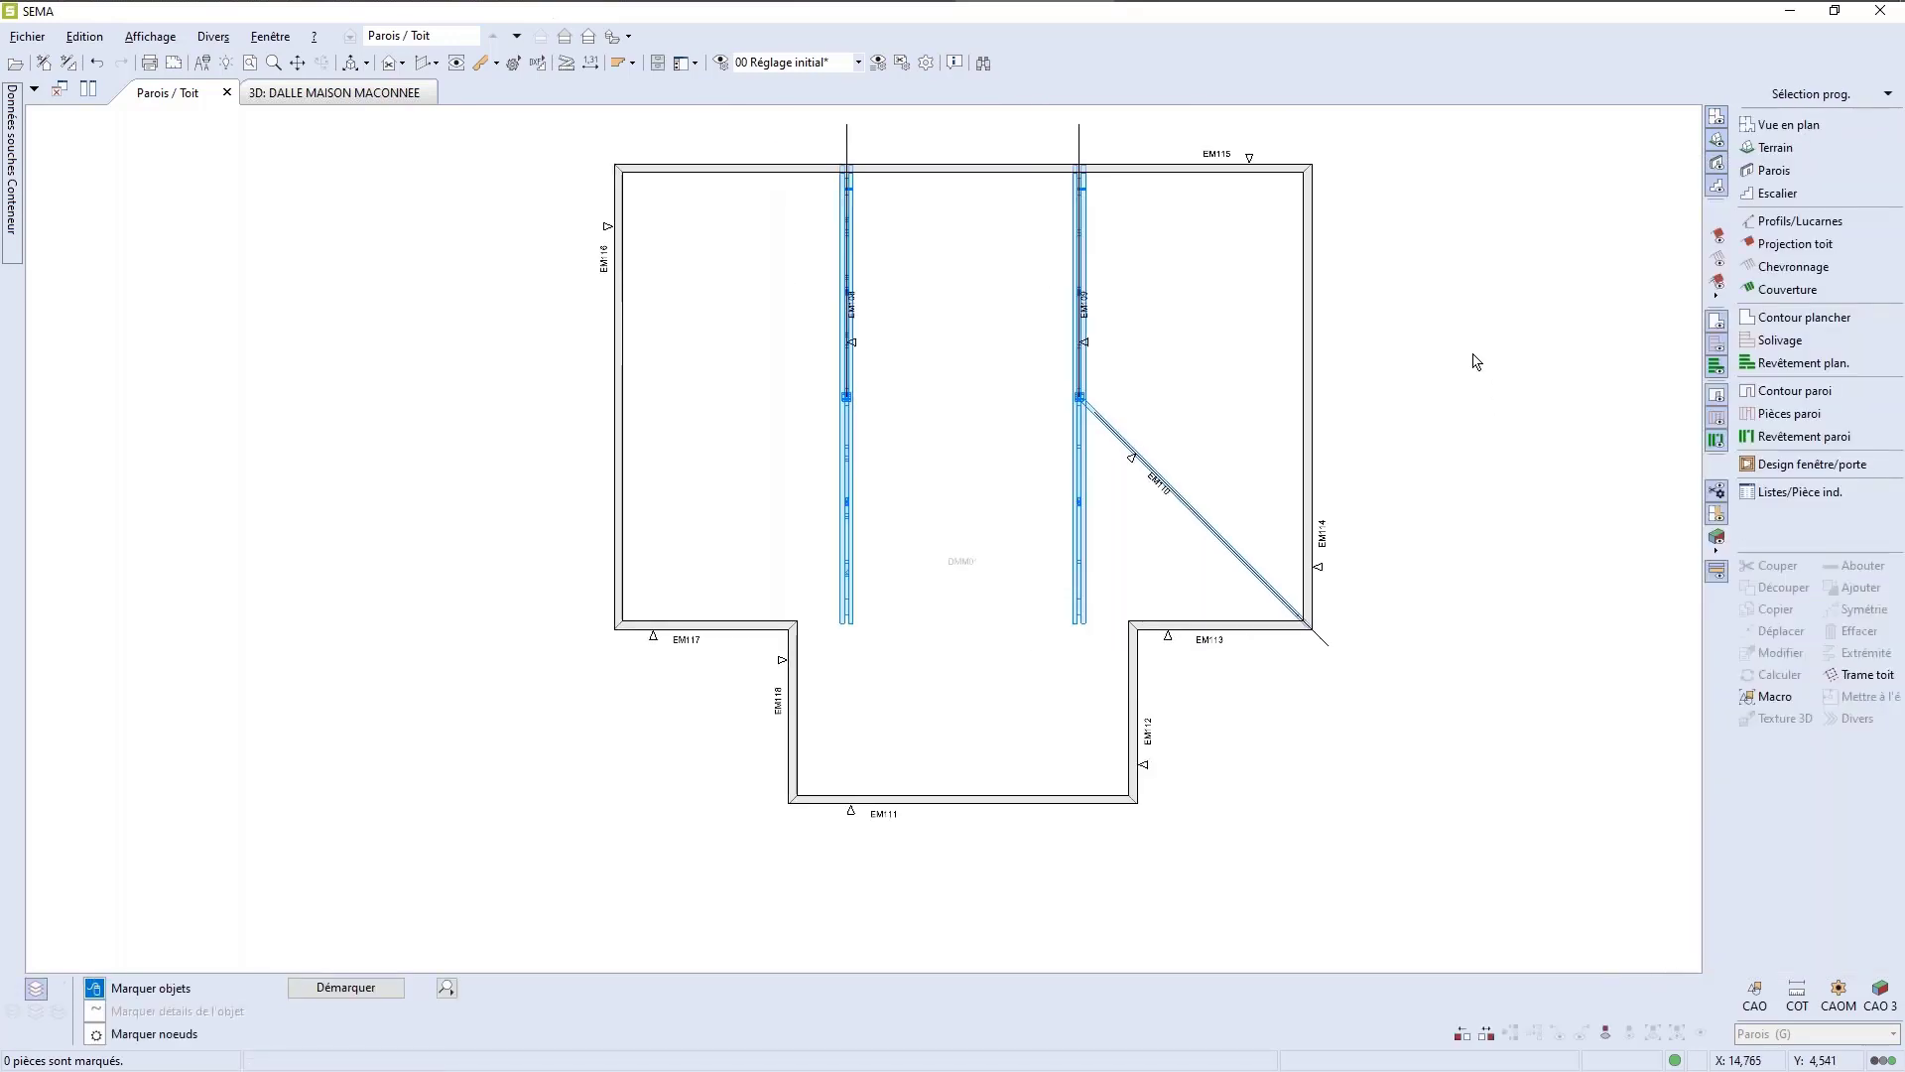
{"action": "scroll", "coordinate": [1433, 195], "scroll_direction": "up", "scroll_amount": 1}
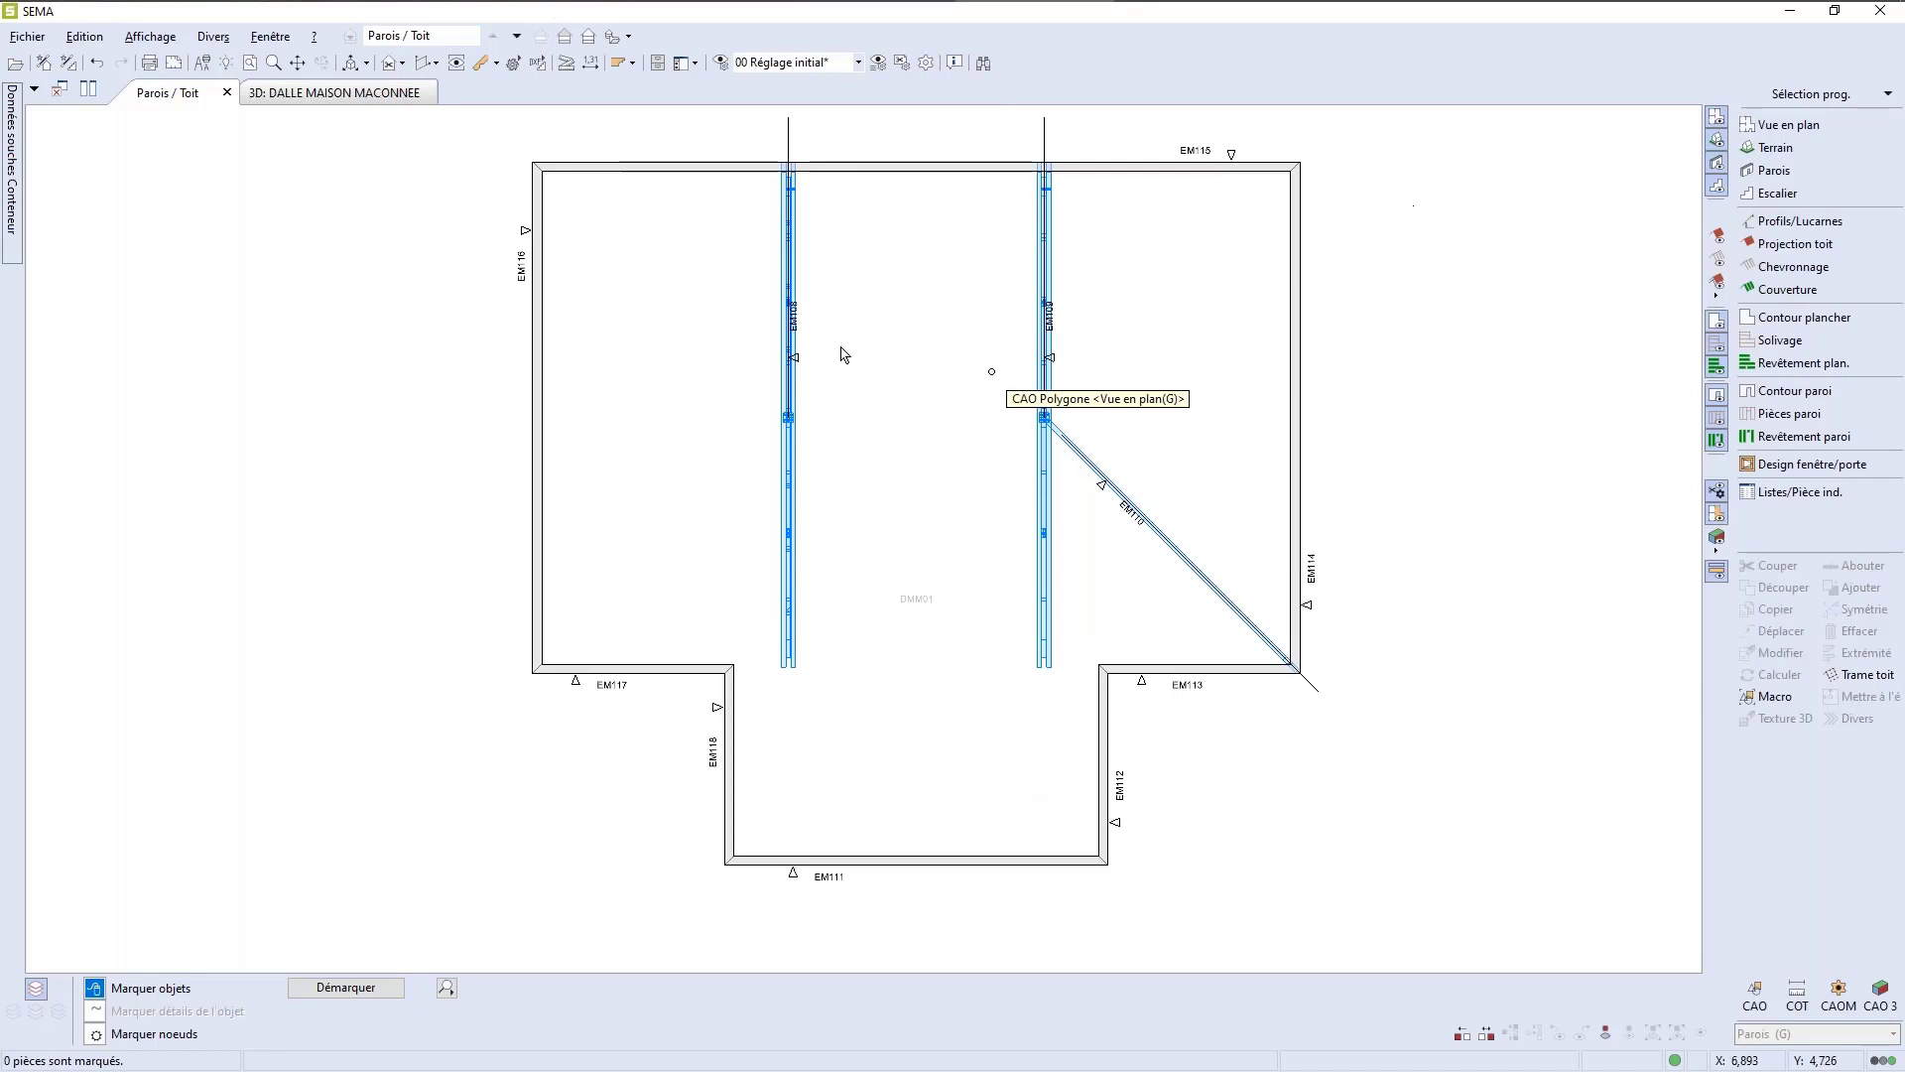
Step: Show the masonry walls in the 3D view and display the roof's rafter framing above them
{"action": "left_click", "coordinate": [335, 98]}
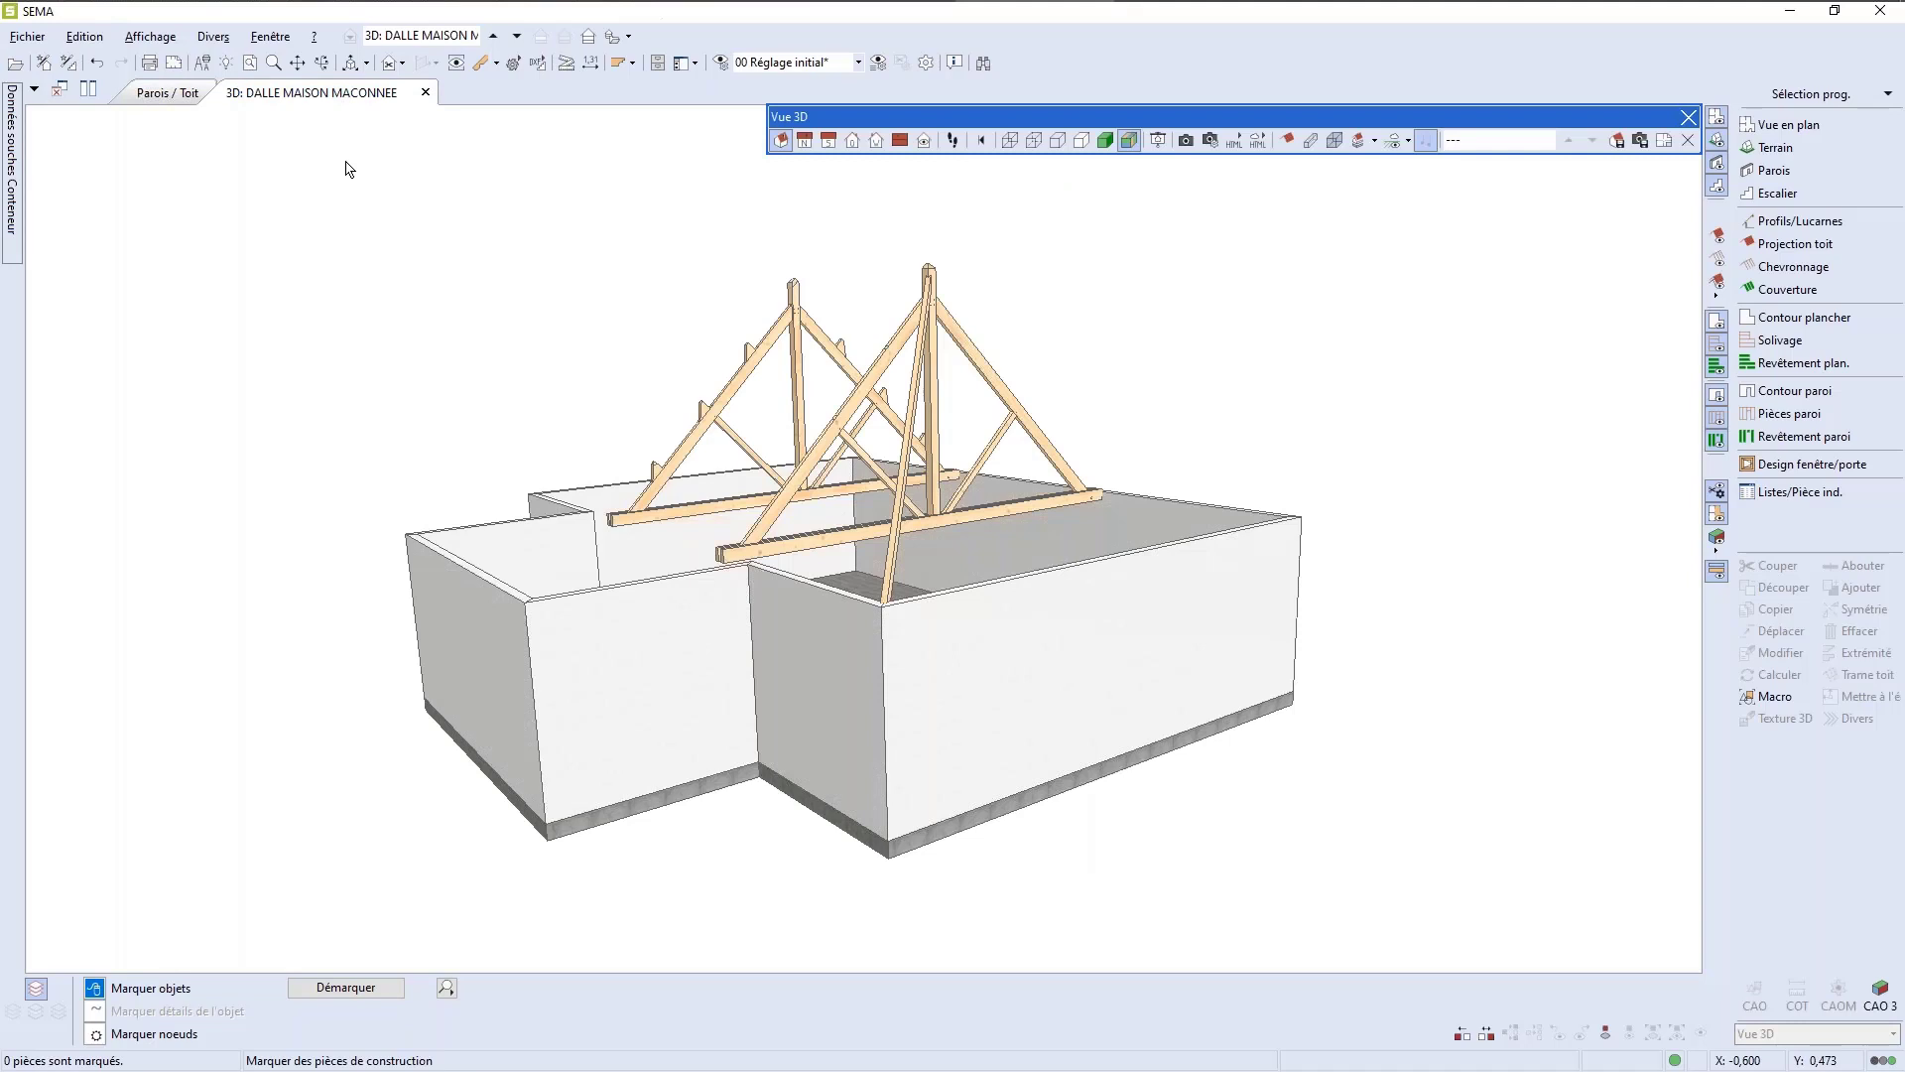
{"action": "scroll", "coordinate": [264, 331], "scroll_direction": "up", "scroll_amount": 1}
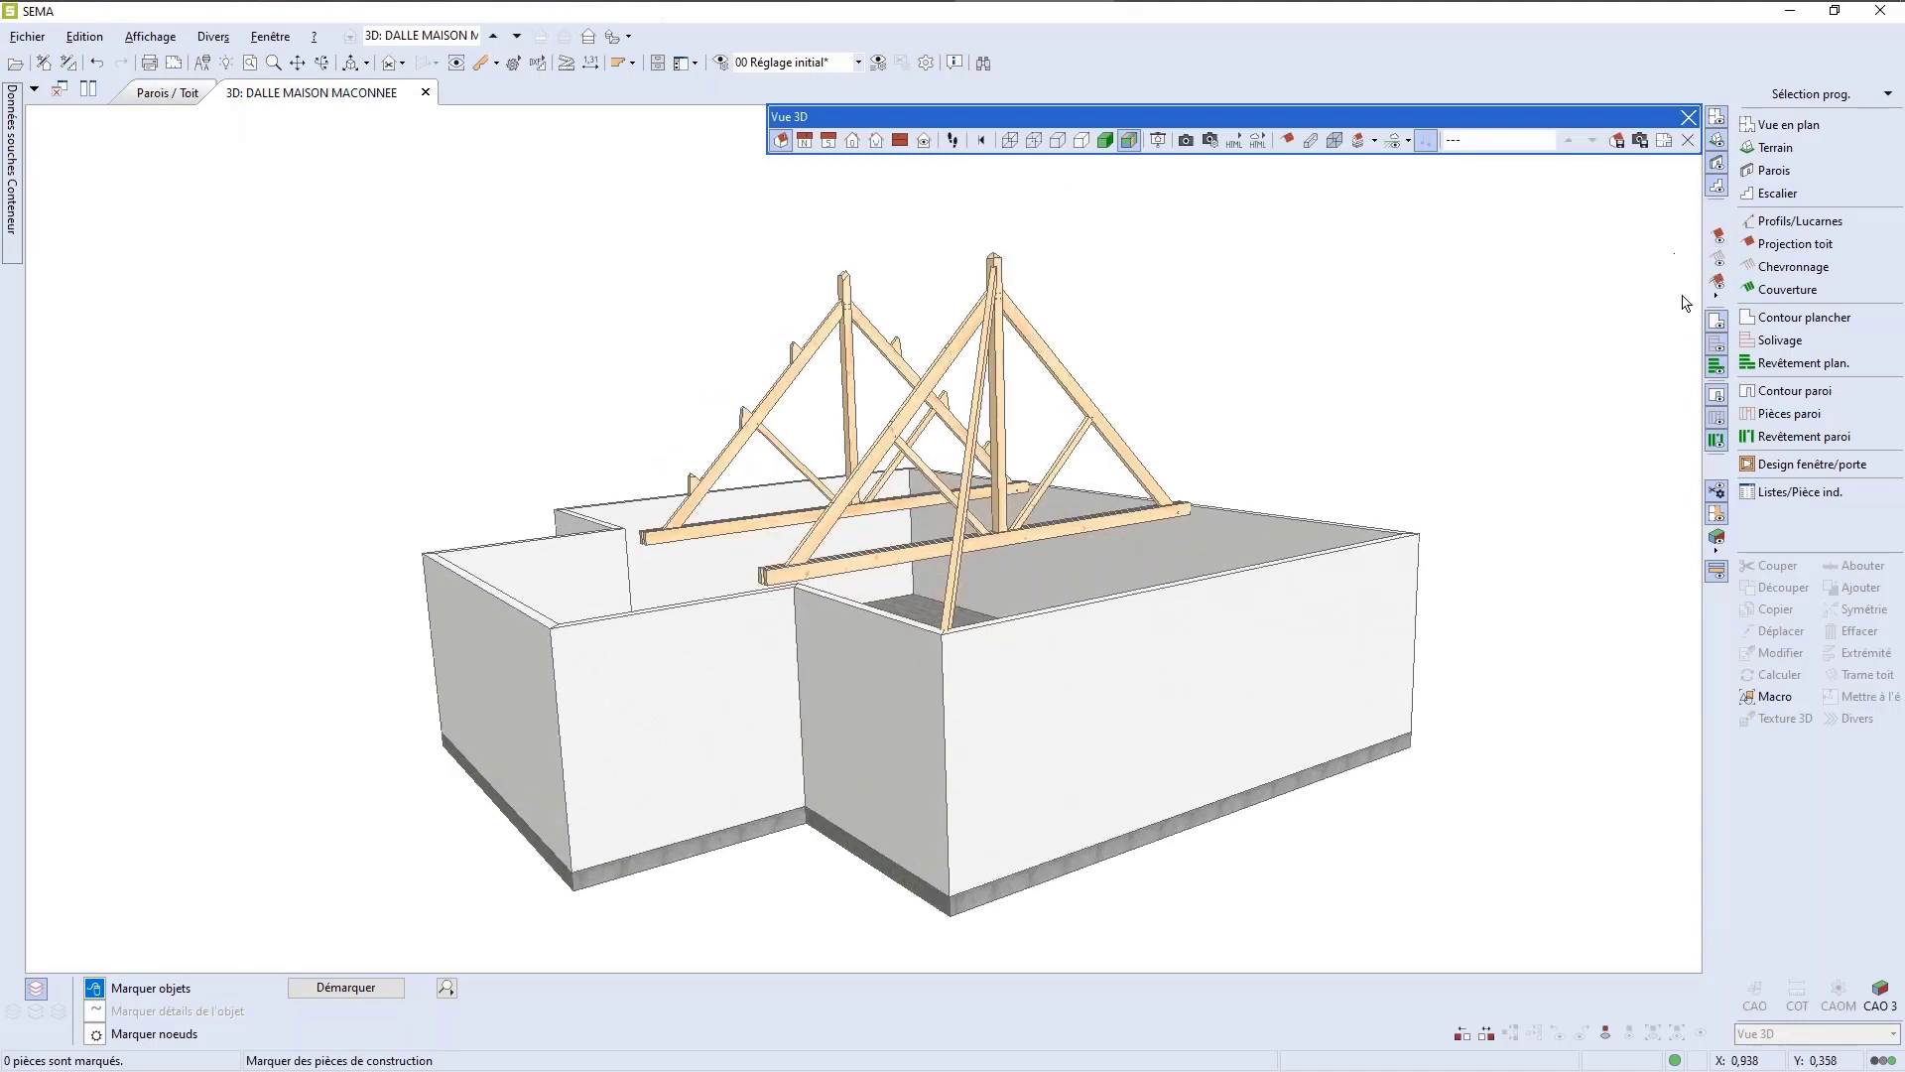
{"action": "left_click", "coordinate": [1717, 261]}
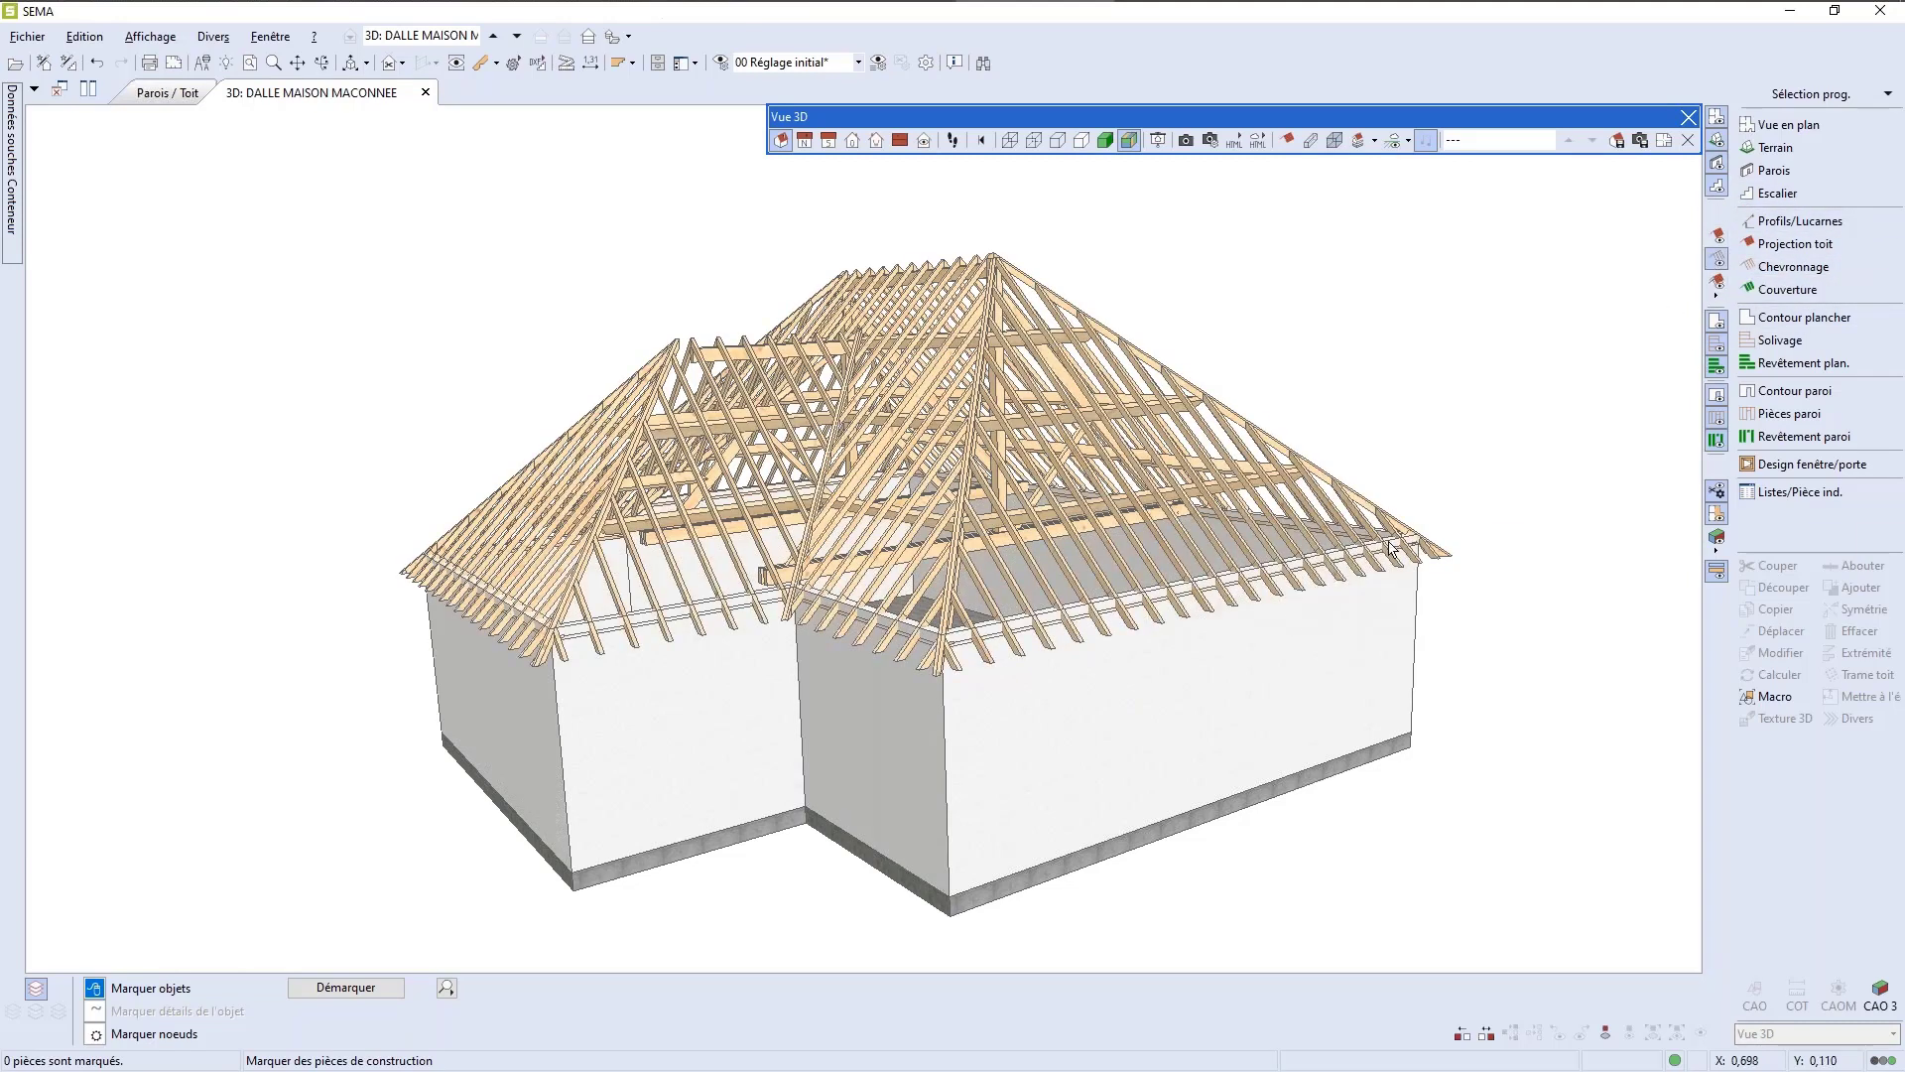
{"action": "scroll", "coordinate": [700, 660], "scroll_direction": "up", "scroll_amount": 1}
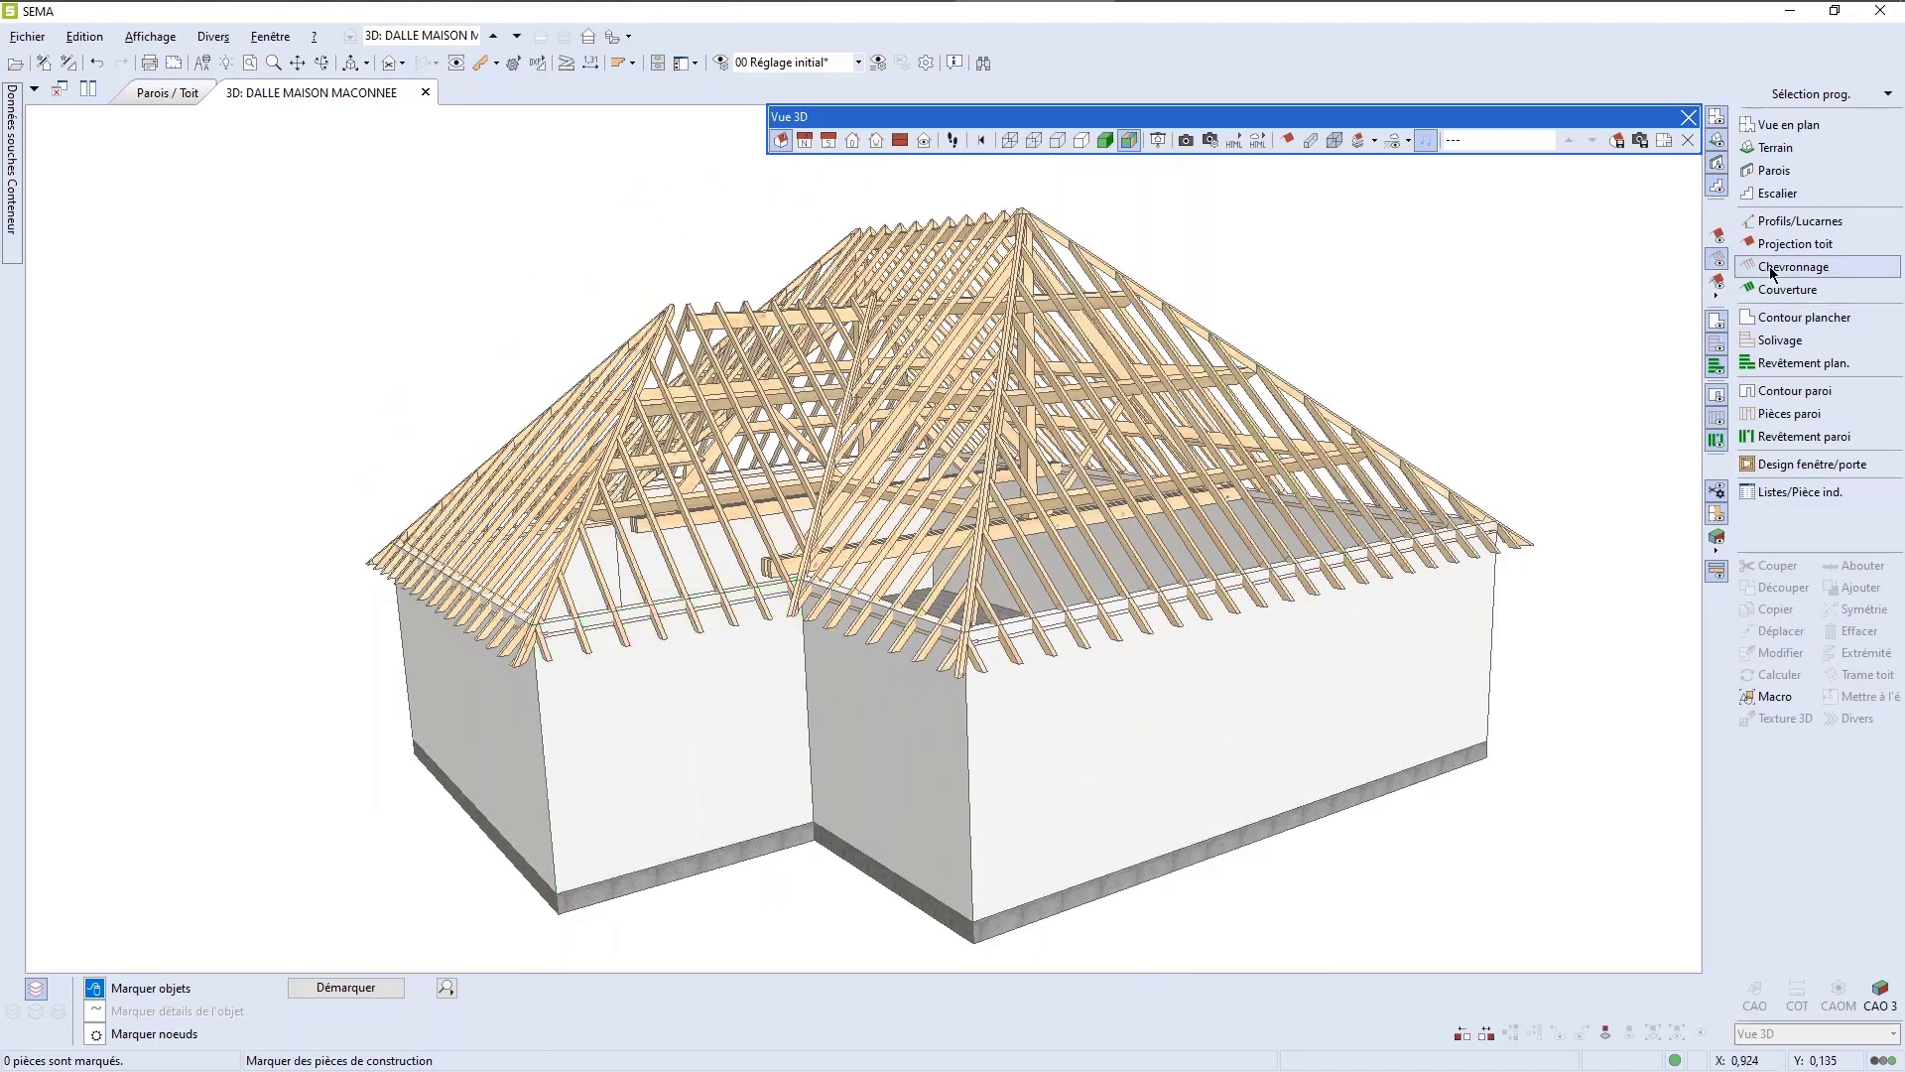
Step: Display the tile covering over the rafters in the 3D view and look over the house from the front corner
{"action": "left_click", "coordinate": [1722, 243]}
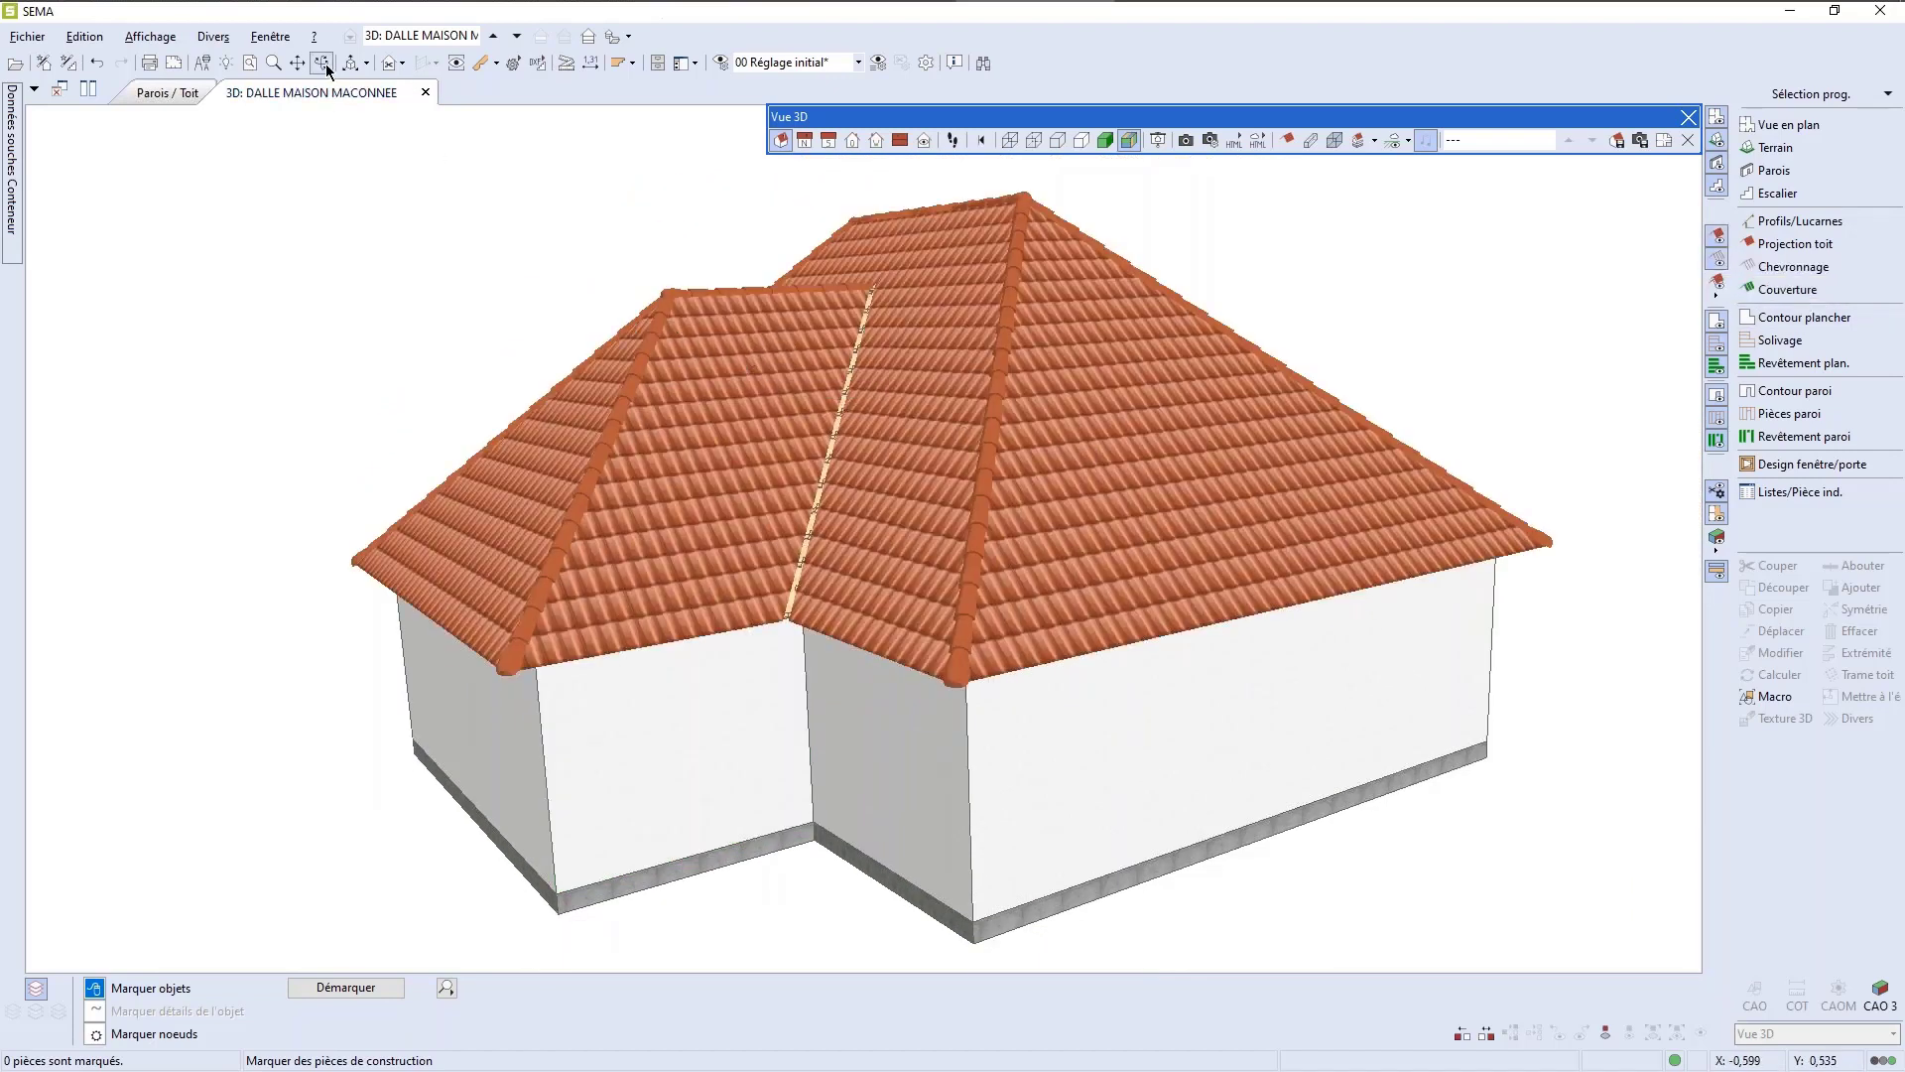
{"action": "left_click_drag", "start_coordinate": [756, 511], "coordinate": [932, 545]}
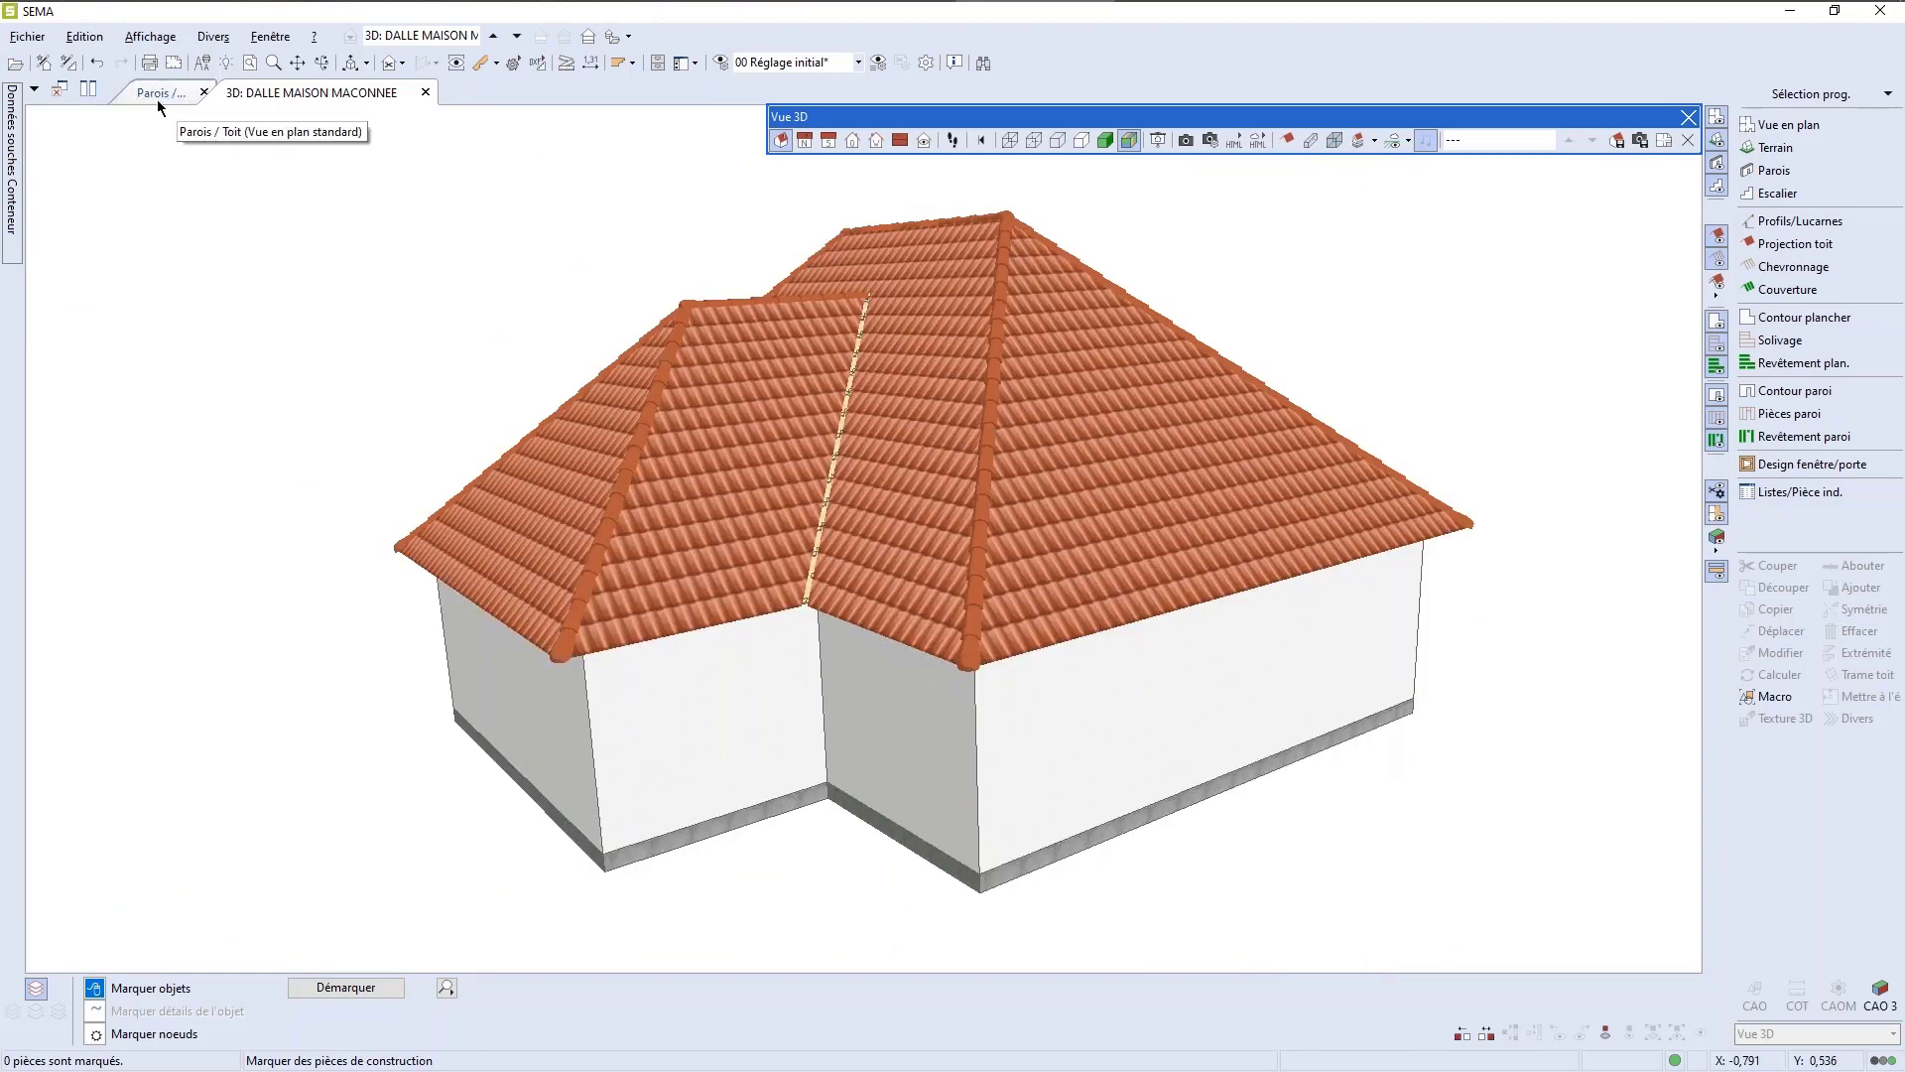
Step: Return to the Parois / Toit plan and hide the rafter framing (Chevronnage) so the masonry walls and trusses are readable
{"action": "left_click", "coordinate": [156, 93]}
{"action": "scroll", "coordinate": [1004, 672], "scroll_direction": "down", "scroll_amount": 2}
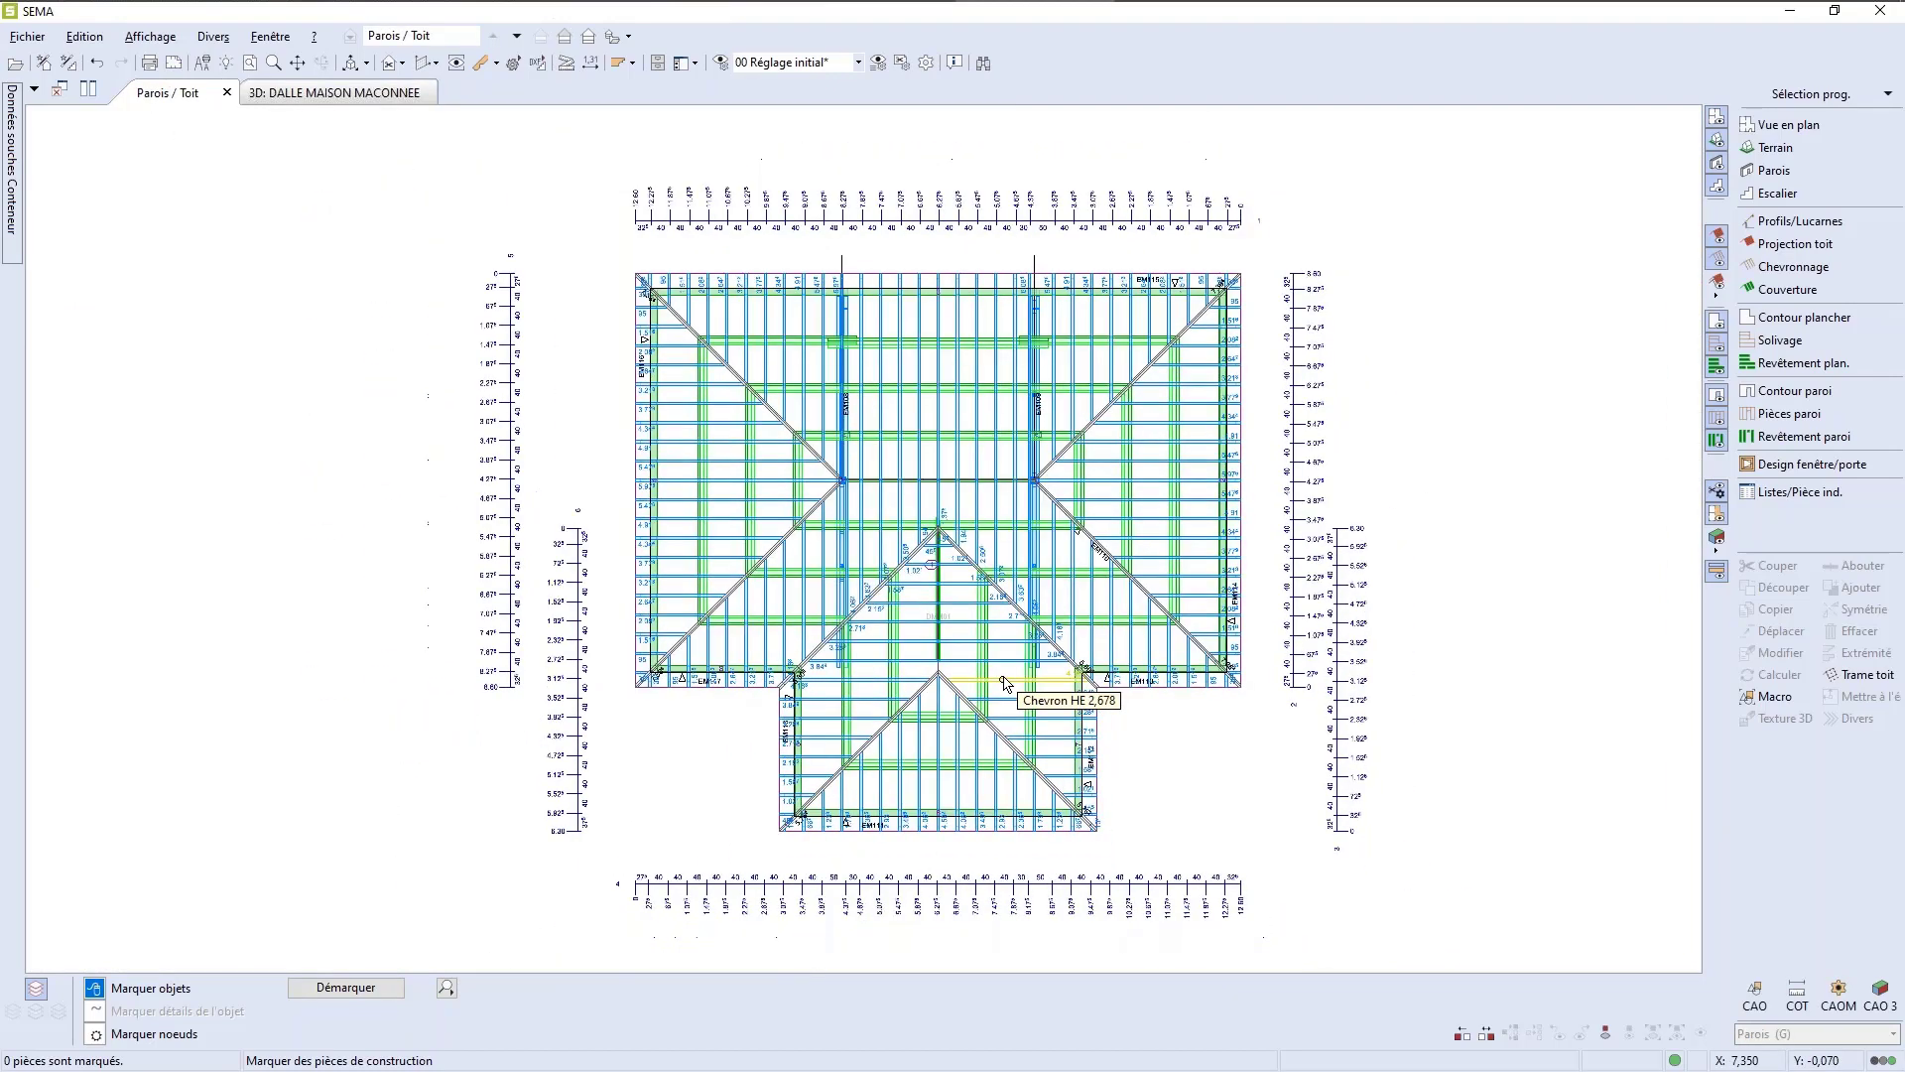
{"action": "left_click", "coordinate": [1717, 260]}
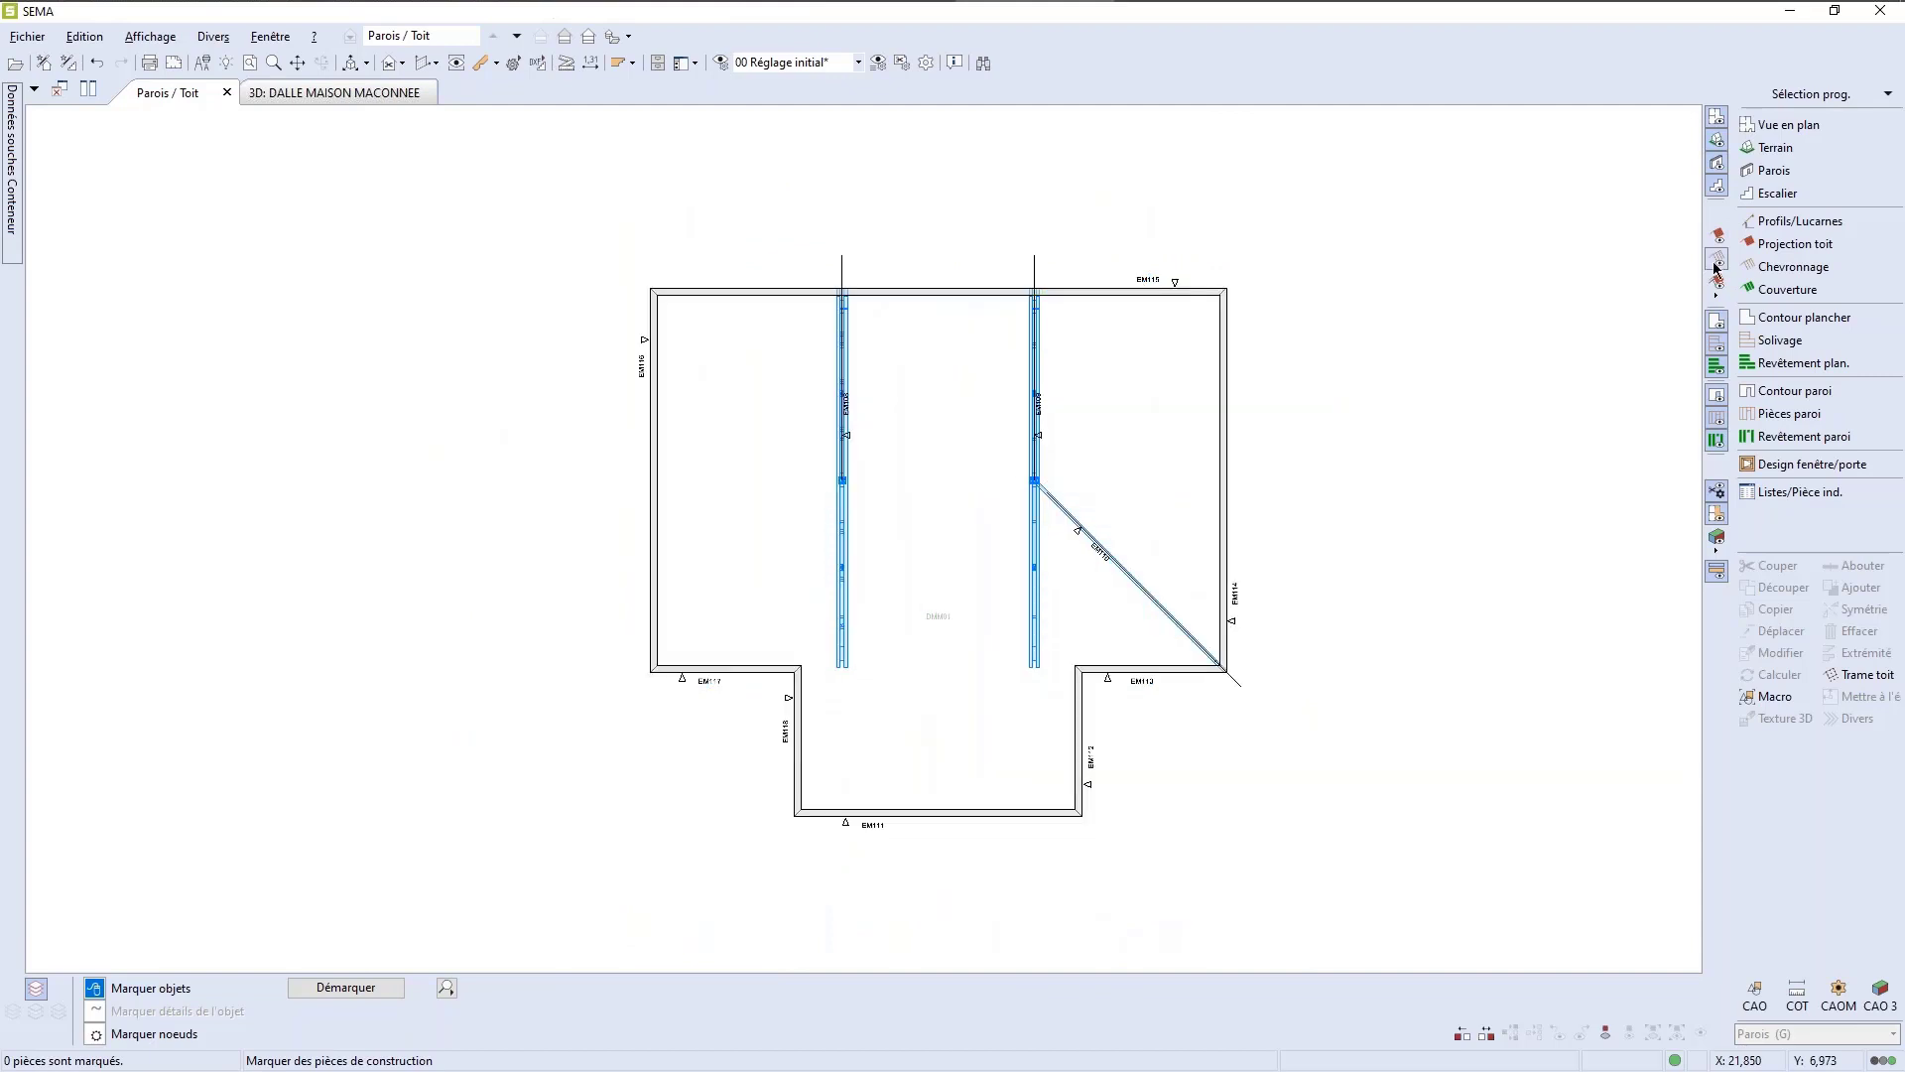
{"action": "scroll", "coordinate": [1254, 774], "scroll_direction": "up", "scroll_amount": 4}
{"action": "scroll", "coordinate": [1255, 775], "scroll_direction": "down", "scroll_amount": 3}
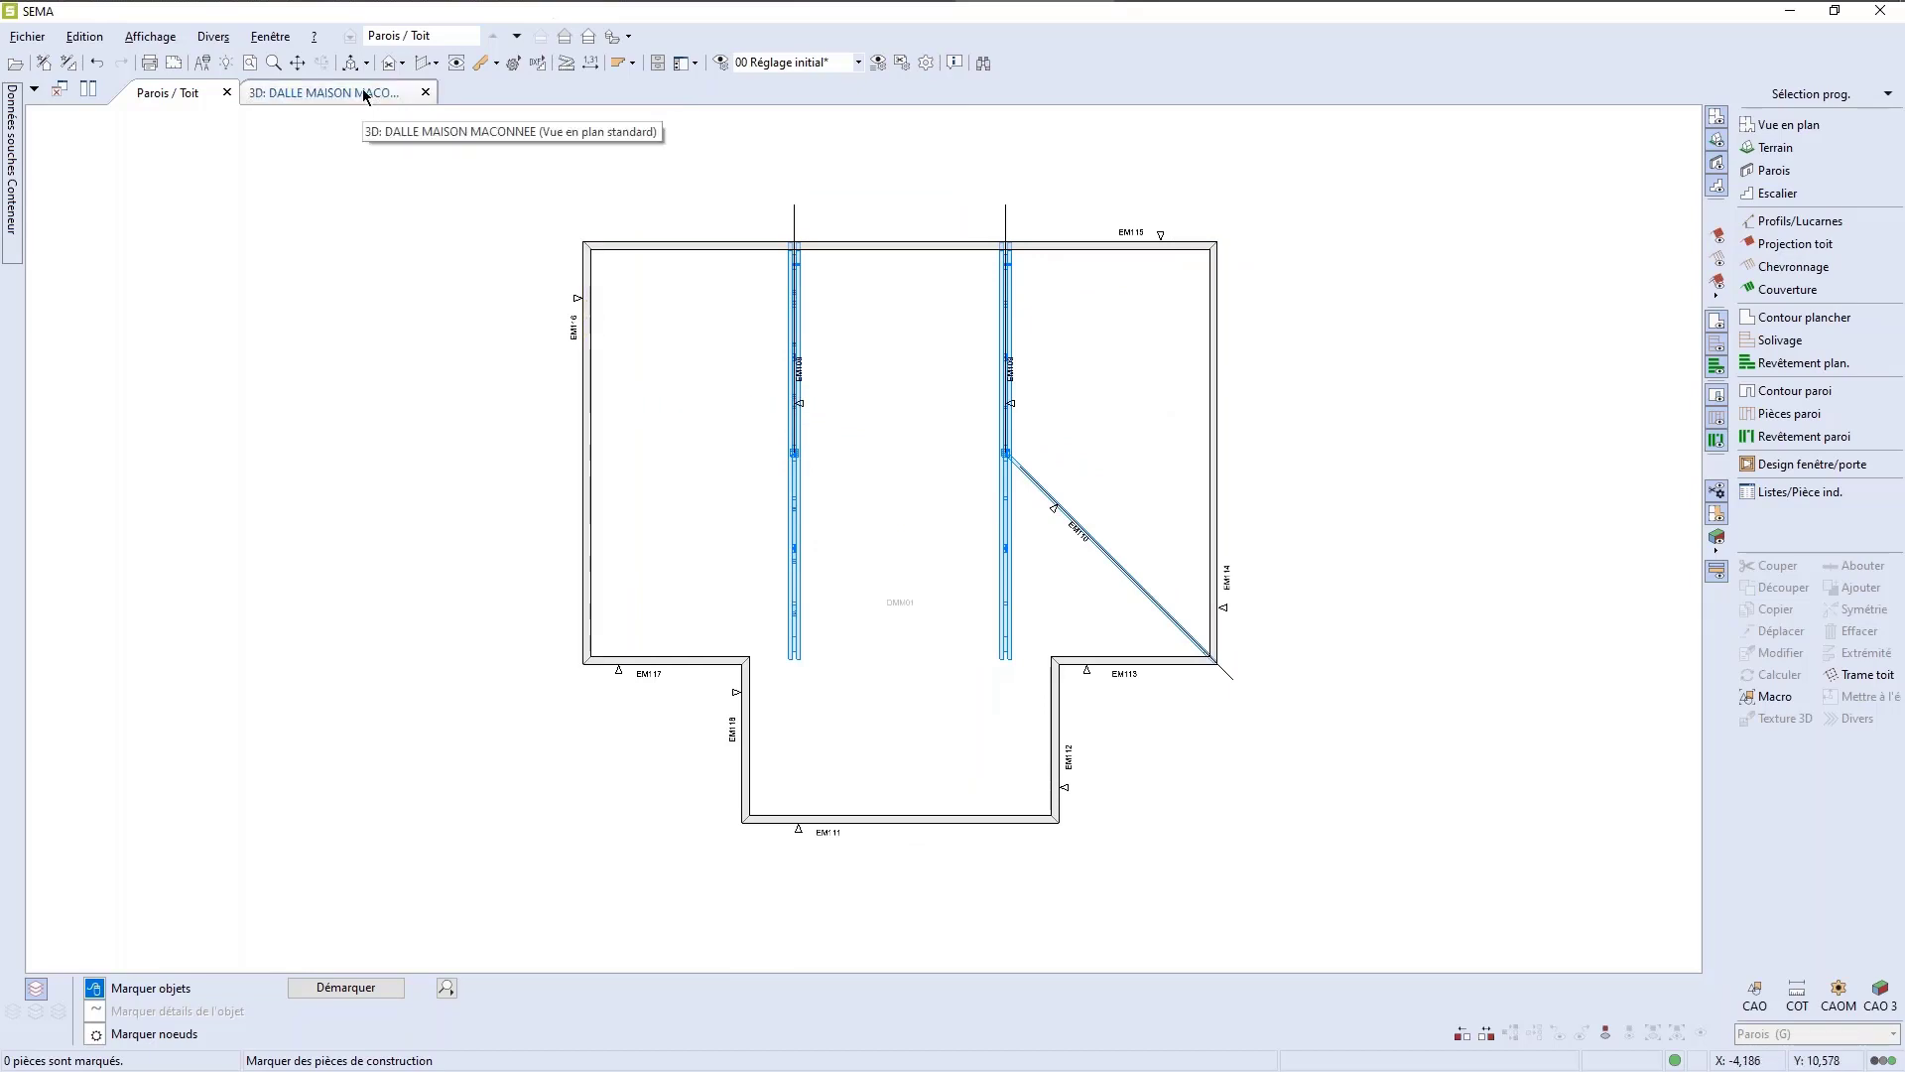
Step: Create a vertical section (Coupe verticale) at 90° through the middle of the house, 13,400 long and 7,800 thick, viewed from the east wall side
{"action": "left_click", "coordinate": [386, 68]}
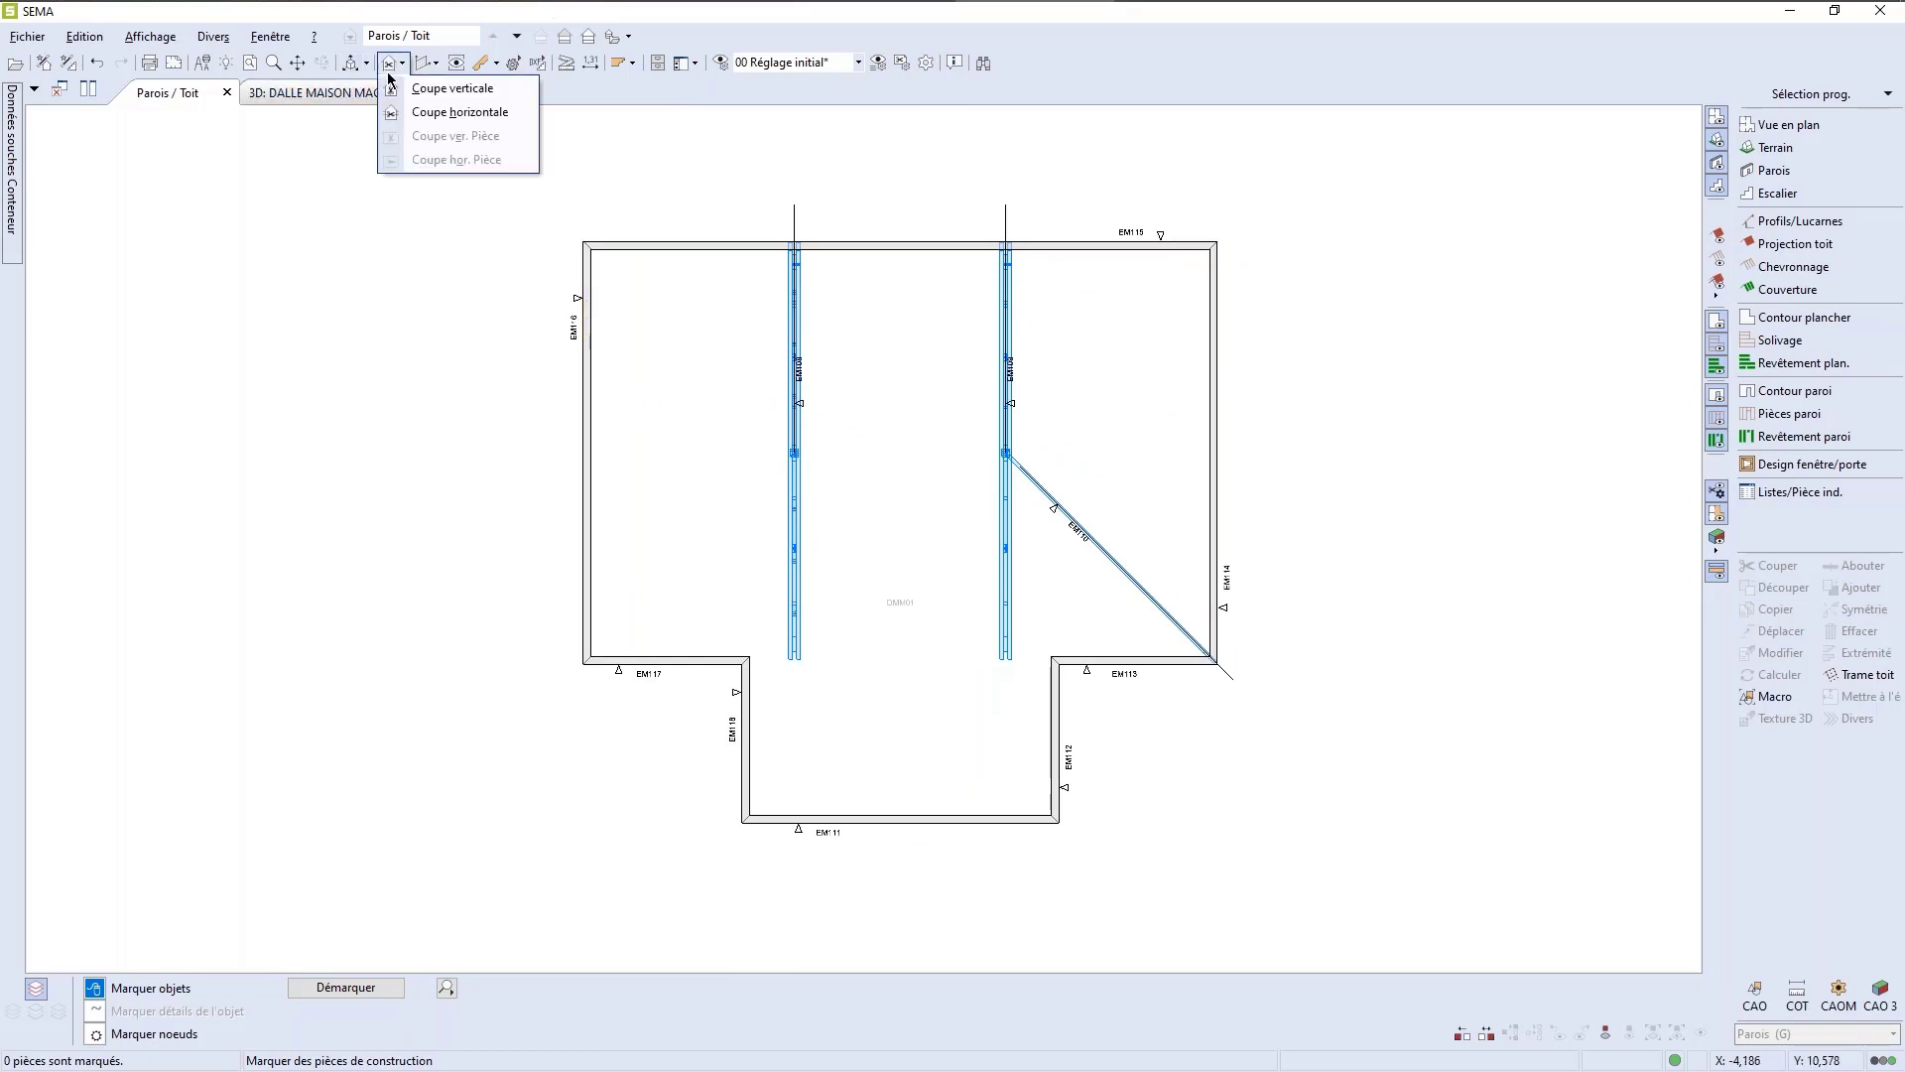
{"action": "left_click", "coordinate": [432, 87]}
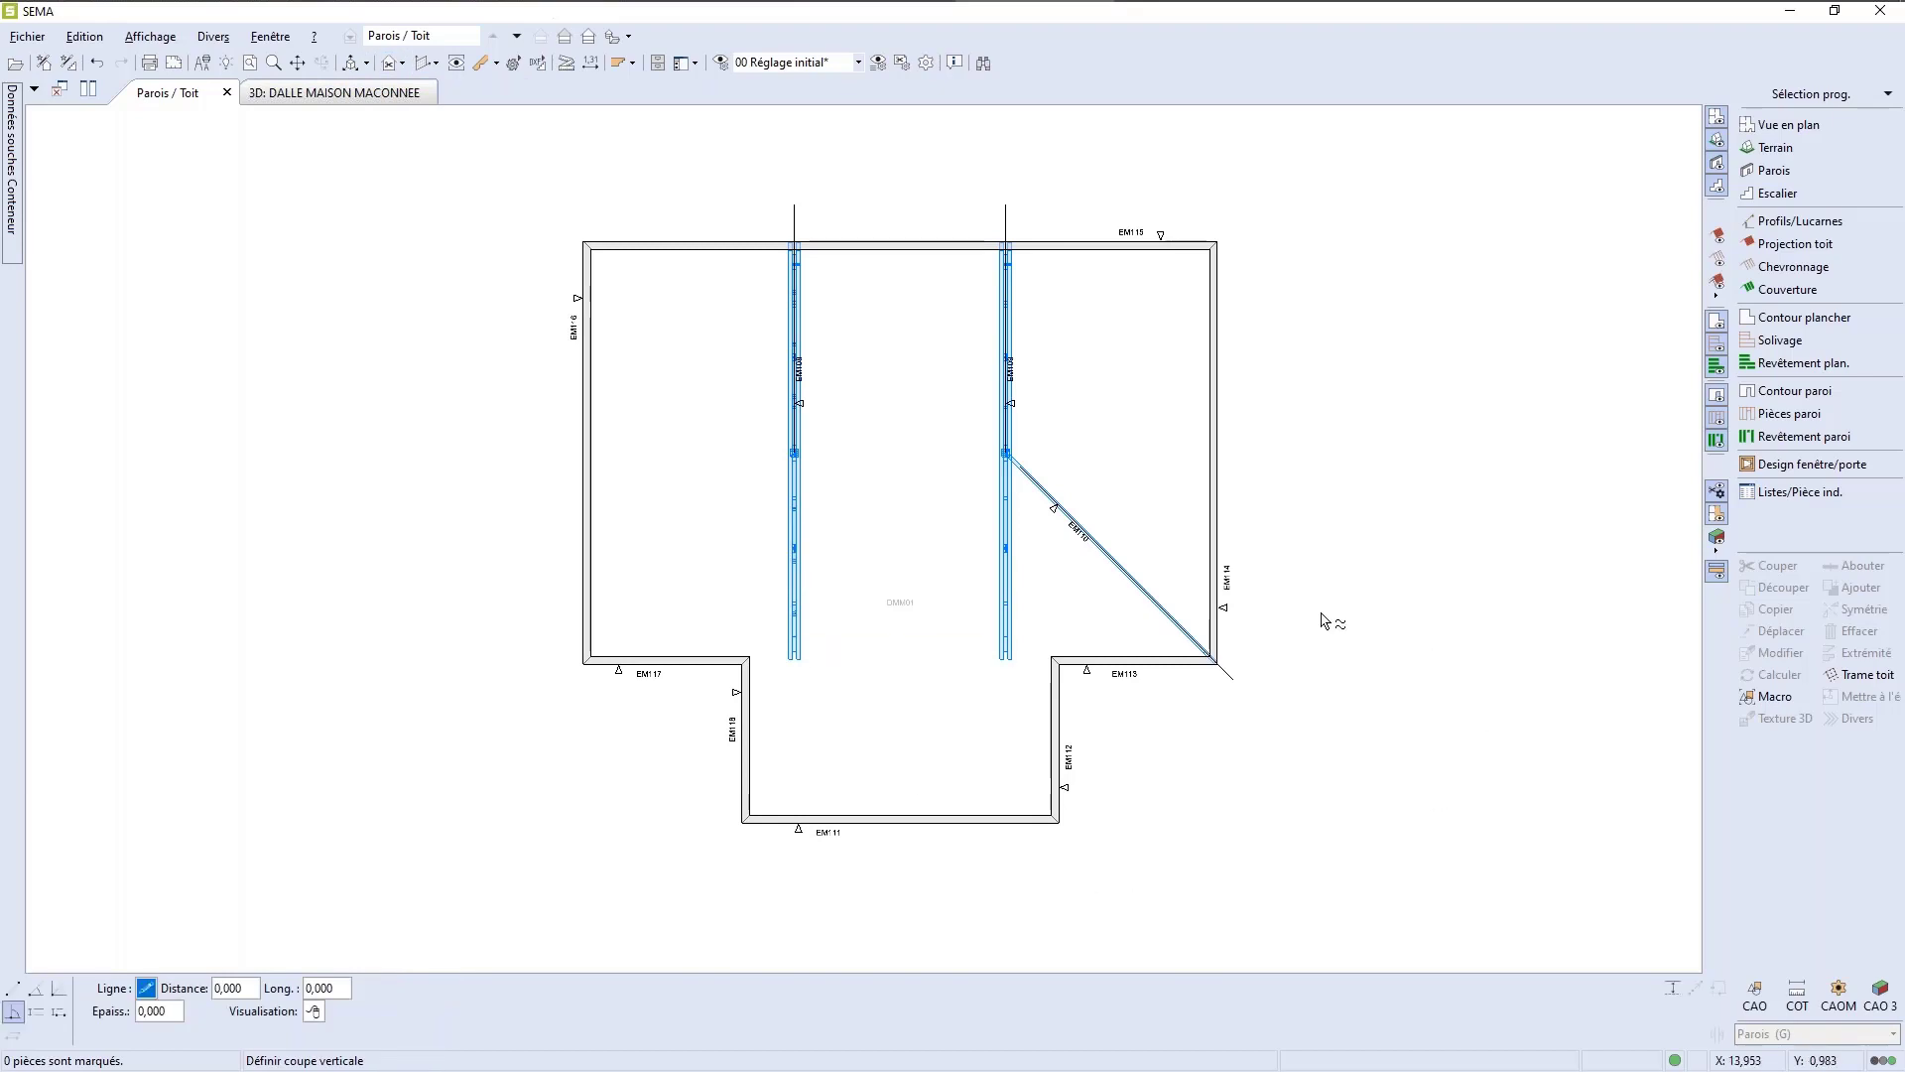
{"action": "left_click", "coordinate": [35, 988]}
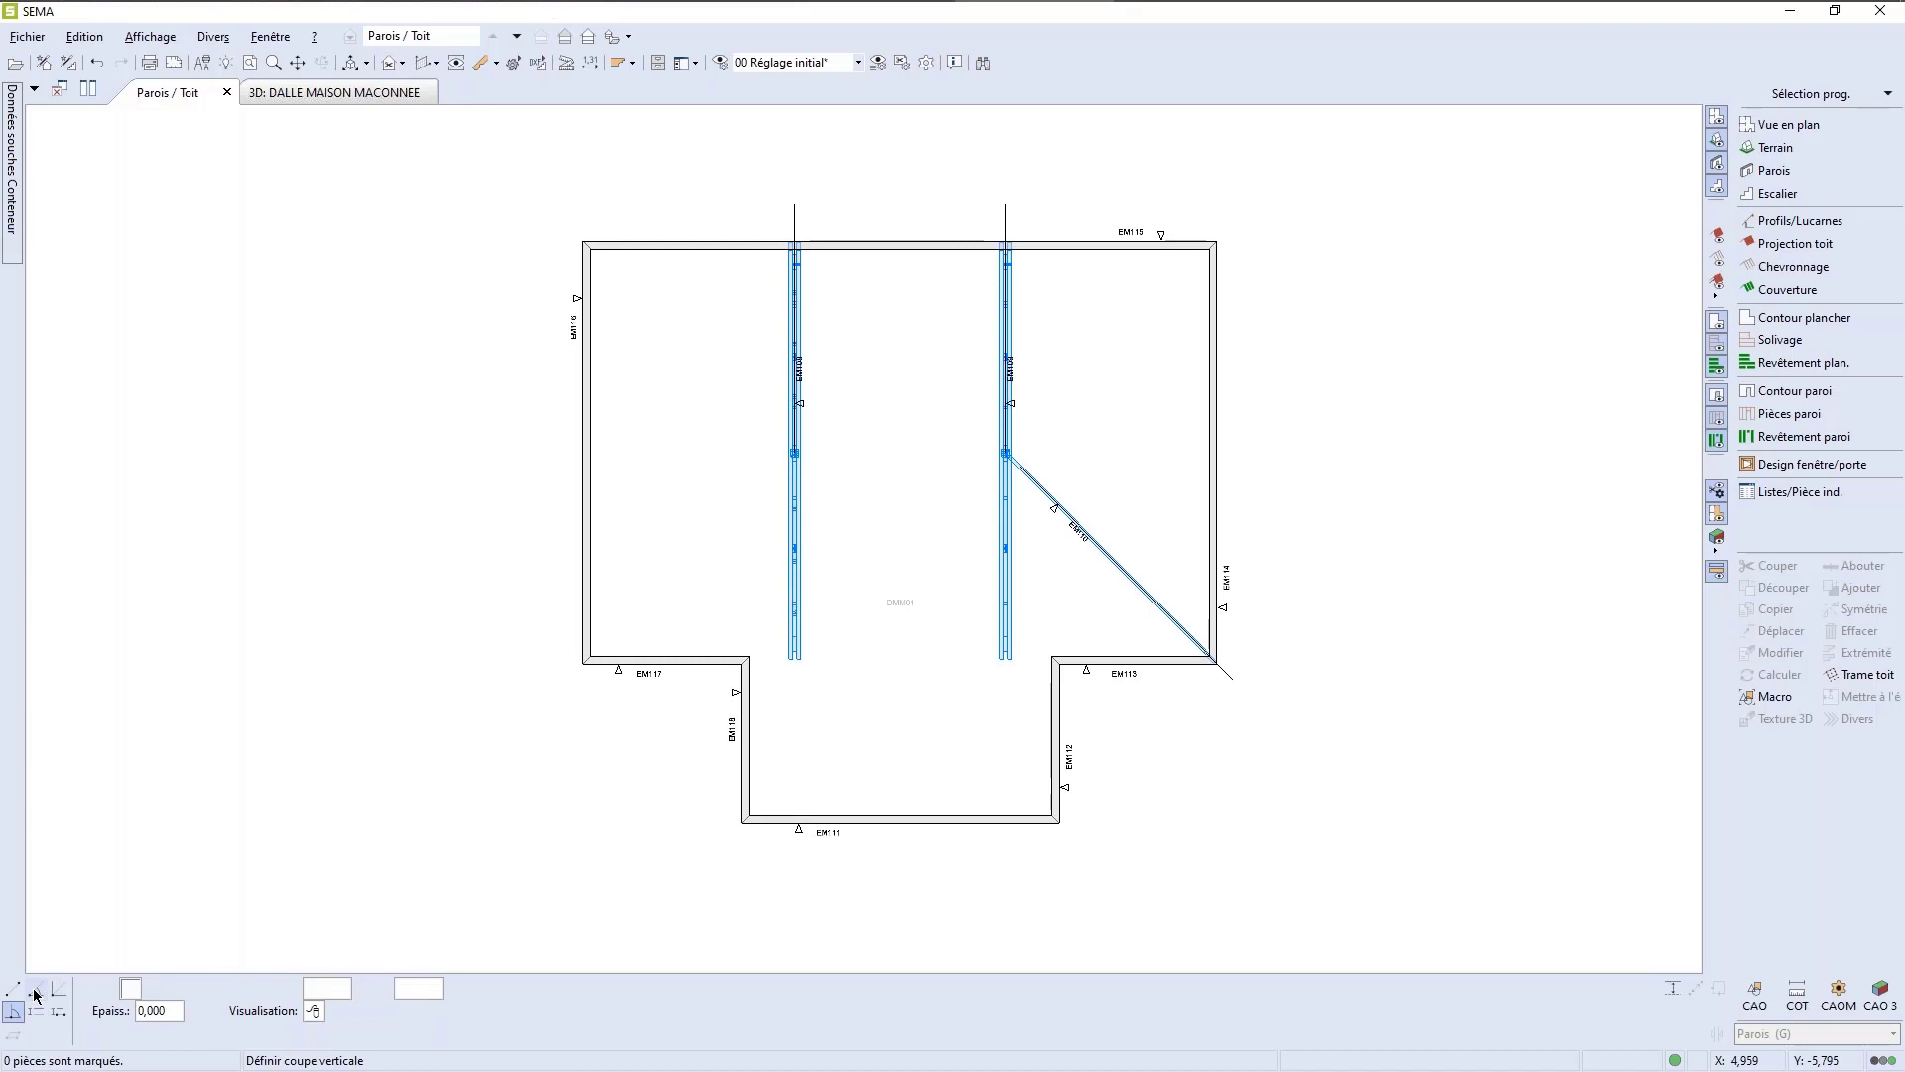
{"action": "left_click", "coordinate": [1299, 885]}
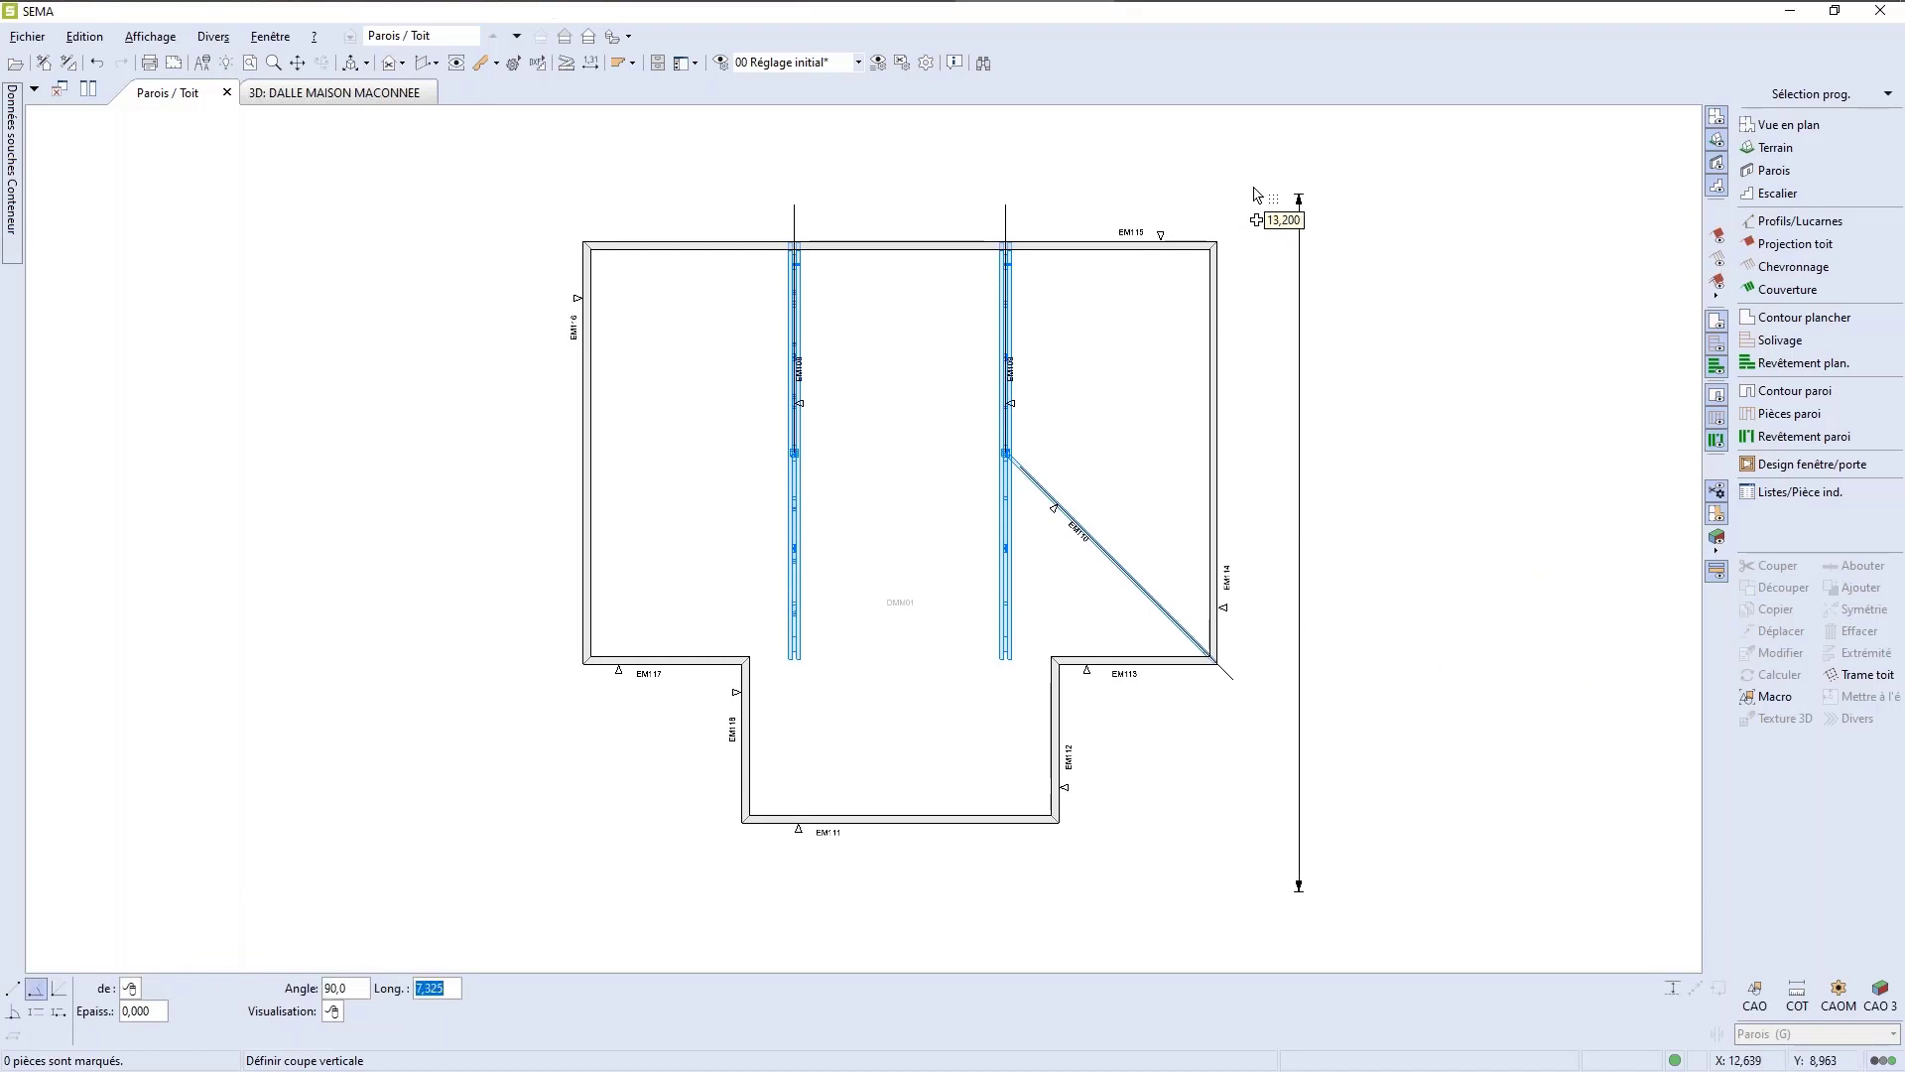
{"action": "left_click", "coordinate": [1292, 185]}
{"action": "left_click", "coordinate": [886, 241]}
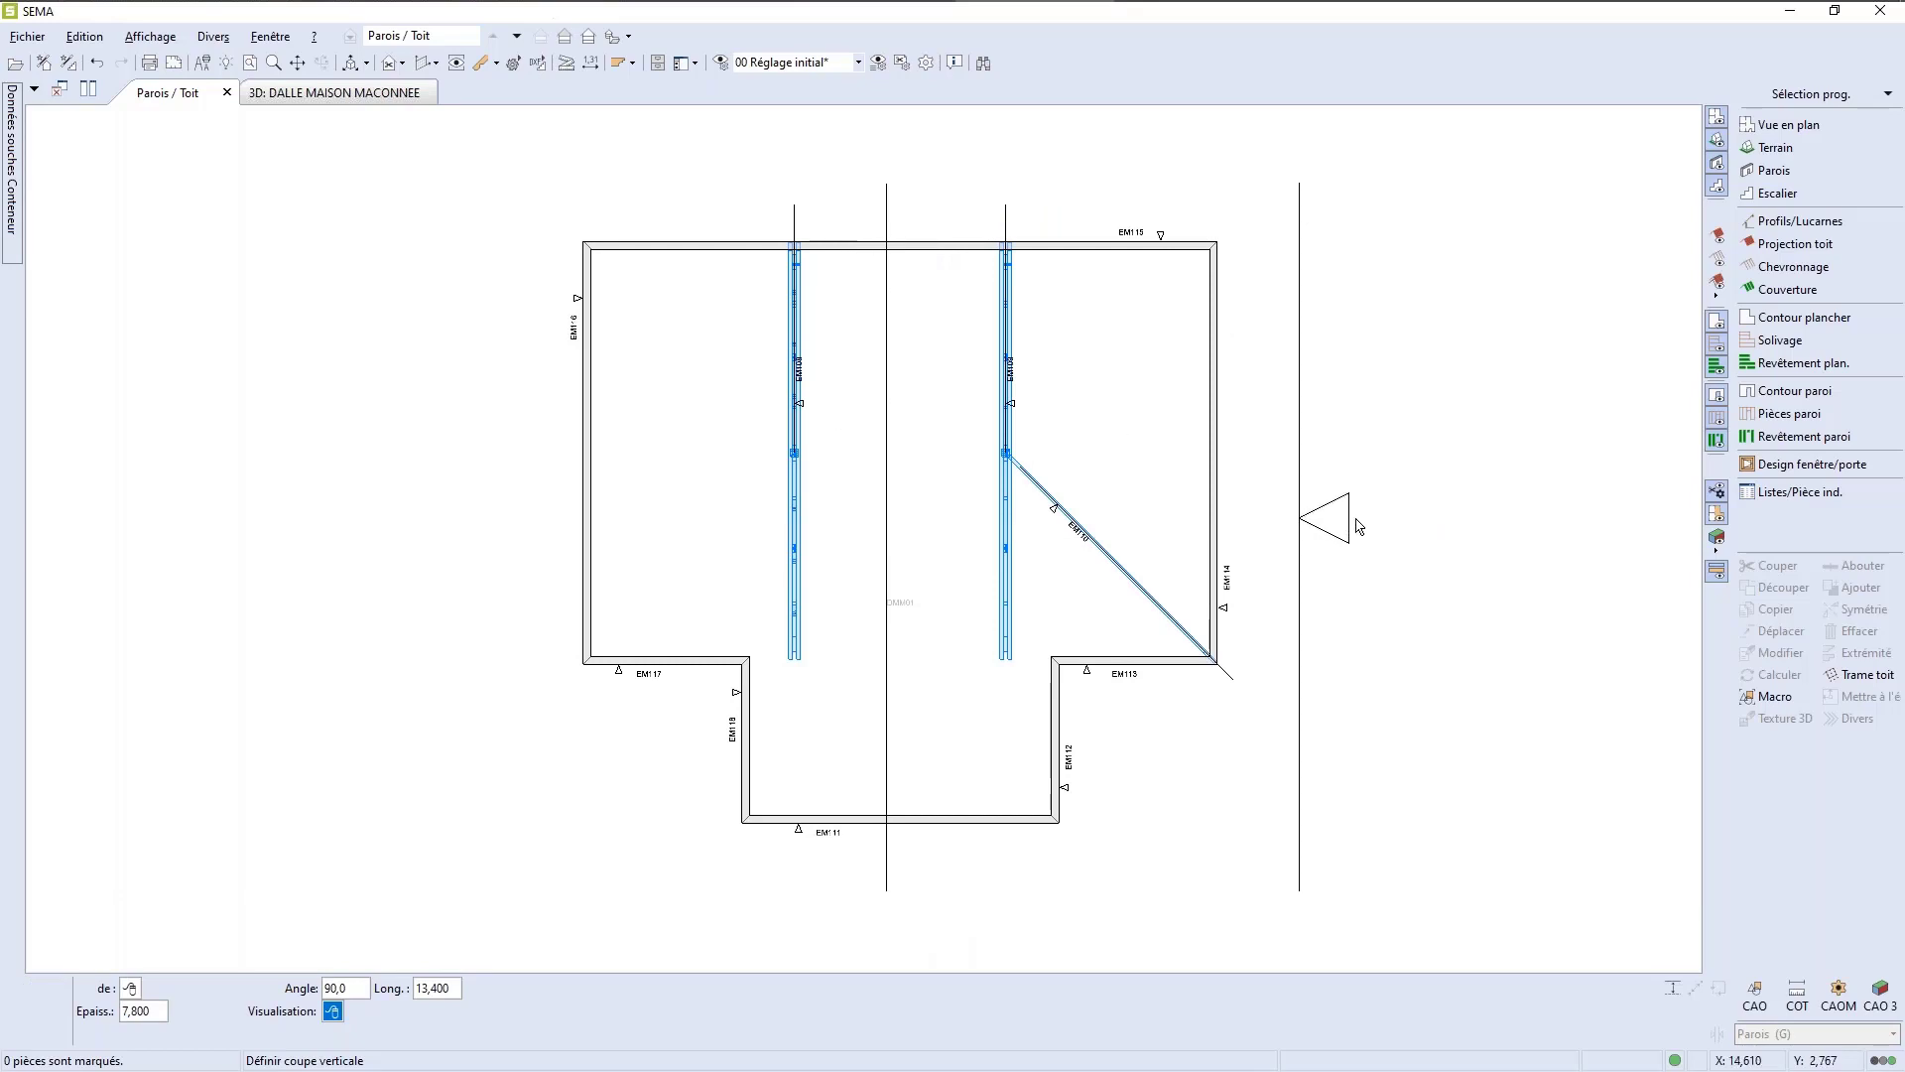
{"action": "left_click", "coordinate": [1332, 509]}
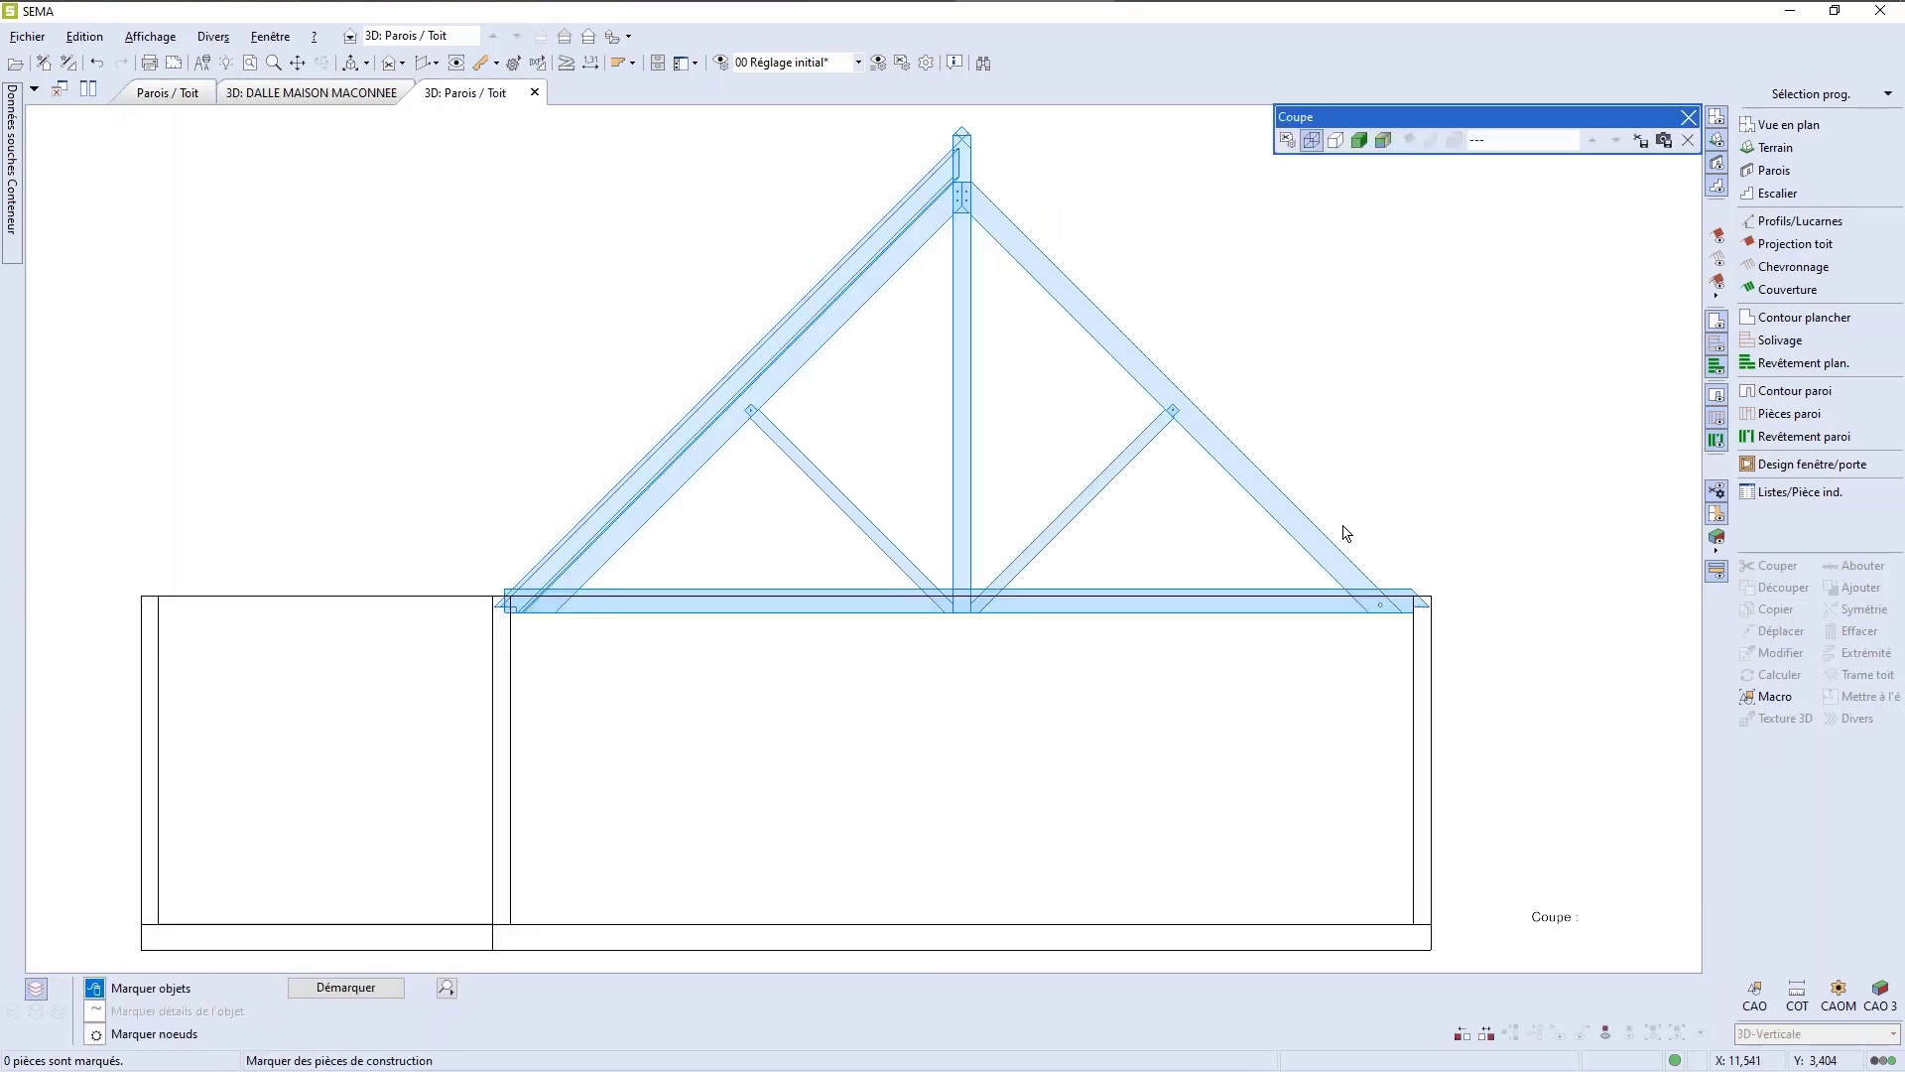
Step: Examine in the section how the wall tops meet the truss, and start a height measurement (Mesure hauteur) near the outer wall
{"action": "scroll", "coordinate": [536, 702], "scroll_direction": "up", "scroll_amount": 3}
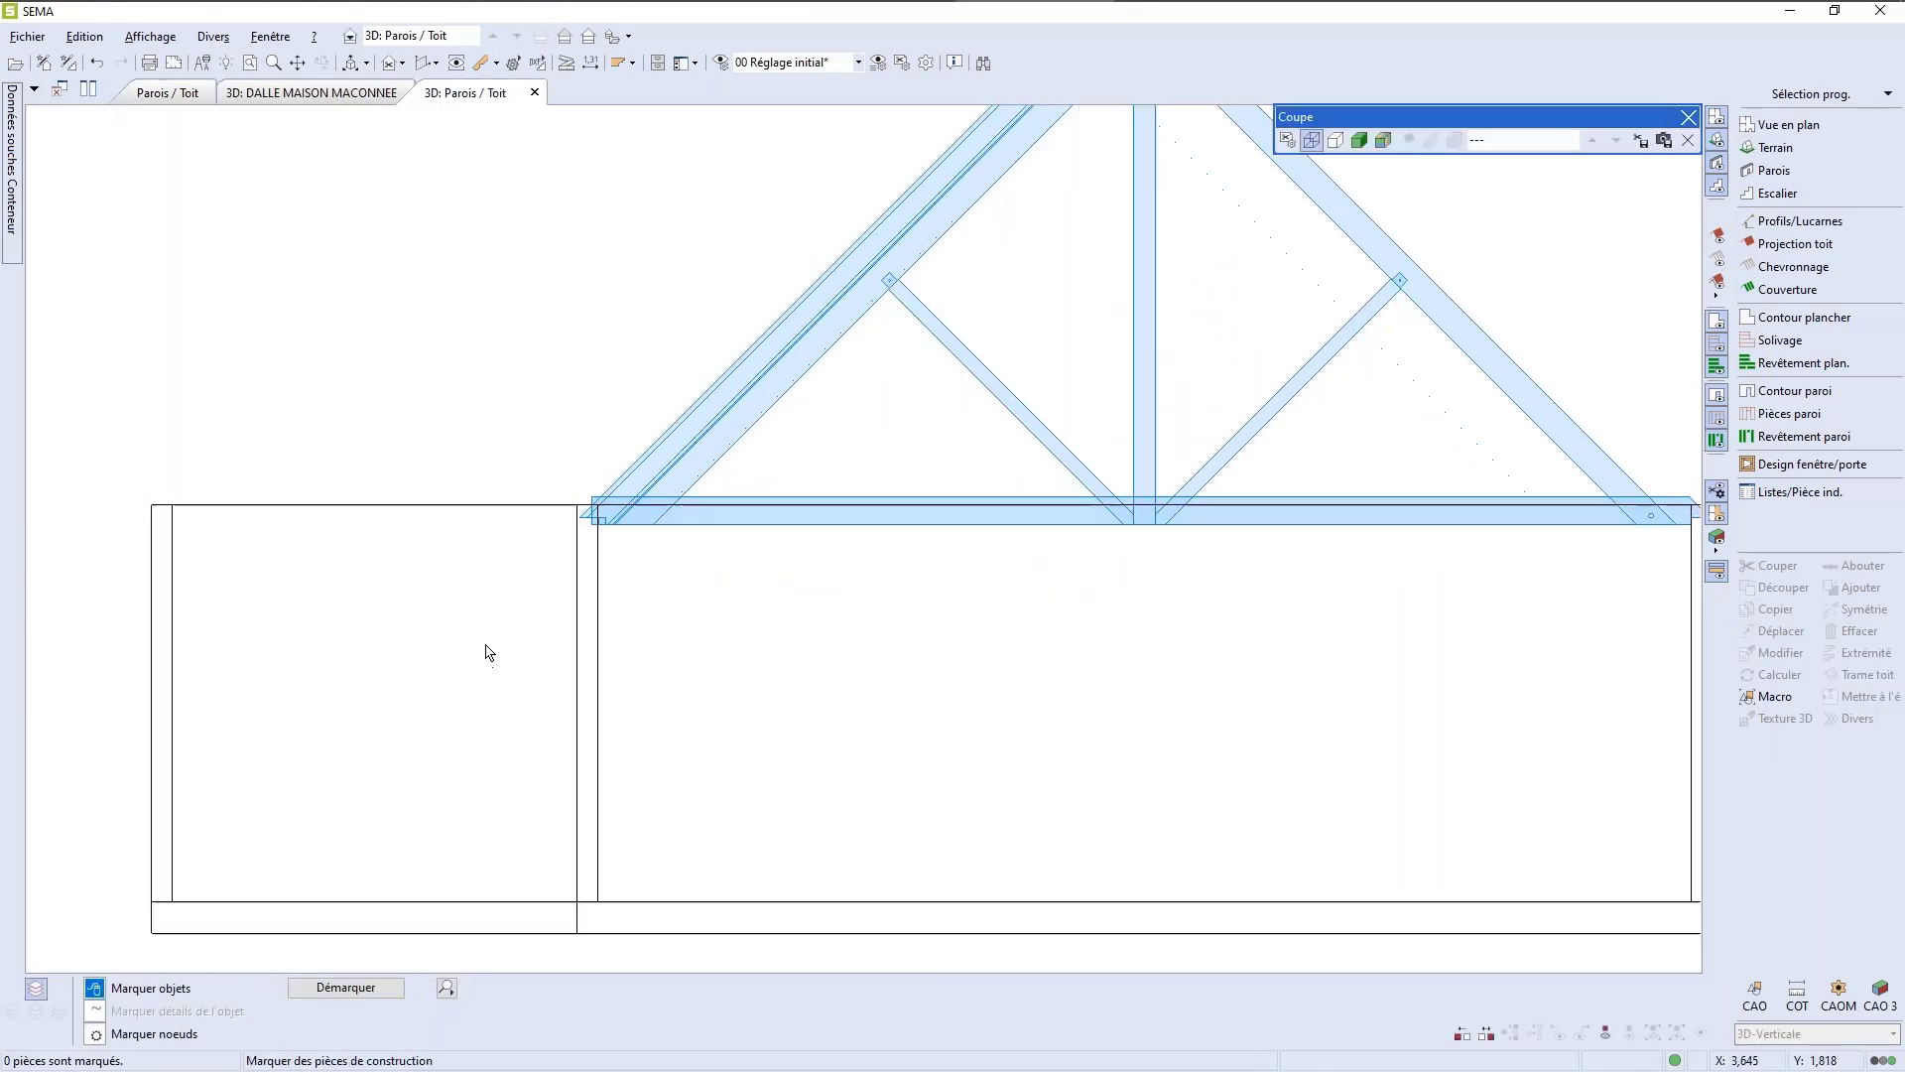
{"action": "scroll", "coordinate": [489, 652], "scroll_direction": "up", "scroll_amount": 2}
{"action": "scroll", "coordinate": [852, 629], "scroll_direction": "down", "scroll_amount": 3}
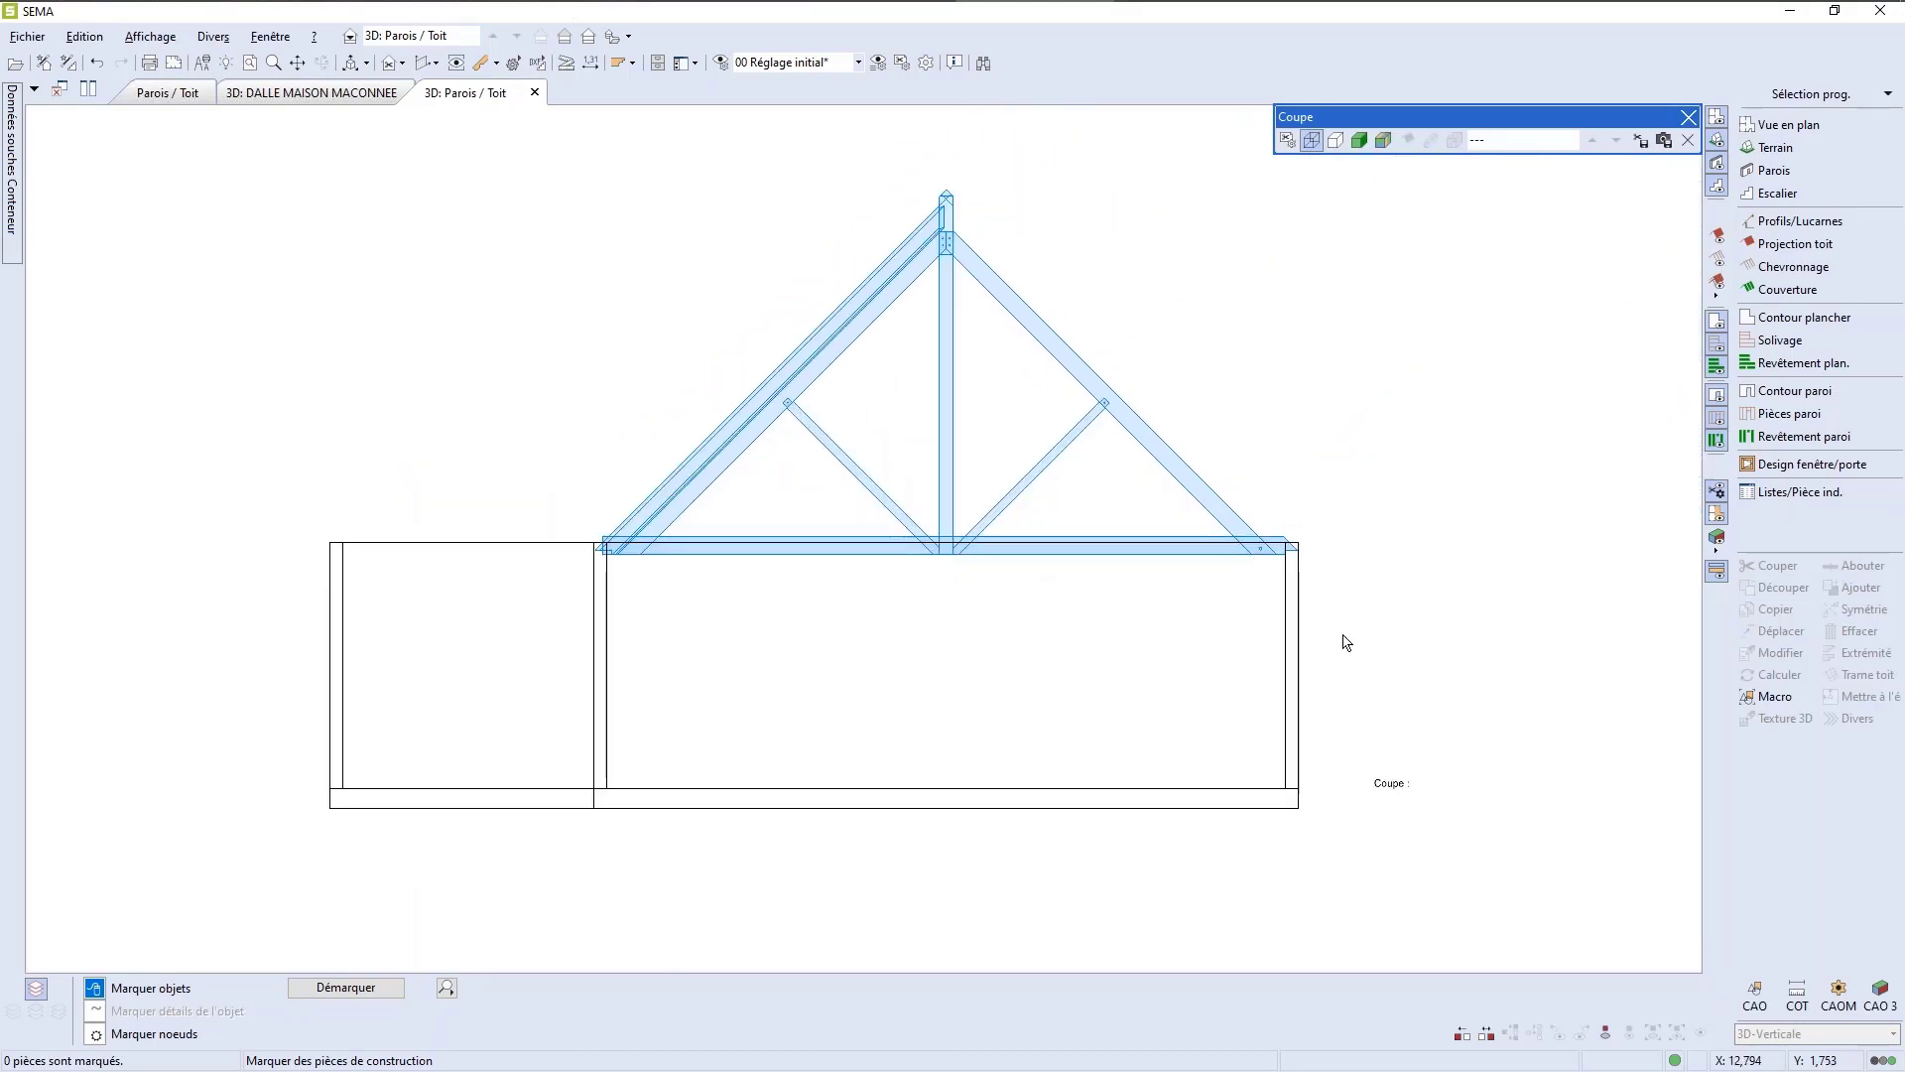
{"action": "left_click", "coordinate": [1796, 996]}
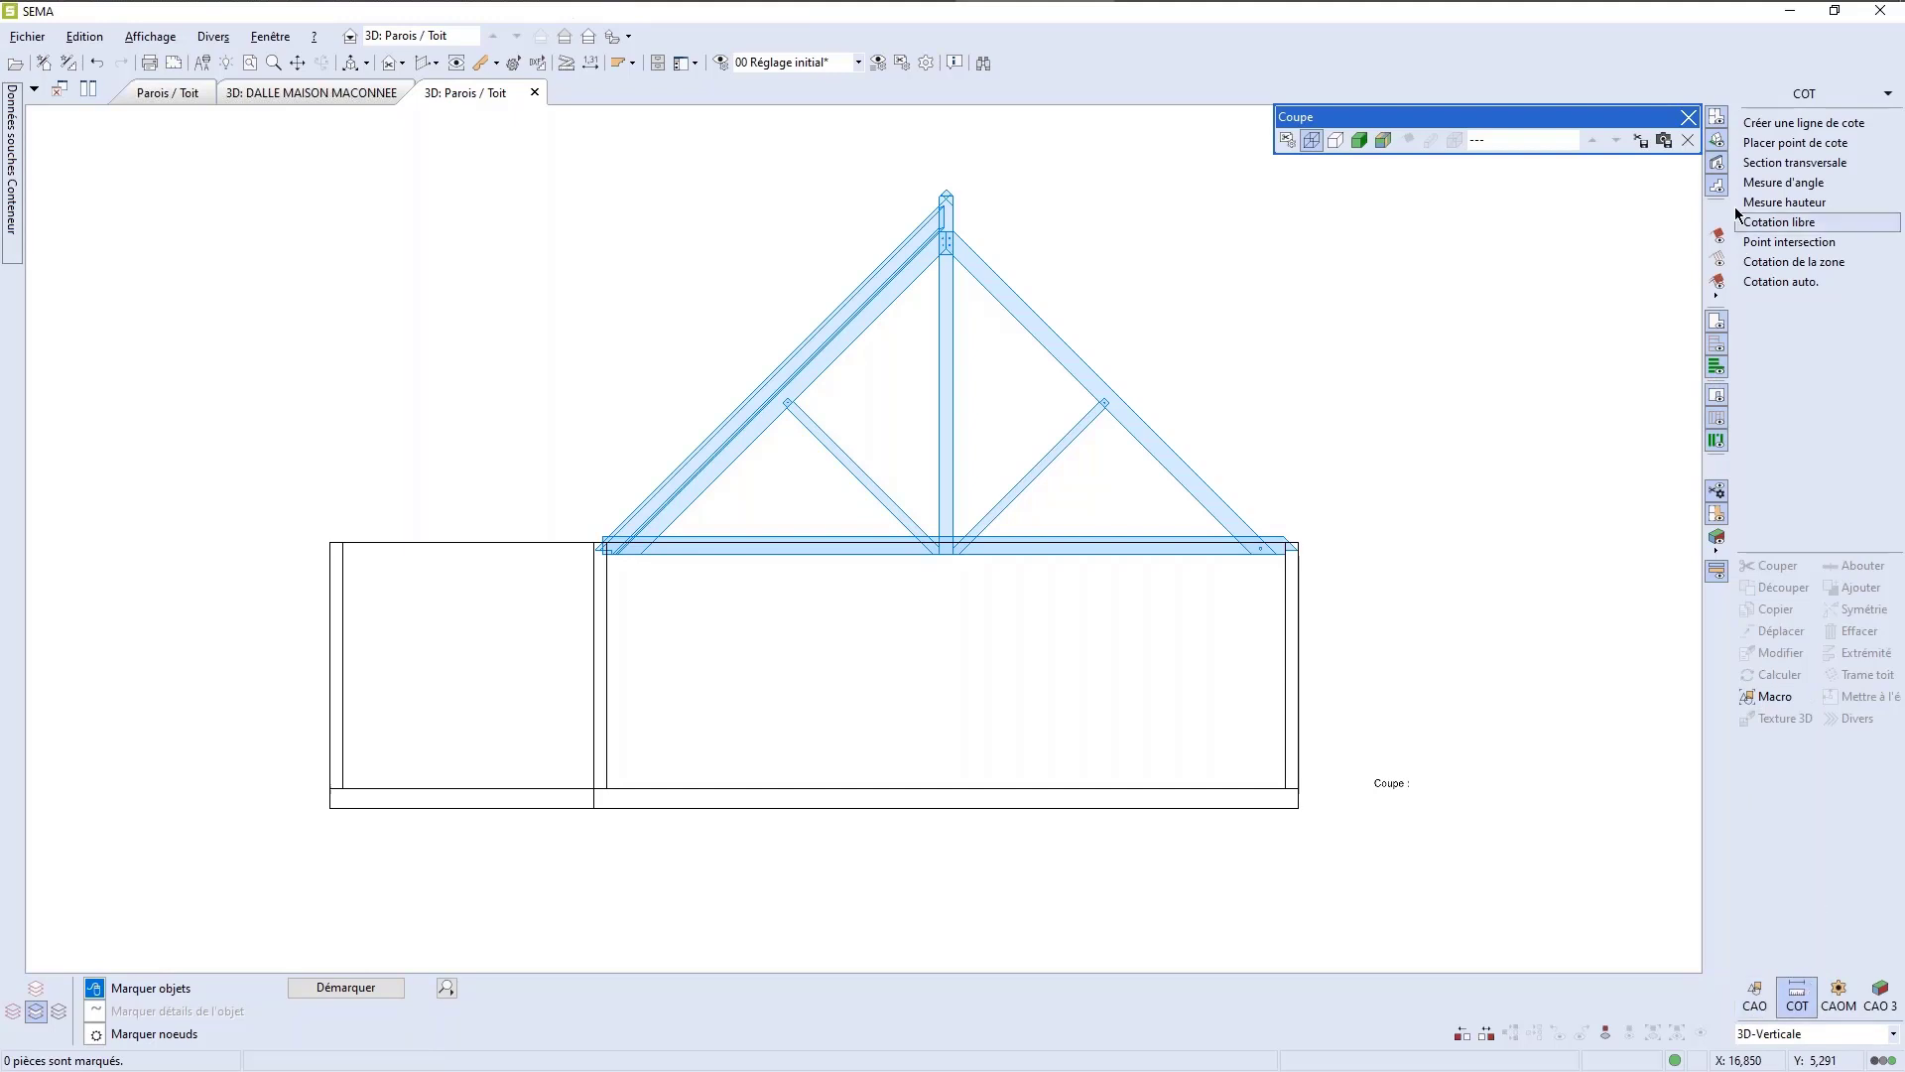
{"action": "left_click", "coordinate": [1785, 201]}
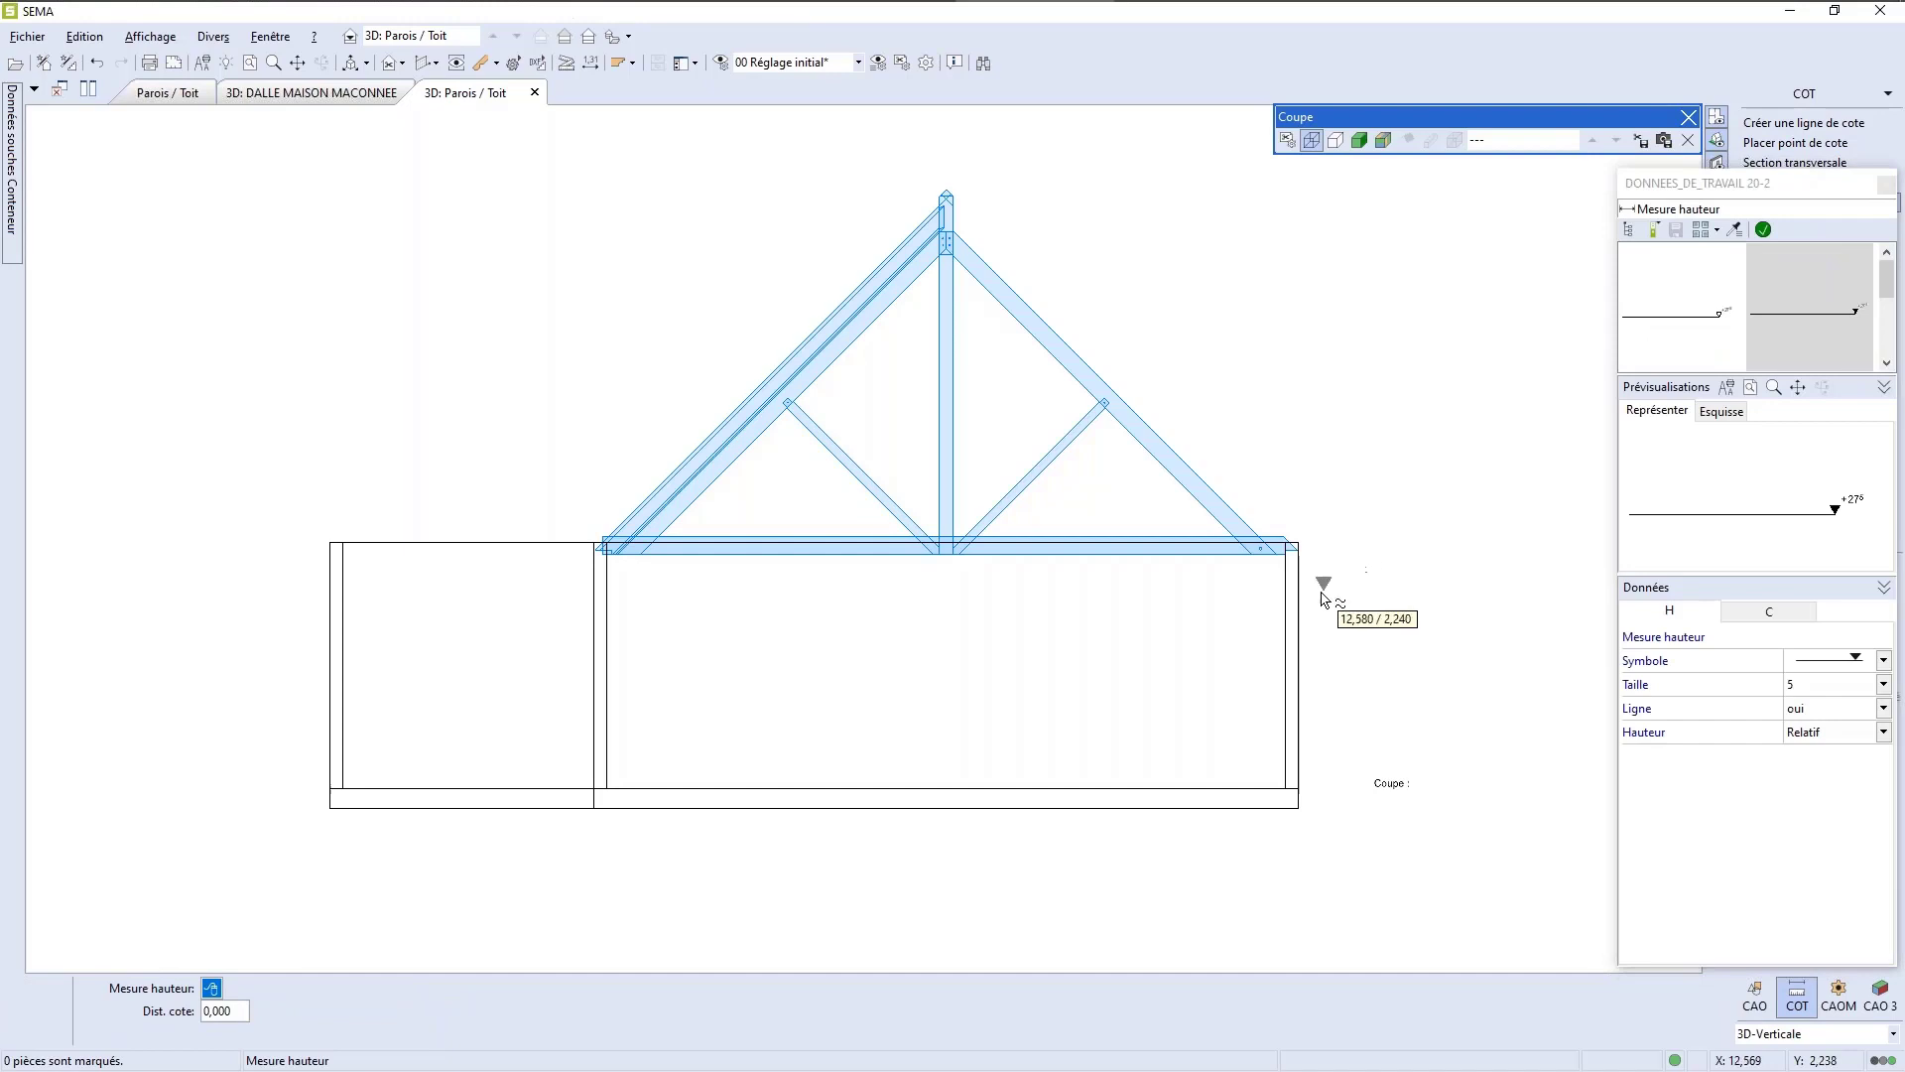
{"action": "scroll", "coordinate": [1323, 593], "scroll_direction": "up", "scroll_amount": 6}
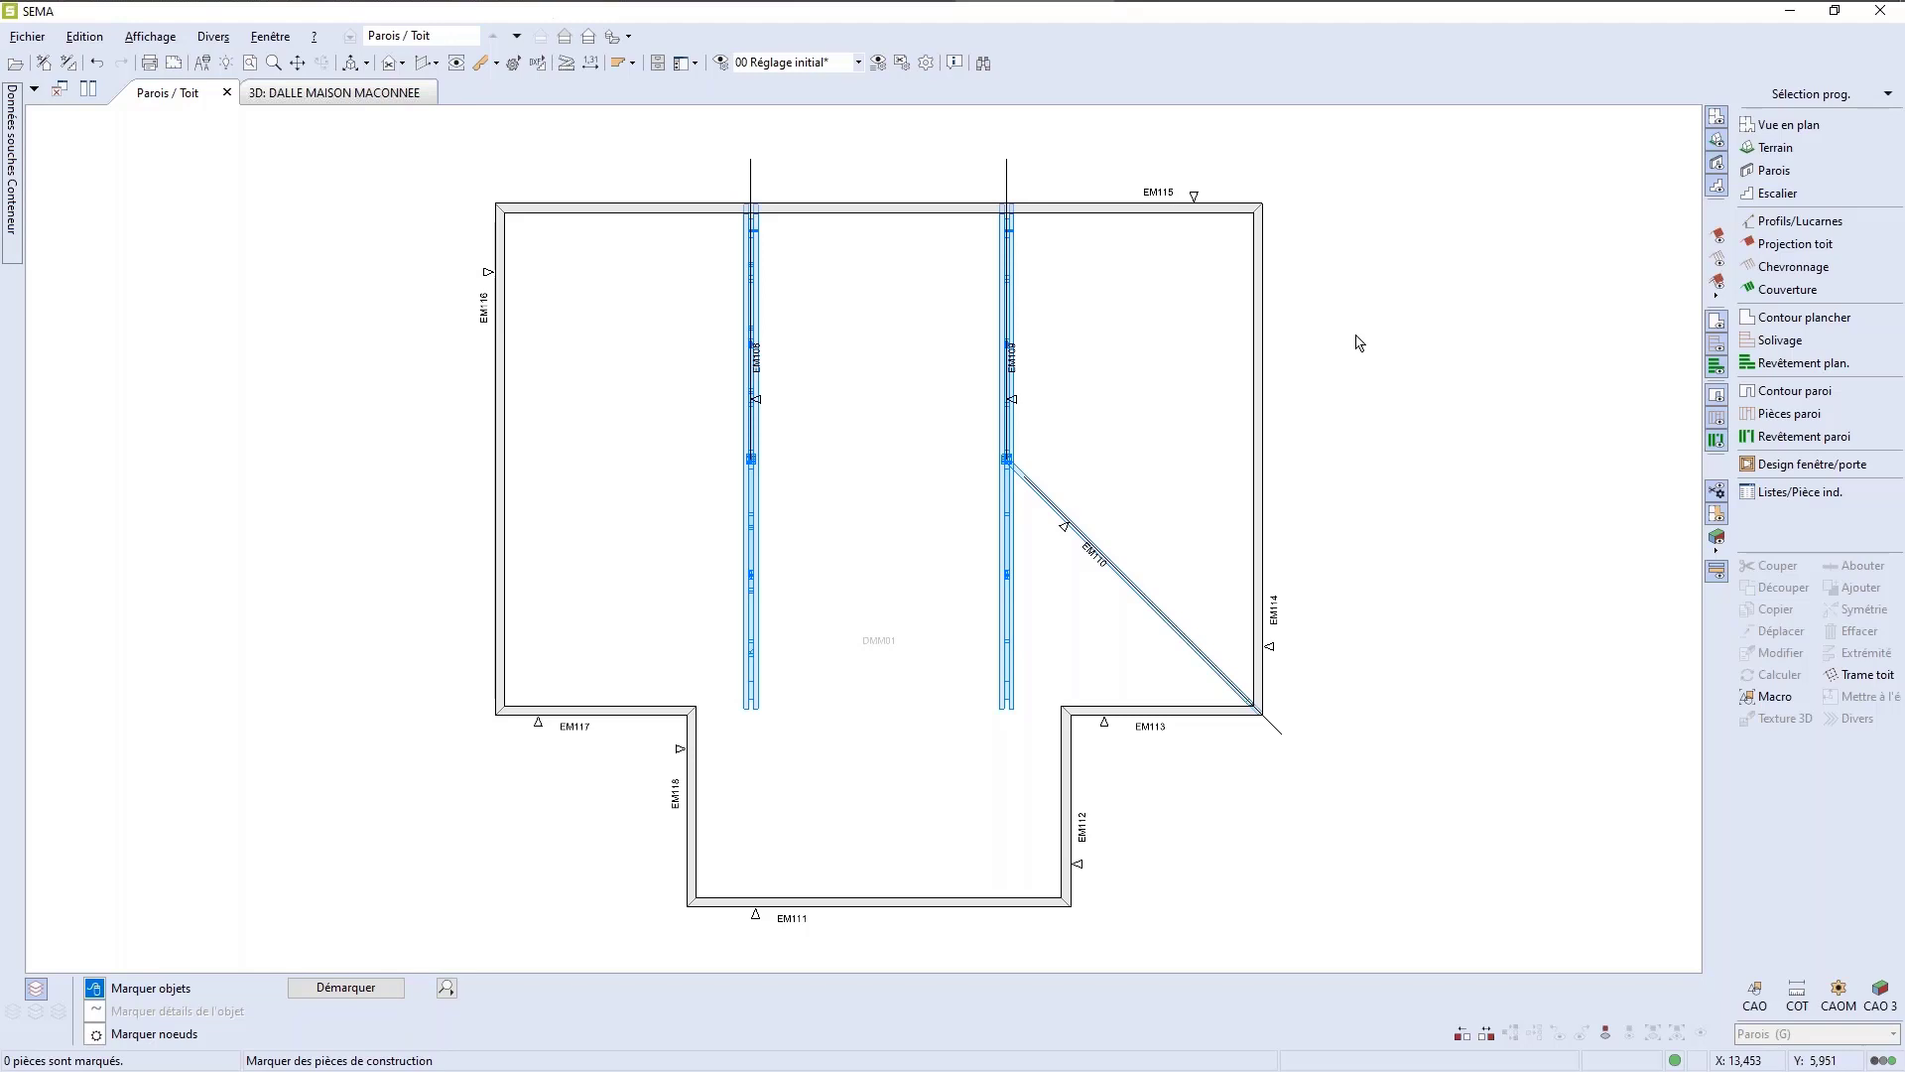
Step: Review the project reference values for Paroi / Contour, including the Divers options on wall intersection with the roof
{"action": "key", "text": "F7"}
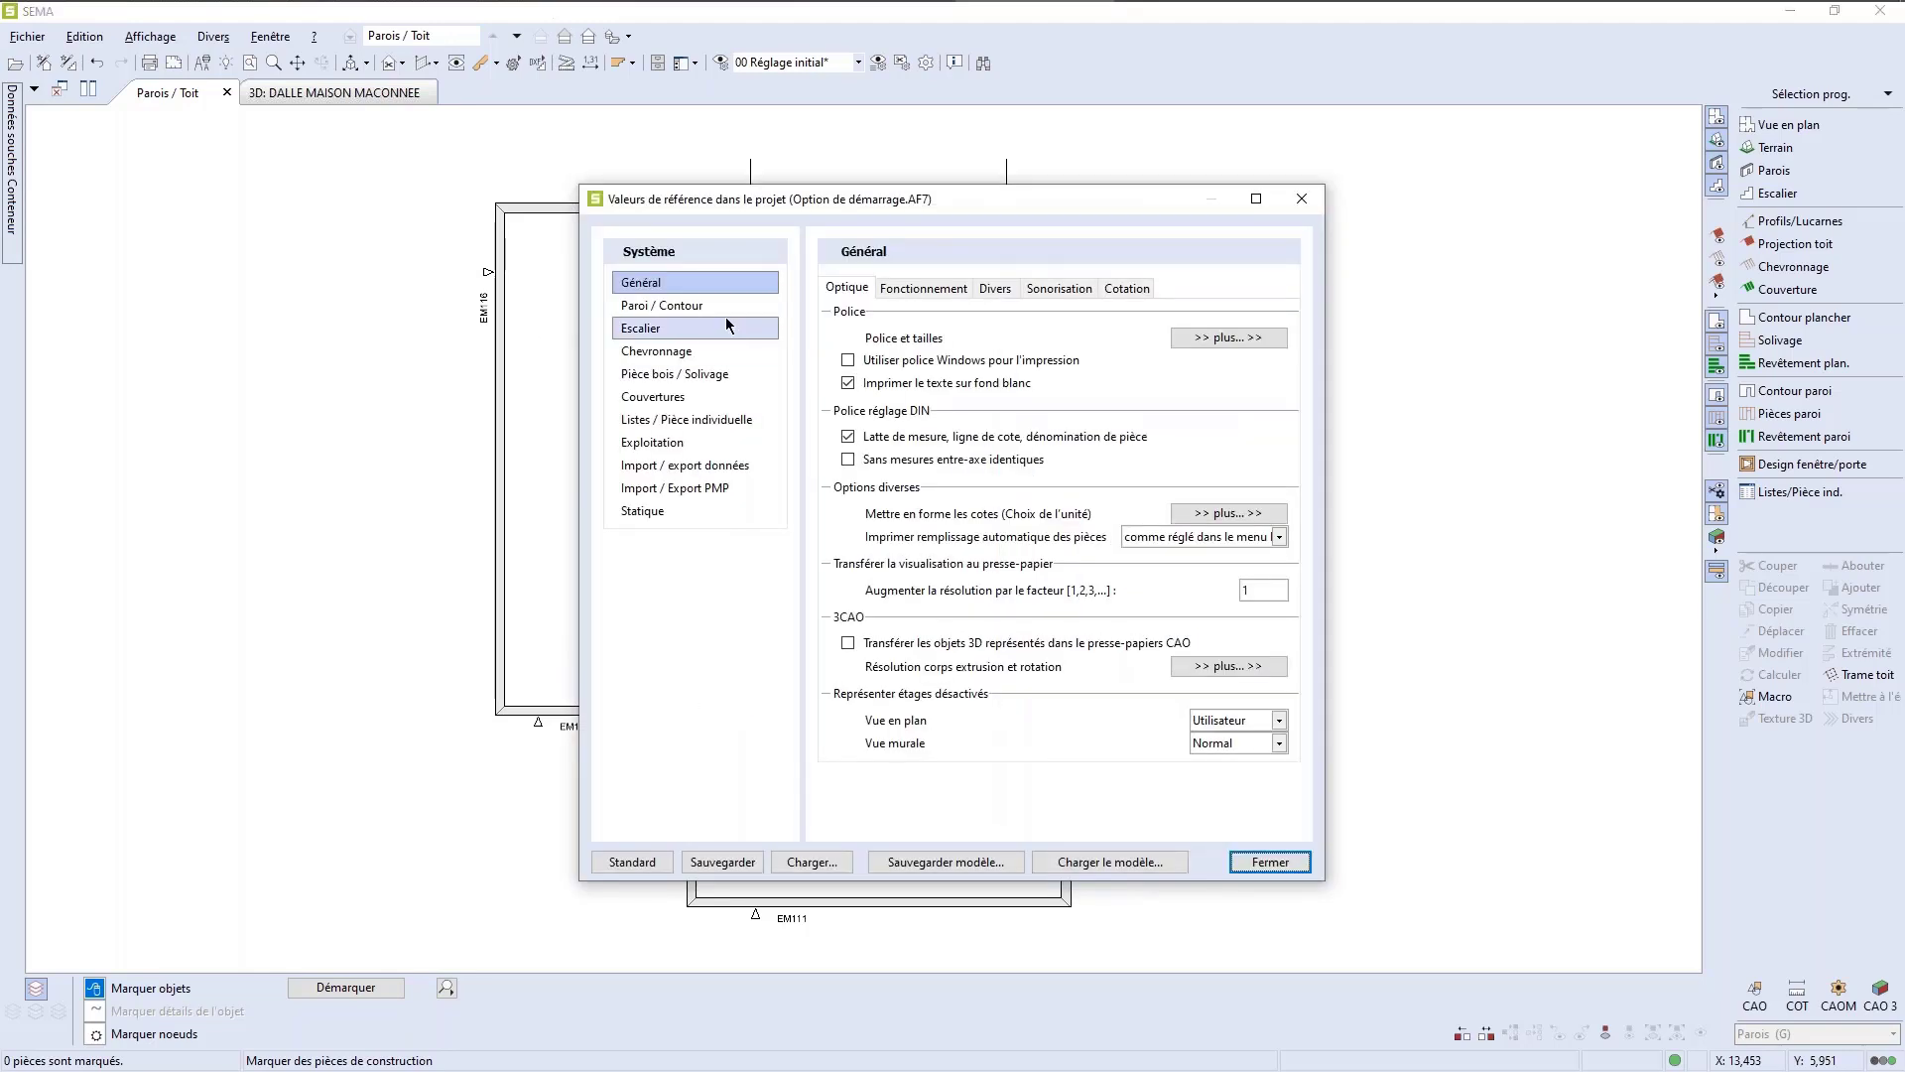
{"action": "left_click", "coordinate": [692, 308]}
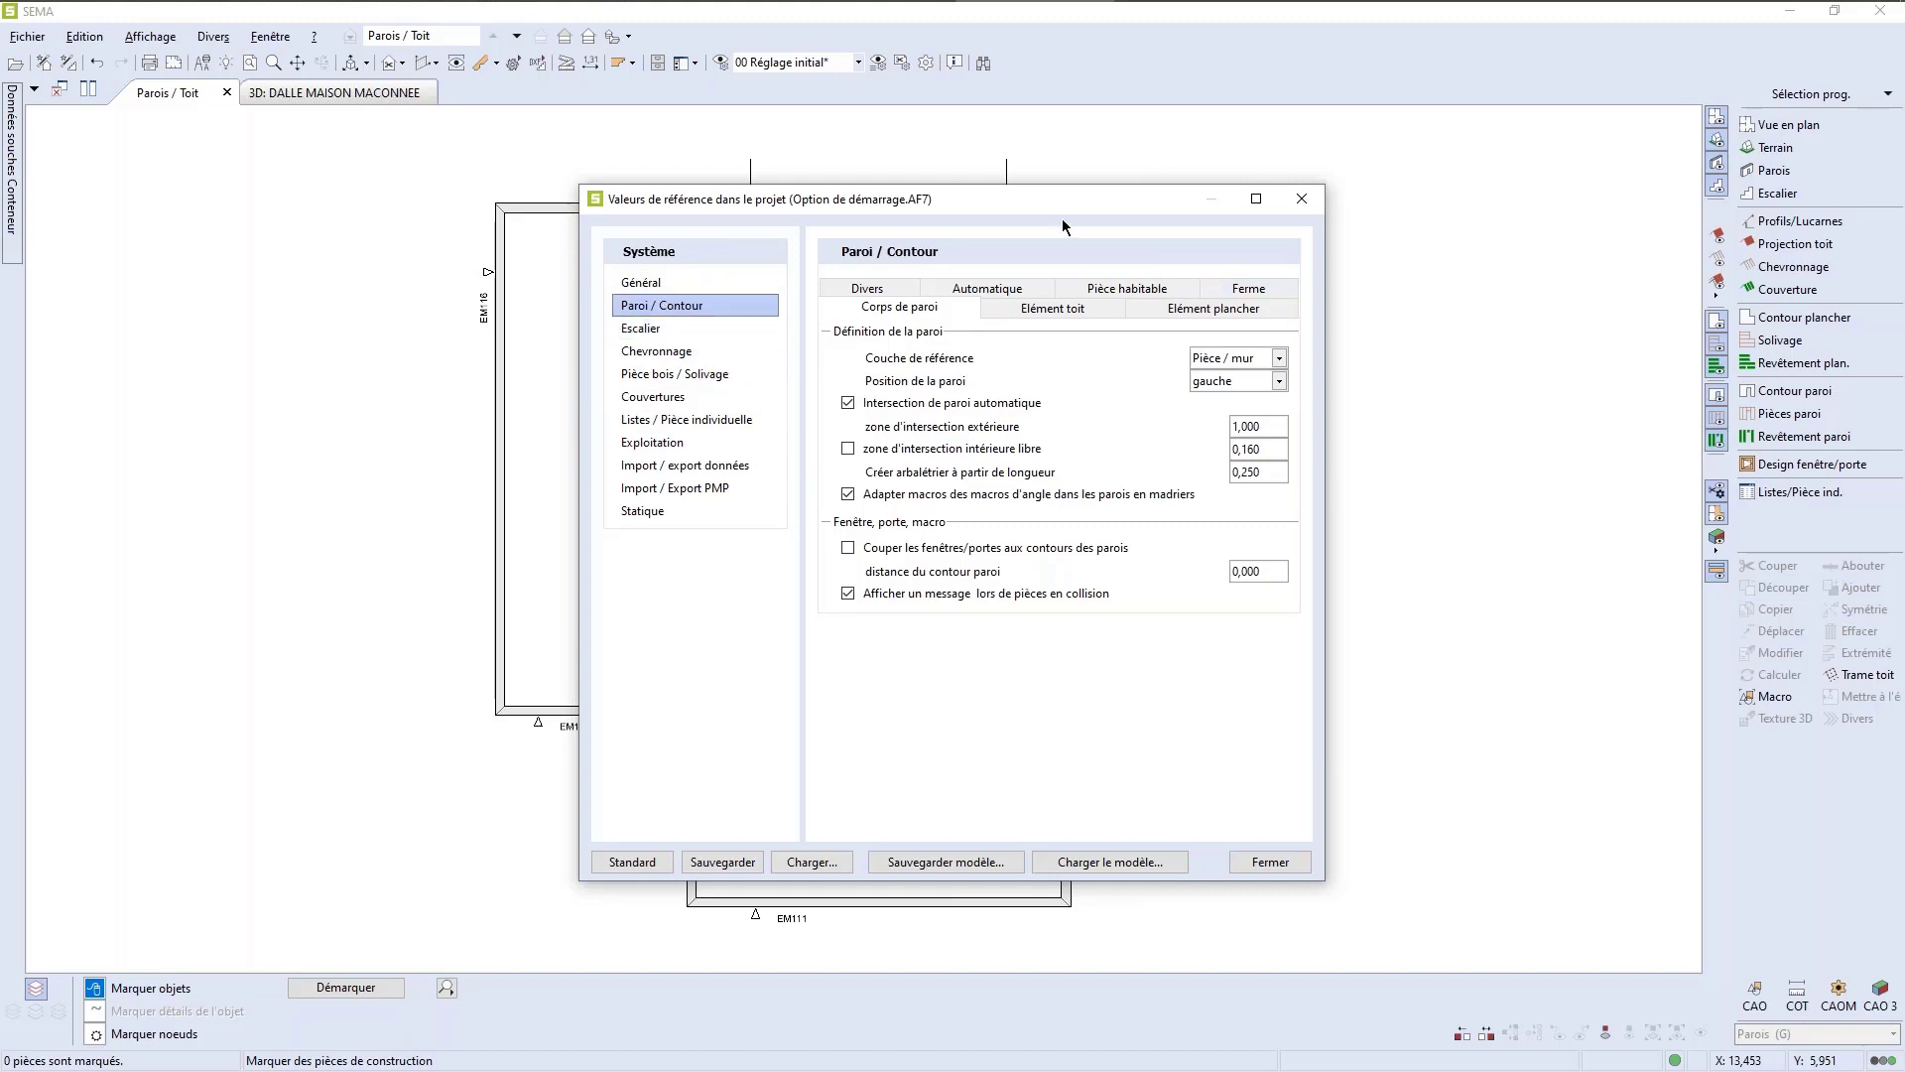
{"action": "left_click", "coordinate": [868, 290]}
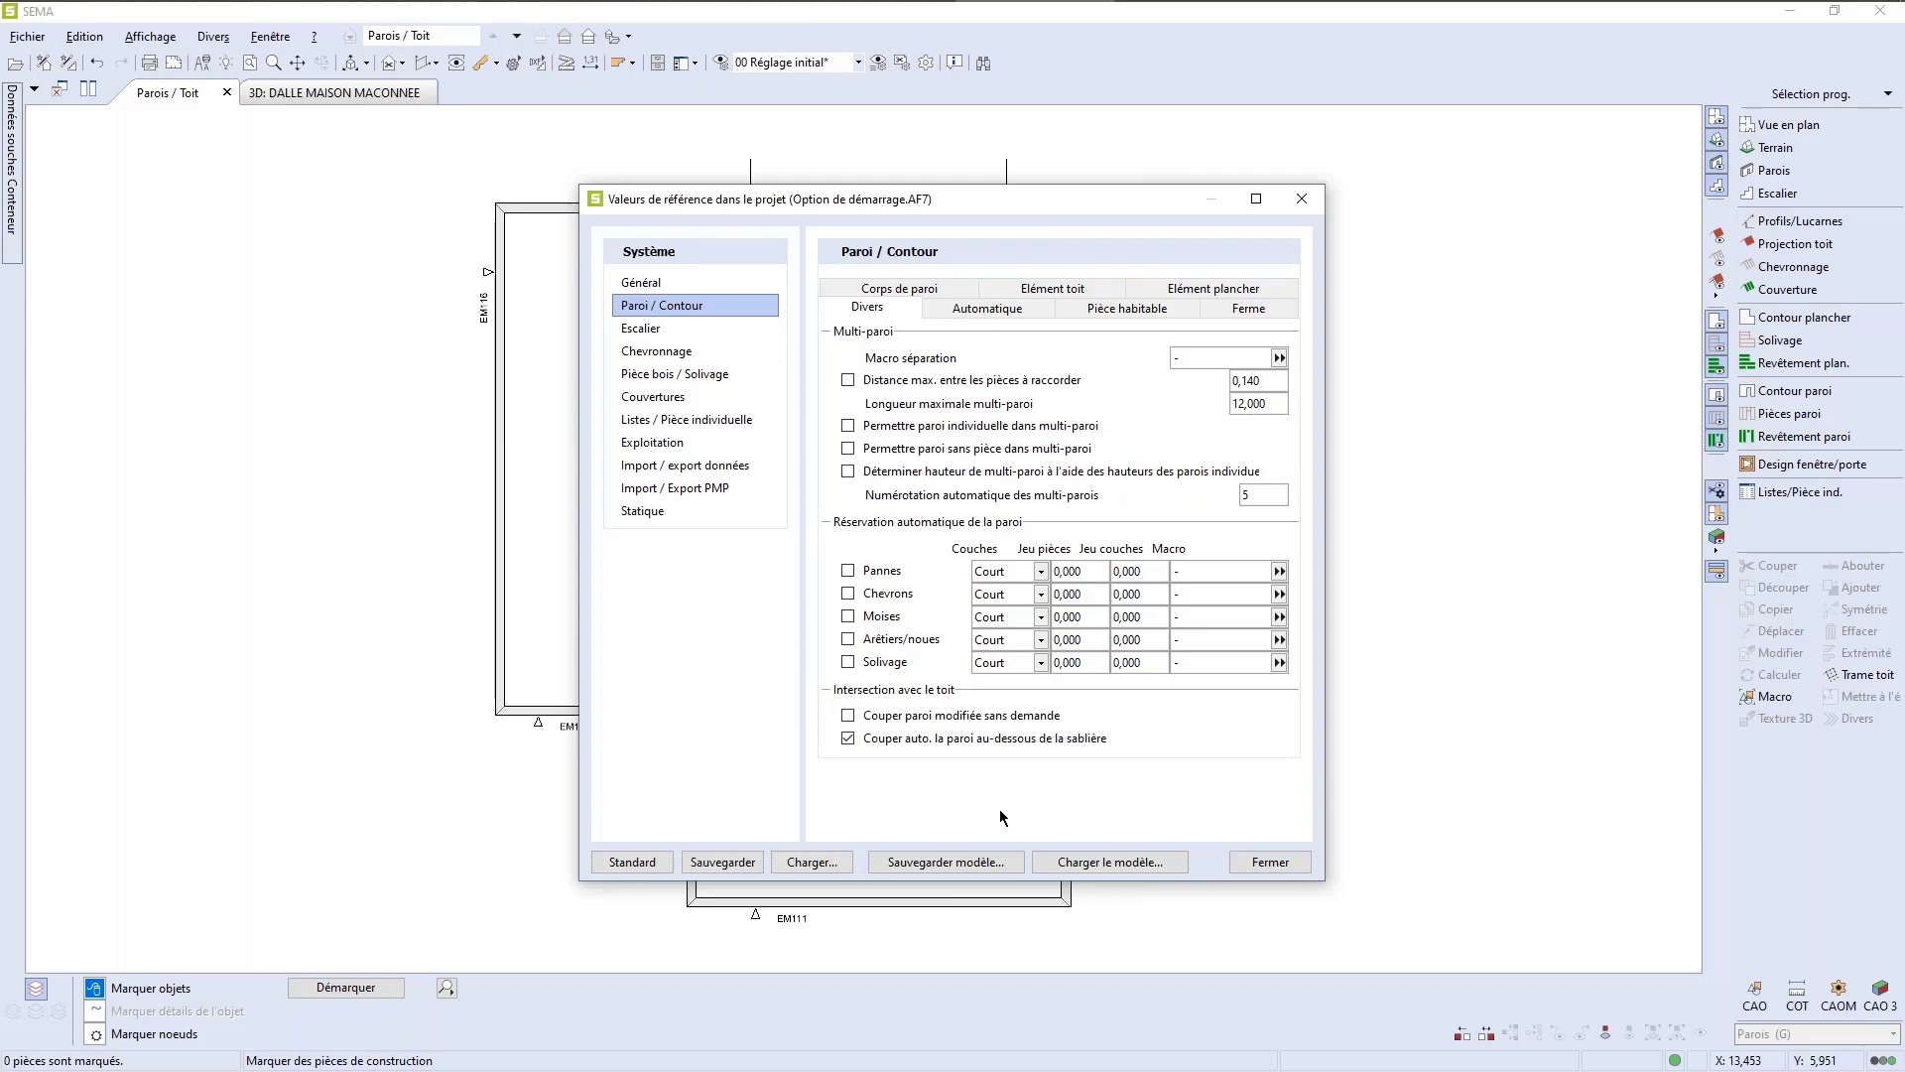
{"action": "left_click", "coordinate": [1276, 864]}
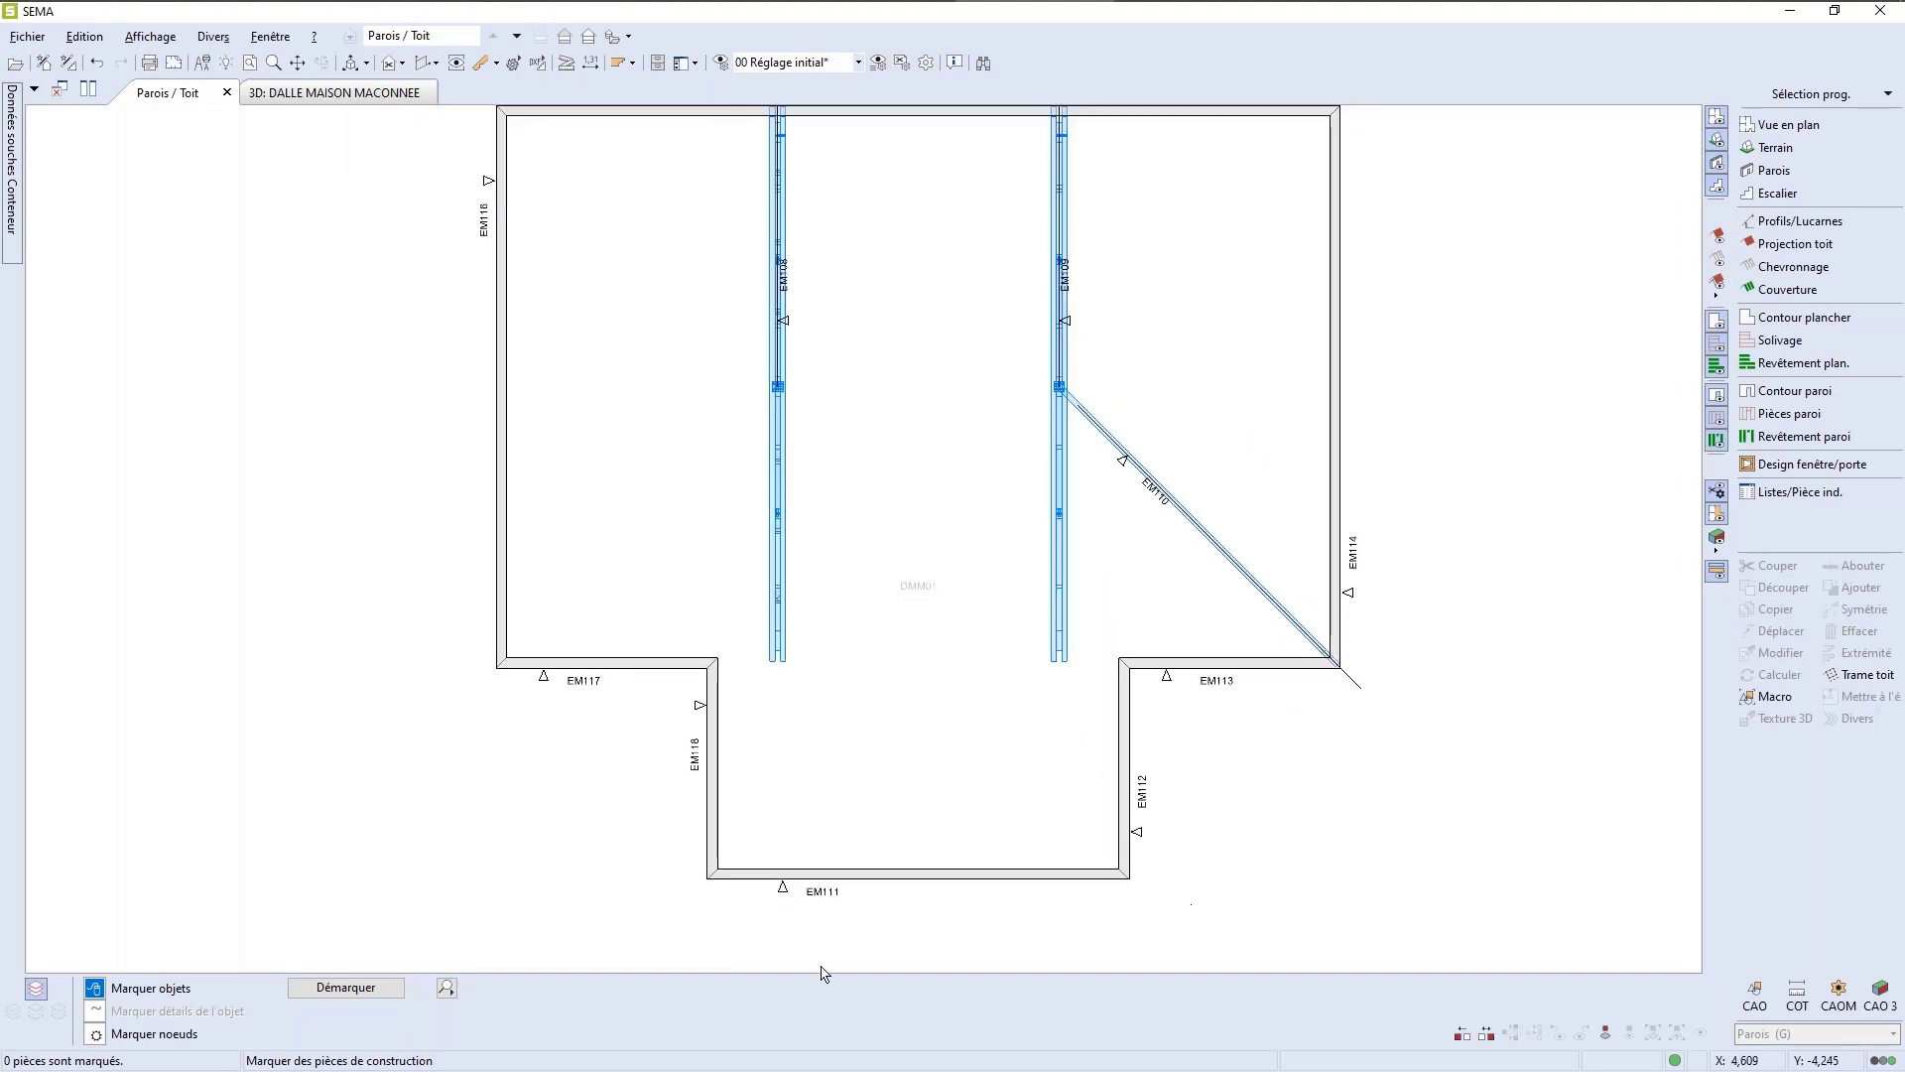
Step: Show the rafter framing in the plan again and open front wall EM111 in its own wall view
{"action": "scroll", "coordinate": [822, 972], "scroll_direction": "up", "scroll_amount": 3}
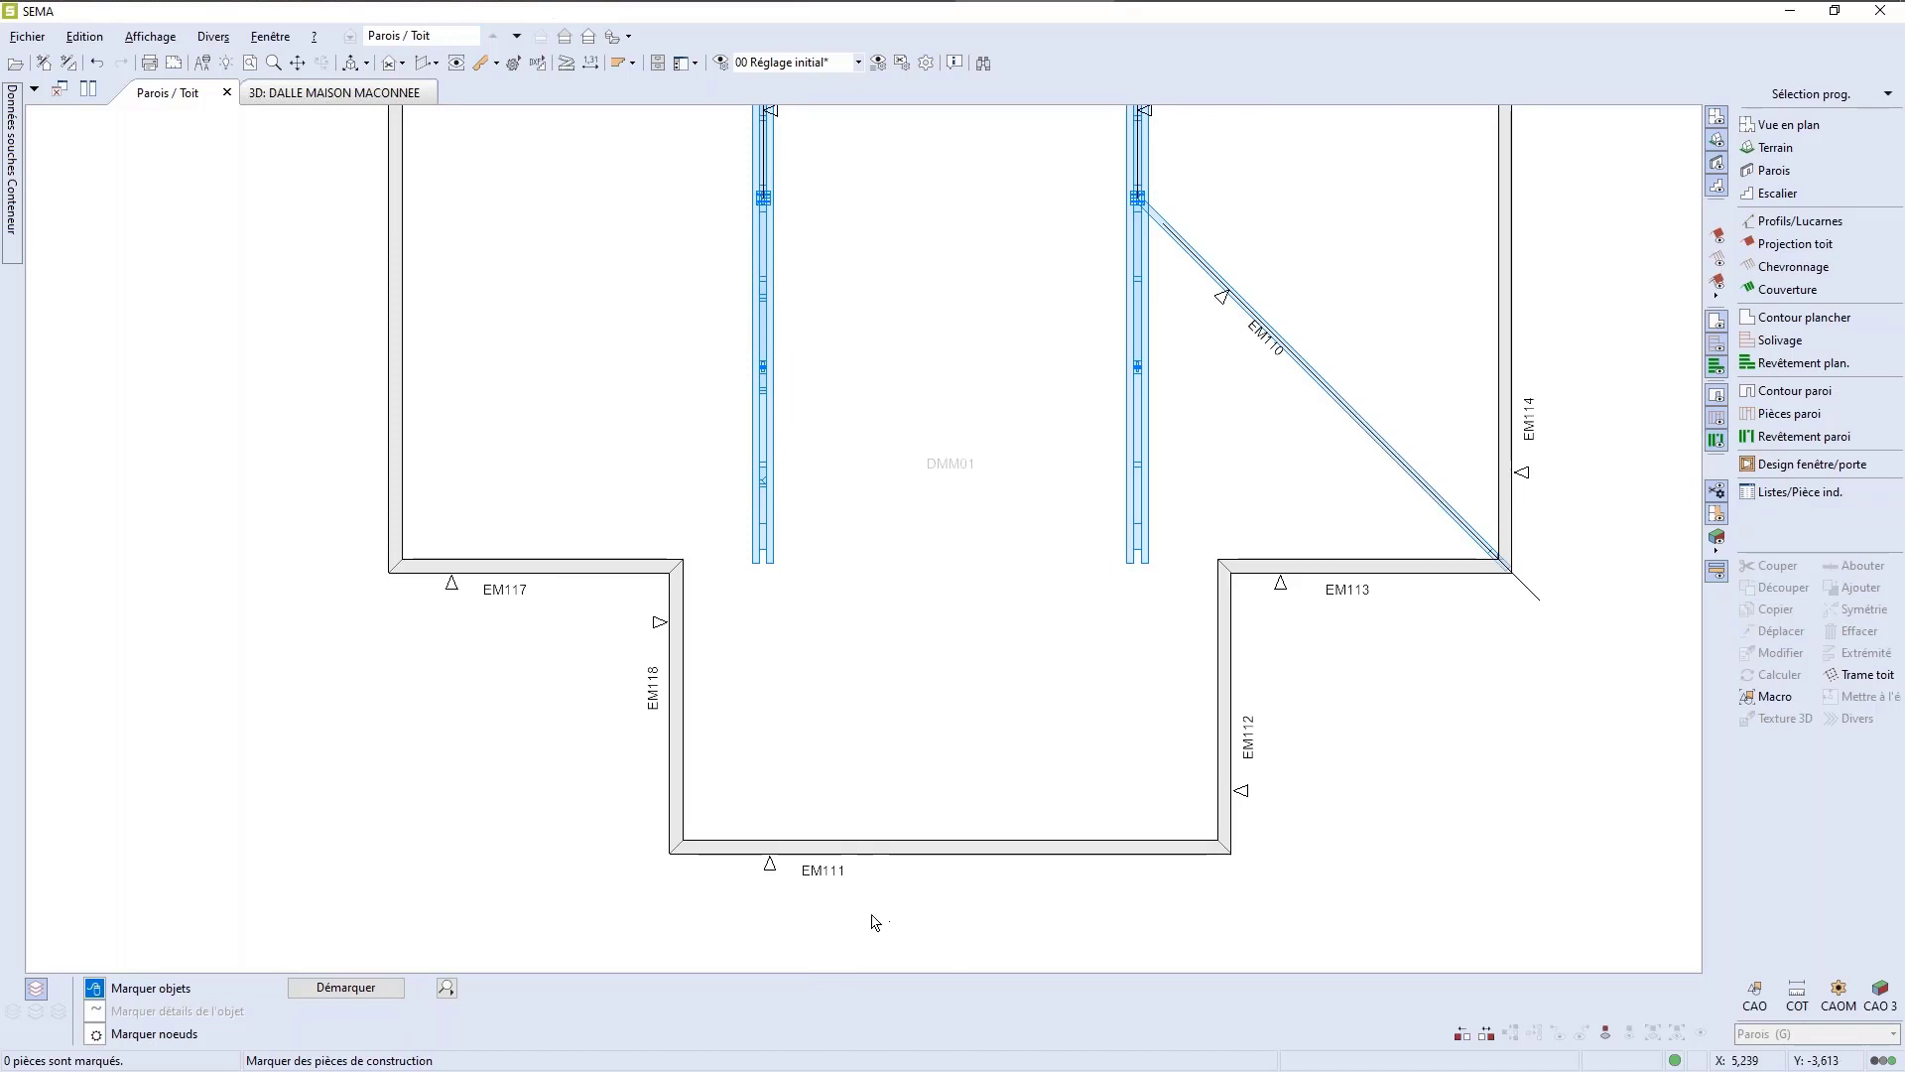
{"action": "left_click", "coordinate": [1711, 266]}
{"action": "scroll", "coordinate": [794, 921], "scroll_direction": "up", "scroll_amount": 3}
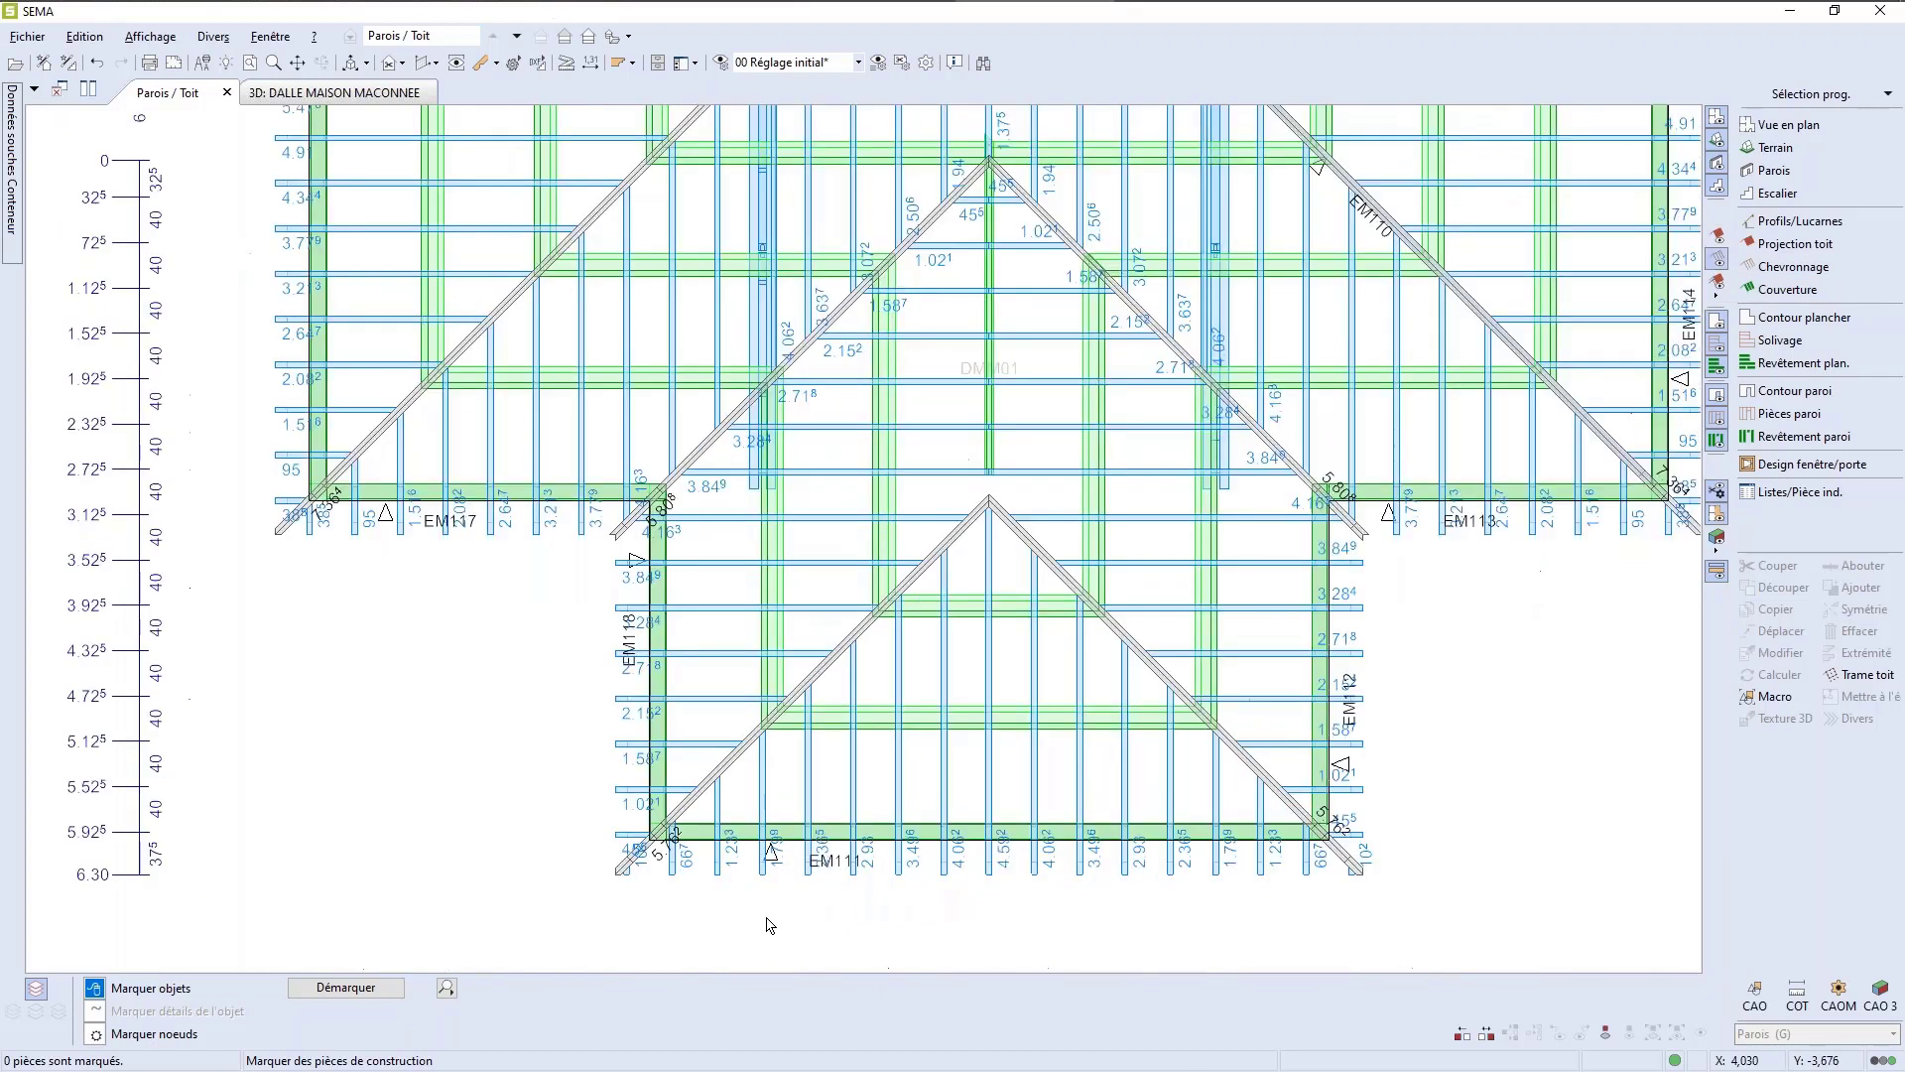
{"action": "scroll", "coordinate": [814, 918], "scroll_direction": "up", "scroll_amount": 4}
{"action": "left_click", "coordinate": [869, 753]}
{"action": "scroll", "coordinate": [1013, 943], "scroll_direction": "down", "scroll_amount": 5}
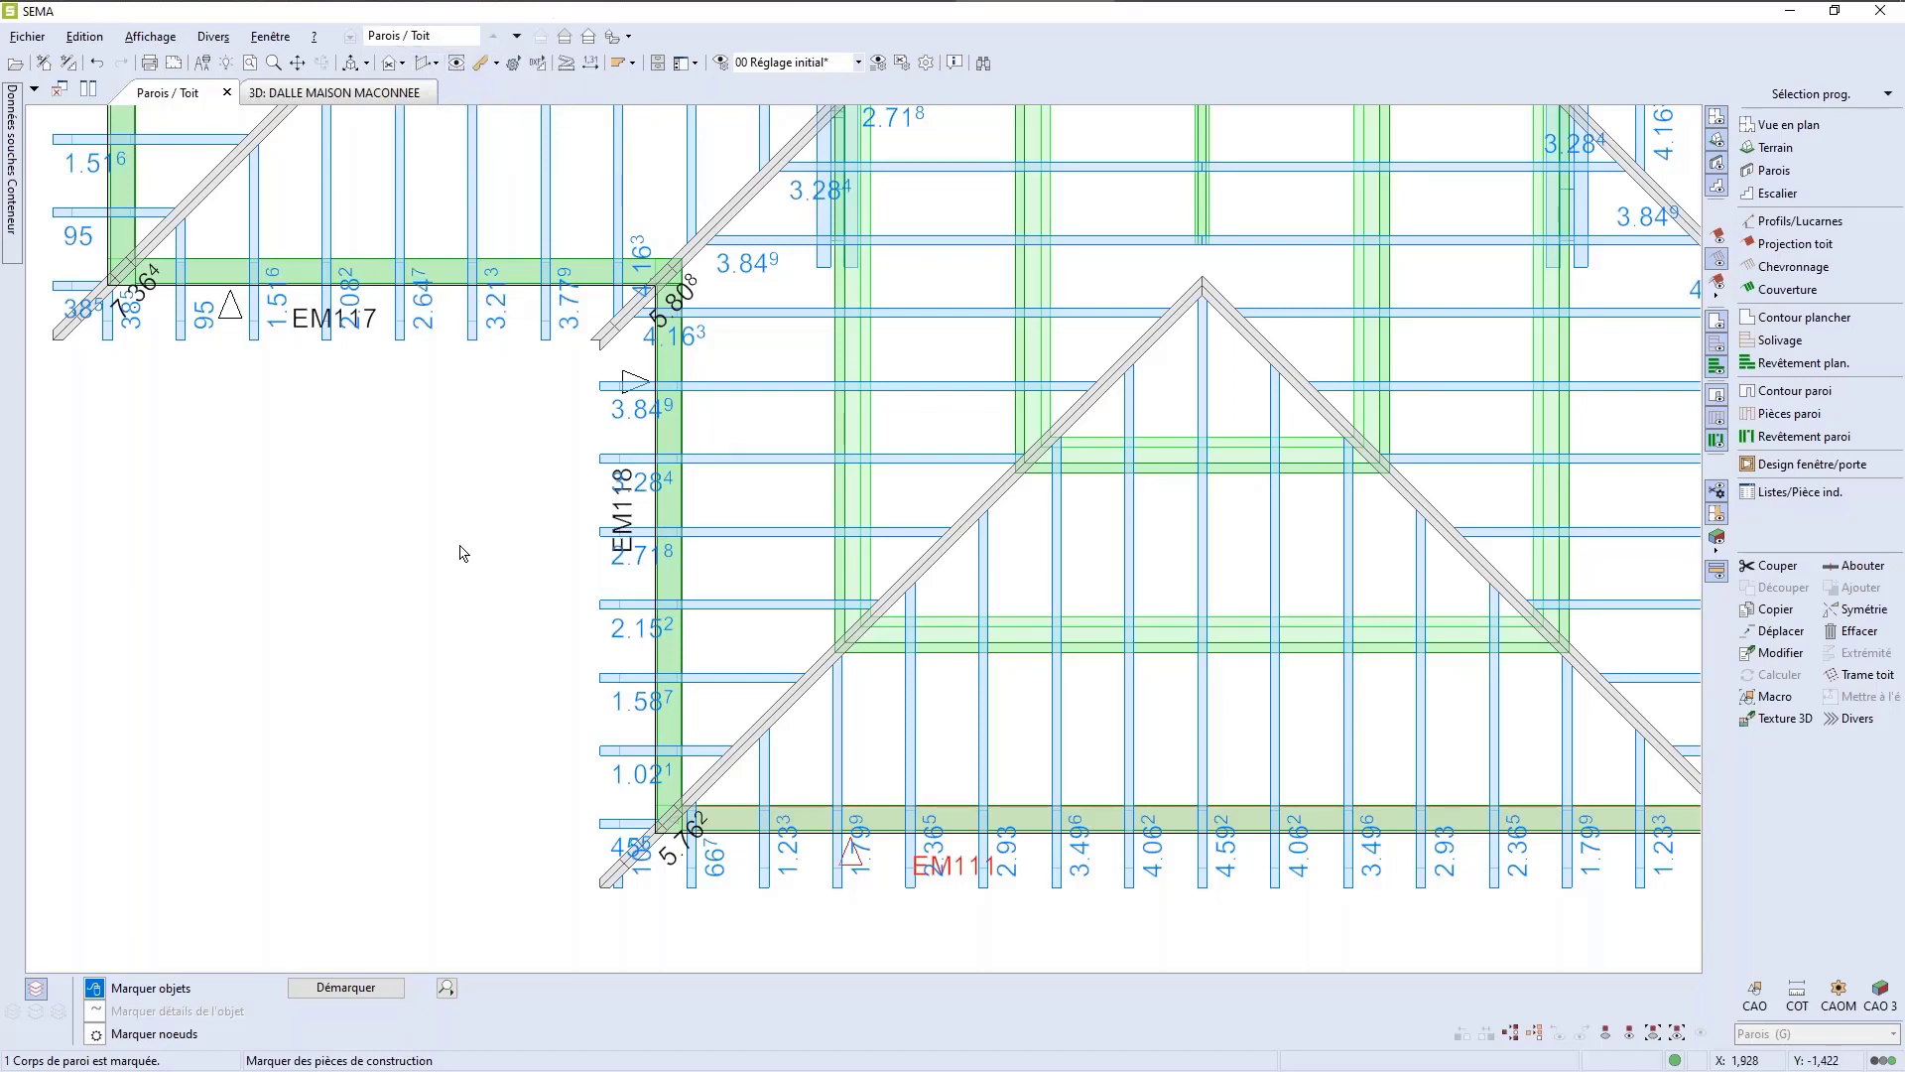
{"action": "key", "text": "F4"}
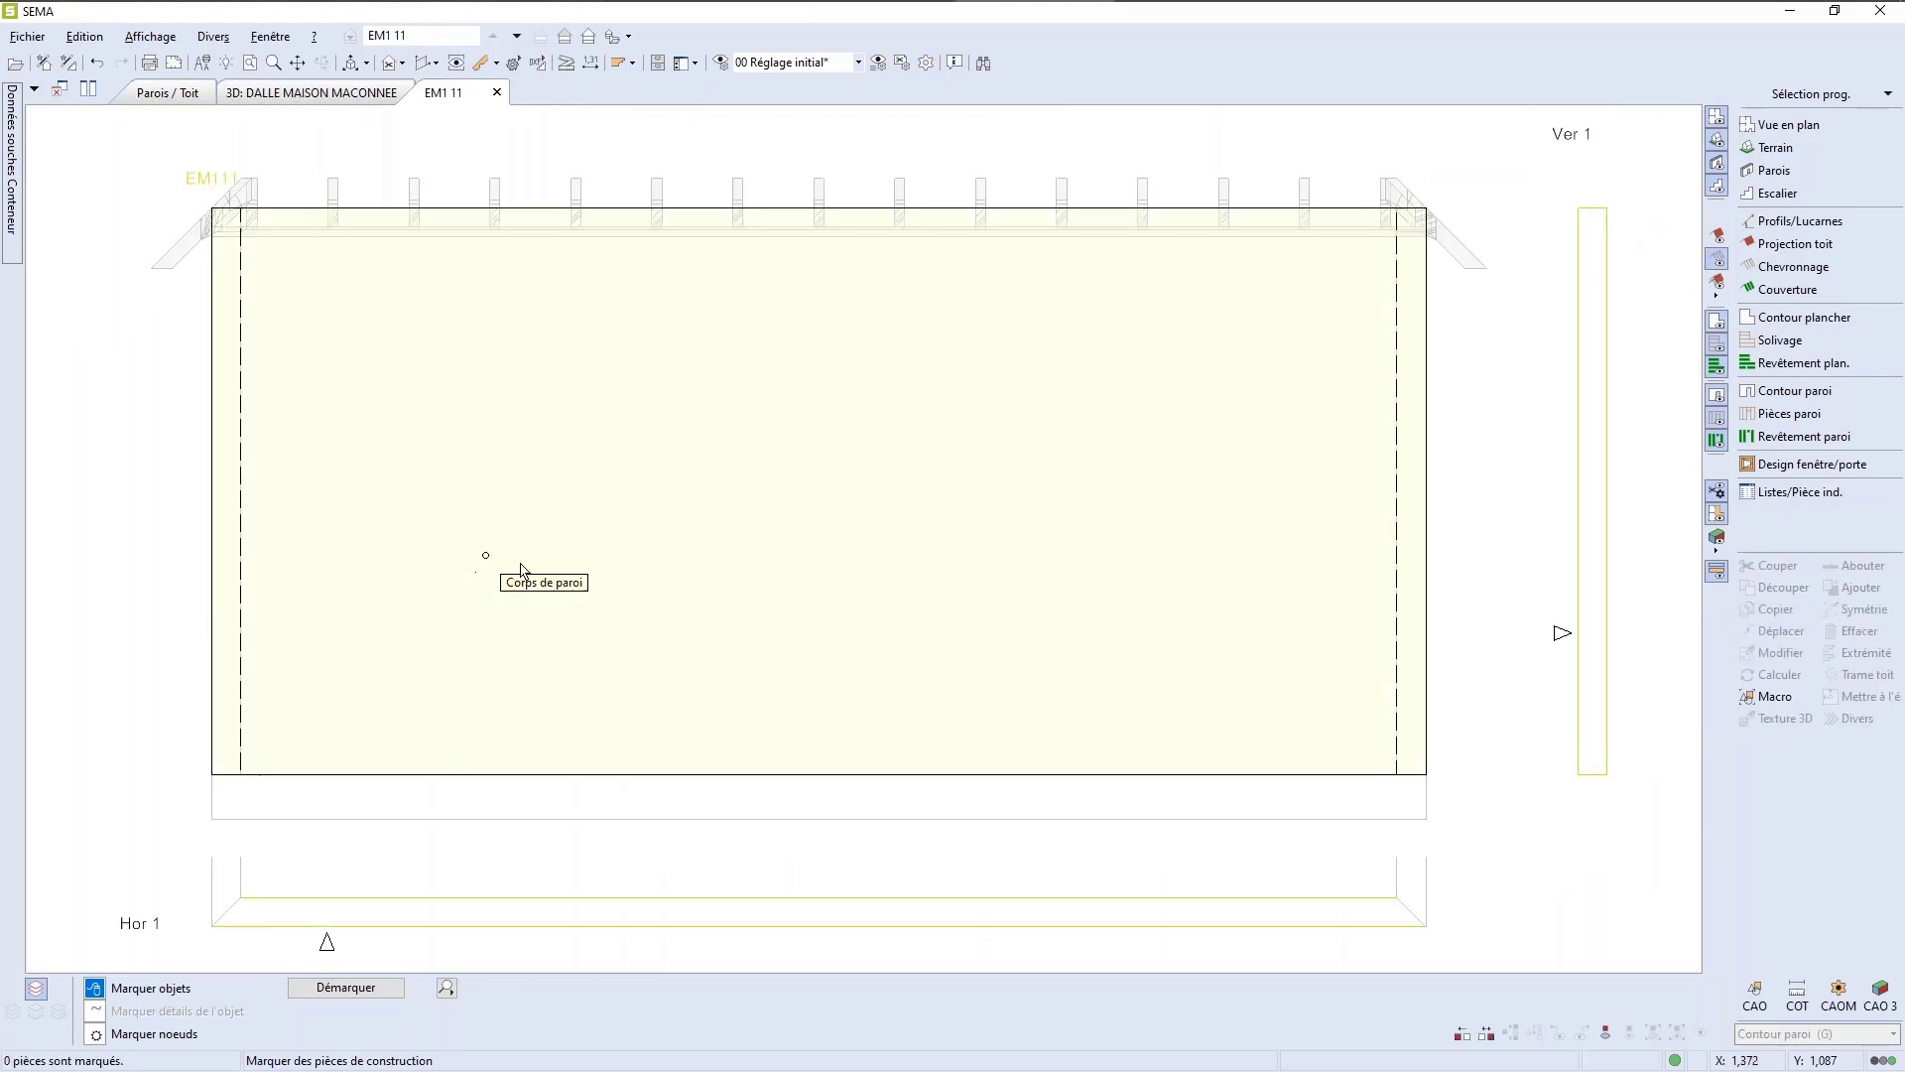
Step: Cut off the top of wall EM111 with a box cutout (Découper, Boîte) from the wall plate's underside upward, over the full wall length
{"action": "scroll", "coordinate": [183, 413], "scroll_direction": "up", "scroll_amount": 4}
{"action": "scroll", "coordinate": [506, 362], "scroll_direction": "up", "scroll_amount": 5}
{"action": "scroll", "coordinate": [582, 385], "scroll_direction": "down", "scroll_amount": 8}
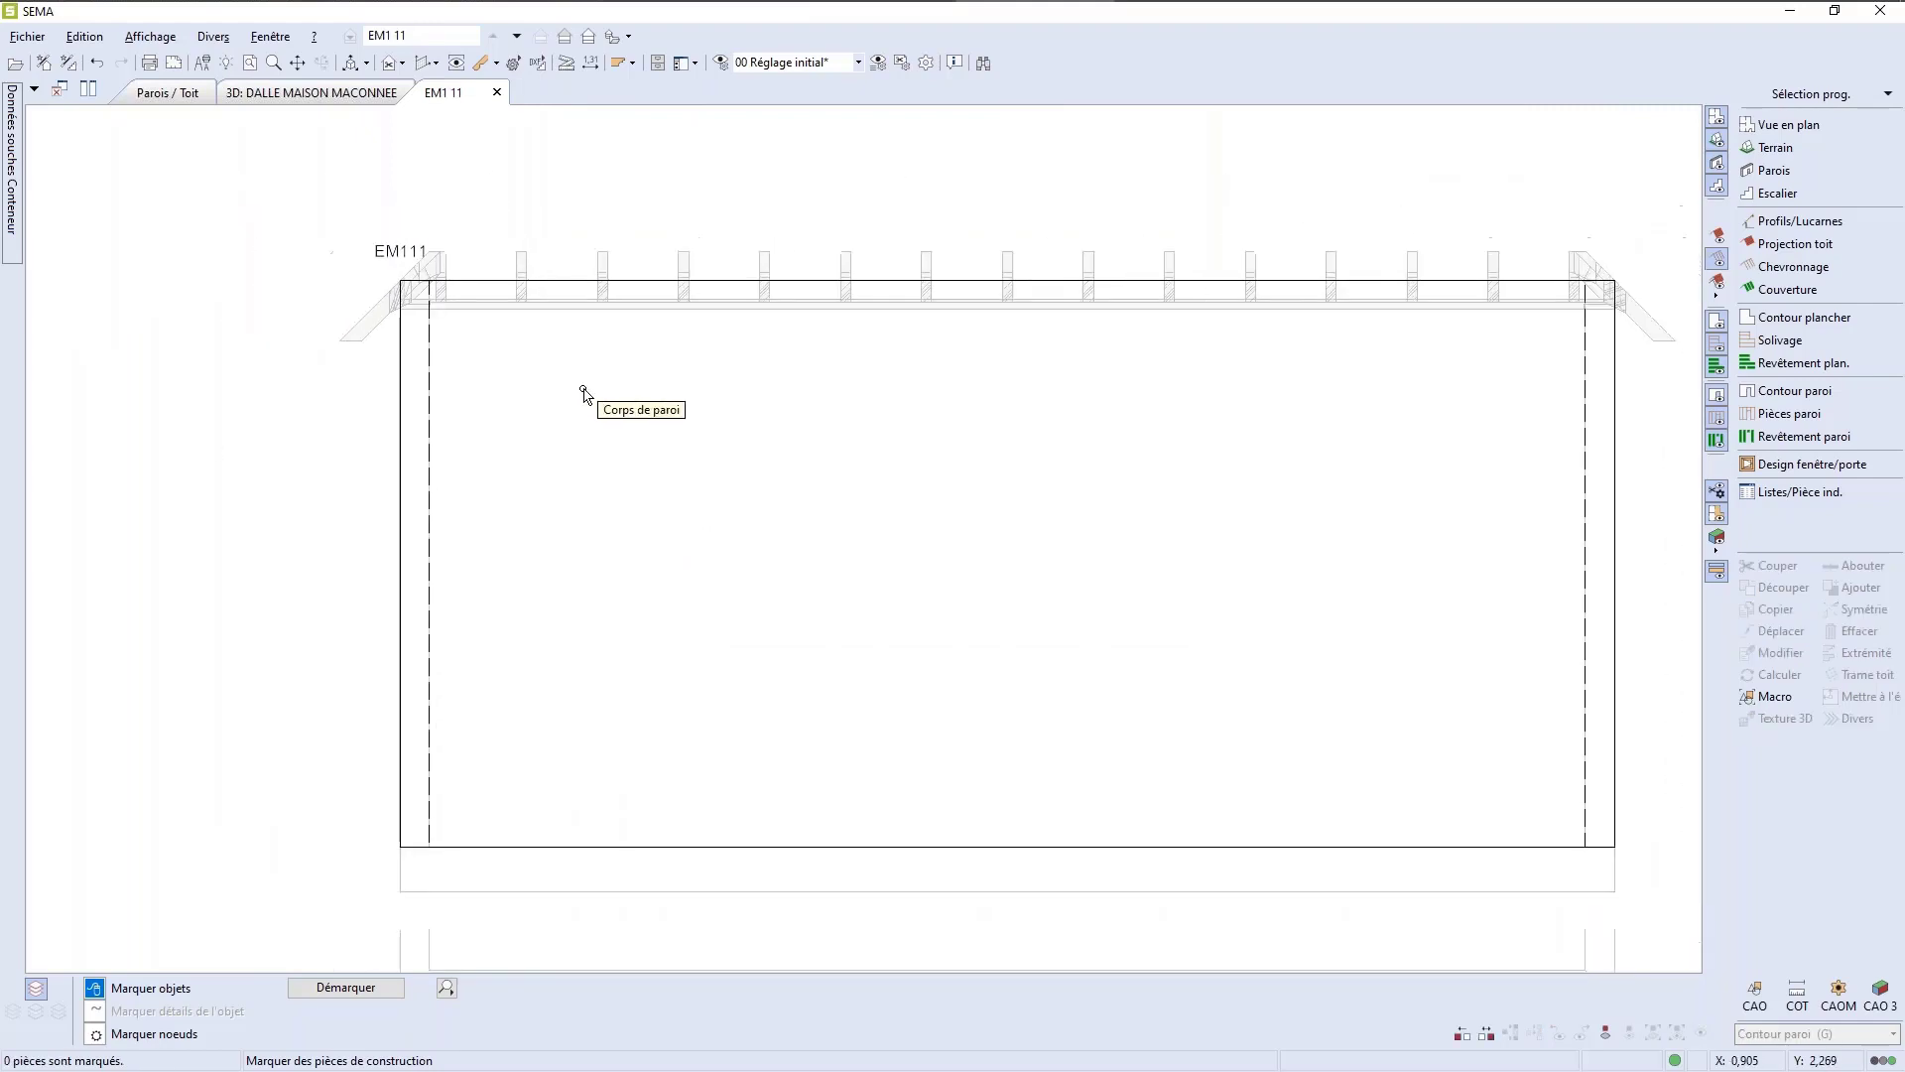
{"action": "scroll", "coordinate": [992, 357], "scroll_direction": "up", "scroll_amount": 3}
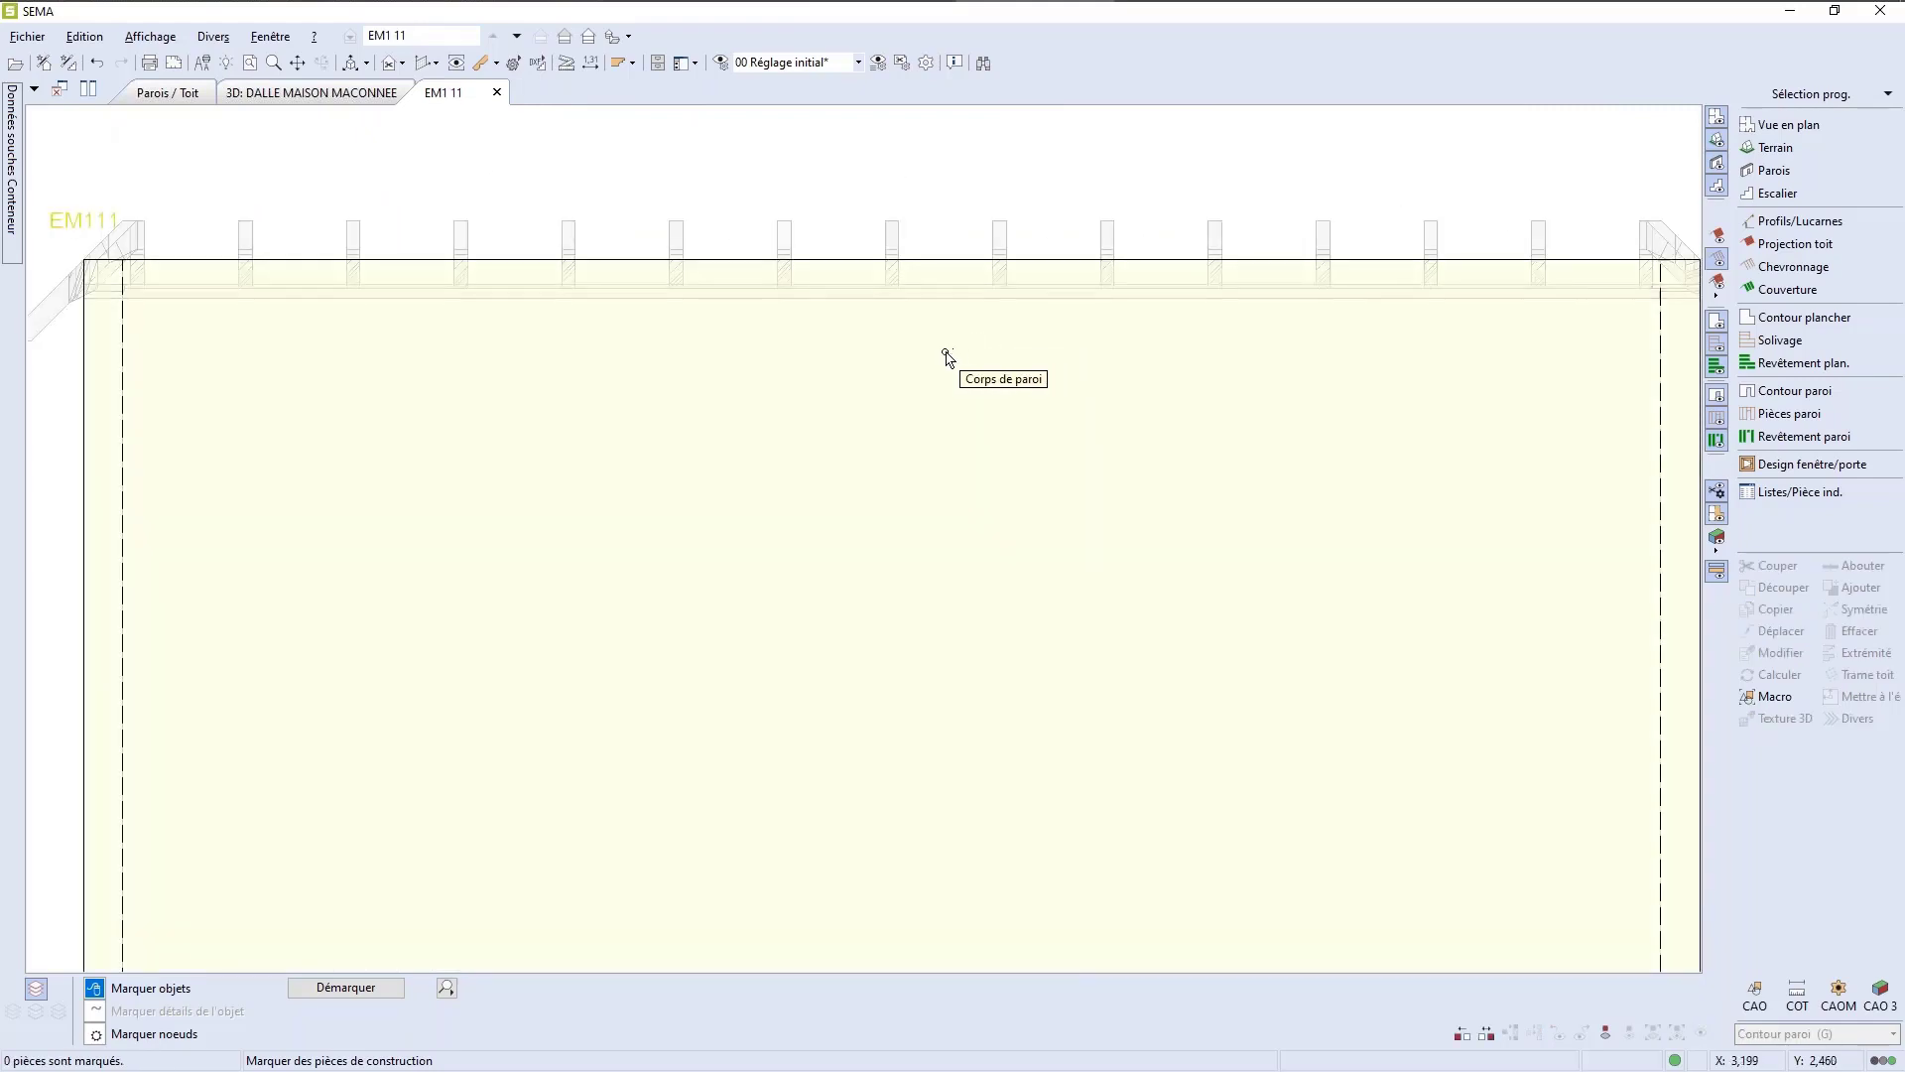
{"action": "scroll", "coordinate": [946, 356], "scroll_direction": "down", "scroll_amount": 2}
{"action": "scroll", "coordinate": [983, 368], "scroll_direction": "up", "scroll_amount": 1}
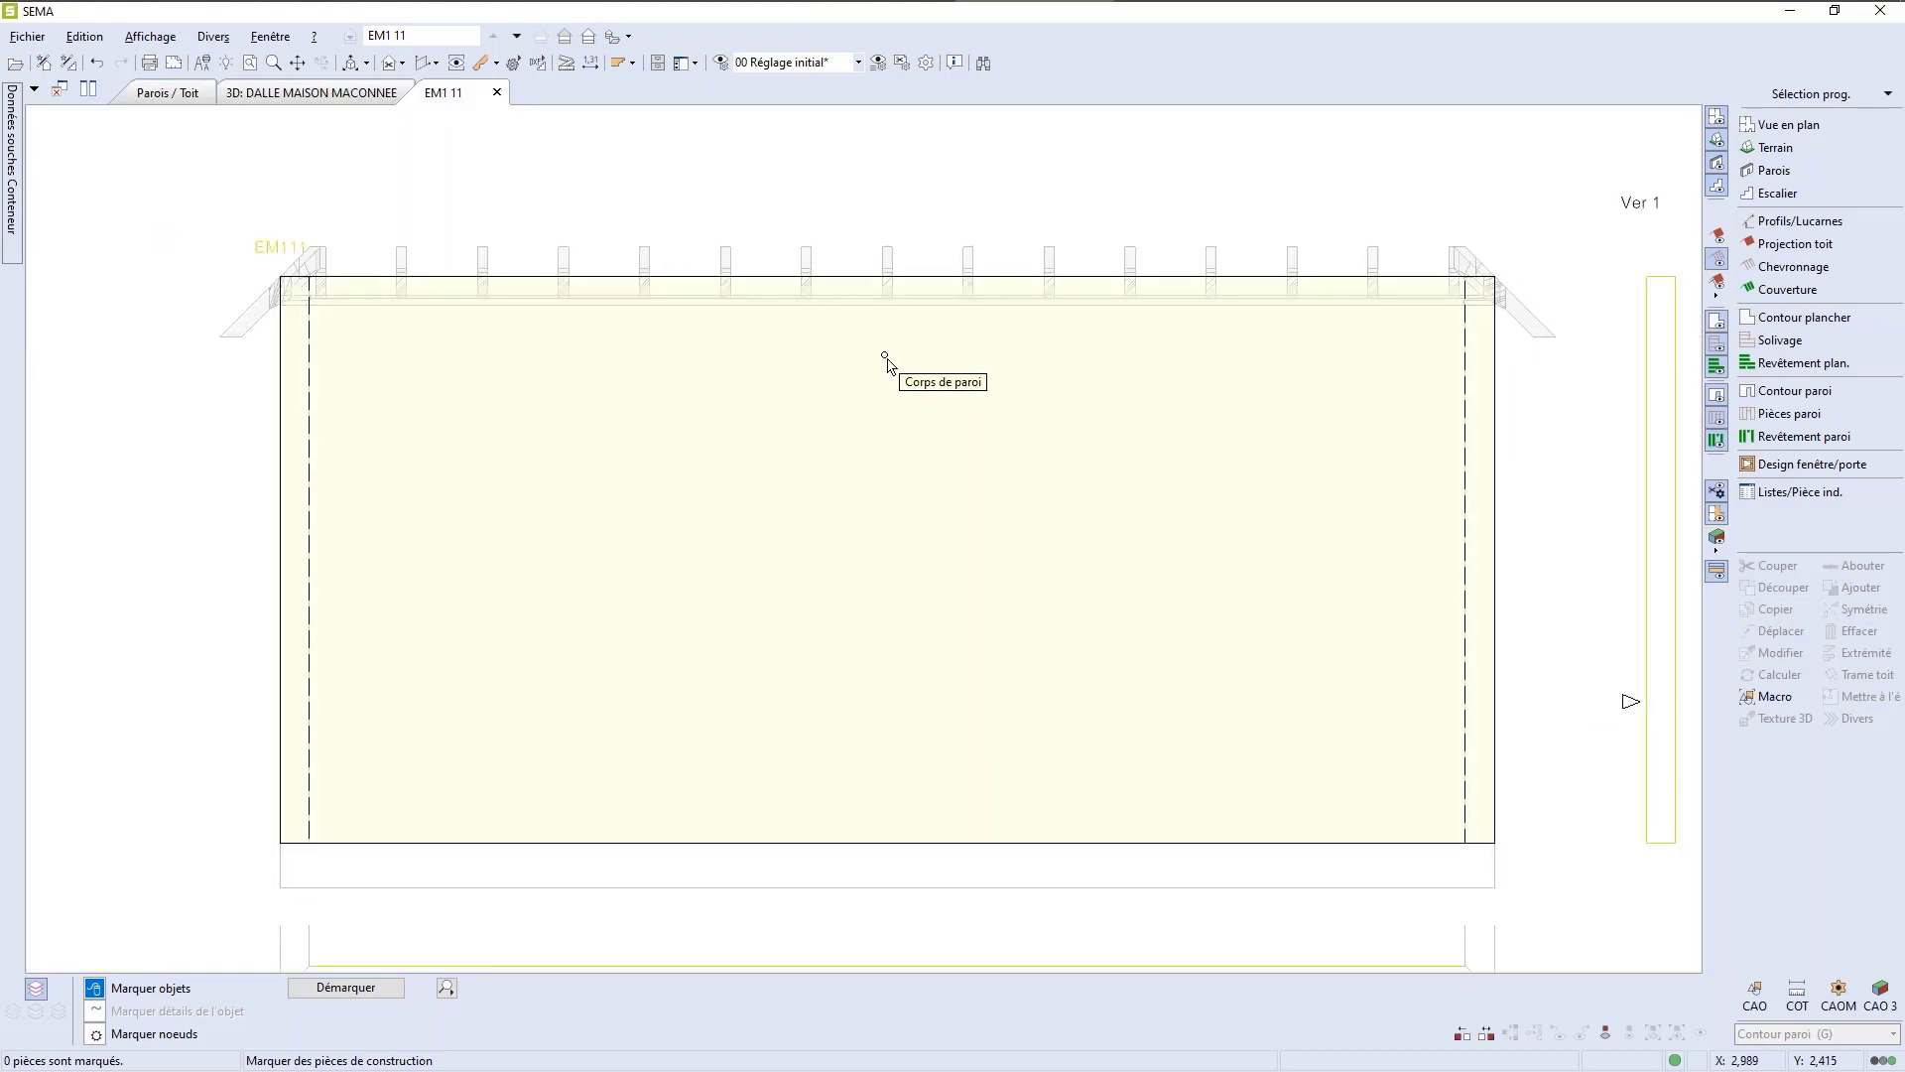
{"action": "left_click", "coordinate": [886, 363]}
{"action": "scroll", "coordinate": [1102, 511], "scroll_direction": "down", "scroll_amount": 2}
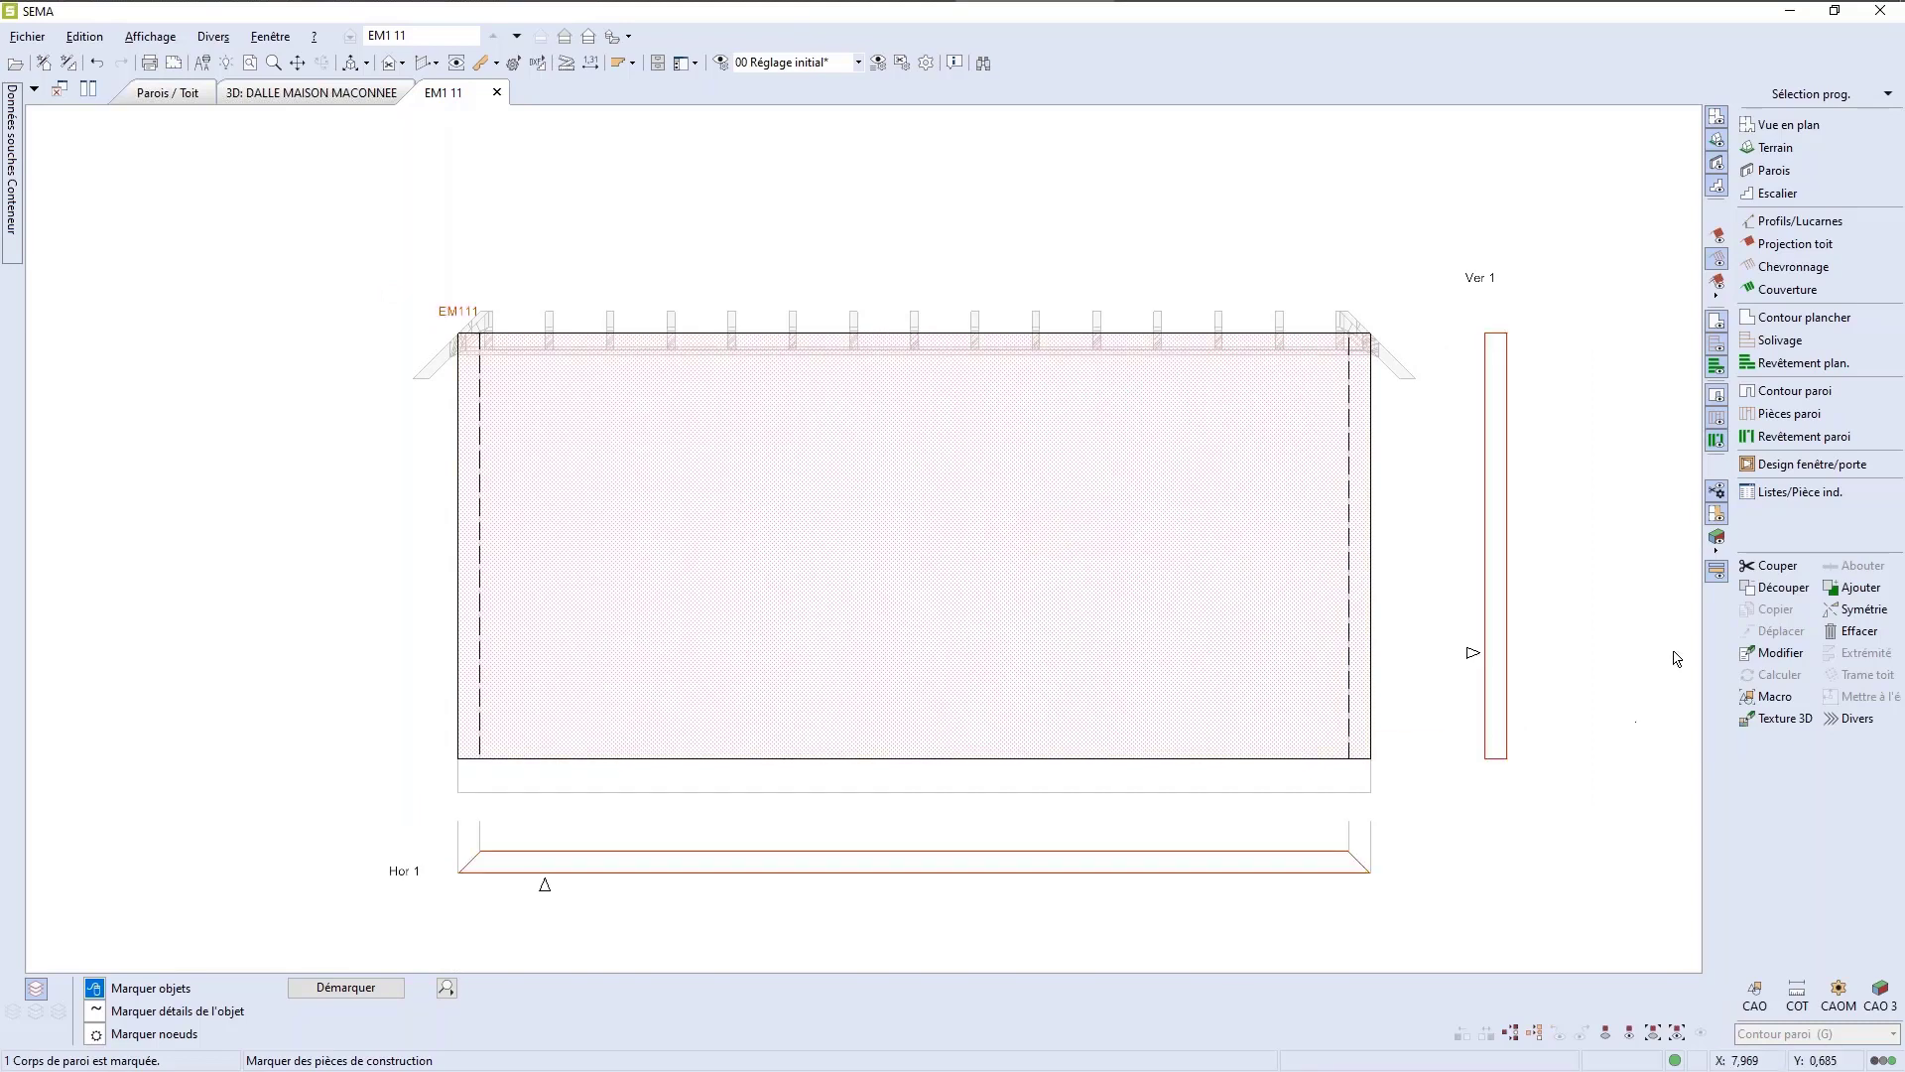
{"action": "left_click", "coordinate": [1776, 591]}
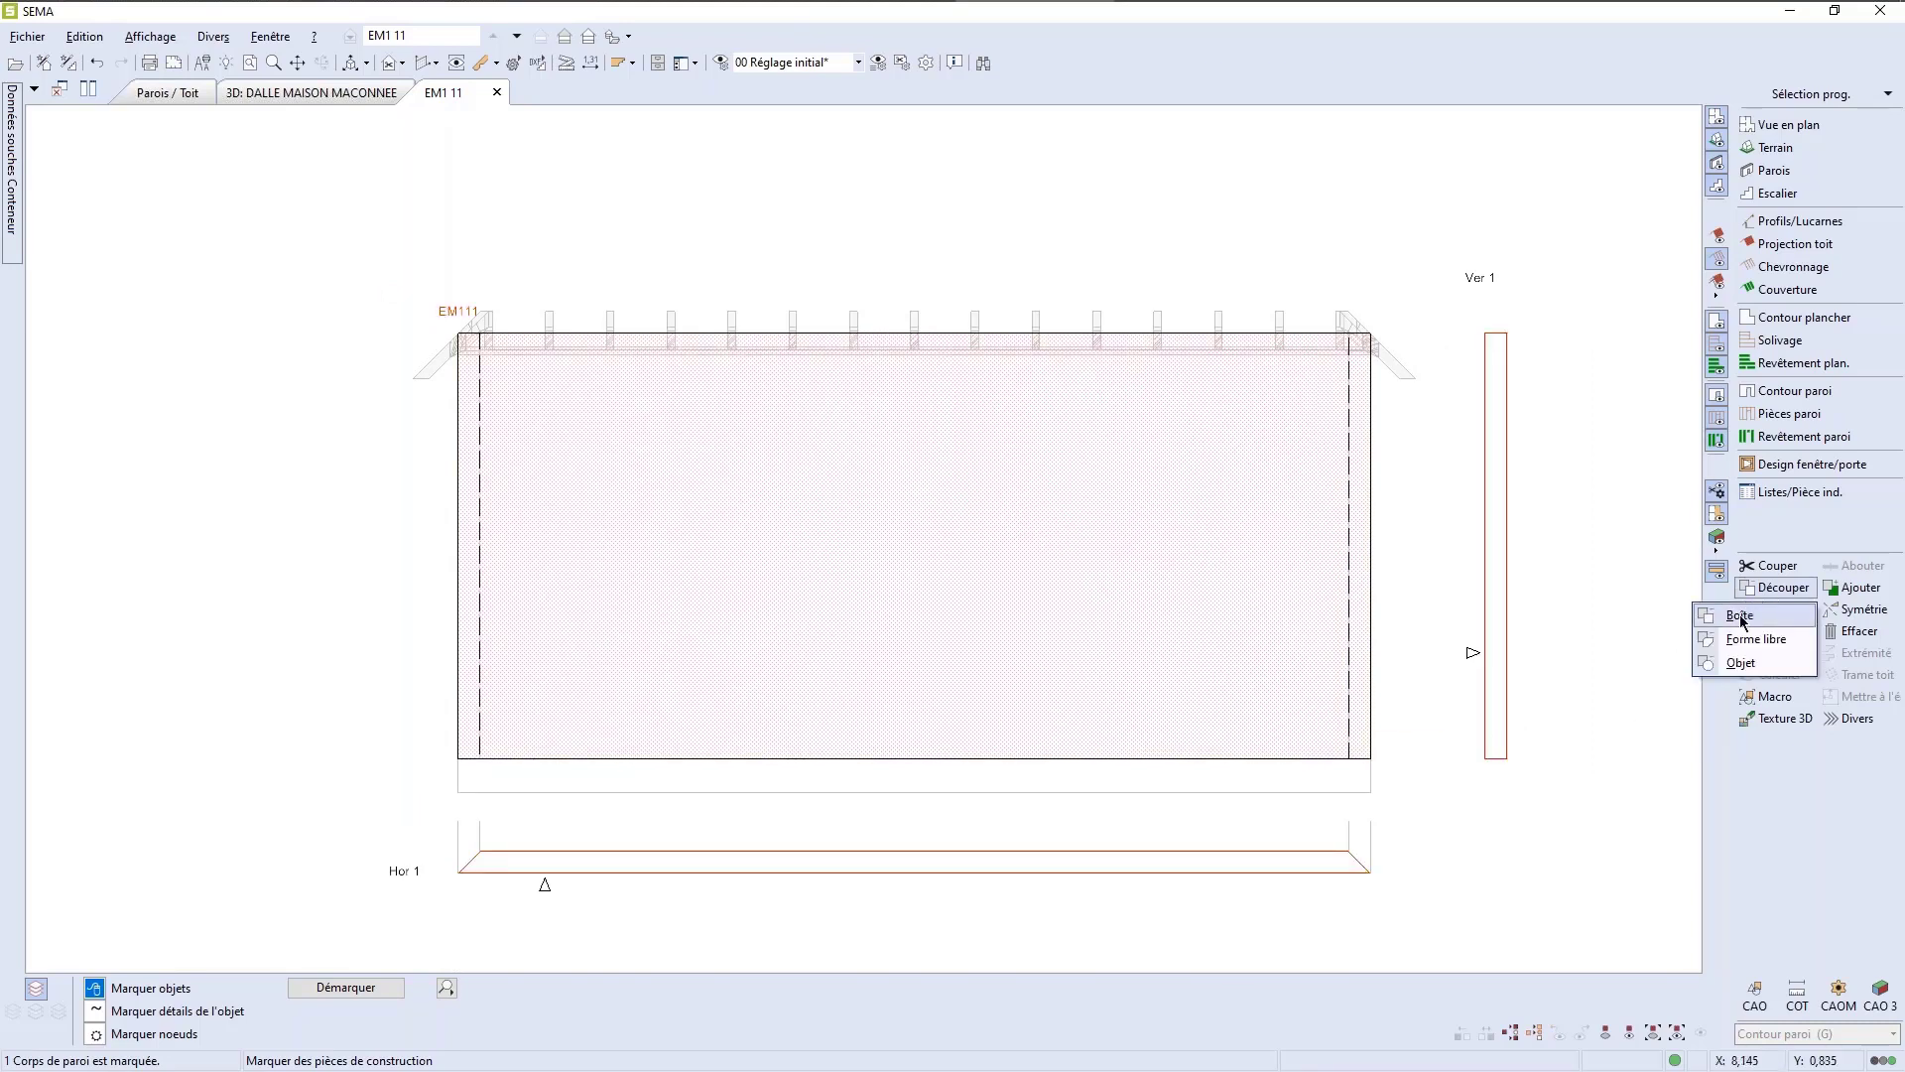
{"action": "left_click", "coordinate": [1741, 616]}
{"action": "scroll", "coordinate": [457, 352], "scroll_direction": "up", "scroll_amount": 2}
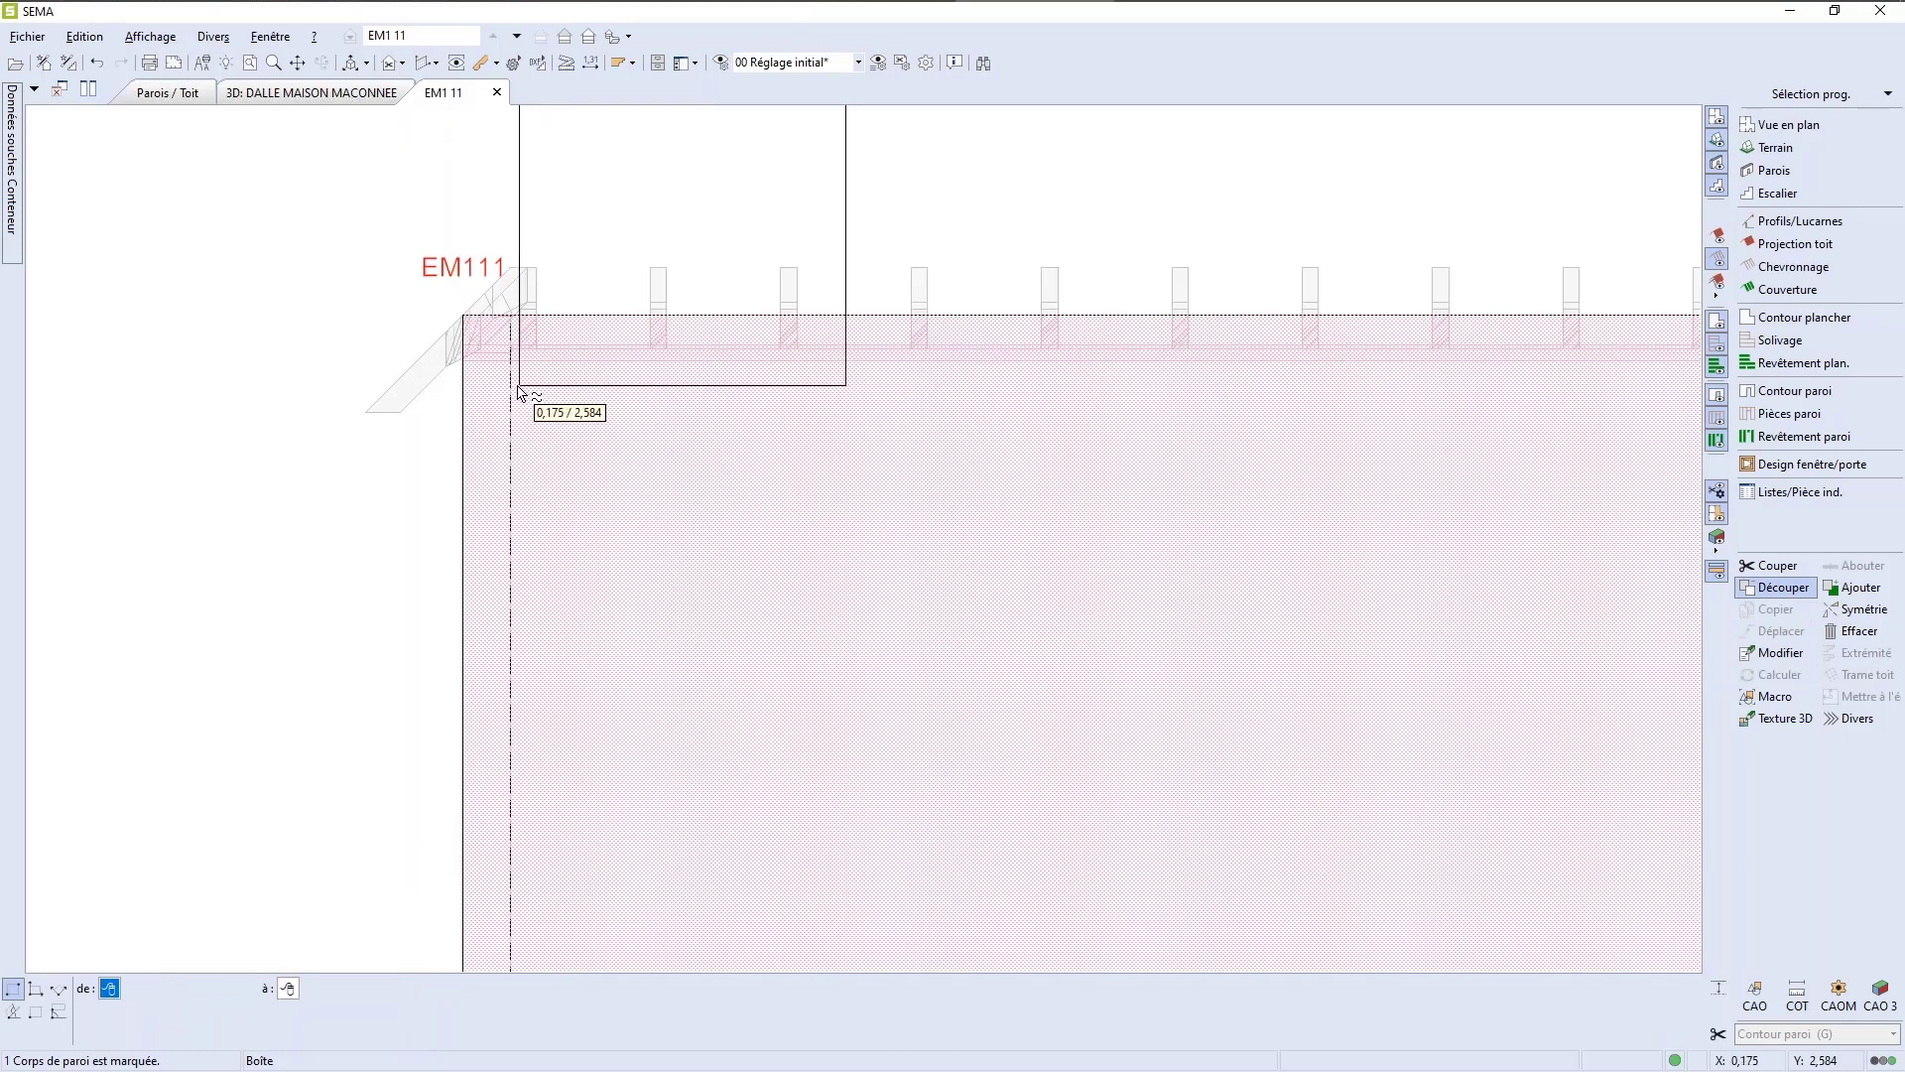
{"action": "scroll", "coordinate": [520, 392], "scroll_direction": "up", "scroll_amount": 2}
{"action": "left_click", "coordinate": [441, 350]}
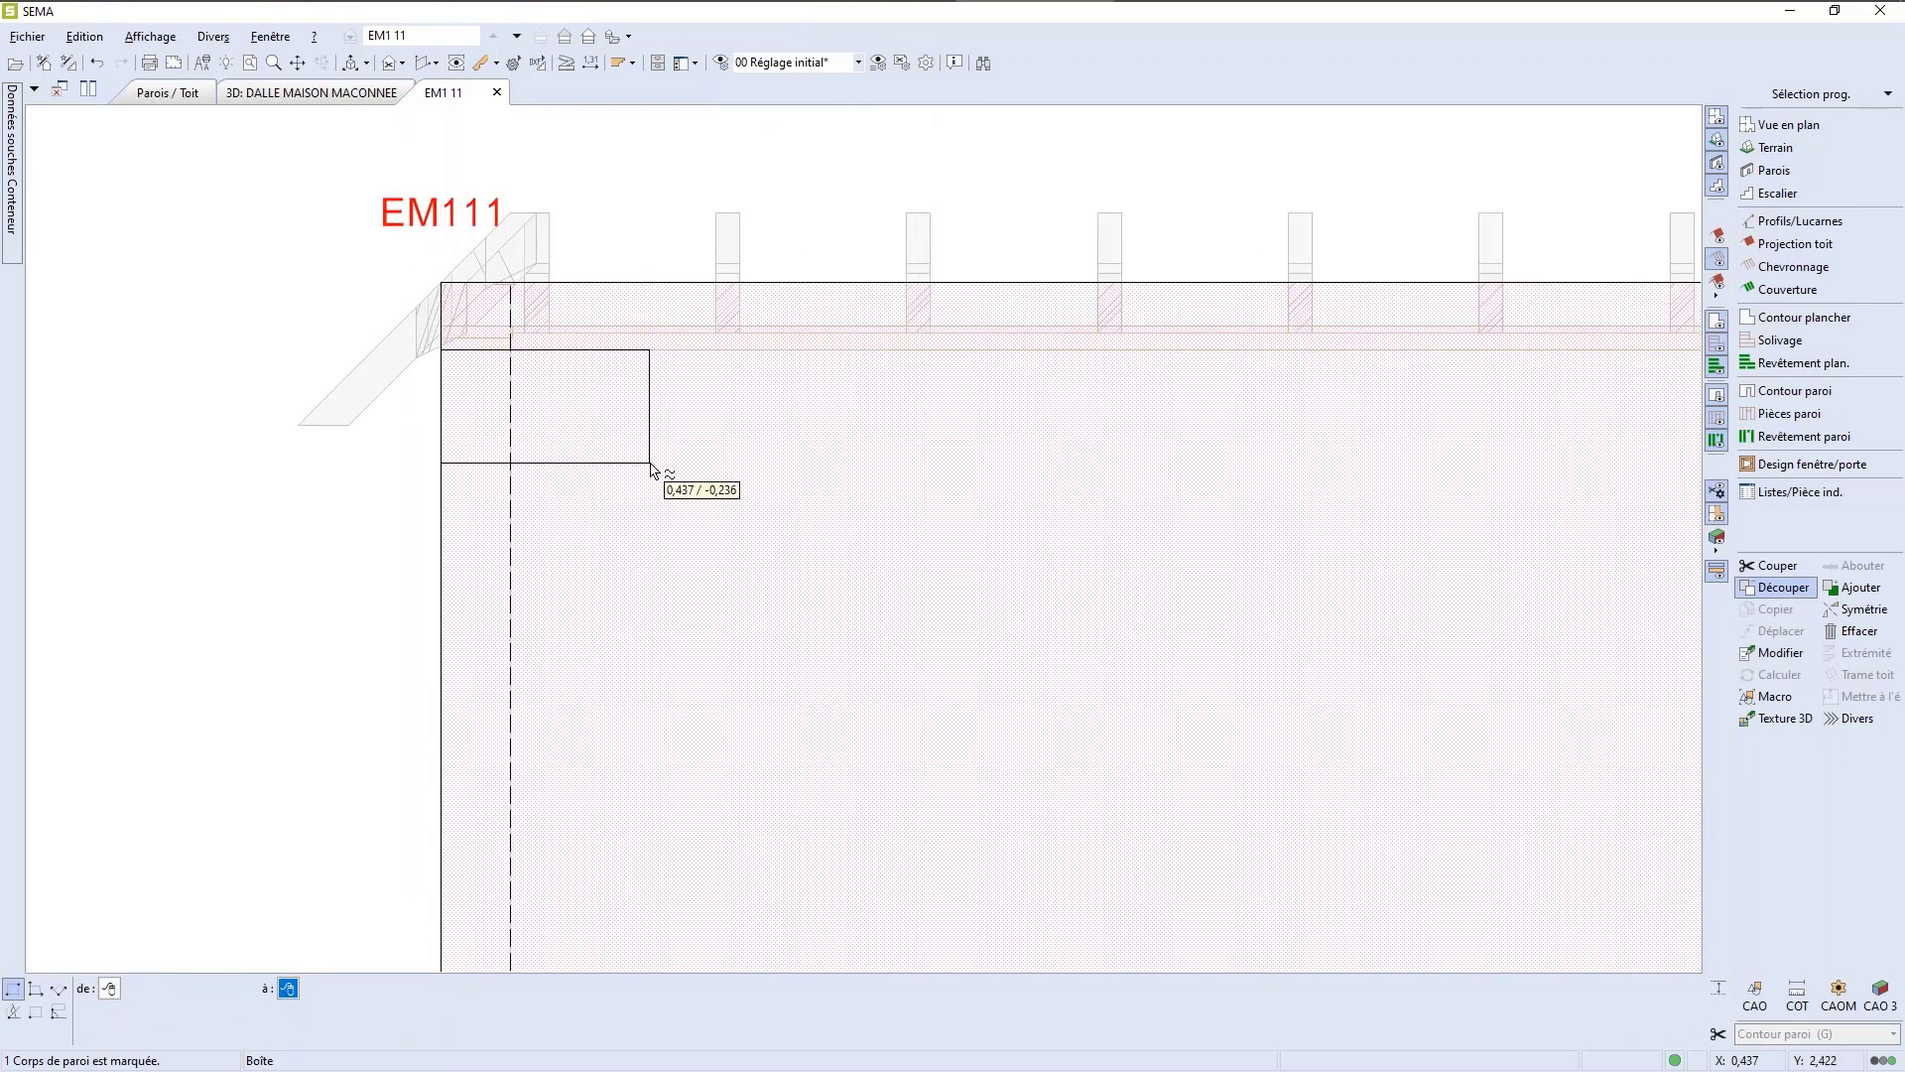
{"action": "scroll", "coordinate": [651, 466], "scroll_direction": "down", "scroll_amount": 4}
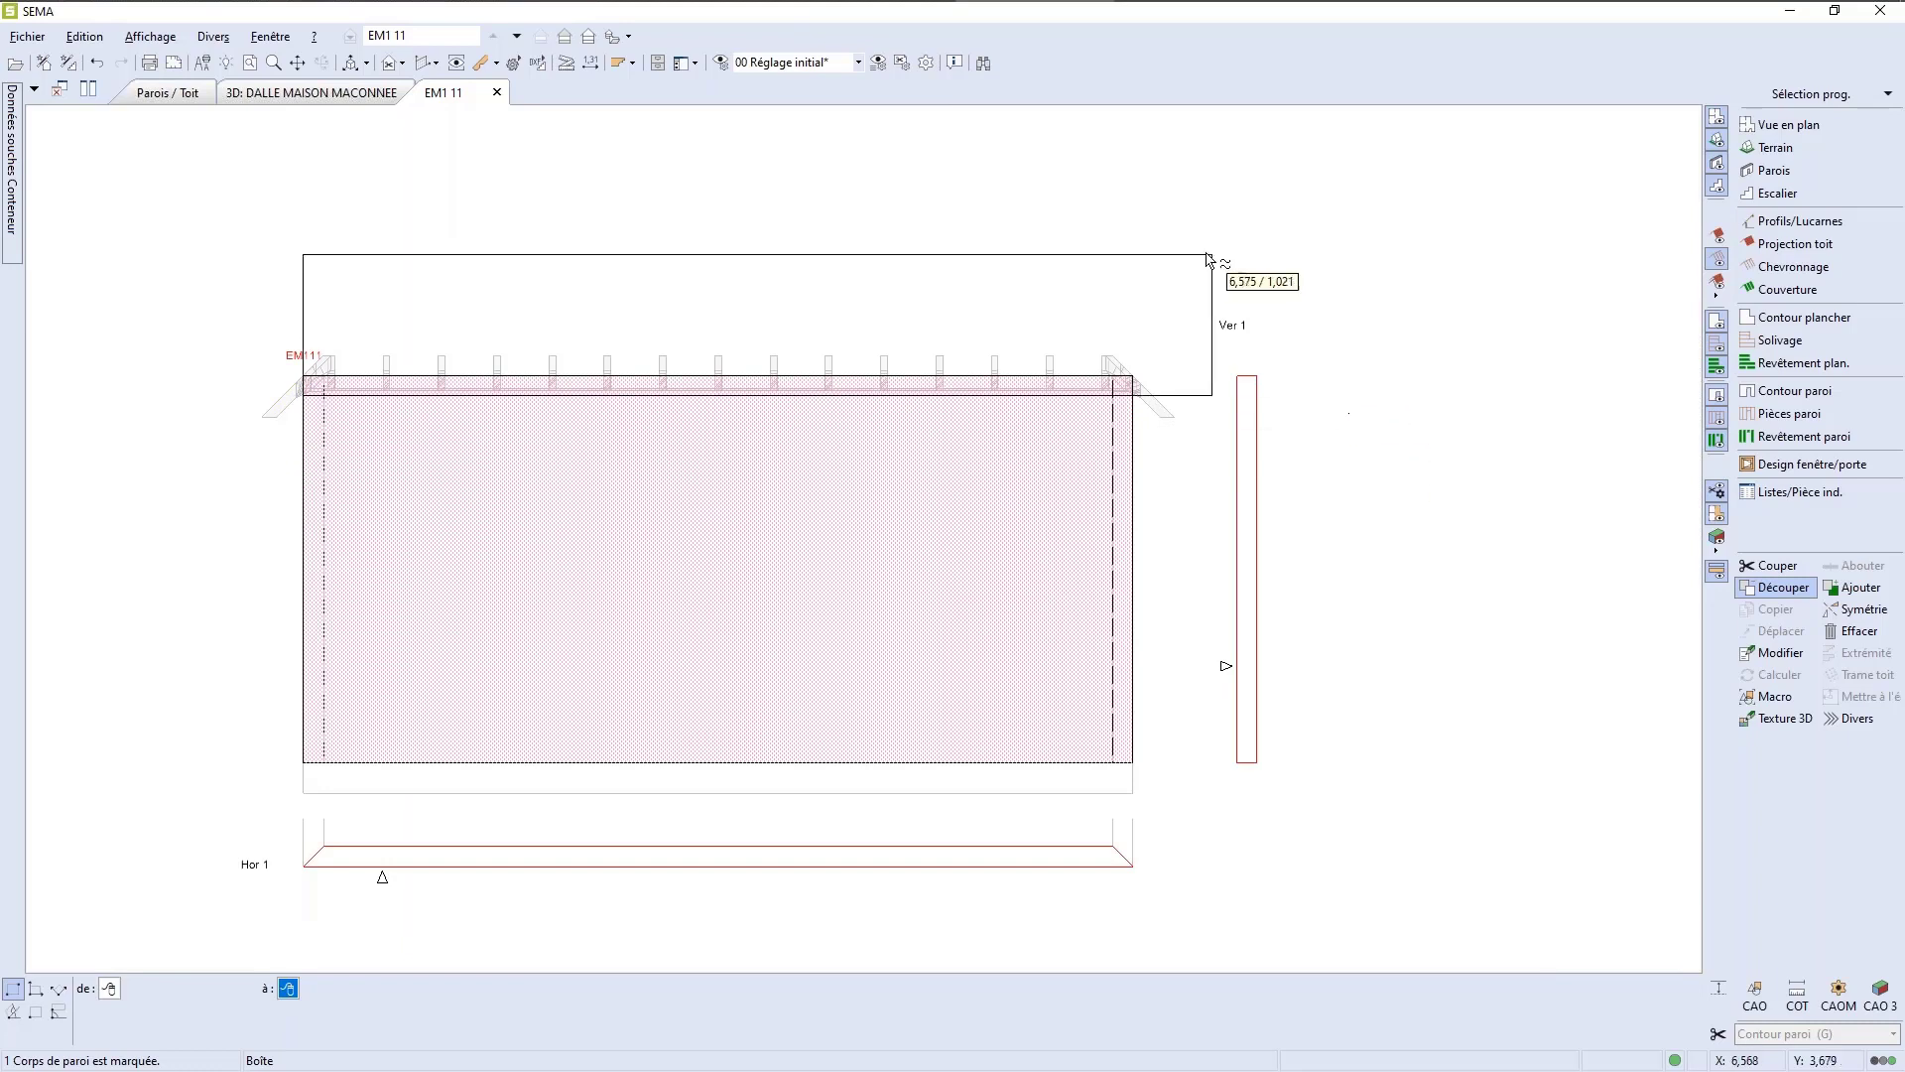
{"action": "left_click", "coordinate": [1207, 256]}
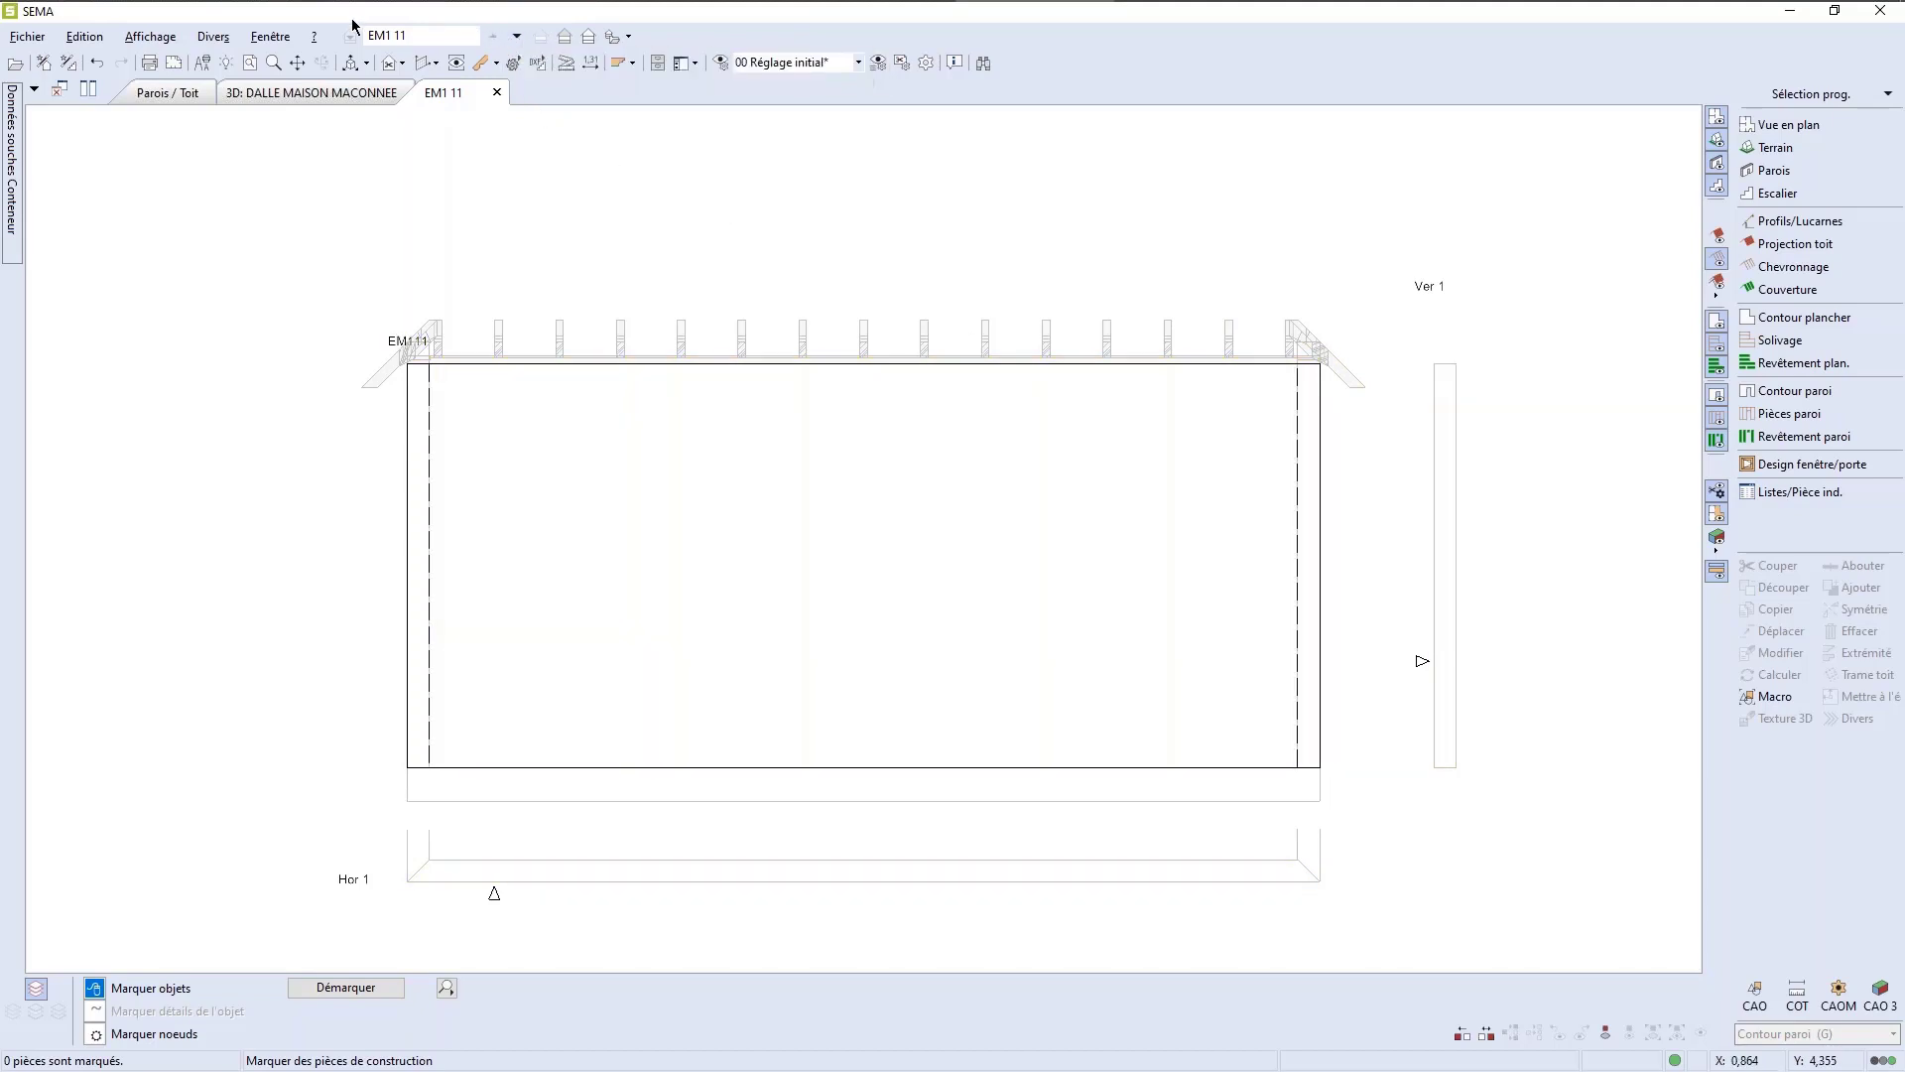
Step: Cut off the top of wall EM112 with a box cutout (Découper, Boîte) from the wall plate's underside upward, over the full wall length
{"action": "left_click", "coordinate": [517, 36]}
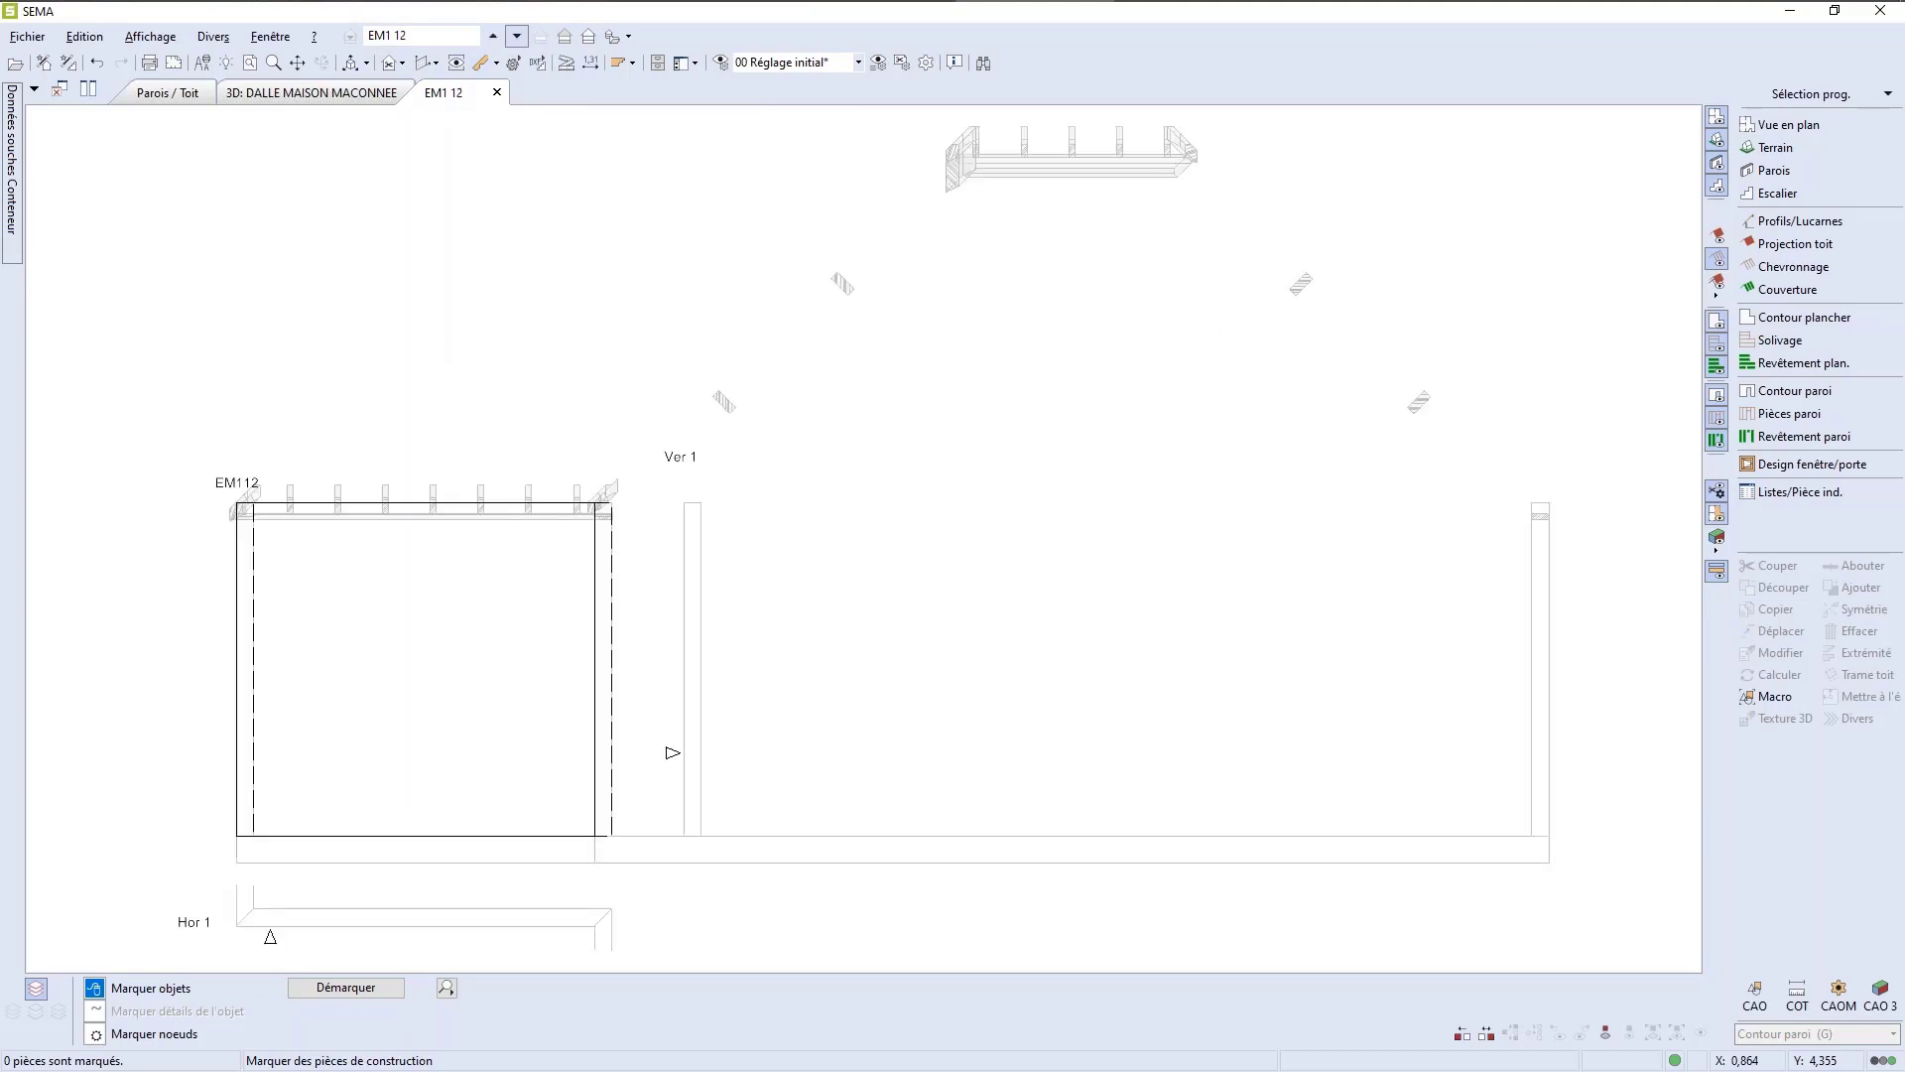
{"action": "scroll", "coordinate": [1056, 288], "scroll_direction": "down", "scroll_amount": 2}
{"action": "scroll", "coordinate": [451, 408], "scroll_direction": "up", "scroll_amount": 1}
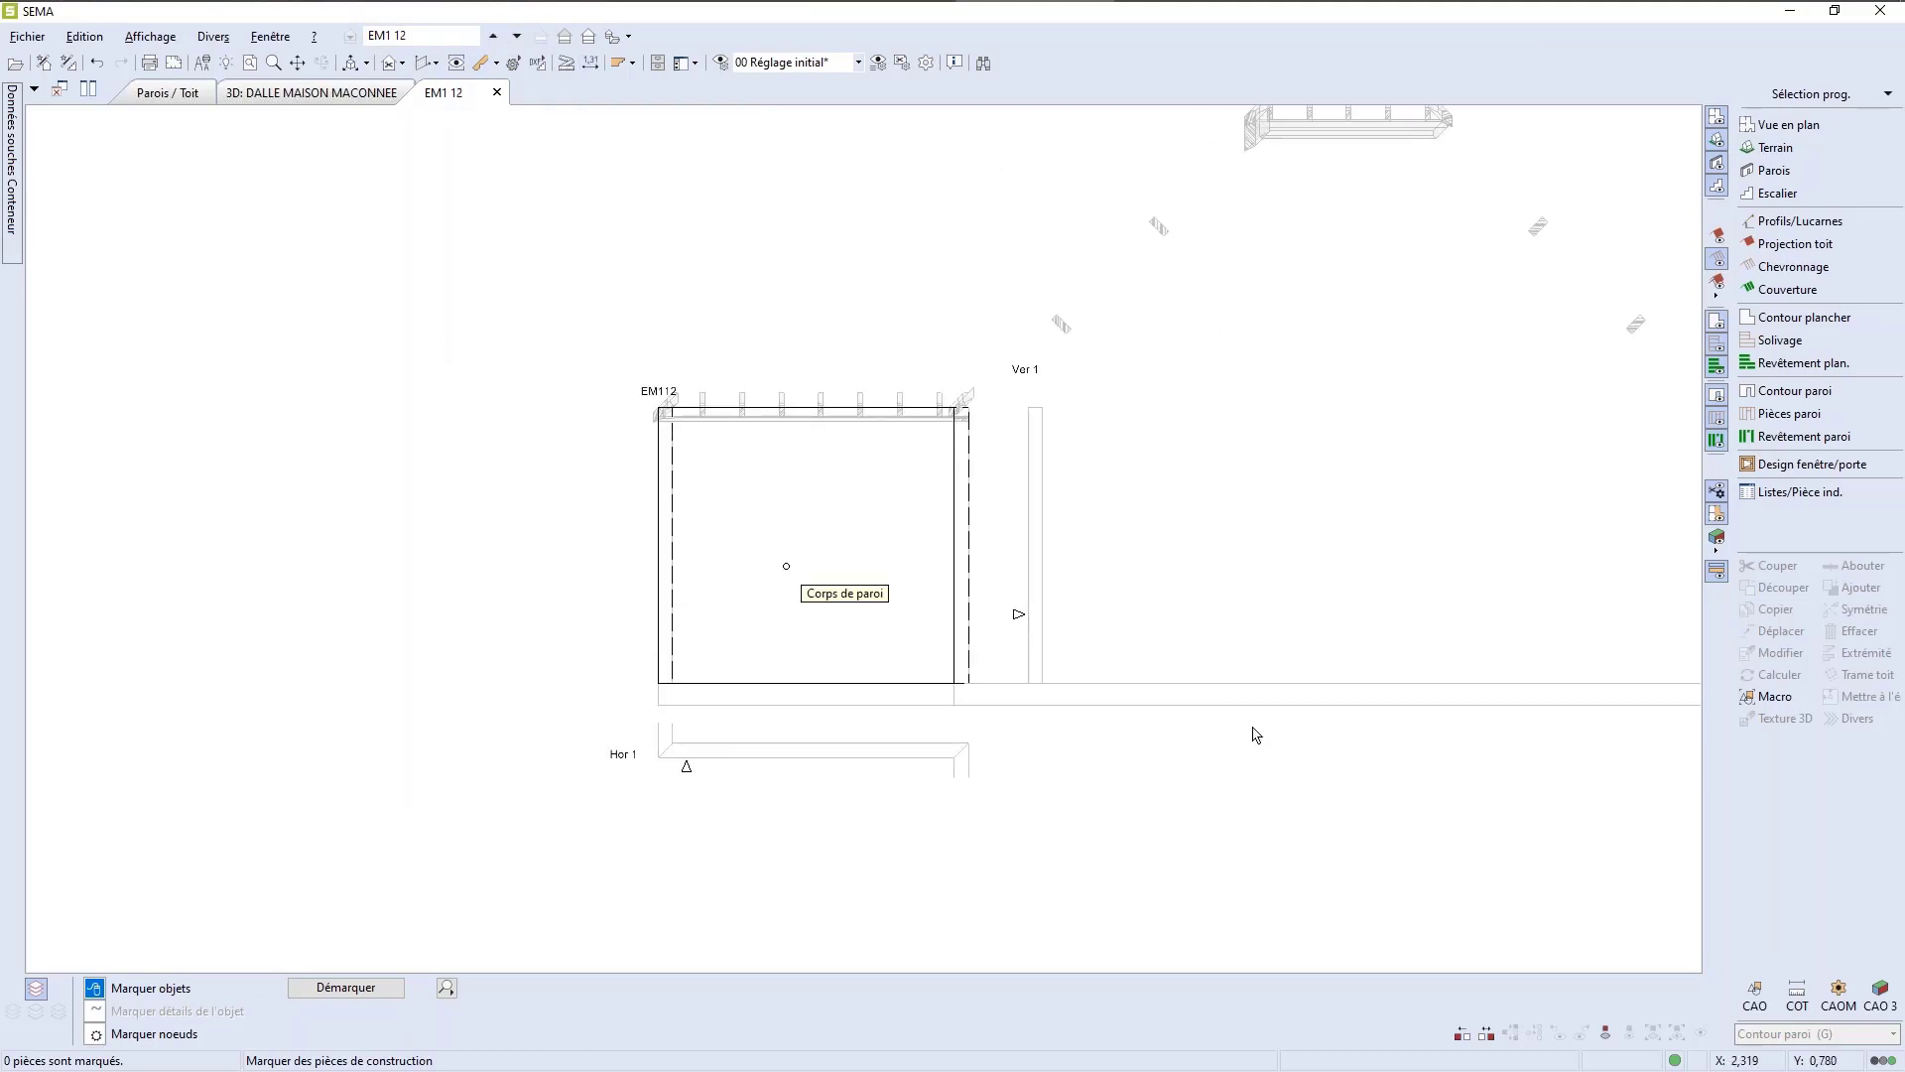
{"action": "scroll", "coordinate": [758, 545], "scroll_direction": "up", "scroll_amount": 2}
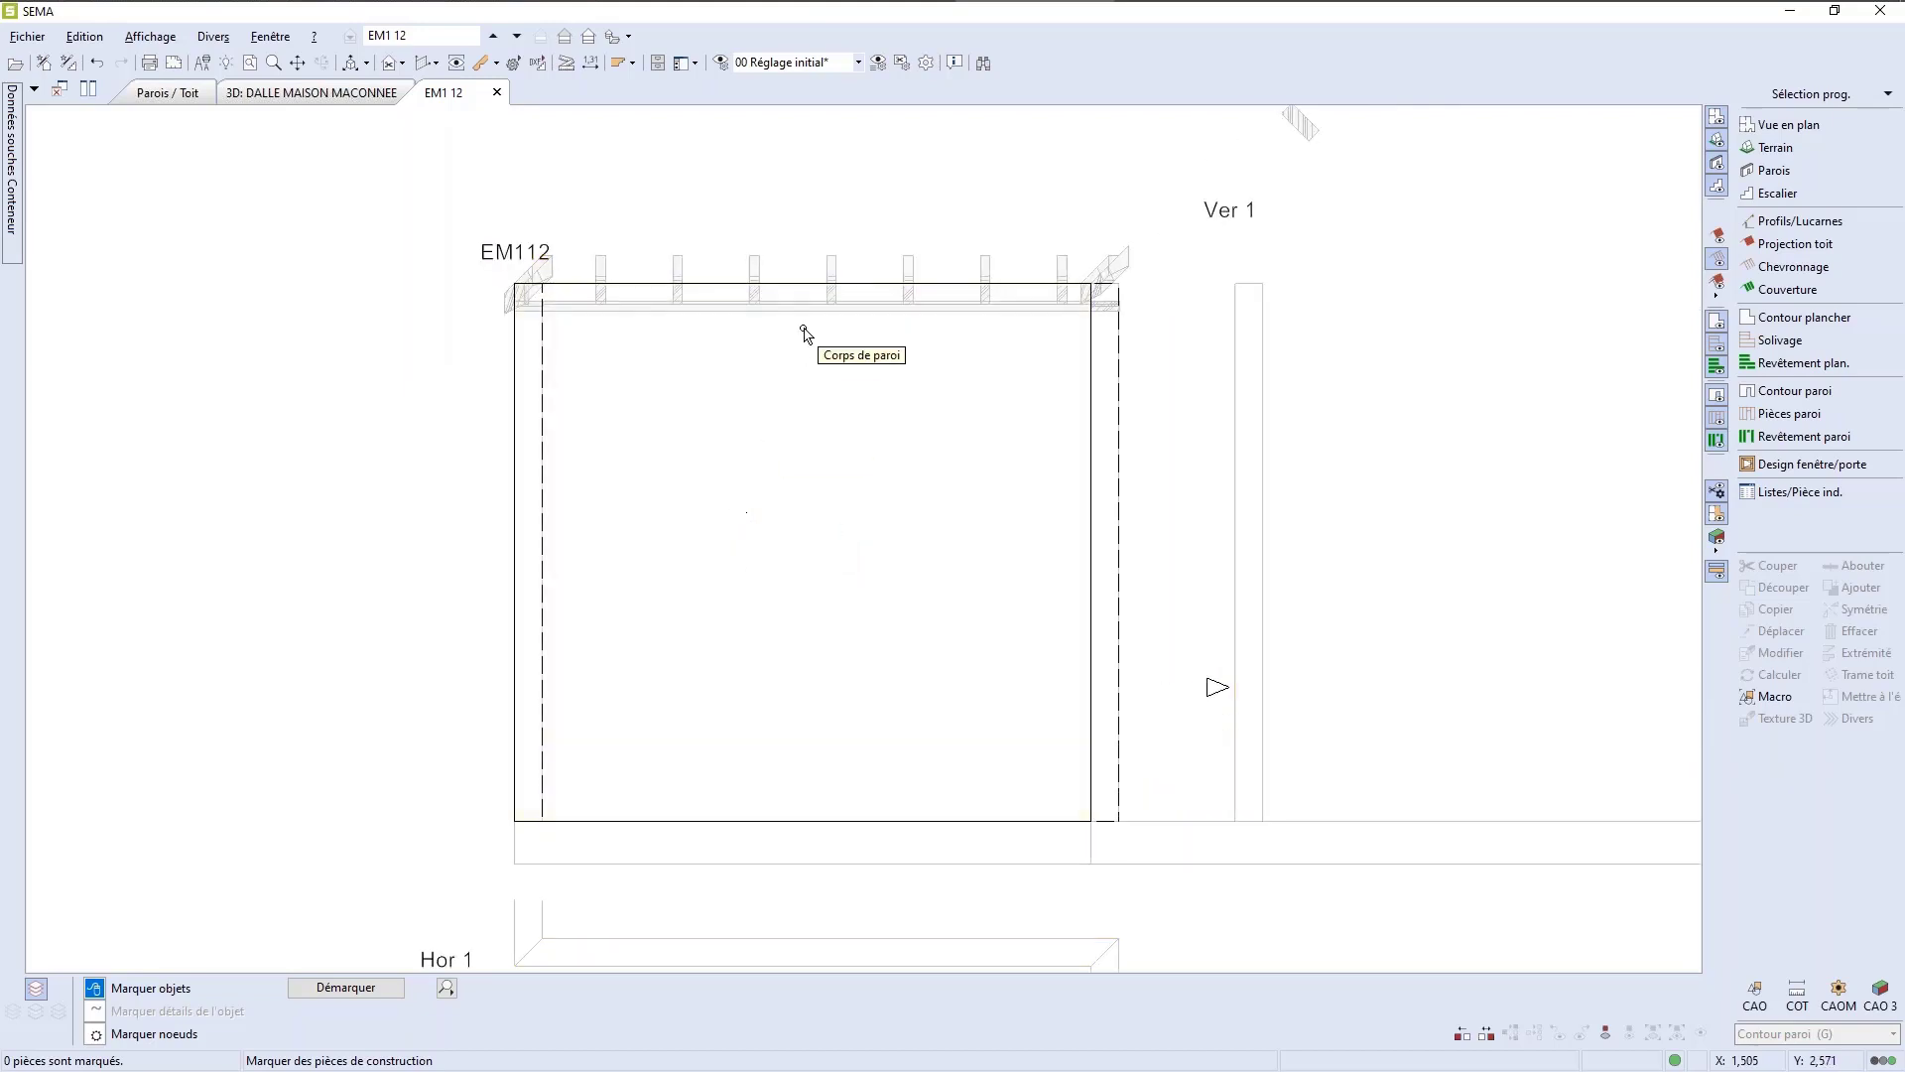
{"action": "left_click", "coordinate": [804, 330]}
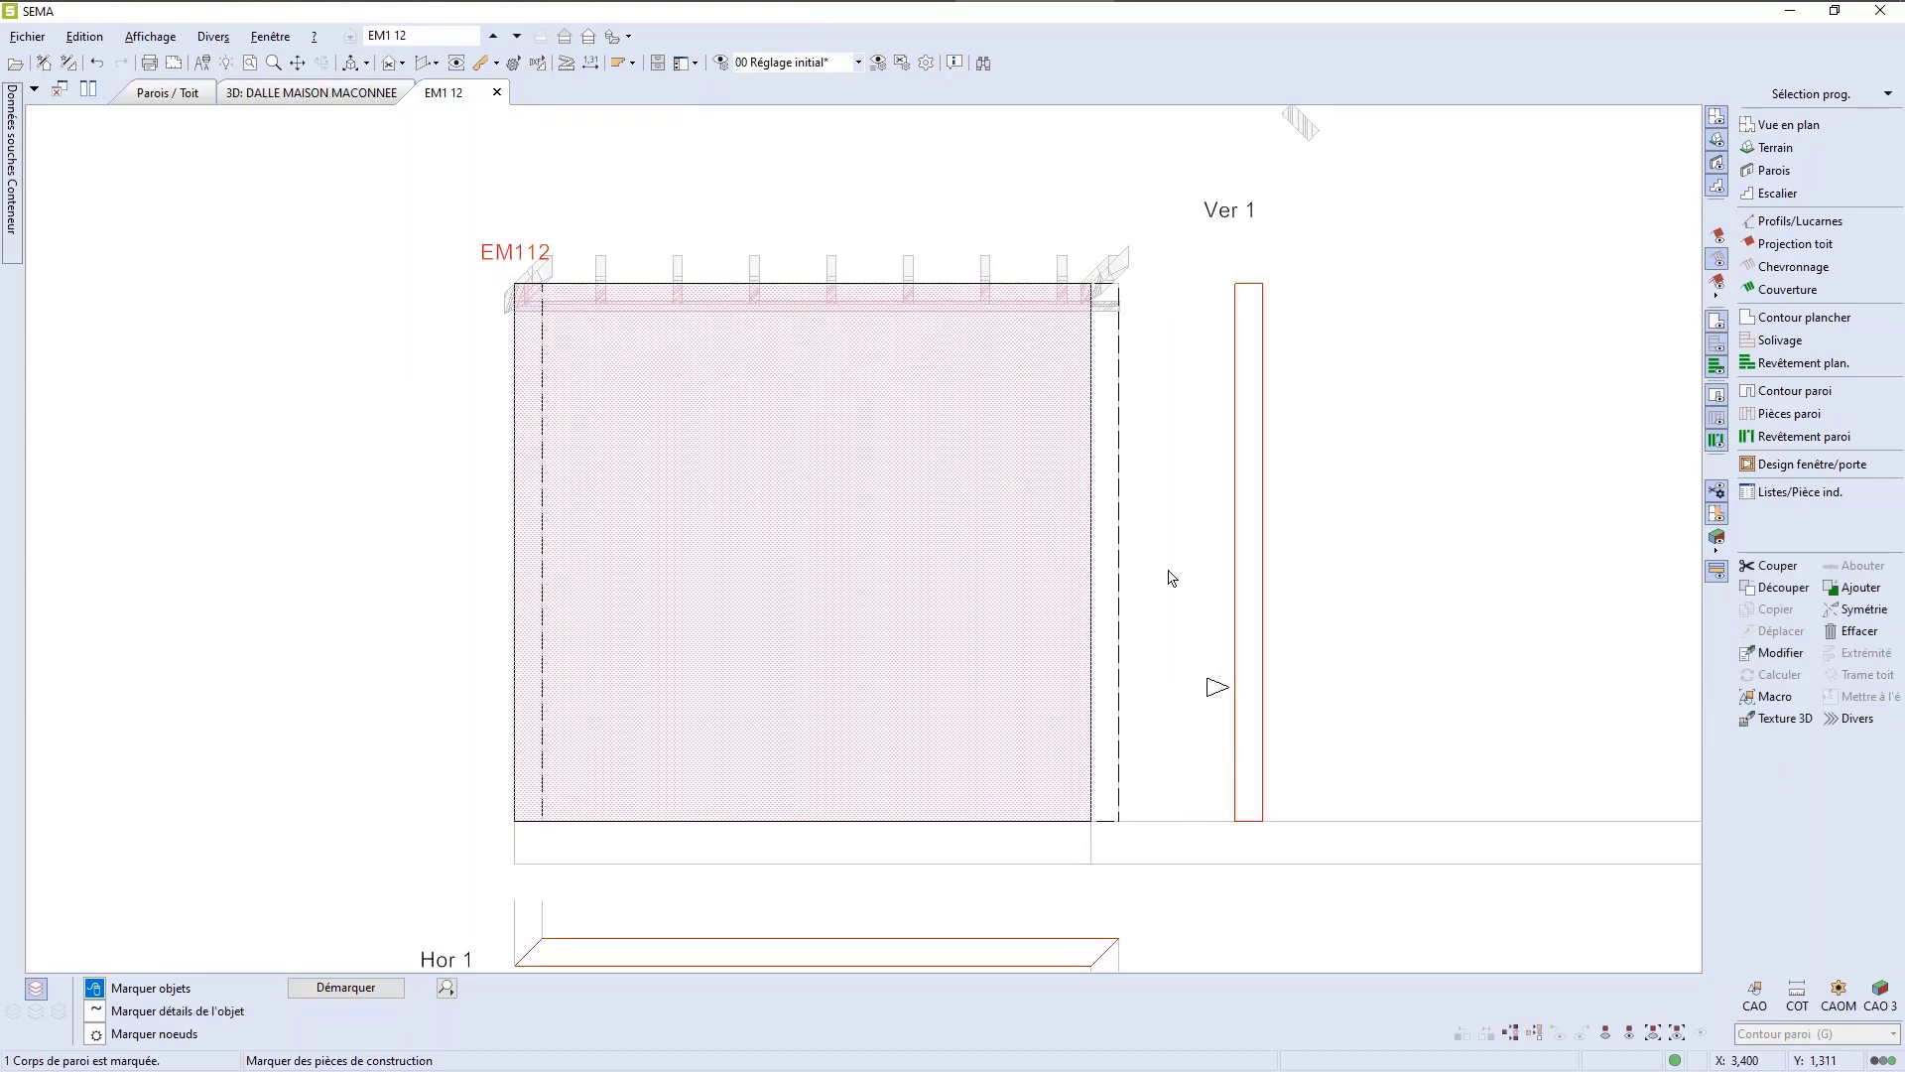
{"action": "left_click", "coordinate": [1776, 588]}
{"action": "left_click", "coordinate": [1744, 617]}
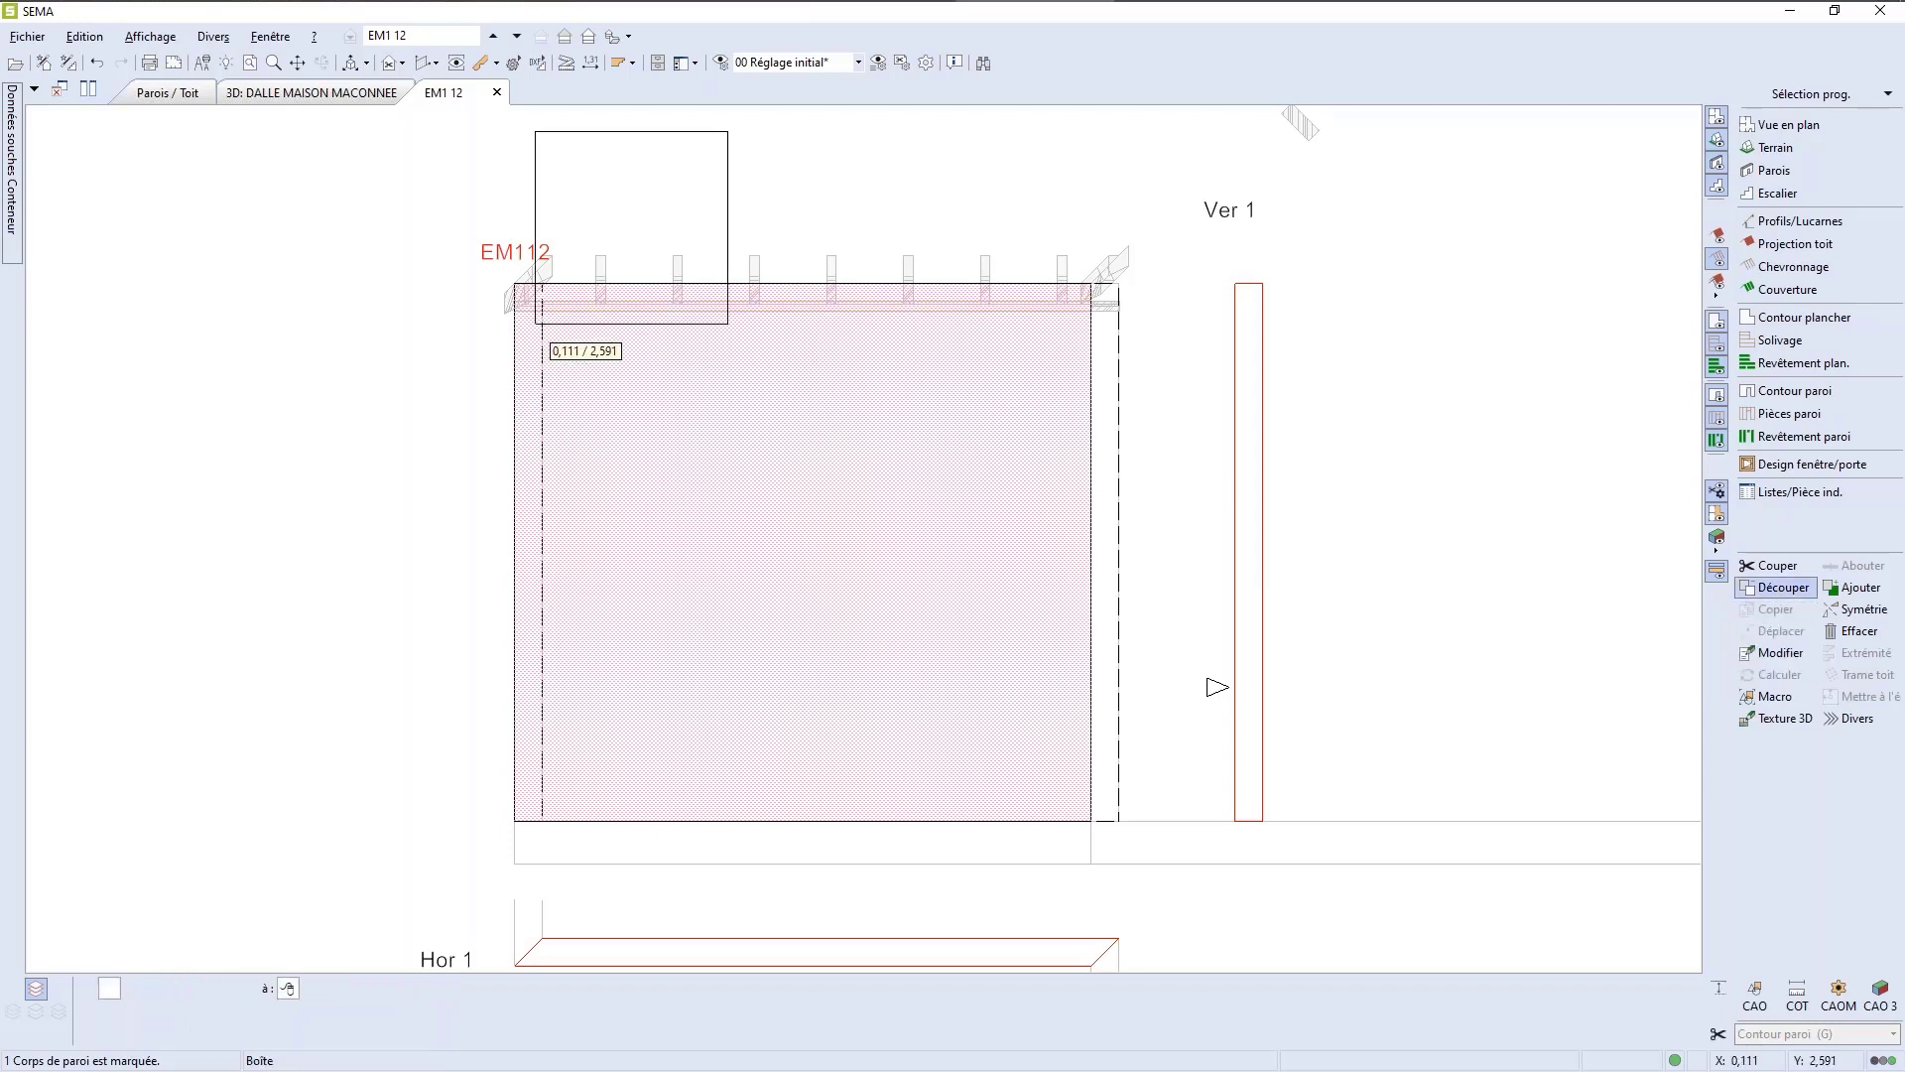
{"action": "left_click", "coordinate": [513, 311]}
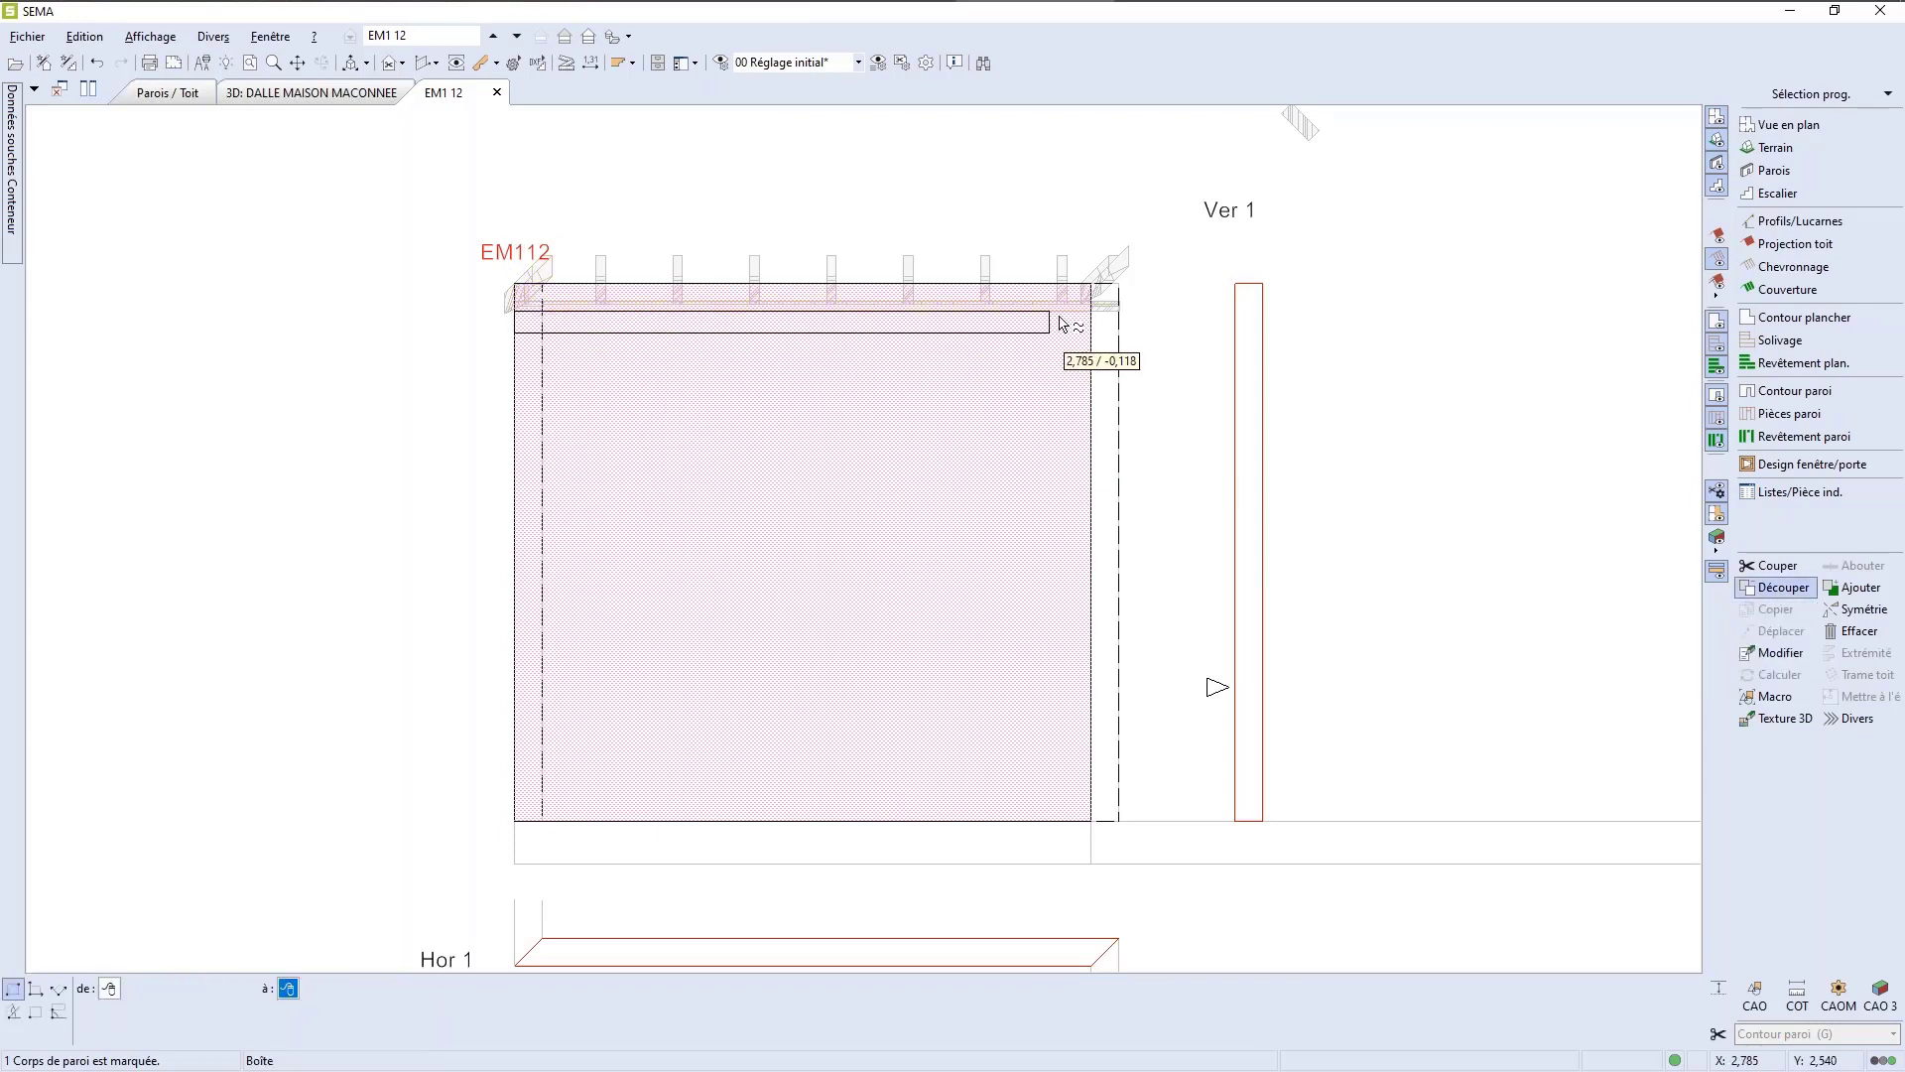
{"action": "left_click", "coordinate": [1176, 208]}
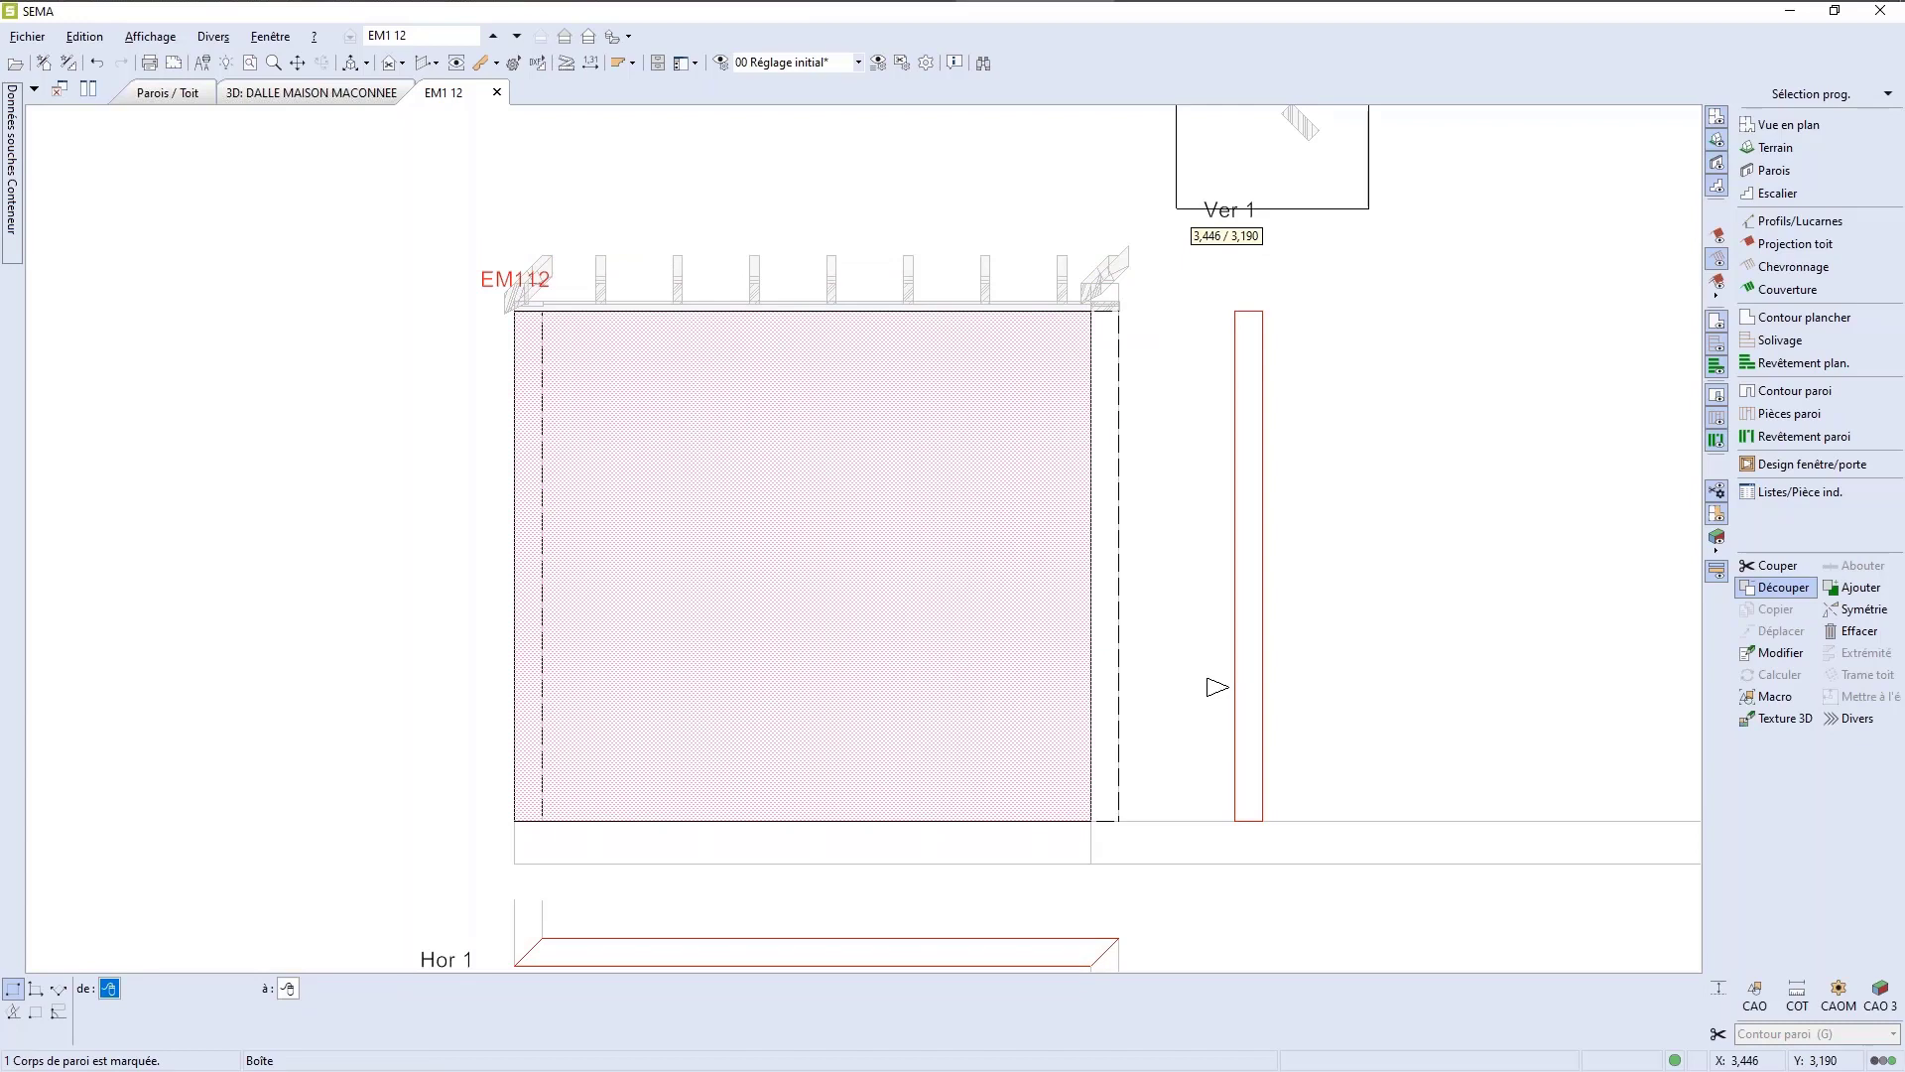
{"action": "key", "text": "Escape"}
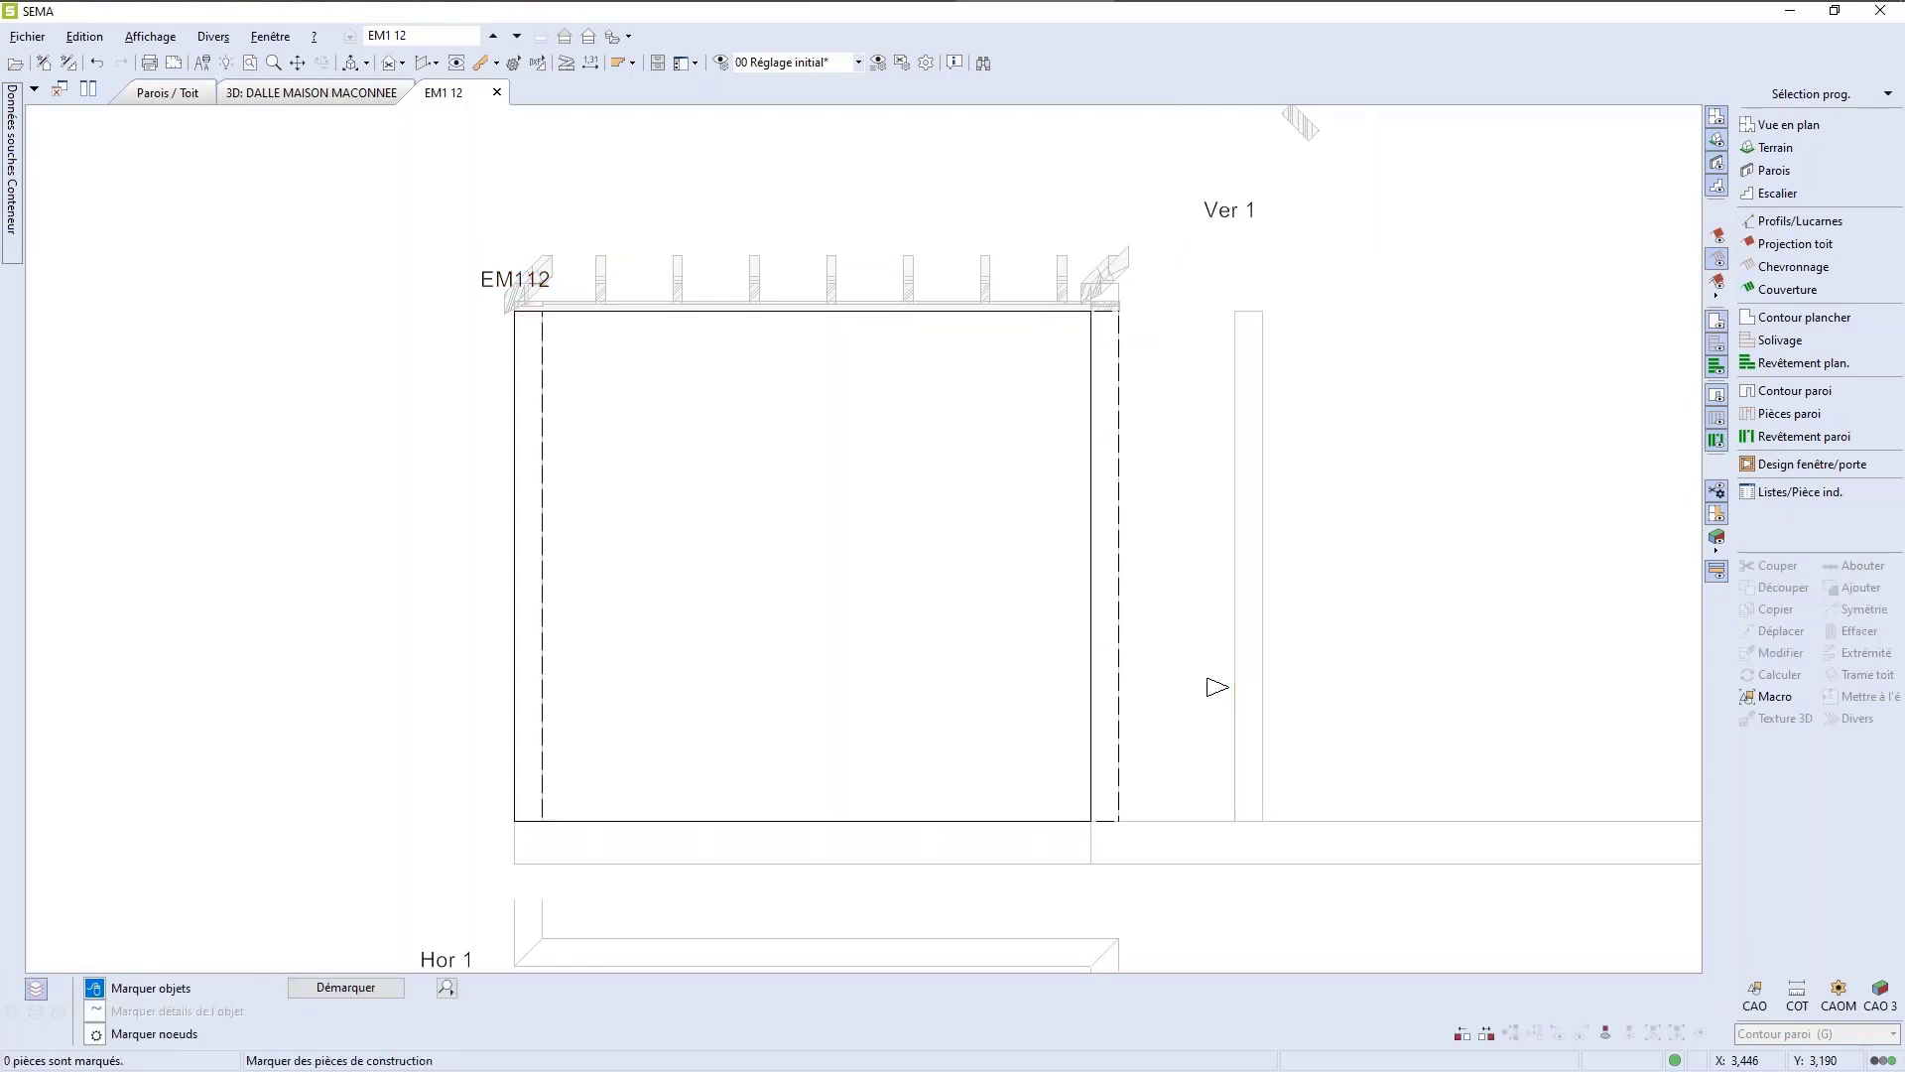
Step: Lower the upper edge of wall EM113 to the wall plate's underside with Déplacer/incliner arête
{"action": "left_click", "coordinate": [517, 36]}
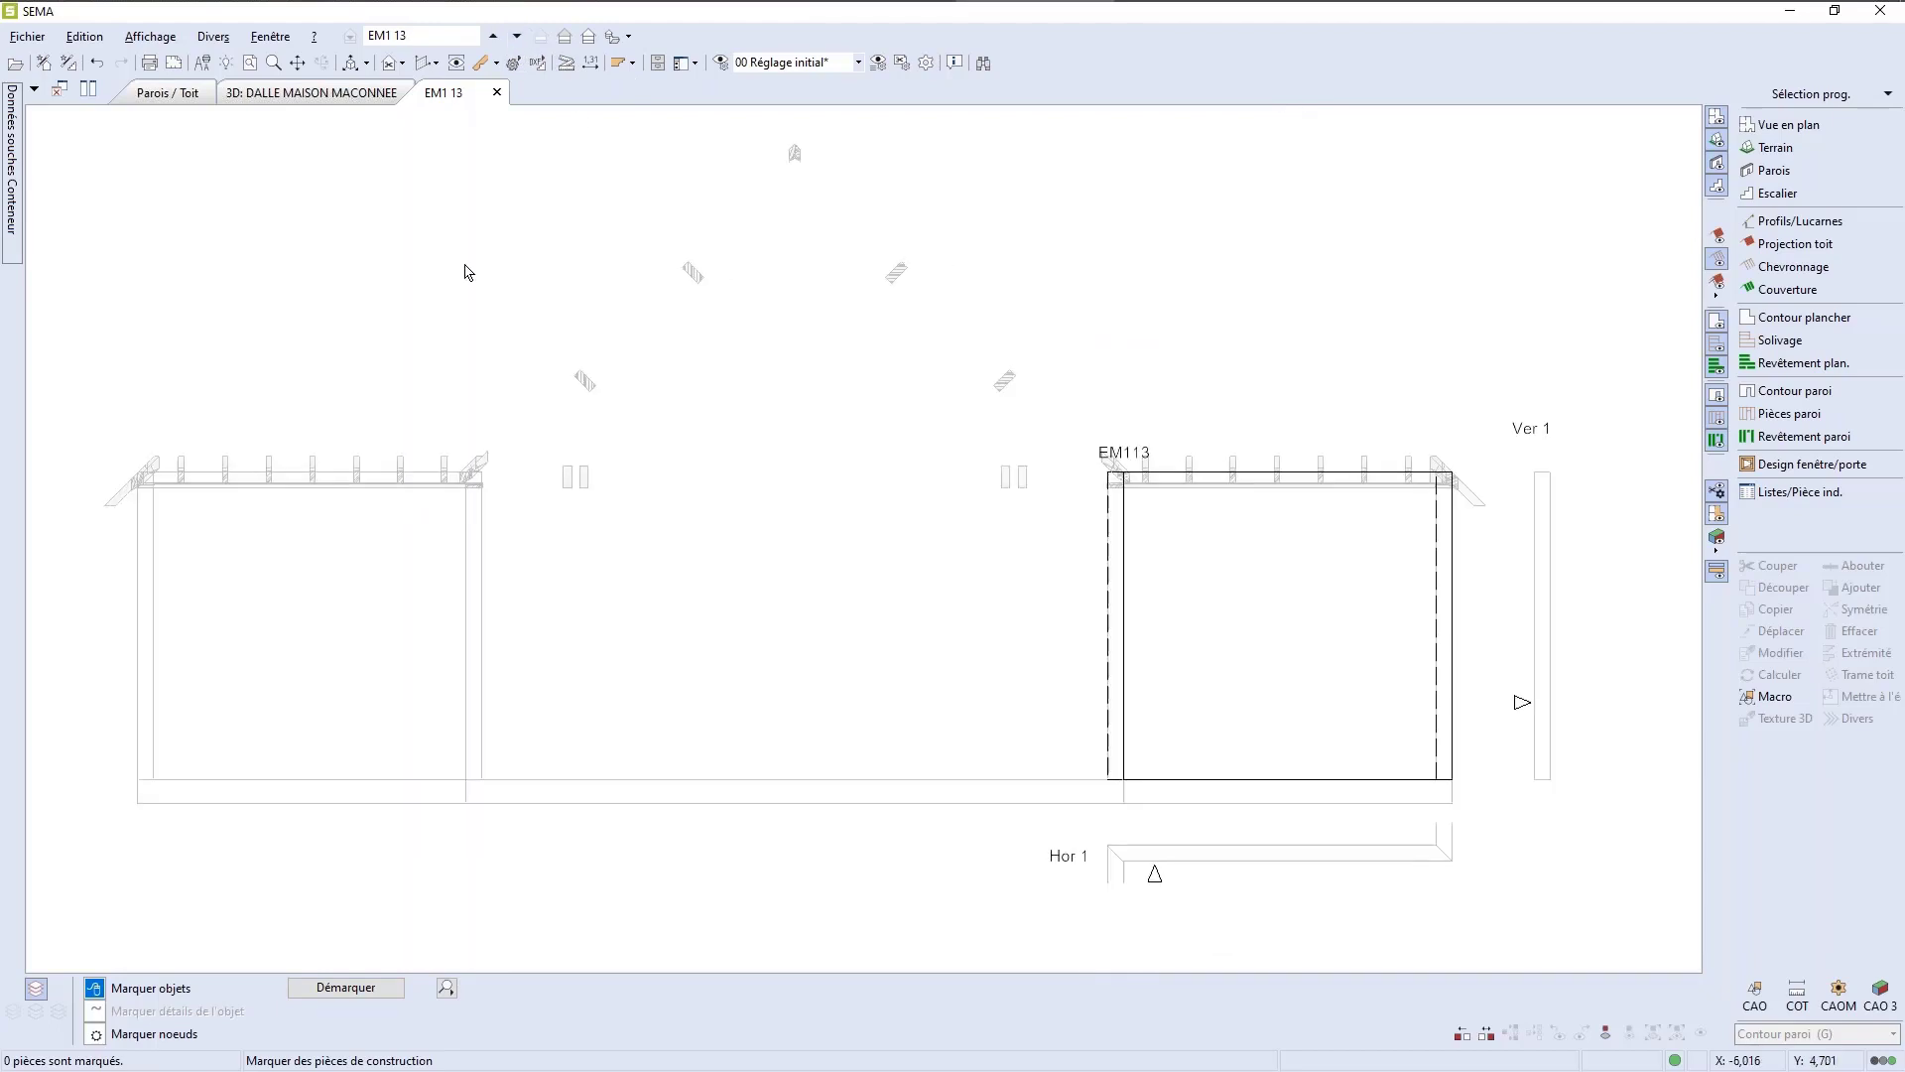
{"action": "scroll", "coordinate": [1141, 477], "scroll_direction": "up", "scroll_amount": 3}
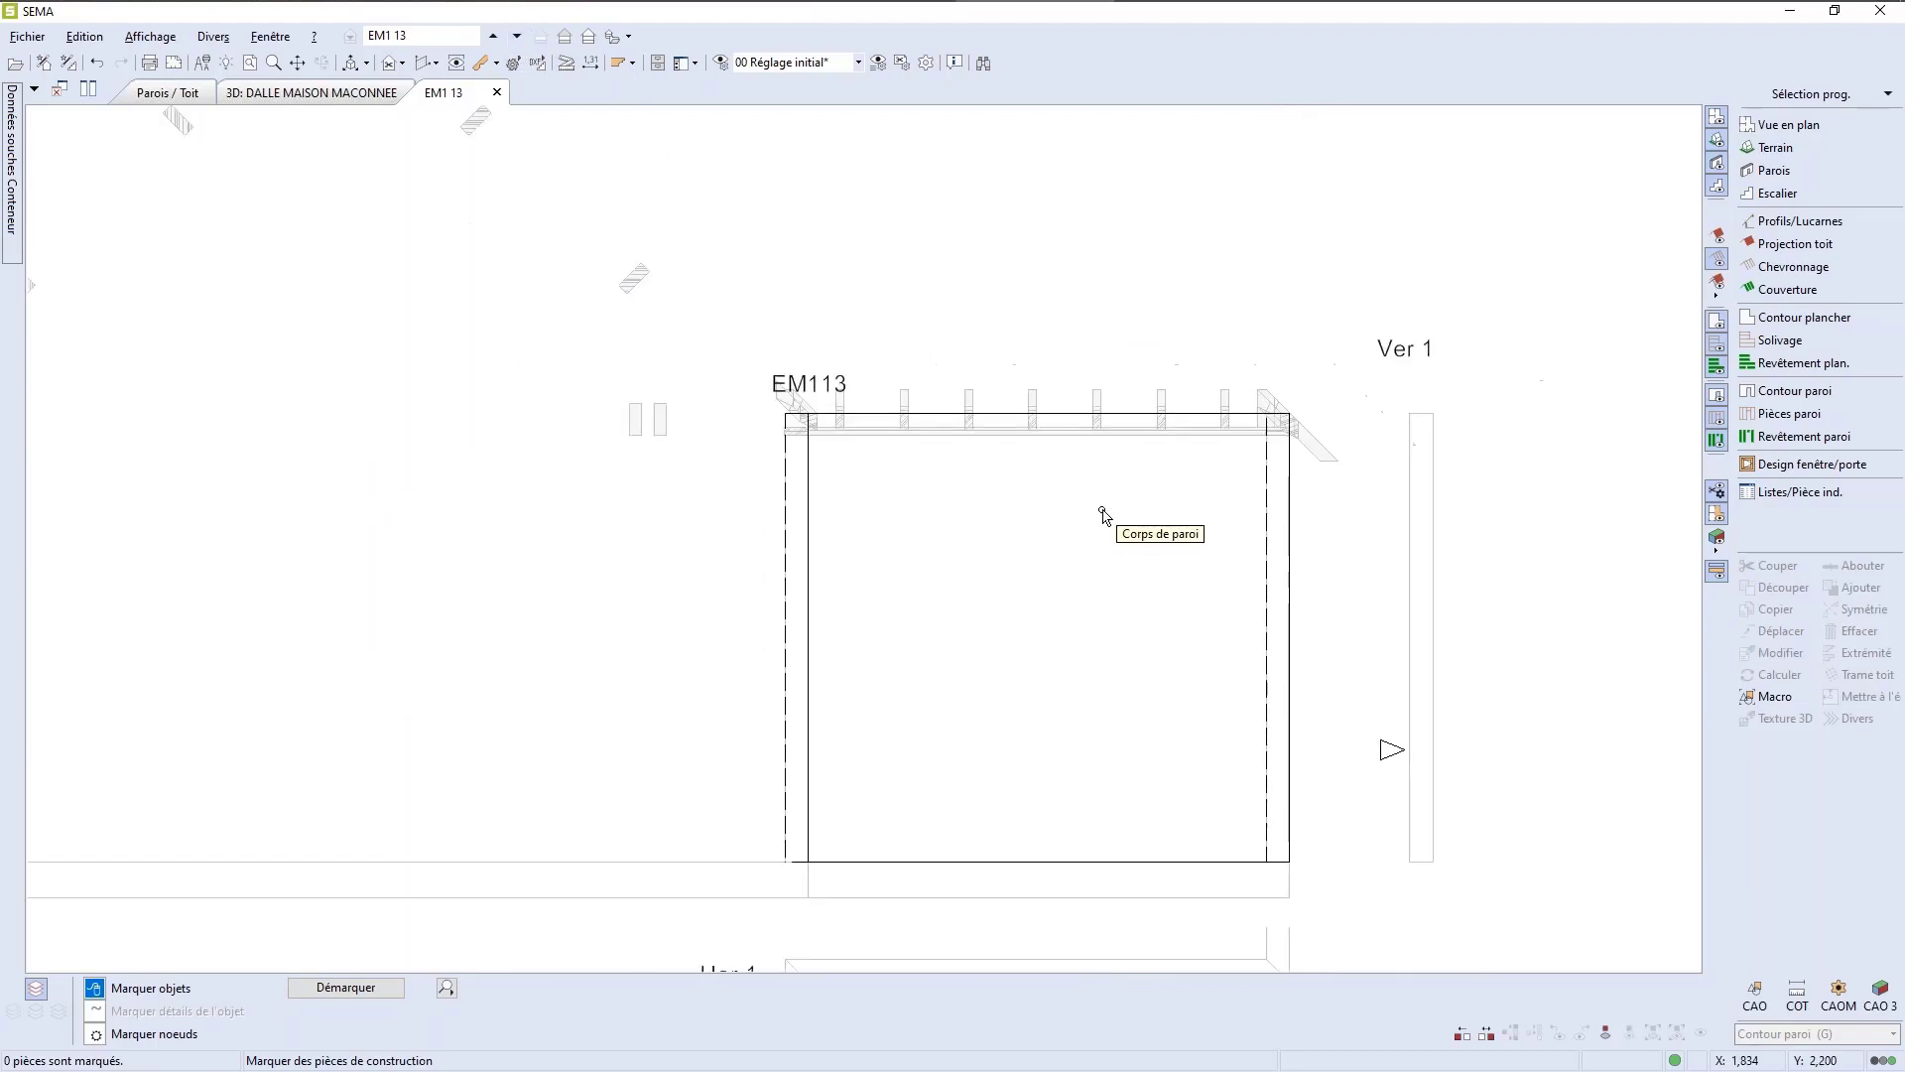
{"action": "scroll", "coordinate": [1051, 517], "scroll_direction": "up", "scroll_amount": 2}
{"action": "left_click", "coordinate": [1091, 345]}
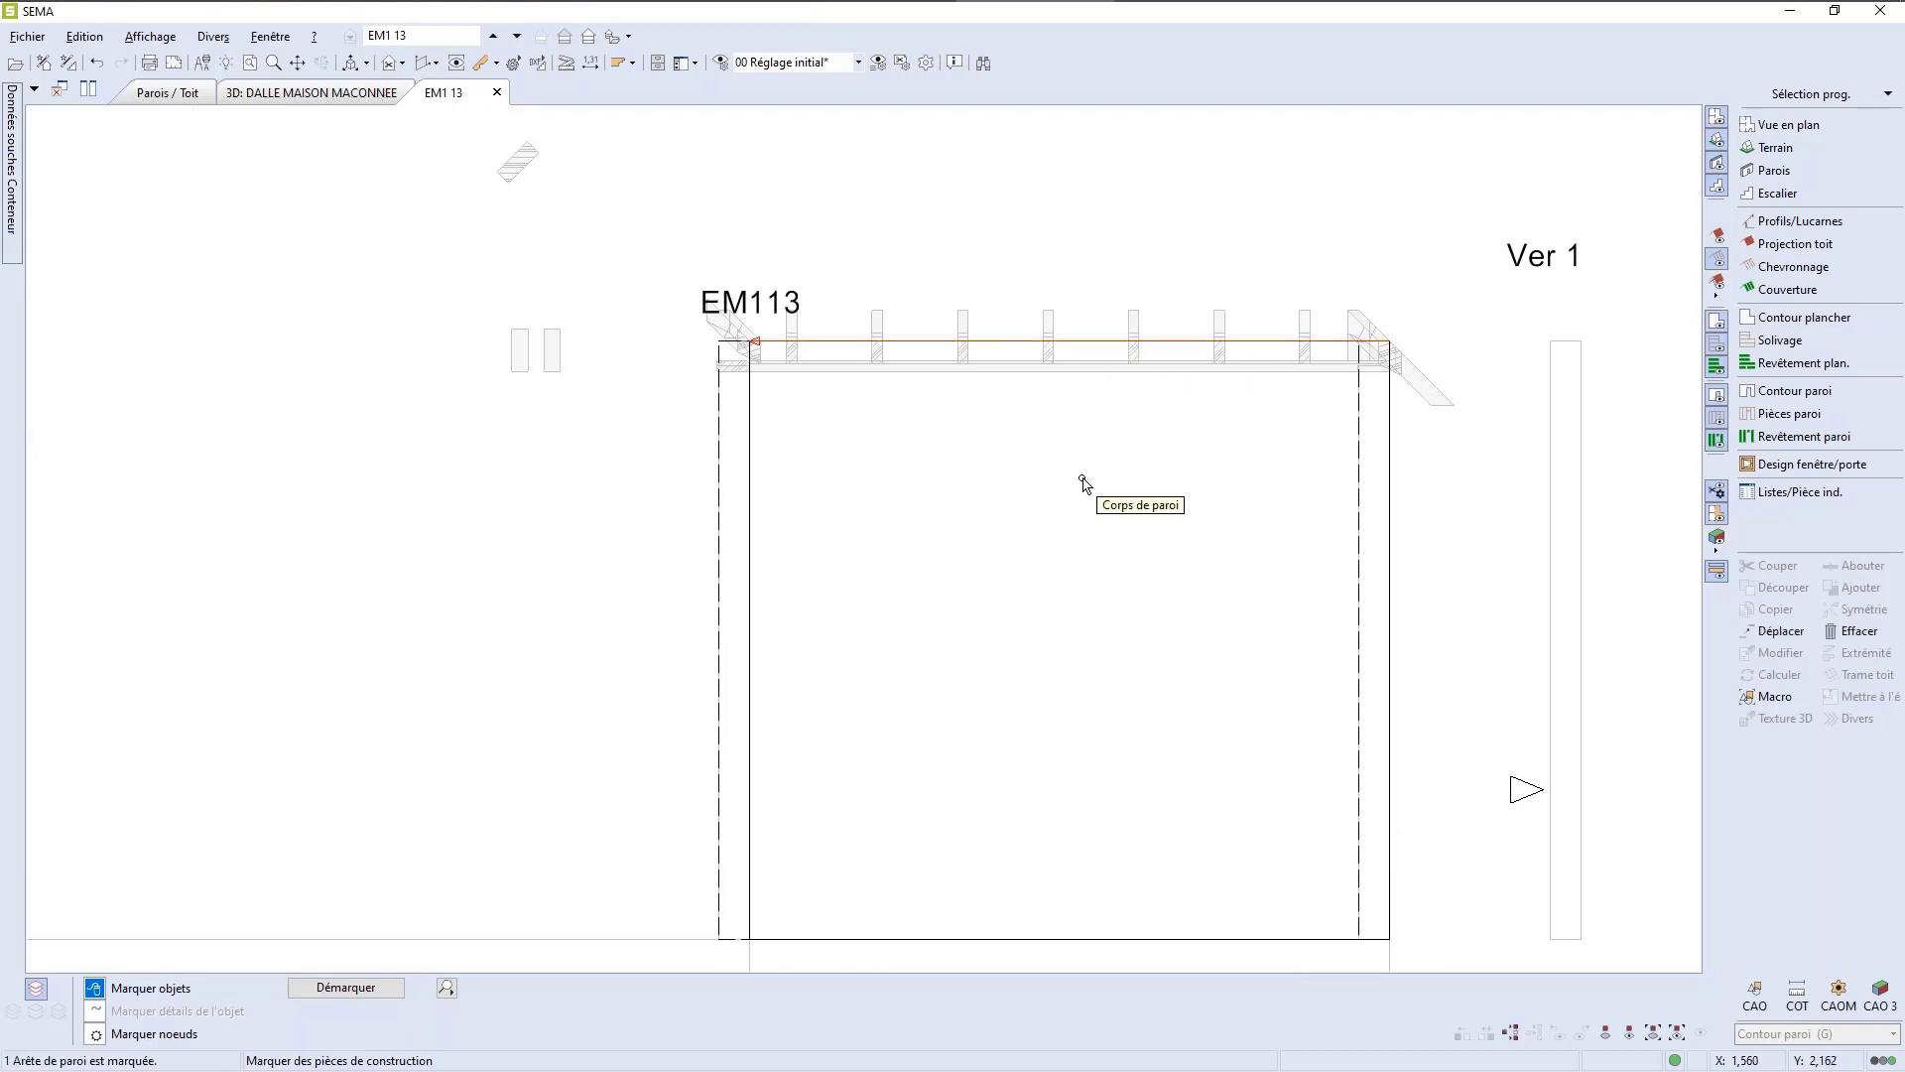
{"action": "scroll", "coordinate": [1012, 481], "scroll_direction": "down", "scroll_amount": 1}
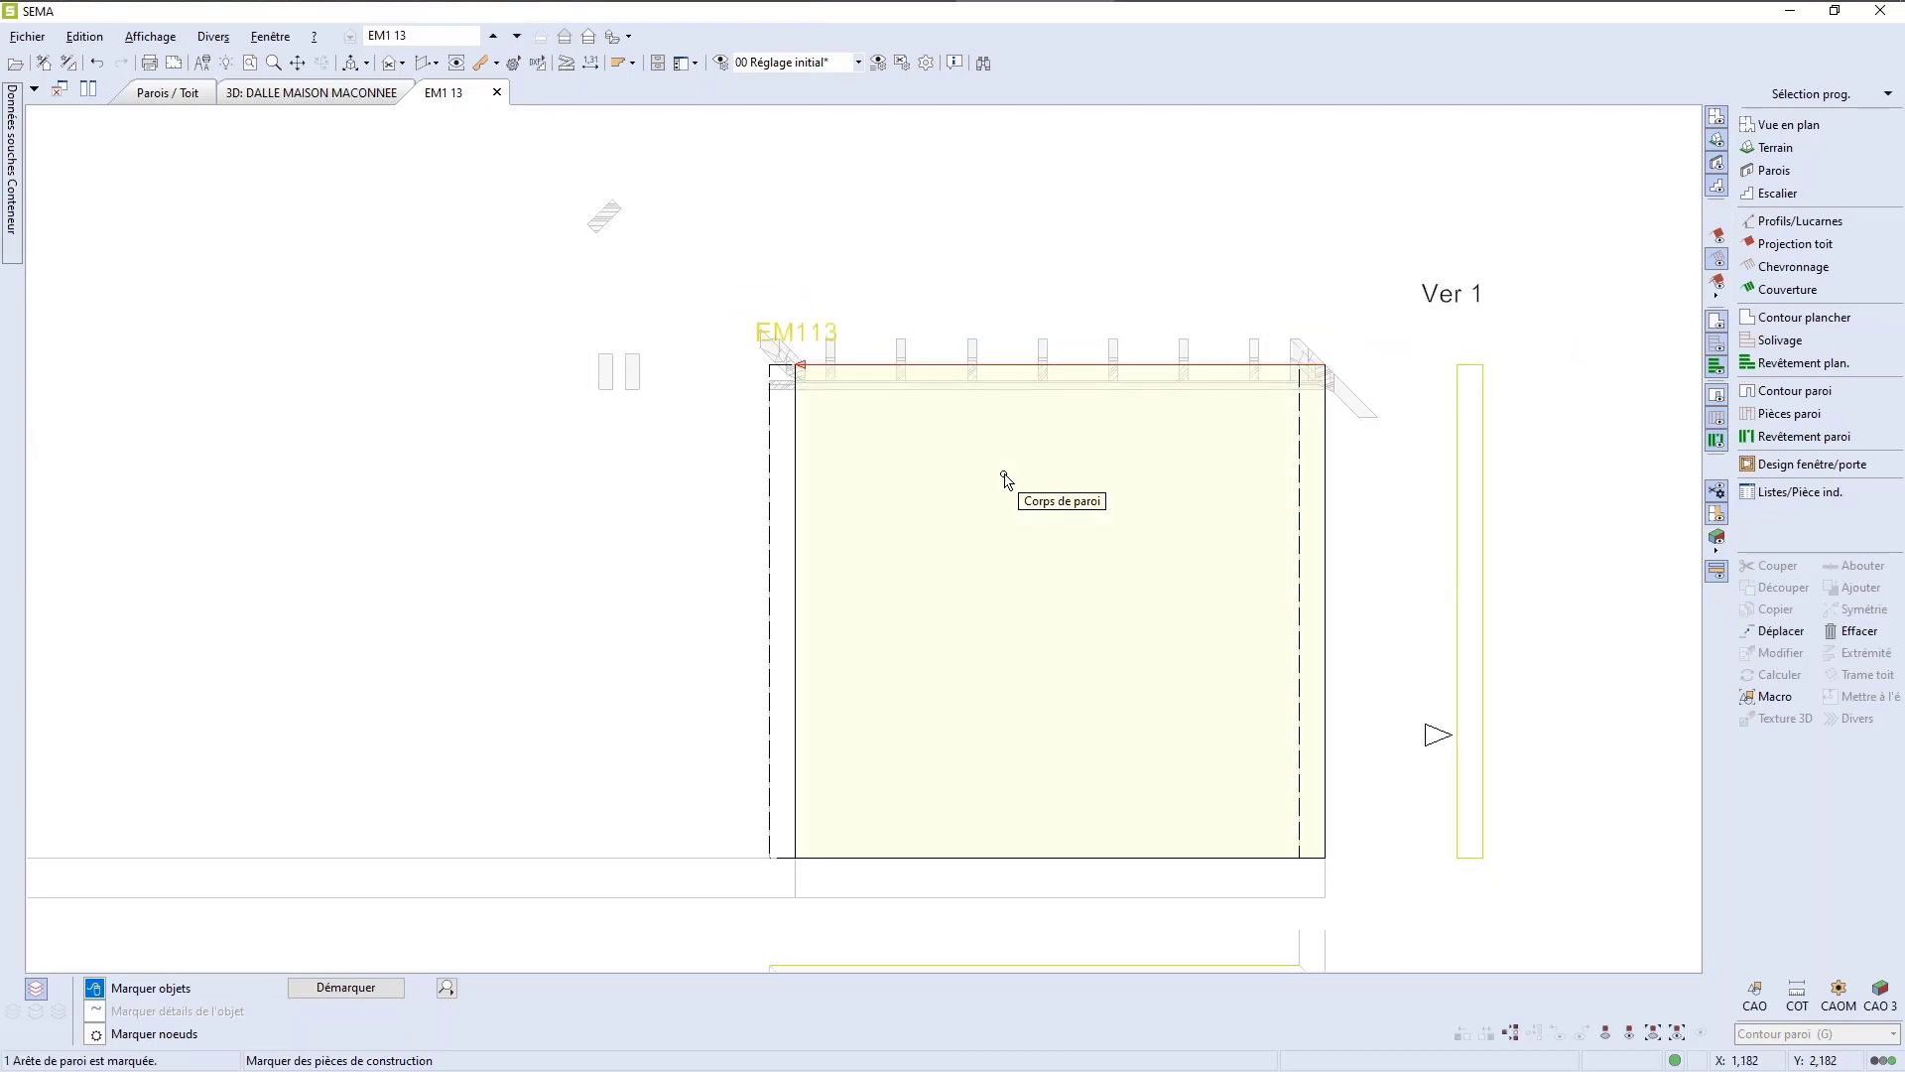
{"action": "right_click", "coordinate": [1091, 376]}
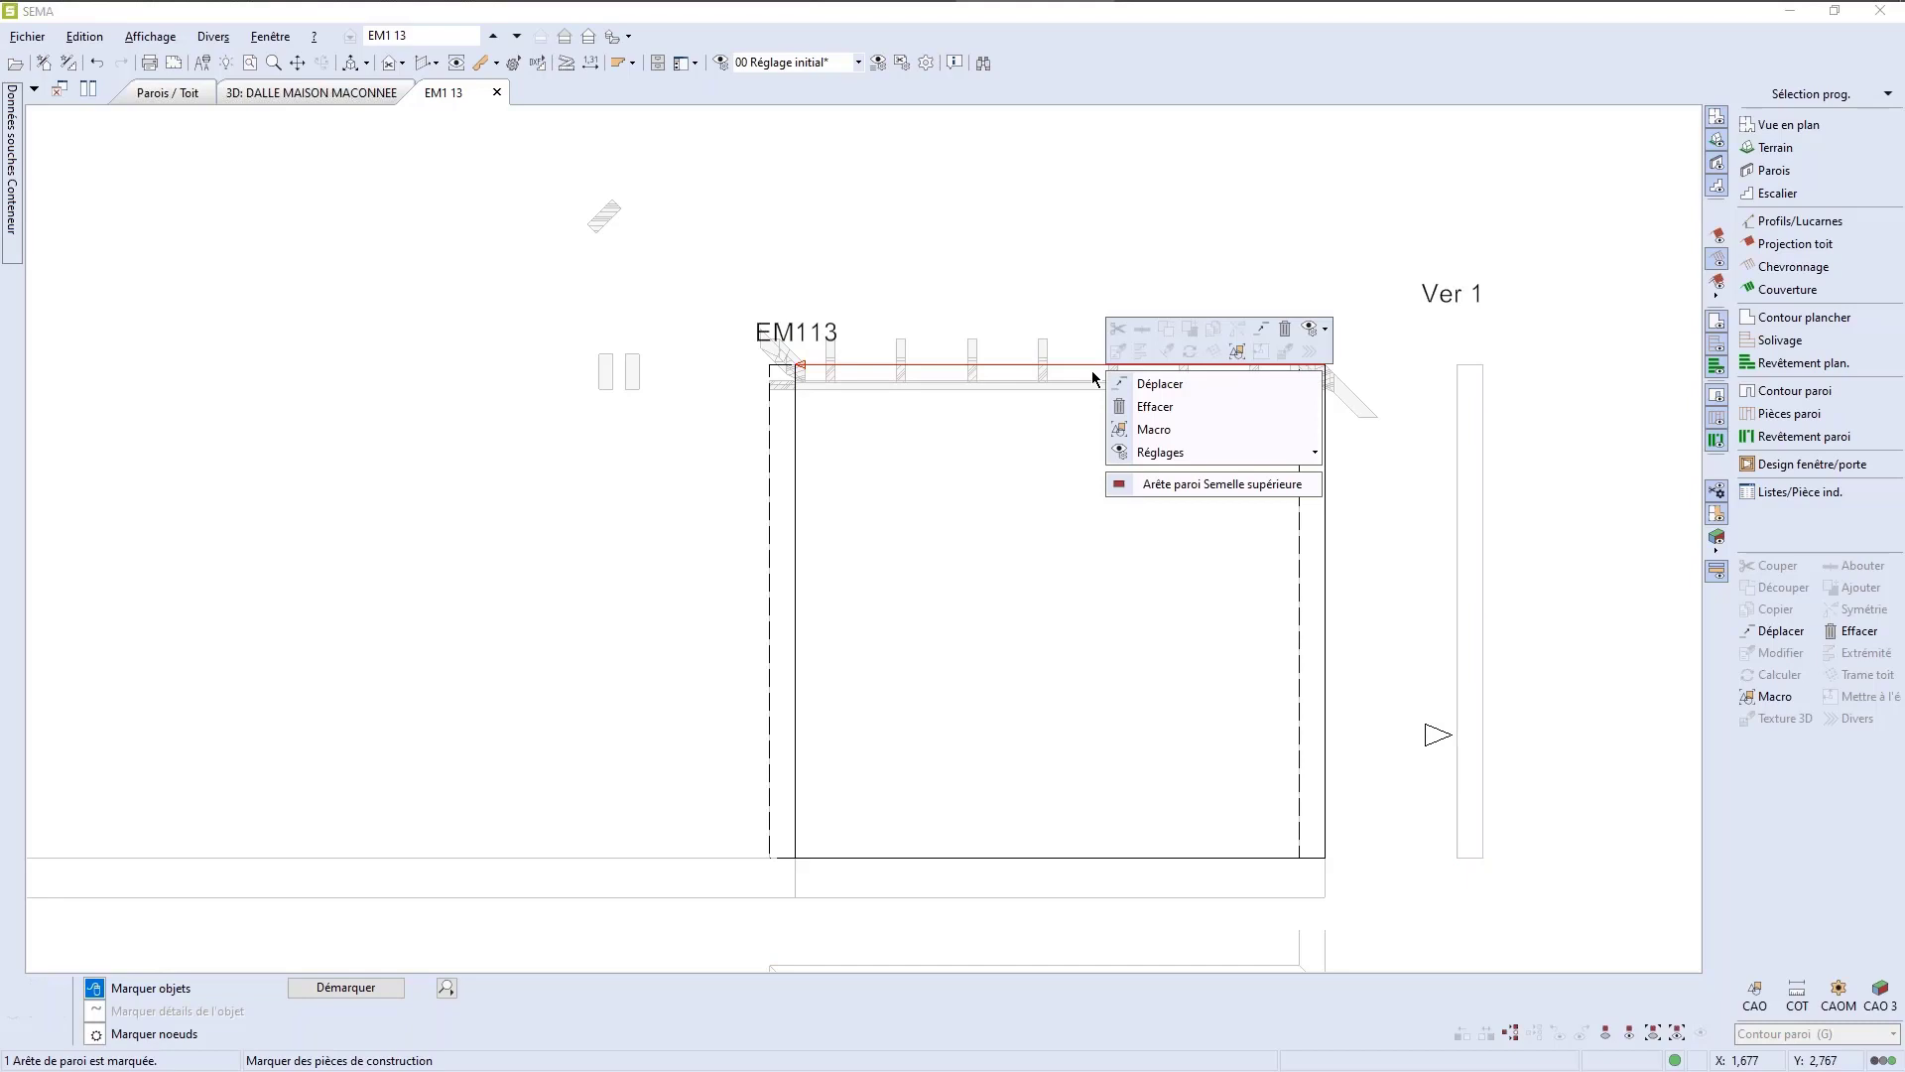
{"action": "left_click", "coordinate": [1170, 389]}
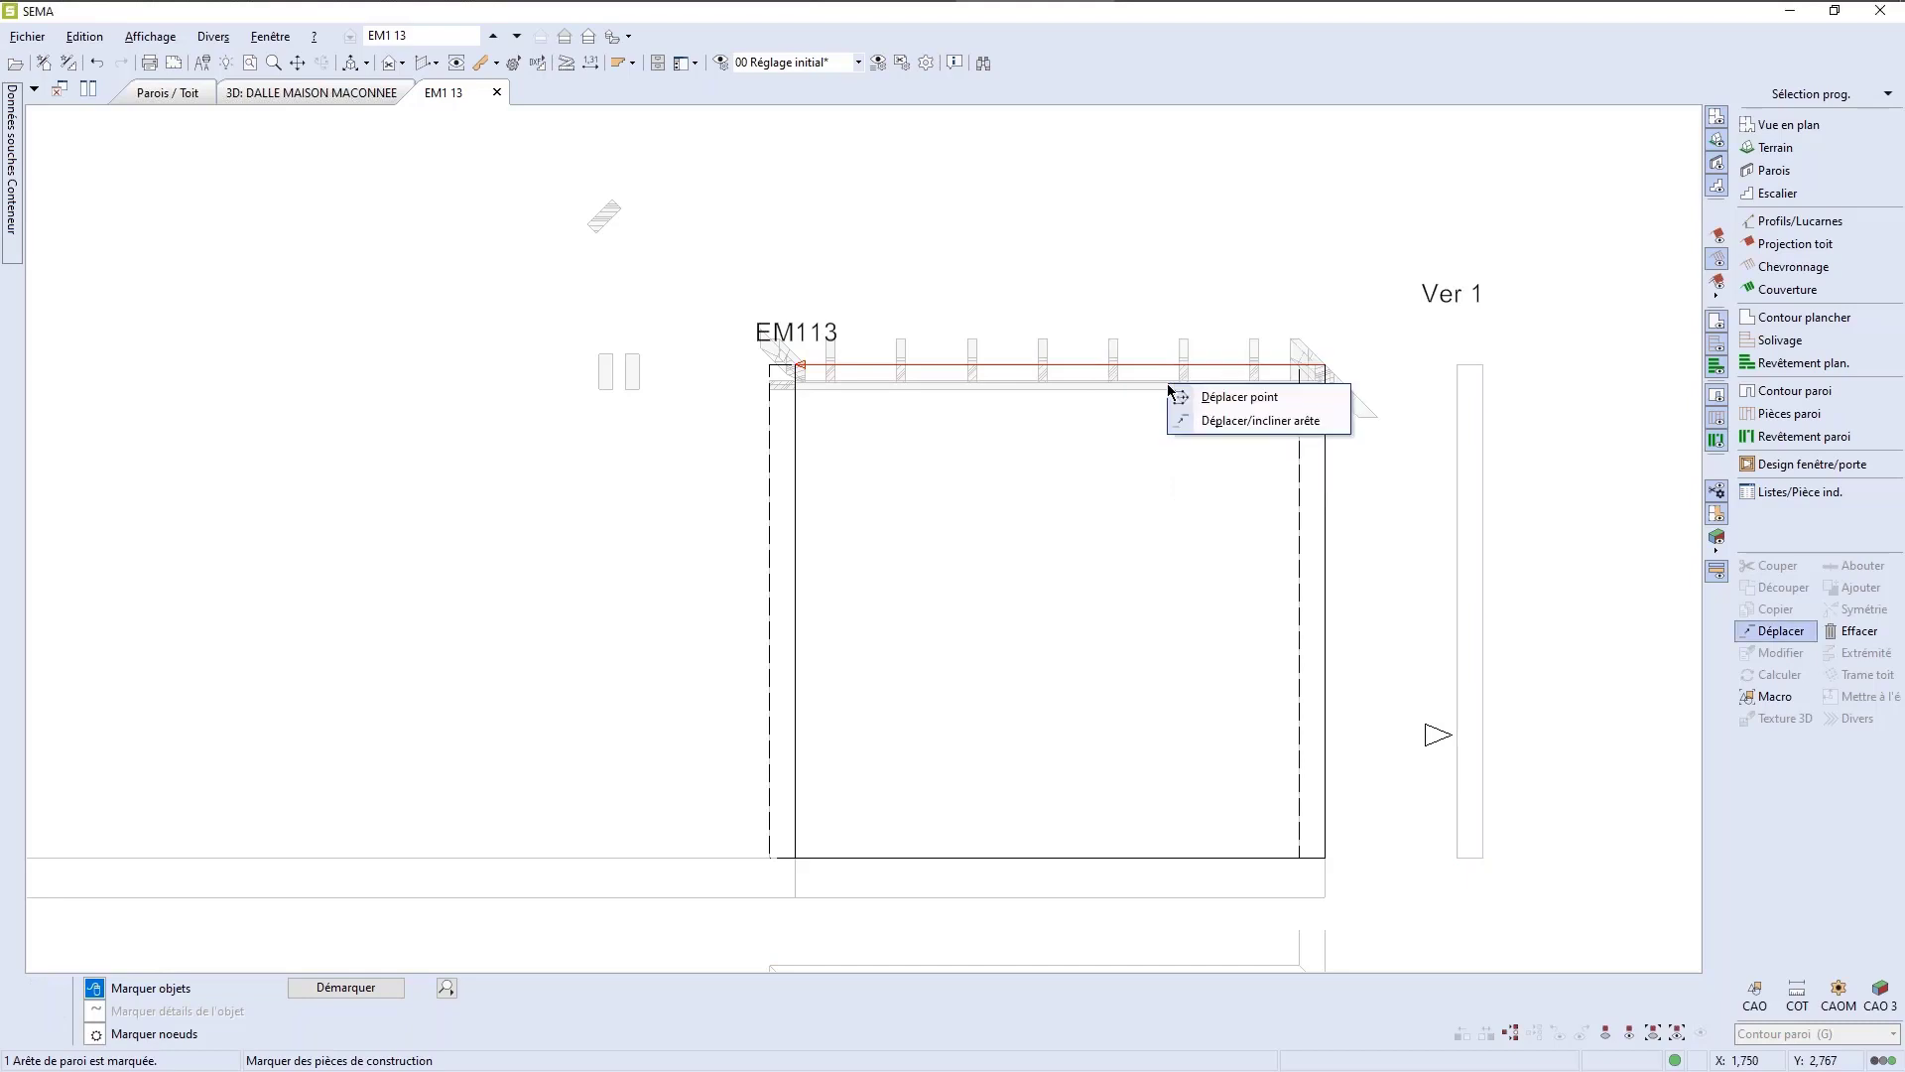
{"action": "left_click", "coordinate": [1223, 421]}
{"action": "scroll", "coordinate": [1333, 467], "scroll_direction": "up", "scroll_amount": 5}
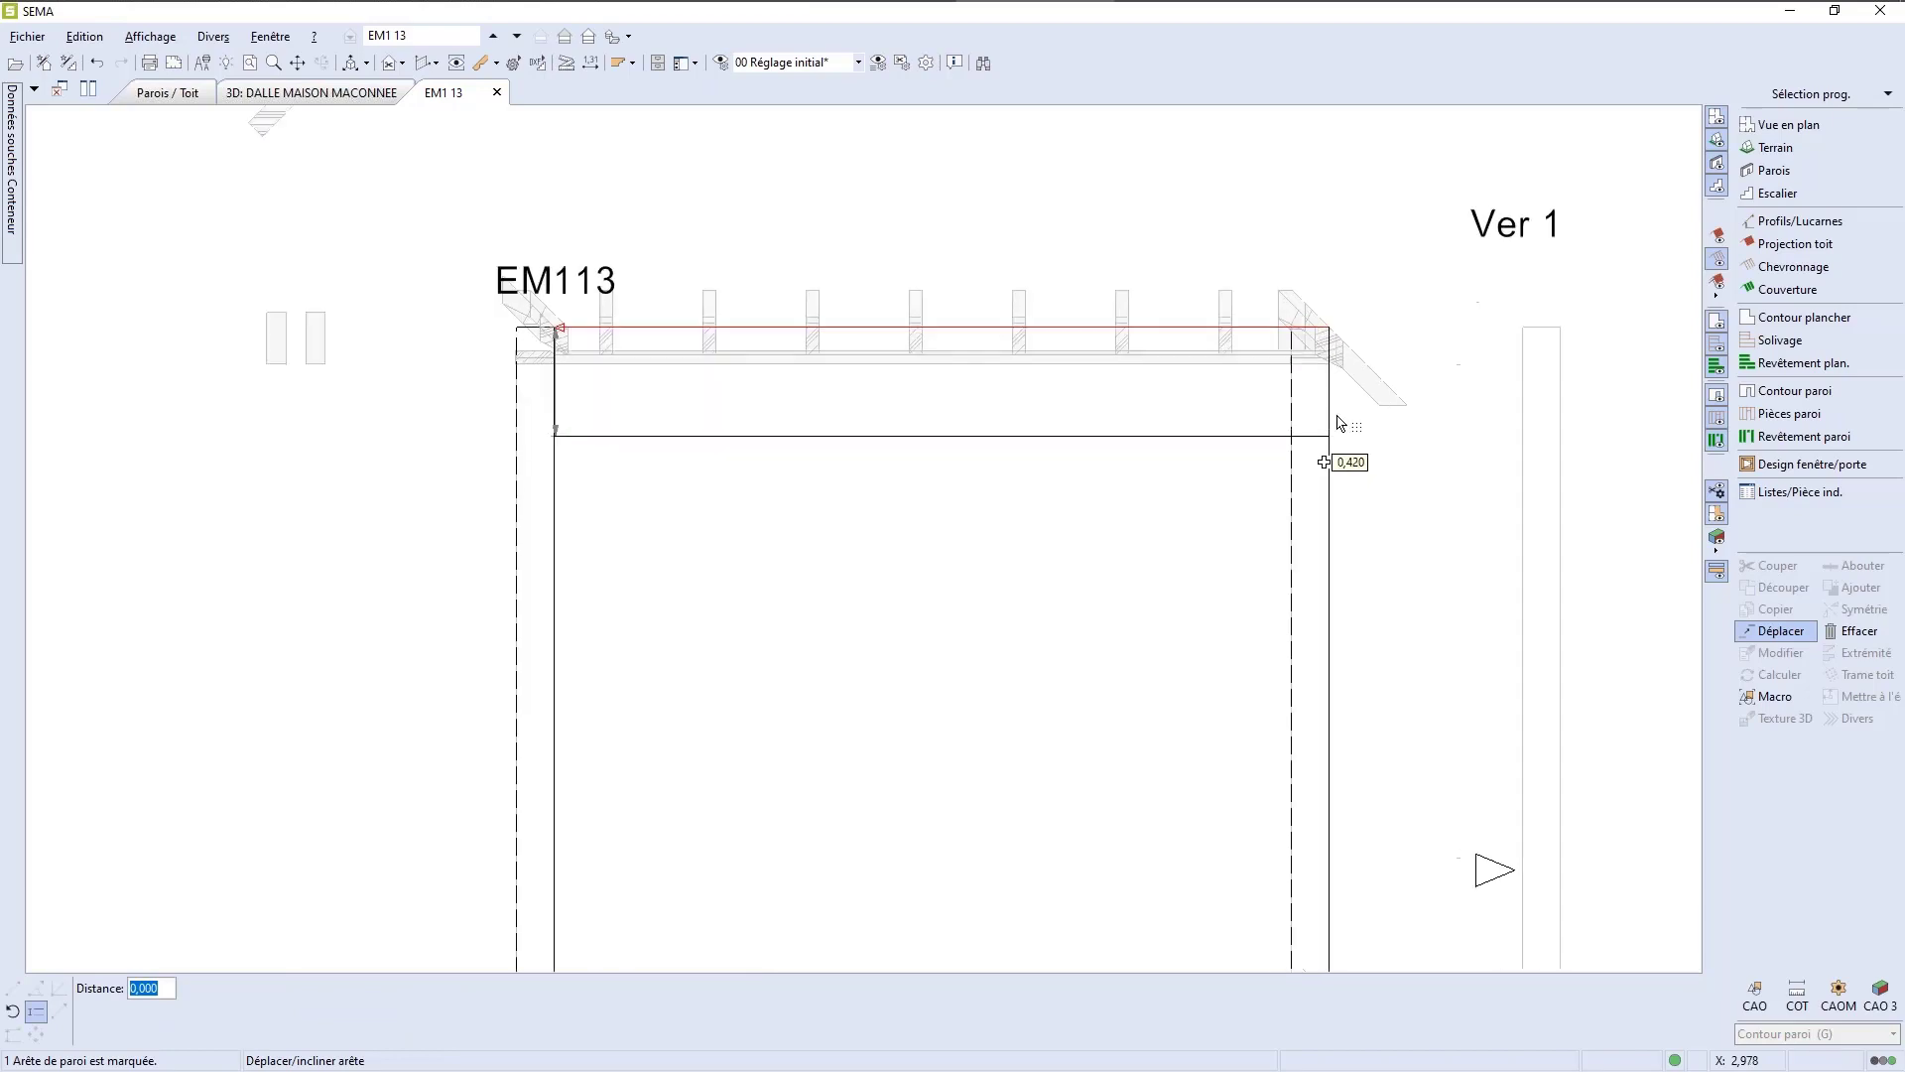
{"action": "key", "text": "Escape"}
{"action": "scroll", "coordinate": [1412, 437], "scroll_direction": "down", "scroll_amount": 5}
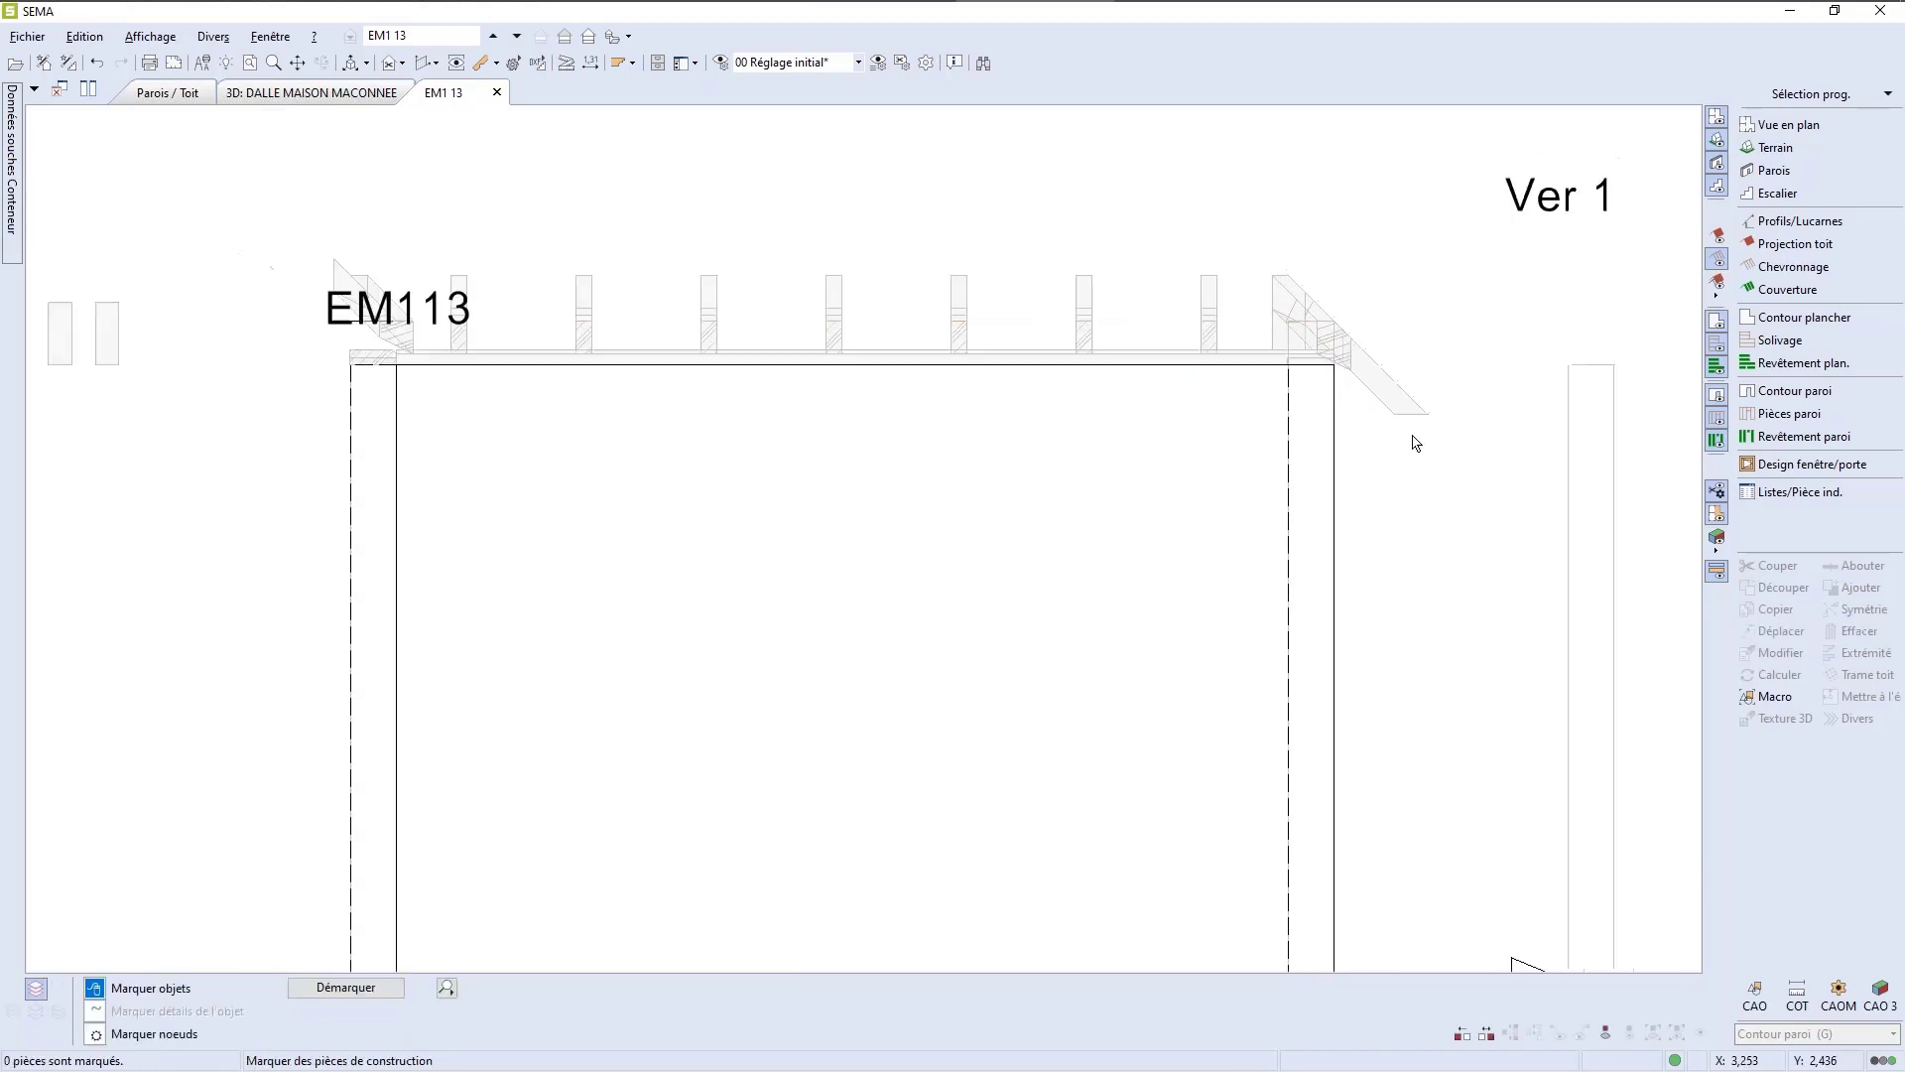
{"action": "scroll", "coordinate": [1478, 599], "scroll_direction": "up", "scroll_amount": 1}
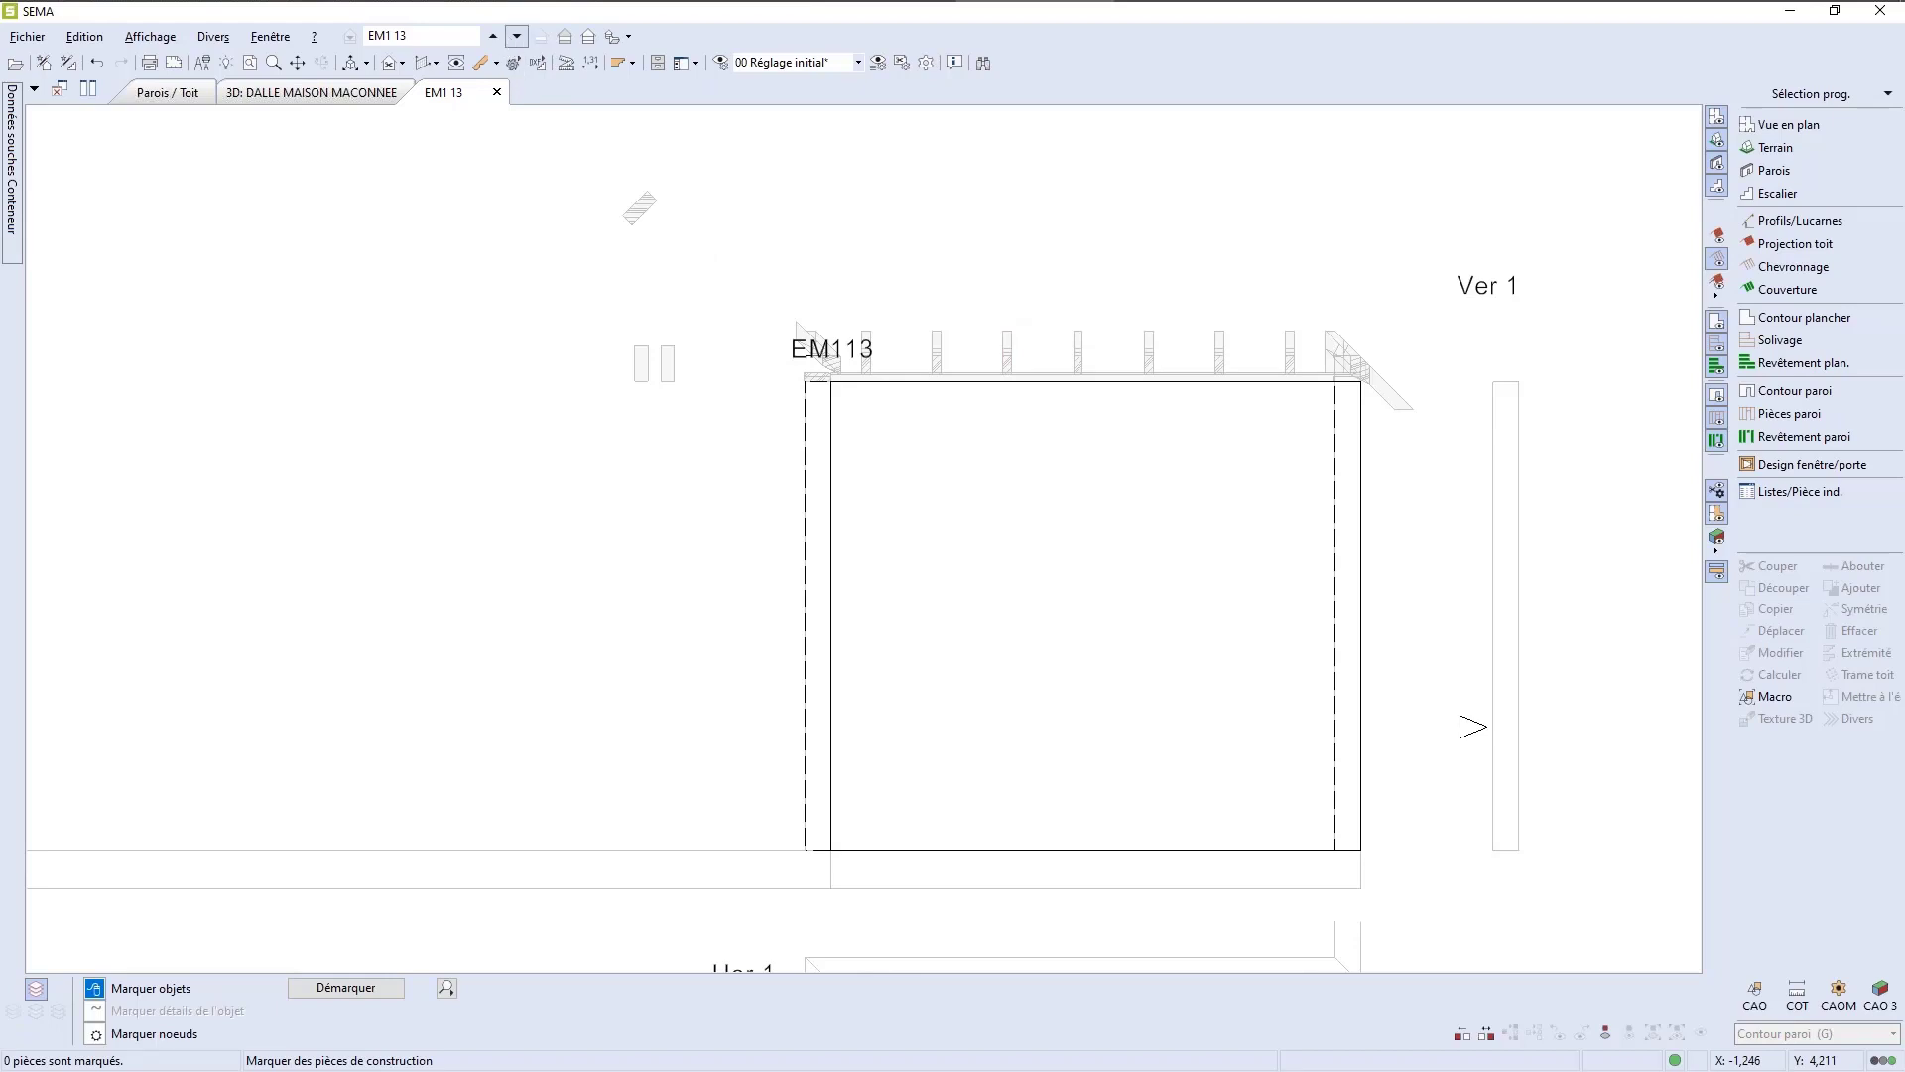
Step: Move the upper edge of wall EM114 down to the bottom corner of the wall plate with Déplacer/incliner arête
{"action": "left_click", "coordinate": [516, 36]}
{"action": "left_click", "coordinate": [1000, 263]}
{"action": "key", "text": "d"}
{"action": "scroll", "coordinate": [1455, 332], "scroll_direction": "up", "scroll_amount": 3}
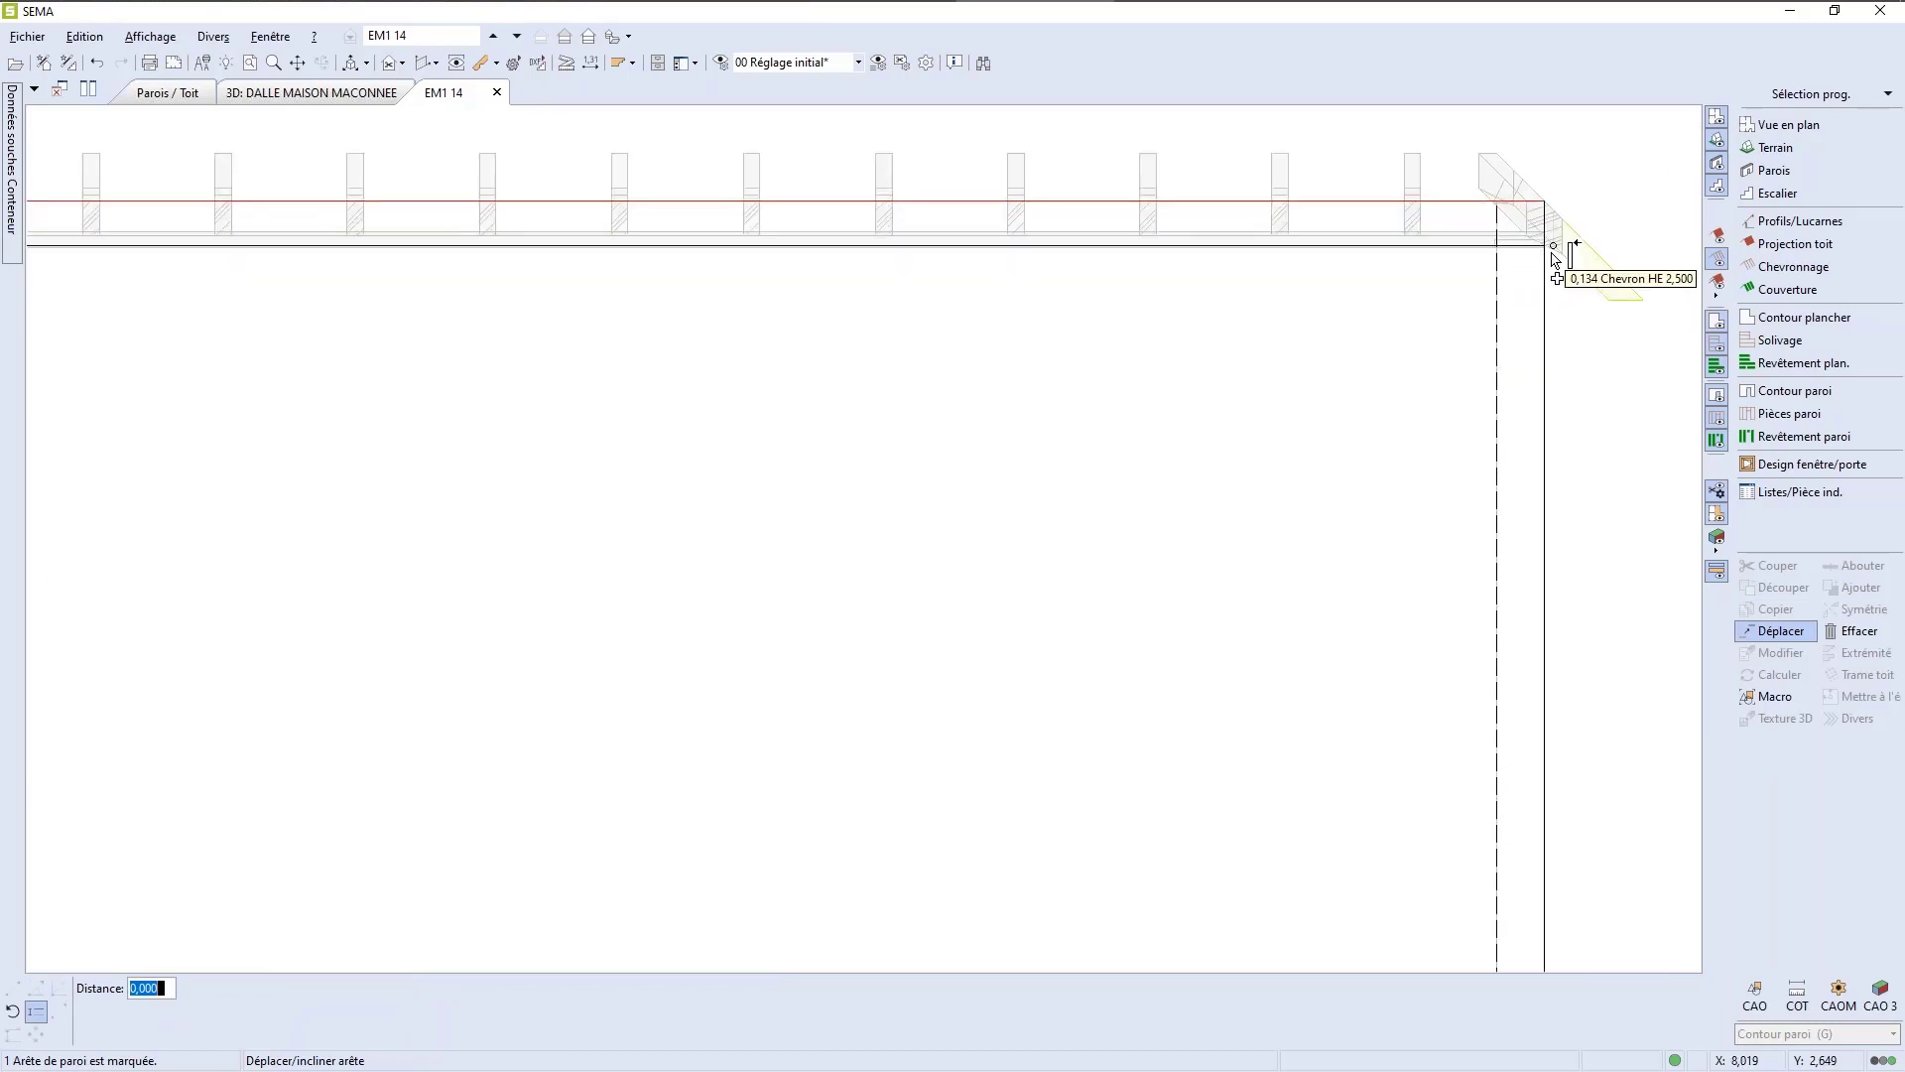
{"action": "scroll", "coordinate": [1556, 253], "scroll_direction": "up", "scroll_amount": 3}
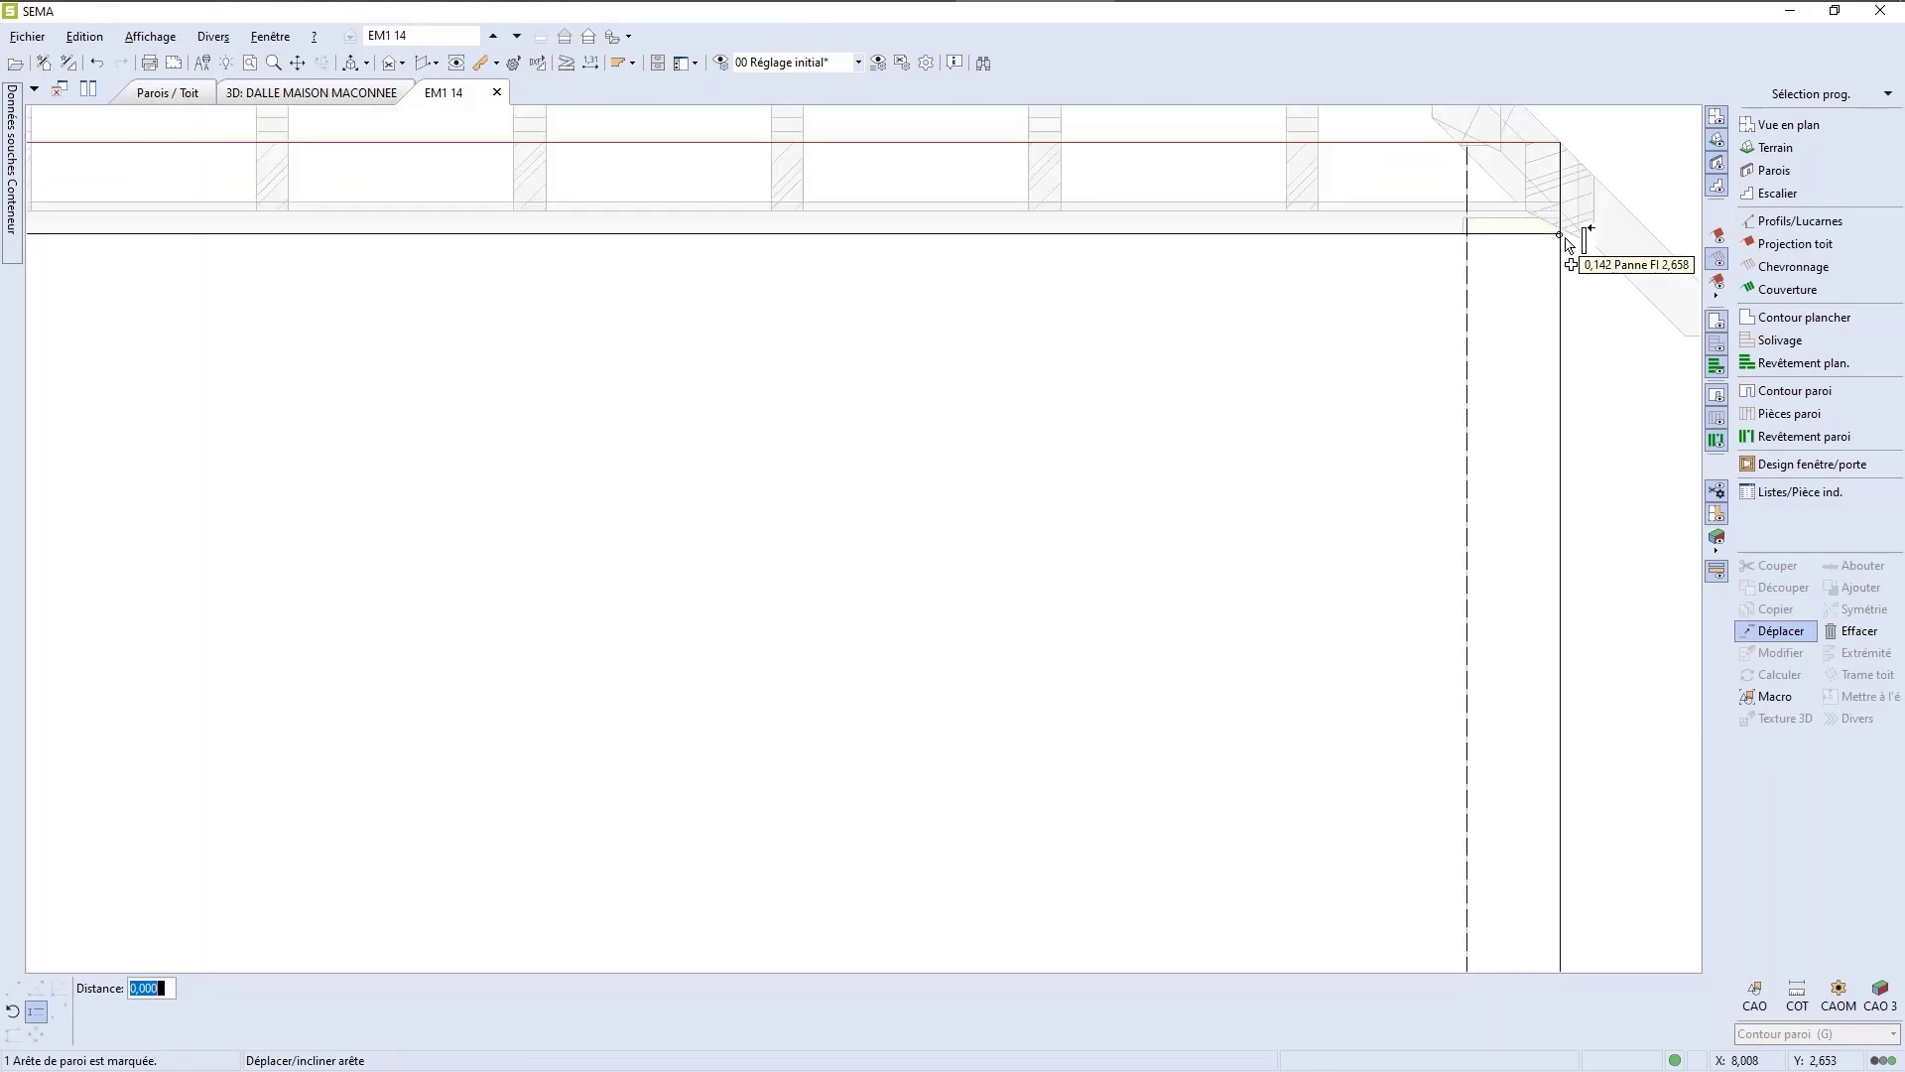
{"action": "left_click", "coordinate": [1566, 239]}
{"action": "scroll", "coordinate": [1502, 463], "scroll_direction": "down", "scroll_amount": 3}
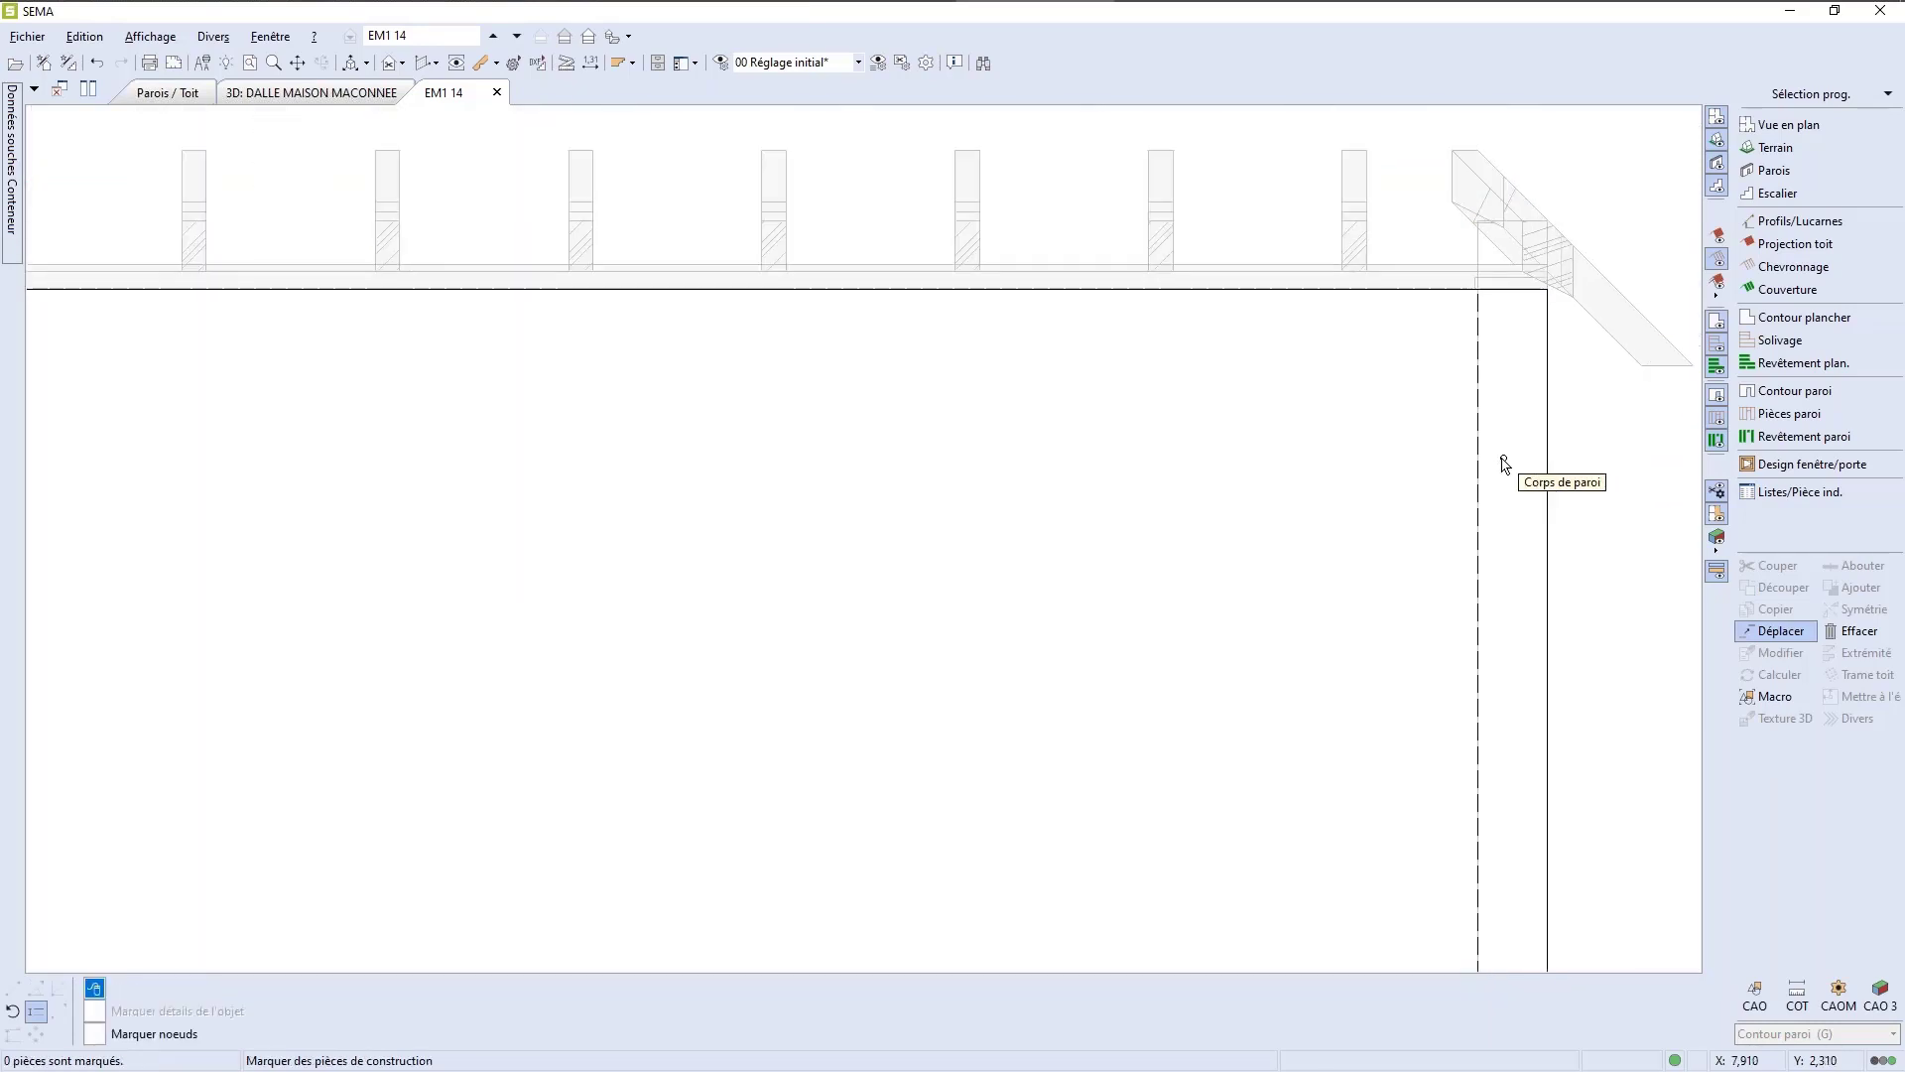
Step: Lower the upper edges of the remaining walls EM115 to EM118 to the wall plate's underside, and return to the Parois / Toit plan
{"action": "left_click", "coordinate": [519, 39]}
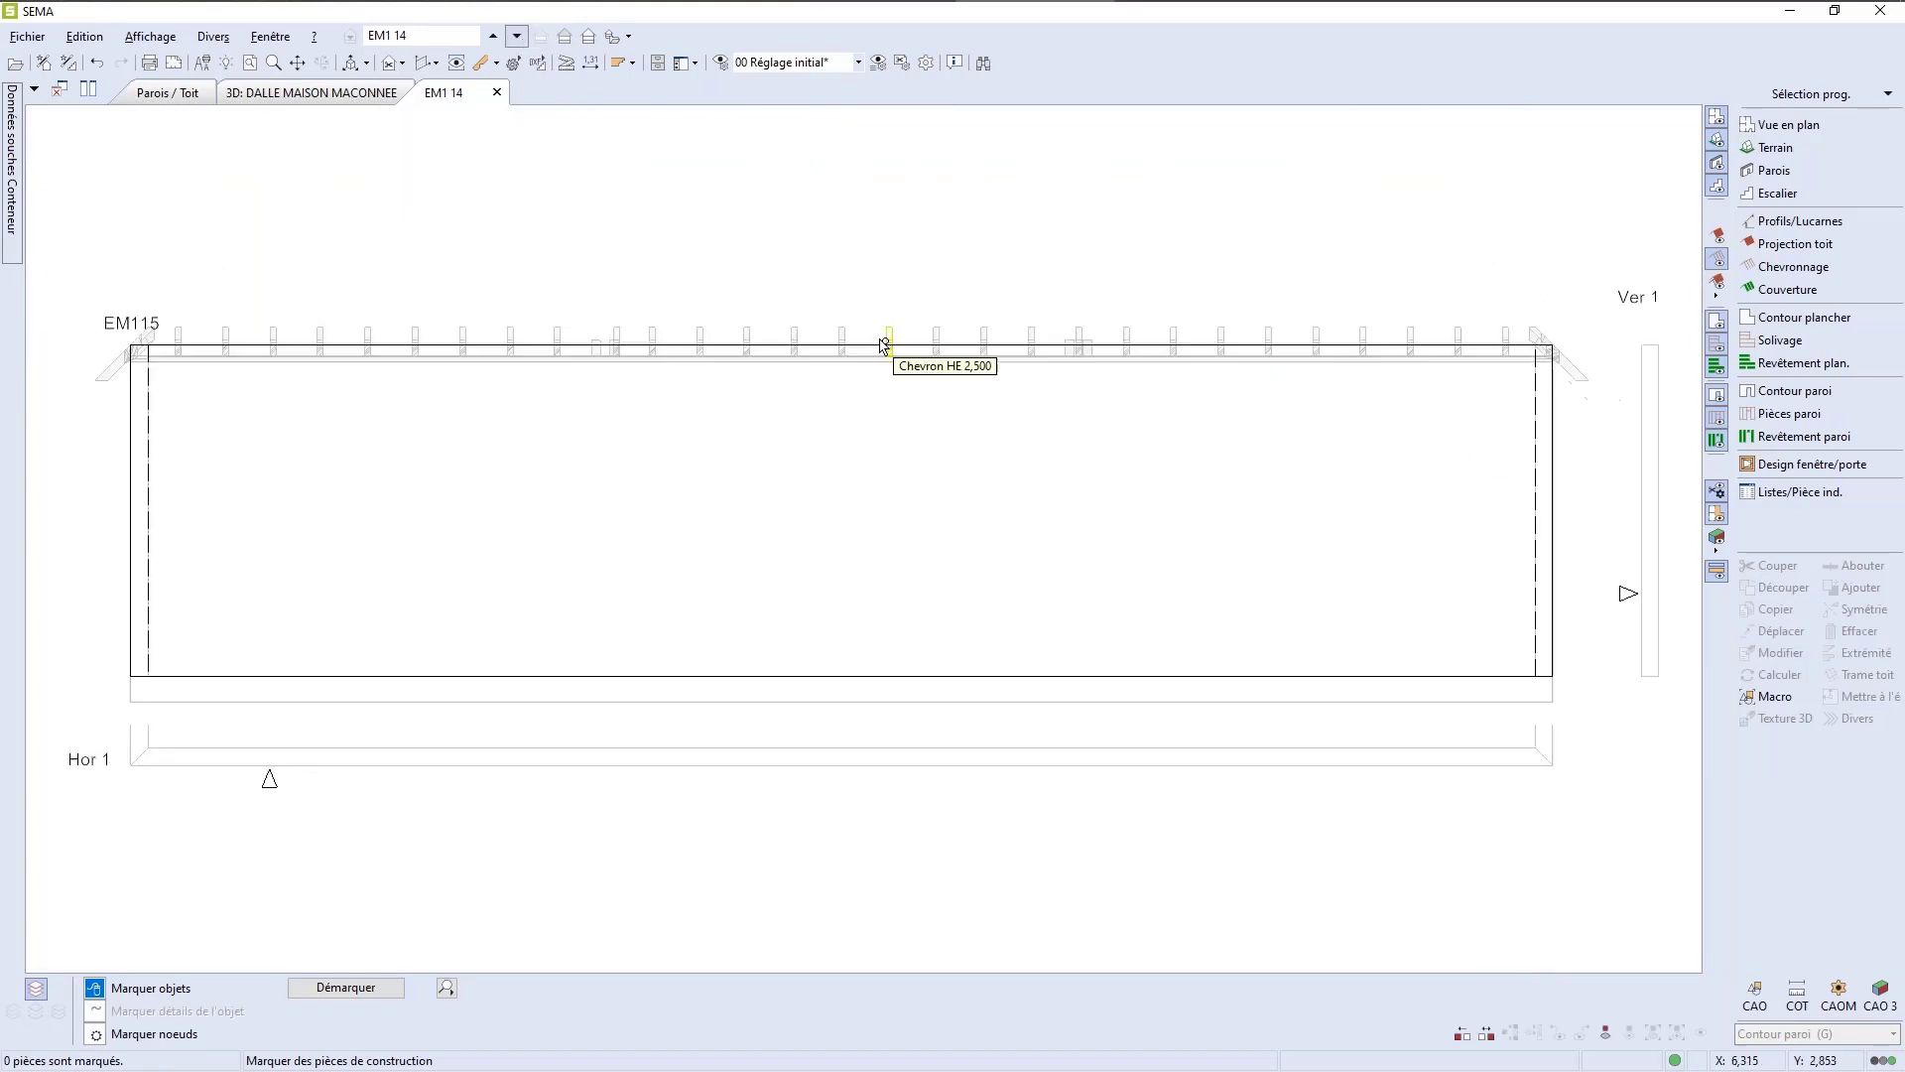
{"action": "left_click", "coordinate": [814, 347]}
{"action": "scroll", "coordinate": [1554, 397], "scroll_direction": "up", "scroll_amount": 3}
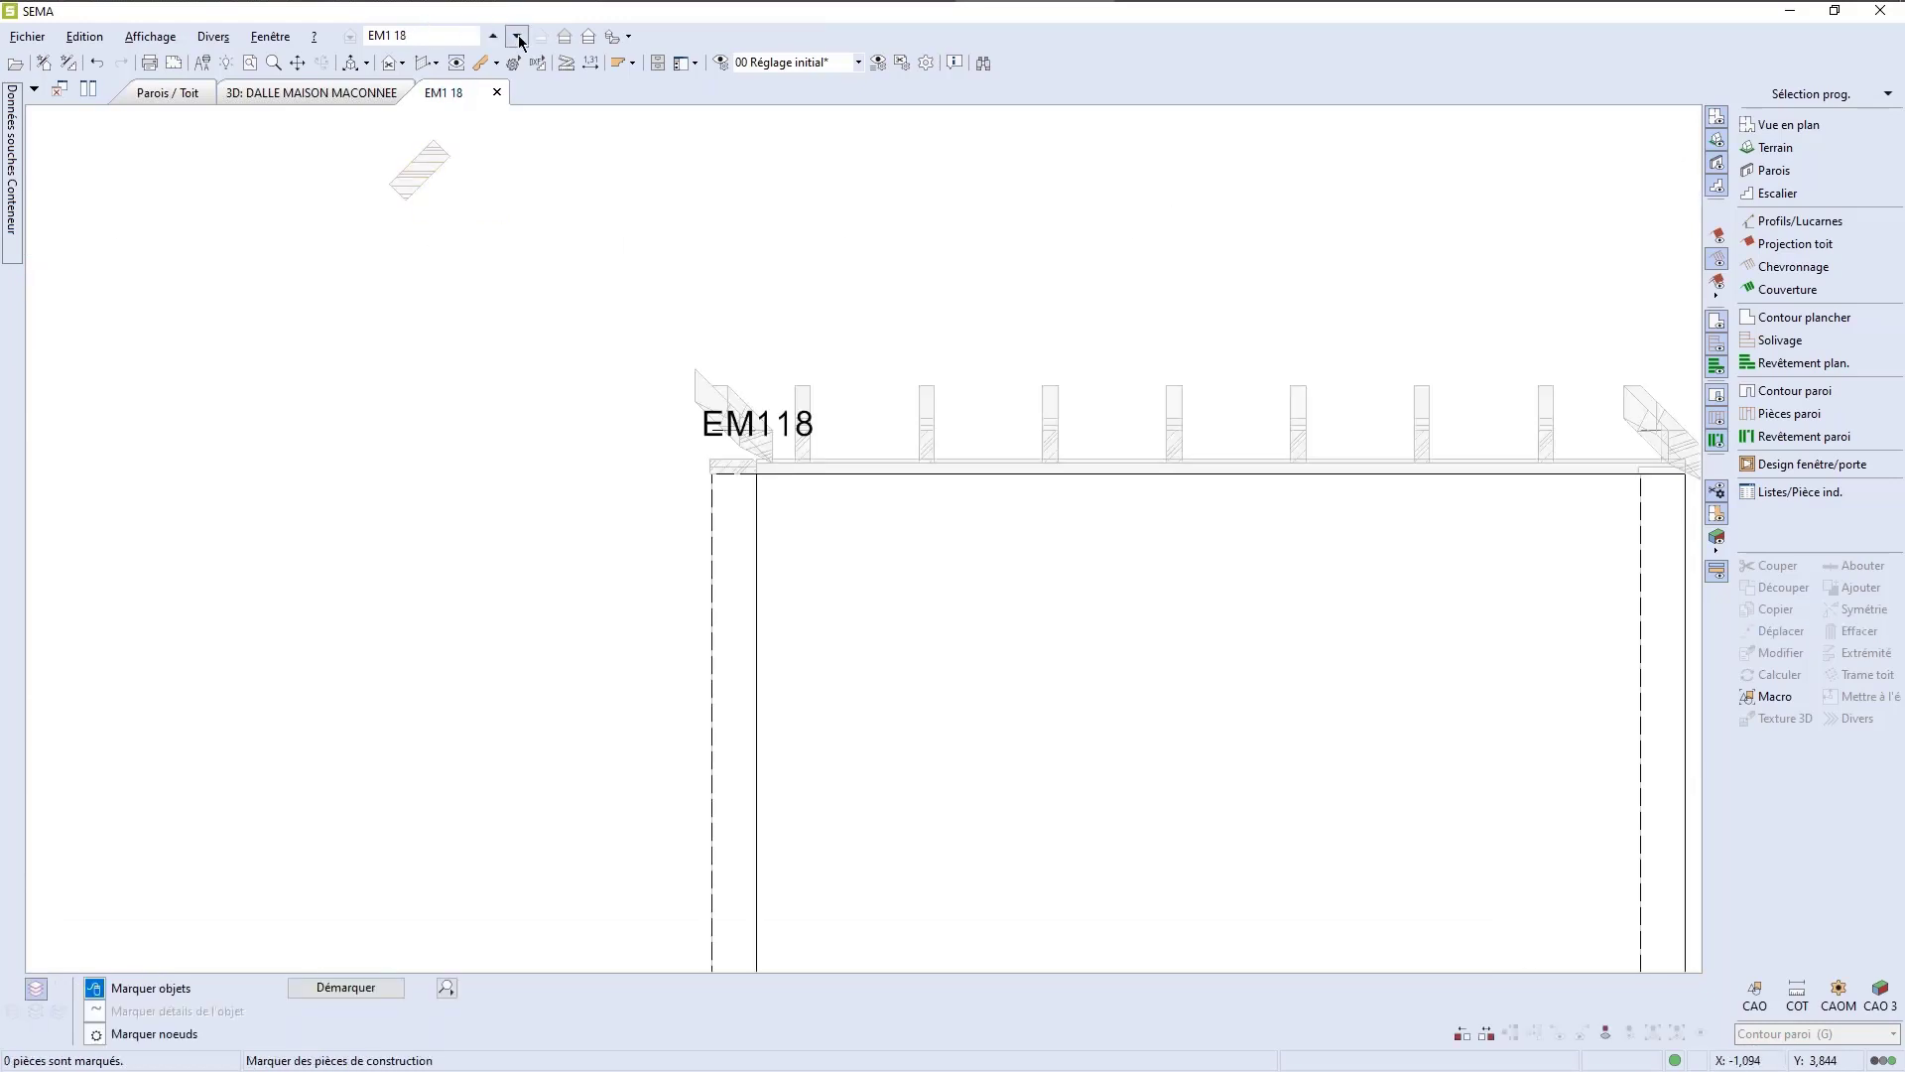
{"action": "left_click", "coordinate": [518, 38]}
{"action": "scroll", "coordinate": [601, 470], "scroll_direction": "down", "scroll_amount": 2}
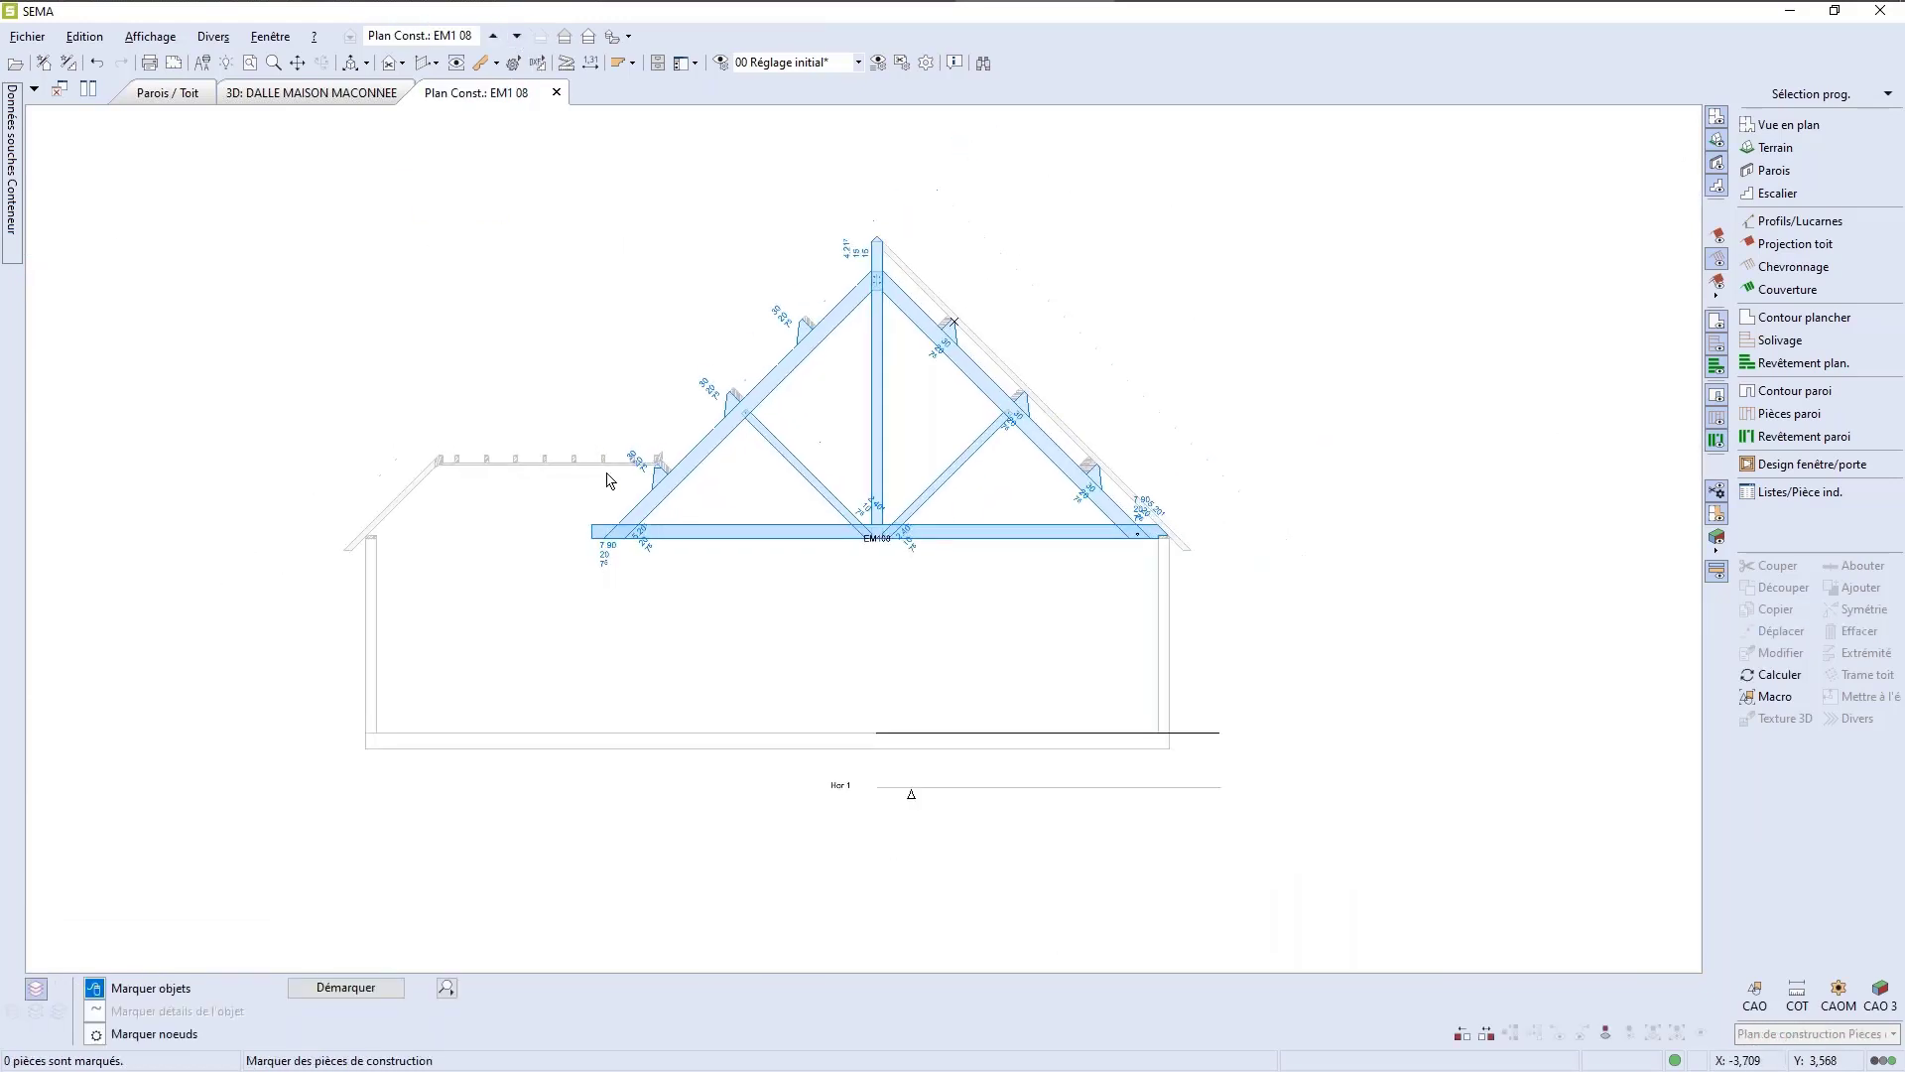
{"action": "scroll", "coordinate": [181, 341], "scroll_direction": "up", "scroll_amount": 1}
{"action": "left_click", "coordinate": [555, 93]}
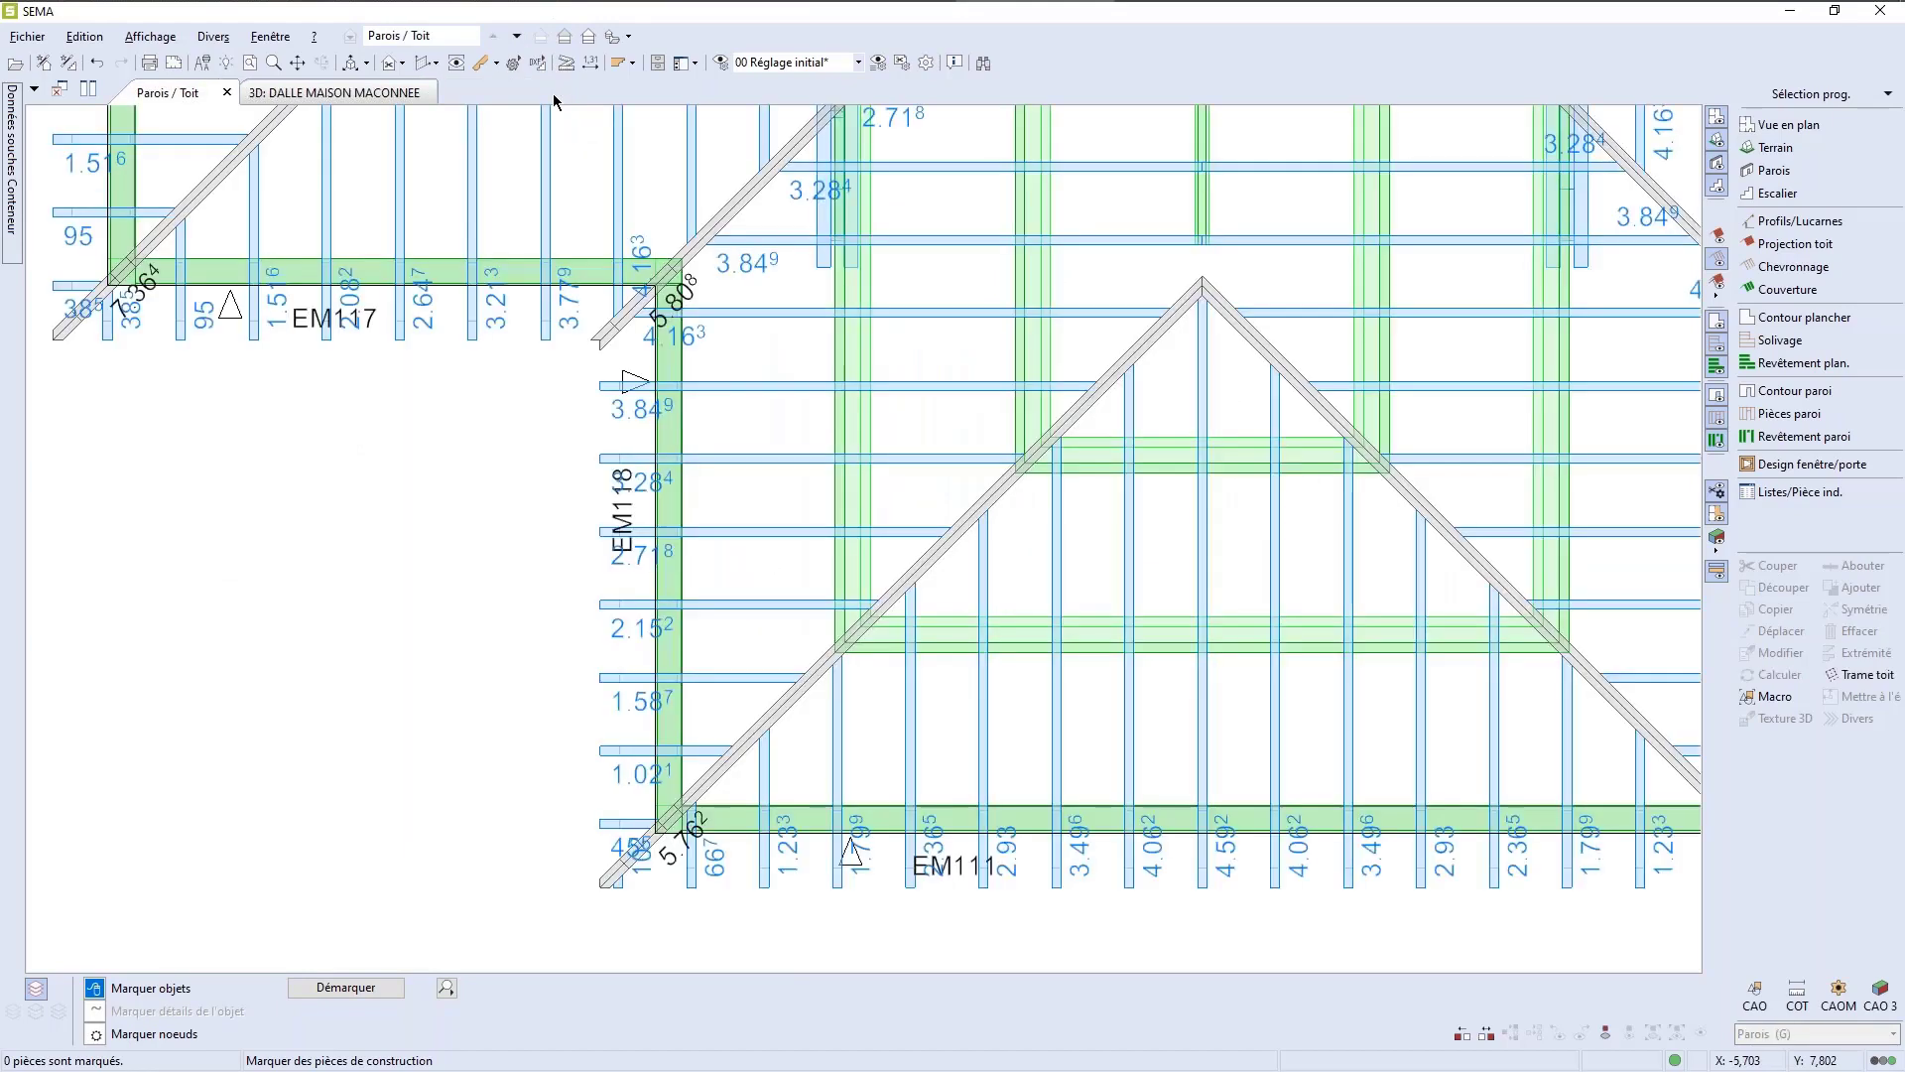
Step: Examine the plan and the 3D model to check how the trimmed masonry walls meet the wall plates and rafters
{"action": "scroll", "coordinate": [613, 726], "scroll_direction": "down", "scroll_amount": 9}
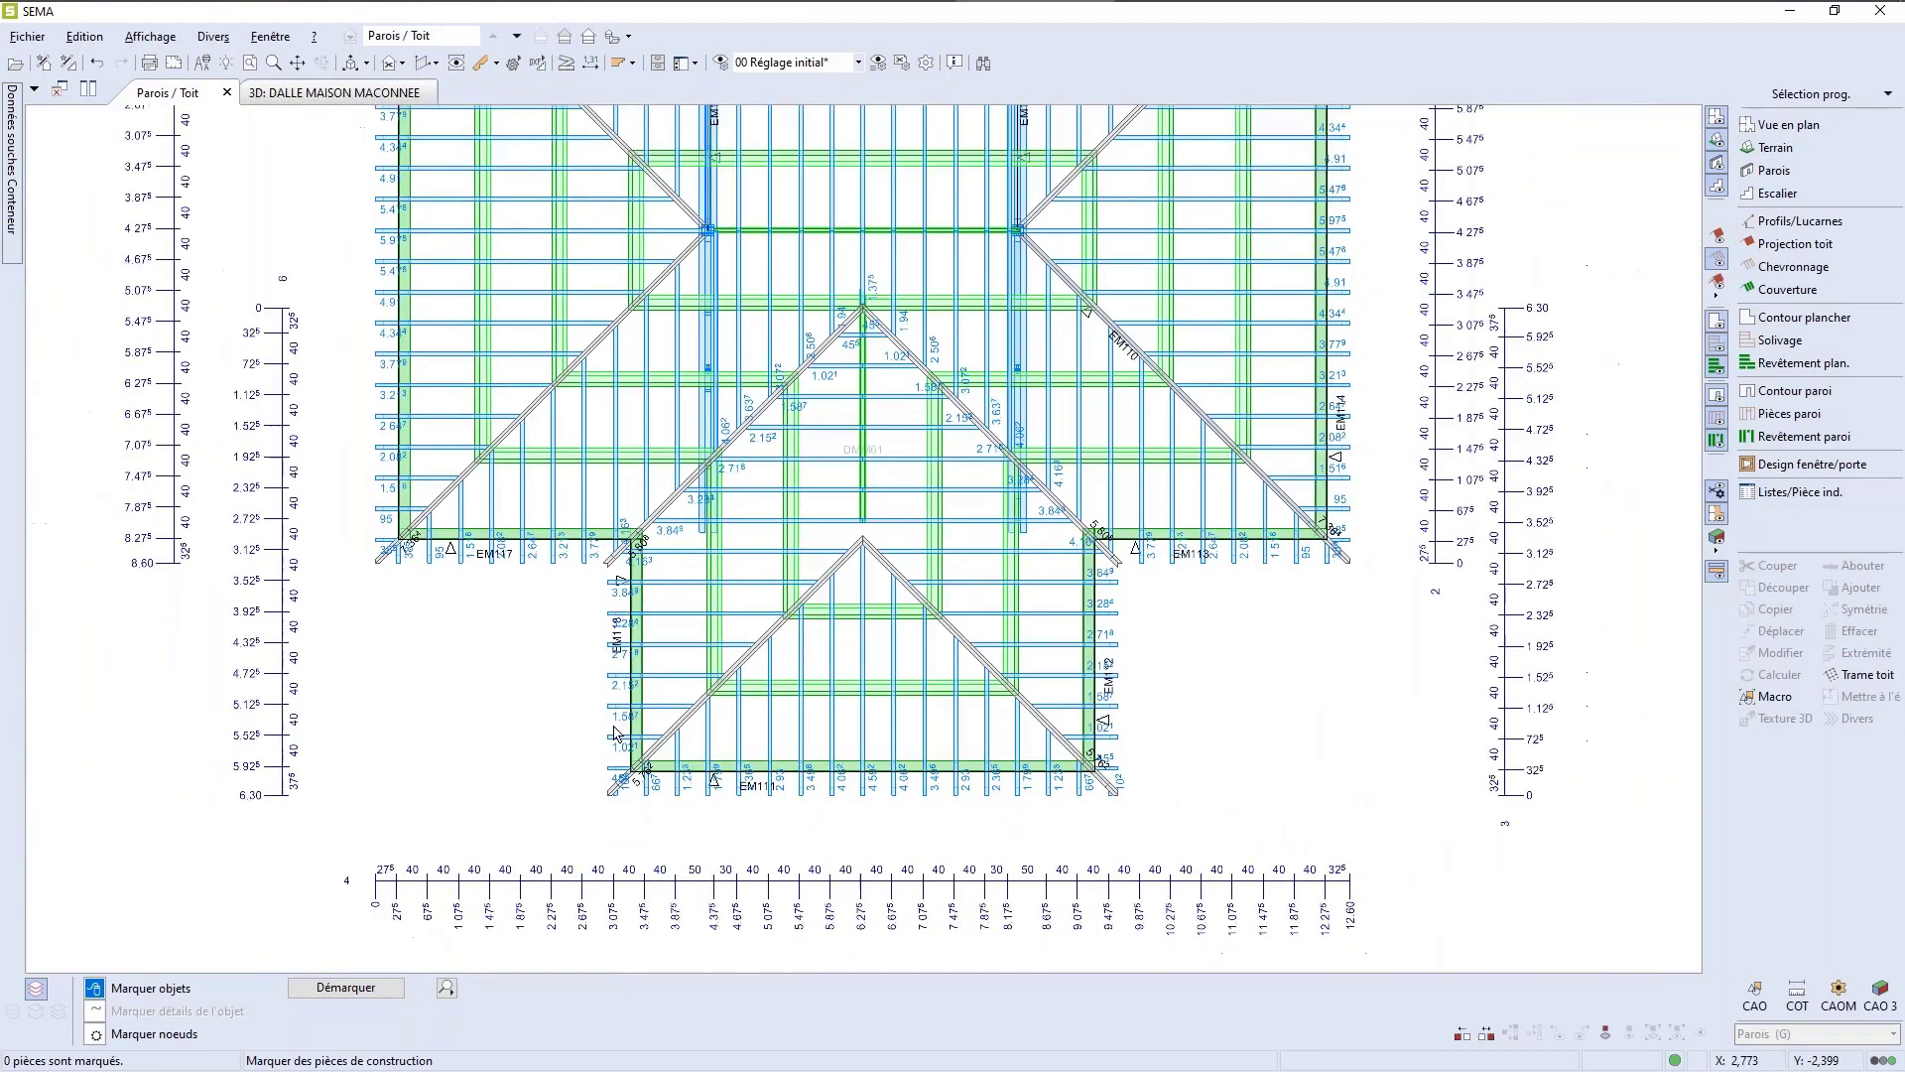
{"action": "scroll", "coordinate": [590, 599], "scroll_direction": "down", "scroll_amount": 2}
{"action": "scroll", "coordinate": [275, 505], "scroll_direction": "up", "scroll_amount": 1}
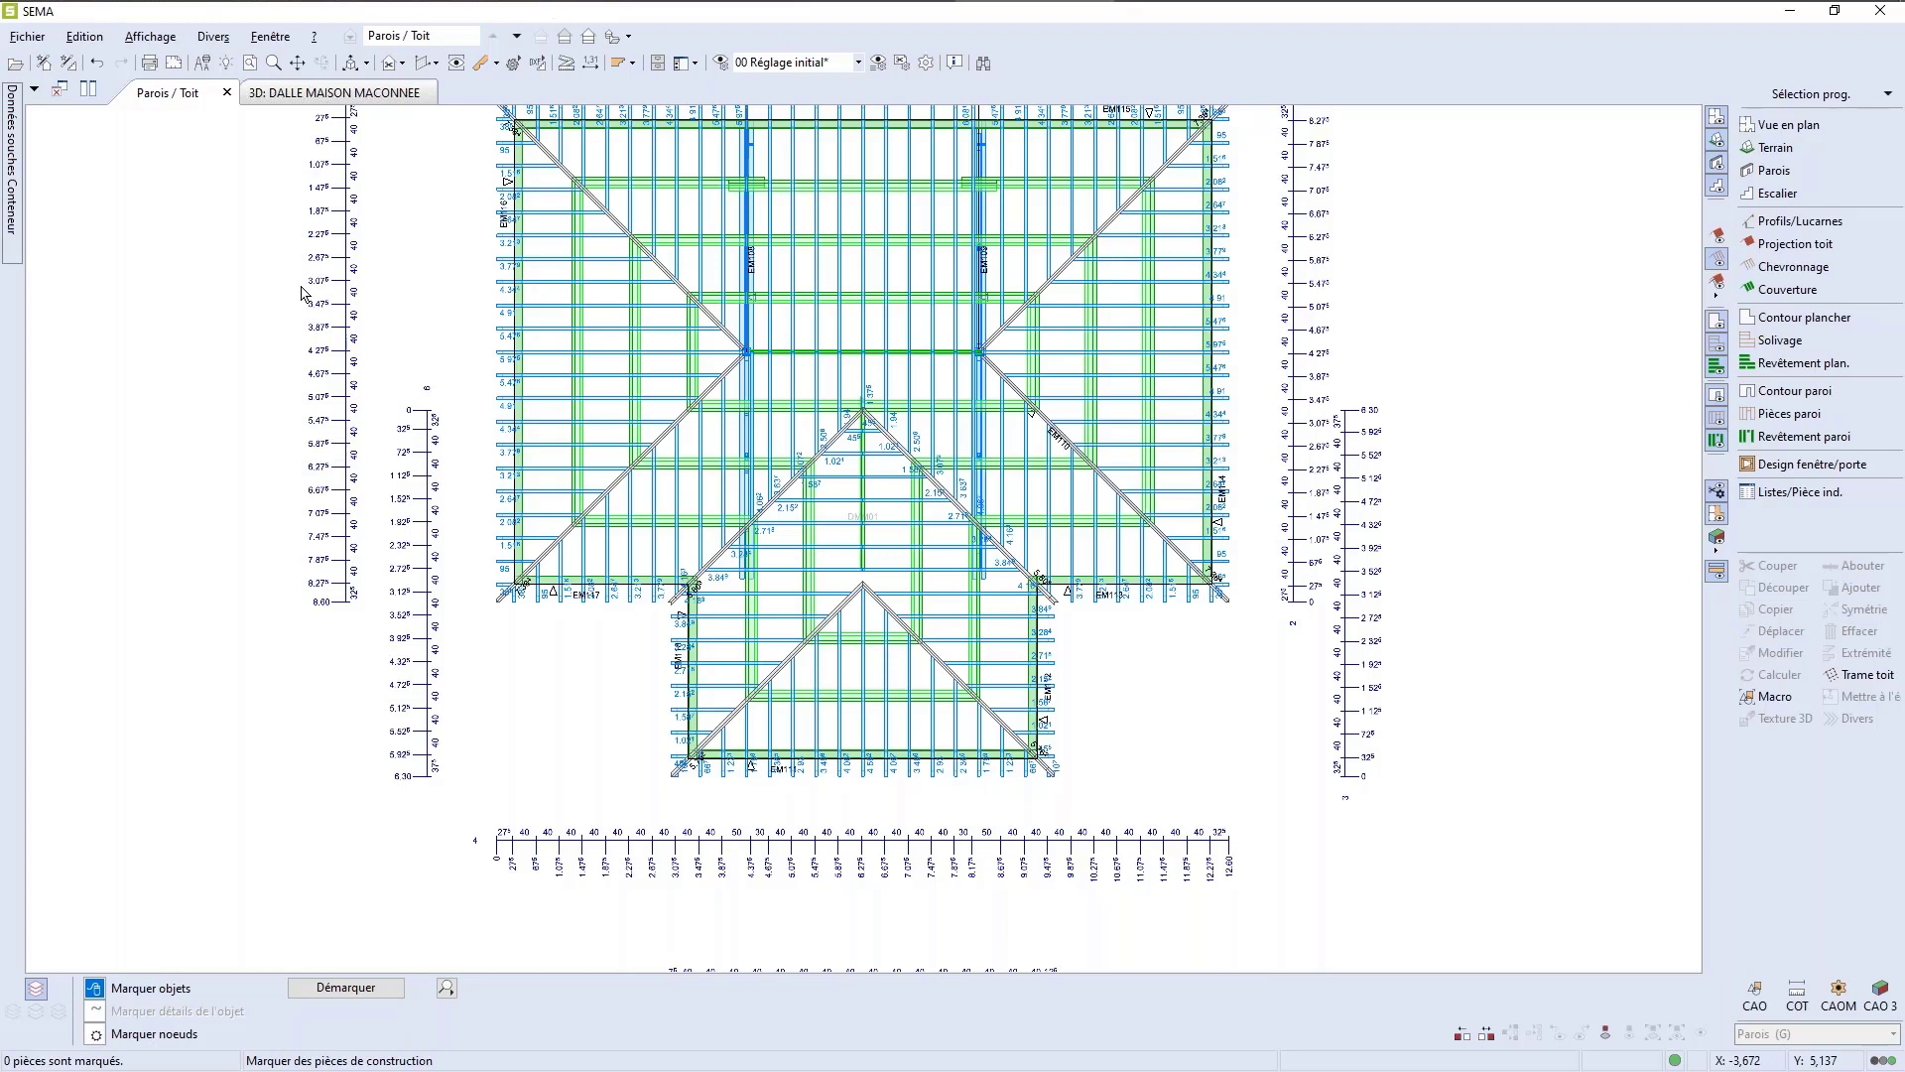
{"action": "scroll", "coordinate": [295, 367], "scroll_direction": "up", "scroll_amount": 2}
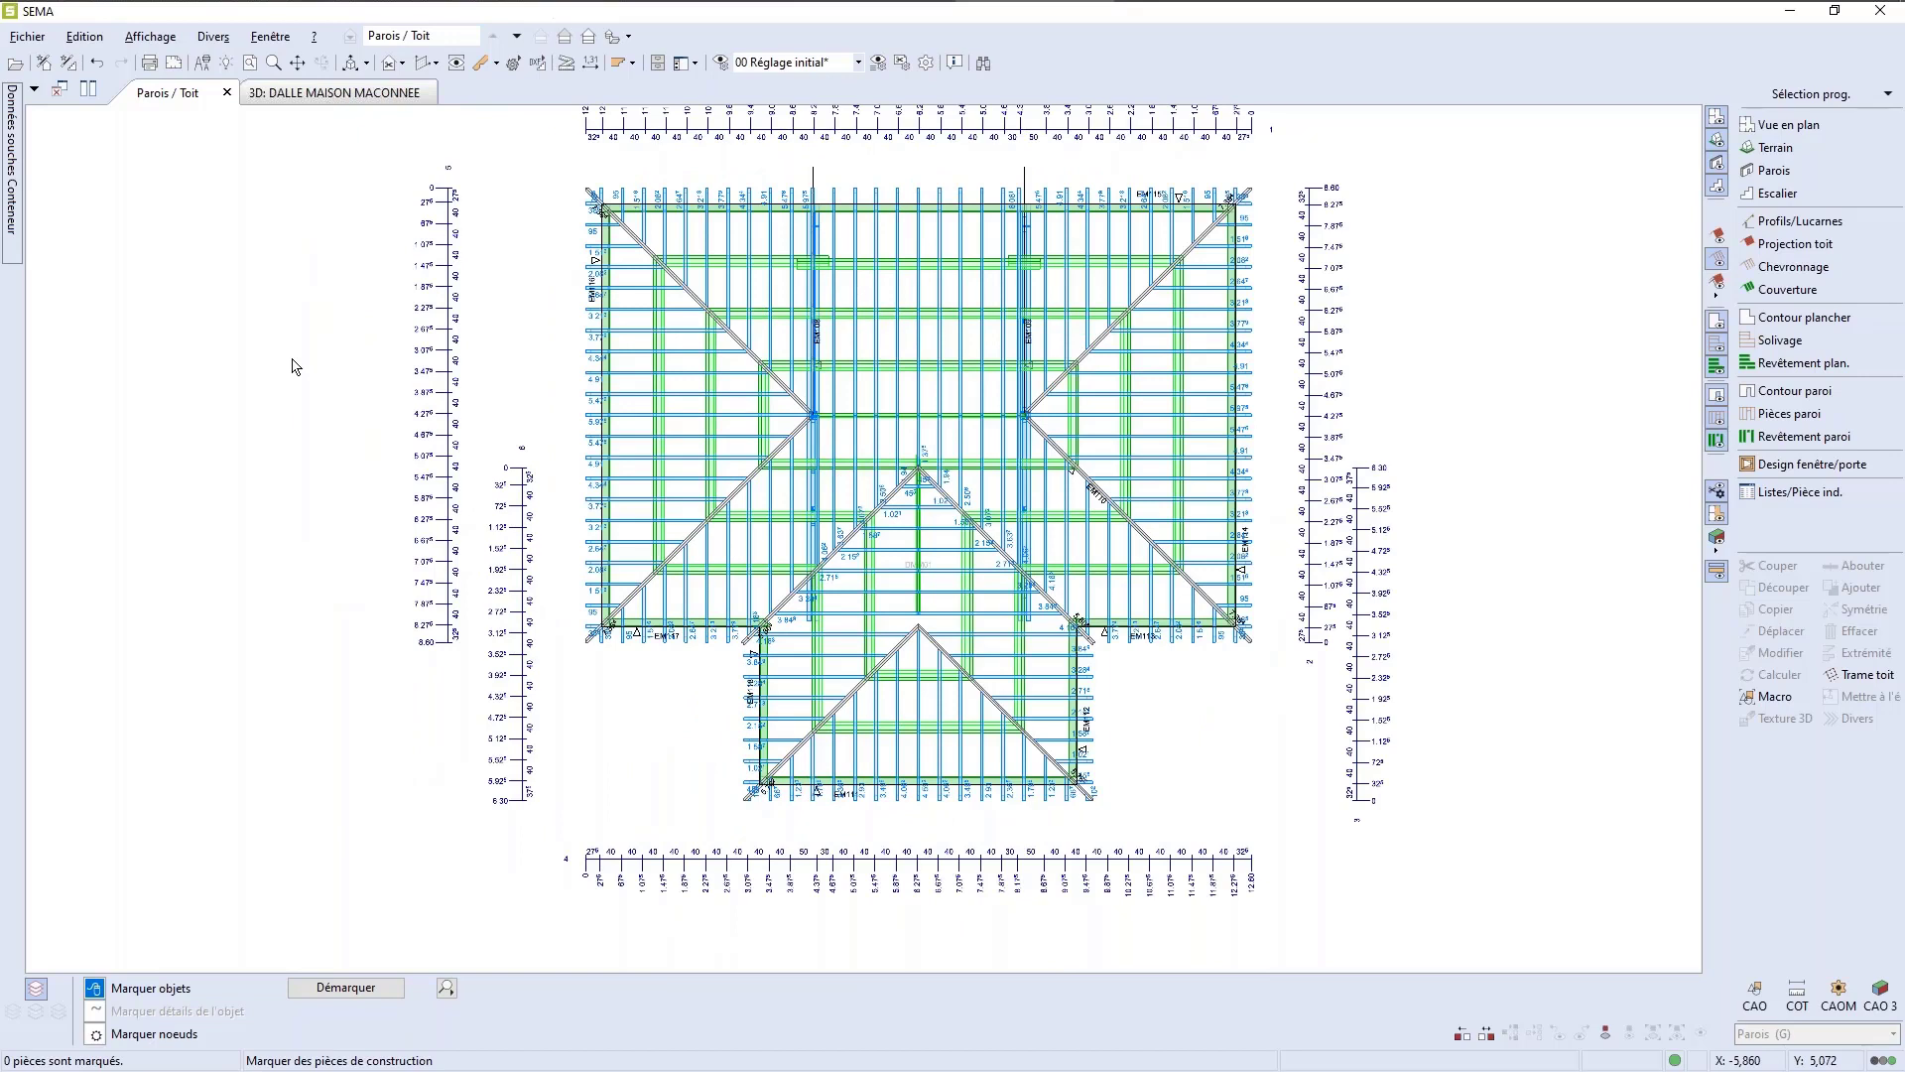
{"action": "left_click", "coordinate": [333, 93]}
{"action": "scroll", "coordinate": [632, 427], "scroll_direction": "down", "scroll_amount": 2}
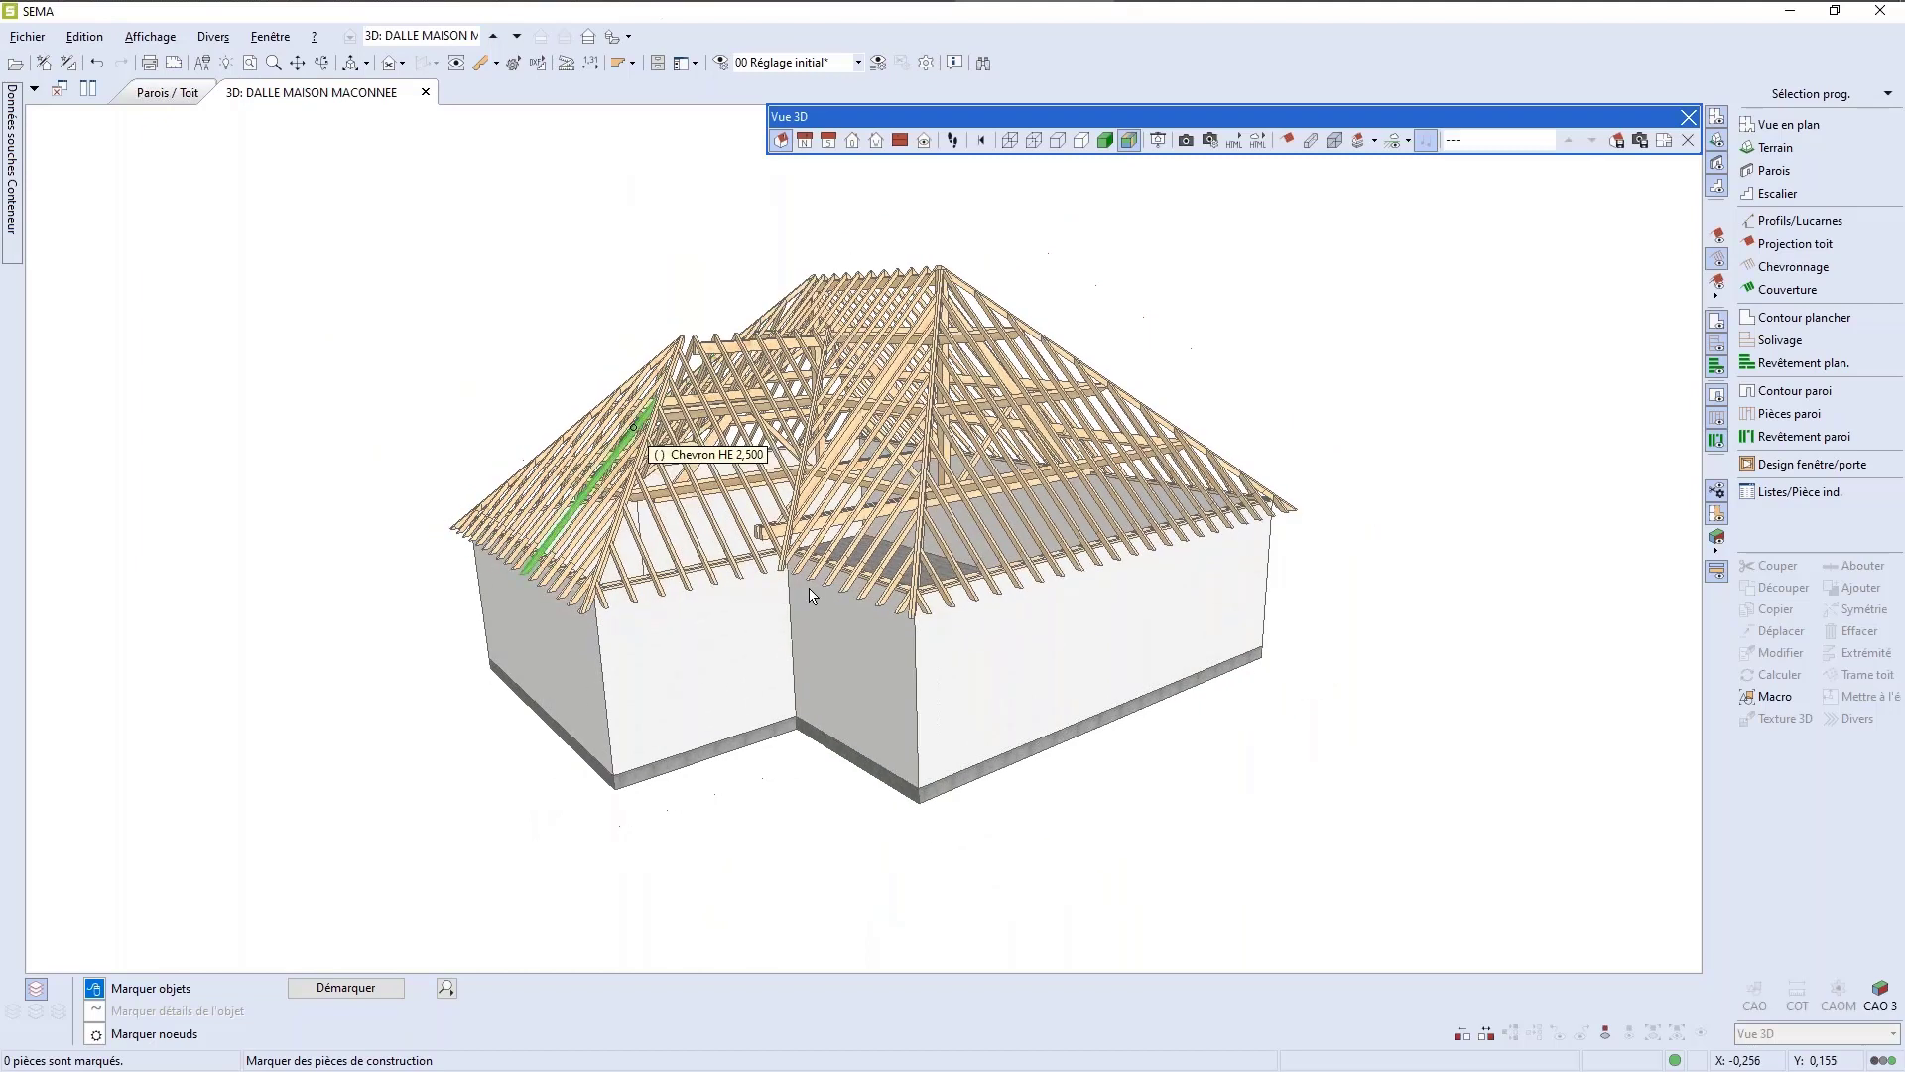
{"action": "scroll", "coordinate": [1012, 765], "scroll_direction": "up", "scroll_amount": 7}
{"action": "scroll", "coordinate": [841, 640], "scroll_direction": "down", "scroll_amount": 5}
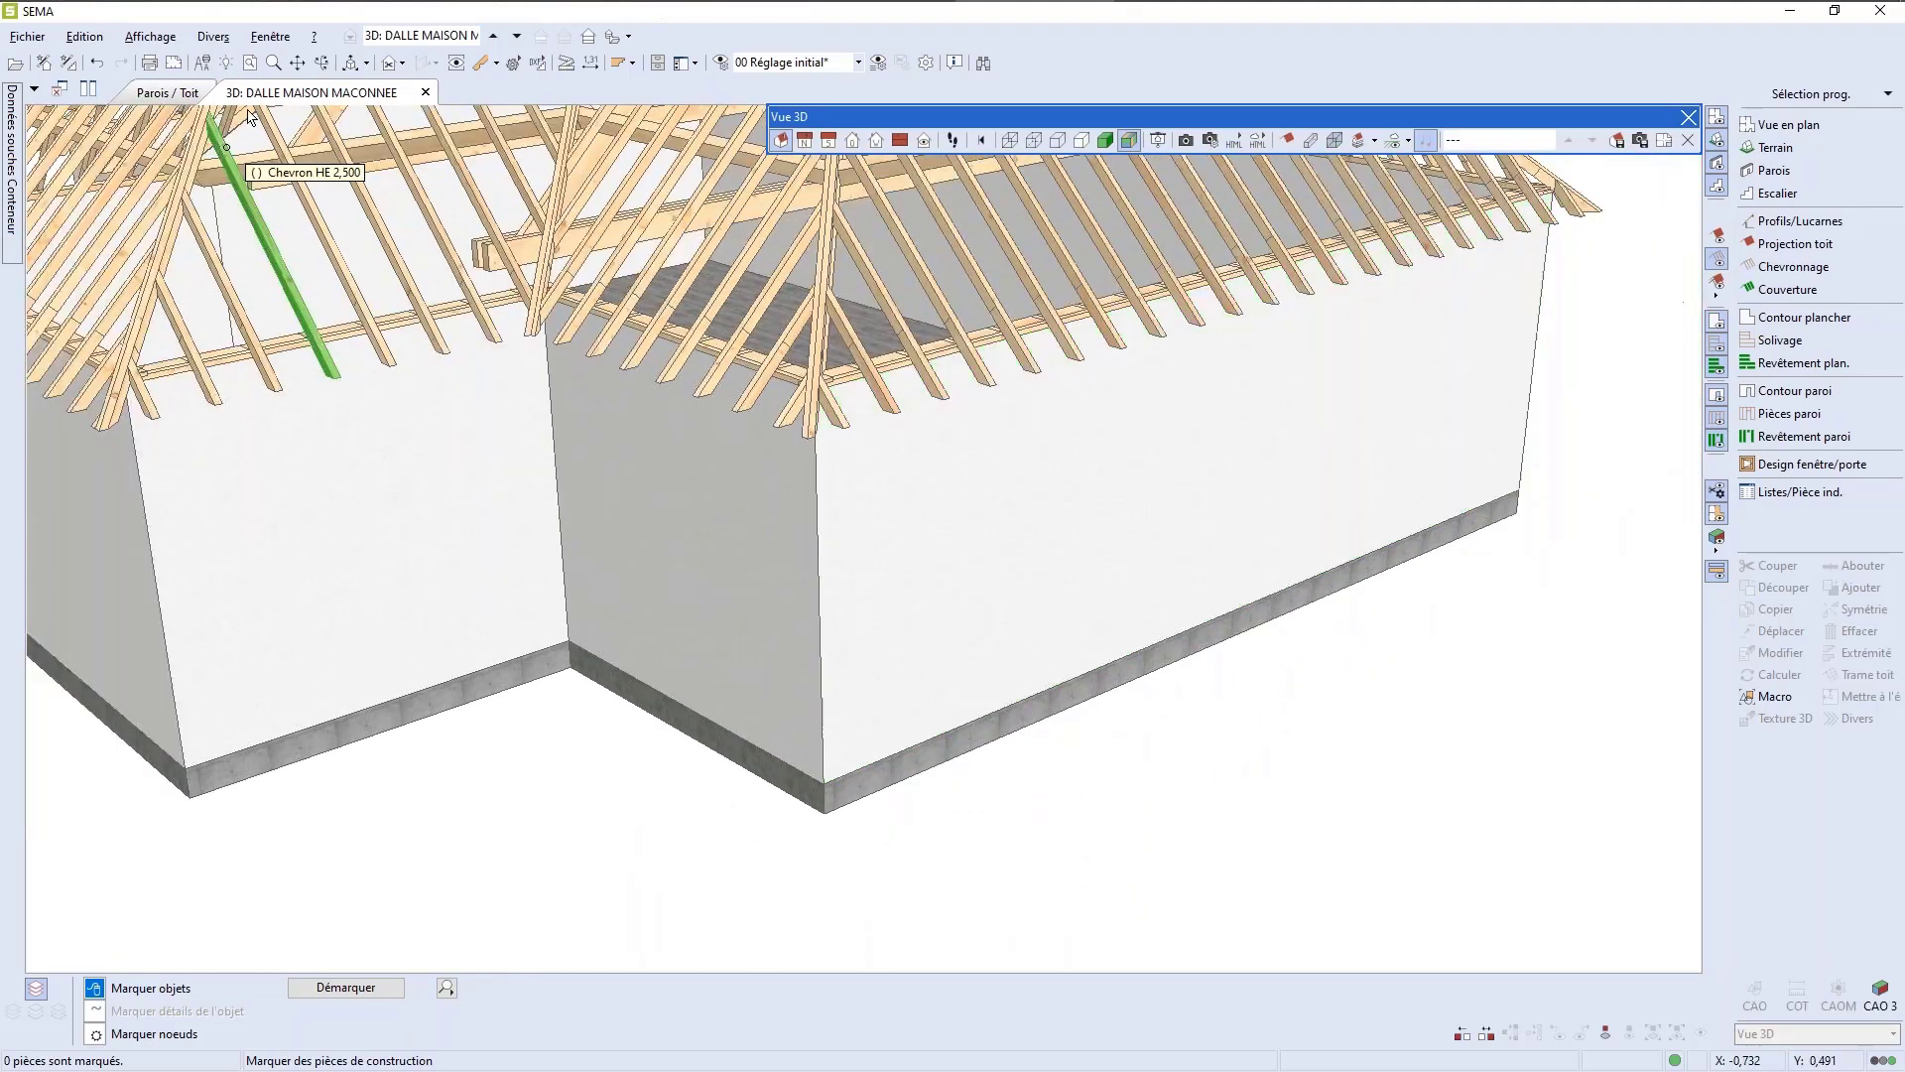
{"action": "left_click", "coordinate": [318, 64]}
{"action": "left_click_drag", "start_coordinate": [791, 490], "coordinate": [711, 231]}
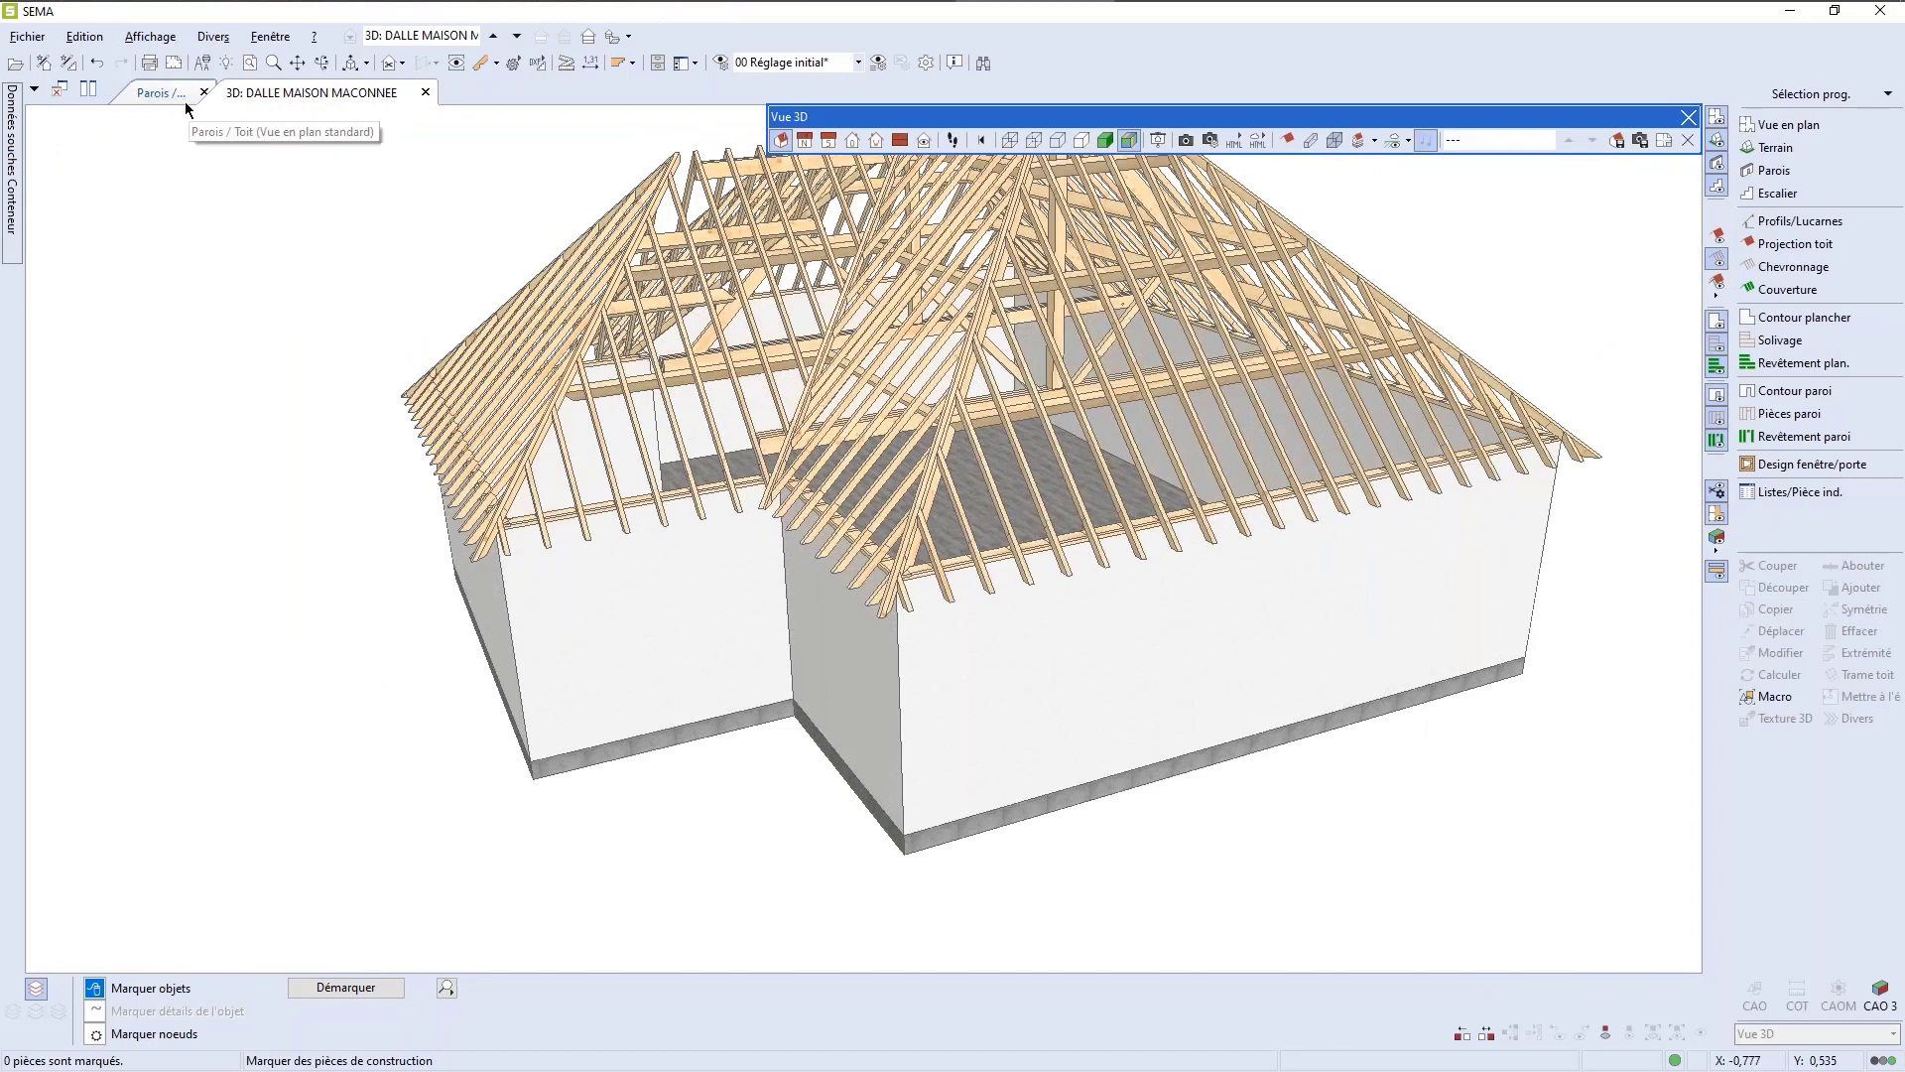
Step: Set the floor level (FI étage) of the Parois / Toit storey to 0,500 in the storey list
{"action": "left_click", "coordinate": [159, 95]}
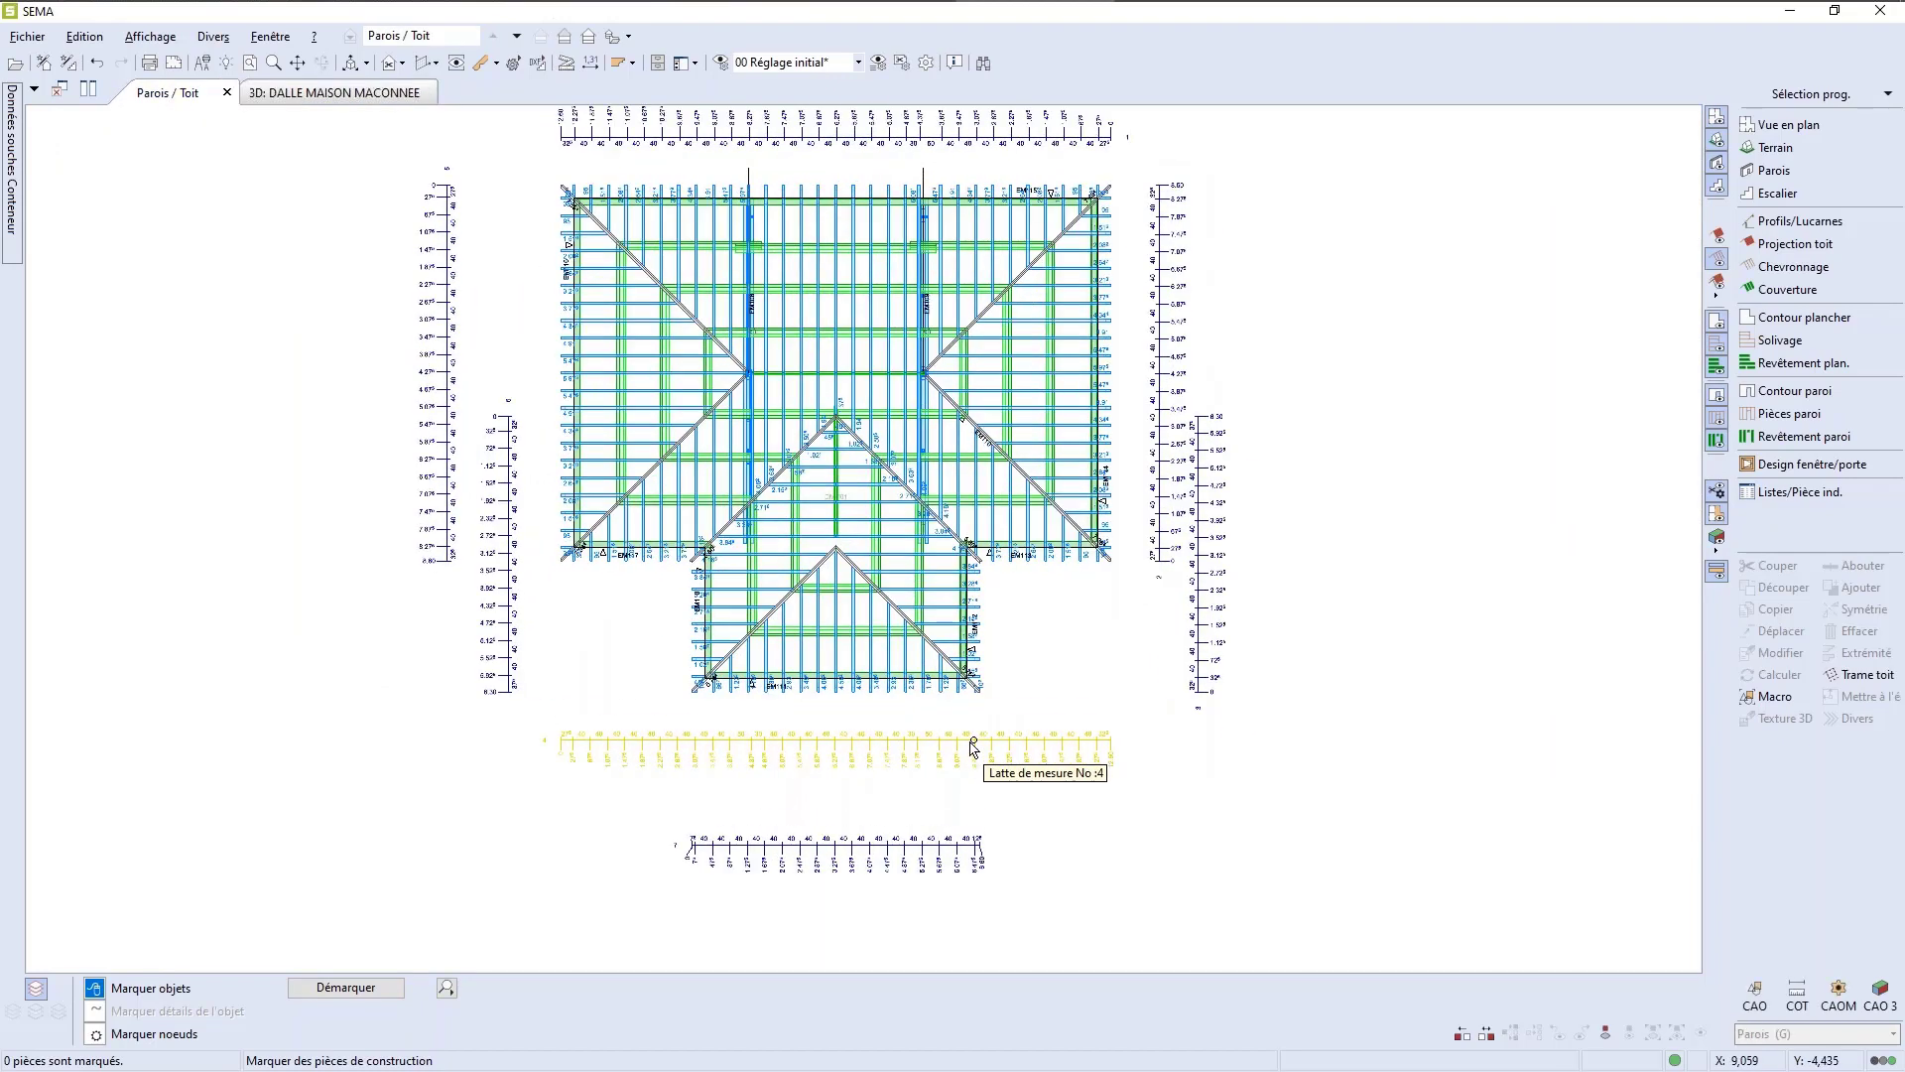
{"action": "left_click", "coordinate": [445, 39]}
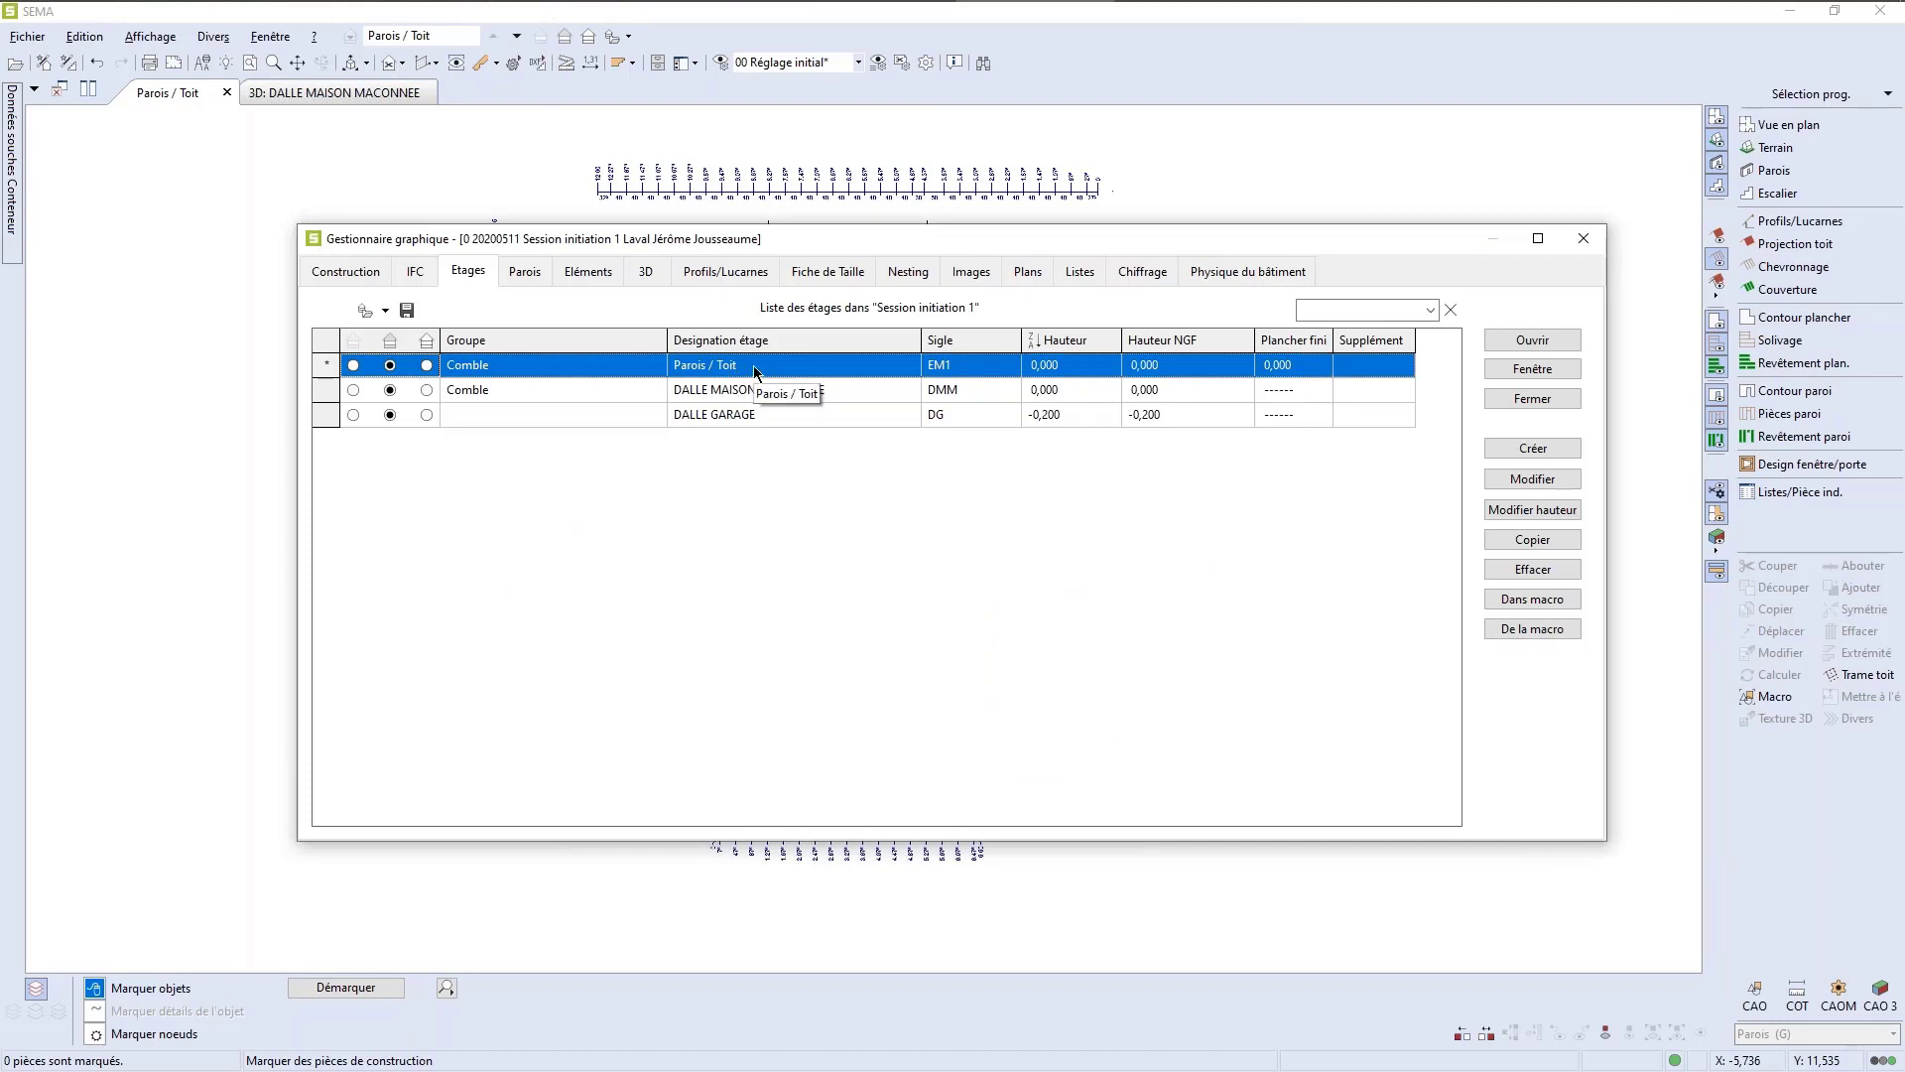
{"action": "left_click", "coordinate": [1528, 480]}
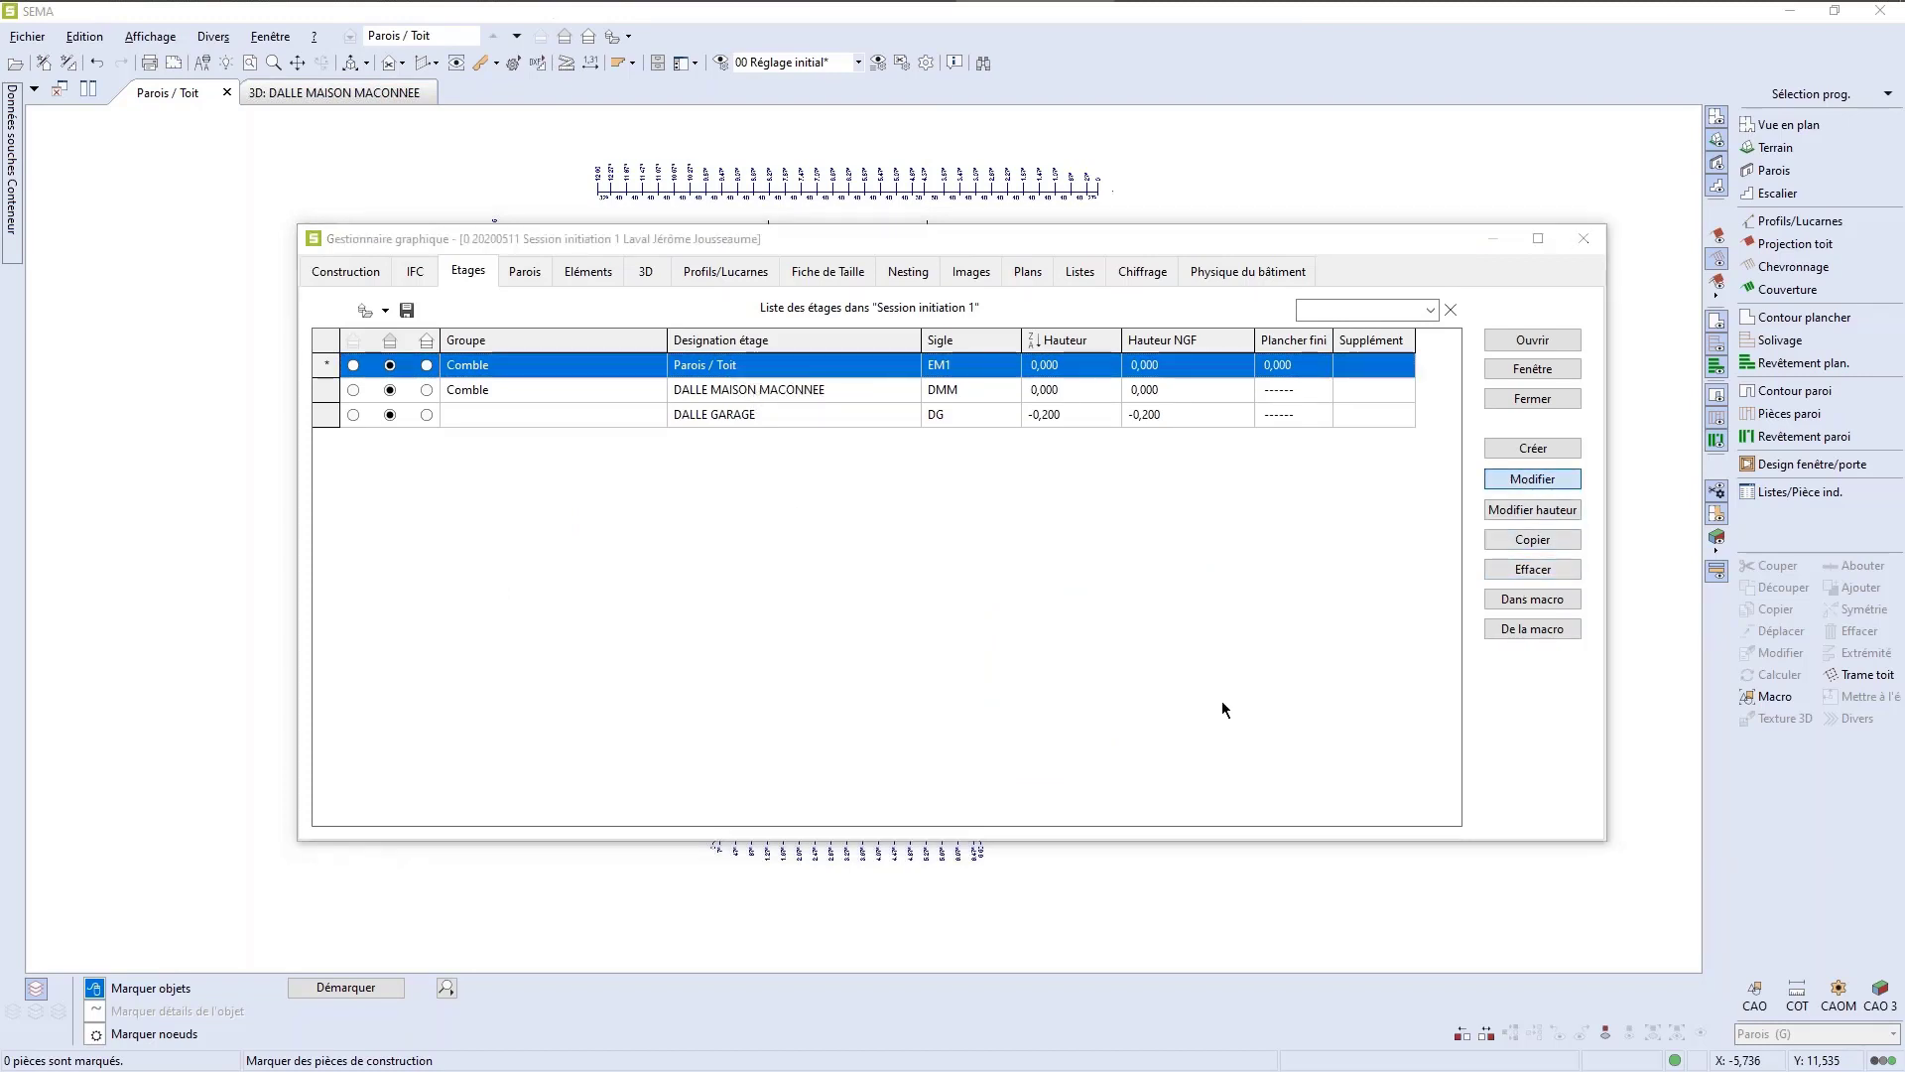
{"action": "left_click", "coordinate": [919, 550]}
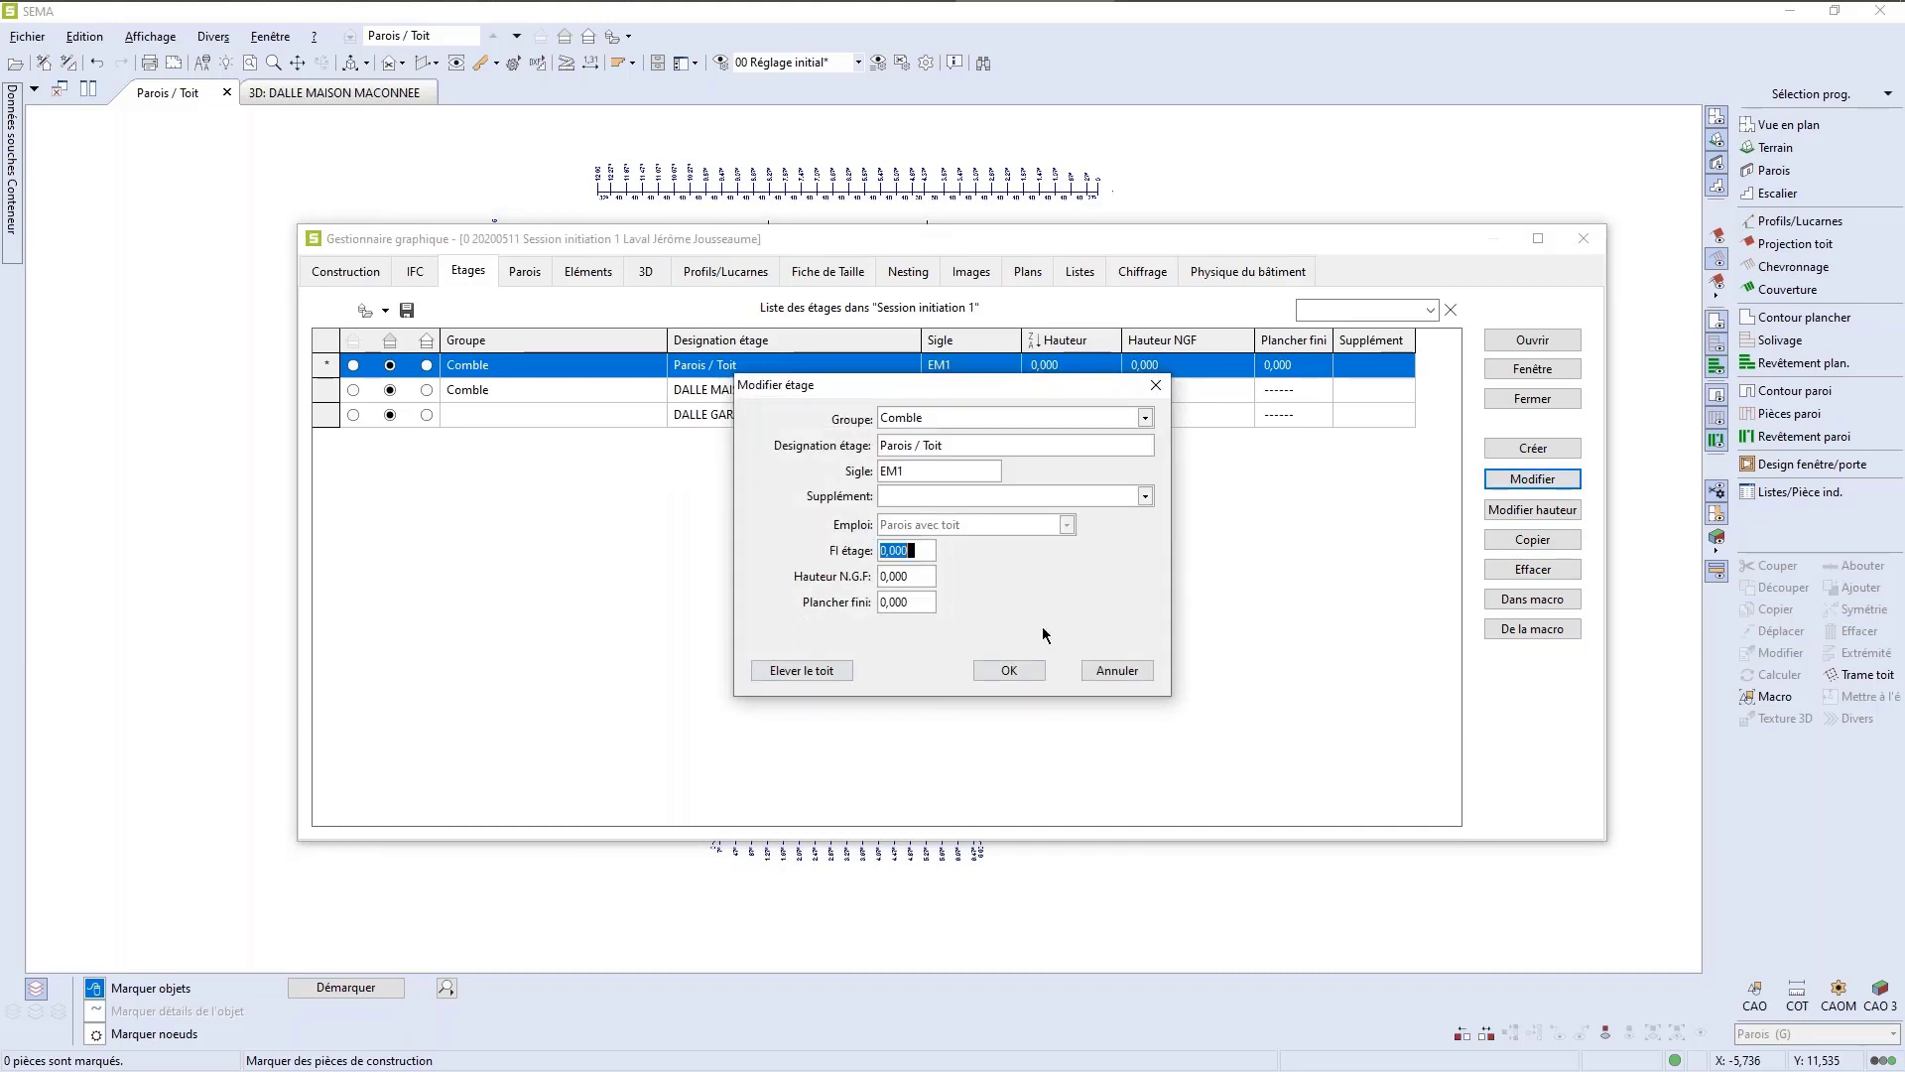
{"action": "type", "text": "0,500"}
{"action": "key", "text": "Tab"}
{"action": "left_click", "coordinate": [1009, 670]}
{"action": "left_click", "coordinate": [1584, 238]}
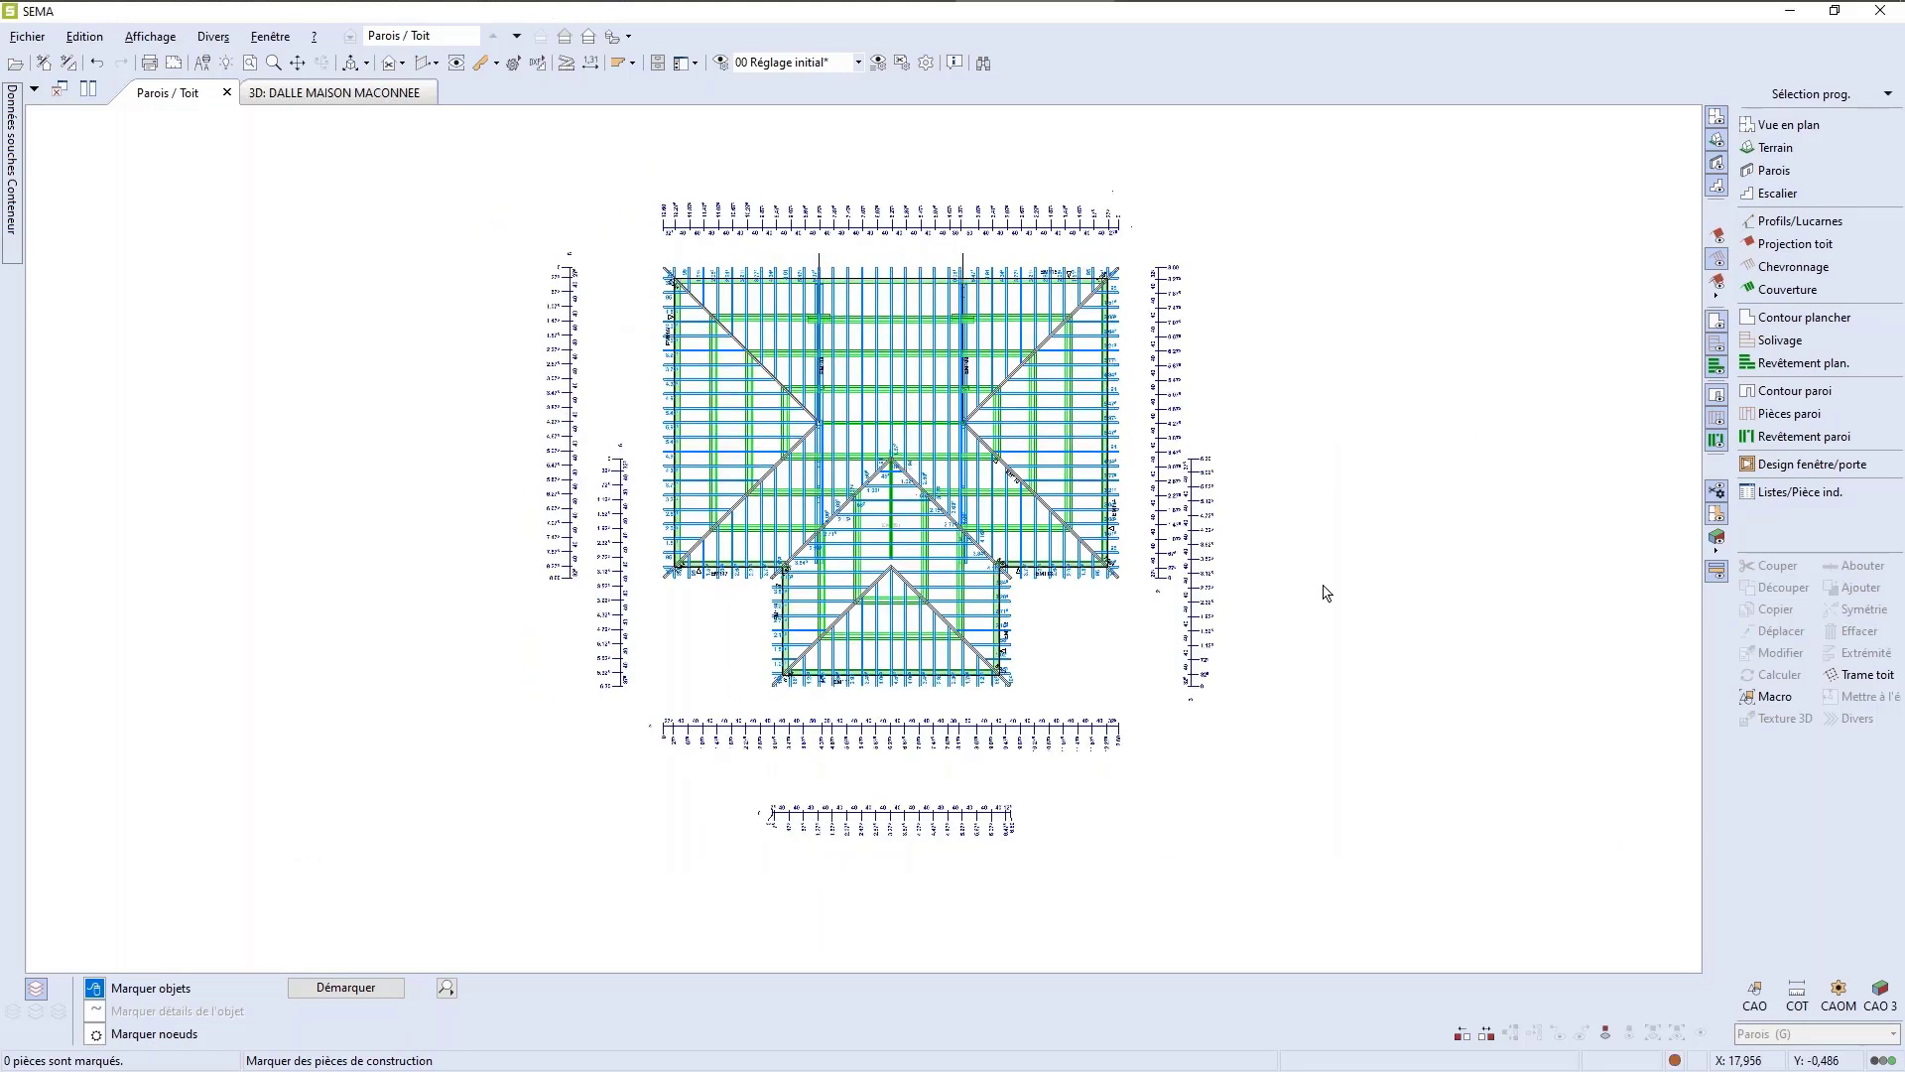
Step: Check the gap between the slab and the walls in 3D, and set the DALLE MAISON MACONNEE storey height to 0,5
{"action": "left_click", "coordinate": [402, 94]}
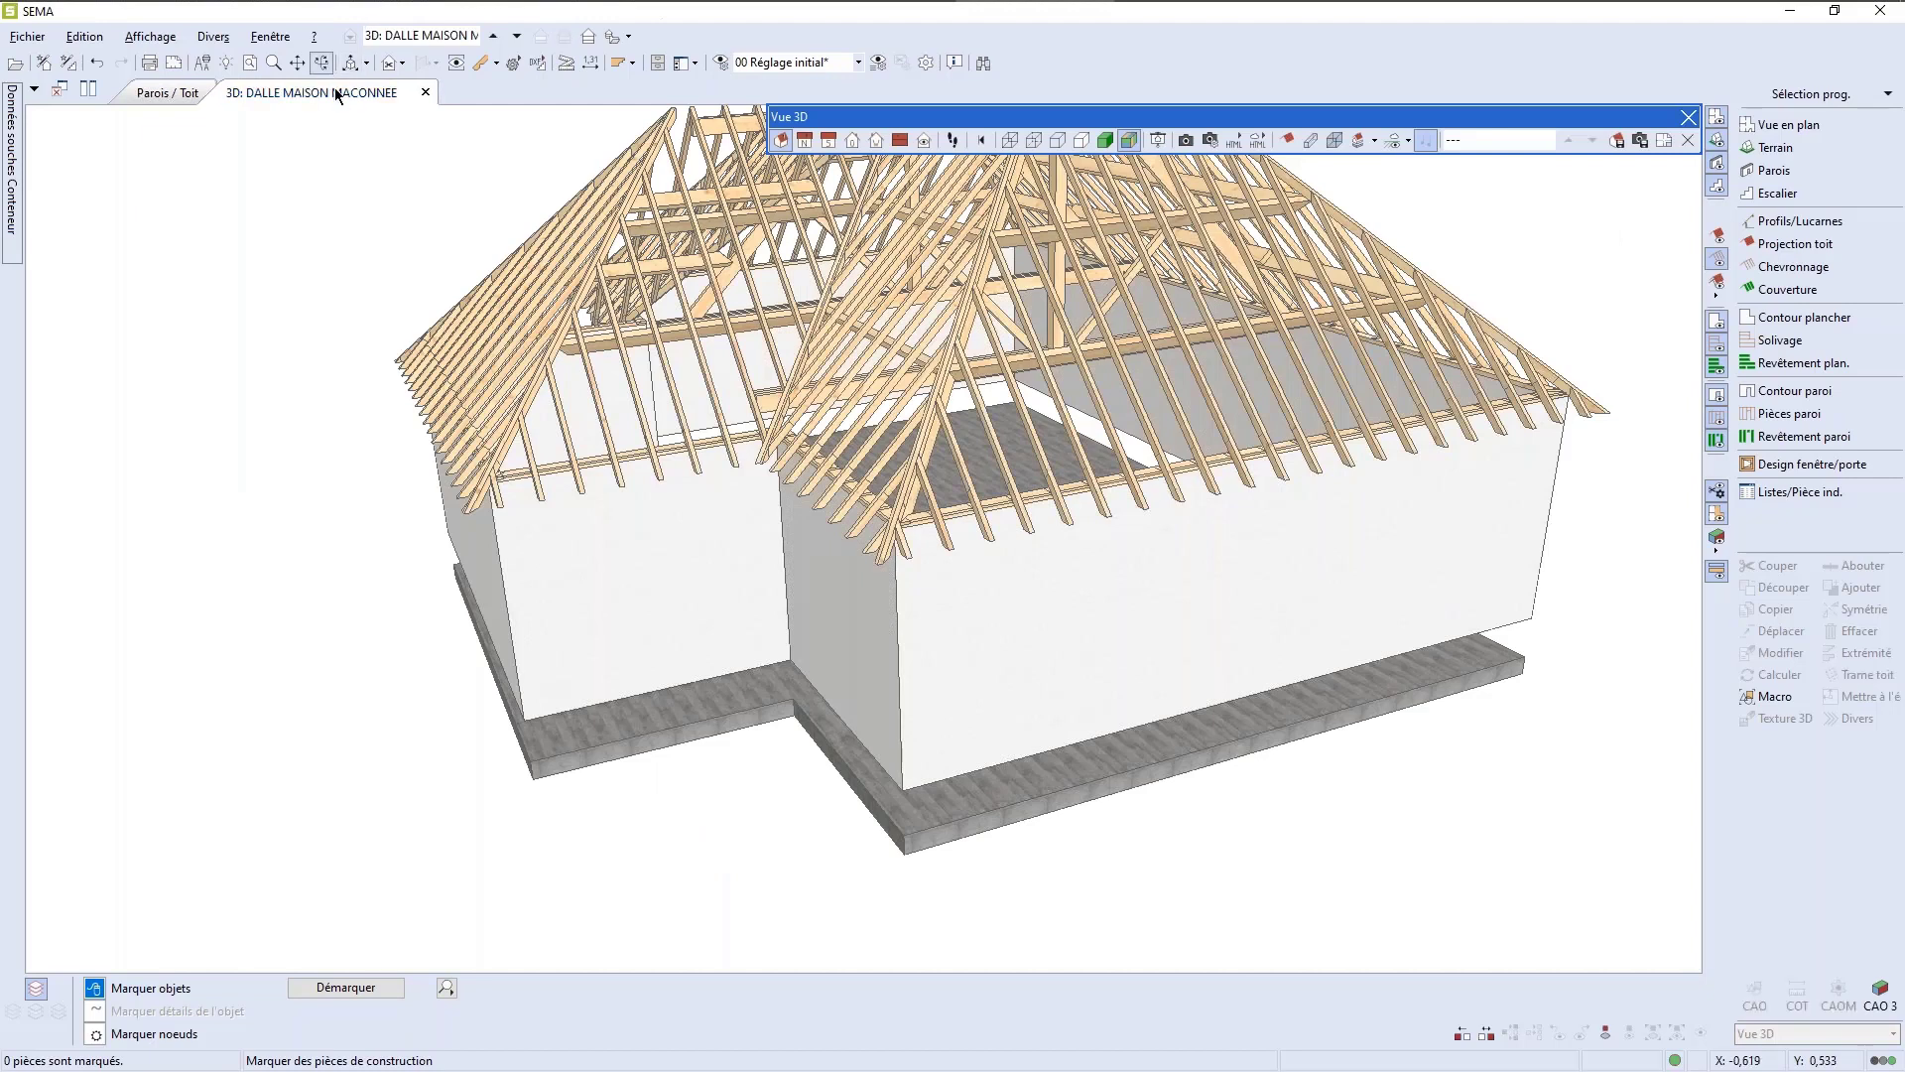
{"action": "left_click_drag", "start_coordinate": [869, 650], "coordinate": [999, 751]}
{"action": "scroll", "coordinate": [1000, 751], "scroll_direction": "up", "scroll_amount": 3}
{"action": "scroll", "coordinate": [999, 751], "scroll_direction": "down", "scroll_amount": 2}
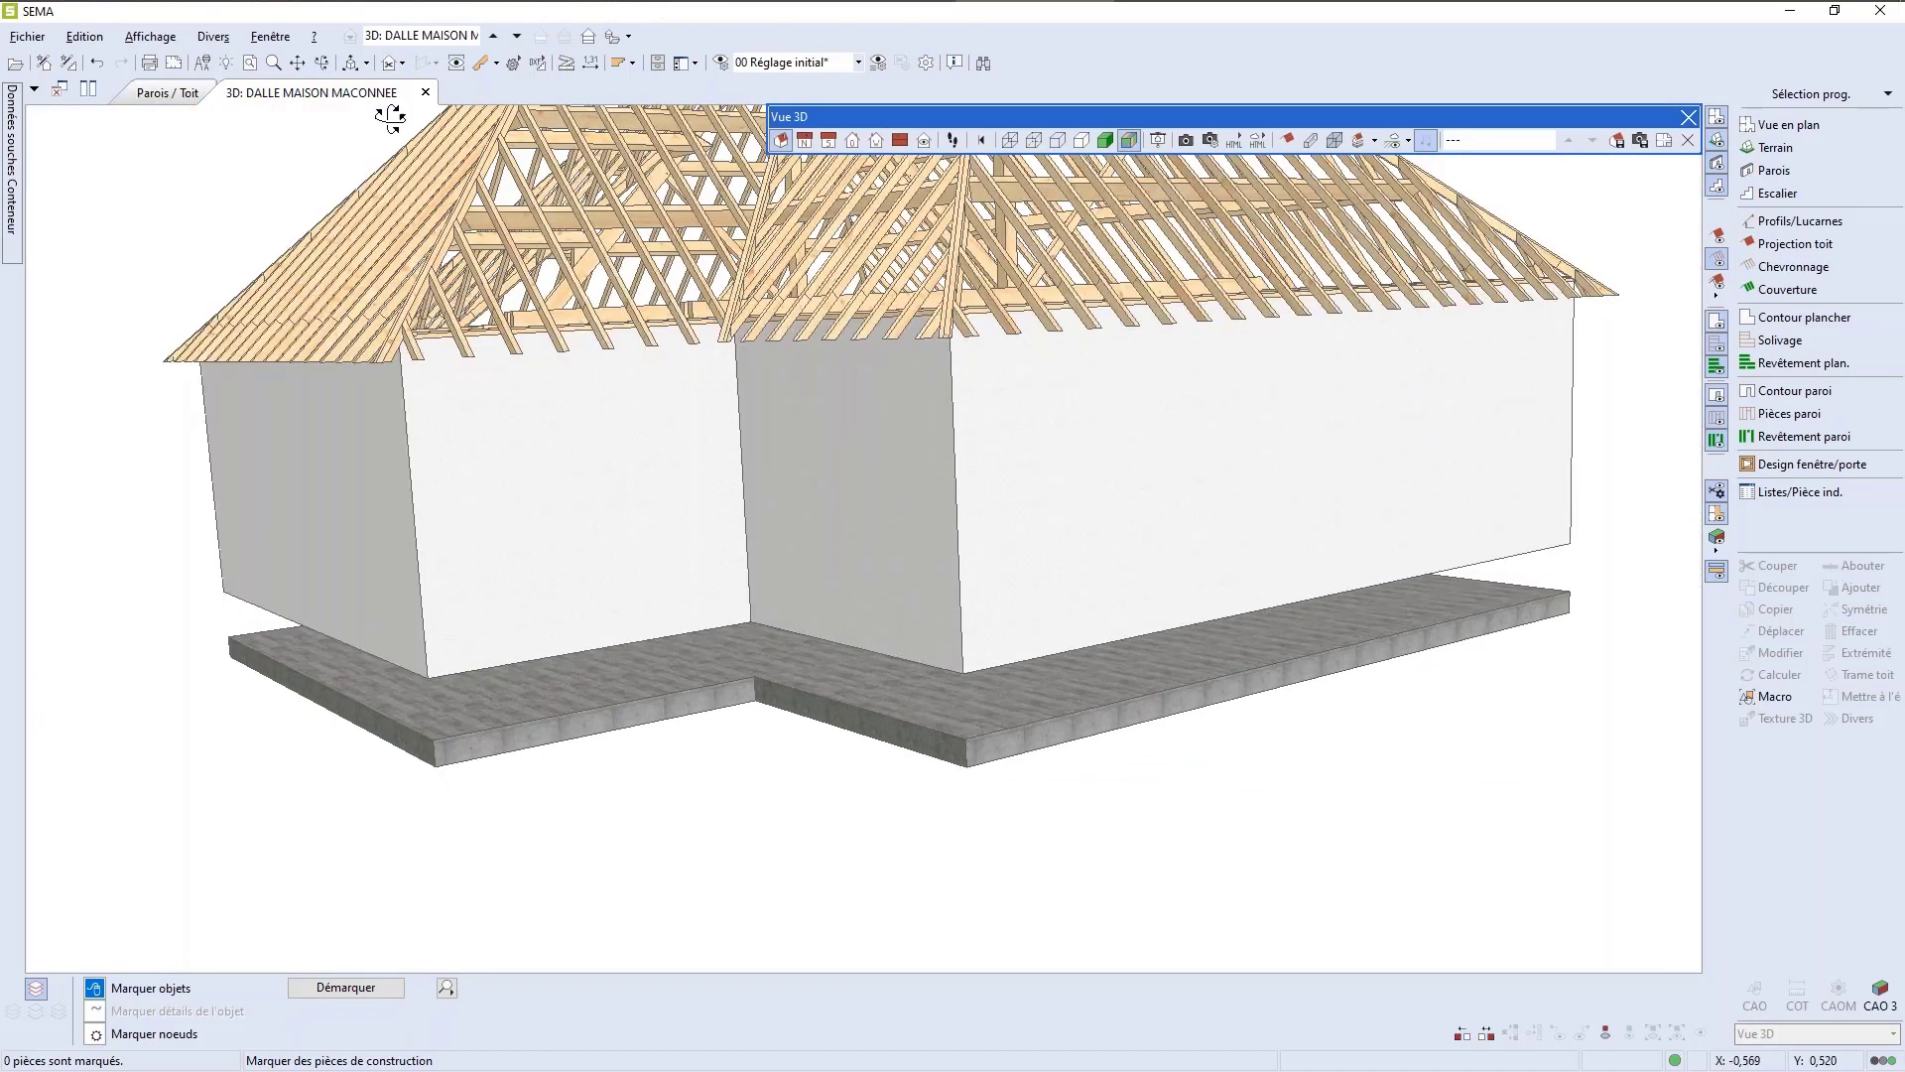
{"action": "left_click", "coordinate": [420, 39]}
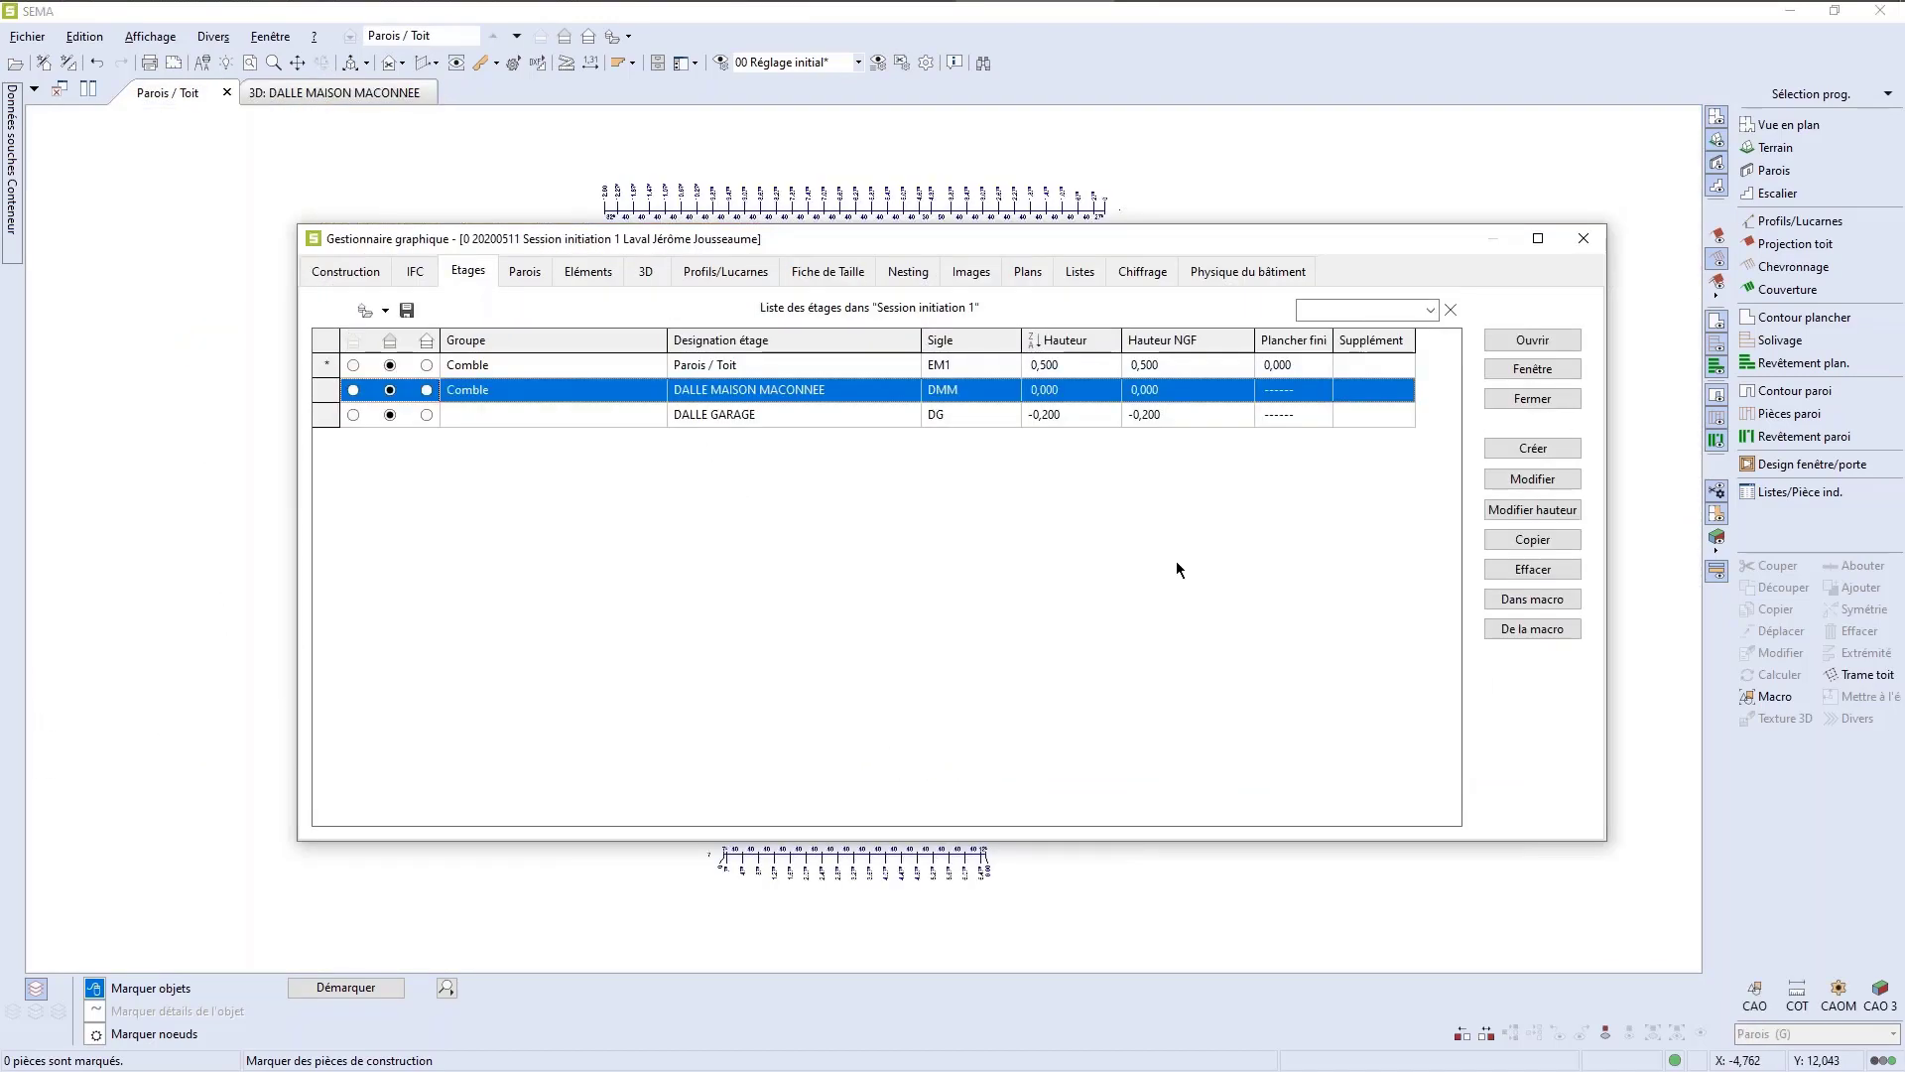
{"action": "left_click", "coordinate": [1521, 485]}
{"action": "key", "text": "Tab"}
{"action": "key", "text": "Tab"}
{"action": "key", "text": "Tab"}
{"action": "key", "text": "Tab"}
{"action": "type", "text": "0,5"}
{"action": "key", "text": "Tab"}
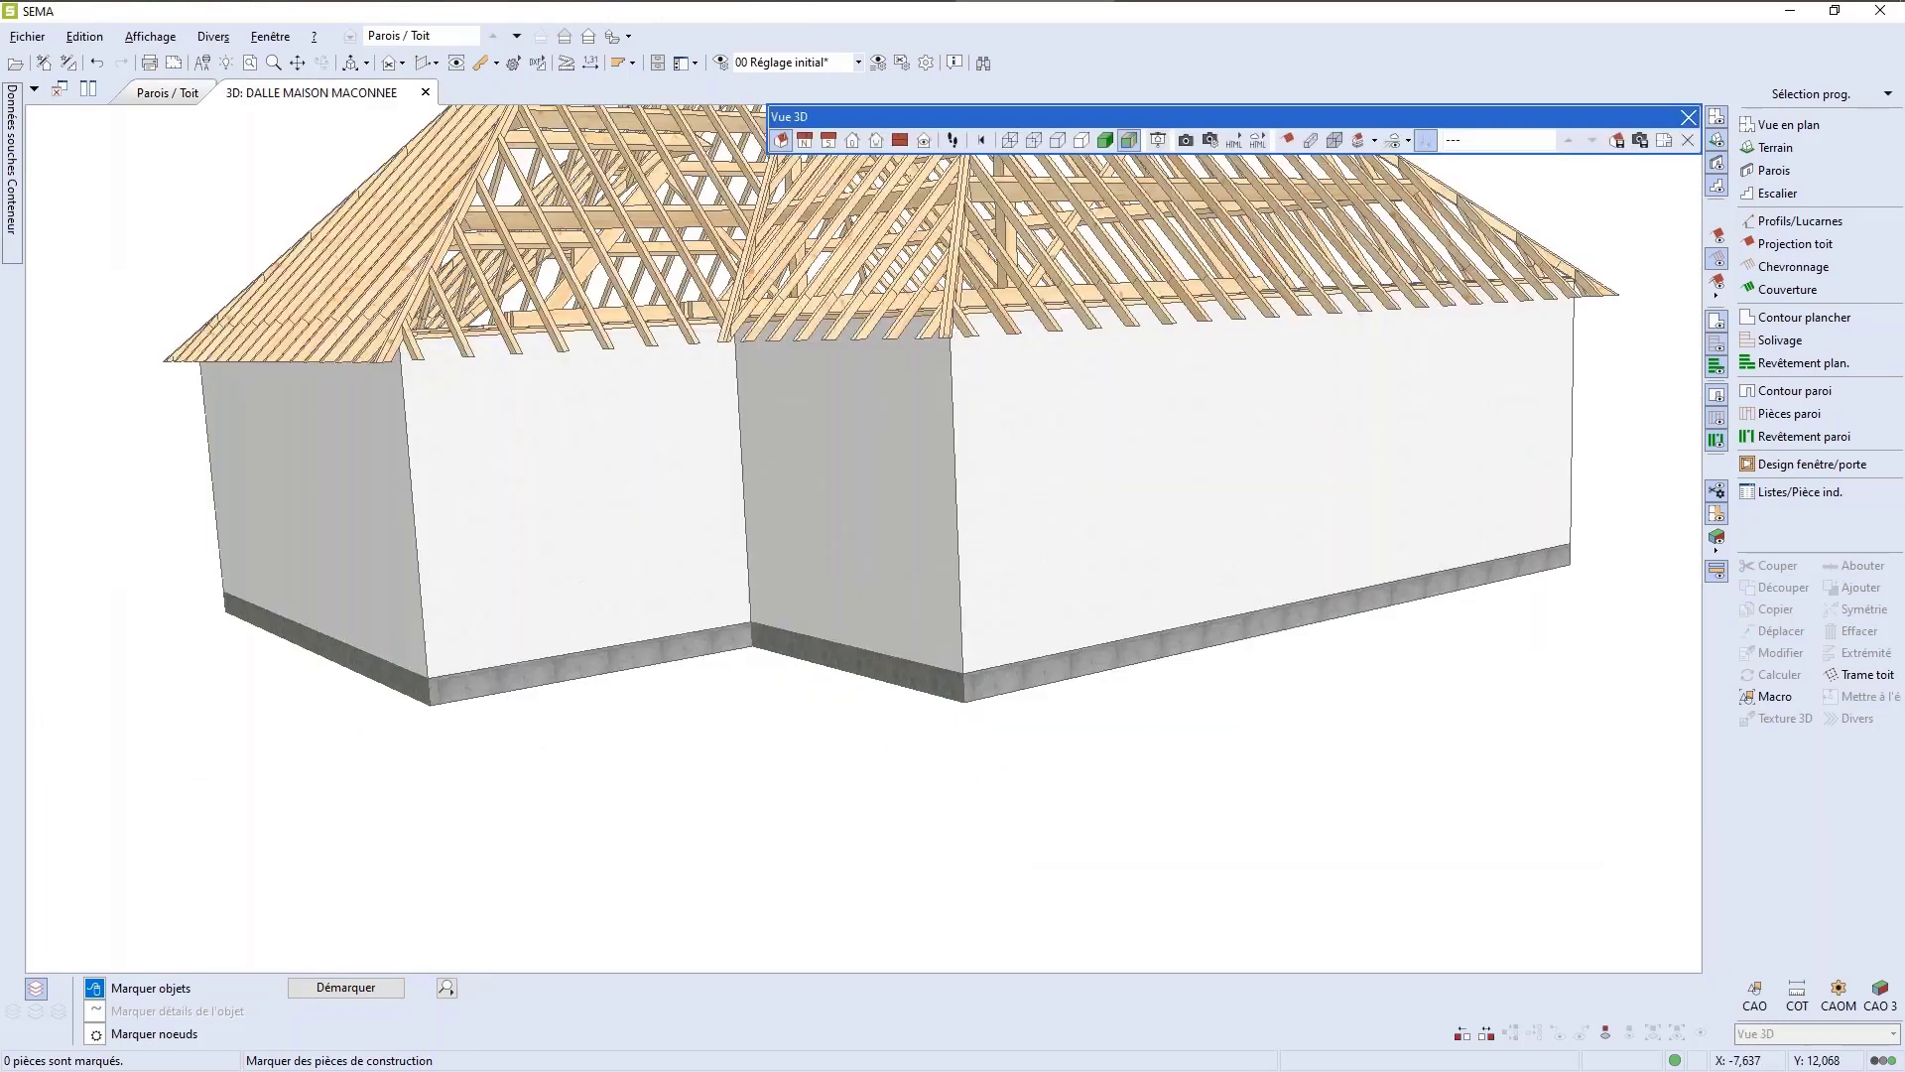
Step: Check the model in 3D, return to the Parois / Toit plan and hide the roof layers
{"action": "scroll", "coordinate": [536, 475], "scroll_direction": "up", "scroll_amount": 5}
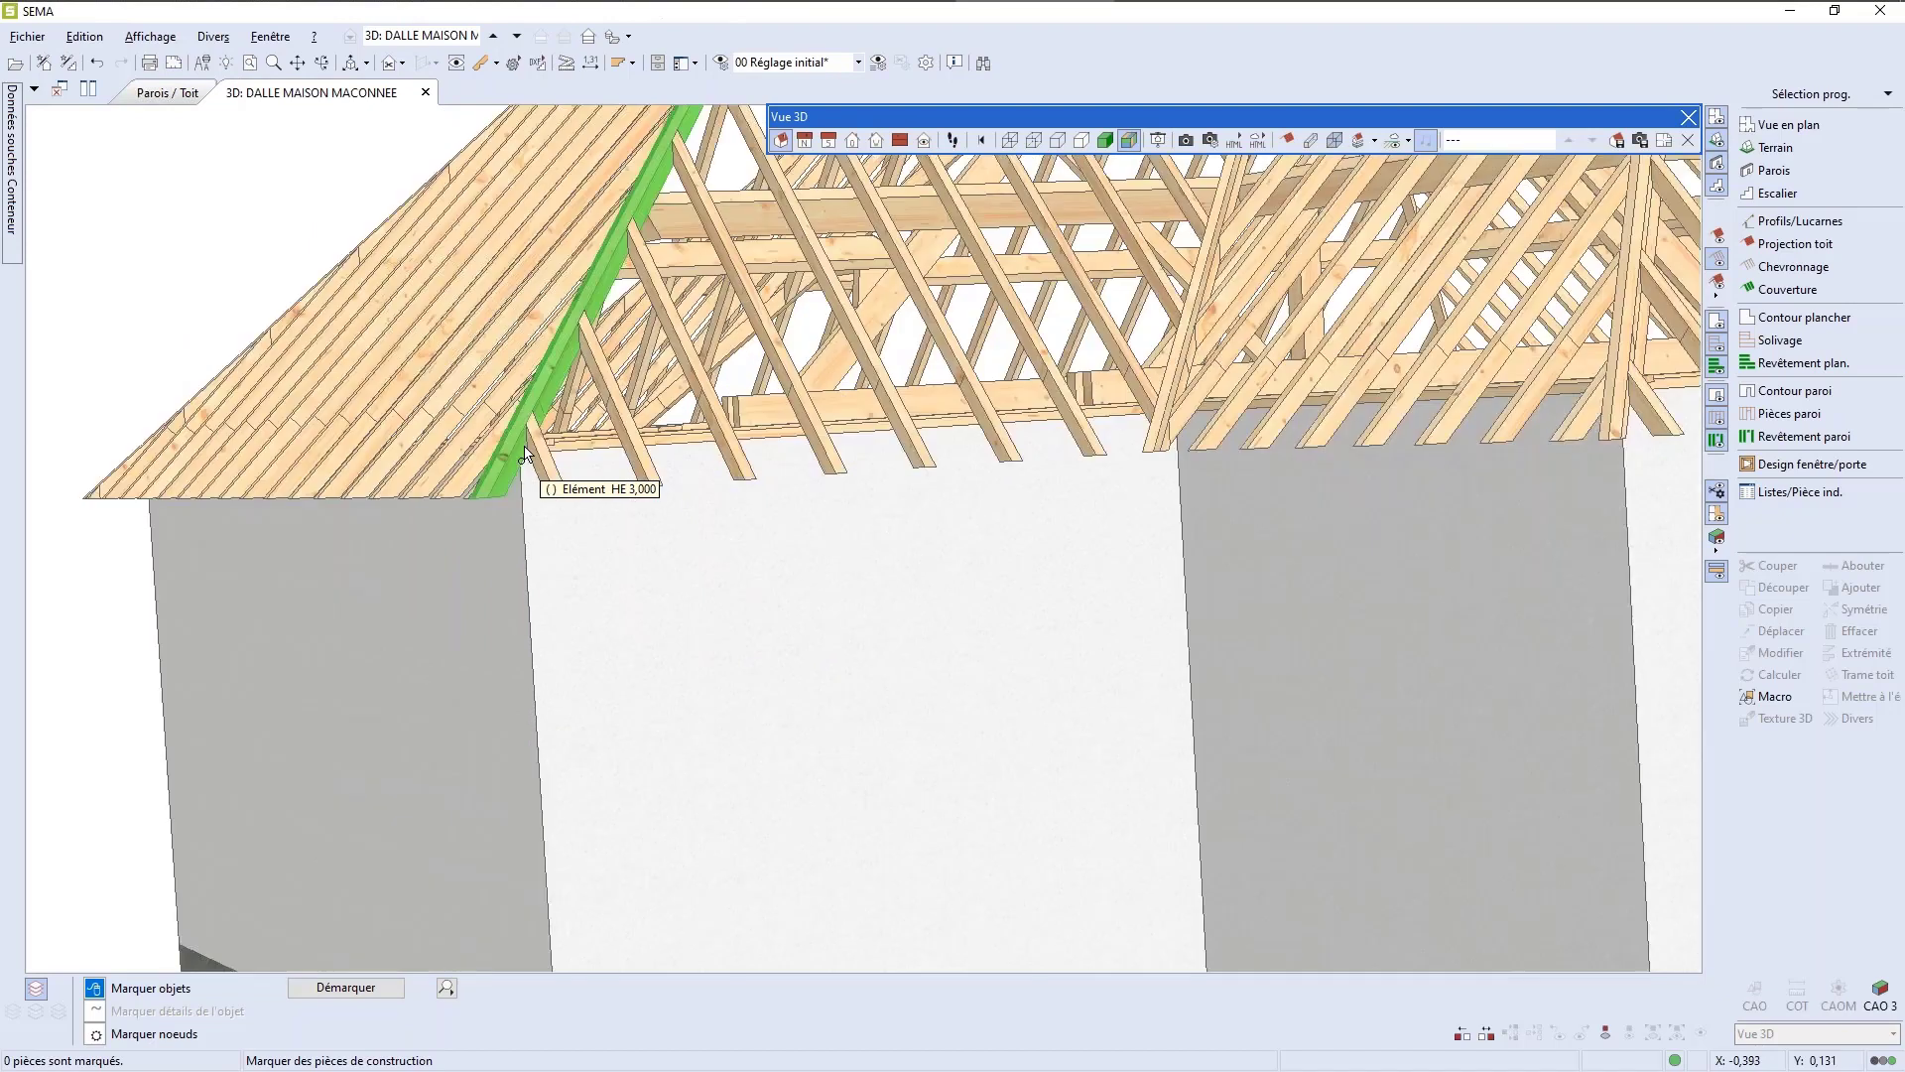
{"action": "scroll", "coordinate": [524, 453], "scroll_direction": "down", "scroll_amount": 5}
{"action": "left_click", "coordinate": [168, 92]}
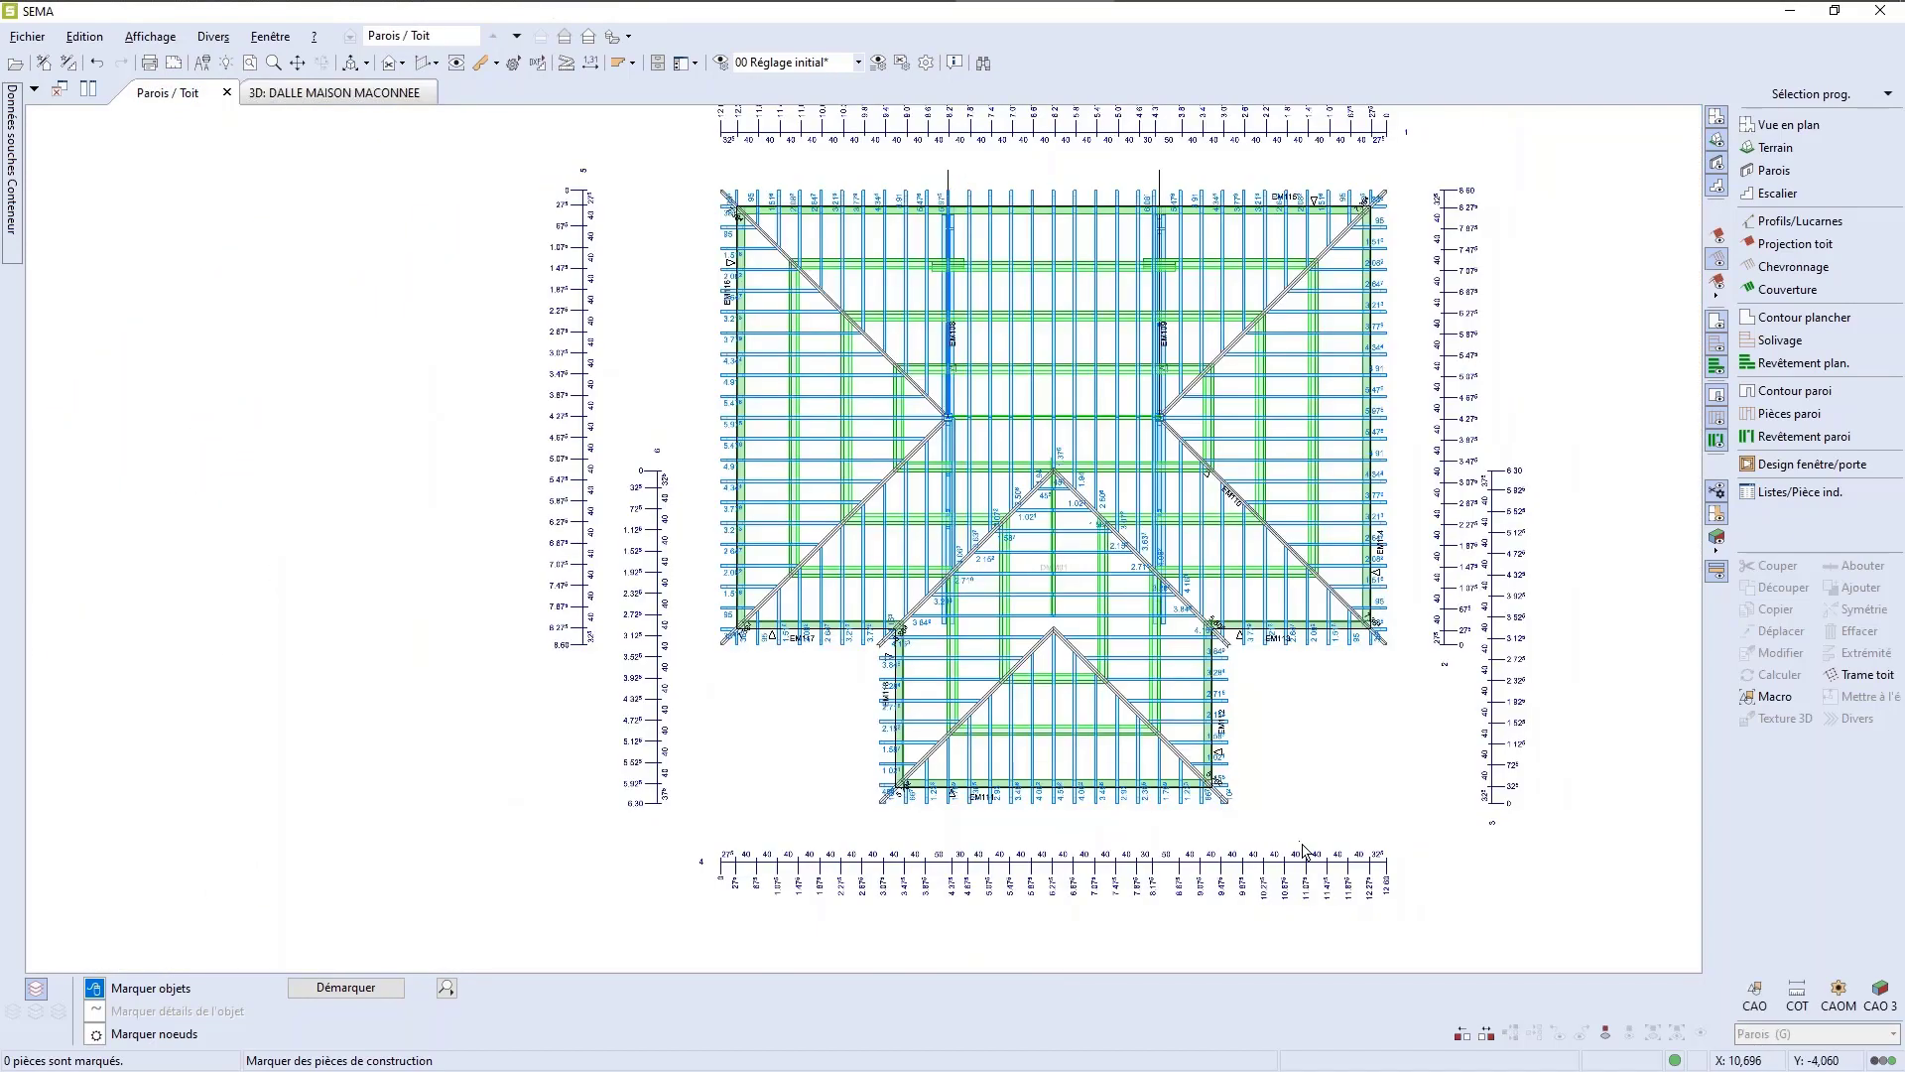
{"action": "left_click", "coordinate": [1720, 260]}
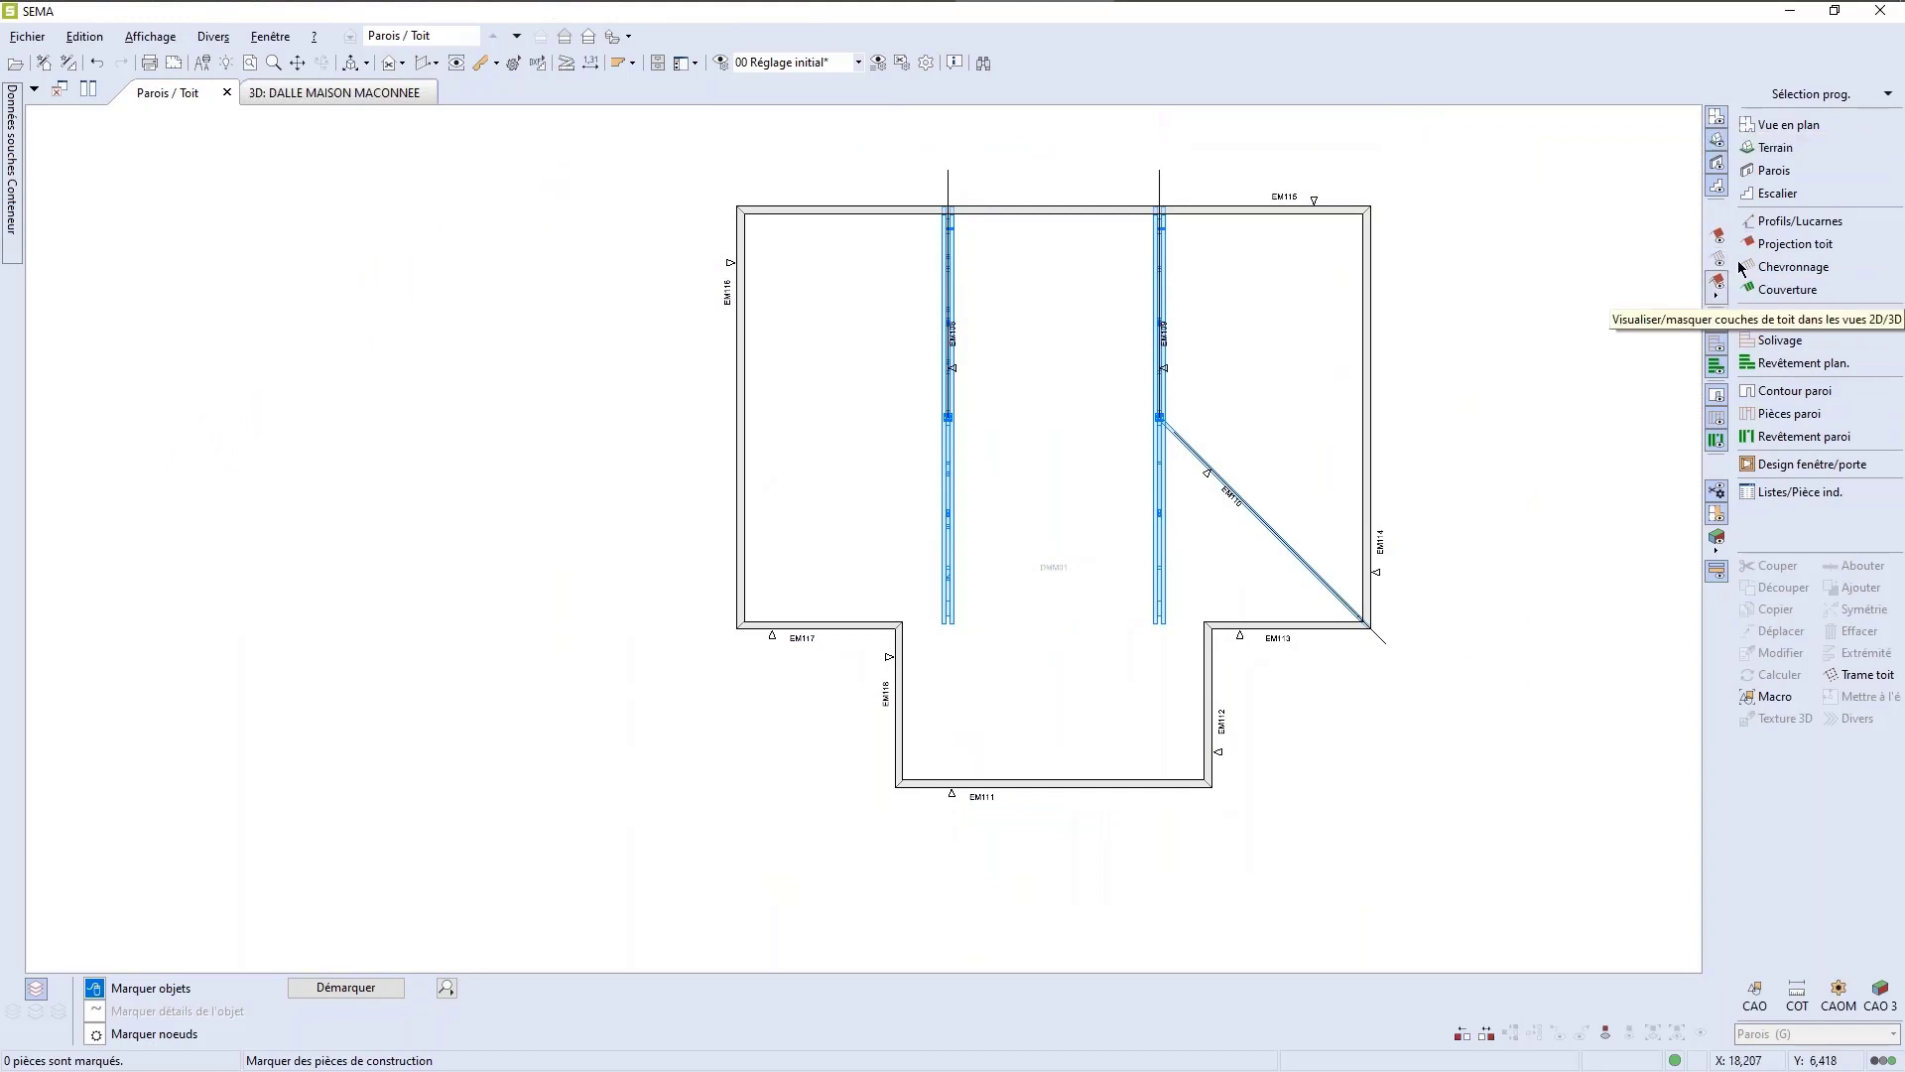
Step: Join walls EM118 and EM111 with a Raccord d'angle set to Coupe, so that EM111 runs through the corner
{"action": "scroll", "coordinate": [1281, 684], "scroll_direction": "up", "scroll_amount": 3}
{"action": "scroll", "coordinate": [680, 945], "scroll_direction": "up", "scroll_amount": 3}
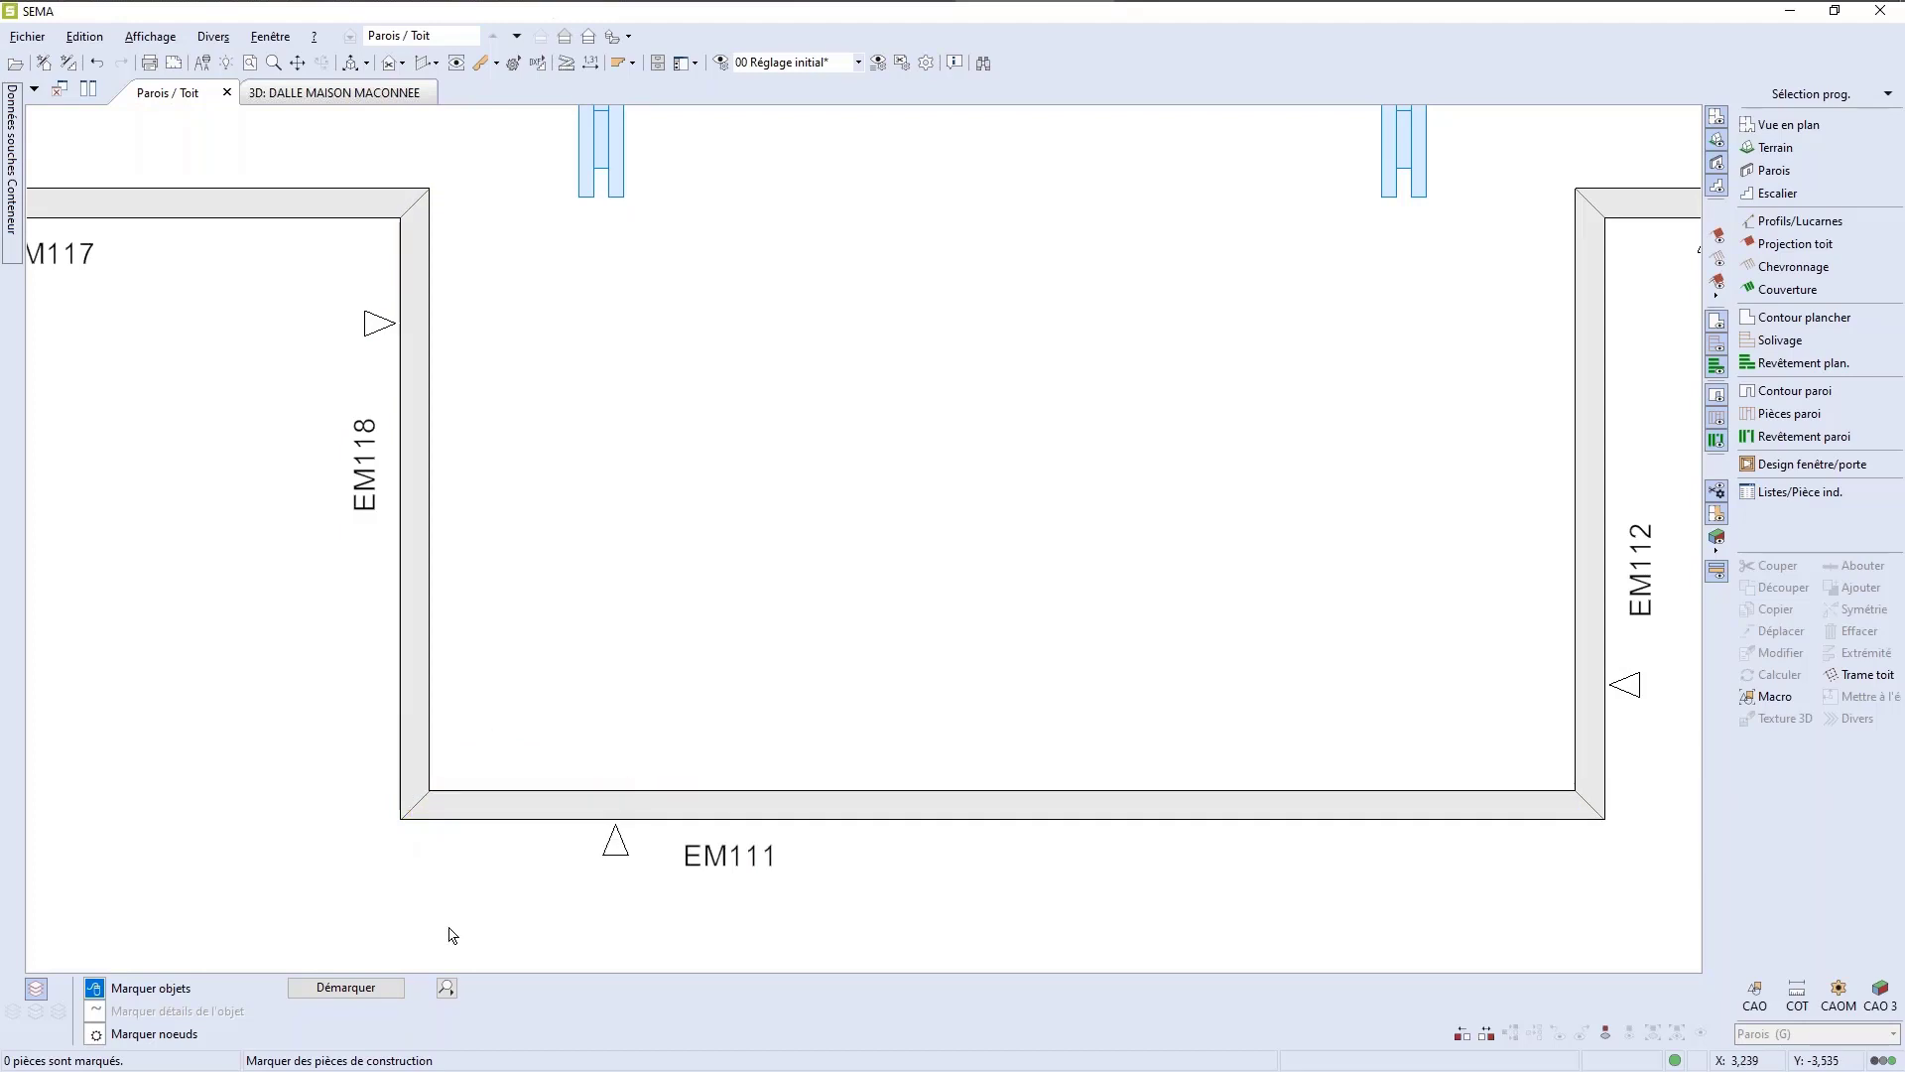
{"action": "left_click", "coordinate": [425, 772]}
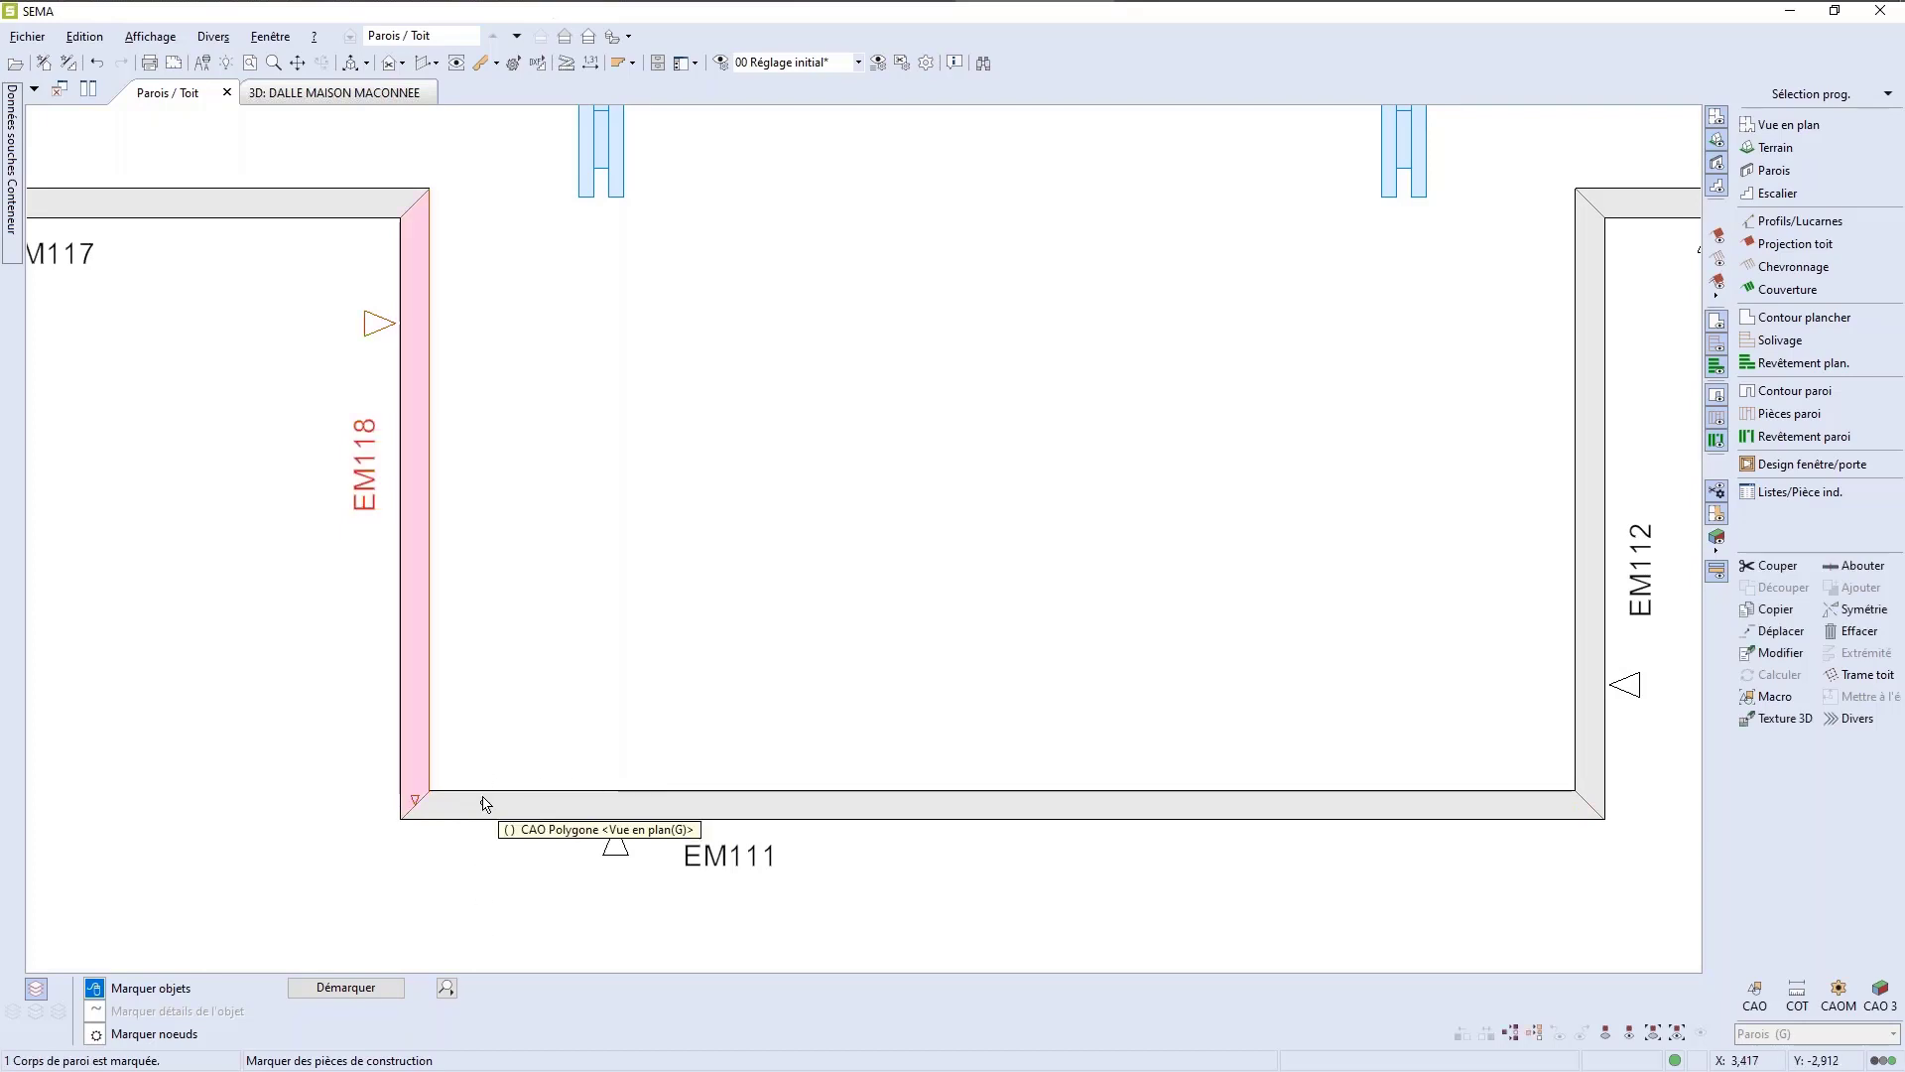
{"action": "left_click", "coordinate": [483, 802]}
{"action": "scroll", "coordinate": [417, 715], "scroll_direction": "up", "scroll_amount": 6}
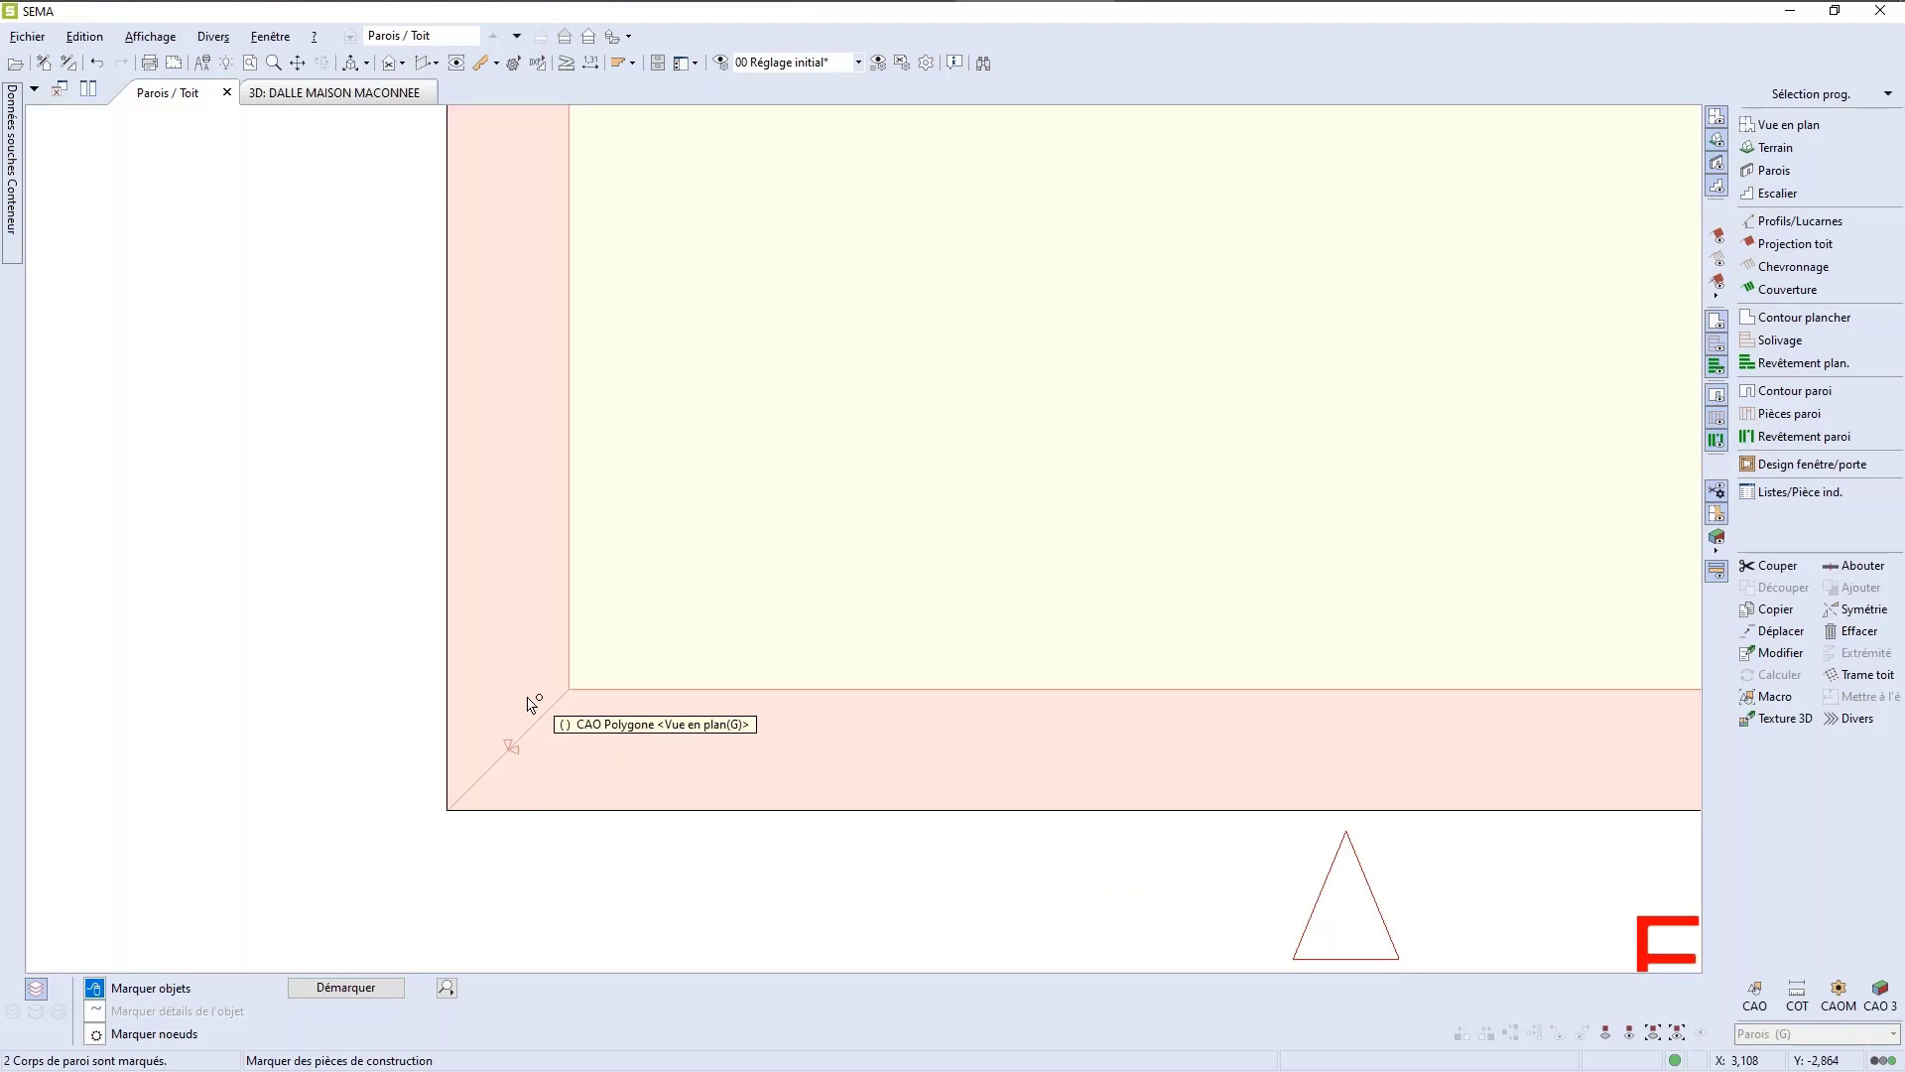
{"action": "scroll", "coordinate": [241, 721], "scroll_direction": "down", "scroll_amount": 2}
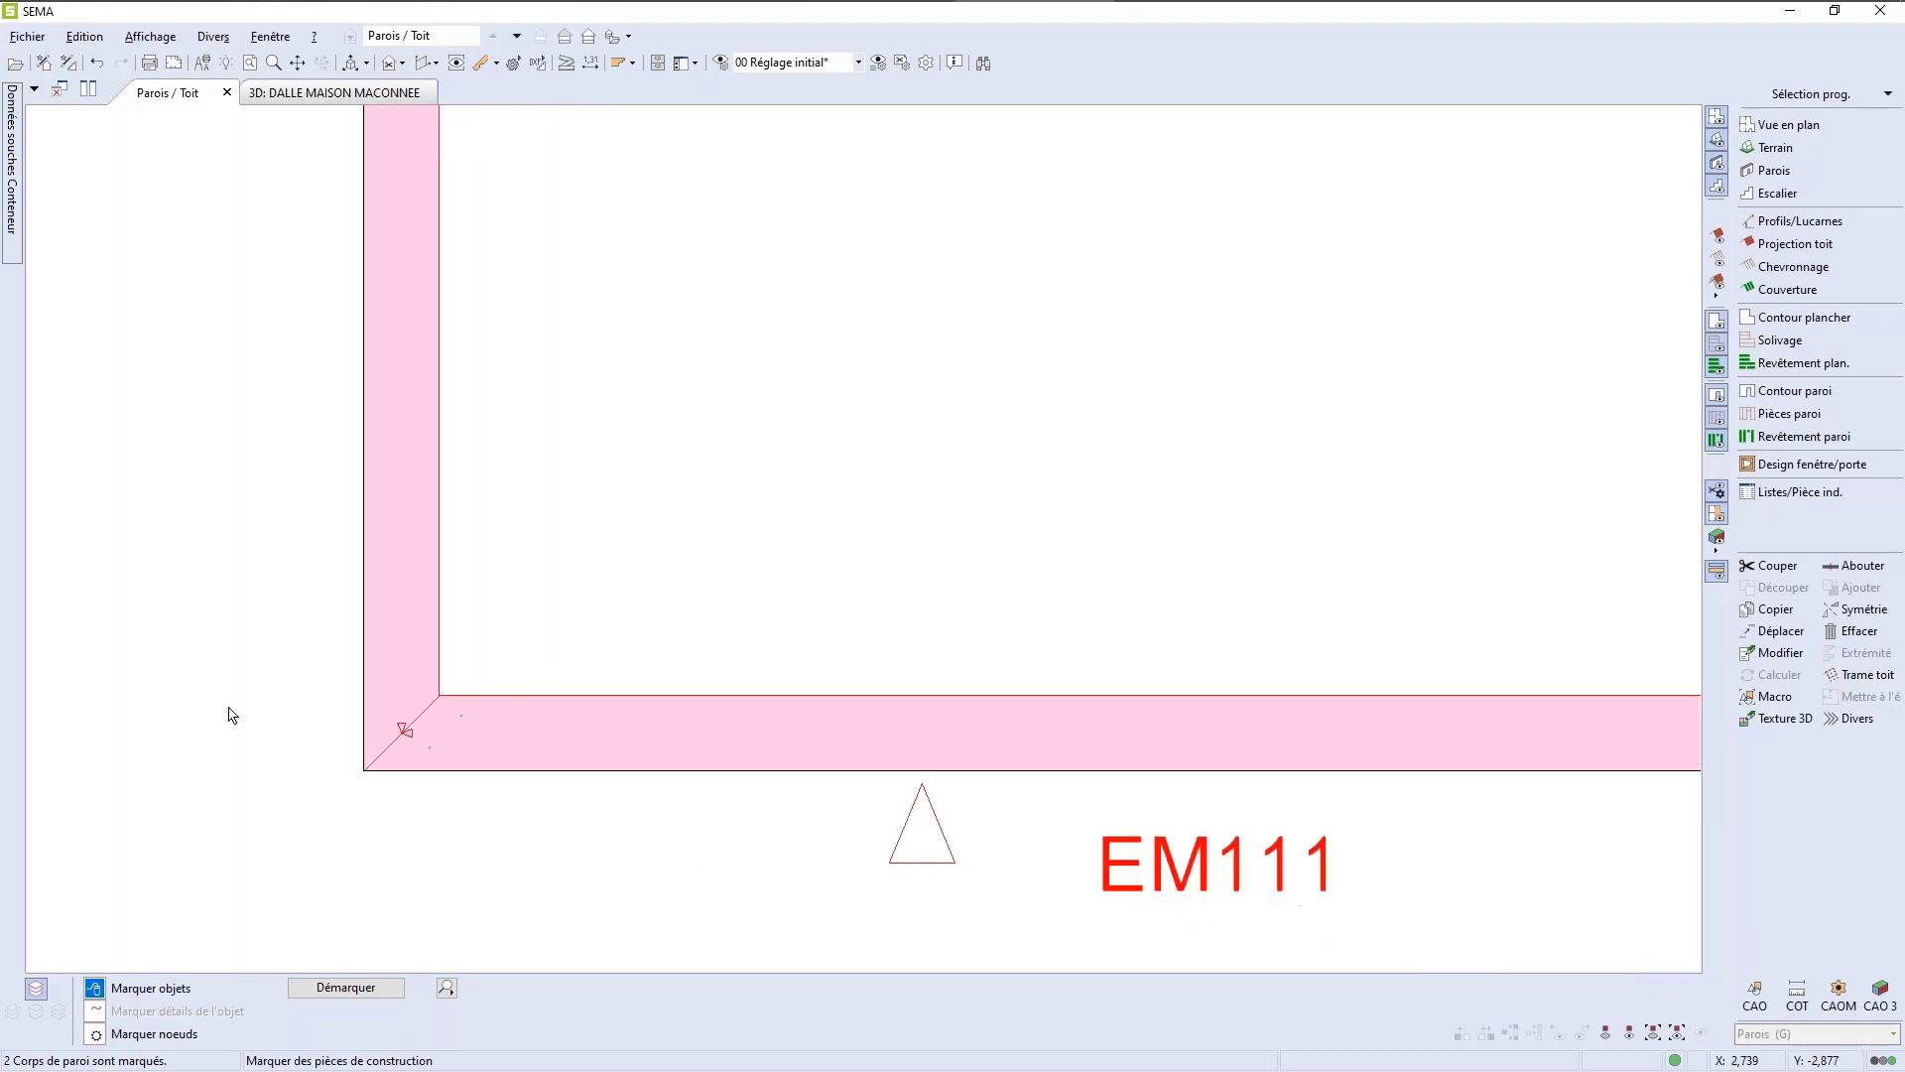
{"action": "scroll", "coordinate": [250, 713], "scroll_direction": "down", "scroll_amount": 3}
{"action": "scroll", "coordinate": [186, 727], "scroll_direction": "up", "scroll_amount": 2}
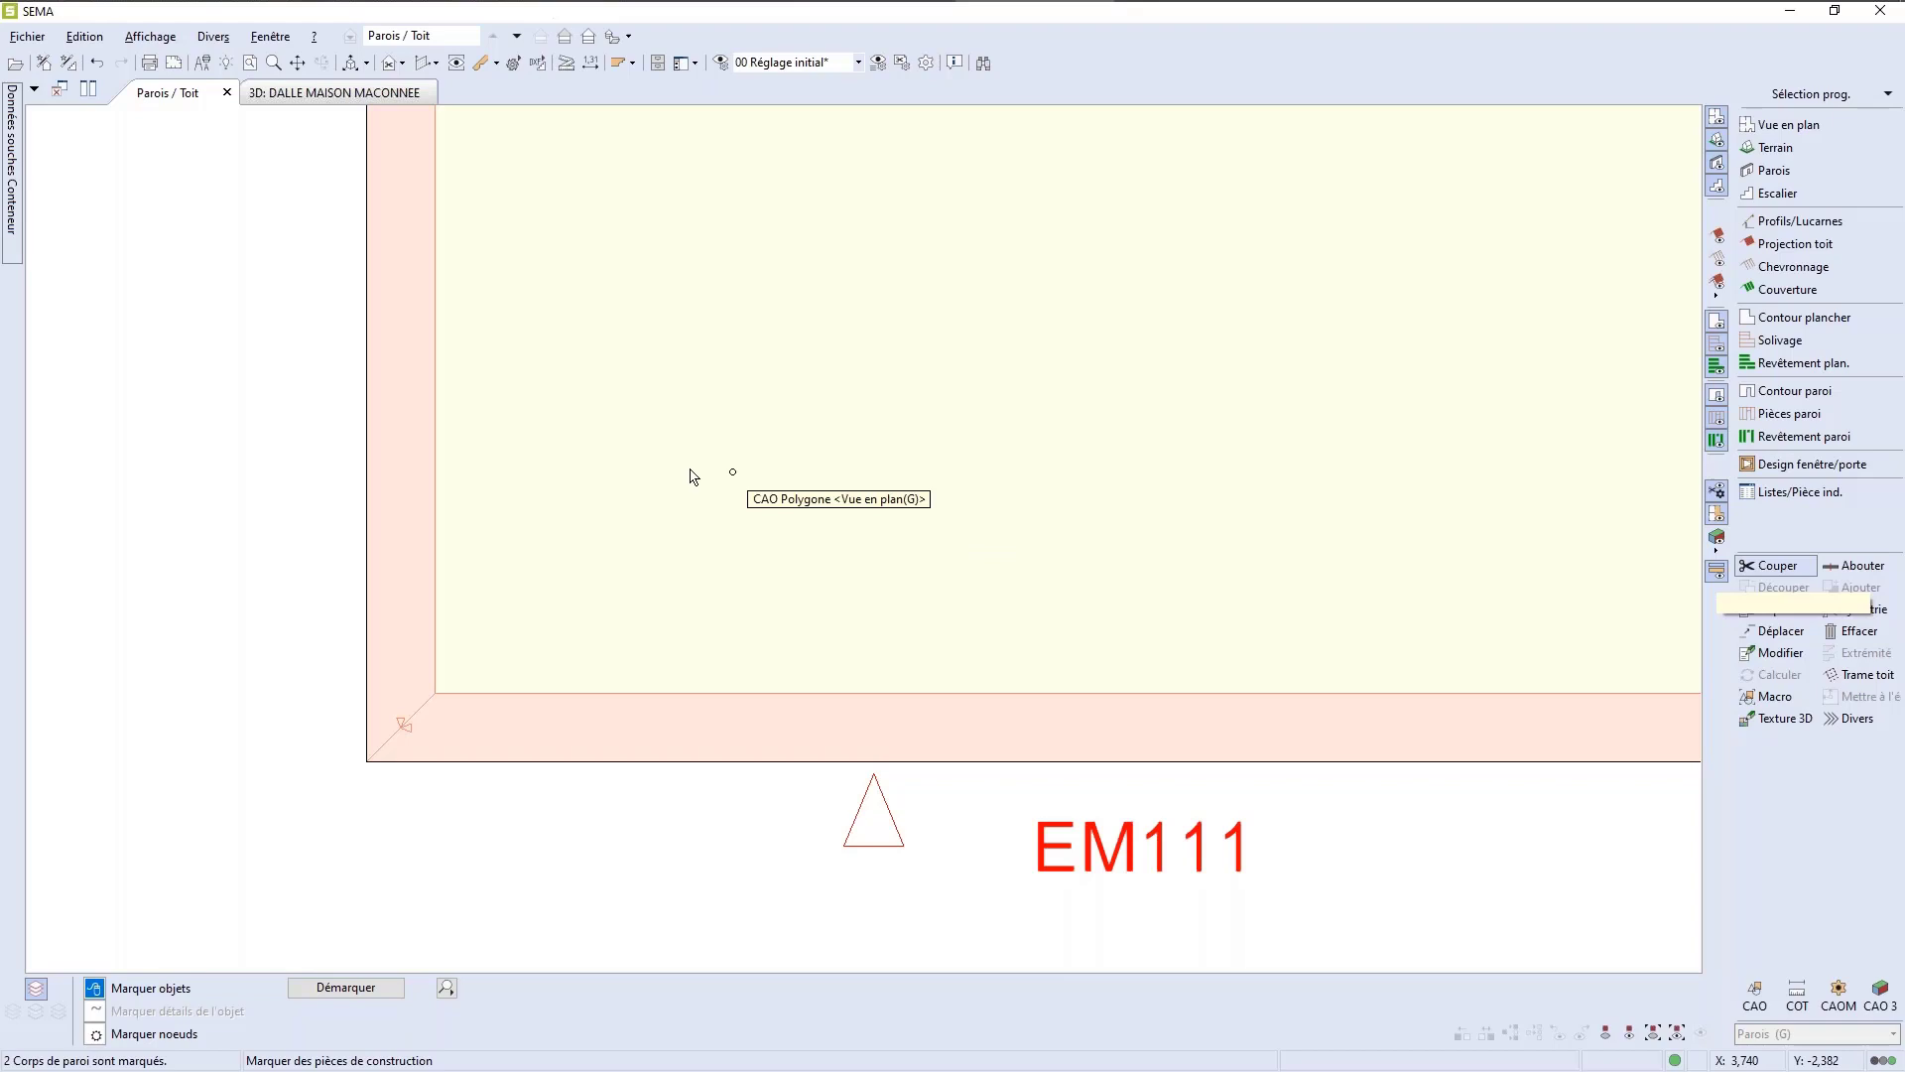
{"action": "right_click", "coordinate": [710, 471]}
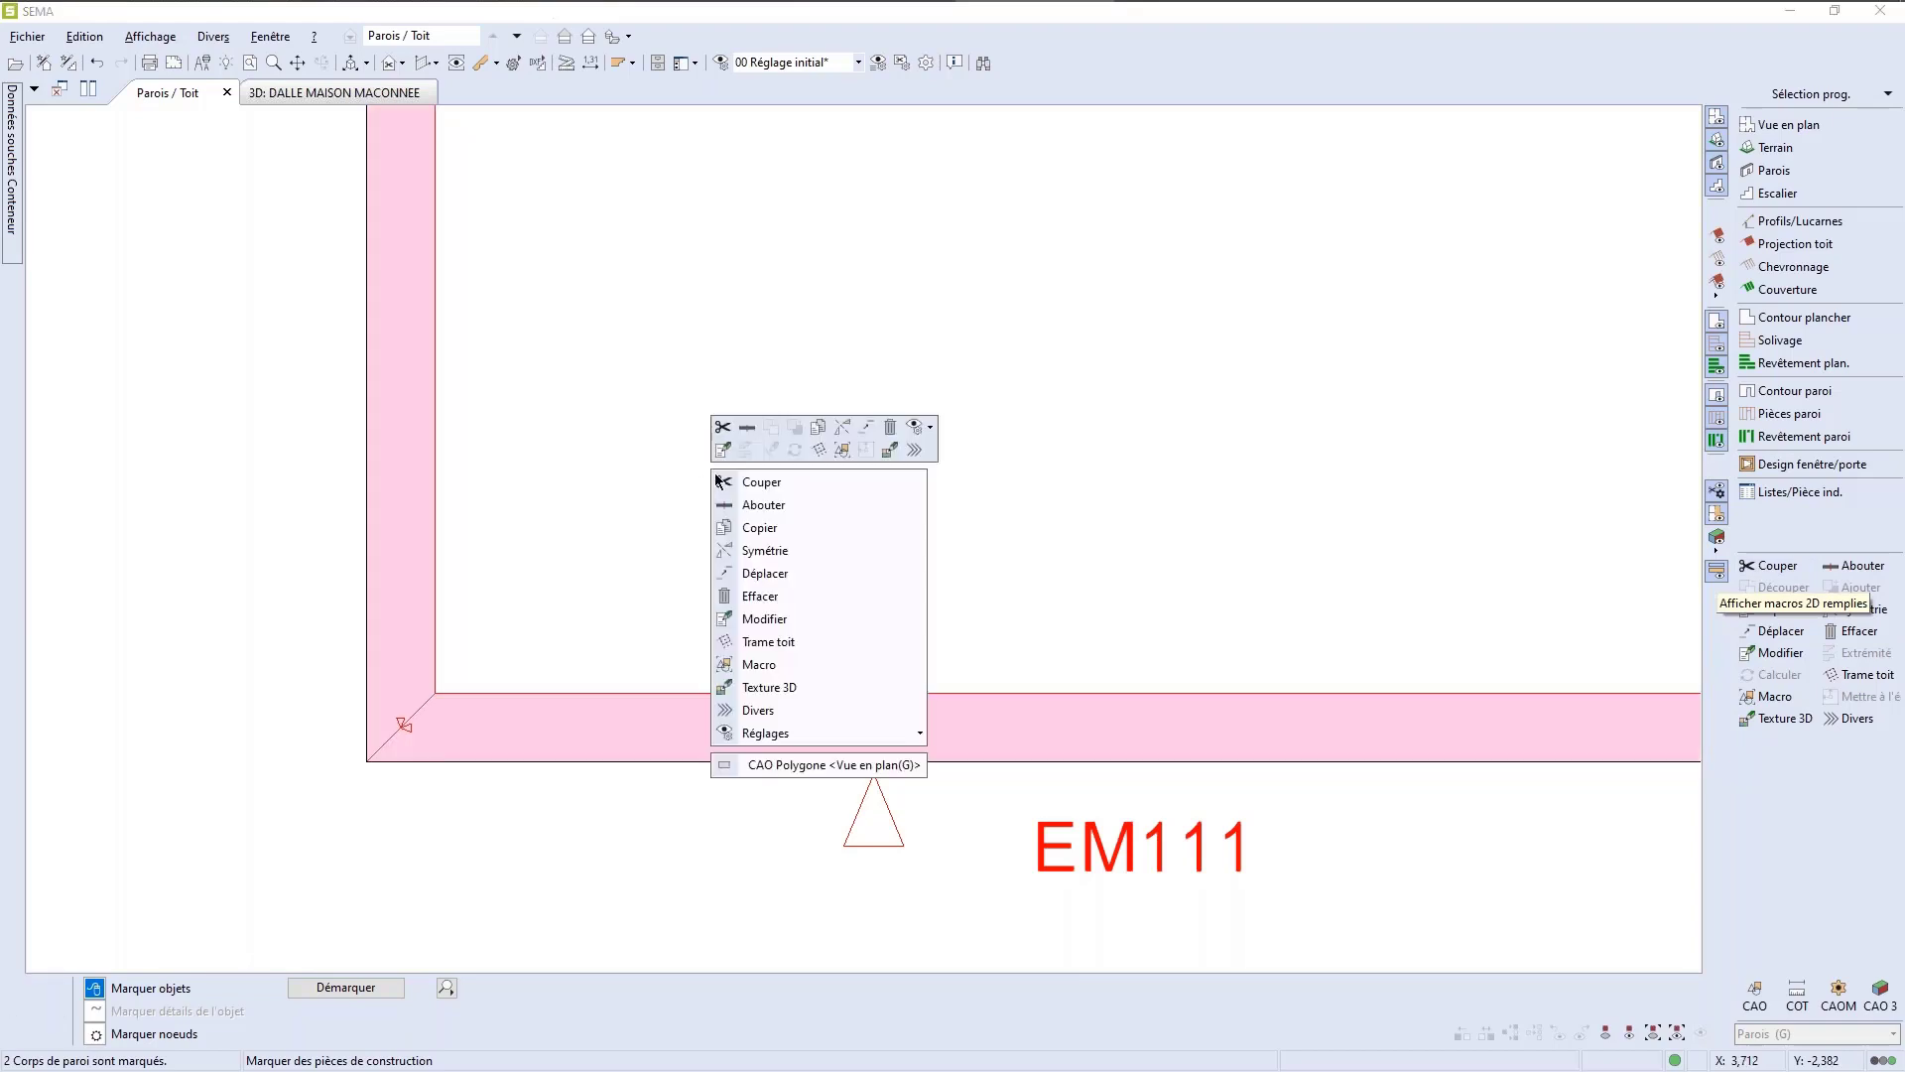
{"action": "left_click", "coordinate": [766, 479]}
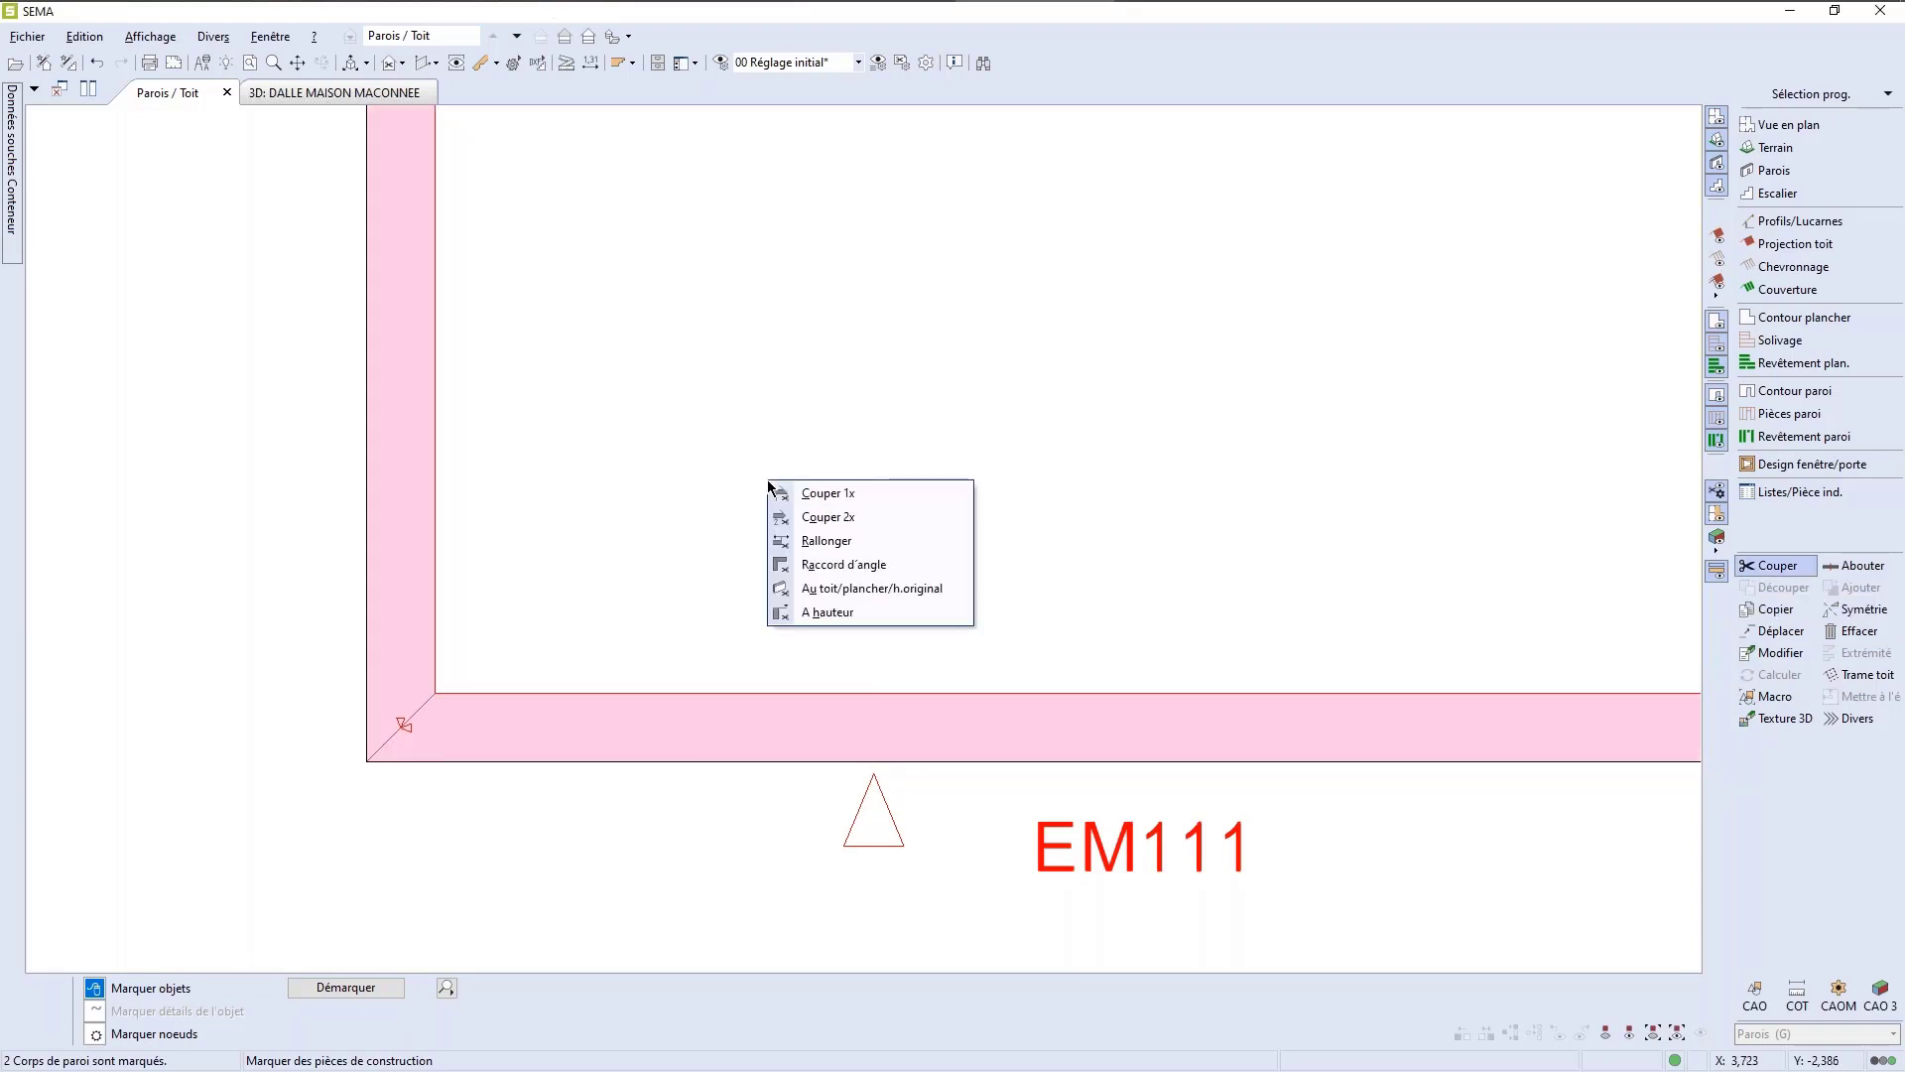
{"action": "left_click", "coordinate": [839, 567]}
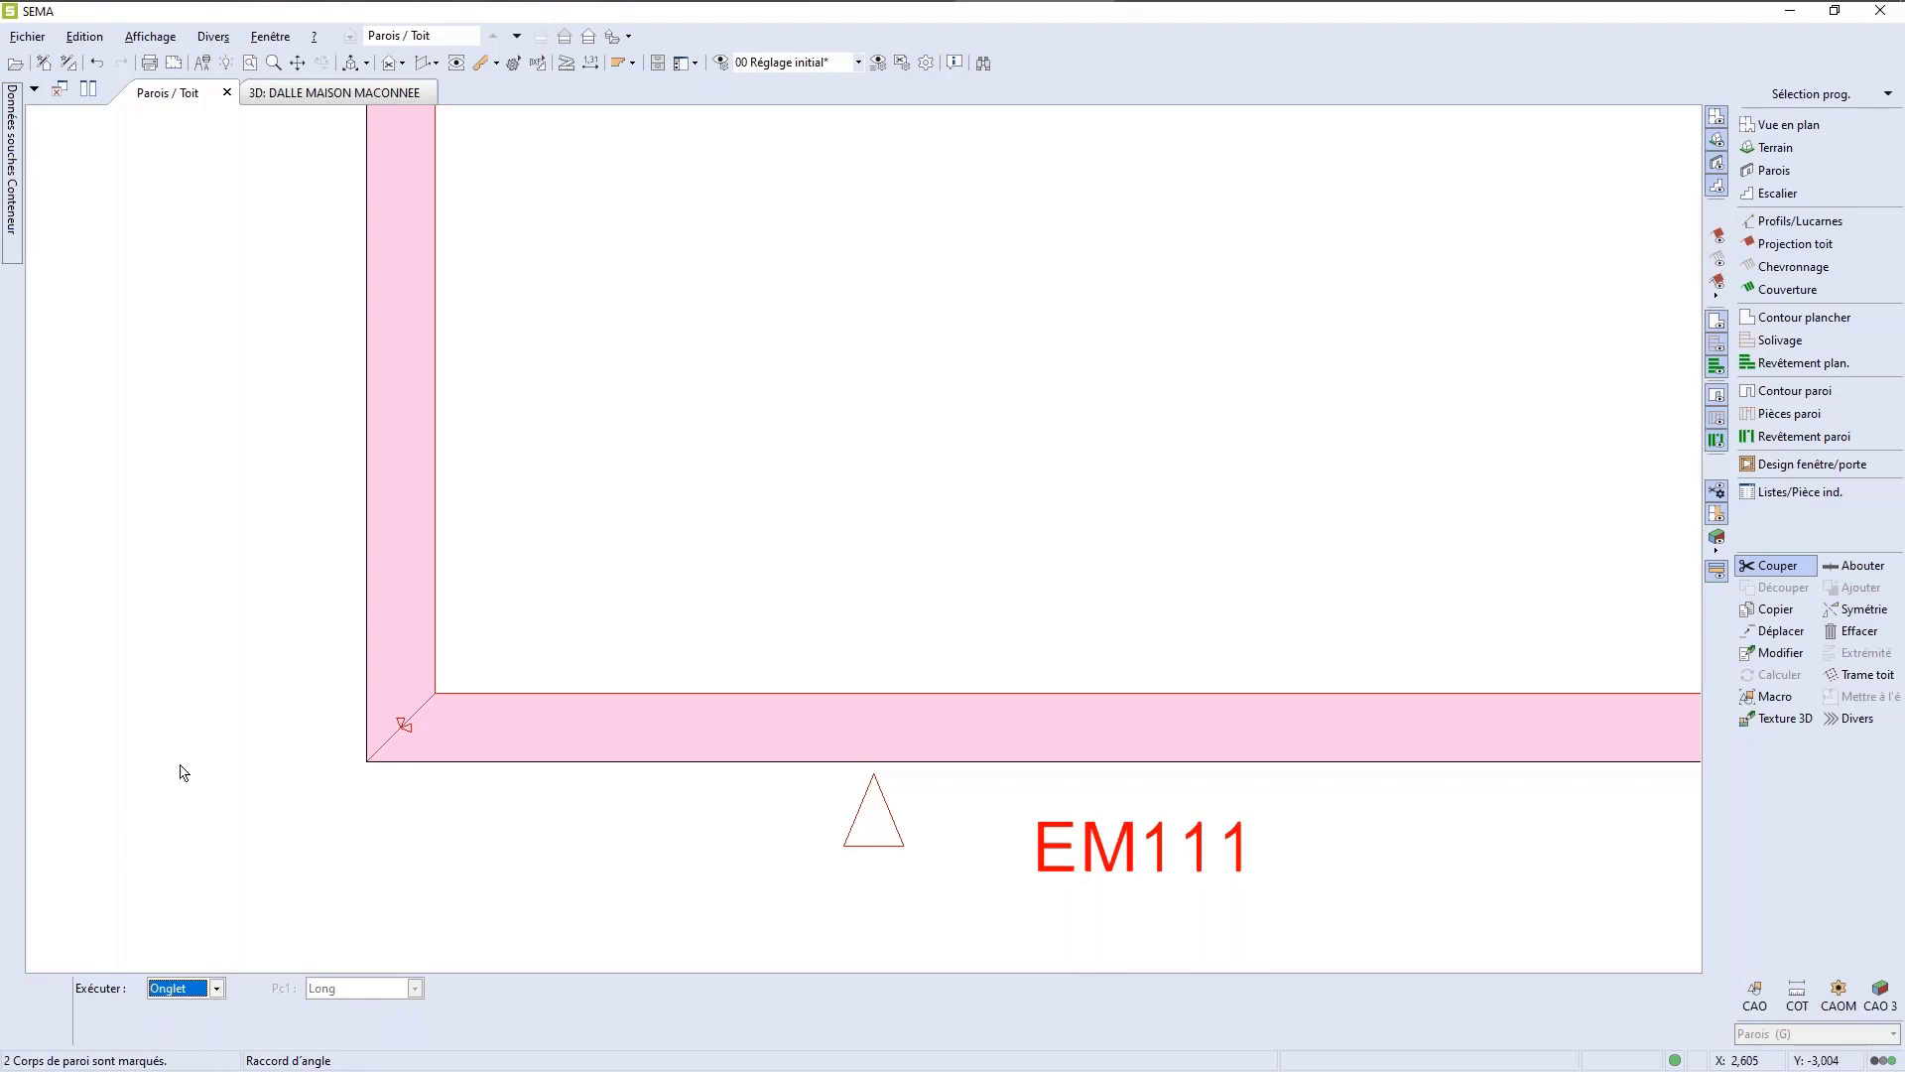
{"action": "key", "text": "Down"}
{"action": "key", "text": "Tab"}
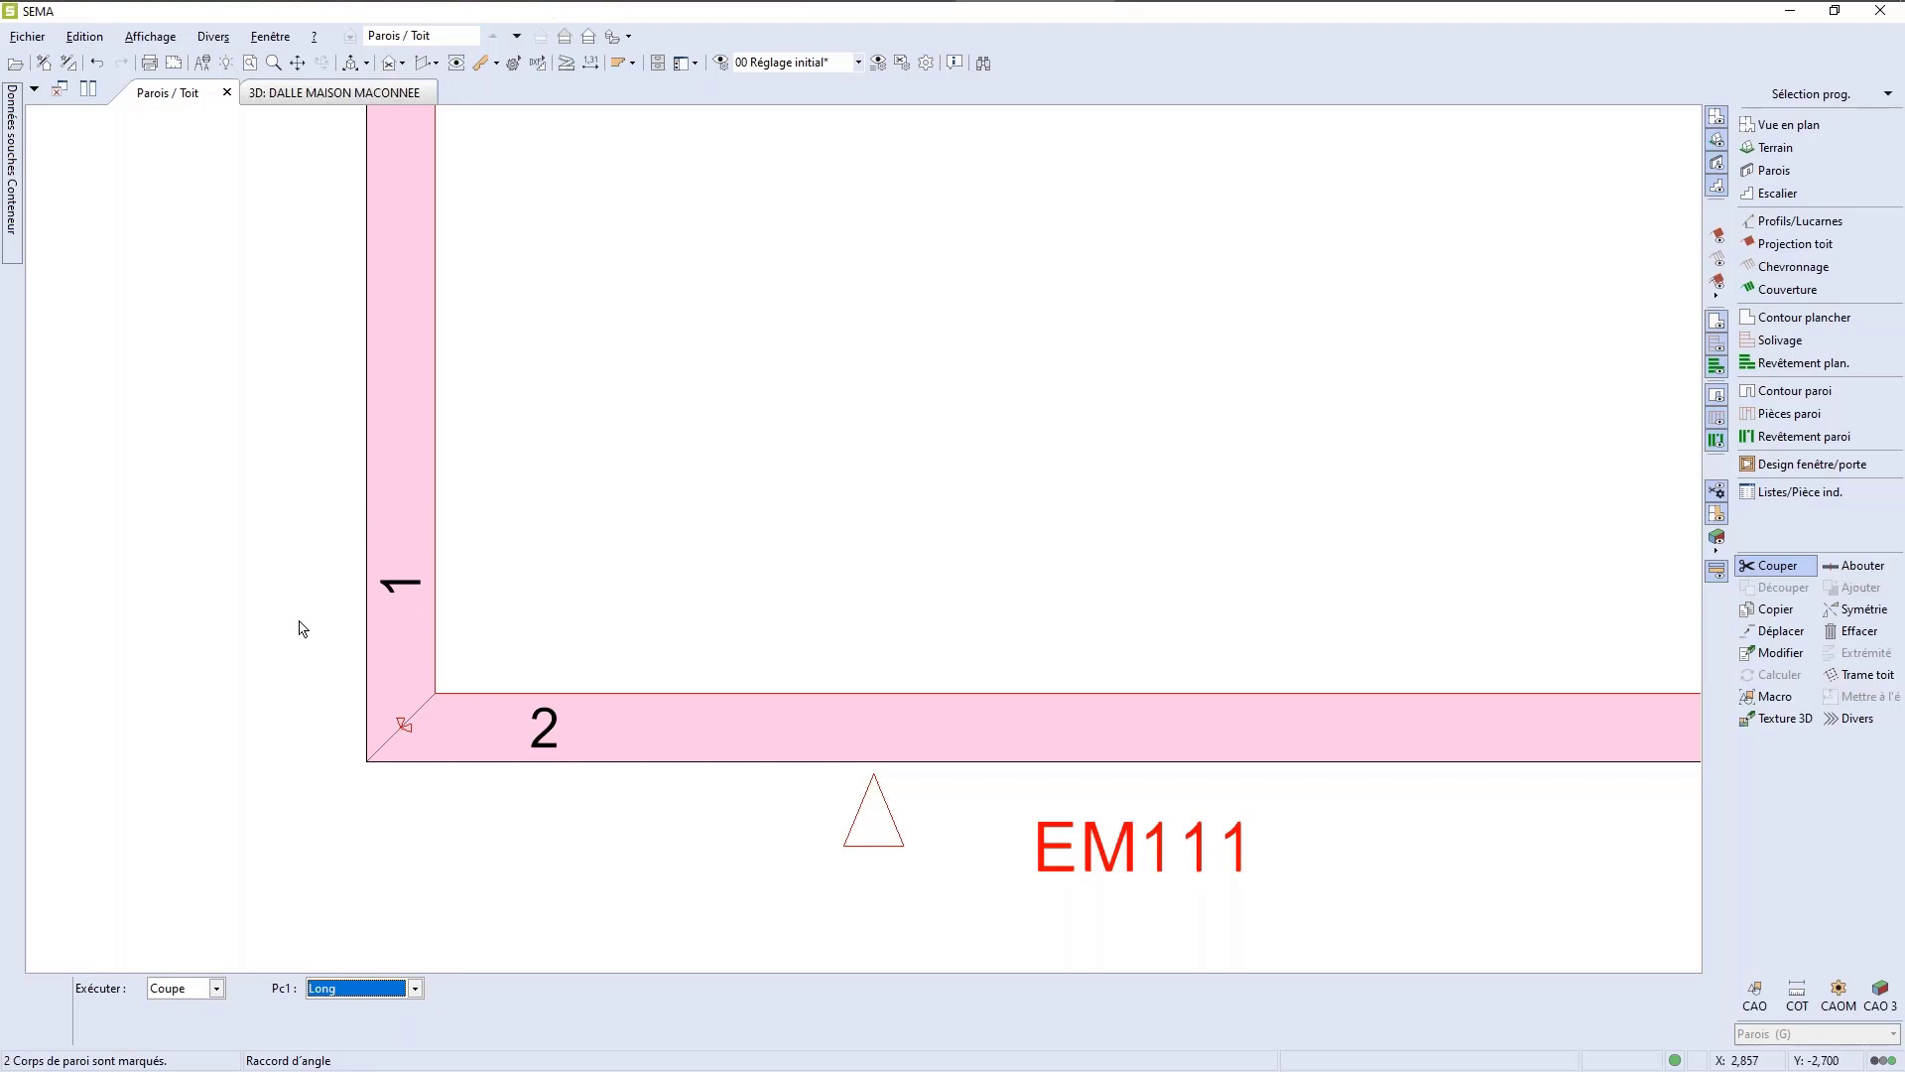
{"action": "key", "text": "Down"}
{"action": "key", "text": "Up"}
{"action": "key", "text": "Up"}
{"action": "key", "text": "Down"}
{"action": "key", "text": "Down"}
{"action": "key", "text": "Return"}
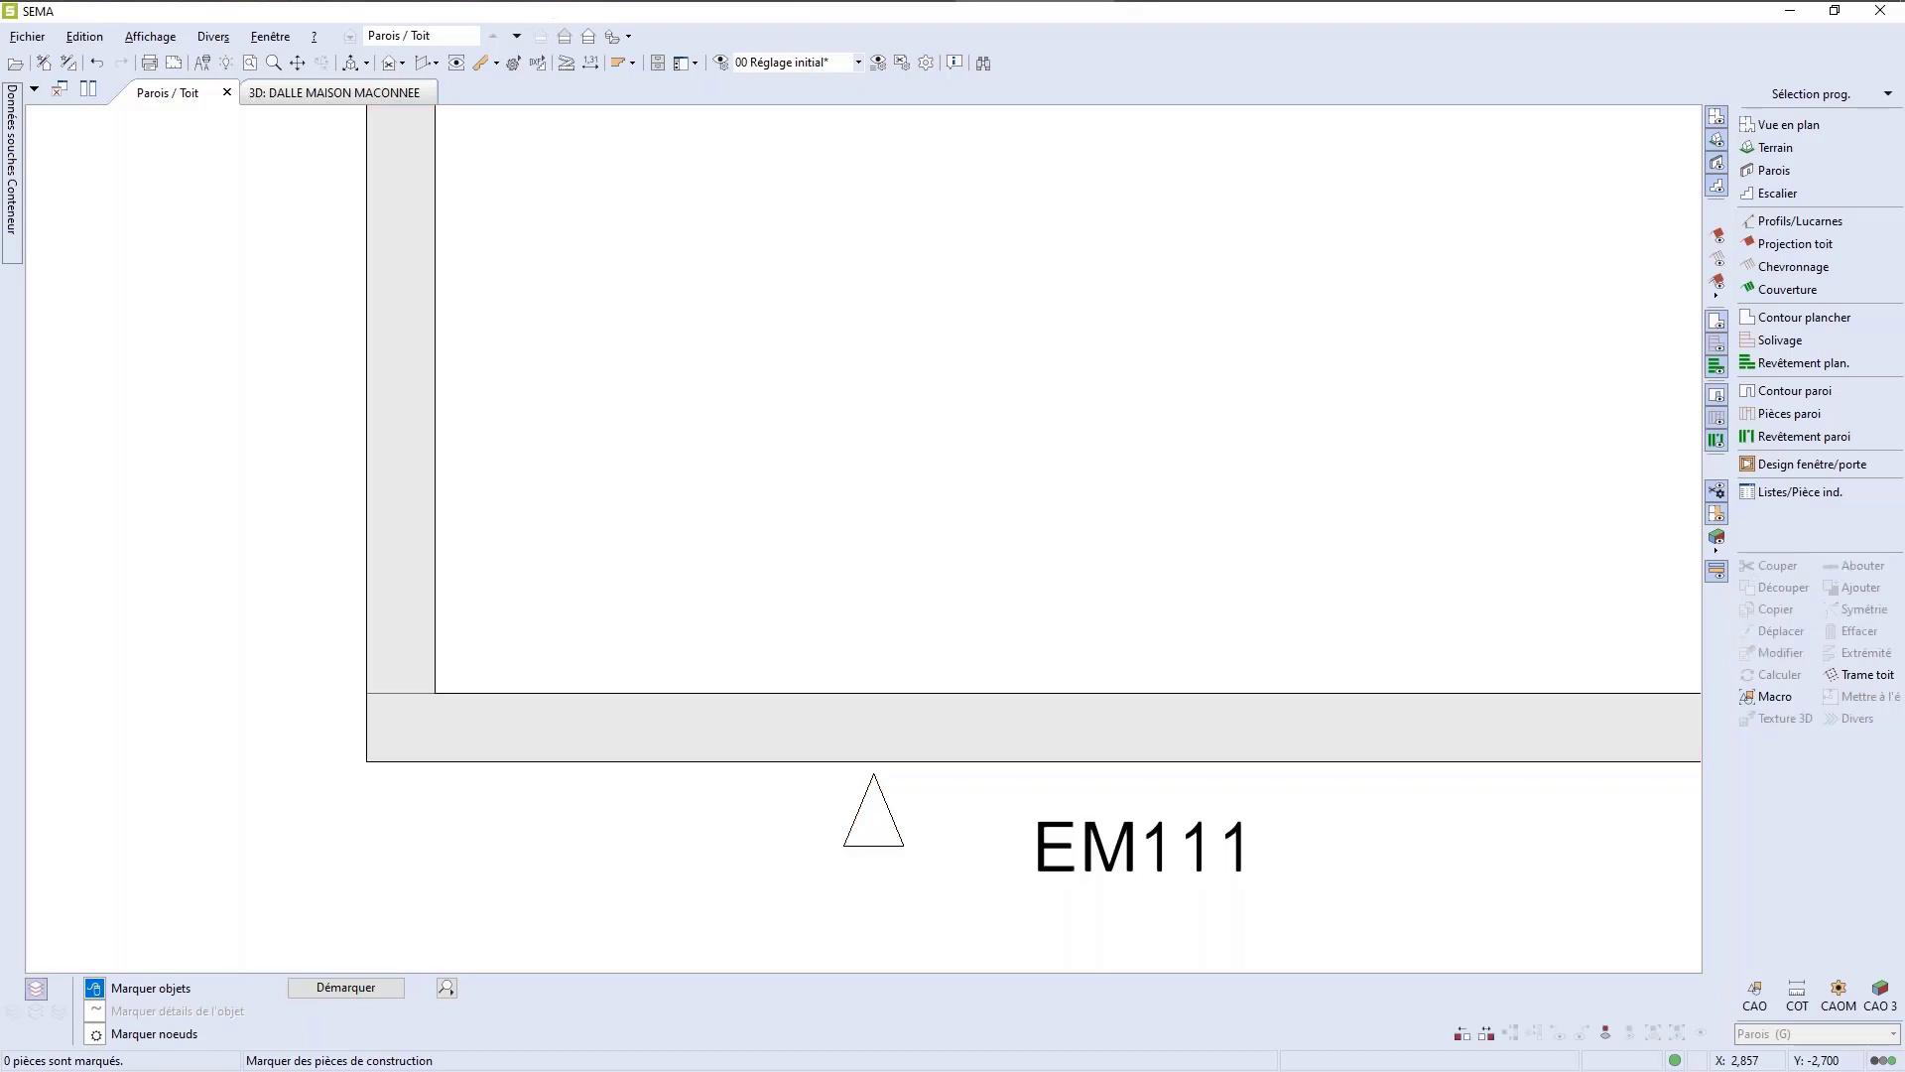
Step: Change the corner between walls EM111 and EM112 to a Coupe joint with EM111 running through
{"action": "scroll", "coordinate": [260, 749], "scroll_direction": "down", "scroll_amount": 1}
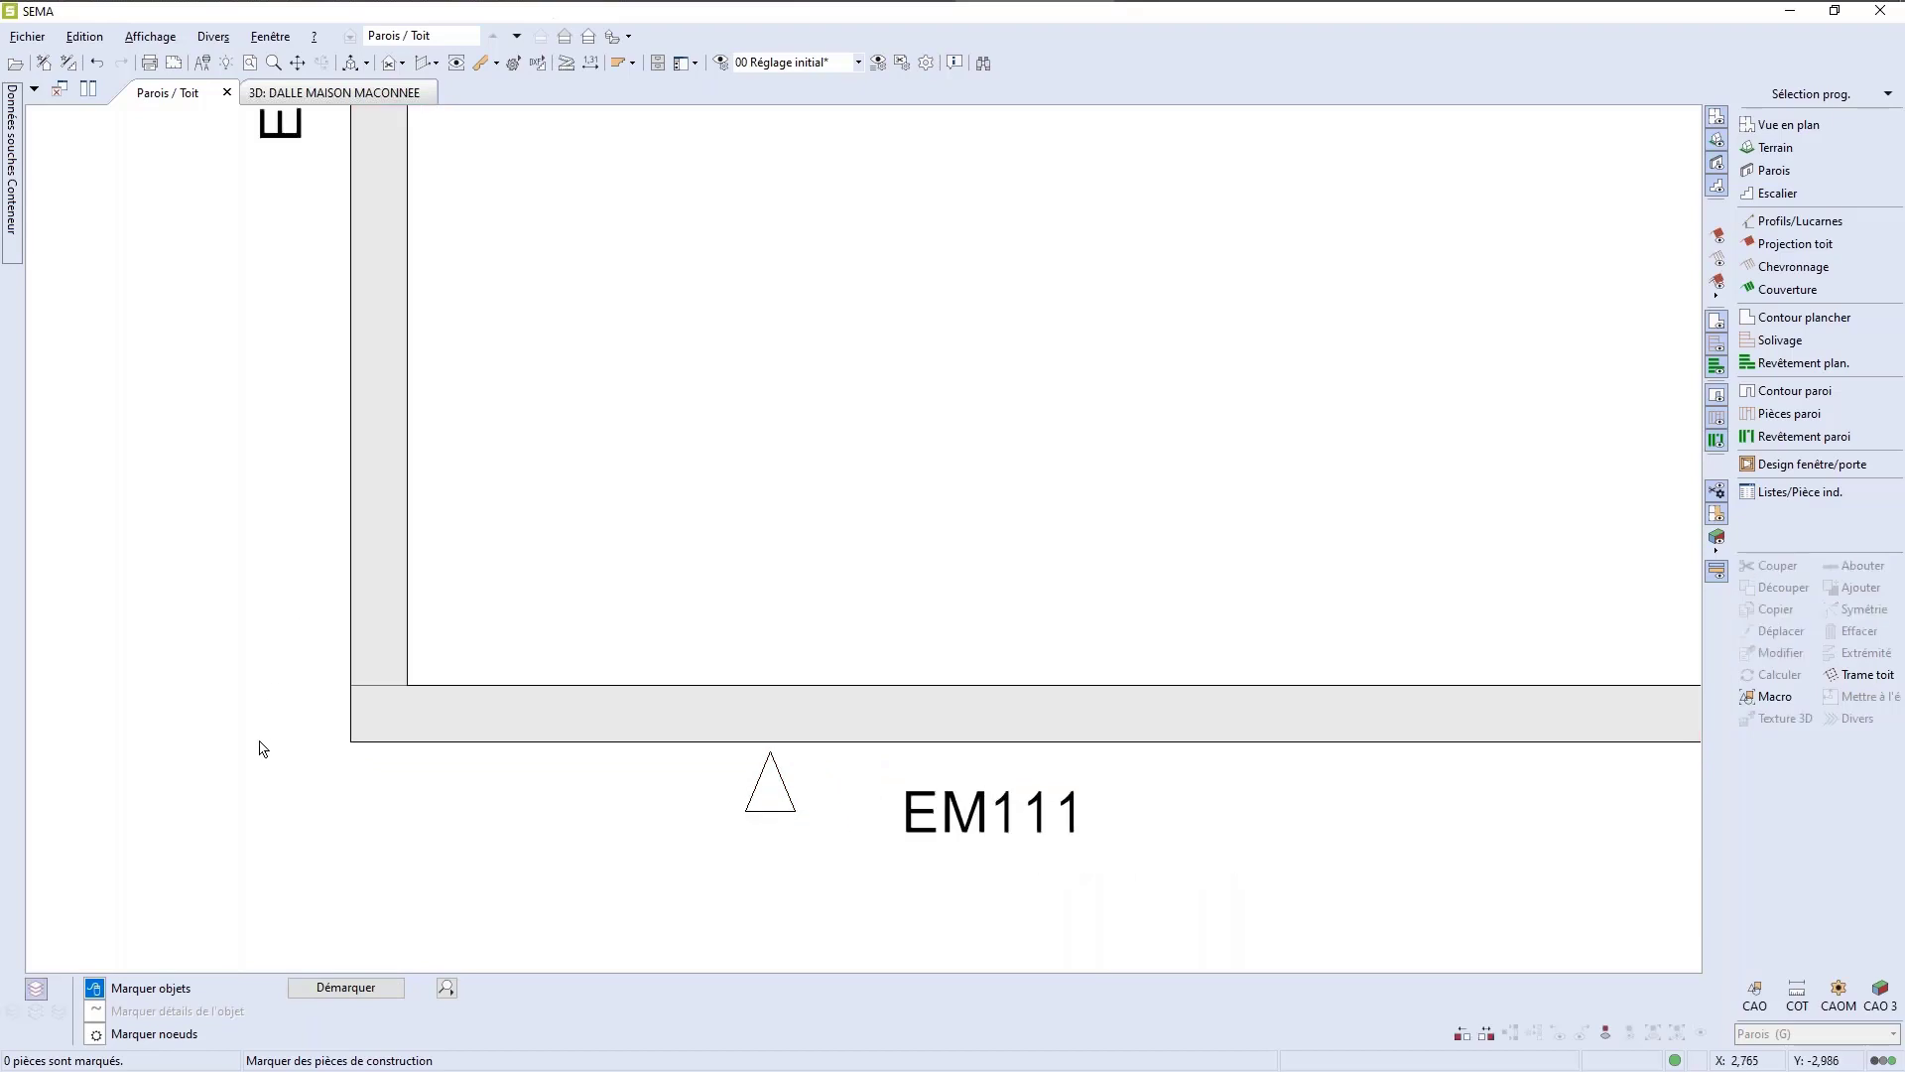
{"action": "scroll", "coordinate": [302, 775], "scroll_direction": "up", "scroll_amount": 3}
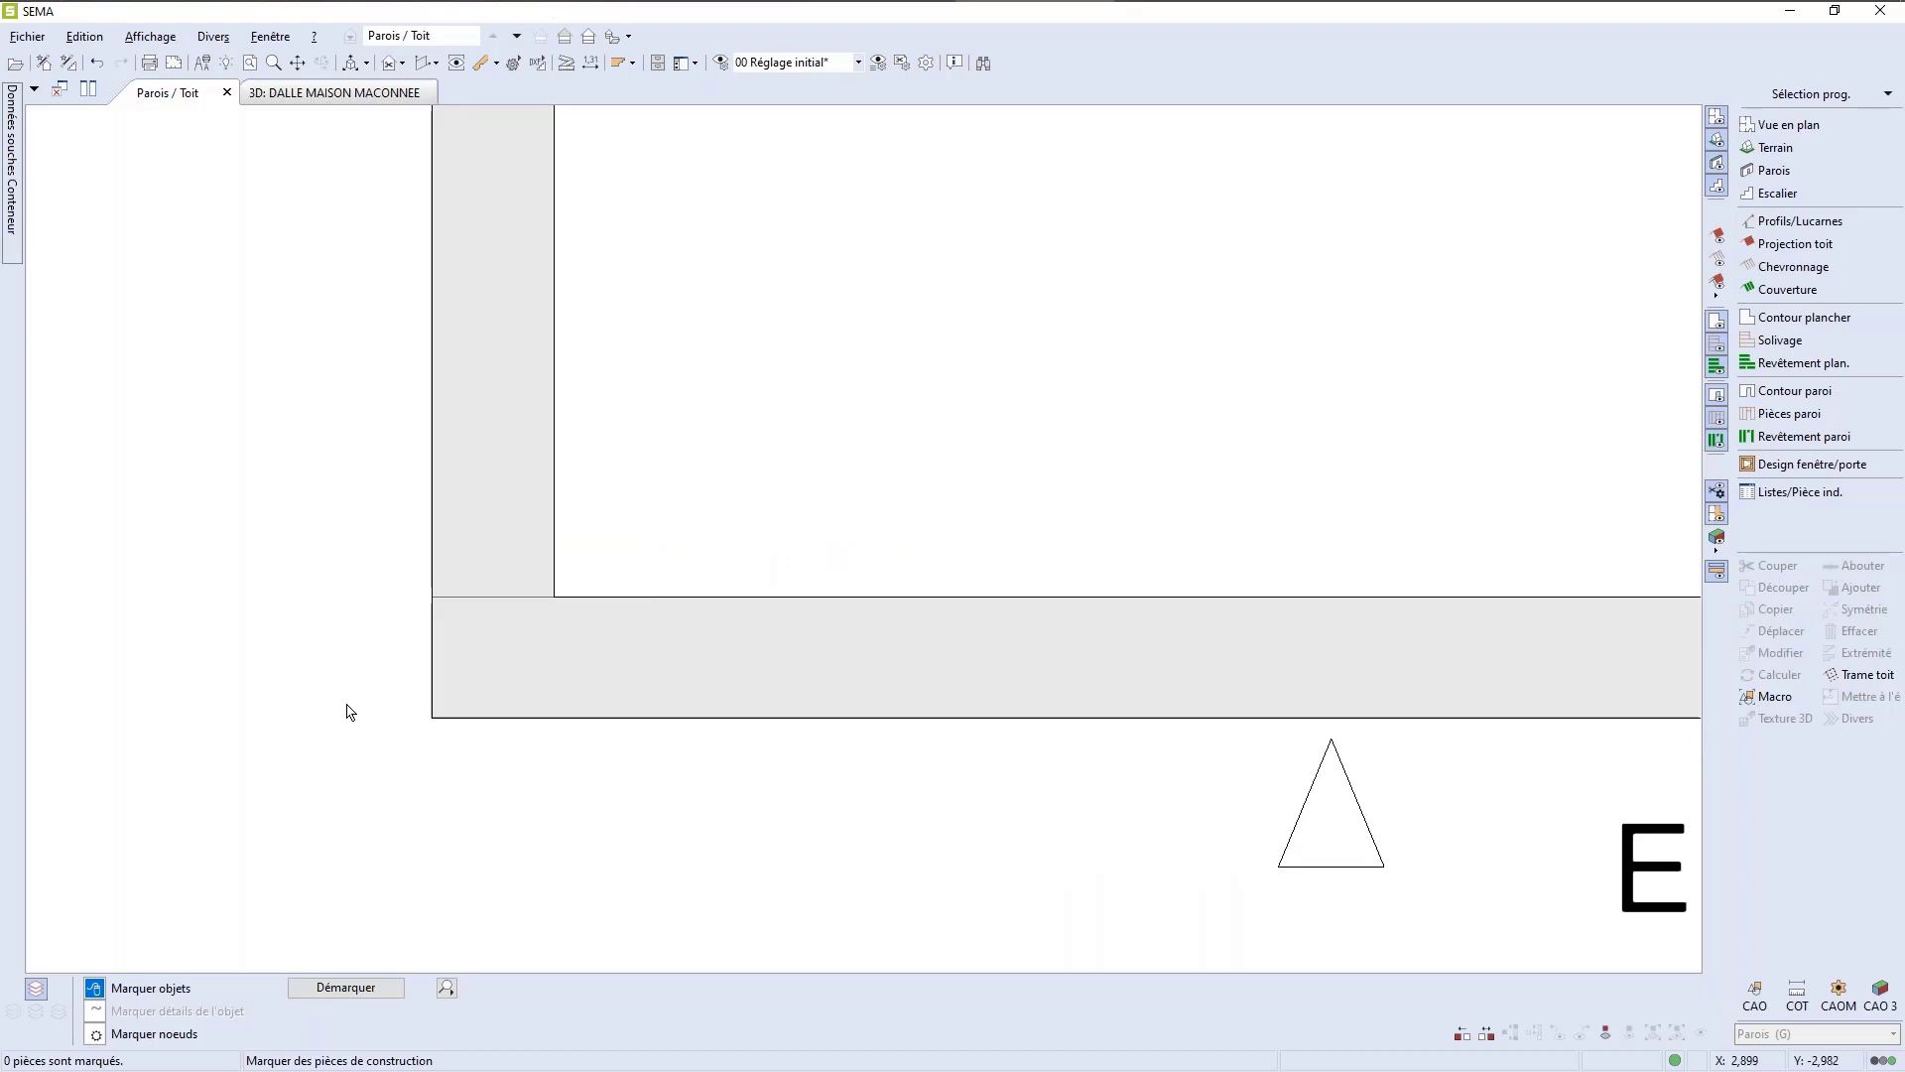
{"action": "scroll", "coordinate": [347, 713], "scroll_direction": "down", "scroll_amount": 2}
{"action": "scroll", "coordinate": [338, 720], "scroll_direction": "down", "scroll_amount": 1}
{"action": "scroll", "coordinate": [1206, 799], "scroll_direction": "up", "scroll_amount": 2}
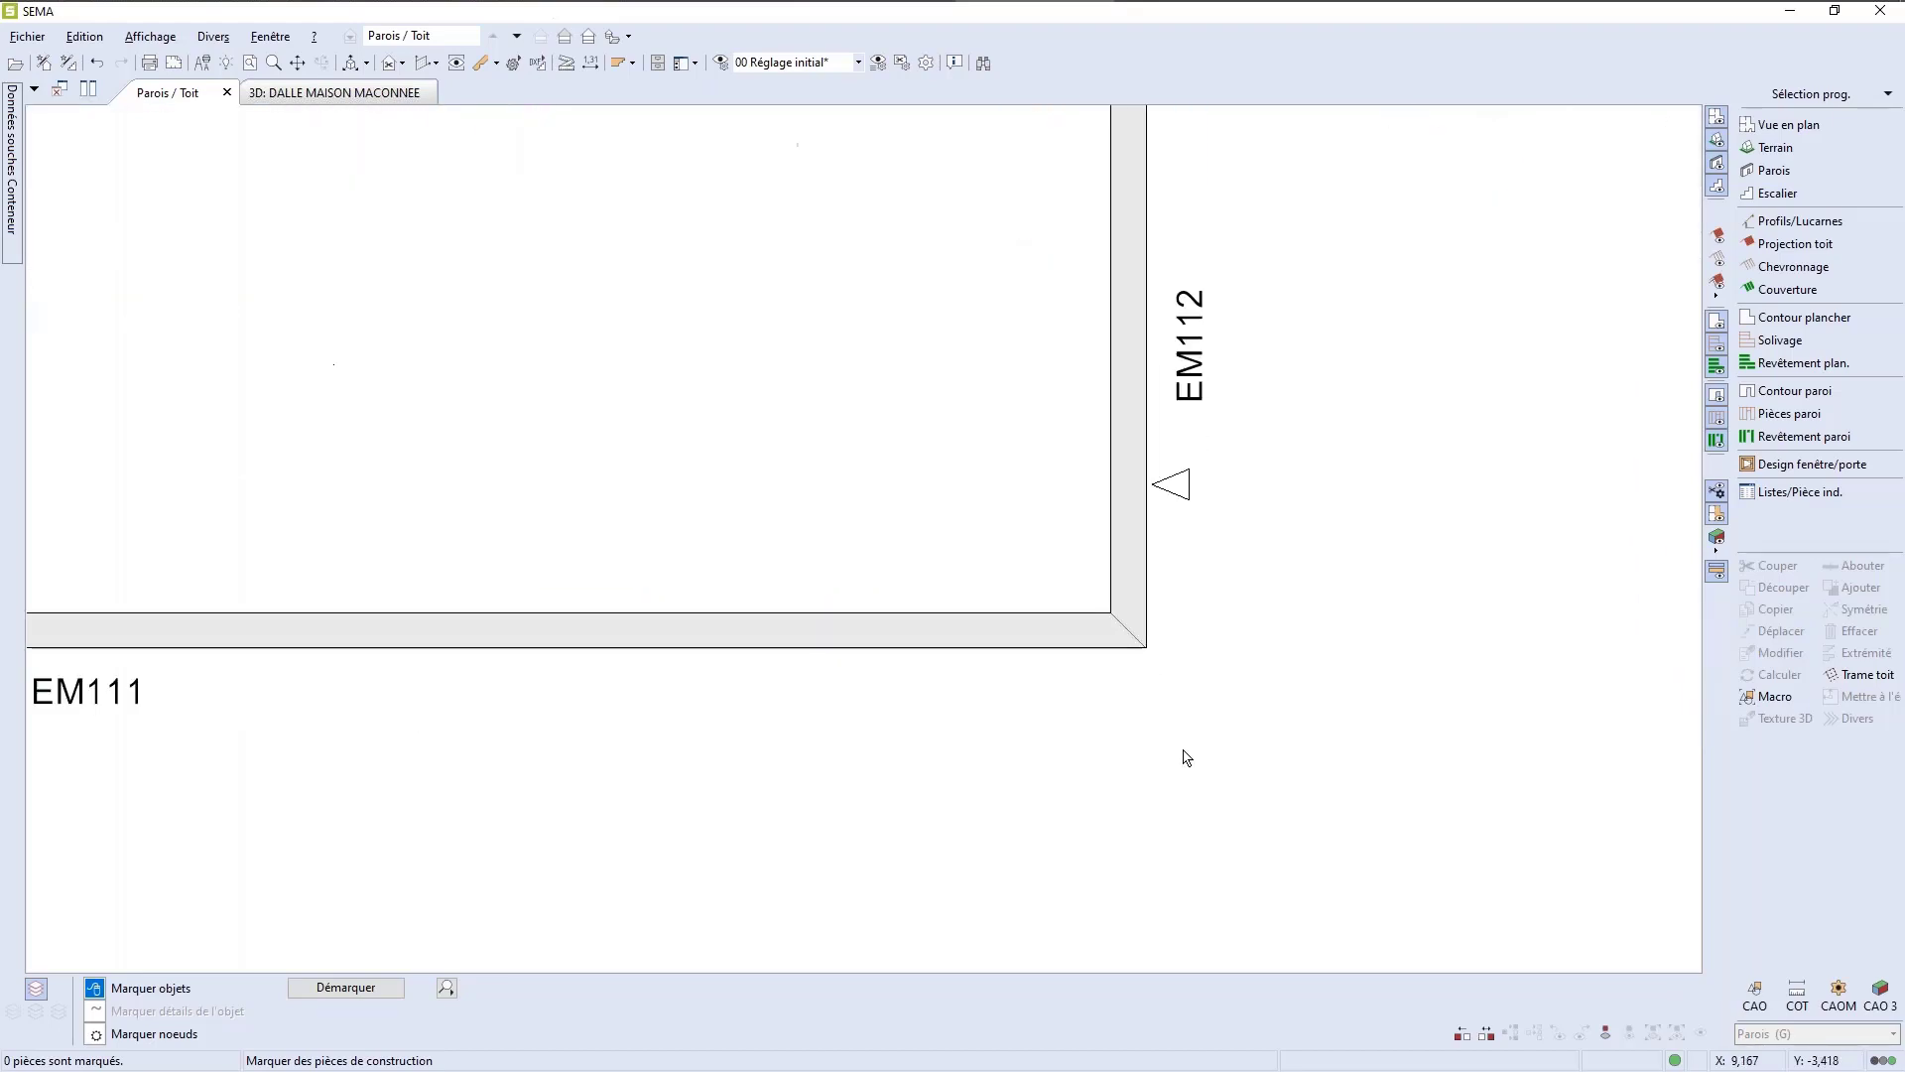
{"action": "scroll", "coordinate": [1187, 757], "scroll_direction": "up", "scroll_amount": 1}
{"action": "left_click", "coordinate": [1070, 566]}
{"action": "left_click", "coordinate": [1103, 575]}
{"action": "key", "text": "Down"}
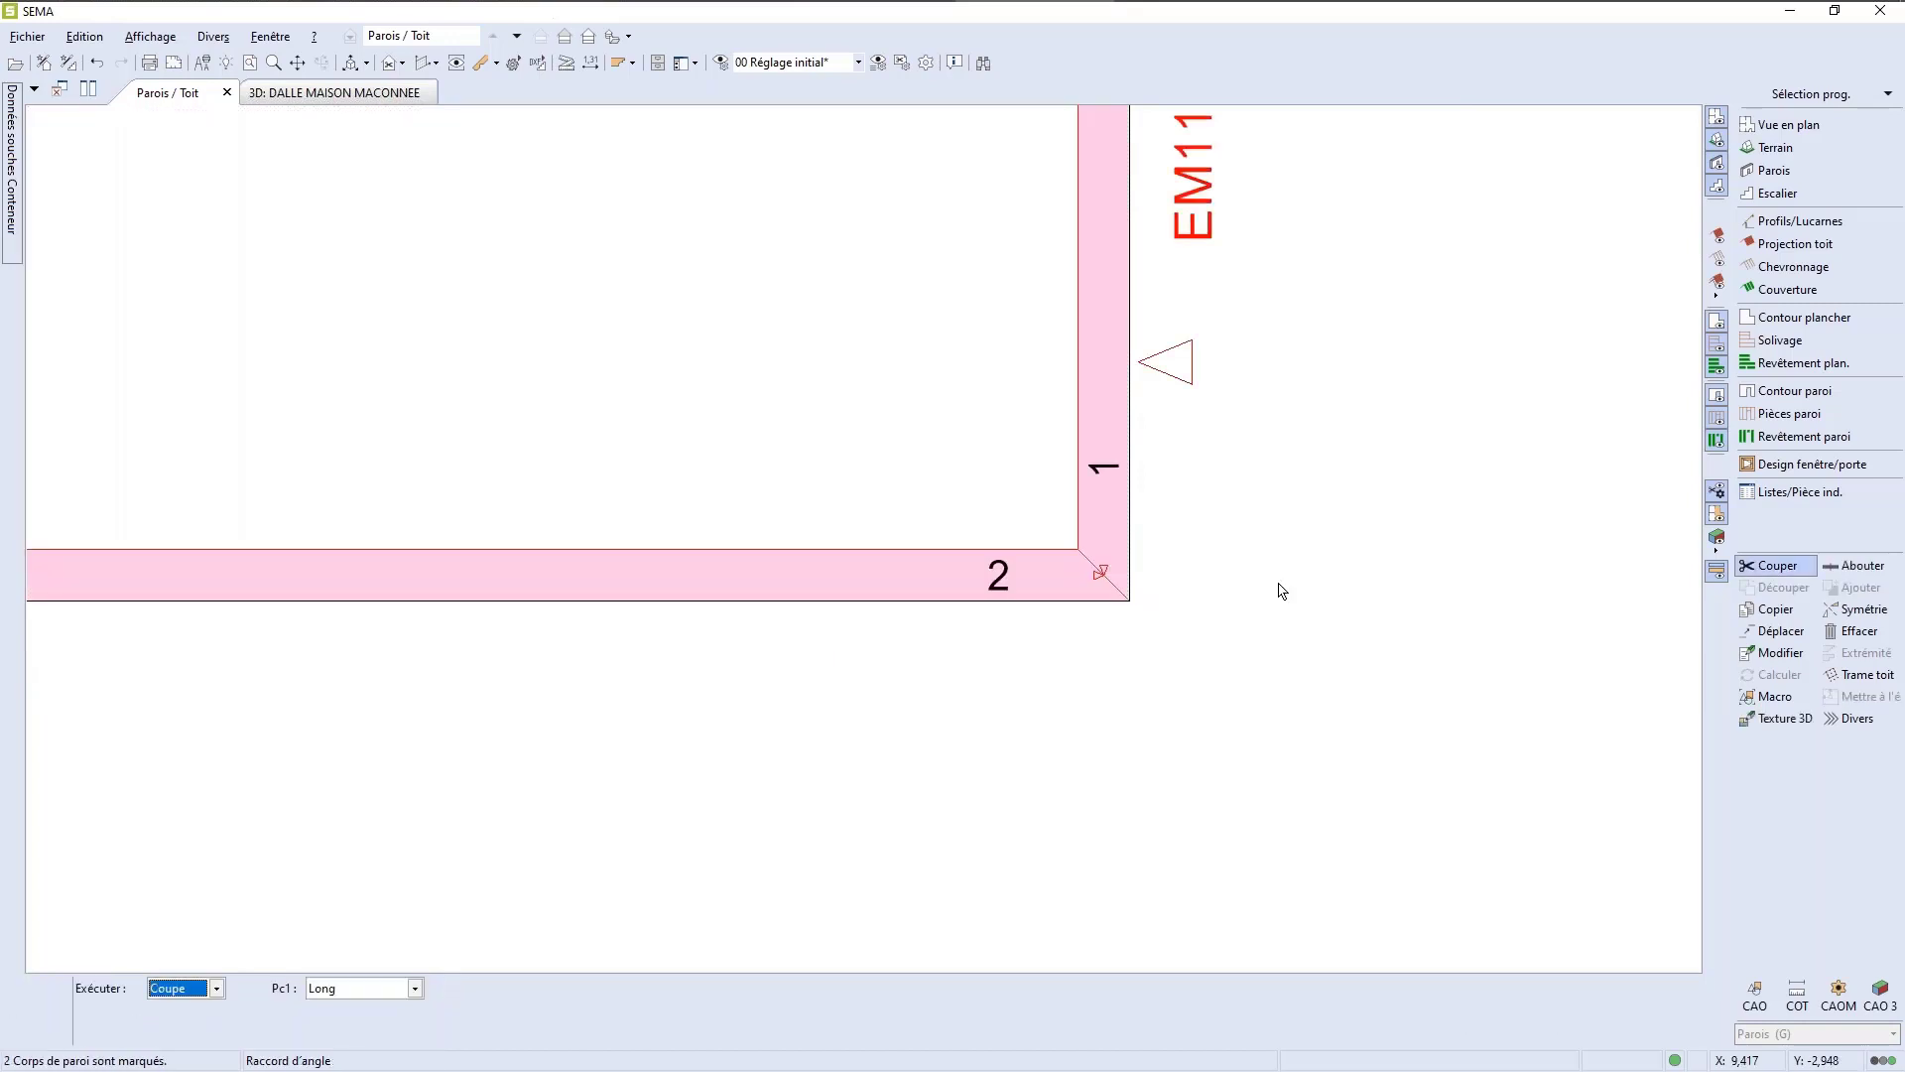
{"action": "key", "text": "Tab"}
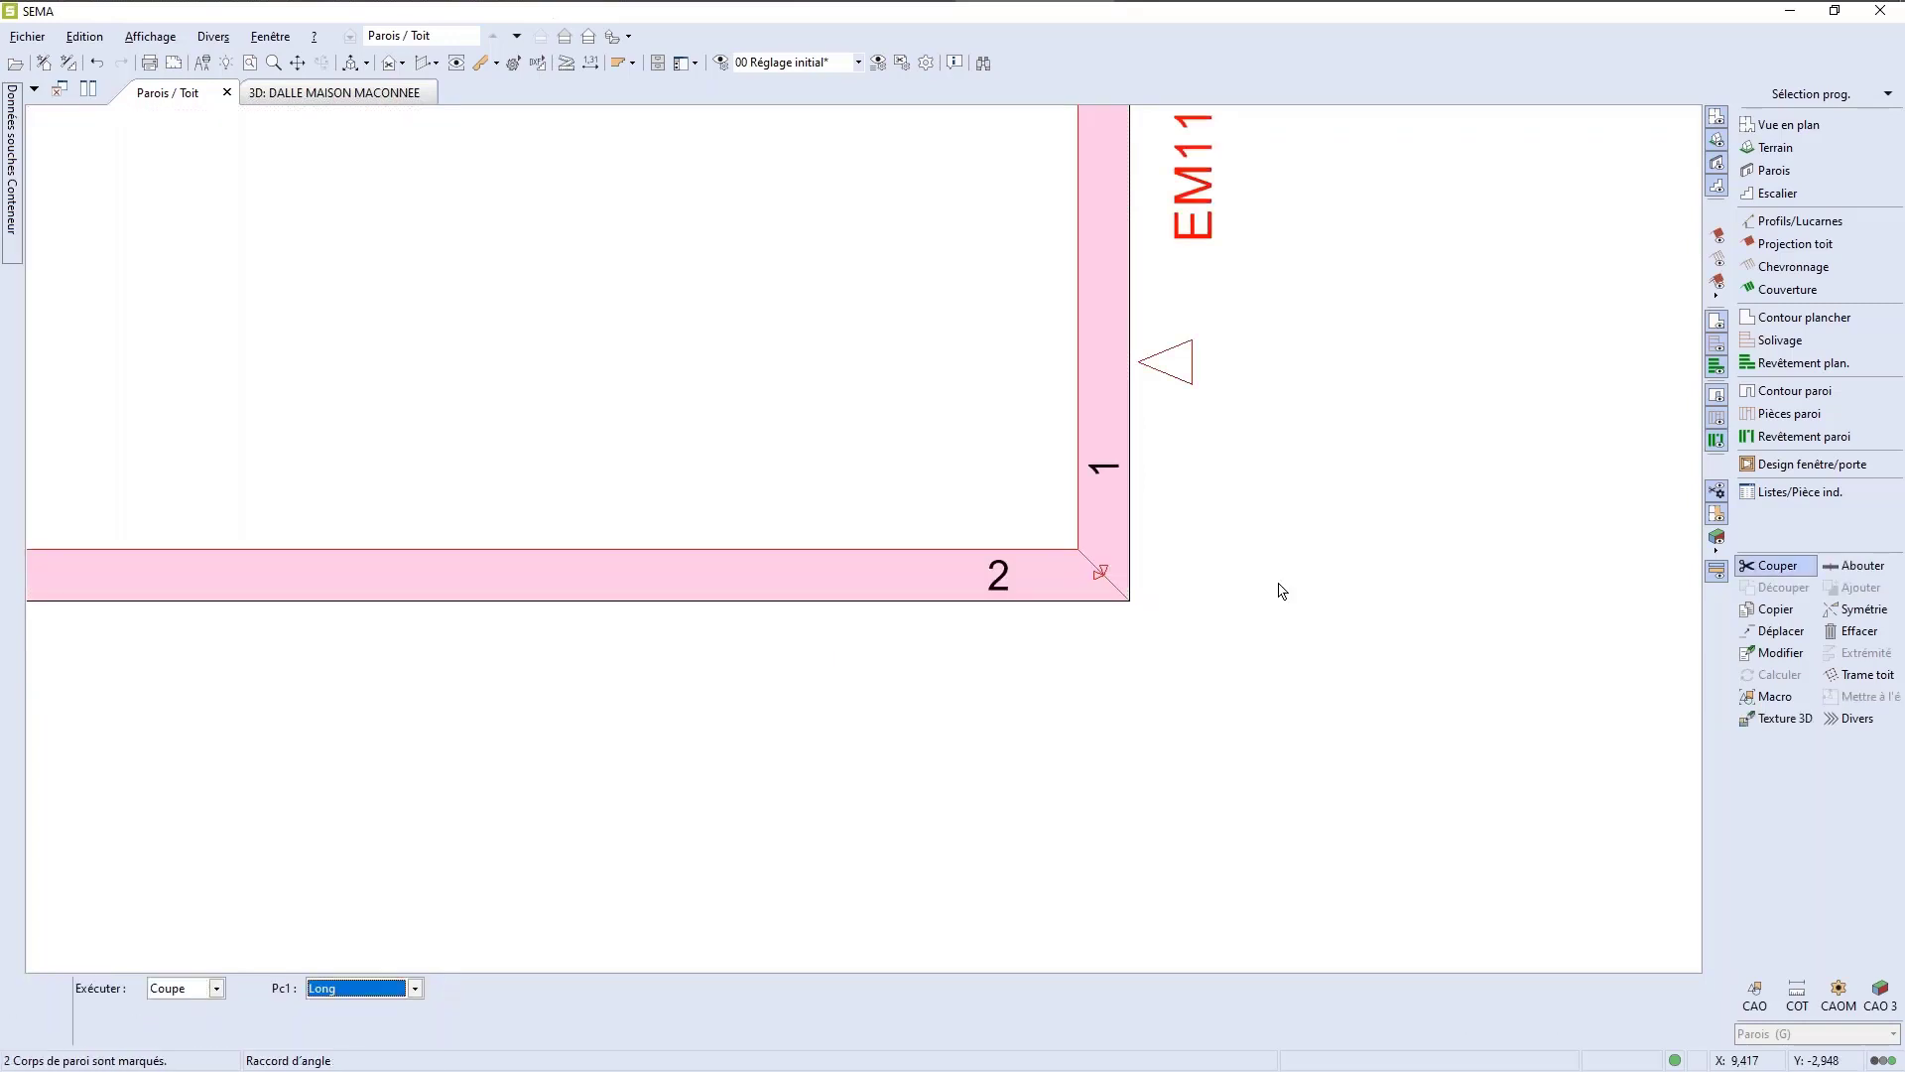
{"action": "key", "text": "Down"}
{"action": "key", "text": "Return"}
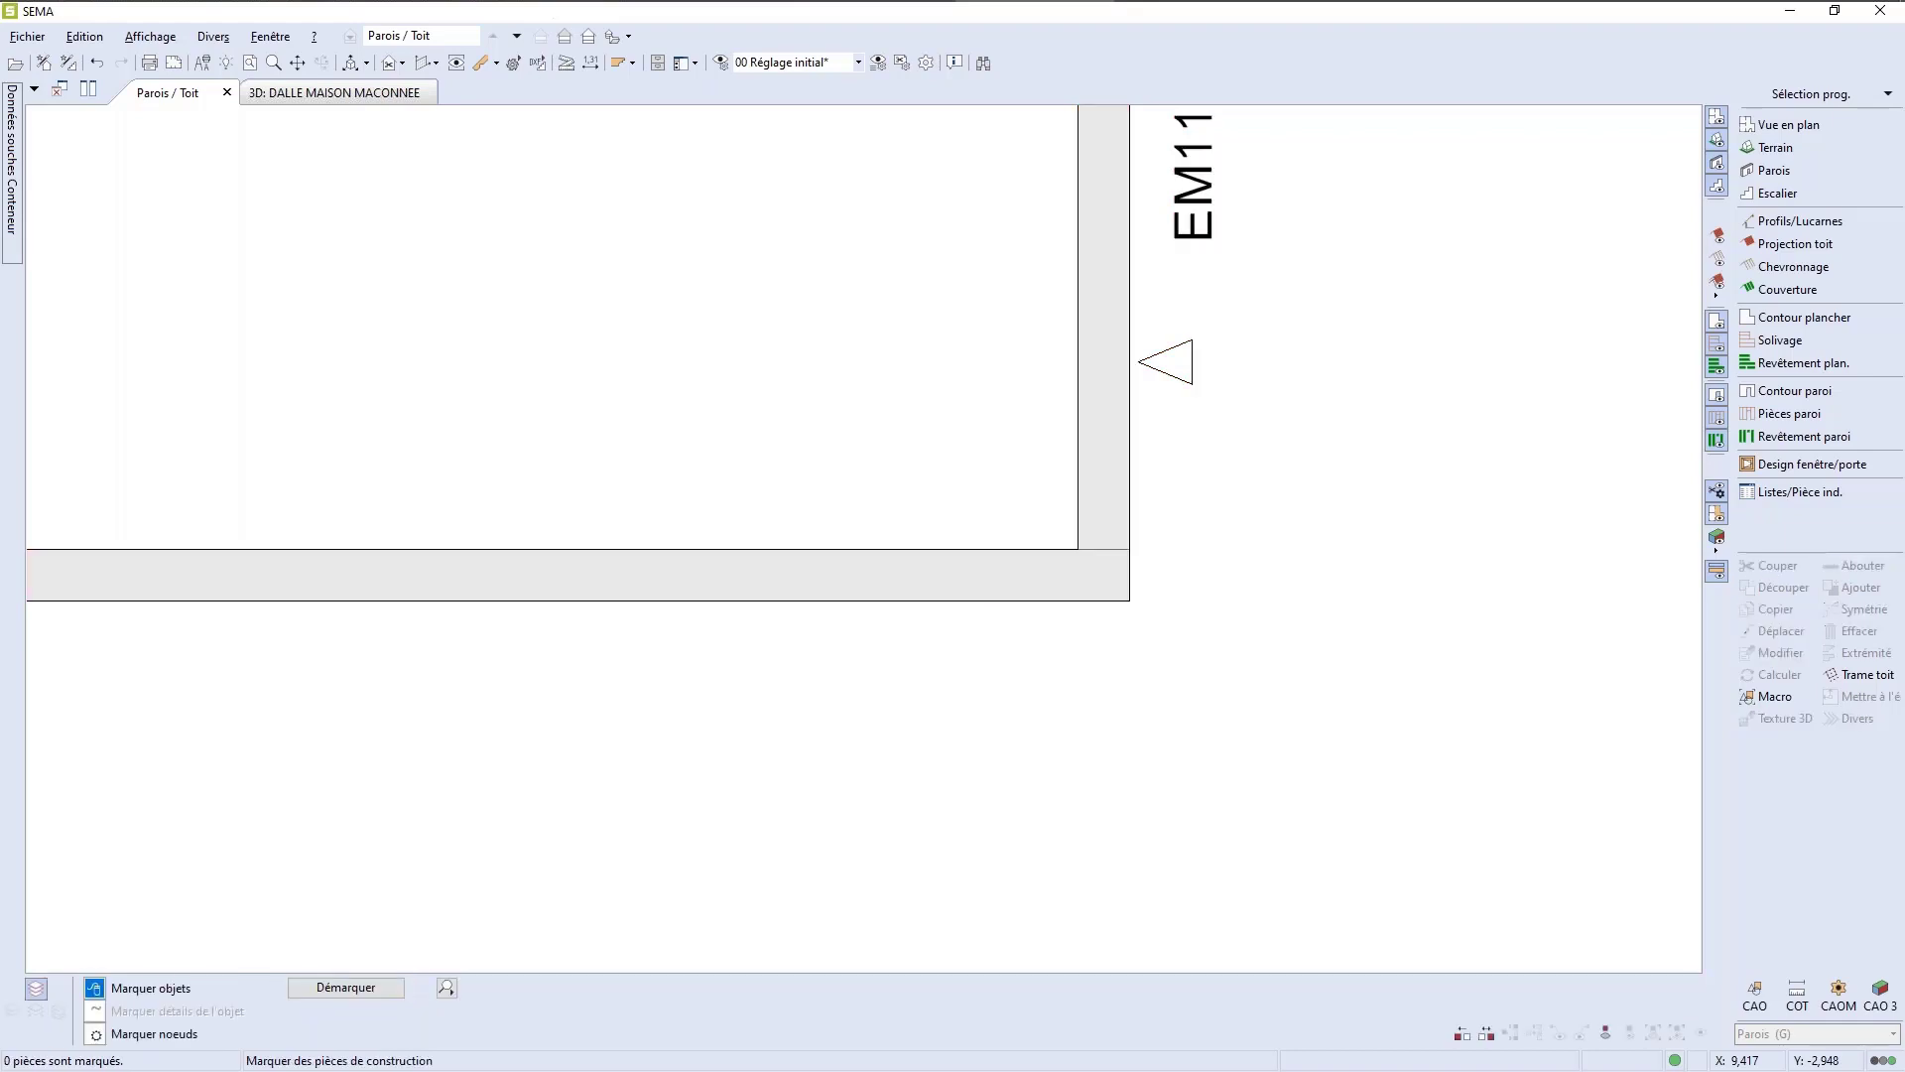
Step: Apply a Coupe corner joint to walls EM112 and EM113, keeping EM113 as the Long piece
{"action": "scroll", "coordinate": [1282, 598], "scroll_direction": "down", "scroll_amount": 3}
{"action": "scroll", "coordinate": [731, 731], "scroll_direction": "up", "scroll_amount": 1}
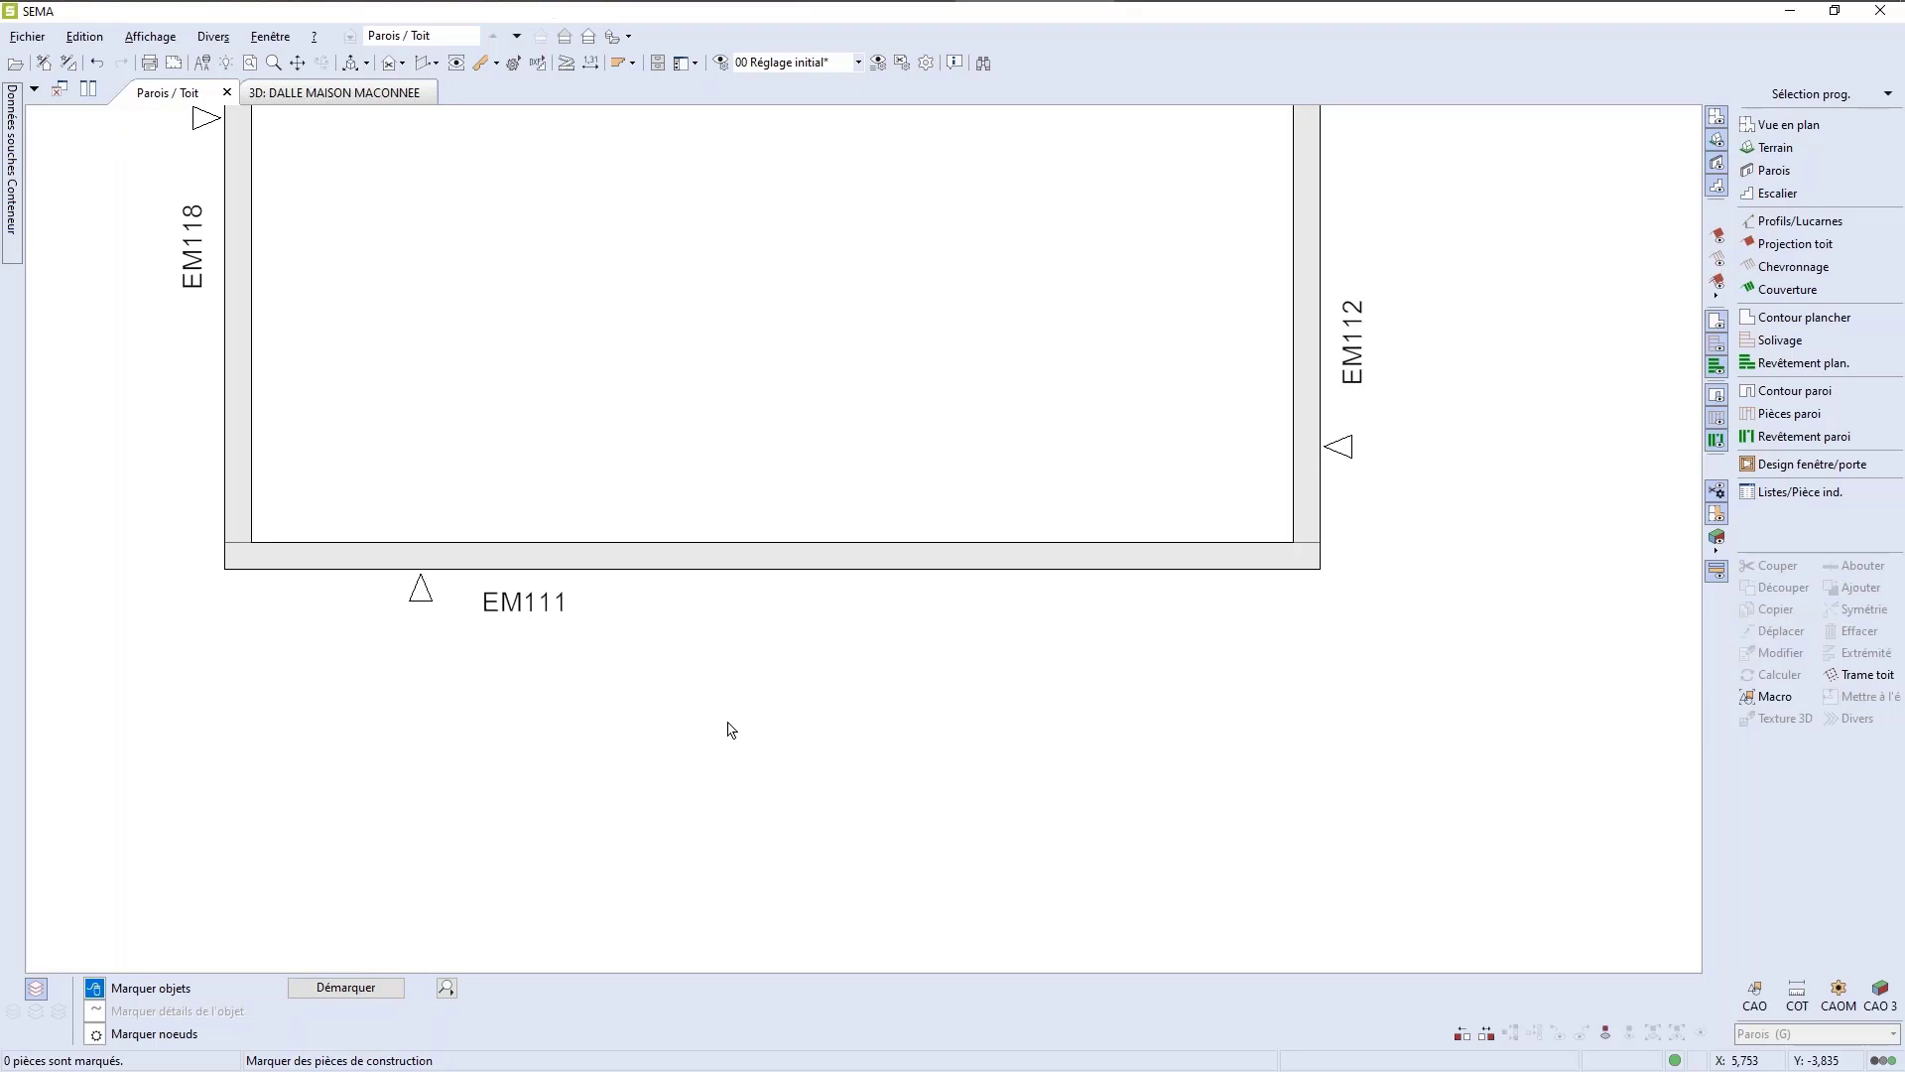
{"action": "scroll", "coordinate": [763, 798], "scroll_direction": "down", "scroll_amount": 5}
{"action": "scroll", "coordinate": [1106, 359], "scroll_direction": "up", "scroll_amount": 6}
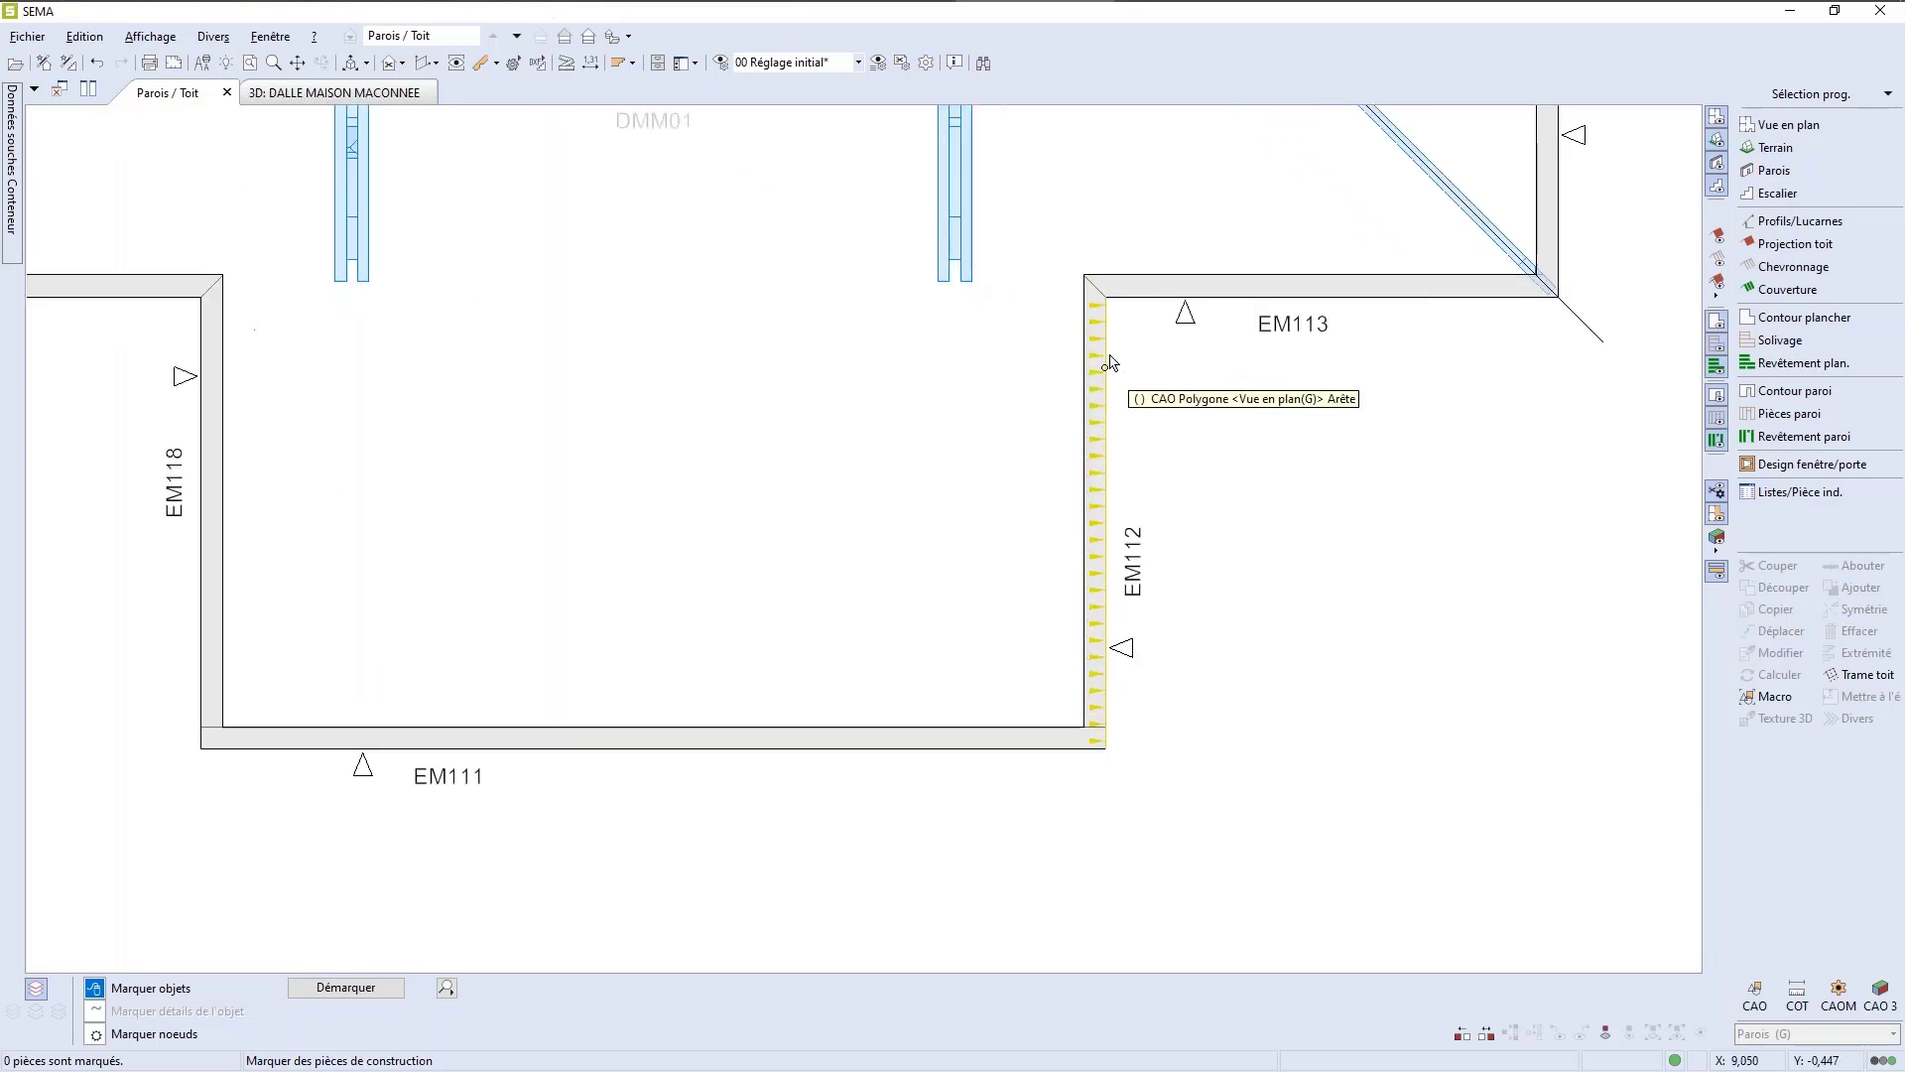
{"action": "left_click", "coordinate": [1082, 299]}
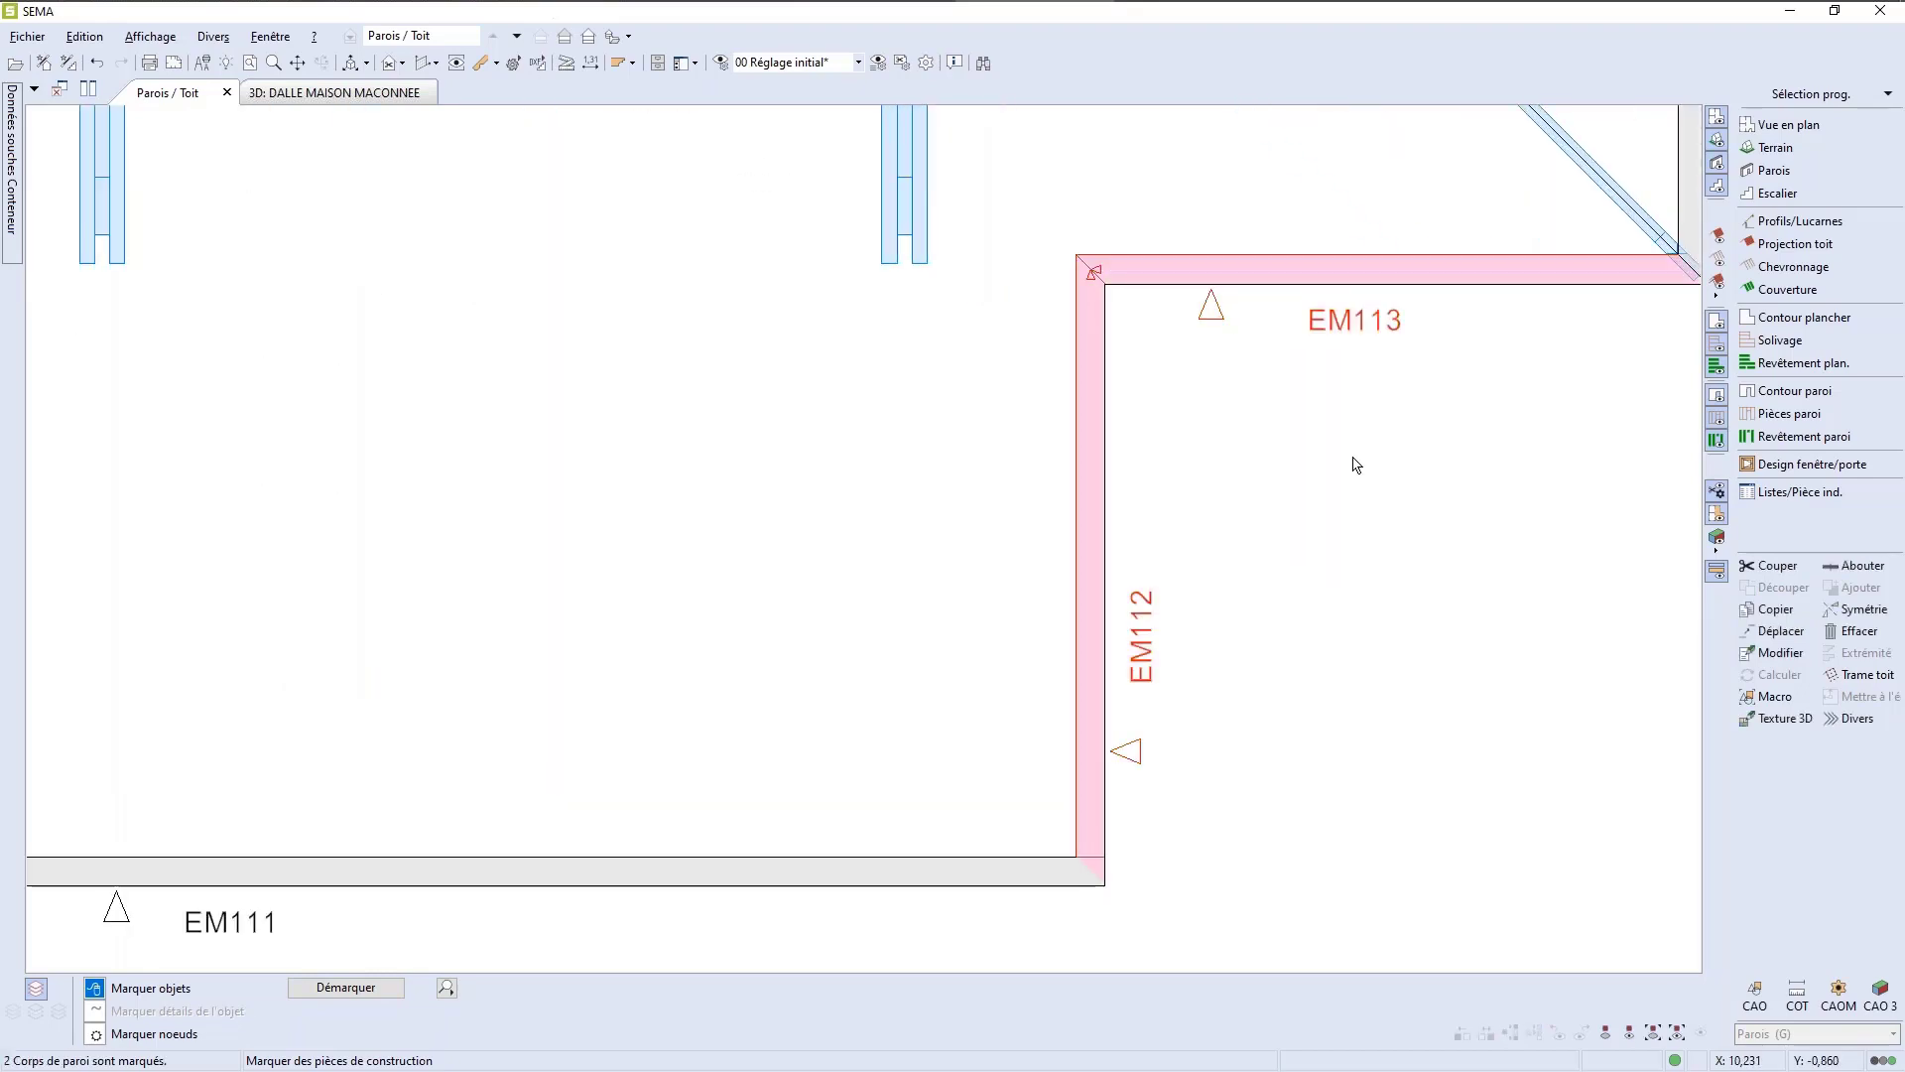
{"action": "key", "text": "c"}
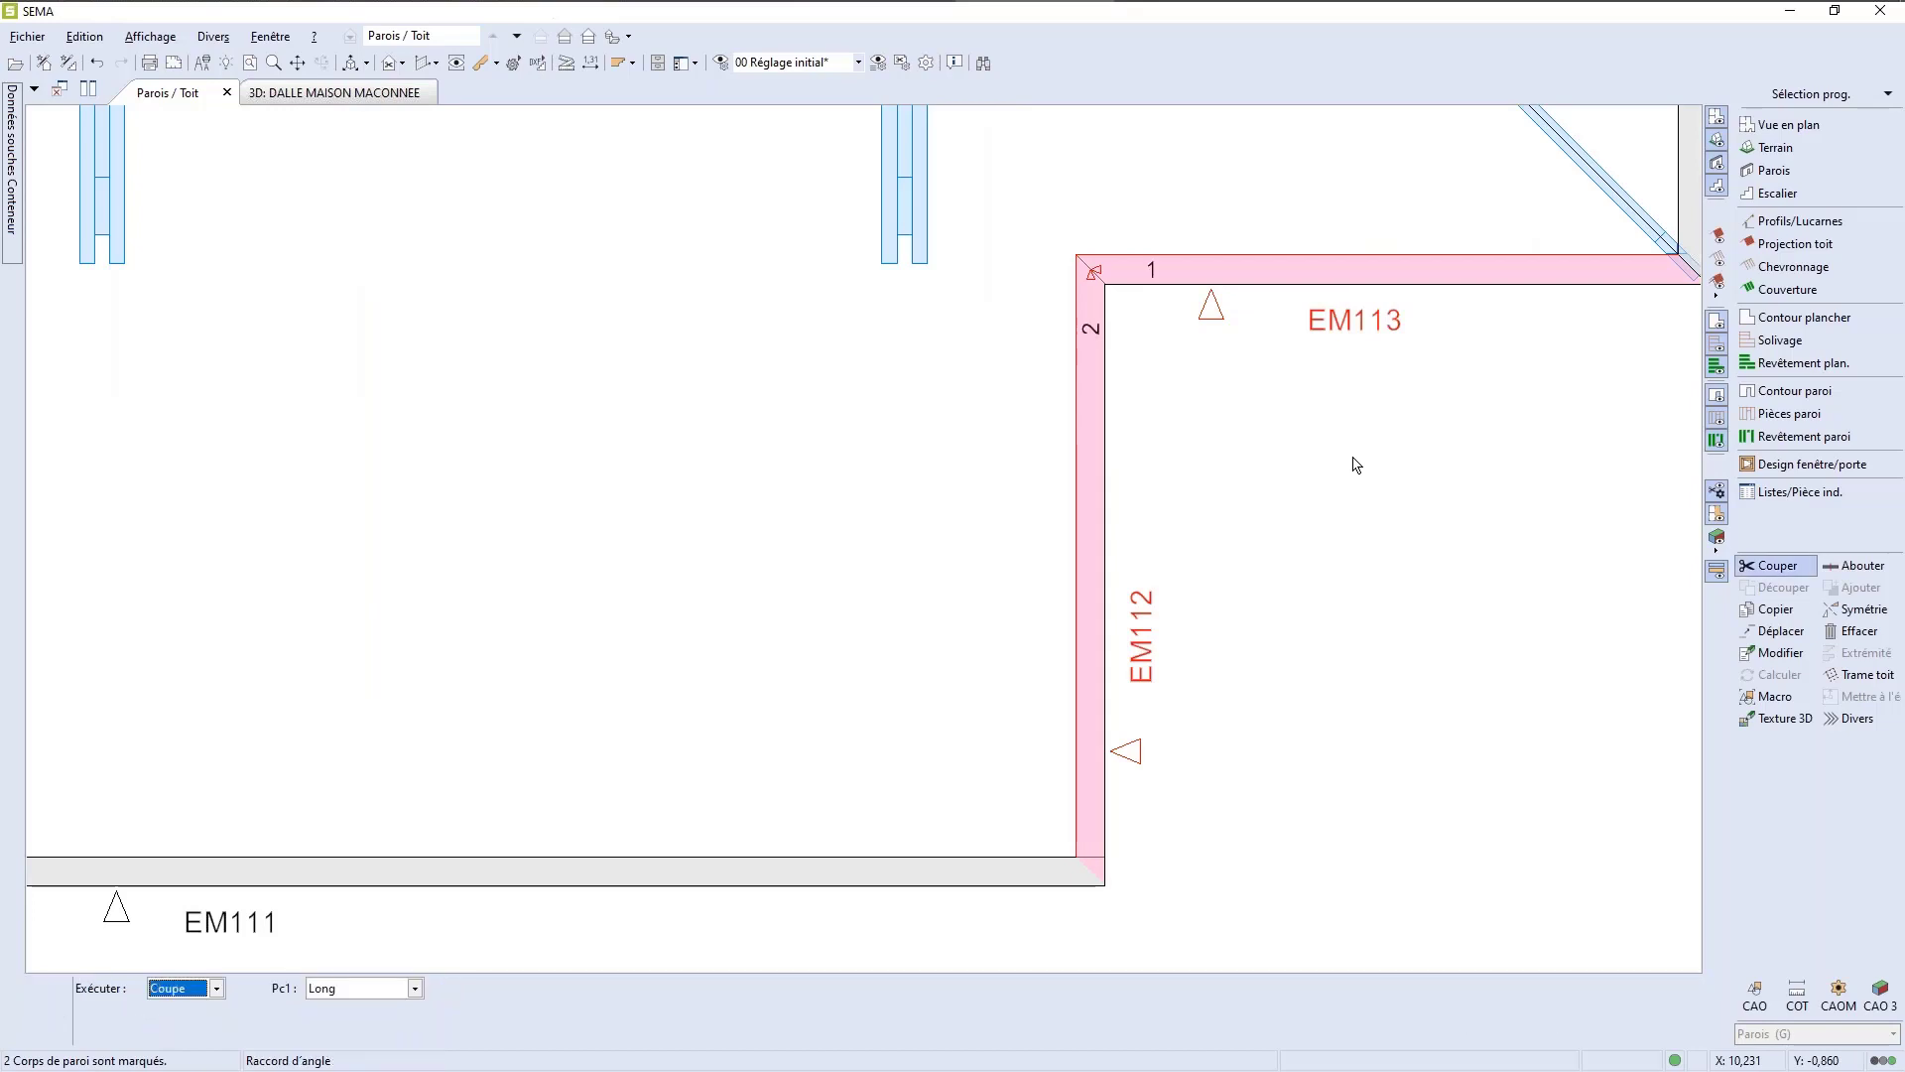
{"action": "key", "text": "Tab"}
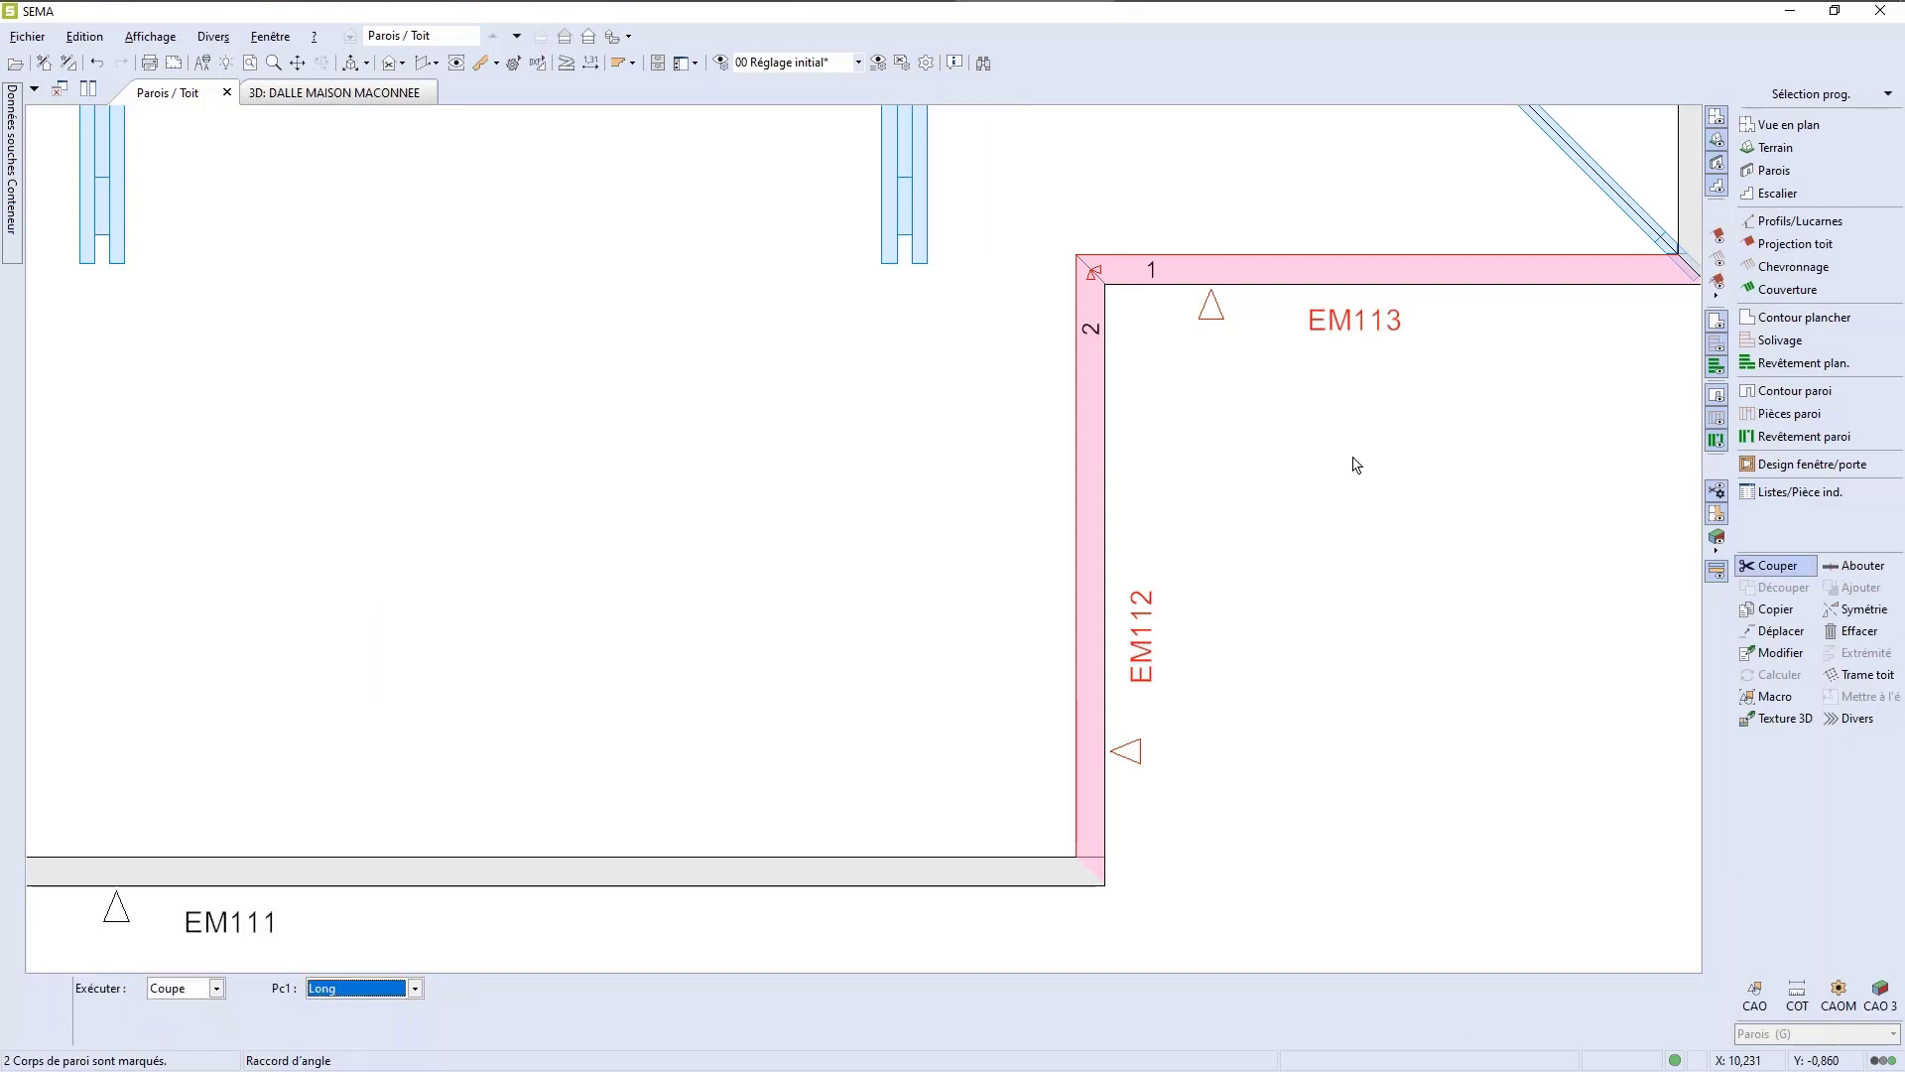
{"action": "key", "text": "Return"}
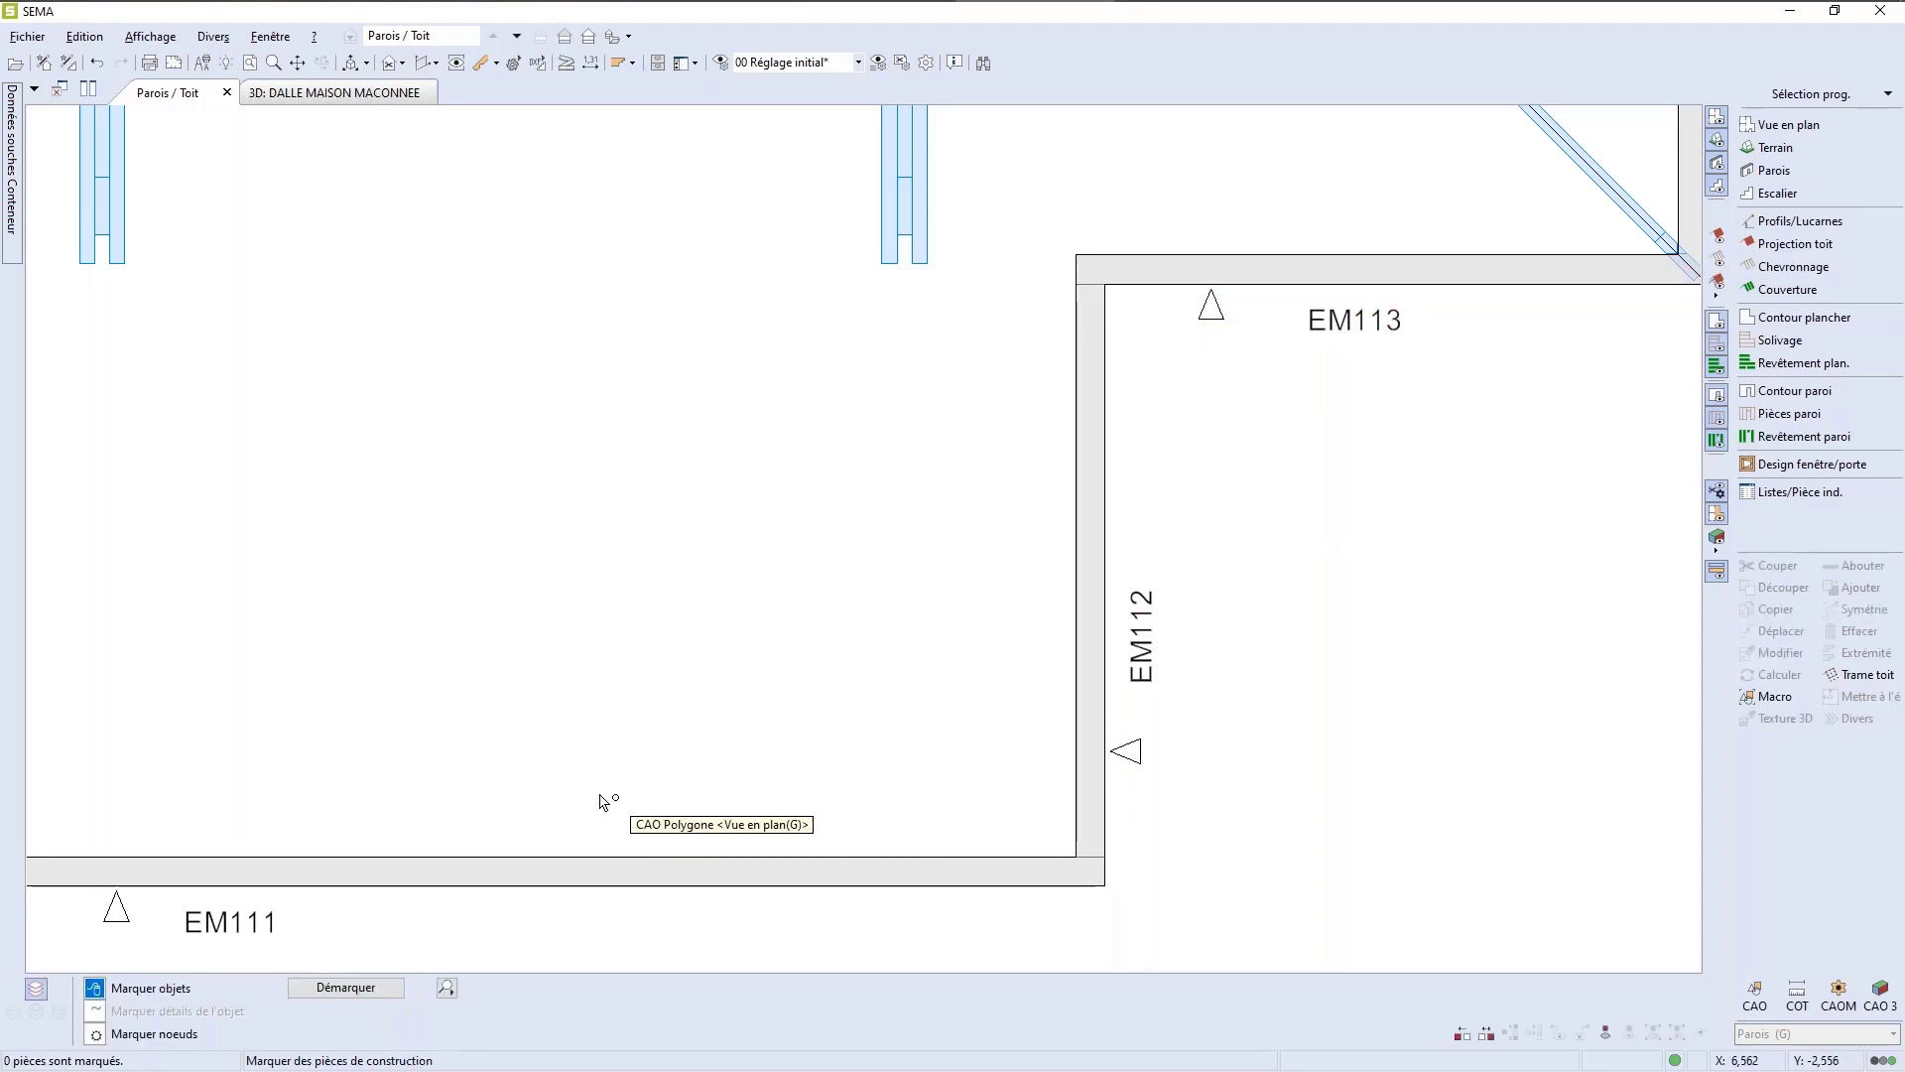
Step: Apply a Coupe corner joint to walls EM113 and EM114, with EM113 running through the corner
{"action": "scroll", "coordinate": [601, 796], "scroll_direction": "down", "scroll_amount": 2}
{"action": "scroll", "coordinate": [1275, 515], "scroll_direction": "up", "scroll_amount": 2}
{"action": "left_click", "coordinate": [1298, 387]}
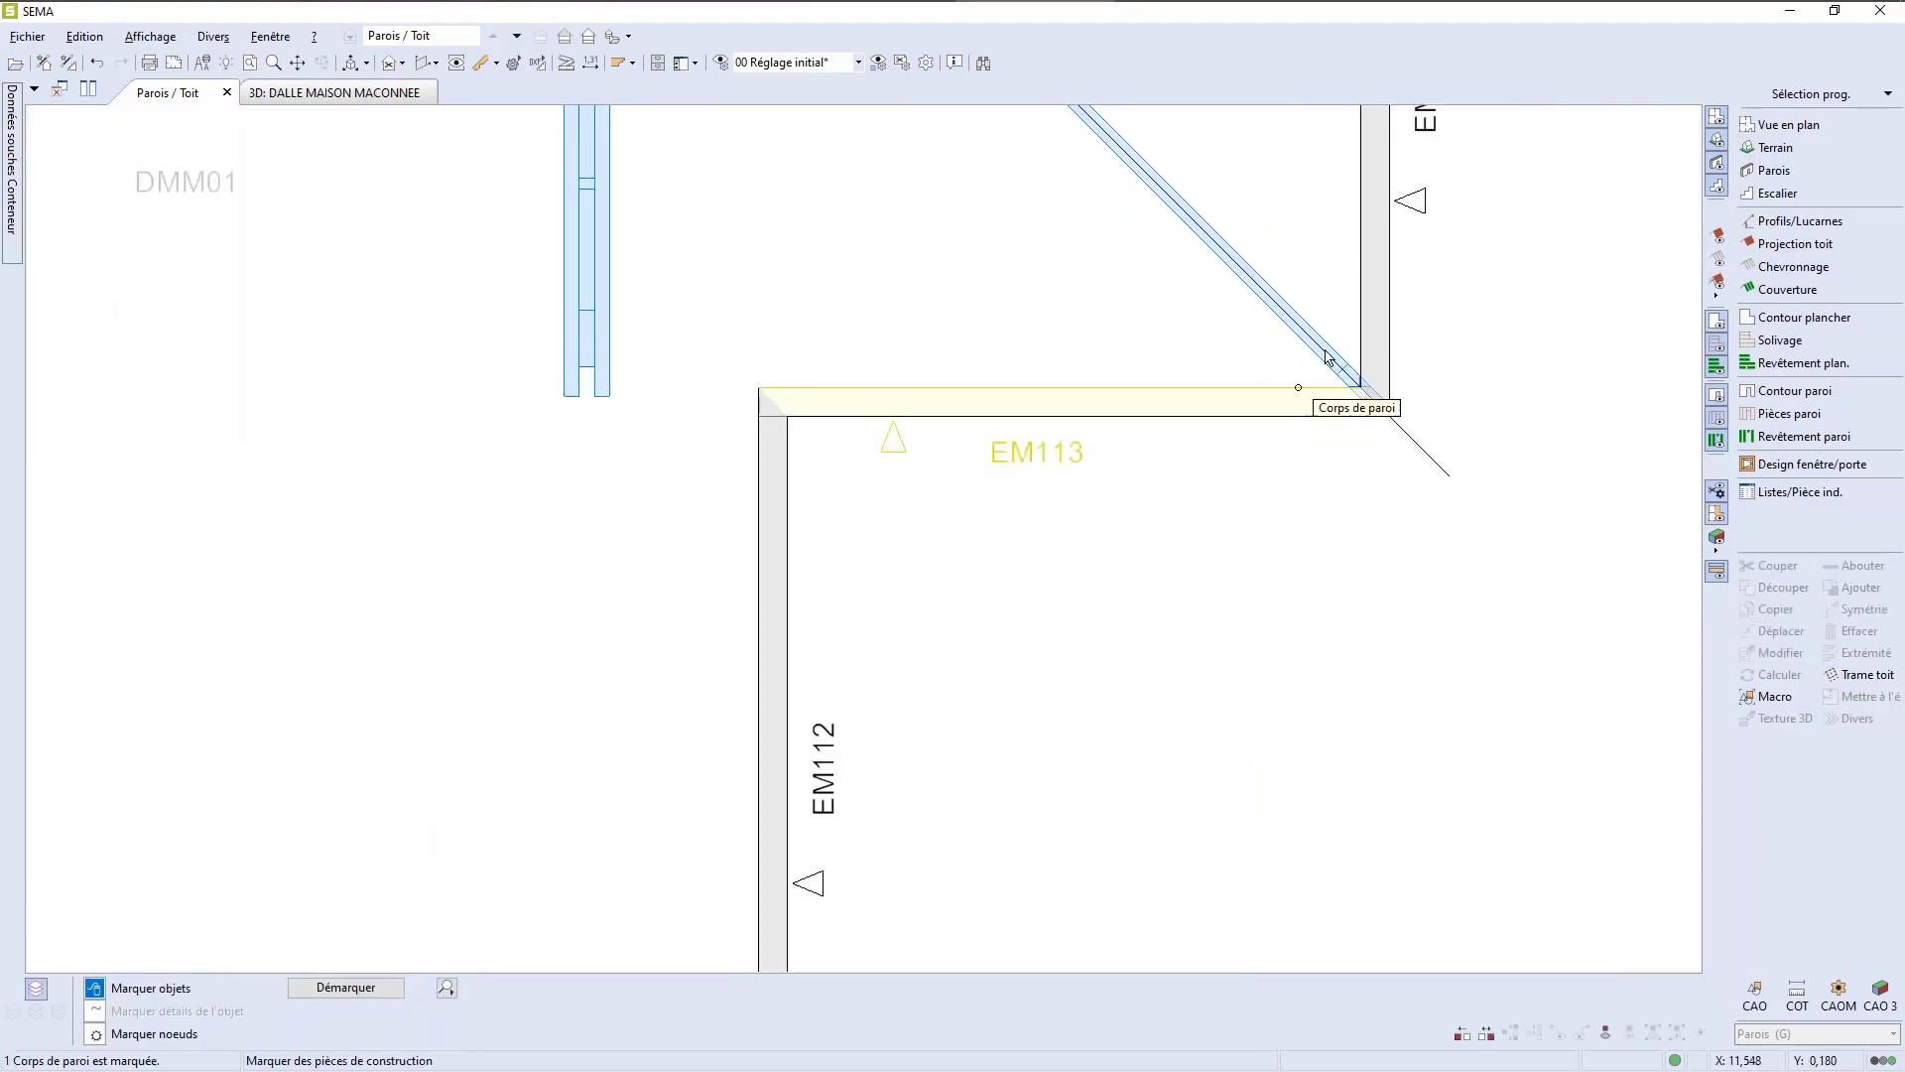
{"action": "left_click", "coordinate": [1375, 322]}
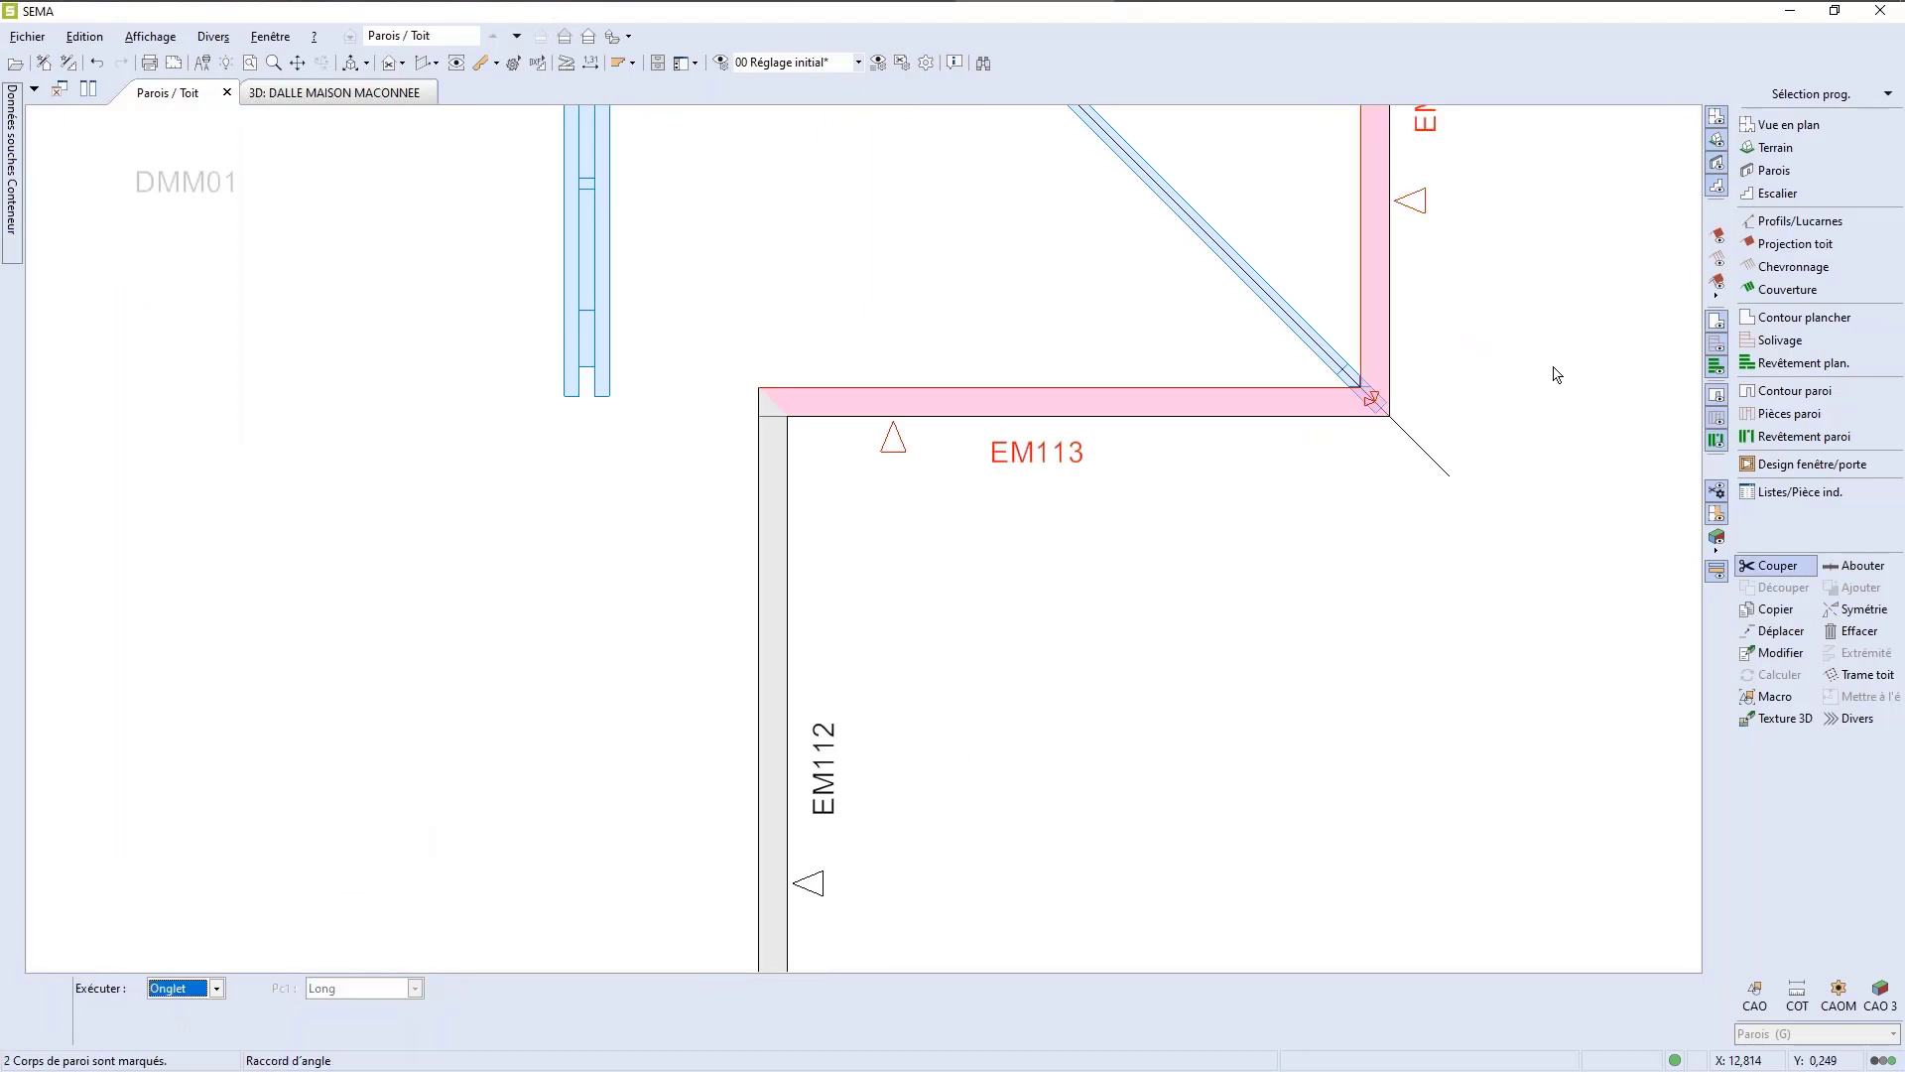
{"action": "key", "text": "Down"}
{"action": "key", "text": "Tab"}
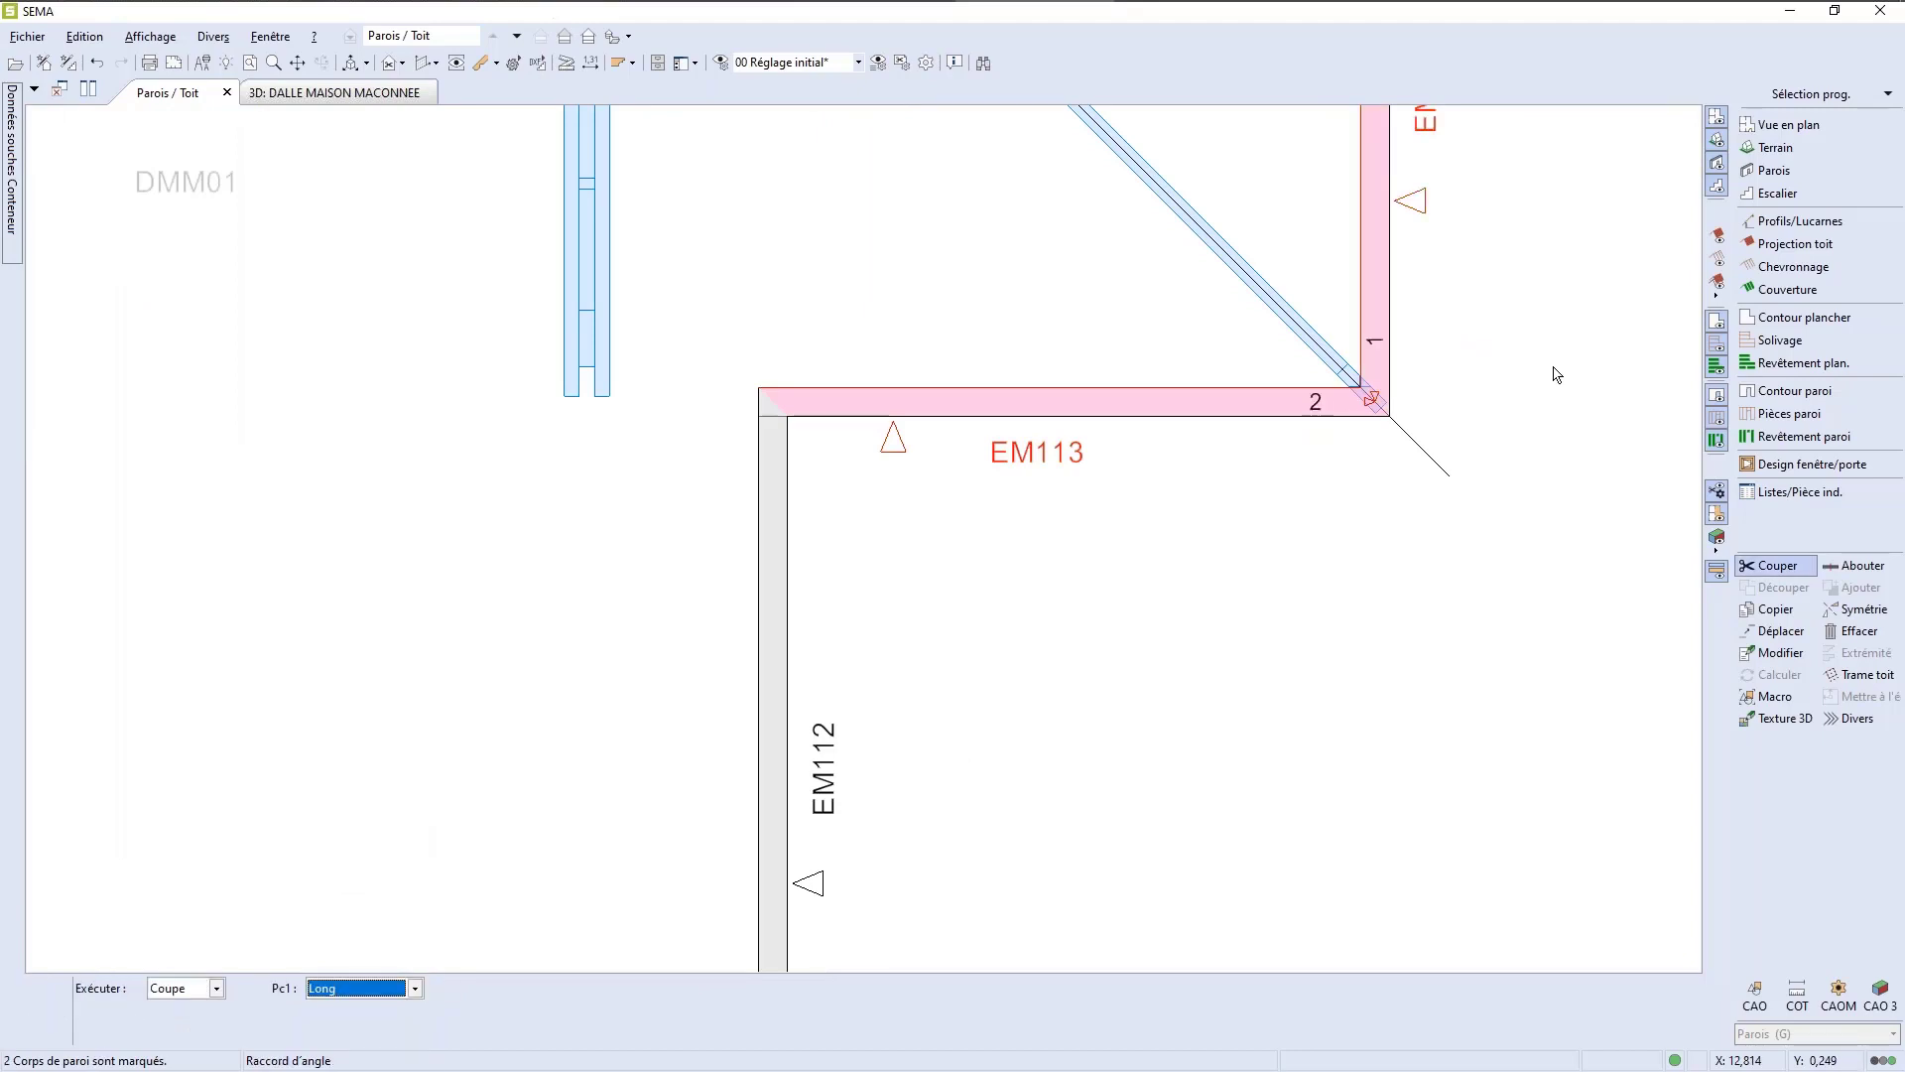
{"action": "key", "text": "Down"}
{"action": "key", "text": "Return"}
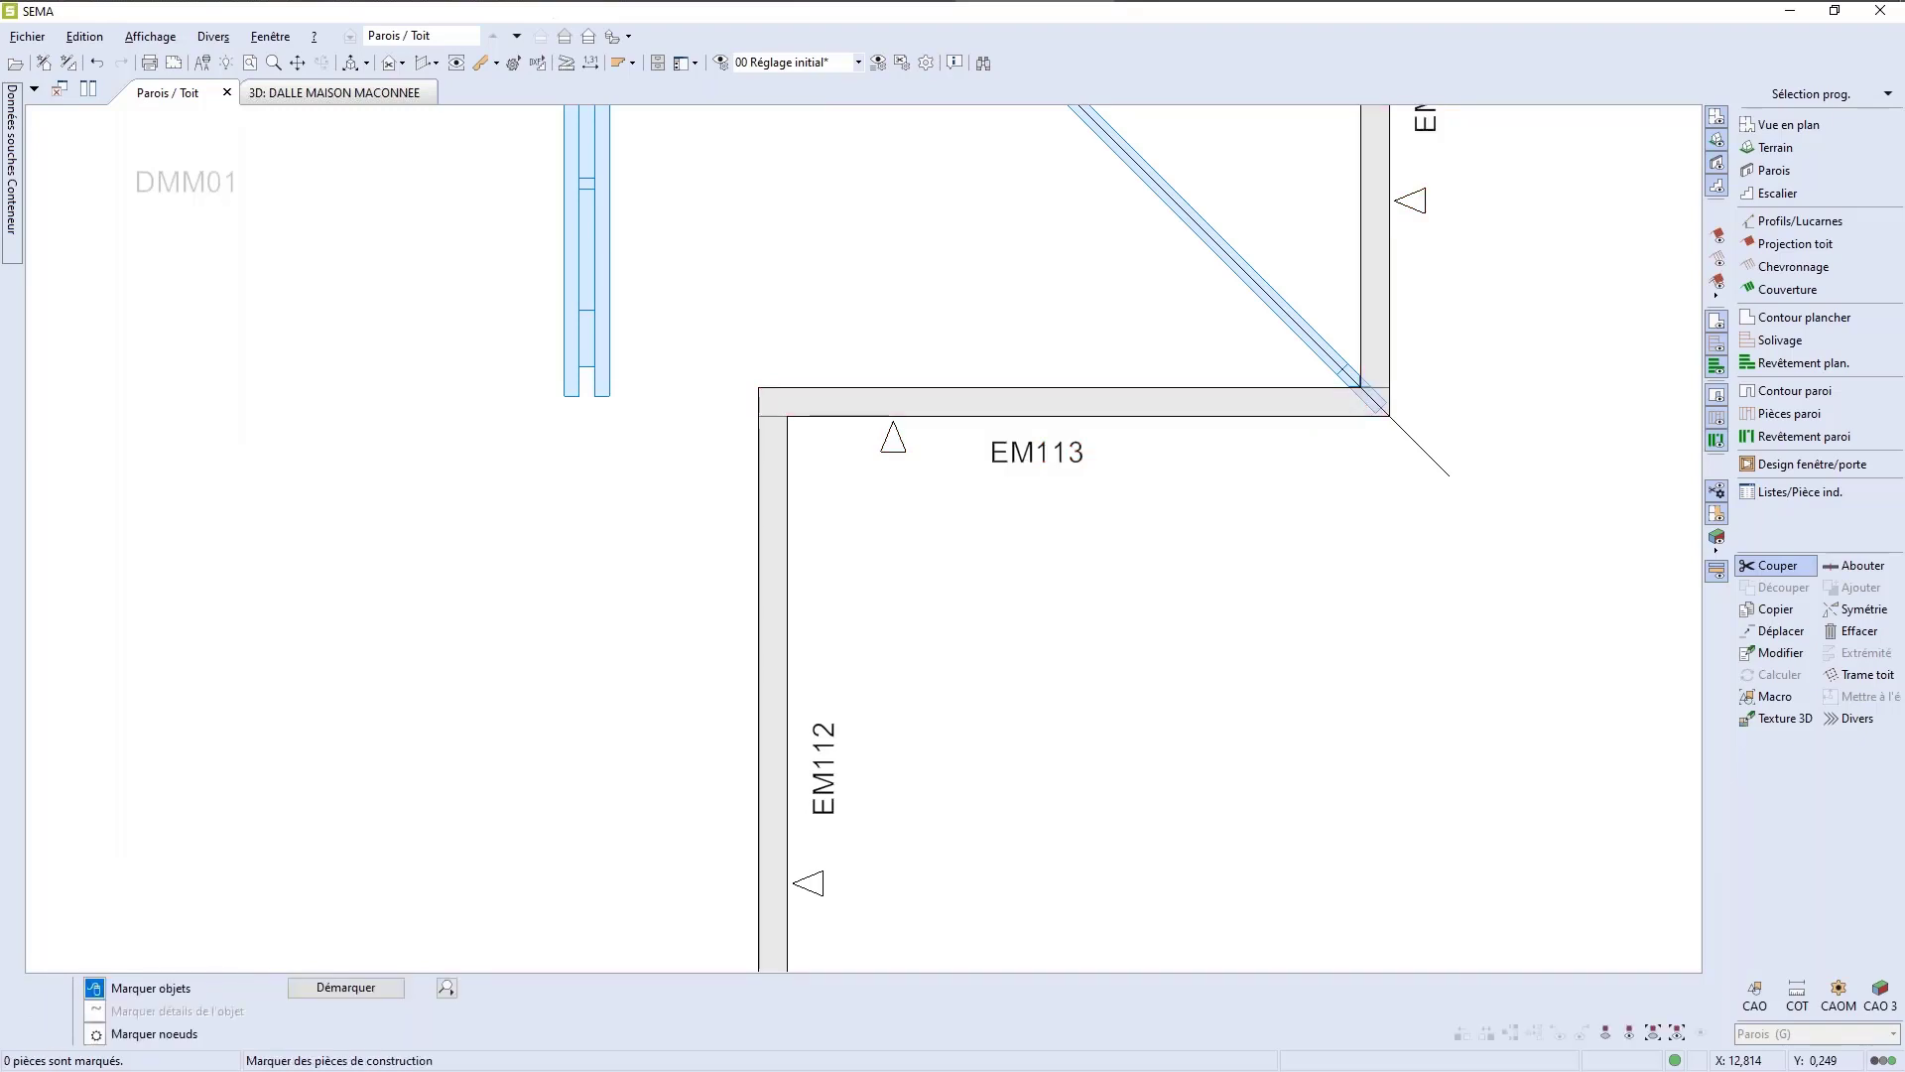
Step: Apply a Coupe corner joint to walls EM114 and EM115, keeping EM115 as the Long piece
{"action": "scroll", "coordinate": [1315, 633], "scroll_direction": "down", "scroll_amount": 1}
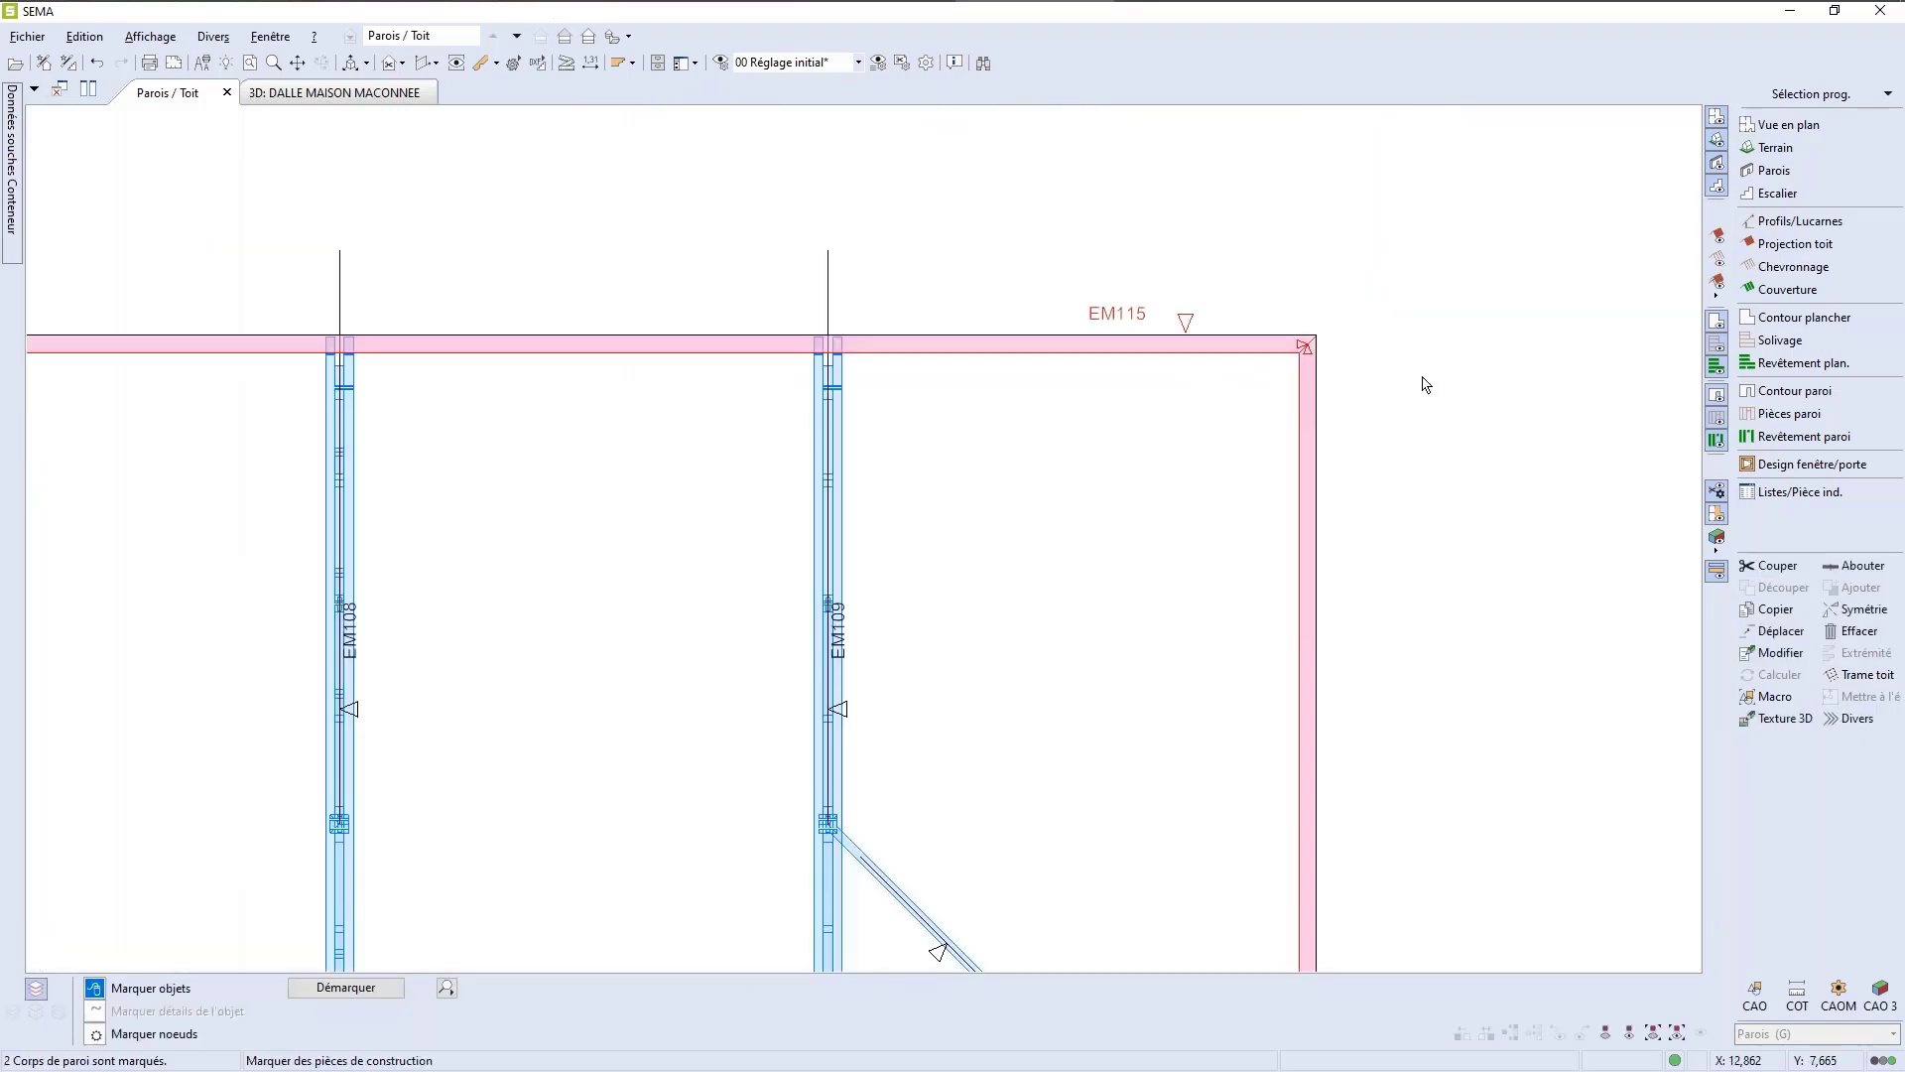
{"action": "key", "text": "c"}
{"action": "key", "text": "Down"}
{"action": "key", "text": "Tab"}
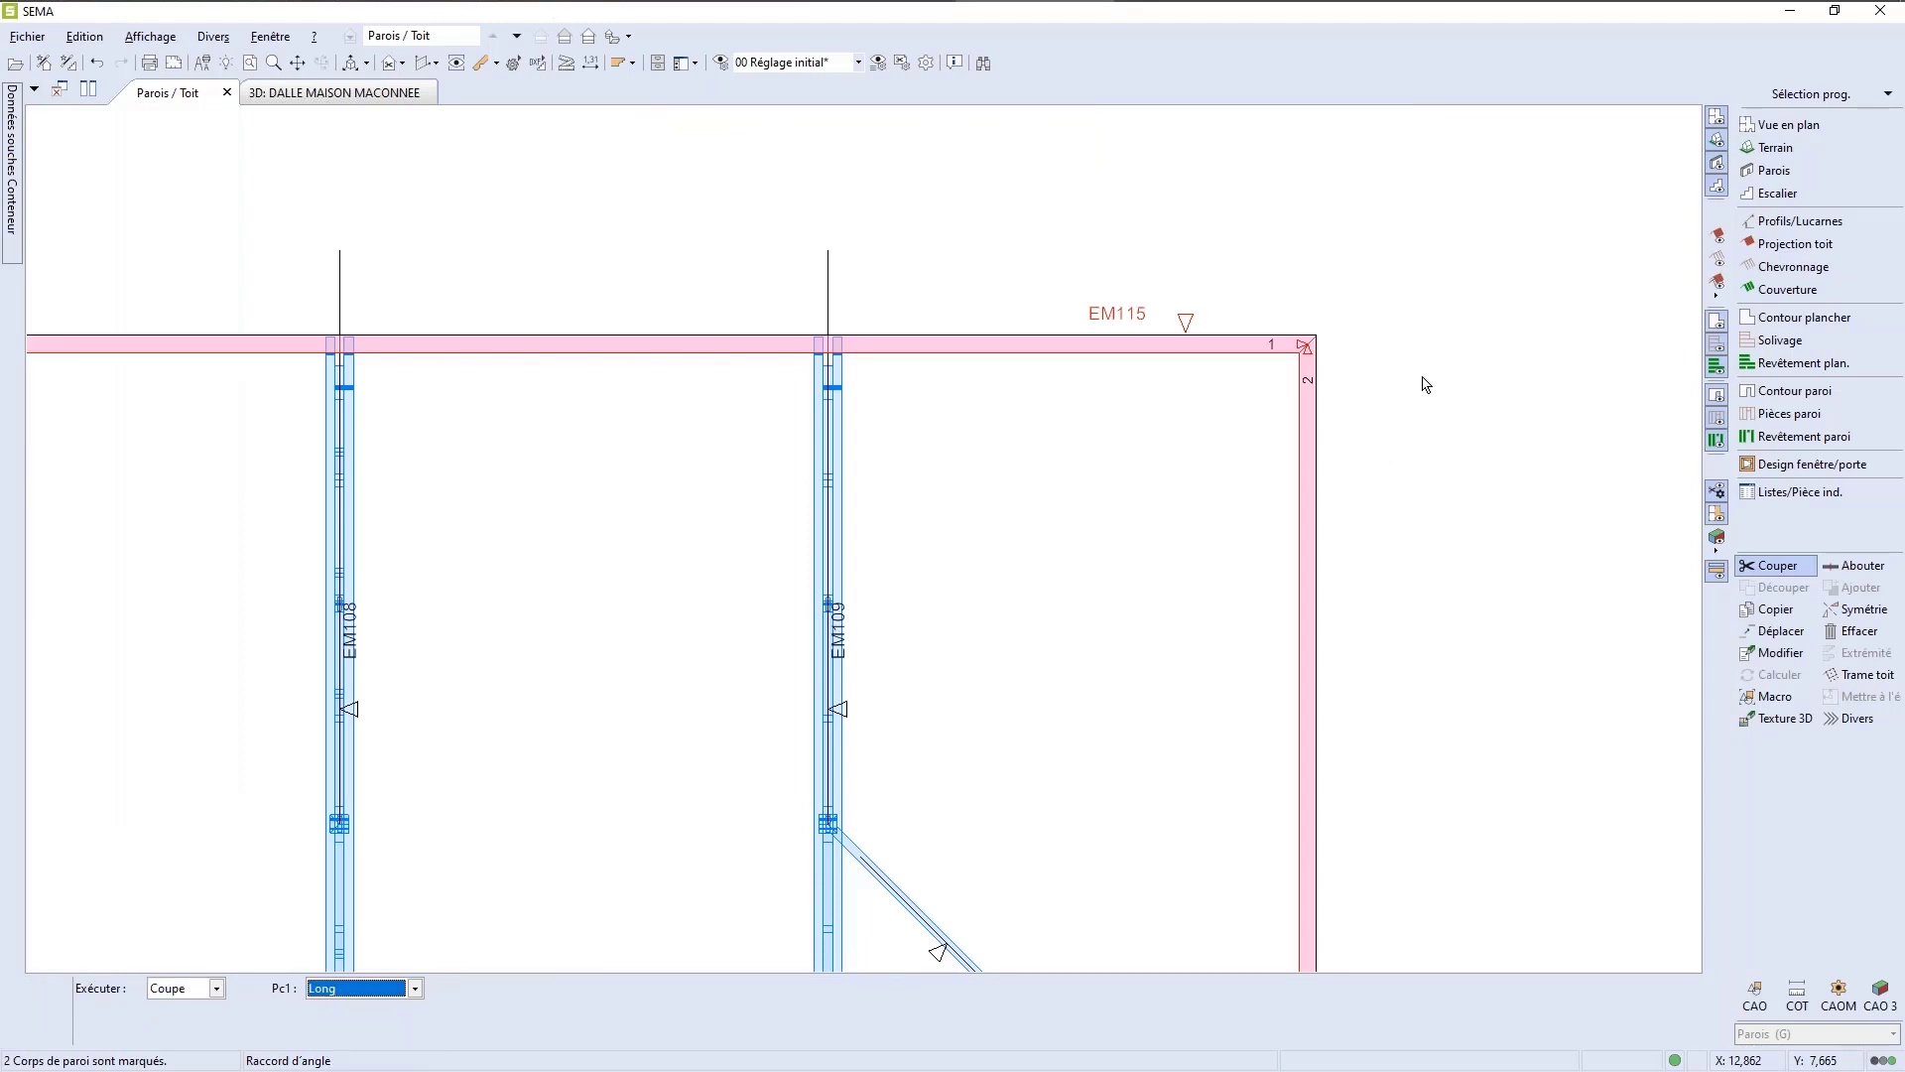
{"action": "key", "text": "Return"}
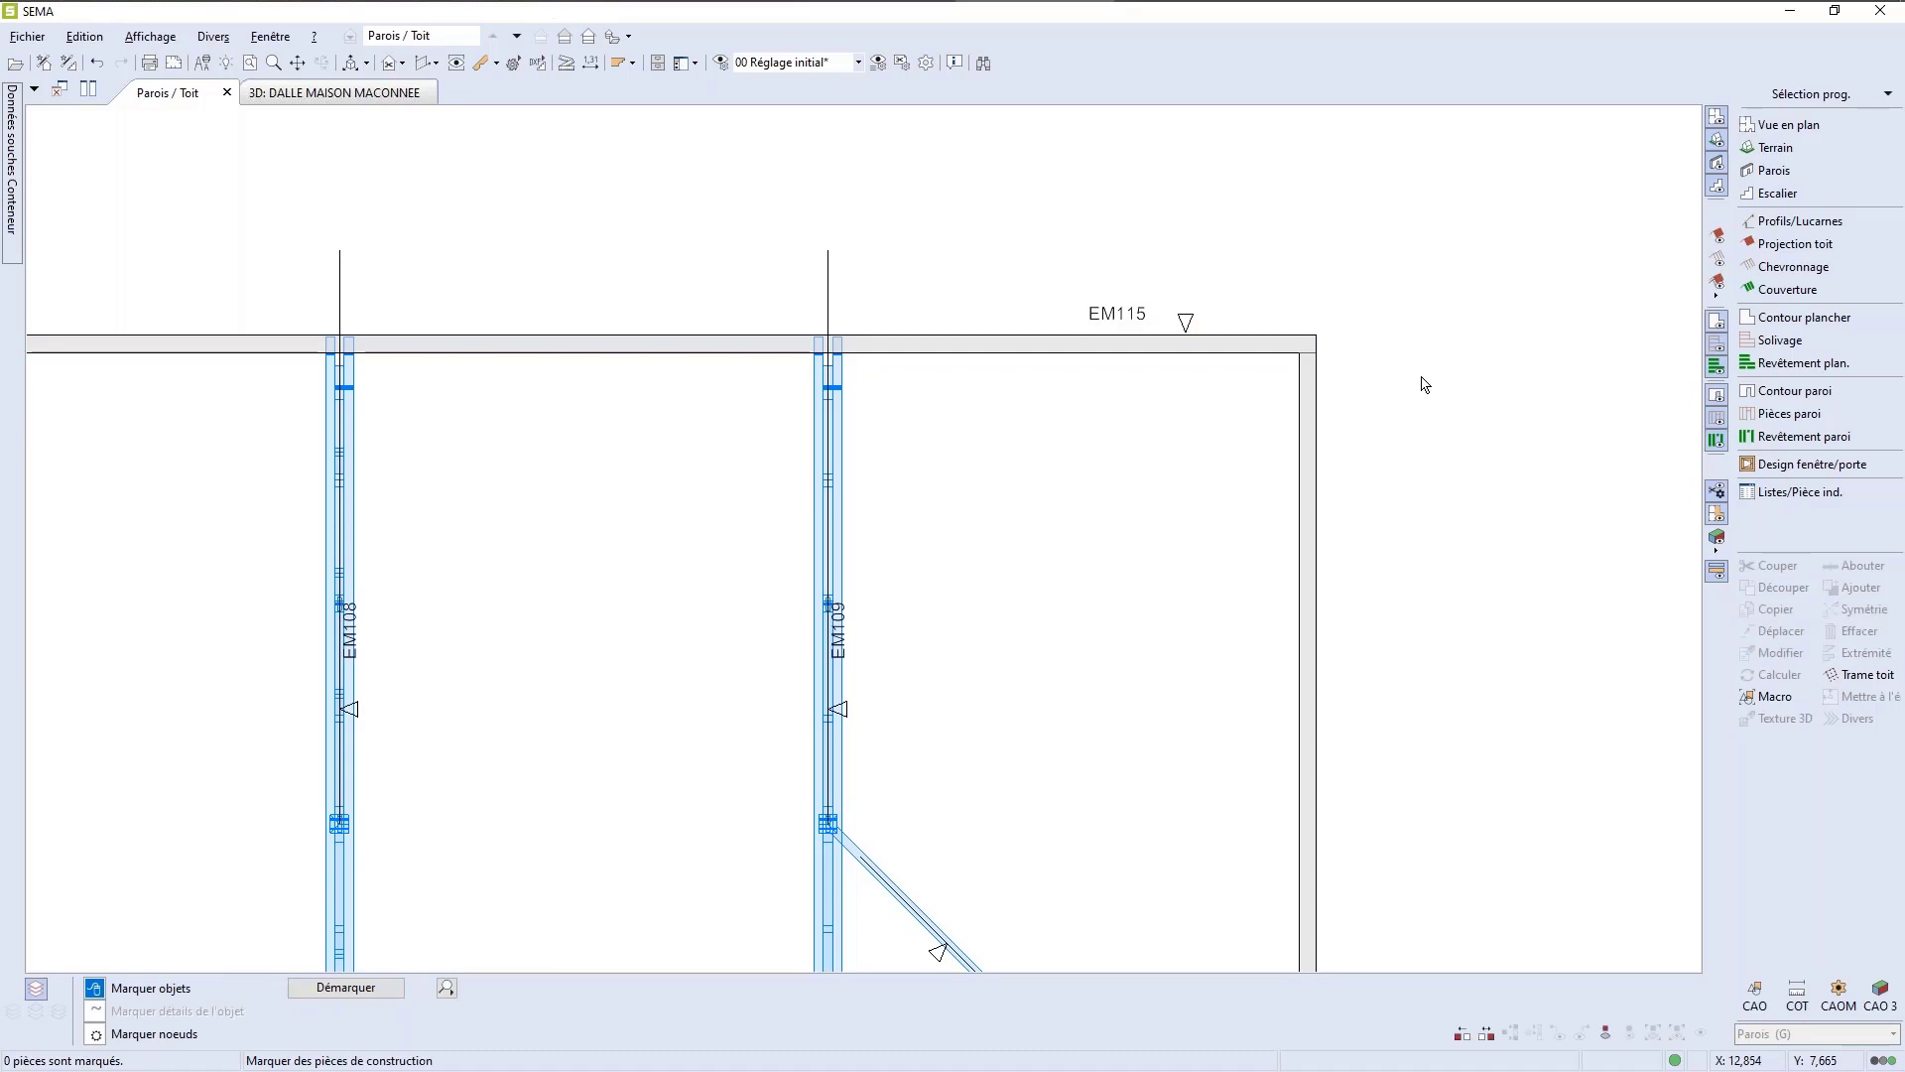
Step: Change the corner between walls EM115 and EM116 to a Coupe joint with EM116 as the Long piece
{"action": "scroll", "coordinate": [1423, 383], "scroll_direction": "down", "scroll_amount": 3}
{"action": "scroll", "coordinate": [723, 402], "scroll_direction": "up", "scroll_amount": 3}
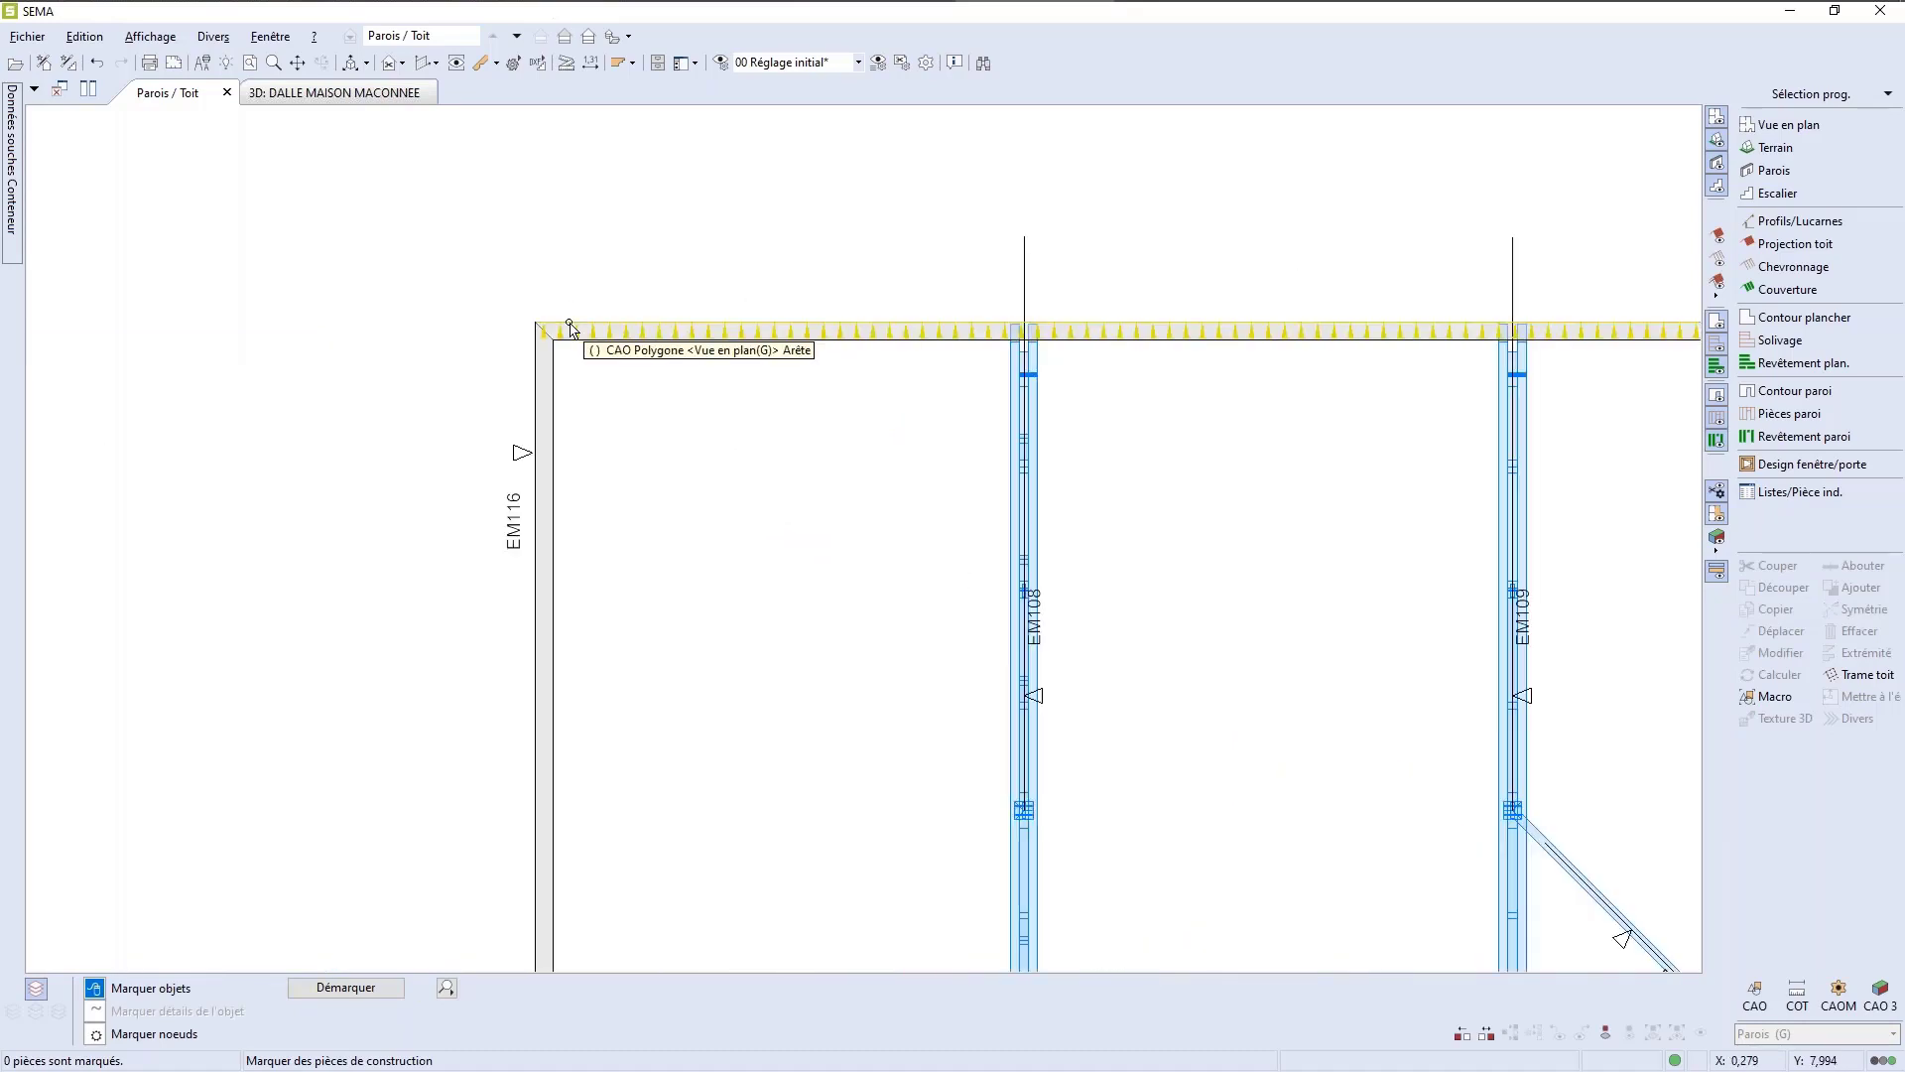
{"action": "left_click", "coordinate": [586, 334]}
{"action": "left_click", "coordinate": [553, 361]}
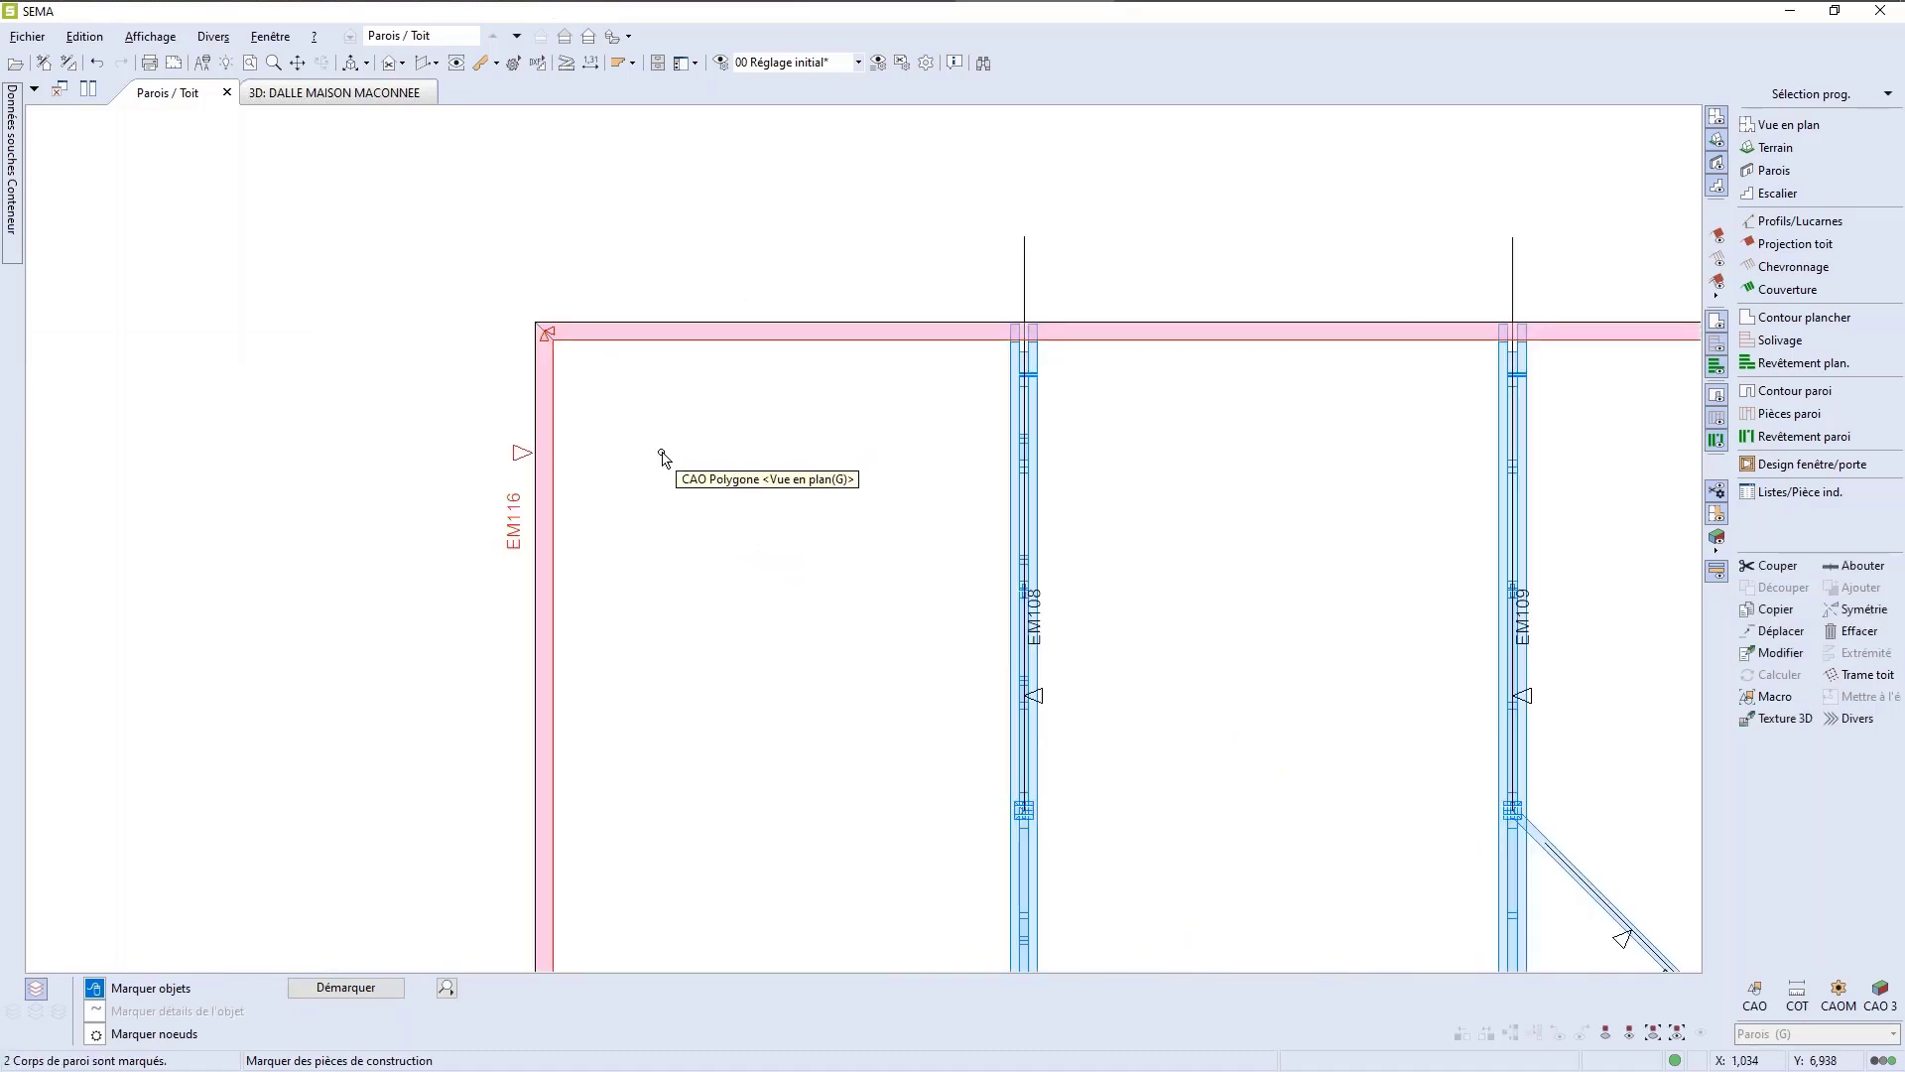
{"action": "key", "text": "c"}
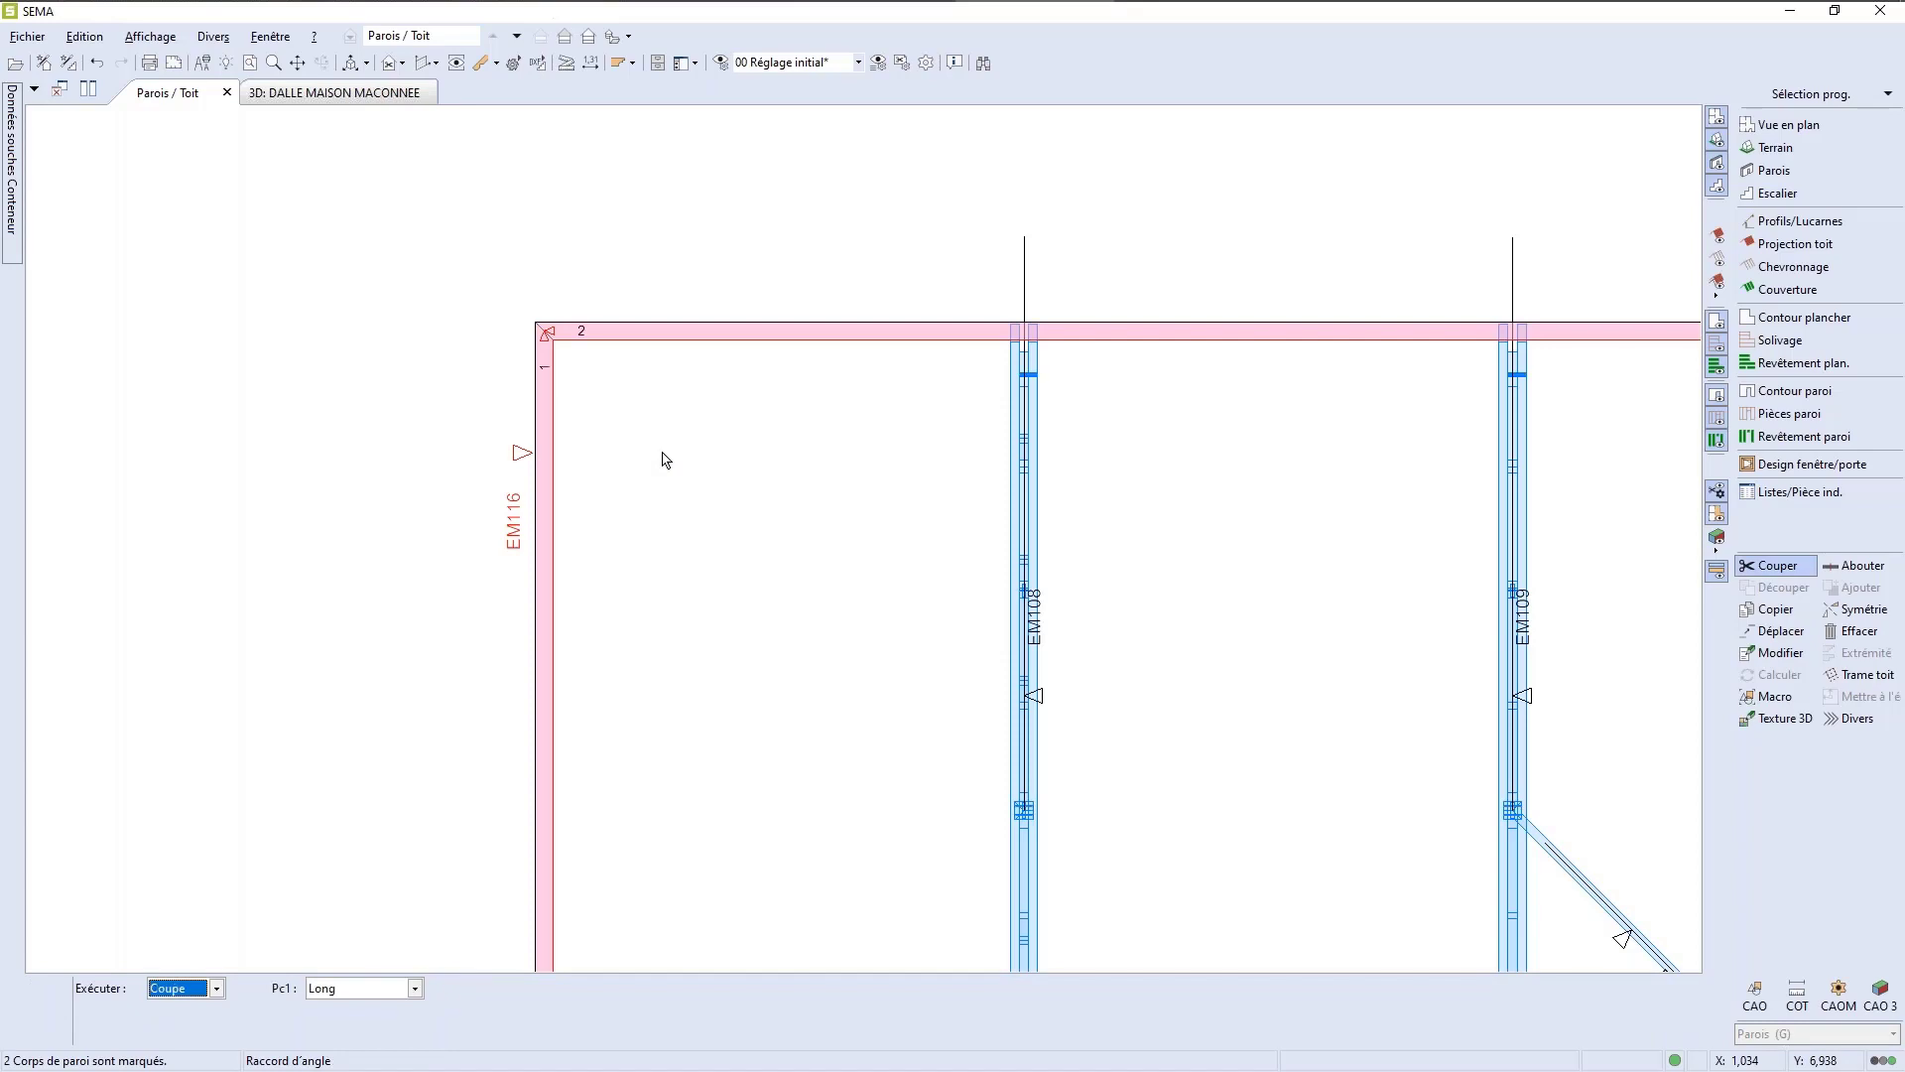
{"action": "key", "text": "Tab"}
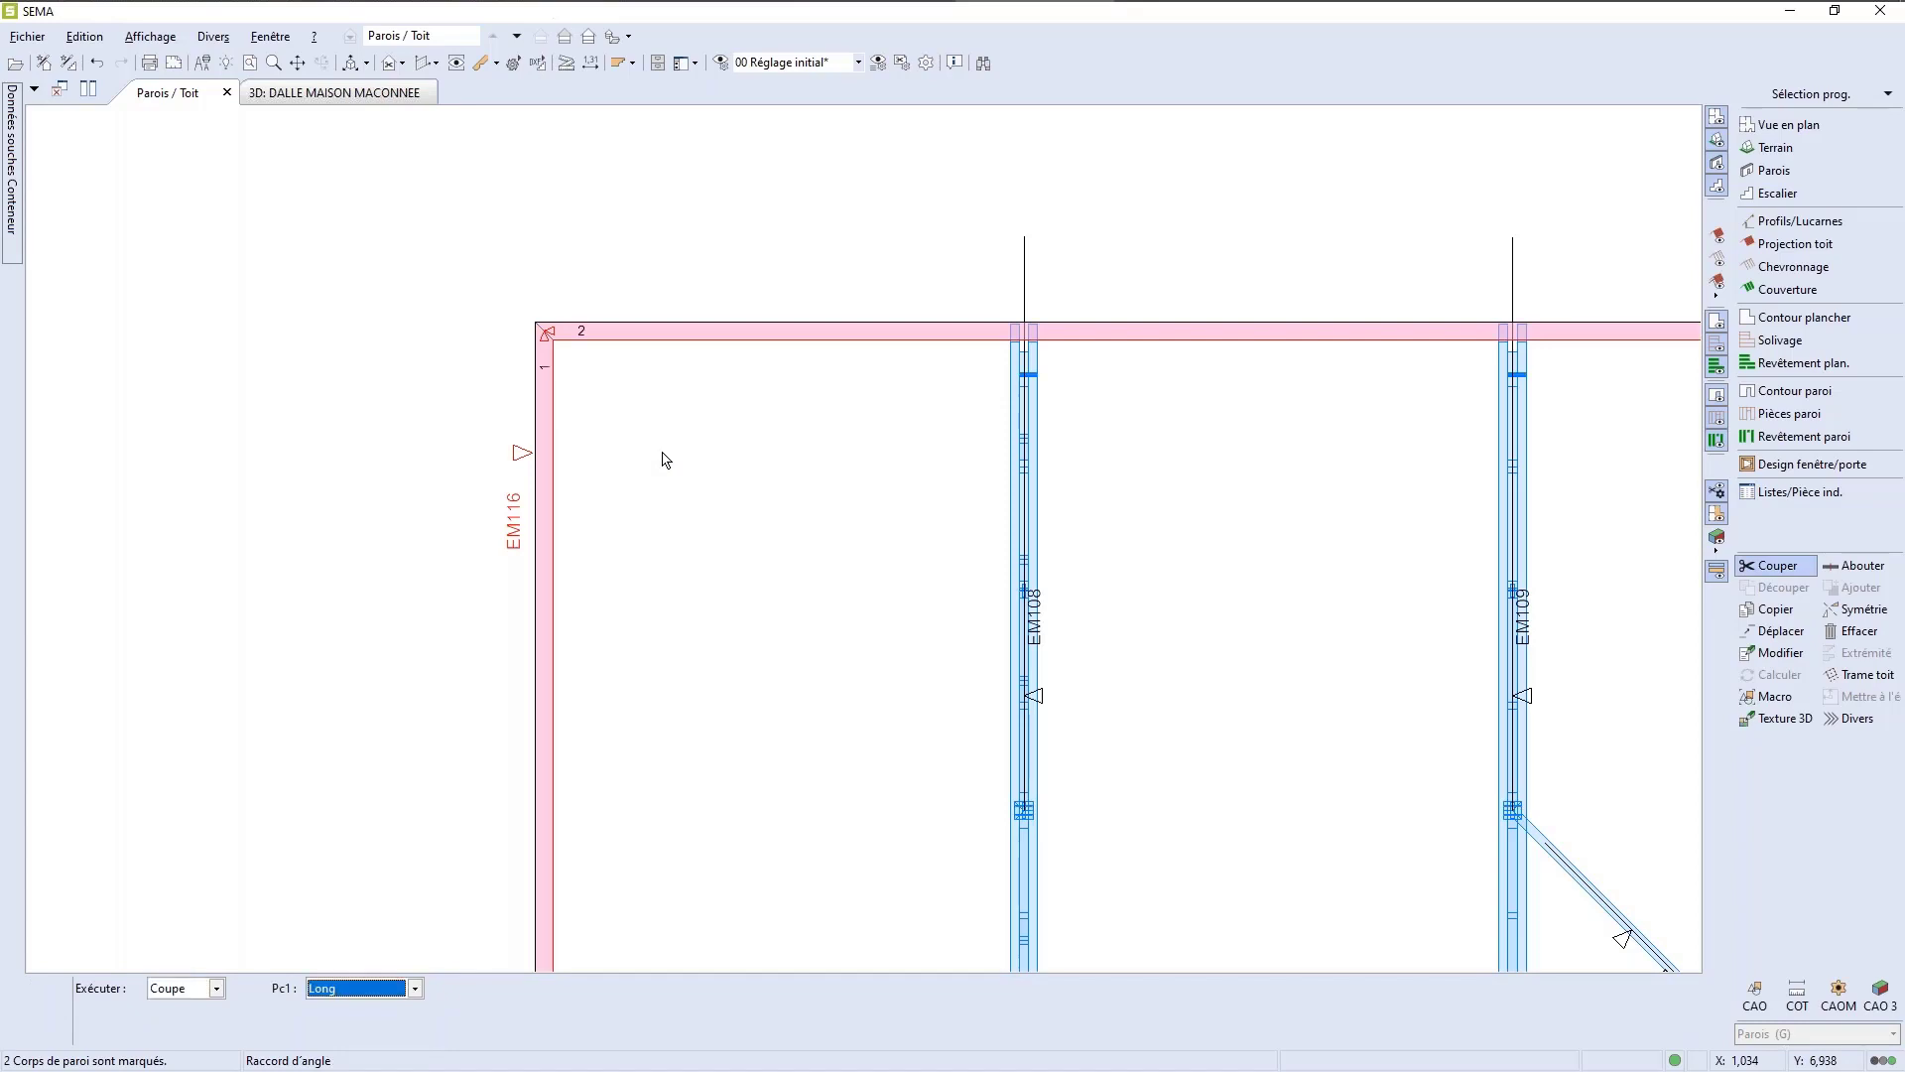
{"action": "key", "text": "Return"}
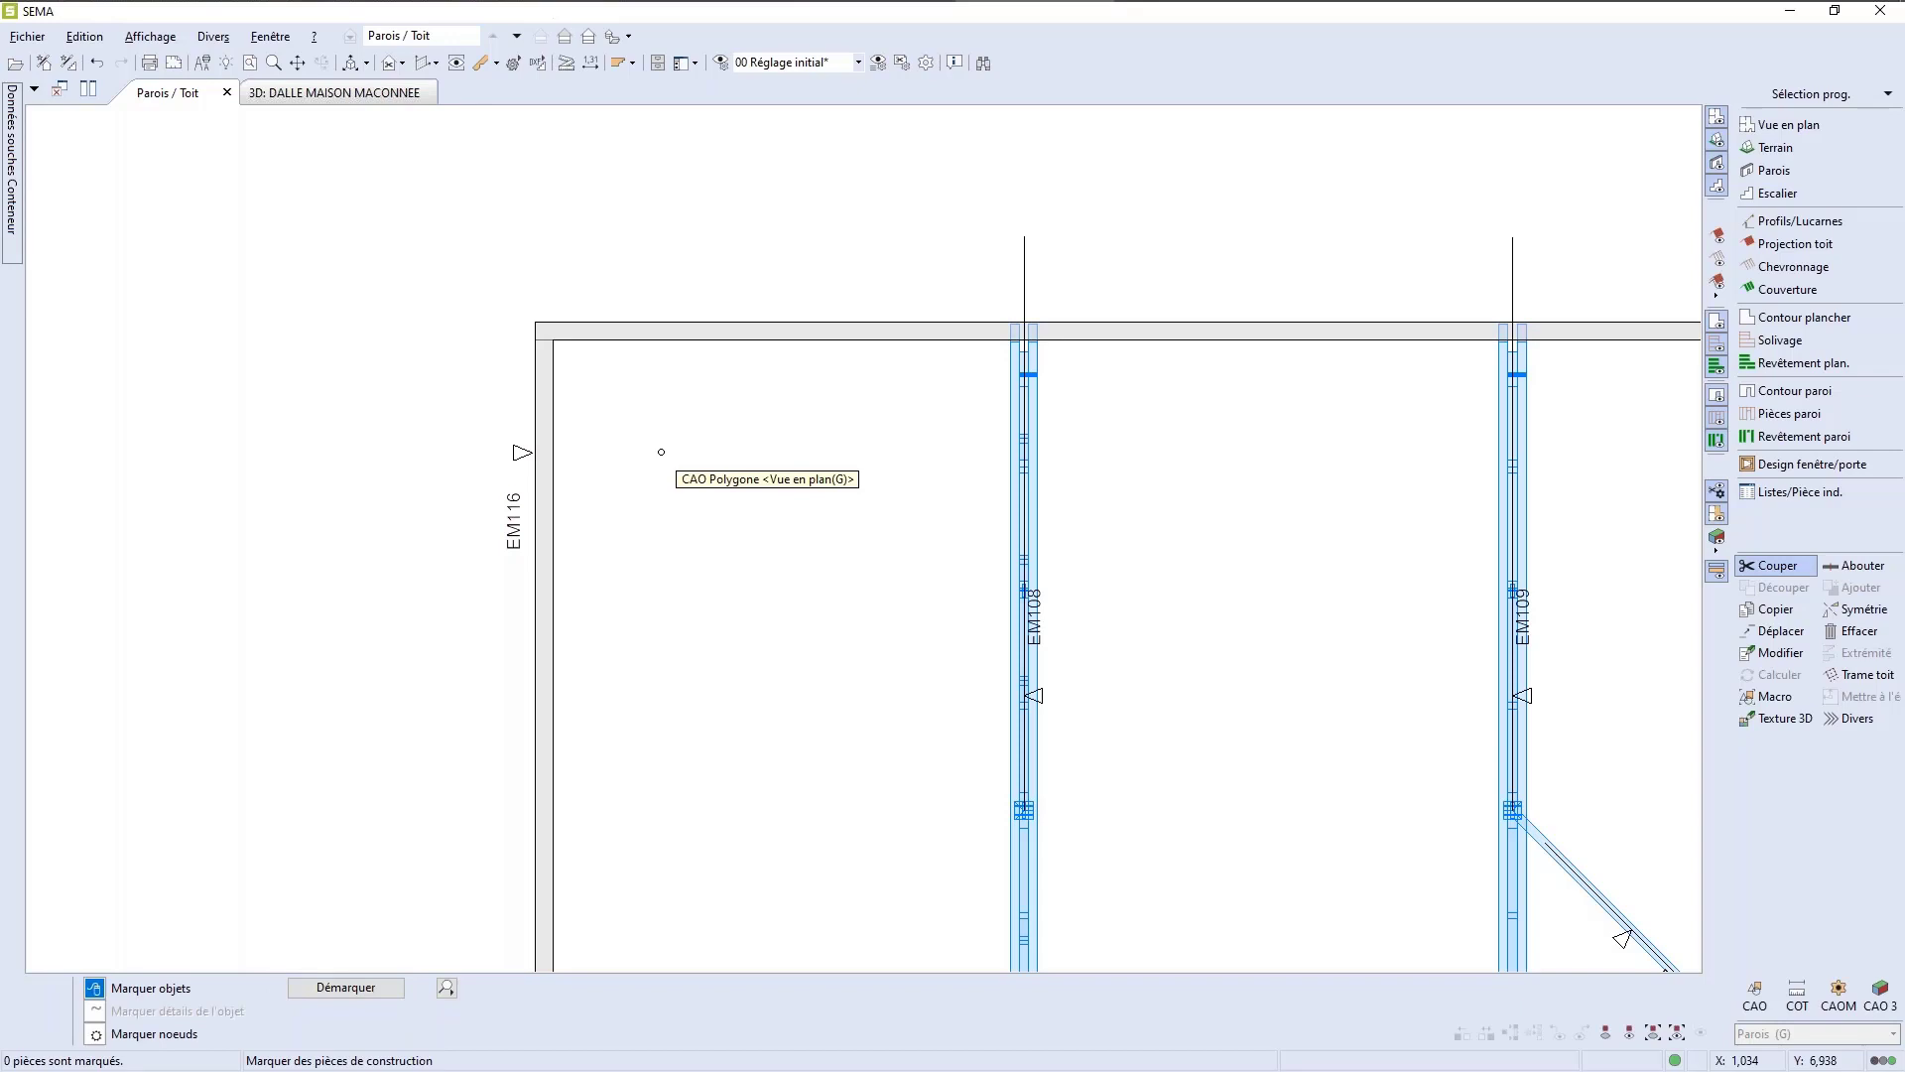
Step: Join walls EM116 and EM117 with a Coupe corner joint, setting EM117 as the Long piece
{"action": "scroll", "coordinate": [647, 445], "scroll_direction": "down", "scroll_amount": 1}
{"action": "scroll", "coordinate": [645, 799], "scroll_direction": "down", "scroll_amount": 2}
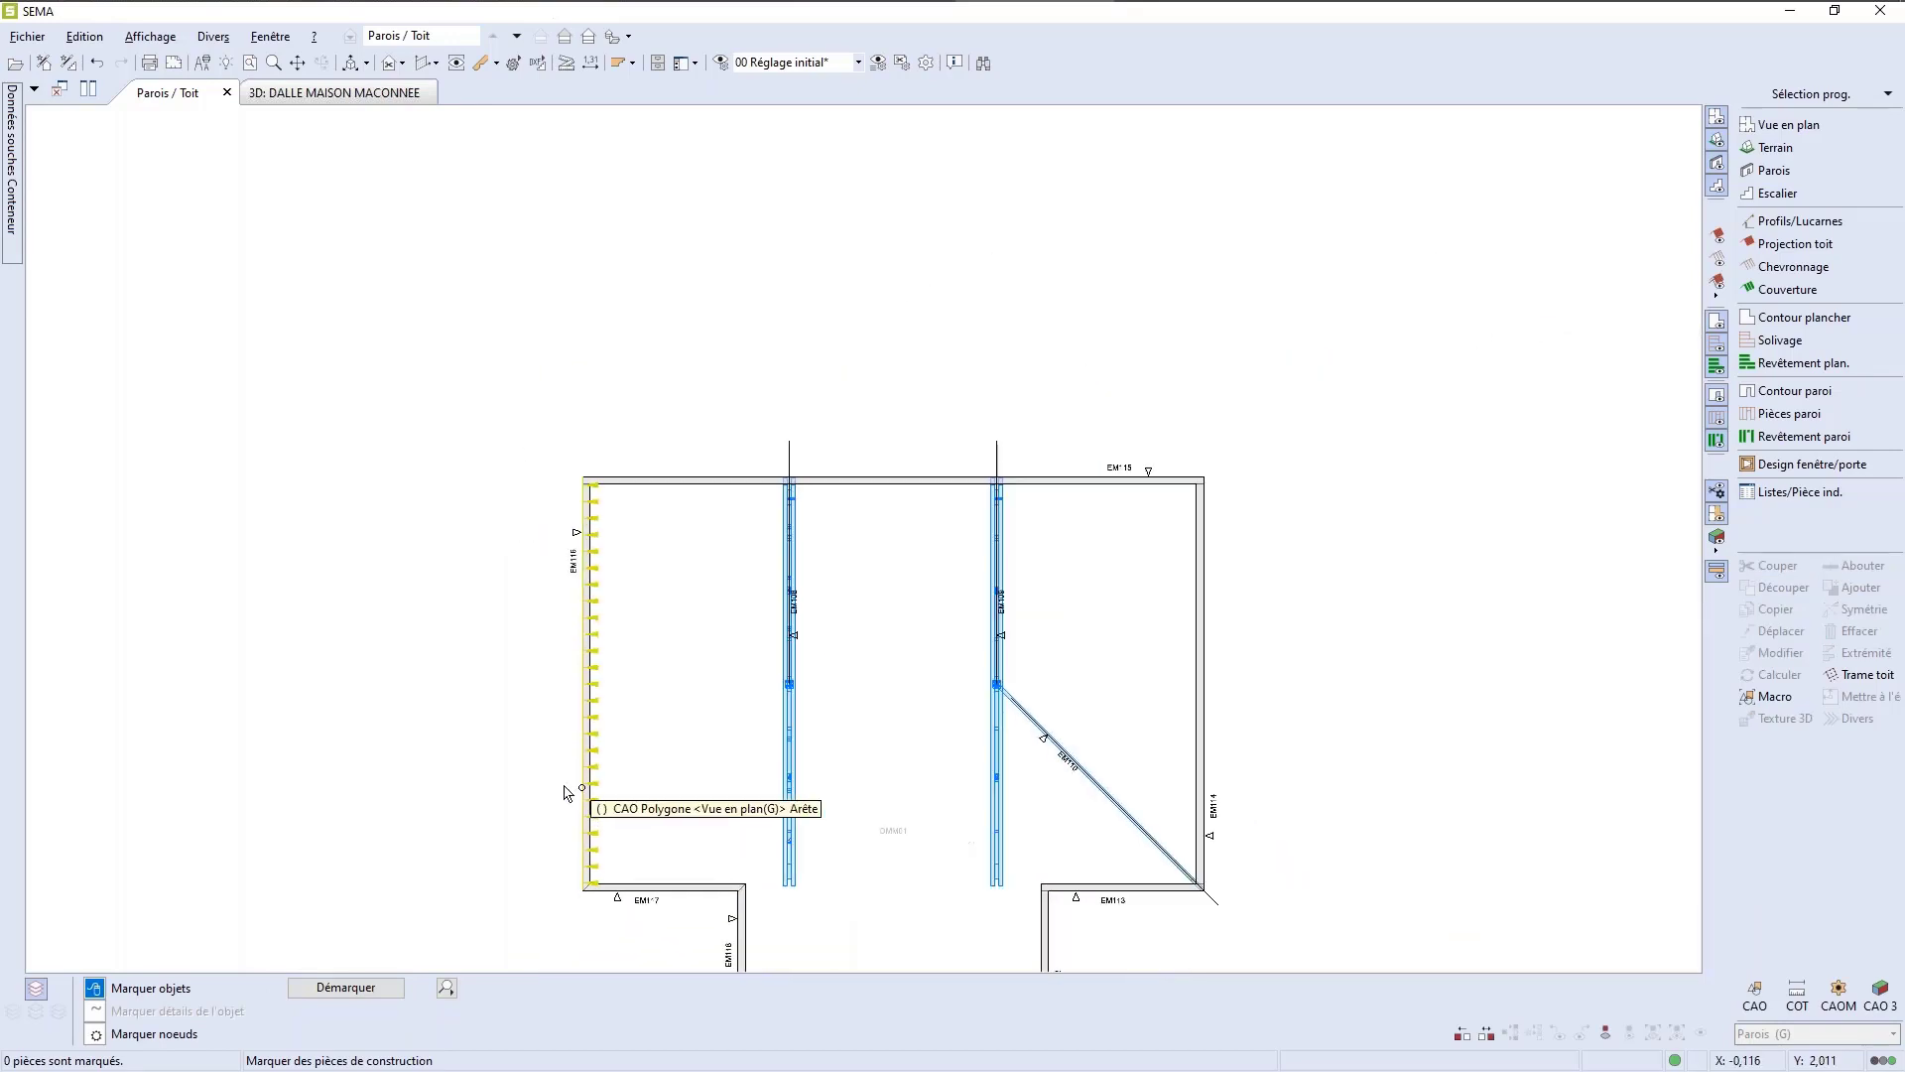
{"action": "scroll", "coordinate": [620, 923], "scroll_direction": "up", "scroll_amount": 3}
{"action": "left_click", "coordinate": [541, 788]}
{"action": "left_click", "coordinate": [591, 815]}
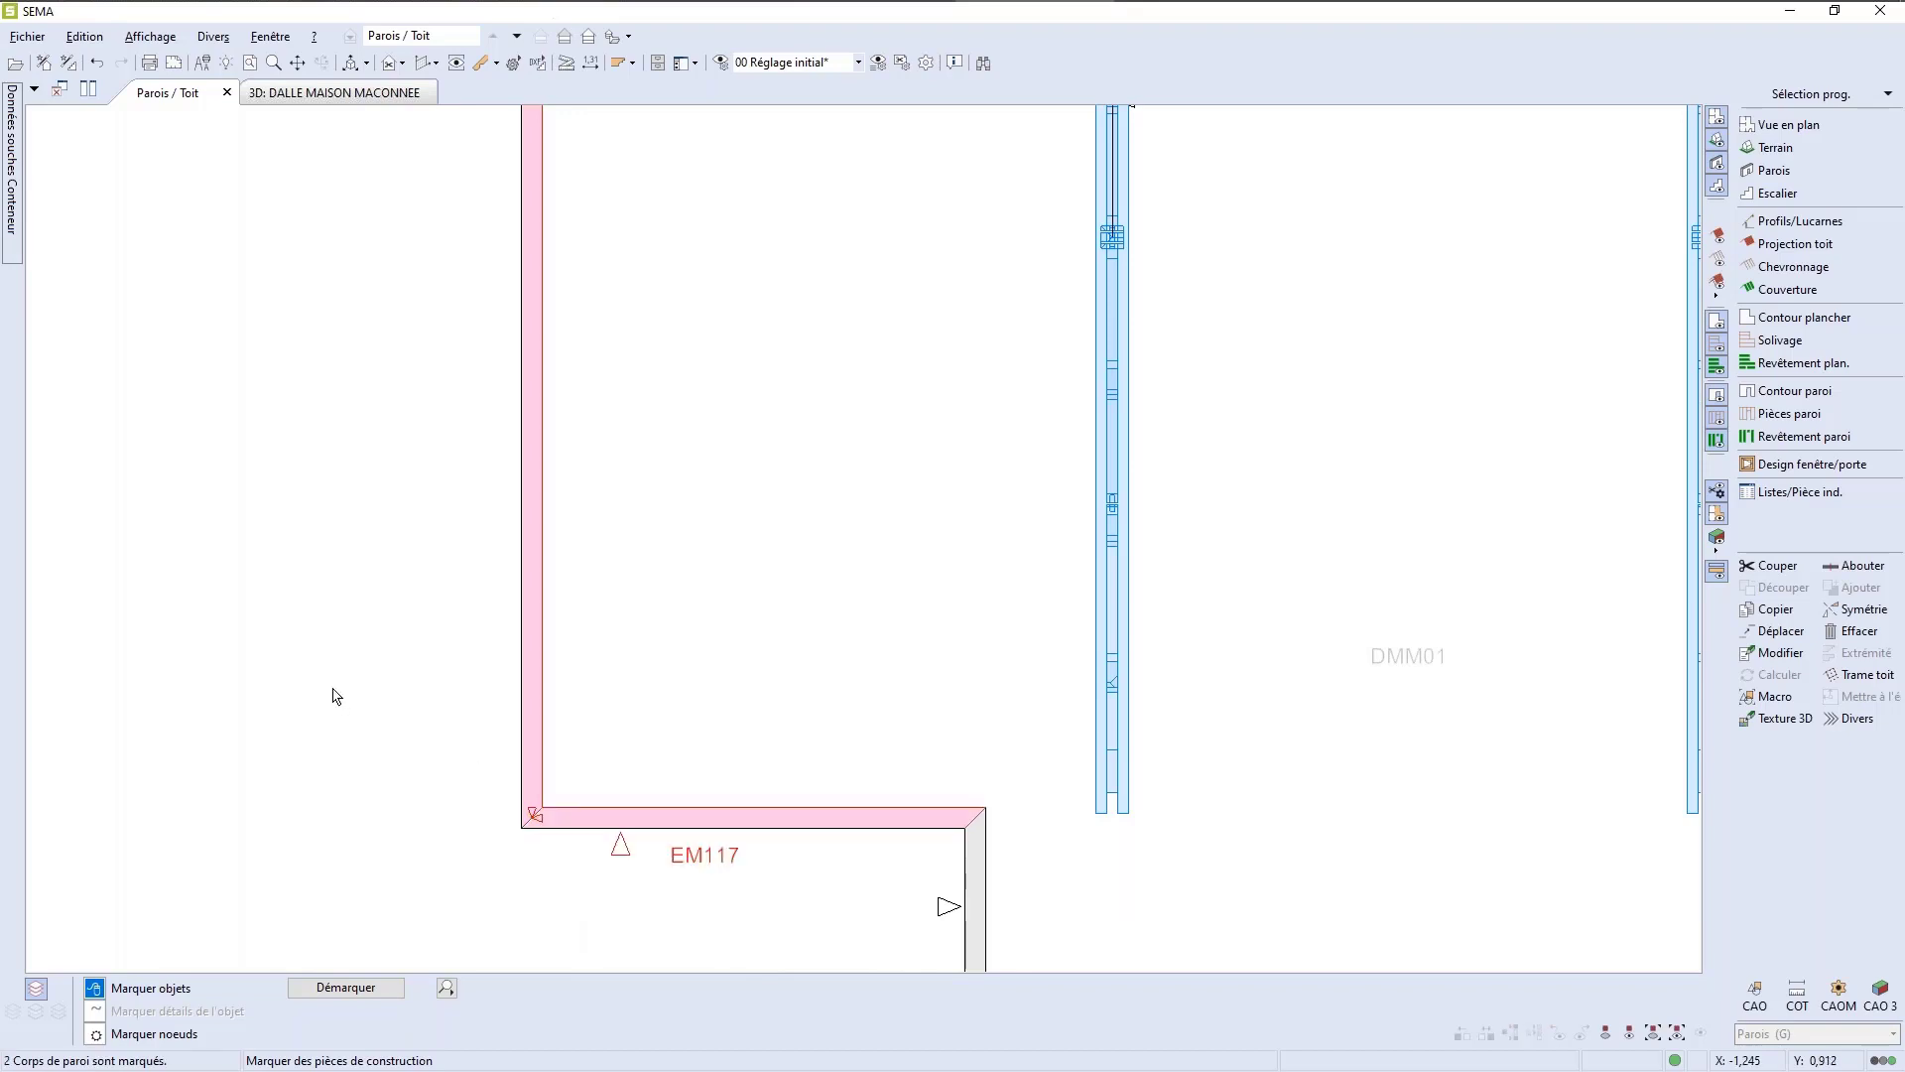
{"action": "key", "text": "c"}
{"action": "key", "text": "Down"}
{"action": "key", "text": "Tab"}
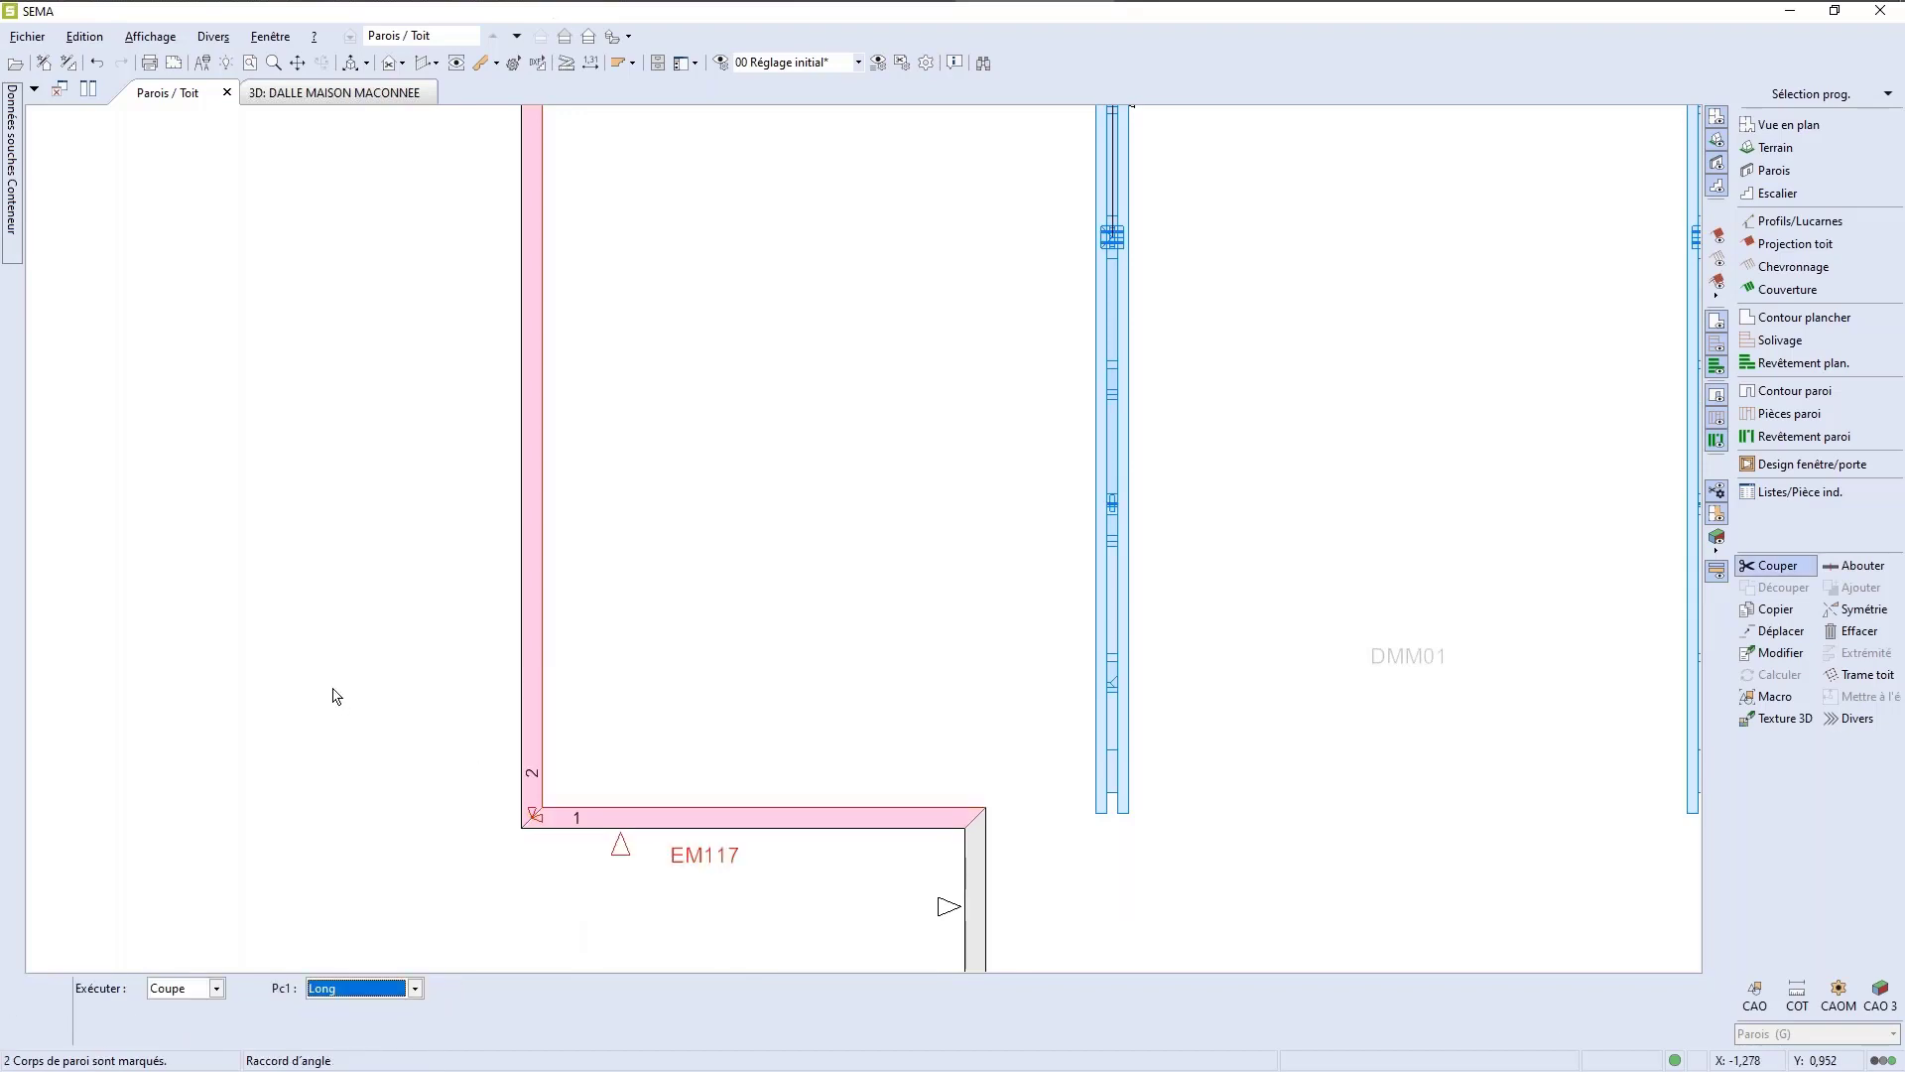
{"action": "key", "text": "Return"}
Step: Convert the corner between walls EM117 and EM118 to a Coupe joint, with EM118 as the Long piece
{"action": "scroll", "coordinate": [519, 664], "scroll_direction": "down", "scroll_amount": 3}
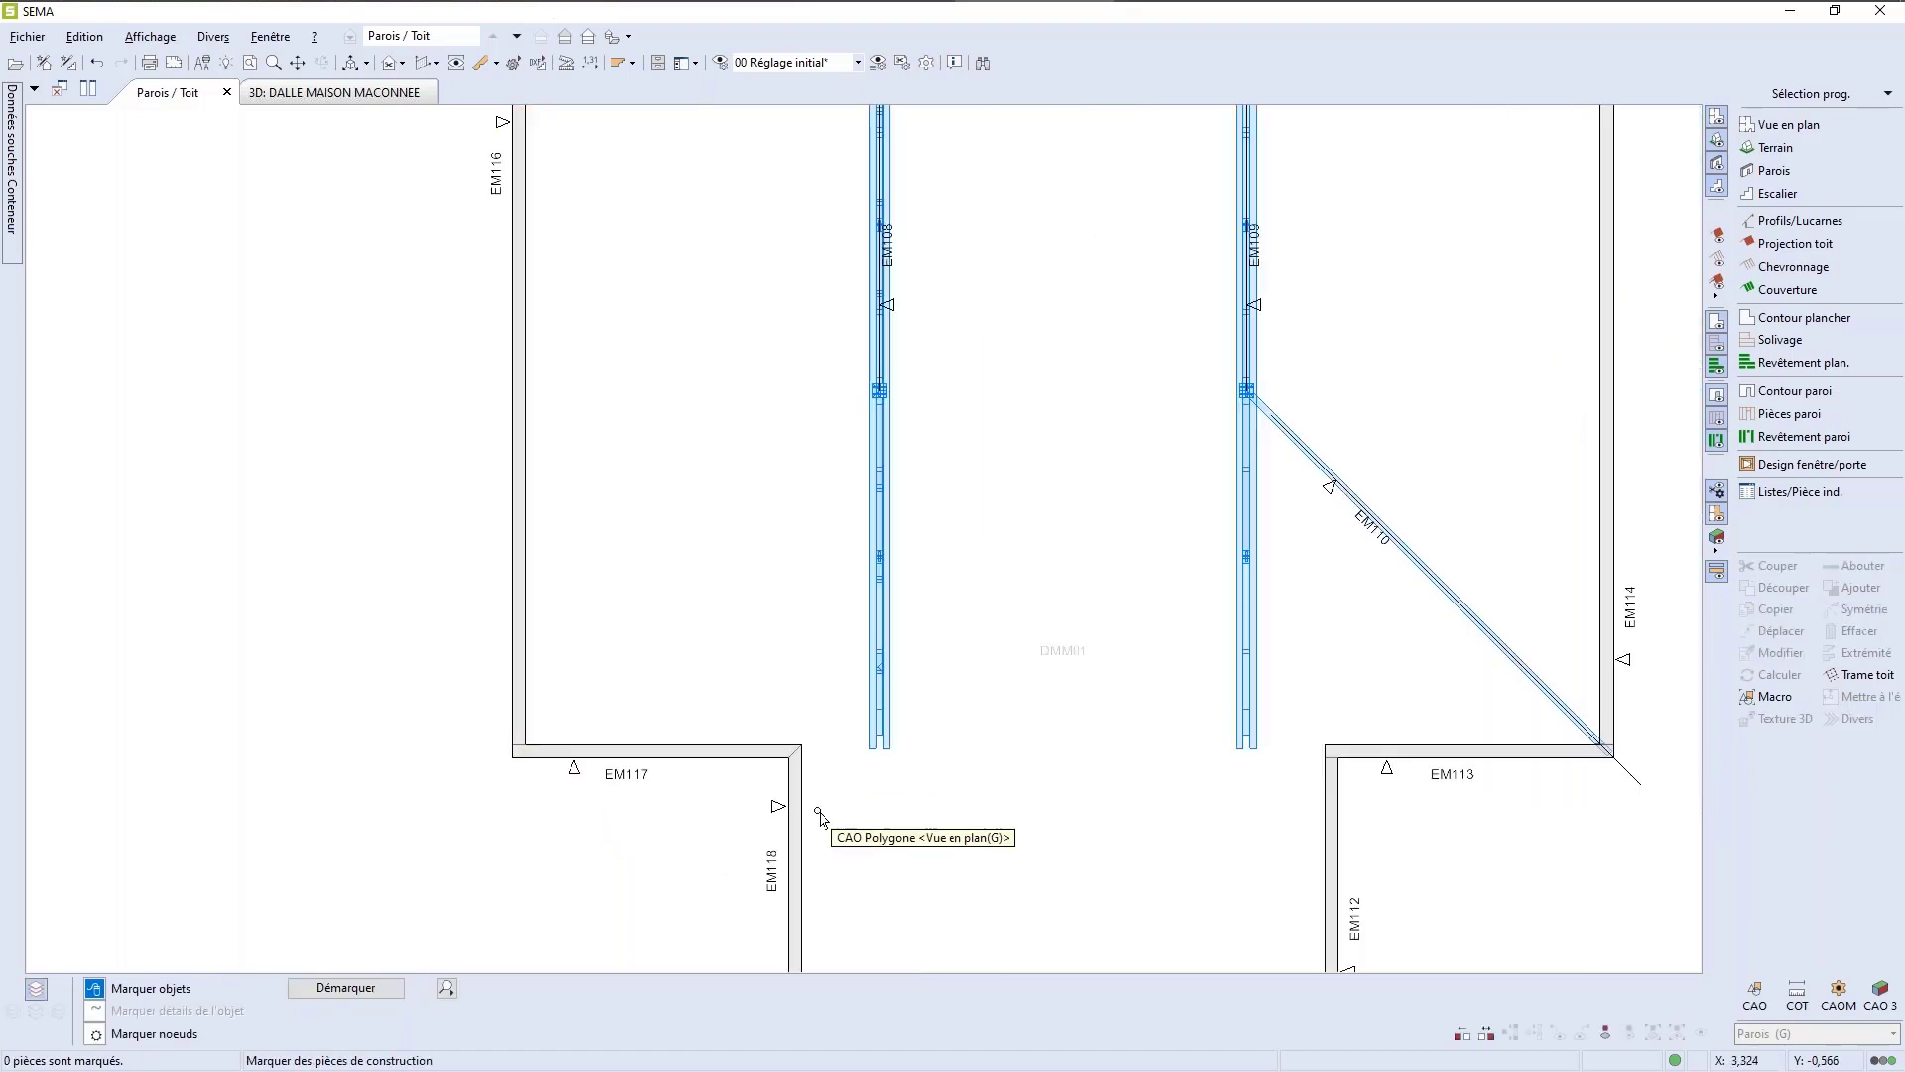
{"action": "scroll", "coordinate": [820, 815], "scroll_direction": "up", "scroll_amount": 2}
{"action": "left_click", "coordinate": [783, 749]}
{"action": "scroll", "coordinate": [892, 698], "scroll_direction": "down", "scroll_amount": 3}
{"action": "key", "text": "c"}
{"action": "key", "text": "Down"}
{"action": "key", "text": "Return"}
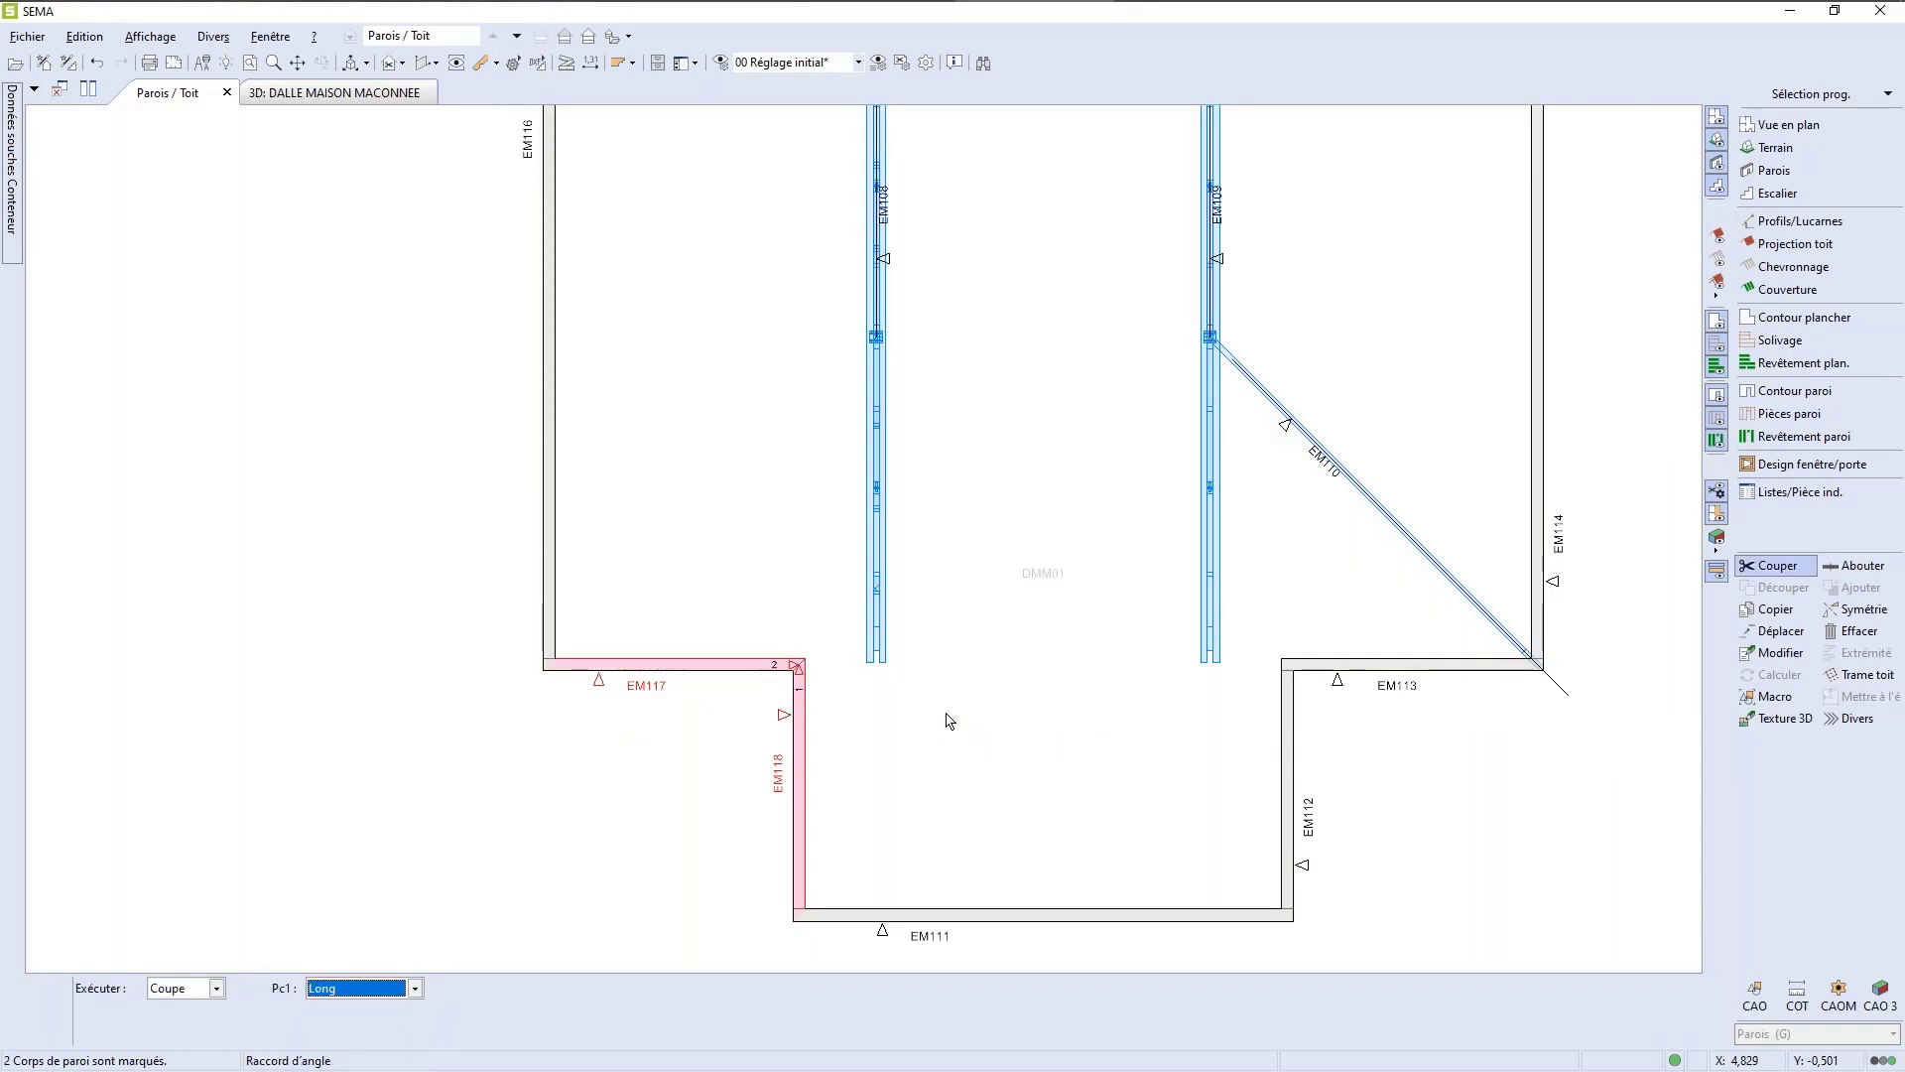
{"action": "key", "text": "Return"}
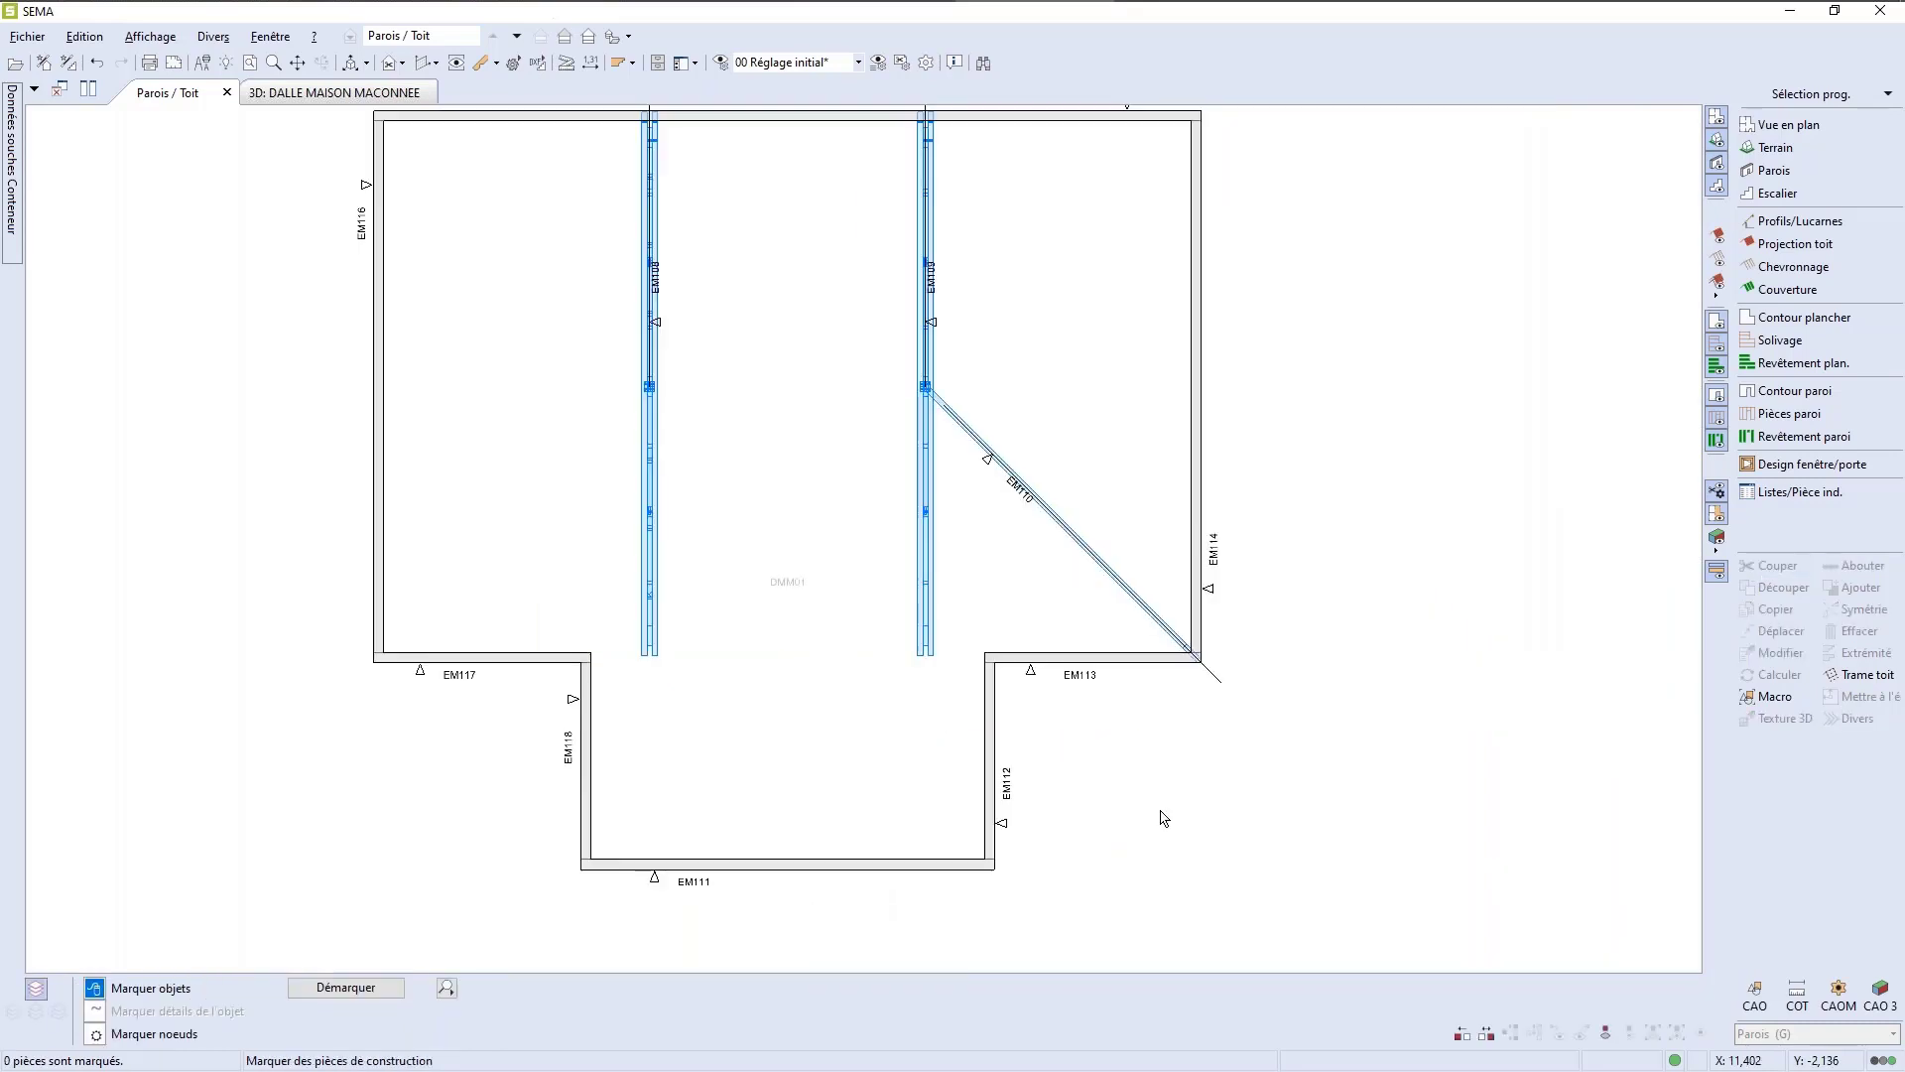
{"action": "scroll", "coordinate": [1161, 816], "scroll_direction": "up", "scroll_amount": 1}
{"action": "scroll", "coordinate": [1156, 812], "scroll_direction": "down", "scroll_amount": 3}
{"action": "scroll", "coordinate": [418, 822], "scroll_direction": "up", "scroll_amount": 4}
{"action": "scroll", "coordinate": [460, 830], "scroll_direction": "down", "scroll_amount": 2}
{"action": "scroll", "coordinate": [1211, 757], "scroll_direction": "up", "scroll_amount": 2}
{"action": "scroll", "coordinate": [1204, 778], "scroll_direction": "down", "scroll_amount": 1}
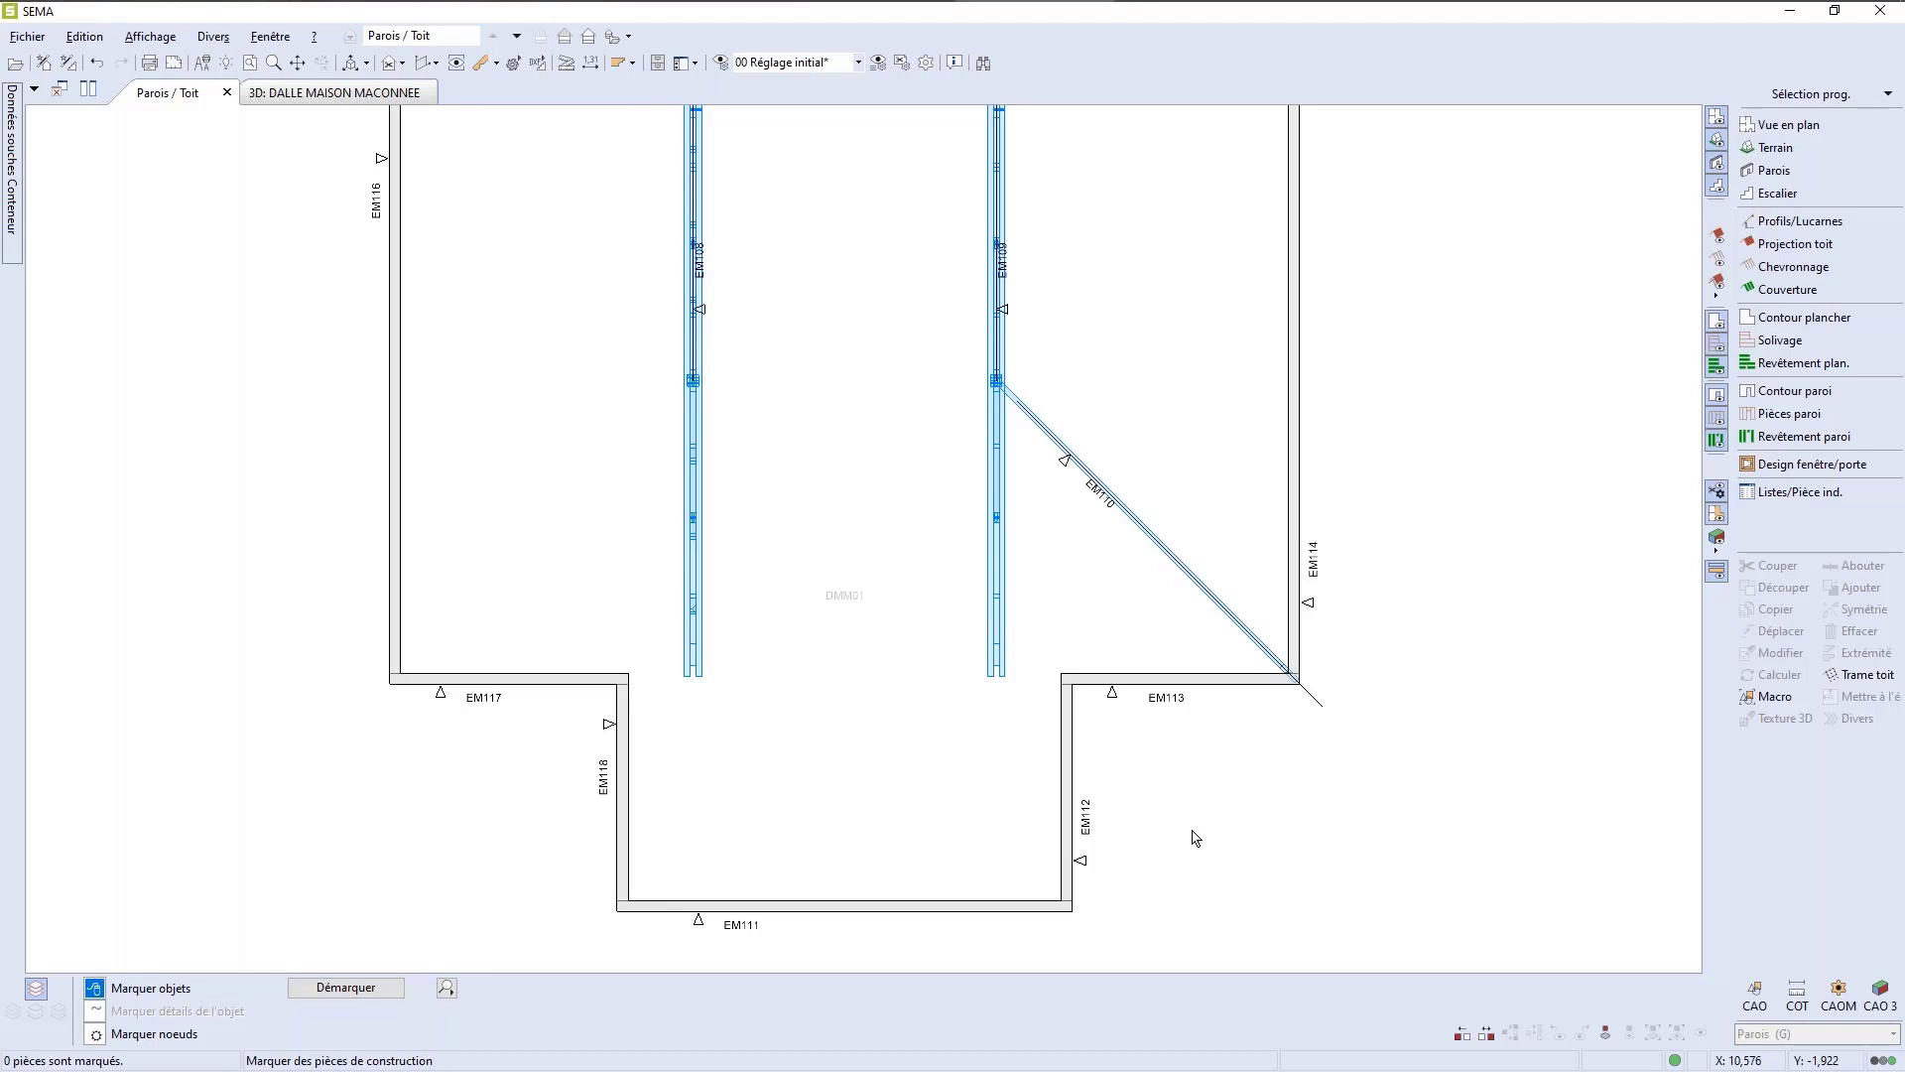
{"action": "scroll", "coordinate": [1142, 927], "scroll_direction": "down", "scroll_amount": 1}
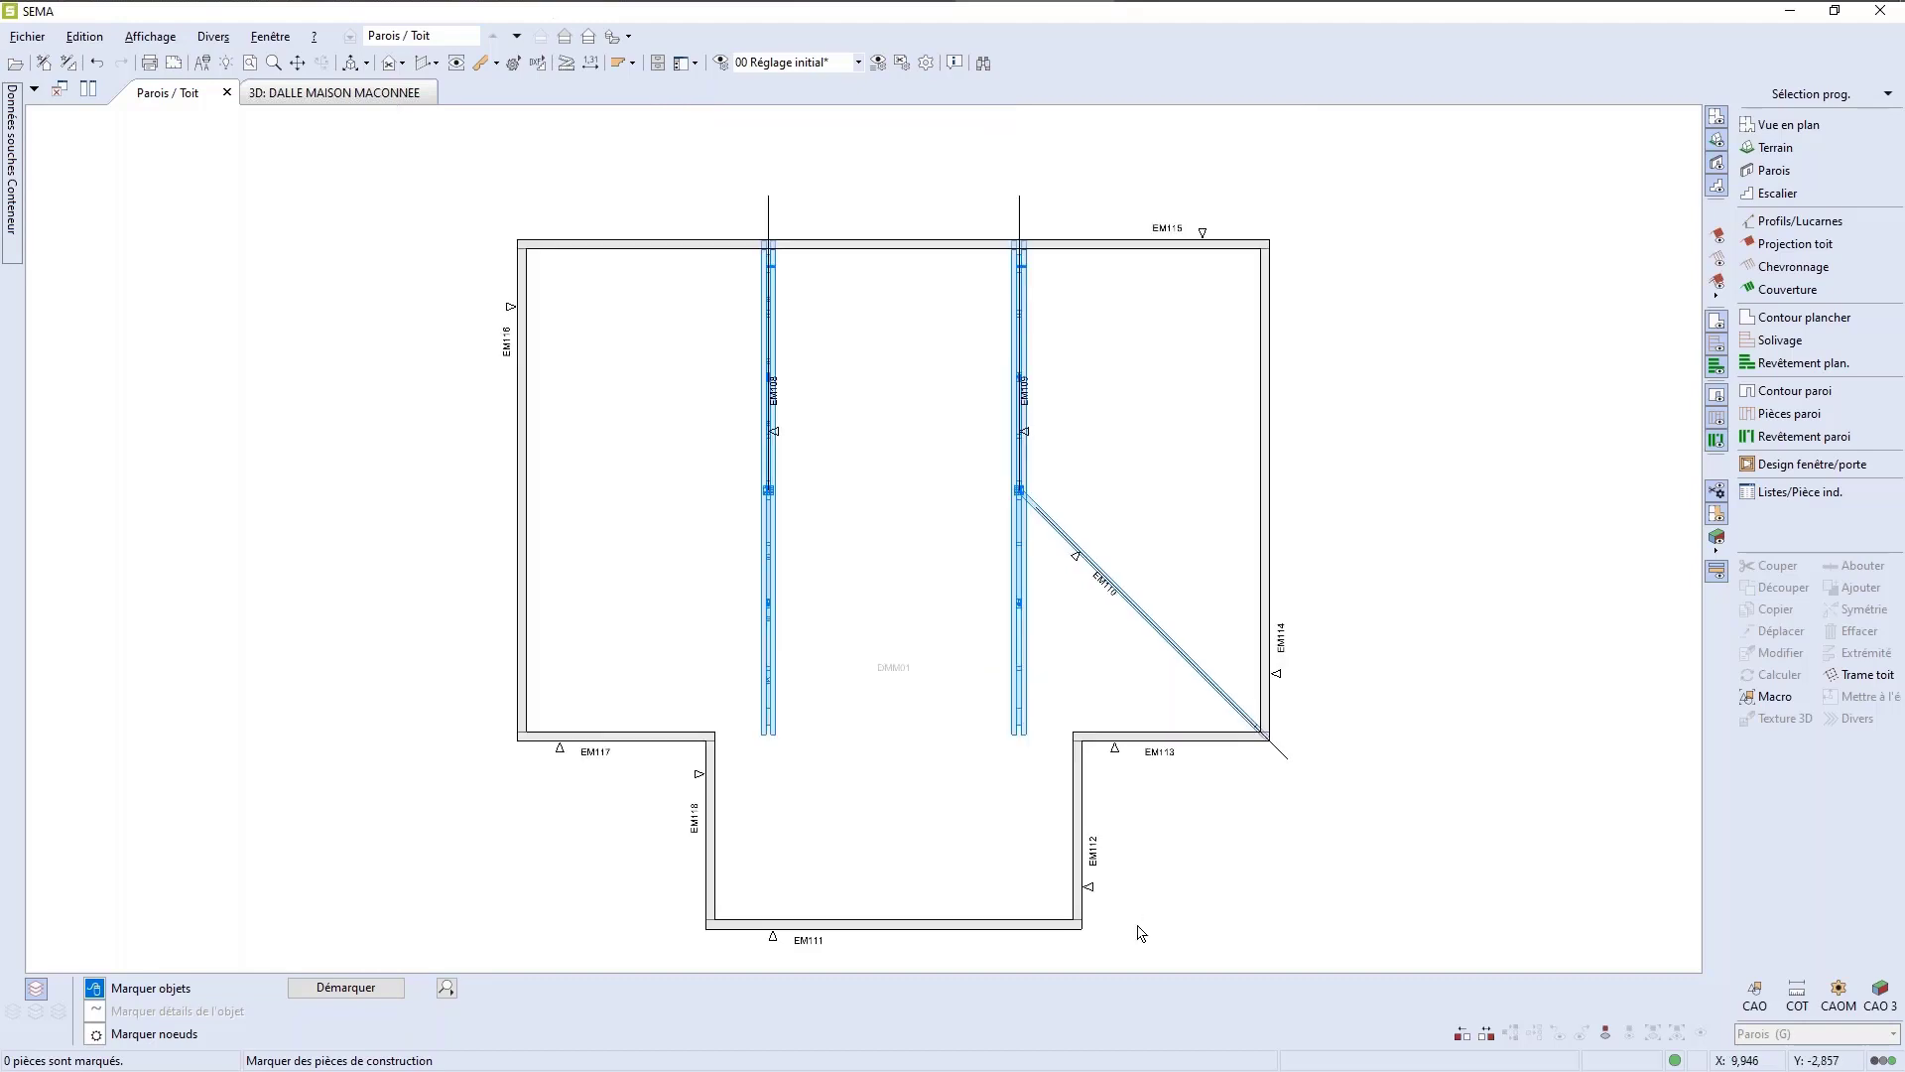
{"action": "scroll", "coordinate": [1097, 962], "scroll_direction": "down", "scroll_amount": 2}
{"action": "scroll", "coordinate": [893, 957], "scroll_direction": "down", "scroll_amount": 3}
{"action": "scroll", "coordinate": [872, 981], "scroll_direction": "down", "scroll_amount": 1}
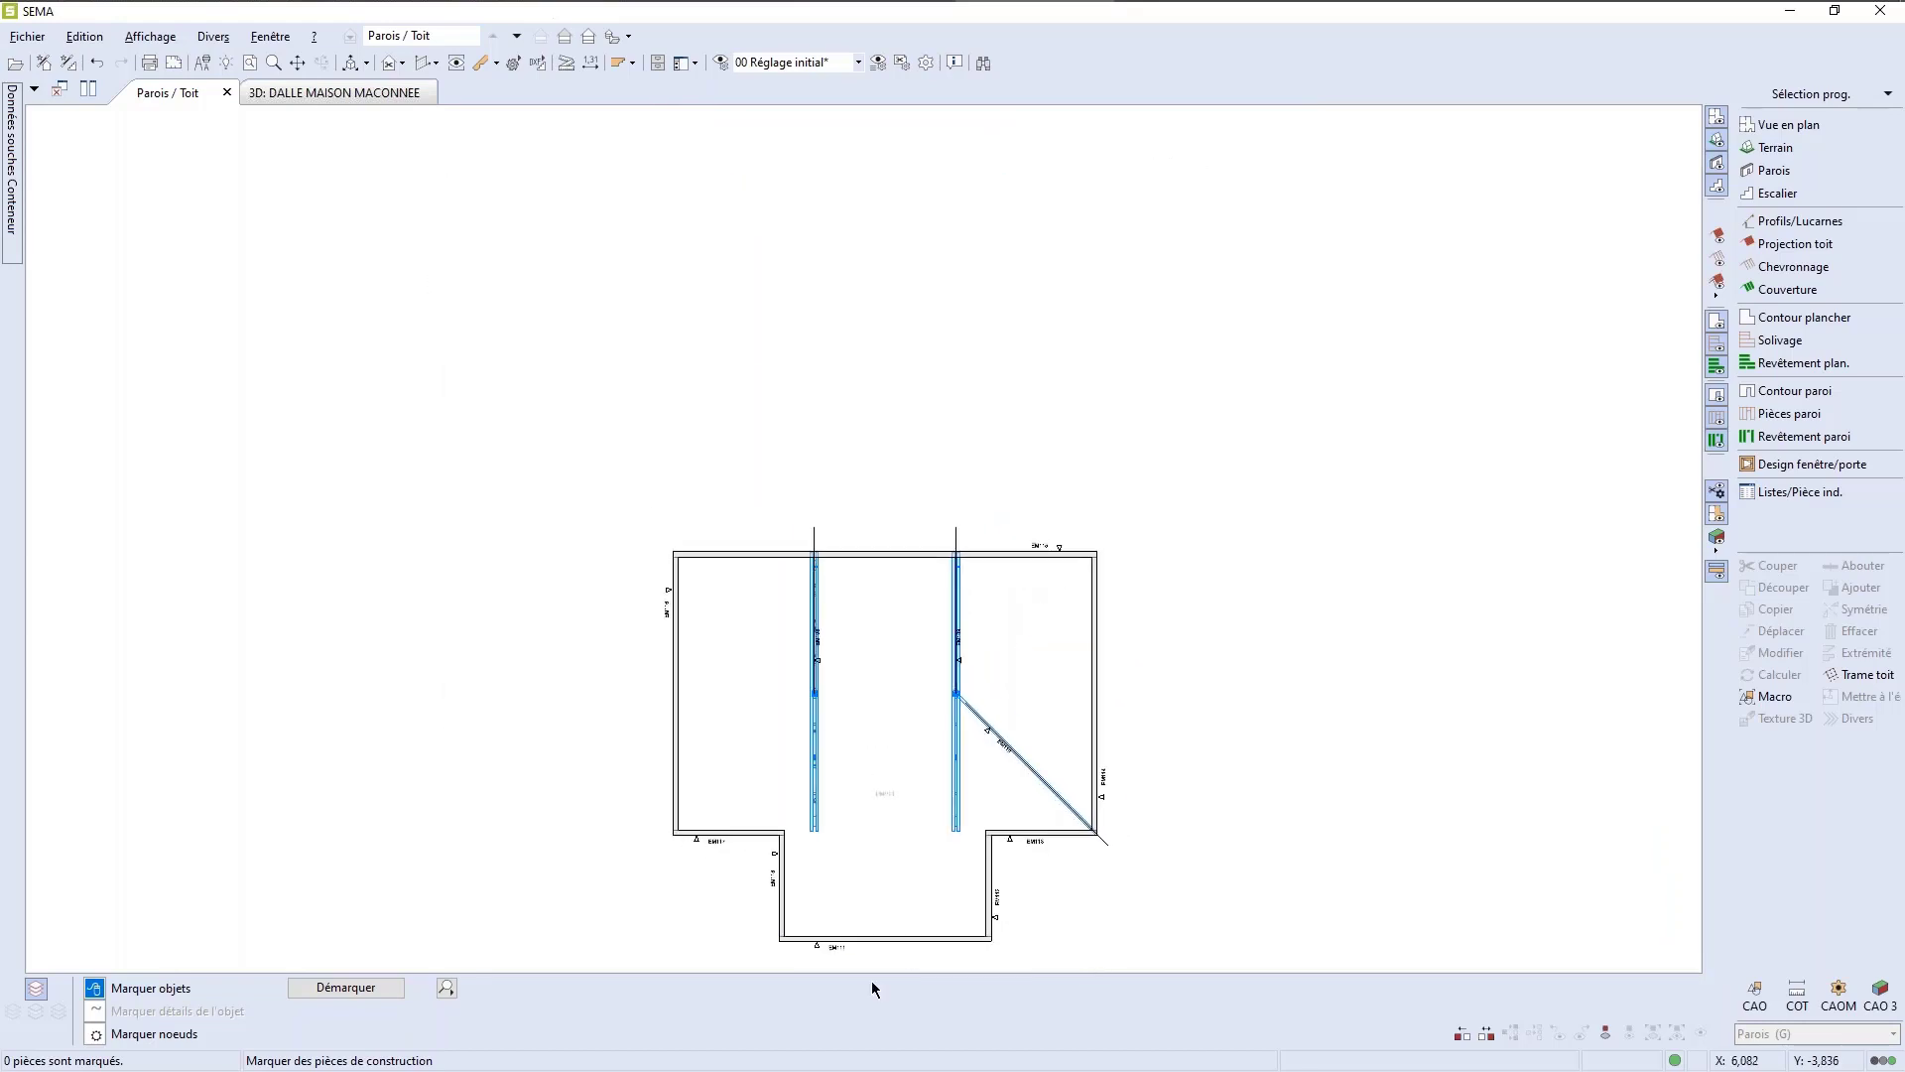
{"action": "scroll", "coordinate": [823, 948], "scroll_direction": "up", "scroll_amount": 2}
{"action": "scroll", "coordinate": [823, 948], "scroll_direction": "up", "scroll_amount": 2}
{"action": "scroll", "coordinate": [822, 948], "scroll_direction": "down", "scroll_amount": 3}
{"action": "scroll", "coordinate": [1040, 943], "scroll_direction": "up", "scroll_amount": 1}
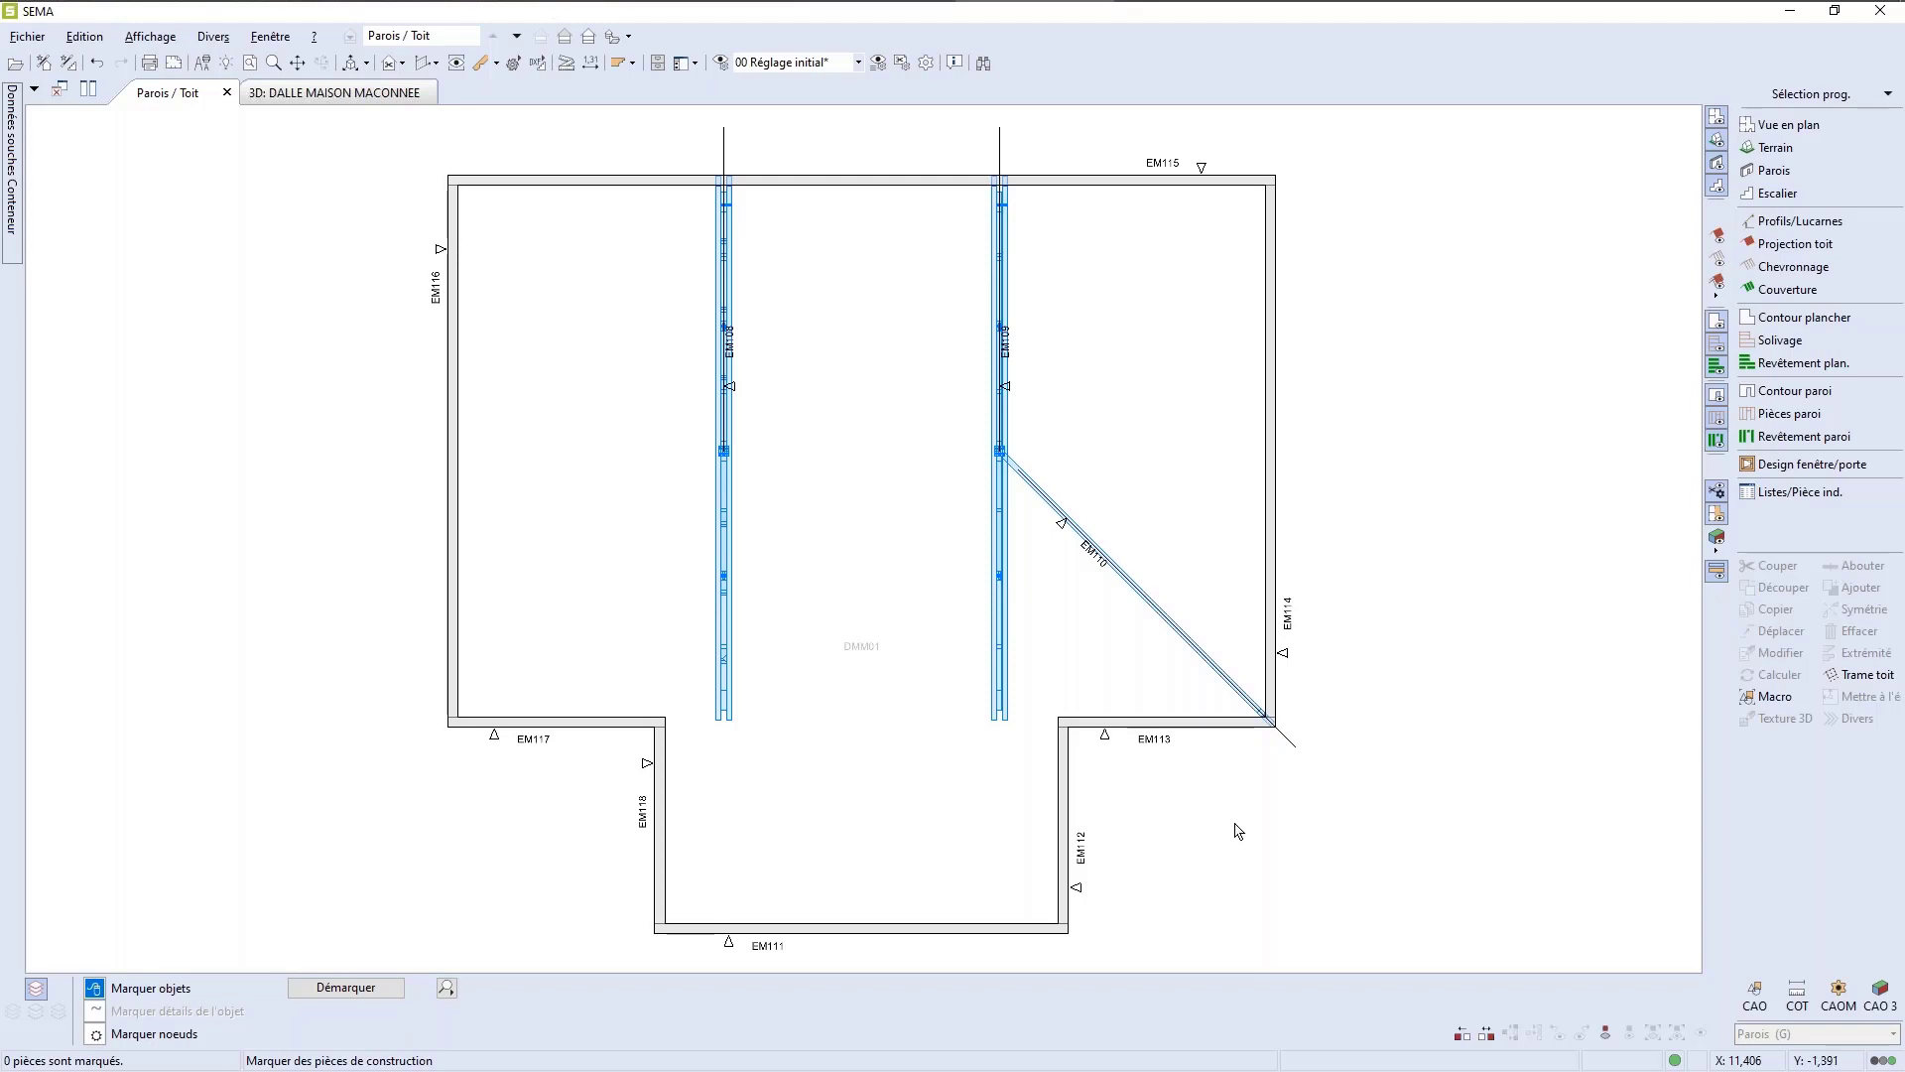
{"action": "scroll", "coordinate": [1210, 853], "scroll_direction": "down", "scroll_amount": 1}
{"action": "scroll", "coordinate": [1029, 945], "scroll_direction": "up", "scroll_amount": 1}
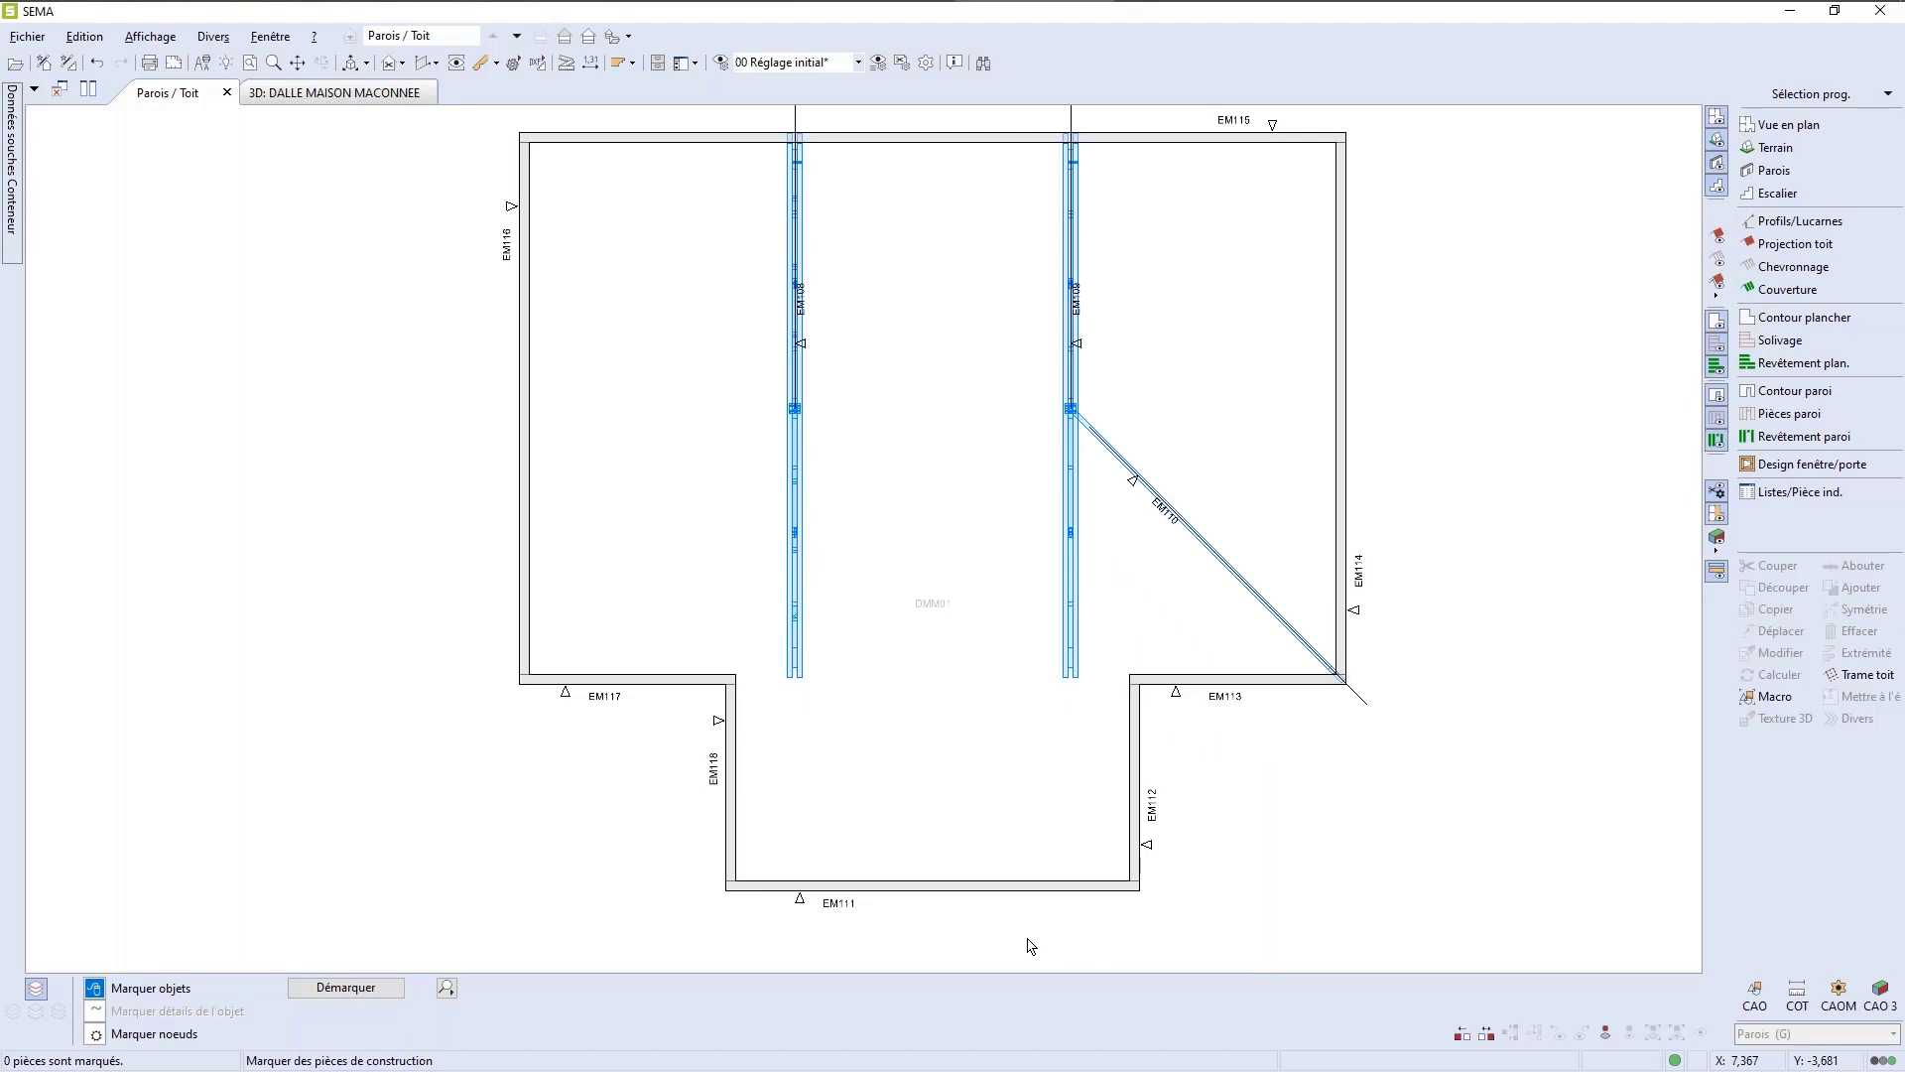
{"action": "scroll", "coordinate": [1029, 945], "scroll_direction": "down", "scroll_amount": 1}
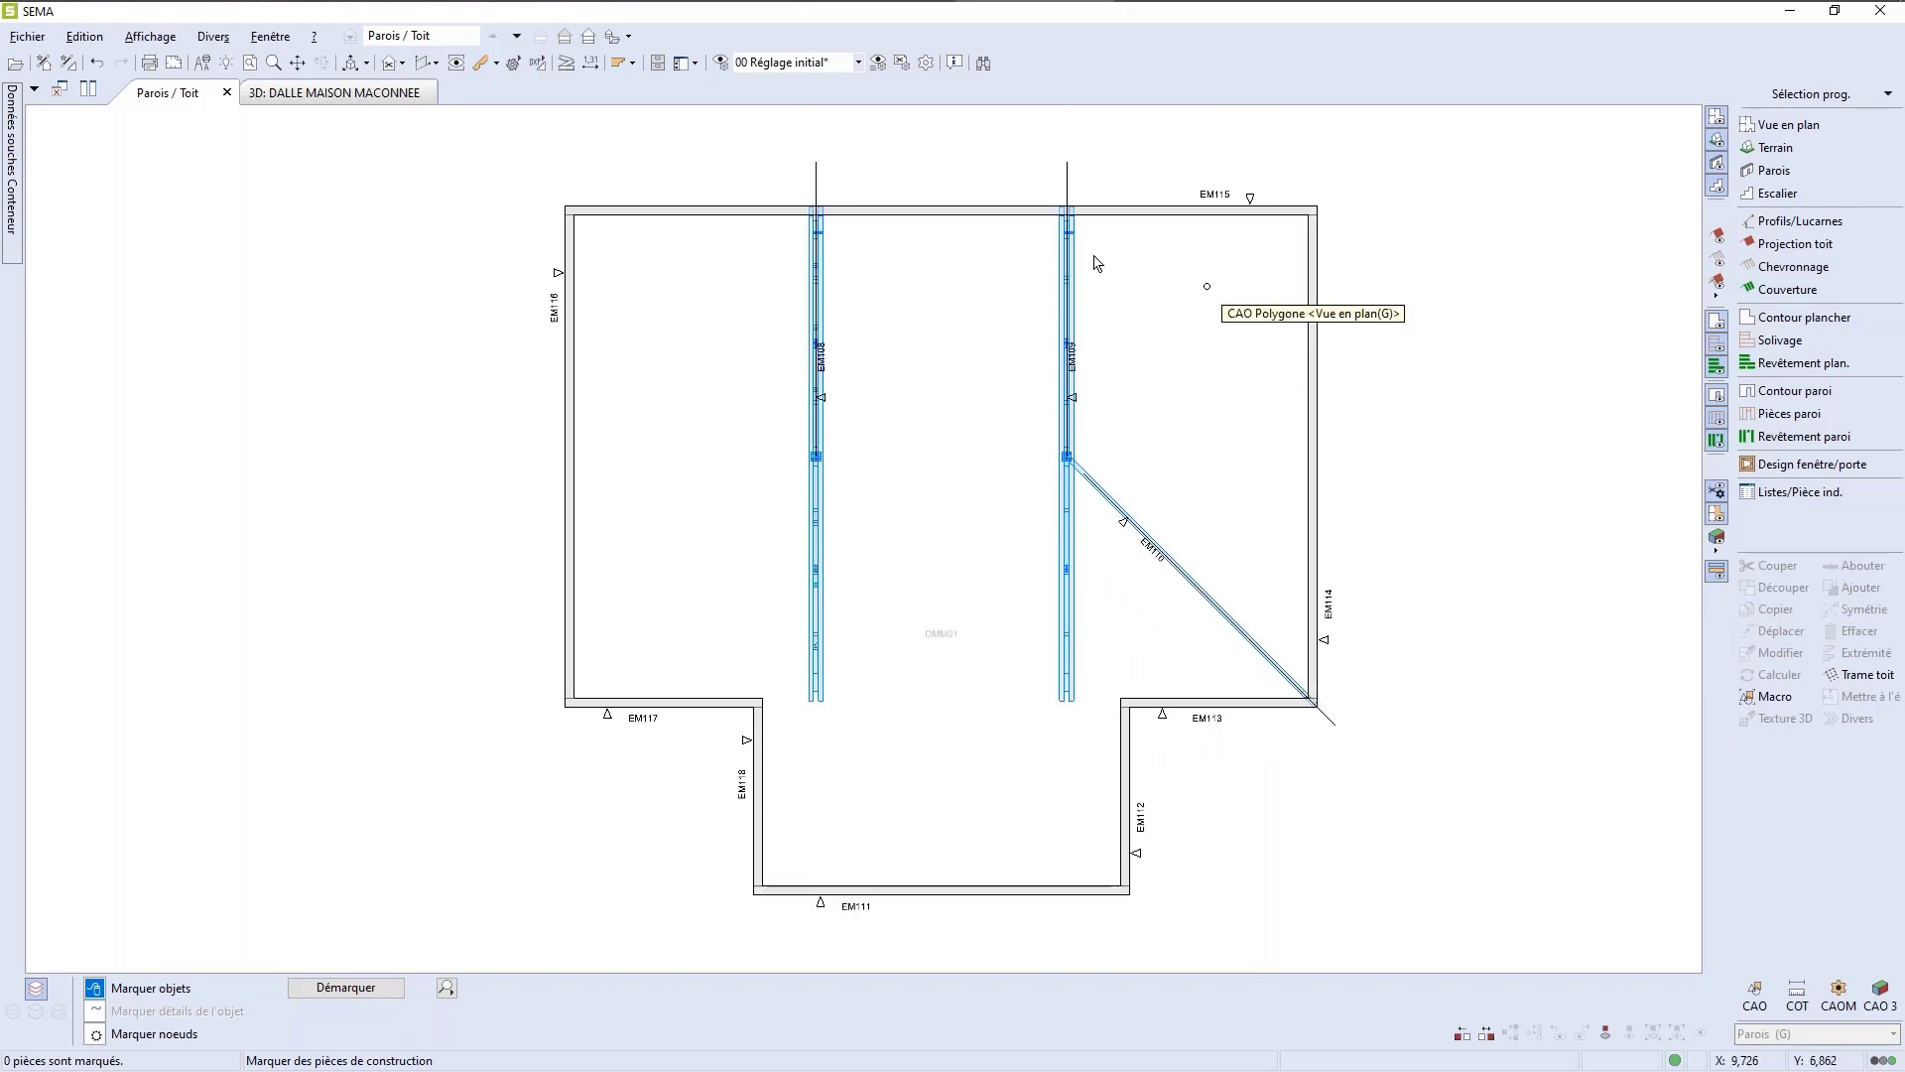
{"action": "scroll", "coordinate": [586, 851], "scroll_direction": "up", "scroll_amount": 1}
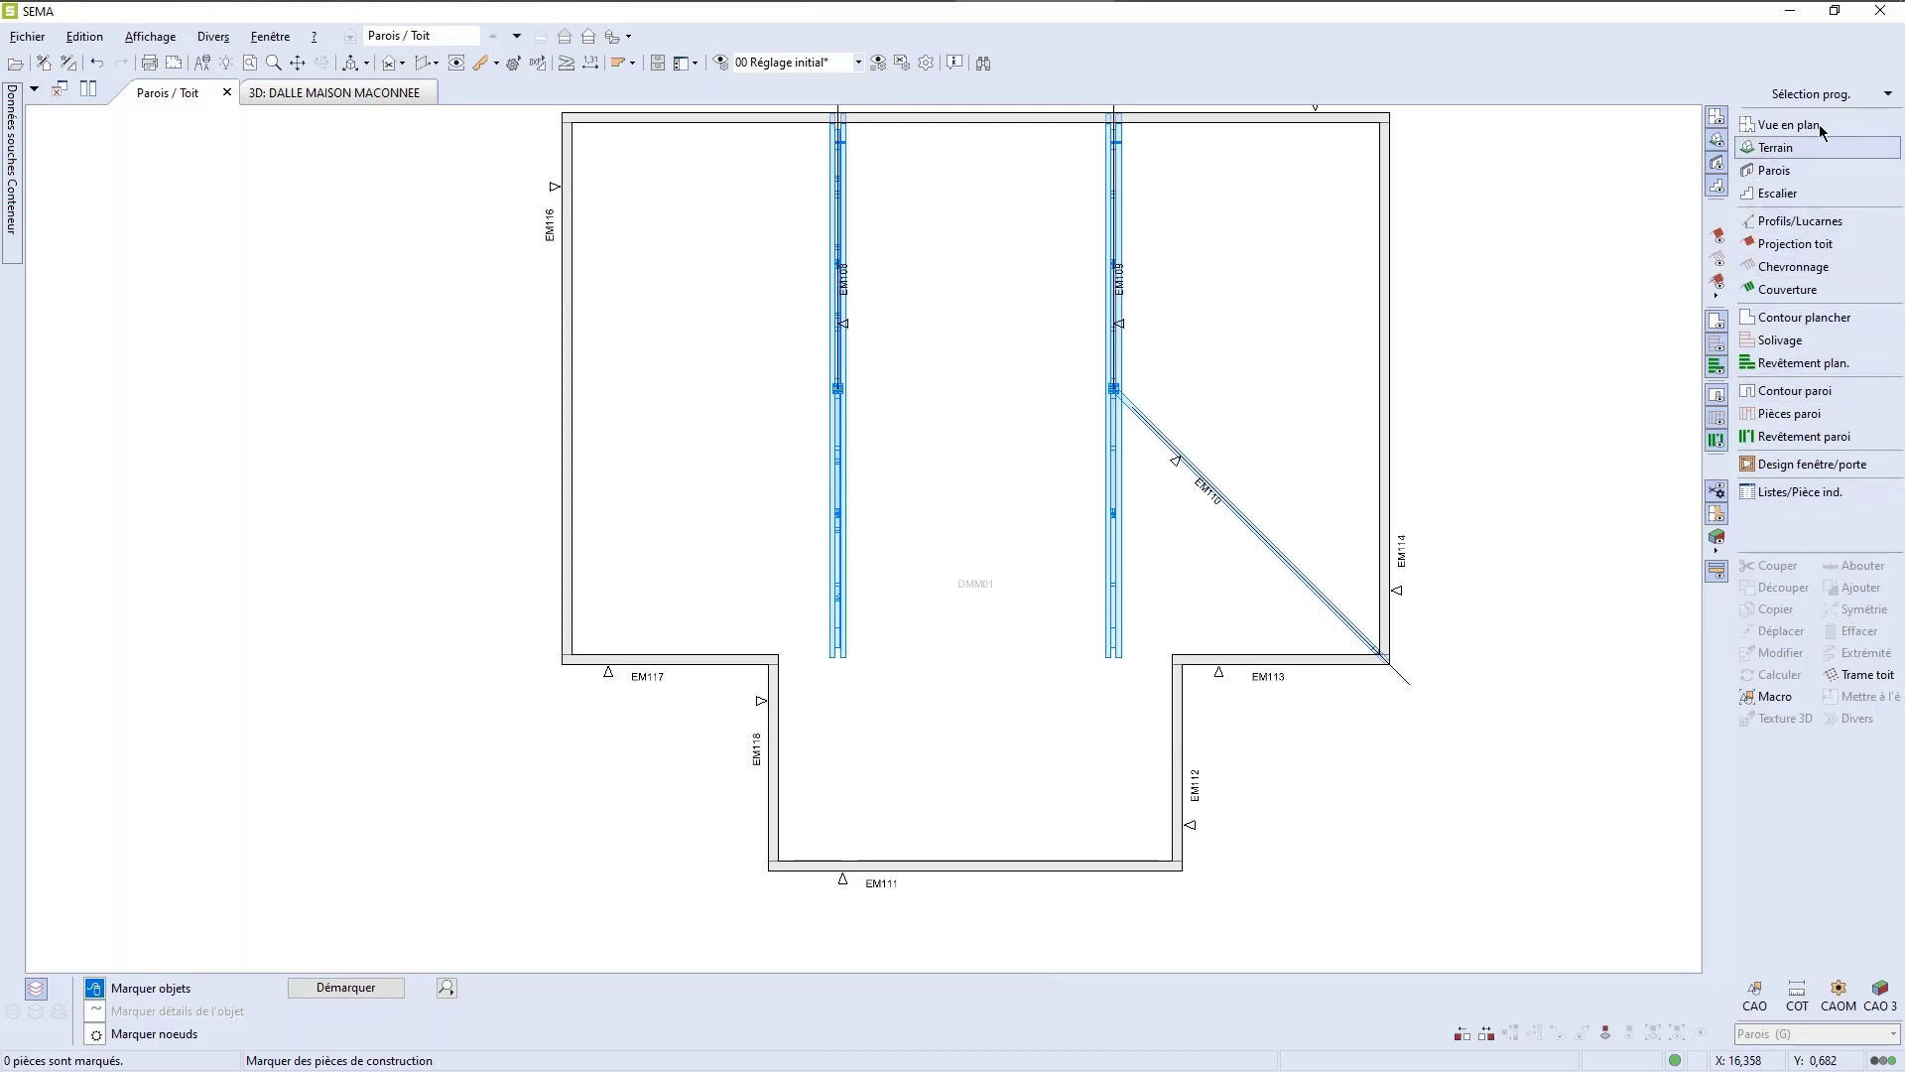
Step: Start inserting a wall window and choose the Vantail oscillo-battant 110-120 model from the one-part masonry windows
{"action": "left_click", "coordinate": [1786, 170]}
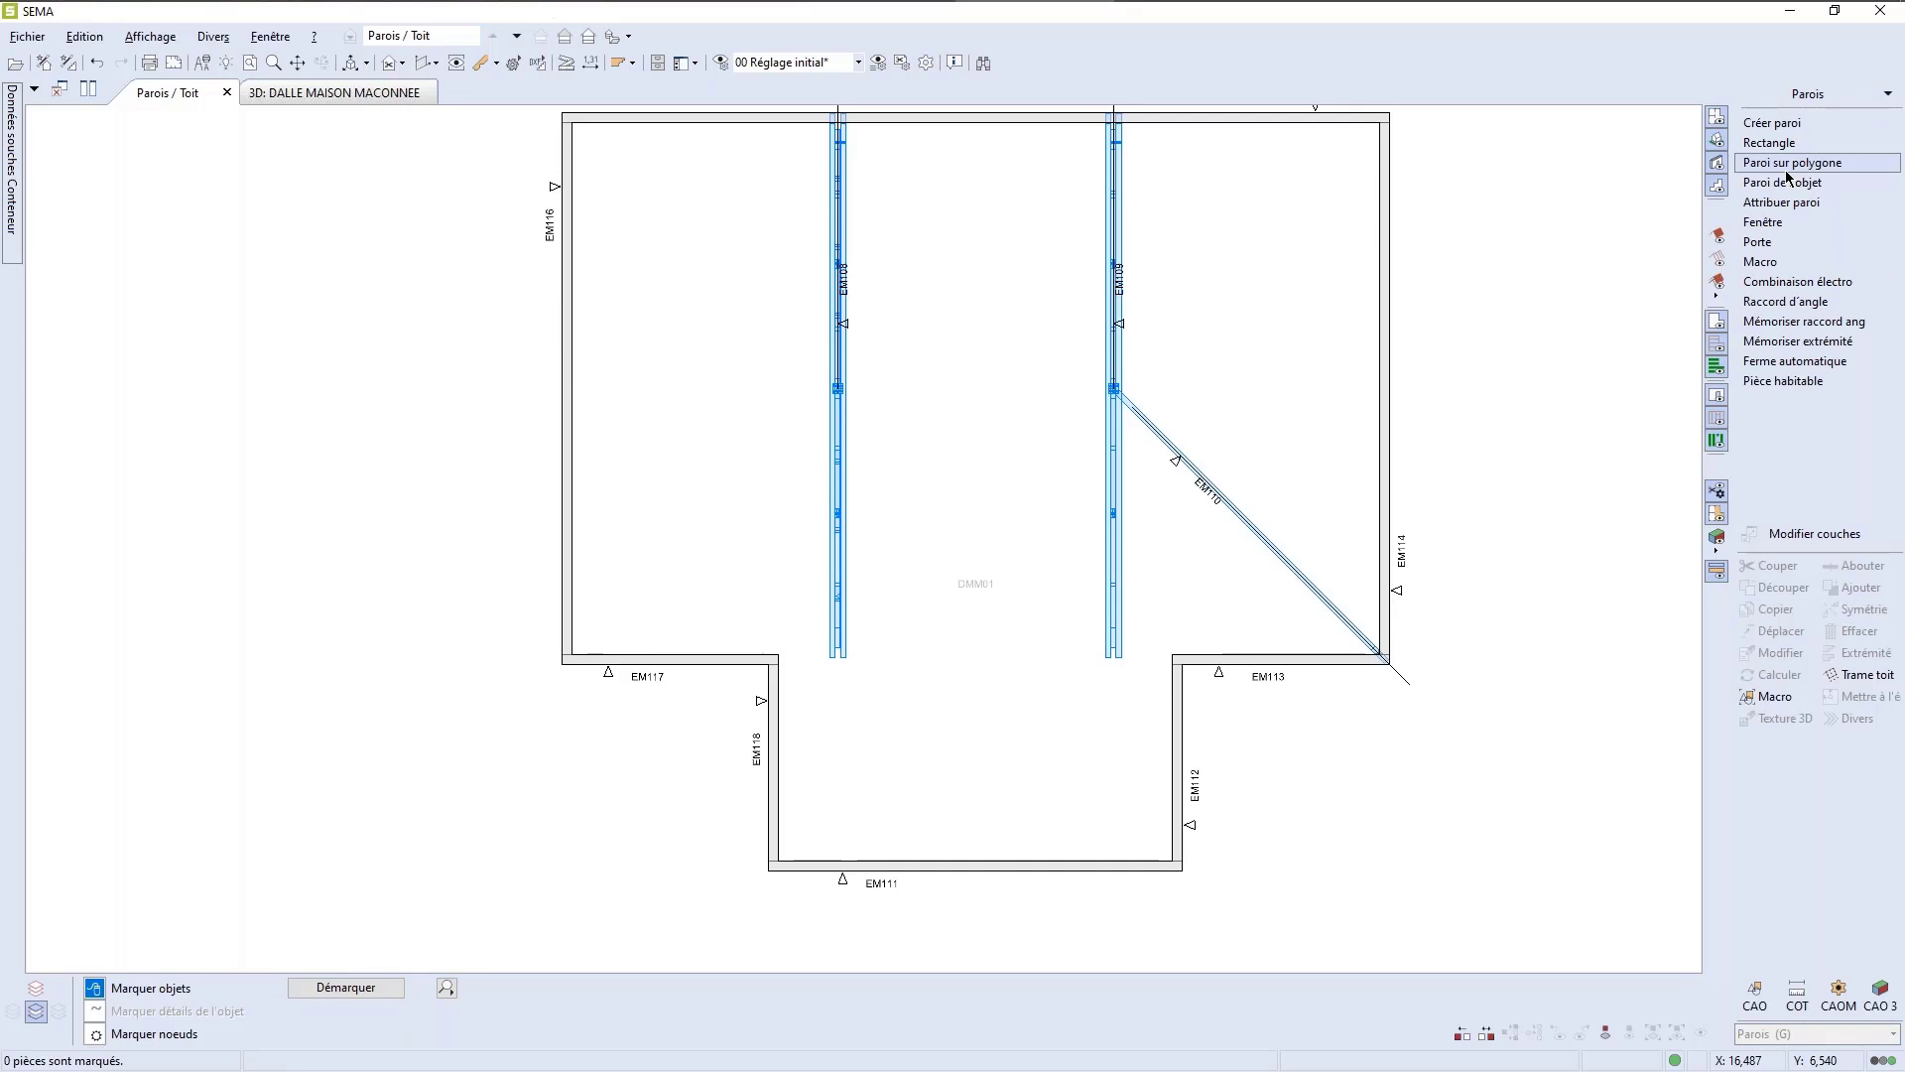
{"action": "left_click", "coordinate": [1761, 225]}
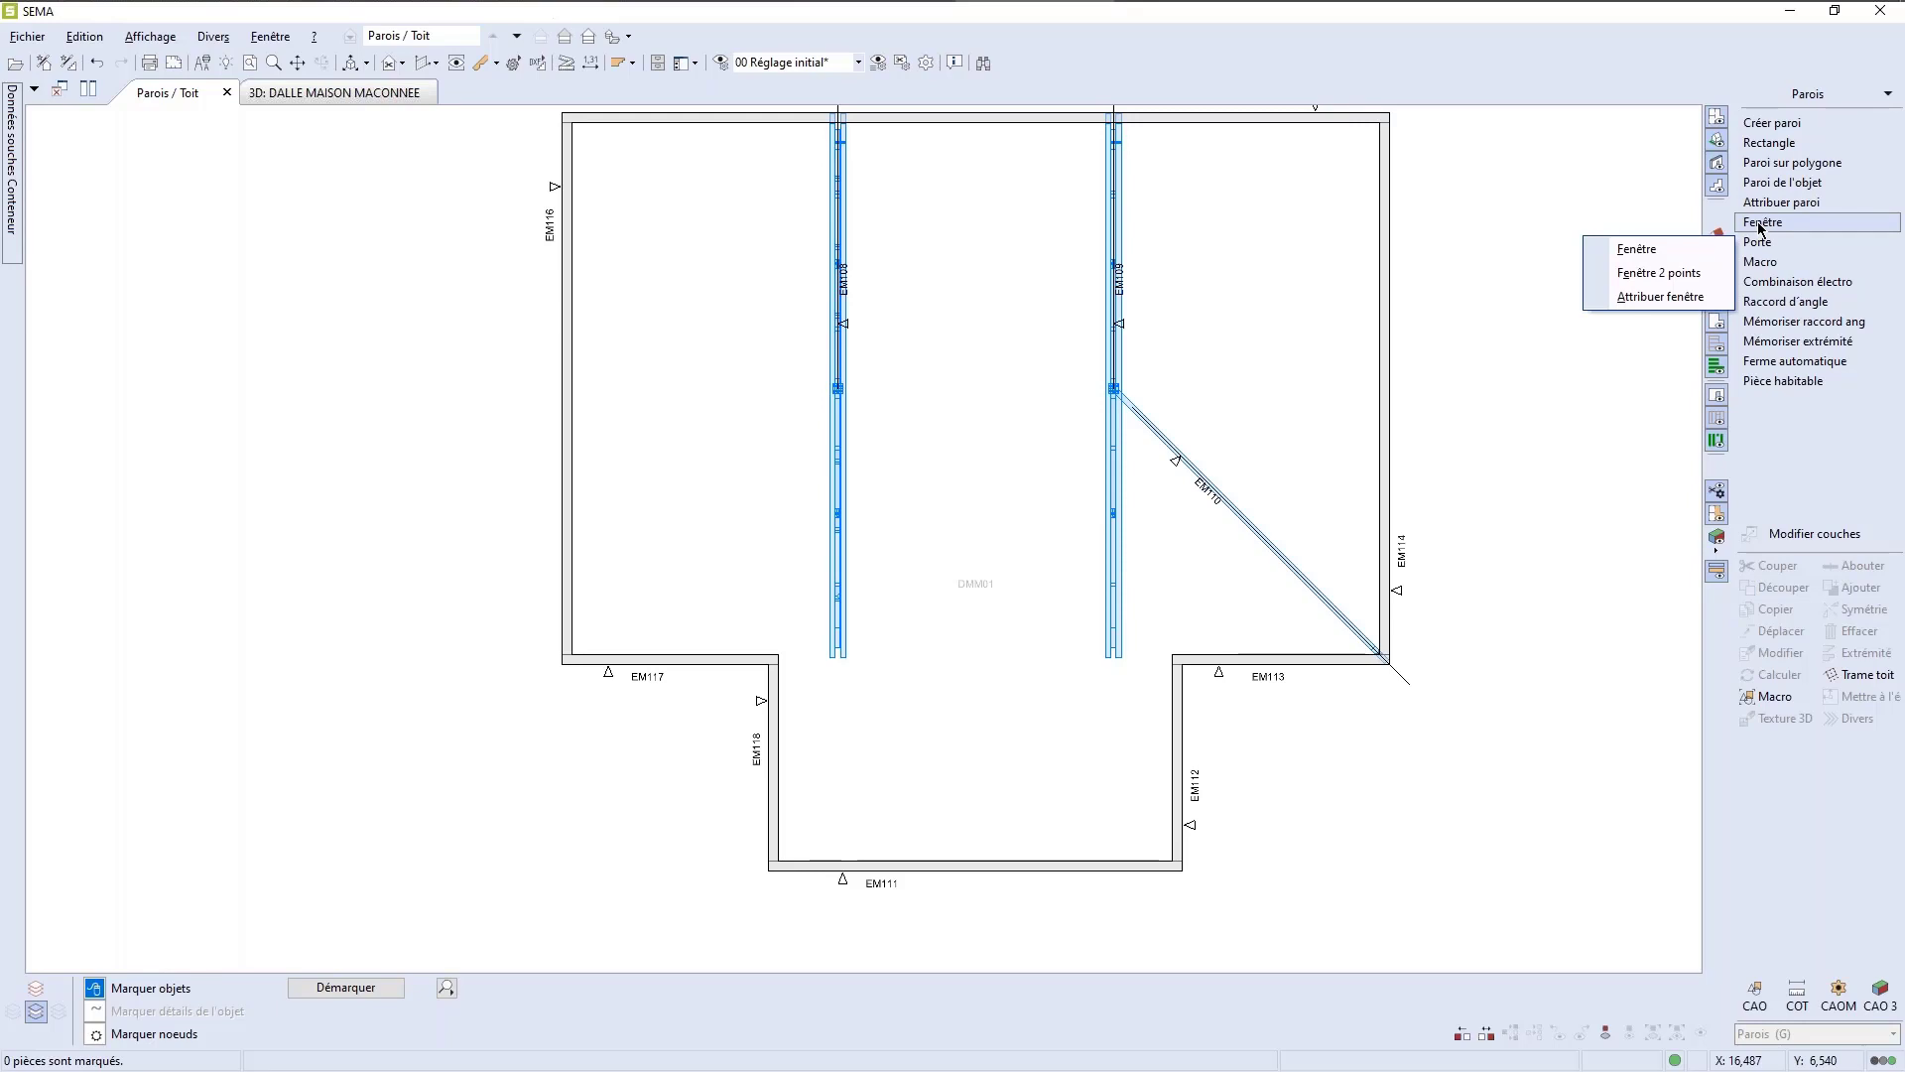
{"action": "left_click", "coordinate": [1640, 250]}
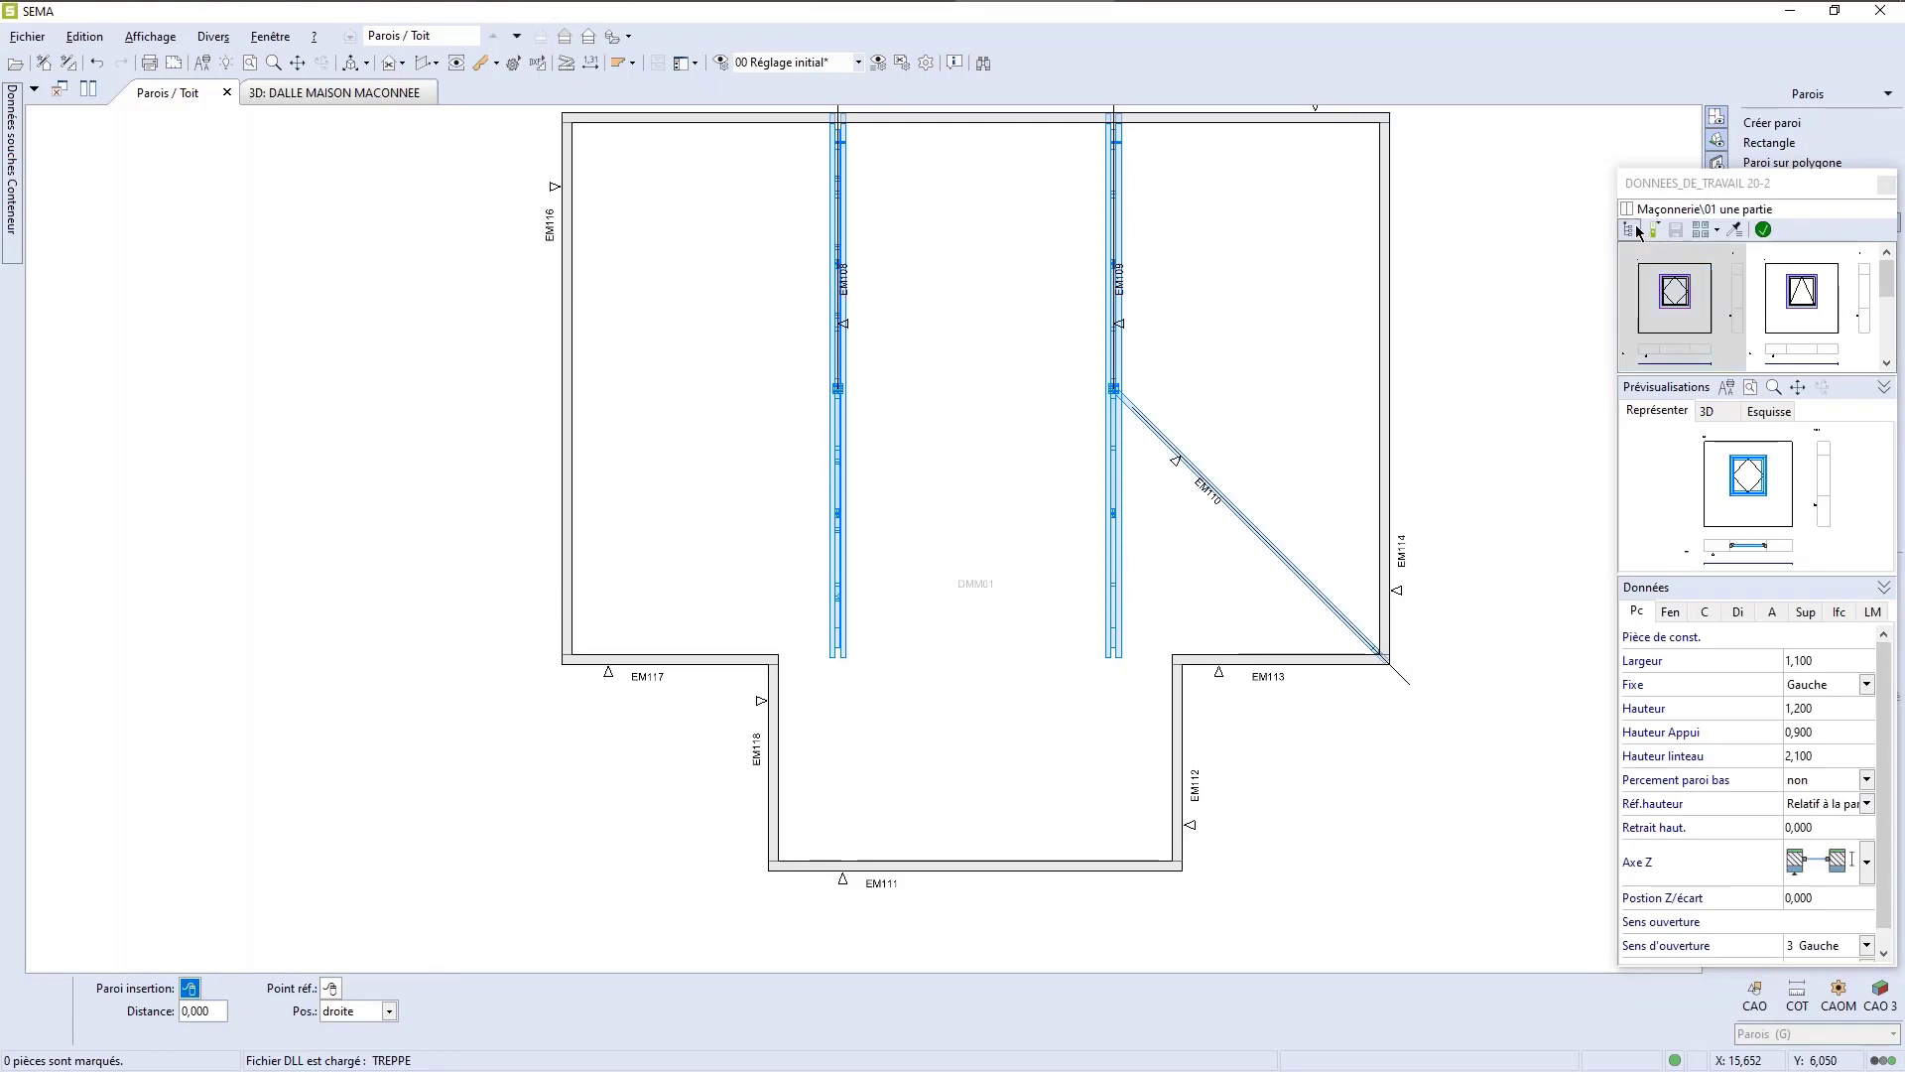
{"action": "left_click", "coordinate": [1631, 232]}
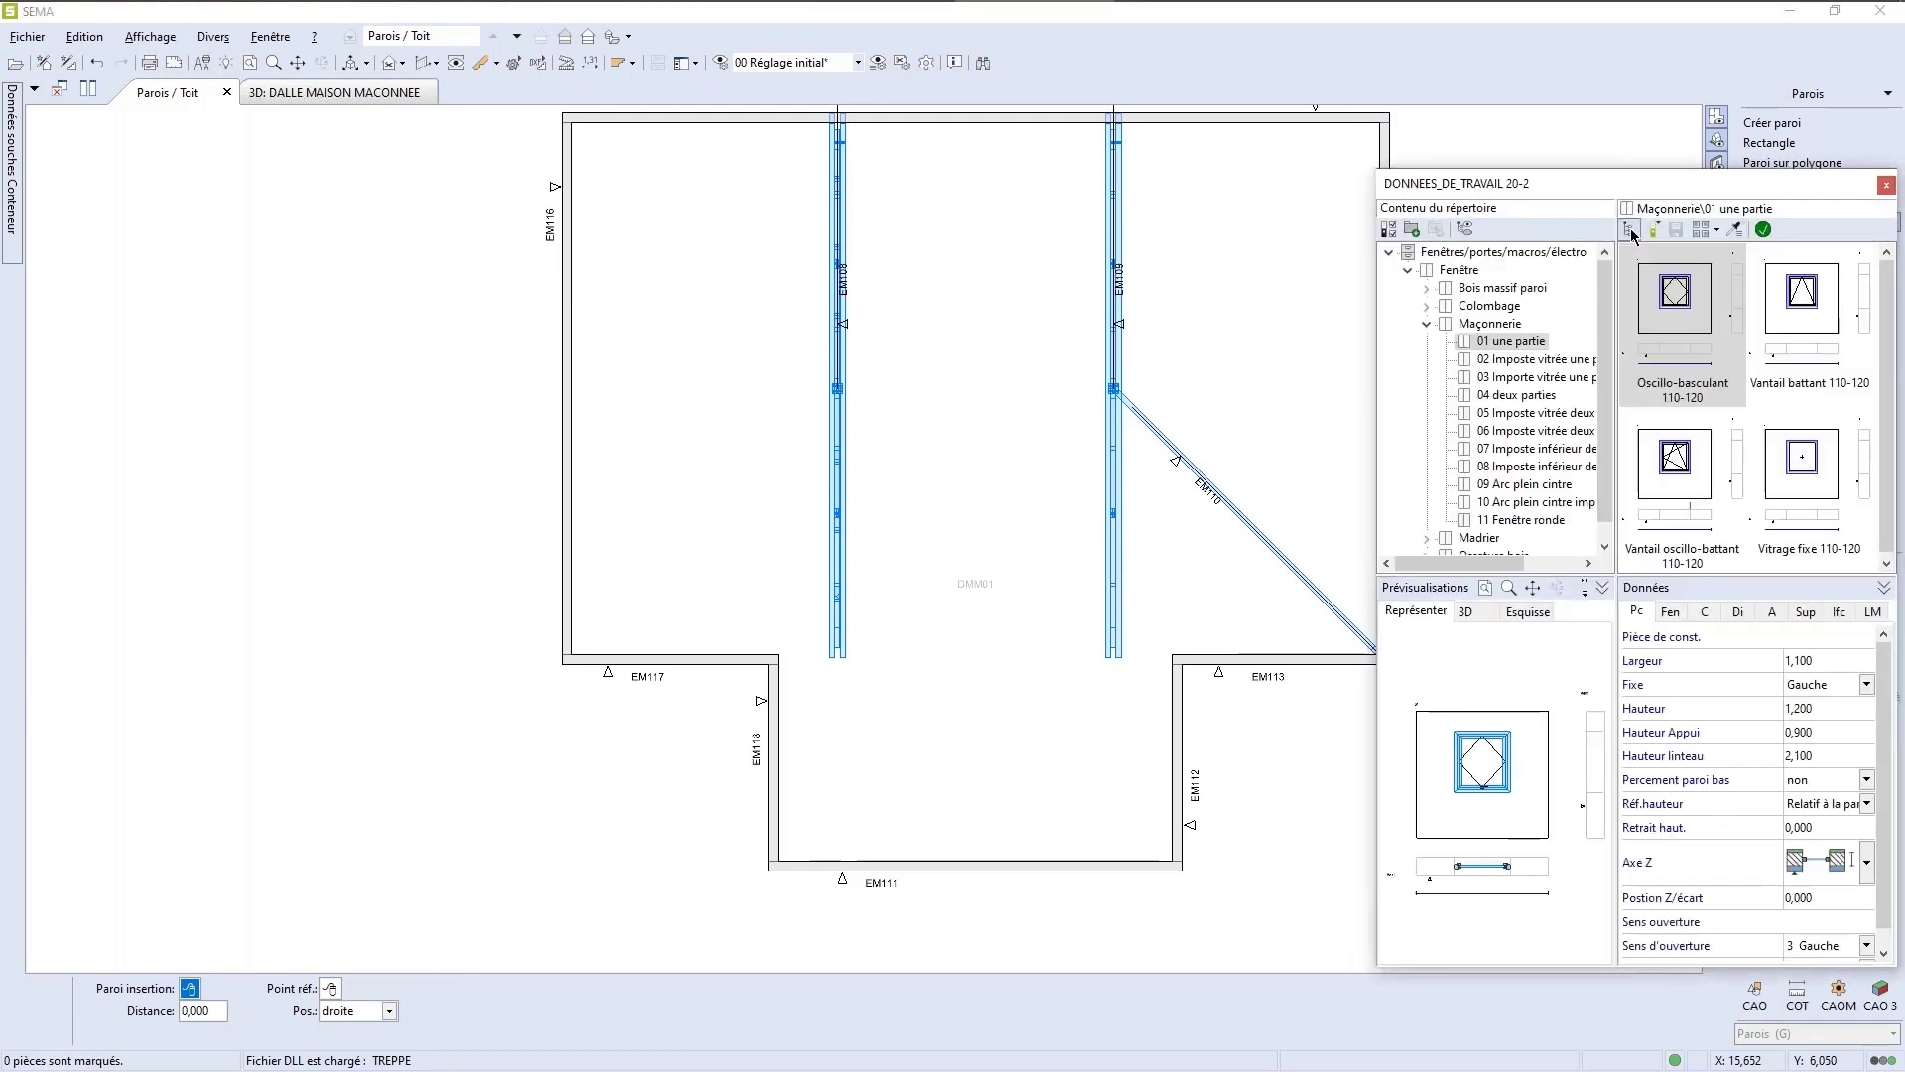
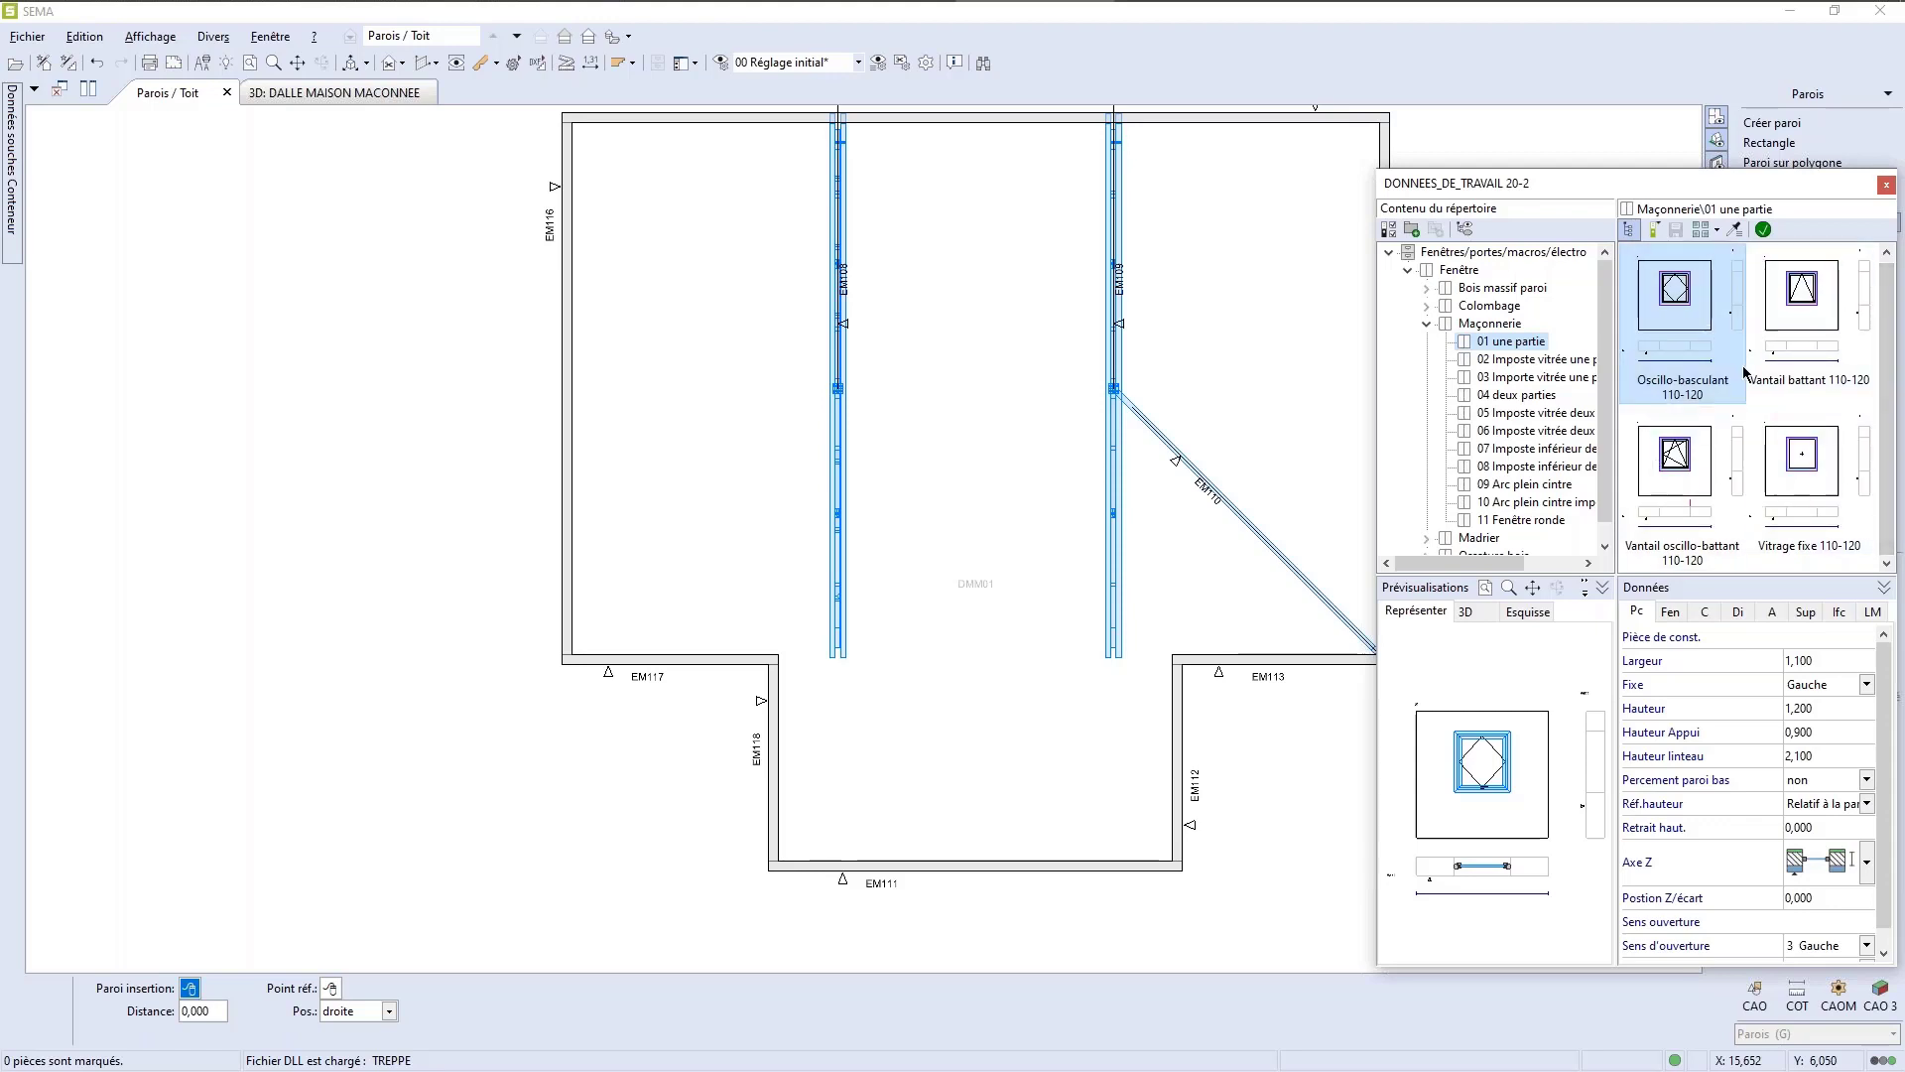
{"action": "left_click", "coordinate": [1829, 362]}
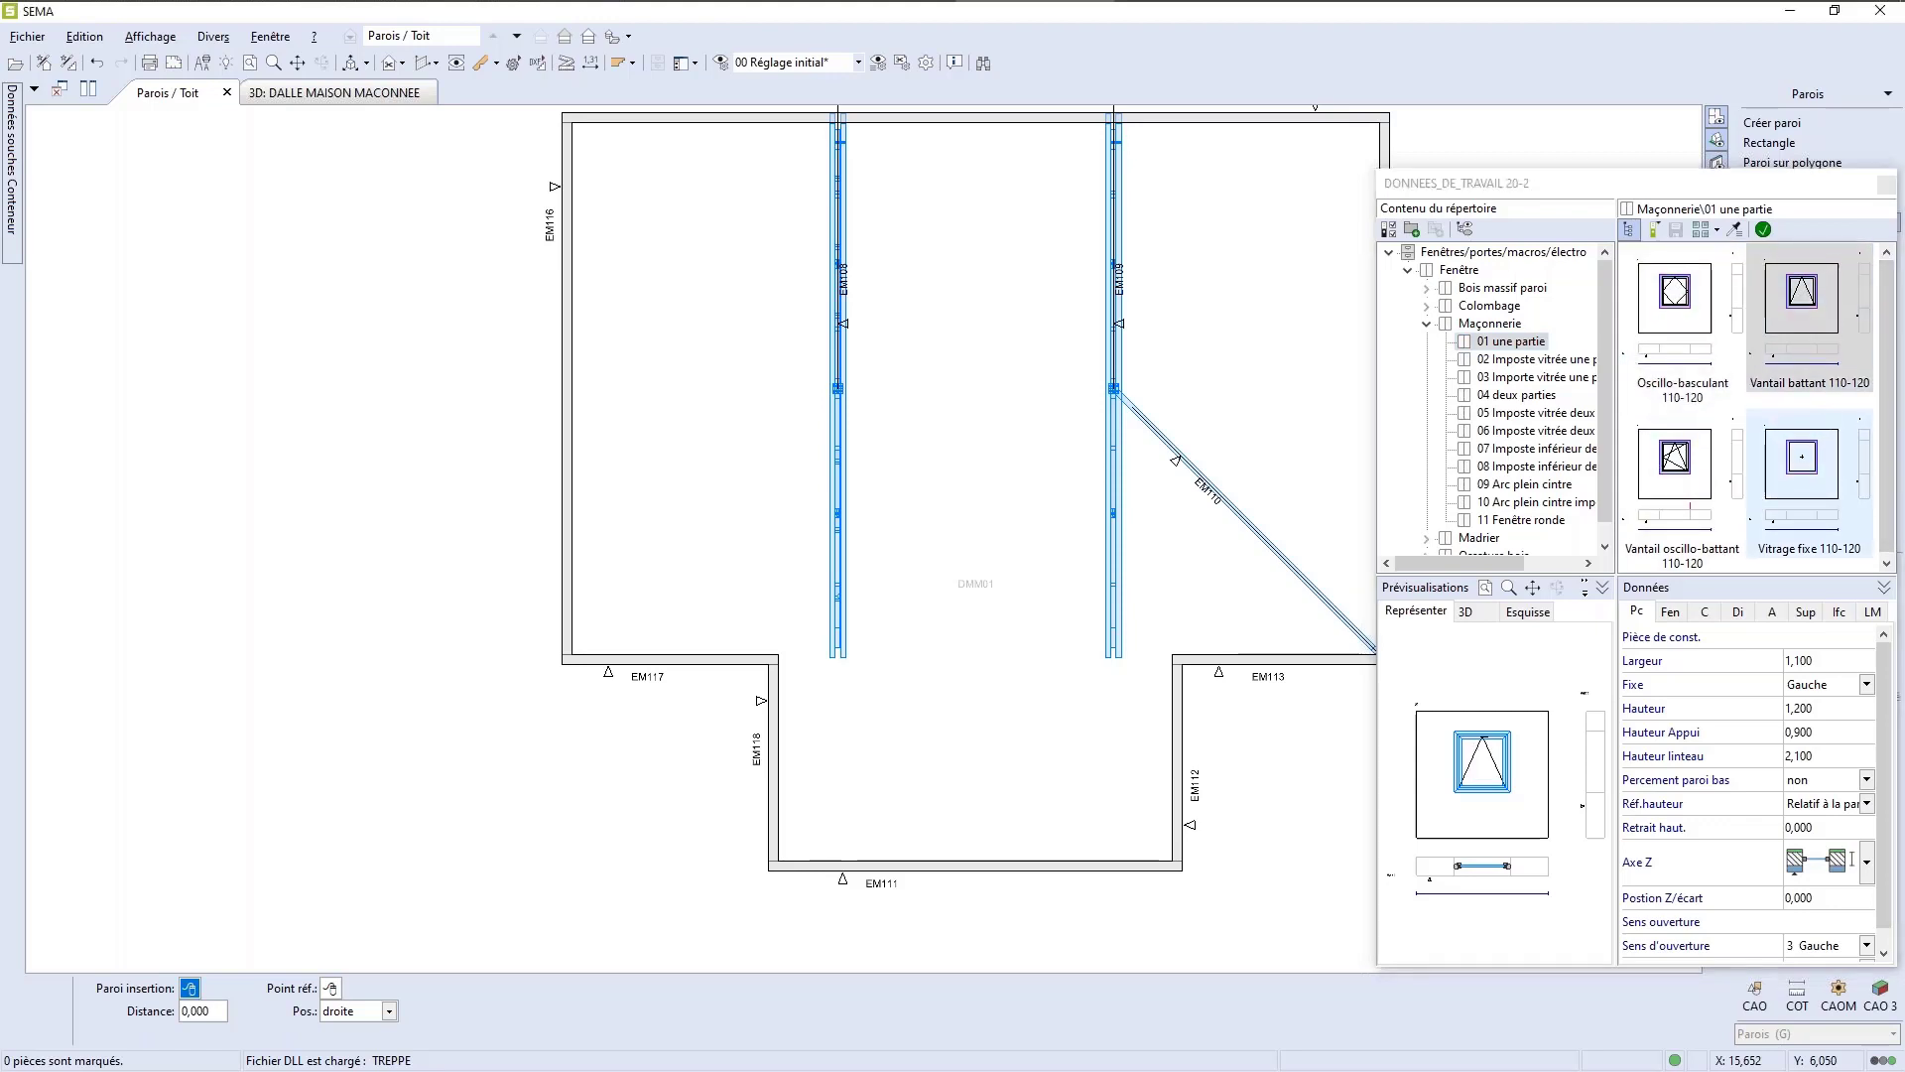
{"action": "left_click", "coordinate": [1687, 466]}
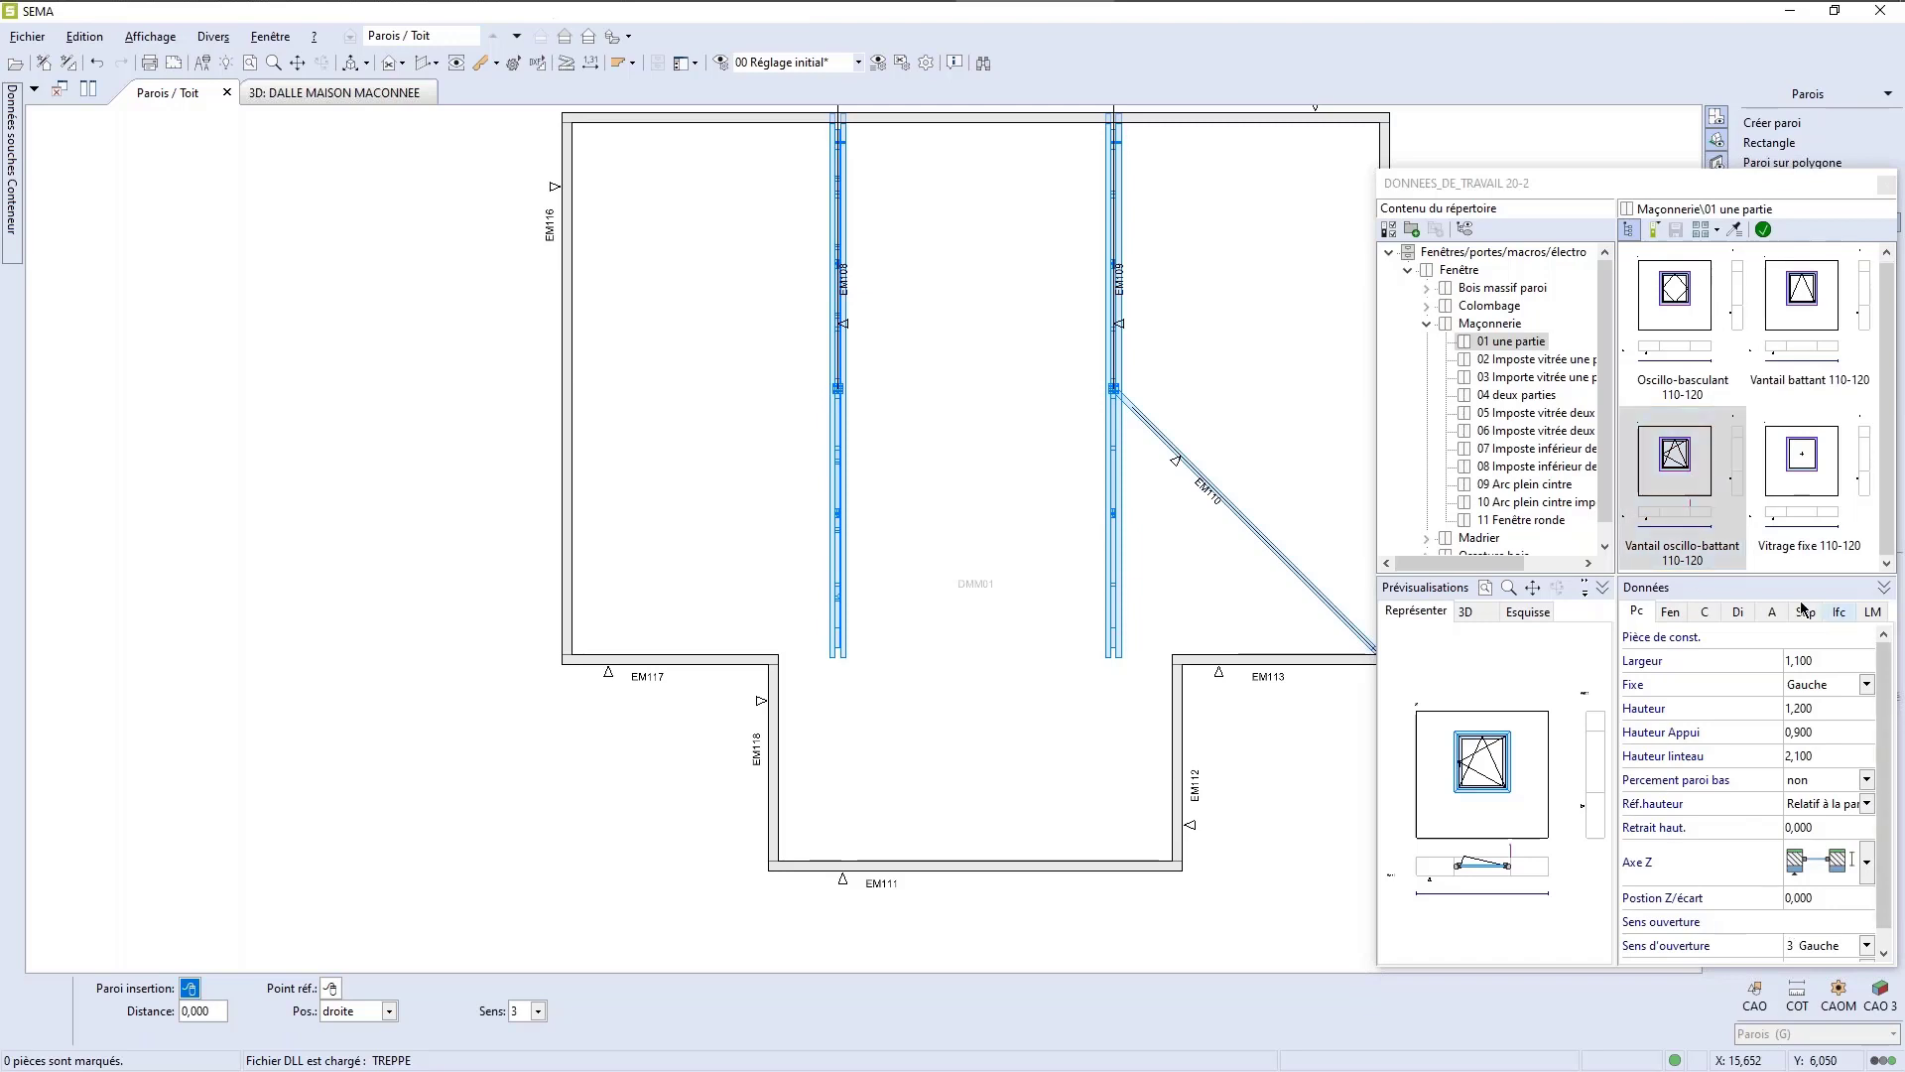
Step: Review the window's width, height, sill height and lintel height in its data
{"action": "left_click", "coordinate": [1823, 660]}
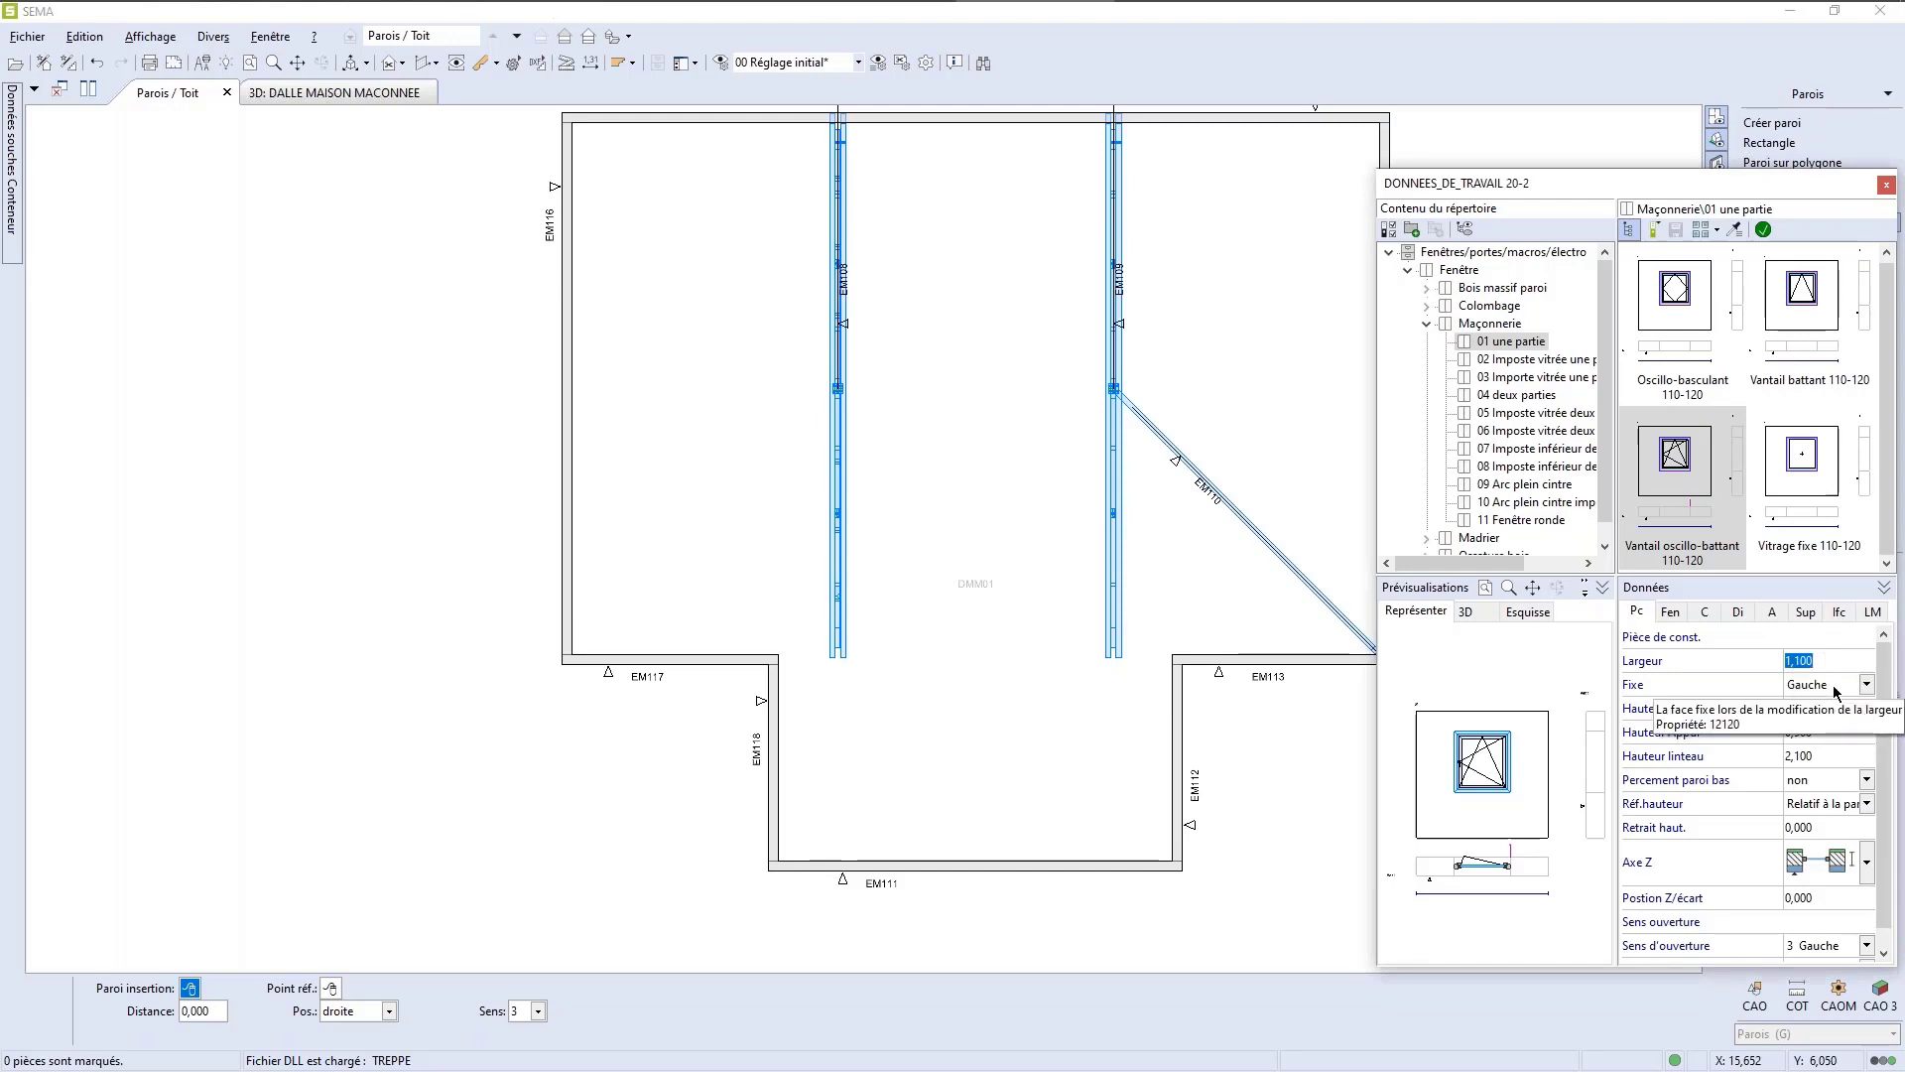
{"action": "left_click", "coordinate": [1823, 707]}
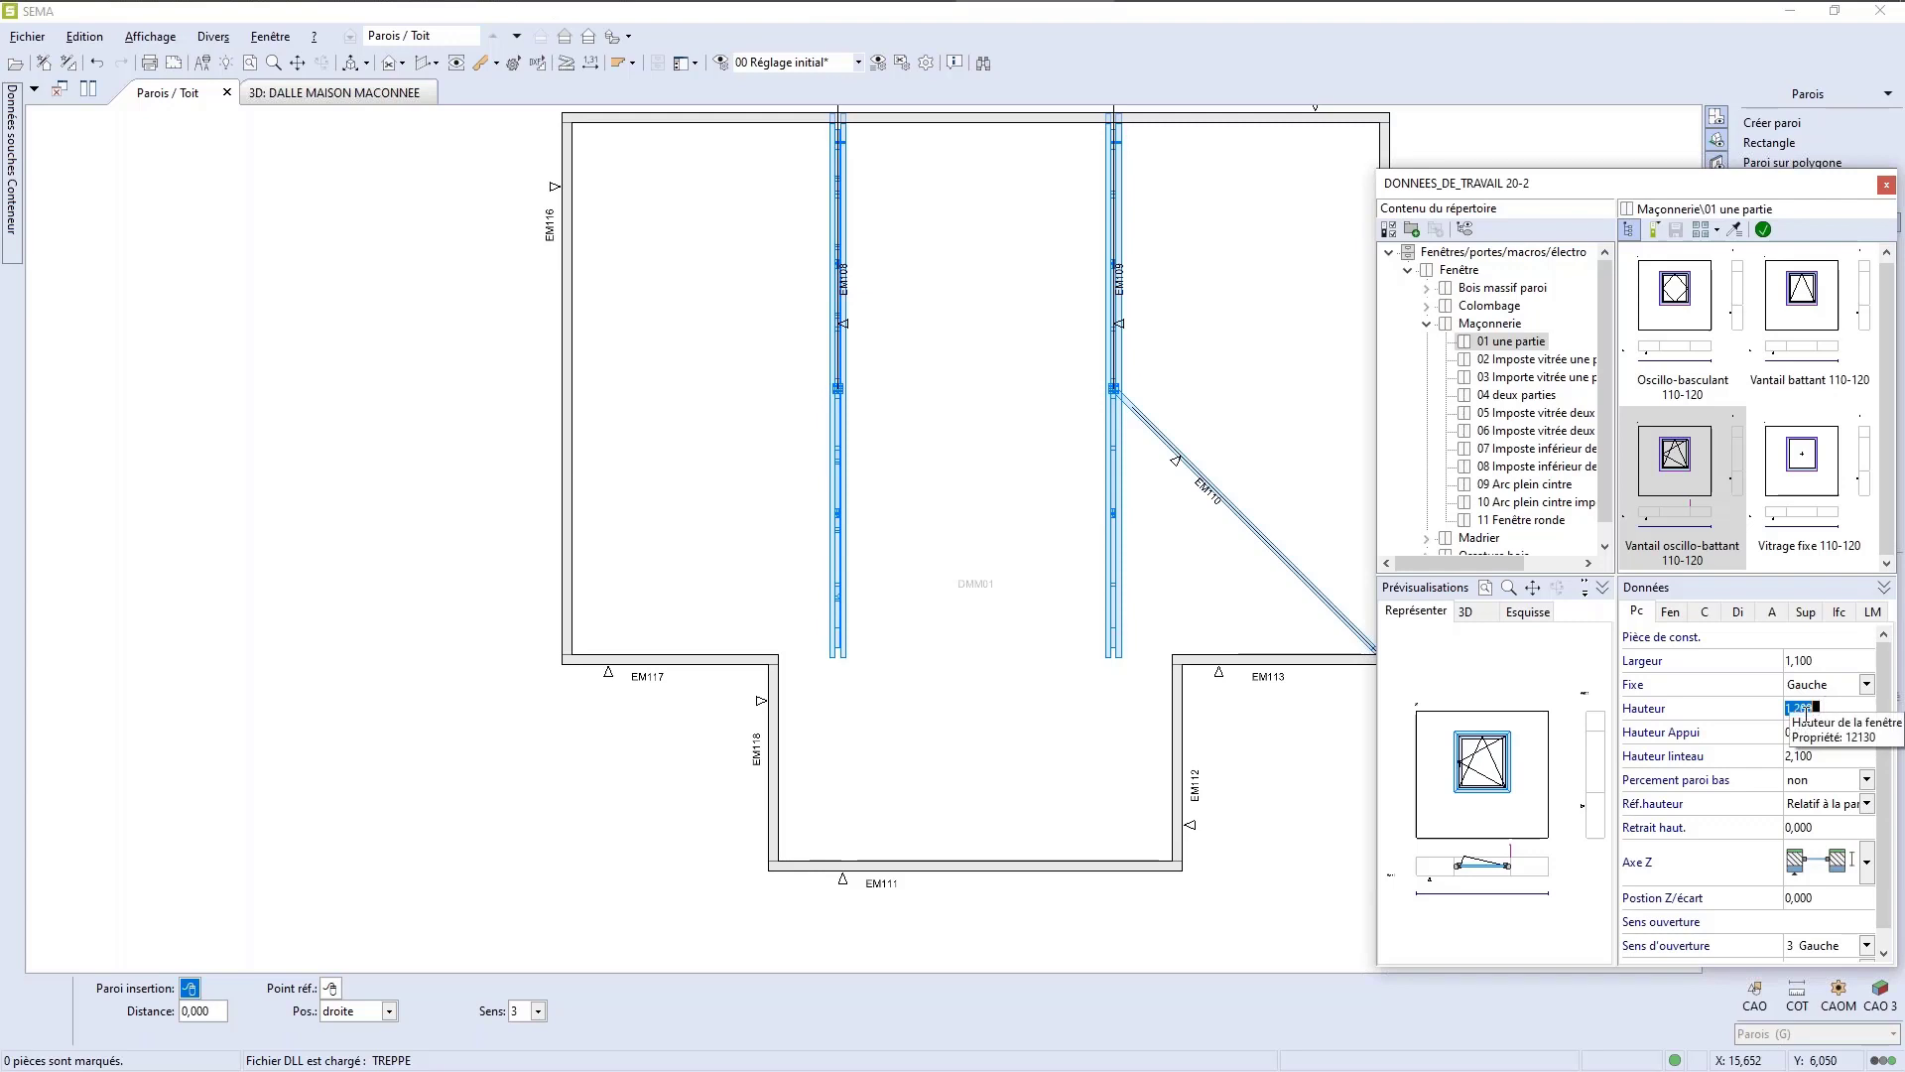
{"action": "key", "text": "Delete"}
{"action": "key", "text": "Tab"}
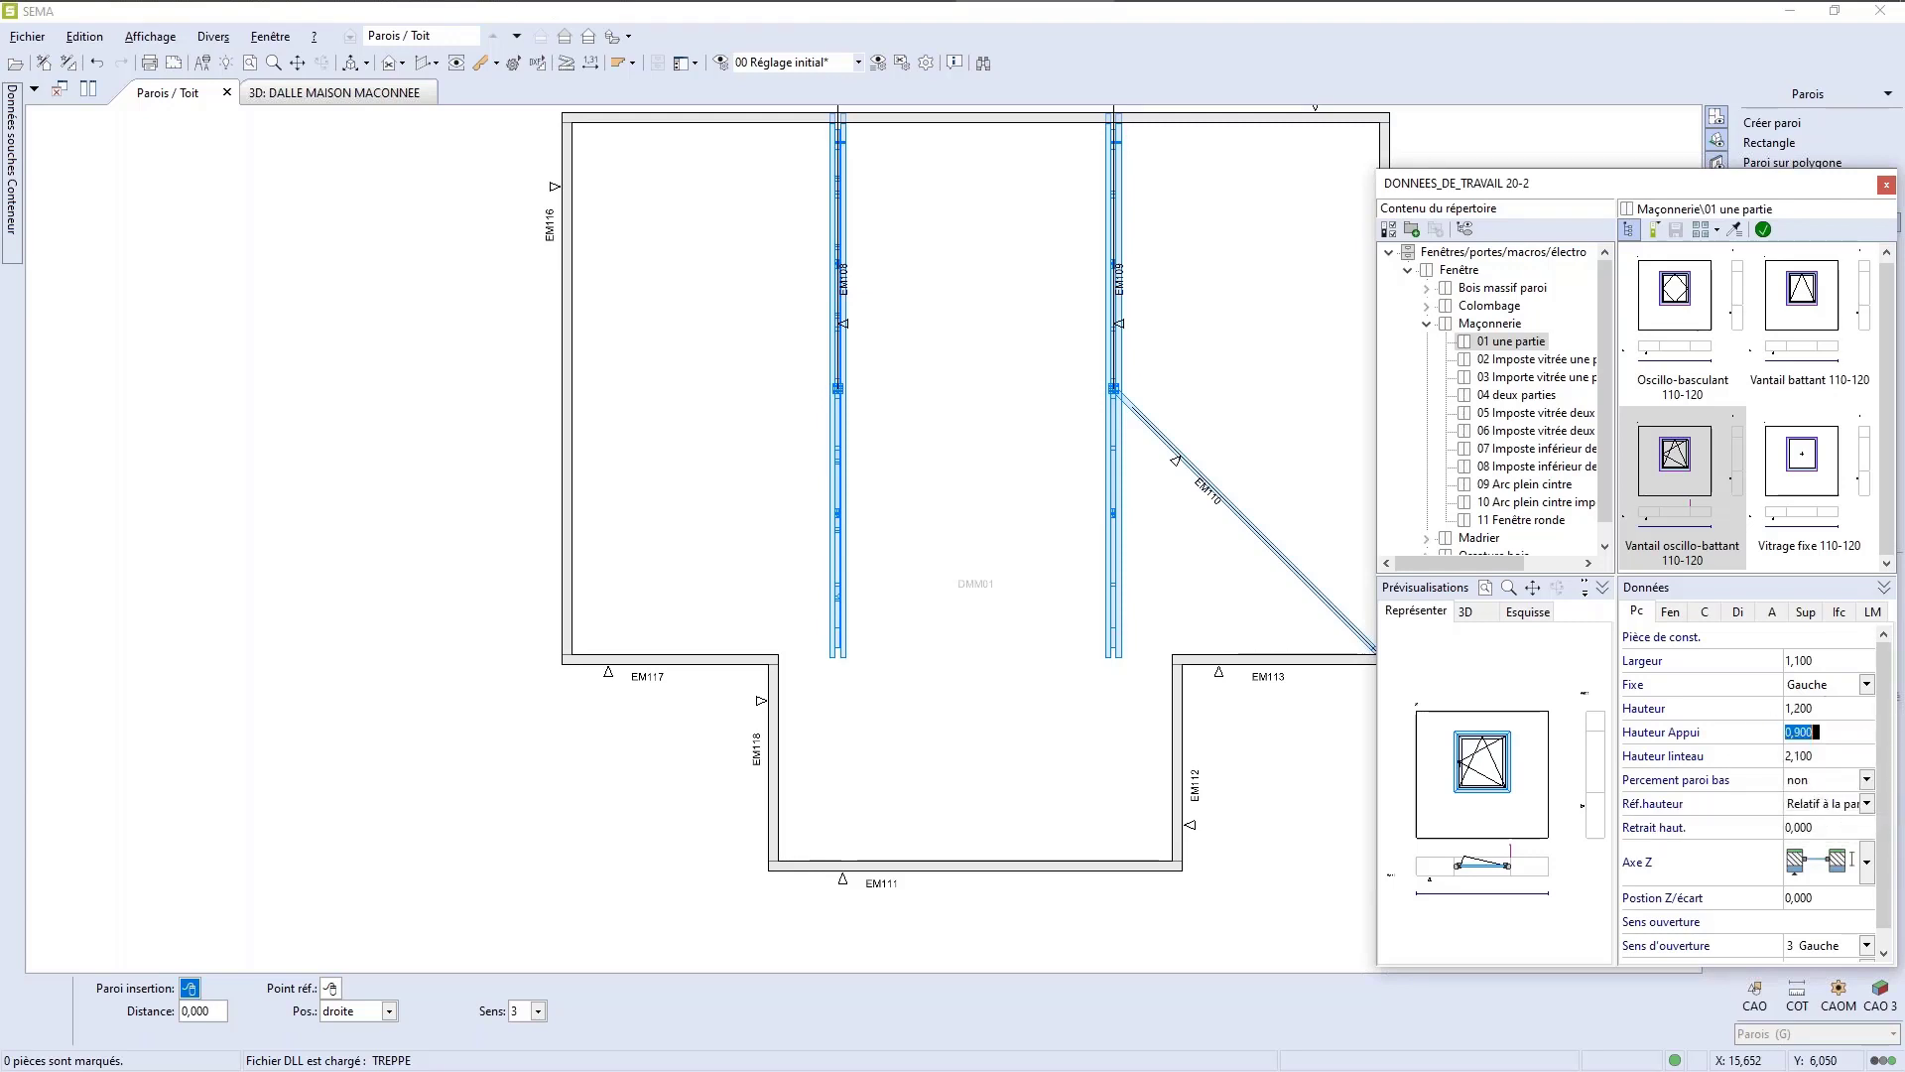
{"action": "left_click", "coordinate": [1826, 756]}
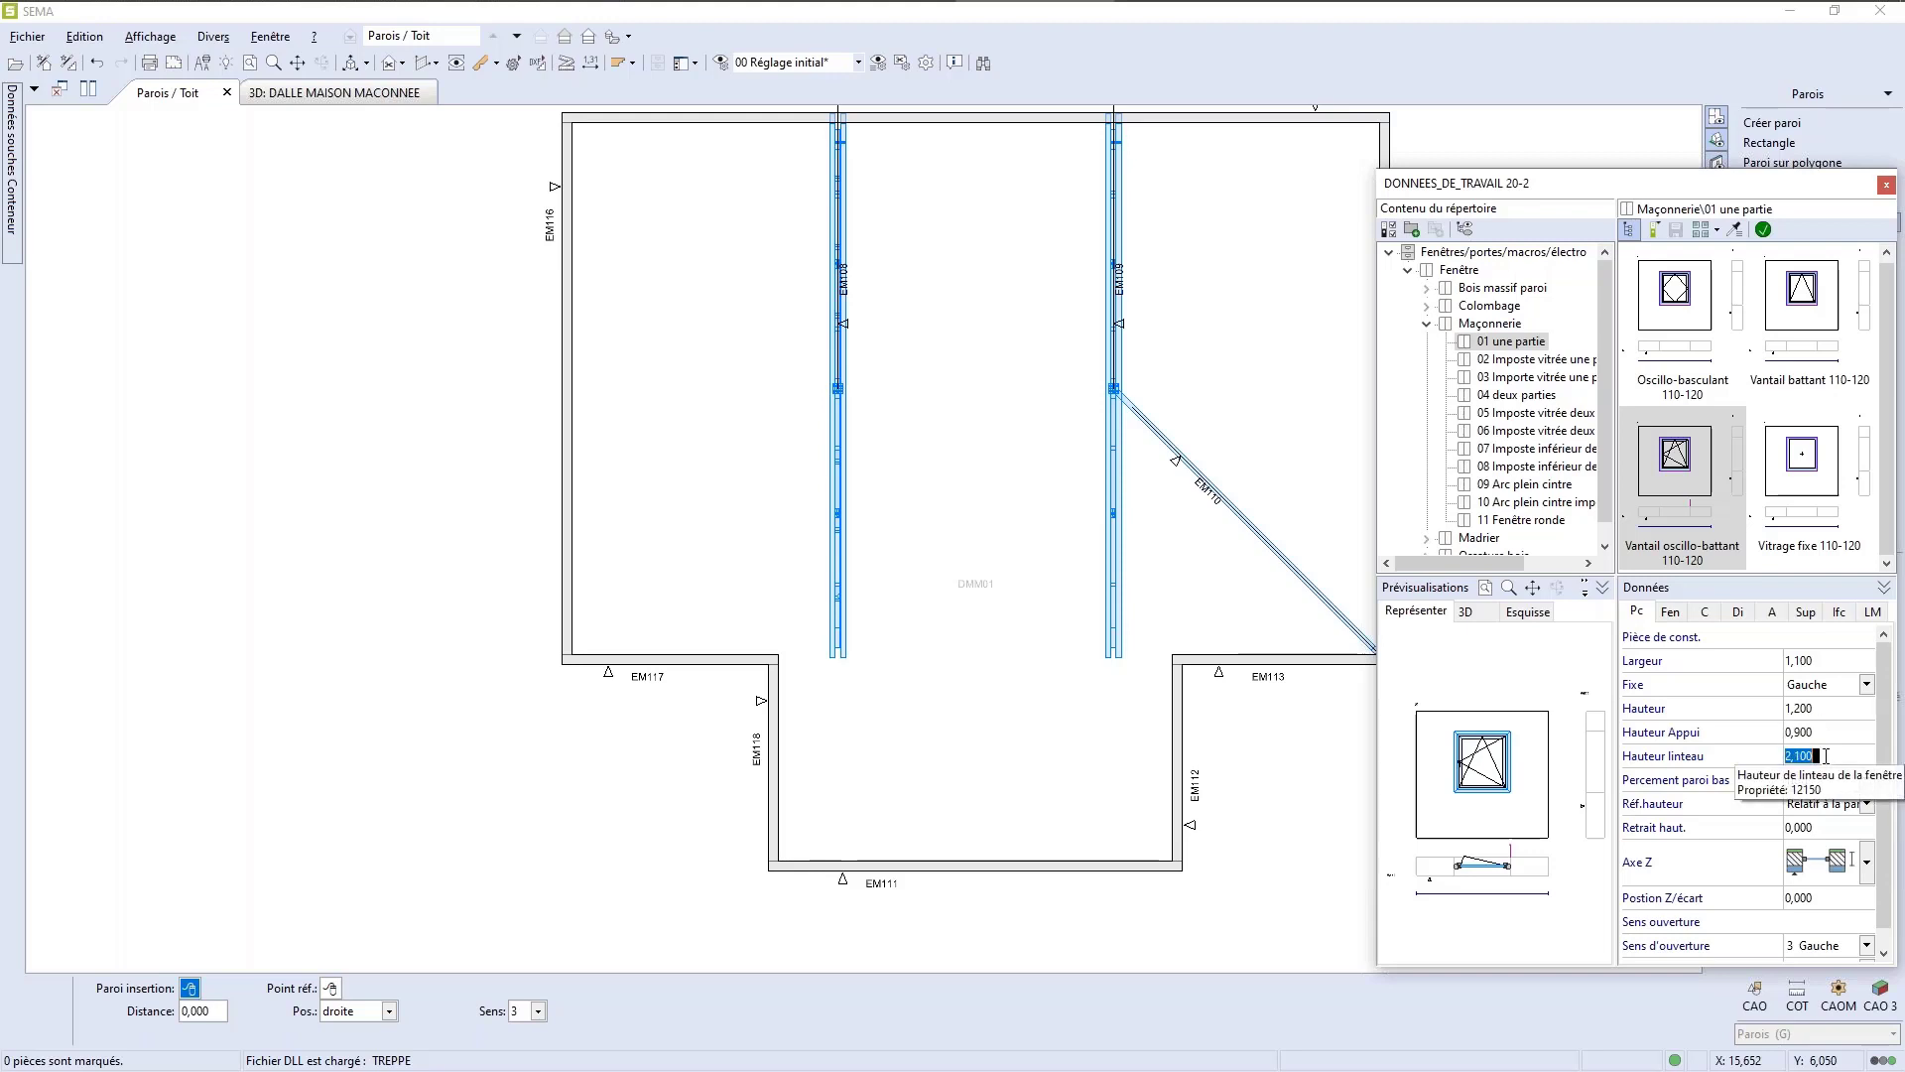
Step: Pick wall EM111 for the window and set its distance to 0,750 from the outer corner with wall EM118
{"action": "left_click", "coordinate": [1765, 231]}
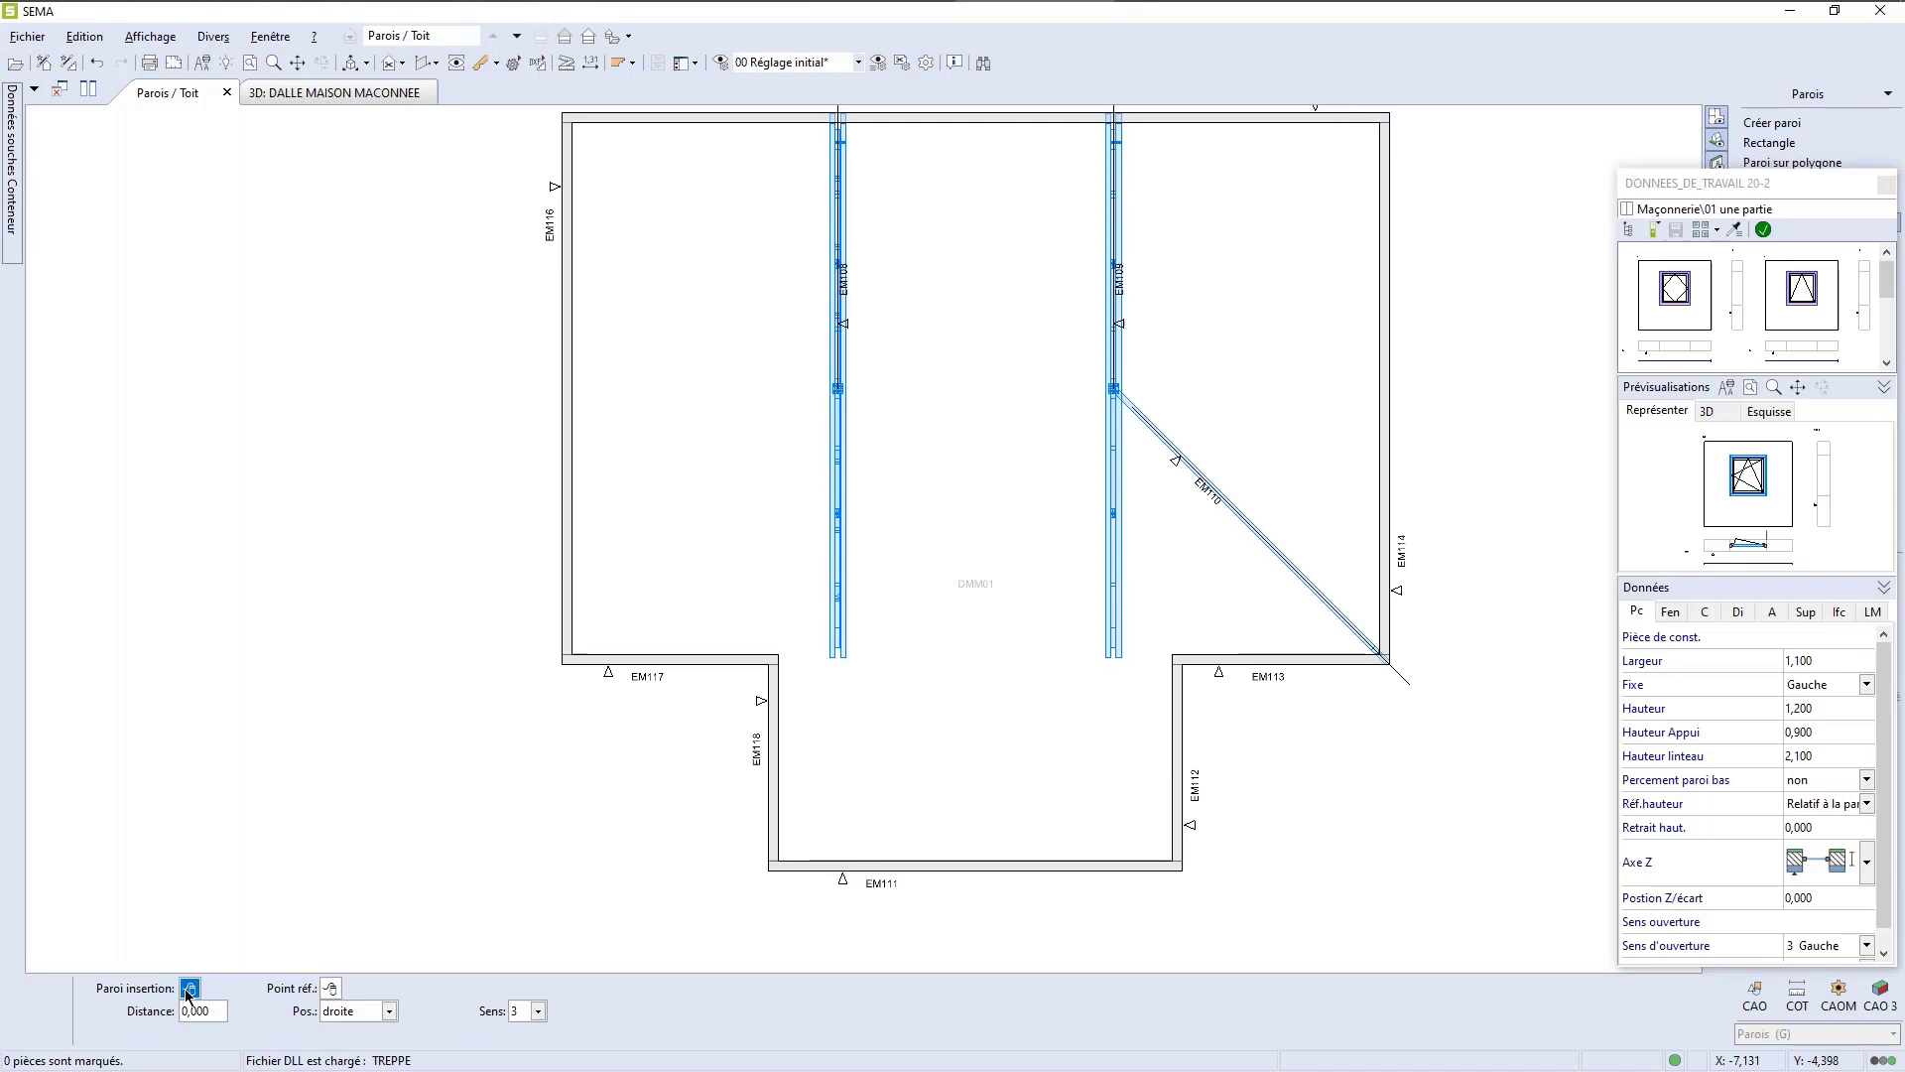
{"action": "left_click", "coordinate": [851, 882]}
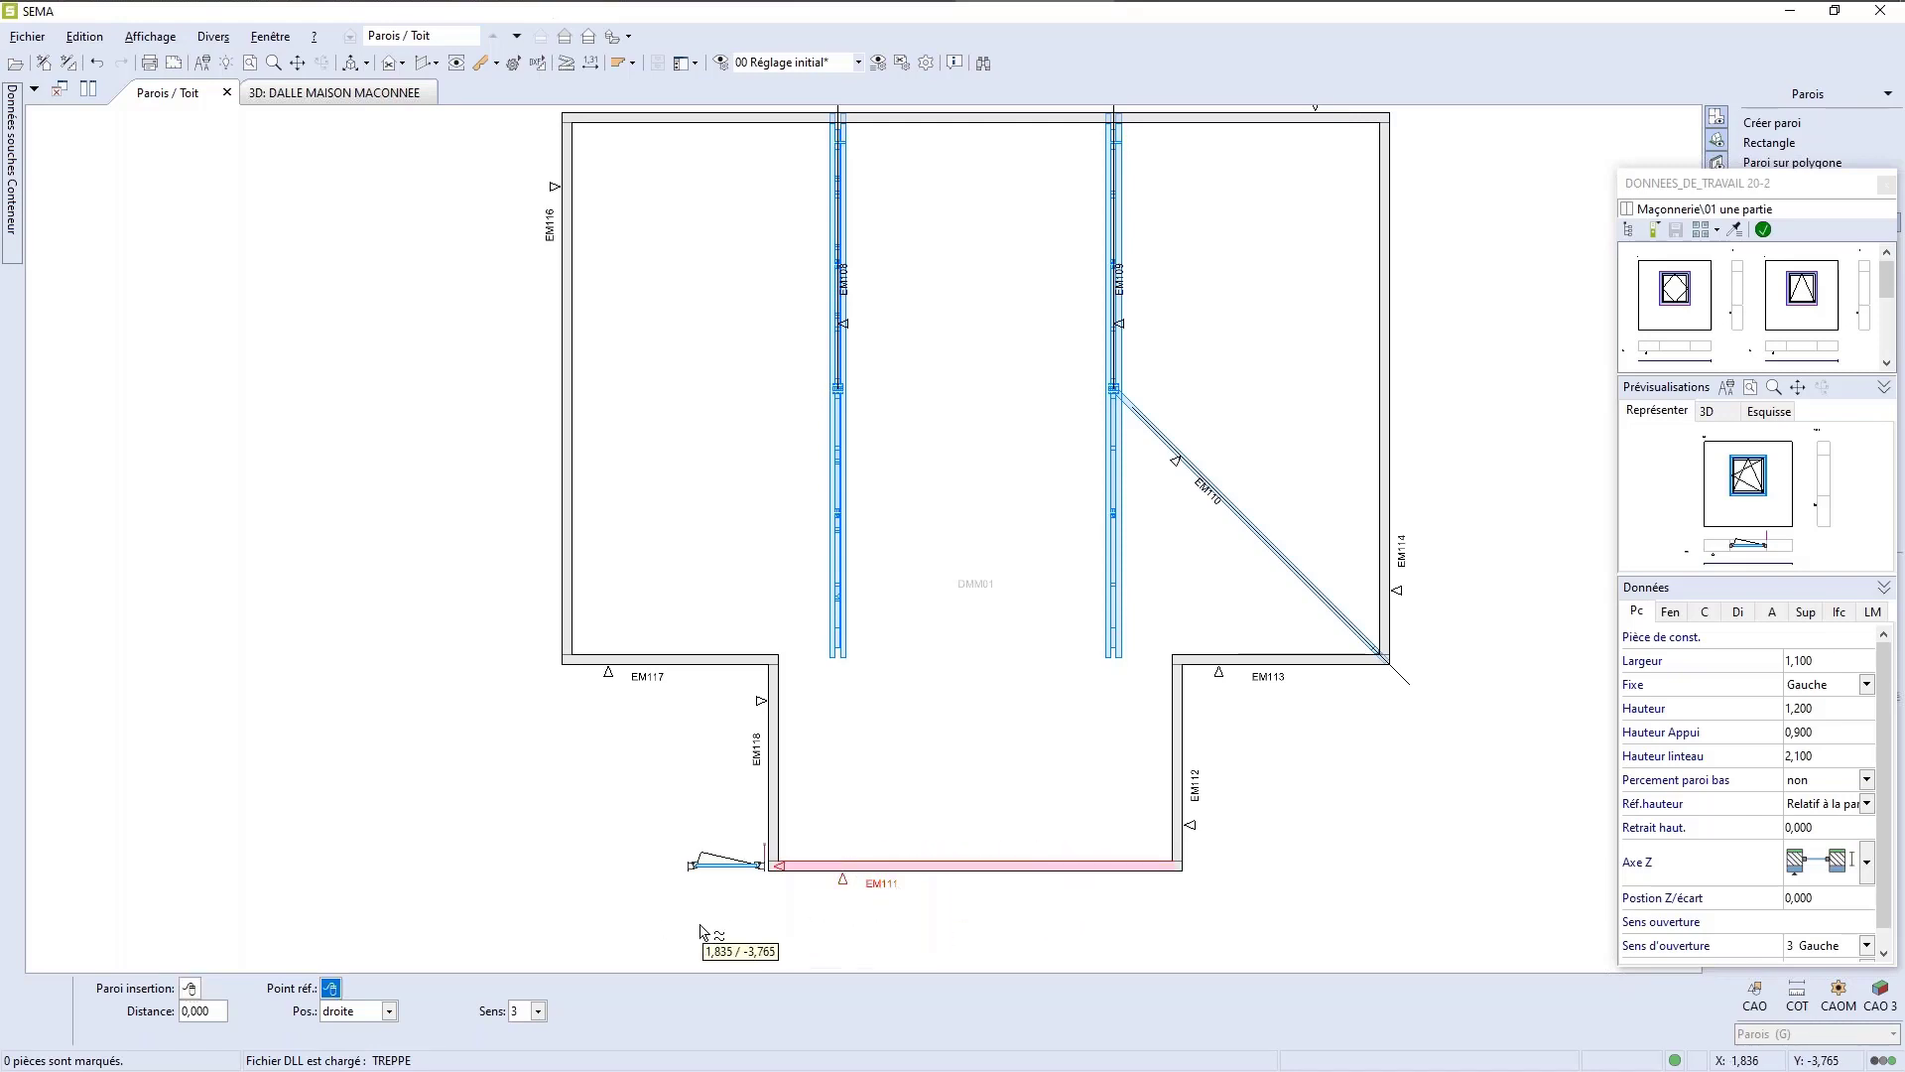
{"action": "scroll", "coordinate": [774, 918], "scroll_direction": "up", "scroll_amount": 5}
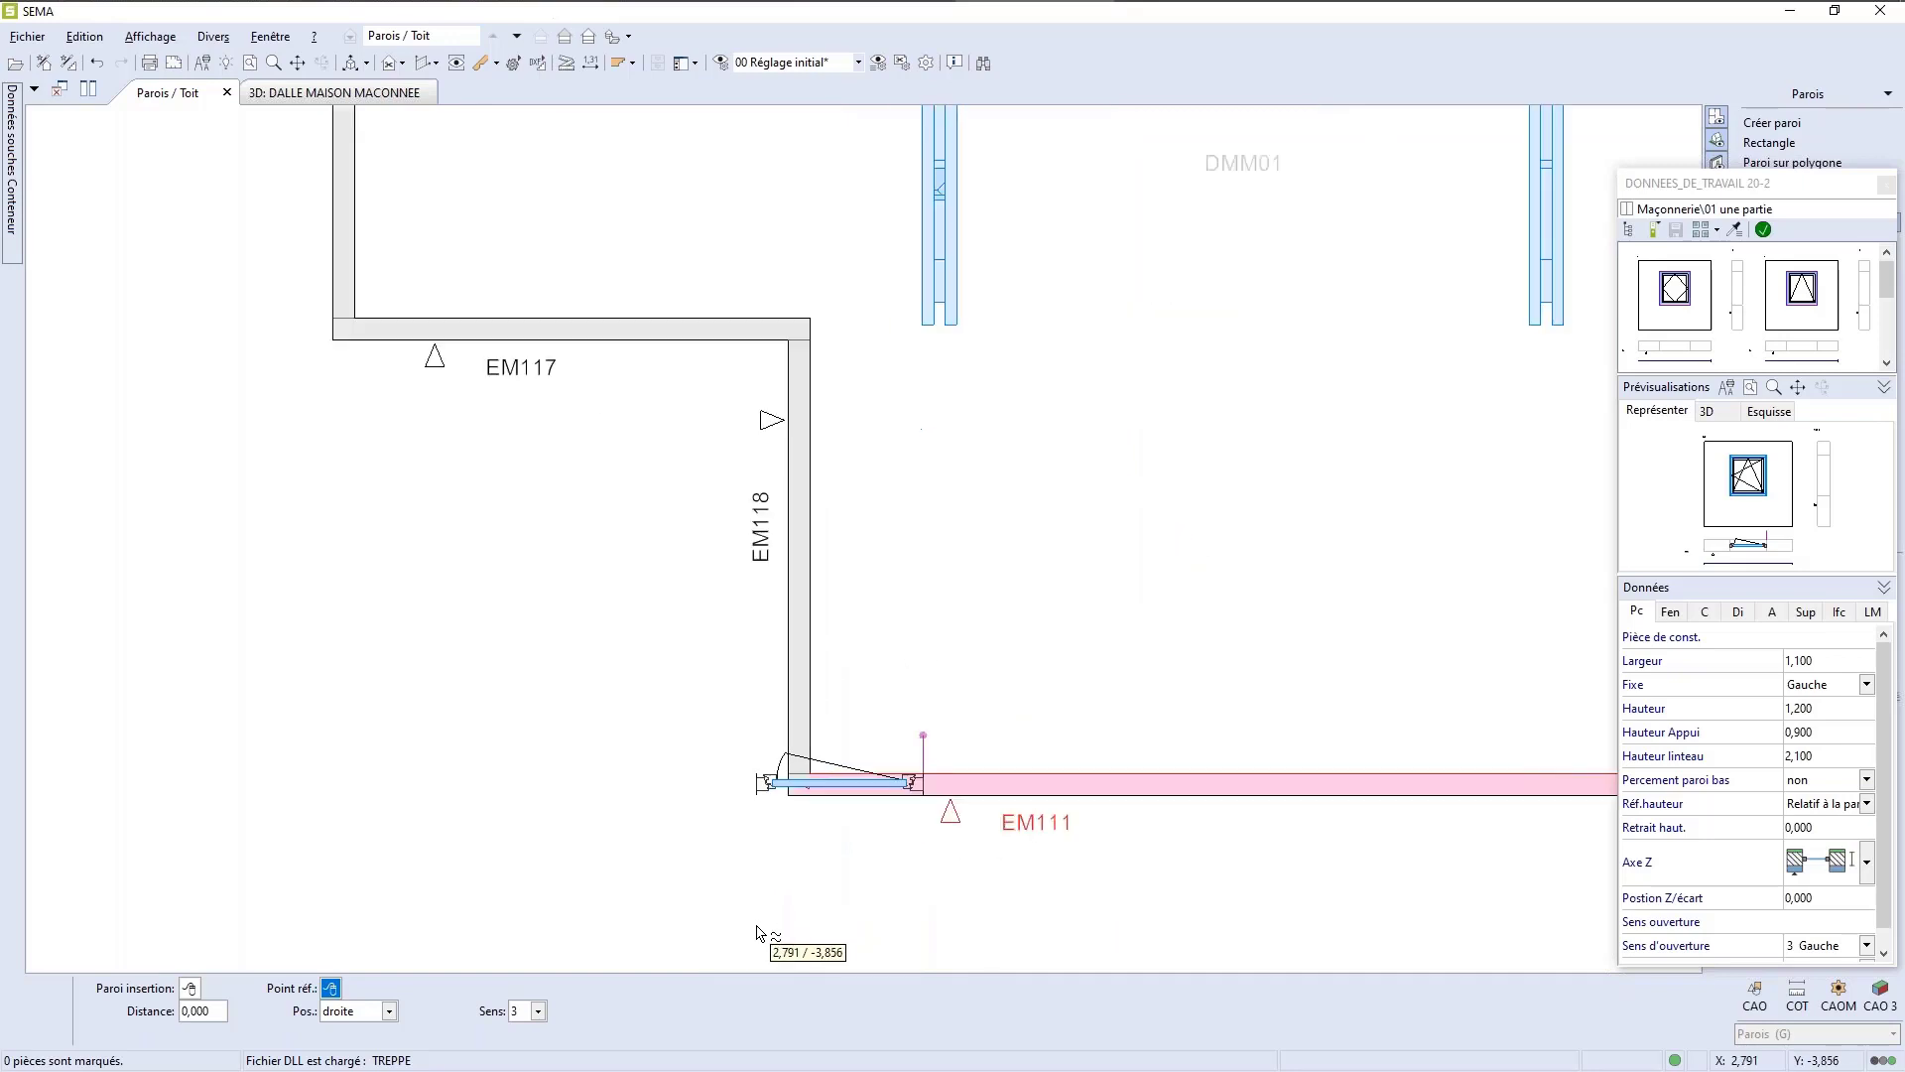
{"action": "scroll", "coordinate": [784, 925], "scroll_direction": "down", "scroll_amount": 5}
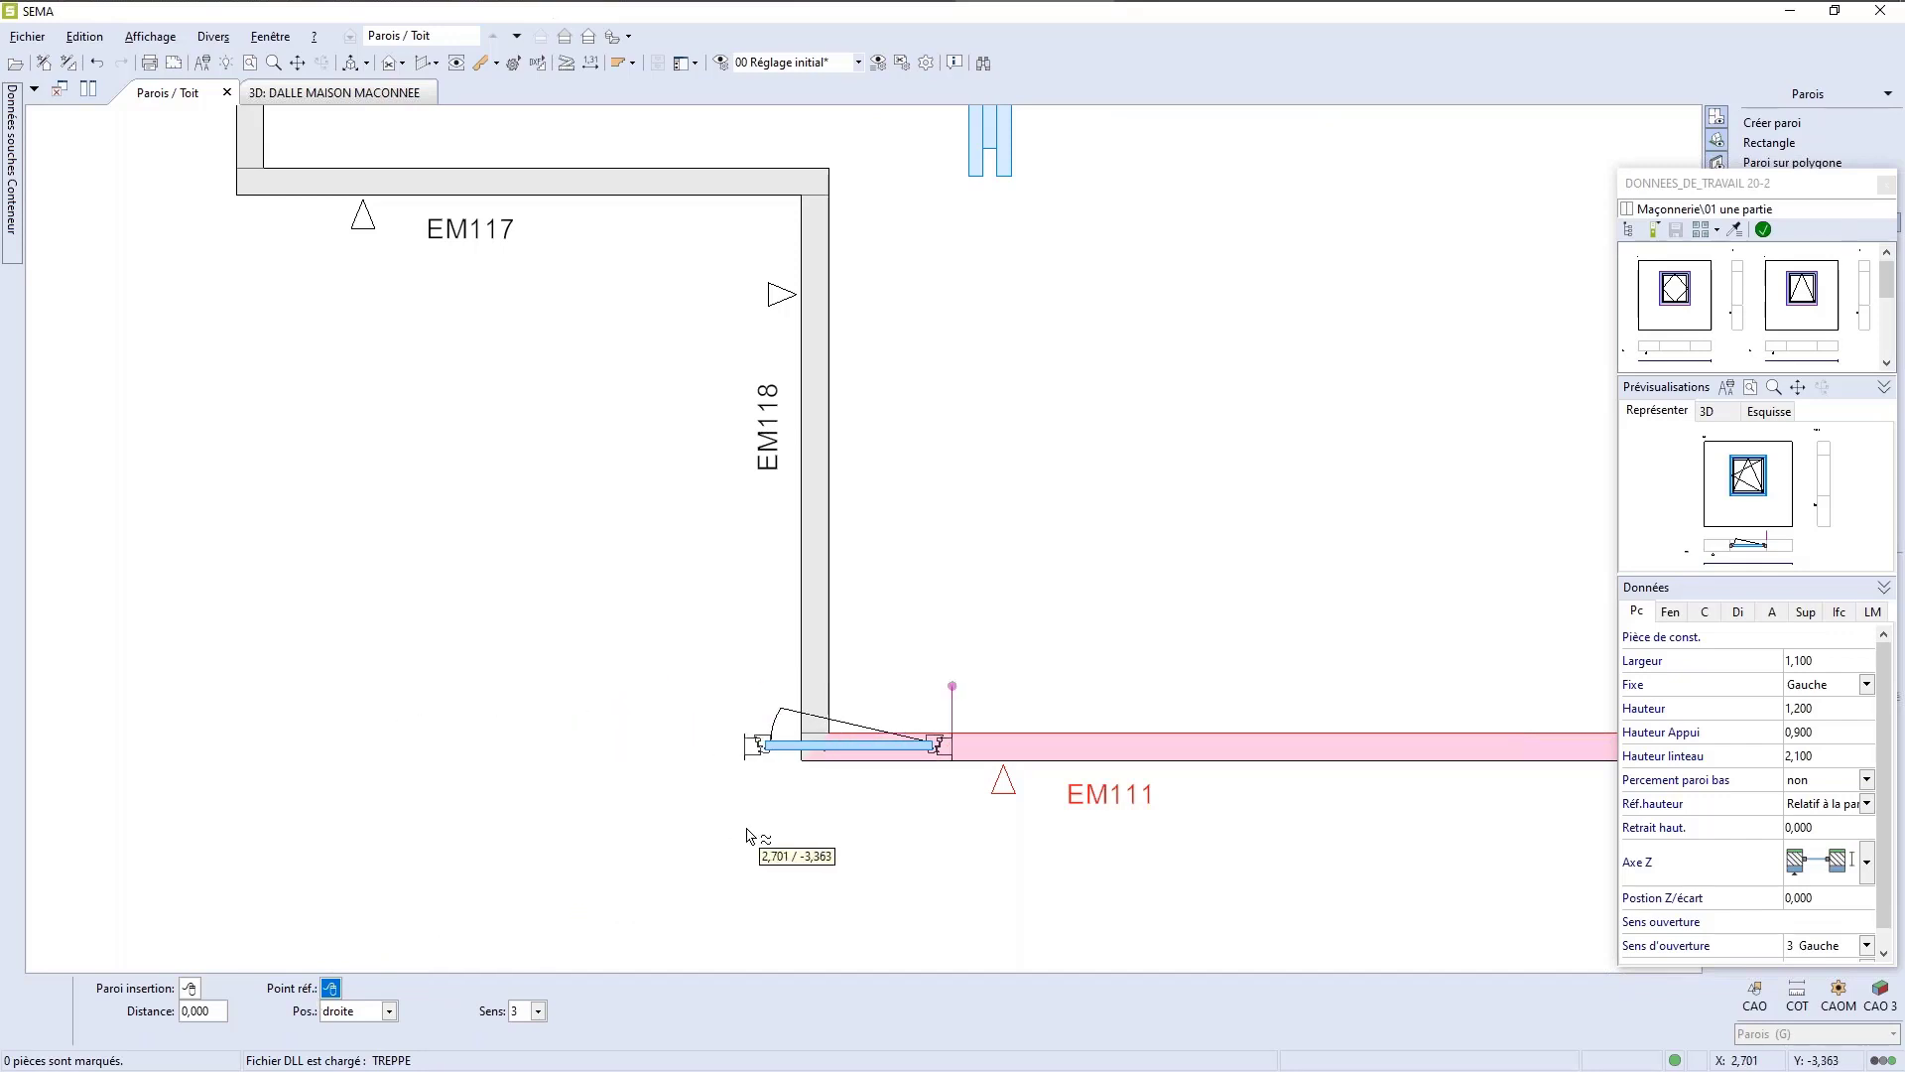
{"action": "left_click", "coordinate": [805, 768]}
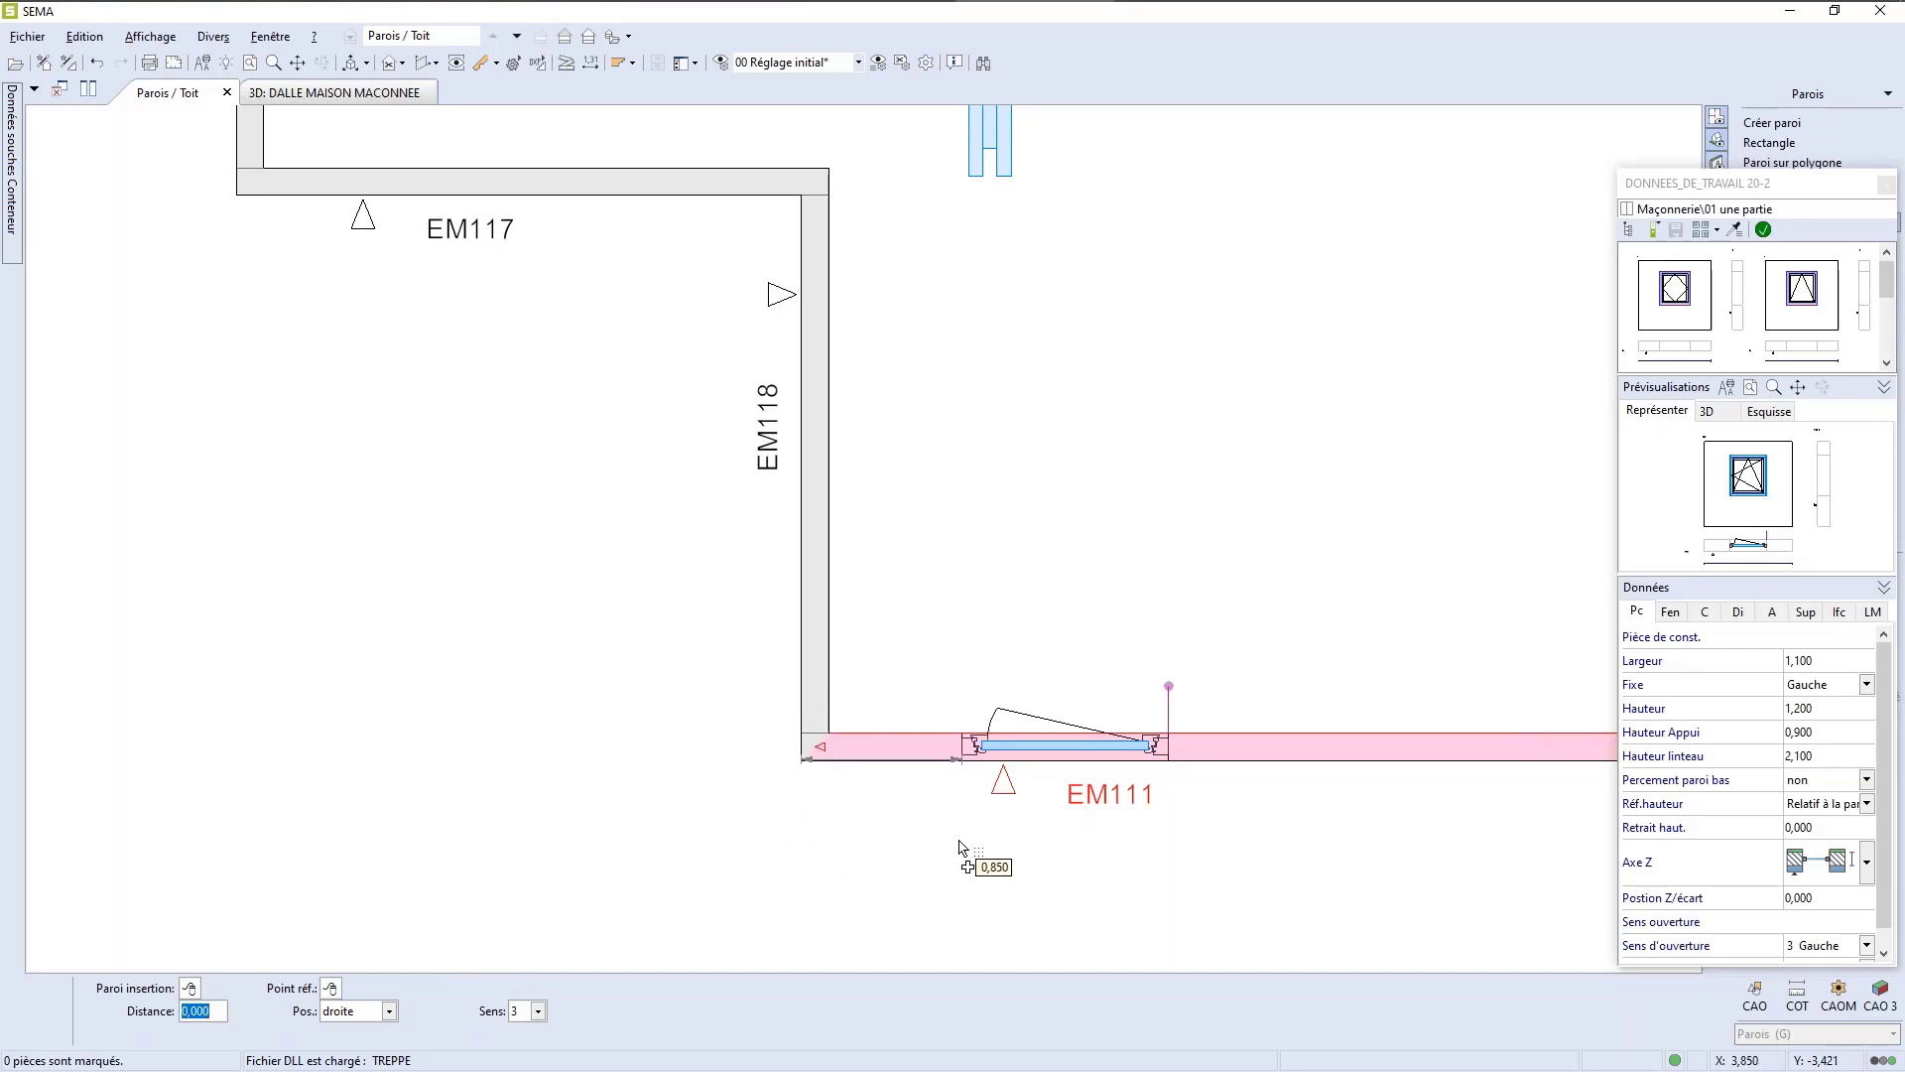
{"action": "type", "text": "0,750"}
{"action": "key", "text": "Tab"}
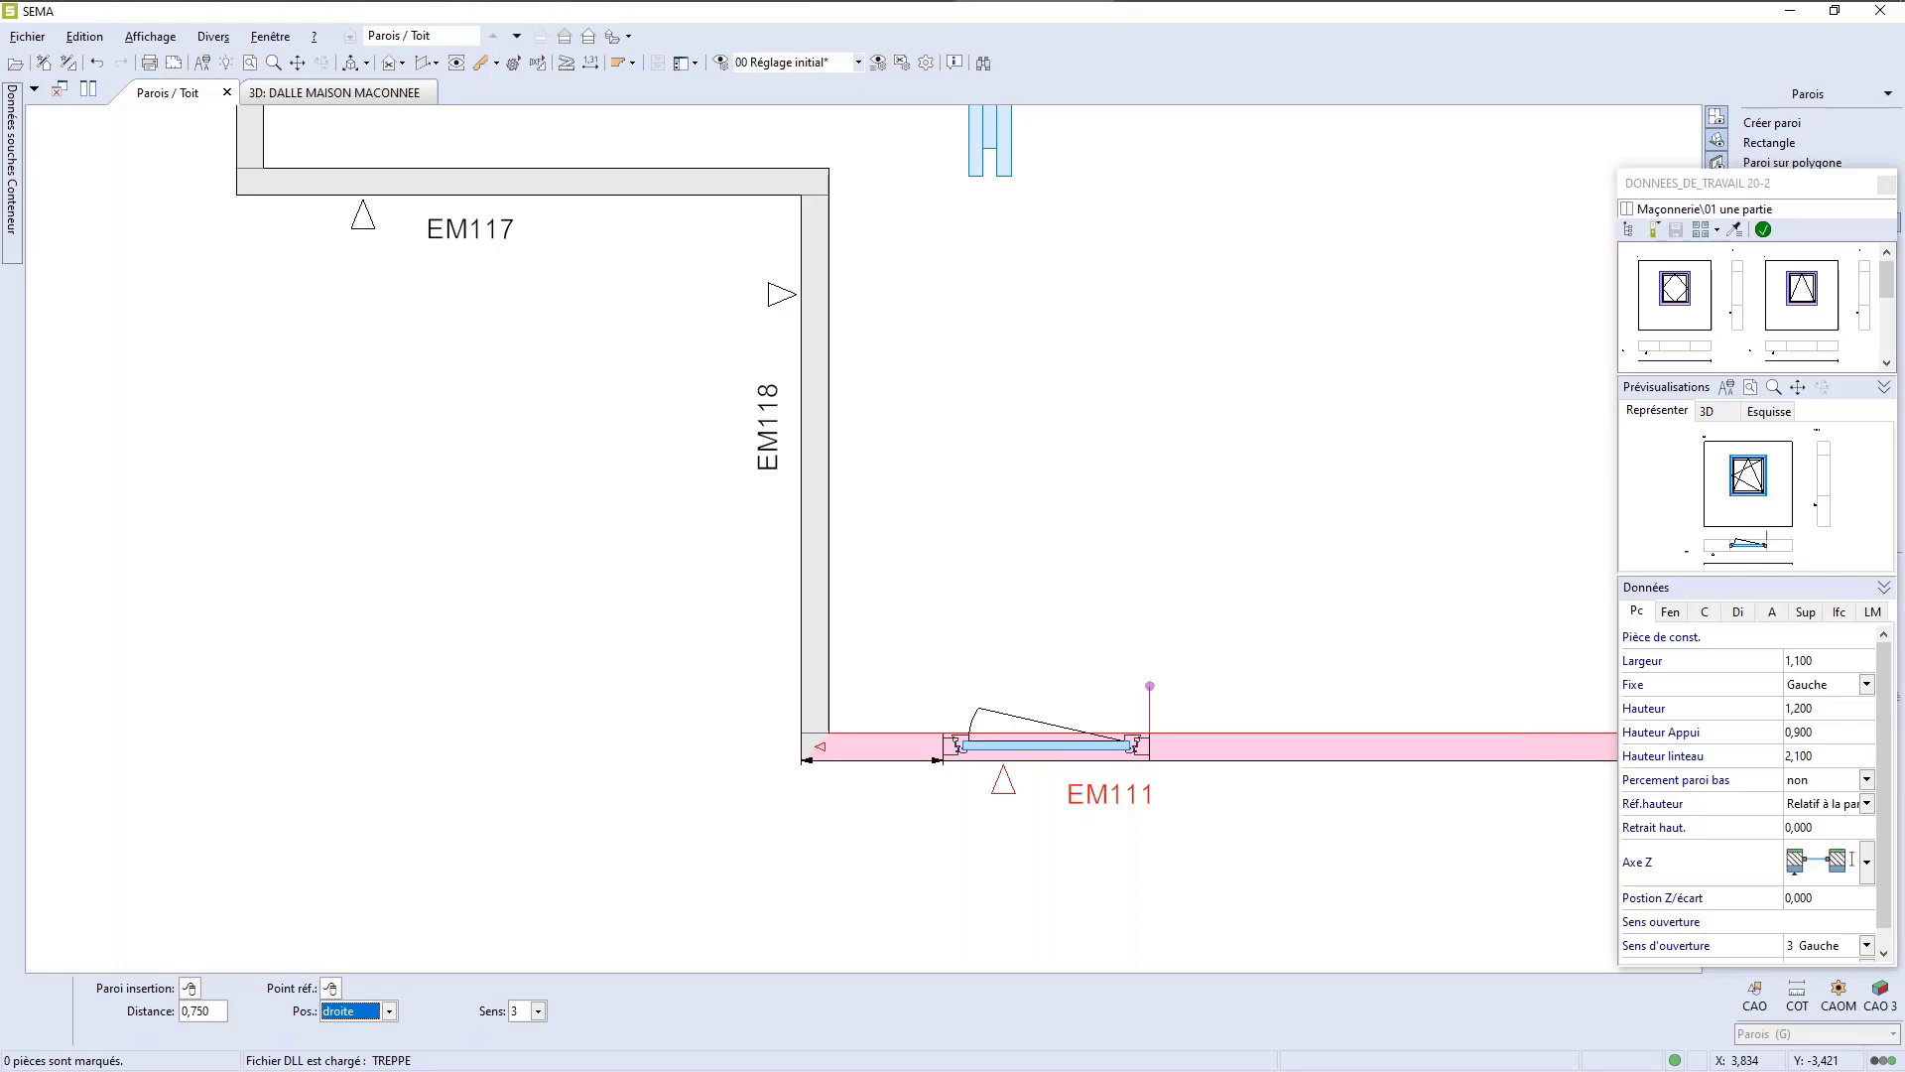
Step: Try the Centré position for the window, return it to droite and insert it in wall EM111
{"action": "key", "text": "Up"}
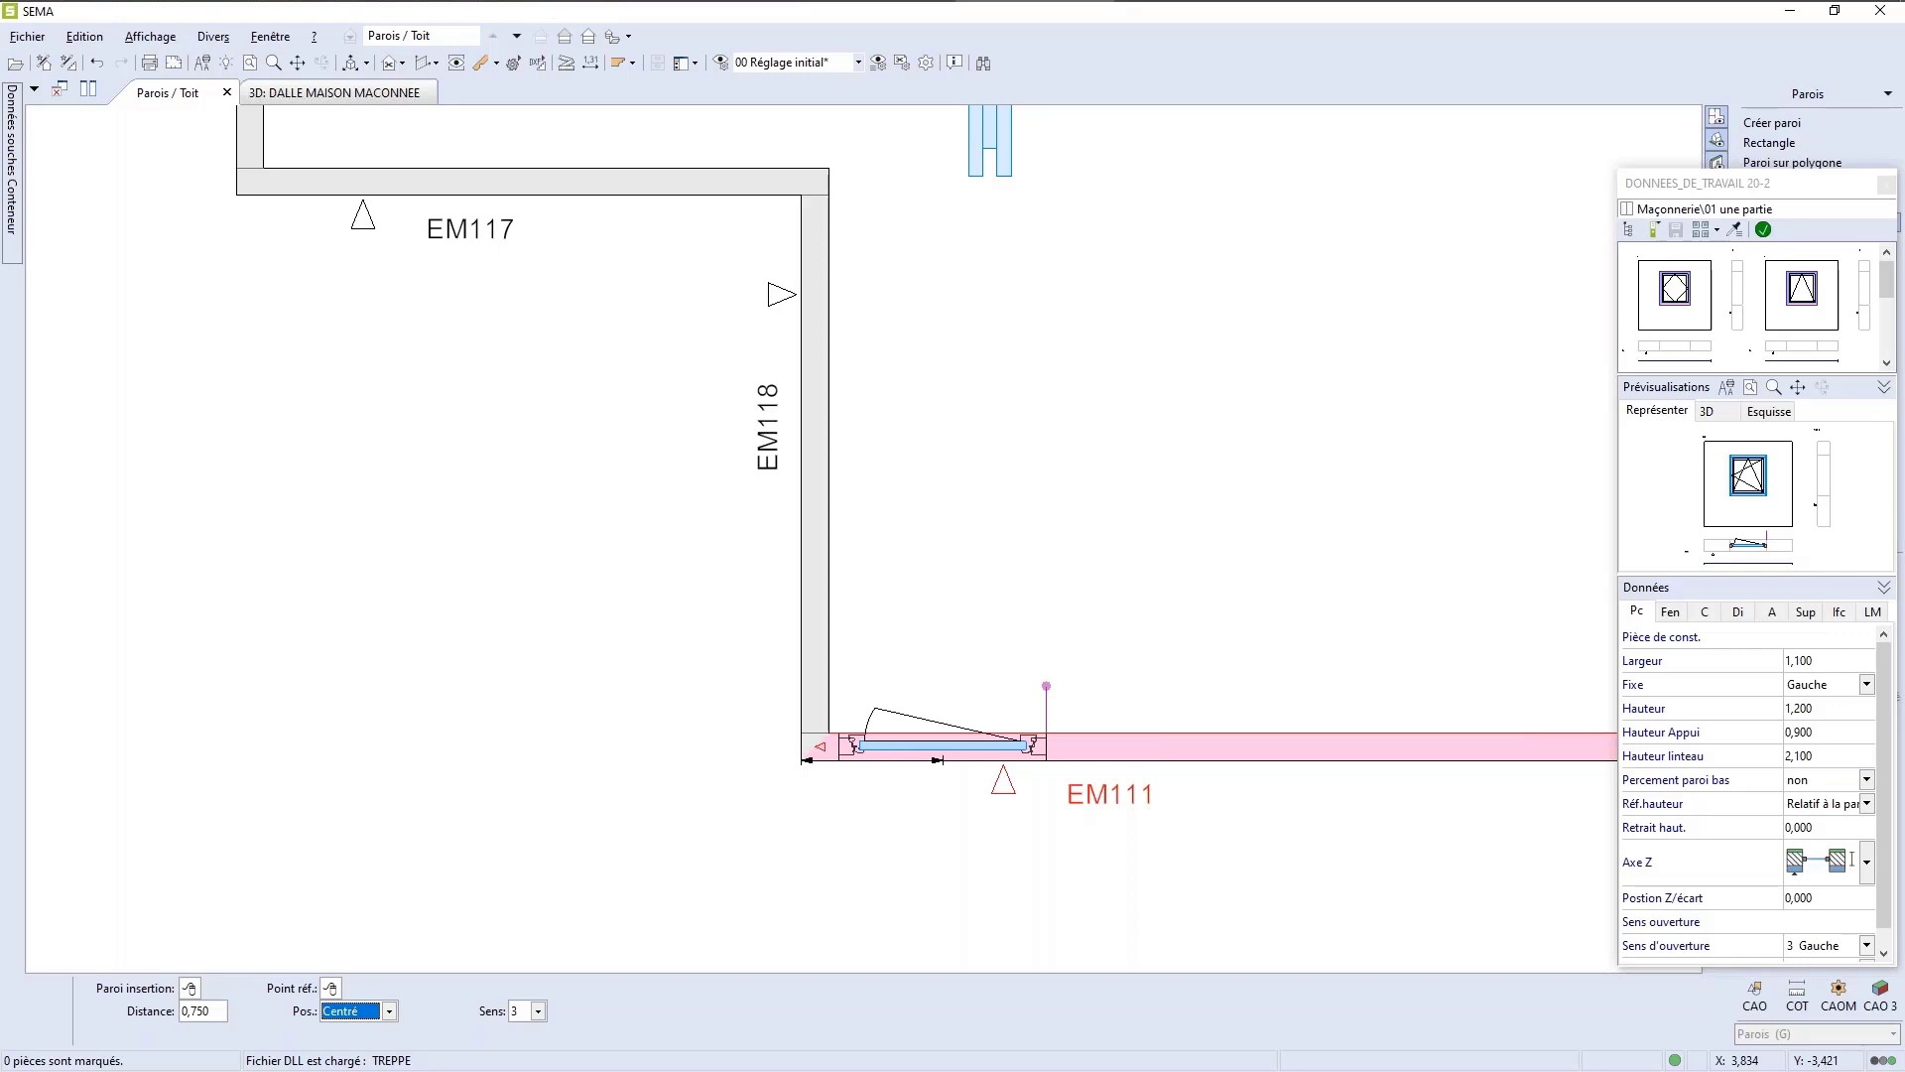
{"action": "key", "text": "Down"}
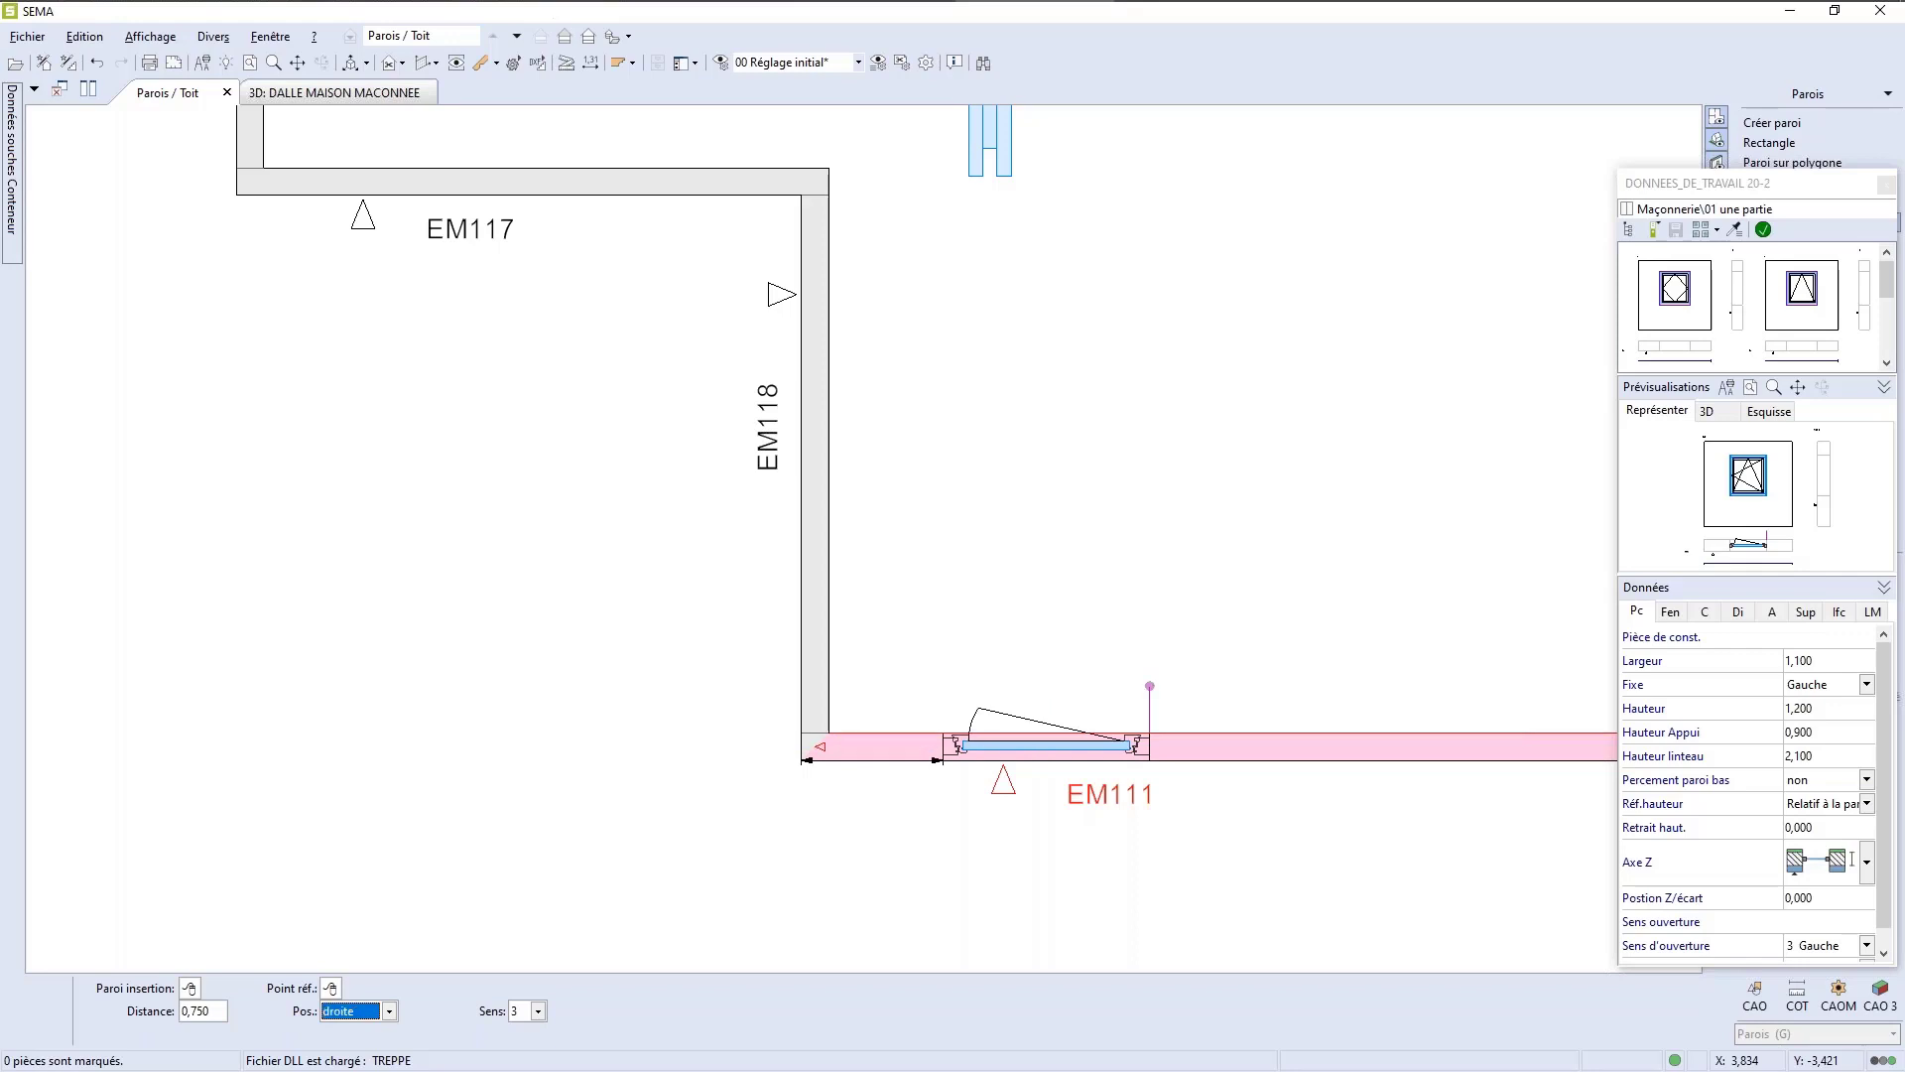
{"action": "key", "text": "Tab"}
{"action": "key", "text": "Return"}
{"action": "scroll", "coordinate": [478, 826], "scroll_direction": "down", "scroll_amount": 5}
{"action": "scroll", "coordinate": [812, 857], "scroll_direction": "down", "scroll_amount": 1}
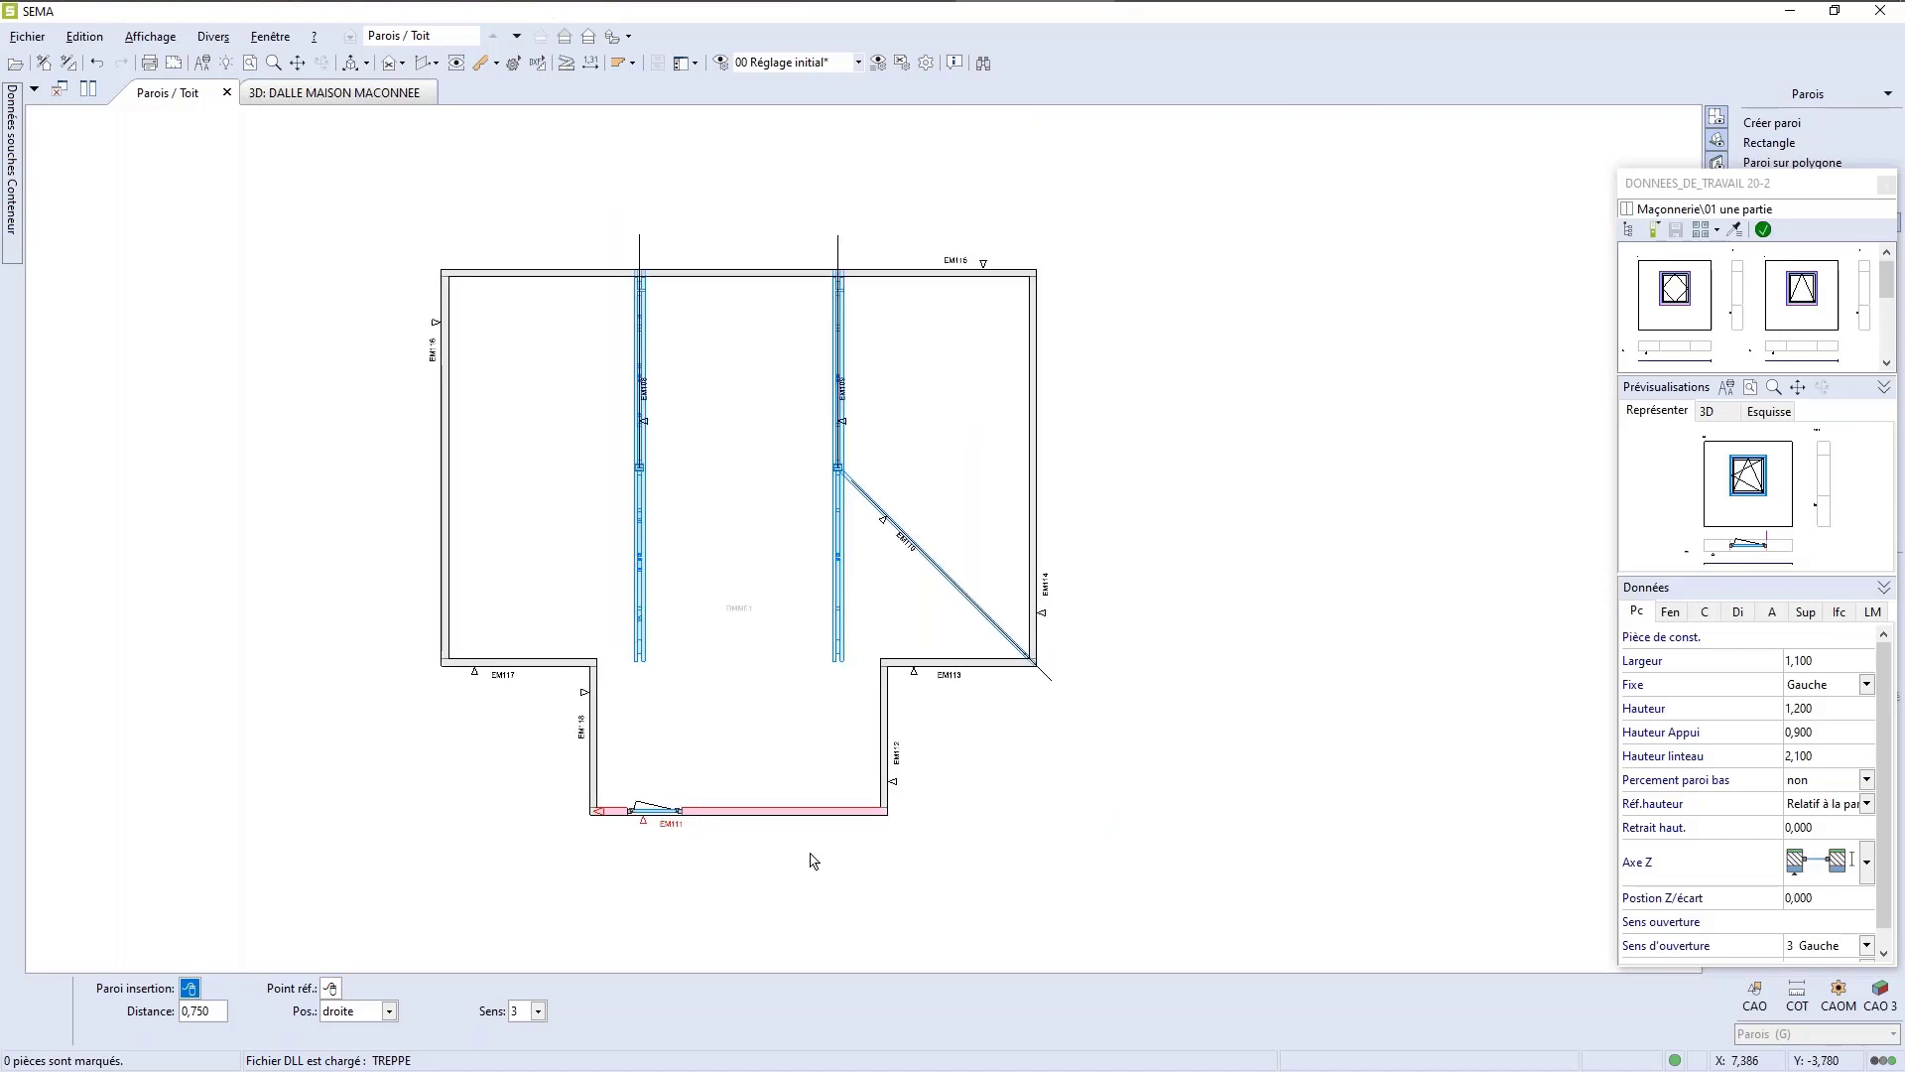
Step: Set the window width to 1,500 and place one in wall EM115 between wall EM116 and the nearest truss
{"action": "left_click", "coordinate": [1834, 660]}
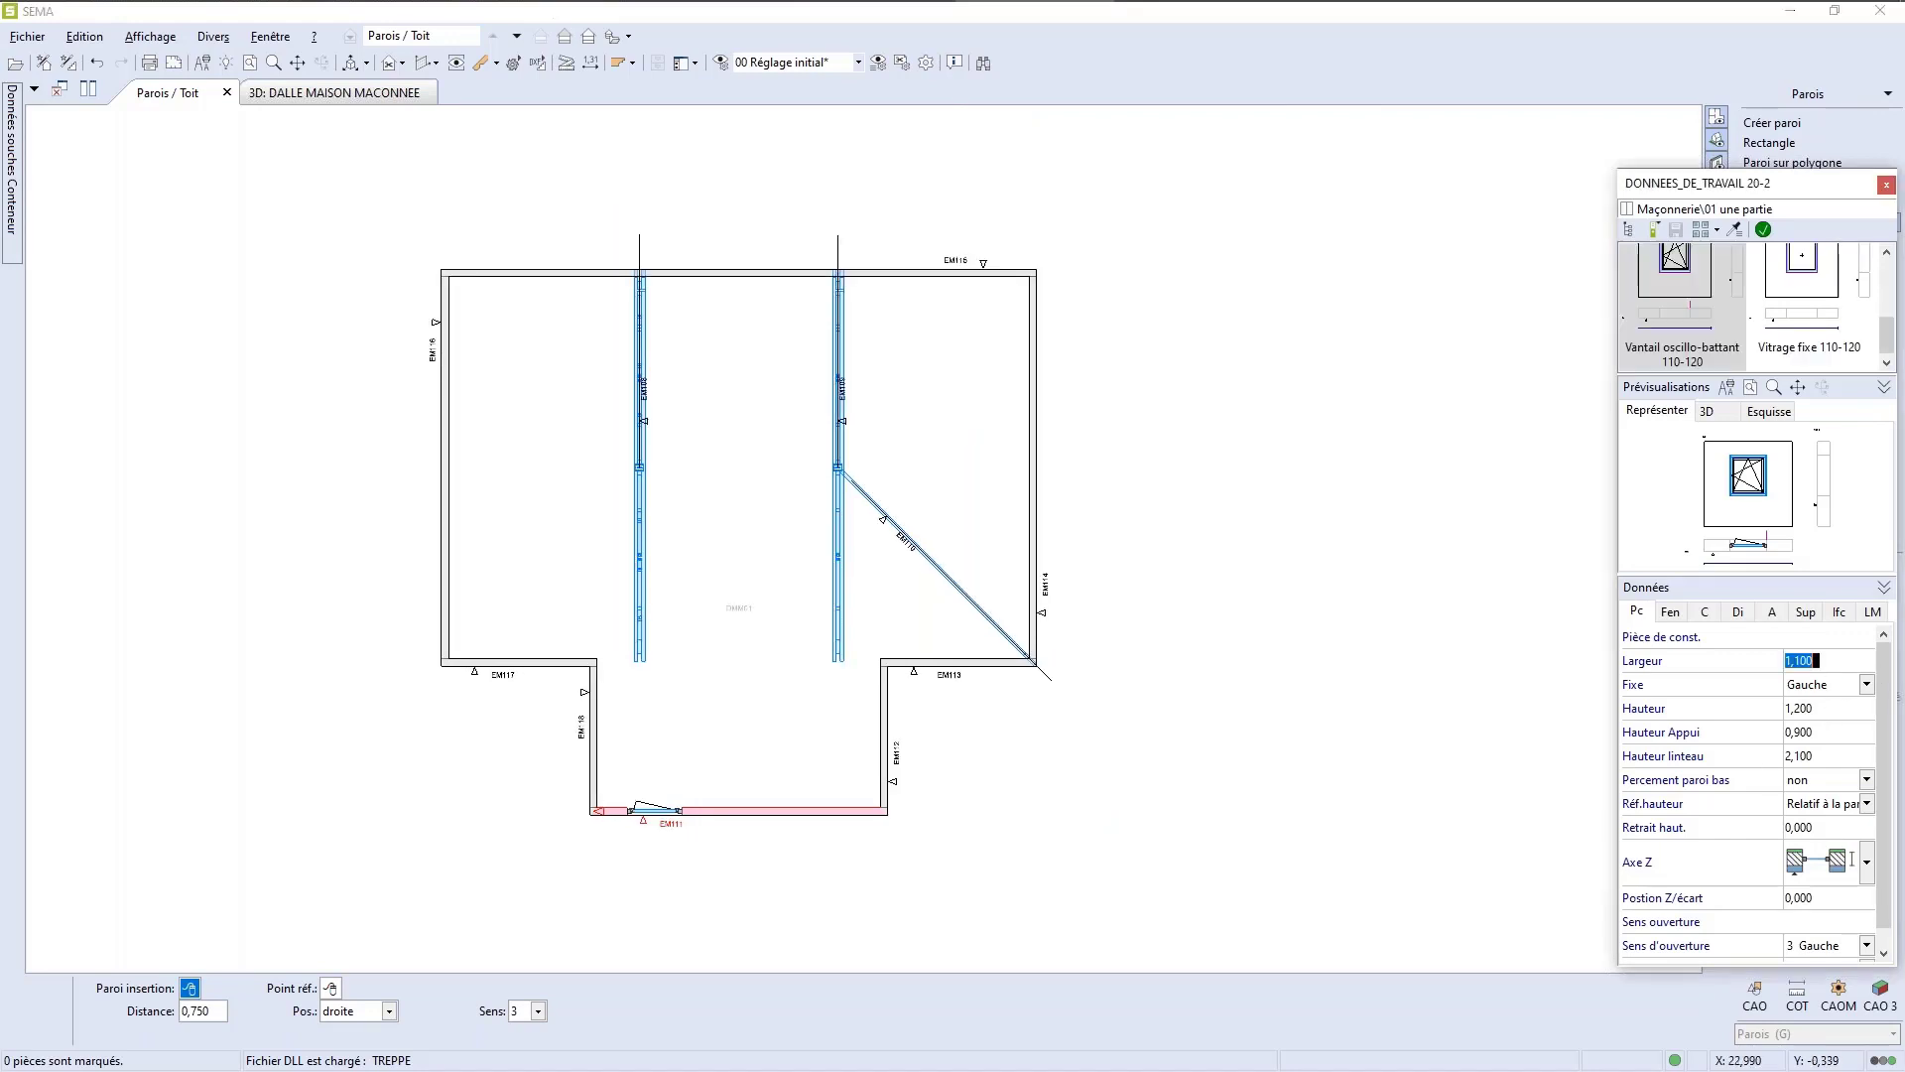
{"action": "type", "text": "1,5"}
{"action": "key", "text": "Tab"}
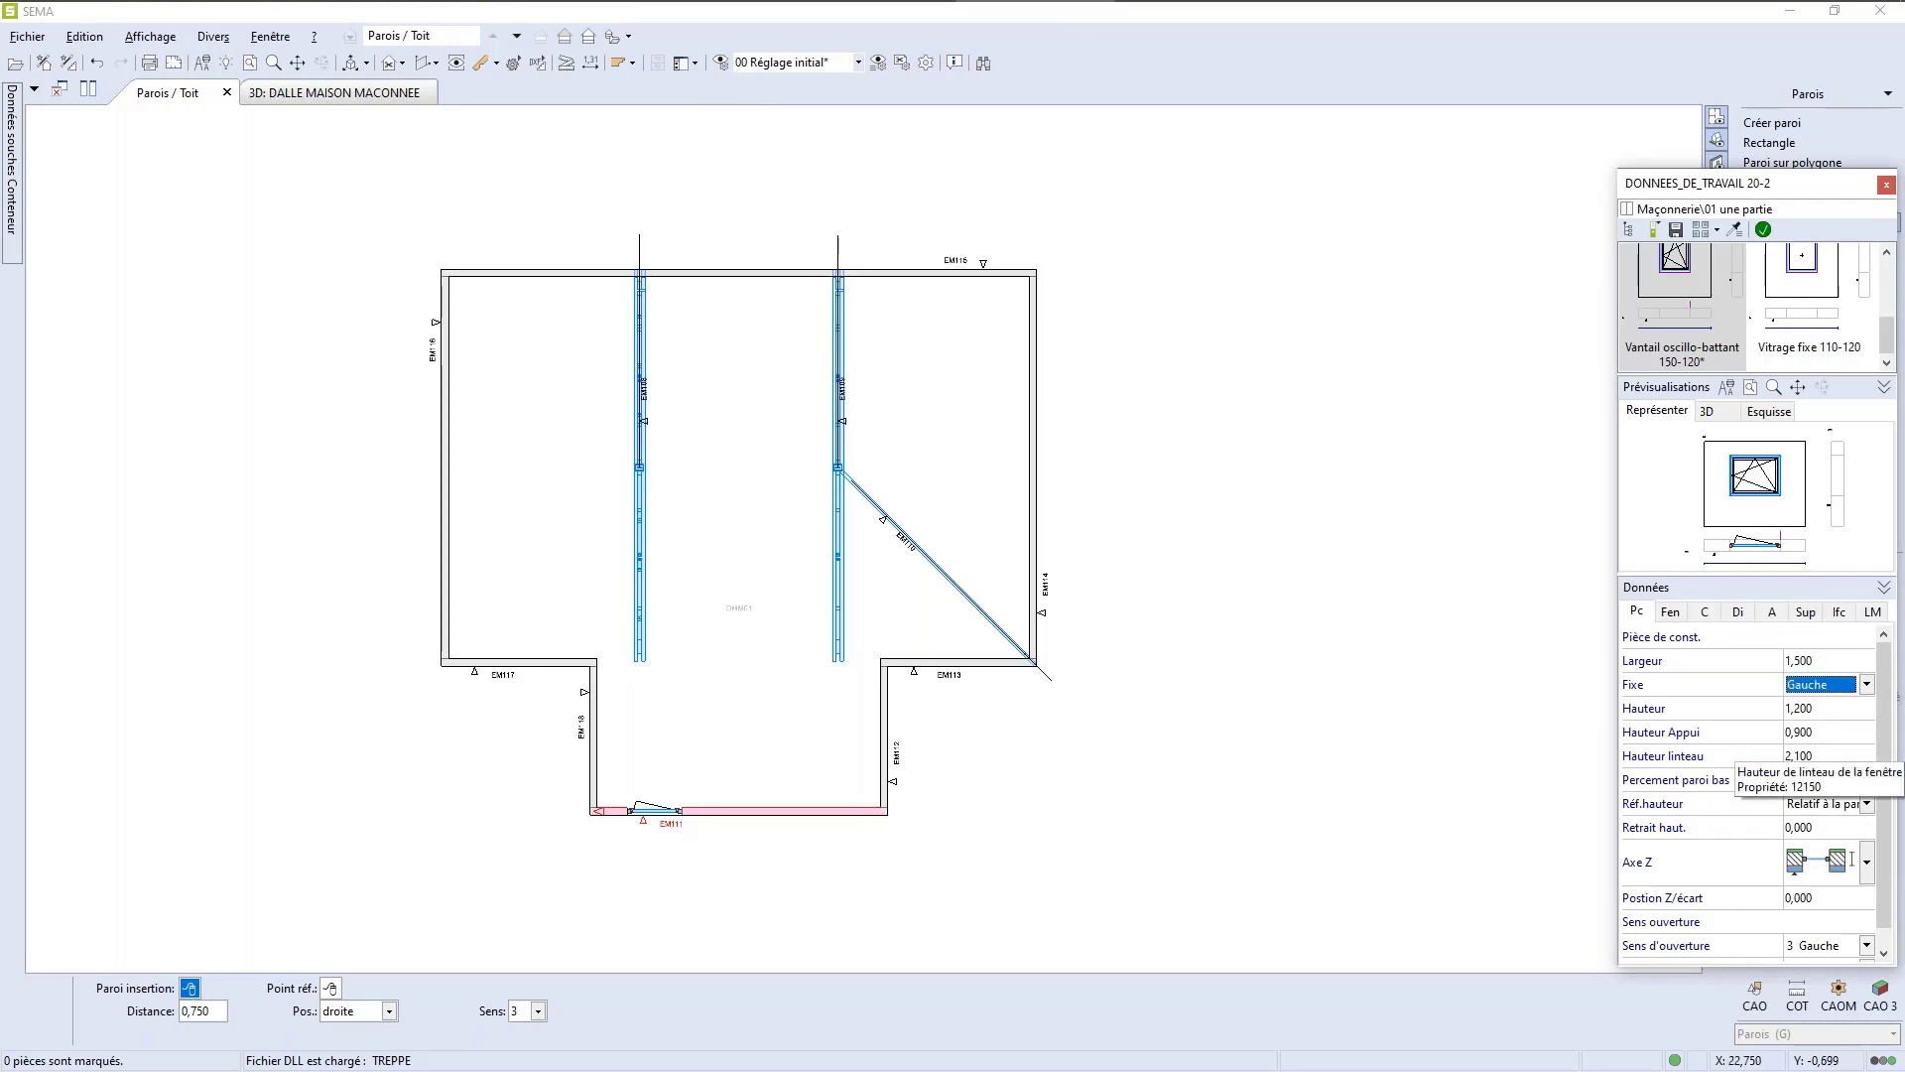
{"action": "left_click", "coordinate": [1763, 230]}
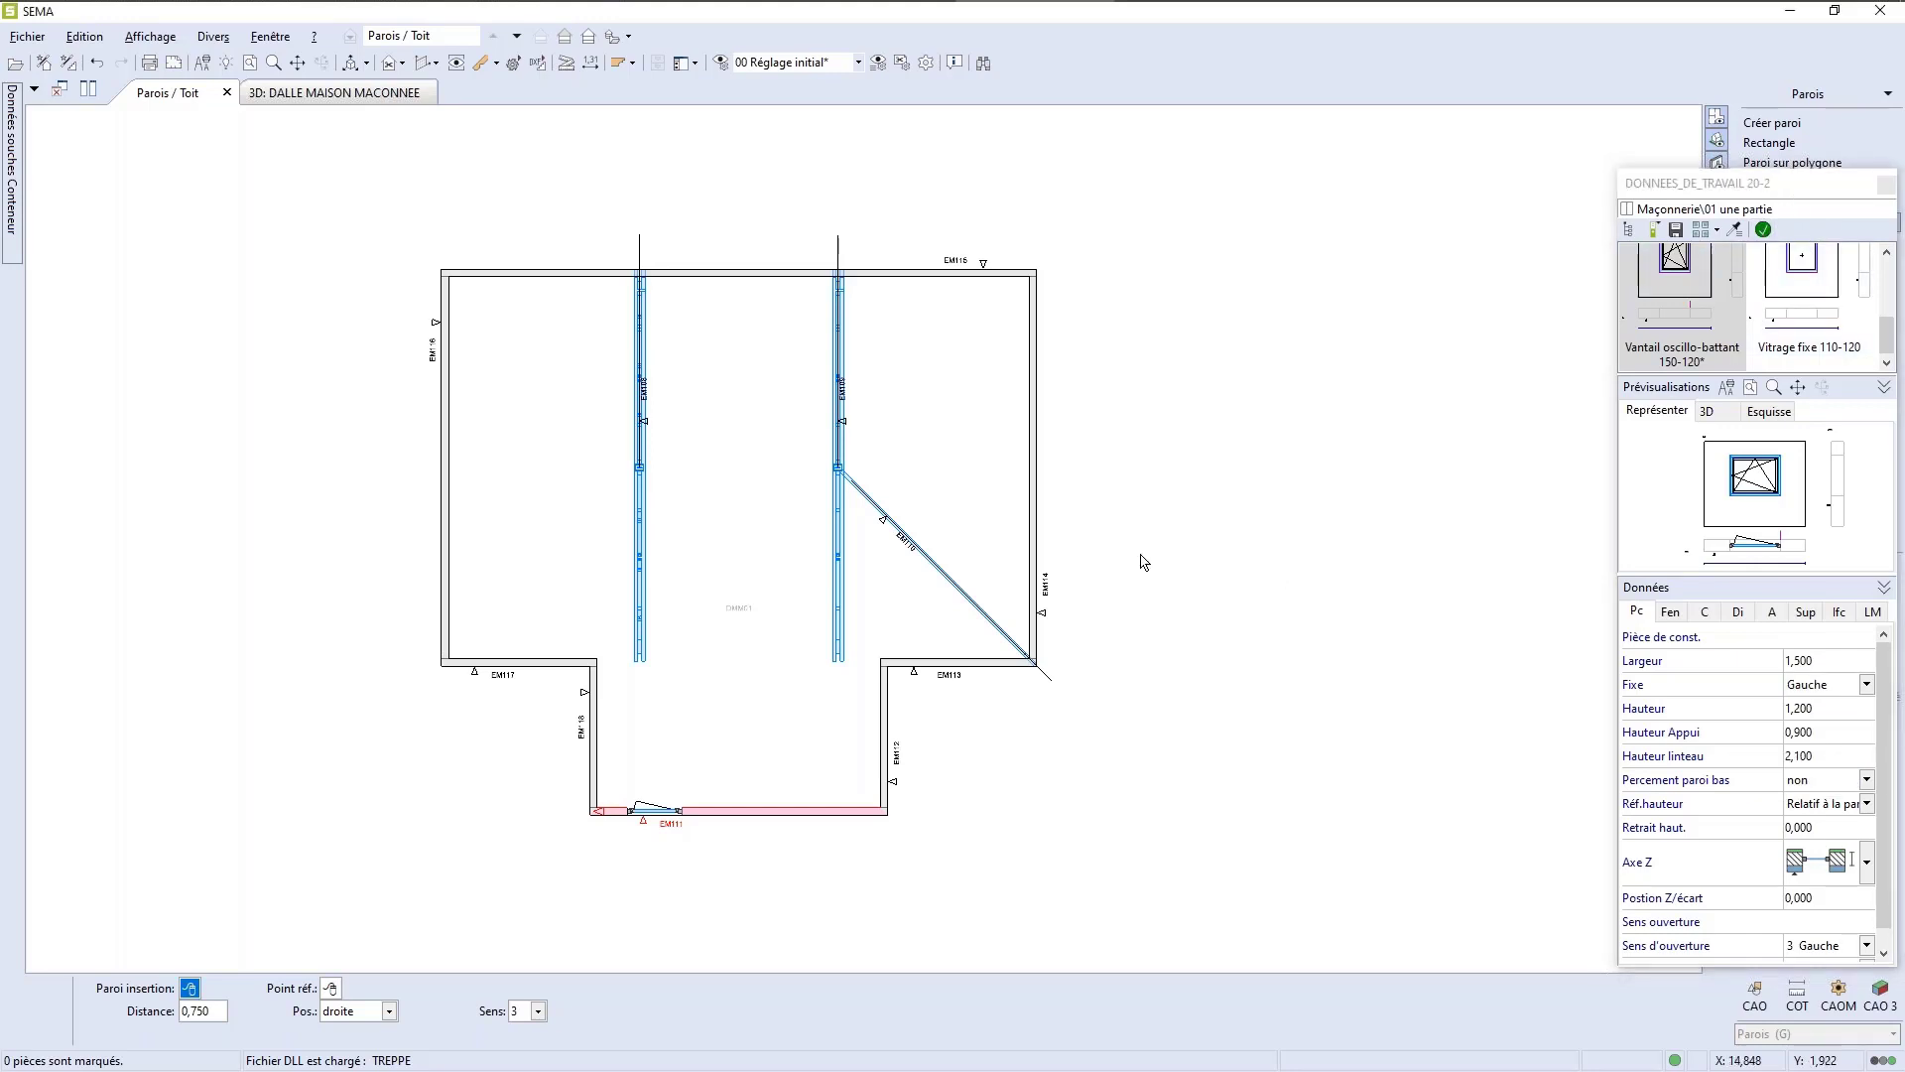
{"action": "left_click", "coordinate": [948, 275]}
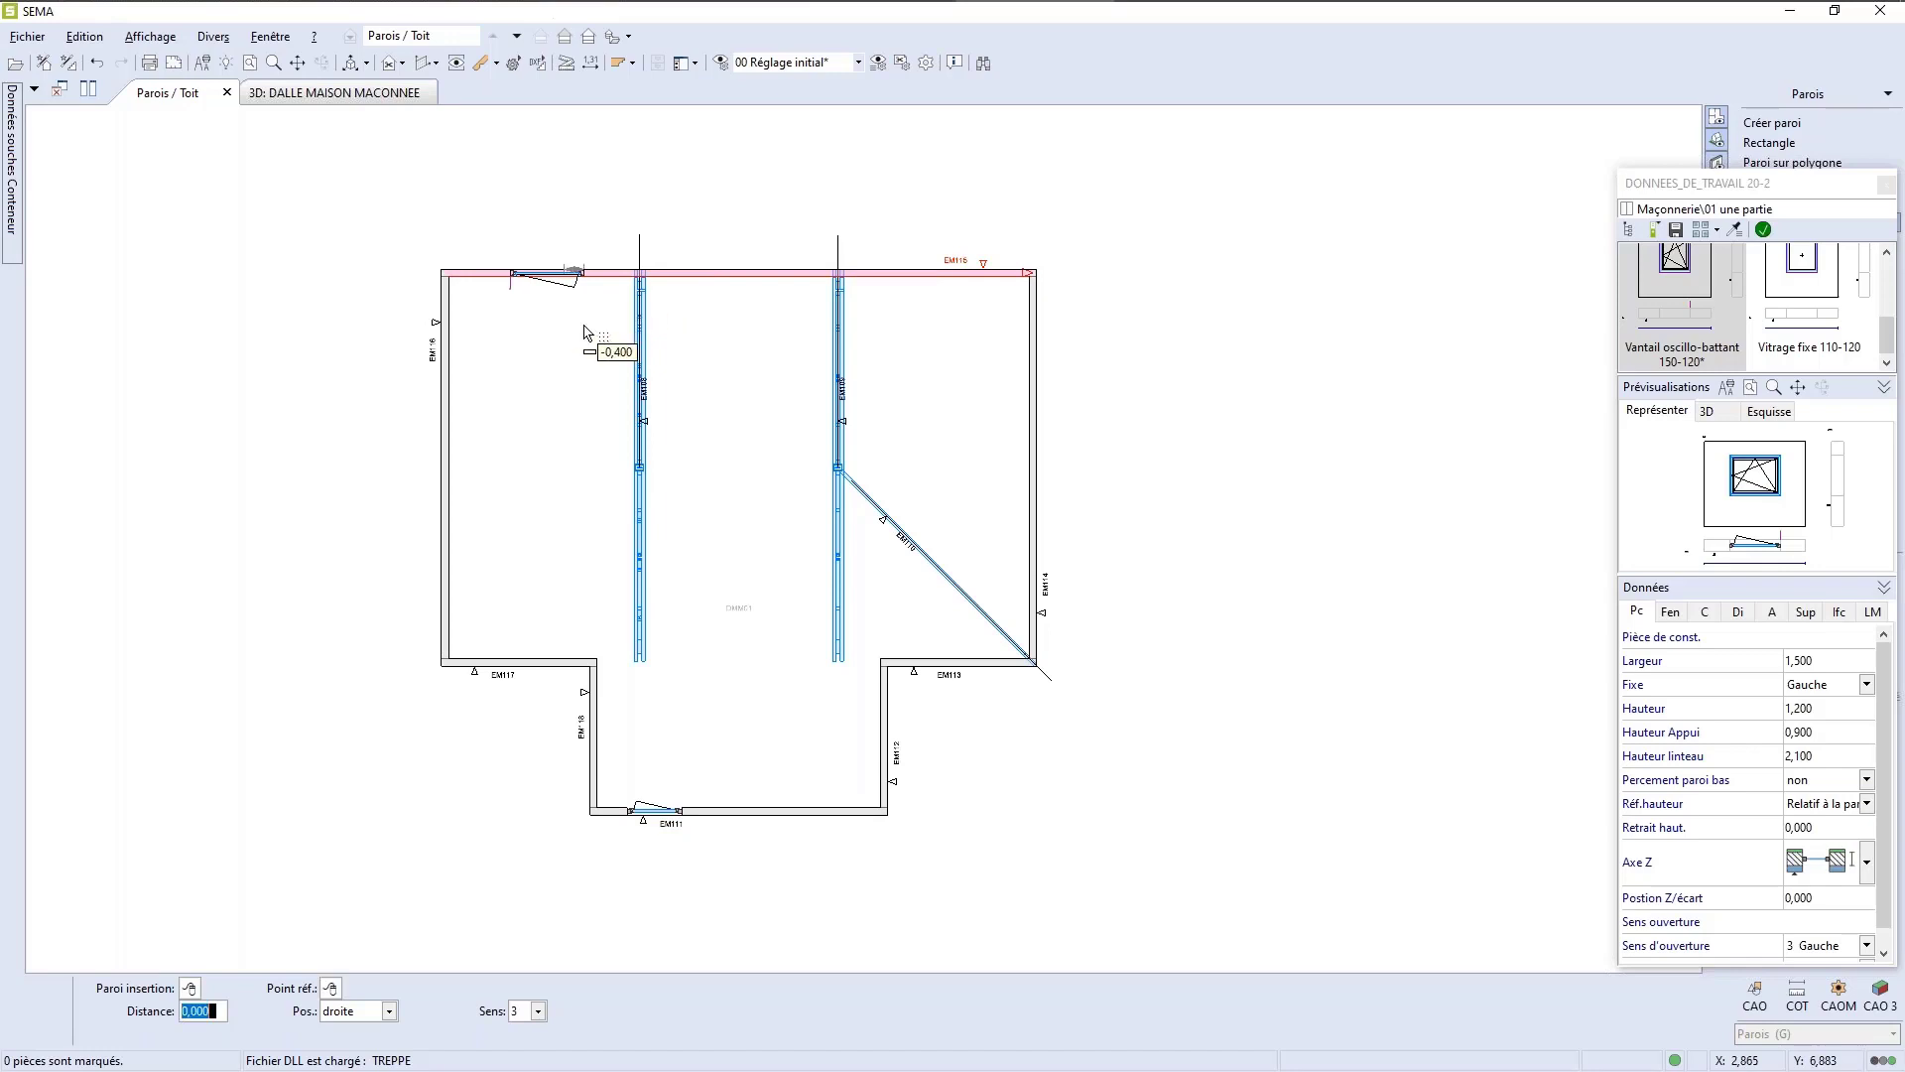
{"action": "key", "text": "Tab"}
{"action": "key", "text": "Tab"}
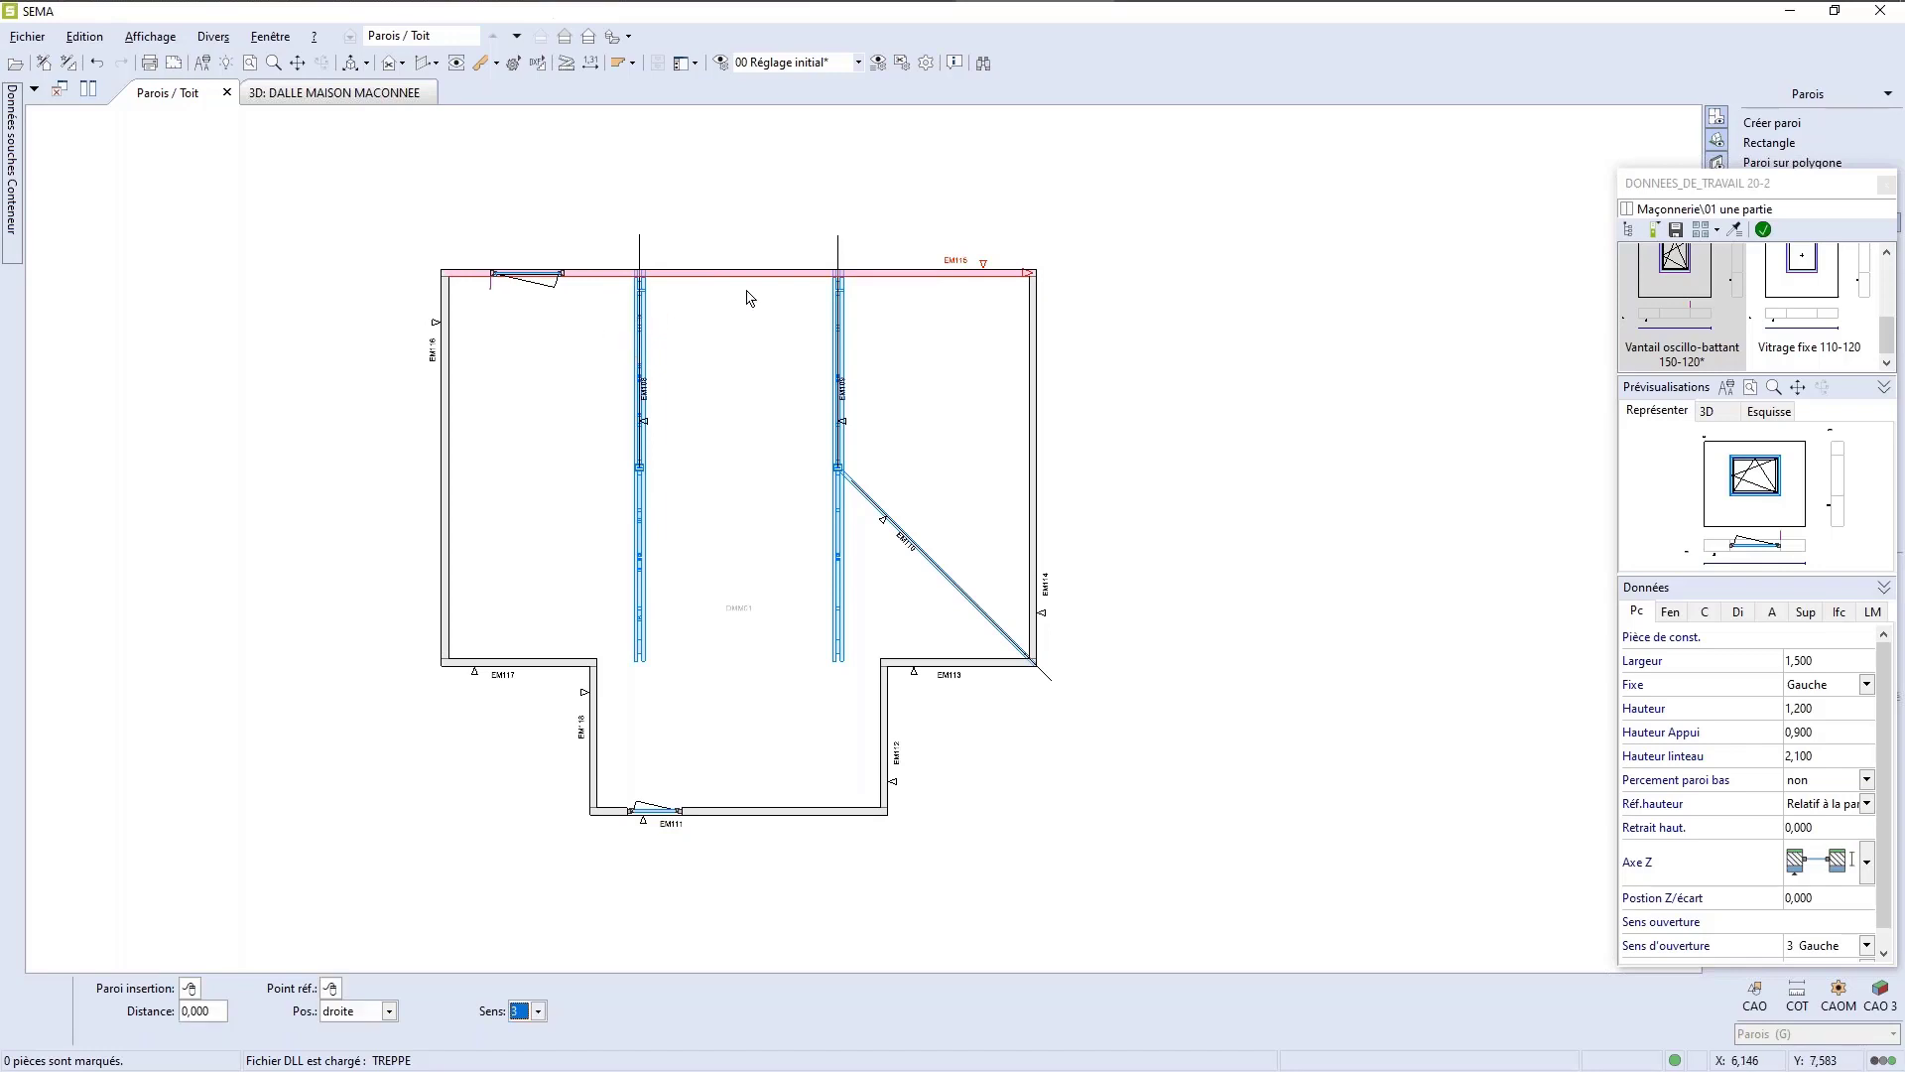
Step: Place two more 1,500-wide windows in wall EM115, one between the trusses and one near wall EM114, and end window insertion
{"action": "left_click", "coordinate": [749, 285]}
{"action": "key", "text": "Tab"}
{"action": "key", "text": "Tab"}
{"action": "key", "text": "Tab"}
{"action": "key", "text": "Tab"}
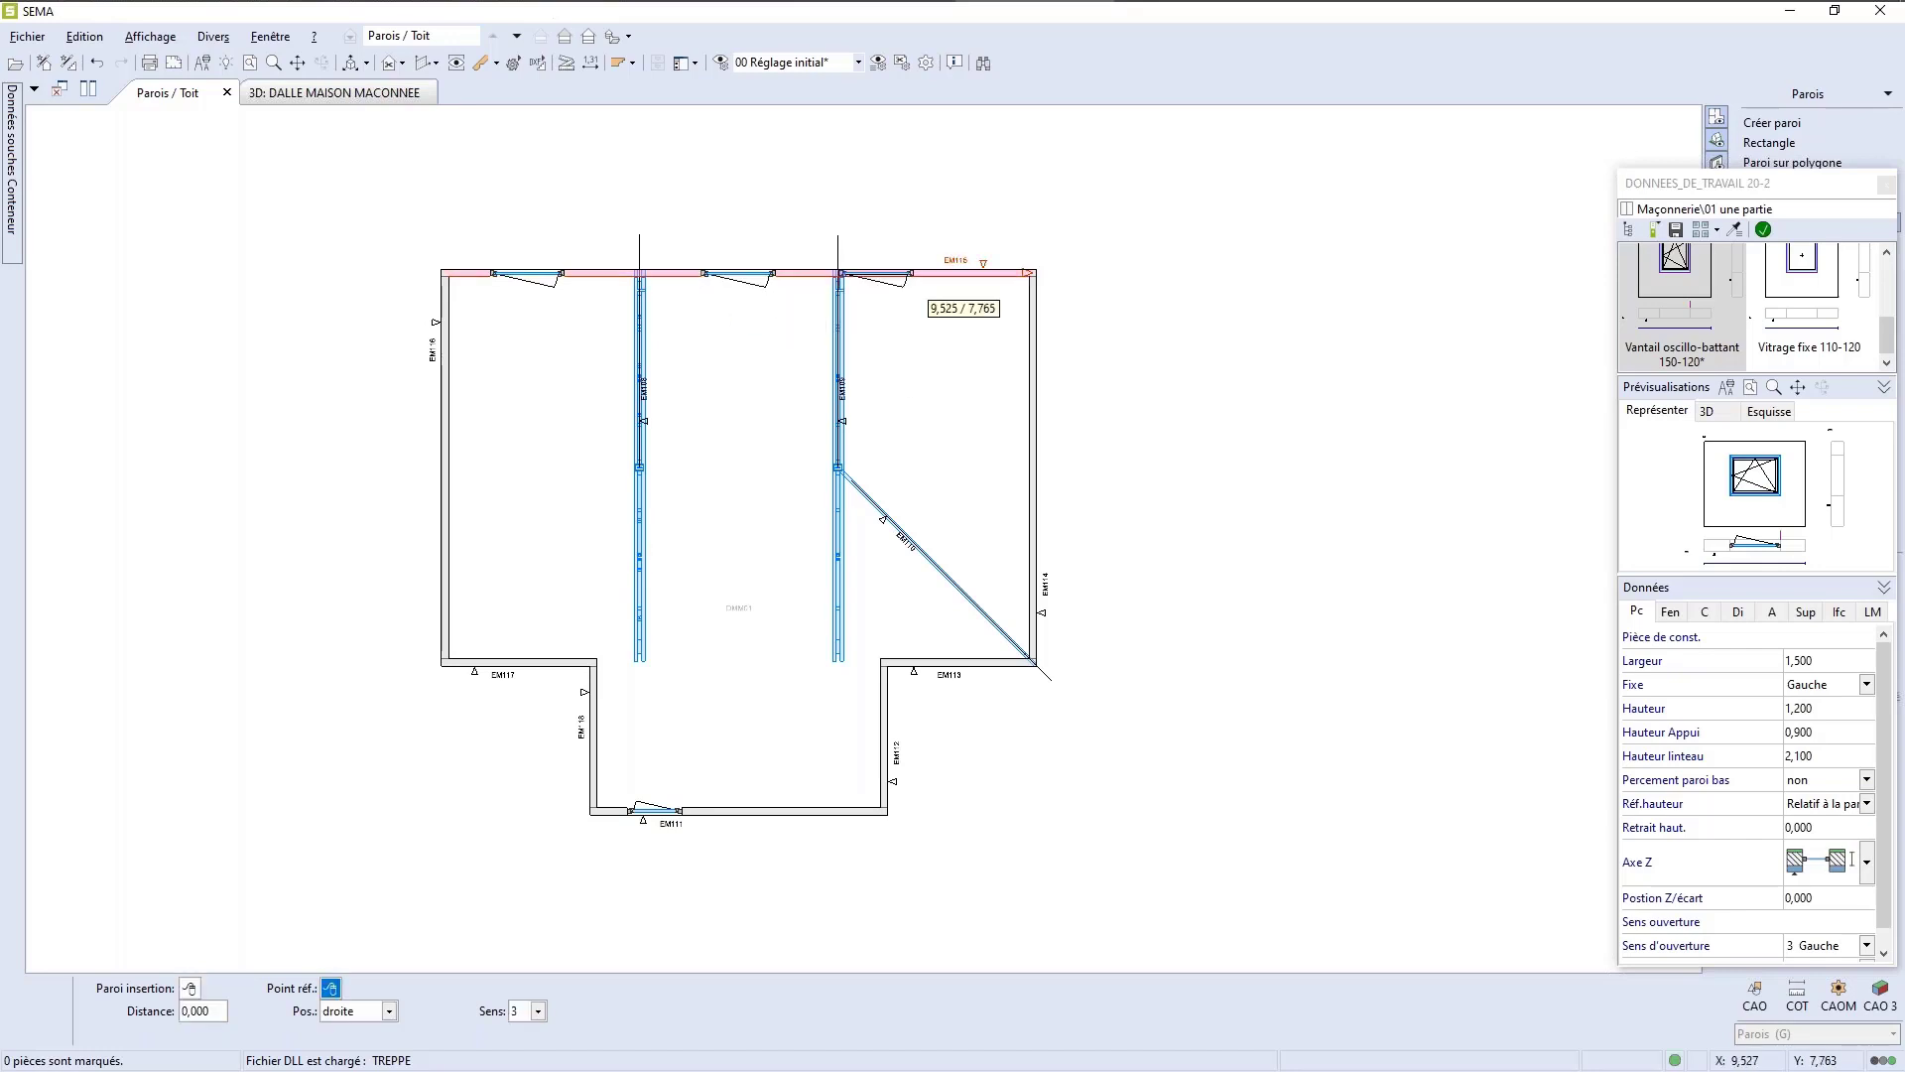
{"action": "key", "text": "Tab"}
{"action": "key", "text": "Tab"}
{"action": "key", "text": "Tab"}
{"action": "key", "text": "Tab"}
{"action": "key", "text": "Tab"}
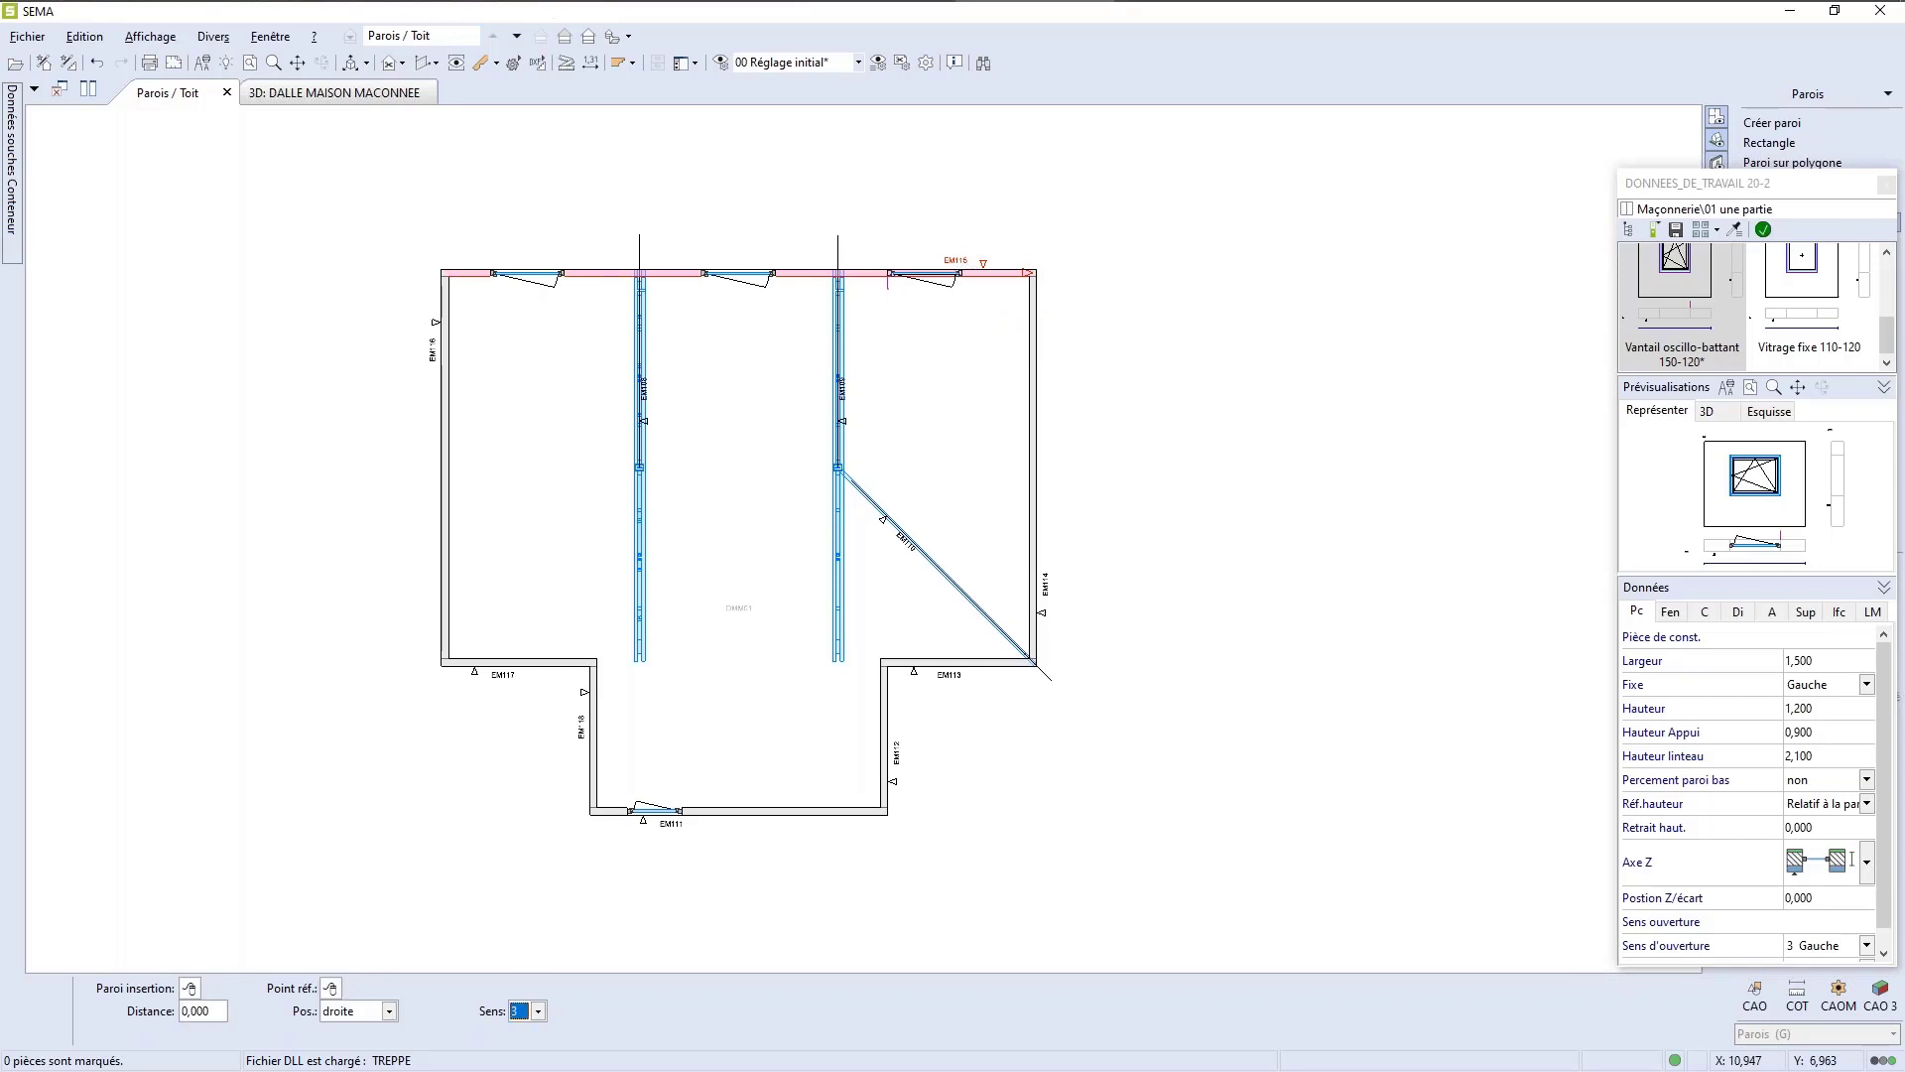
{"action": "key", "text": "Escape"}
Step: Examine the inserted windows from several sides in the 3D view of the house
{"action": "scroll", "coordinate": [1428, 630], "scroll_direction": "down", "scroll_amount": 3}
{"action": "scroll", "coordinate": [603, 633], "scroll_direction": "up", "scroll_amount": 2}
{"action": "scroll", "coordinate": [1319, 632], "scroll_direction": "up", "scroll_amount": 2}
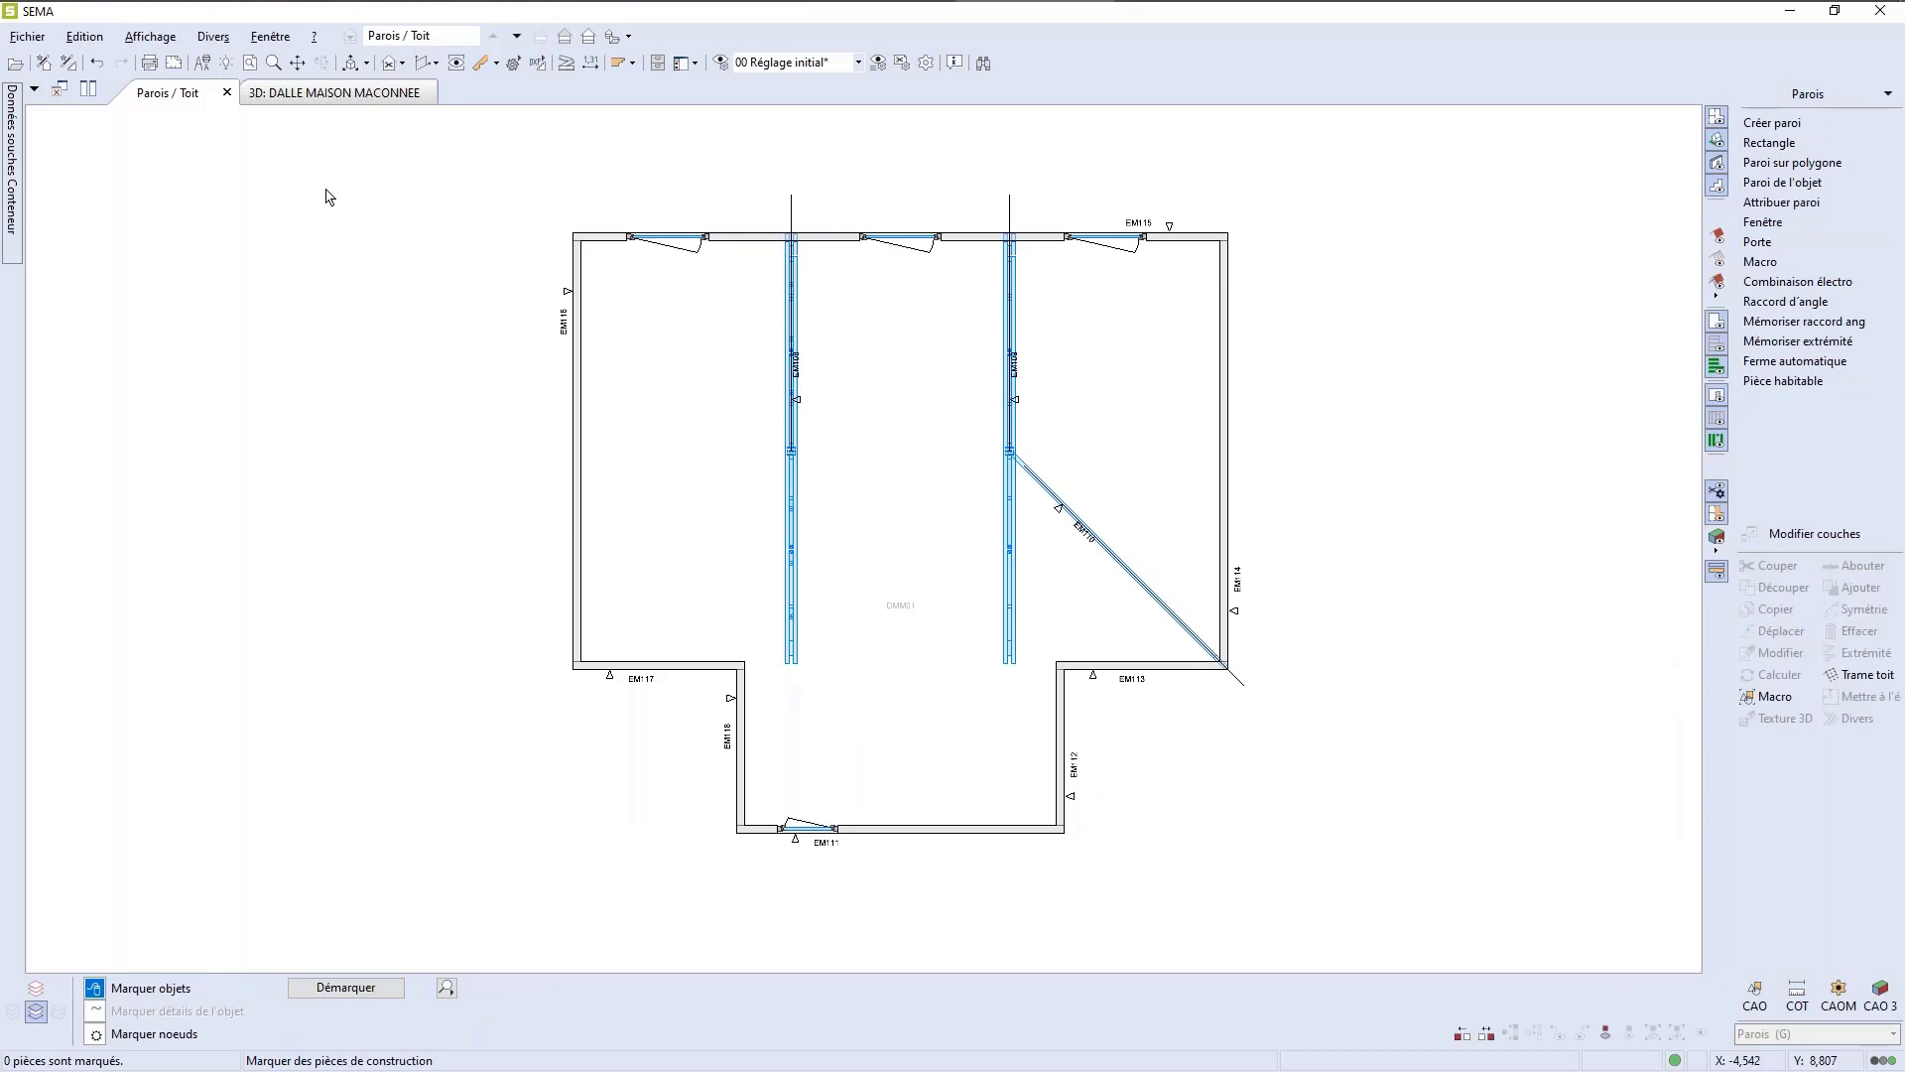
{"action": "left_click", "coordinate": [338, 92]}
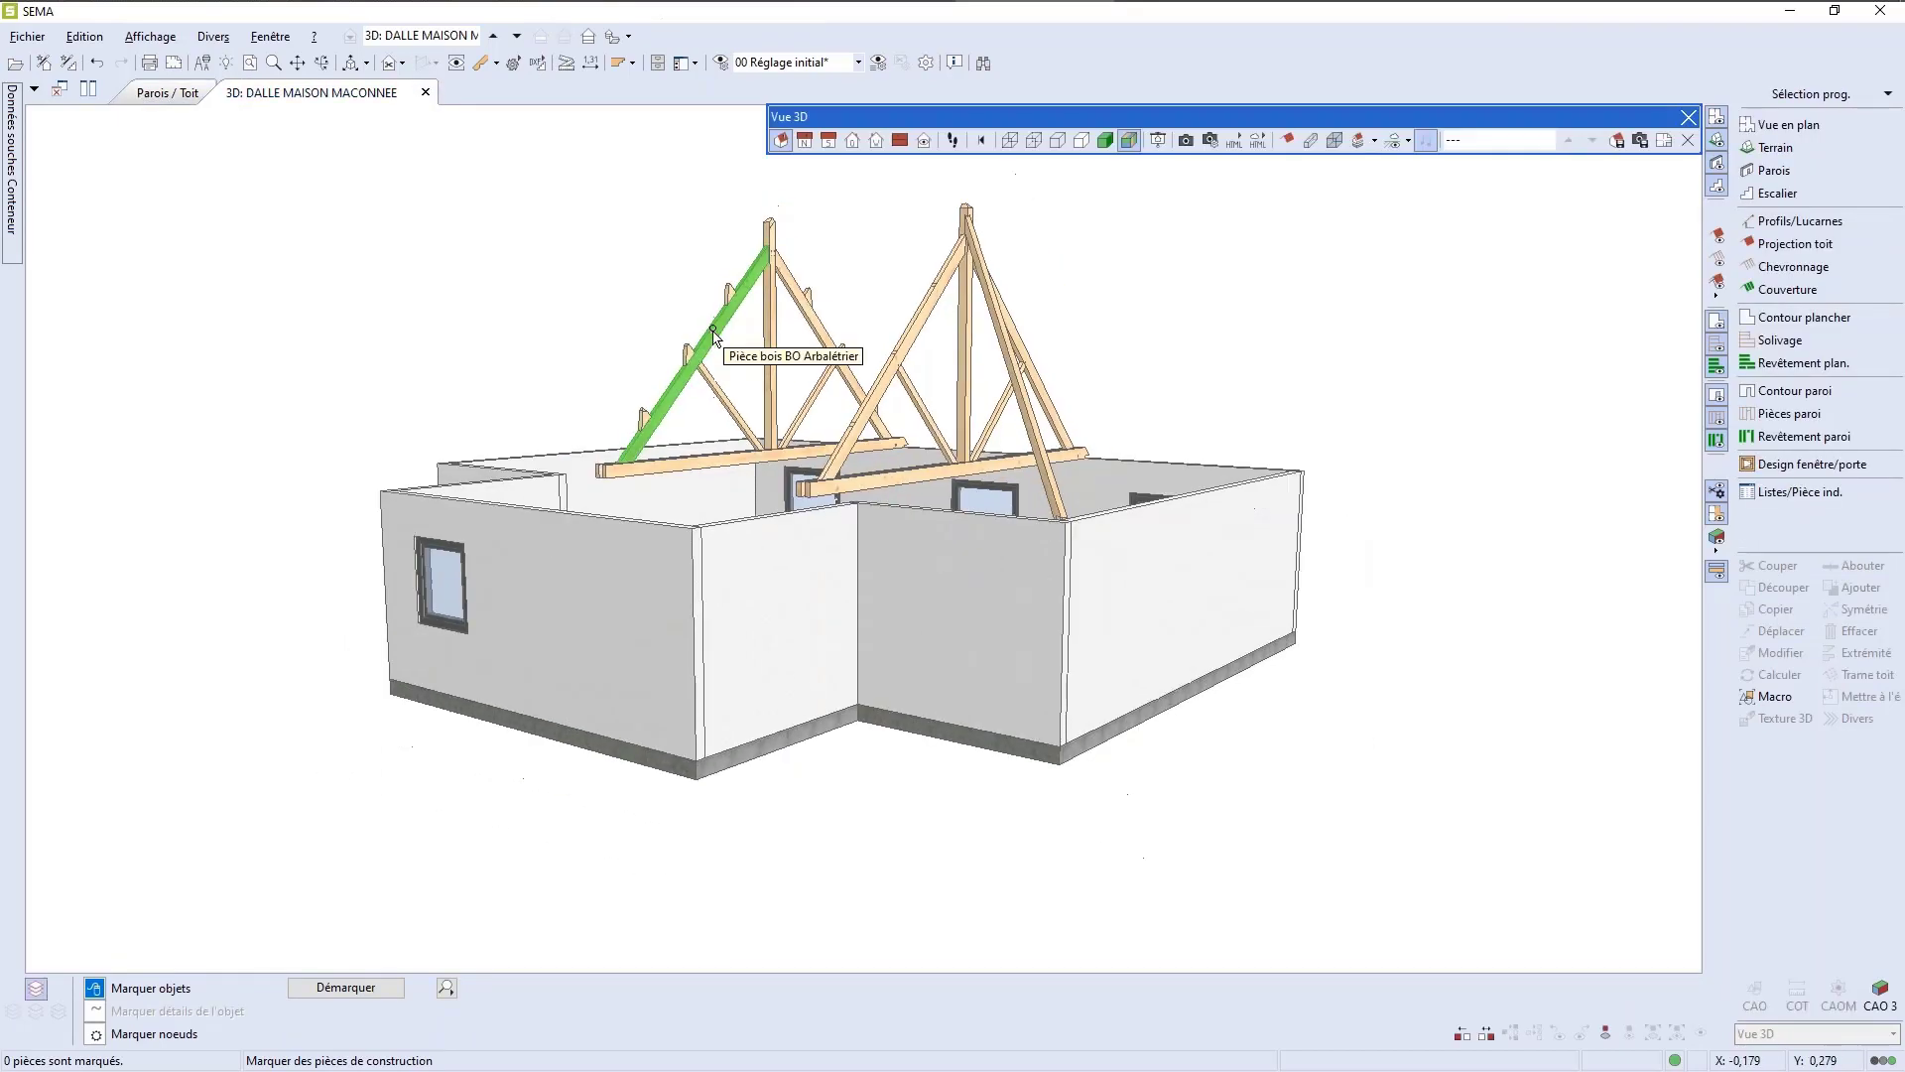
{"action": "left_click", "coordinate": [324, 65]}
{"action": "left_click_drag", "start_coordinate": [478, 546], "coordinate": [1132, 689]}
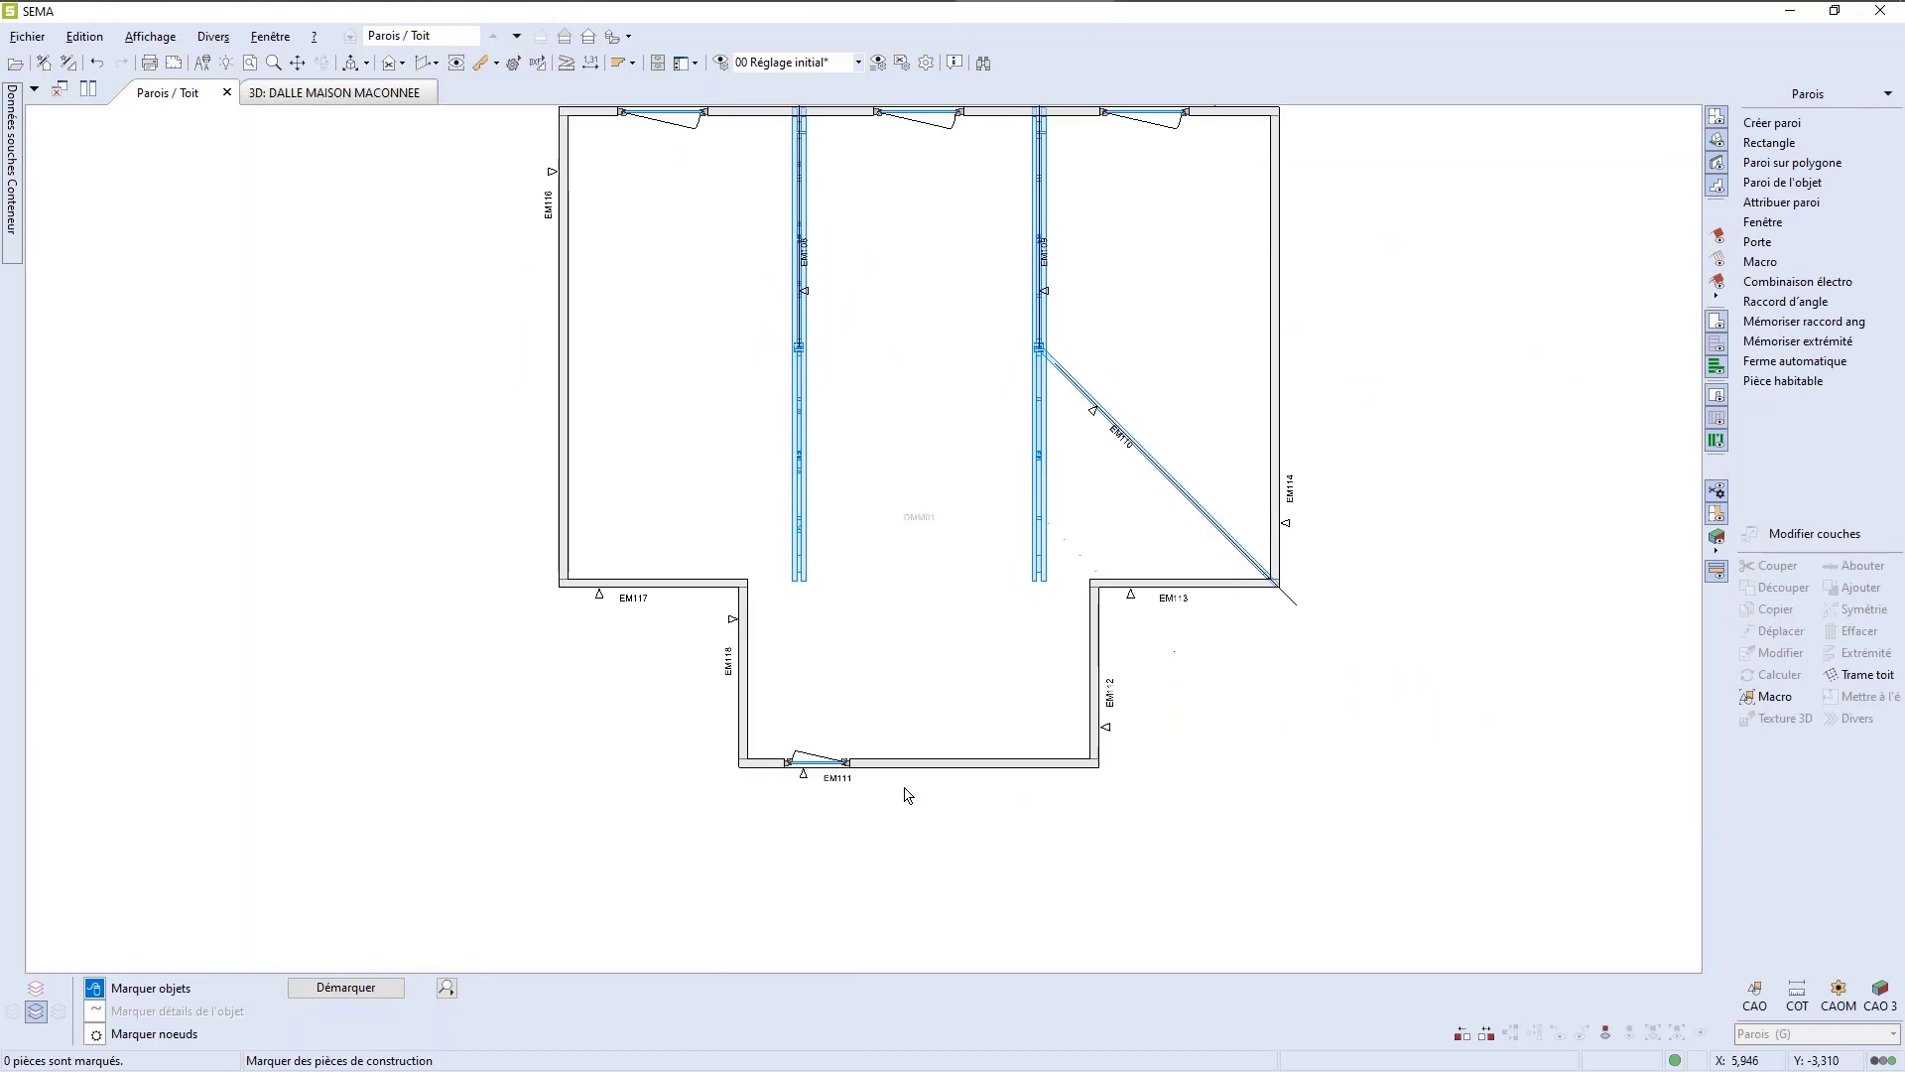
Step: Start inserting a wall door in plan and choose a 1,010 by 2,100 entrance door from the masonry Portes entrée catalogue
{"action": "scroll", "coordinate": [906, 794], "scroll_direction": "up", "scroll_amount": 3}
{"action": "scroll", "coordinate": [1221, 774], "scroll_direction": "down", "scroll_amount": 2}
{"action": "scroll", "coordinate": [1310, 698], "scroll_direction": "up", "scroll_amount": 1}
{"action": "scroll", "coordinate": [1297, 702], "scroll_direction": "down", "scroll_amount": 2}
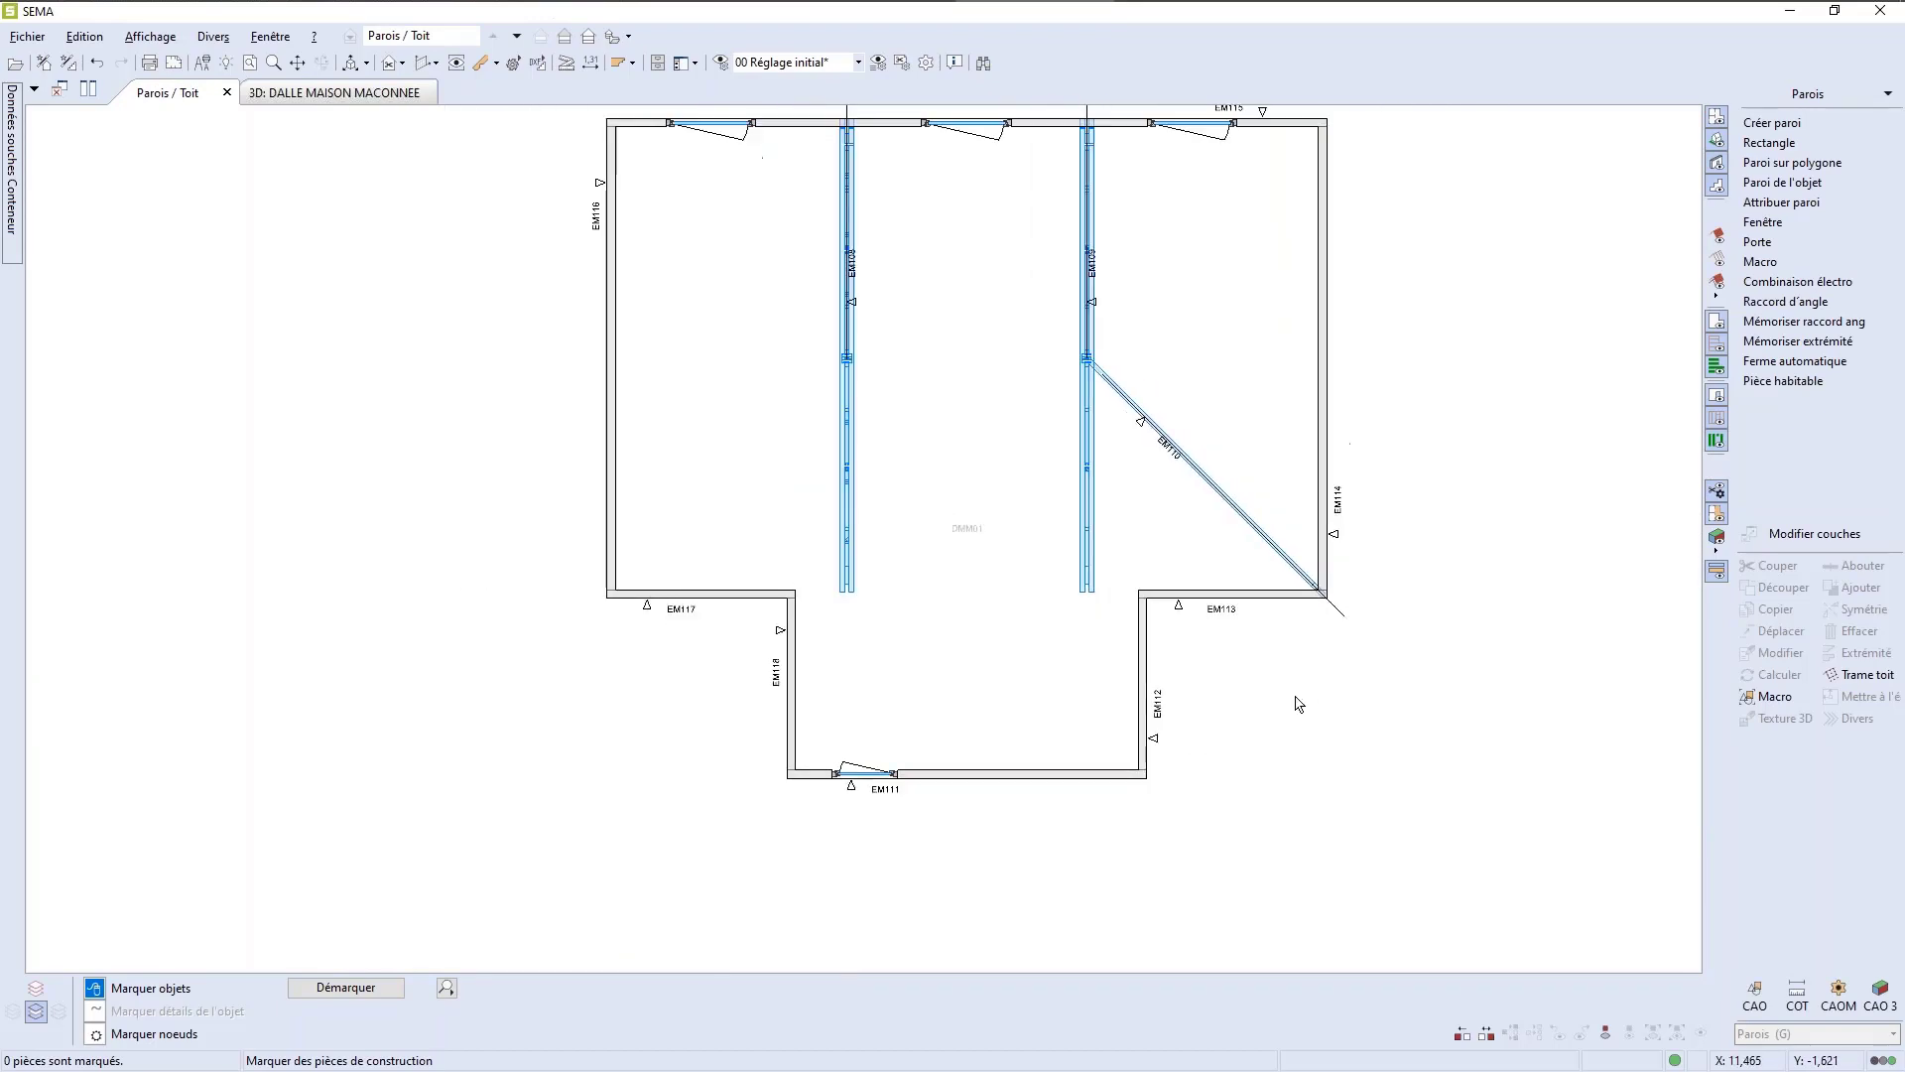
{"action": "left_click", "coordinate": [1759, 243]}
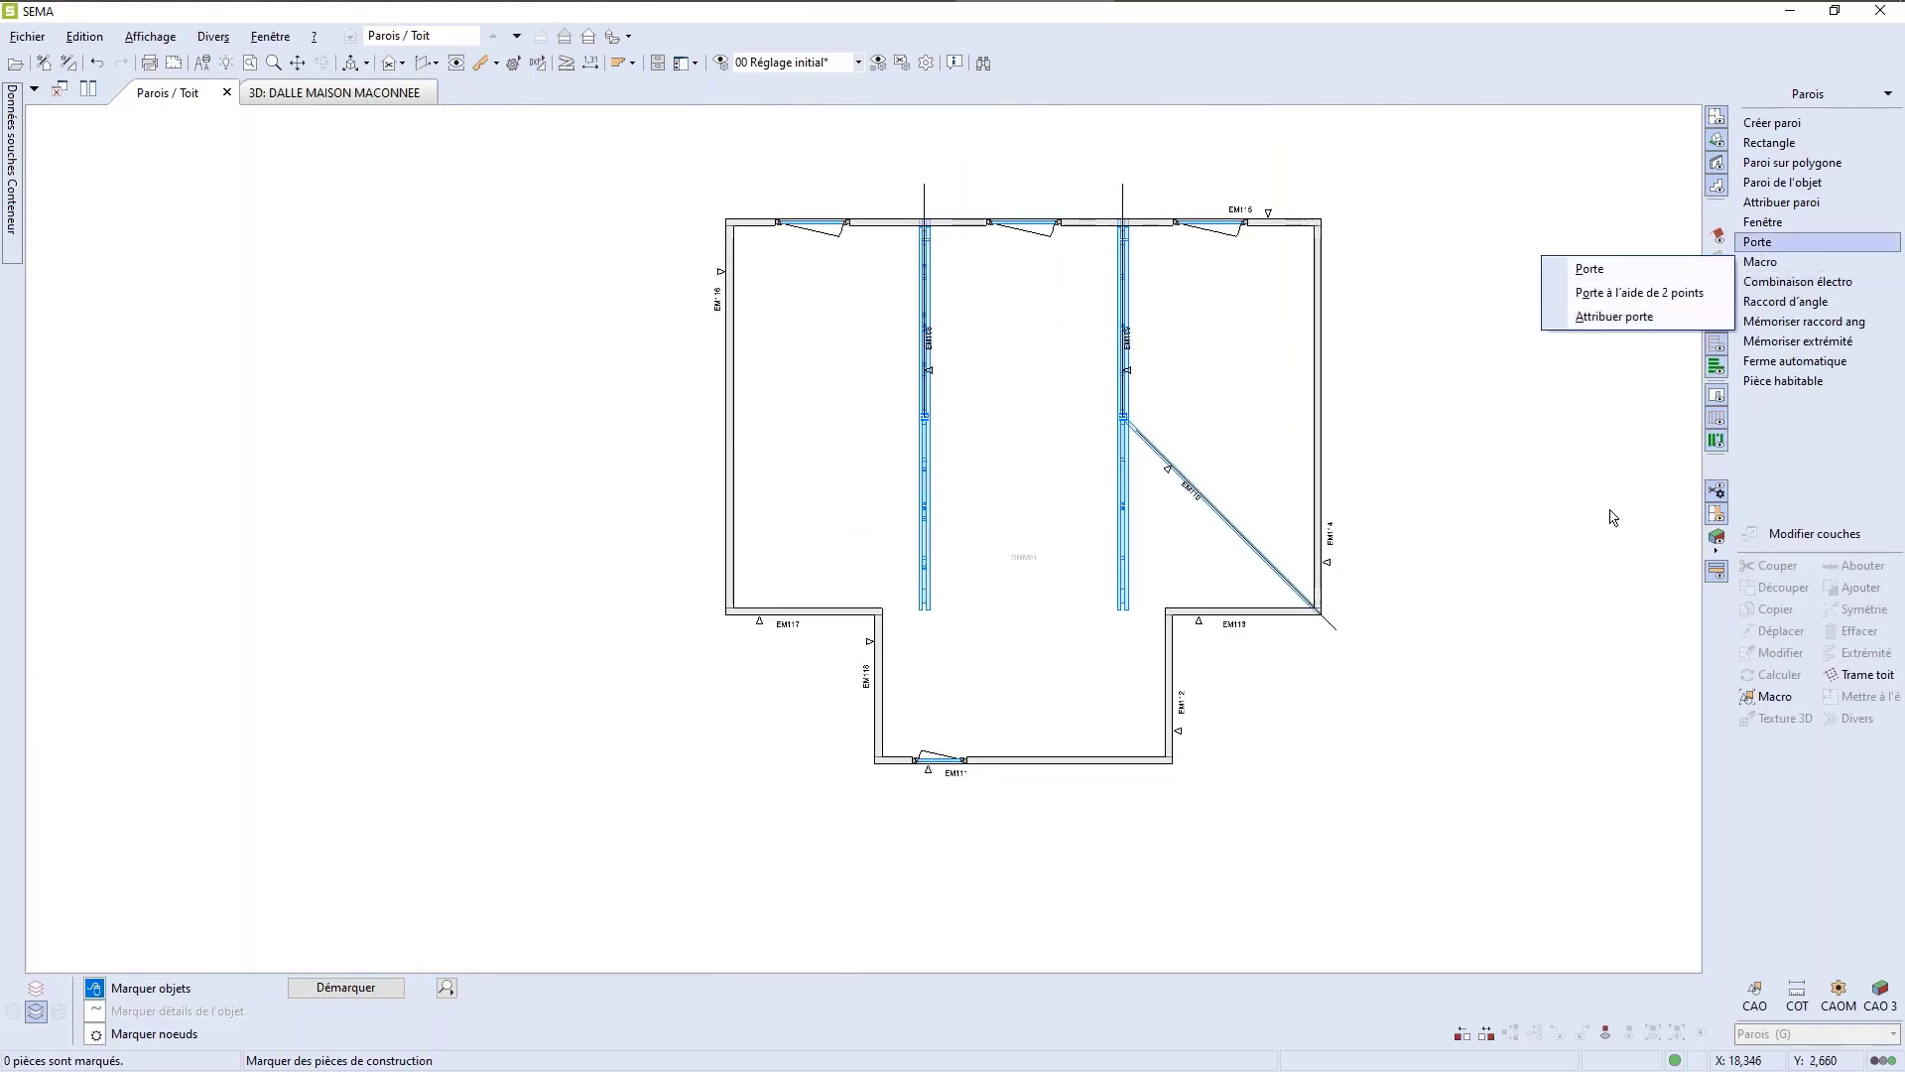
{"action": "left_click", "coordinate": [1606, 270]}
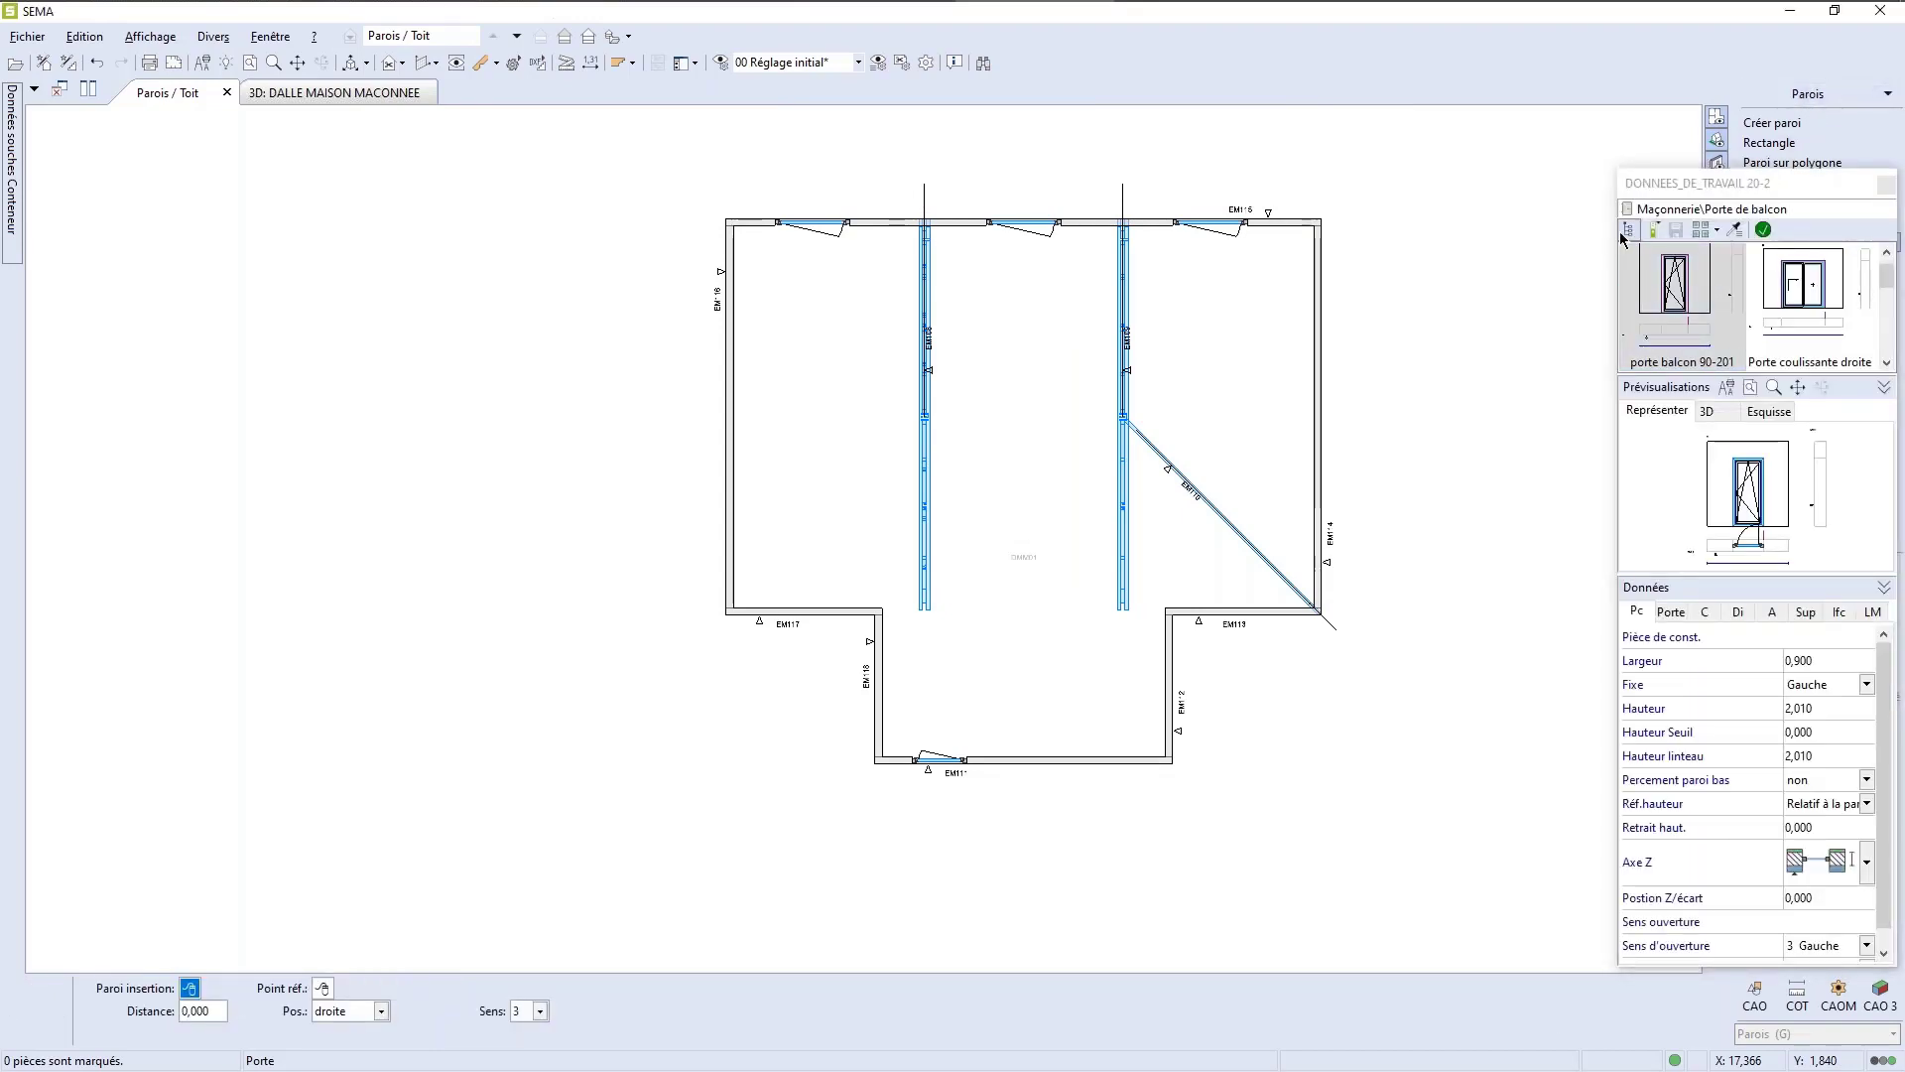
{"action": "left_click", "coordinate": [1628, 229]}
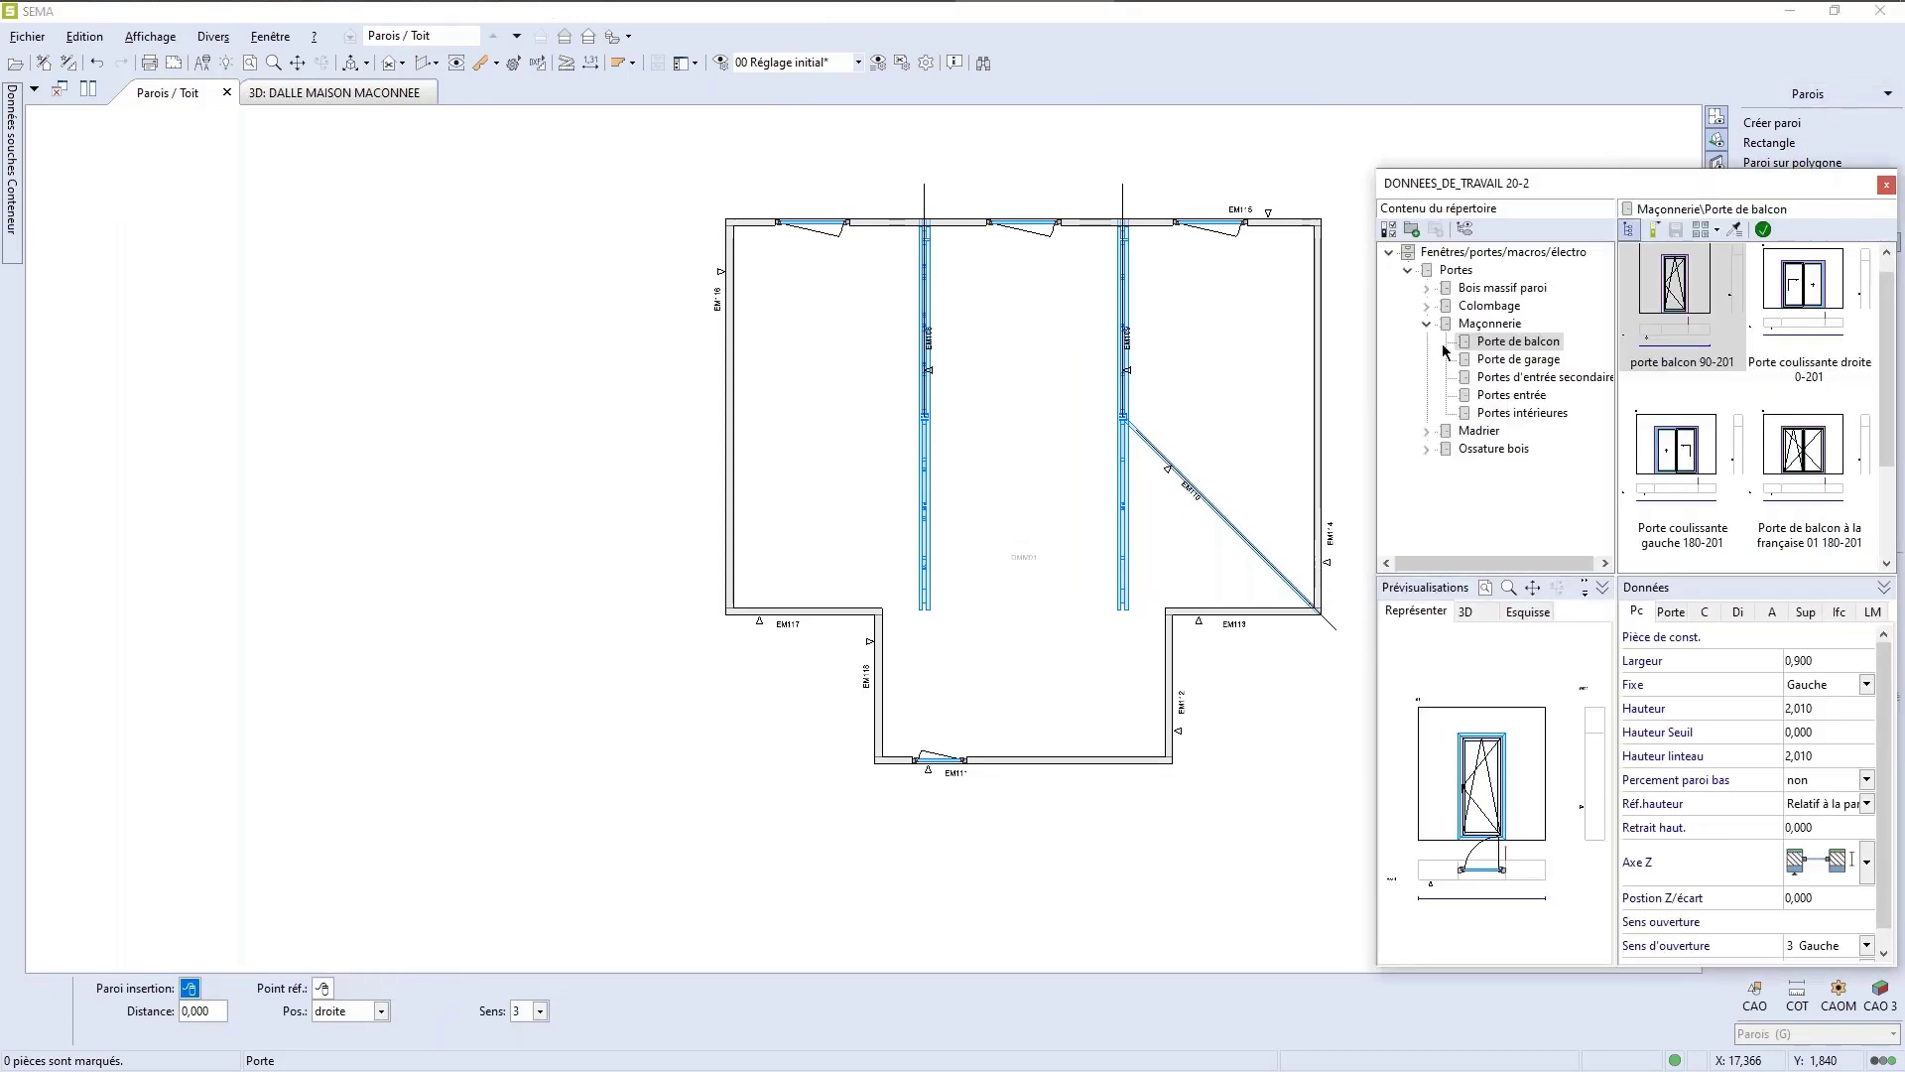
{"action": "left_click", "coordinate": [1511, 394]}
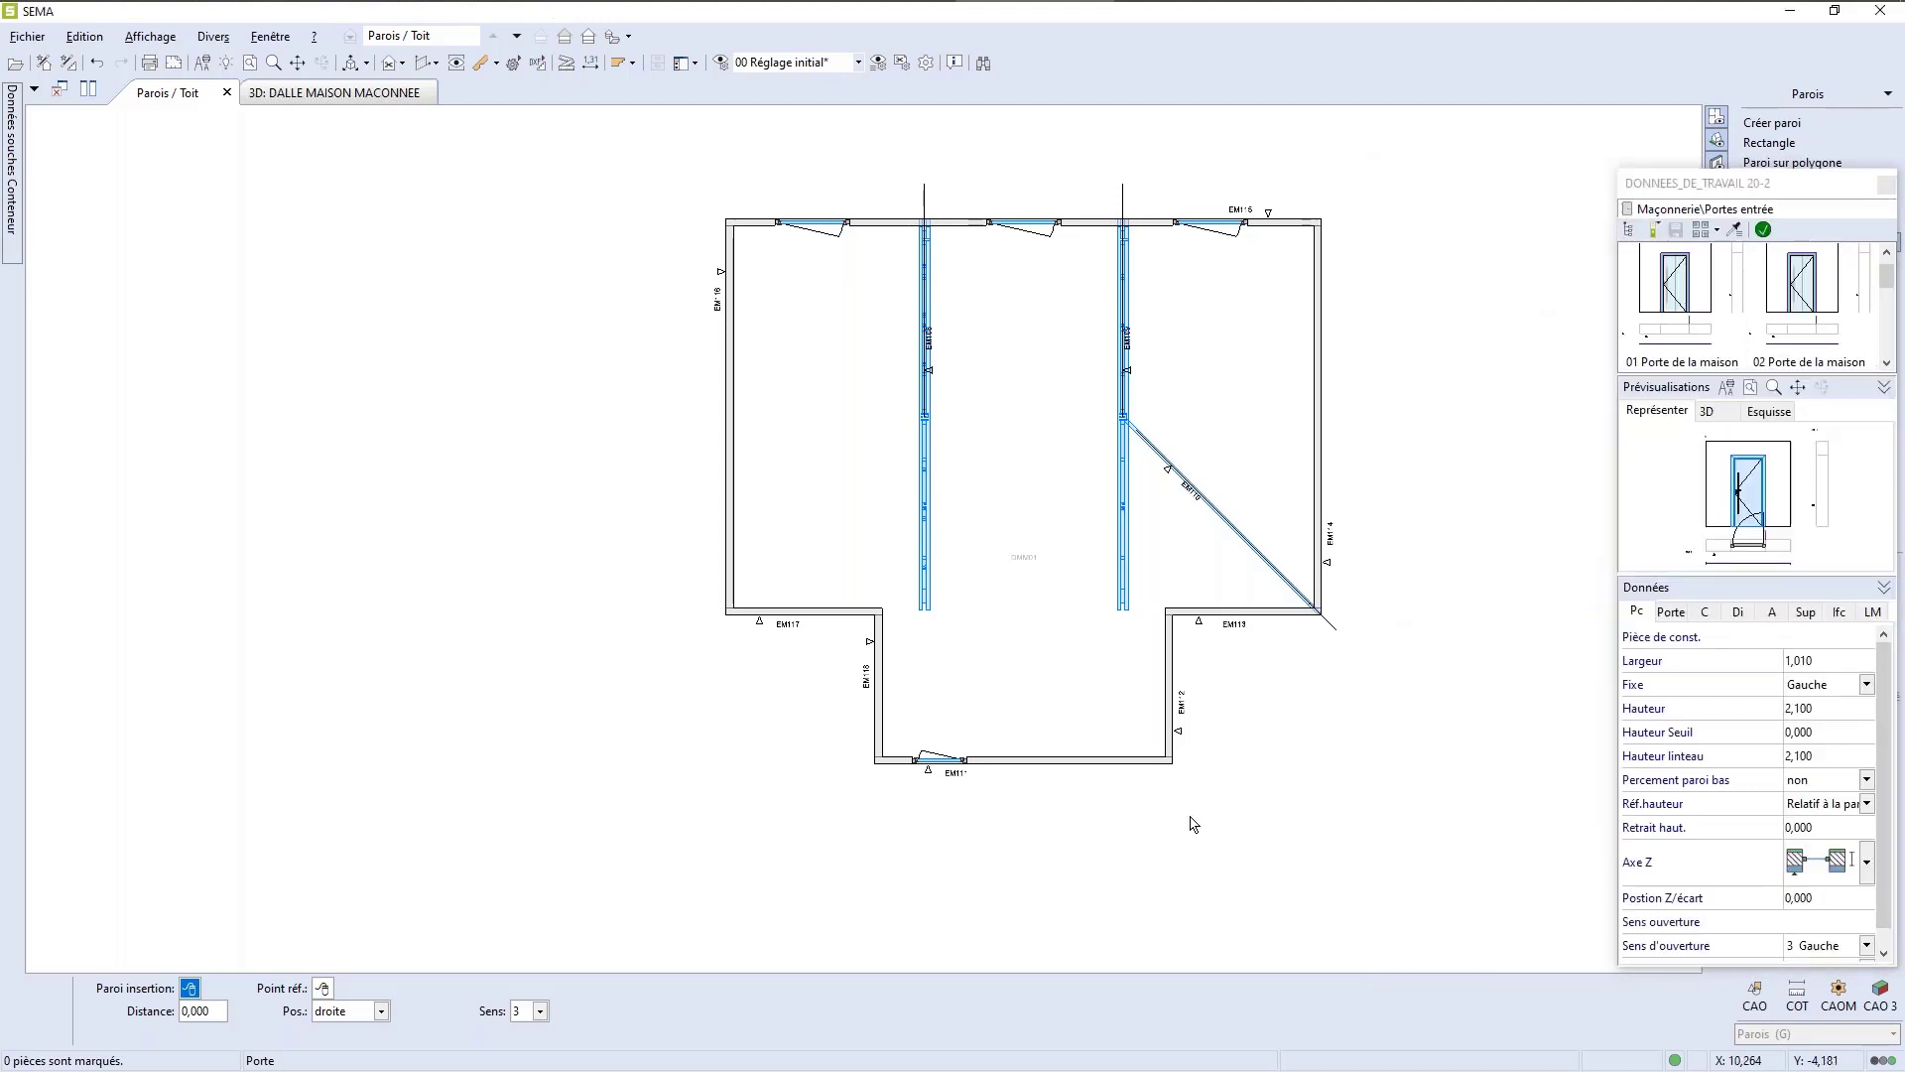
Step: Pick wall EM111 for the door and set its distance to -2,000 from the outer corner with wall EM112
{"action": "left_click", "coordinate": [1103, 769]}
{"action": "scroll", "coordinate": [1071, 812], "scroll_direction": "up", "scroll_amount": 4}
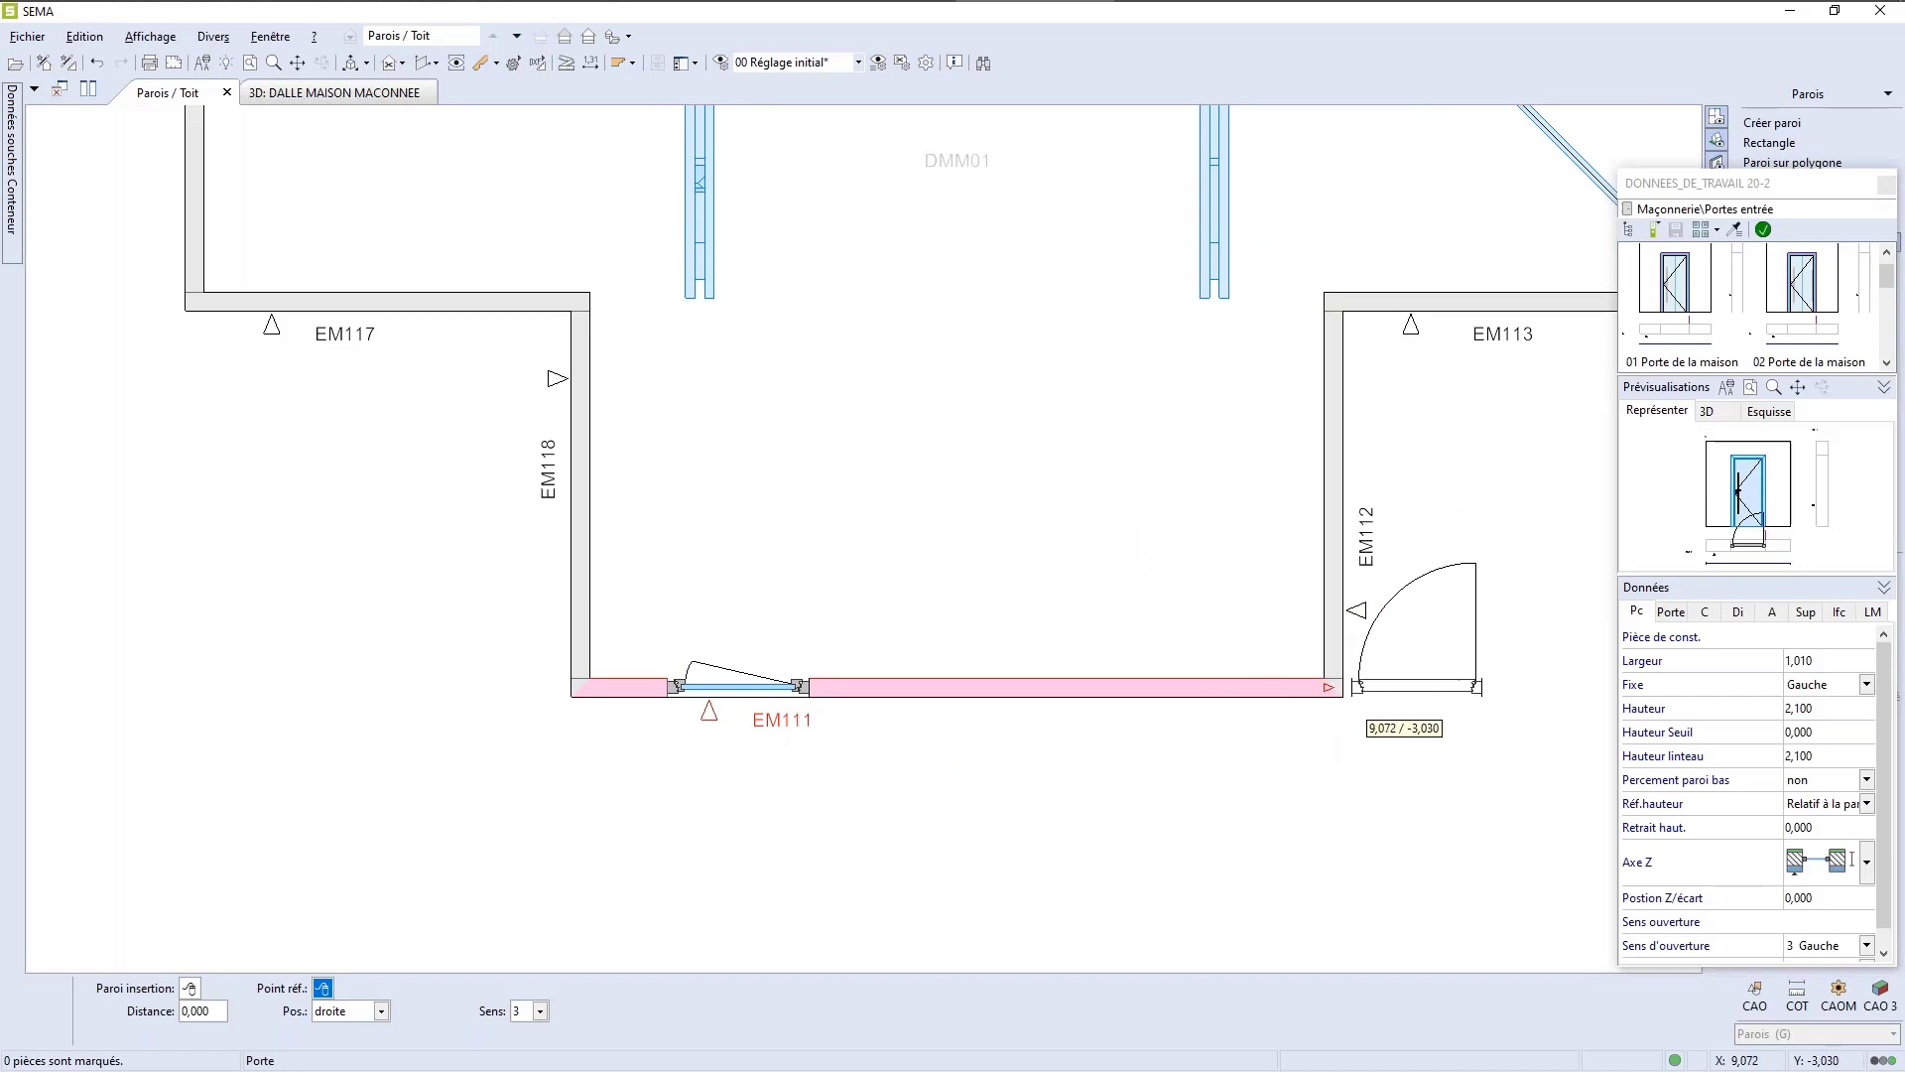
{"action": "left_click", "coordinate": [1339, 693]}
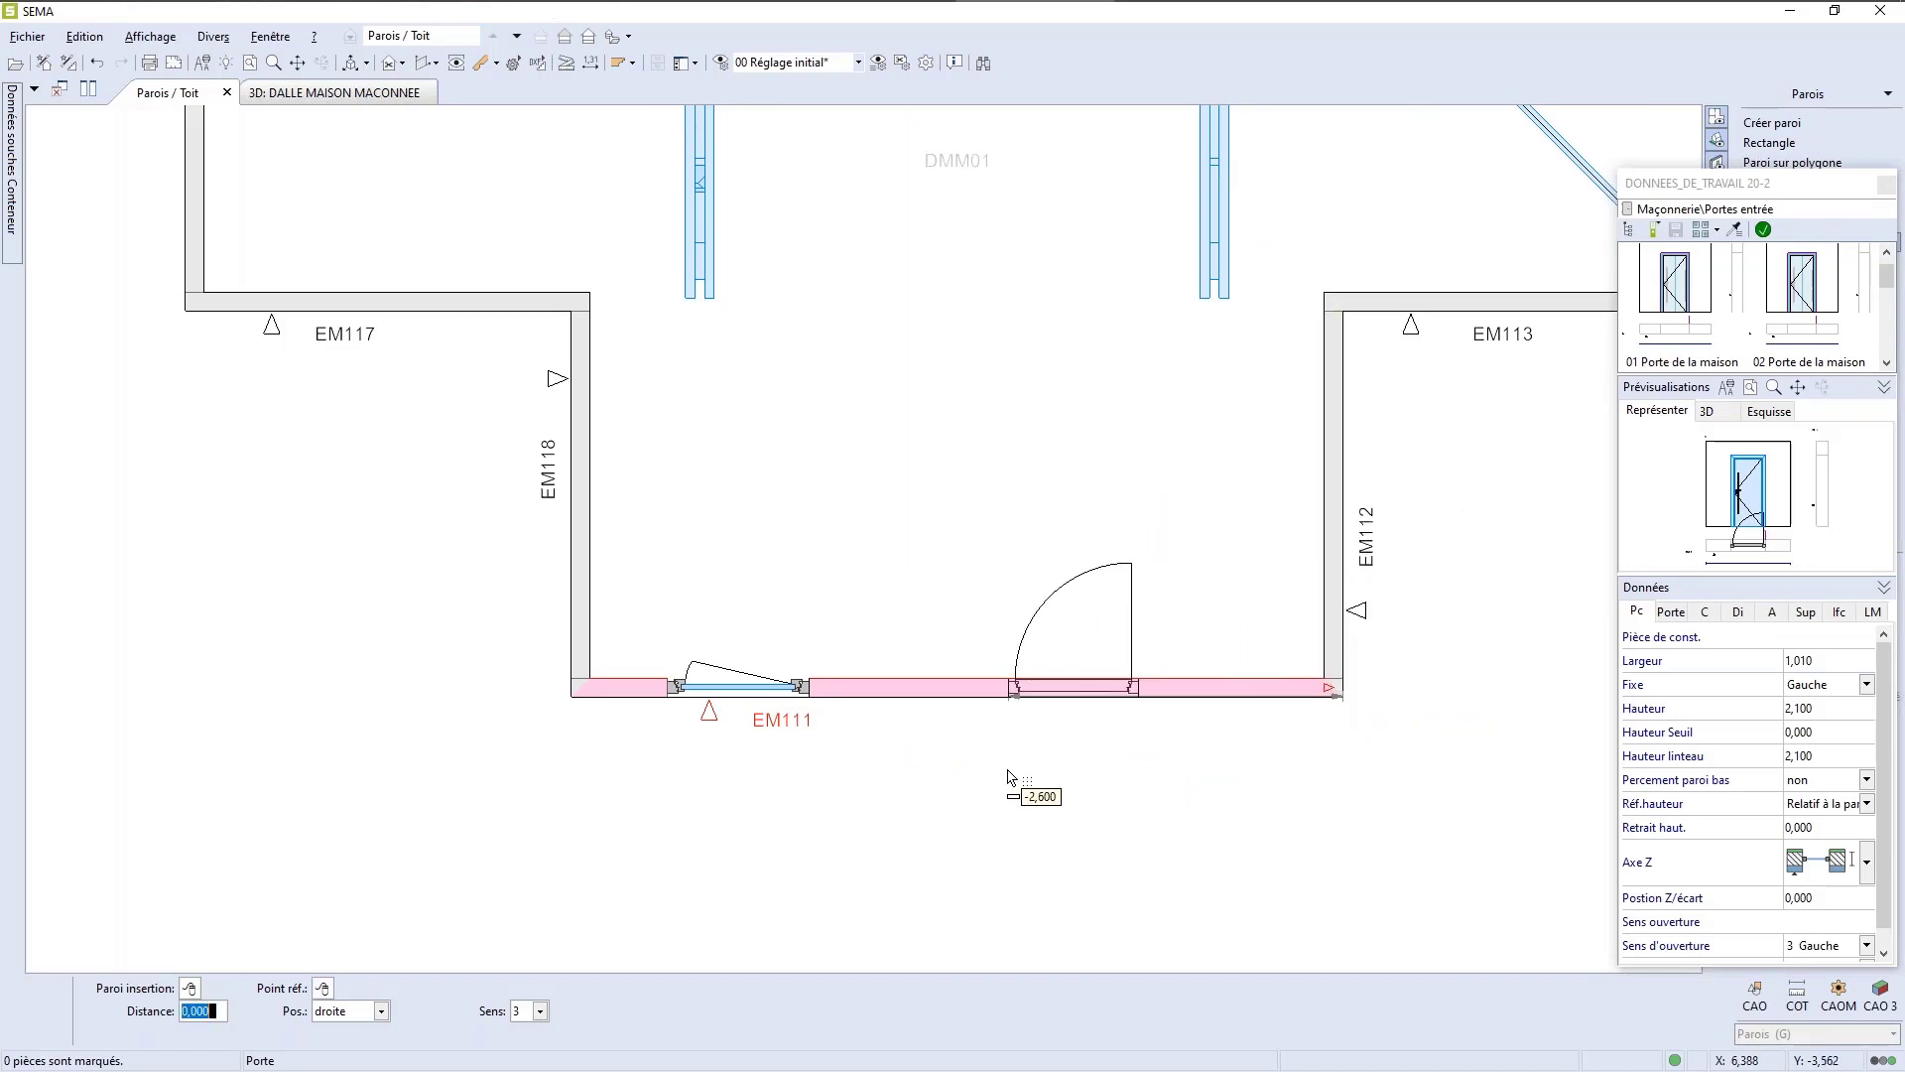
{"action": "type", "text": "-"}
{"action": "key", "text": "Tab"}
Step: Set the door's position to gauche after comparing it with Centré, insert the door in wall EM111 and end door insertion
{"action": "key", "text": "space"}
{"action": "key", "text": "space"}
{"action": "key", "text": "space"}
{"action": "key", "text": "space"}
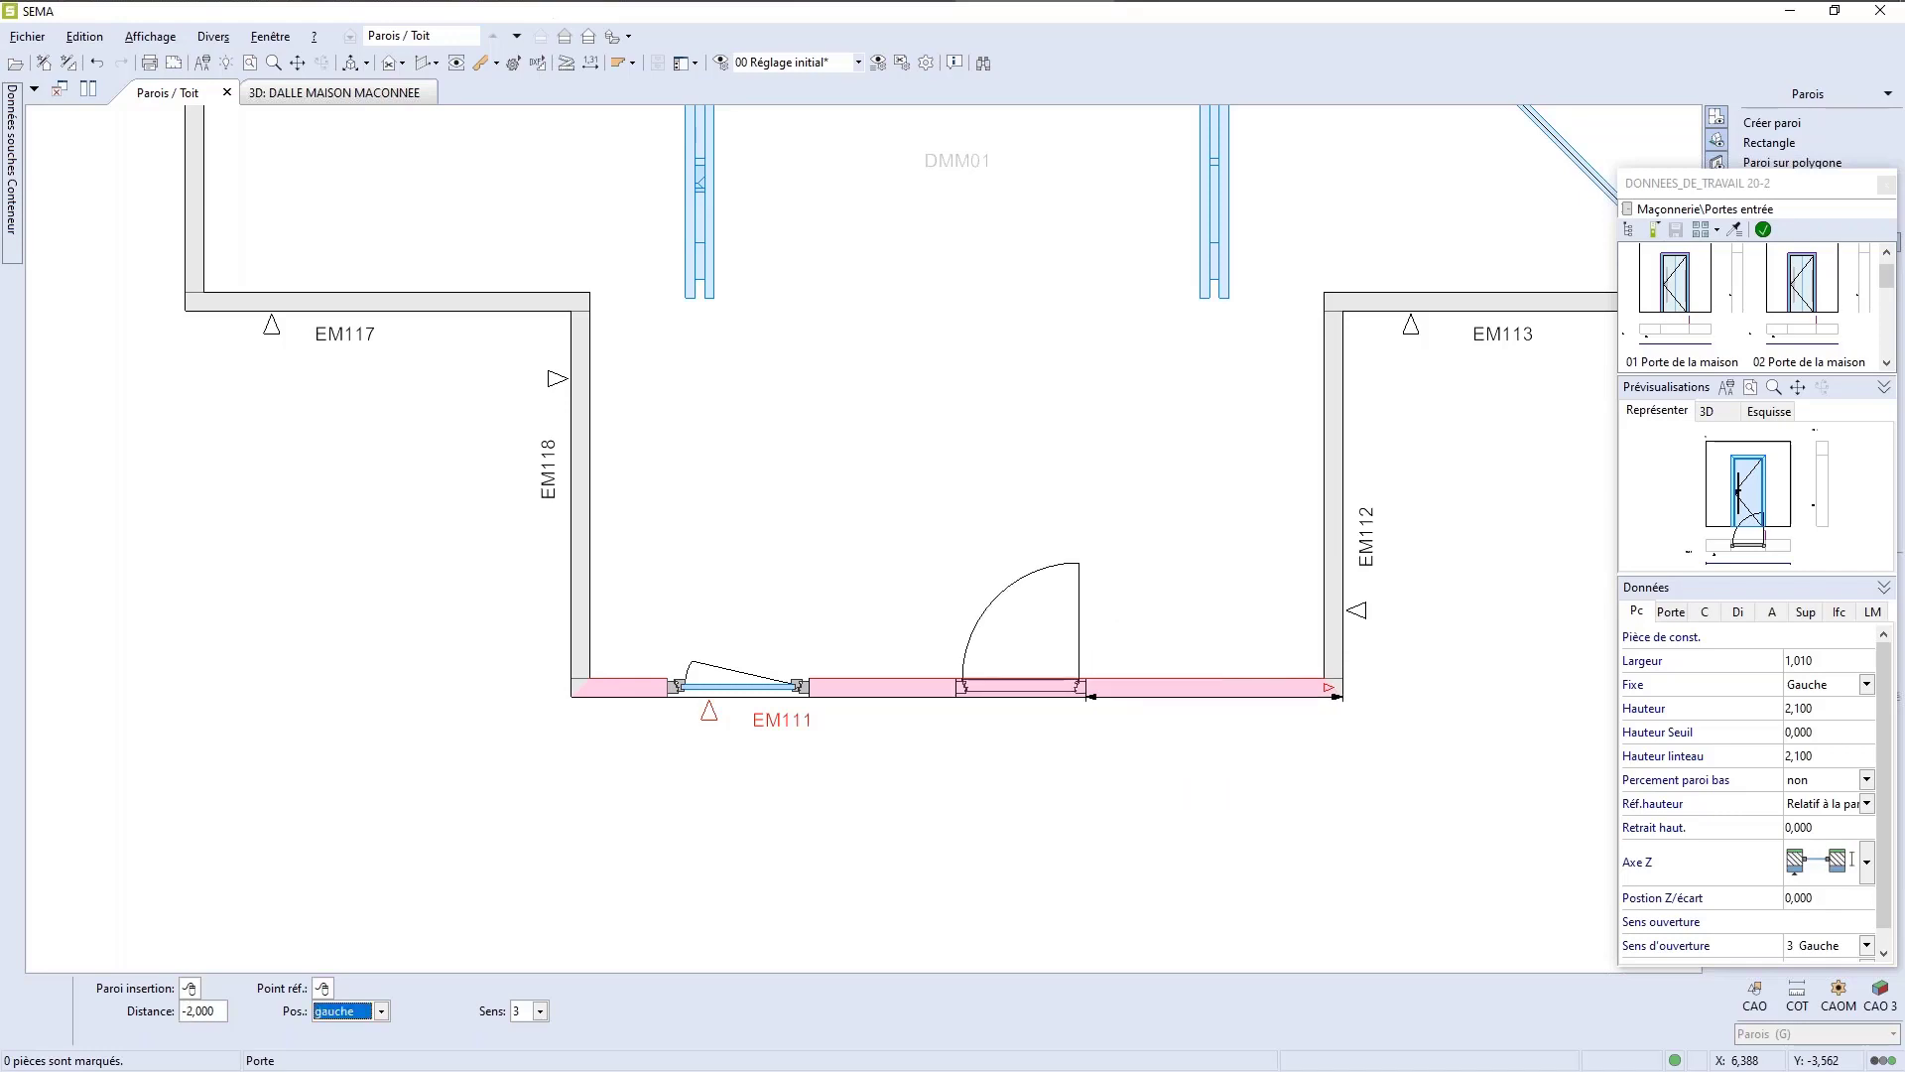
{"action": "key", "text": "space"}
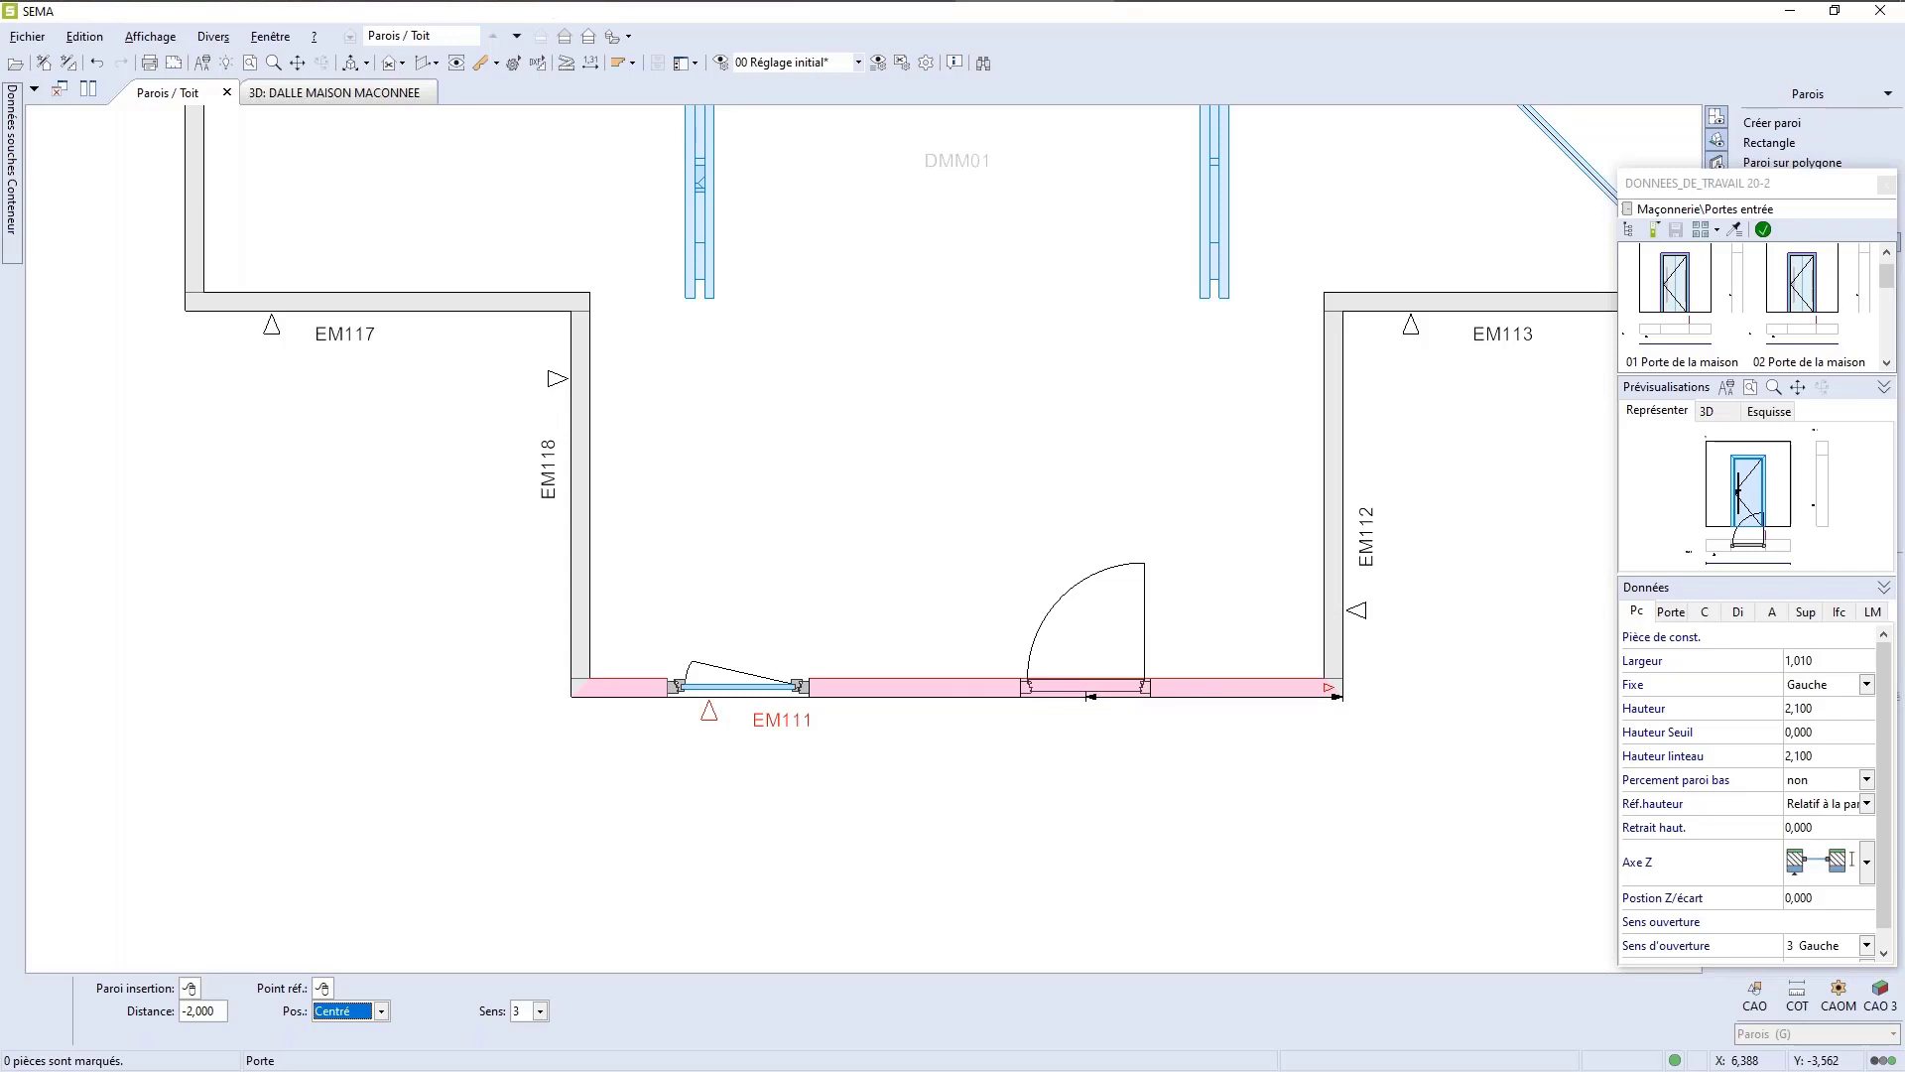
{"action": "key", "text": "space"}
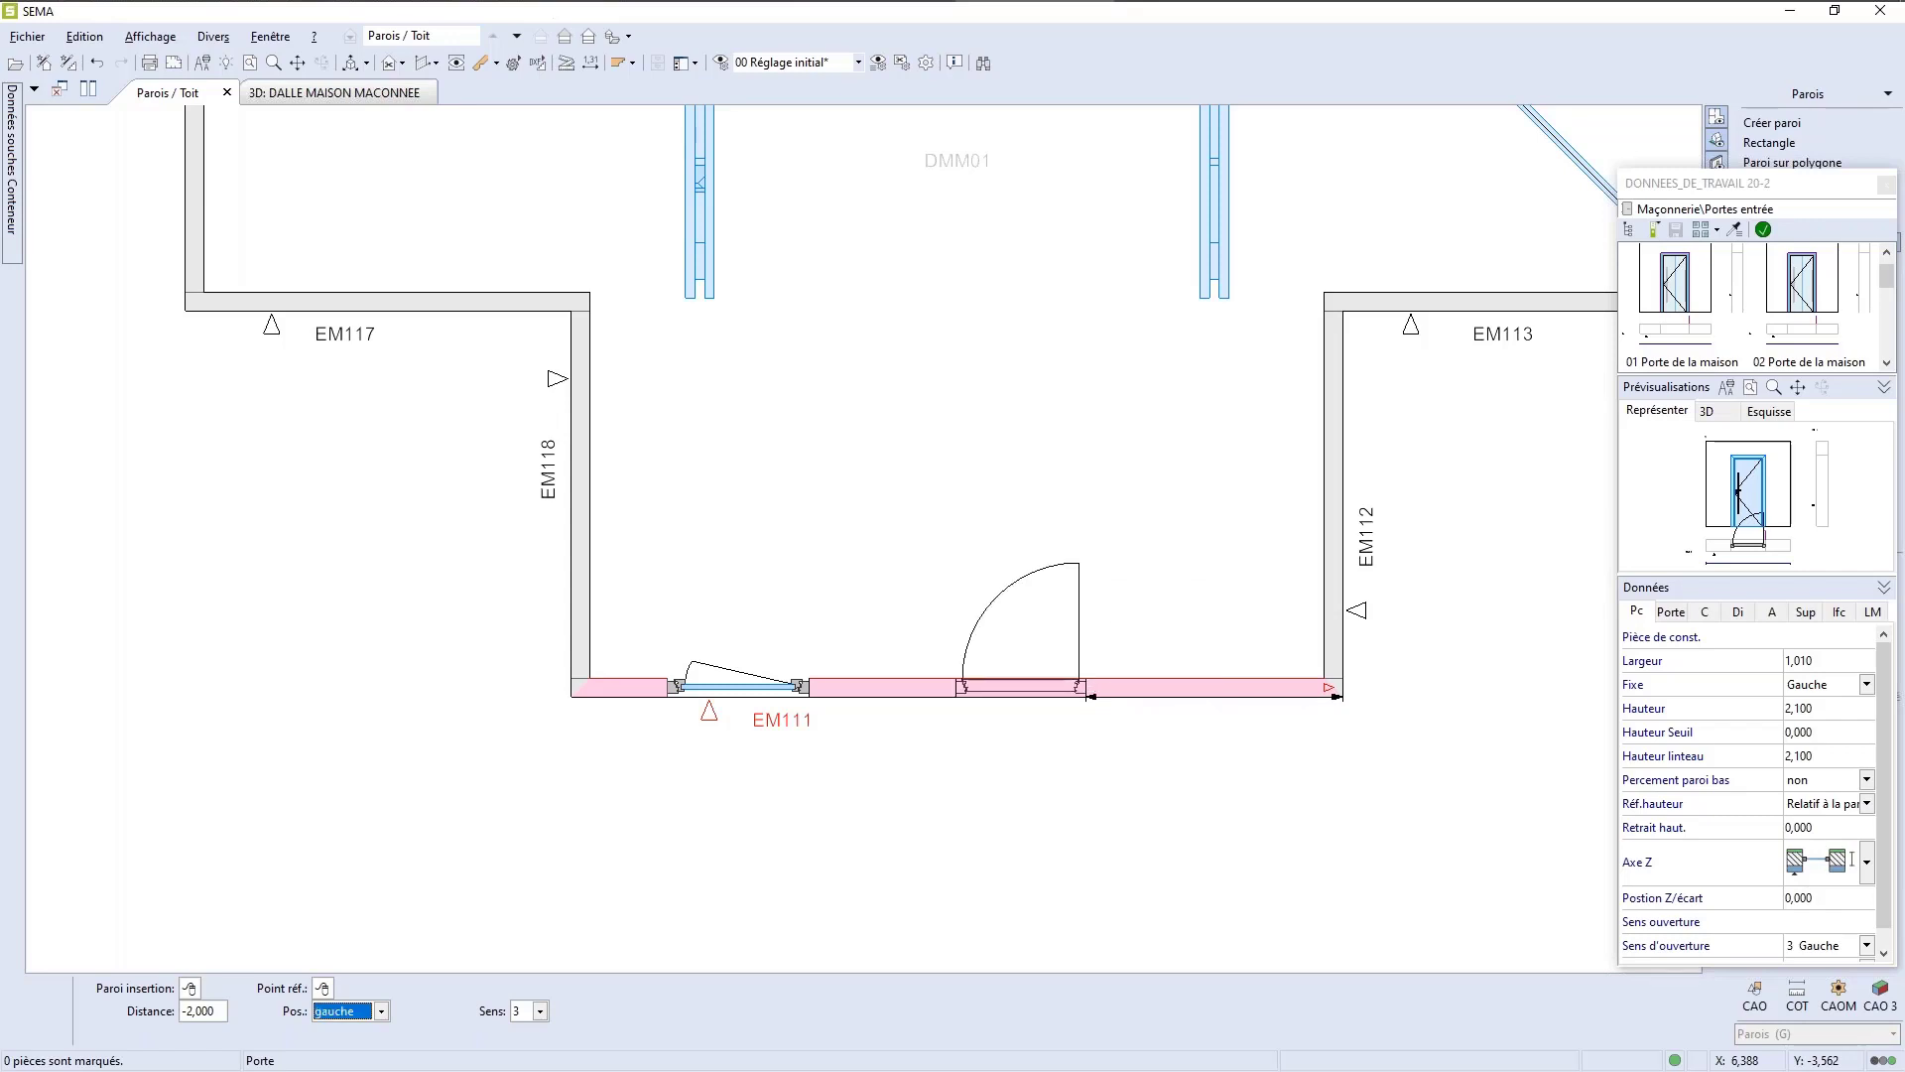
{"action": "key", "text": "Tab"}
{"action": "key", "text": "Return"}
{"action": "scroll", "coordinate": [1182, 838], "scroll_direction": "down", "scroll_amount": 3}
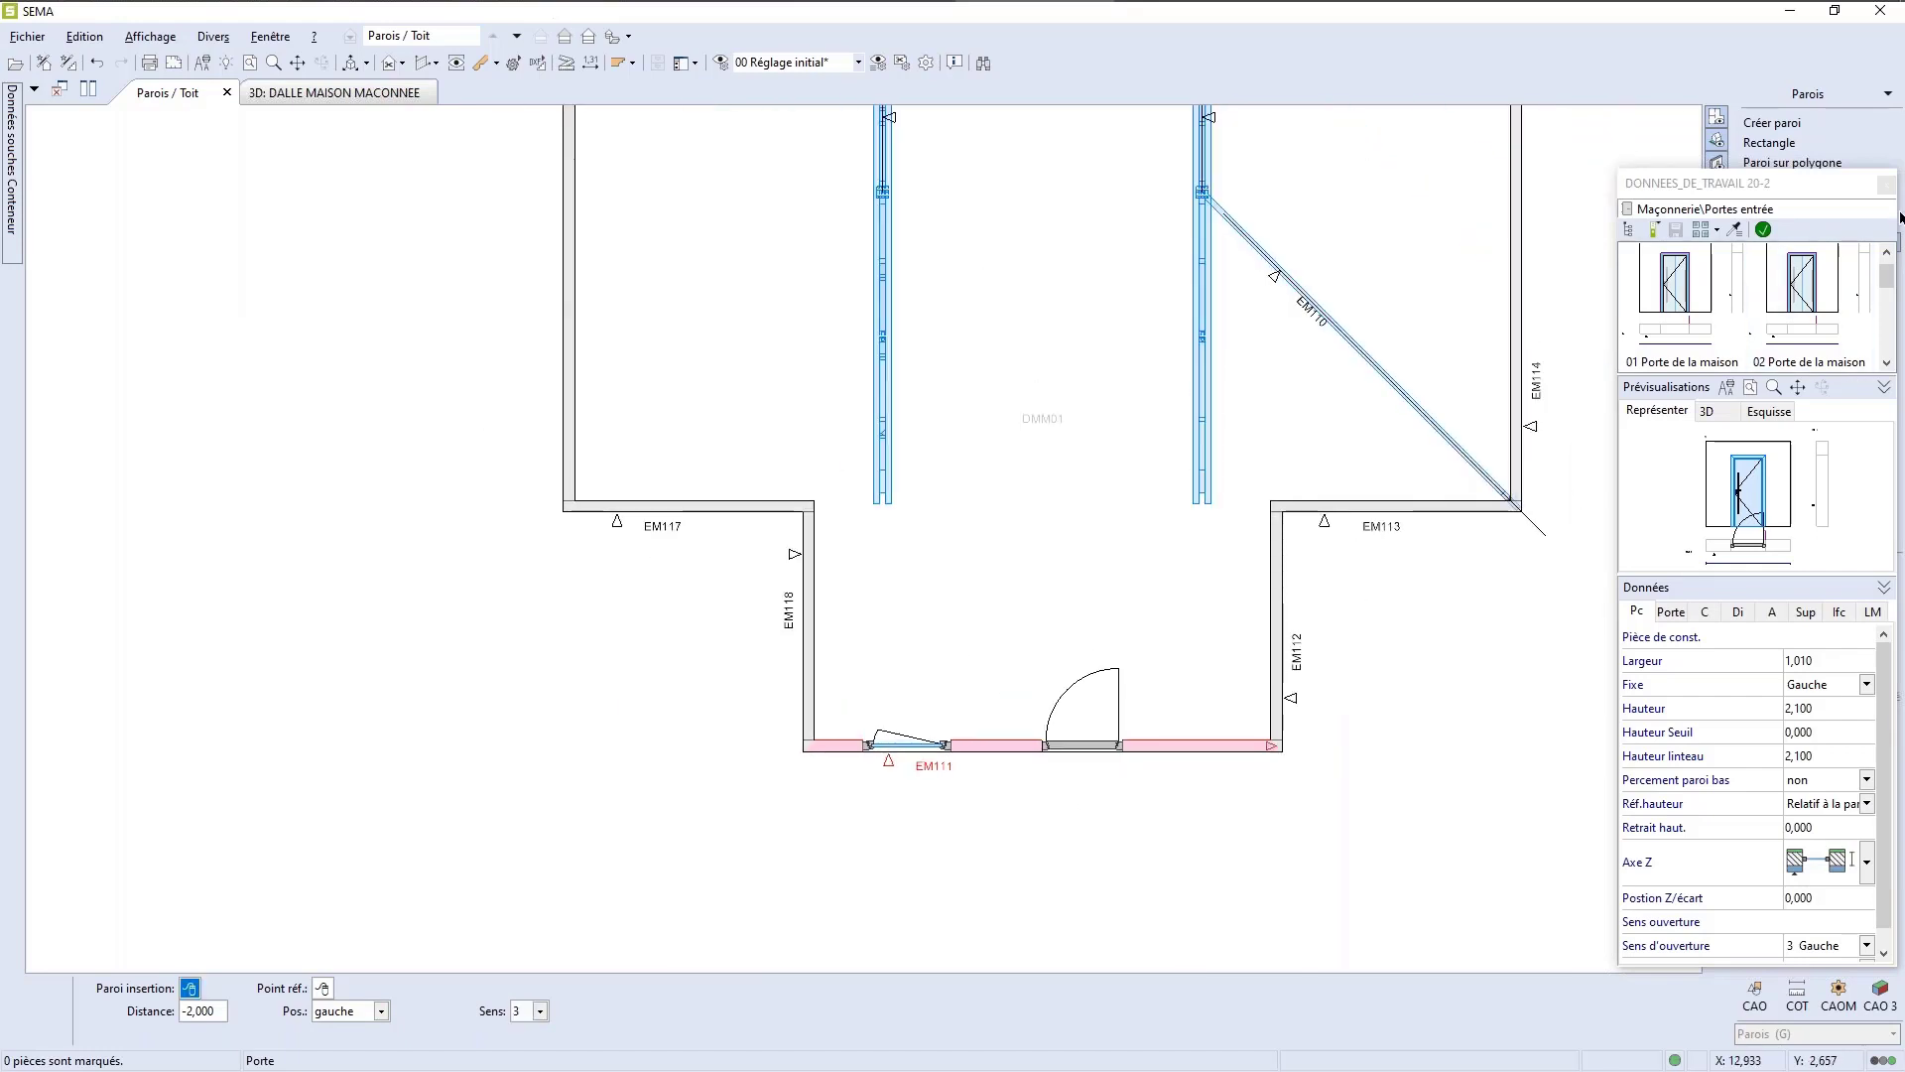
{"action": "left_click", "coordinate": [1888, 184]}
{"action": "scroll", "coordinate": [659, 735], "scroll_direction": "down", "scroll_amount": 2}
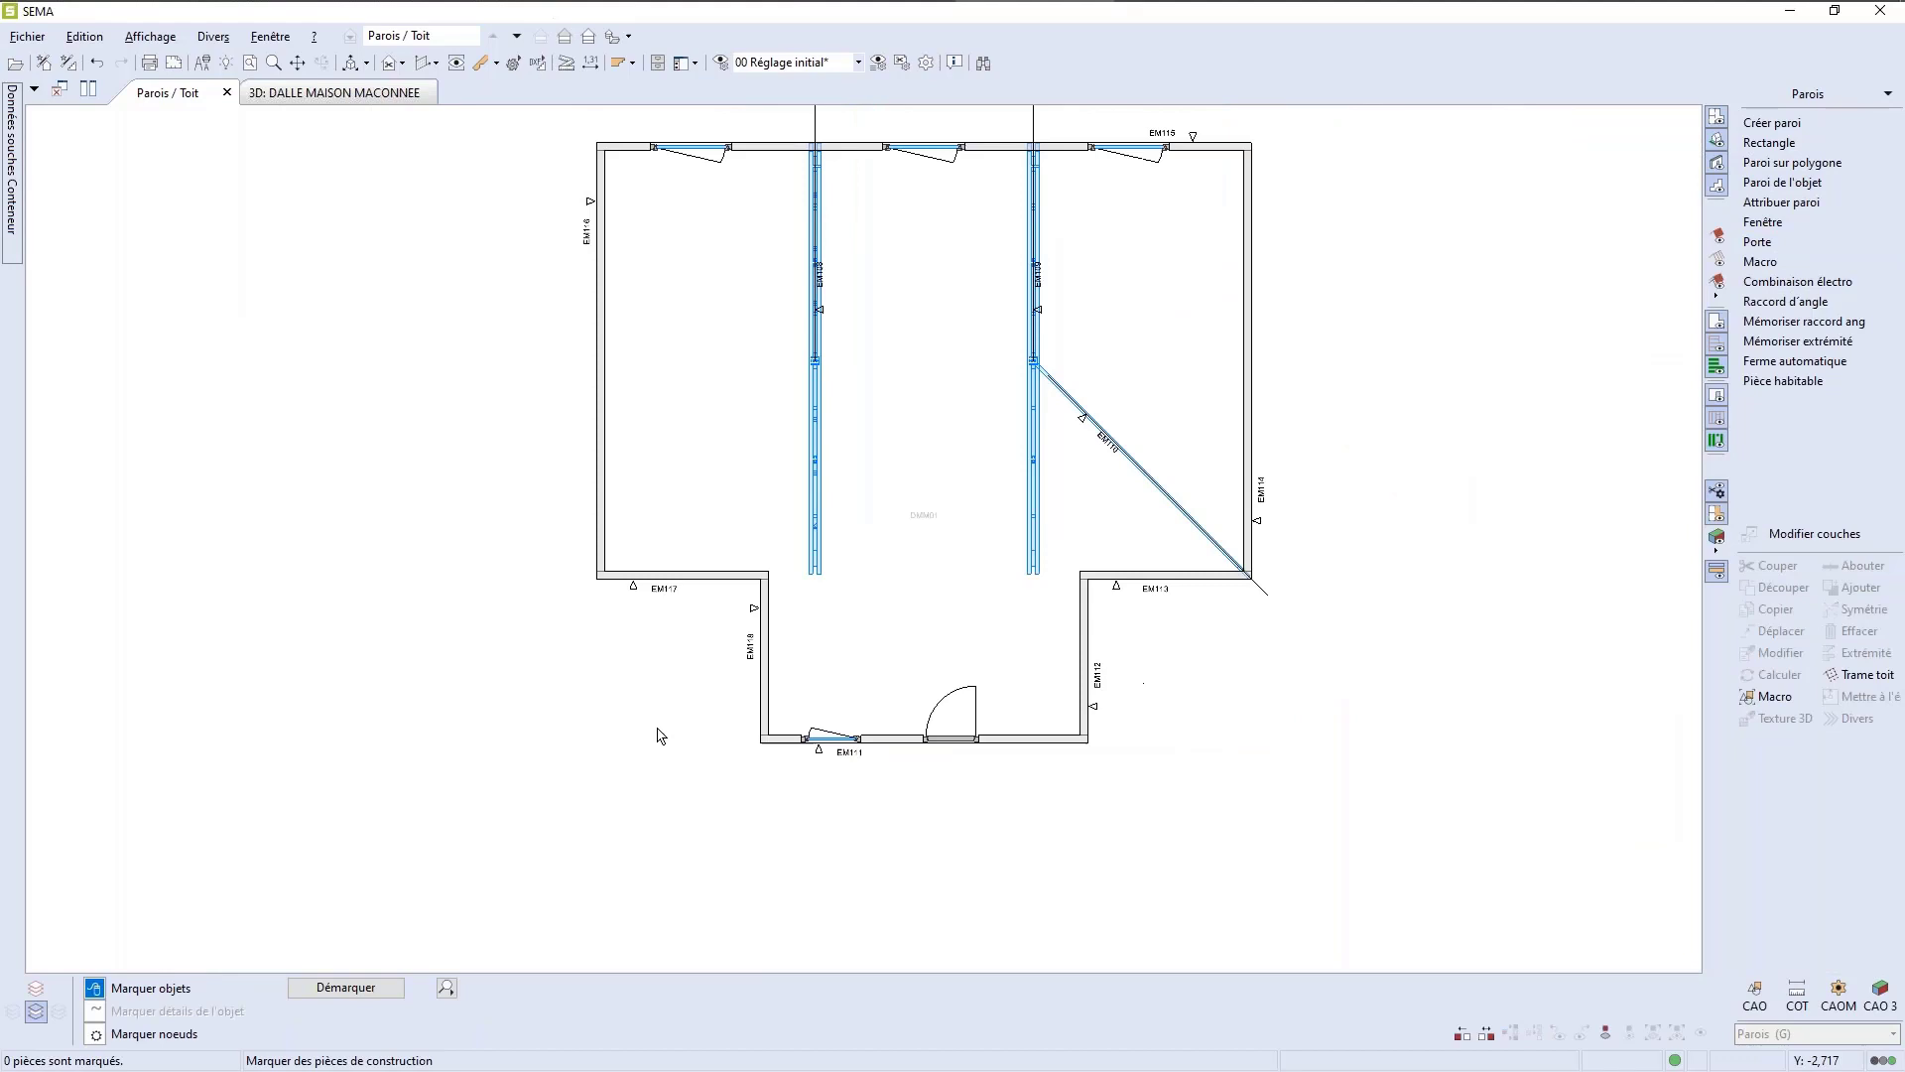
Step: Examine the entrance door and the windows around the house in the 3D view
{"action": "left_click", "coordinate": [338, 93]}
{"action": "scroll", "coordinate": [736, 591], "scroll_direction": "down", "scroll_amount": 2}
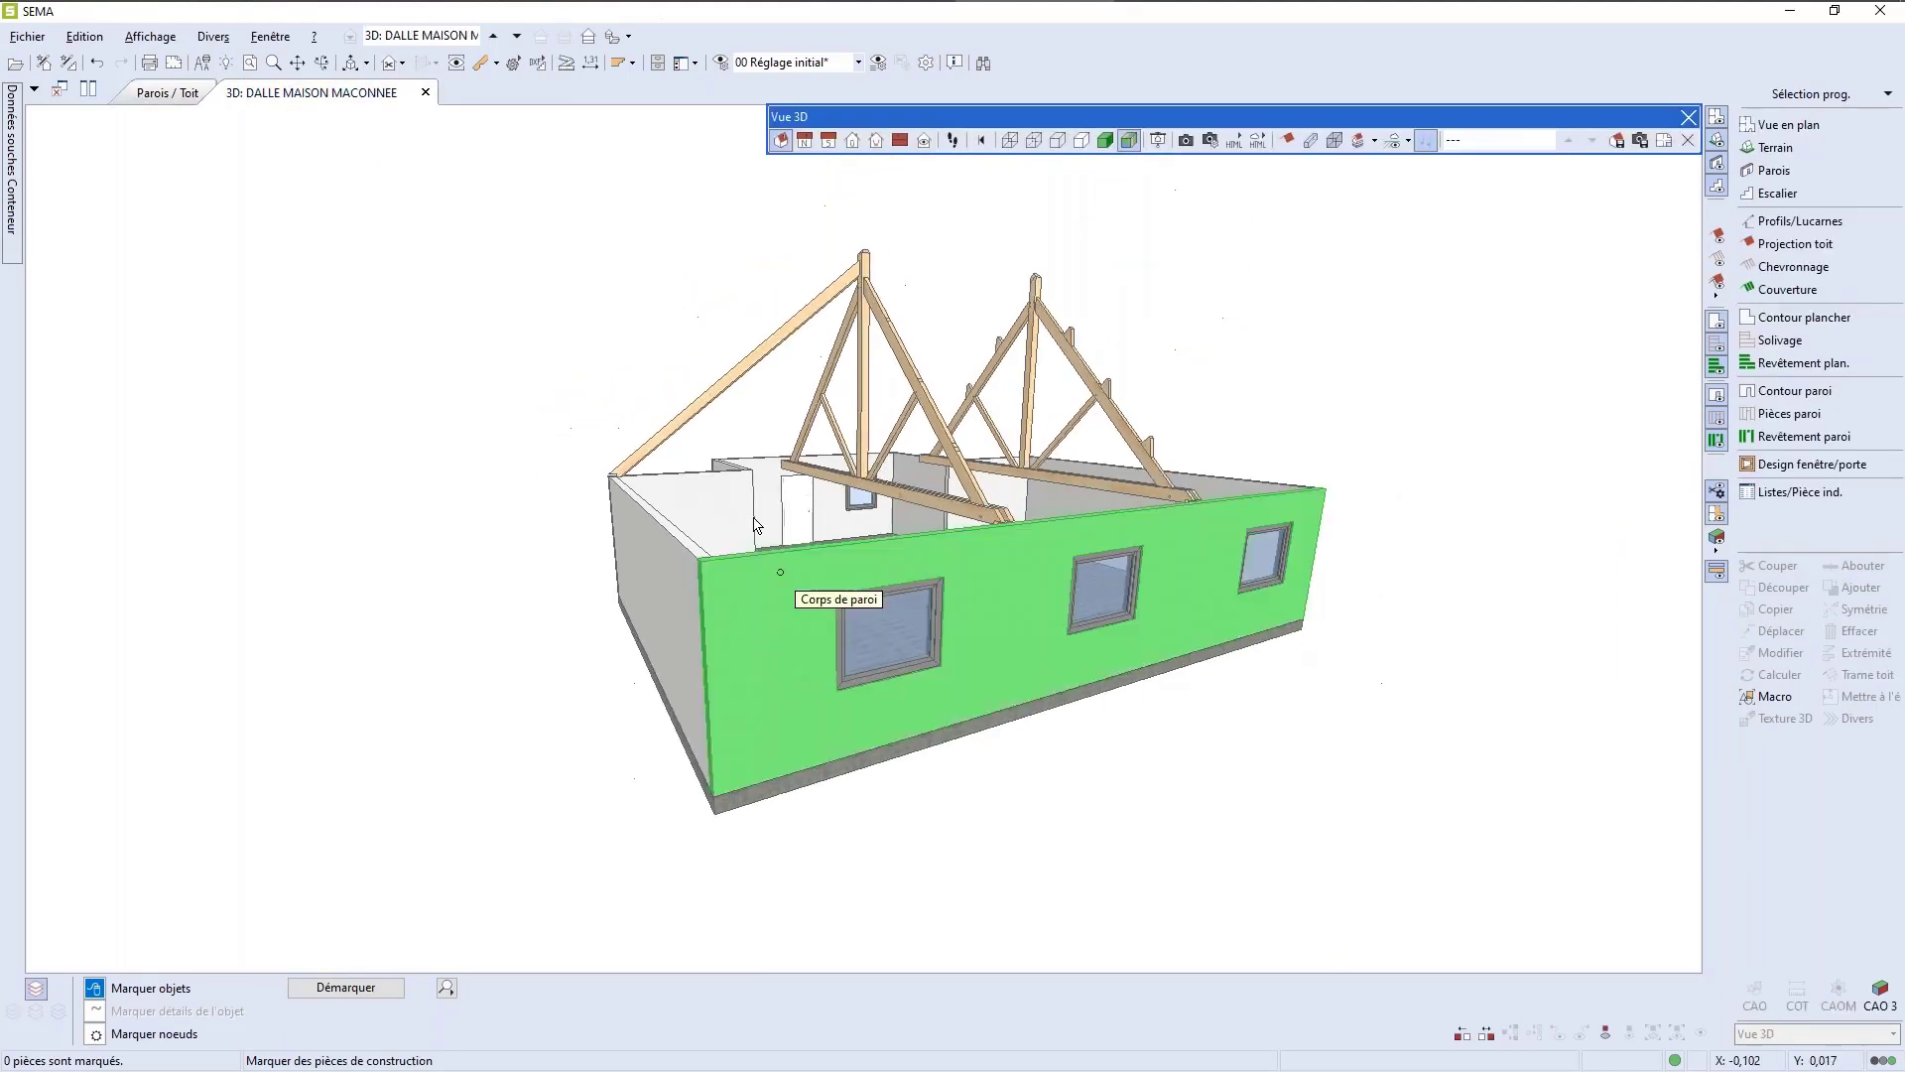
{"action": "middle_click_drag", "start_coordinate": [692, 489], "coordinate": [1541, 465]}
{"action": "scroll", "coordinate": [342, 575], "scroll_direction": "up", "scroll_amount": 5}
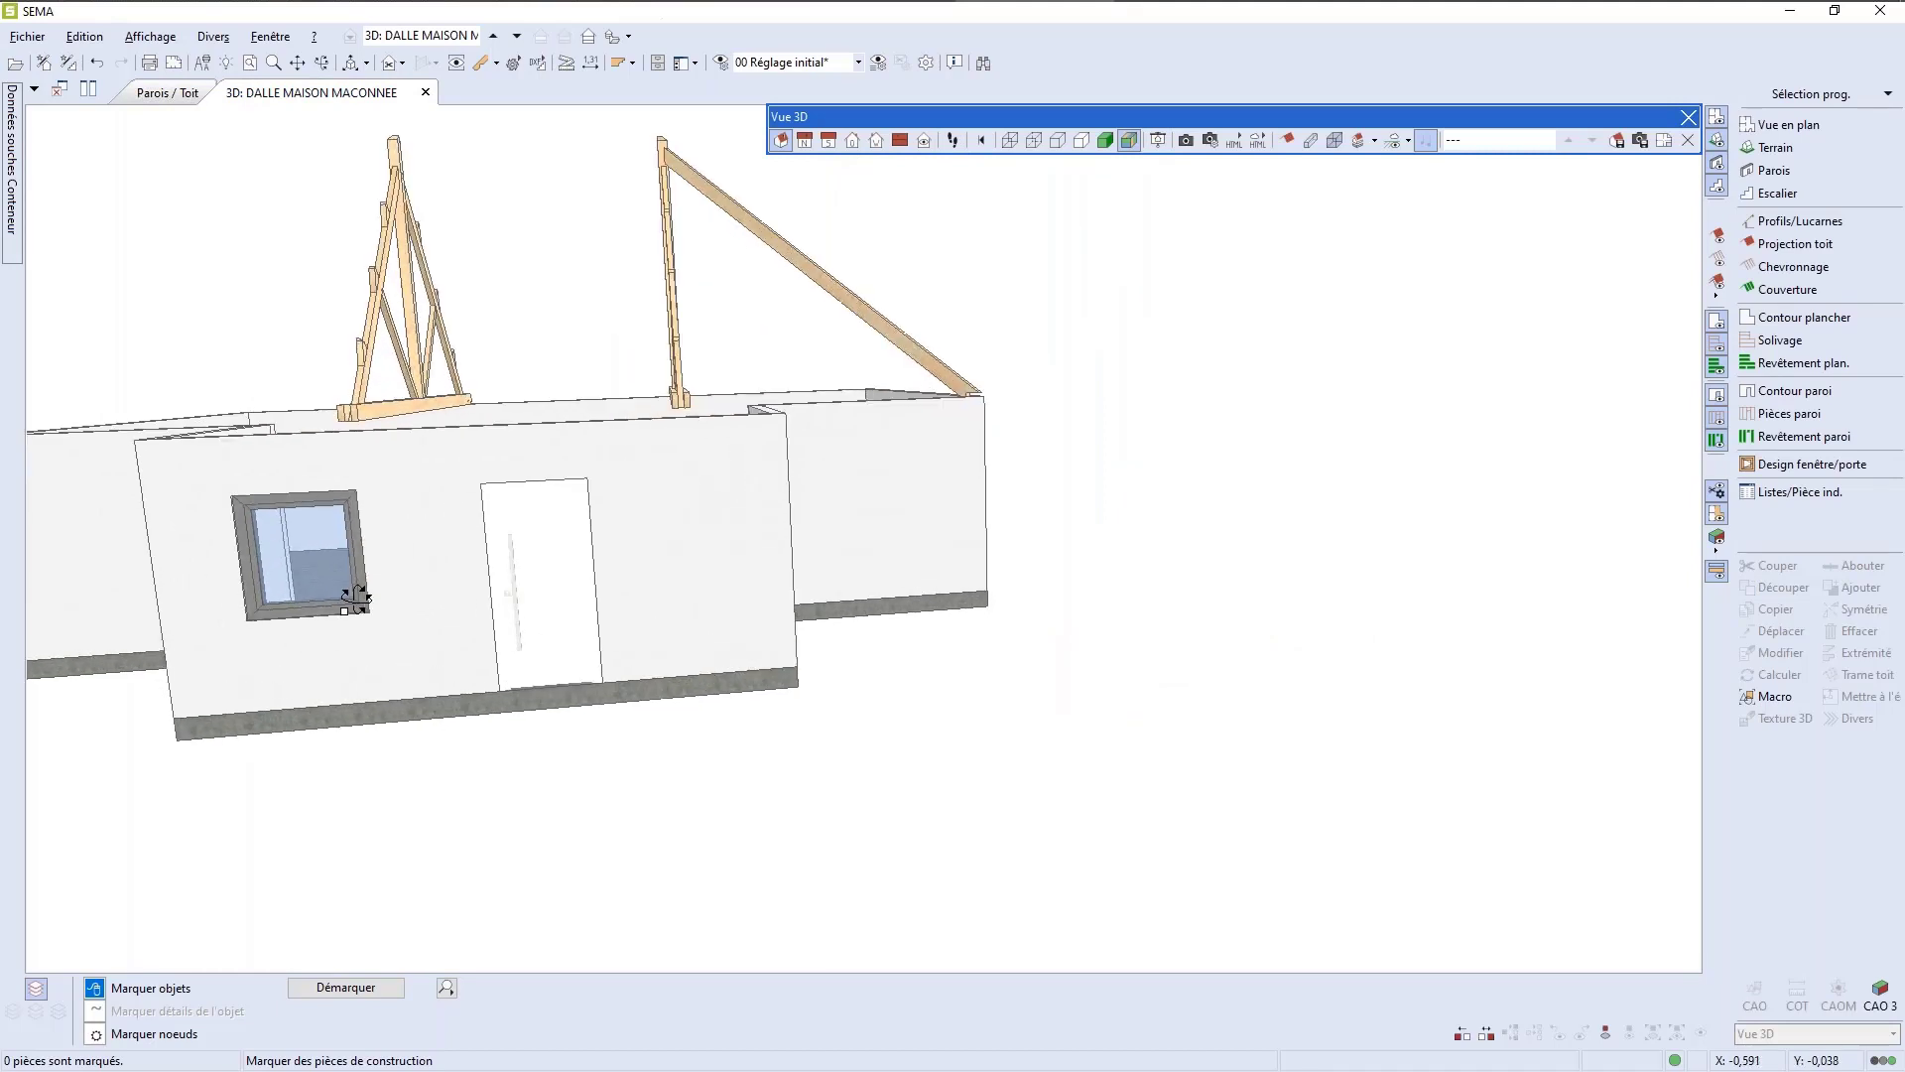
{"action": "middle_click_drag", "start_coordinate": [723, 572], "coordinate": [646, 692]}
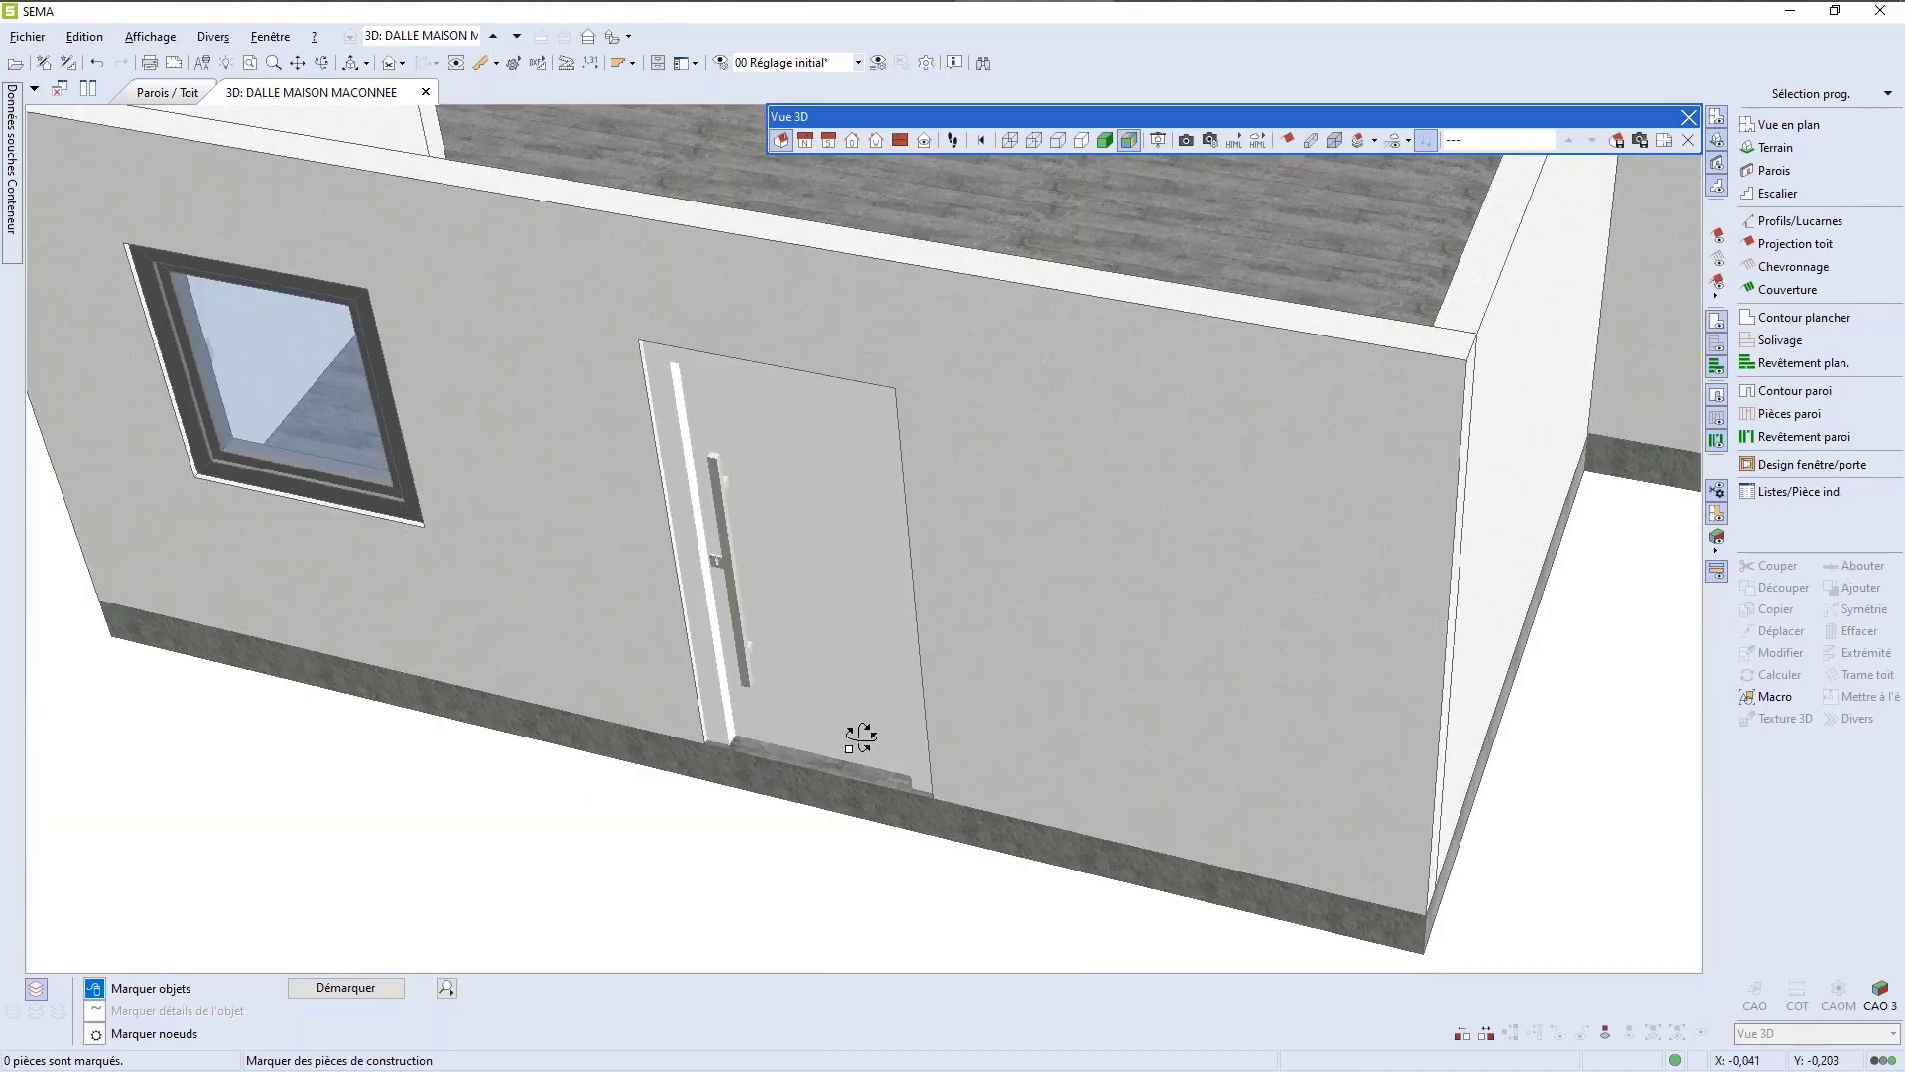
{"action": "scroll", "coordinate": [986, 724], "scroll_direction": "down", "scroll_amount": 6}
{"action": "scroll", "coordinate": [987, 741], "scroll_direction": "down", "scroll_amount": 2}
{"action": "scroll", "coordinate": [1314, 567], "scroll_direction": "up", "scroll_amount": 3}
{"action": "scroll", "coordinate": [1314, 567], "scroll_direction": "down", "scroll_amount": 2}
{"action": "scroll", "coordinate": [1314, 566], "scroll_direction": "up", "scroll_amount": 2}
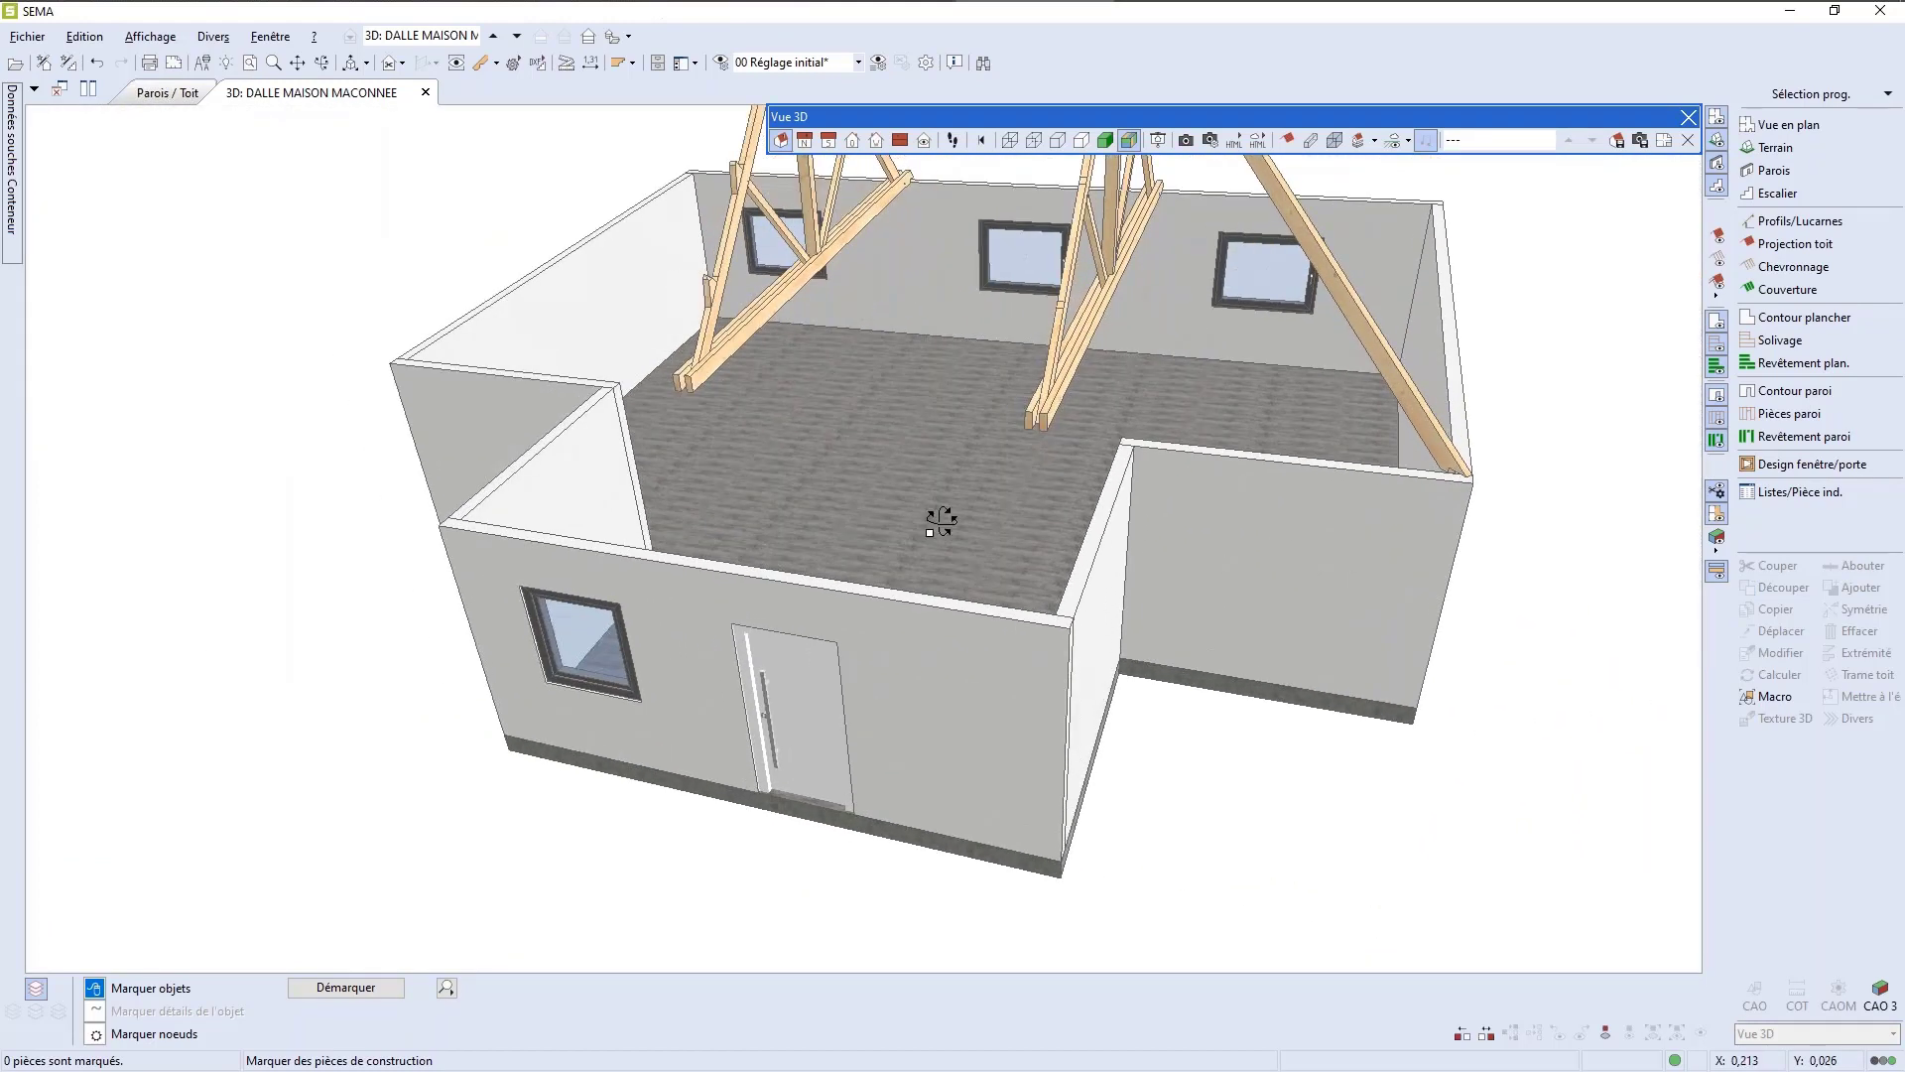
Step: Return to the Parois / Toit plan, select wall EM114 and open its elevation view
{"action": "scroll", "coordinate": [814, 535], "scroll_direction": "down", "scroll_amount": 2}
{"action": "left_click", "coordinate": [143, 87]}
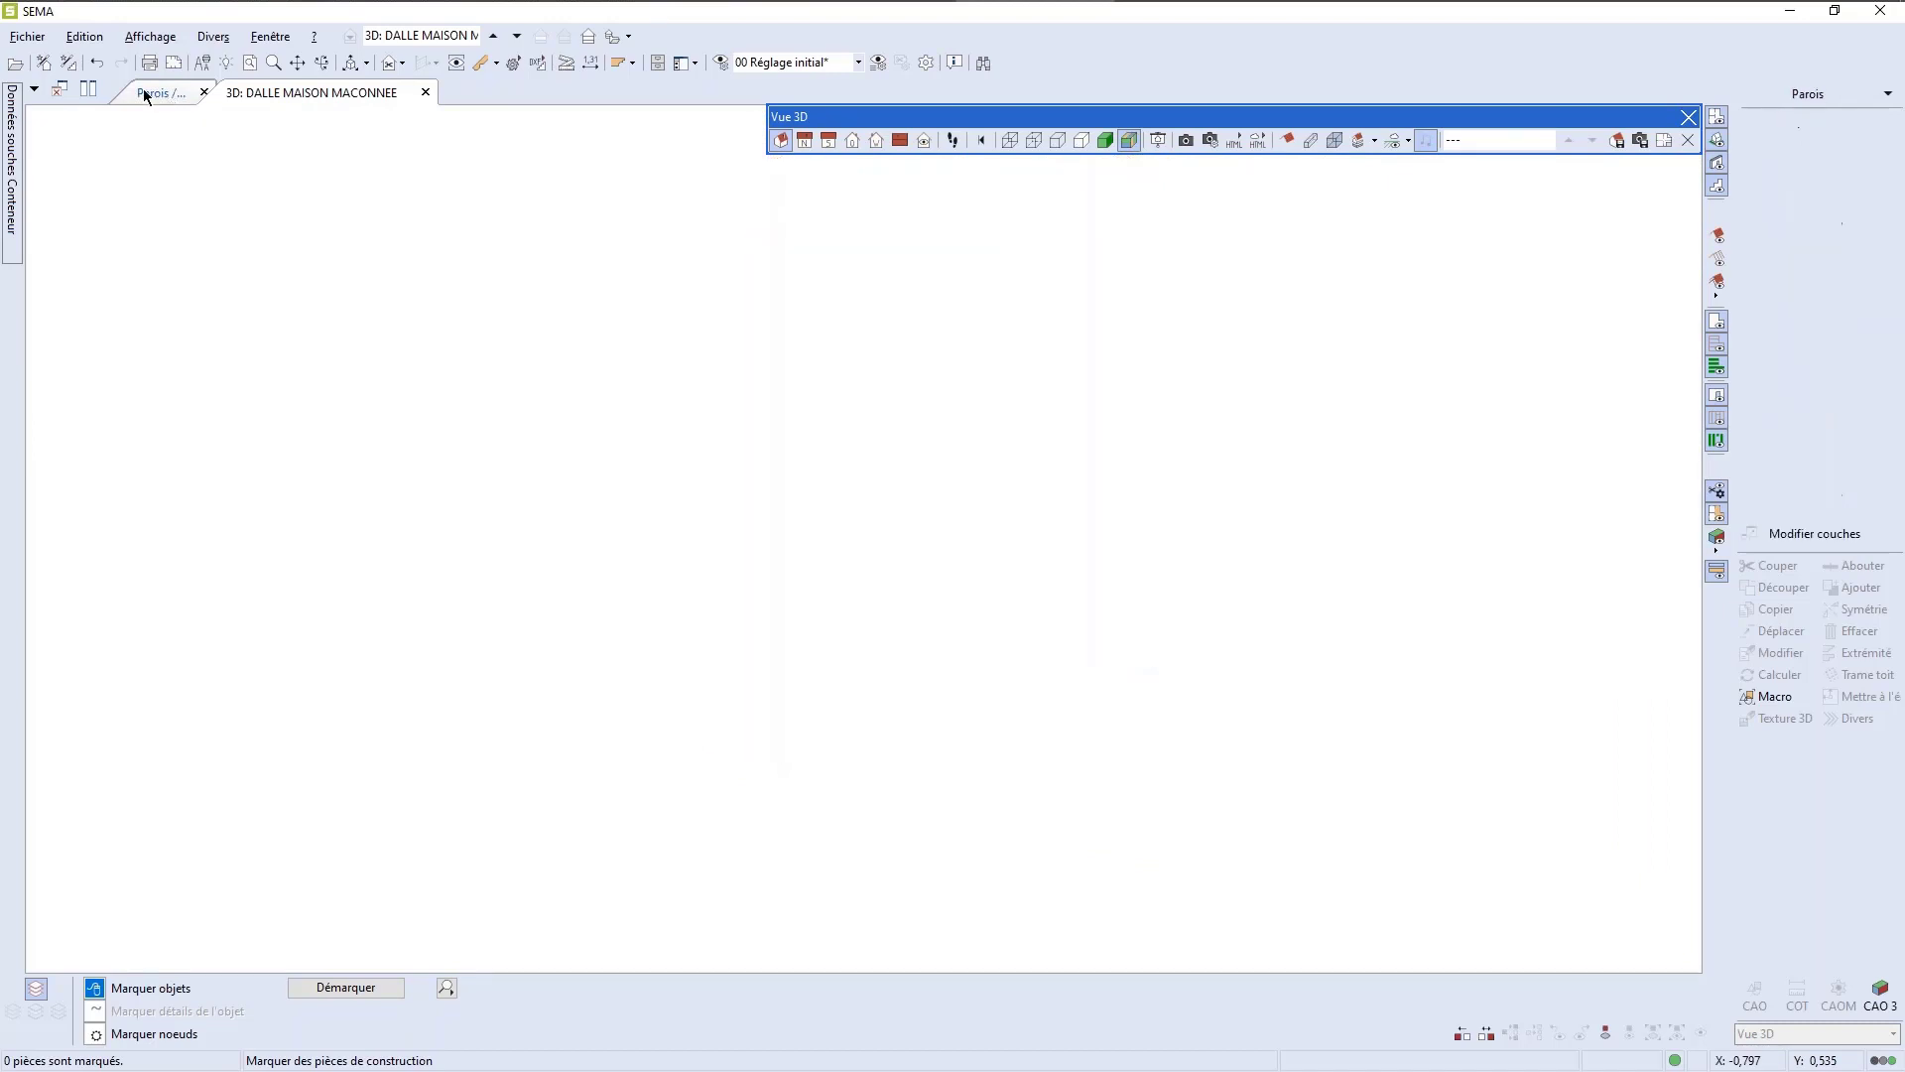
{"action": "scroll", "coordinate": [1146, 757], "scroll_direction": "up", "scroll_amount": 2}
{"action": "scroll", "coordinate": [1149, 757], "scroll_direction": "down", "scroll_amount": 3}
{"action": "scroll", "coordinate": [1161, 759], "scroll_direction": "up", "scroll_amount": 1}
{"action": "scroll", "coordinate": [1165, 759], "scroll_direction": "down", "scroll_amount": 1}
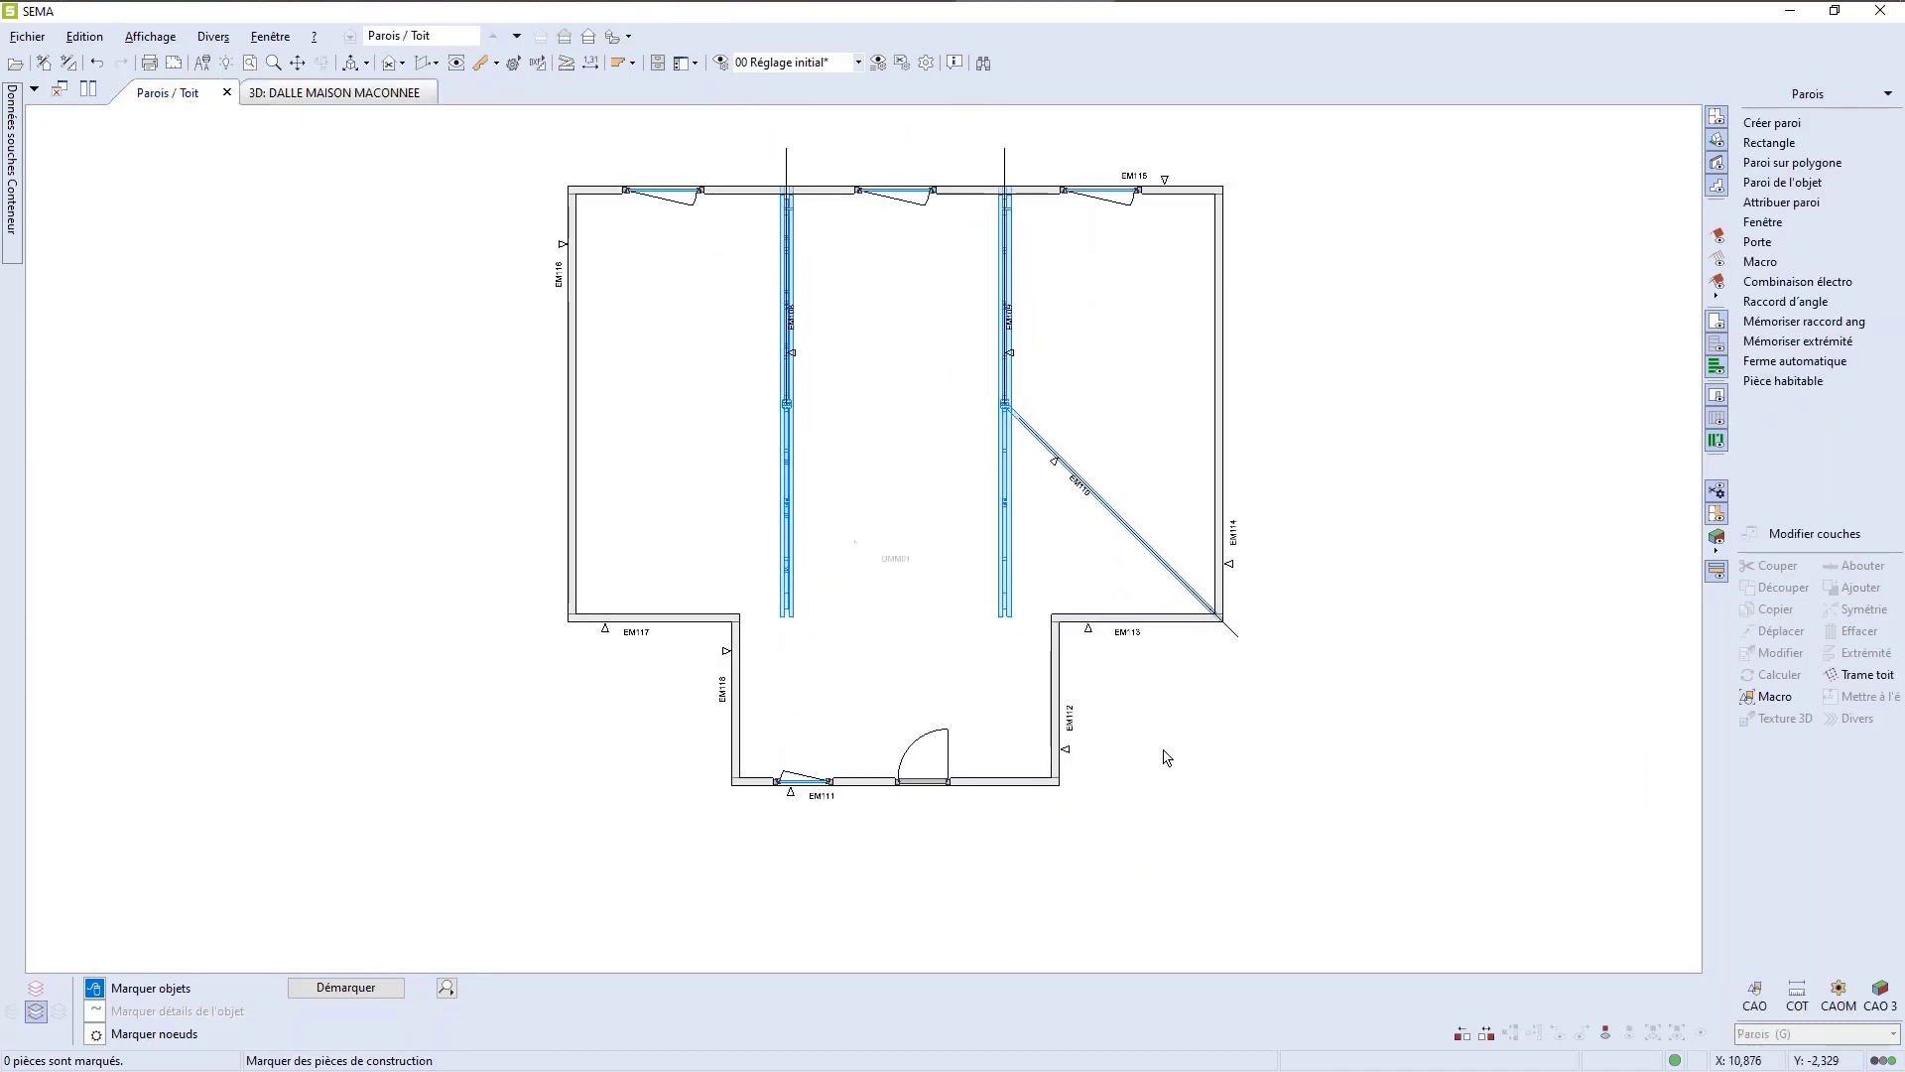
{"action": "left_click", "coordinate": [1221, 544]}
{"action": "scroll", "coordinate": [1369, 694], "scroll_direction": "up", "scroll_amount": 1}
{"action": "scroll", "coordinate": [1368, 692], "scroll_direction": "down", "scroll_amount": 3}
{"action": "scroll", "coordinate": [1361, 543], "scroll_direction": "up", "scroll_amount": 1}
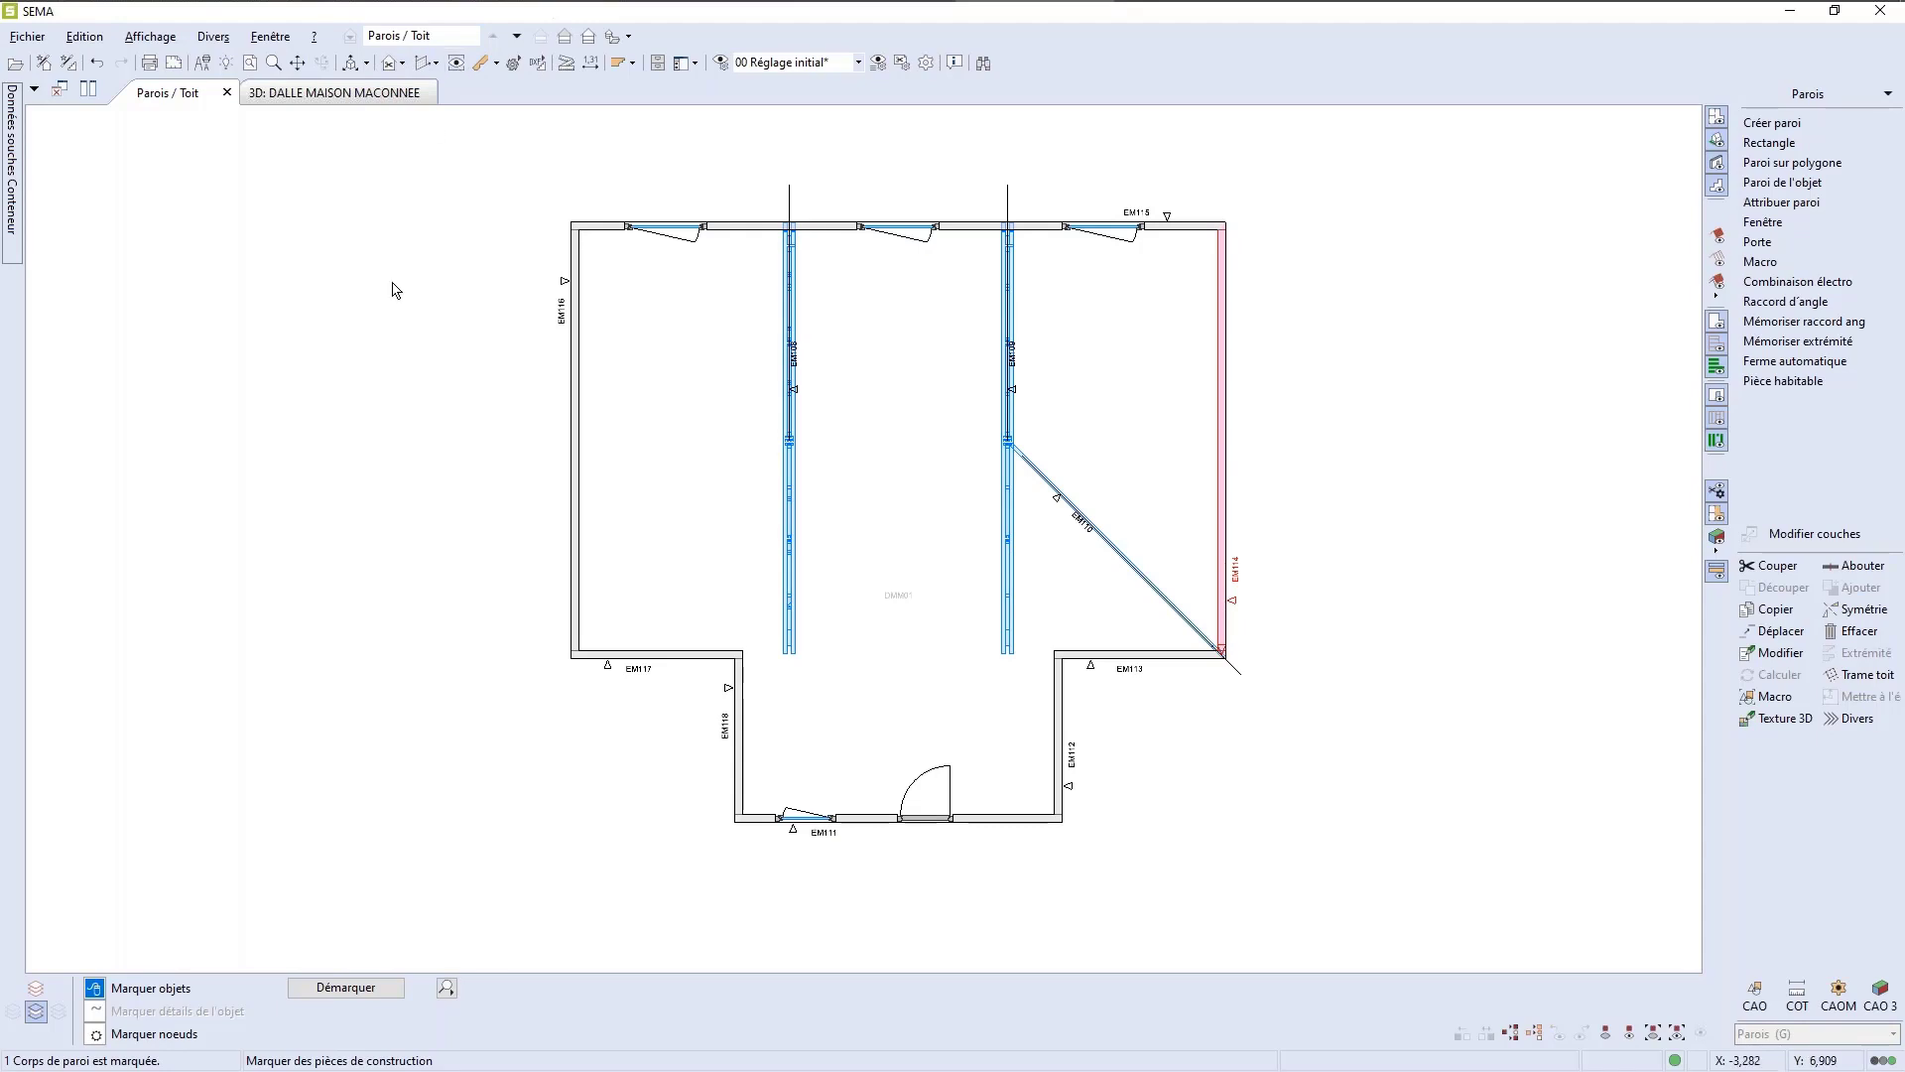
{"action": "key", "text": "Page_Down"}
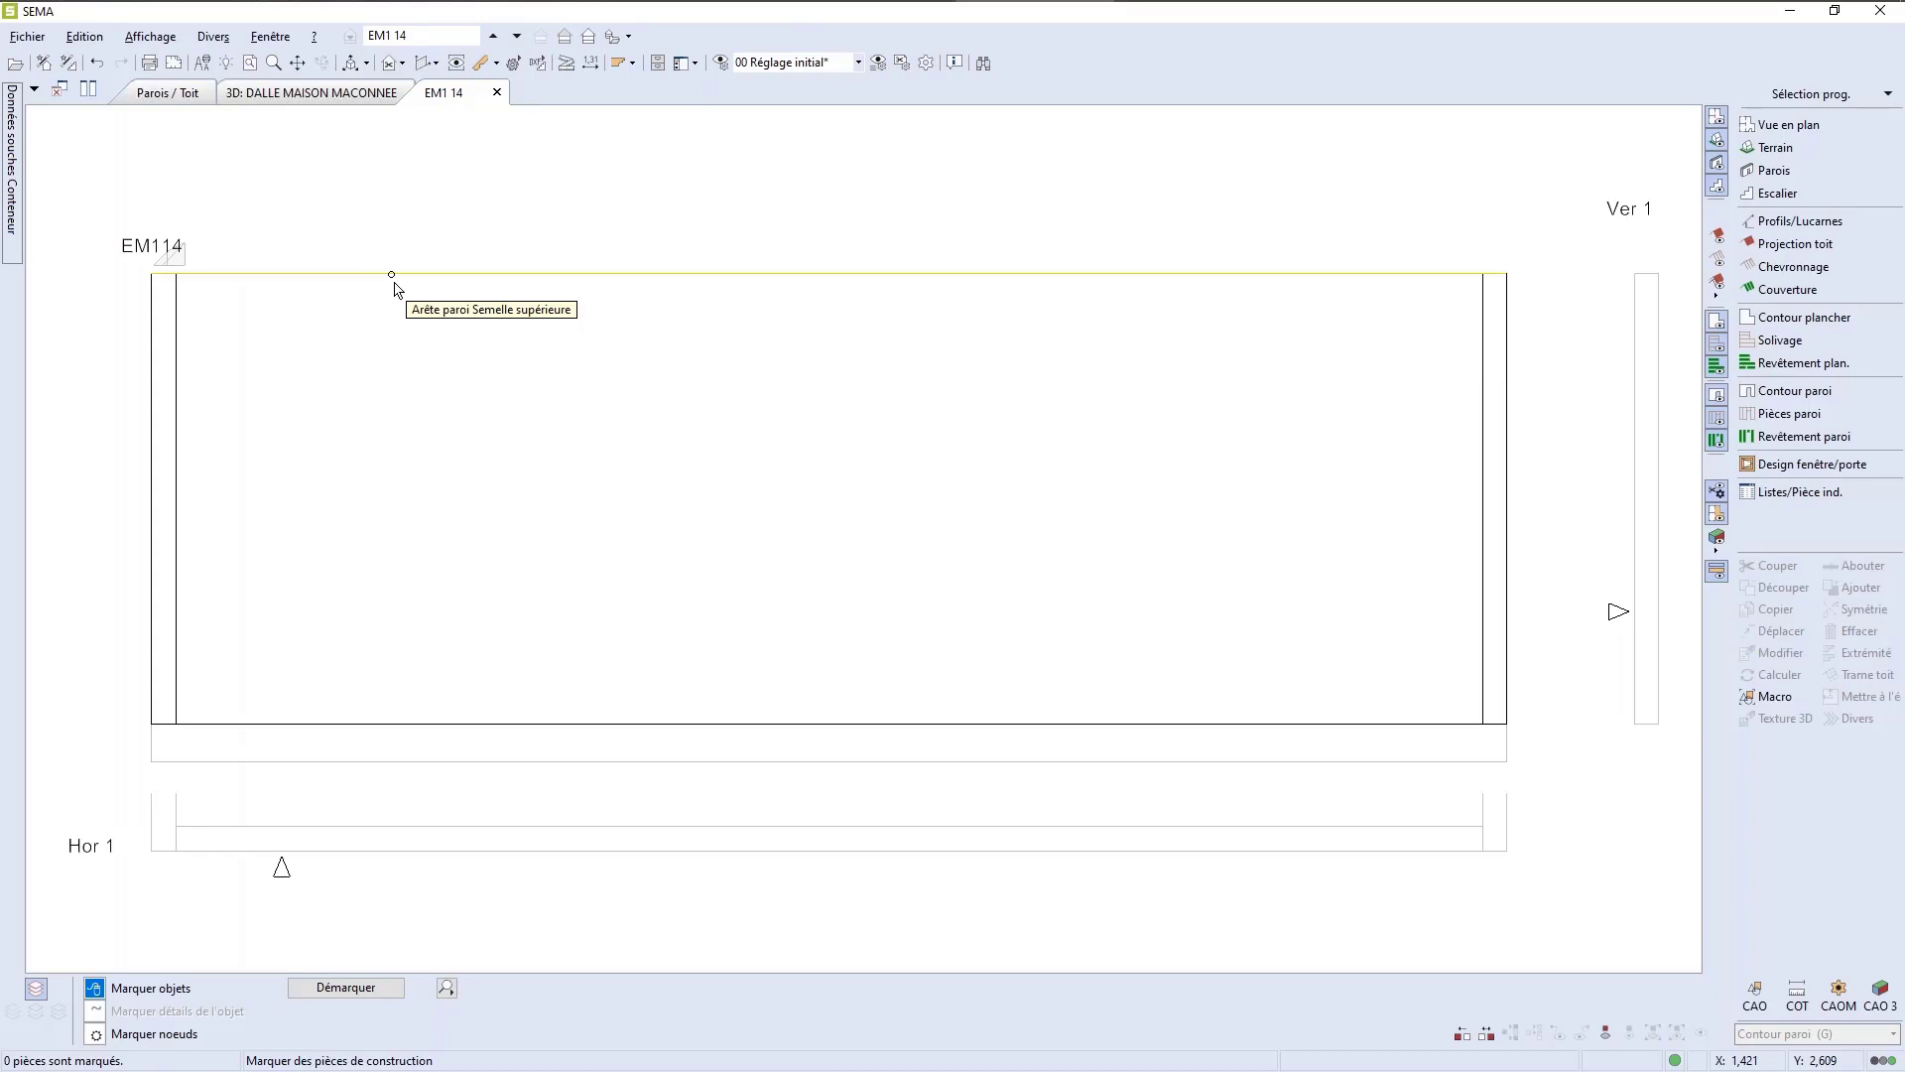
Step: Start inserting a window in wall EM114's contour using the Vantail oscillo-battant 150-120 model from the masonry catalogue
{"action": "scroll", "coordinate": [598, 283], "scroll_direction": "down", "scroll_amount": 2}
{"action": "scroll", "coordinate": [94, 441], "scroll_direction": "up", "scroll_amount": 2}
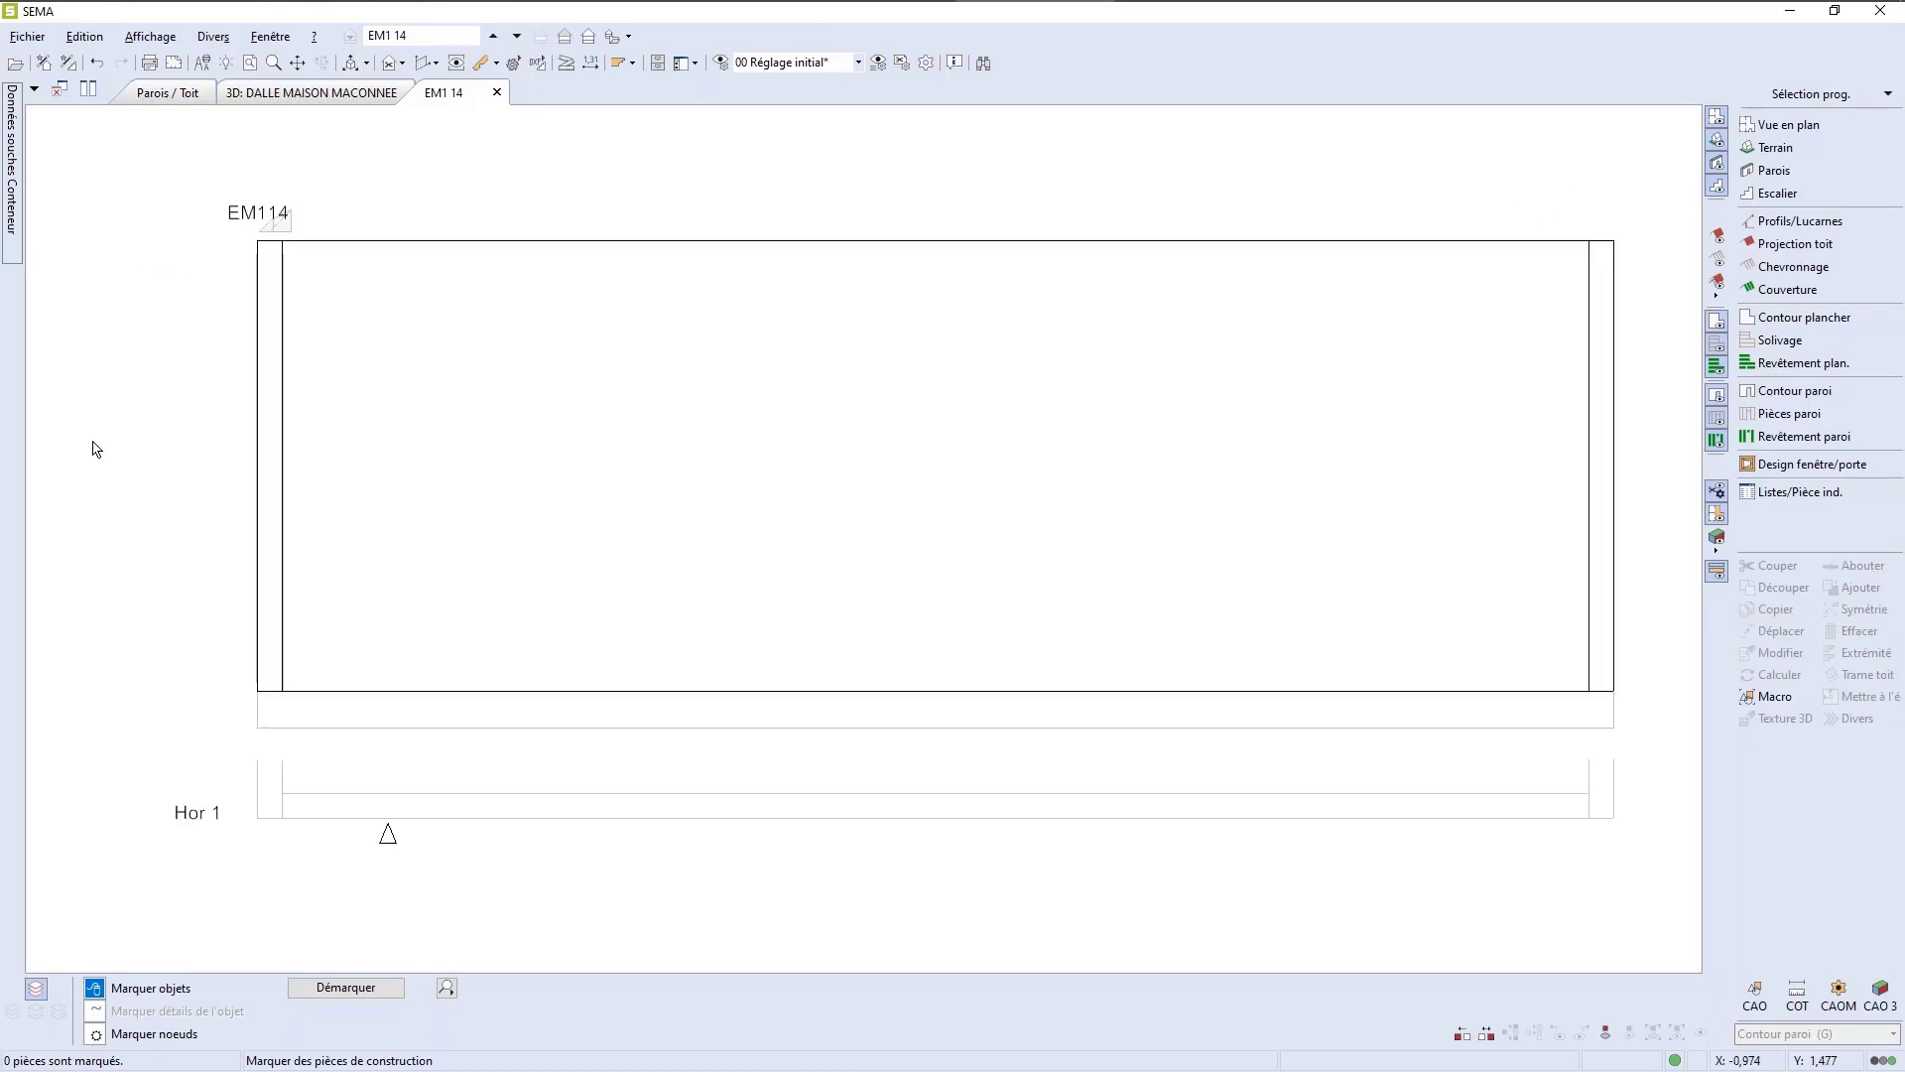
{"action": "scroll", "coordinate": [94, 449], "scroll_direction": "down", "scroll_amount": 1}
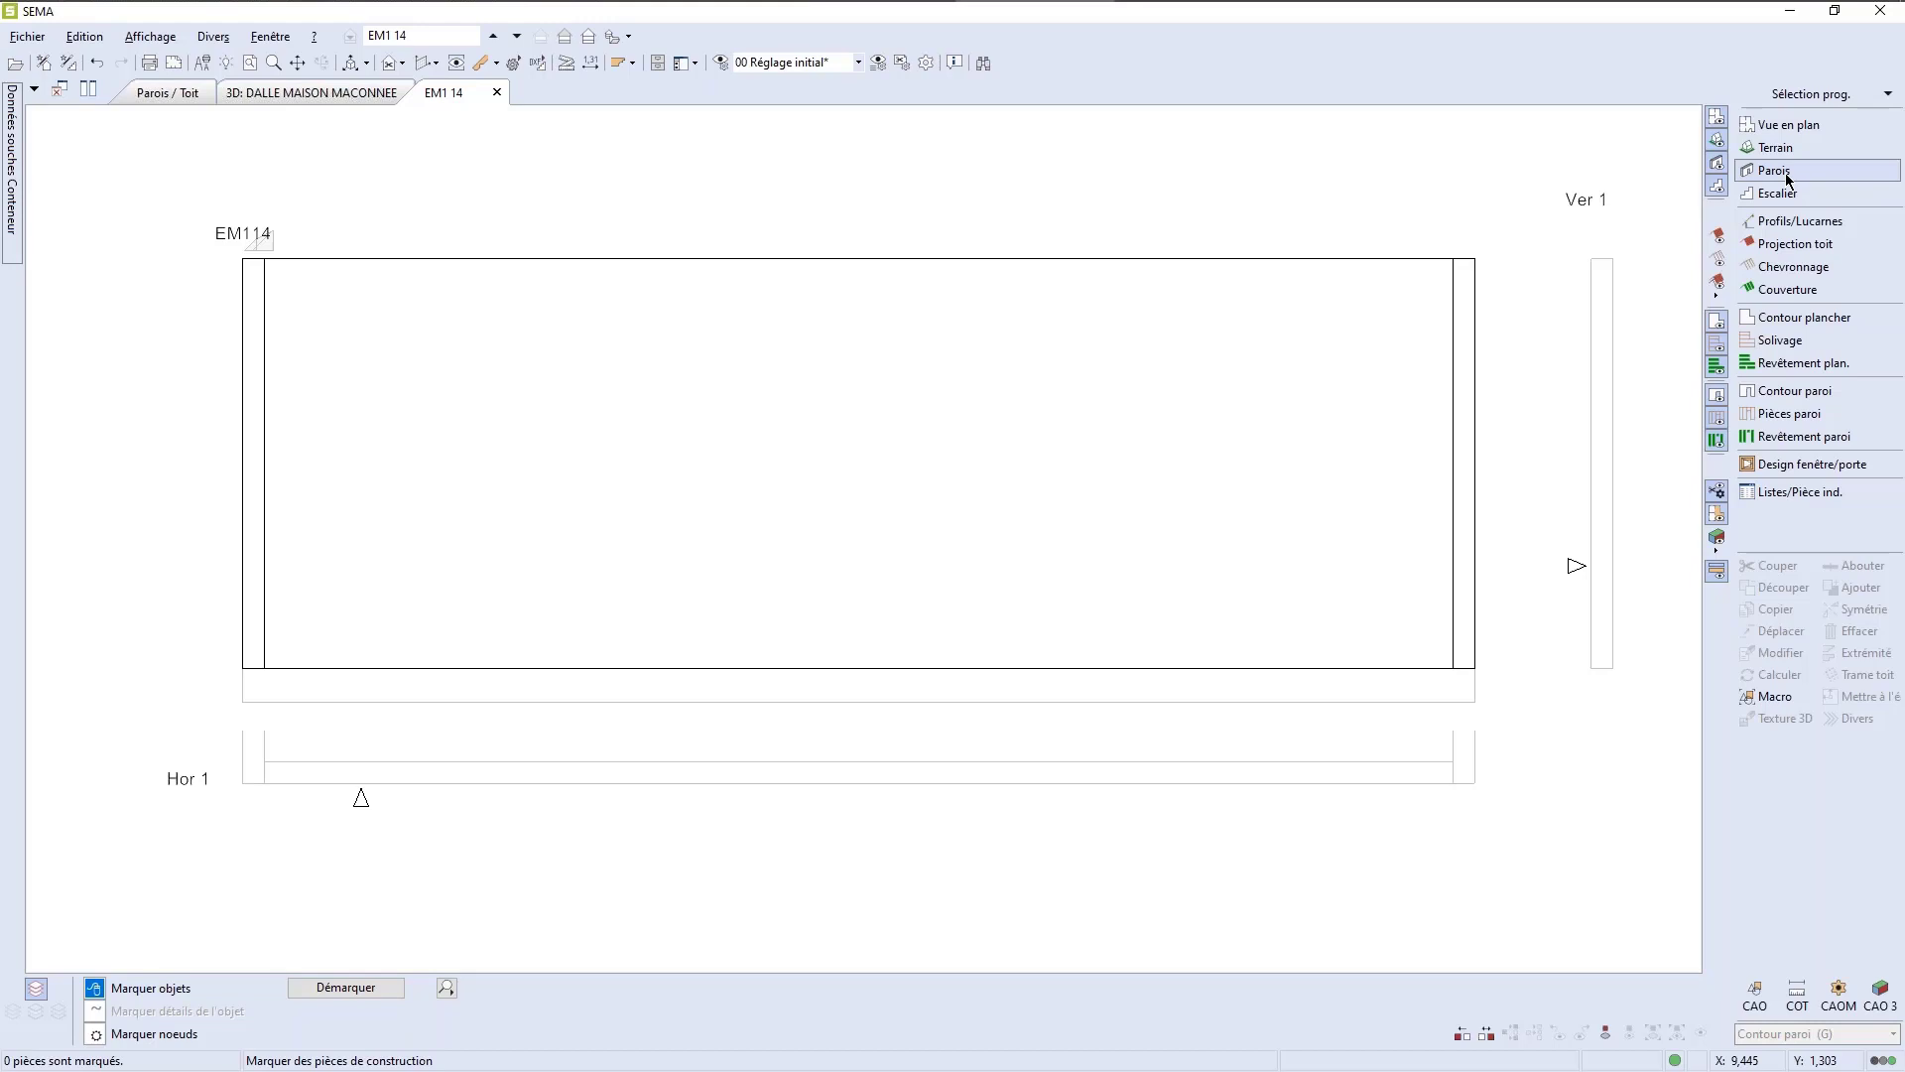
{"action": "left_click", "coordinate": [1777, 393]}
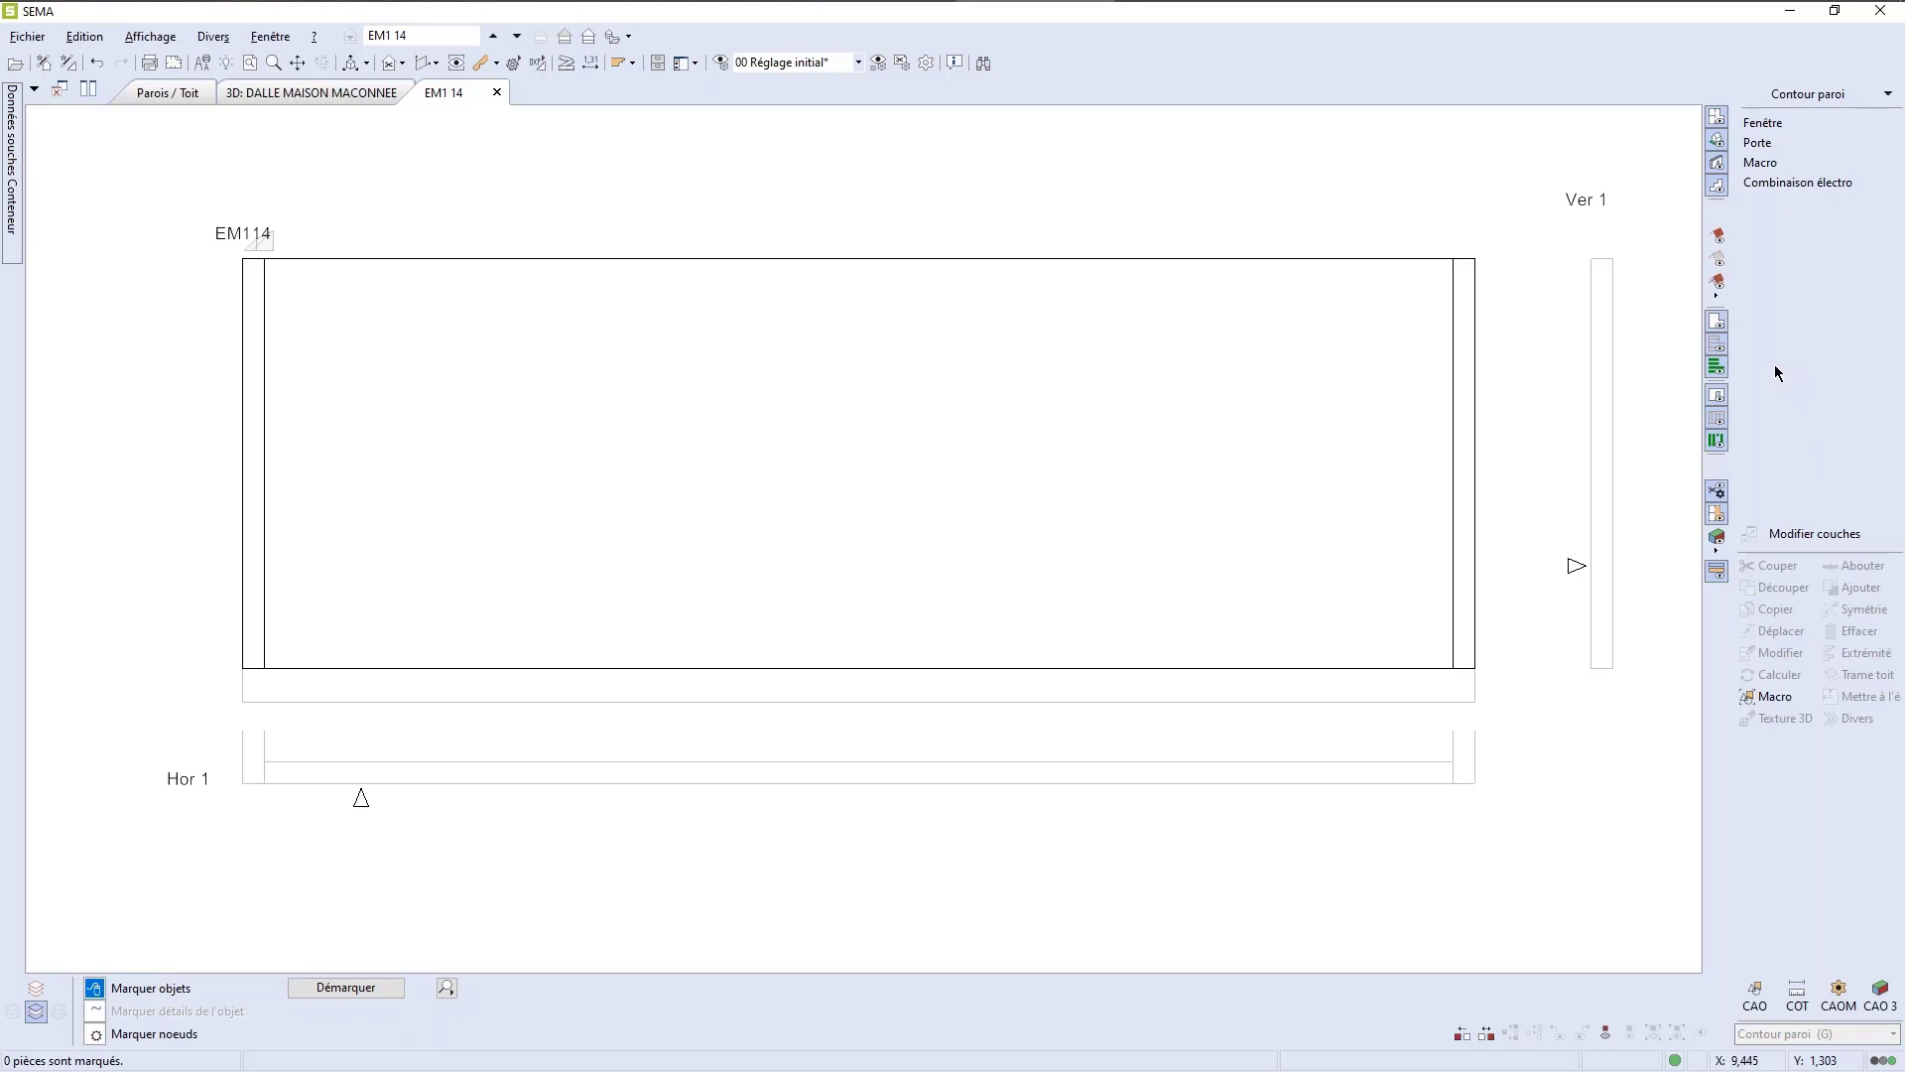
{"action": "left_click", "coordinate": [1763, 123]}
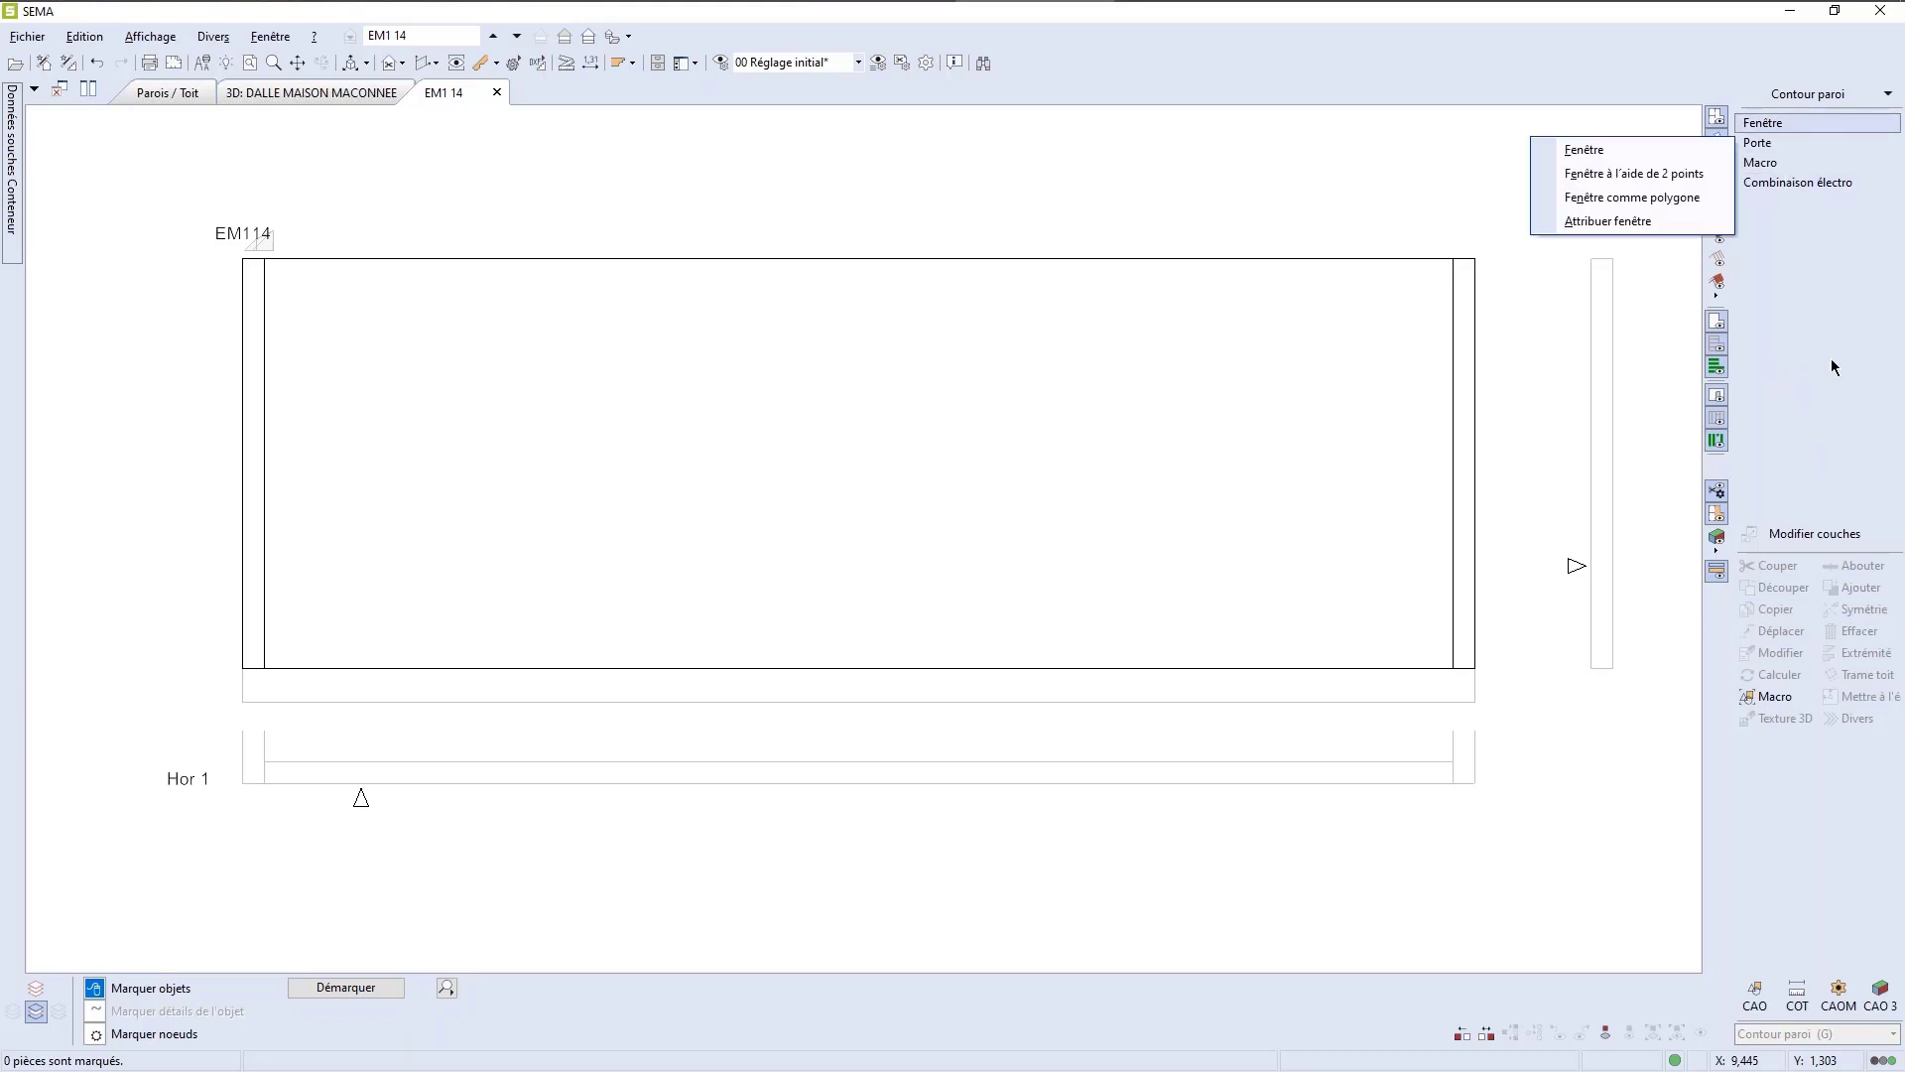
{"action": "left_click", "coordinate": [1610, 155]}
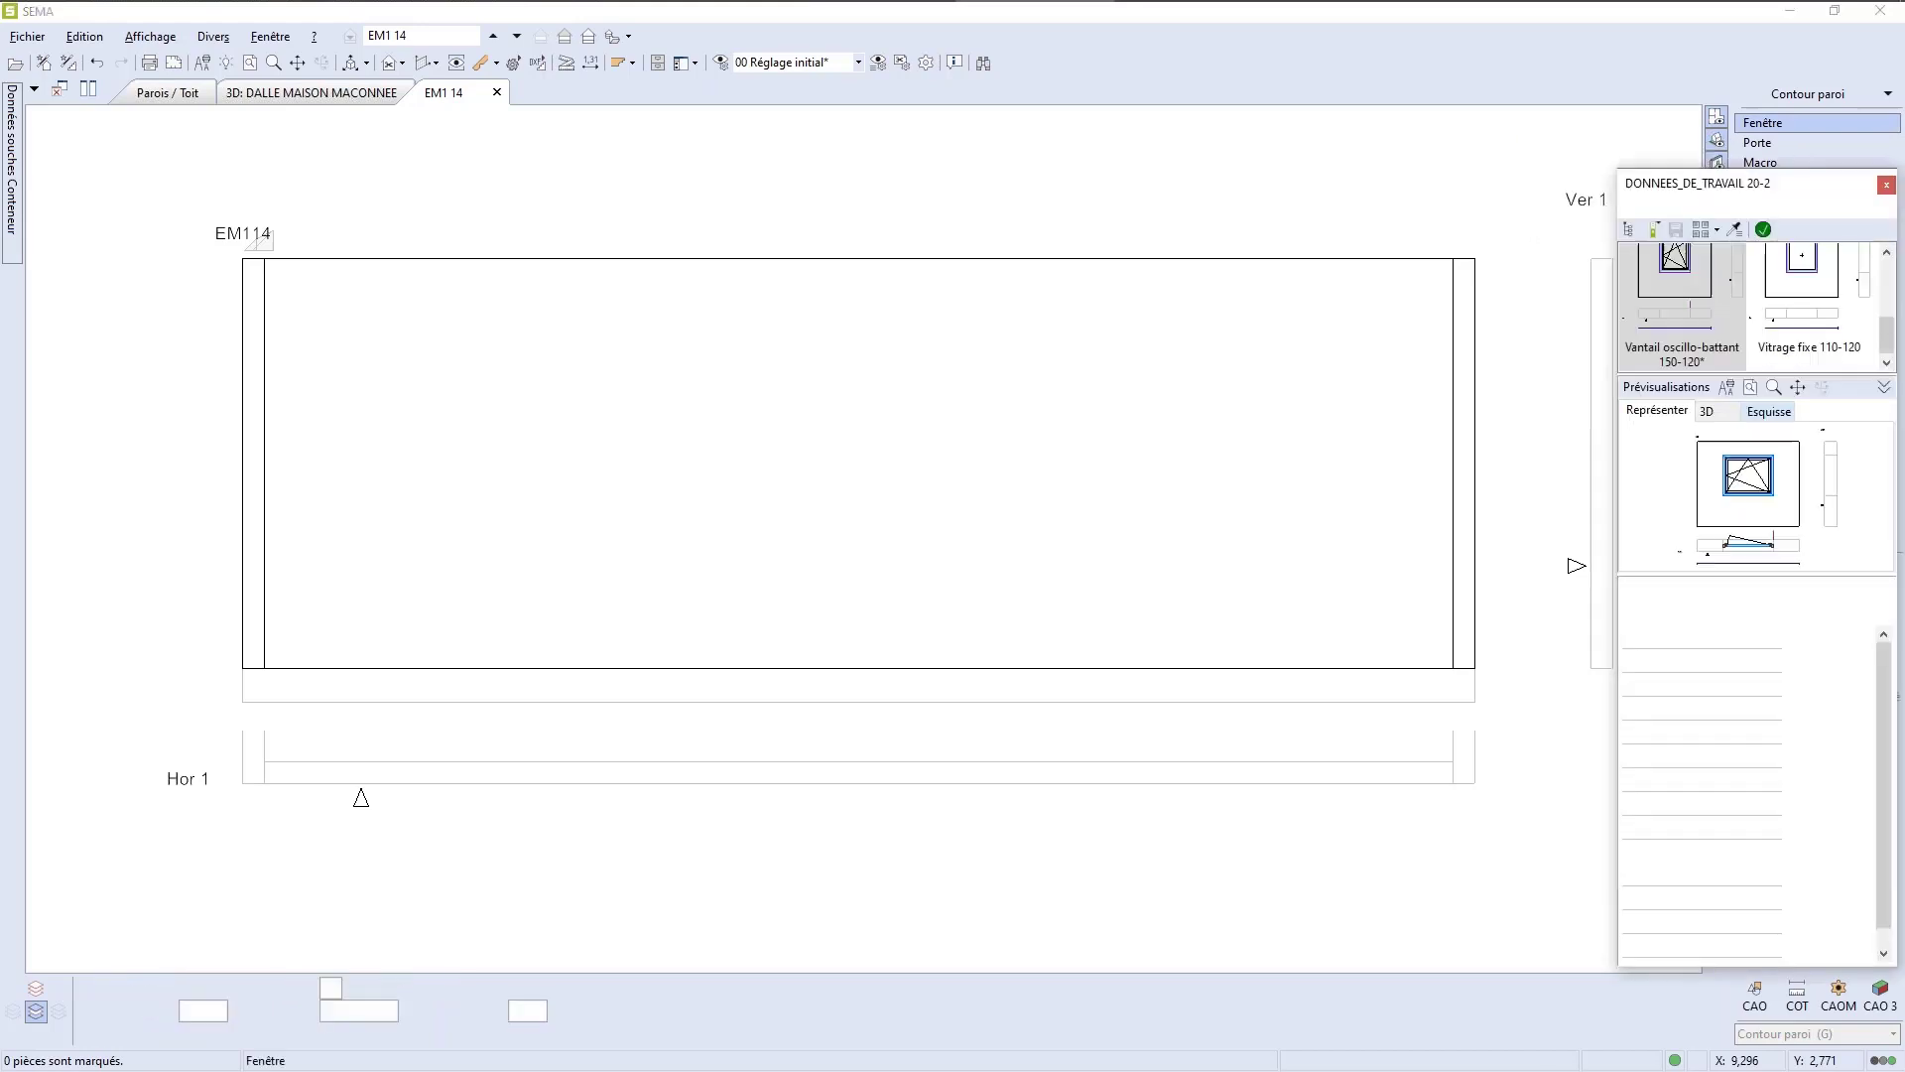
{"action": "left_click", "coordinate": [1697, 317]}
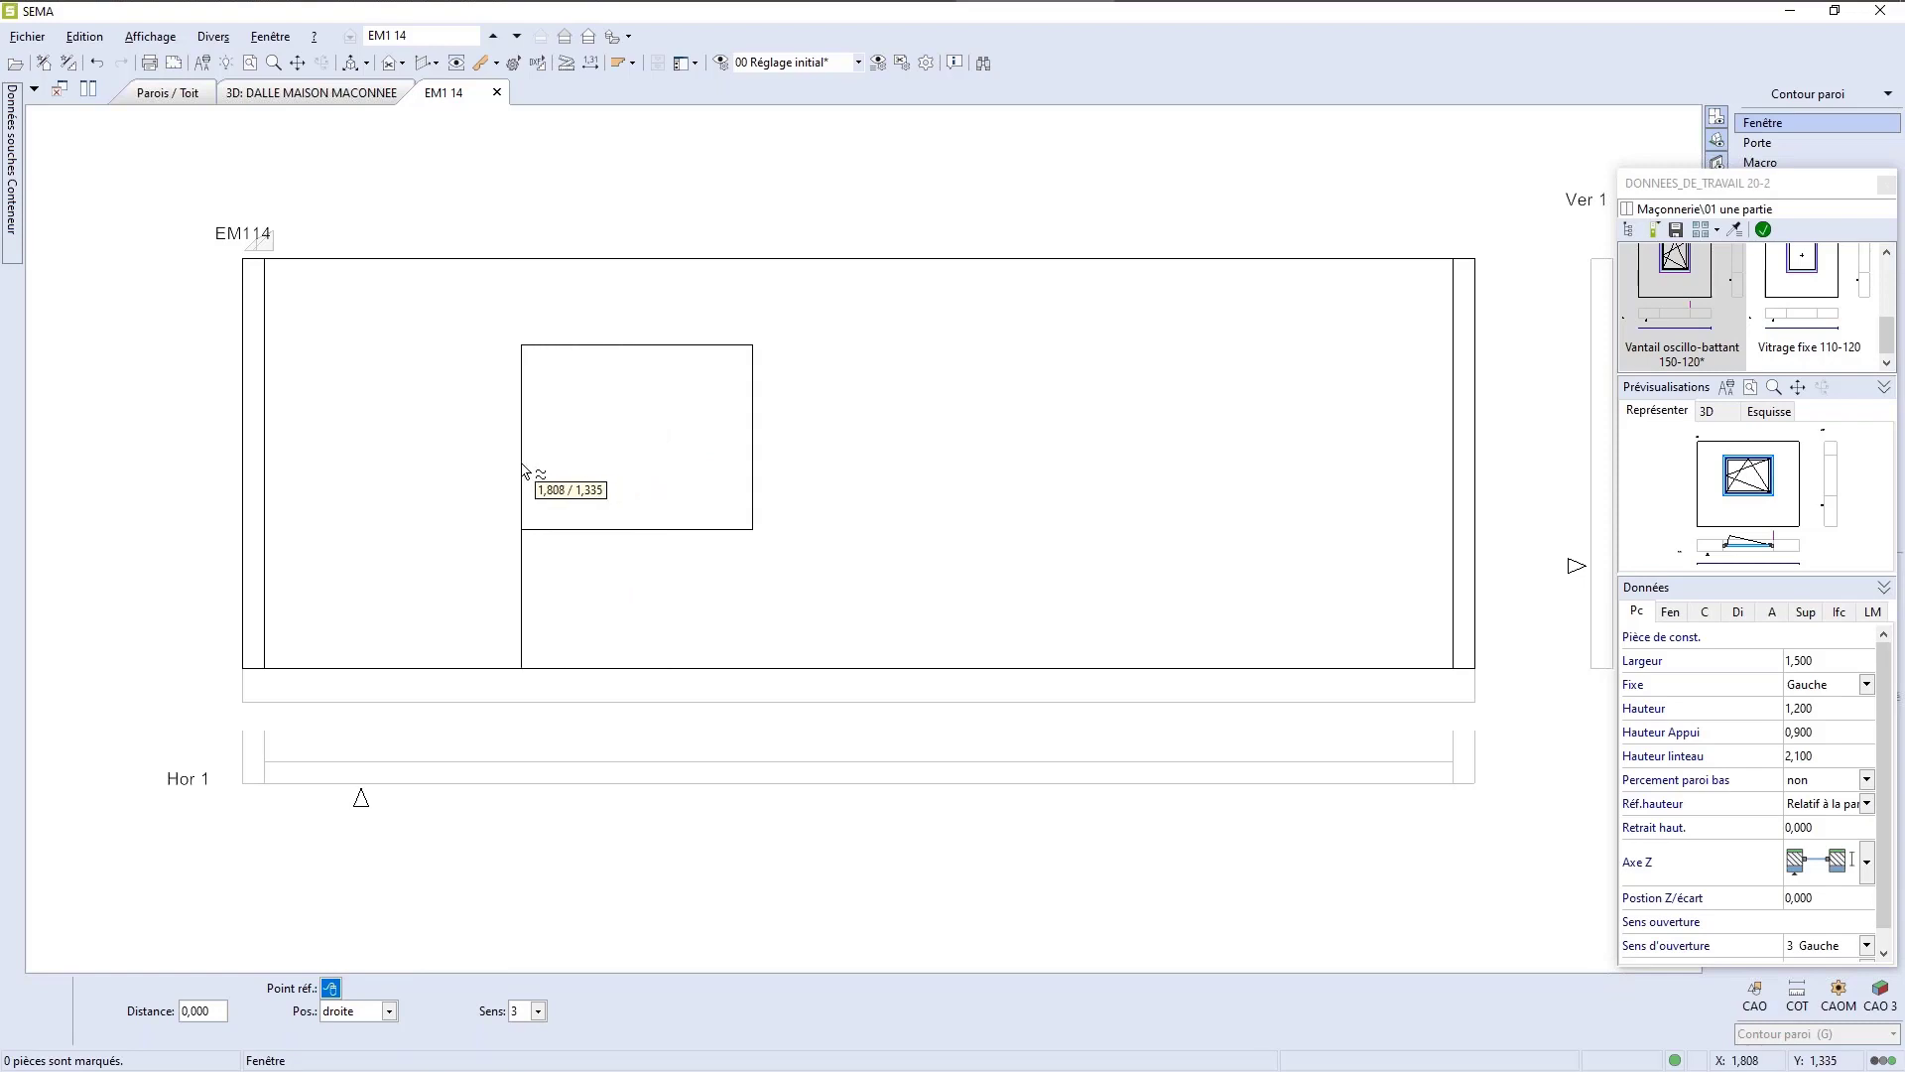
Step: Use the lower-left outer corner of wall EM114 as the window's reference point and set its distance to 4,000
{"action": "left_click", "coordinate": [246, 668]}
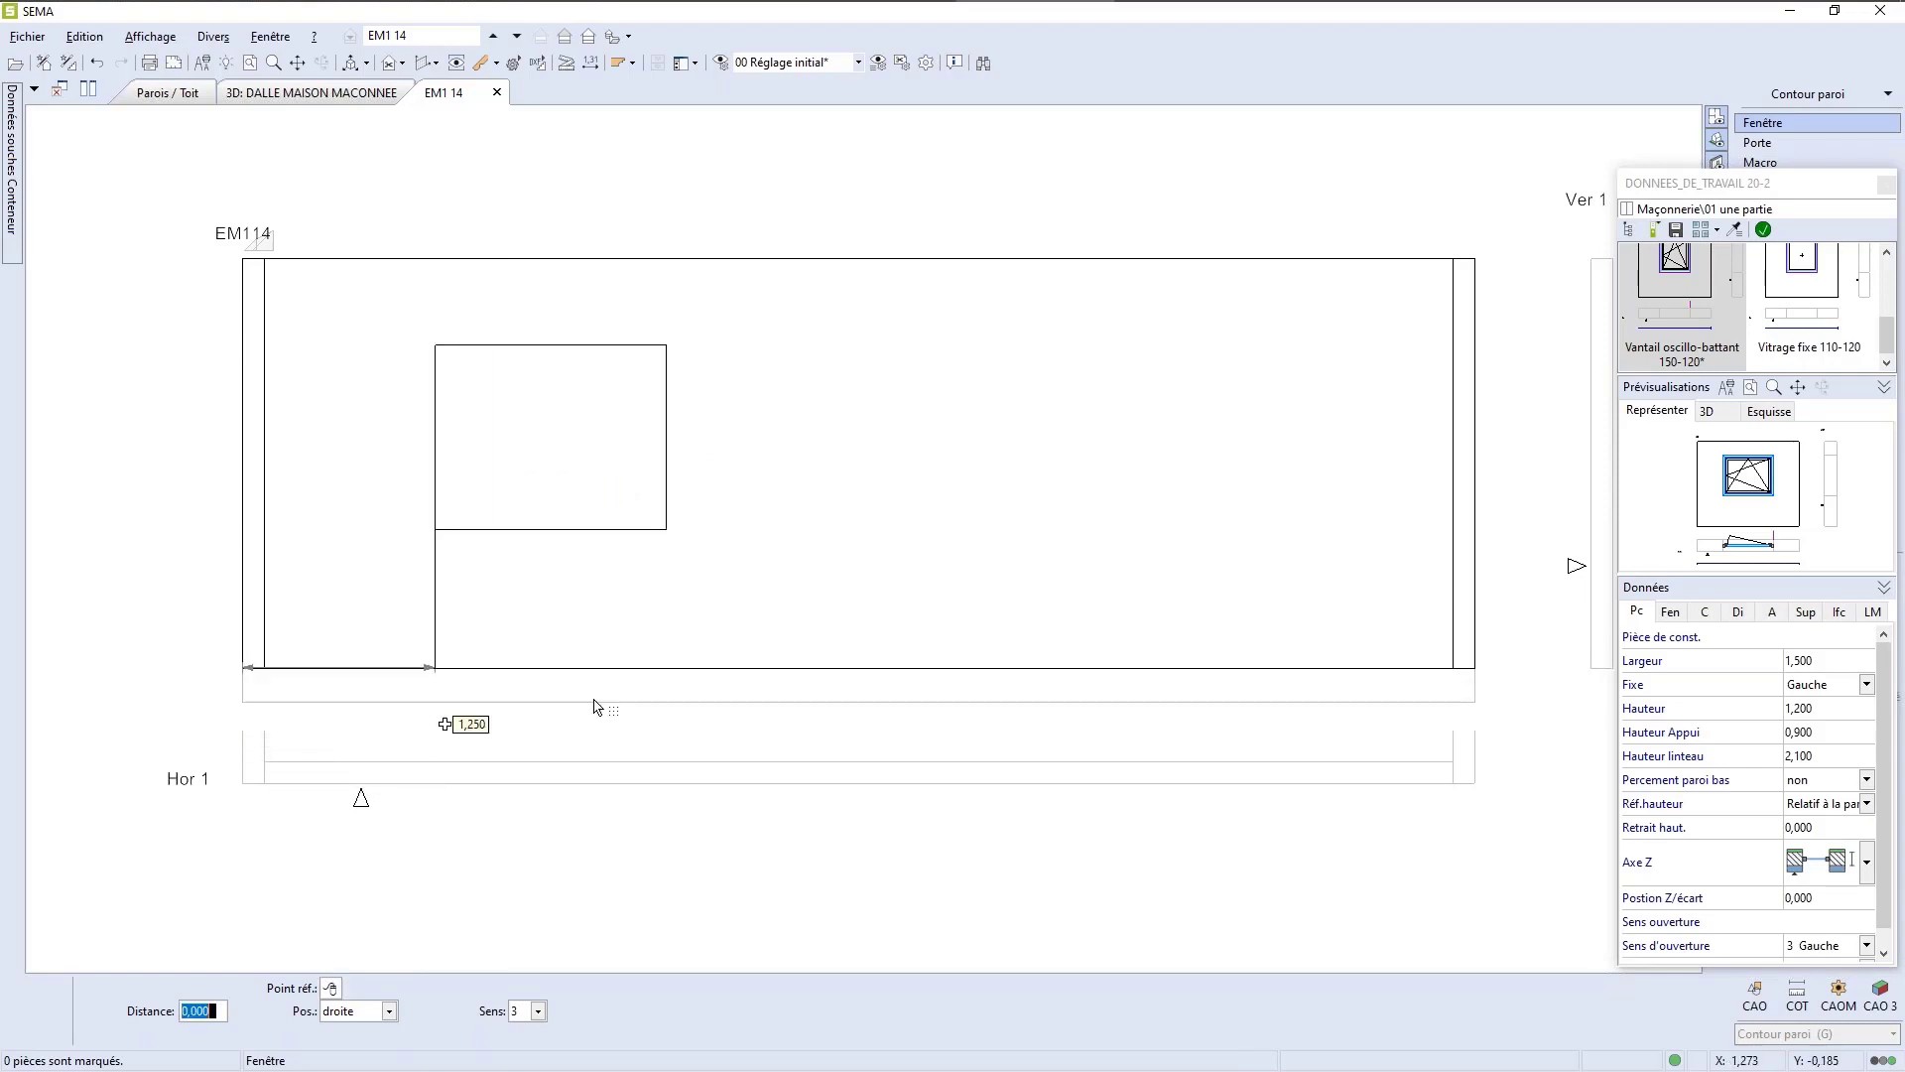
{"action": "type", "text": "2,"}
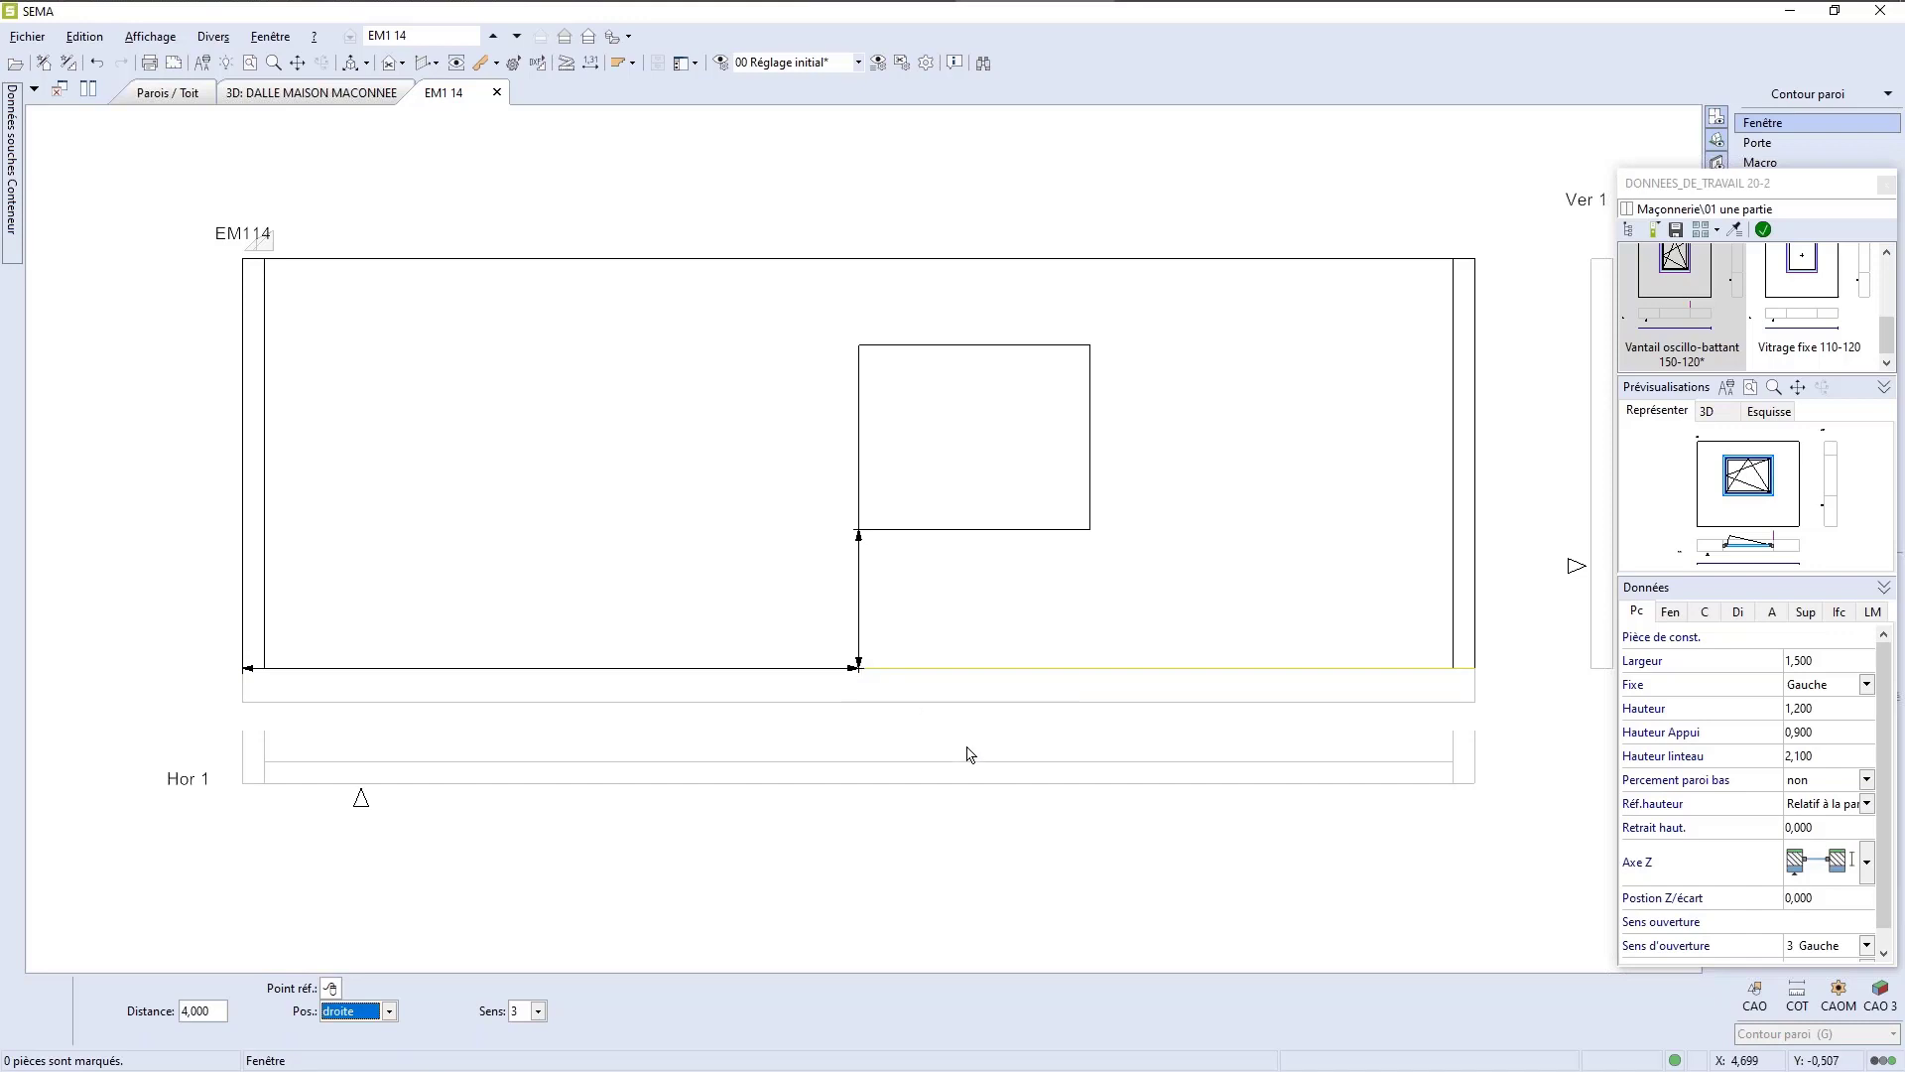
Step: Place the 1,500 × 1,200 window centred (Centré) on the reference point at distance 4,000 in wall EM114
{"action": "key", "text": "Down"}
{"action": "key", "text": "Down"}
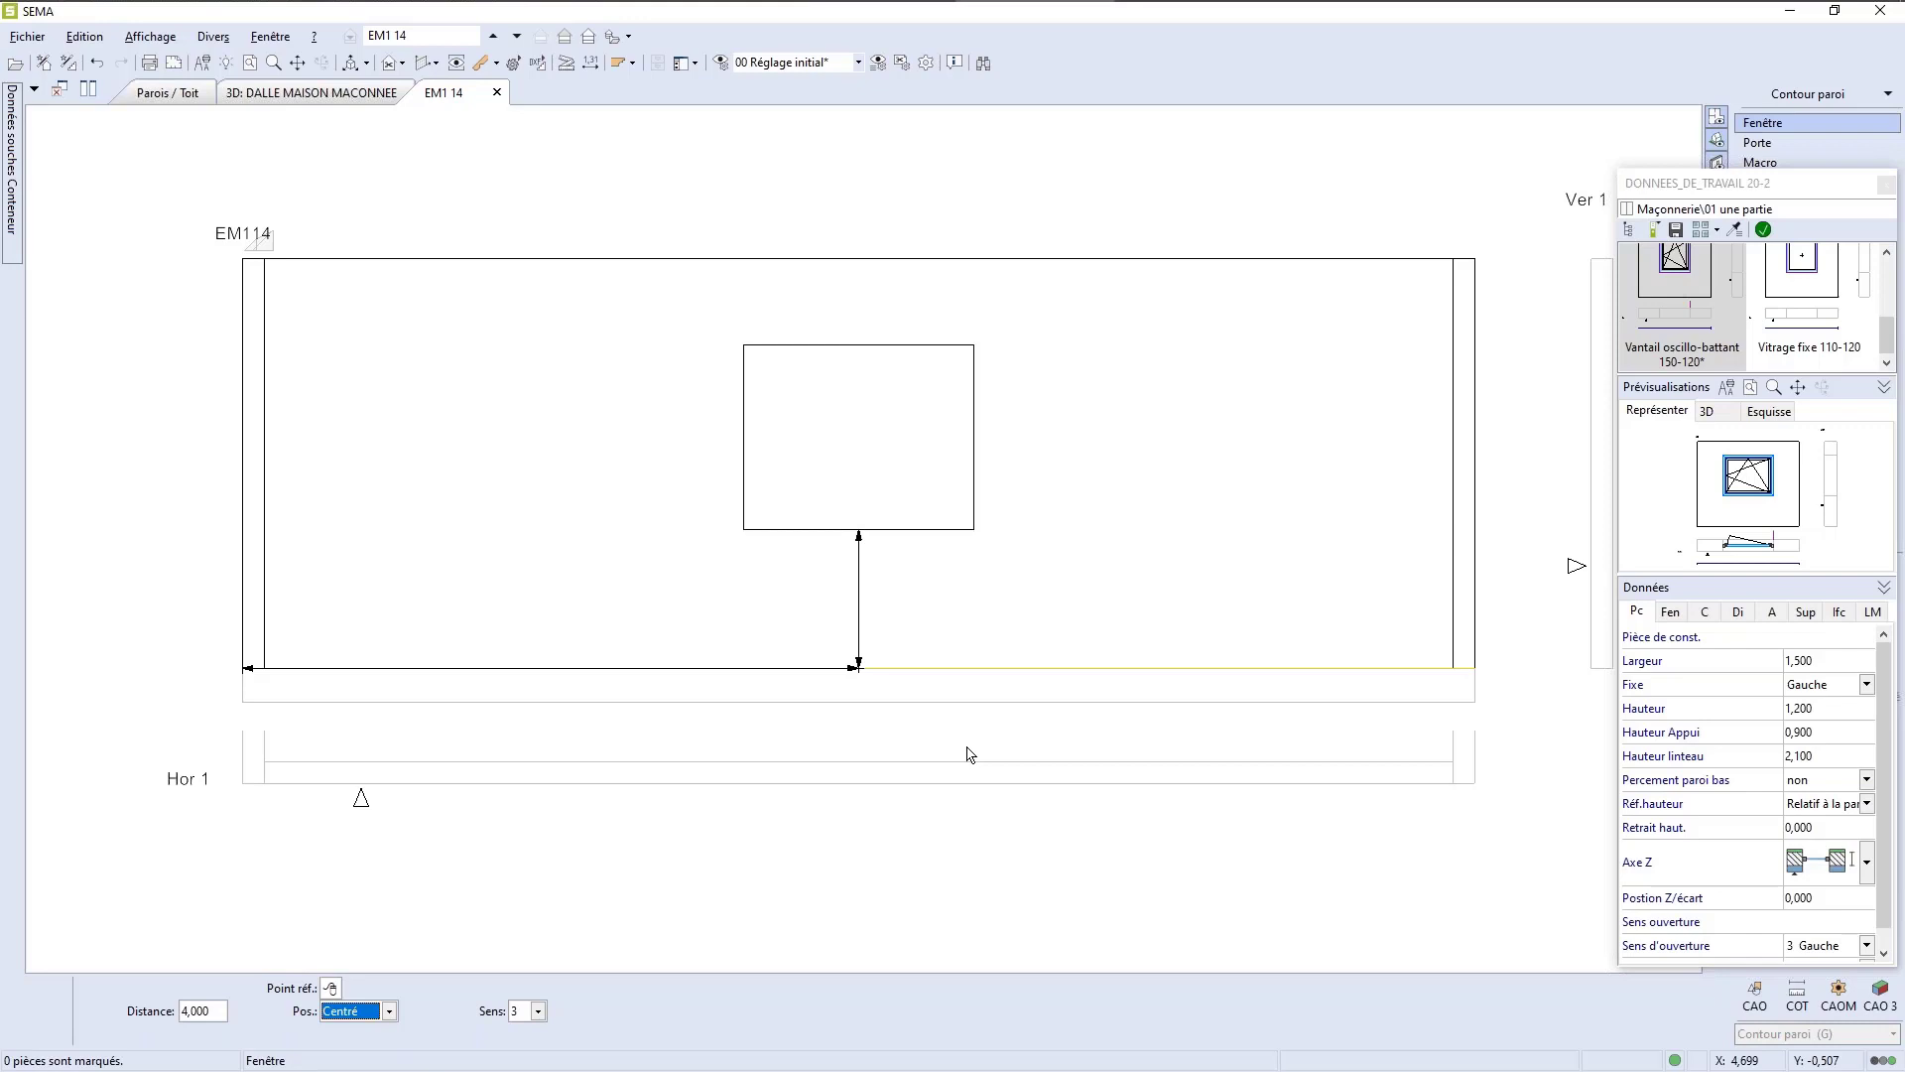
{"action": "key", "text": "Tab"}
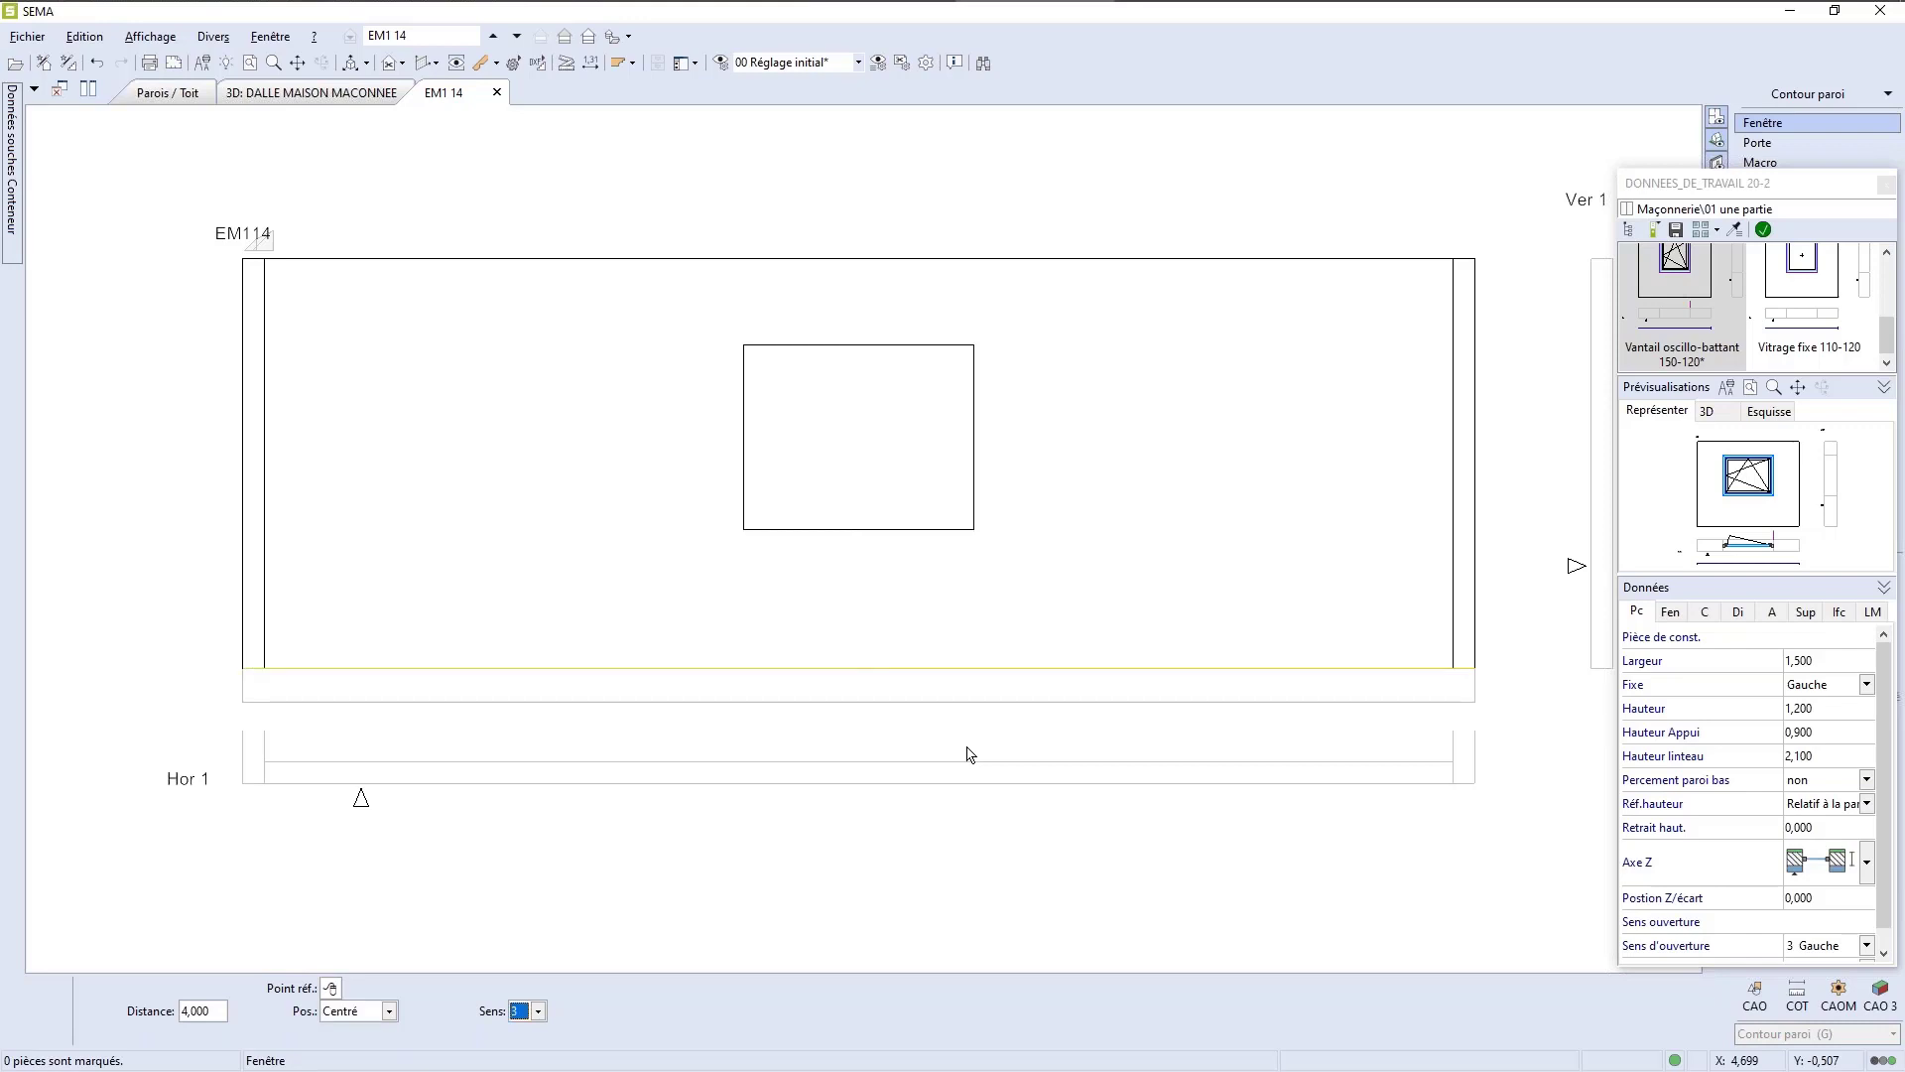
{"action": "key", "text": "Return"}
{"action": "key", "text": "Escape"}
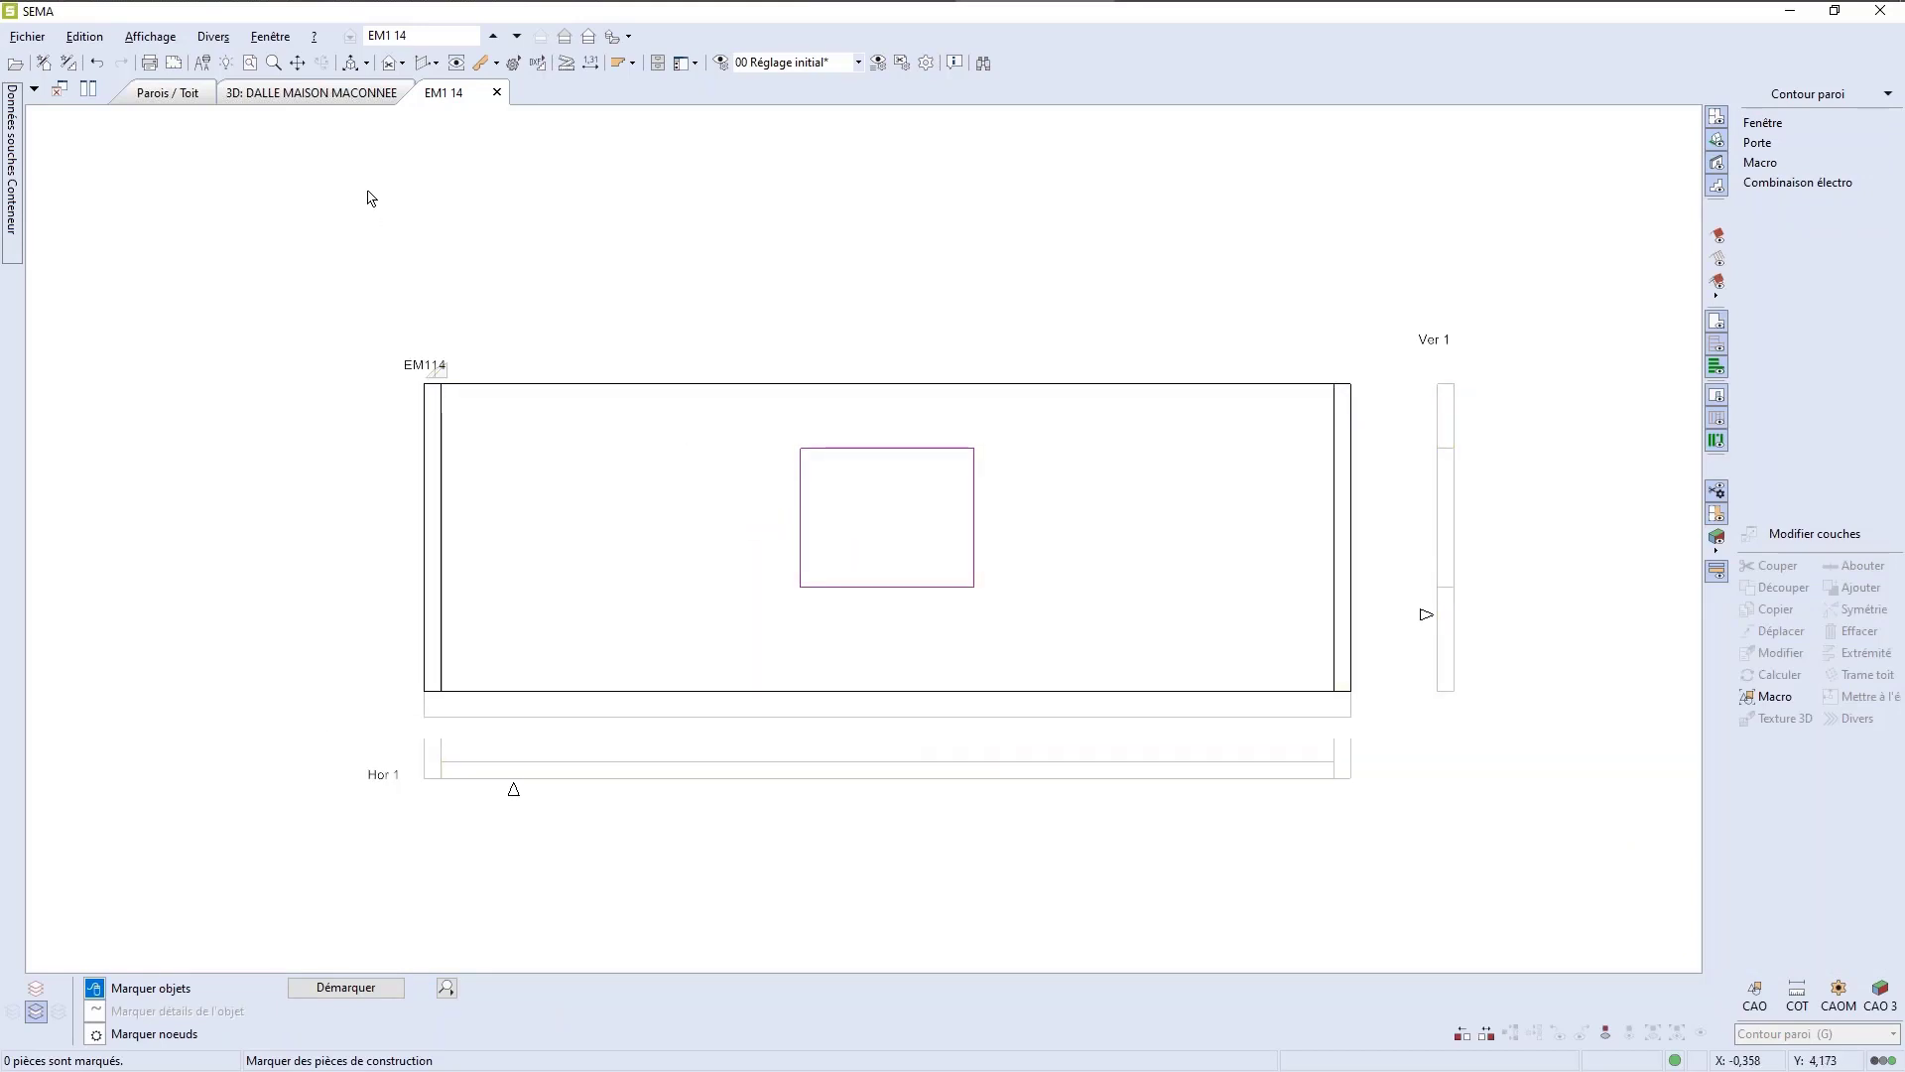
Step: Inspect the centred window in the EM114 wall in the 3D view of the house
{"action": "left_click", "coordinate": [279, 97]}
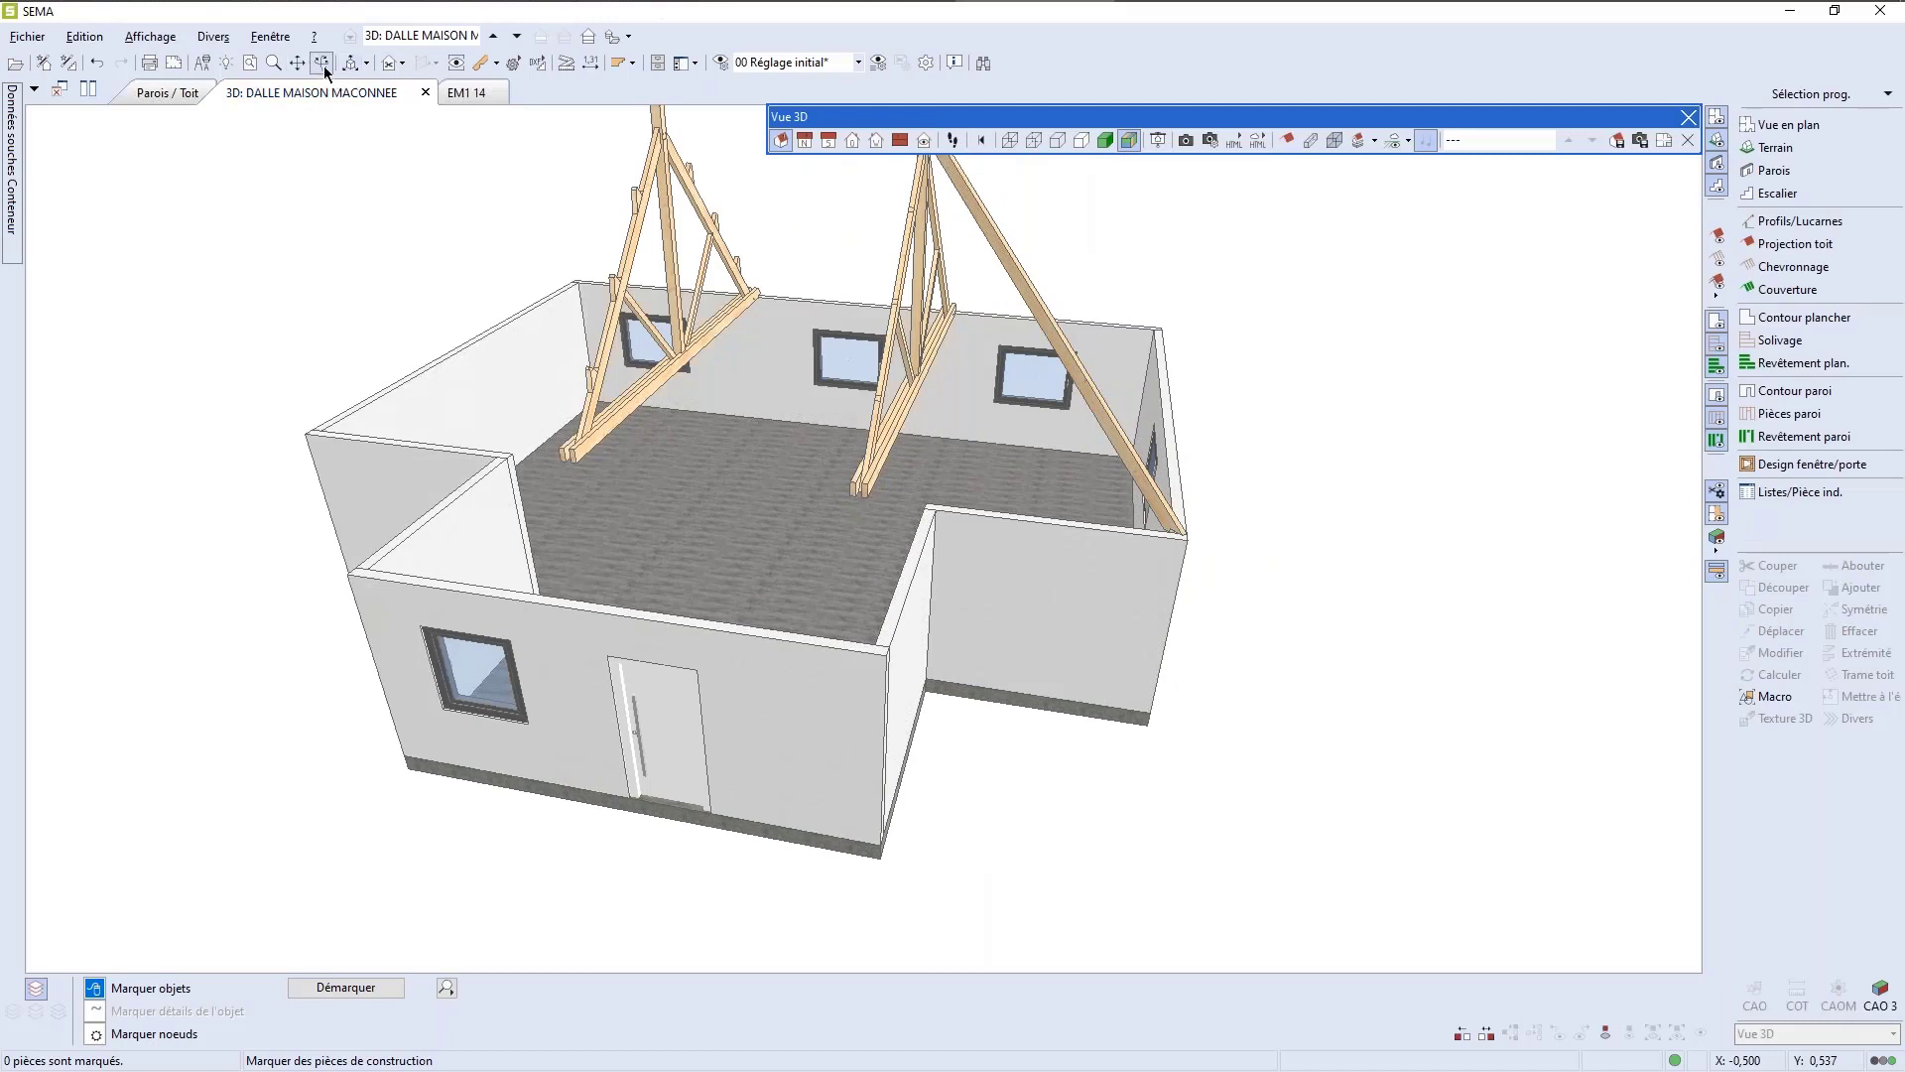
{"action": "left_click_drag", "start_coordinate": [1018, 571], "coordinate": [927, 561]}
{"action": "scroll", "coordinate": [1031, 690], "scroll_direction": "down", "scroll_amount": 3}
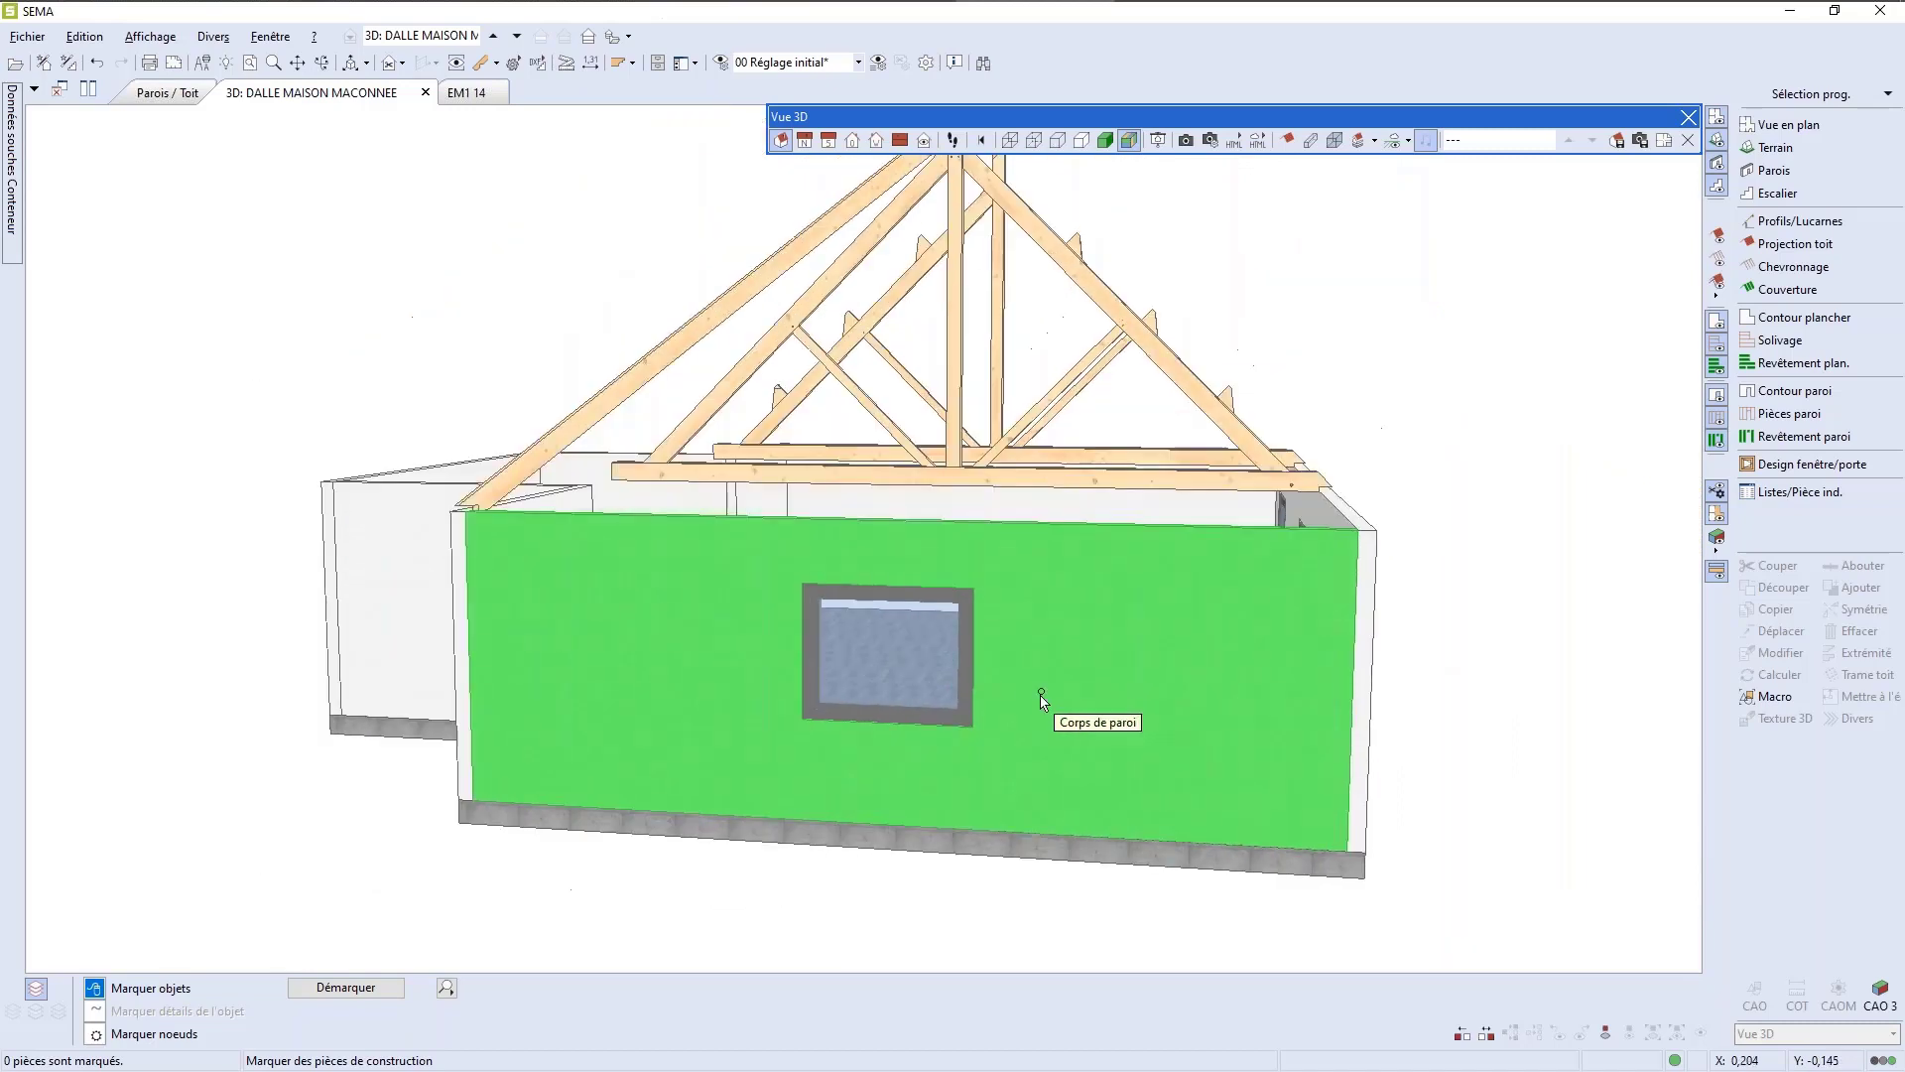
{"action": "scroll", "coordinate": [1026, 692], "scroll_direction": "up", "scroll_amount": 2}
{"action": "scroll", "coordinate": [999, 817], "scroll_direction": "down", "scroll_amount": 2}
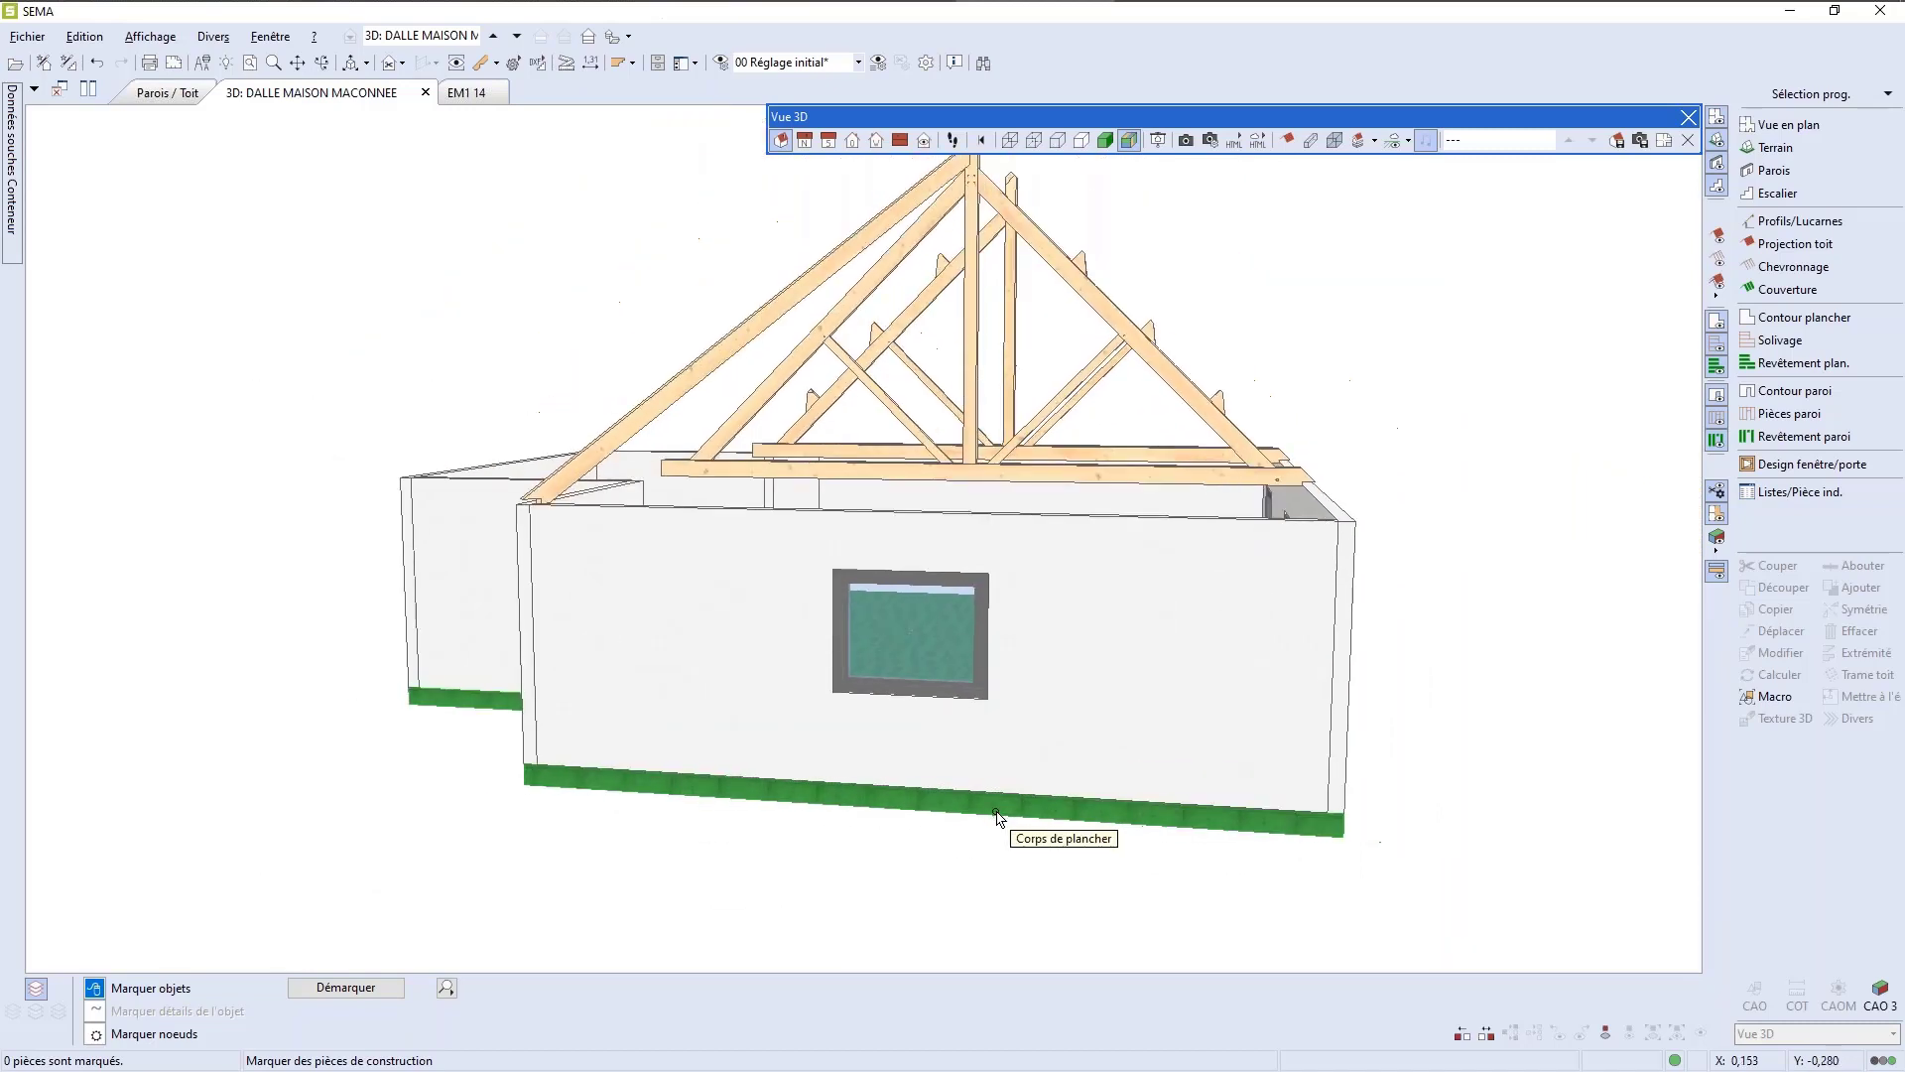
{"action": "scroll", "coordinate": [1152, 643], "scroll_direction": "up", "scroll_amount": 1}
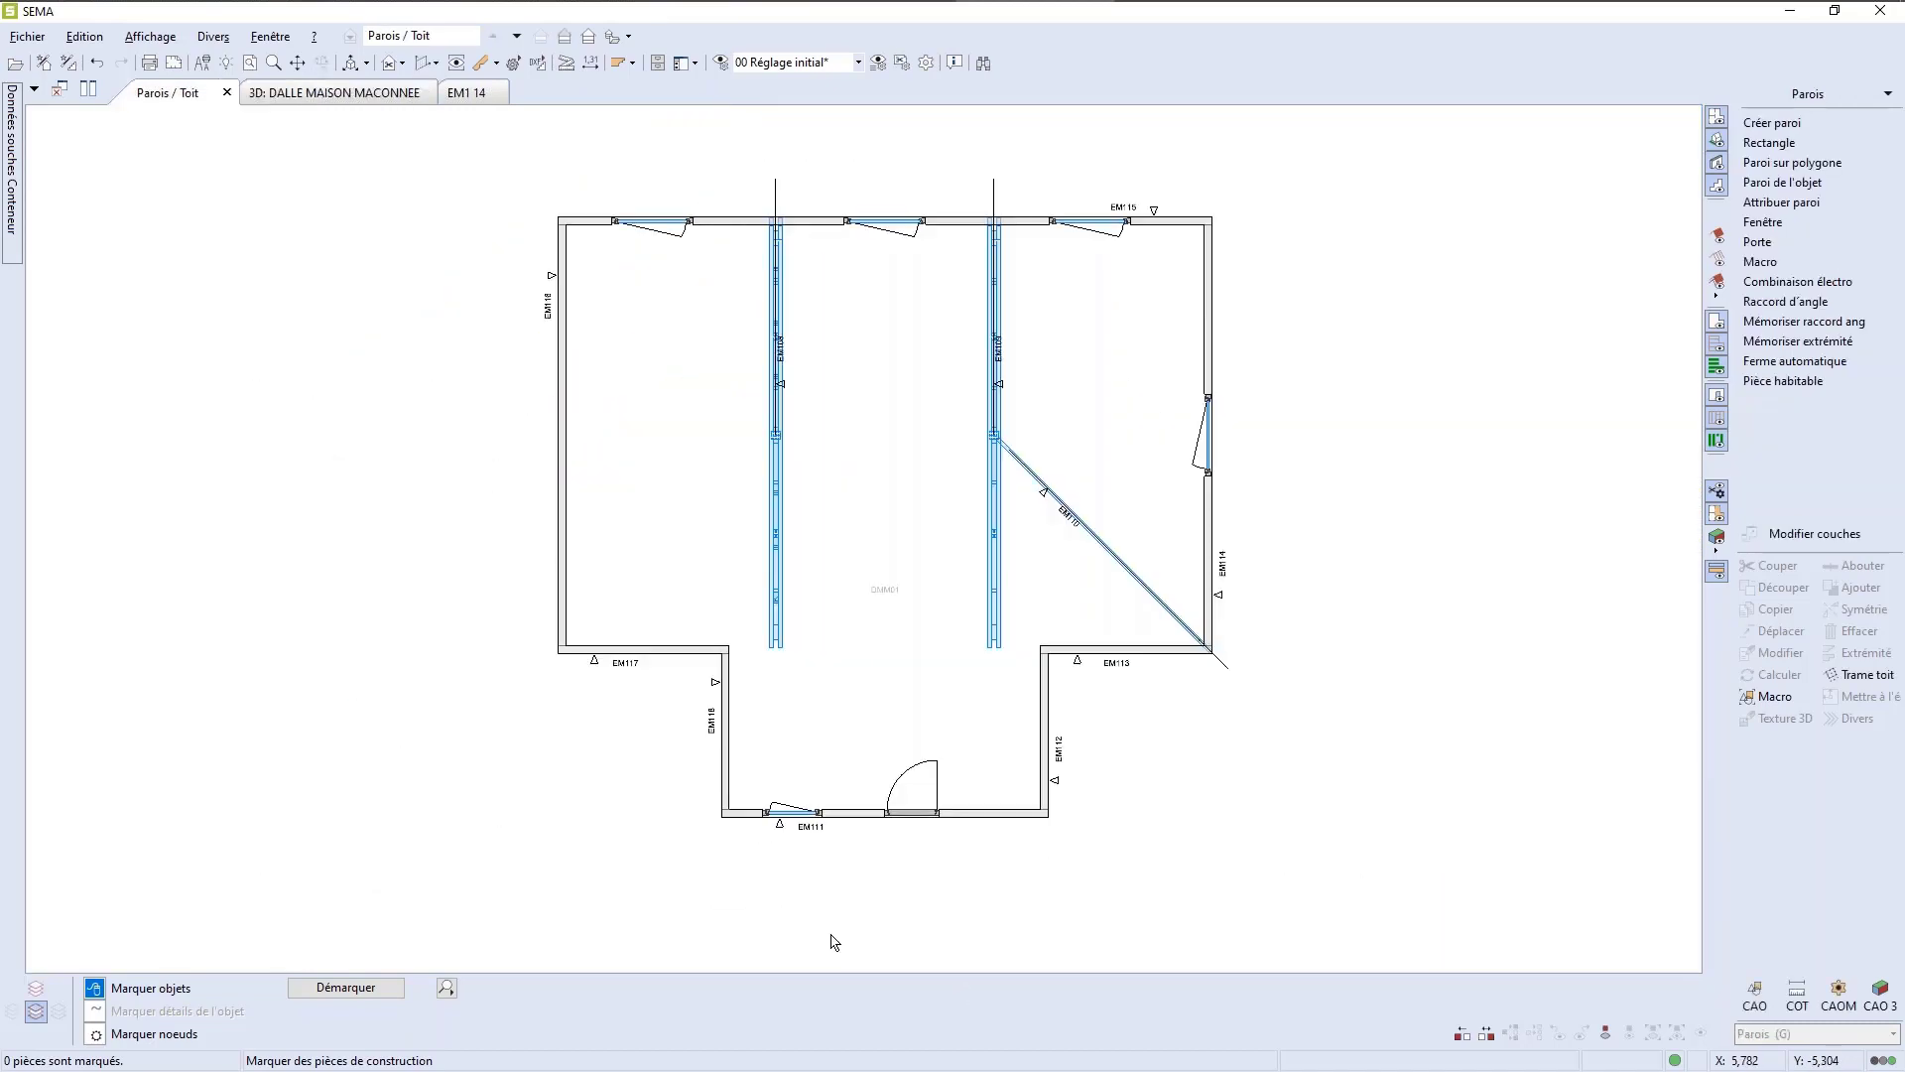
Step: Open the front wall EM111, containing the entrance door, from the plan in its own wall view
{"action": "scroll", "coordinate": [778, 880], "scroll_direction": "up", "scroll_amount": 5}
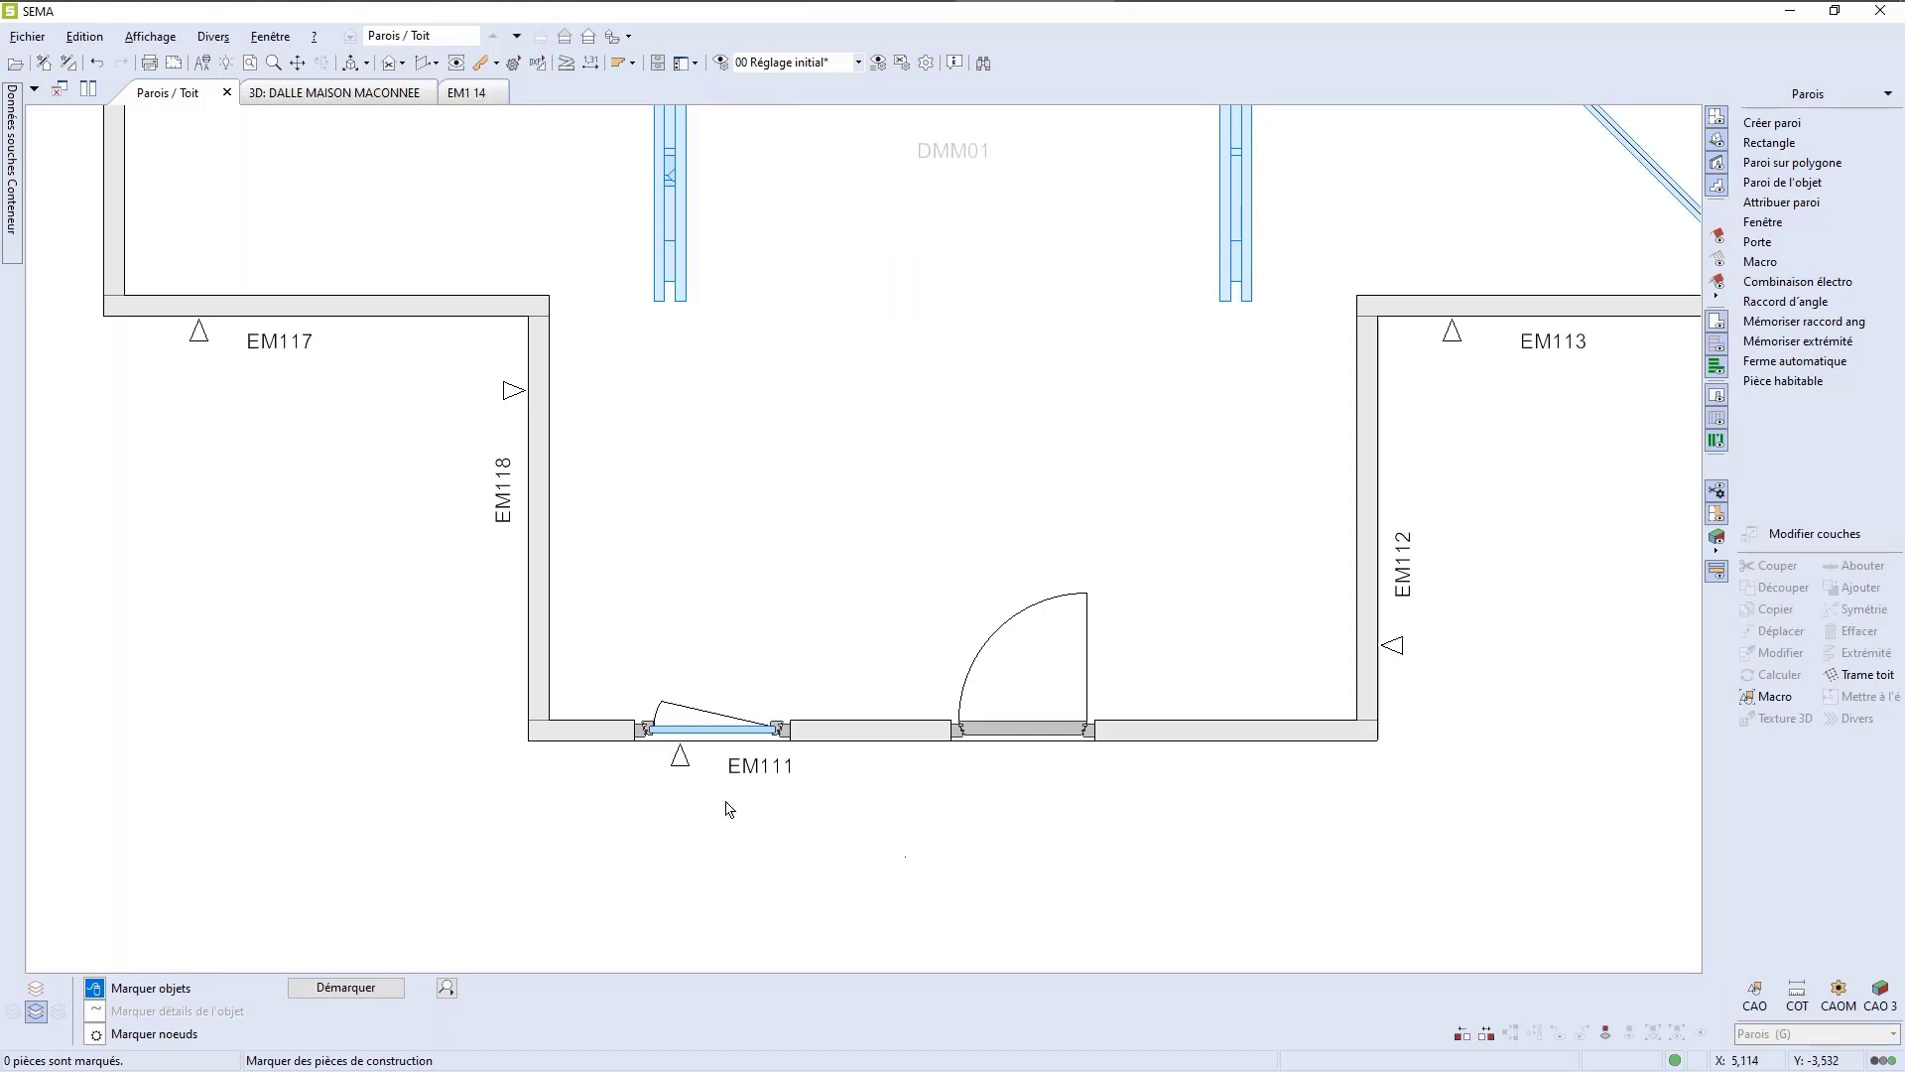
{"action": "scroll", "coordinate": [516, 779], "scroll_direction": "up", "scroll_amount": 5}
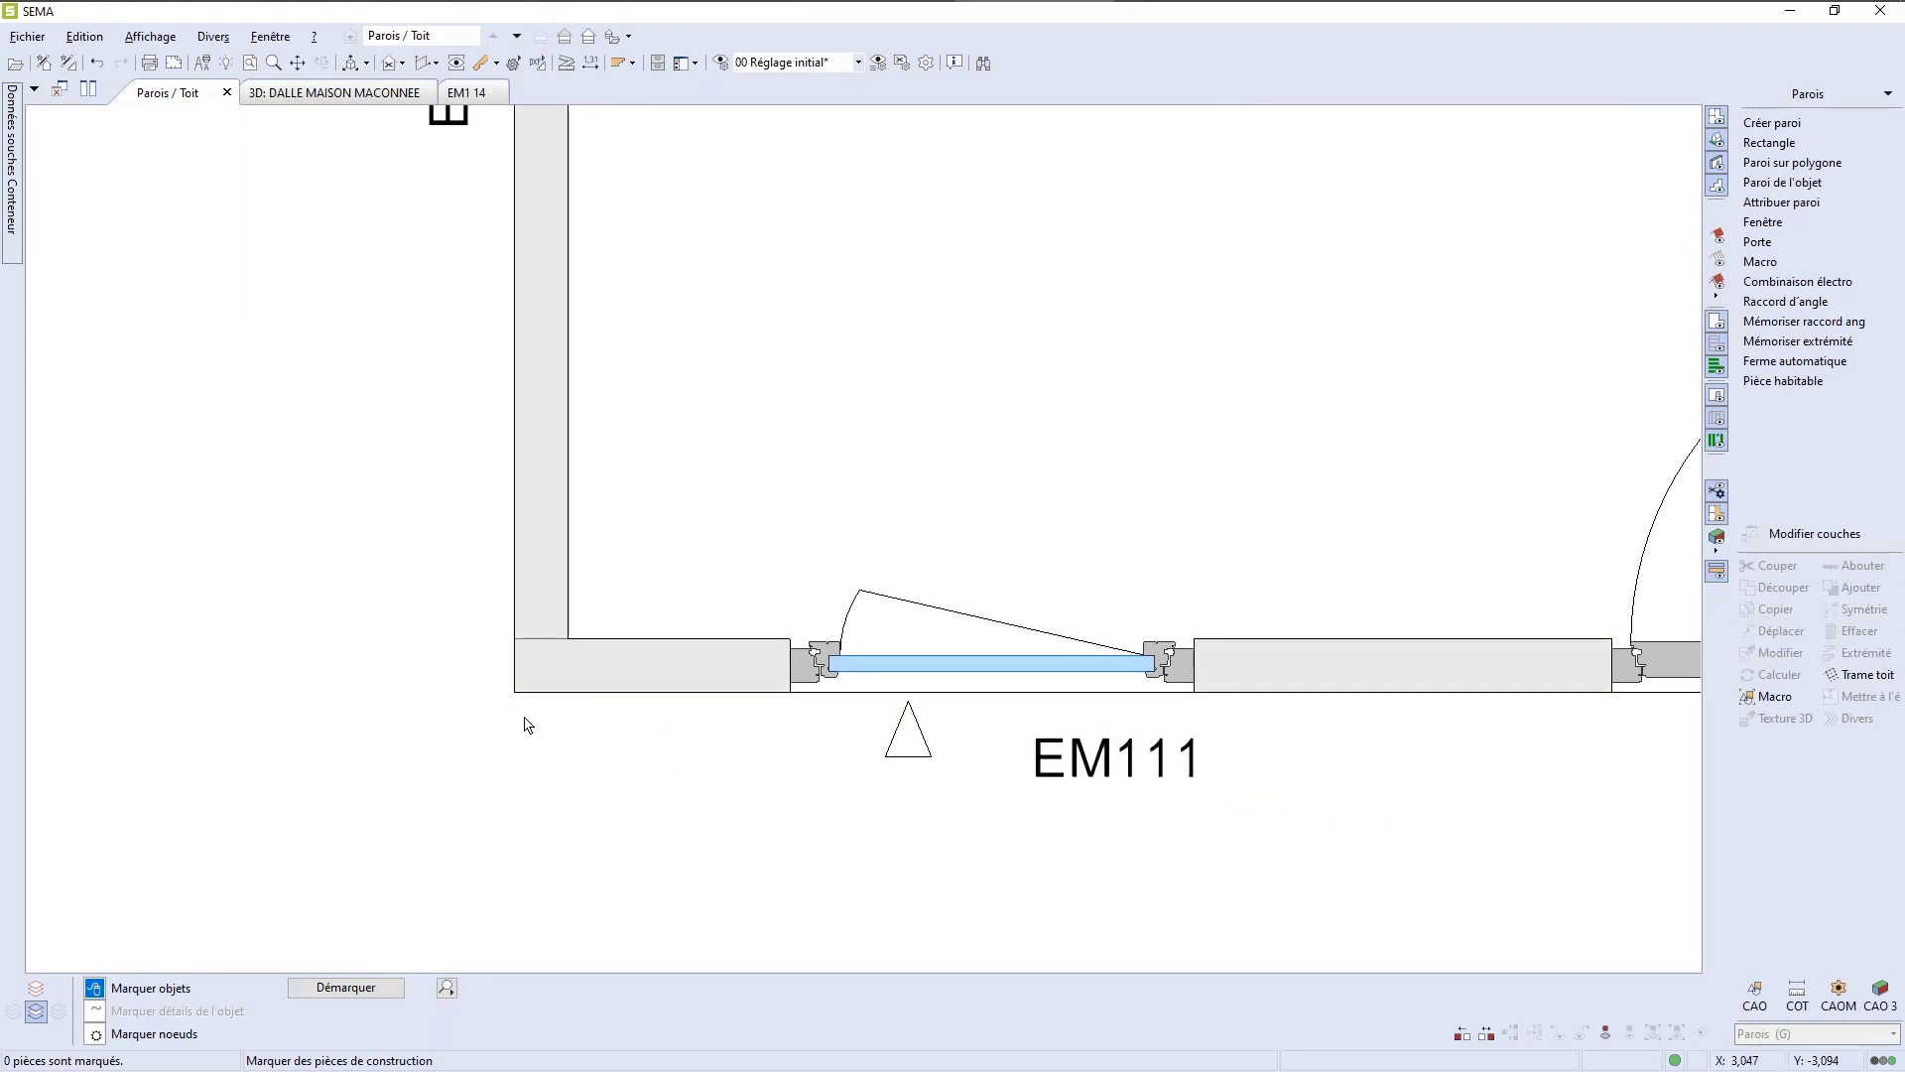
{"action": "scroll", "coordinate": [541, 683], "scroll_direction": "up", "scroll_amount": 3}
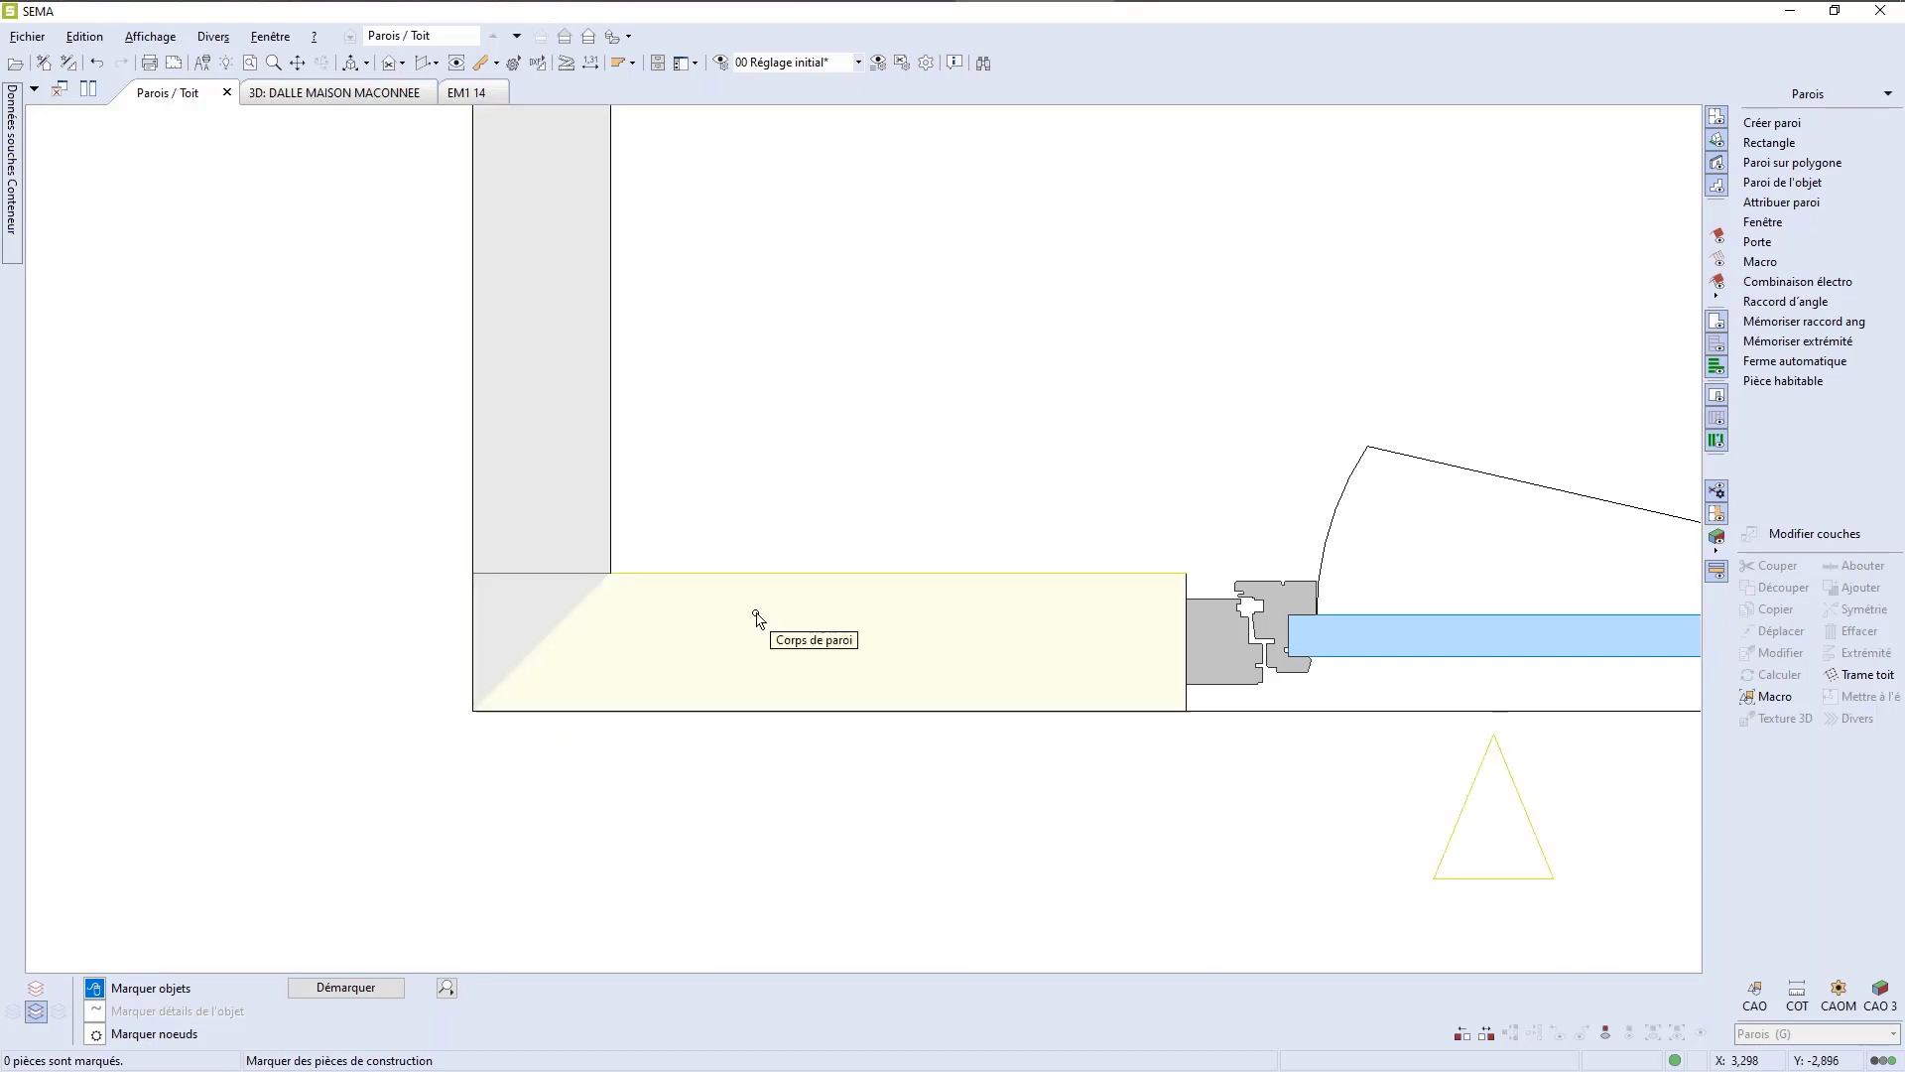
{"action": "scroll", "coordinate": [756, 617], "scroll_direction": "down", "scroll_amount": 5}
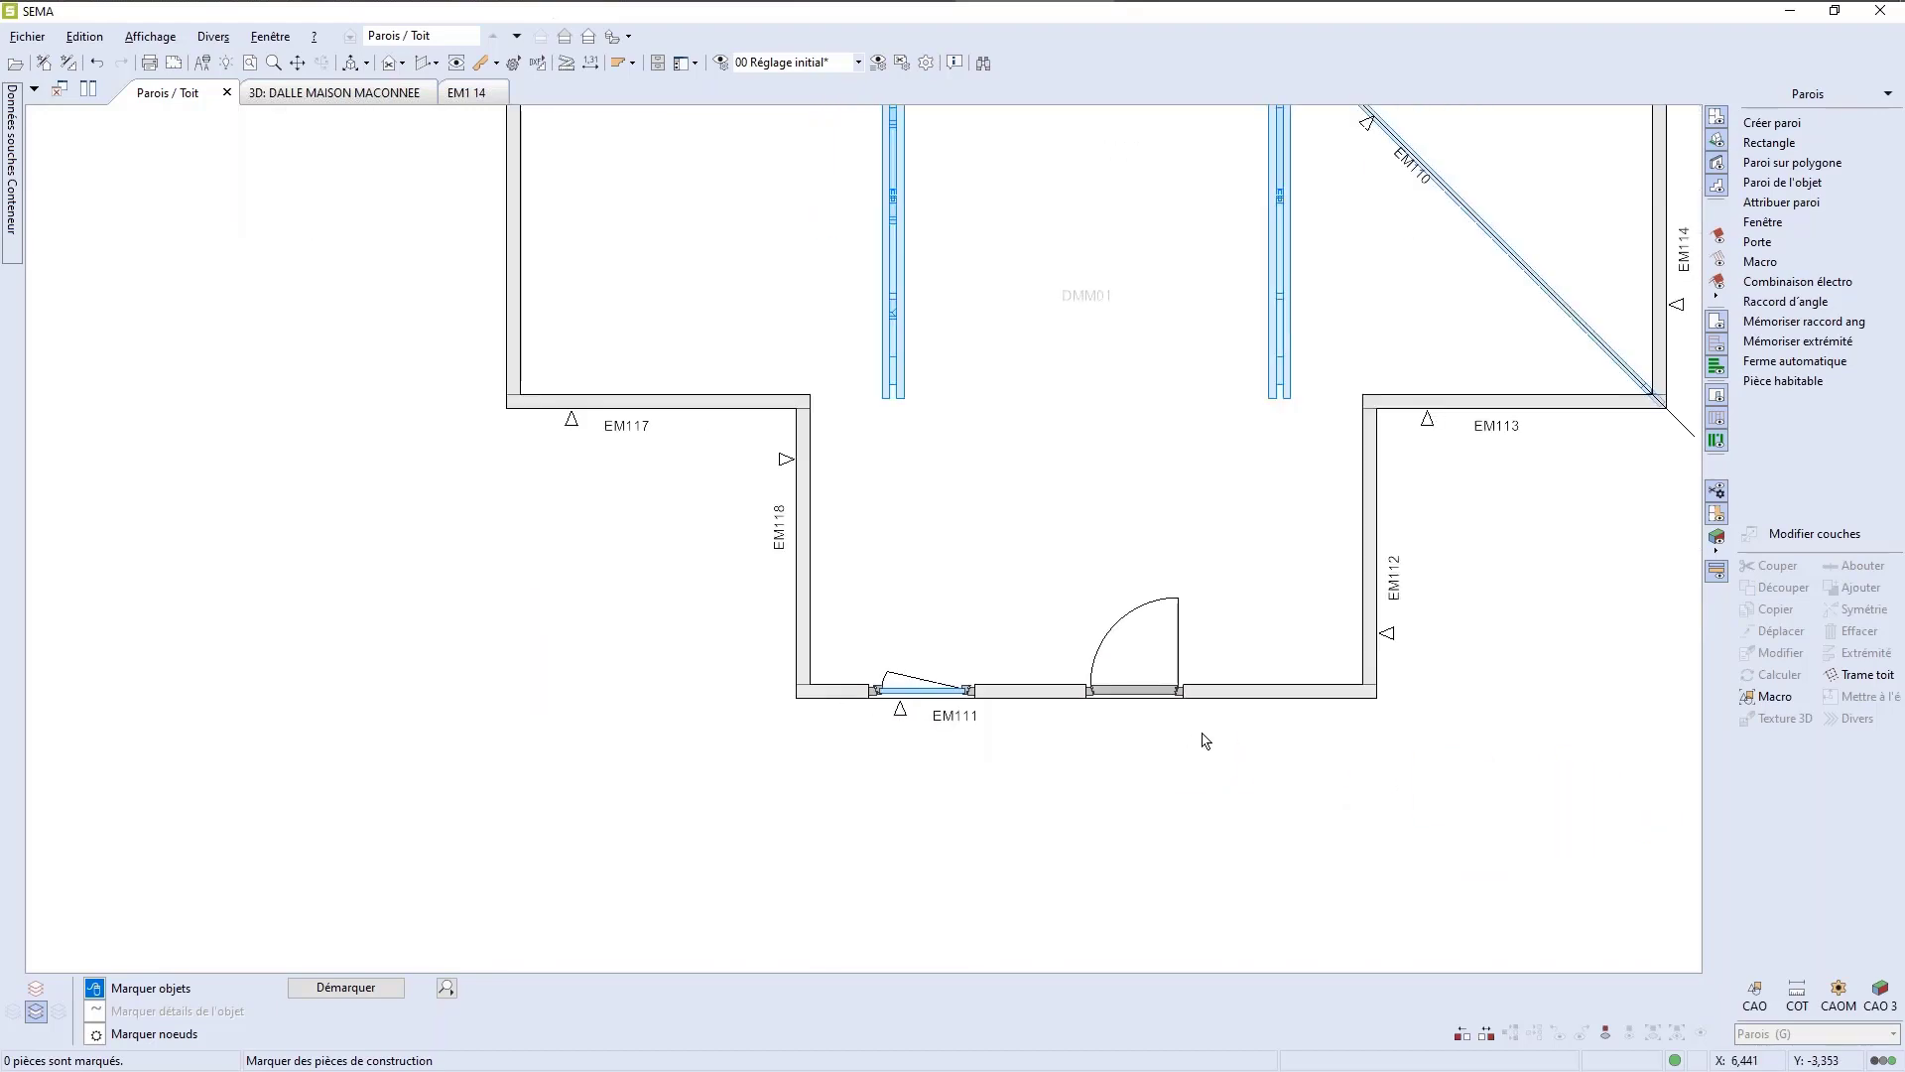
{"action": "scroll", "coordinate": [1152, 730], "scroll_direction": "up", "scroll_amount": 1}
{"action": "left_click", "coordinate": [779, 822]}
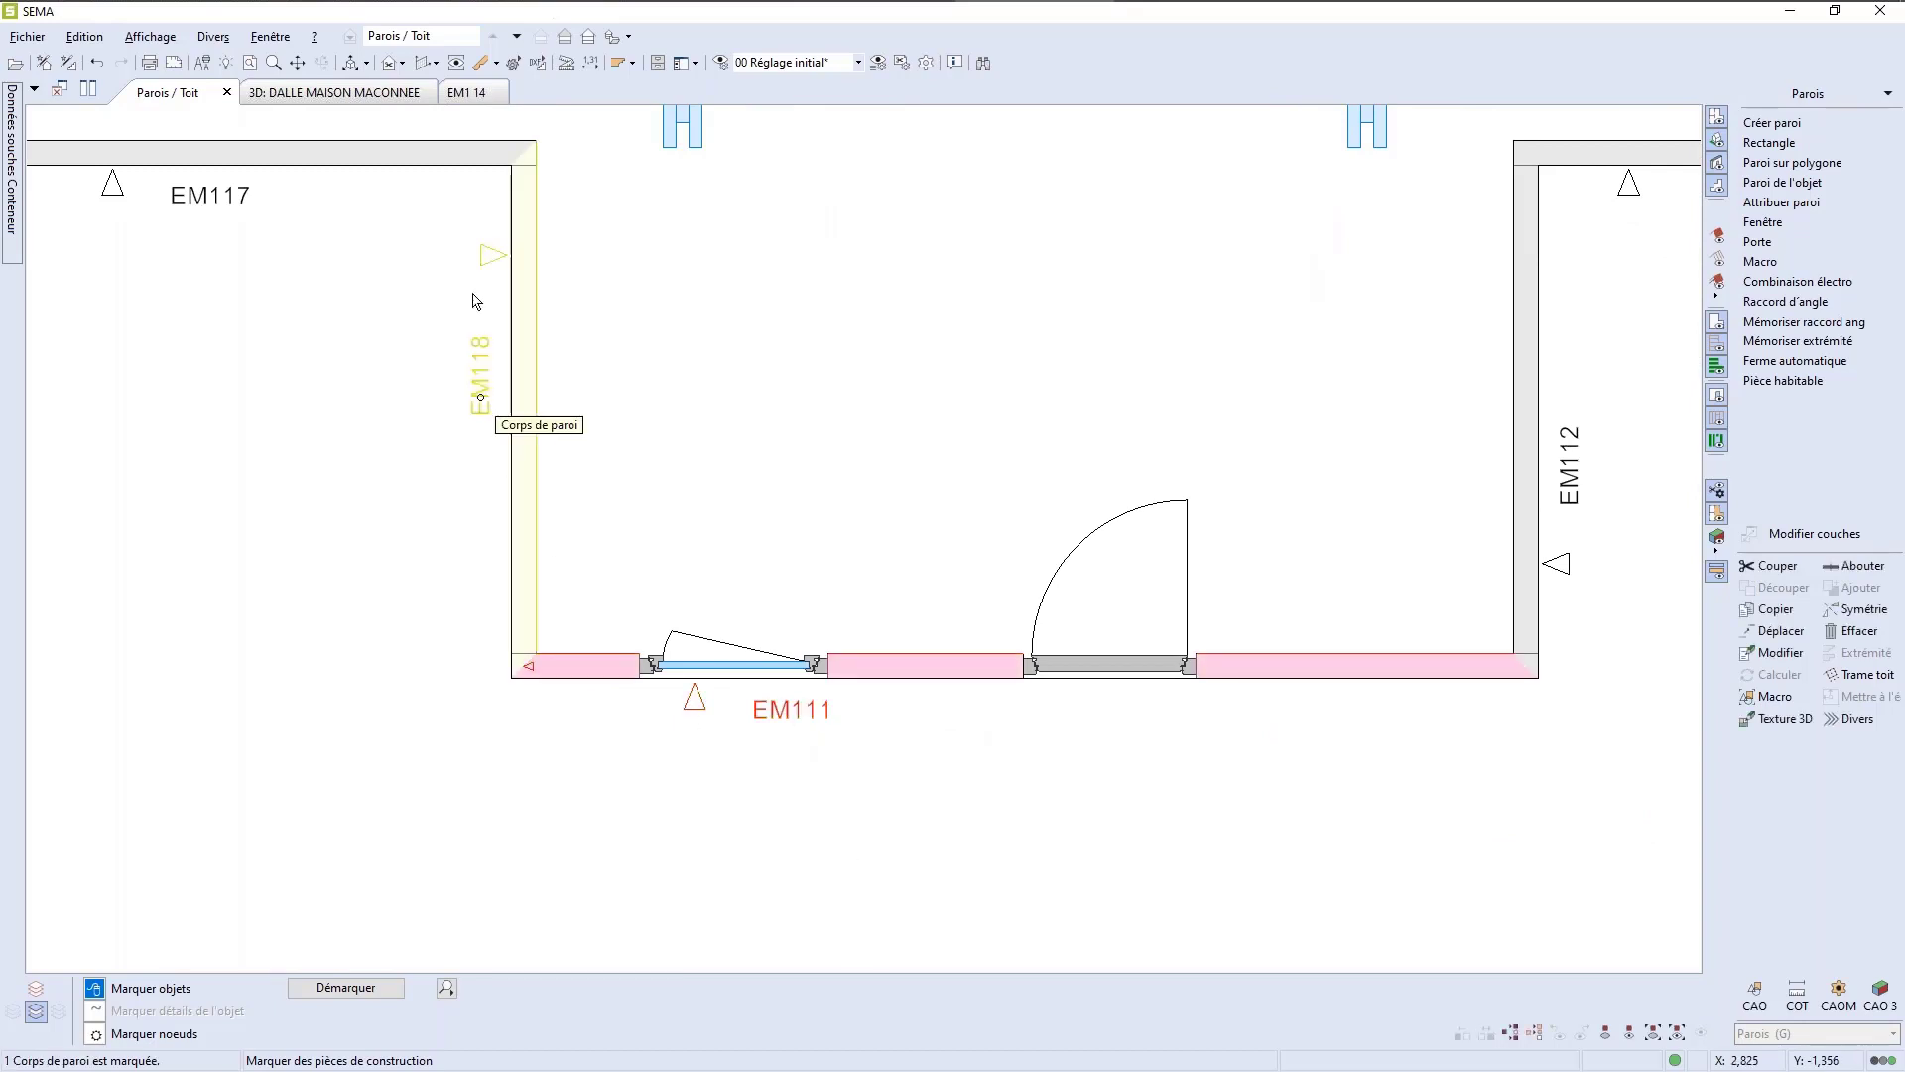
{"action": "left_click", "coordinate": [456, 64]}
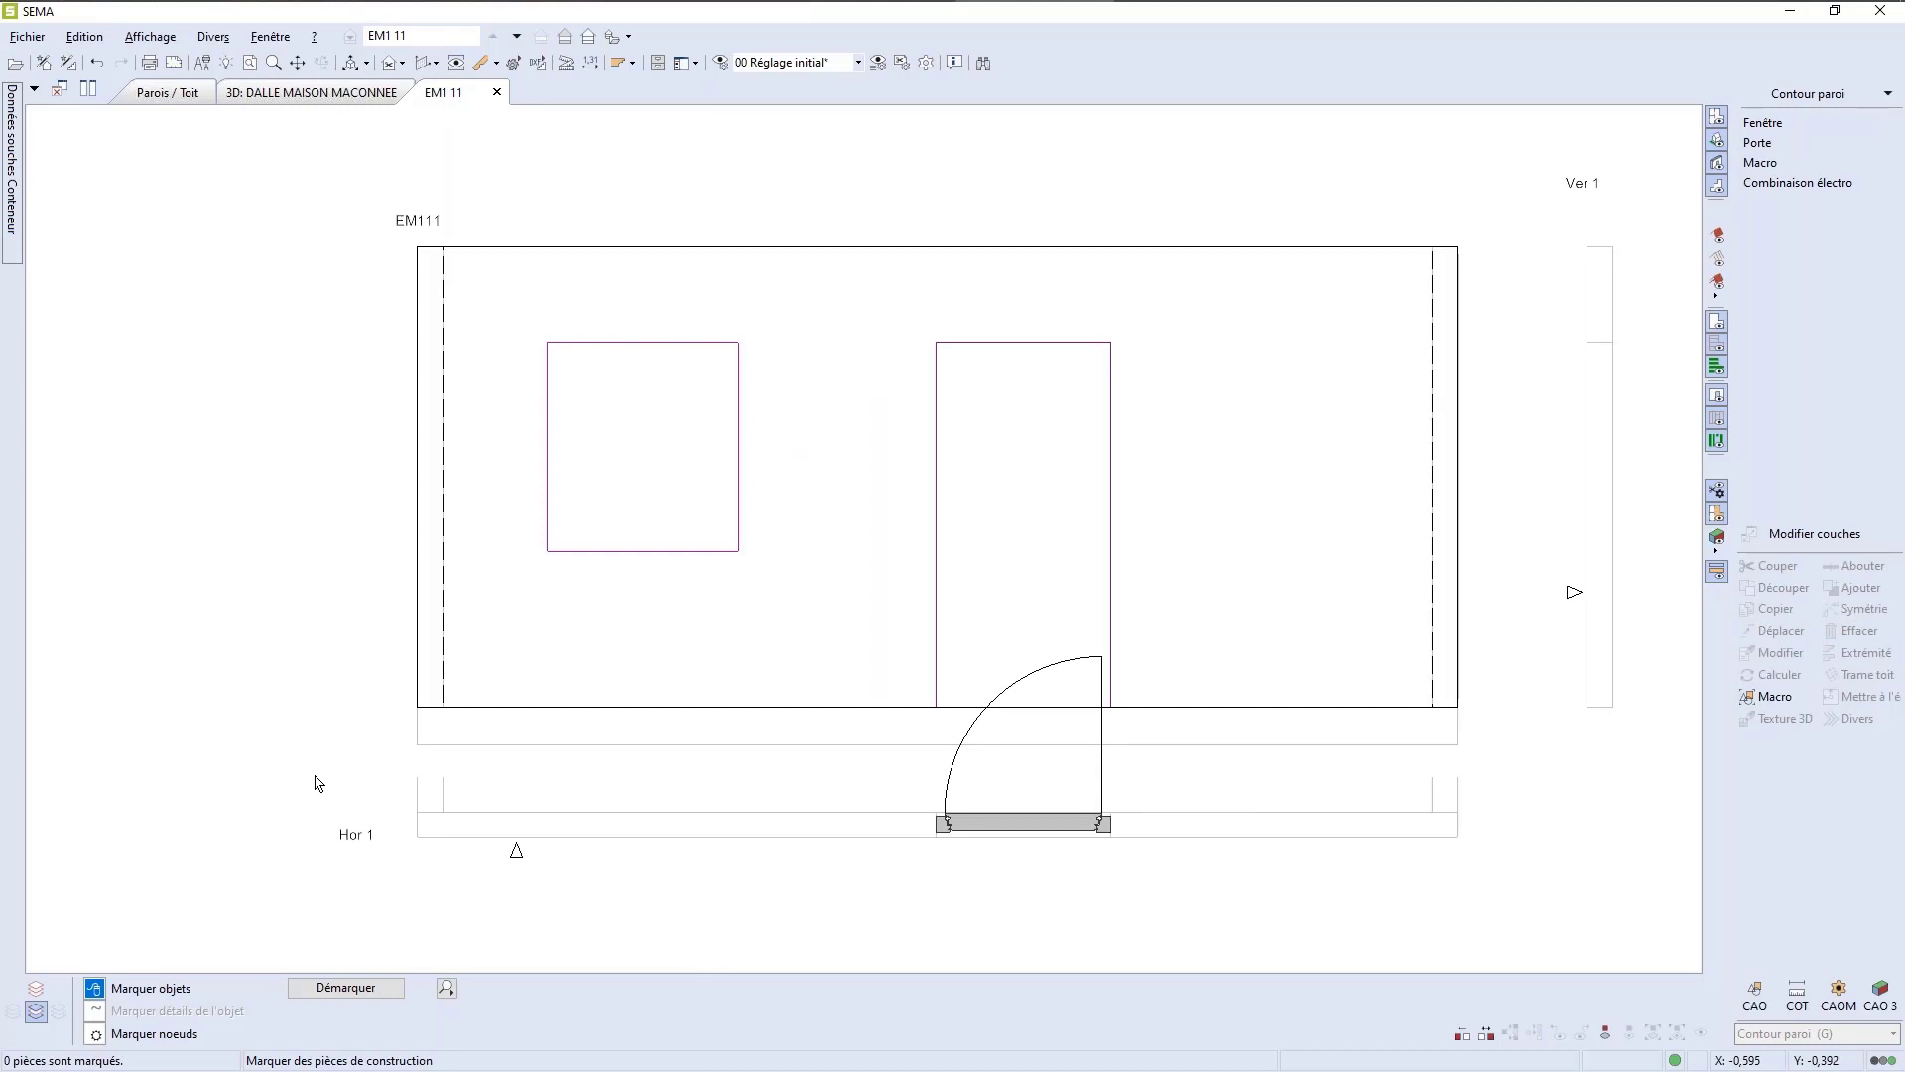
Step: Switch wall EM111 to the wall parts program (Pièces paroi) on its timber layer
{"action": "key", "text": "Escape"}
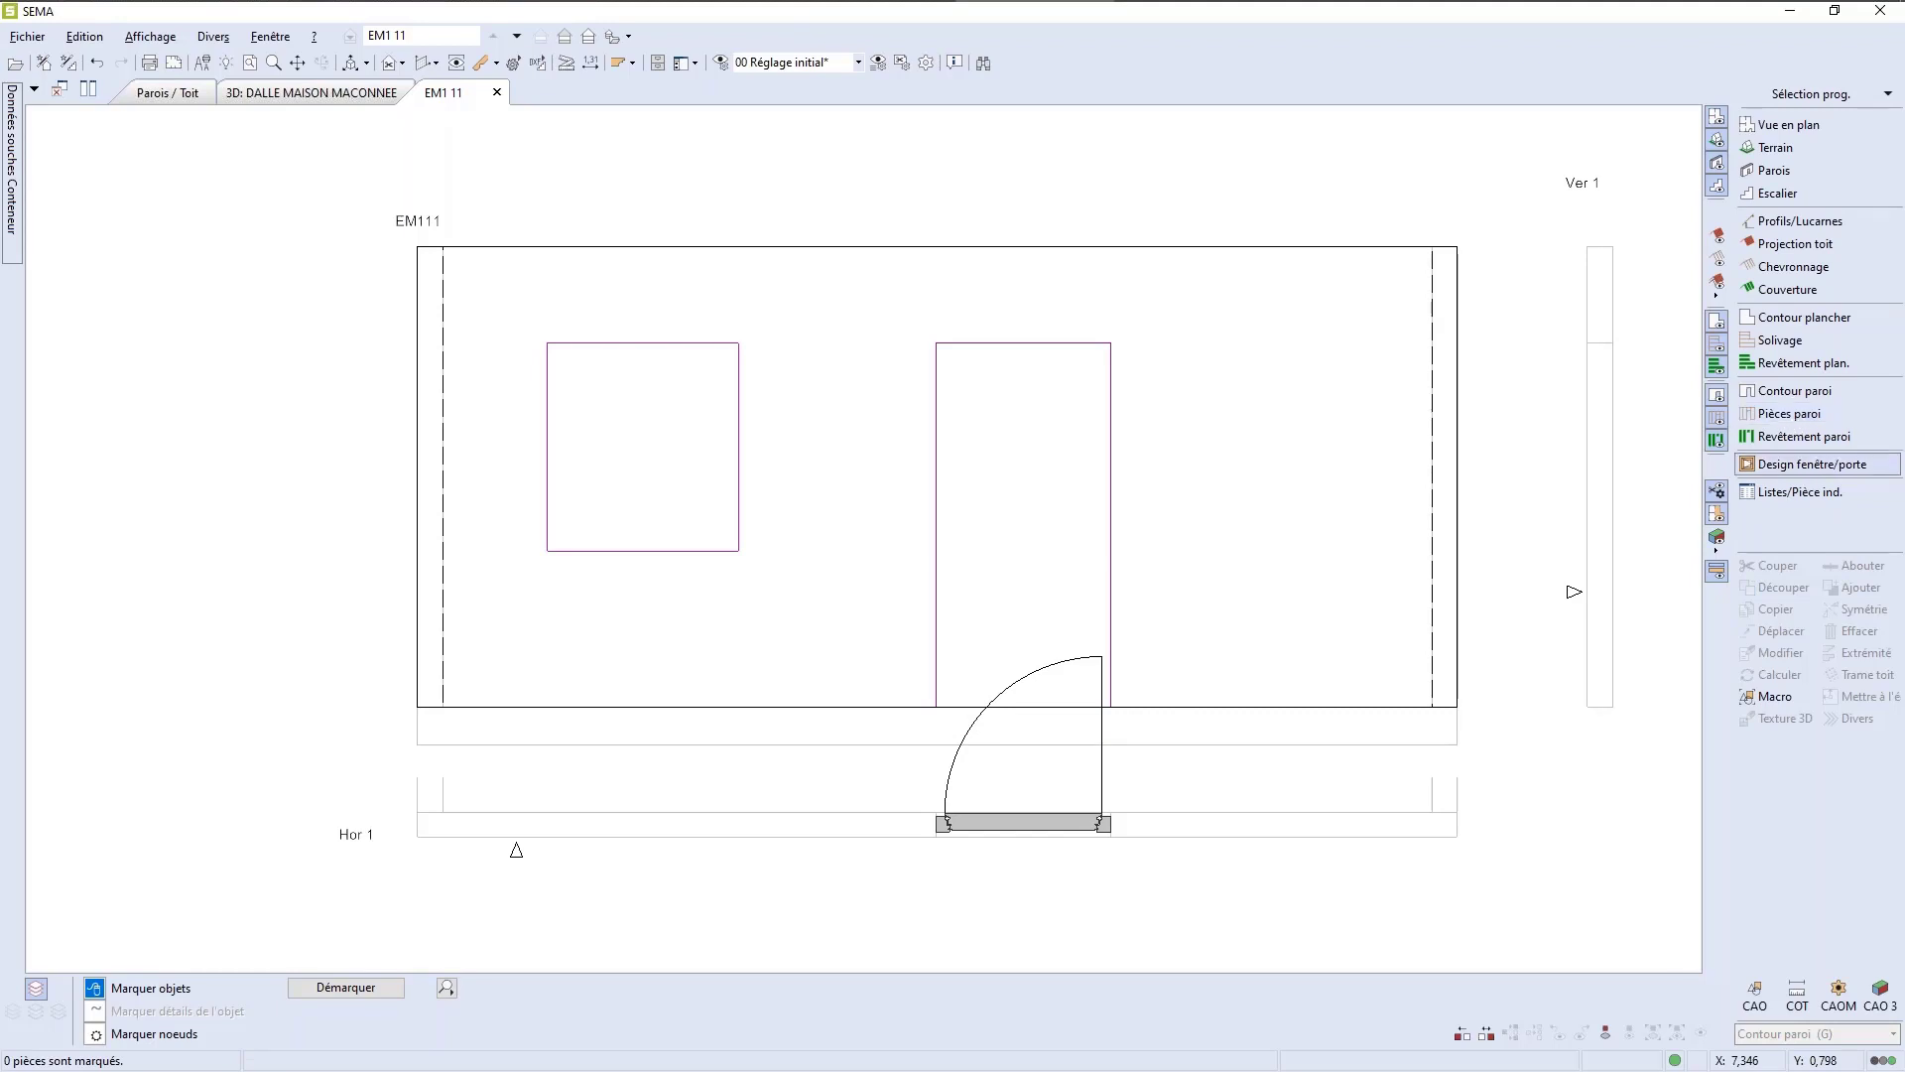
{"action": "left_click", "coordinate": [1791, 421]}
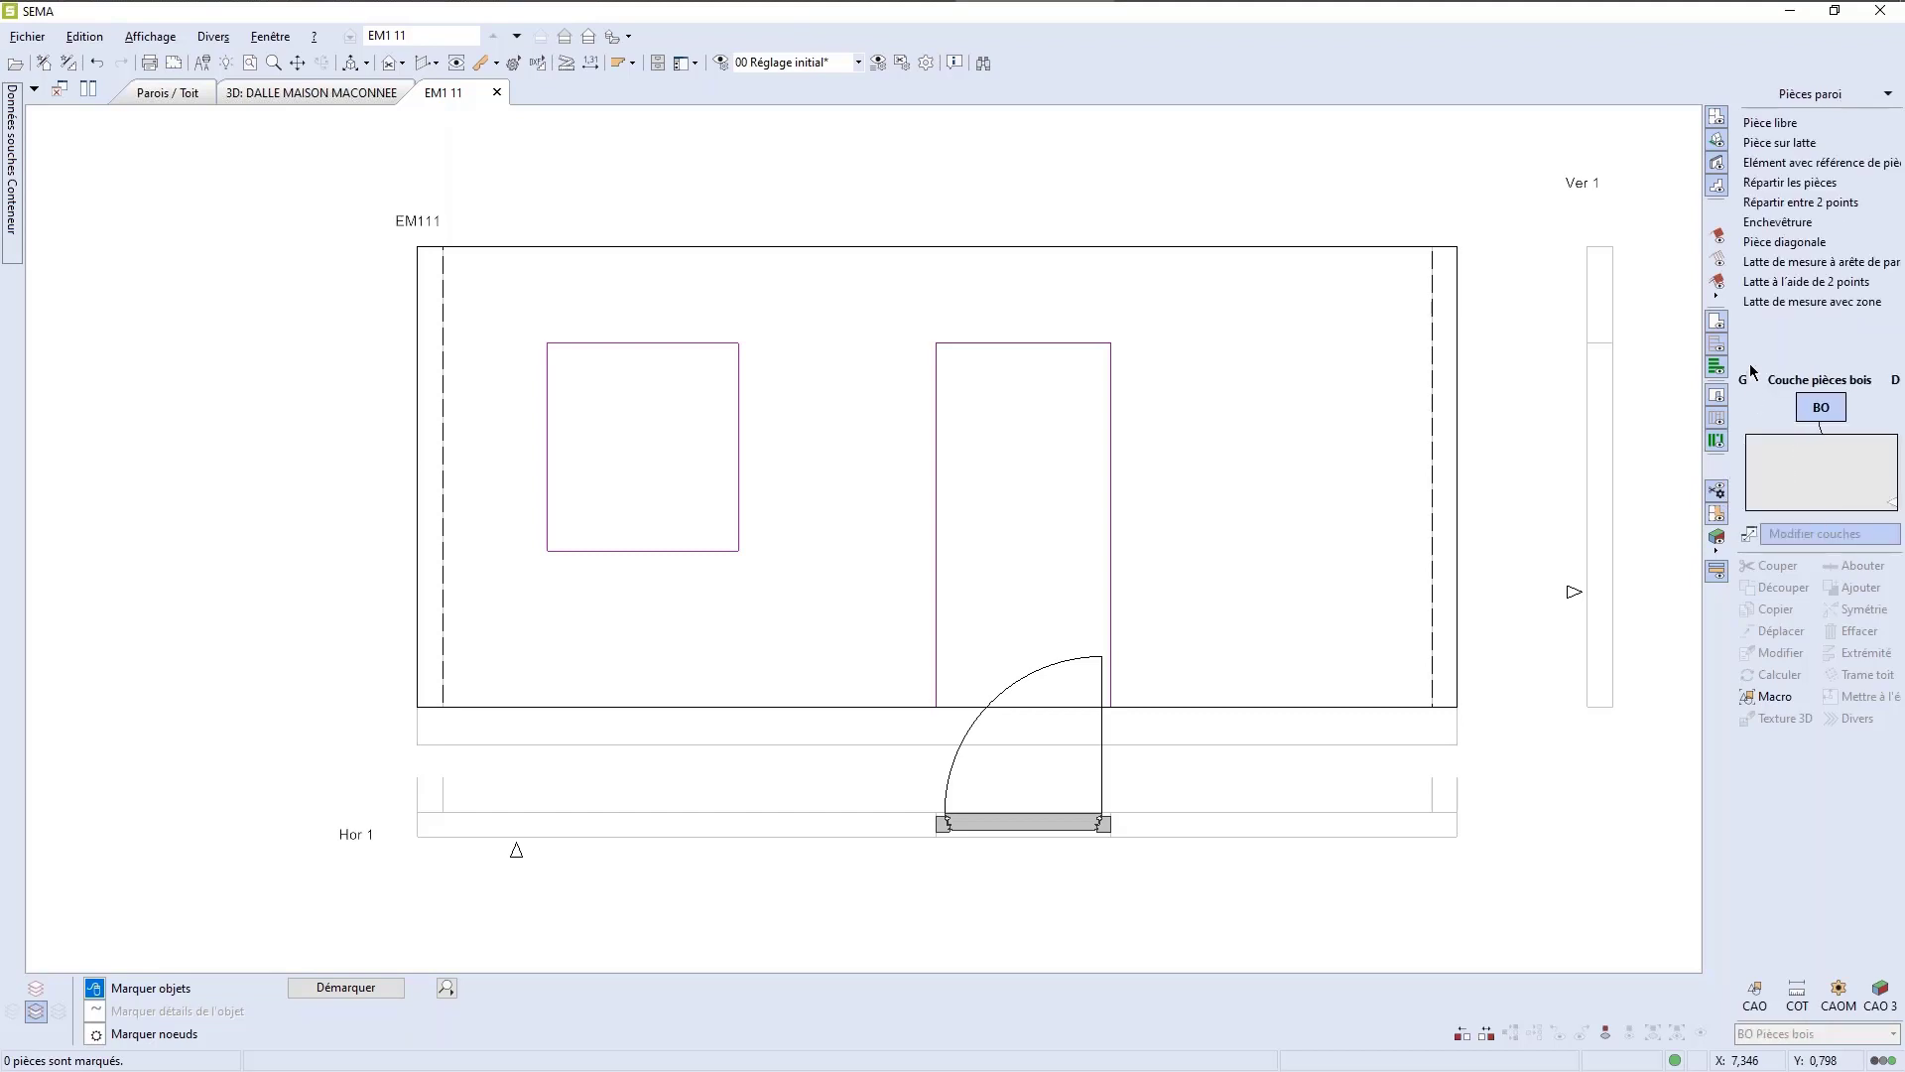
{"action": "scroll", "coordinate": [1174, 369], "scroll_direction": "down", "scroll_amount": 1}
{"action": "scroll", "coordinate": [1174, 373], "scroll_direction": "up", "scroll_amount": 2}
{"action": "scroll", "coordinate": [1174, 373], "scroll_direction": "down", "scroll_amount": 2}
{"action": "scroll", "coordinate": [1456, 375], "scroll_direction": "up", "scroll_amount": 1}
{"action": "scroll", "coordinate": [1456, 375], "scroll_direction": "up", "scroll_amount": 1}
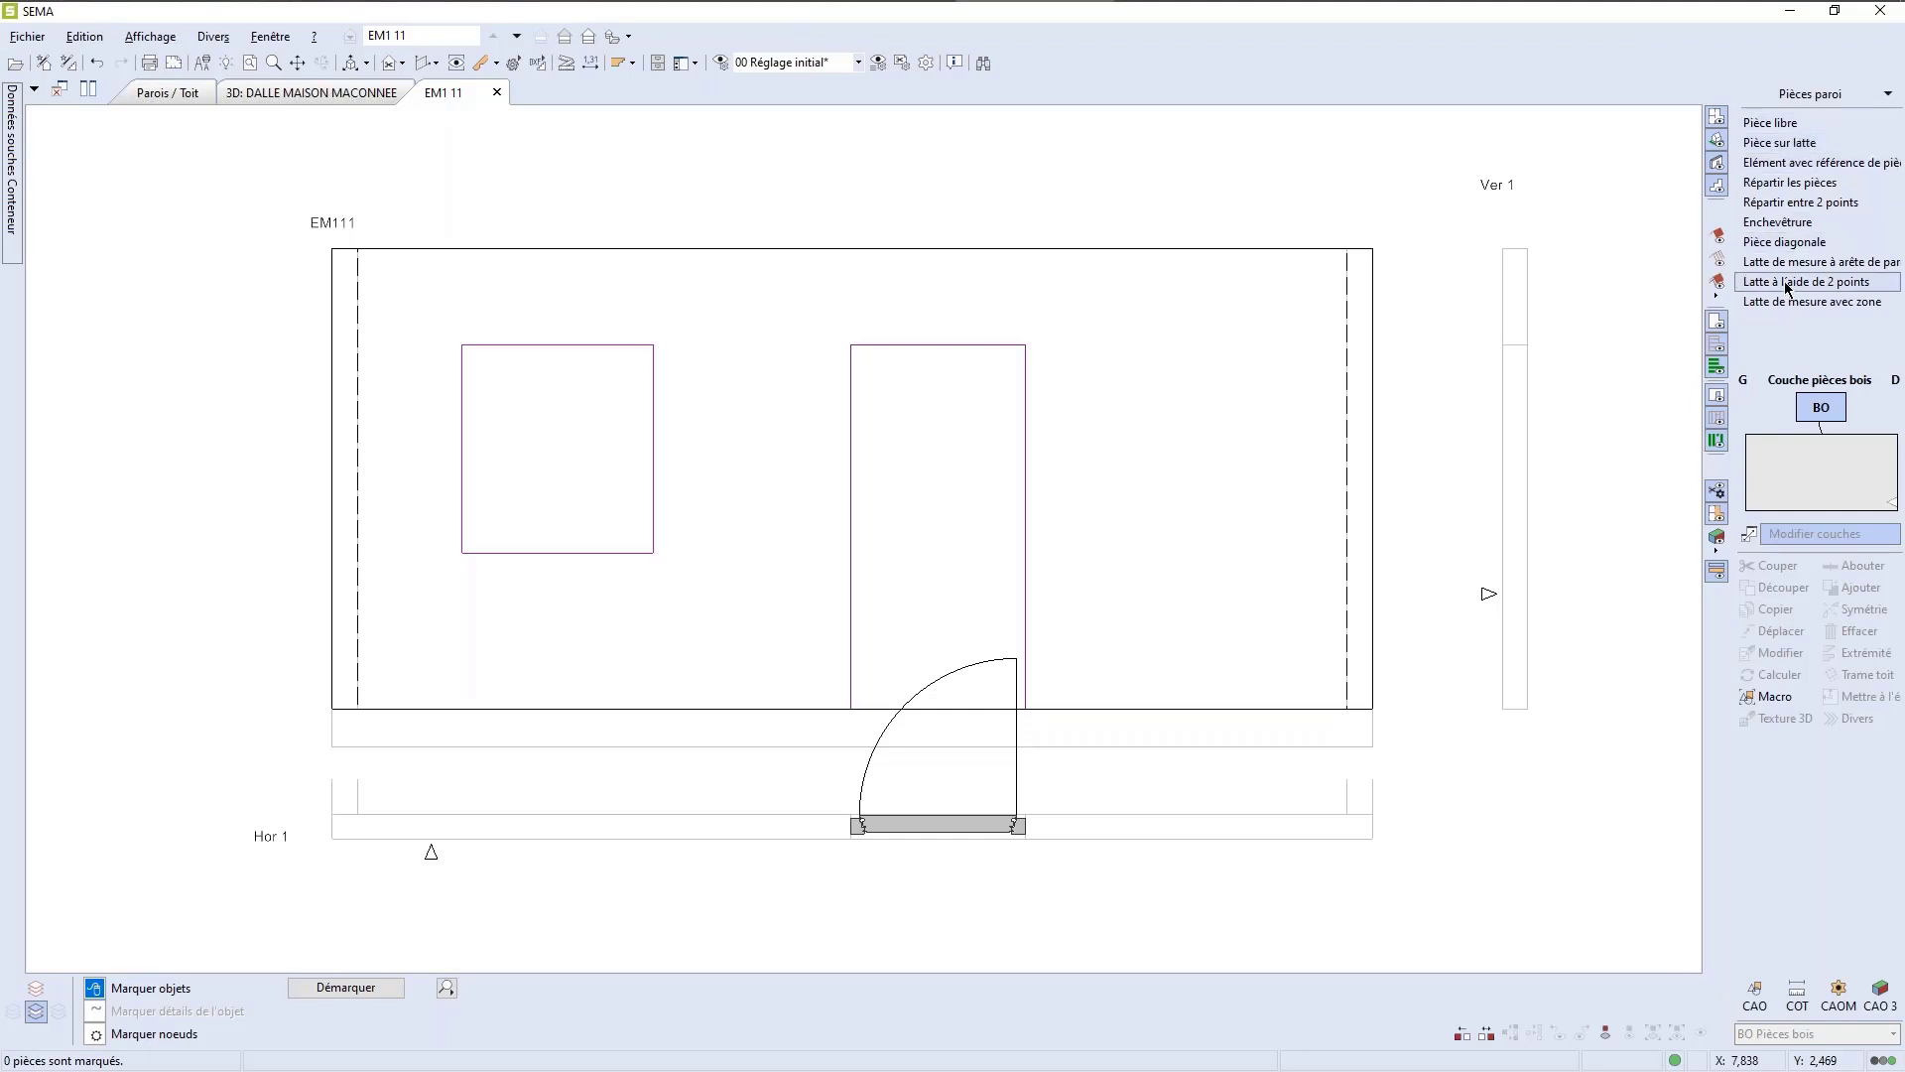
Step: Start a Pièce sur latte and choose the Poteau 08 element from the Ossature bois catalogue
{"action": "left_click", "coordinate": [1763, 145]}
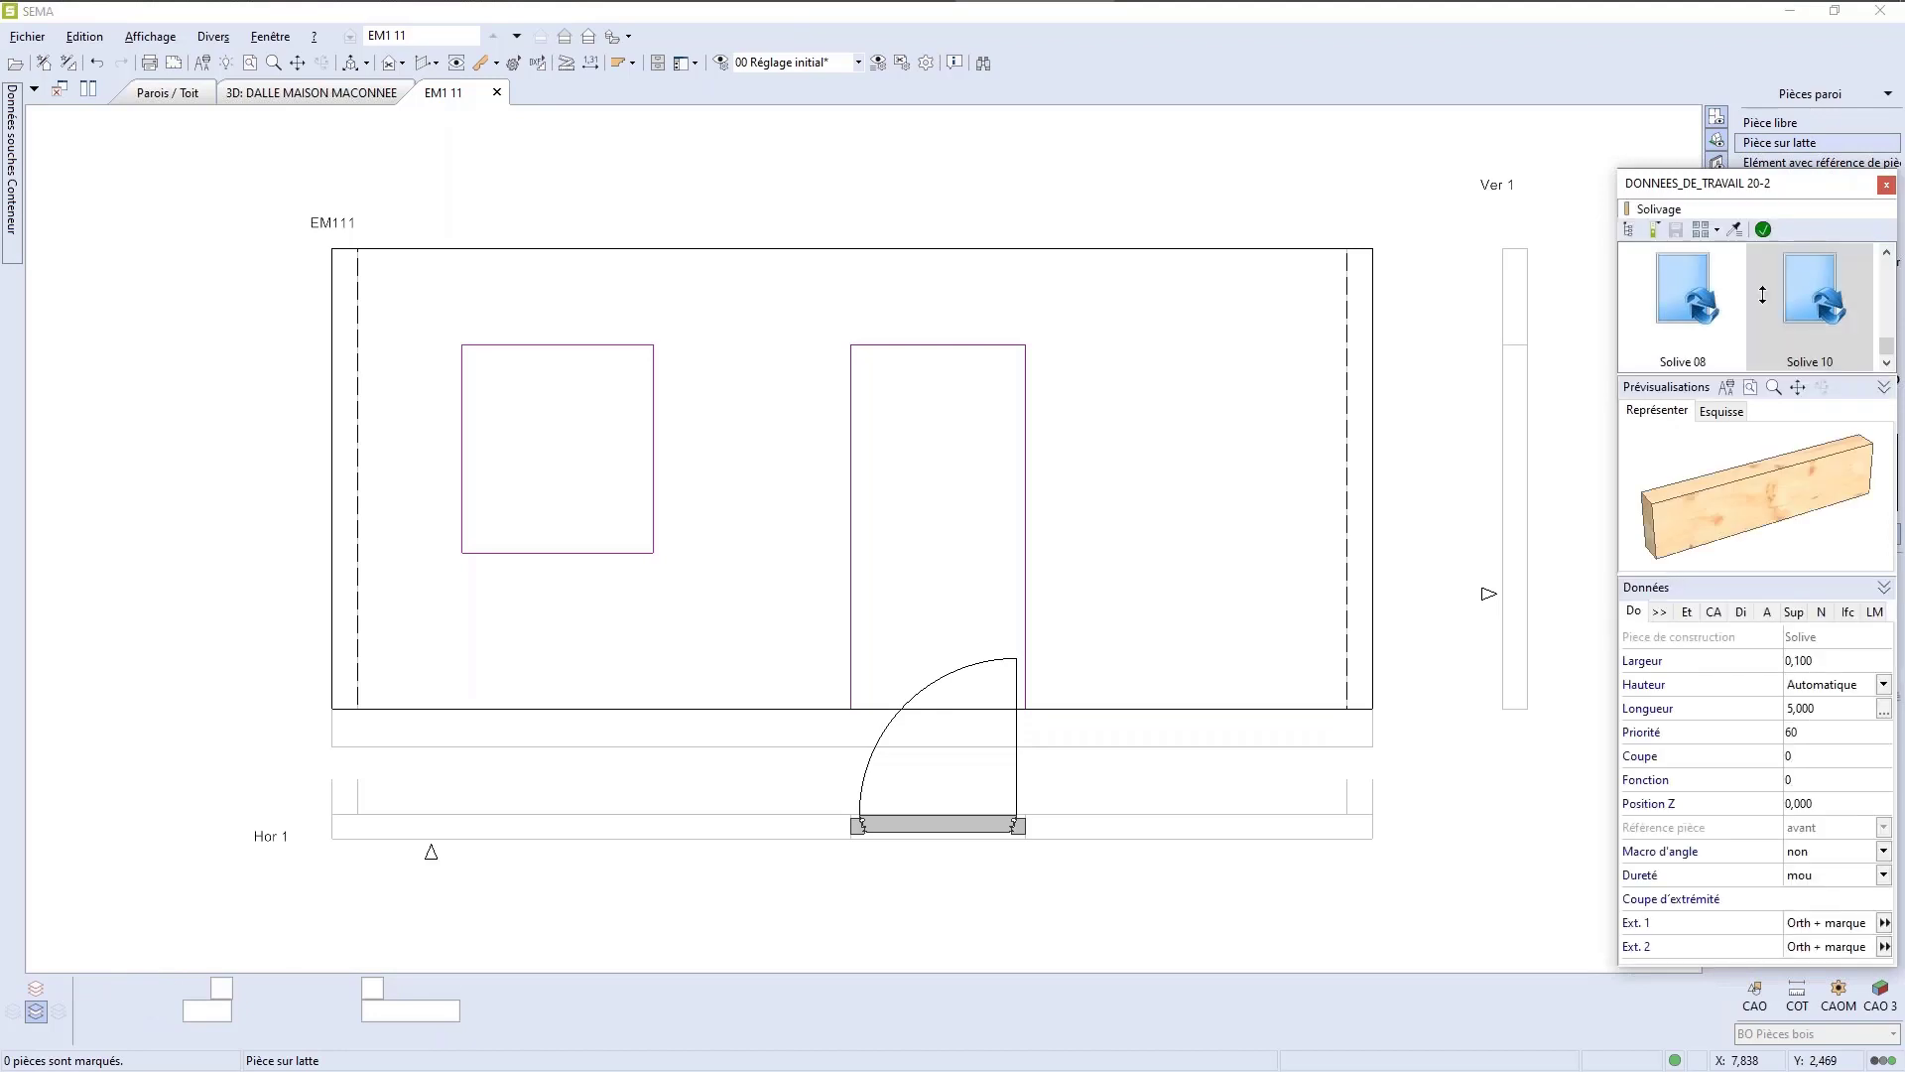
{"action": "left_click", "coordinate": [1629, 229]}
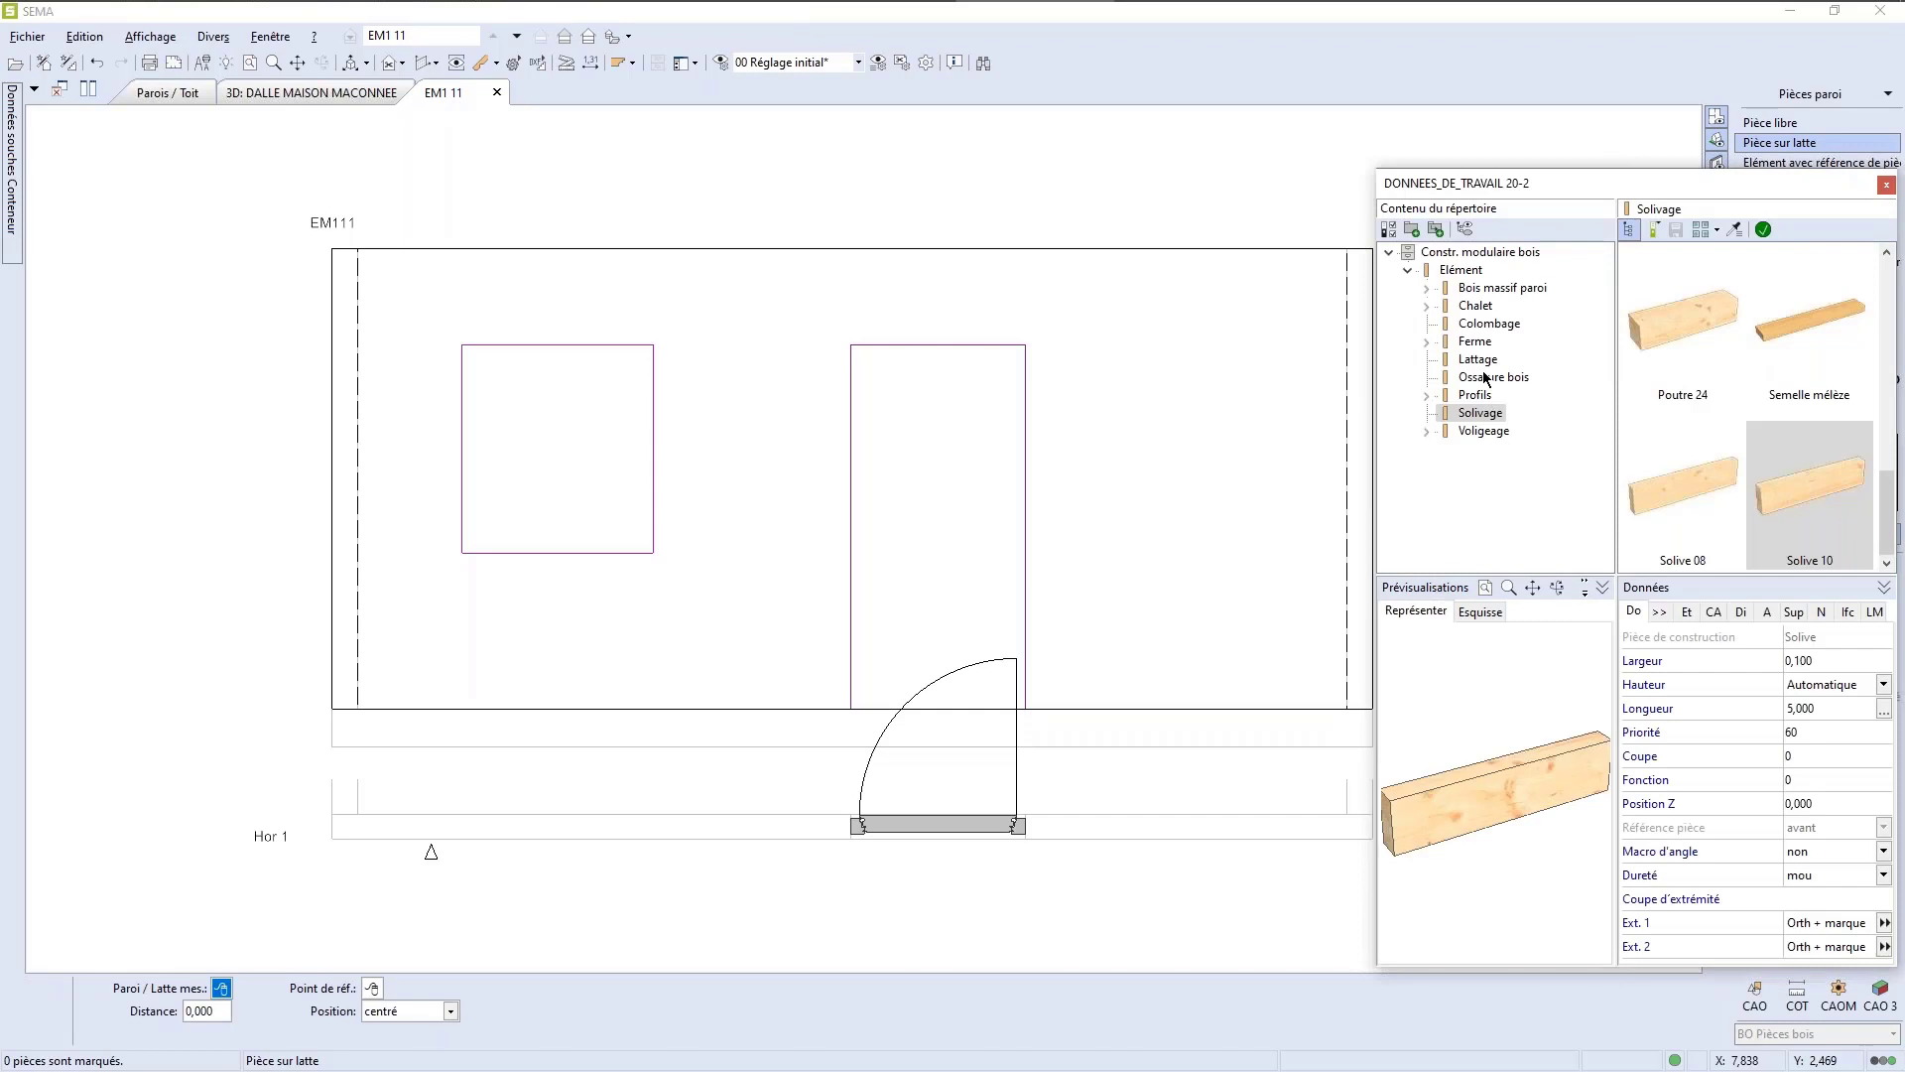
{"action": "left_click", "coordinate": [1489, 378]}
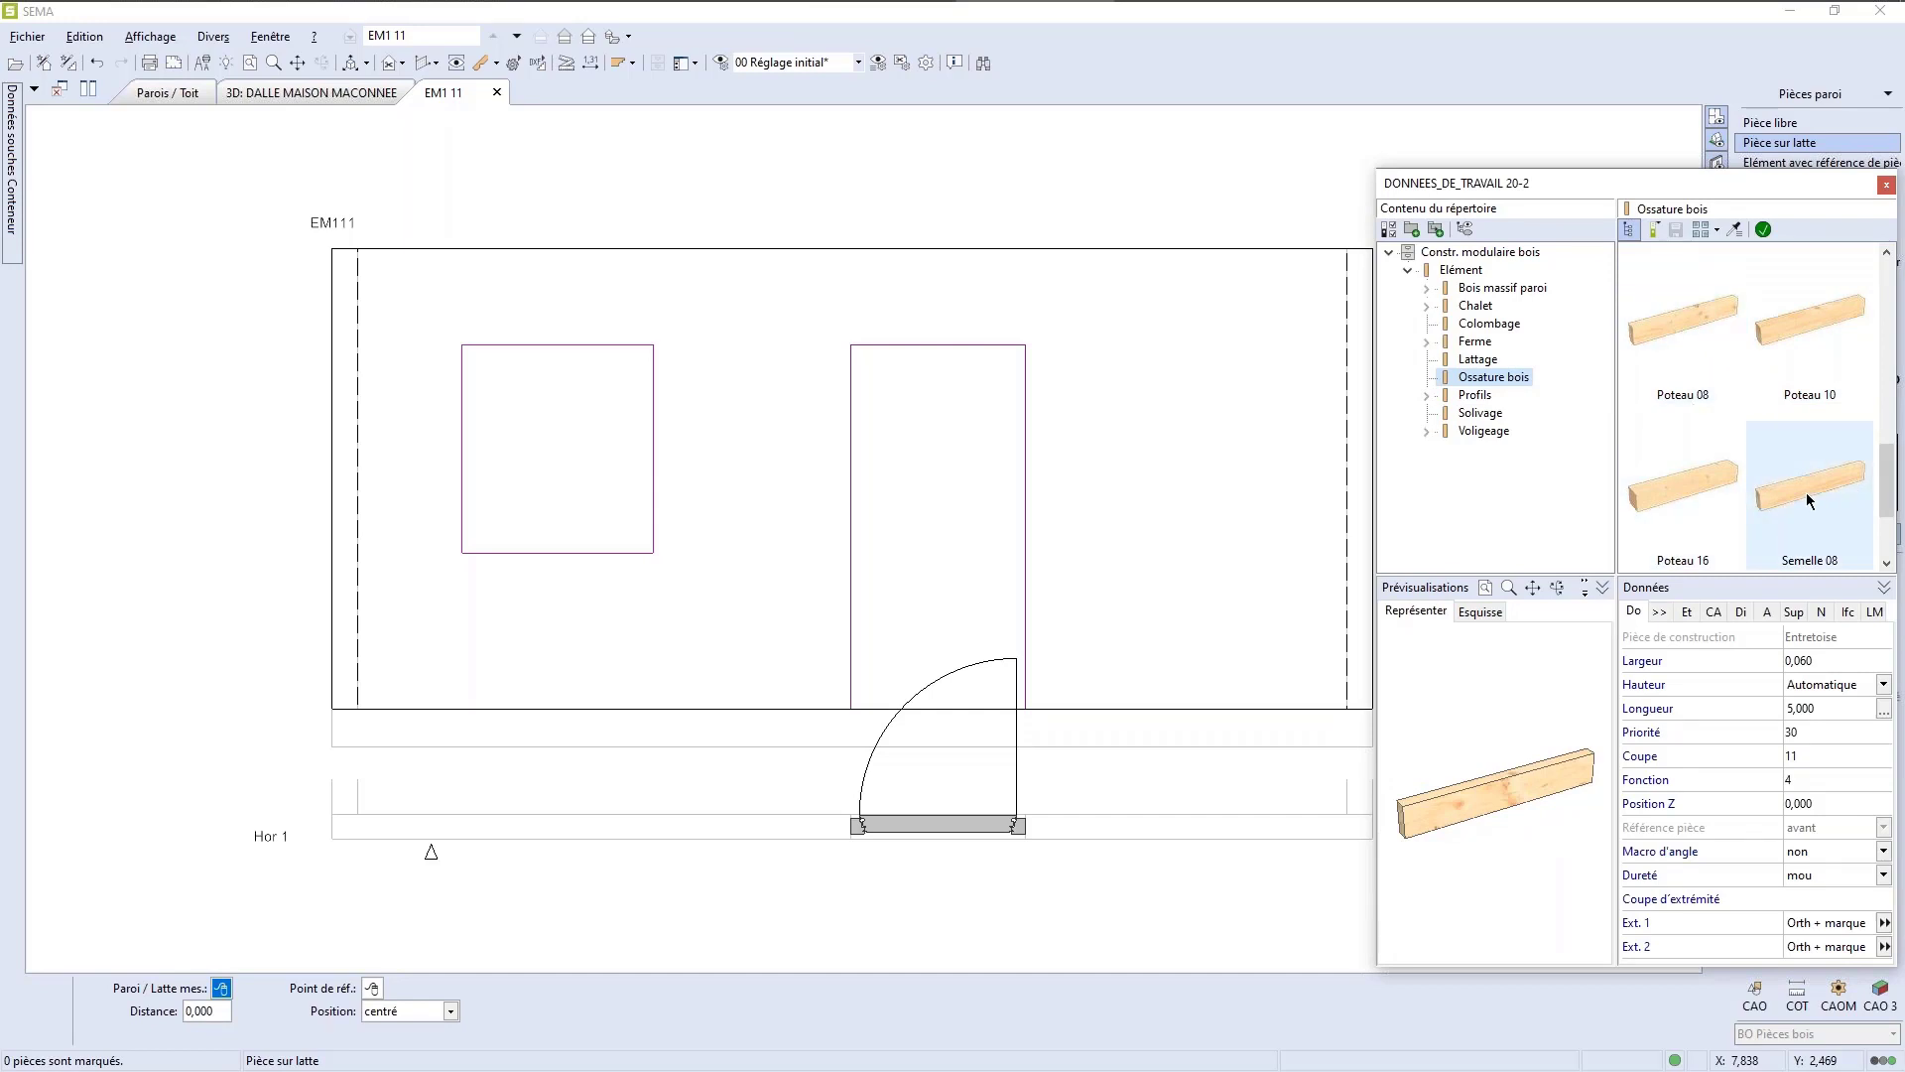
{"action": "scroll", "coordinate": [1801, 501], "scroll_direction": "down", "scroll_amount": 1}
{"action": "scroll", "coordinate": [1796, 498], "scroll_direction": "up", "scroll_amount": 5}
{"action": "scroll", "coordinate": [1797, 498], "scroll_direction": "down", "scroll_amount": 5}
{"action": "scroll", "coordinate": [1798, 498], "scroll_direction": "up", "scroll_amount": 1}
{"action": "left_click", "coordinate": [1688, 356]}
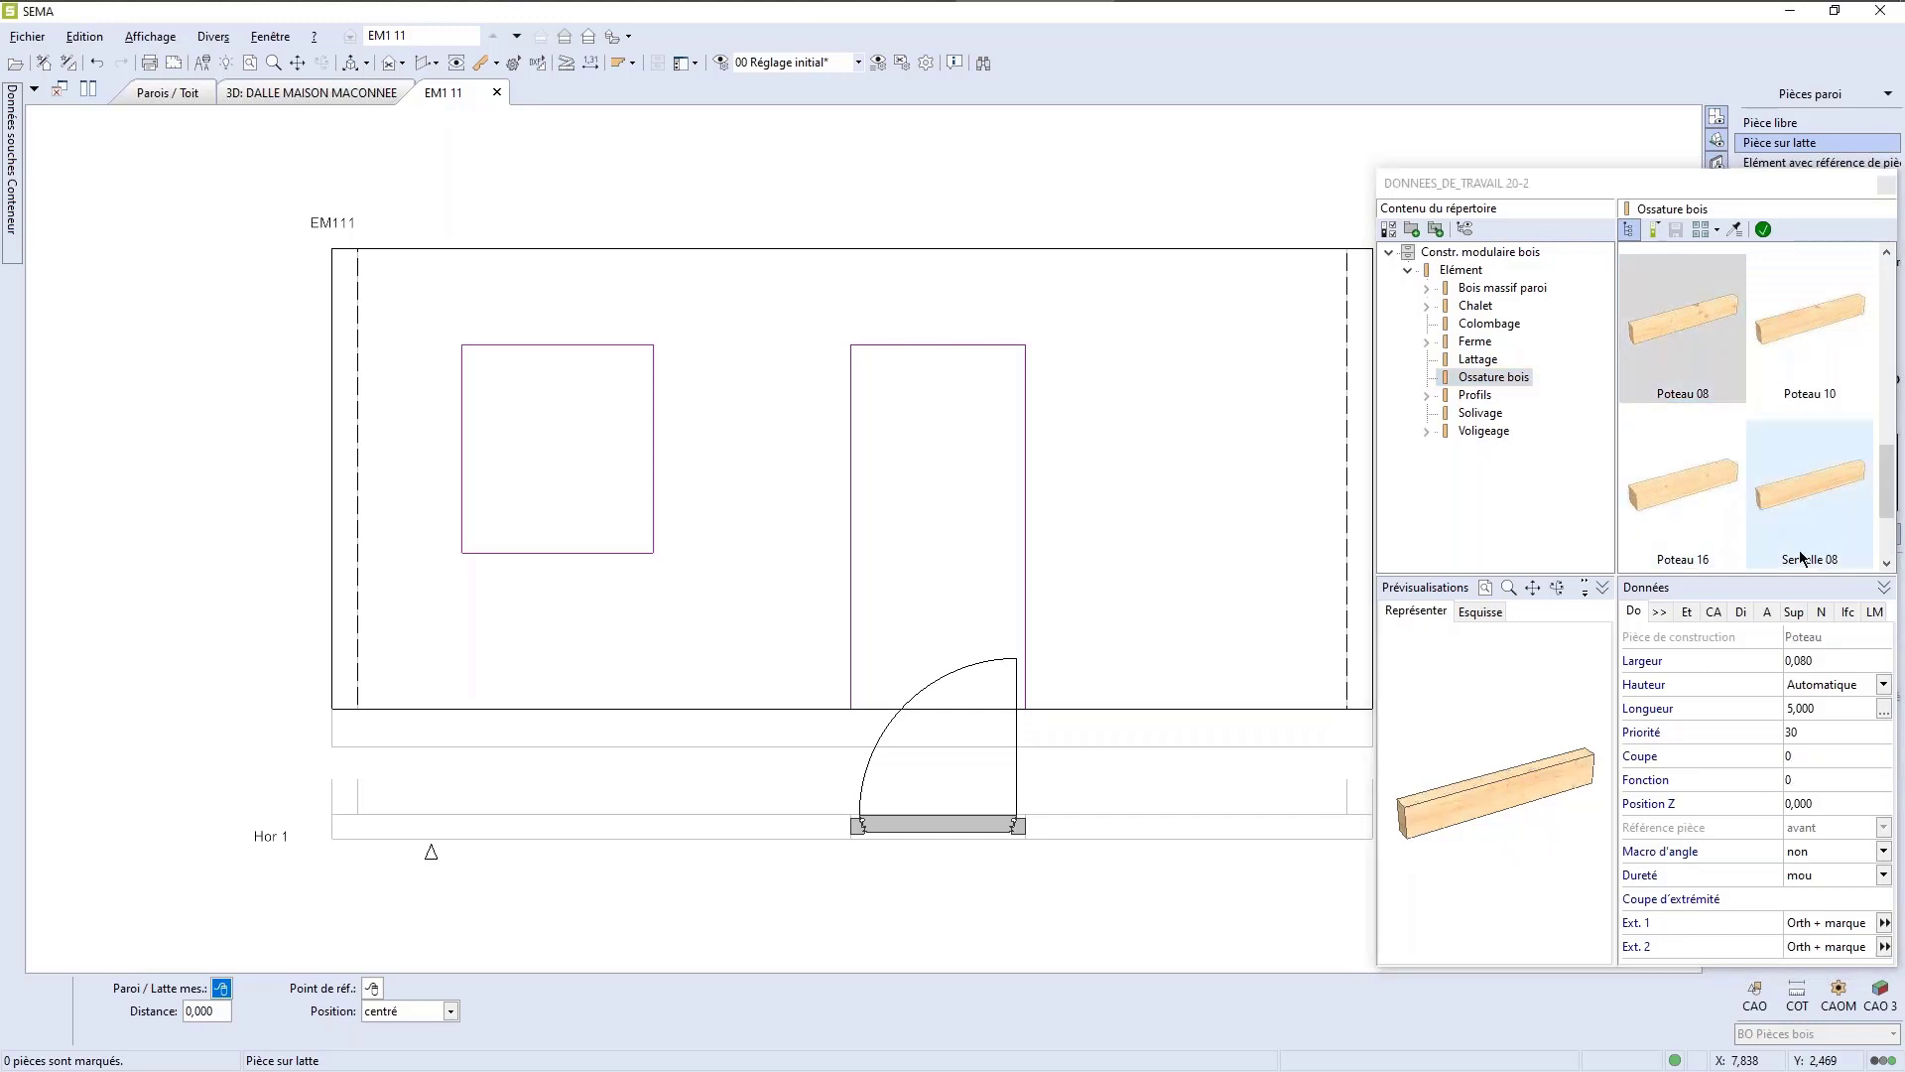
Step: Set the post's width to 0,045 with its height on Automatique, and accept the element data
{"action": "left_click", "coordinate": [1834, 666]}
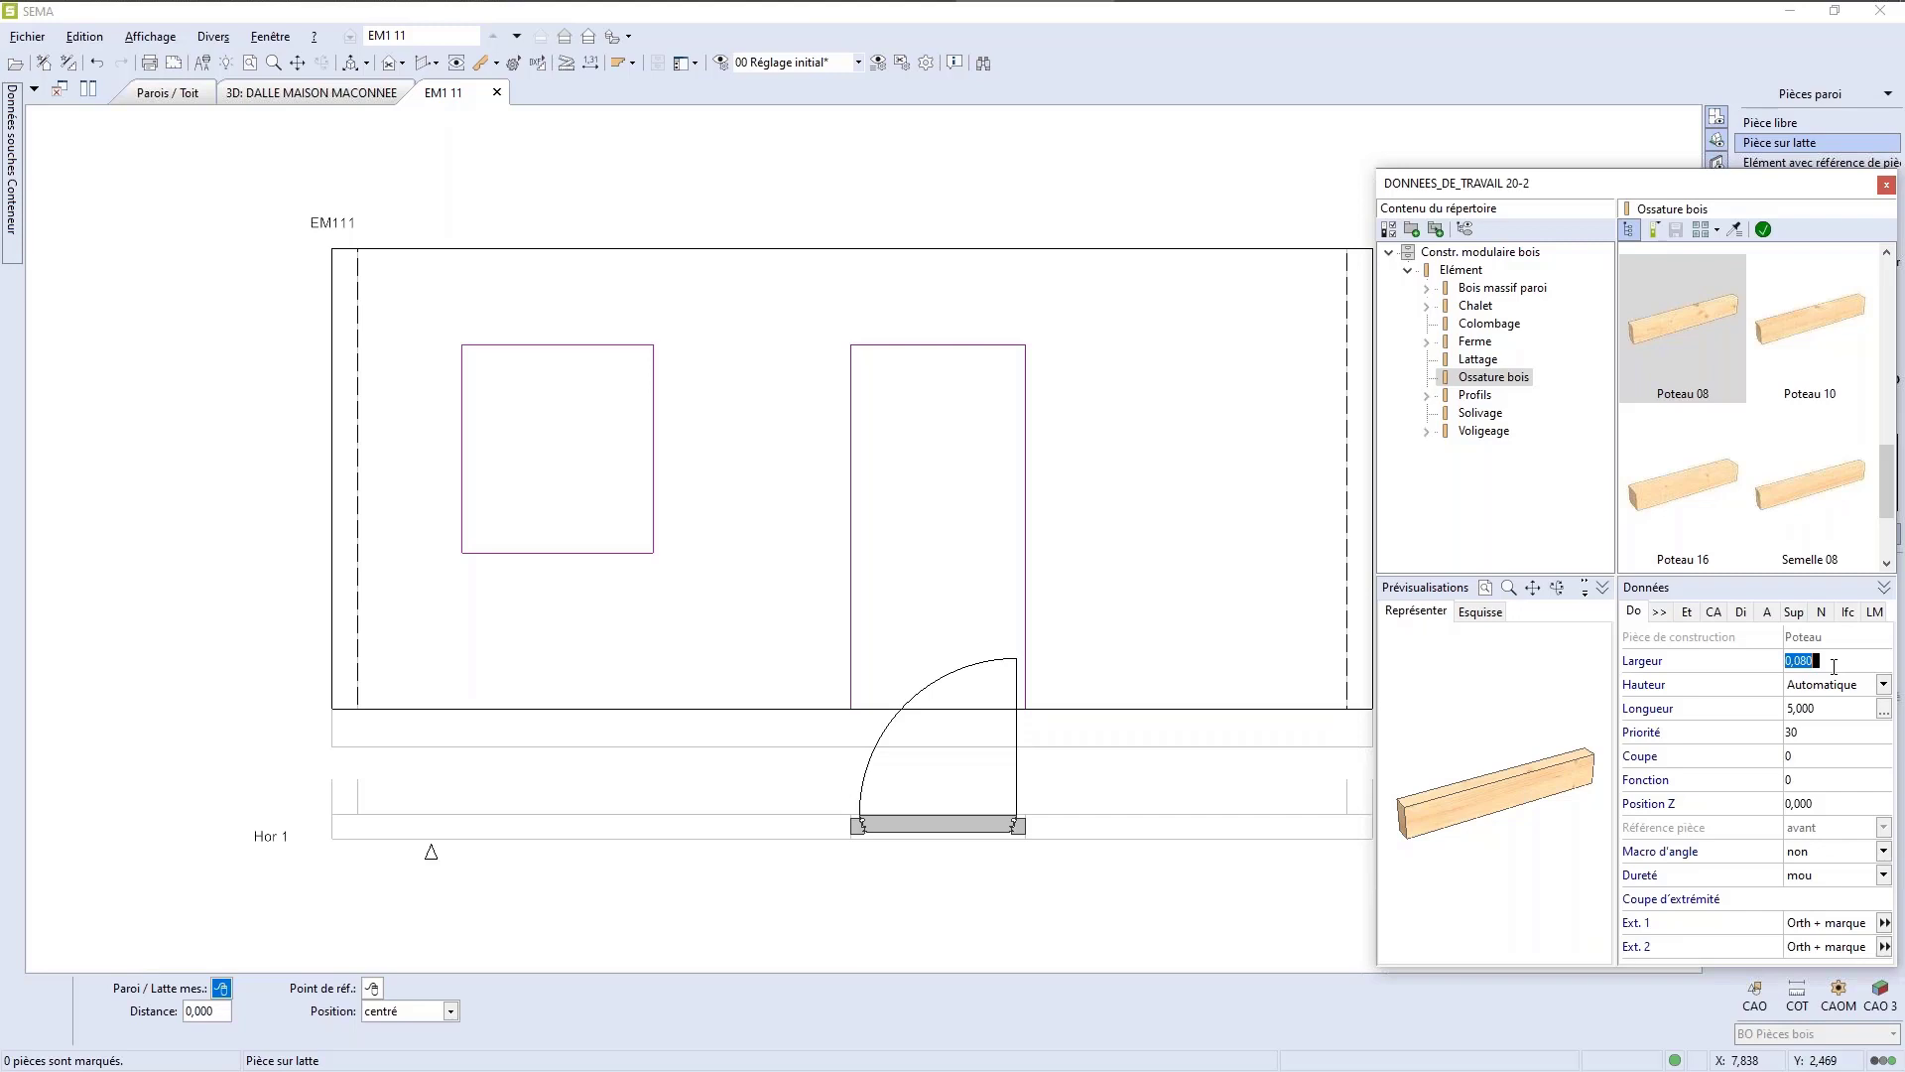
{"action": "type", "text": "0,045"}
{"action": "key", "text": "Tab"}
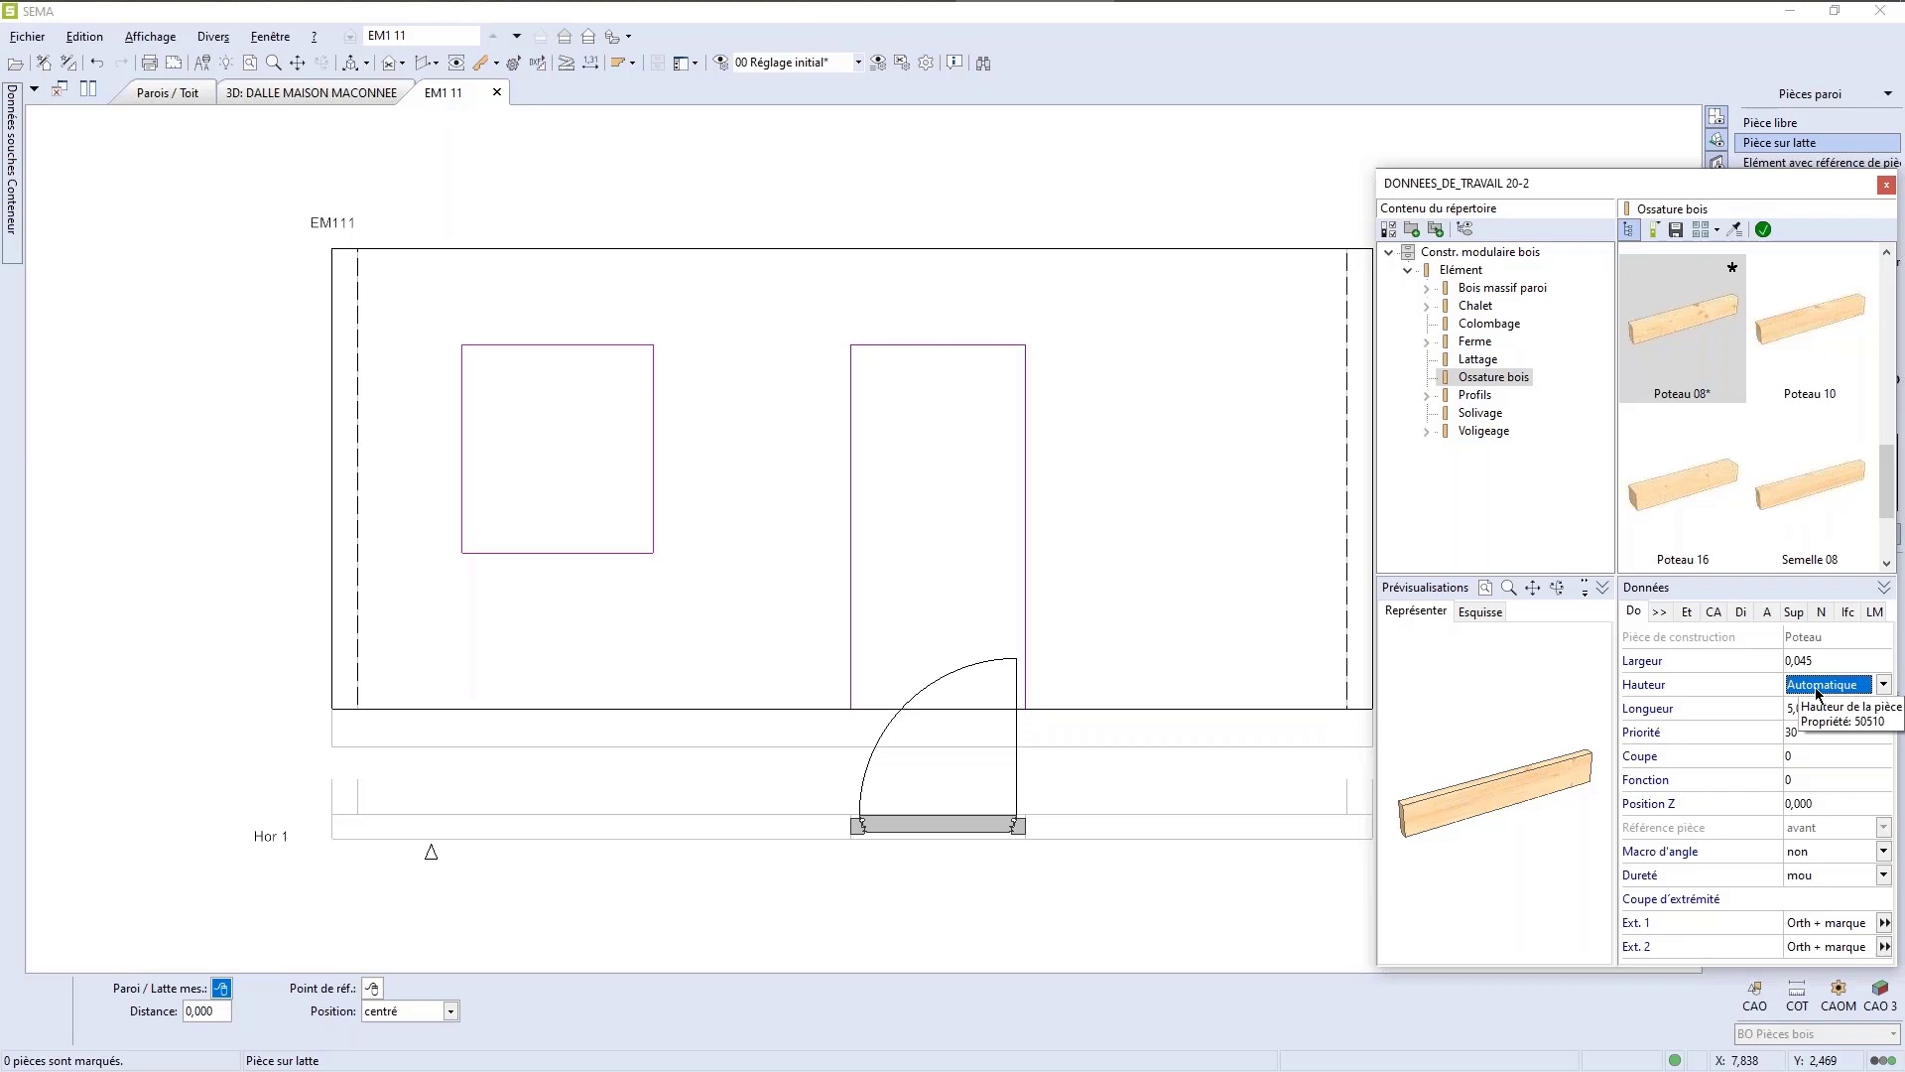
{"action": "left_click", "coordinate": [1838, 800]}
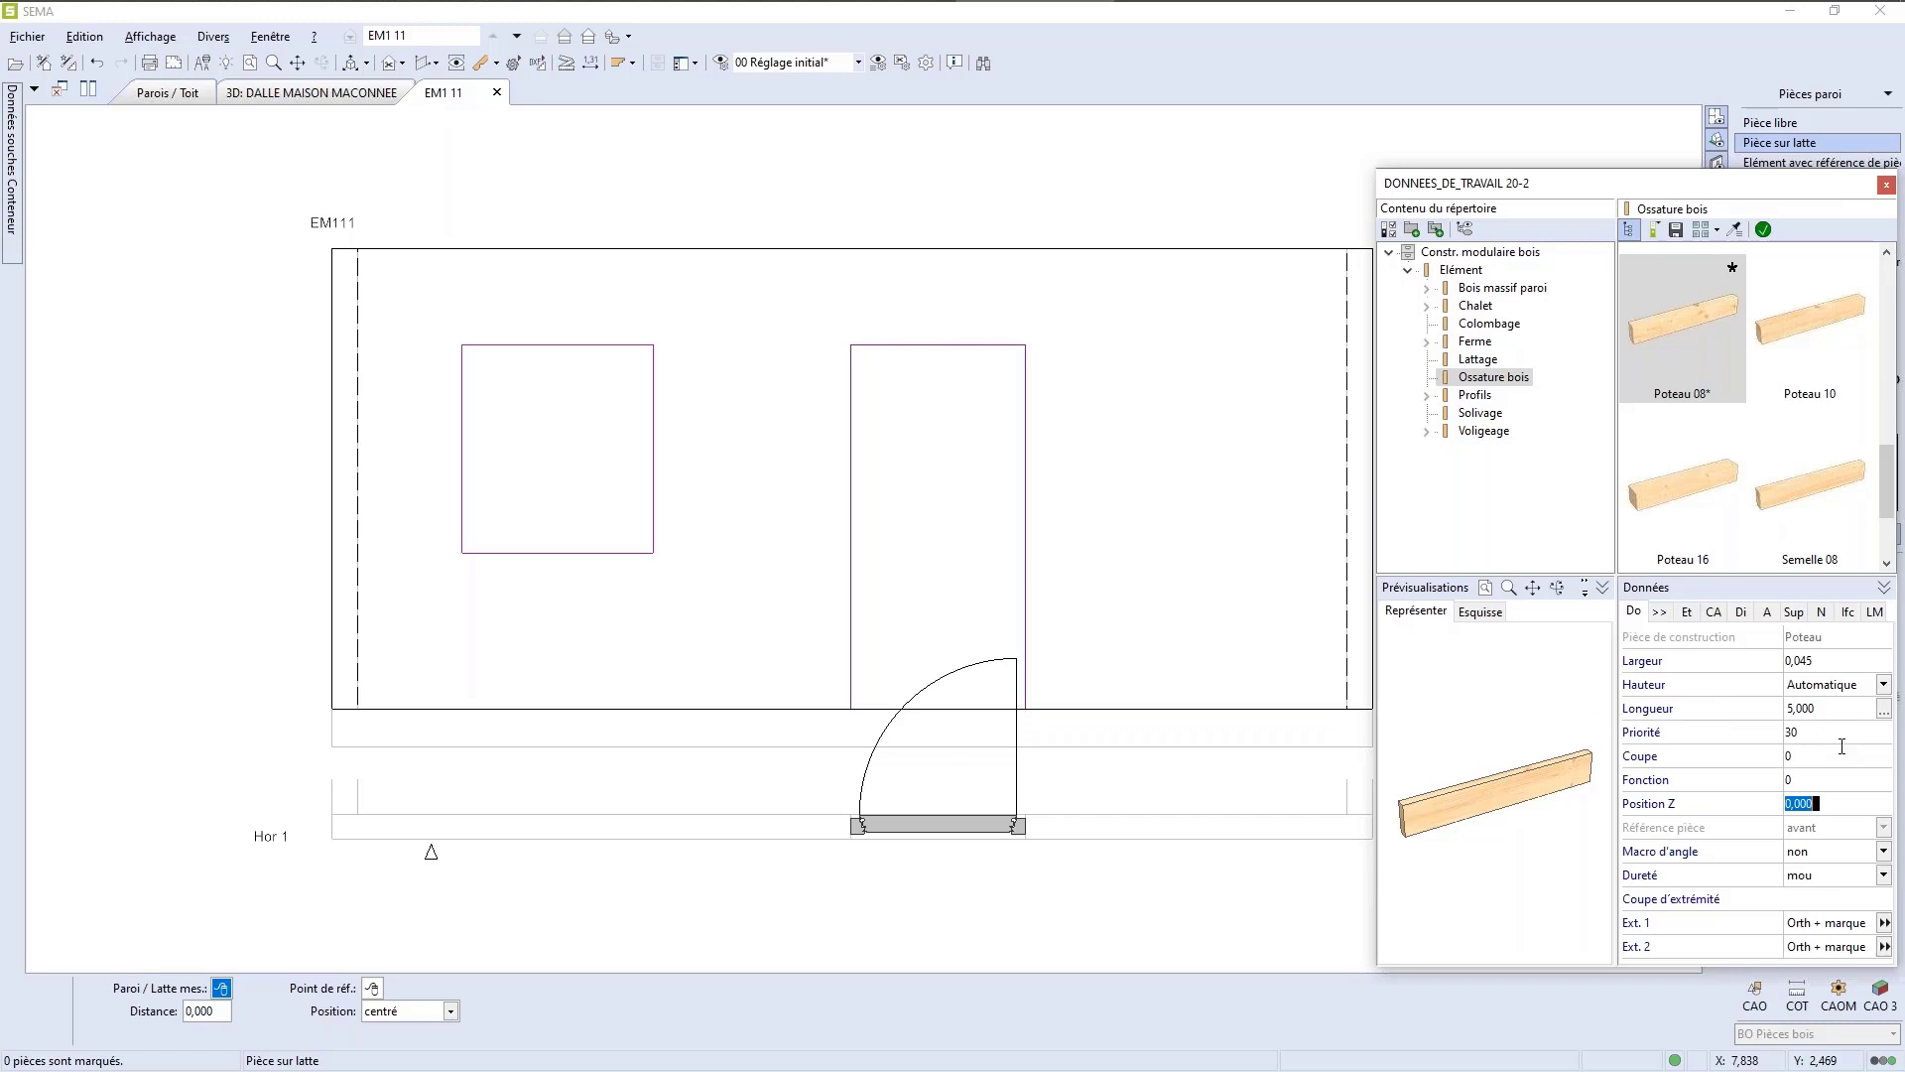
{"action": "mouse_move", "coordinate": [1712, 756]}
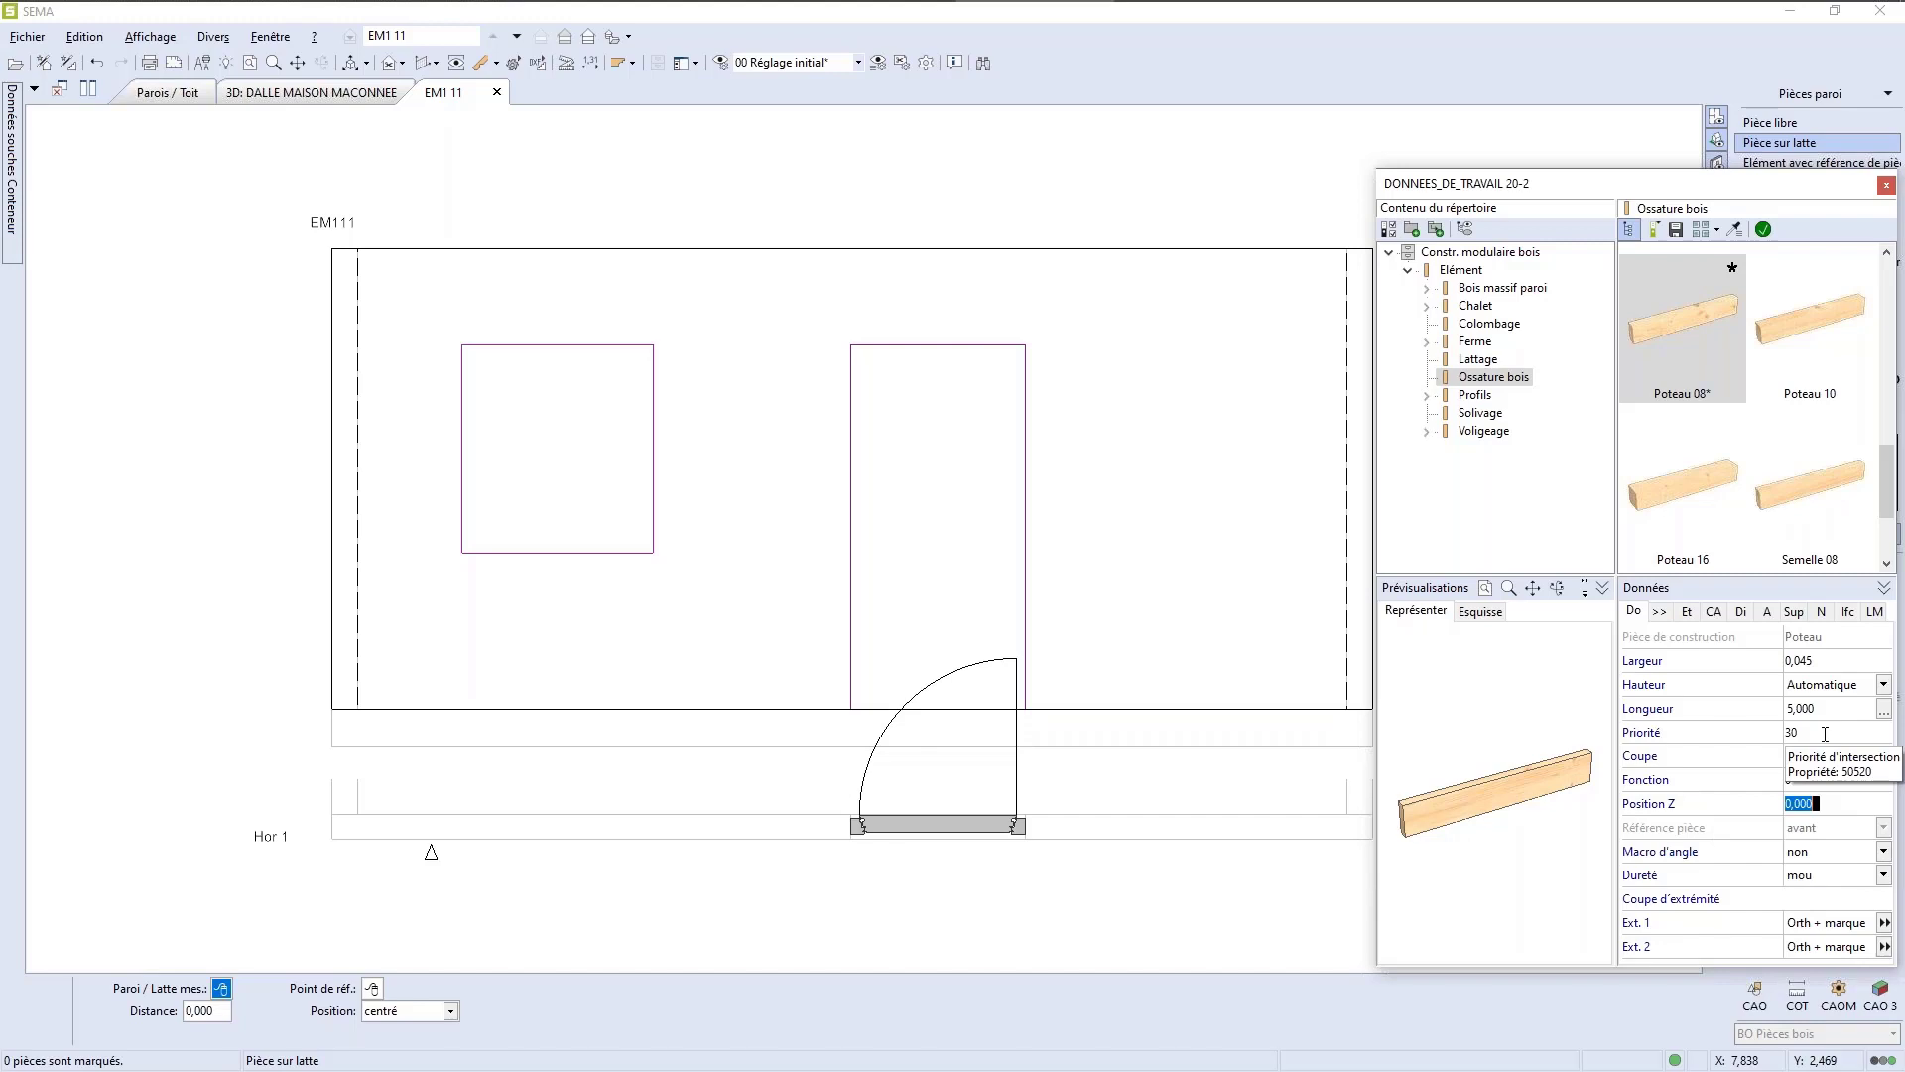
{"action": "left_click", "coordinate": [1764, 229]}
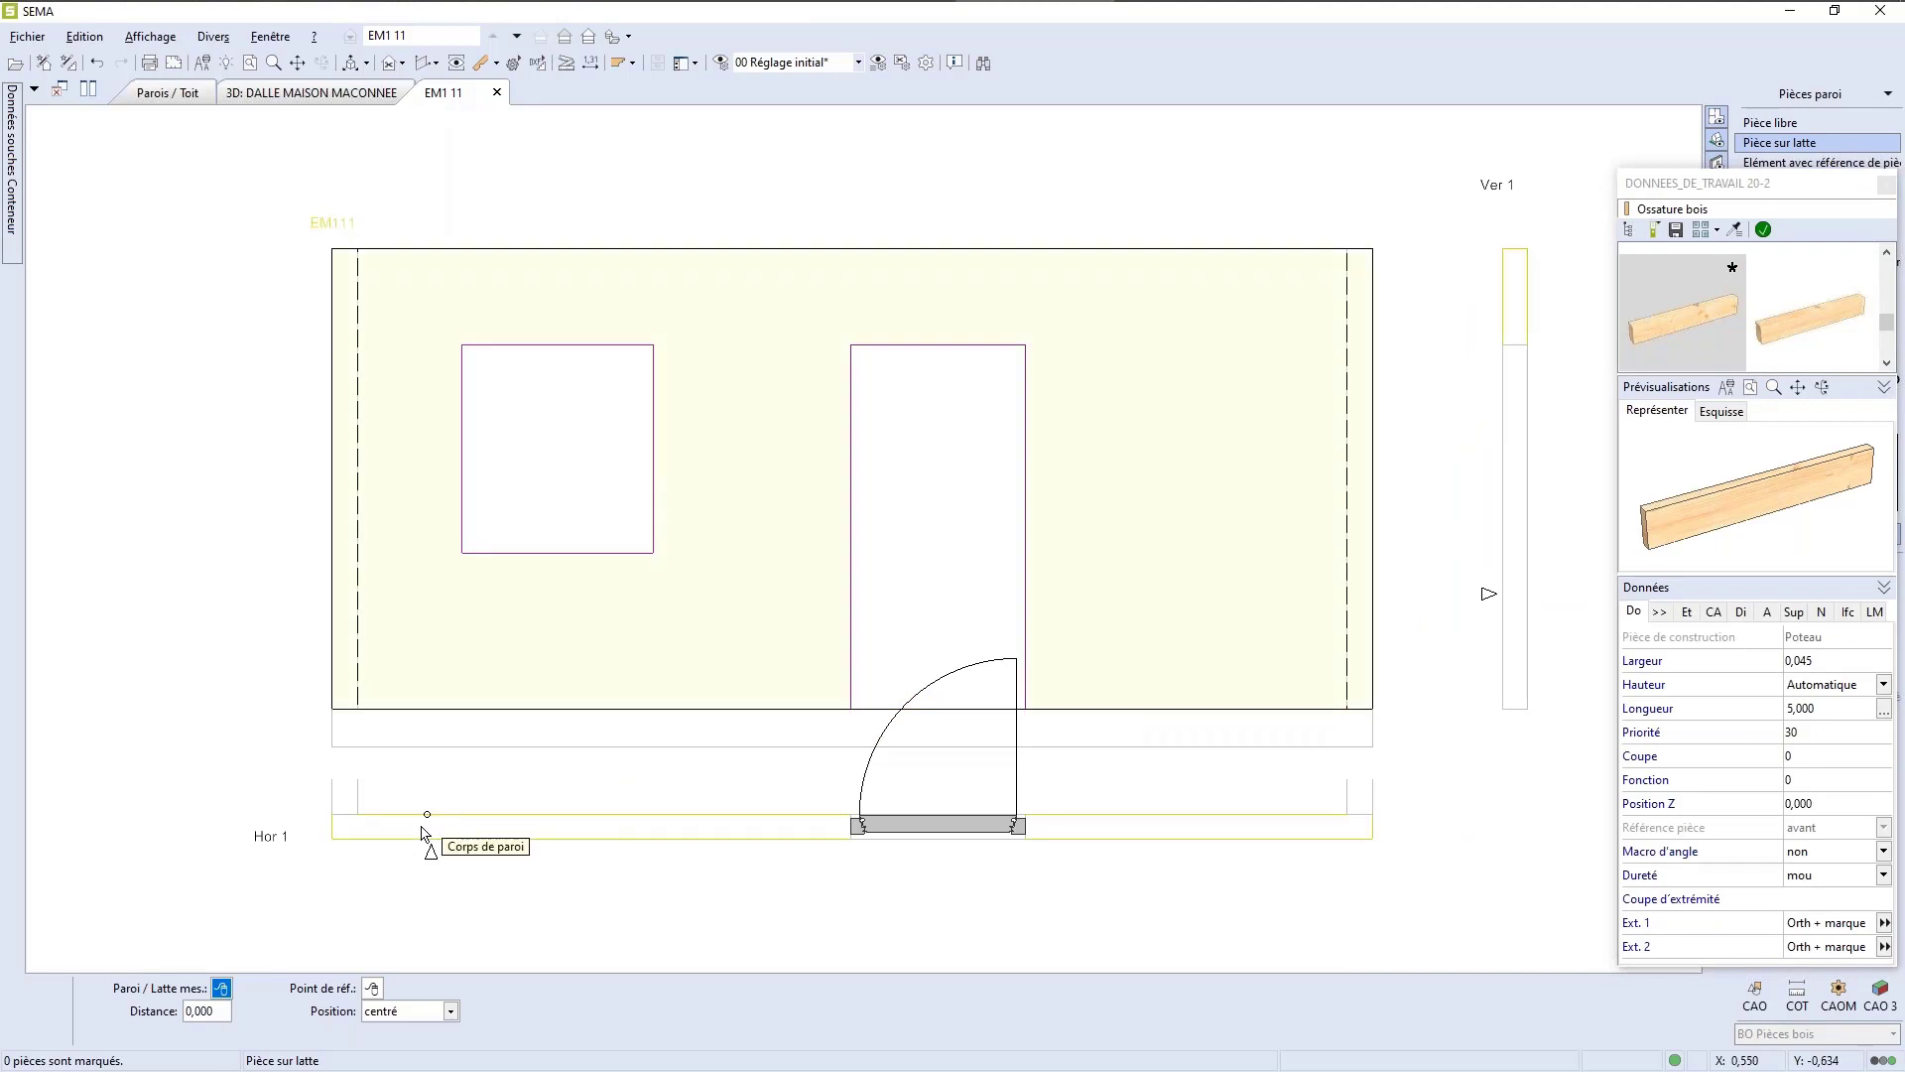
Step: Choose the lower plate edge of the timber layer (Arête couche Semelle inférieure) as the post's reference line
{"action": "scroll", "coordinate": [347, 897], "scroll_direction": "down", "scroll_amount": 4}
{"action": "scroll", "coordinate": [243, 940], "scroll_direction": "up", "scroll_amount": 3}
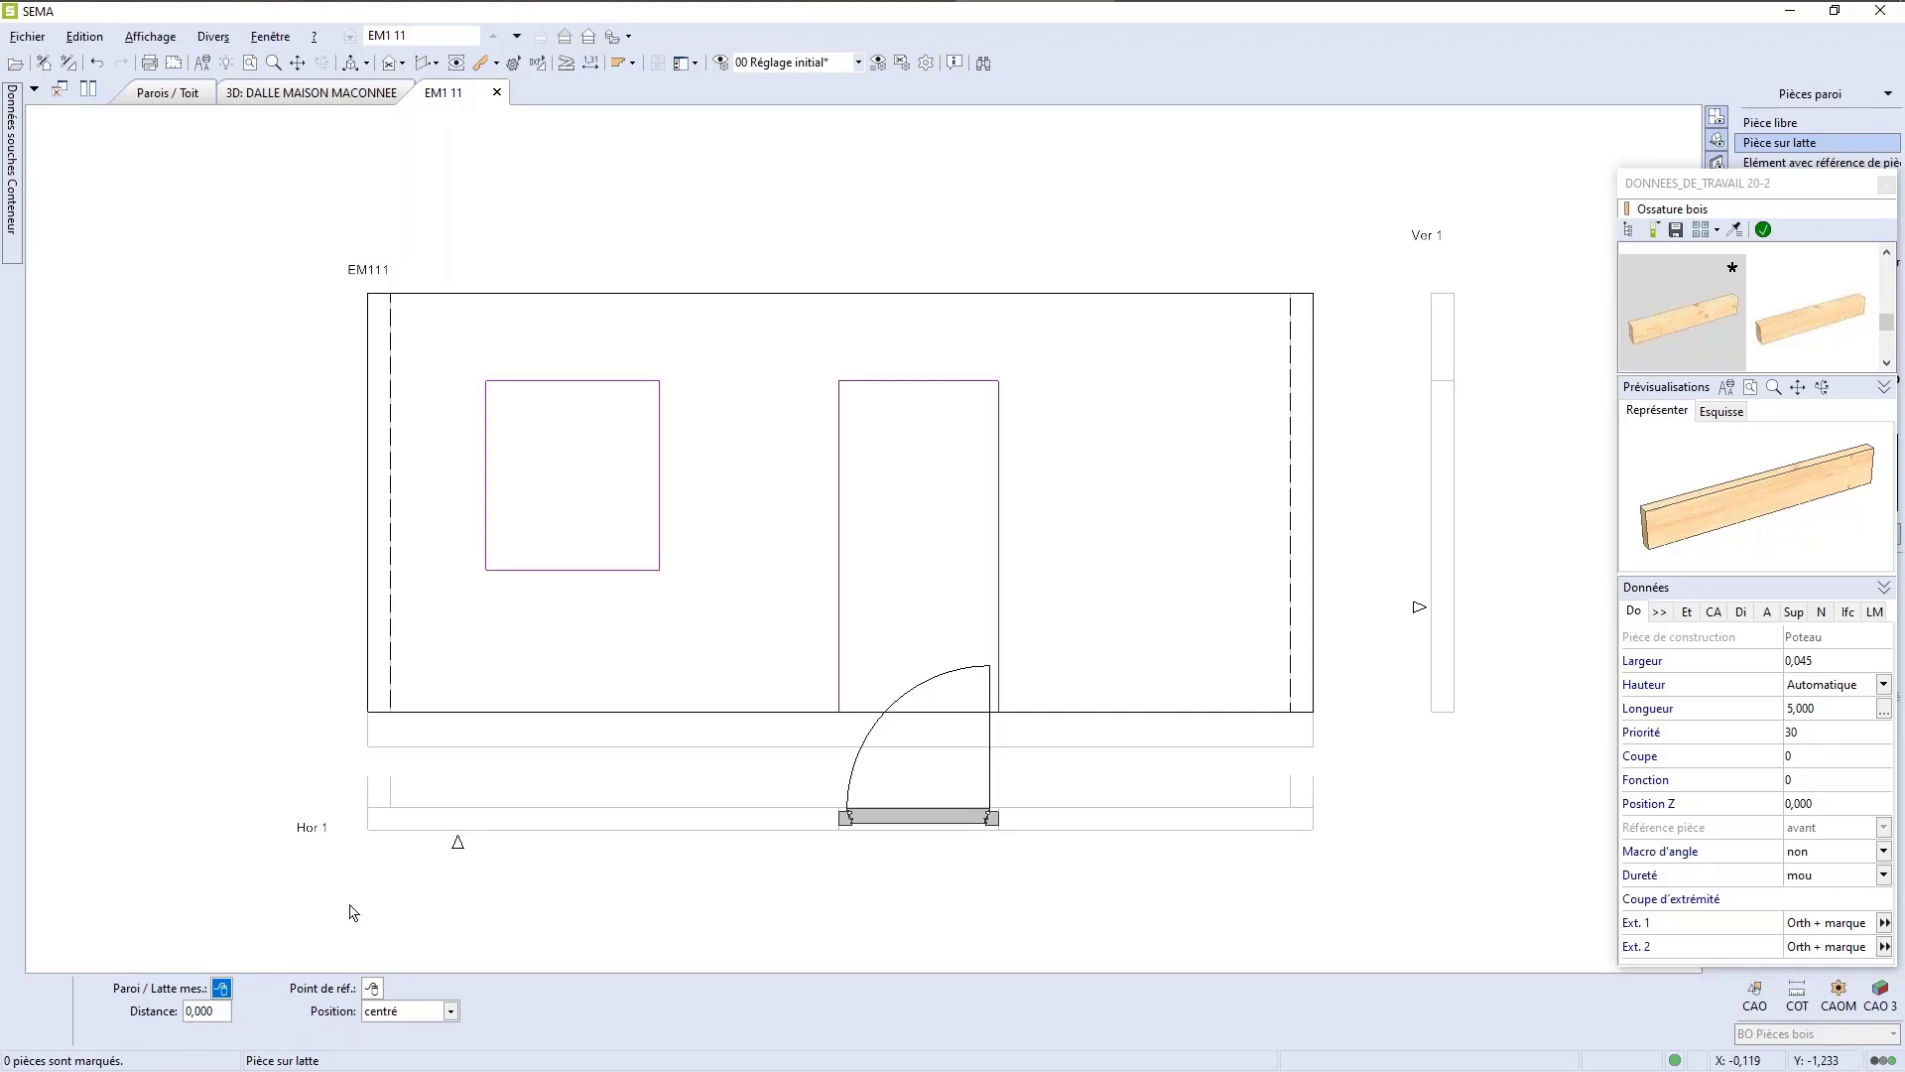
{"action": "scroll", "coordinate": [349, 905], "scroll_direction": "up", "scroll_amount": 2}
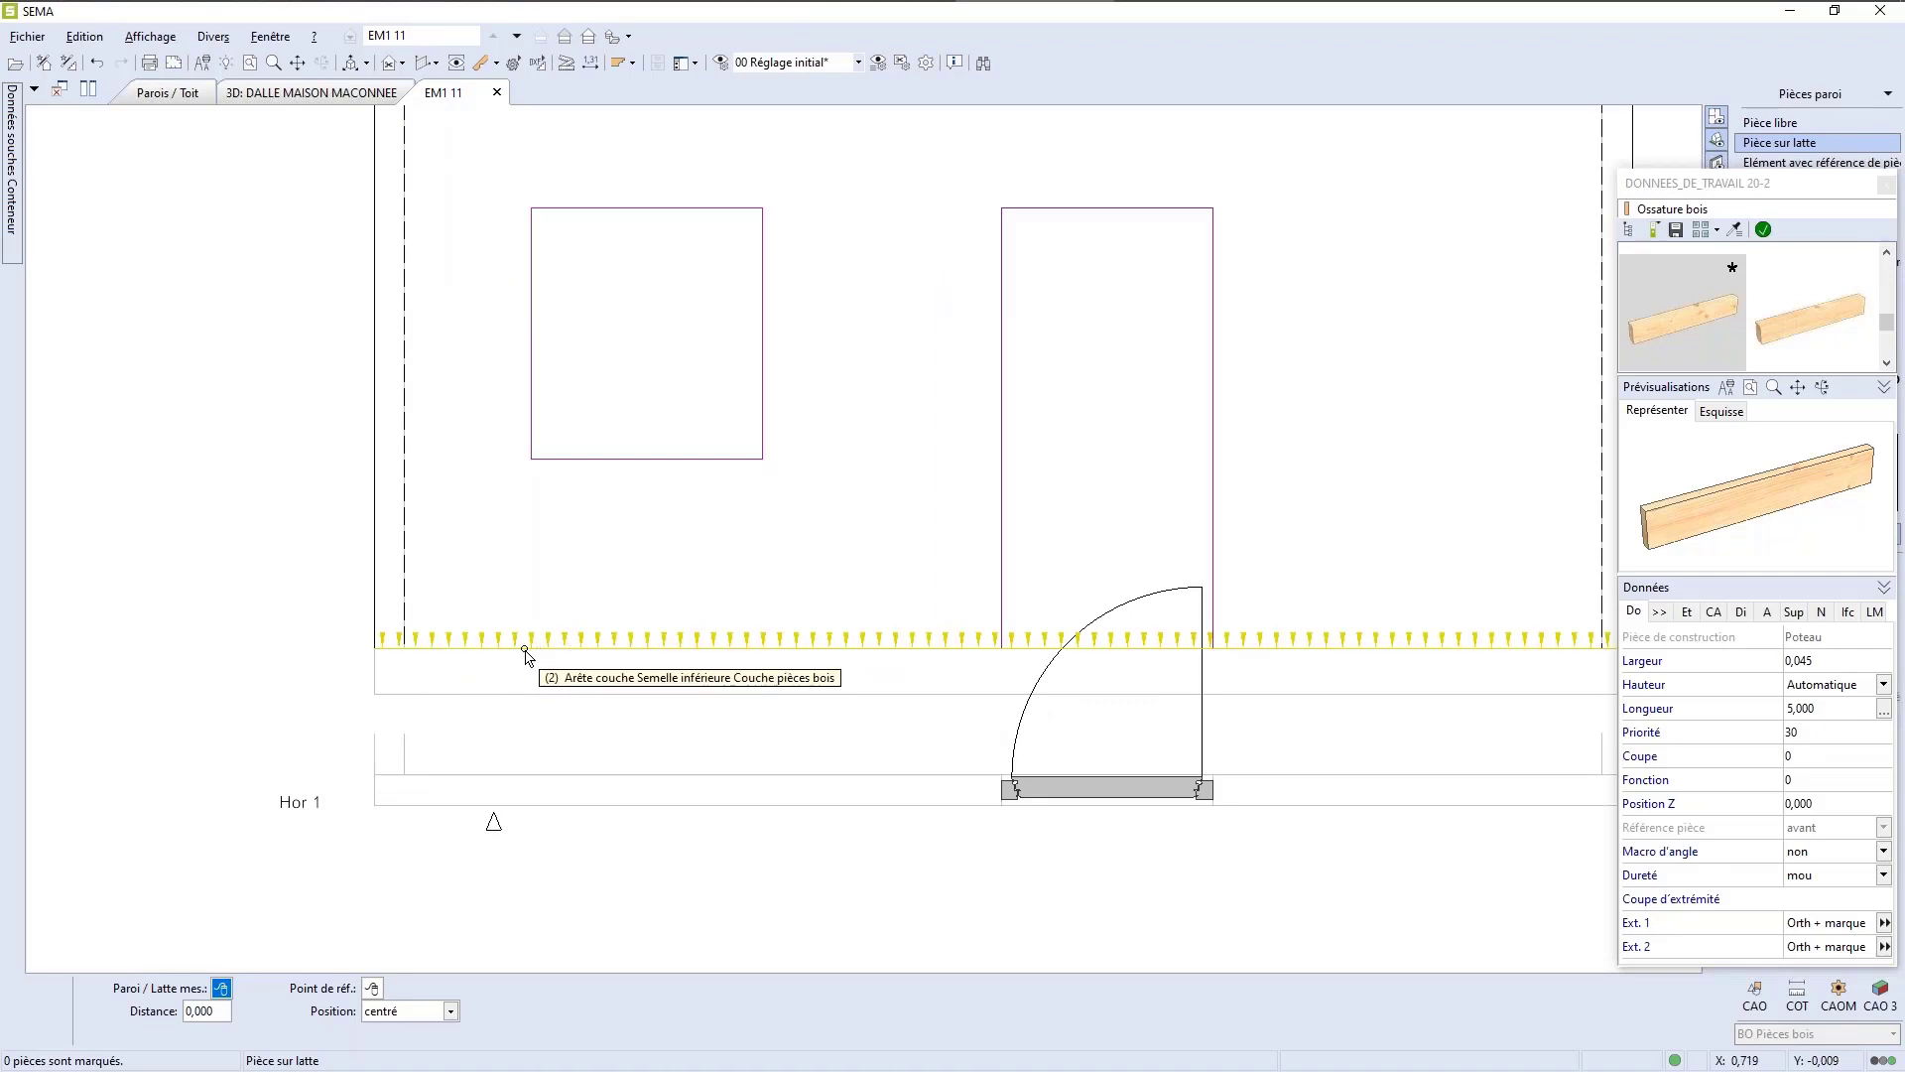
{"action": "left_click", "coordinate": [491, 672]}
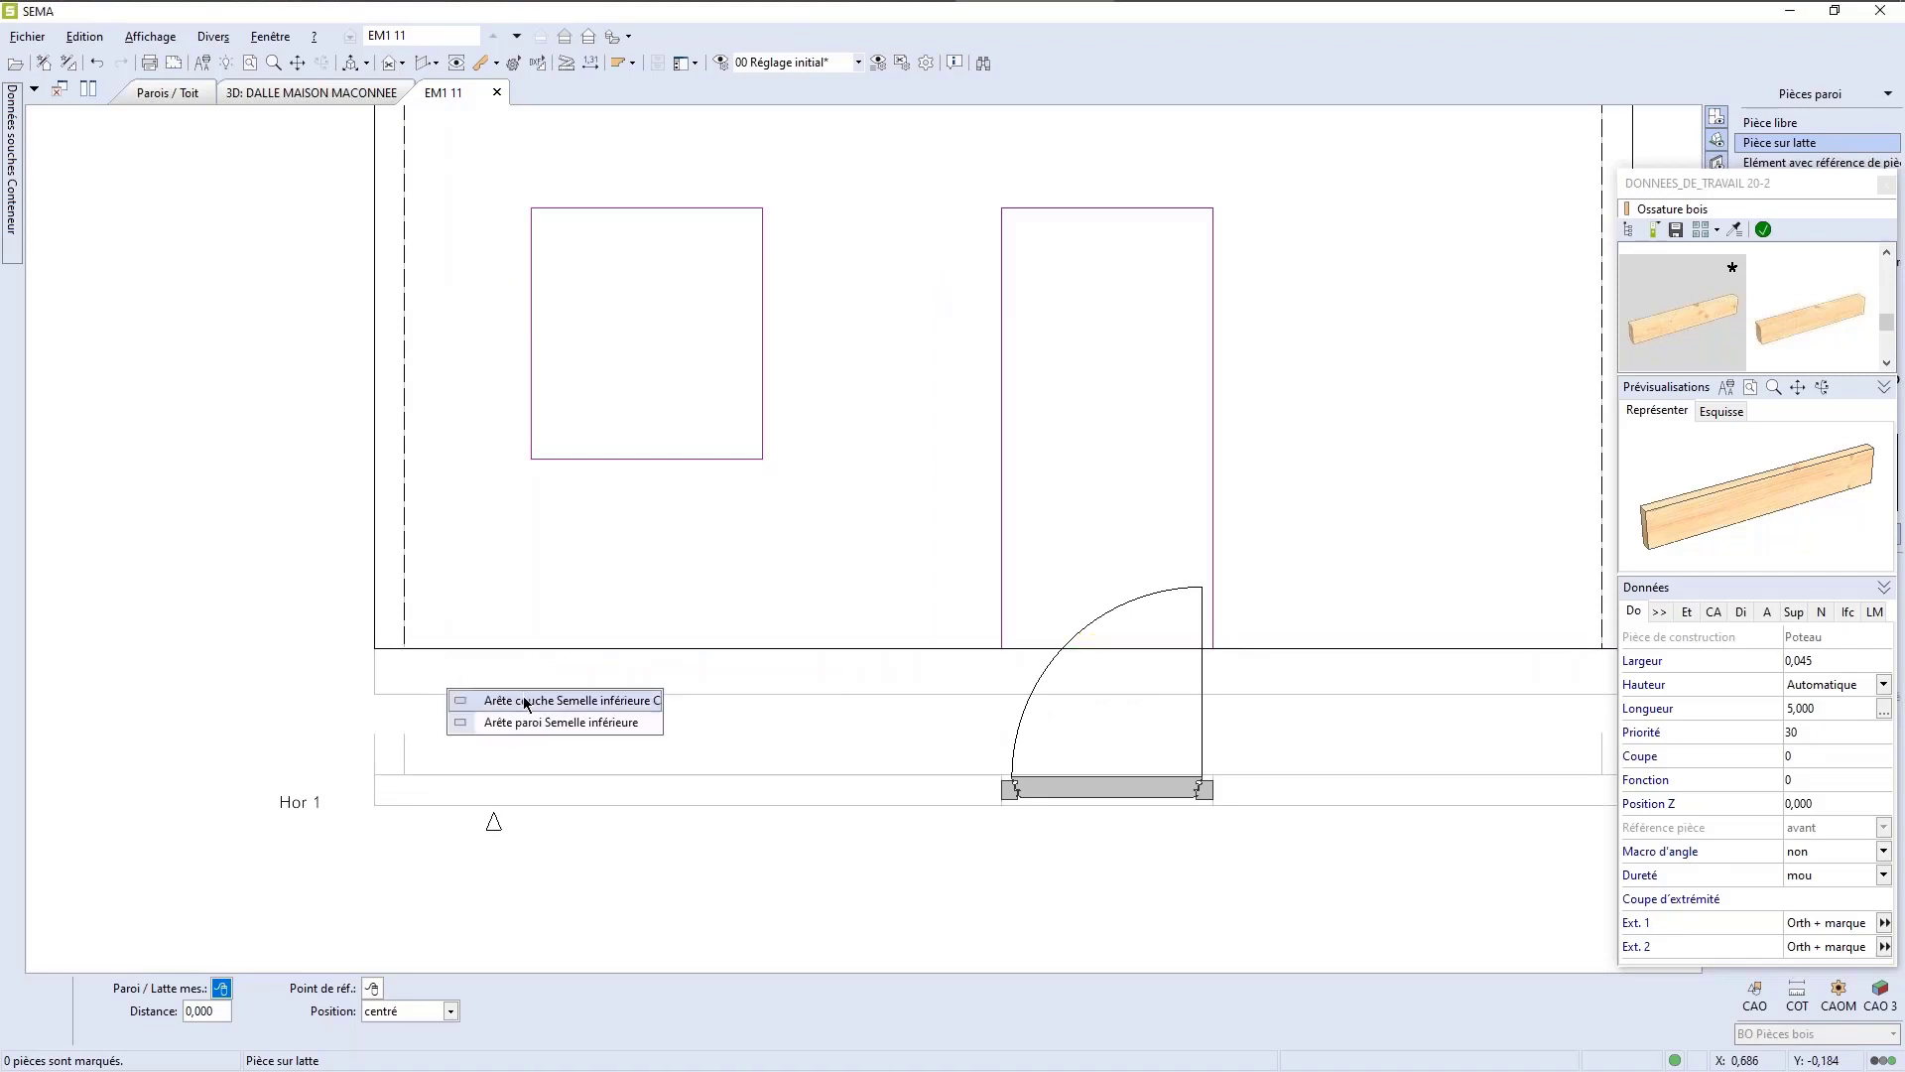
{"action": "left_click", "coordinate": [523, 701]}
{"action": "scroll", "coordinate": [545, 722], "scroll_direction": "down", "scroll_amount": 3}
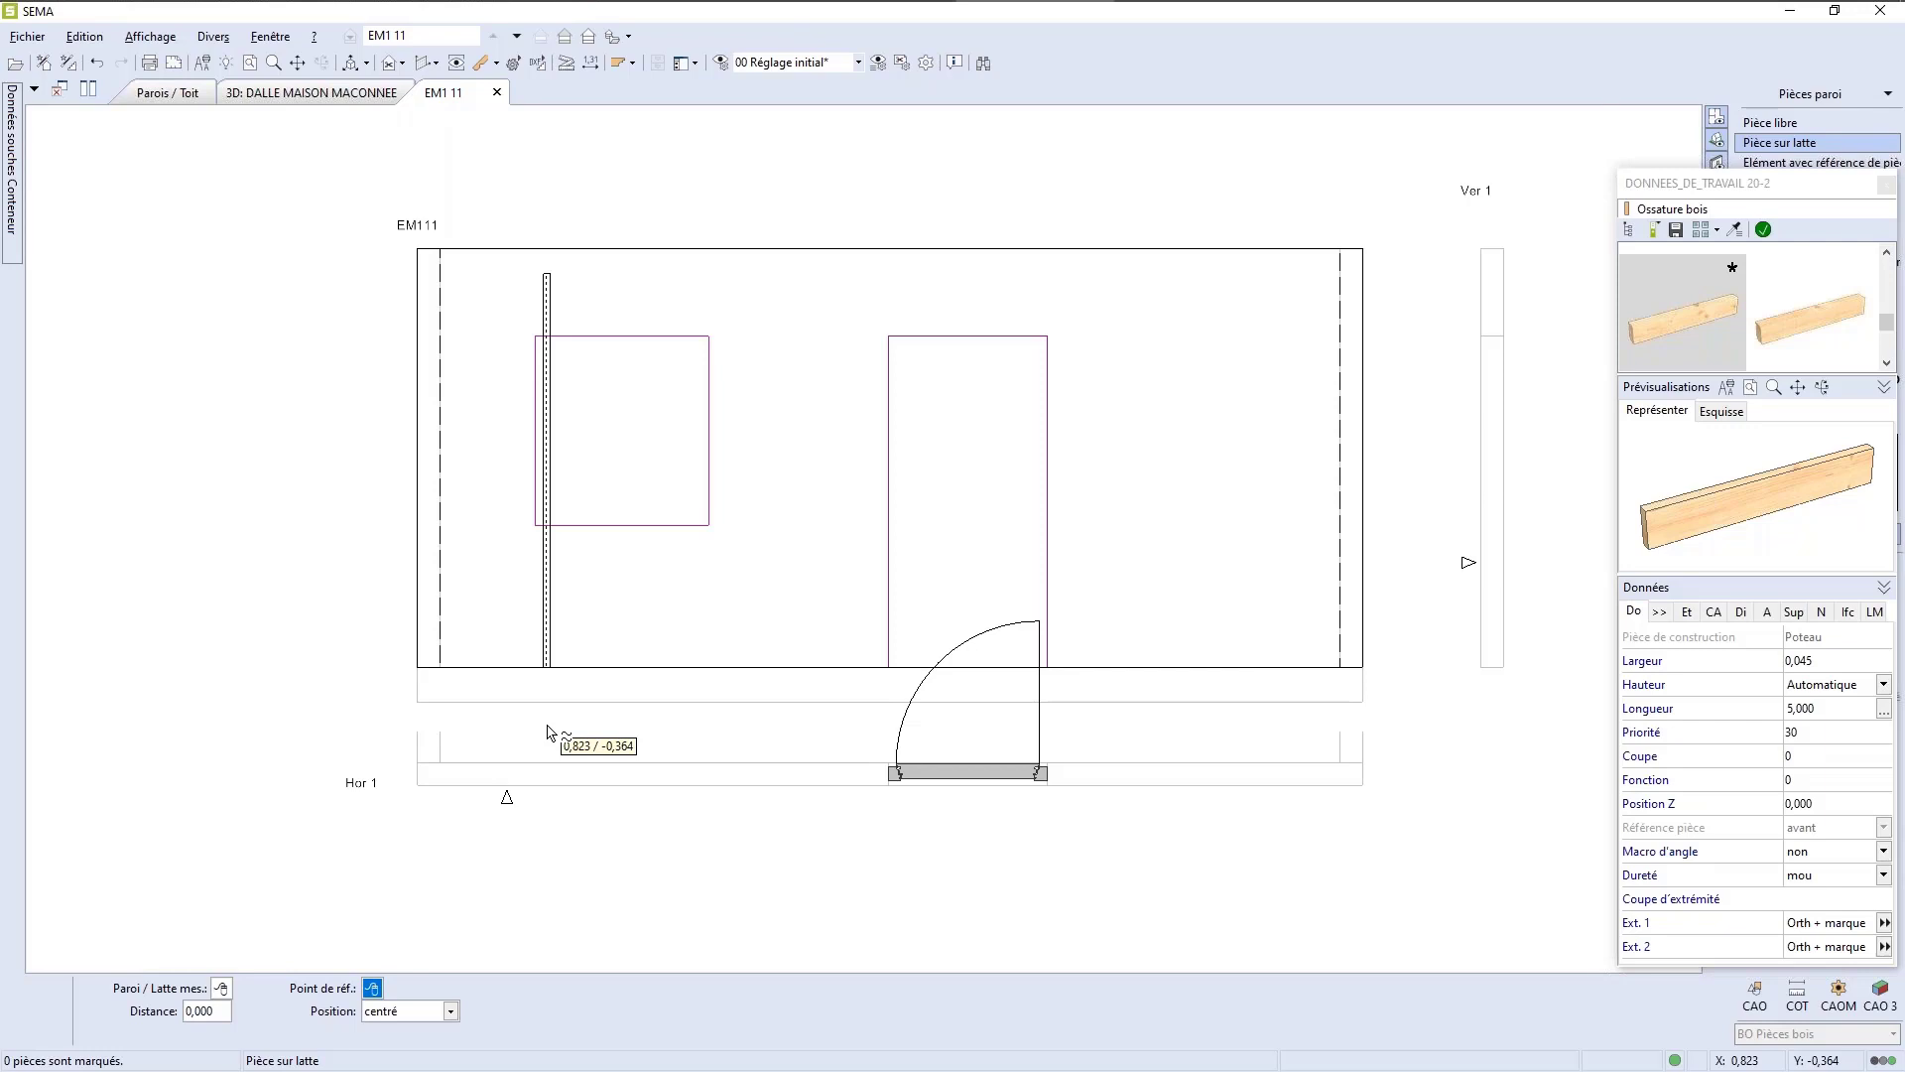
Step: Set the post's reference point at the lower left corner of wall EM111 with a distance of 0,000
{"action": "scroll", "coordinate": [467, 744], "scroll_direction": "up", "scroll_amount": 1}
{"action": "scroll", "coordinate": [460, 744], "scroll_direction": "down", "scroll_amount": 2}
{"action": "scroll", "coordinate": [363, 641], "scroll_direction": "up", "scroll_amount": 2}
{"action": "scroll", "coordinate": [374, 640], "scroll_direction": "down", "scroll_amount": 5}
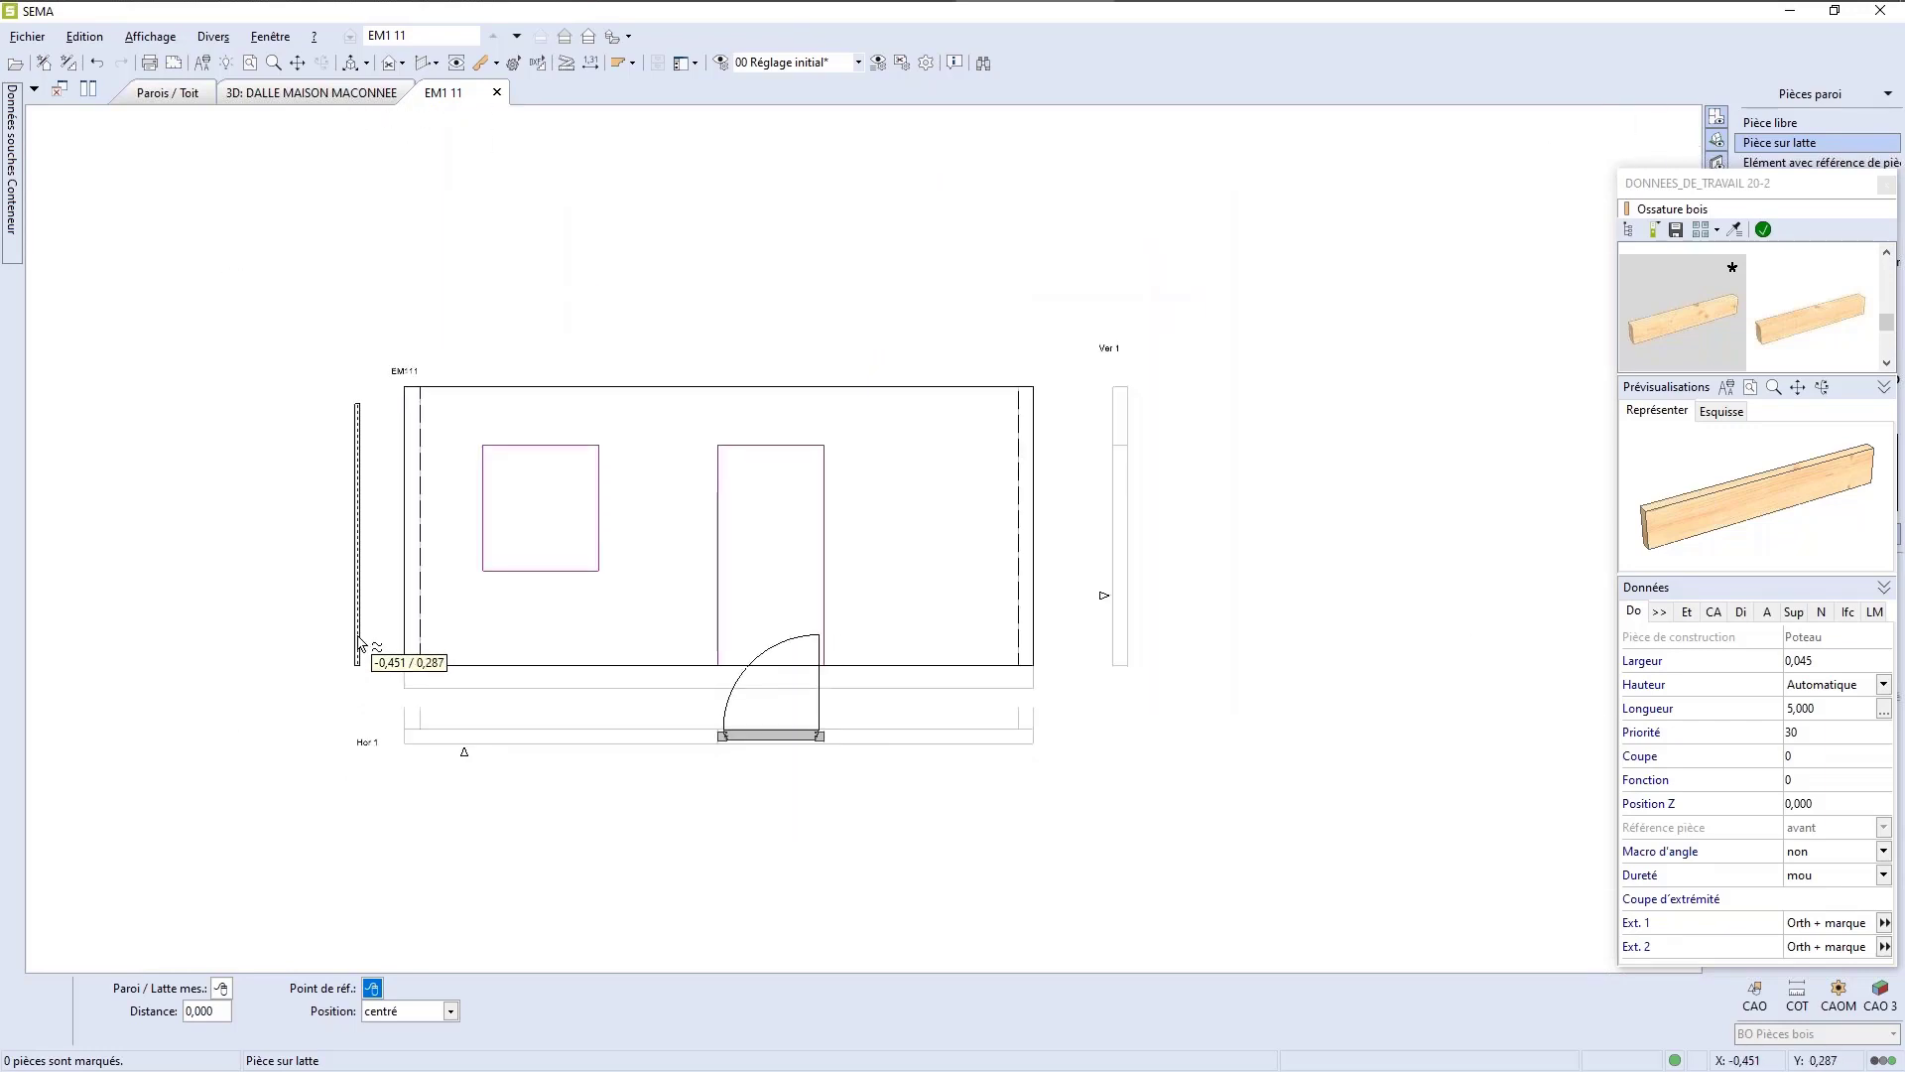
{"action": "scroll", "coordinate": [377, 644], "scroll_direction": "up", "scroll_amount": 4}
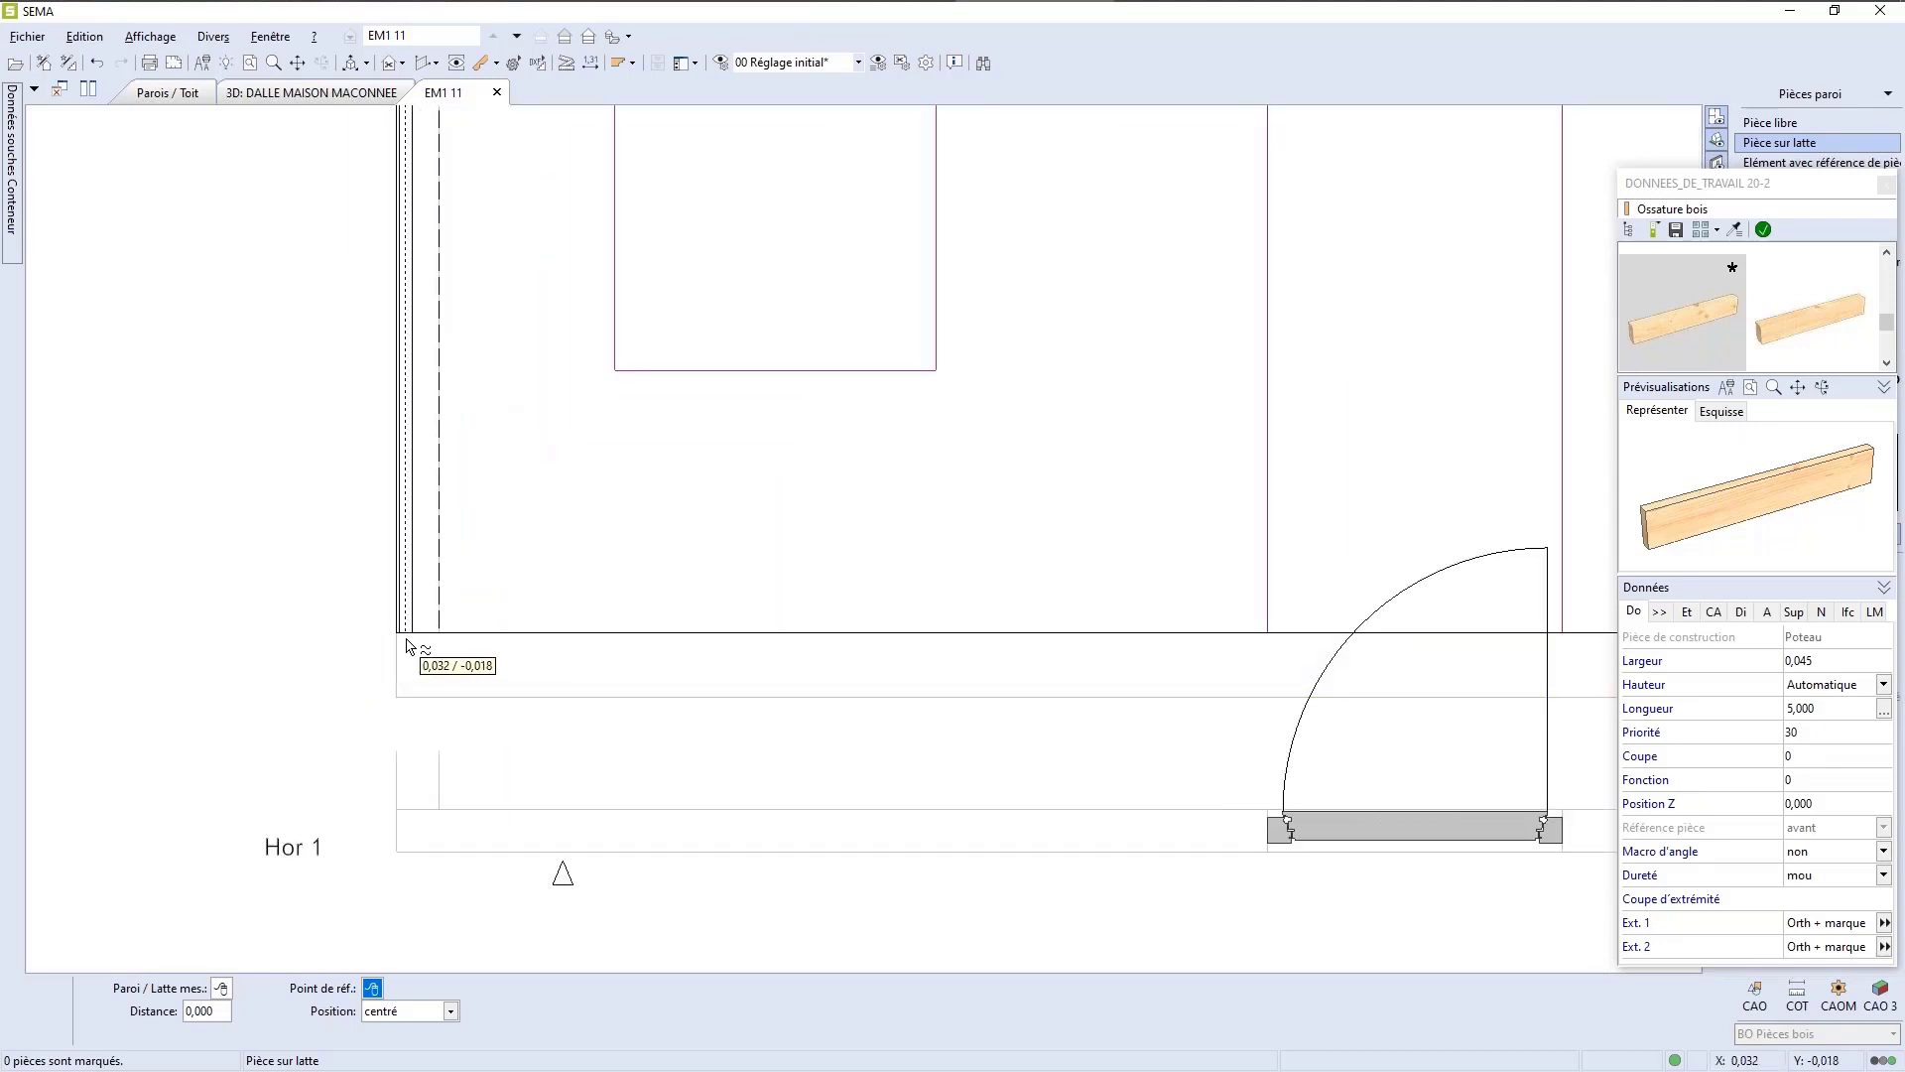
{"action": "left_click", "coordinate": [405, 645]}
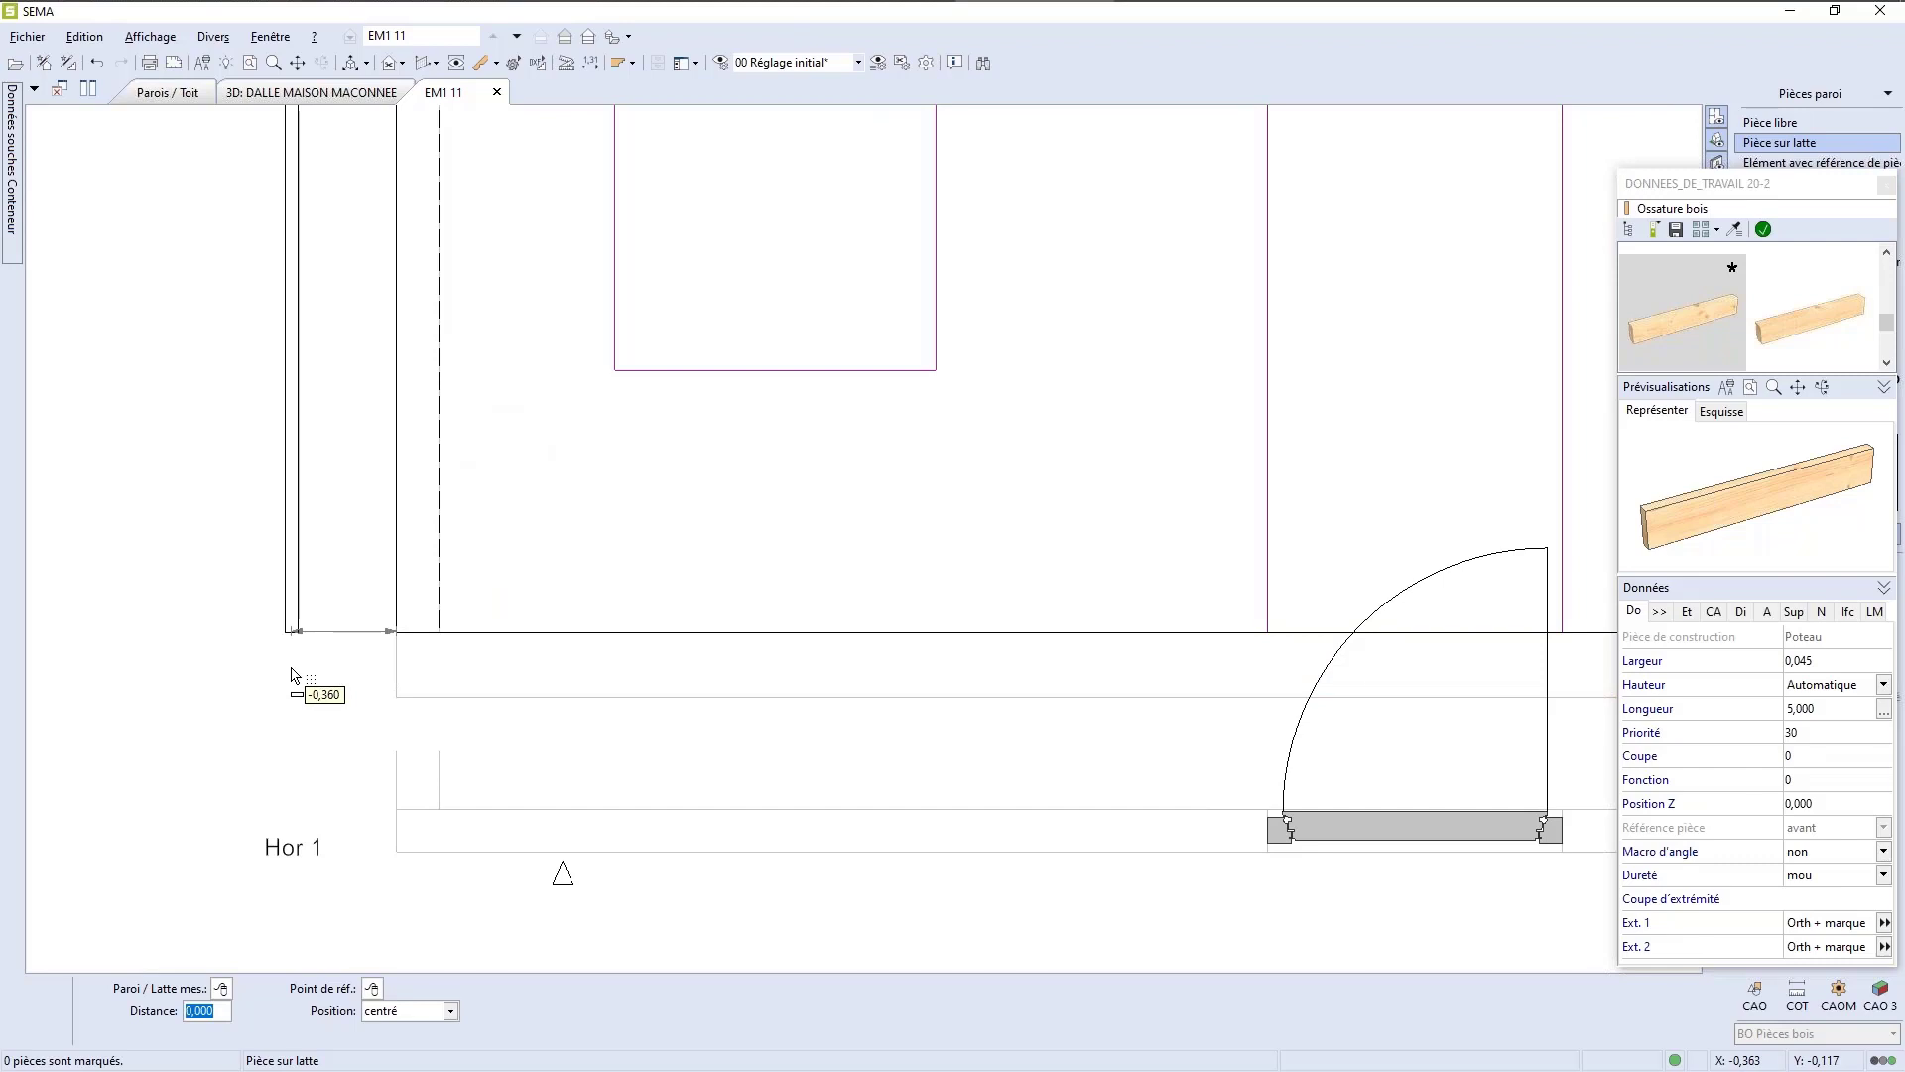
{"action": "key", "text": "Return"}
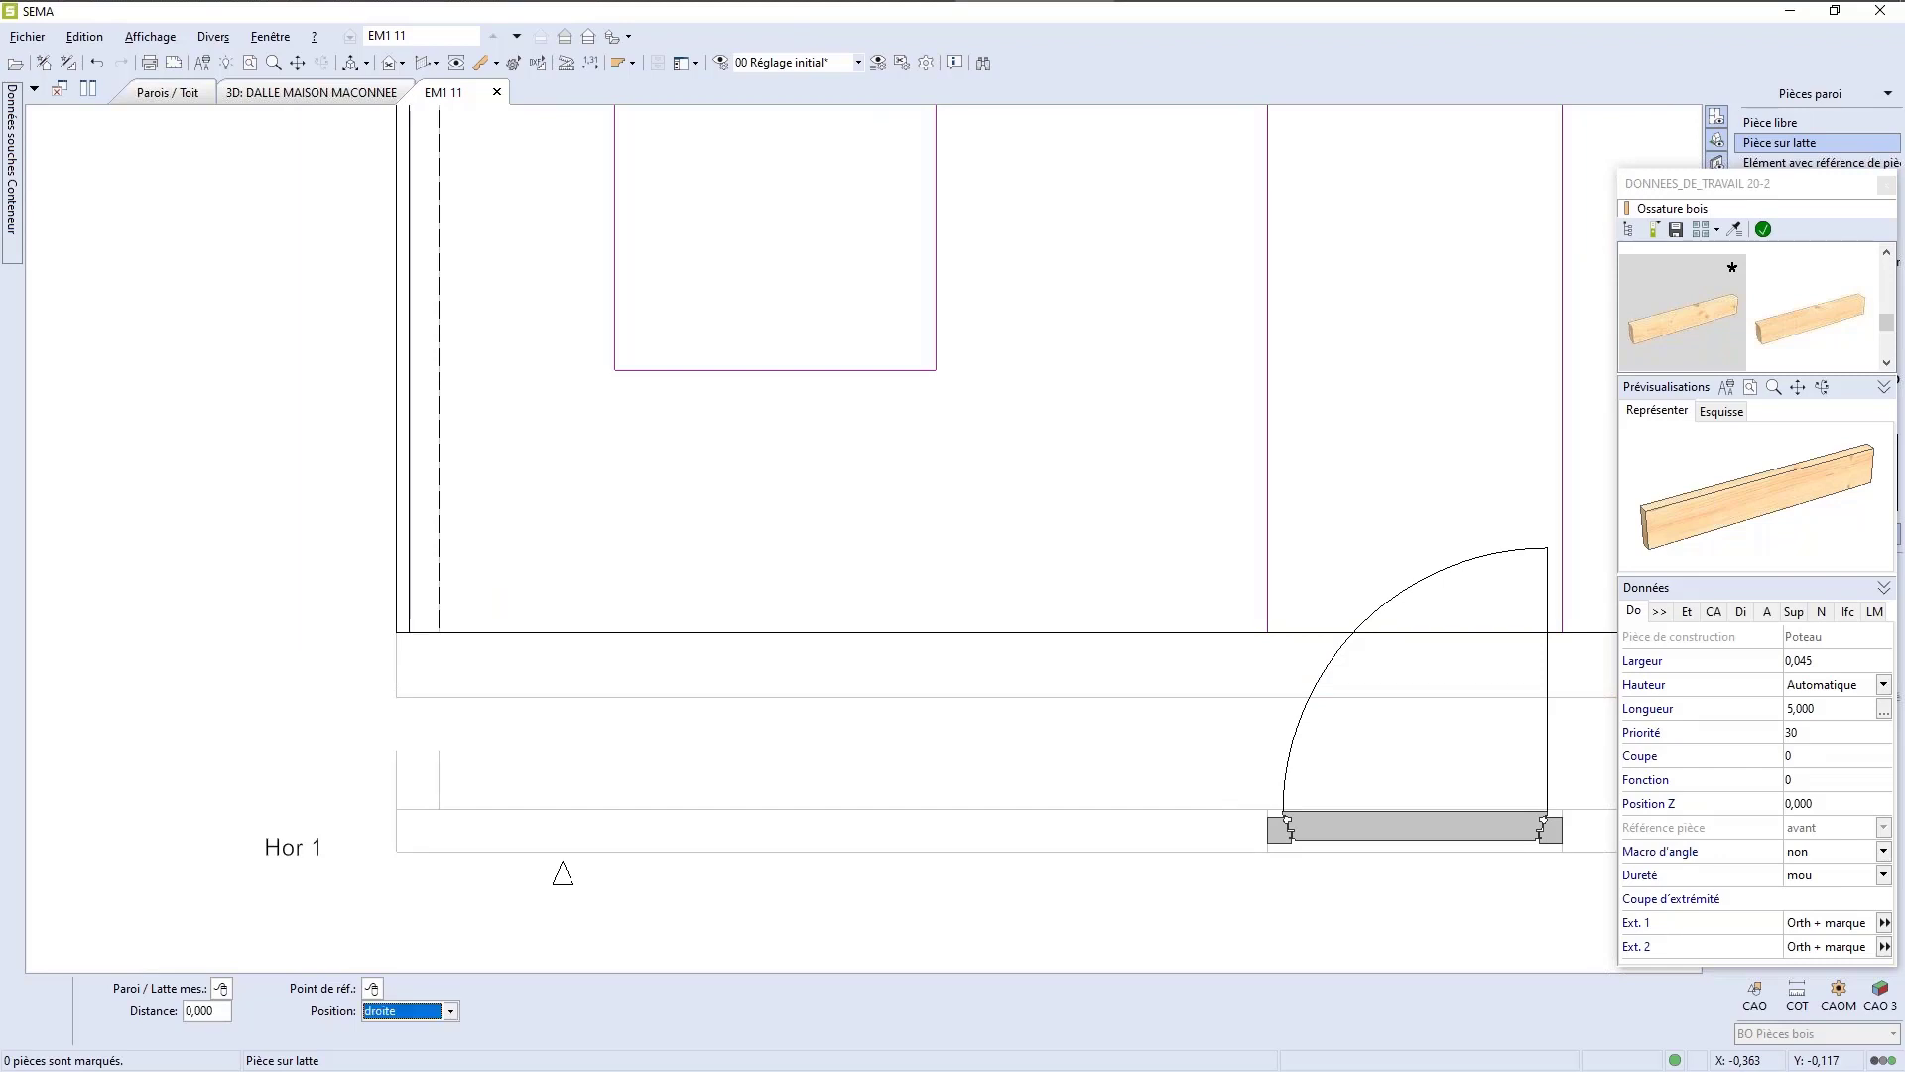
Step: Set the post's position to droite and place it at the left end of wall EM111
{"action": "key", "text": "Down"}
{"action": "key", "text": "Down"}
{"action": "key", "text": "Down"}
{"action": "key", "text": "Down"}
{"action": "key", "text": "Down"}
{"action": "key", "text": "Down"}
{"action": "key", "text": "Down"}
{"action": "key", "text": "Down"}
{"action": "key", "text": "Down"}
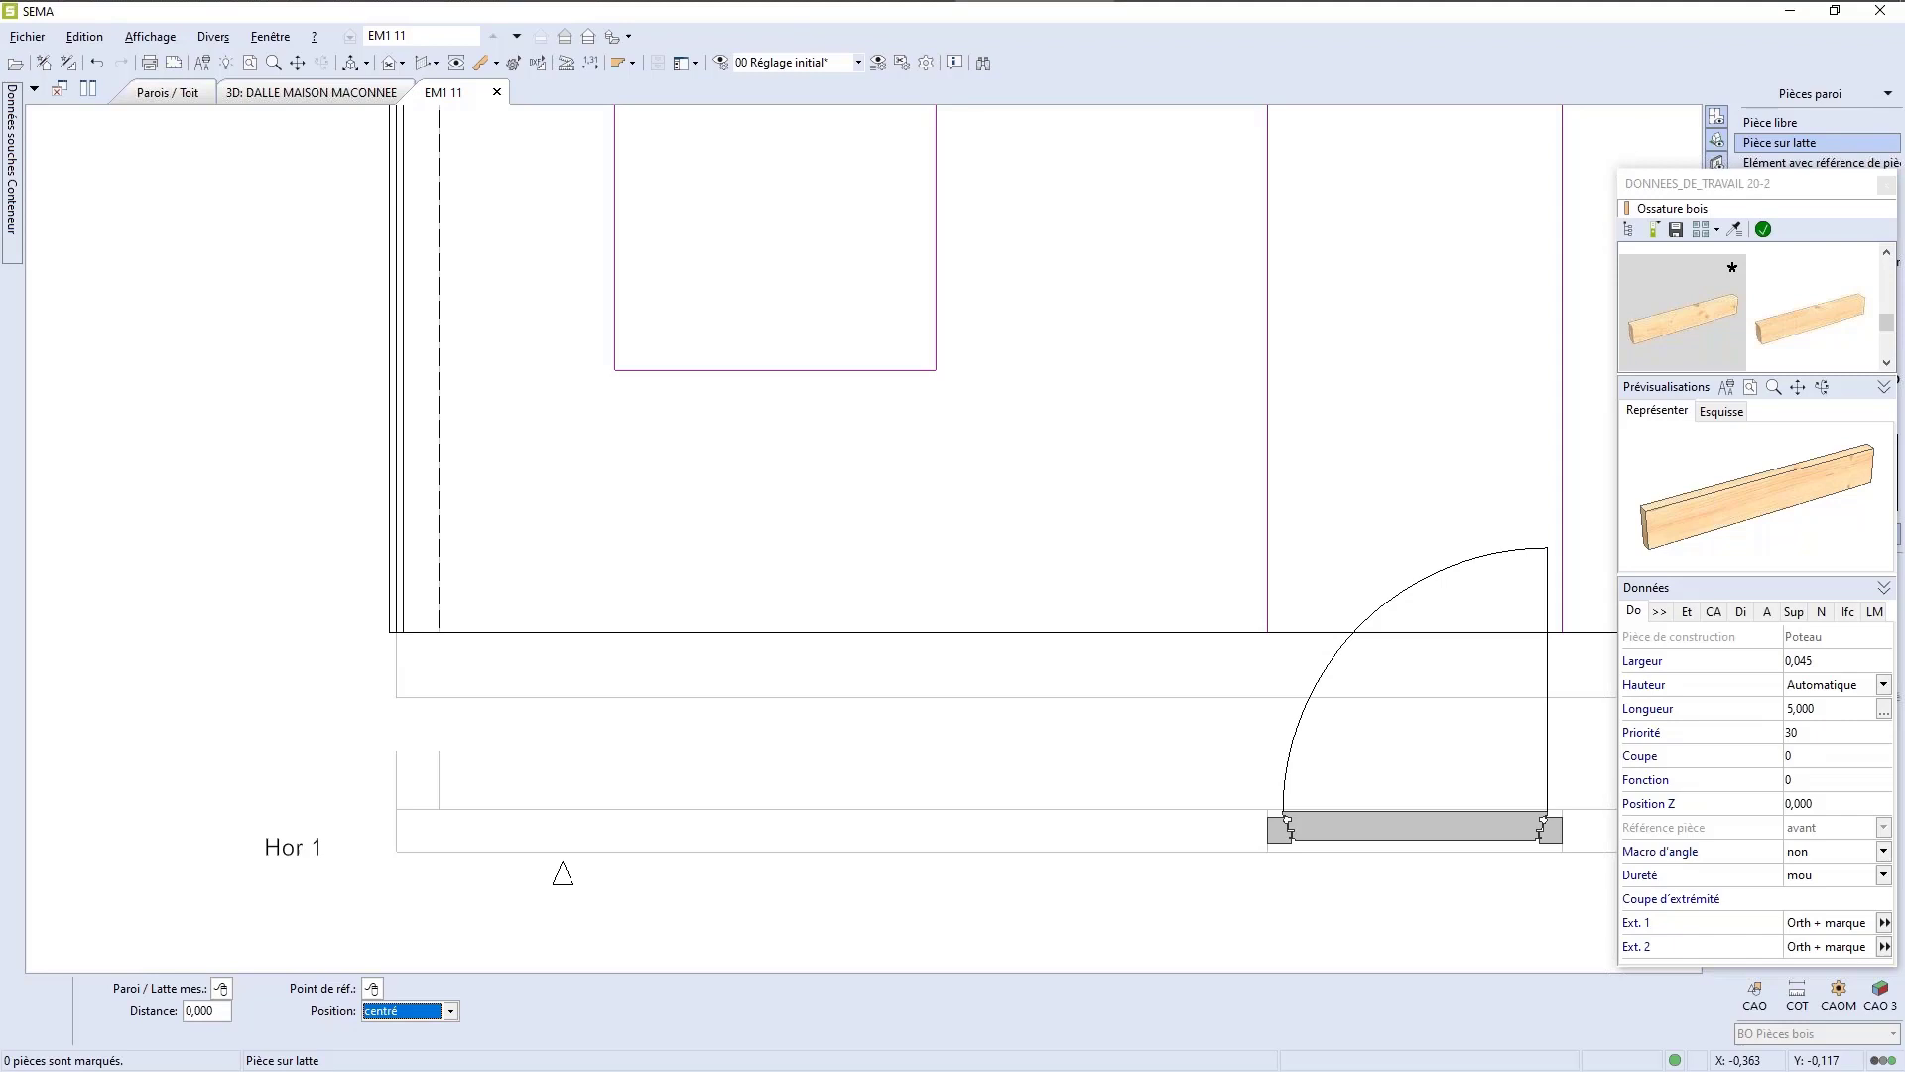
{"action": "key", "text": "Down"}
{"action": "key", "text": "Down"}
{"action": "key", "text": "Down"}
{"action": "key", "text": "Down"}
{"action": "key", "text": "Down"}
{"action": "key", "text": "Down"}
{"action": "key", "text": "Down"}
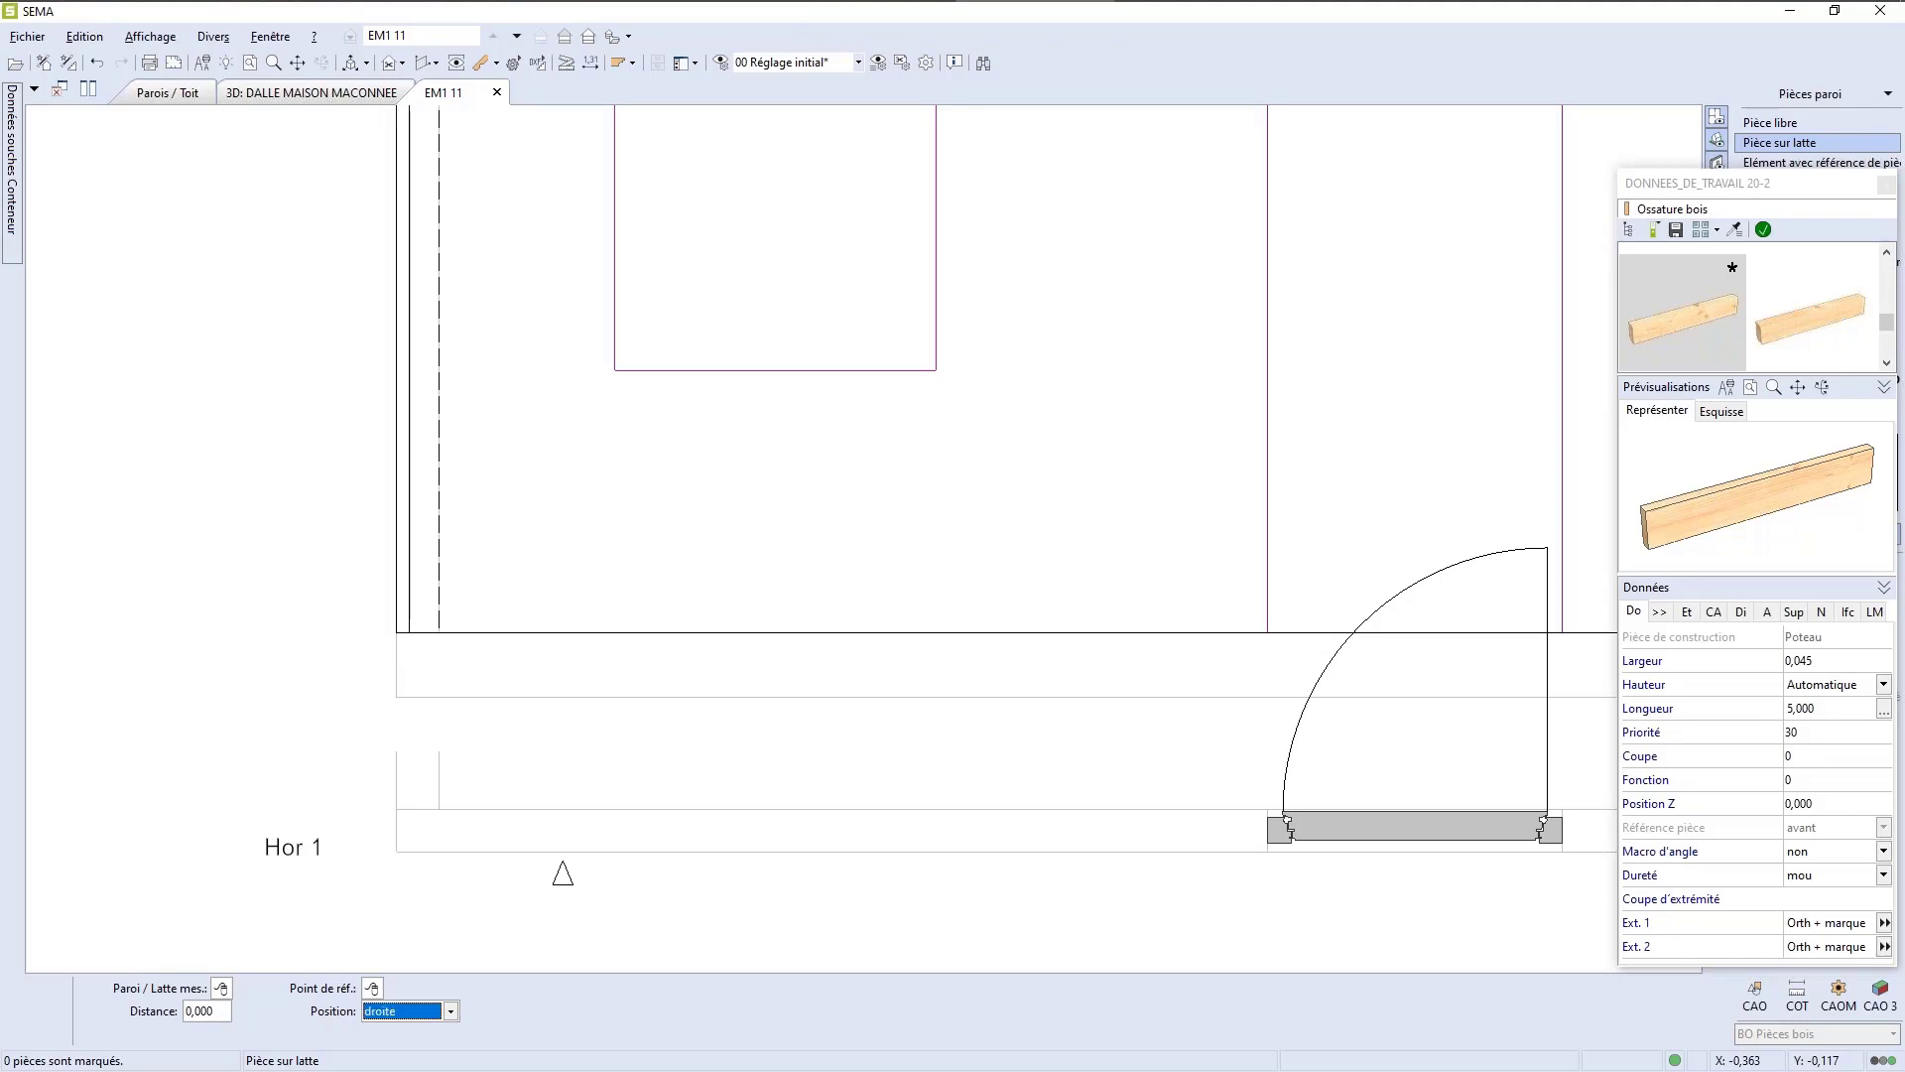
{"action": "key", "text": "Return"}
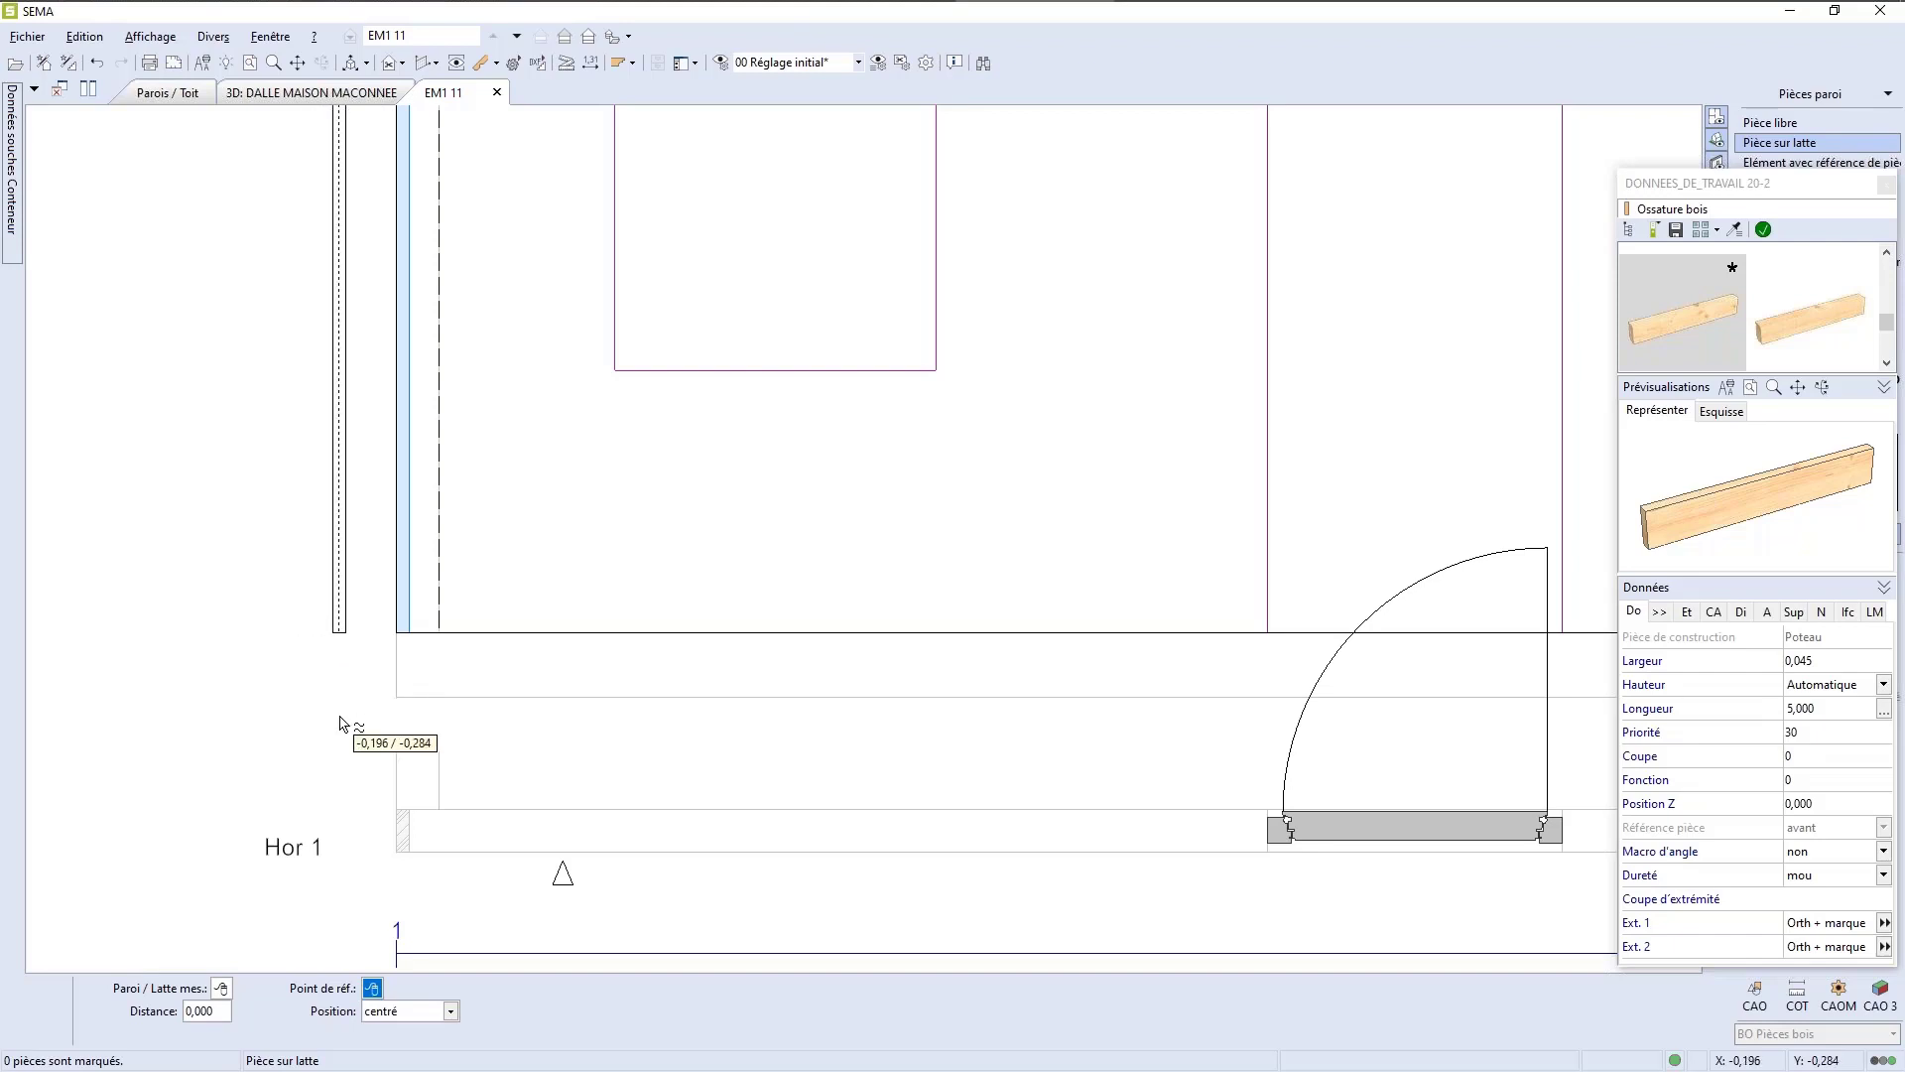
Step: Place a second post at the wall's lower right corner with distance 0,000 and position gauche
{"action": "scroll", "coordinate": [354, 754], "scroll_direction": "down", "scroll_amount": 1}
{"action": "scroll", "coordinate": [354, 759], "scroll_direction": "down", "scroll_amount": 1}
{"action": "scroll", "coordinate": [357, 784], "scroll_direction": "up", "scroll_amount": 5}
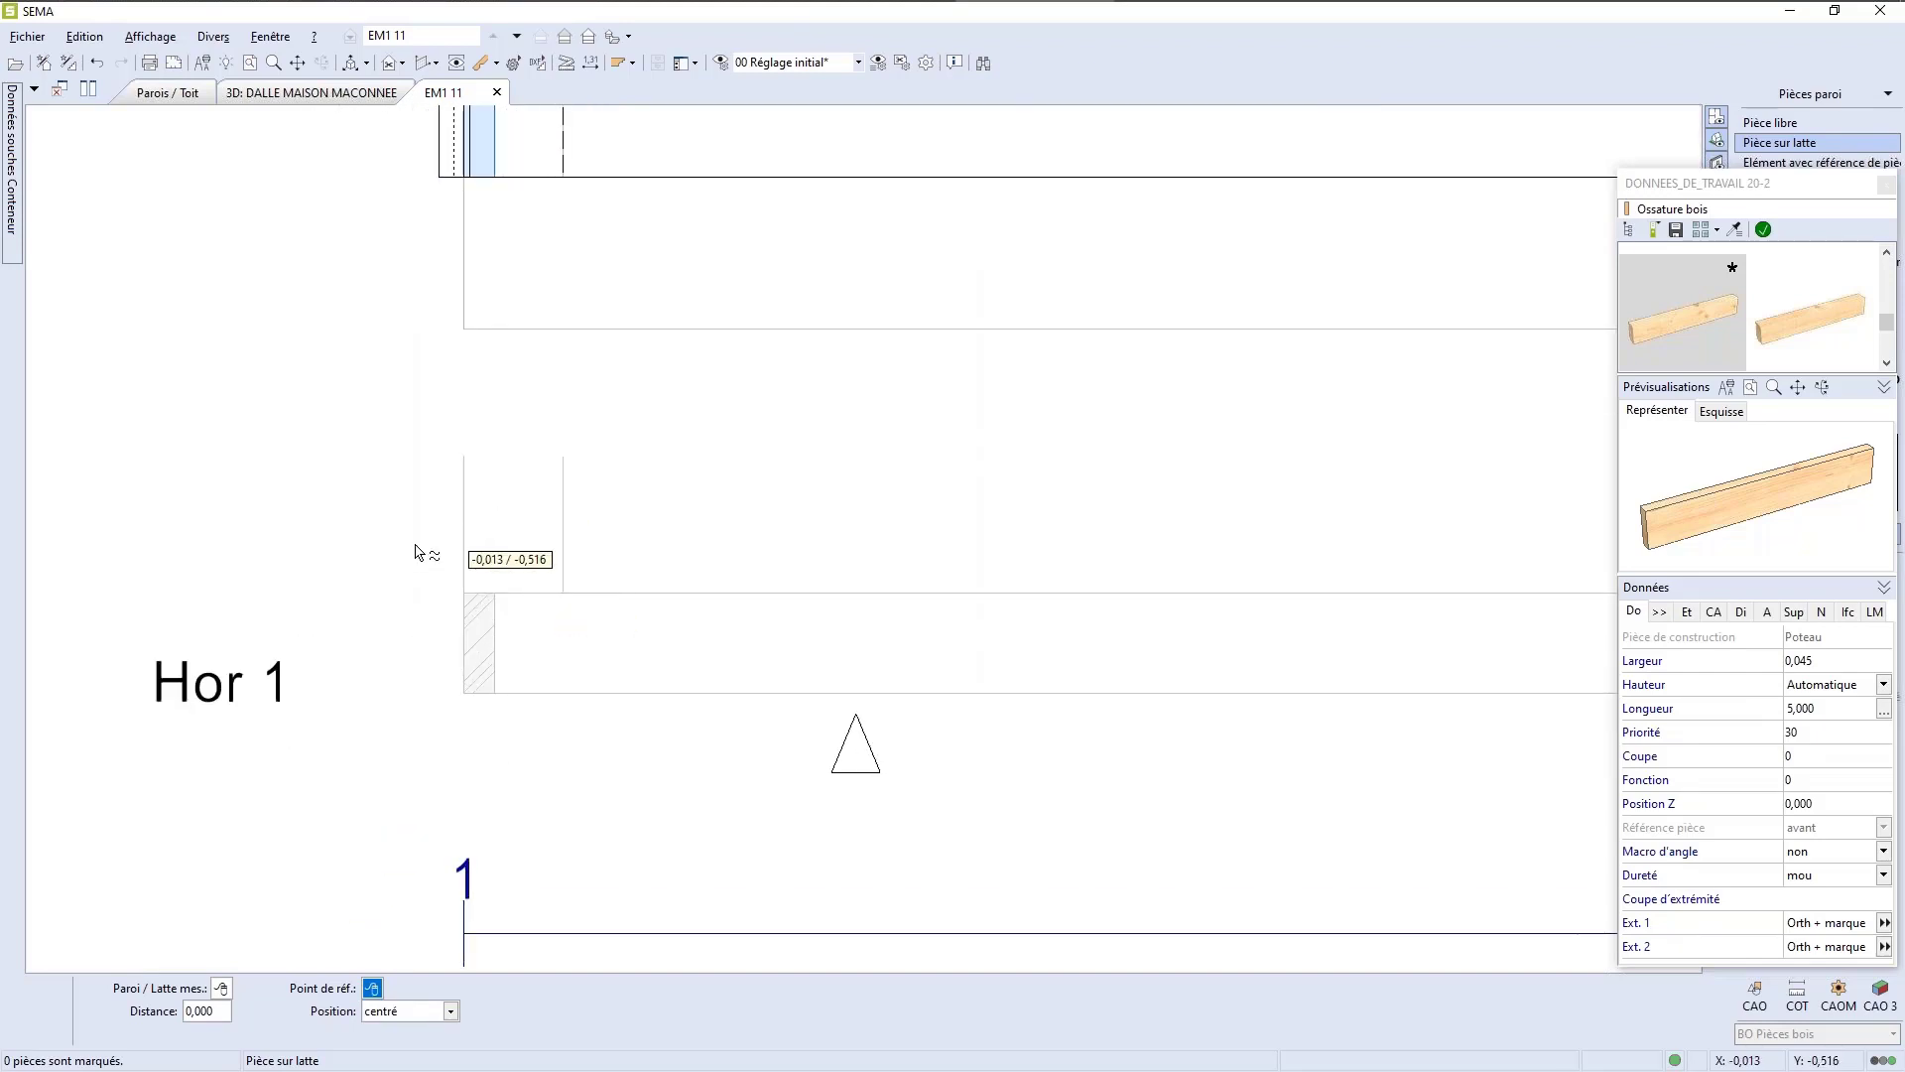
{"action": "scroll", "coordinate": [467, 774], "scroll_direction": "down", "scroll_amount": 3}
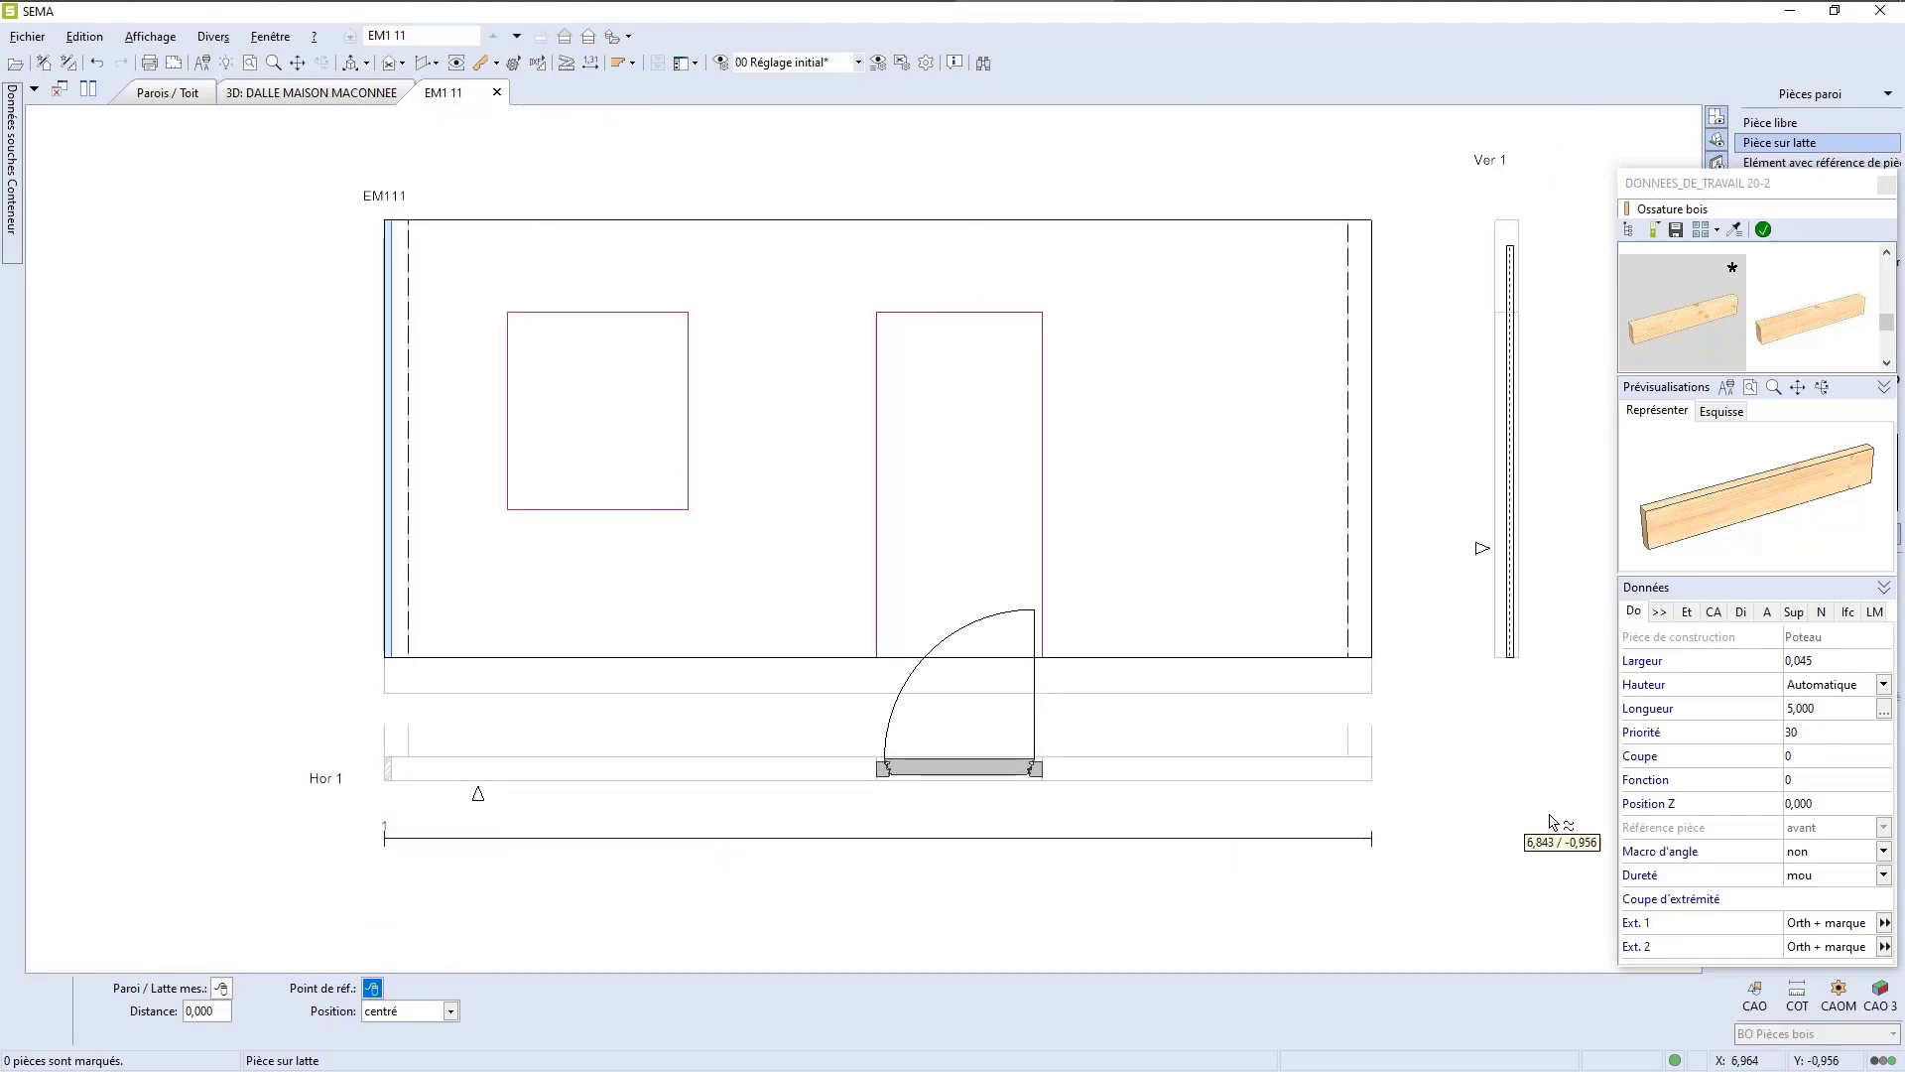
{"action": "scroll", "coordinate": [1389, 712], "scroll_direction": "up", "scroll_amount": 3}
{"action": "scroll", "coordinate": [1390, 711], "scroll_direction": "up", "scroll_amount": 4}
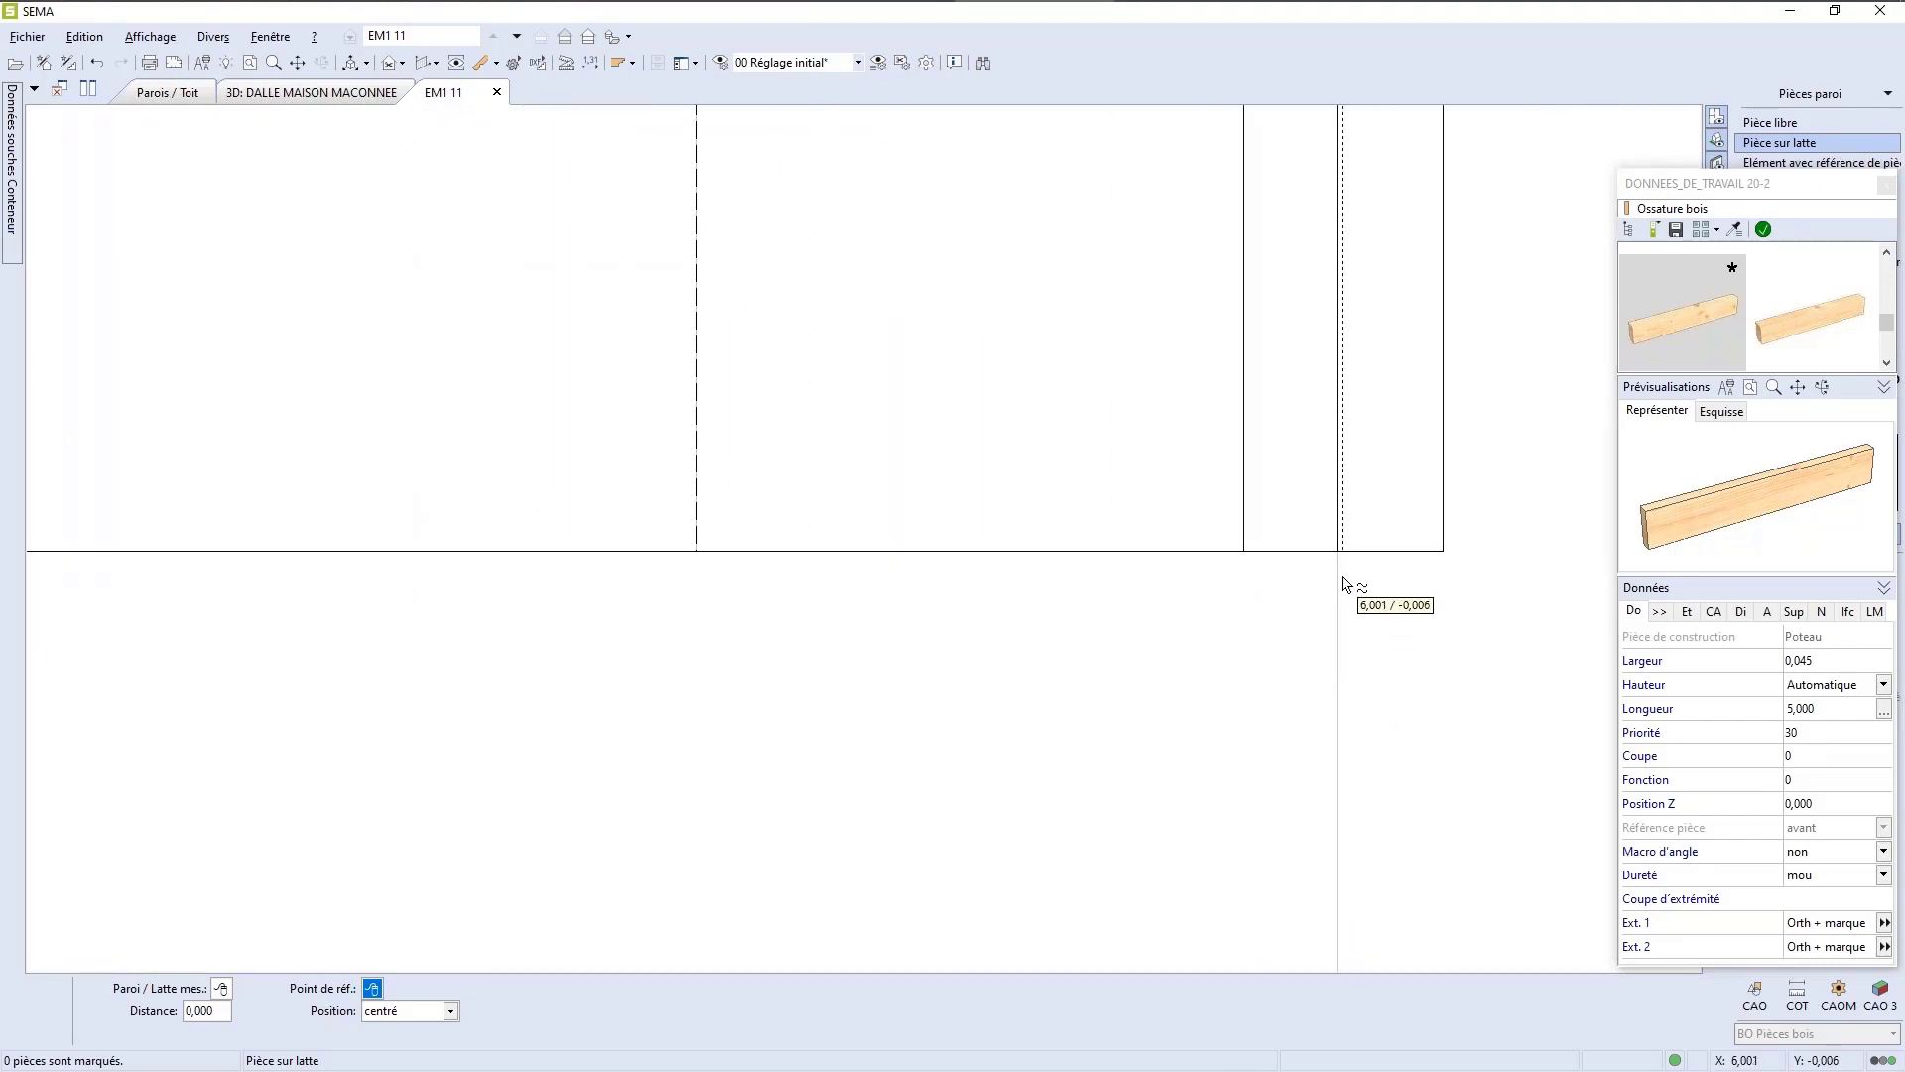
{"action": "left_click", "coordinate": [1340, 557]}
{"action": "scroll", "coordinate": [1366, 631], "scroll_direction": "down", "scroll_amount": 5}
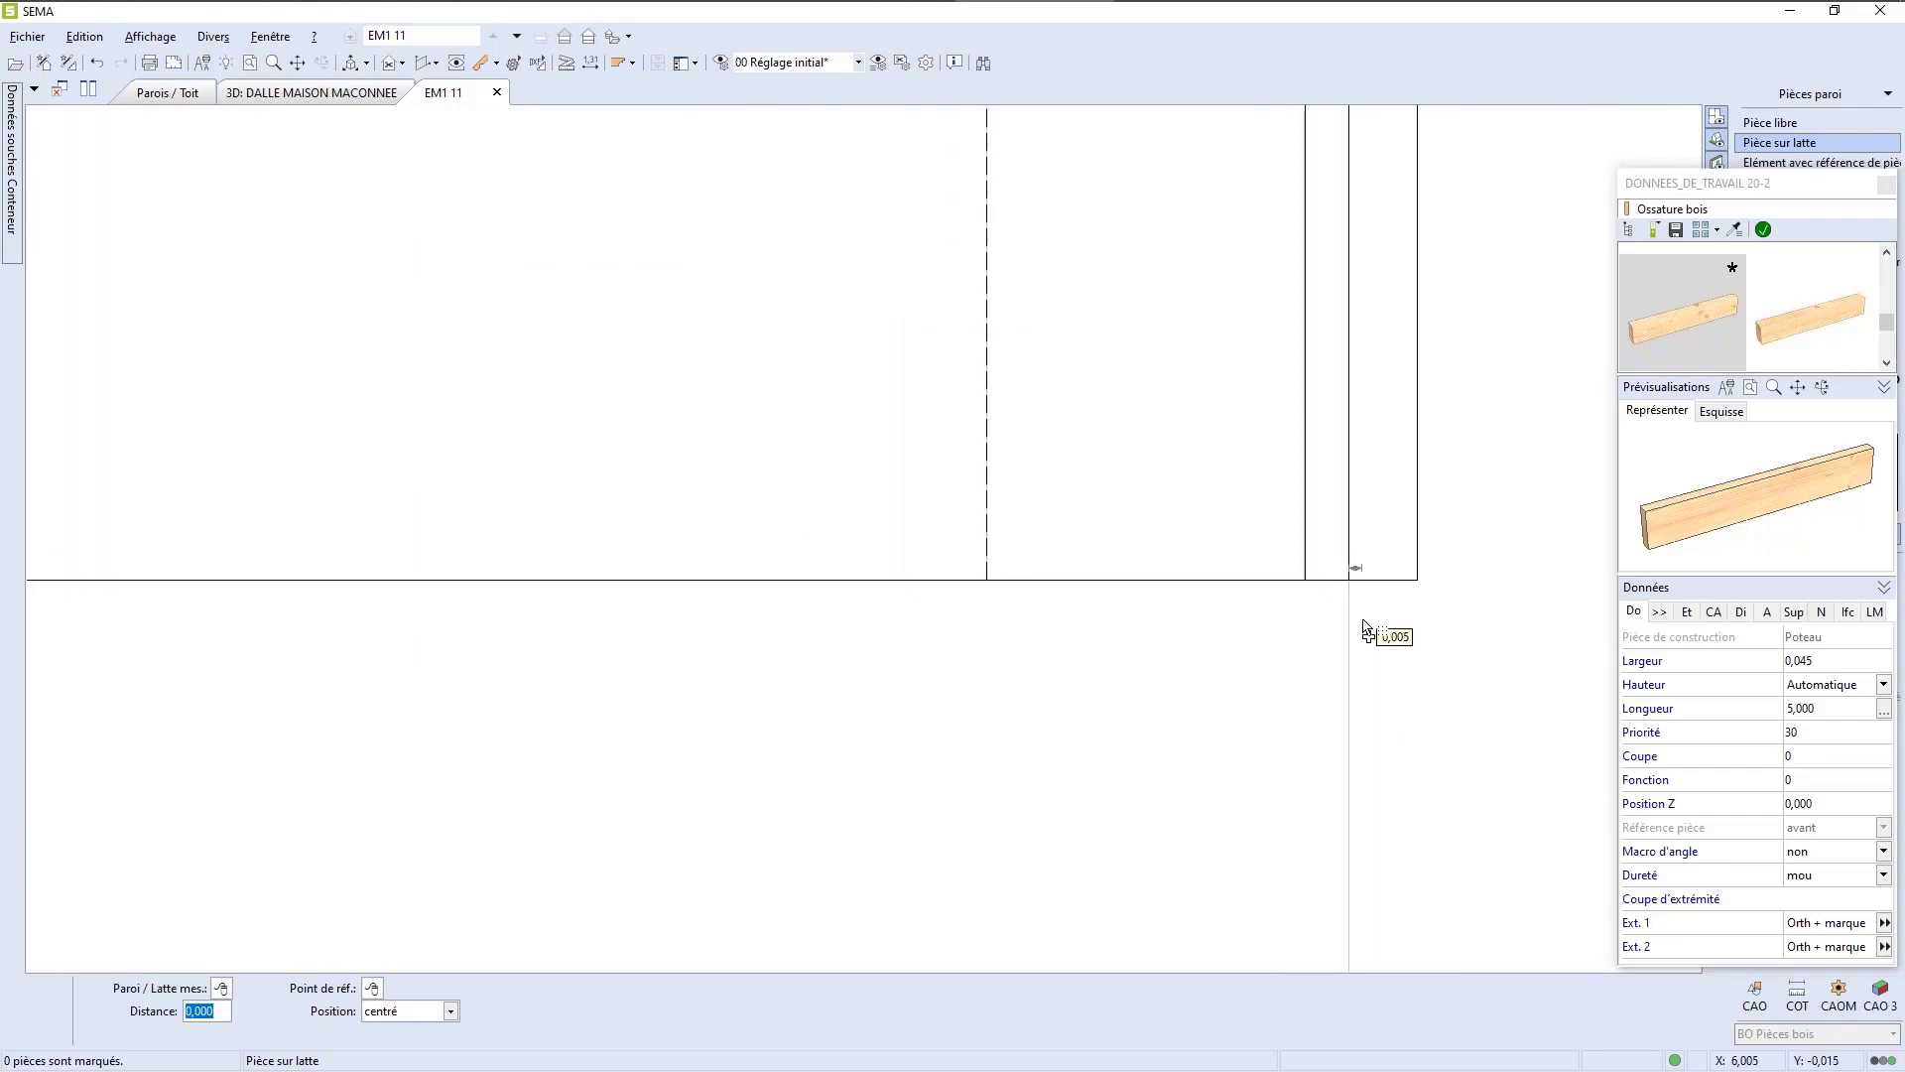
{"action": "key", "text": "Tab"}
{"action": "key", "text": "Down"}
{"action": "key", "text": "Down"}
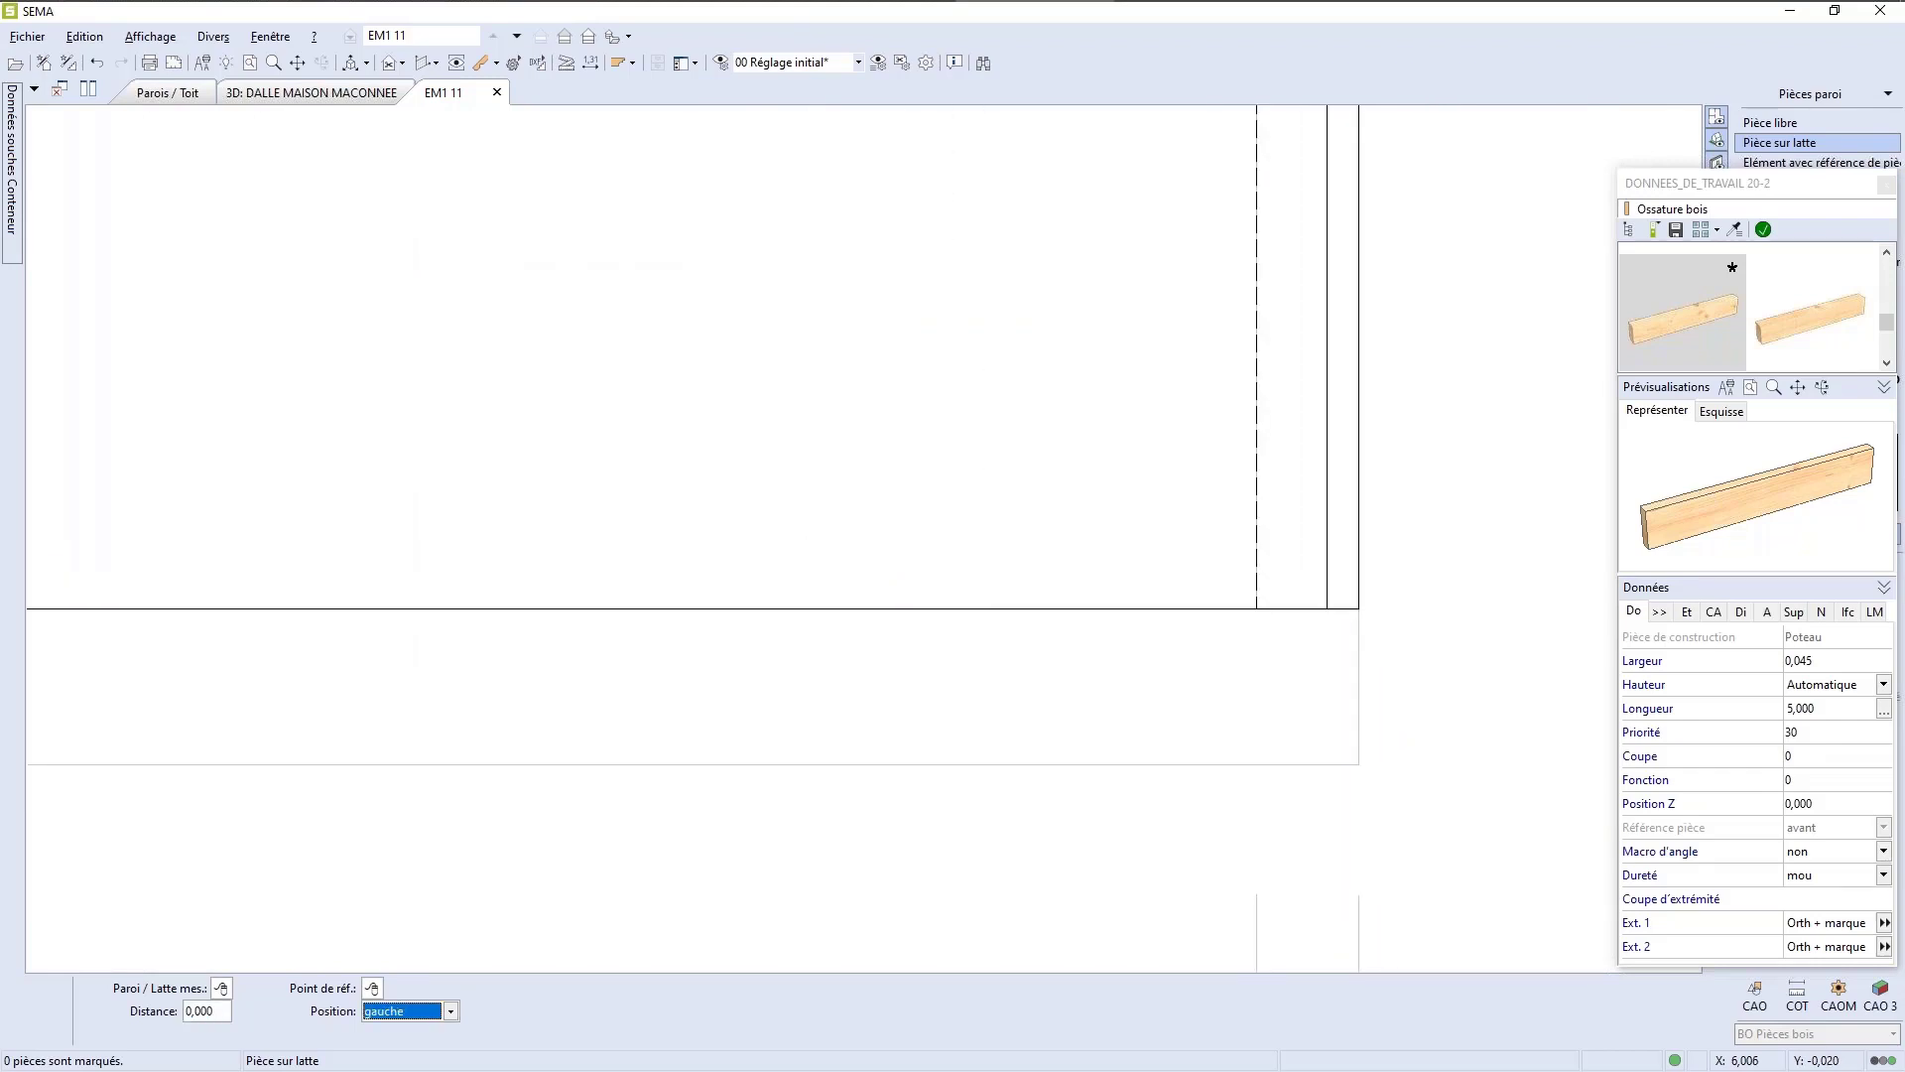
{"action": "key", "text": "Return"}
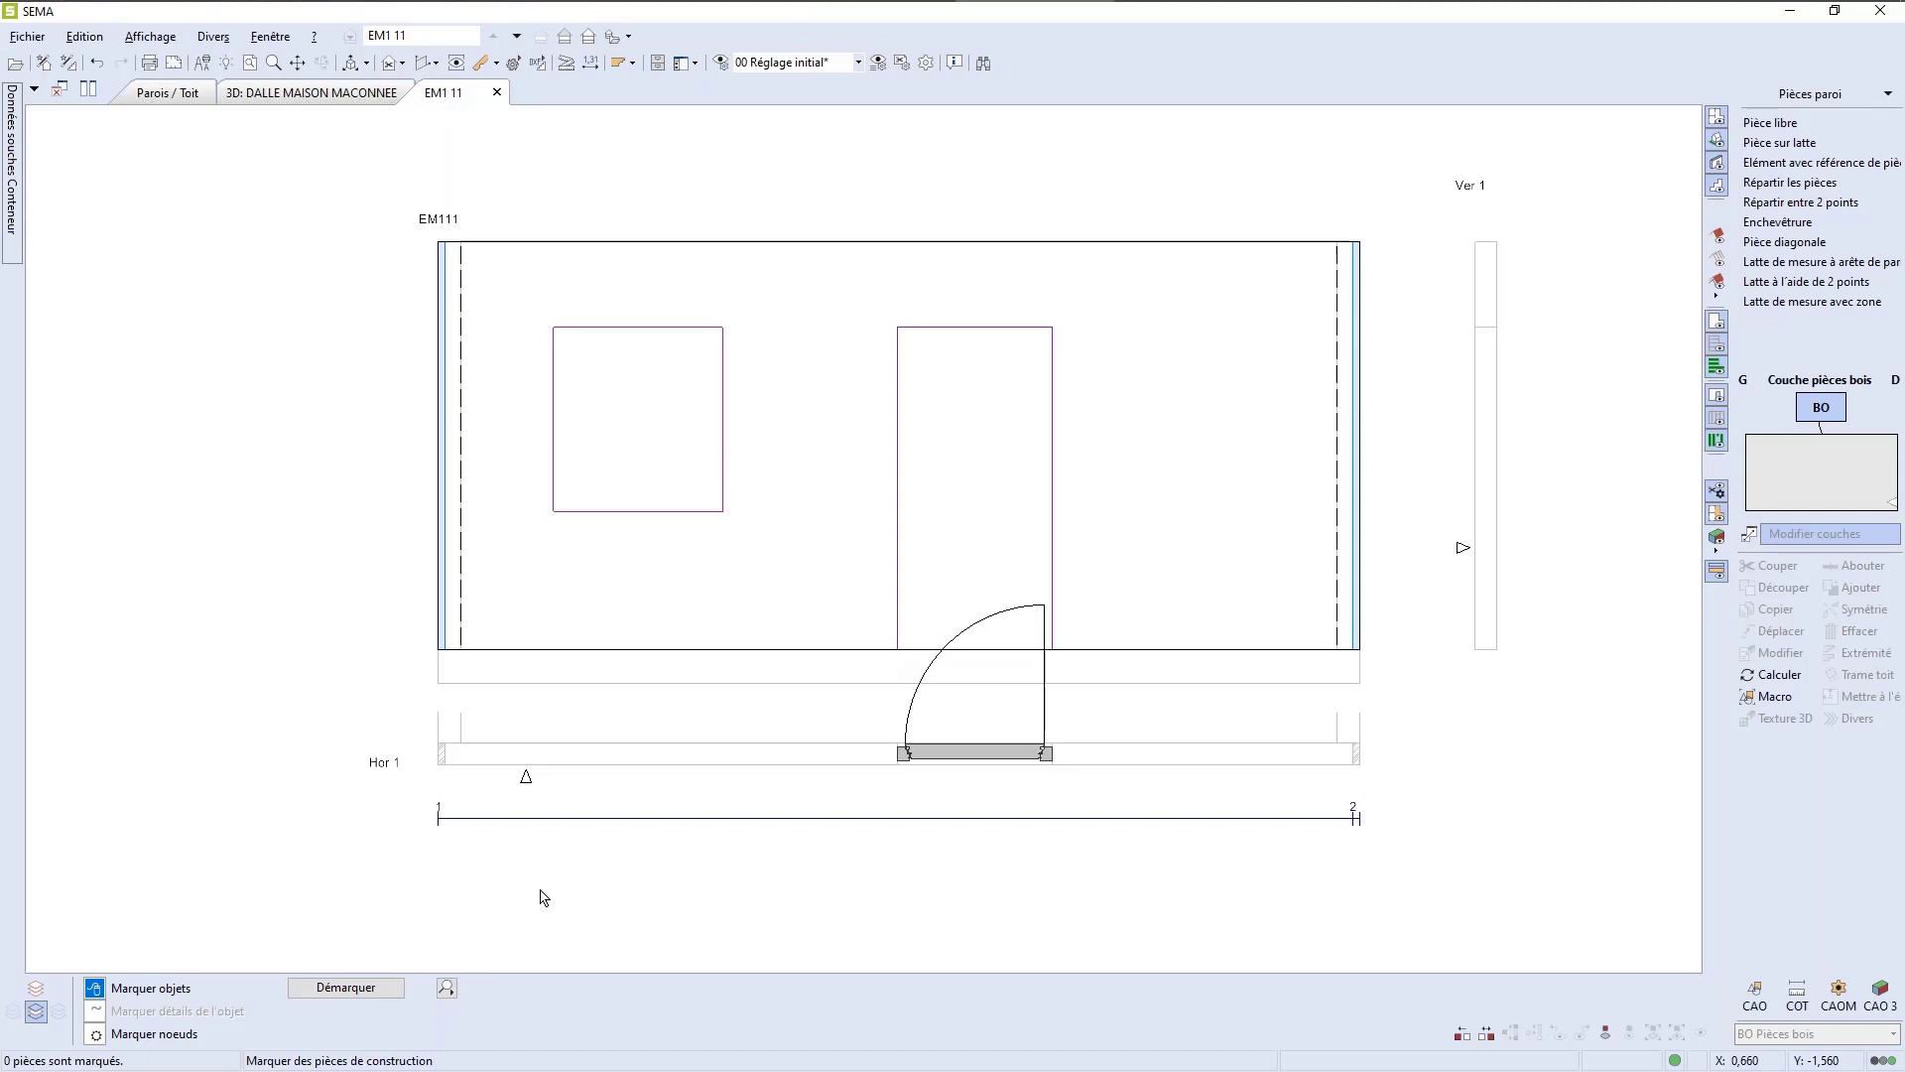
{"action": "scroll", "coordinate": [442, 640], "scroll_direction": "up", "scroll_amount": 3}
{"action": "scroll", "coordinate": [451, 617], "scroll_direction": "up", "scroll_amount": 2}
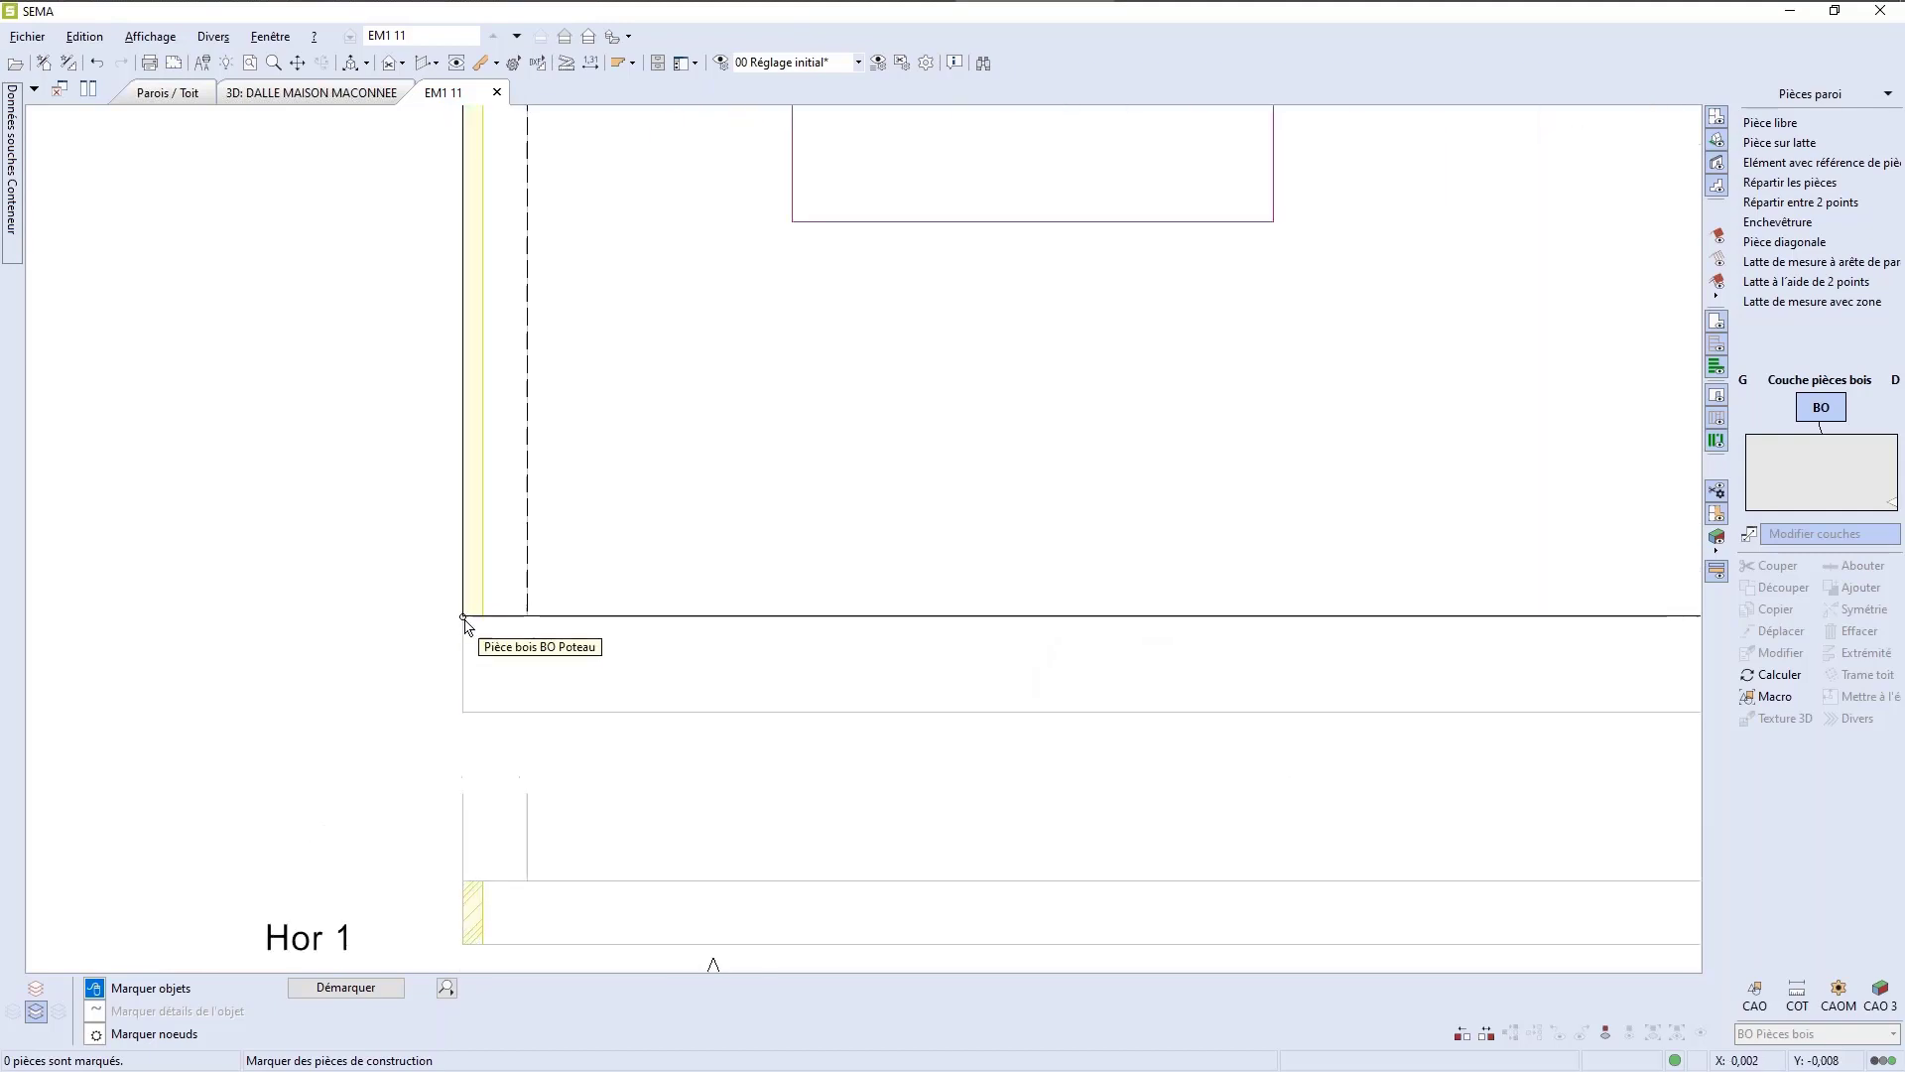
{"action": "scroll", "coordinate": [736, 668], "scroll_direction": "down", "scroll_amount": 2}
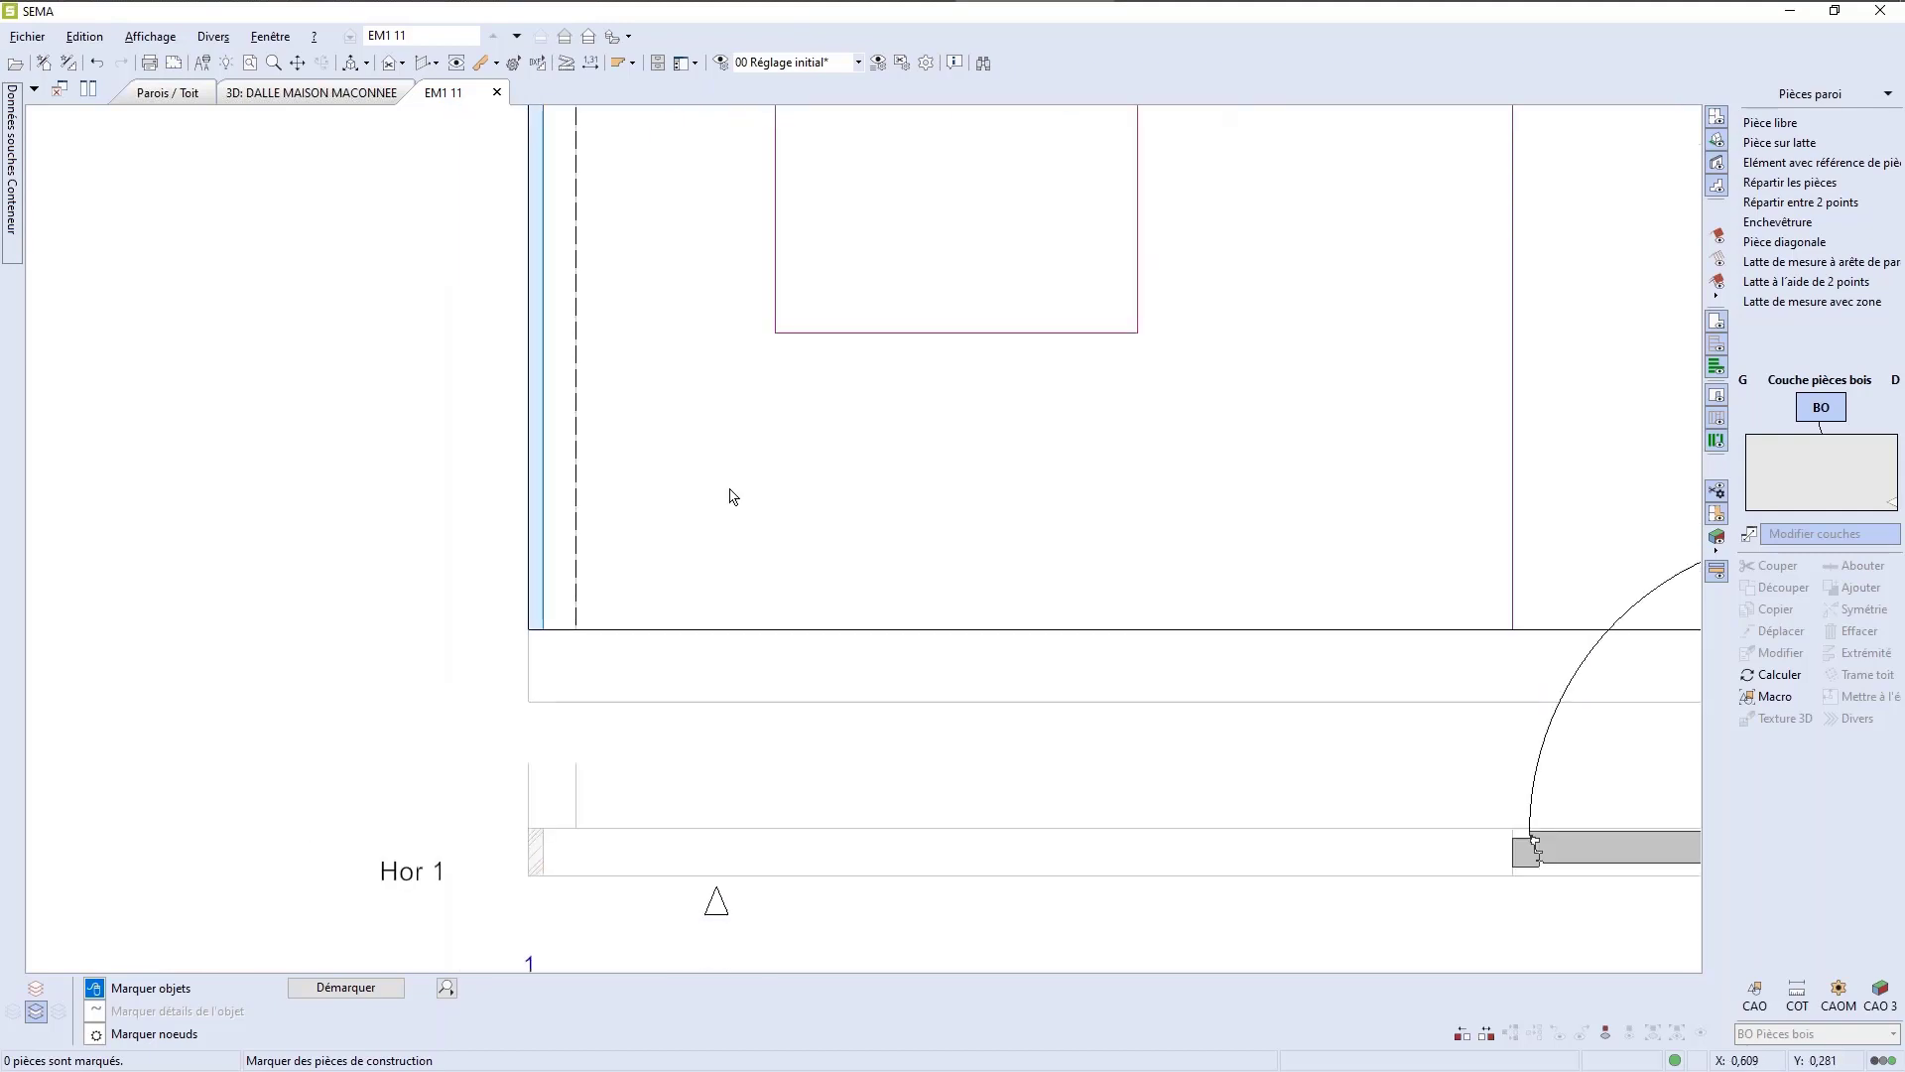
{"action": "scroll", "coordinate": [748, 817], "scroll_direction": "down", "scroll_amount": 3}
{"action": "scroll", "coordinate": [750, 820], "scroll_direction": "up", "scroll_amount": 5}
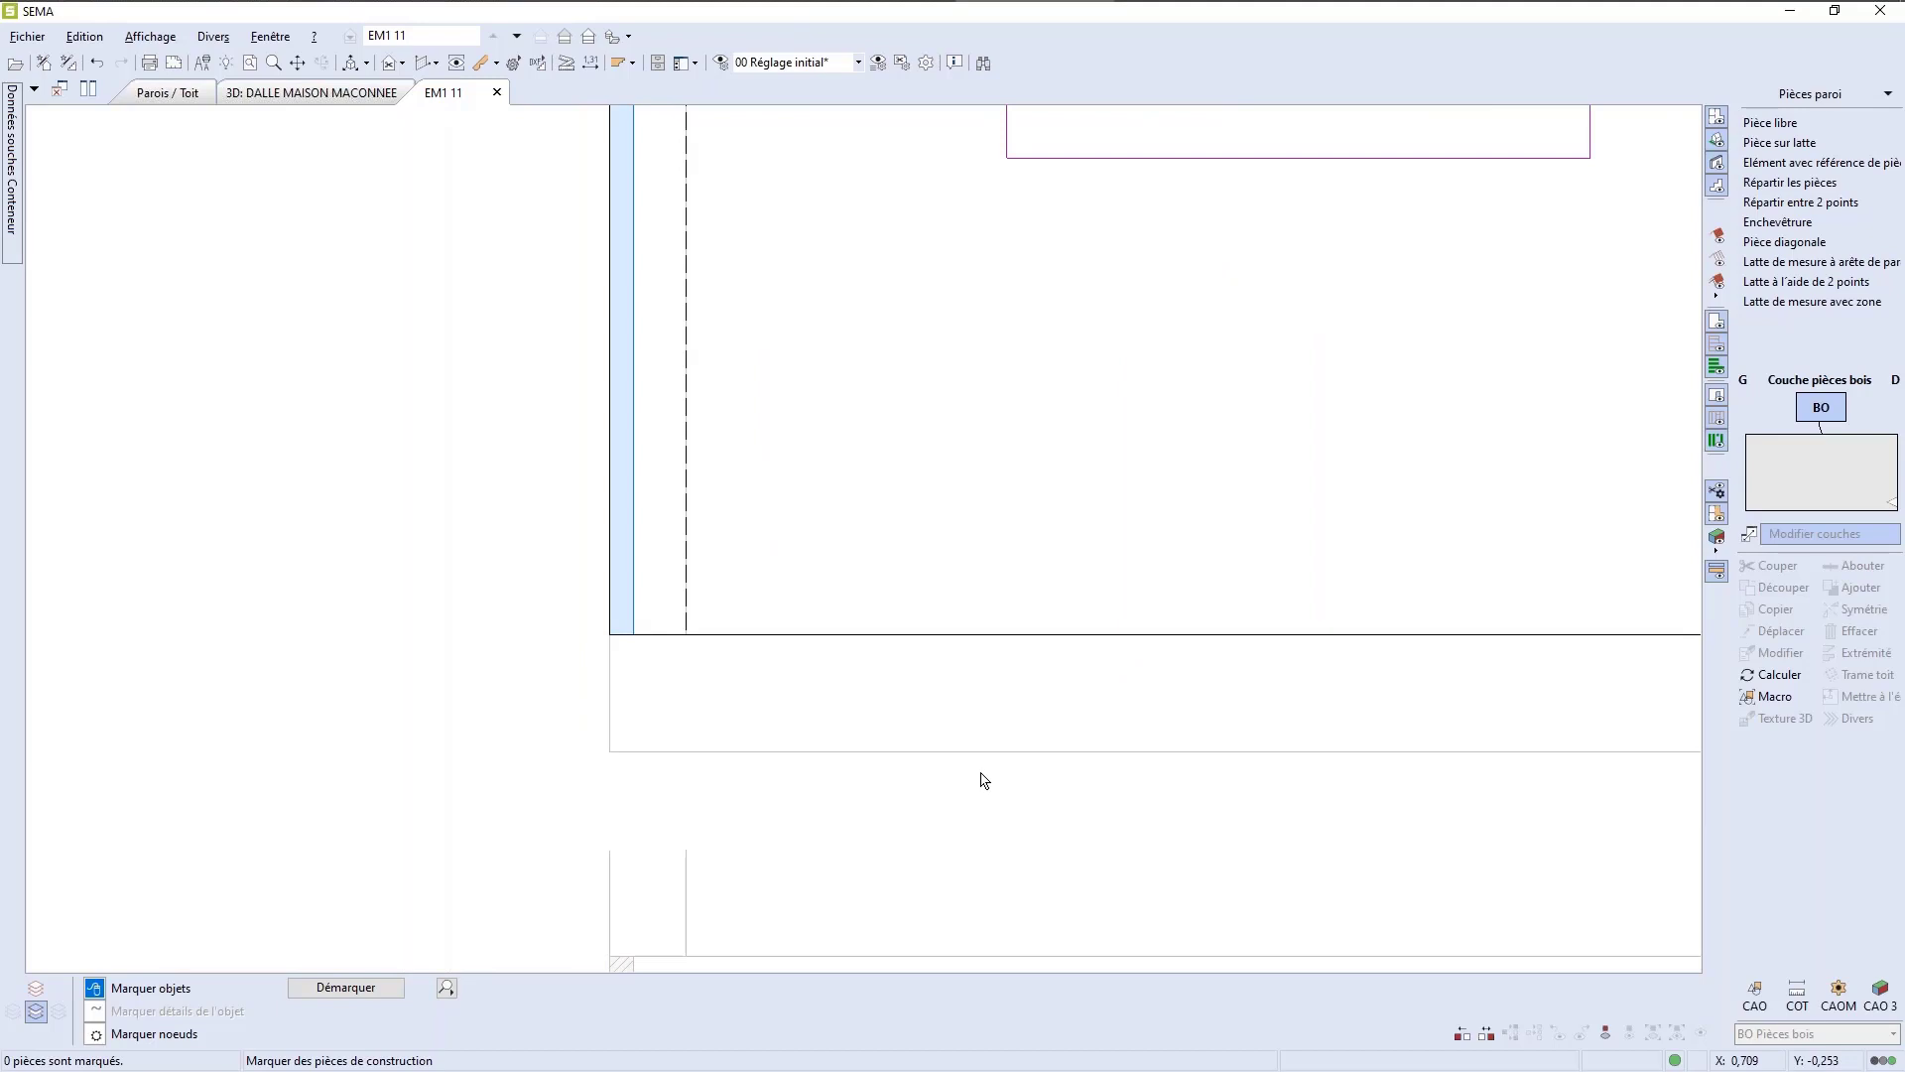
{"action": "scroll", "coordinate": [554, 791], "scroll_direction": "down", "scroll_amount": 3}
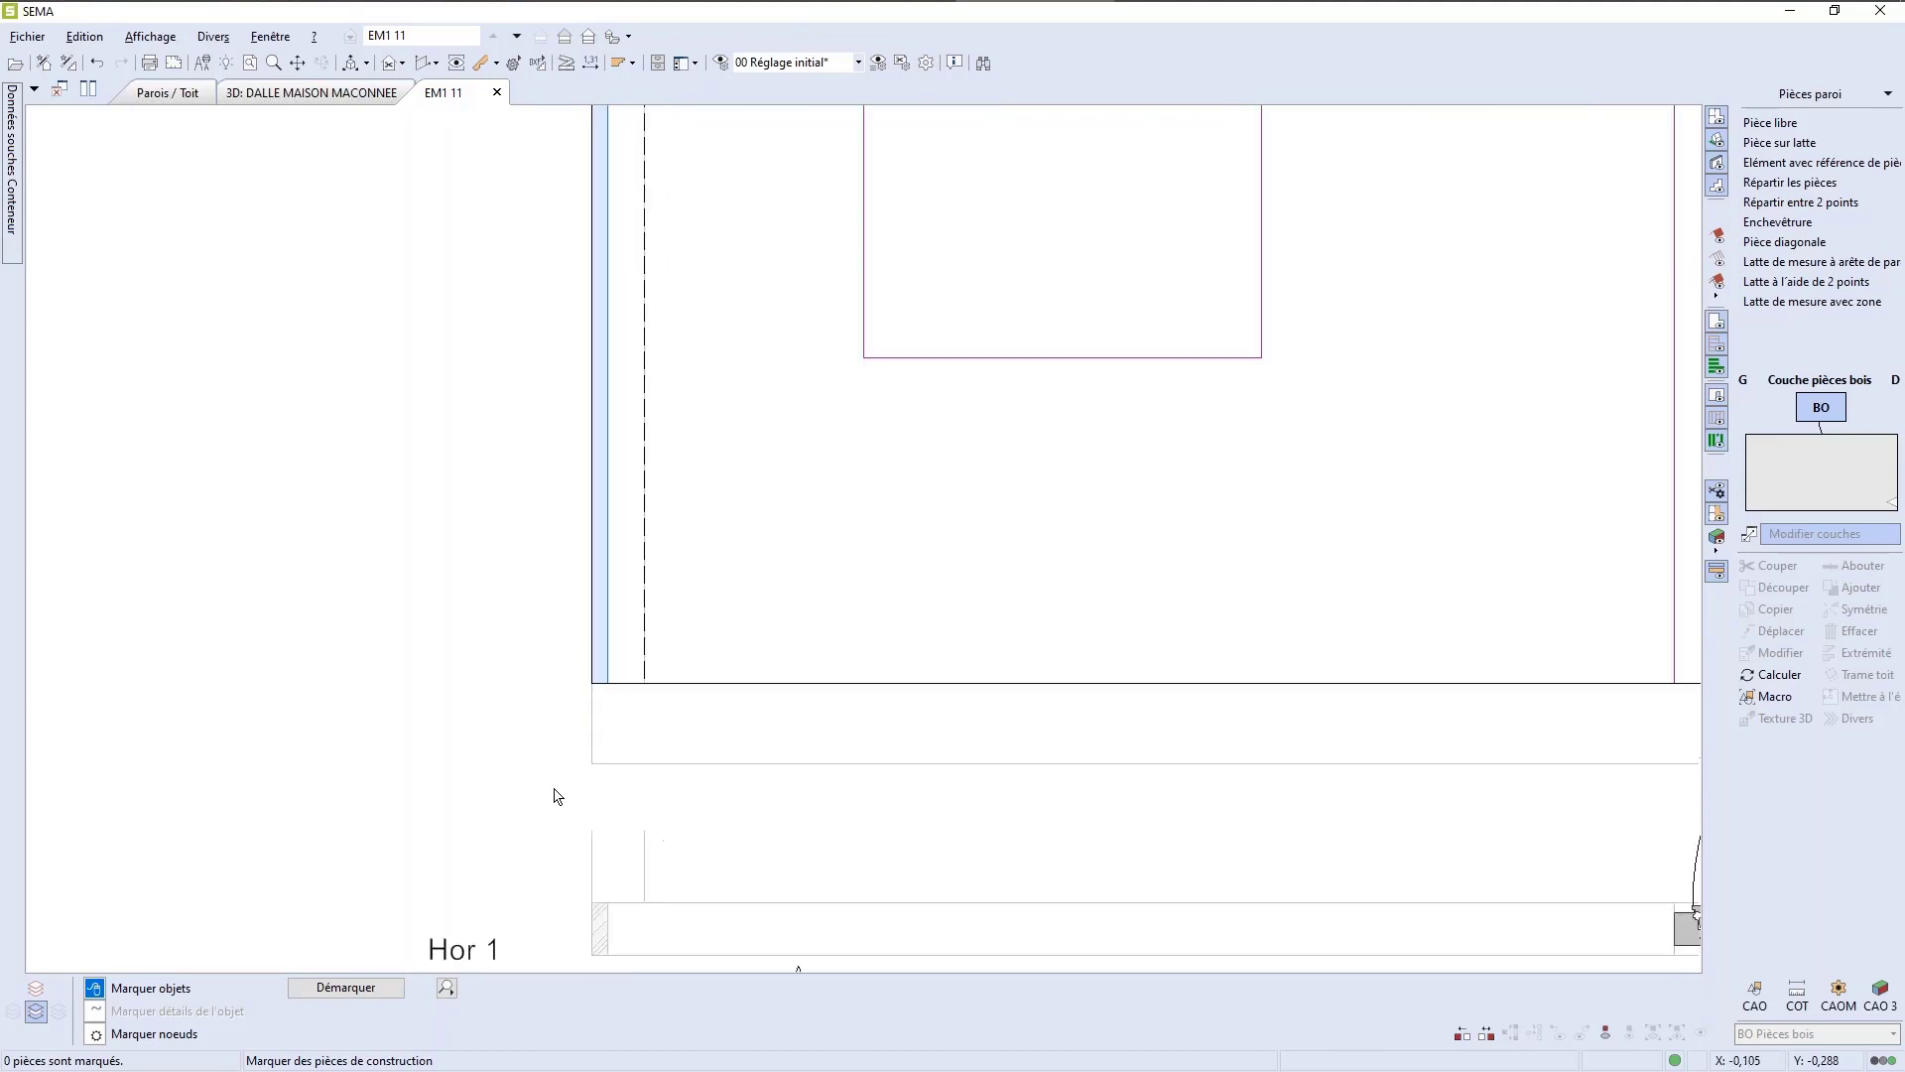
Step: Start a CAO point defined by angle and length from the wall's lower left corner, with the angle at 0,0 along the base
{"action": "left_click", "coordinate": [1756, 998]}
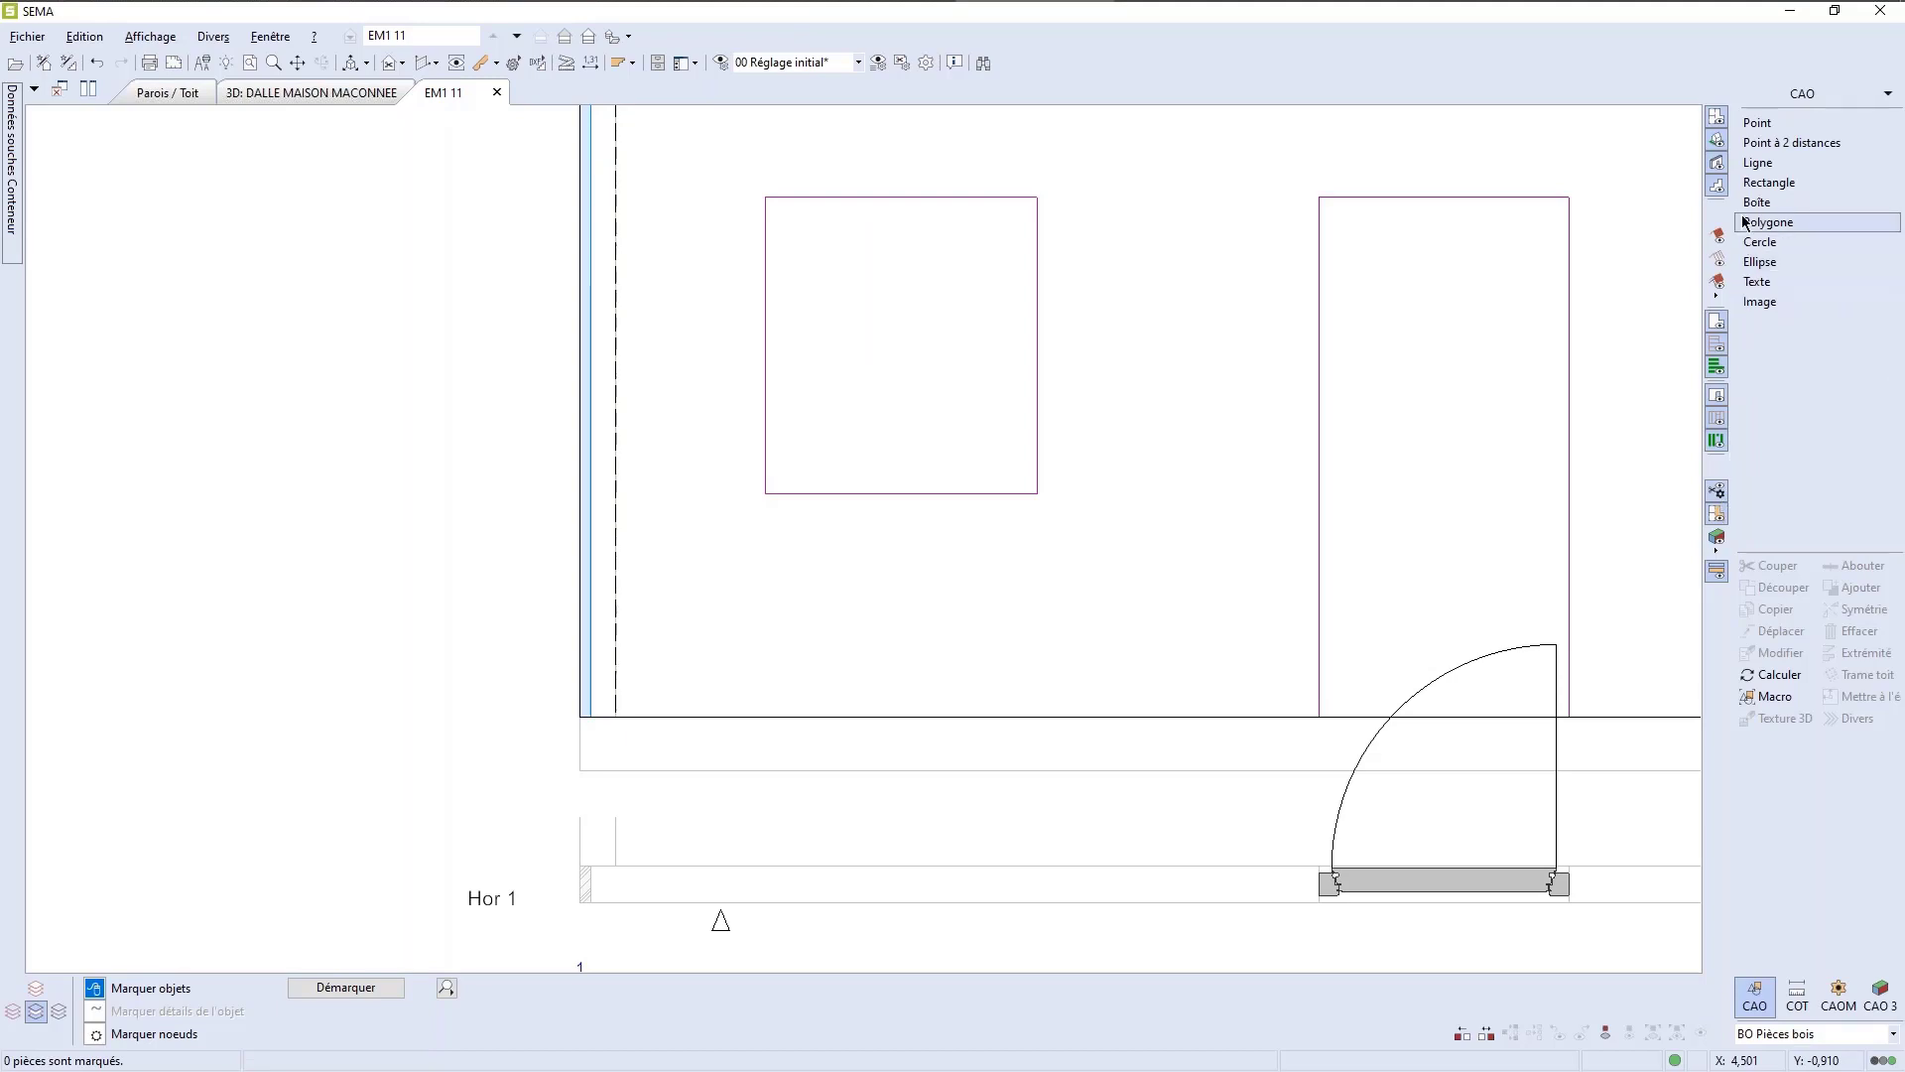
{"action": "left_click", "coordinate": [1765, 126]}
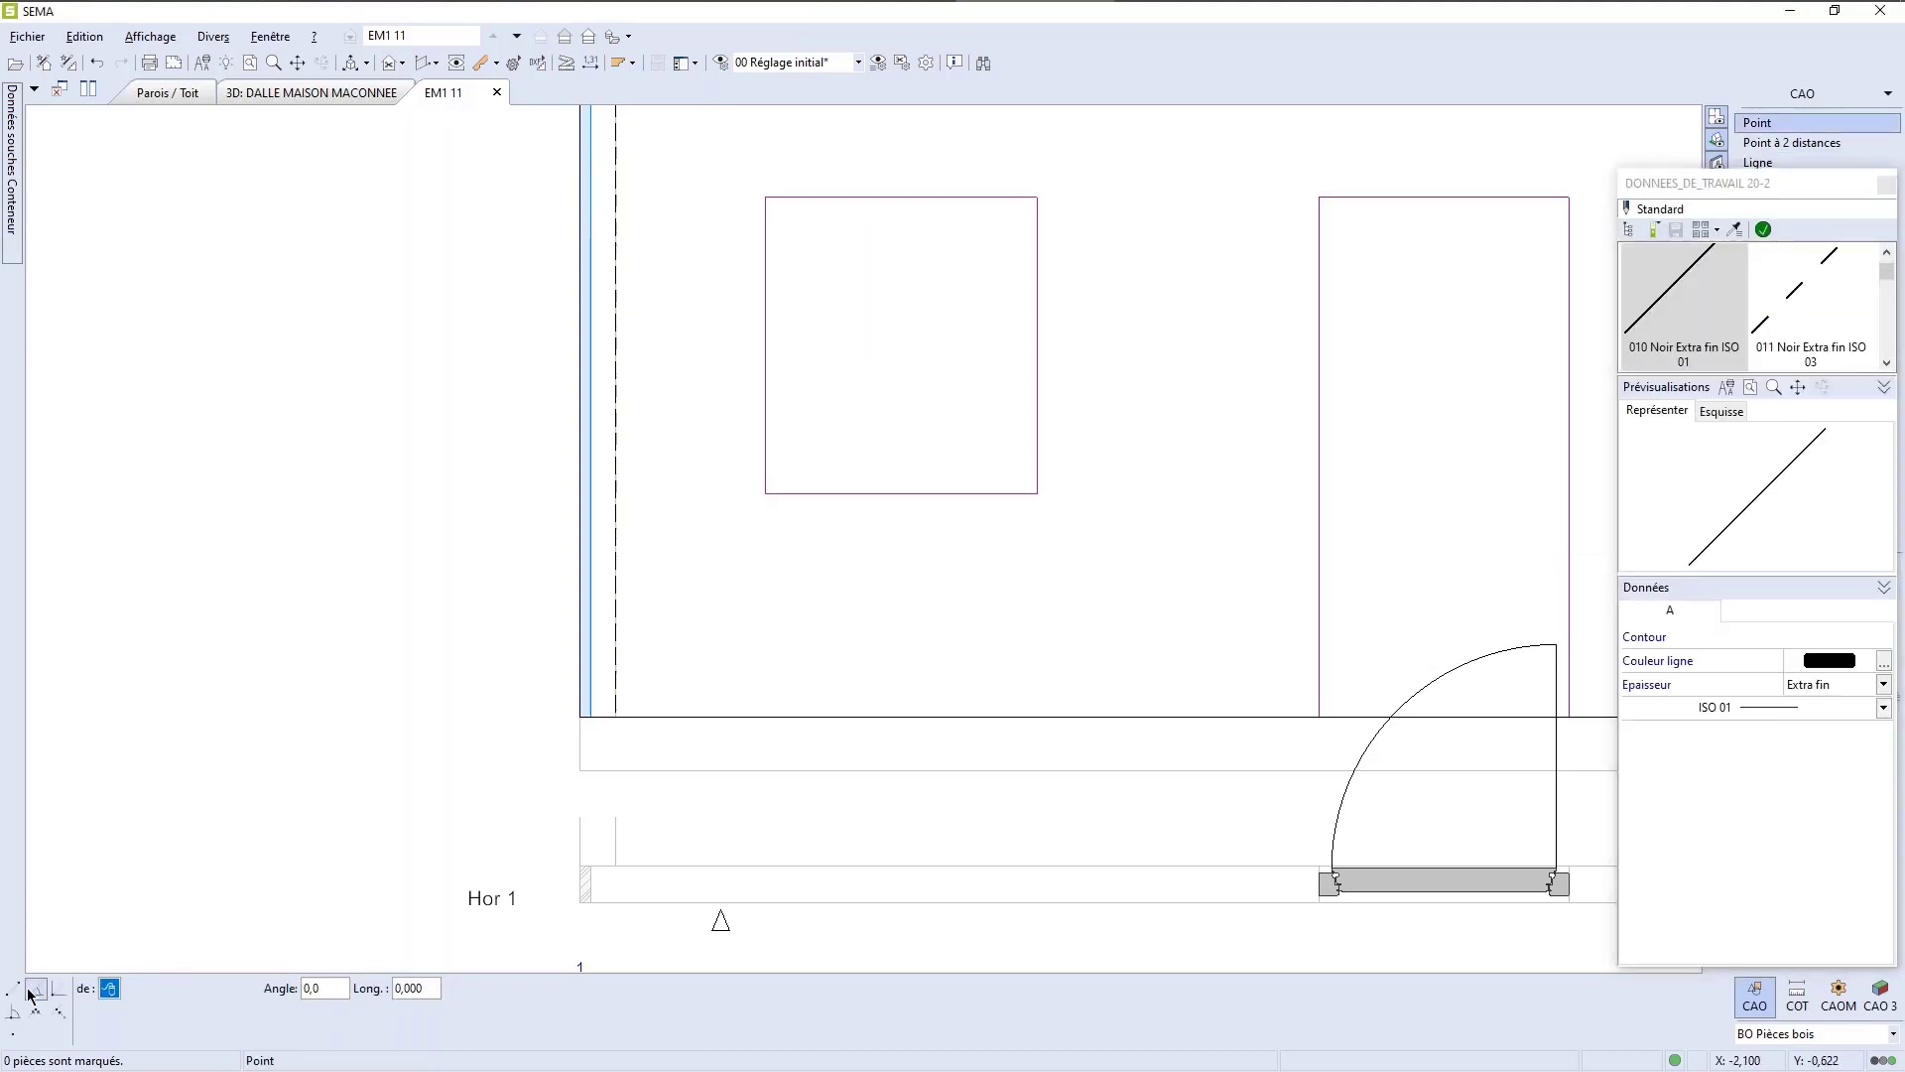
{"action": "left_click", "coordinate": [29, 993]}
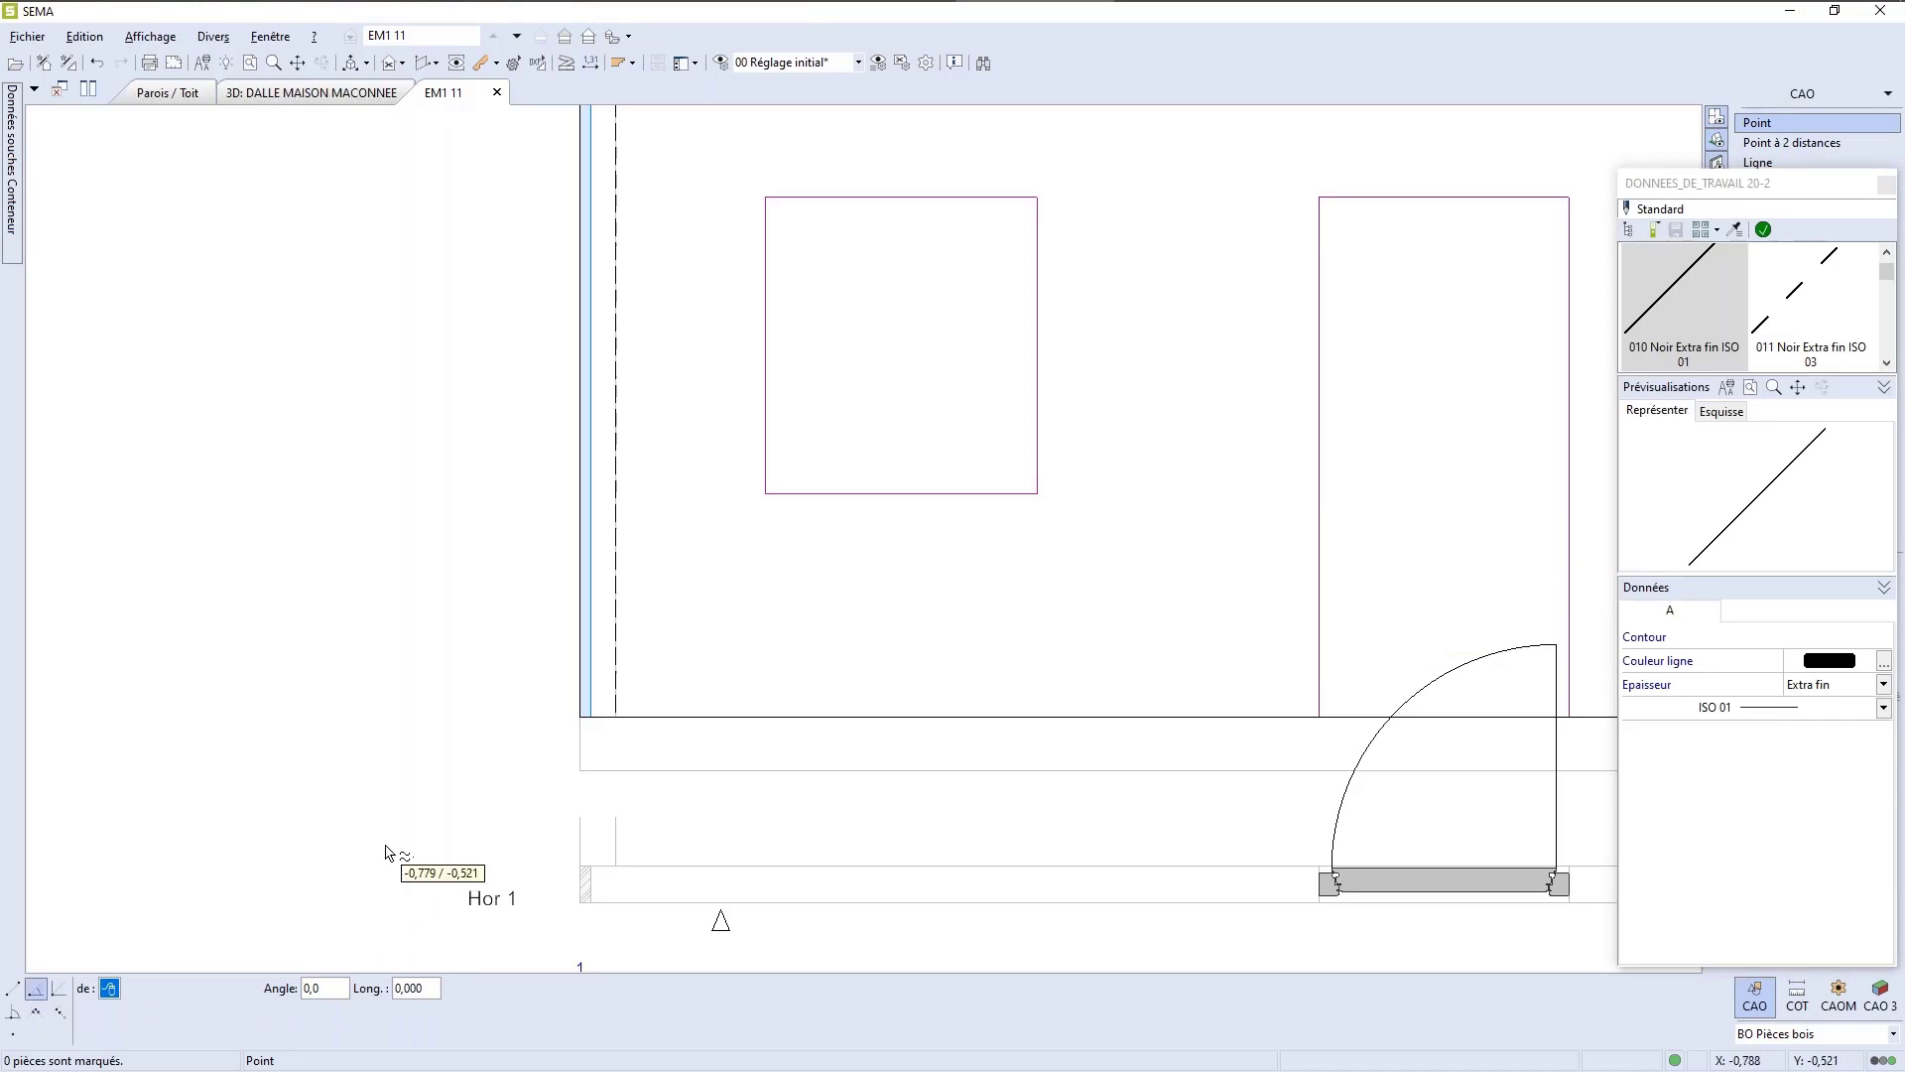
{"action": "scroll", "coordinate": [683, 794], "scroll_direction": "up", "scroll_amount": 3}
{"action": "scroll", "coordinate": [529, 695], "scroll_direction": "up", "scroll_amount": 2}
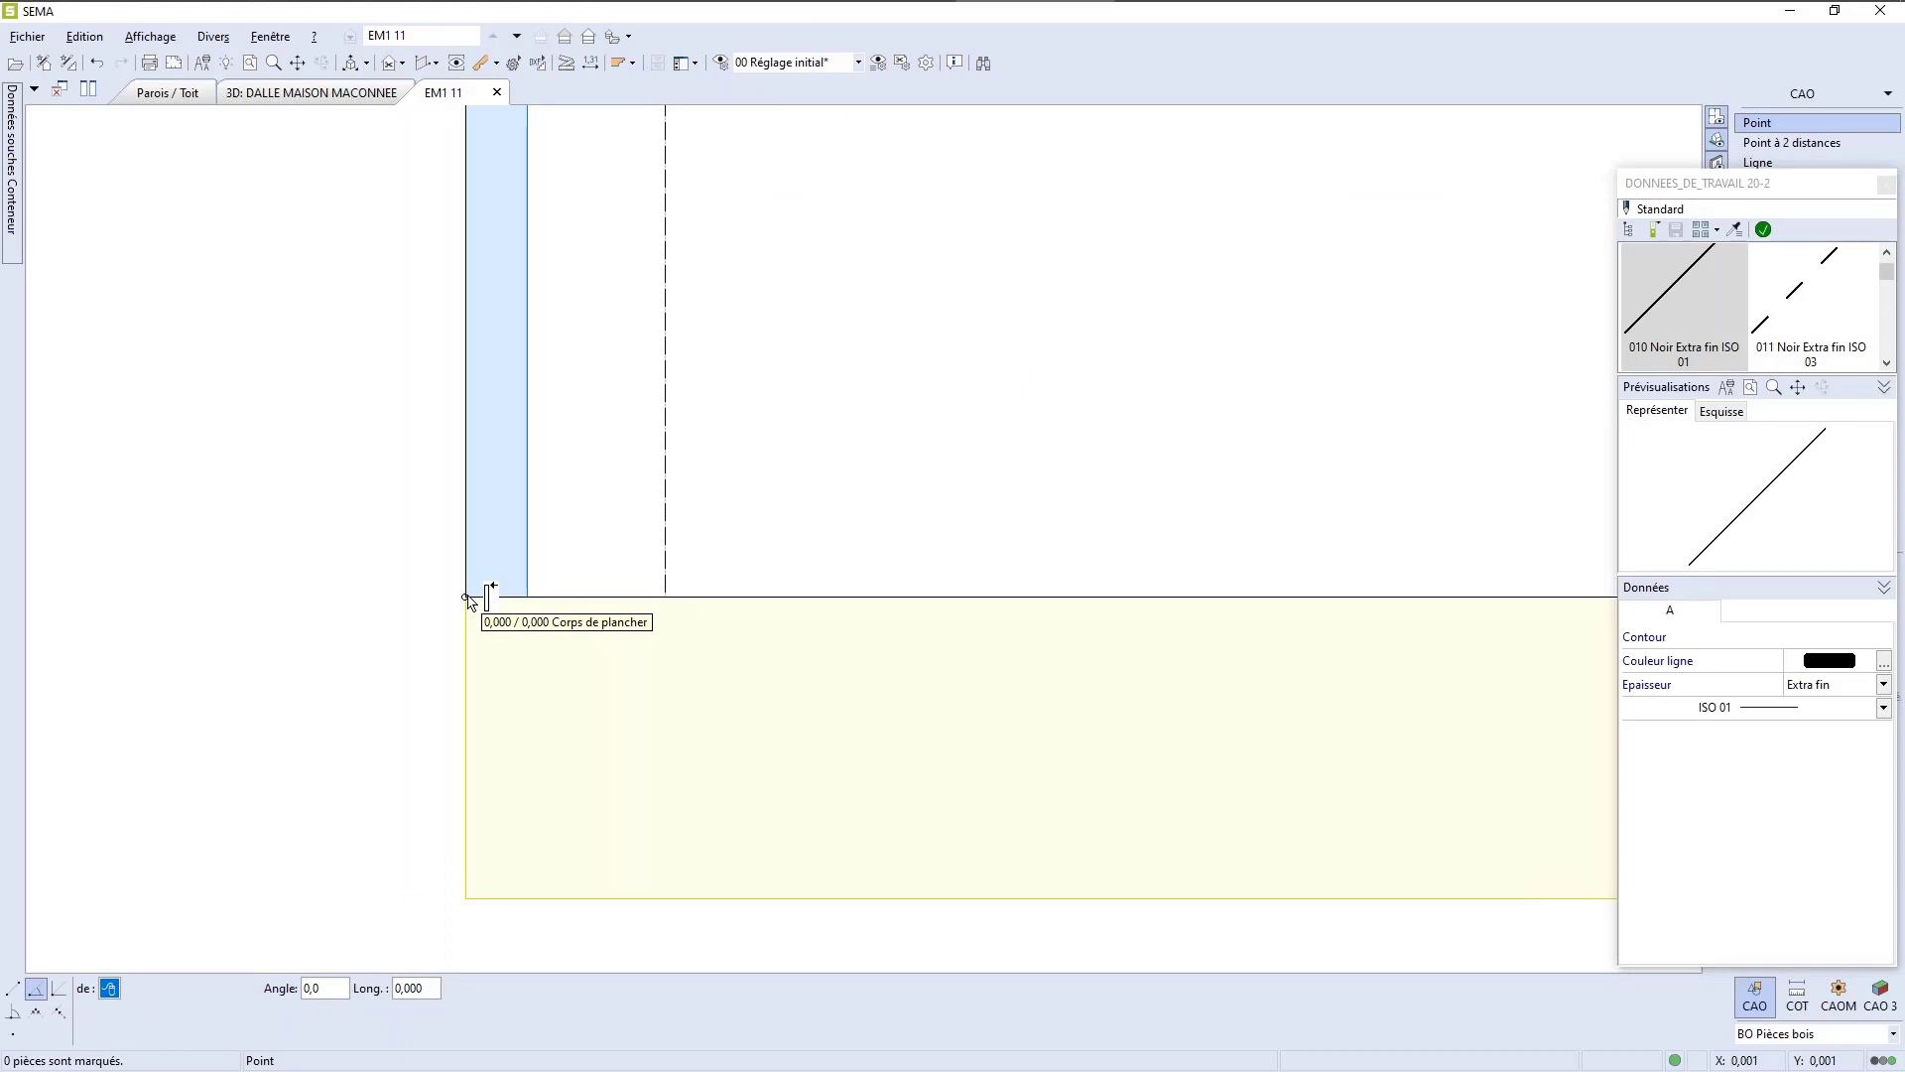
{"action": "left_click", "coordinate": [470, 602]}
{"action": "scroll", "coordinate": [527, 749], "scroll_direction": "down", "scroll_amount": 2}
{"action": "left_click", "coordinate": [689, 662]}
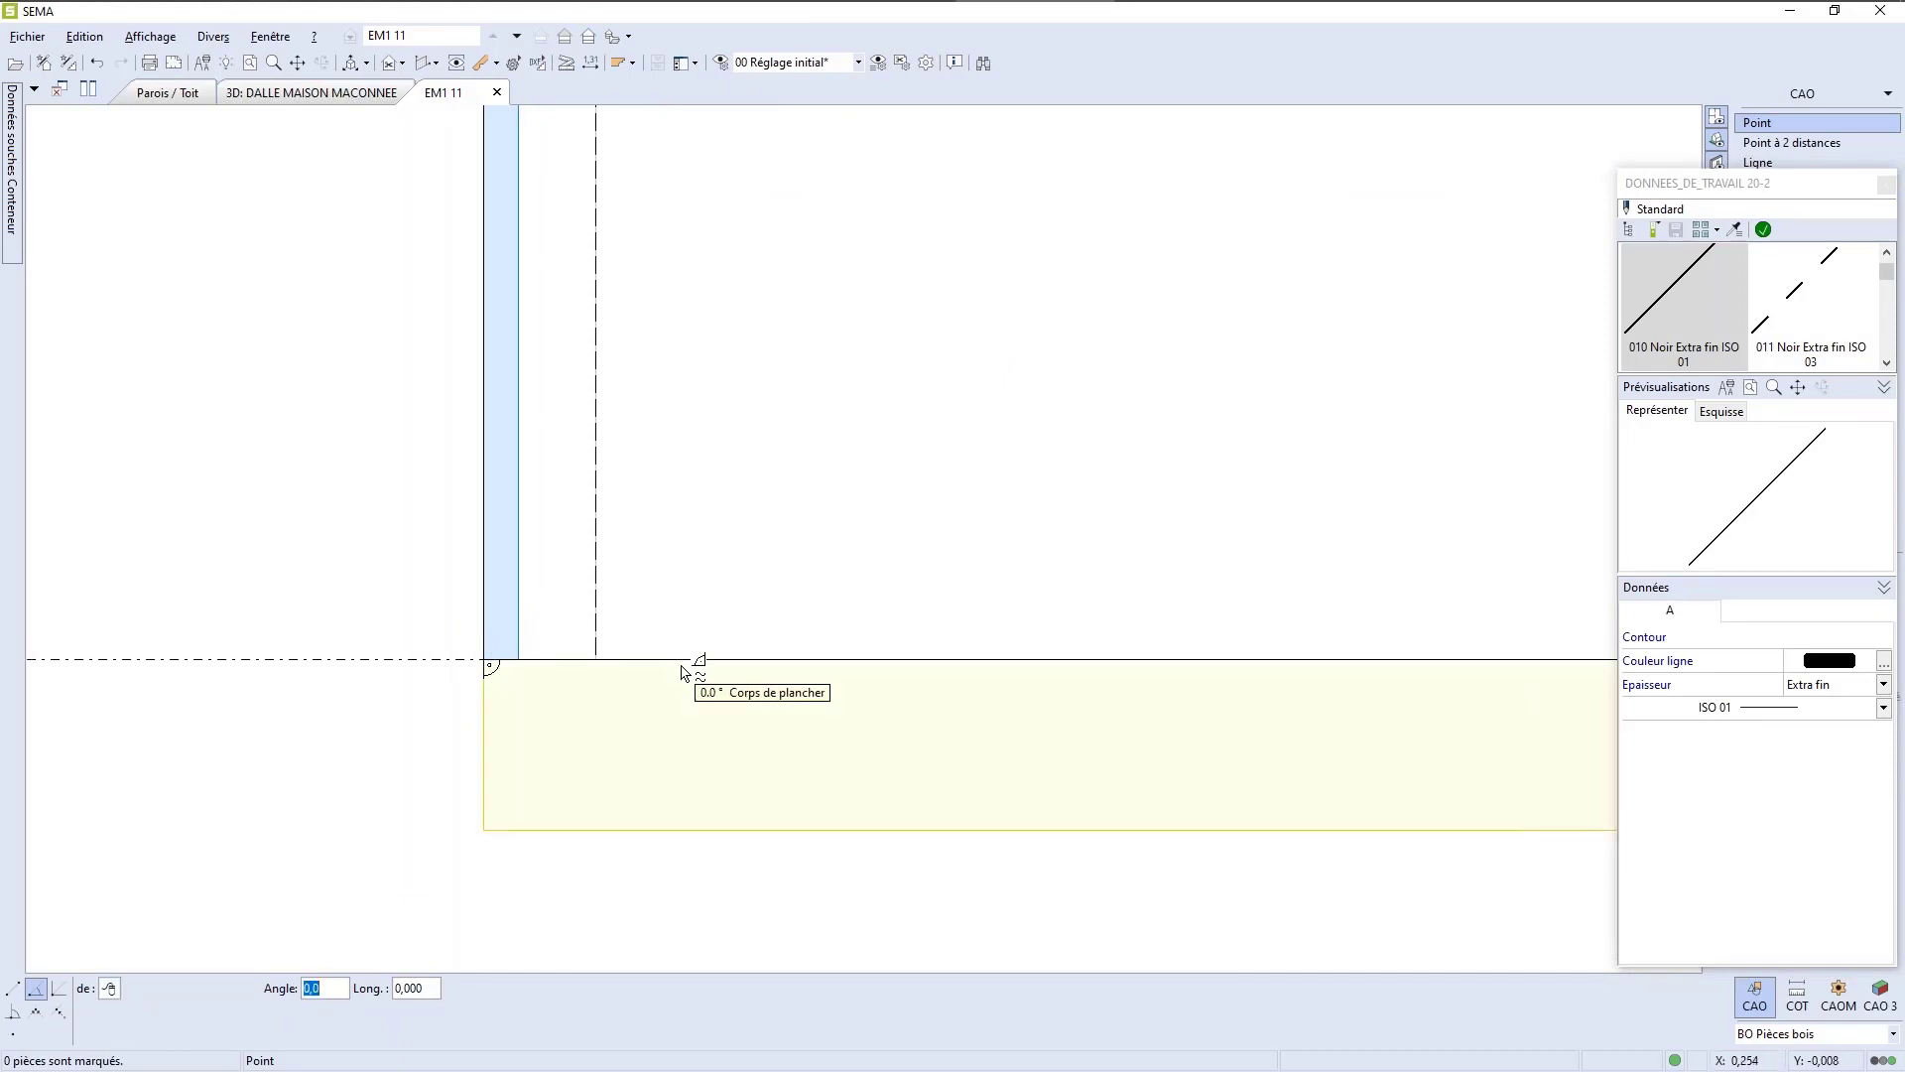
{"action": "scroll", "coordinate": [669, 799], "scroll_direction": "down", "scroll_amount": 2}
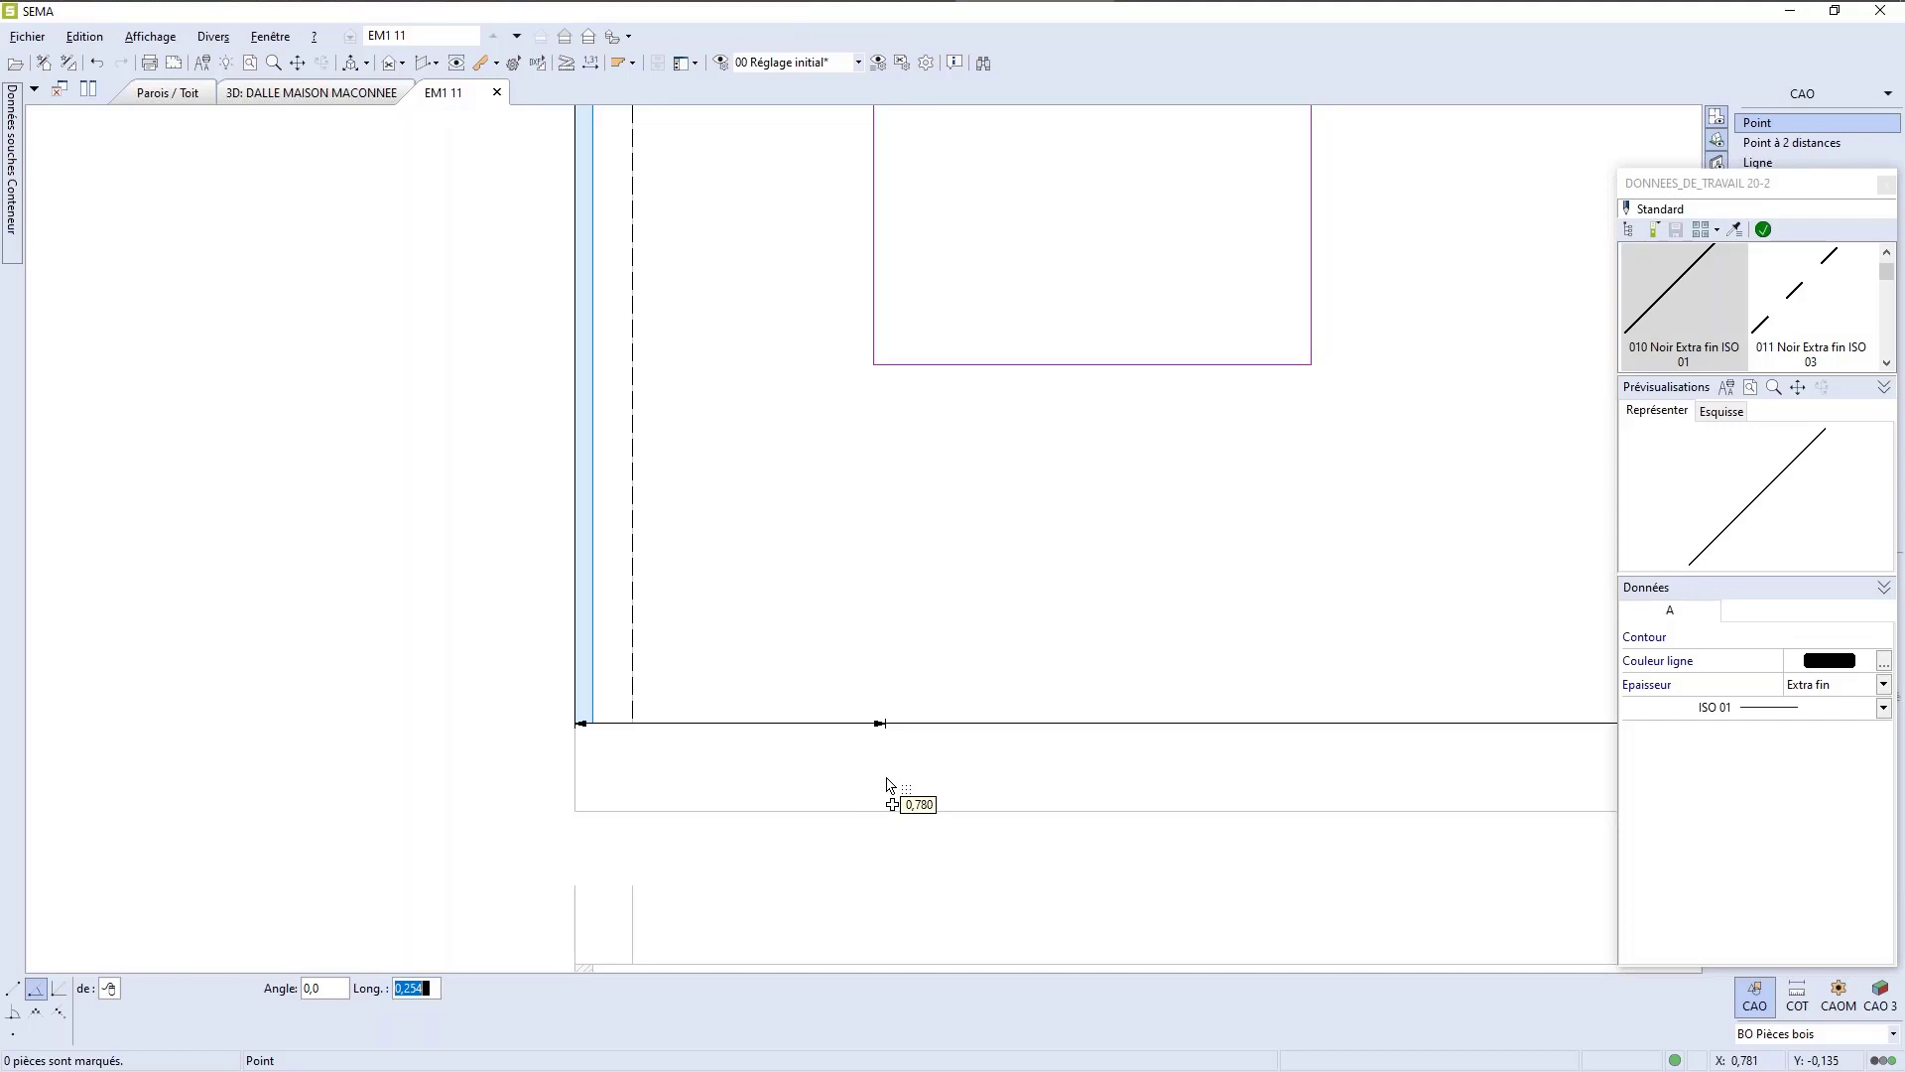
Step: Set the point's length to 1,198 and place it on the wall's base line
{"action": "type", "text": "-,198"}
{"action": "key", "text": "BackSpace"}
{"action": "key", "text": "BackSpace"}
{"action": "key", "text": "BackSpace"}
{"action": "key", "text": "BackSpace"}
{"action": "key", "text": "BackSpace"}
{"action": "type", "text": "1,198"}
{"action": "key", "text": "Return"}
{"action": "key", "text": "Escape"}
{"action": "scroll", "coordinate": [1021, 867], "scroll_direction": "down", "scroll_amount": 3}
{"action": "scroll", "coordinate": [1021, 850], "scroll_direction": "up", "scroll_amount": 4}
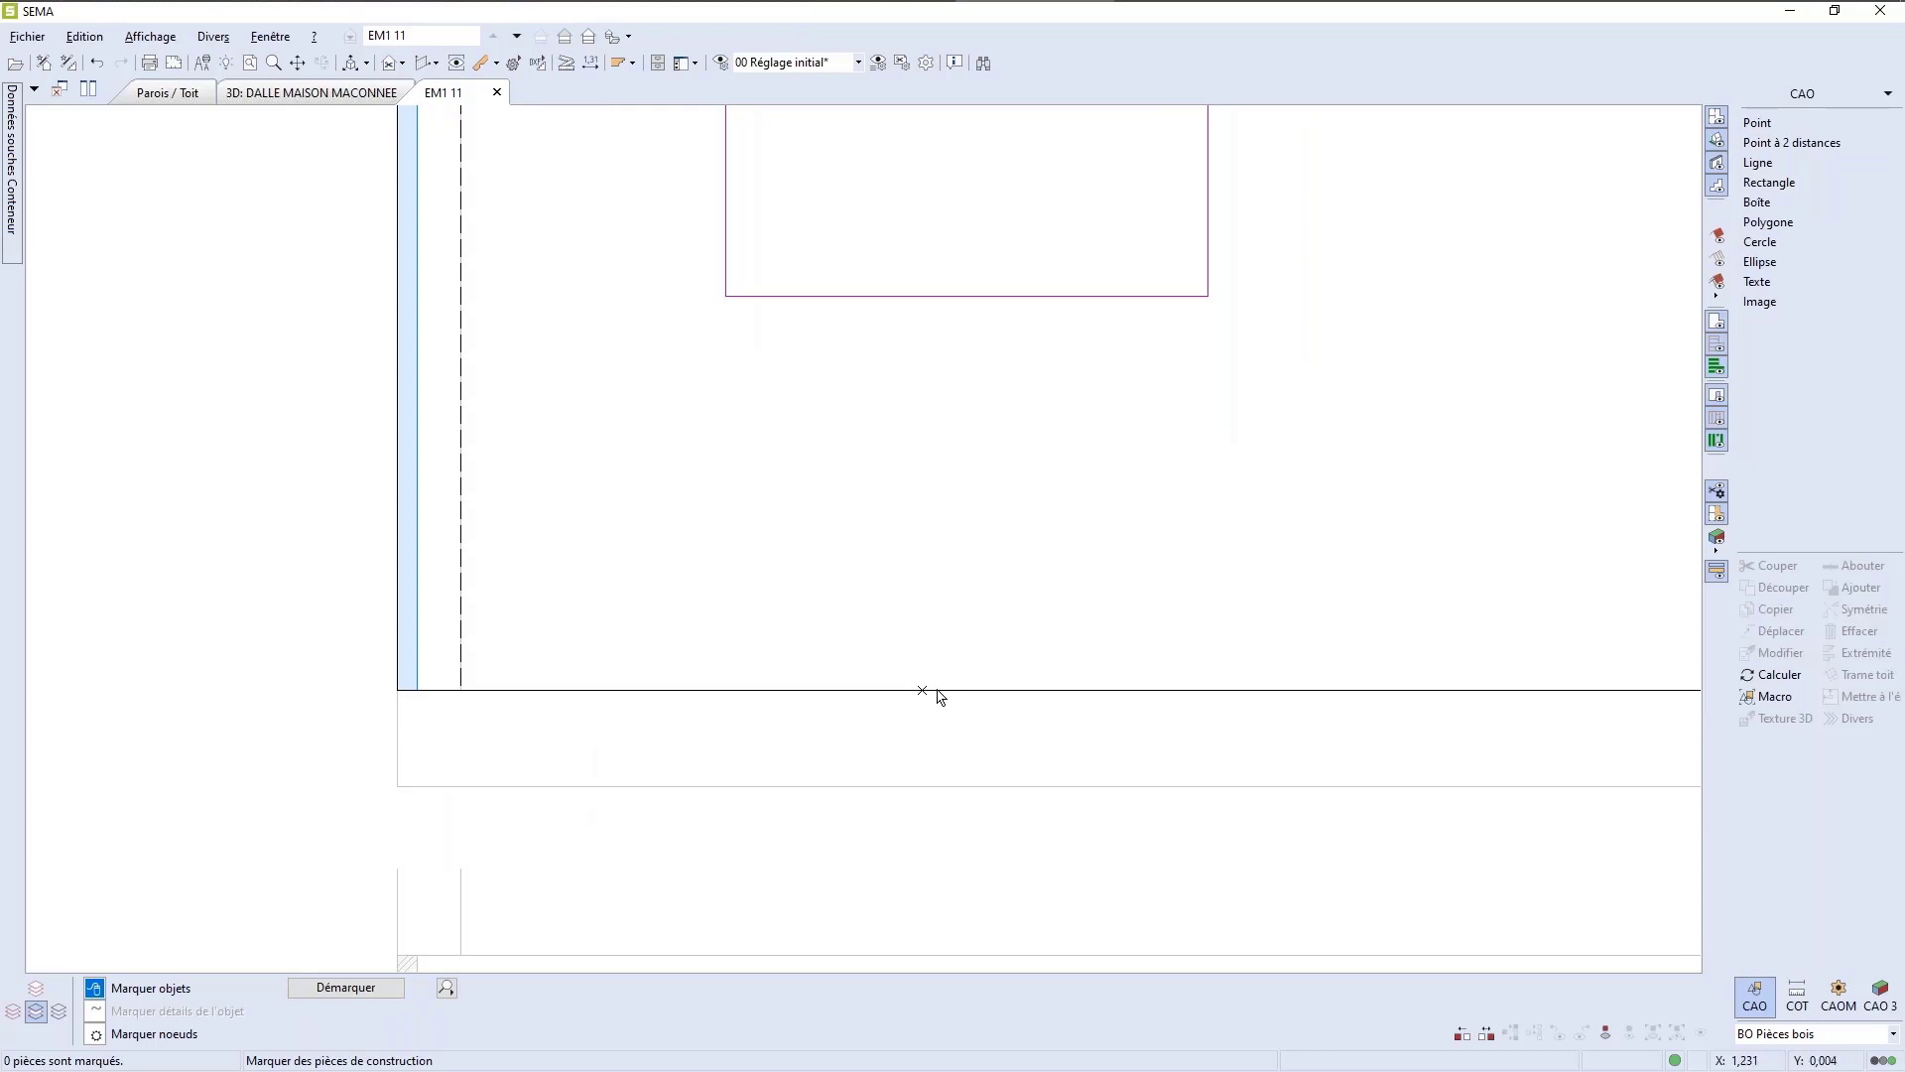
{"action": "scroll", "coordinate": [1119, 710], "scroll_direction": "down", "scroll_amount": 1}
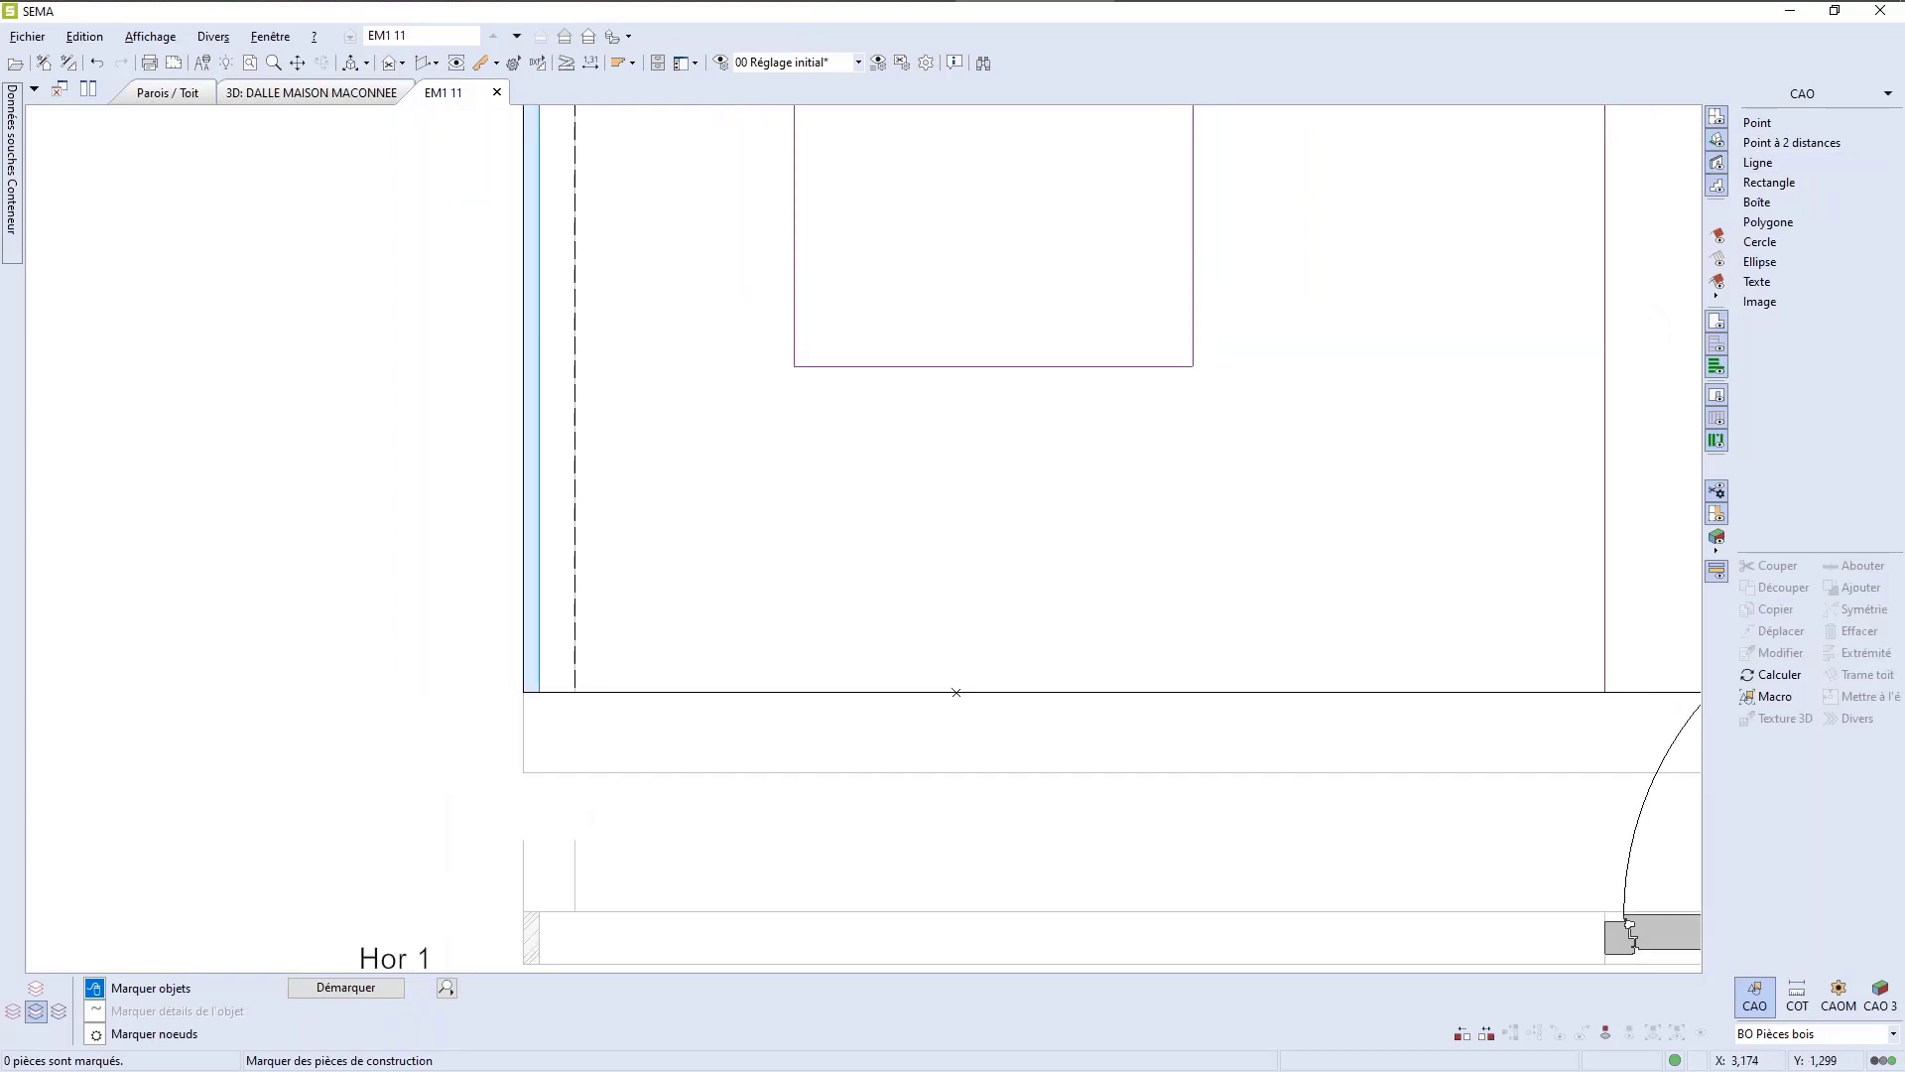
Step: Return to Pièces paroi and place a Pièce sur latte post centred on the CAO point with distance 0,000
{"action": "left_click", "coordinate": [1774, 104]}
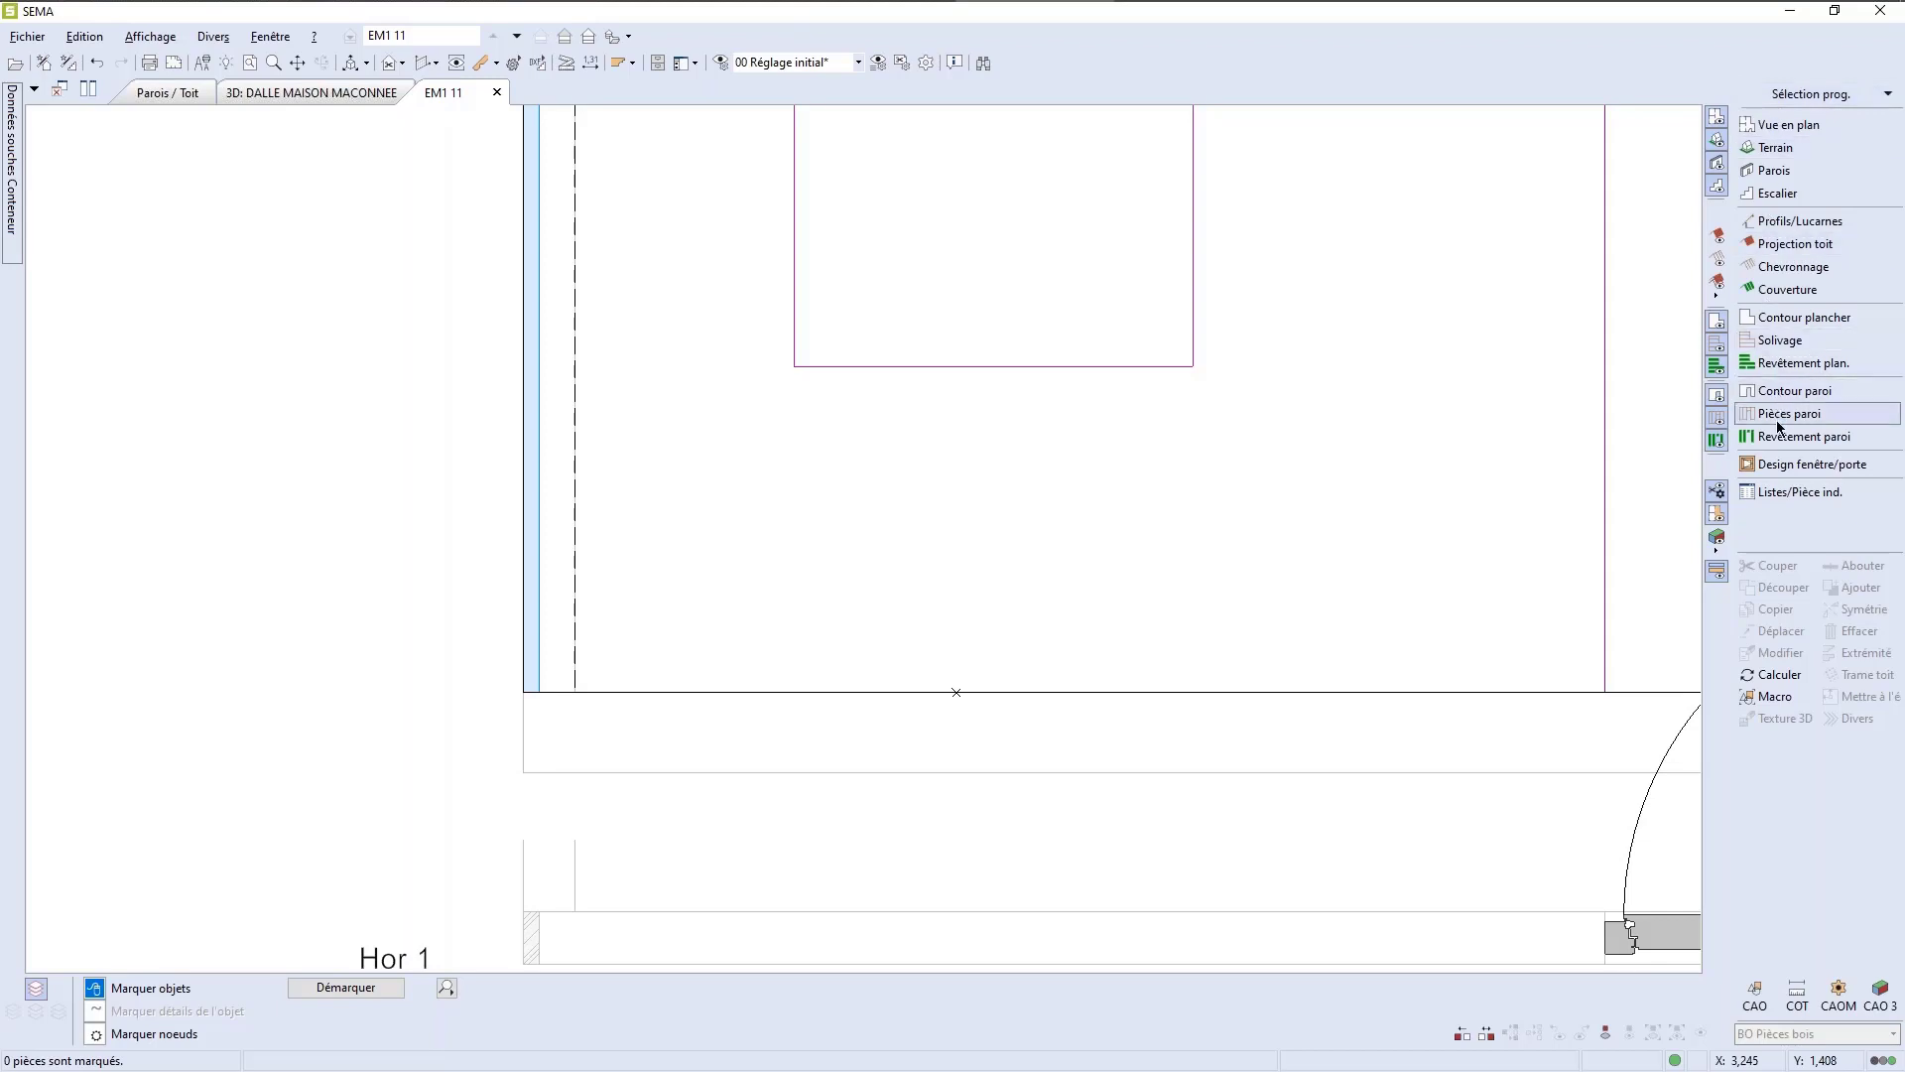
{"action": "left_click", "coordinate": [1787, 409]}
{"action": "left_click", "coordinate": [1779, 145]}
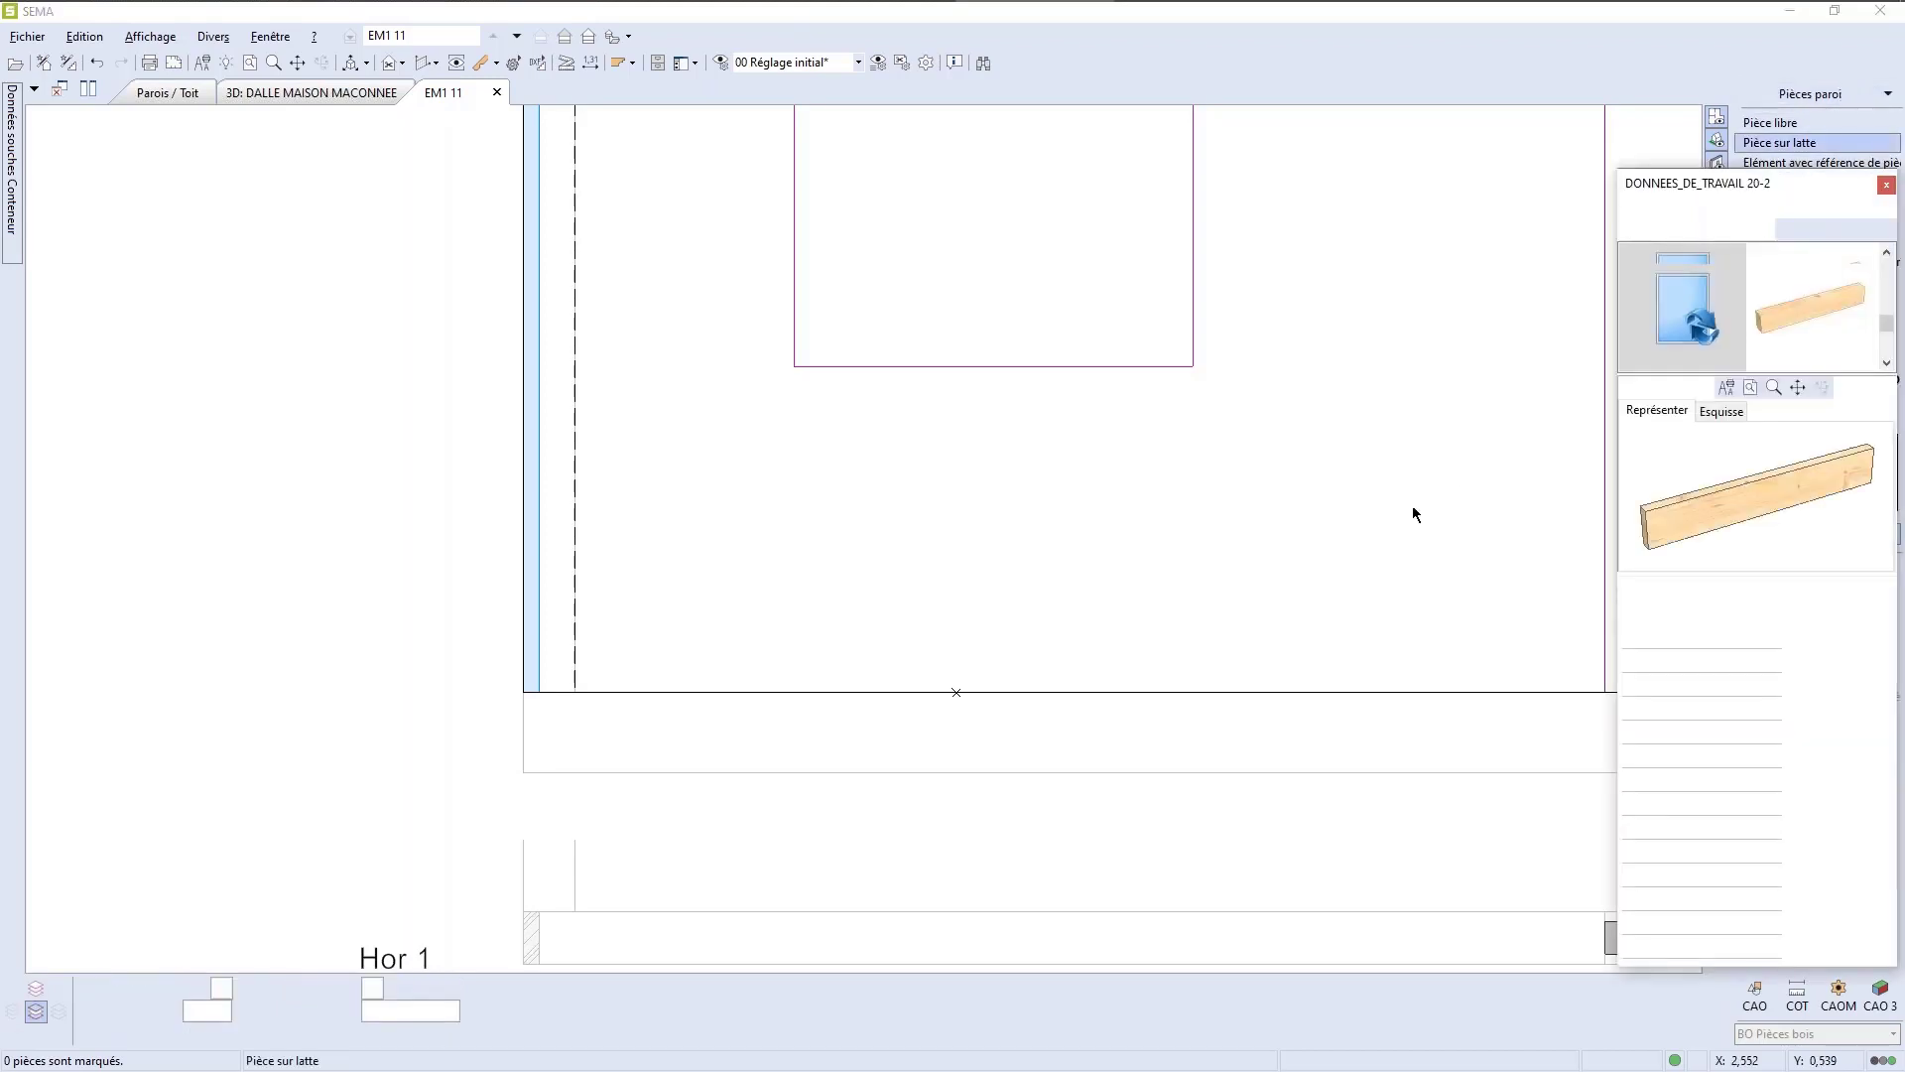
{"action": "scroll", "coordinate": [1319, 532], "scroll_direction": "down", "scroll_amount": 3}
{"action": "scroll", "coordinate": [1265, 552], "scroll_direction": "up", "scroll_amount": 5}
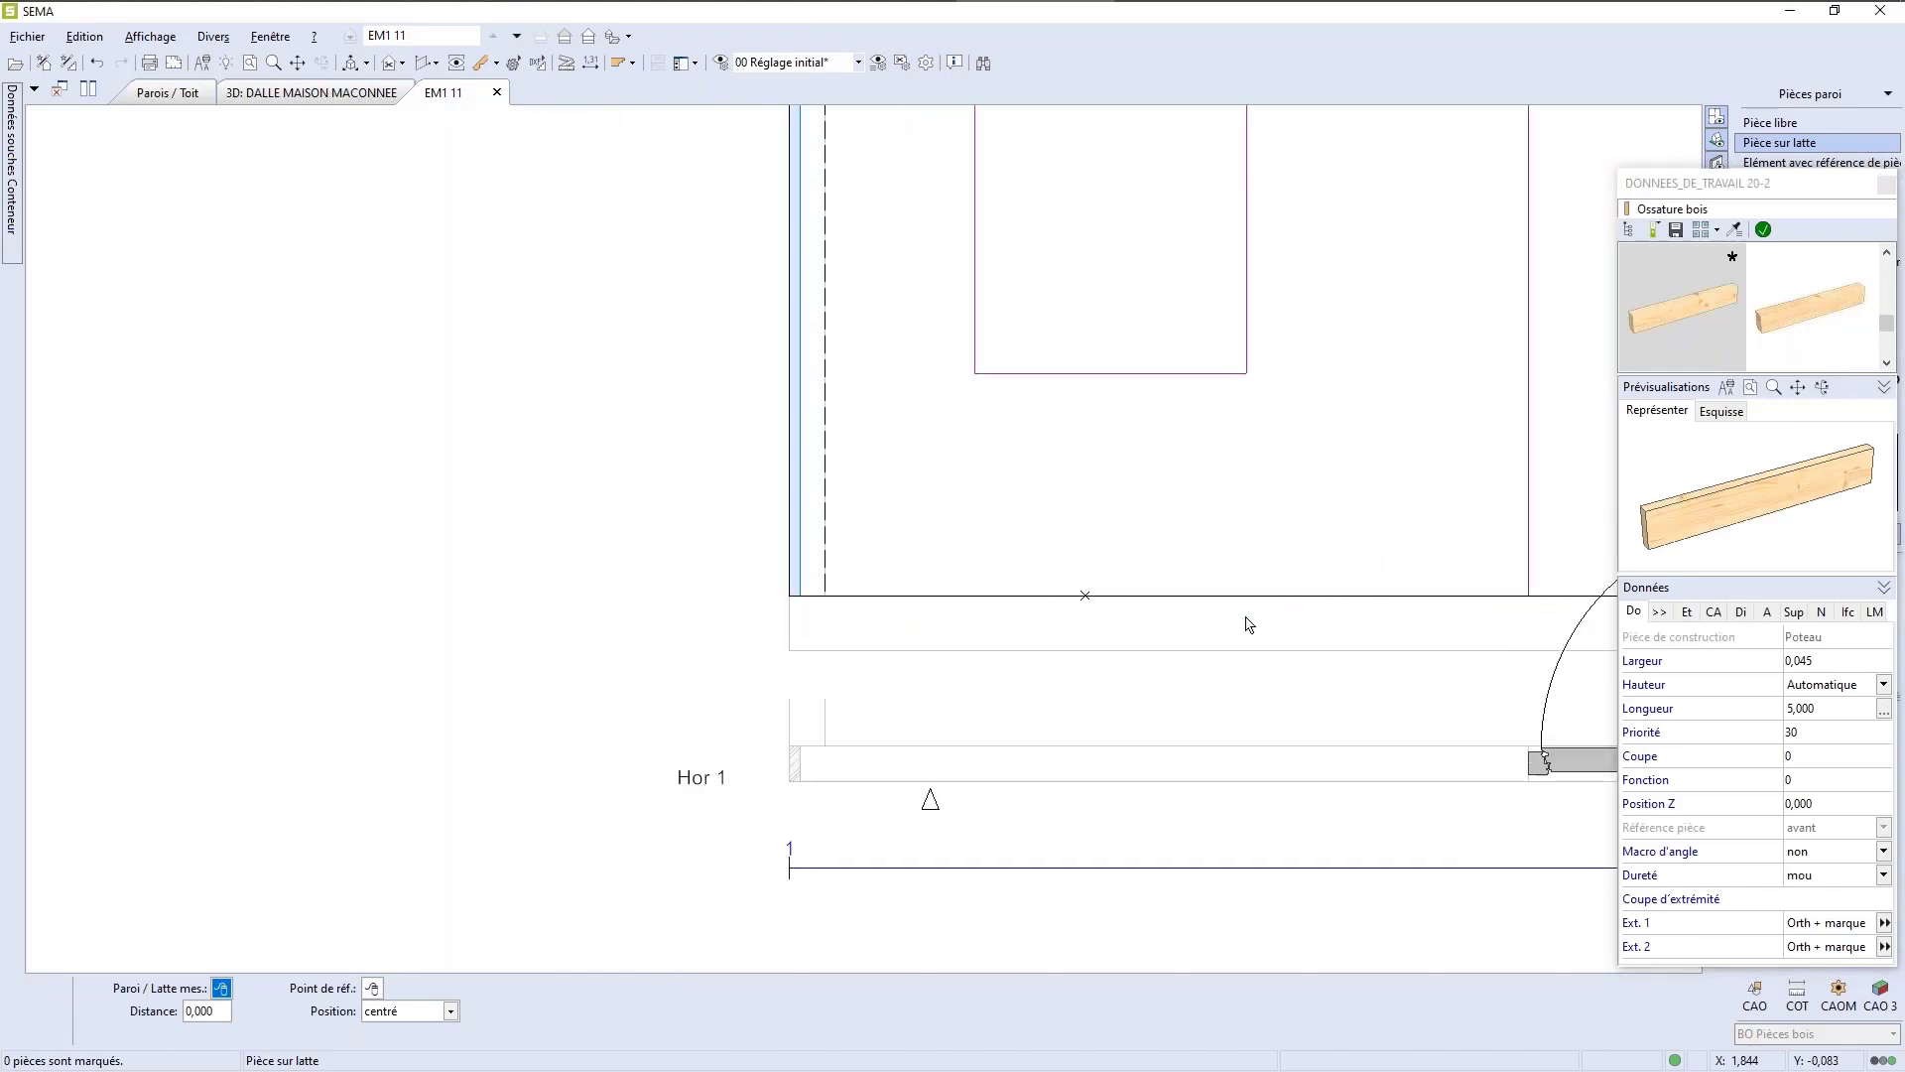
{"action": "left_click", "coordinate": [1130, 588]}
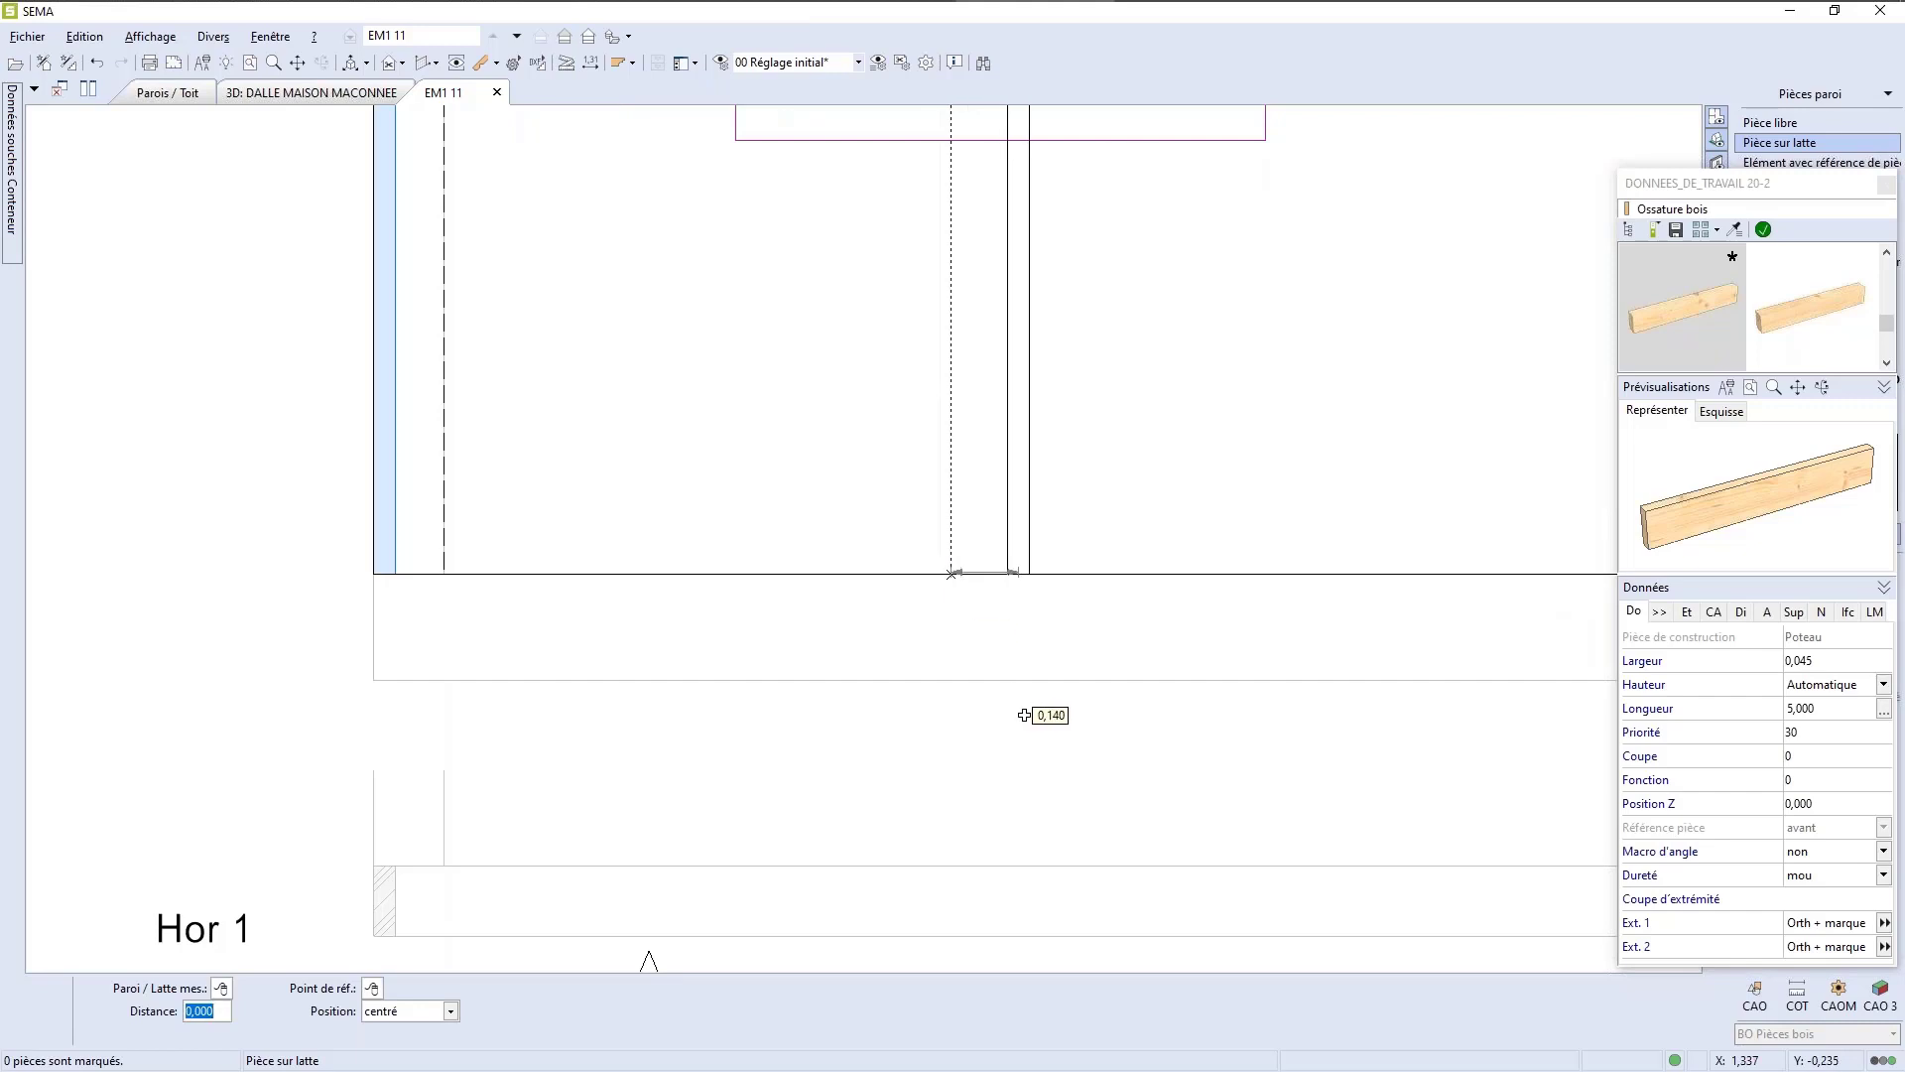
{"action": "key", "text": "Tab"}
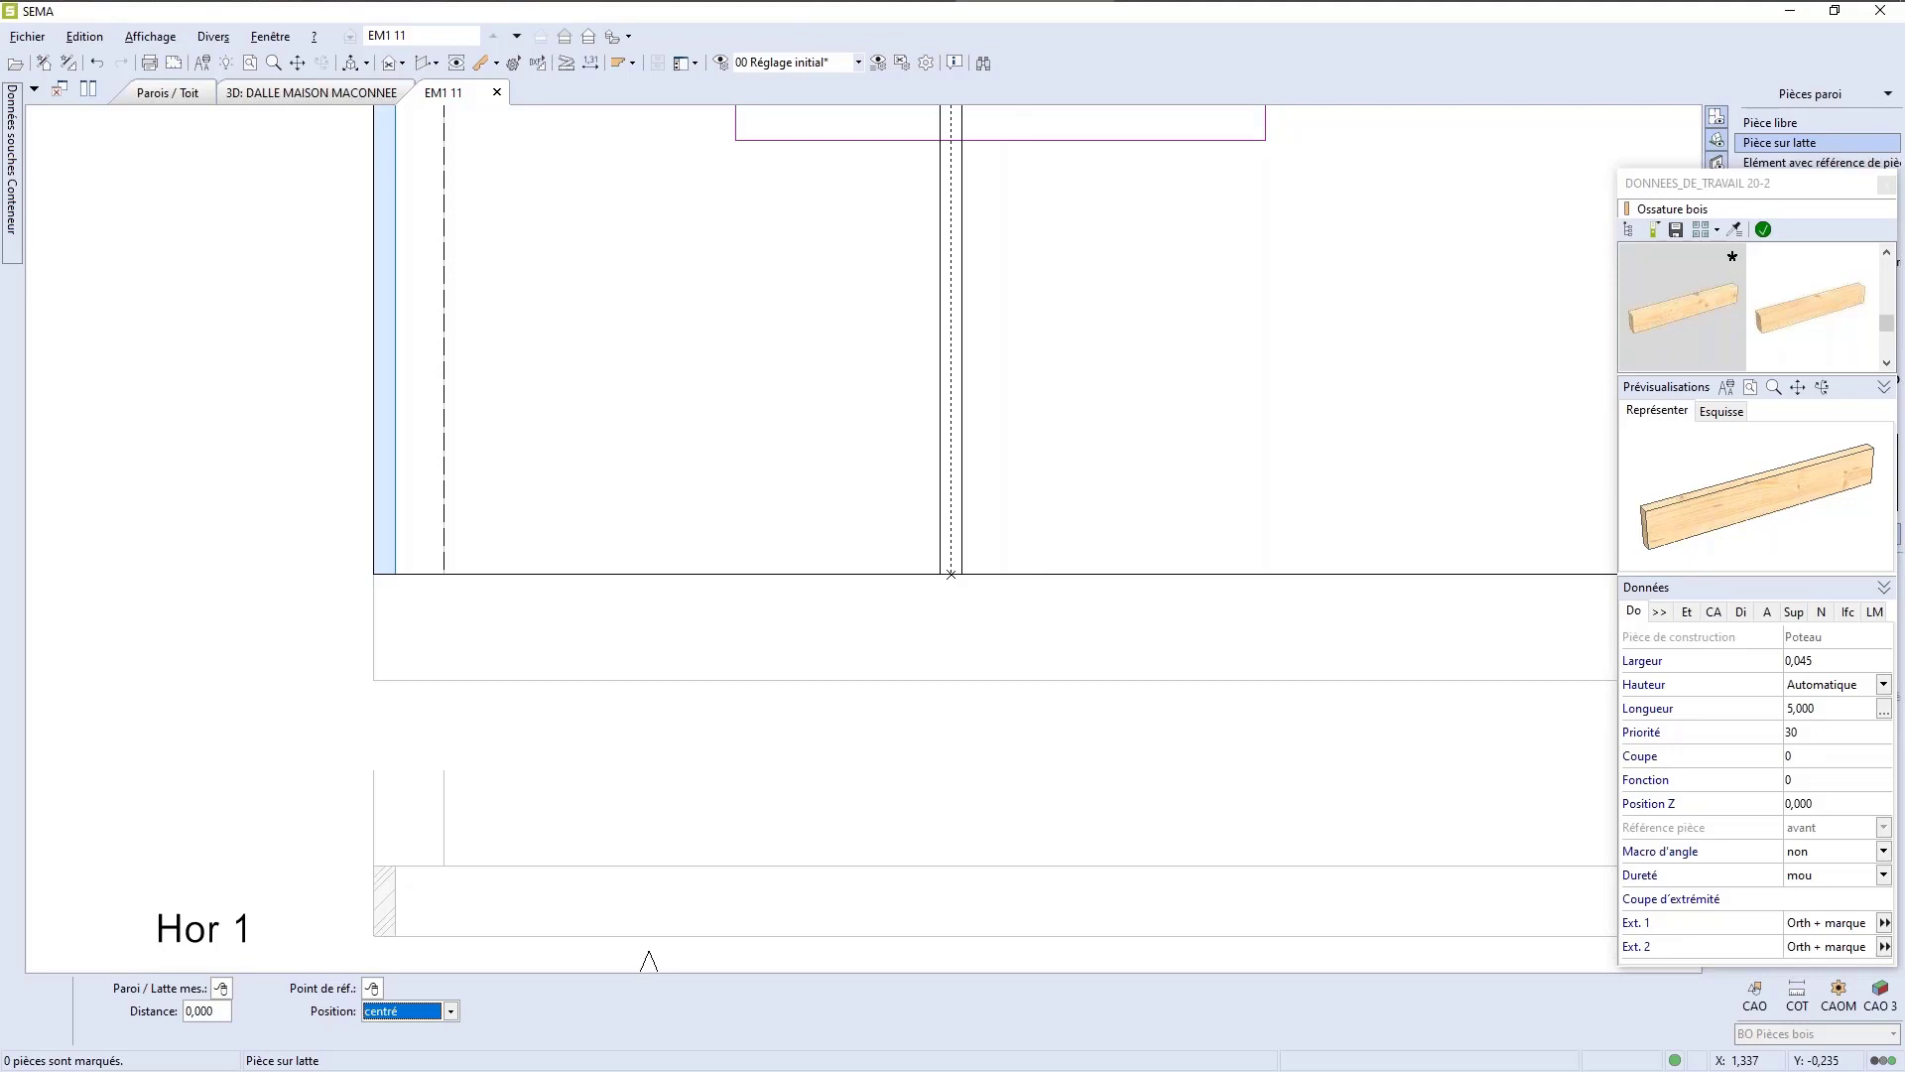
{"action": "key", "text": "Return"}
Step: Place another centred post at a distance of 0,600 to the right of the CAO point
{"action": "scroll", "coordinate": [1003, 693], "scroll_direction": "down", "scroll_amount": 3}
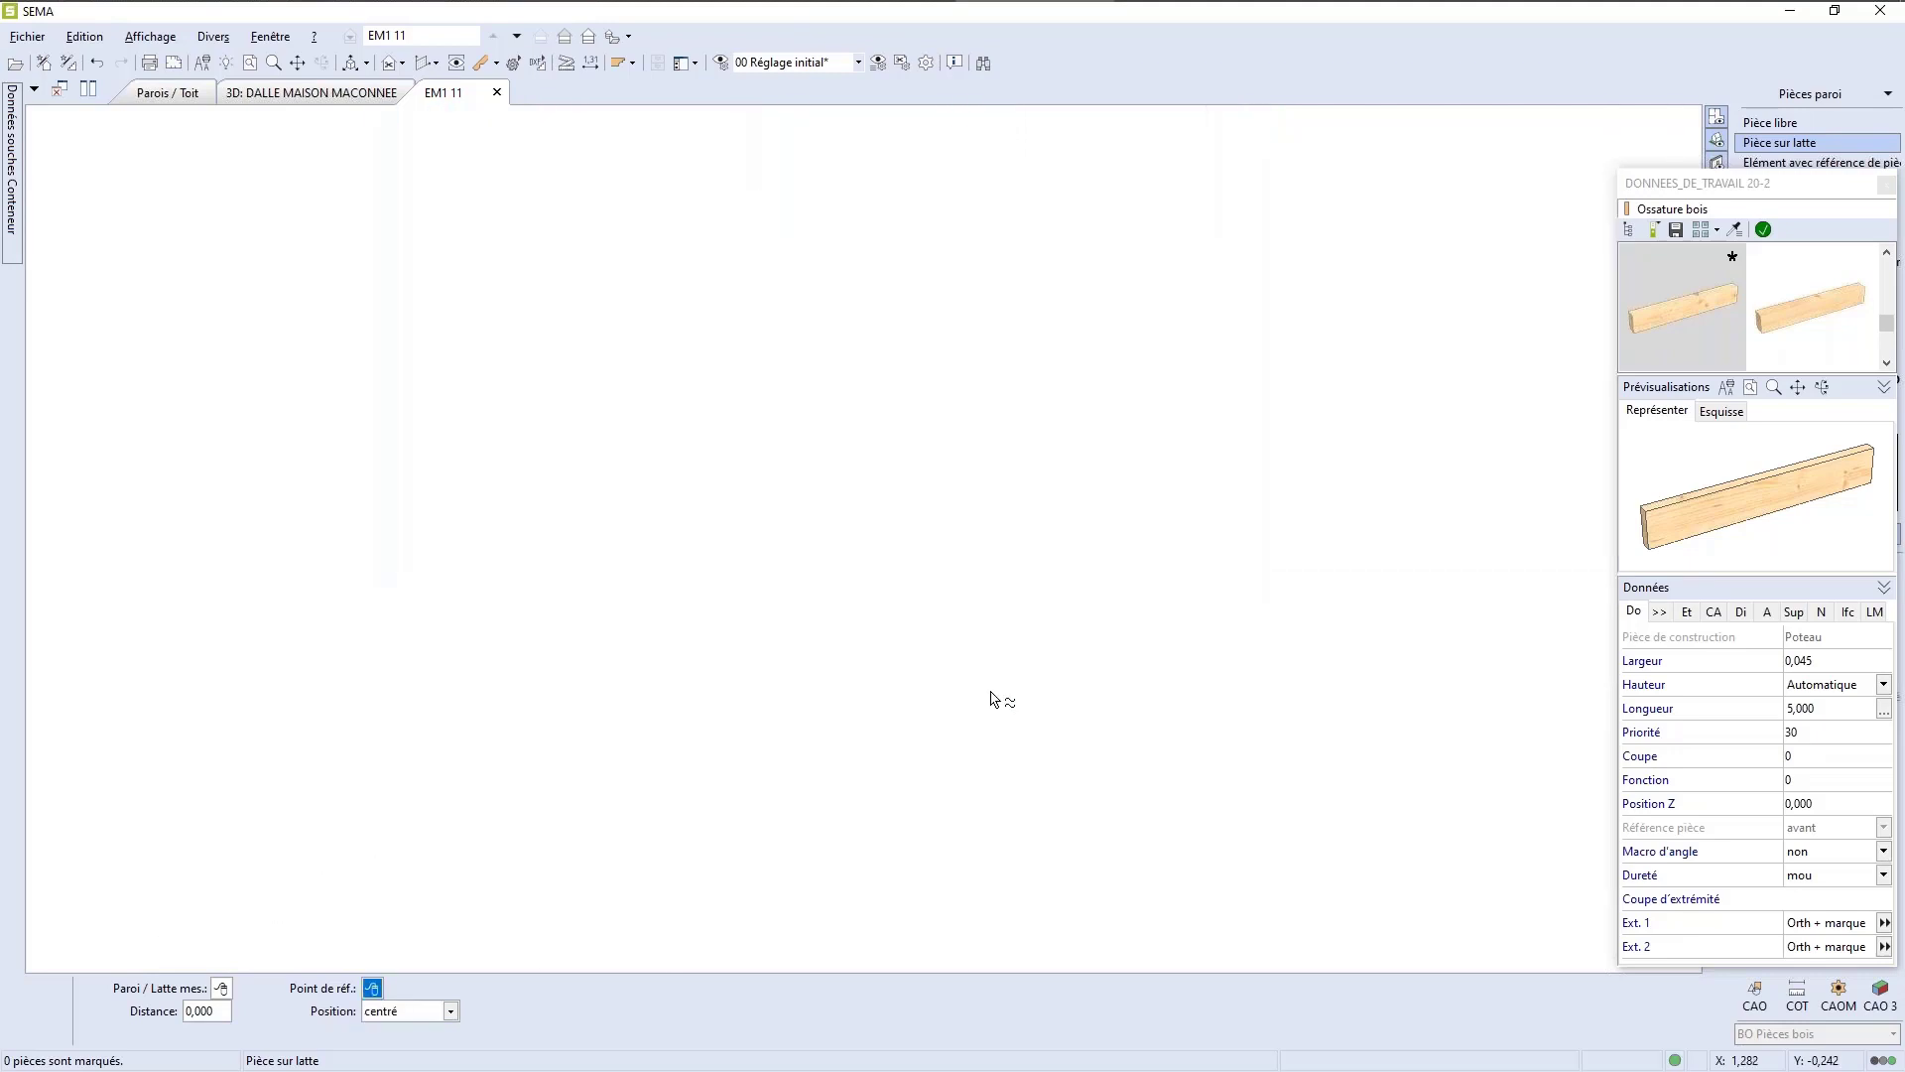
{"action": "scroll", "coordinate": [1146, 688], "scroll_direction": "up", "scroll_amount": 5}
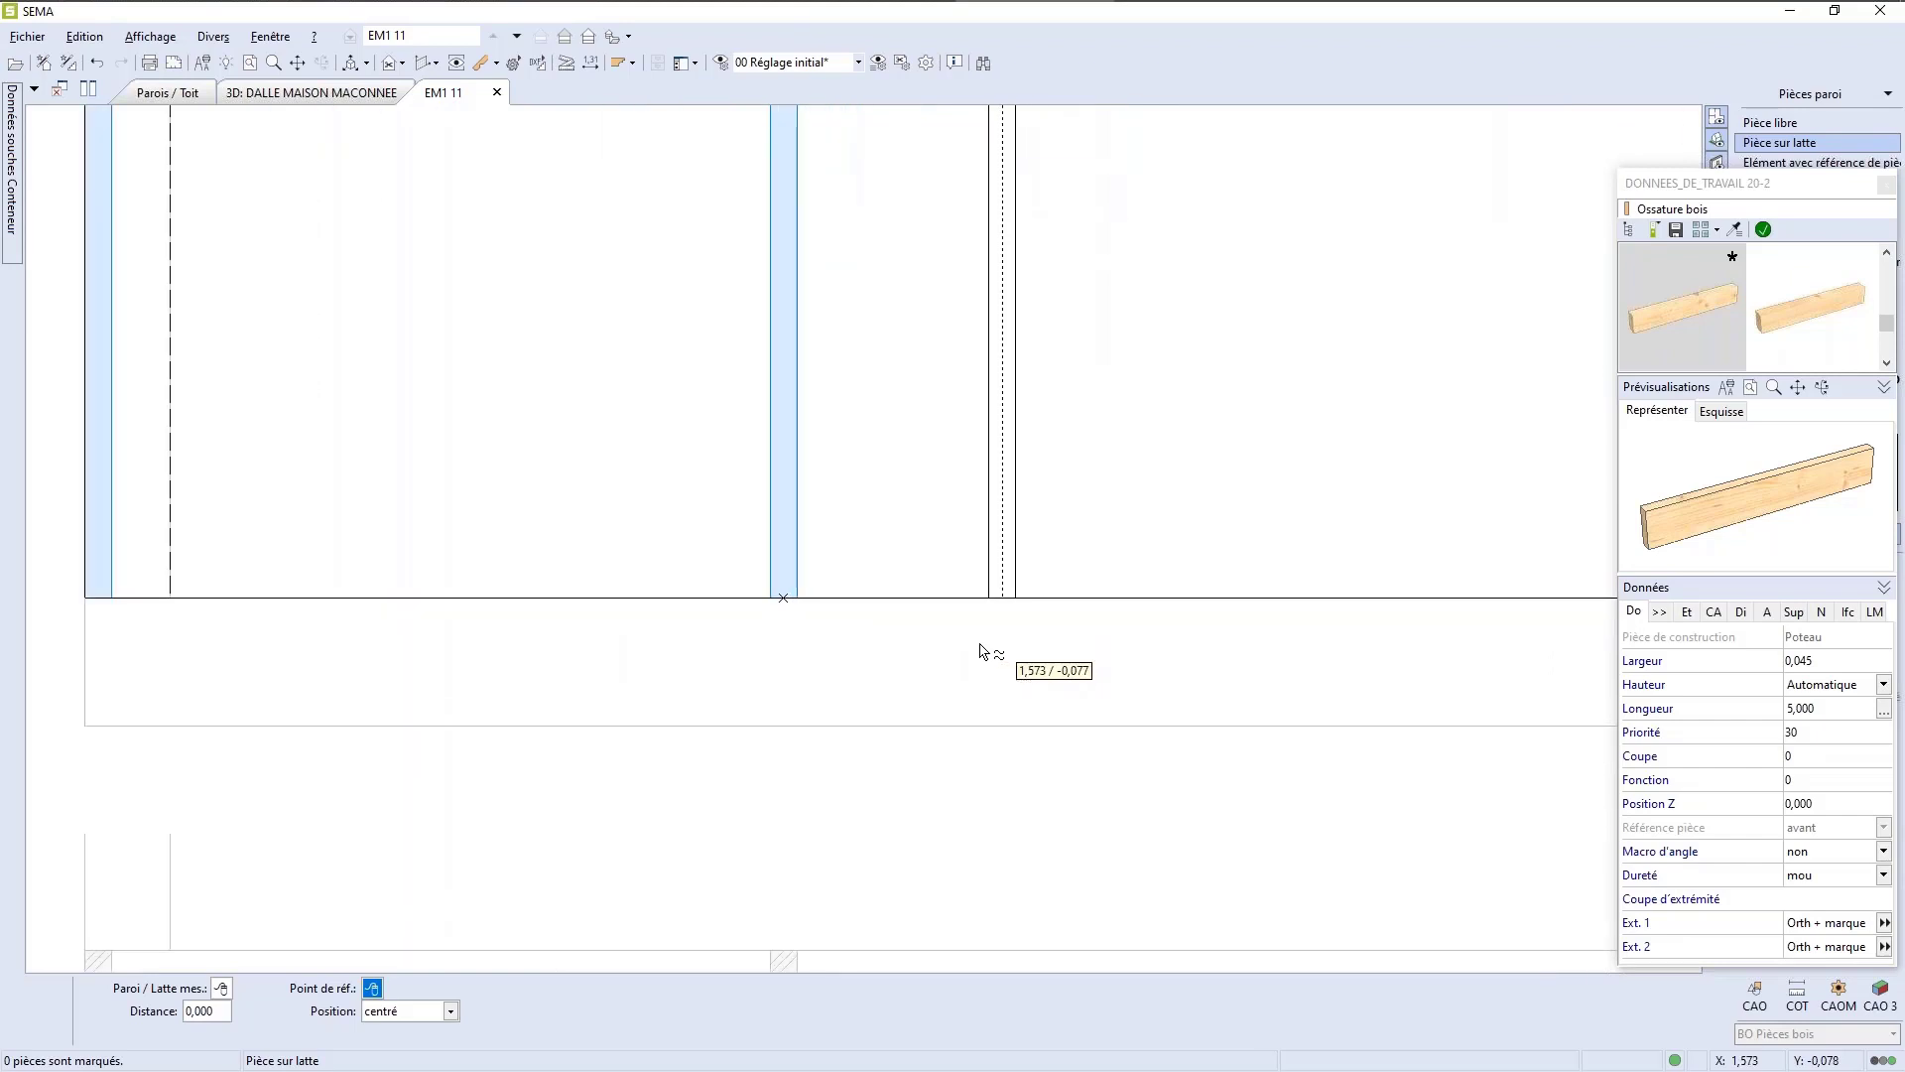
{"action": "left_click", "coordinate": [783, 597]}
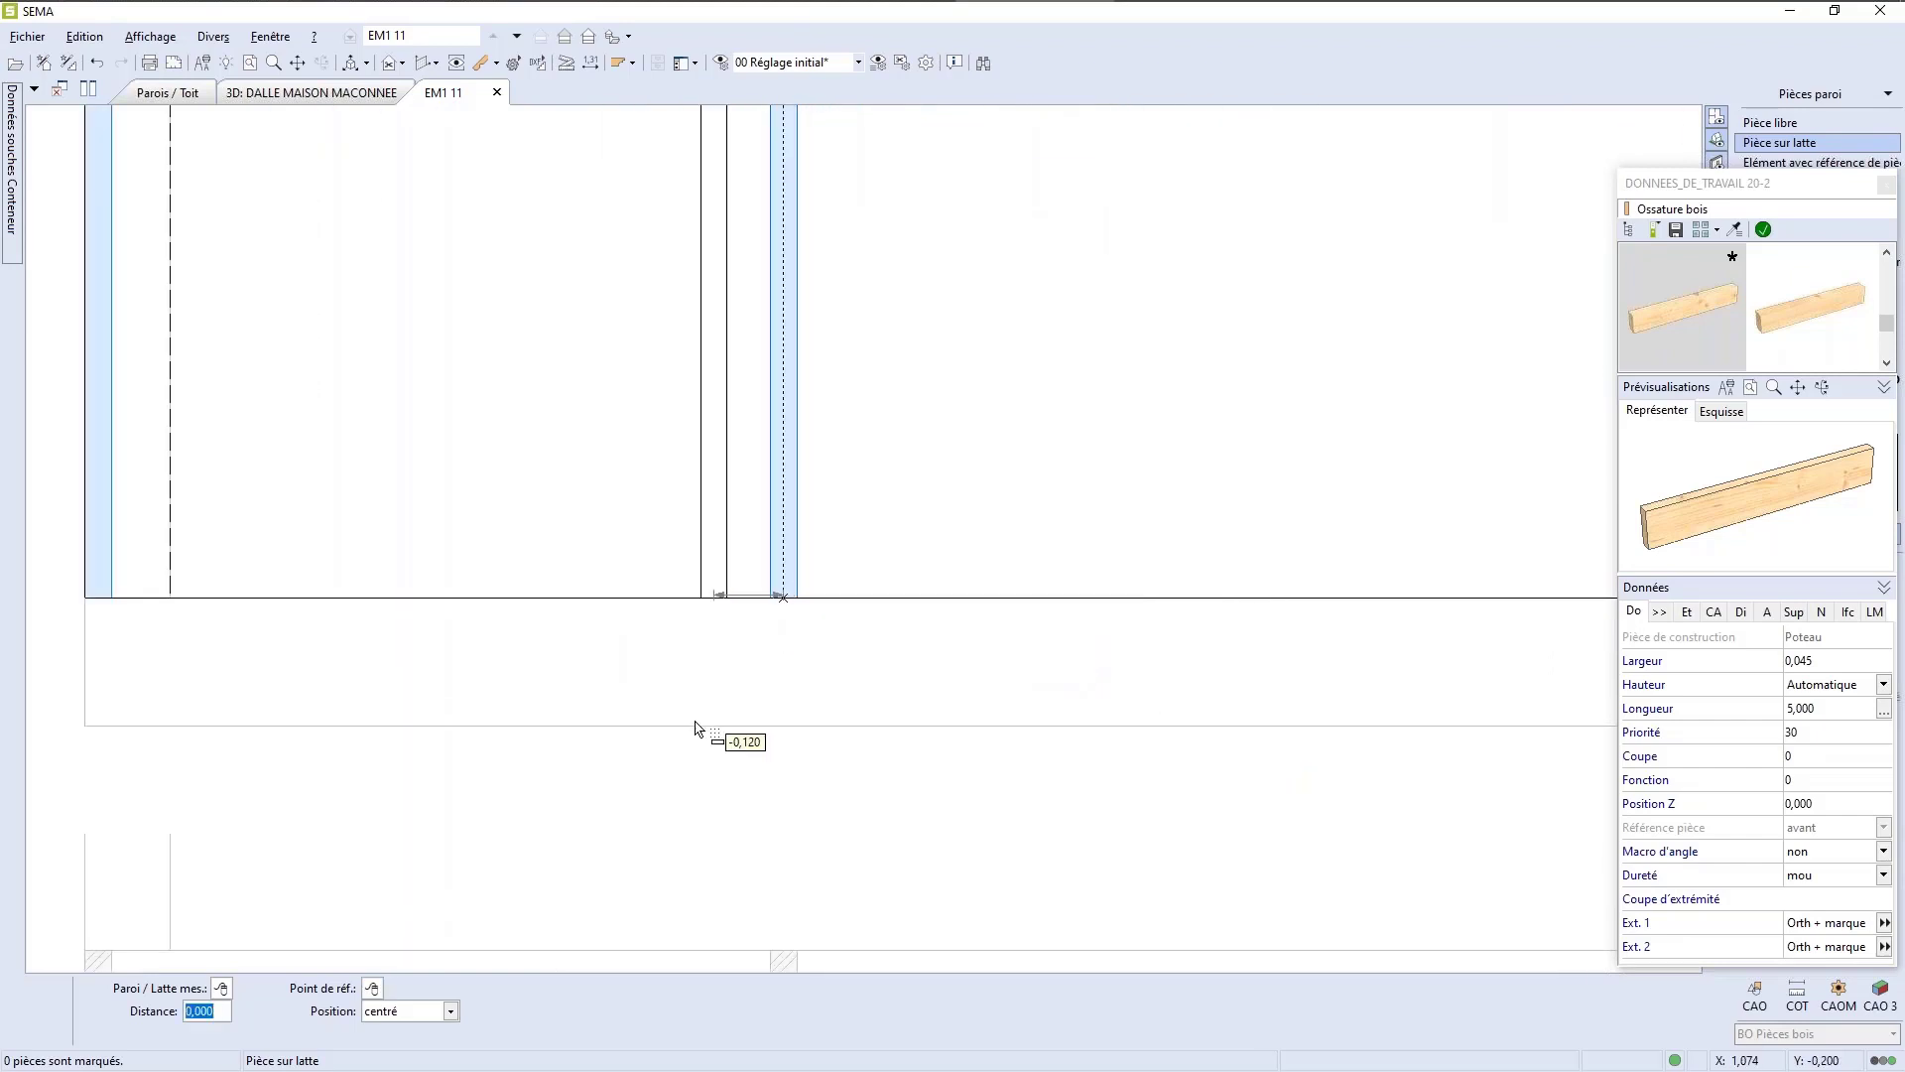
{"action": "scroll", "coordinate": [695, 731], "scroll_direction": "down", "scroll_amount": 3}
{"action": "type", "text": "0,6"}
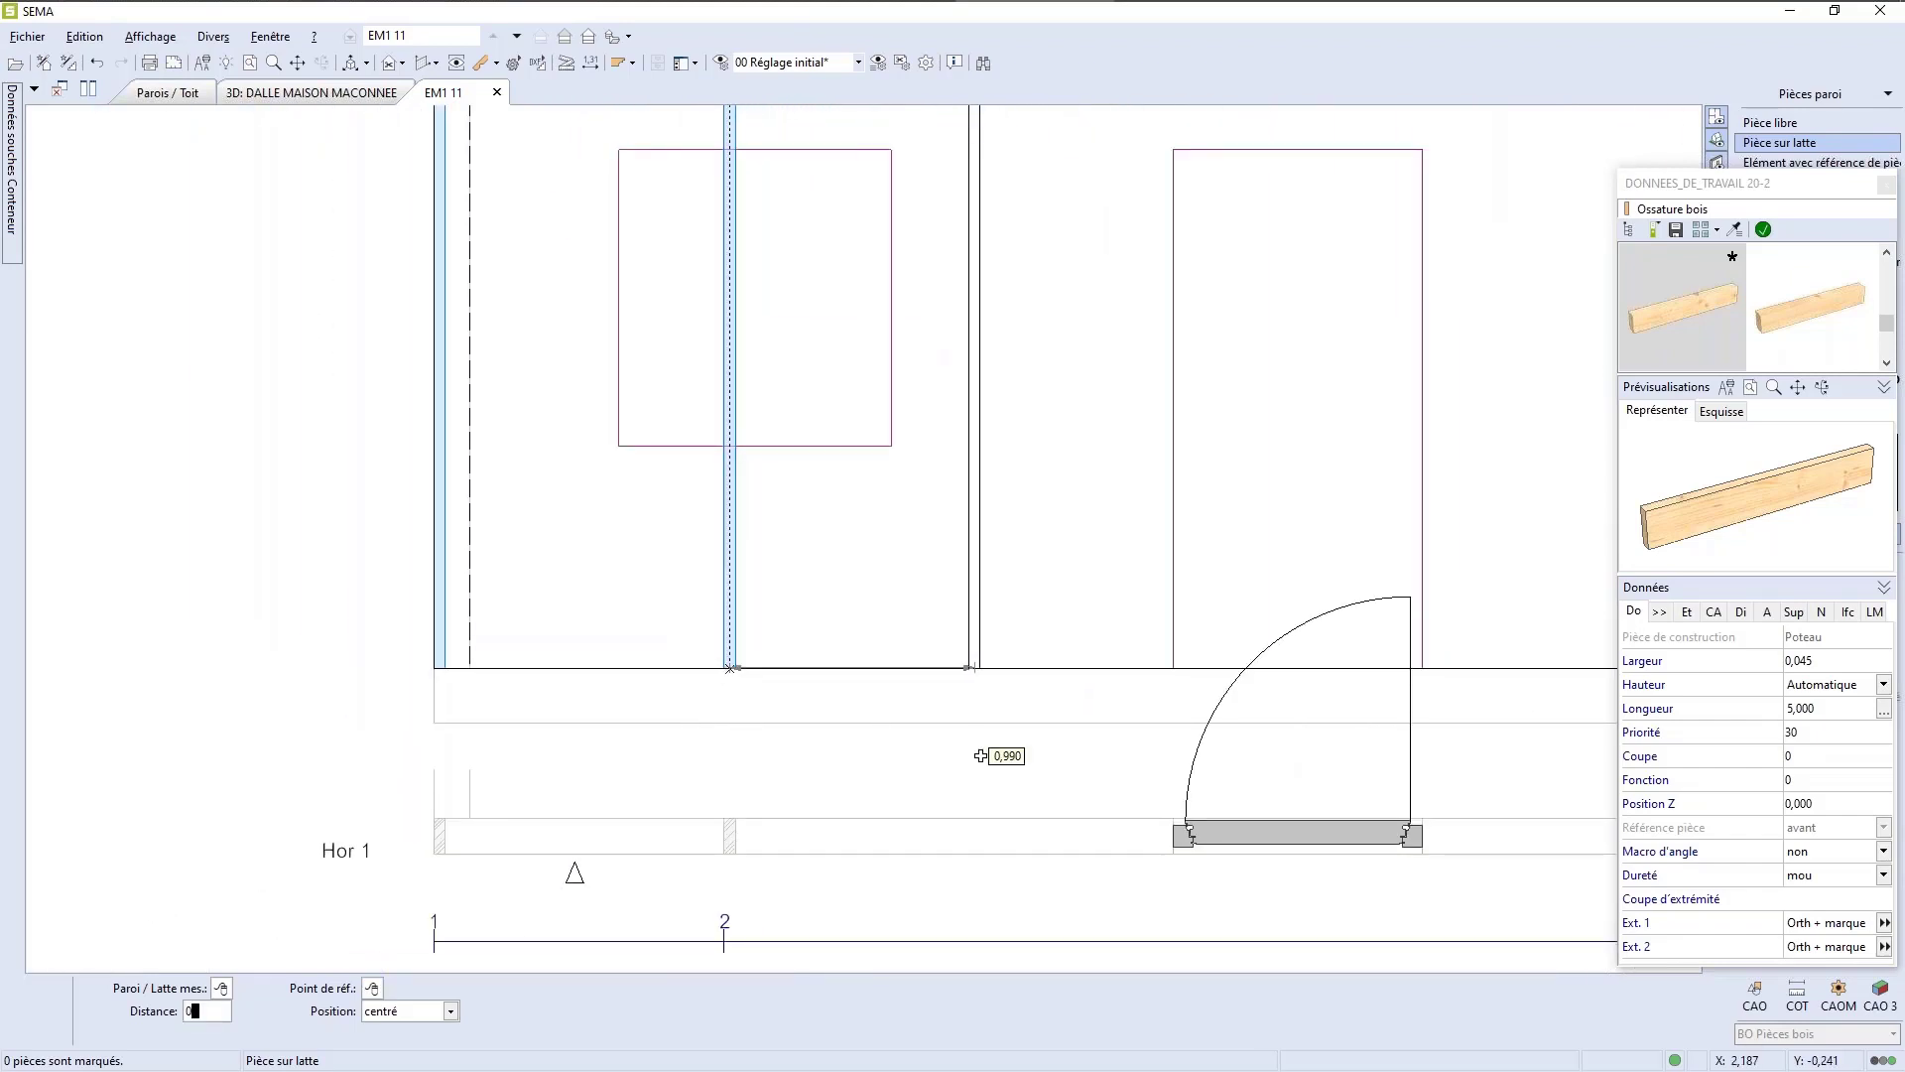
{"action": "key", "text": "Tab"}
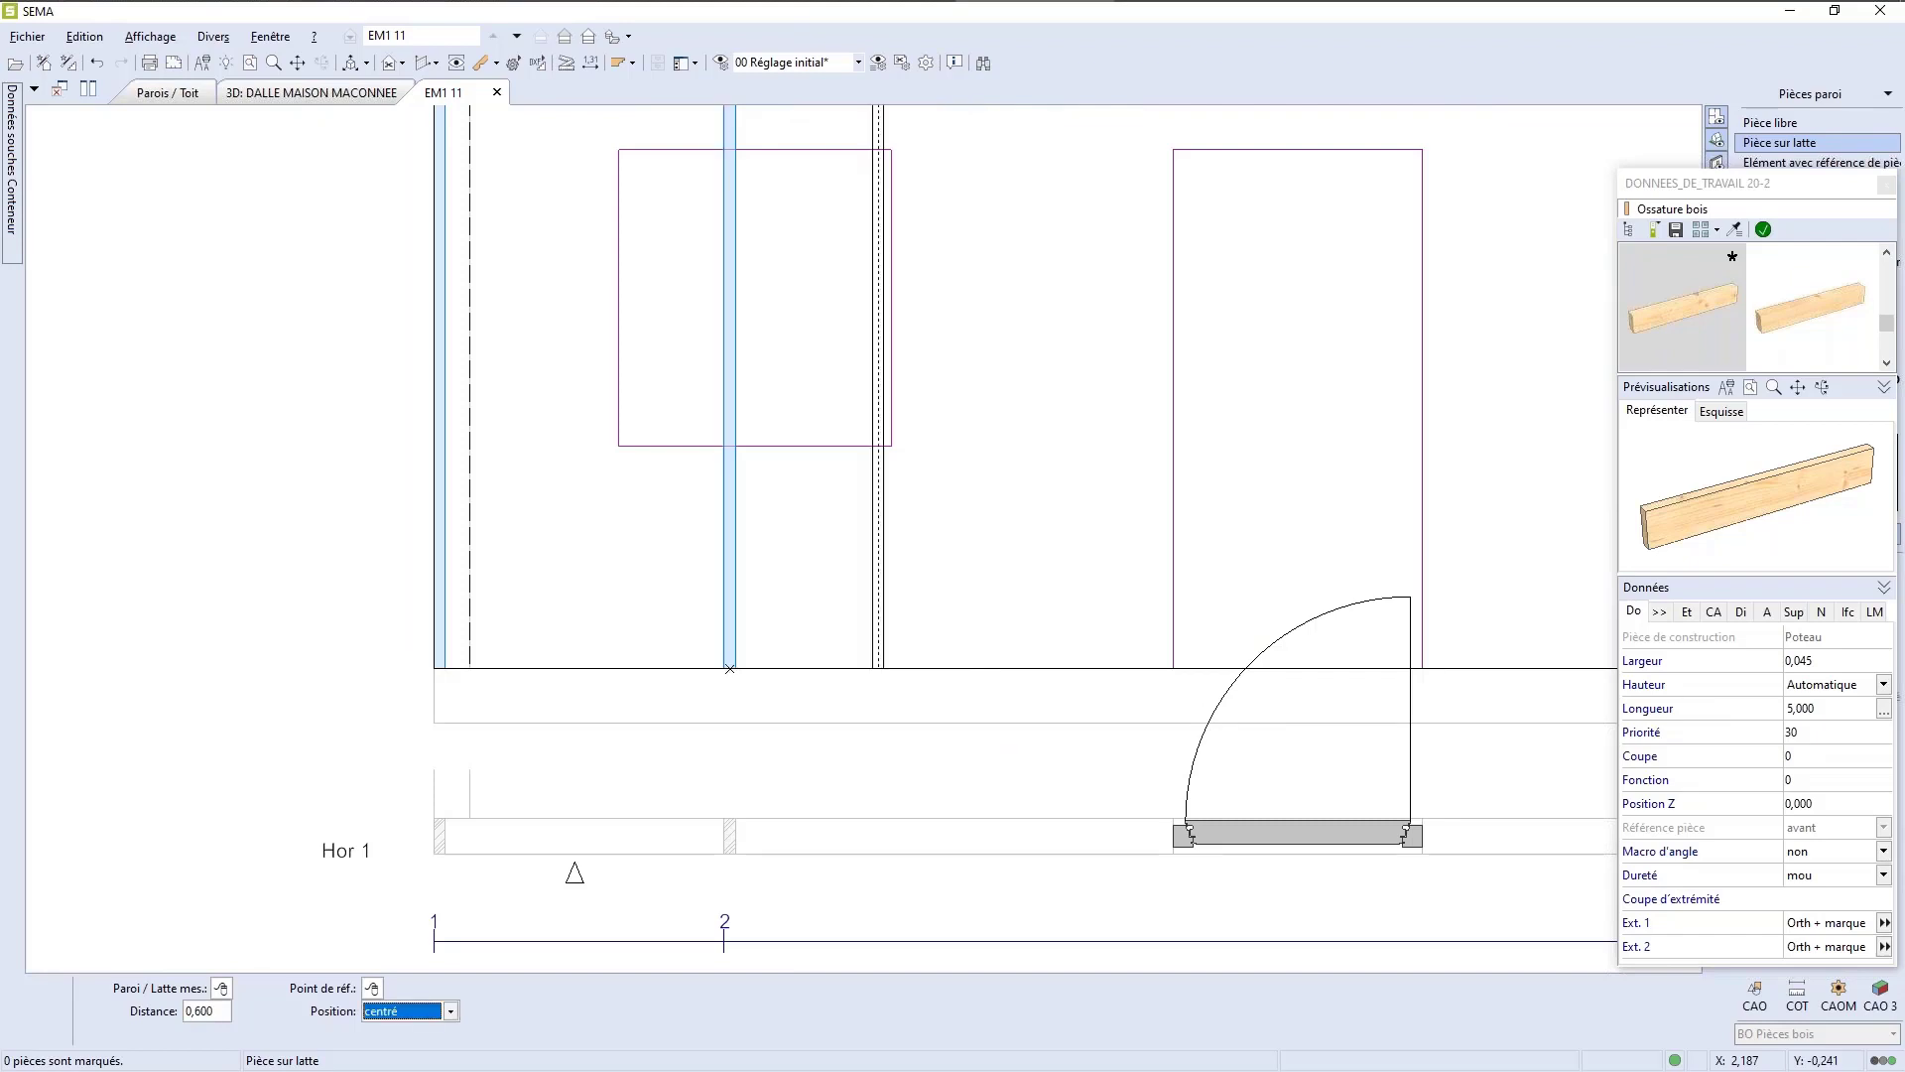
{"action": "key", "text": "Return"}
Step: Place a centred post 0,600 beyond the one near the window's right edge, between the window and the door
{"action": "scroll", "coordinate": [936, 681], "scroll_direction": "up", "scroll_amount": 5}
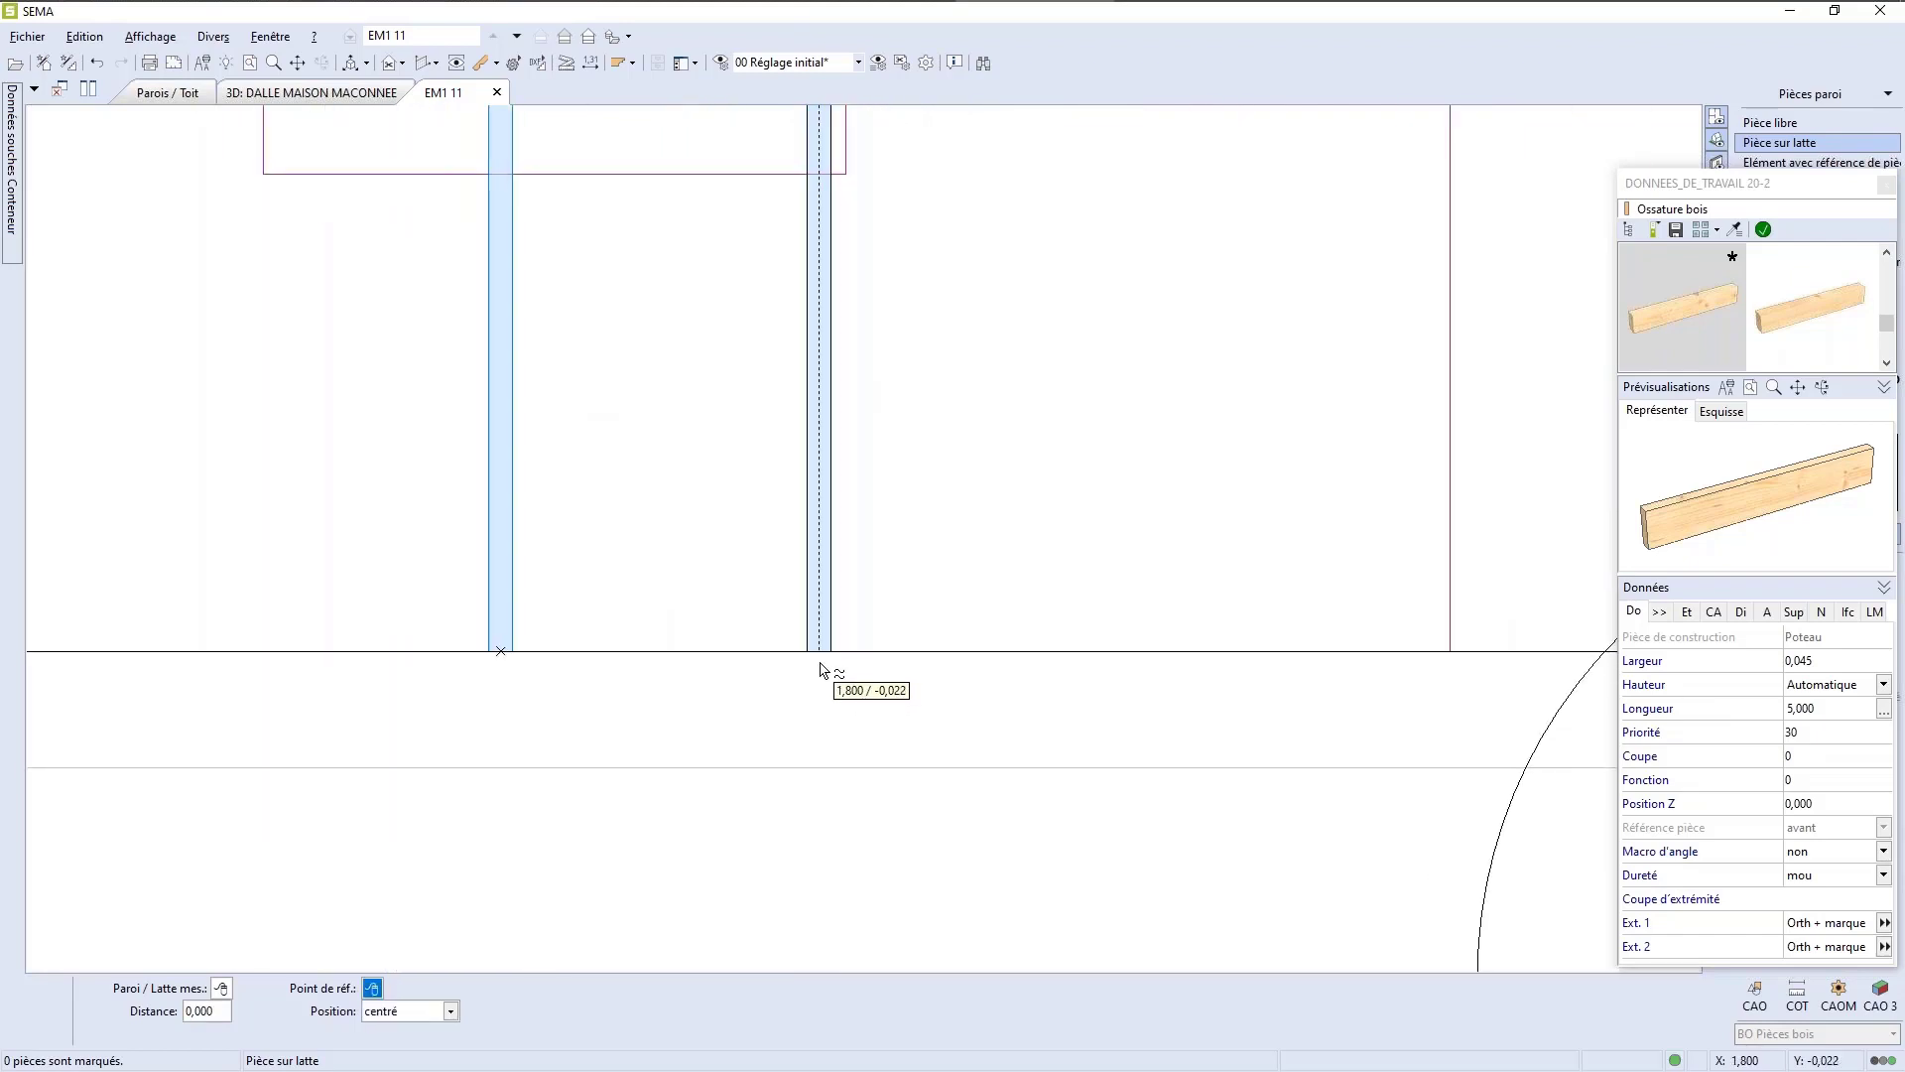
{"action": "left_click", "coordinate": [826, 651]}
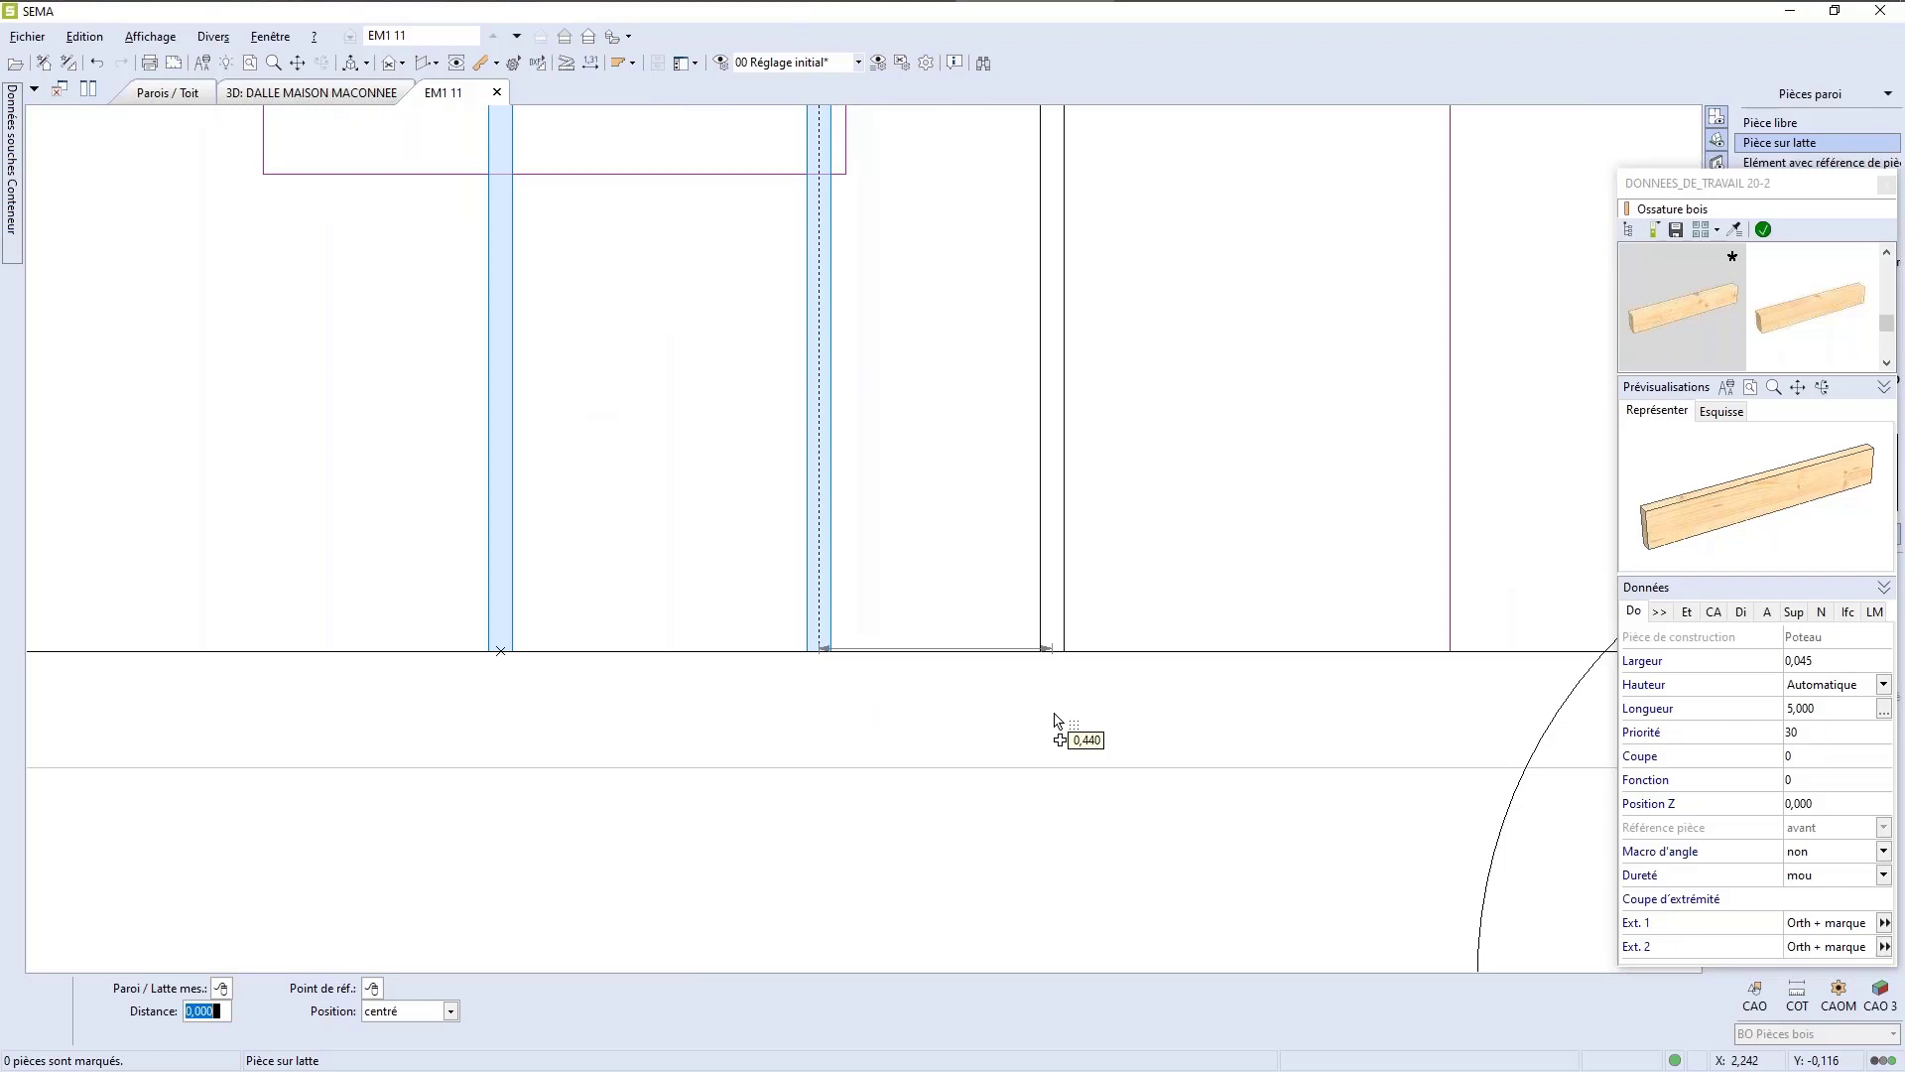
{"action": "type", "text": "0,6"}
{"action": "key", "text": "Tab"}
{"action": "key", "text": "Return"}
Step: Add one more centred post 0,600 farther along, at the left edge of the door opening
{"action": "scroll", "coordinate": [609, 766], "scroll_direction": "down", "scroll_amount": 3}
{"action": "scroll", "coordinate": [972, 729], "scroll_direction": "up", "scroll_amount": 4}
{"action": "left_click", "coordinate": [881, 650]}
{"action": "type", "text": "0,6"}
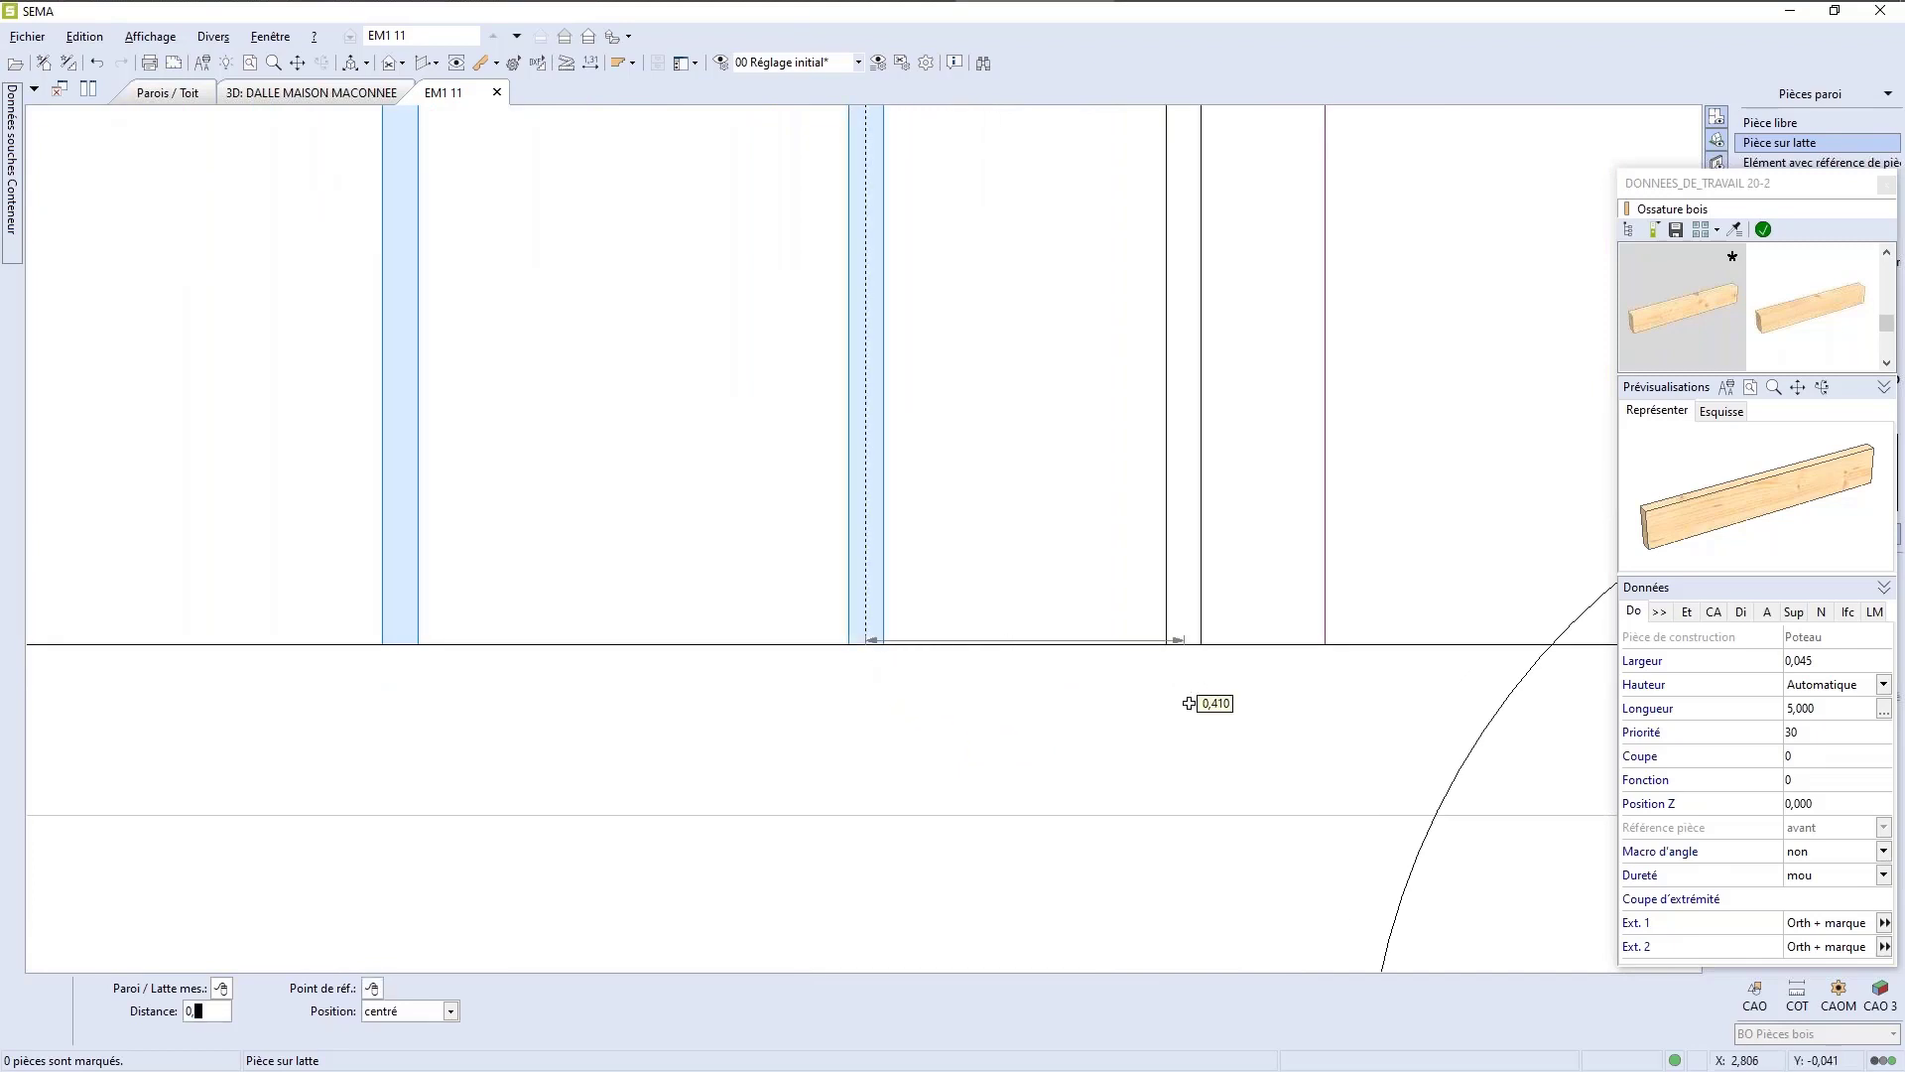
{"action": "key", "text": "Tab"}
{"action": "scroll", "coordinate": [876, 794], "scroll_direction": "down", "scroll_amount": 4}
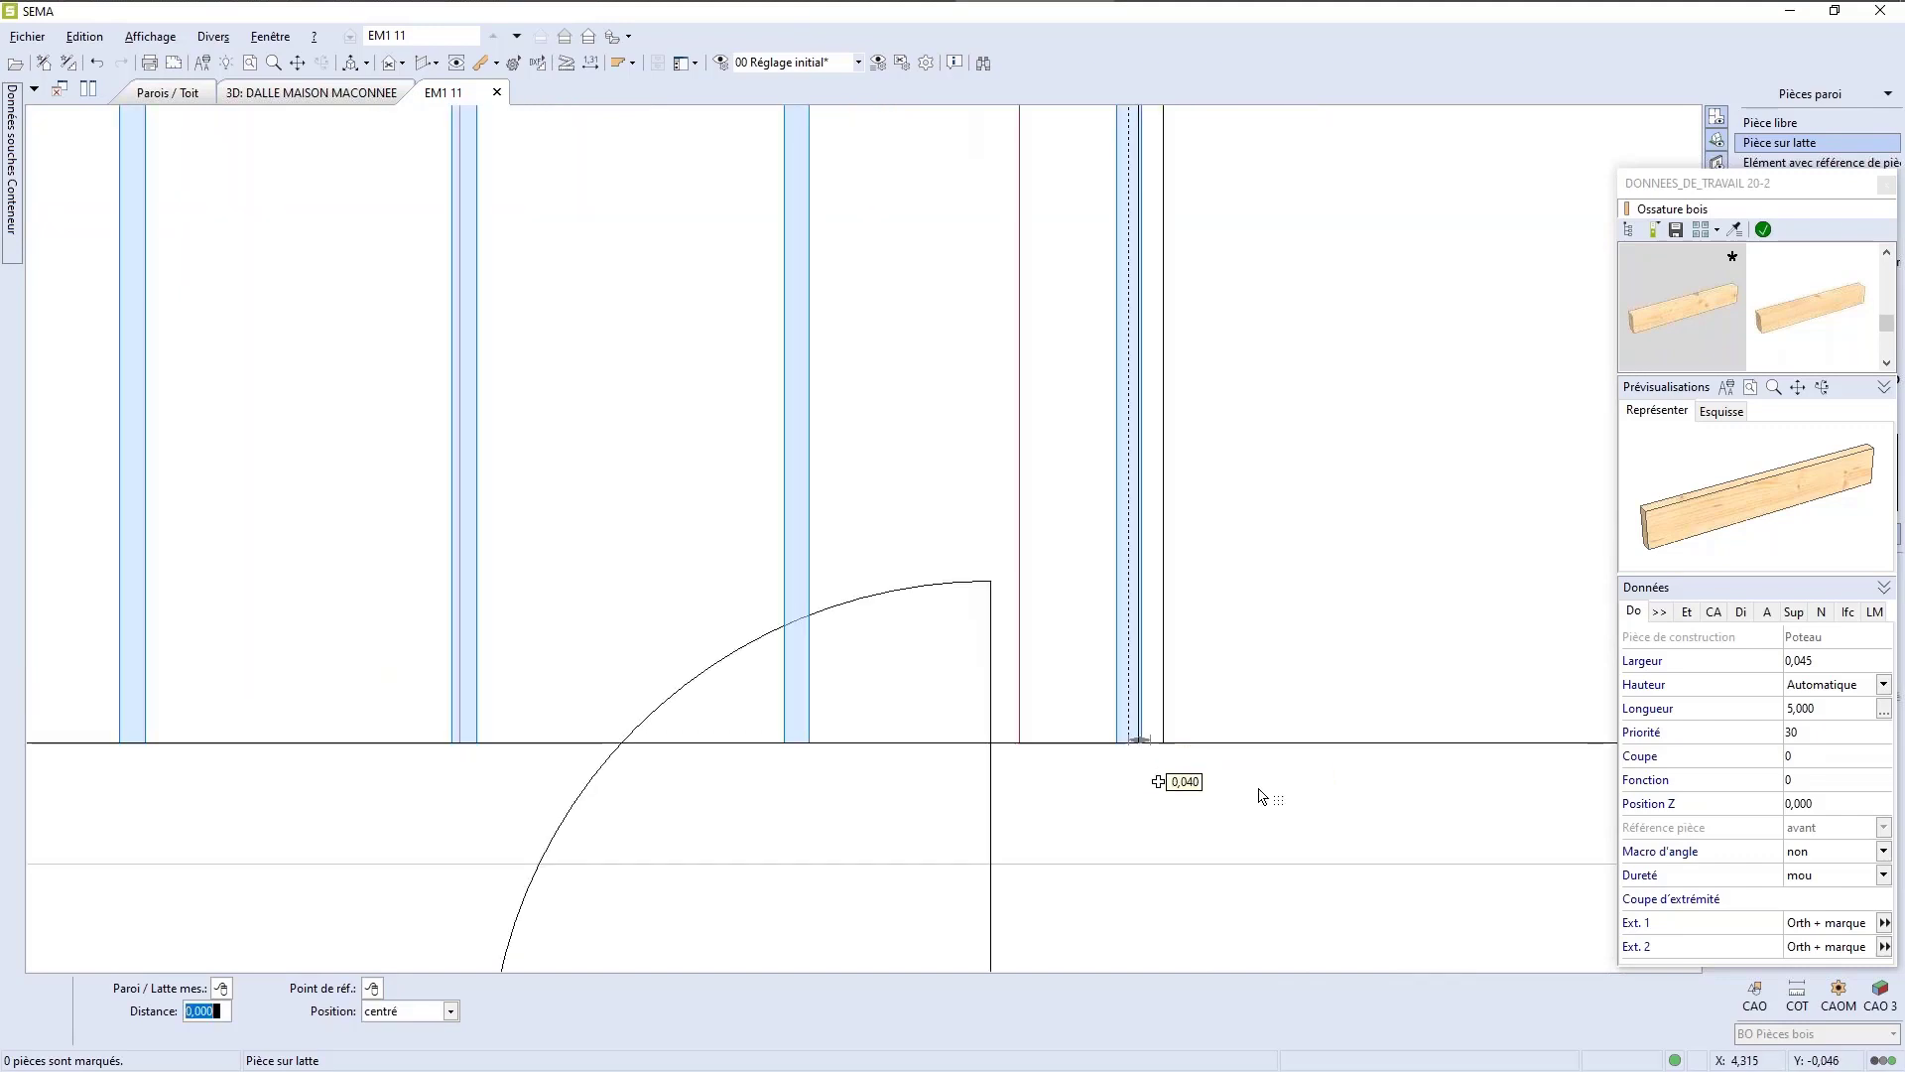
Step: Place a centred post 0,600 beyond the one just right of the door opening
{"action": "type", "text": "0"}
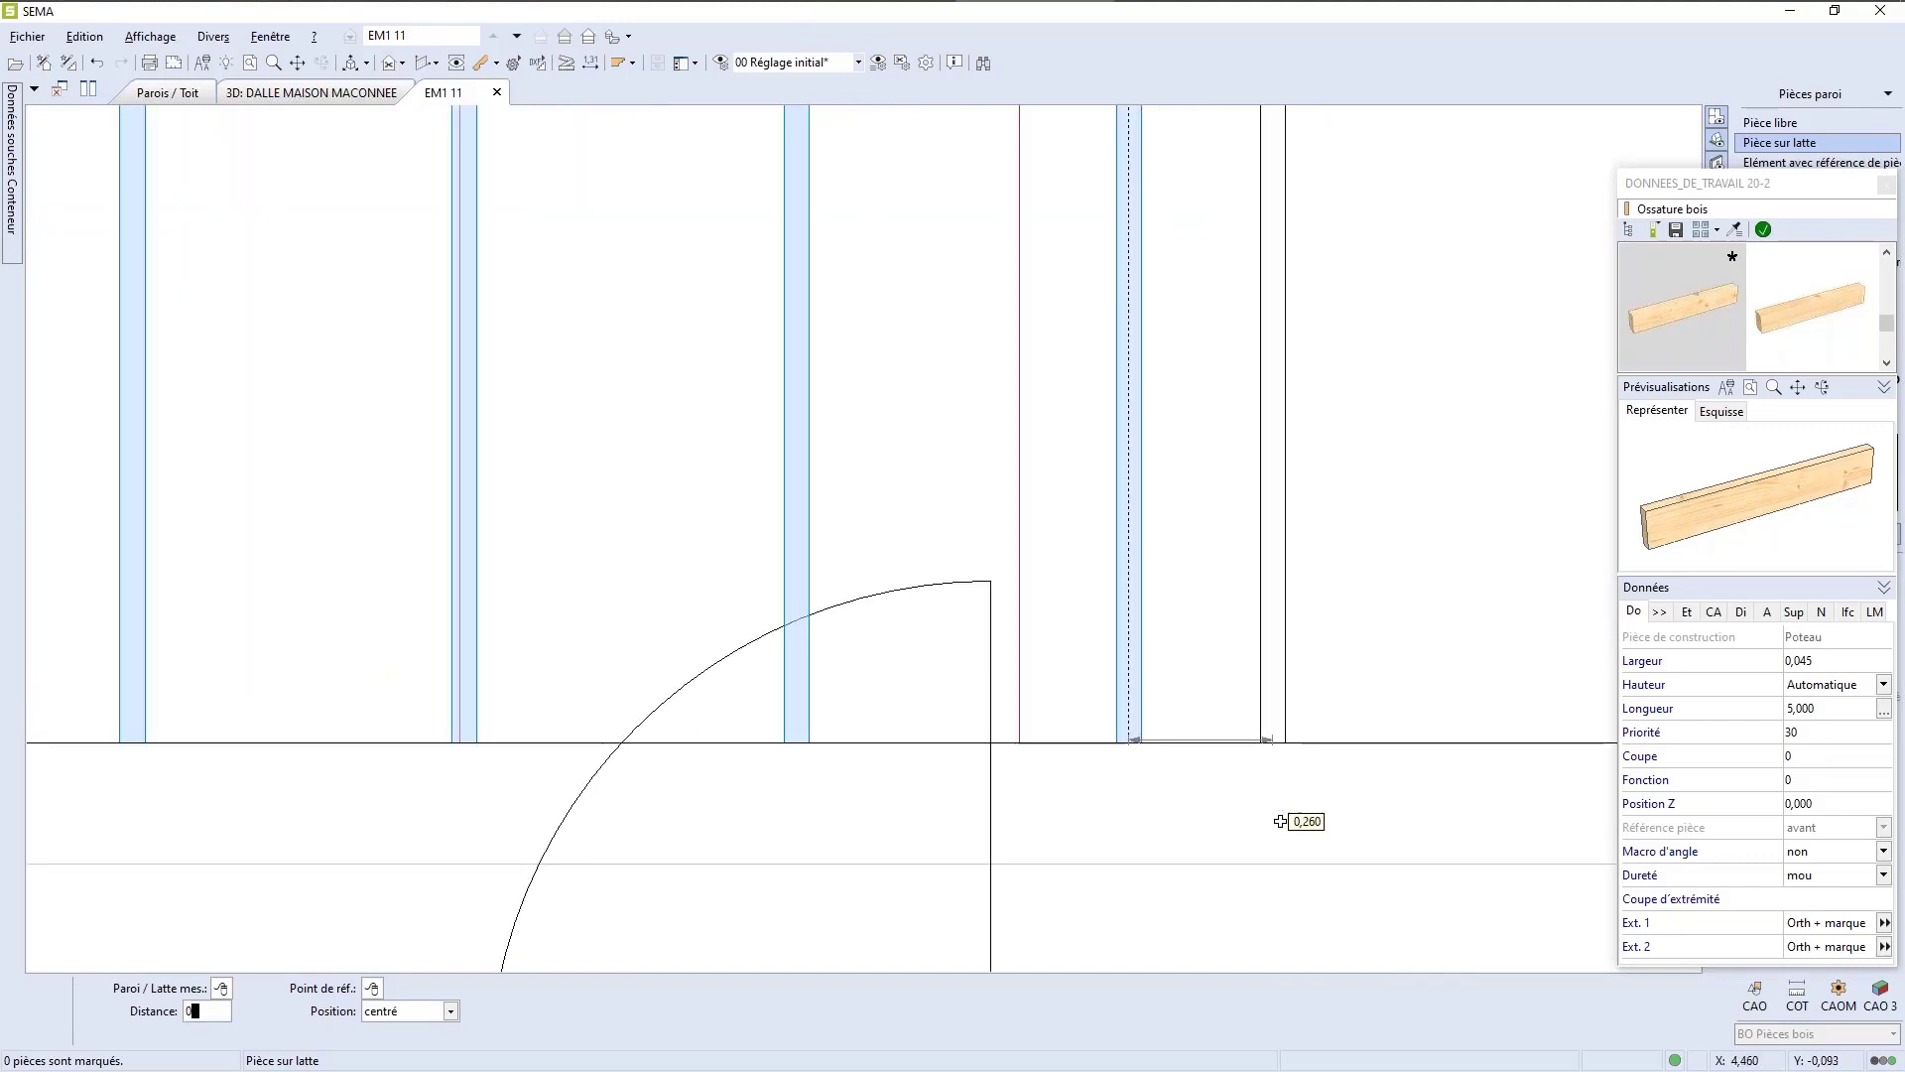
{"action": "type", "text": ",6"}
{"action": "key", "text": "Tab"}
{"action": "key", "text": "Return"}
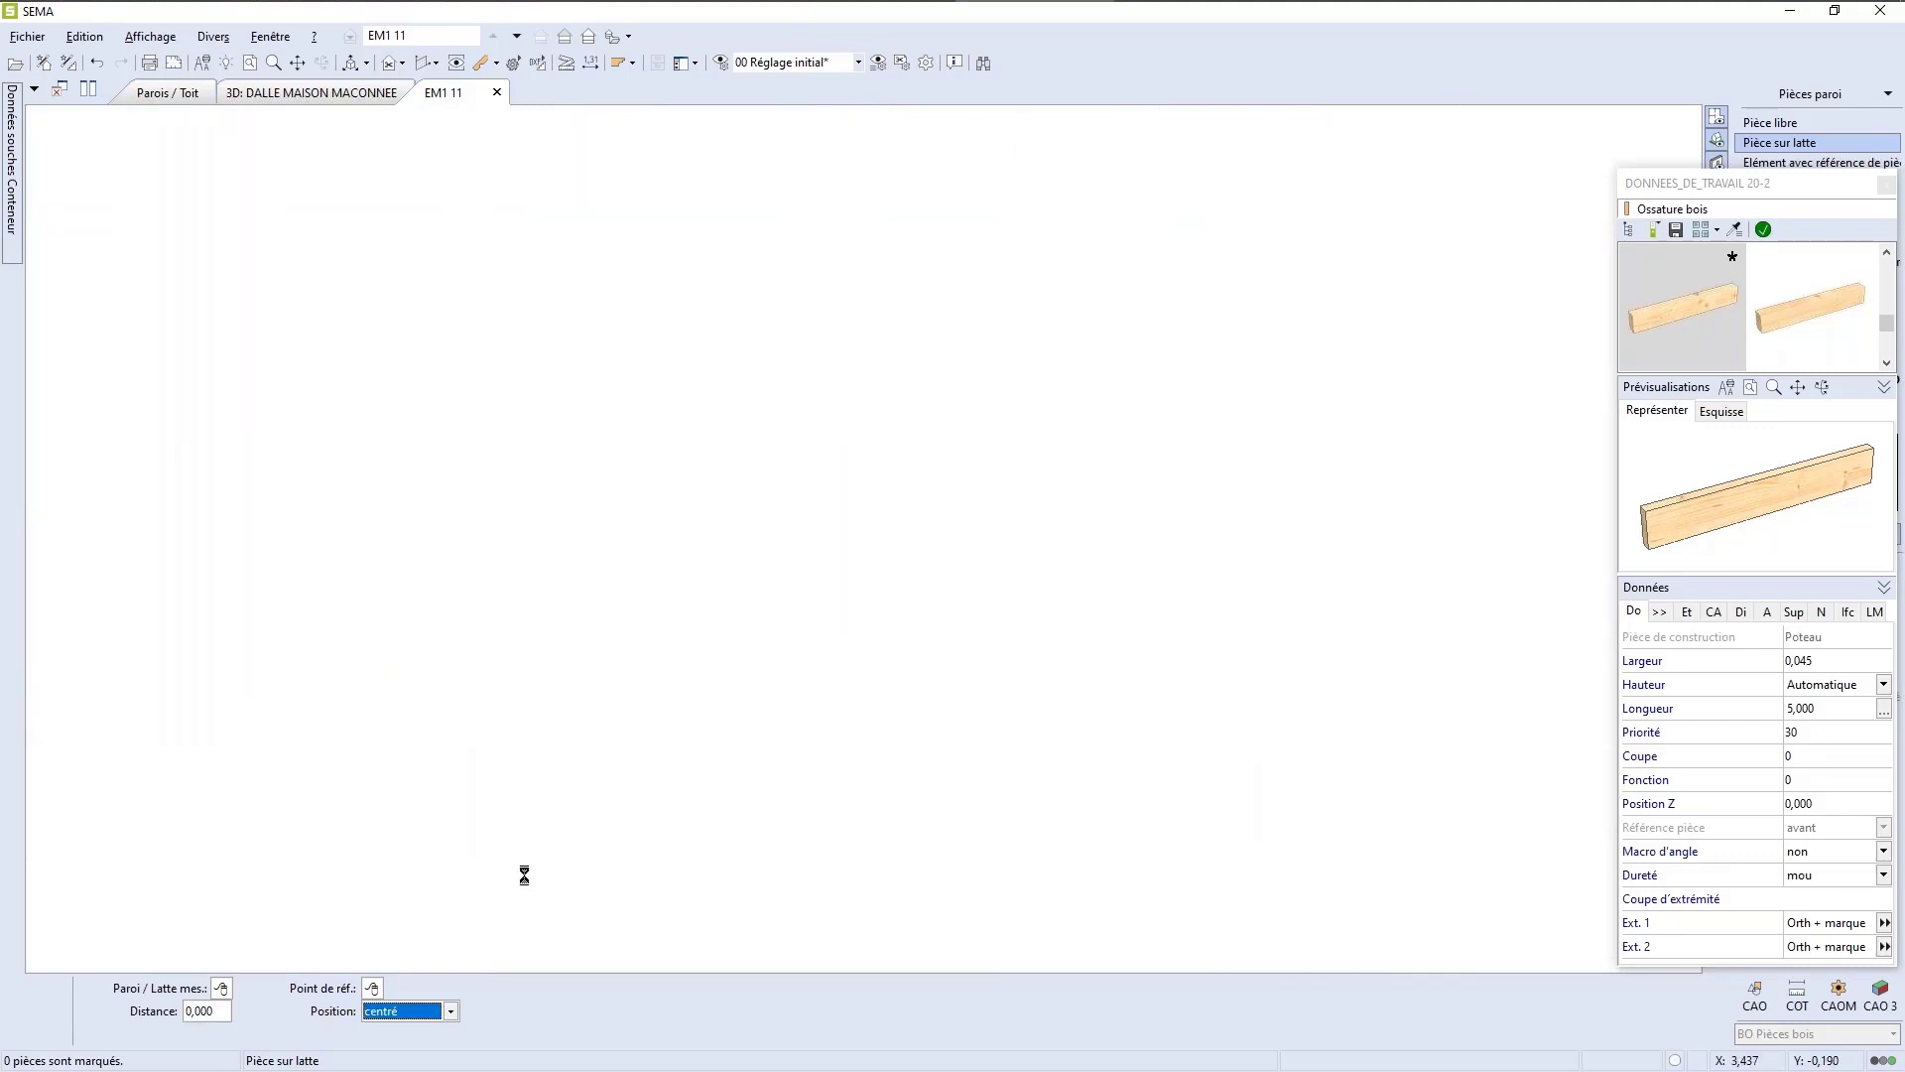
Step: Place the last 0,600-spaced centred post, measured from the newest post towards the wall's right end
{"action": "scroll", "coordinate": [501, 886], "scroll_direction": "down", "scroll_amount": 8}
{"action": "scroll", "coordinate": [1100, 895], "scroll_direction": "up", "scroll_amount": 3}
{"action": "scroll", "coordinate": [884, 844], "scroll_direction": "up", "scroll_amount": 3}
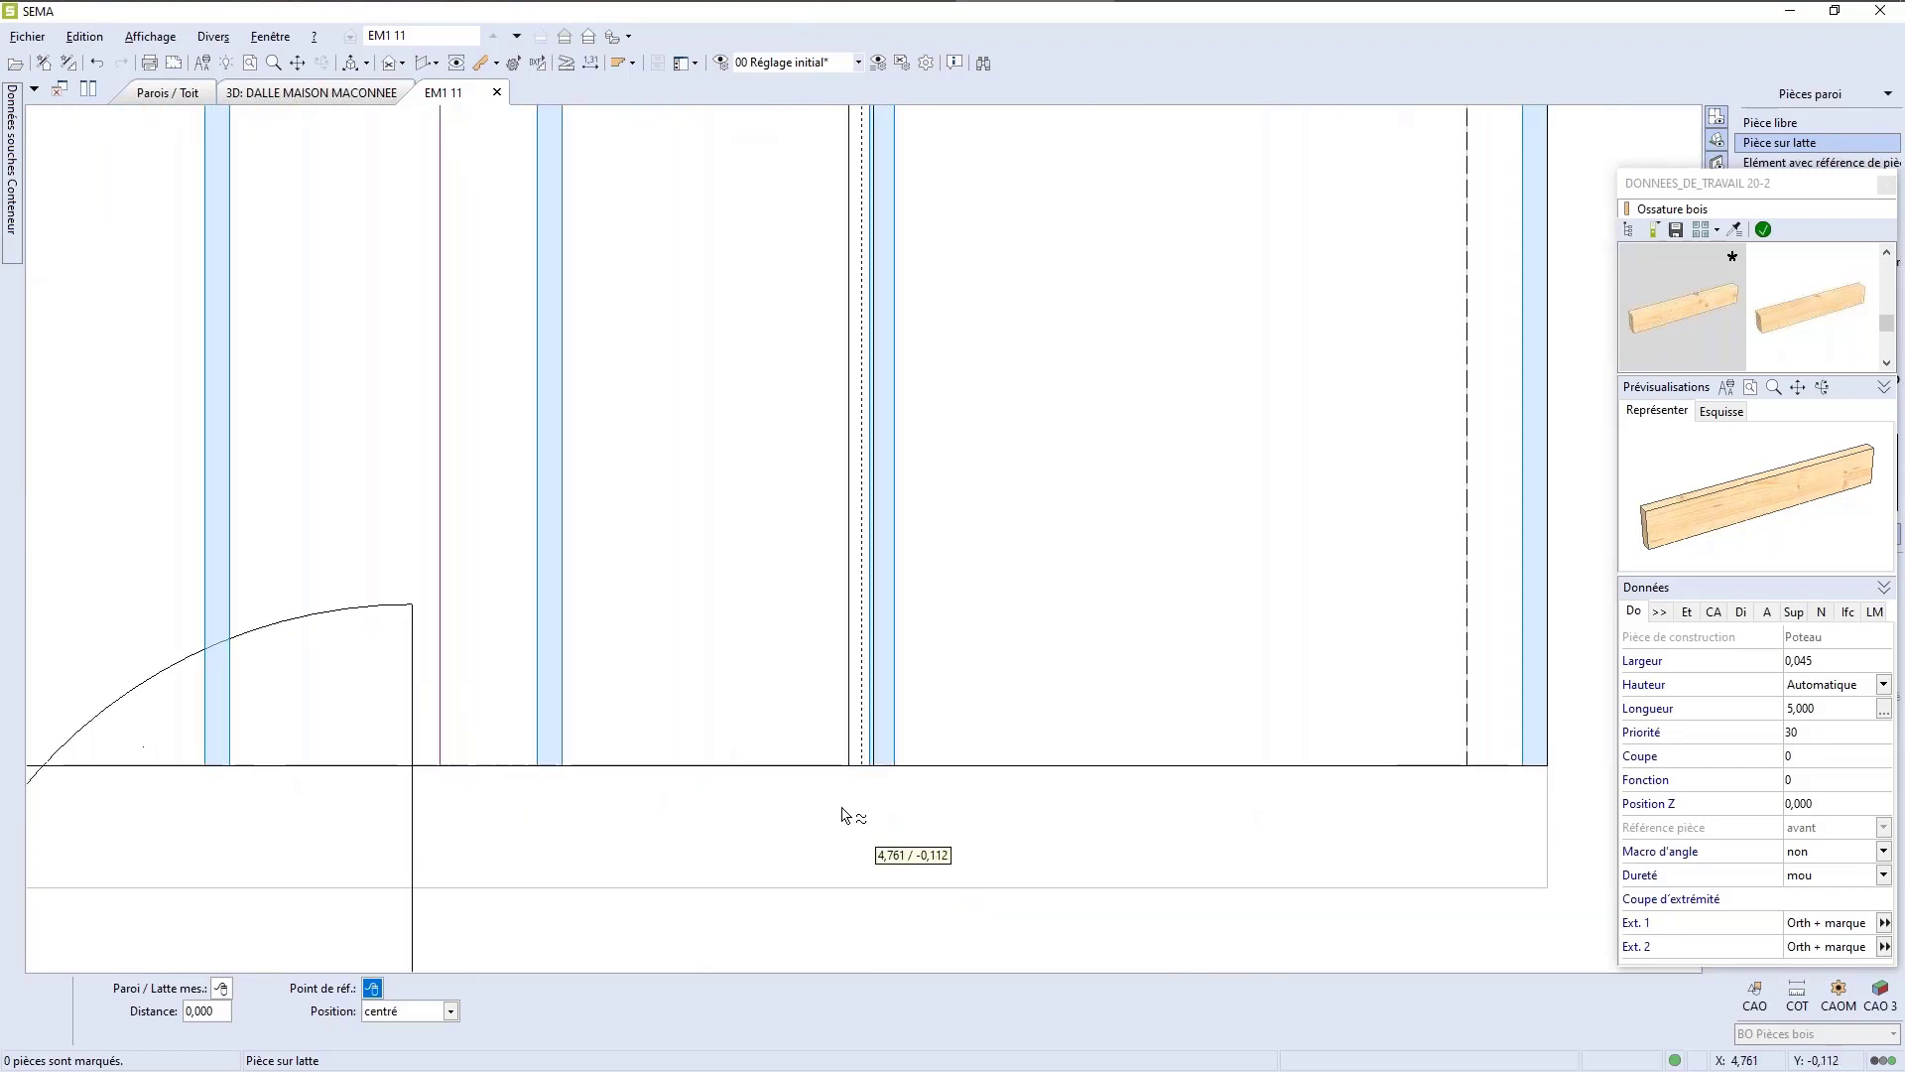
{"action": "left_click", "coordinate": [878, 789]}
{"action": "type", "text": ",6"}
{"action": "key", "text": "Tab"}
{"action": "key", "text": "Return"}
Step: Place a centred post at distance -1,175/2 from the CAO point, between it and the wall's left end post
{"action": "scroll", "coordinate": [1269, 836], "scroll_direction": "down", "scroll_amount": 5}
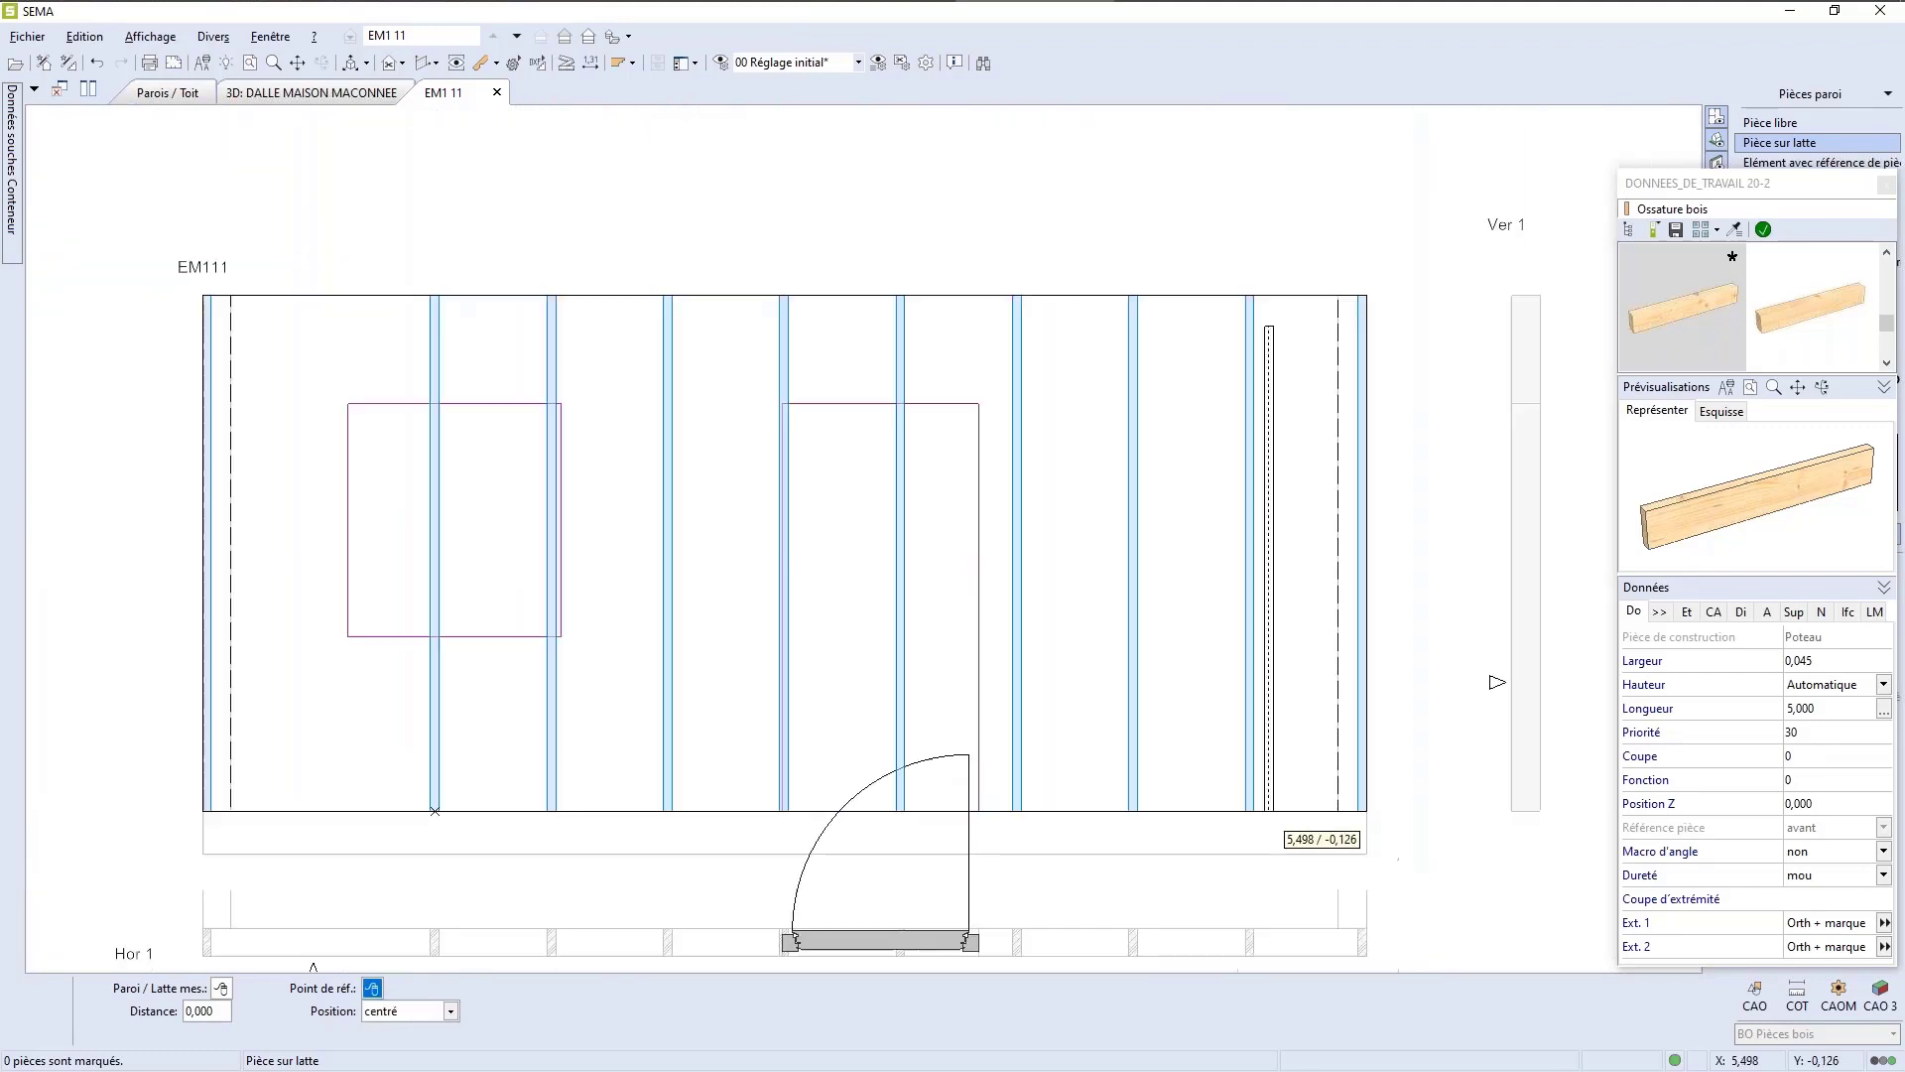
{"action": "scroll", "coordinate": [1266, 837], "scroll_direction": "down", "scroll_amount": 2}
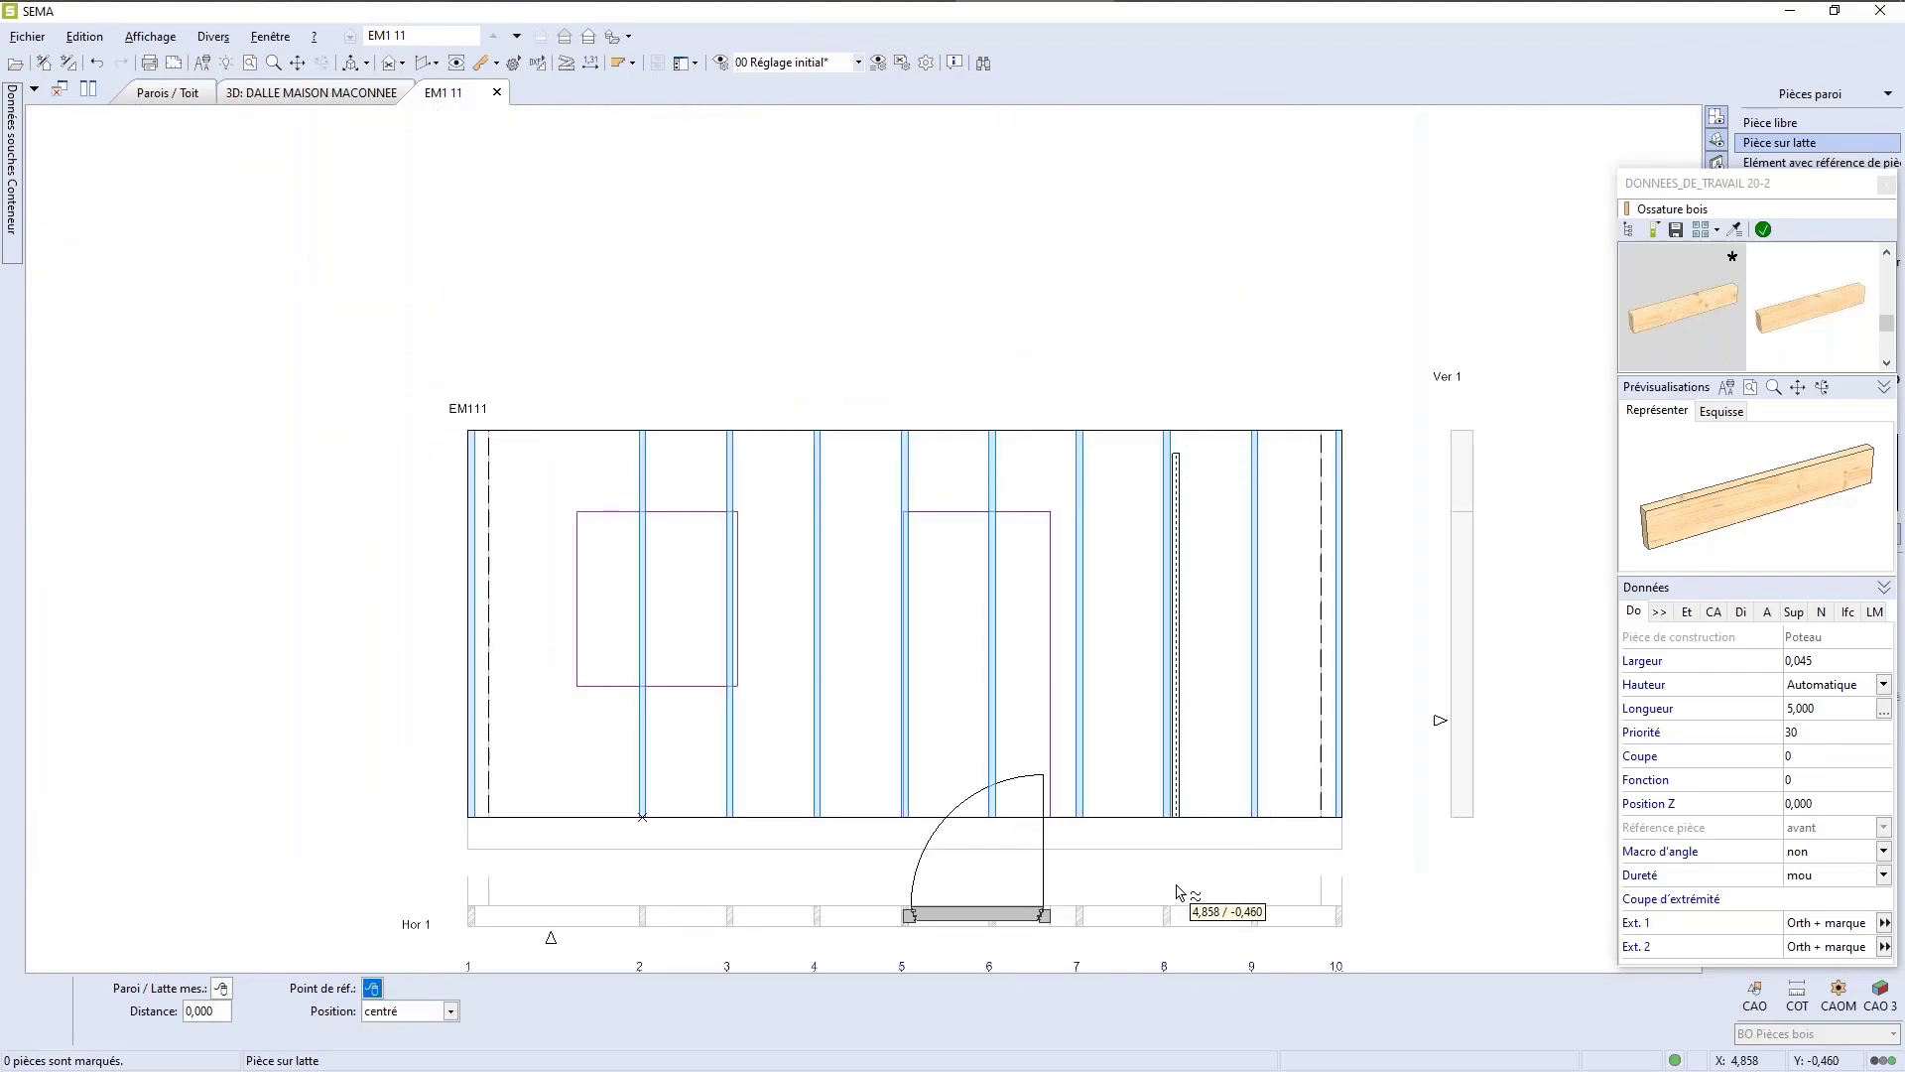
{"action": "scroll", "coordinate": [780, 791], "scroll_direction": "up", "scroll_amount": 5}
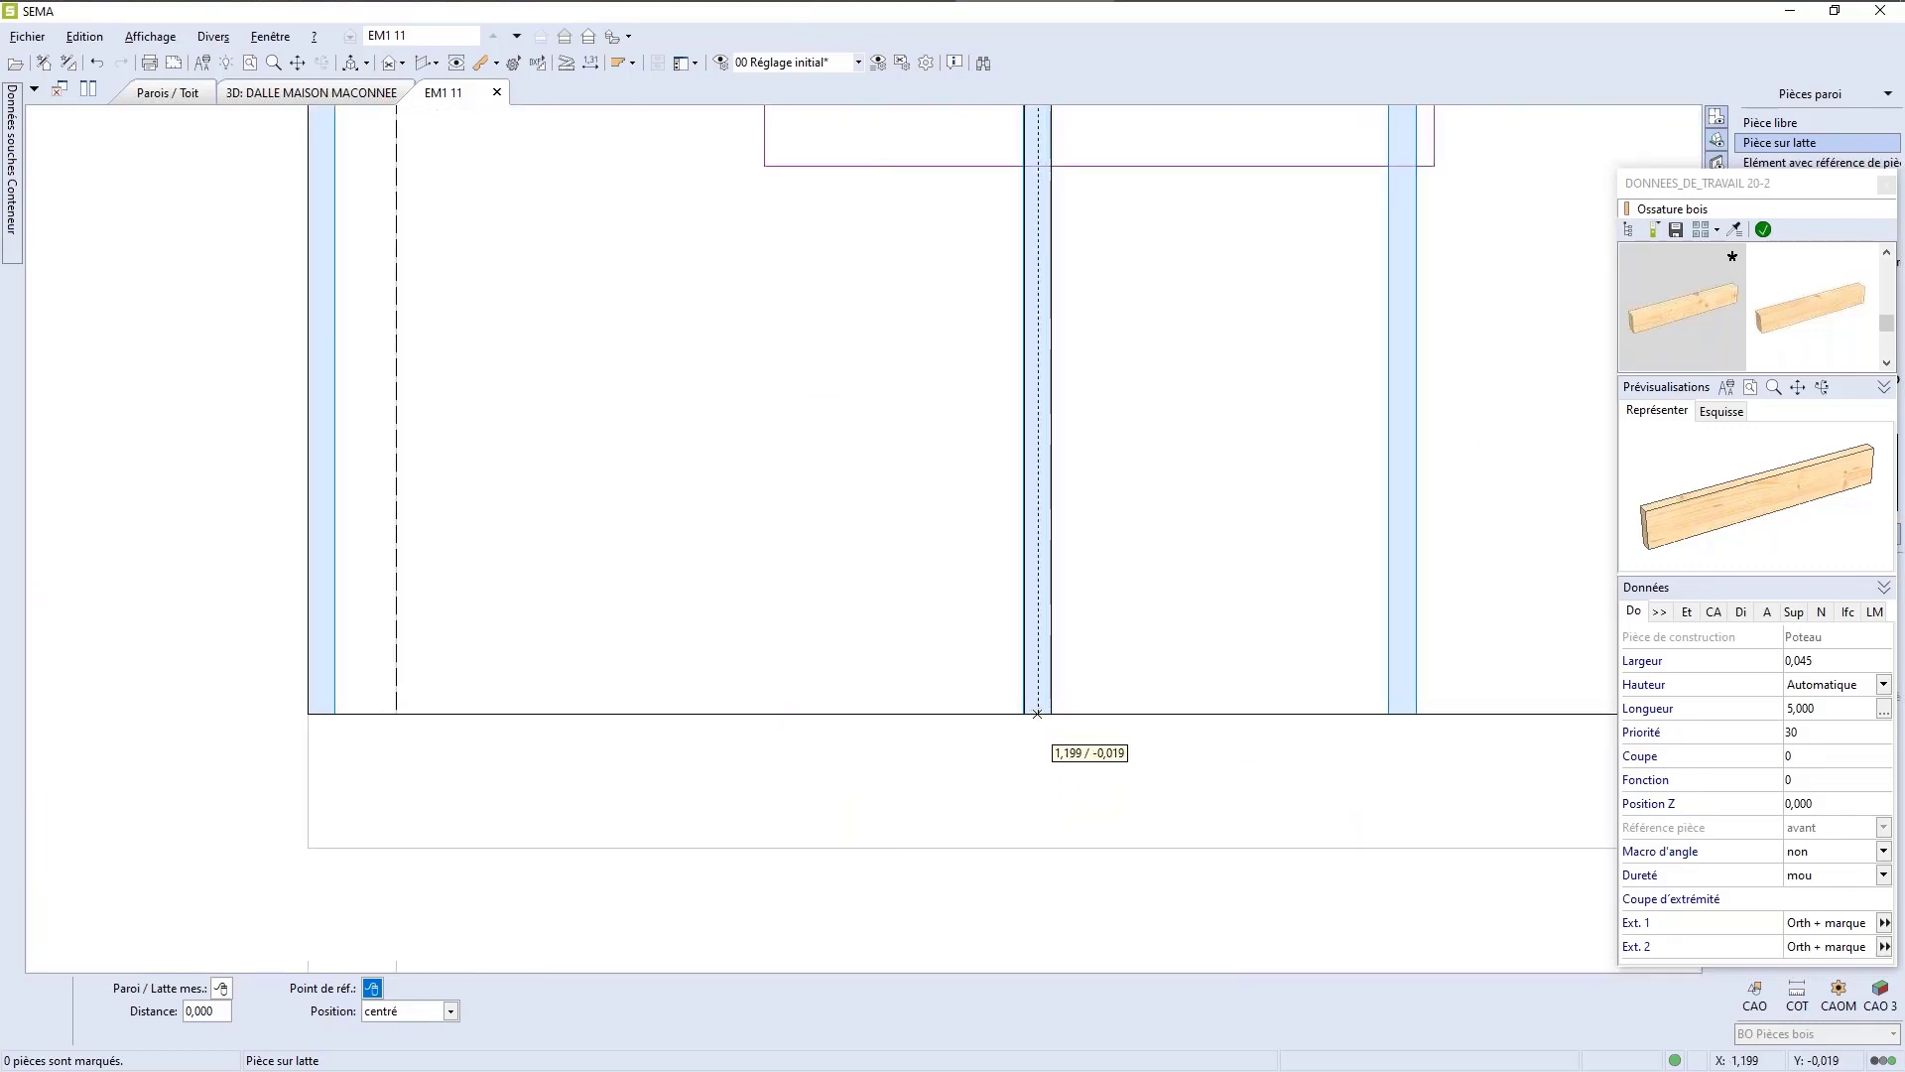
{"action": "left_click", "coordinate": [1037, 713]}
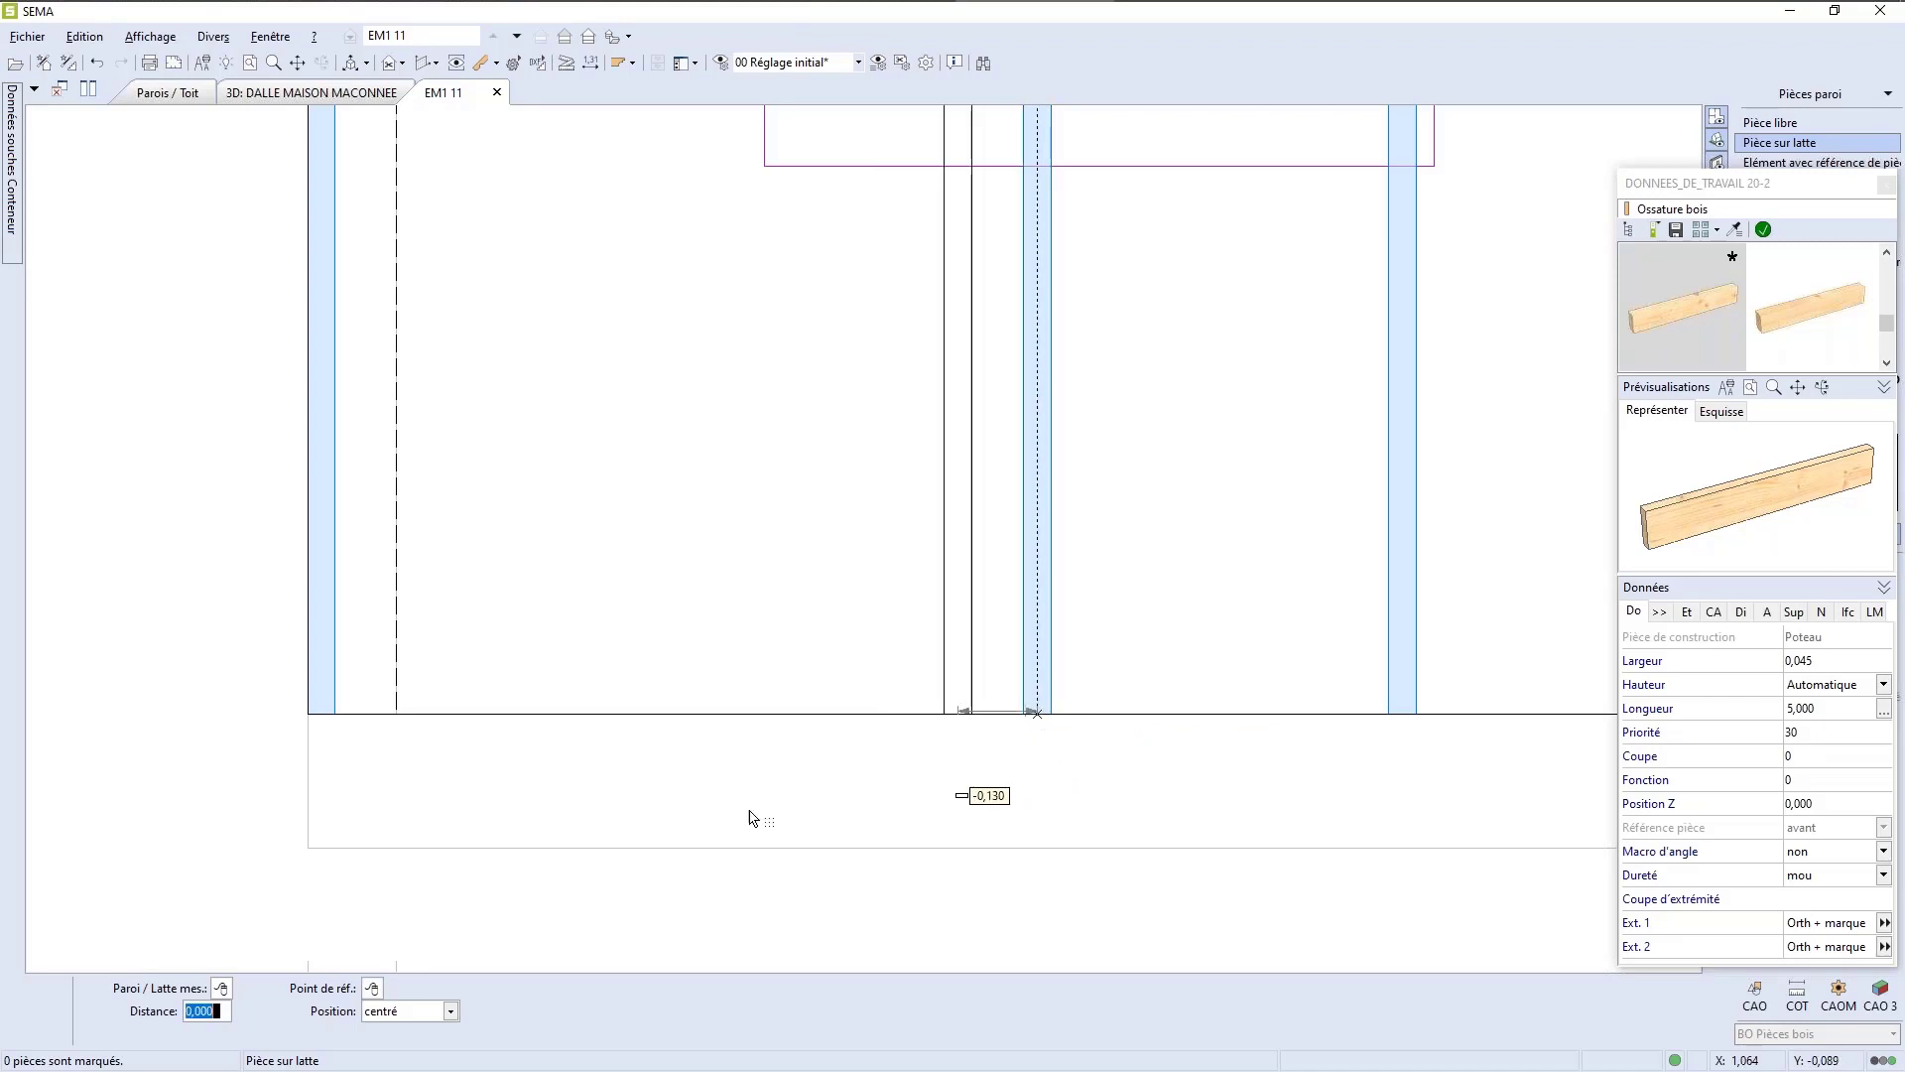
{"action": "left_click", "coordinate": [326, 721]}
{"action": "type", "text": "-"}
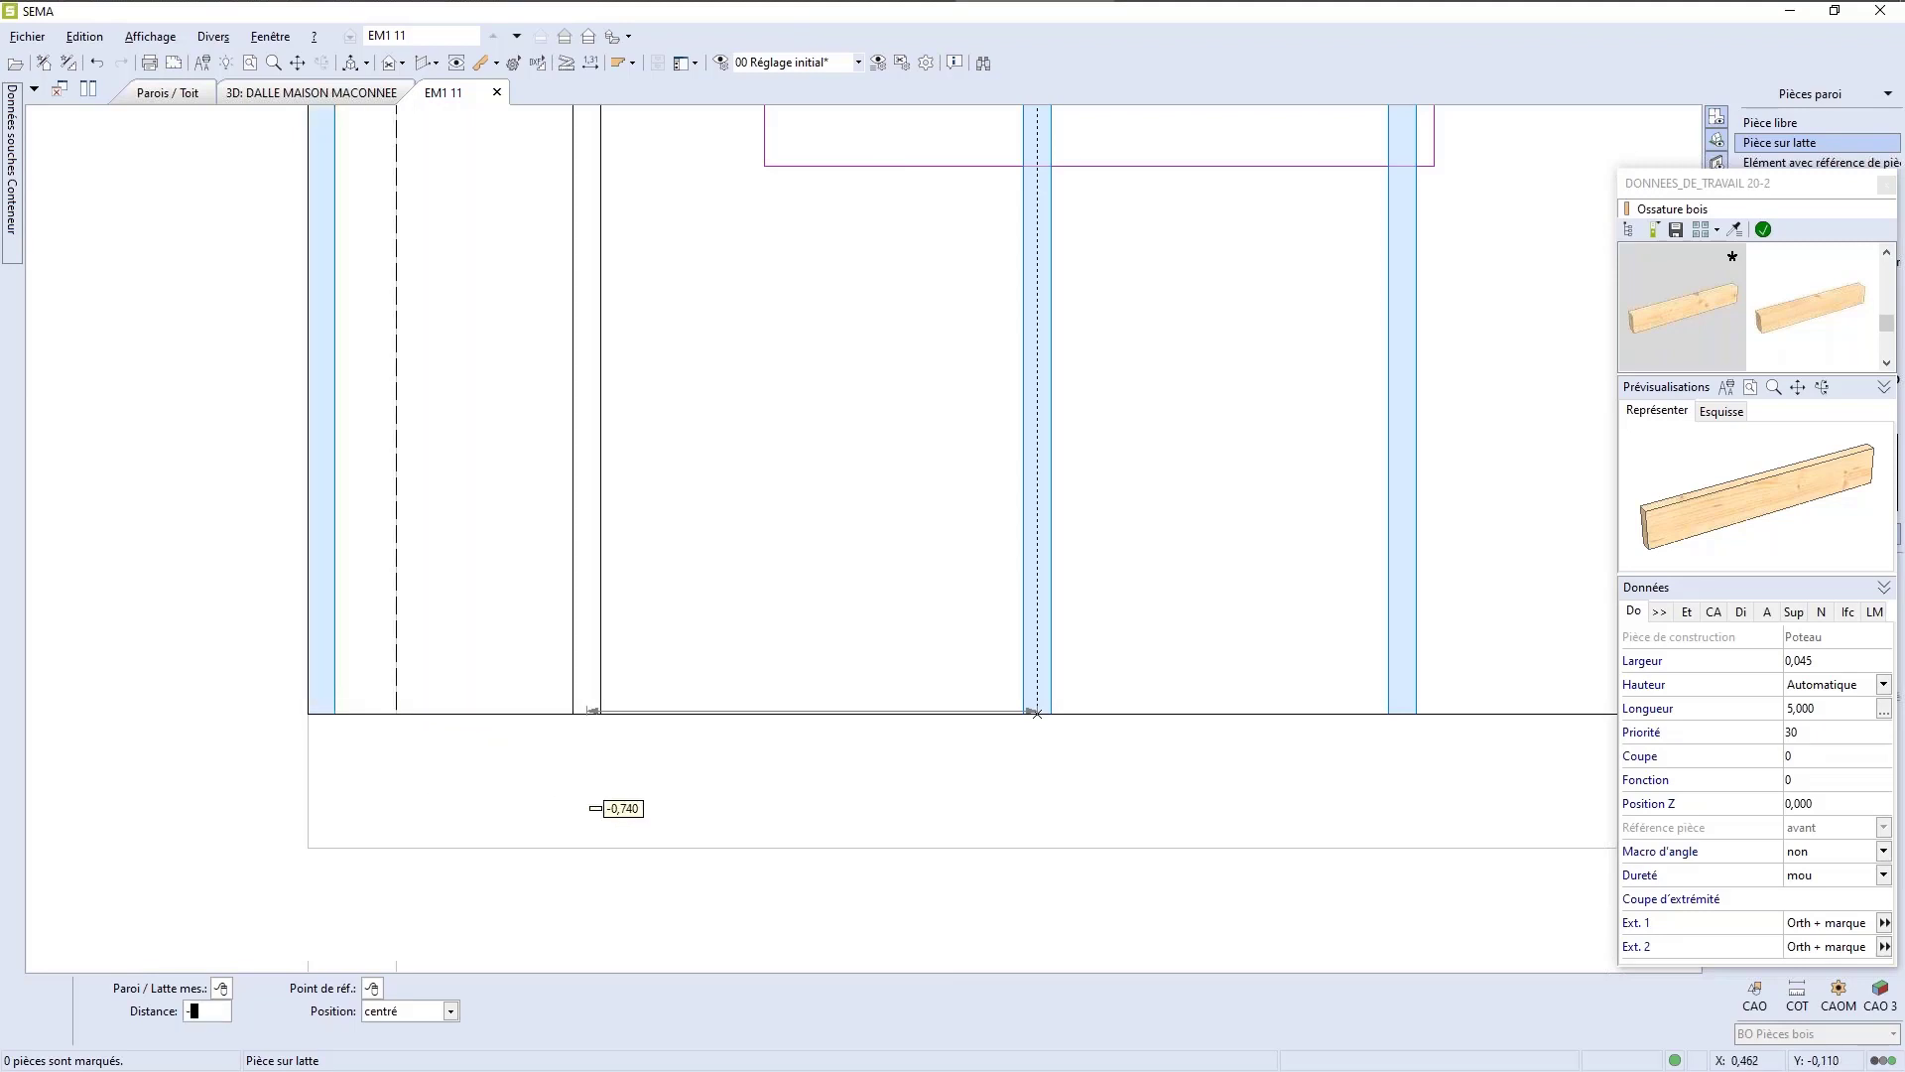
{"action": "type", "text": "1,175/2"}
{"action": "key", "text": "Tab"}
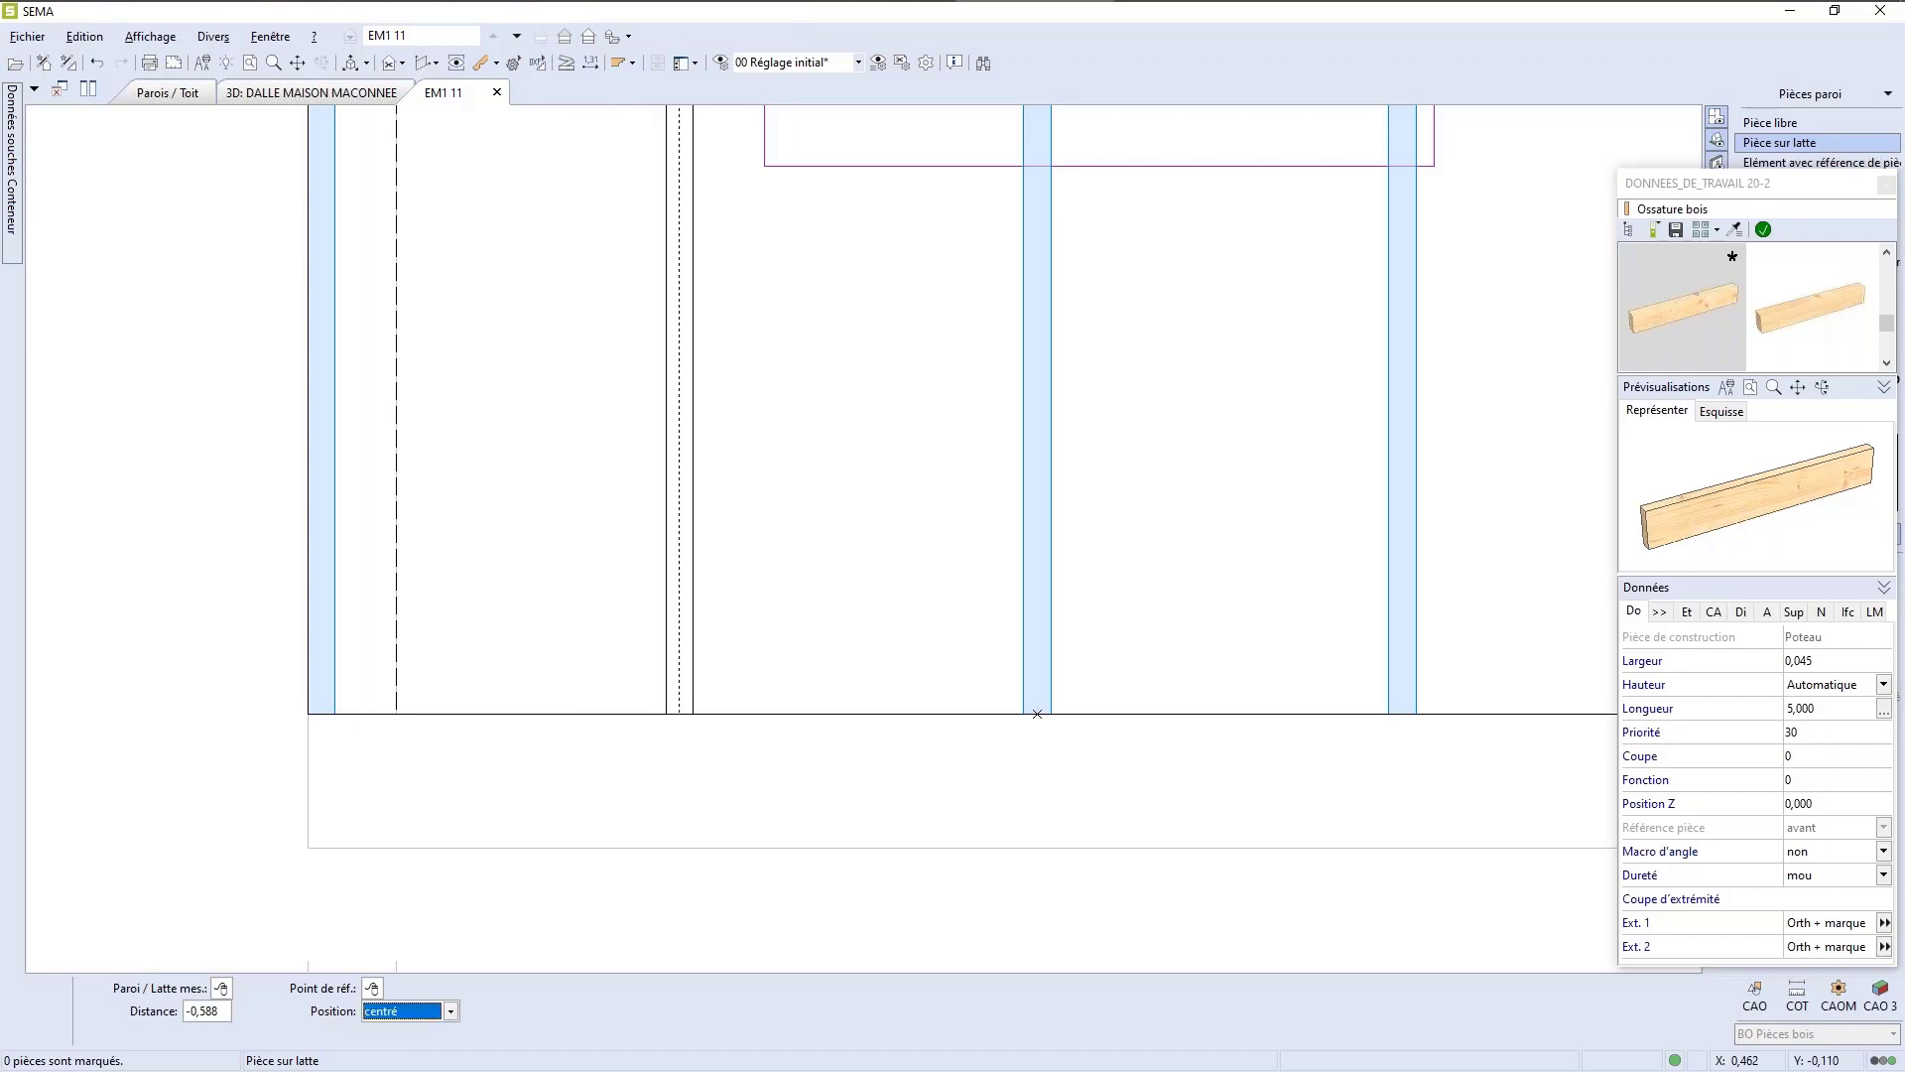
{"action": "key", "text": "Return"}
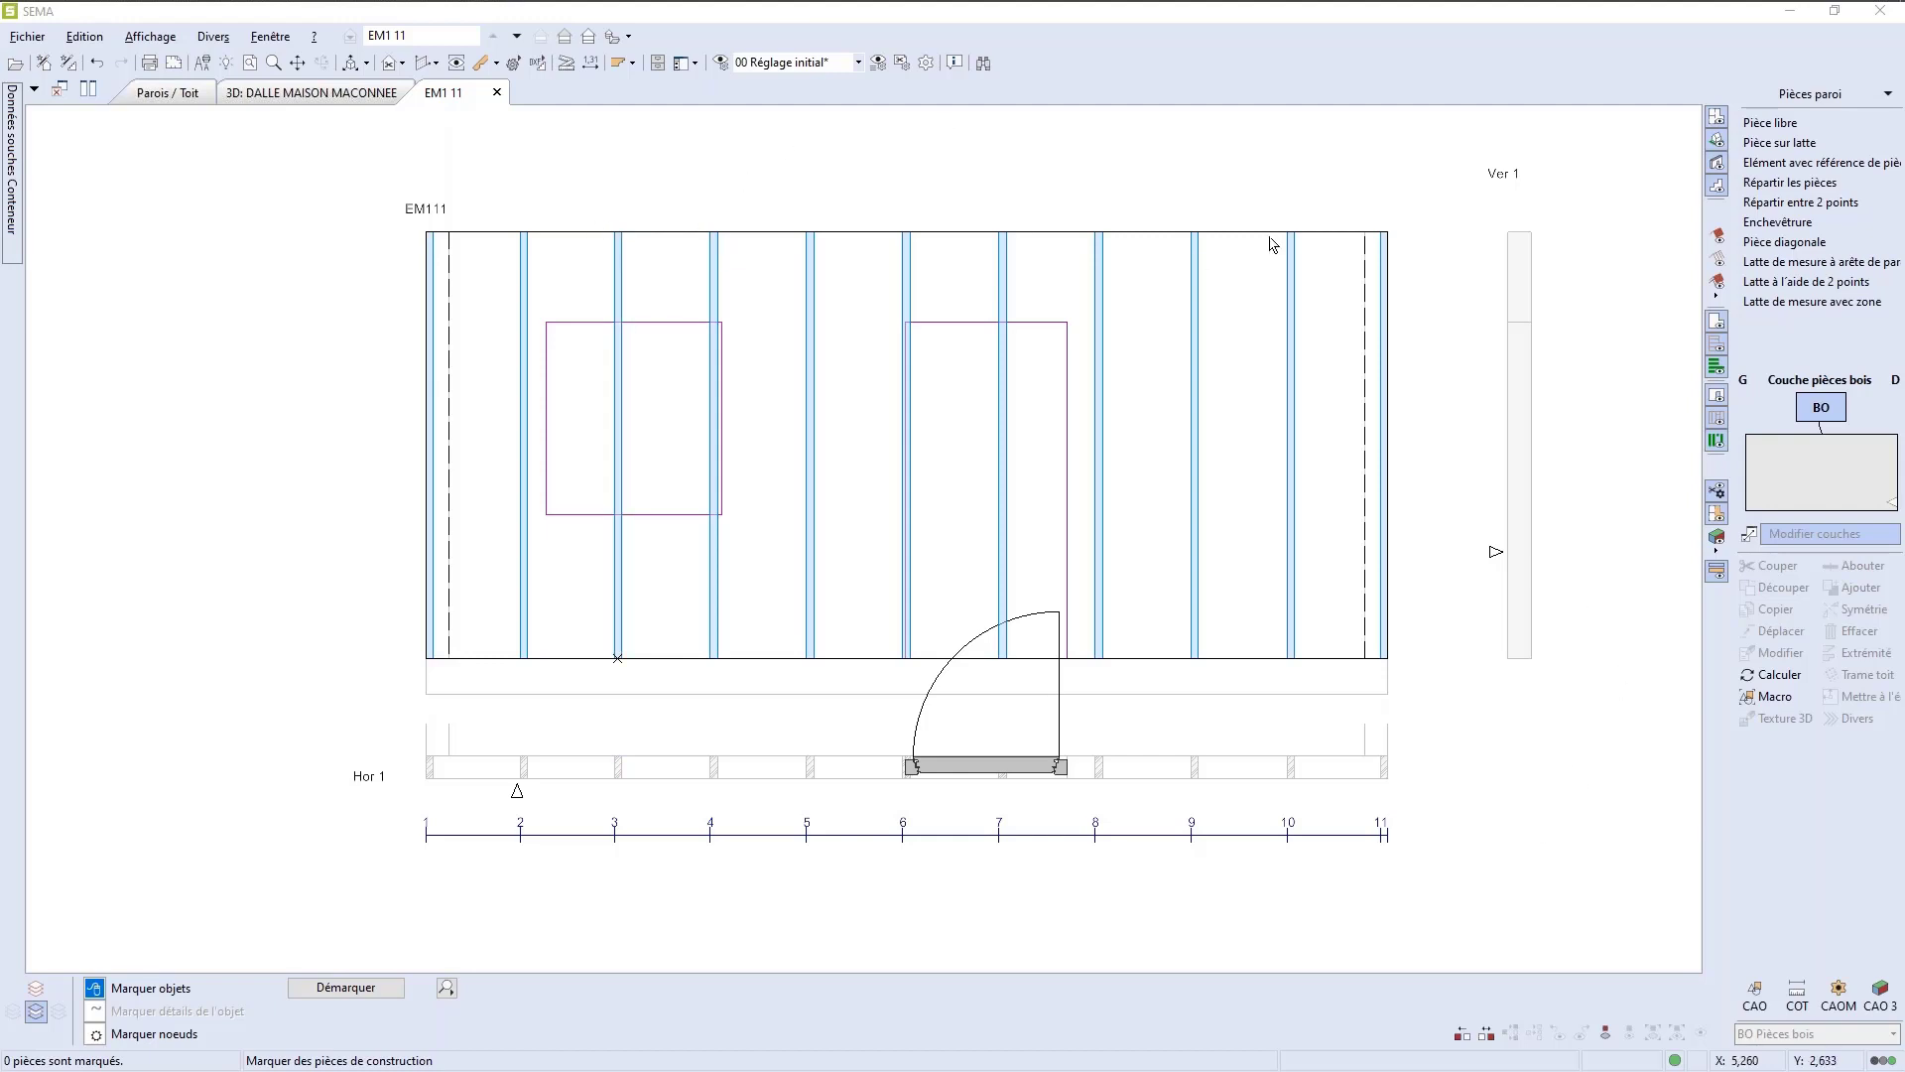
Step: Start a Pièce libre with Semelle 10 from the Ossature bois catalogue and set its Largeur to 0,045
{"action": "left_click", "coordinate": [1781, 124]}
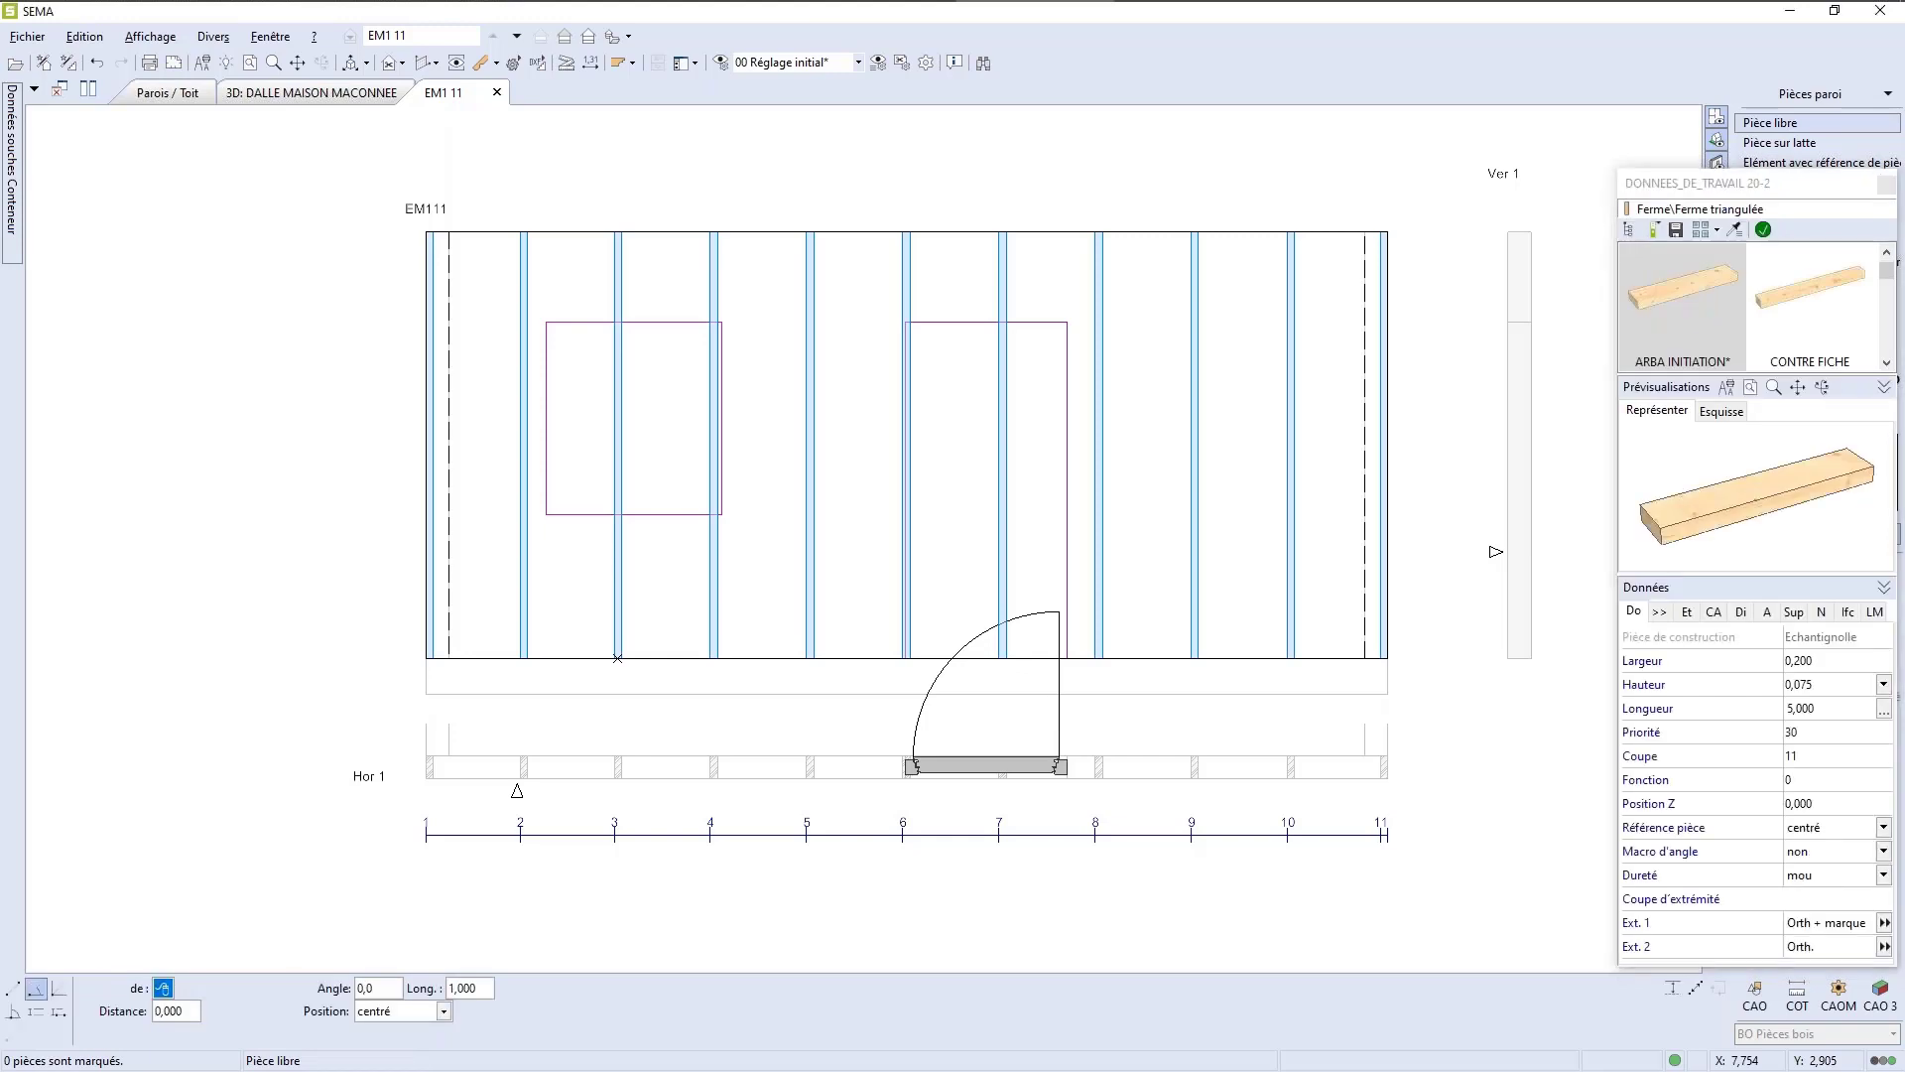
{"action": "left_click", "coordinate": [1629, 232]}
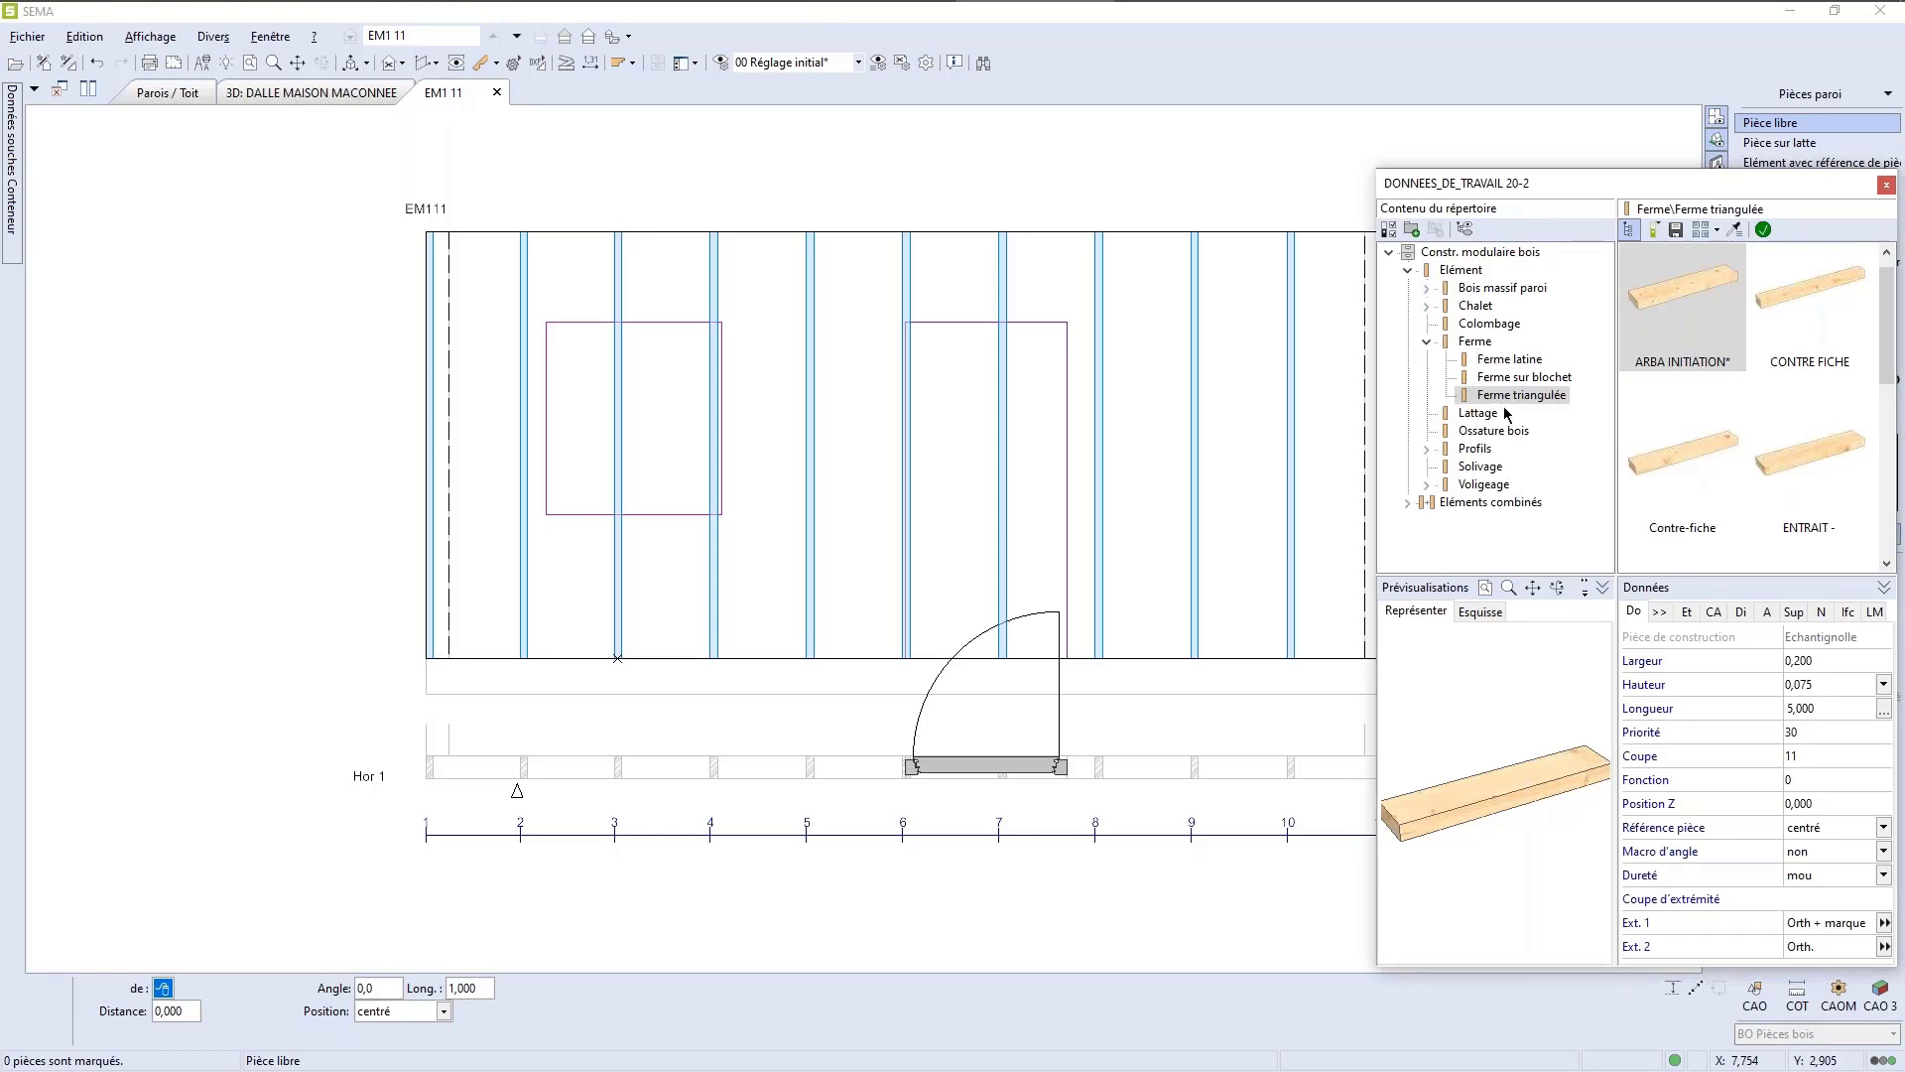
{"action": "left_click", "coordinate": [1485, 433]}
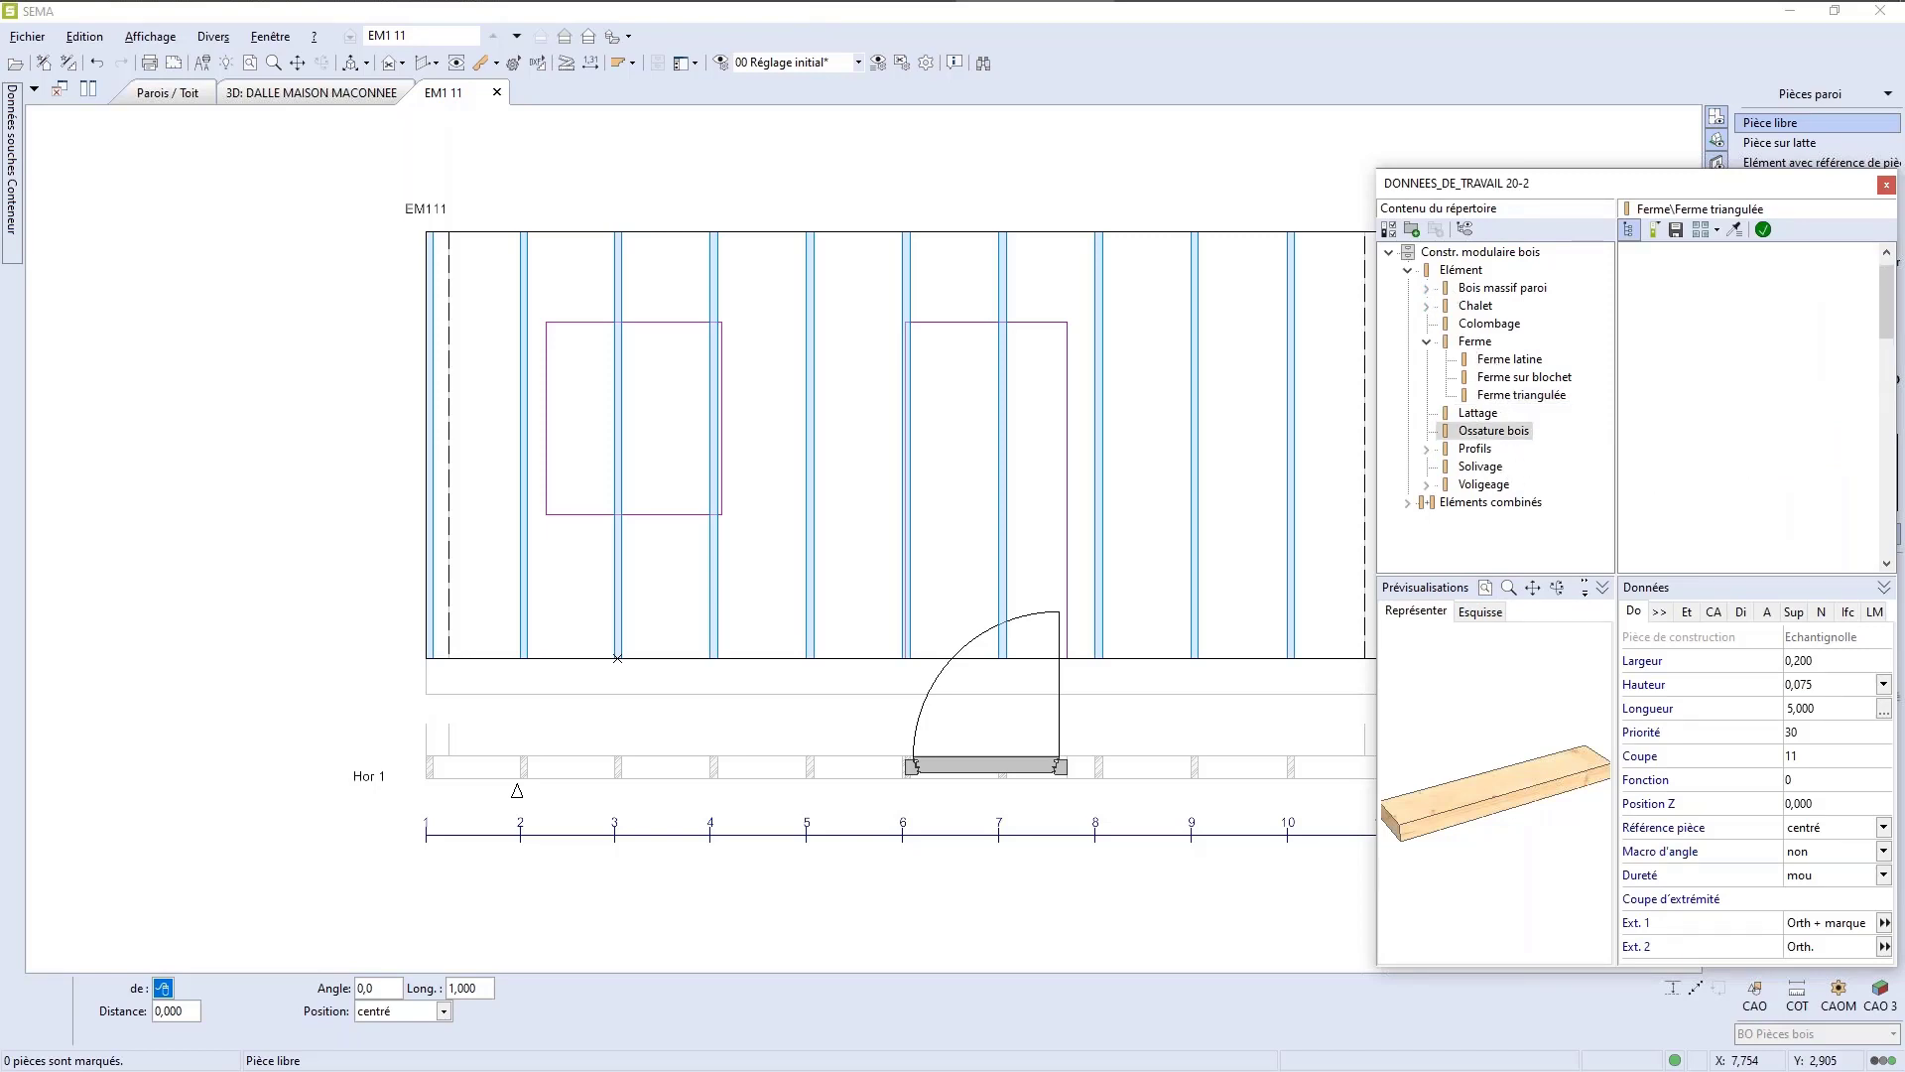
{"action": "scroll", "coordinate": [1733, 565], "scroll_direction": "down", "scroll_amount": 2}
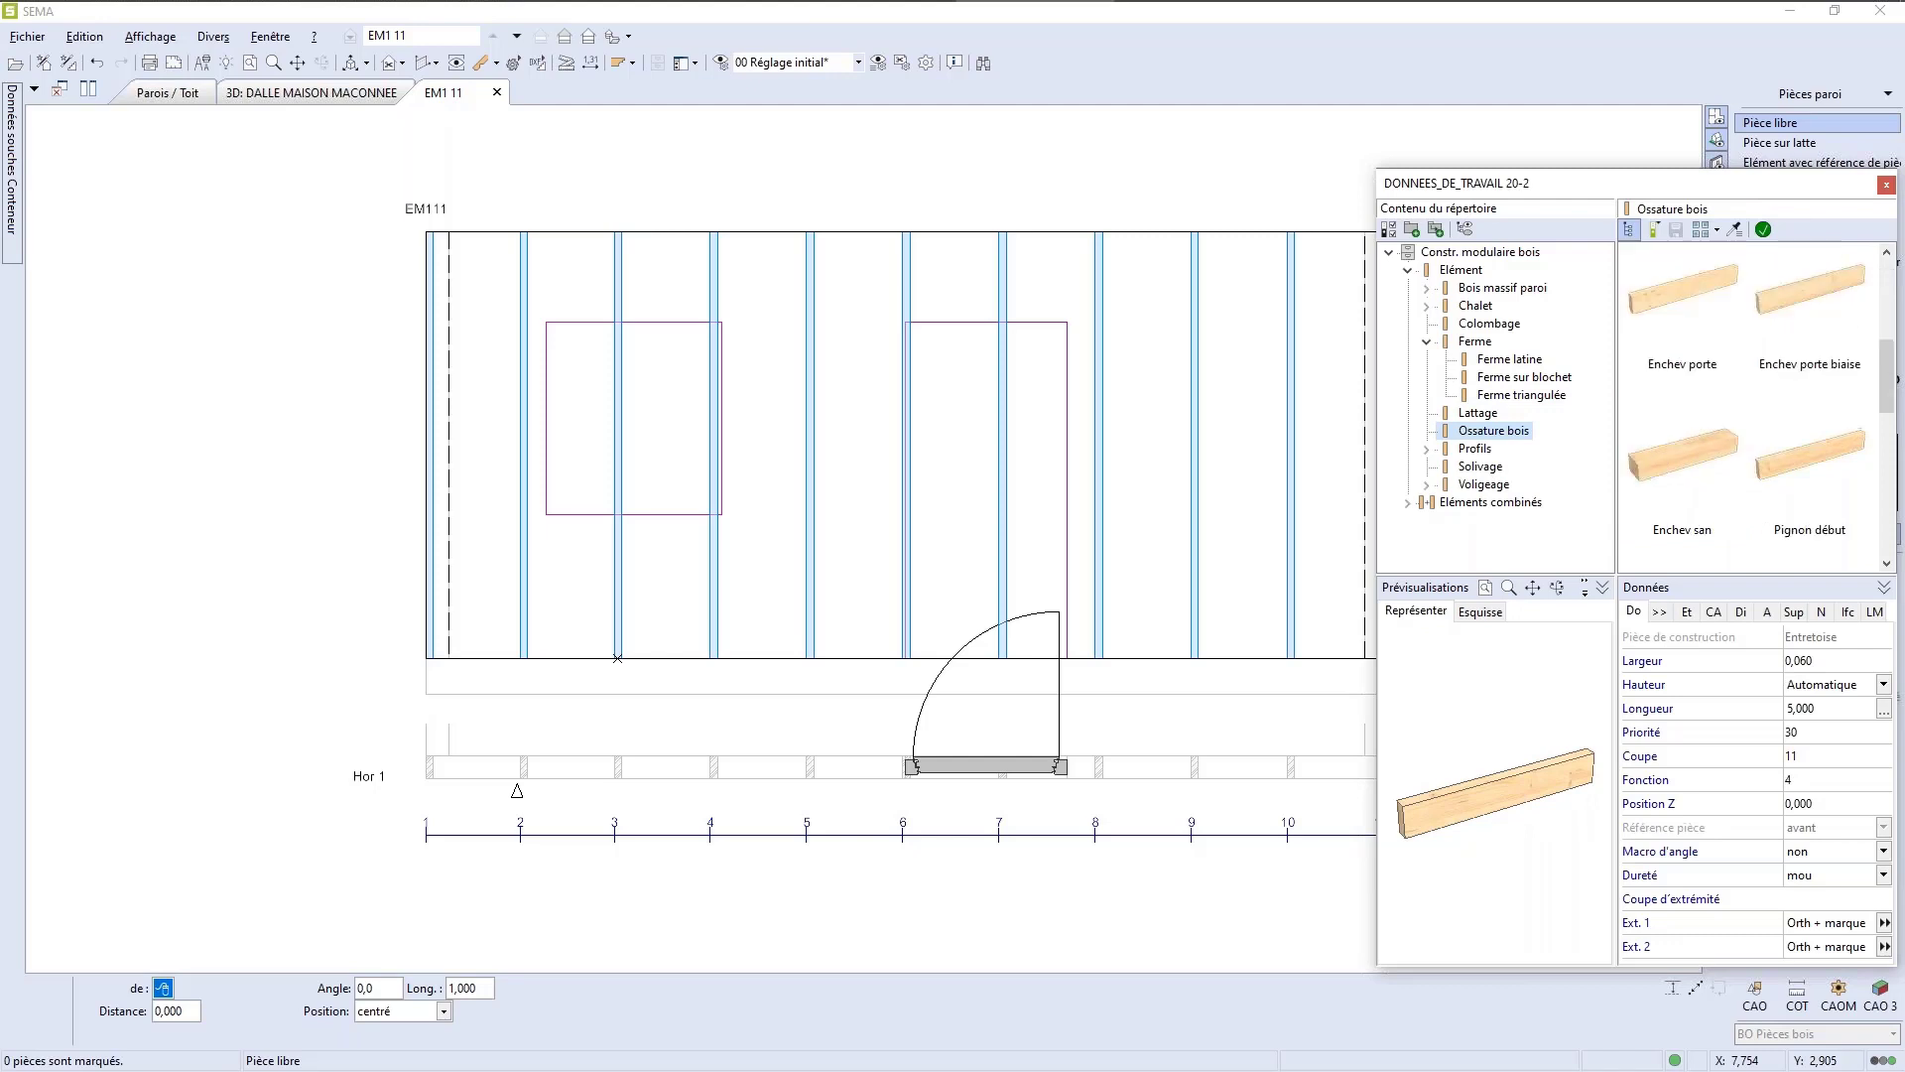
{"action": "scroll", "coordinate": [1733, 417], "scroll_direction": "down", "scroll_amount": 2}
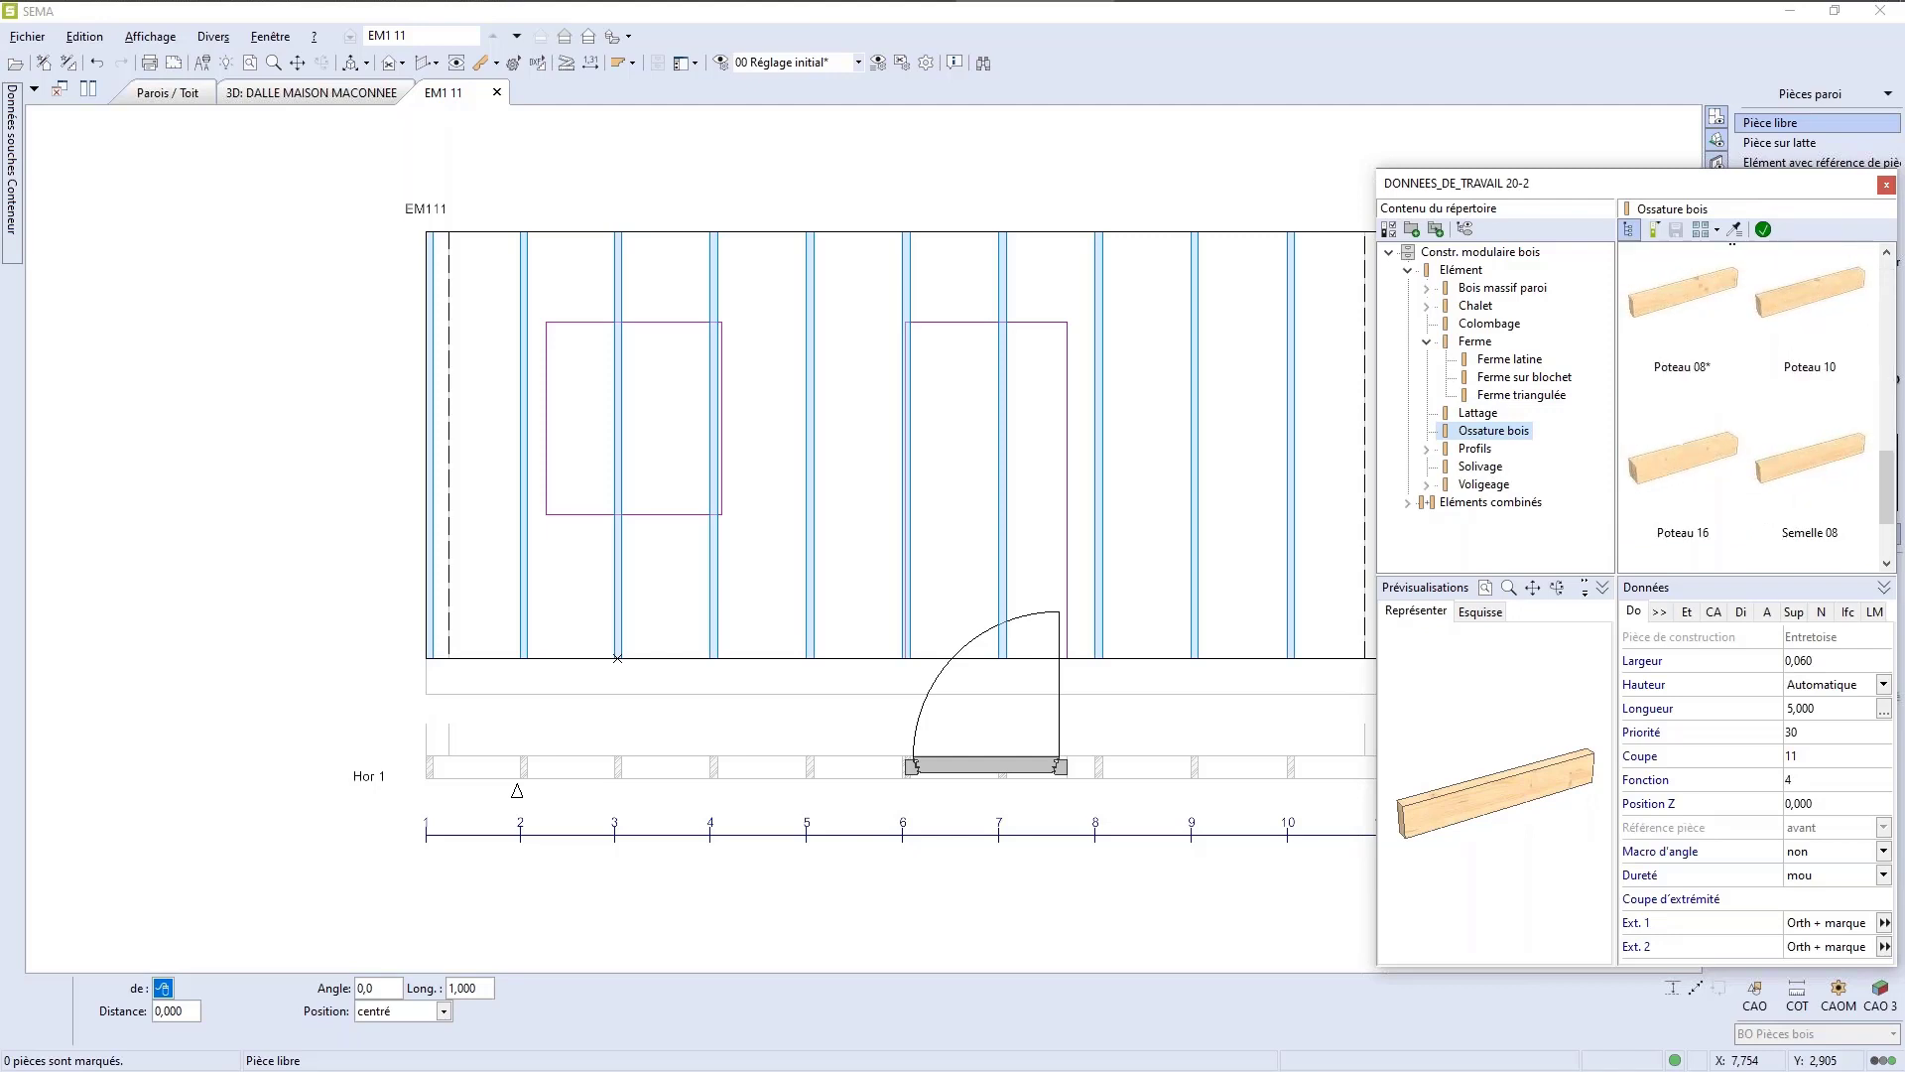
{"action": "scroll", "coordinate": [1742, 479], "scroll_direction": "down", "scroll_amount": 1}
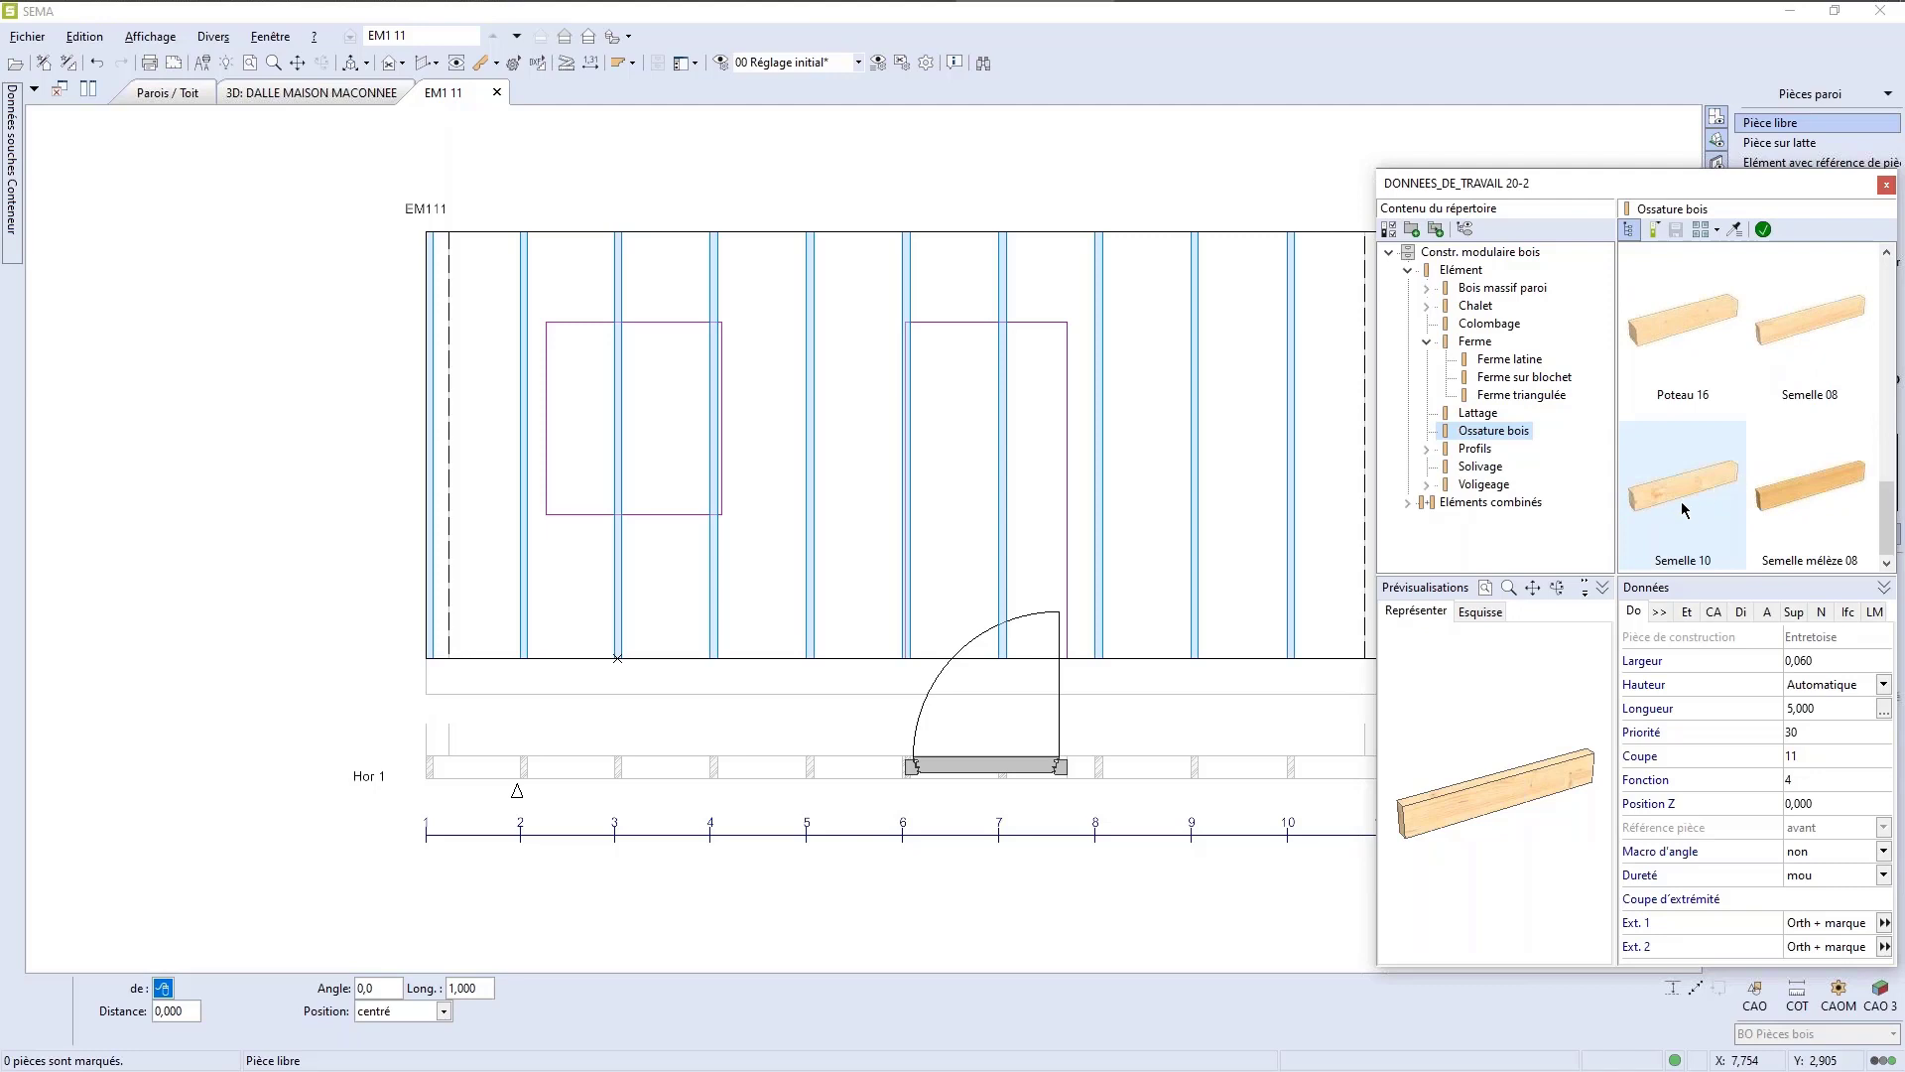
{"action": "left_click", "coordinate": [1715, 514]}
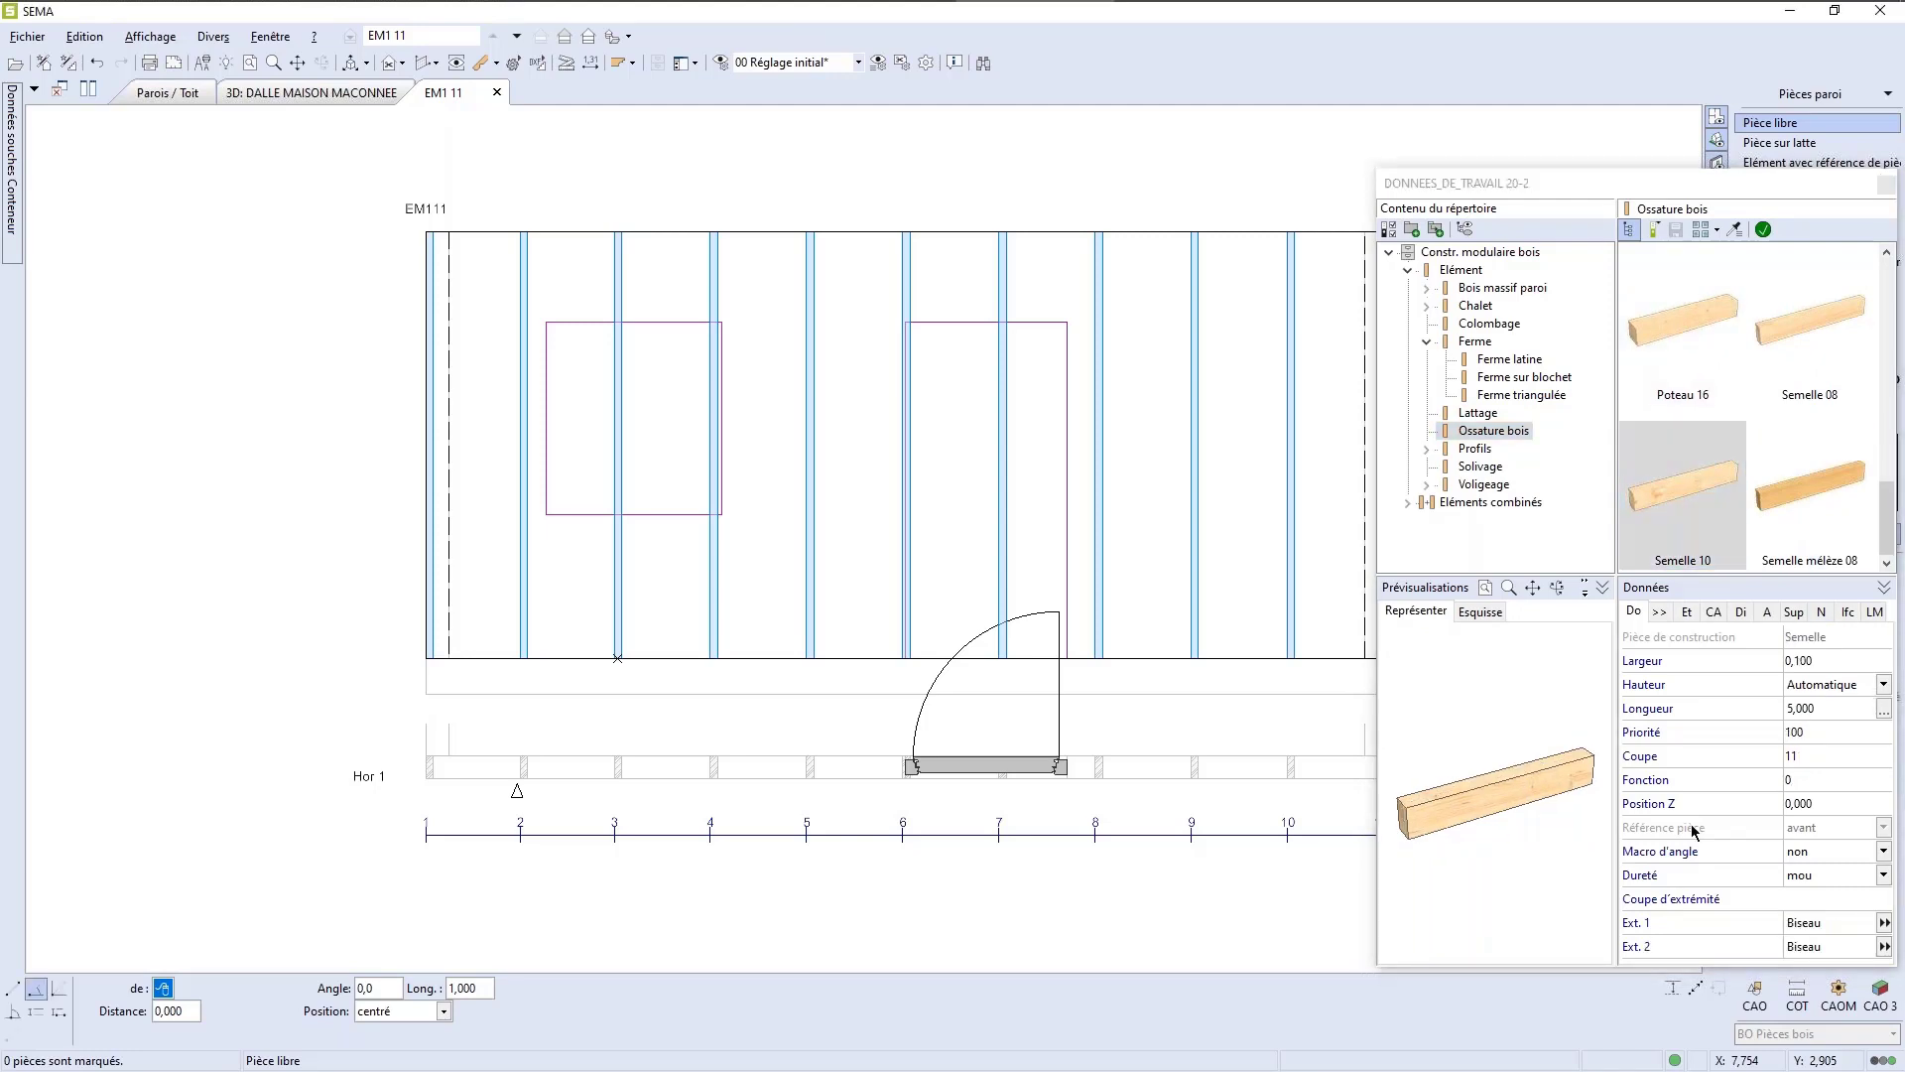
{"action": "left_click", "coordinate": [1832, 659]}
{"action": "type", "text": "0,045"}
{"action": "key", "text": "Tab"}
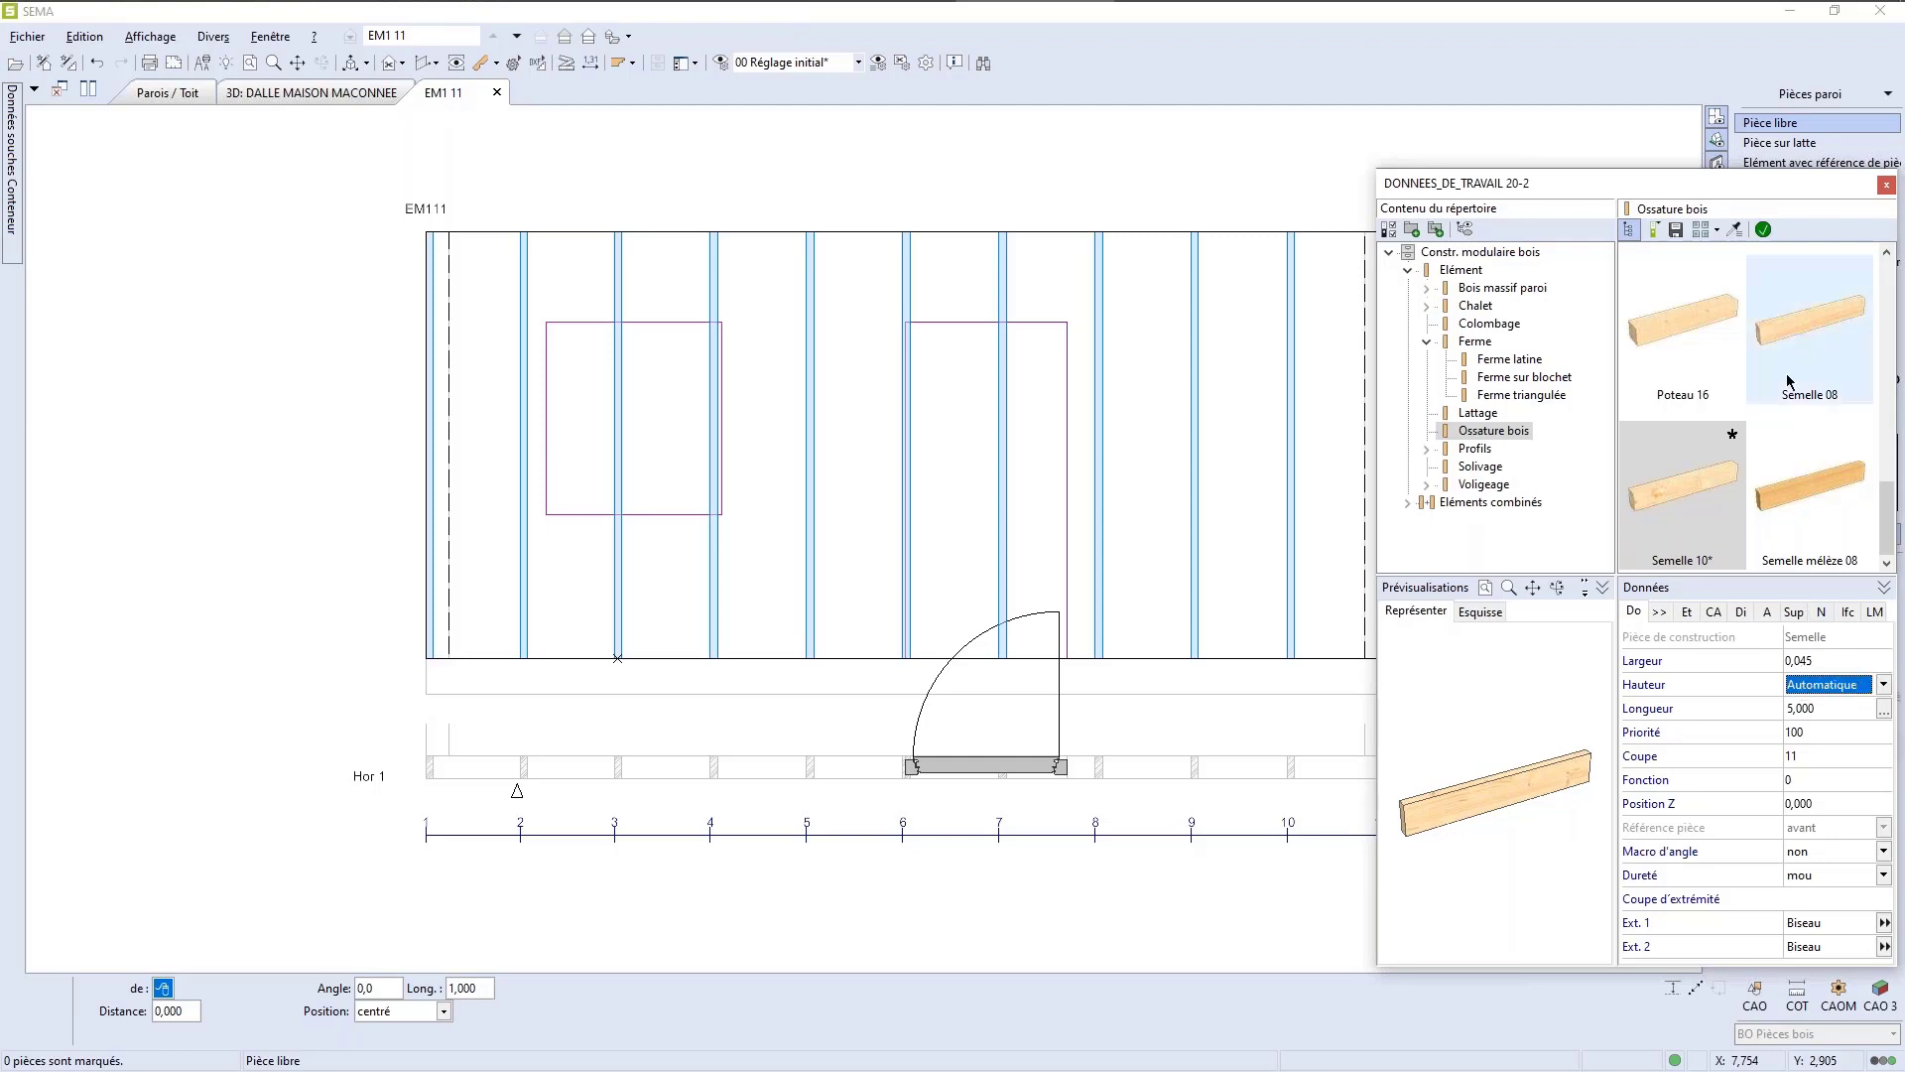
{"action": "left_click", "coordinate": [1763, 230]}
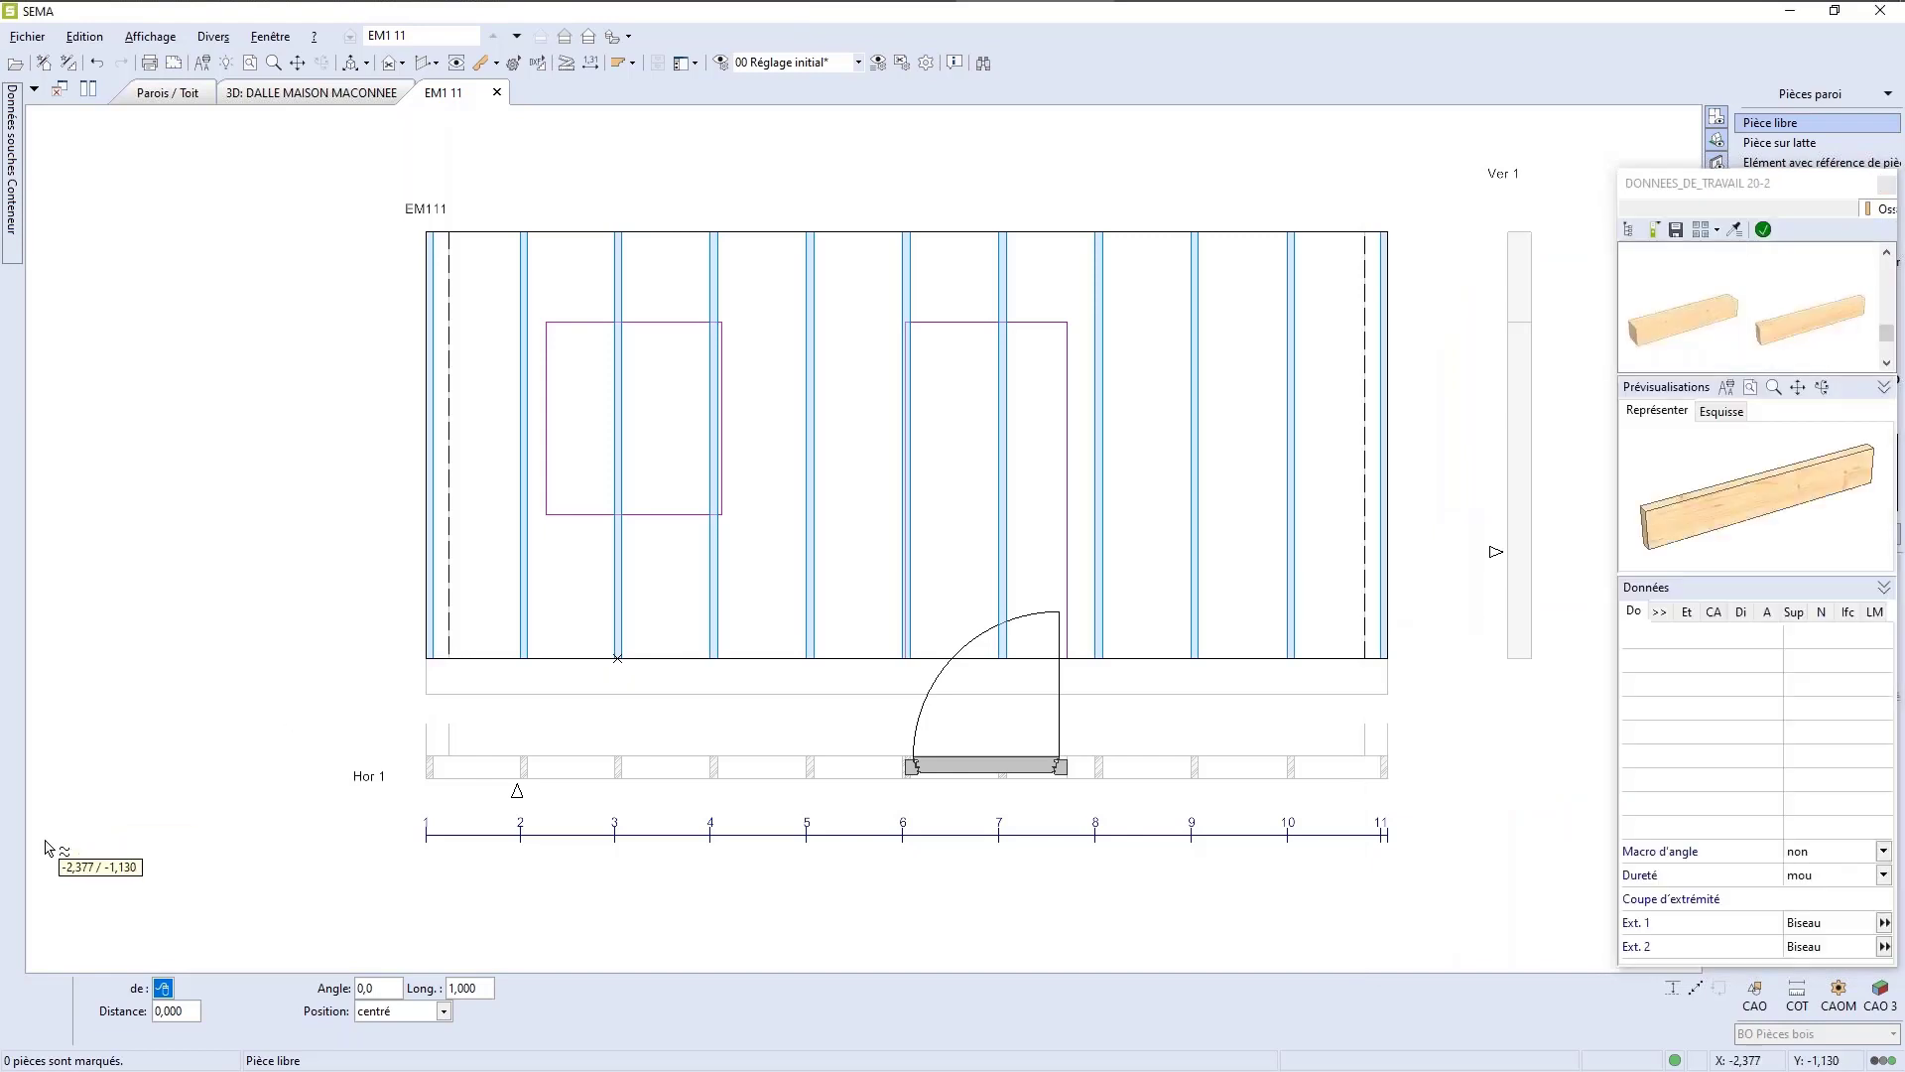
Step: Place the Semelle along the wall's top edge at distance 0,000, position gauche, with Dureté dur and both ends Orth
{"action": "left_click", "coordinate": [36, 1012]}
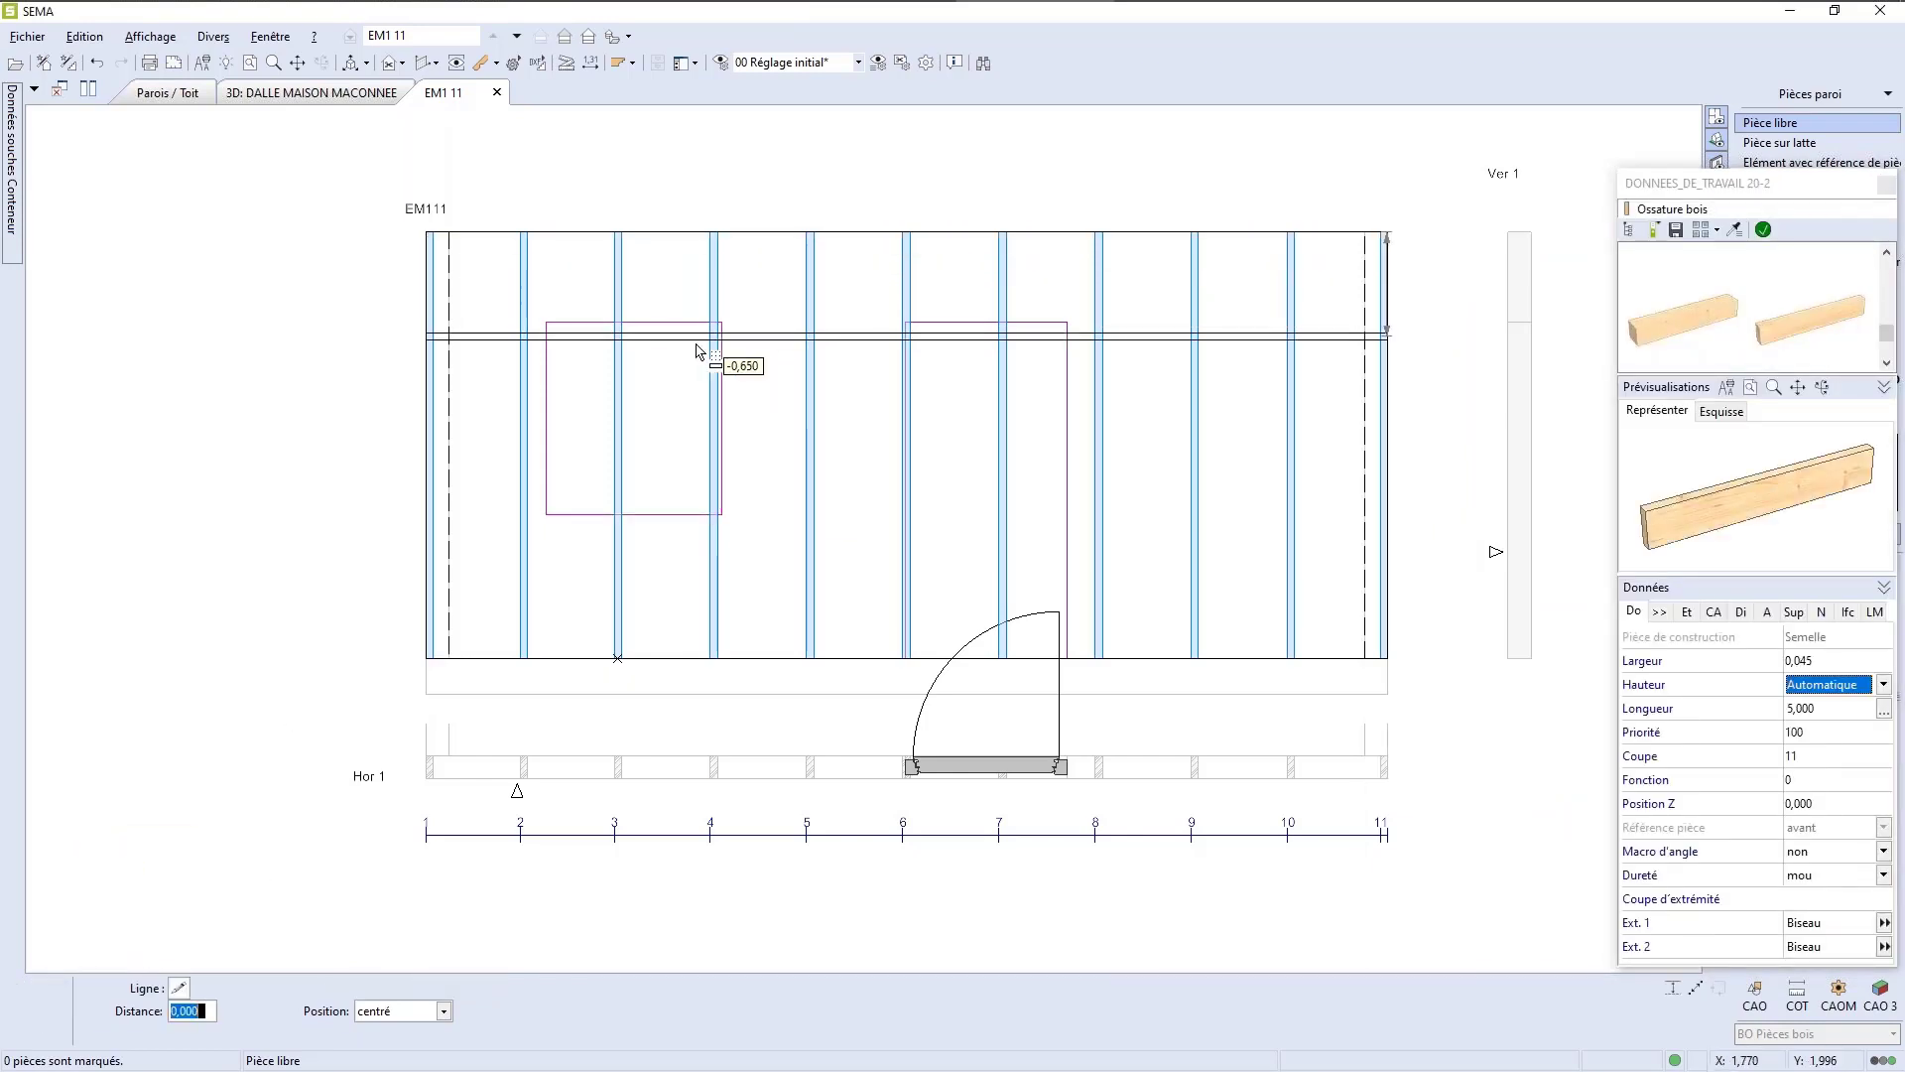
{"action": "scroll", "coordinate": [425, 263], "scroll_direction": "up", "scroll_amount": 4}
{"action": "left_click", "coordinate": [444, 201]}
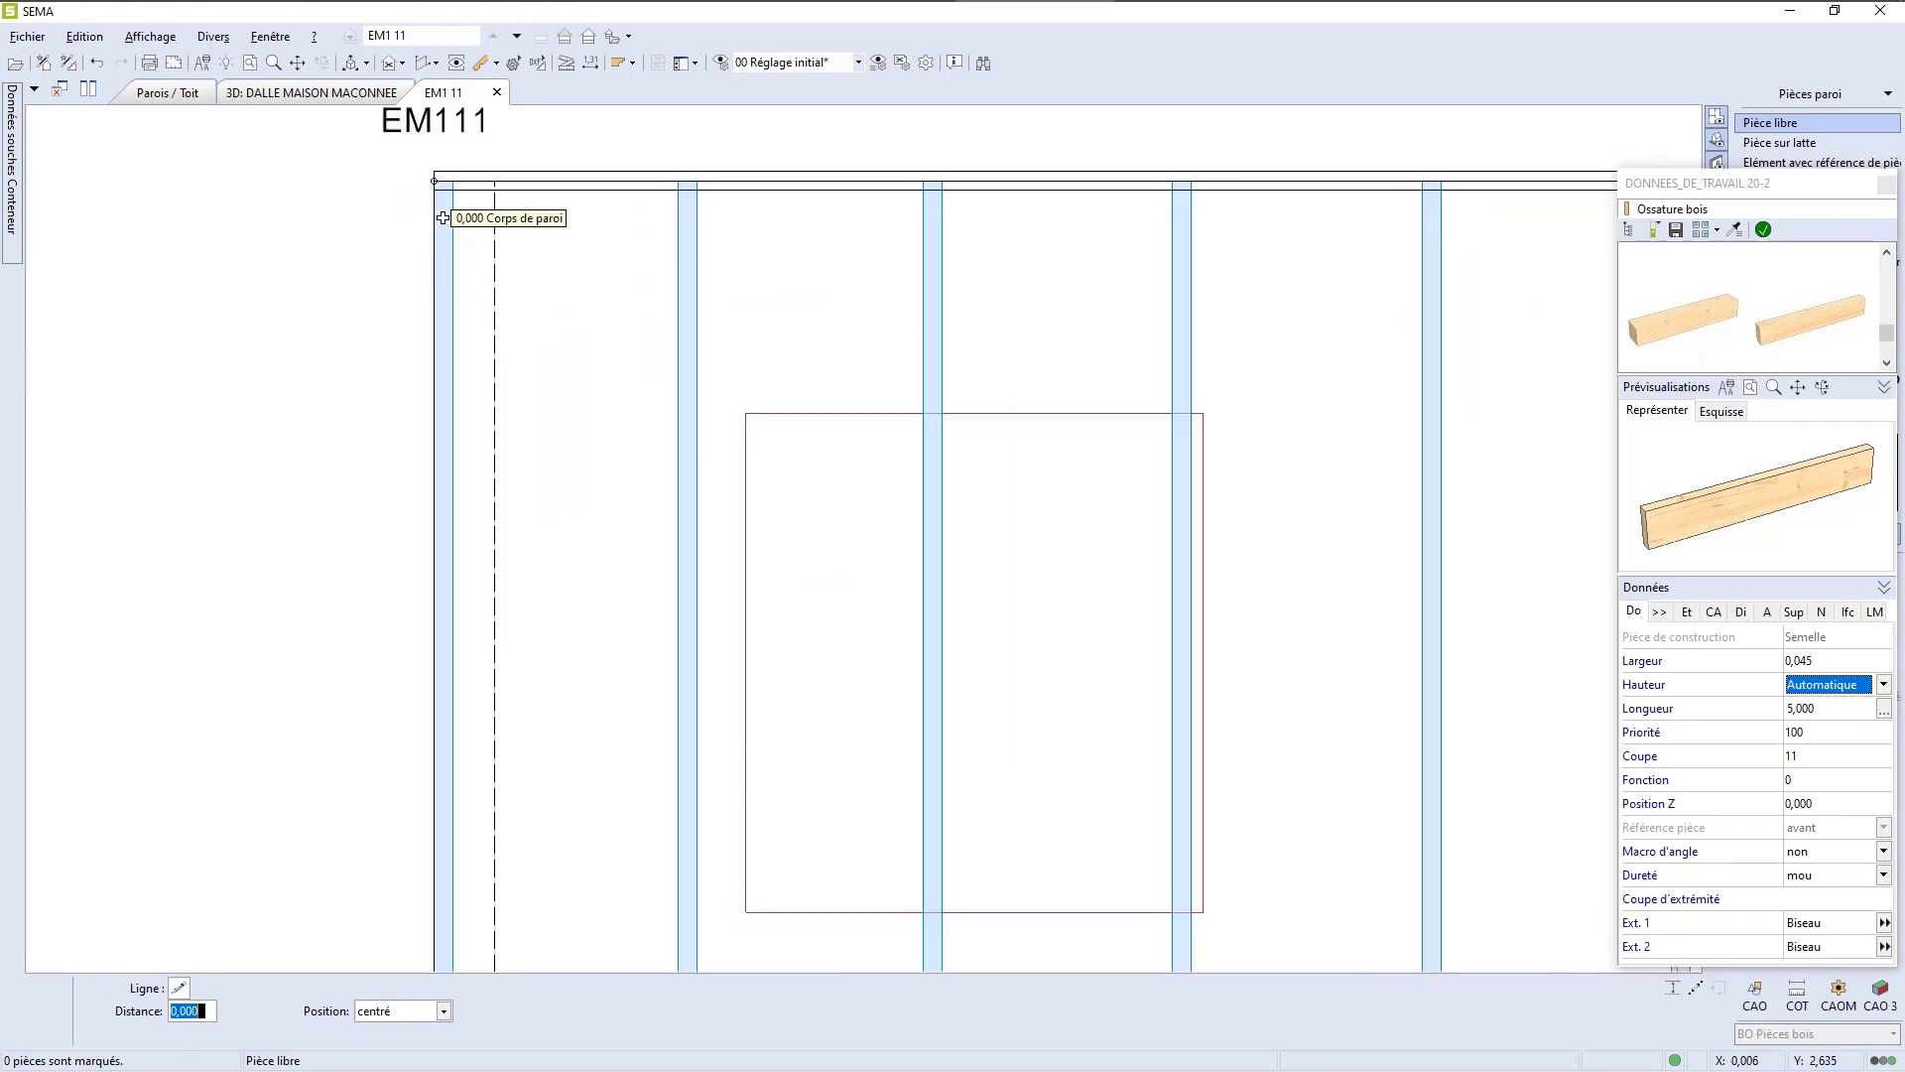
{"action": "key", "text": "Down"}
{"action": "key", "text": "Down"}
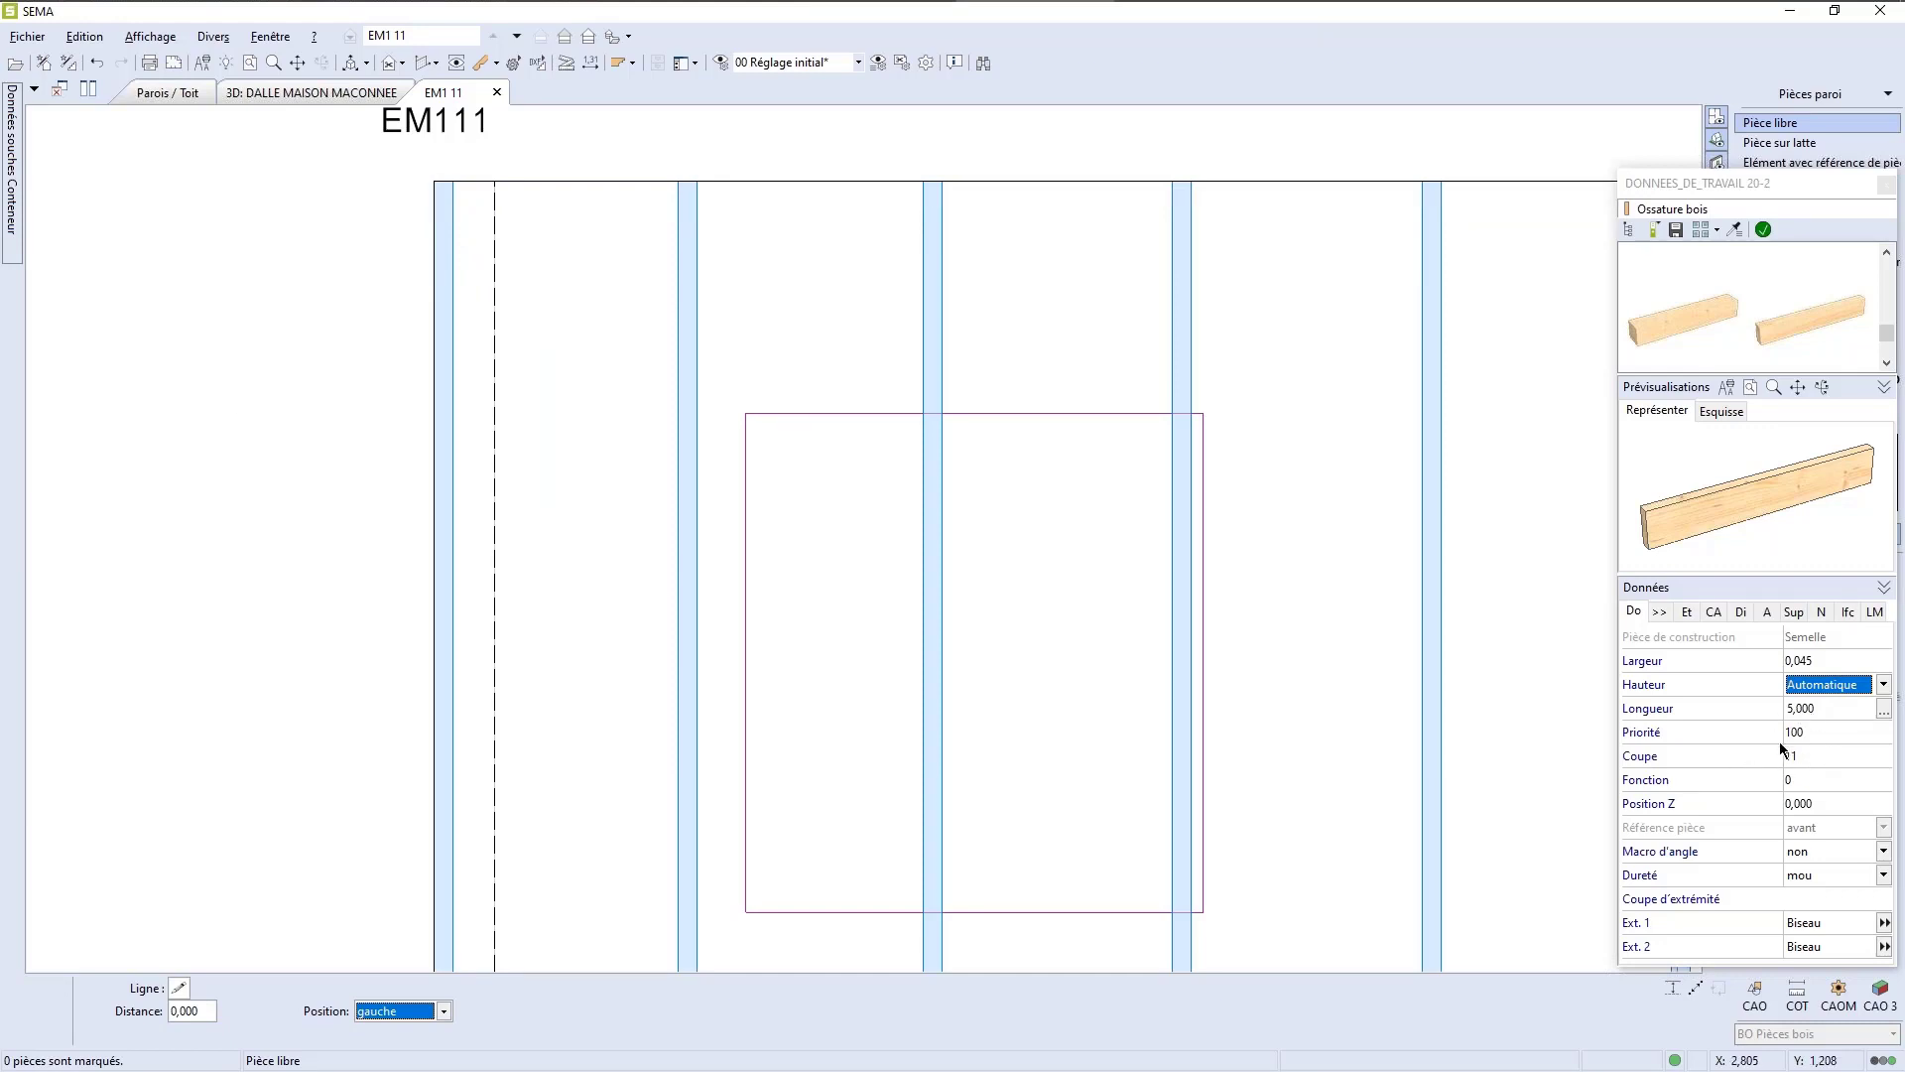
{"action": "mouse_move", "coordinate": [1820, 756]}
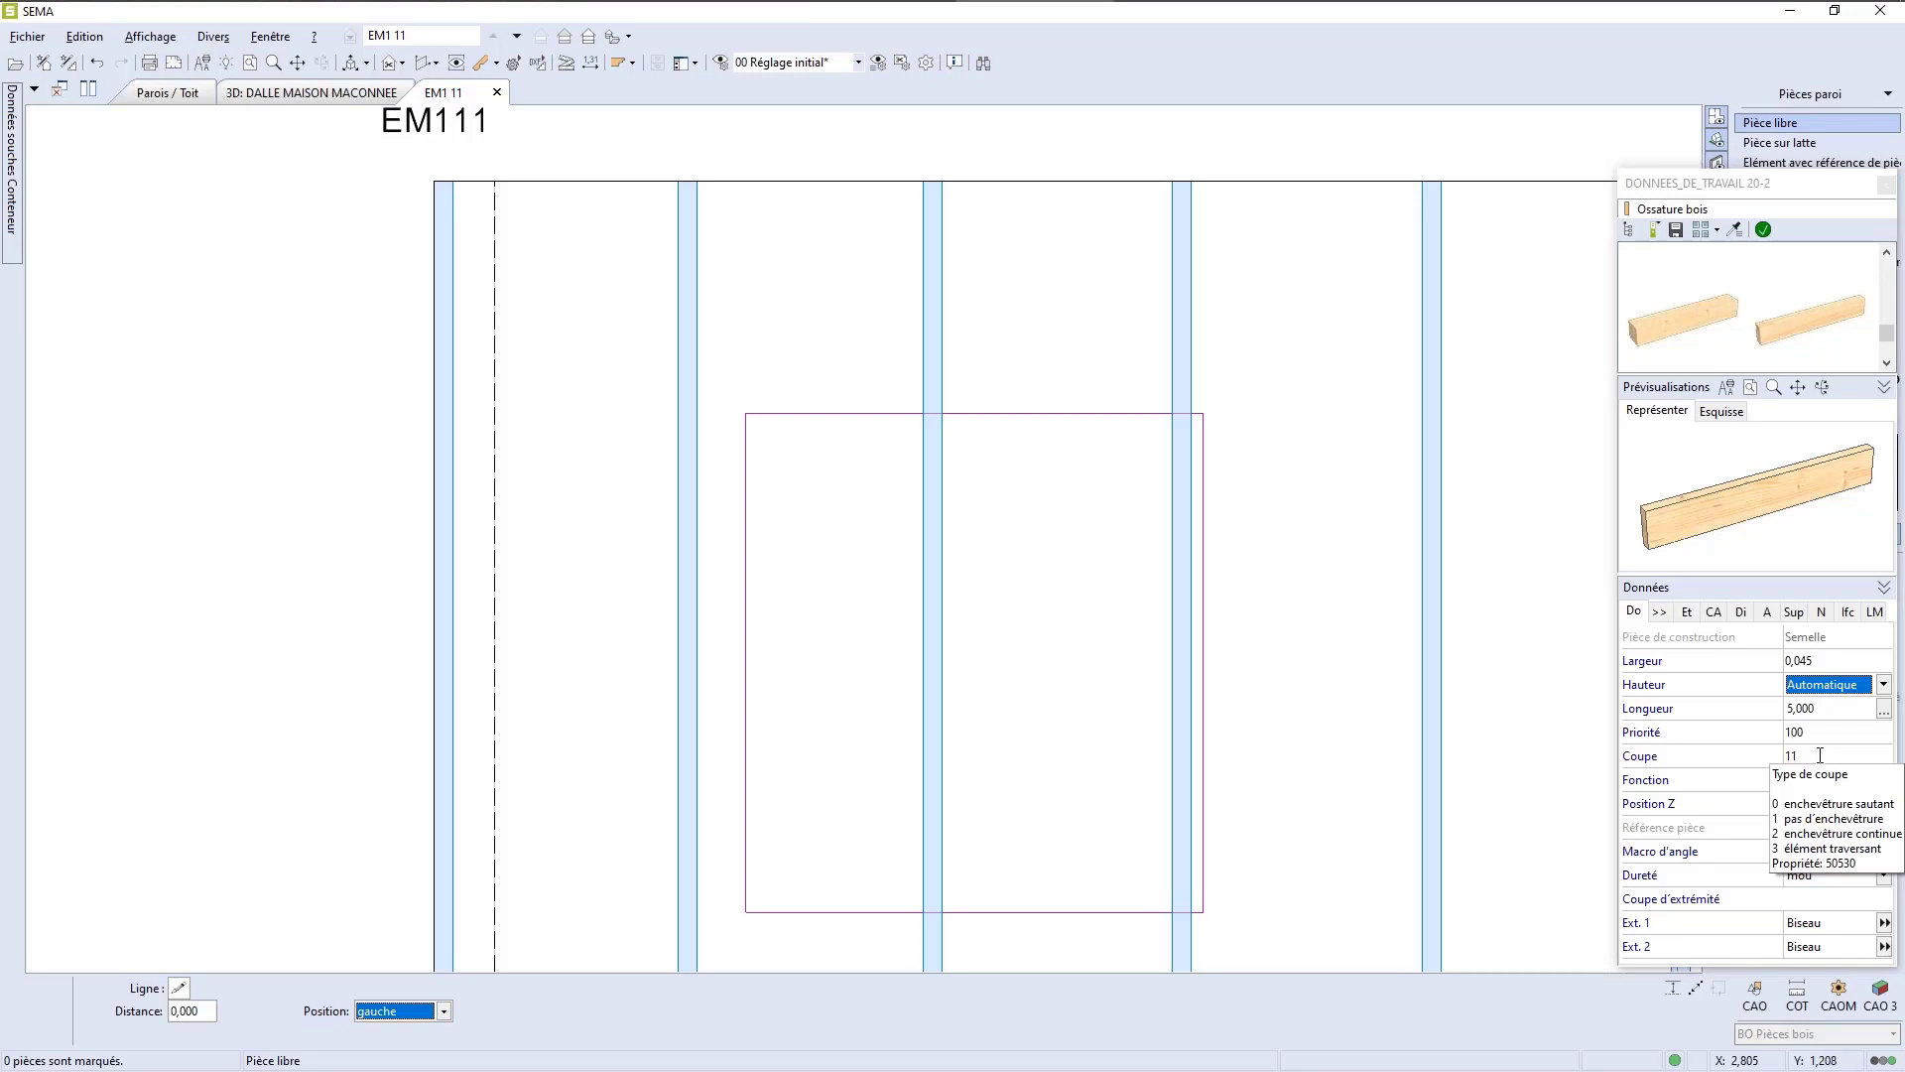
{"action": "key", "text": "Return"}
{"action": "scroll", "coordinate": [1353, 472], "scroll_direction": "down", "scroll_amount": 2}
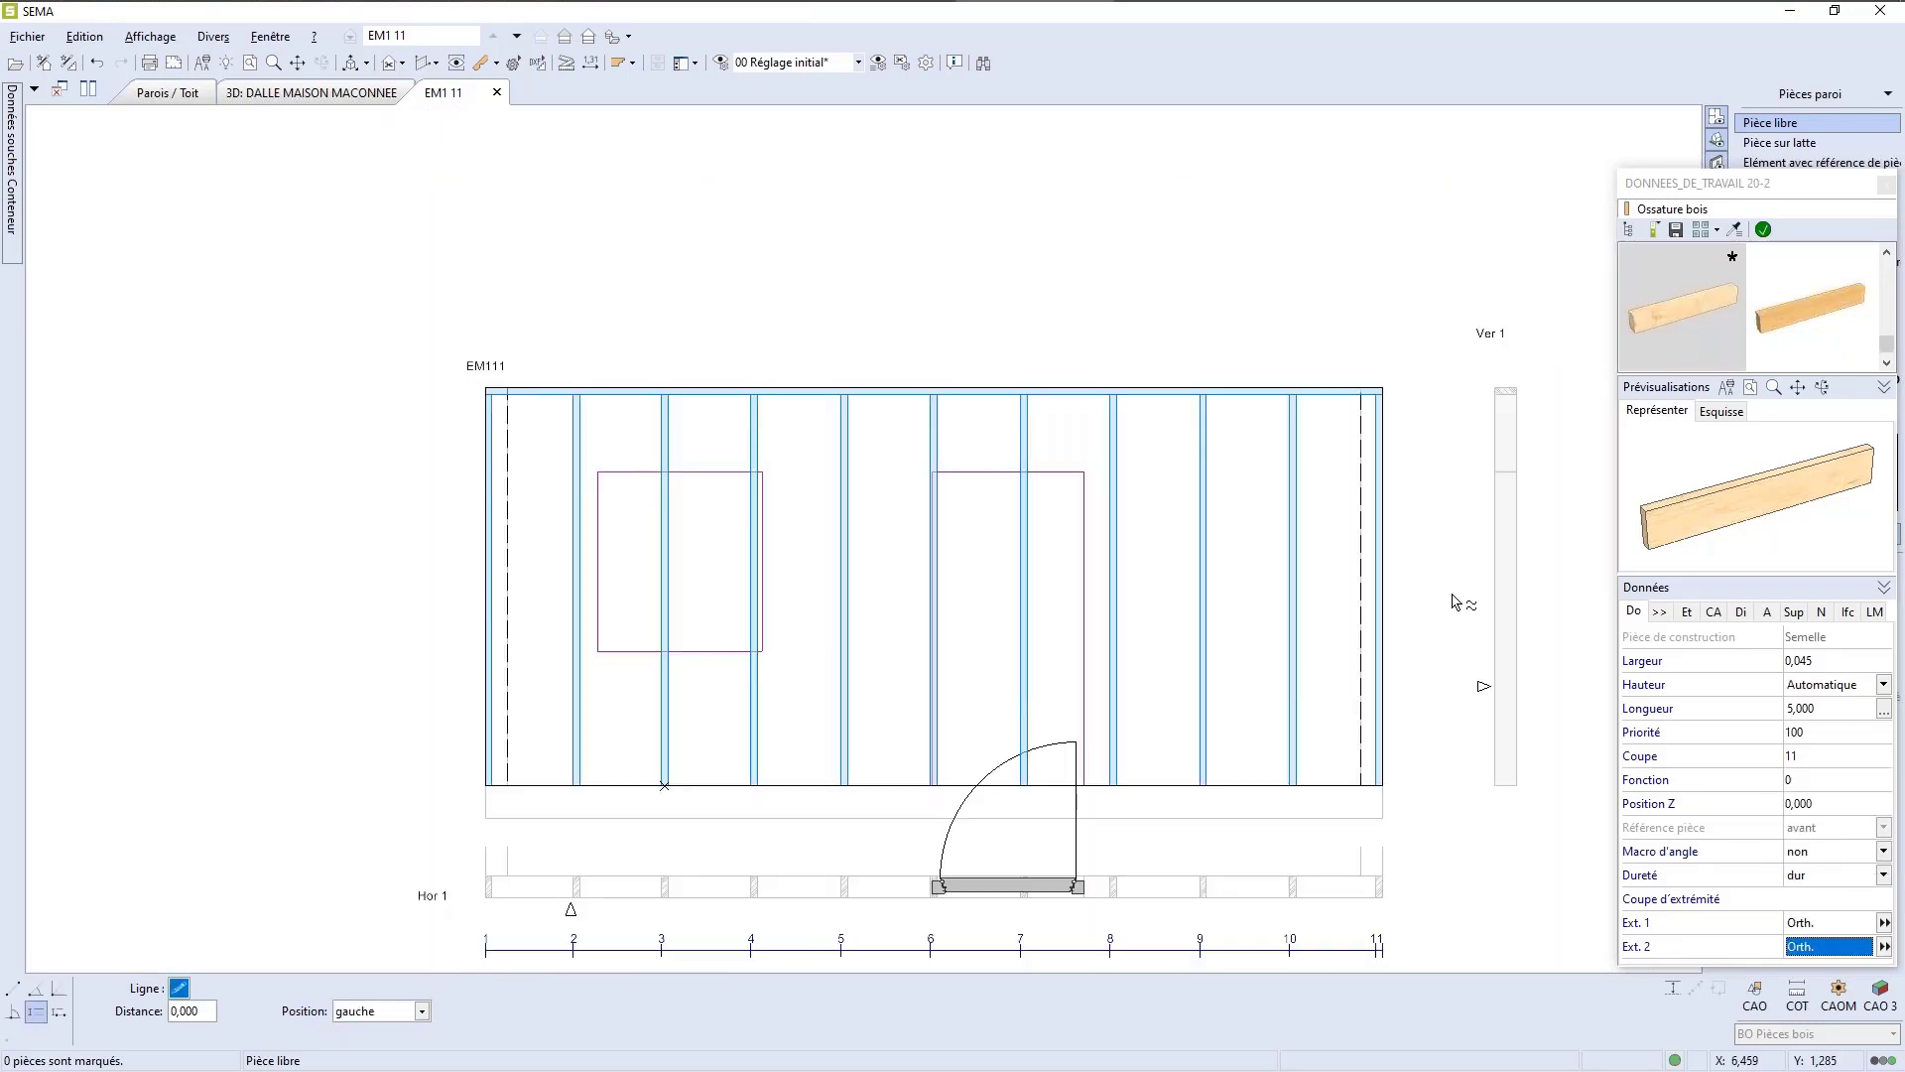
Step: Place a second Semelle along the wall's bottom edge at distance 0,000 with position droite
{"action": "scroll", "coordinate": [576, 823], "scroll_direction": "up", "scroll_amount": 3}
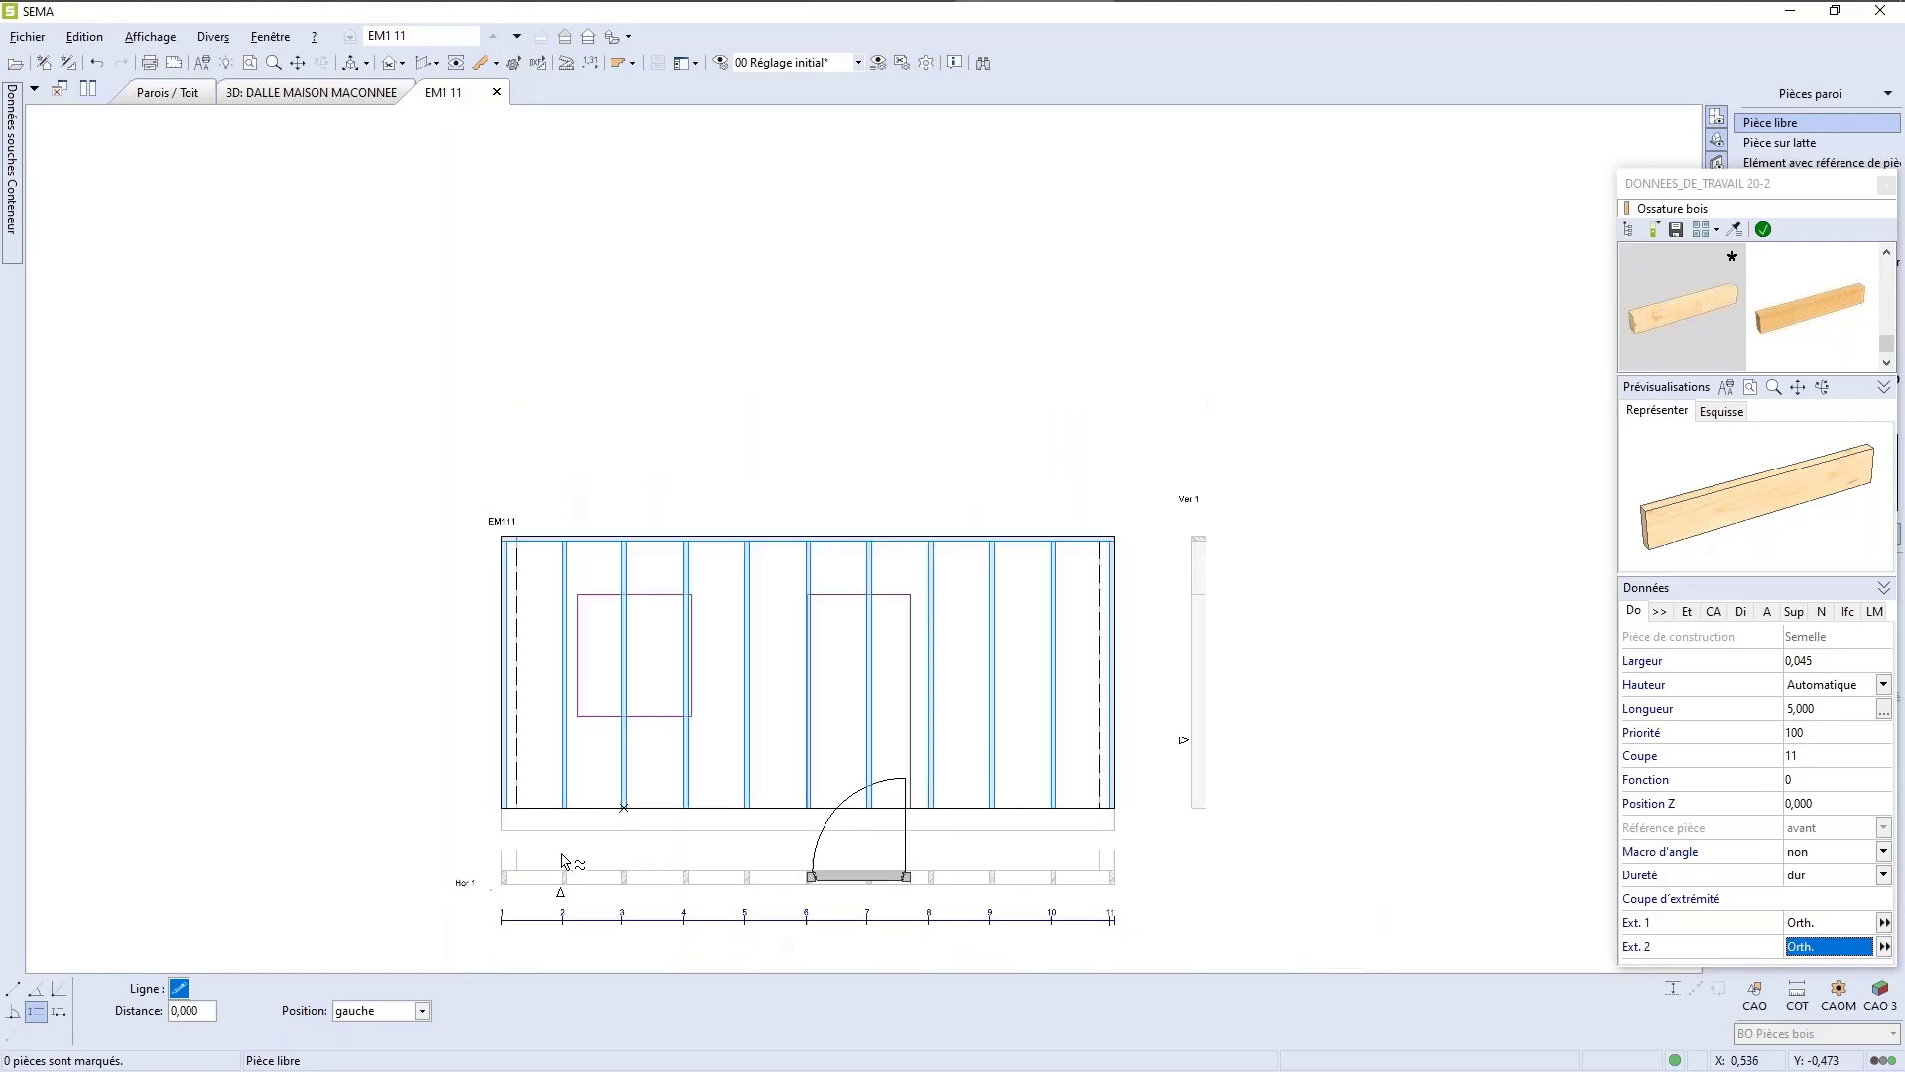
{"action": "scroll", "coordinate": [530, 821], "scroll_direction": "up", "scroll_amount": 2}
{"action": "left_click", "coordinate": [519, 736]}
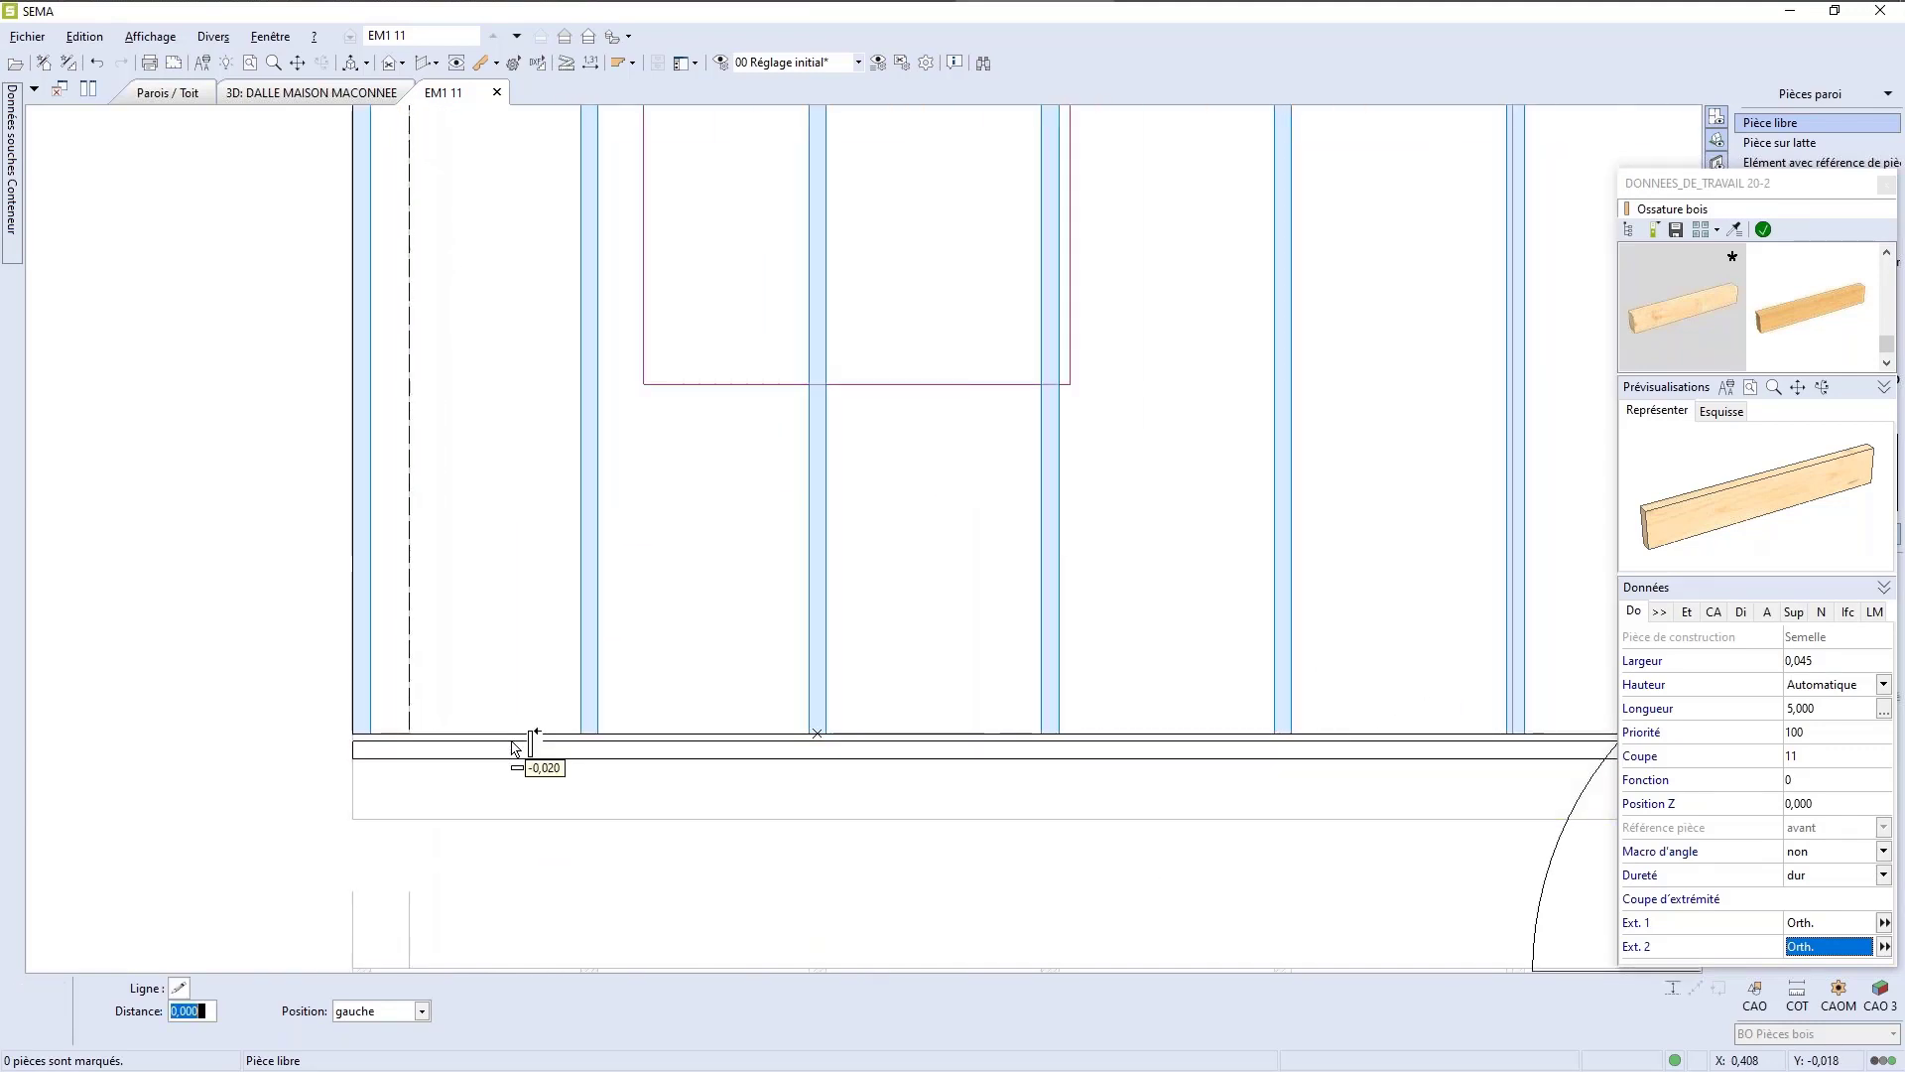
{"action": "key", "text": "Return"}
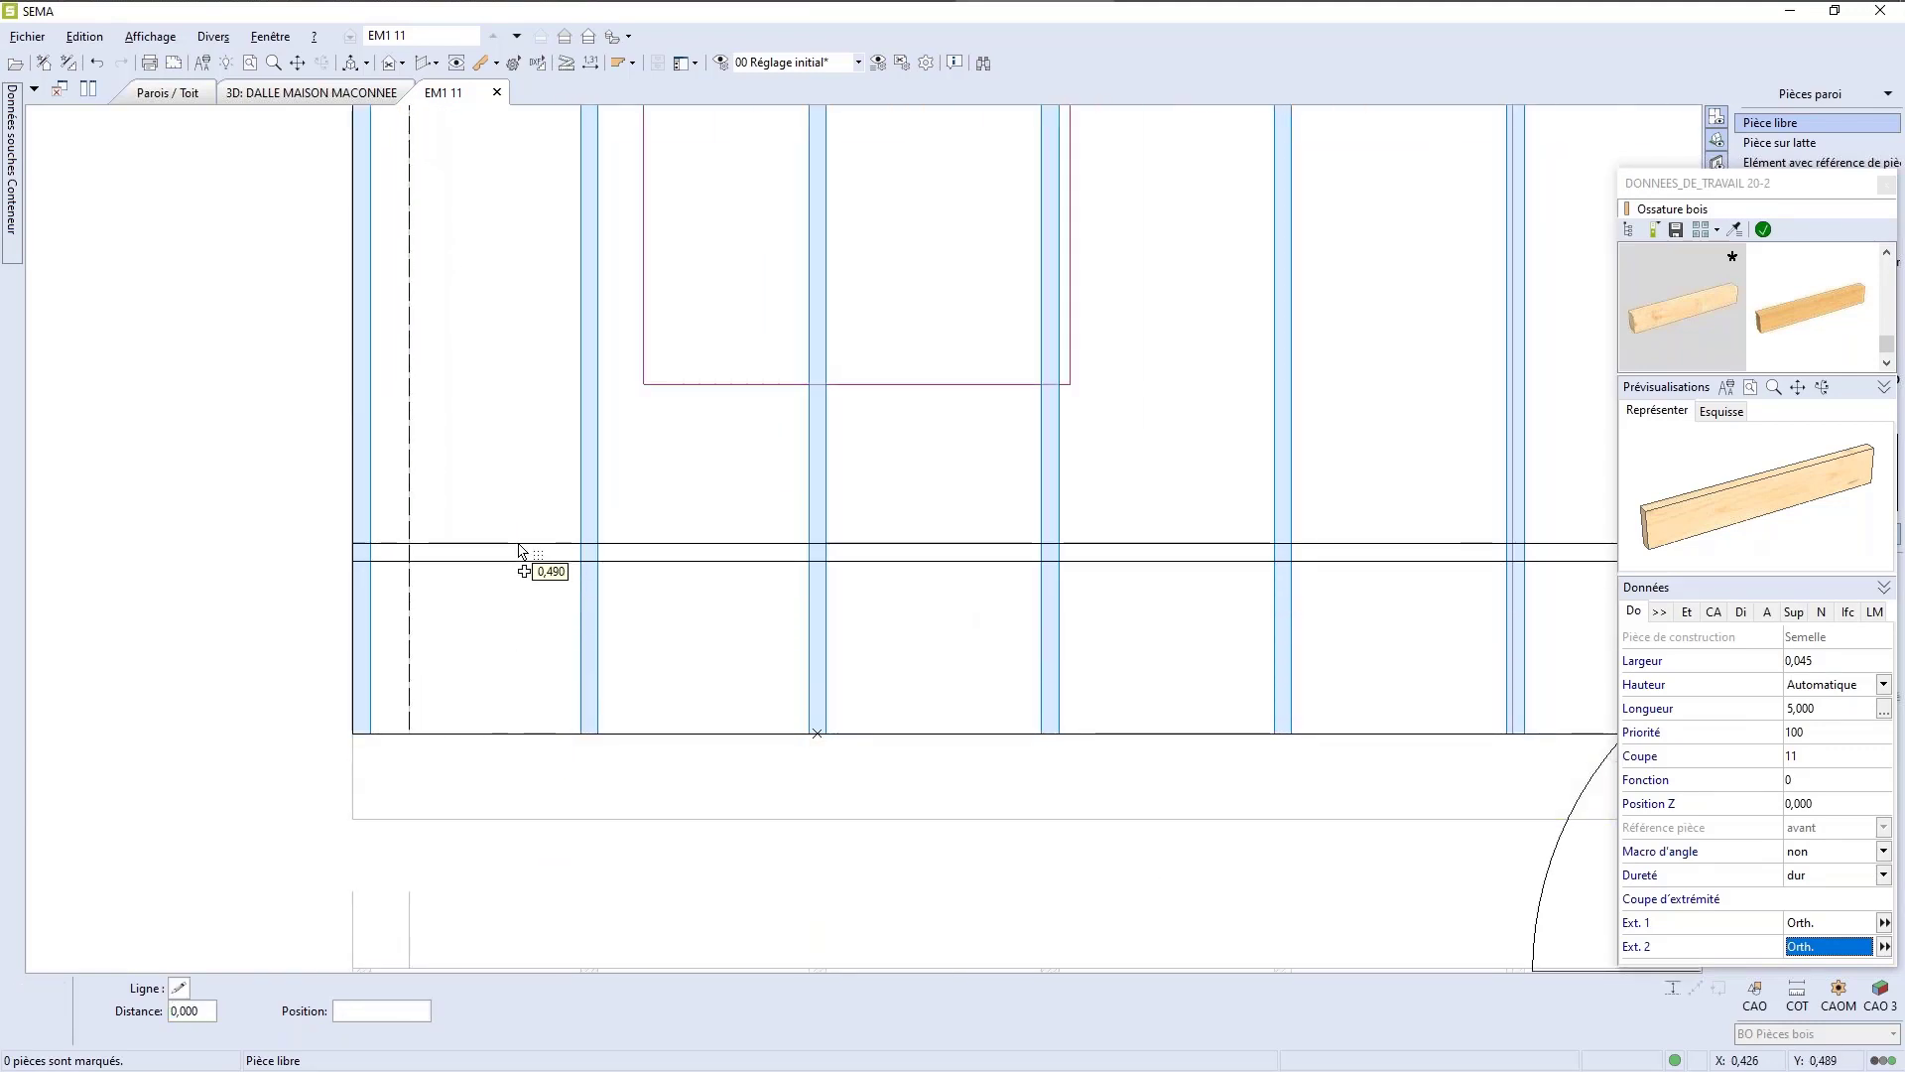
{"action": "key", "text": "Down"}
{"action": "key", "text": "Return"}
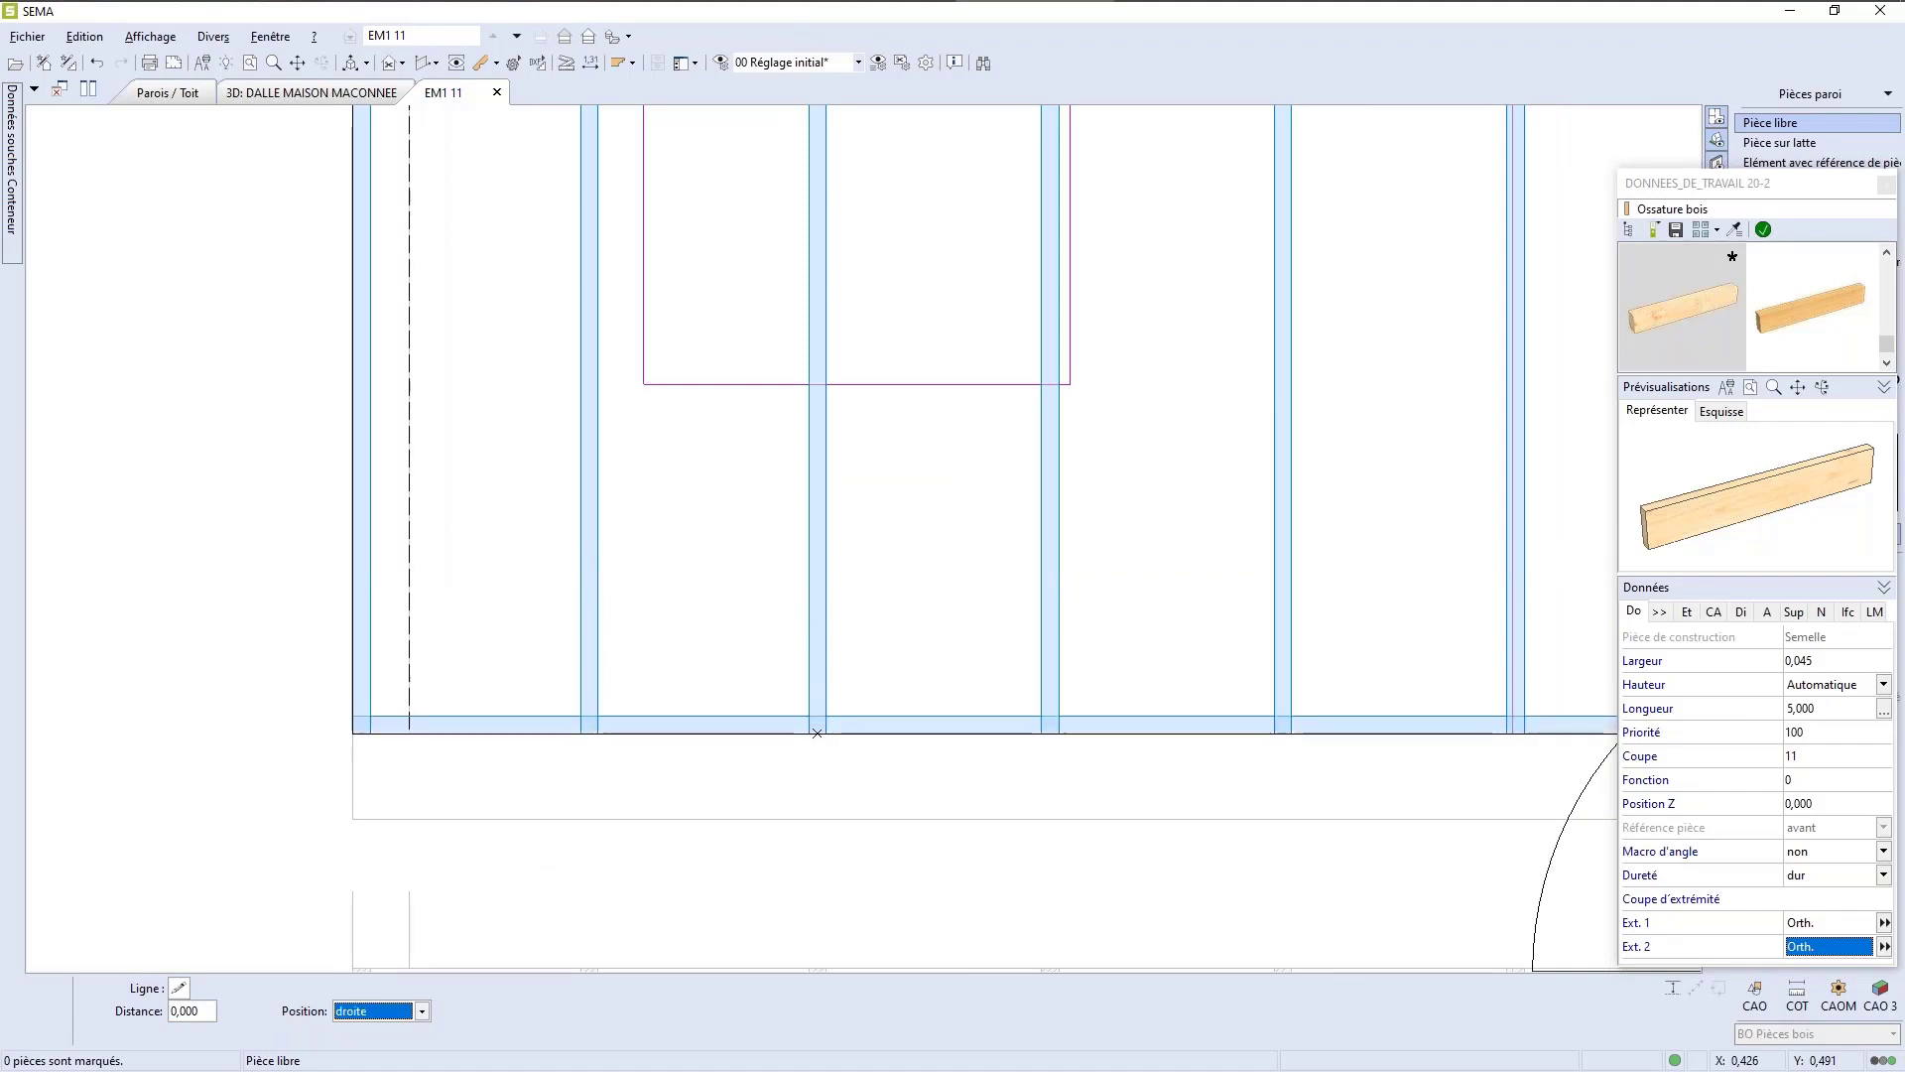
Step: Examine the bottom plate, the floor body beneath the wall and the posts in the Hor 1 section
{"action": "scroll", "coordinate": [557, 731], "scroll_direction": "down", "scroll_amount": 4}
{"action": "scroll", "coordinate": [557, 732], "scroll_direction": "up", "scroll_amount": 2}
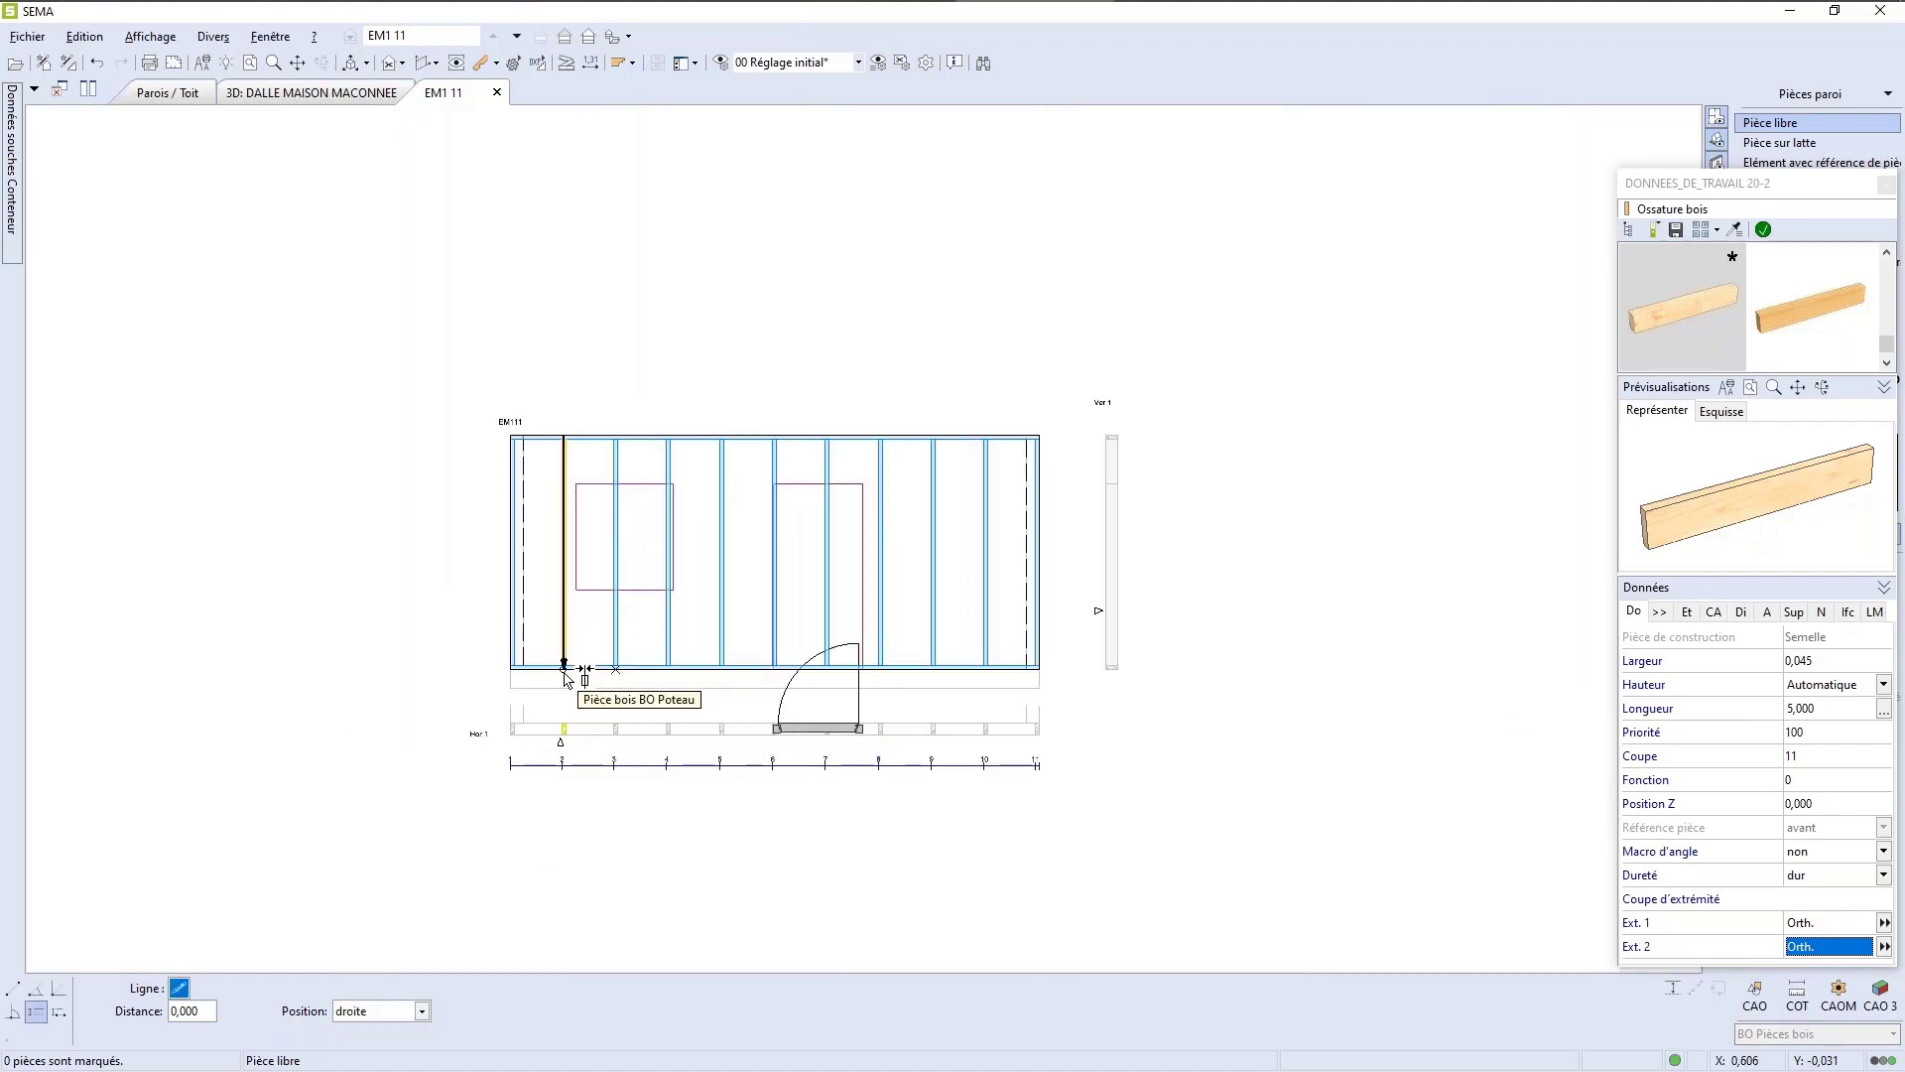
{"action": "scroll", "coordinate": [564, 697], "scroll_direction": "up", "scroll_amount": 3}
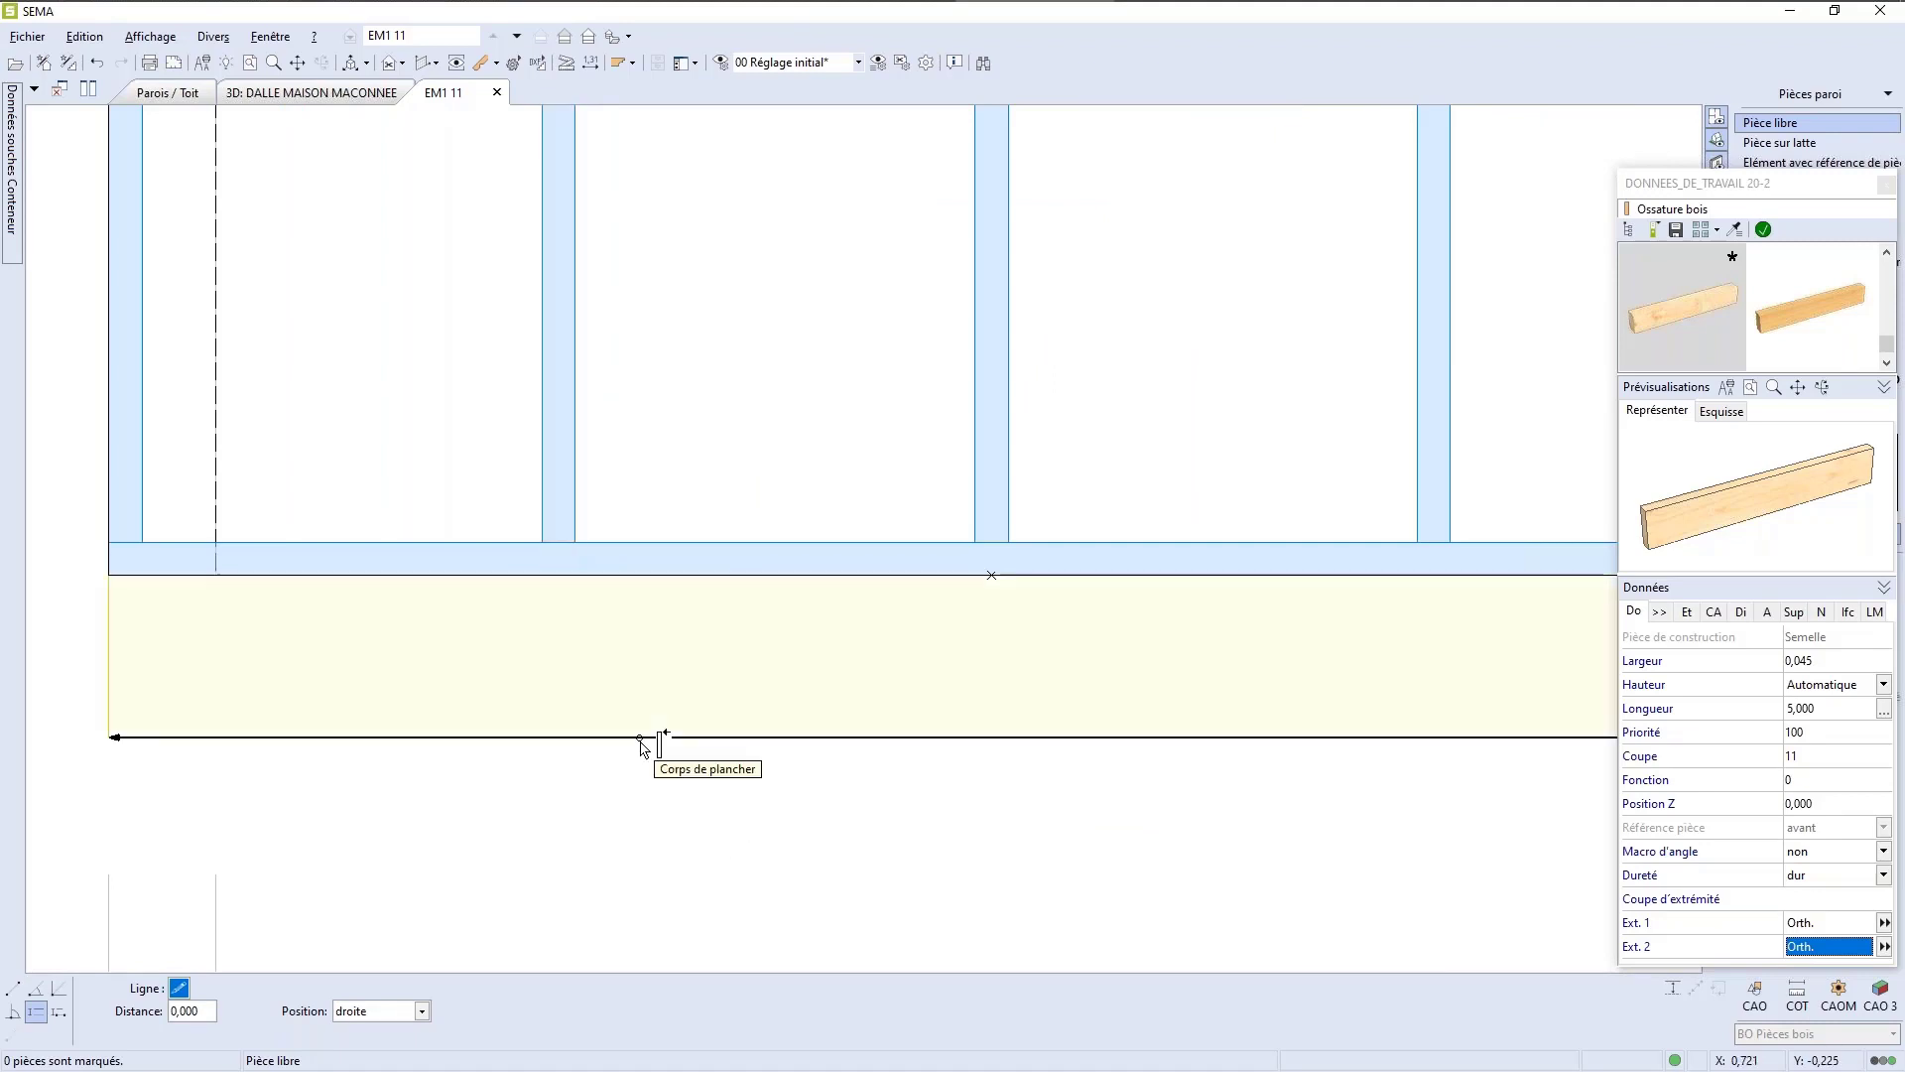
{"action": "scroll", "coordinate": [800, 761], "scroll_direction": "down", "scroll_amount": 4}
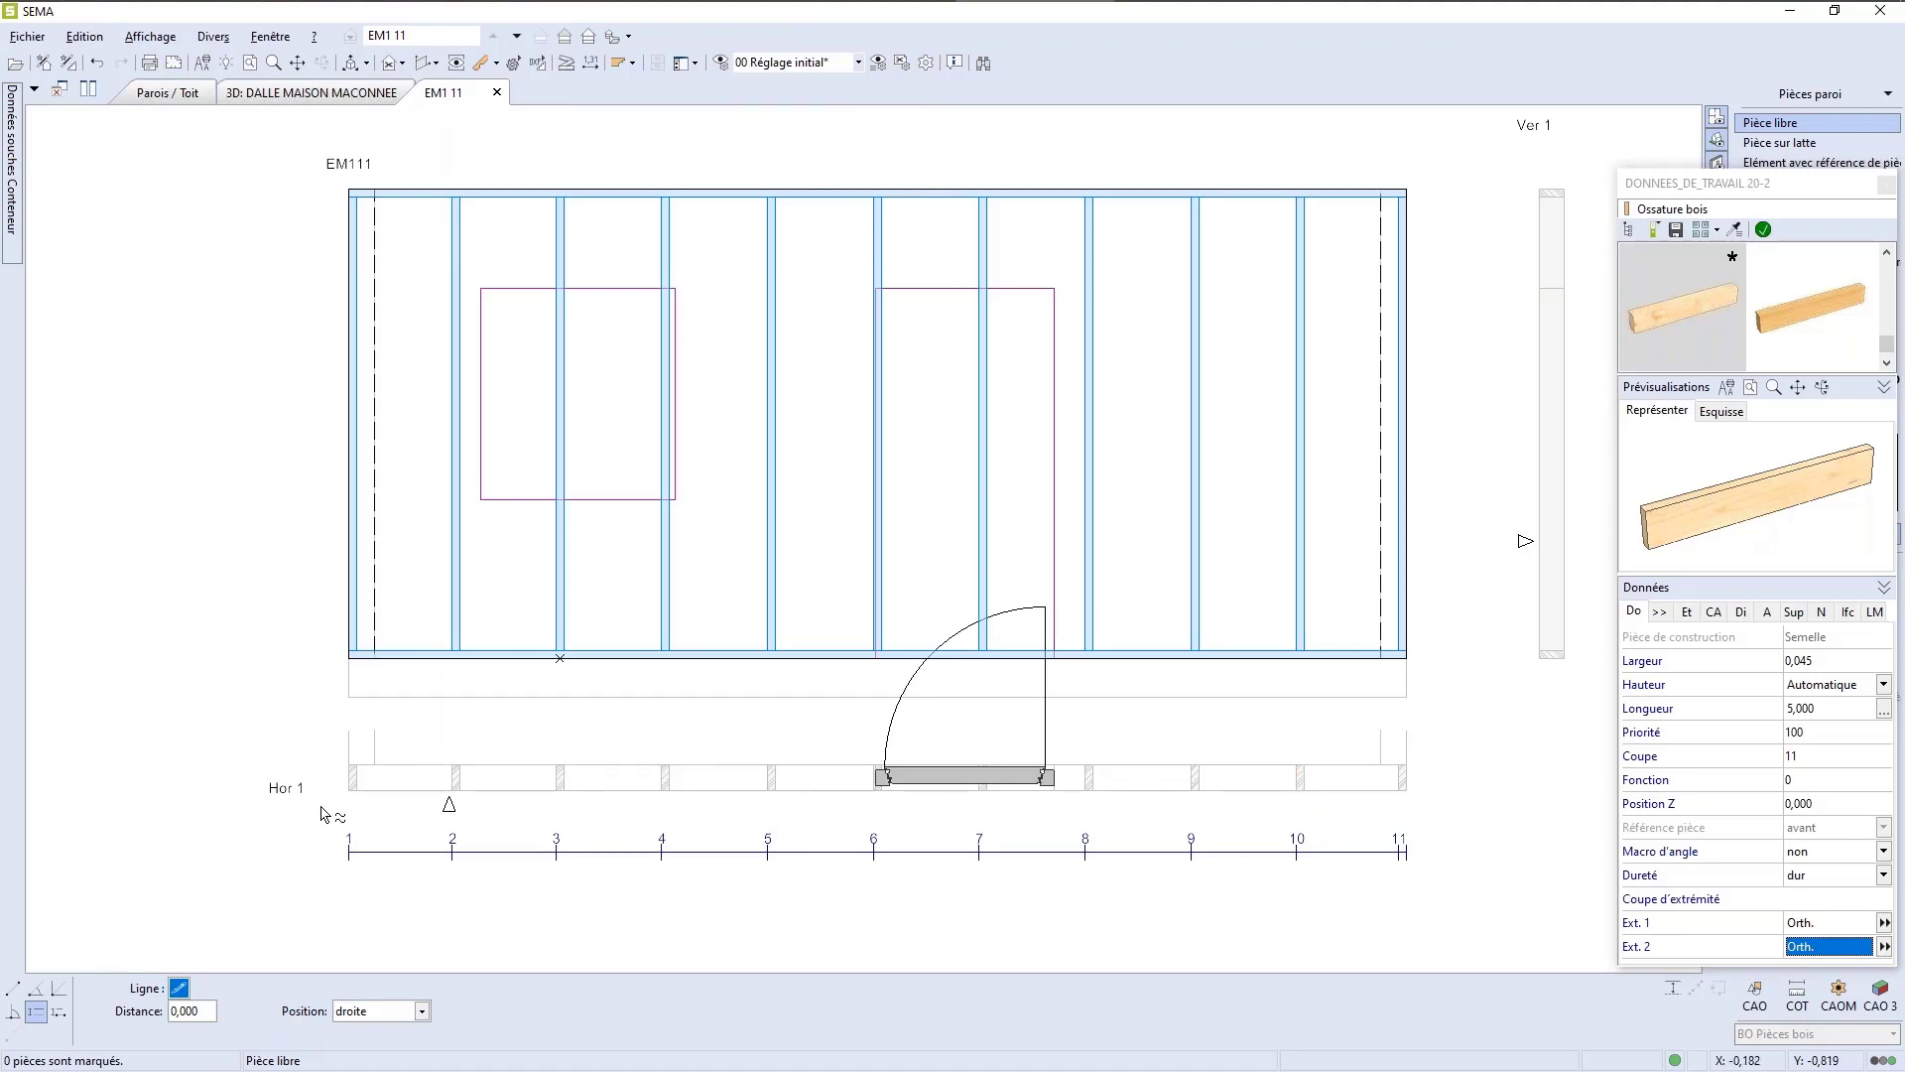
{"action": "scroll", "coordinate": [337, 808], "scroll_direction": "up", "scroll_amount": 5}
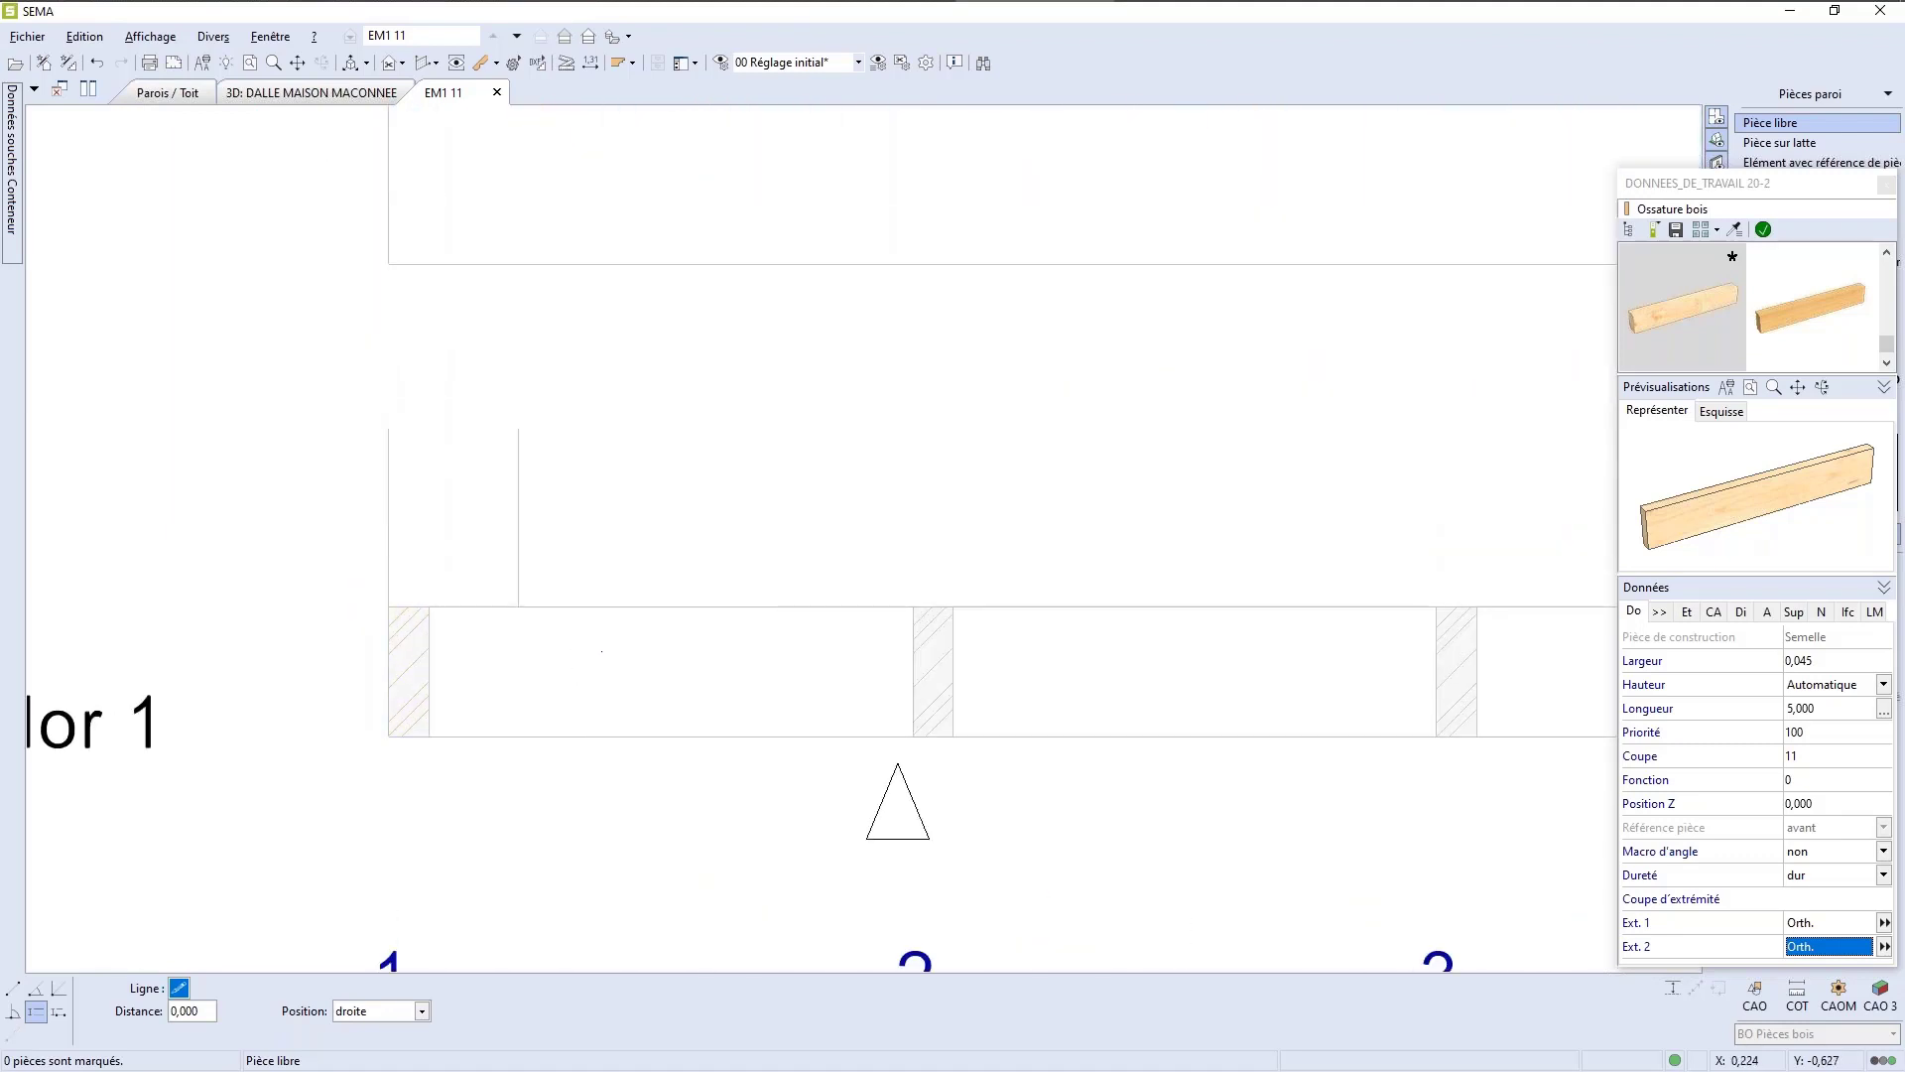
{"action": "scroll", "coordinate": [293, 690], "scroll_direction": "down", "scroll_amount": 2}
{"action": "scroll", "coordinate": [294, 690], "scroll_direction": "down", "scroll_amount": 14}
{"action": "scroll", "coordinate": [210, 710], "scroll_direction": "up", "scroll_amount": 6}
{"action": "scroll", "coordinate": [208, 711], "scroll_direction": "down", "scroll_amount": 3}
{"action": "scroll", "coordinate": [383, 727], "scroll_direction": "up", "scroll_amount": 5}
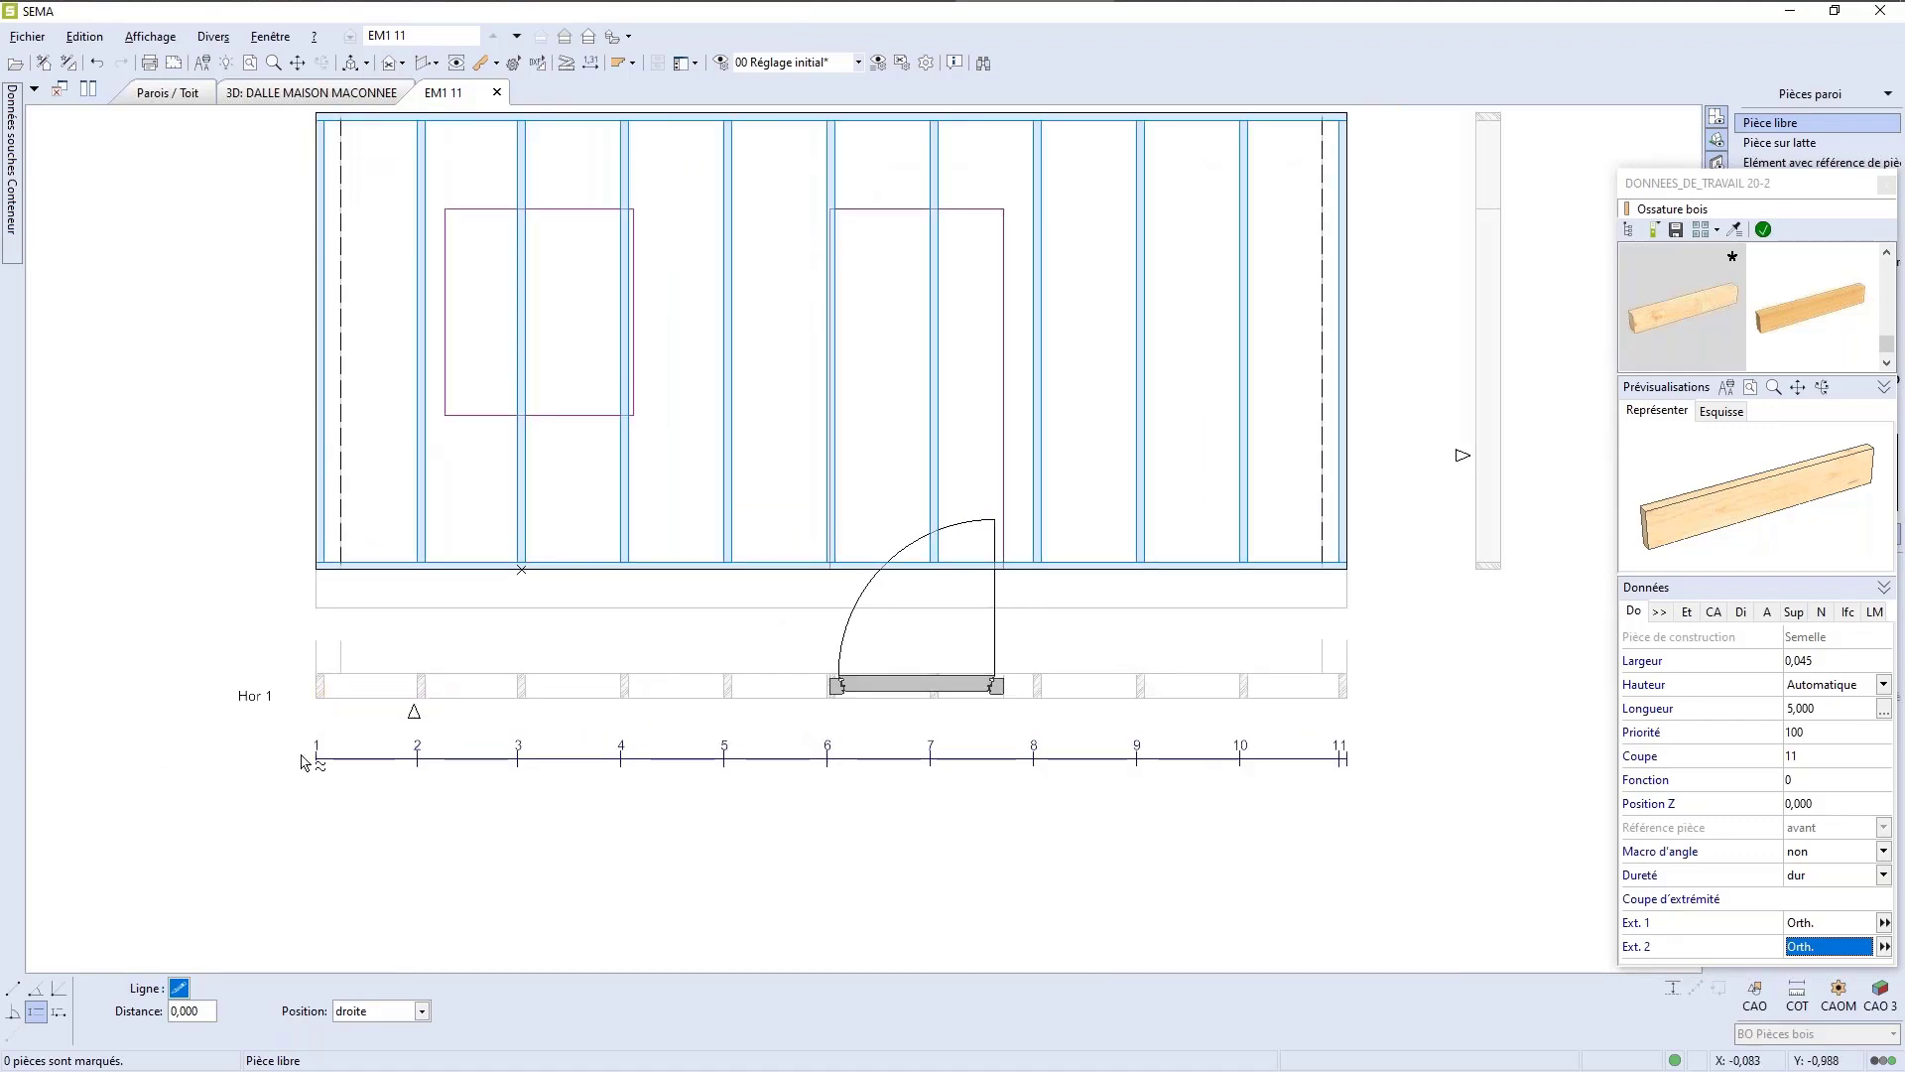
{"action": "scroll", "coordinate": [436, 711], "scroll_direction": "up", "scroll_amount": 2}
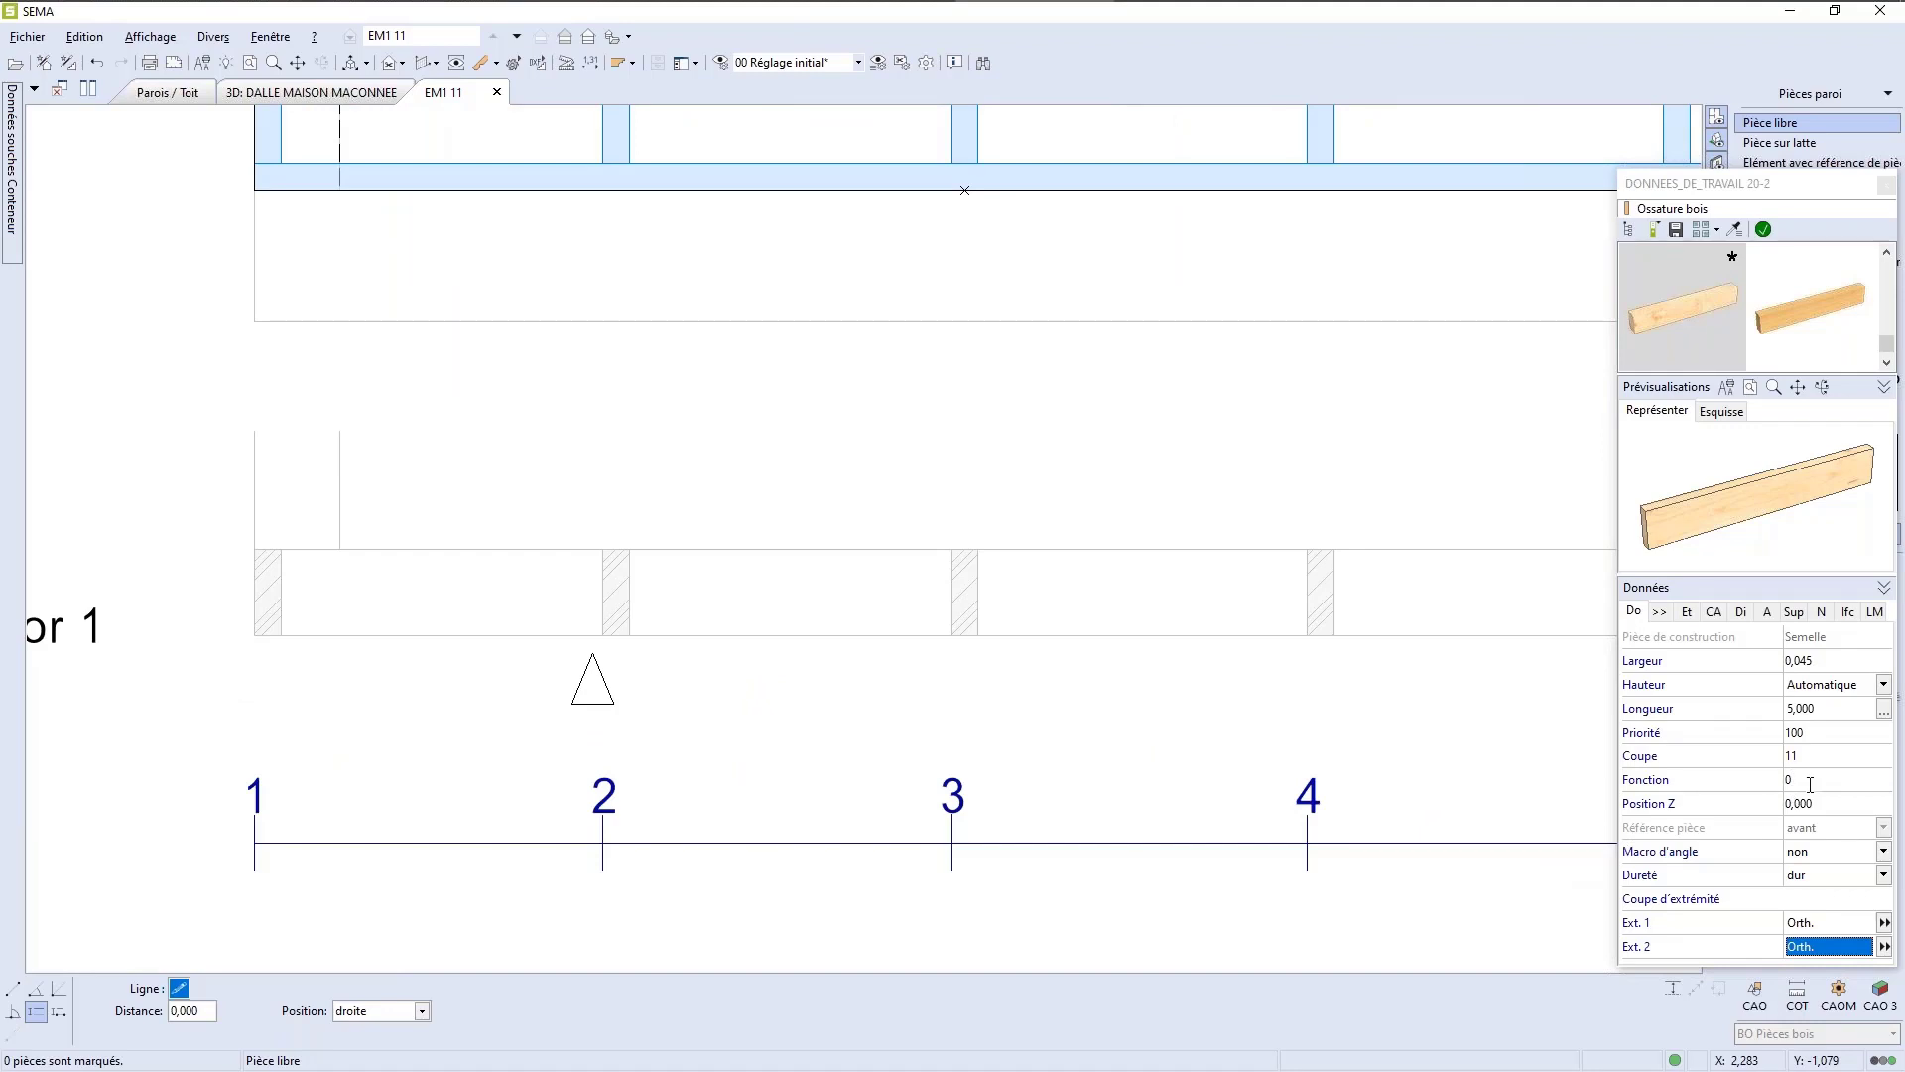
{"action": "scroll", "coordinate": [1128, 821], "scroll_direction": "down", "scroll_amount": 3}
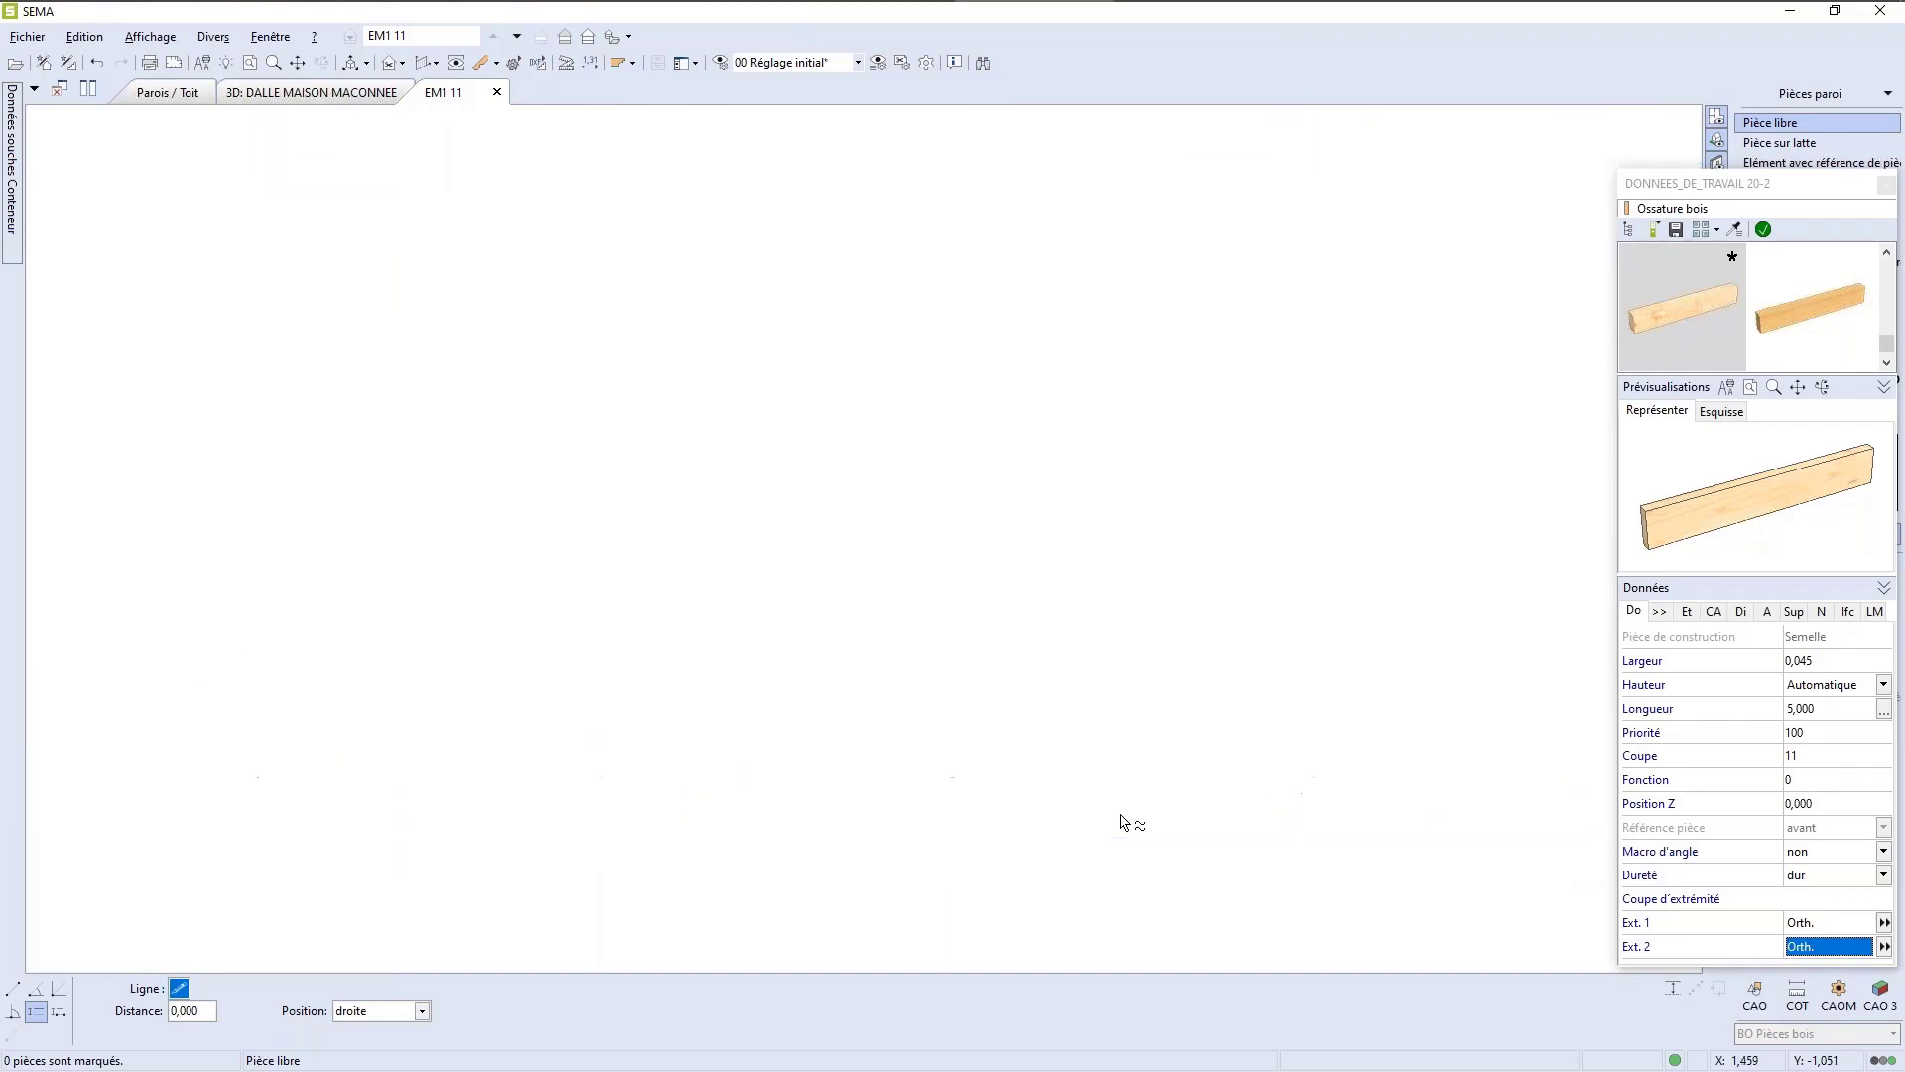
{"action": "scroll", "coordinate": [1106, 820], "scroll_direction": "up", "scroll_amount": 2}
{"action": "scroll", "coordinate": [1101, 815], "scroll_direction": "down", "scroll_amount": 1}
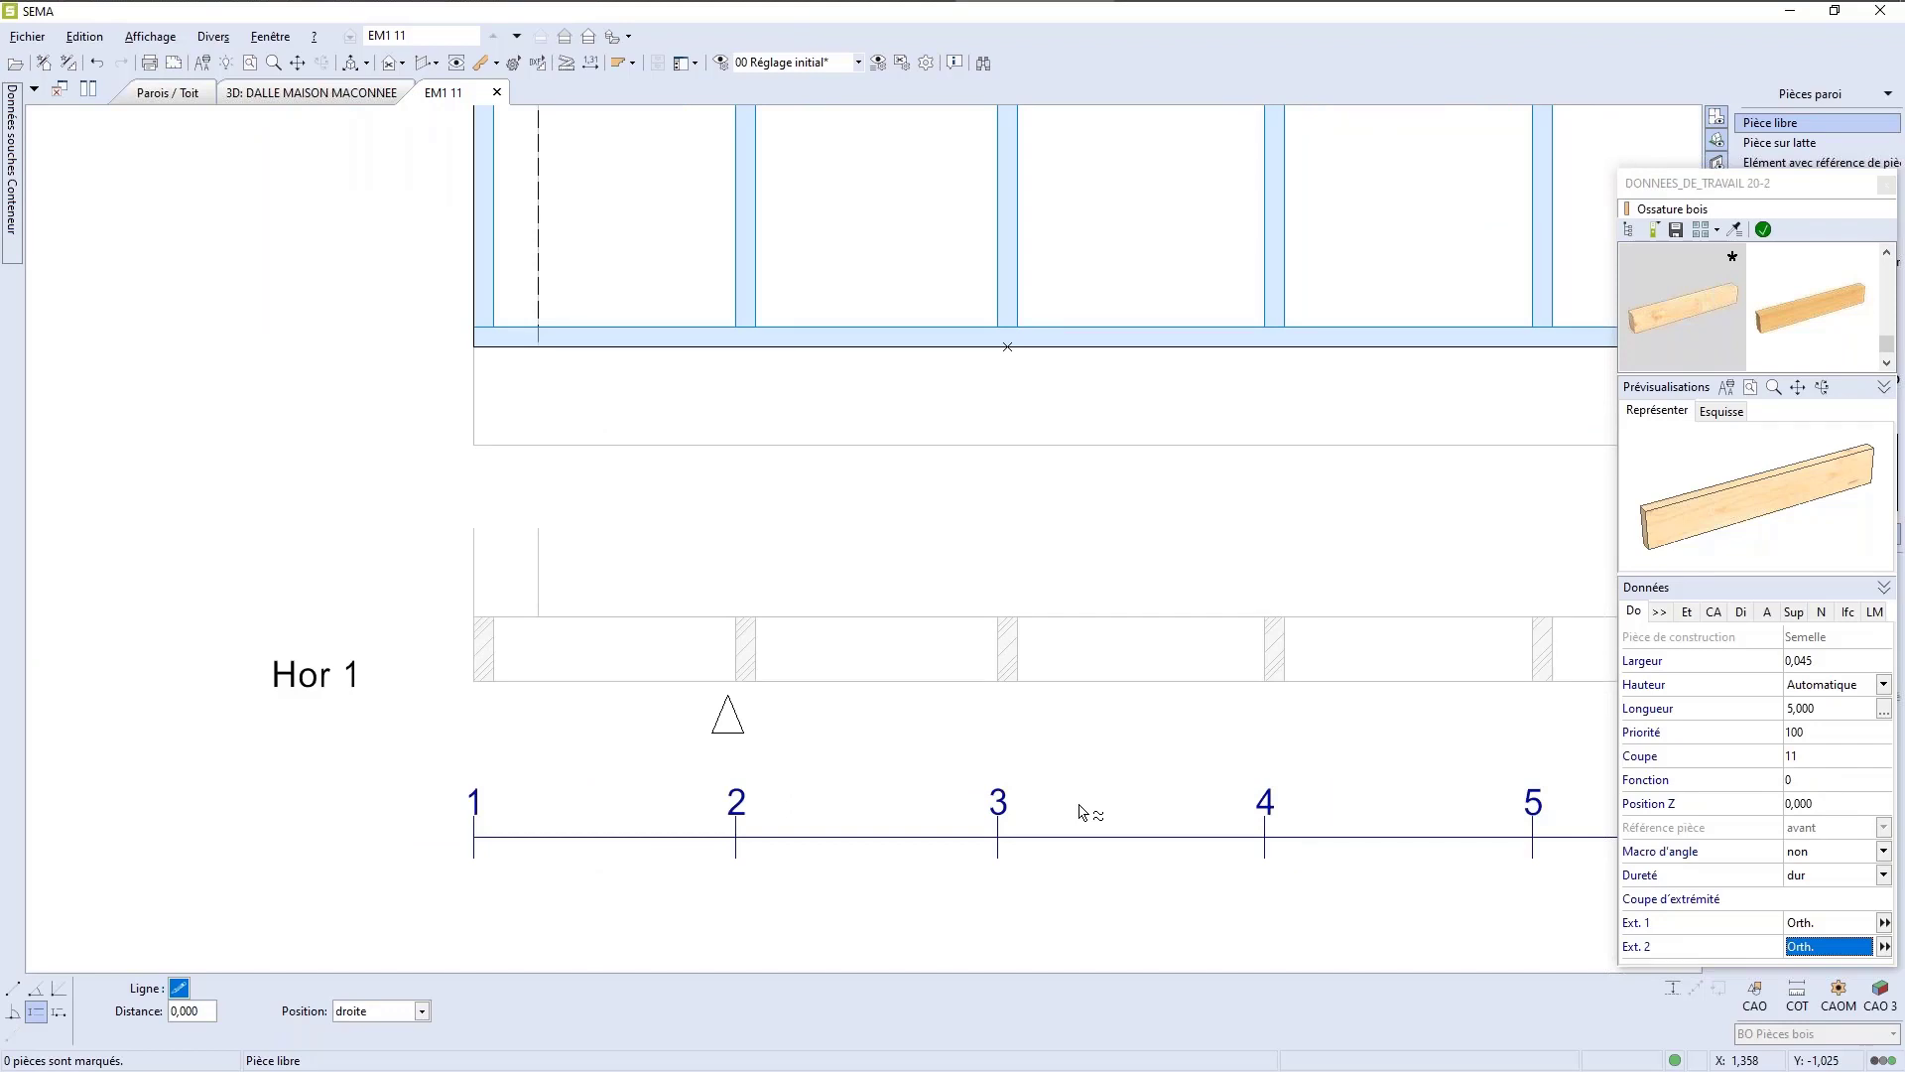
{"action": "scroll", "coordinate": [1012, 824], "scroll_direction": "down", "scroll_amount": 1}
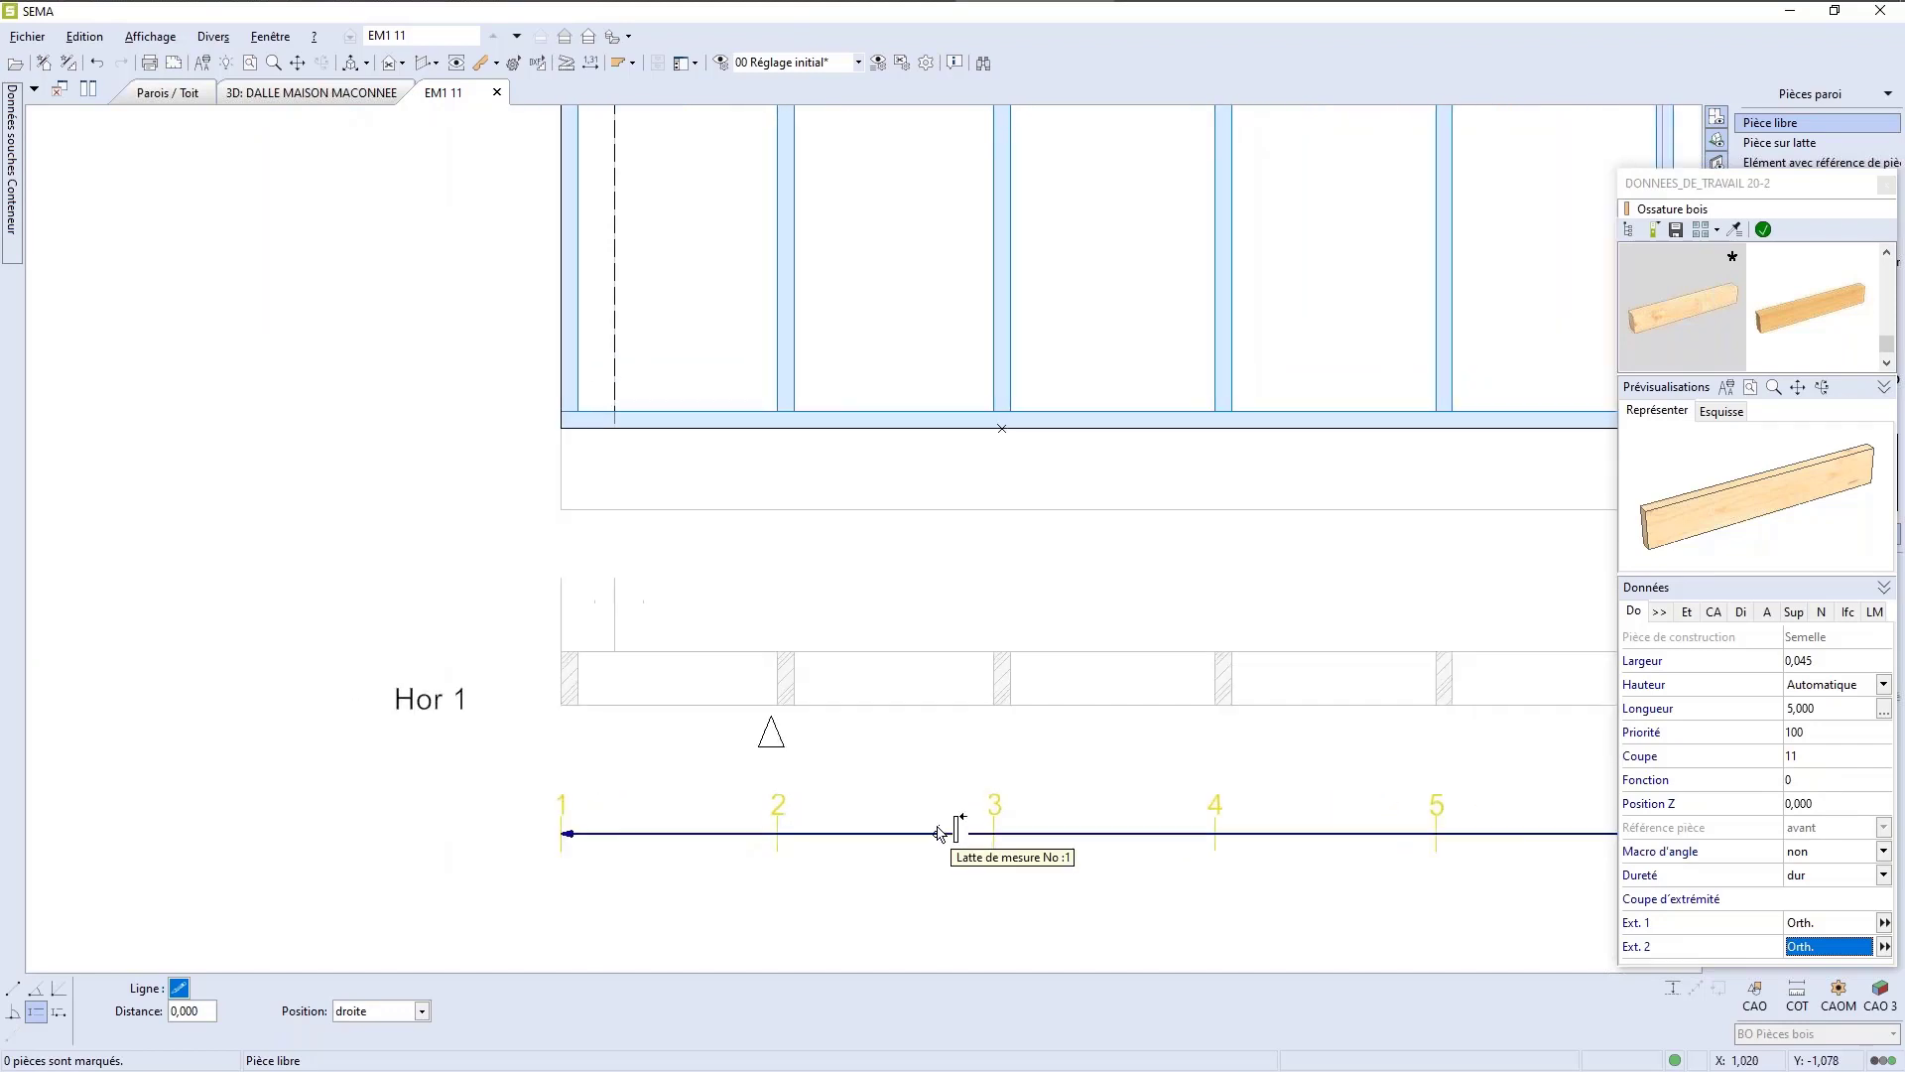
{"action": "scroll", "coordinate": [944, 834], "scroll_direction": "up", "scroll_amount": 2}
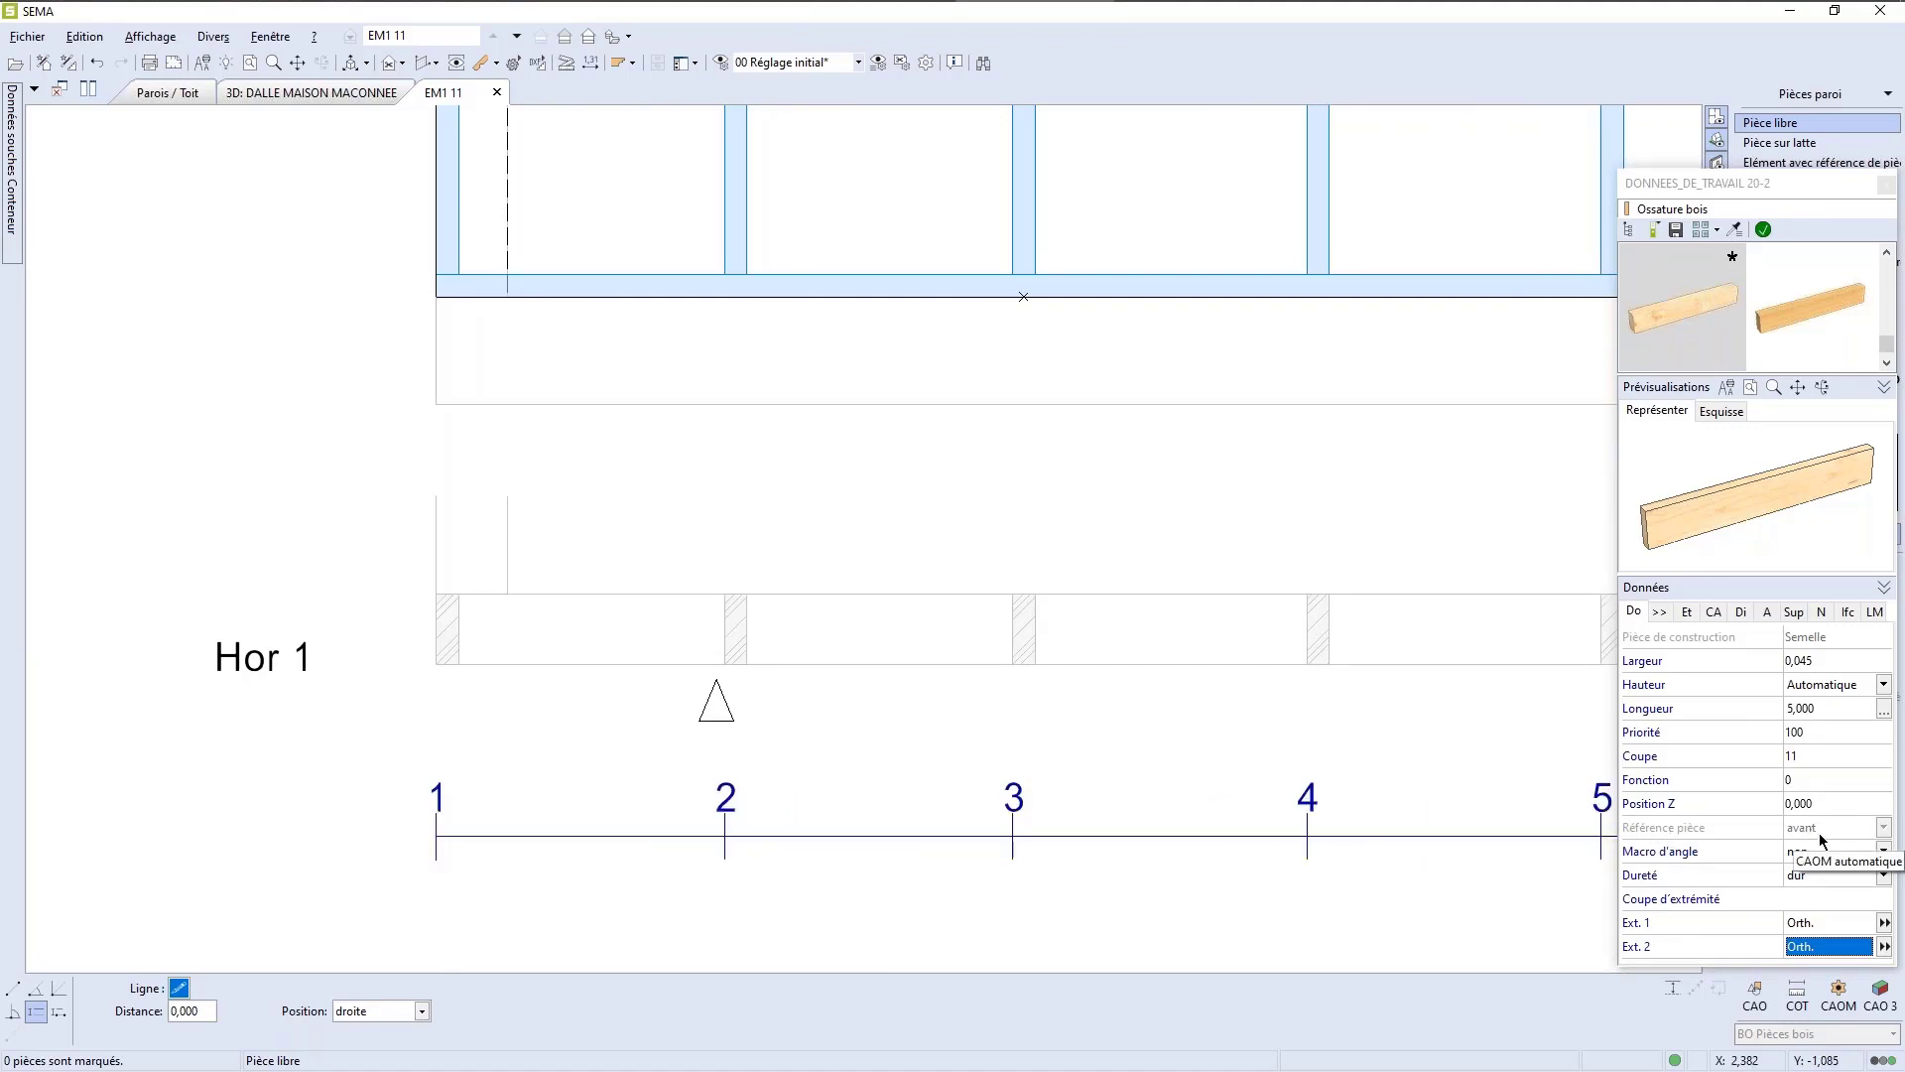
{"action": "scroll", "coordinate": [702, 729], "scroll_direction": "down", "scroll_amount": 3}
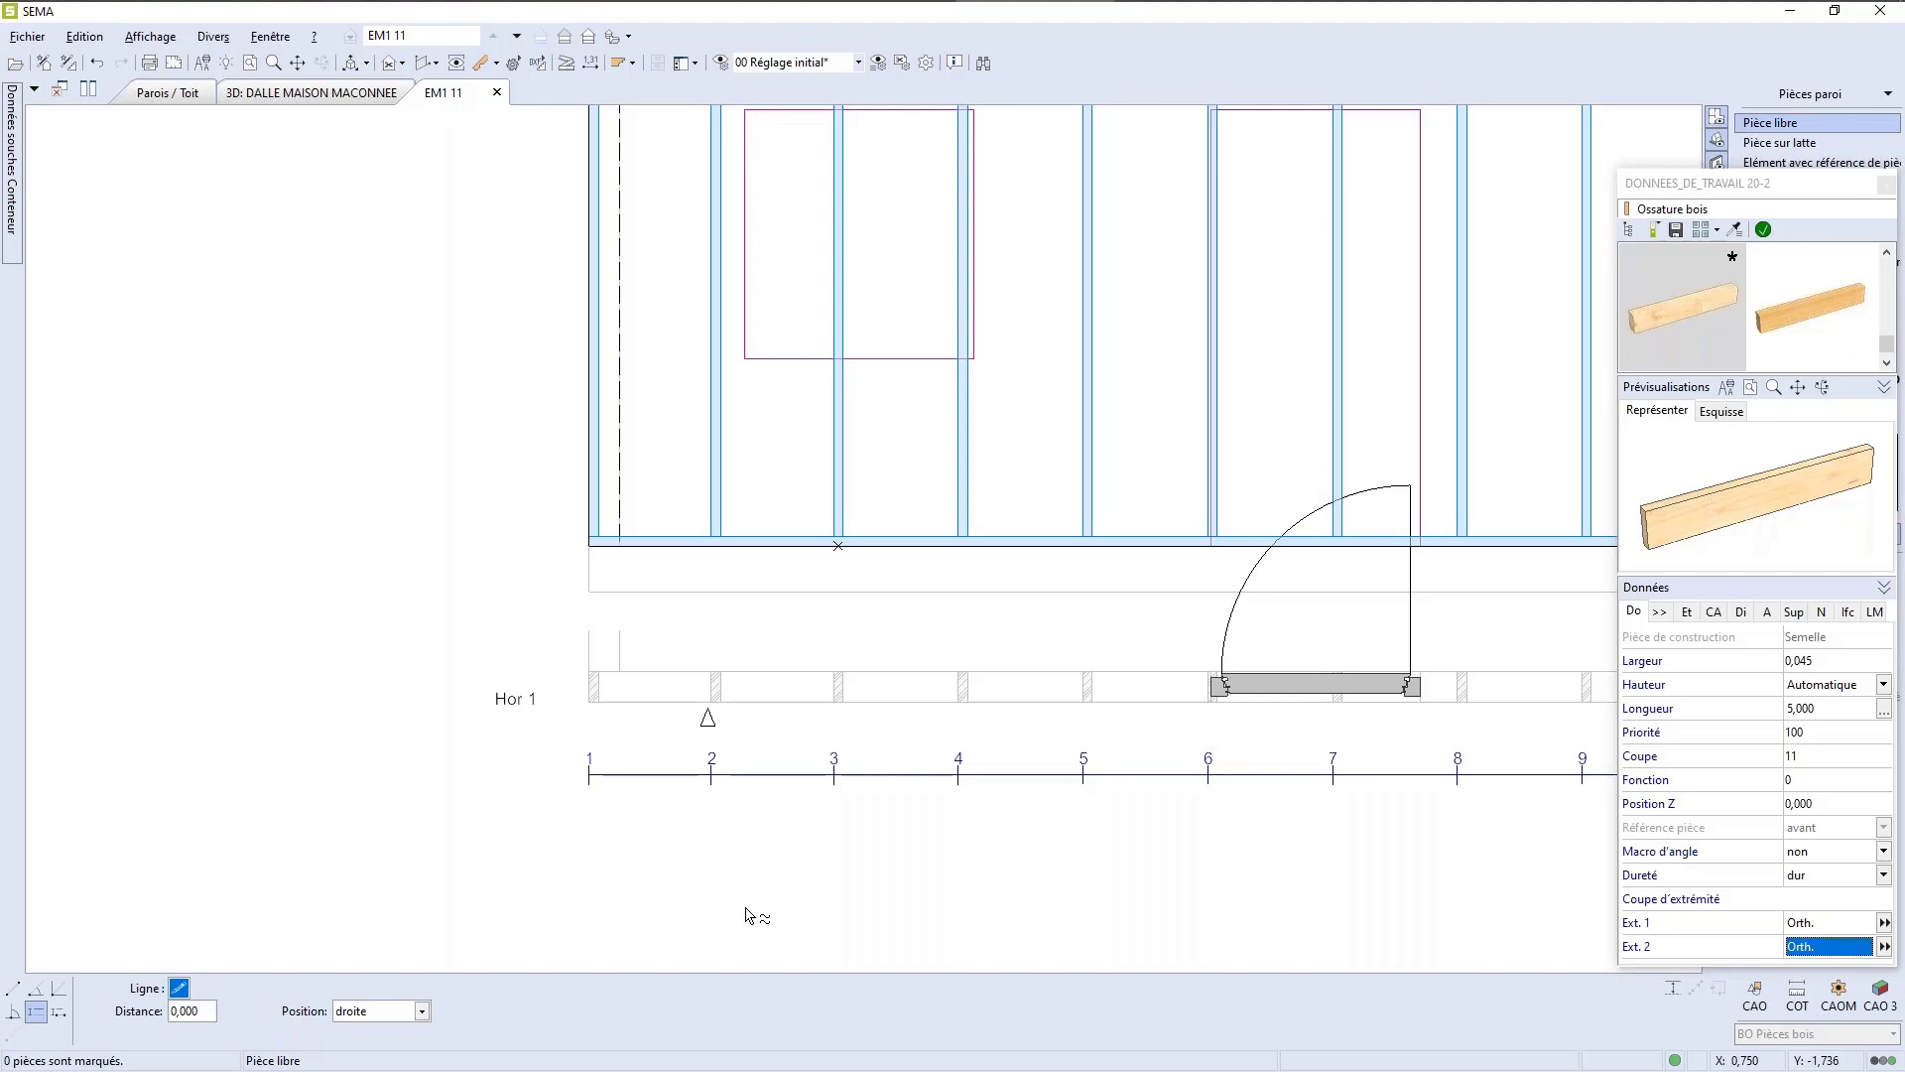
Step: Review the data of the Poteau 16 and Enchev fen elements in the Ossature bois catalogue and leave the Pièce libre command
{"action": "left_click", "coordinate": [1629, 229]}
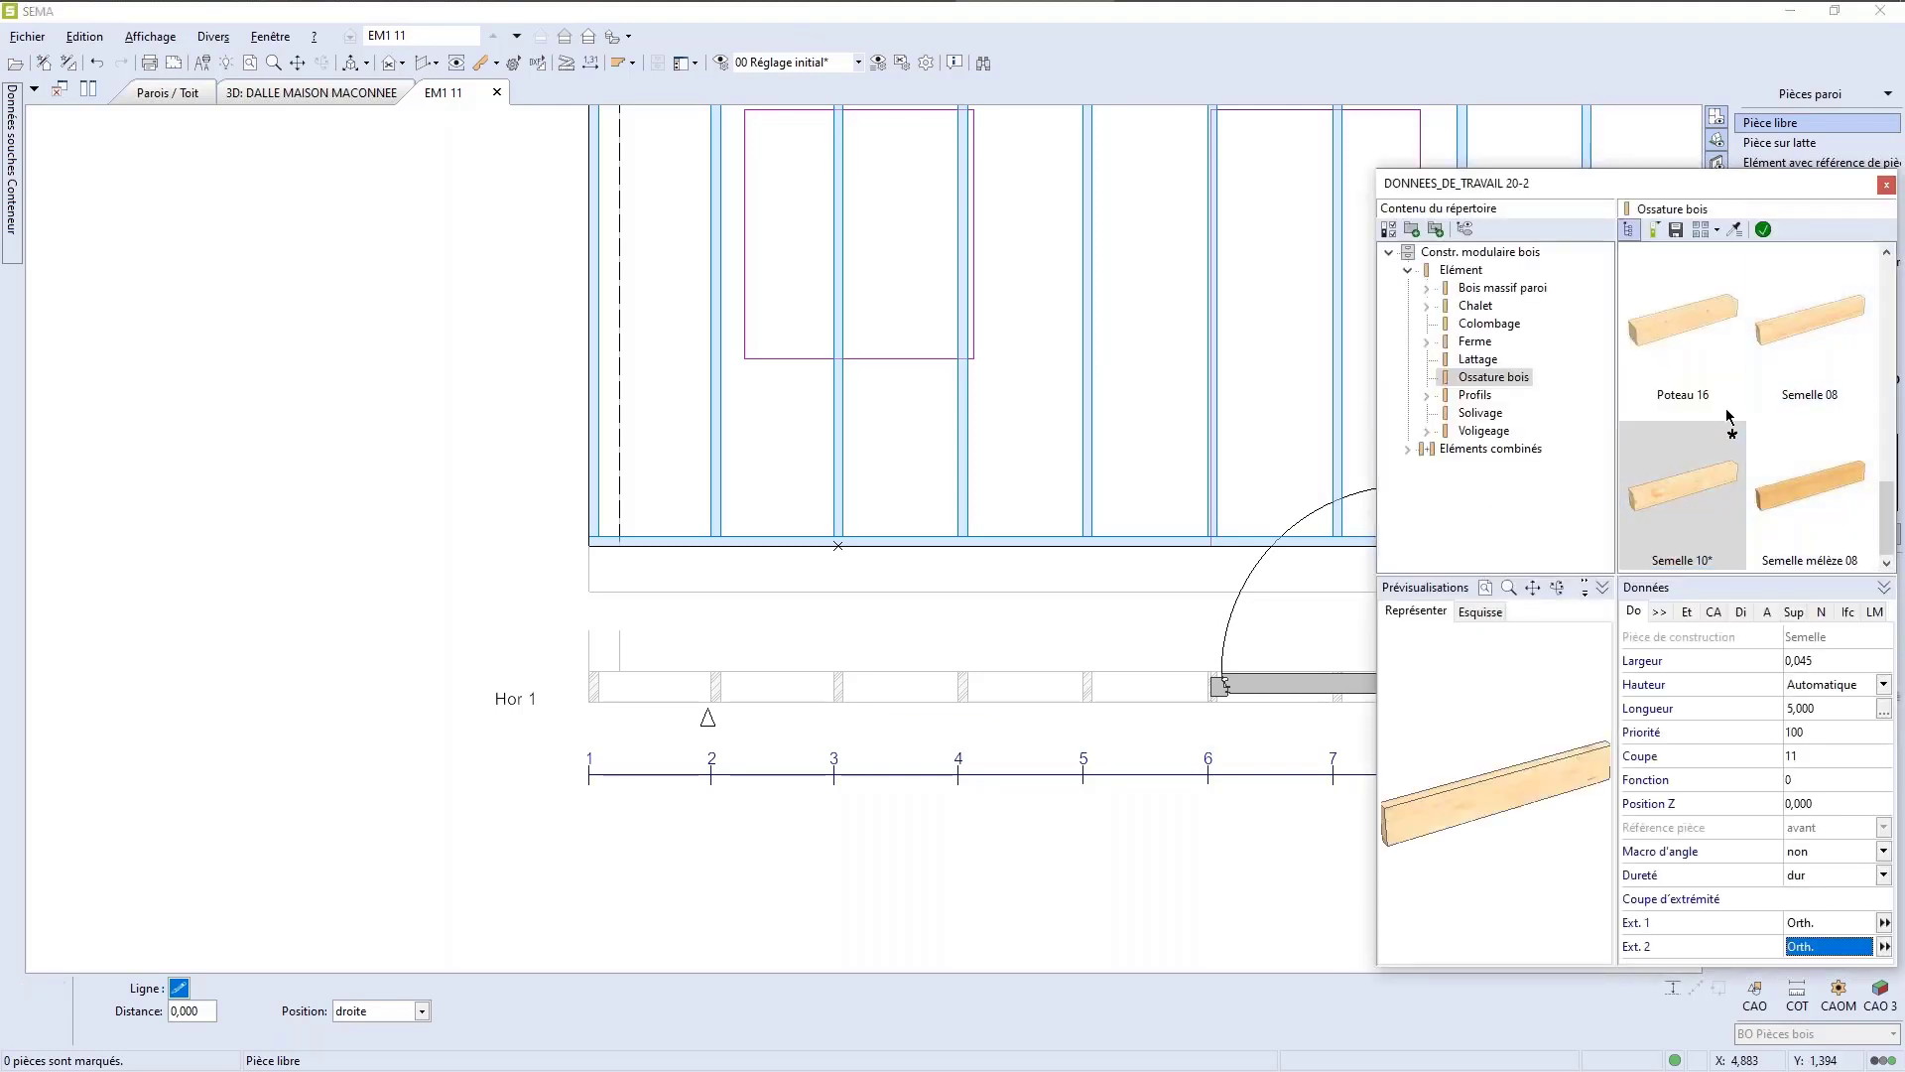
{"action": "left_click", "coordinate": [1693, 357]}
{"action": "left_click", "coordinate": [1837, 825]}
{"action": "scroll", "coordinate": [1690, 425], "scroll_direction": "up", "scroll_amount": 5}
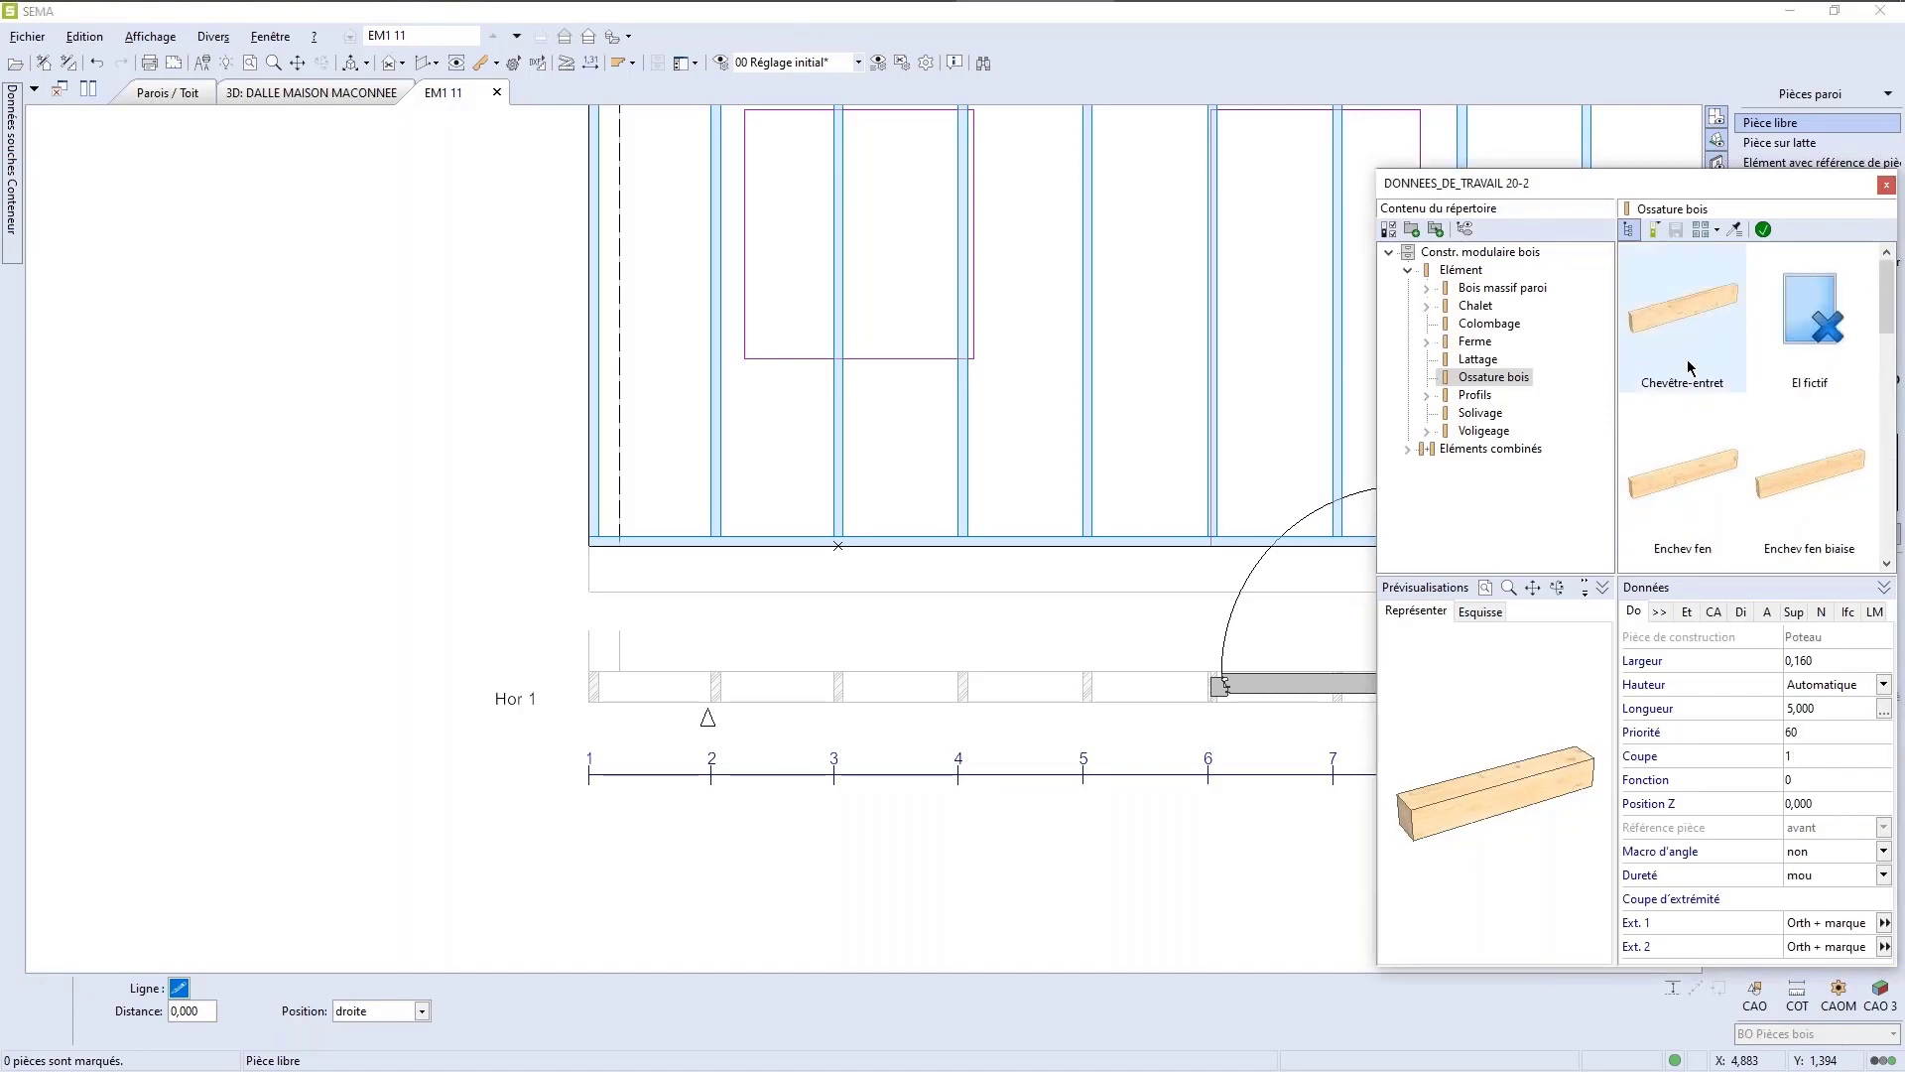
{"action": "left_click", "coordinate": [1687, 487]}
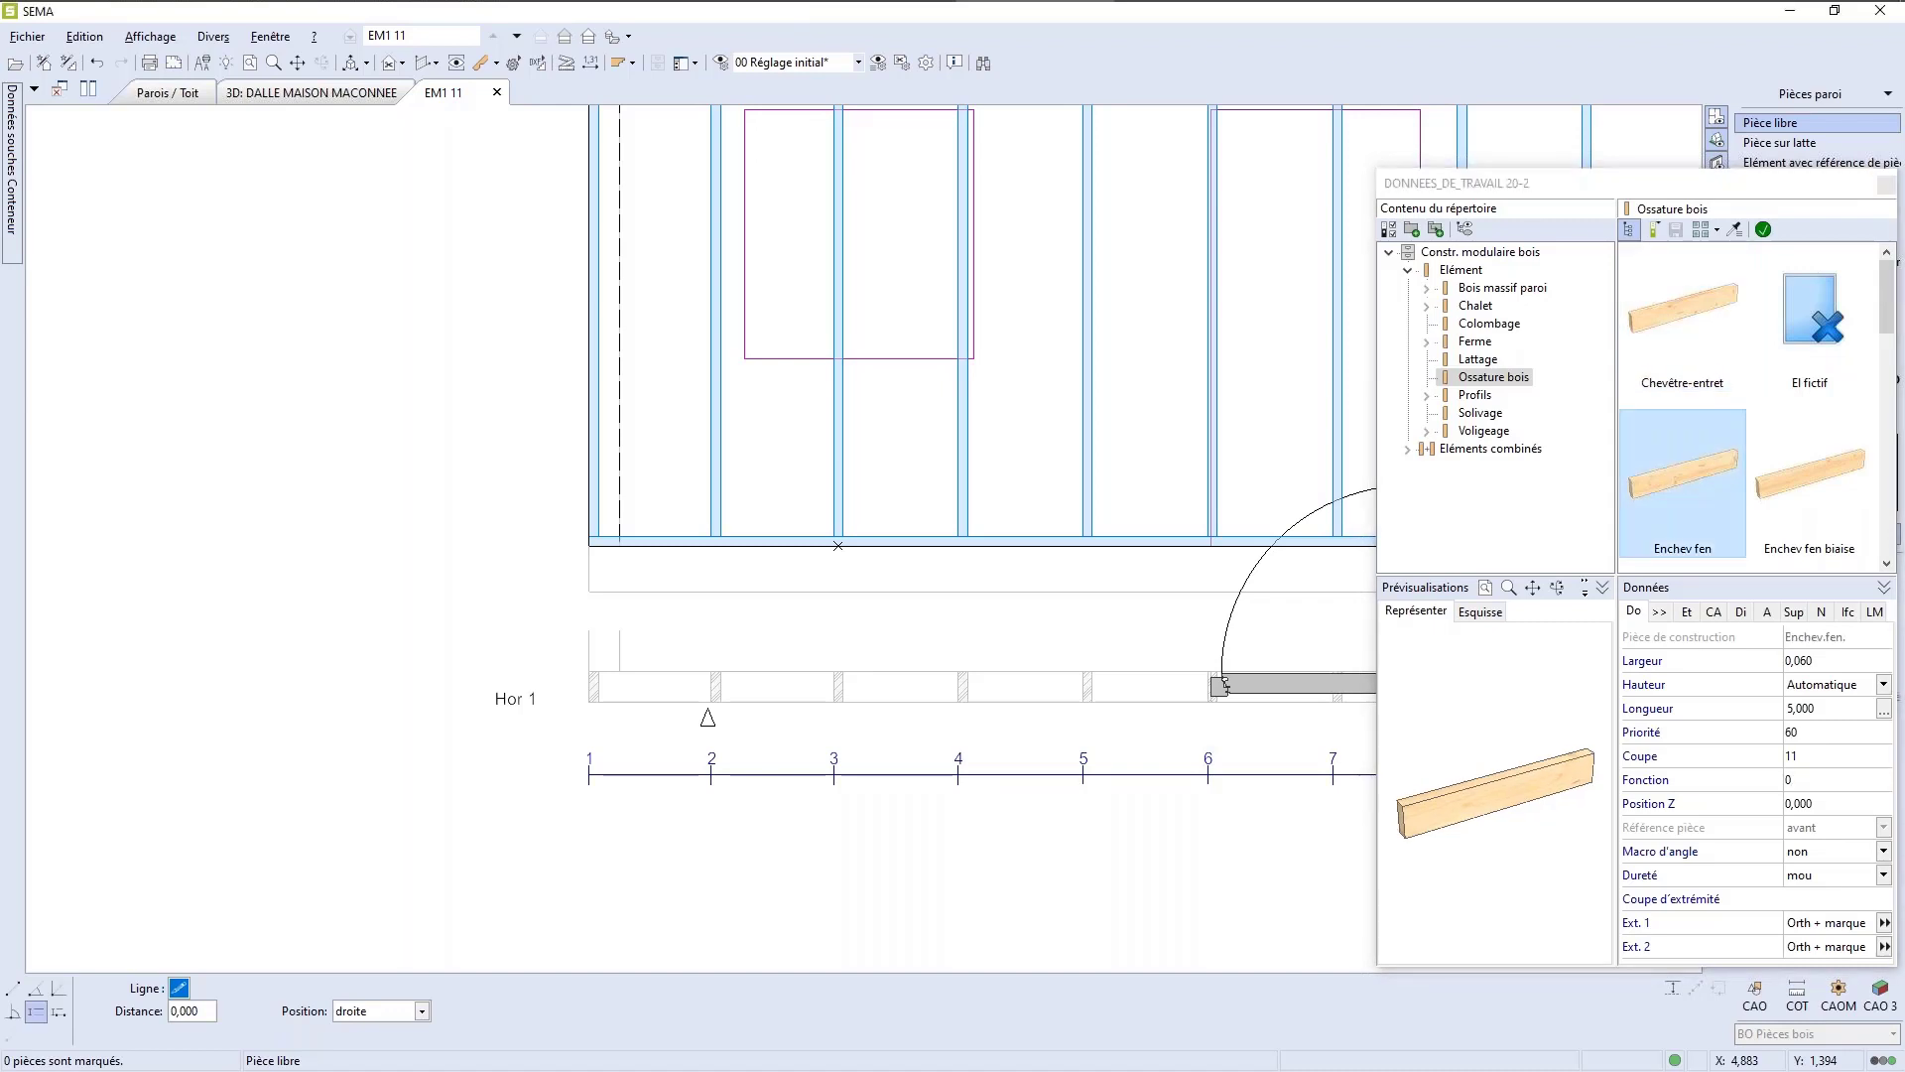
{"action": "left_click", "coordinate": [1885, 185]}
{"action": "scroll", "coordinate": [308, 809], "scroll_direction": "down", "scroll_amount": 2}
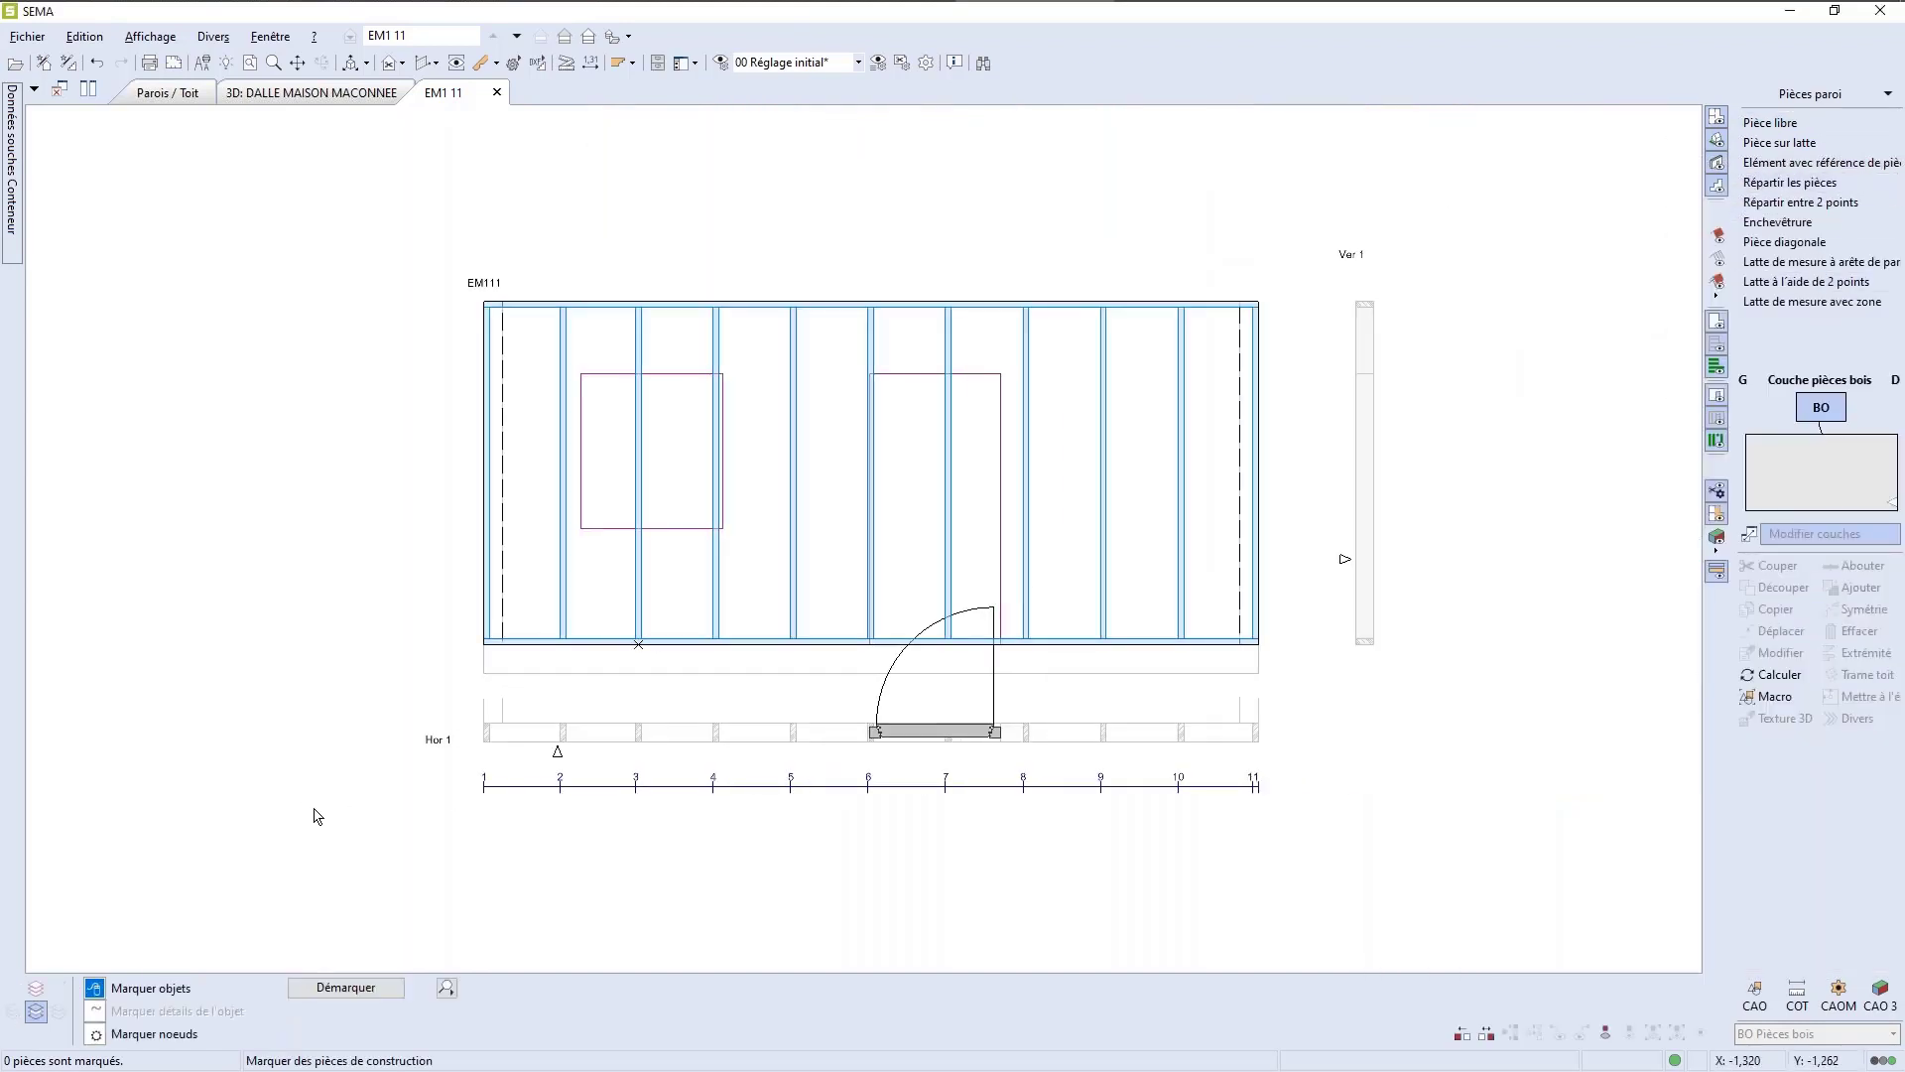
{"action": "scroll", "coordinate": [1159, 579], "scroll_direction": "up", "scroll_amount": 1}
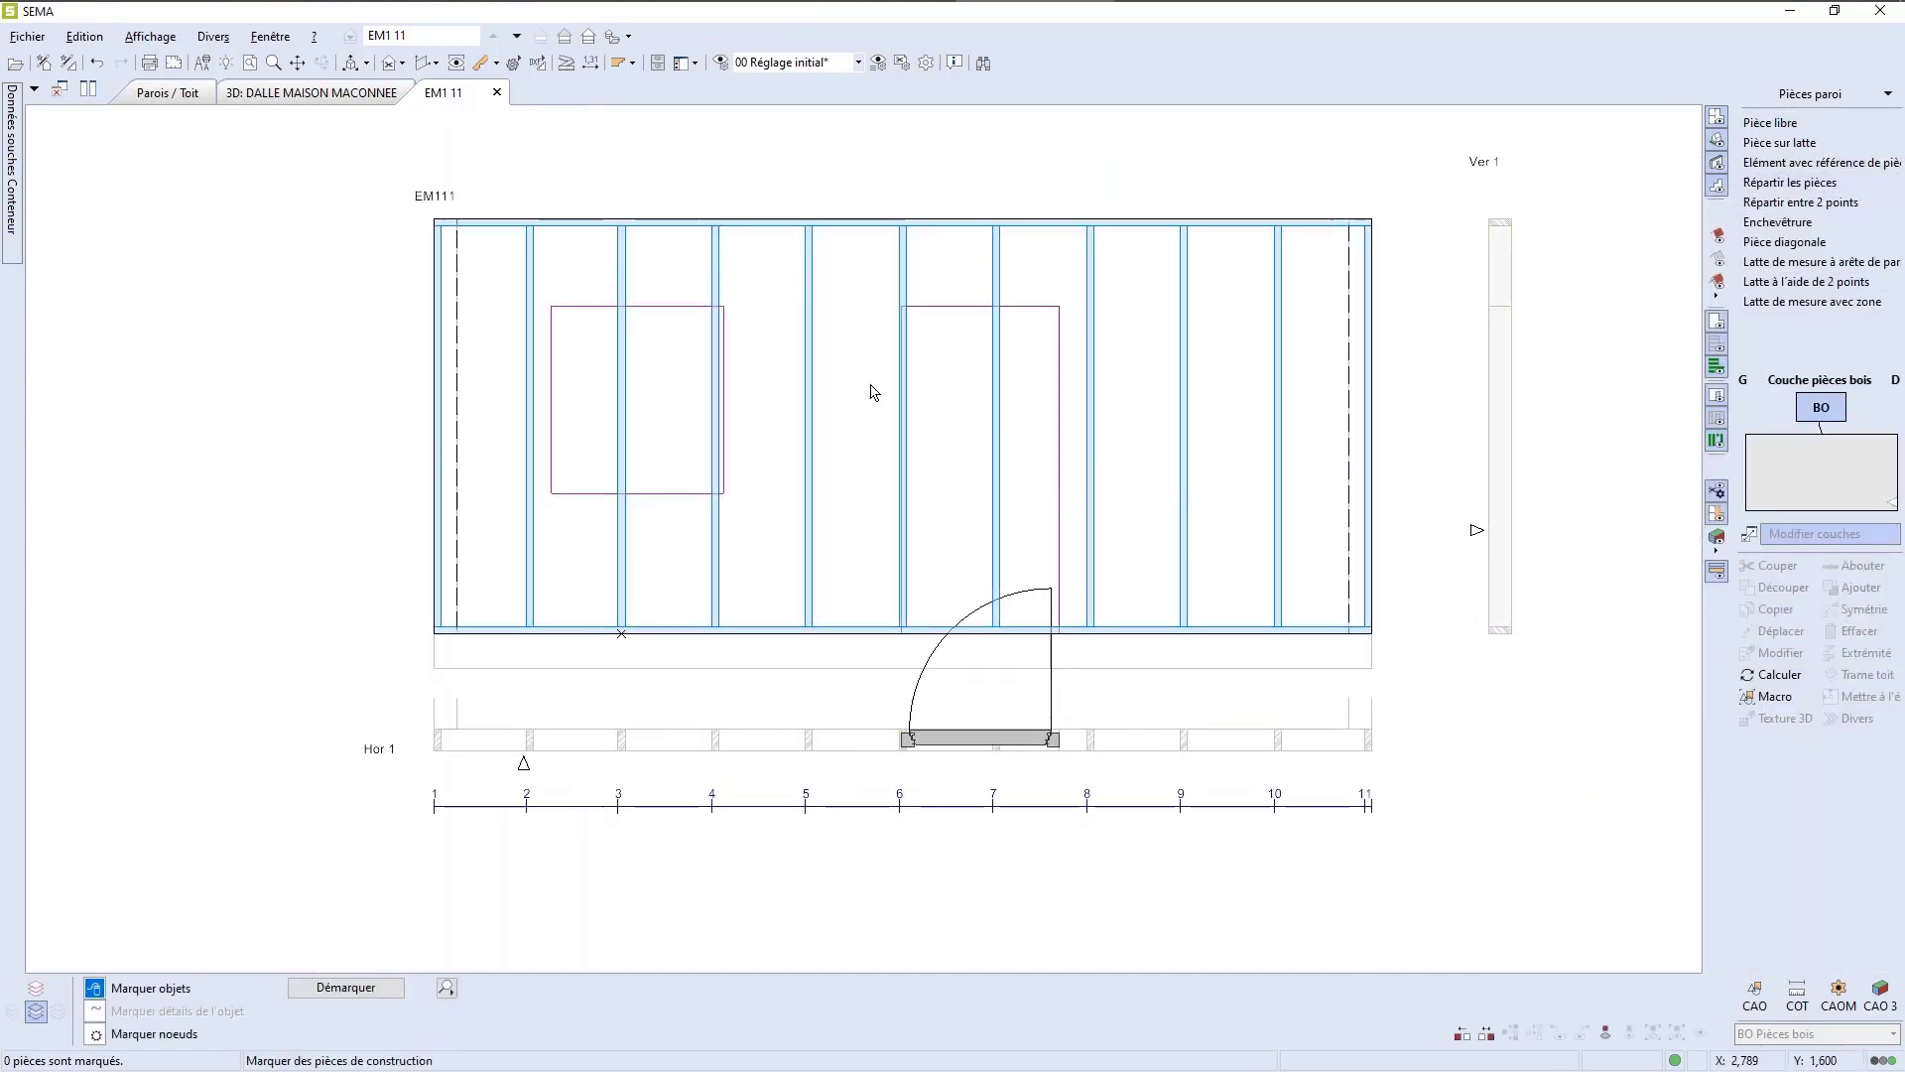
Step: Create a new element in the Ossature bois folder under Constr. modulaire bois, Elément, in the master data
{"action": "left_click", "coordinate": [657, 63]}
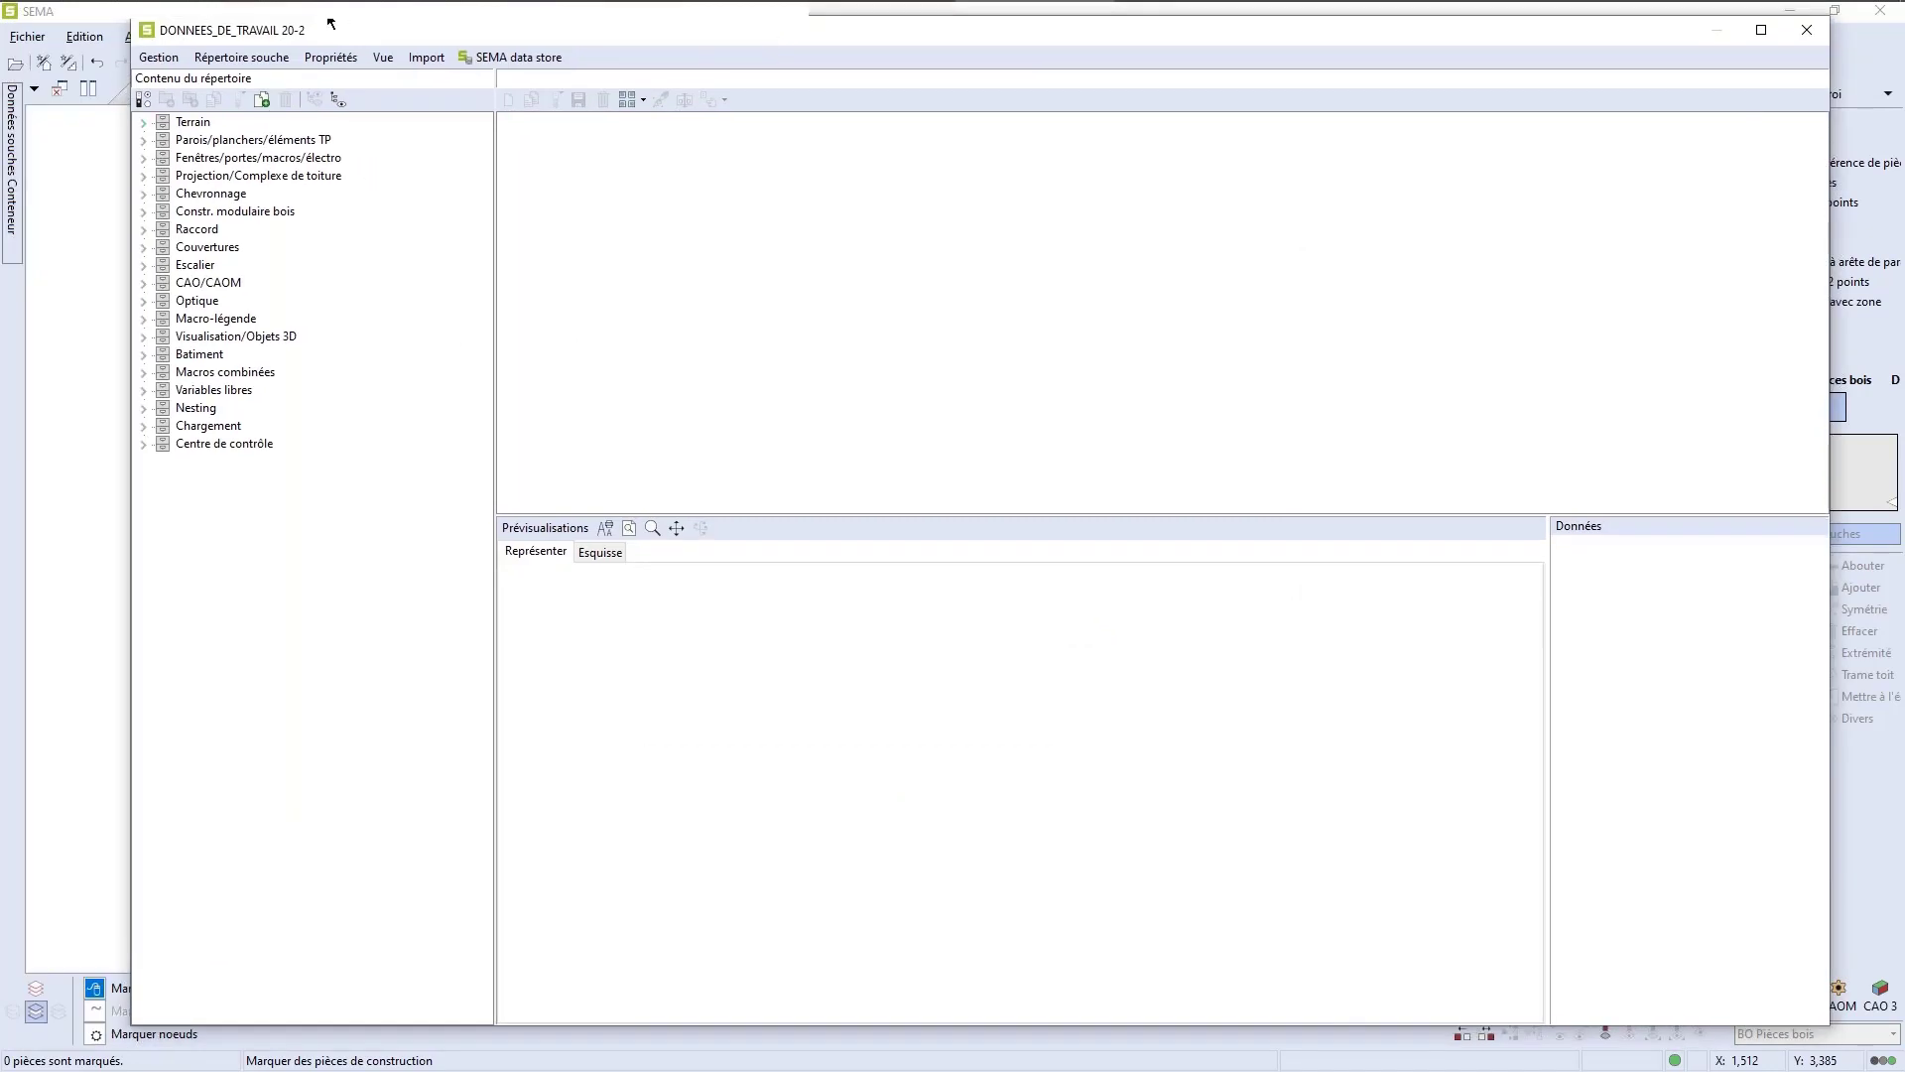
{"action": "left_click", "coordinate": [145, 213]}
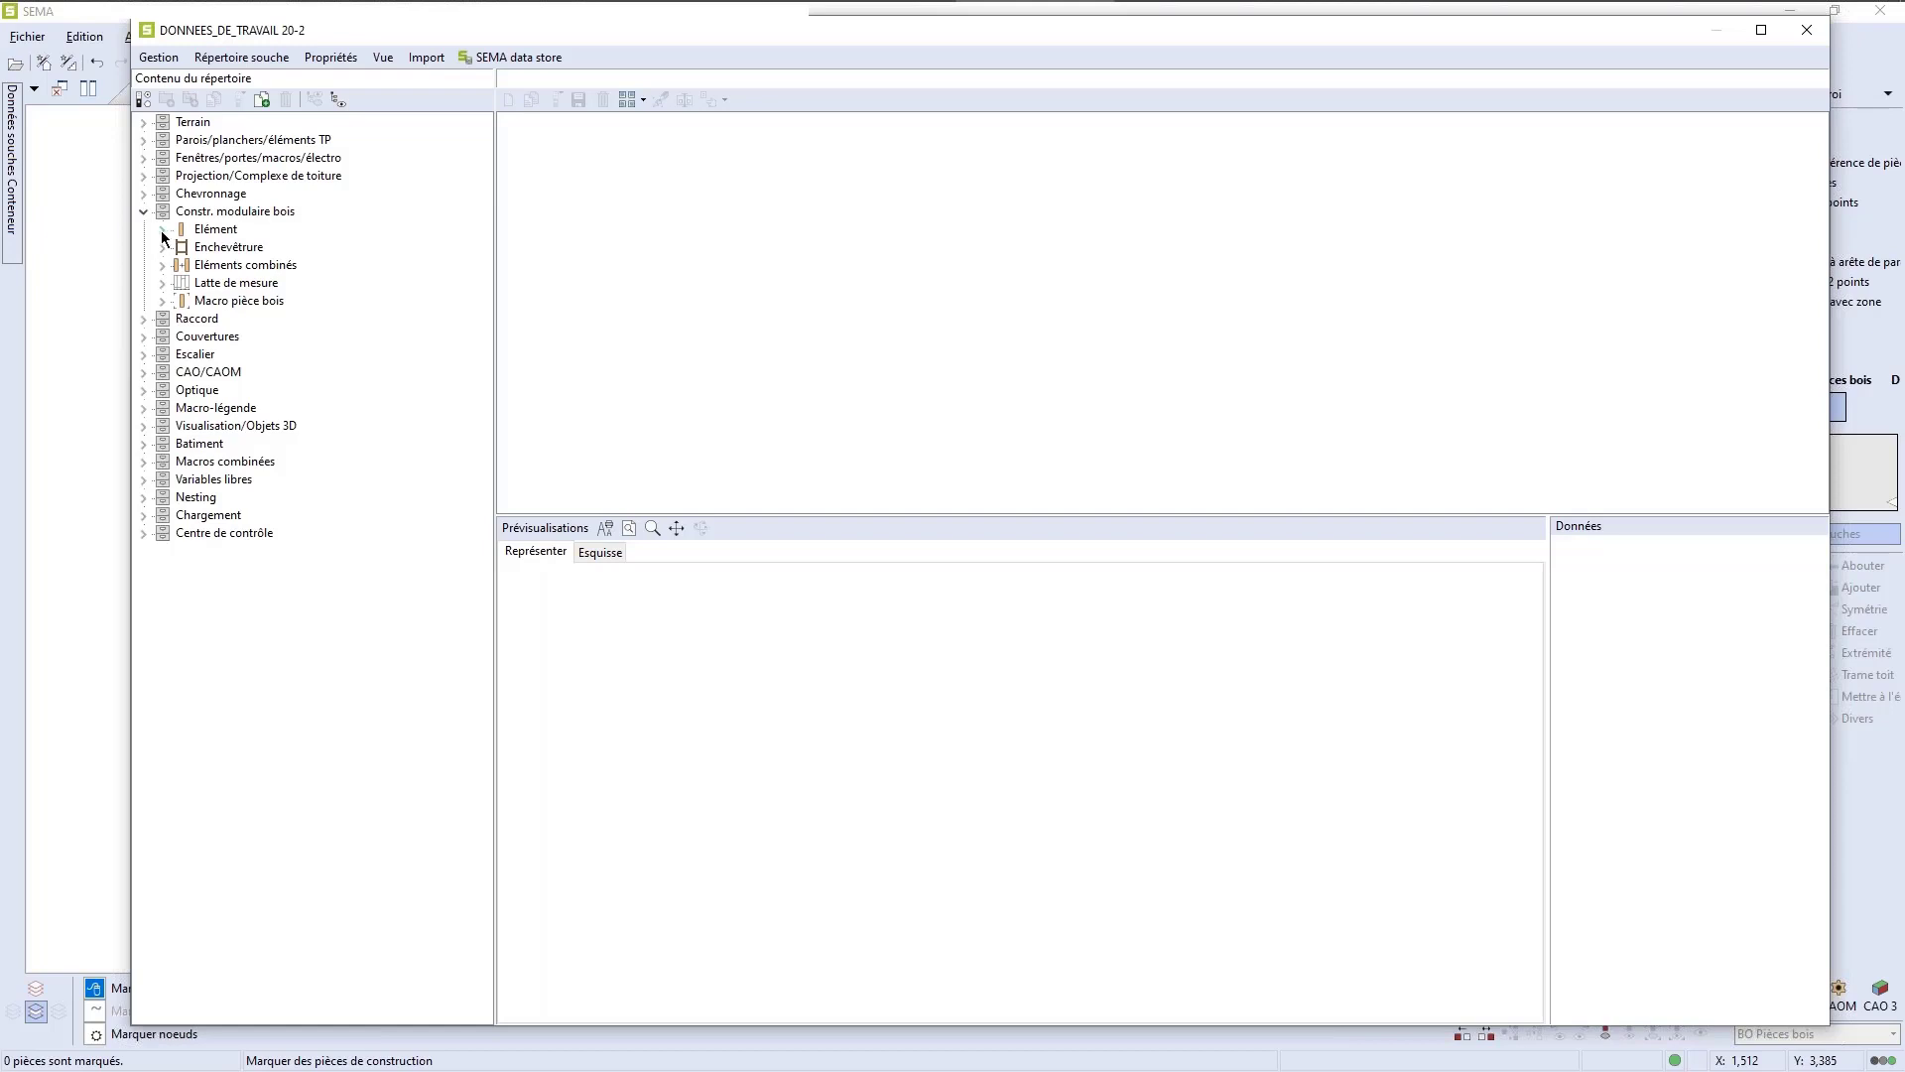
{"action": "left_click", "coordinate": [163, 231]}
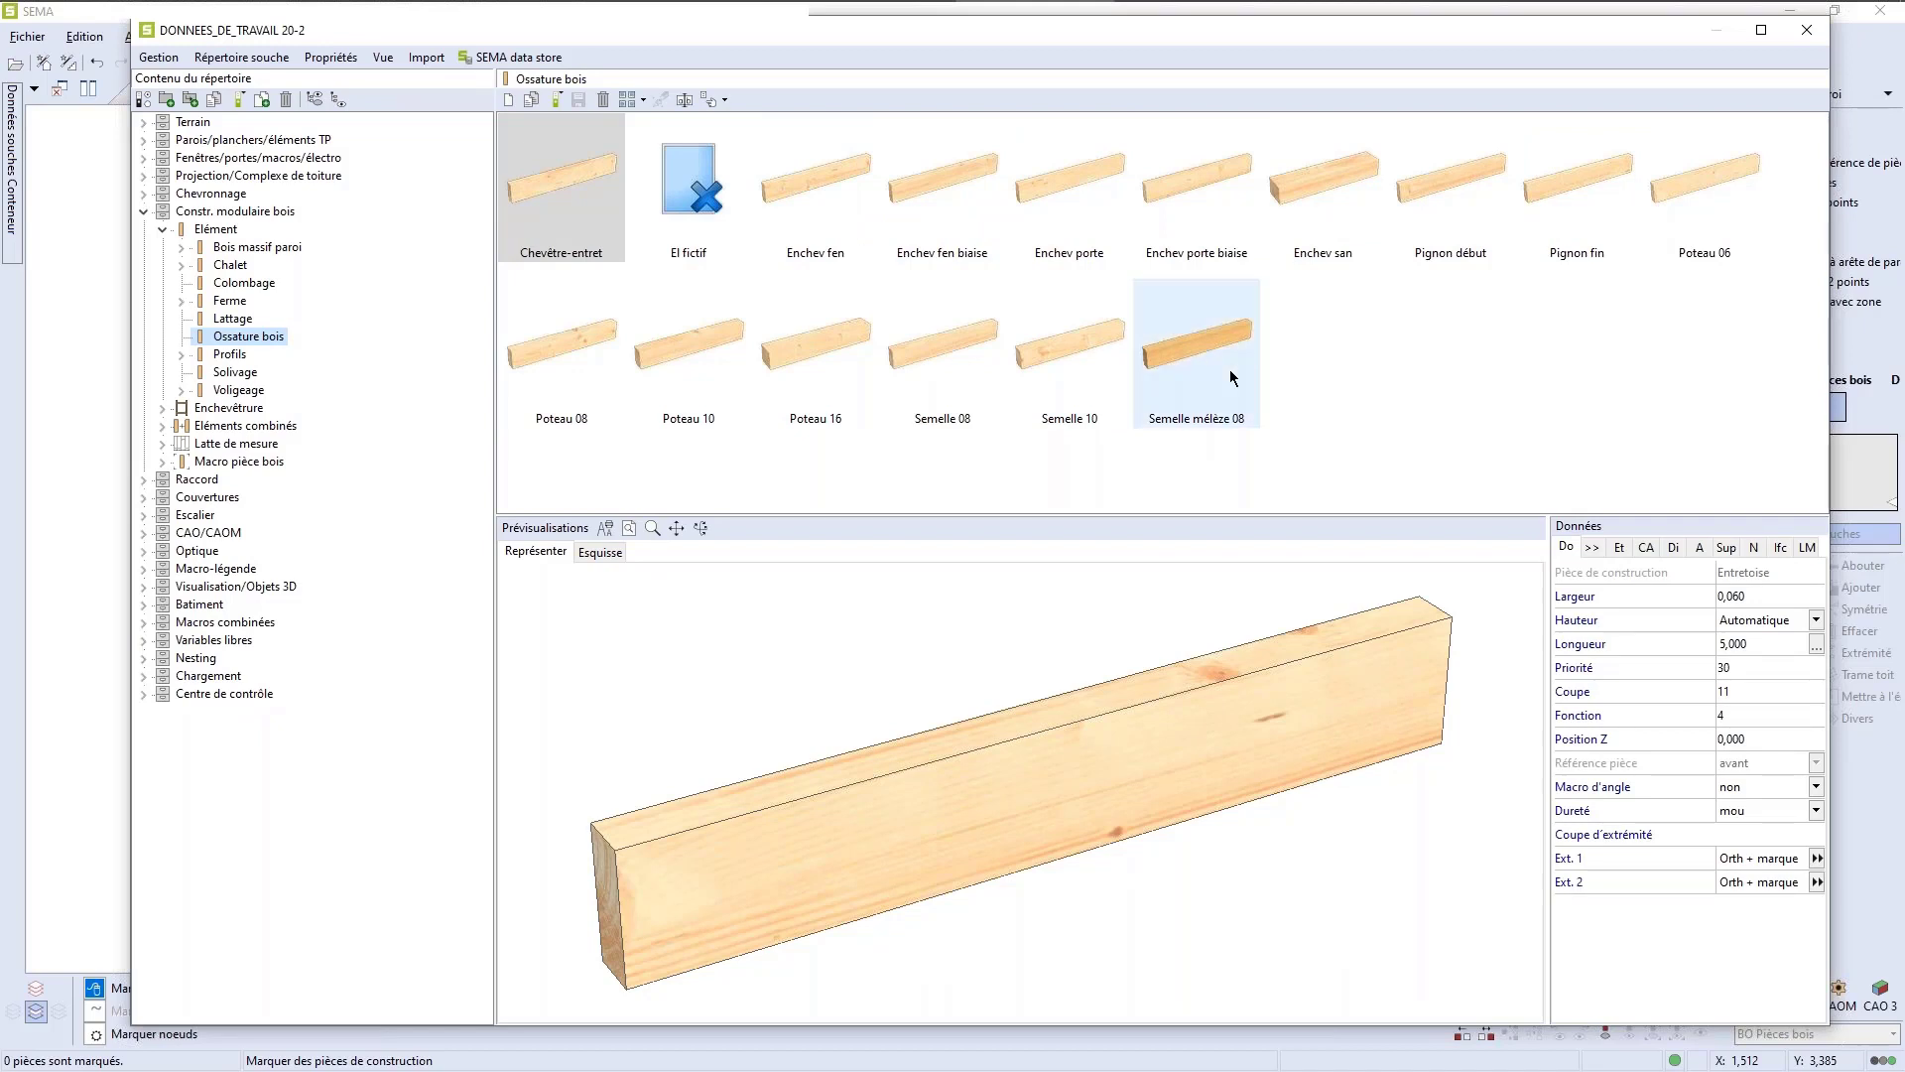
{"action": "left_click", "coordinate": [1197, 352]}
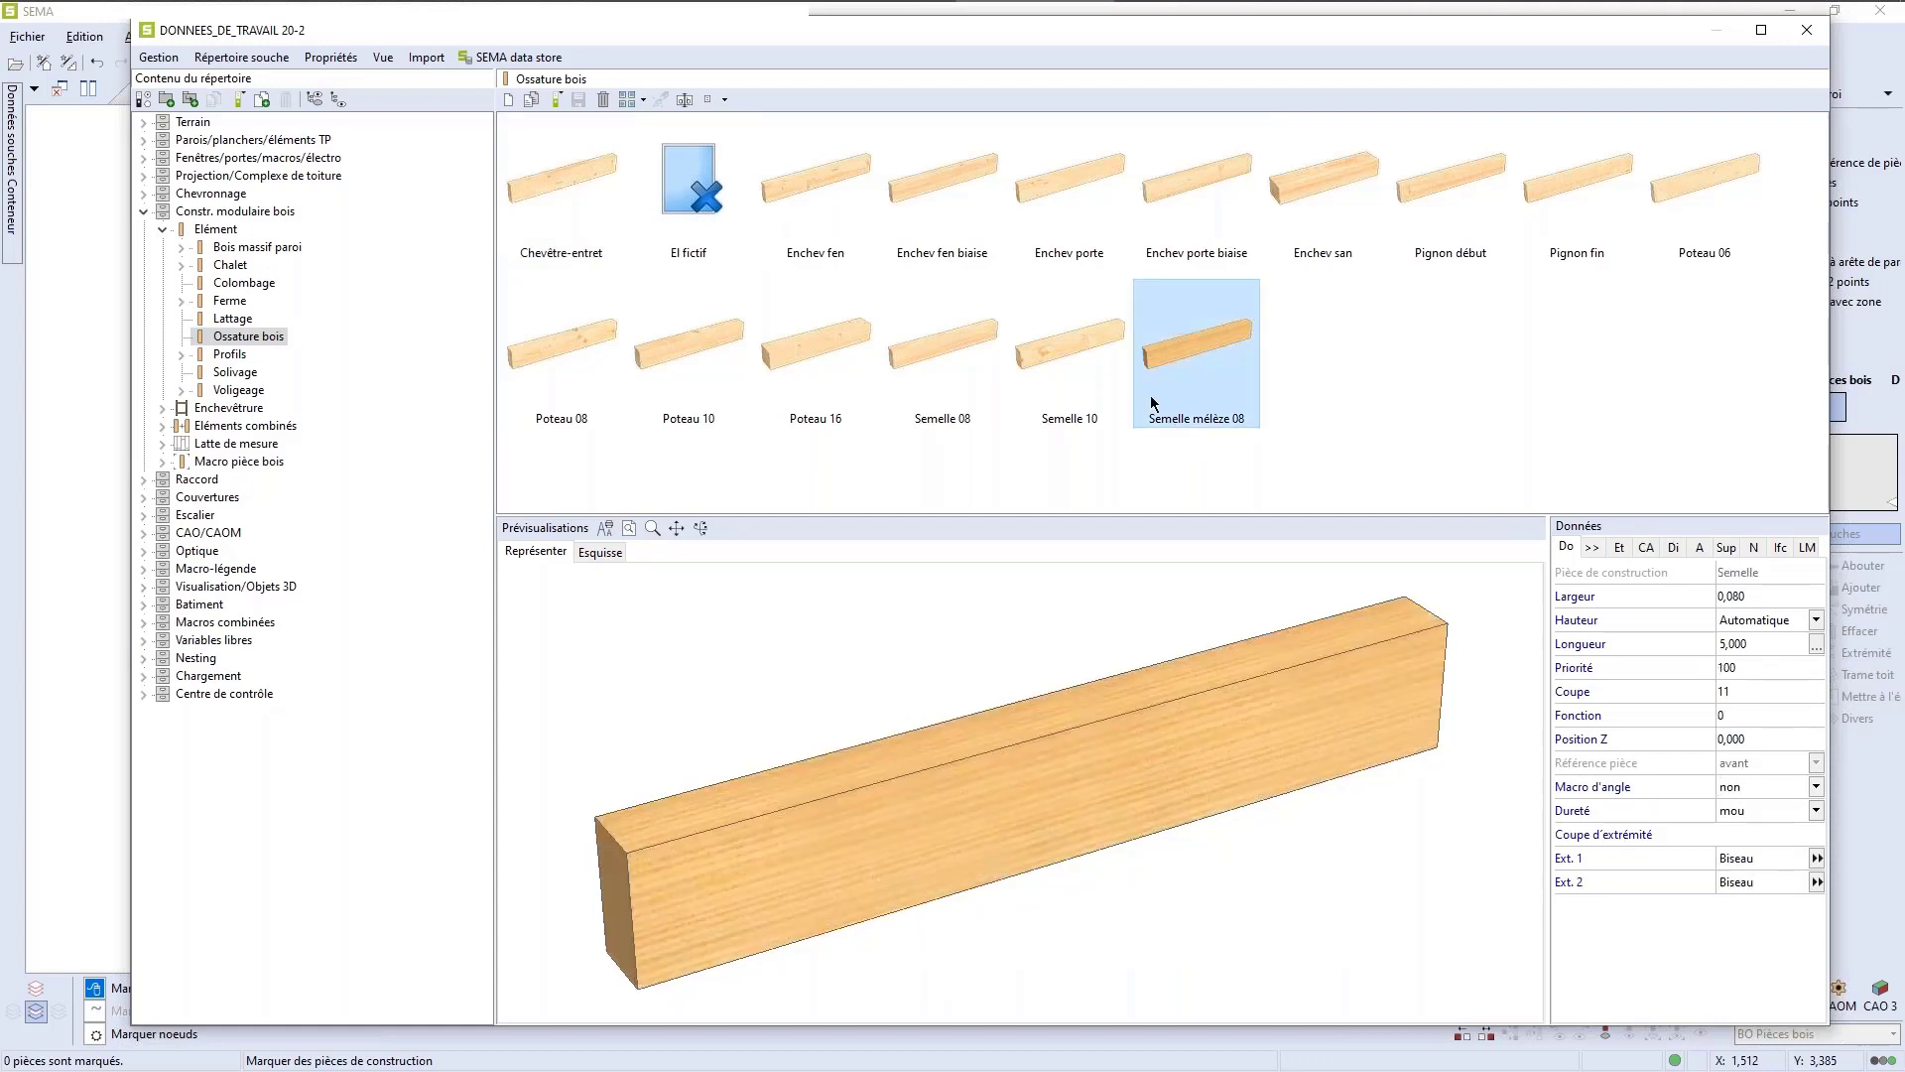
{"action": "left_click", "coordinate": [1088, 357]}
{"action": "left_click", "coordinate": [1697, 189]}
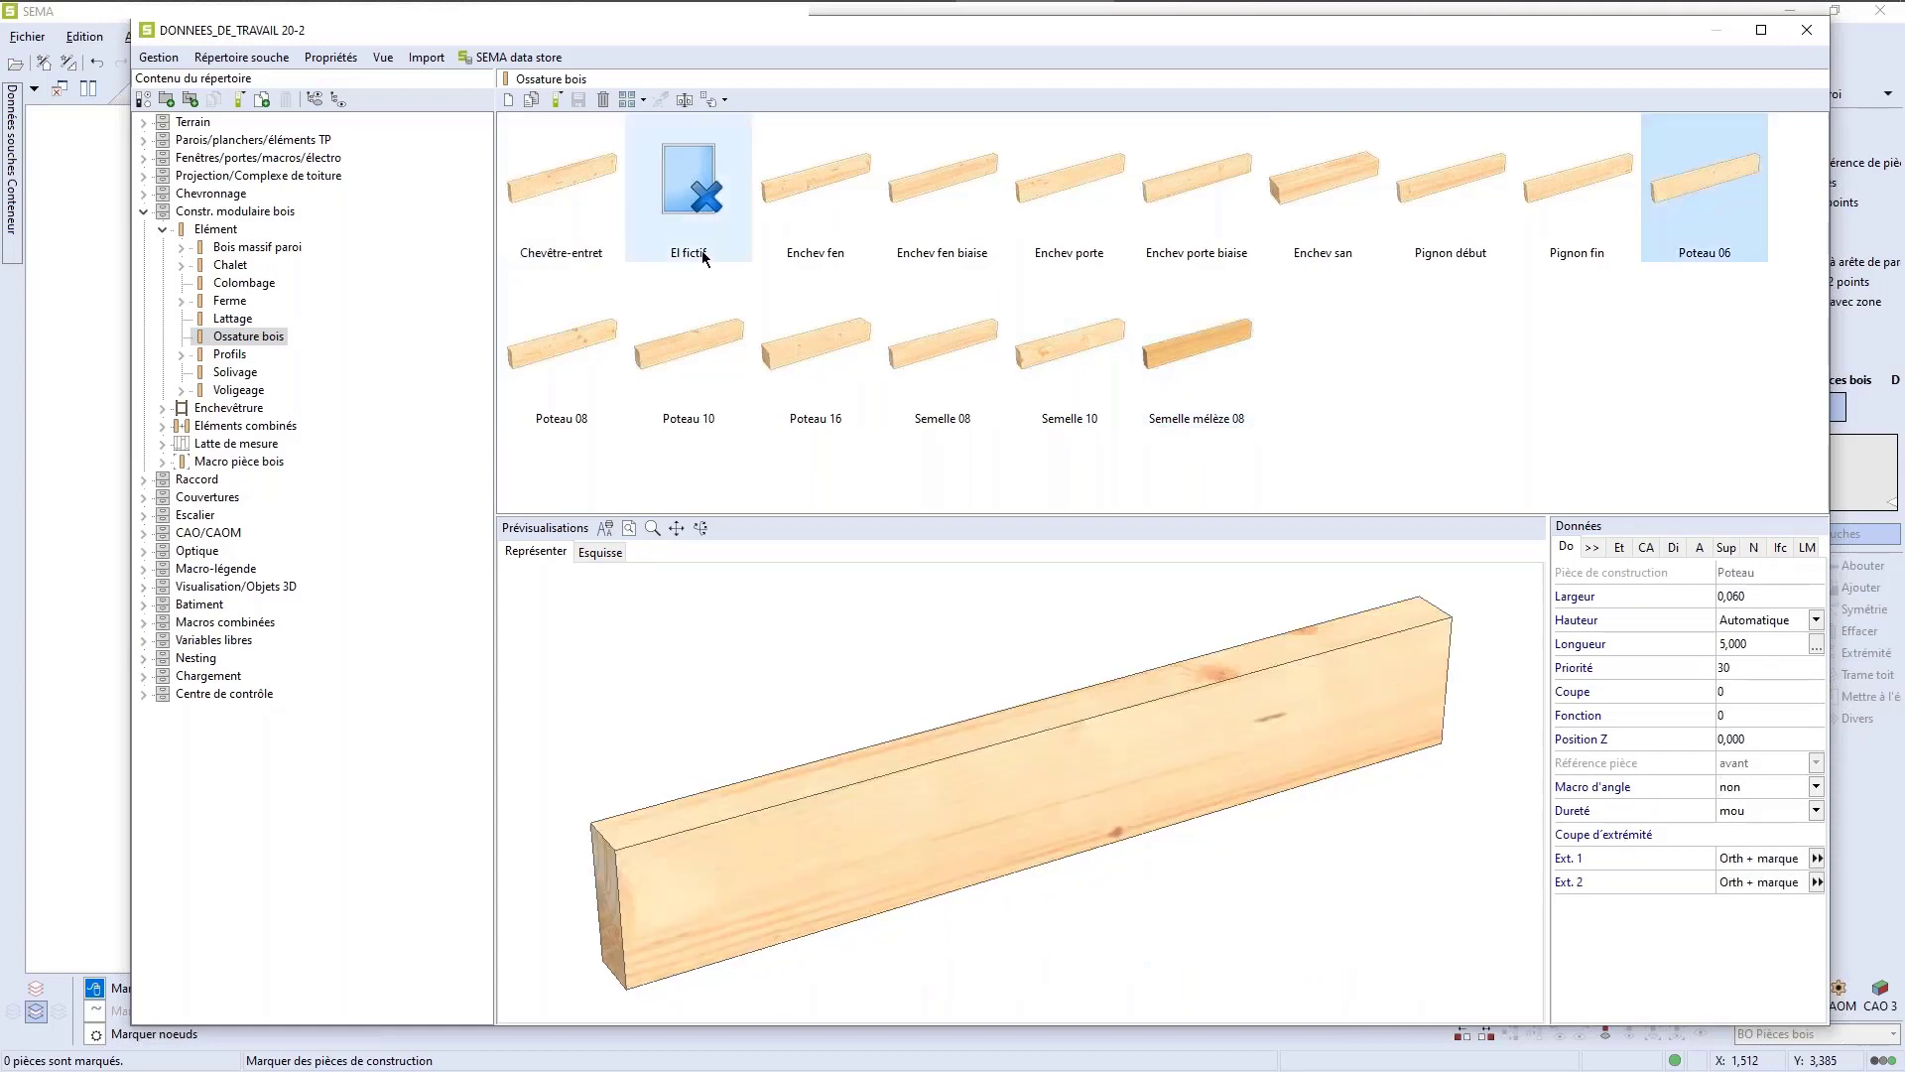
{"action": "left_click", "coordinate": [510, 98]}
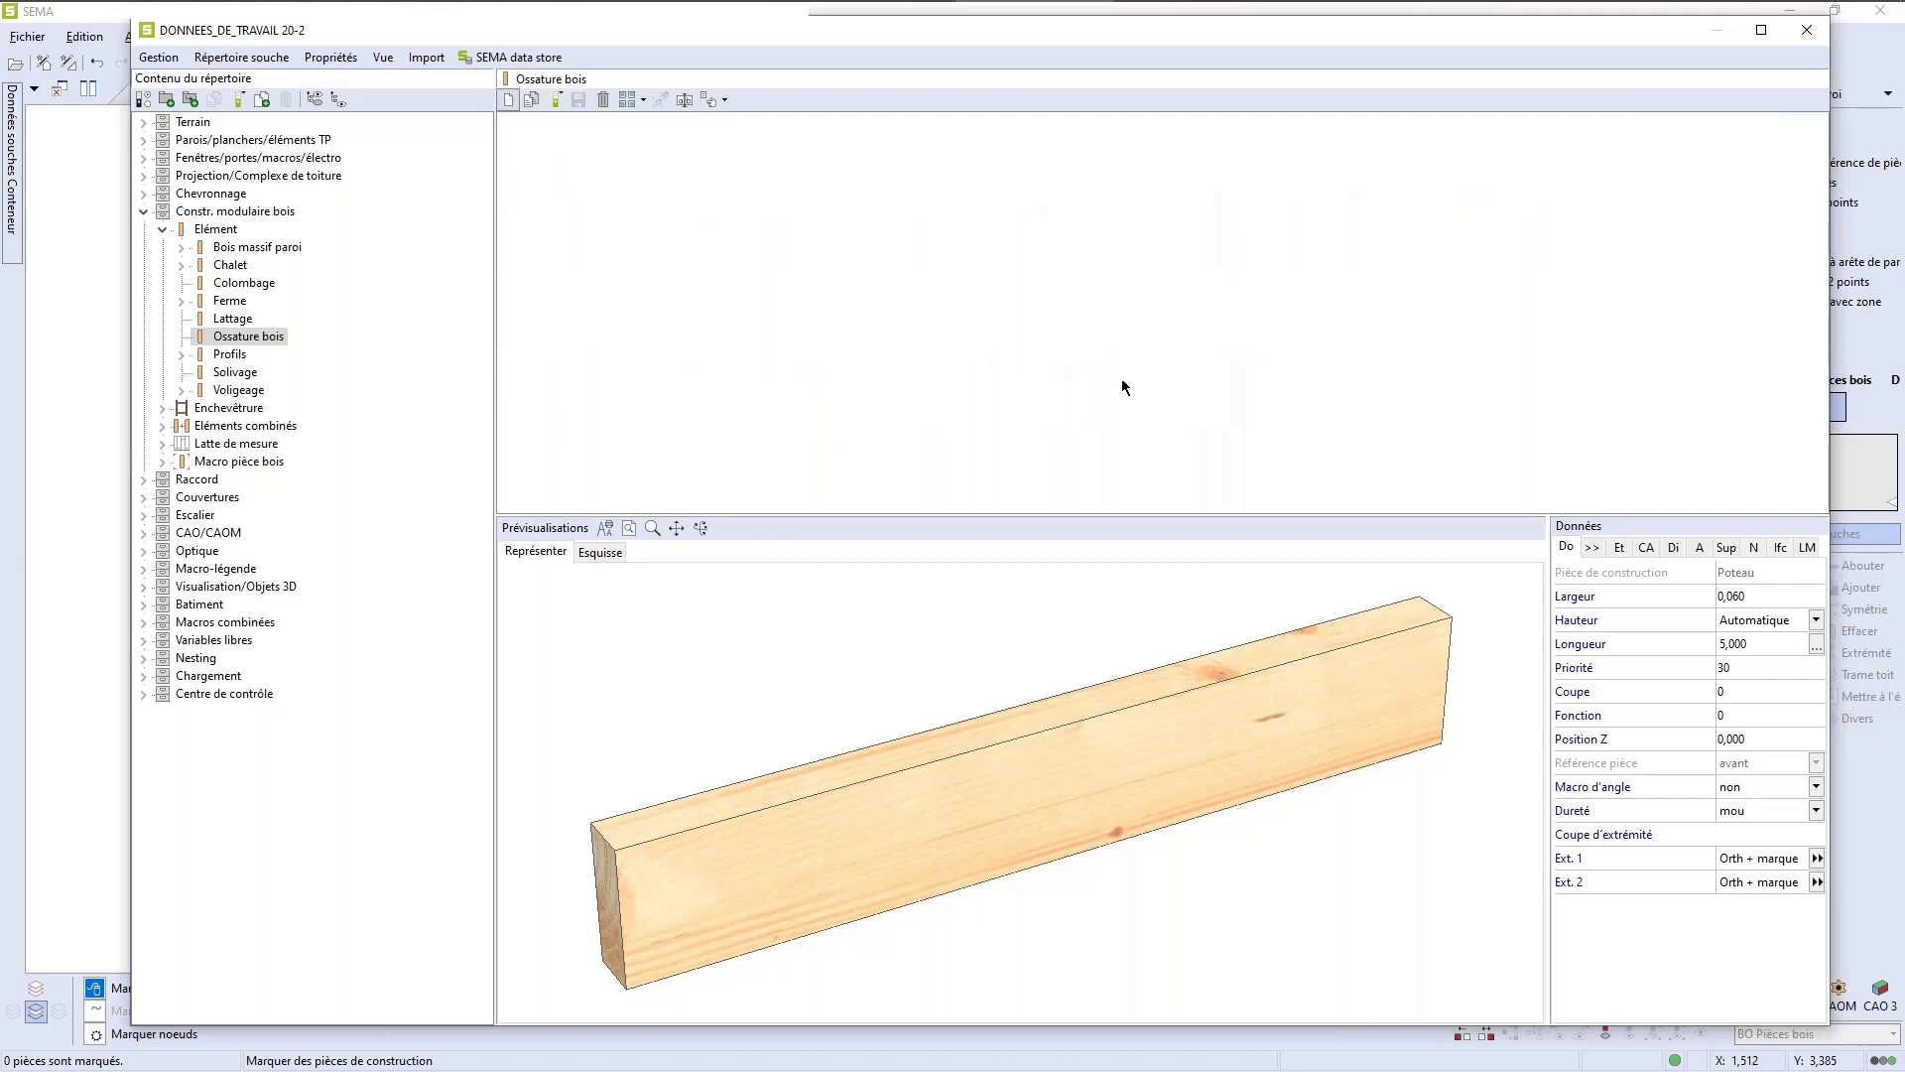
Step: Set the new element's Largeur to 0,145 and its Hauteur to 0,045
{"action": "left_click", "coordinate": [1766, 597]}
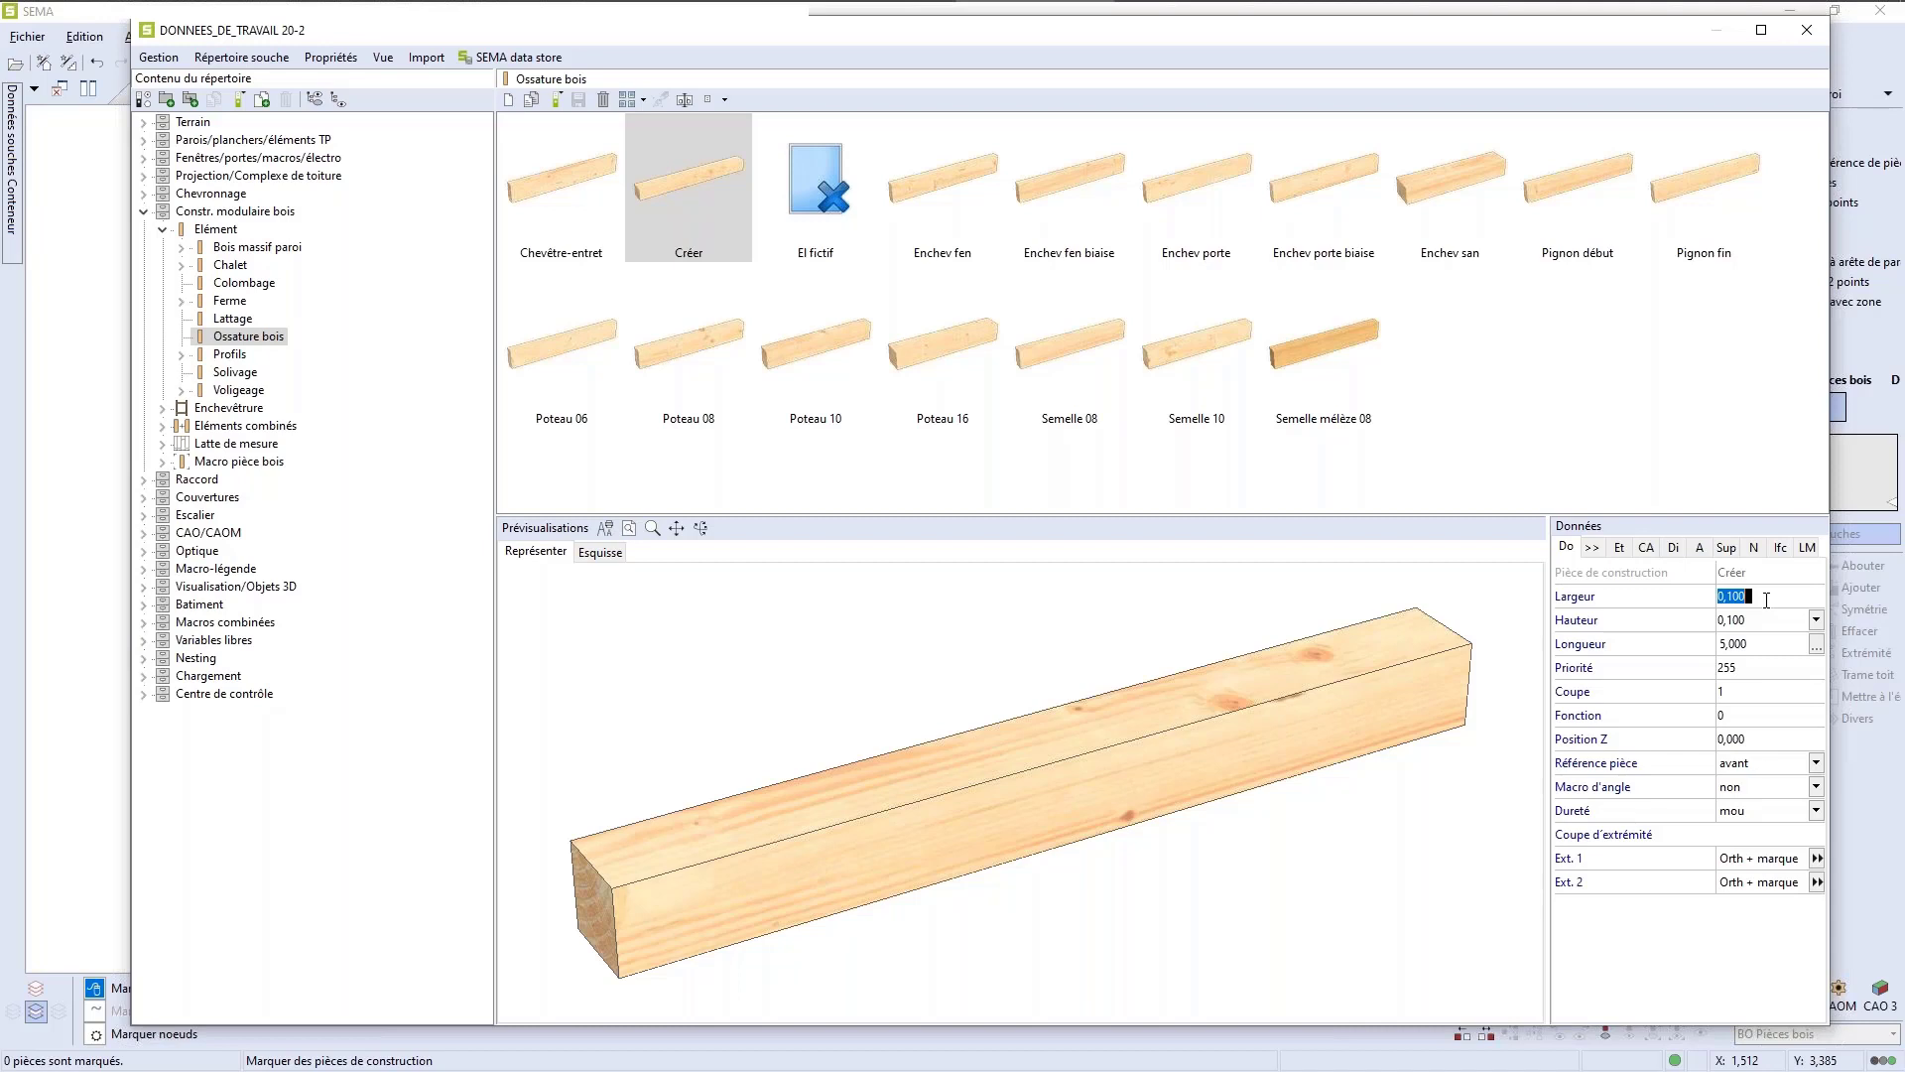
{"action": "type", "text": "0,145"}
{"action": "key", "text": "Tab"}
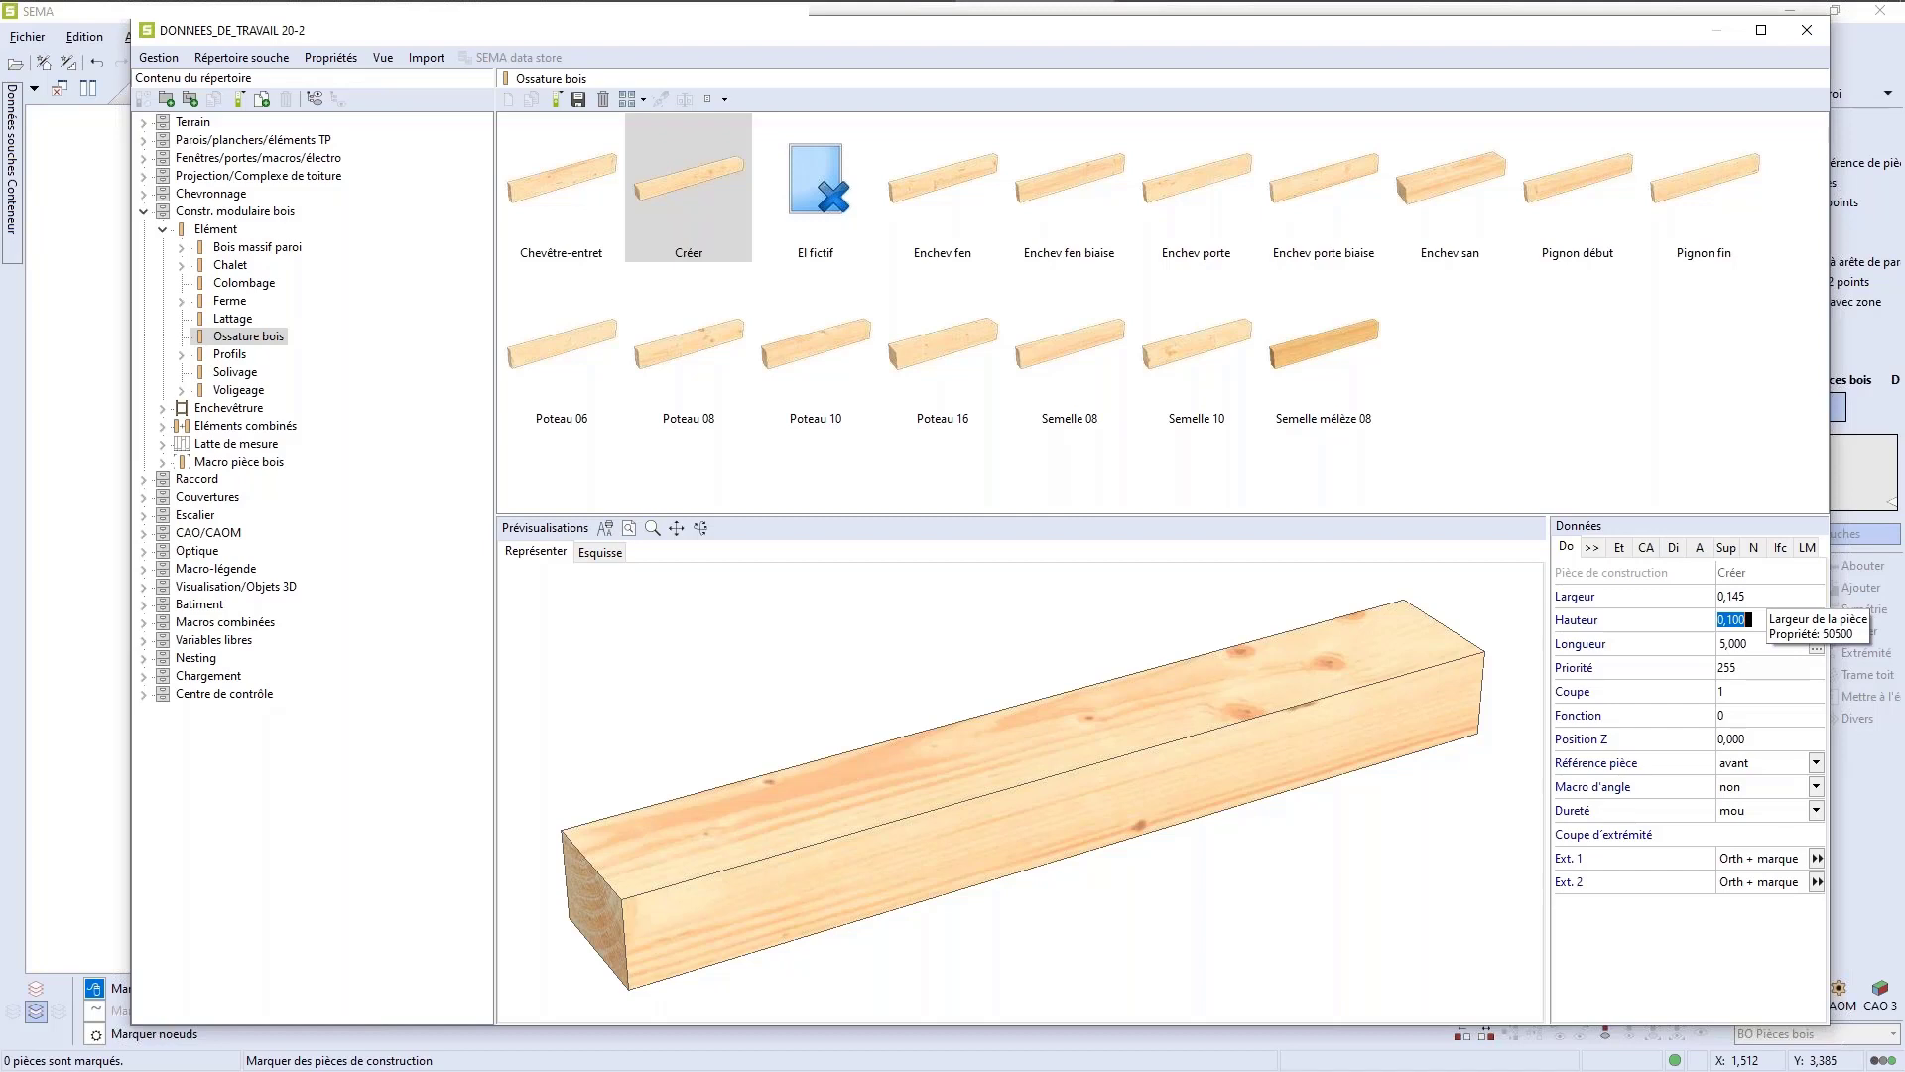
{"action": "type", "text": "0,045"}
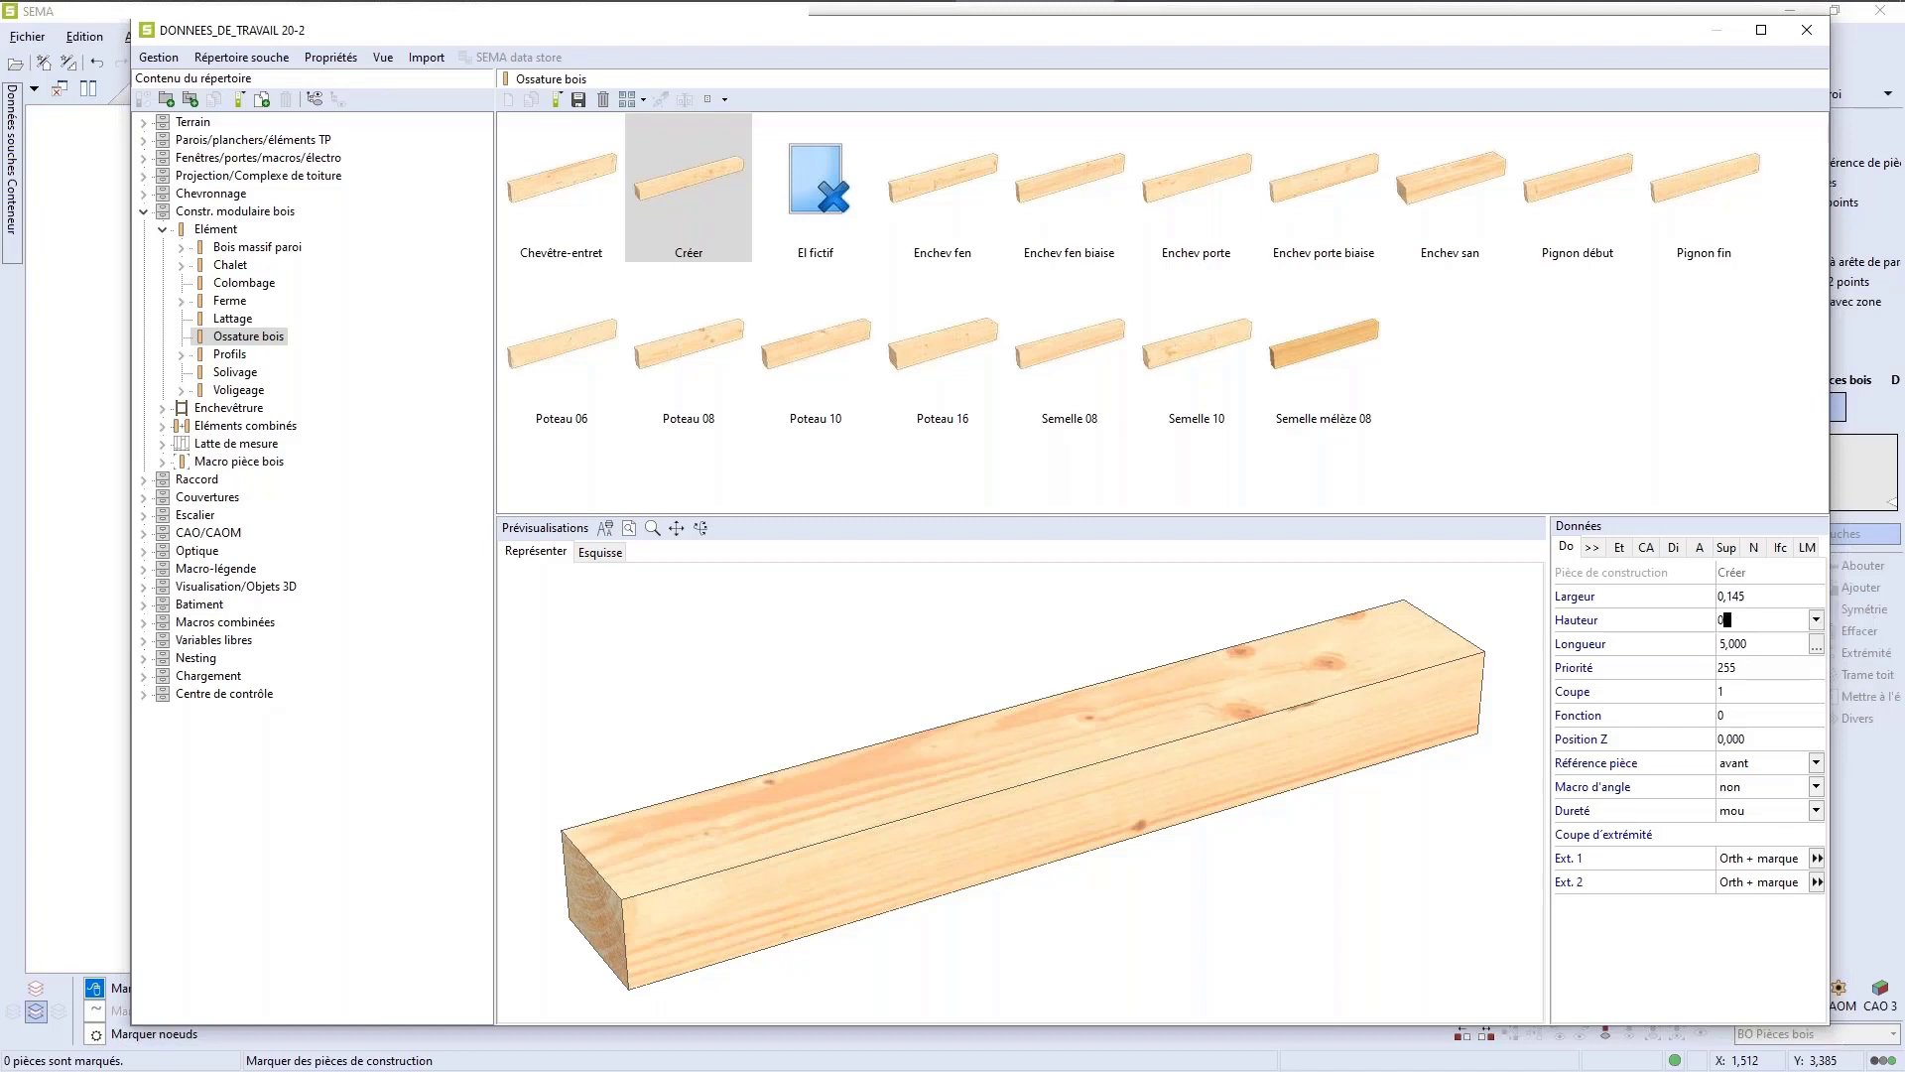
{"action": "key", "text": "Tab"}
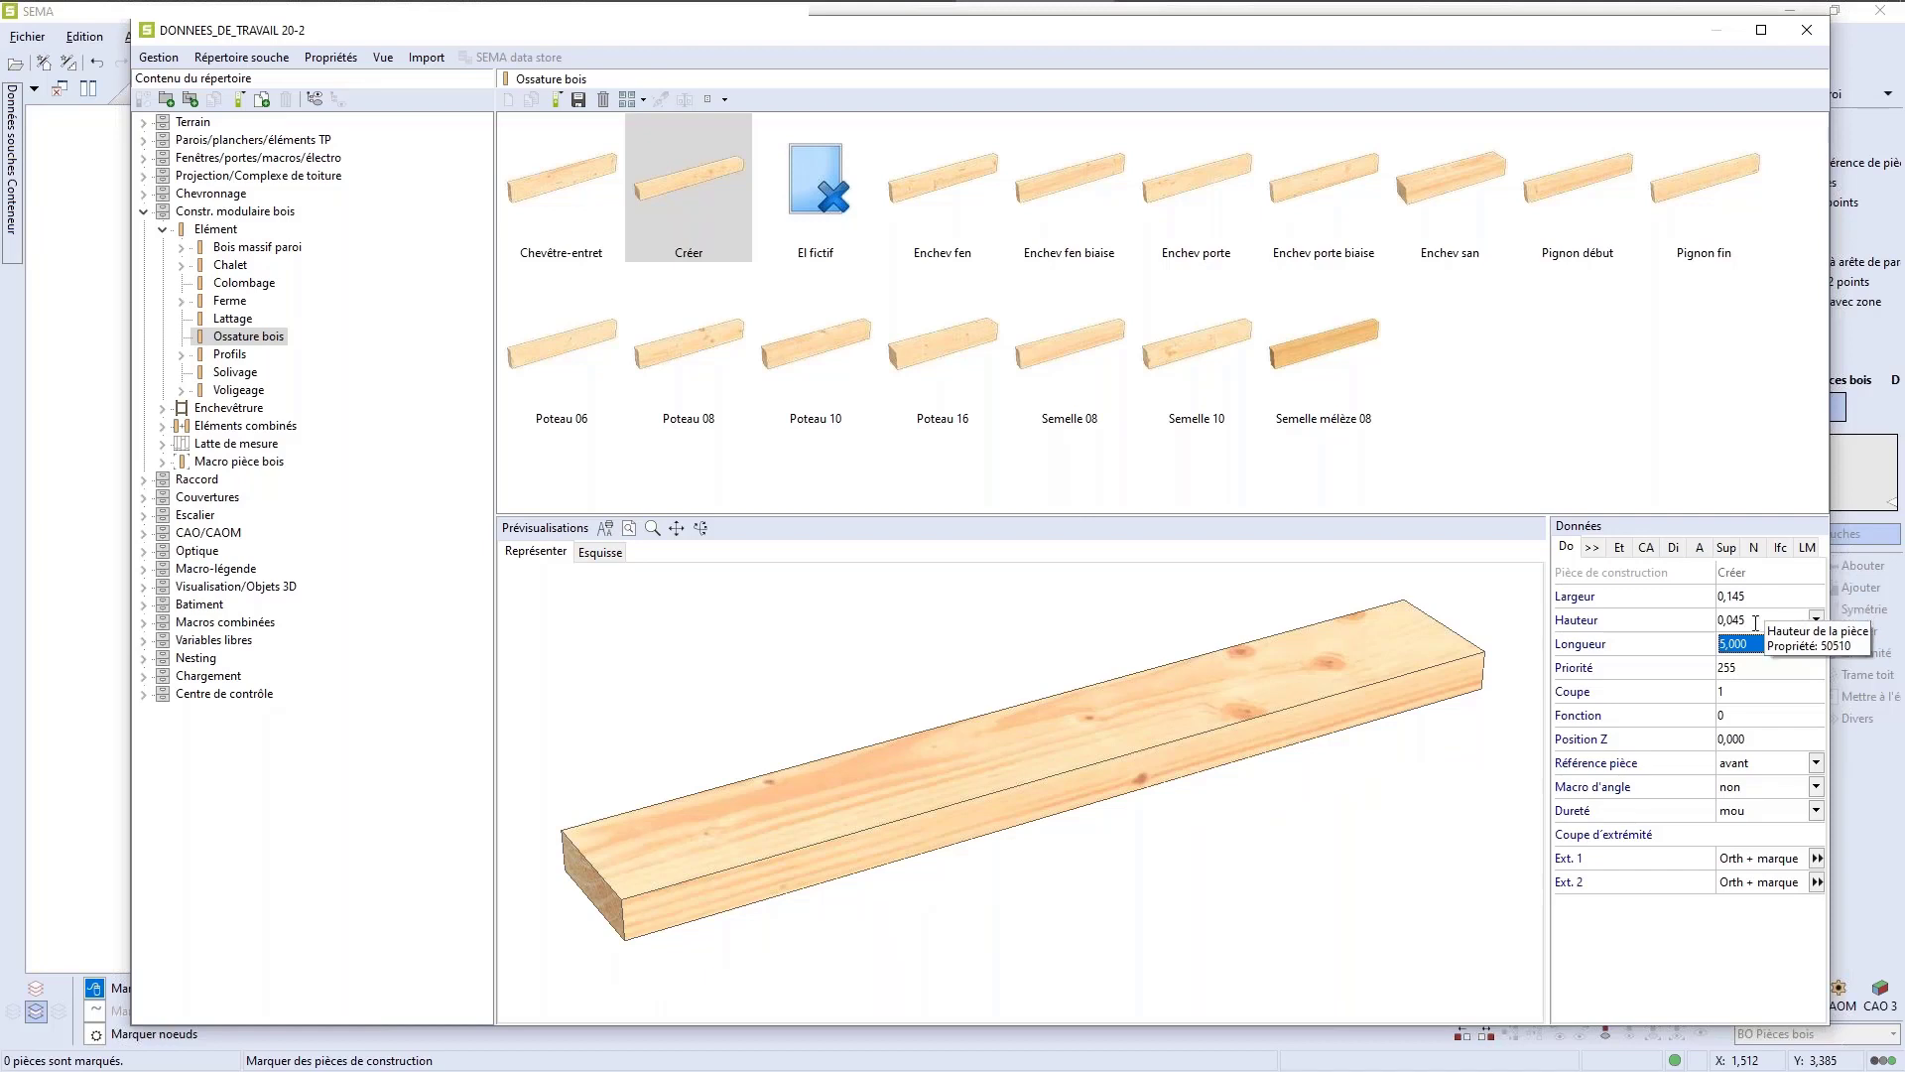
{"action": "key", "text": "Tab"}
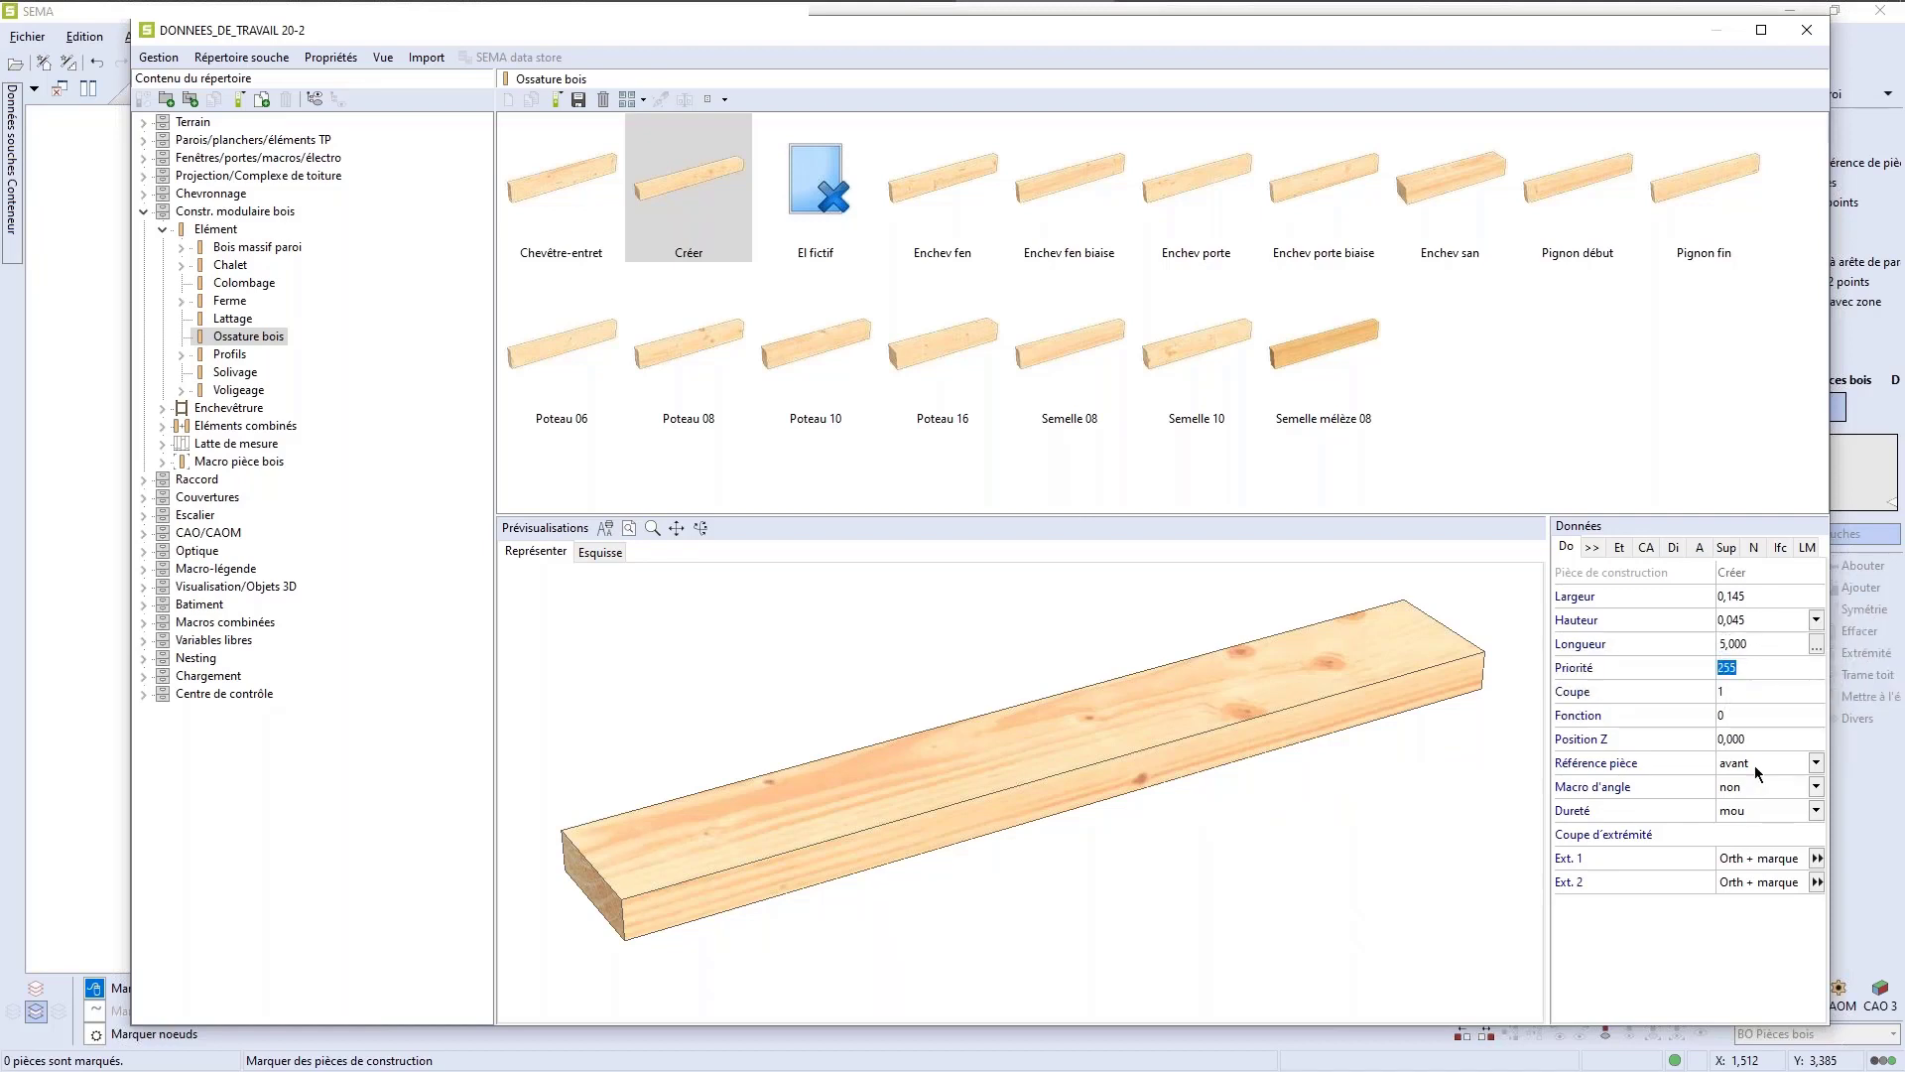
Step: Set the new element's Priorité to 30 and its Référence pièce to arrière
{"action": "type", "text": "30"}
{"action": "key", "text": "Tab"}
{"action": "key", "text": "Tab"}
{"action": "key", "text": "Tab"}
{"action": "left_click", "coordinate": [1761, 764]}
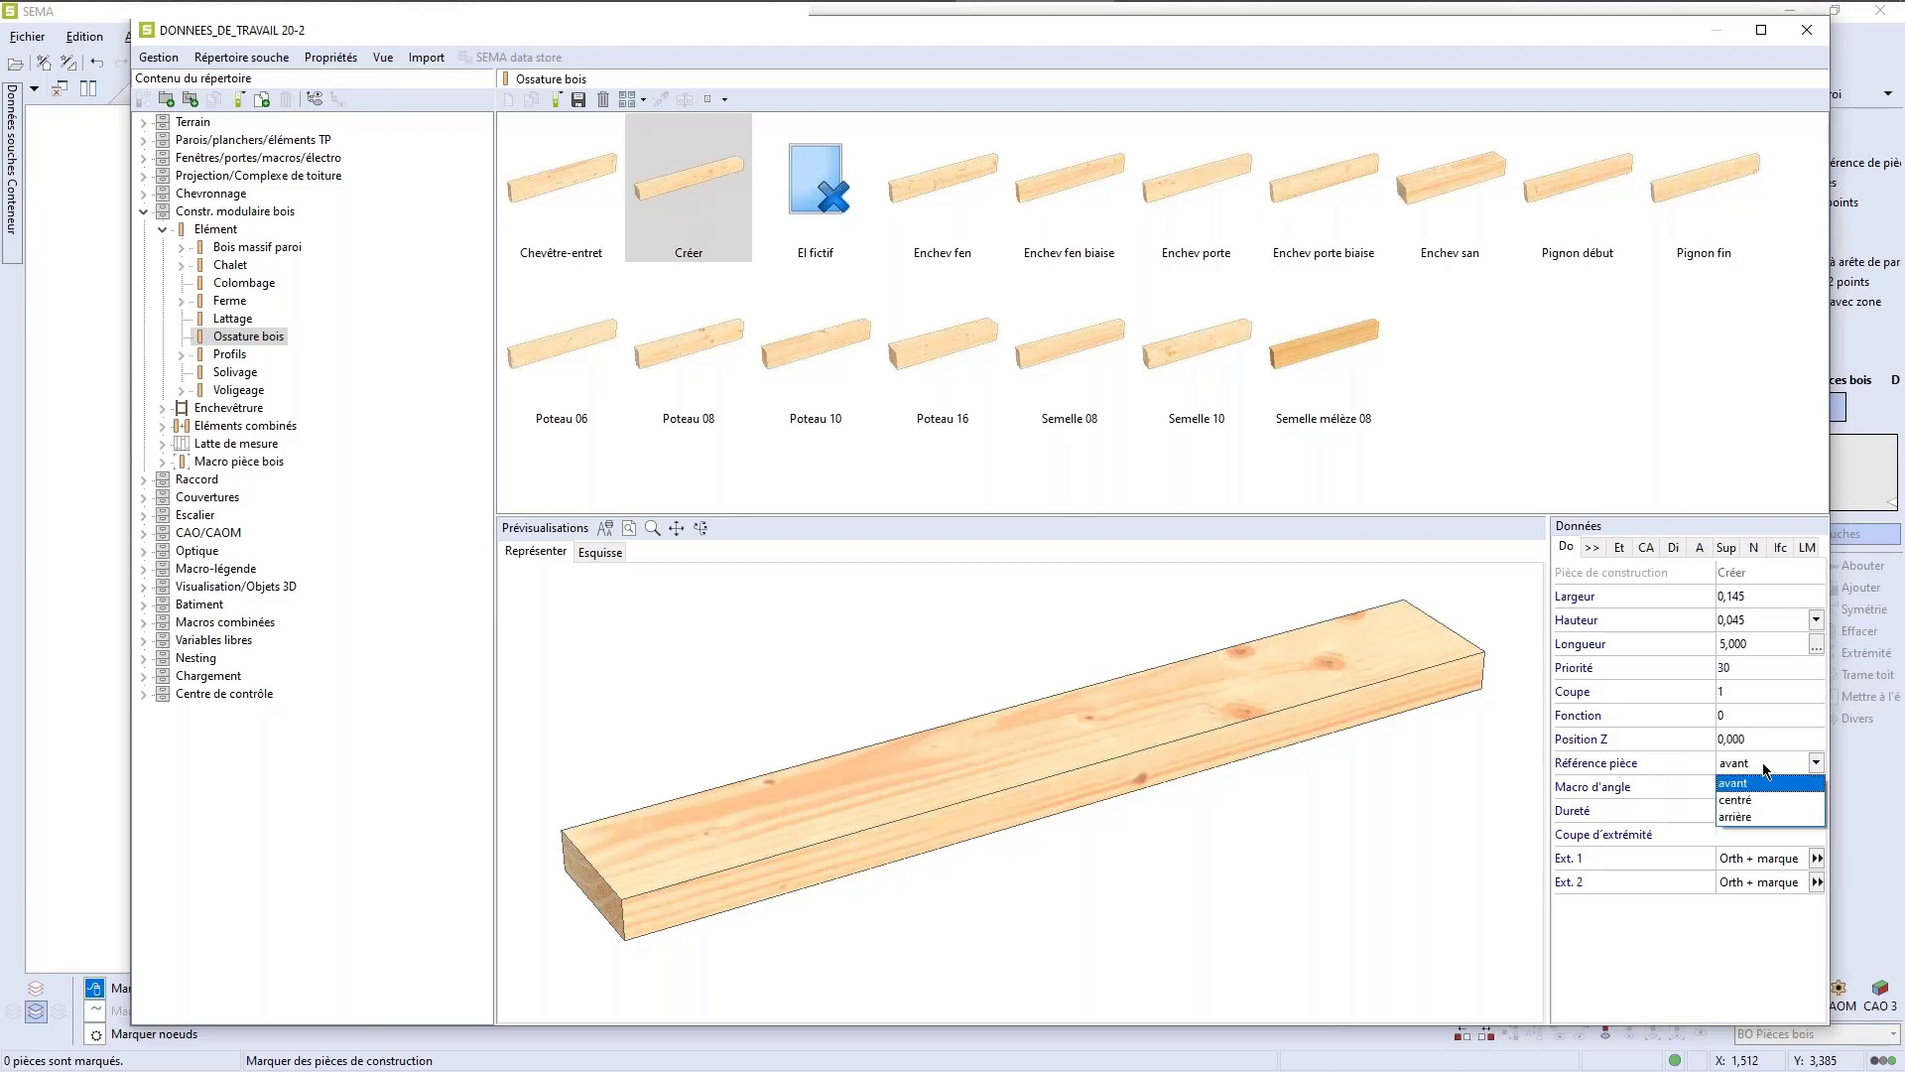
{"action": "left_click", "coordinate": [1737, 816]}
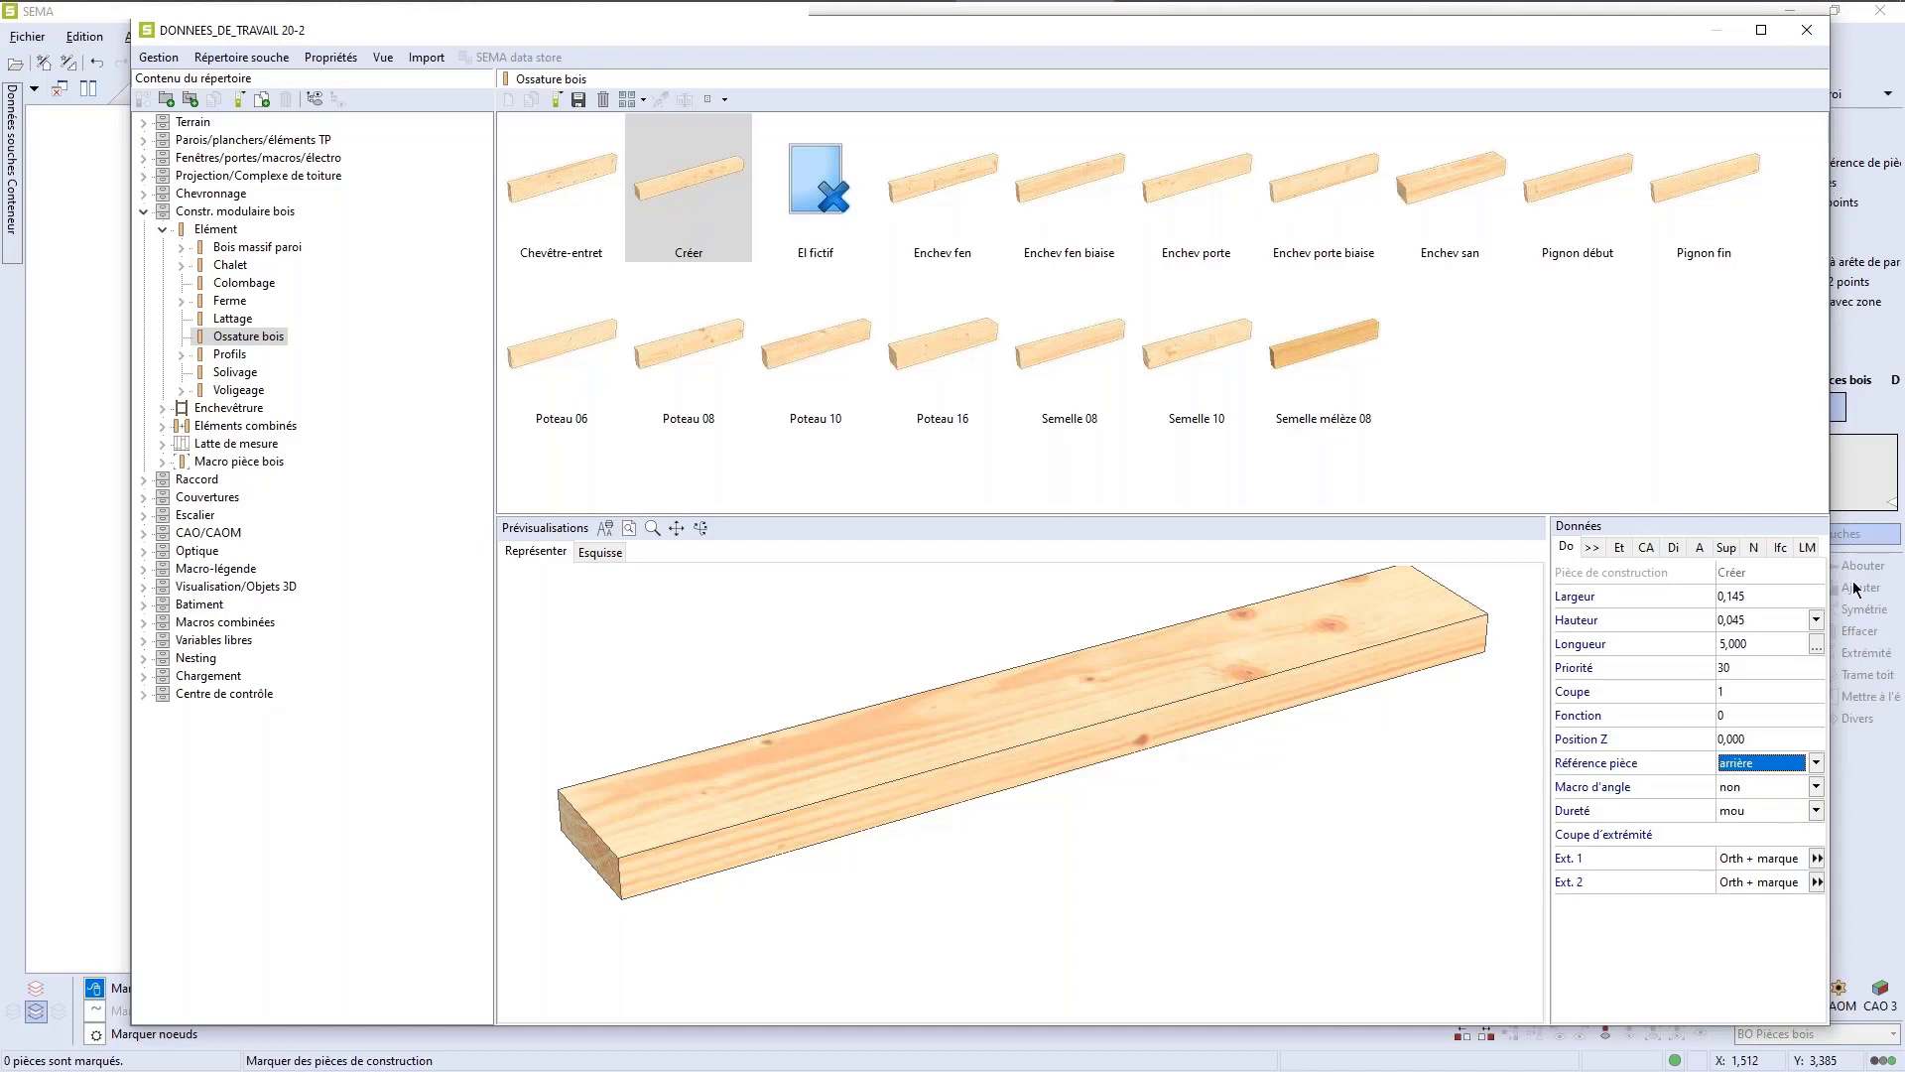
Step: Enter "Montant à plat" as the Désignation and save the element under the name MONTANT A PLAT
{"action": "left_click", "coordinate": [1809, 549]}
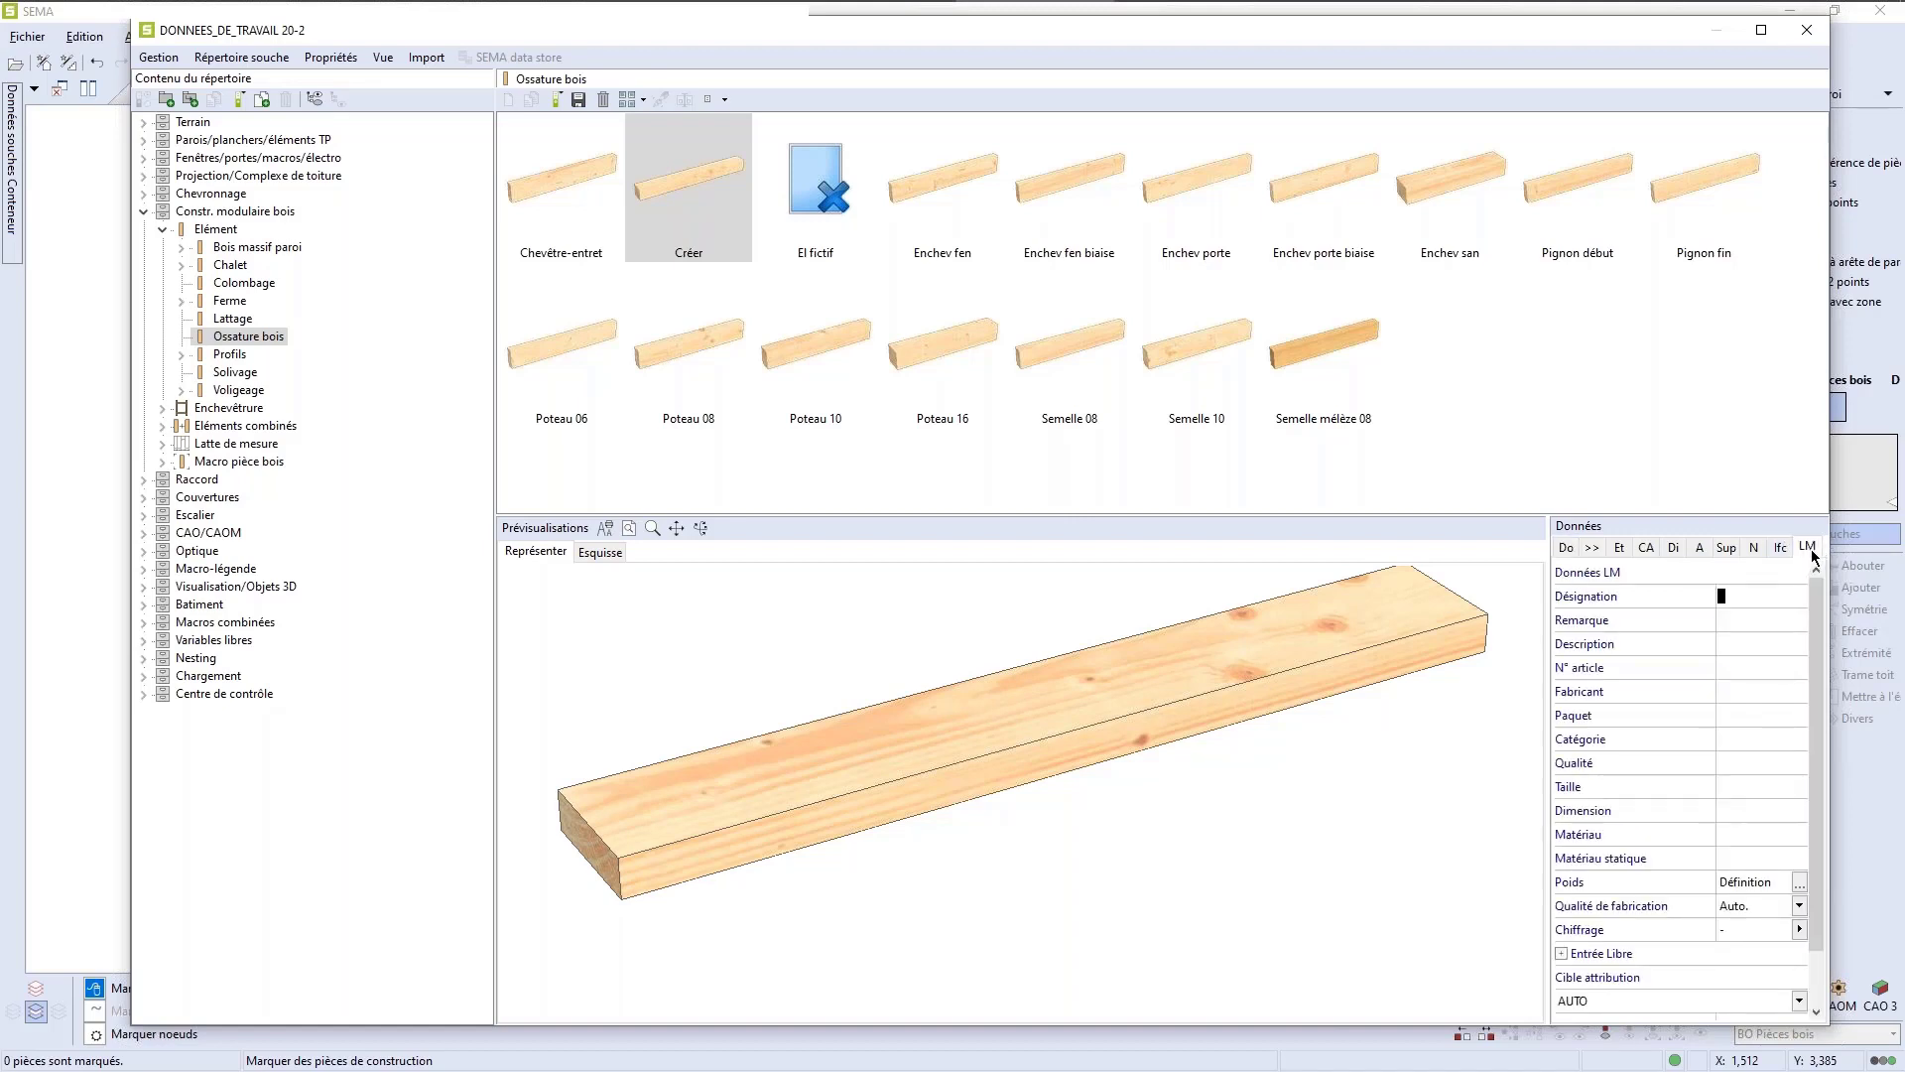
{"action": "type", "text": "Montant à plat"}
{"action": "key", "text": "Return"}
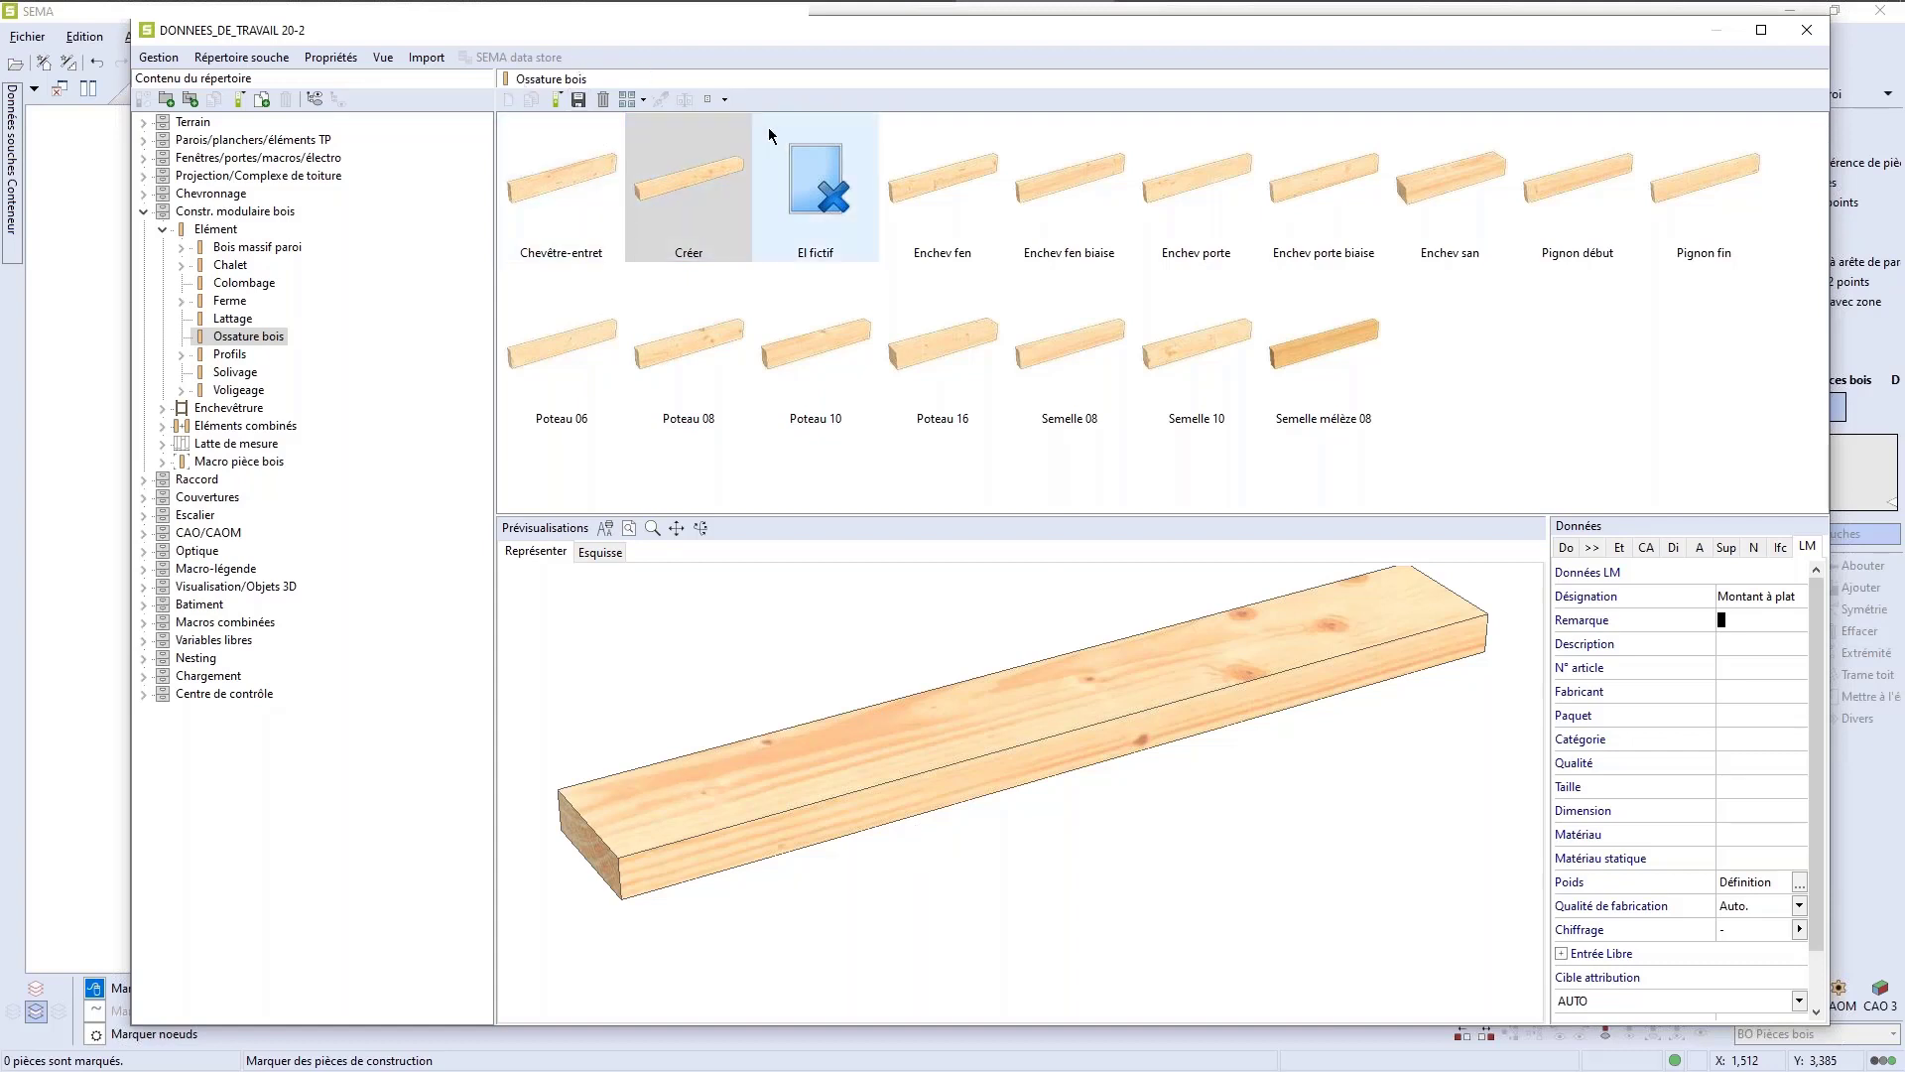
{"action": "left_click", "coordinate": [580, 100]}
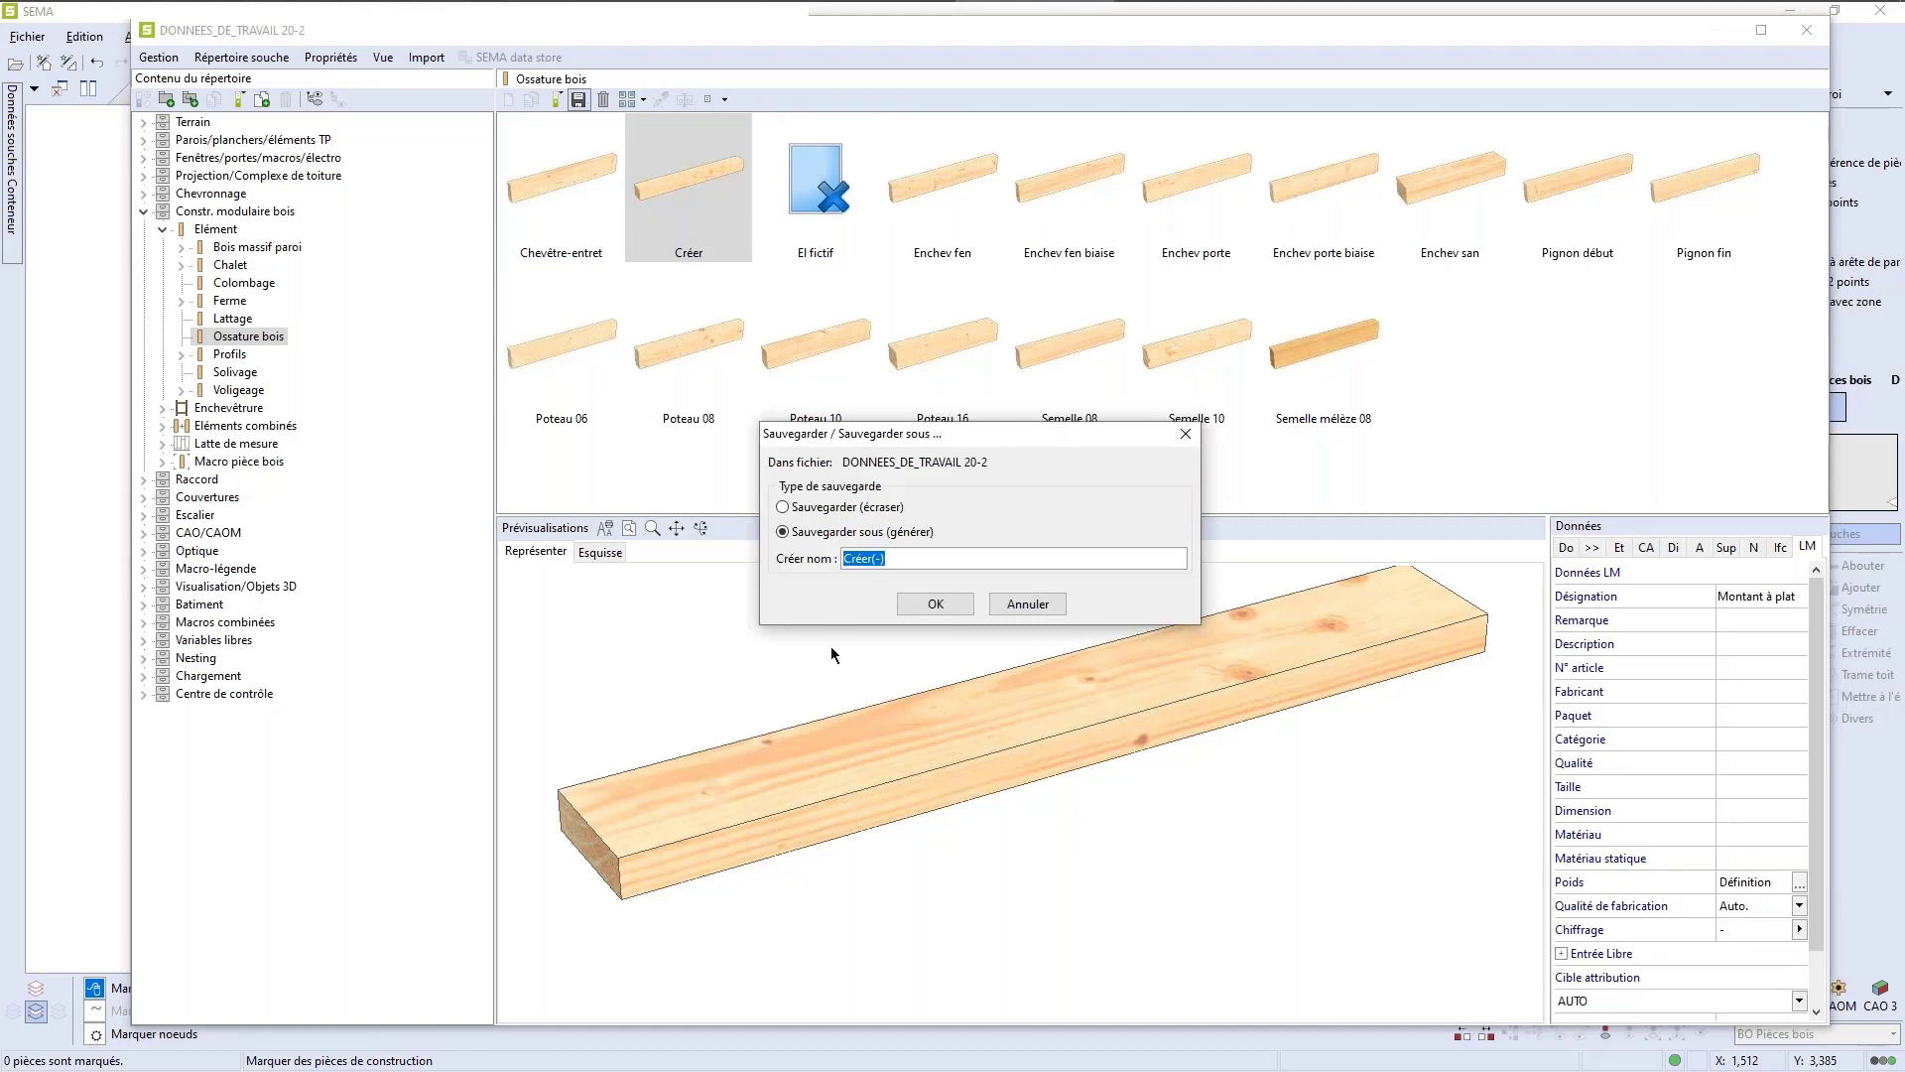
{"action": "key", "text": "BackSpace"}
{"action": "type", "text": "MONTANT A PLAT"}
{"action": "key", "text": "Return"}
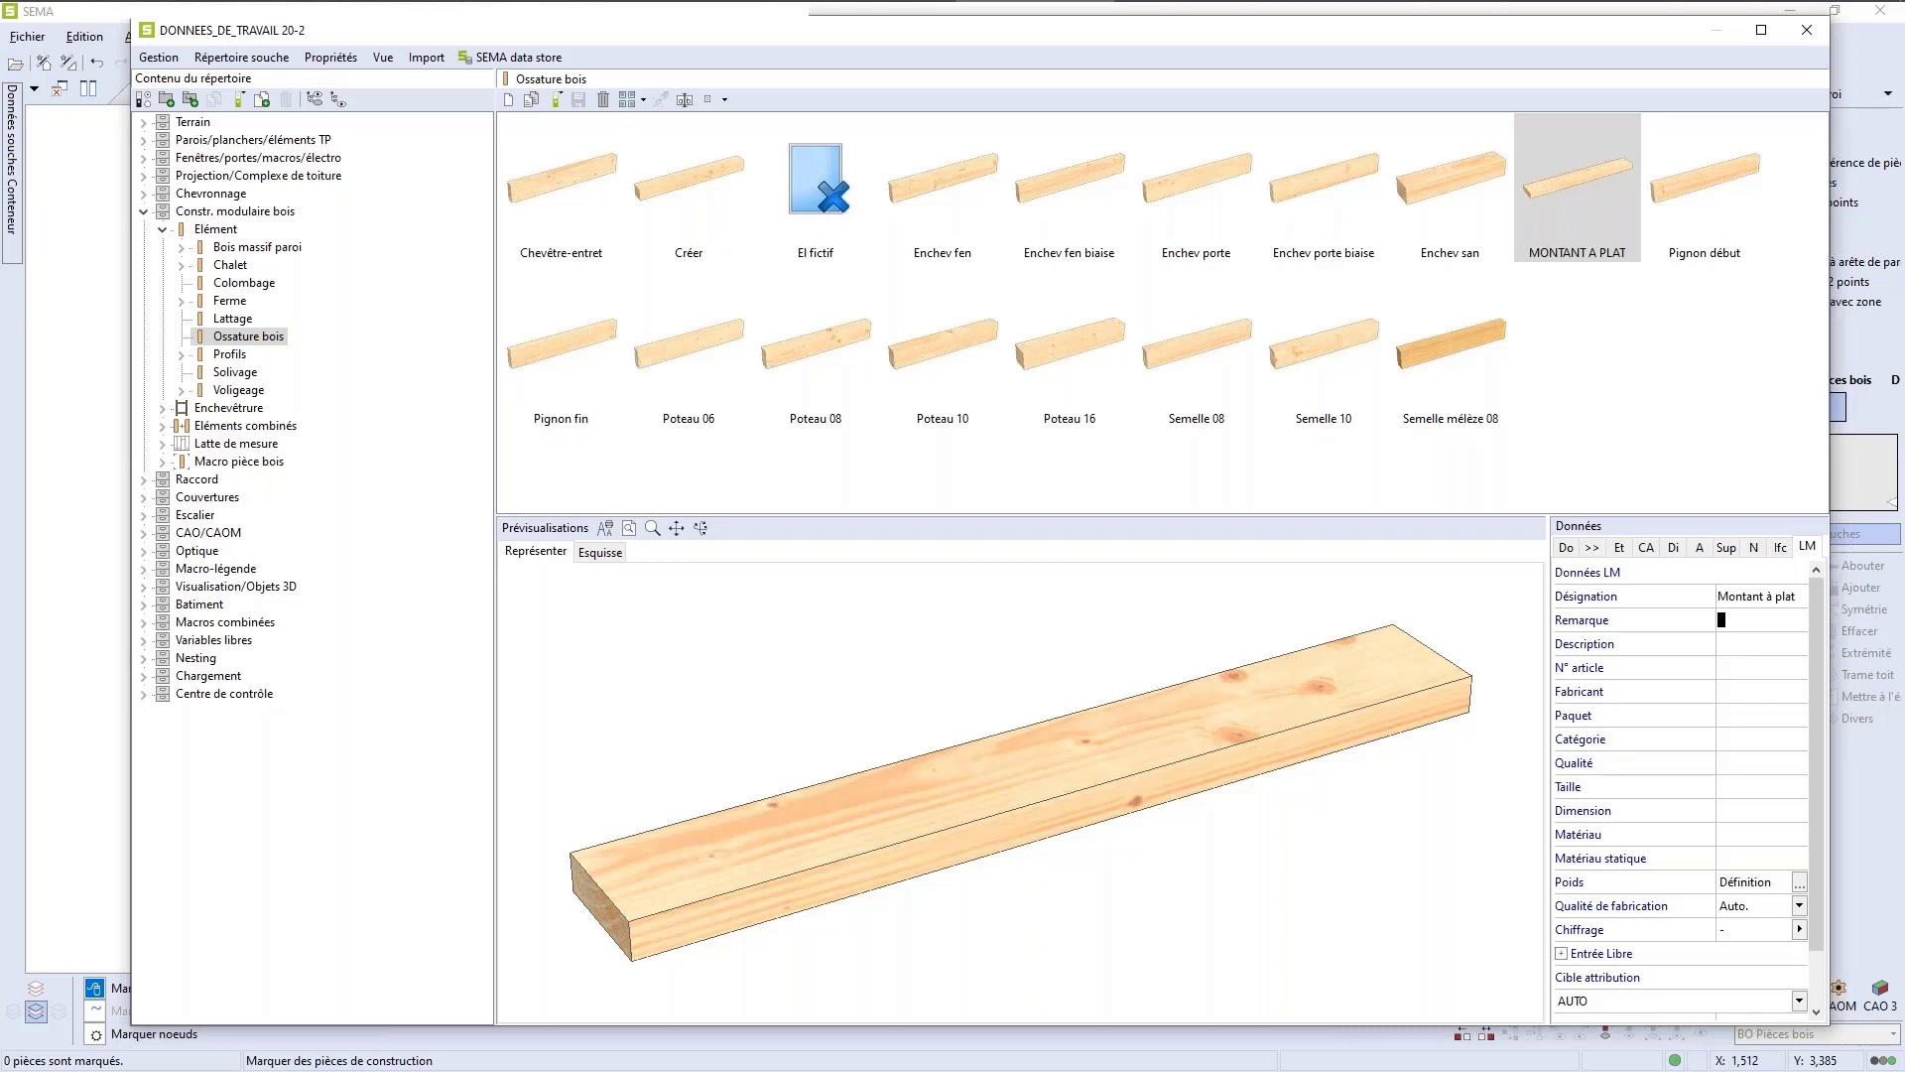
Step: Change the Référence pièce of the MONTANT A PLAT element to avant
{"action": "left_click", "coordinate": [1566, 547]}
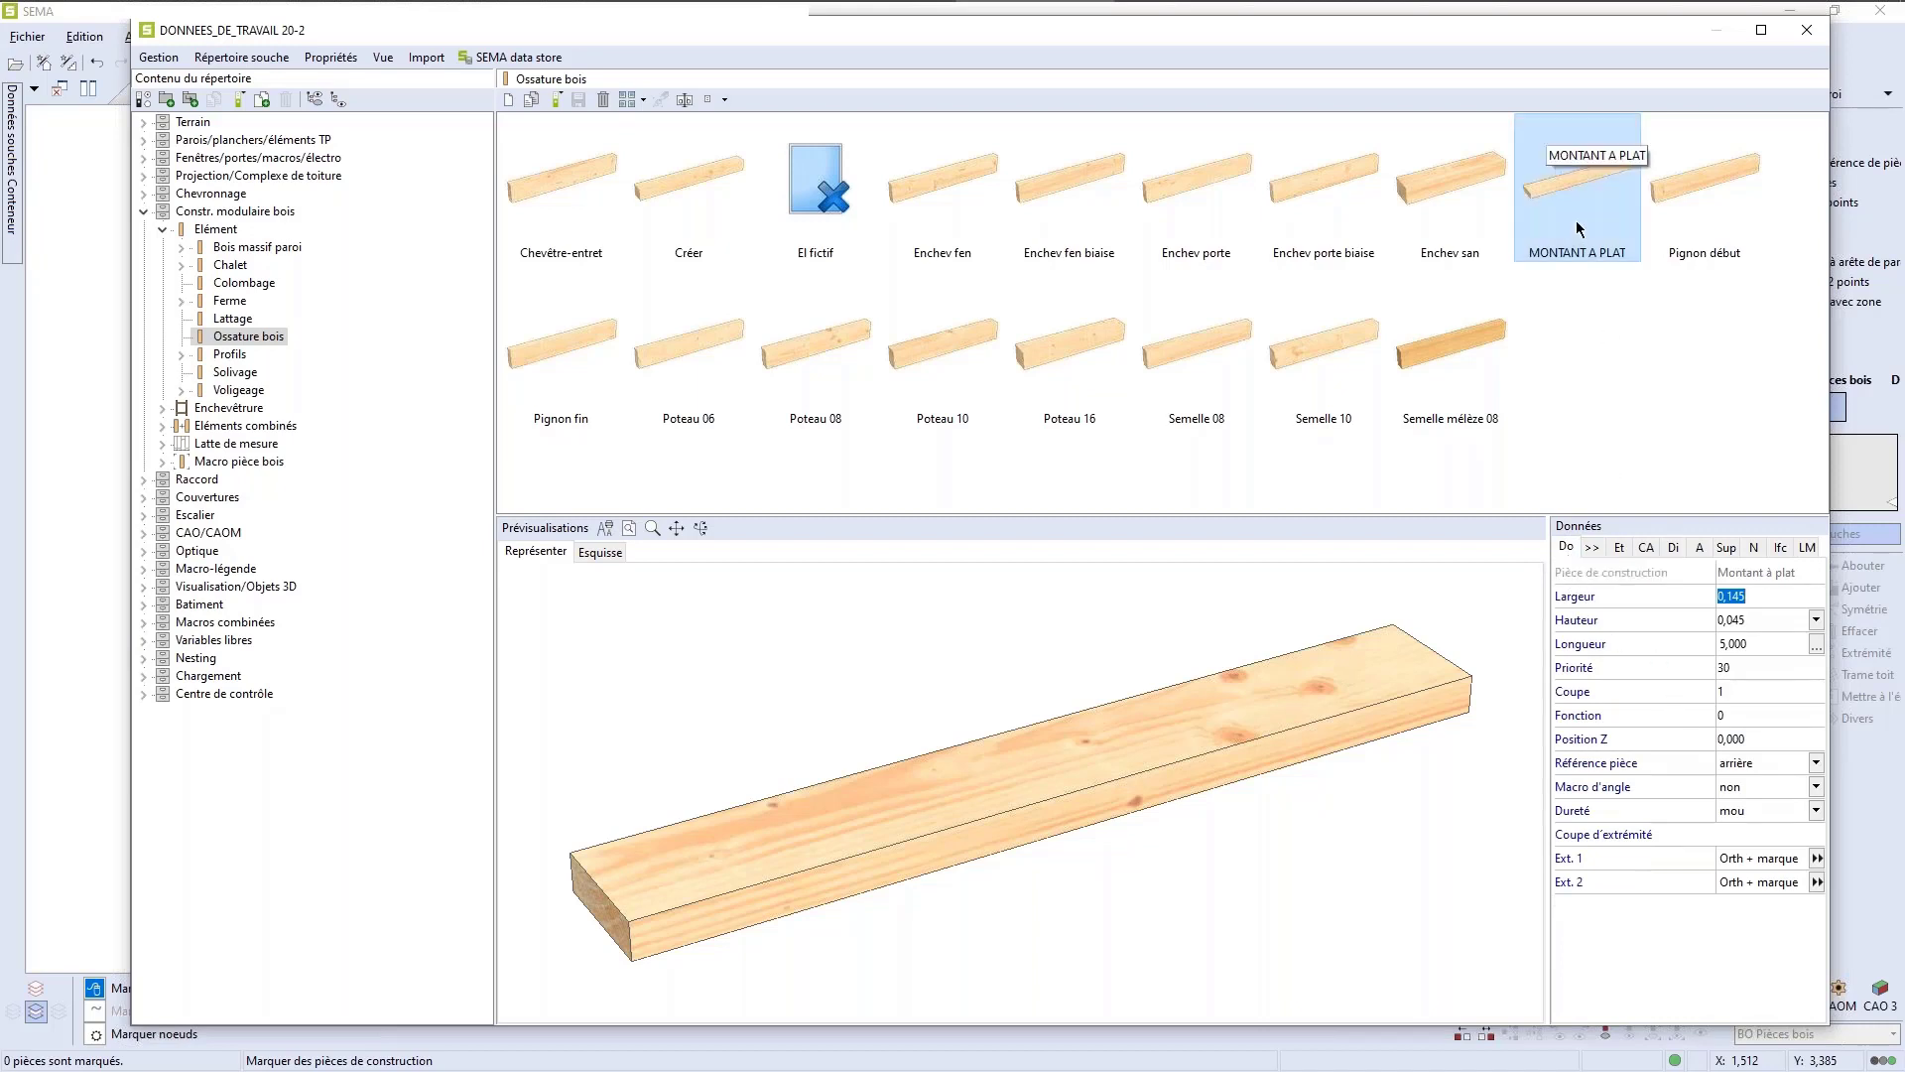
{"action": "left_click", "coordinate": [1816, 763]}
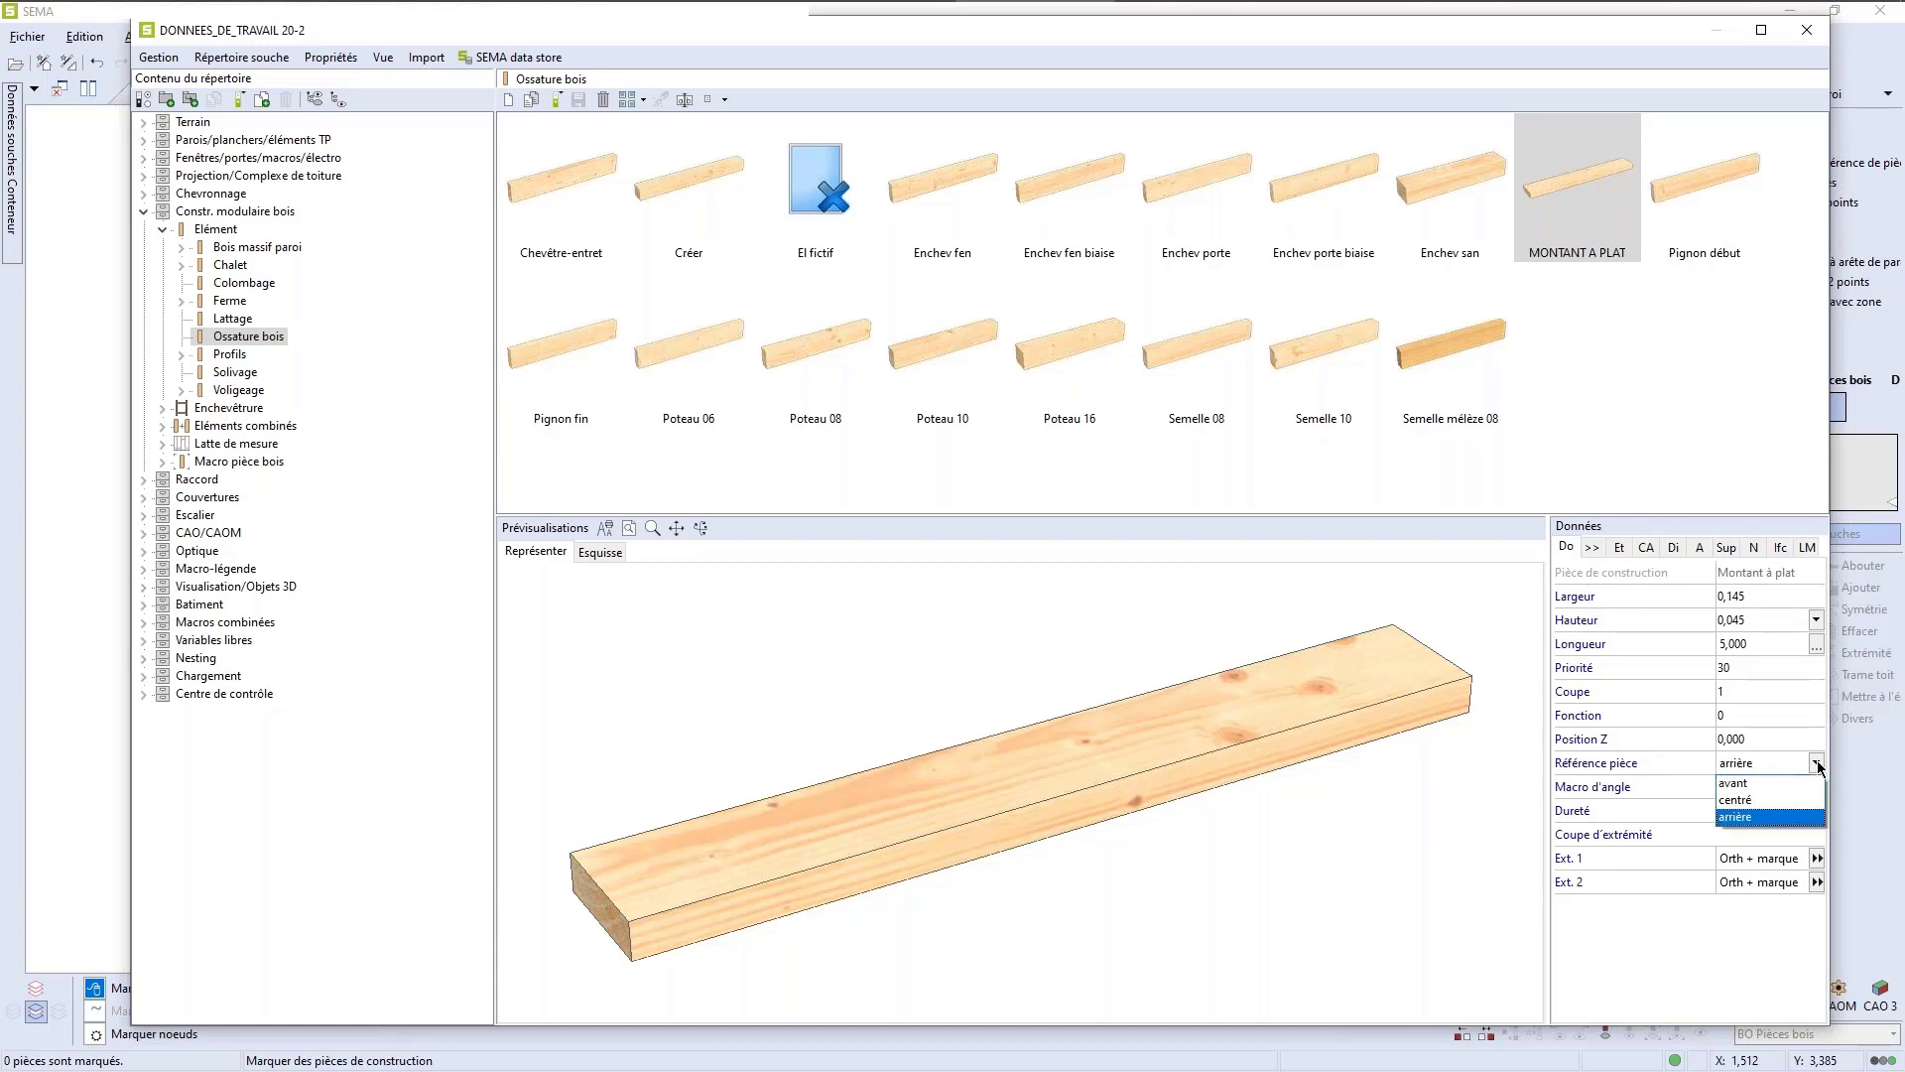
{"action": "left_click", "coordinate": [1760, 782]}
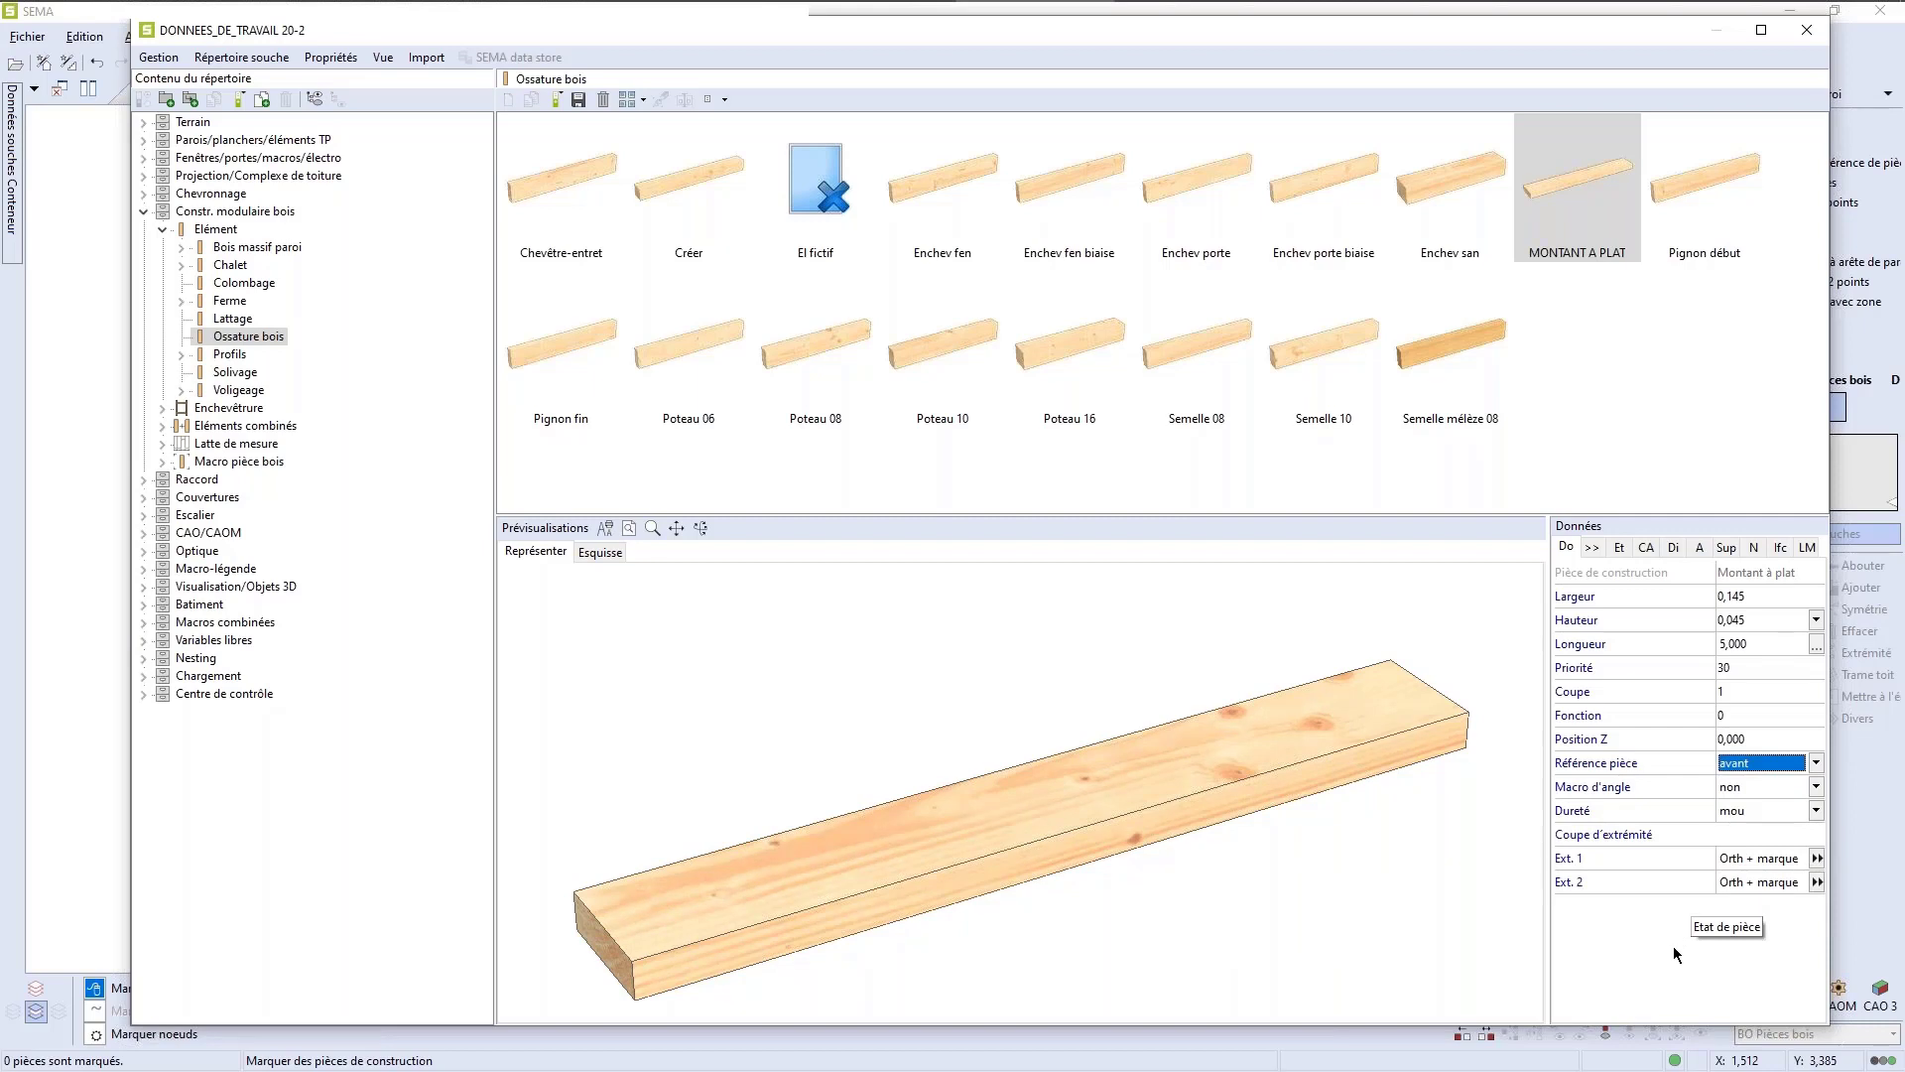
{"action": "key", "text": "Tab"}
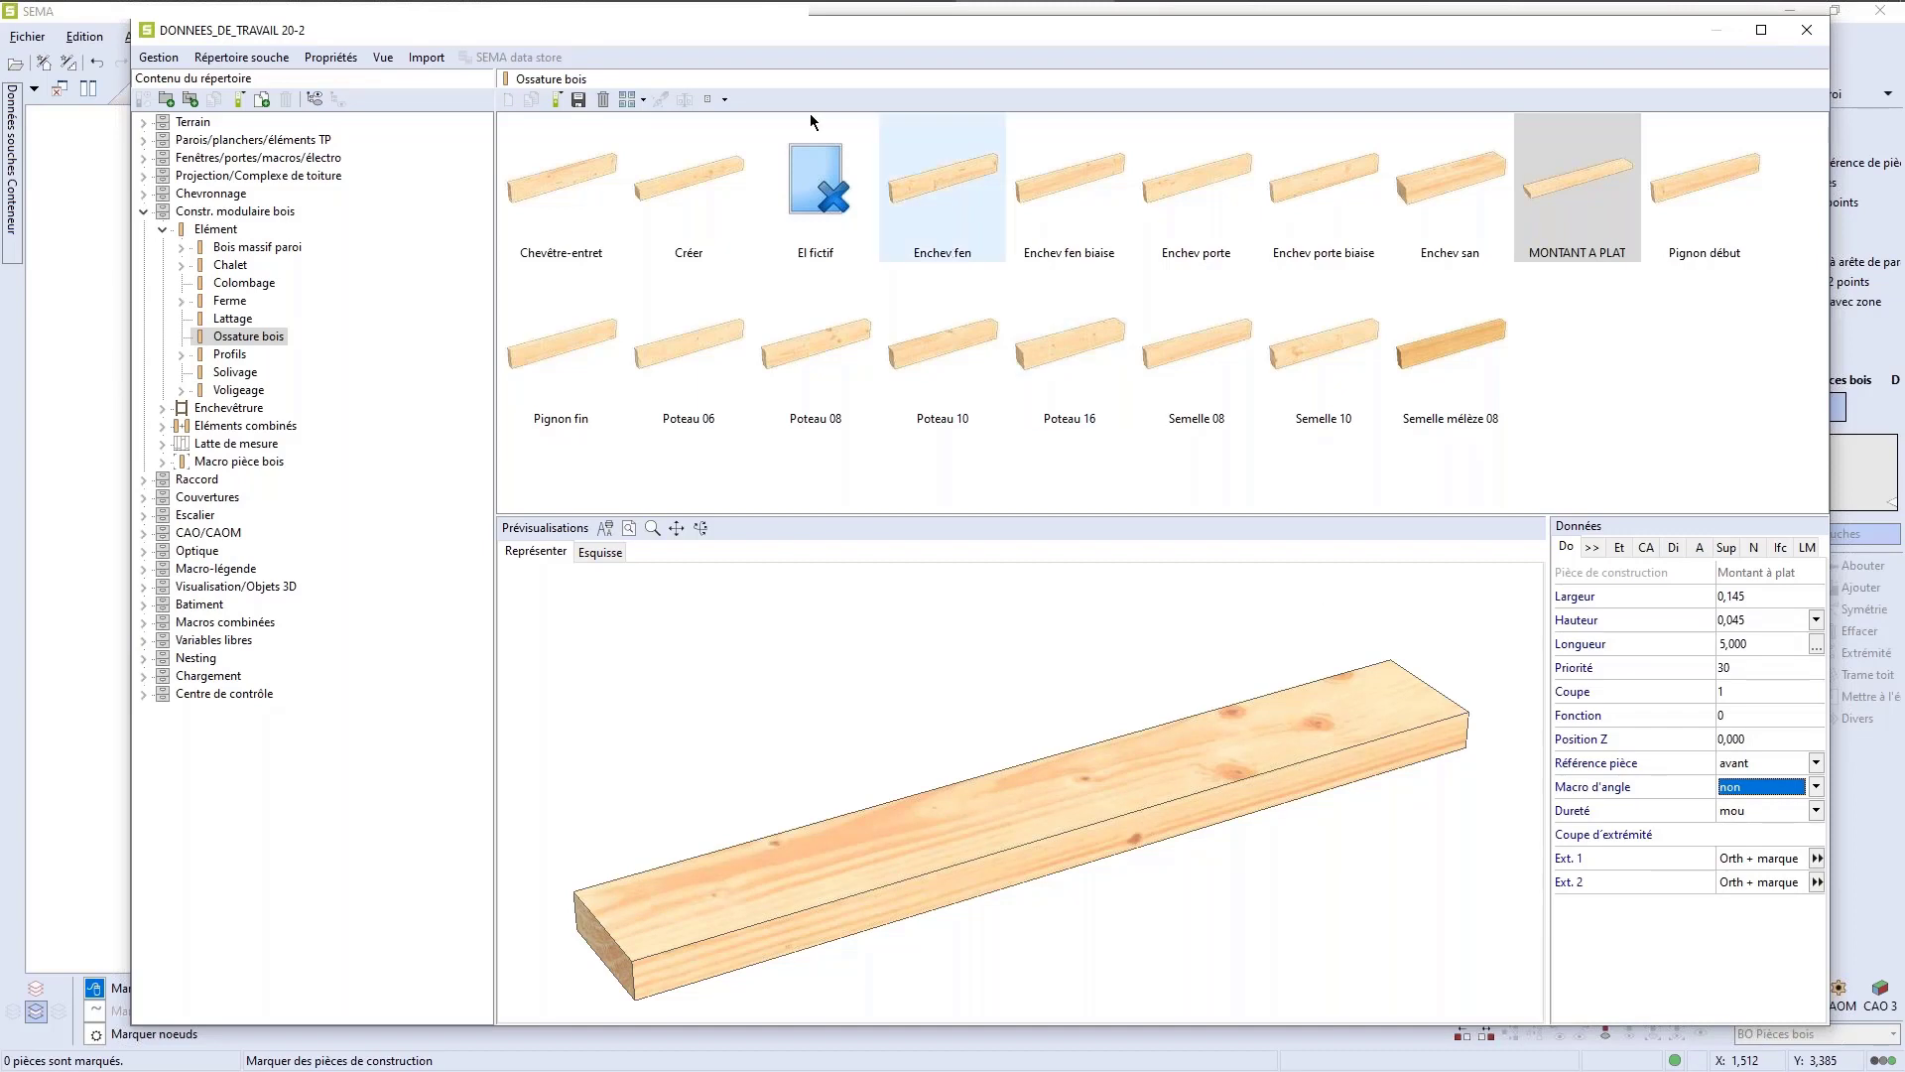
Step: Save the modified stud as a separate element named MONTANT A PLAT AR
{"action": "left_click", "coordinate": [578, 100]}
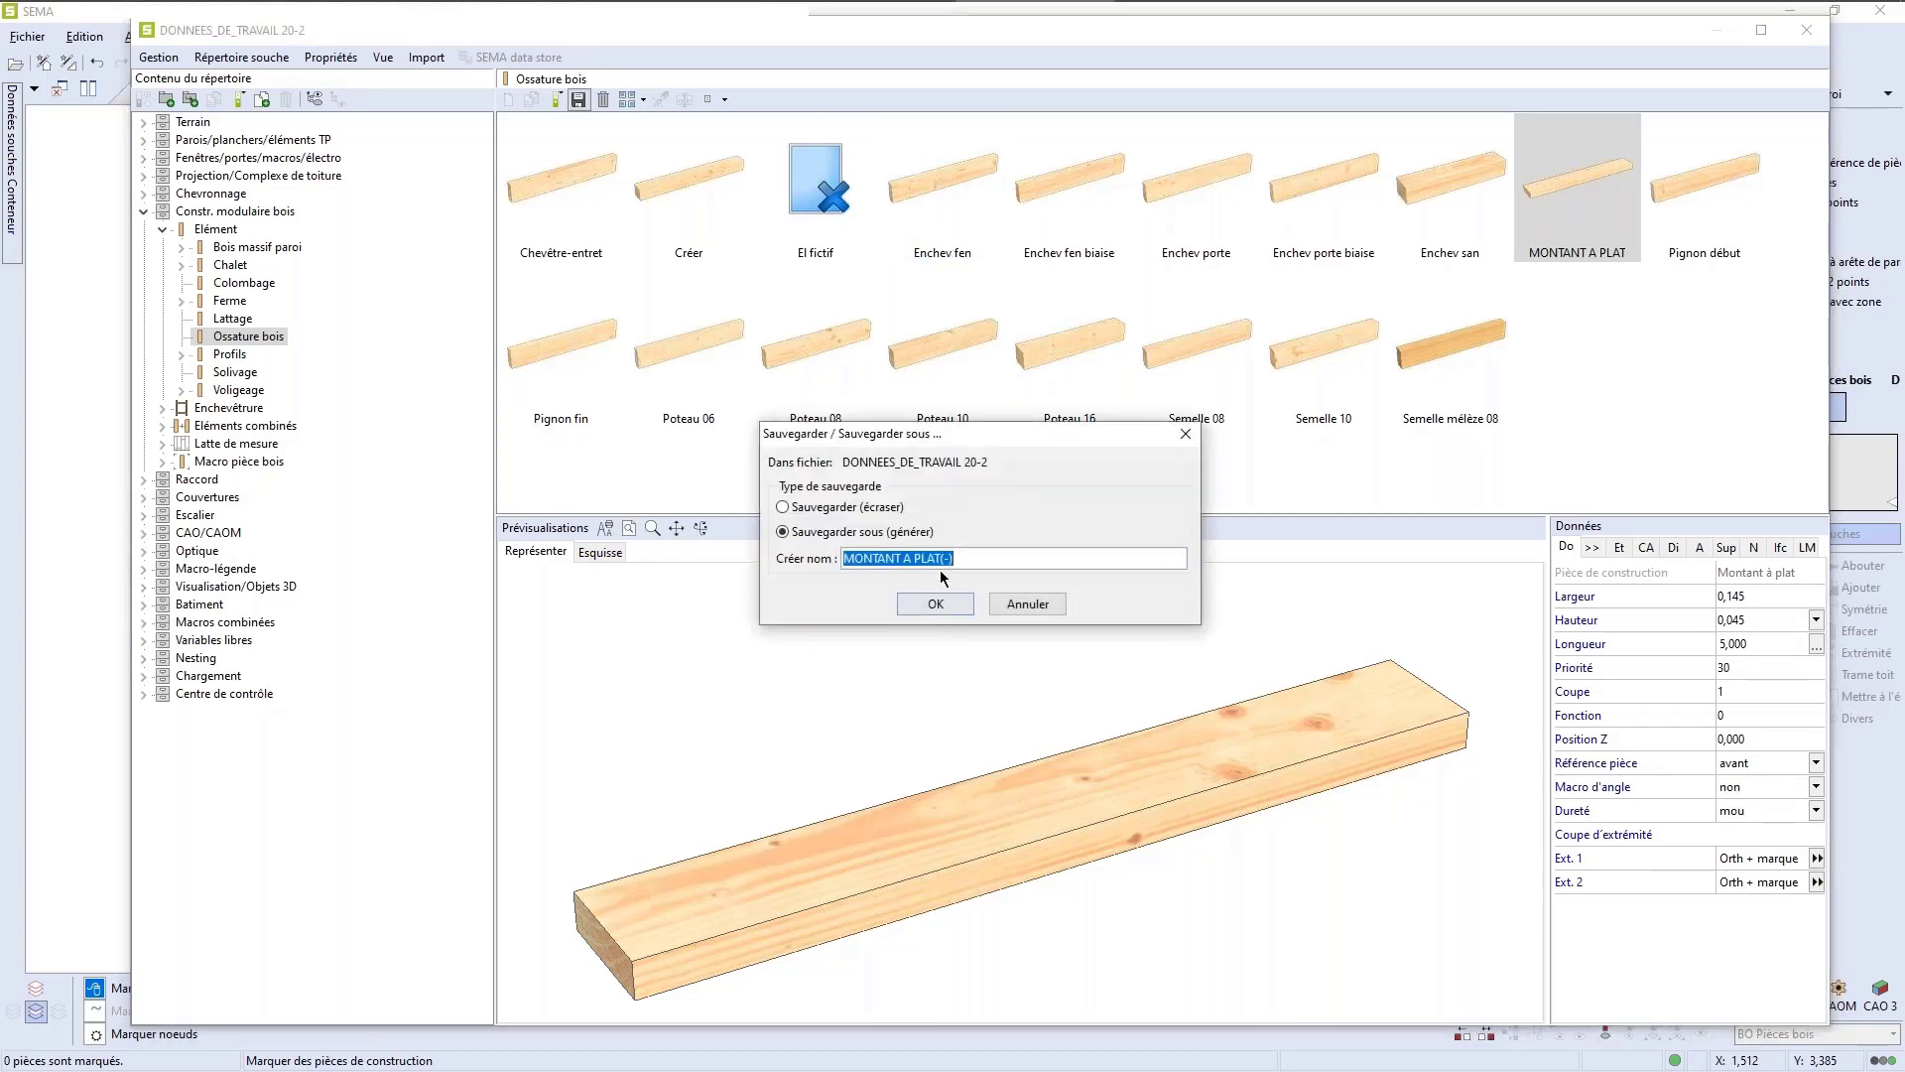
{"action": "left_click", "coordinate": [971, 555]}
{"action": "key", "text": "BackSpace"}
{"action": "key", "text": "BackSpace"}
{"action": "key", "text": "BackSpace"}
{"action": "type", "text": "AR"}
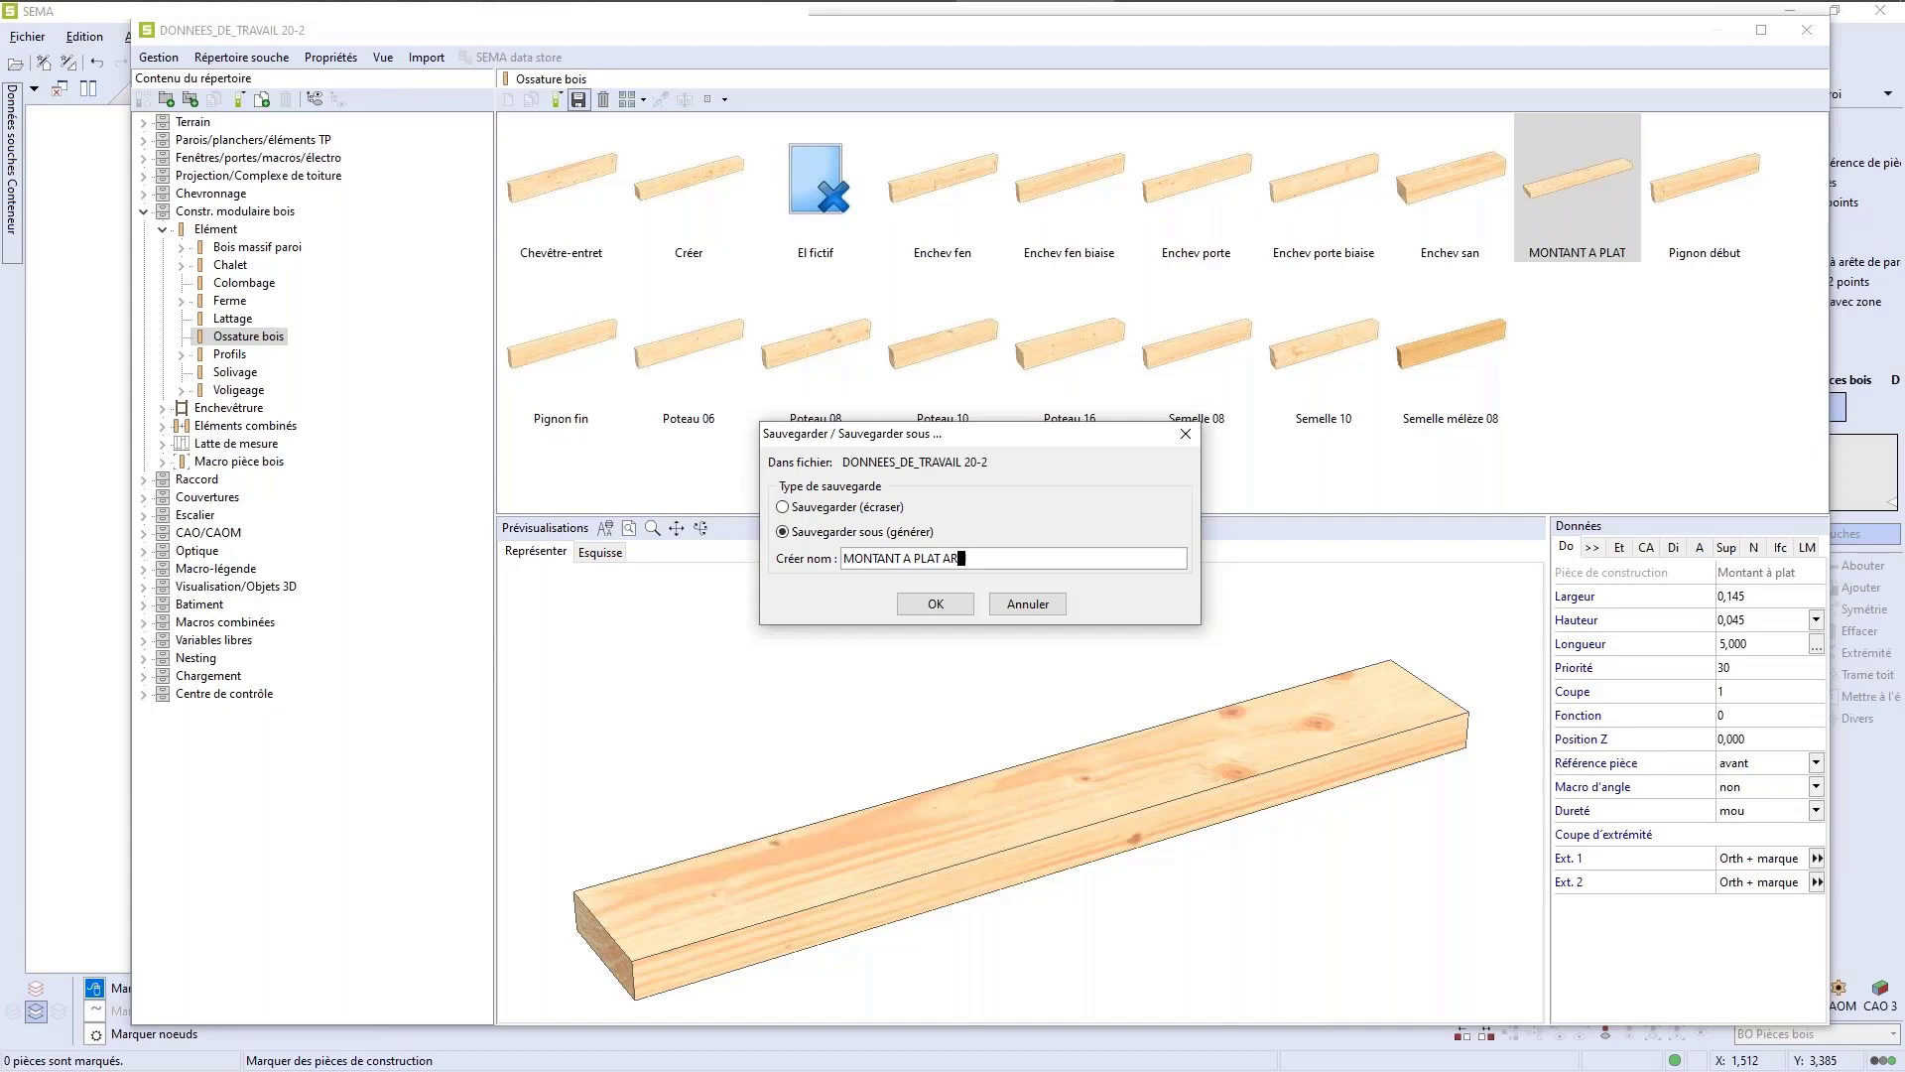
{"action": "left_click", "coordinate": [919, 606]}
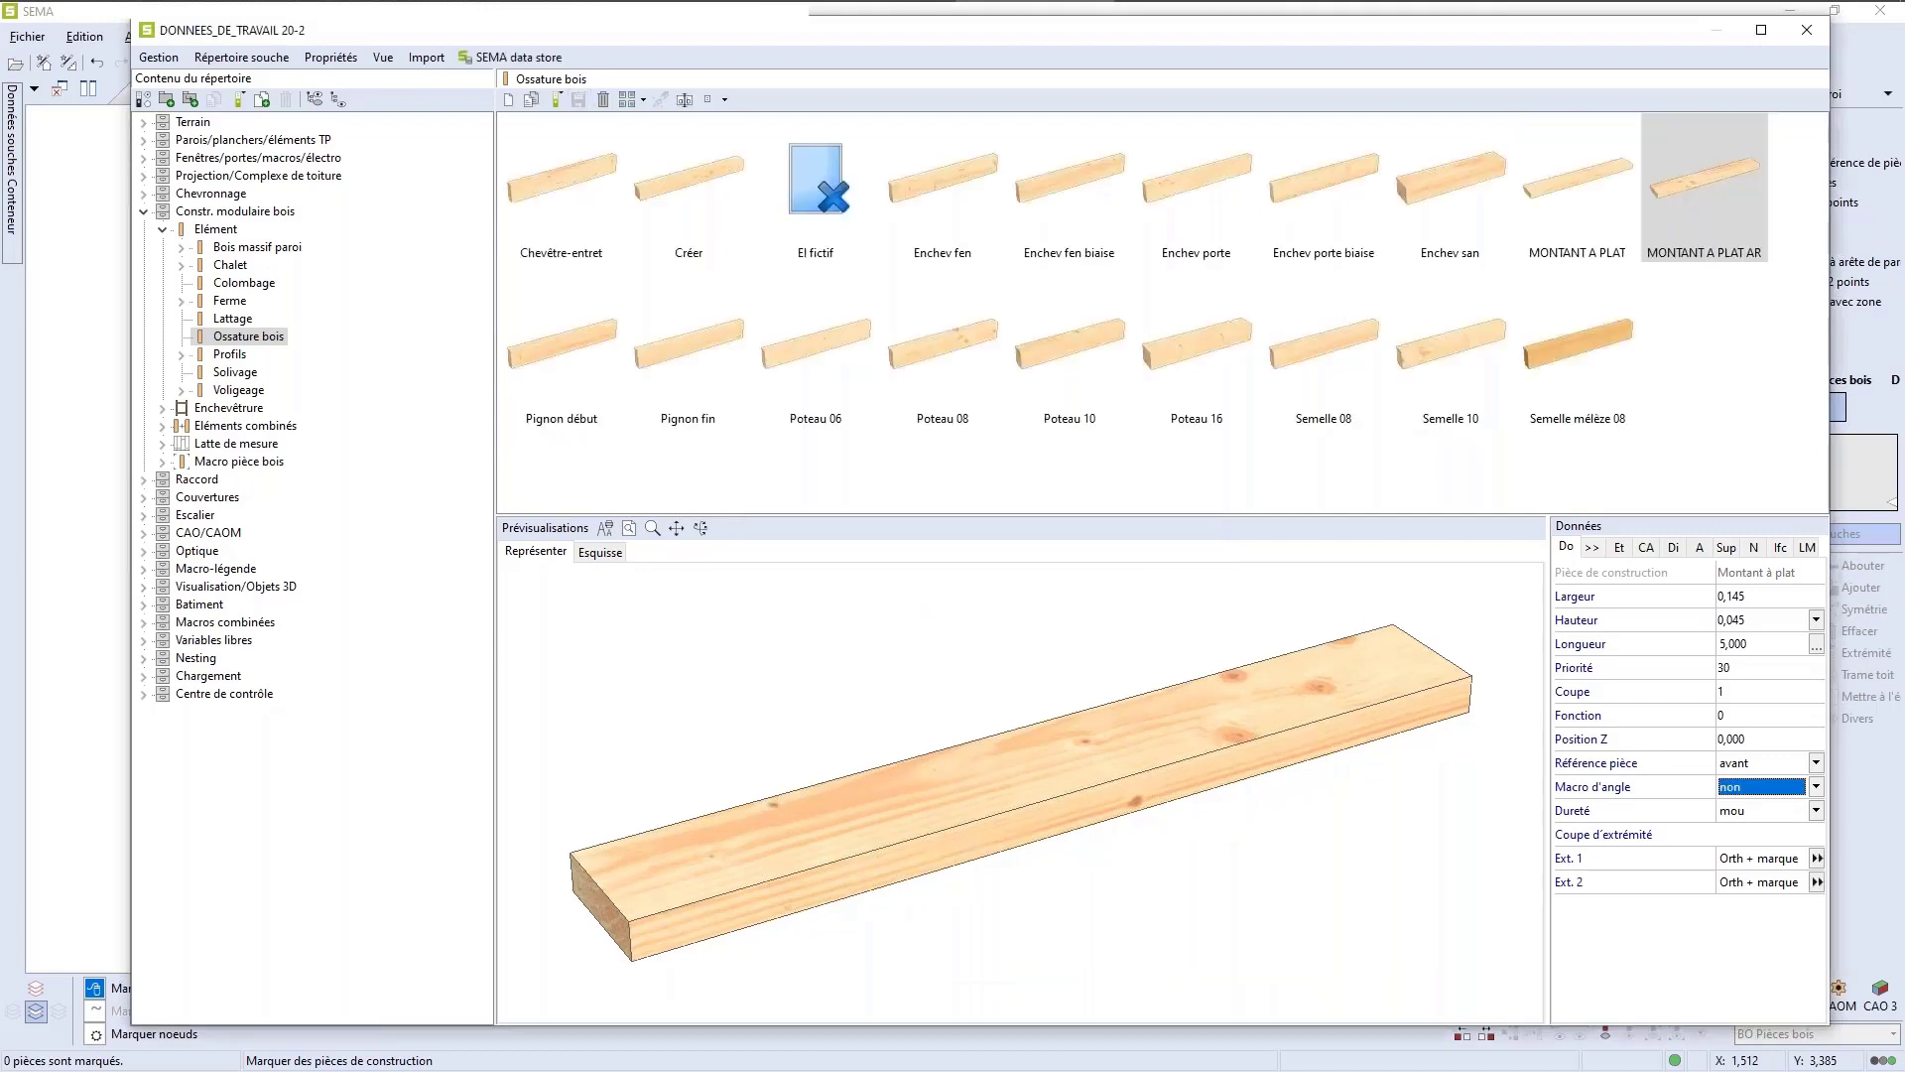
Step: Rename the MONTANT A PLAT element as MONTANT A PLAT AS
{"action": "left_click", "coordinate": [1573, 188]}
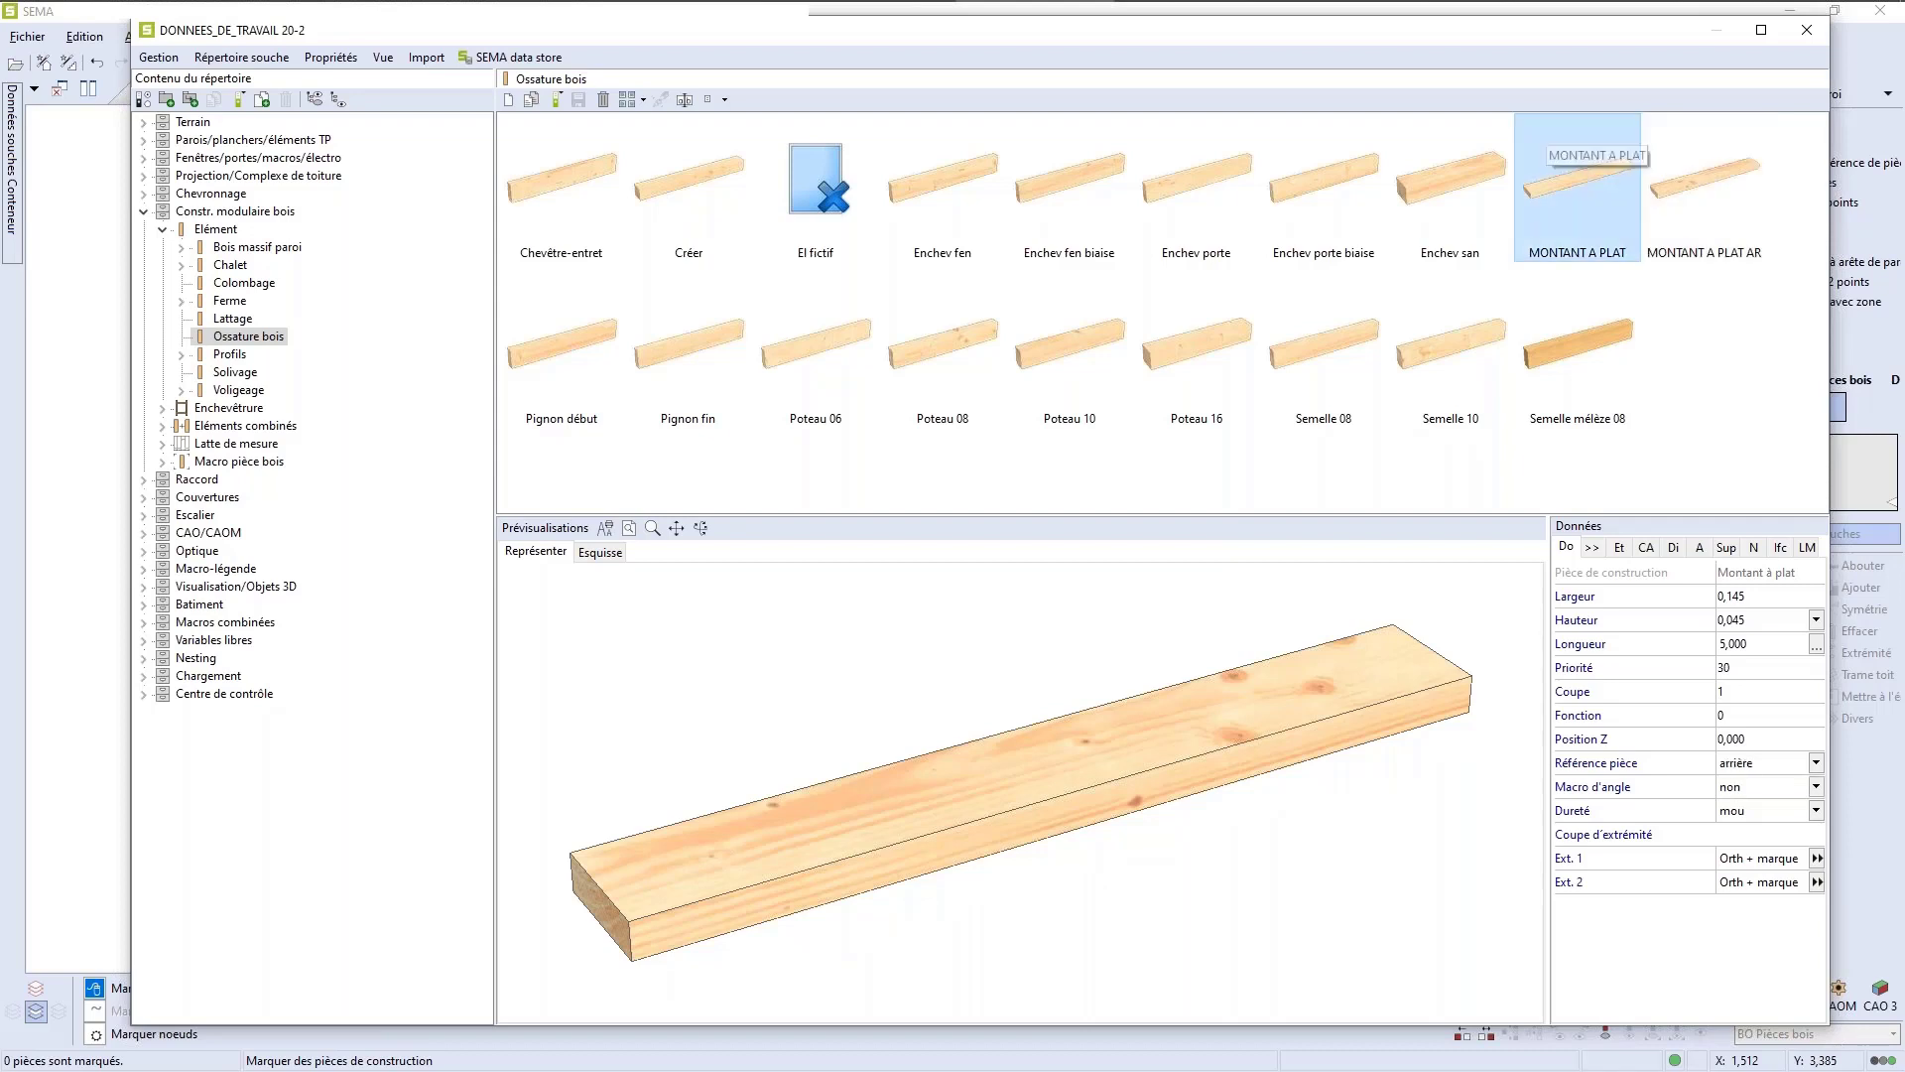
{"action": "right_click", "coordinate": [1565, 211]}
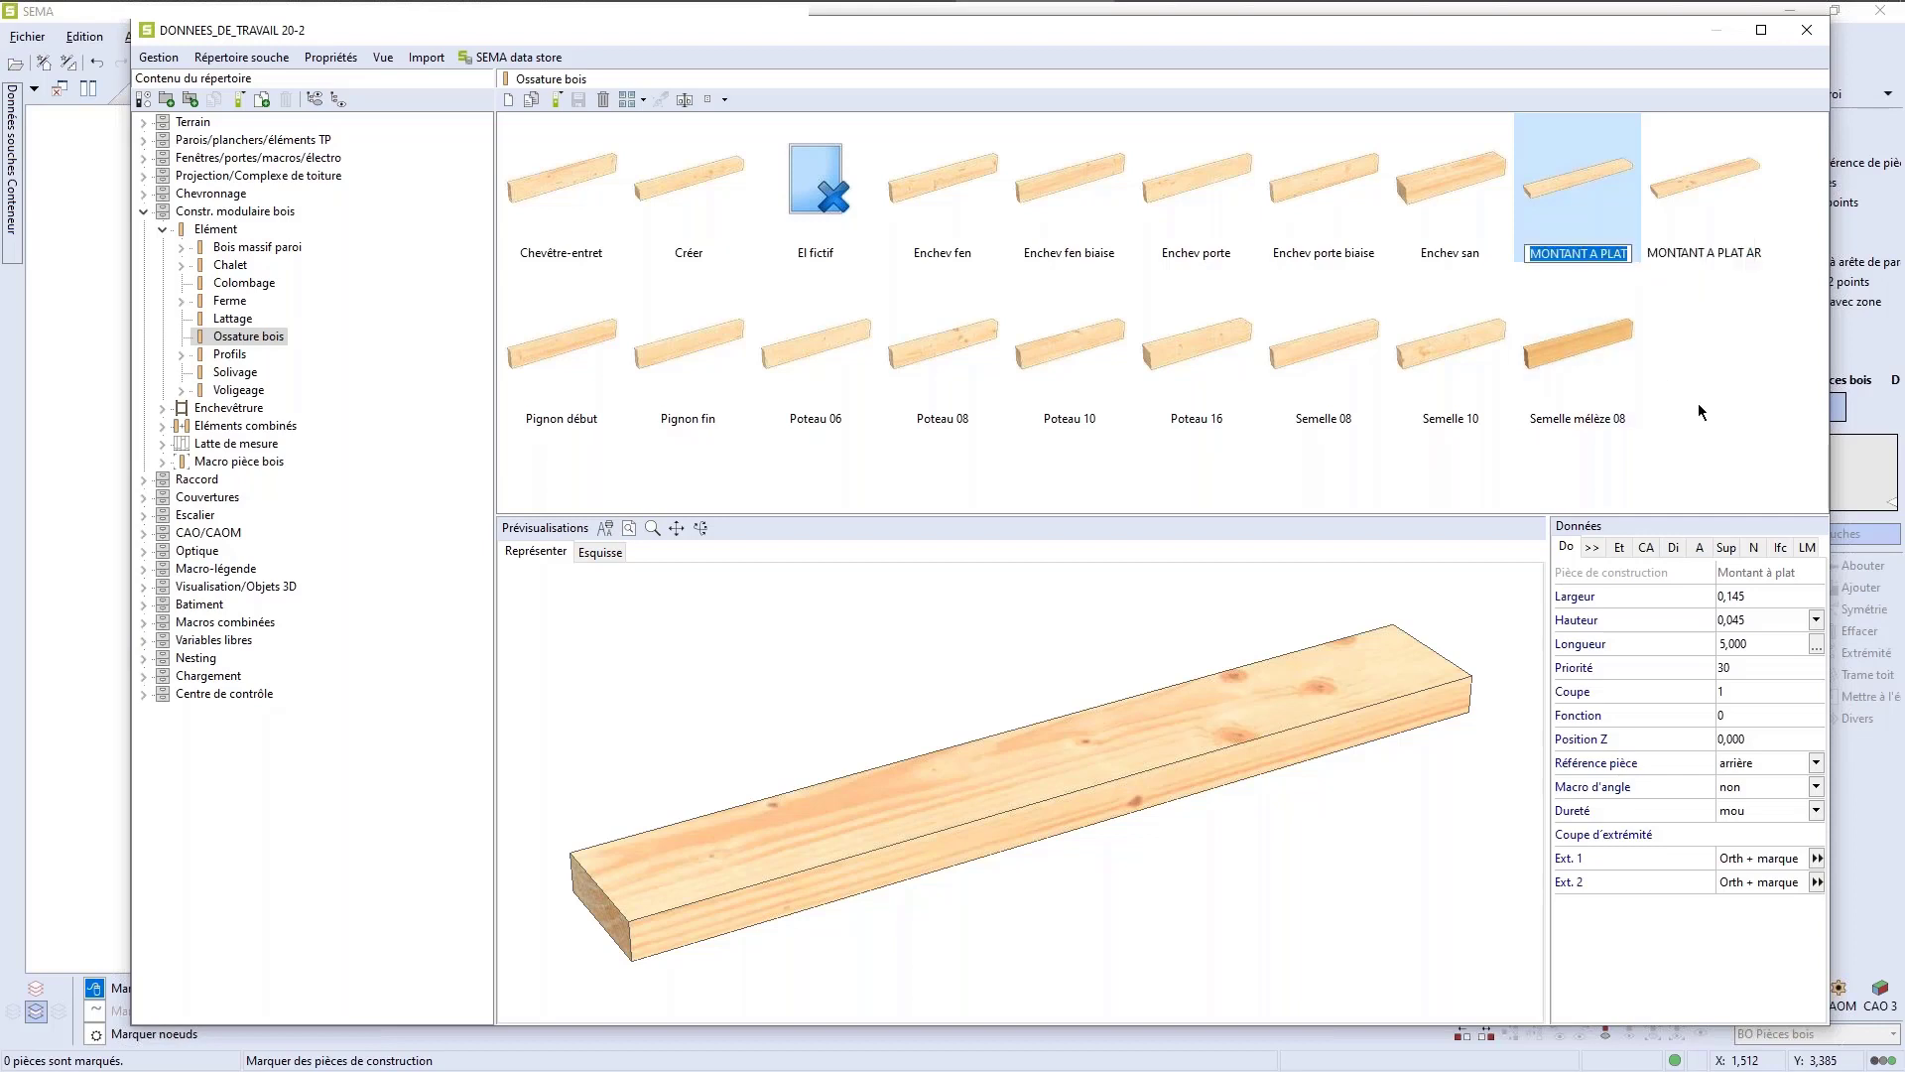
{"action": "key", "text": "End"}
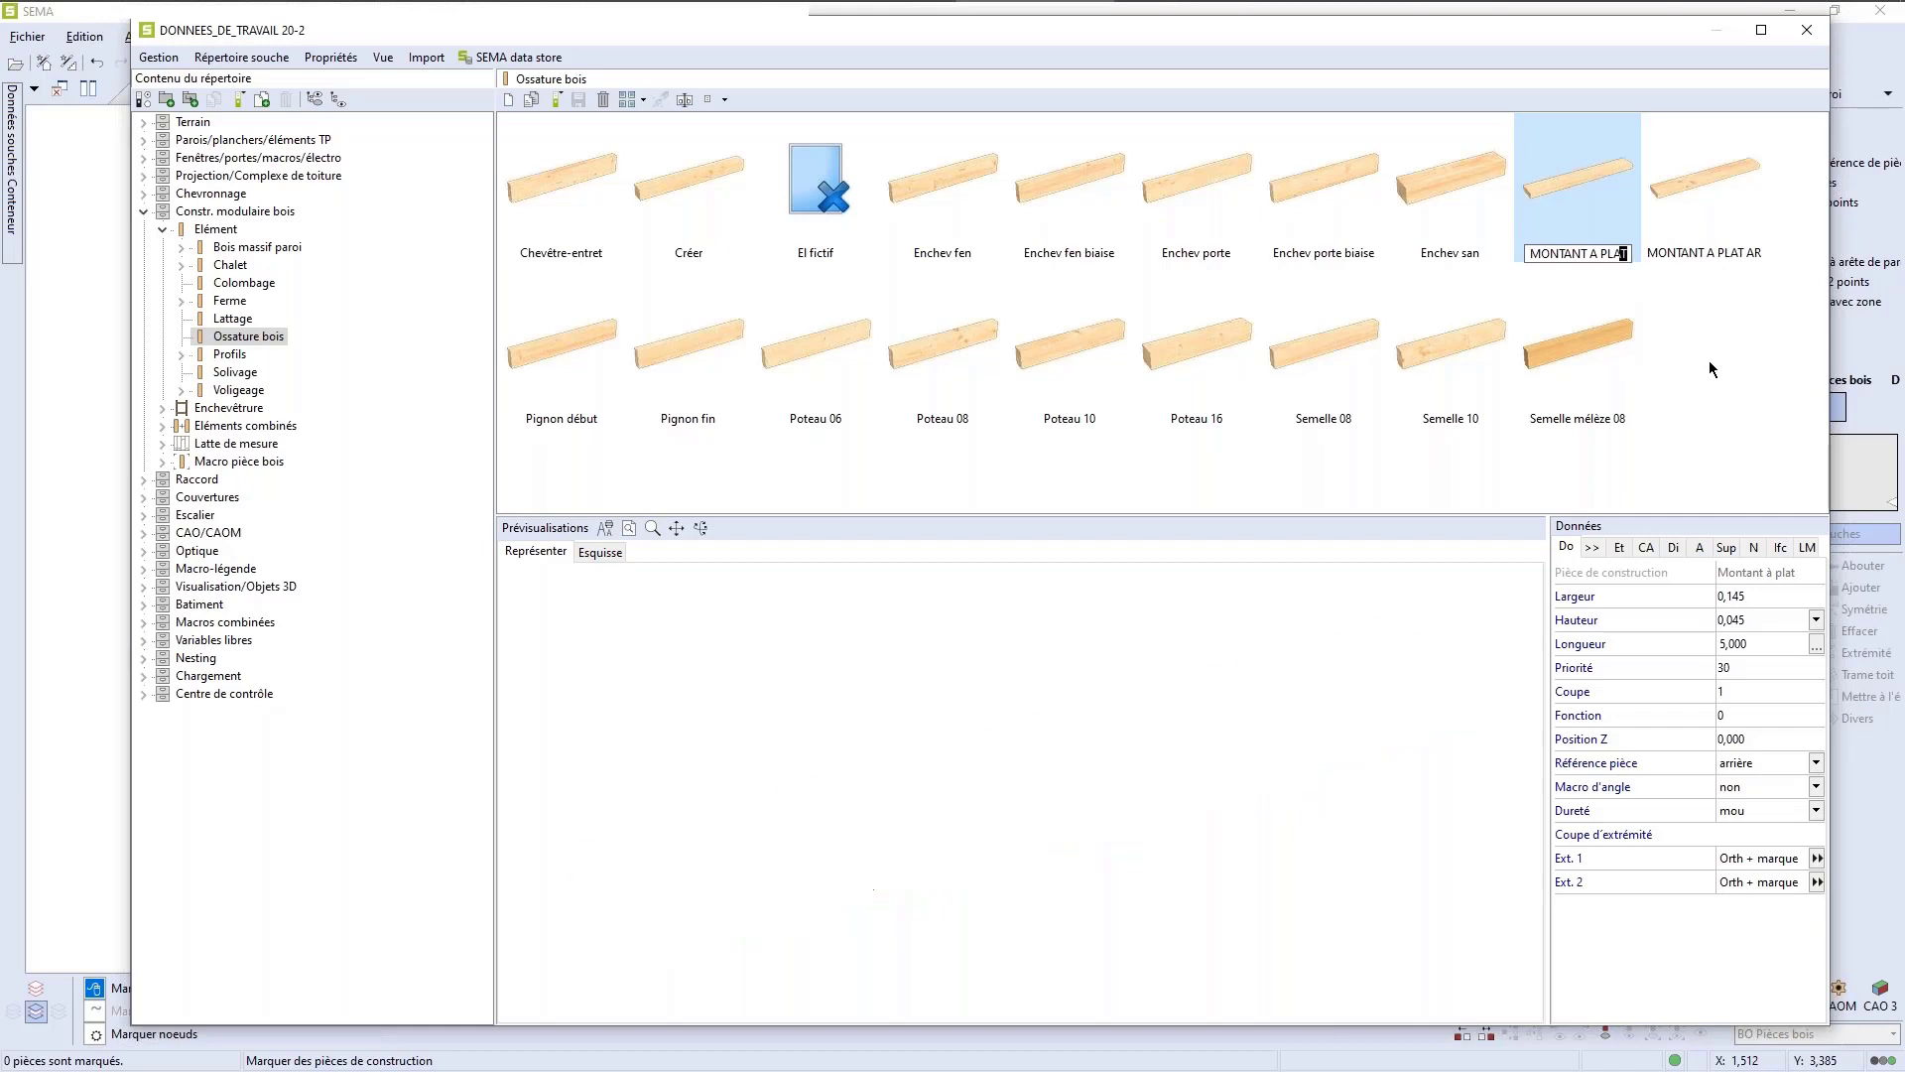
{"action": "key", "text": "shift+Left"}
{"action": "type", "text": "AV"}
{"action": "key", "text": "BackSpace"}
{"action": "key", "text": "BackSpace"}
{"action": "key", "text": "BackSpace"}
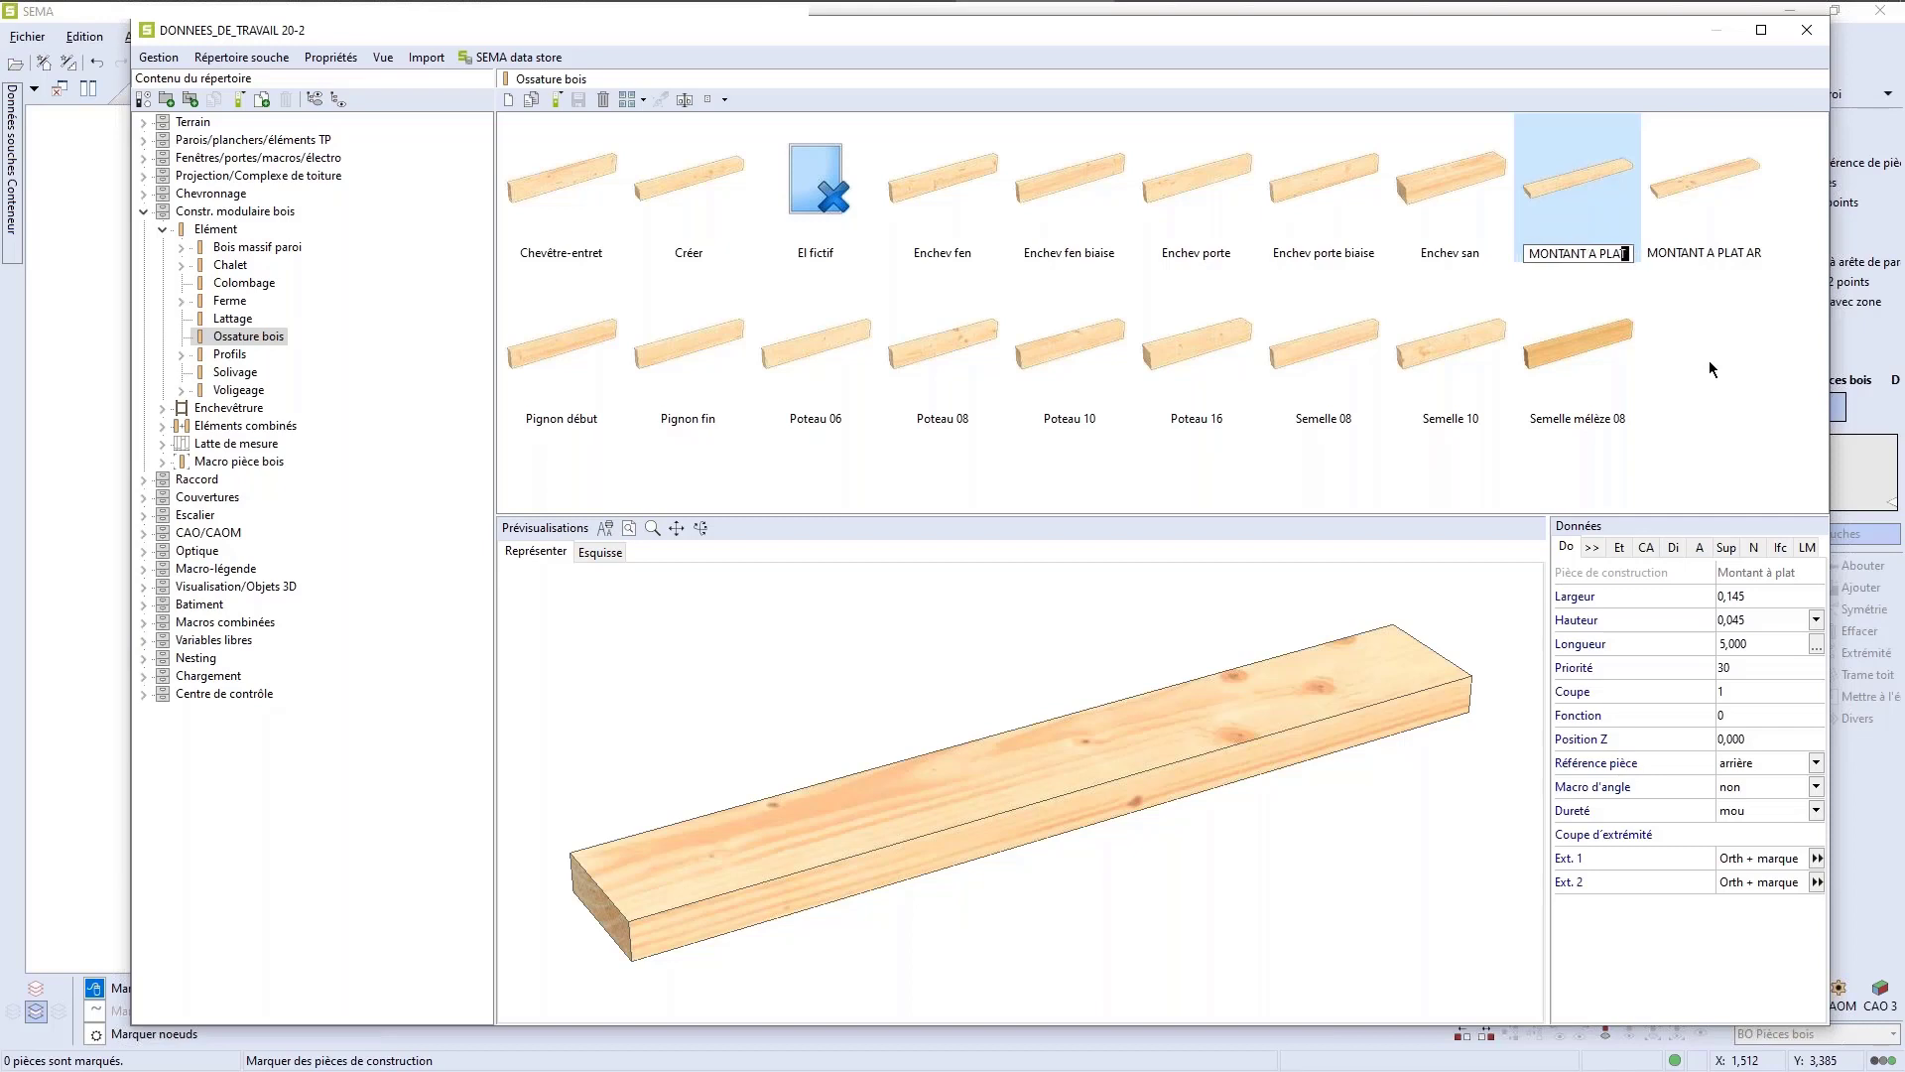
{"action": "type", "text": "AS"}
{"action": "key", "text": "Return"}
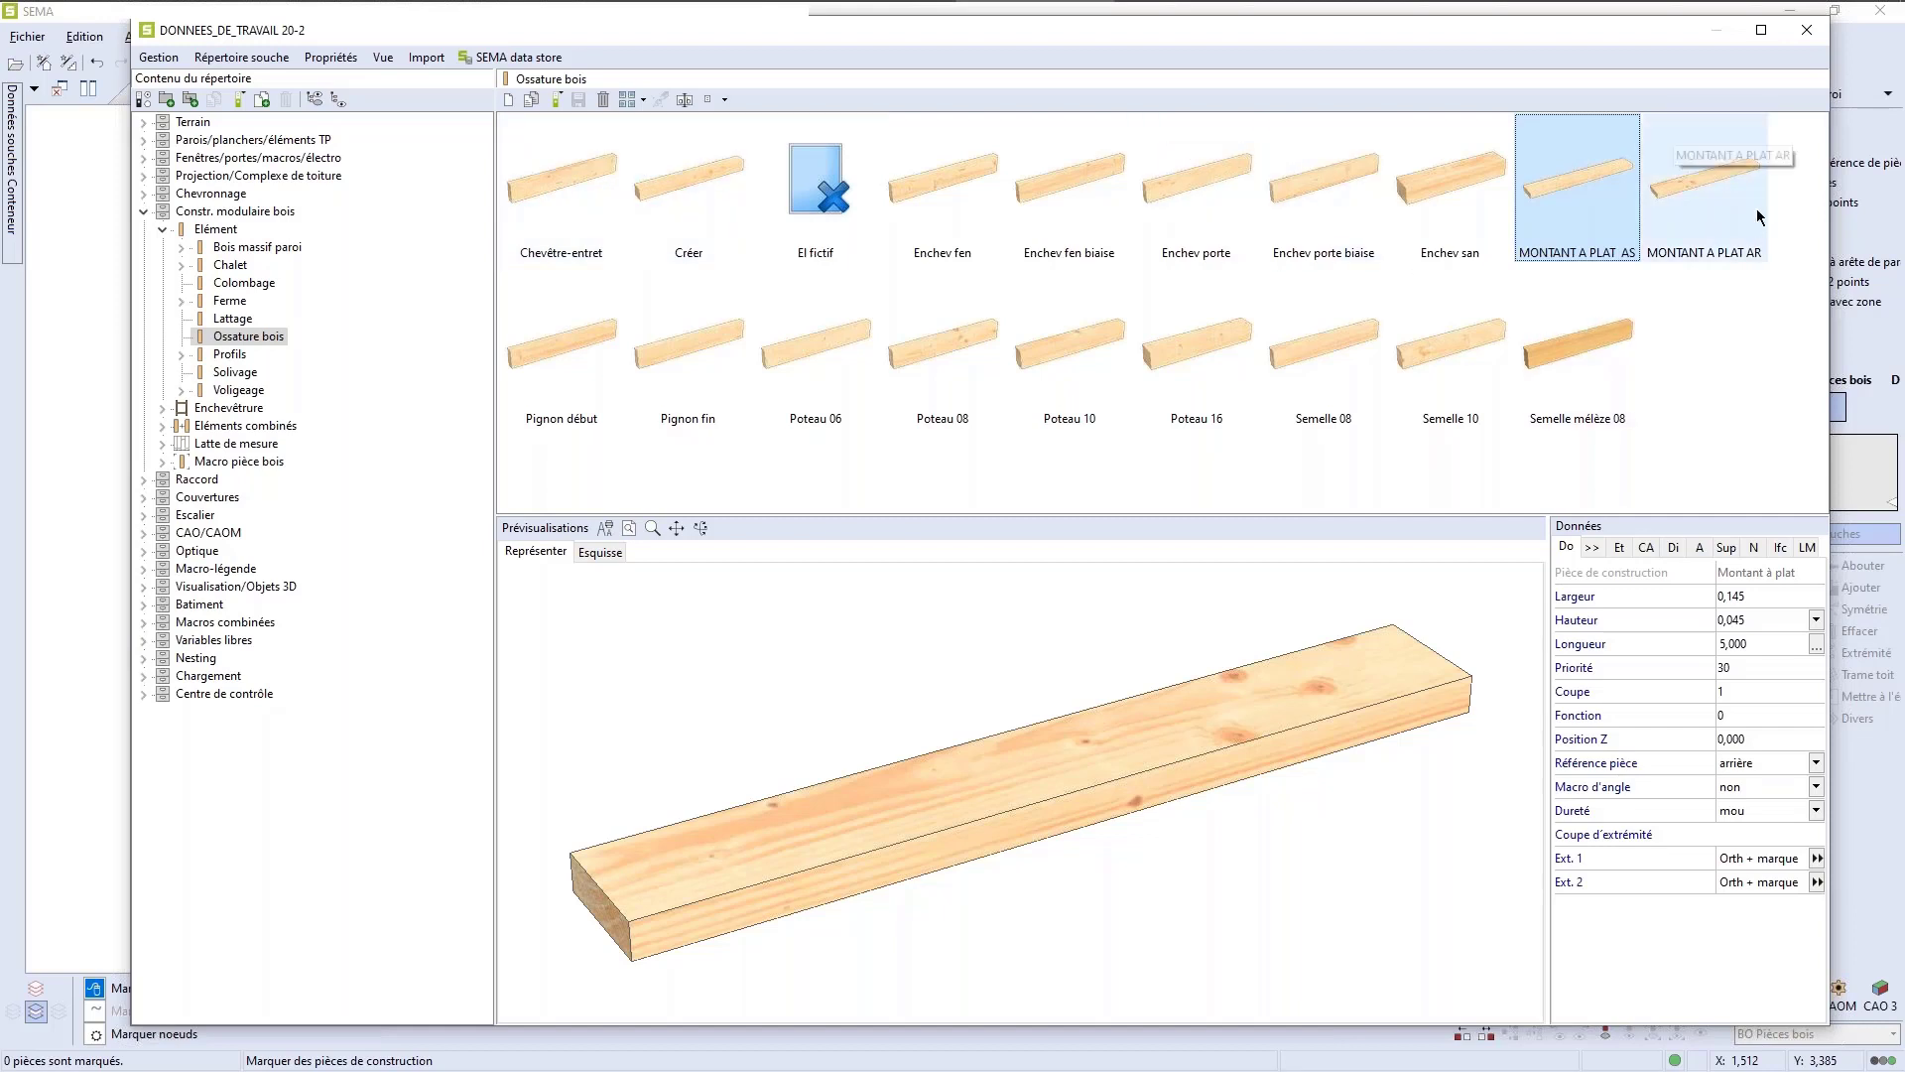
Step: Compare the data of the two flat stud elements and close the master data
{"action": "left_click", "coordinate": [1657, 220]}
{"action": "left_click", "coordinate": [1589, 229]}
{"action": "left_click", "coordinate": [1695, 230]}
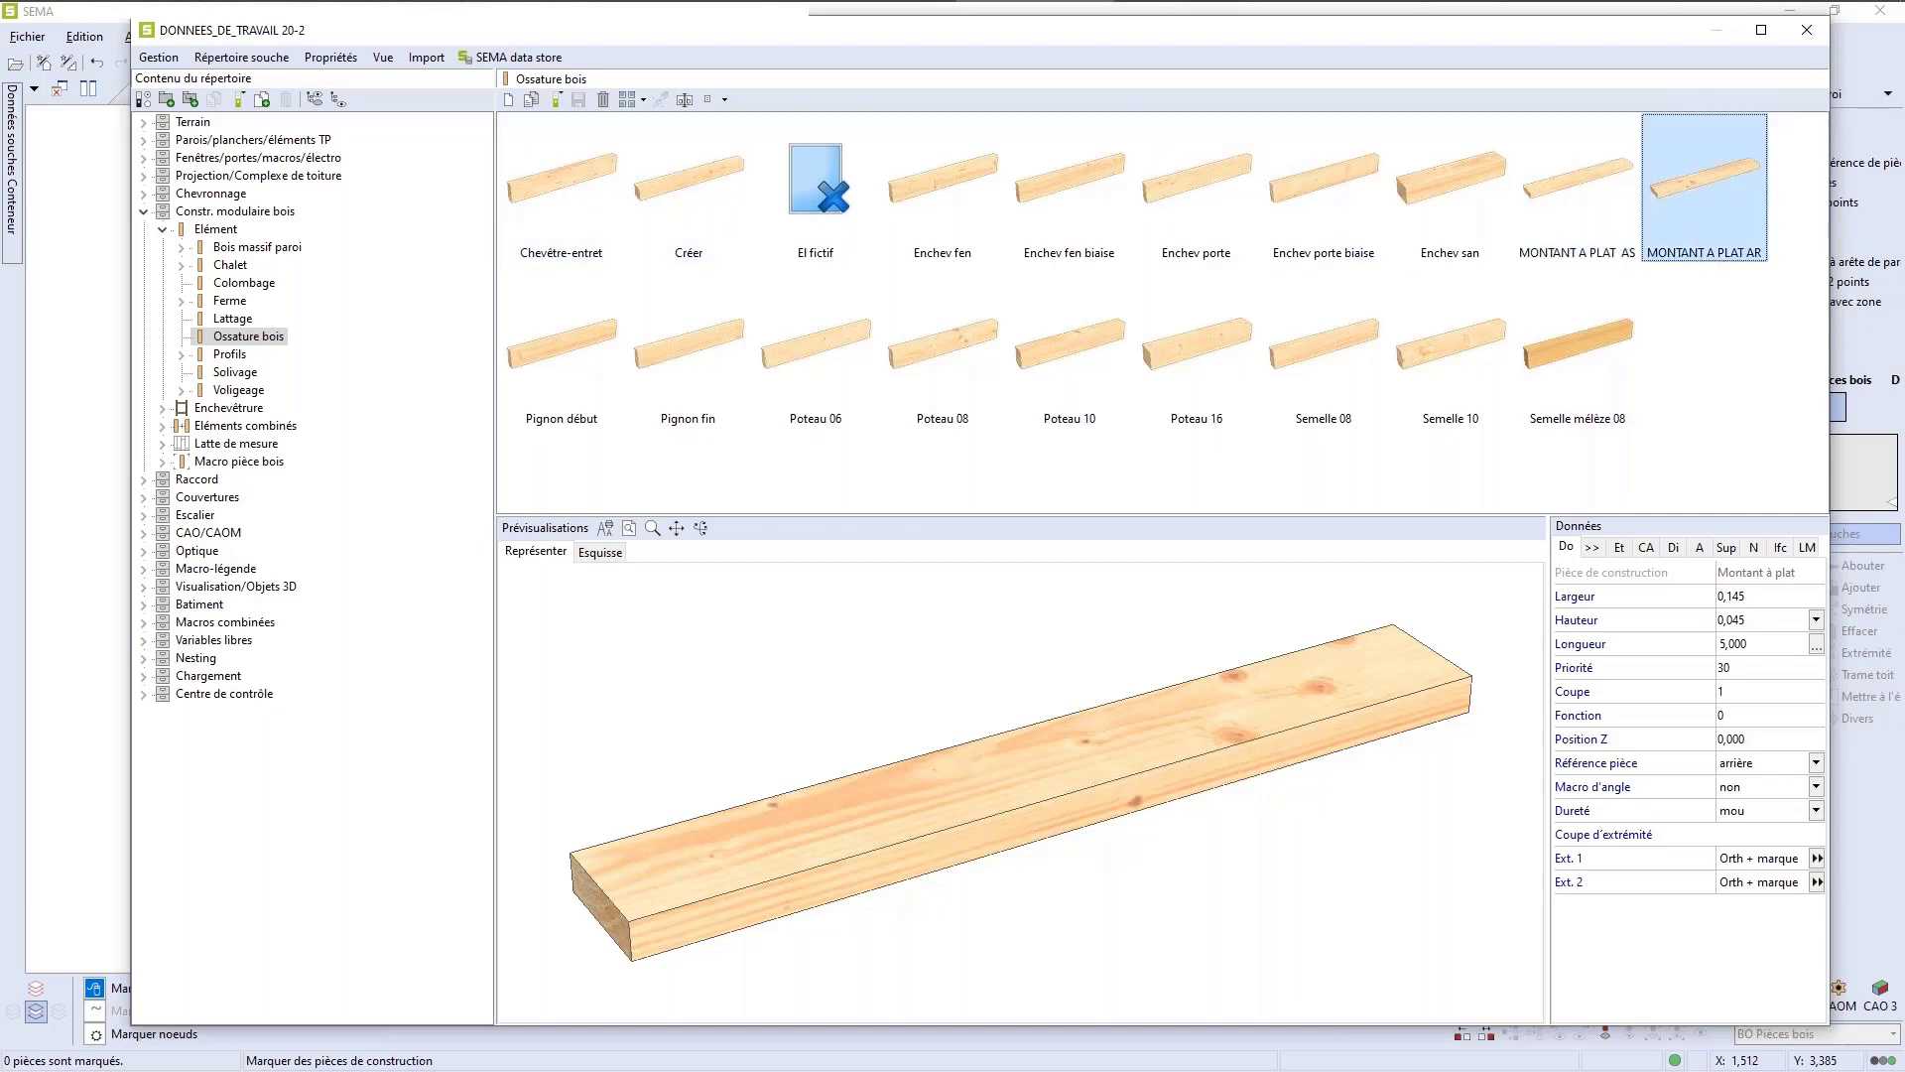
{"action": "left_click", "coordinate": [1806, 31]}
{"action": "scroll", "coordinate": [1585, 393], "scroll_direction": "up", "scroll_amount": 1}
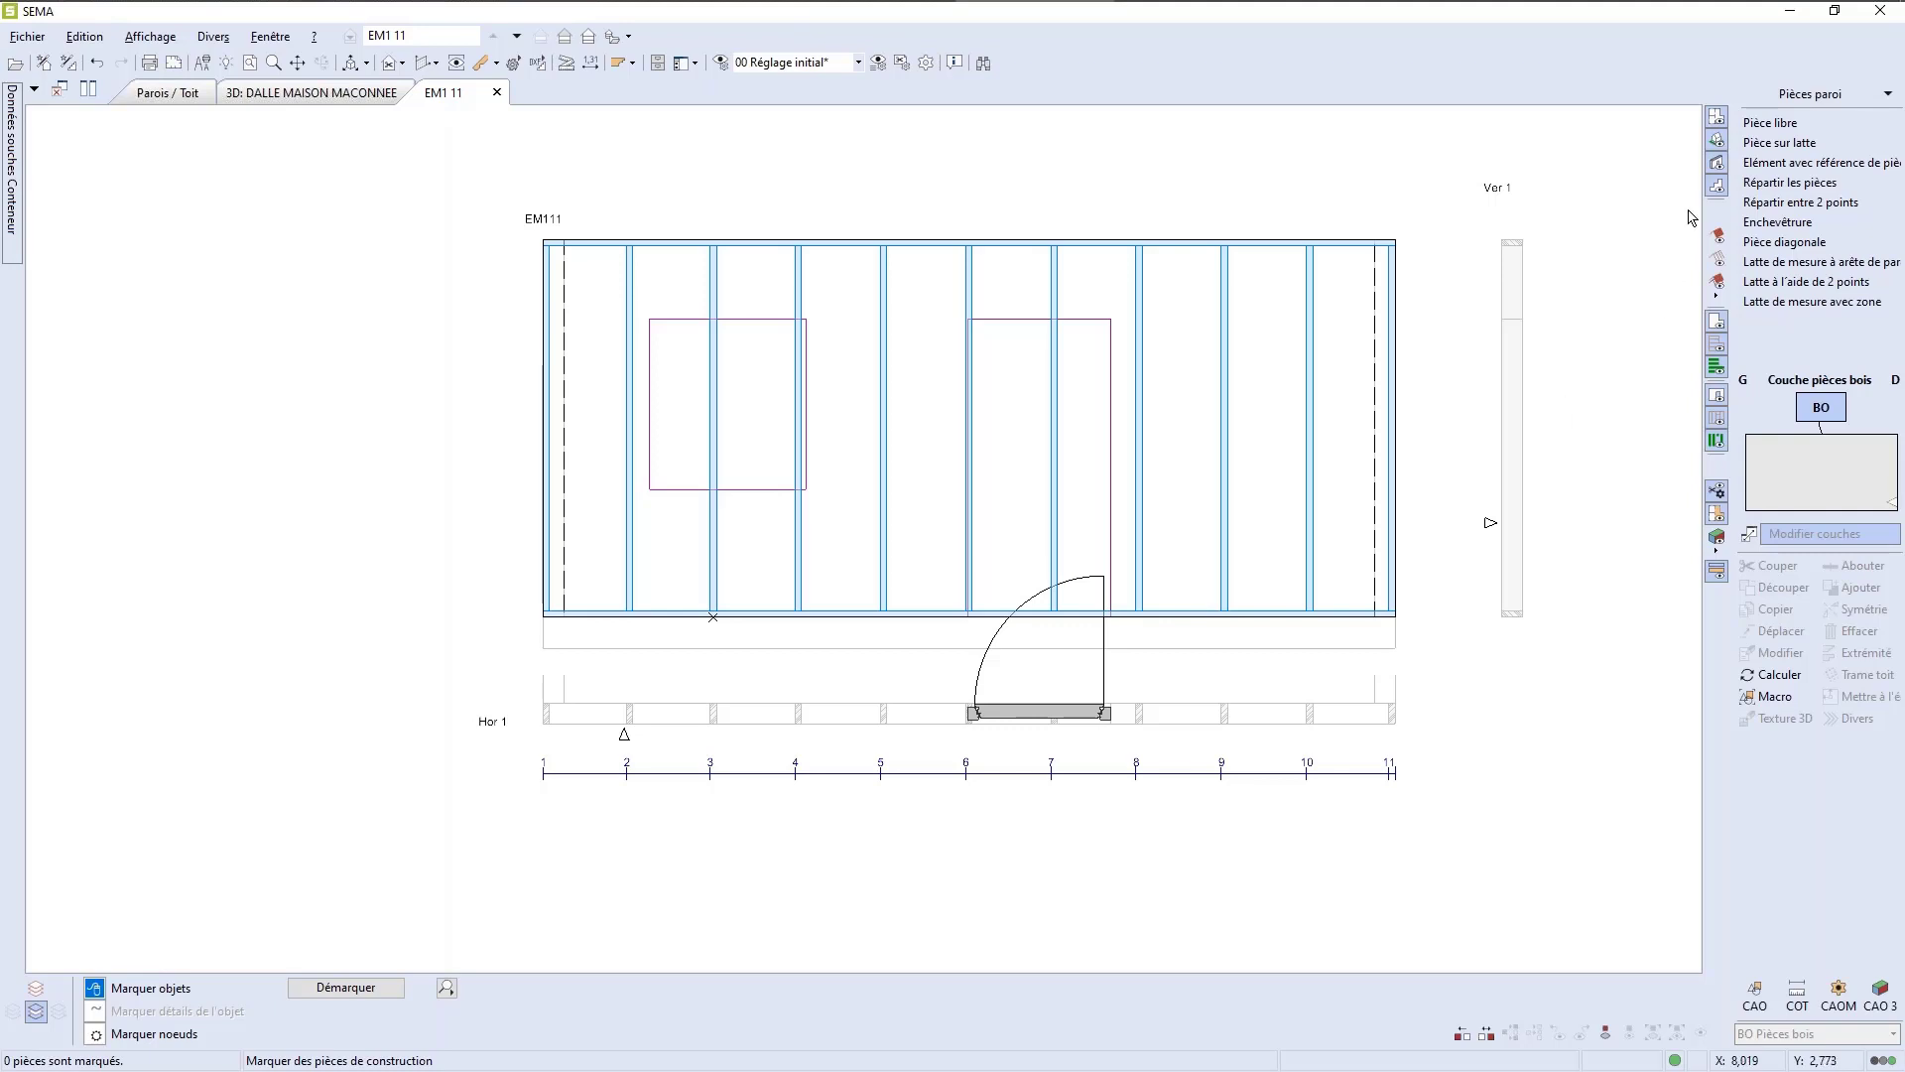
Step: Start a Pièce sur latte with the MONTANT A PLAT AS element from the Ossature bois folder
{"action": "left_click", "coordinate": [1772, 124]}
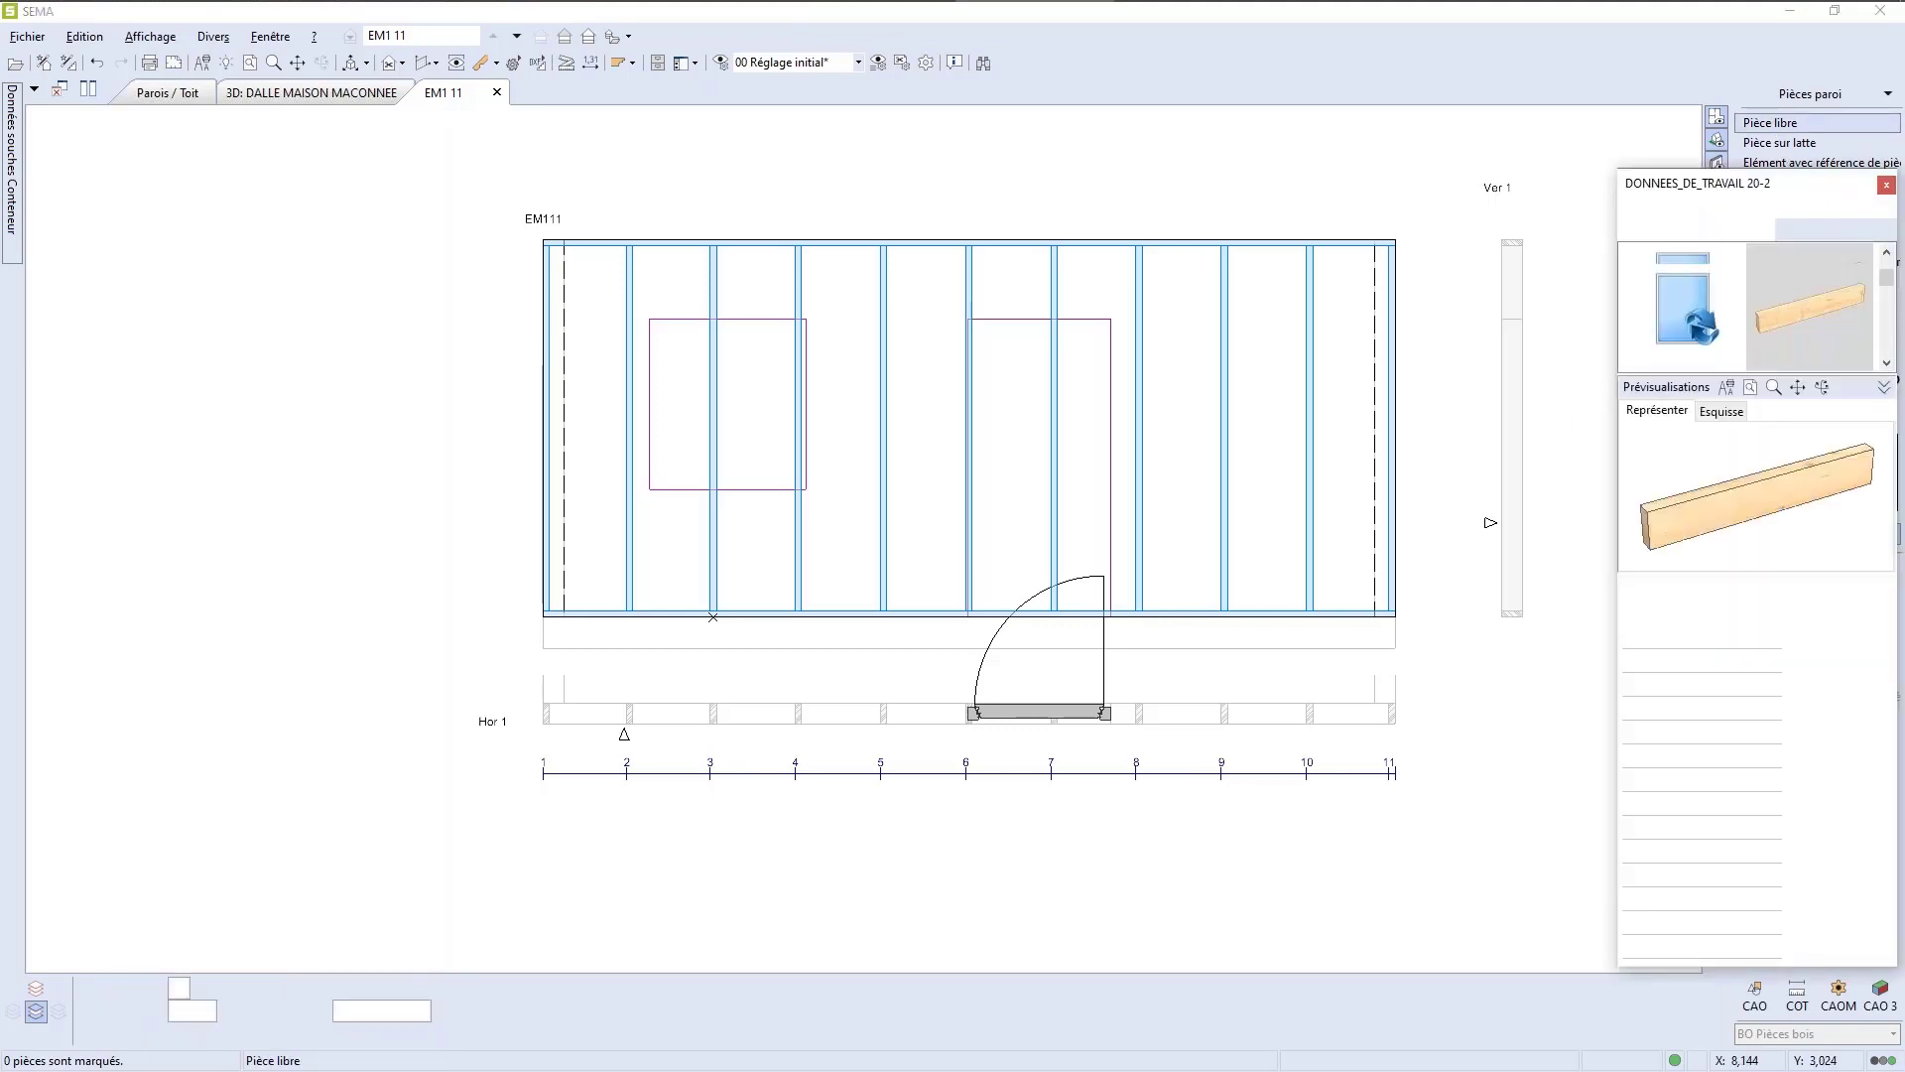
{"action": "left_click", "coordinate": [1891, 187]}
{"action": "left_click", "coordinate": [1775, 144]}
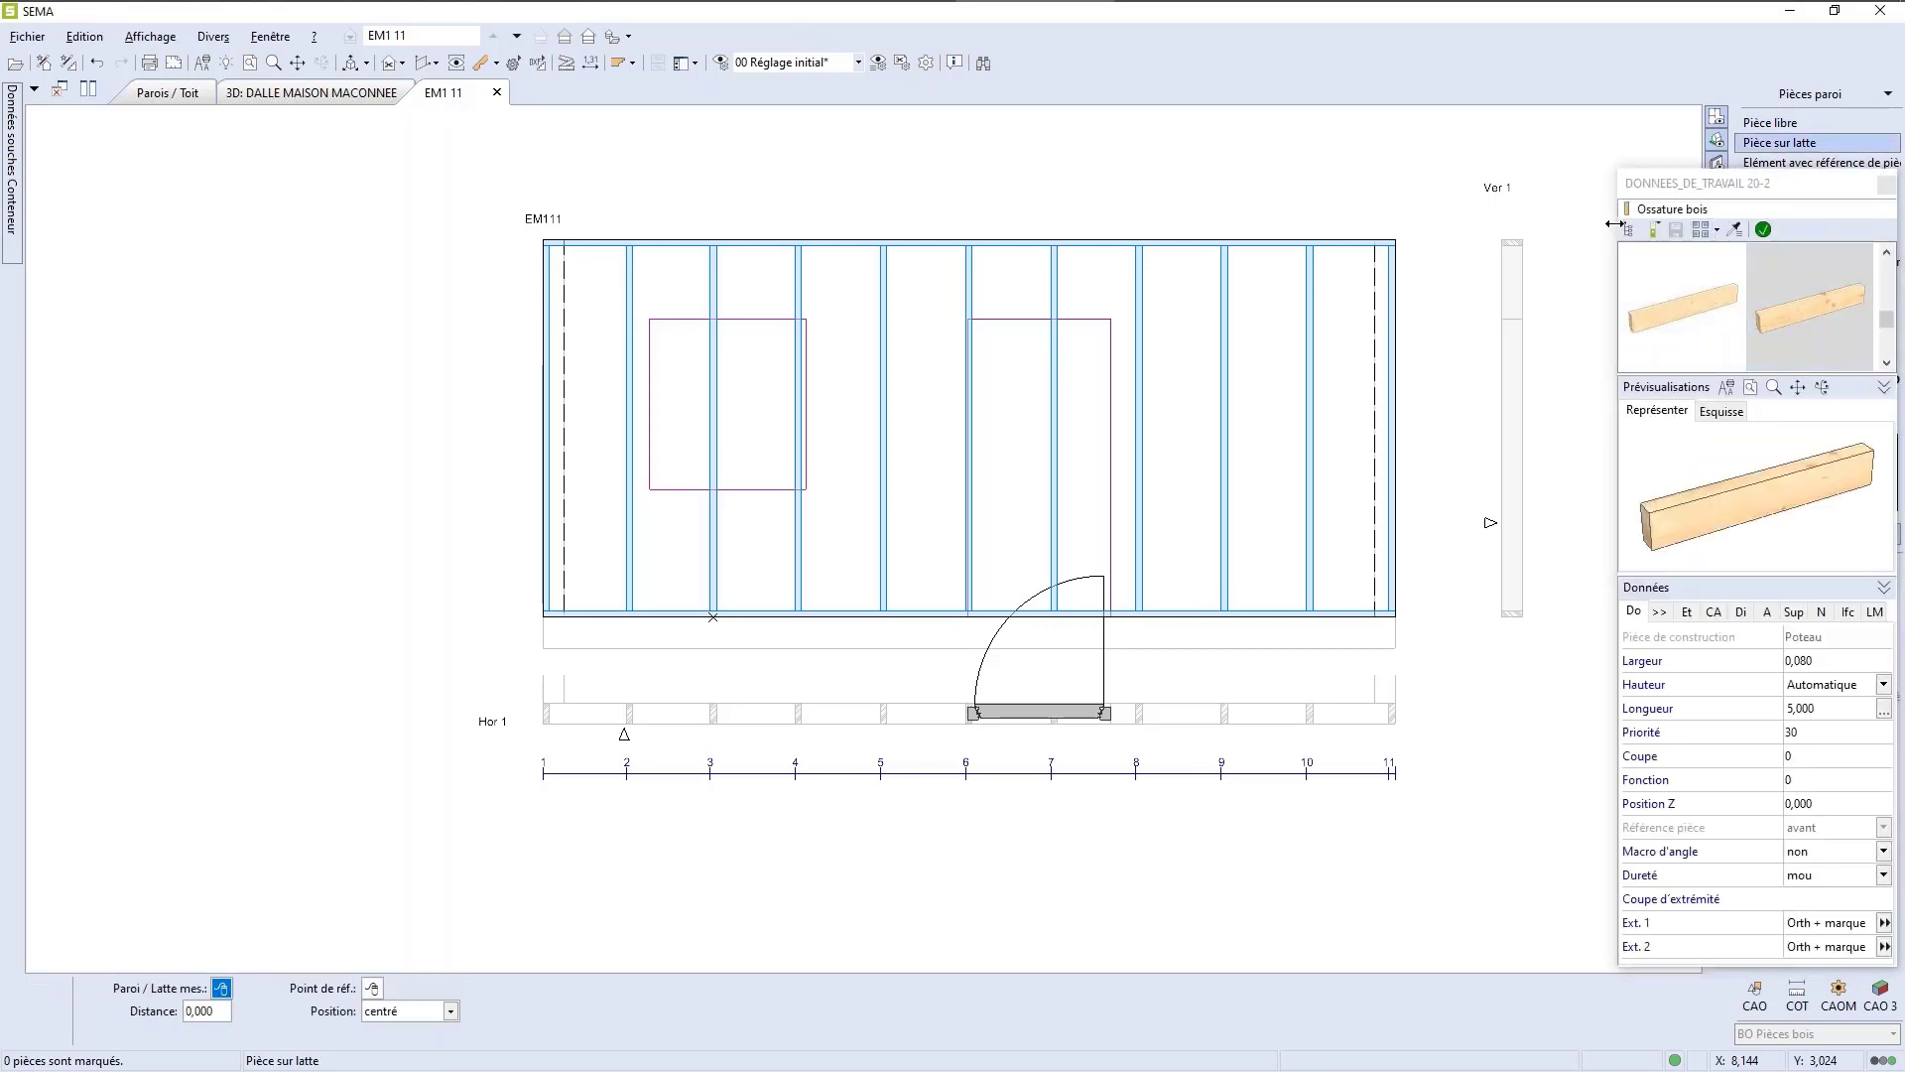
{"action": "left_click", "coordinate": [1629, 231]}
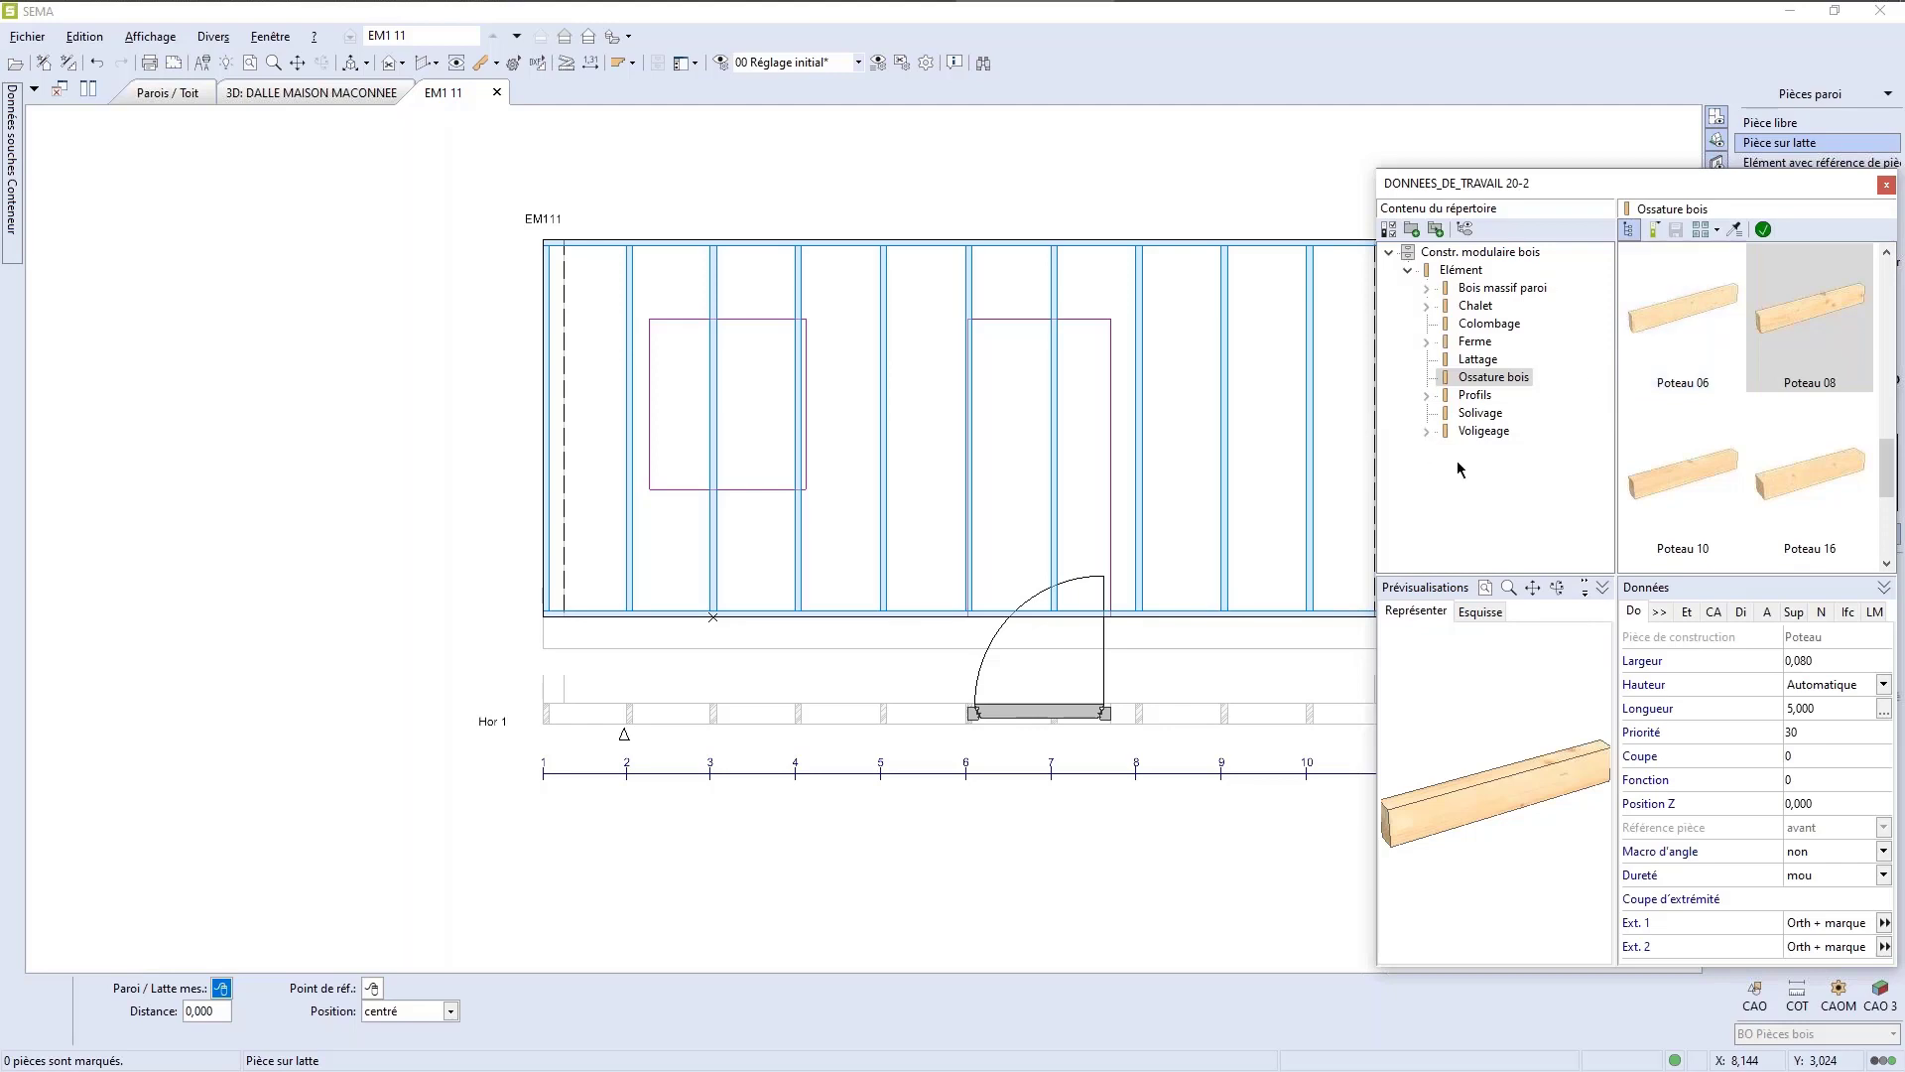
{"action": "scroll", "coordinate": [1759, 402], "scroll_direction": "down", "scroll_amount": 3}
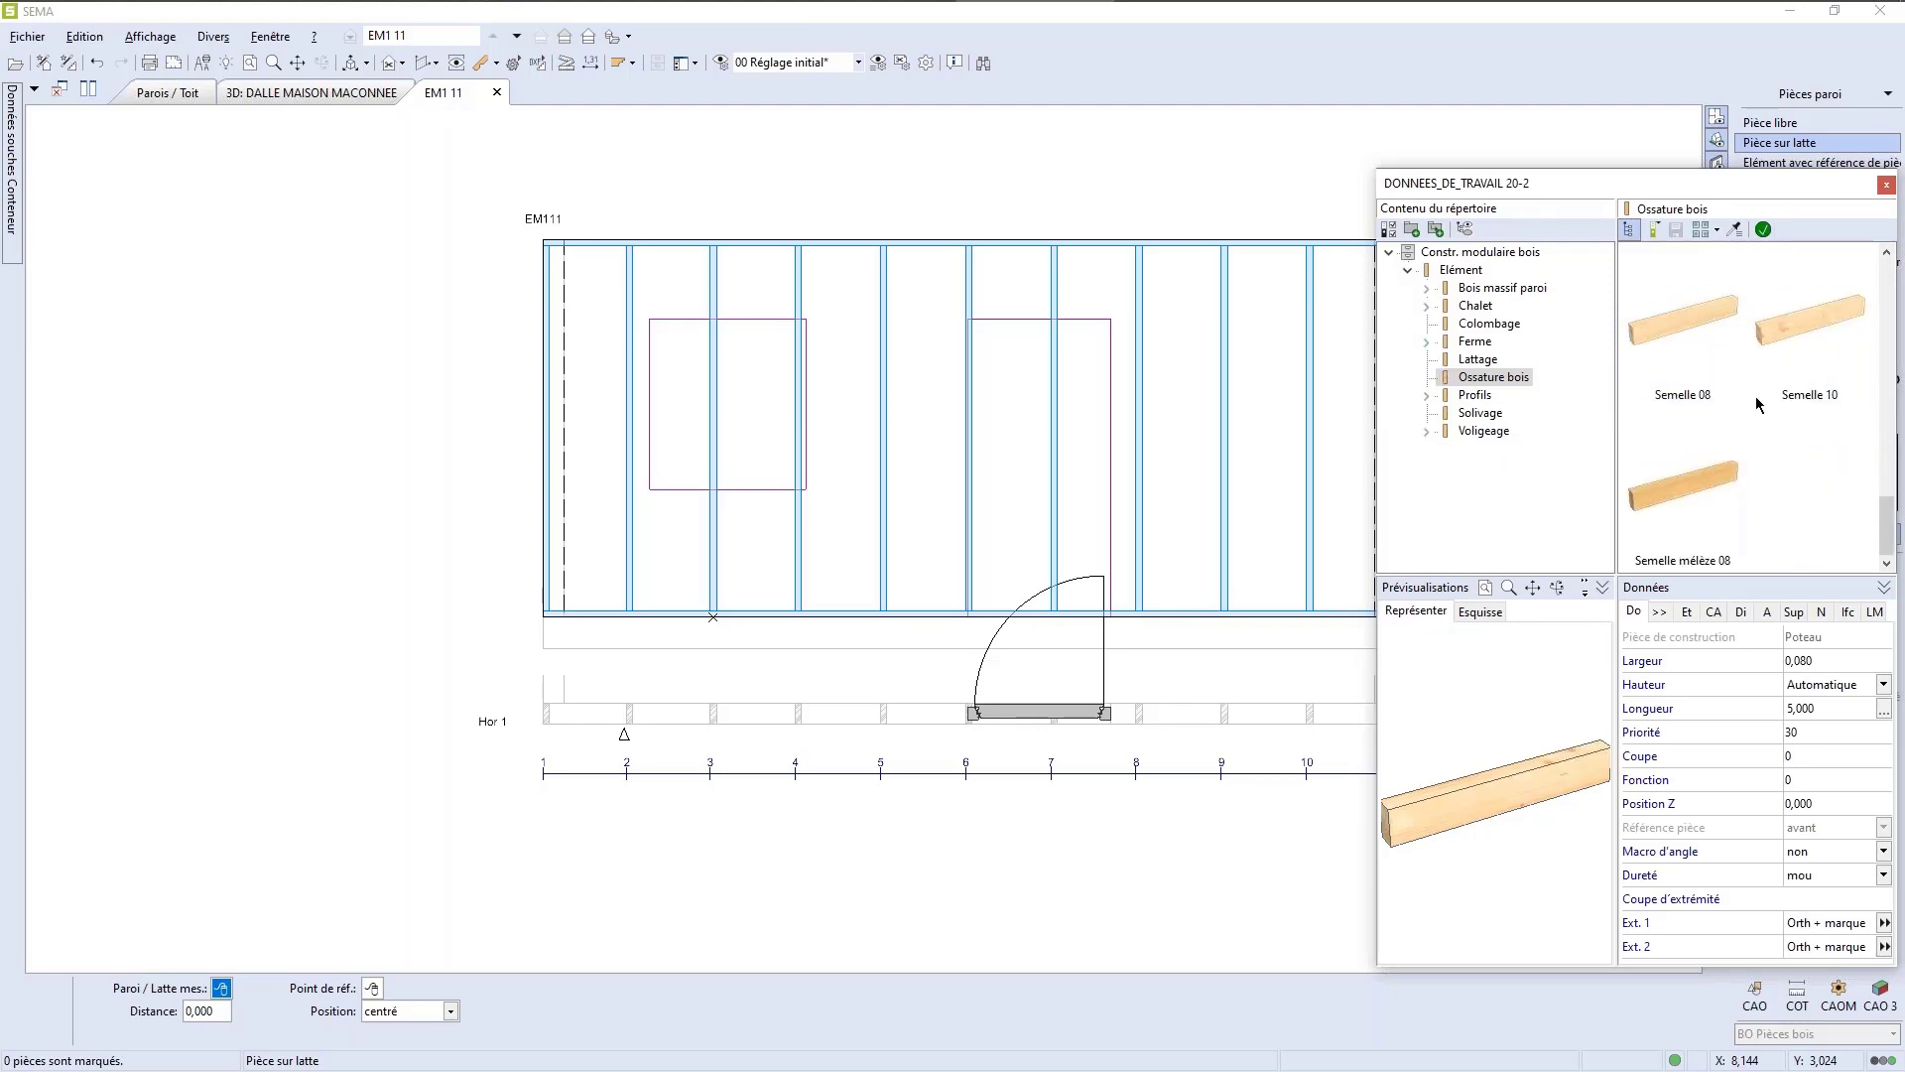
{"action": "scroll", "coordinate": [1756, 402], "scroll_direction": "up", "scroll_amount": 3}
{"action": "scroll", "coordinate": [1759, 401], "scroll_direction": "down", "scroll_amount": 3}
{"action": "scroll", "coordinate": [1757, 402], "scroll_direction": "up", "scroll_amount": 5}
{"action": "scroll", "coordinate": [1752, 404], "scroll_direction": "down", "scroll_amount": 1}
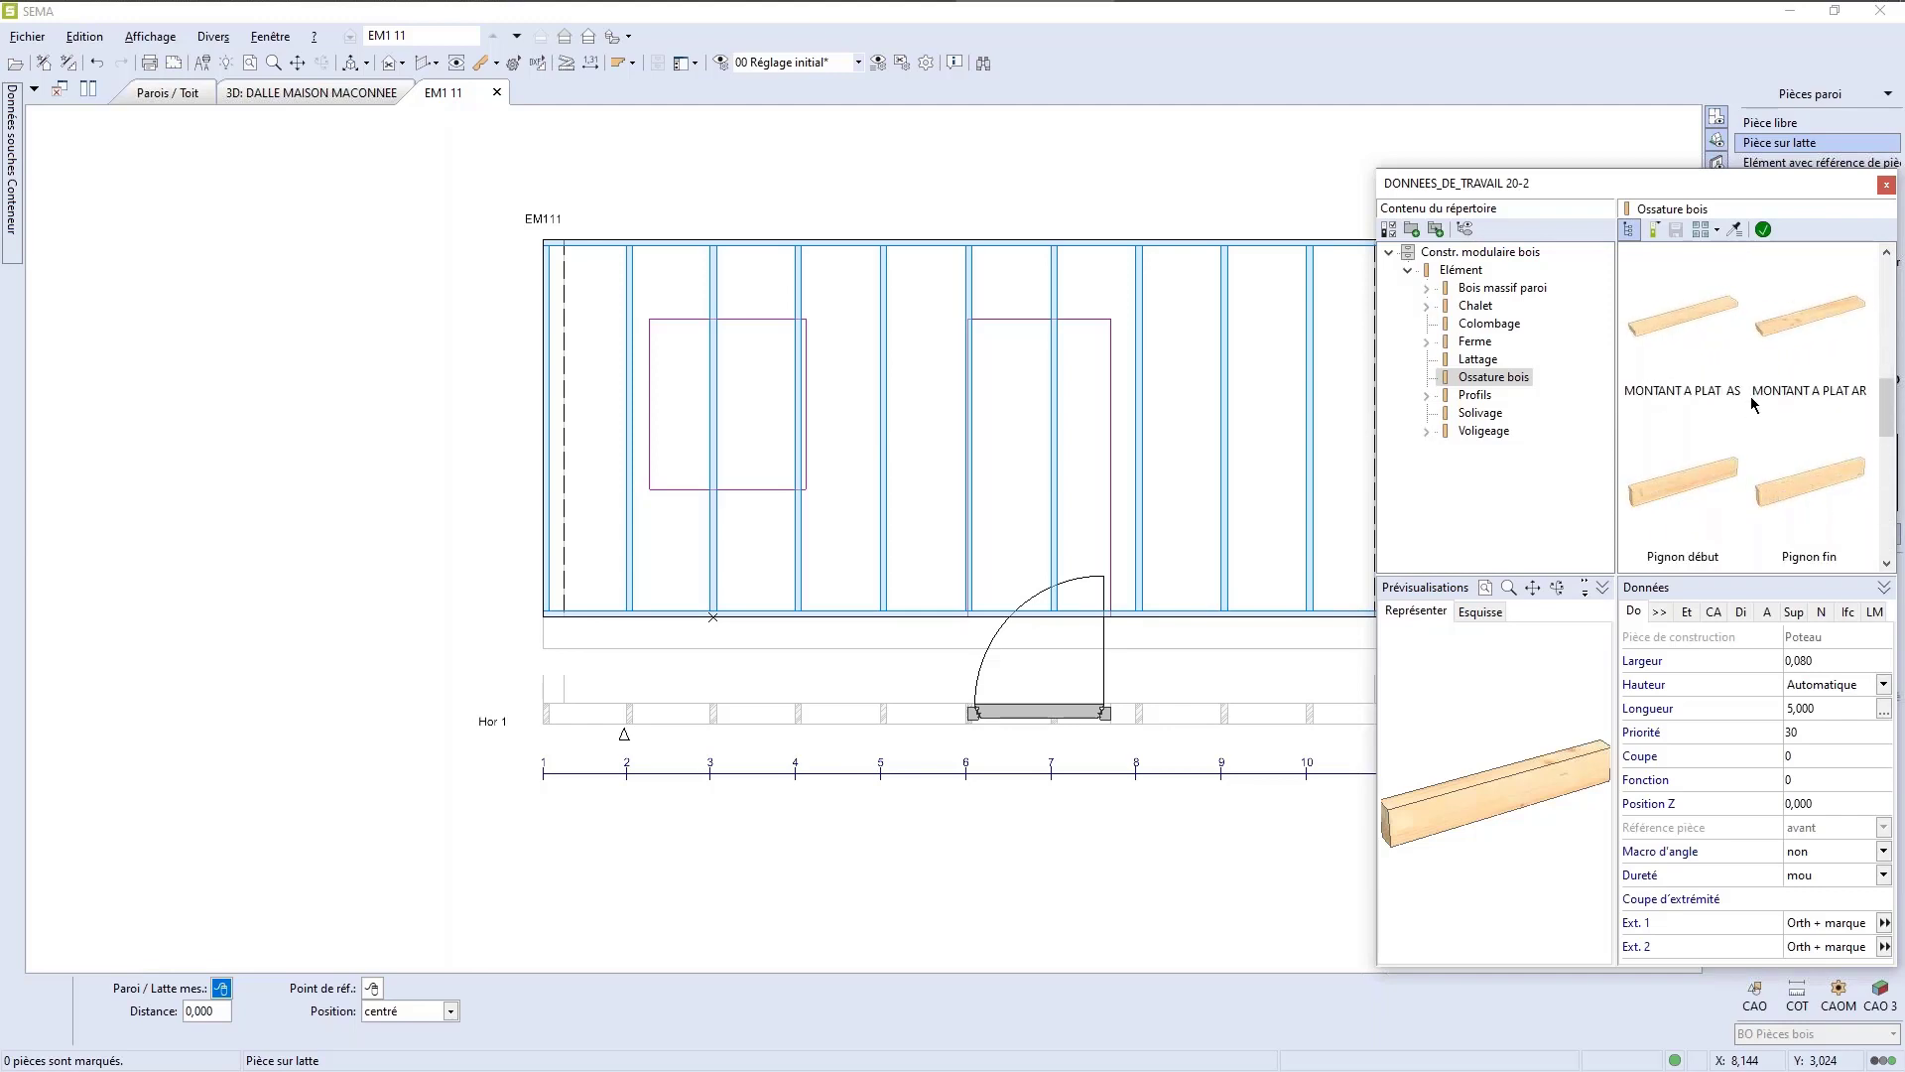
{"action": "left_click", "coordinate": [1680, 359]}
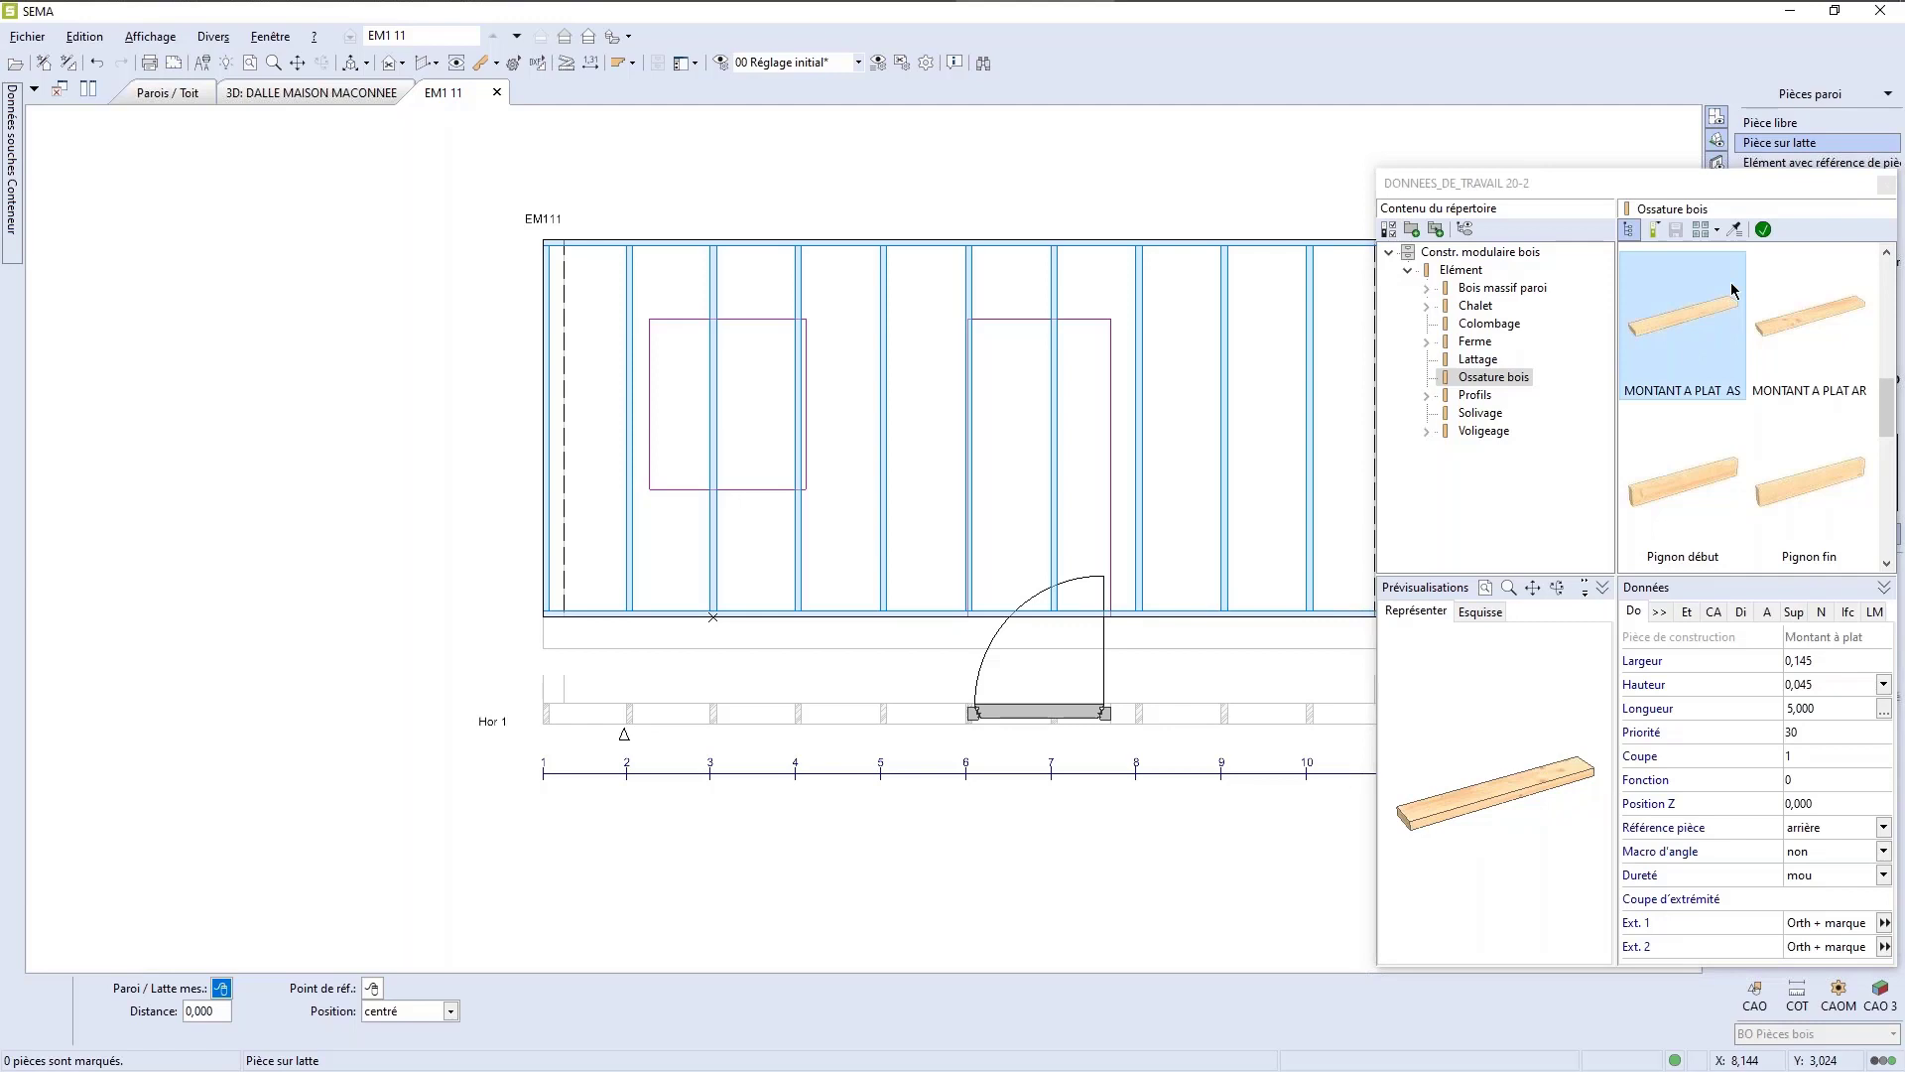
{"action": "left_click", "coordinate": [1764, 229]}
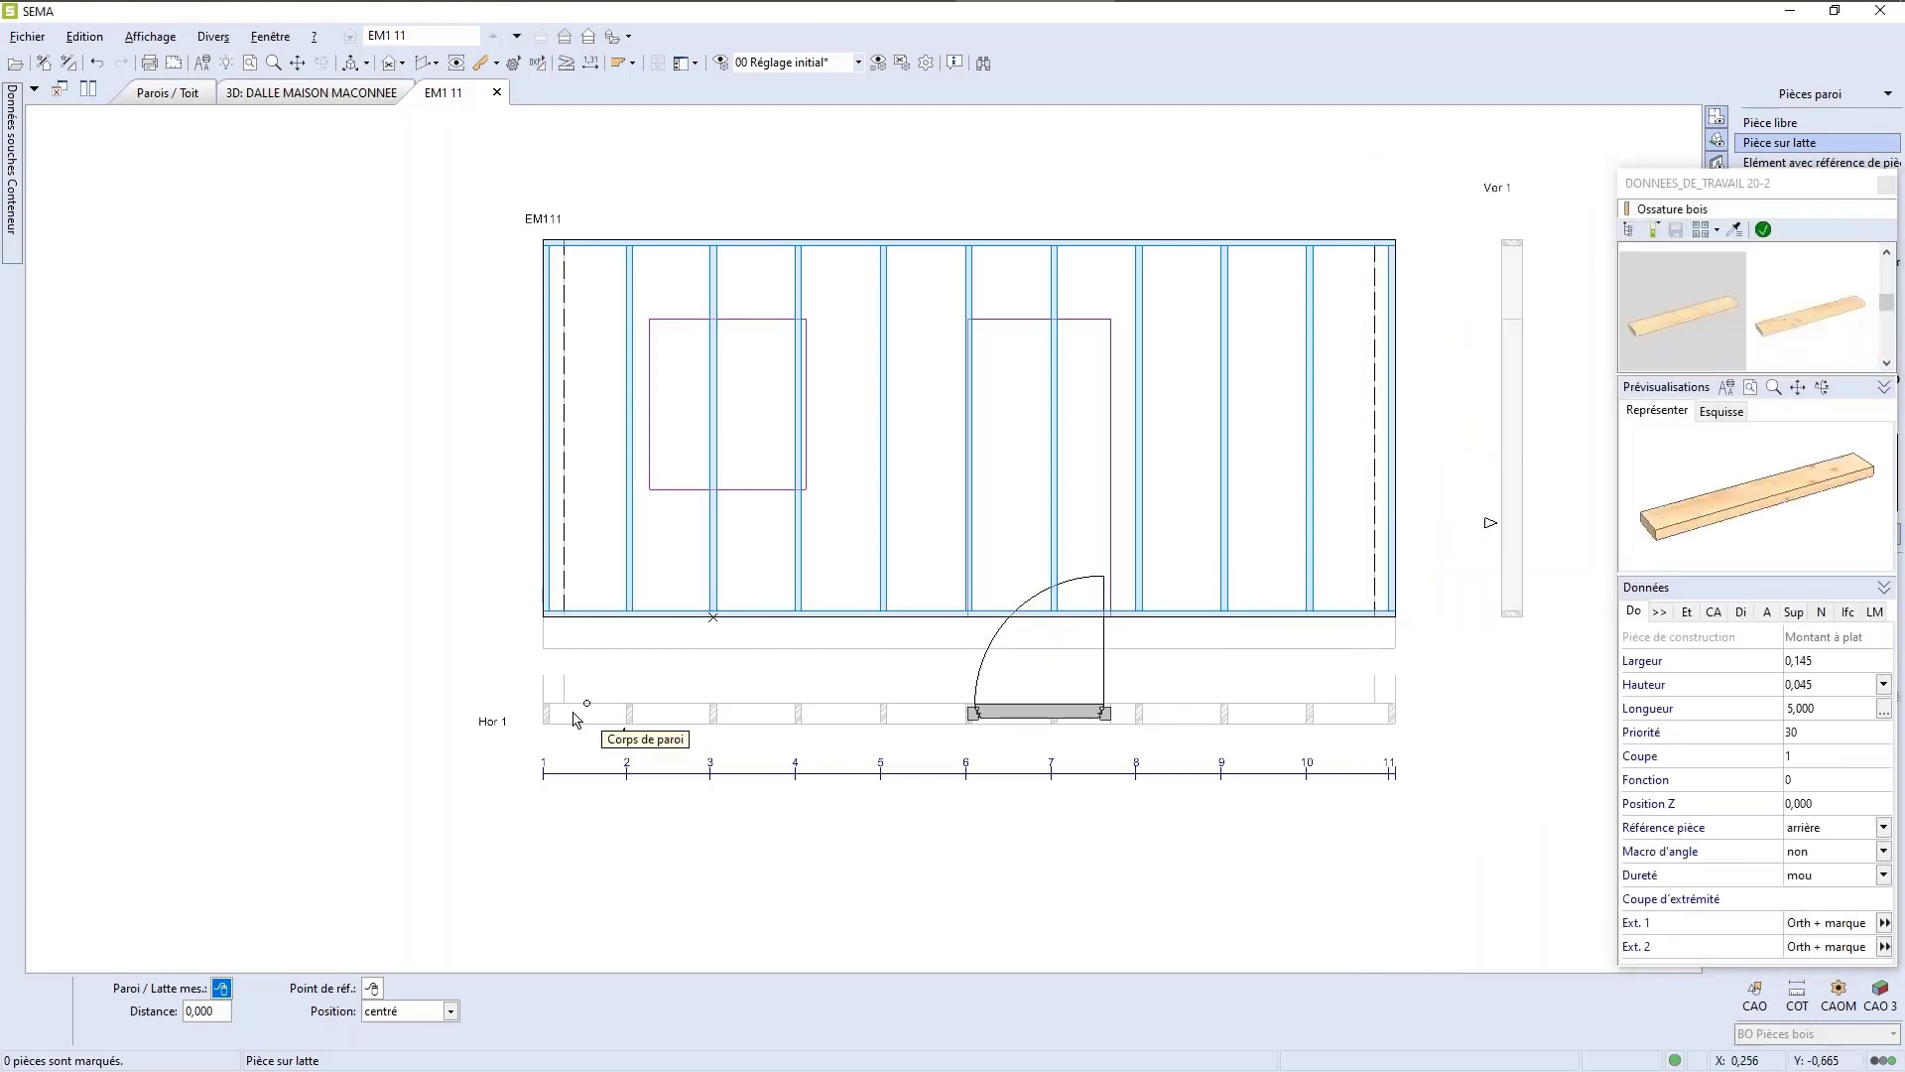
Step: Place the flat stud on wall EM111 against the inner face of its first post, with Position set to droite
{"action": "scroll", "coordinate": [585, 655], "scroll_direction": "up", "scroll_amount": 4}
{"action": "left_click", "coordinate": [594, 561]}
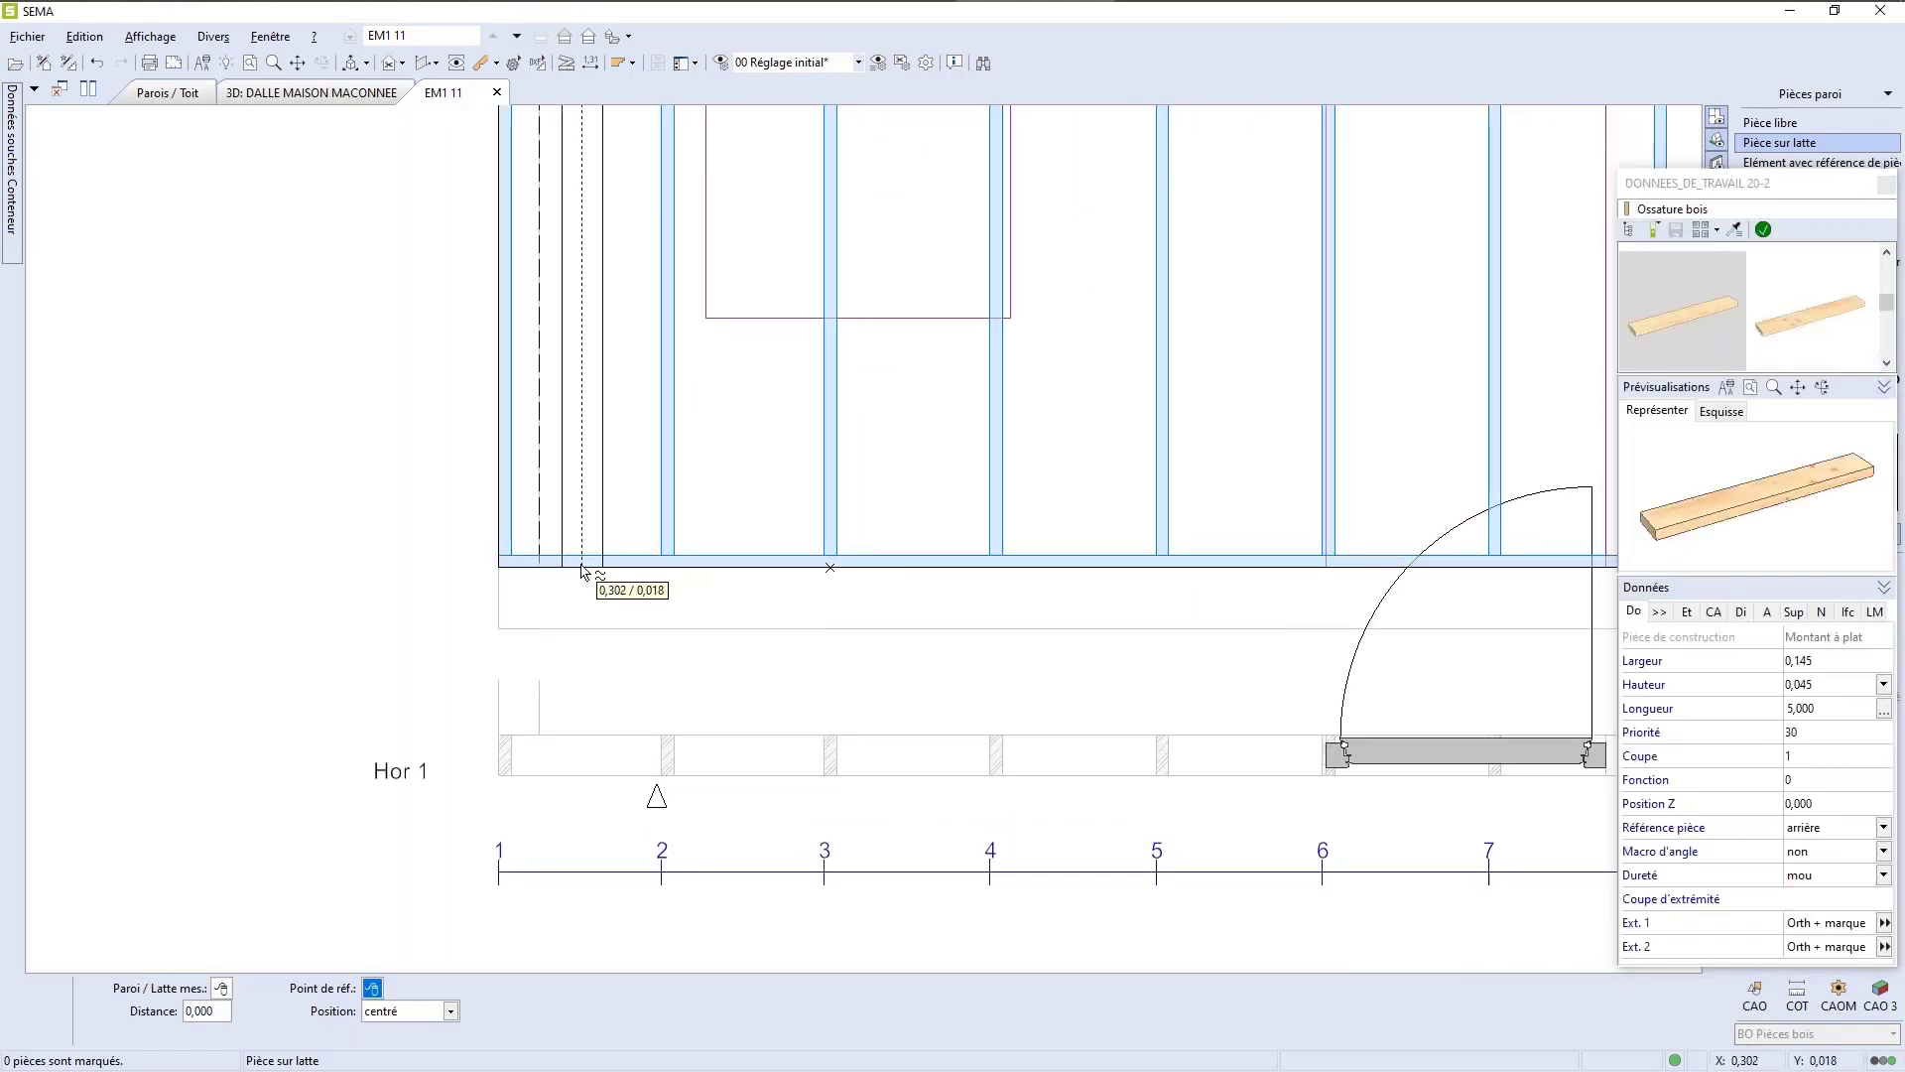
{"action": "scroll", "coordinate": [481, 620], "scroll_direction": "up", "scroll_amount": 3}
{"action": "scroll", "coordinate": [481, 616], "scroll_direction": "up", "scroll_amount": 2}
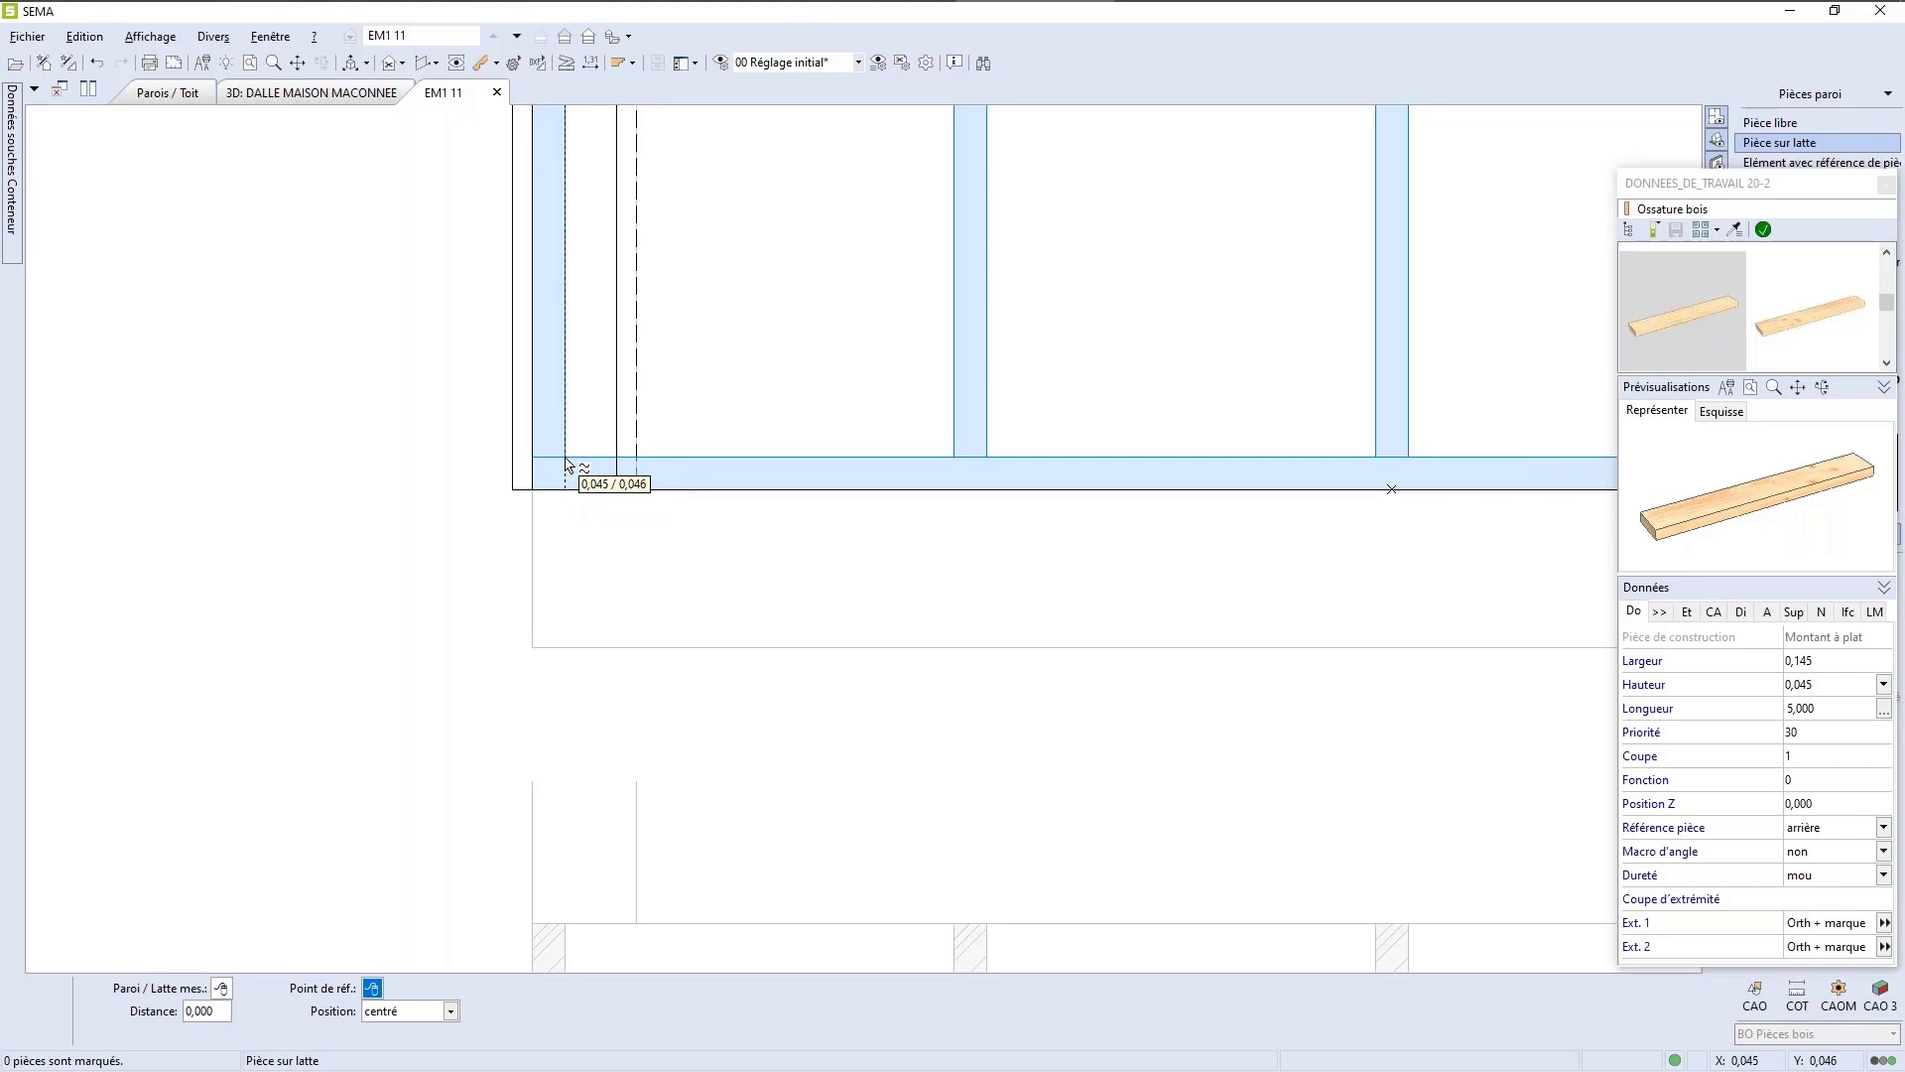
{"action": "scroll", "coordinate": [635, 576], "scroll_direction": "down", "scroll_amount": 1}
{"action": "scroll", "coordinate": [618, 594], "scroll_direction": "up", "scroll_amount": 2}
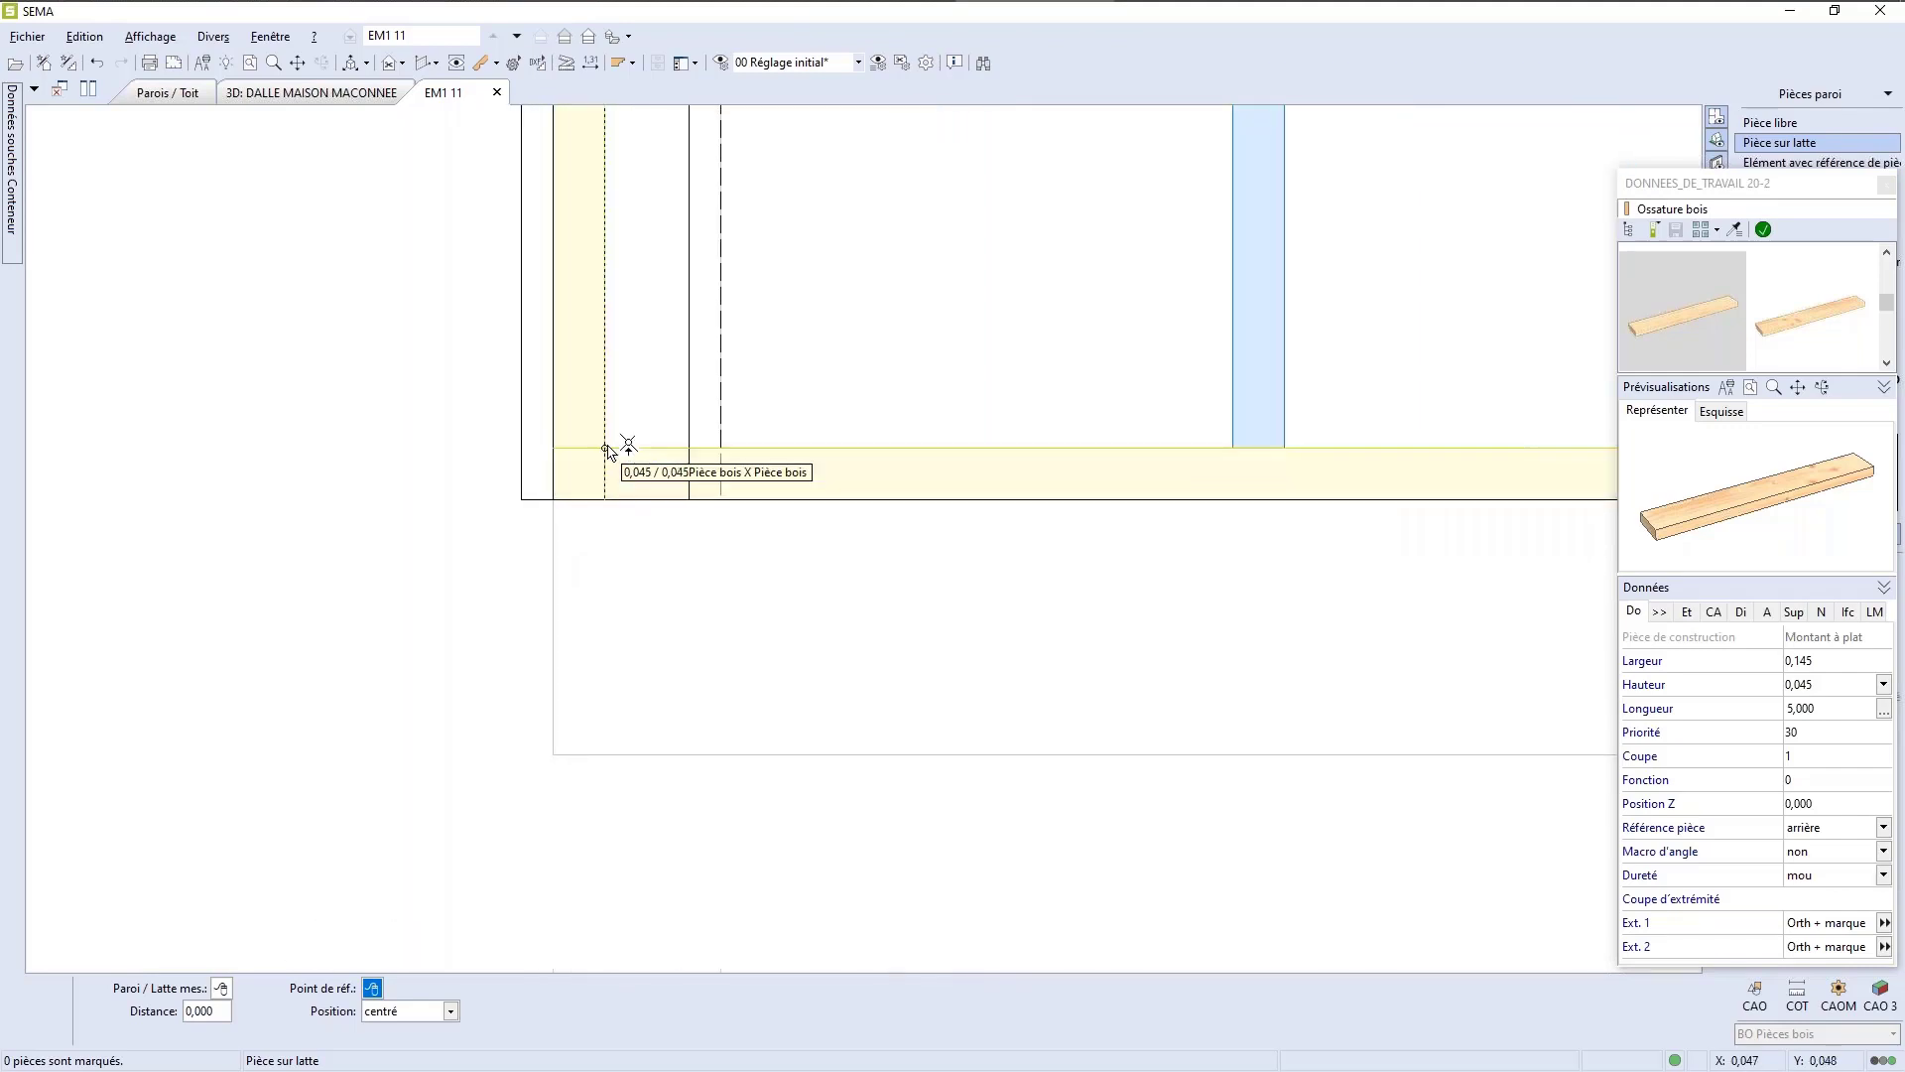
{"action": "left_click", "coordinate": [611, 454]}
{"action": "scroll", "coordinate": [692, 555], "scroll_direction": "down", "scroll_amount": 2}
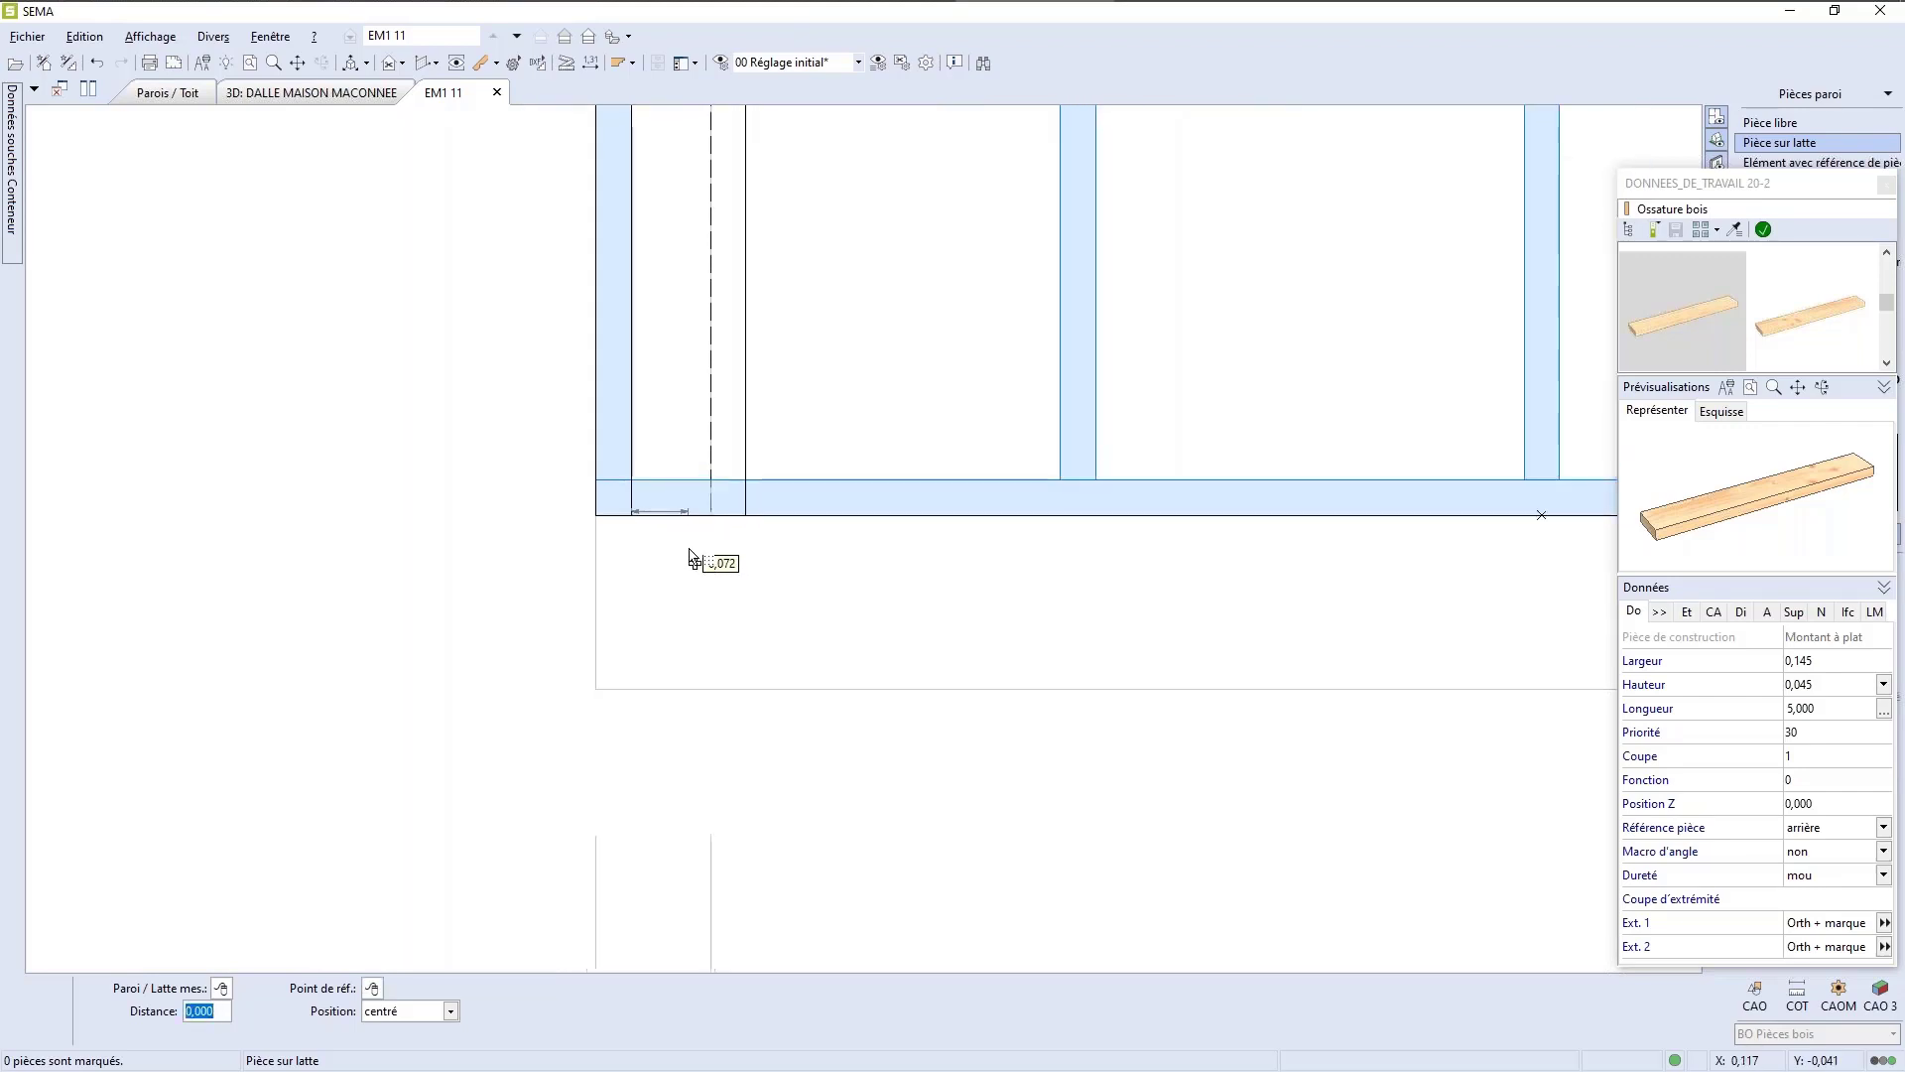
{"action": "key", "text": "Tab"}
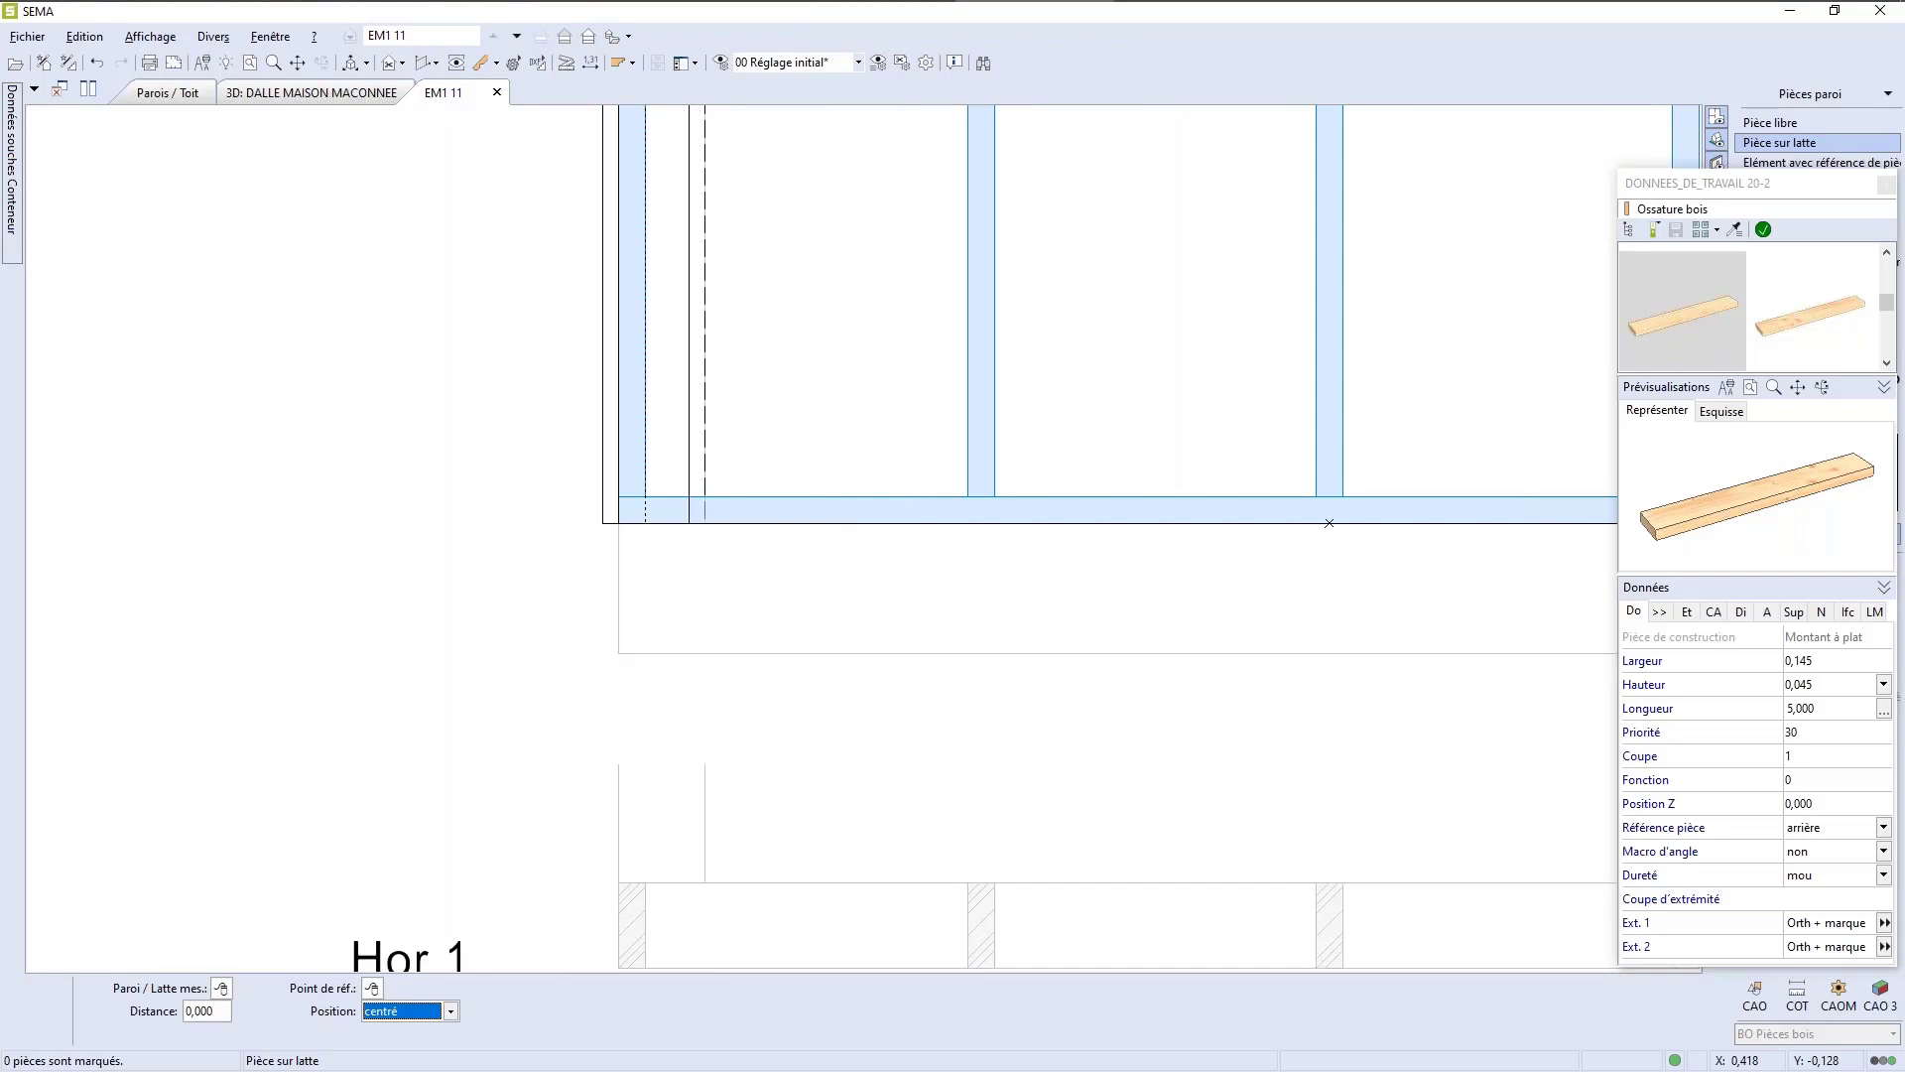
{"action": "key", "text": "Down"}
{"action": "key", "text": "Return"}
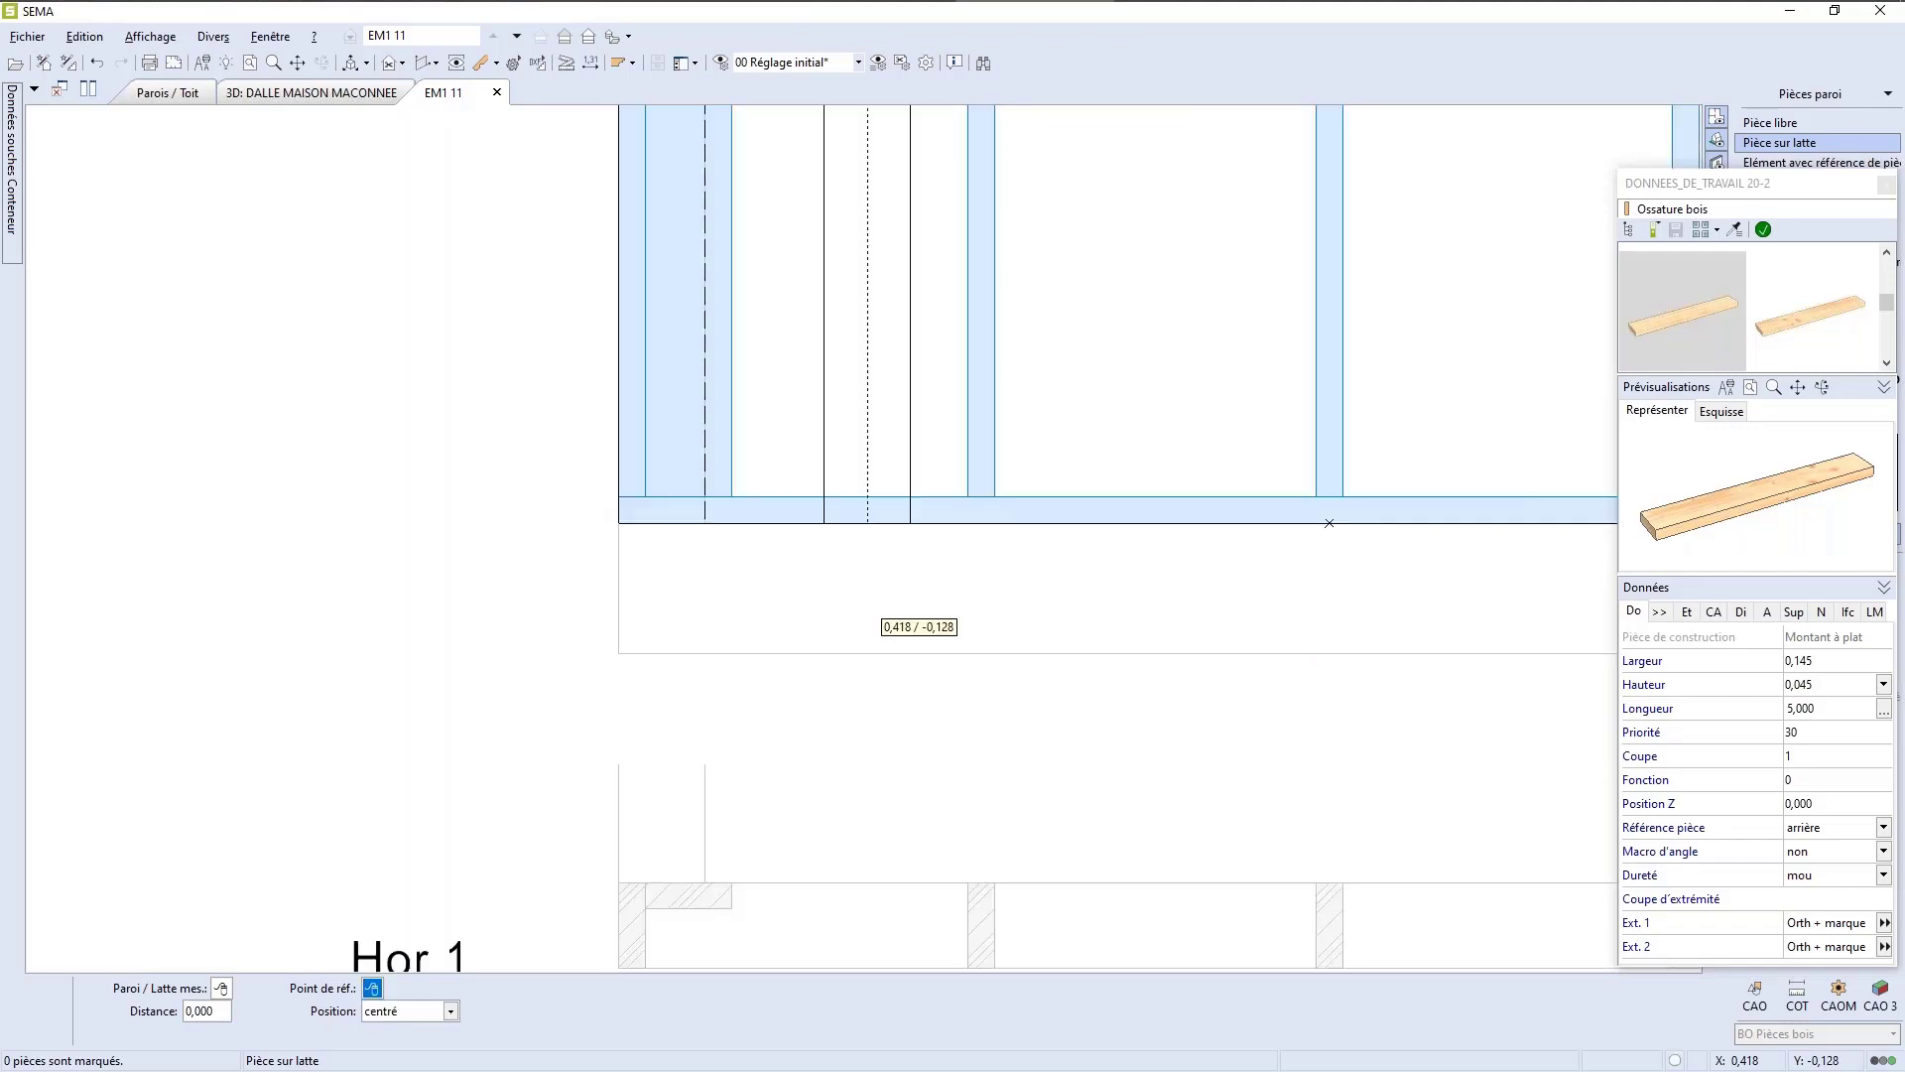
Step: Place a second flat stud against the inner face of the wall's last post, with Position gauche, and finish placing pieces
{"action": "scroll", "coordinate": [509, 729], "scroll_direction": "down", "scroll_amount": 5}
{"action": "scroll", "coordinate": [529, 794], "scroll_direction": "up", "scroll_amount": 5}
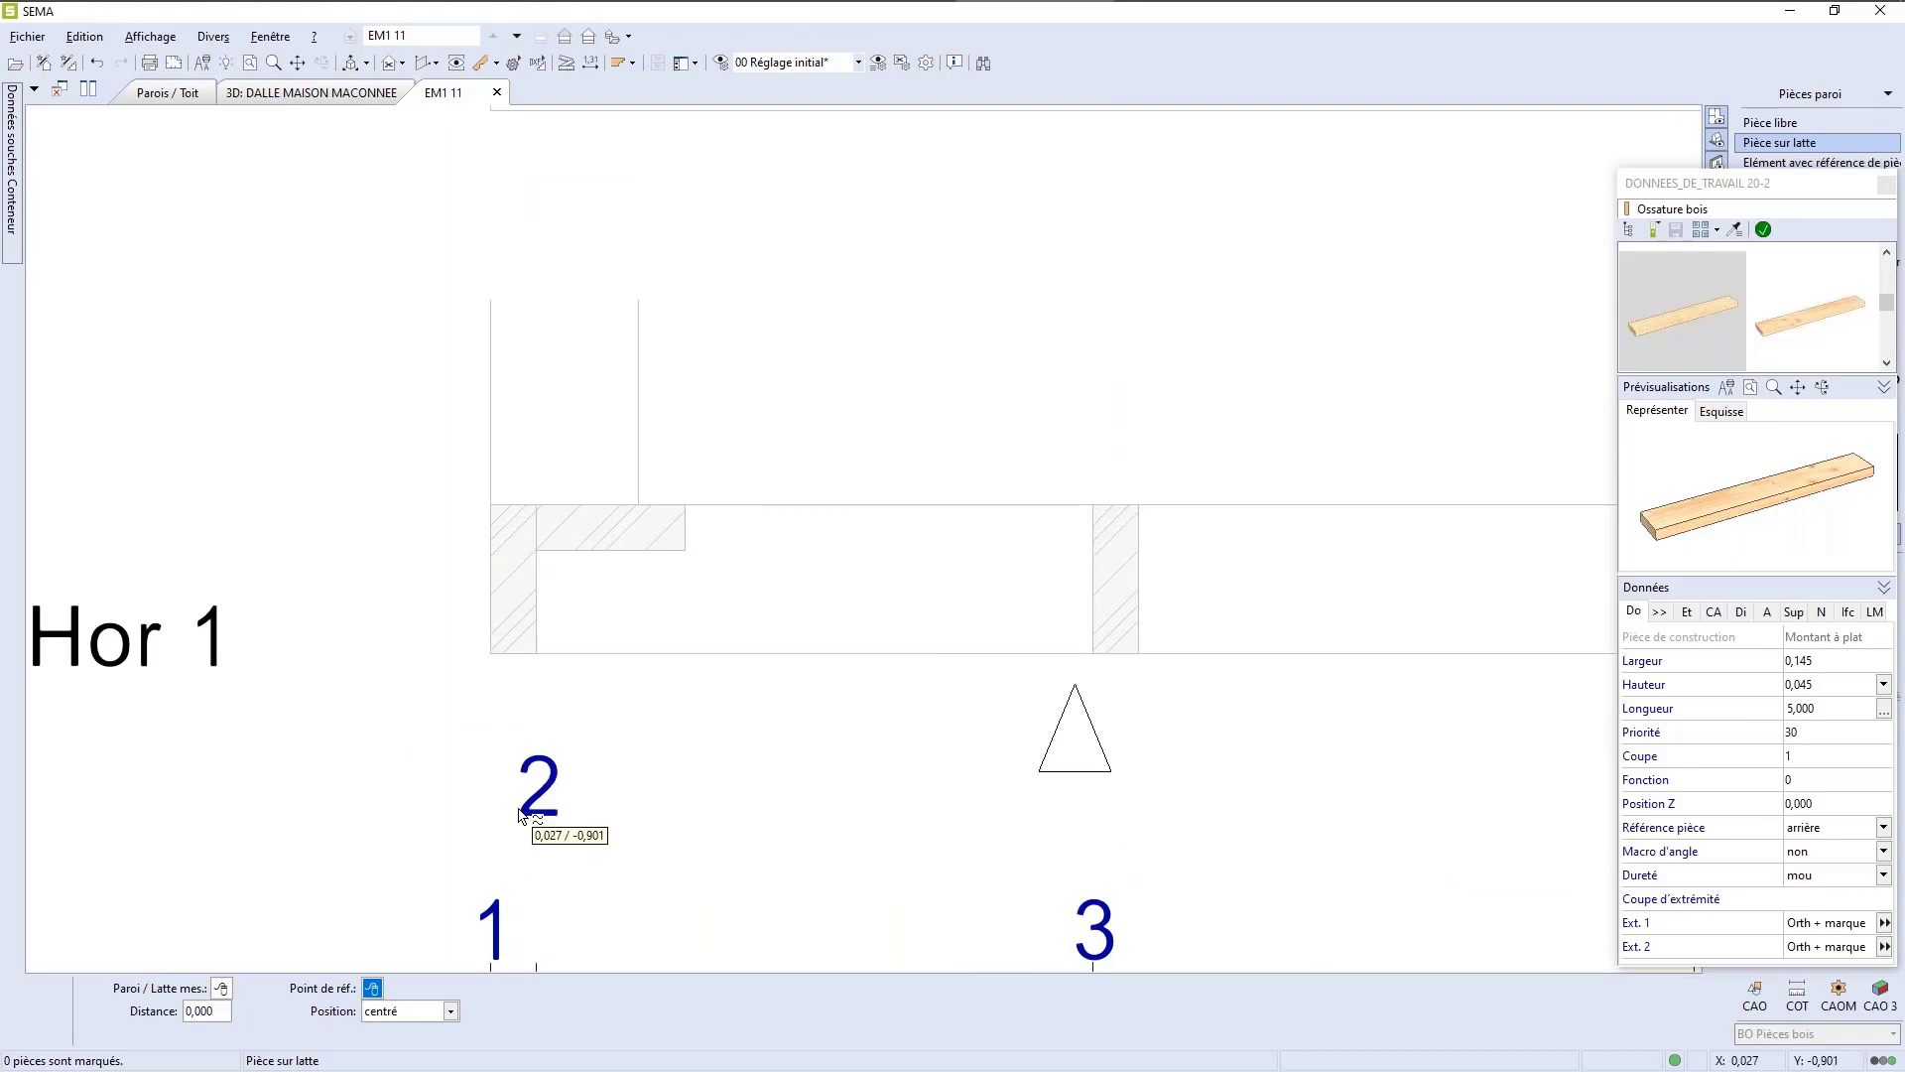
{"action": "scroll", "coordinate": [520, 814], "scroll_direction": "down", "scroll_amount": 5}
{"action": "scroll", "coordinate": [1439, 667], "scroll_direction": "up", "scroll_amount": 5}
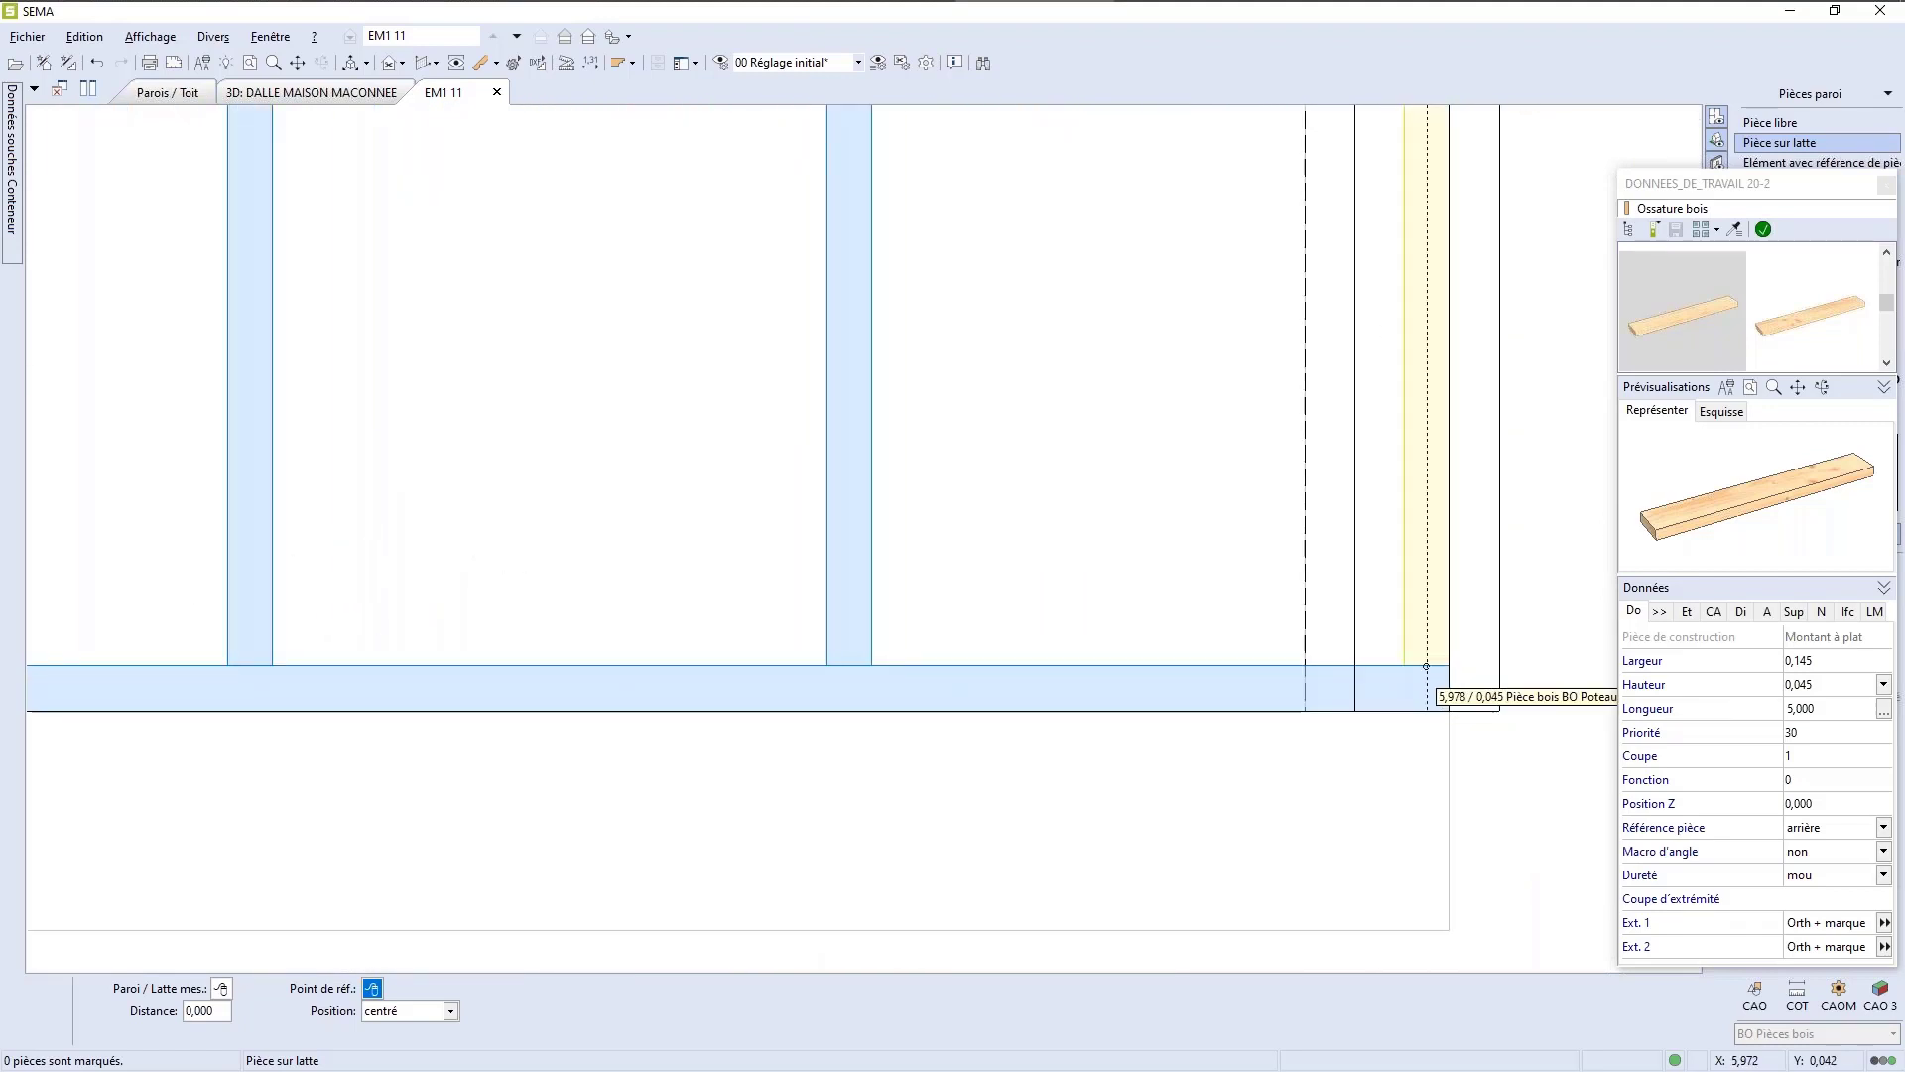
{"action": "left_click", "coordinate": [1404, 697]}
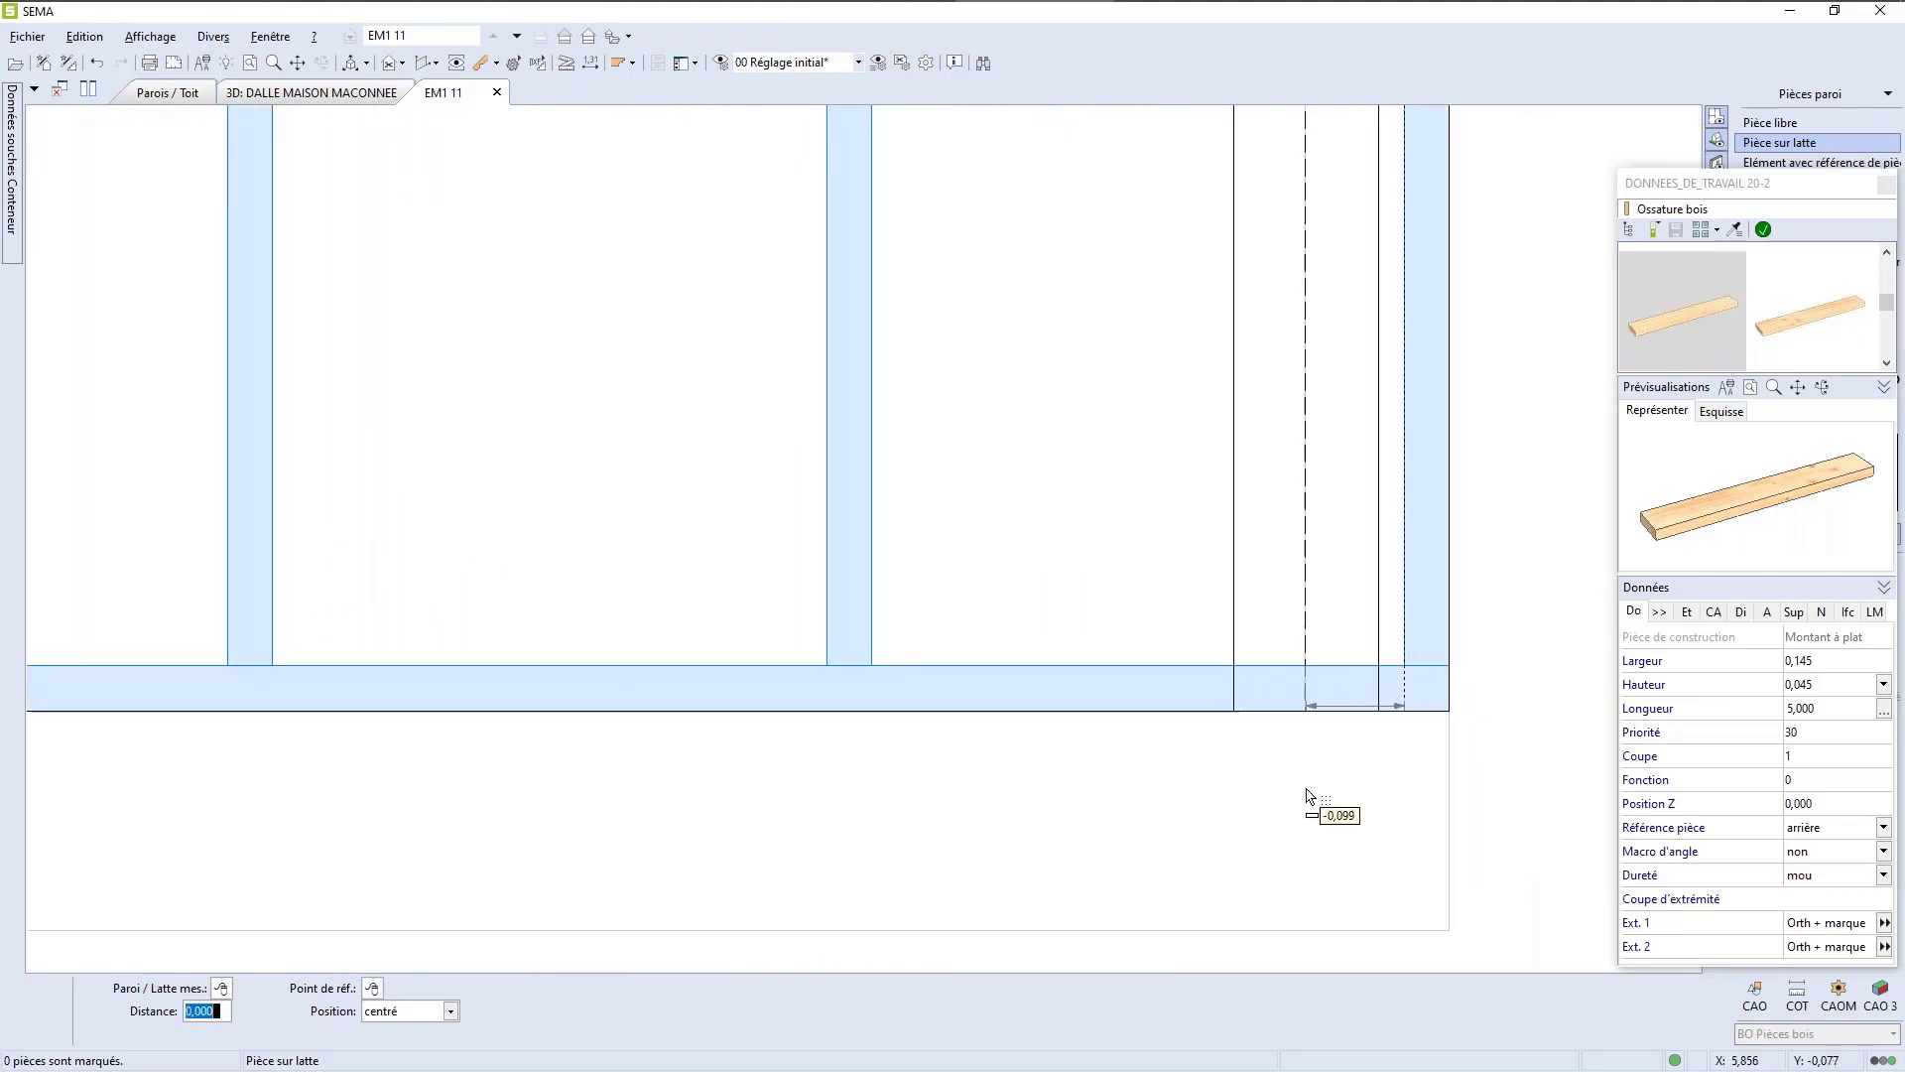
{"action": "key", "text": "Tab"}
{"action": "key", "text": "Down"}
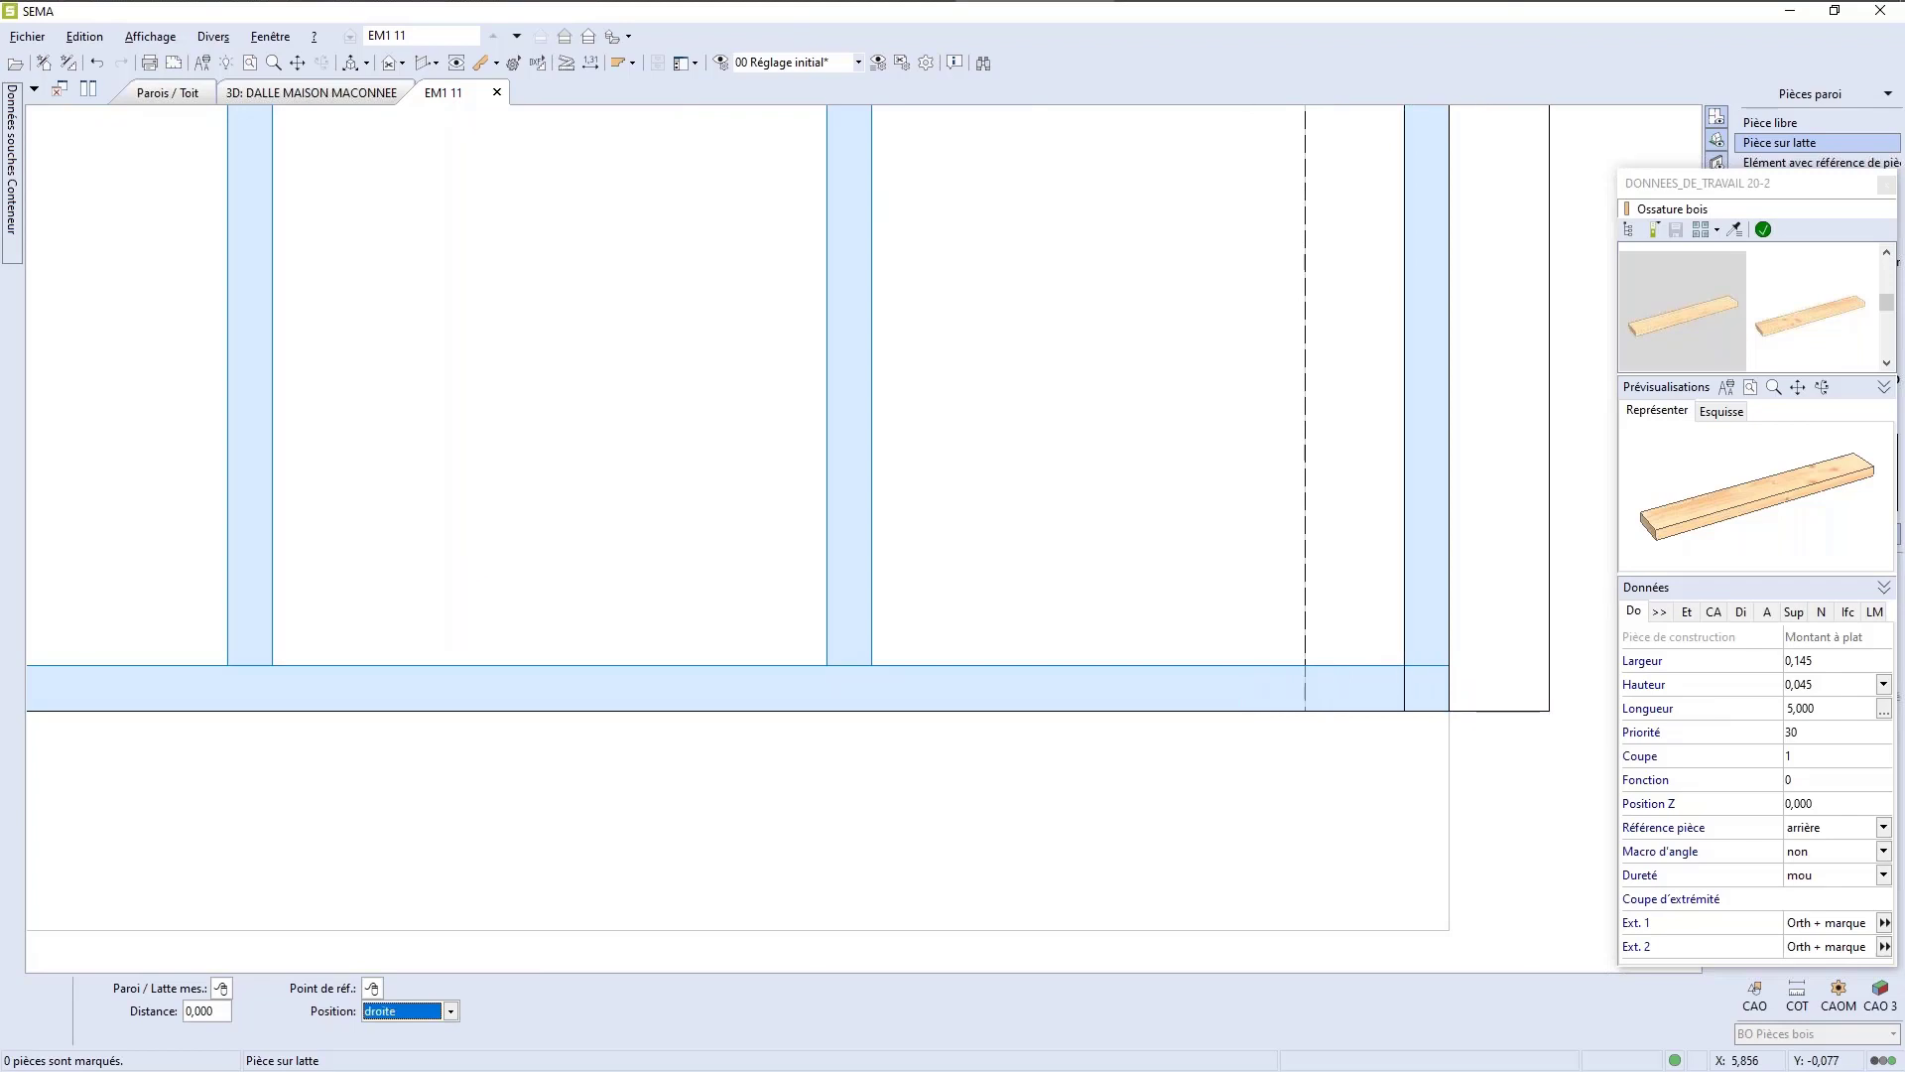
{"action": "key", "text": "Up"}
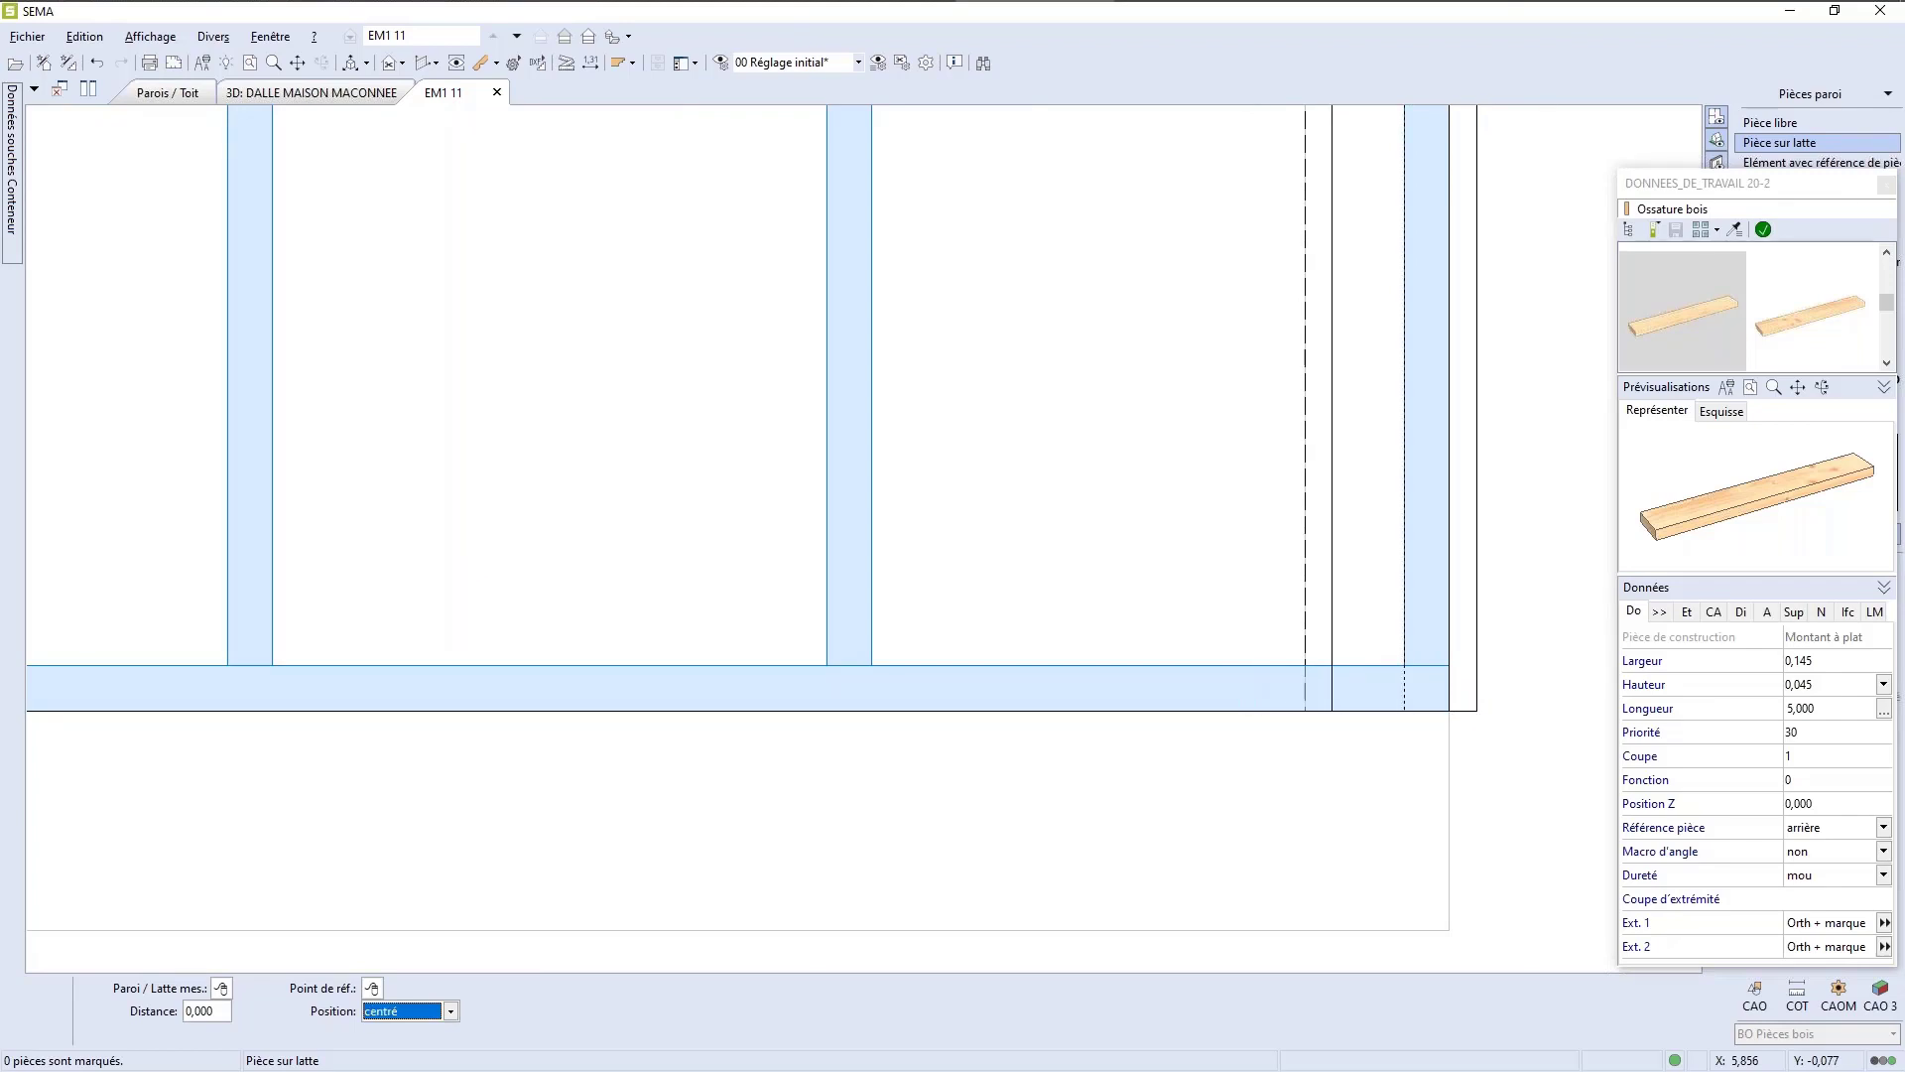
{"action": "key", "text": "Up"}
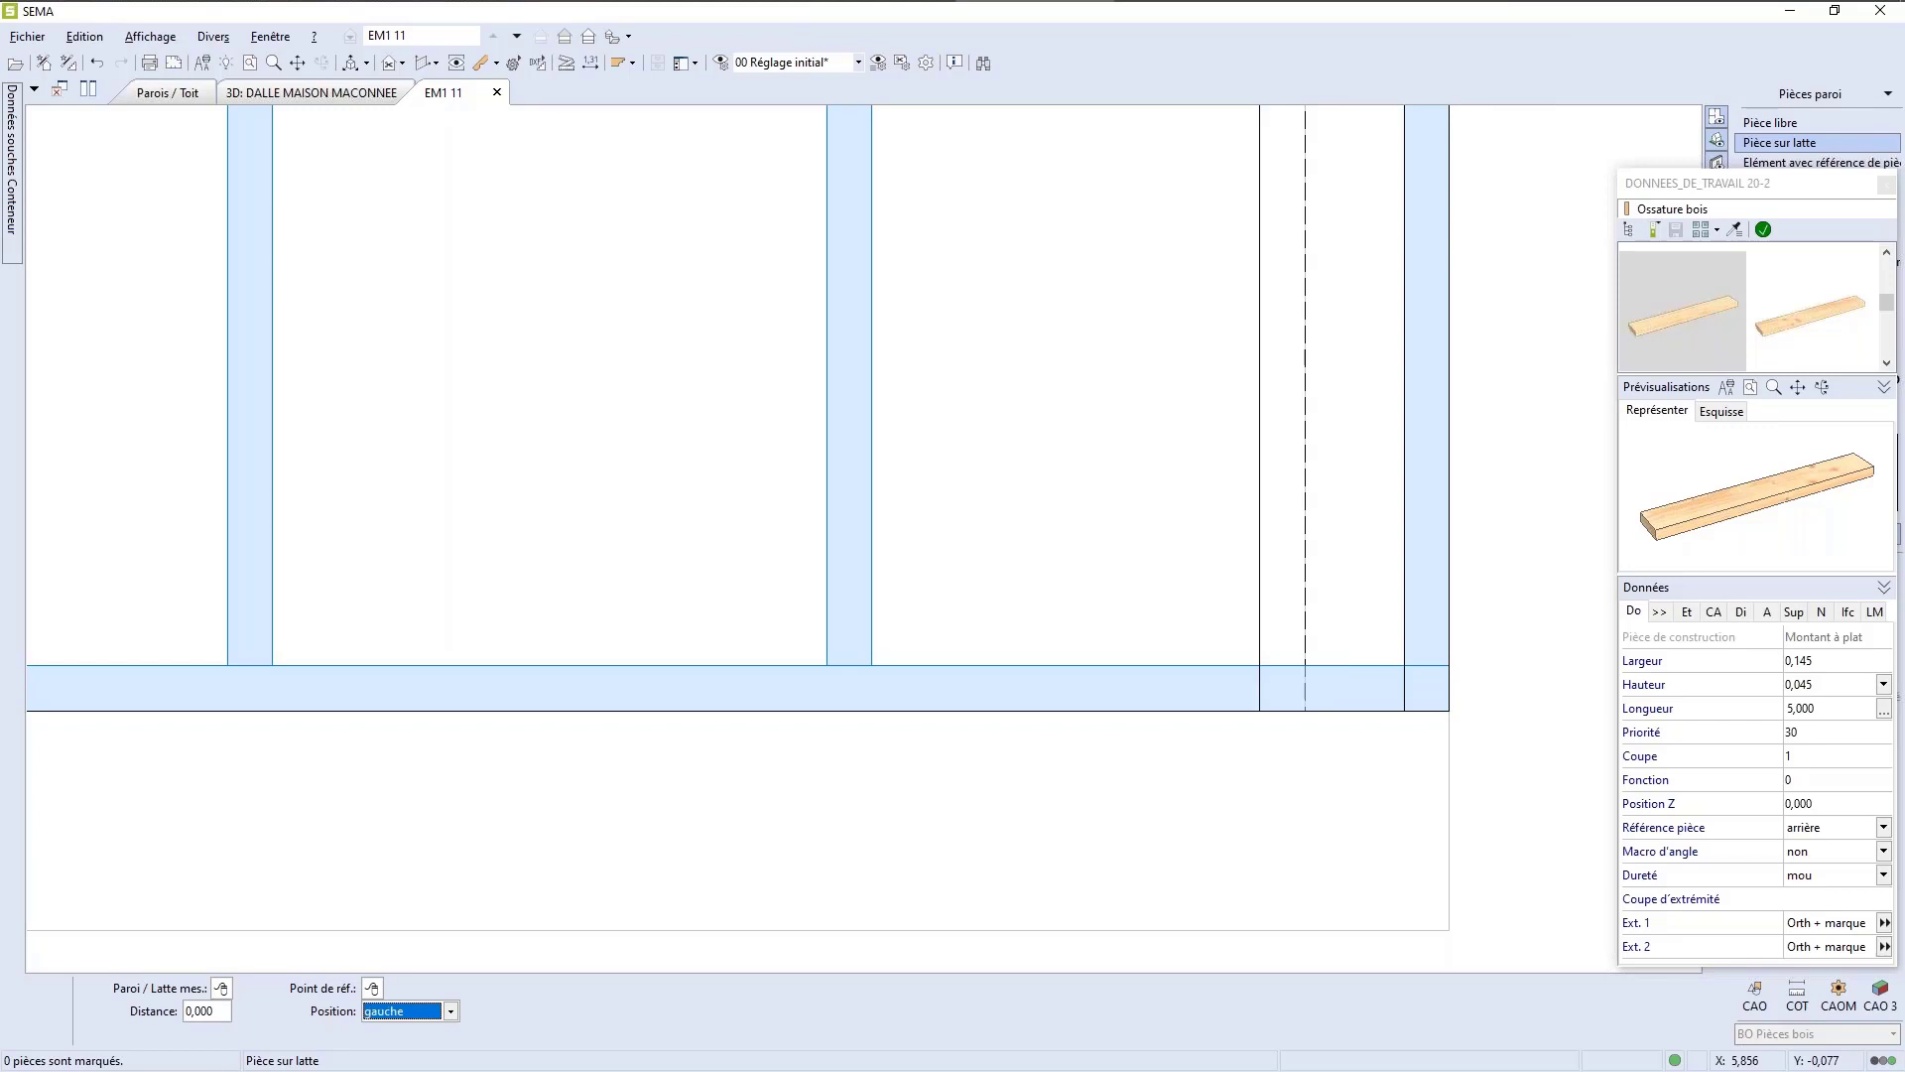
{"action": "key", "text": "Return"}
{"action": "scroll", "coordinate": [1364, 880], "scroll_direction": "down", "scroll_amount": 10}
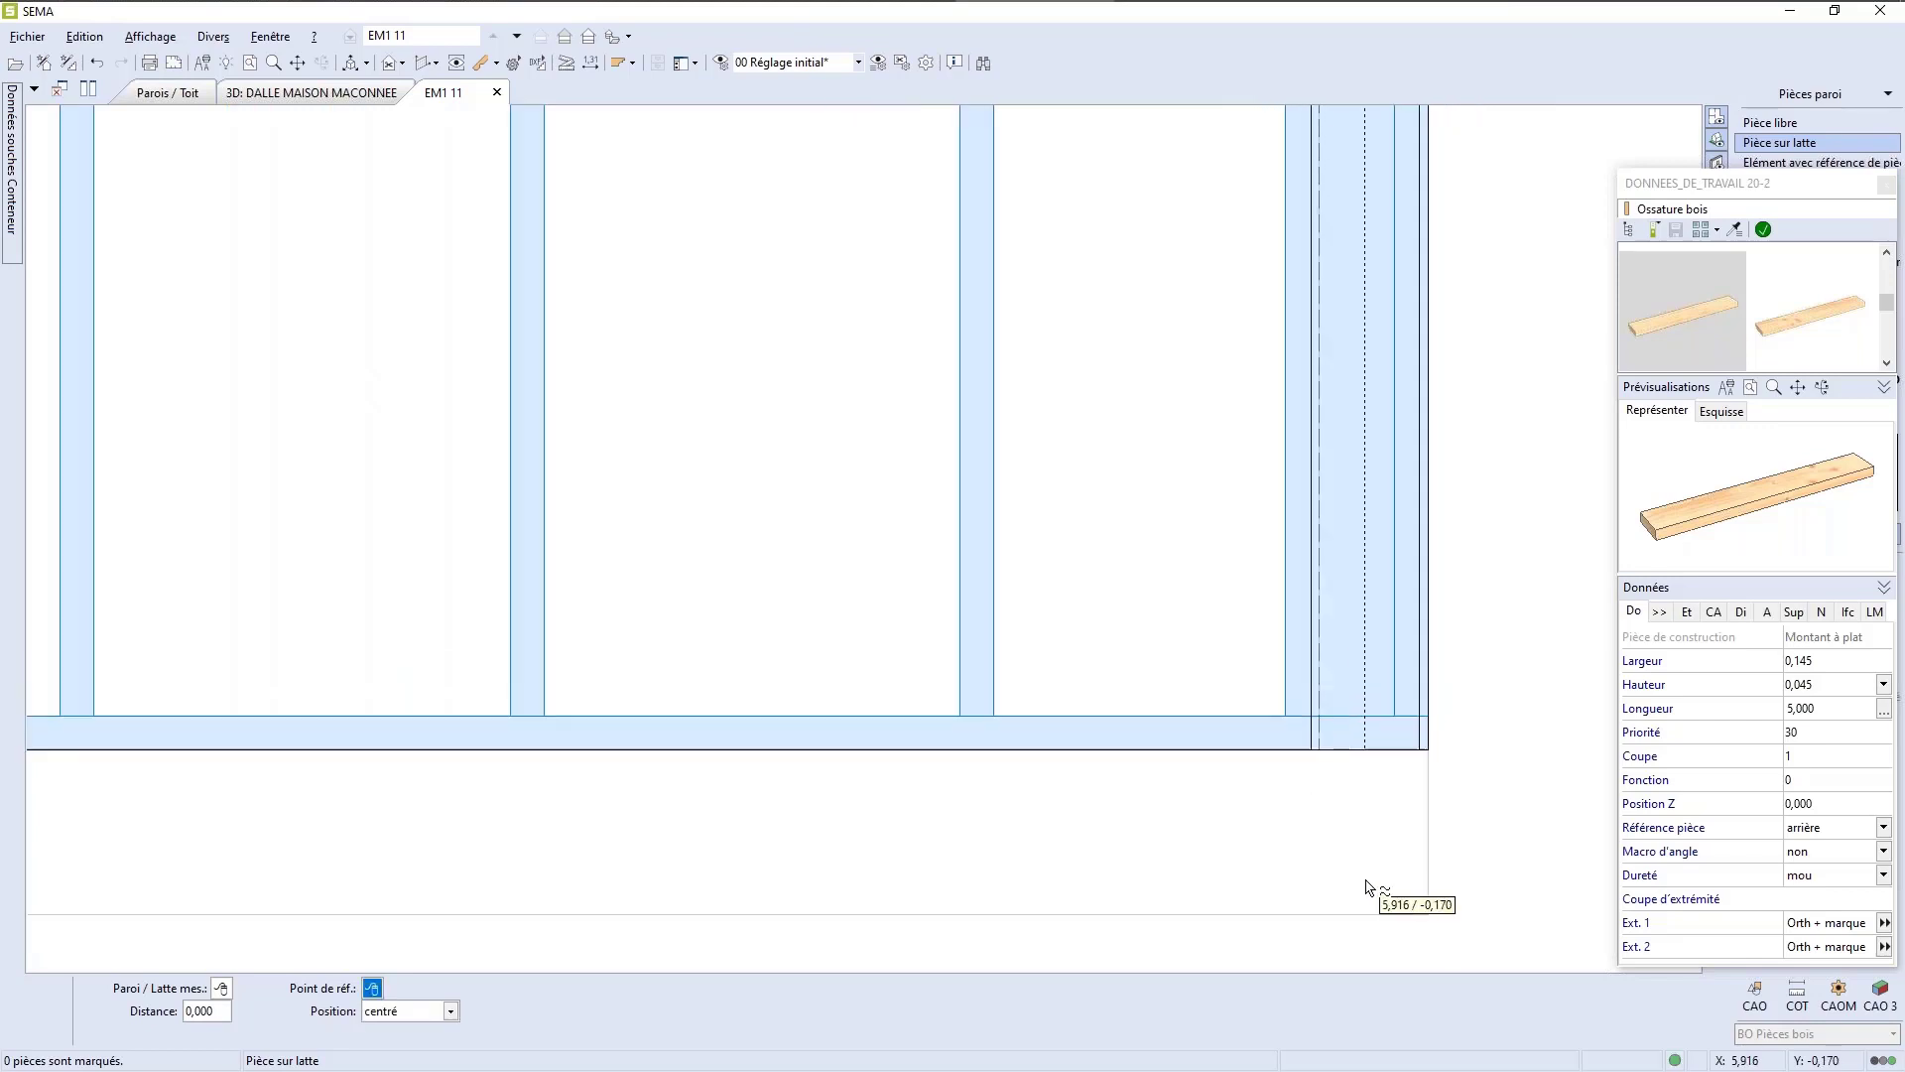
{"action": "key", "text": "Escape"}
{"action": "middle_click", "coordinate": [1142, 914]}
{"action": "key", "text": "Escape"}
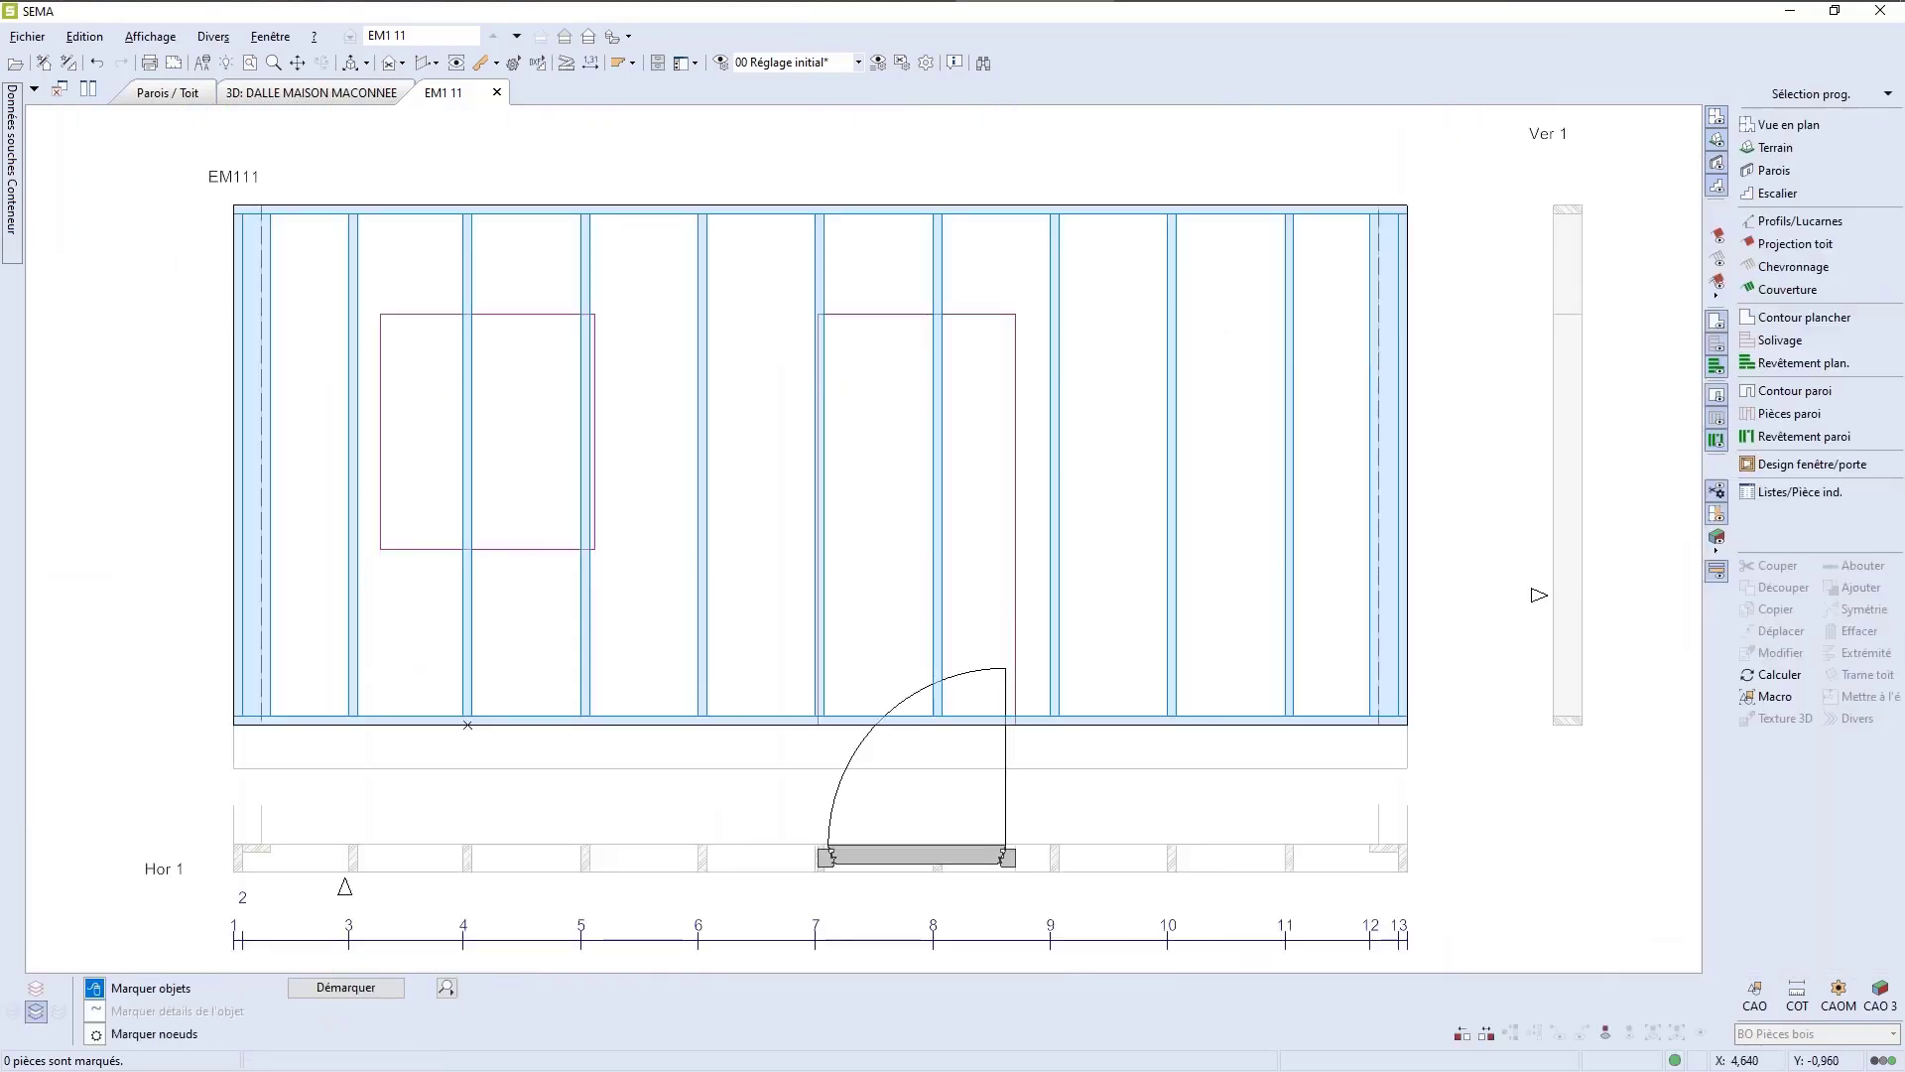
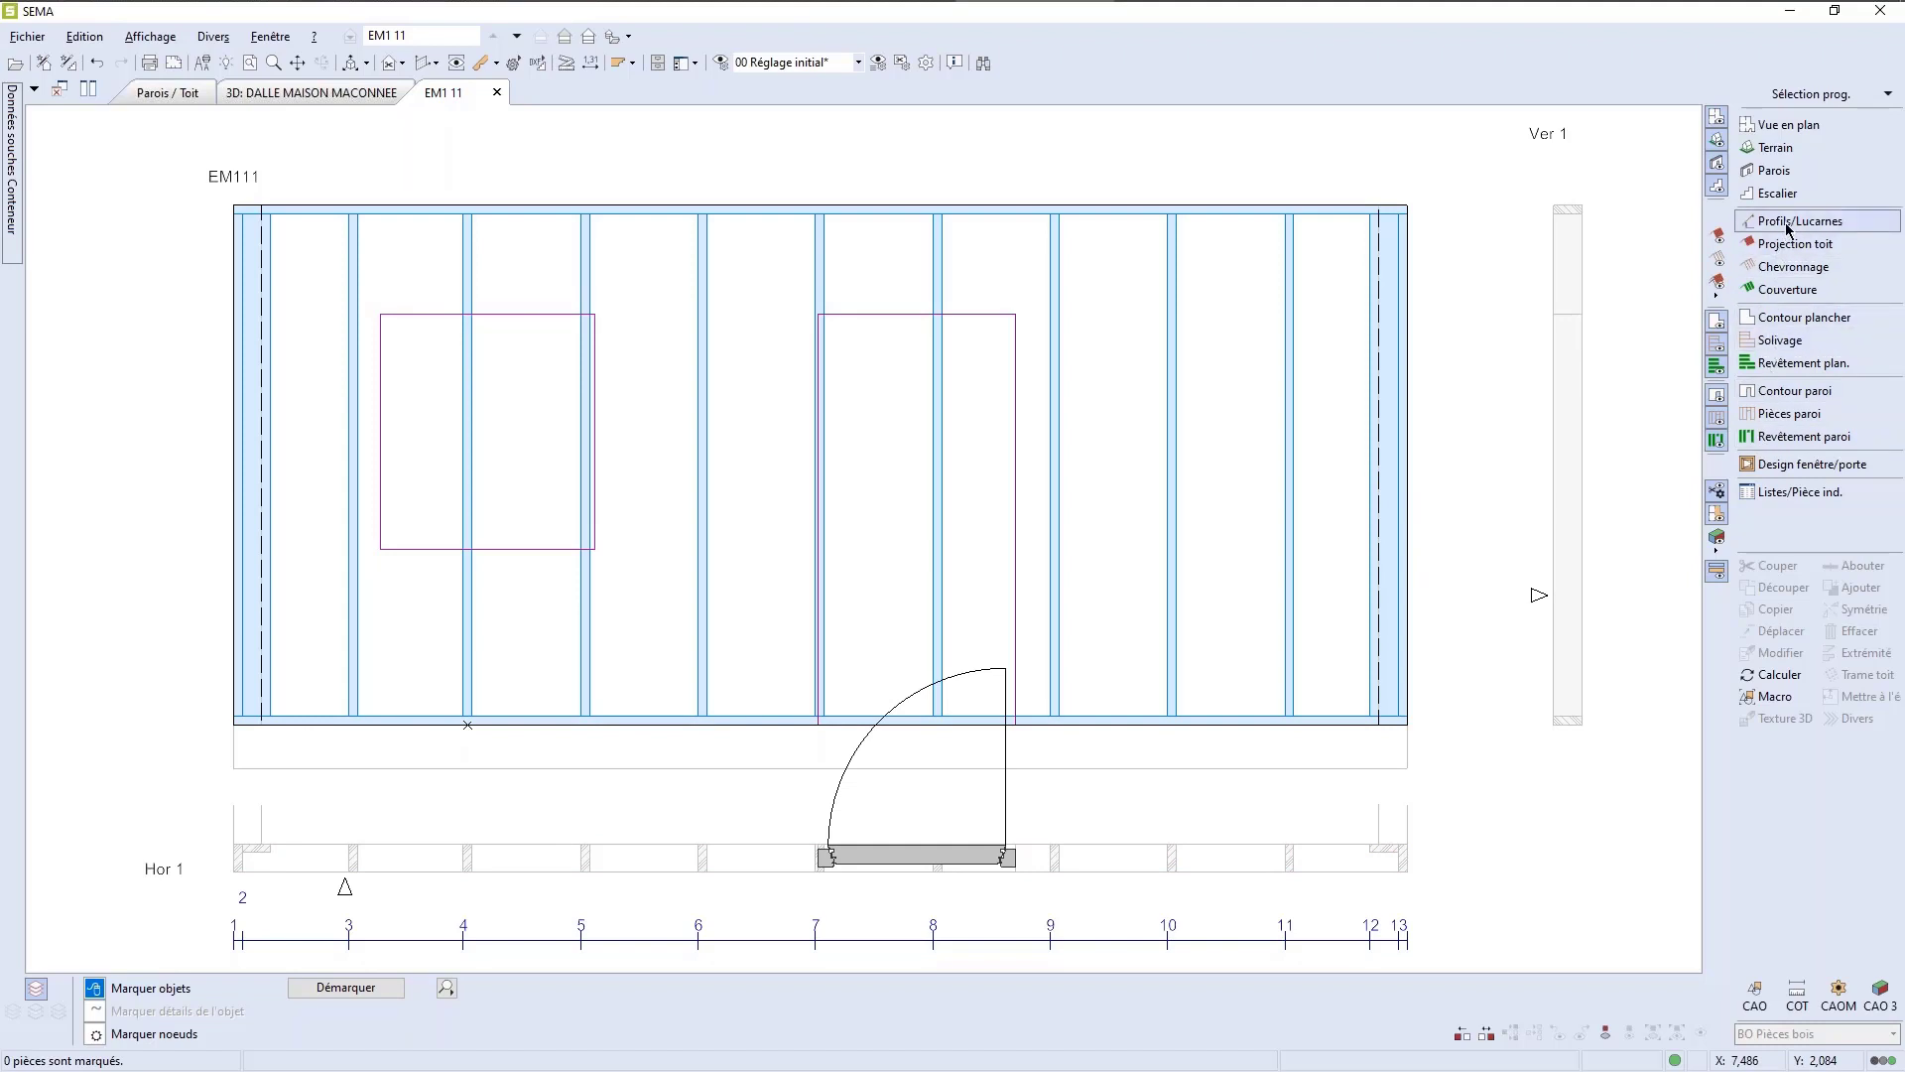
Step: Start a Pièce sur latte among the wall pieces with the Poteau 10 element from the Ossature bois folder
{"action": "left_click", "coordinate": [1786, 414]}
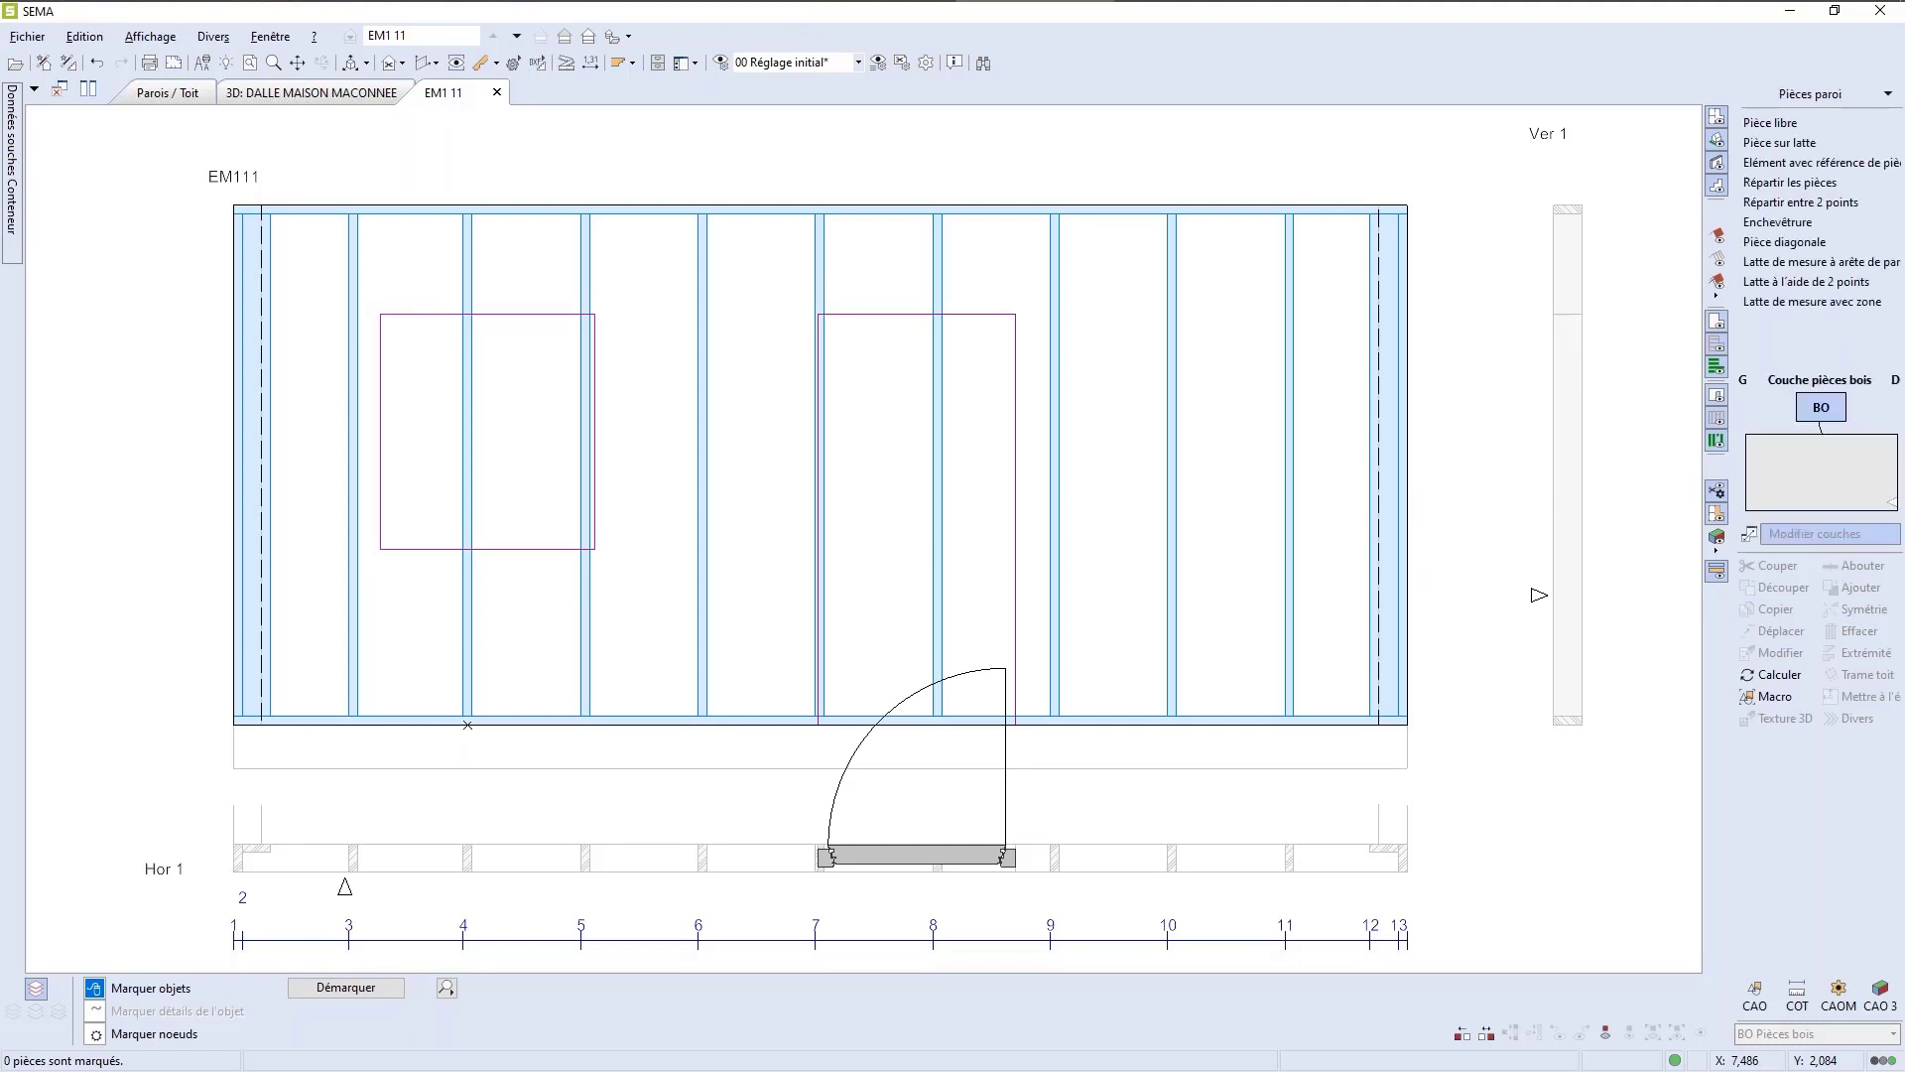
{"action": "left_click", "coordinate": [1782, 128]}
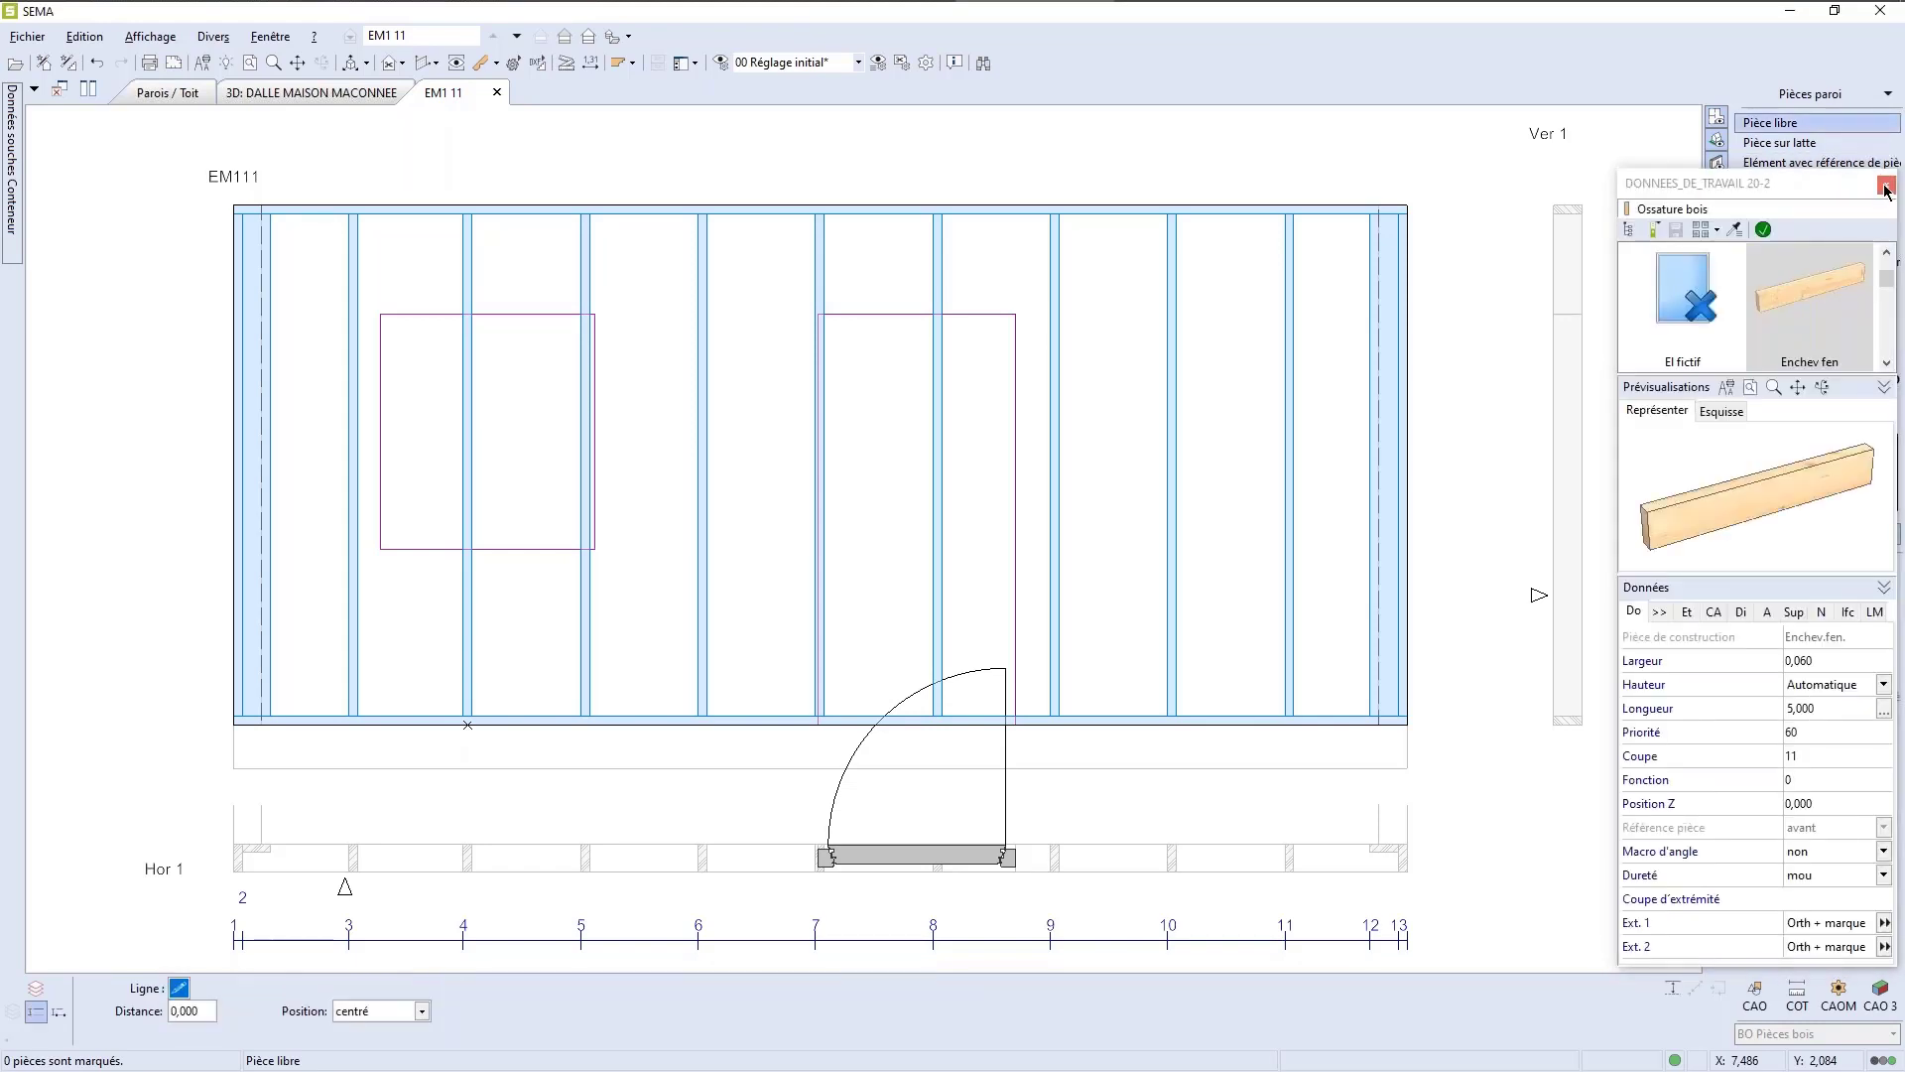
{"action": "key", "text": "Escape"}
{"action": "left_click", "coordinate": [1777, 149]}
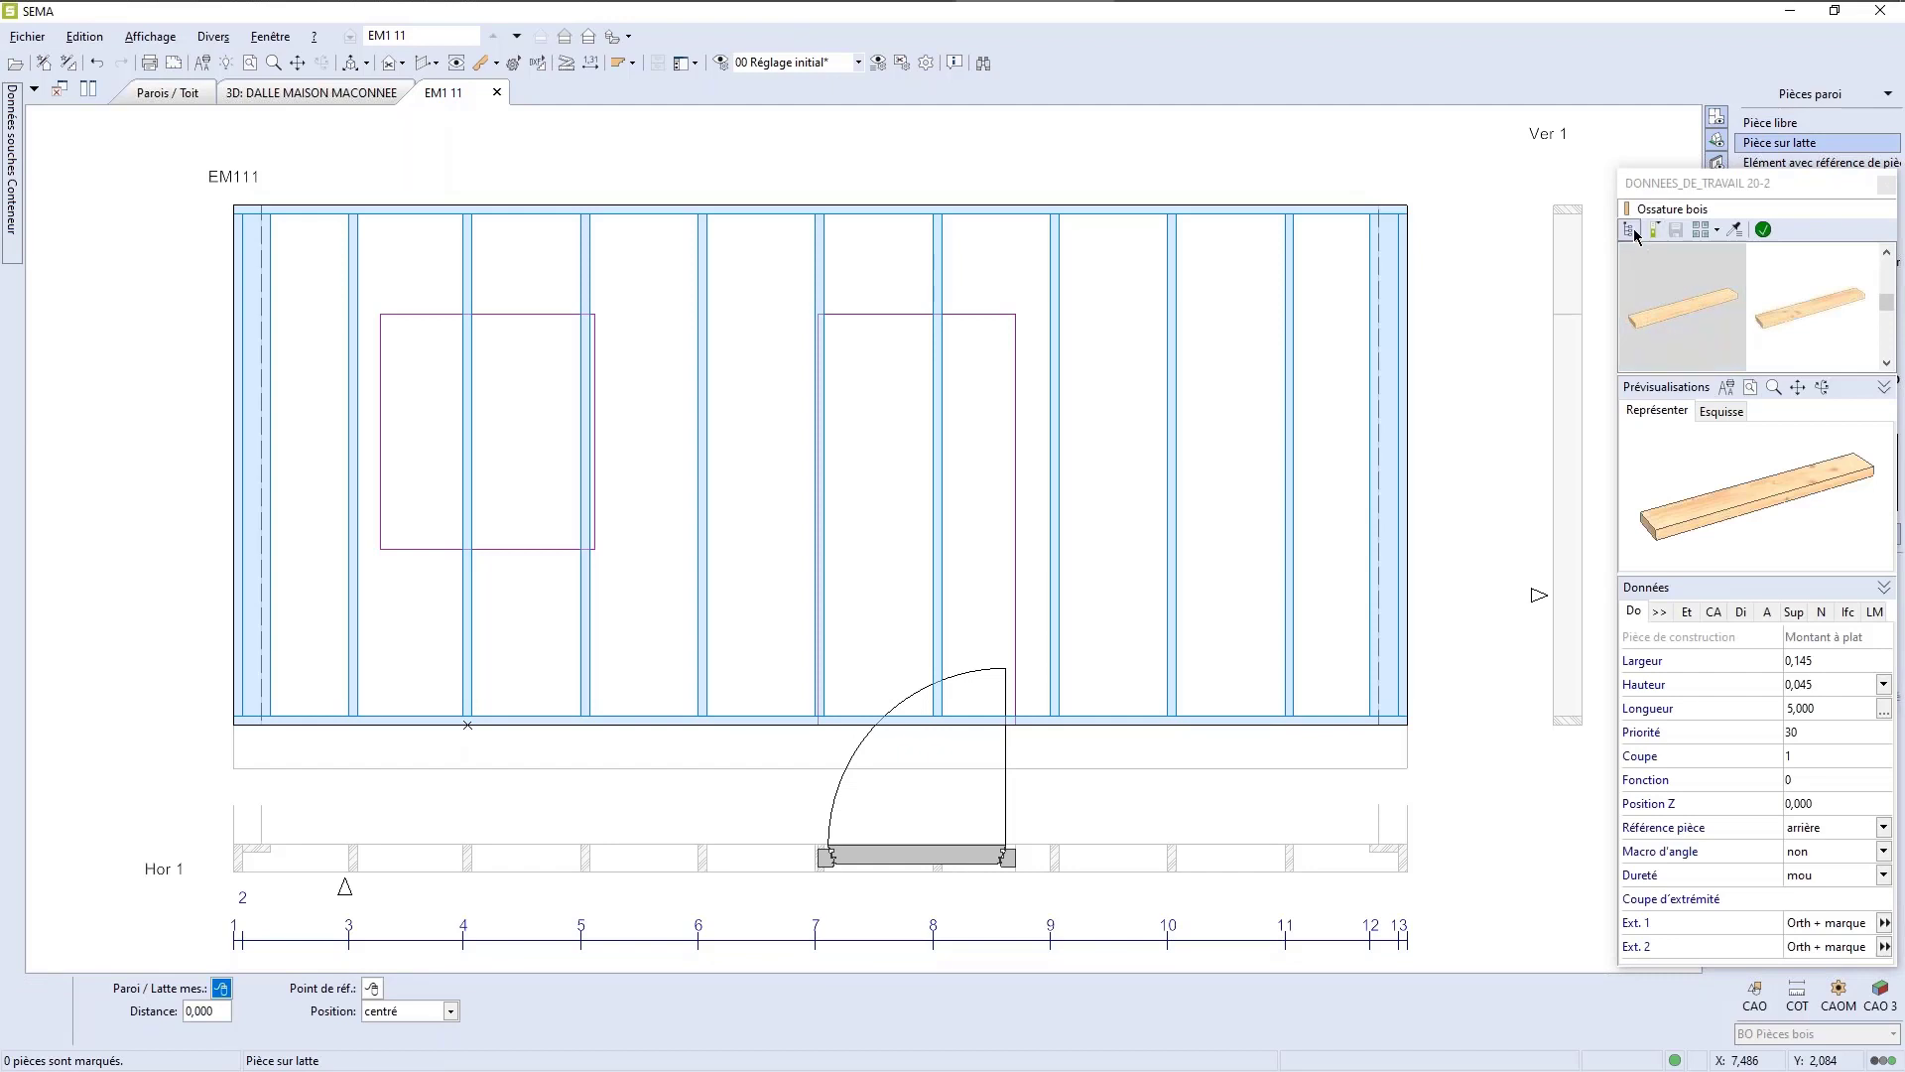
{"action": "left_click", "coordinate": [1631, 230]}
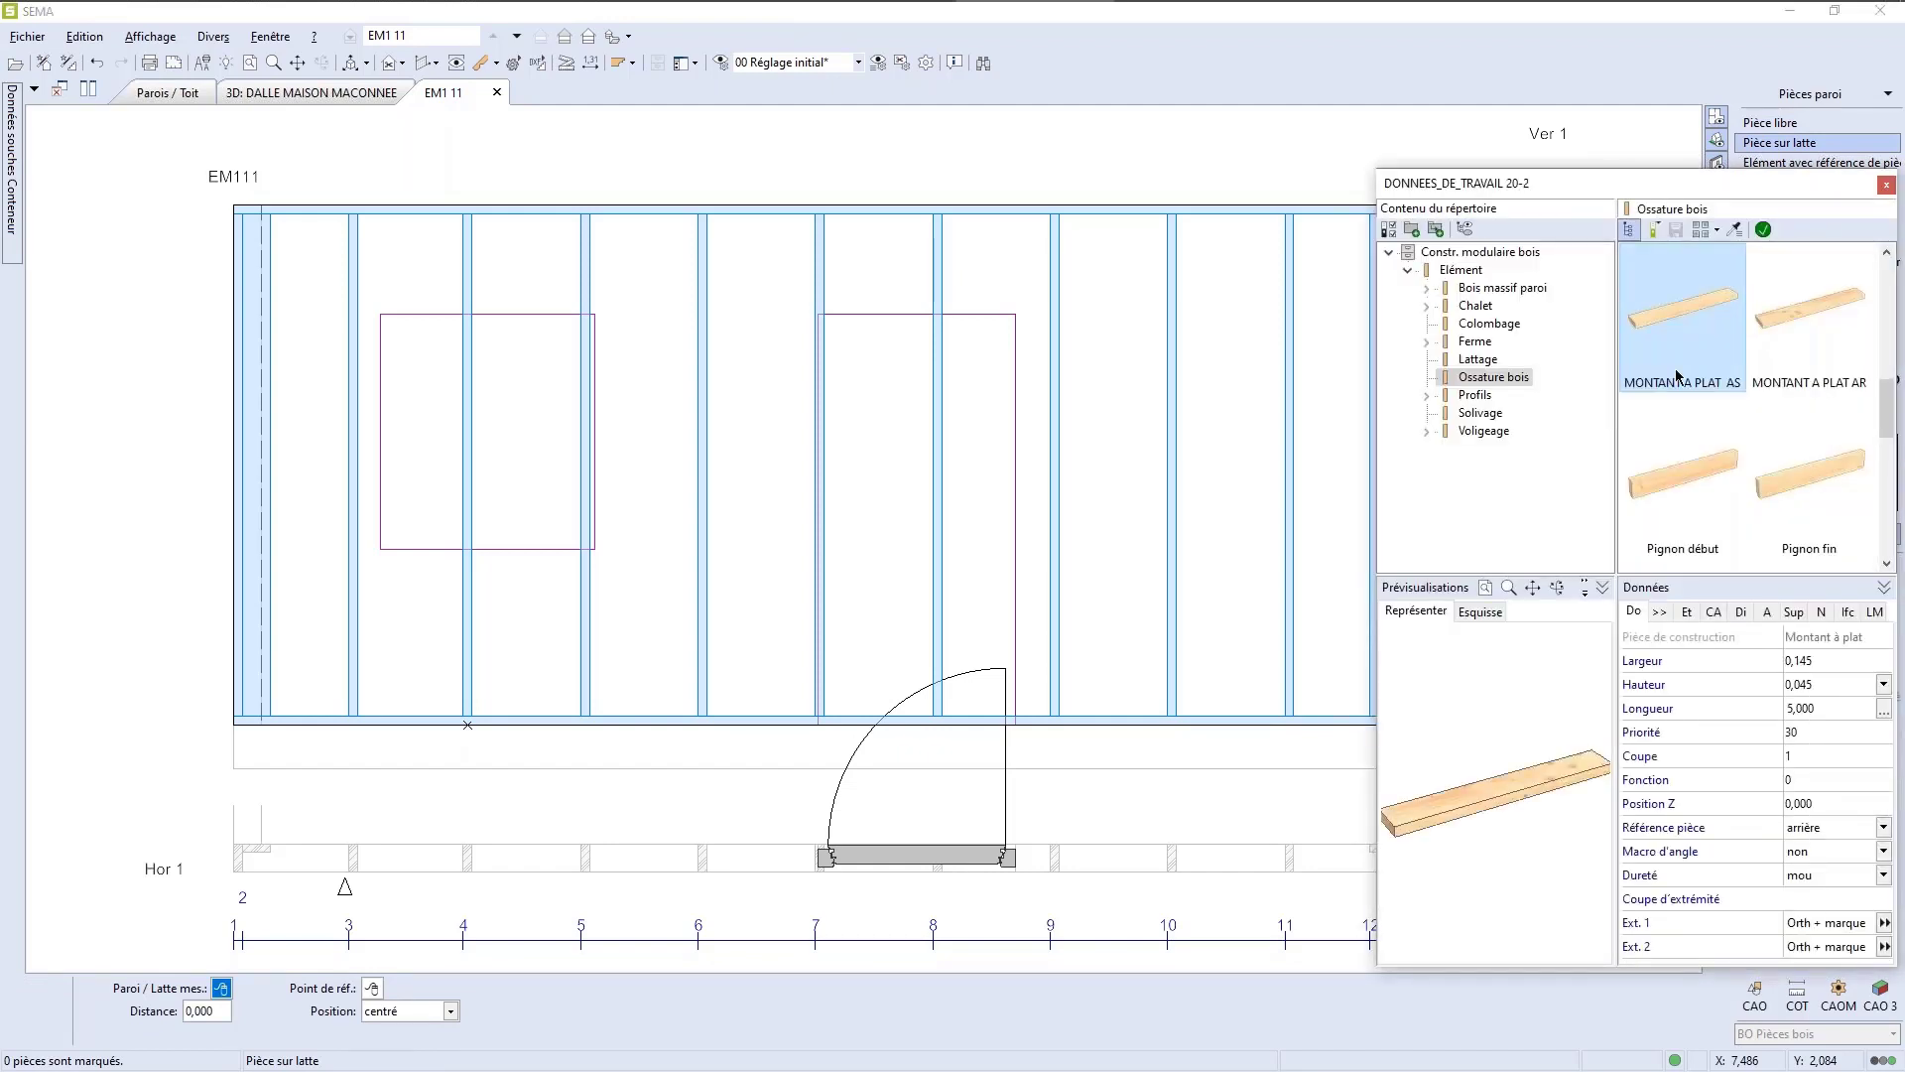
{"action": "scroll", "coordinate": [1658, 496], "scroll_direction": "up", "scroll_amount": 2}
{"action": "scroll", "coordinate": [1657, 497], "scroll_direction": "up", "scroll_amount": 2}
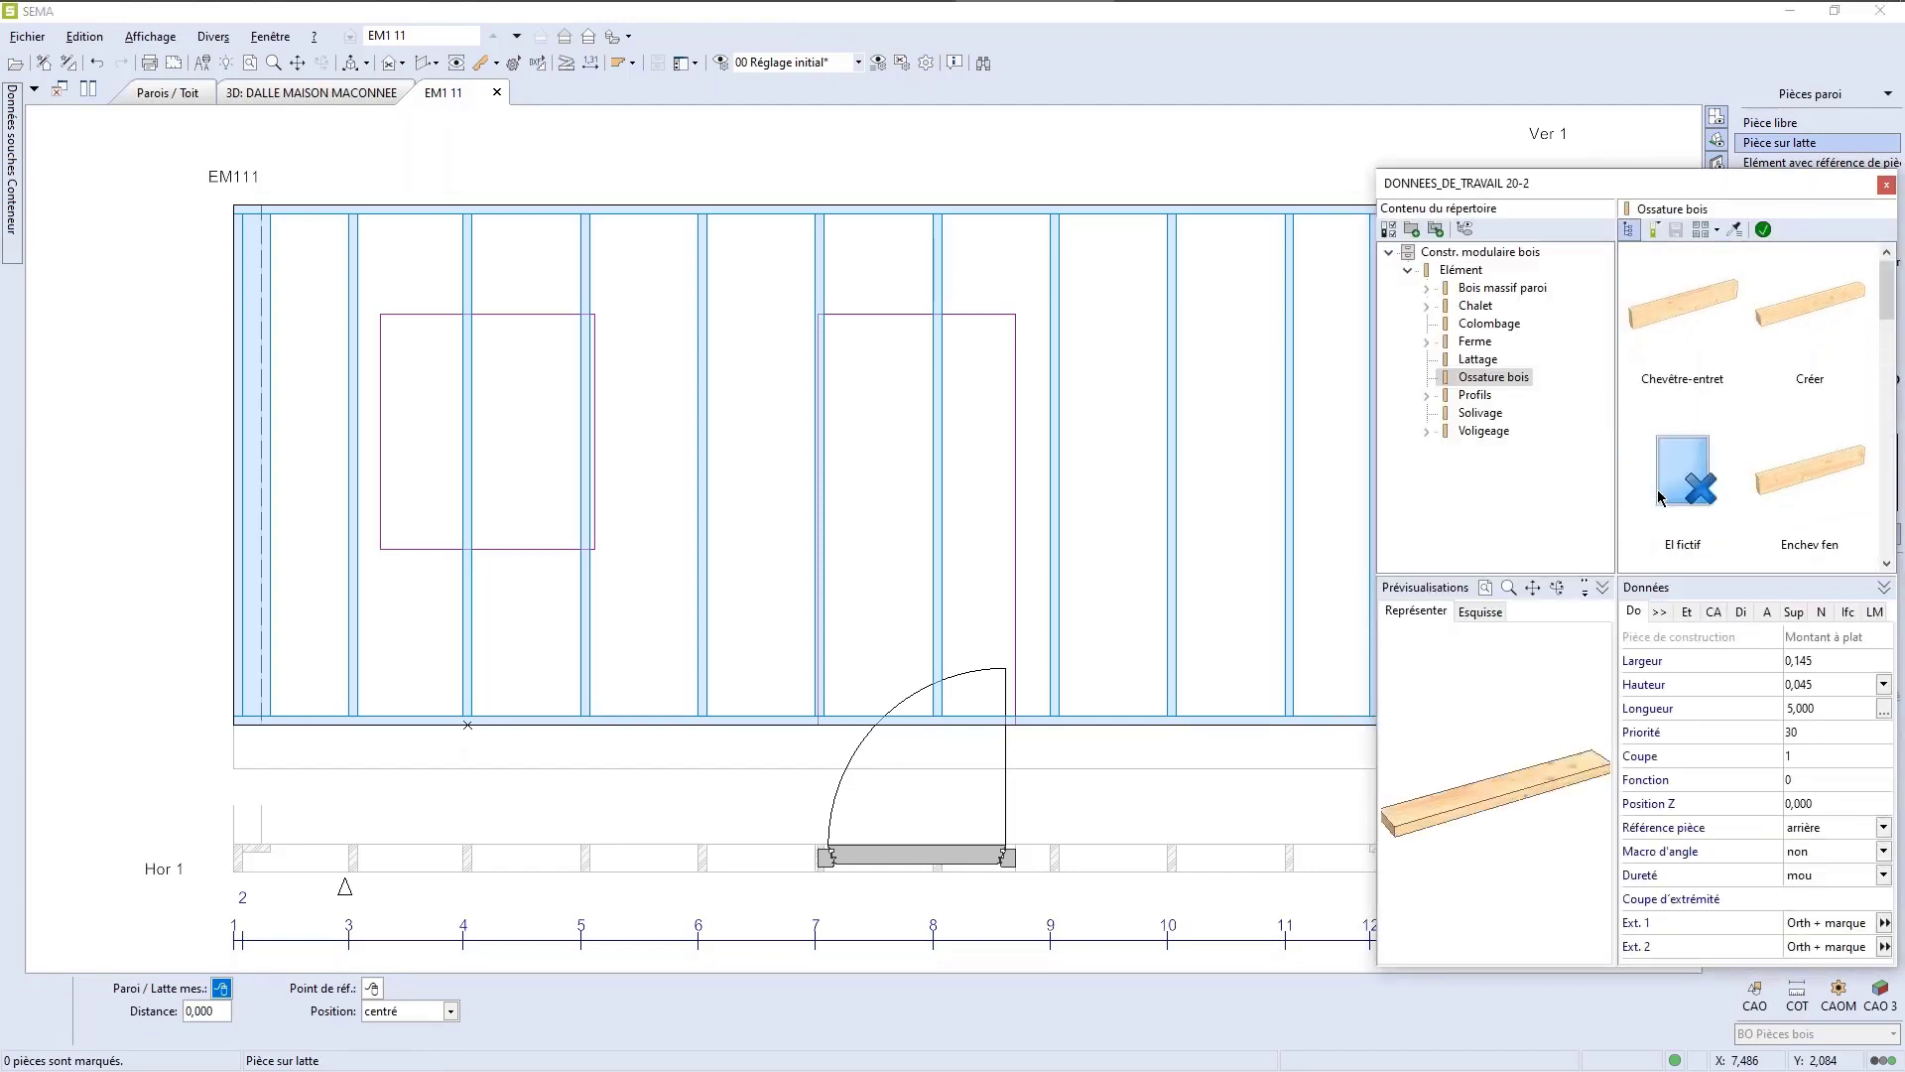
{"action": "scroll", "coordinate": [1658, 497], "scroll_direction": "down", "scroll_amount": 1}
{"action": "scroll", "coordinate": [1657, 496], "scroll_direction": "down", "scroll_amount": 5}
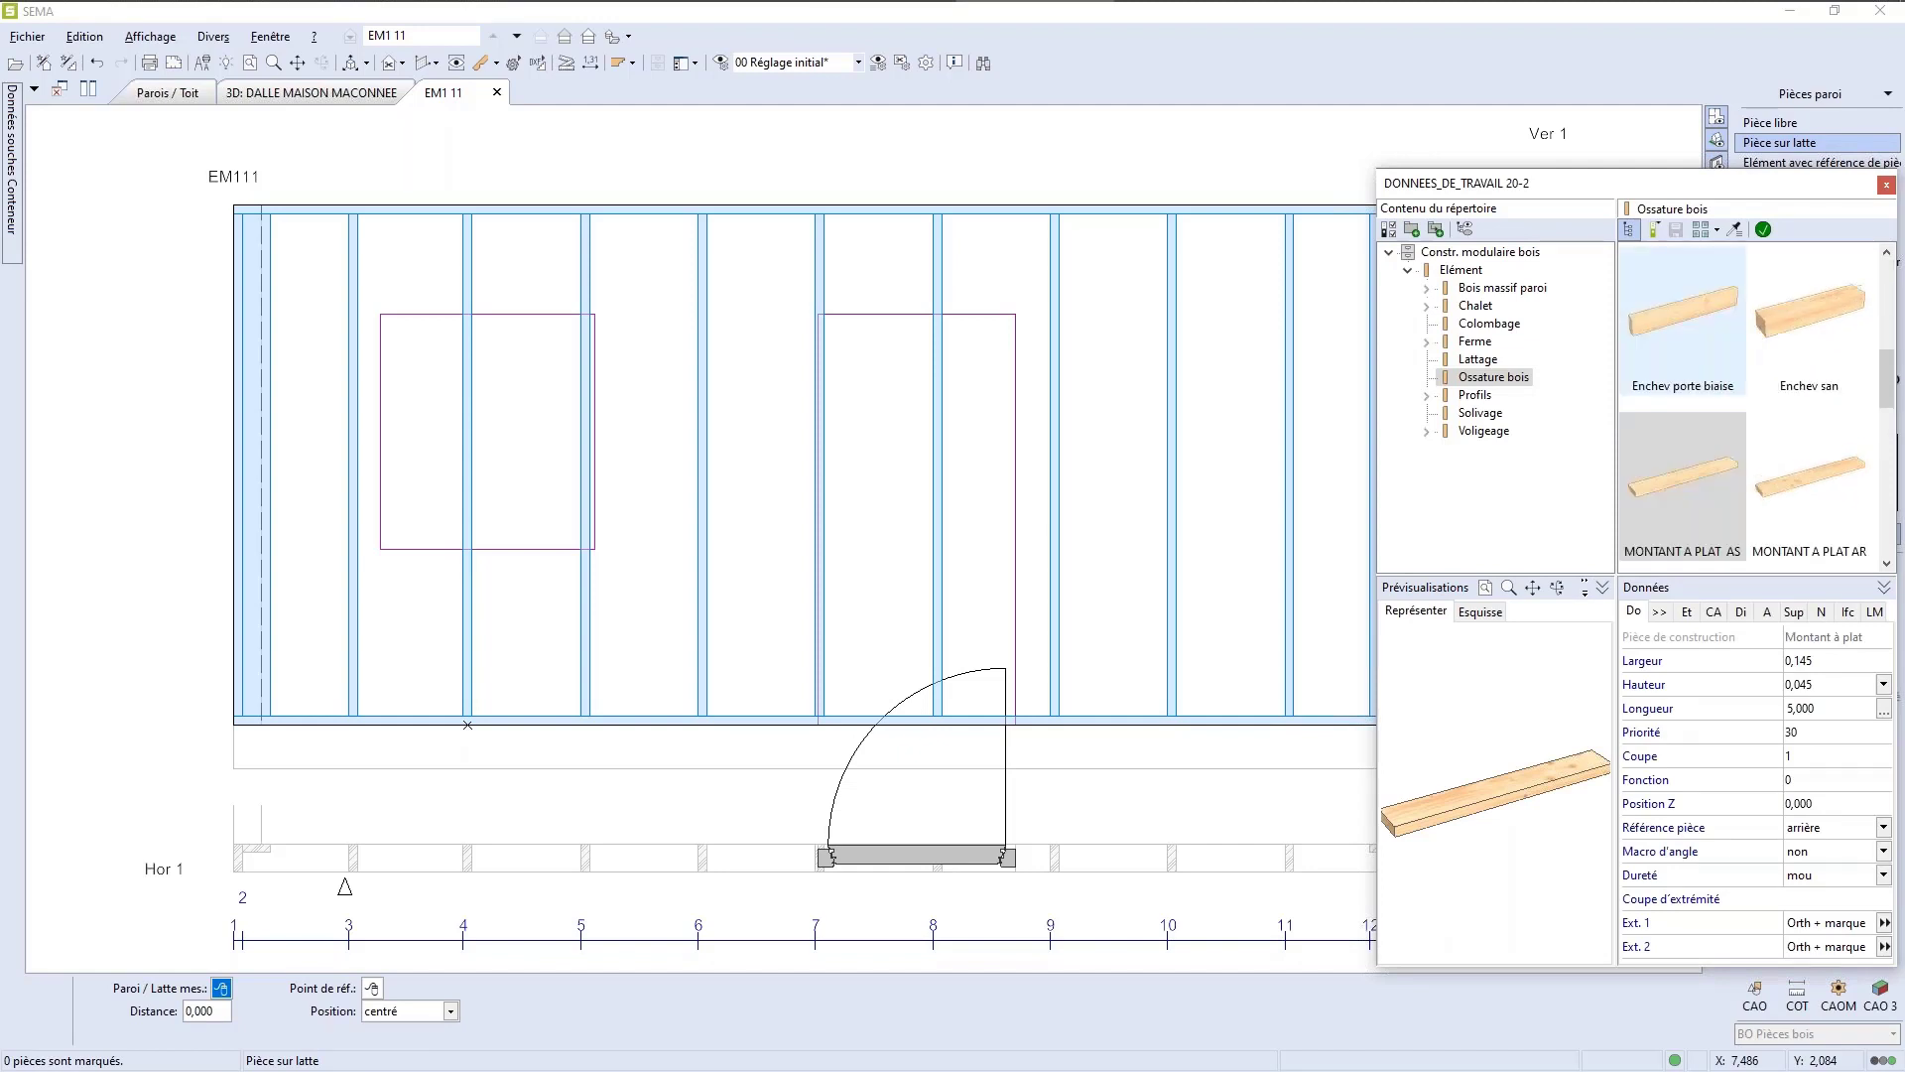
{"action": "scroll", "coordinate": [1752, 407], "scroll_direction": "down", "scroll_amount": 1}
{"action": "scroll", "coordinate": [1708, 489], "scroll_direction": "up", "scroll_amount": 1}
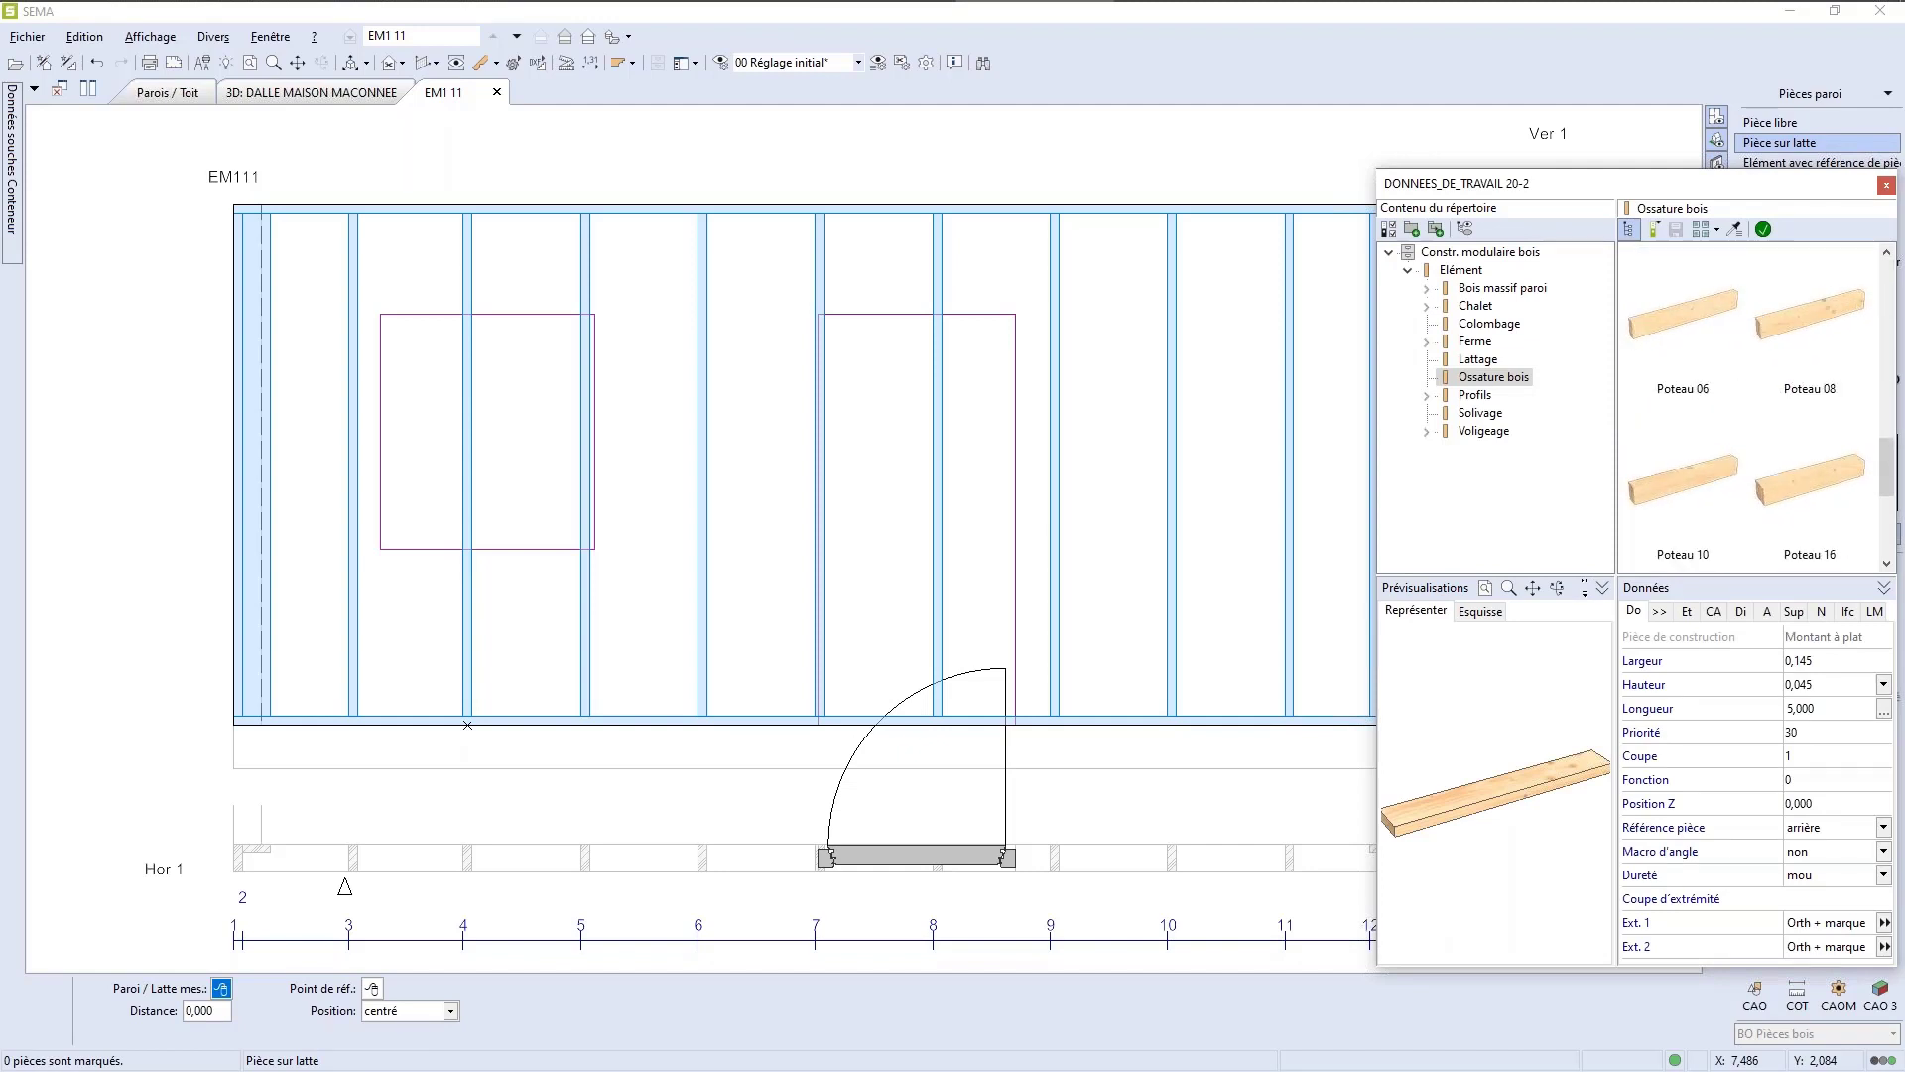
{"action": "left_click", "coordinate": [1708, 489]}
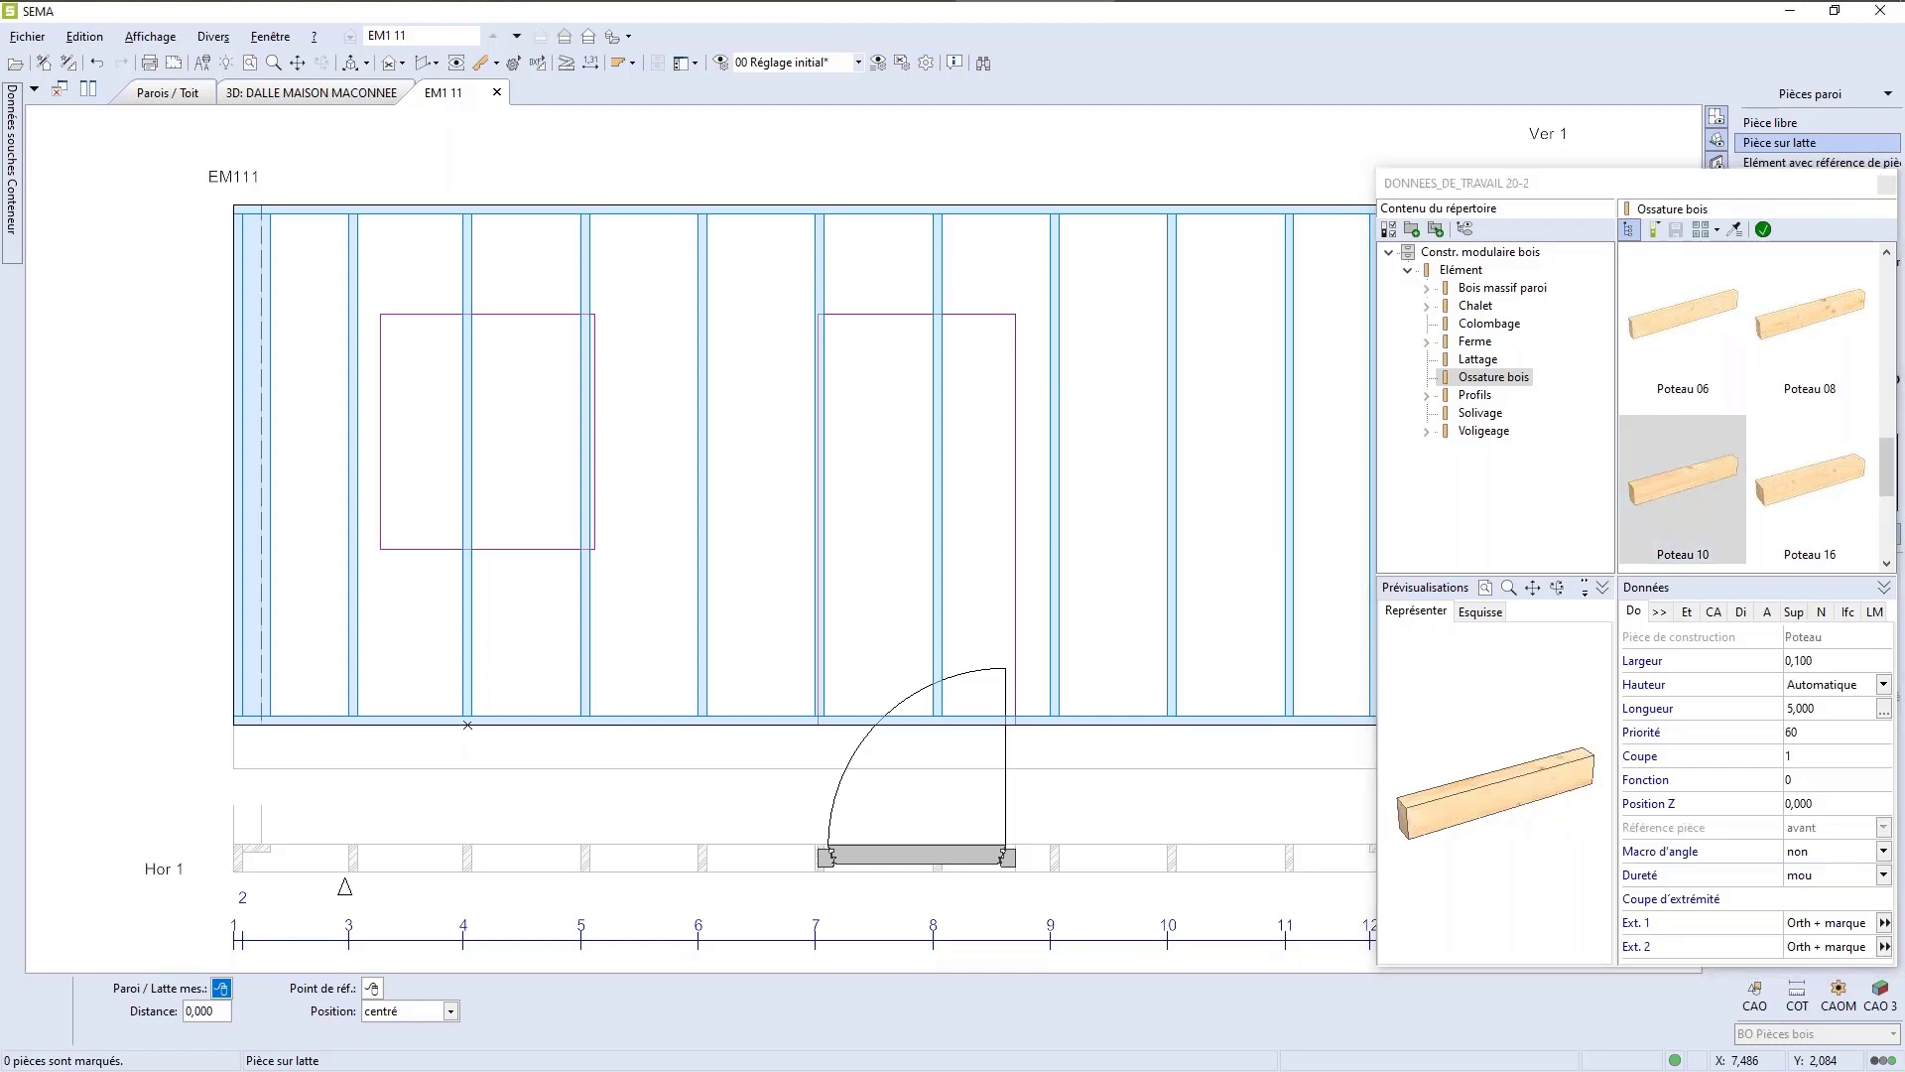
Step: Set the post's Largeur to 0,145 and Priorité to 30, and take wall EM111's lower edge as its measuring line
{"action": "left_click", "coordinate": [1833, 666]}
{"action": "type", "text": "0,145"}
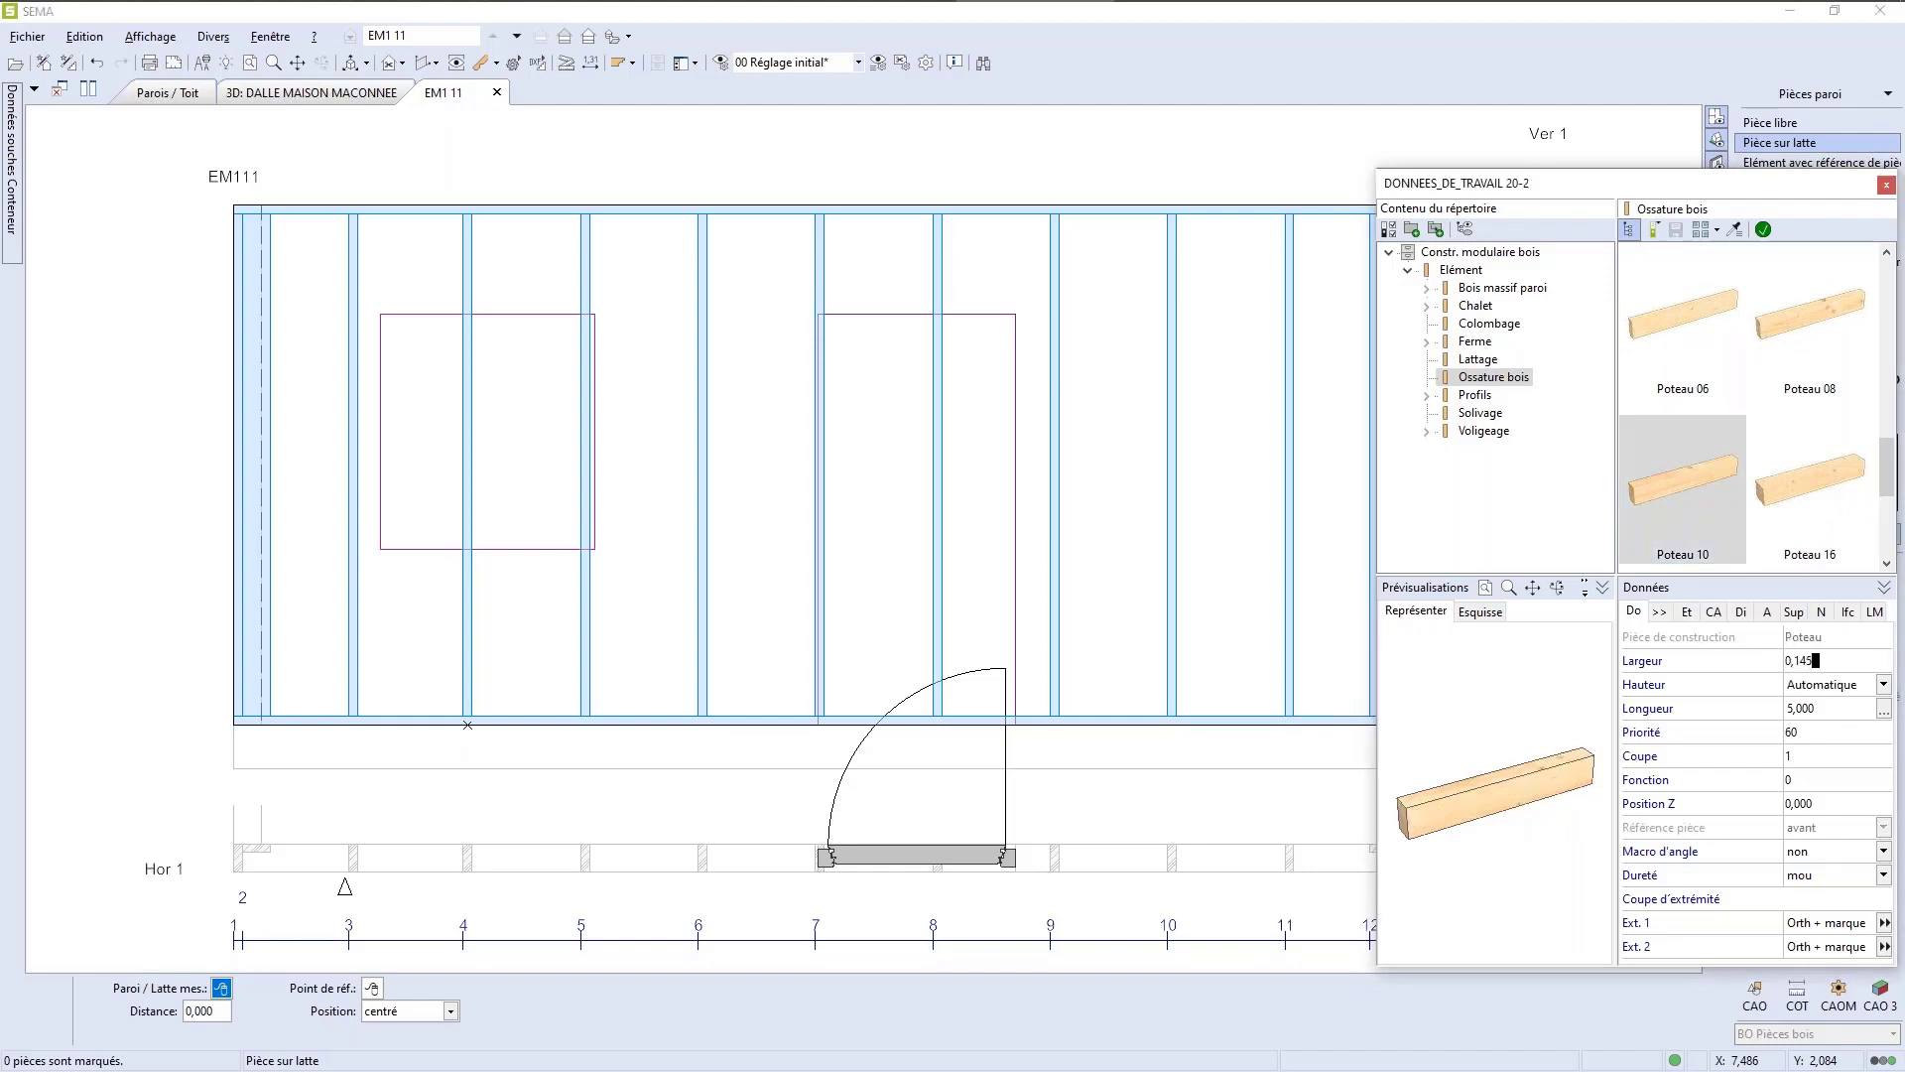
{"action": "key", "text": "Tab"}
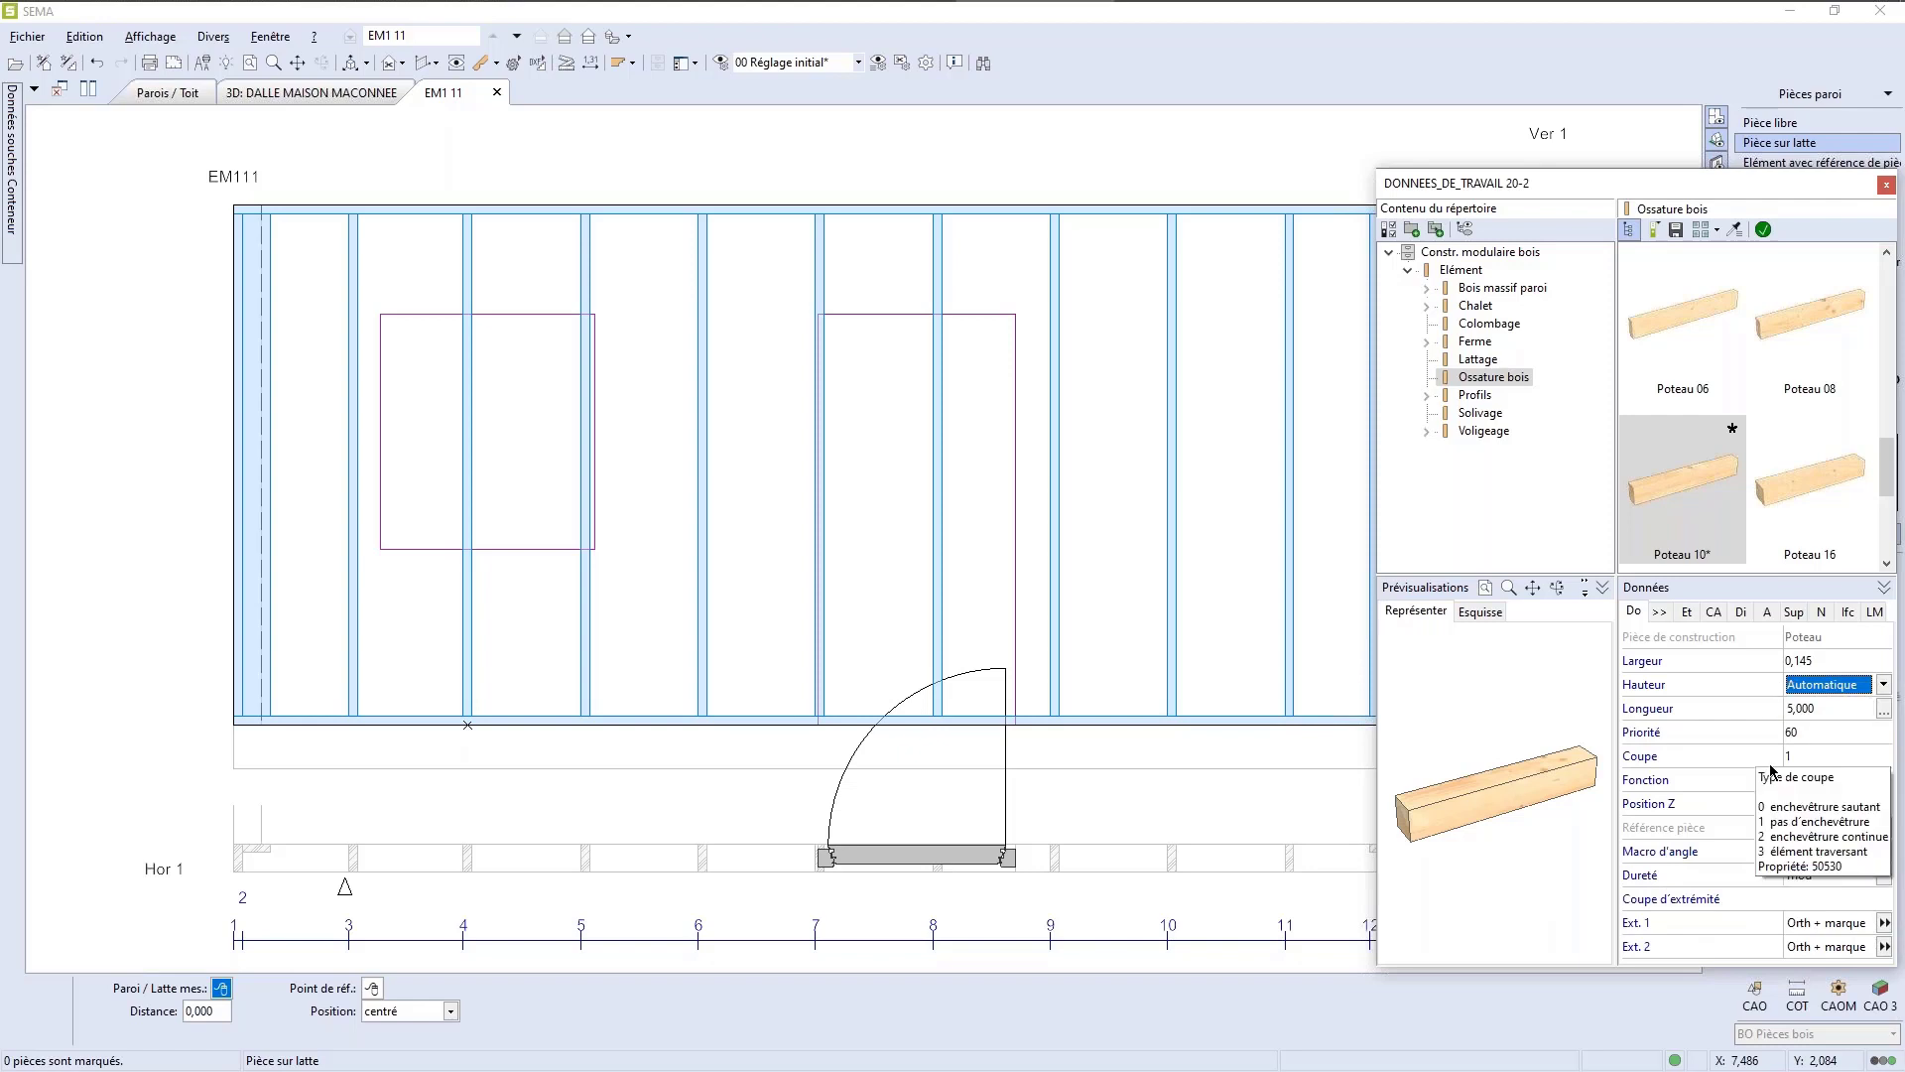
{"action": "left_click", "coordinate": [1806, 734]}
{"action": "type", "text": "30"}
{"action": "key", "text": "Tab"}
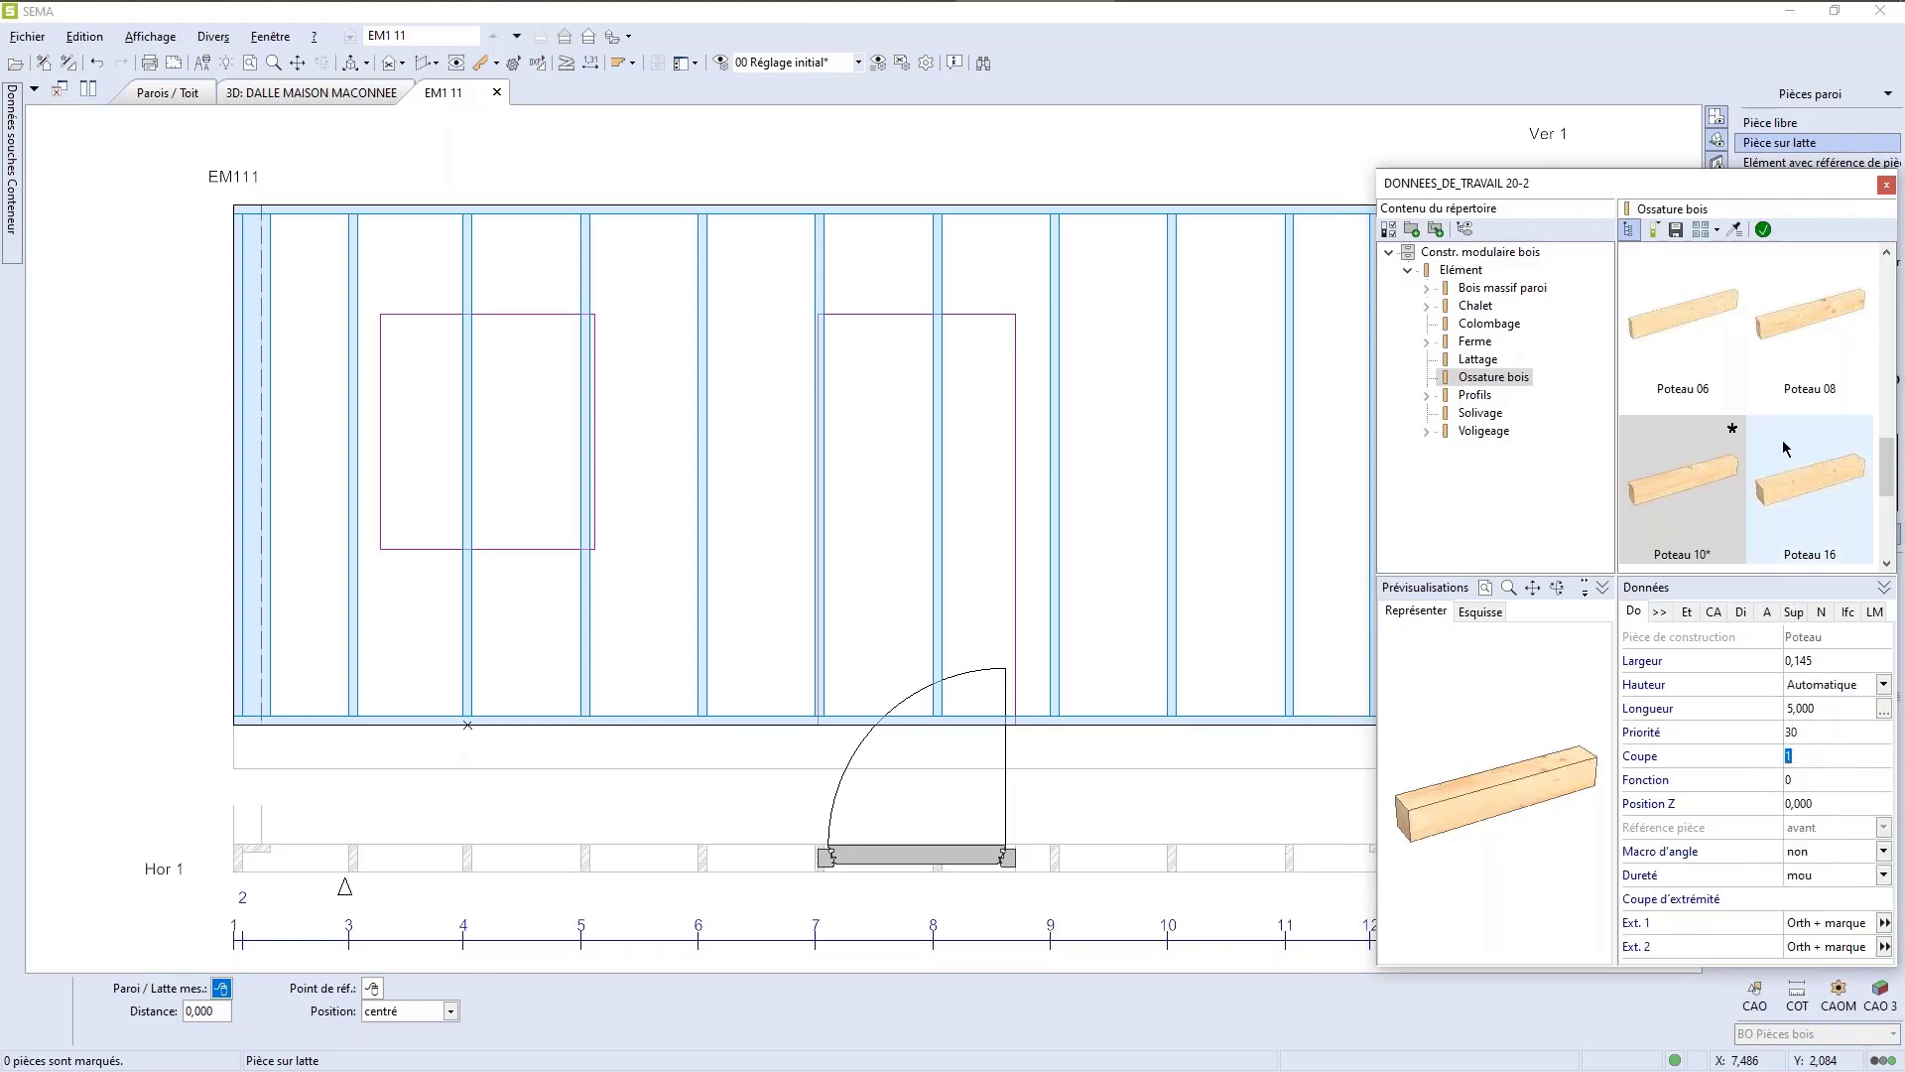
{"action": "left_click", "coordinate": [1764, 230]}
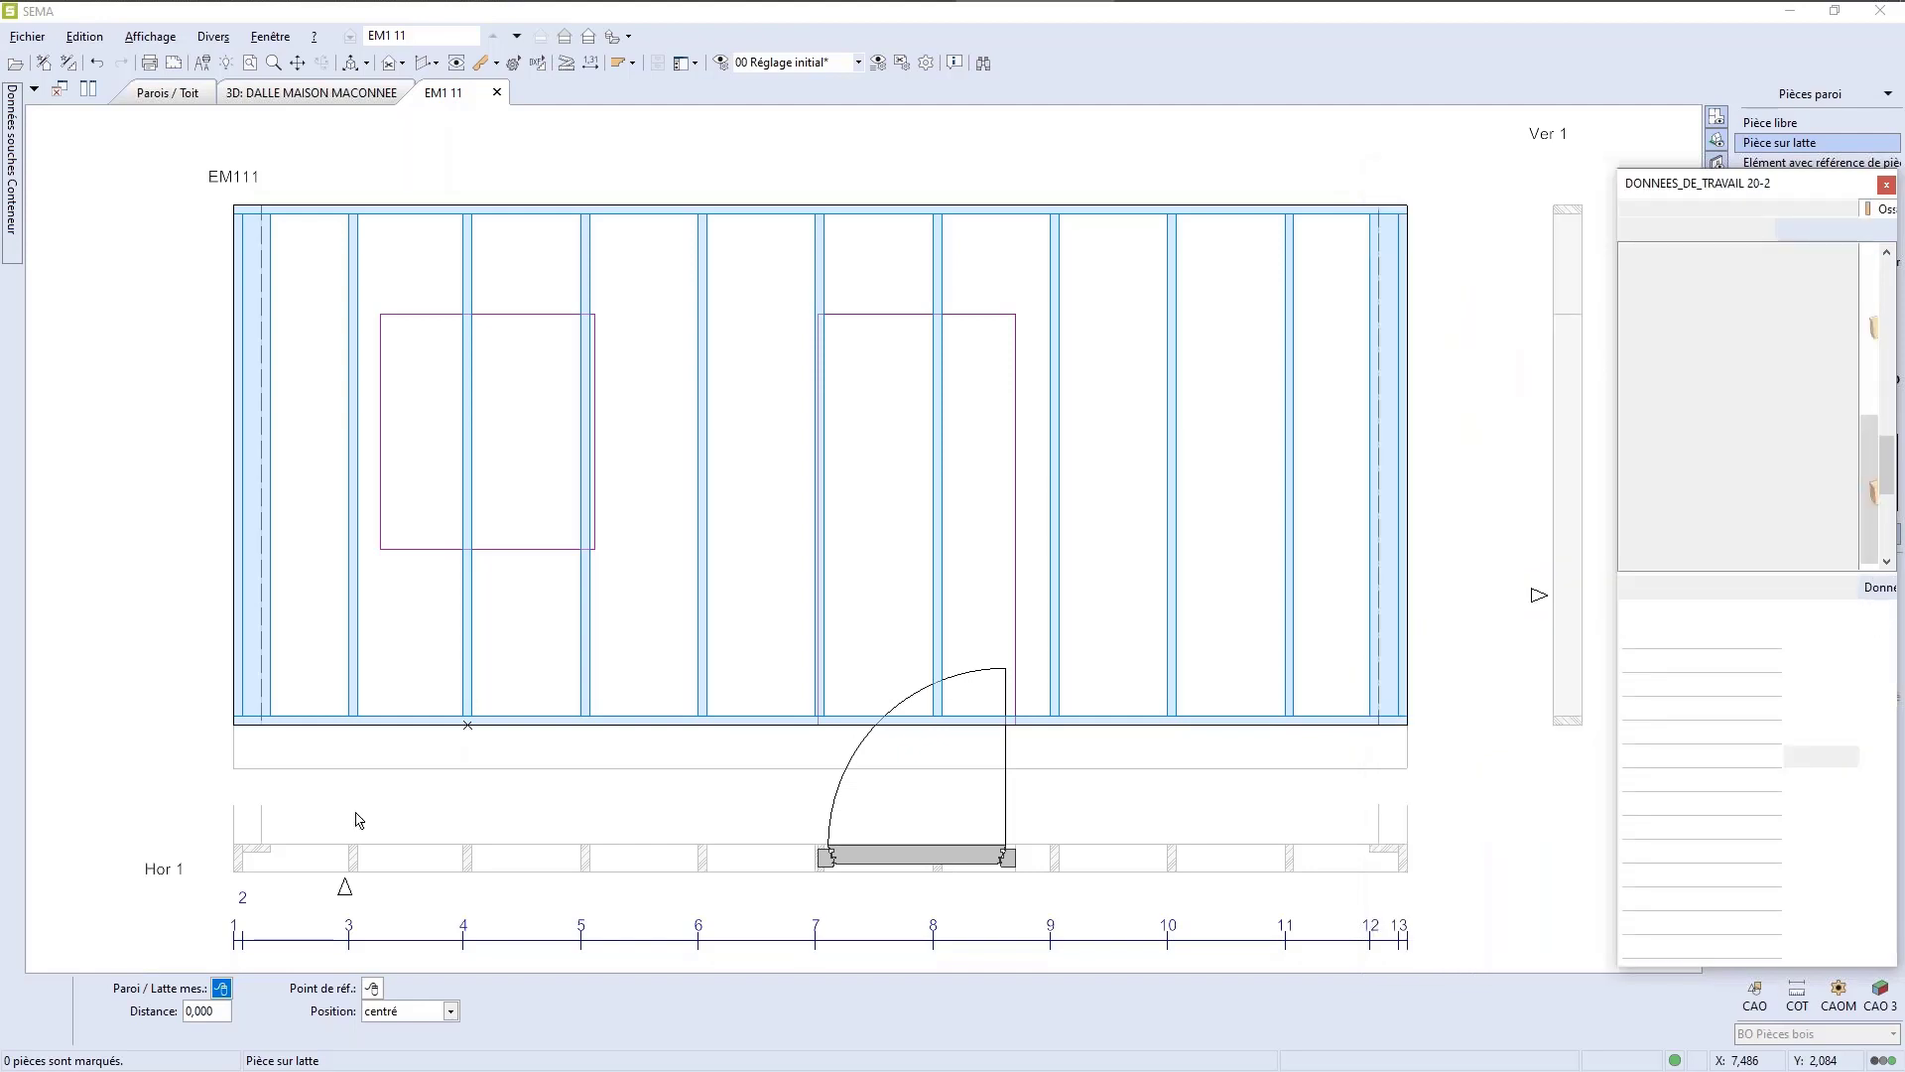
{"action": "left_click", "coordinate": [395, 727]}
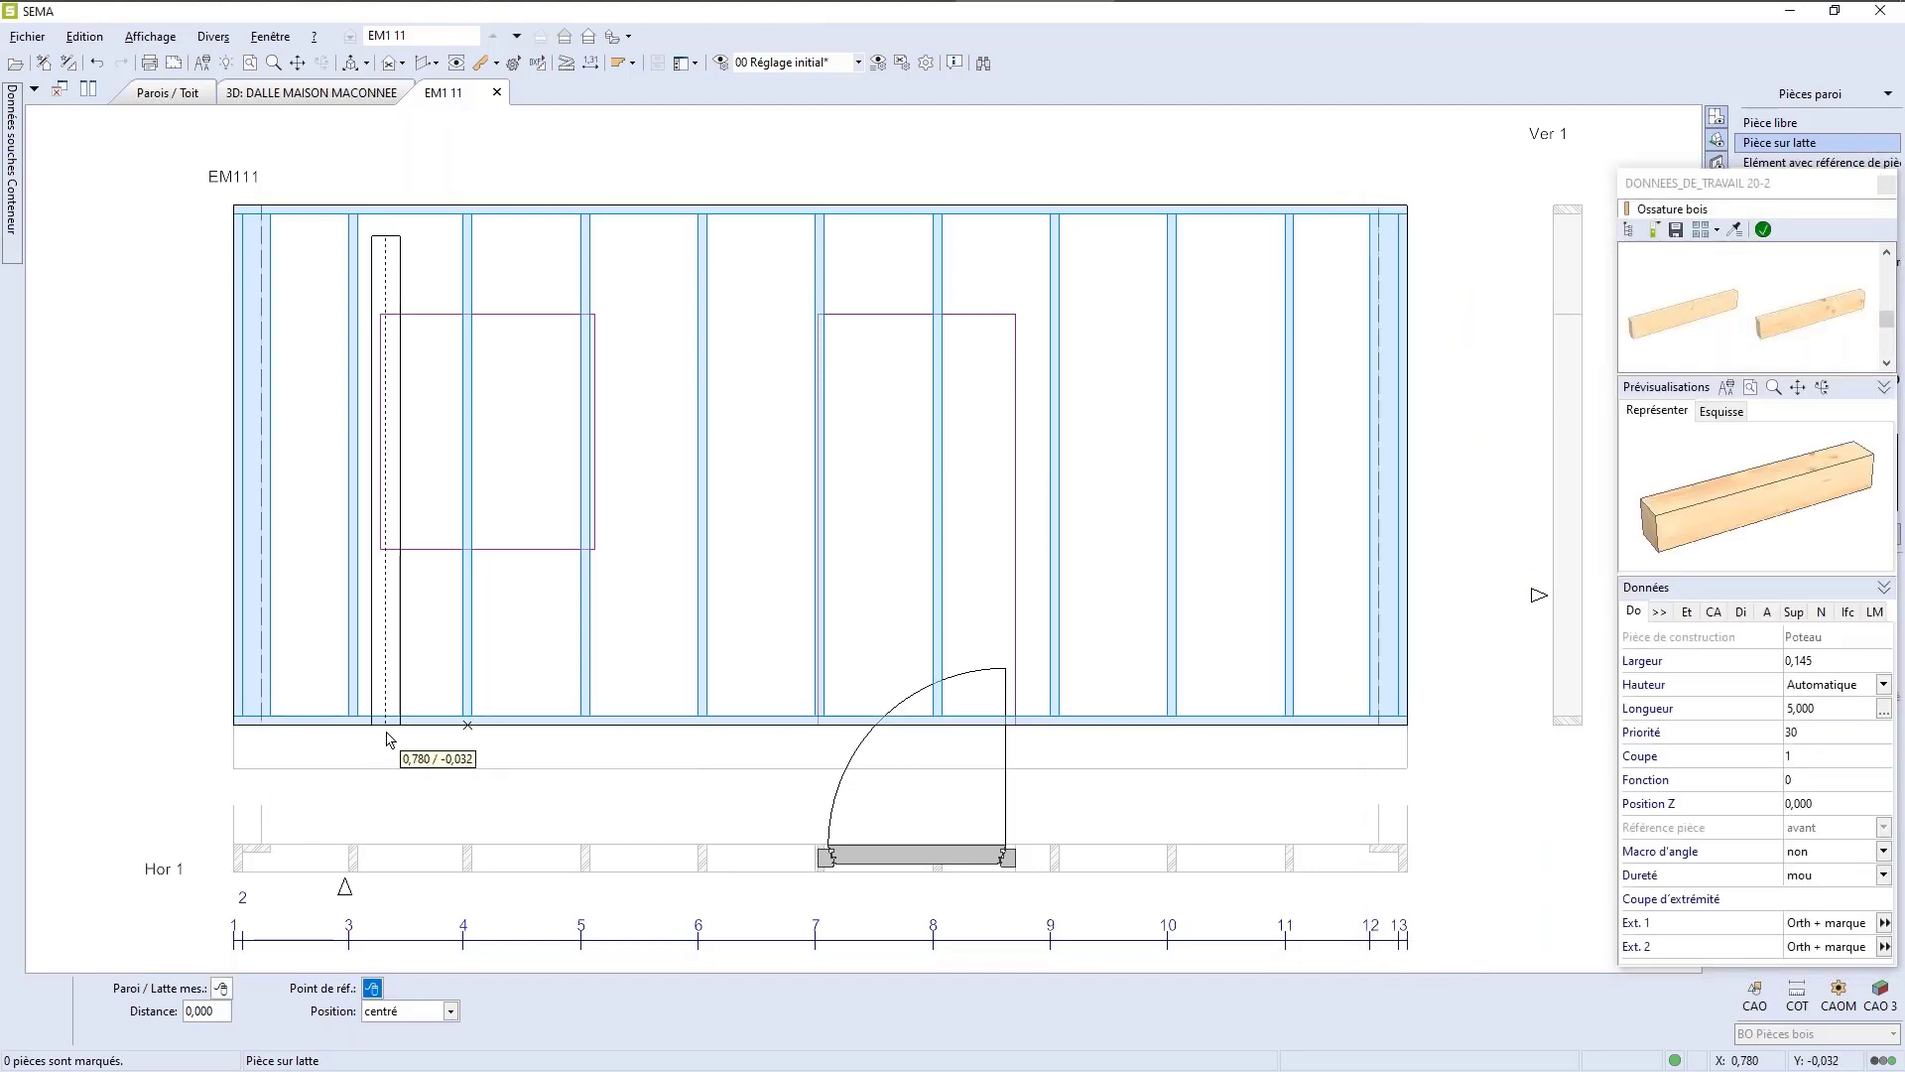
Step: Correct the post's Largeur to 0,045
{"action": "left_click", "coordinate": [1812, 660]}
{"action": "type", "text": "0,045"}
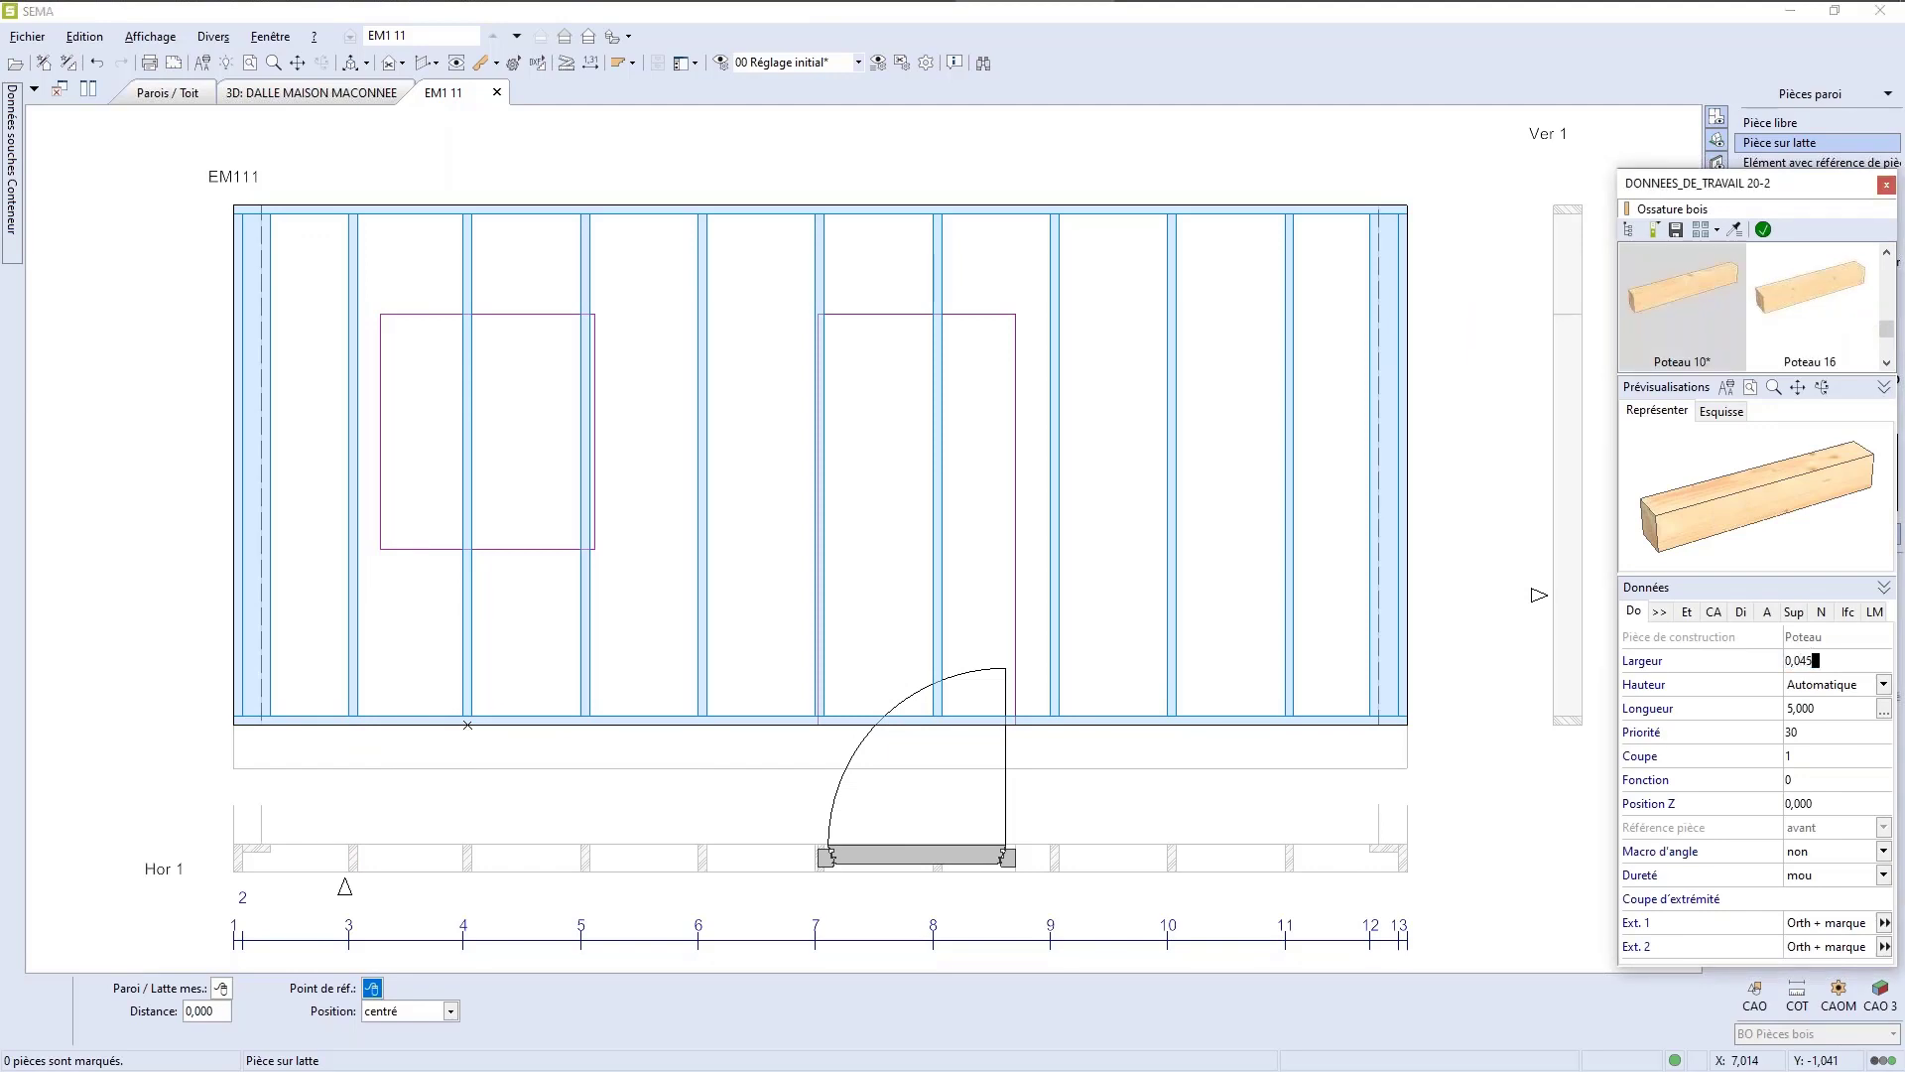
{"action": "key", "text": "Return"}
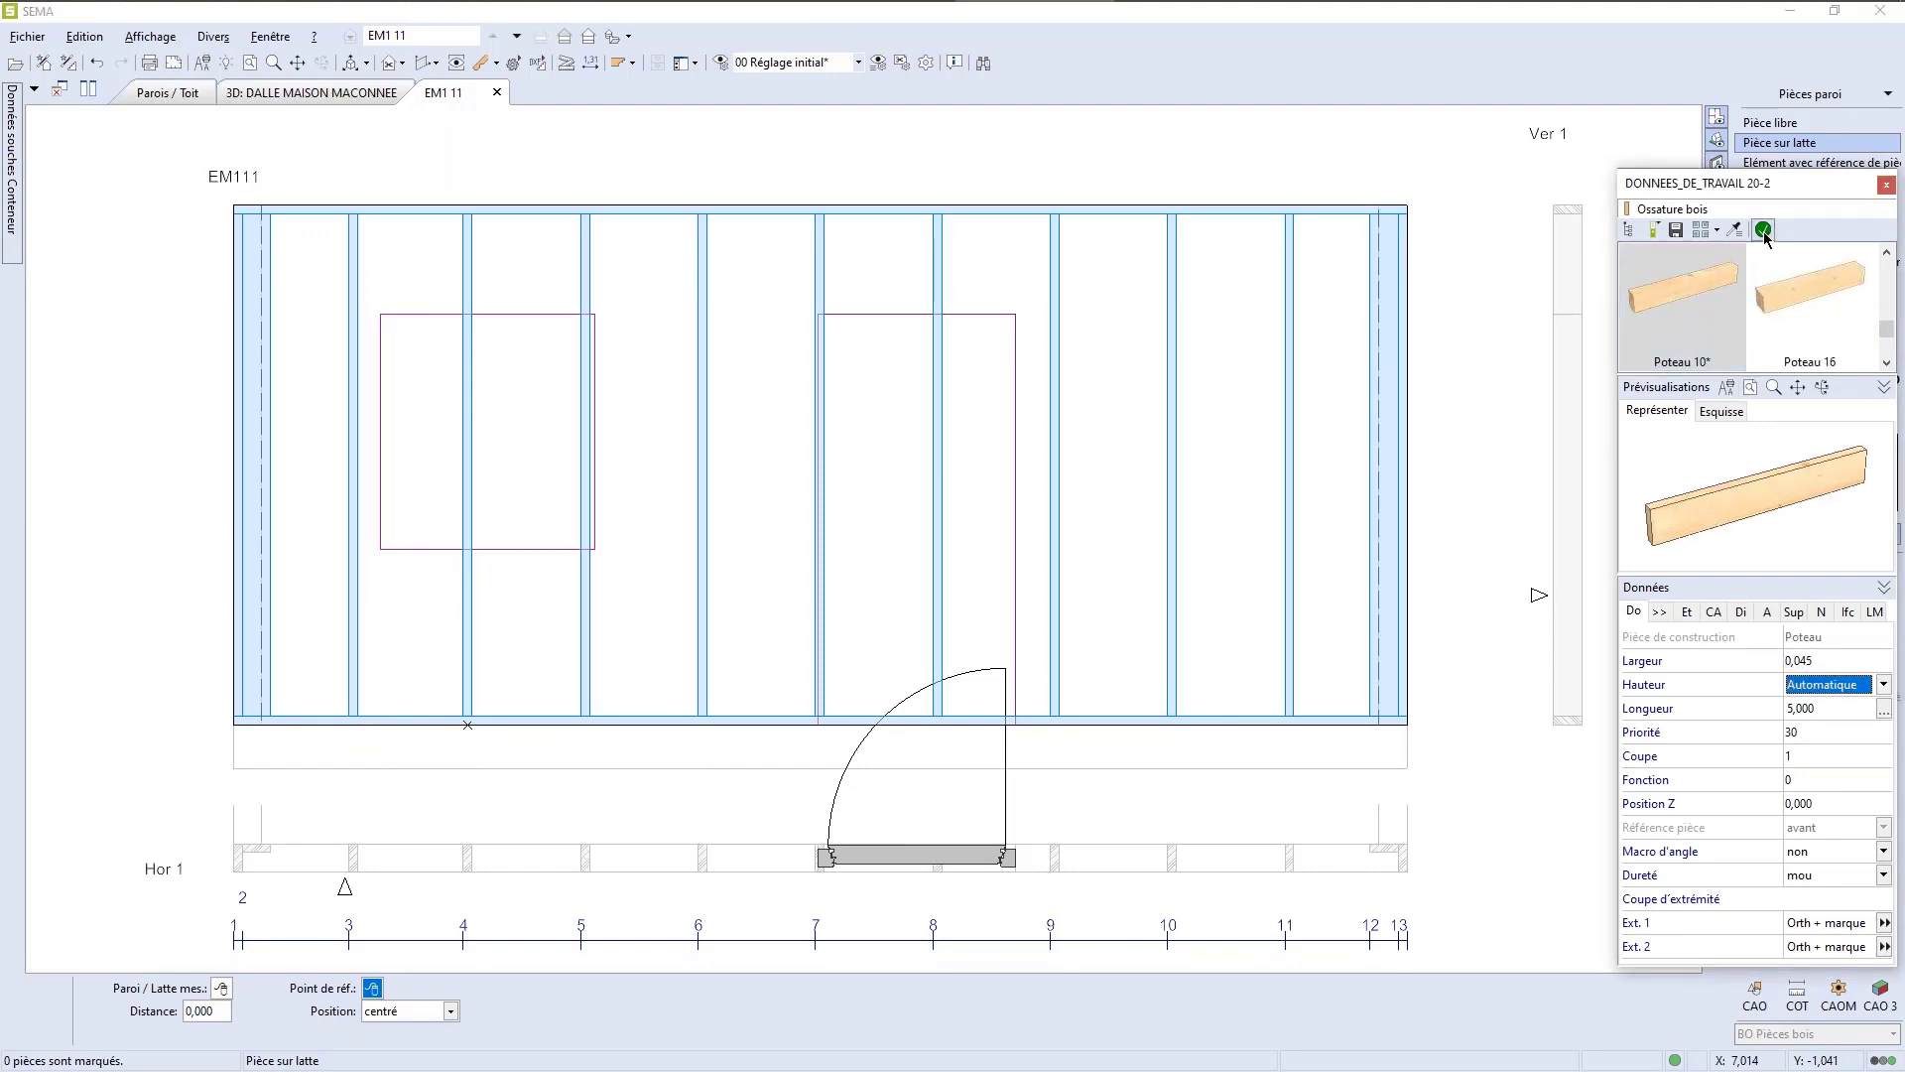
Step: Place the post beside the window opening's left edge, with a Distance of -0,02 and Position gauche
{"action": "scroll", "coordinate": [352, 620], "scroll_direction": "up", "scroll_amount": 5}
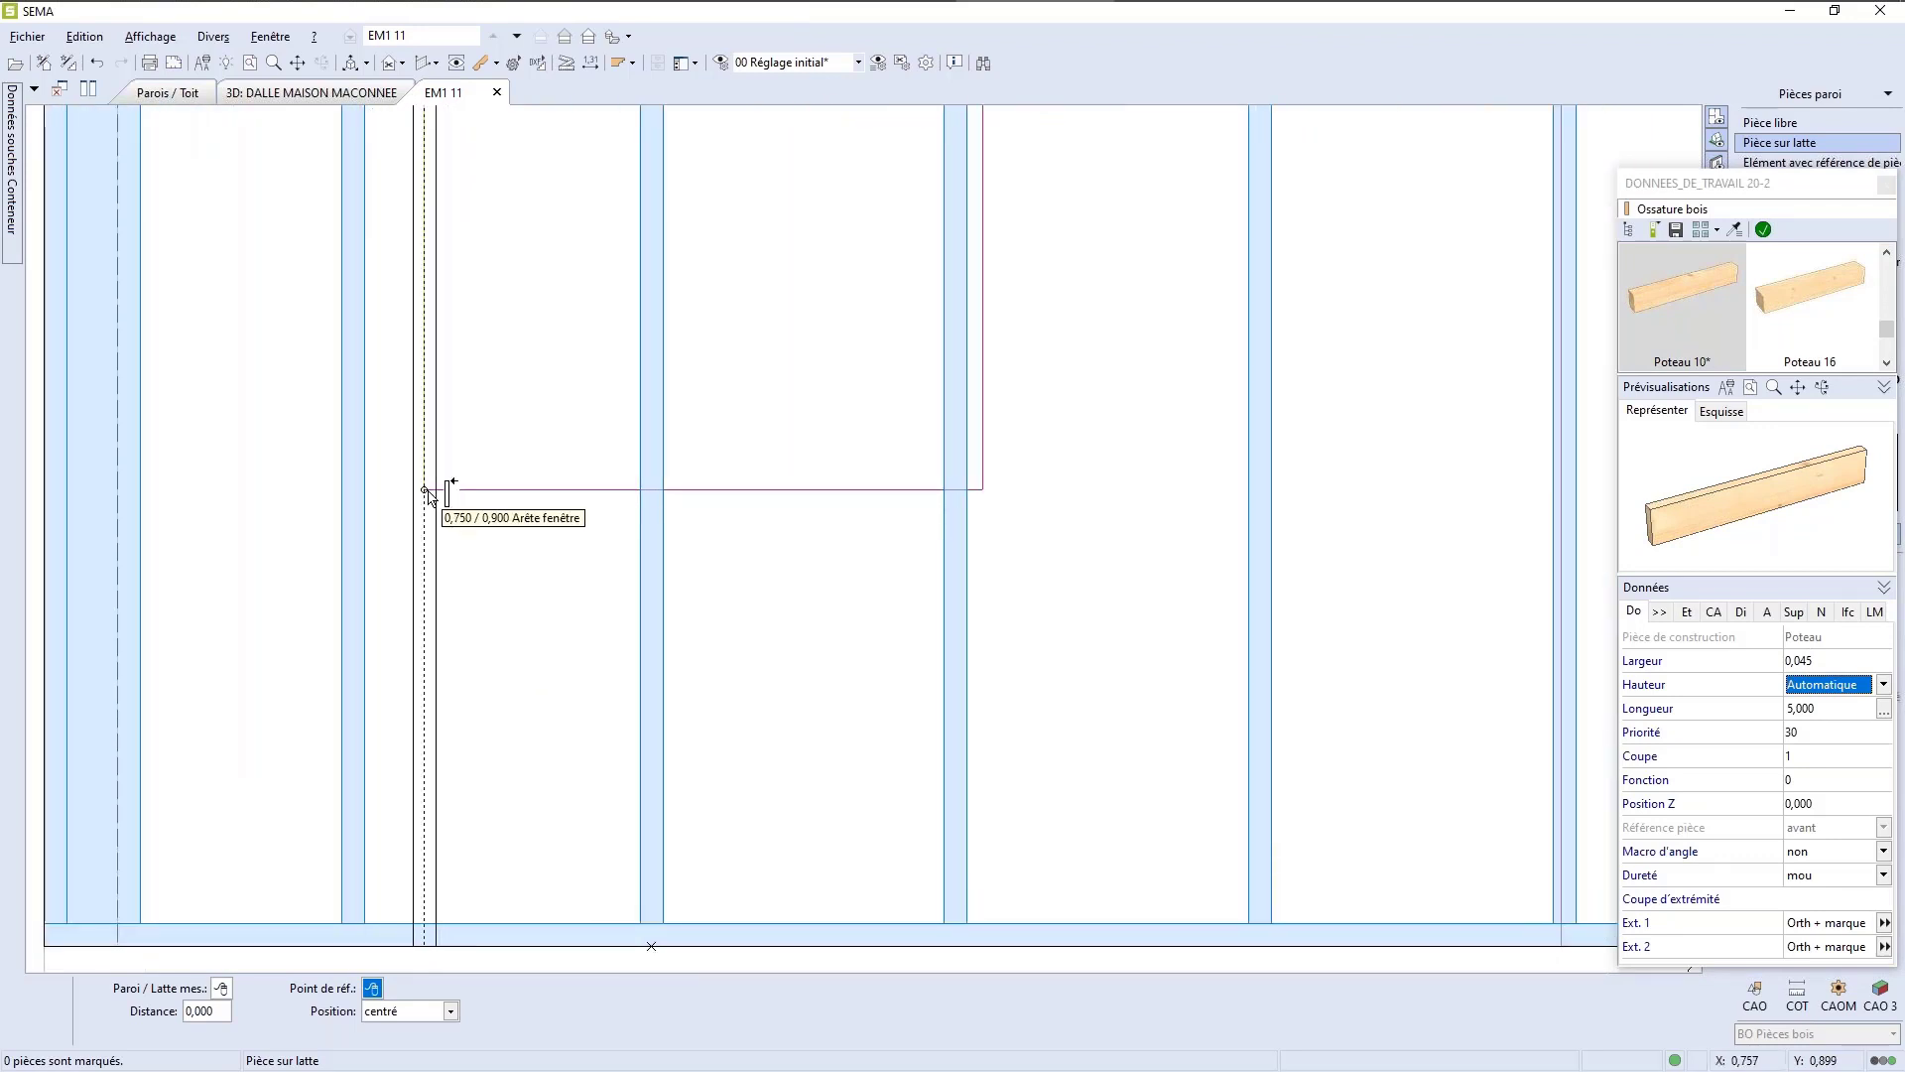
{"action": "left_click", "coordinate": [429, 493]}
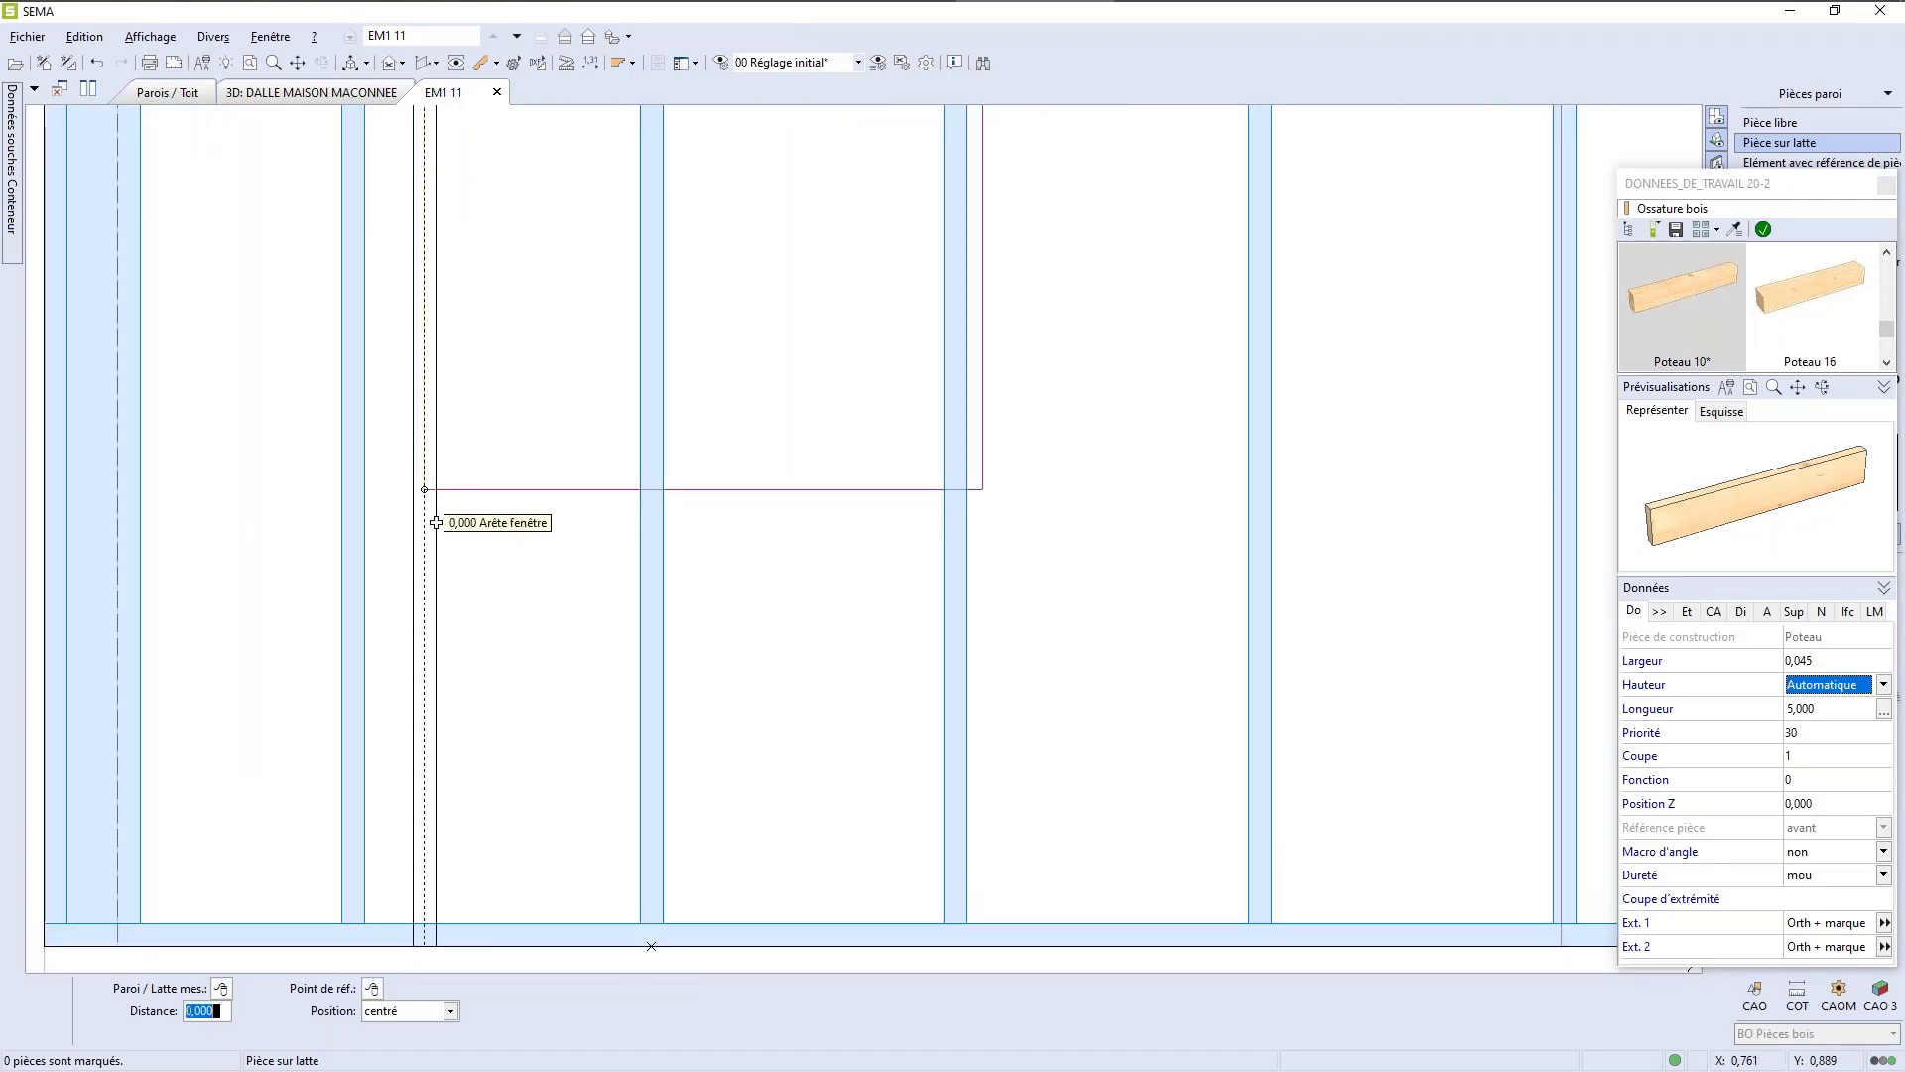
{"action": "scroll", "coordinate": [625, 672], "scroll_direction": "down", "scroll_amount": 5}
{"action": "scroll", "coordinate": [272, 672], "scroll_direction": "up", "scroll_amount": 5}
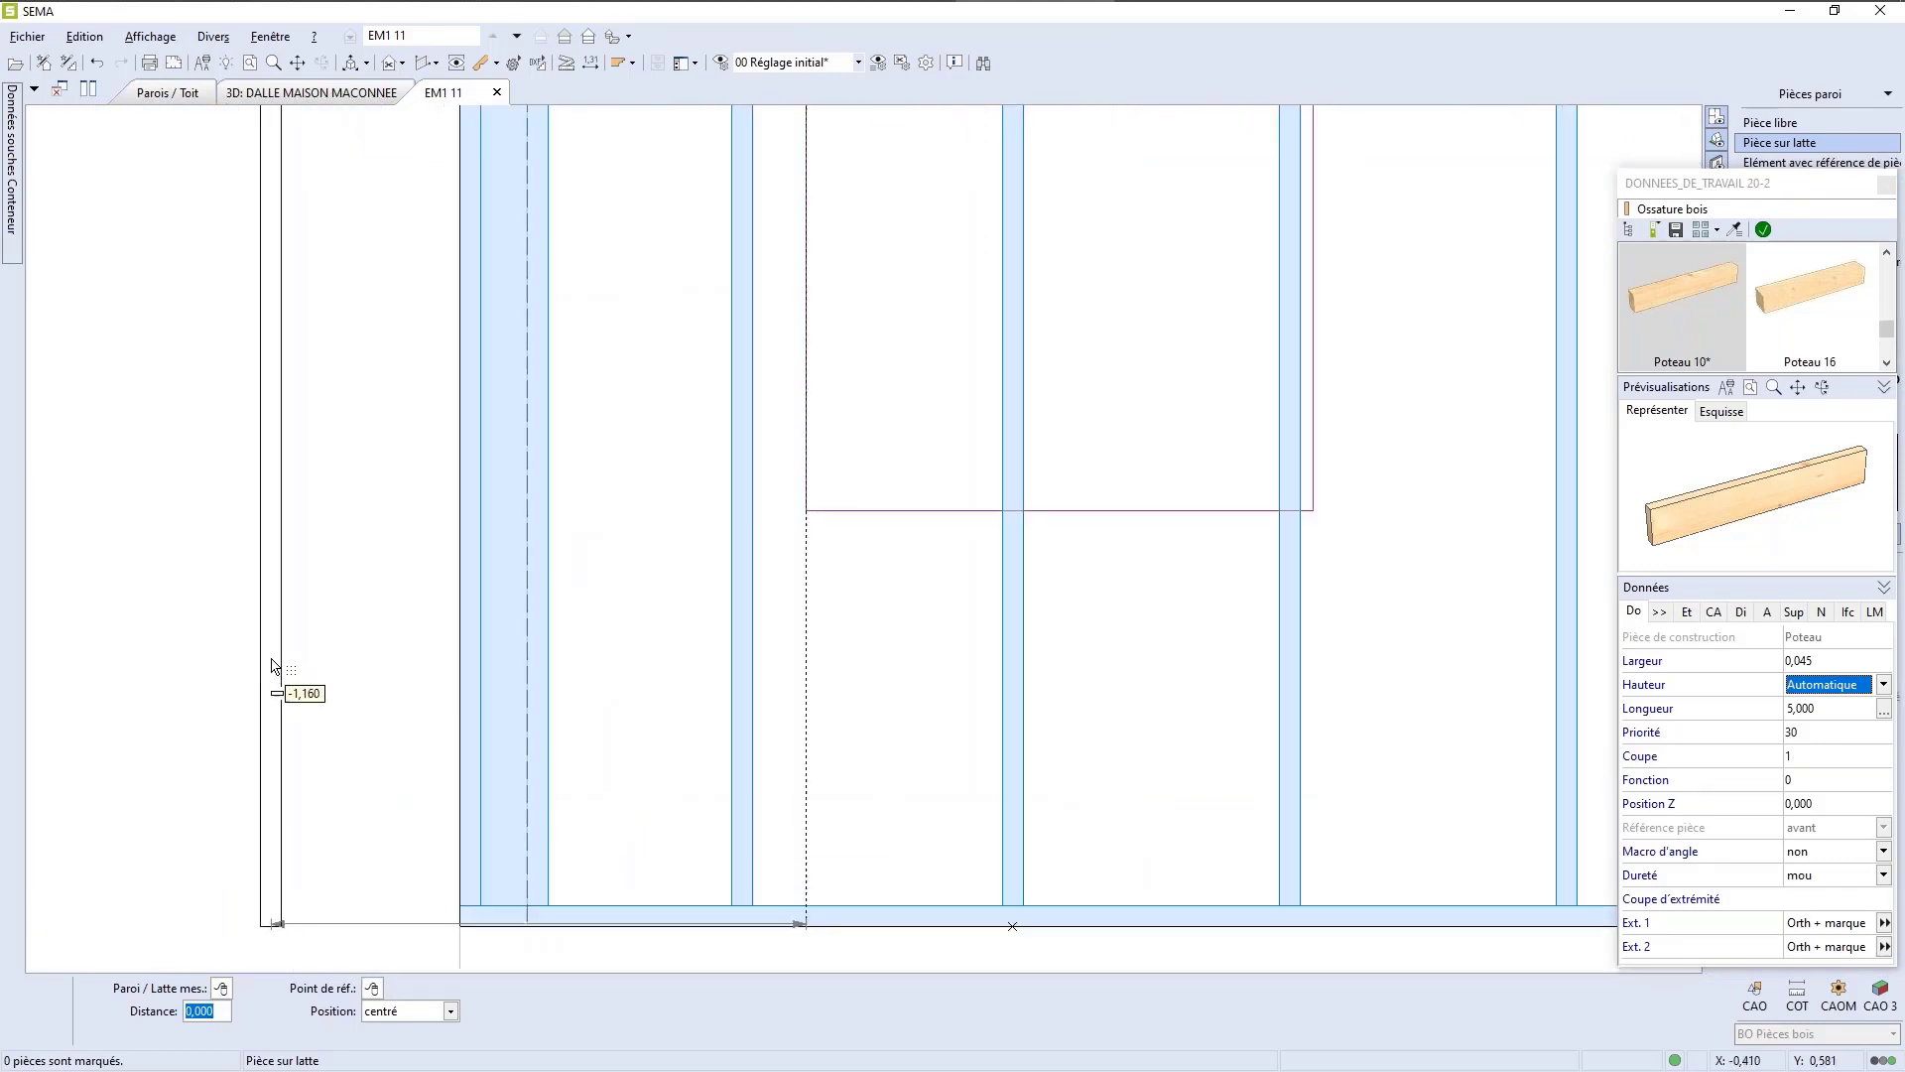
{"action": "scroll", "coordinate": [331, 666], "scroll_direction": "down", "scroll_amount": 1}
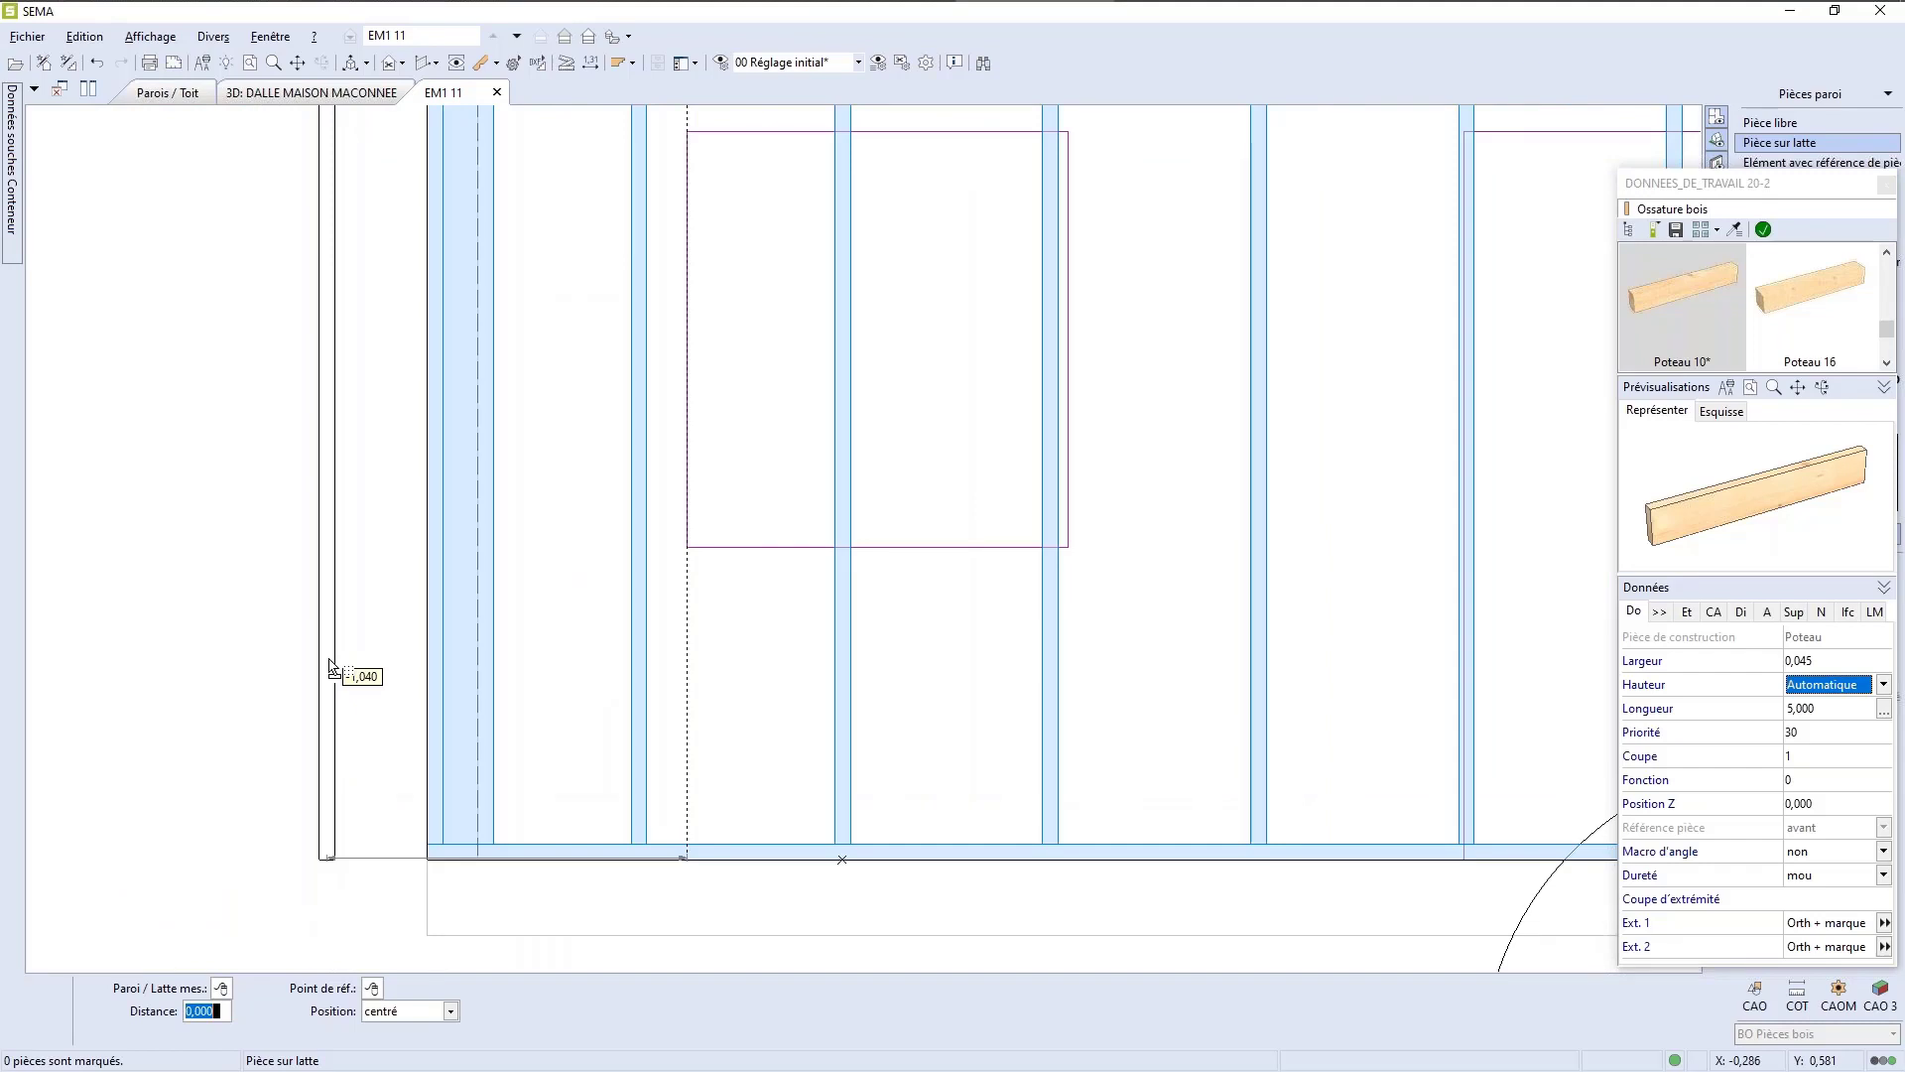
{"action": "type", "text": "-0,02"}
{"action": "key", "text": "Tab"}
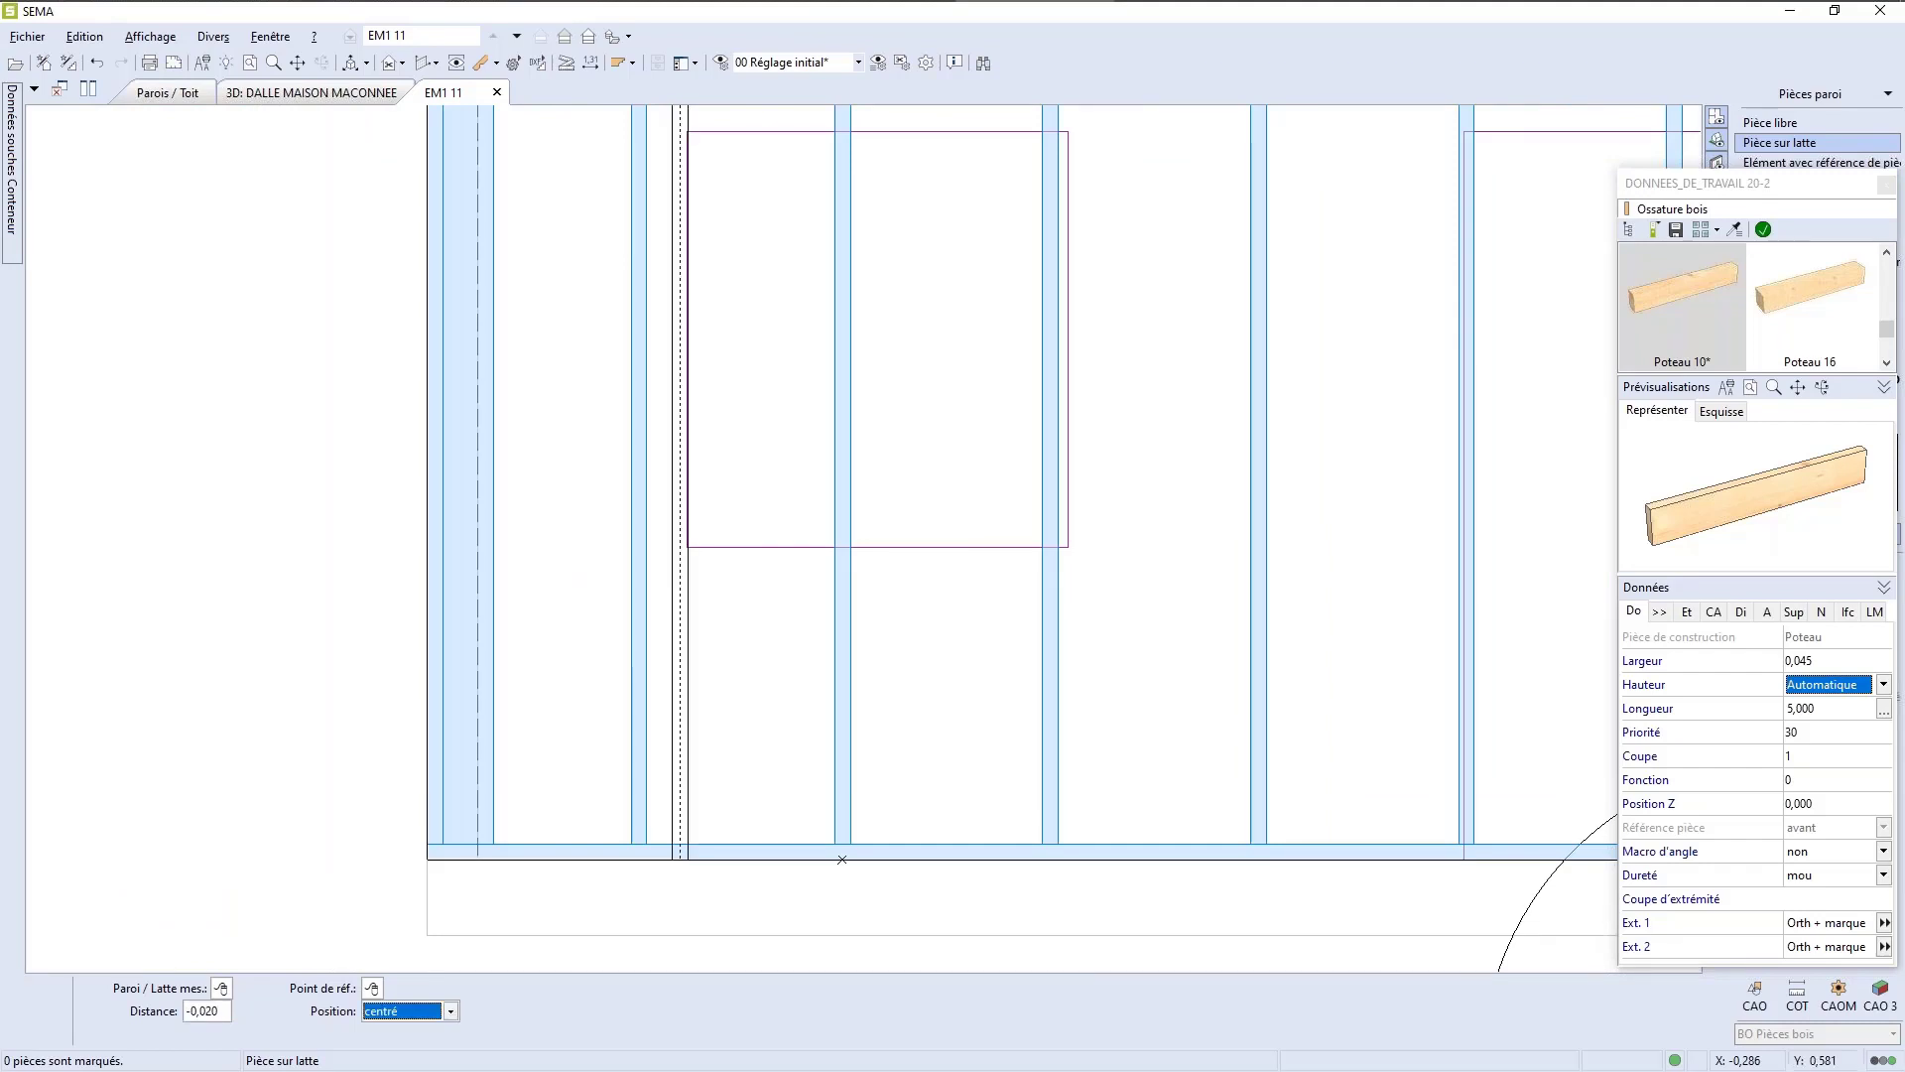
{"action": "key", "text": "Down"}
{"action": "key", "text": "Down"}
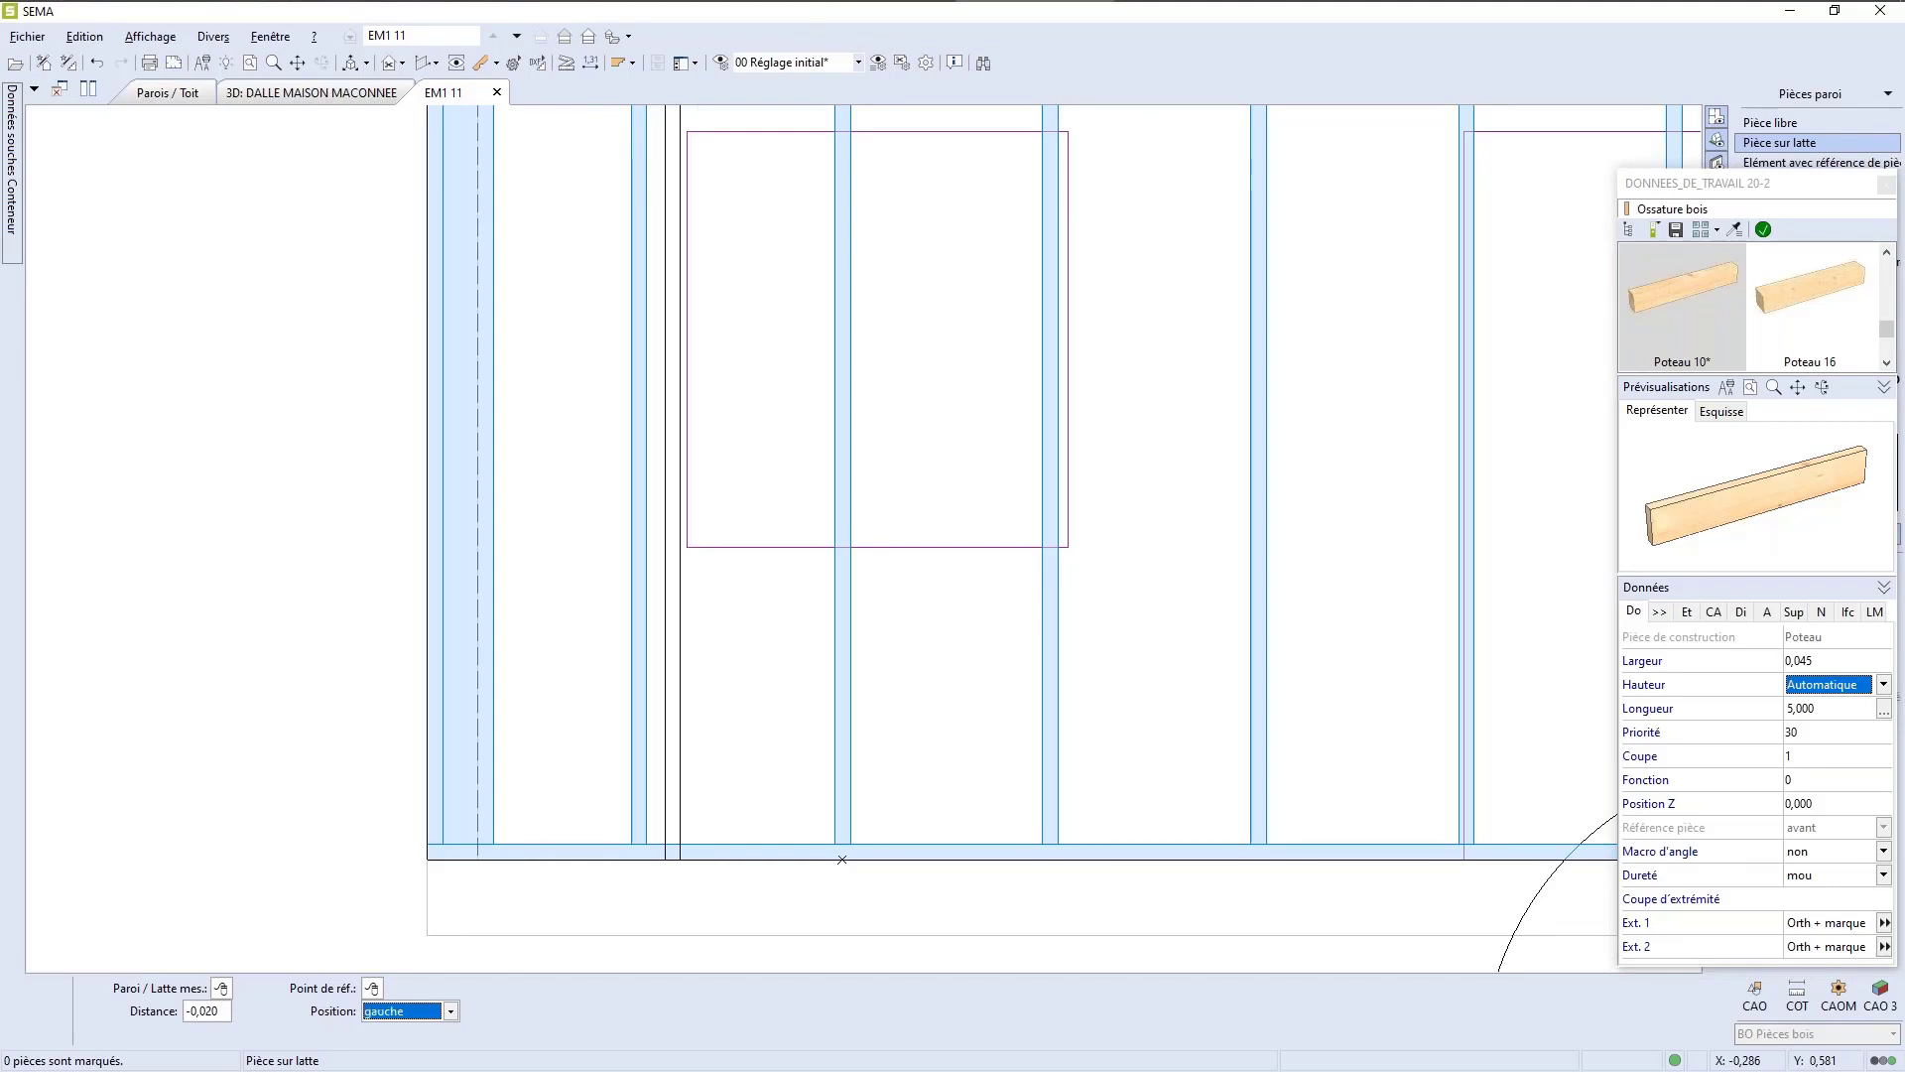
{"action": "key", "text": "Return"}
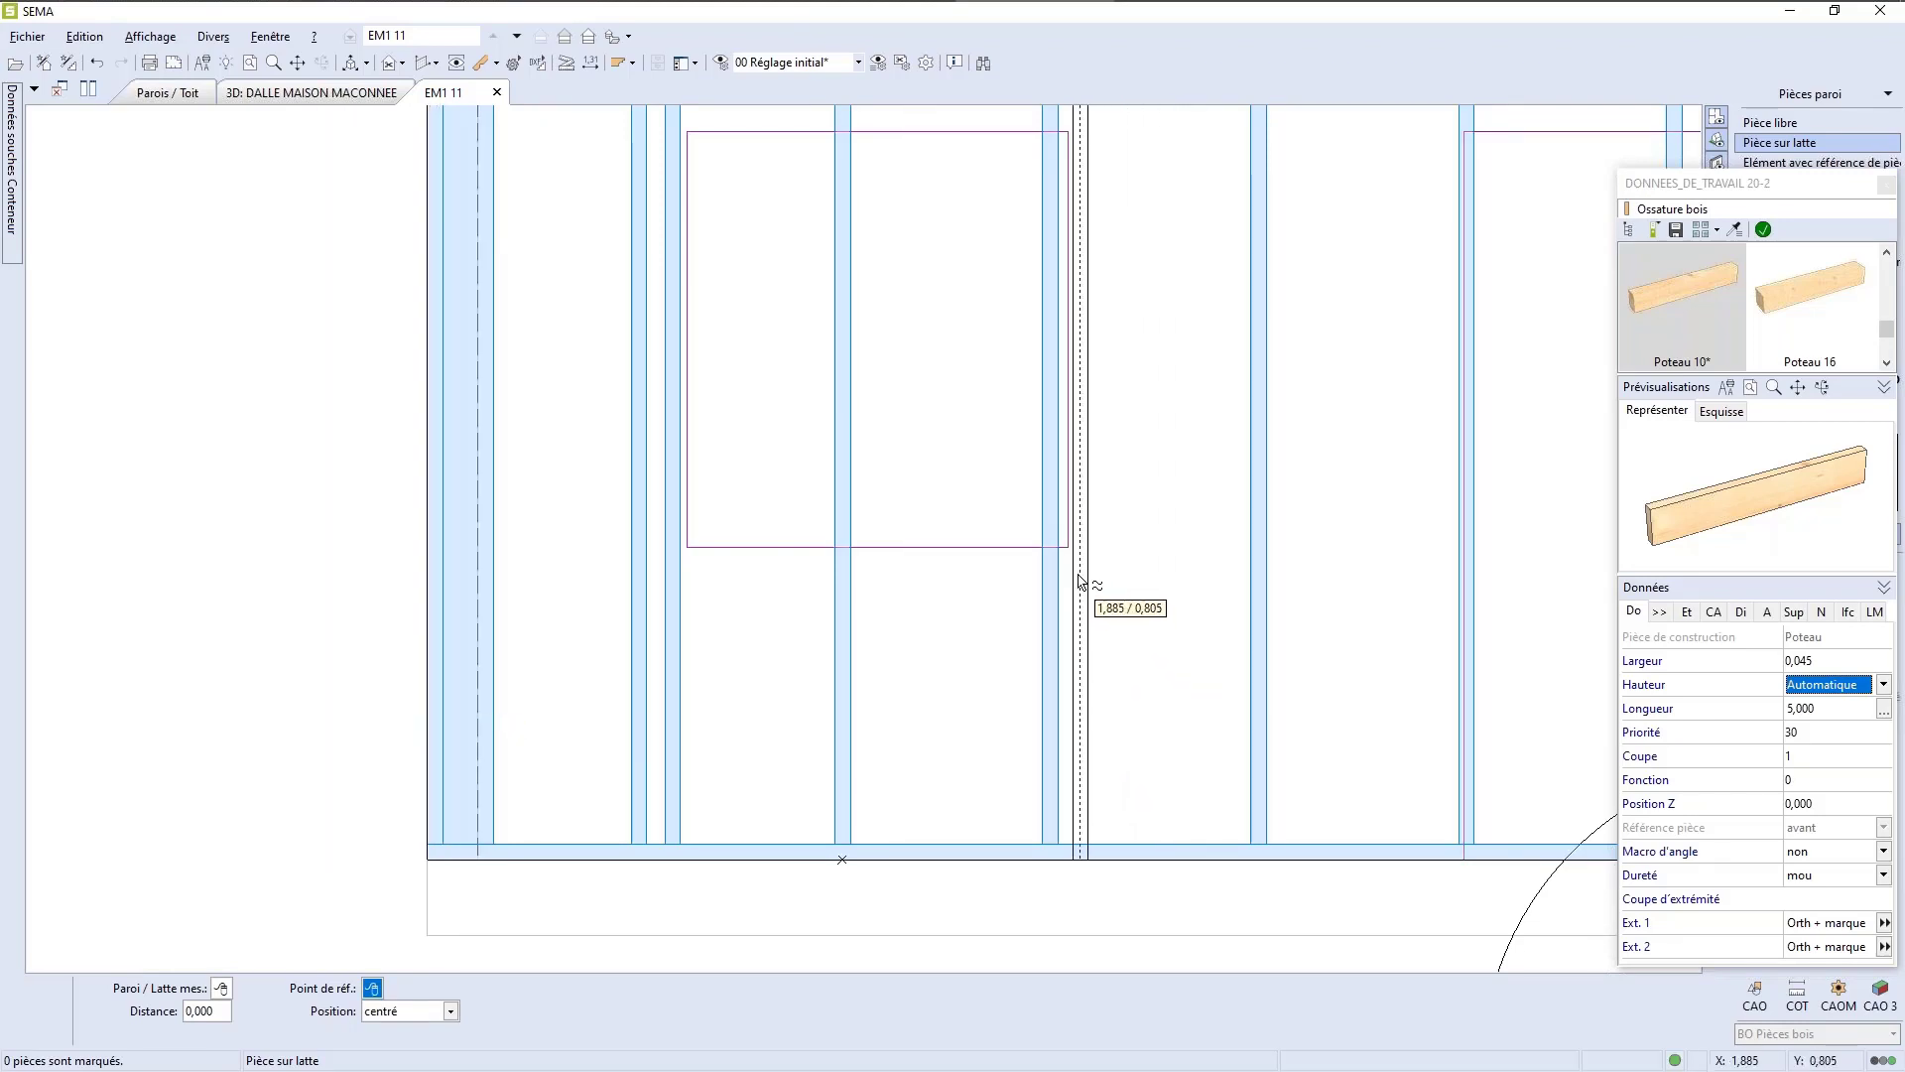
Step: Place a post beside the window opening's right edge, with a Distance of 0,020 and Position droite
{"action": "left_click", "coordinate": [1108, 568]}
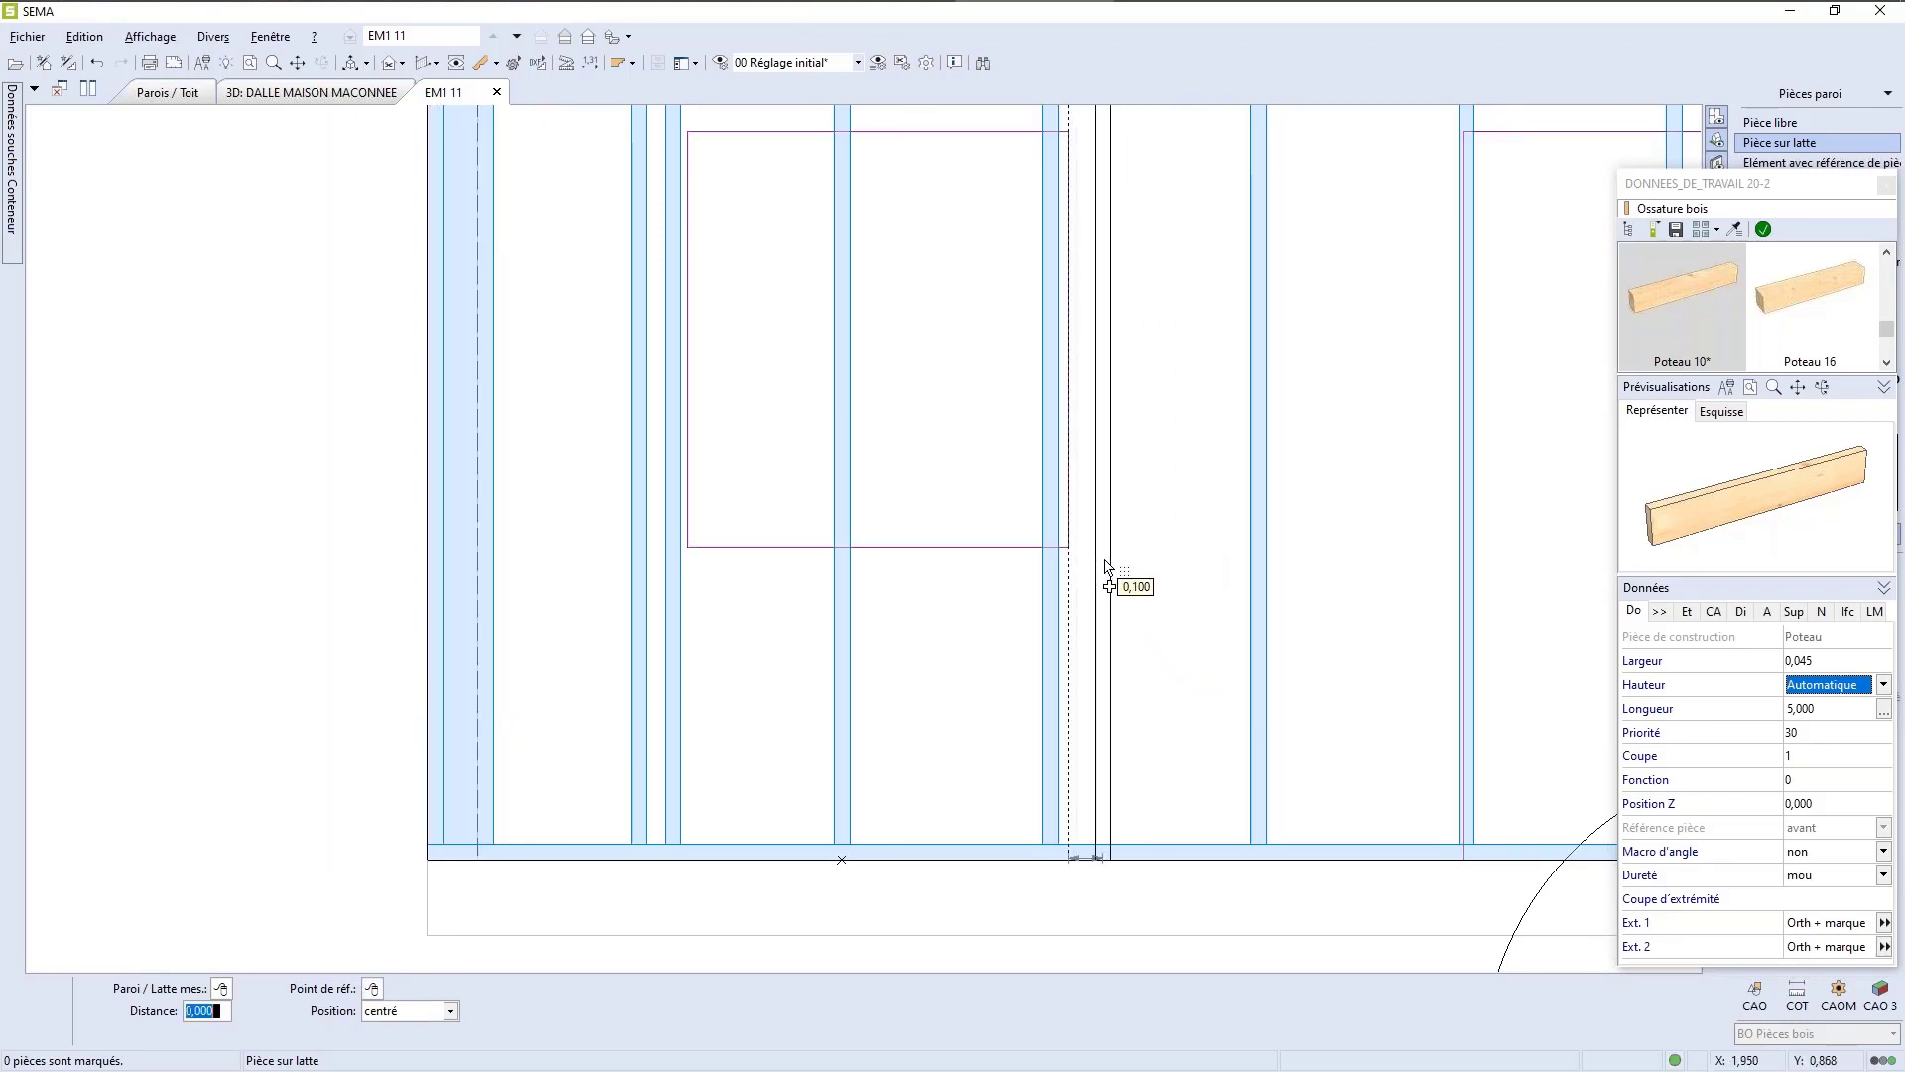
{"action": "type", "text": "0,020"}
{"action": "key", "text": "Tab"}
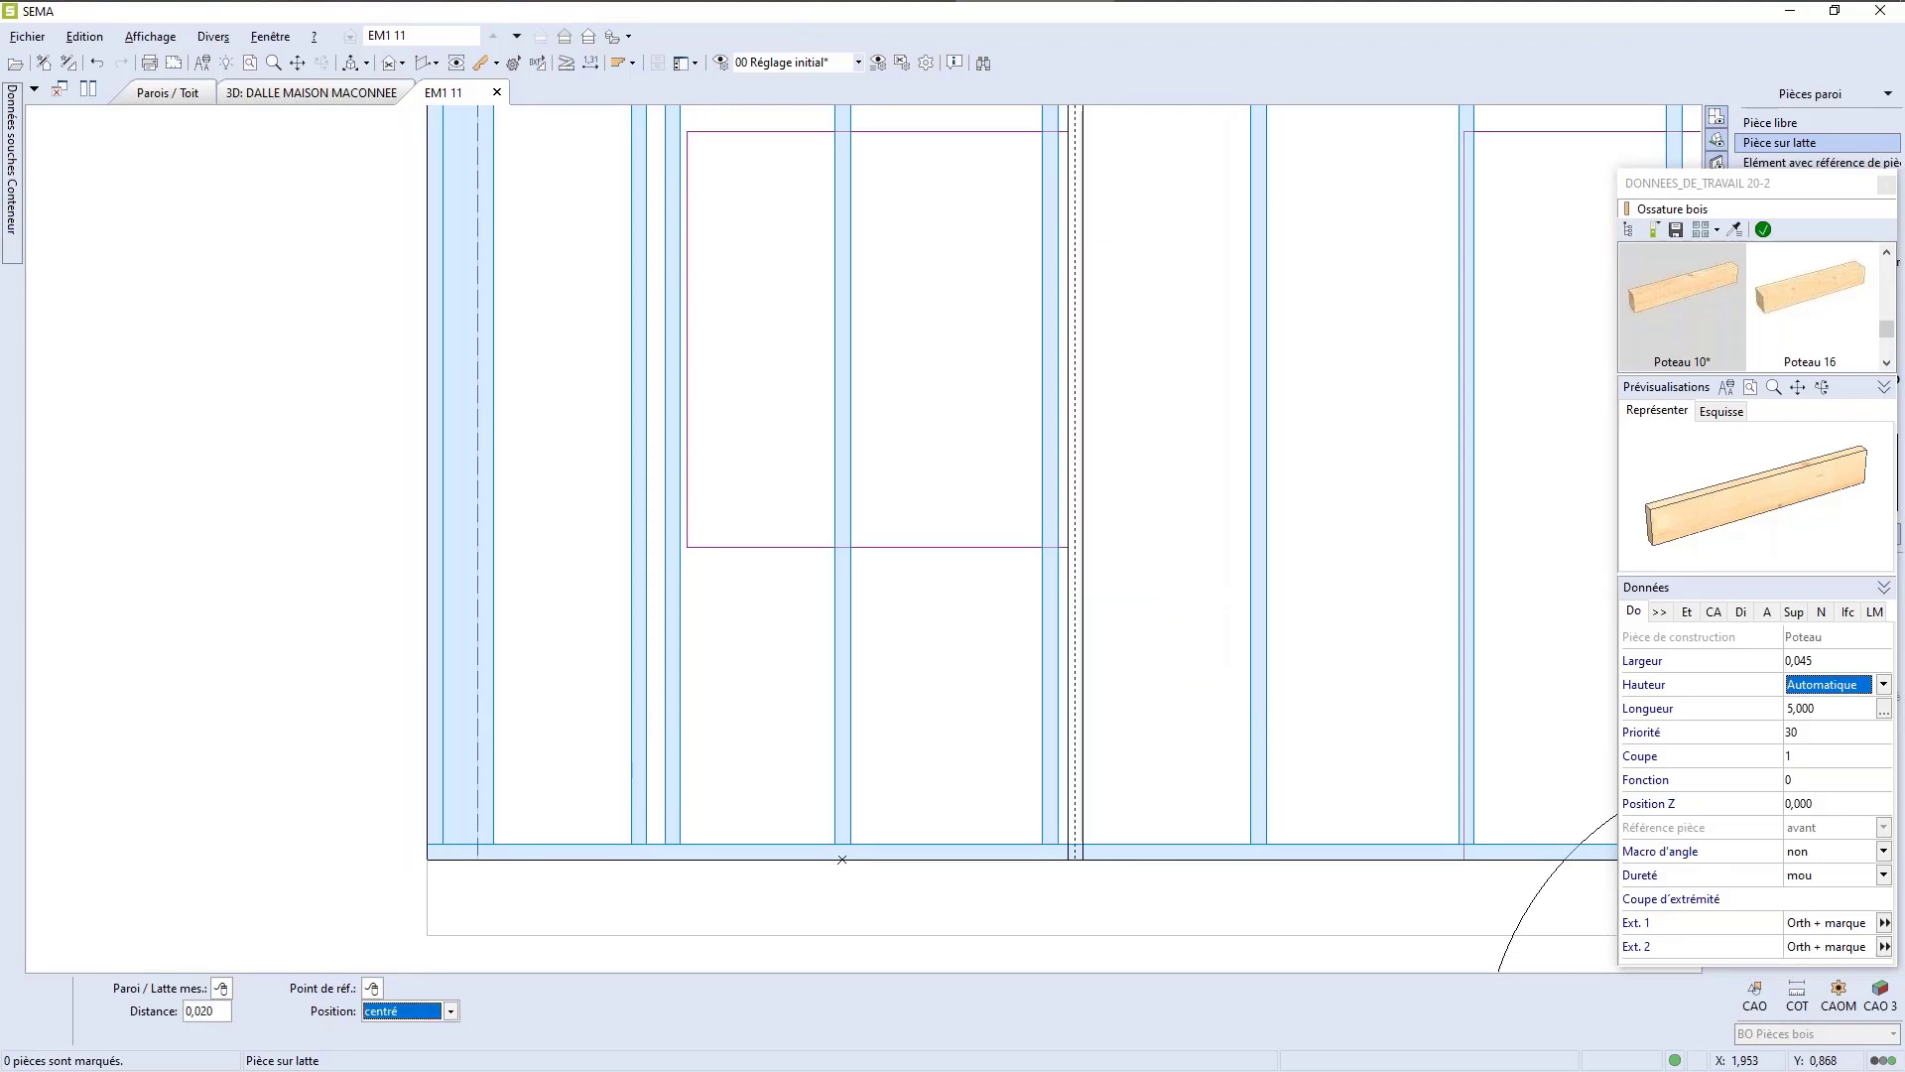
{"action": "key", "text": "Down"}
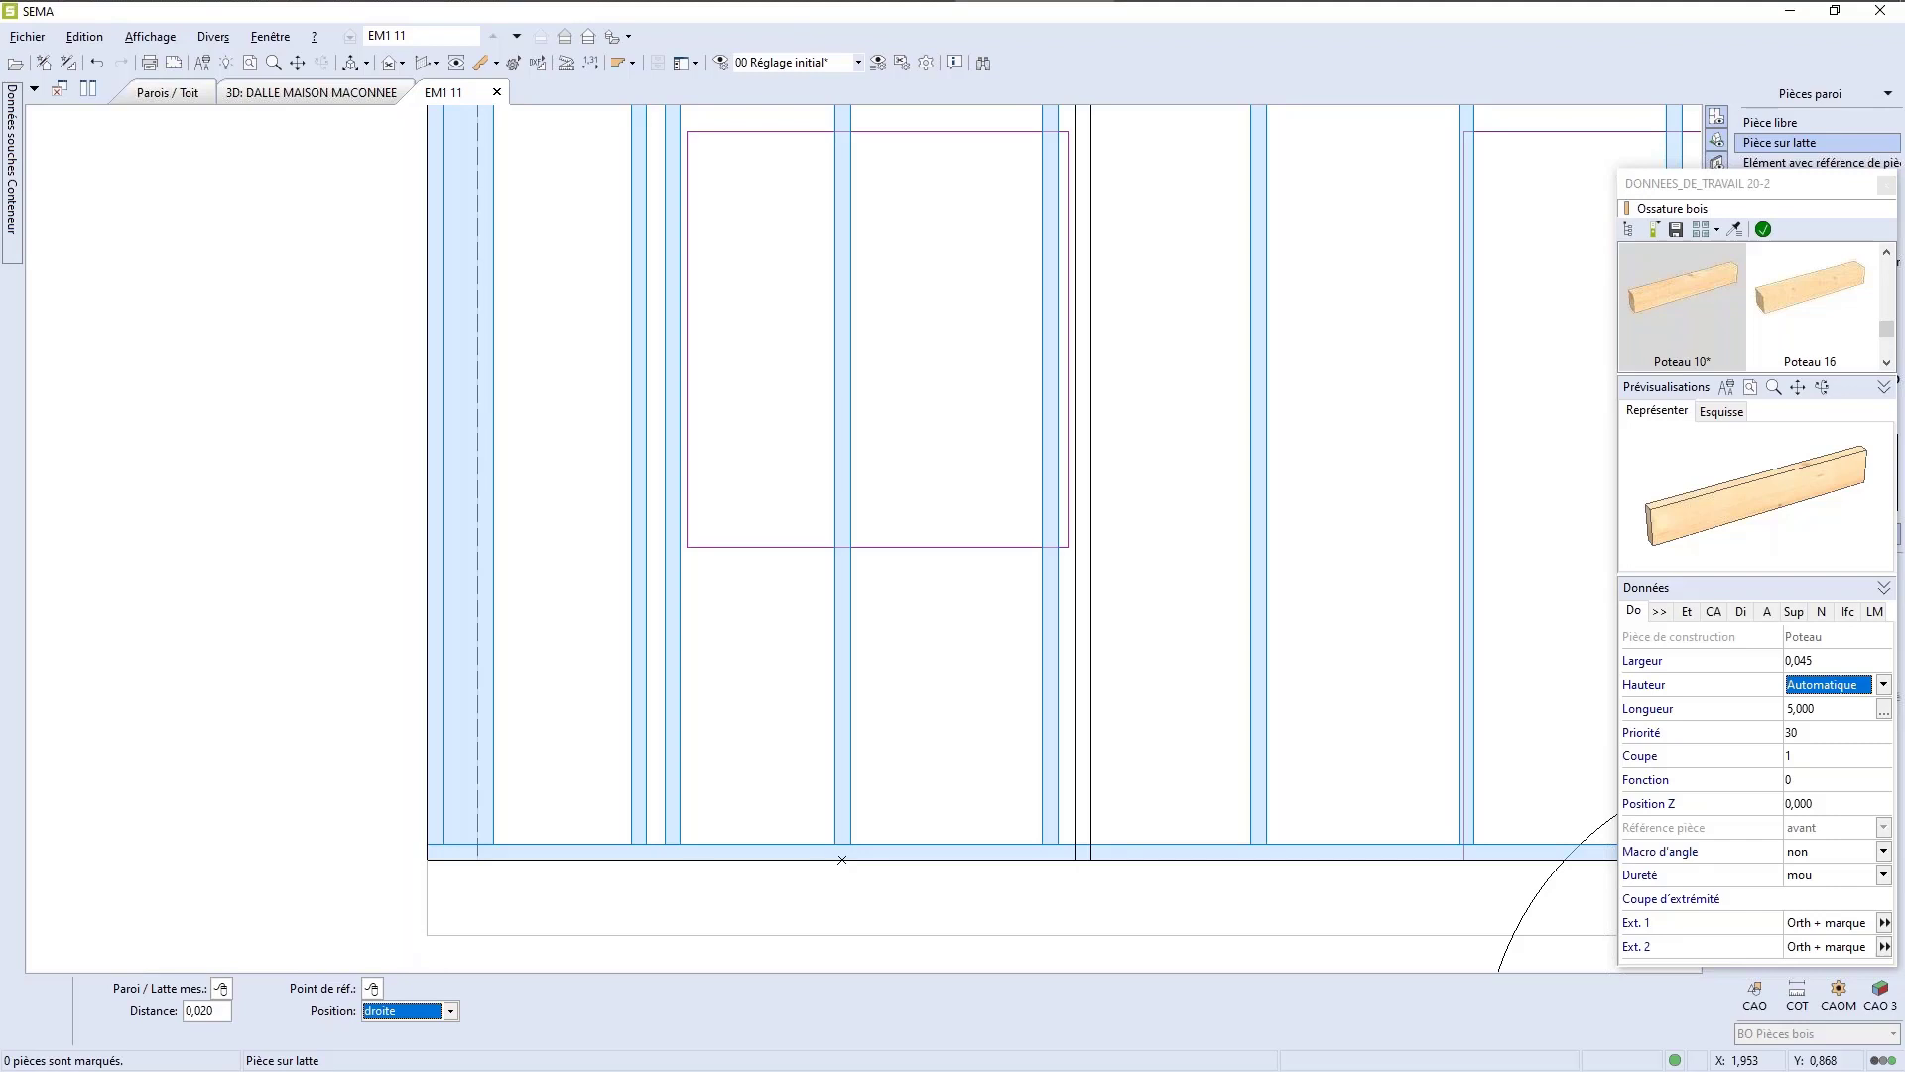
Step: Place a post beside the door opening's right edge, with a Distance of 0,020 and Position droite
{"action": "scroll", "coordinate": [715, 694], "scroll_direction": "down", "scroll_amount": 4}
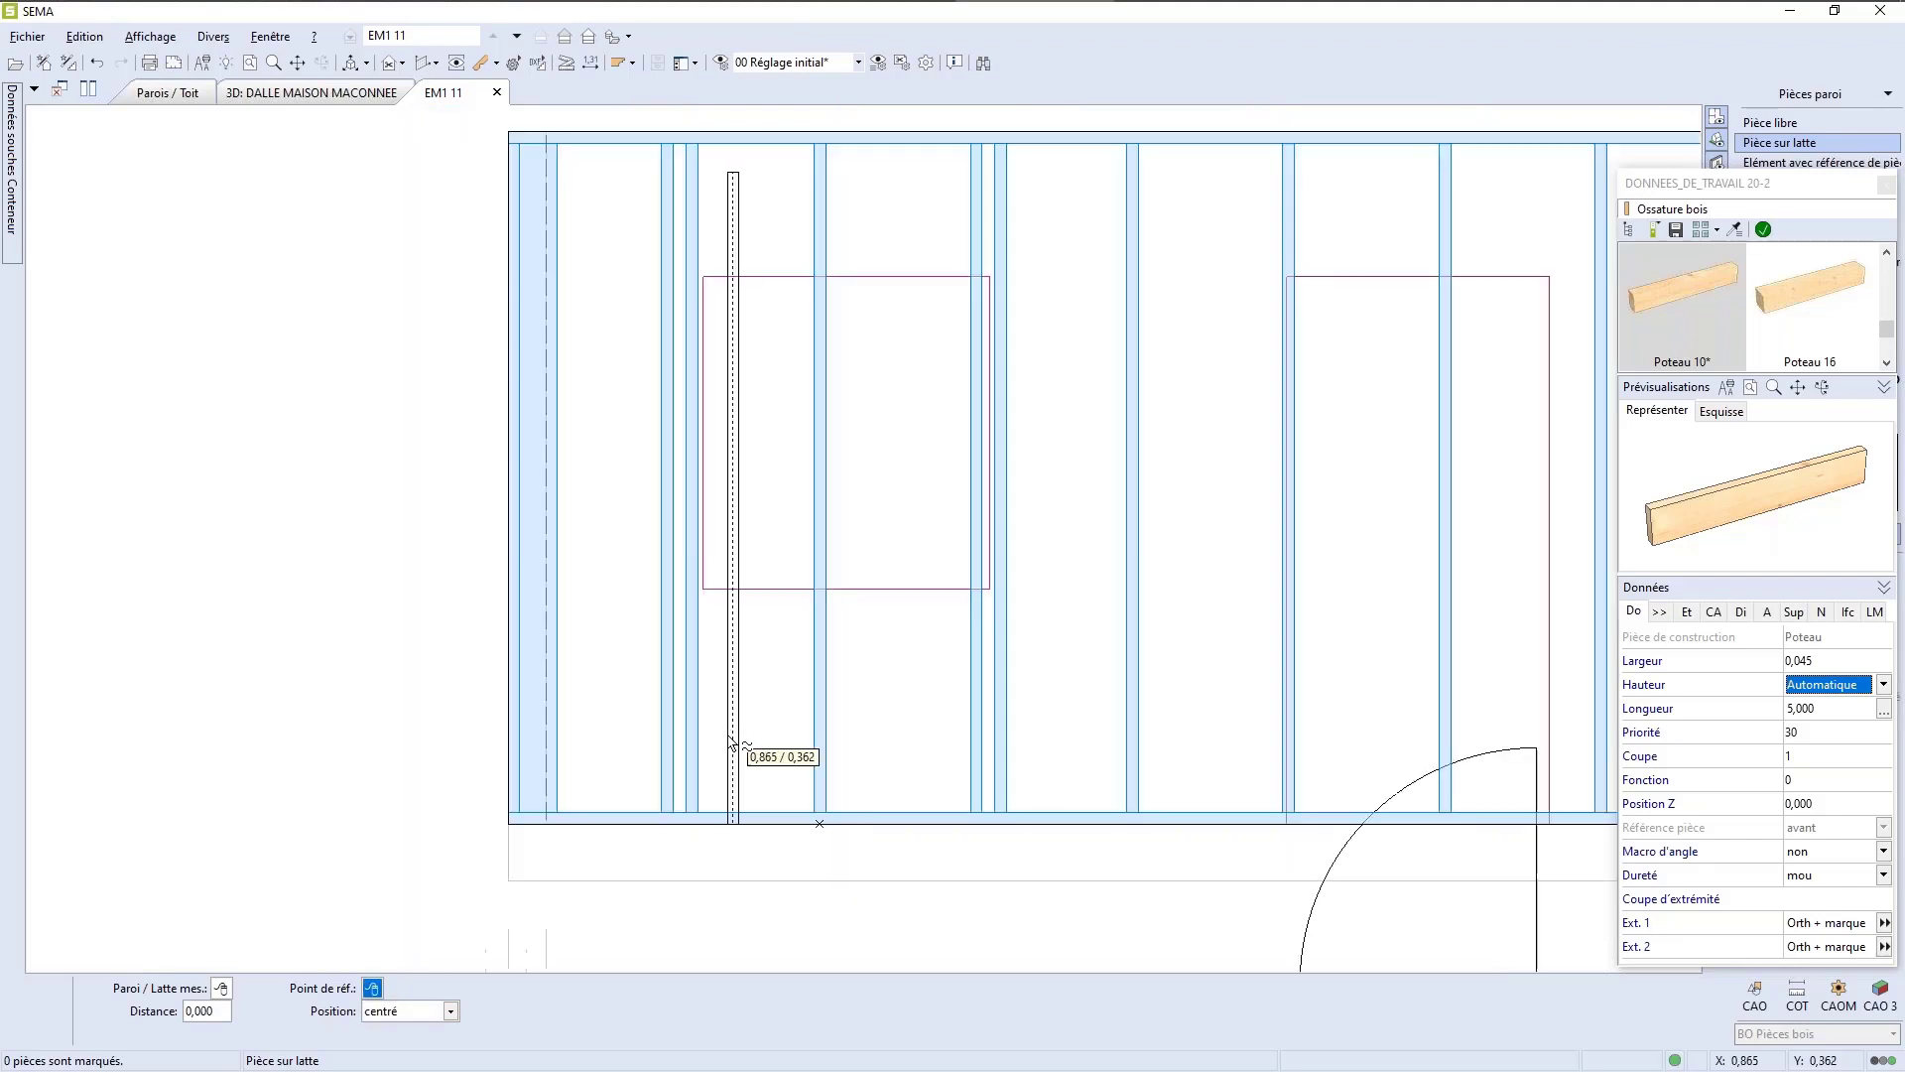
{"action": "scroll", "coordinate": [1323, 387], "scroll_direction": "up", "scroll_amount": 5}
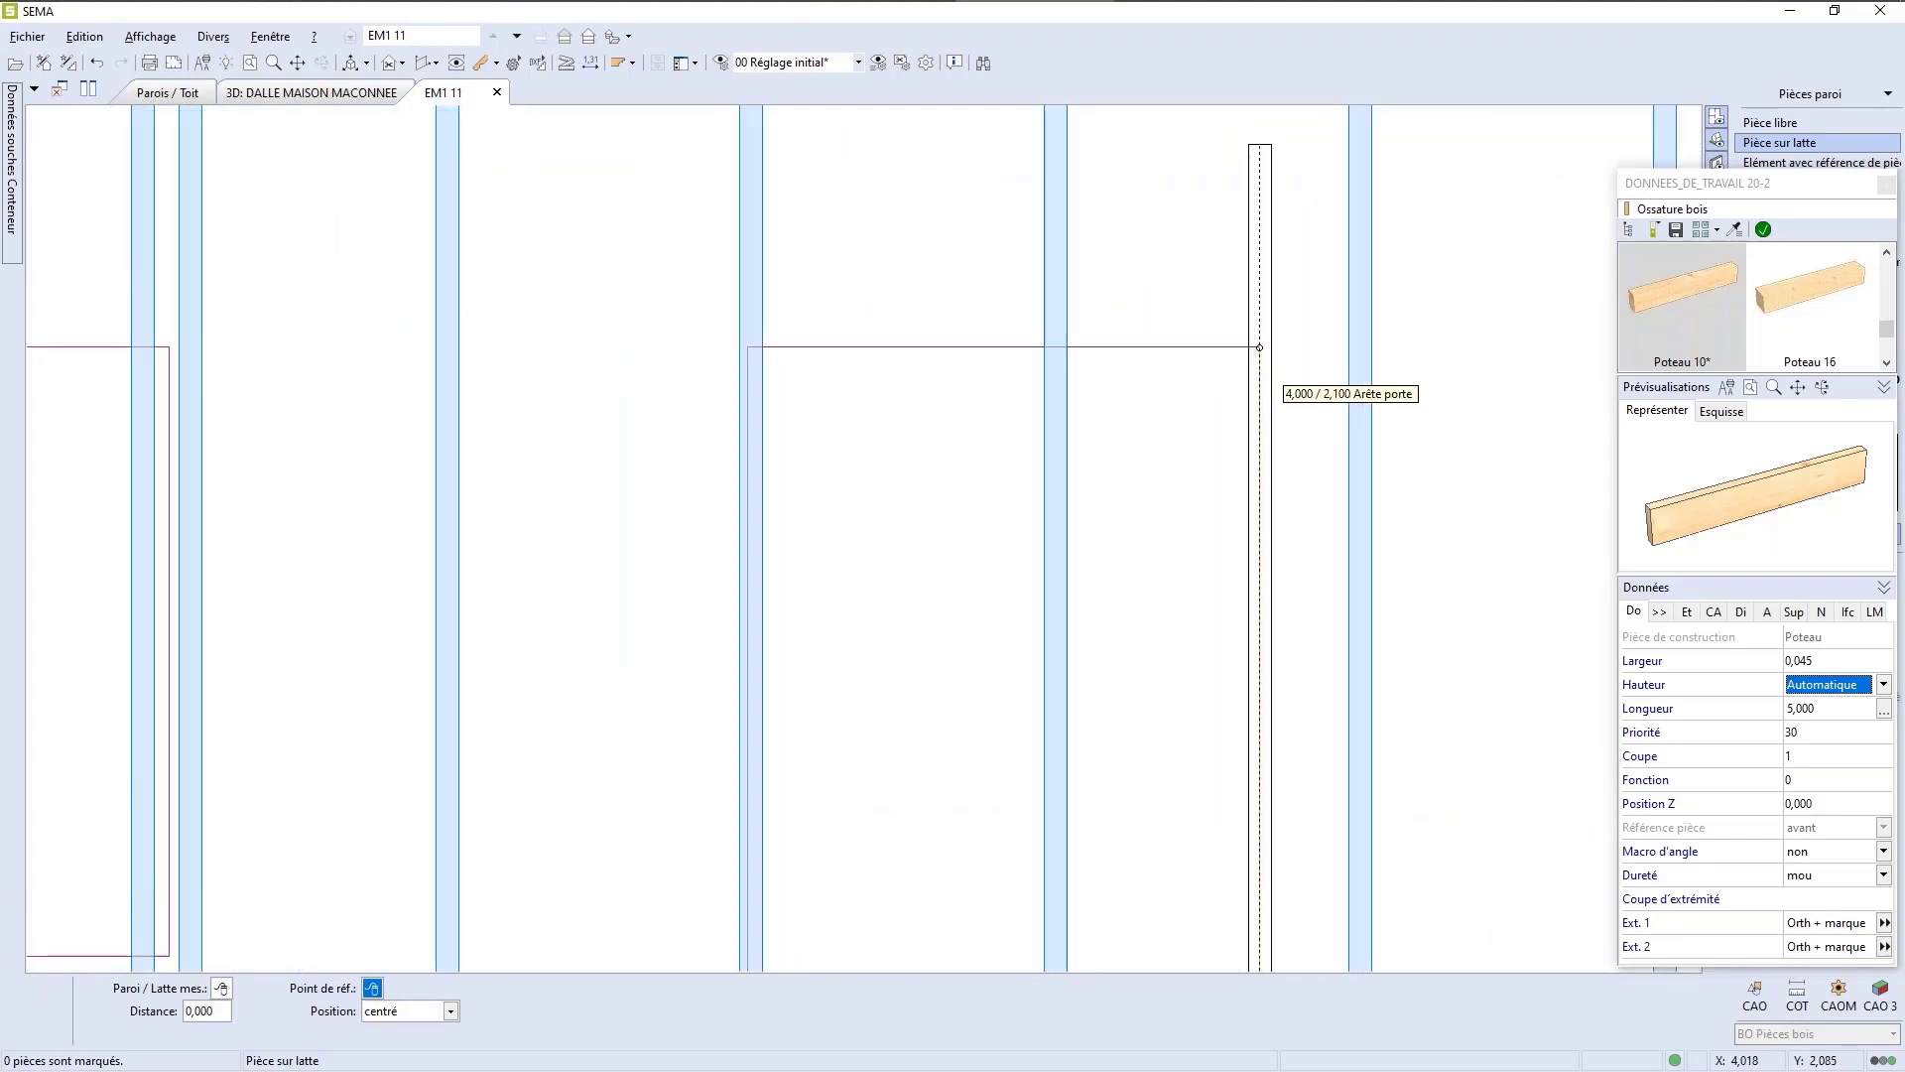
{"action": "left_click", "coordinate": [1260, 348]}
{"action": "type", "text": "0,0"}
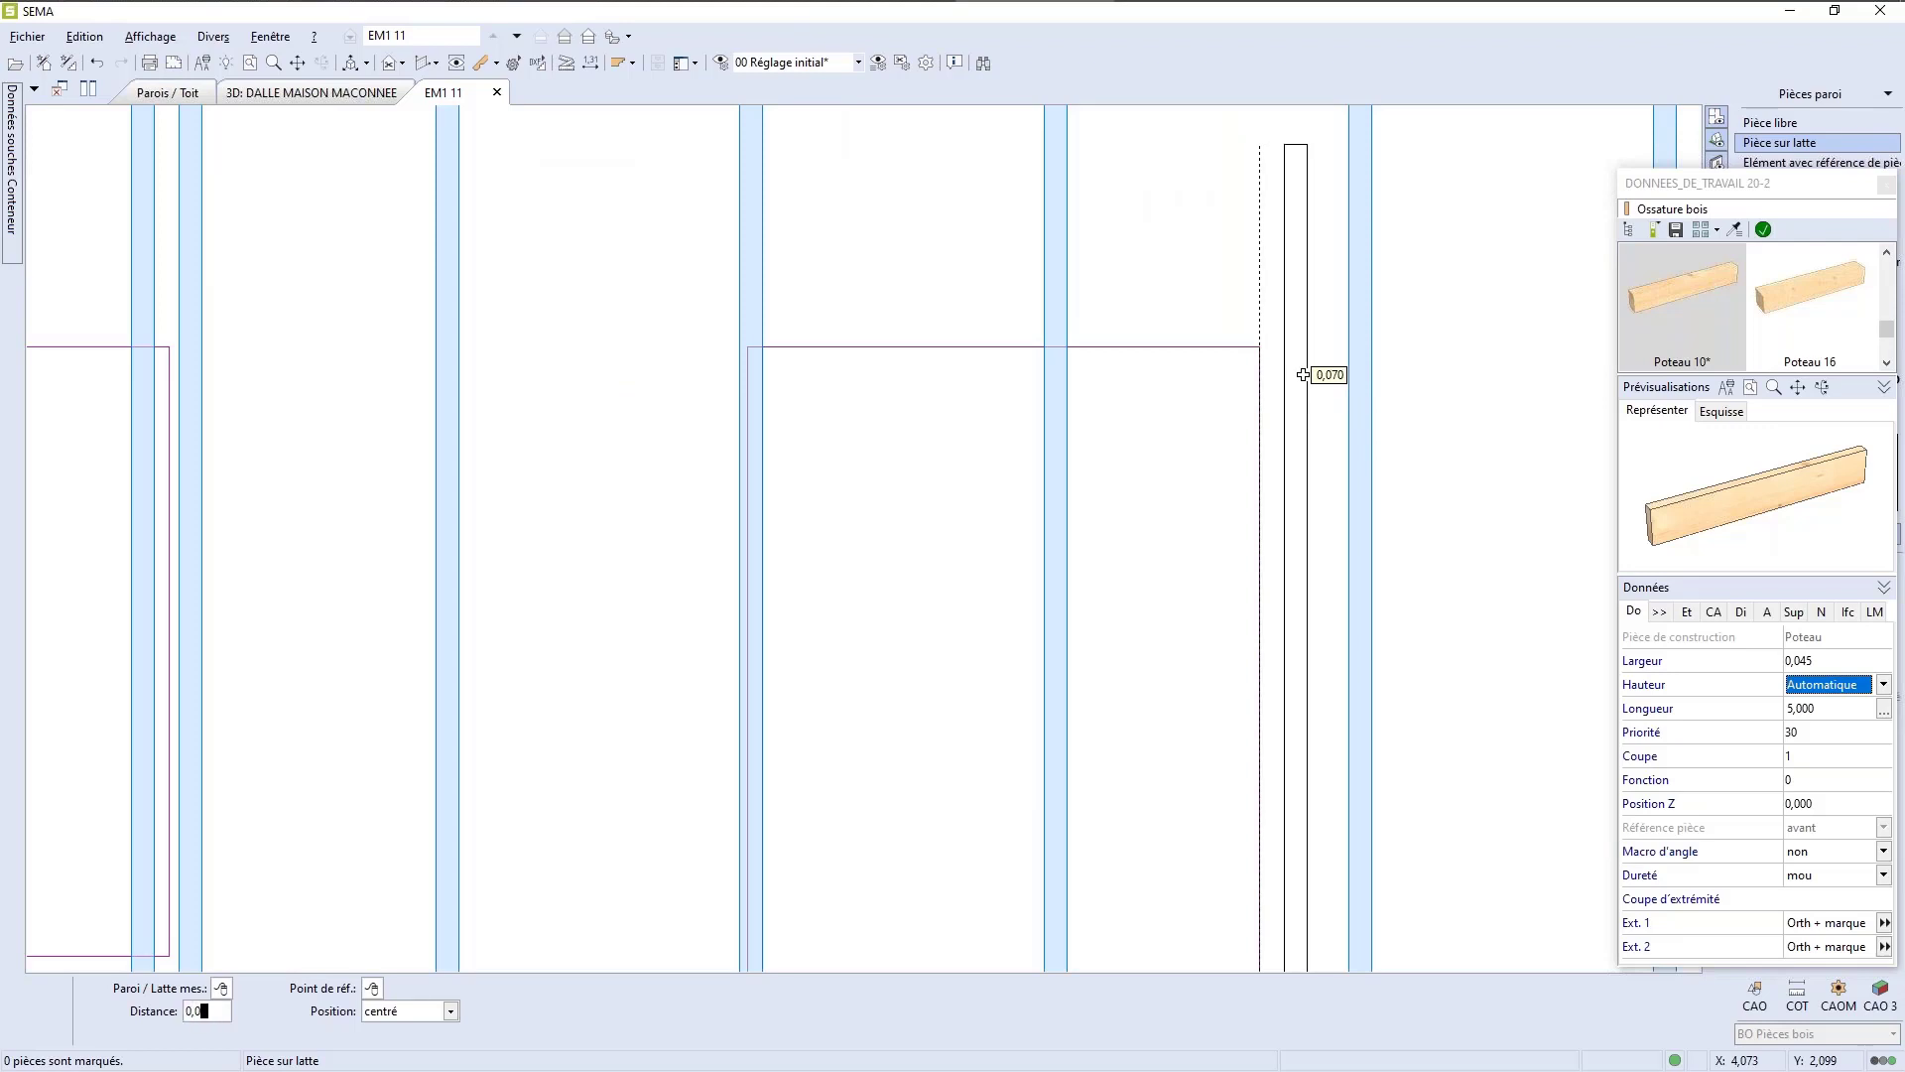
{"action": "type", "text": "20"}
{"action": "key", "text": "Tab"}
{"action": "key", "text": "Down"}
{"action": "key", "text": "Return"}
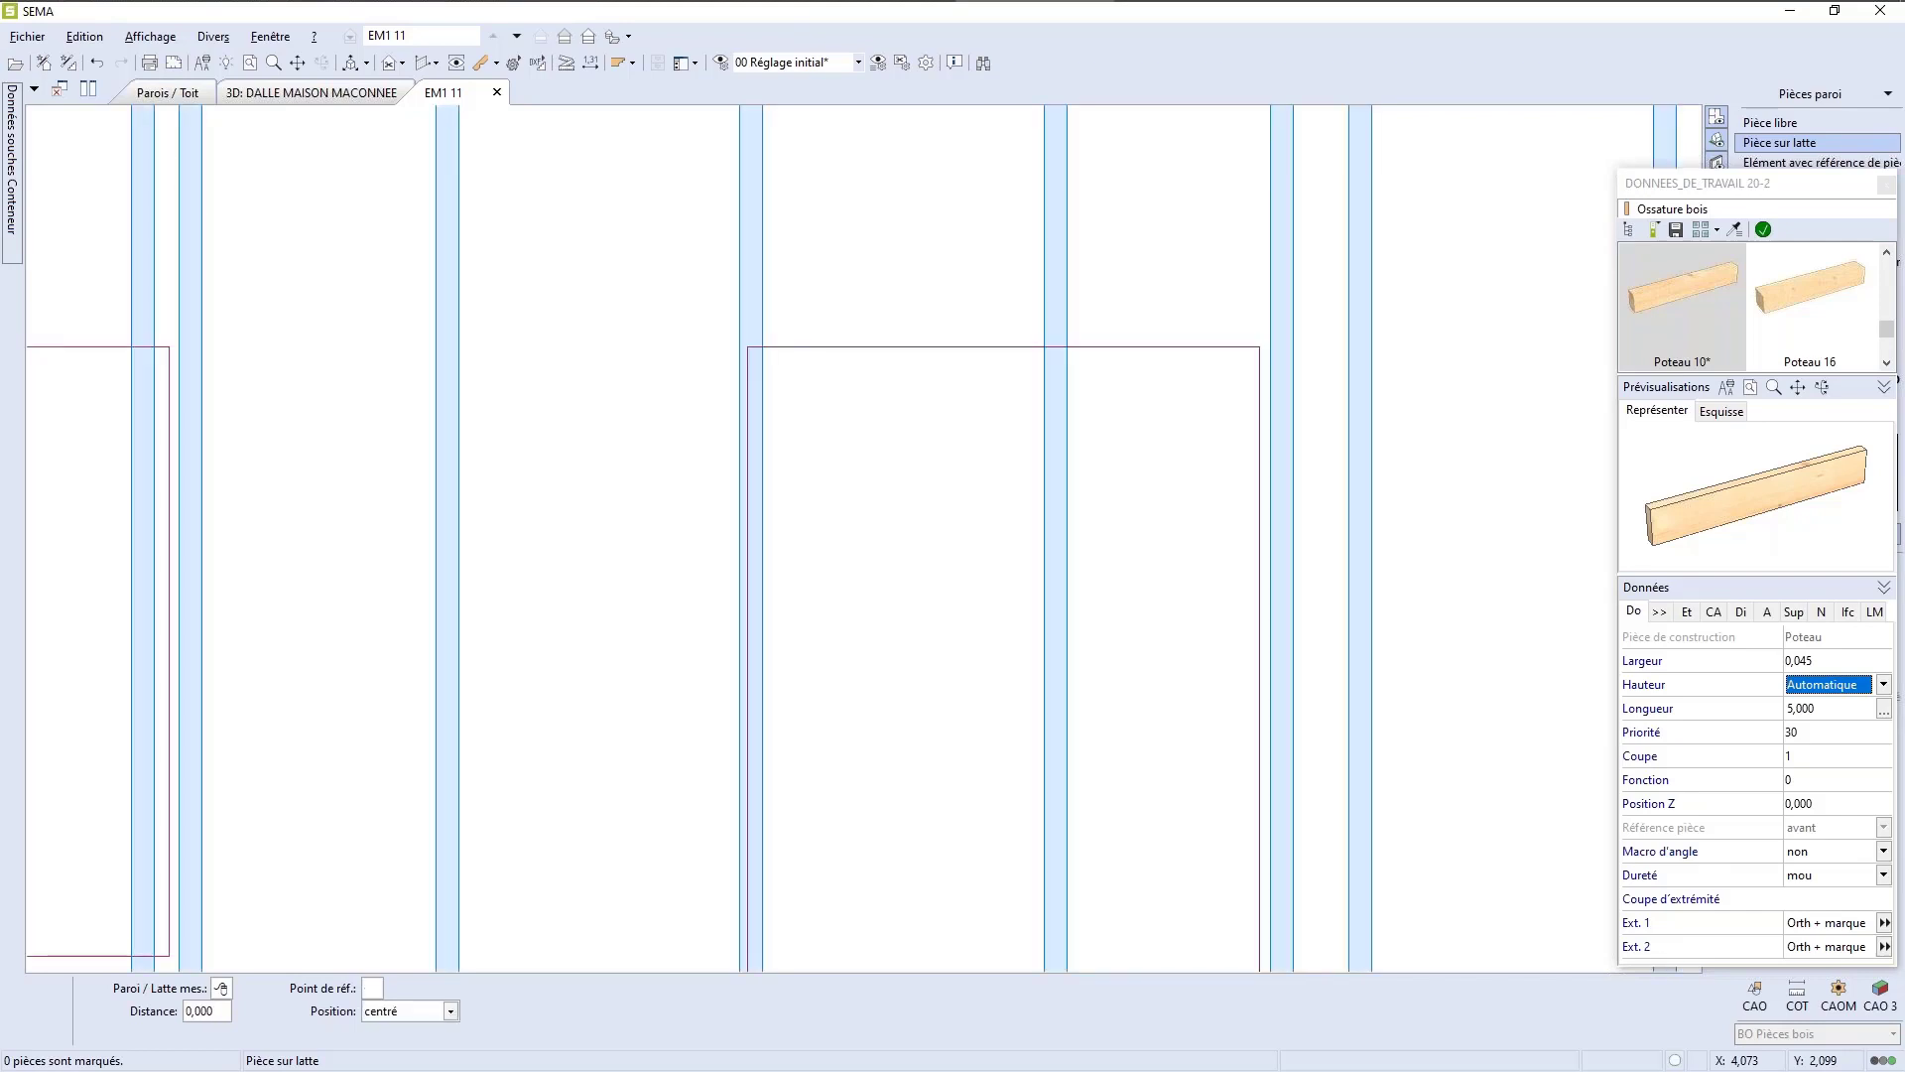
Step: Place a post beside the door opening's left edge, with a Distance of -0,02 and Position gauche
{"action": "scroll", "coordinate": [1240, 399], "scroll_direction": "down", "scroll_amount": 2}
{"action": "scroll", "coordinate": [1191, 490], "scroll_direction": "down", "scroll_amount": 1}
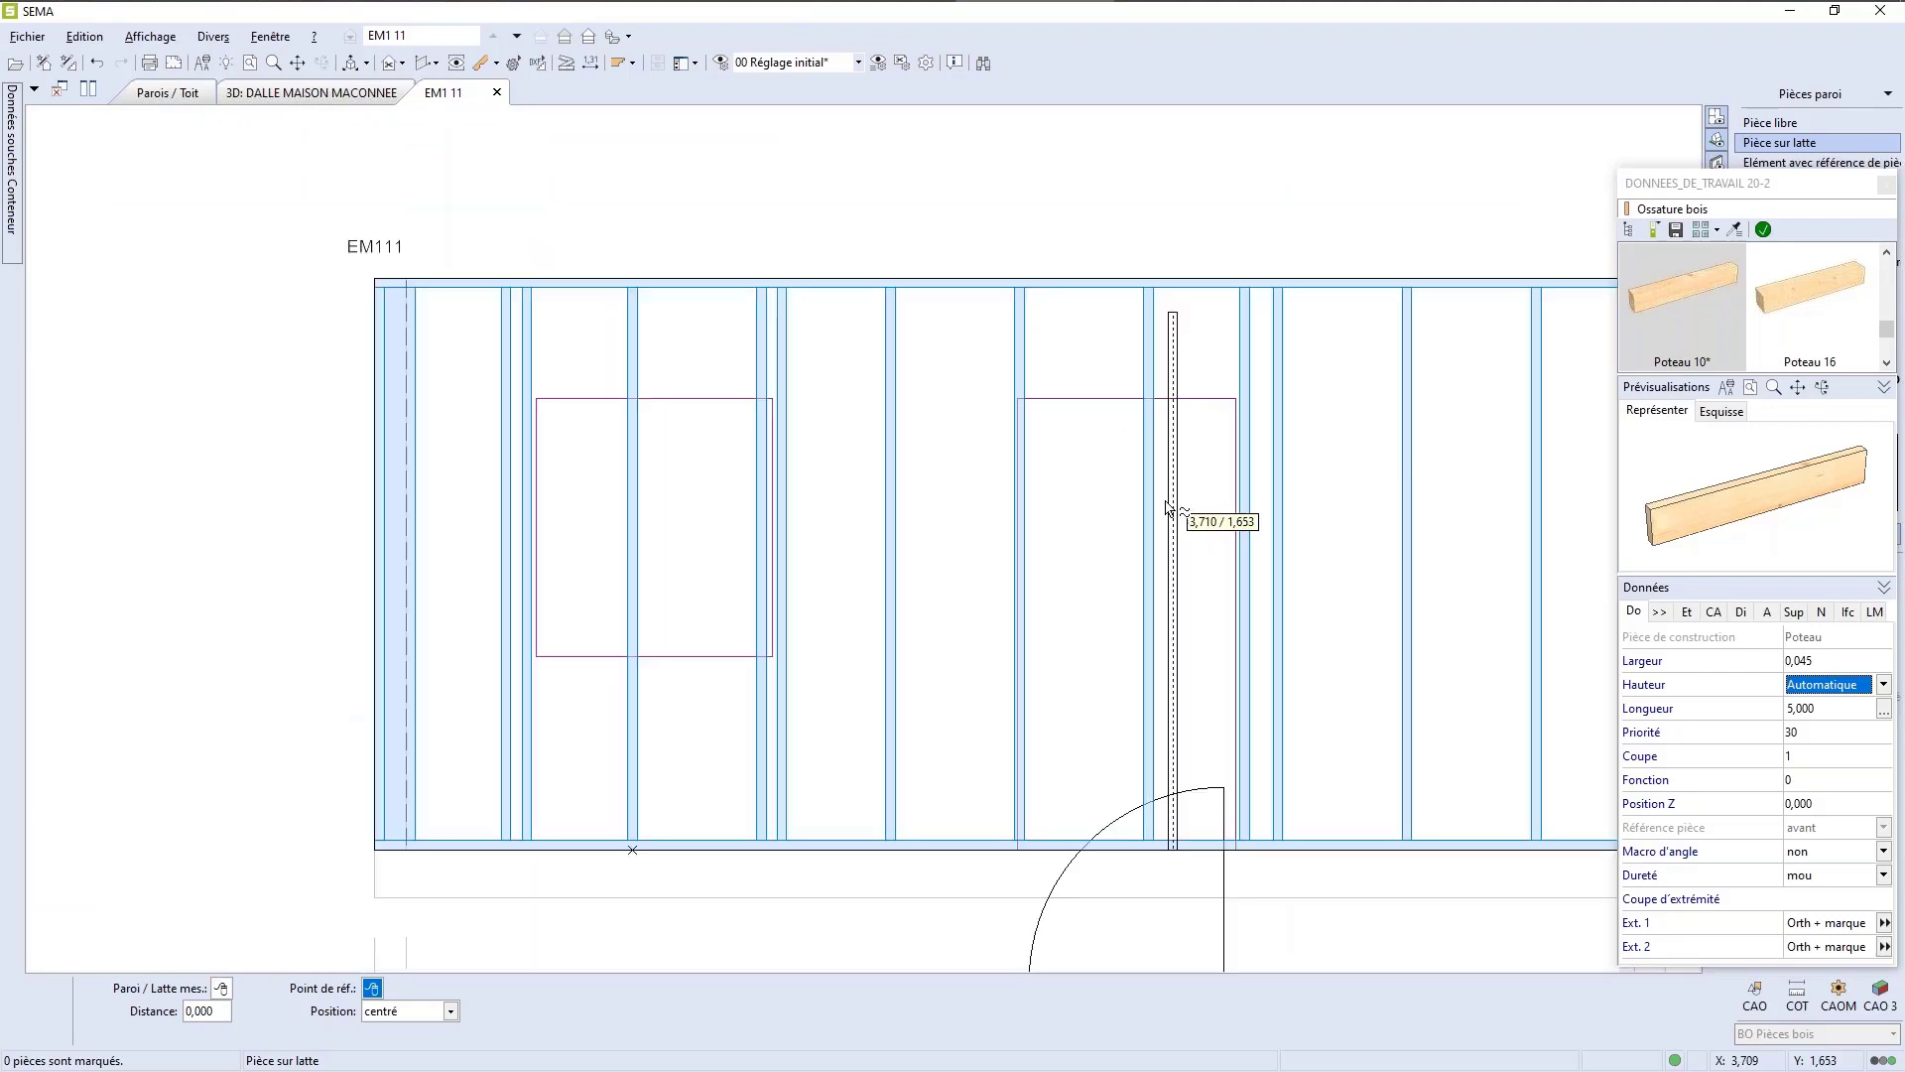
{"action": "scroll", "coordinate": [1187, 510], "scroll_direction": "up", "scroll_amount": 1}
{"action": "scroll", "coordinate": [1098, 532], "scroll_direction": "up", "scroll_amount": 1}
{"action": "scroll", "coordinate": [994, 347], "scroll_direction": "up", "scroll_amount": 1}
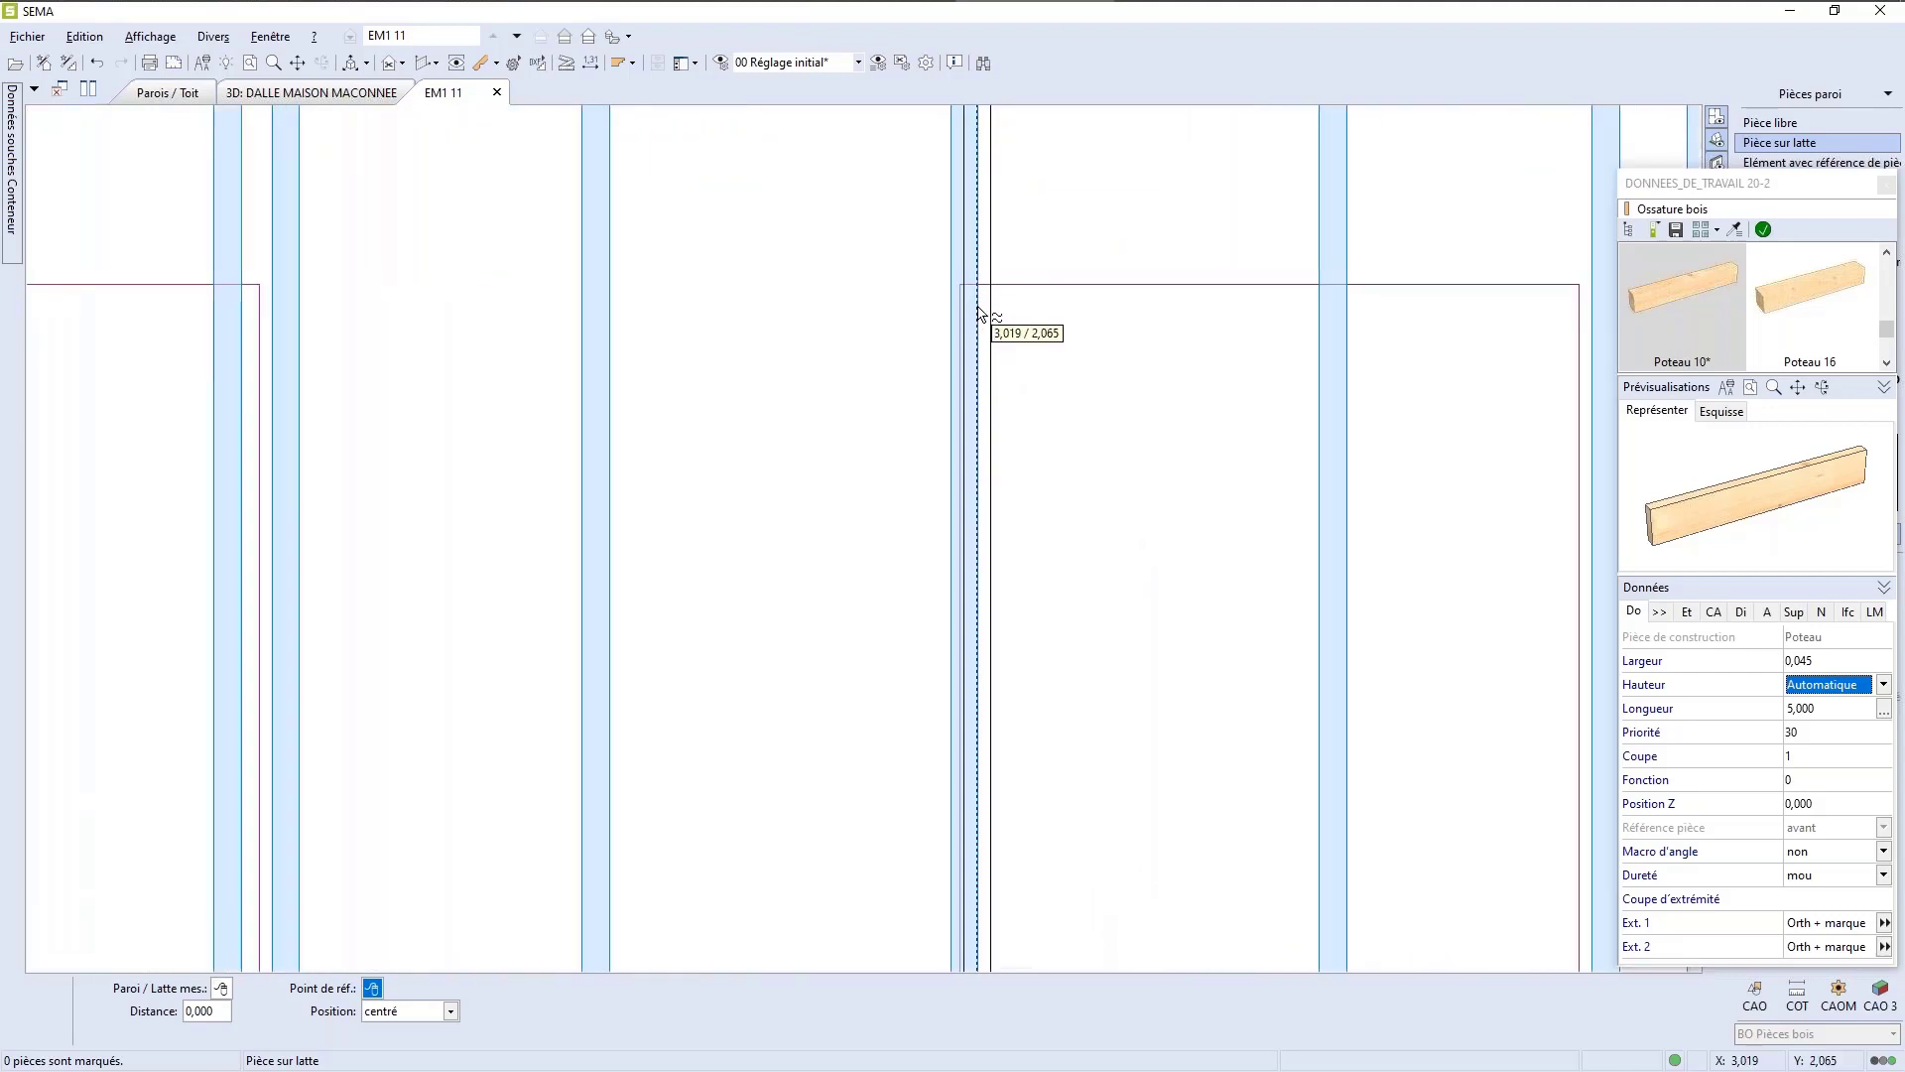
{"action": "scroll", "coordinate": [909, 326], "scroll_direction": "down", "scroll_amount": 3}
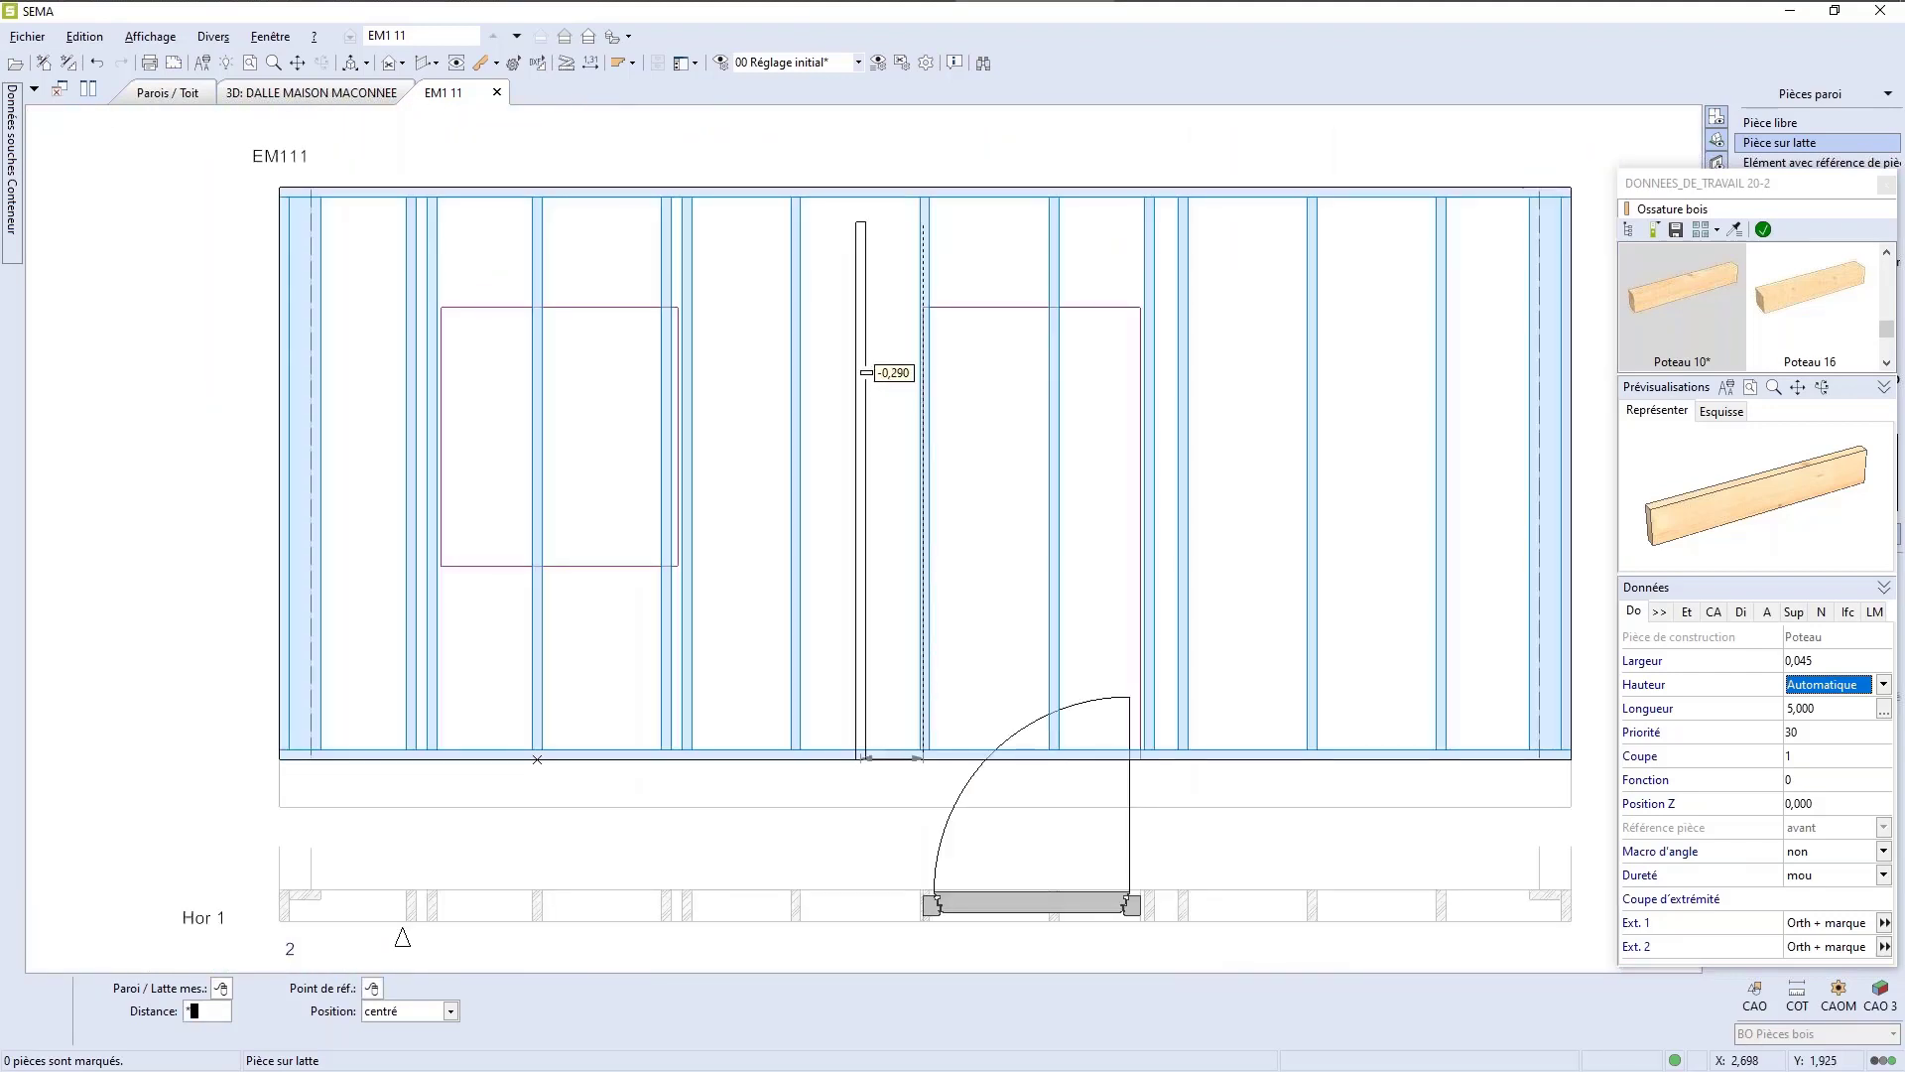
{"action": "type", "text": "0,02"}
{"action": "key", "text": "Tab"}
{"action": "key", "text": "Down"}
{"action": "key", "text": "Down"}
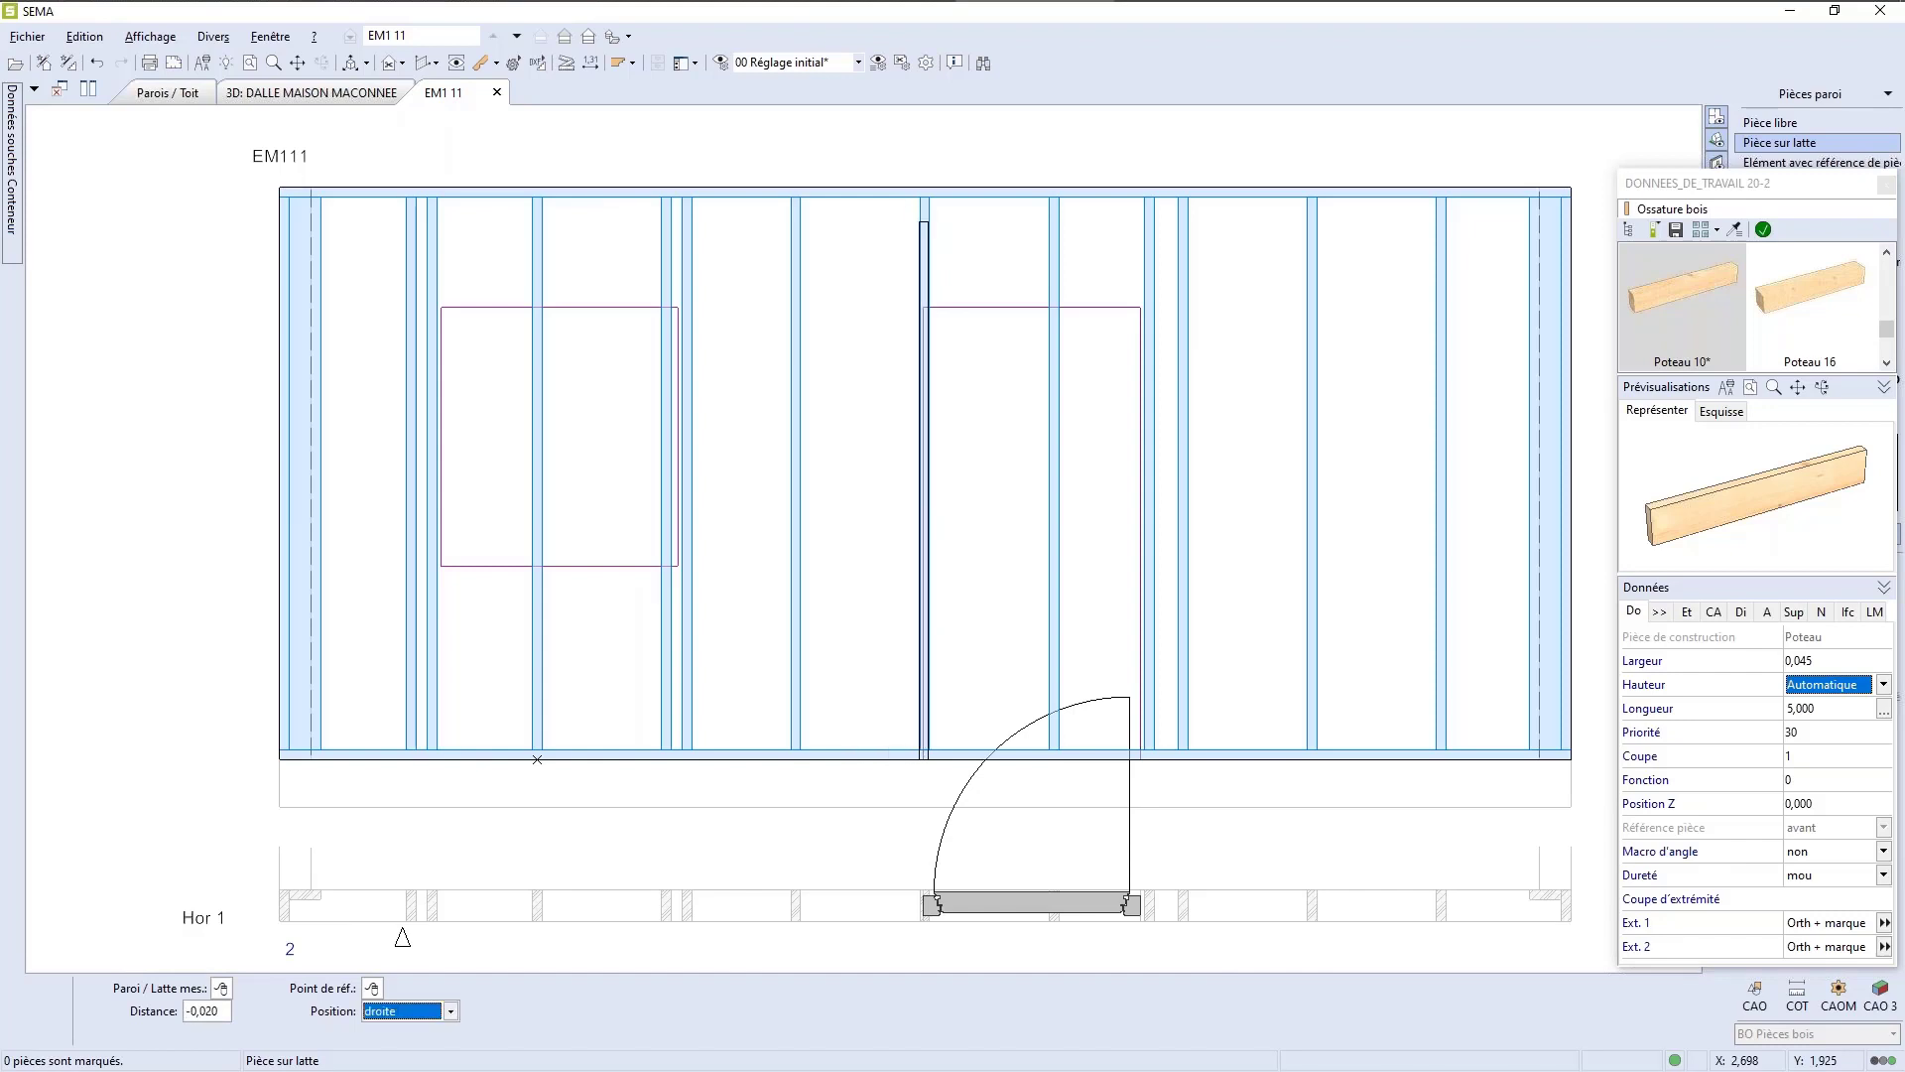
{"action": "scroll", "coordinate": [1031, 270], "scroll_direction": "up", "scroll_amount": 3}
{"action": "scroll", "coordinate": [899, 222], "scroll_direction": "up", "scroll_amount": 3}
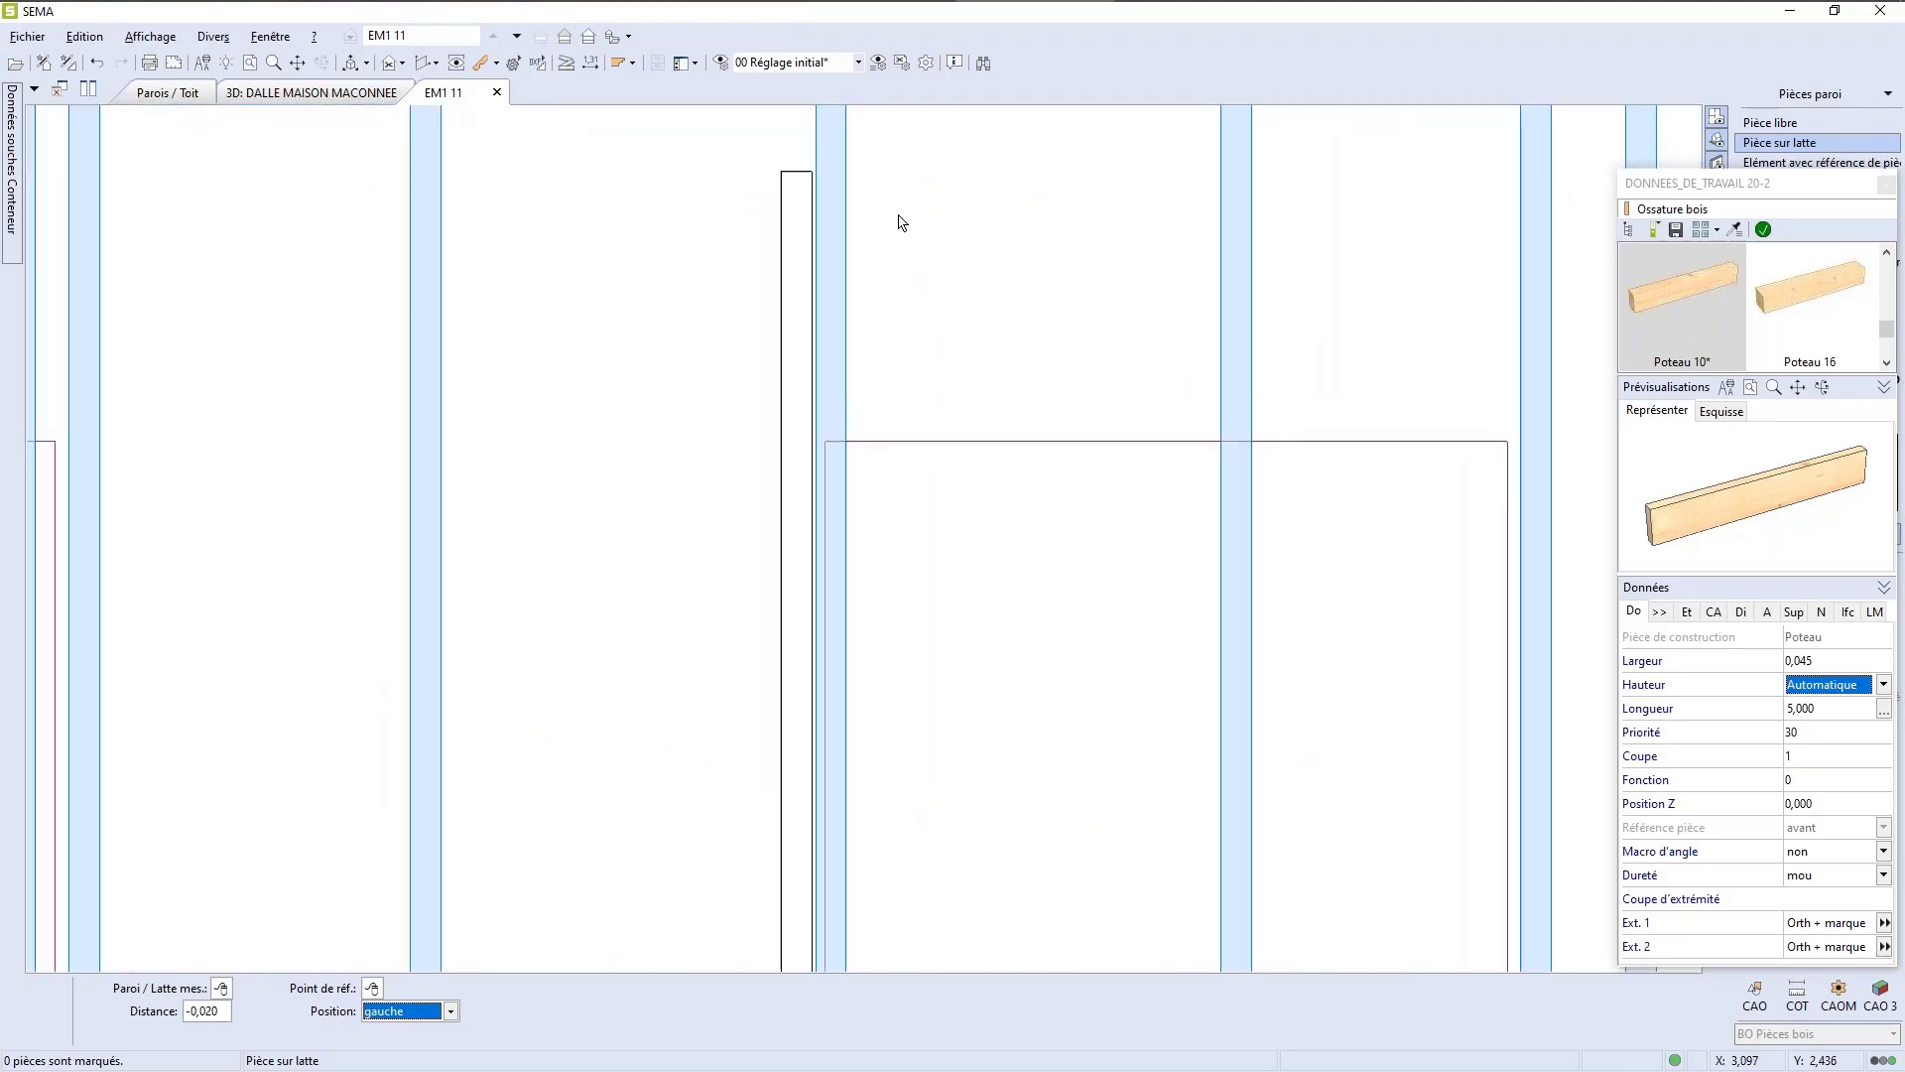
{"action": "key", "text": "Return"}
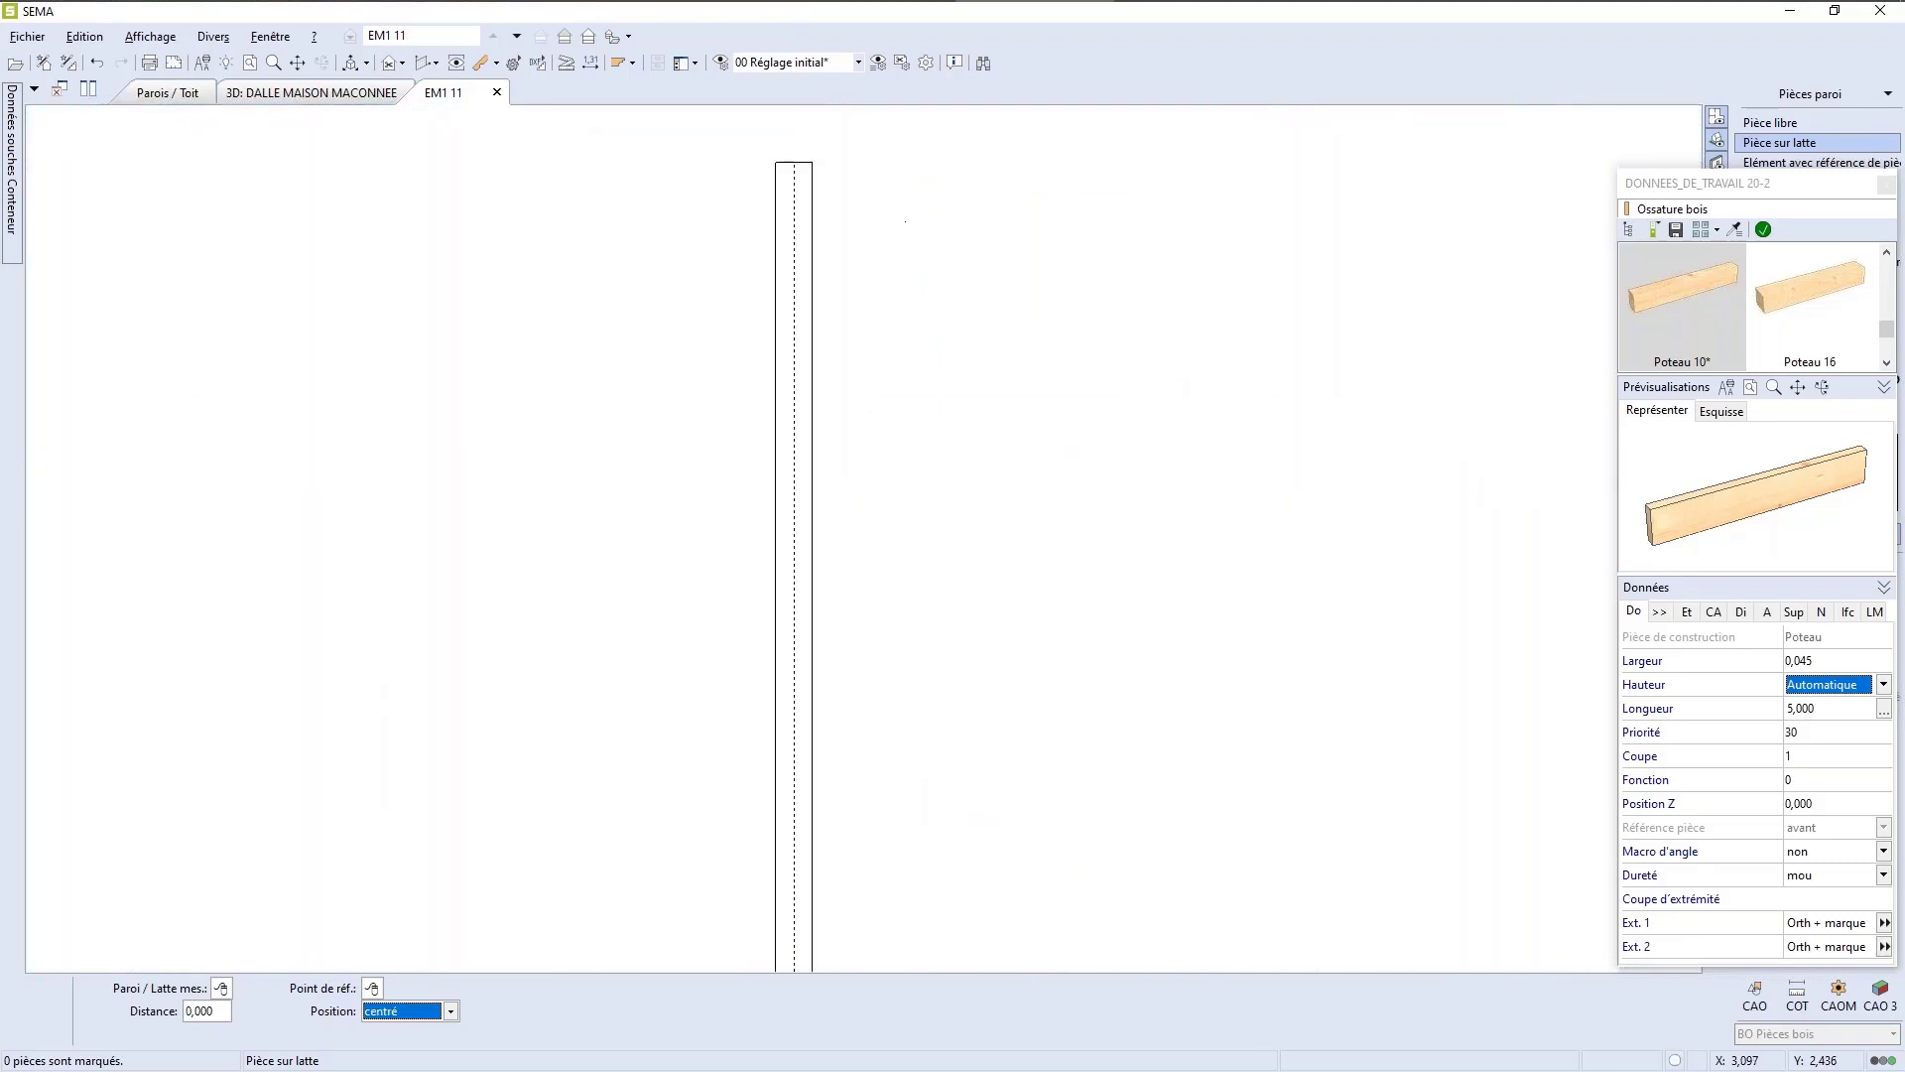
Step: Leave post placement and move the post at the door opening's left edge flush against the right face of the adjacent post
{"action": "scroll", "coordinate": [1033, 331], "scroll_direction": "down", "scroll_amount": 8}
{"action": "scroll", "coordinate": [1033, 331], "scroll_direction": "down", "scroll_amount": 4}
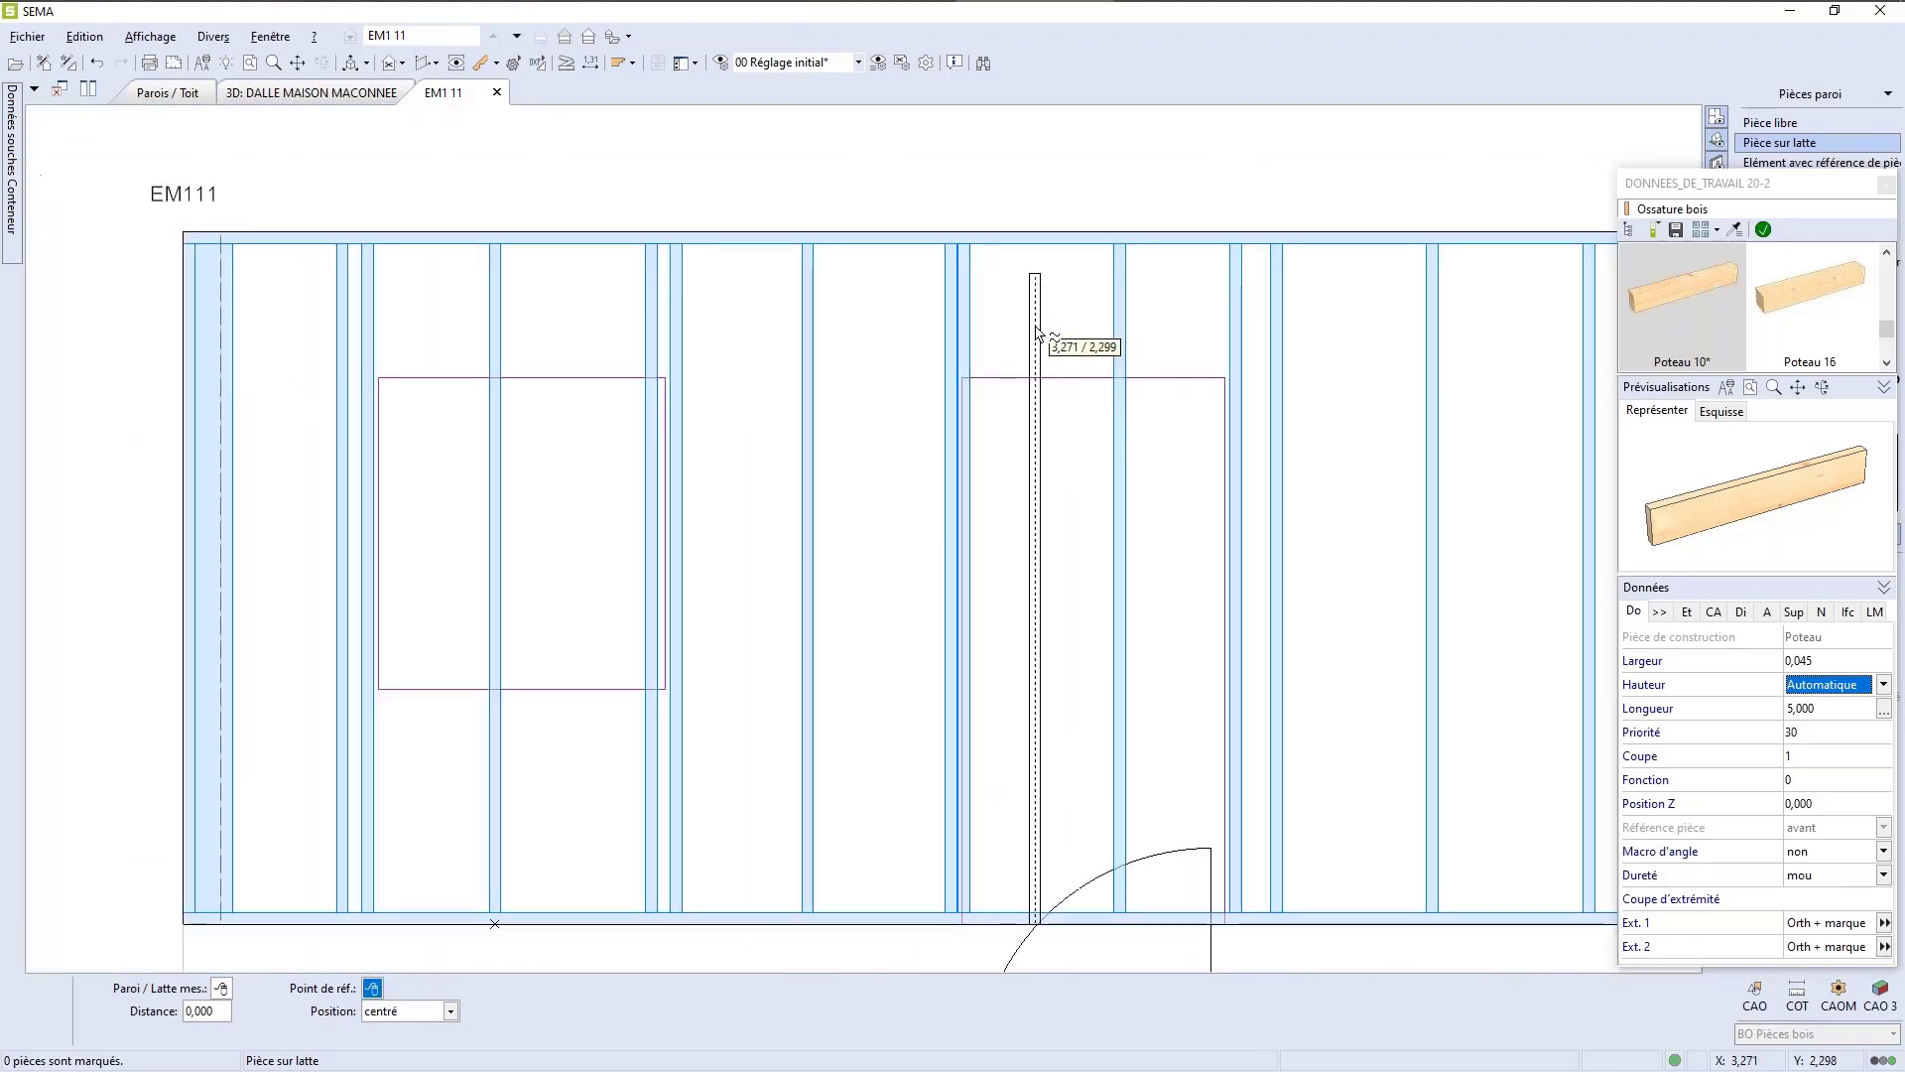
{"action": "scroll", "coordinate": [1008, 481], "scroll_direction": "up", "scroll_amount": 3}
{"action": "key", "text": "Escape"}
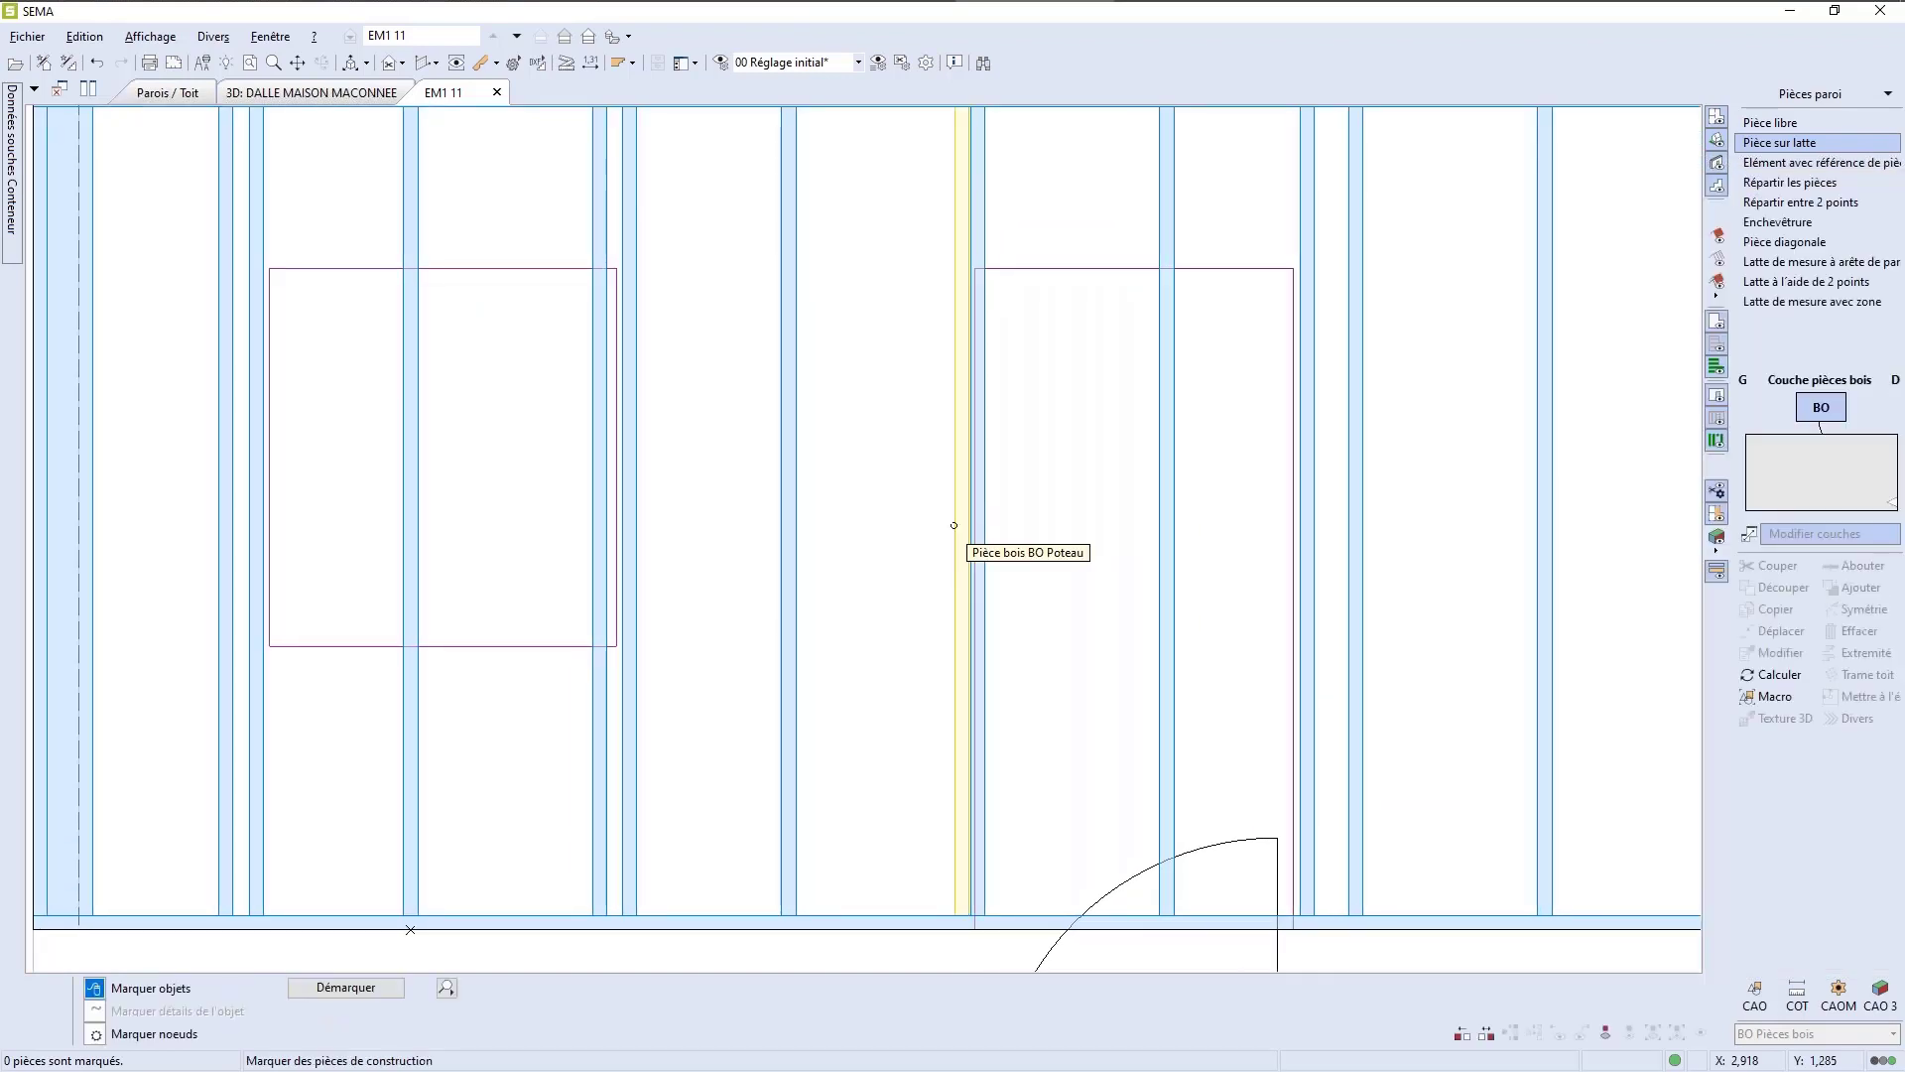
{"action": "scroll", "coordinate": [1038, 609], "scroll_direction": "up", "scroll_amount": 3}
{"action": "scroll", "coordinate": [1038, 608], "scroll_direction": "down", "scroll_amount": 5}
{"action": "scroll", "coordinate": [1038, 608], "scroll_direction": "up", "scroll_amount": 1}
{"action": "scroll", "coordinate": [1107, 182], "scroll_direction": "up", "scroll_amount": 2}
{"action": "scroll", "coordinate": [958, 183], "scroll_direction": "up", "scroll_amount": 2}
{"action": "scroll", "coordinate": [950, 189], "scroll_direction": "down", "scroll_amount": 2}
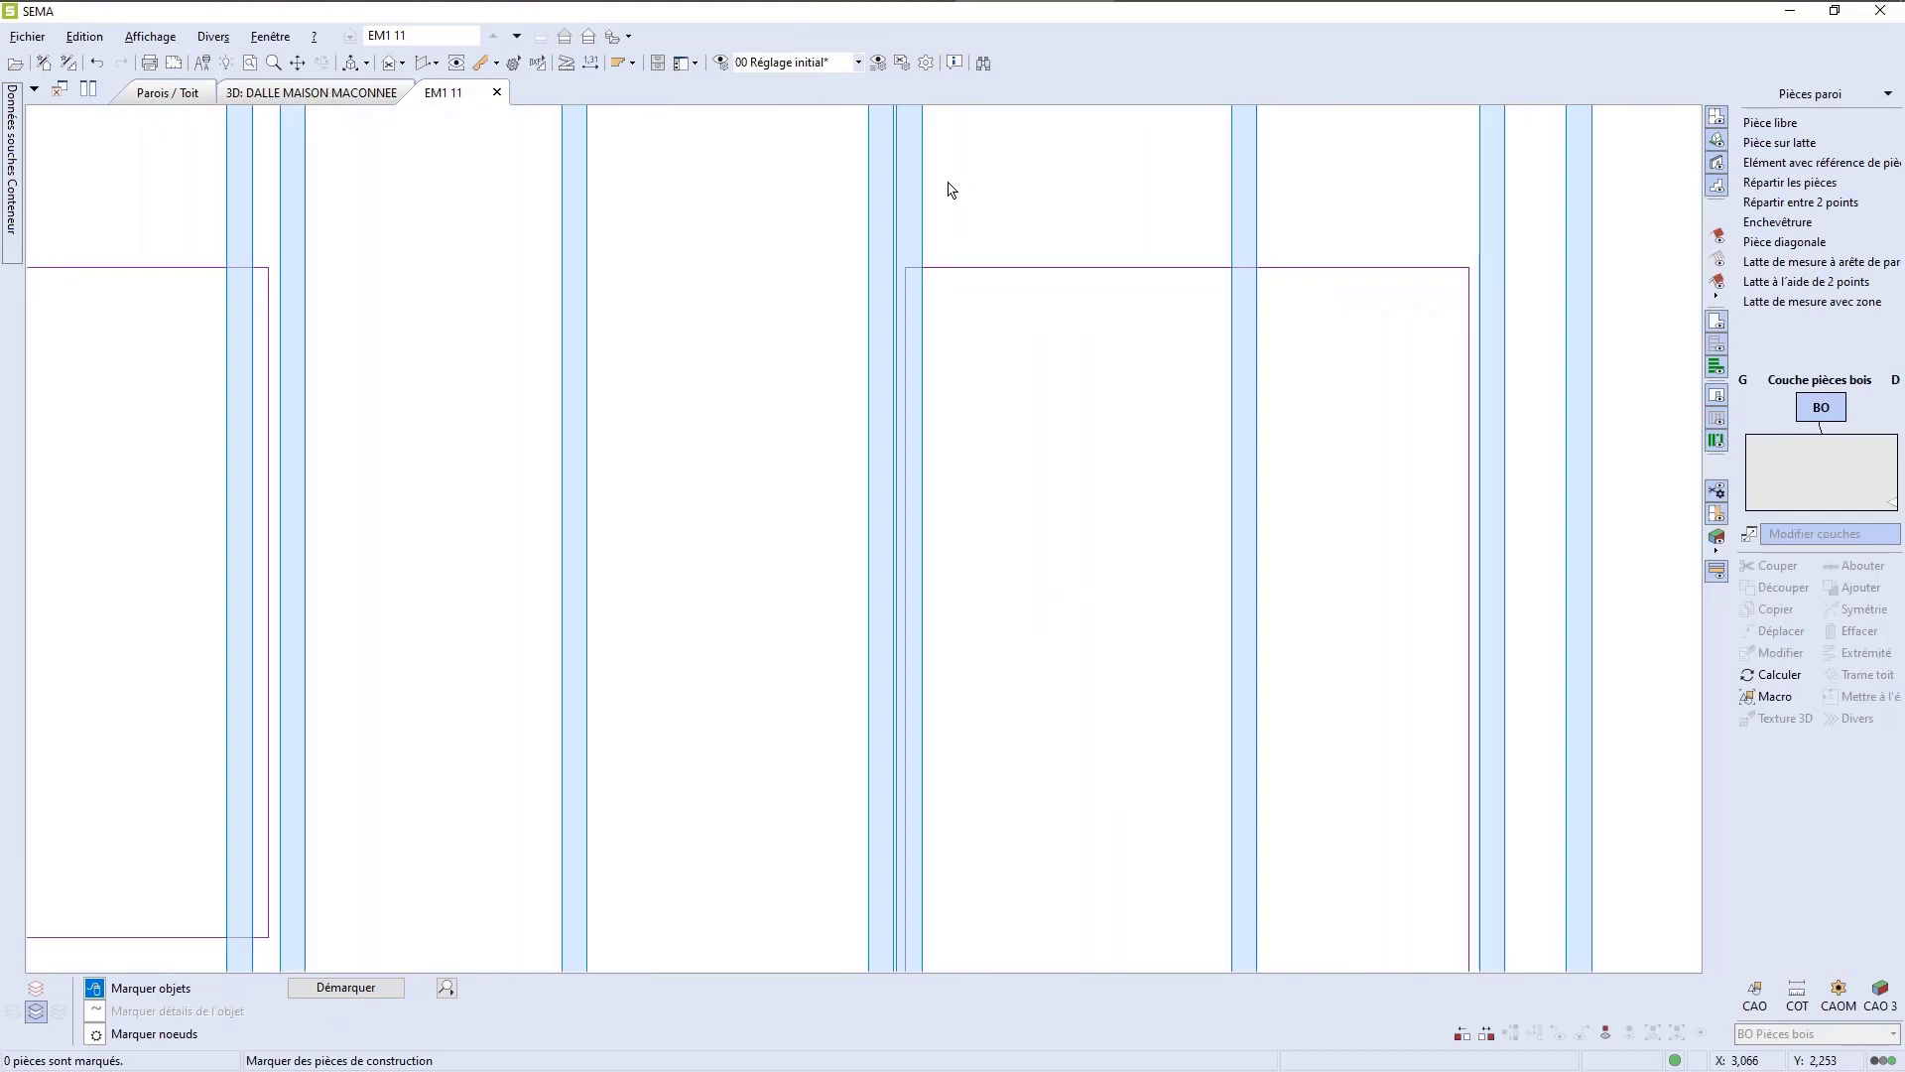
{"action": "left_click", "coordinate": [912, 188]}
{"action": "scroll", "coordinate": [1096, 378], "scroll_direction": "down", "scroll_amount": 3}
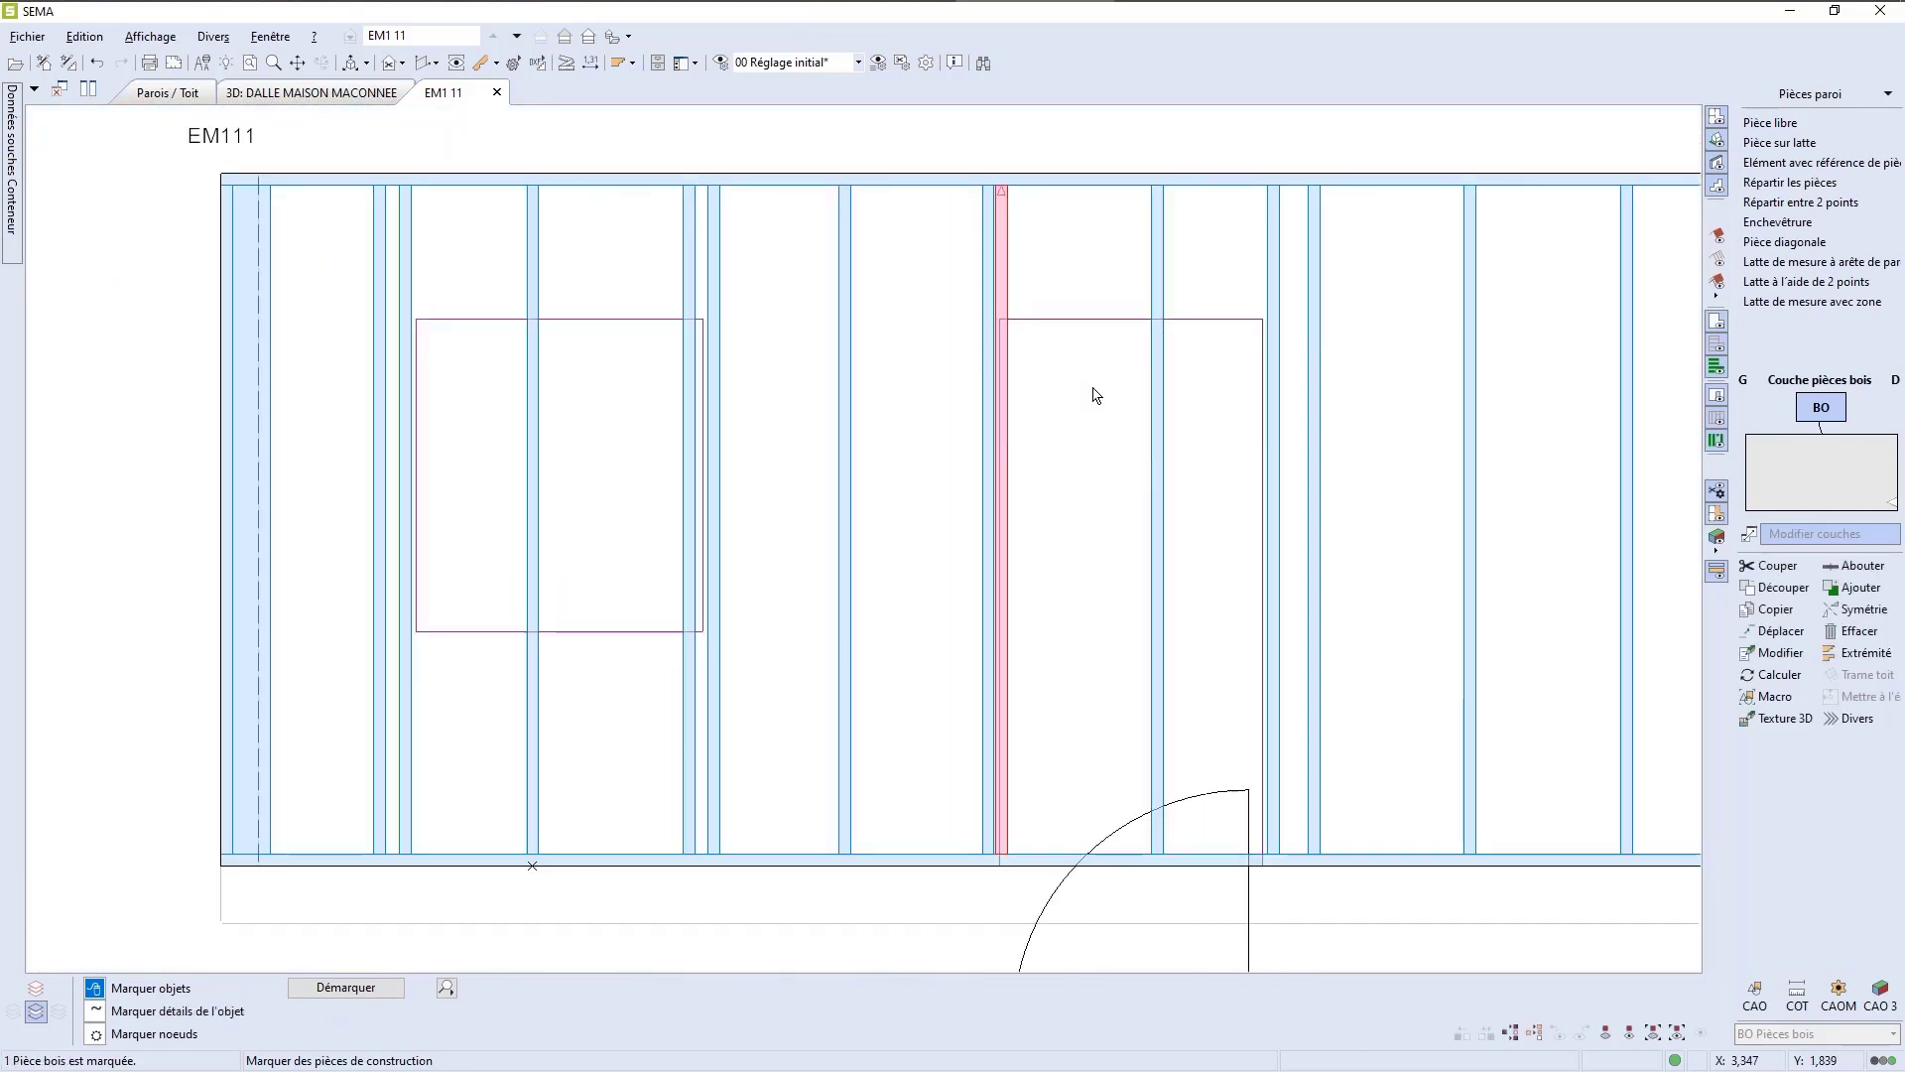
{"action": "left_click", "coordinate": [1781, 631]}
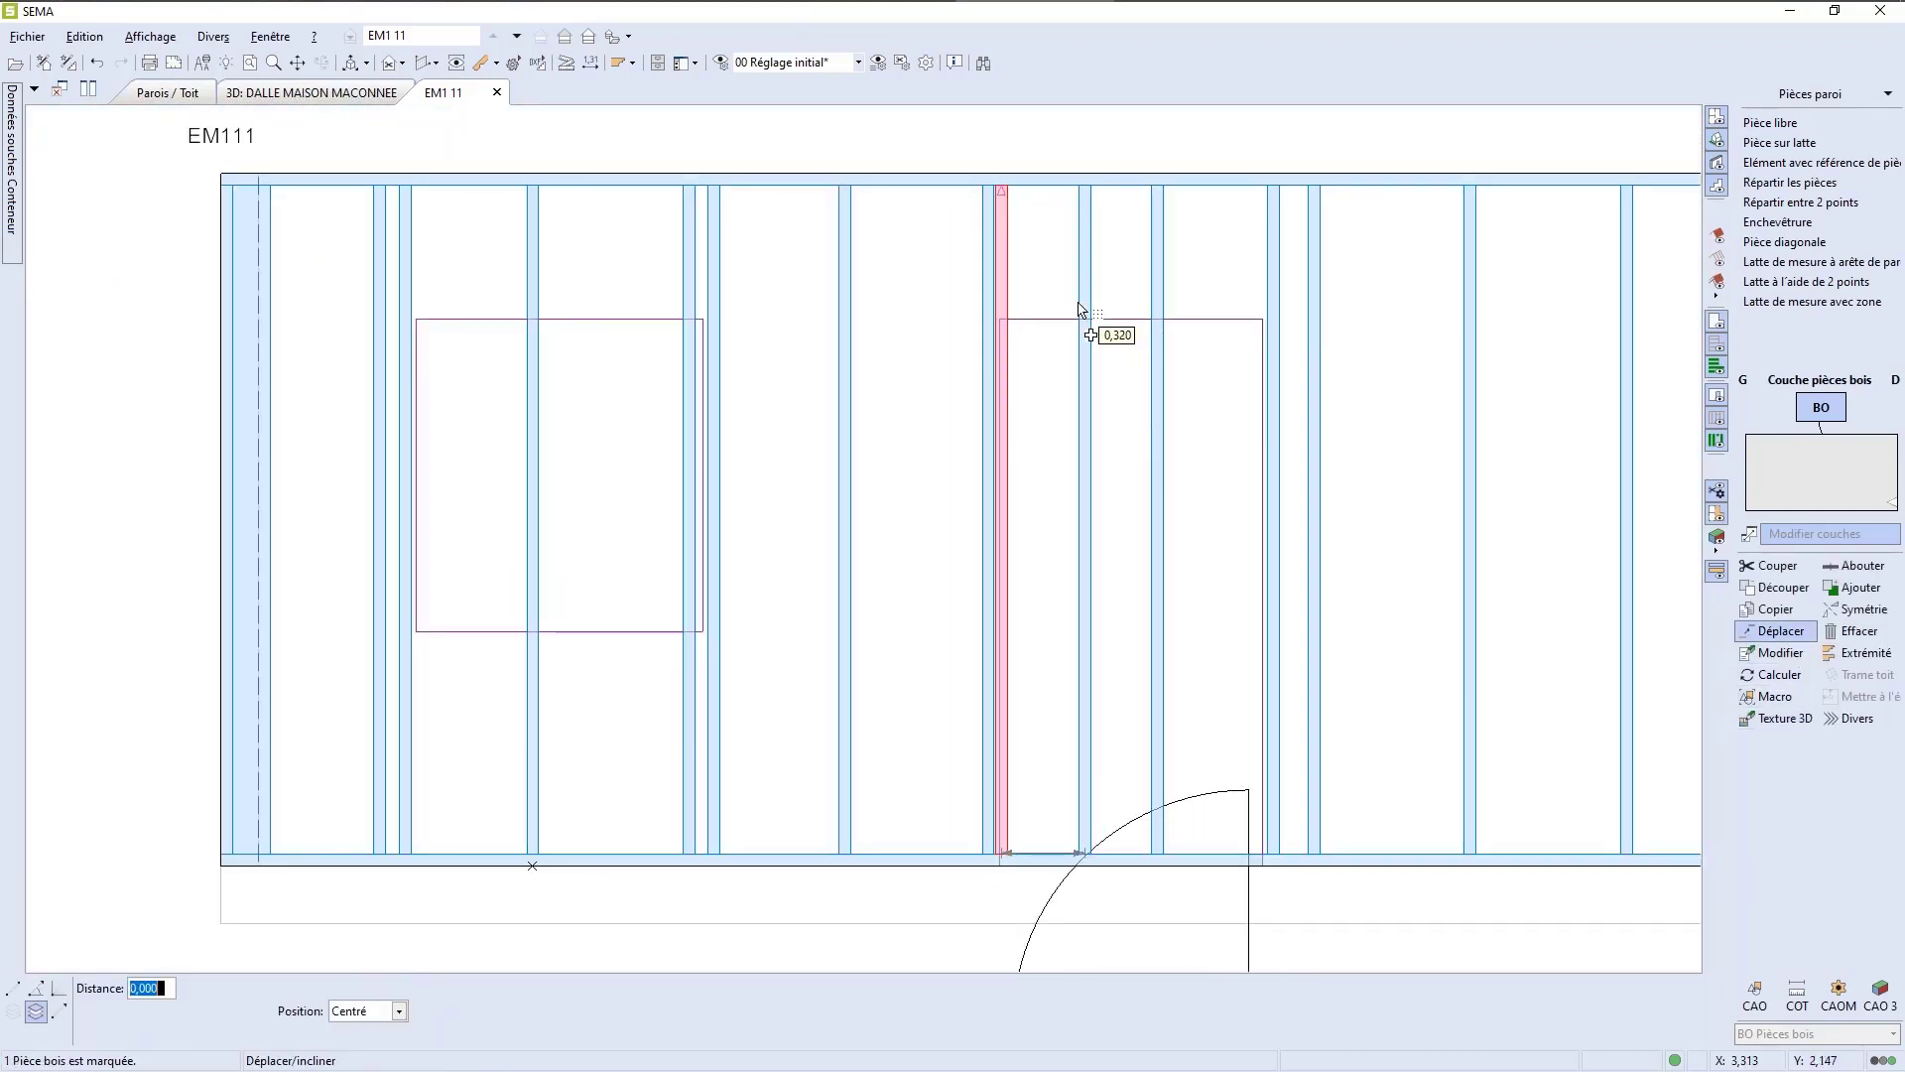
{"action": "scroll", "coordinate": [993, 211], "scroll_direction": "up", "scroll_amount": 3}
{"action": "scroll", "coordinate": [1000, 217], "scroll_direction": "up", "scroll_amount": 2}
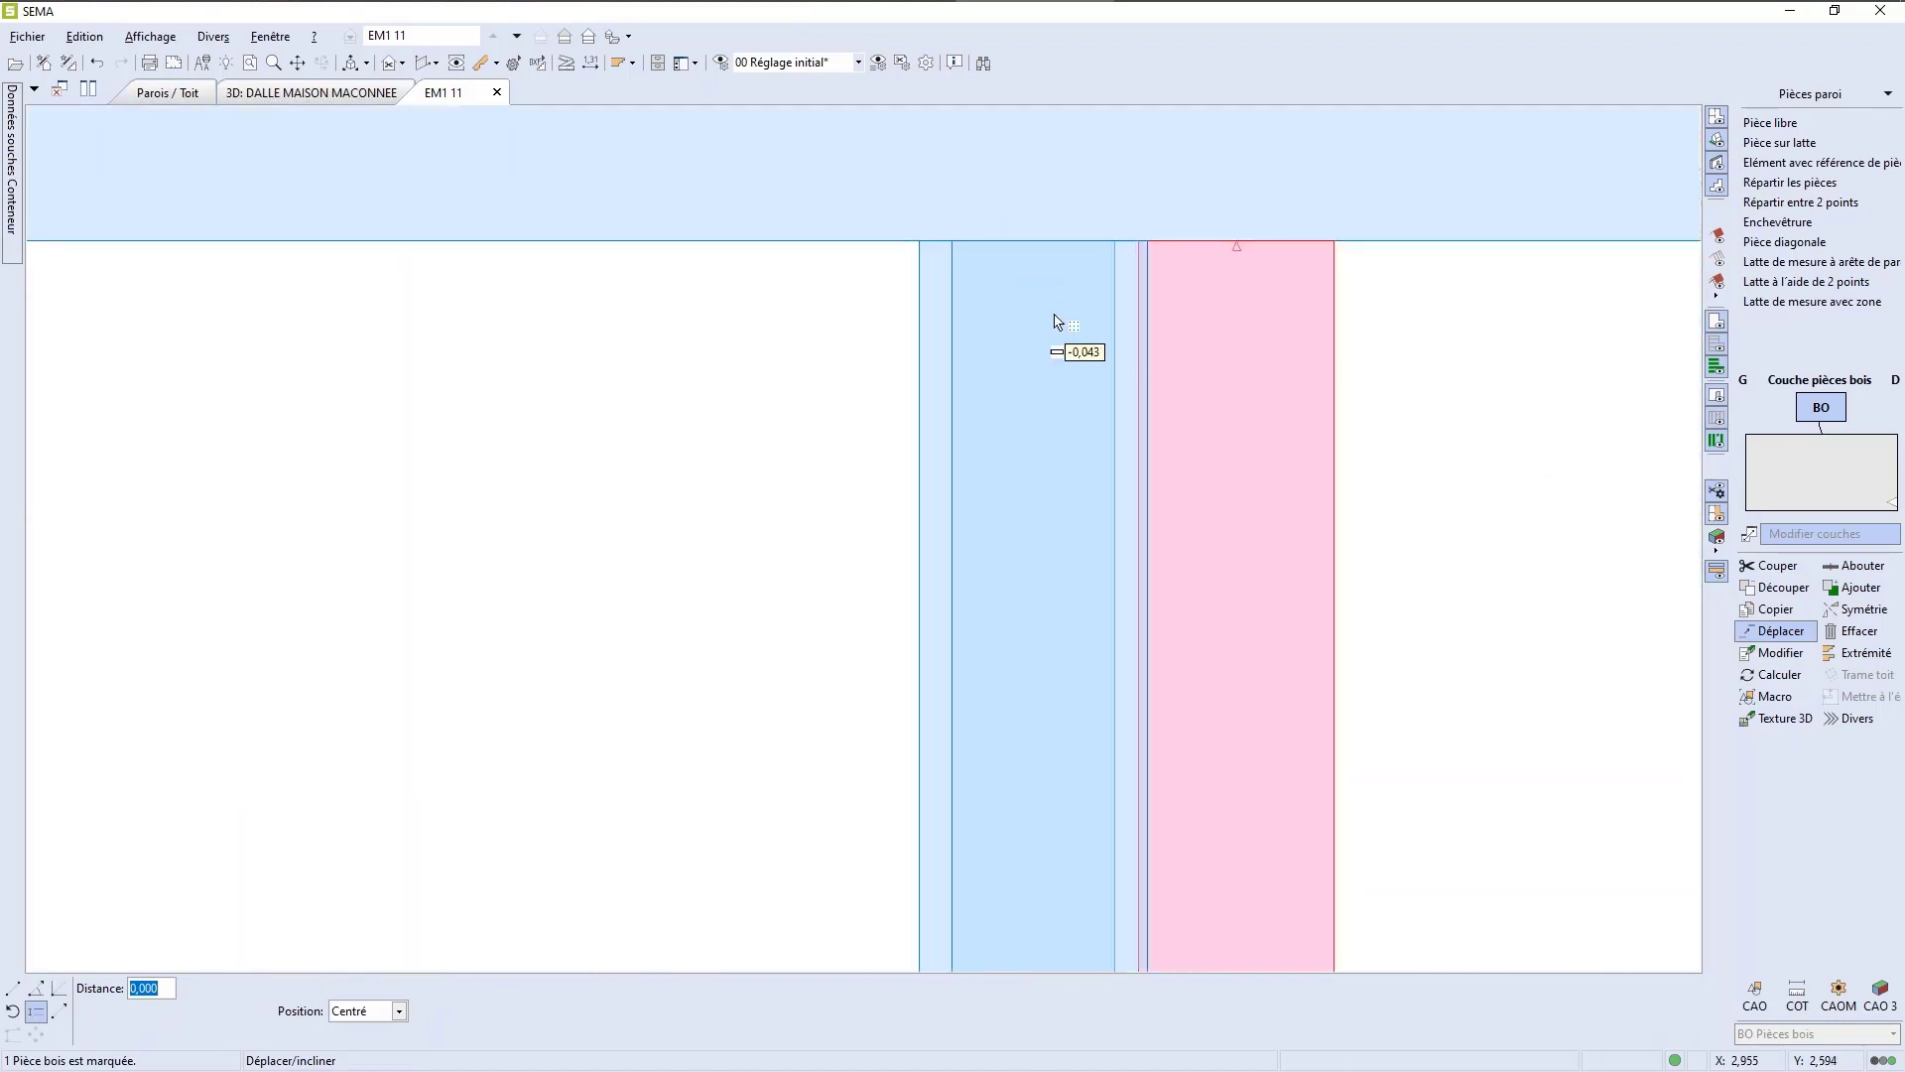
{"action": "left_click", "coordinate": [1121, 250]}
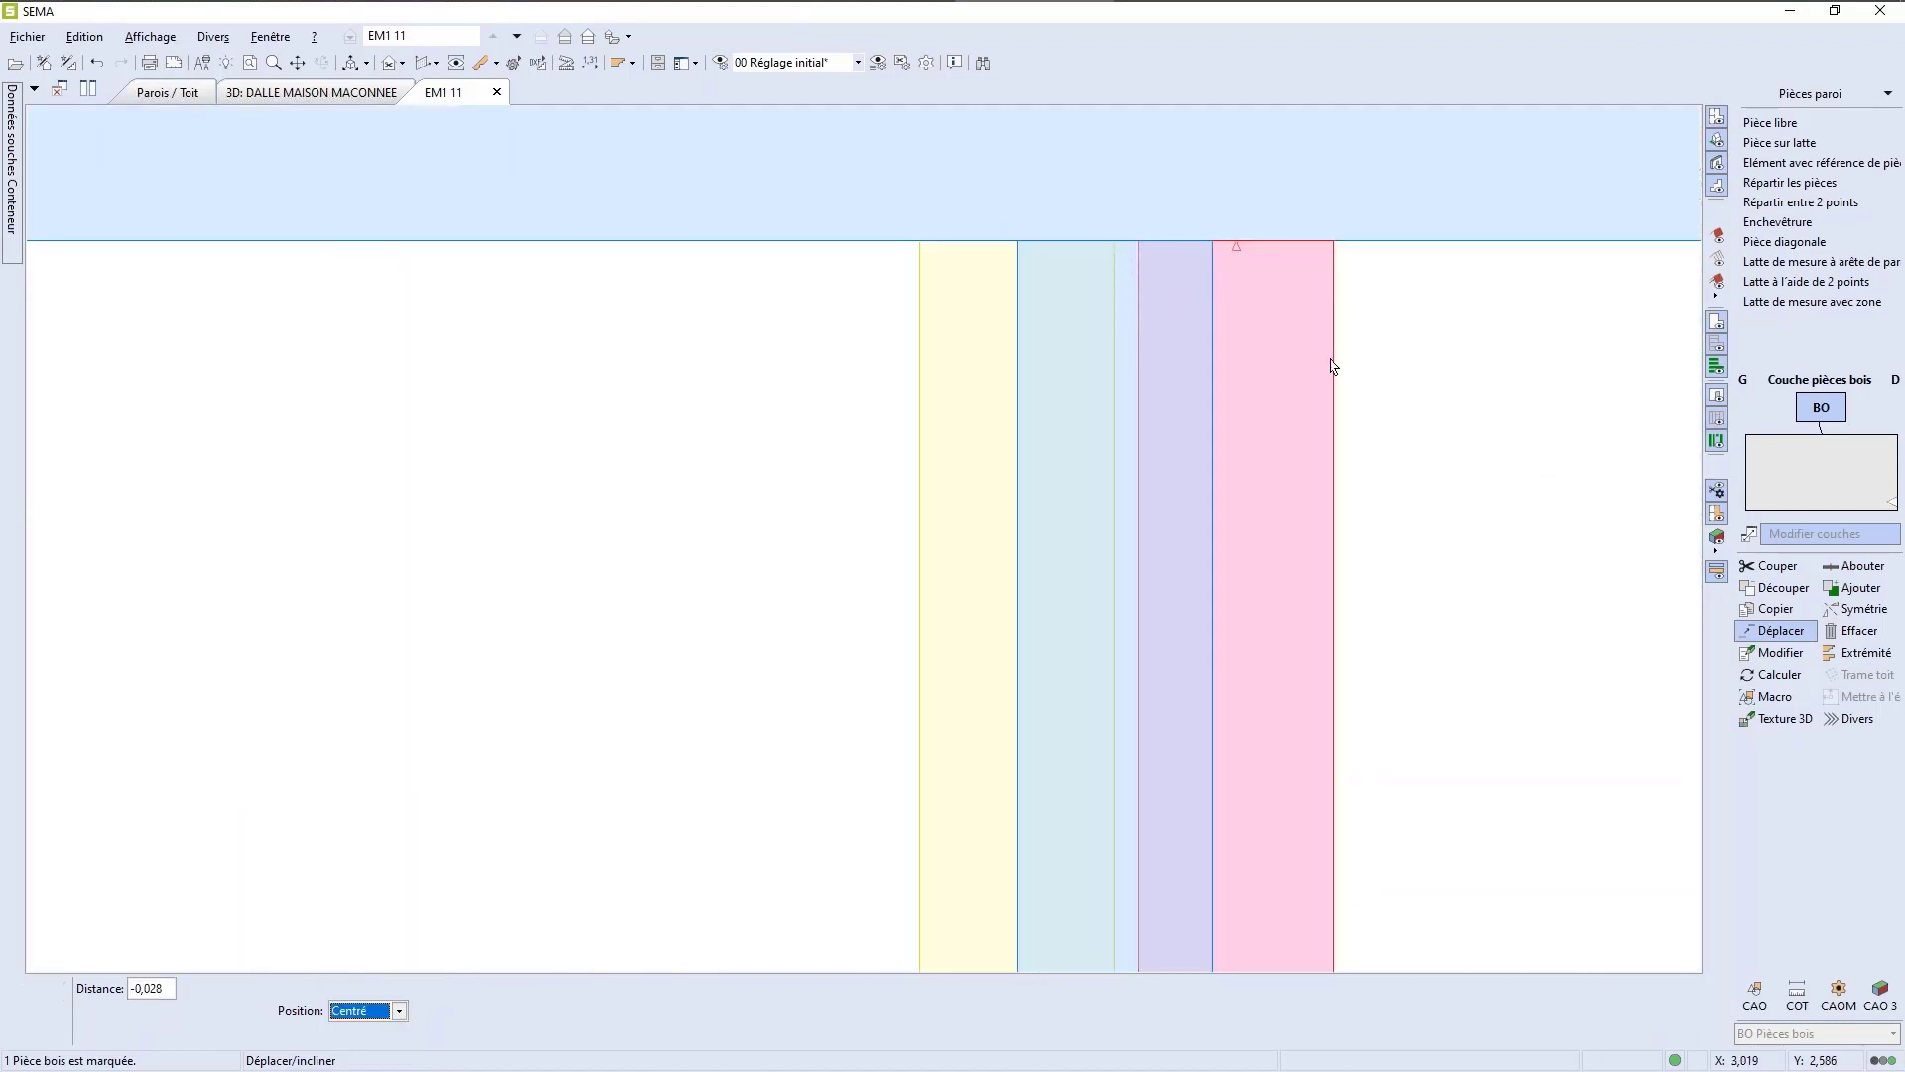
{"action": "key", "text": "Down"}
{"action": "key", "text": "Return"}
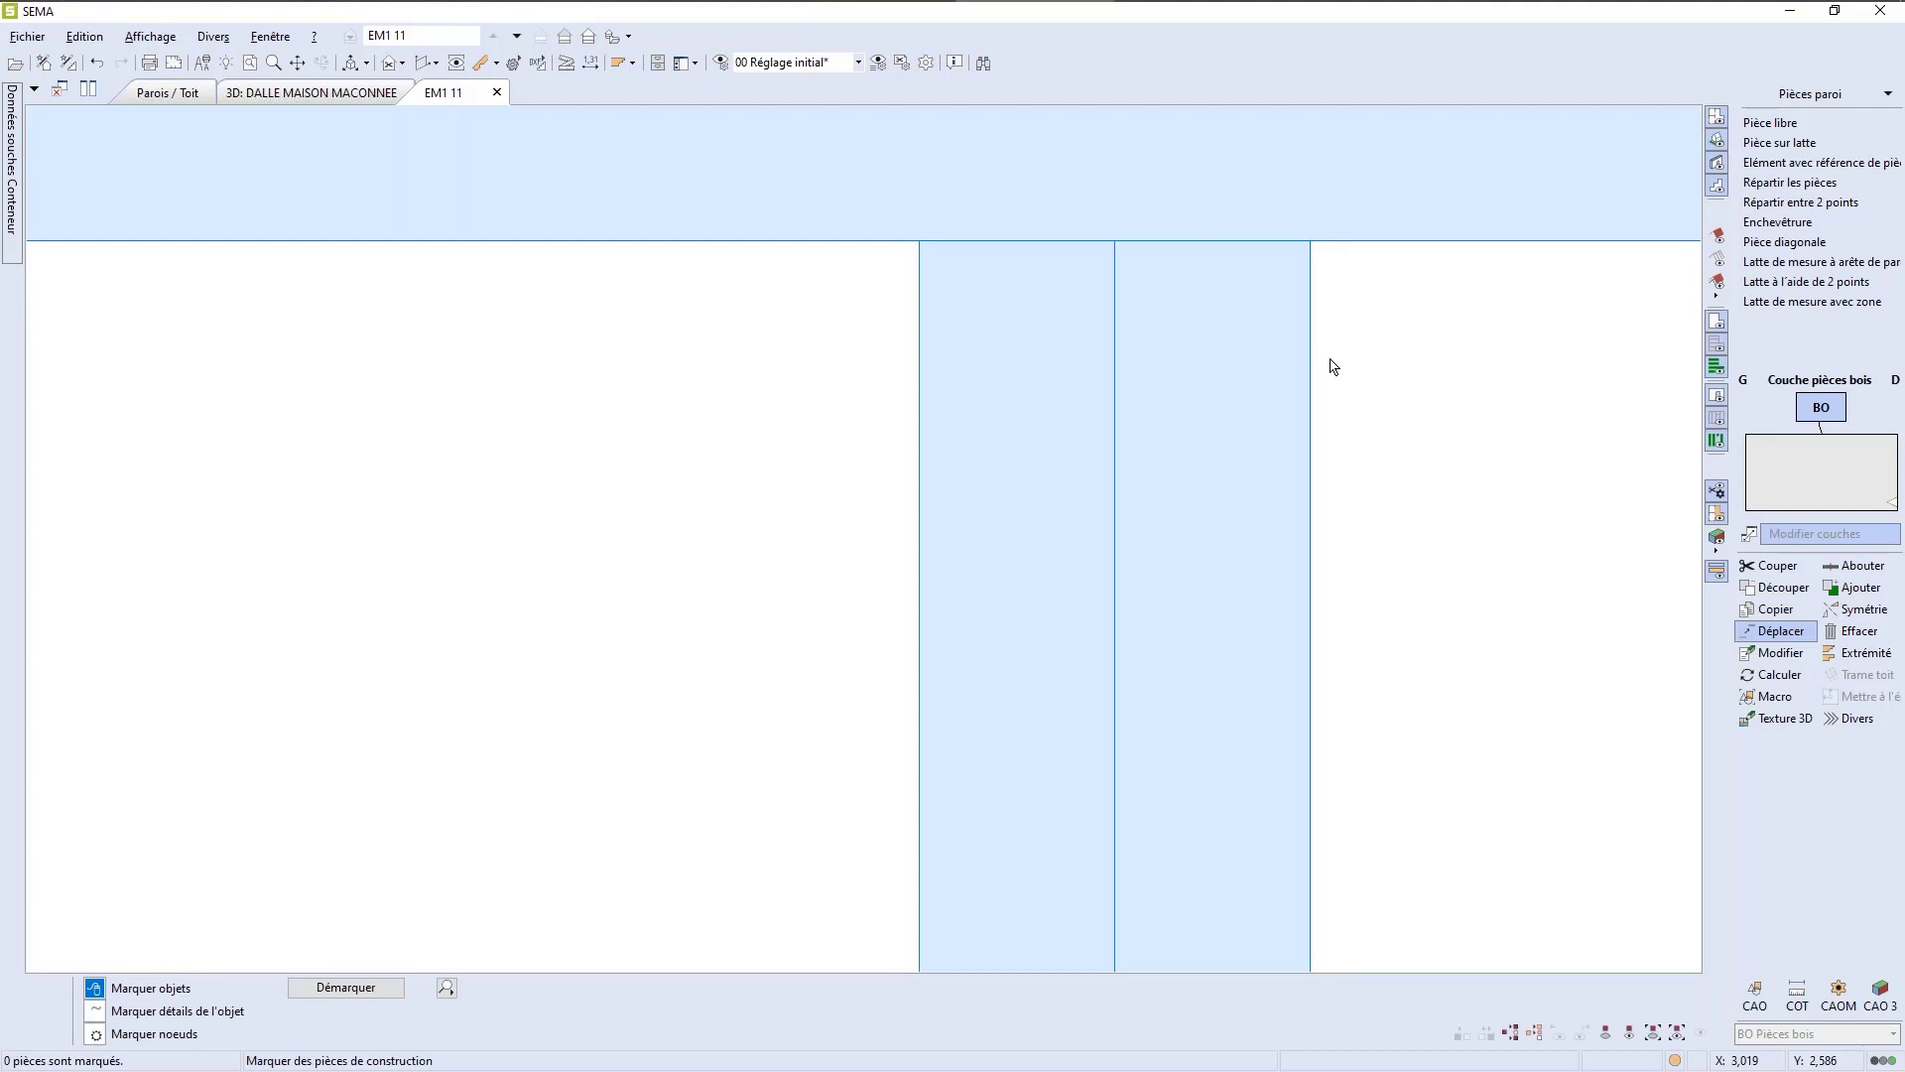
{"action": "scroll", "coordinate": [1104, 380], "scroll_direction": "down", "scroll_amount": 6}
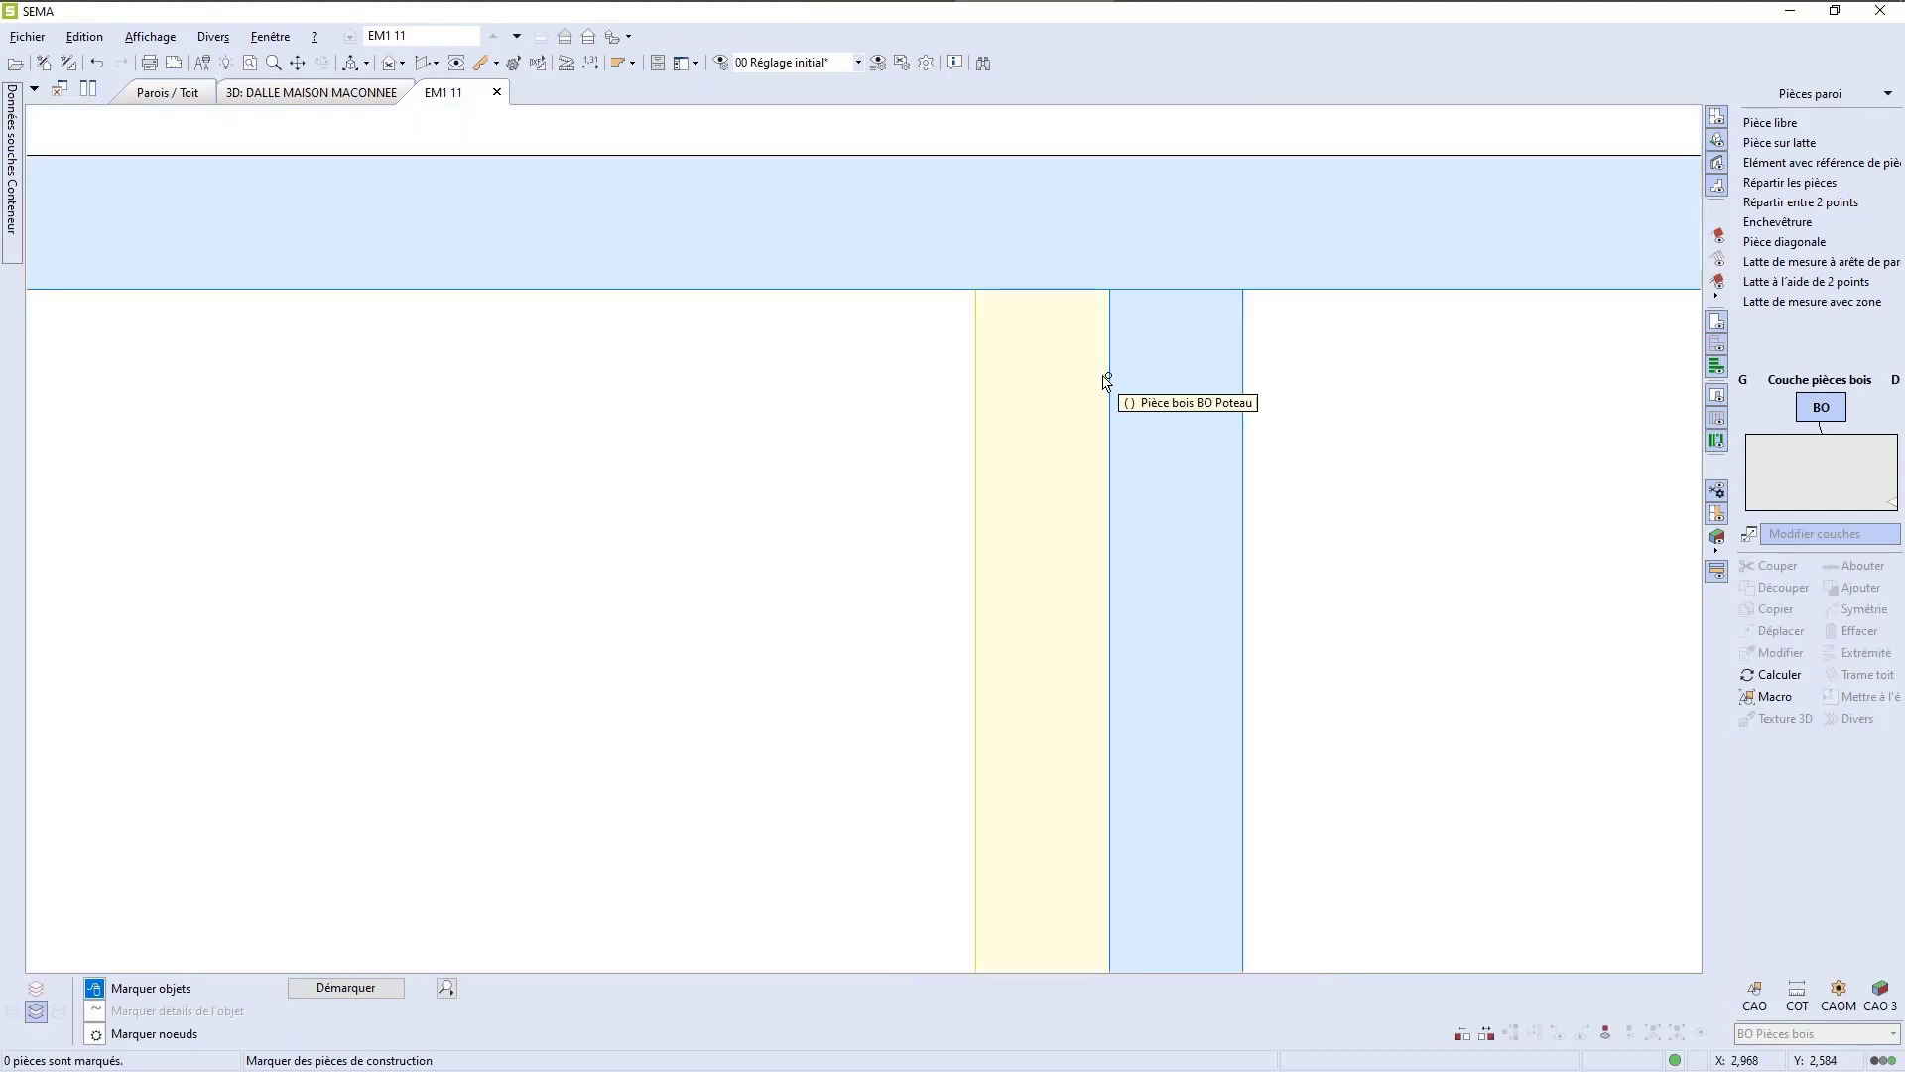
{"action": "scroll", "coordinate": [970, 367], "scroll_direction": "down", "scroll_amount": 10}
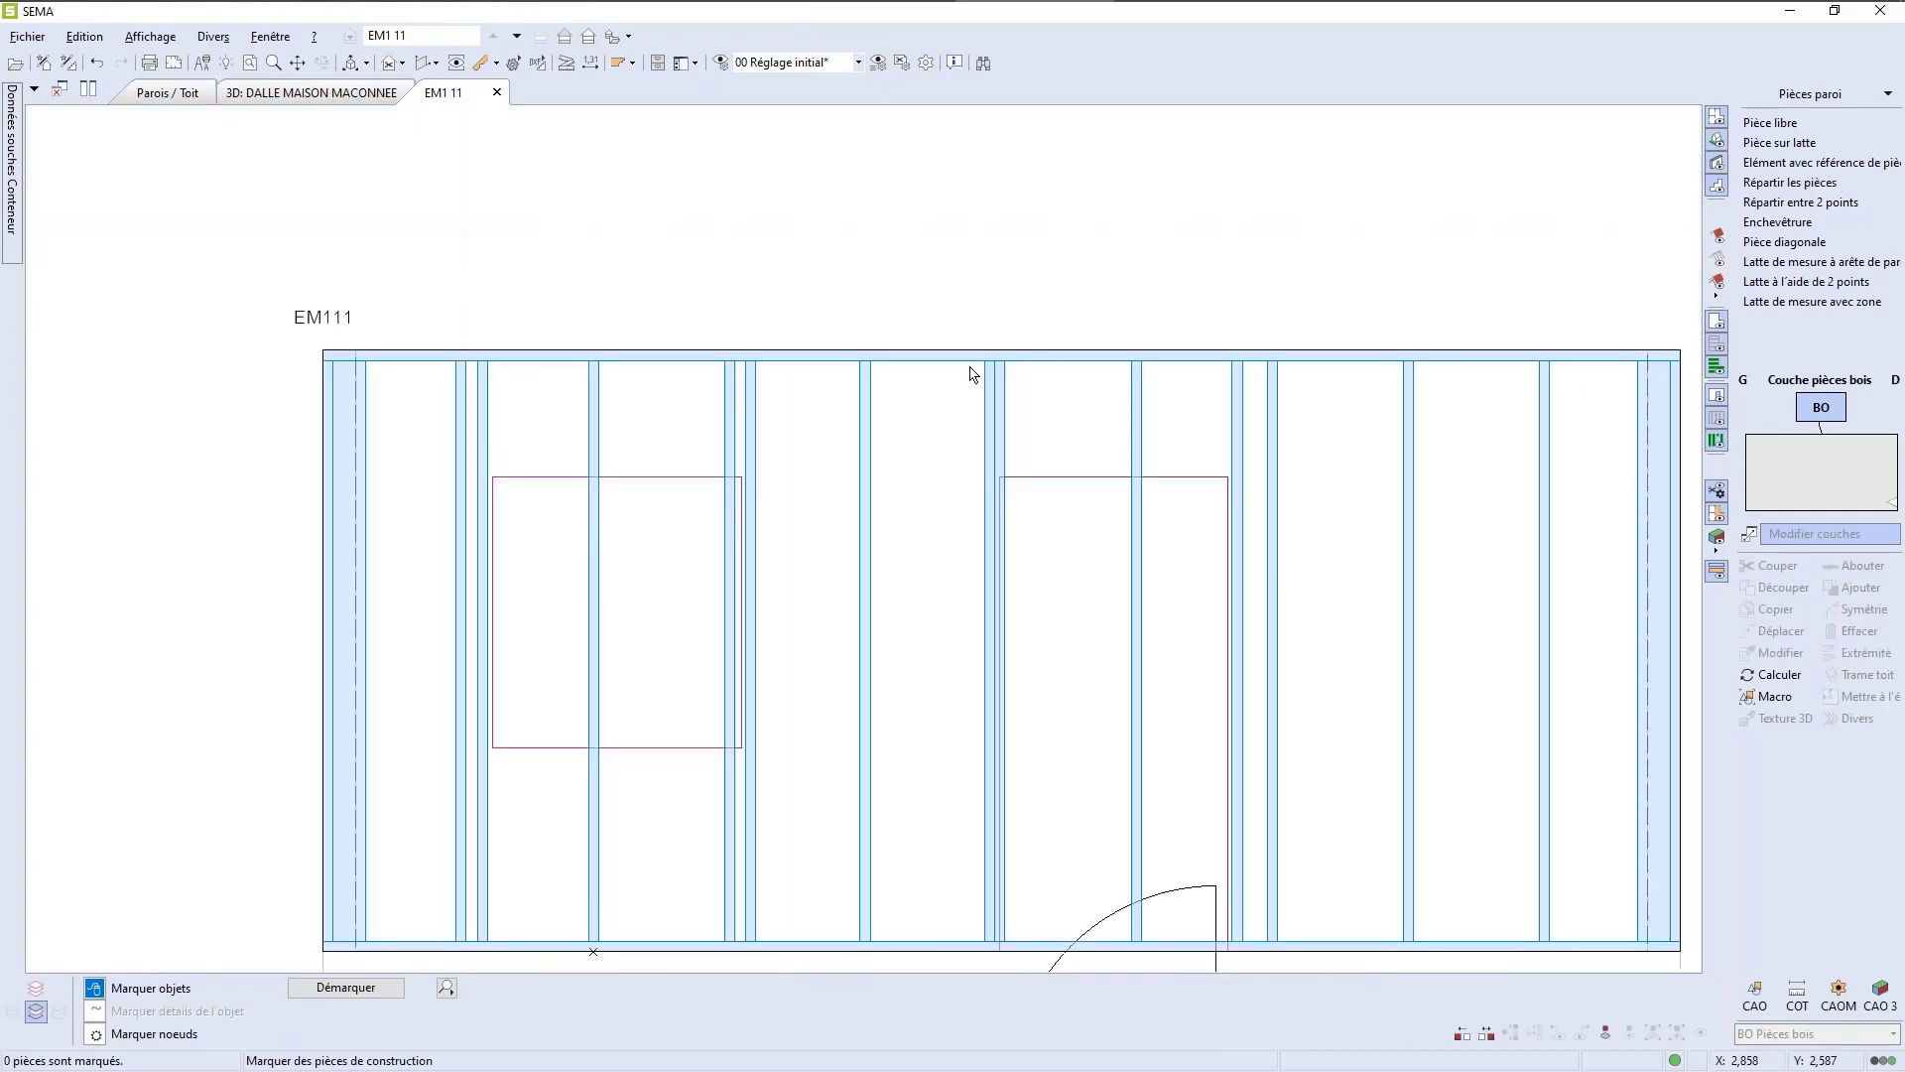
{"action": "scroll", "coordinate": [407, 707], "scroll_direction": "up", "scroll_amount": 1}
{"action": "scroll", "coordinate": [407, 714], "scroll_direction": "up", "scroll_amount": 1}
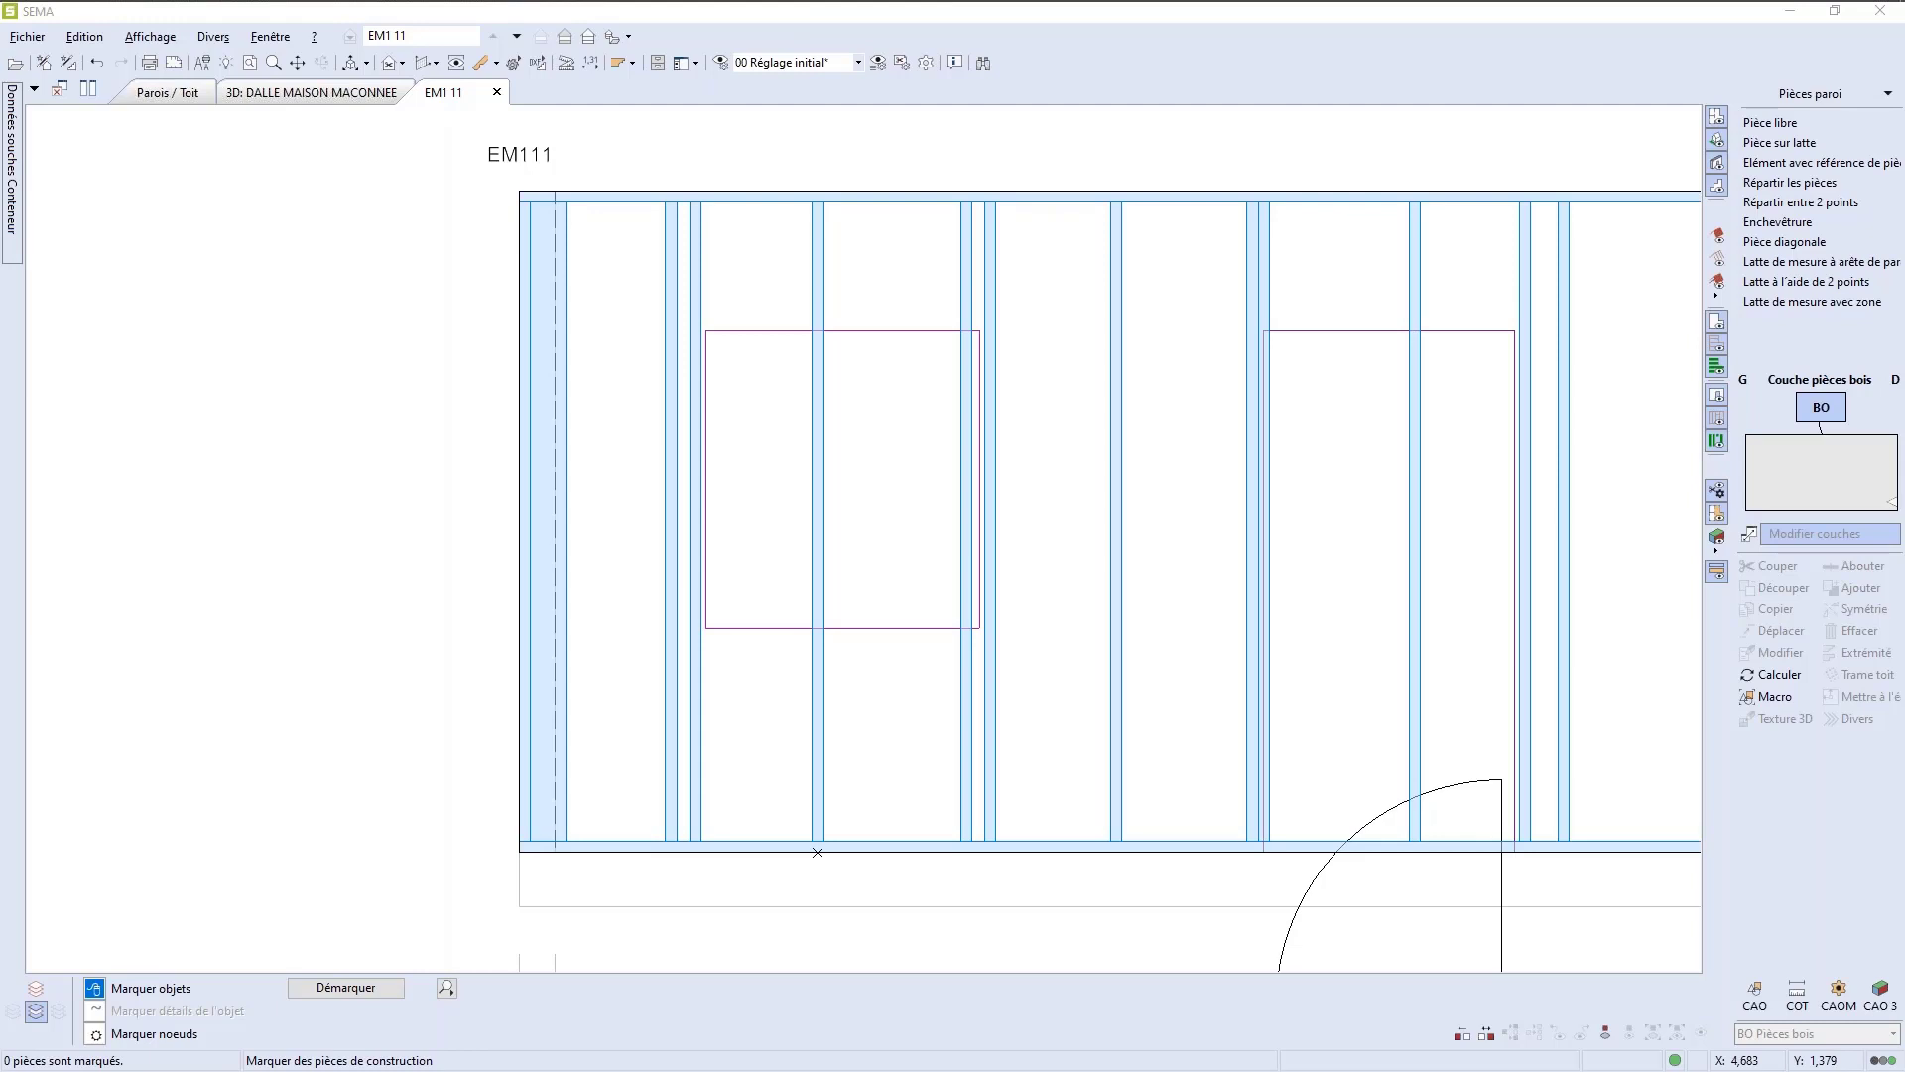
{"action": "scroll", "coordinate": [1115, 717], "scroll_direction": "down", "scroll_amount": 1}
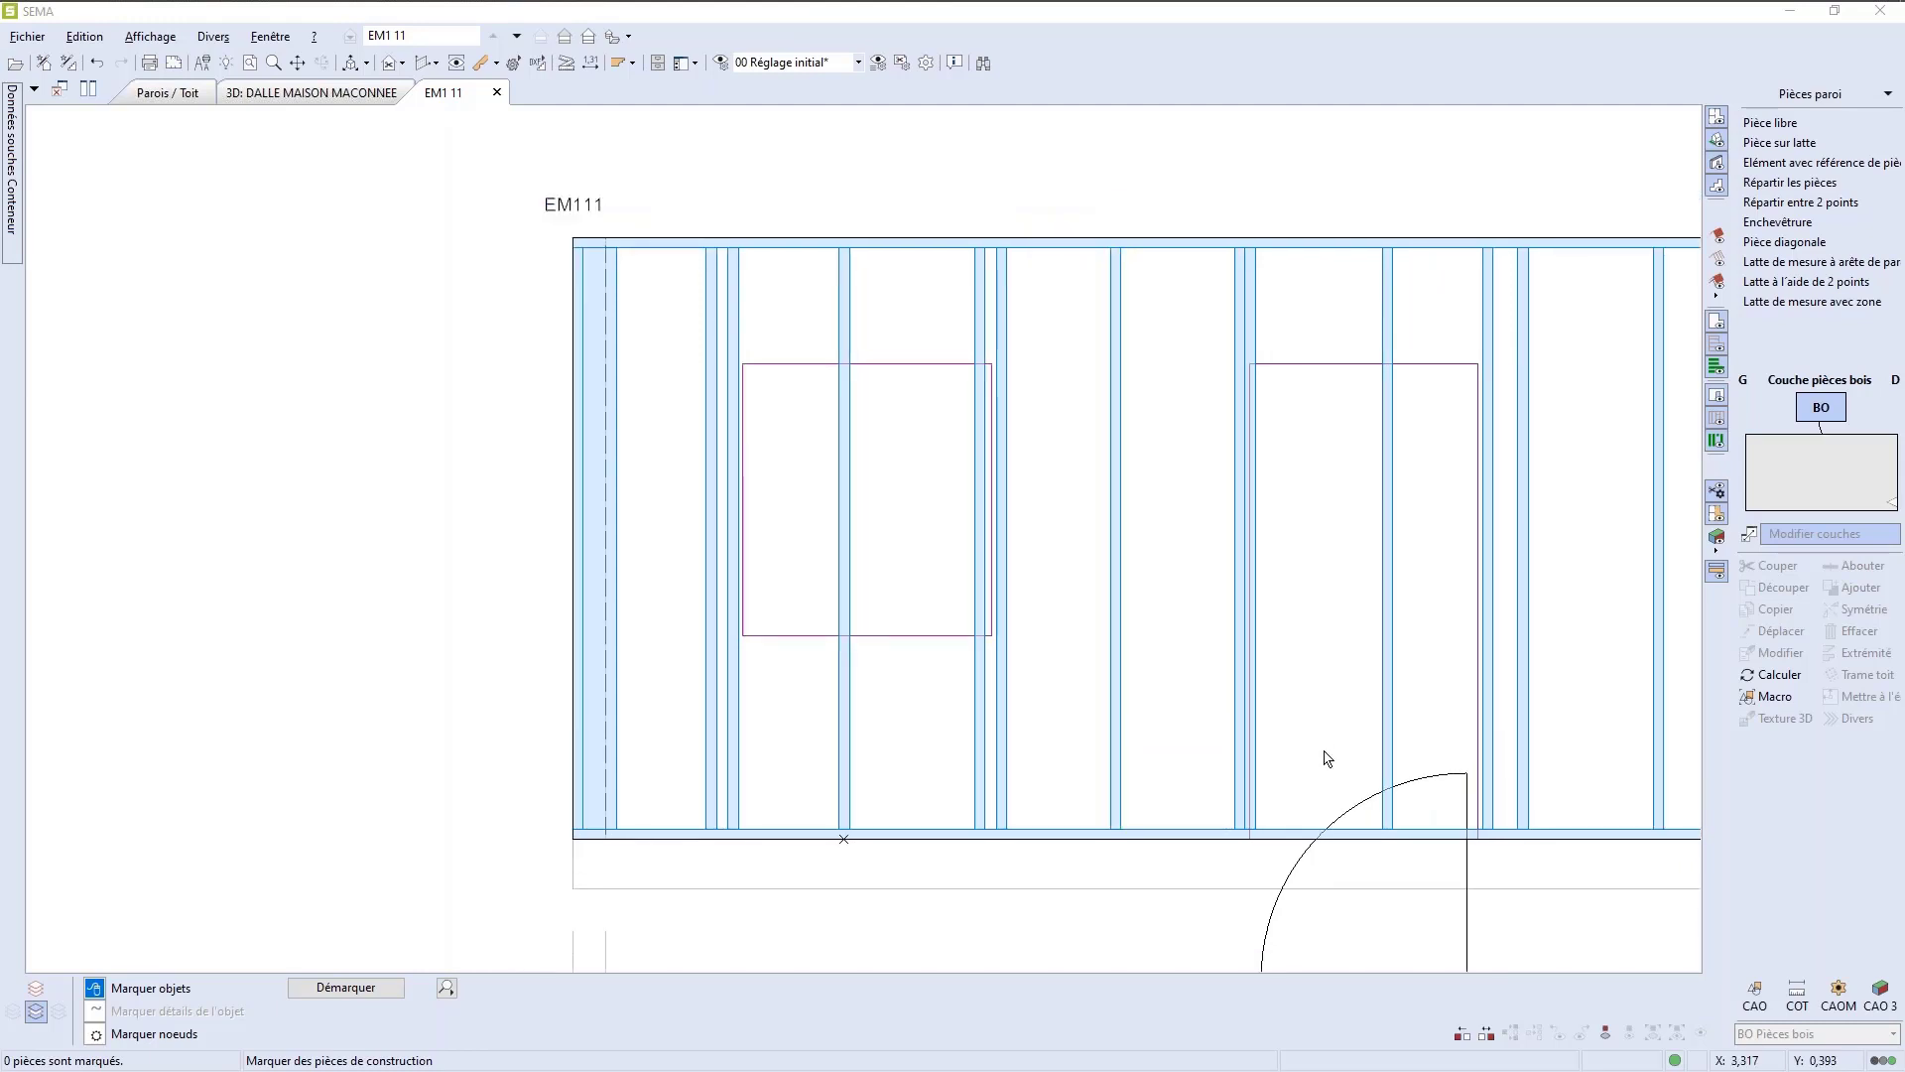
{"action": "scroll", "coordinate": [1329, 759], "scroll_direction": "up", "scroll_amount": 1}
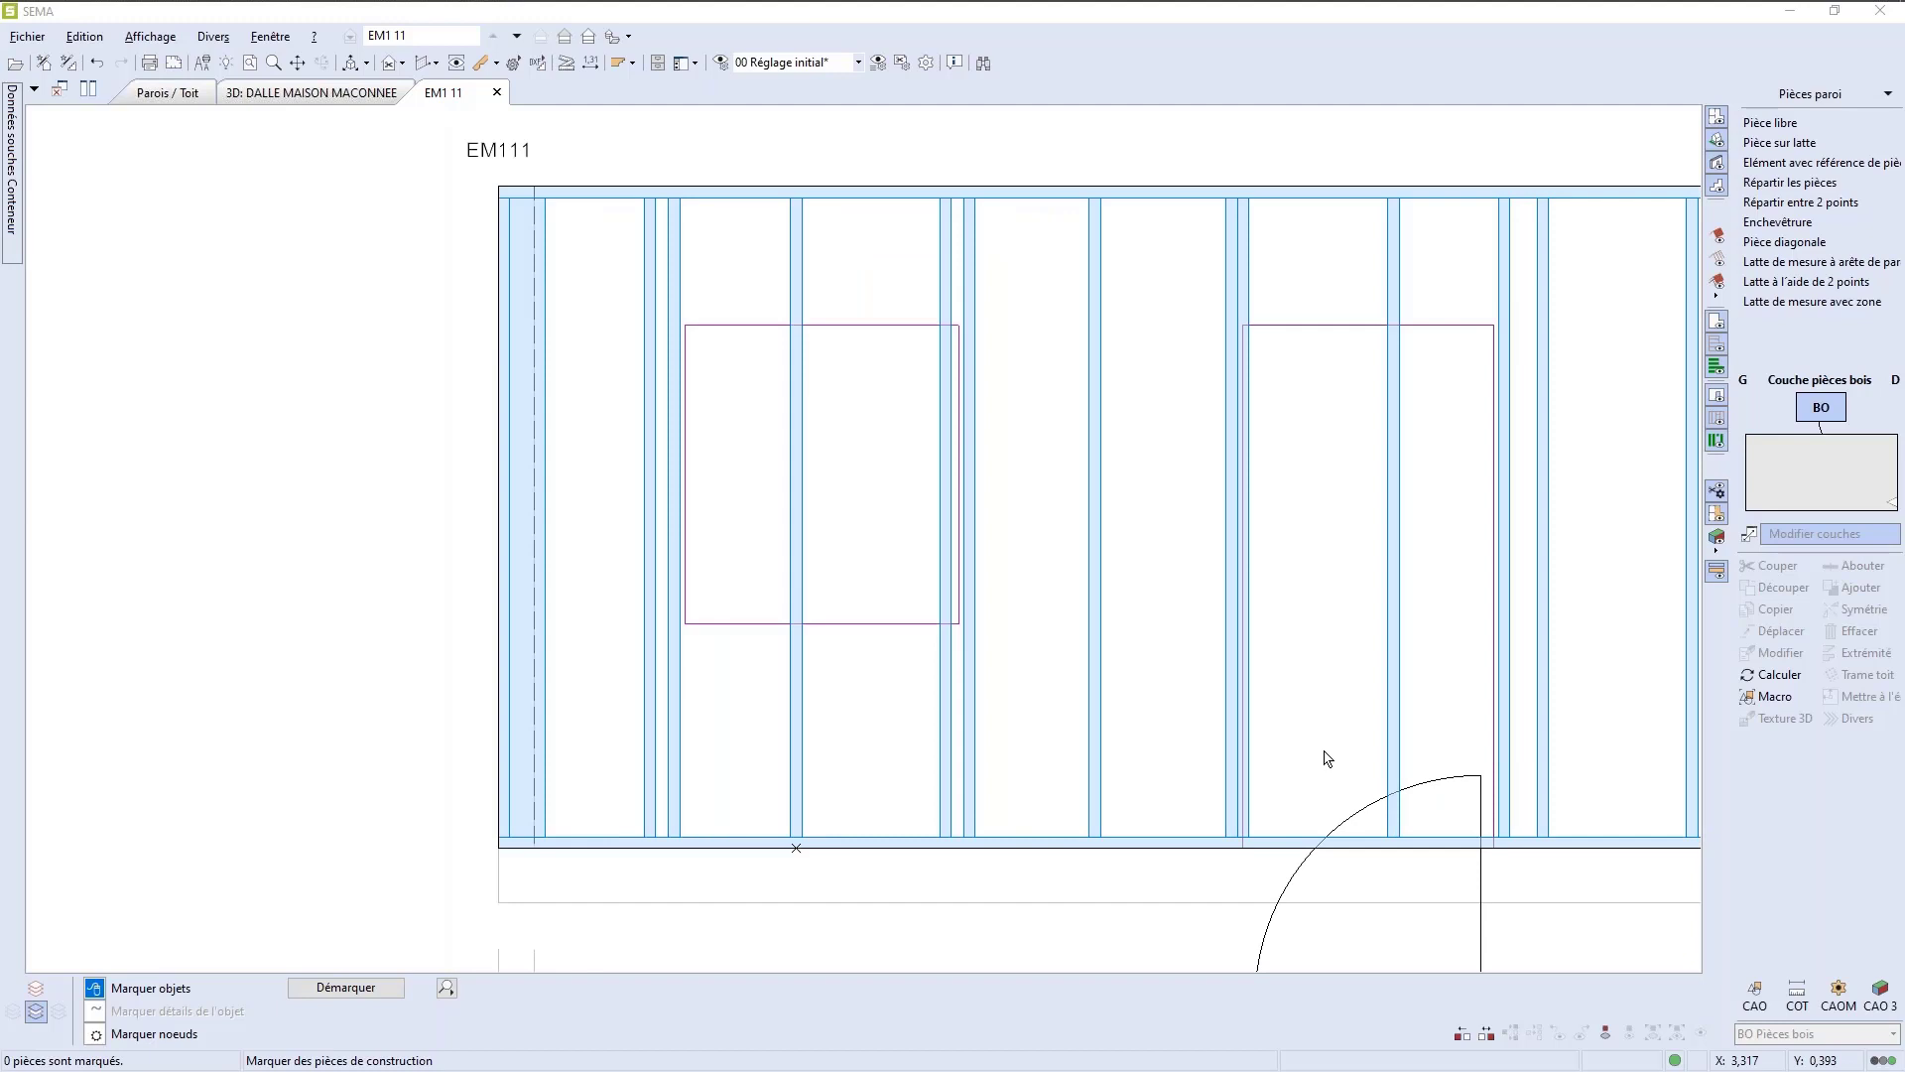
Step: Start a free piece using Enchev fen from Ossature bois, with Largeur 0,045 and Priorité 30
{"action": "left_click", "coordinate": [1781, 127]}
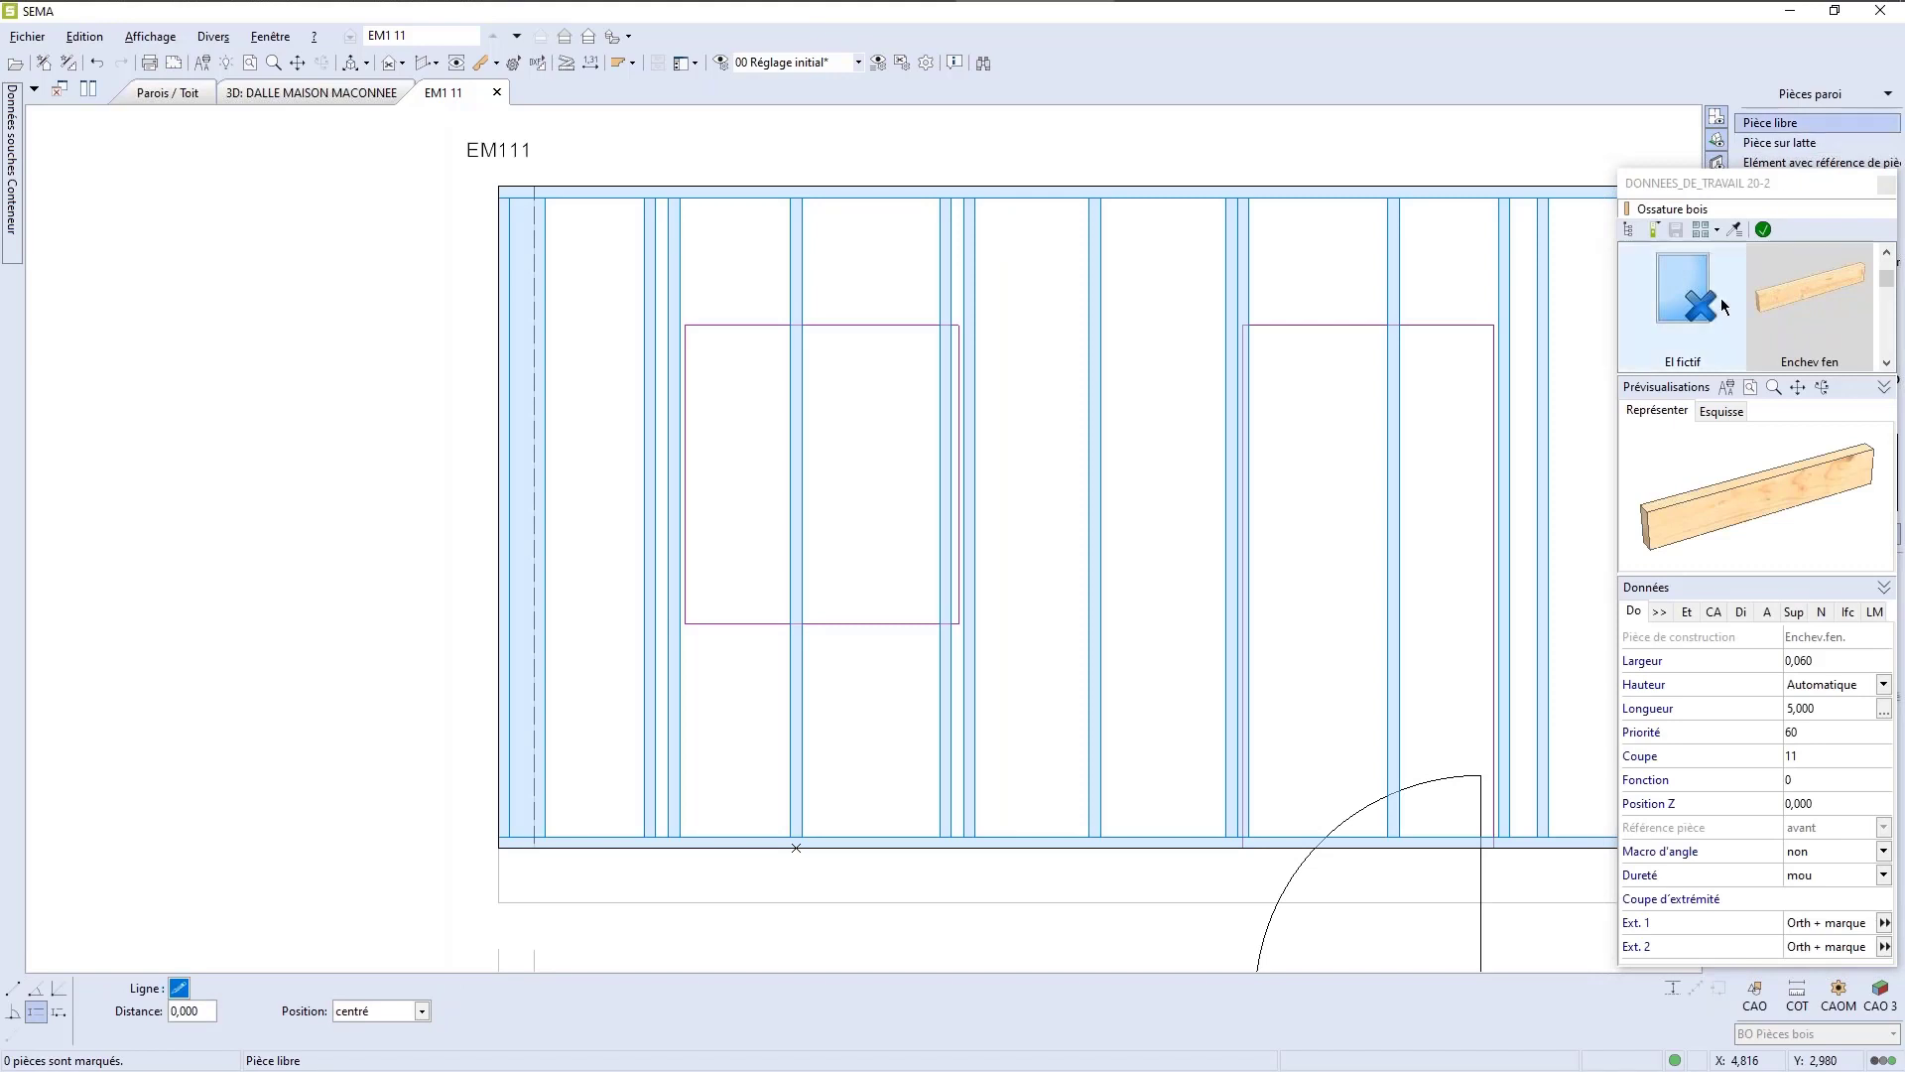
{"action": "left_click", "coordinate": [1632, 229]}
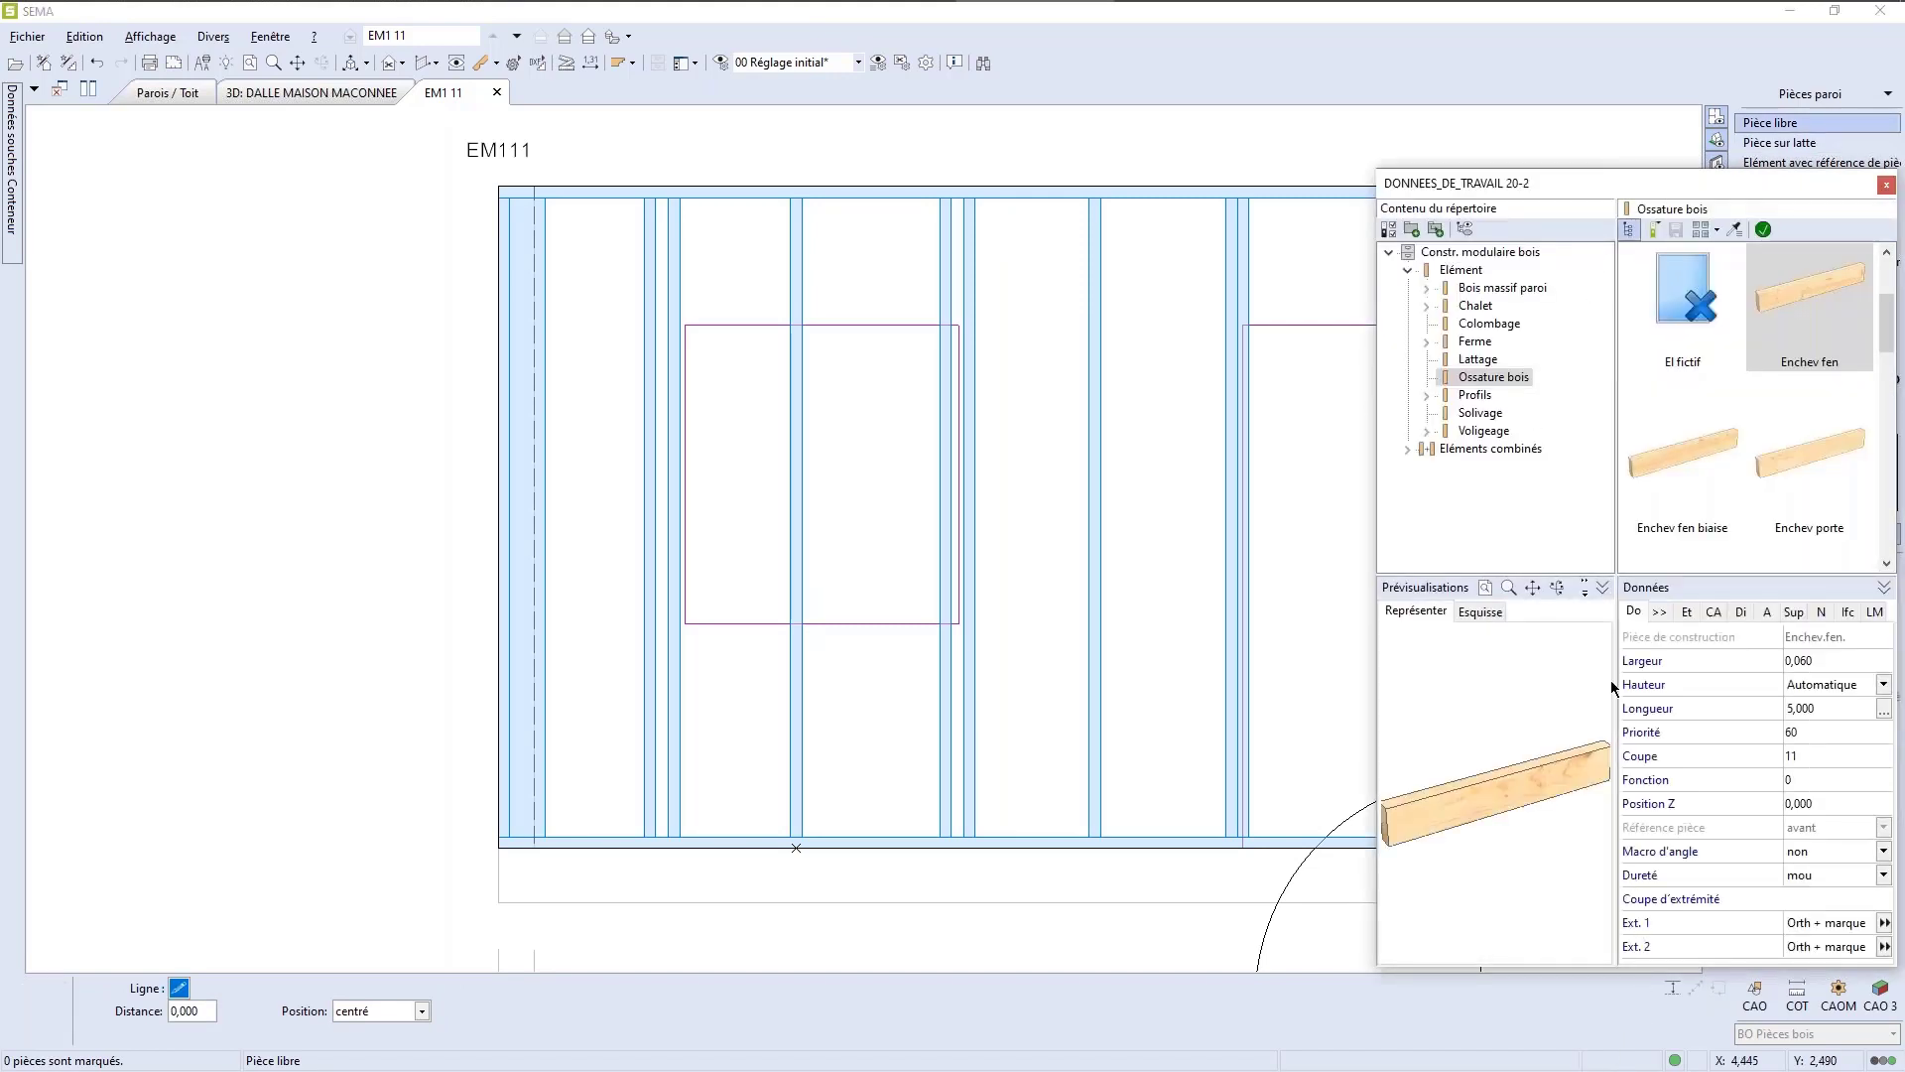
{"action": "left_click", "coordinate": [1822, 315]}
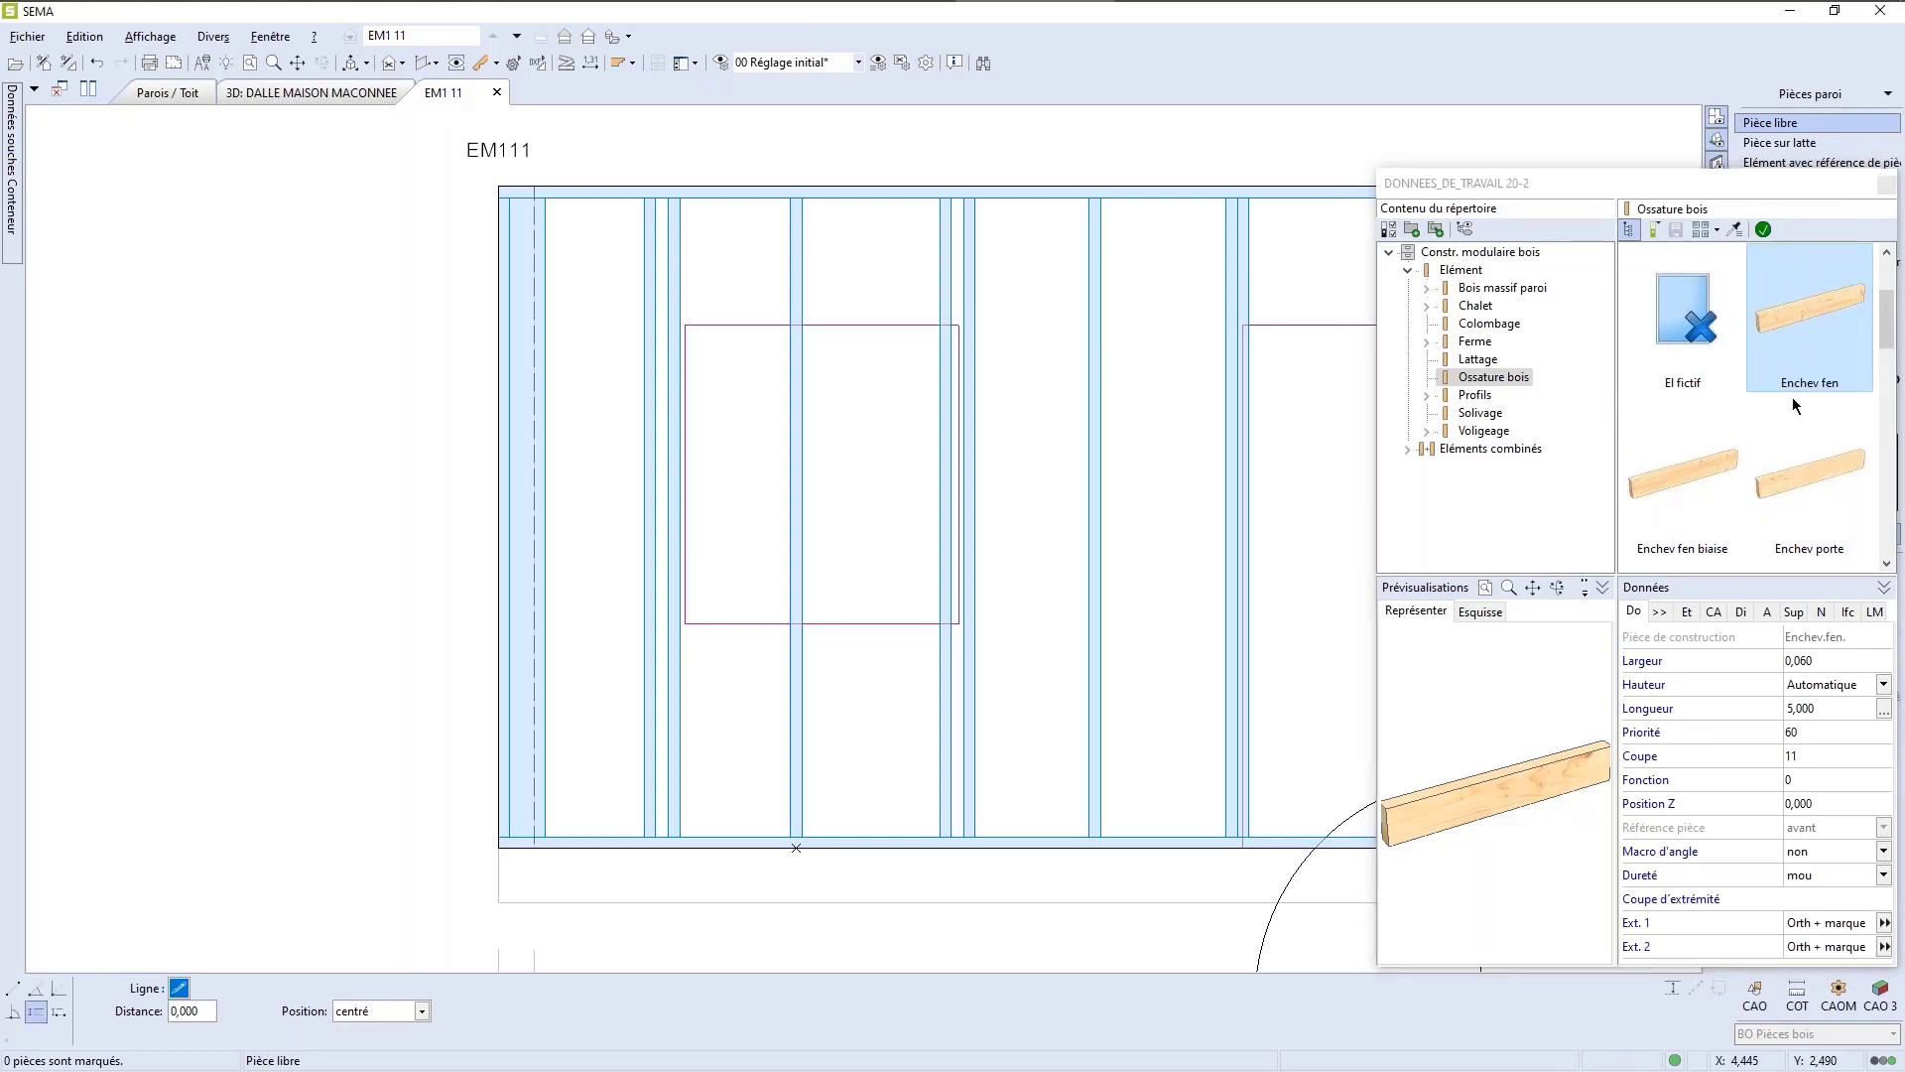
{"action": "left_click", "coordinate": [1836, 664]}
{"action": "type", "text": "0,045"}
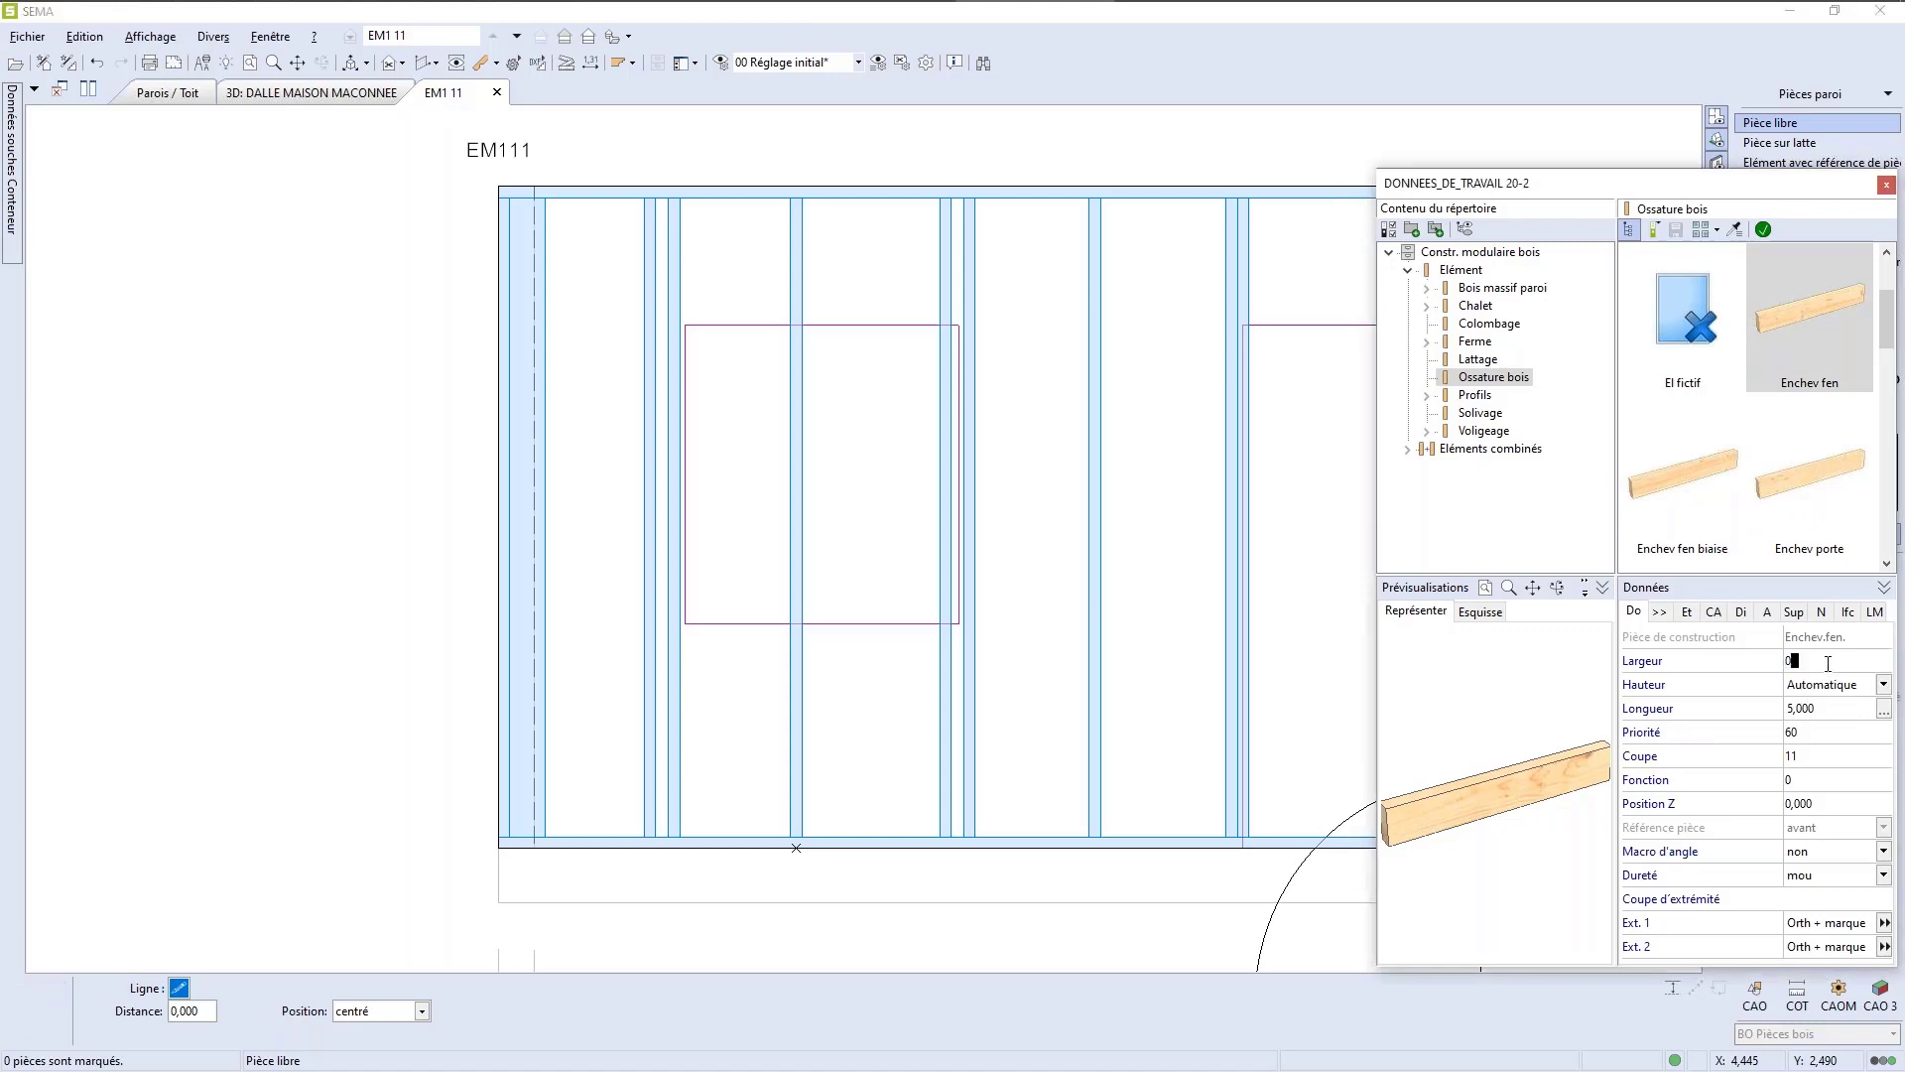
{"action": "key", "text": "Tab"}
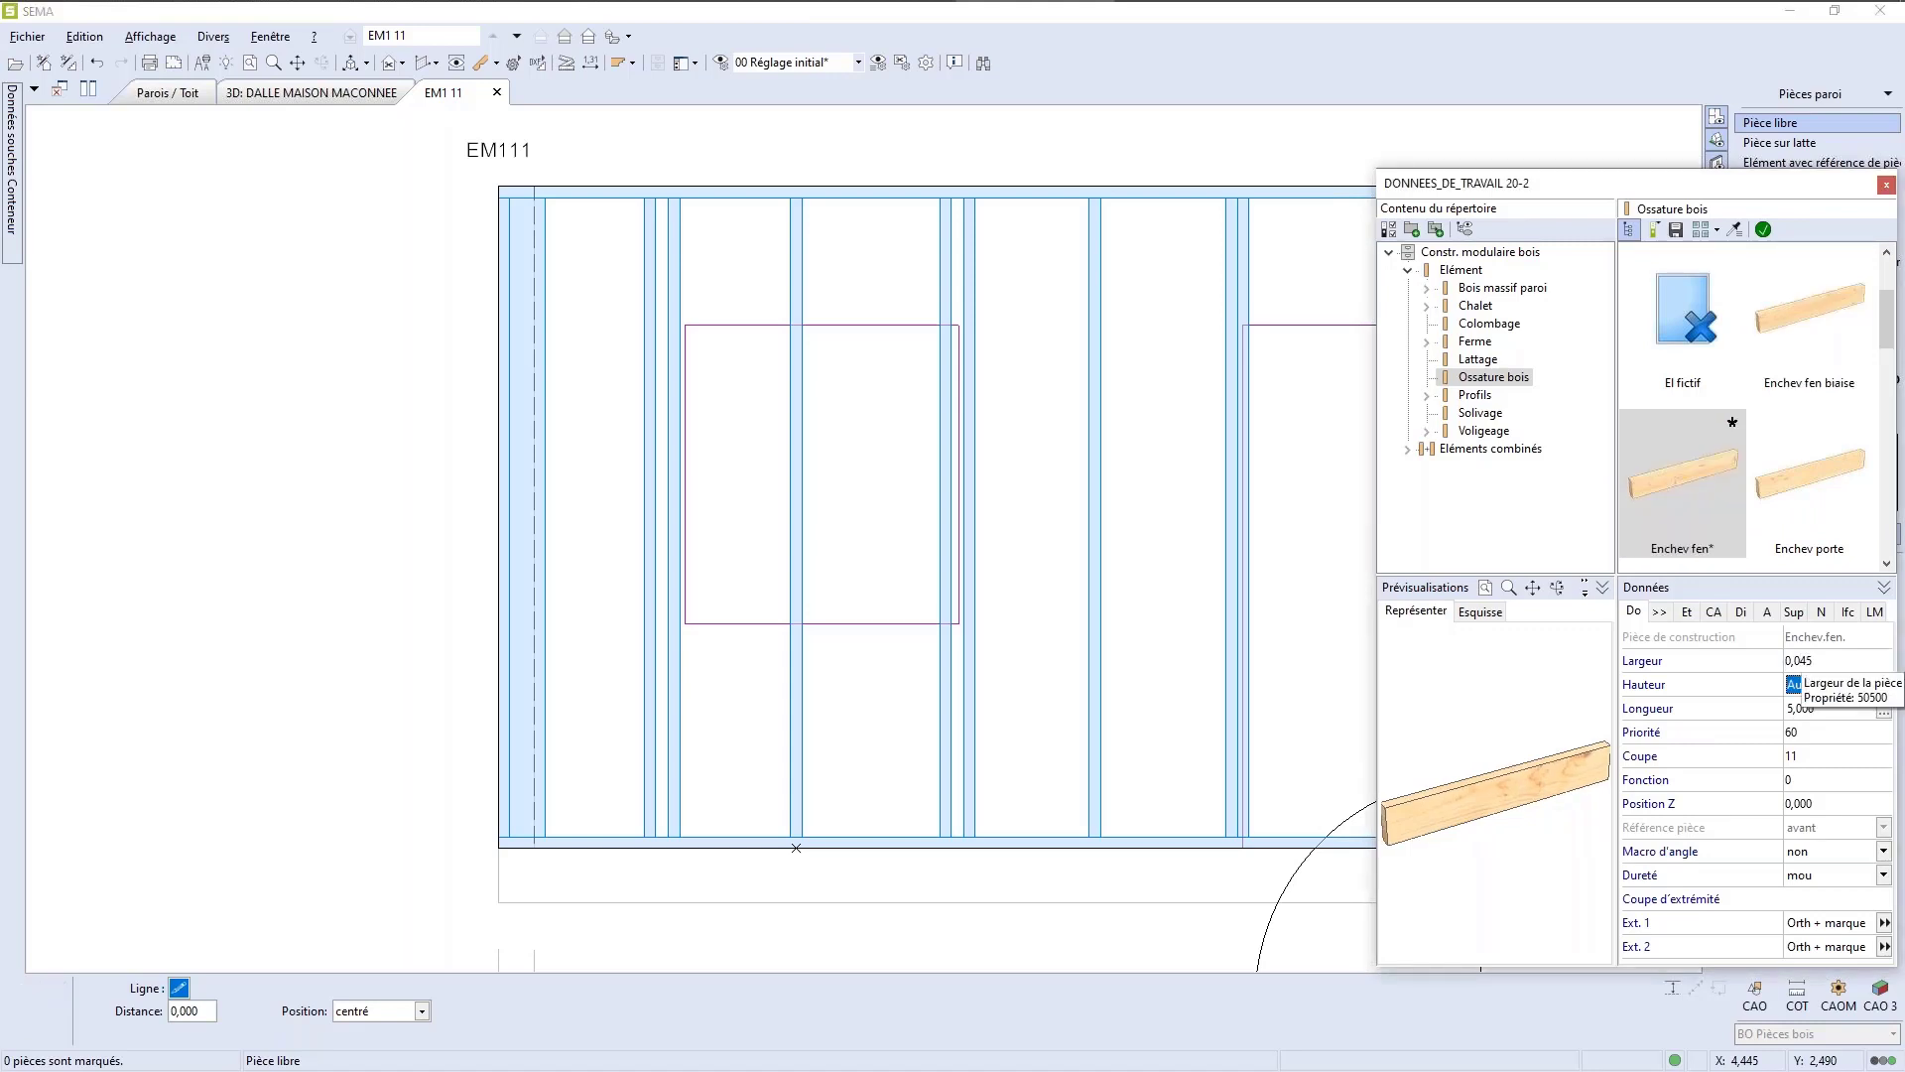
{"action": "left_click", "coordinate": [1829, 731]}
{"action": "type", "text": "100"}
{"action": "key", "text": "Tab"}
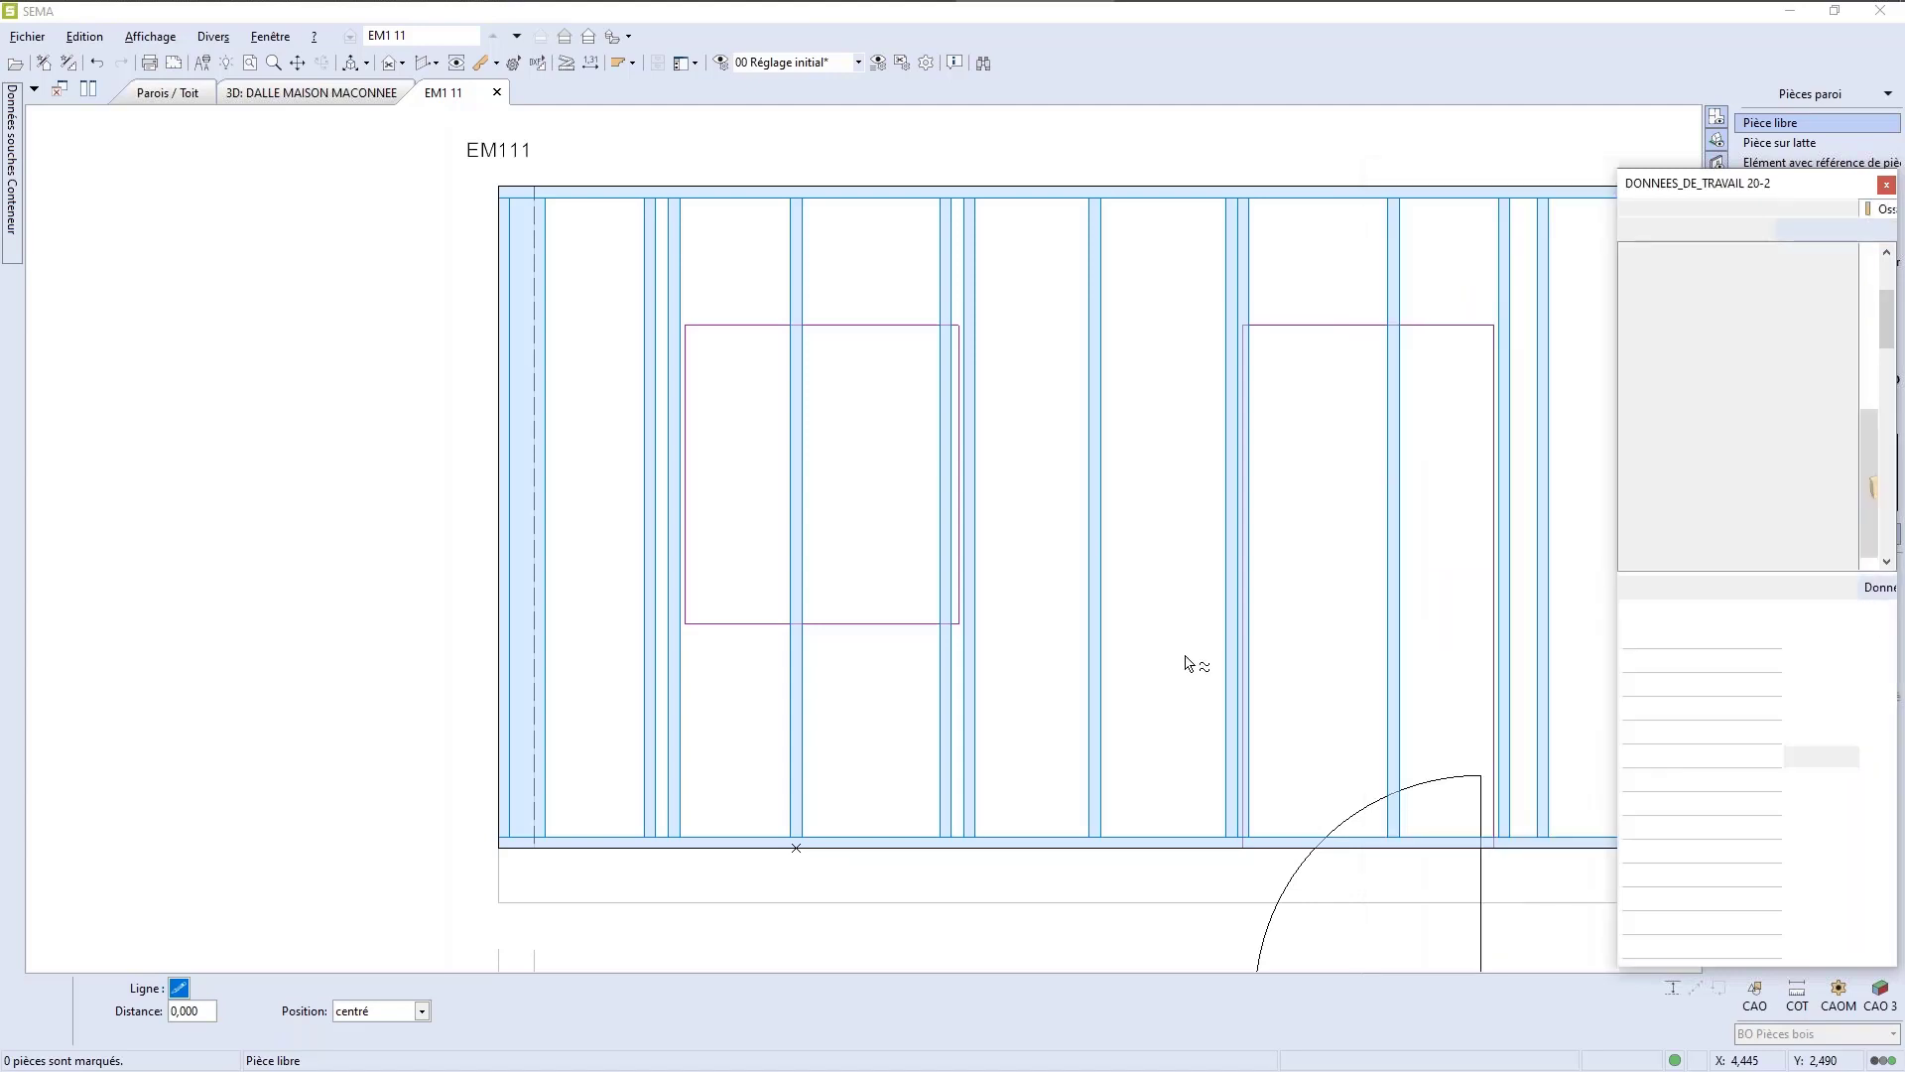
Step: Place the window trimmer below the opening's bottom edge, with a Distance of -0,020 and Position gauche
{"action": "scroll", "coordinate": [596, 705], "scroll_direction": "up", "scroll_amount": 4}
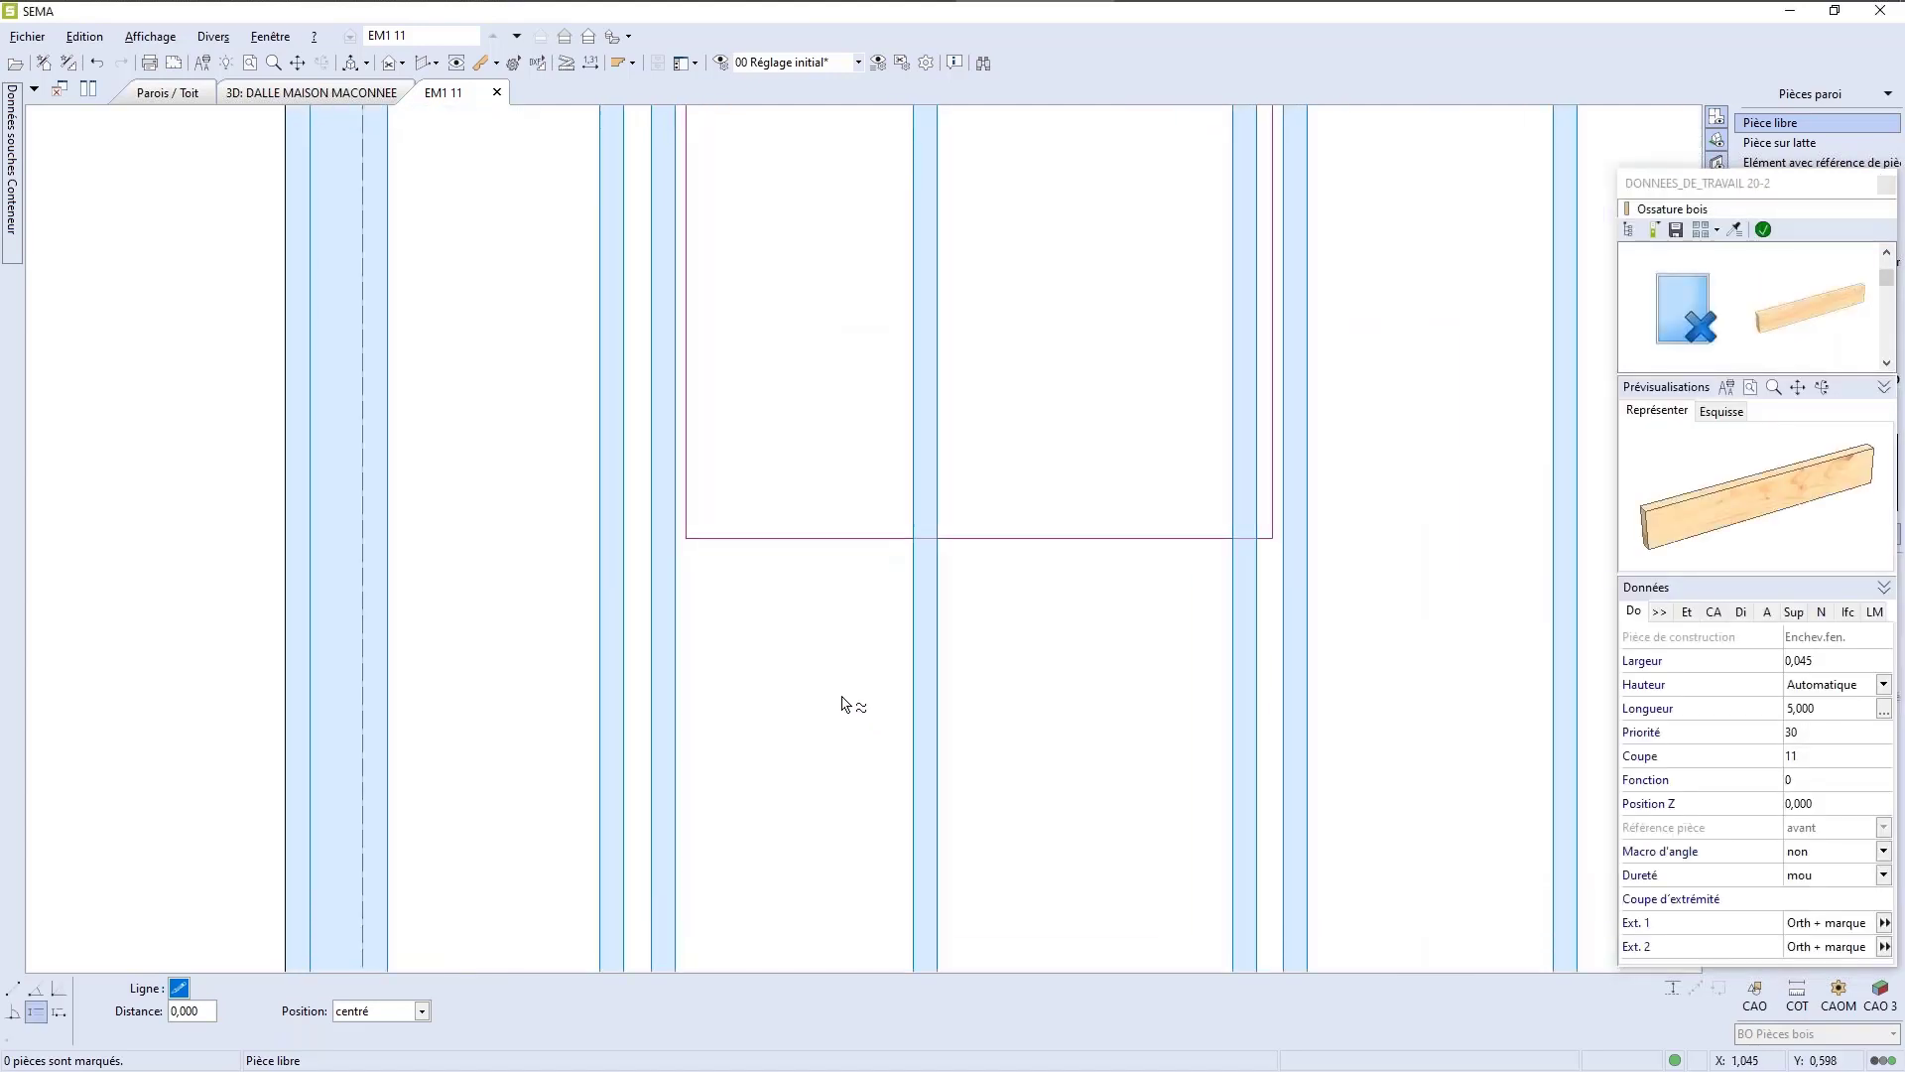
{"action": "scroll", "coordinate": [824, 689], "scroll_direction": "down", "scroll_amount": 1}
{"action": "left_click", "coordinate": [777, 537]}
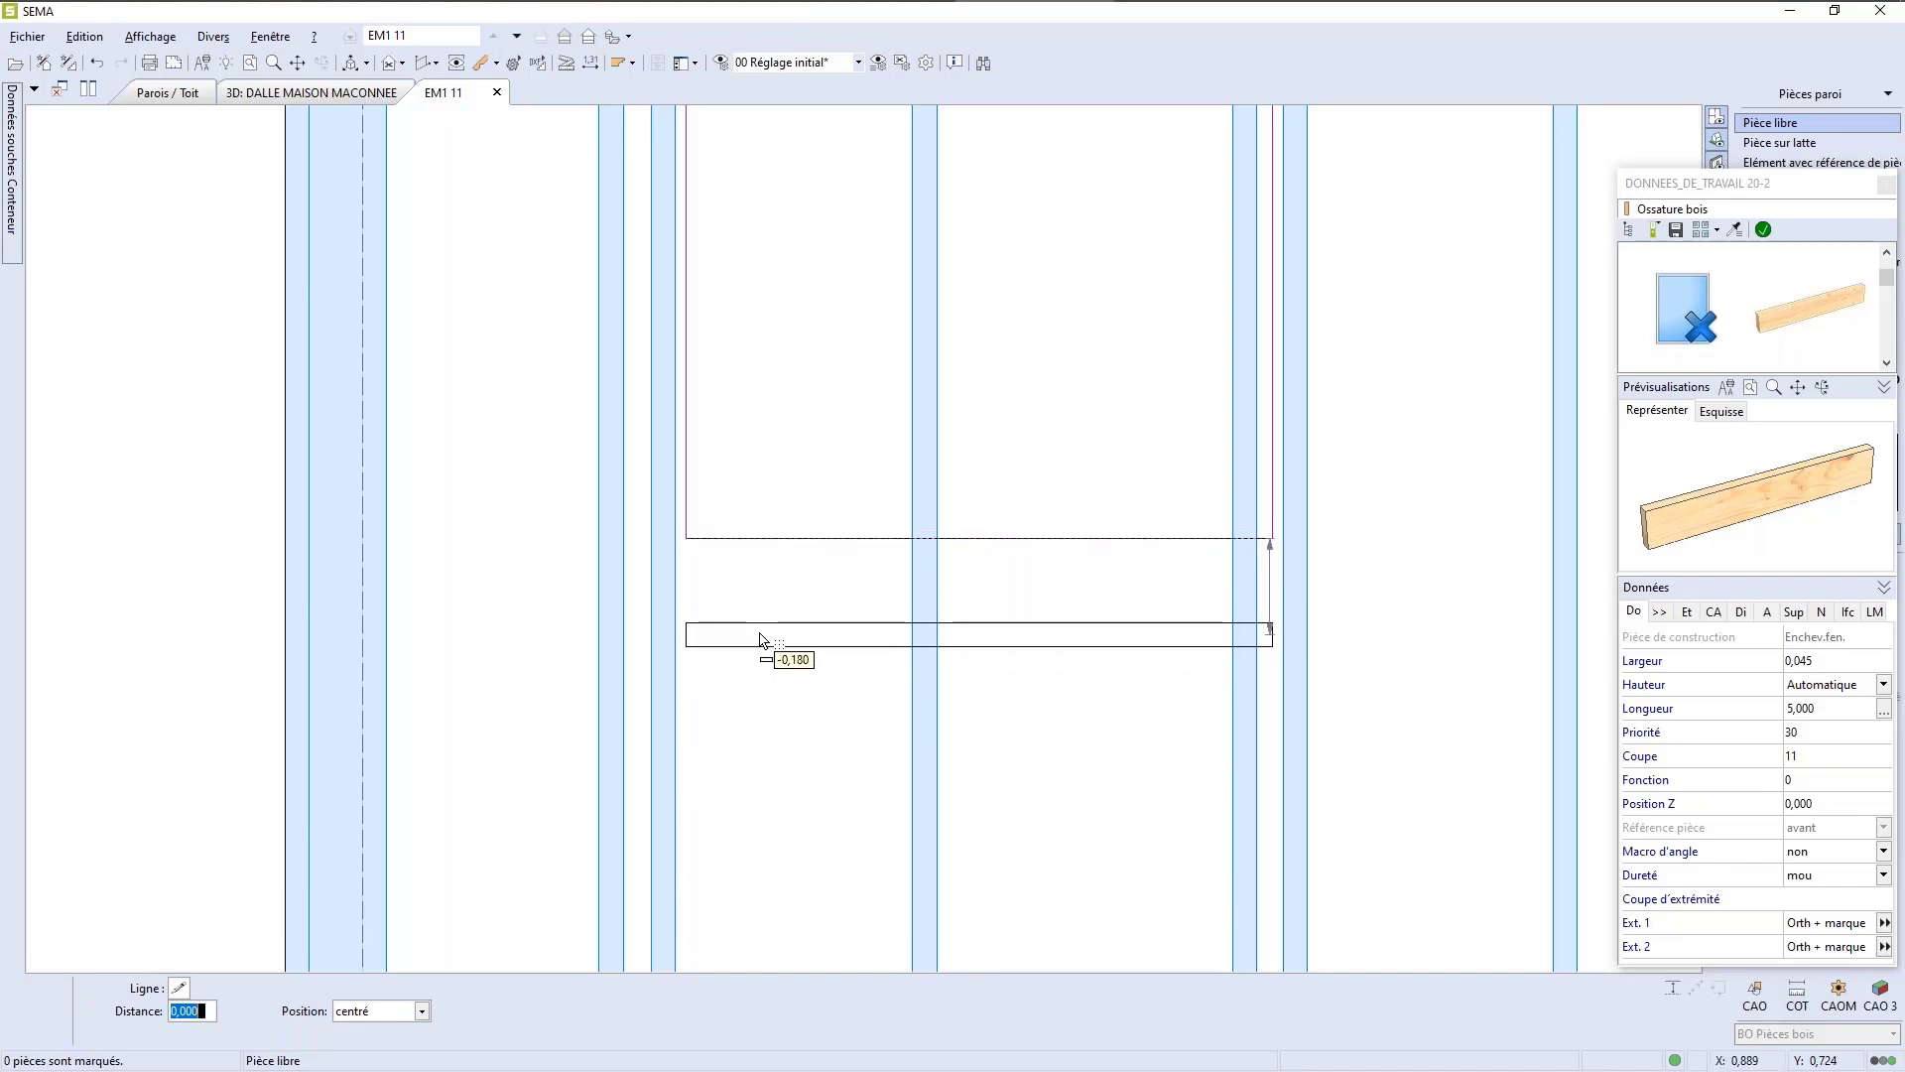
{"action": "type", "text": "-0,0"}
{"action": "key", "text": "Tab"}
{"action": "key", "text": "Down"}
{"action": "key", "text": "Down"}
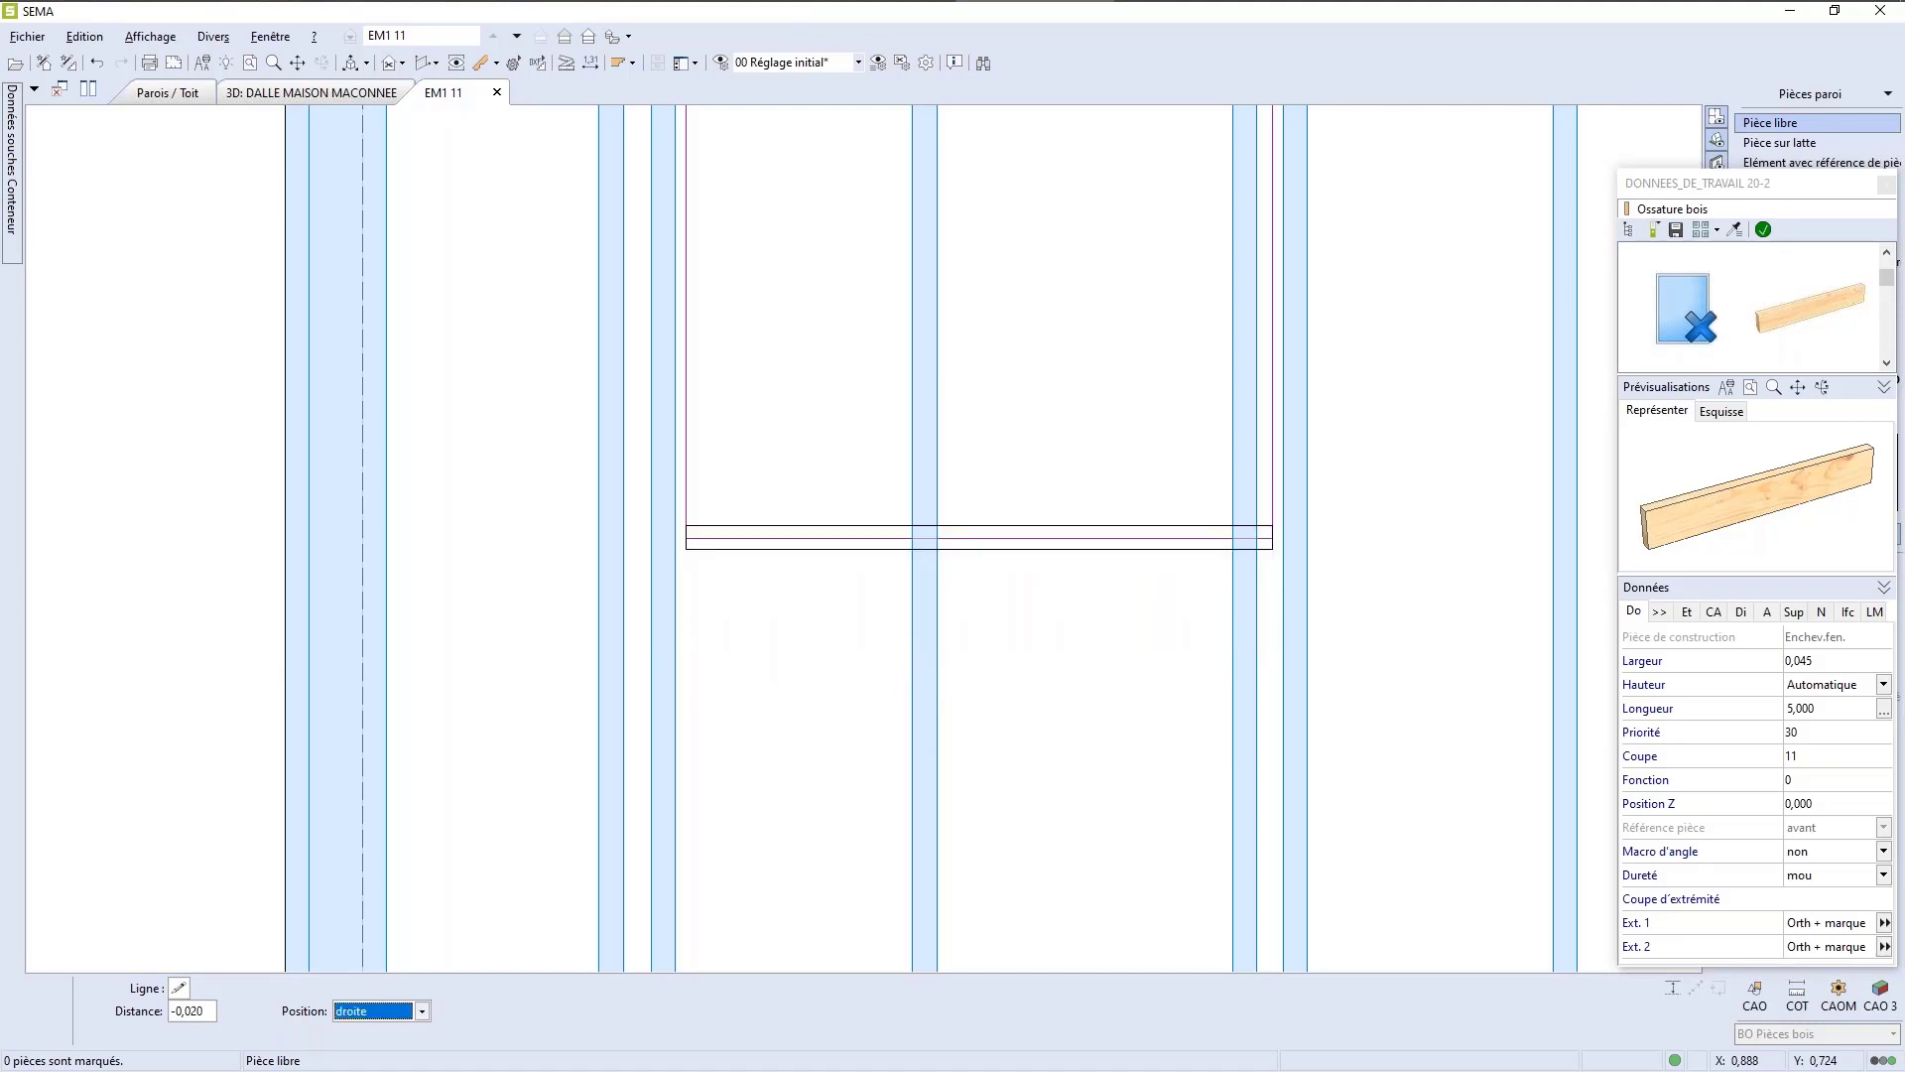
{"action": "key", "text": "Return"}
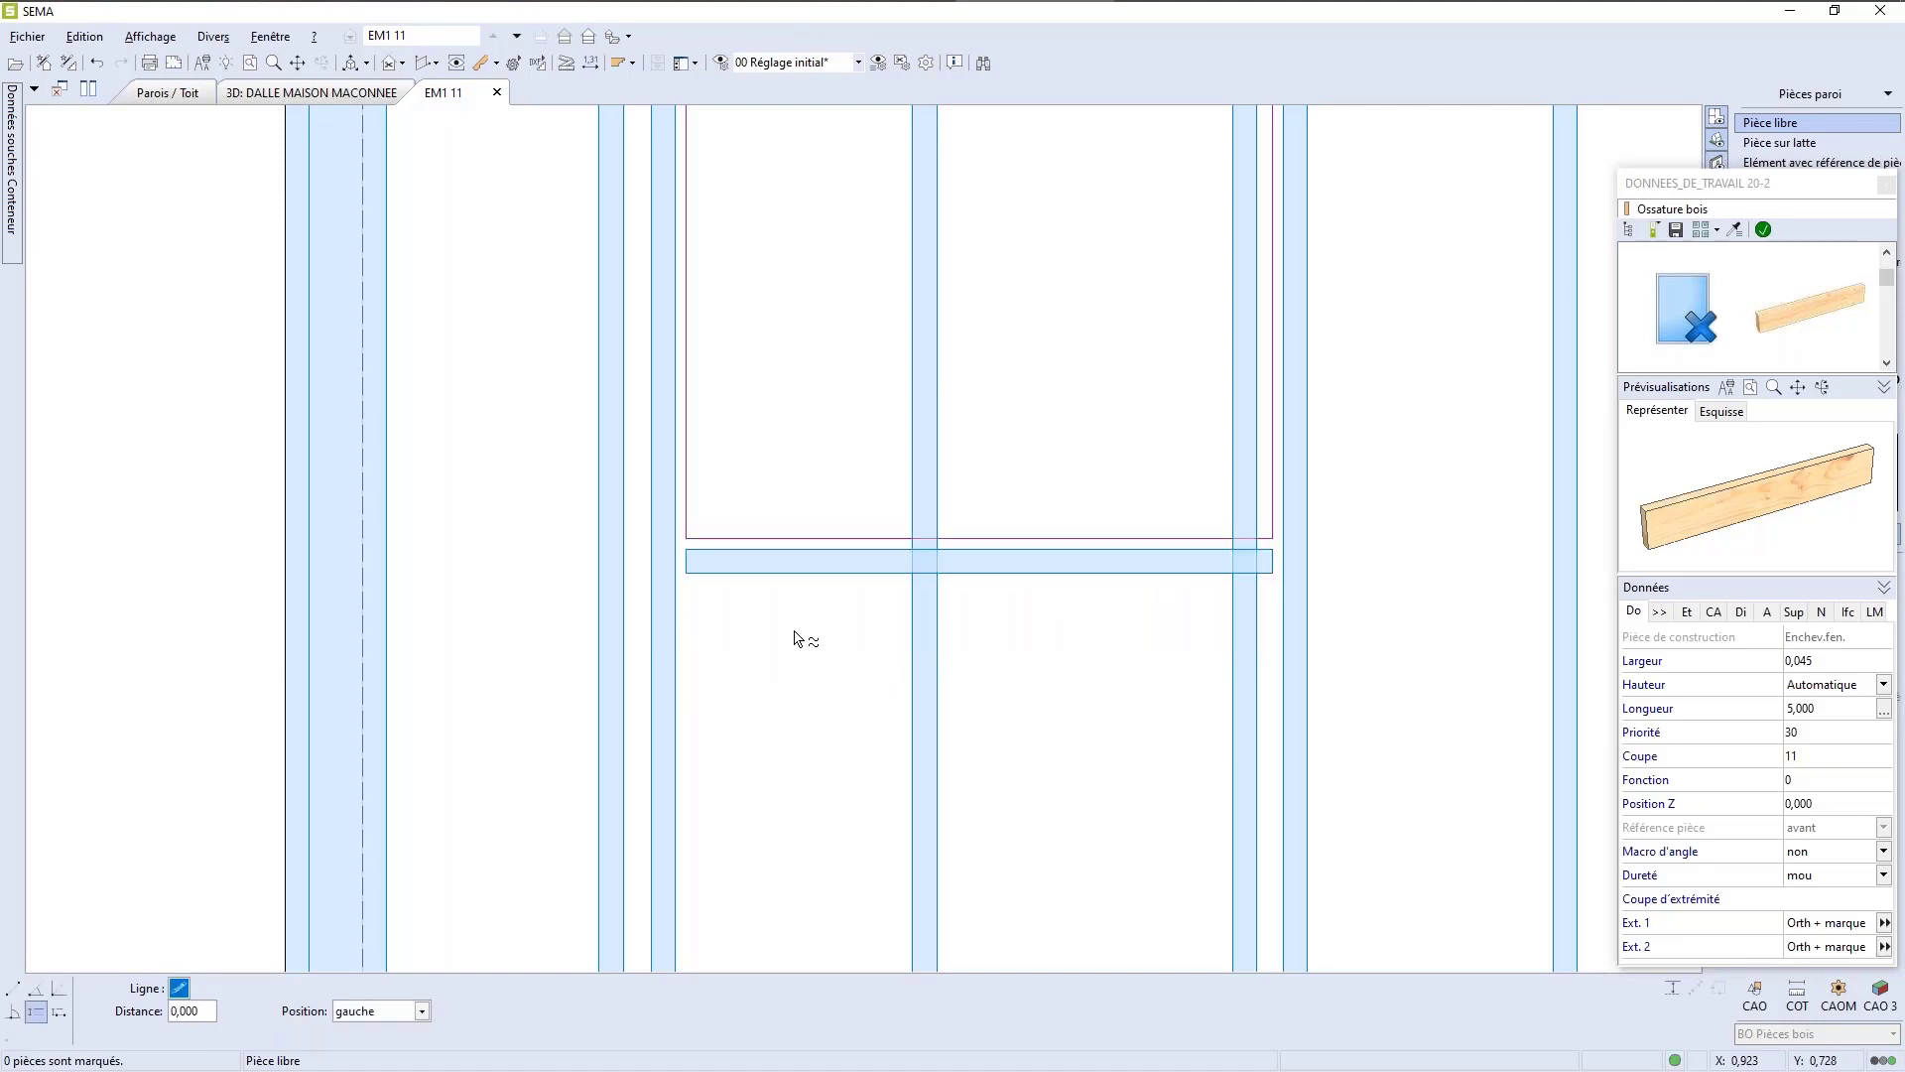
Step: Place a second trimmer above the window opening, with its upper face 0,345 from the opening's top edge and Position droite
{"action": "scroll", "coordinate": [939, 631], "scroll_direction": "down", "scroll_amount": 3}
{"action": "scroll", "coordinate": [940, 631], "scroll_direction": "down", "scroll_amount": 2}
{"action": "scroll", "coordinate": [906, 362], "scroll_direction": "up", "scroll_amount": 4}
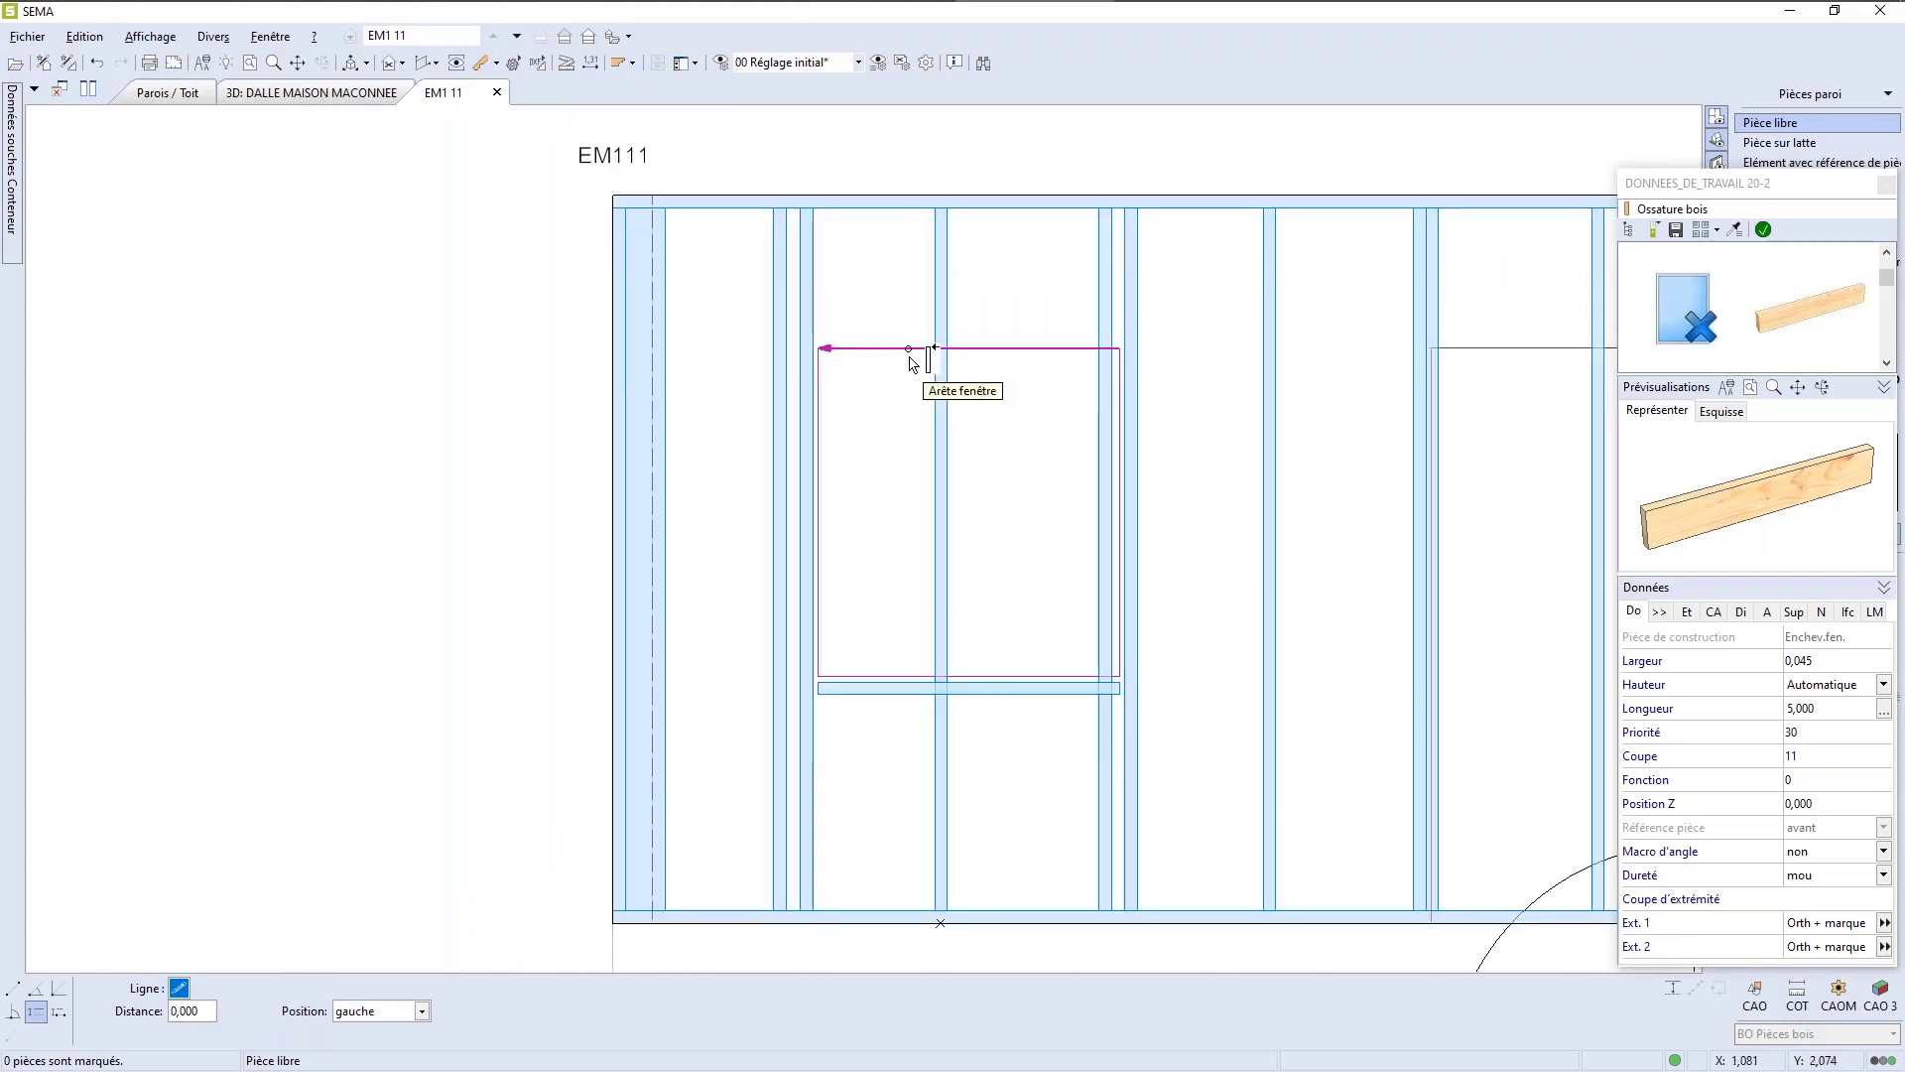
{"action": "left_click", "coordinate": [873, 339]}
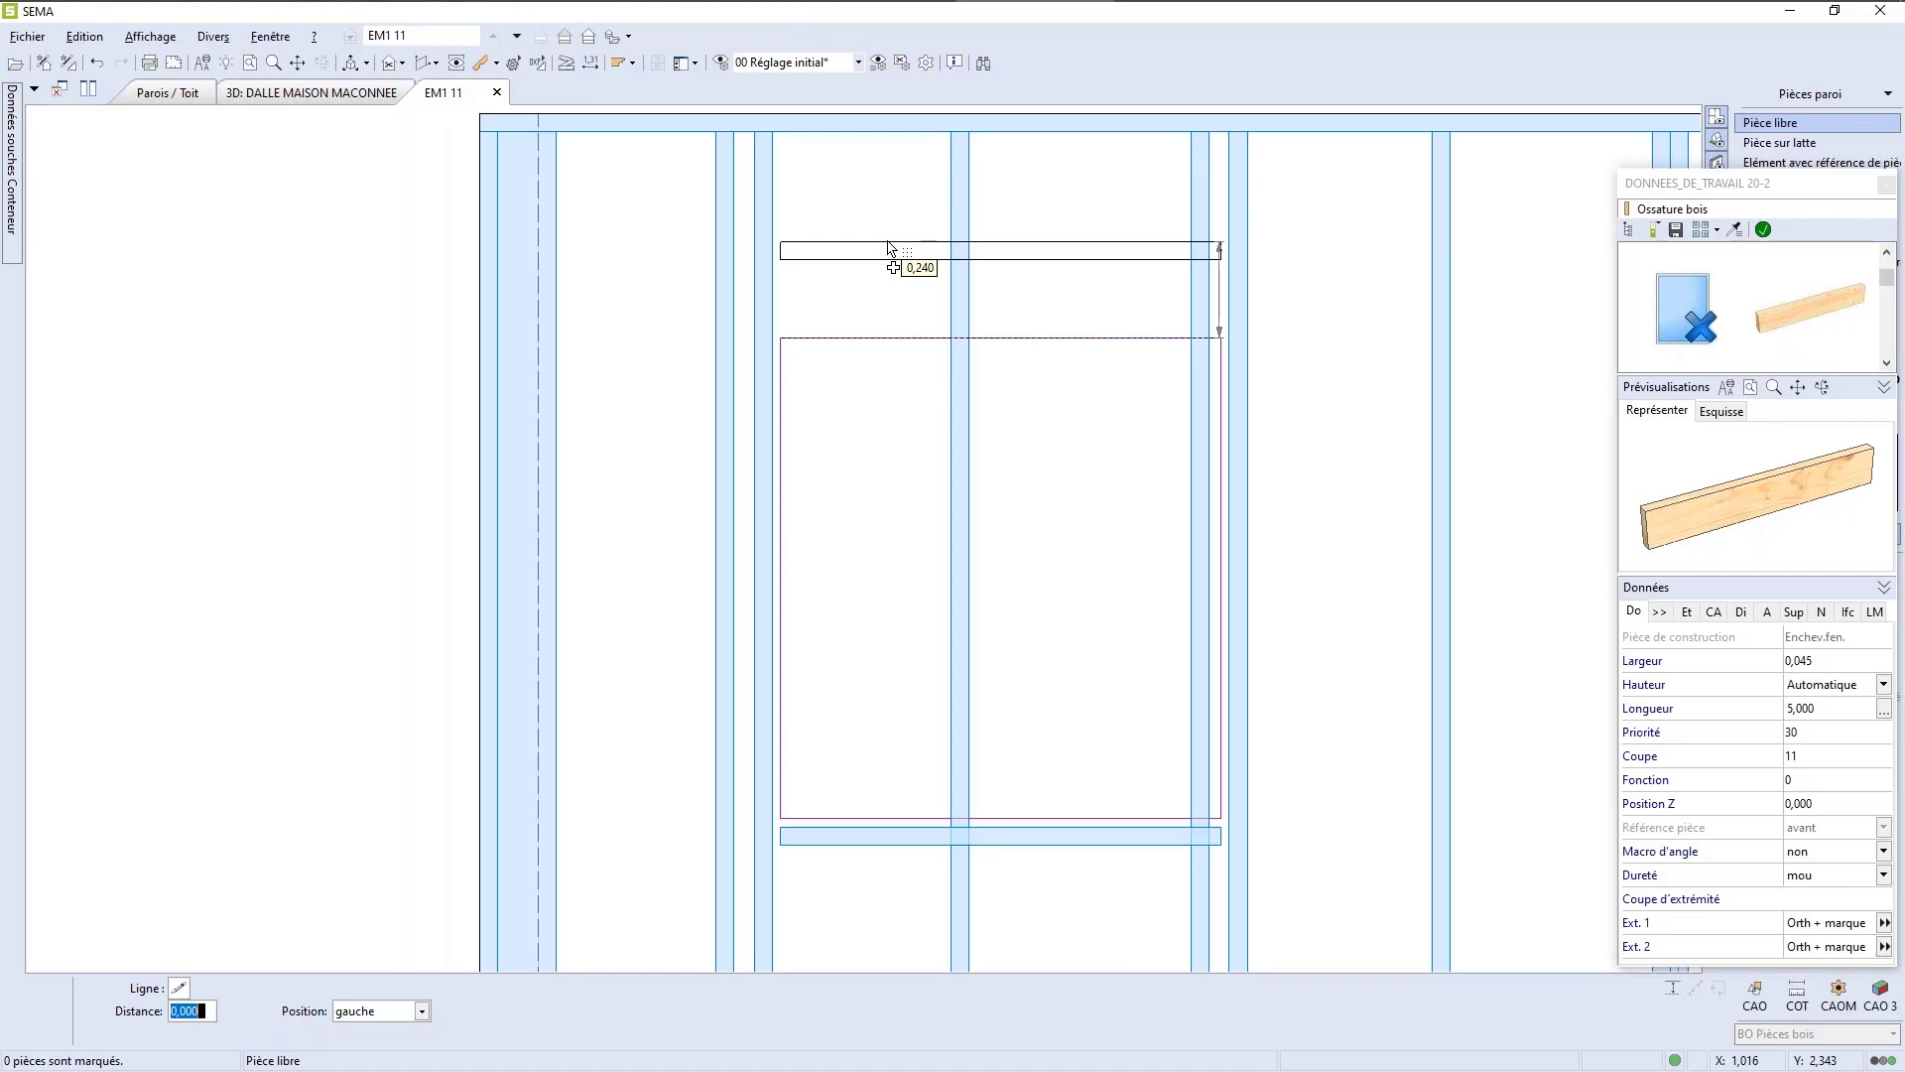
{"action": "type", "text": "0,345"}
{"action": "key", "text": "Return"}
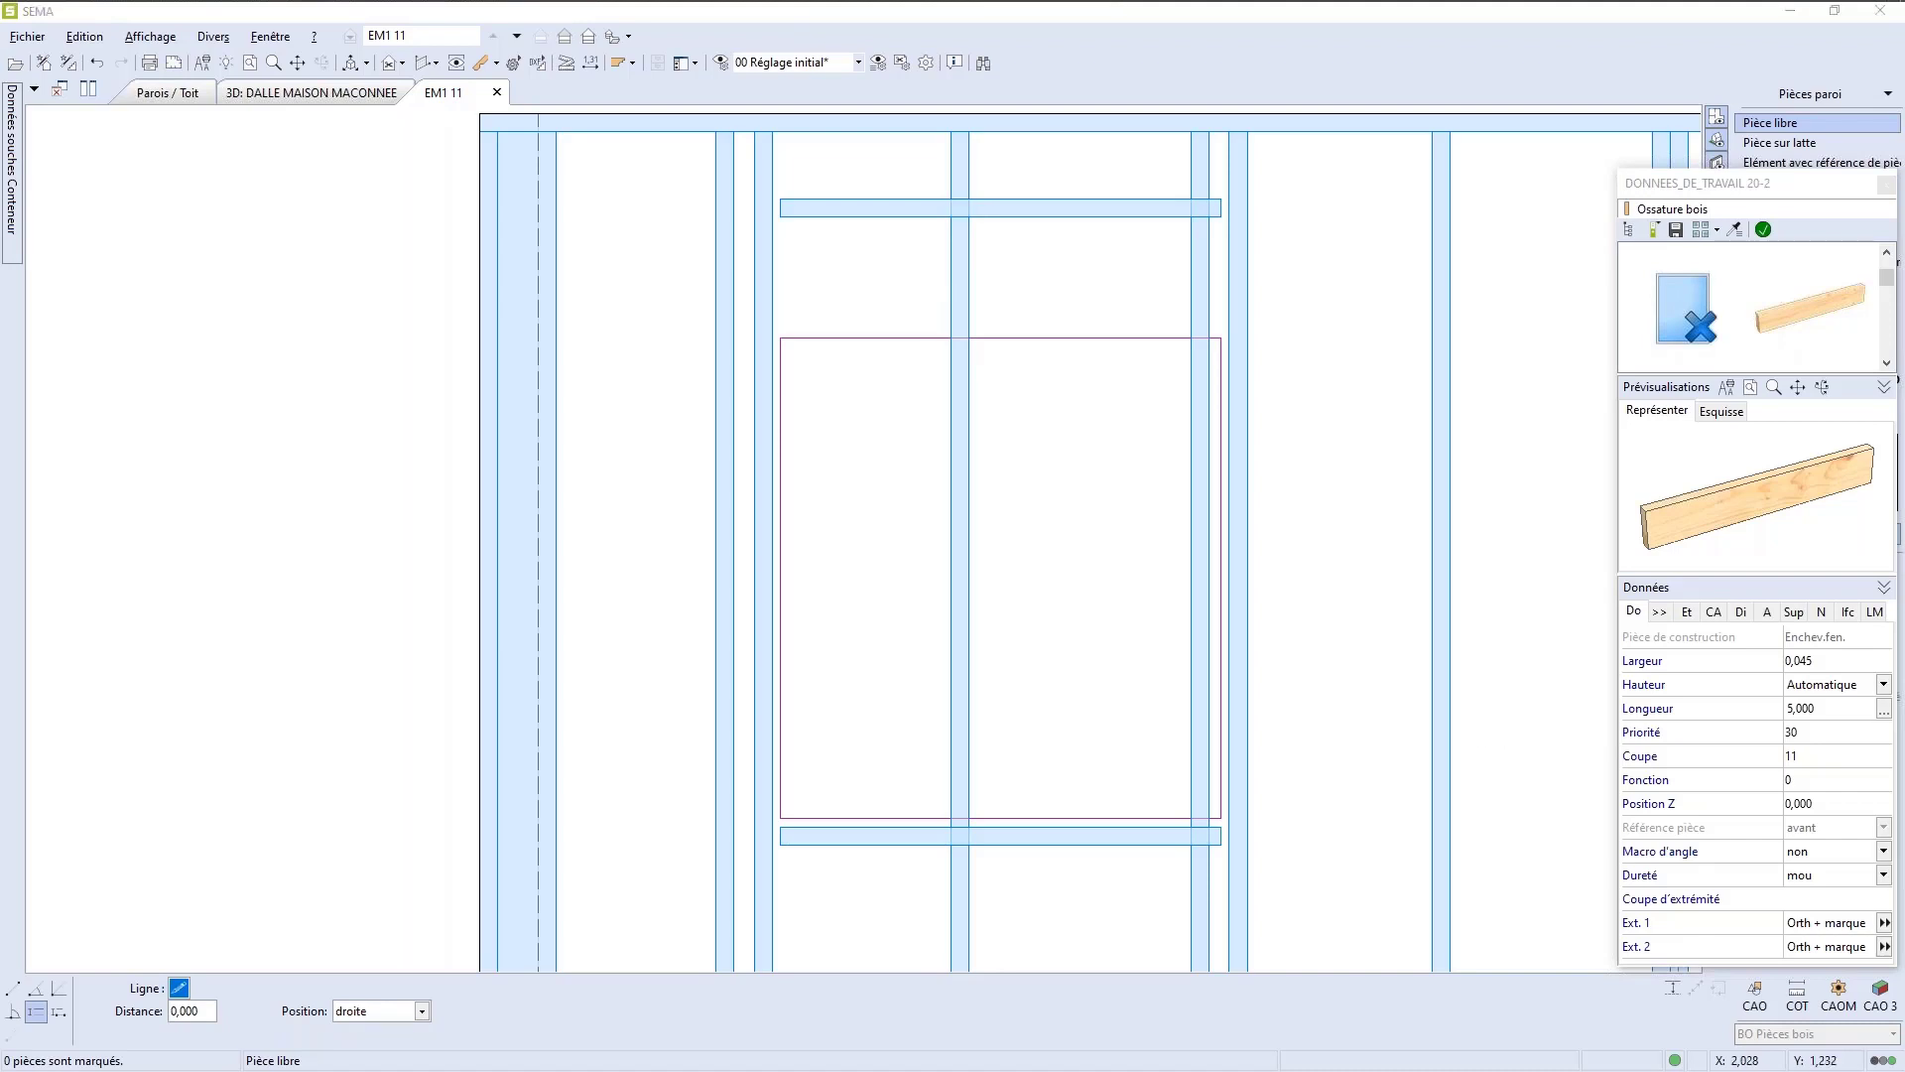
Step: Set the Enchev fen piece's cross-section to Largeur 0,200 and Hauteur 0,075
{"action": "left_click", "coordinate": [1825, 661]}
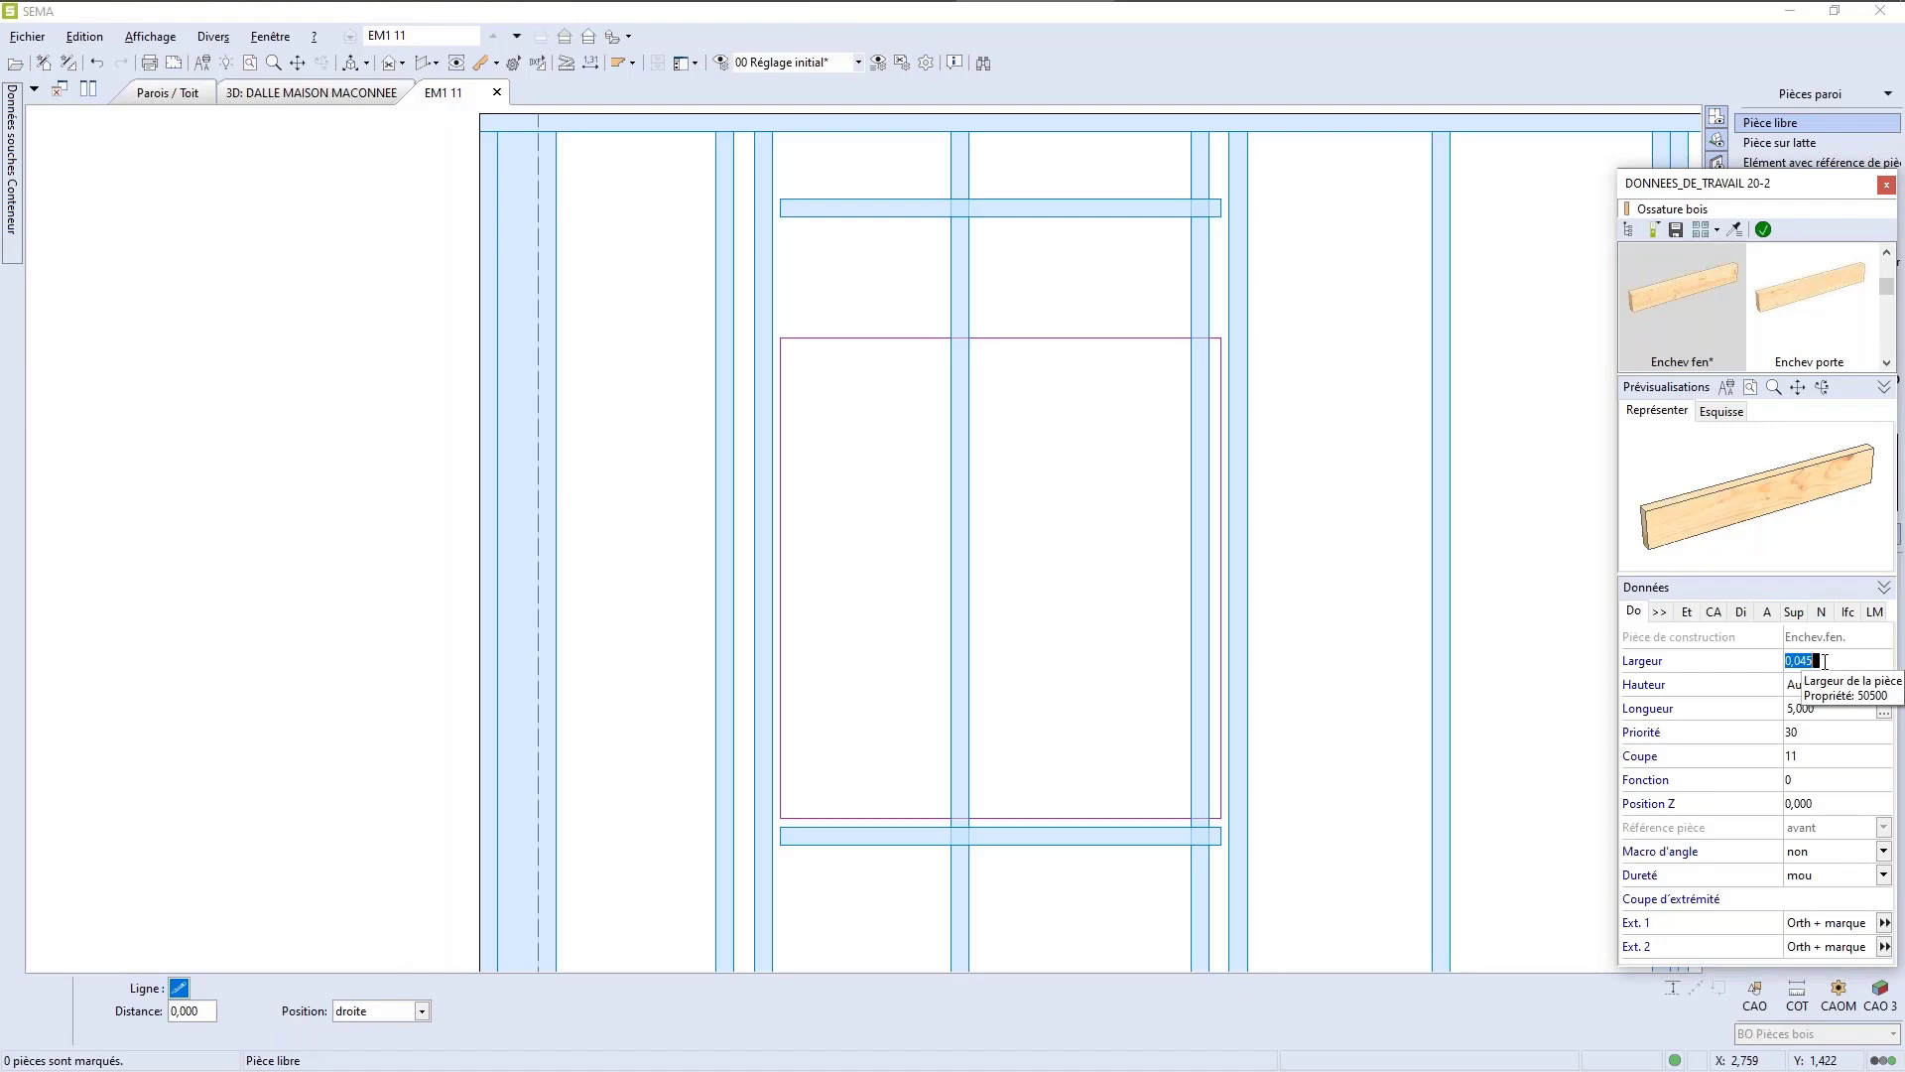
{"action": "type", "text": "0,2"}
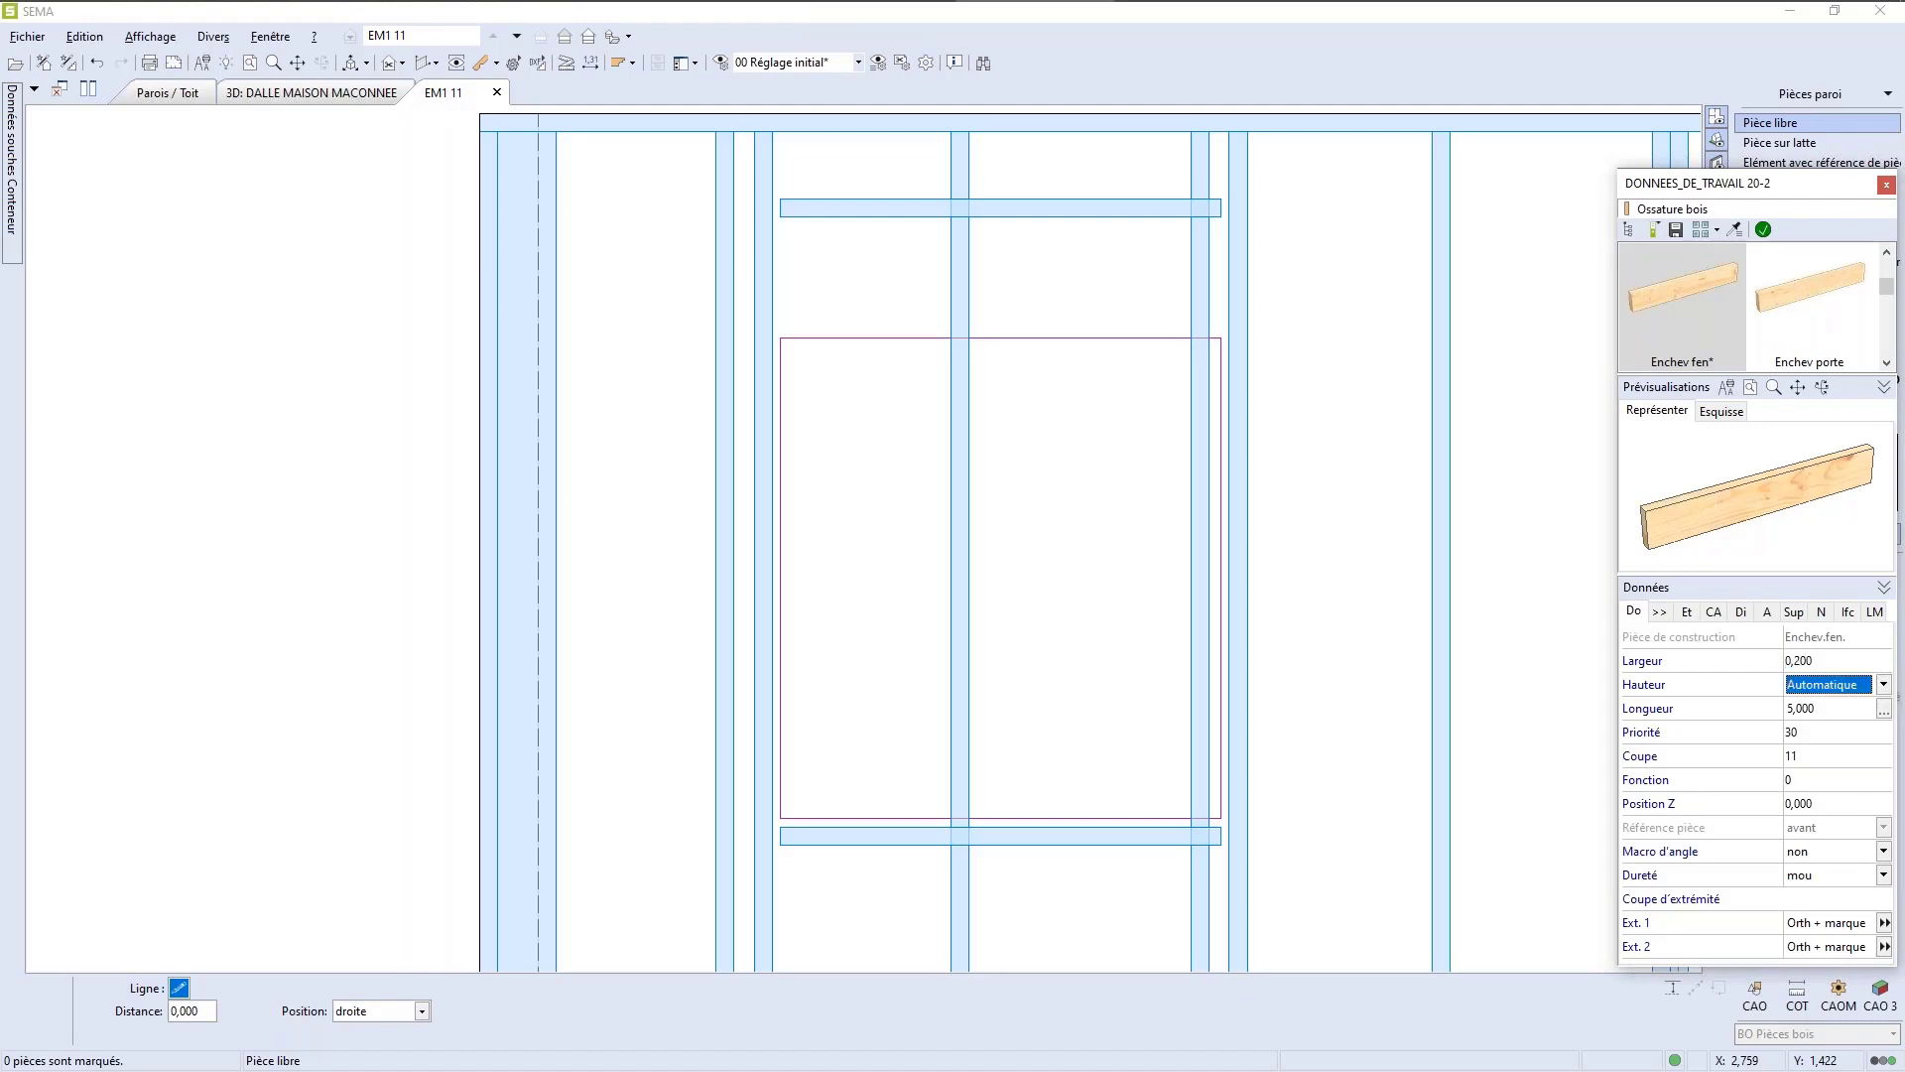
{"action": "key", "text": "Tab"}
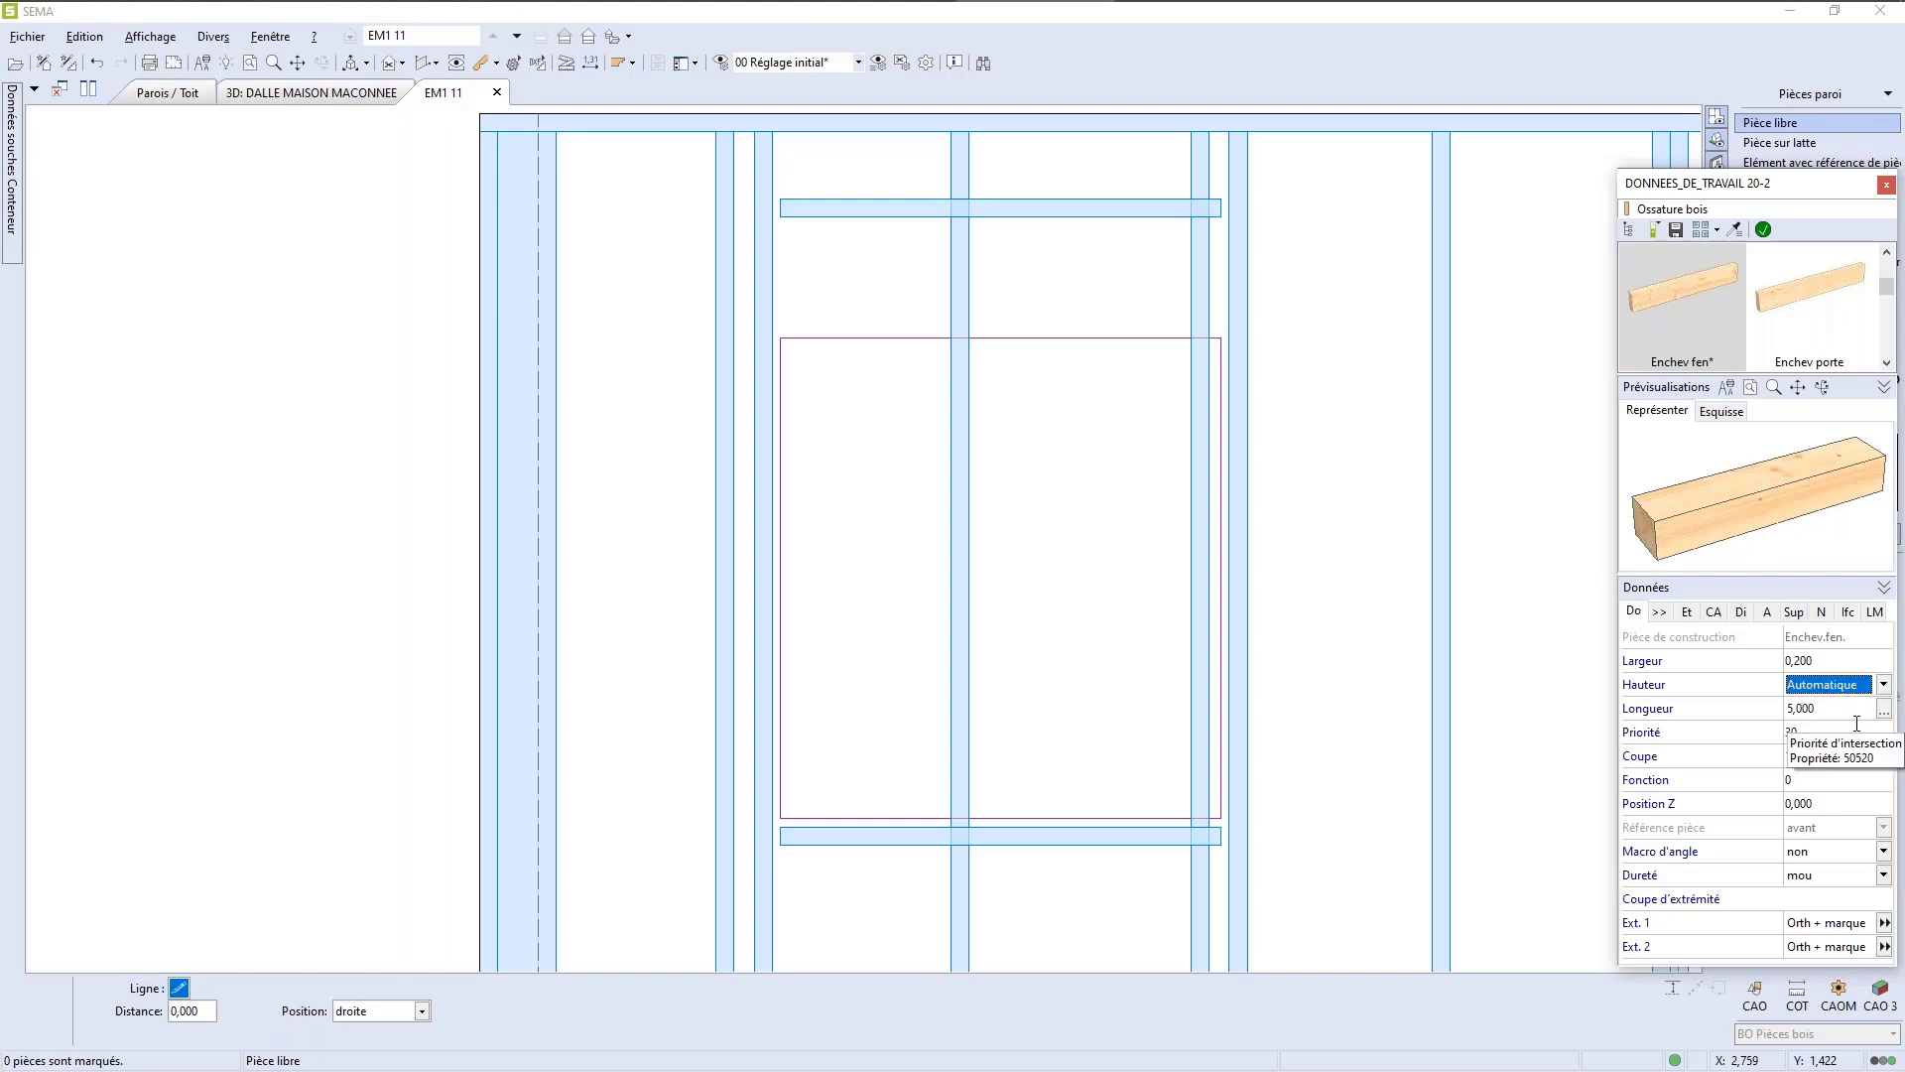
{"action": "left_click", "coordinate": [1817, 661]}
{"action": "left_click", "coordinate": [1884, 685]}
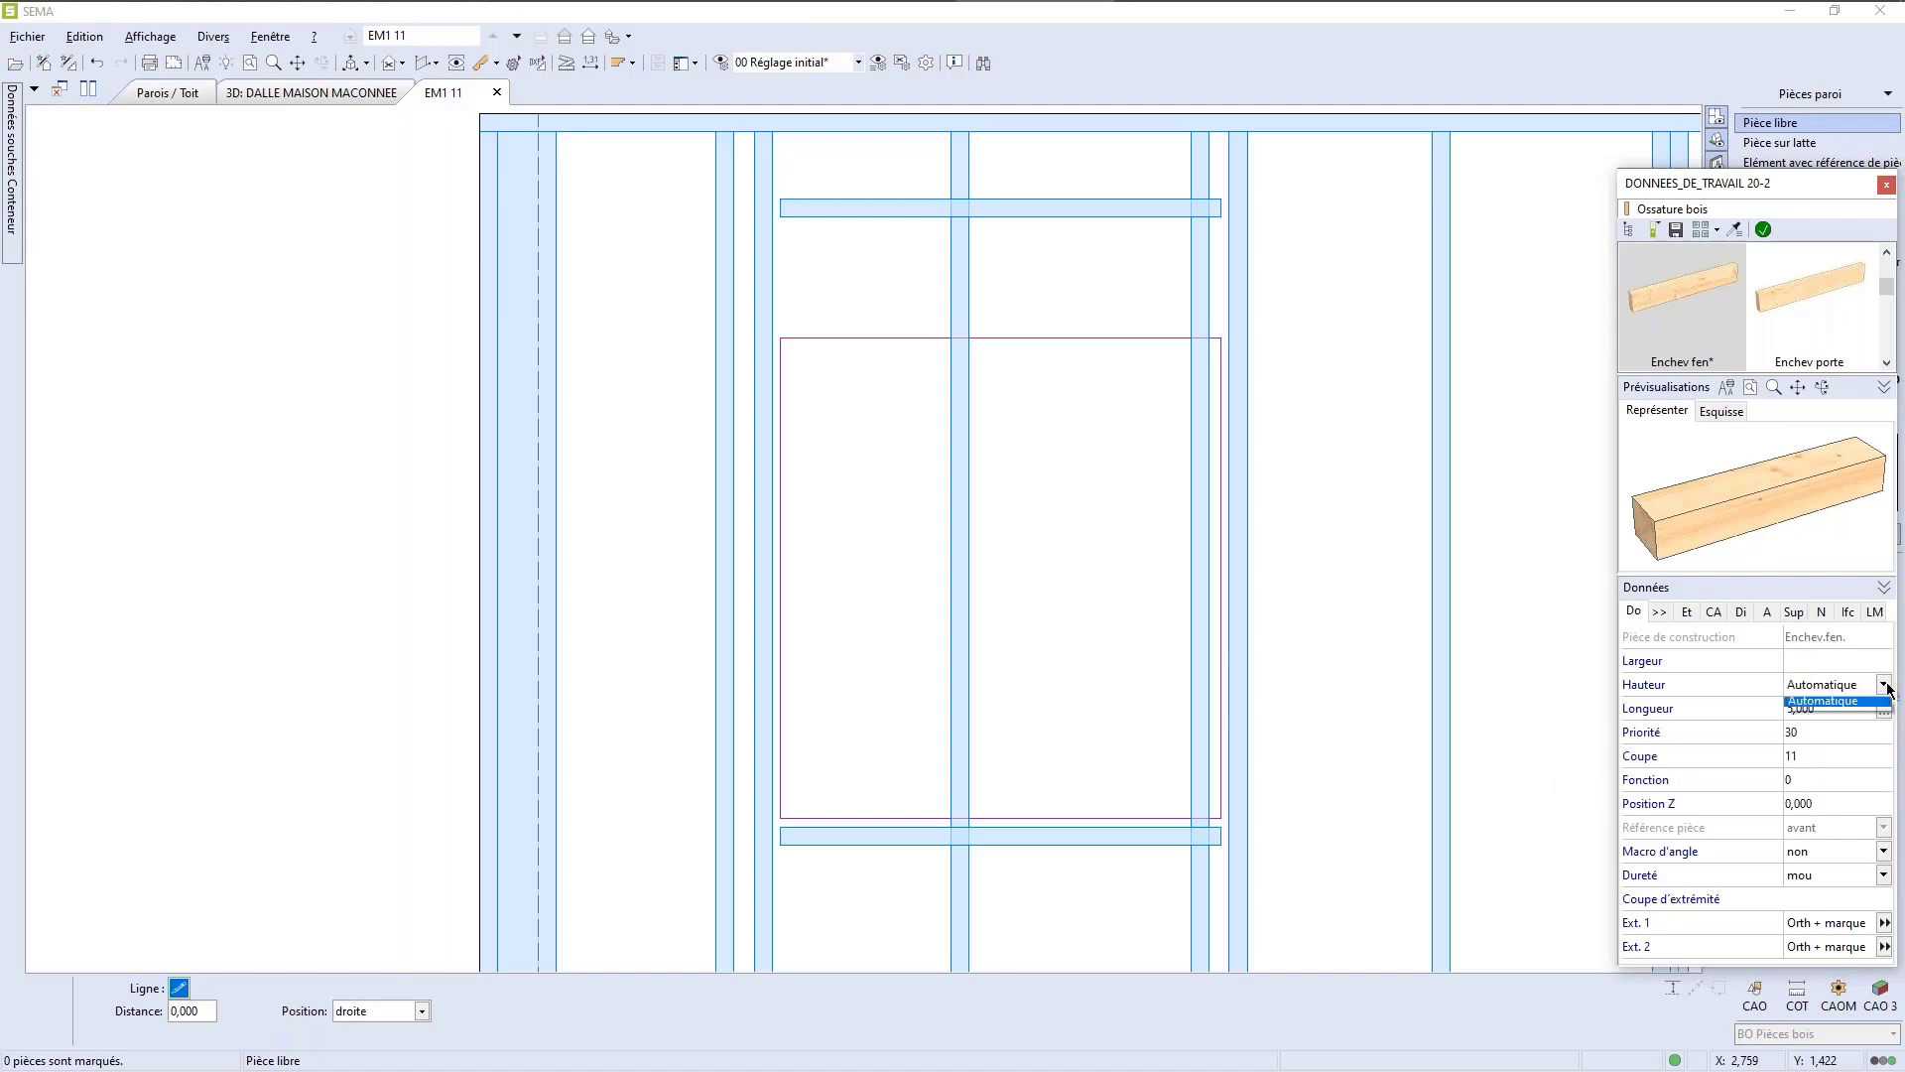
{"action": "left_click", "coordinate": [1829, 711]}
{"action": "type", "text": "0,075"}
{"action": "key", "text": "Tab"}
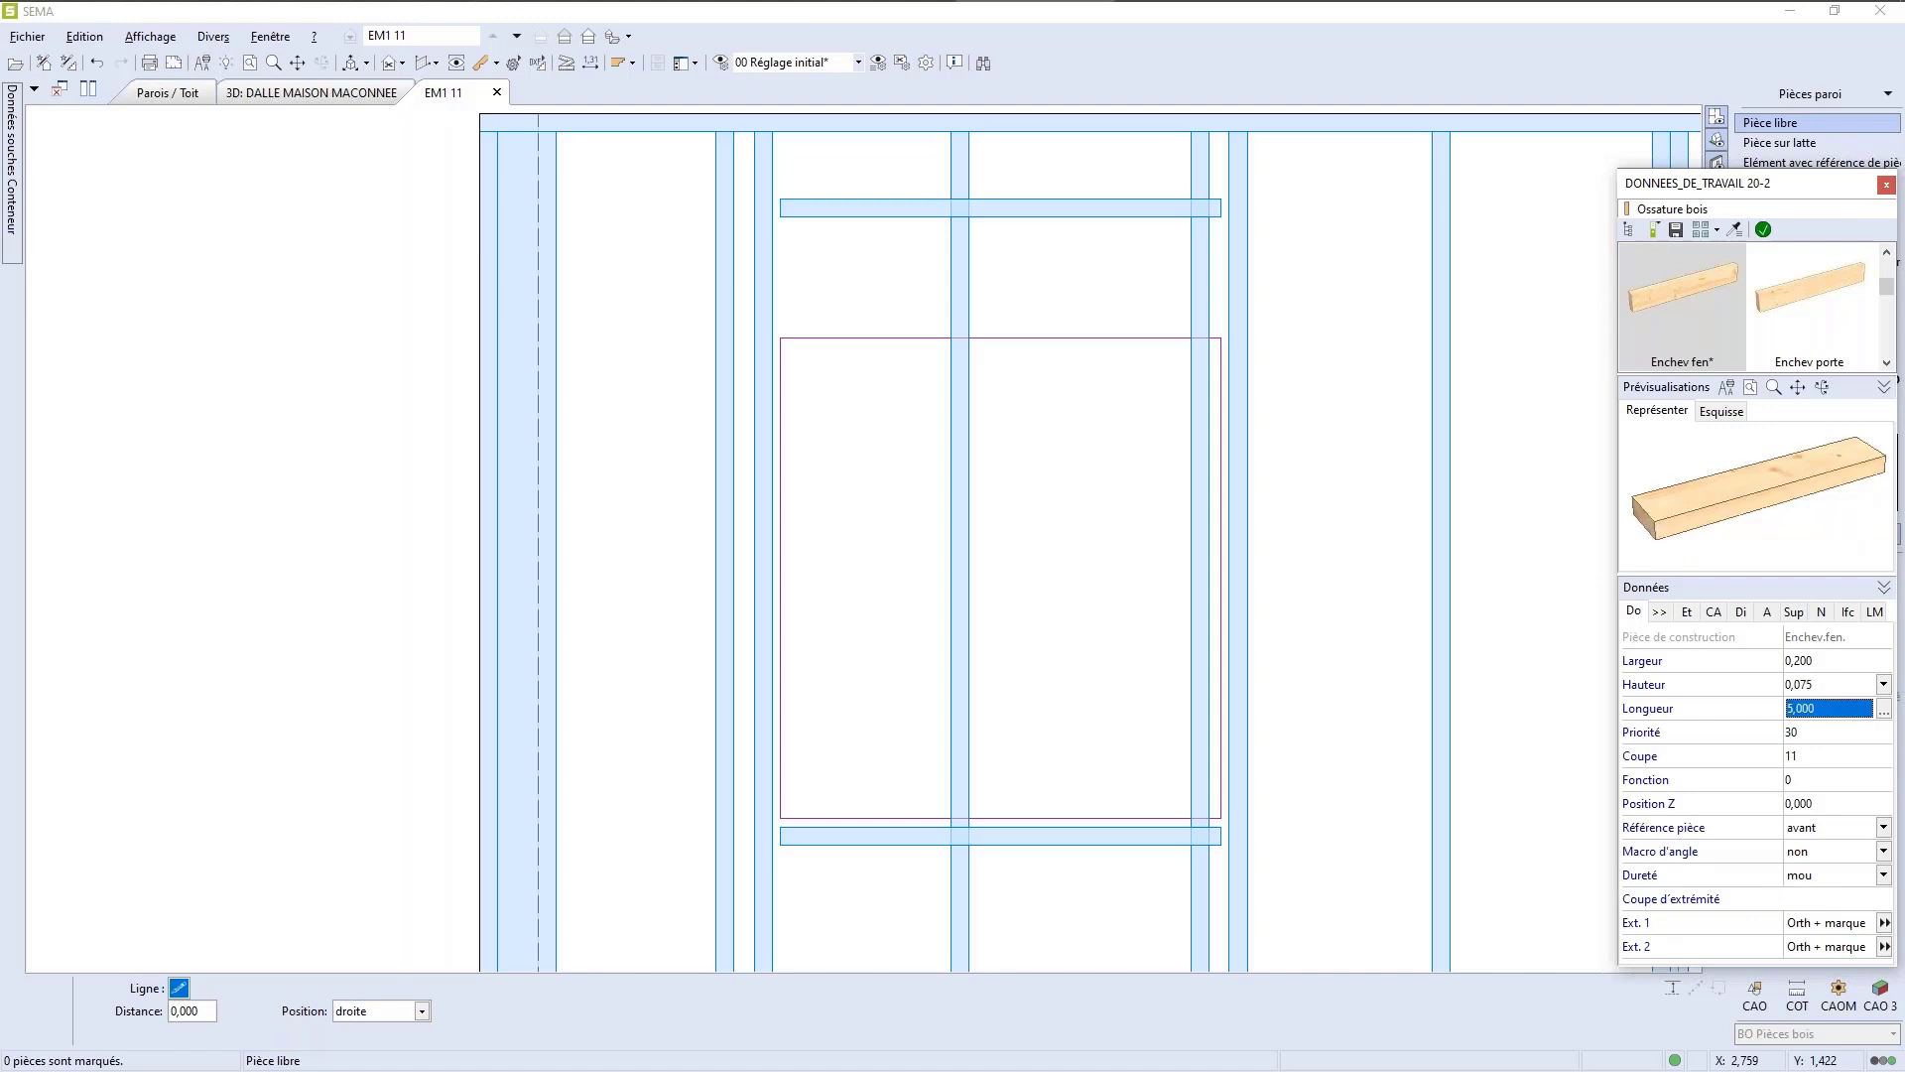
Step: Use the window opening's top edge as the new piece's reference line and set its Largeur to 0,145
{"action": "left_click", "coordinate": [1762, 230]}
{"action": "left_click", "coordinate": [898, 338]}
{"action": "scroll", "coordinate": [816, 220], "scroll_direction": "up", "scroll_amount": 2}
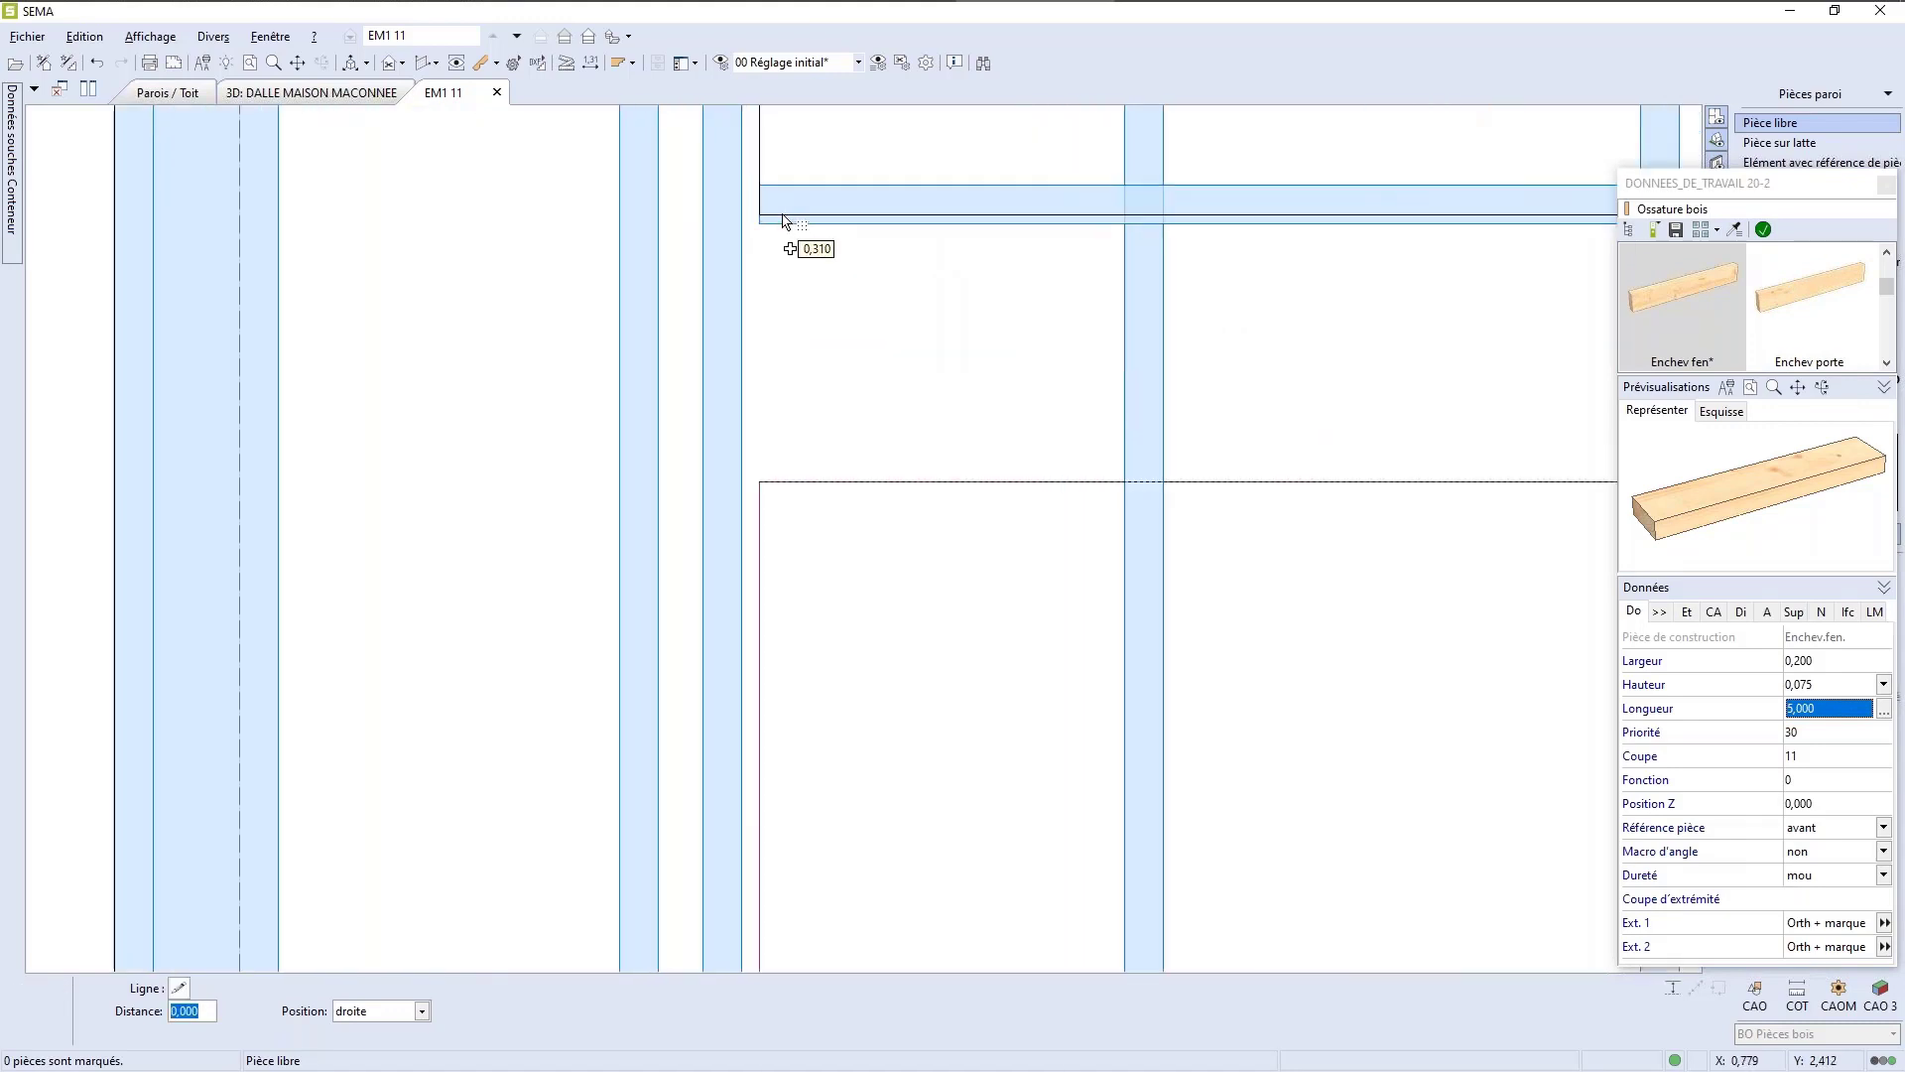
{"action": "left_click", "coordinate": [775, 211]}
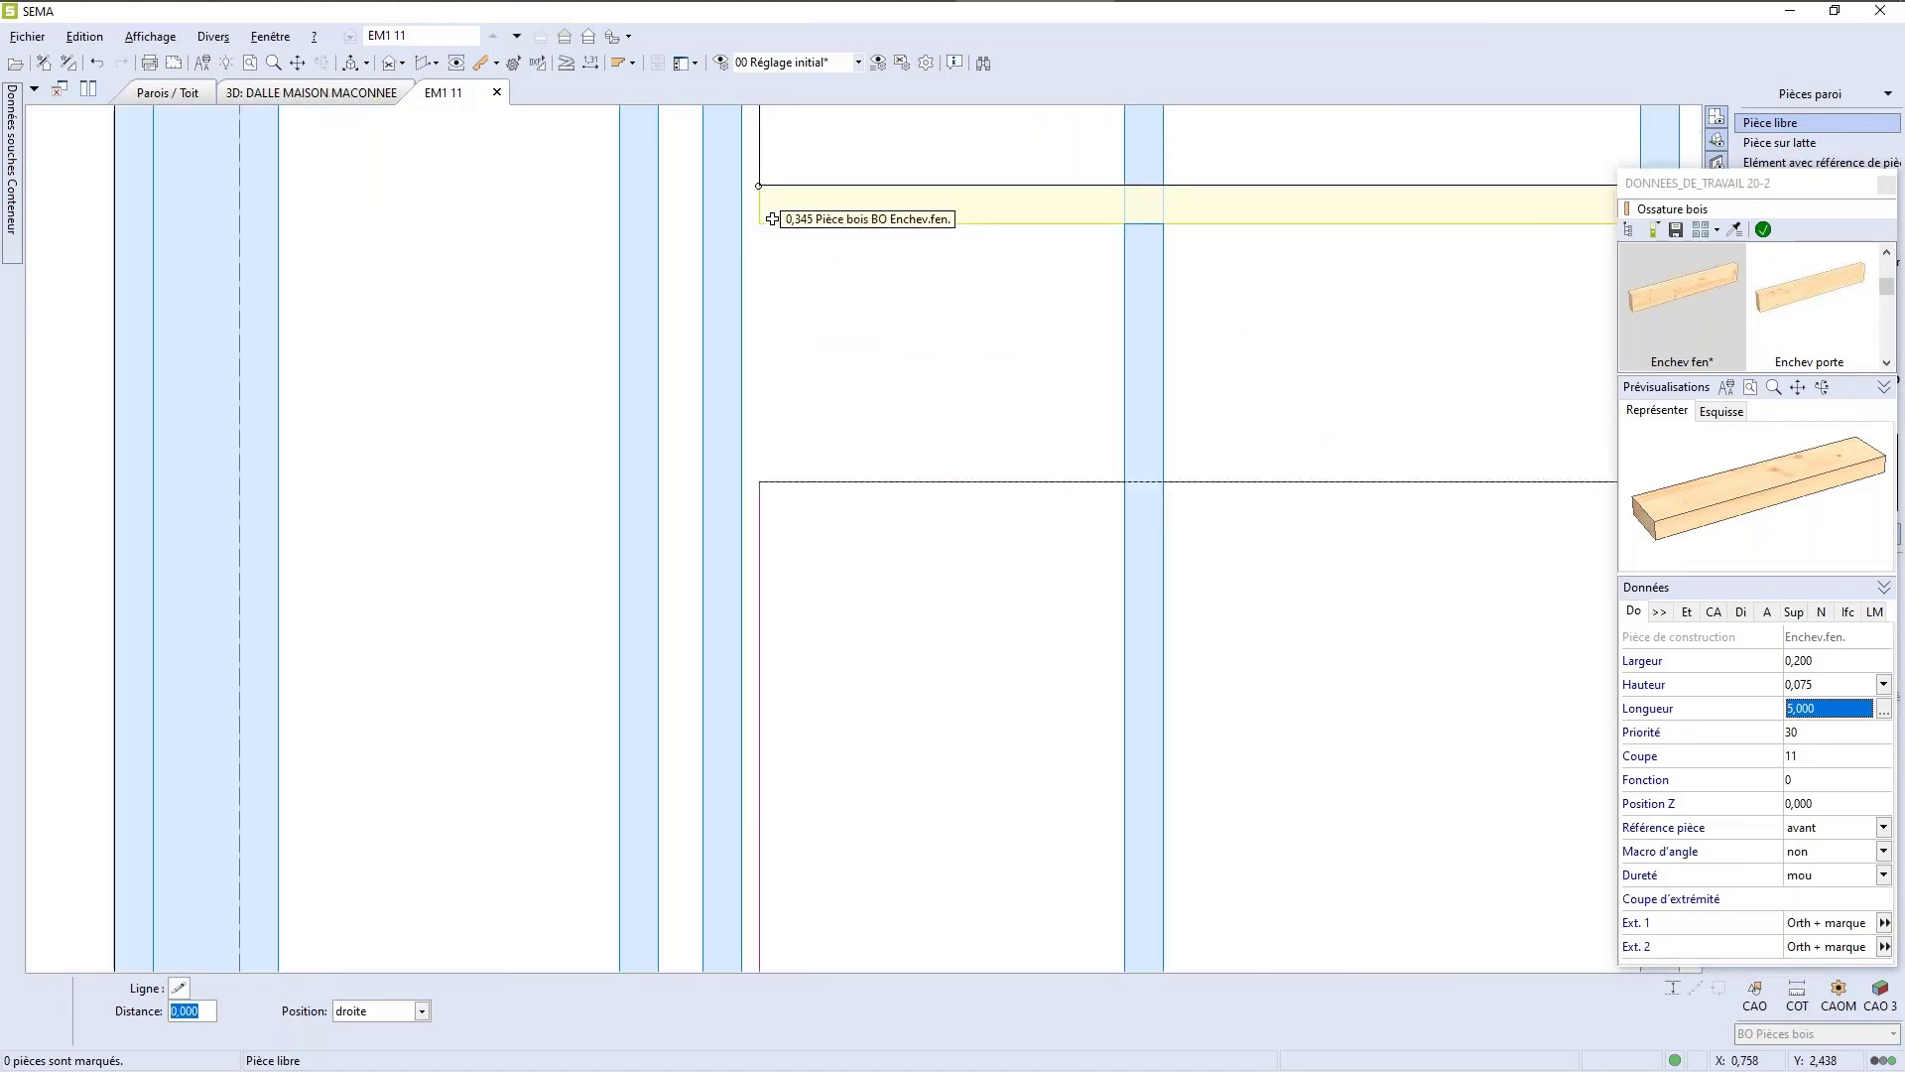
{"action": "scroll", "coordinate": [812, 338], "scroll_direction": "down", "scroll_amount": 2}
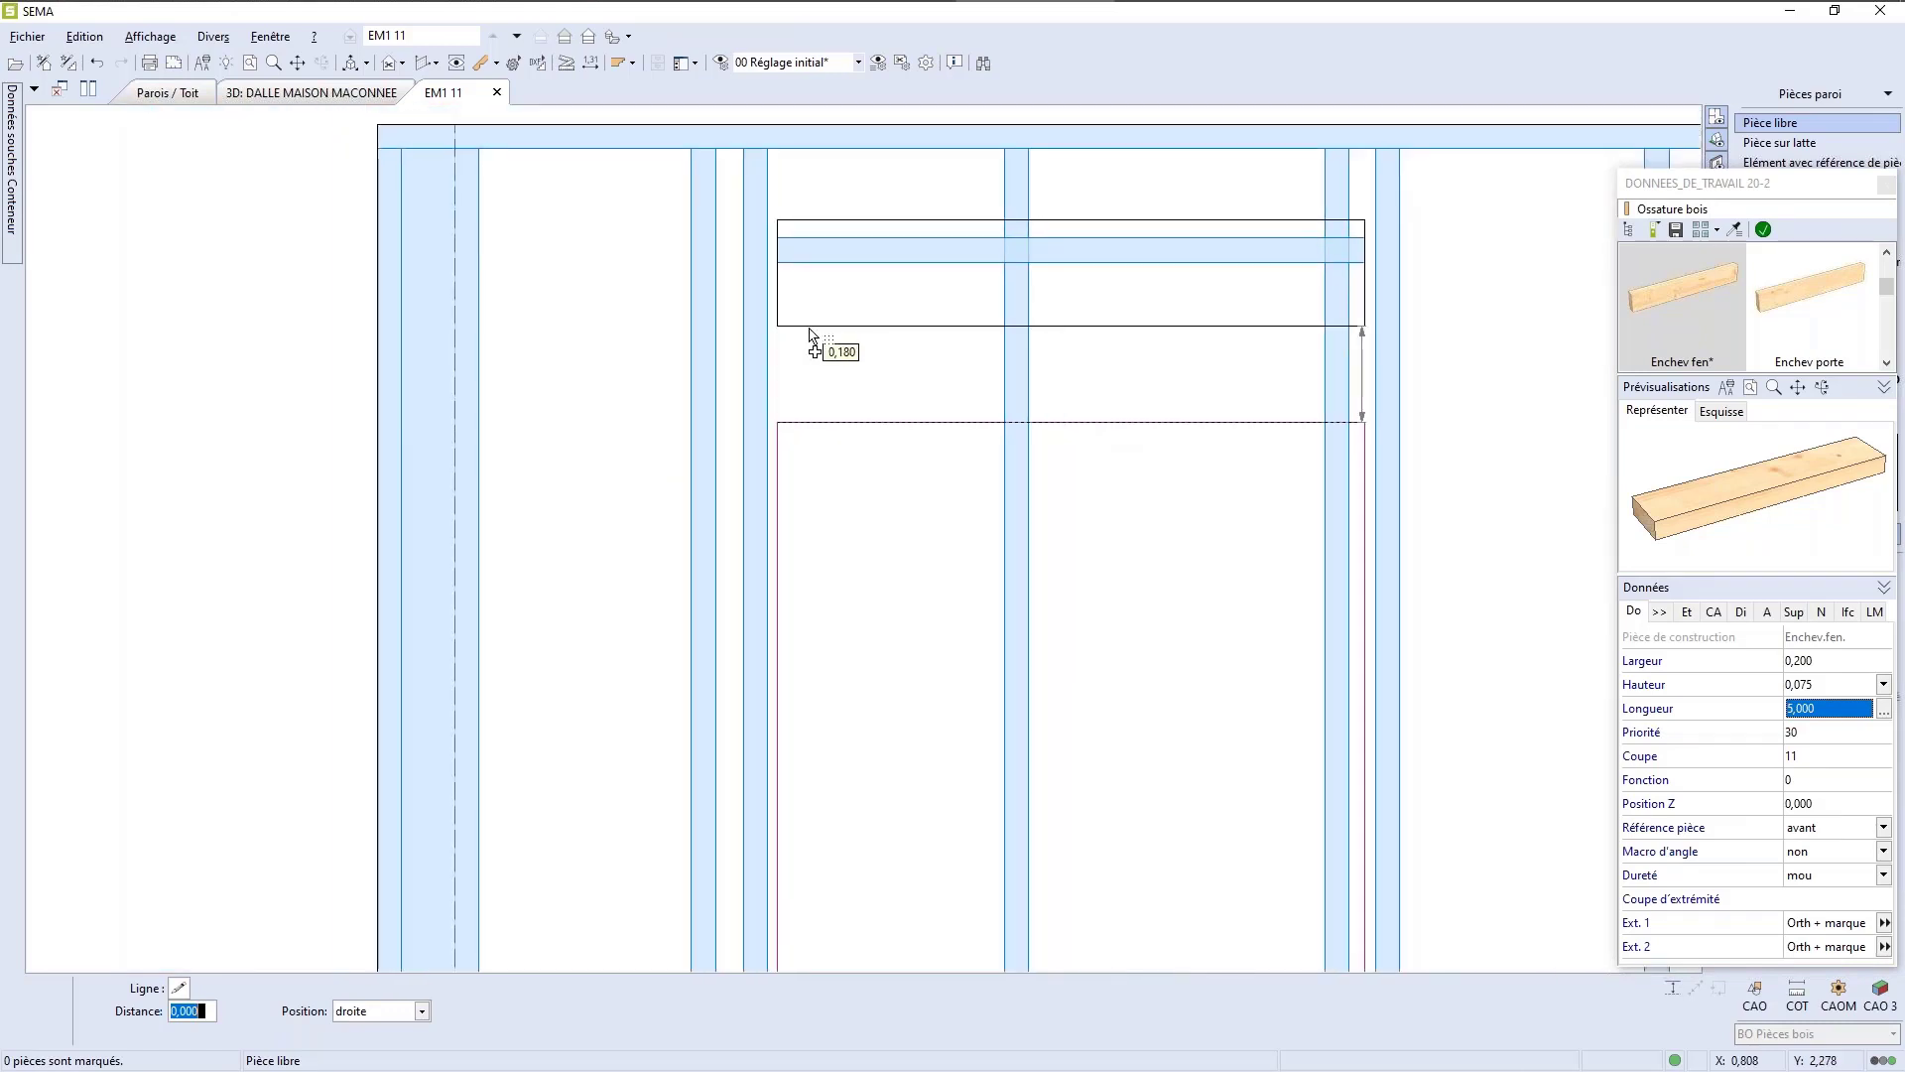
{"action": "left_click", "coordinate": [1817, 660]}
{"action": "type", "text": "0,115"}
{"action": "key", "text": "Tab"}
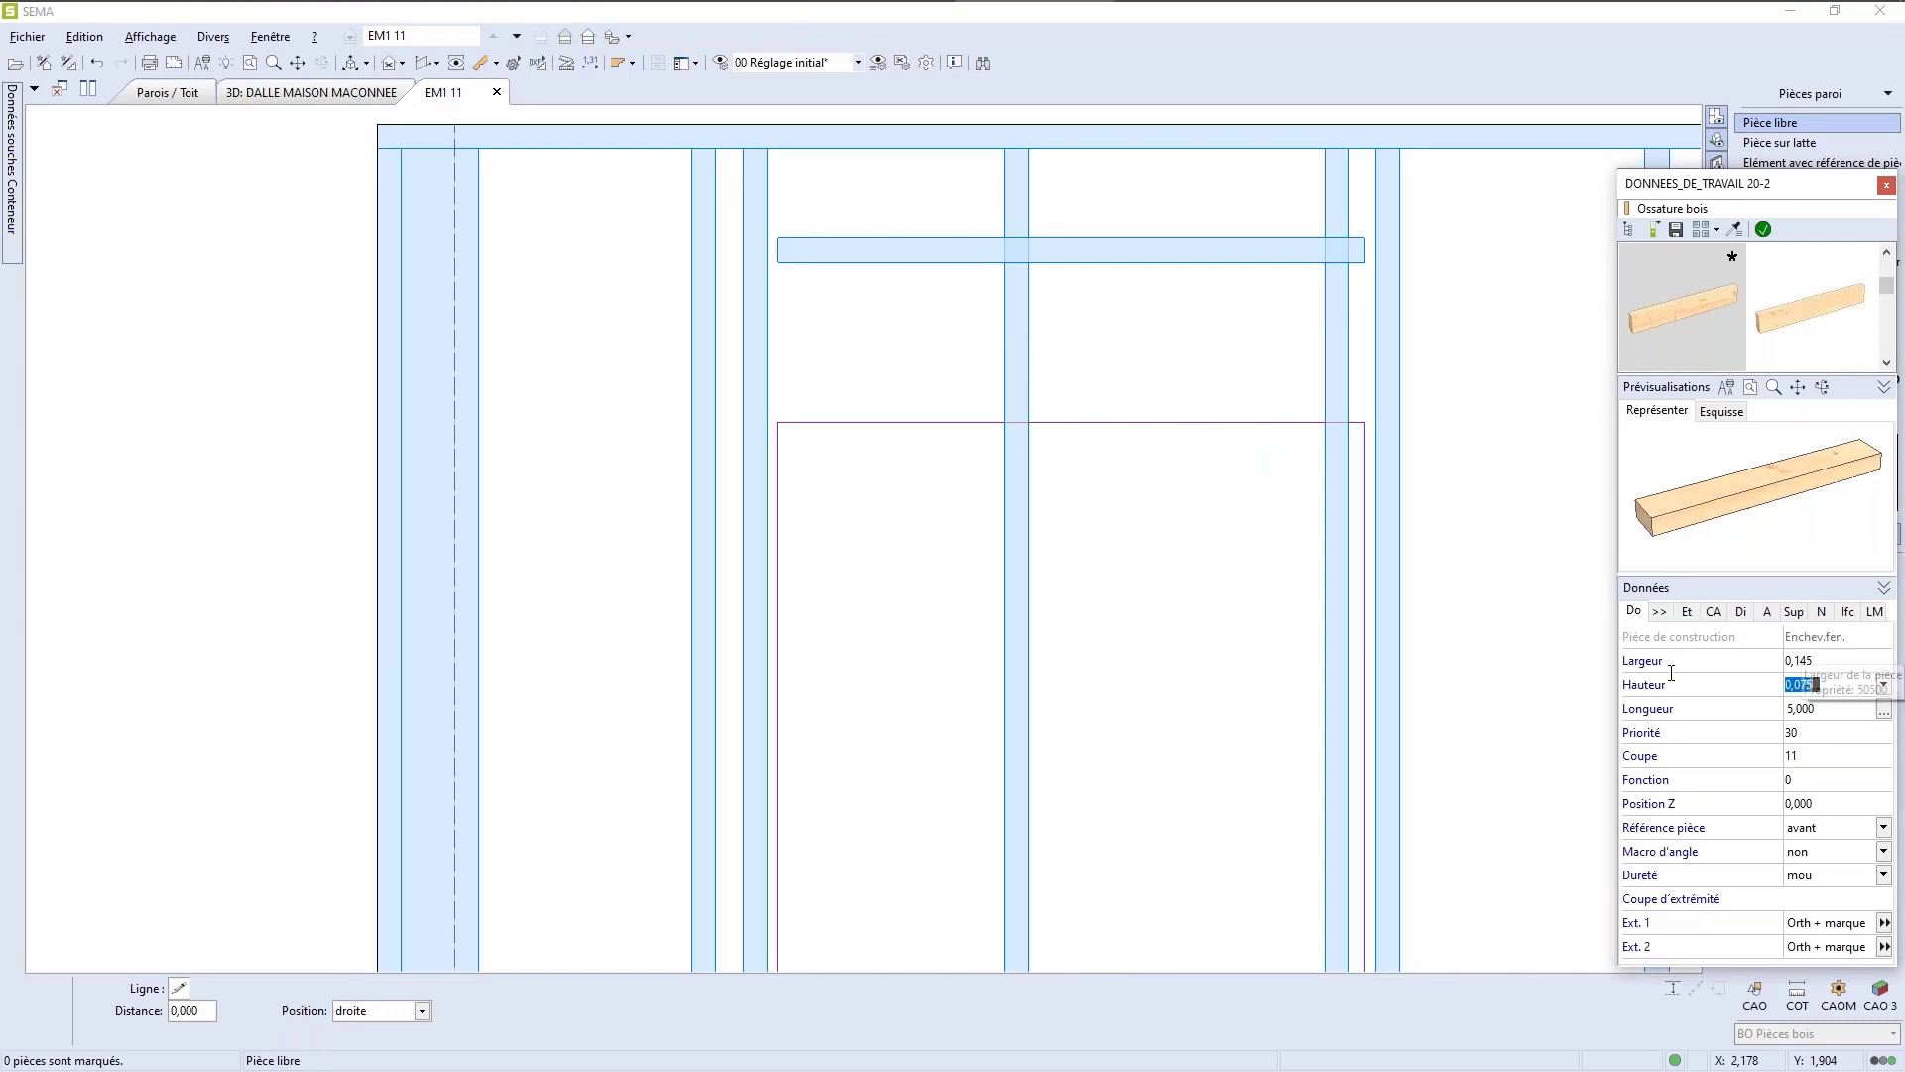
Step: Place the lintel directly on top of the upper window trimmer, with Distance 0,345 and Position droite
{"action": "left_click", "coordinate": [1763, 229]}
{"action": "left_click", "coordinate": [783, 257]}
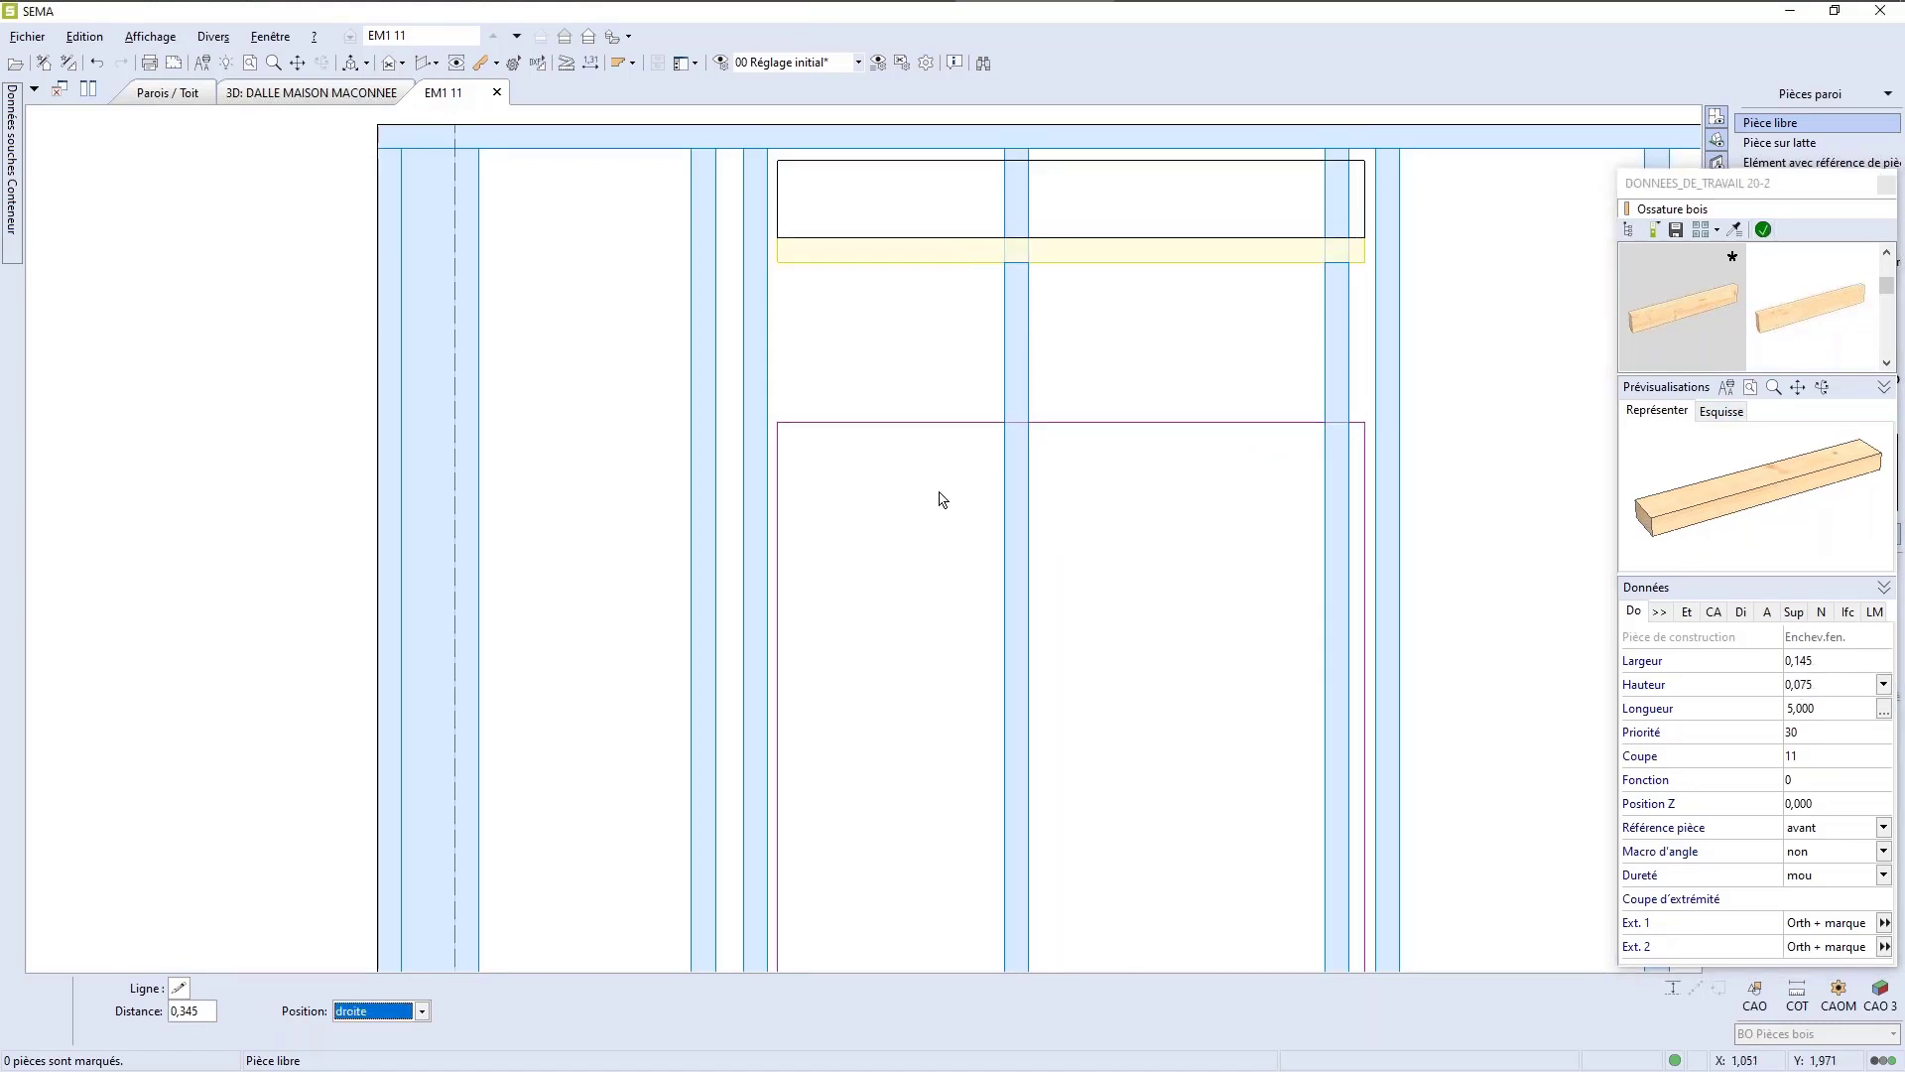
{"action": "key", "text": "Return"}
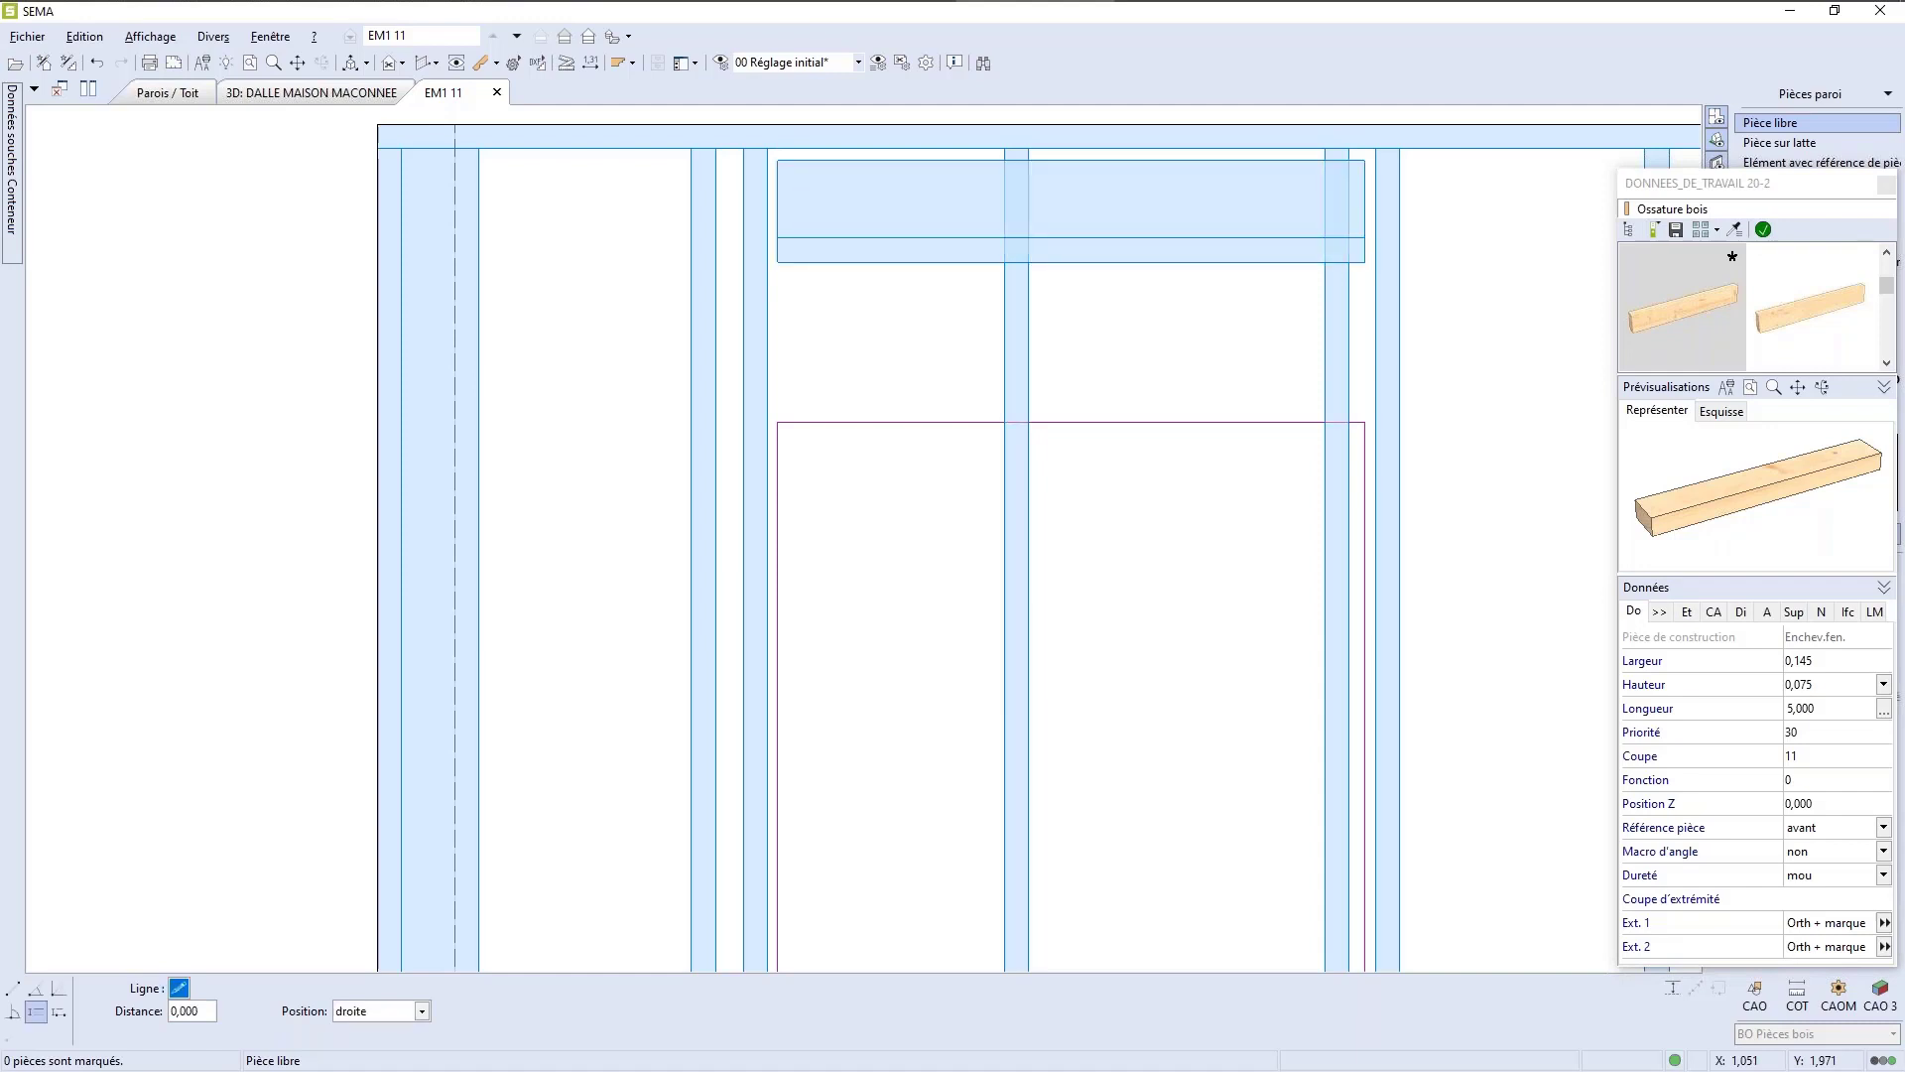
{"action": "key", "text": "Escape"}
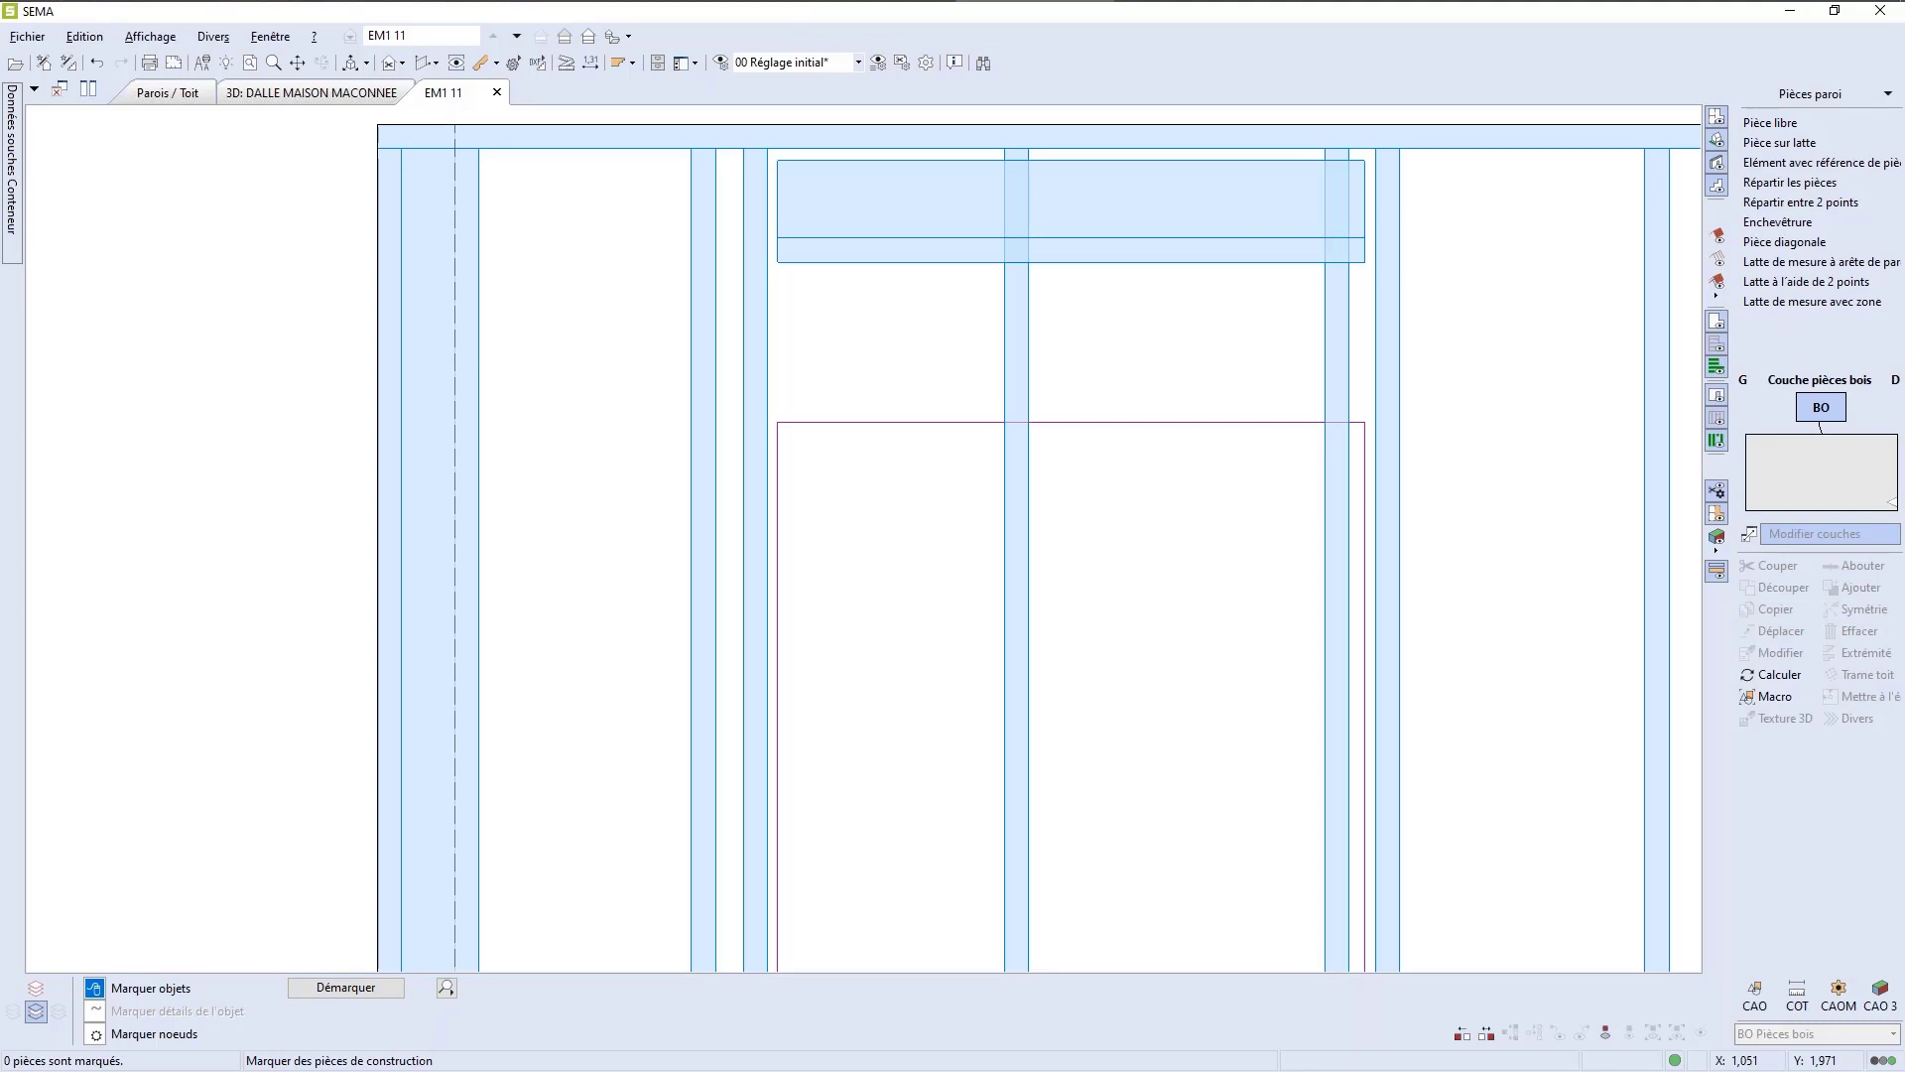
Step: Extend the left ends of the two window trimmers to the face of the left opening-side post with Couper 1x
{"action": "scroll", "coordinate": [955, 466], "scroll_direction": "down", "scroll_amount": 3}
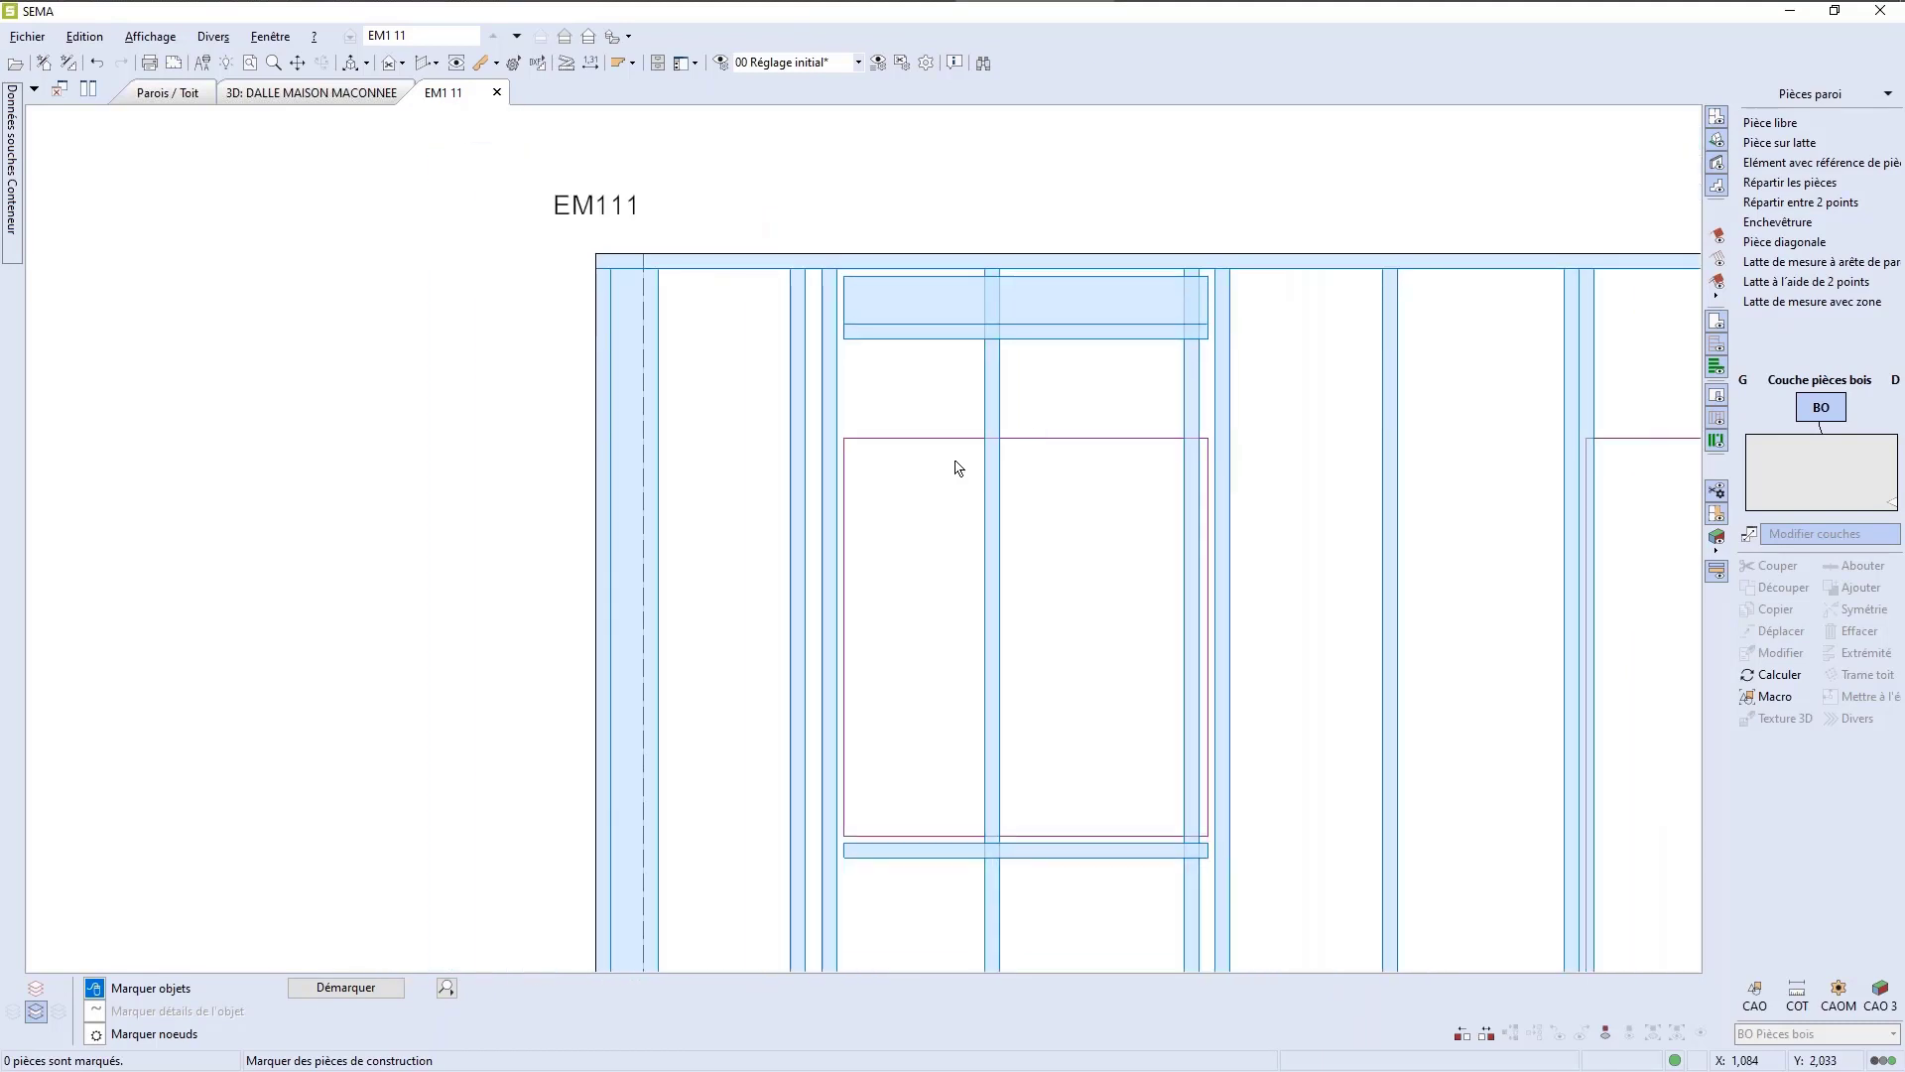
{"action": "scroll", "coordinate": [982, 918], "scroll_direction": "up", "scroll_amount": 3}
{"action": "scroll", "coordinate": [849, 677], "scroll_direction": "up", "scroll_amount": 1}
{"action": "left_click", "coordinate": [903, 644]}
{"action": "scroll", "coordinate": [956, 789], "scroll_direction": "down", "scroll_amount": 2}
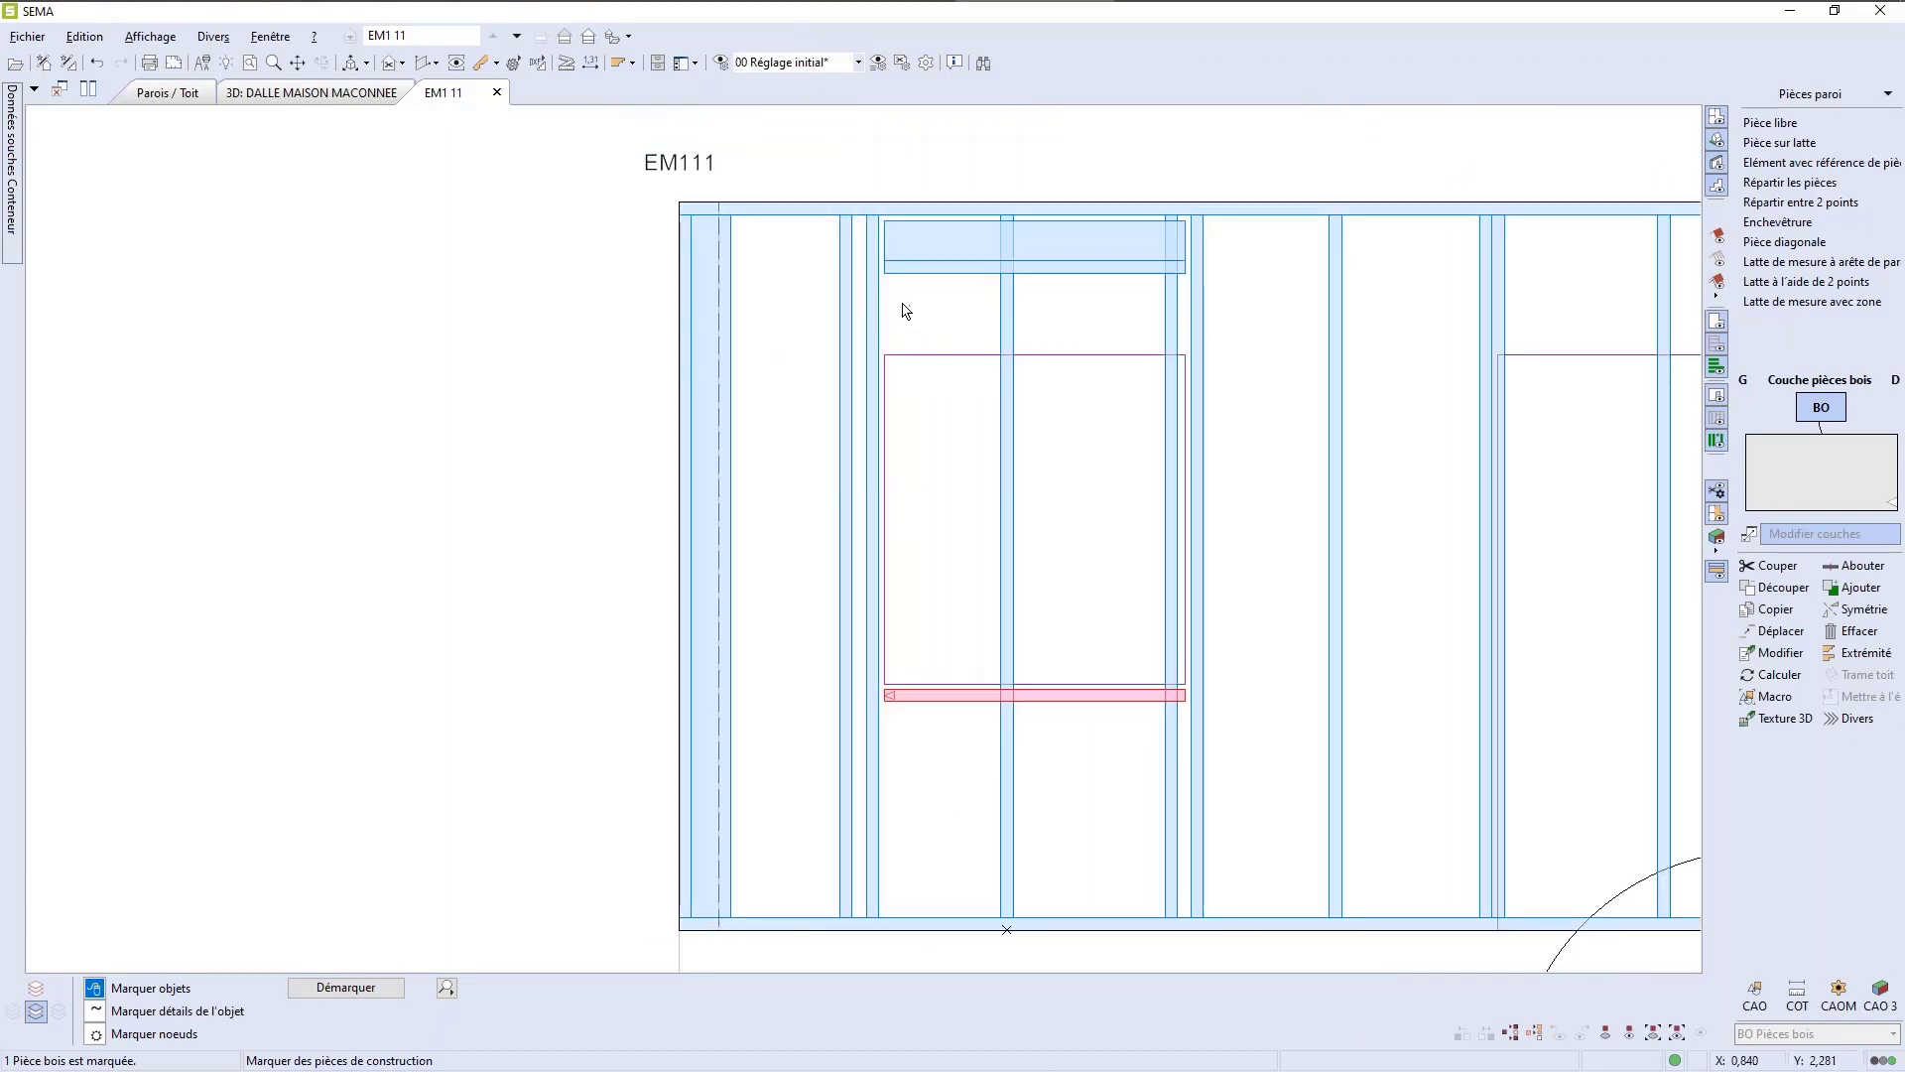
{"action": "left_click", "coordinate": [901, 236]}
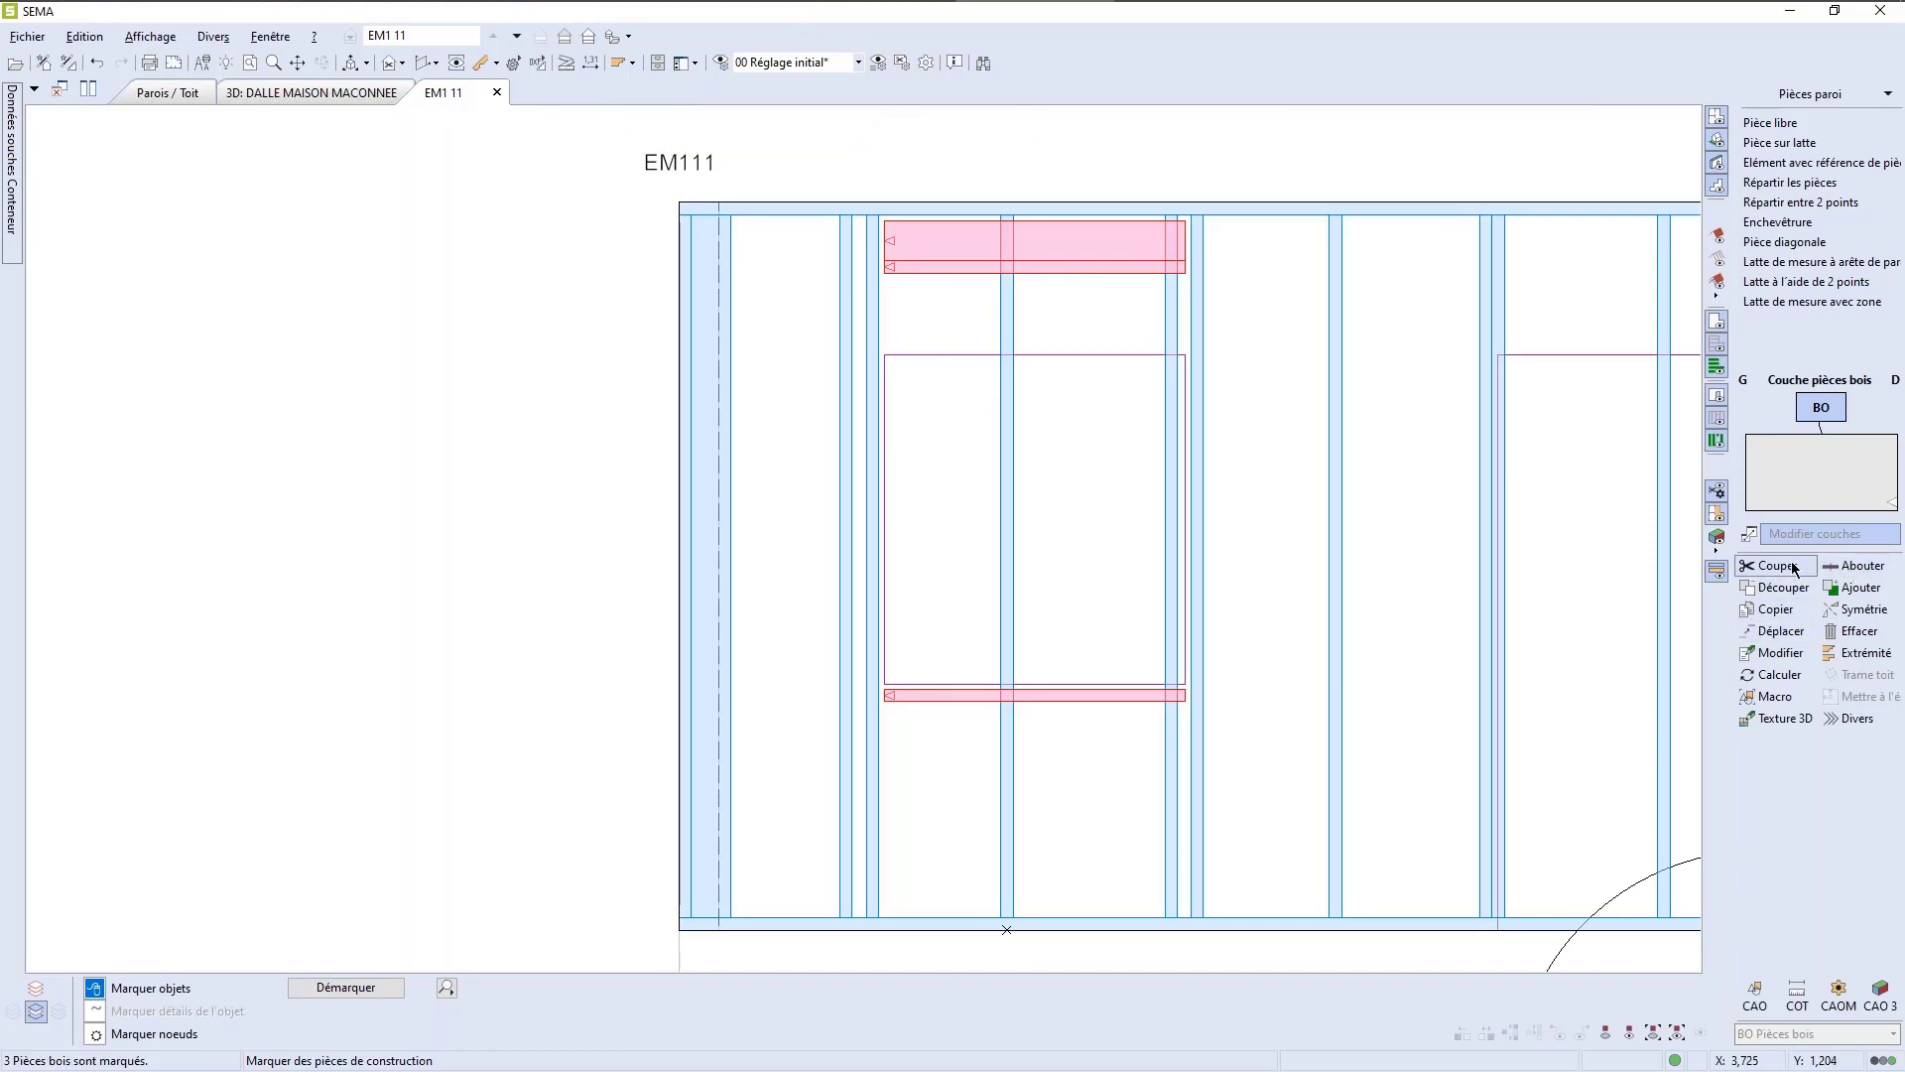
{"action": "double_click", "coordinate": [1063, 229]}
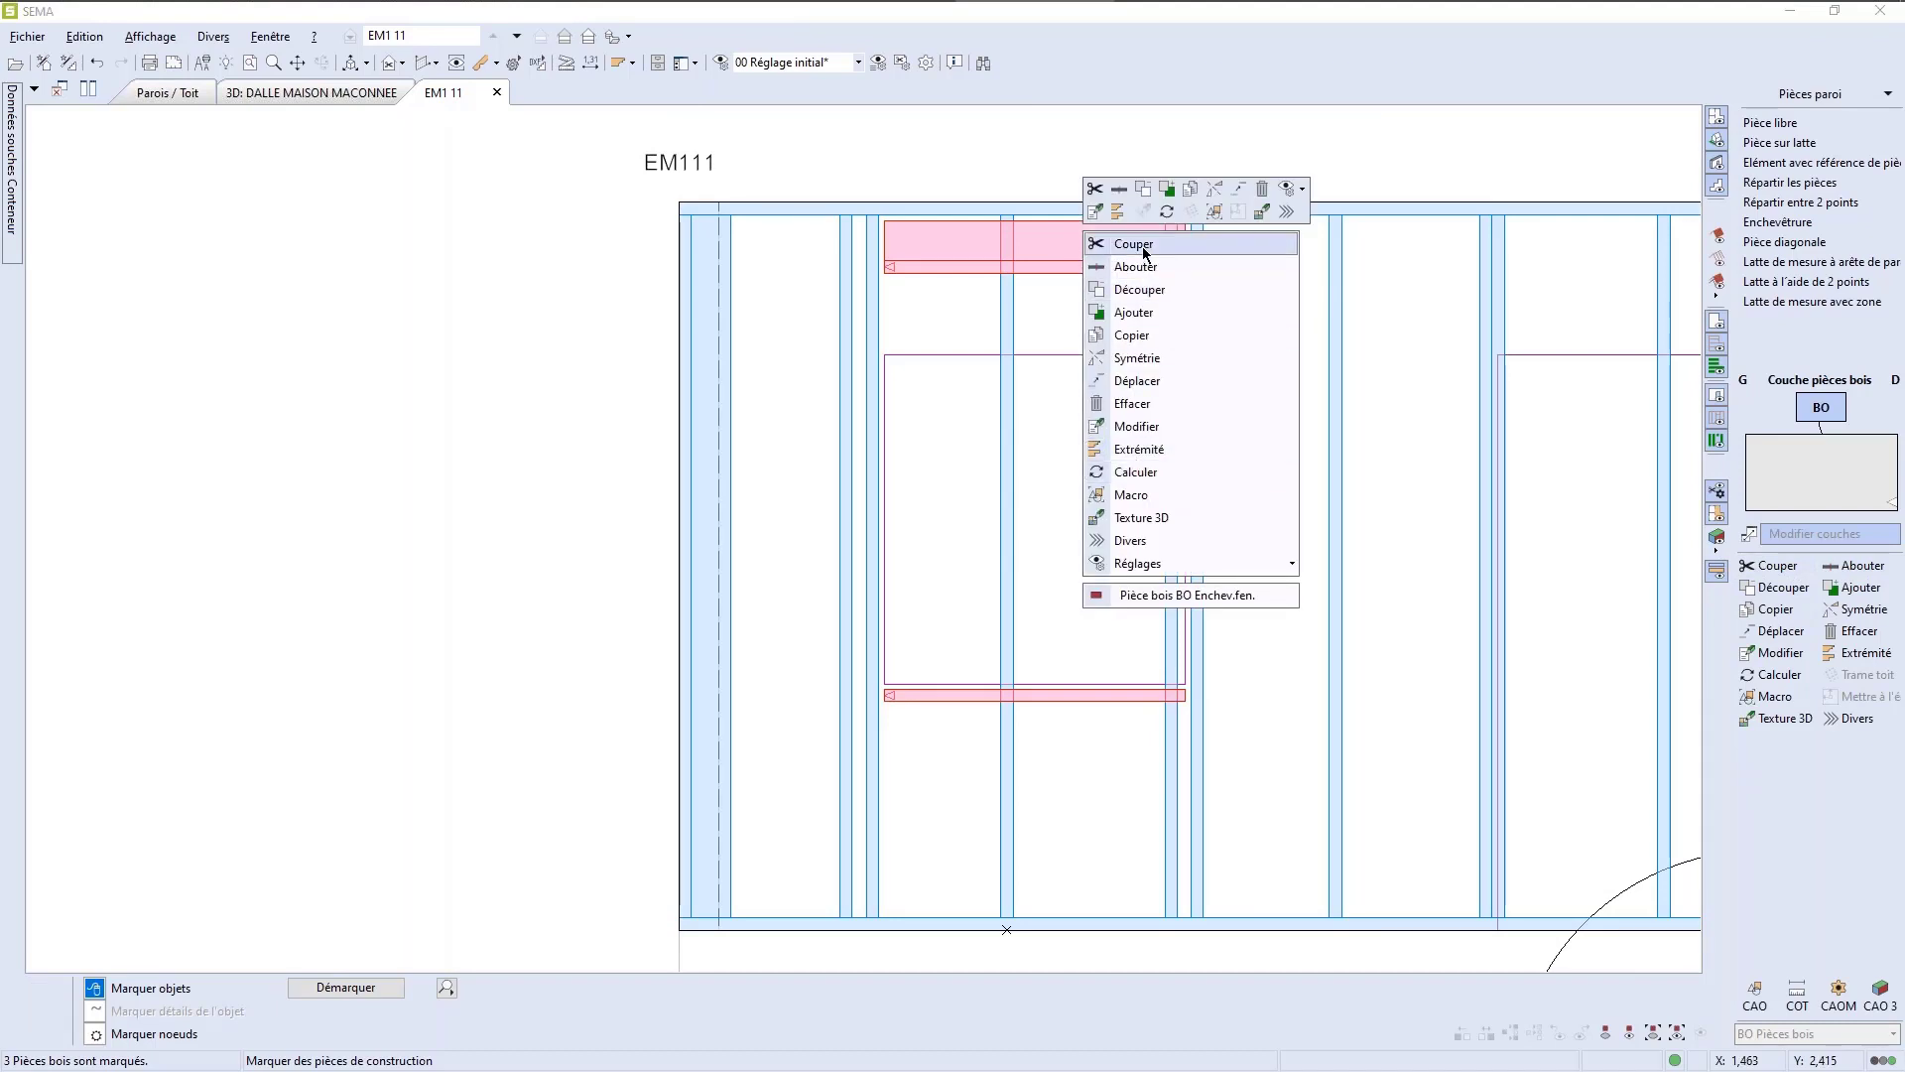
{"action": "left_click", "coordinate": [1132, 249]}
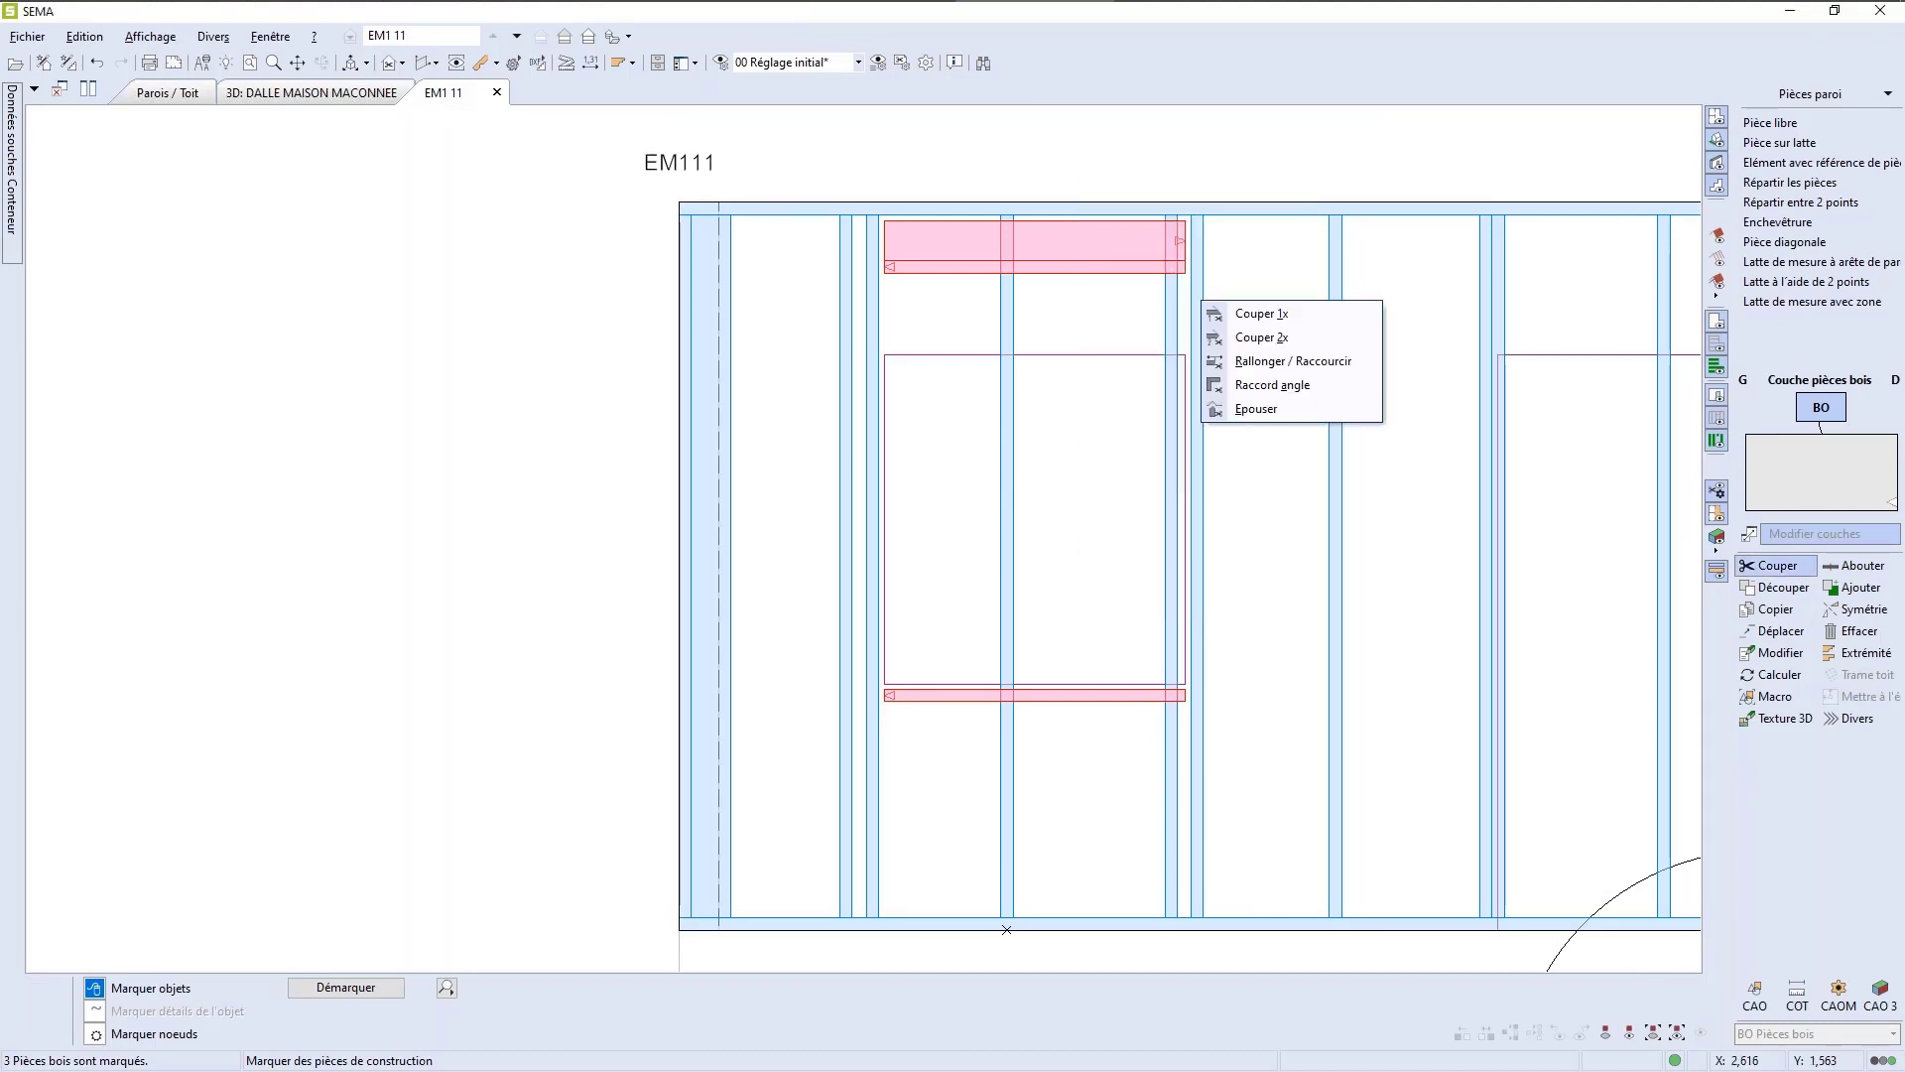
{"action": "left_click", "coordinate": [1258, 314]}
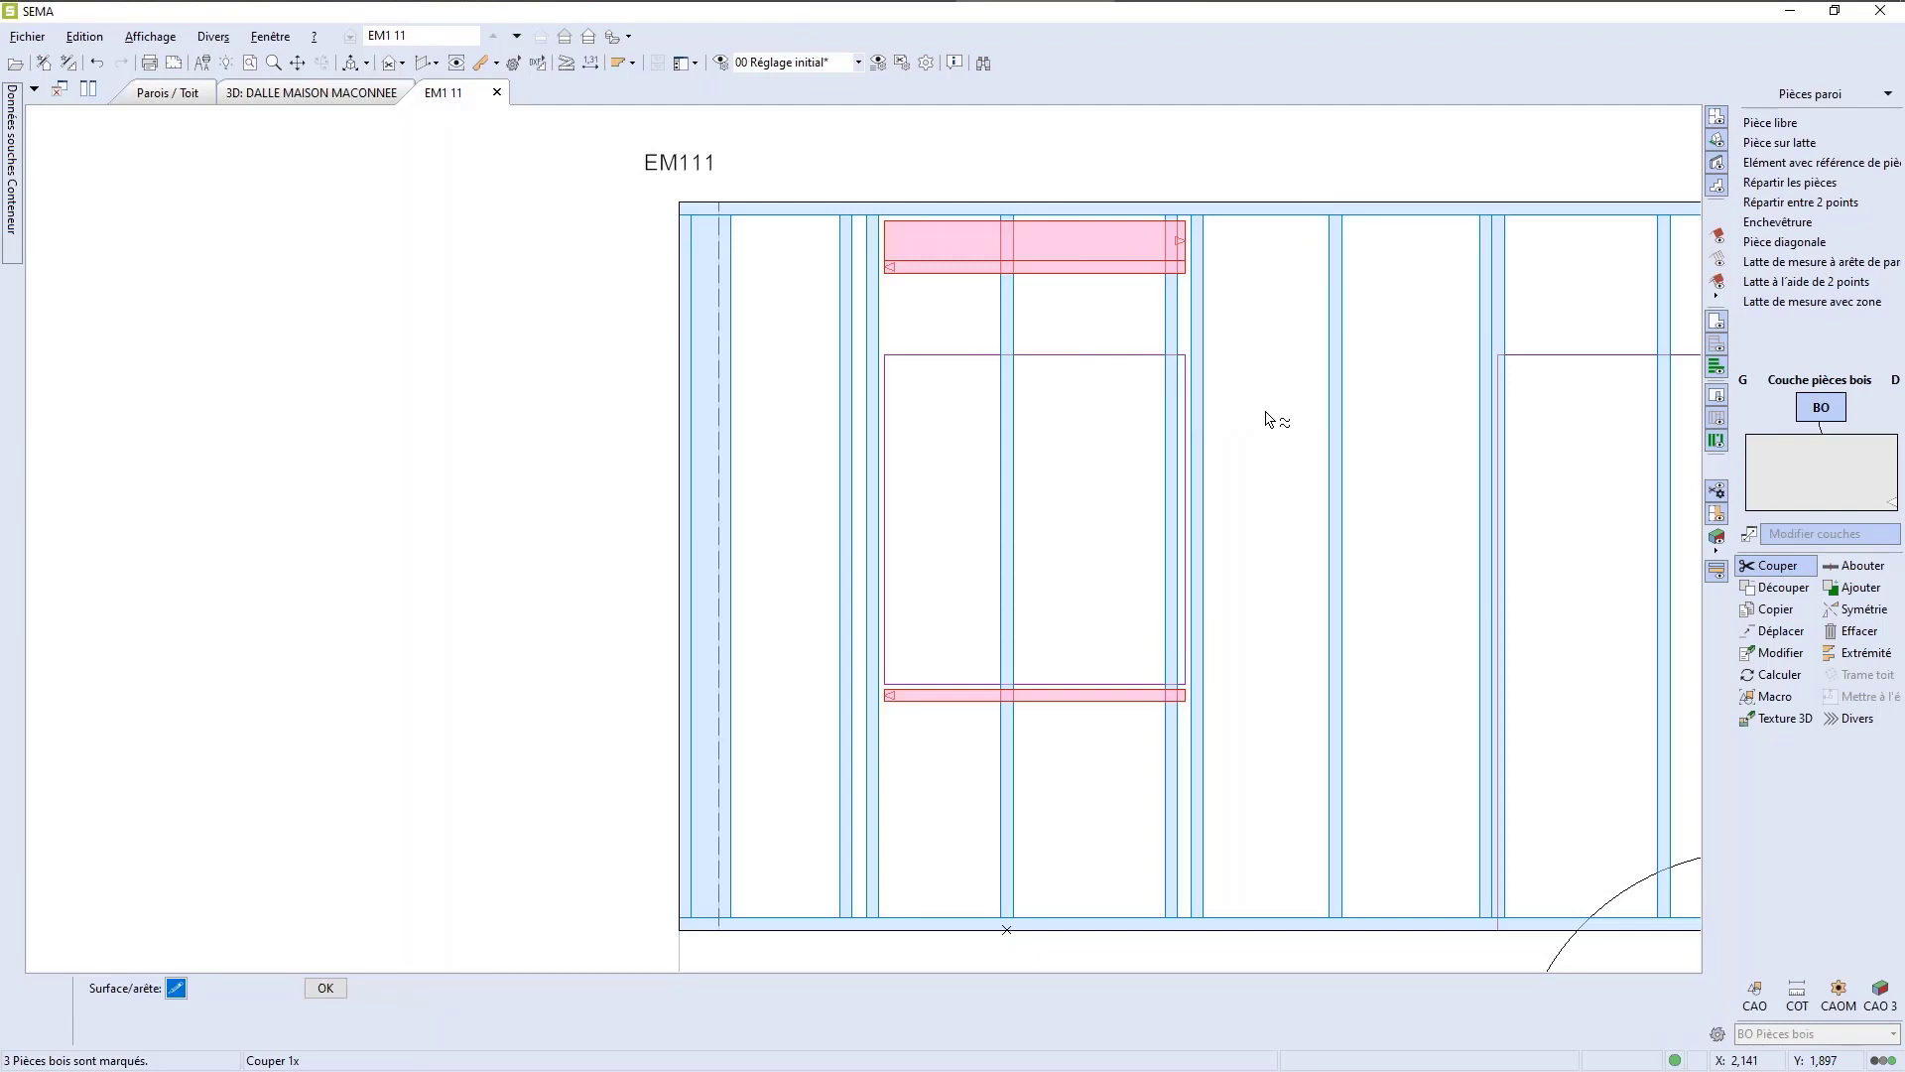
{"action": "left_click", "coordinate": [895, 313]}
{"action": "right_click", "coordinate": [1278, 566]}
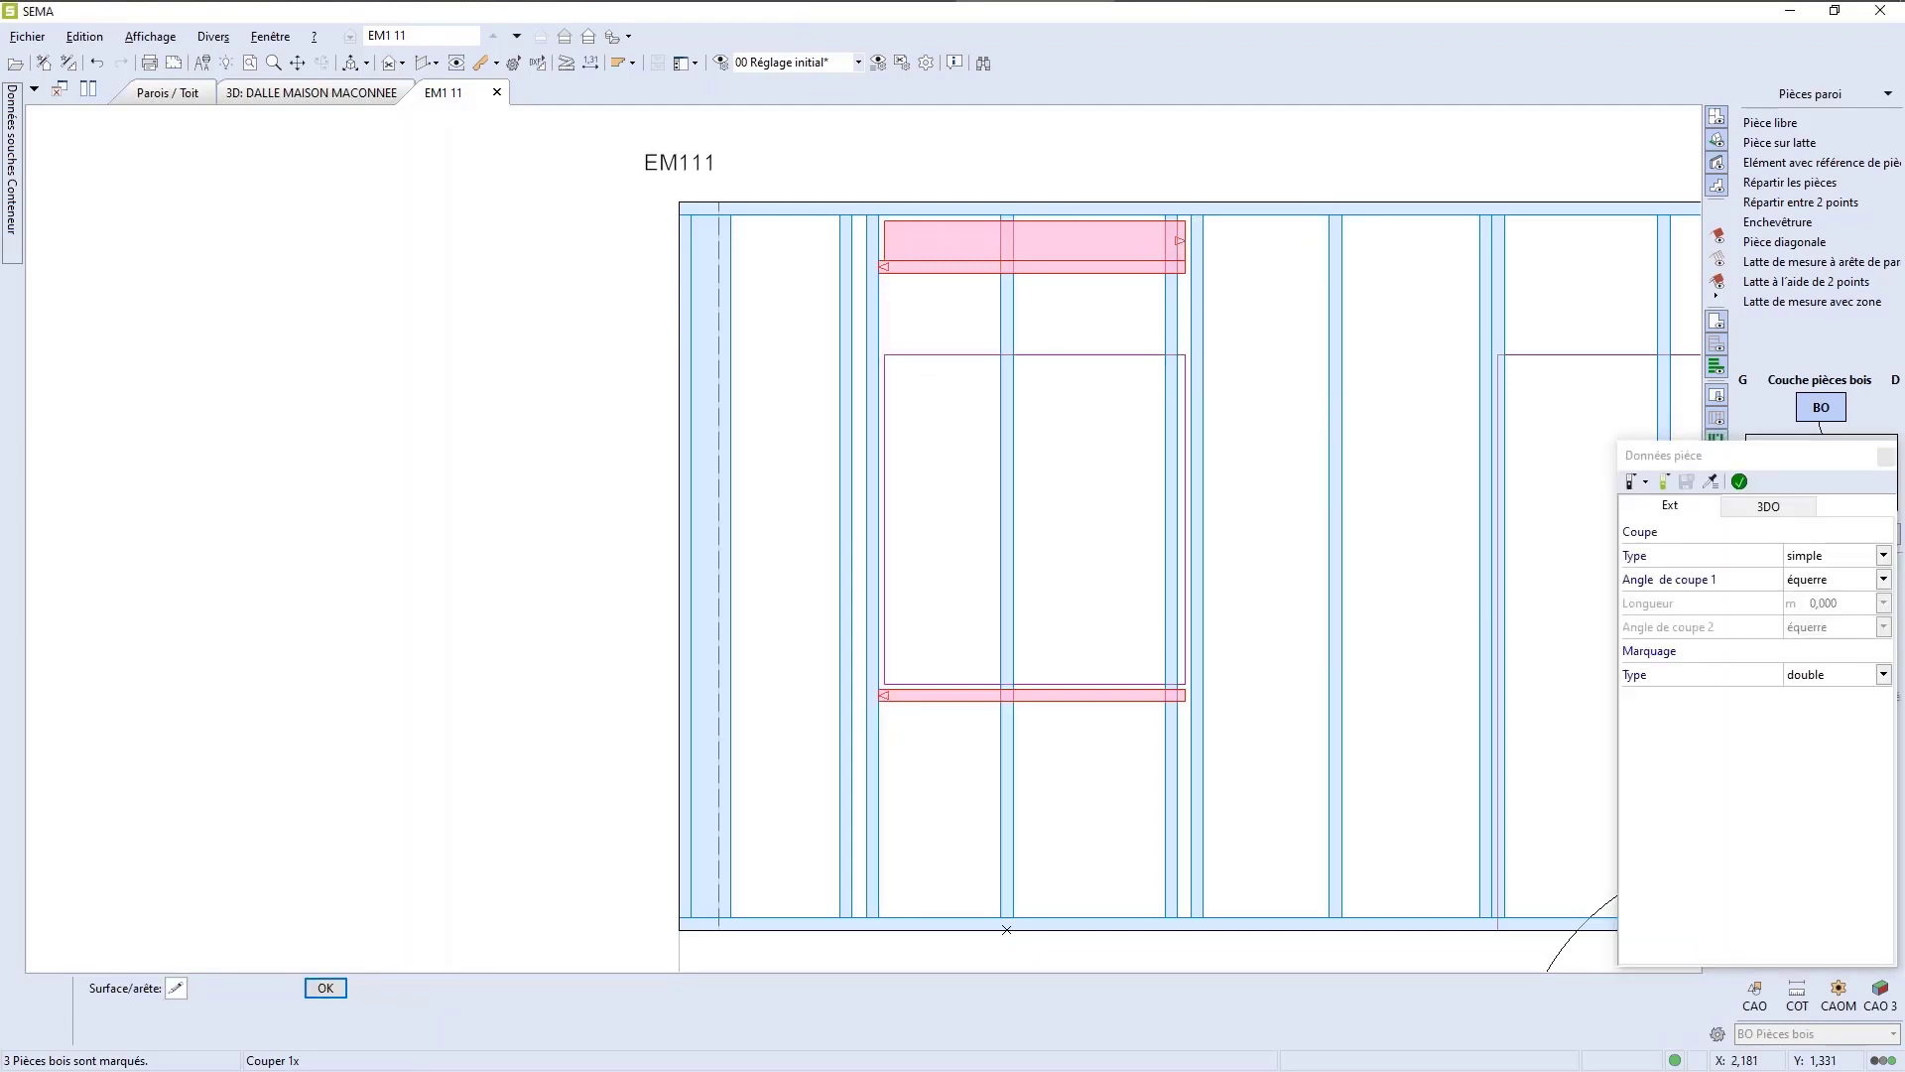
{"action": "right_click", "coordinate": [1284, 575]}
Step: Extend the lintel's left end to the same left opening-side post with Couper 1x
{"action": "left_click", "coordinate": [923, 243]}
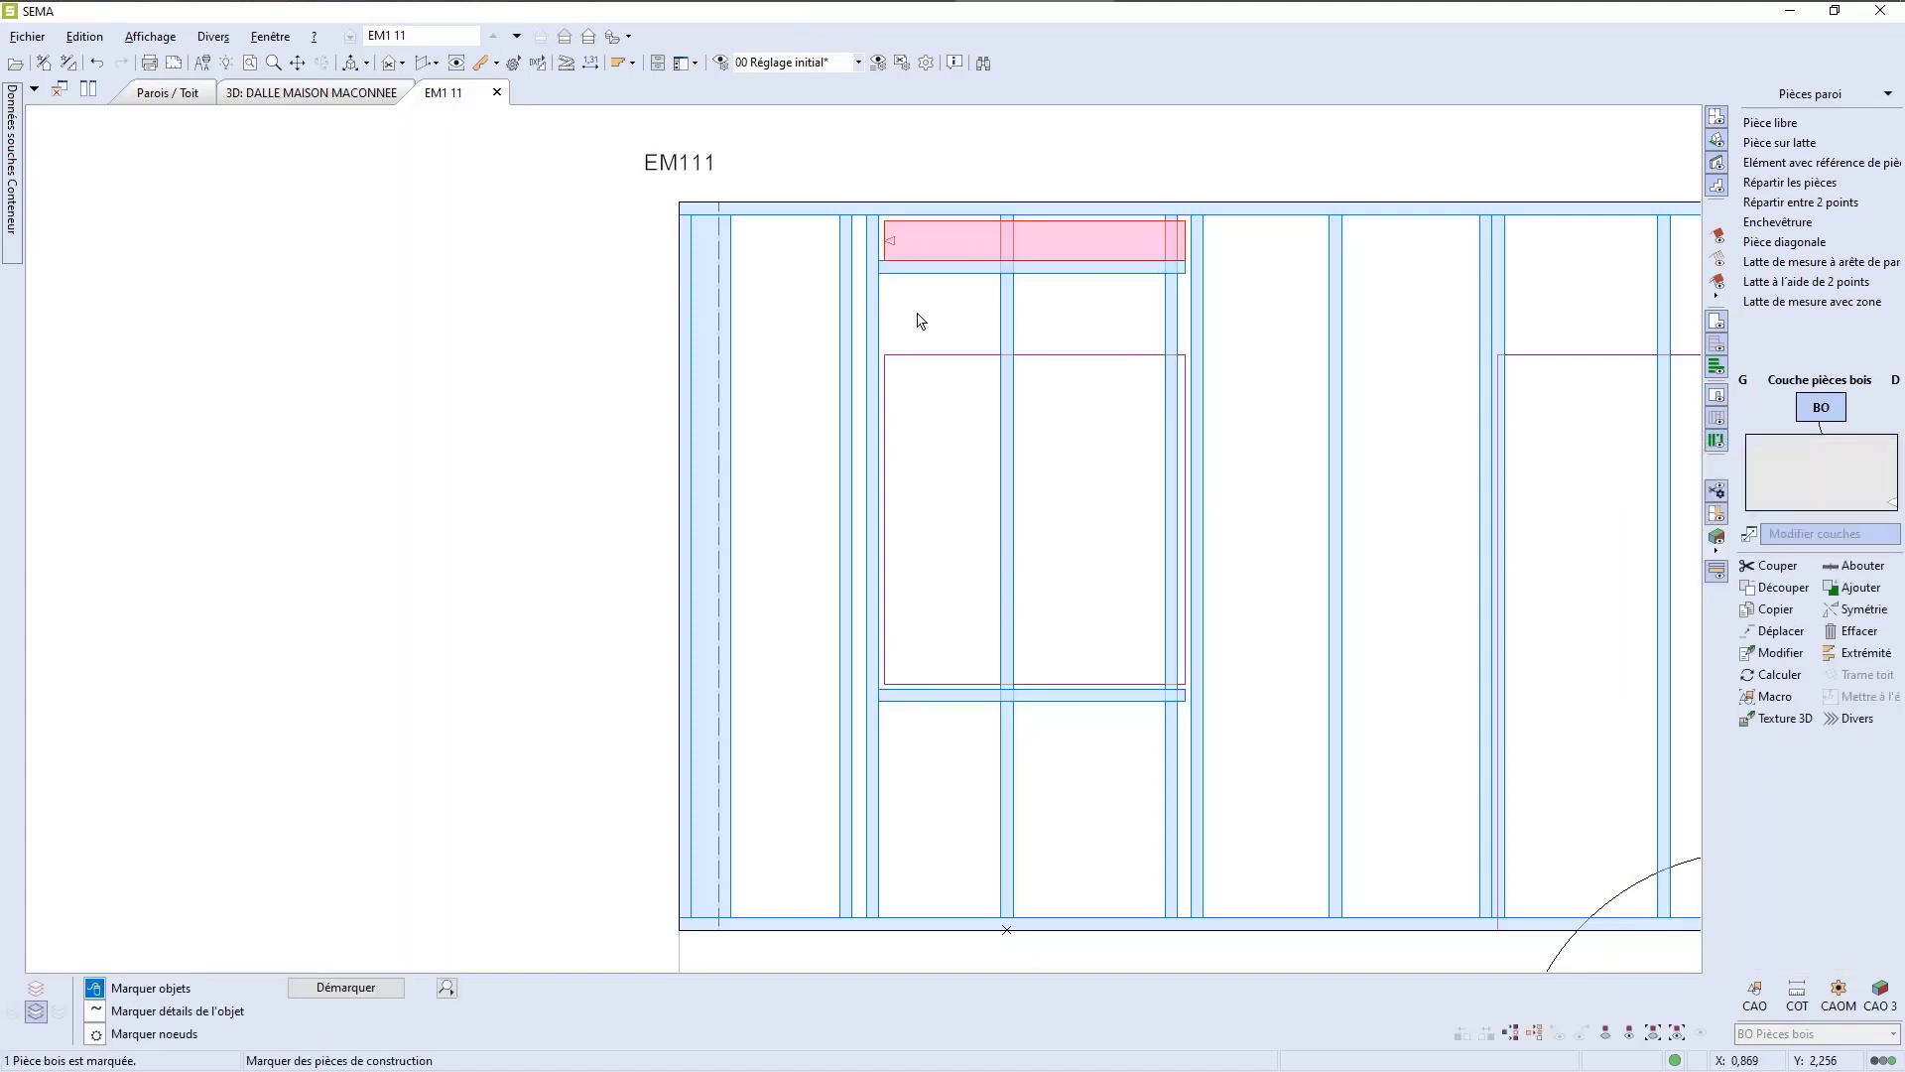
{"action": "right_click", "coordinate": [915, 316]}
{"action": "left_click", "coordinate": [889, 318]}
{"action": "right_click", "coordinate": [898, 330]}
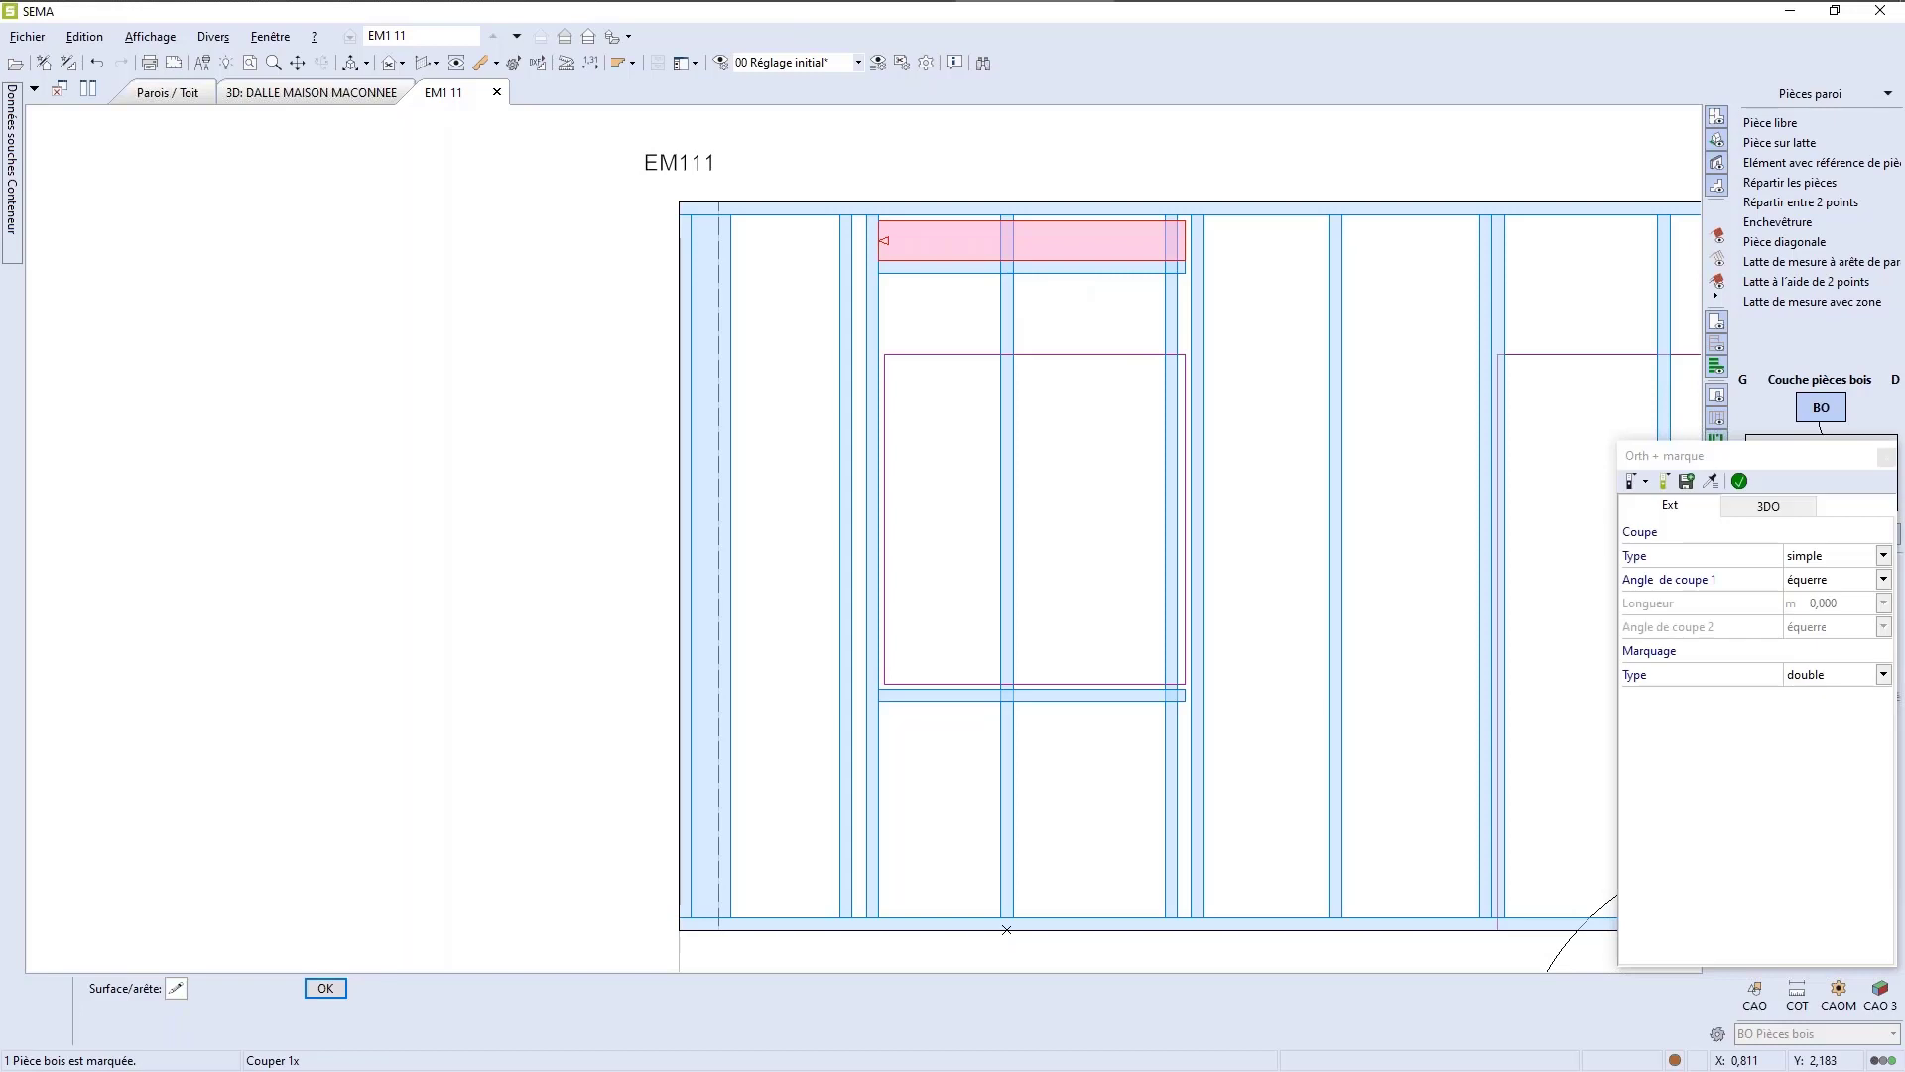
{"action": "right_click", "coordinate": [896, 358]}
Step: Extend the right ends of the lintel and both window trimmers to the face of the right opening-side post
{"action": "scroll", "coordinate": [889, 381], "scroll_direction": "down", "scroll_amount": 2}
{"action": "scroll", "coordinate": [1129, 268], "scroll_direction": "up", "scroll_amount": 5}
{"action": "left_click", "coordinate": [1084, 278]}
{"action": "left_click", "coordinate": [1078, 303]}
{"action": "scroll", "coordinate": [1076, 310], "scroll_direction": "down", "scroll_amount": 4}
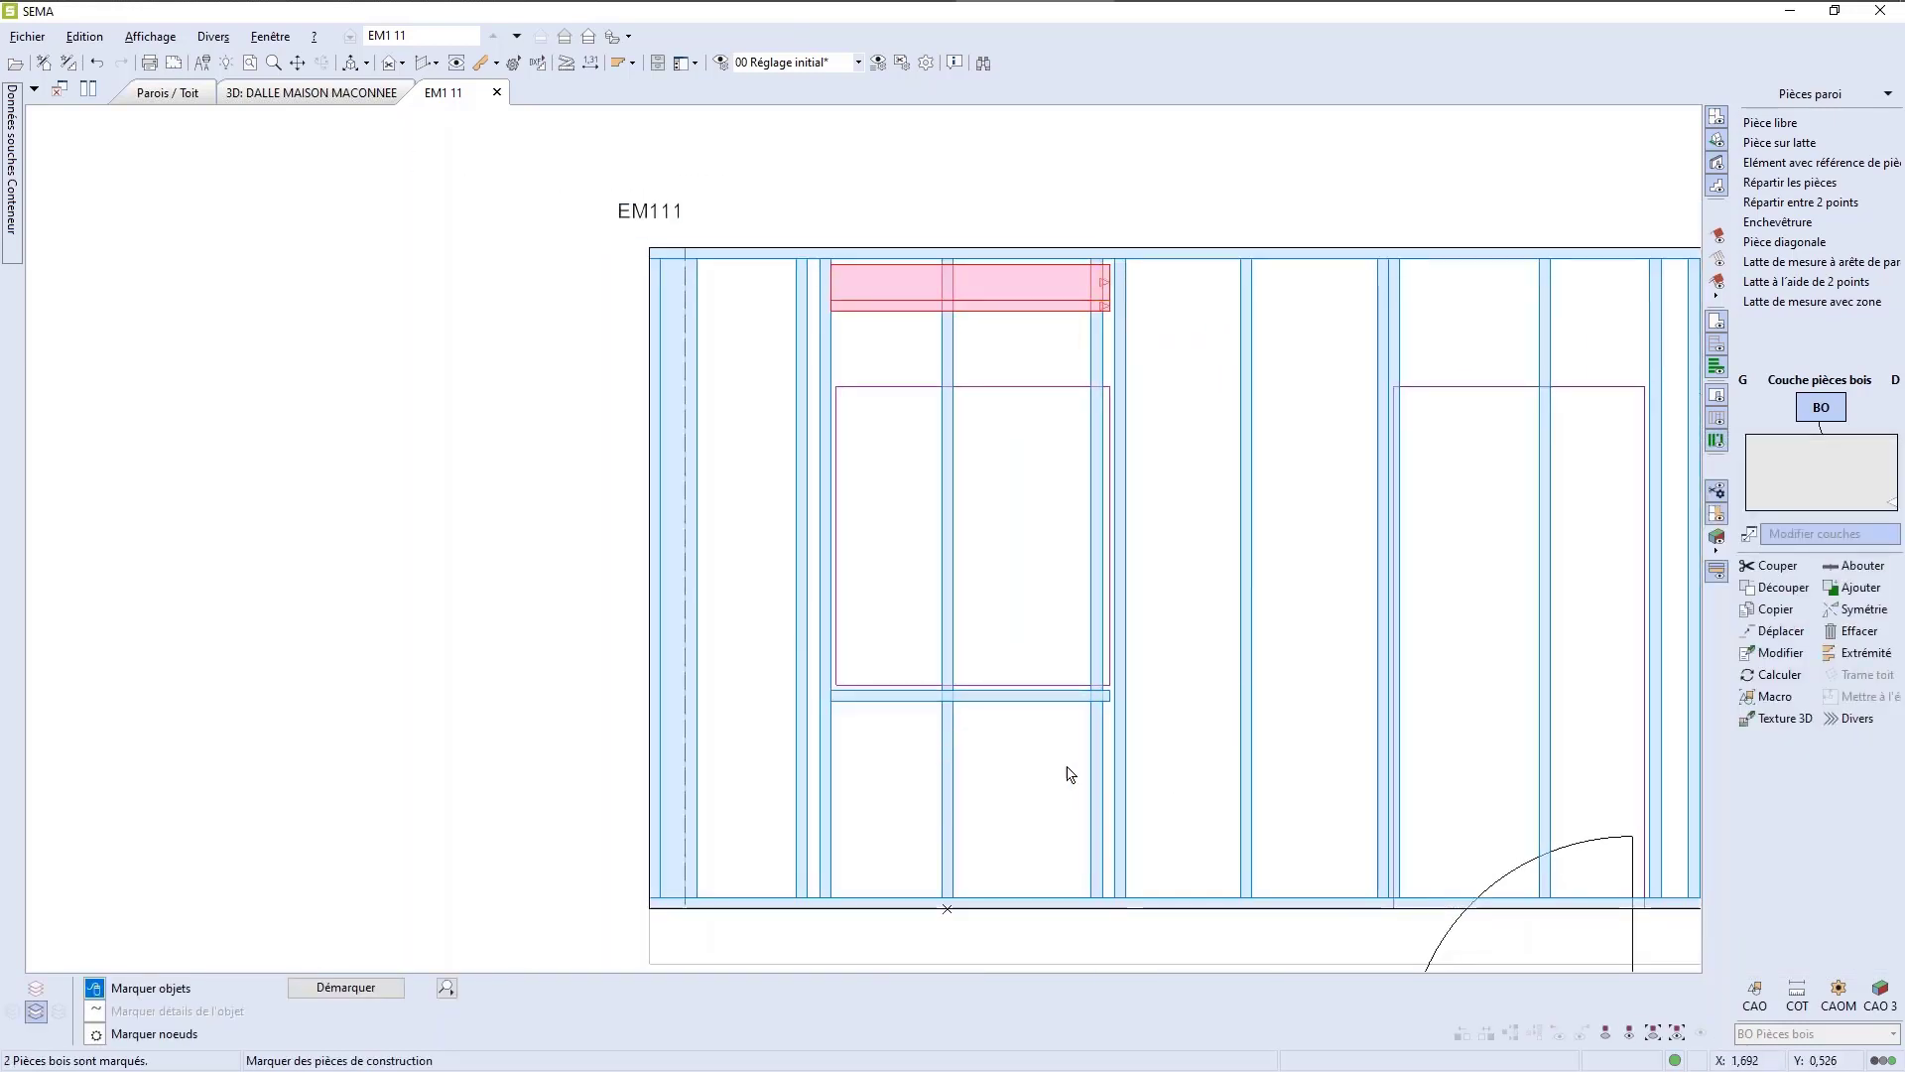
{"action": "left_click", "coordinate": [1059, 698]}
{"action": "key", "text": "c"}
{"action": "scroll", "coordinate": [1109, 307], "scroll_direction": "up", "scroll_amount": 5}
{"action": "left_click", "coordinate": [1139, 397]}
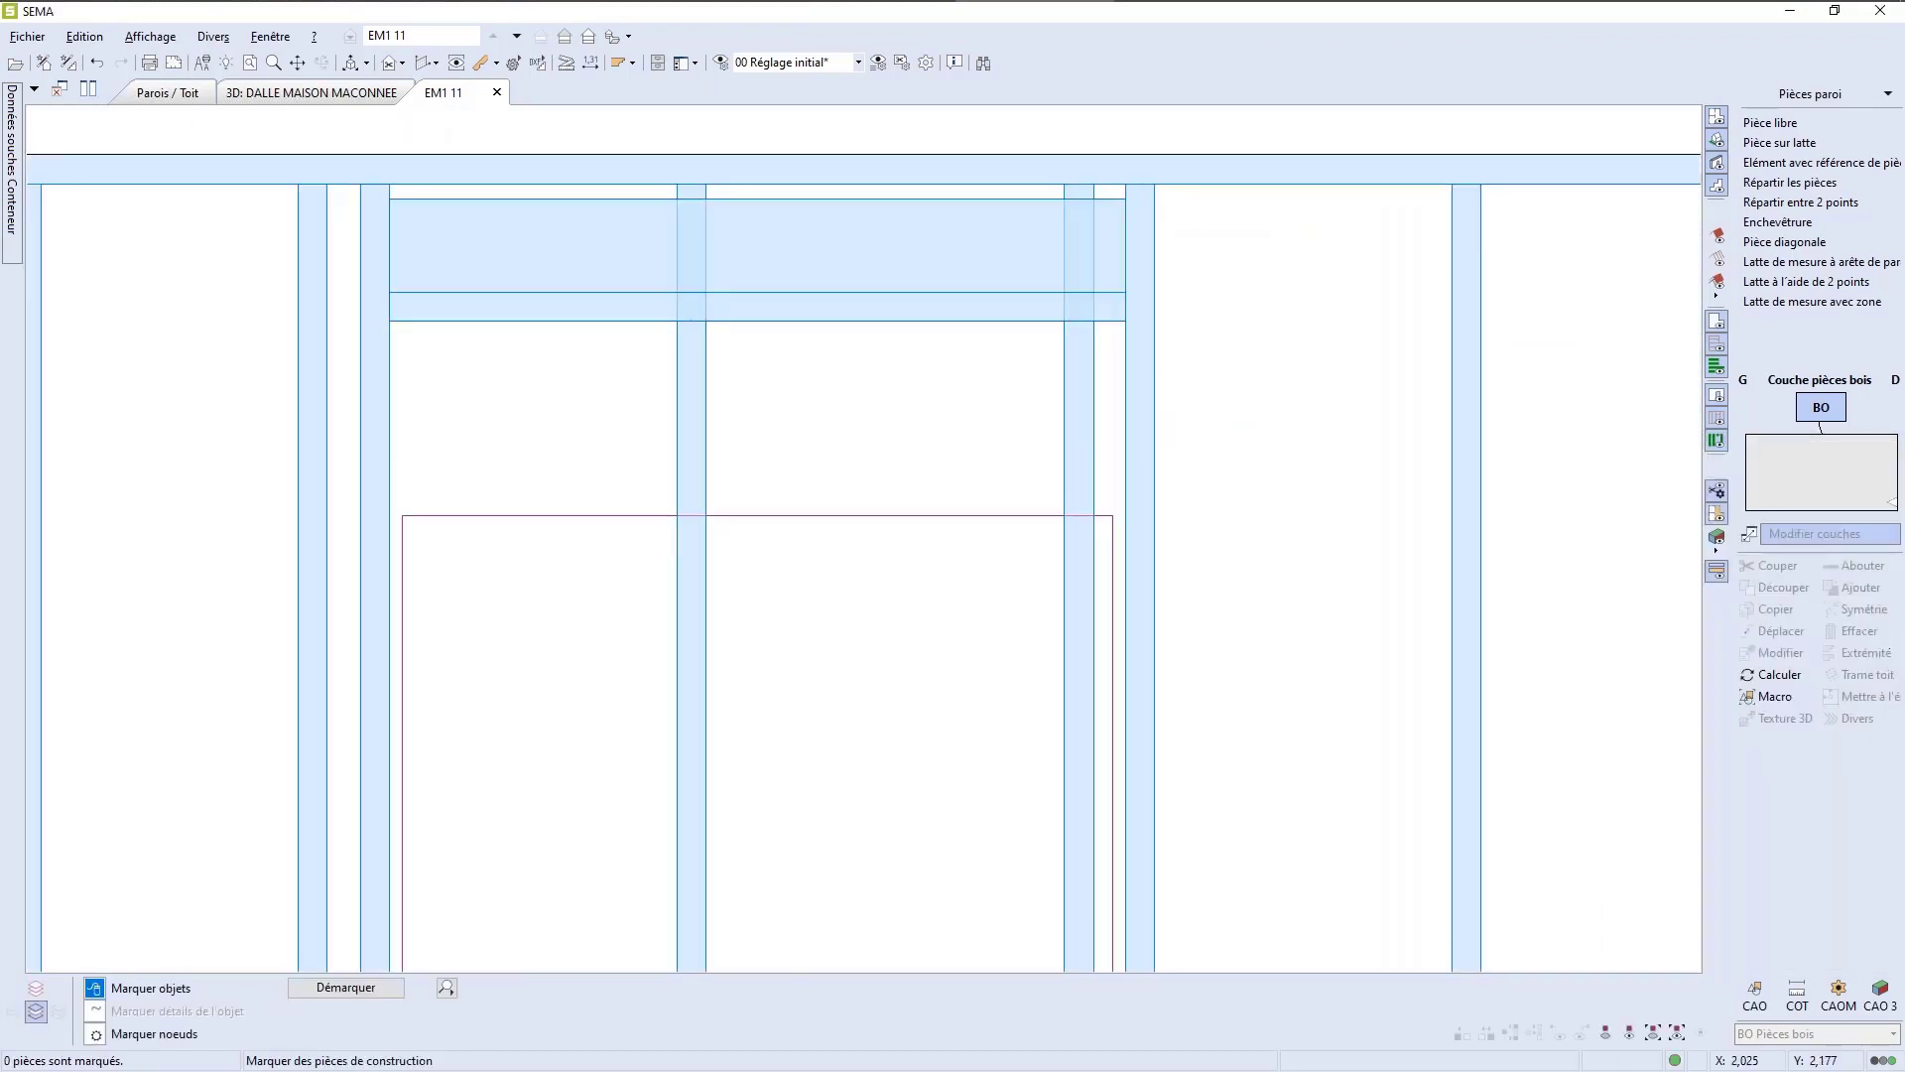
Step: Split the two studs that cross the window opening at the level of the upper trimmer with Sectionner
{"action": "scroll", "coordinate": [1204, 472], "scroll_direction": "down", "scroll_amount": 5}
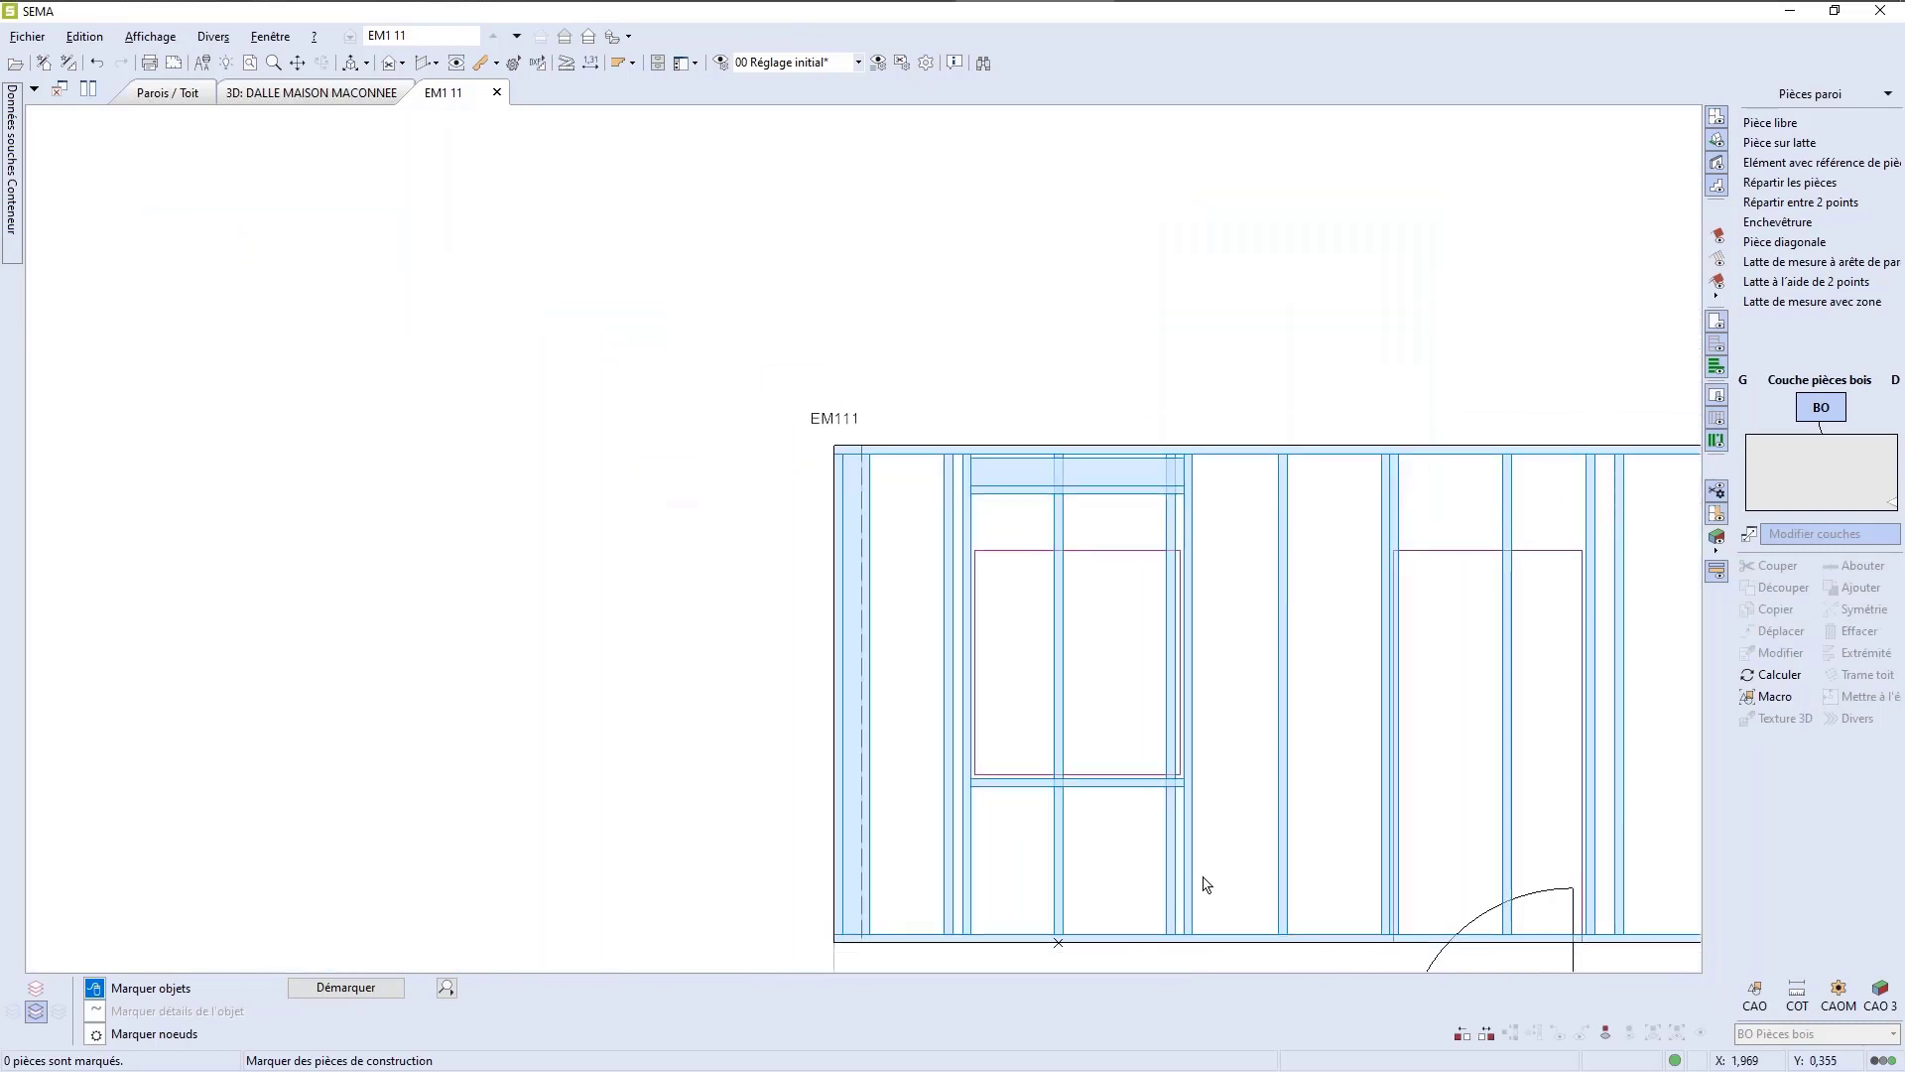
{"action": "scroll", "coordinate": [1206, 884], "scroll_direction": "up", "scroll_amount": 3}
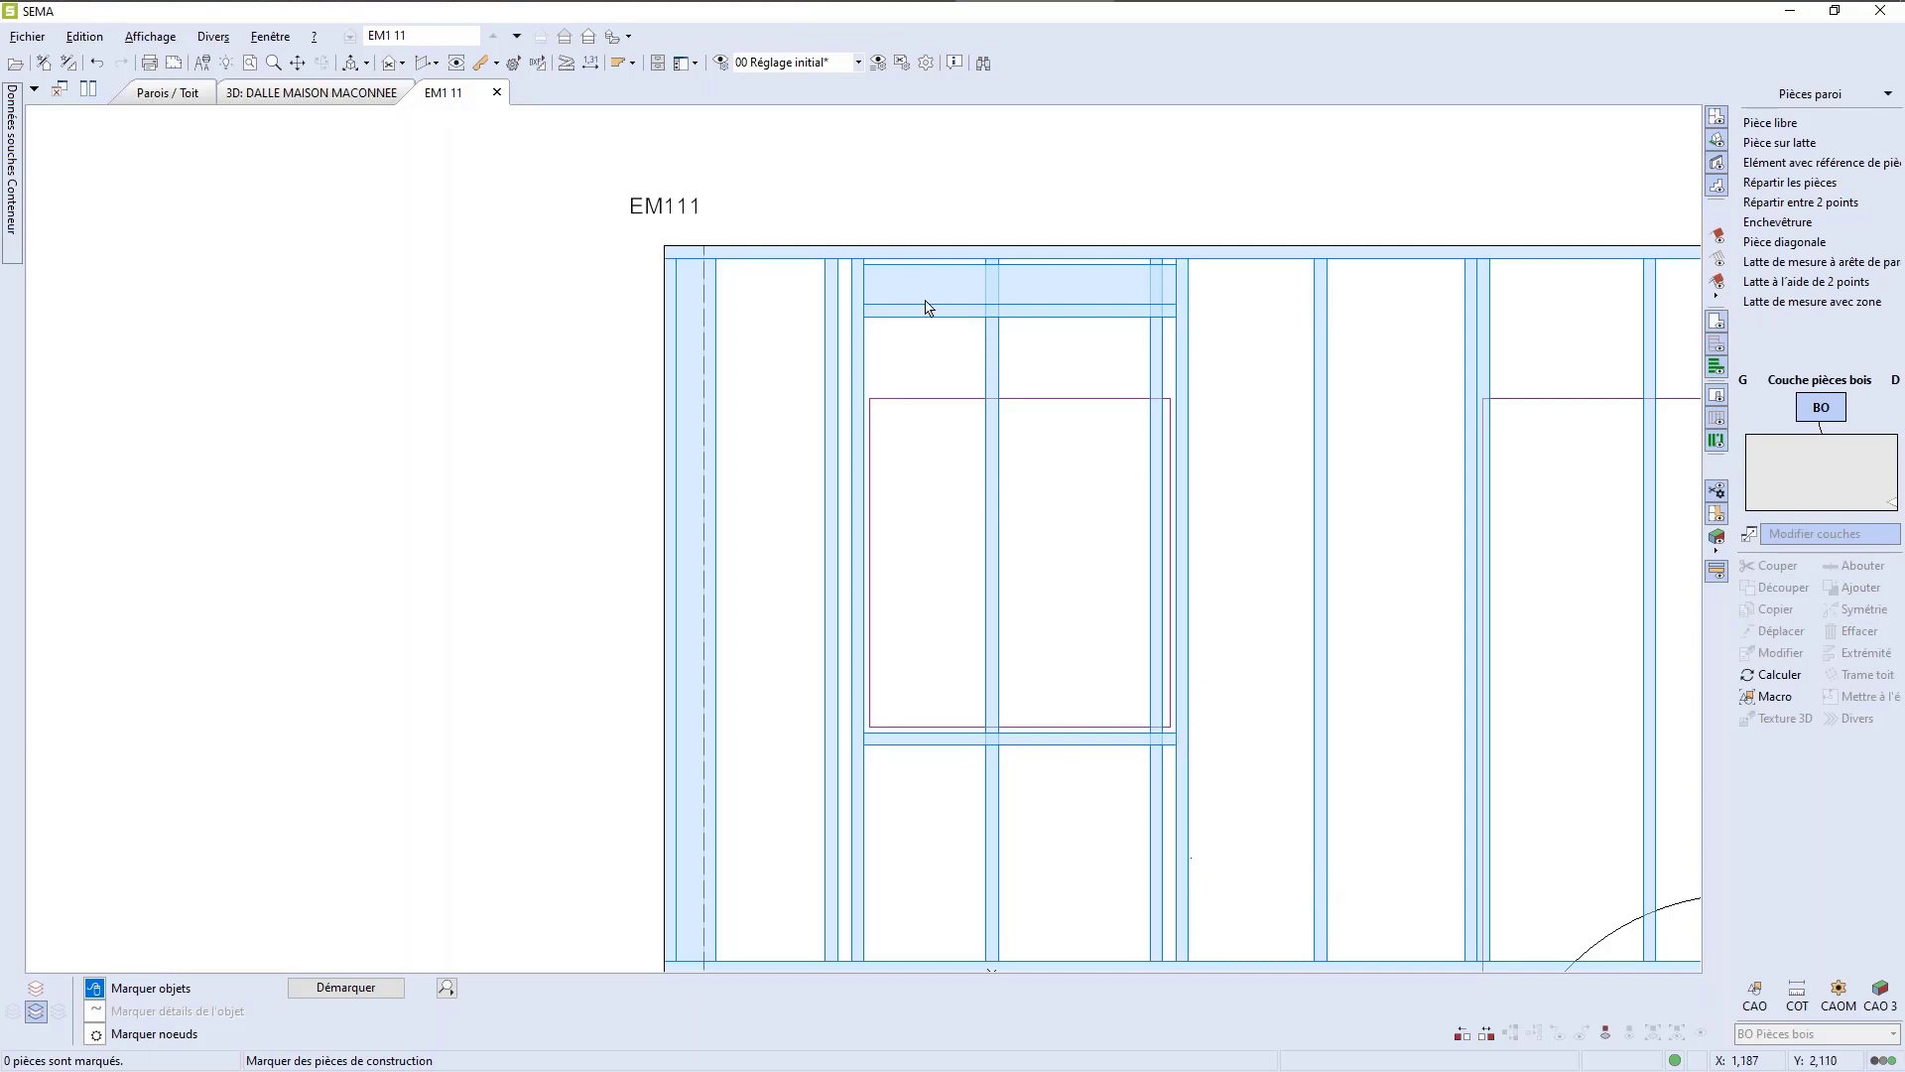
{"action": "left_click", "coordinate": [986, 365]}
{"action": "left_click", "coordinate": [1157, 366]}
{"action": "scroll", "coordinate": [1041, 442], "scroll_direction": "down", "scroll_amount": 2}
{"action": "scroll", "coordinate": [1050, 510], "scroll_direction": "up", "scroll_amount": 2}
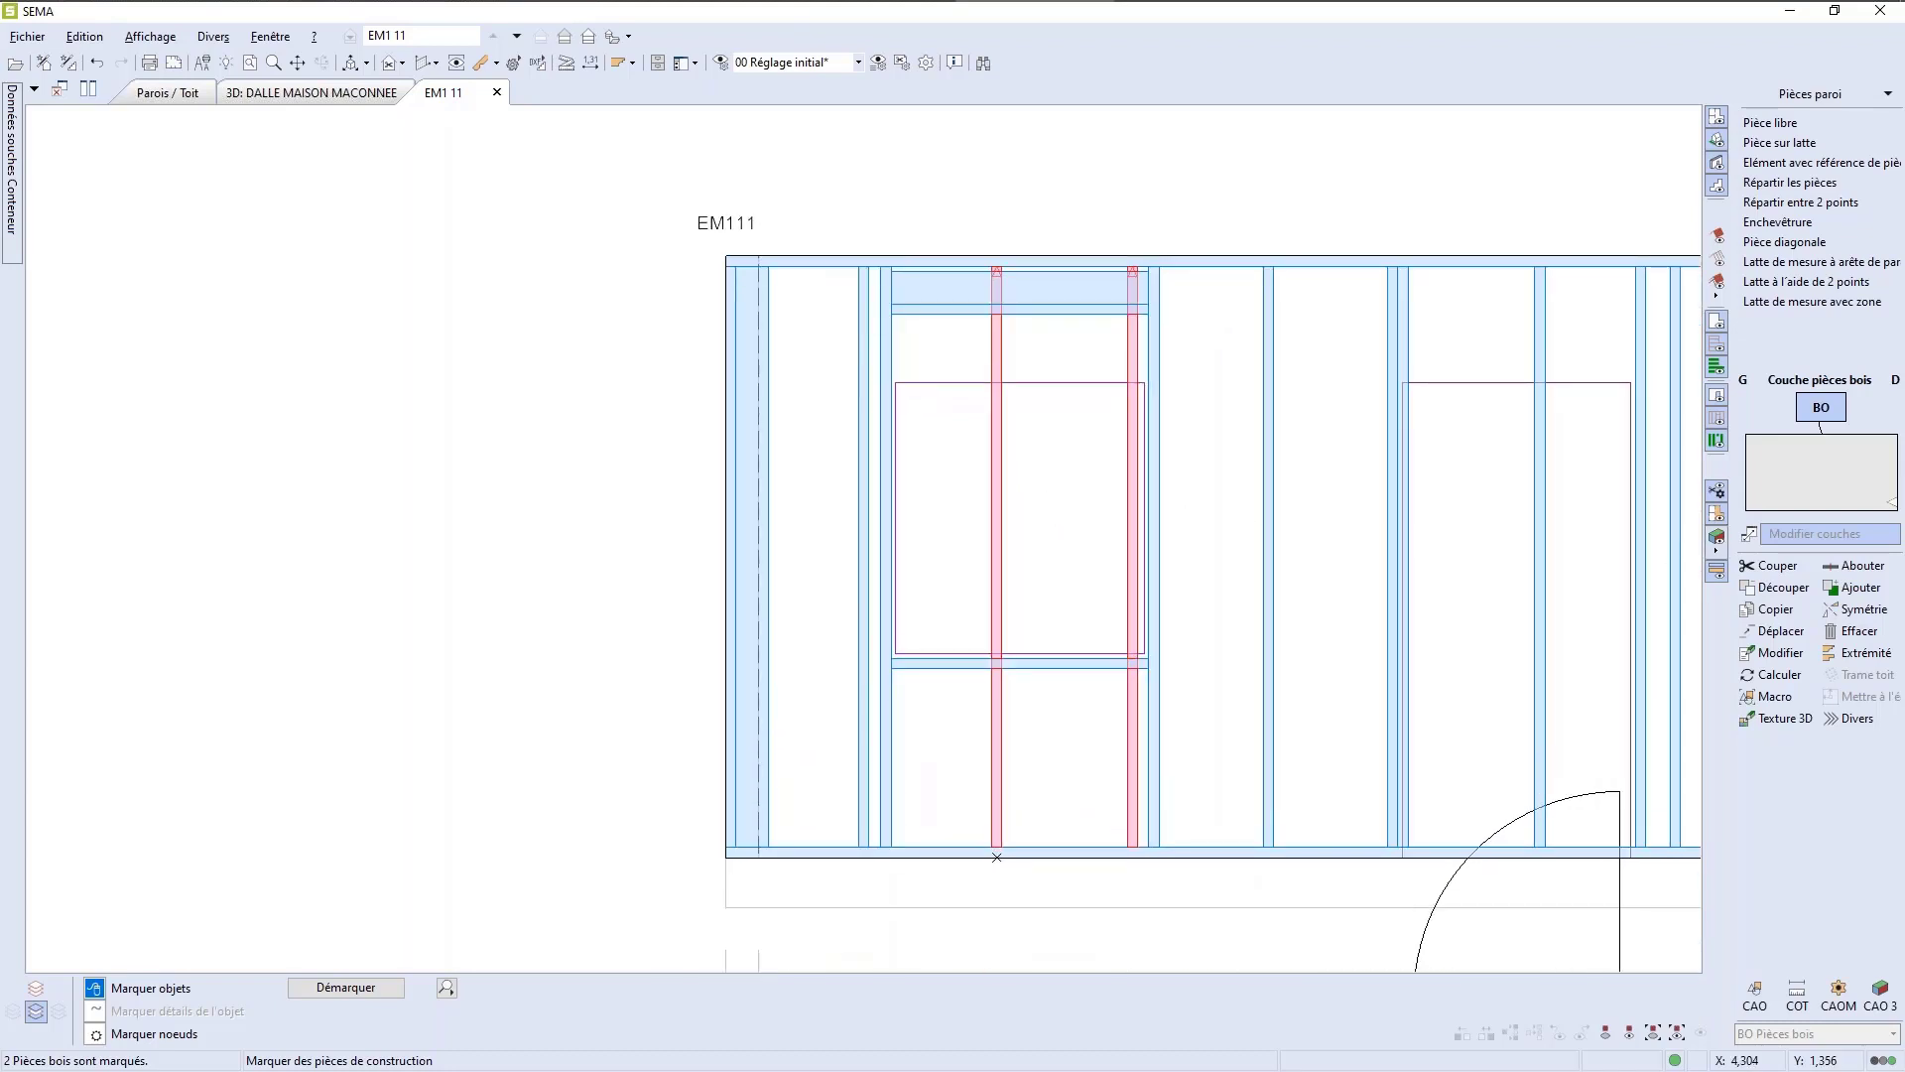
{"action": "left_click", "coordinate": [1856, 566]}
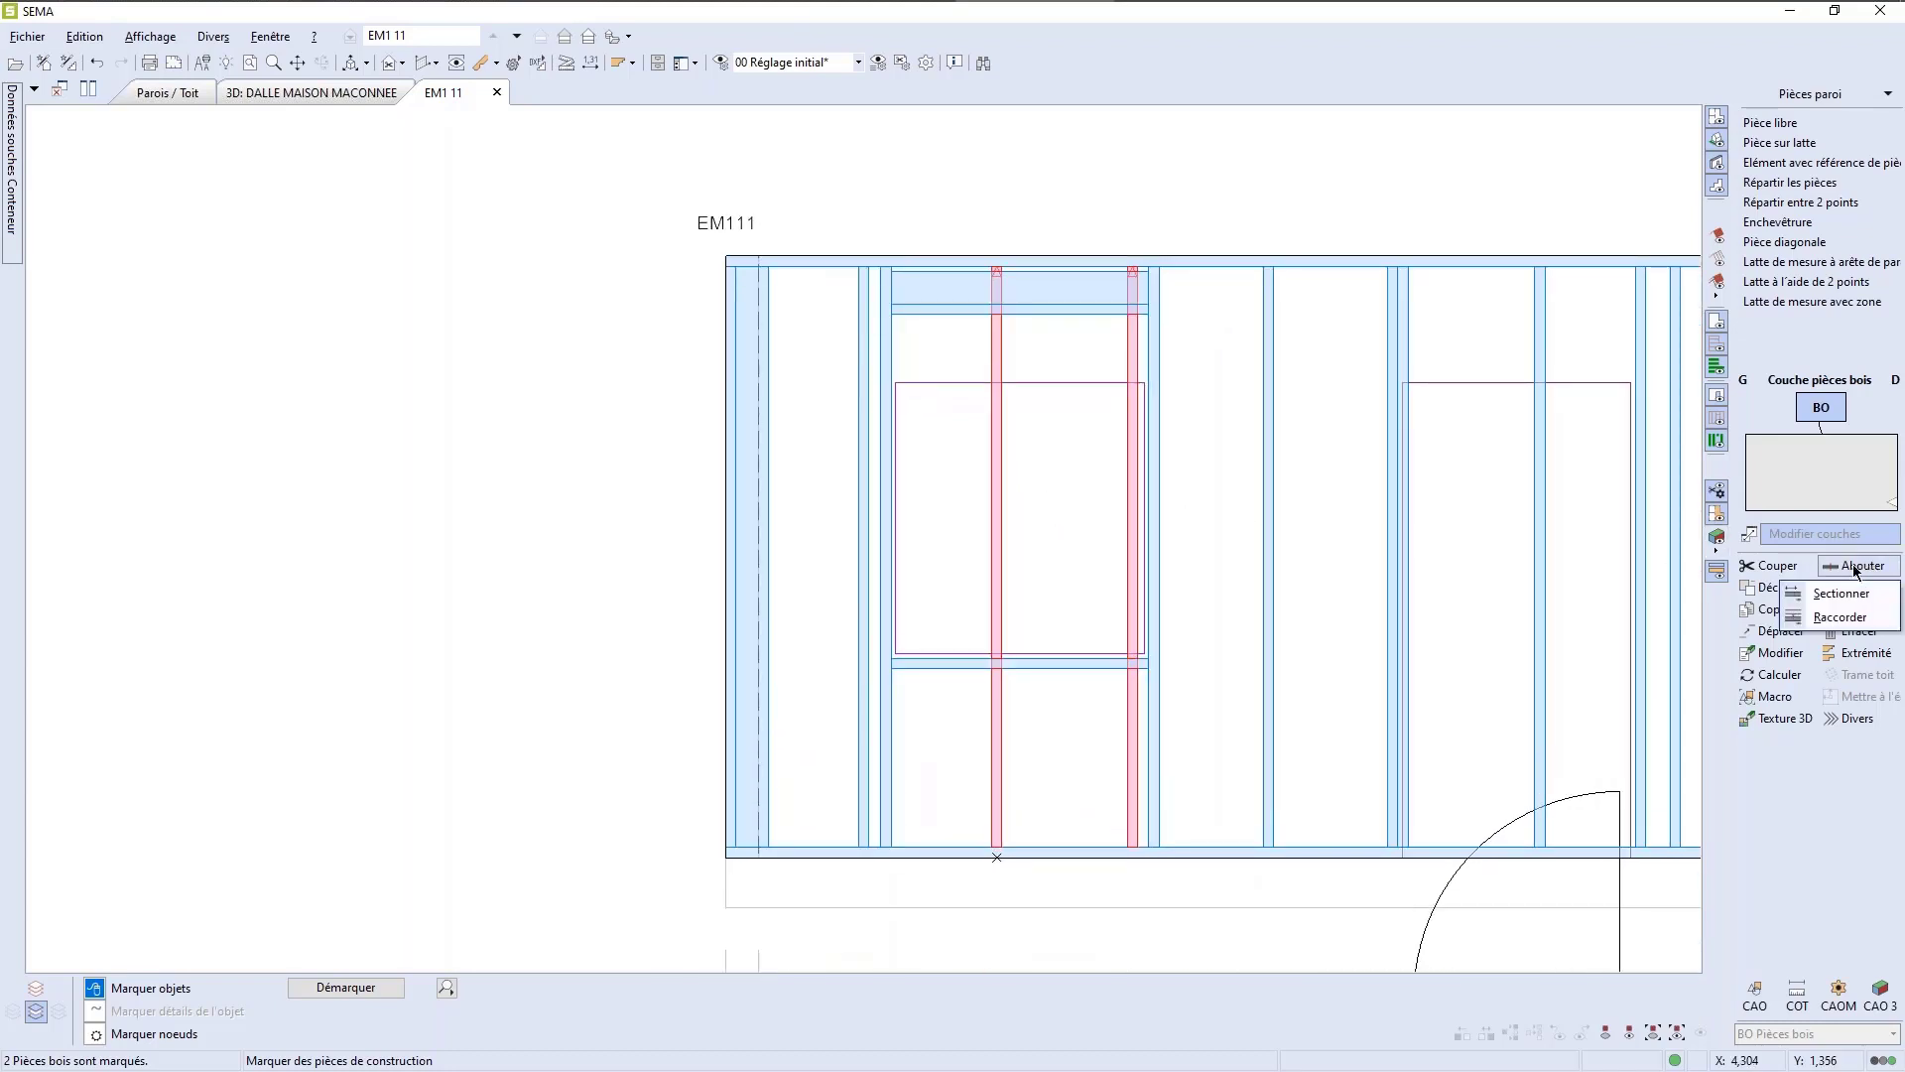
{"action": "left_click", "coordinate": [1842, 593]}
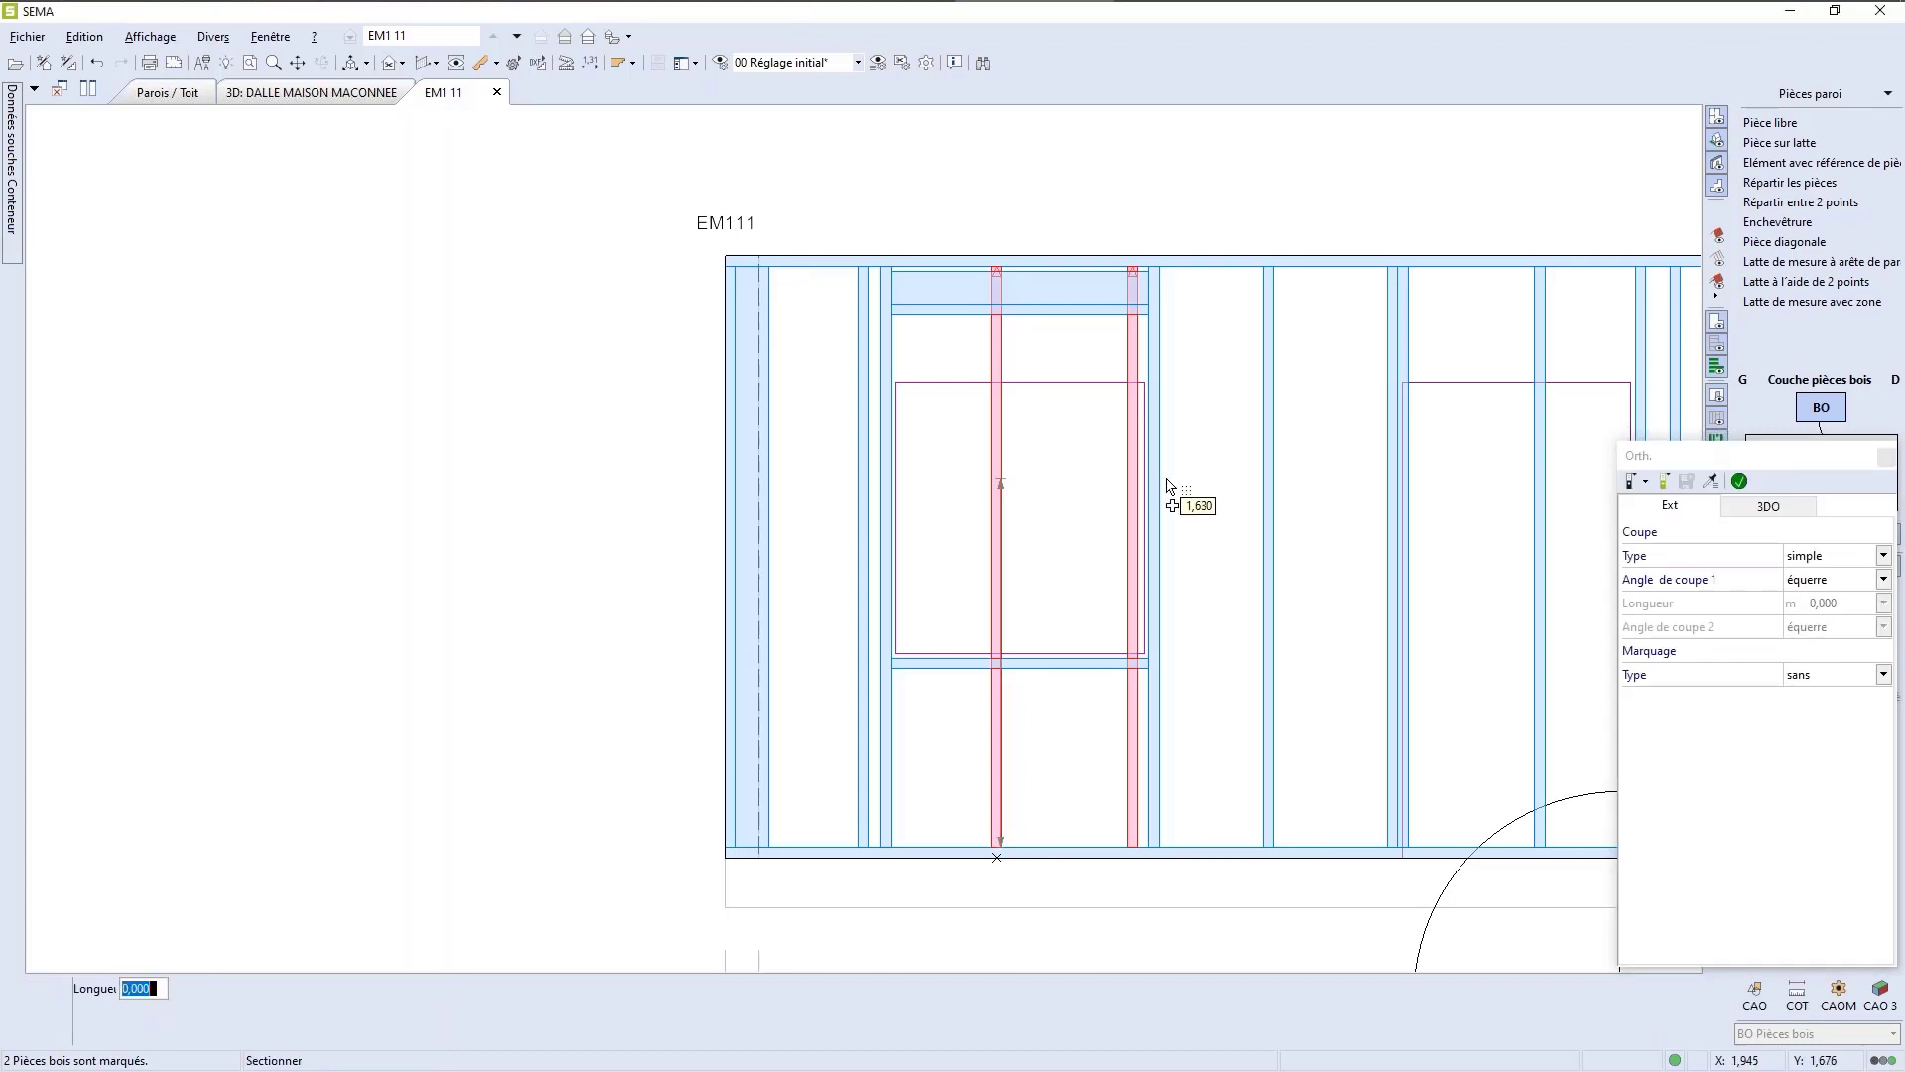
{"action": "scroll", "coordinate": [1161, 437], "scroll_direction": "up", "scroll_amount": 4}
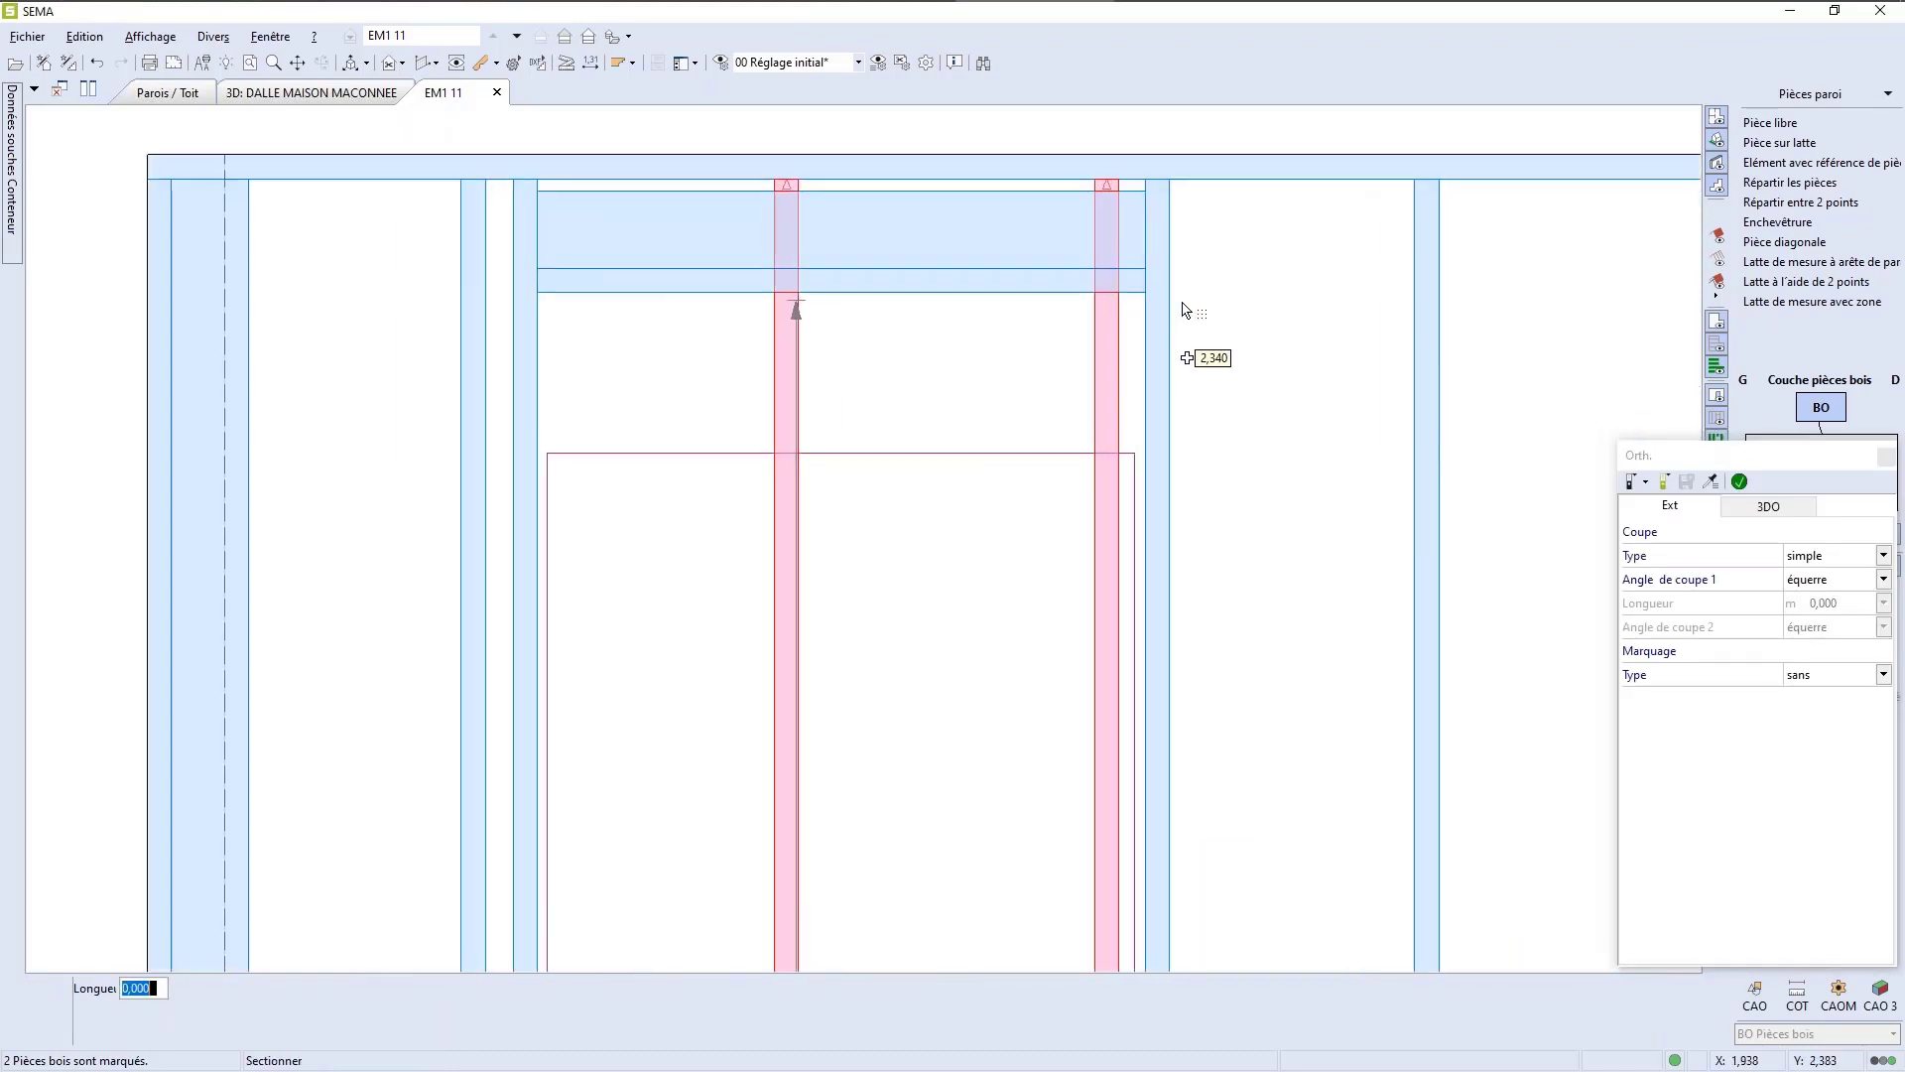
{"action": "left_click", "coordinate": [1159, 284]}
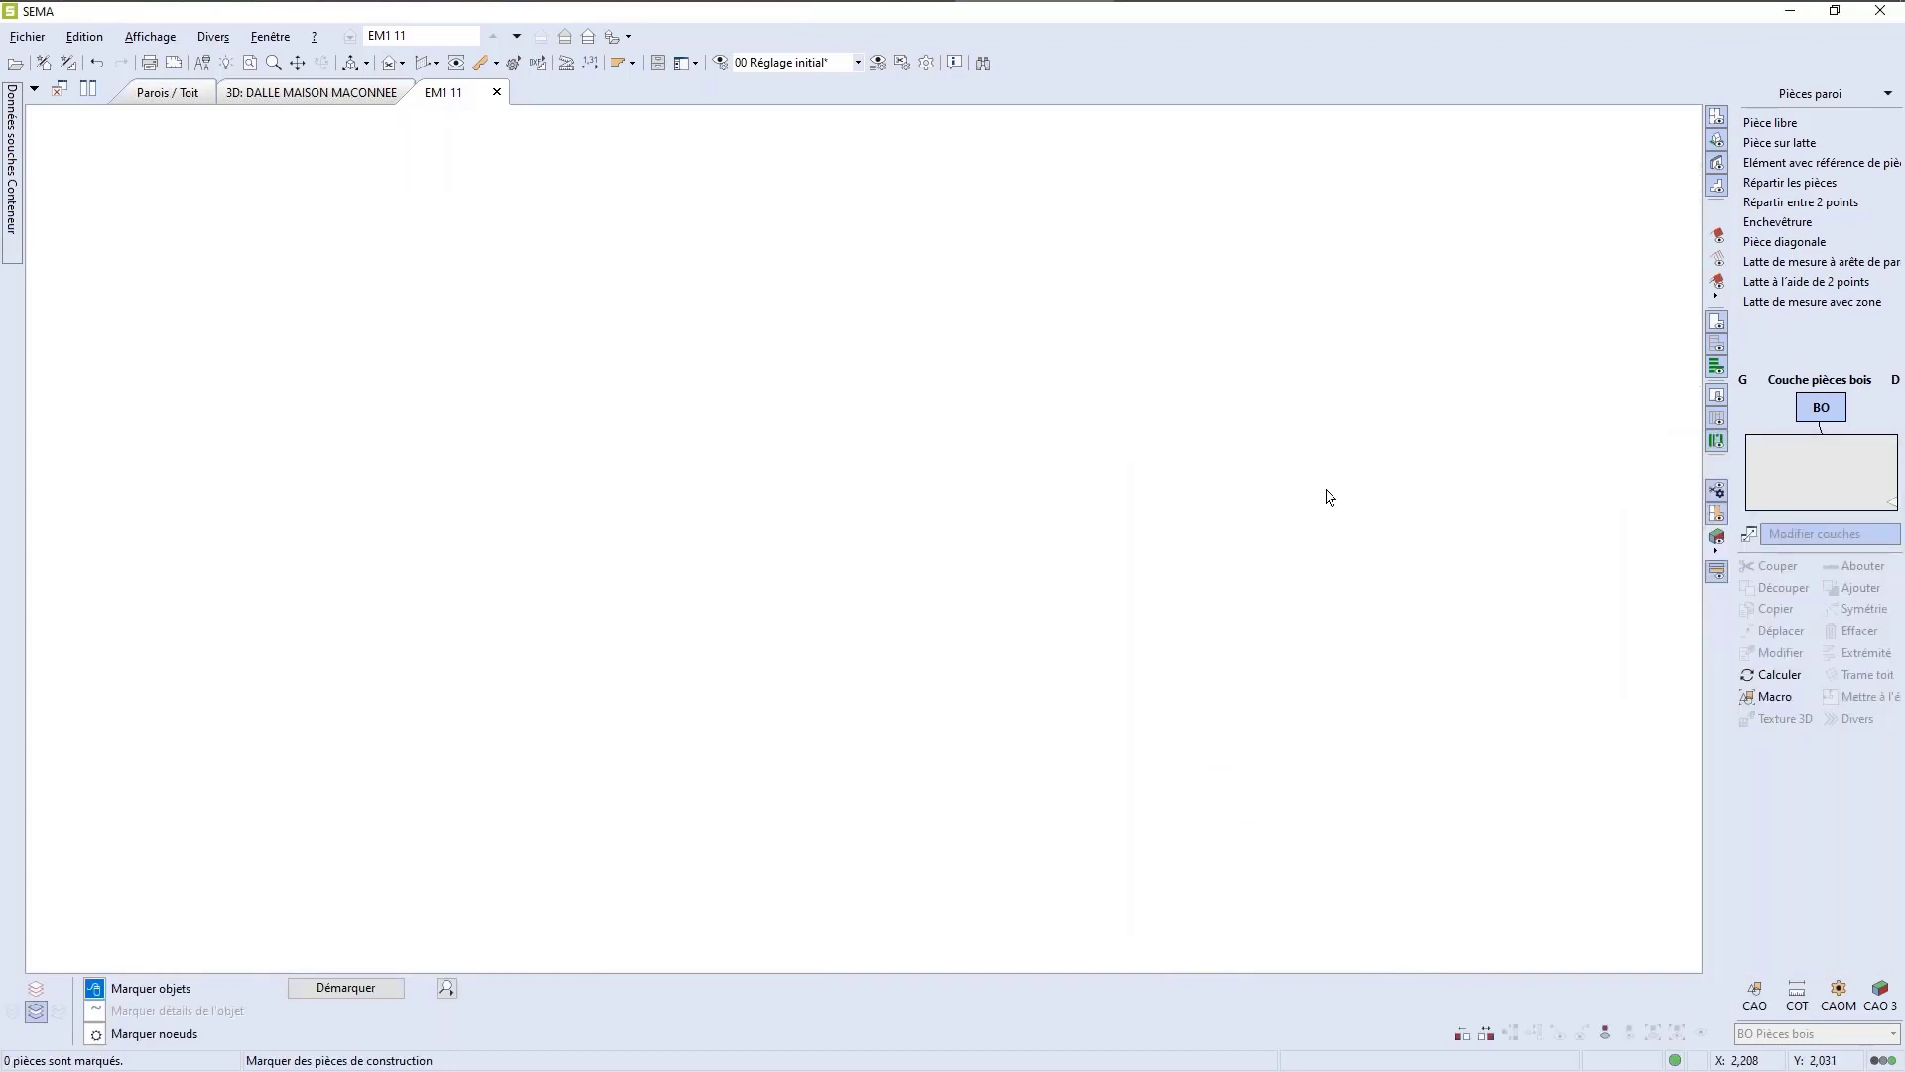
Step: Cut the lower parts of both split studs back to the underside of the lower window trimmer with Couper 1x
{"action": "scroll", "coordinate": [1330, 497], "scroll_direction": "down", "scroll_amount": 1}
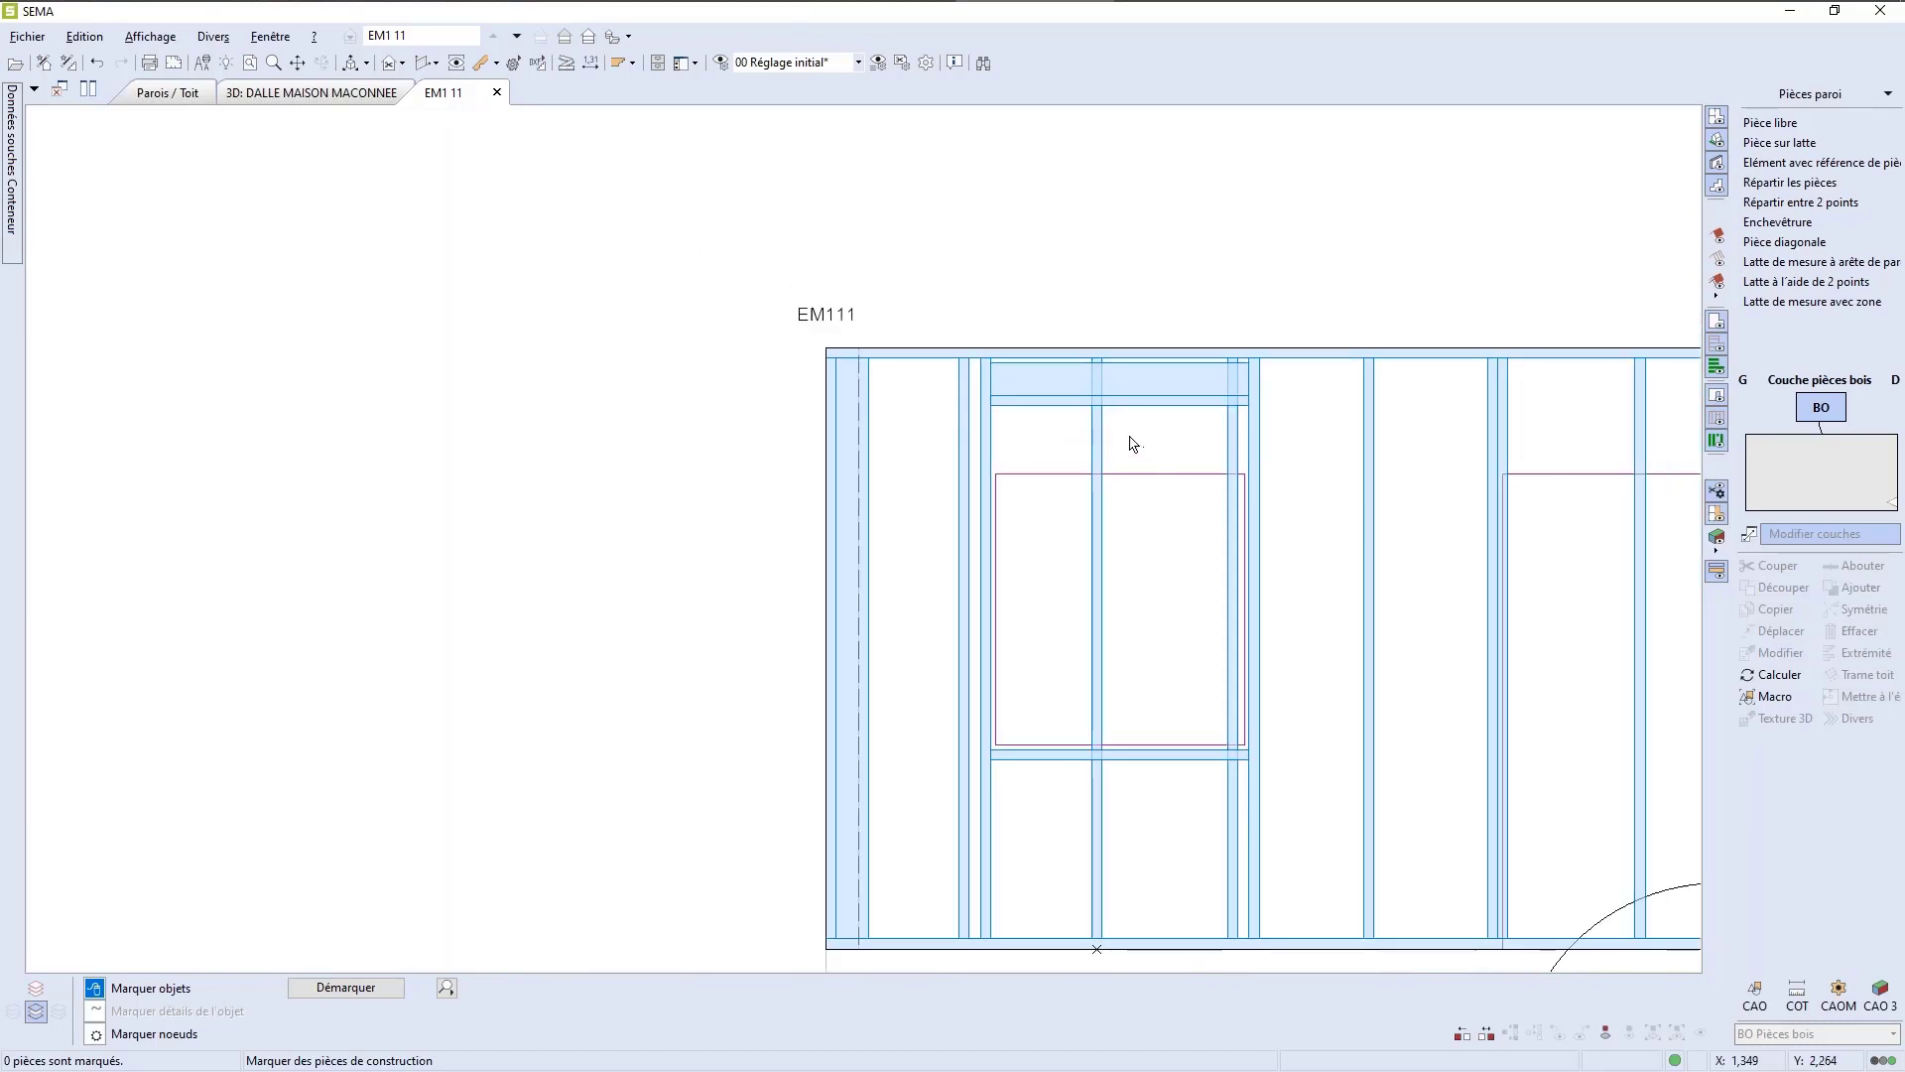
{"action": "left_click", "coordinate": [1101, 440]}
{"action": "left_click", "coordinate": [1234, 446]}
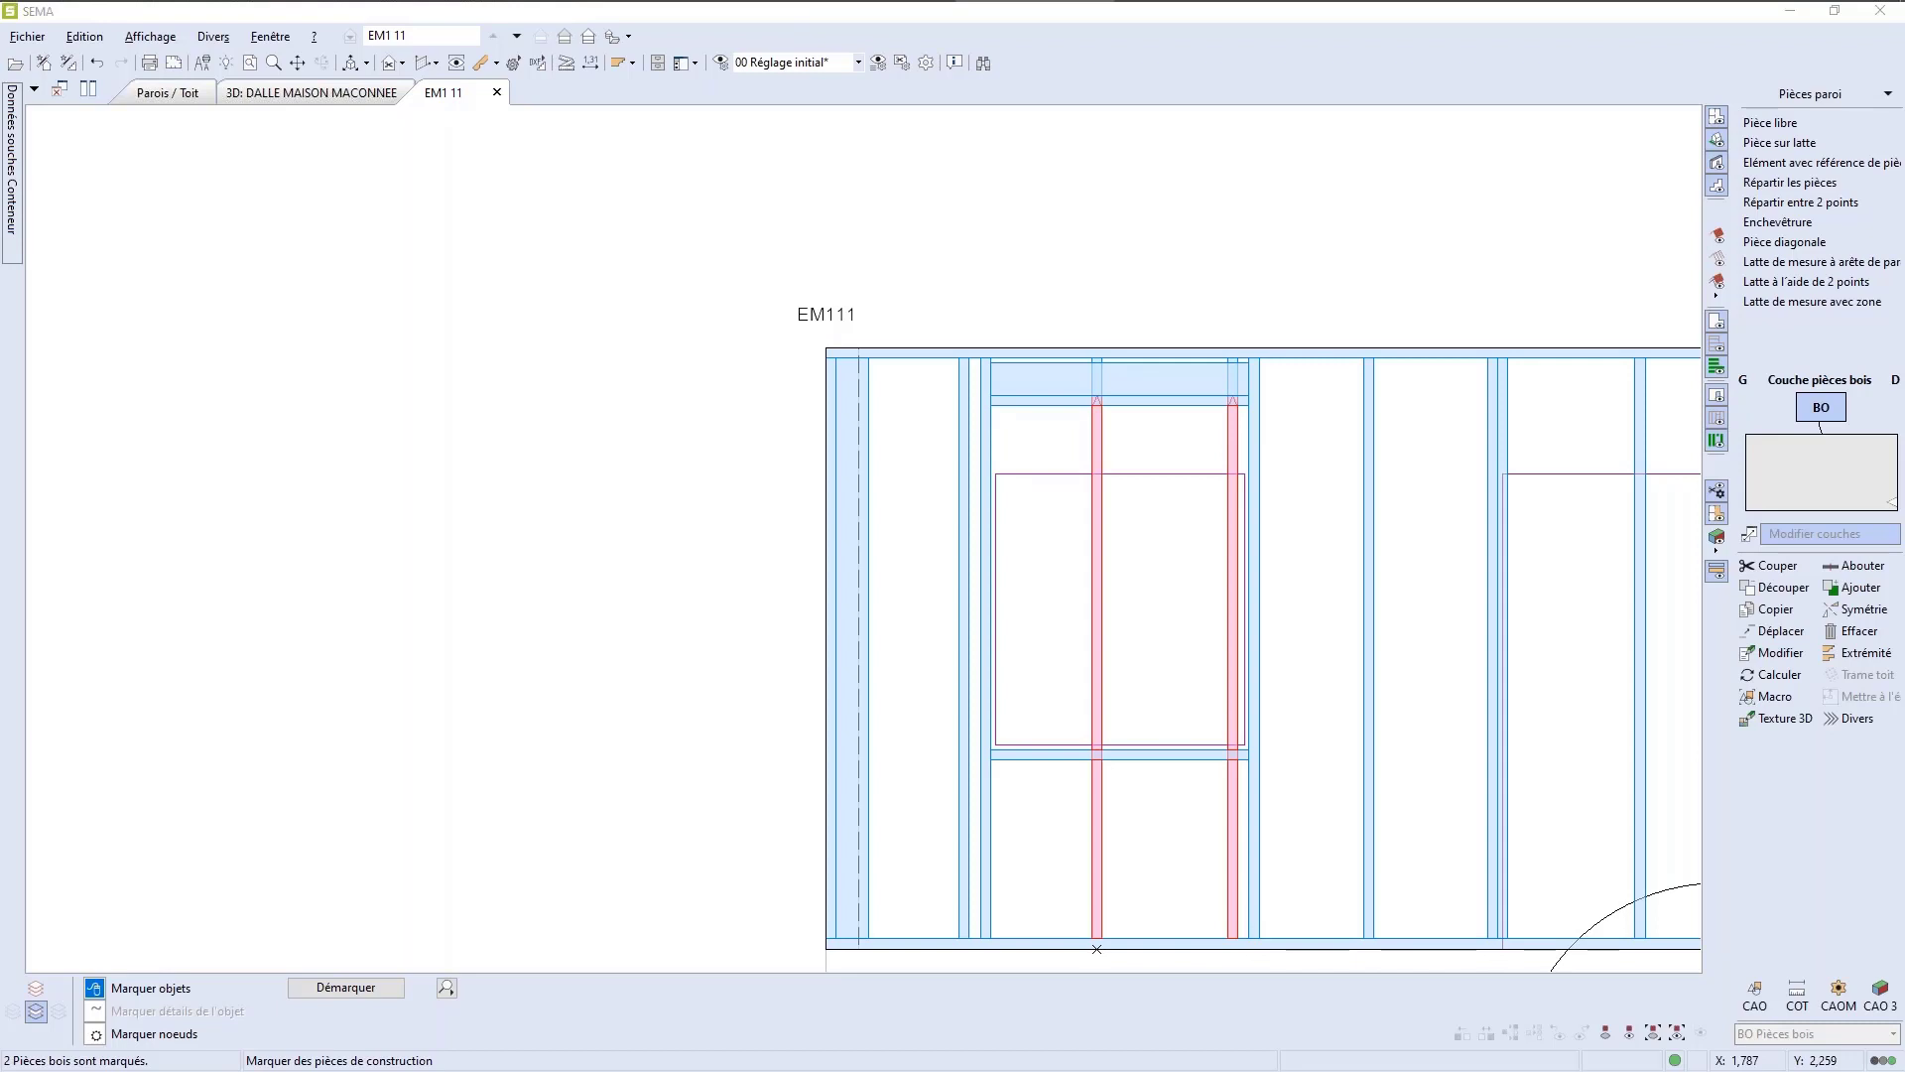
{"action": "right_click", "coordinate": [1237, 445]}
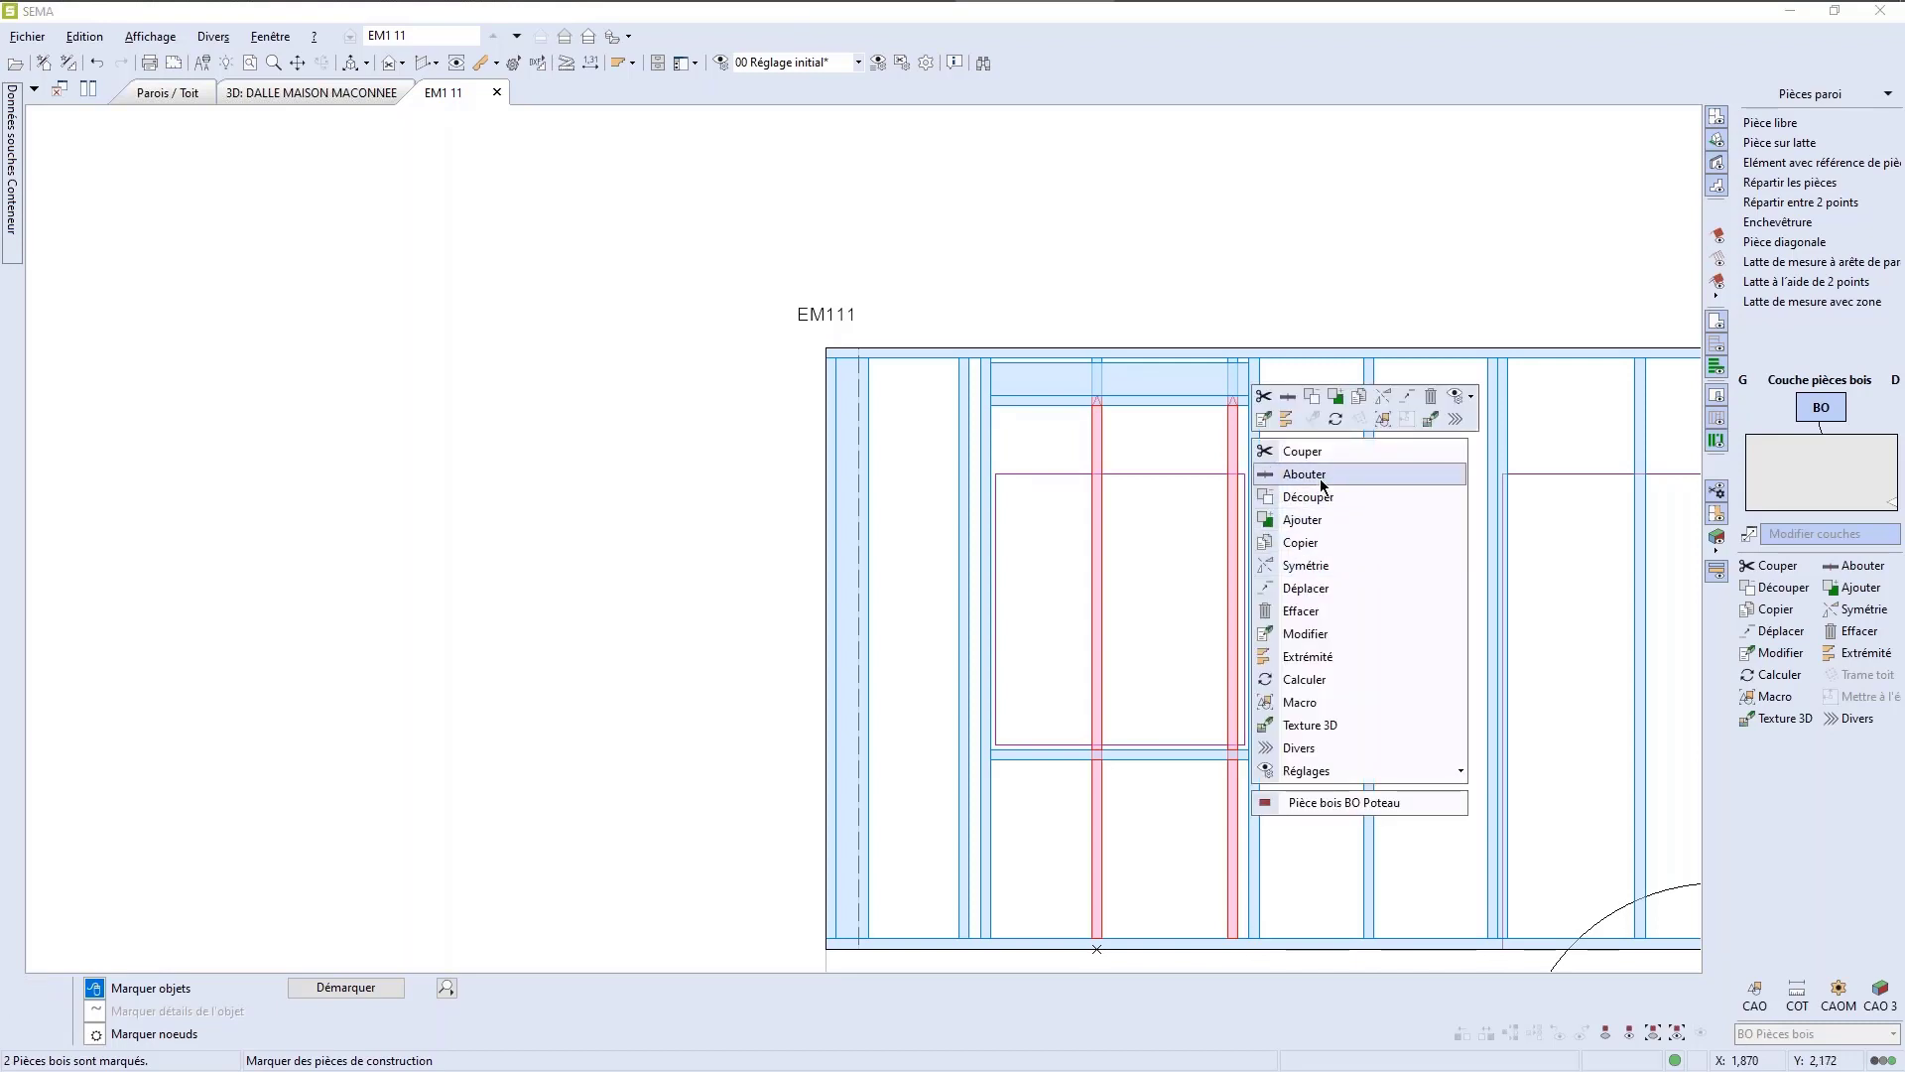
{"action": "left_click", "coordinate": [1294, 454]}
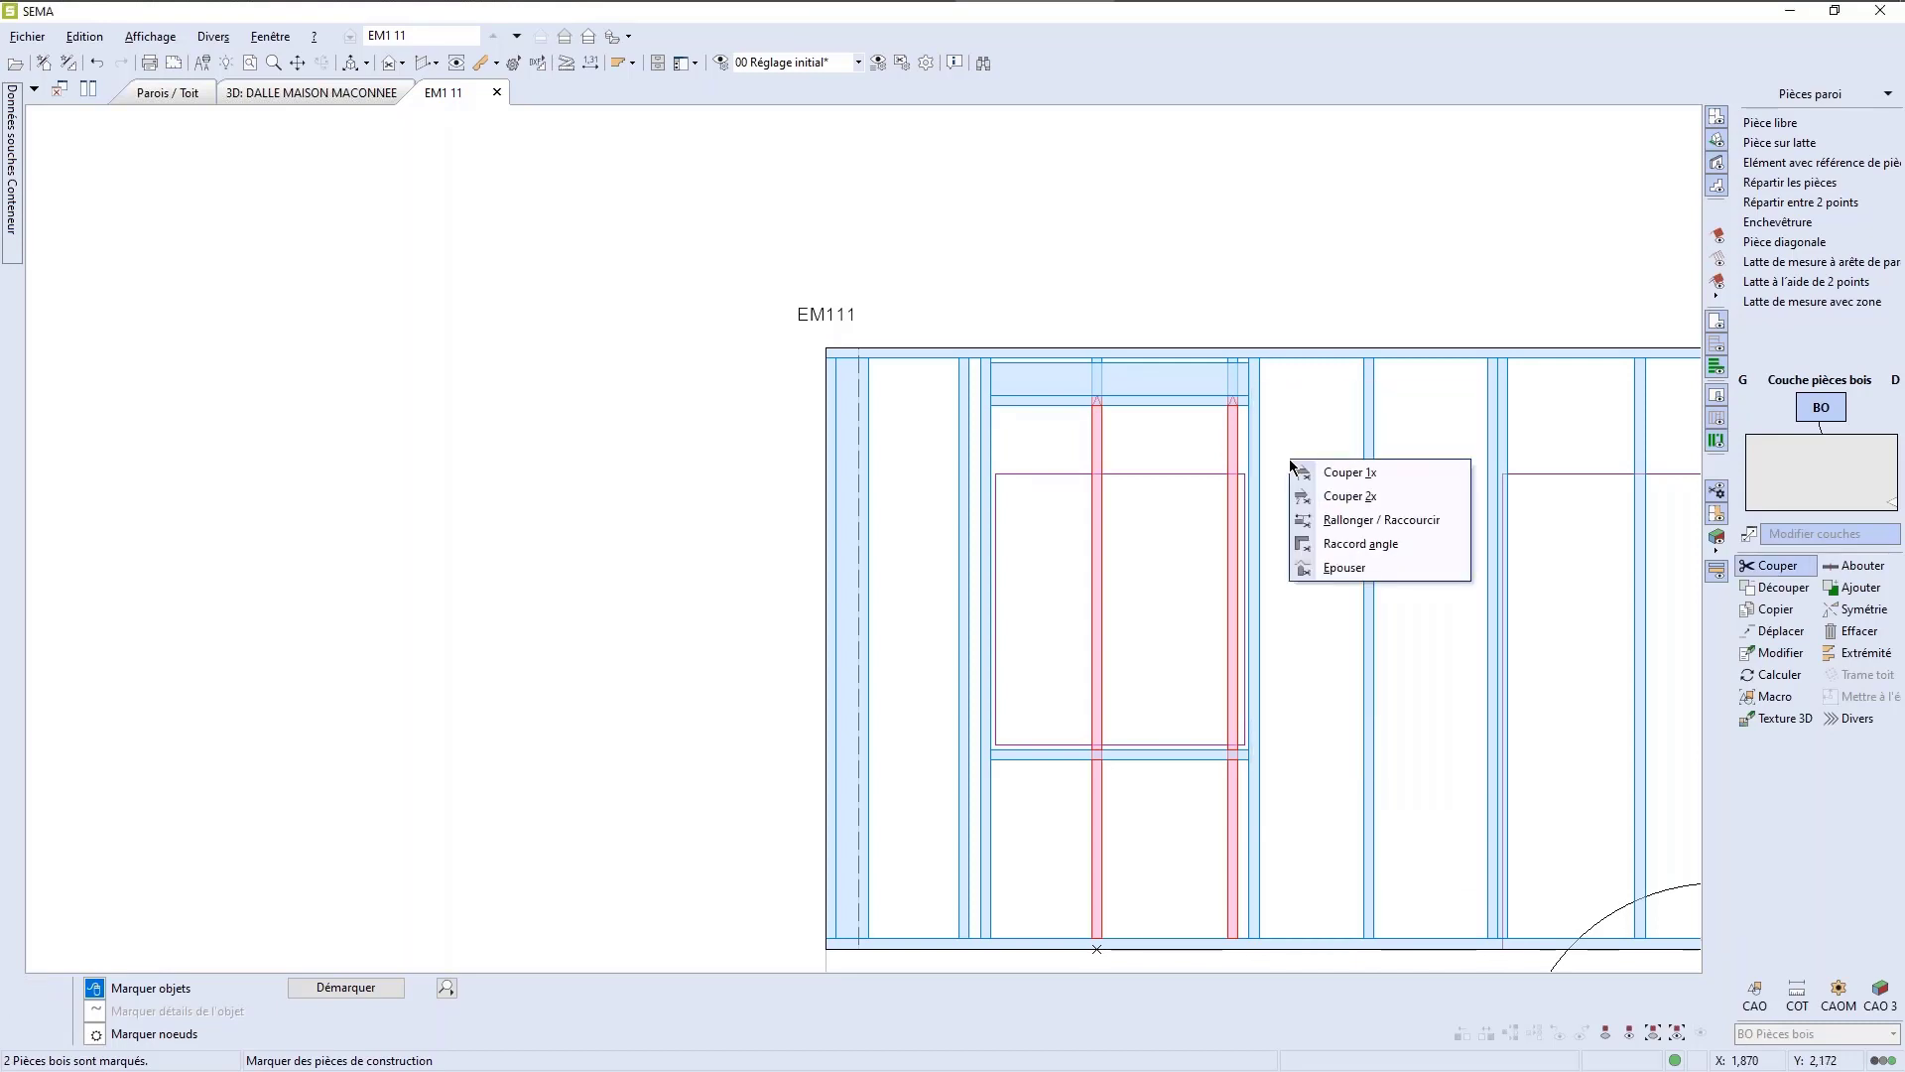
{"action": "left_click", "coordinate": [1349, 473]}
{"action": "left_click", "coordinate": [1230, 764]}
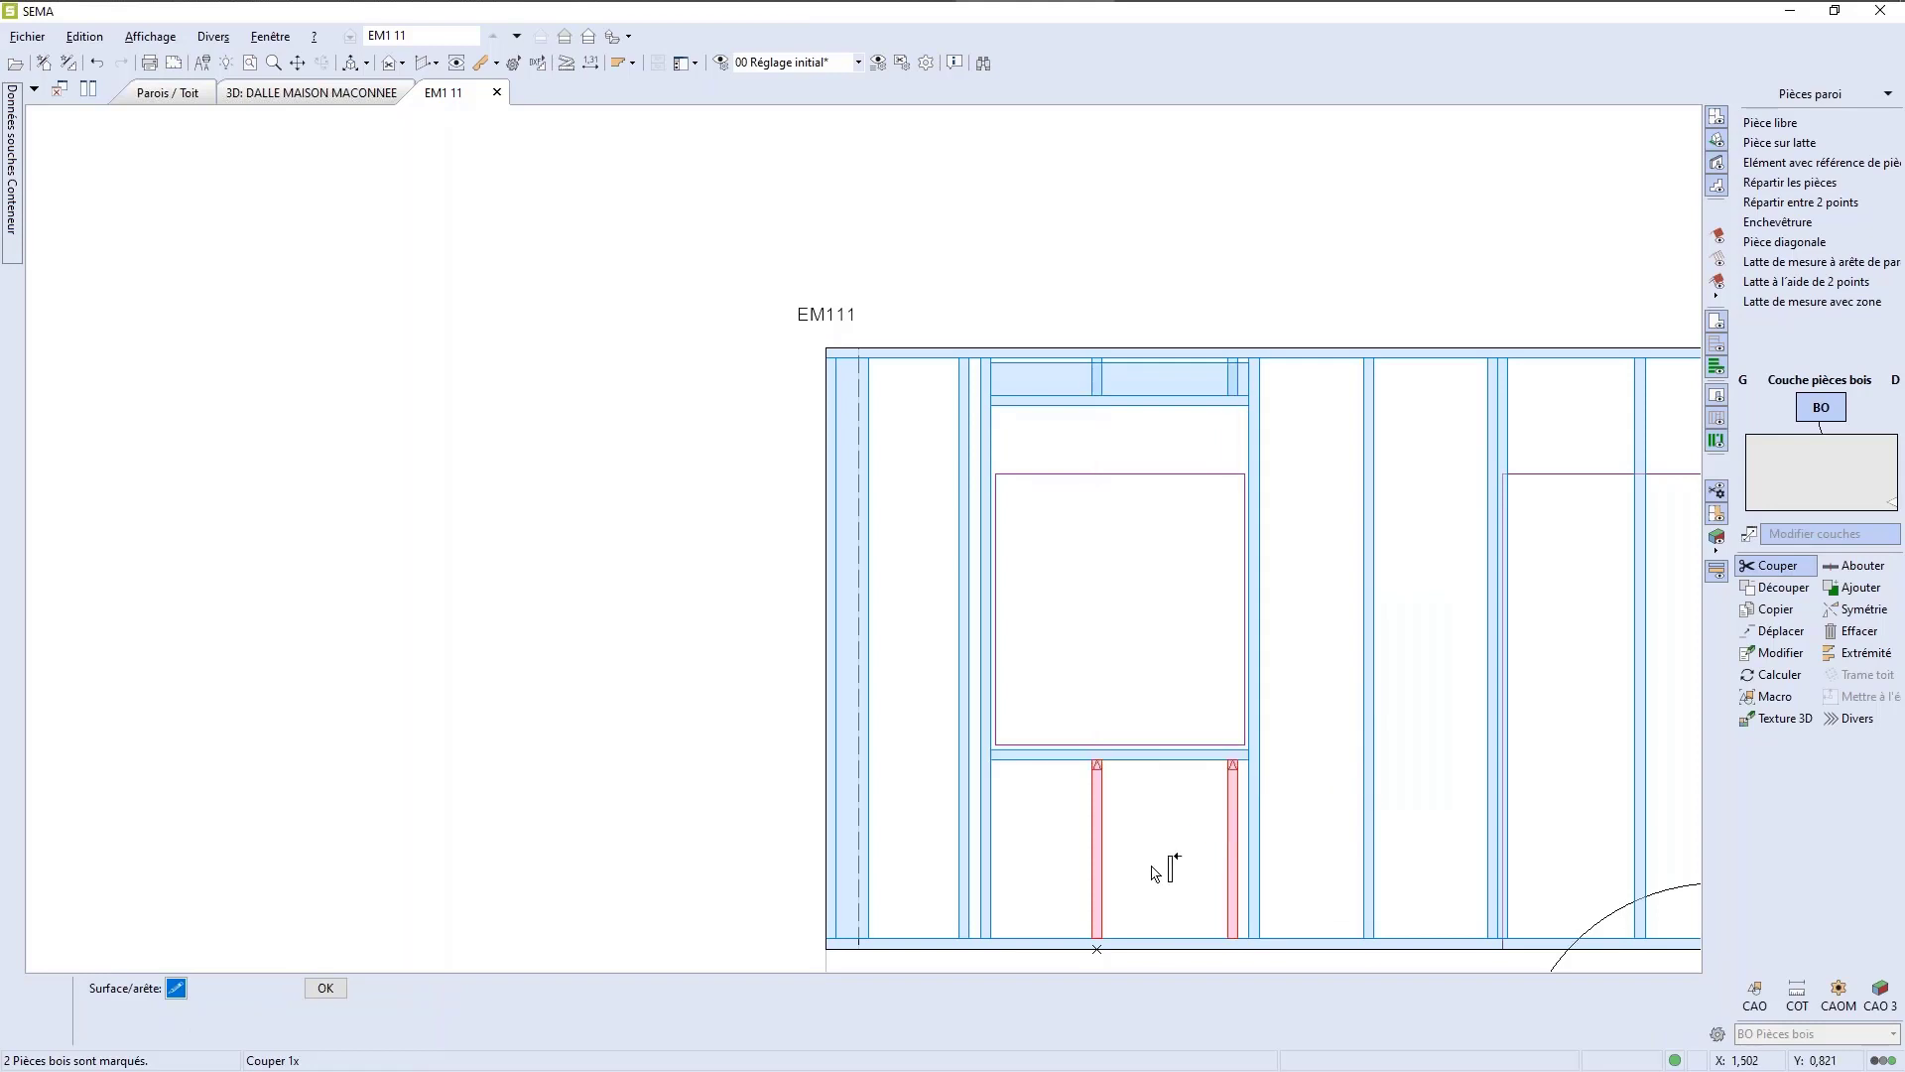
{"action": "scroll", "coordinate": [1161, 861], "scroll_direction": "up", "scroll_amount": 5}
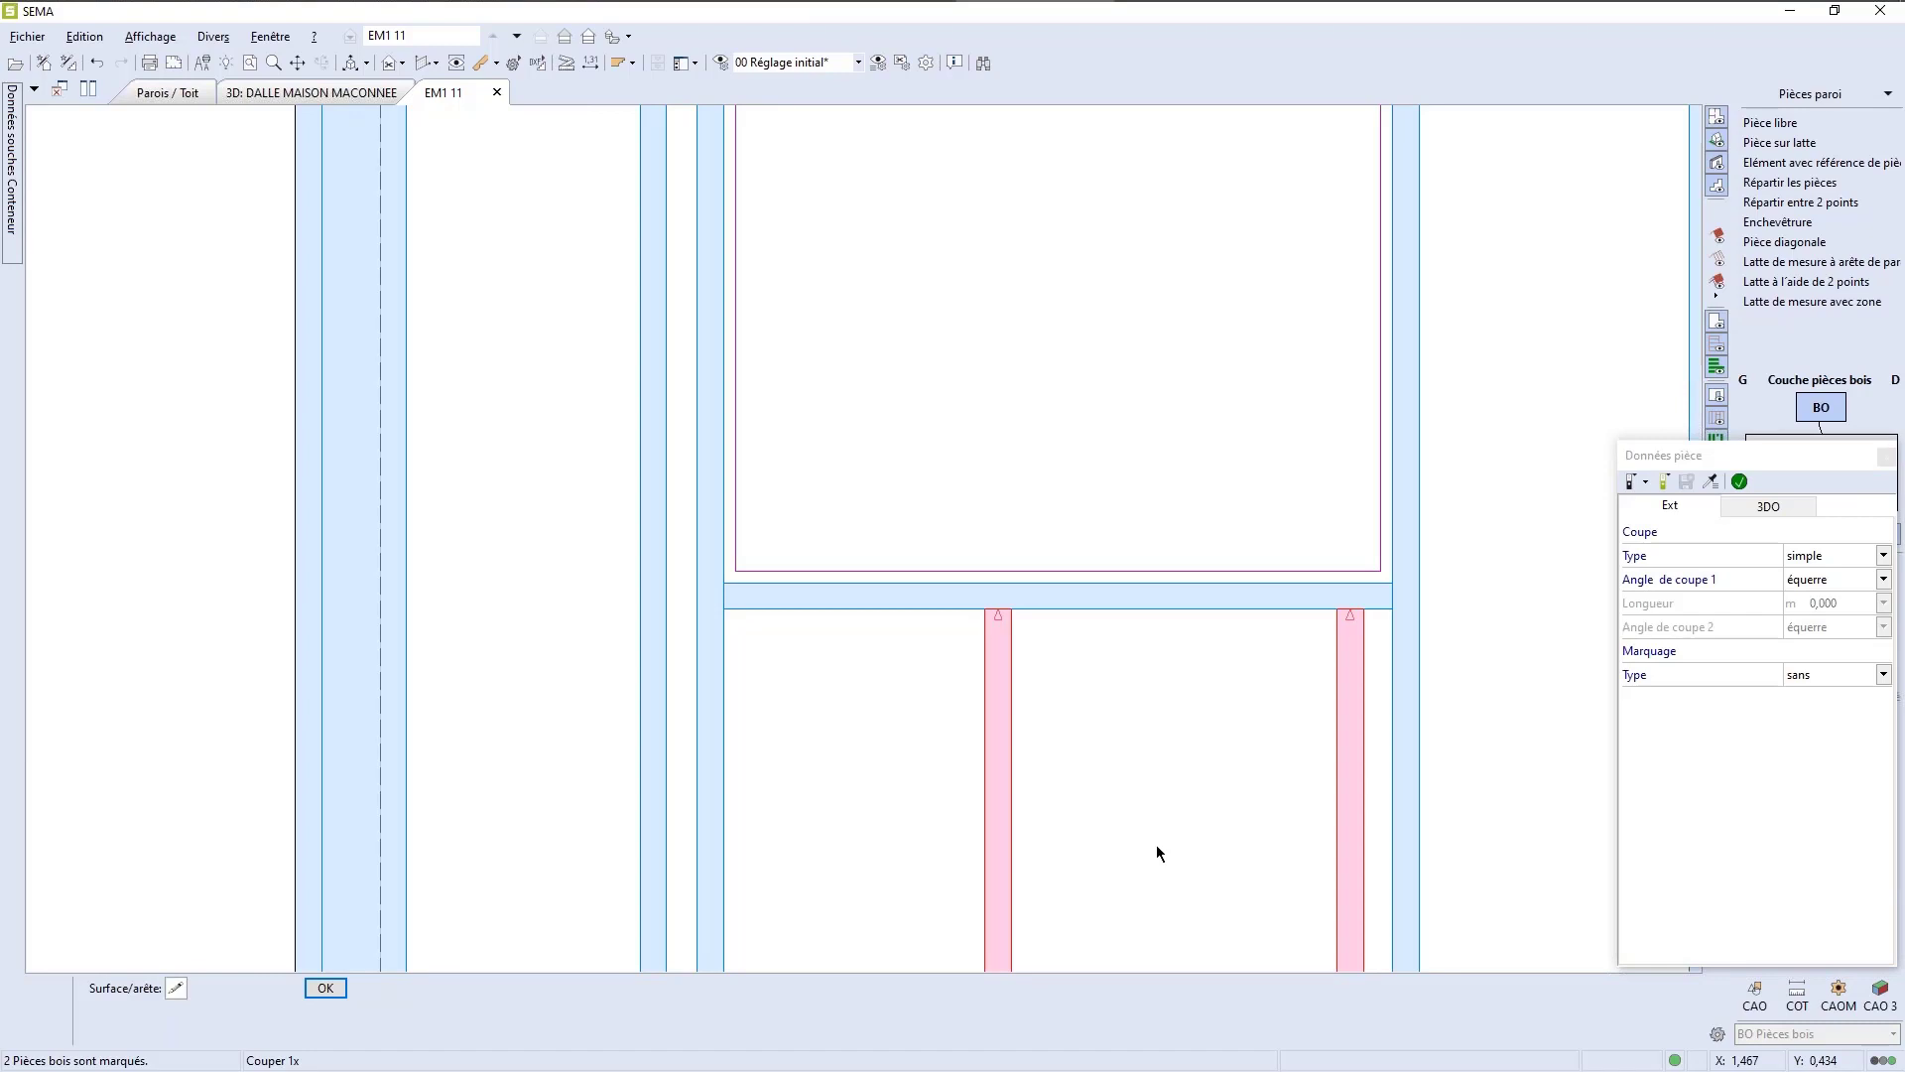
{"action": "right_click", "coordinate": [1157, 846]}
Step: Open wall EM111 in a 3D view and hide its grey infill, leaving the timber frame and the openings displayed
{"action": "scroll", "coordinate": [1348, 404], "scroll_direction": "down", "scroll_amount": 4}
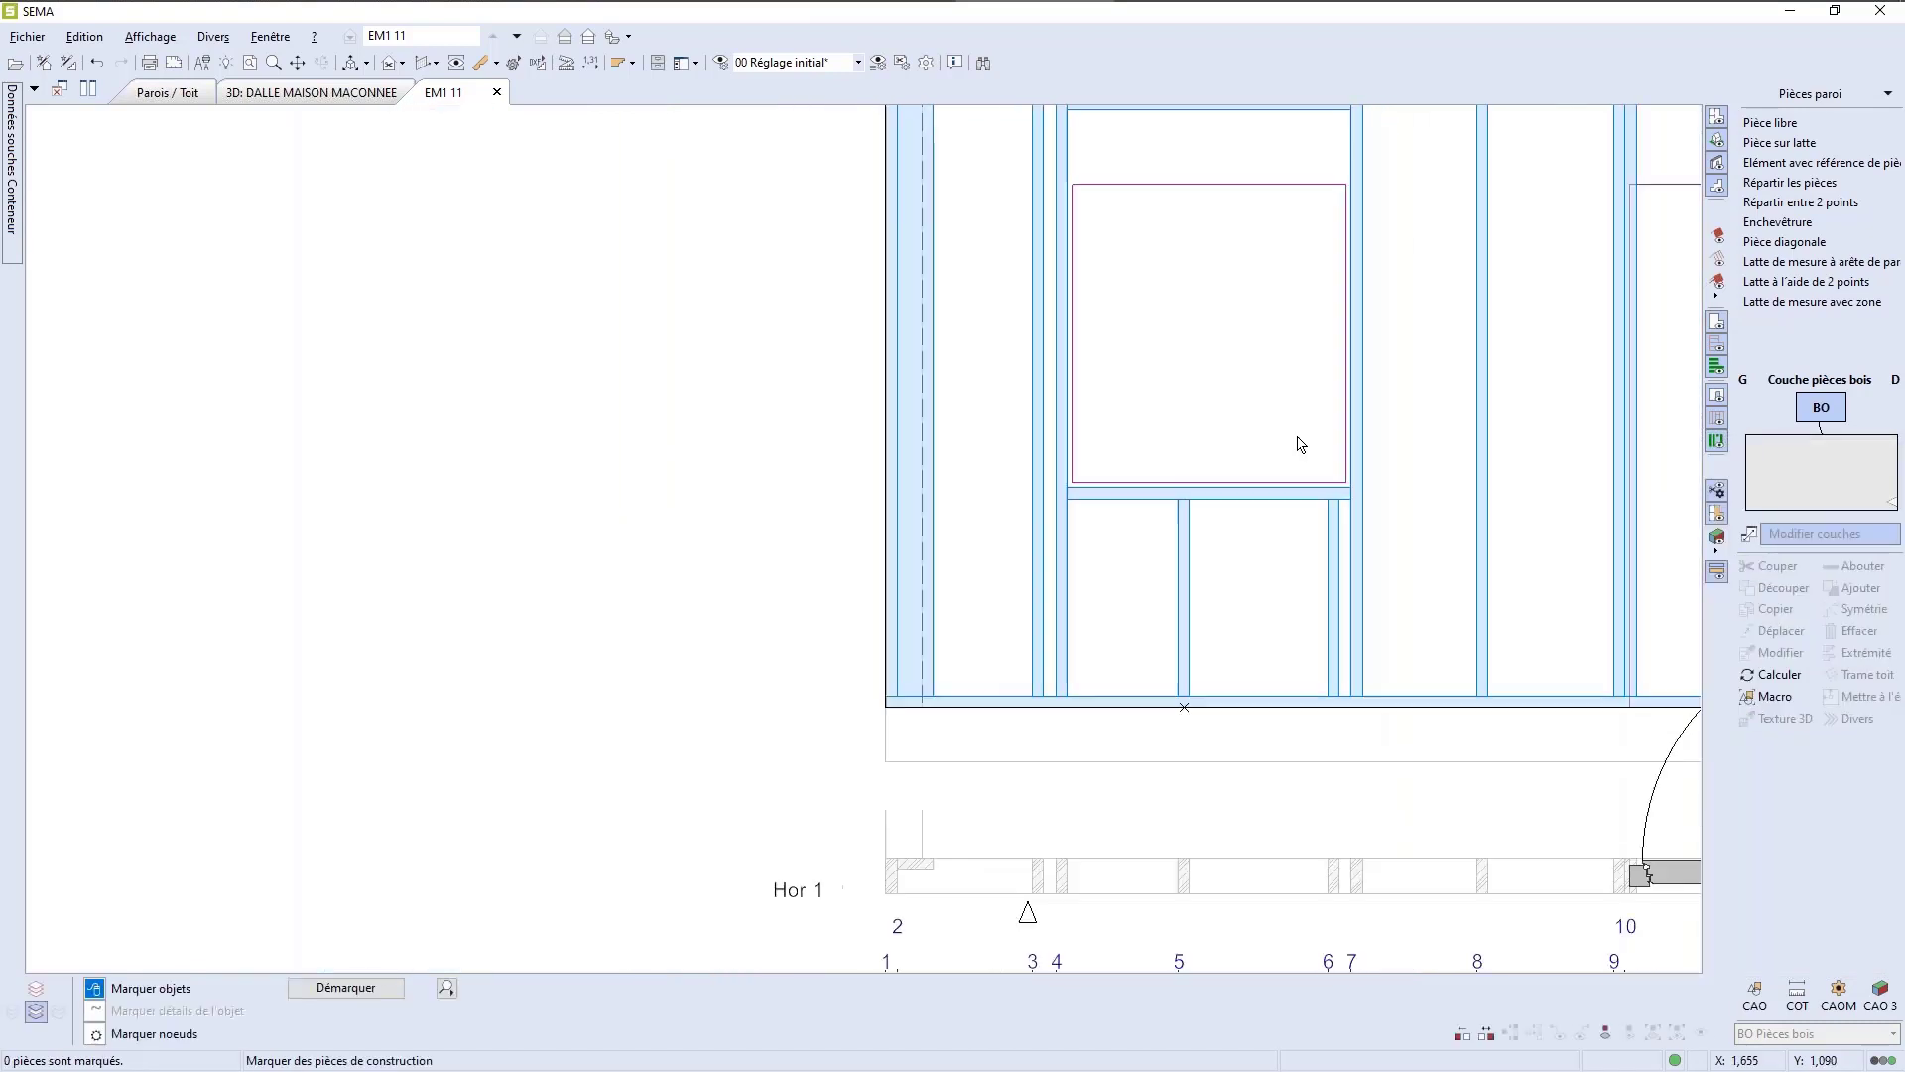
{"action": "scroll", "coordinate": [1303, 444], "scroll_direction": "down", "scroll_amount": 4}
{"action": "scroll", "coordinate": [260, 377], "scroll_direction": "up", "scroll_amount": 1}
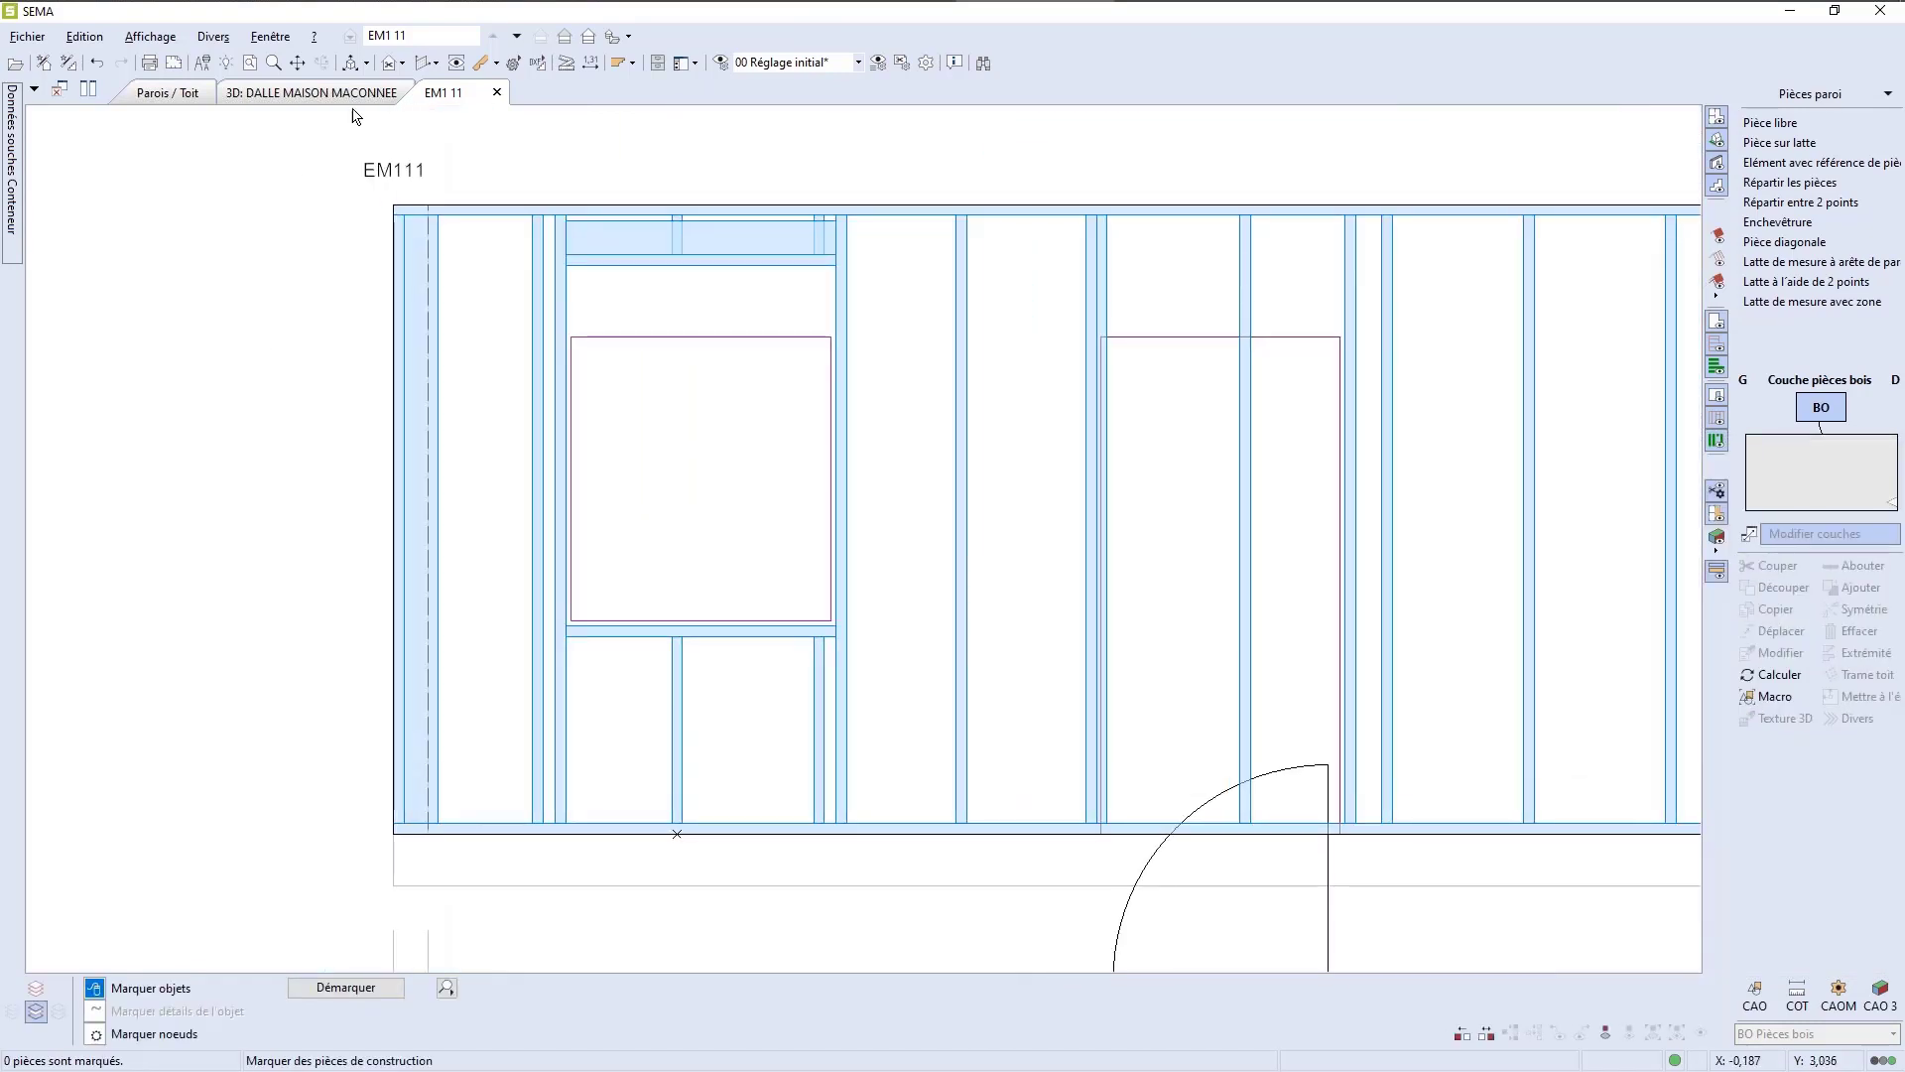
{"action": "left_click", "coordinate": [352, 64]}
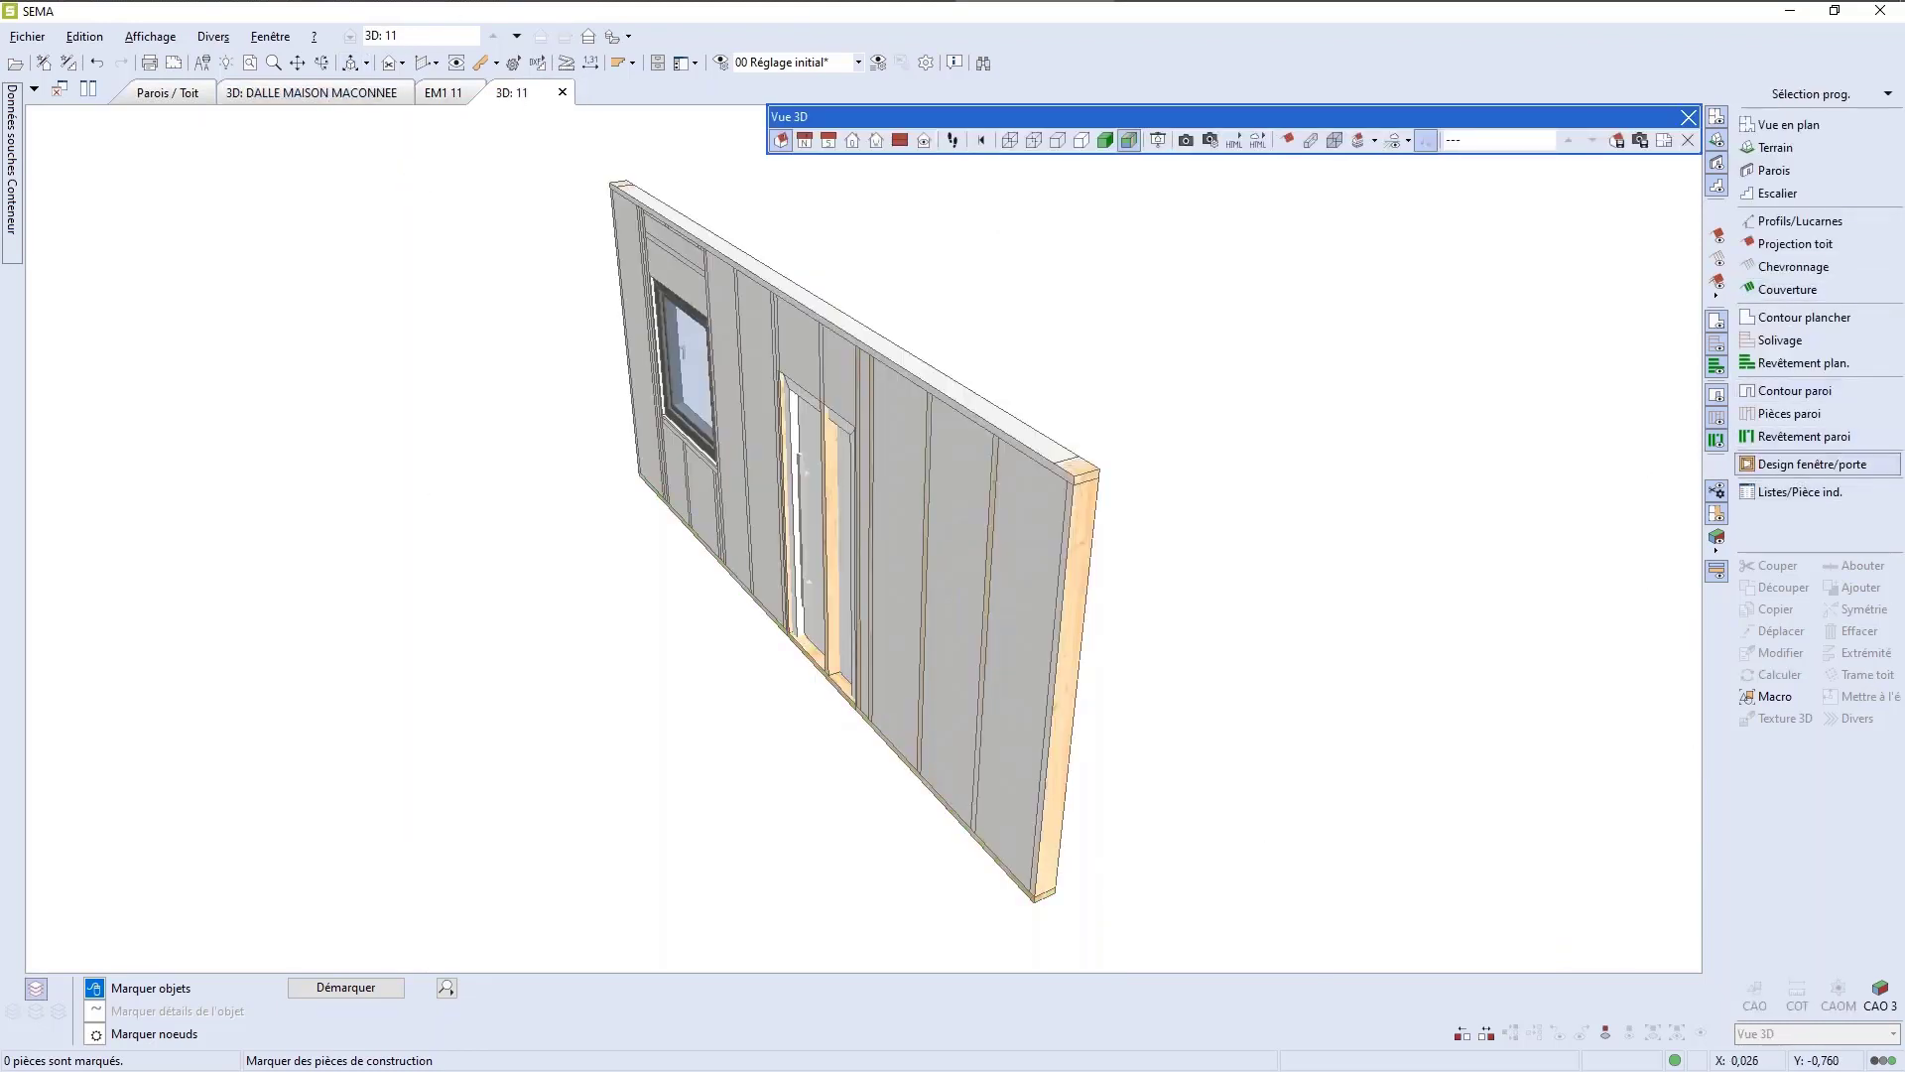
{"action": "left_click", "coordinate": [1718, 396]}
{"action": "left_click", "coordinate": [1718, 396]}
{"action": "left_click", "coordinate": [1718, 396]}
{"action": "left_click", "coordinate": [1718, 396]}
{"action": "left_click", "coordinate": [1718, 396]}
{"action": "left_click", "coordinate": [1718, 396]}
{"action": "left_click", "coordinate": [1718, 396]}
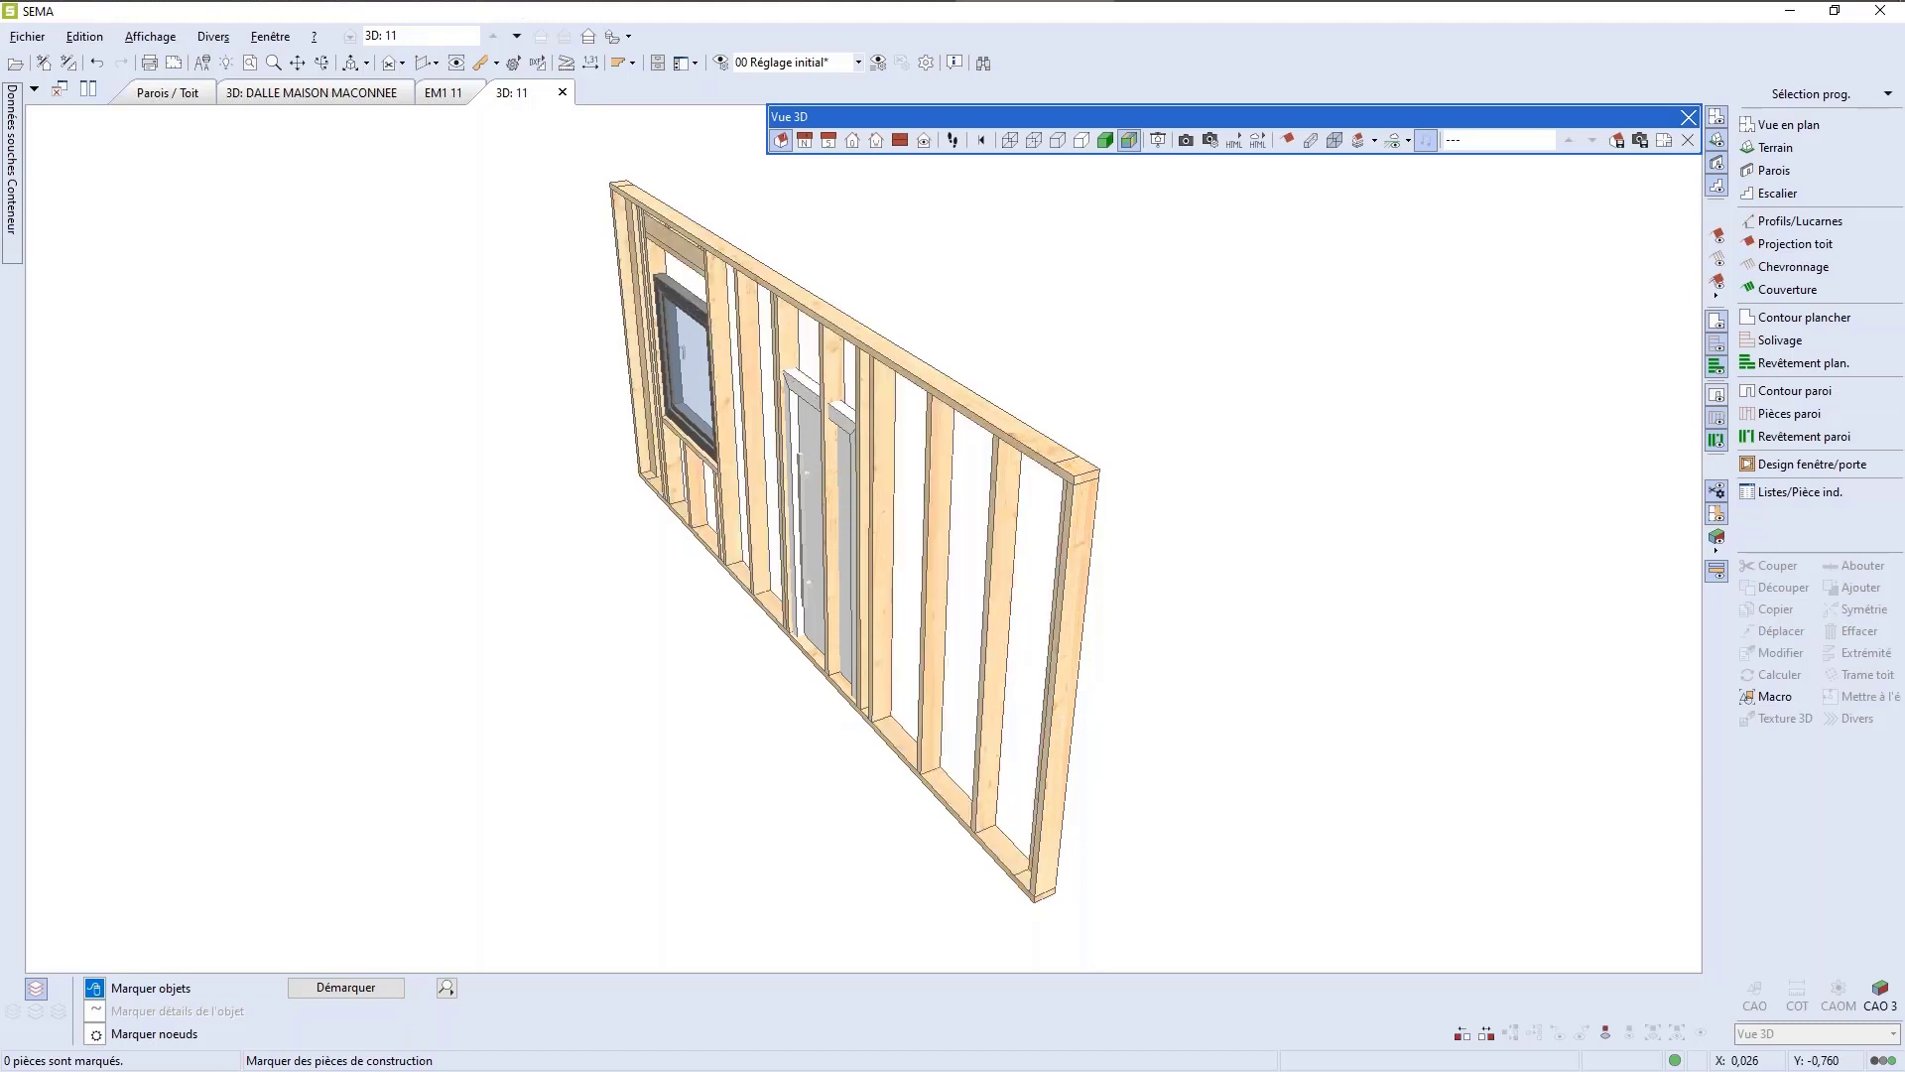
Step: Orbit the wall's 3D view to examine the framing around the window from the front, and close the view
{"action": "left_click", "coordinate": [323, 63]}
{"action": "left_click_drag", "start_coordinate": [772, 374], "coordinate": [674, 231]}
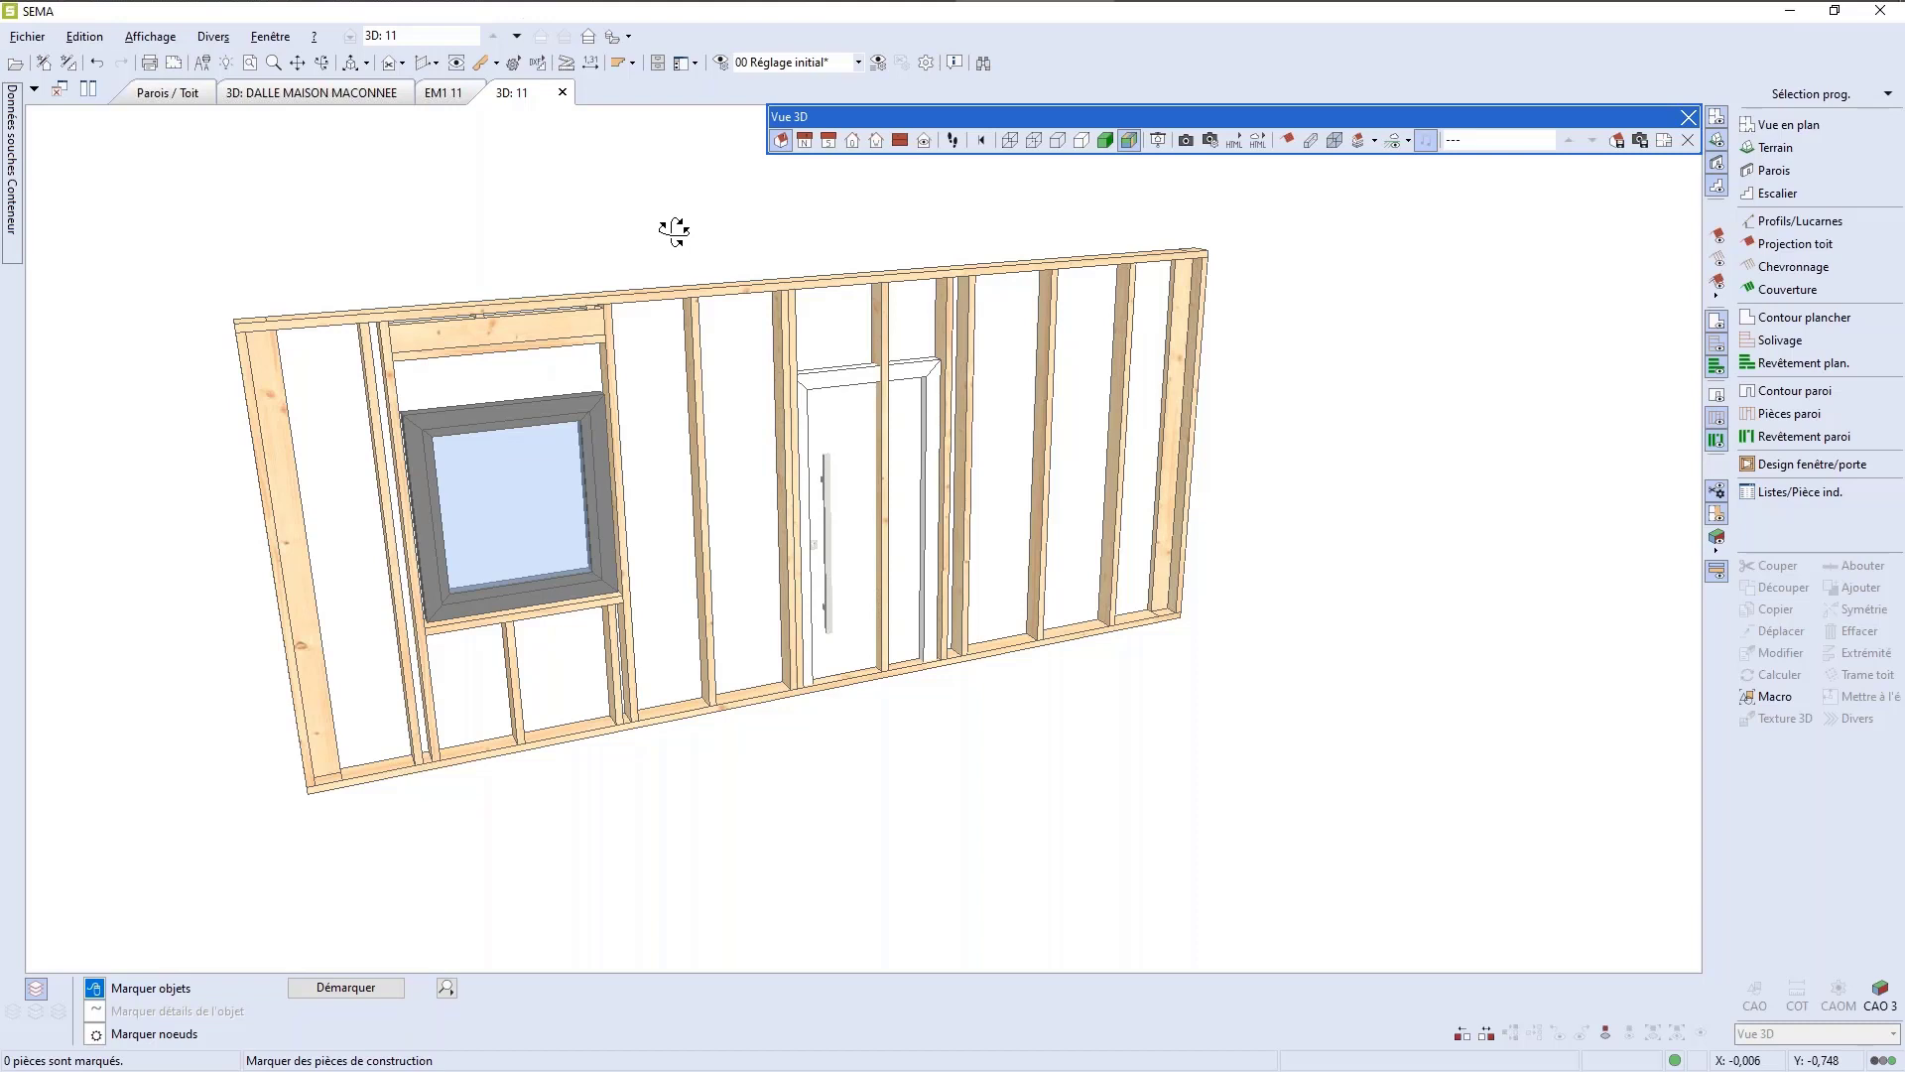
{"action": "left_click", "coordinate": [562, 93]}
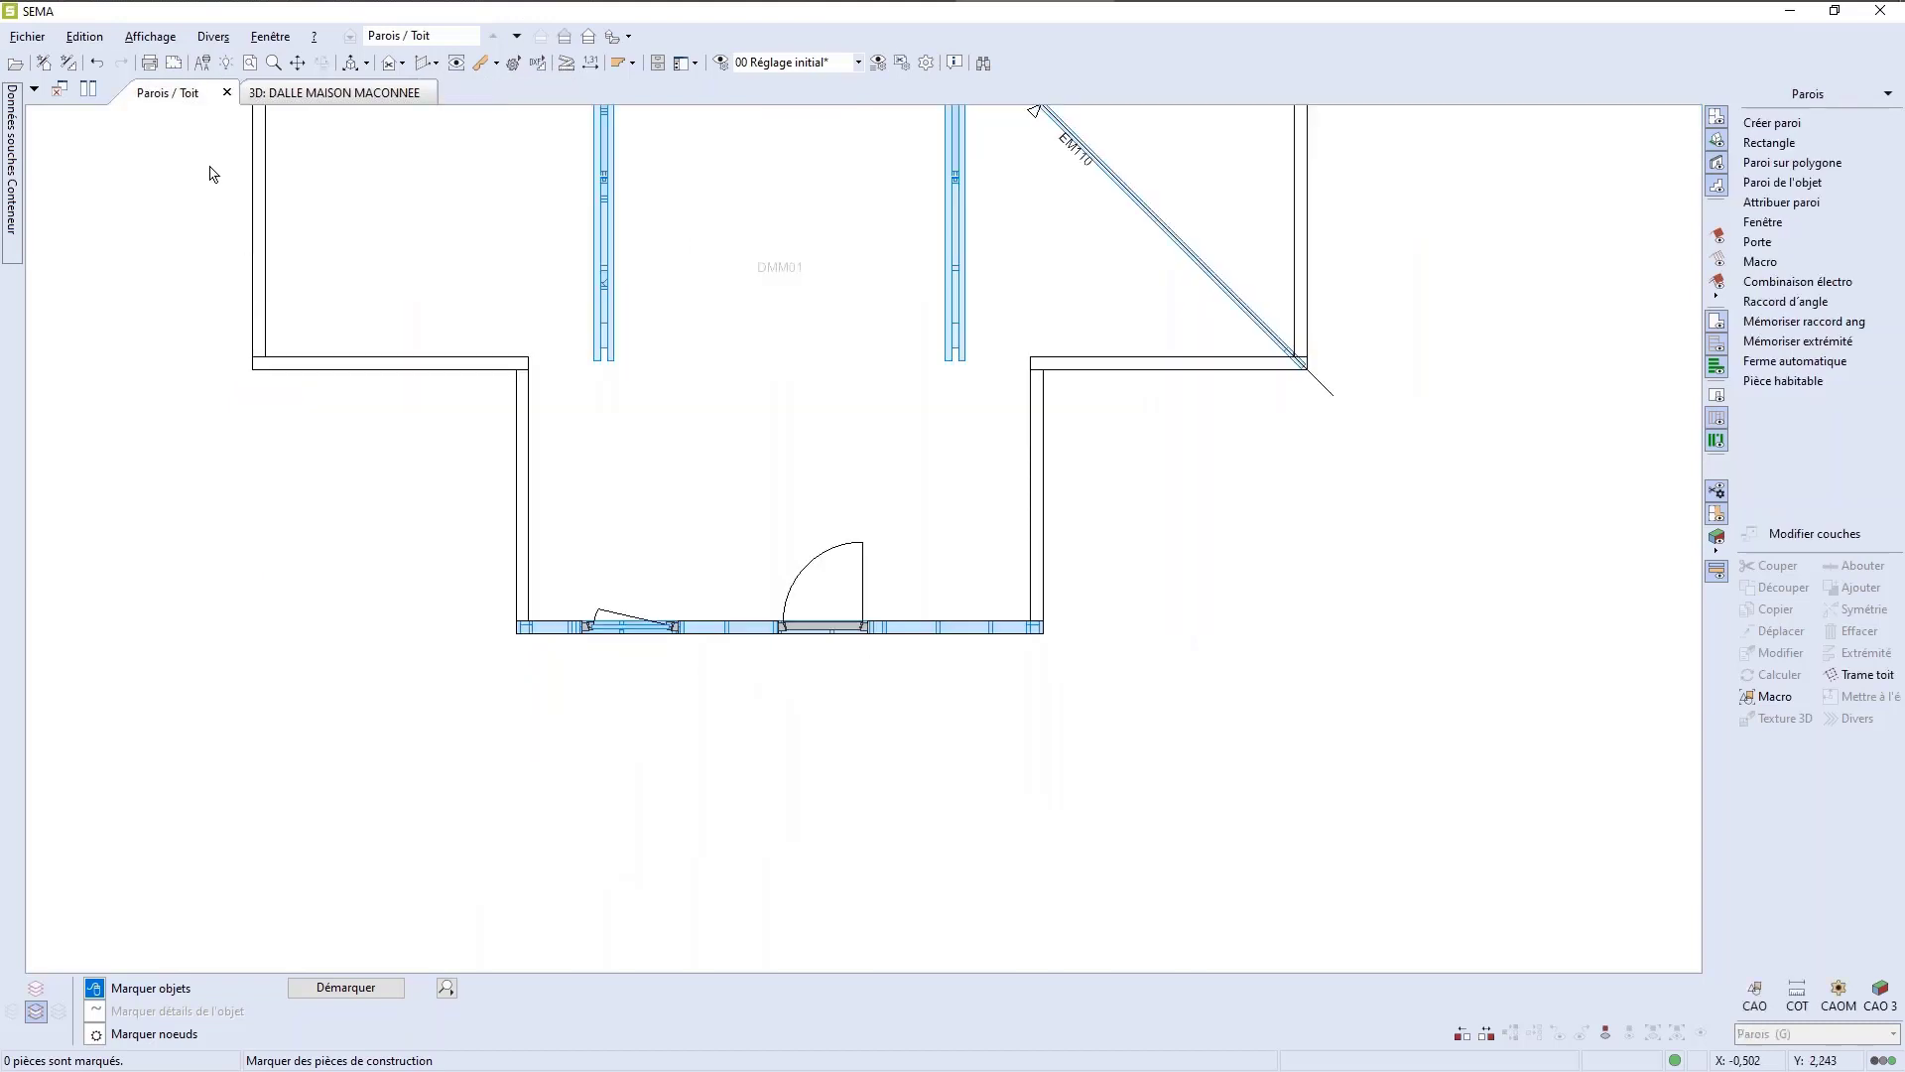
Step: View the house model in 3D, close that view and display the whole wall floor plan
{"action": "left_click", "coordinate": [312, 92]}
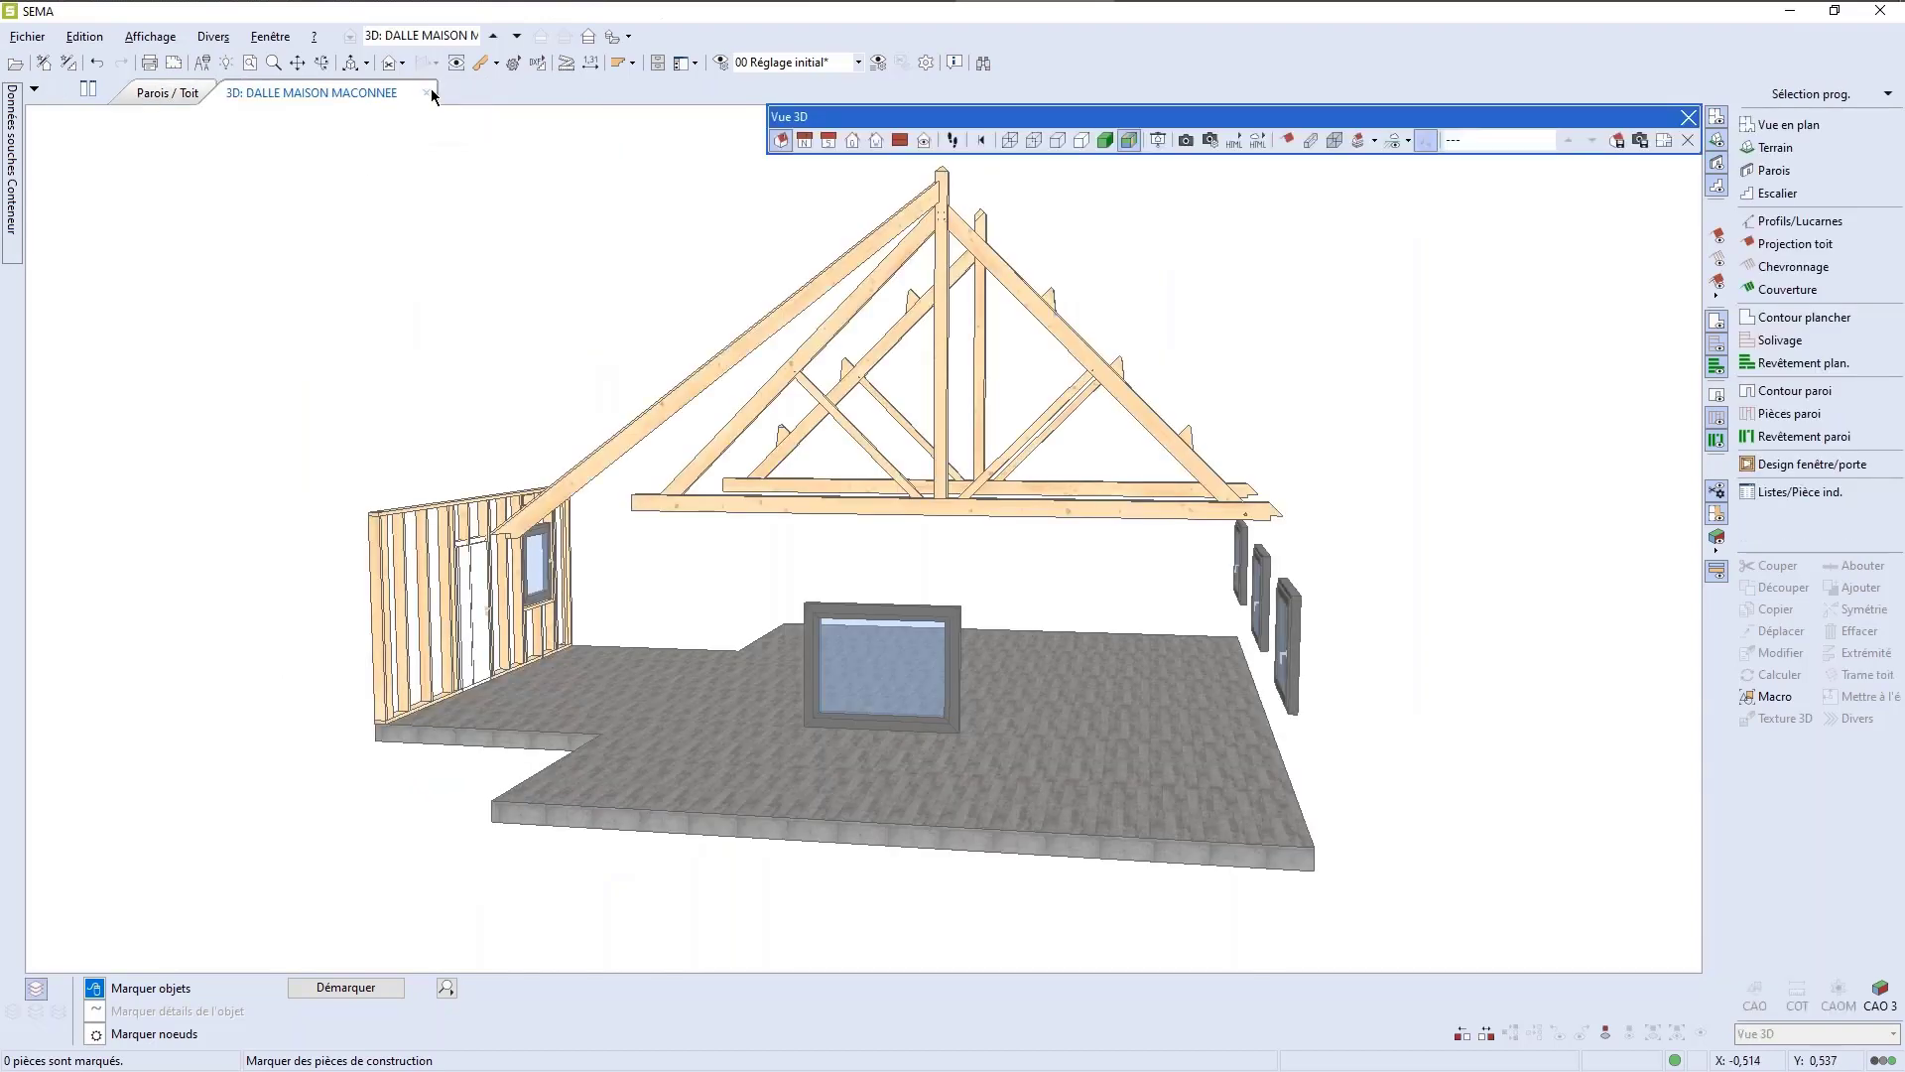
{"action": "left_click", "coordinate": [425, 92]}
{"action": "scroll", "coordinate": [1001, 578], "scroll_direction": "down", "scroll_amount": 4}
{"action": "middle_click", "coordinate": [921, 508]}
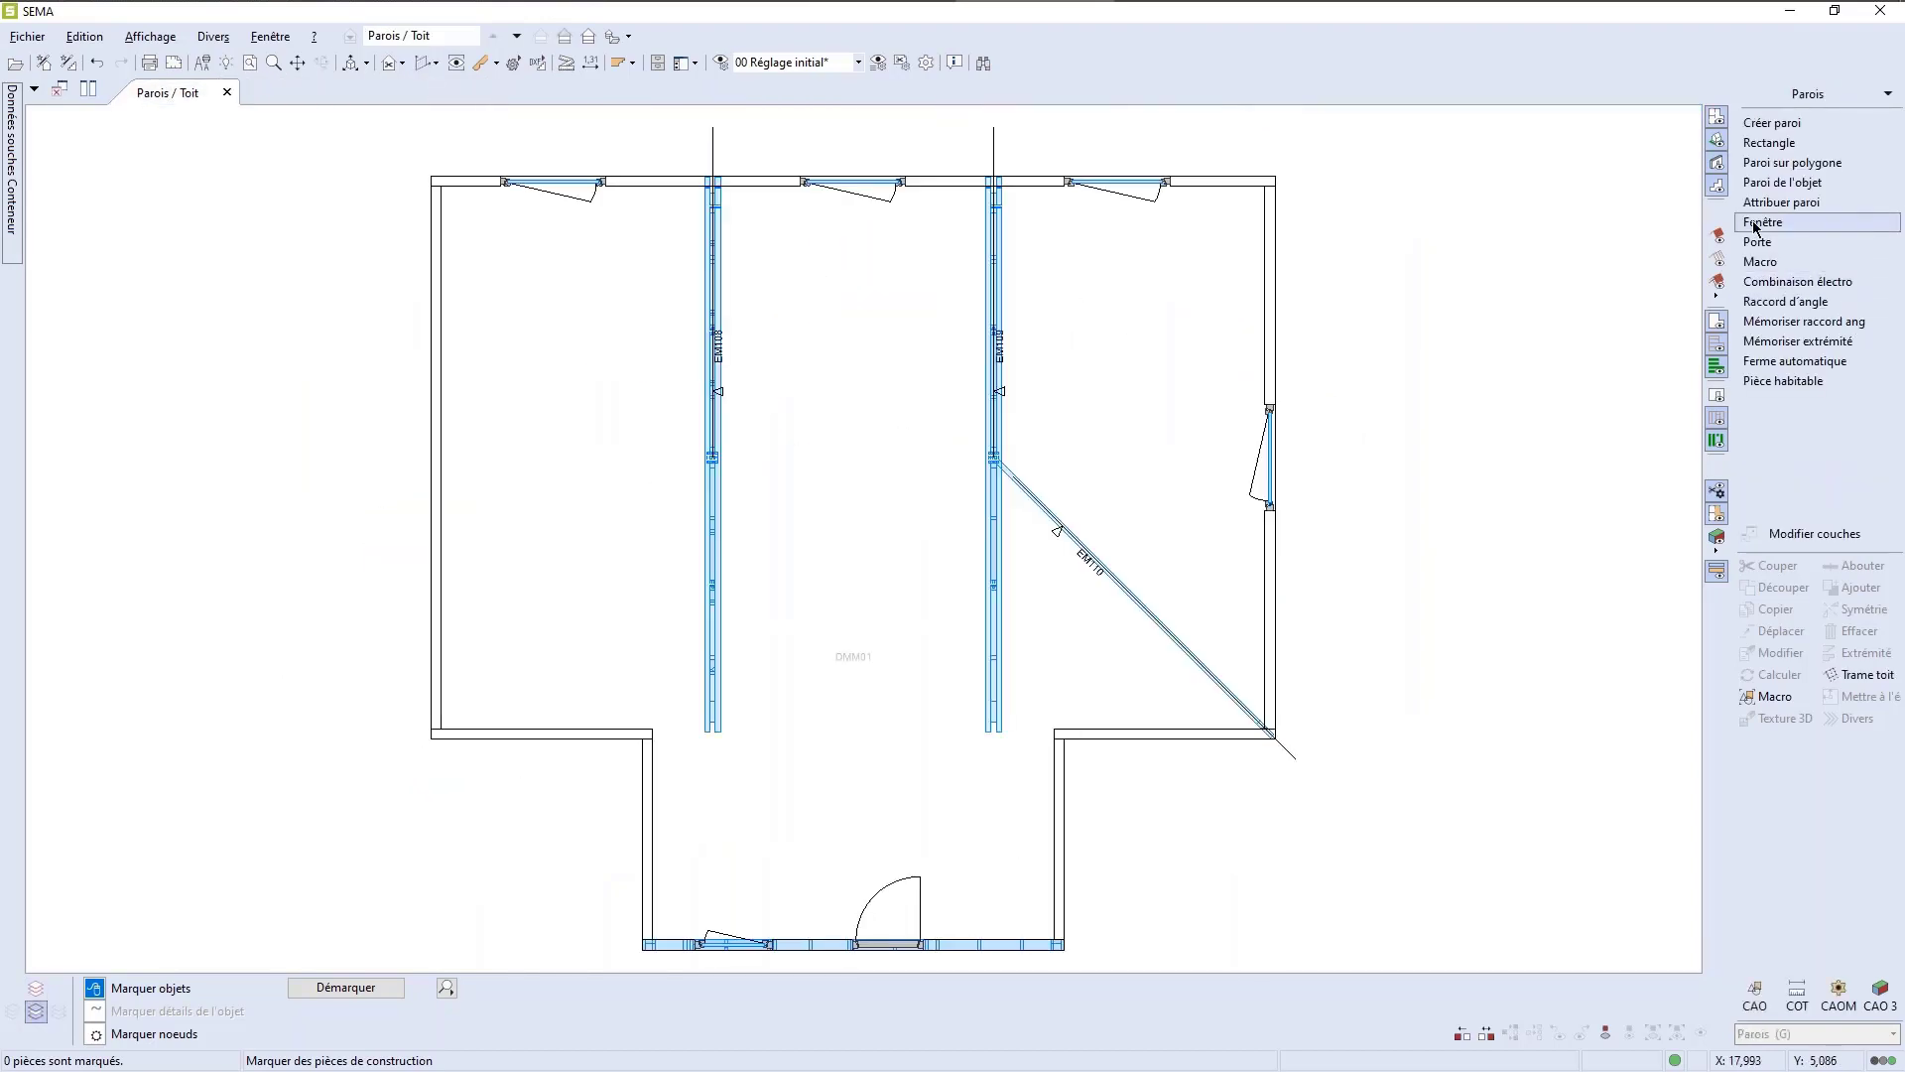
Step: Display the roof outlines and roof timbers together with the walls in the floor plan
{"action": "left_click", "coordinate": [1718, 241]}
{"action": "left_click", "coordinate": [1711, 264]}
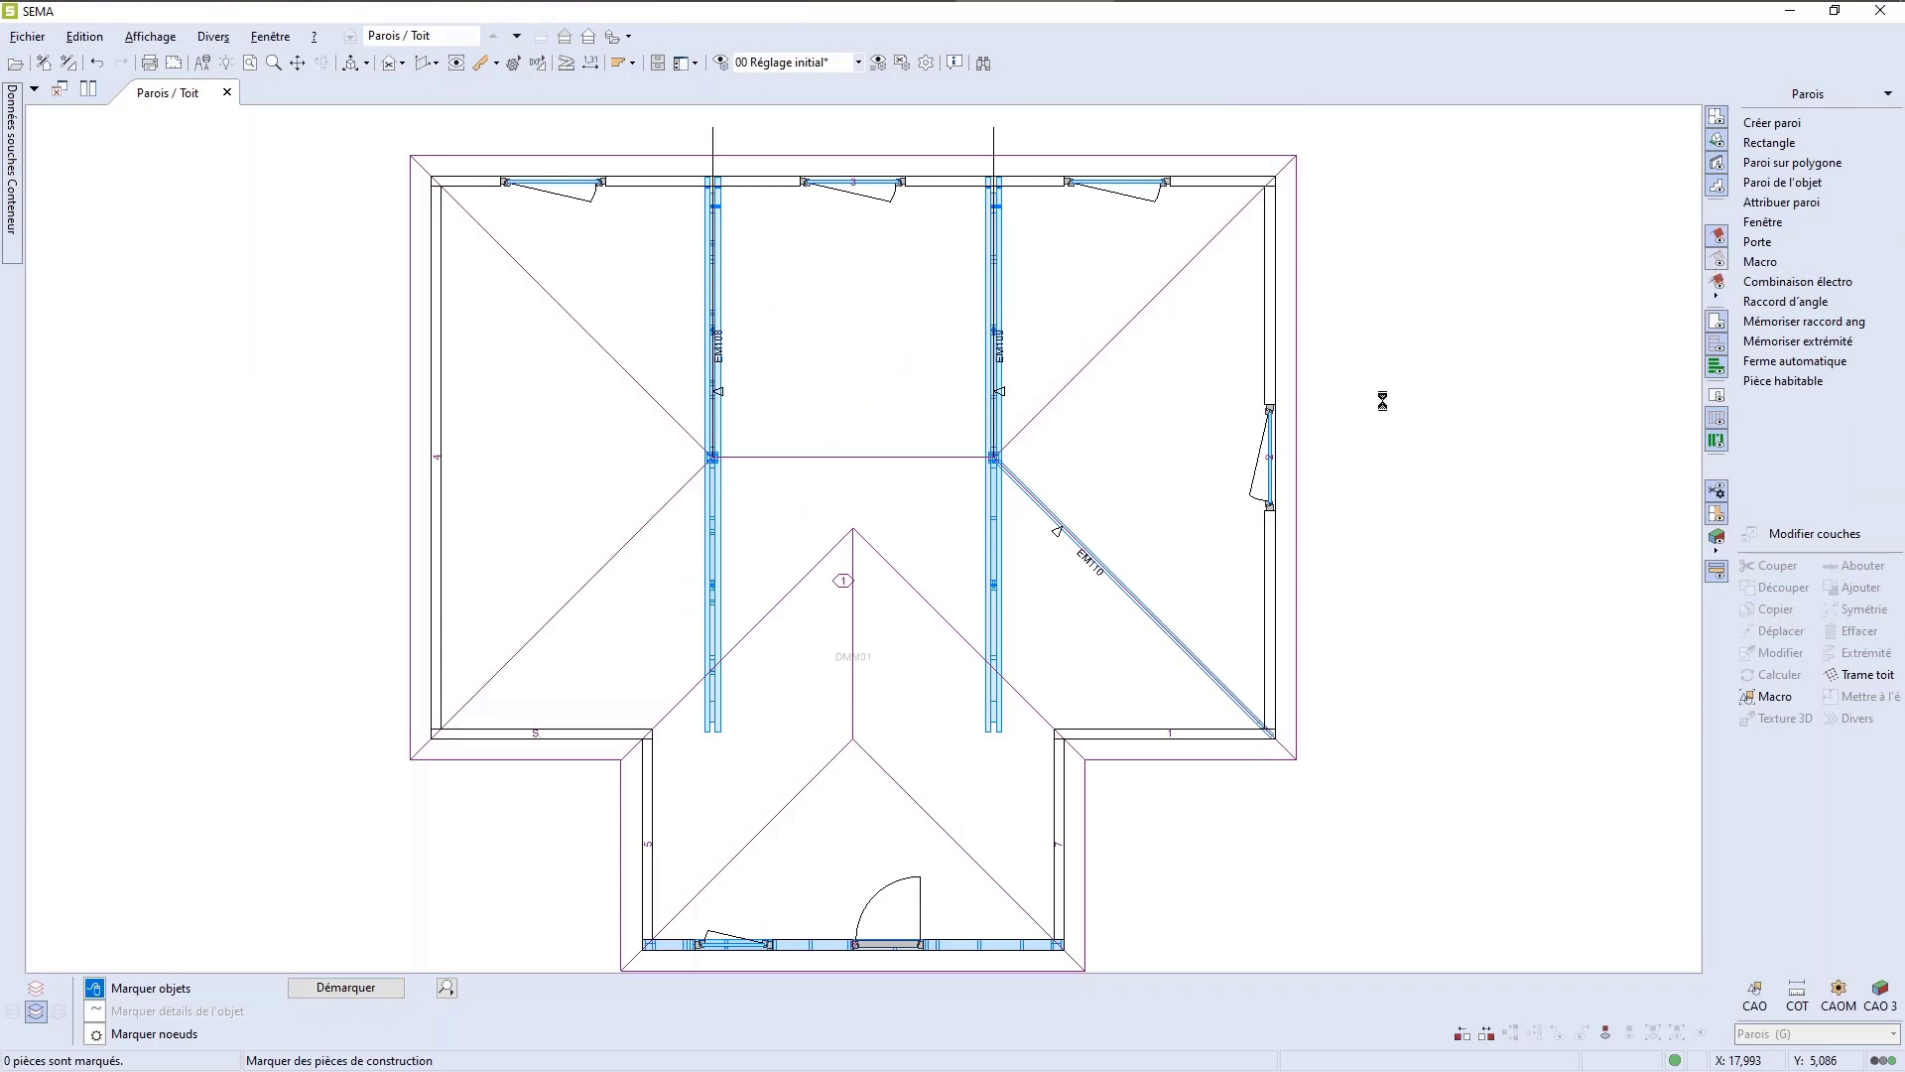
{"action": "scroll", "coordinate": [1373, 402], "scroll_direction": "down", "scroll_amount": 6}
{"action": "scroll", "coordinate": [1511, 483], "scroll_direction": "up", "scroll_amount": 1}
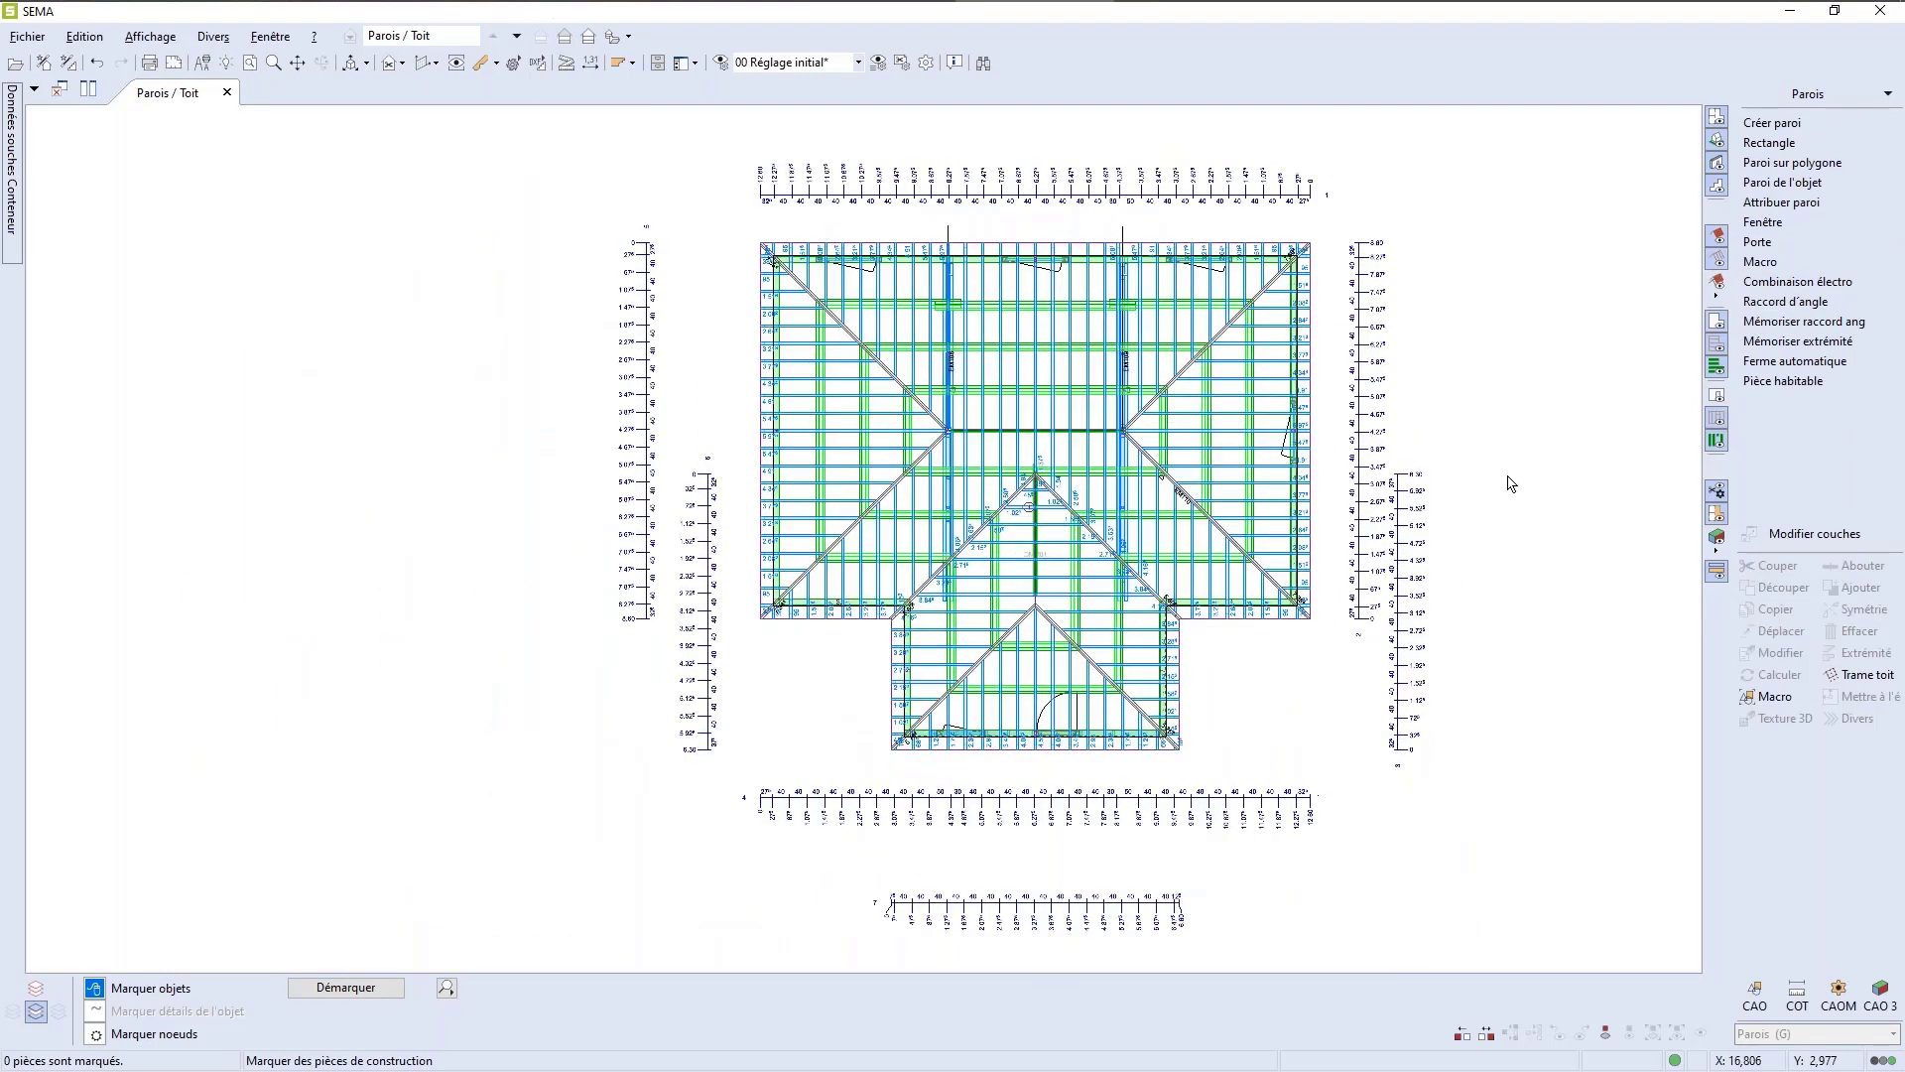
Step: Preview the plan on its A4 sheet at 1:100, look at the PDF saving and printer options, and close the preview
{"action": "left_click", "coordinate": [175, 64]}
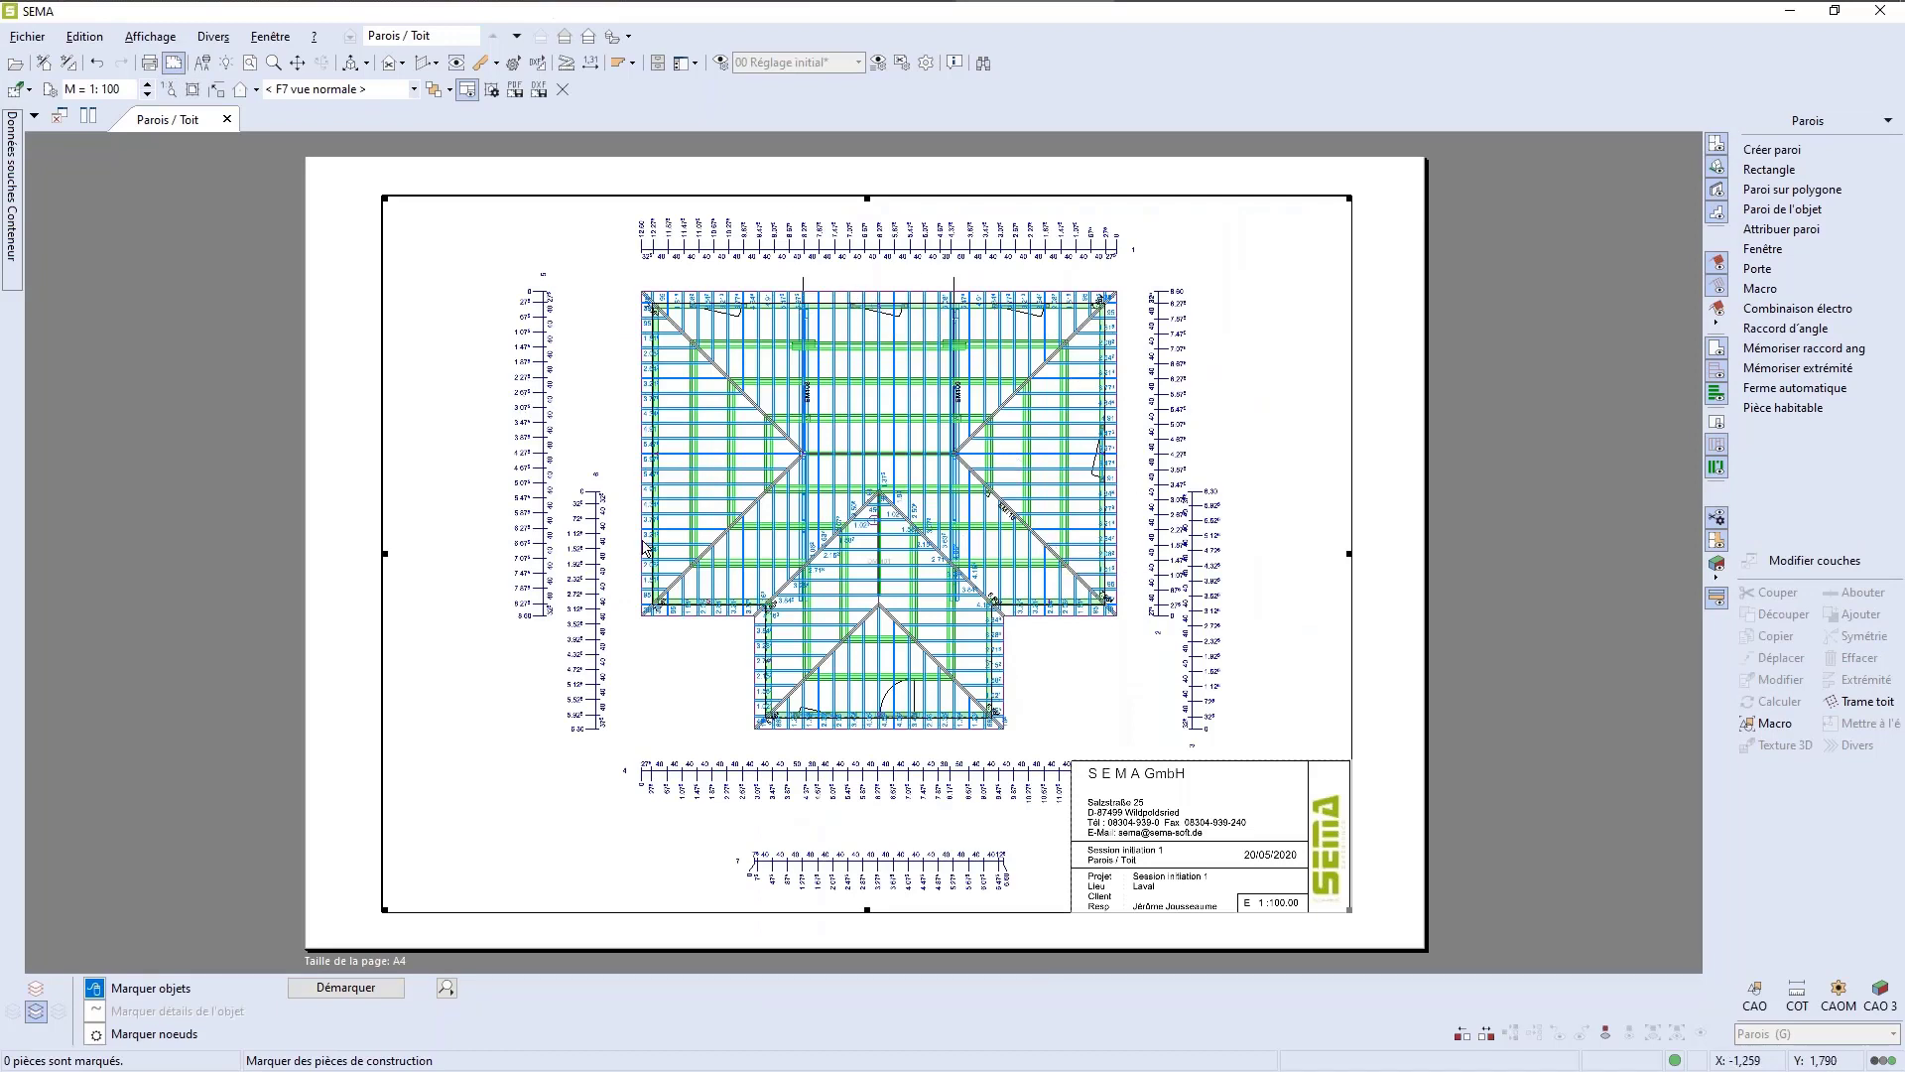
{"action": "left_click", "coordinate": [515, 90]}
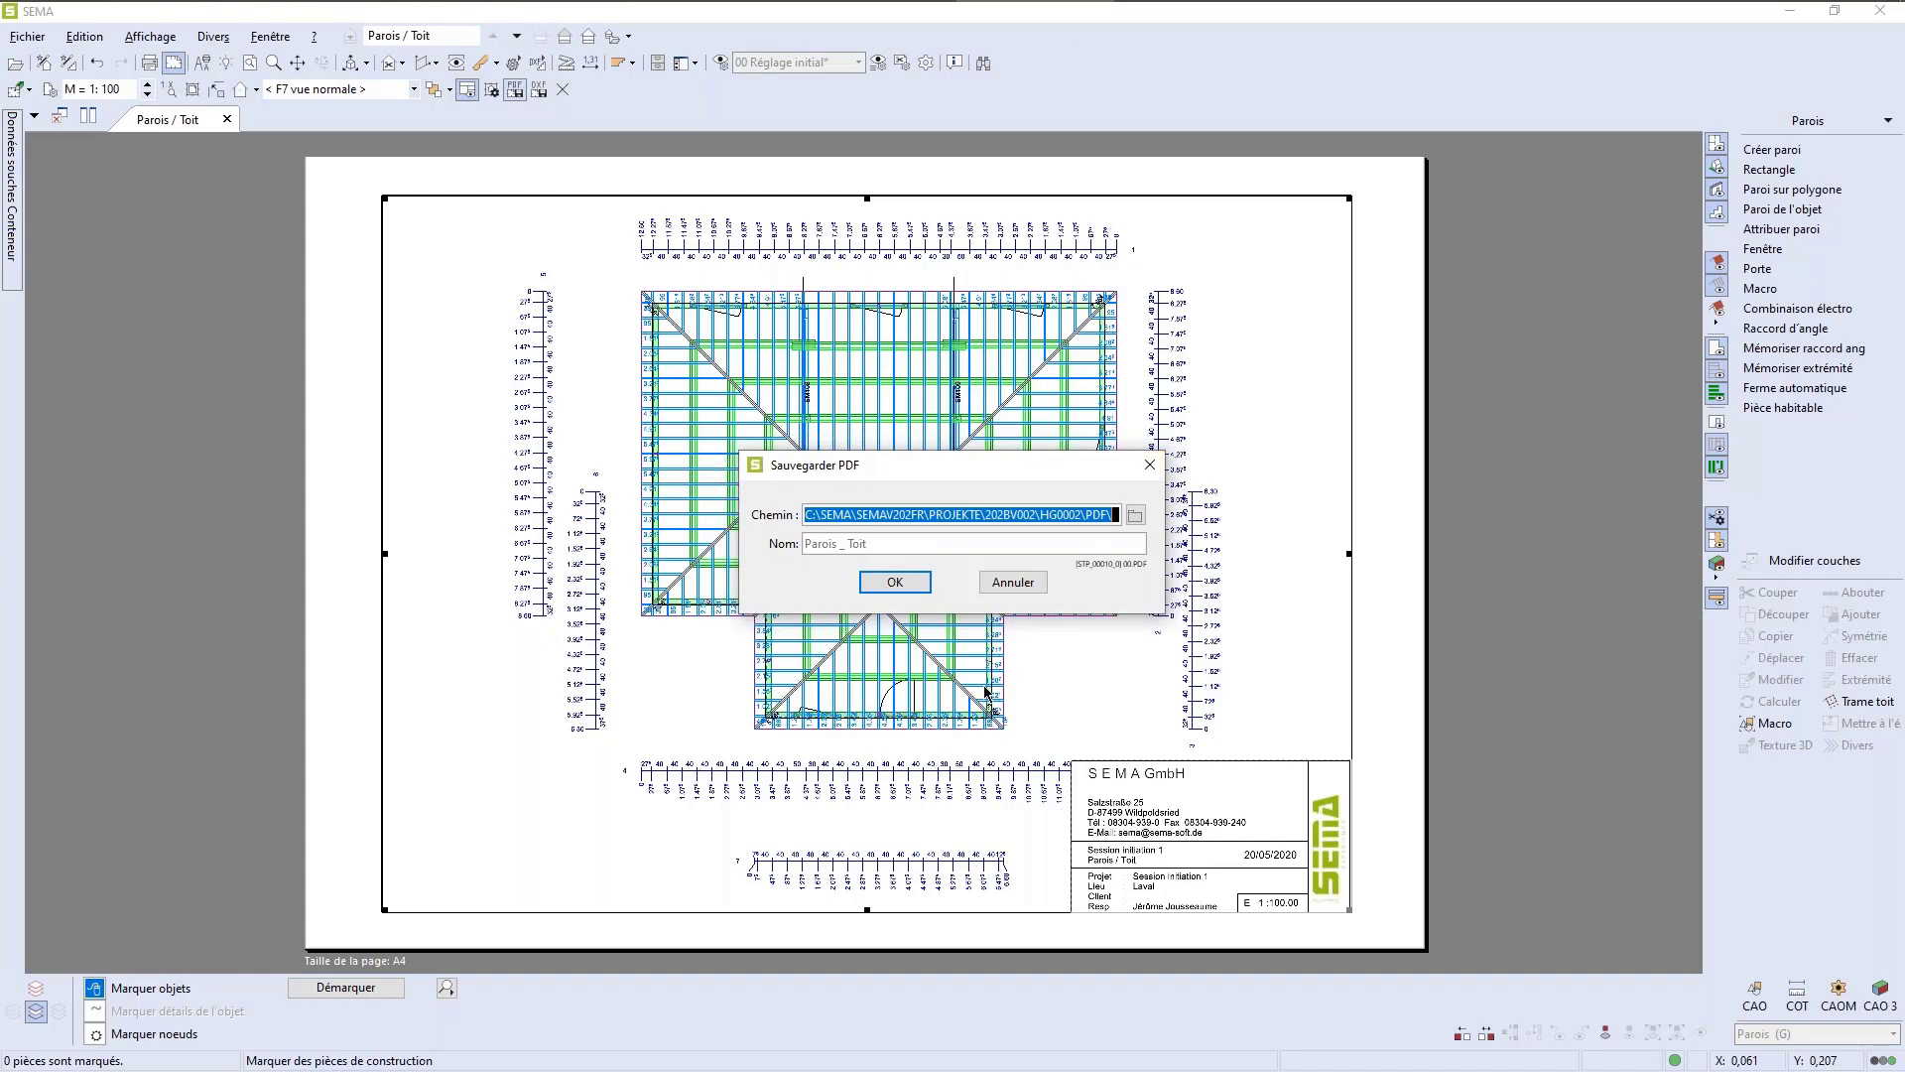
{"action": "left_click", "coordinate": [1150, 465]}
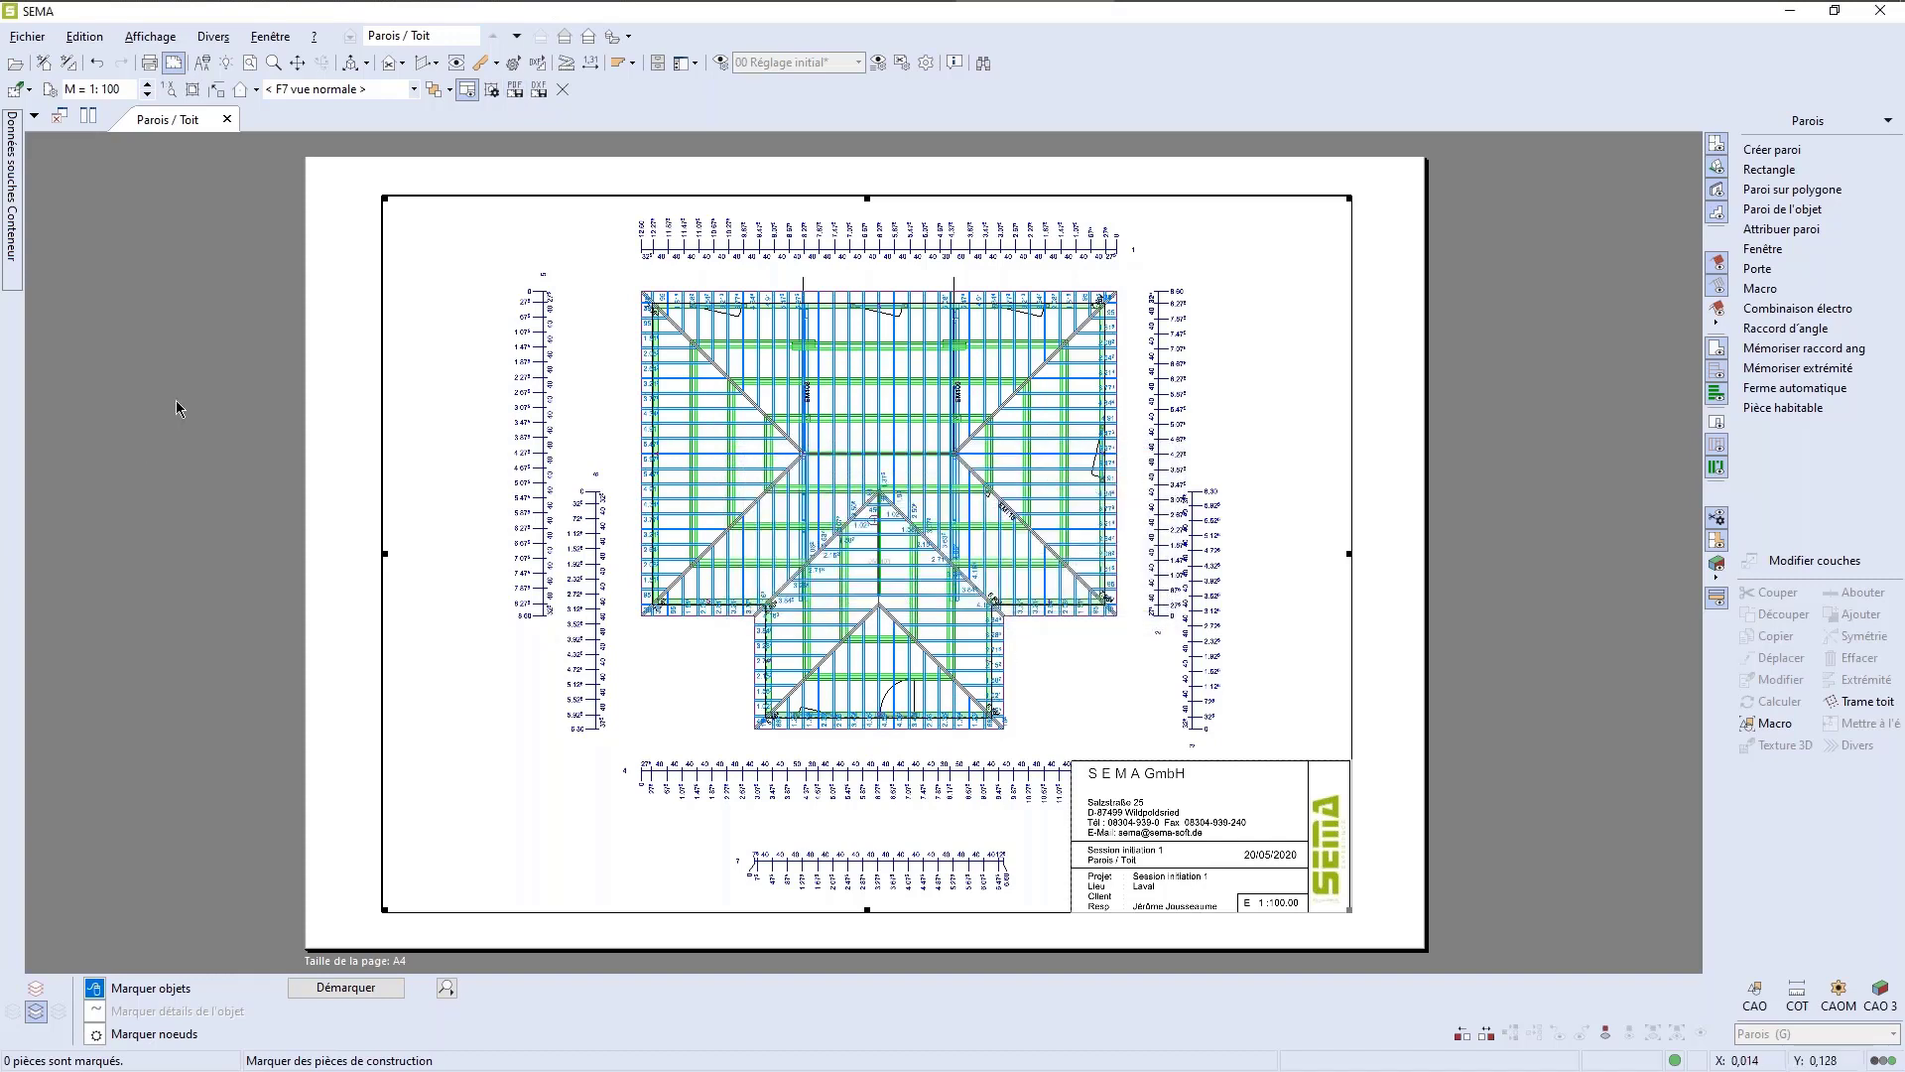
{"action": "left_click", "coordinate": [149, 66]}
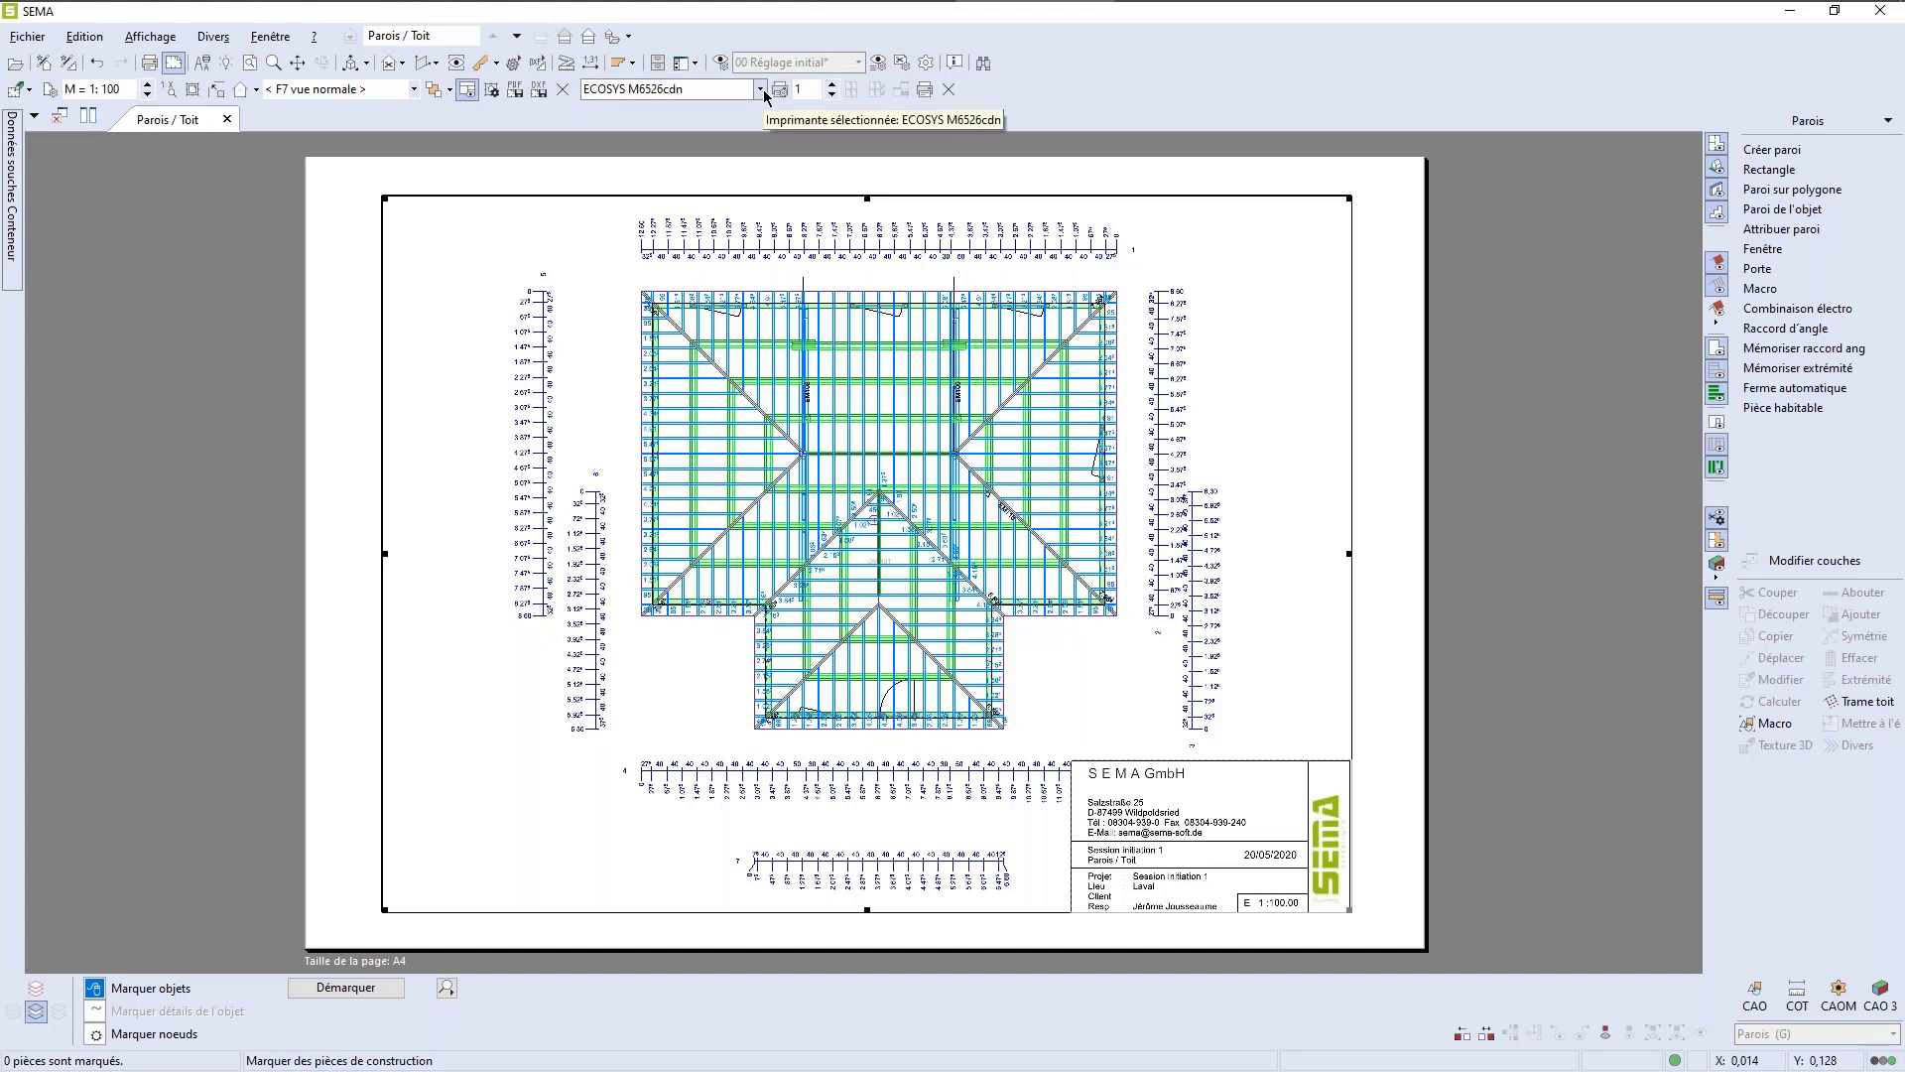
{"action": "left_click", "coordinate": [947, 90]}
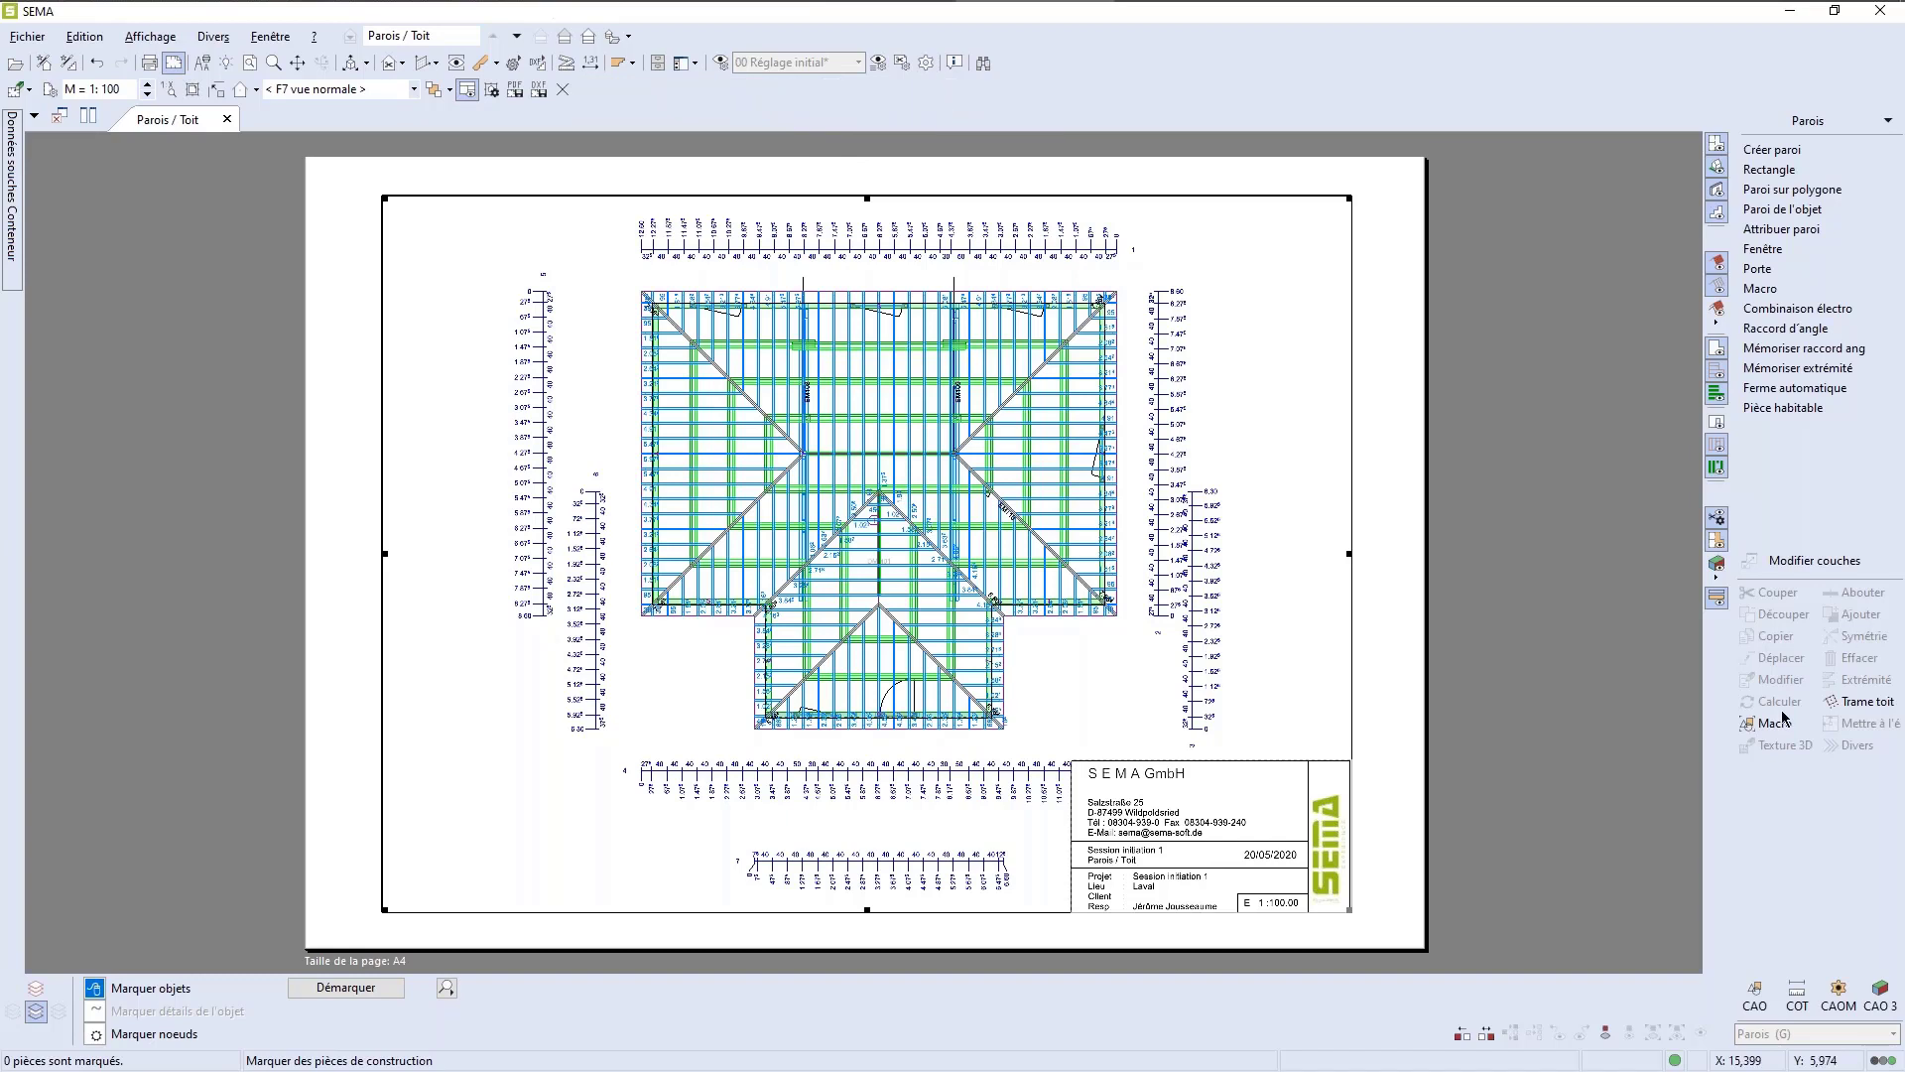
{"action": "left_click", "coordinate": [563, 89]}
{"action": "scroll", "coordinate": [1387, 849], "scroll_direction": "up", "scroll_amount": 2}
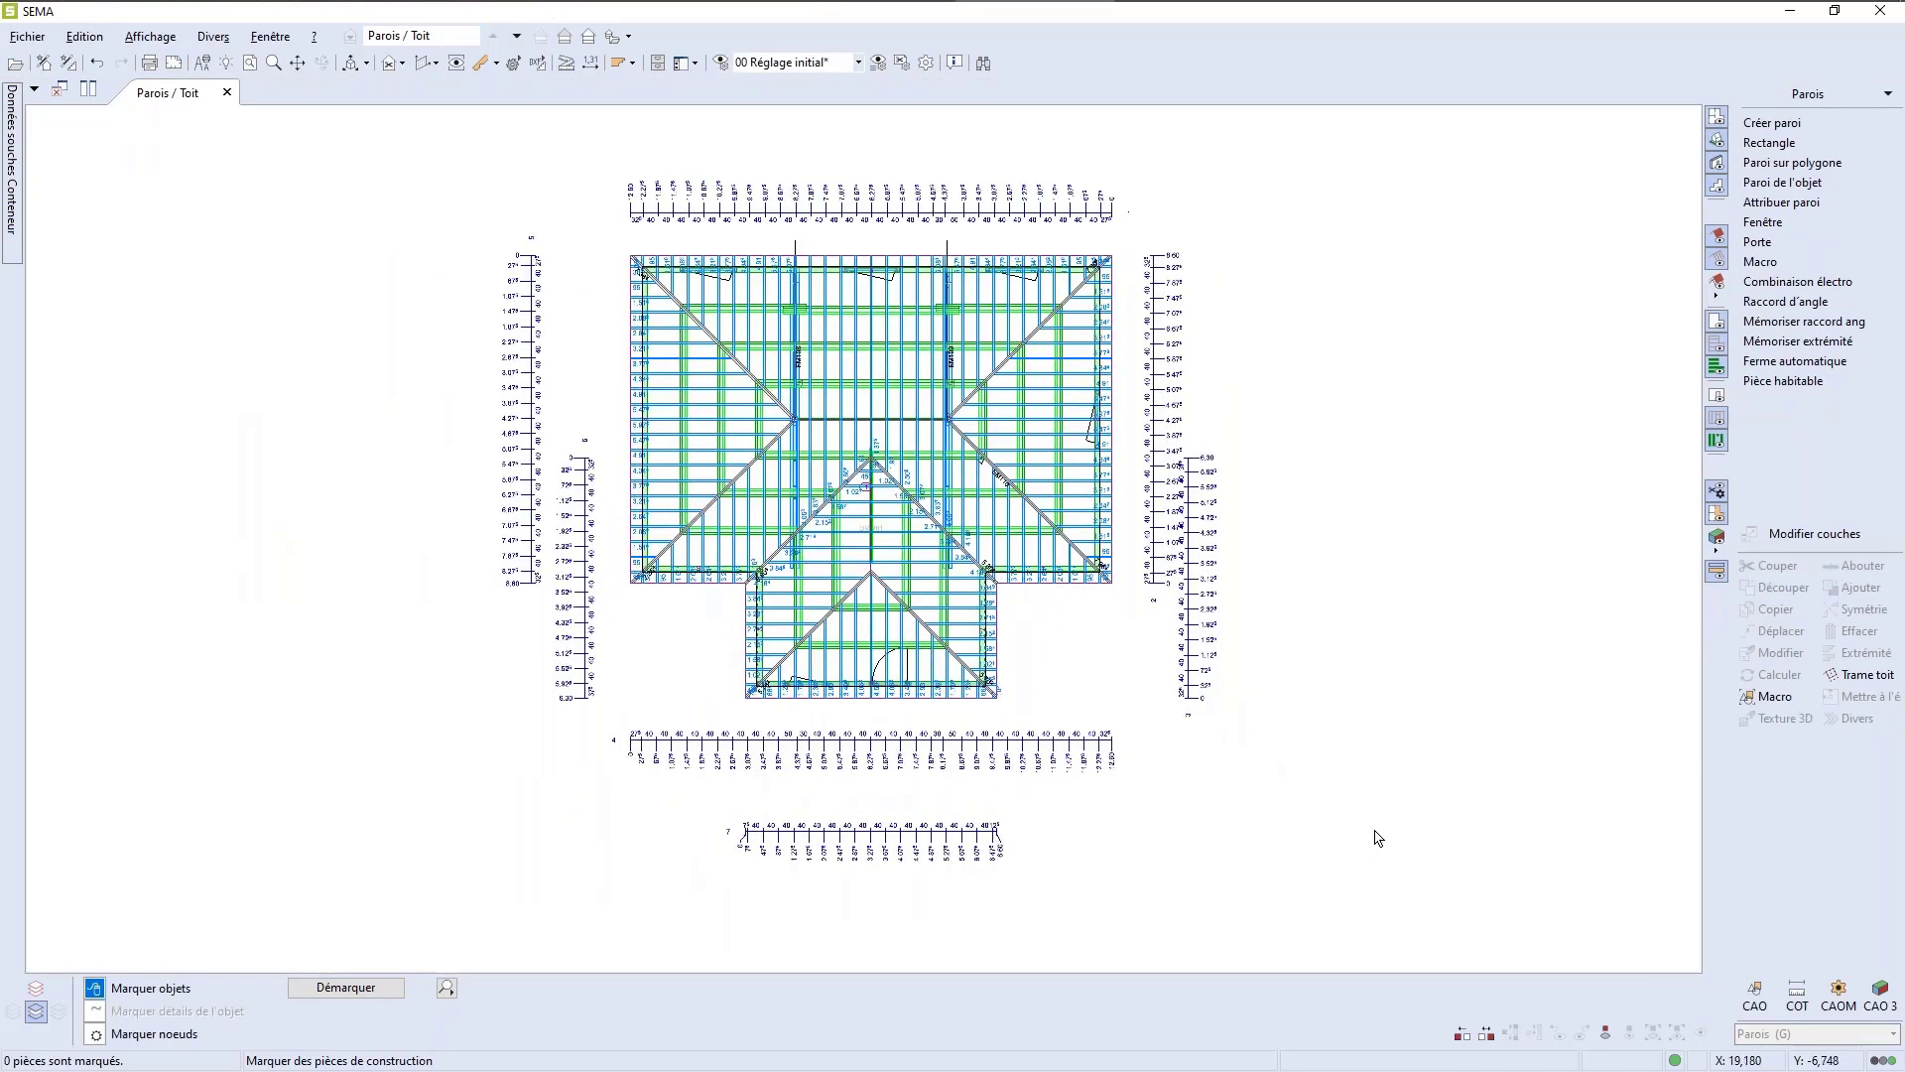
Step: Transfer all parts of the entire building to the material list using the Standard transfer type
{"action": "key", "text": "F9"}
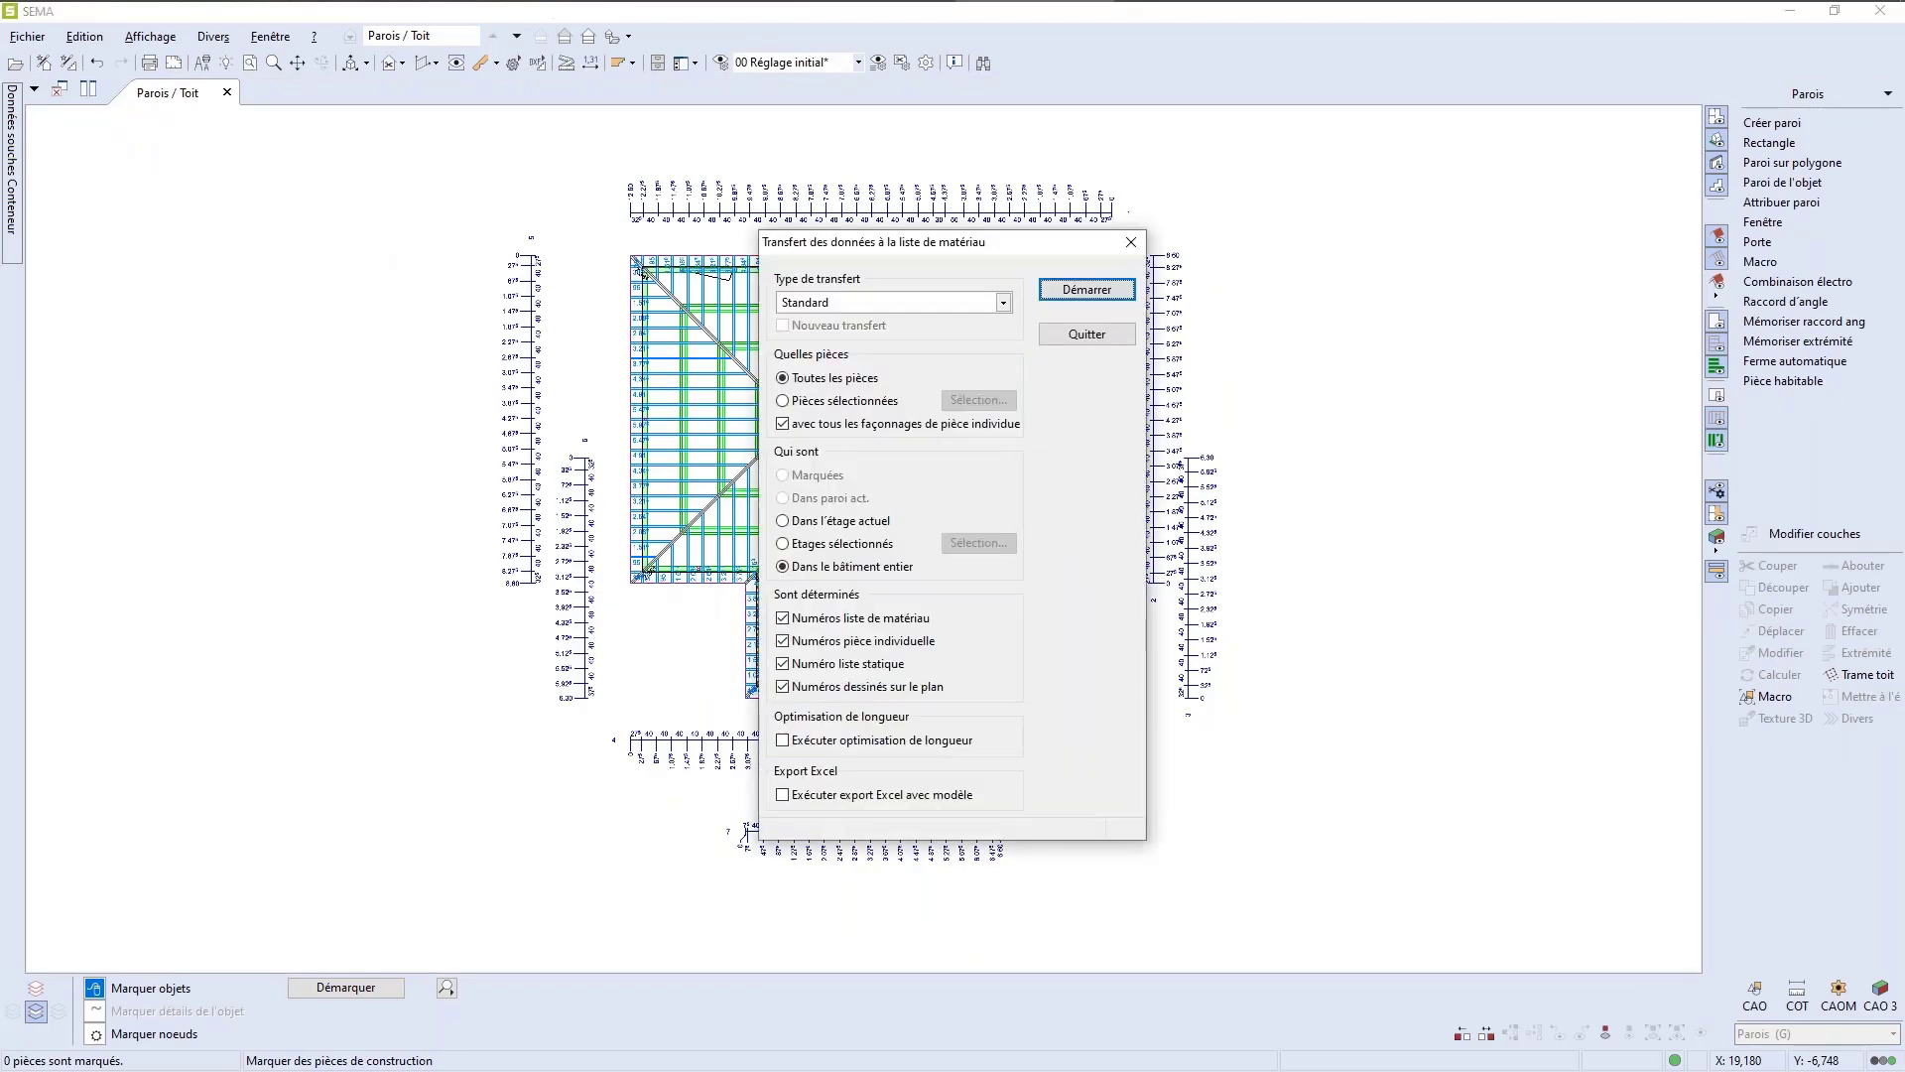
{"action": "key", "text": "Return"}
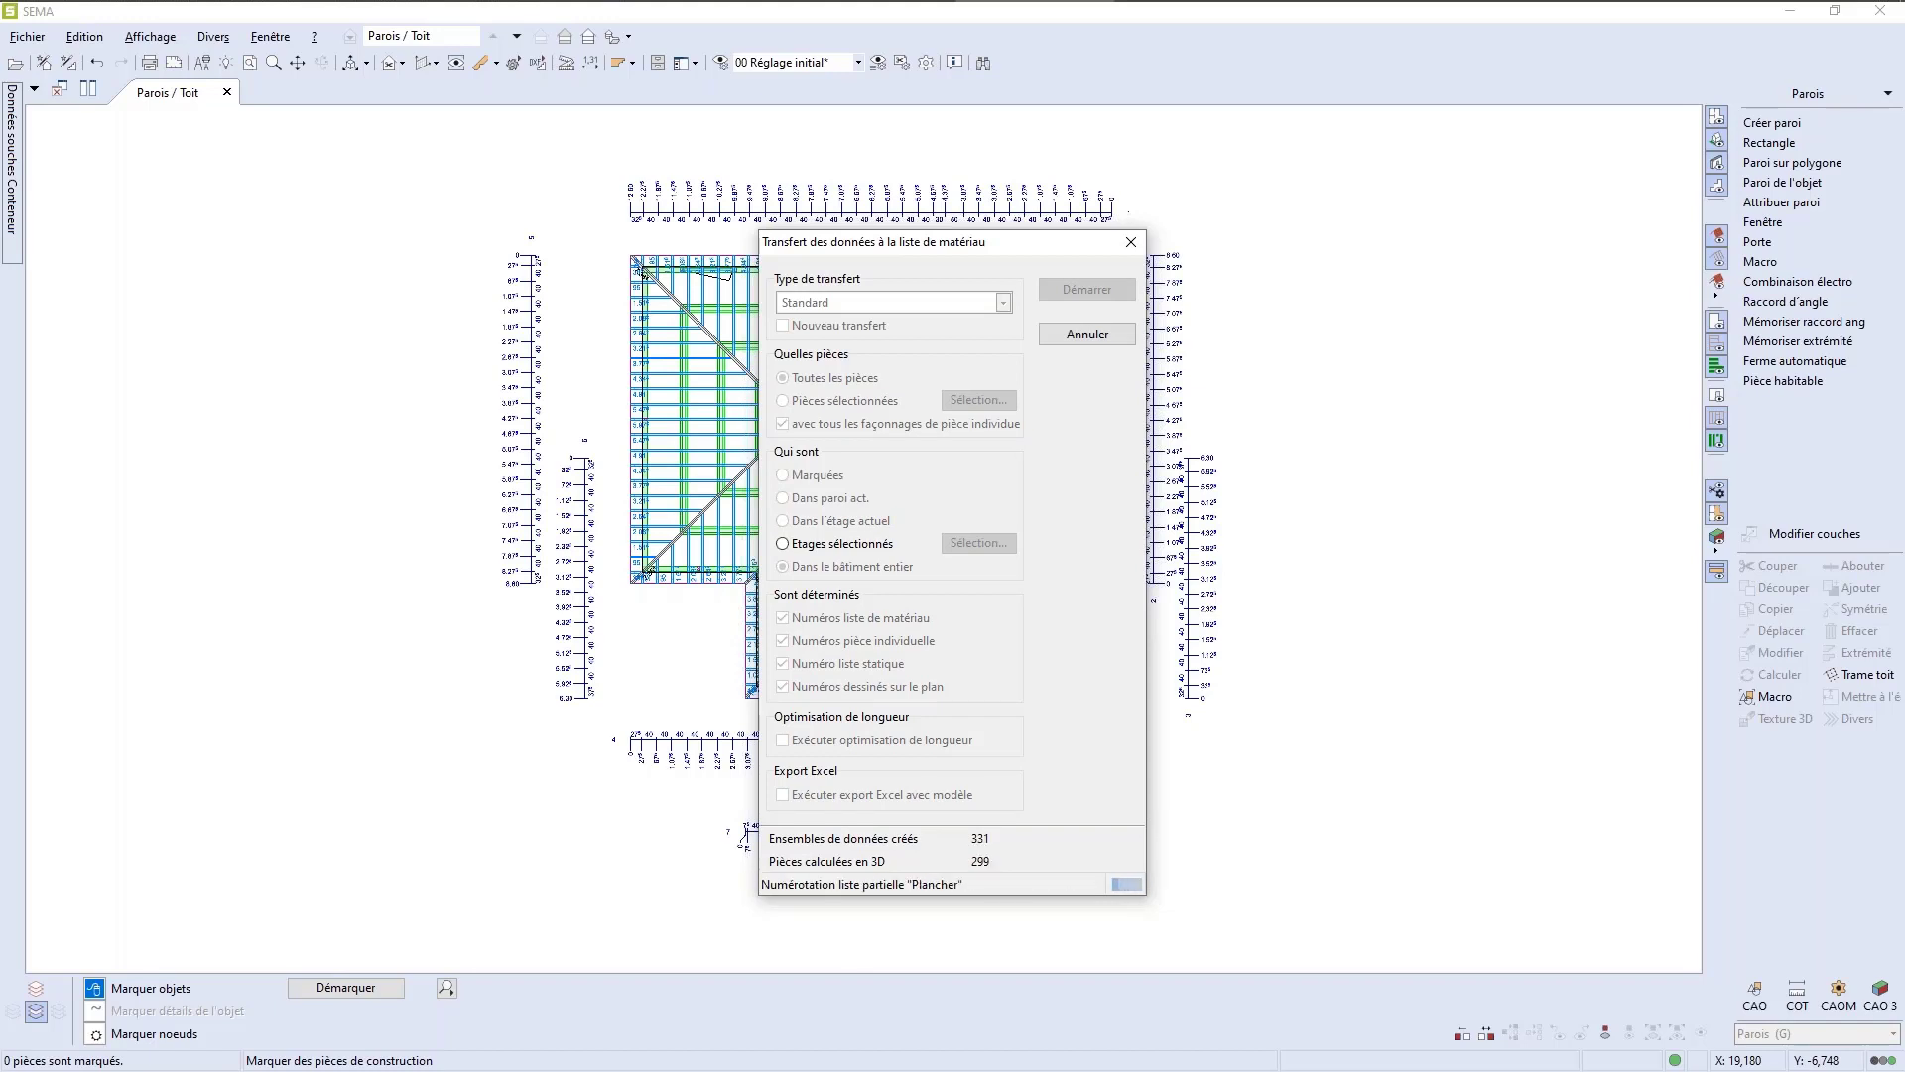
Step: Open the material lists, examine the wall pieces of EM1 N°TPP 11 and the complete Liste standard LM, and close the lists
{"action": "right_click", "coordinate": [1367, 829]}
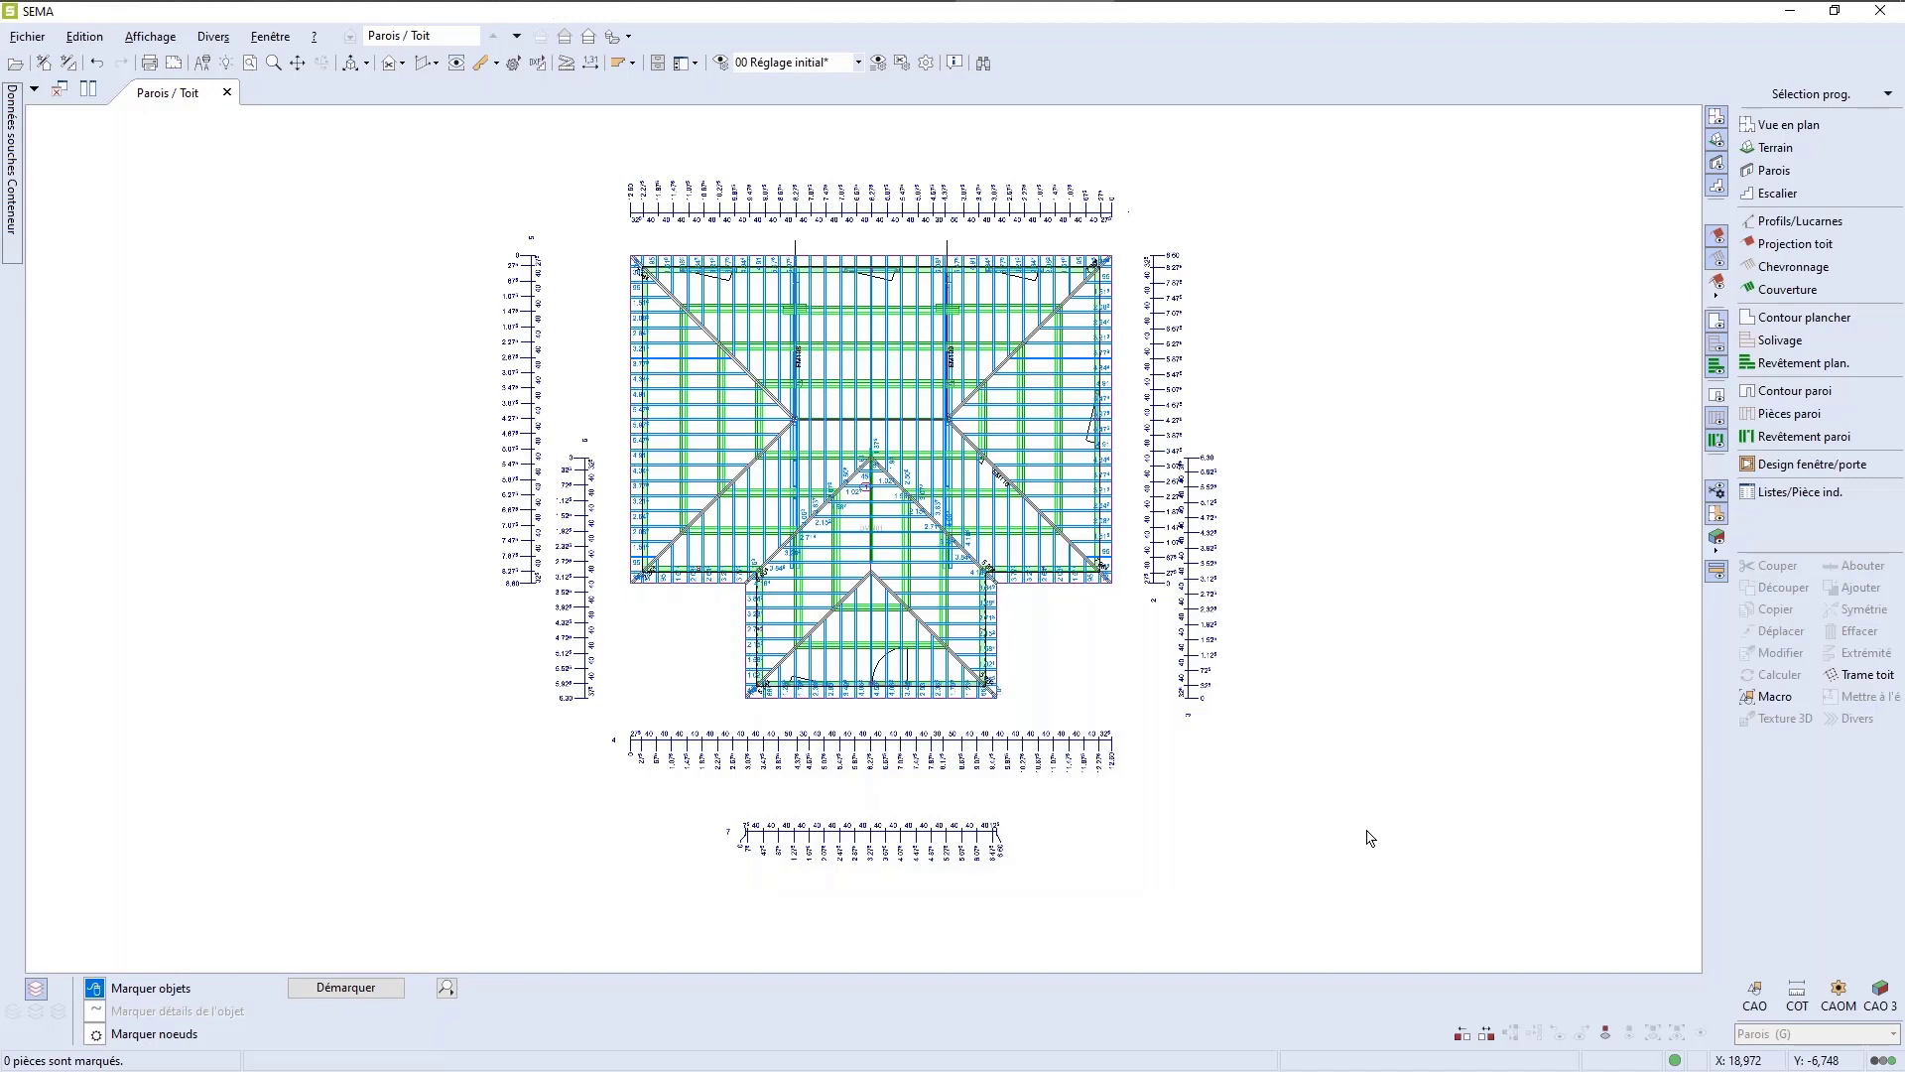
{"action": "left_click", "coordinate": [1812, 494]}
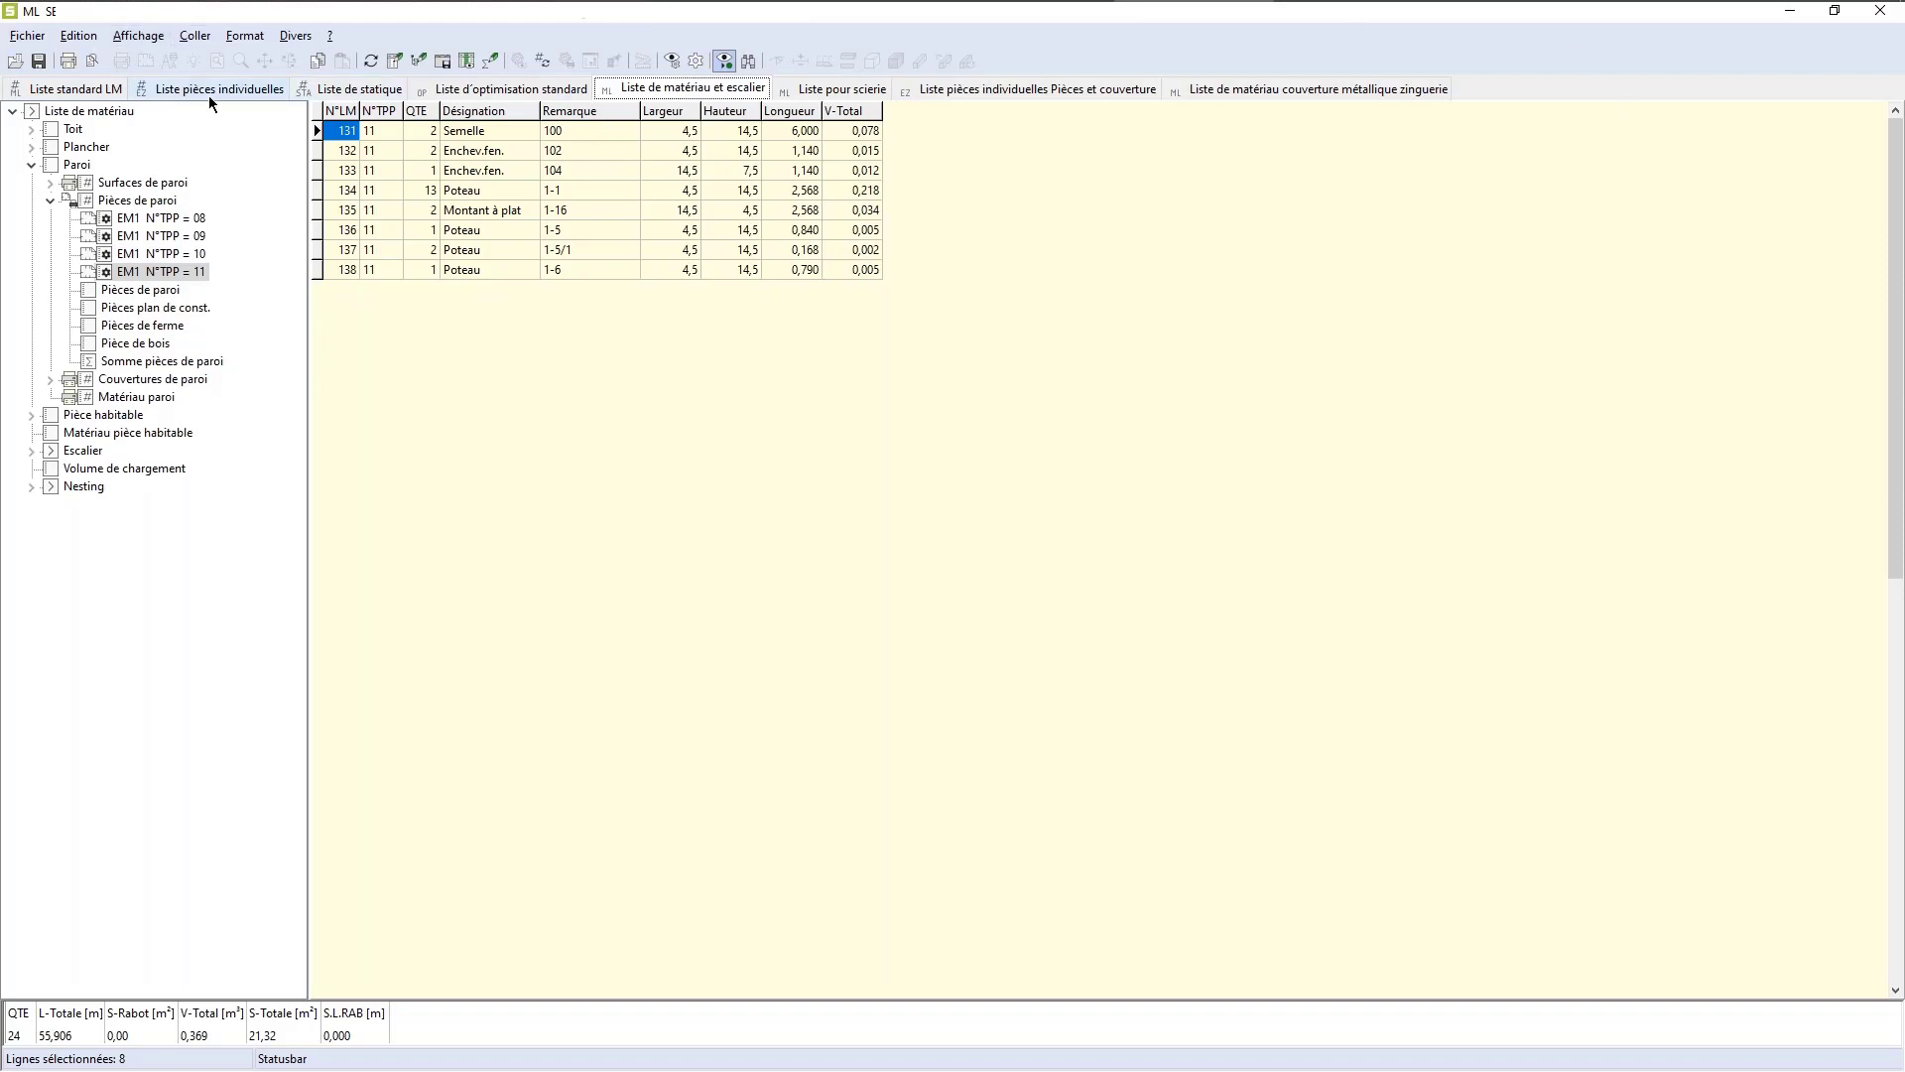
{"action": "left_click", "coordinate": [72, 87]}
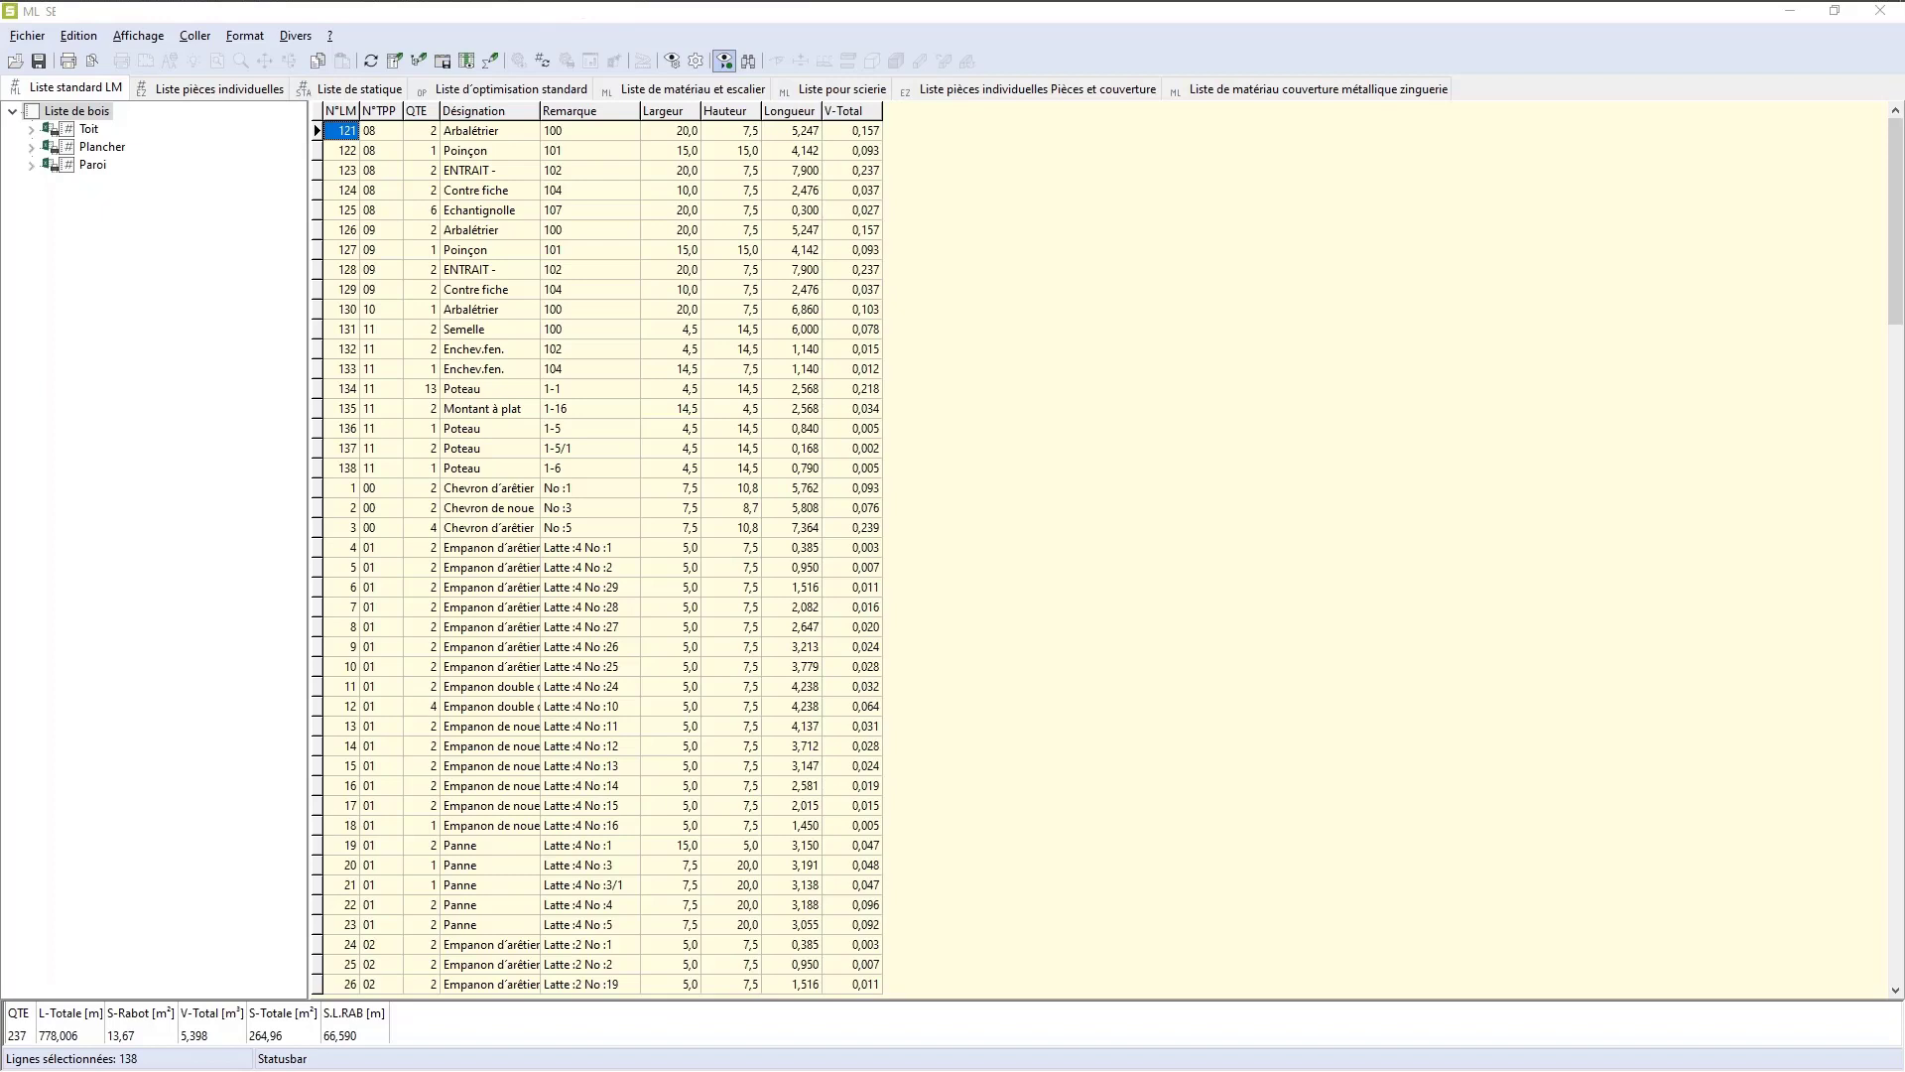
{"action": "left_click", "coordinate": [1881, 11]}
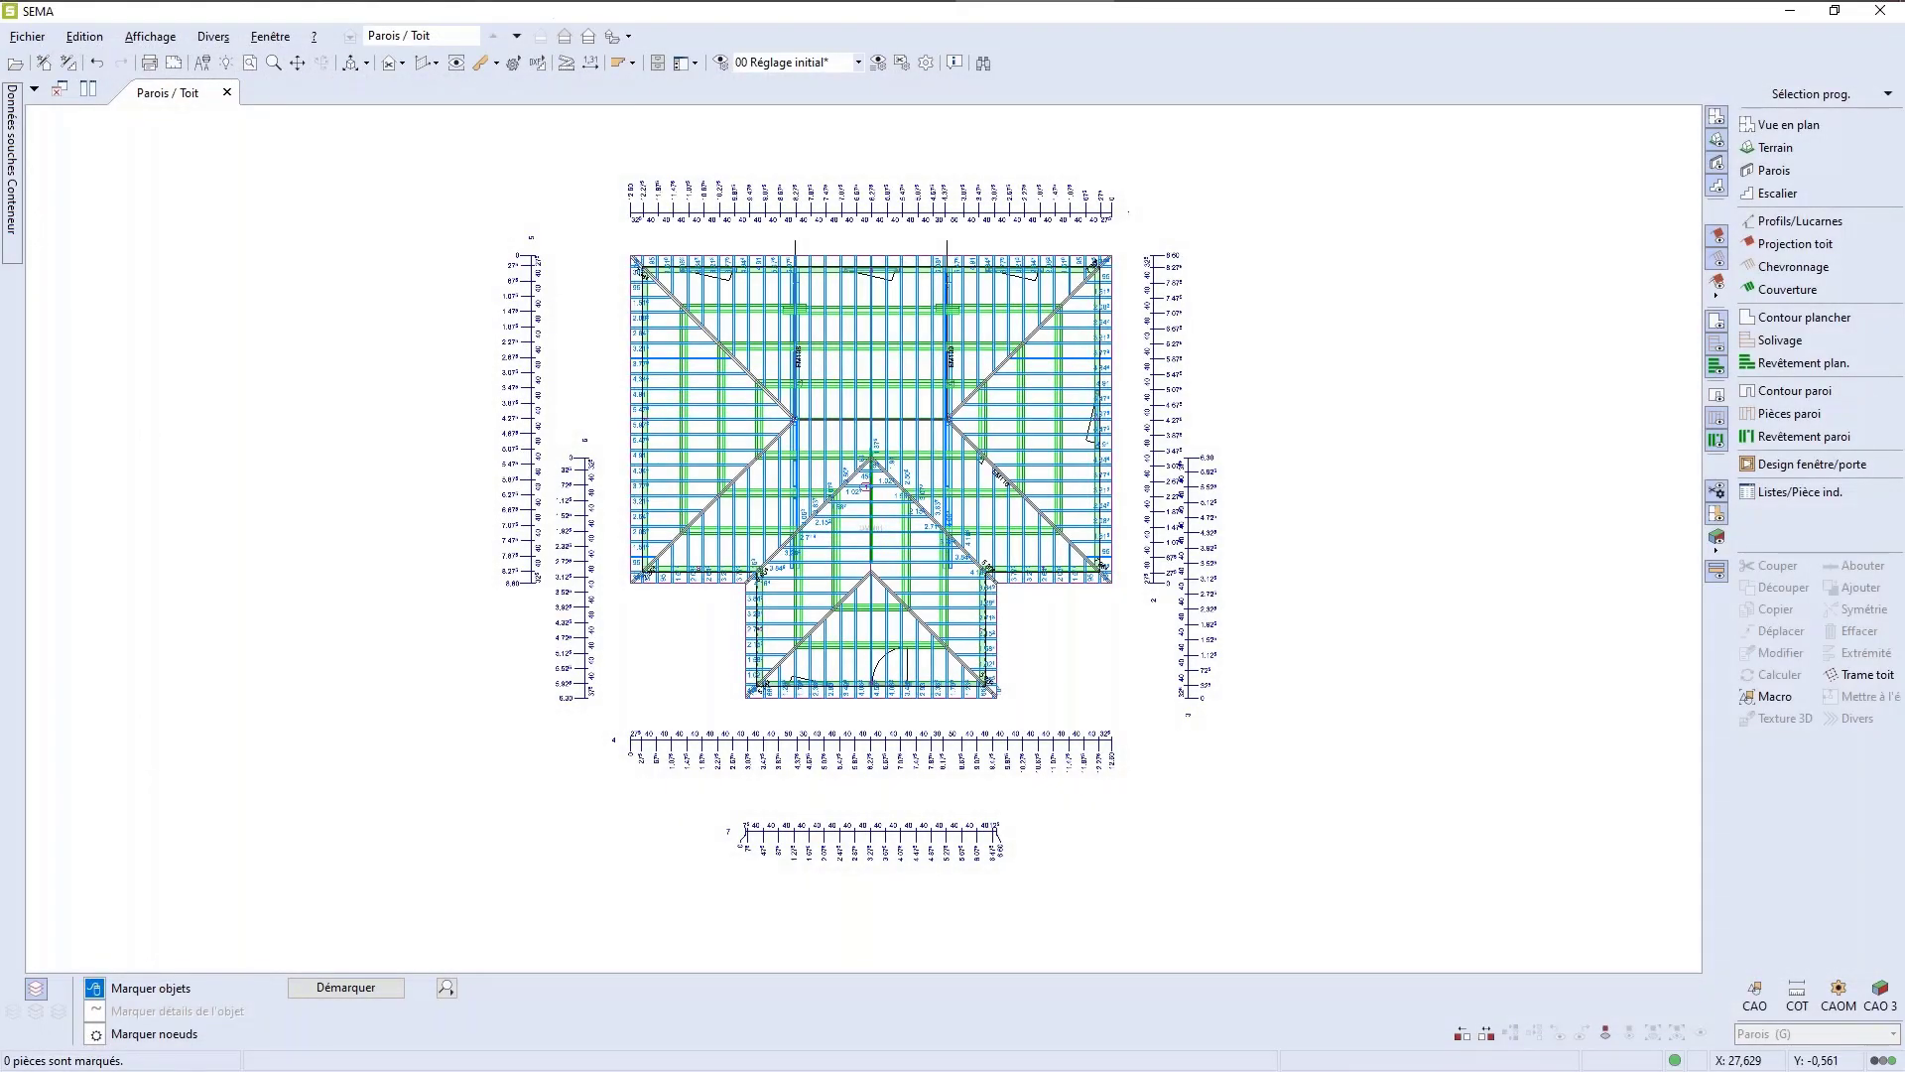